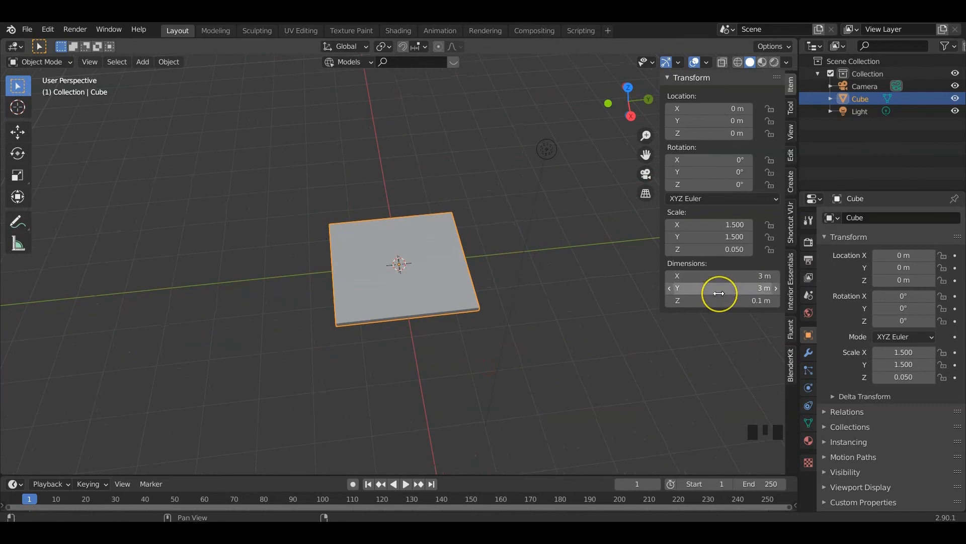
Set the flat slab's Y dimension to 12 m
click(719, 293)
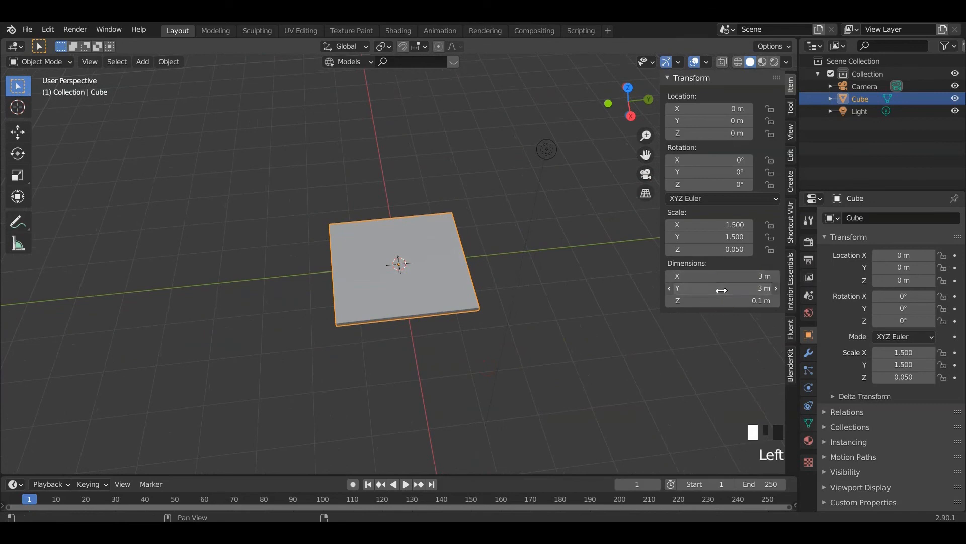
text(12)
key(Return)
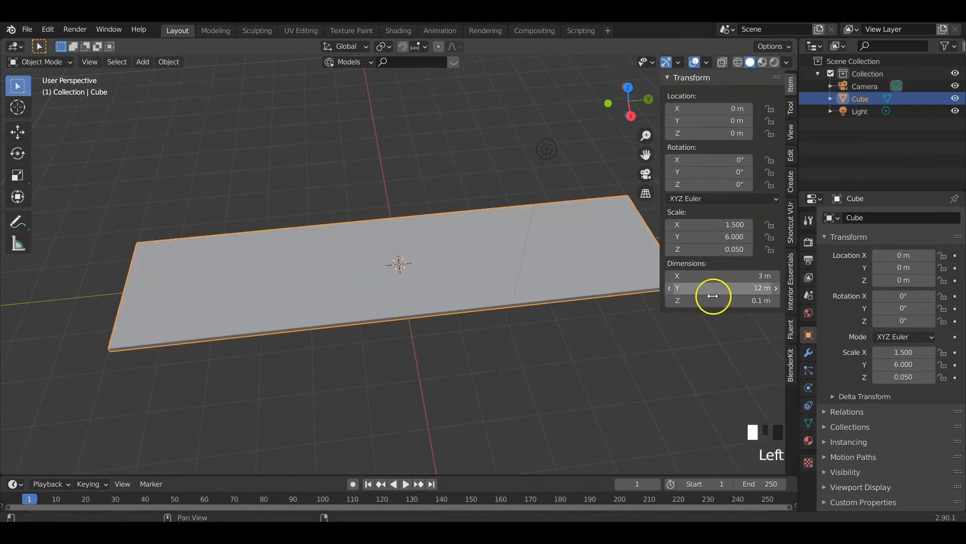
scroll(402, 373, down, 3)
middle_drag(401, 373, 436, 361)
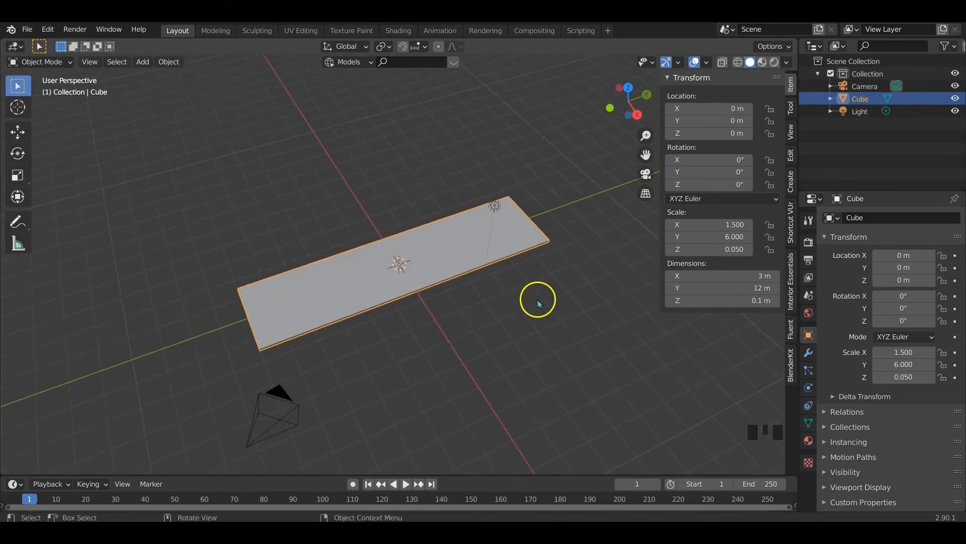
middle_drag(537, 302, 406, 363)
scroll(449, 347, up, 2)
key(Tab)
key(Tab)
Duplicate the slab and move the copy about 2.16 m along the X axis
middle_drag(572, 360, 560, 350)
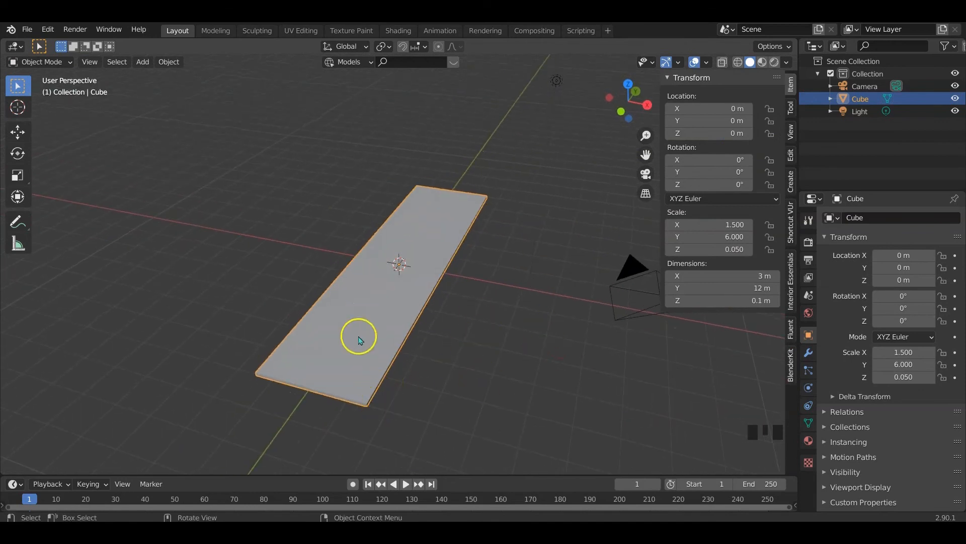
middle_drag(347, 341, 405, 342)
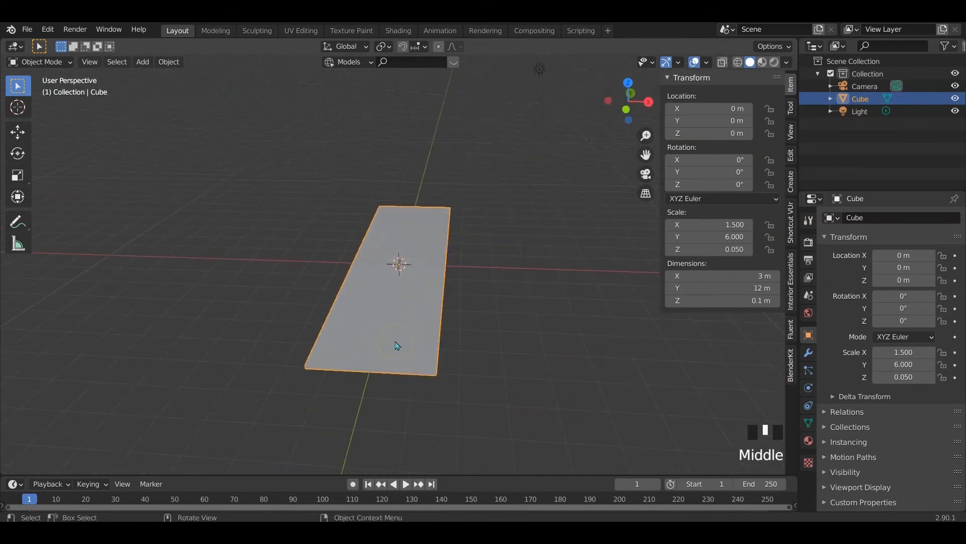
key(shift+d)
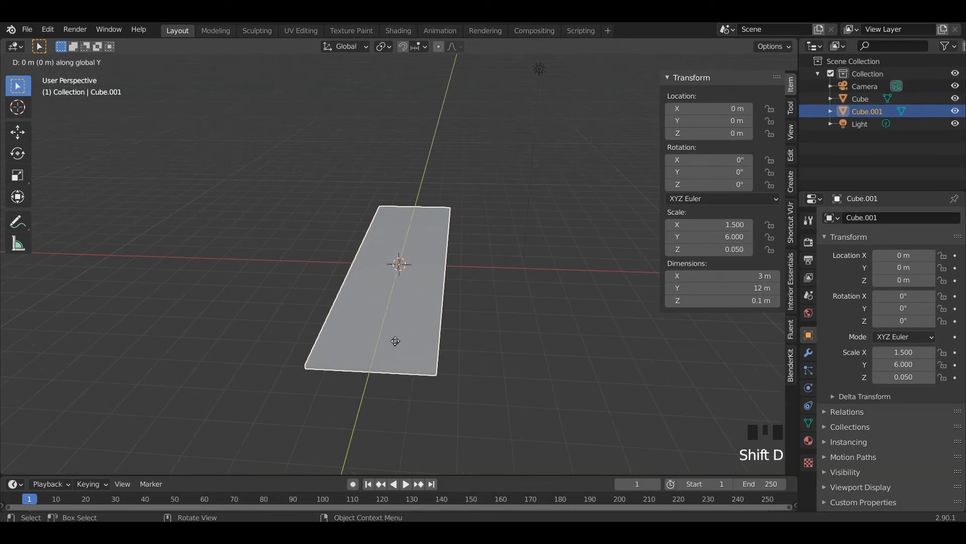
middle_drag(396, 342, 462, 344)
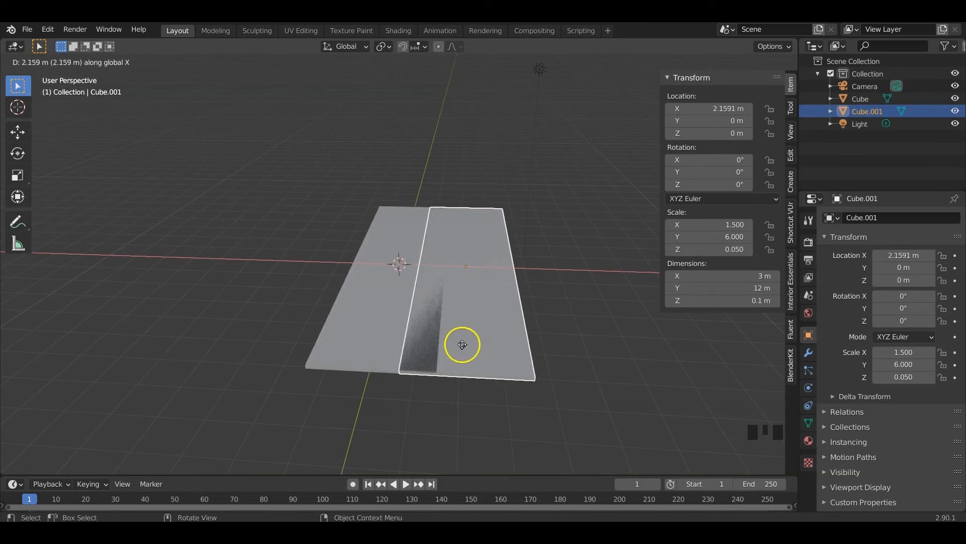
click(462, 345)
Narrow the copy along X to a strip about 0.375 m wide and move it along X against the slab's long edge
key(s)
middle_drag(658, 381, 604, 360)
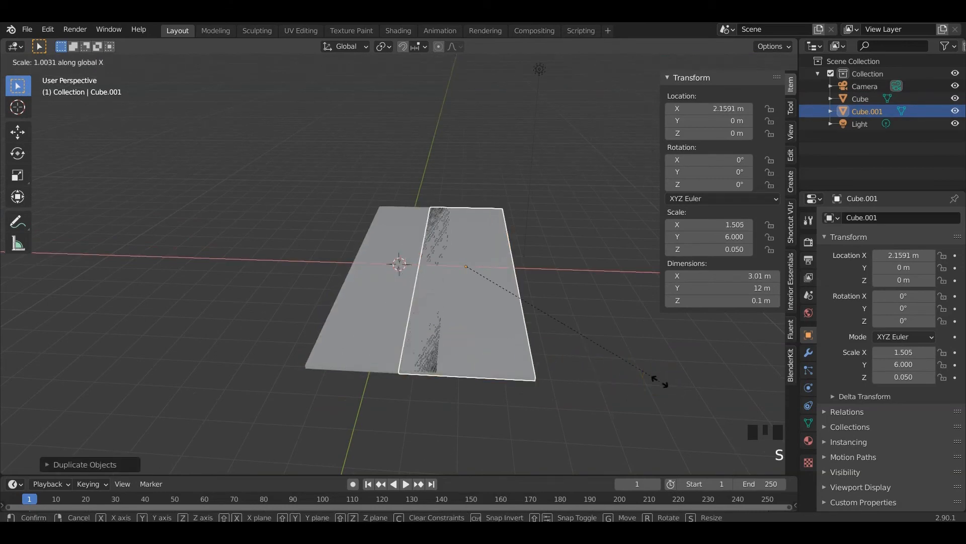
middle_drag(499, 325, 472, 292)
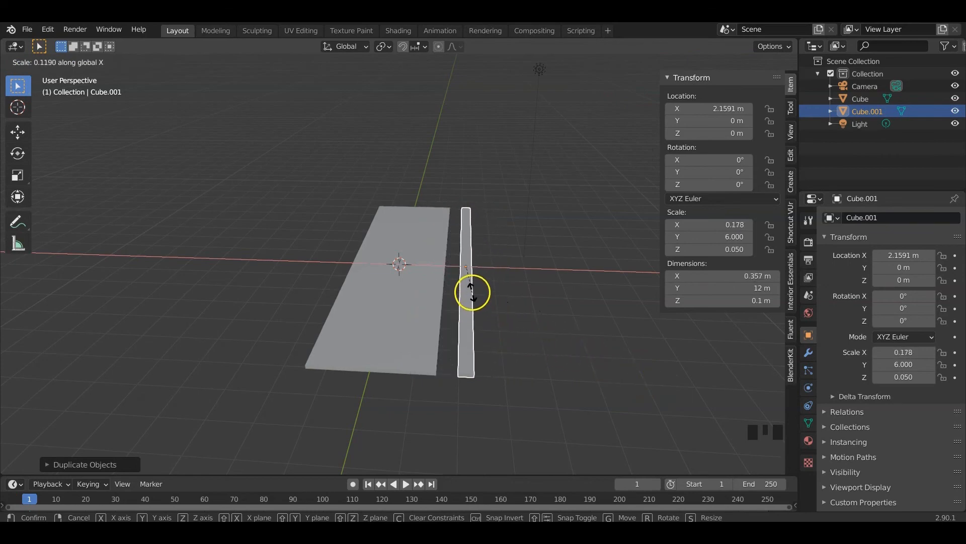
click(472, 292)
key(g)
key(x)
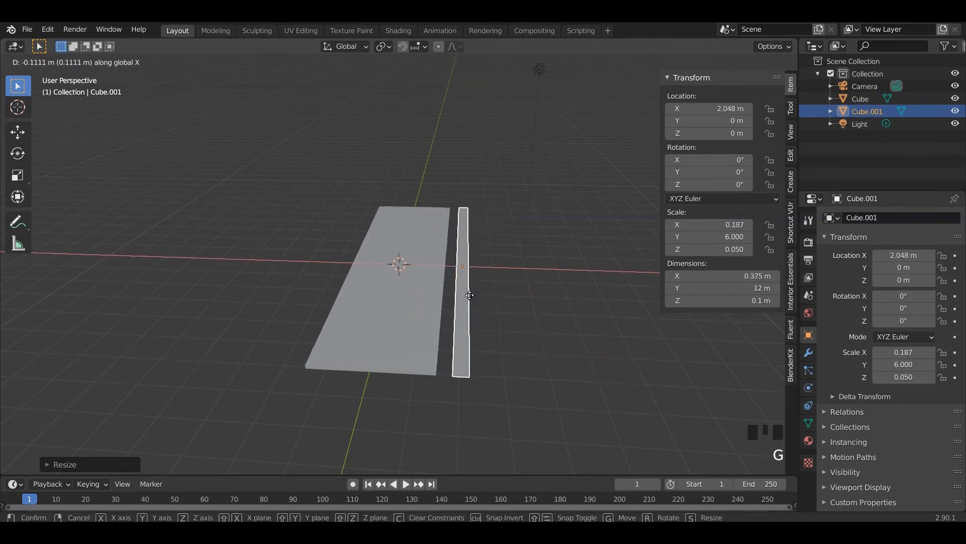
click(460, 293)
Set the strip's Z dimension to 0.2 m and raise it about 0.076 m along Z
middle_drag(464, 299, 486, 297)
scroll(491, 303, up, 2)
scroll(491, 302, up, 1)
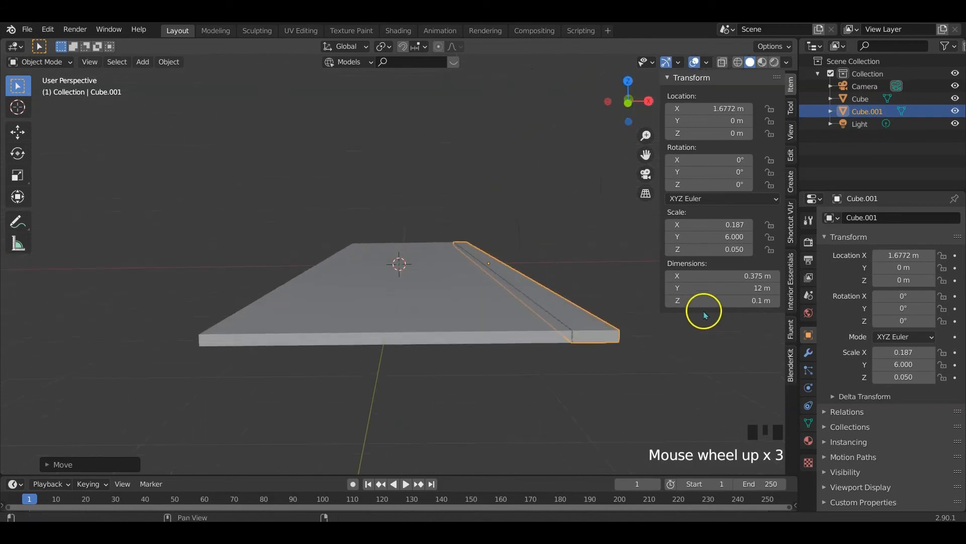
click(736, 302)
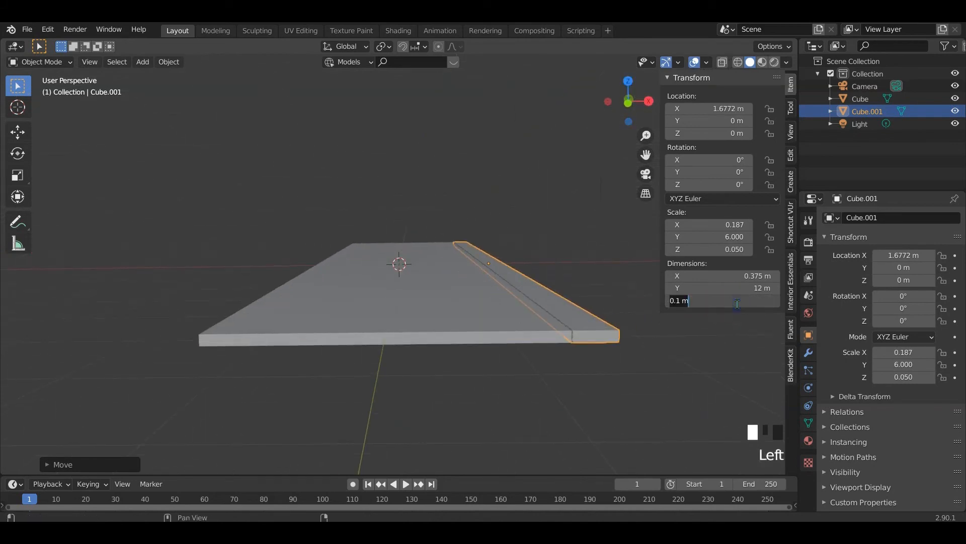
text(.2)
key(Return)
key(g)
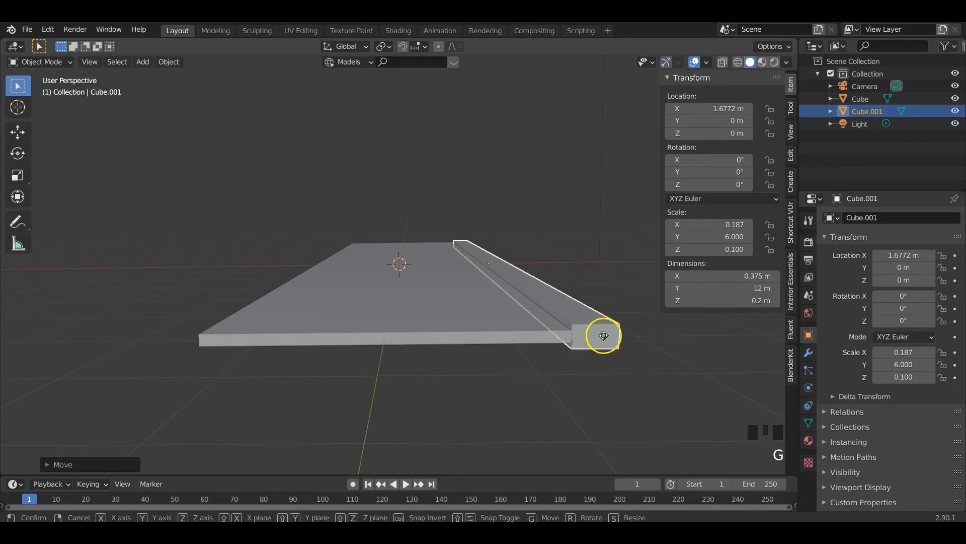
key(z)
click(604, 330)
In front view, lower the strip along Z to about 0.05 m so its underside is flush with the slab's underside
key(KP_1)
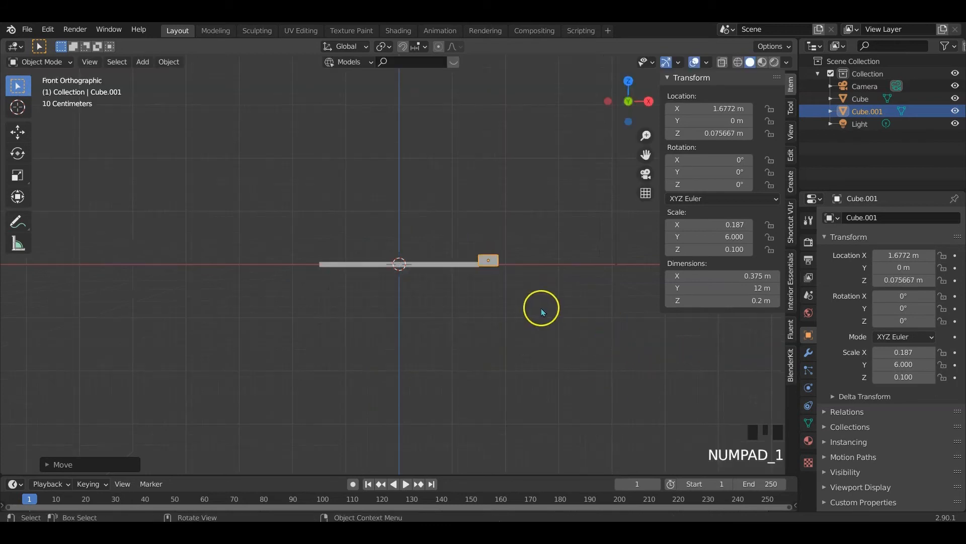
scroll(496, 294, up, 2)
key(KP_Decimal)
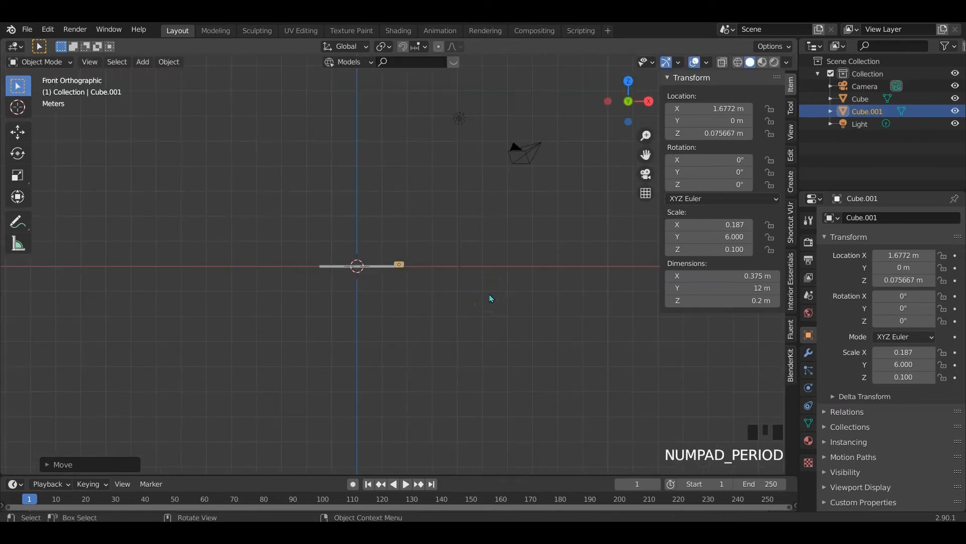
key(KP_1)
key(KP_Decimal)
scroll(408, 267, up, 16)
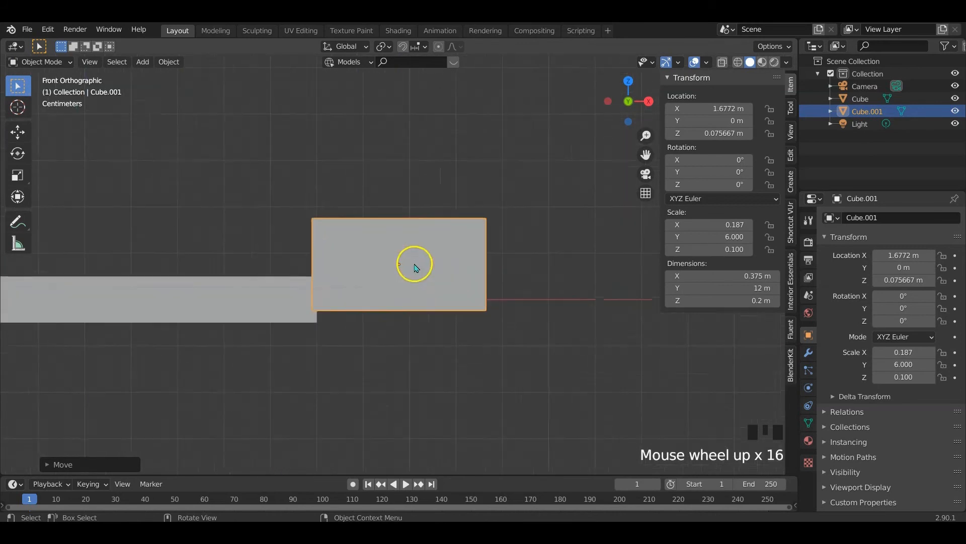
scroll(417, 327, down, 1)
key(g)
key(z)
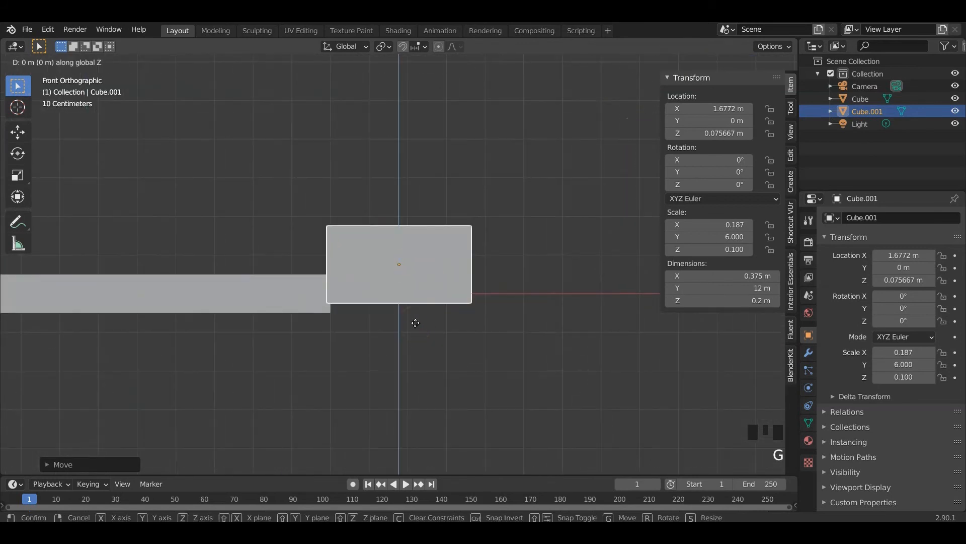
click(433, 421)
Adjust the strip along X to about 1.686 m so it sits against the slab's long edge, and deselect it
scroll(362, 319, down, 1)
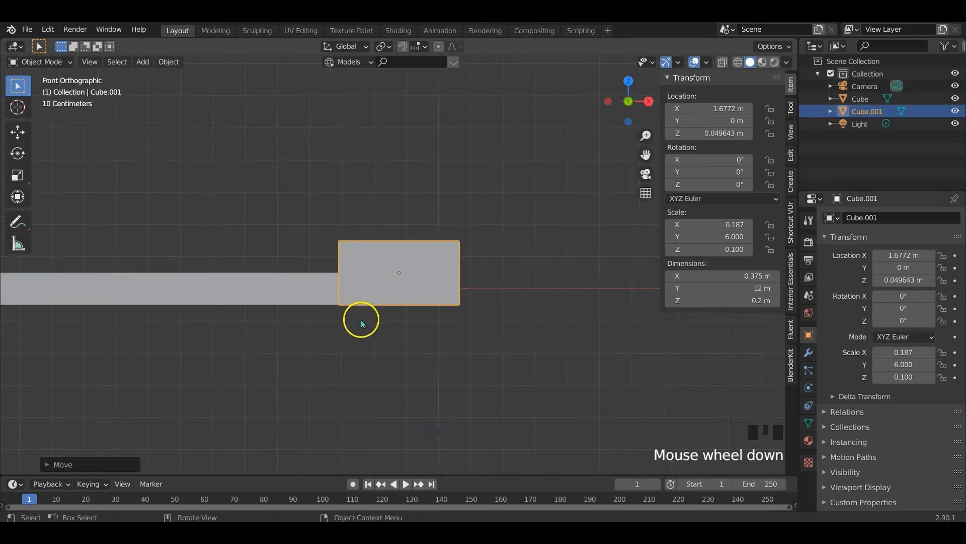
middle_drag(362, 319, 461, 300)
scroll(383, 338, down, 11)
scroll(425, 351, up, 6)
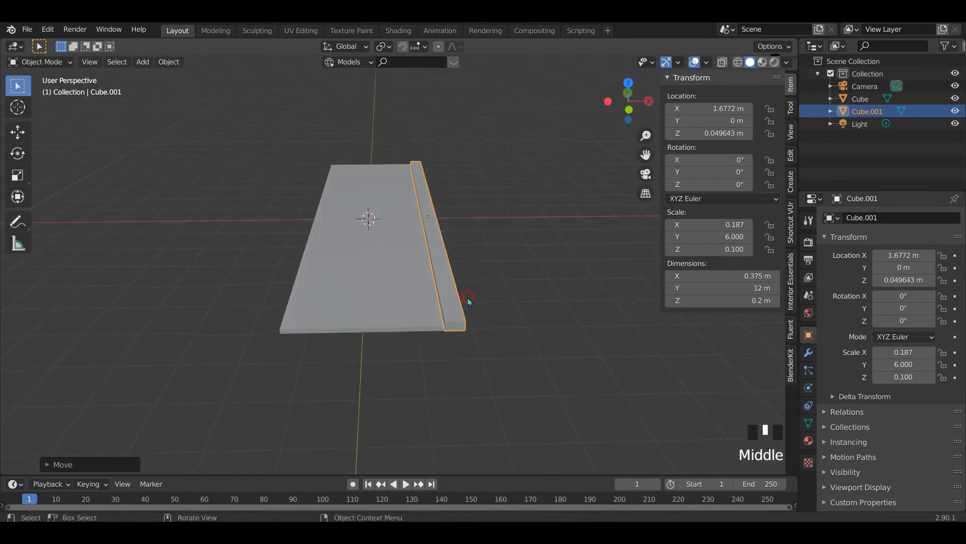
key(g)
key(x)
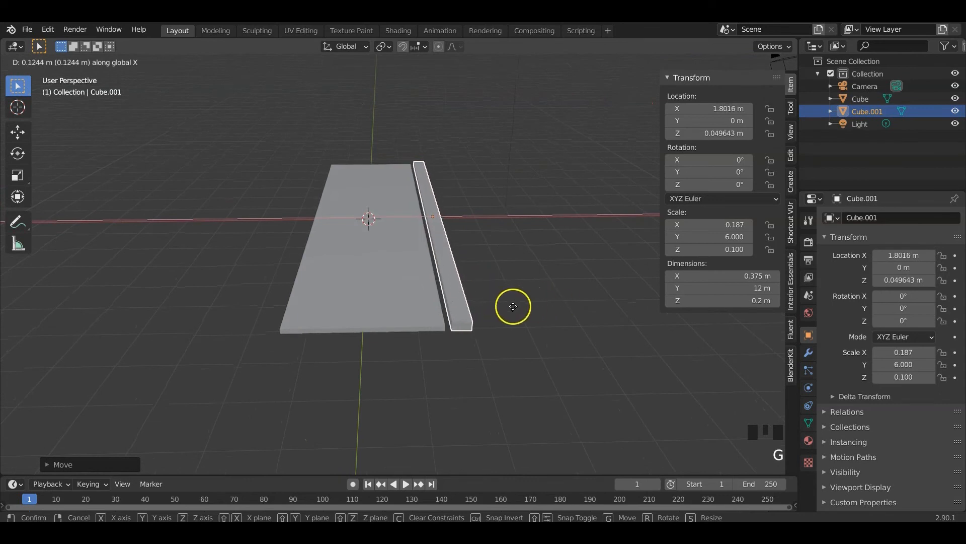
click(483, 305)
click(511, 305)
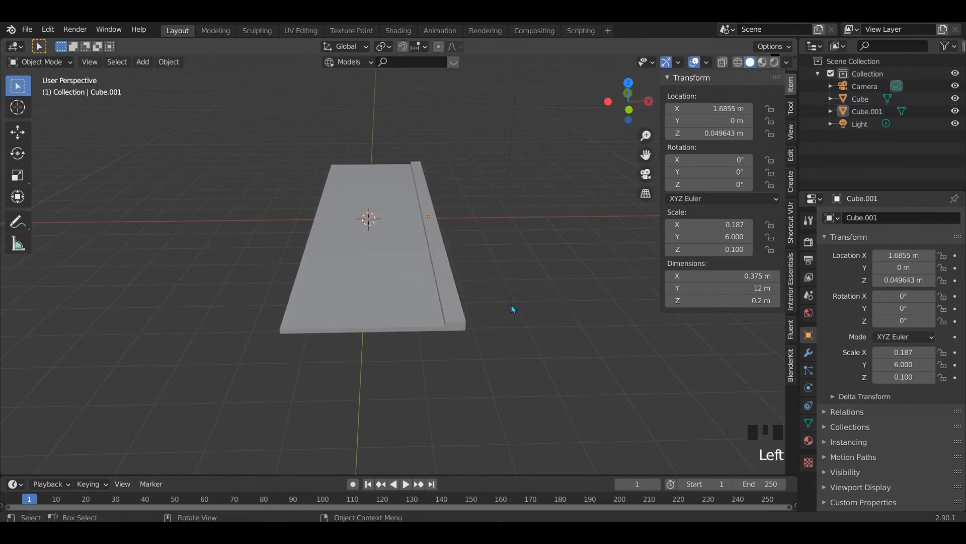
Examine the joint between the raised strip and the slab from the front and in close-up perspective
key(KP_1)
scroll(497, 300, up, 6)
key(KP_Decimal)
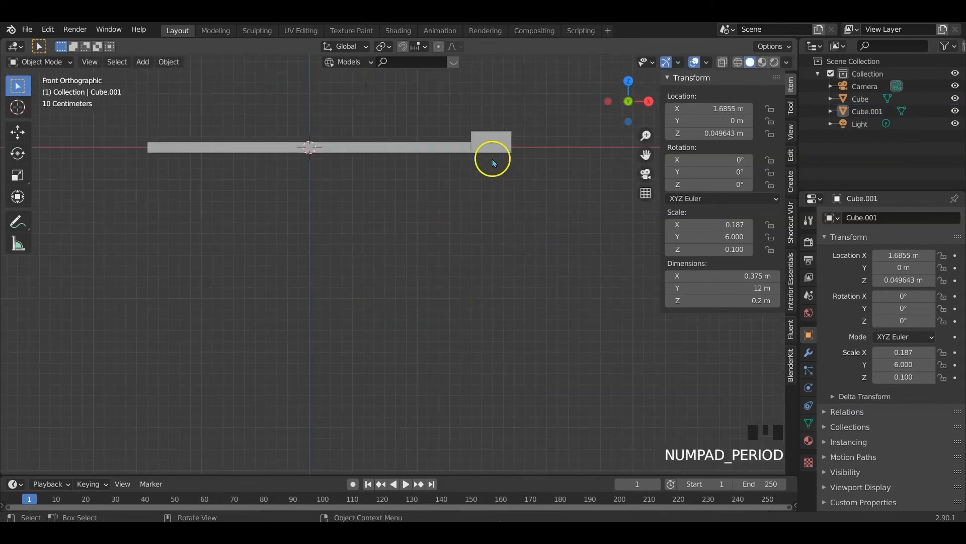
key(KP_Decimal)
middle_drag(490, 145, 491, 166)
scroll(493, 181, down, 2)
scroll(528, 162, down, 3)
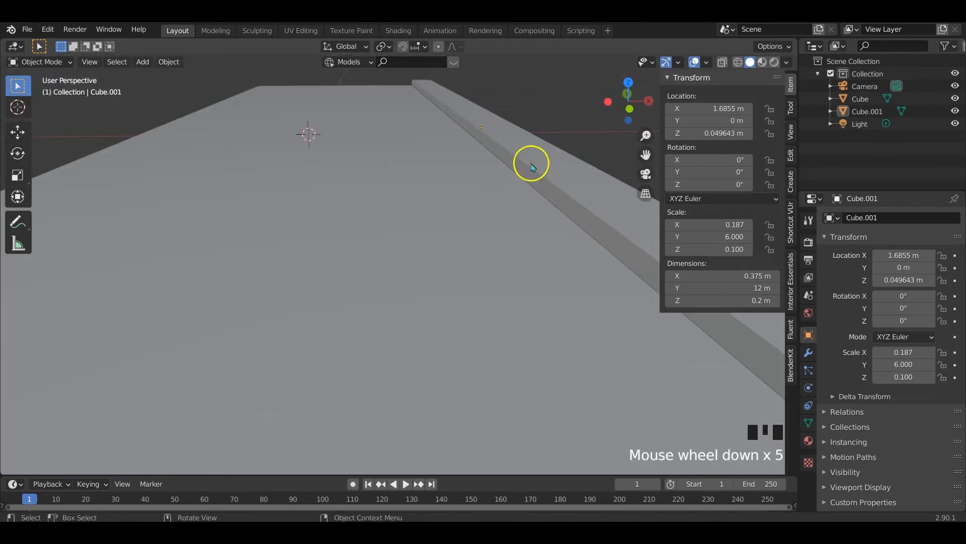
click(578, 176)
key(KP_Decimal)
scroll(393, 347, up, 6)
middle_drag(393, 347, 394, 315)
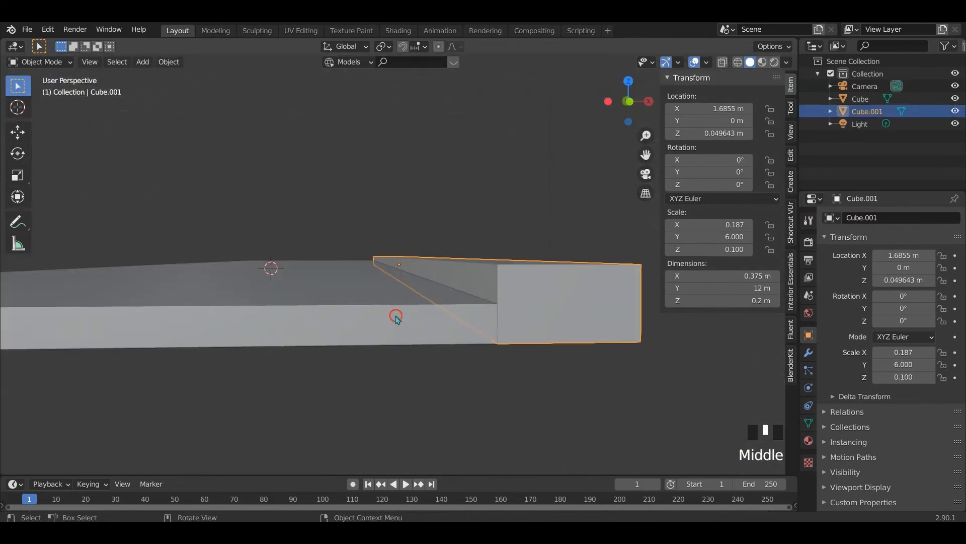
scroll(395, 318, up, 3)
scroll(398, 320, down, 2)
ctrl+middle_drag(452, 344, 449, 367)
scroll(437, 334, down, 4)
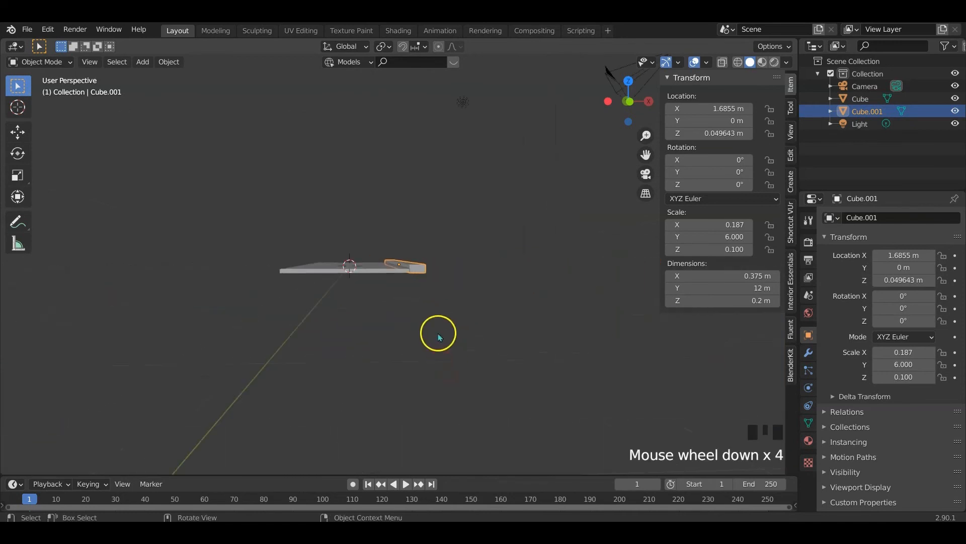
mouse_move(438, 334)
middle_down()
mouse_move(477, 335)
mouse_move(458, 325)
mouse_move(460, 347)
mouse_move(424, 345)
mouse_move(426, 335)
middle_up()
Append the Man object from the standing mesh blend file into the scene
click(27, 30)
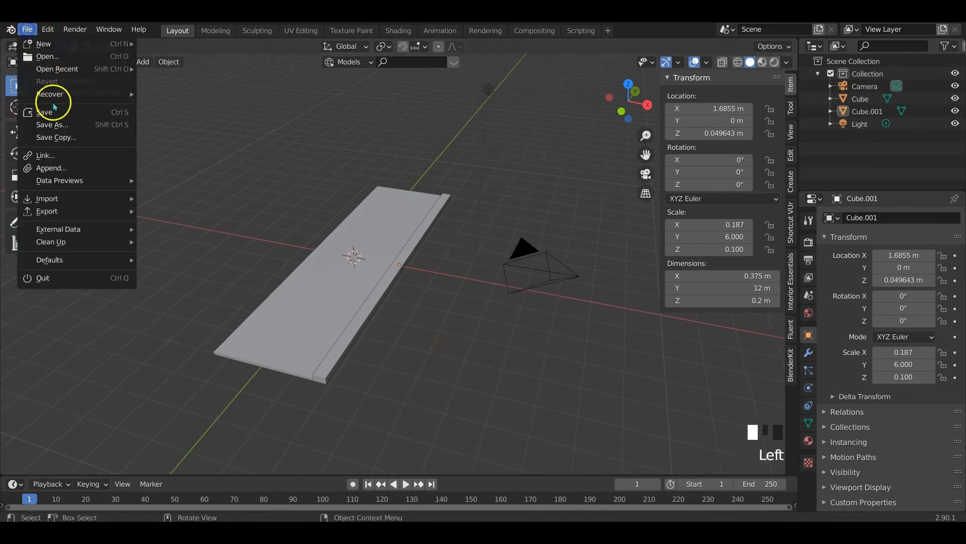
click(65, 165)
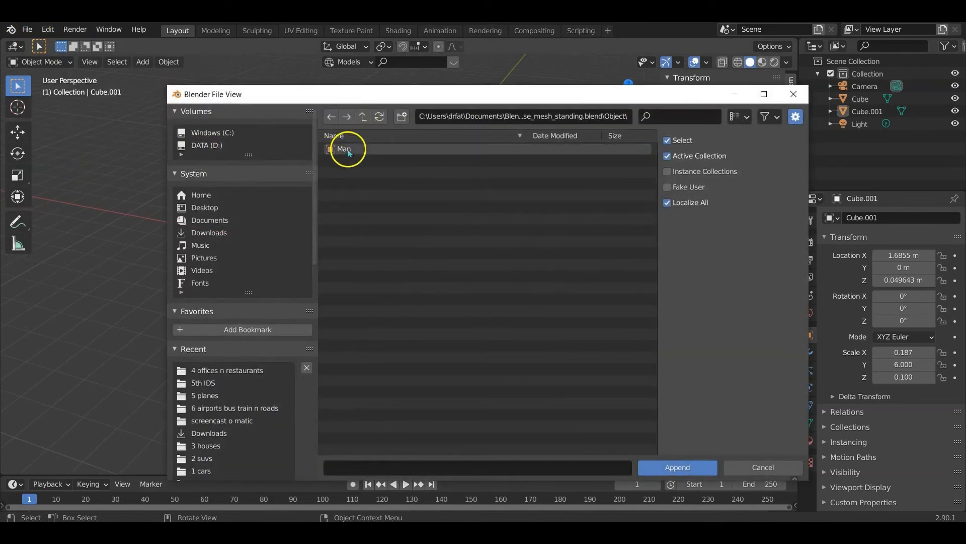
double_click(345, 148)
middle_drag(425, 244, 410, 263)
scroll(321, 291, up, 5)
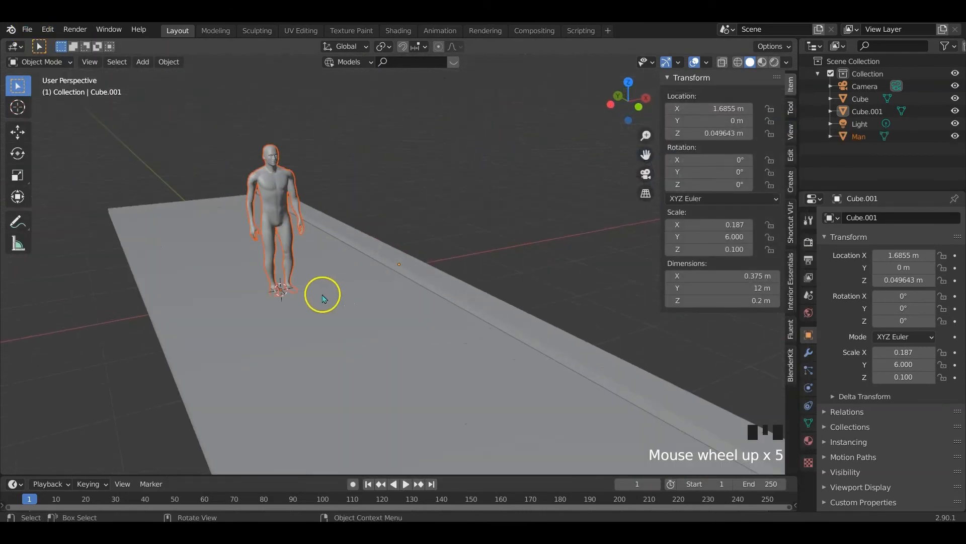
Raise the man figure about 0.046 m along Z so its feet rest on the slab's surface
middle_drag(321, 292, 399, 277)
click(370, 247)
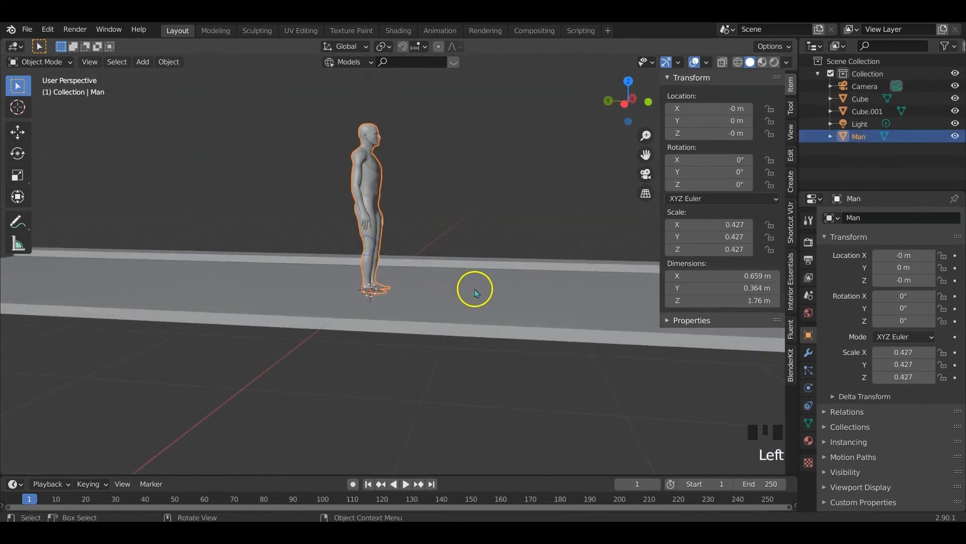
key(g)
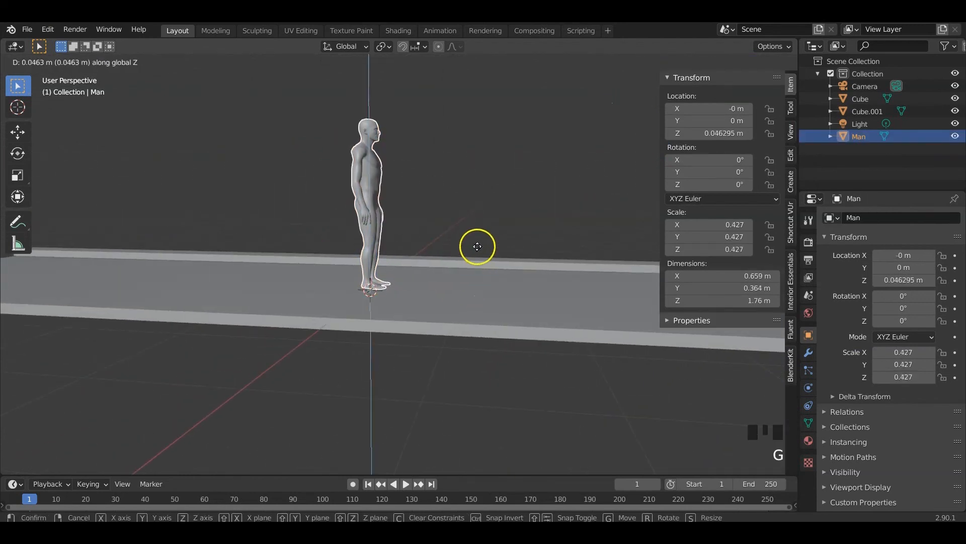
click(476, 244)
scroll(477, 244, down, 4)
middle_drag(476, 244, 428, 342)
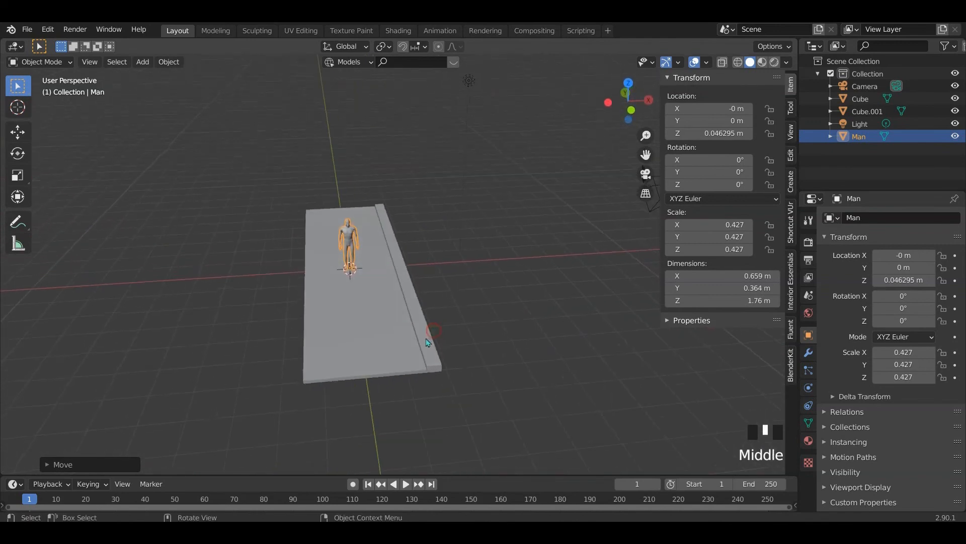
click(428, 342)
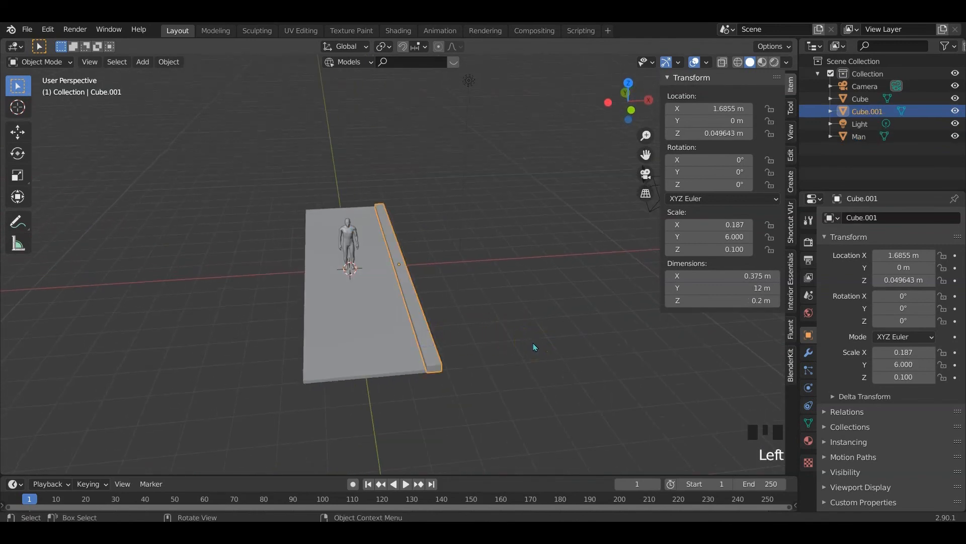
key(g)
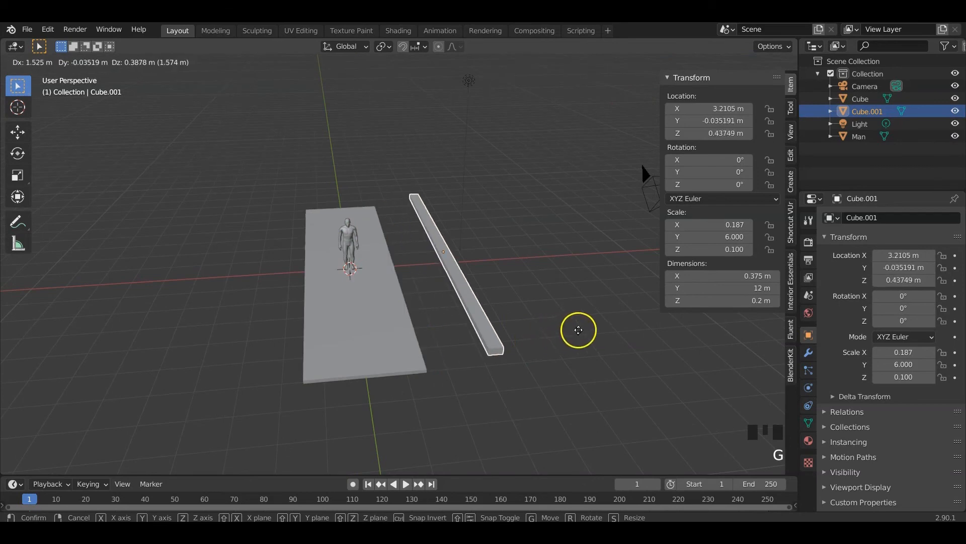
right_click(579, 331)
Set the main slab's X dimension to 6 m
click(373, 344)
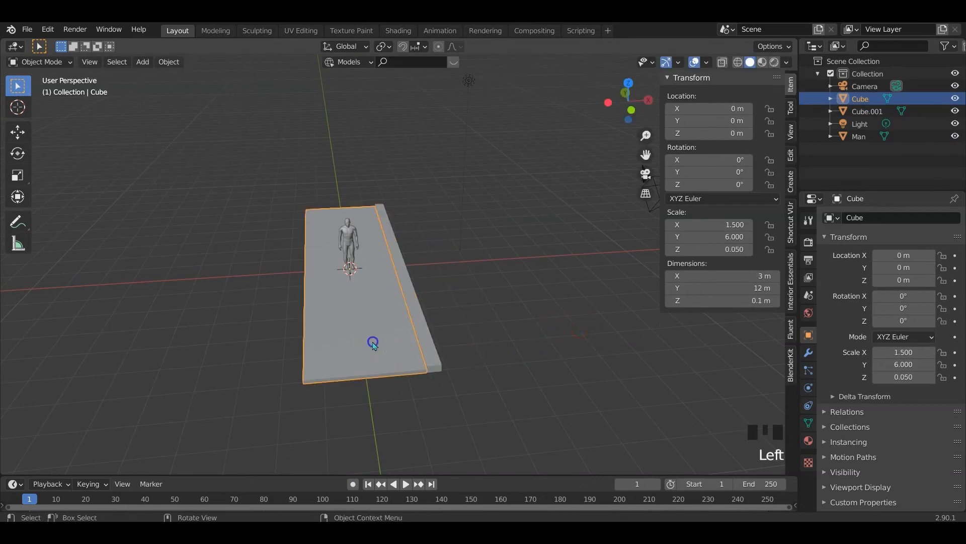
double_click(738, 276)
text(6)
key(Return)
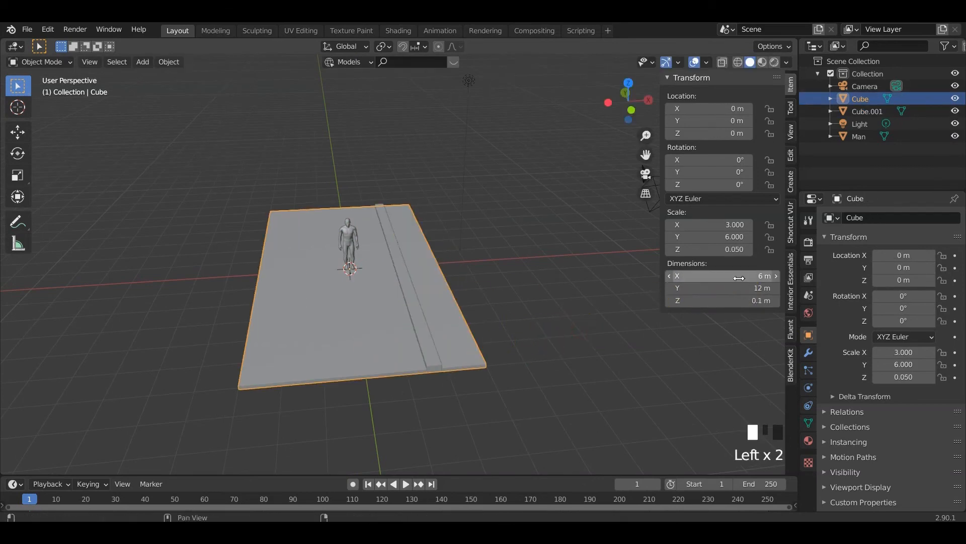
Move the raised strip along X to about 3.19 m so it butts against the outside of the slab's long edge
click(428, 348)
key(g)
key(x)
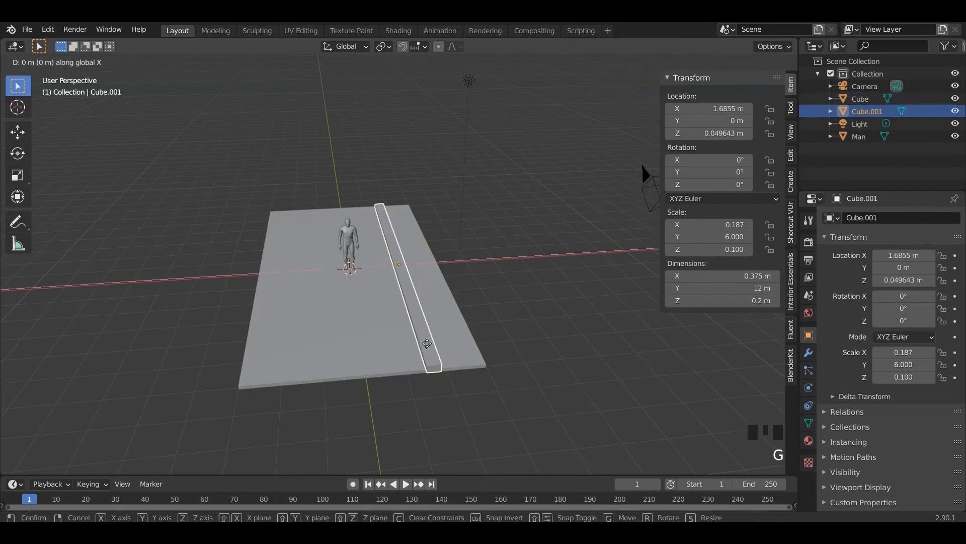
click(475, 345)
key(KP_7)
scroll(452, 366, up, 5)
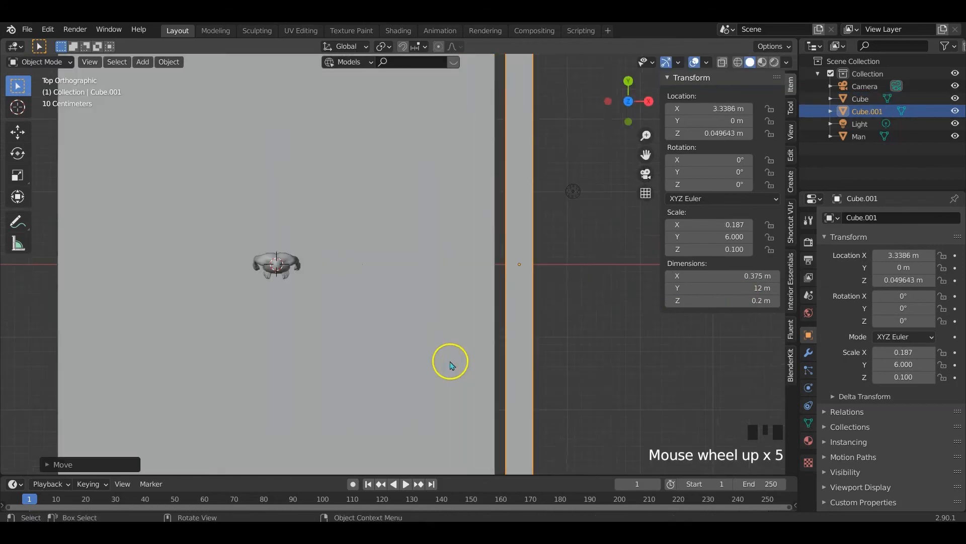
key(g)
key(x)
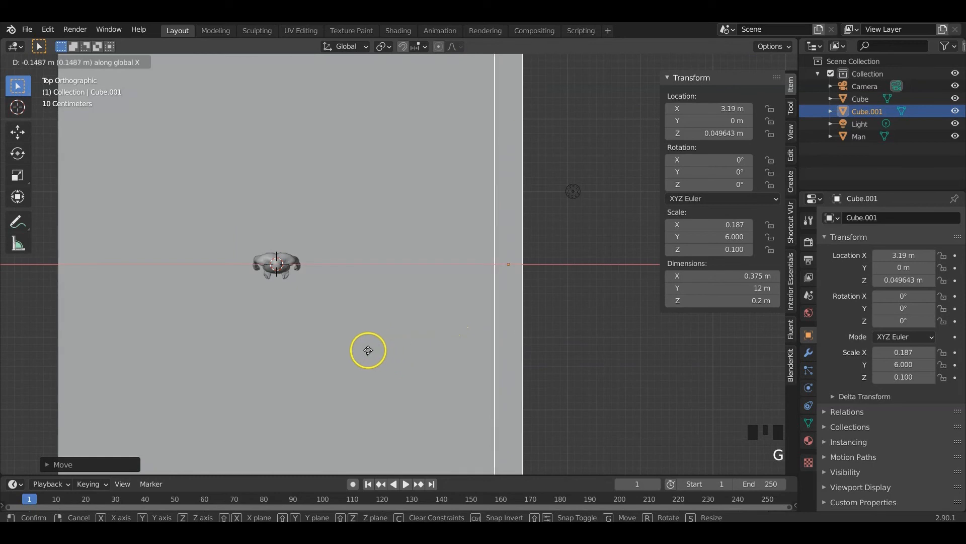
click(382, 352)
Add two evenly spaced lengthwise loop cuts to the main slab, without sliding them
scroll(403, 351, down, 1)
middle_drag(402, 351, 479, 324)
scroll(445, 259, down, 2)
scroll(454, 262, up, 1)
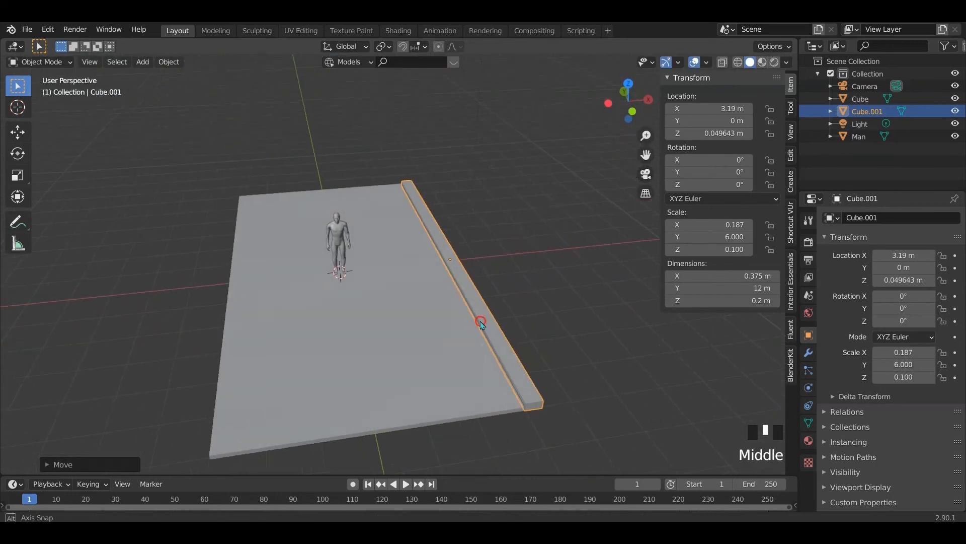
click(398, 375)
middle_drag(397, 373, 433, 390)
key(Tab)
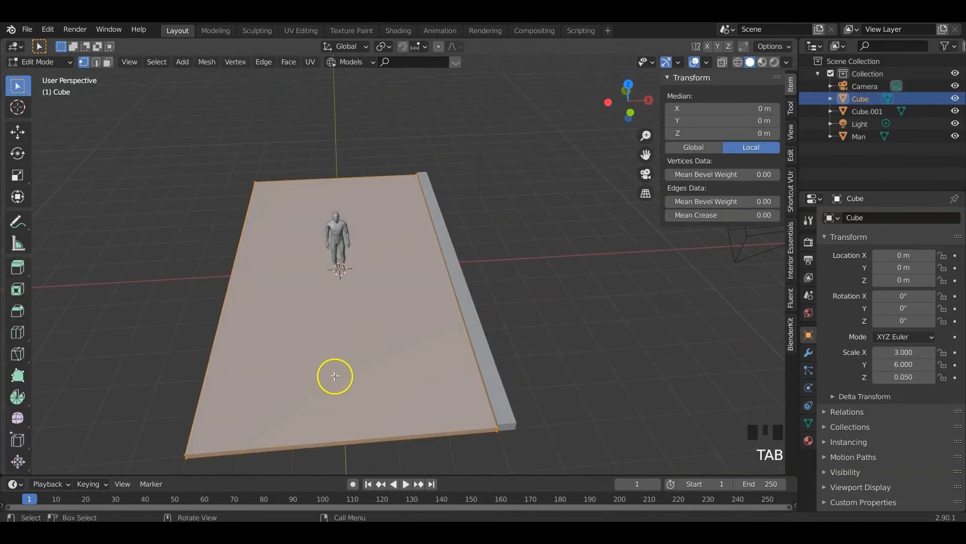
key(ctrl+r)
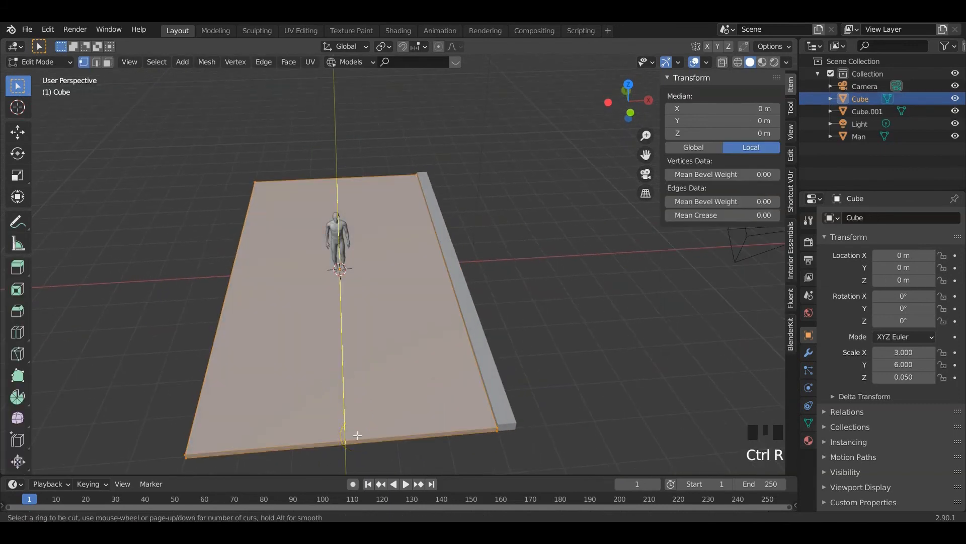
scroll(357, 435, up, 1)
click(357, 435)
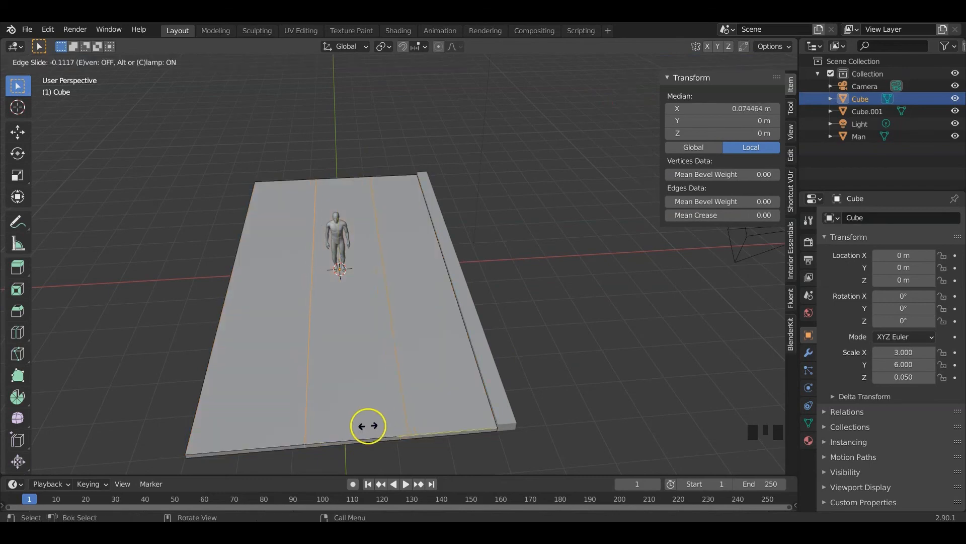
right_click(367, 425)
Scale the two loop cuts together along X to leave a narrow lengthwise strip at the slab's centre
key(s)
key(x)
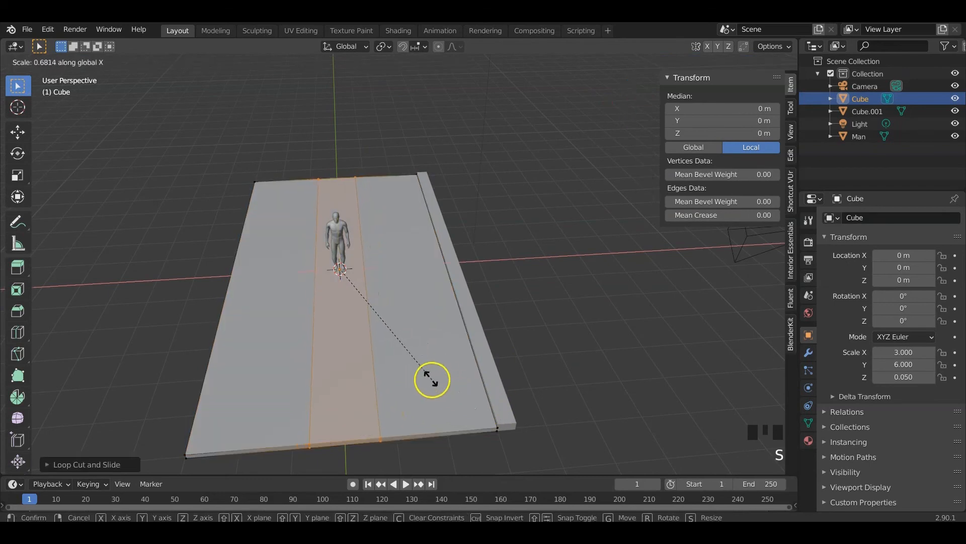
click(343, 275)
middle_drag(345, 276, 374, 339)
key(Tab)
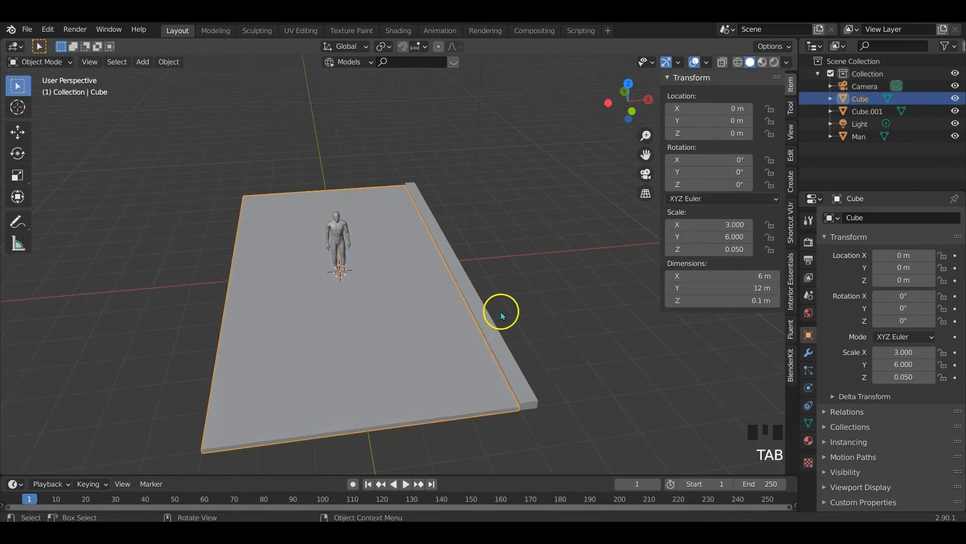
Deselect the slab and hide the transform sidebar
mouse_move(407, 325)
middle_down()
mouse_move(398, 355)
mouse_move(400, 313)
middle_up()
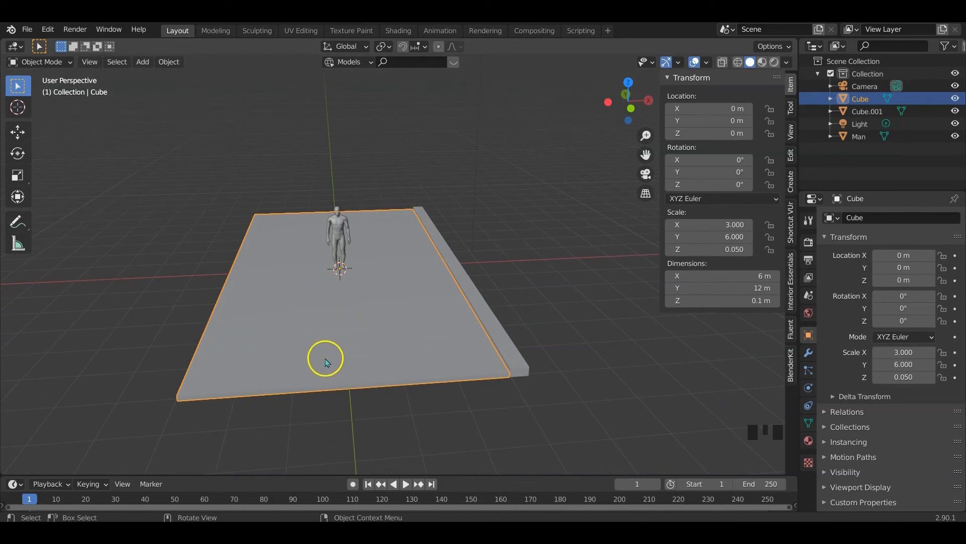
middle_drag(418, 322, 323, 362)
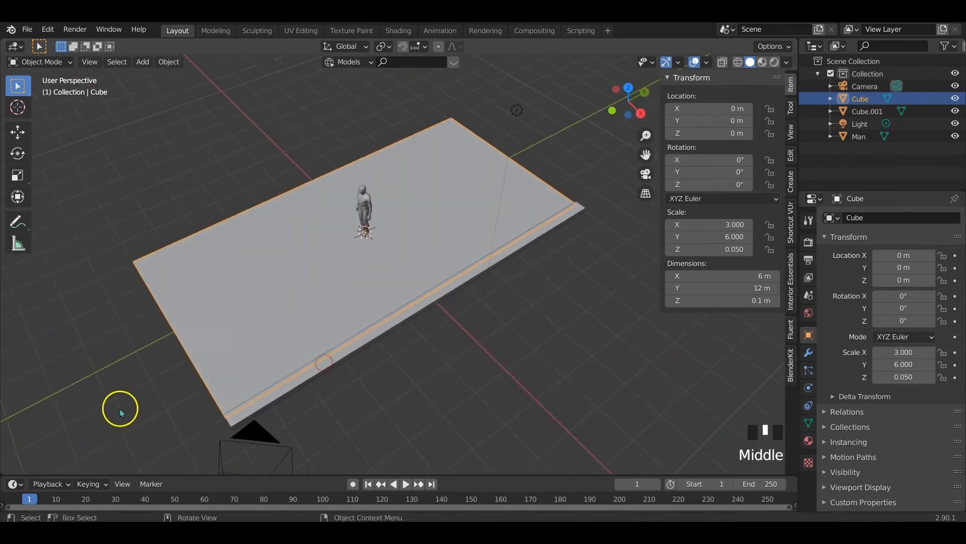
click(614, 337)
key(n)
middle_drag(616, 327, 513, 363)
scroll(351, 399, up, 2)
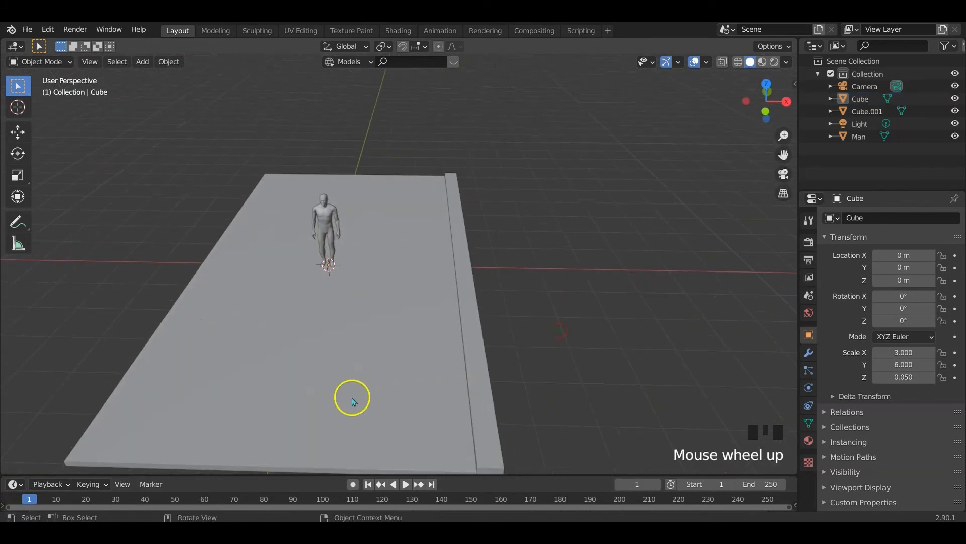
Duplicate the slab's narrow centre face and move the copy along X to just inside the raised strip
shift+middle_drag(352, 399, 425, 334)
click(492, 336)
key(Tab)
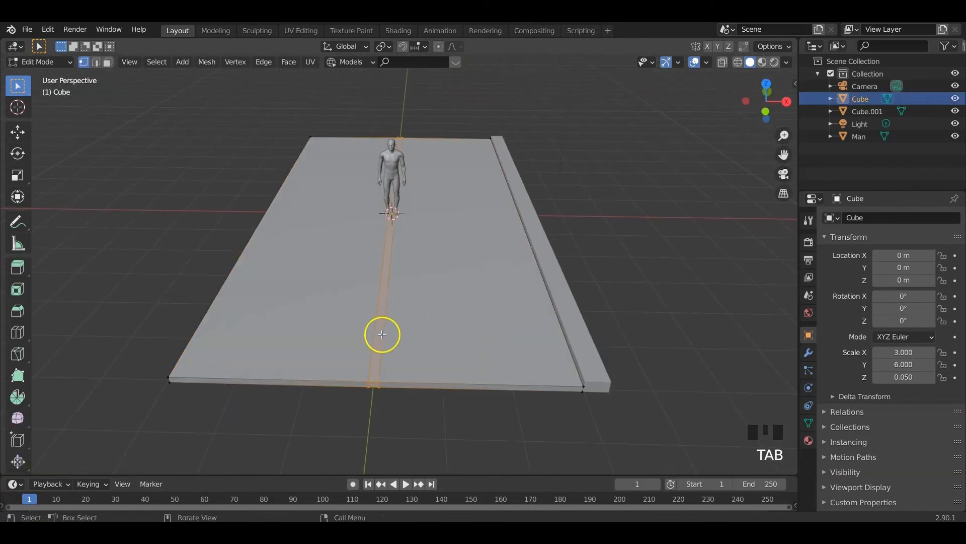
click(381, 330)
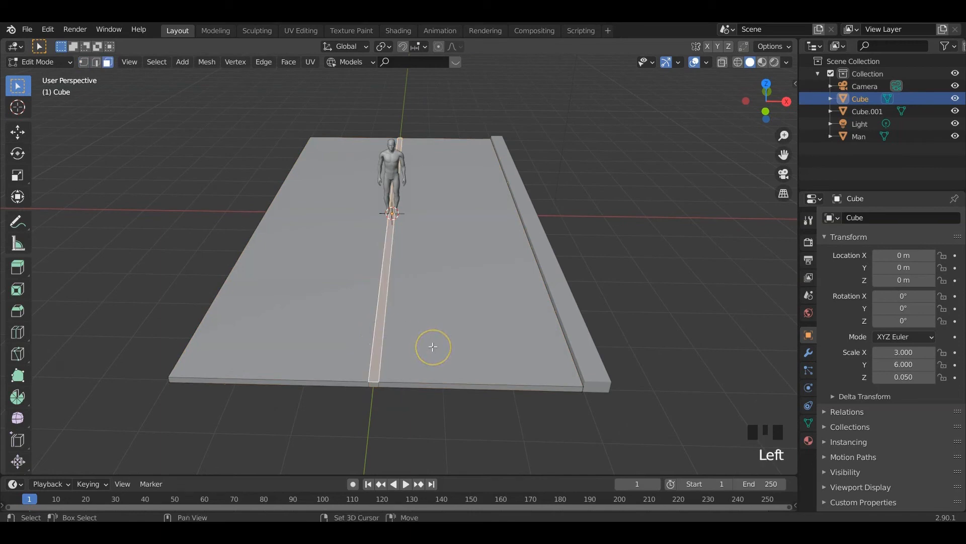
key(shift+d)
key(x)
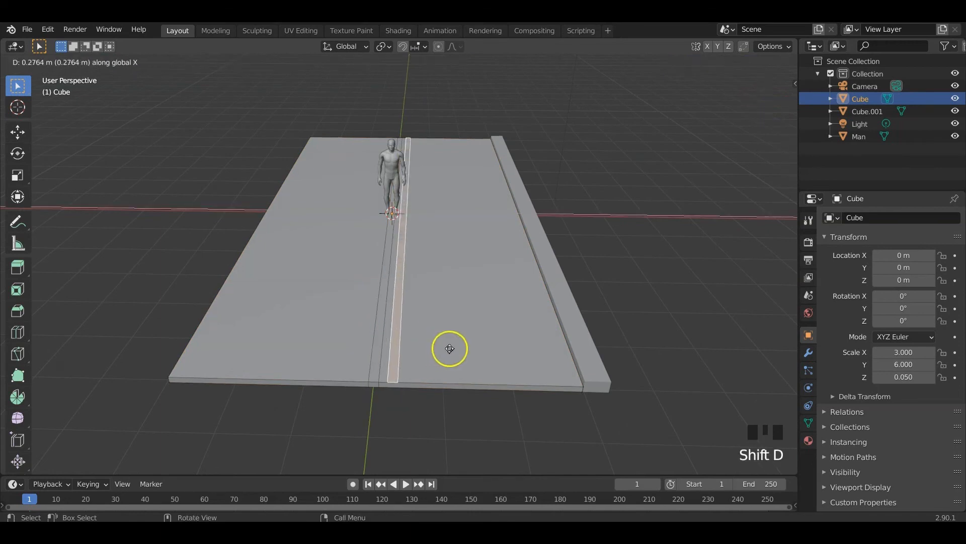
click(553, 355)
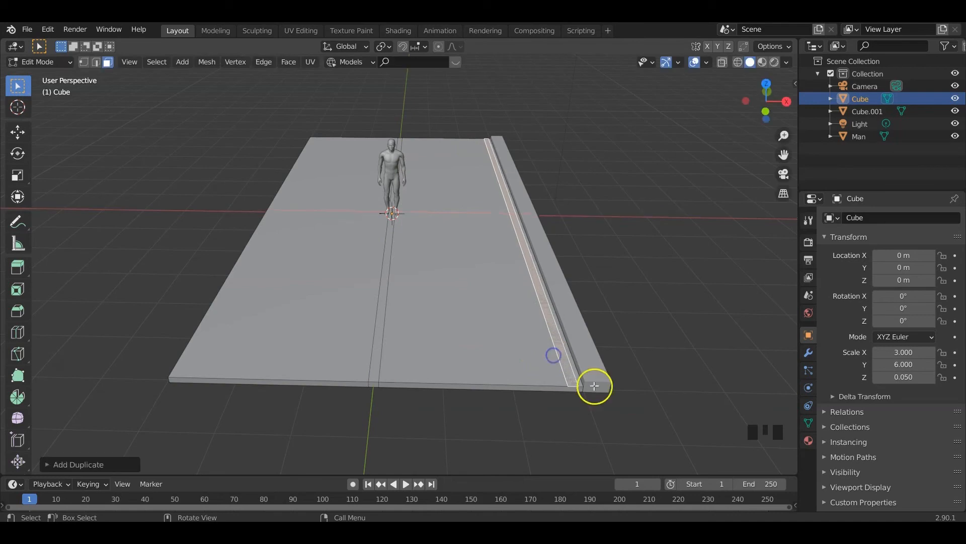
Extrude the duplicated long face upward about 0.002 m
shift+middle_drag(646, 405, 557, 330)
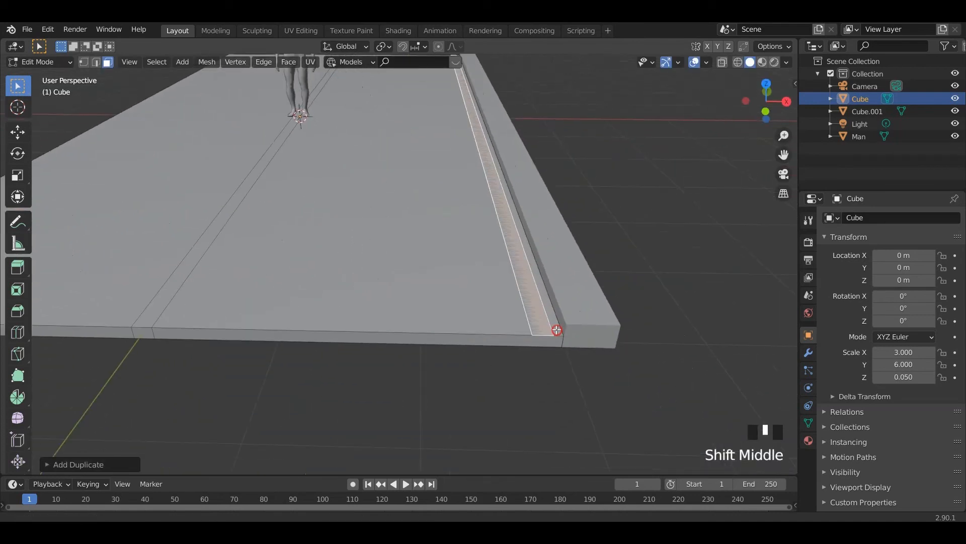
key(e)
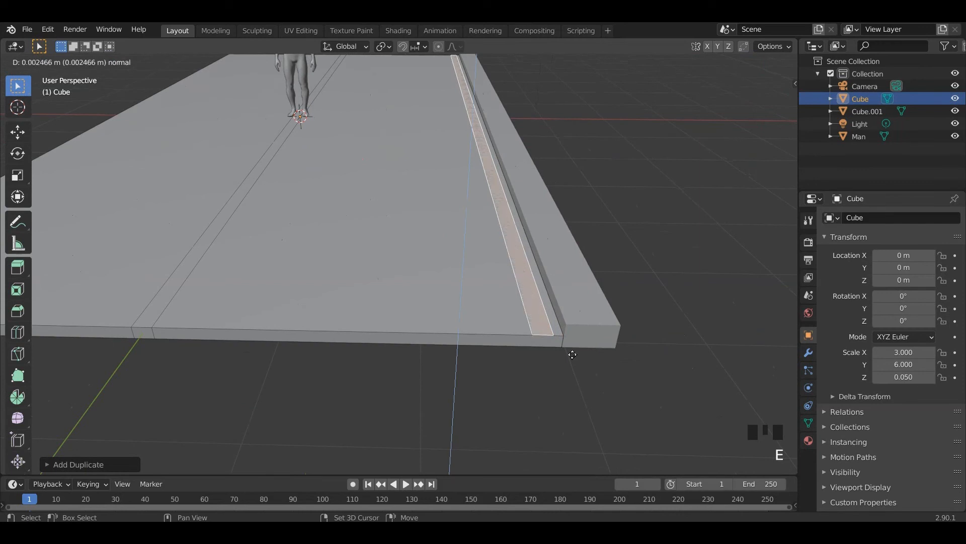
click(572, 353)
middle_drag(572, 349, 557, 348)
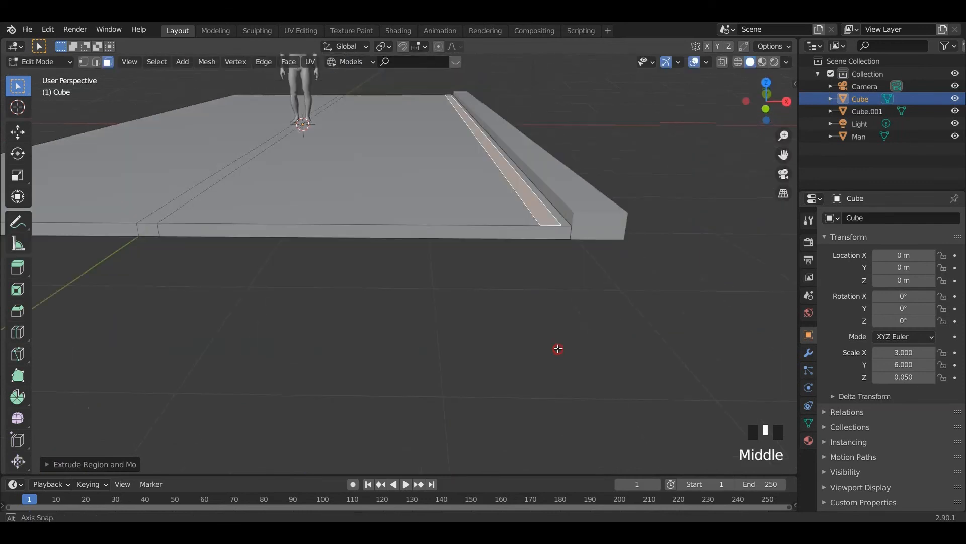
Duplicate the extruded line's top face and move the copy about 1.3 m along negative X, toward the slab's centre
scroll(557, 272, up, 2)
shift+middle_drag(557, 272, 492, 376)
scroll(560, 309, down, 3)
scroll(516, 345, down, 3)
scroll(490, 374, up, 2)
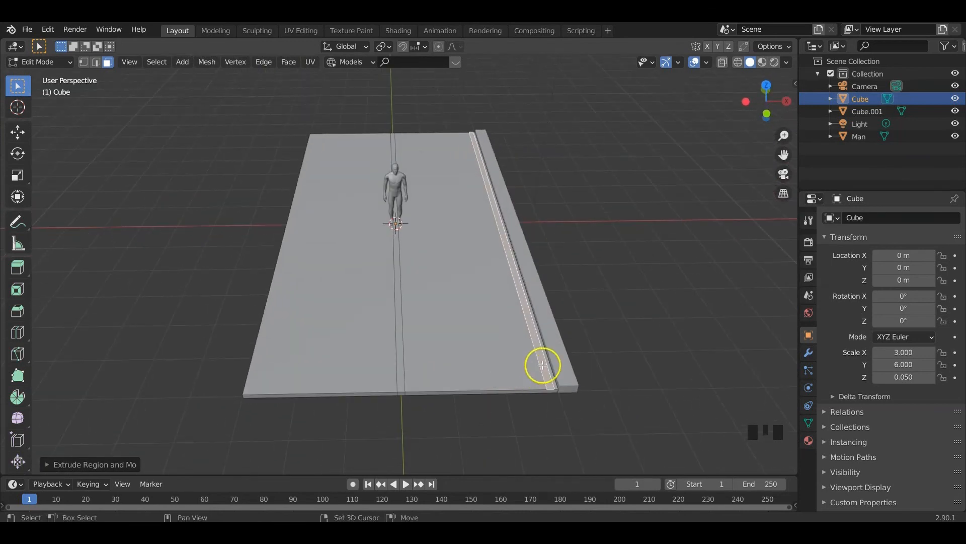
key(shift+d)
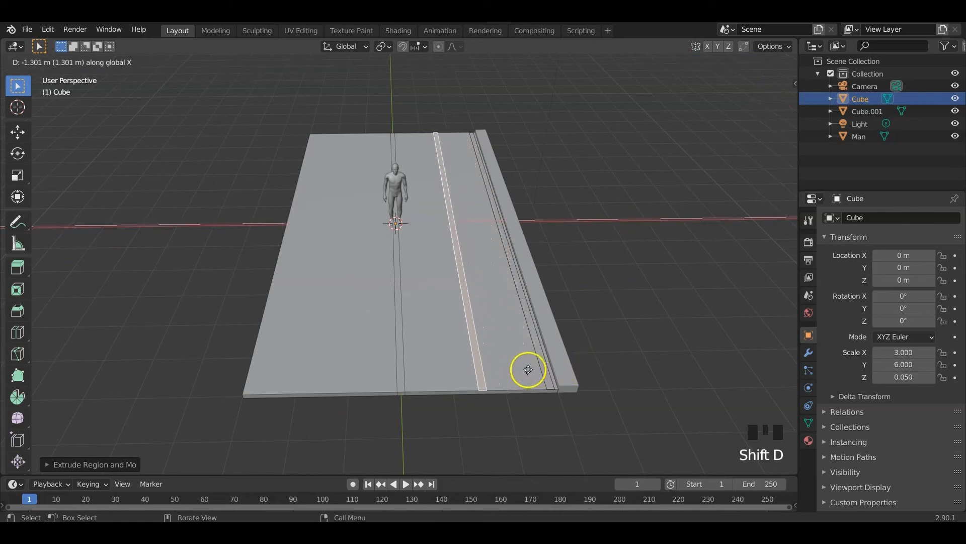
click(526, 370)
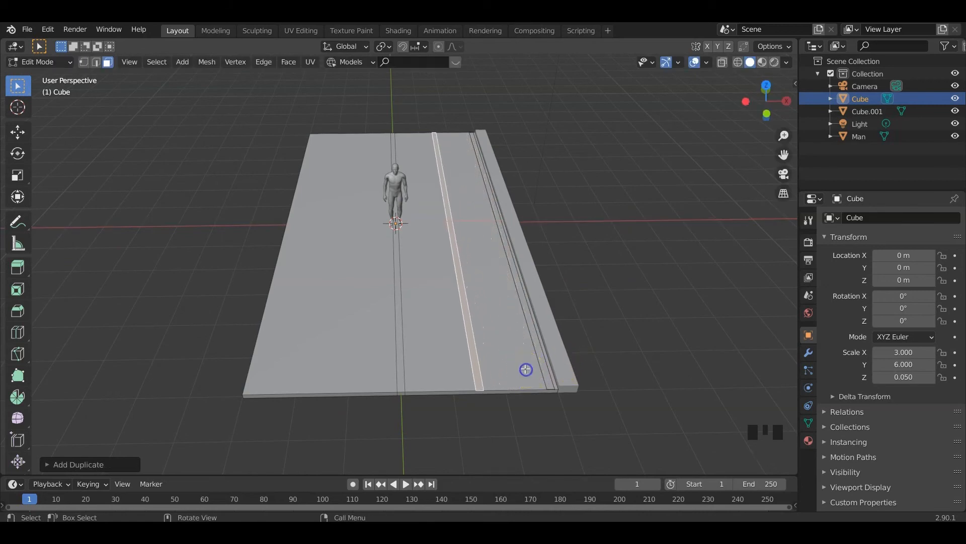
Narrow the copied face slightly along X and scale it along Y to about 0.17, forming a short dash
key(KP_7)
scroll(484, 385, down, 4)
scroll(461, 361, up, 1)
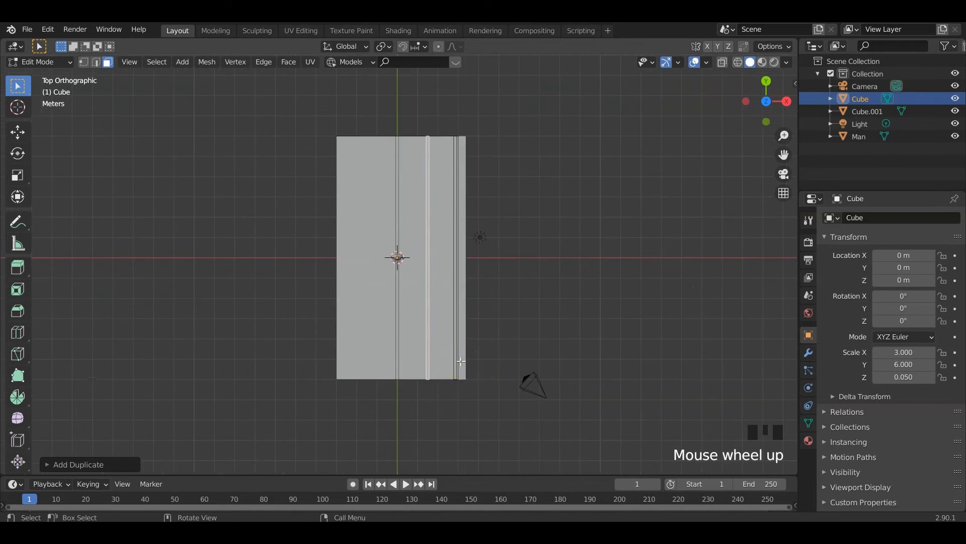
scroll(461, 361, up, 1)
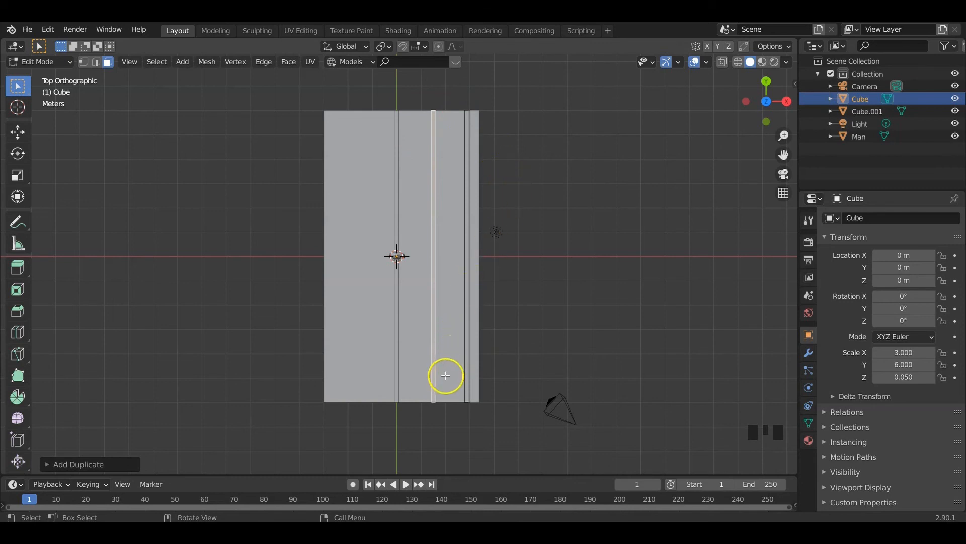
key(s)
key(x)
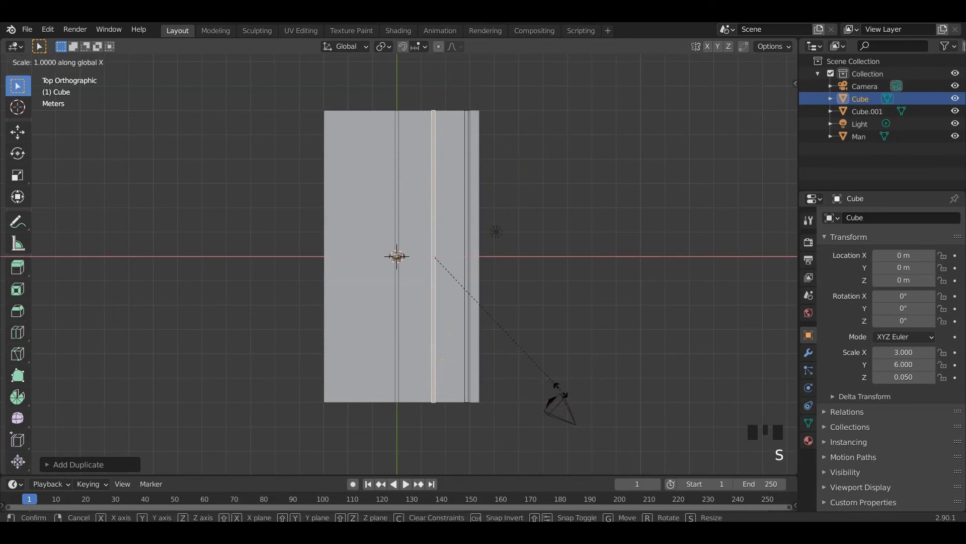
click(508, 346)
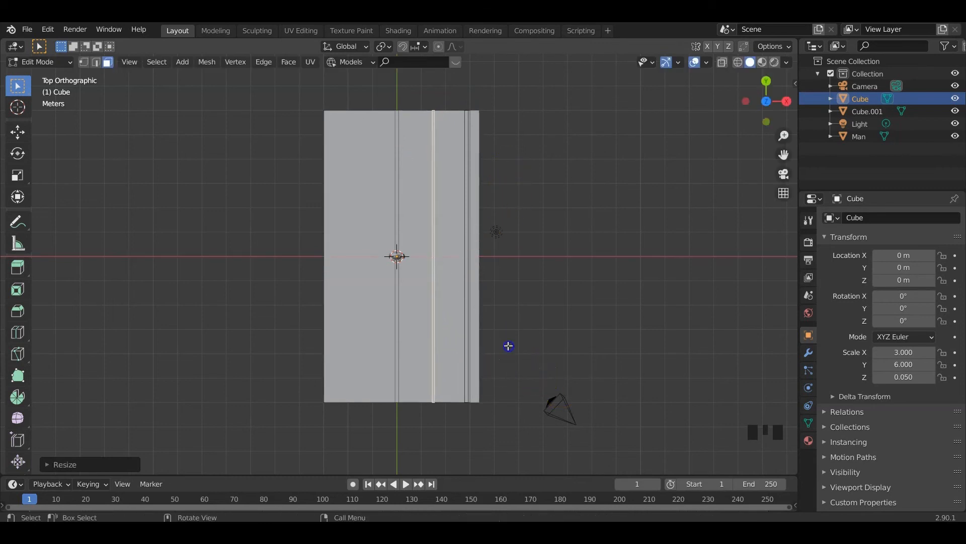
key(s)
key(y)
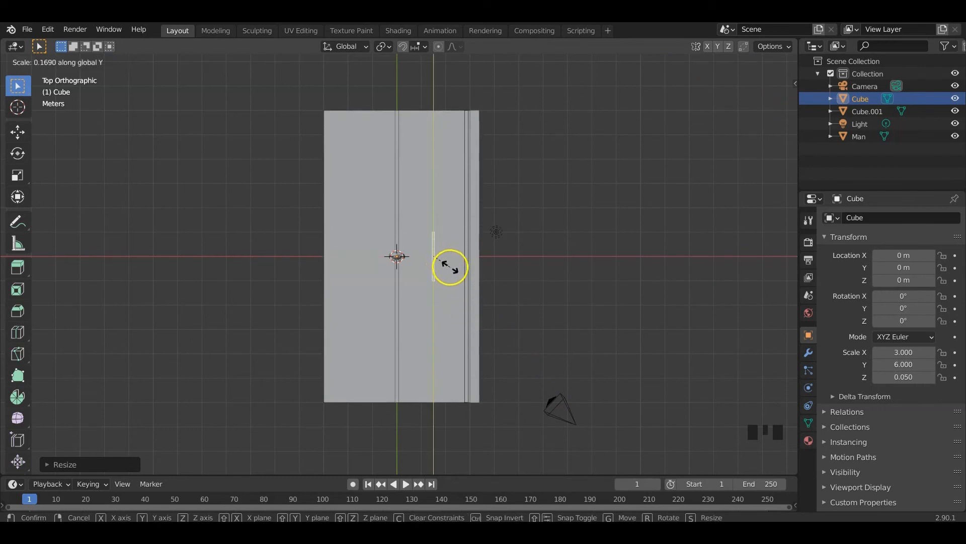
click(450, 267)
Move the short dash about 4.4 m along negative Y, close to the slab's near end
middle_drag(448, 267, 471, 255)
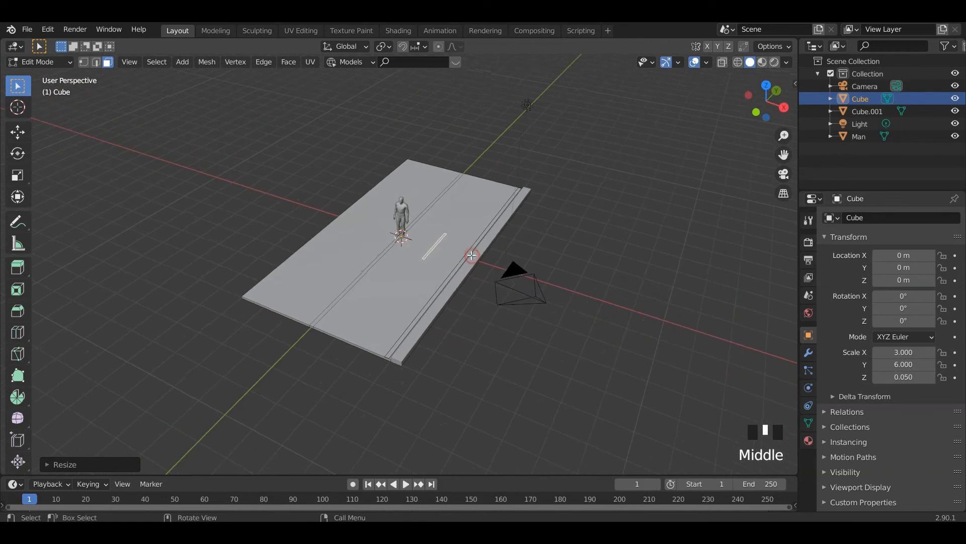
key(g)
key(y)
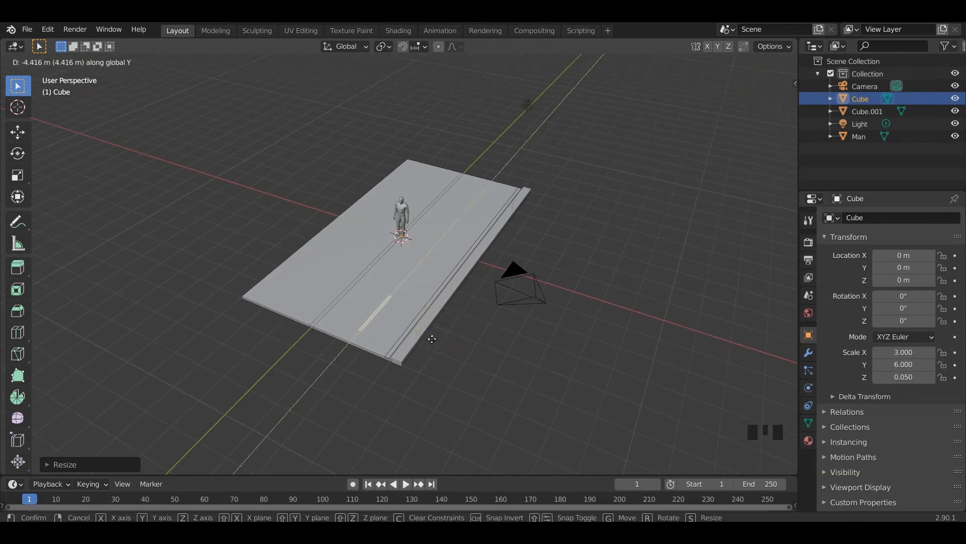
click(434, 338)
Separate the short dash face from the slab into its own object and select only that object
click(809, 352)
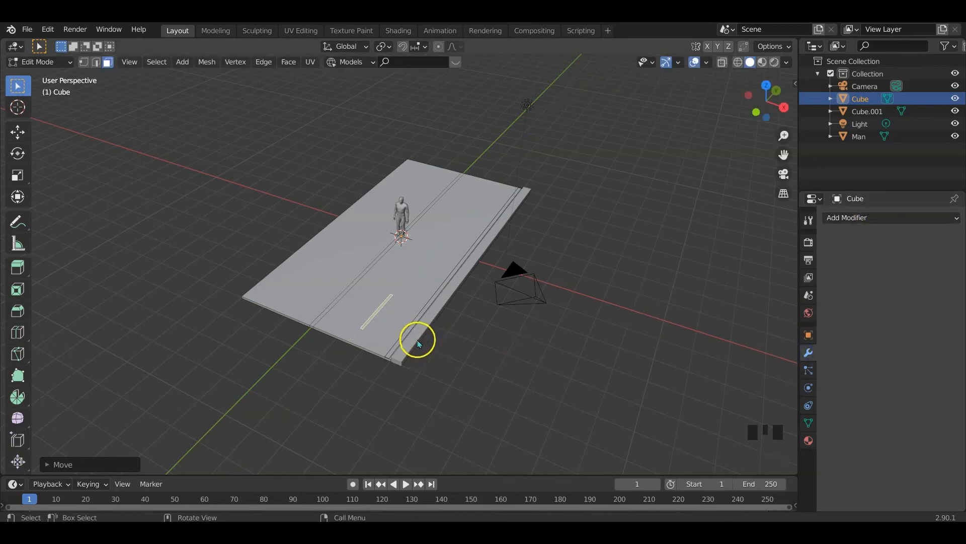
key(Tab)
key(Tab)
shift+click(409, 330)
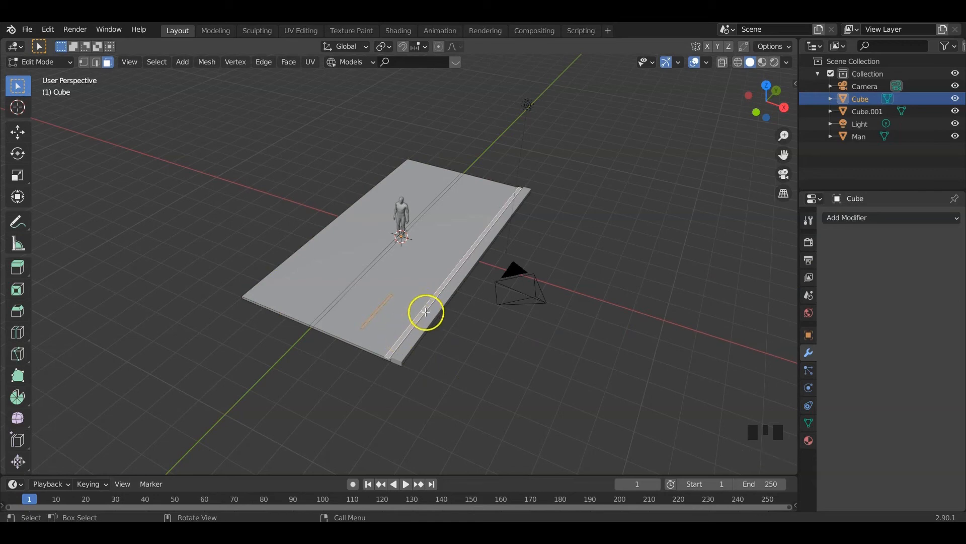
click(375, 313)
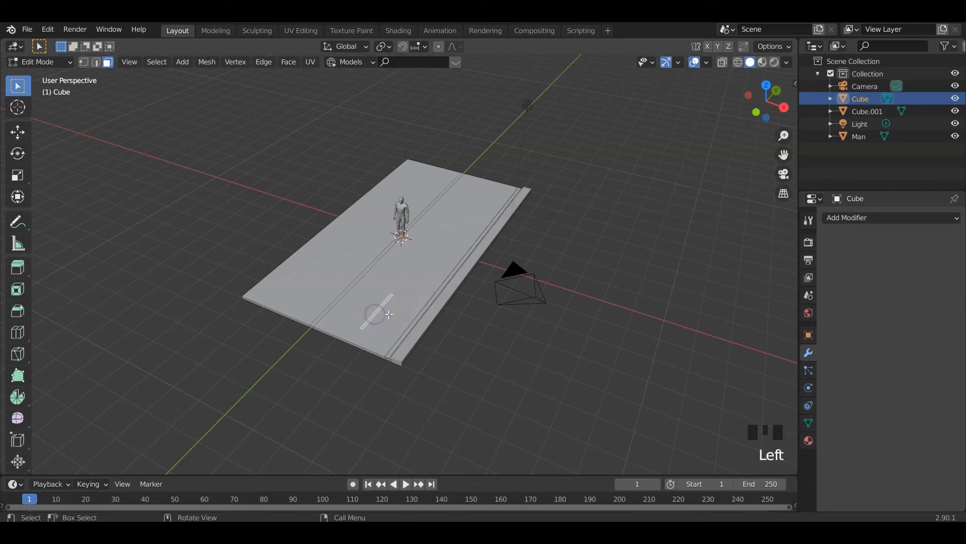
key(p)
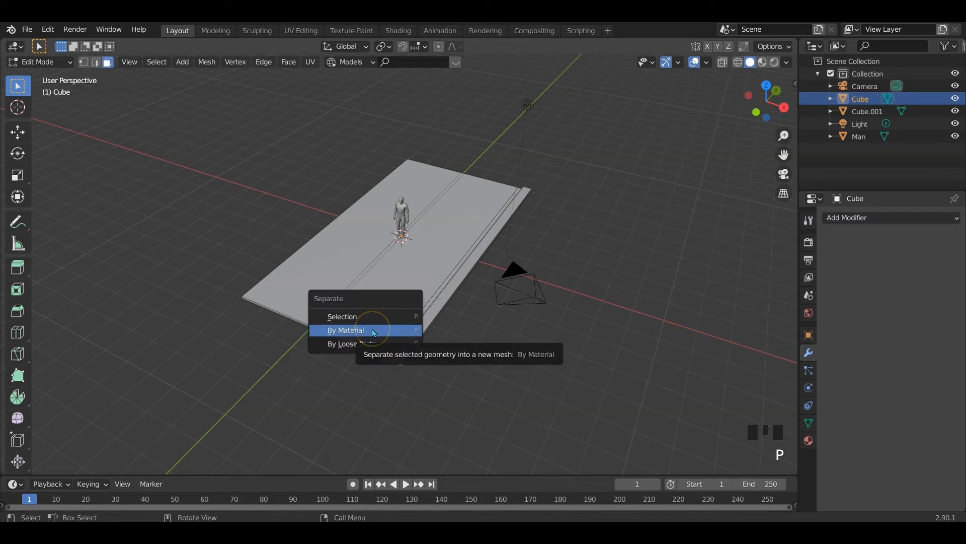
click(371, 319)
key(Tab)
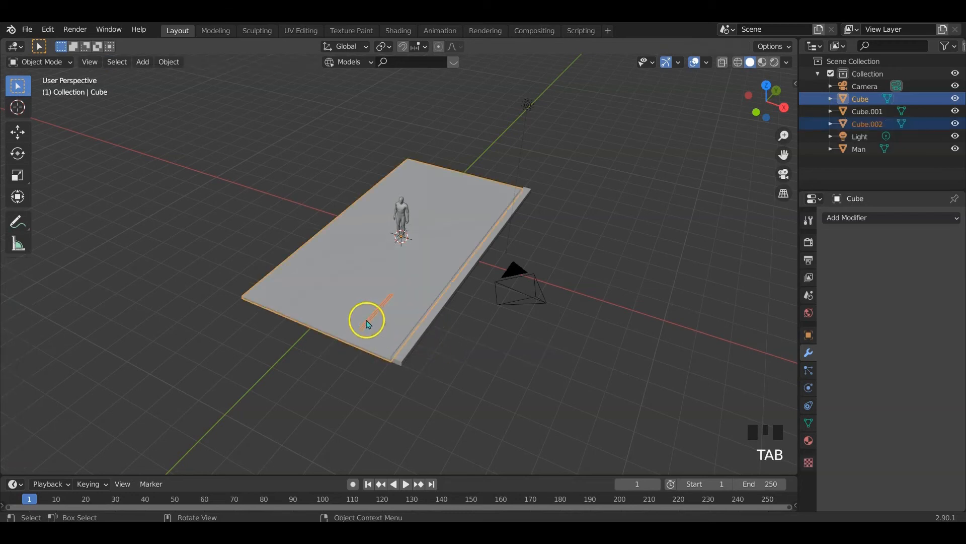
click(387, 315)
click(375, 316)
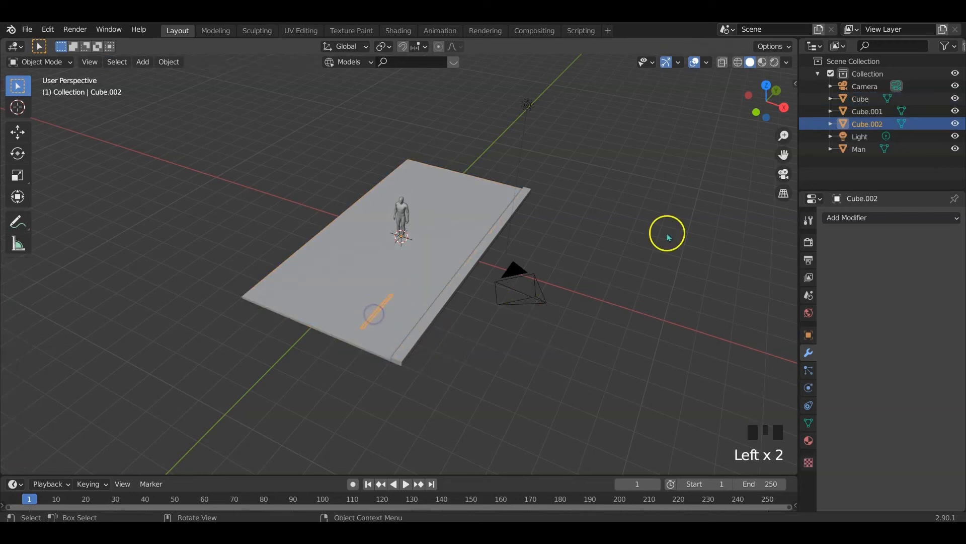
Add an Array modifier to the dash and set its relative offset factors to 0 in X and 2 in Y
click(875, 218)
click(725, 252)
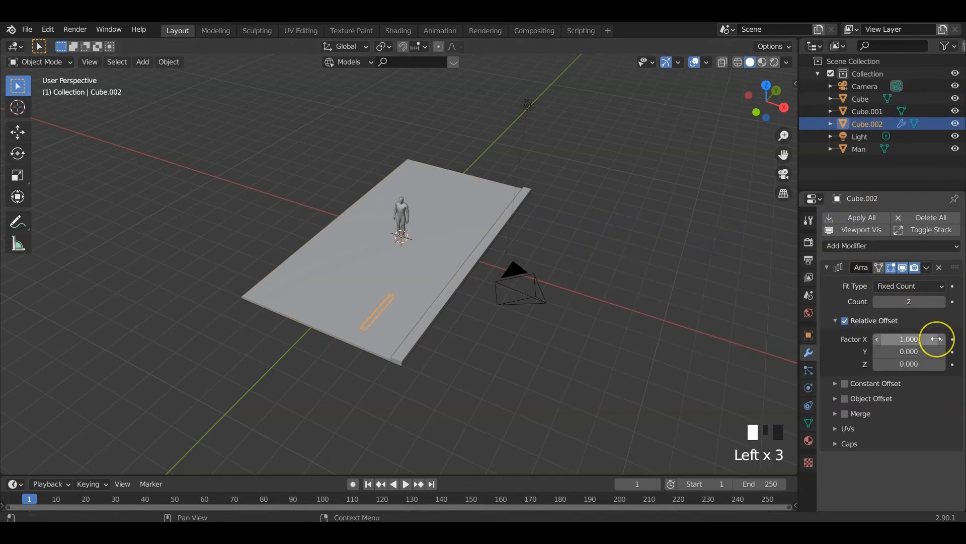
click(908, 341)
text(0)
click(905, 351)
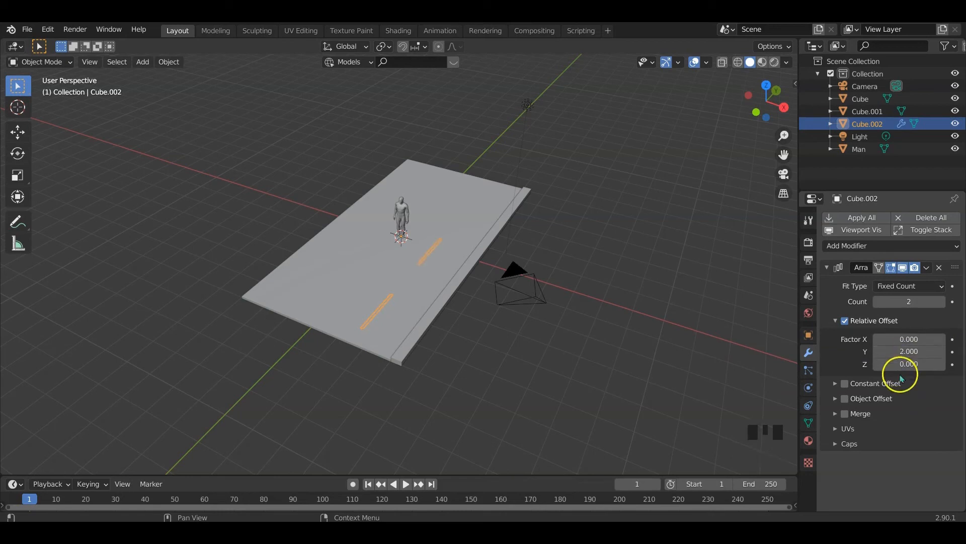
Set the Array modifier's relative Y offset factor to 1.5 to tighten the spacing between dashes
click(909, 352)
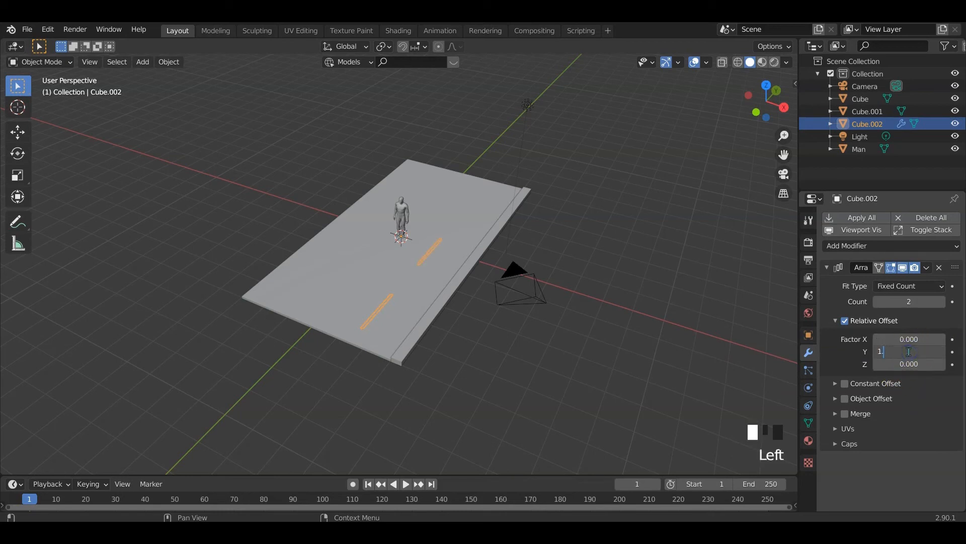
text(1)
key(Return)
click(904, 351)
text(1.5)
click(909, 376)
click(908, 352)
text(1.5)
click(895, 329)
Raise the array count to 4 and shift the row of dashes slightly along negative Y, leaving nothing selected
click(941, 301)
click(941, 301)
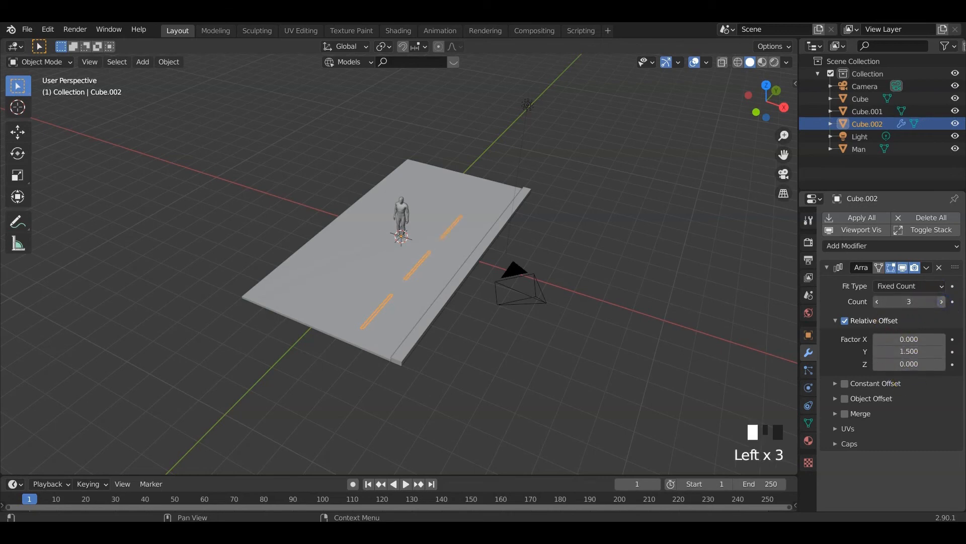
middle_drag(600, 292, 502, 342)
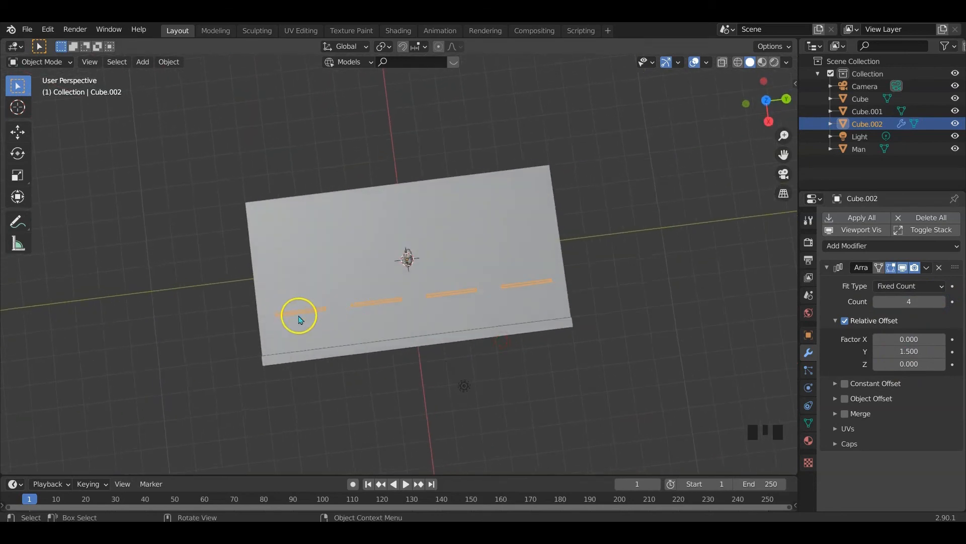
key(g)
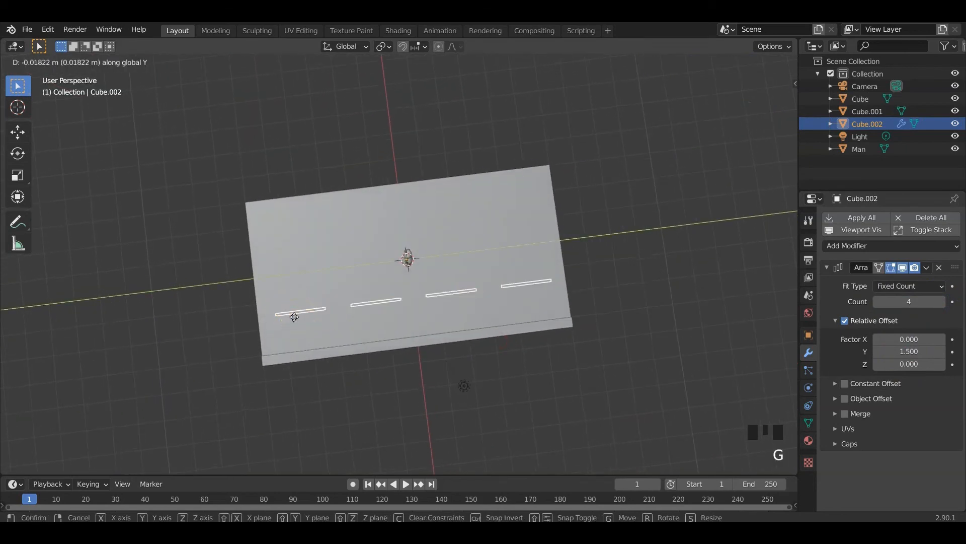
click(290, 318)
middle_drag(443, 339, 535, 347)
click(484, 325)
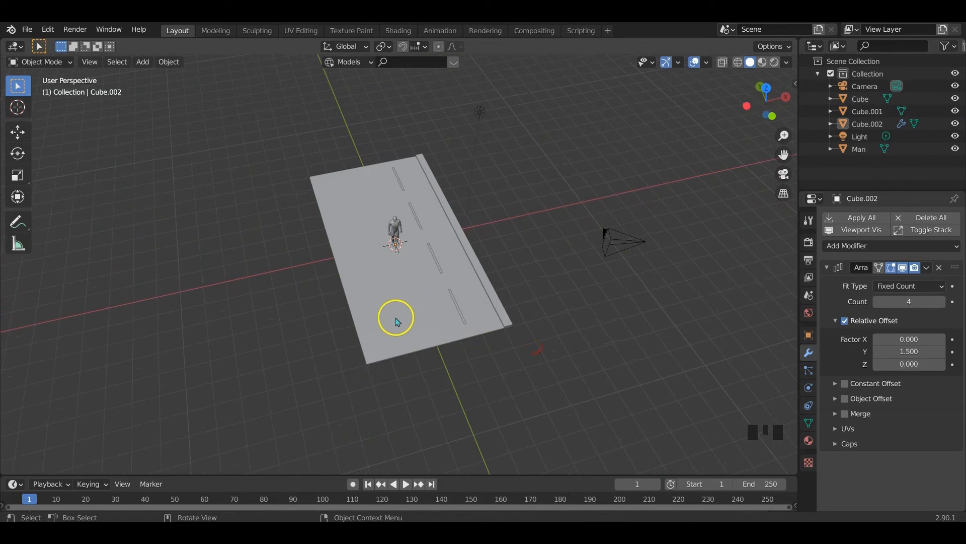
Examine the slab's mesh in Edit Mode and the dashed line from several angles
click(397, 321)
key(Tab)
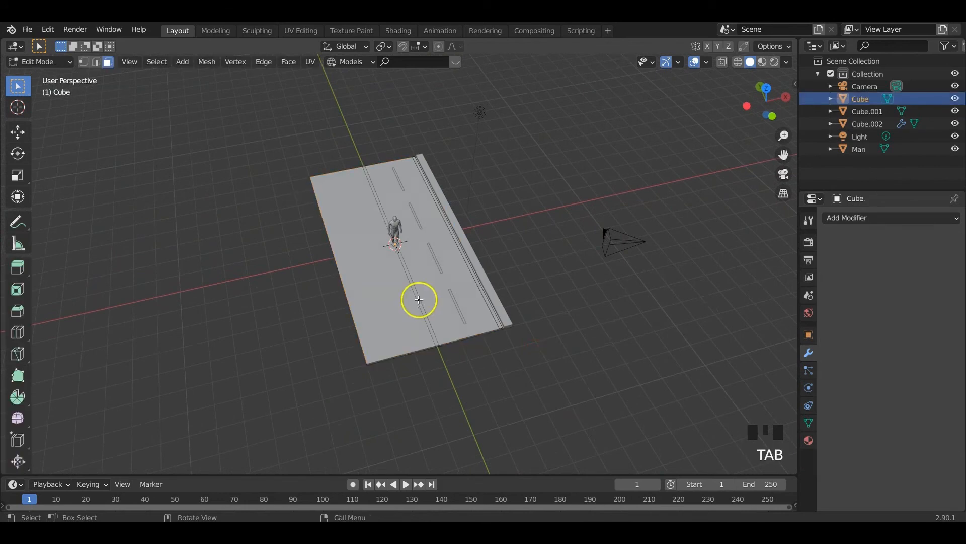
middle_drag(470, 321, 474, 344)
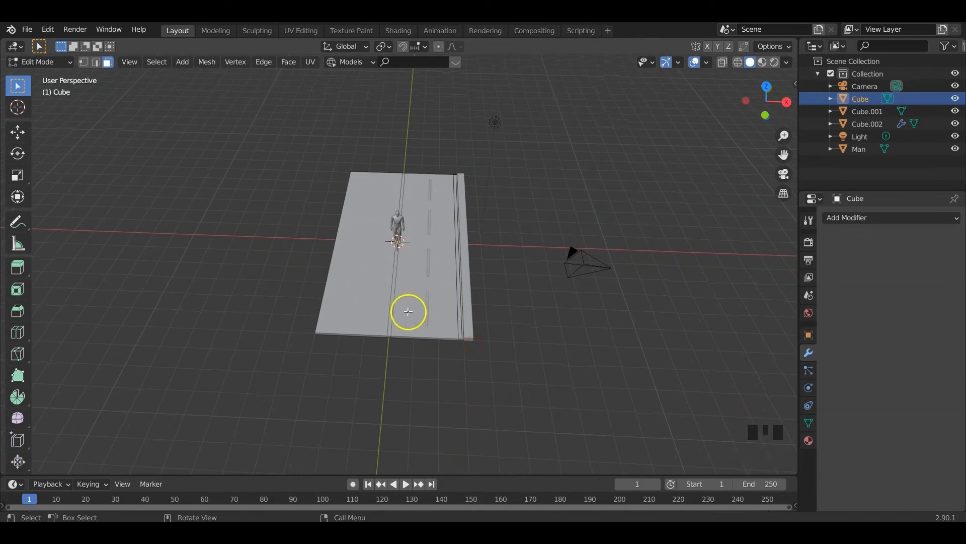
middle_drag(417, 312, 457, 335)
scroll(481, 348, up, 3)
key(Tab)
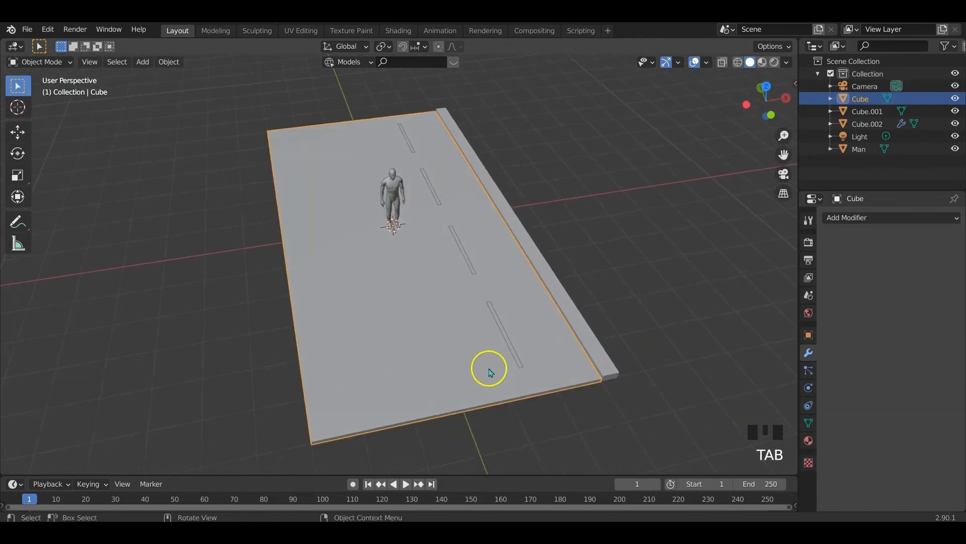
middle_drag(487, 368, 513, 313)
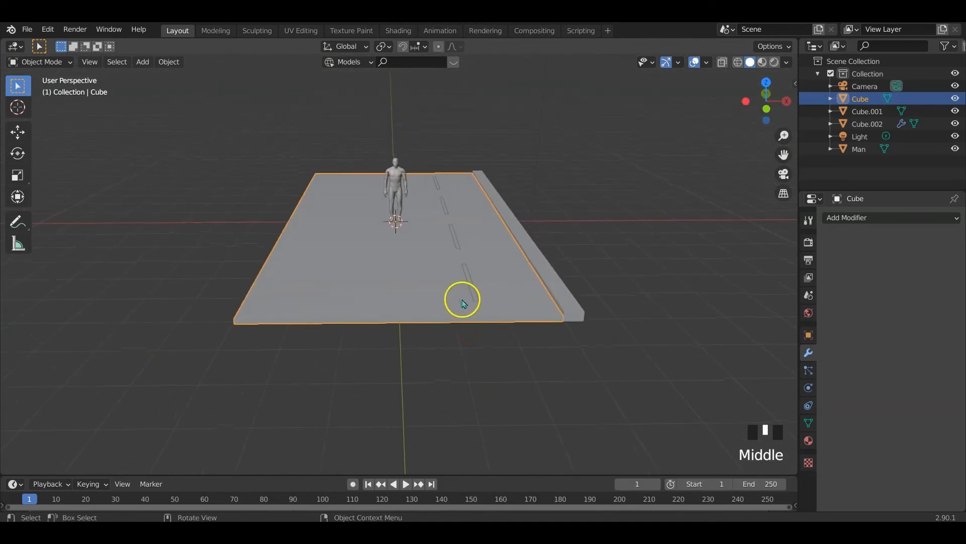
Try to join the dashes and raised strip into the slab with the Array modifier still unapplied
click(466, 287)
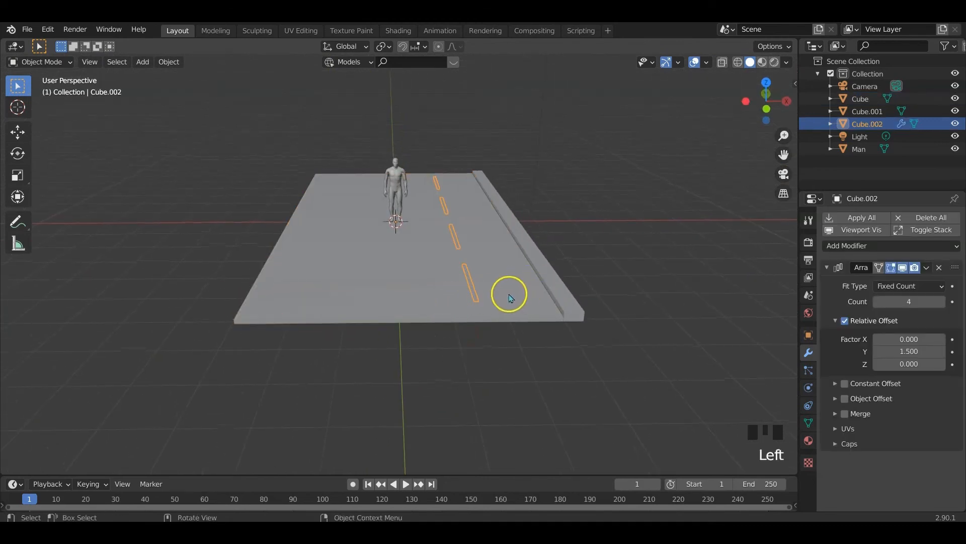
key(Tab)
key(Tab)
middle_drag(507, 292, 505, 318)
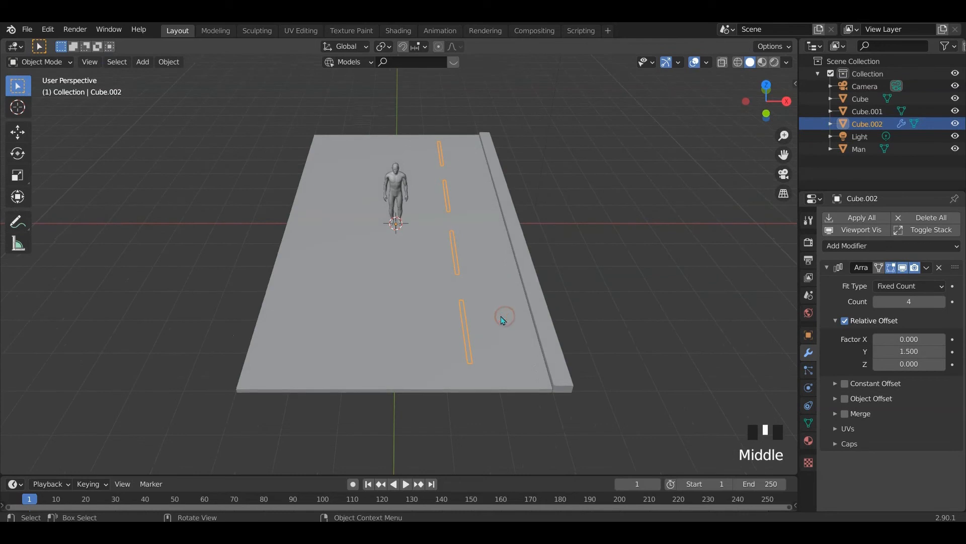
shift+click(534, 308)
shift+click(491, 324)
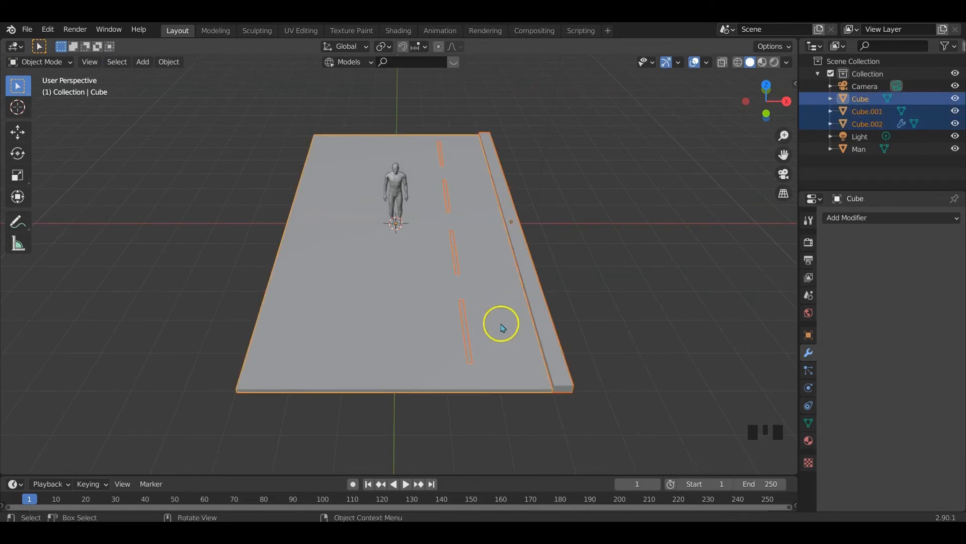
key(ctrl+j)
key(Tab)
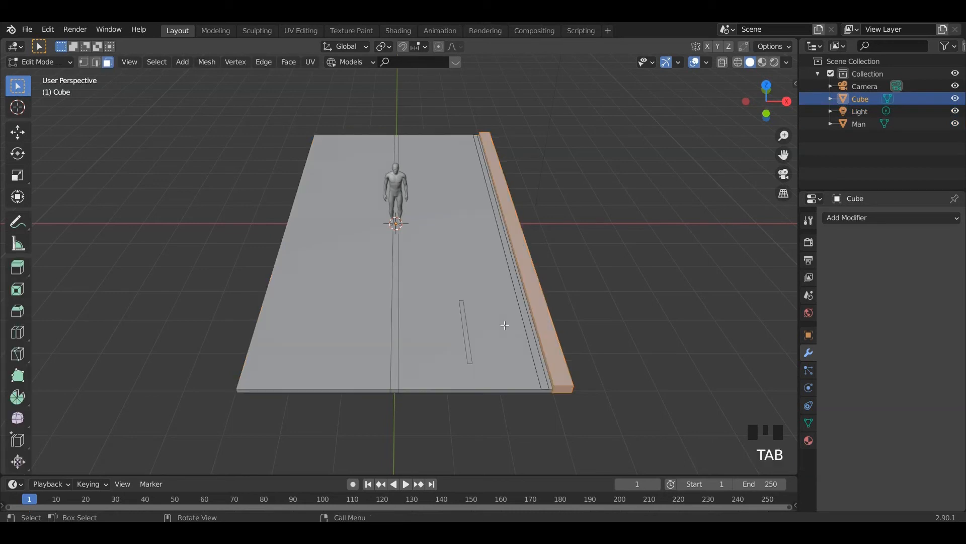
middle_drag(504, 326, 485, 343)
key(ctrl+z)
key(ctrl+z)
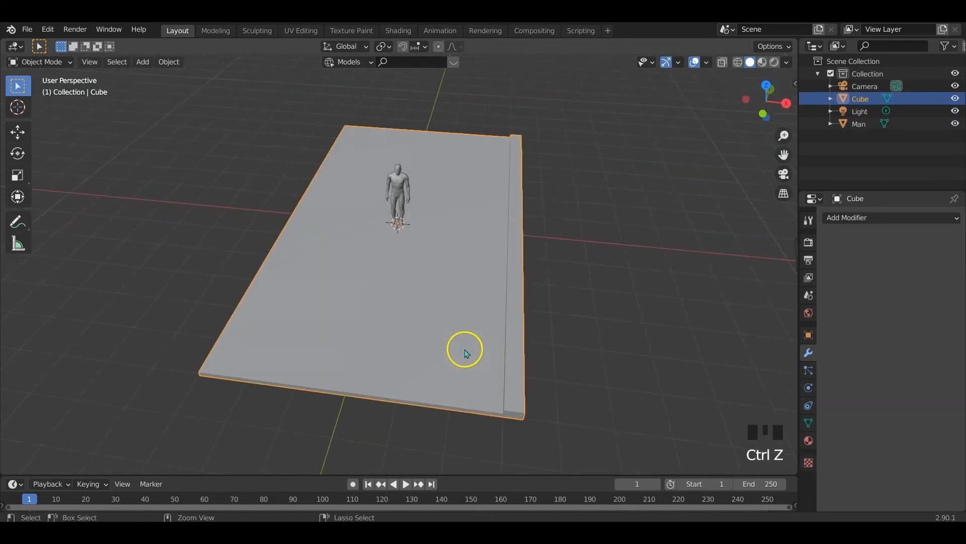
Apply the Array modifier on the dash object
click(432, 342)
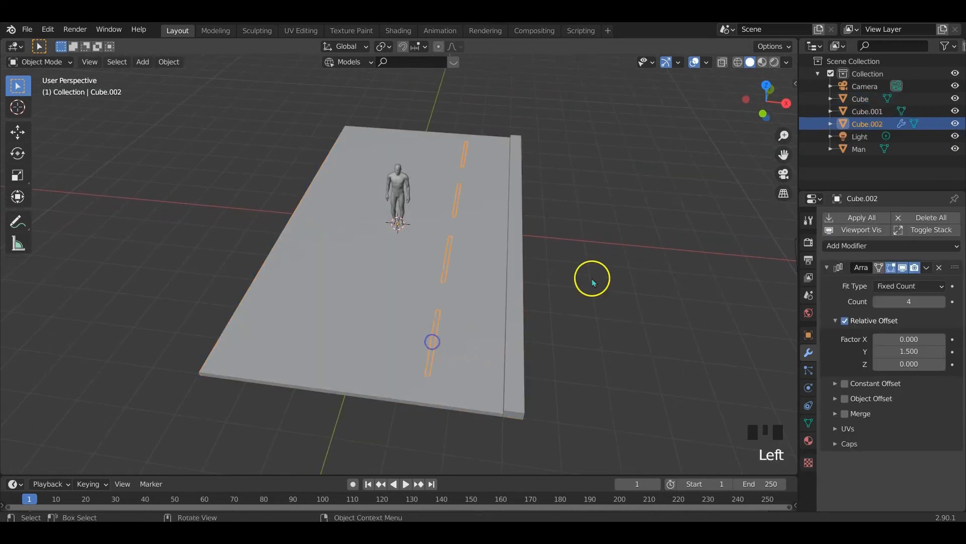
click(859, 218)
Join the dashes and the raised strip into the slab object
shift+click(514, 359)
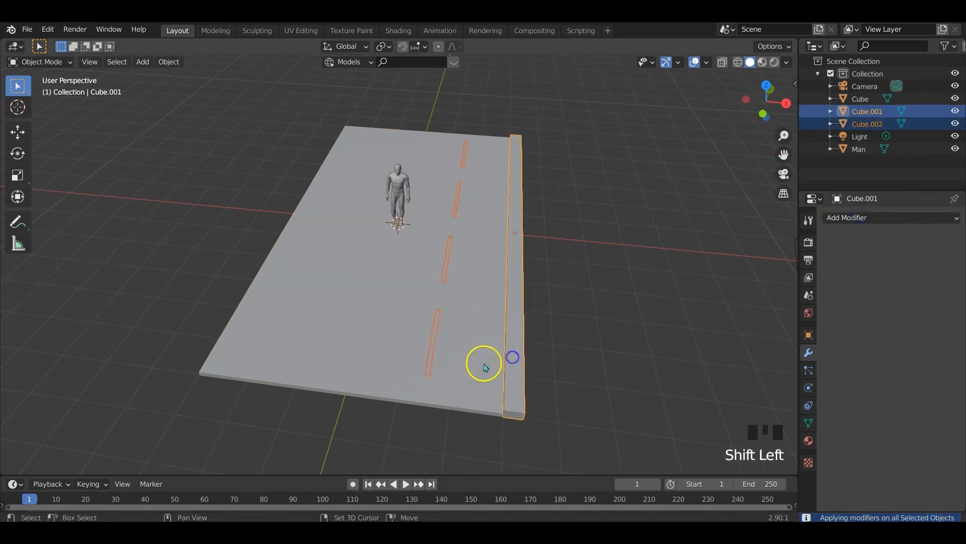
shift+click(467, 365)
key(ctrl+j)
click(367, 331)
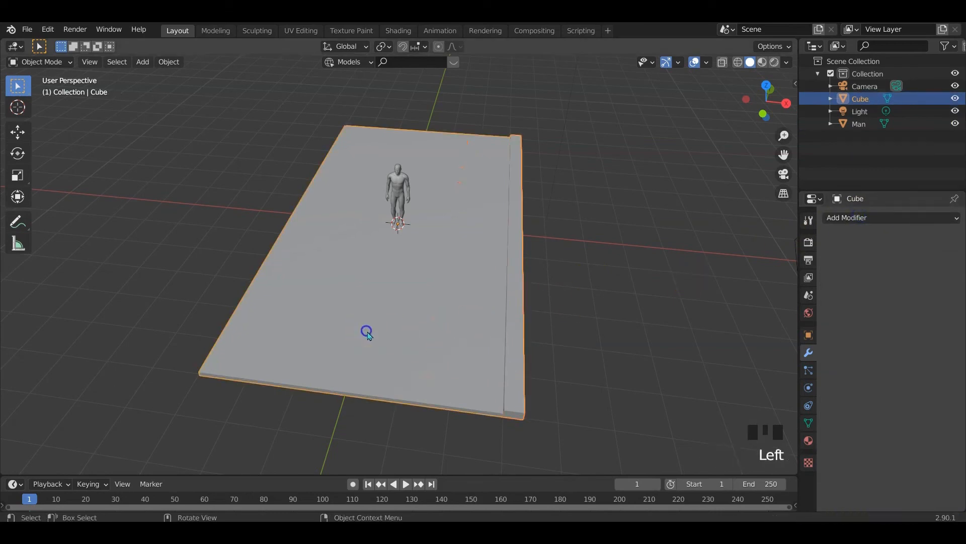
Select the four dash faces of the joined mesh in Edit Mode
key(Tab)
mouse_move(382, 340)
middle_down()
mouse_move(397, 324)
mouse_move(410, 332)
middle_up()
key(c)
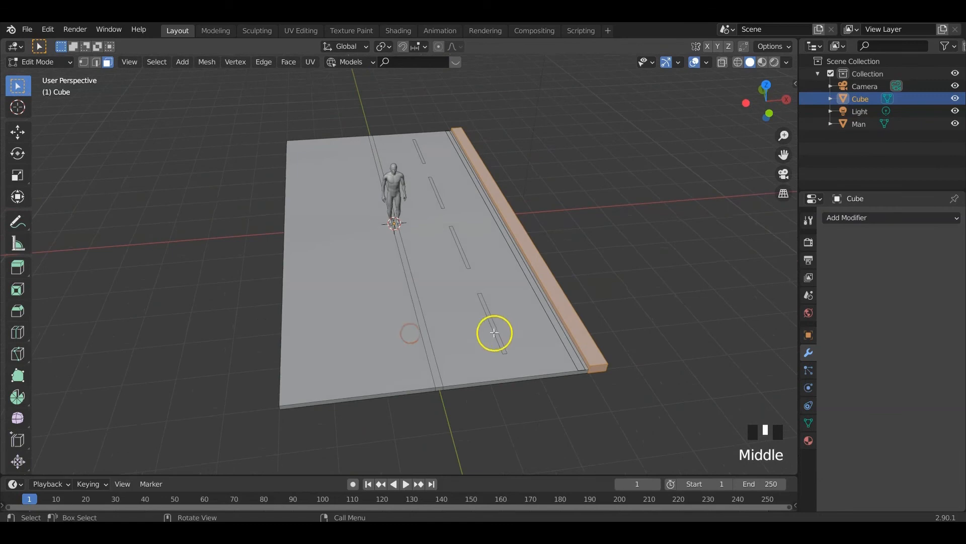
click(496, 331)
shift+click(462, 252)
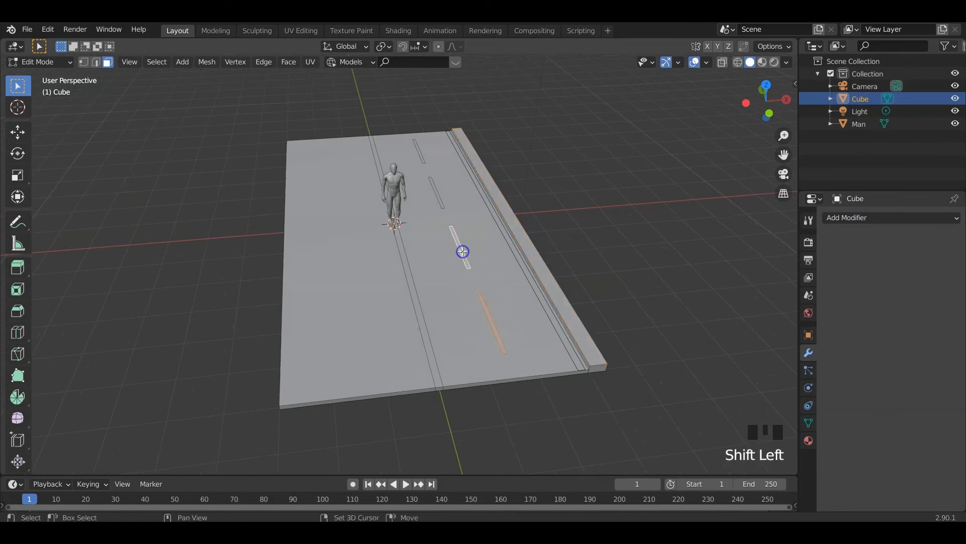
shift+click(439, 201)
shift+click(420, 155)
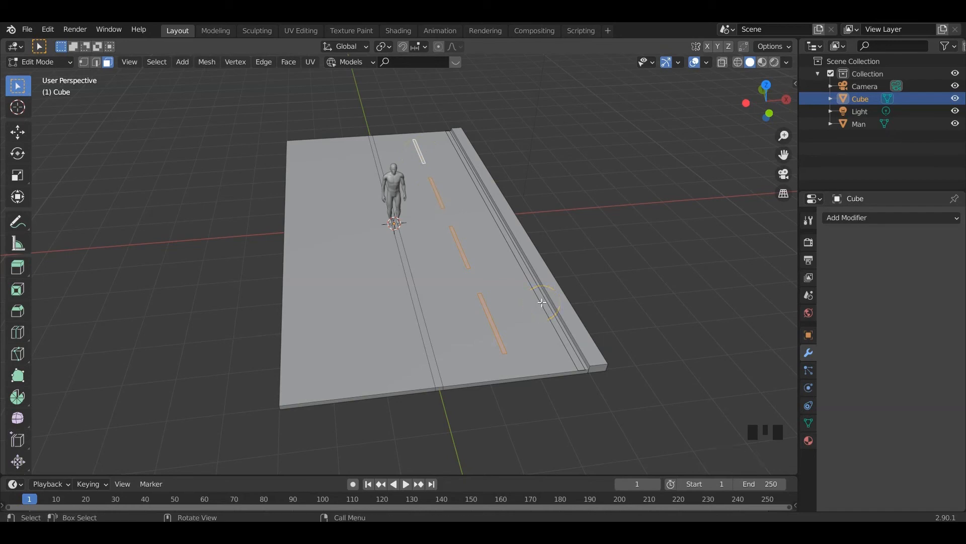
Undo the dash face selection and the join, returning to three separate, deselected objects
key(ctrl+z)
key(ctrl+z)
key(ctrl+z)
key(ctrl+z)
key(ctrl+z)
key(ctrl+z)
key(ctrl+z)
key(ctrl+z)
key(ctrl+z)
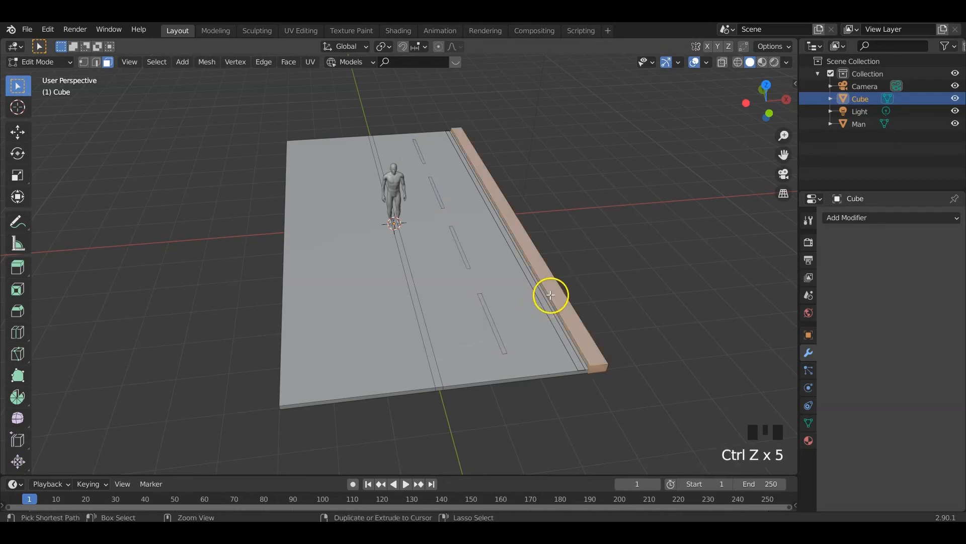
click(615, 291)
Separate the long line face beside the raised strip from the slab into its own object
click(522, 323)
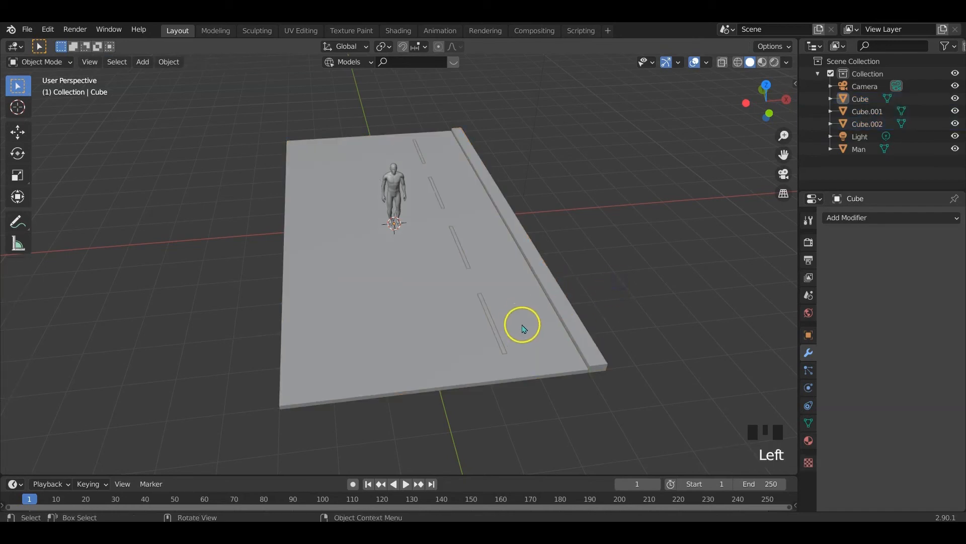
key(Tab)
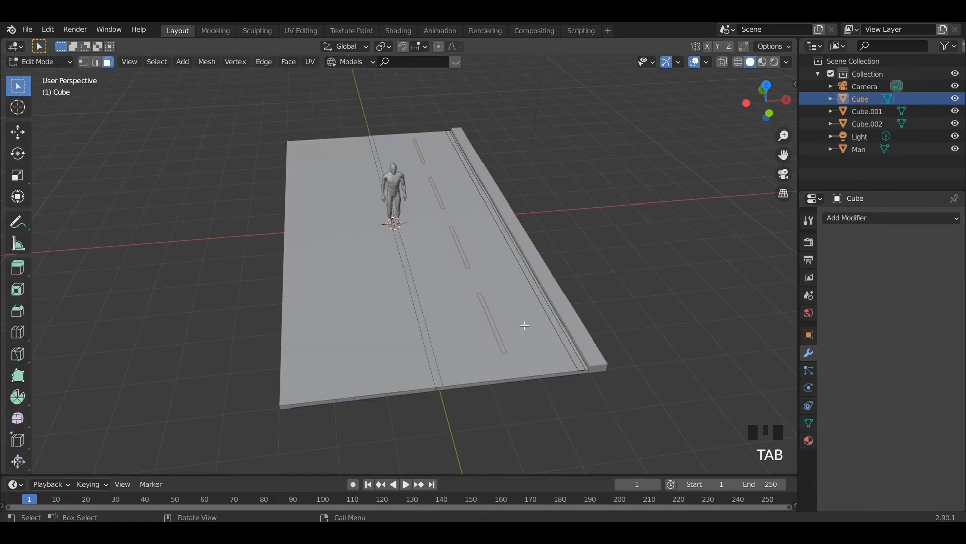
click(548, 309)
key(p)
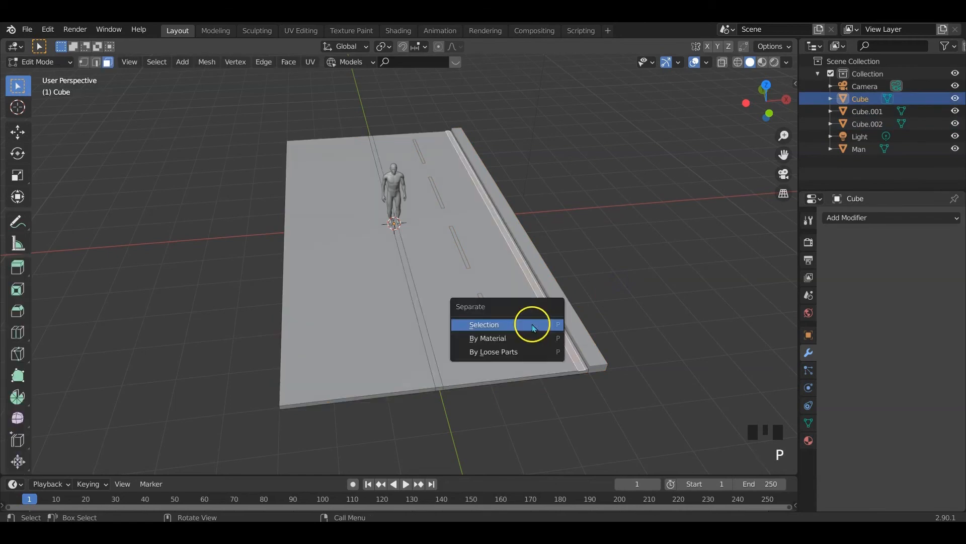
click(533, 324)
key(Tab)
click(610, 278)
Join the dashes and the long edge line into the raised strip object, keeping the slab separate
click(551, 317)
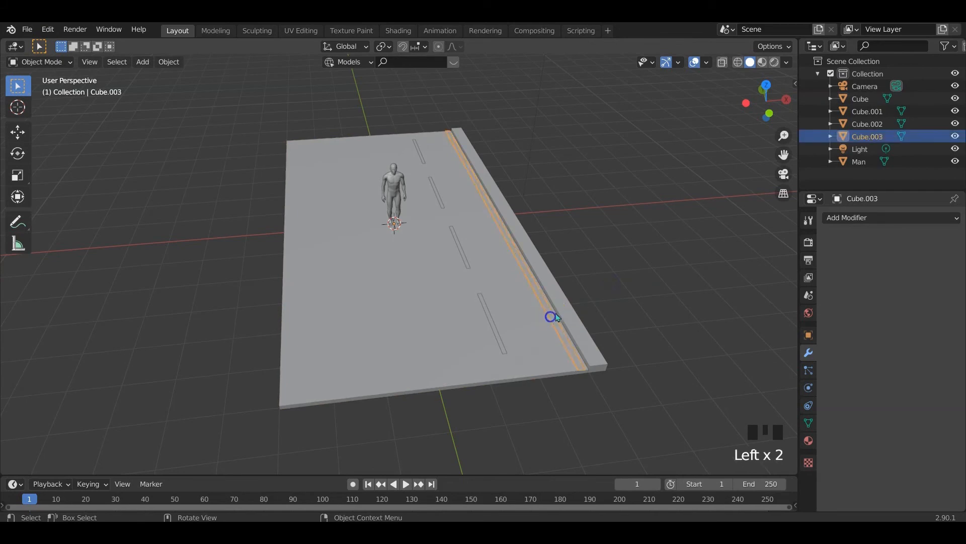
click(558, 317)
click(493, 328)
shift+click(557, 319)
shift+click(567, 315)
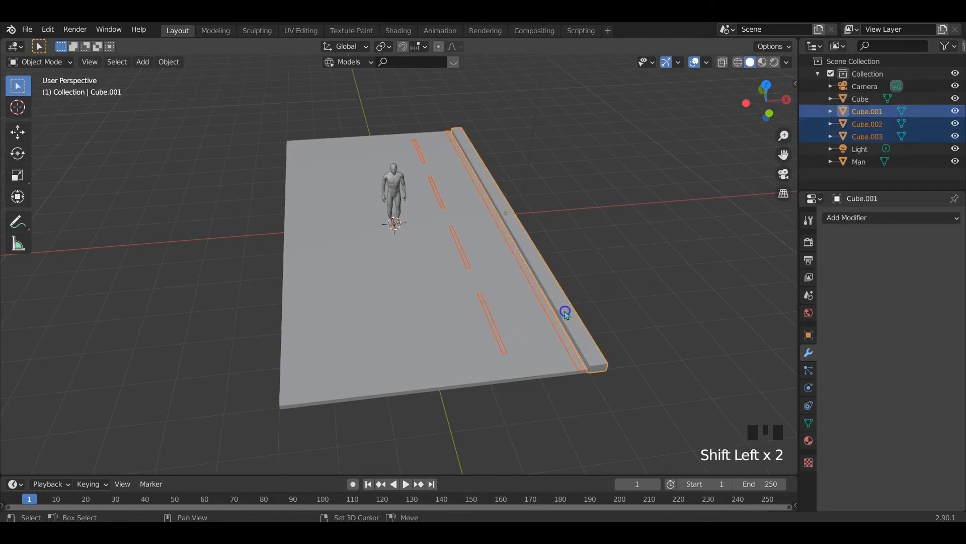
key(ctrl+j)
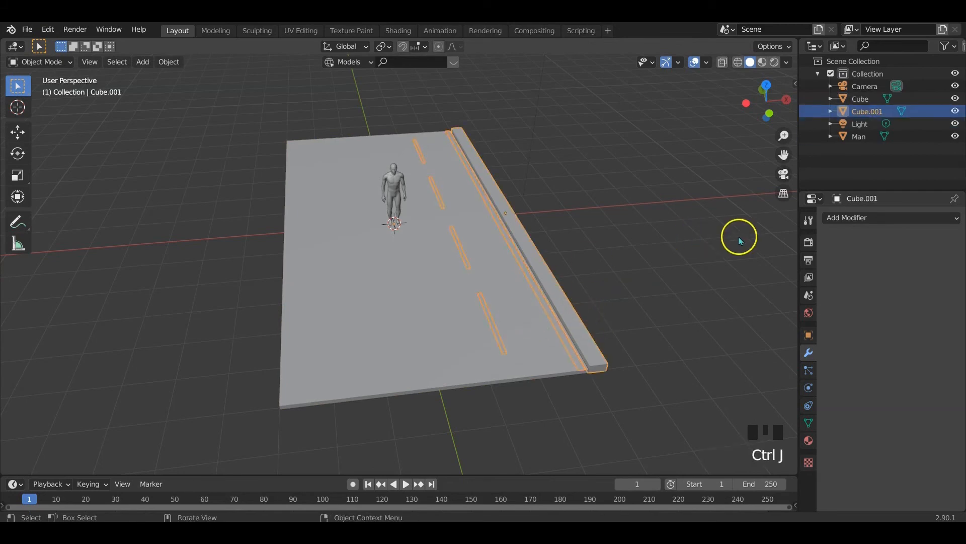
click(856, 217)
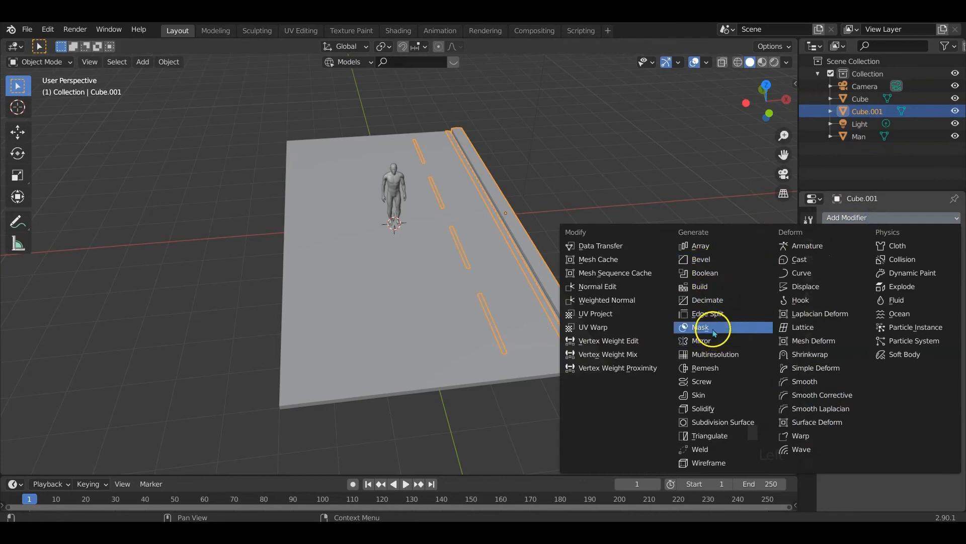
click(668, 197)
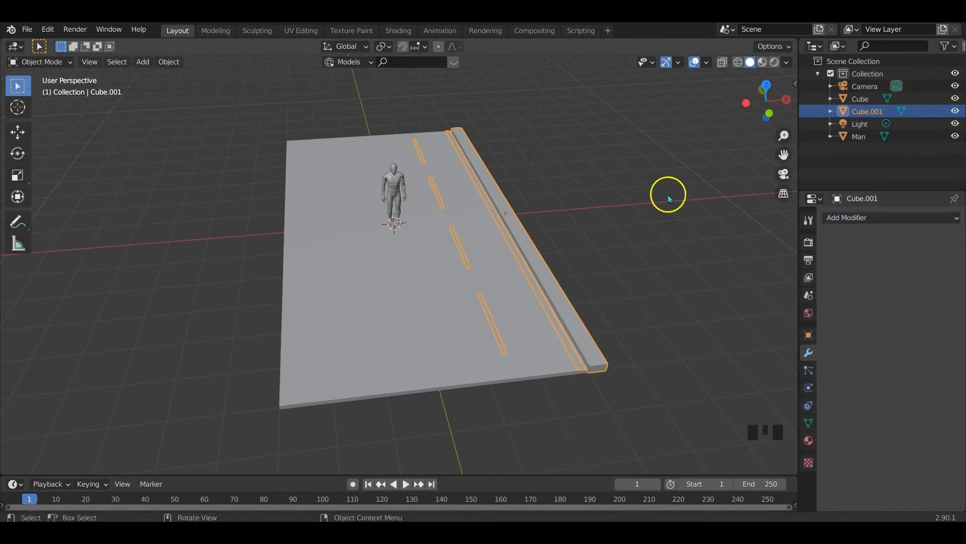
click(637, 246)
click(665, 307)
middle_drag(661, 308, 633, 315)
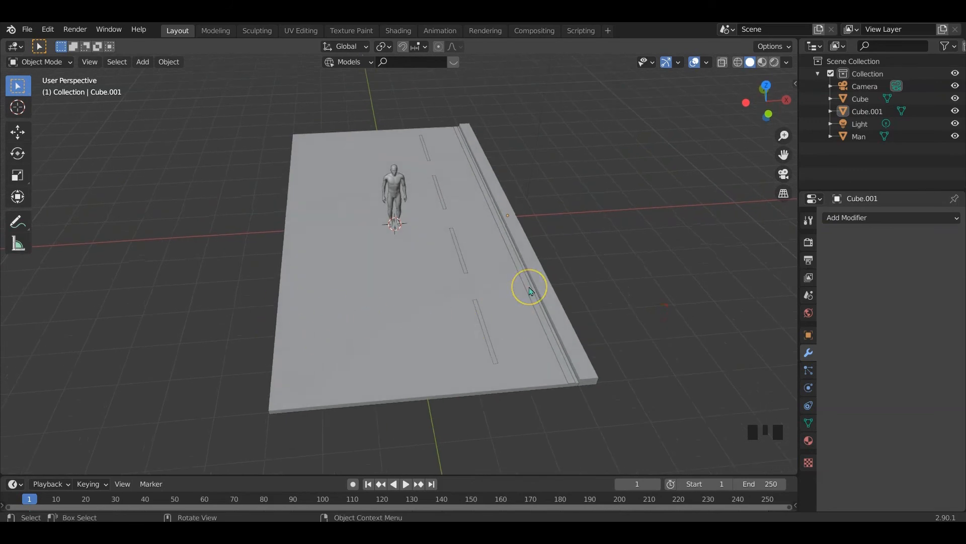
Check the slab's top faces in Edit Mode and select the joined object of markings and raised strip
click(440, 378)
click(438, 372)
middle_drag(586, 357, 593, 349)
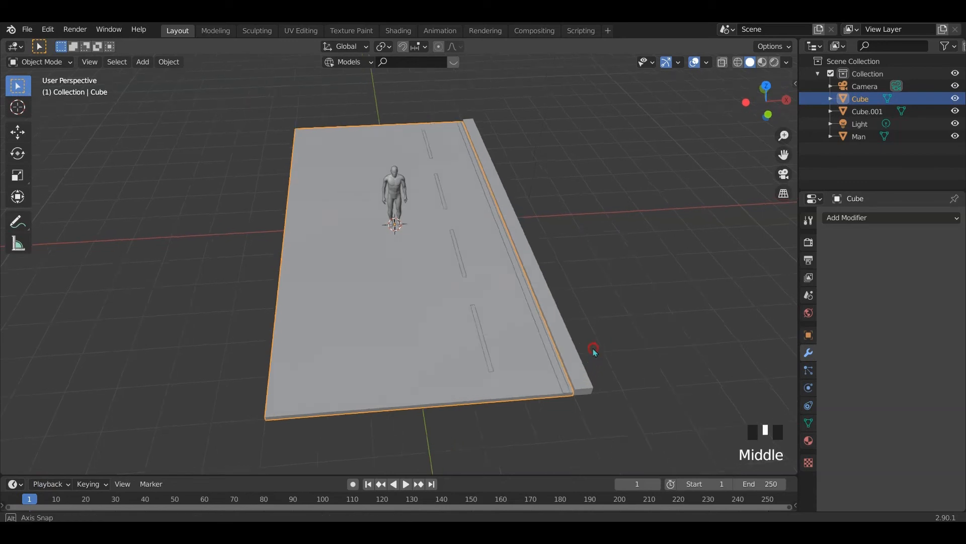
key(Tab)
click(474, 341)
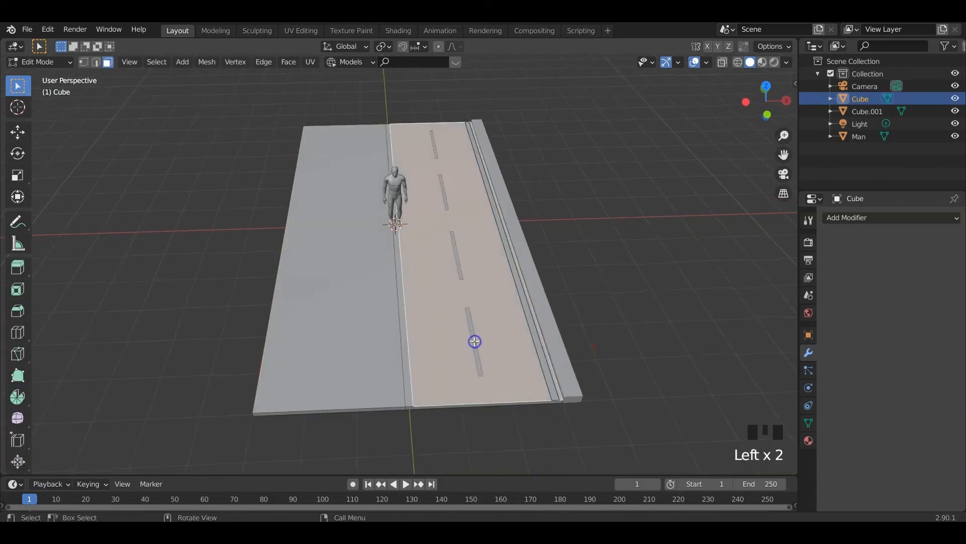
key(Tab)
click(475, 342)
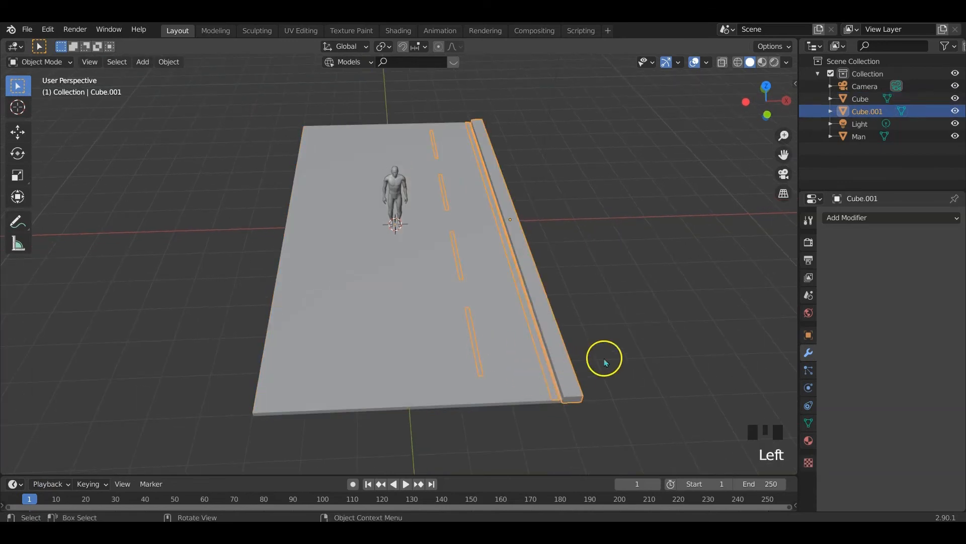
Separate the combined strip and road markings object into individual objects by loose parts
click(606, 361)
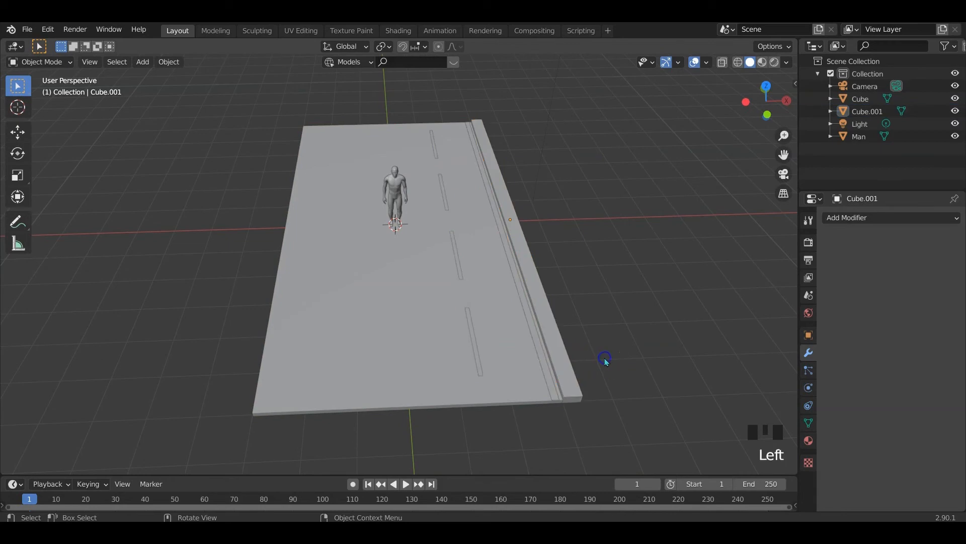
click(480, 368)
key(Tab)
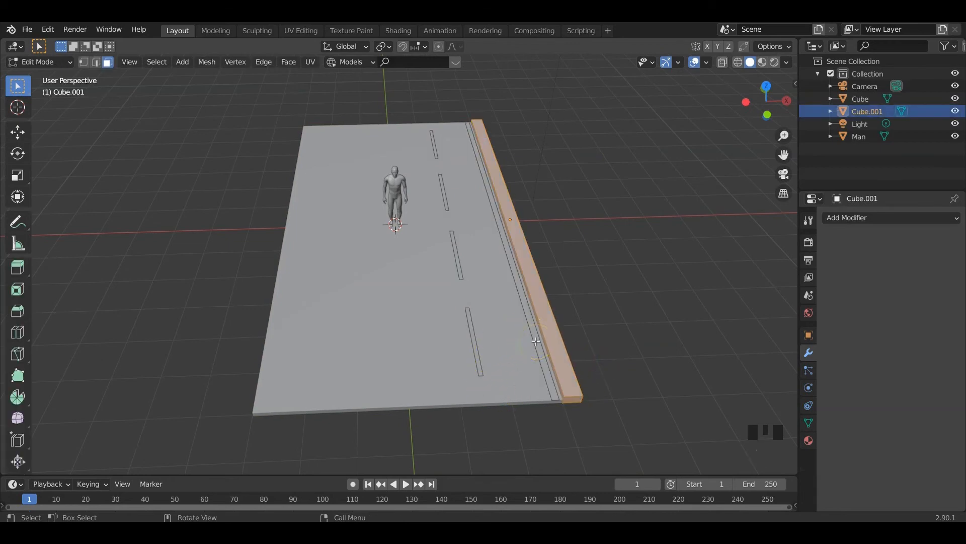
key(p)
click(515, 368)
key(Tab)
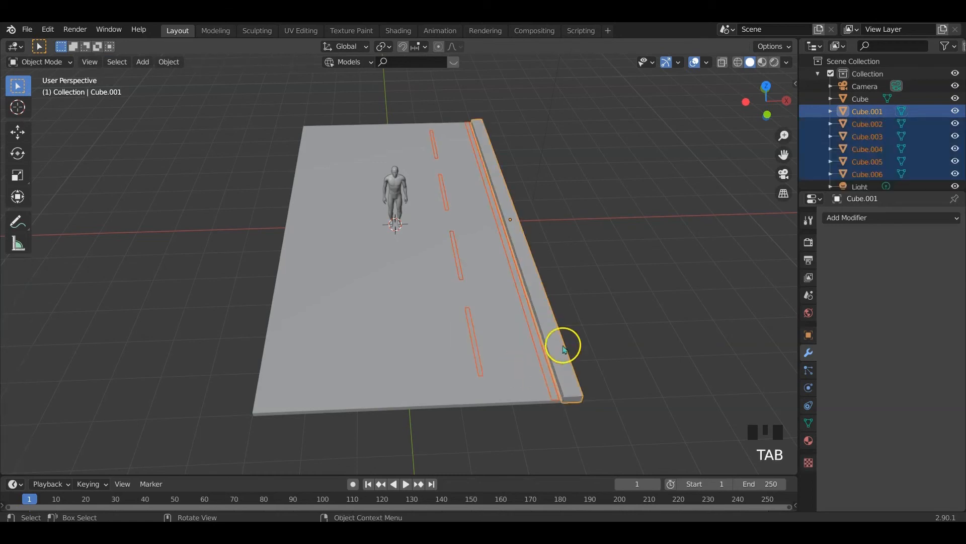
Join the four lane dashes into one object and join that object into the road slab
click(458, 352)
click(474, 345)
click(459, 272)
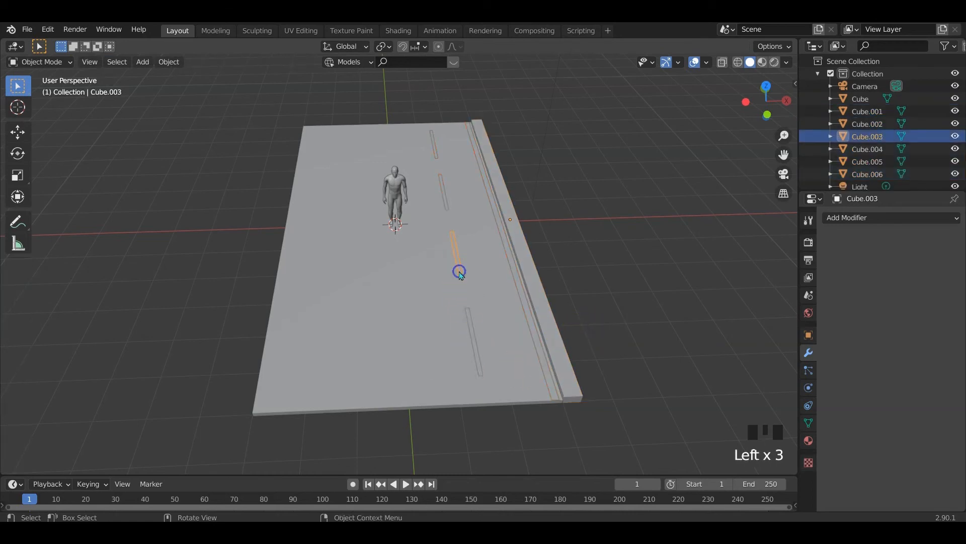
click(478, 344)
shift+click(457, 256)
shift+click(444, 186)
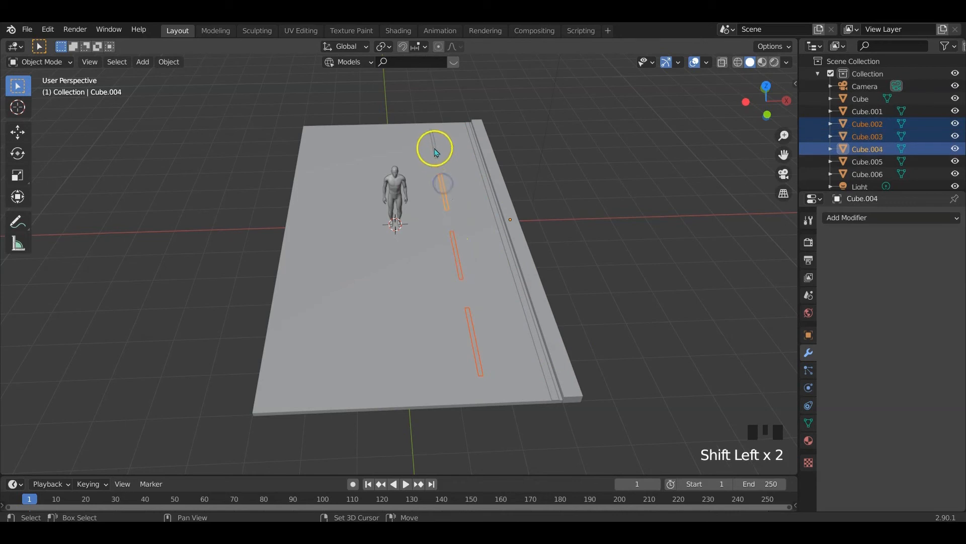
shift+click(435, 151)
key(ctrl+j)
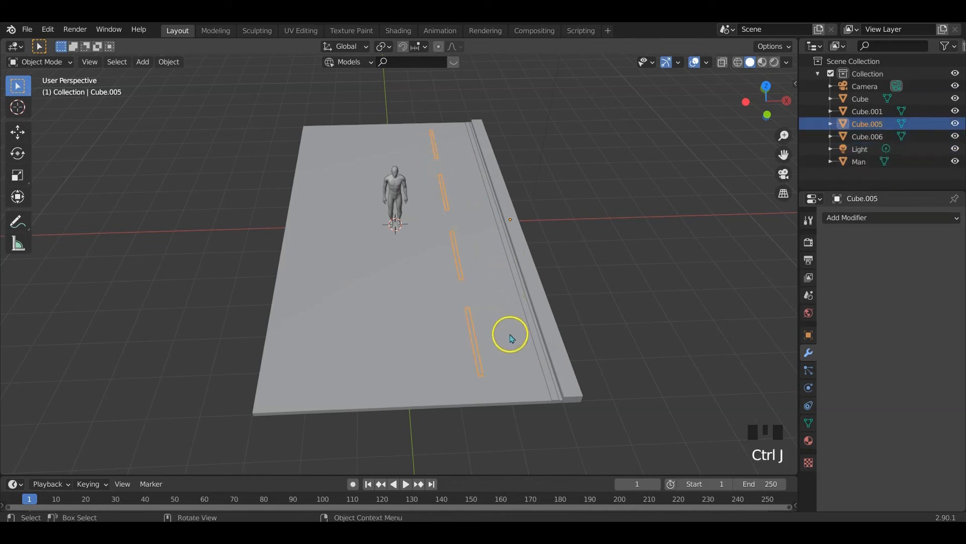
shift+click(393, 342)
key(ctrl+j)
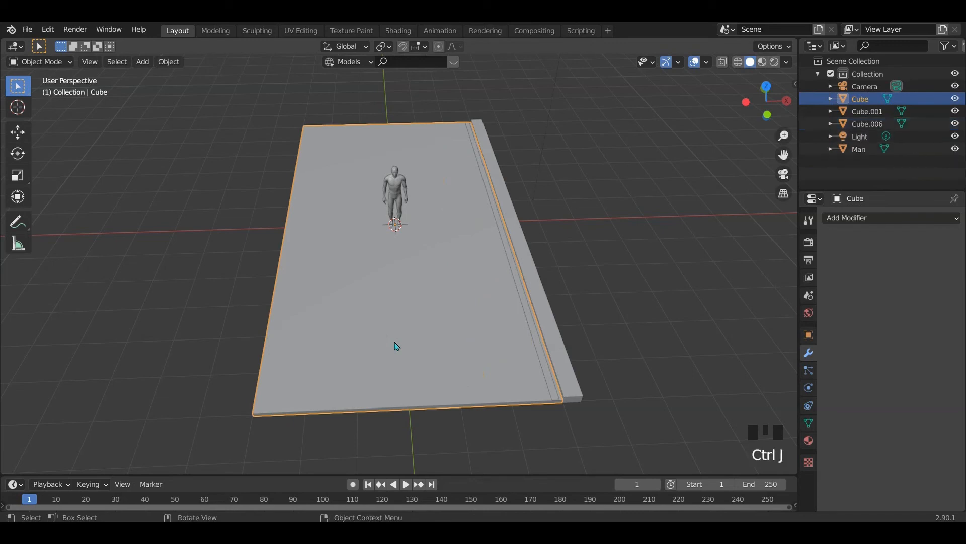
Move the four dash faces 1.5 m along negative X onto the slab's centre line
key(Tab)
click(475, 347)
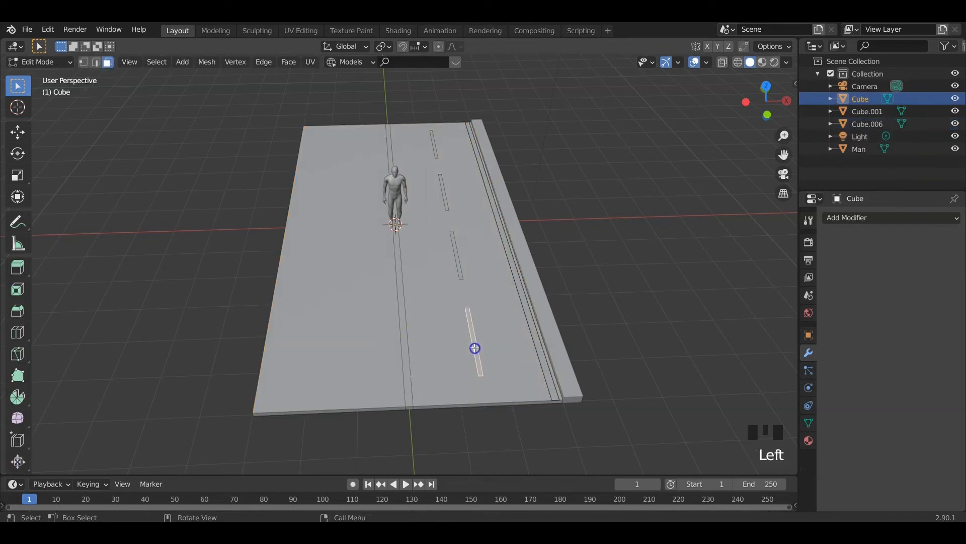
shift+click(458, 259)
shift+click(444, 189)
shift+click(436, 147)
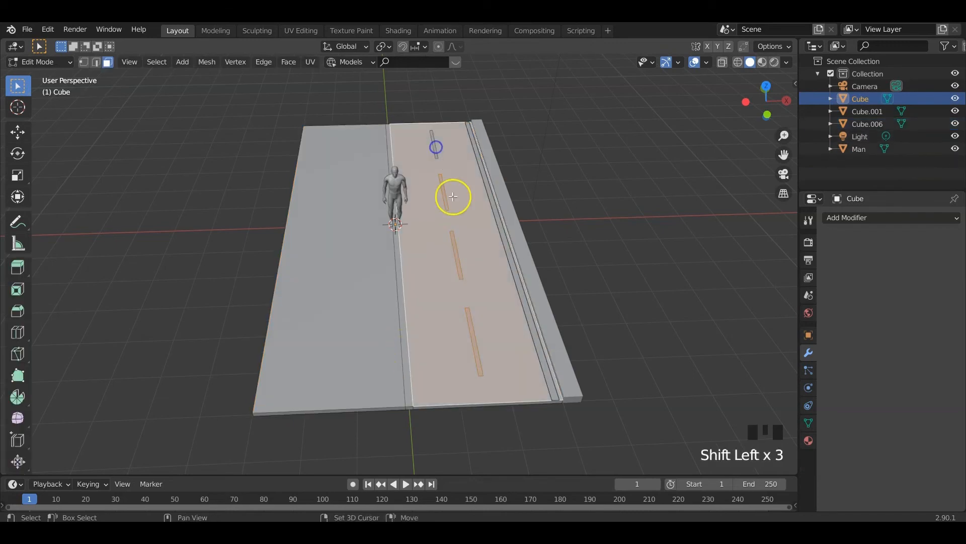
click(436, 148)
click(435, 148)
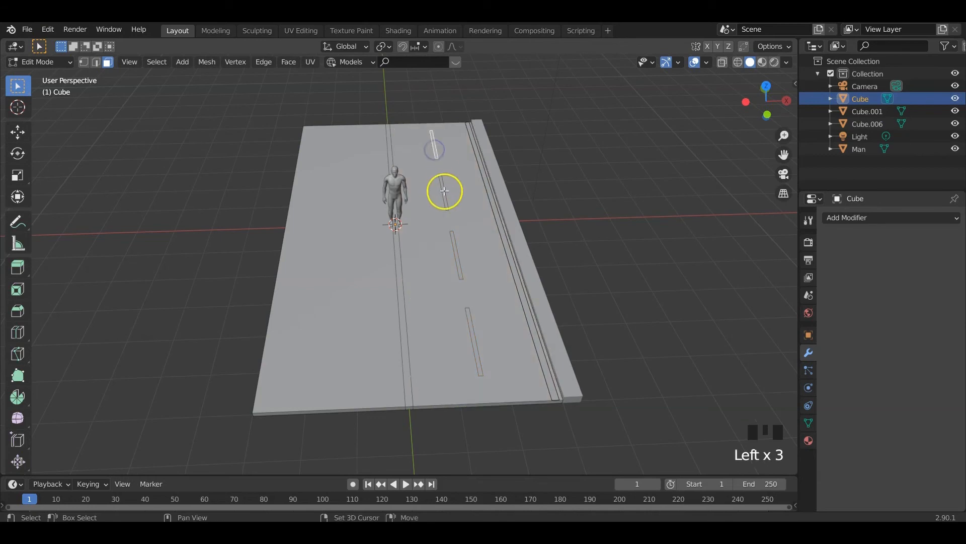
shift+click(443, 190)
shift+click(459, 264)
shift+click(471, 330)
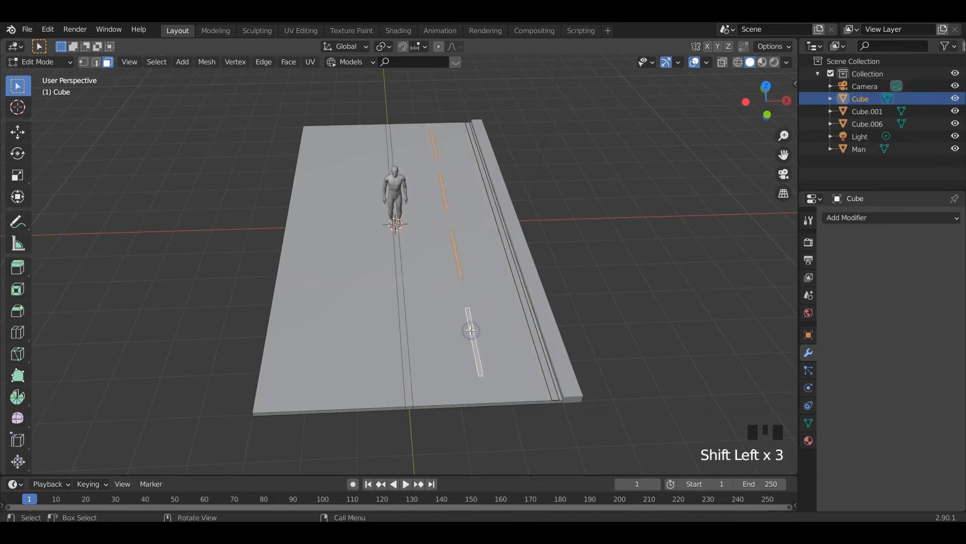
key(g)
key(x)
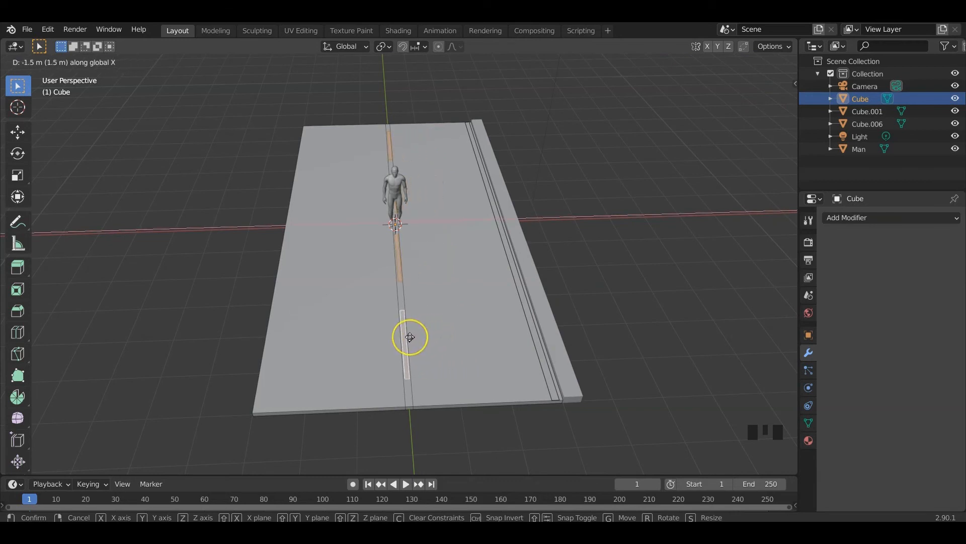
click(409, 337)
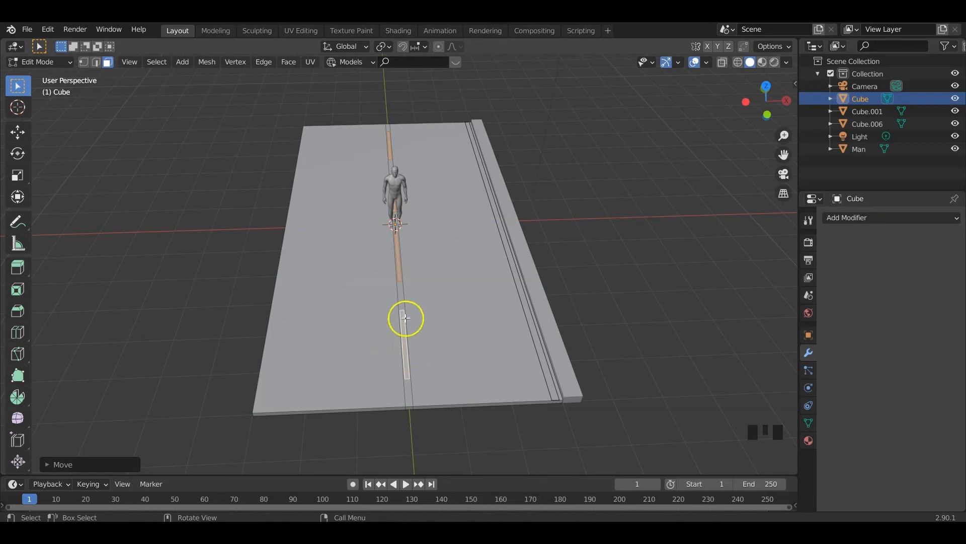
Separate the selected centre dash faces from the slab into their own object
key(p)
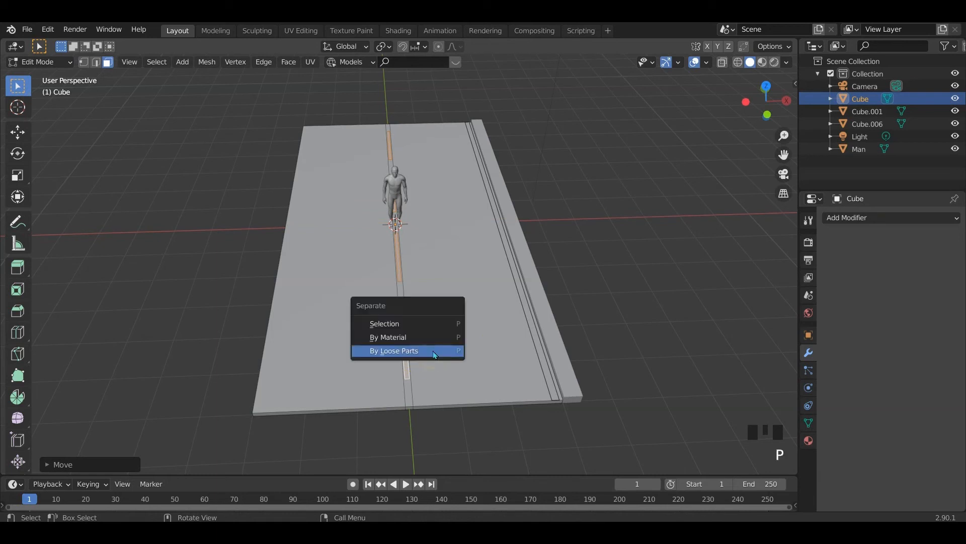
click(417, 325)
key(Tab)
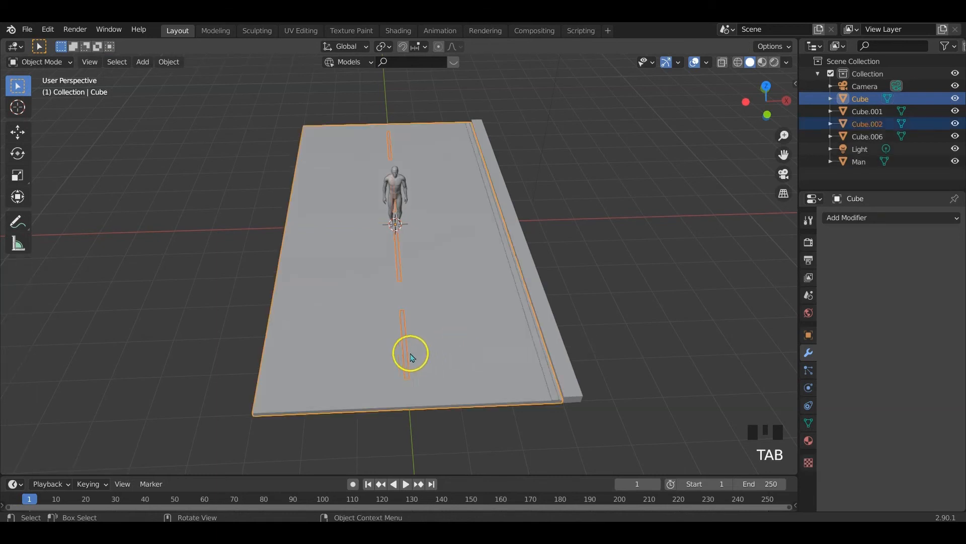
click(407, 345)
Mirror the long edge line across X with the slab as mirror object and apply the Mirror modifier
click(533, 331)
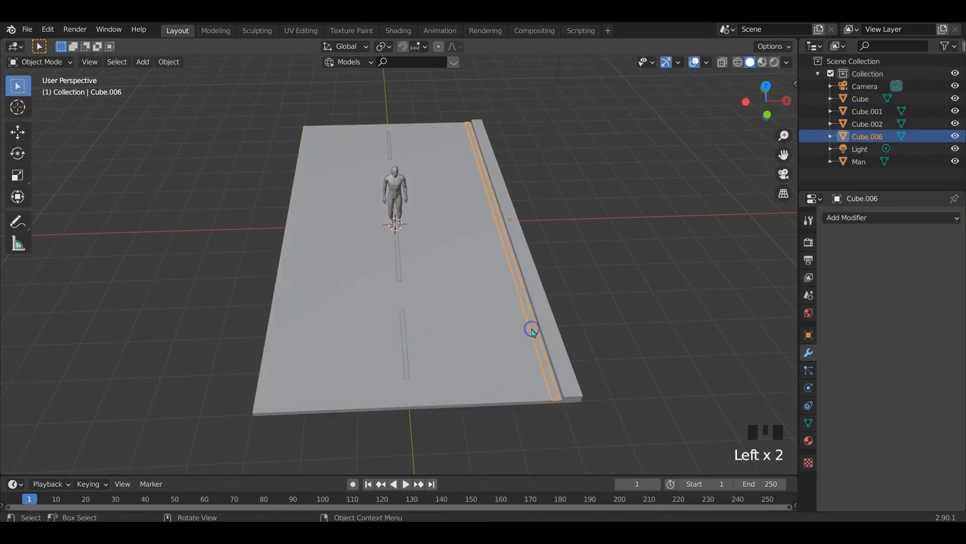
click(850, 219)
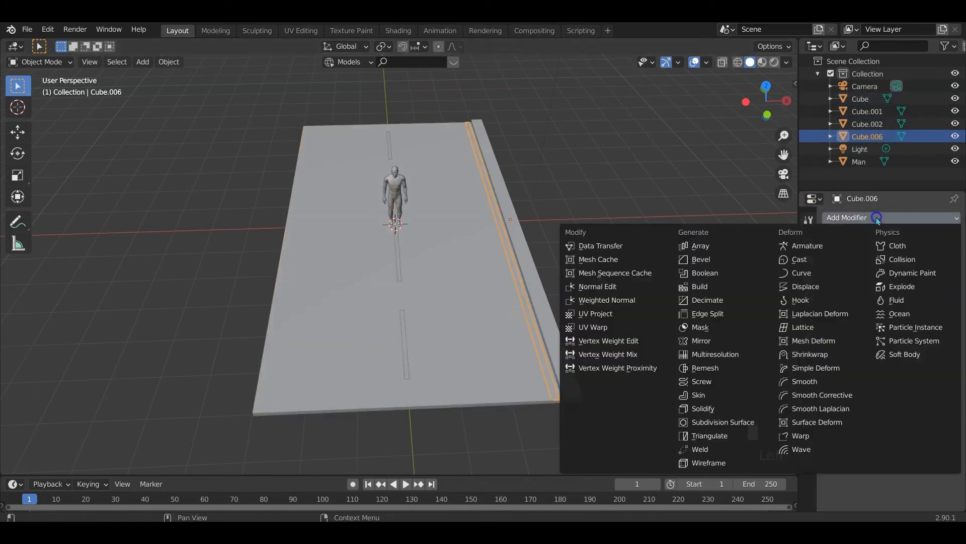
click(705, 341)
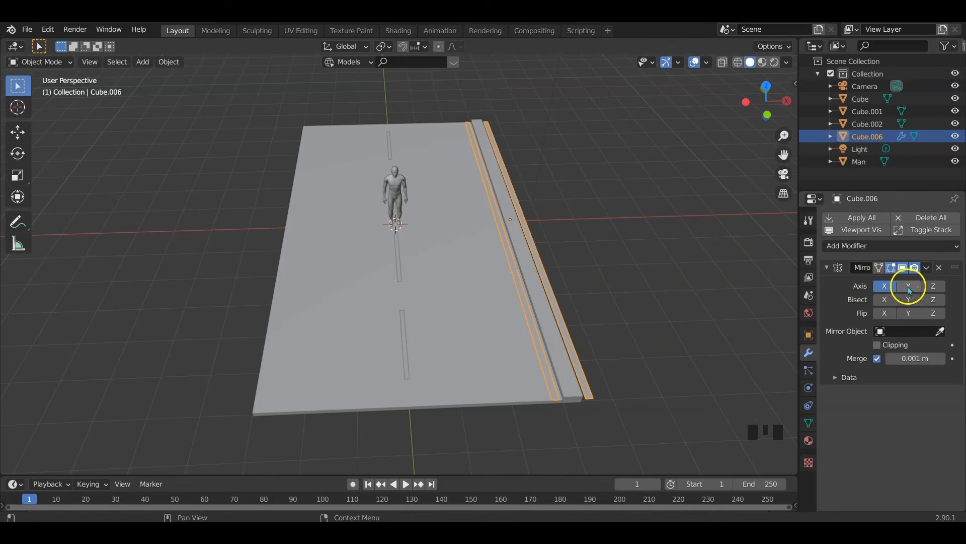
click(940, 331)
click(453, 336)
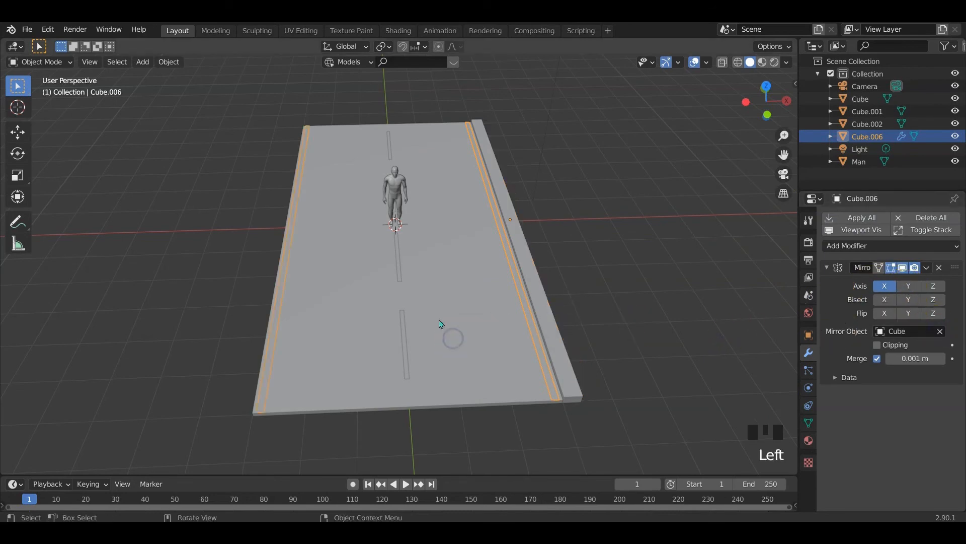
click(857, 217)
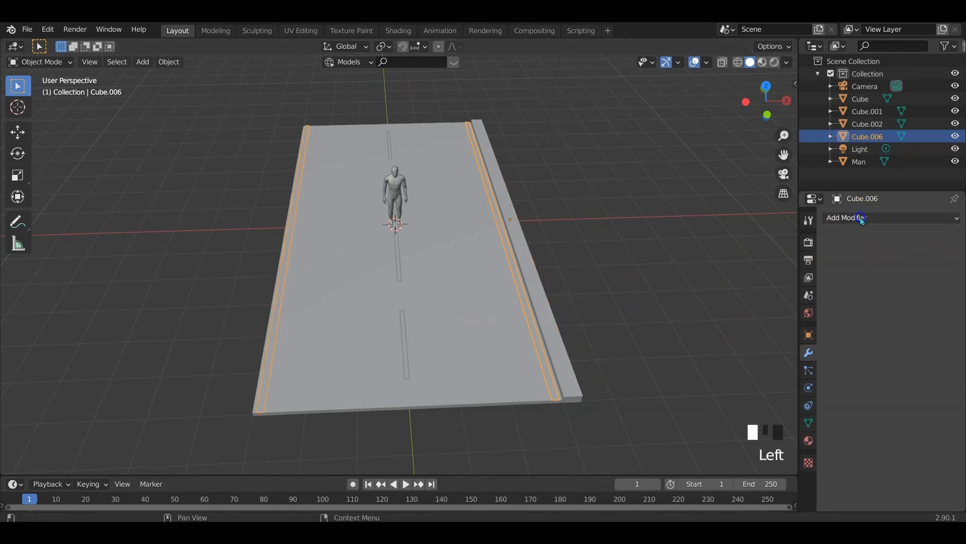
click(549, 321)
click(857, 217)
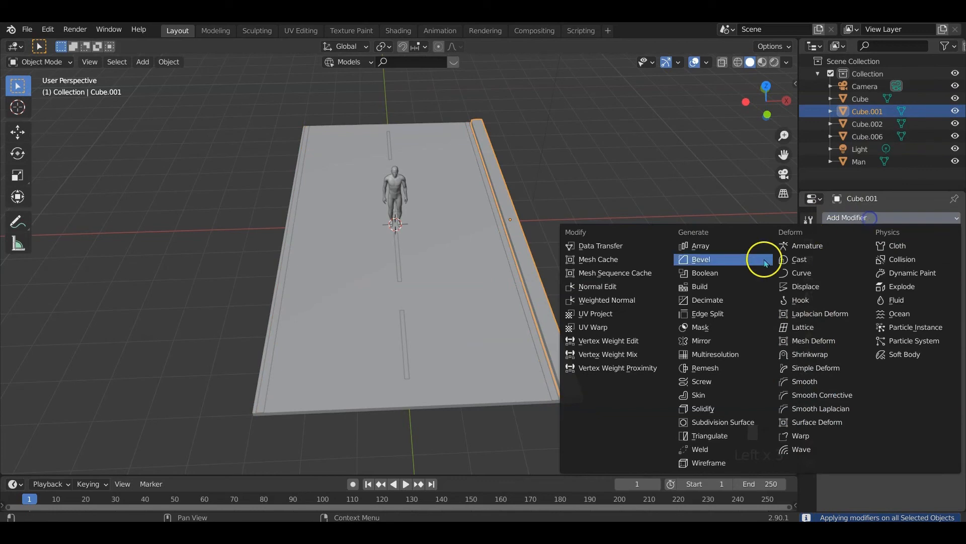
click(723, 339)
click(551, 299)
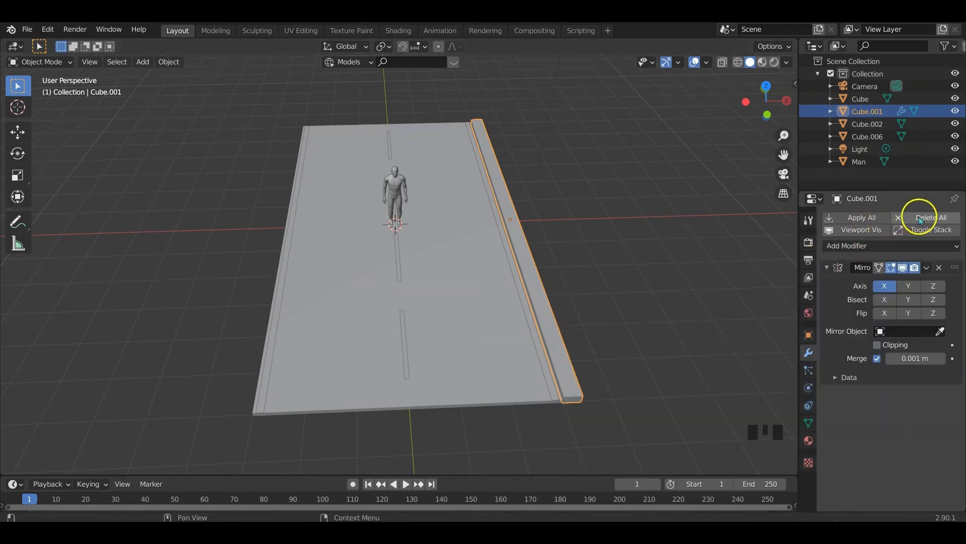
click(939, 268)
Move the human figure about 3.5 m along X, off the road and beside the raised strip
click(403, 202)
middle_drag(403, 202, 463, 234)
key(g)
key(x)
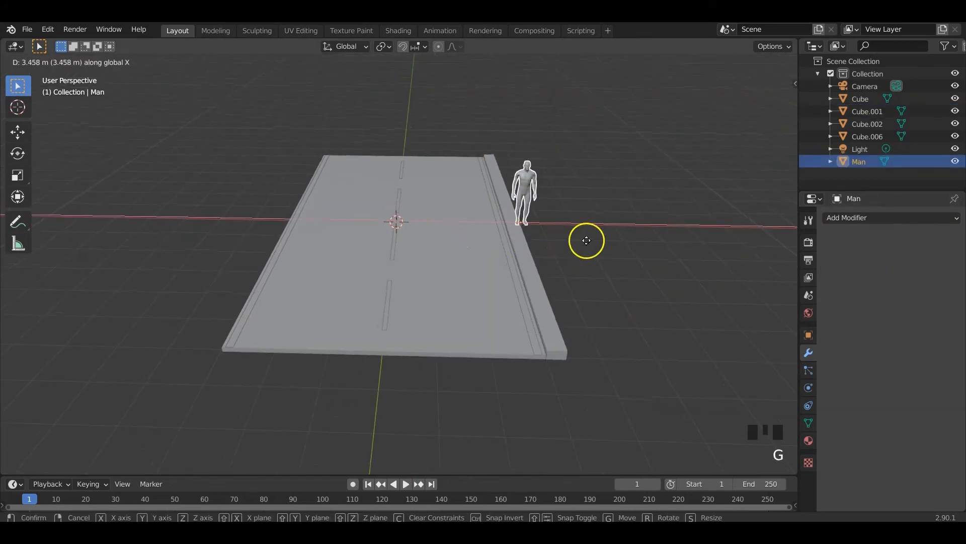
click(594, 241)
shift+middle_drag(606, 247, 497, 274)
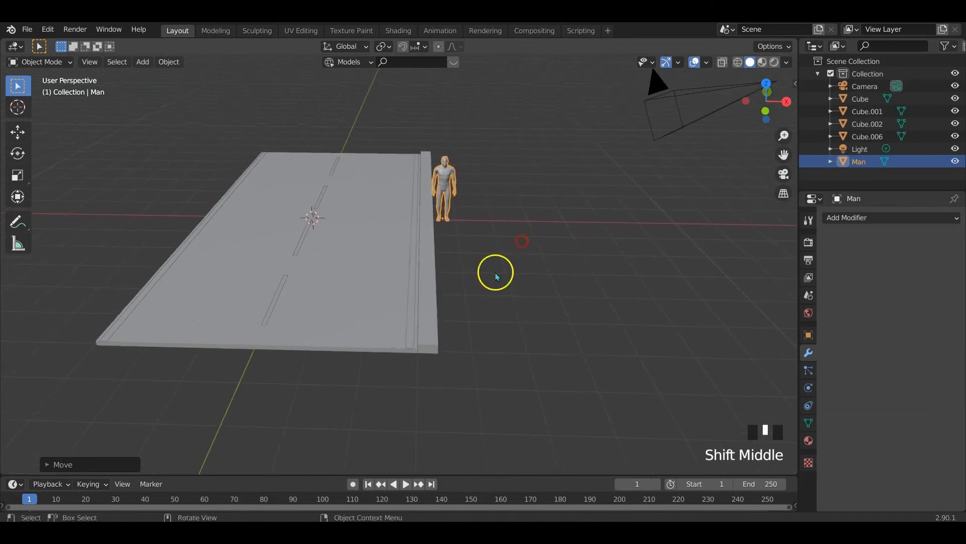
Move the raised strip about 0.42 m along X, away from the slab's edge
click(427, 308)
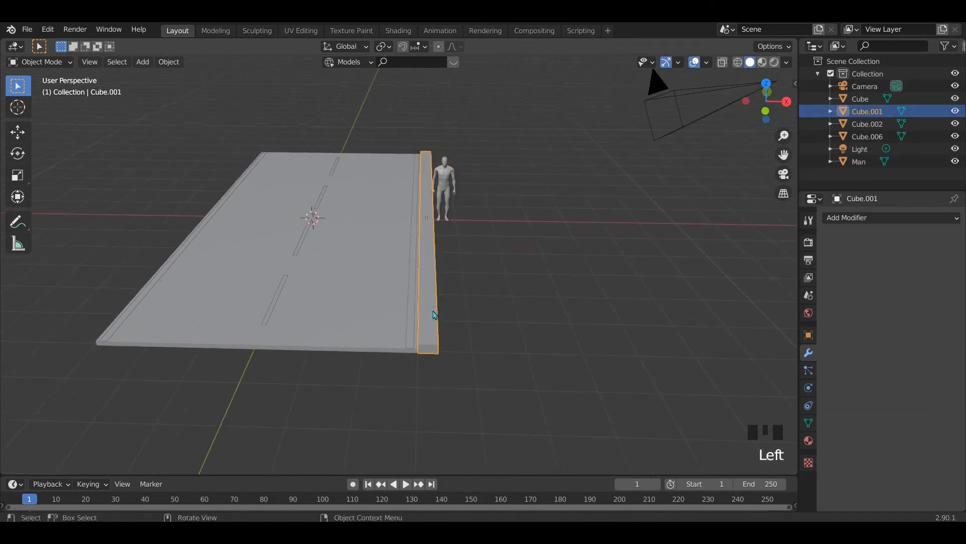
key(g)
key(x)
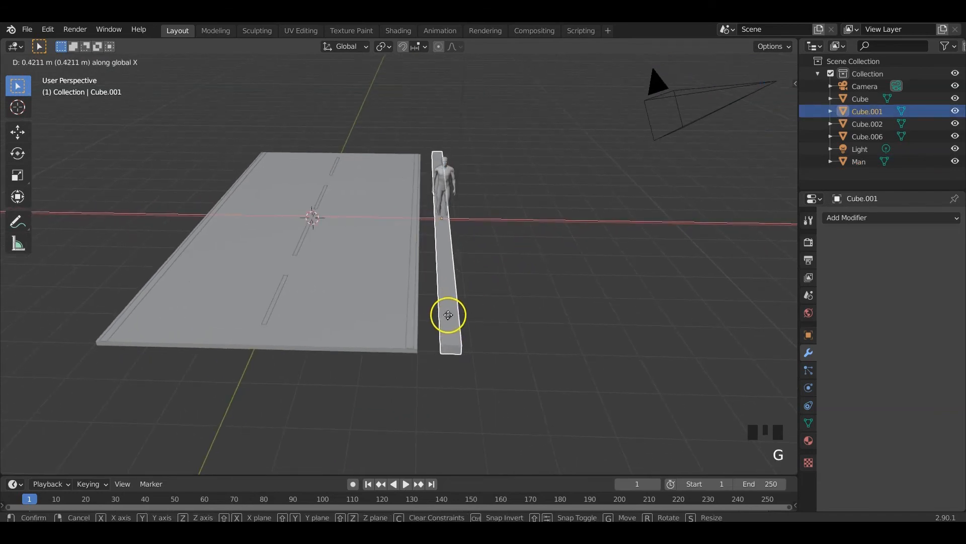
click(448, 315)
scroll(450, 319, up, 4)
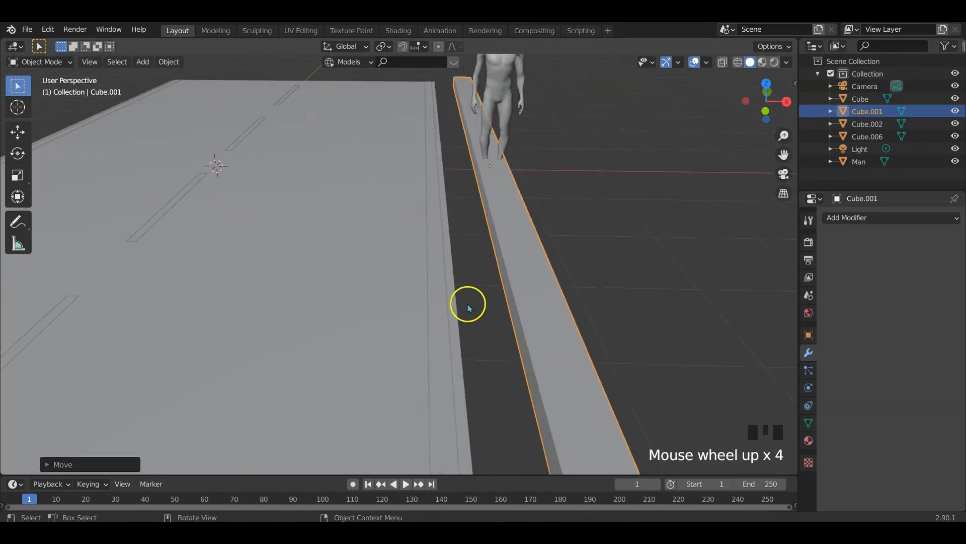
scroll(469, 303, down, 4)
middle_drag(468, 302, 463, 294)
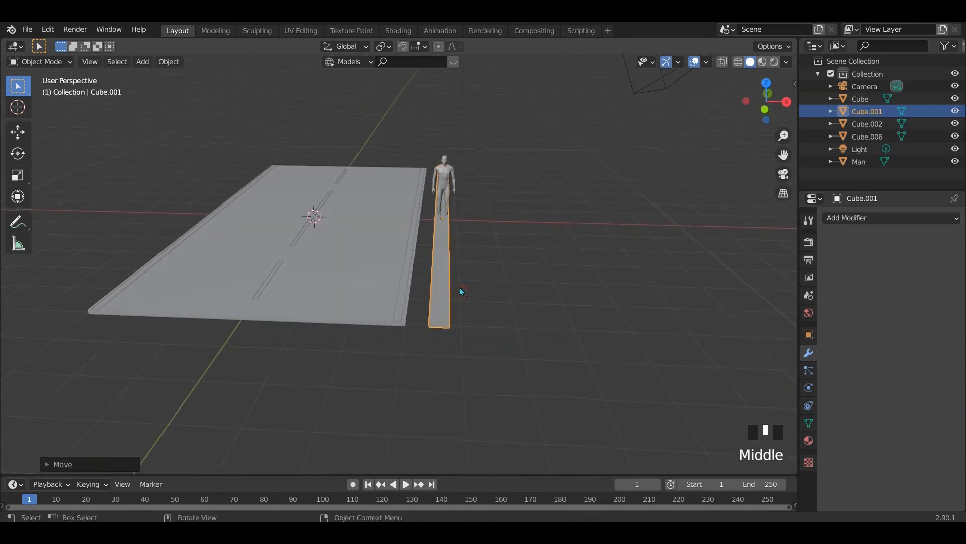
Scale the raised strip about 3.8 times along X into a sidewalk and shift it outward along X towards the slab's edge
key(s)
key(x)
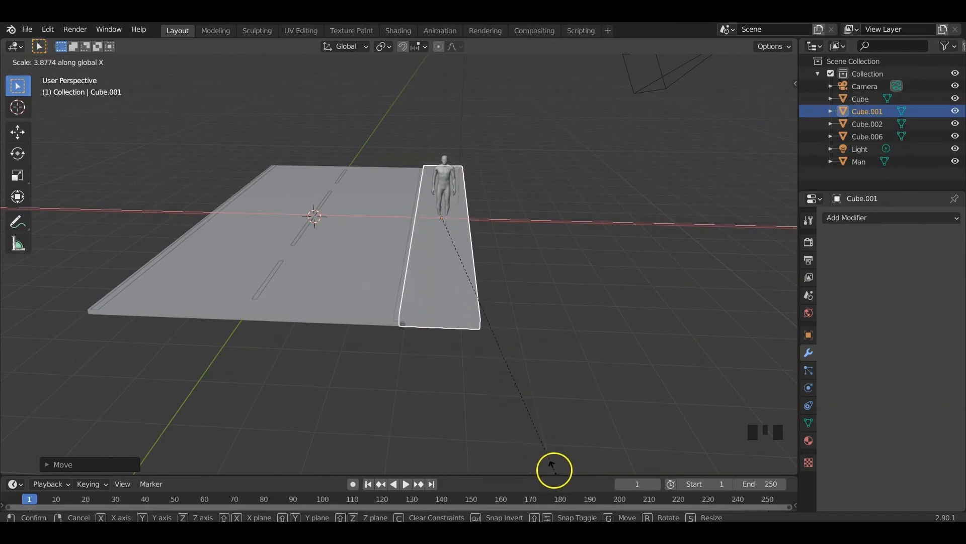
click(547, 457)
key(g)
key(x)
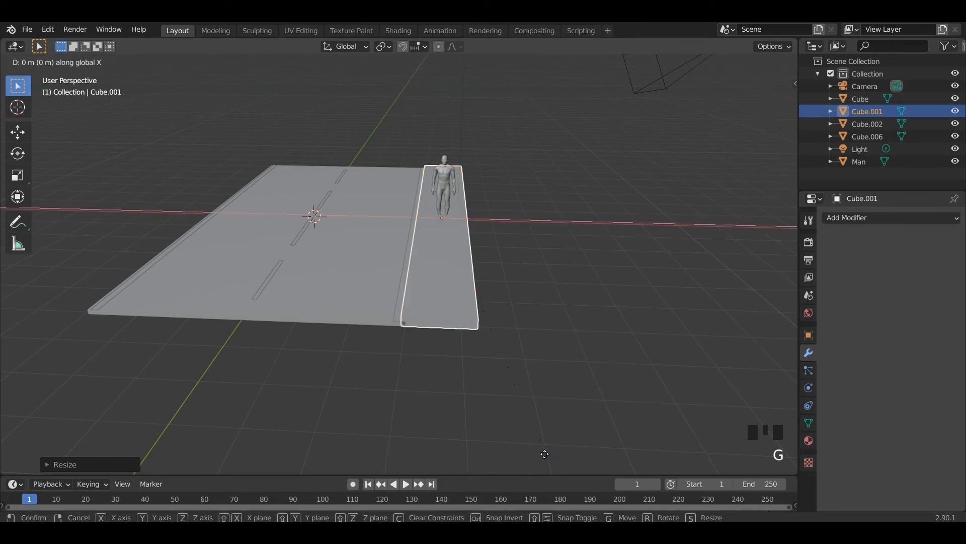
click(566, 460)
Fine-tune the sidewalk's X position in top view so its inner side meets the slab's edge
key(KP_7)
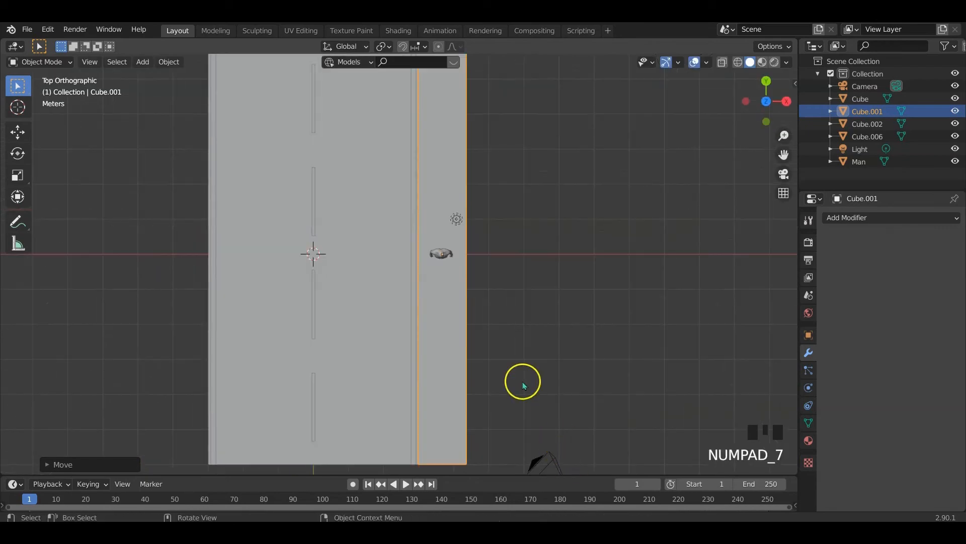
scroll(467, 316, up, 5)
key(g)
key(x)
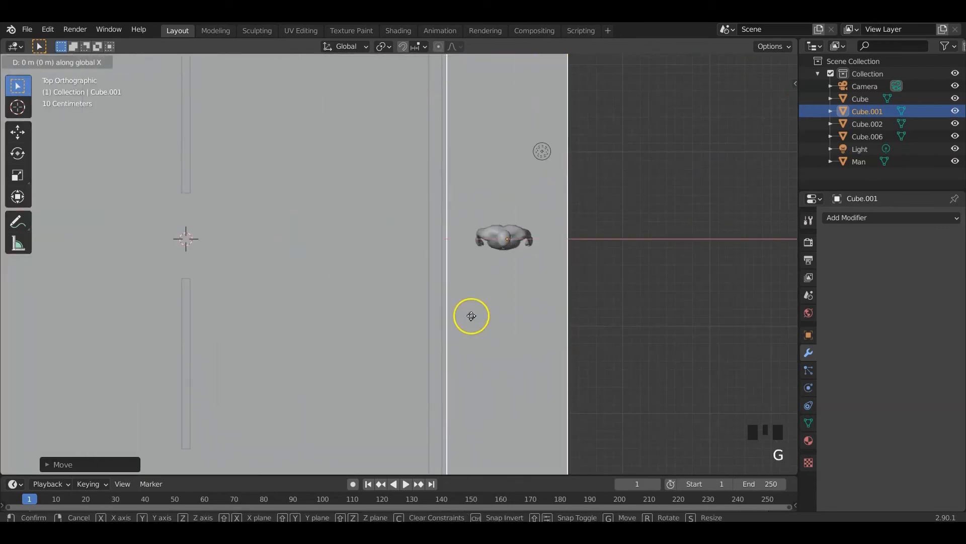
click(474, 323)
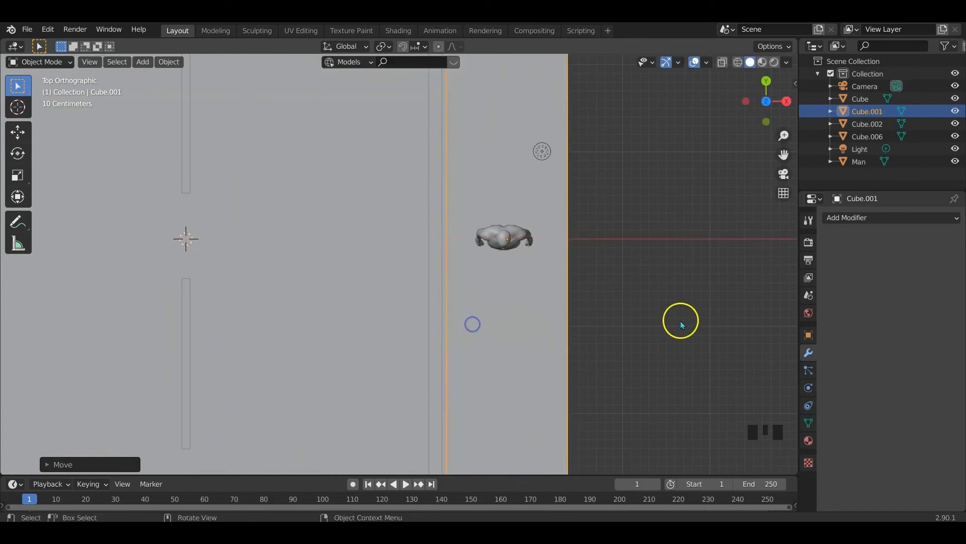
middle_drag(679, 319, 617, 246)
scroll(624, 292, down, 4)
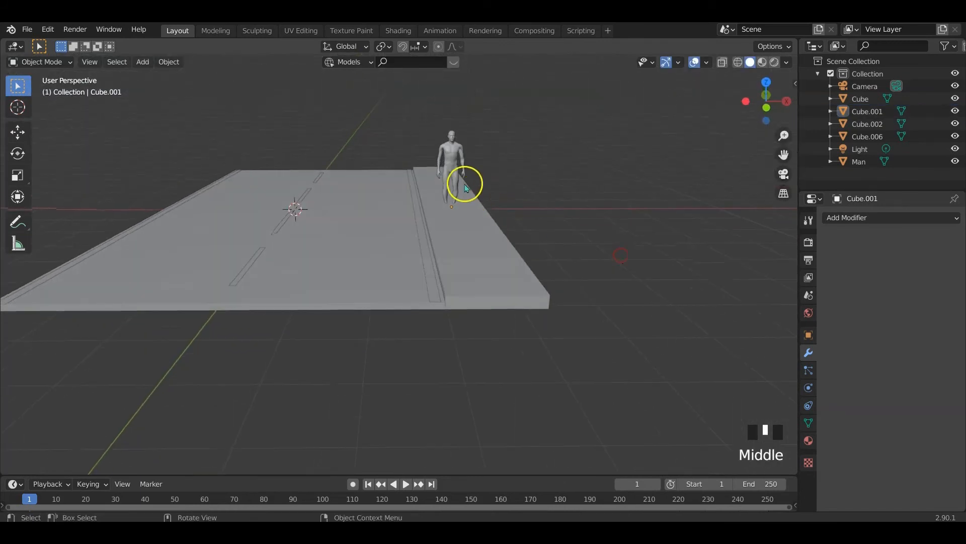
Raise the human figure about 0.085 m along Z so it stands on the sidewalk
click(463, 179)
key(g)
key(z)
click(461, 121)
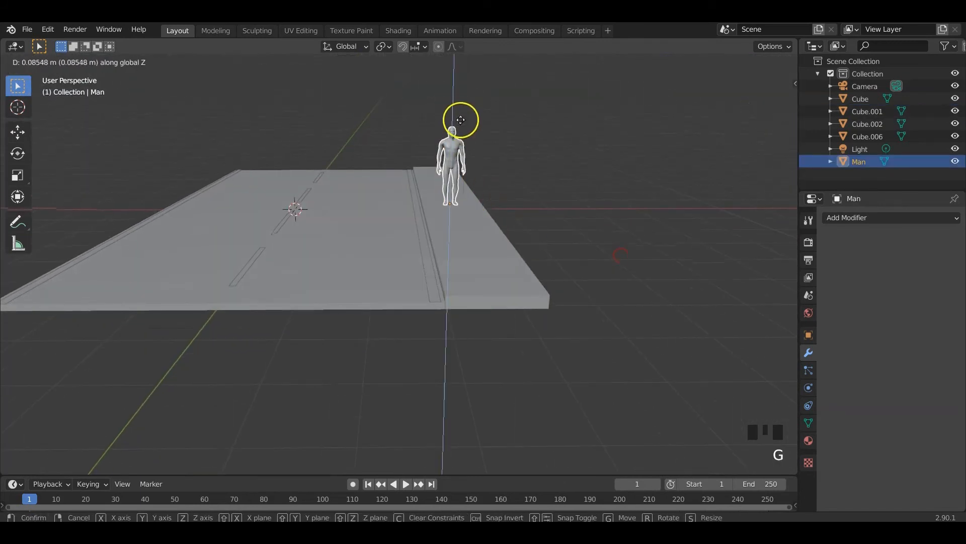
Finish placing the human figure on top of the sidewalk
click(548, 243)
middle_drag(548, 244, 531, 318)
scroll(532, 318, down, 2)
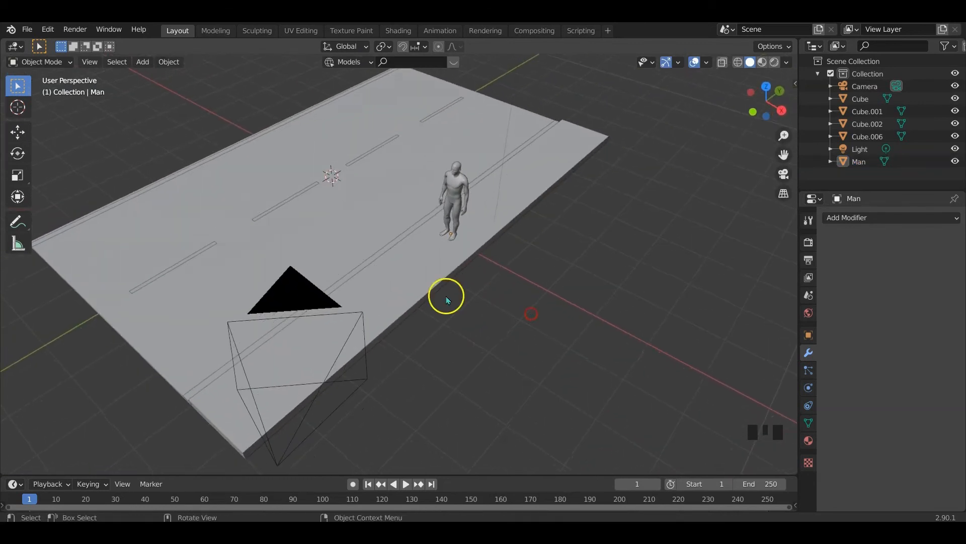
scroll(441, 268, down, 3)
middle_drag(435, 313, 430, 300)
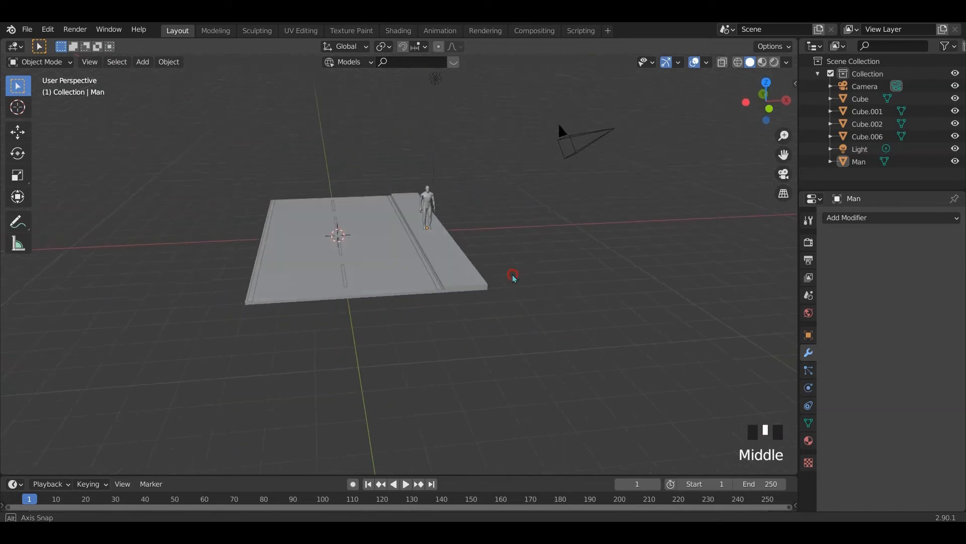
scroll(397, 296, down, 1)
Mirror the sidewalk across X with the road slab as mirror object, and apply the Mirror modifier
click(476, 277)
middle_drag(476, 277, 452, 306)
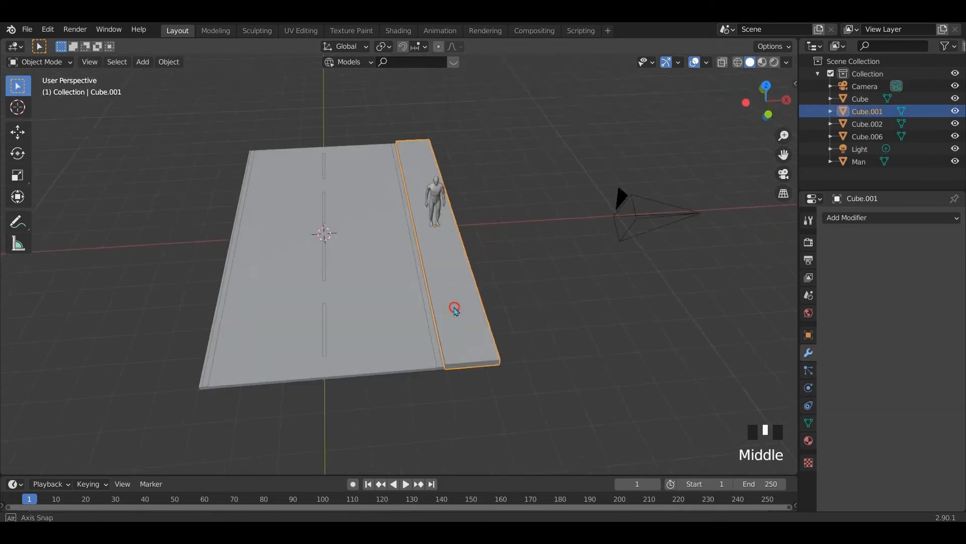
click(863, 217)
click(713, 342)
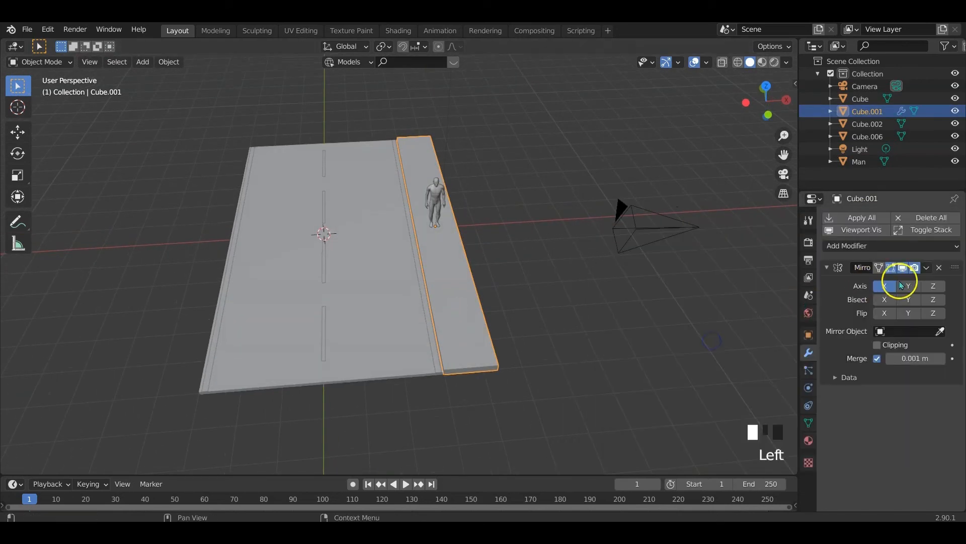
click(936, 331)
click(367, 300)
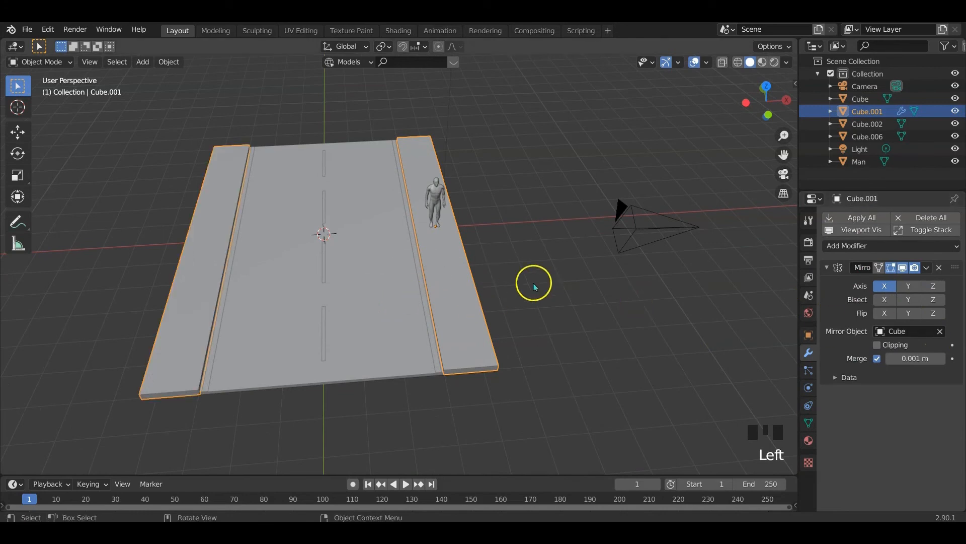
click(858, 218)
click(527, 300)
mouse_move(544, 332)
middle_down()
mouse_move(574, 328)
mouse_move(492, 335)
mouse_move(586, 282)
mouse_move(543, 319)
middle_up()
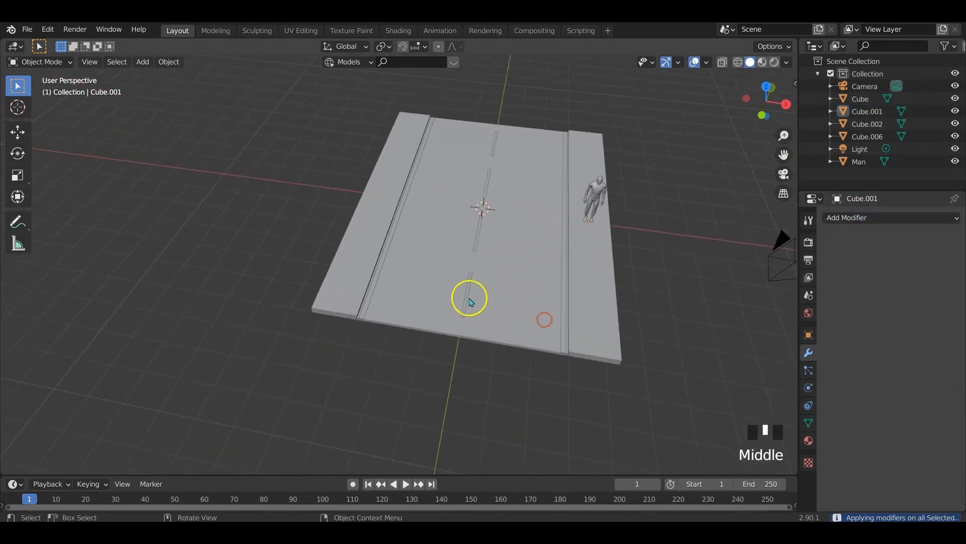
Check by selecting them one at a time that the road slab, lines and sidewalks are separate objects
click(464, 292)
click(380, 276)
click(339, 265)
click(414, 308)
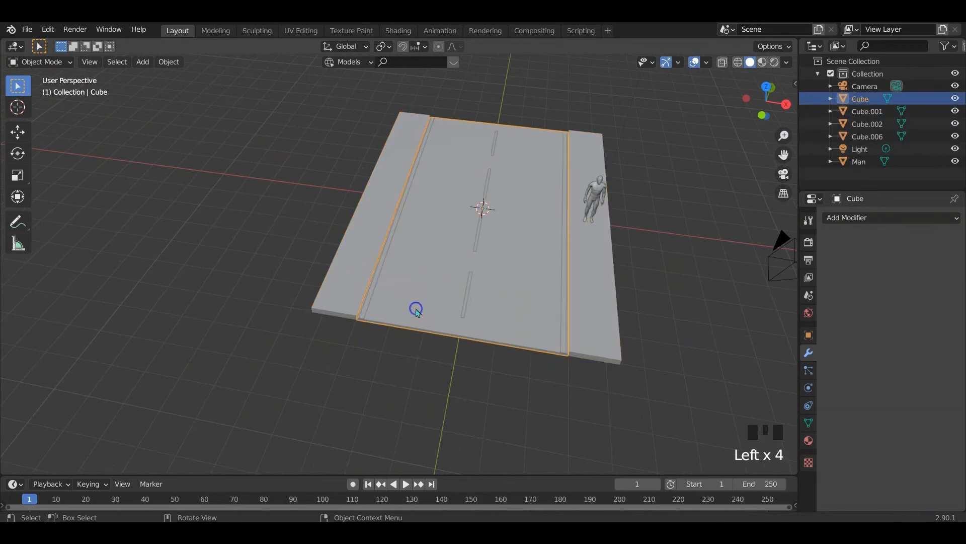
Move the human figure along Y, beyond the far end of the road segment
scroll(339, 338, down, 2)
scroll(546, 340, up, 1)
mouse_move(545, 341)
middle_down()
mouse_move(580, 343)
mouse_move(557, 334)
middle_up()
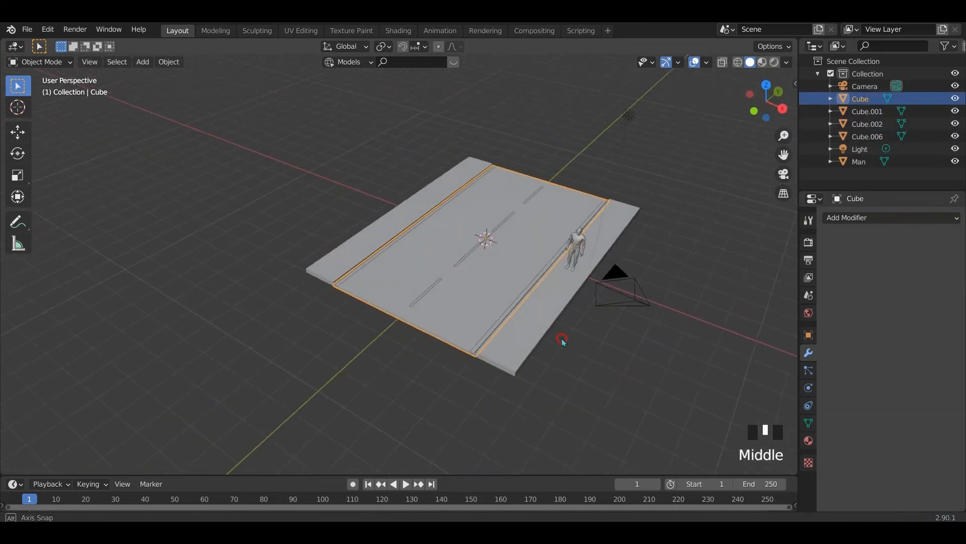
click(576, 244)
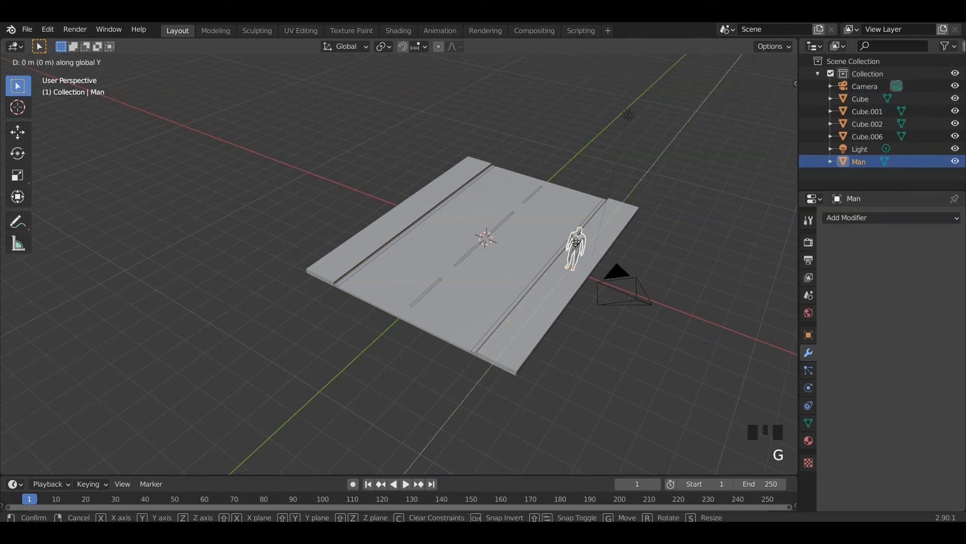
click(664, 141)
Delete the light and the camera from the scene
click(629, 115)
shift+click(621, 289)
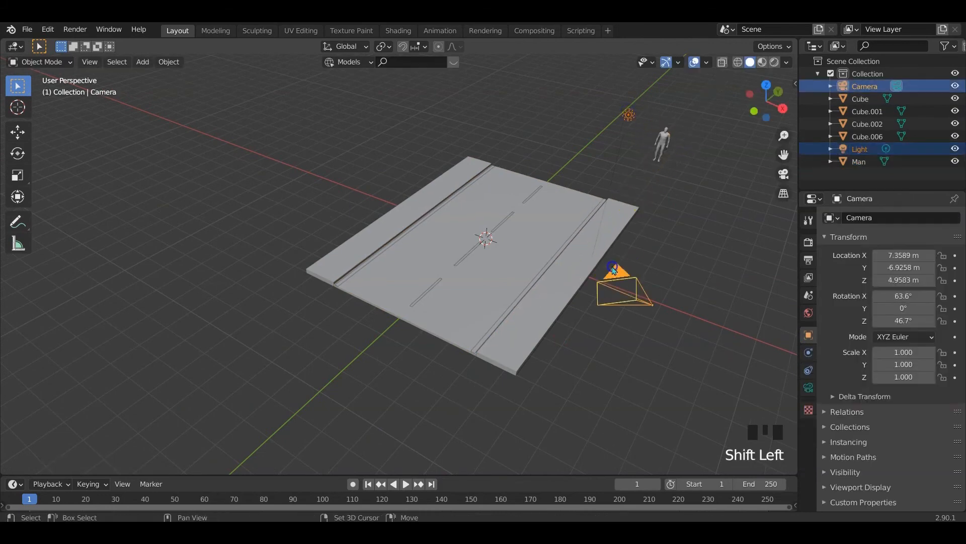
key(x)
click(562, 267)
Duplicate all the road objects and move the copy along negative Y, clear of the original segment
middle_drag(561, 268, 282, 221)
drag(287, 172, 612, 373)
scroll(614, 367, down, 3)
shift+middle_drag(615, 367, 480, 328)
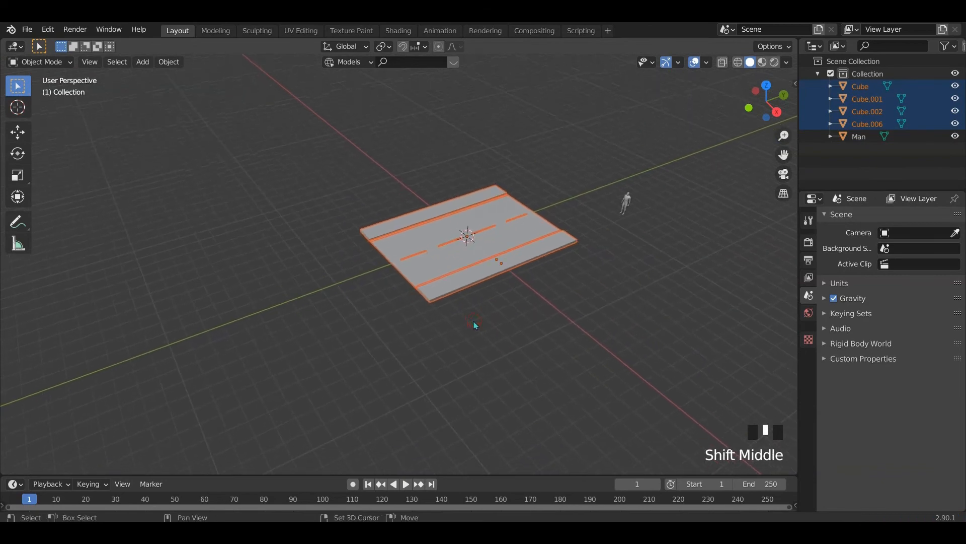
key(shift+d)
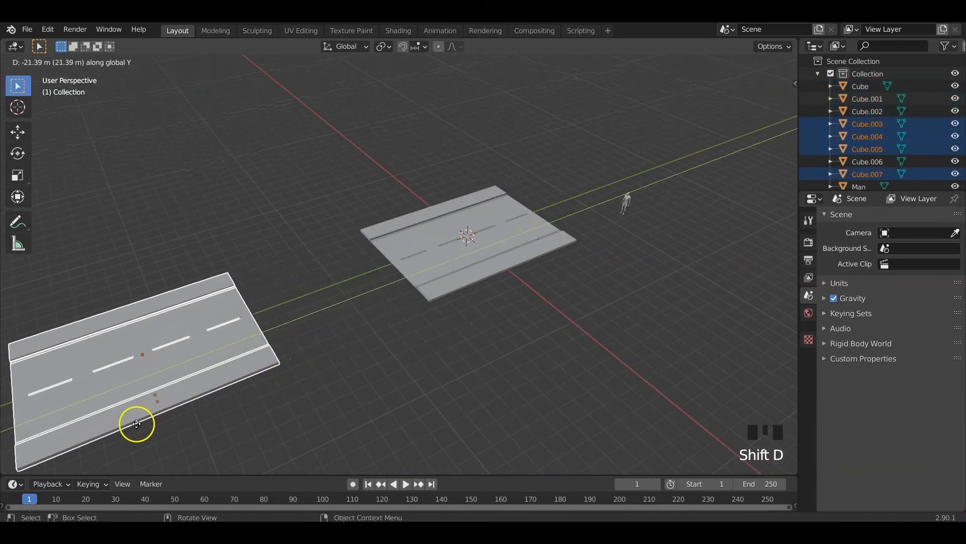
click(255, 386)
click(477, 313)
Try to move one dash of the original segment's centre line along Y and X in Edit Mode
scroll(535, 276, up, 4)
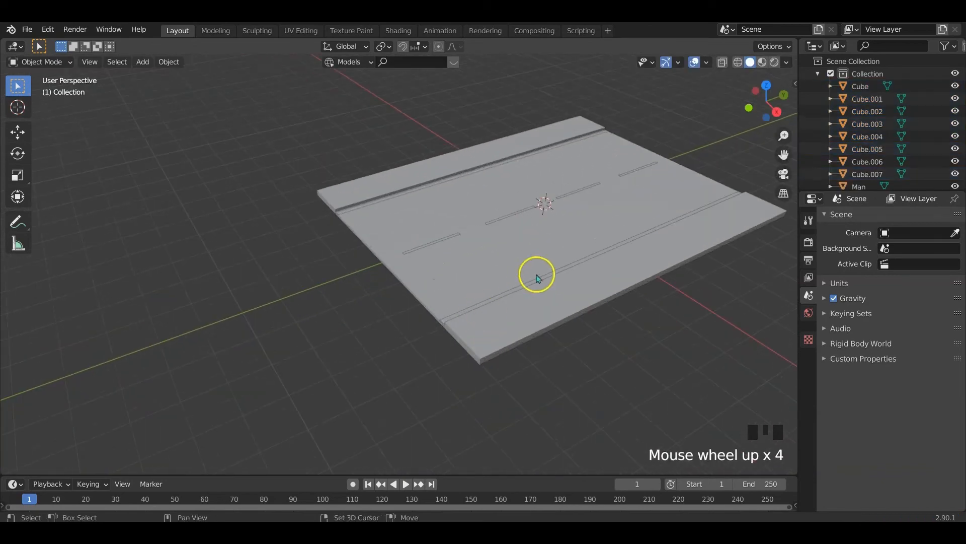
shift+middle_drag(535, 275, 449, 318)
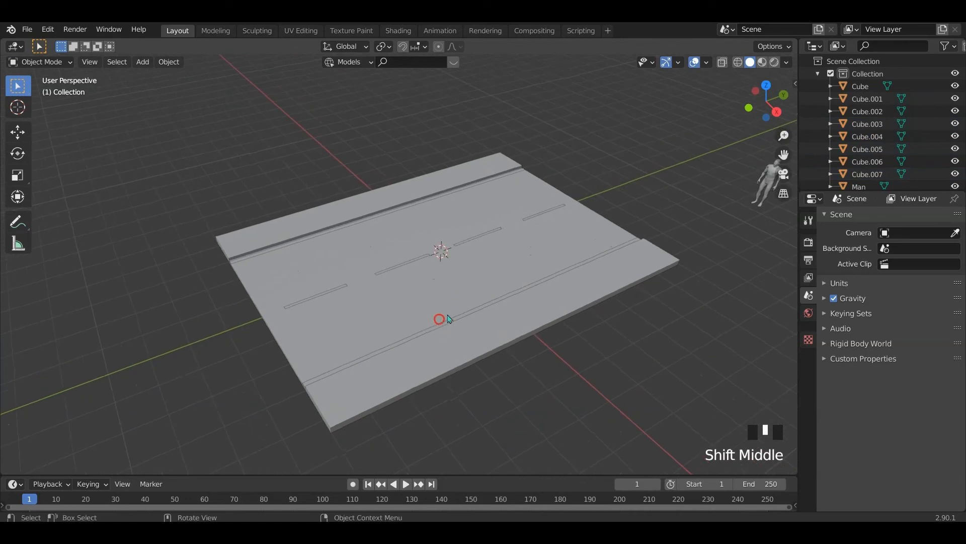
click(480, 238)
click(475, 239)
click(475, 239)
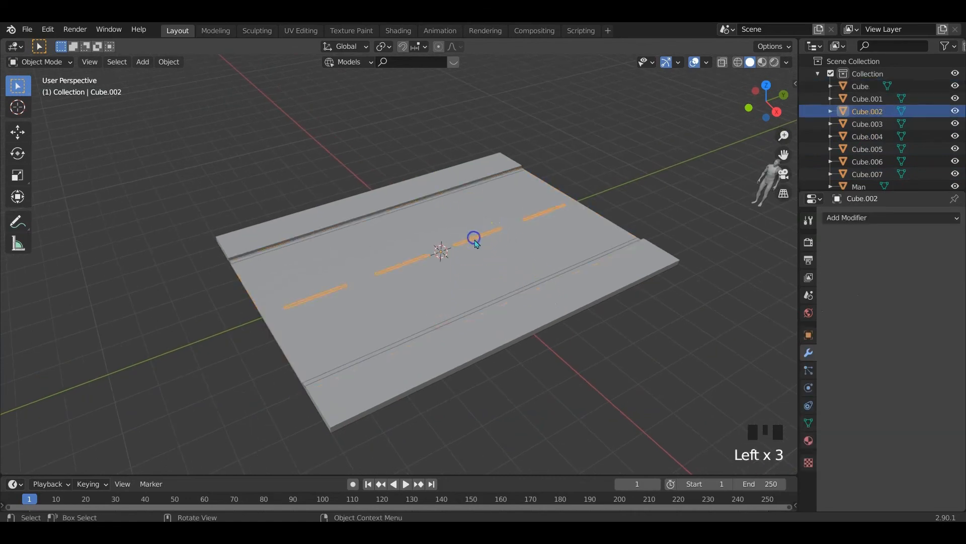
middle_drag(476, 240, 528, 270)
scroll(475, 243, up, 1)
shift+middle_drag(475, 244, 481, 256)
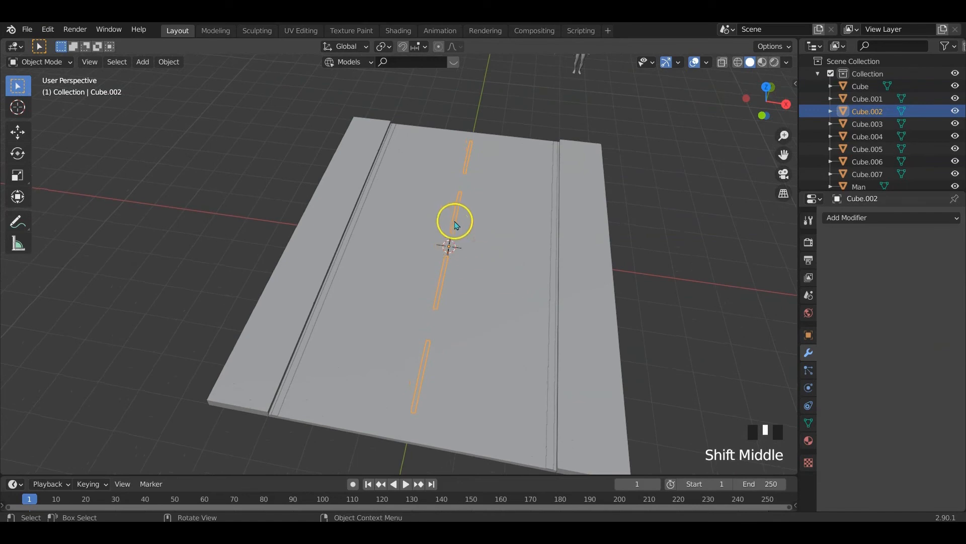
key(Tab)
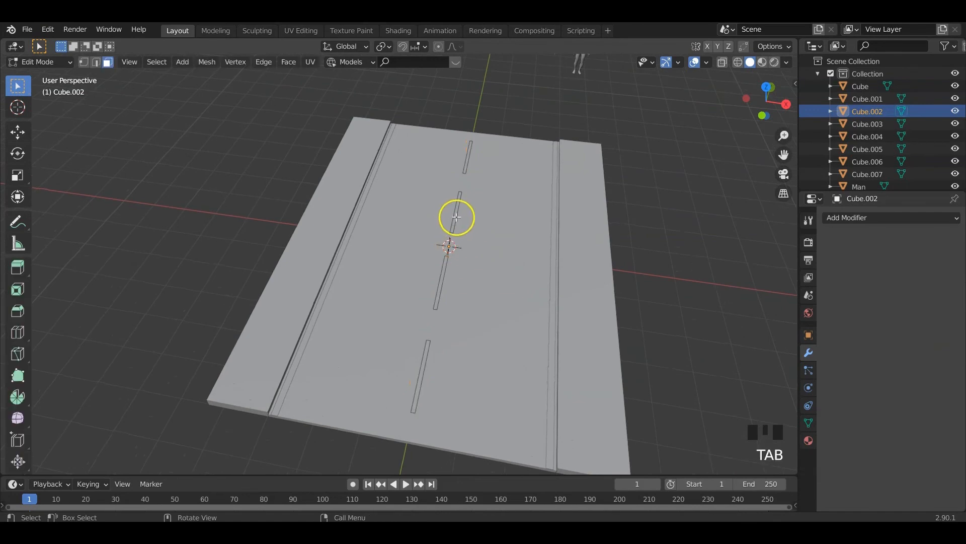
scroll(466, 248, up, 5)
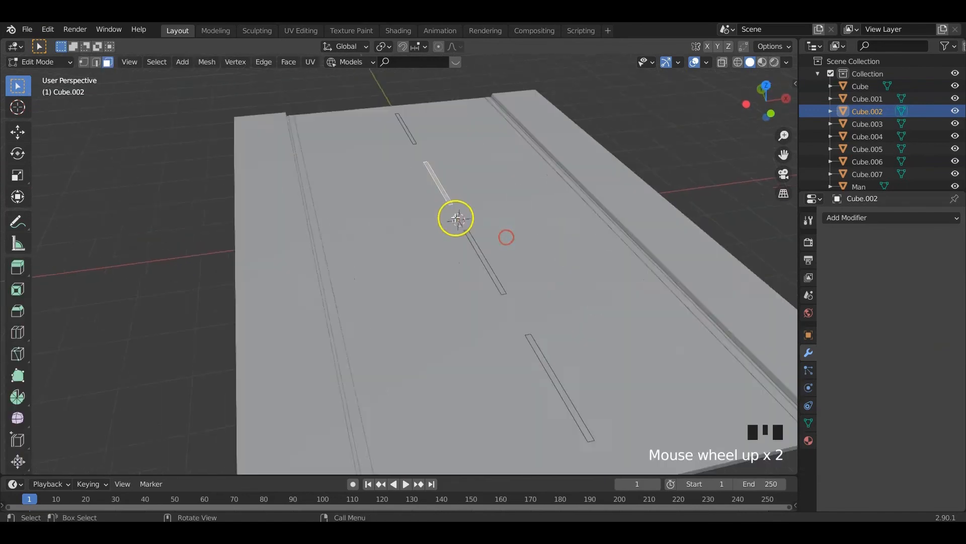
key(g)
key(y)
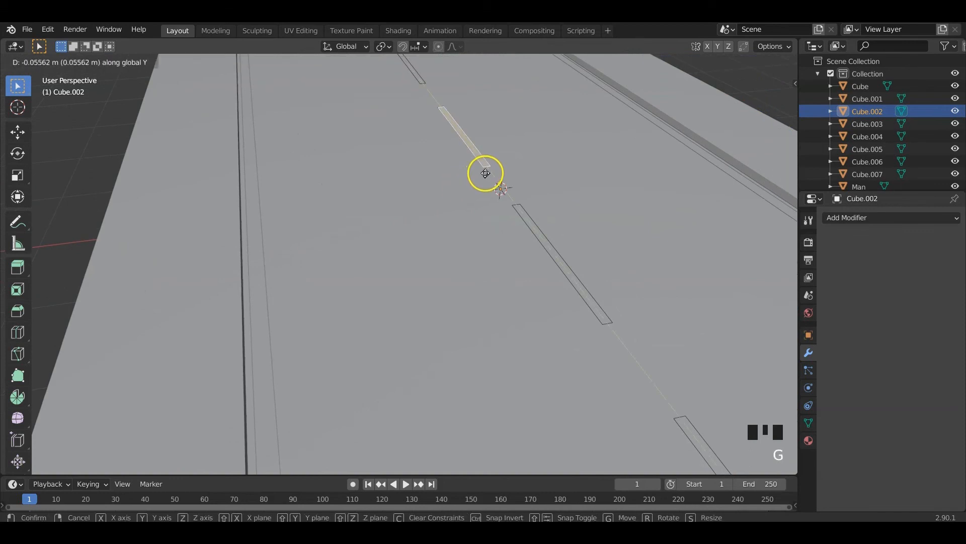
key(x)
right_click(518, 186)
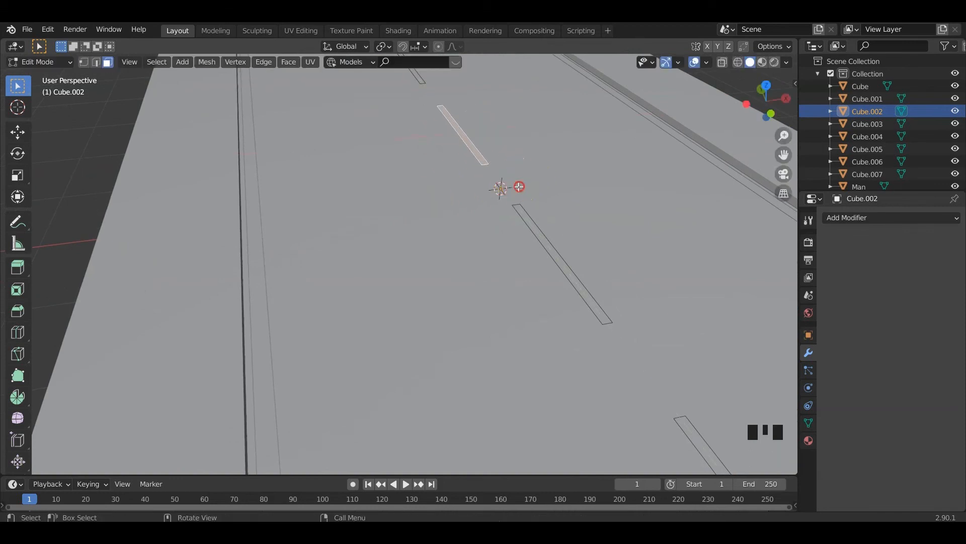
Examine the centre line's transform values in Edit Mode and its scale in Object Mode
scroll(551, 253, up, 4)
shift+middle_drag(551, 253, 522, 281)
scroll(522, 265, up, 5)
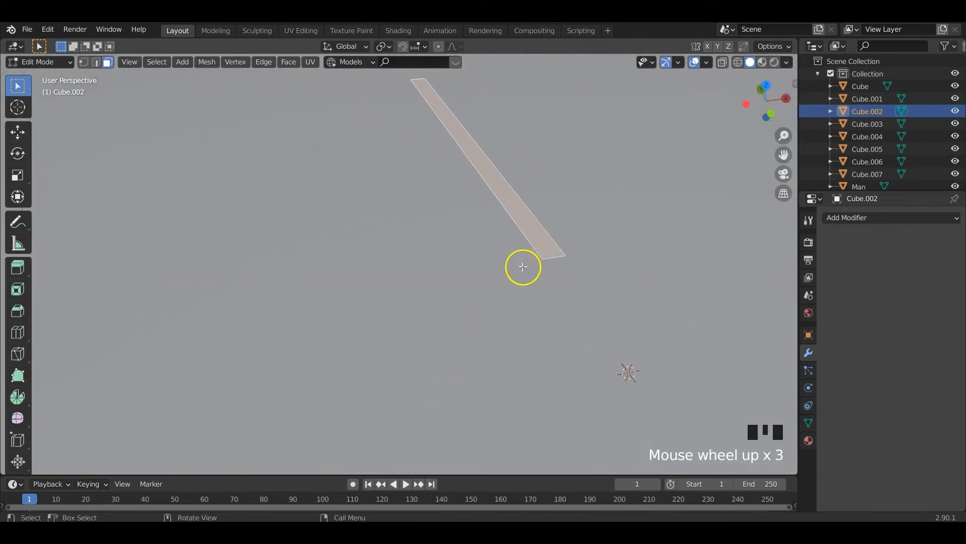
middle_drag(636, 278, 660, 211)
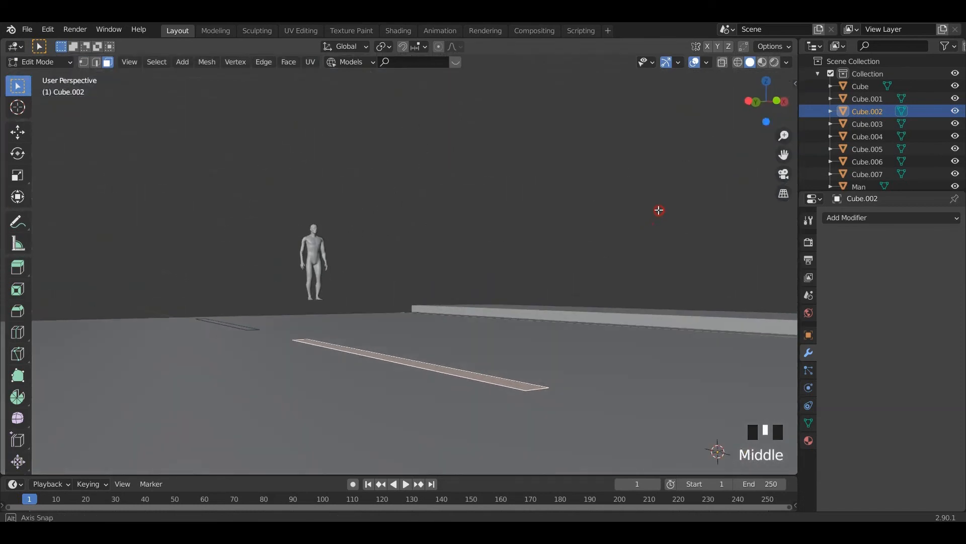
mouse_move(525, 372)
middle_down()
mouse_move(563, 349)
mouse_move(545, 388)
mouse_move(533, 385)
middle_up()
key(n)
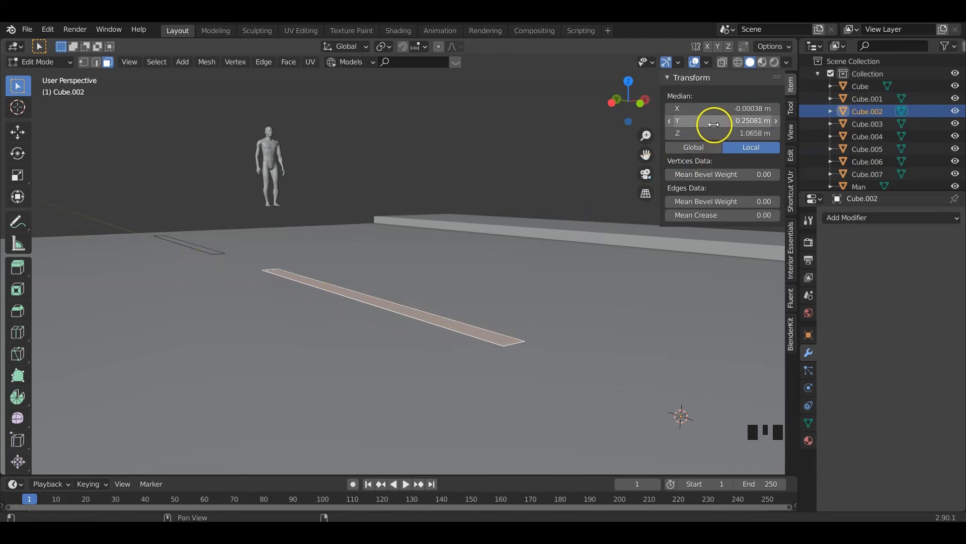
key(Tab)
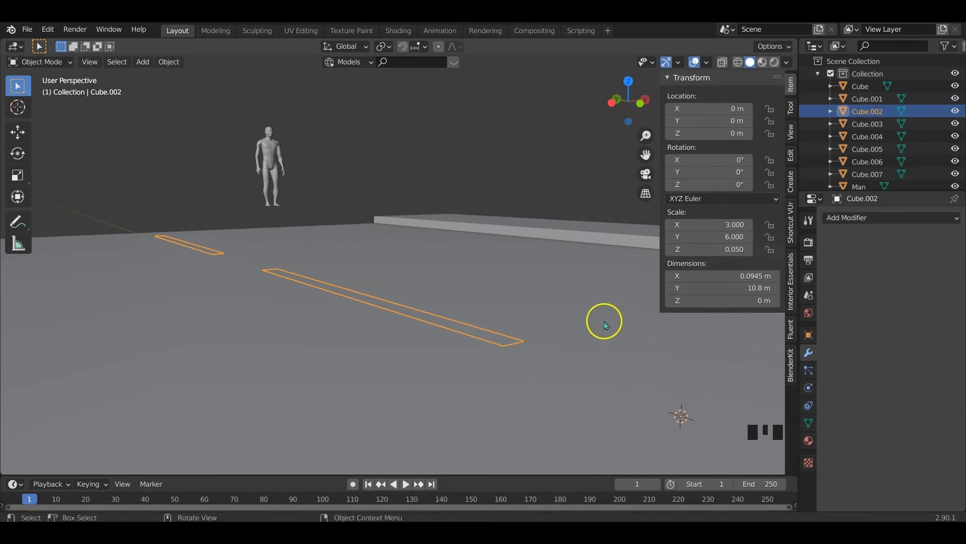
middle_drag(454, 330, 572, 328)
scroll(570, 324, down, 14)
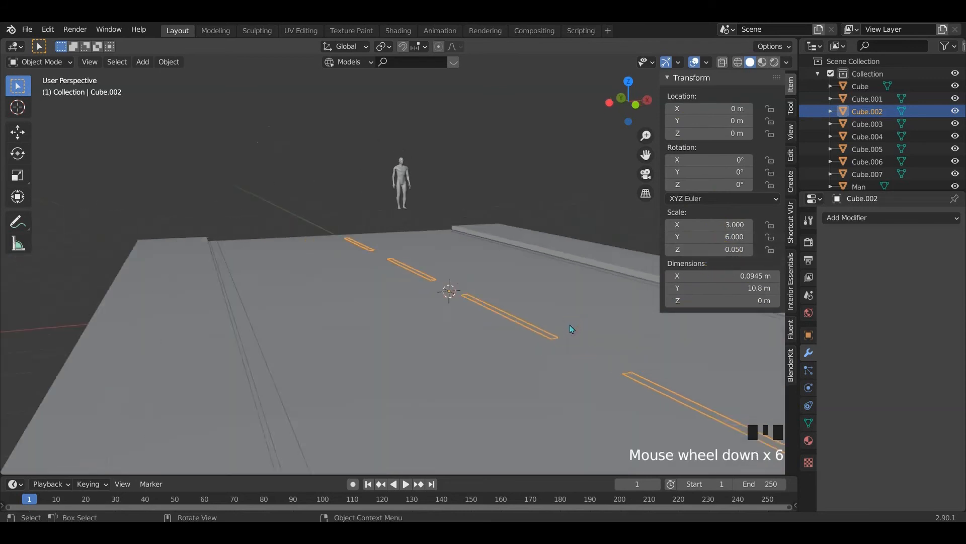
click(504, 353)
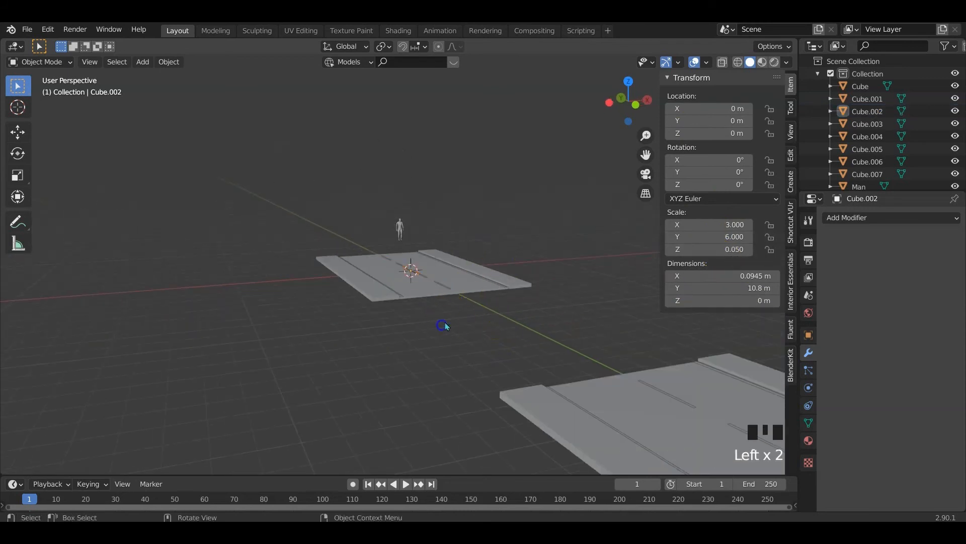
Delete the four objects of the duplicated road segment
middle_drag(445, 326, 522, 369)
drag(384, 177, 507, 363)
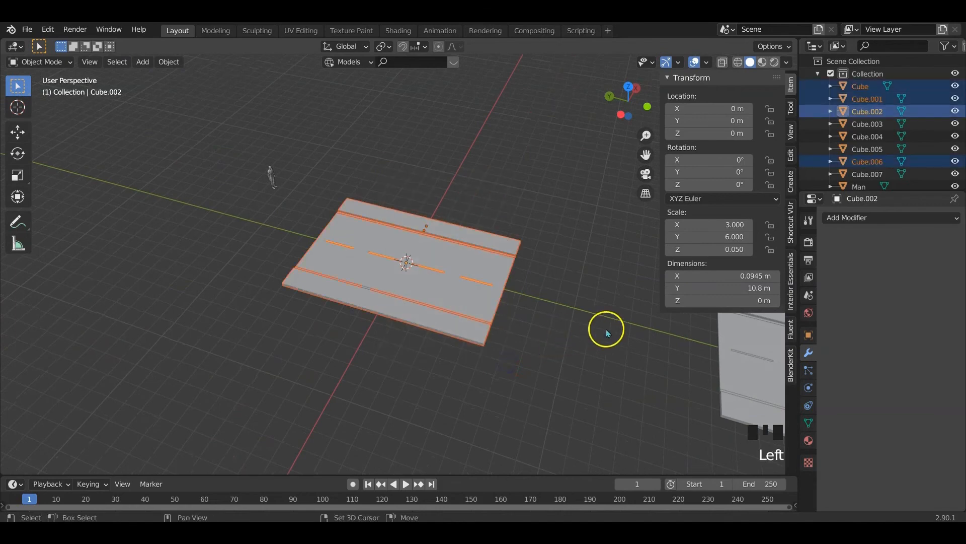
shift+middle_drag(608, 333, 337, 259)
drag(422, 173, 566, 388)
key(x)
click(566, 388)
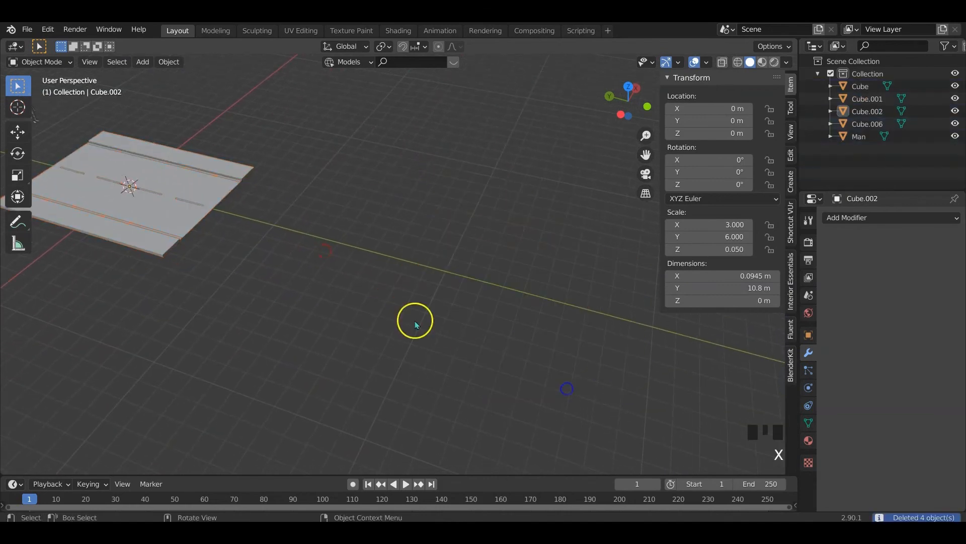
Apply the scale of the road slab, centre line, edge lines and sidewalks together
shift+middle_drag(415, 321, 467, 321)
scroll(320, 297, up, 2)
drag(270, 166, 383, 358)
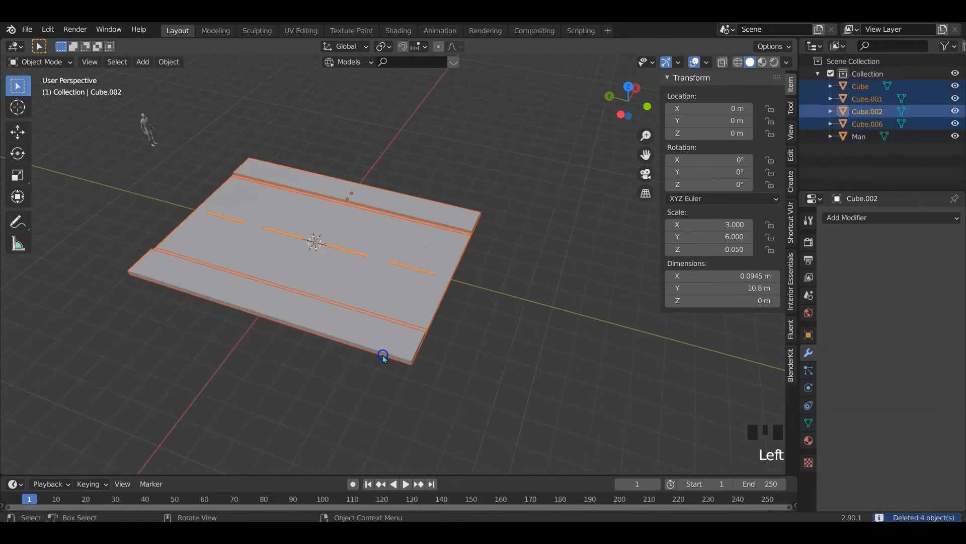
key(ctrl+a)
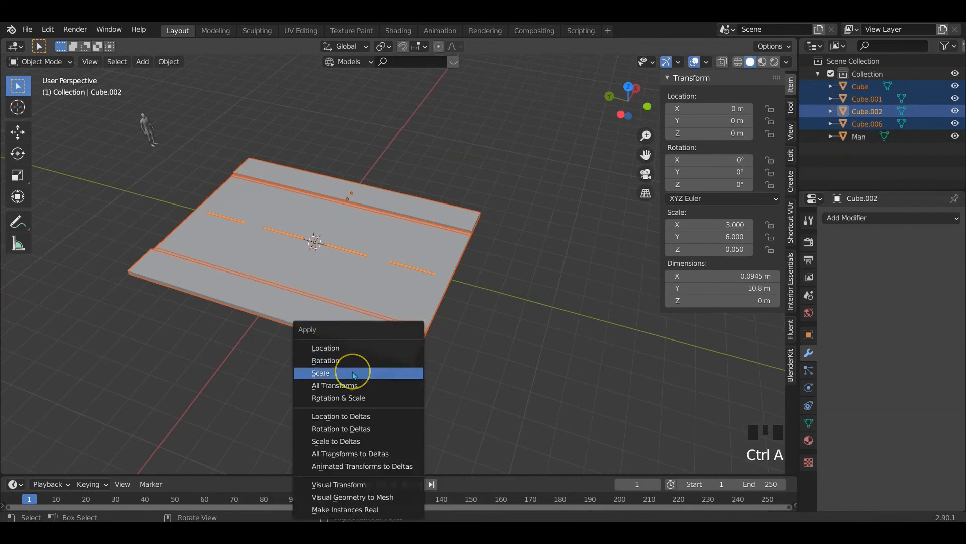
click(355, 375)
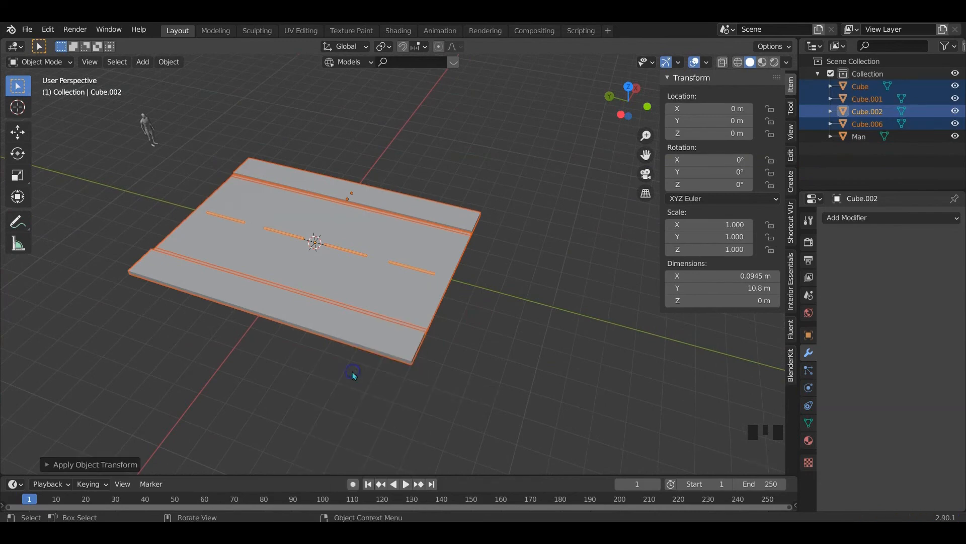
Duplicate the whole road segment and place the copy about 16.4 m away along negative Y
click(355, 251)
drag(382, 168, 508, 444)
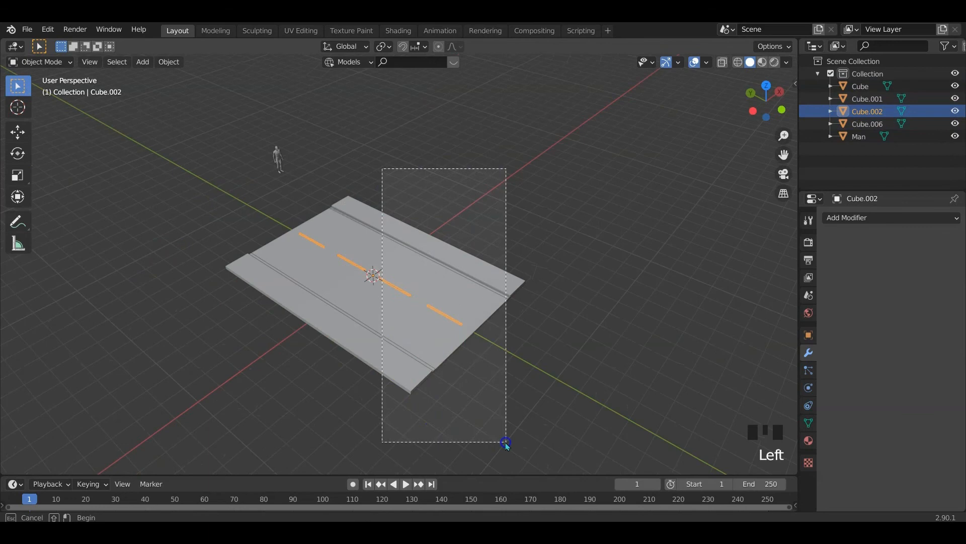
scroll(548, 422, down, 3)
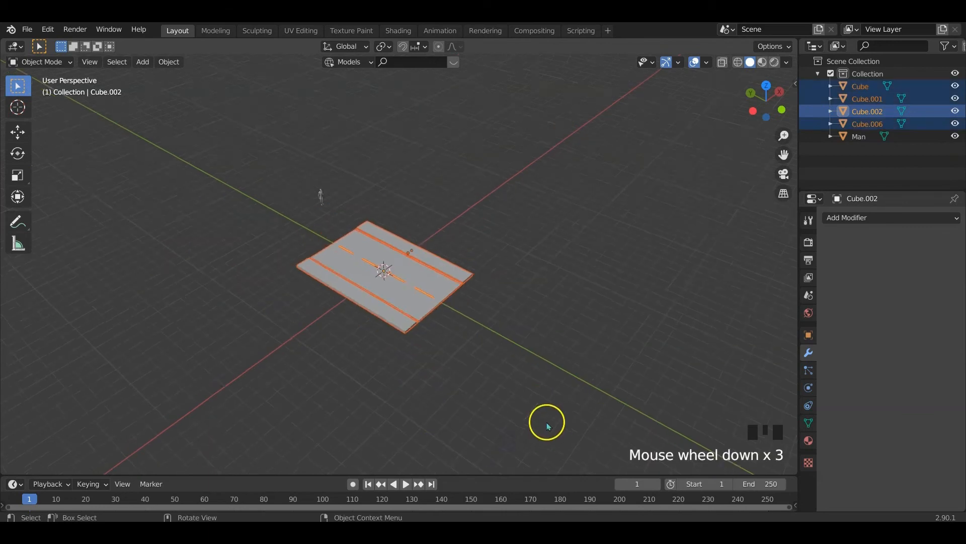
shift+middle_drag(547, 422, 535, 388)
key(shift+d)
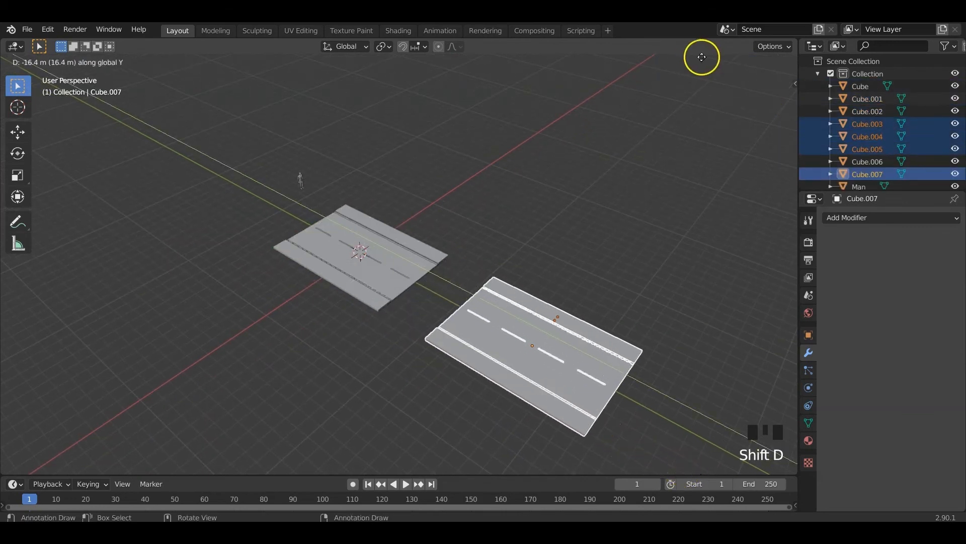
click(705, 58)
middle_drag(518, 222, 488, 231)
click(488, 232)
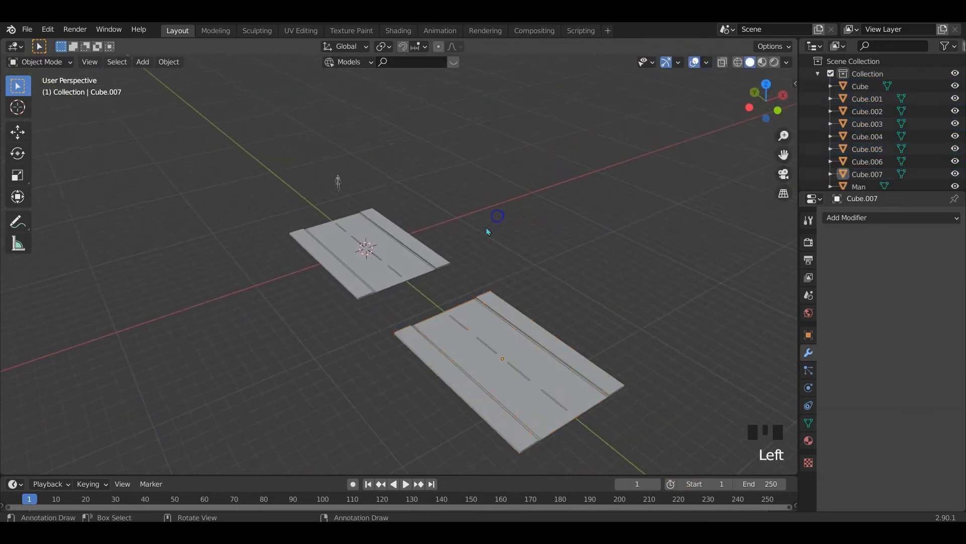
Select the dashed centre line of the road segment at the world origin and enter Edit Mode
scroll(487, 231, up, 3)
shift+middle_drag(425, 207, 544, 274)
middle_drag(554, 277, 407, 242)
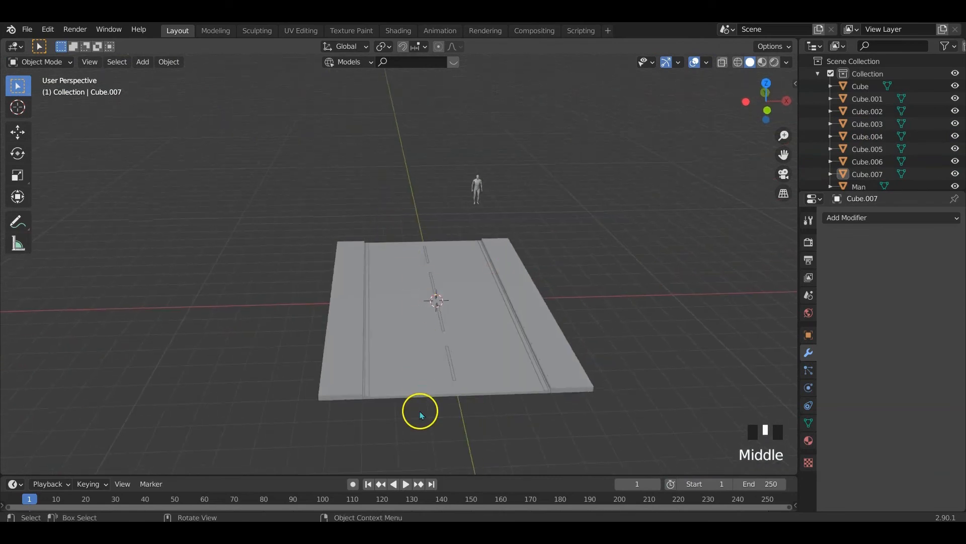
middle_drag(483, 291, 554, 308)
click(428, 334)
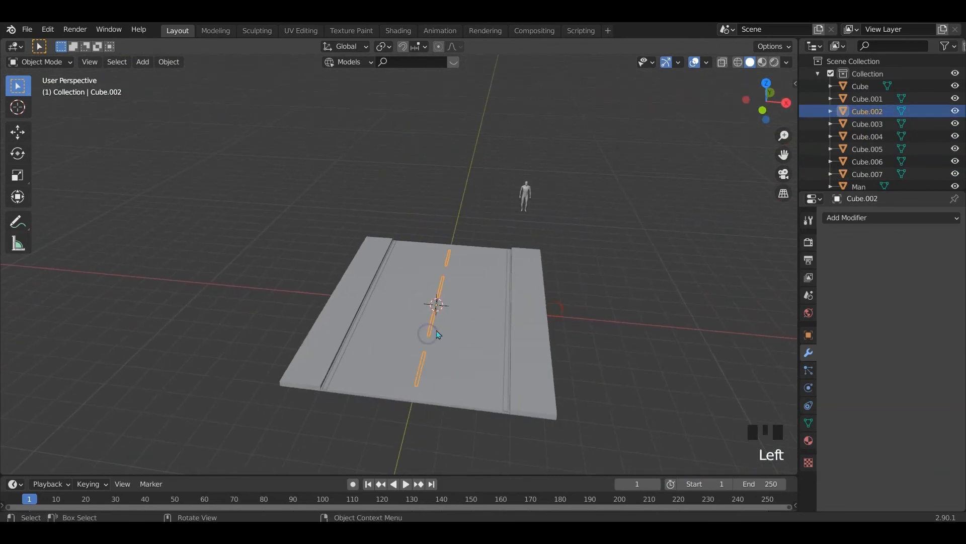
middle_drag(673, 338, 615, 341)
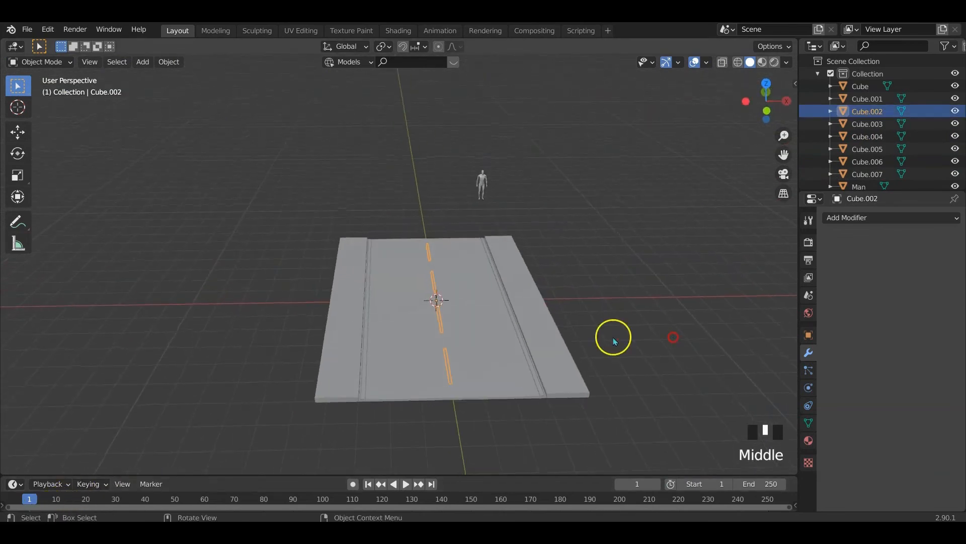
key(Tab)
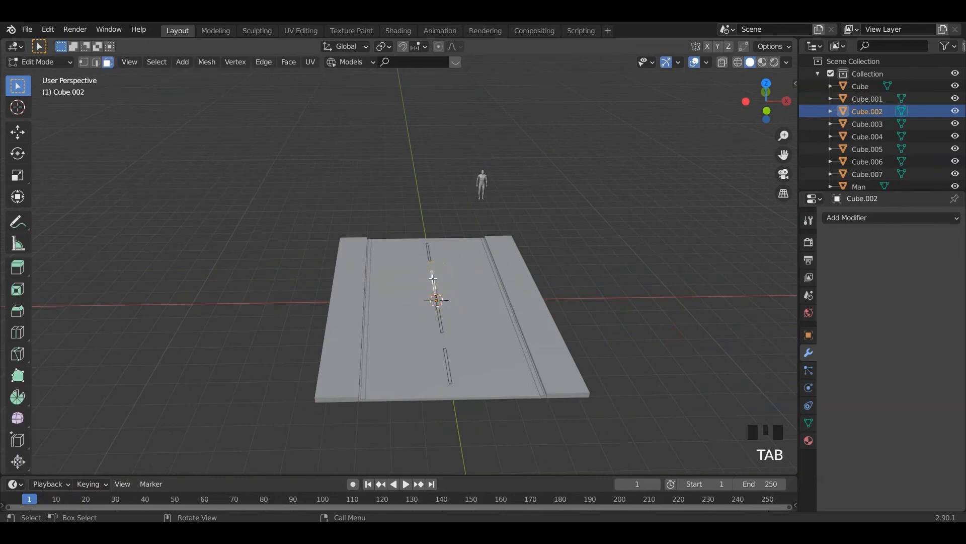
scroll(442, 290, up, 3)
middle_drag(466, 292, 446, 308)
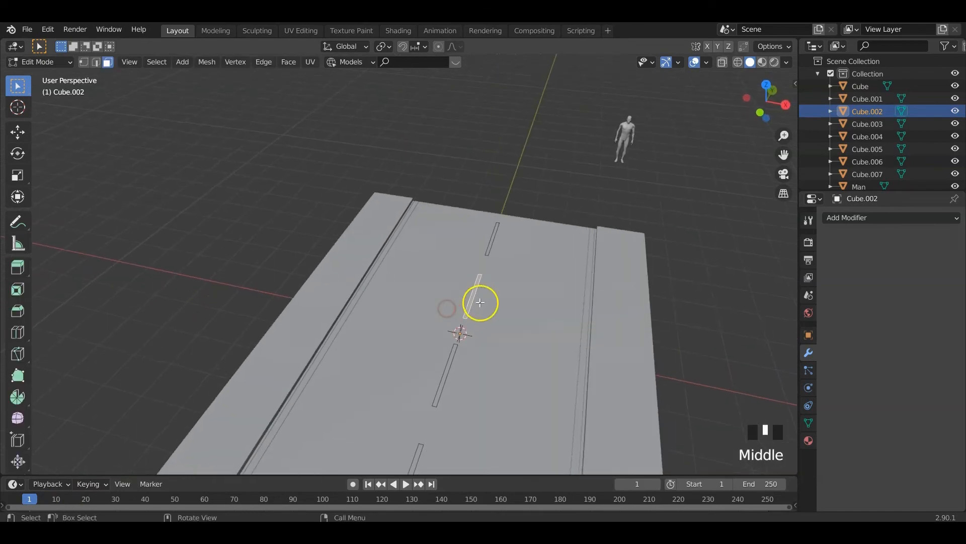
key(shift+d)
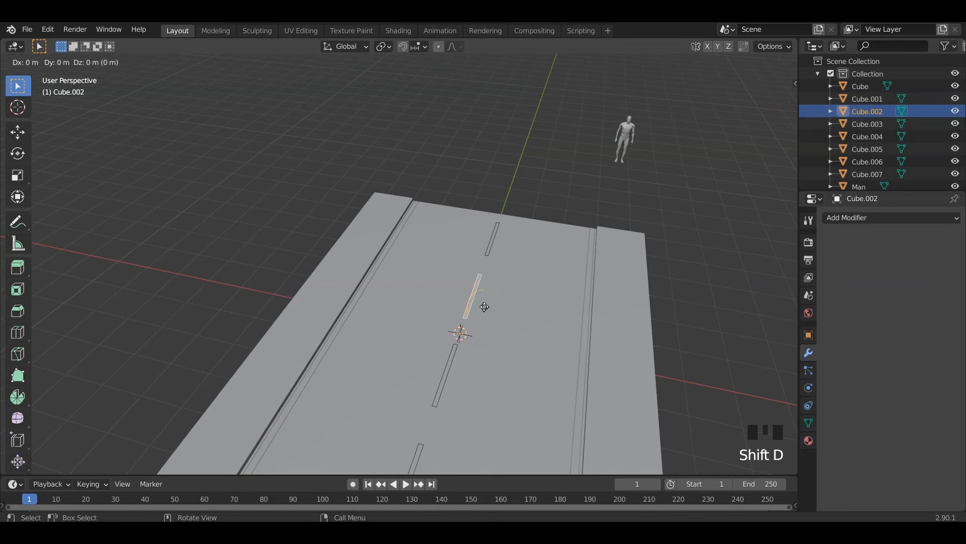
click(470, 301)
key(x)
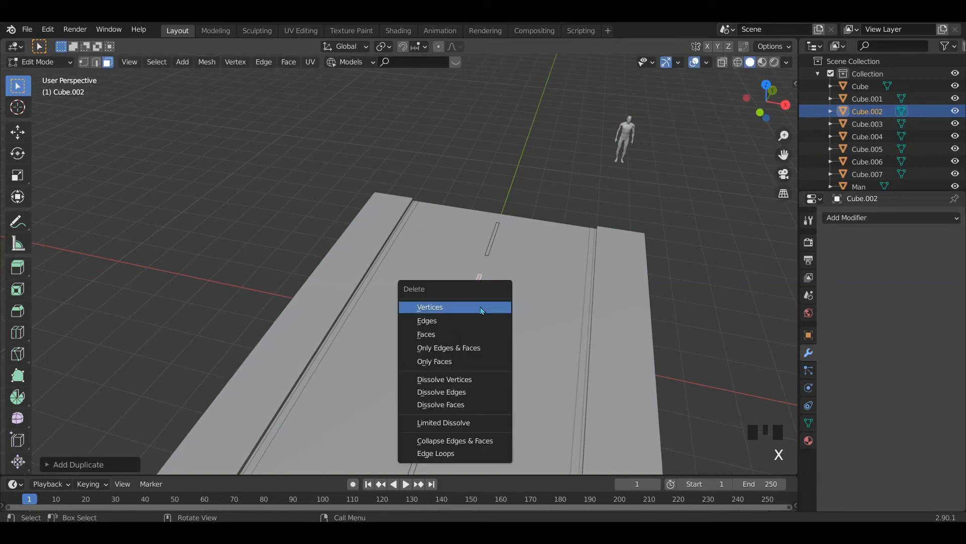
click(475, 336)
Move the selected centre dash along negative X until it lies just inside the edge line
key(g)
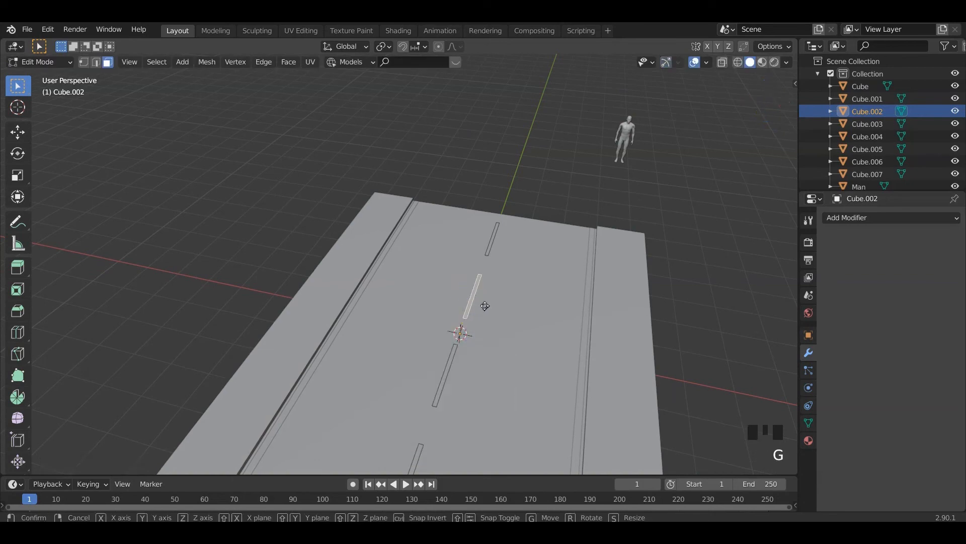
key(x)
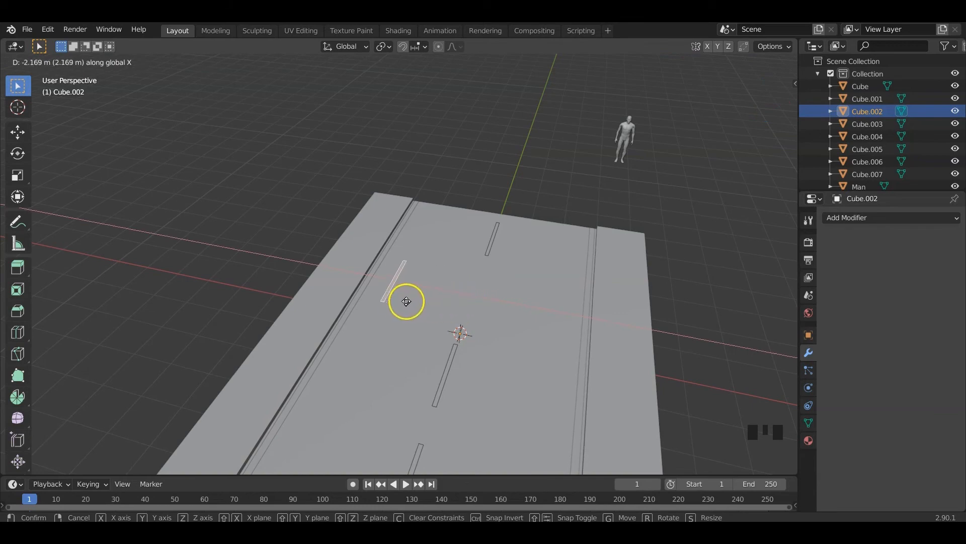
click(390, 298)
key(KP_7)
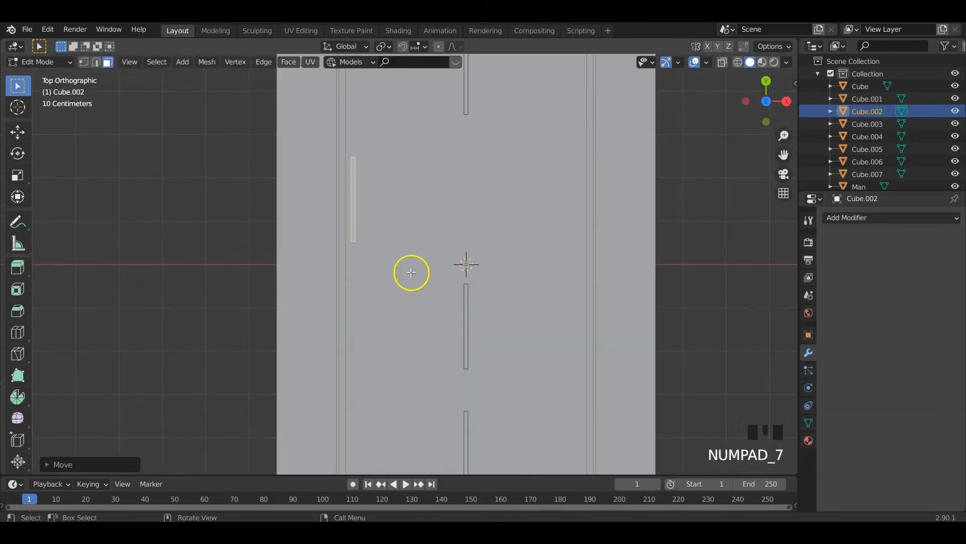
shift+middle_drag(410, 198, 403, 272)
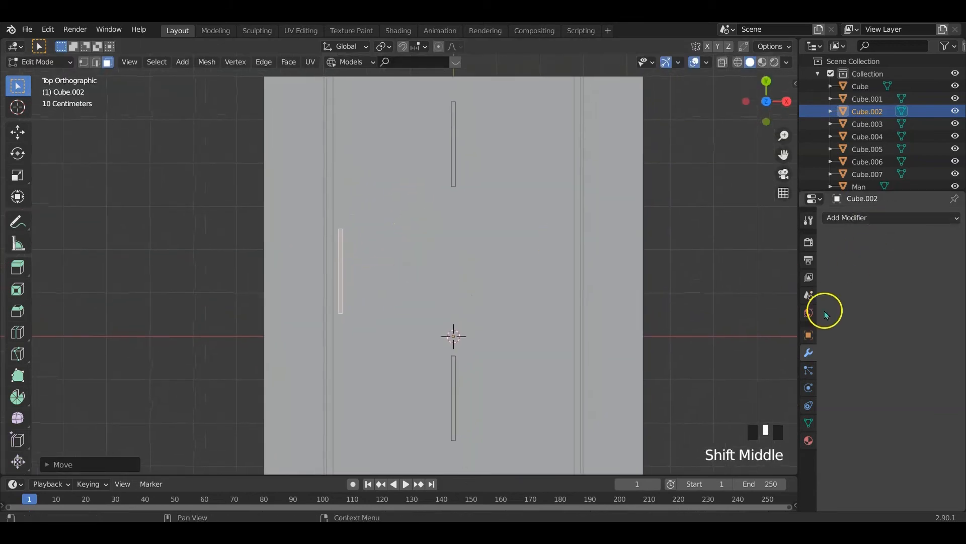
Separate the moved dash into its own object and select it in Object Mode
key(p)
click(353, 283)
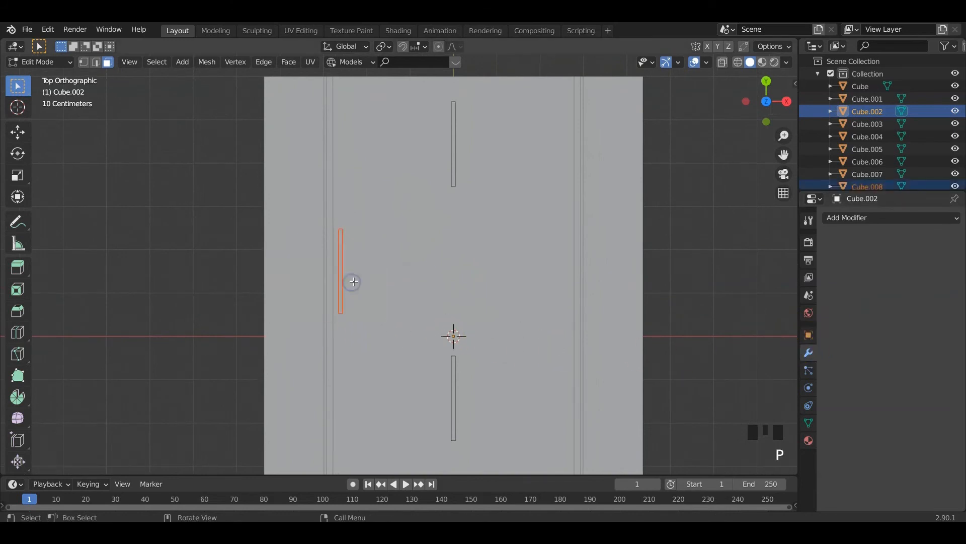
key(Tab)
click(451, 395)
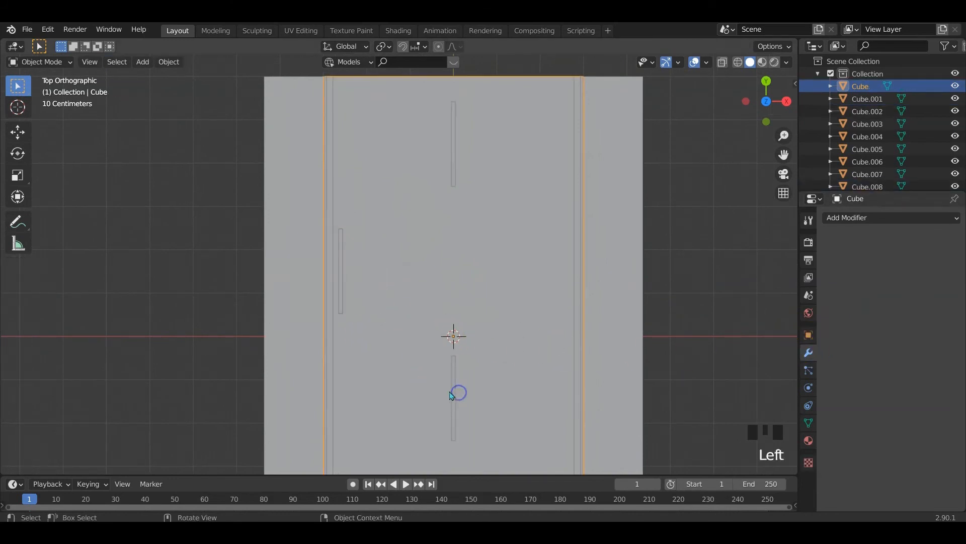
click(341, 270)
Try an Array modifier on the separated dash with a relative X offset of 2.5, and remove it
click(906, 217)
click(699, 245)
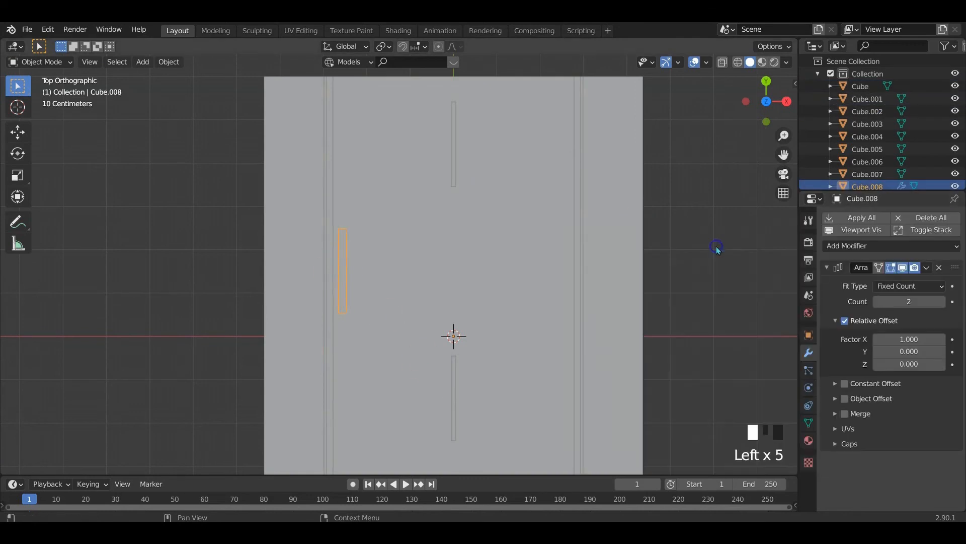
click(913, 340)
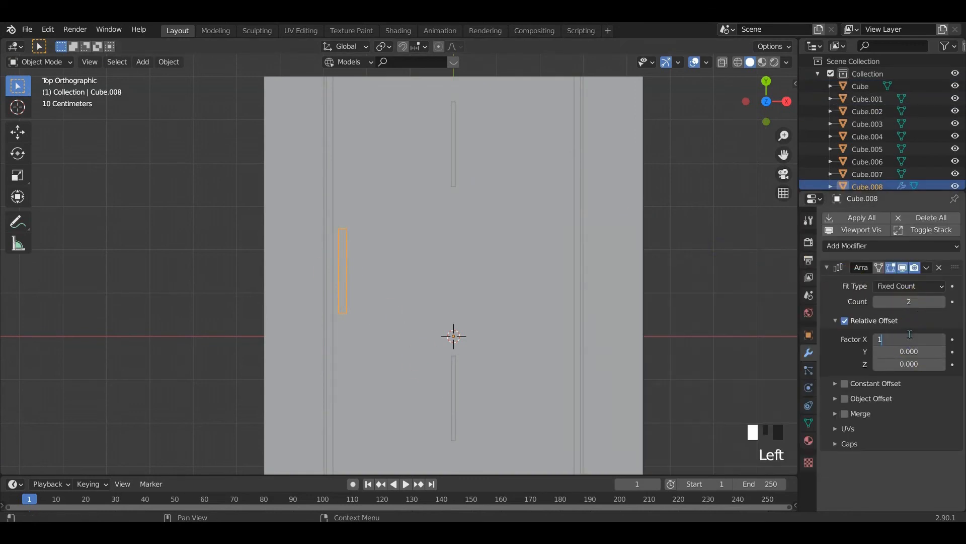
click(903, 340)
text(1.500)
click(902, 339)
text(2)
key(Return)
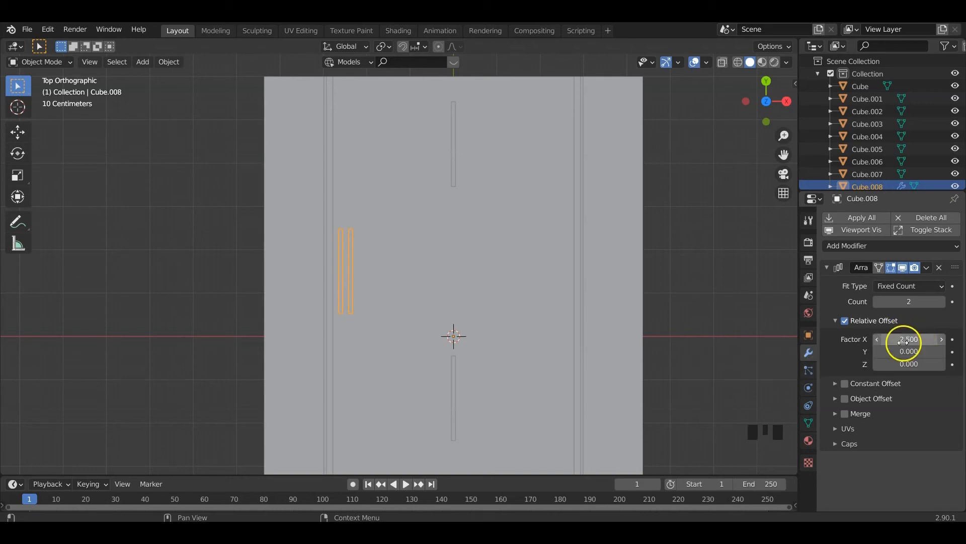
click(939, 268)
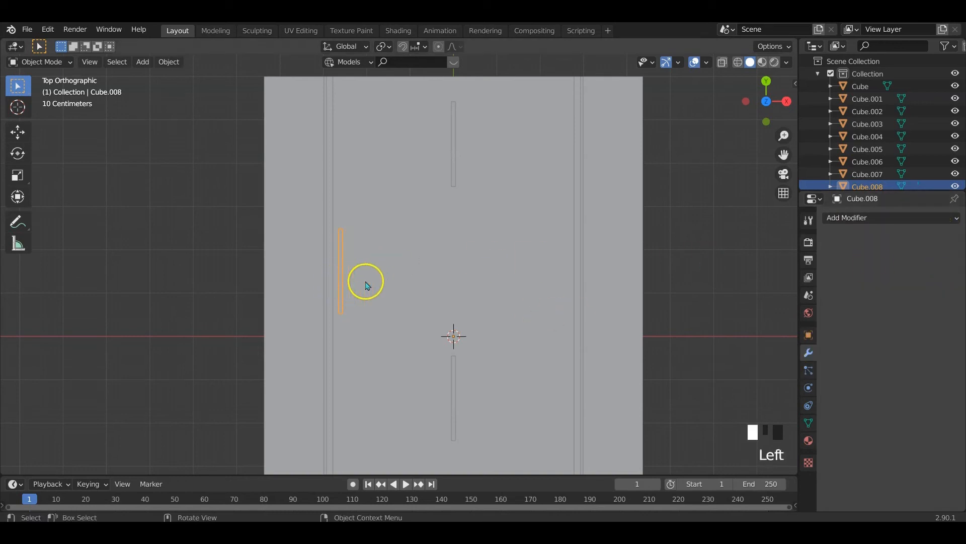
Set the separated dash's origin to the centre of its own mesh
key(s)
right_click(415, 278)
right_click(342, 272)
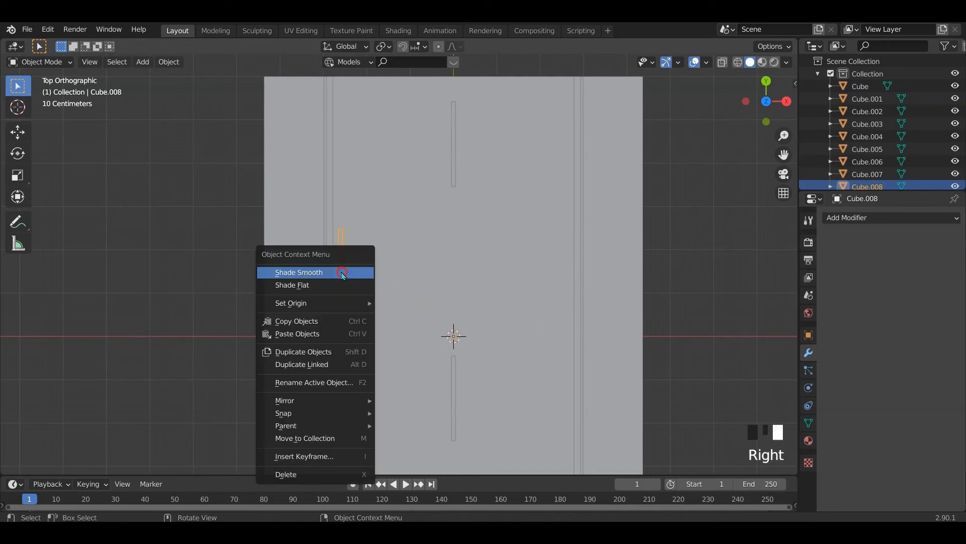
mouse_move(345, 302)
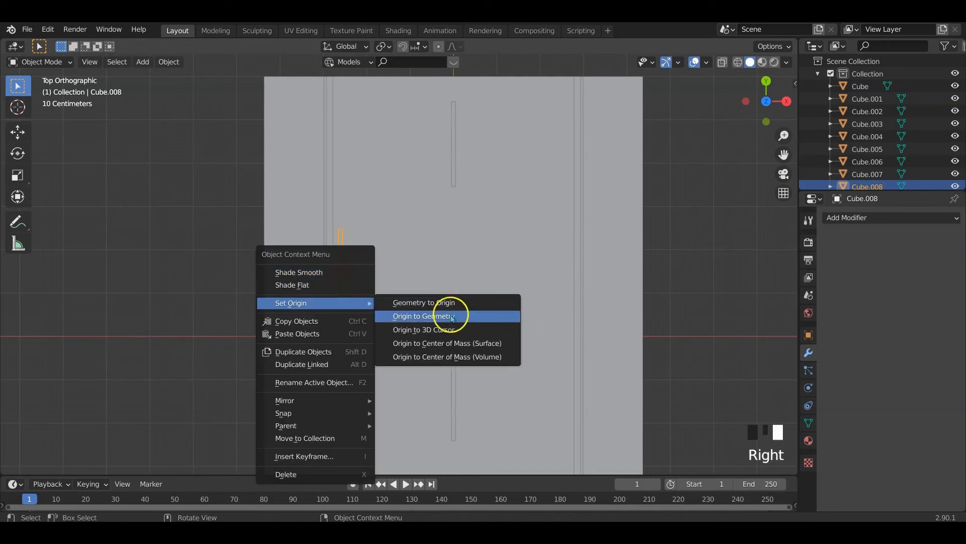
click(460, 344)
Widen the dash about three times along X and shift it about 0.05 m along positive X
key(s)
key(x)
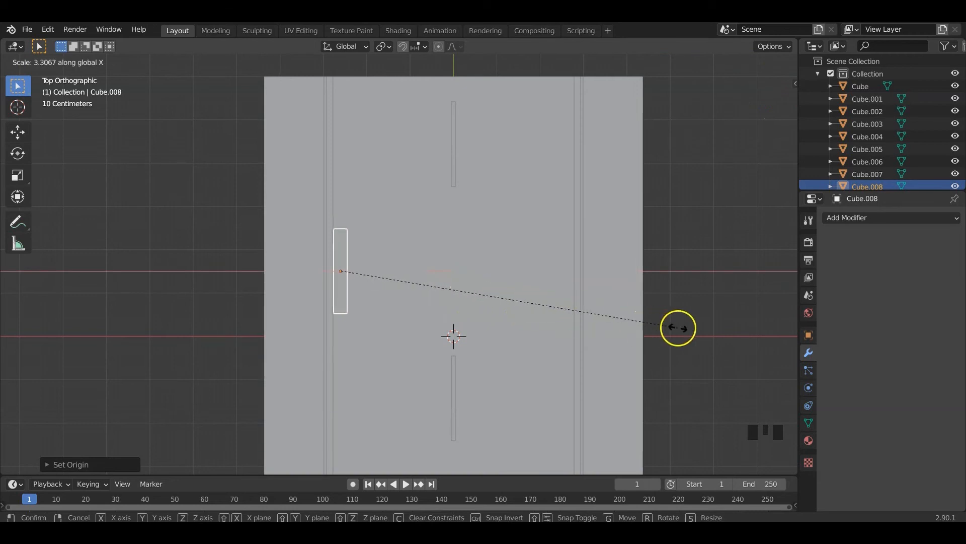
click(645, 325)
key(g)
key(x)
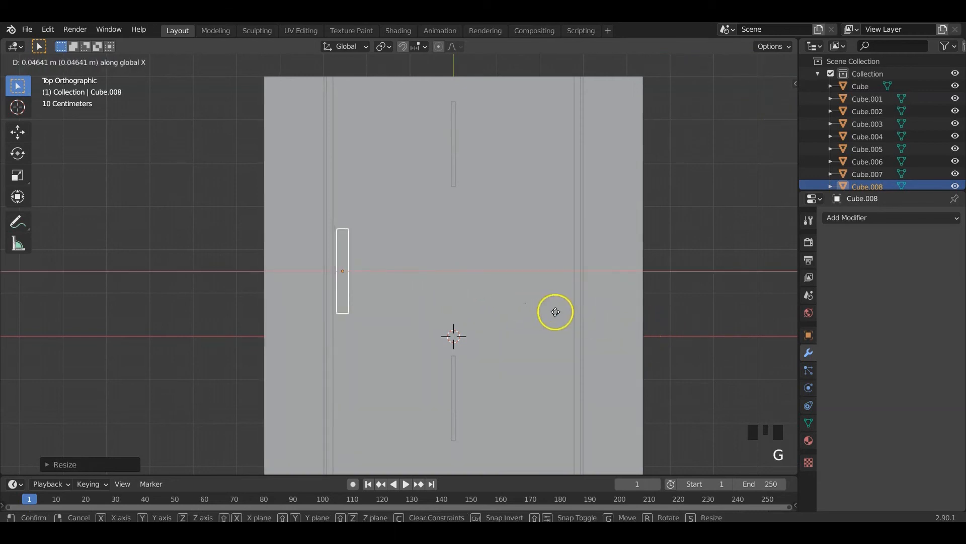
click(555, 312)
Add an Array modifier to the stripe with a relative X offset of 1.5 and a count of 13
click(891, 217)
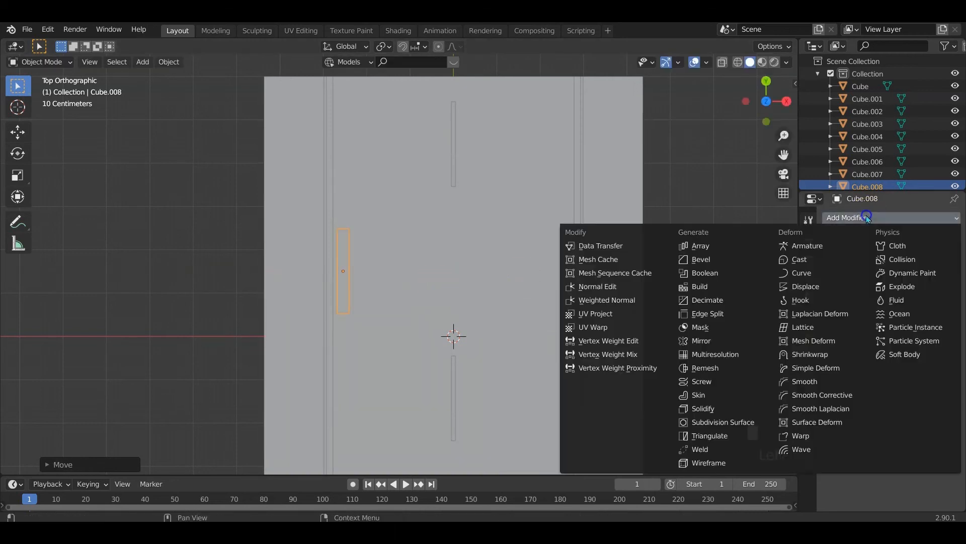
click(686, 245)
double_click(915, 339)
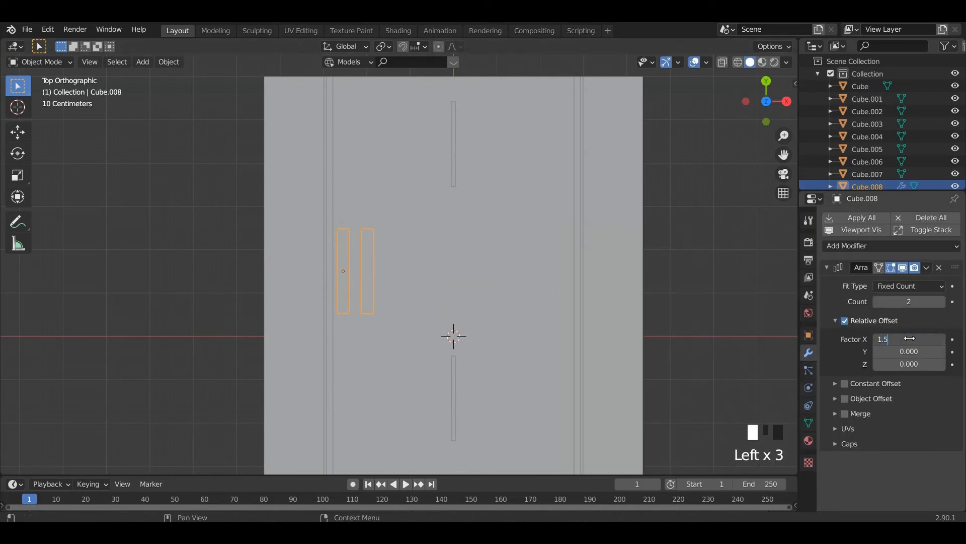
click(941, 302)
click(941, 302)
click(940, 301)
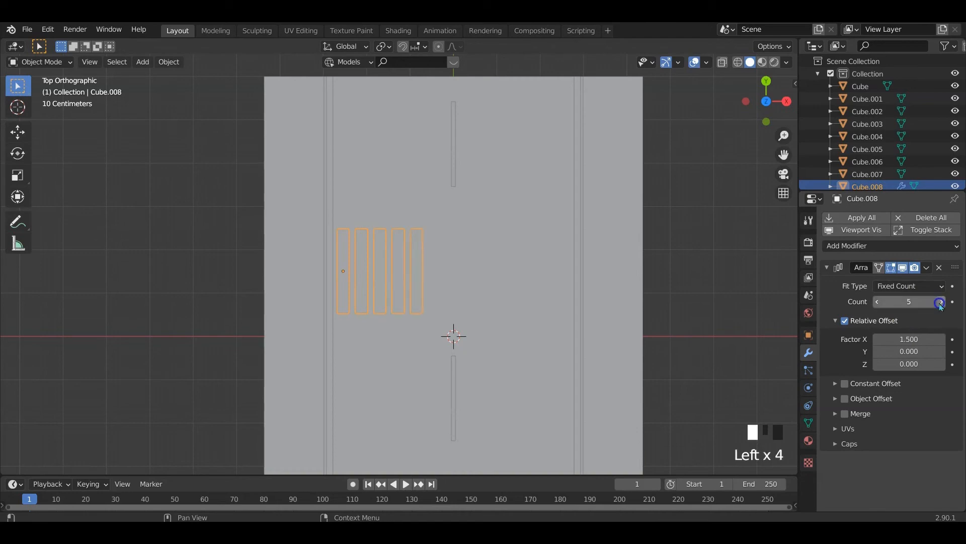
click(941, 302)
click(940, 301)
click(941, 302)
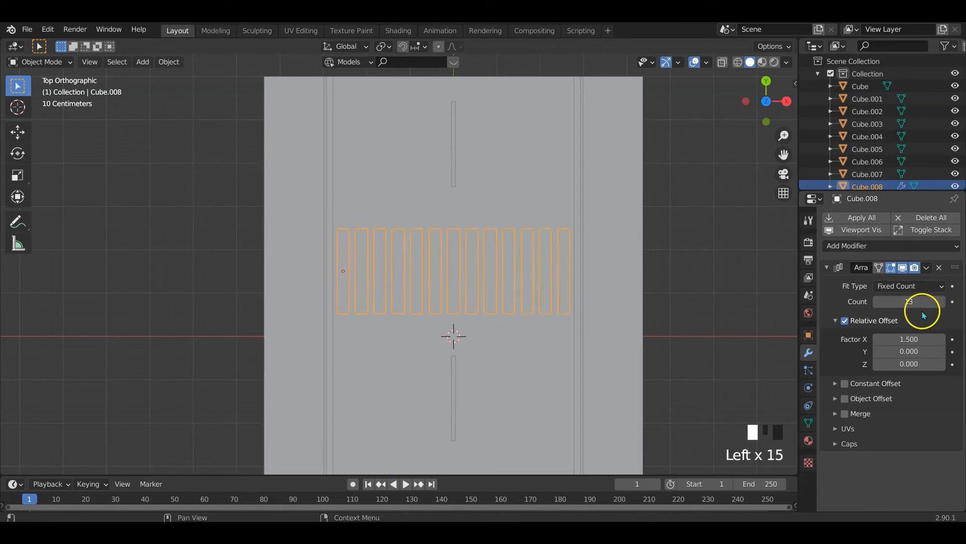
Lengthen the crosswalk stripes by scaling them about 1.7 times along Y
middle_drag(593, 304, 537, 252)
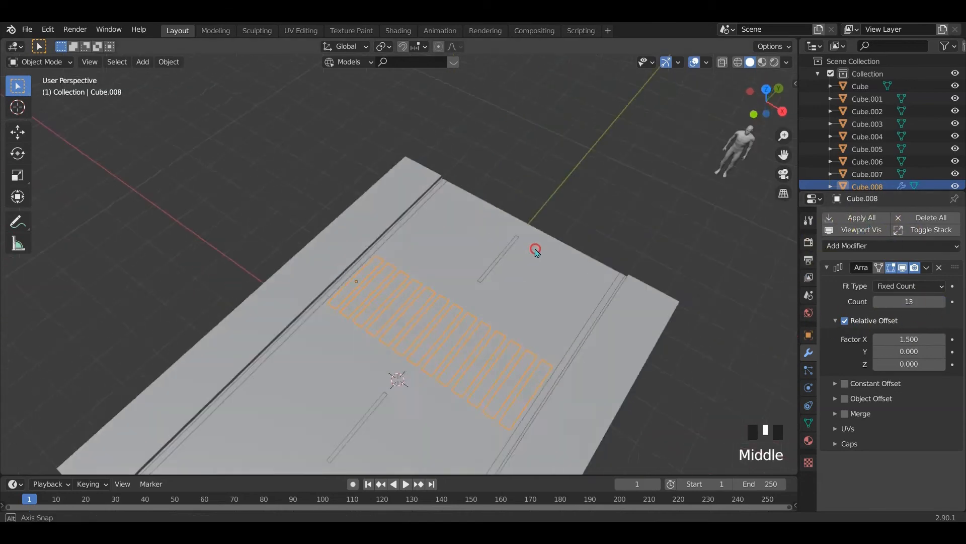
scroll(533, 339, down, 5)
middle_drag(533, 338, 463, 388)
scroll(468, 319, up, 3)
scroll(467, 339, down, 1)
key(s)
key(y)
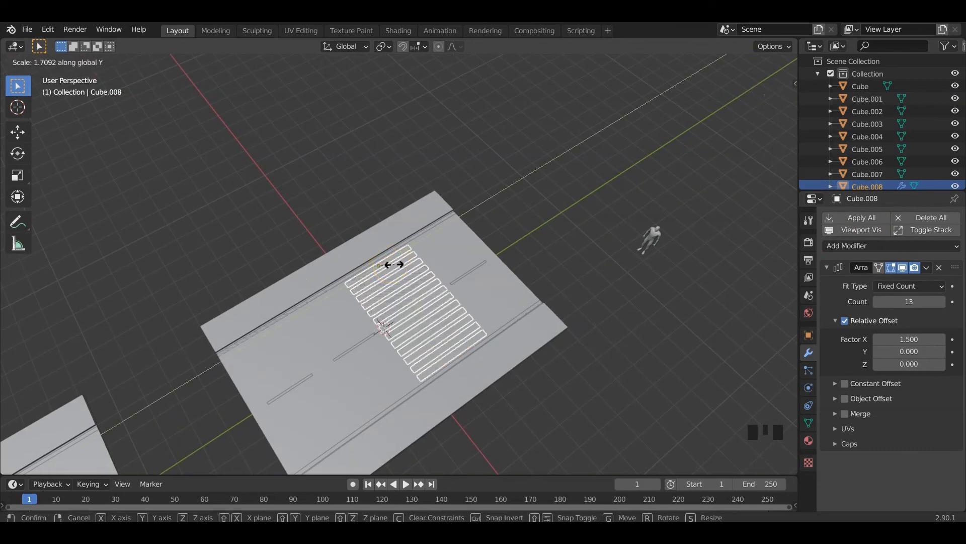
click(385, 265)
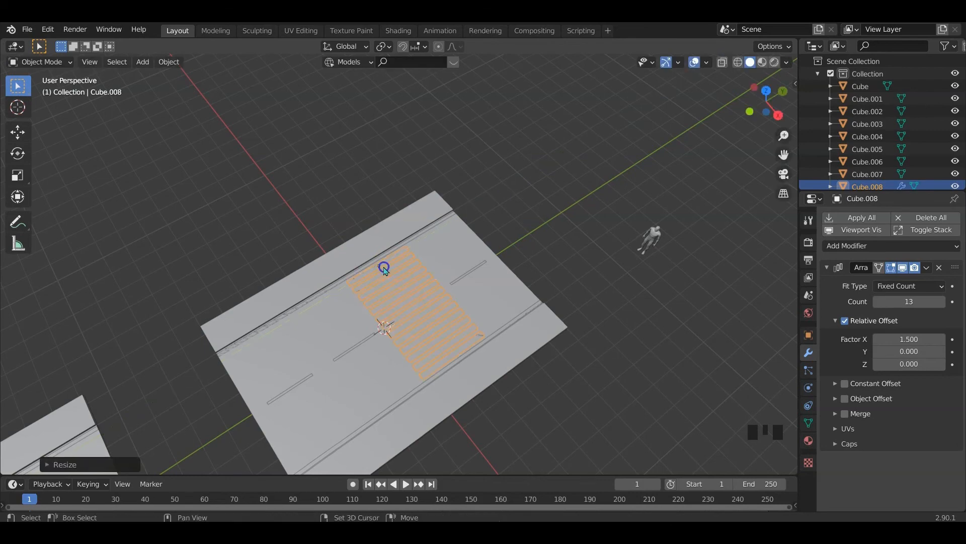
Apply the Array modifier of the crosswalk stripes and deselect them
scroll(395, 294, down, 2)
middle_drag(395, 294, 552, 277)
click(859, 217)
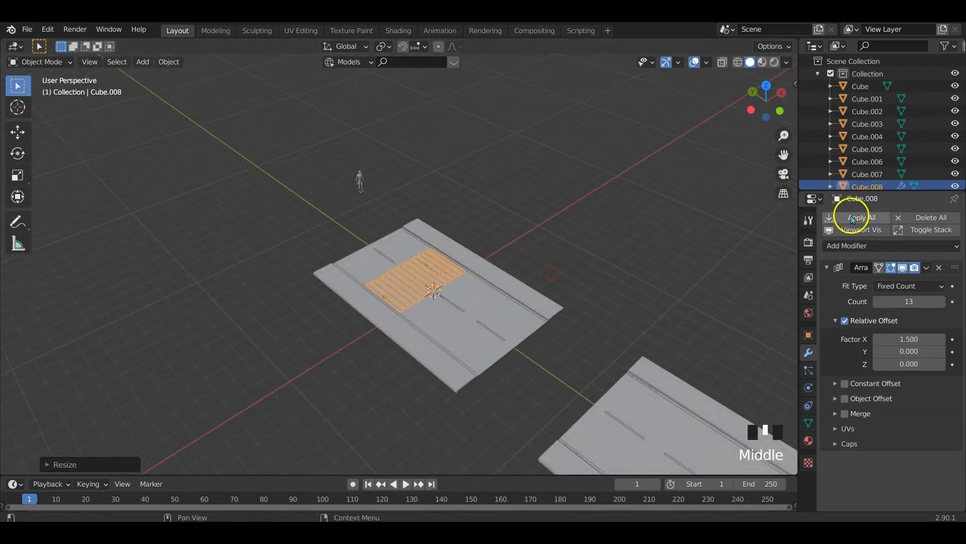
click(565, 241)
Join the crosswalk stripes with the dashed centre line into one object
middle_drag(565, 242, 452, 314)
scroll(445, 302, up, 3)
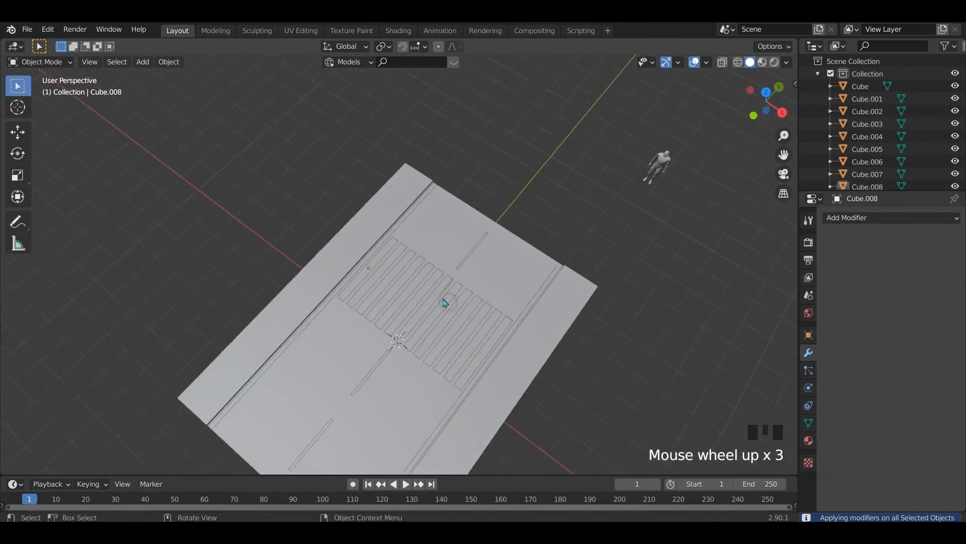
shift+scroll(450, 266, up, 1)
click(439, 240)
shift+click(397, 290)
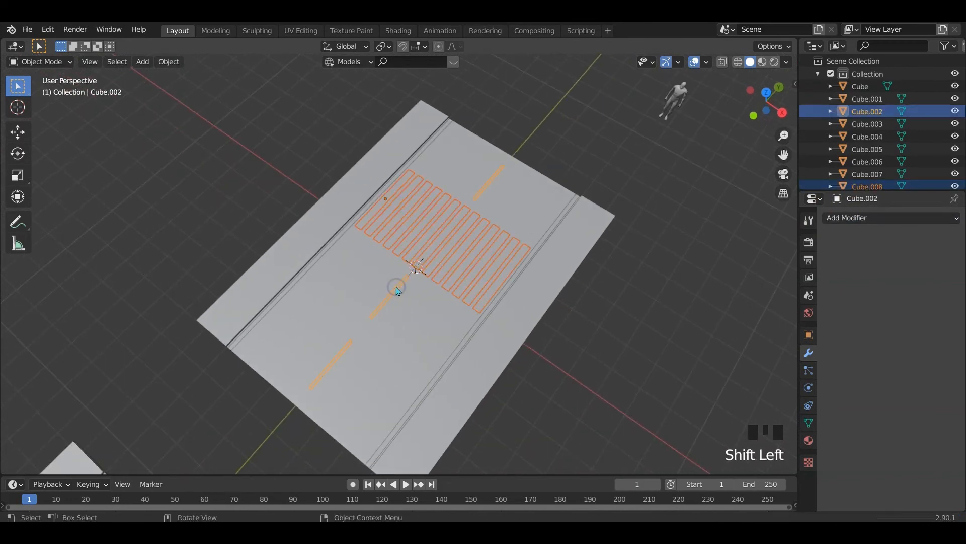
key(ctrl+j)
mouse_move(408, 284)
middle_down()
mouse_move(531, 250)
mouse_move(398, 279)
mouse_move(451, 327)
mouse_move(491, 311)
mouse_move(499, 291)
mouse_move(545, 302)
mouse_move(476, 311)
mouse_move(414, 292)
middle_up()
click(485, 267)
scroll(407, 297, down, 4)
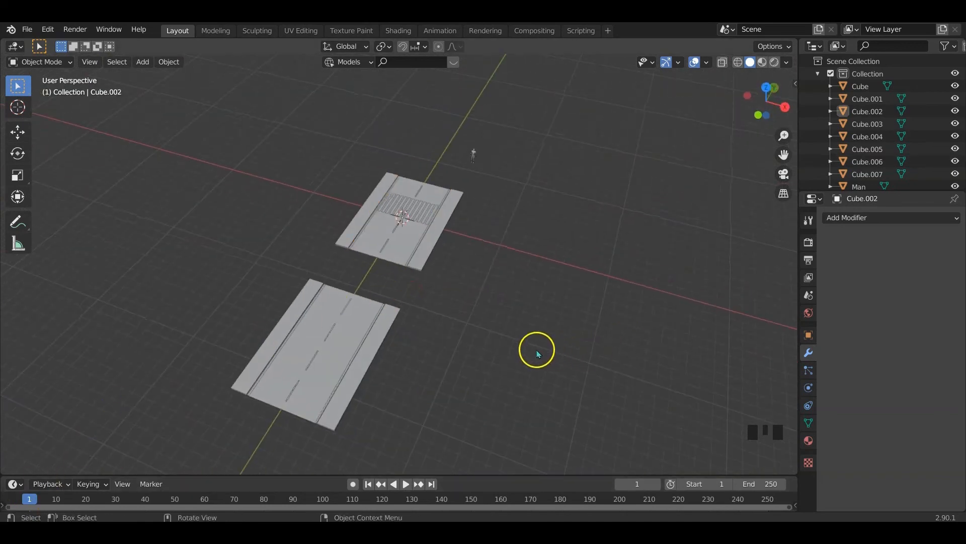
Add a cube at the origin on the crosswalk road segment and raise it about 1.2 m along Z
middle_drag(538, 354, 509, 319)
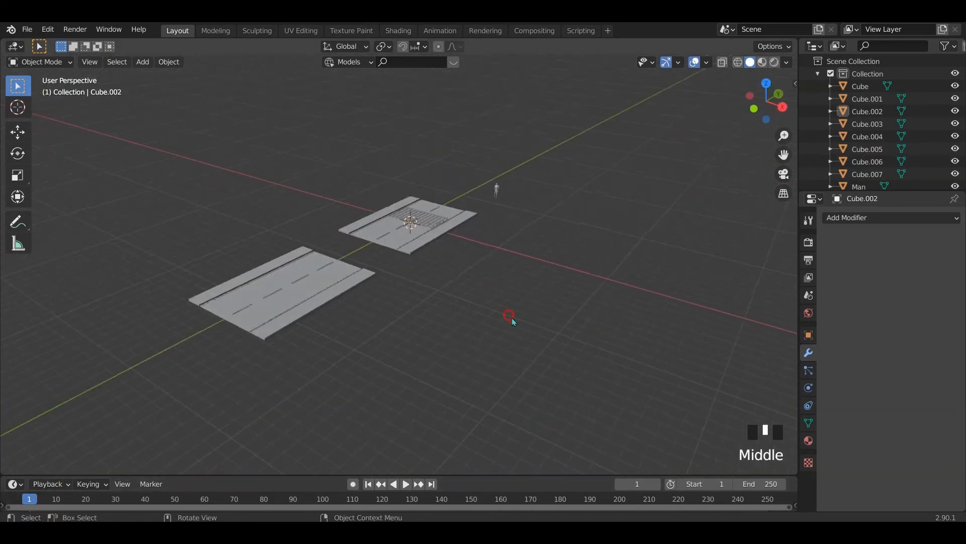
scroll(423, 288, up, 2)
key(shift+a)
mouse_move(443, 227)
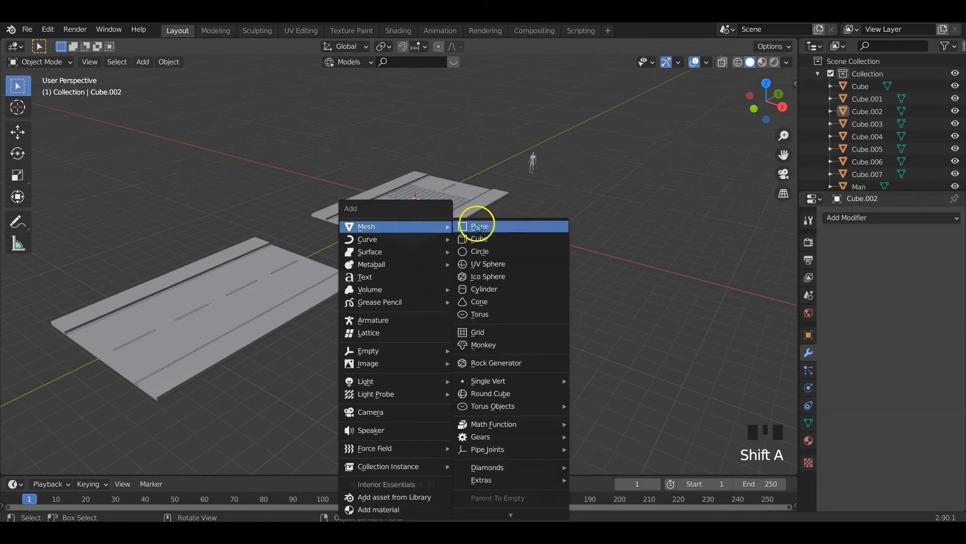
click(500, 237)
key(g)
key(z)
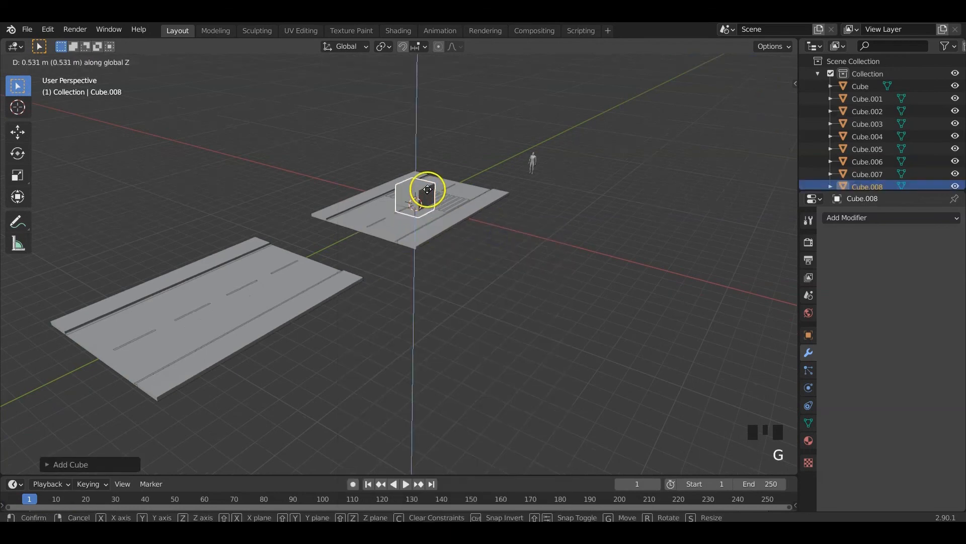
click(431, 186)
Set the cube's dimensions to 3 m in X, 11 m in Y and 3.5 m in Z
key(n)
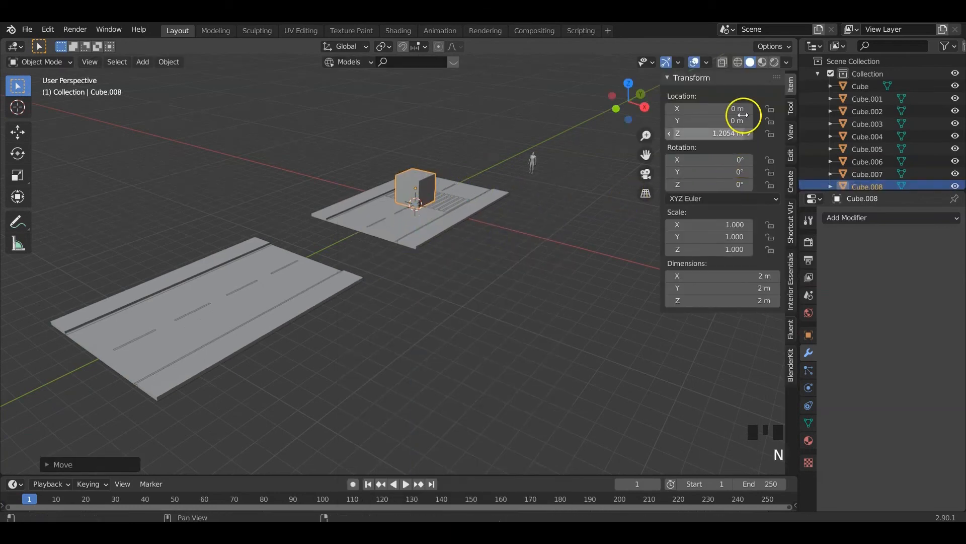
click(743, 288)
key(Return)
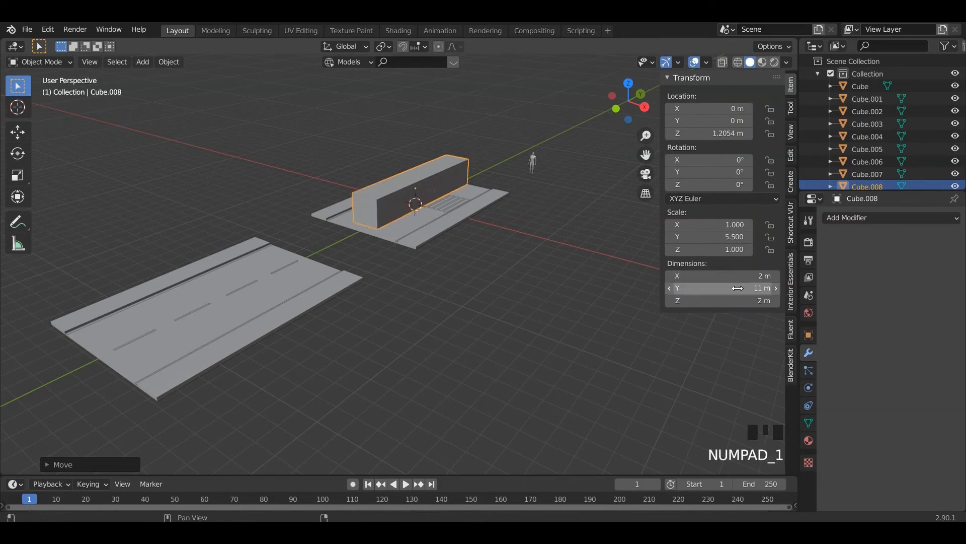
click(726, 277)
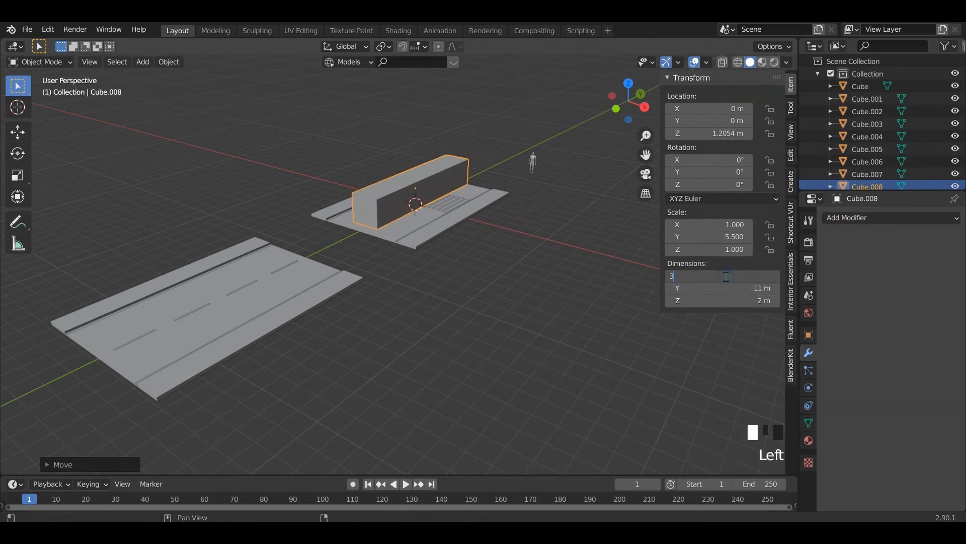
text(3)
key(Return)
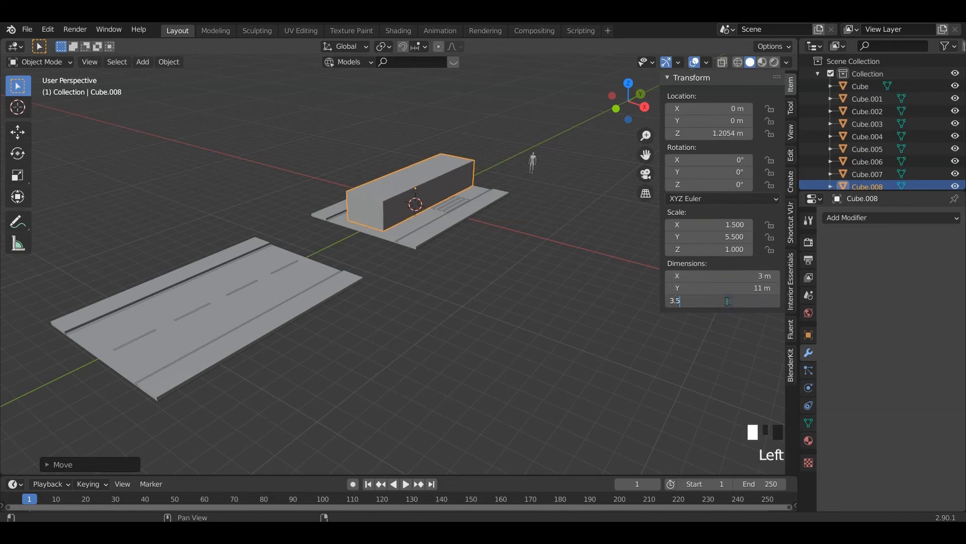
key(Return)
Place the box in one lane at X about 1.5 m and raise it to Z about 2.03 m
middle_drag(470, 259, 401, 199)
scroll(391, 225, up, 2)
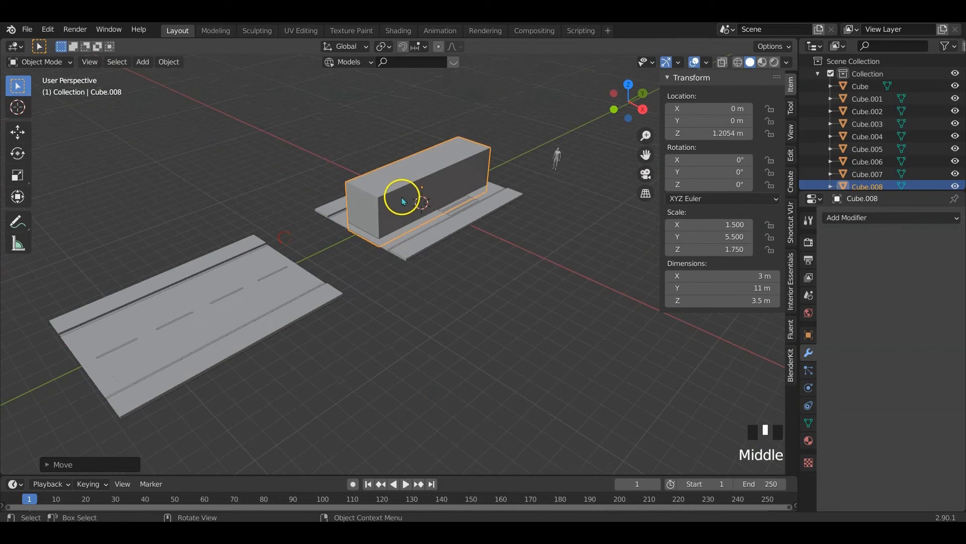
key(g)
click(419, 210)
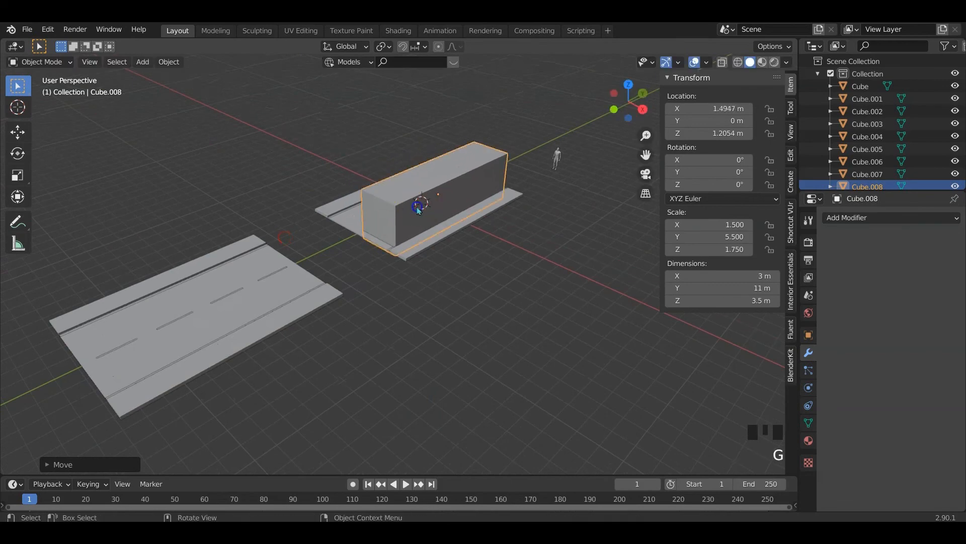
key(g)
key(z)
click(421, 199)
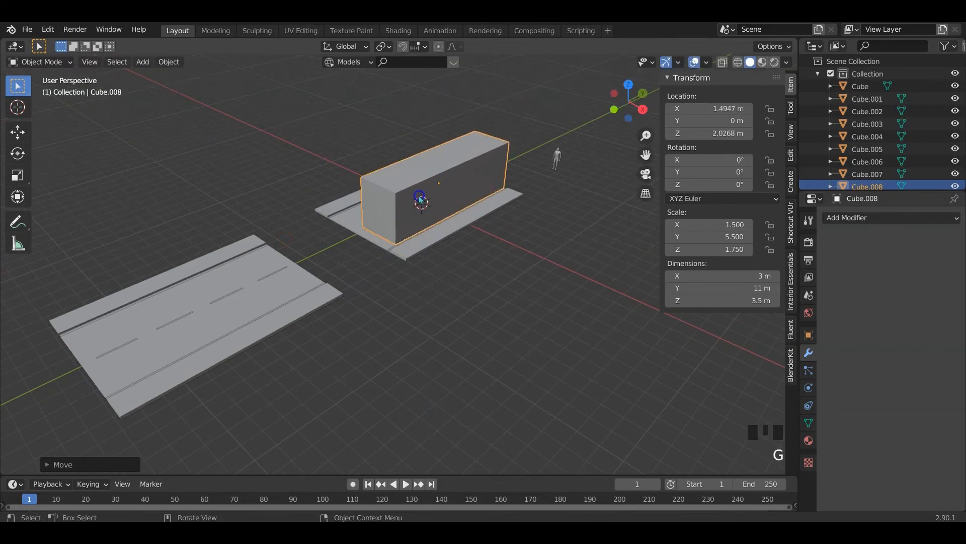
Move the box off the road along X to about 11.05 m
key(KP_7)
mouse_move(384, 230)
middle_down()
mouse_move(393, 213)
mouse_move(369, 226)
mouse_move(394, 241)
middle_up()
scroll(394, 213, up, 2)
scroll(369, 227, down, 2)
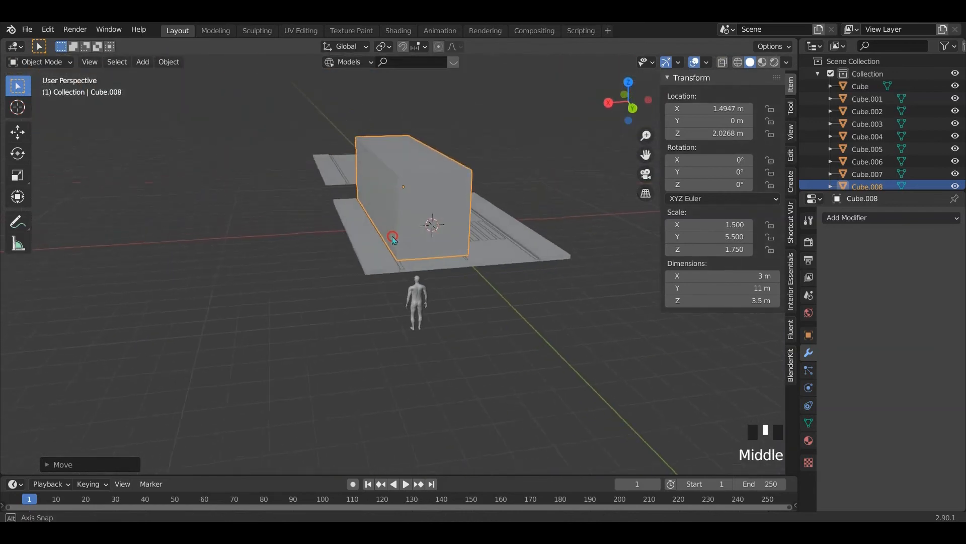
middle_drag(476, 242, 458, 253)
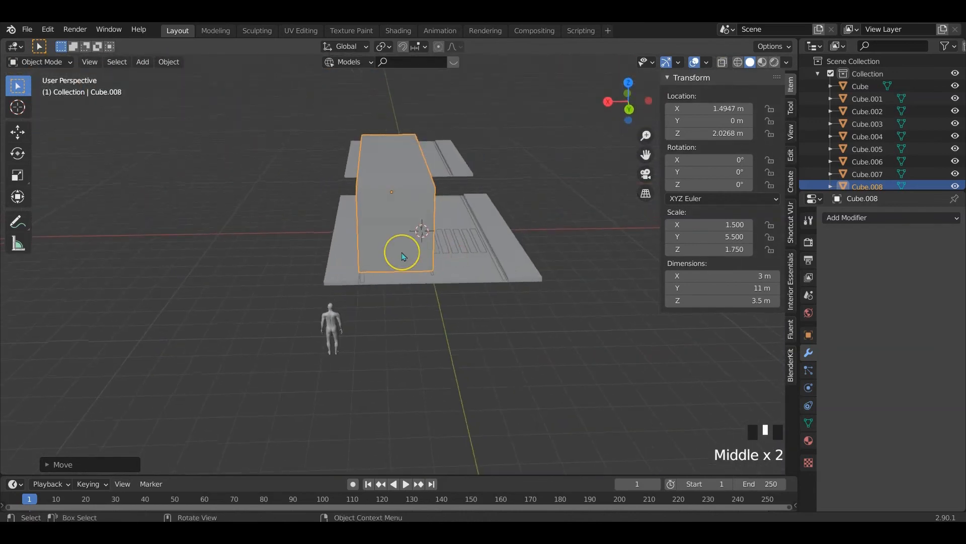
key(g)
click(237, 242)
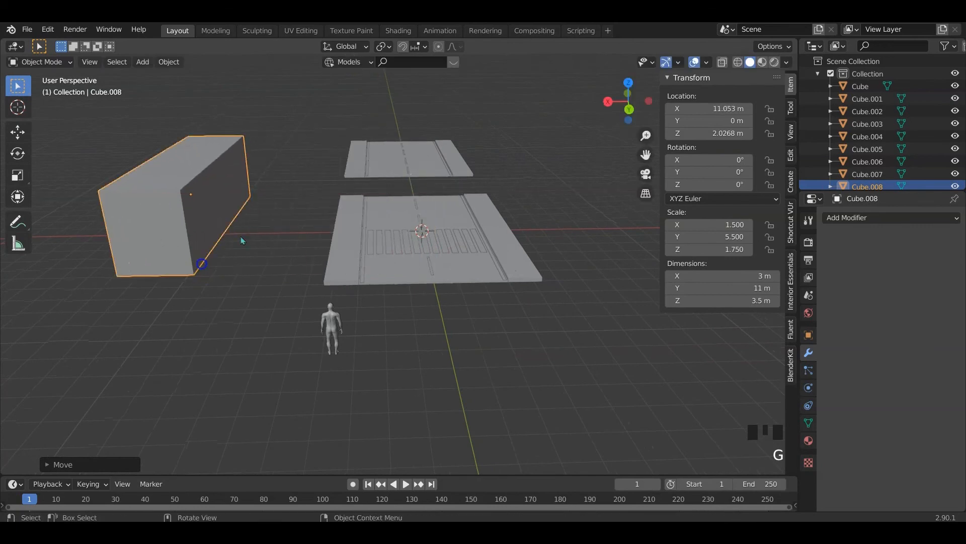
Select both road segments with their lines and sidewalks and scale them up uniformly
drag(311, 133, 560, 267)
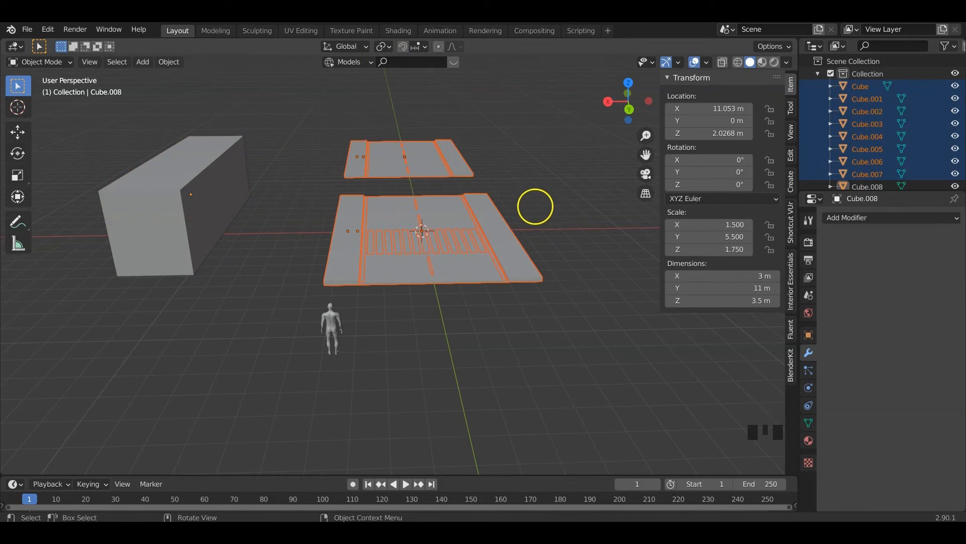
key(s)
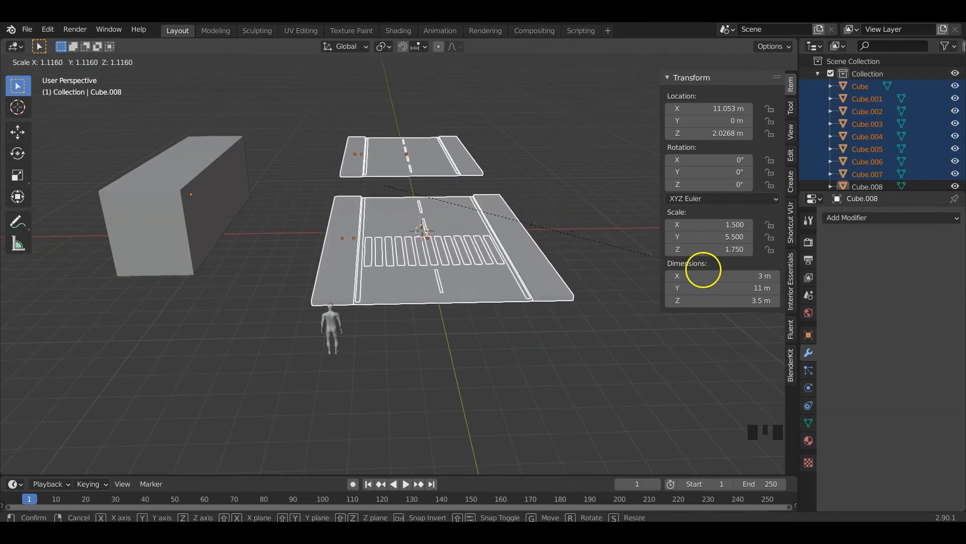
click(45, 311)
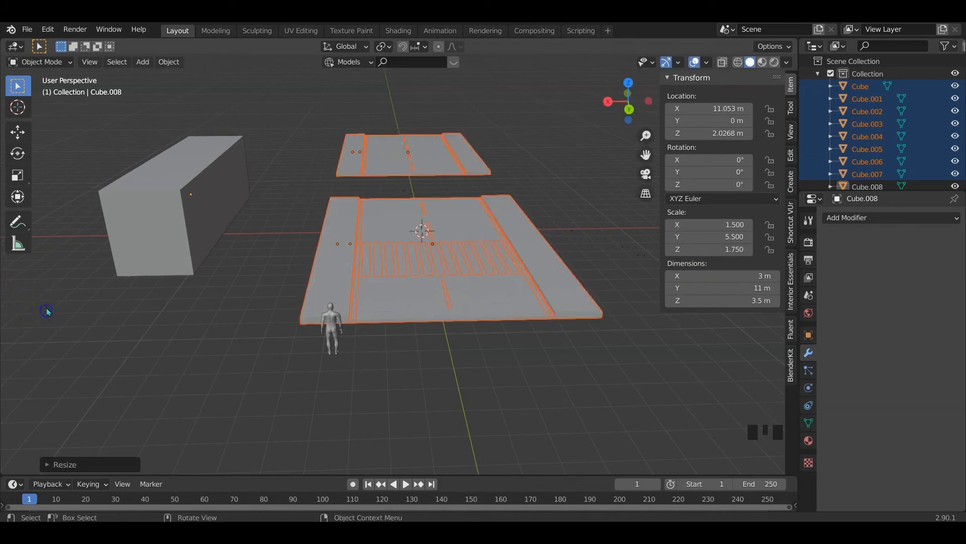
Move the box along X back into the lane at about 1.36 m and check its fit from above
click(165, 223)
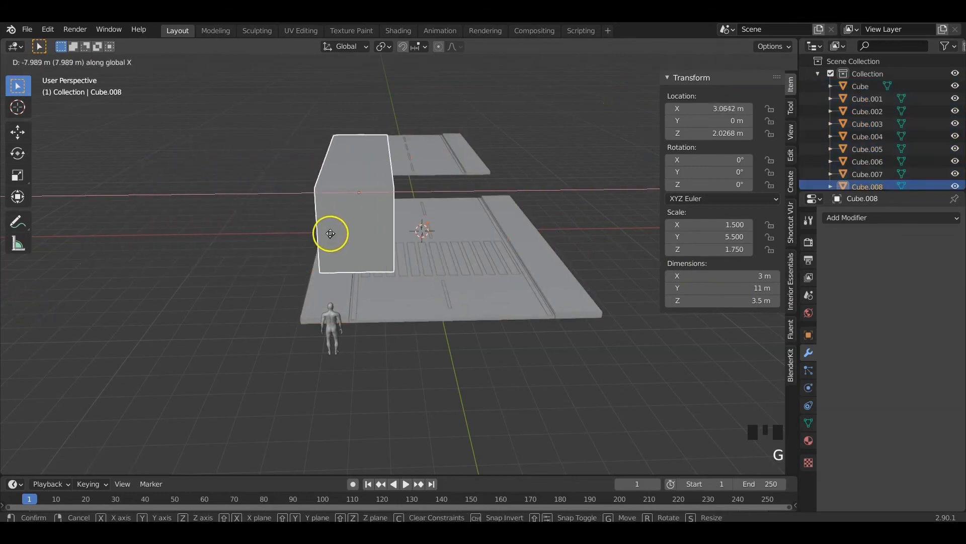
click(369, 236)
key(KP_7)
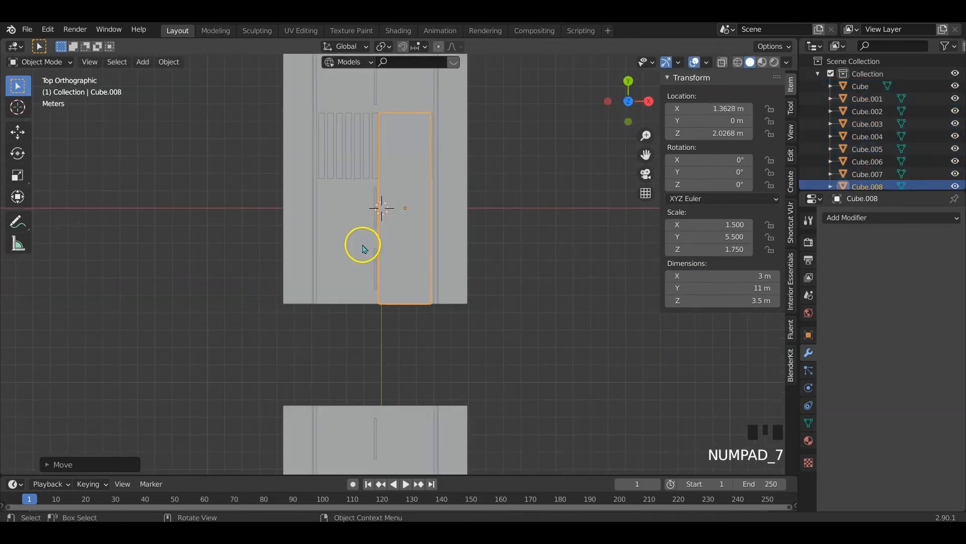
shift+middle_drag(402, 165, 406, 270)
scroll(410, 270, up, 2)
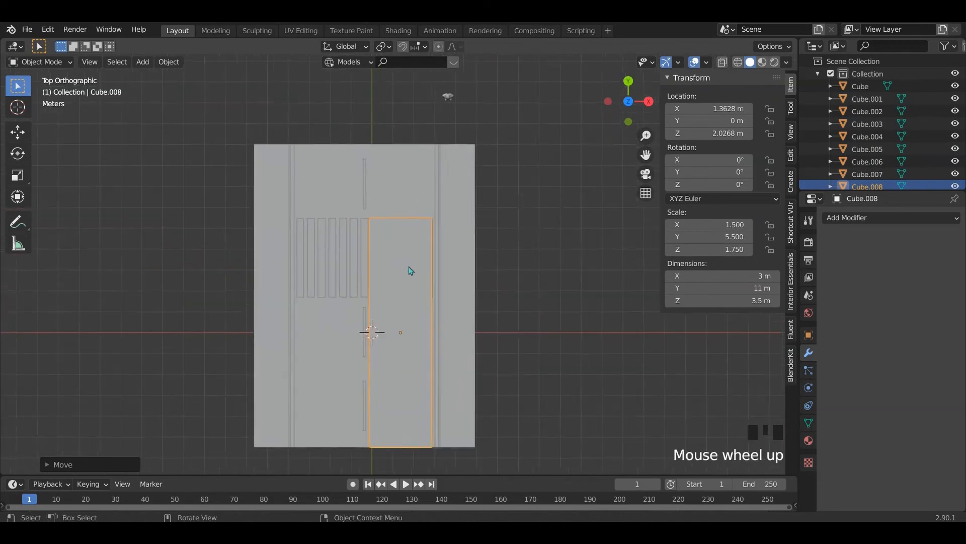
shift+middle_drag(407, 338, 394, 245)
scroll(373, 328, down, 3)
Move the box aside to X about 11.1 m and scale both road segments up about 1.19 times
key(g)
click(535, 258)
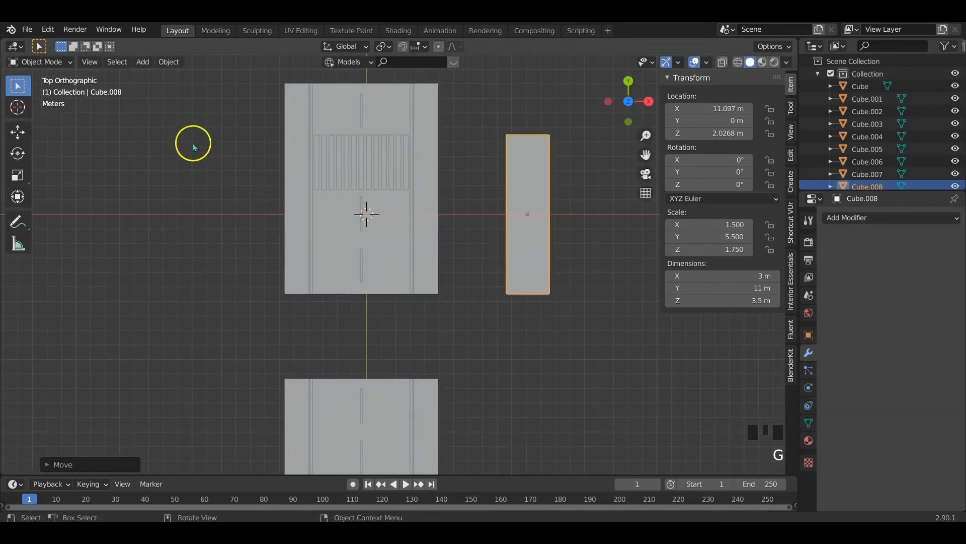
drag(194, 148, 485, 463)
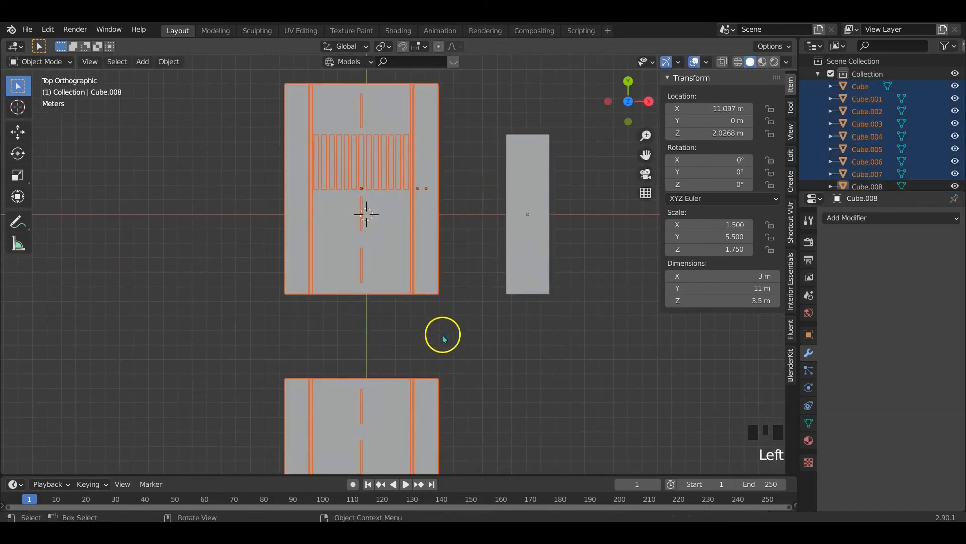
key(s)
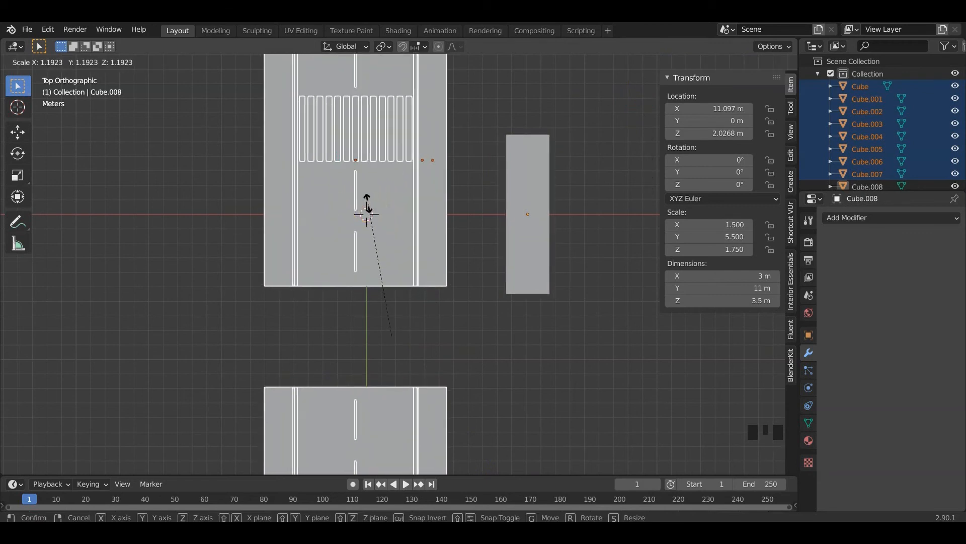
click(367, 205)
Move the box along X back into the lane of the enlarged crosswalk segment
click(523, 261)
key(g)
key(x)
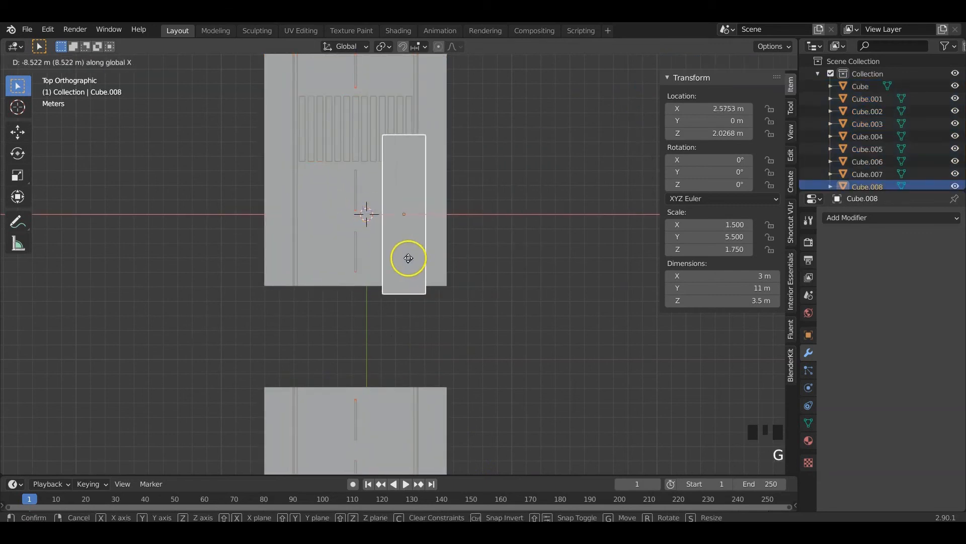
click(390, 257)
Raise the human figure to Z about 0.24 m so its feet meet the road segment's surface
middle_drag(409, 264, 460, 283)
scroll(476, 252, up, 2)
click(412, 327)
key(KP_Decimal)
scroll(459, 284, down, 5)
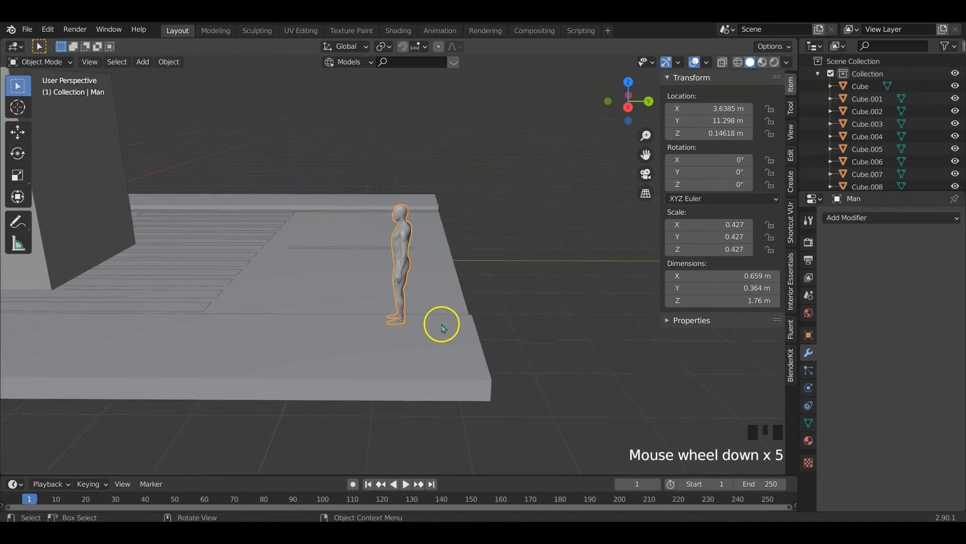
key(g)
key(z)
click(442, 321)
Move the human figure onto the sidewalk at X about 4.65 m and Y about 10.87 m
key(g)
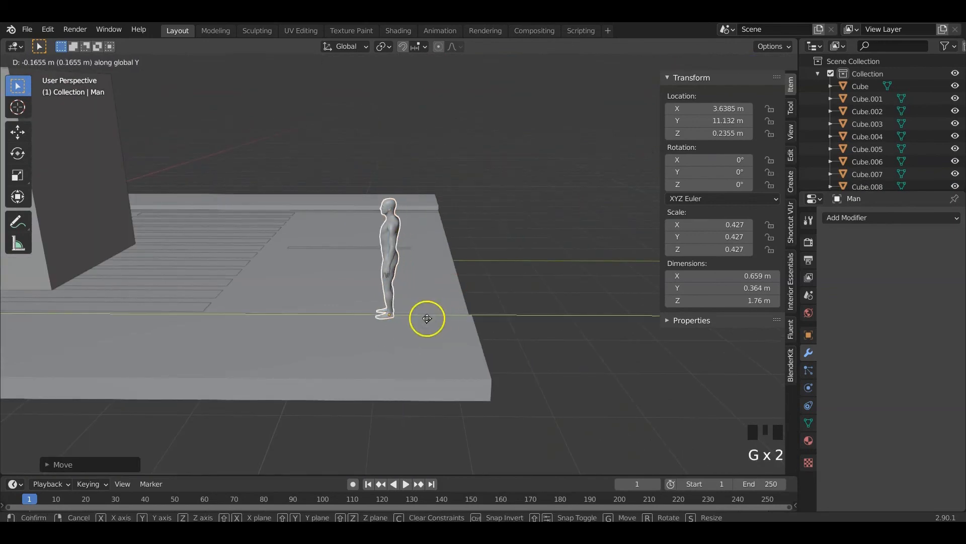
click(413, 323)
key(g)
key(x)
click(410, 348)
Move the box off the road along X to about 13.5 m
middle_drag(409, 350, 410, 286)
scroll(334, 324, down, 4)
scroll(418, 333, down, 2)
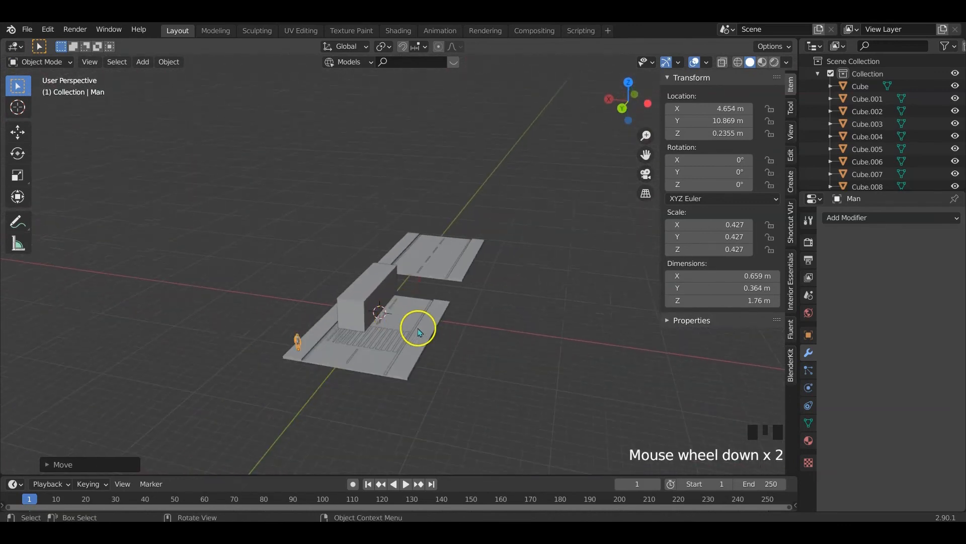
click(361, 301)
key(g)
click(259, 287)
Select both road segments and shift them together along negative Y until the origin is clear
middle_drag(259, 286, 380, 304)
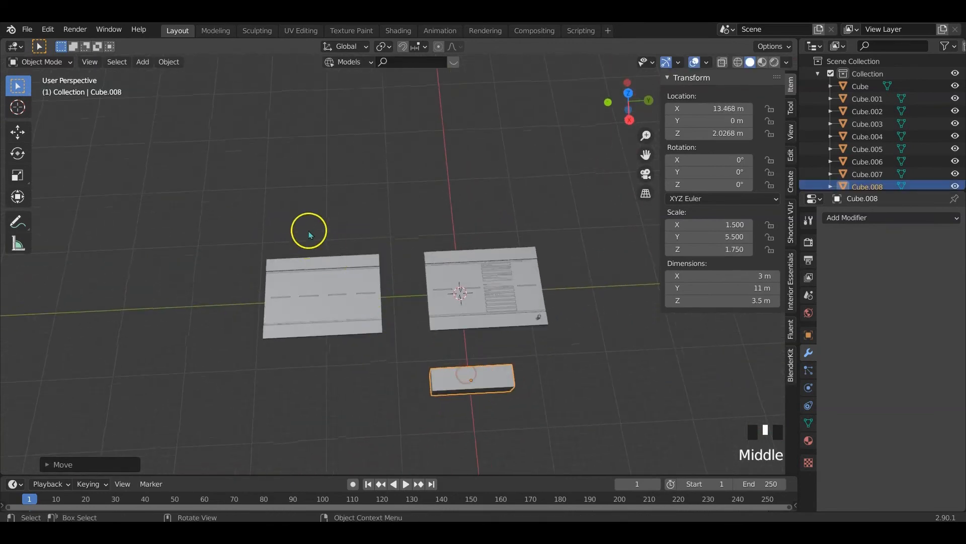
drag(313, 216, 507, 361)
key(g)
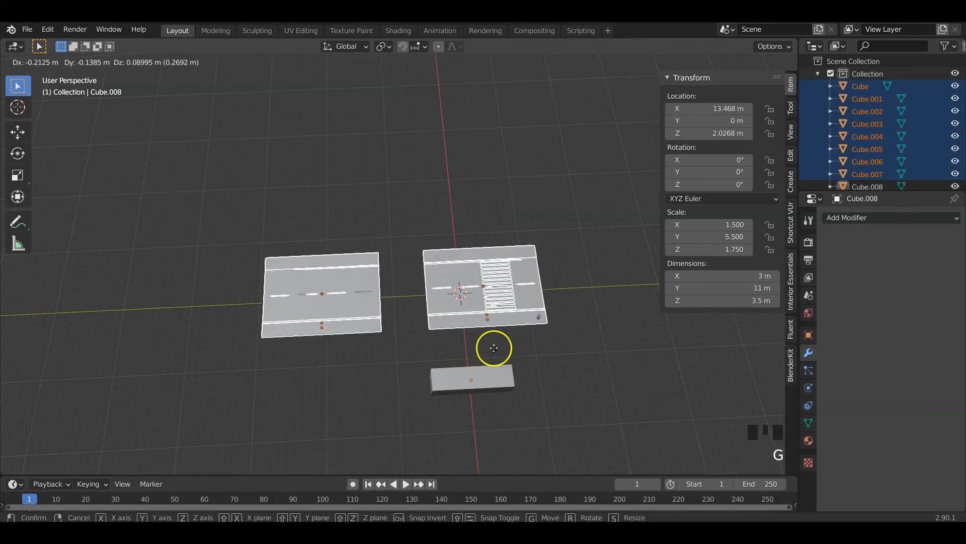
key(y)
click(470, 349)
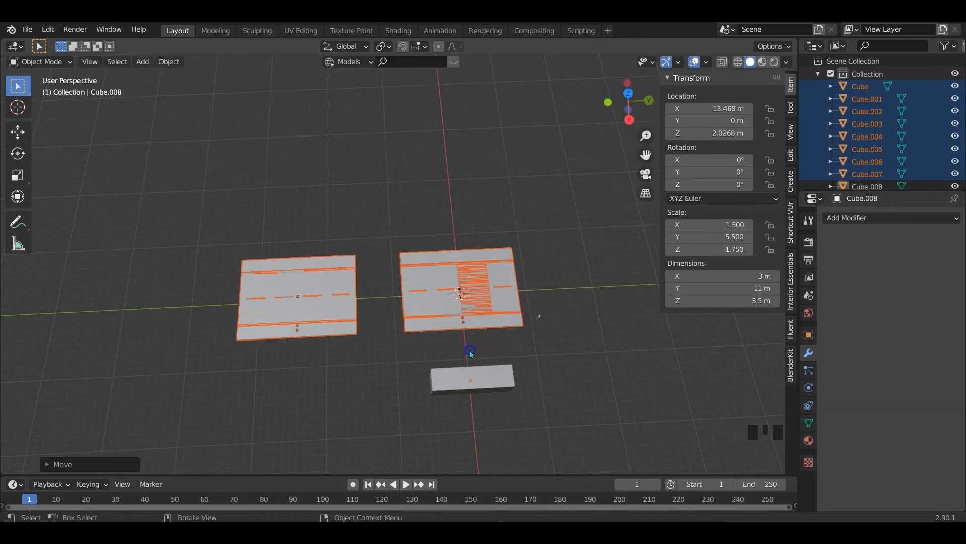
key(KP_7)
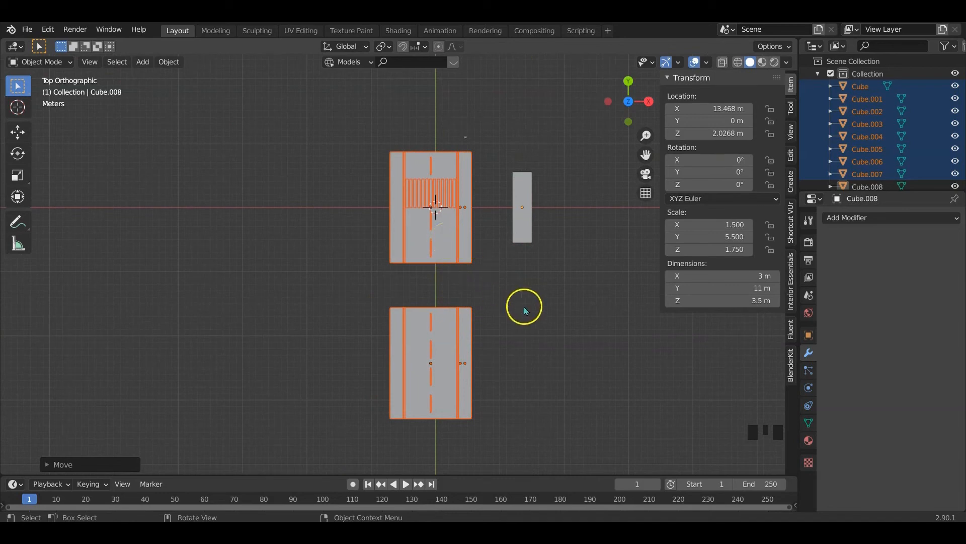
middle_drag(524, 310, 452, 334)
key(g)
key(y)
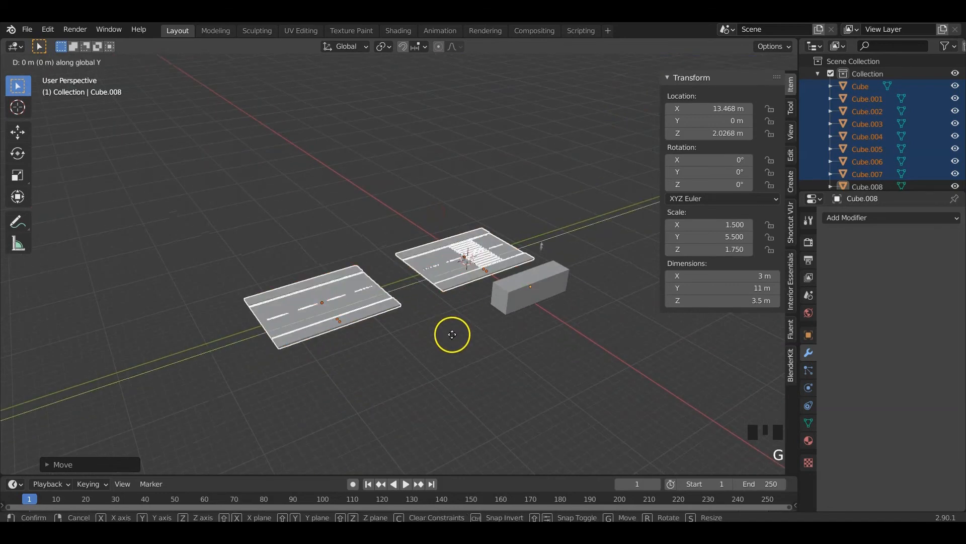
click(296, 391)
Duplicate the road segment without a crosswalk and place the copy about 46 m along Y at the origin
drag(47, 300, 209, 423)
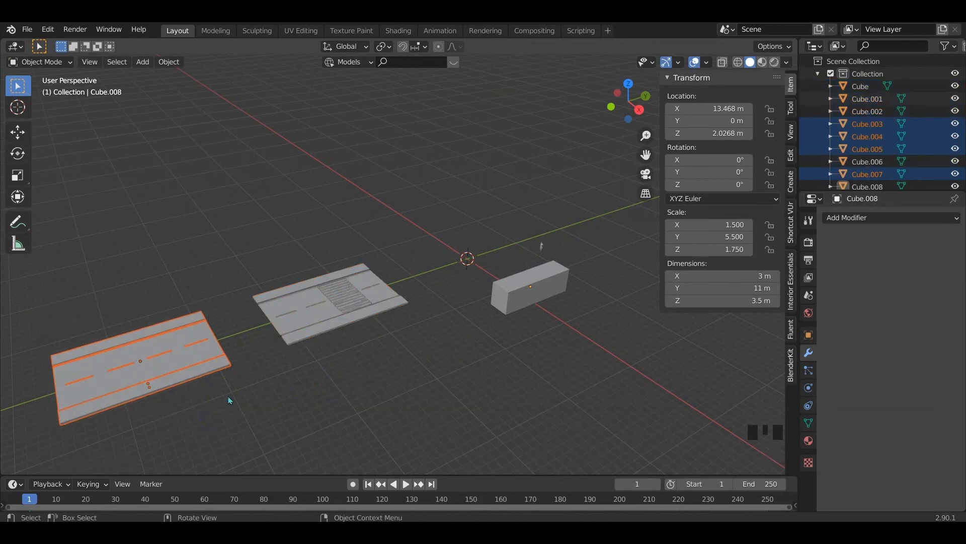
key(shift+d)
key(y)
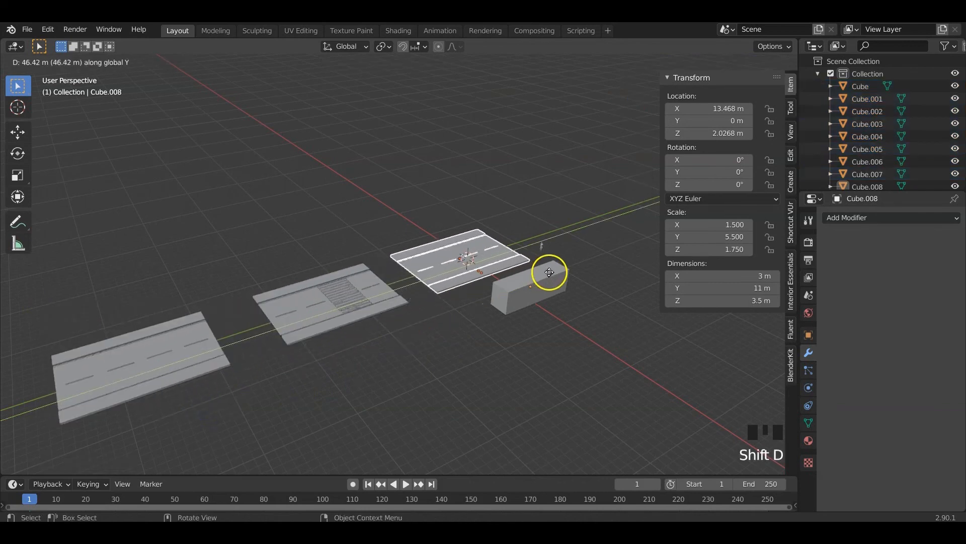
click(550, 273)
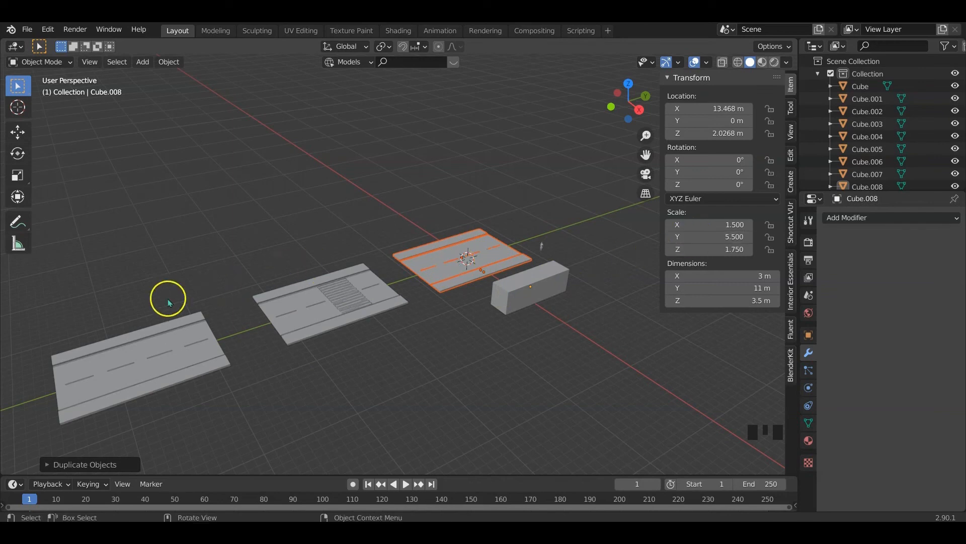
Apply the scale of every part in the two road segments lying away from the origin
drag(122, 280, 355, 417)
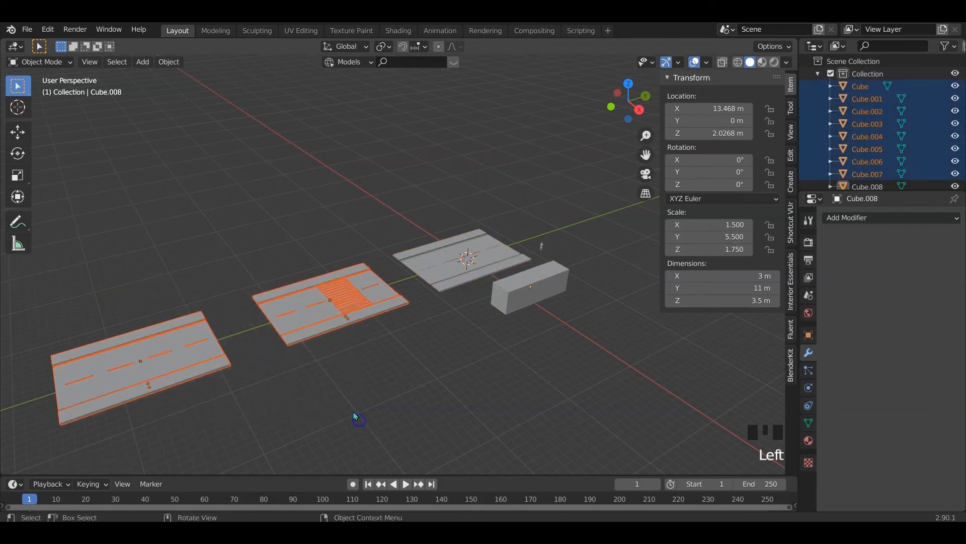
key(ctrl+a)
click(298, 339)
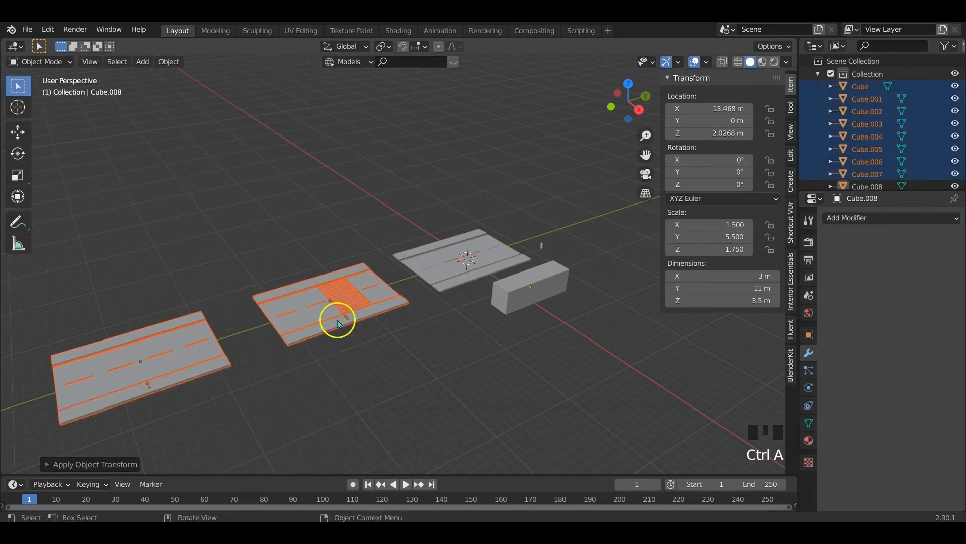
click(324, 324)
click(332, 304)
click(333, 303)
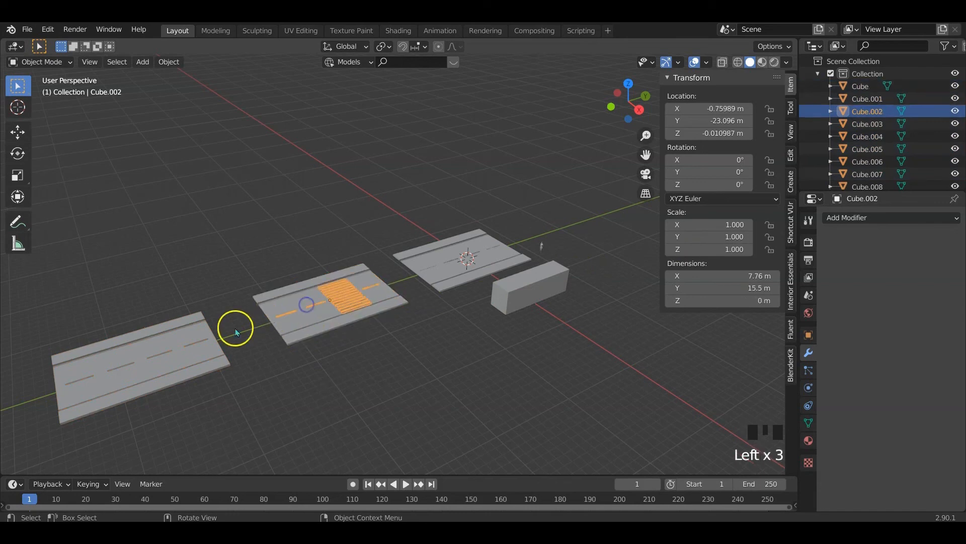
click(183, 342)
click(182, 343)
click(192, 379)
Set the Y dimension of the road slab at the origin to 8.66 m so that it is square
click(435, 266)
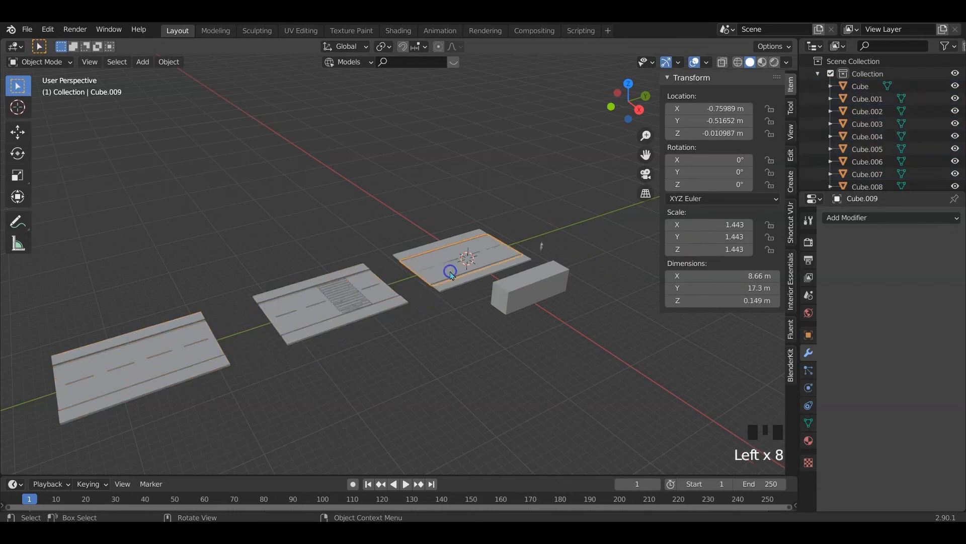
mouse_move(451, 270)
middle_down()
mouse_move(479, 307)
mouse_move(483, 259)
mouse_move(449, 252)
middle_up()
scroll(449, 291, up, 2)
scroll(485, 255, up, 3)
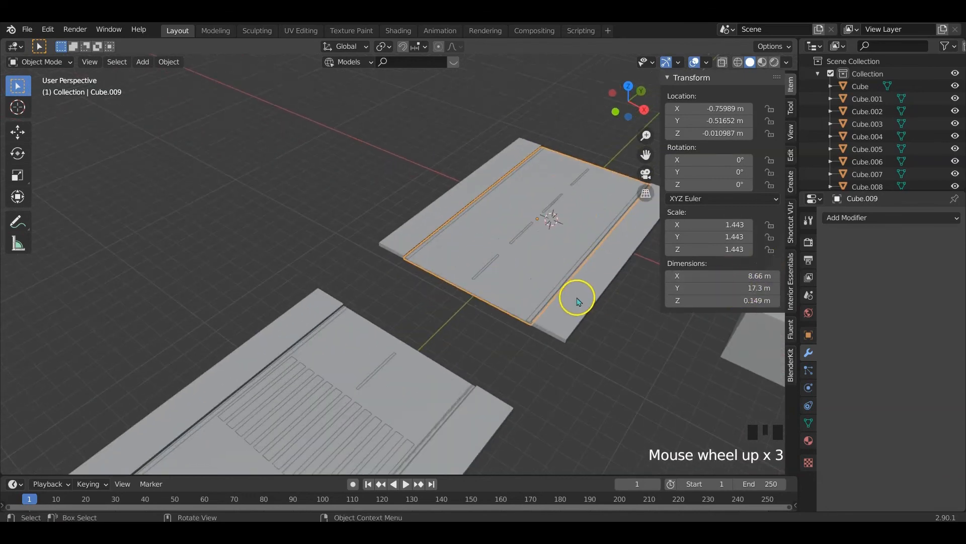
shift+middle_drag(575, 298, 435, 322)
click(745, 289)
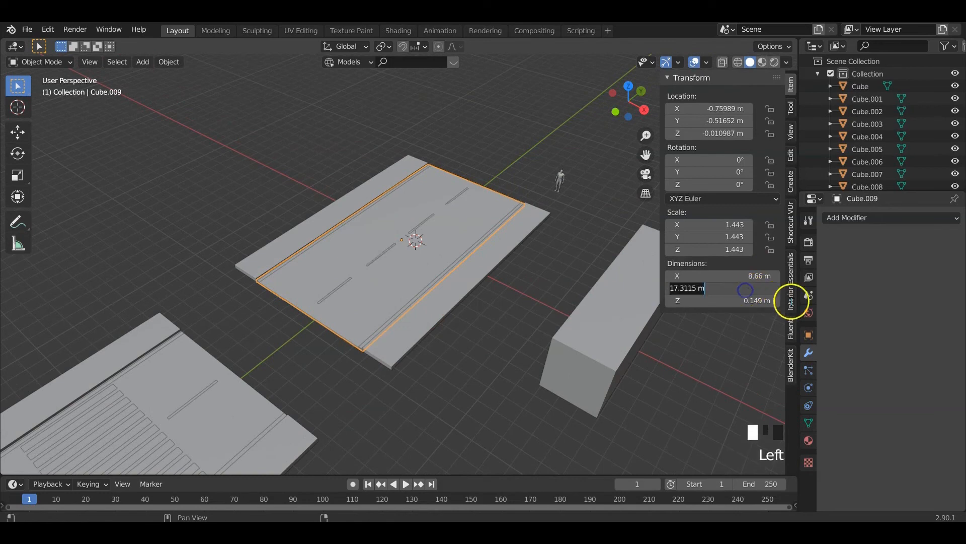
text(8.66)
key(Return)
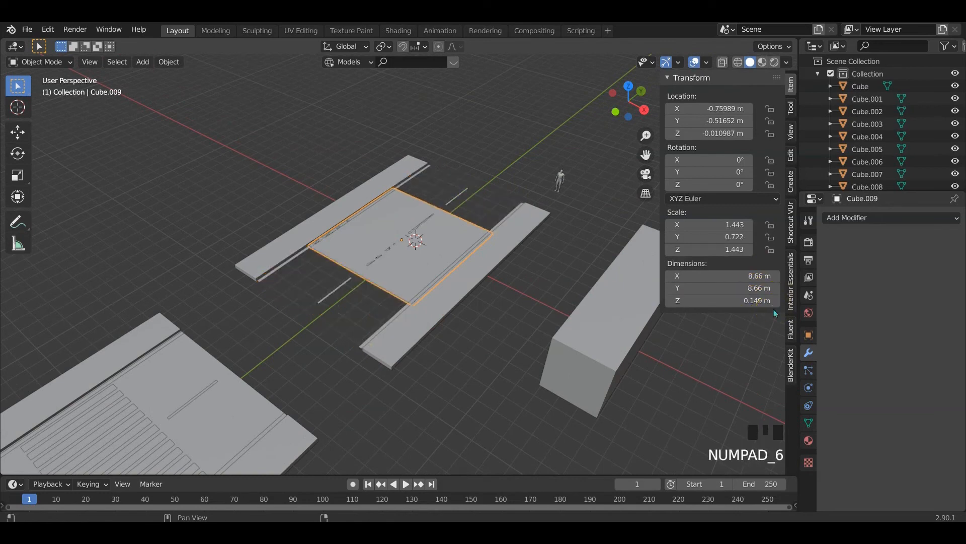
Delete the dashed centre line and the two edge lines from the road piece at the origin
middle_drag(413, 302, 446, 360)
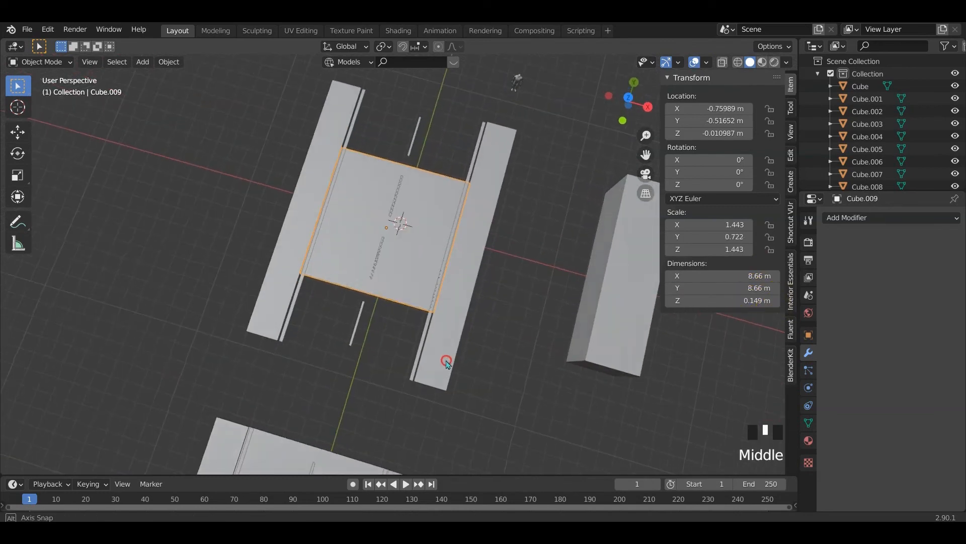
click(359, 315)
key(x)
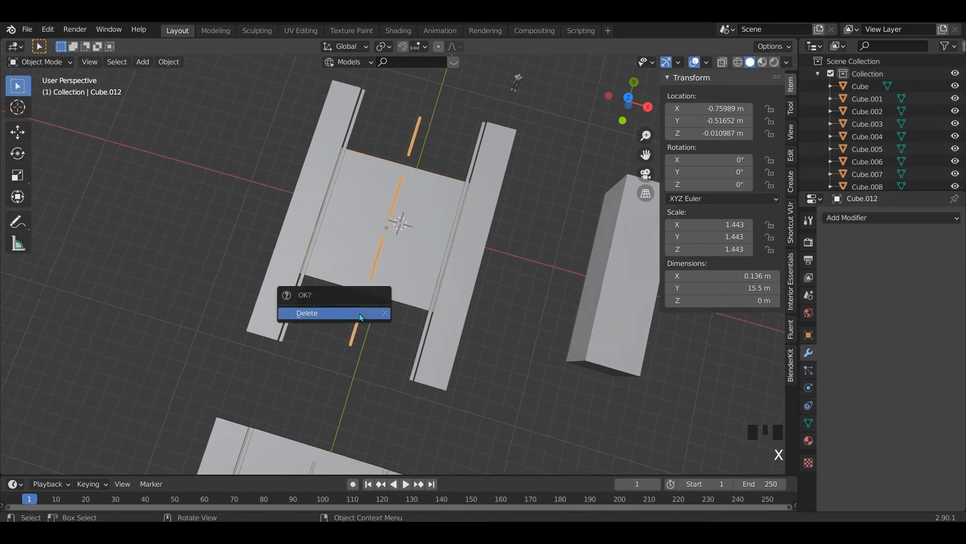
click(361, 315)
click(320, 226)
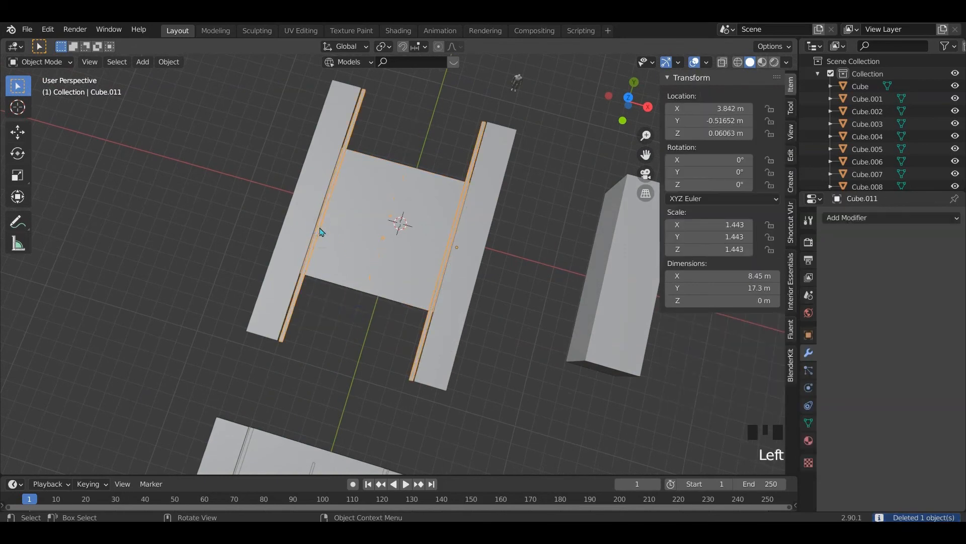
scroll(381, 294, down, 3)
shift+middle_drag(382, 287, 393, 285)
scroll(392, 285, up, 5)
shift+middle_drag(292, 194, 343, 287)
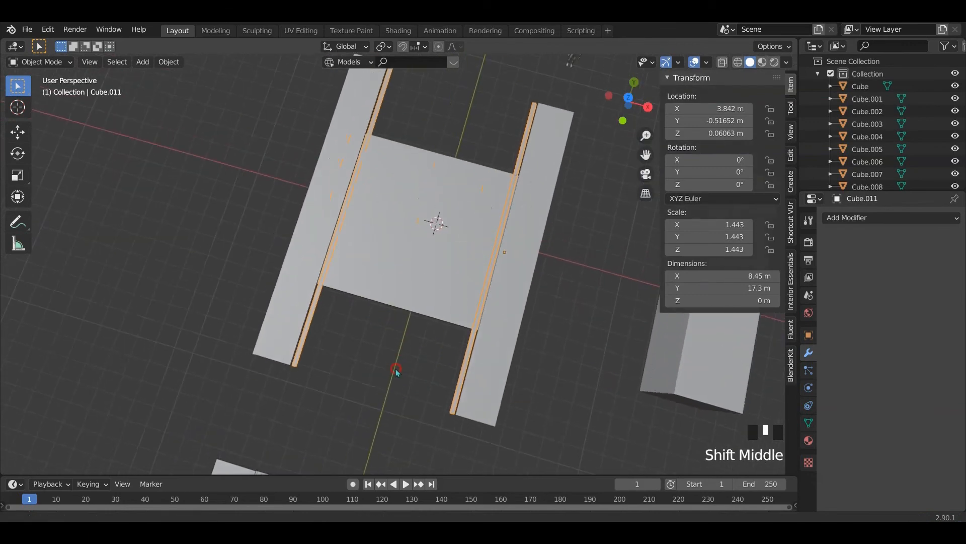
key(x)
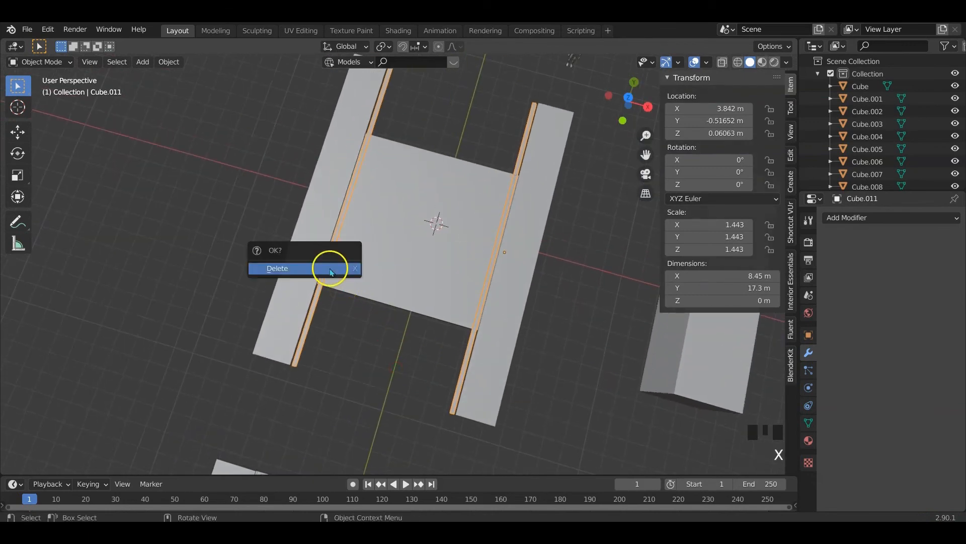
click(331, 270)
Try to scale both sidewalks of the origin piece along Y to about 2.01 m, and undo it
click(311, 249)
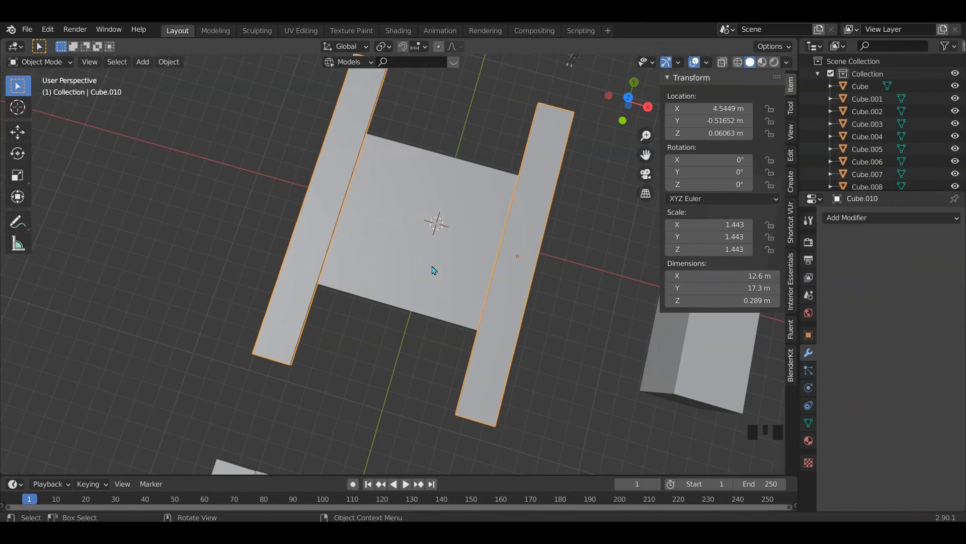
click(324, 232)
scroll(372, 246, down, 2)
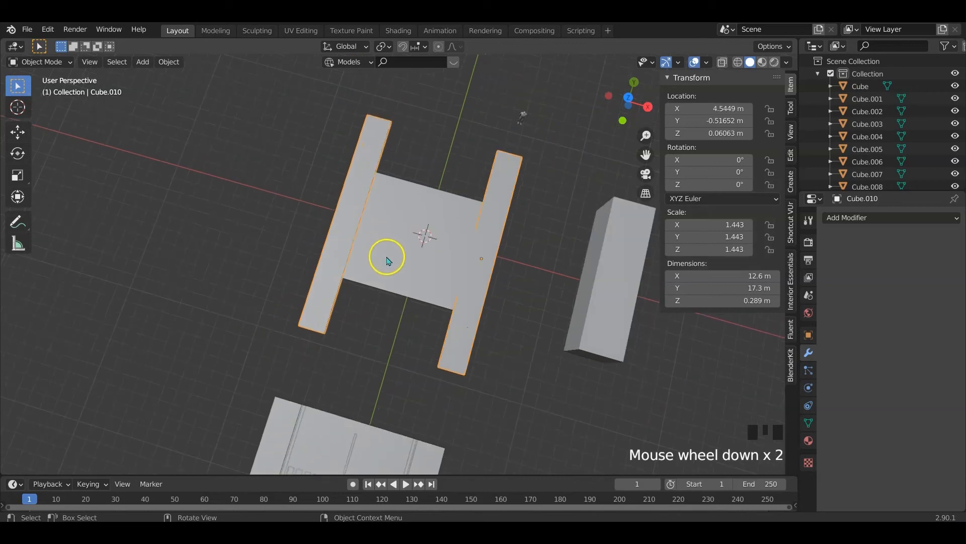
middle_drag(384, 254, 461, 320)
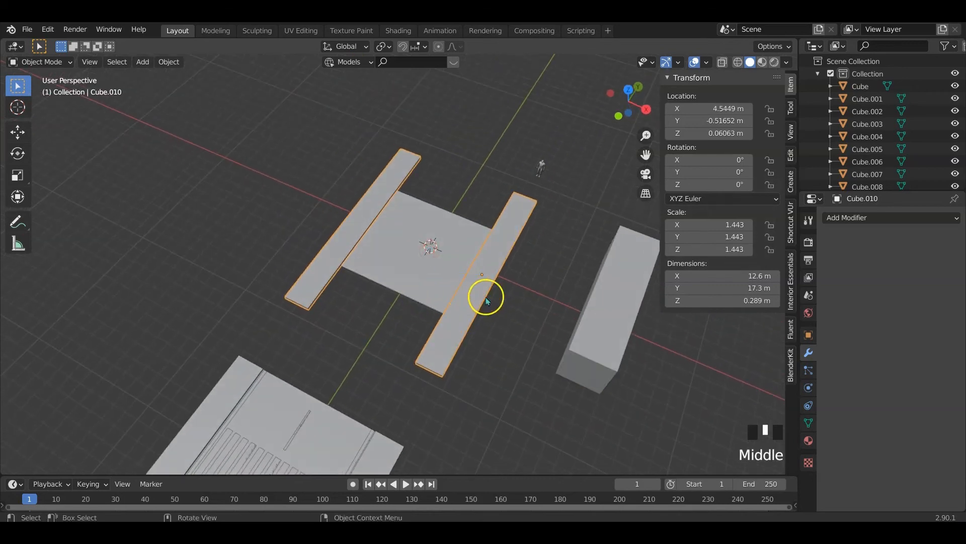
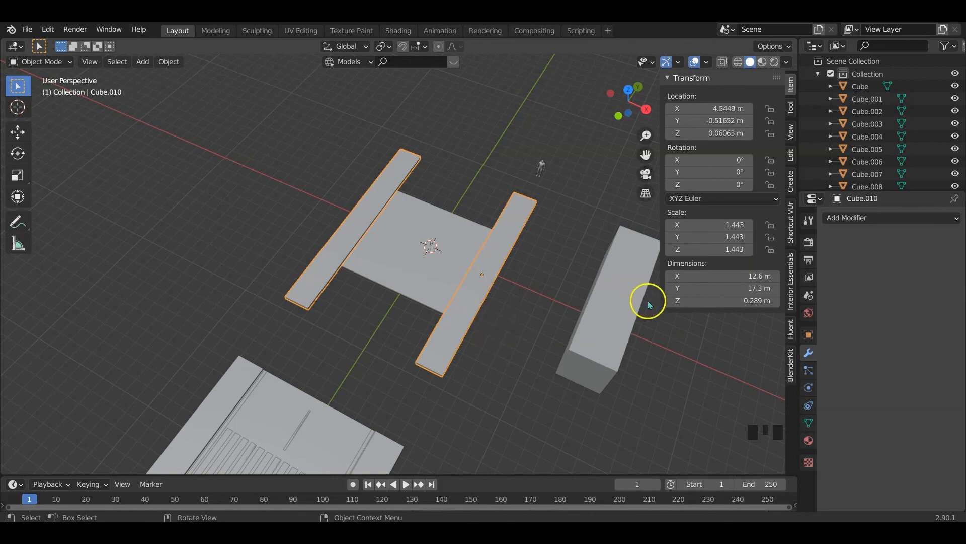
click(482, 290)
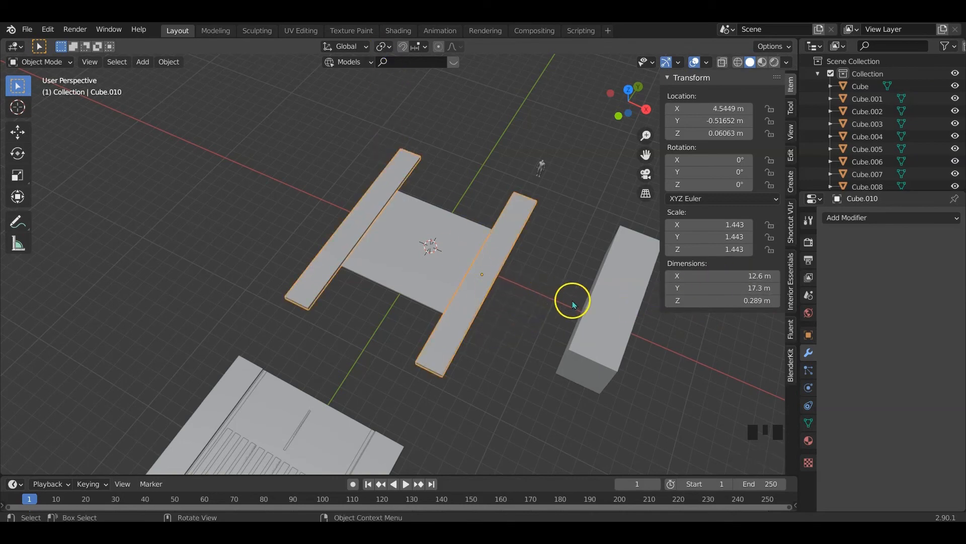
key(s)
key(y)
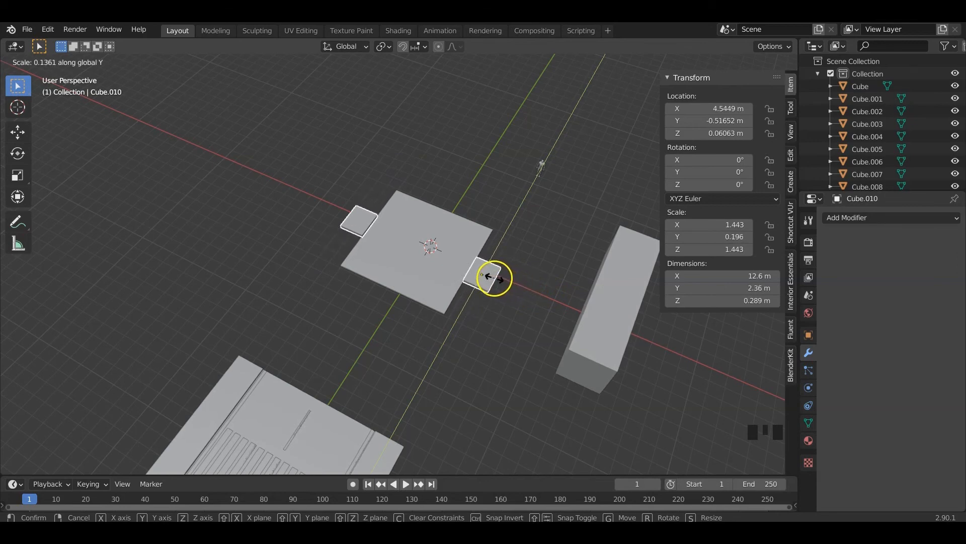
click(484, 276)
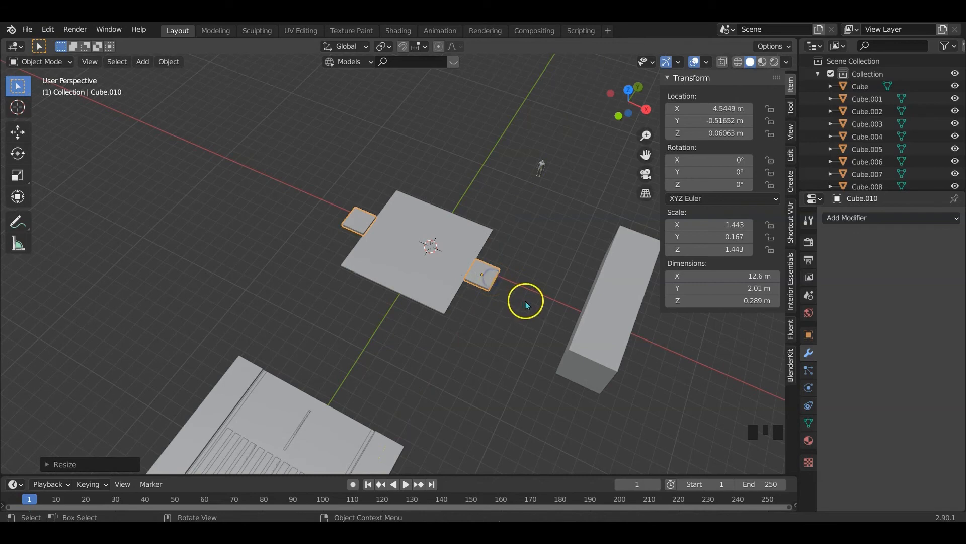
middle_drag(513, 294, 505, 270)
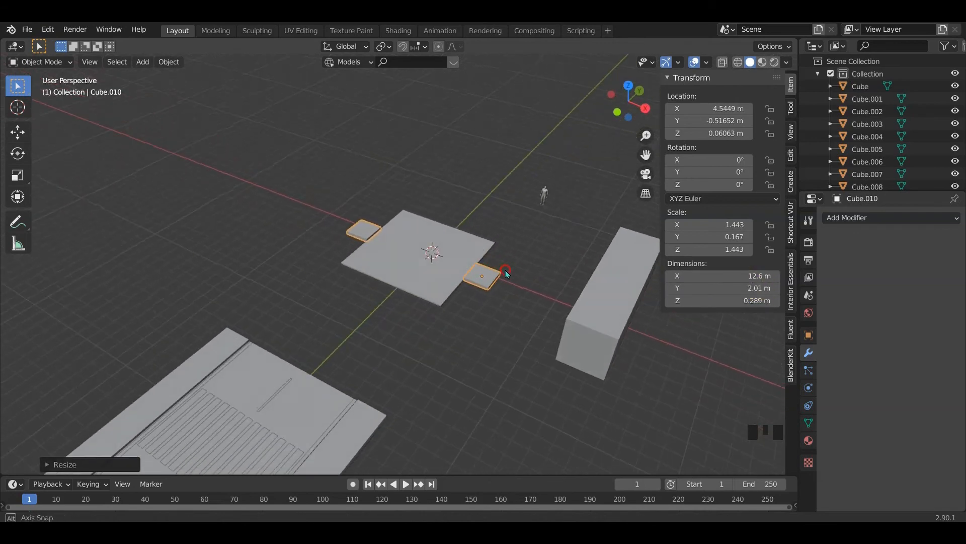
scroll(506, 269, up, 4)
middle_drag(554, 308, 500, 300)
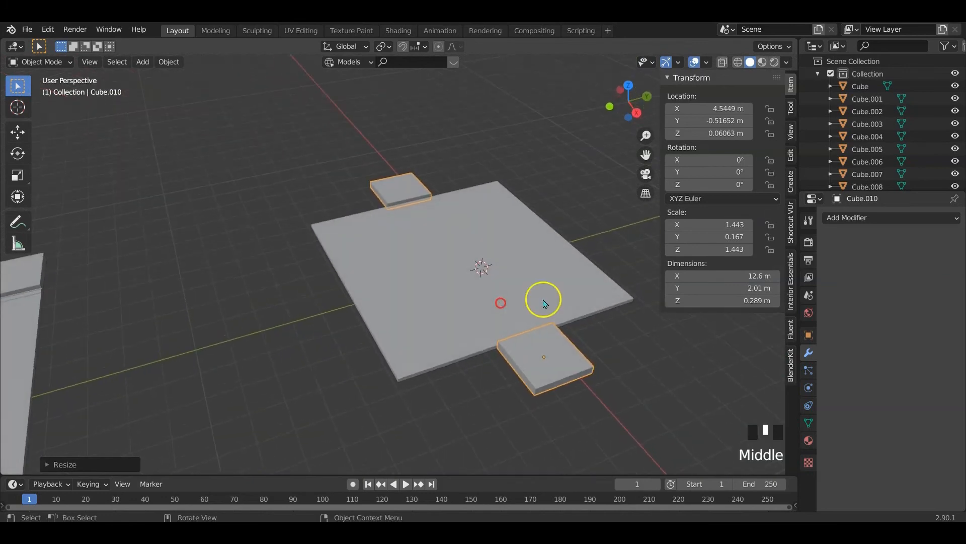
middle_drag(608, 380, 649, 405)
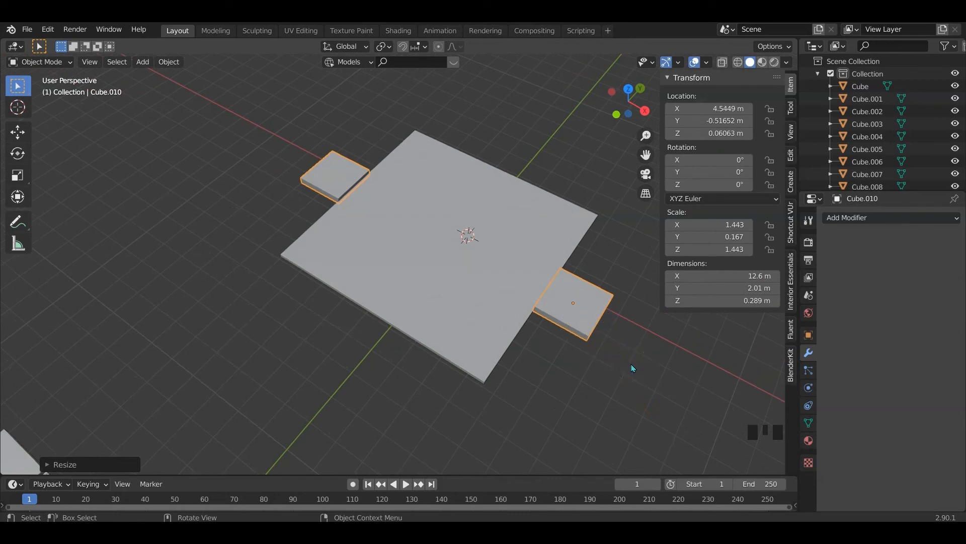
key(ctrl+z)
Delete the sidewalk strip on the negative X side of the square slab from the sidewalk mesh
scroll(531, 328, down, 3)
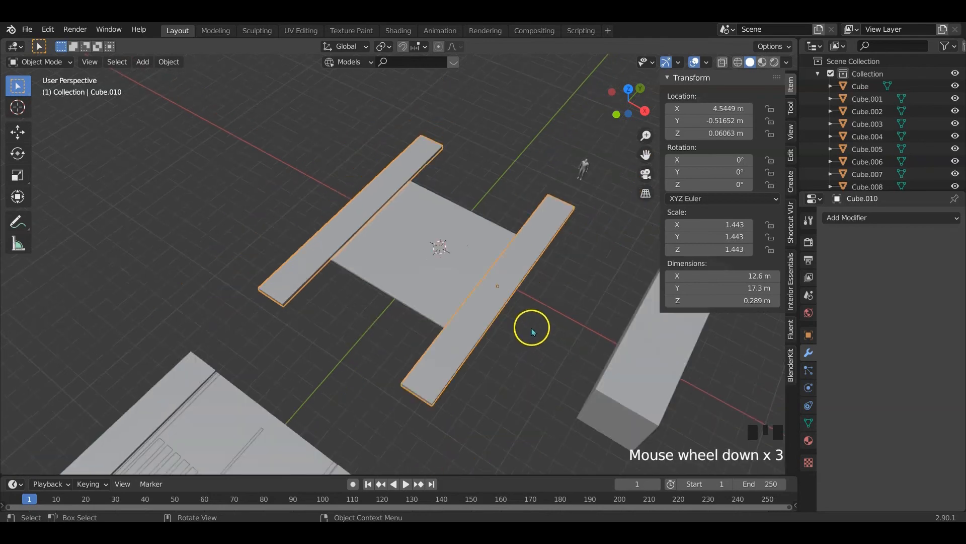
key(Tab)
click(346, 232)
key(l)
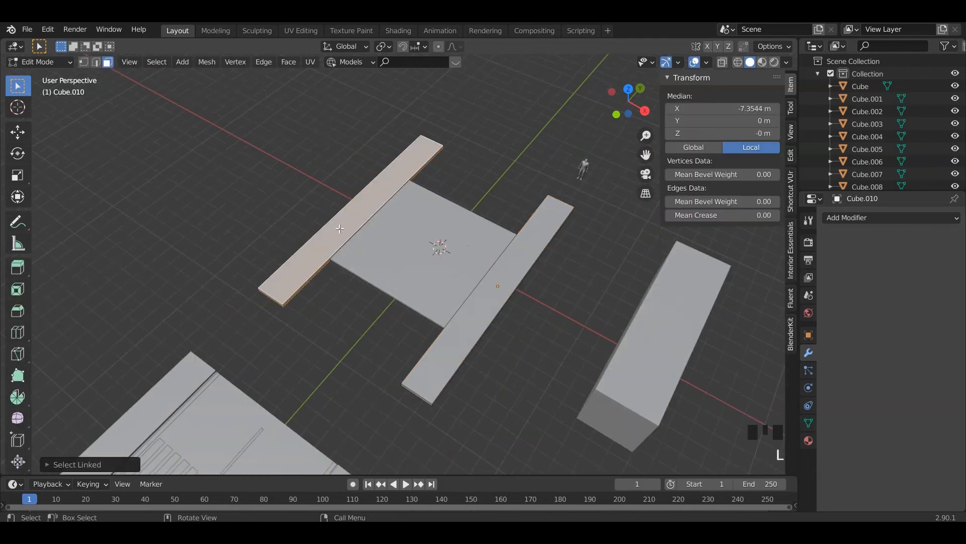
key(x)
click(342, 233)
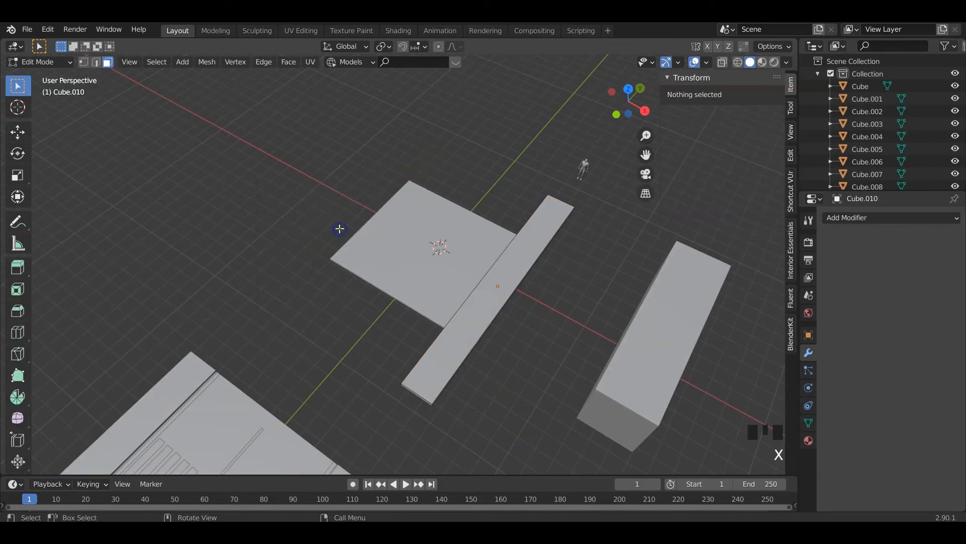
key(Tab)
Set the Y dimension of the remaining sidewalk strip to 1.99 m to make it a square block
mouse_move(526, 296)
middle_down()
mouse_move(513, 308)
mouse_move(515, 296)
middle_up()
scroll(517, 298, down, 2)
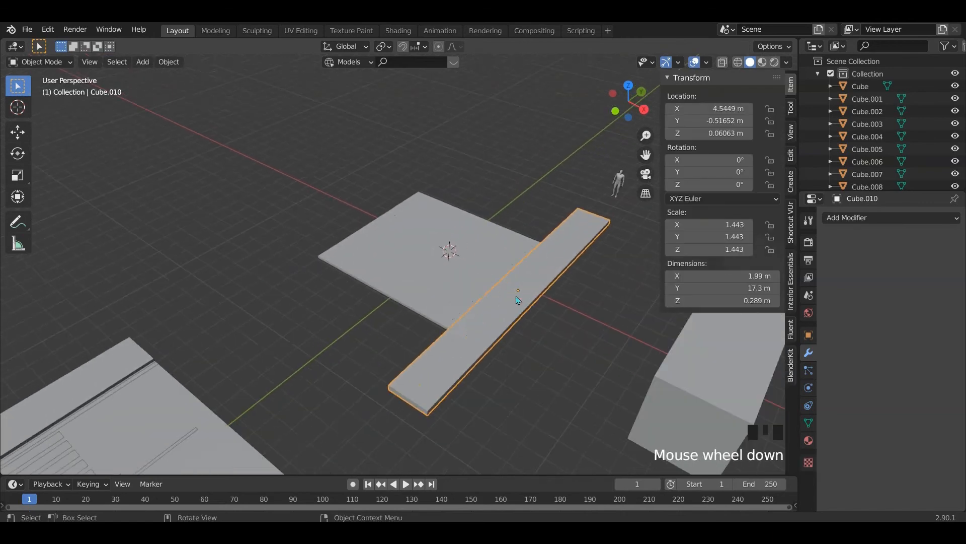
click(752, 287)
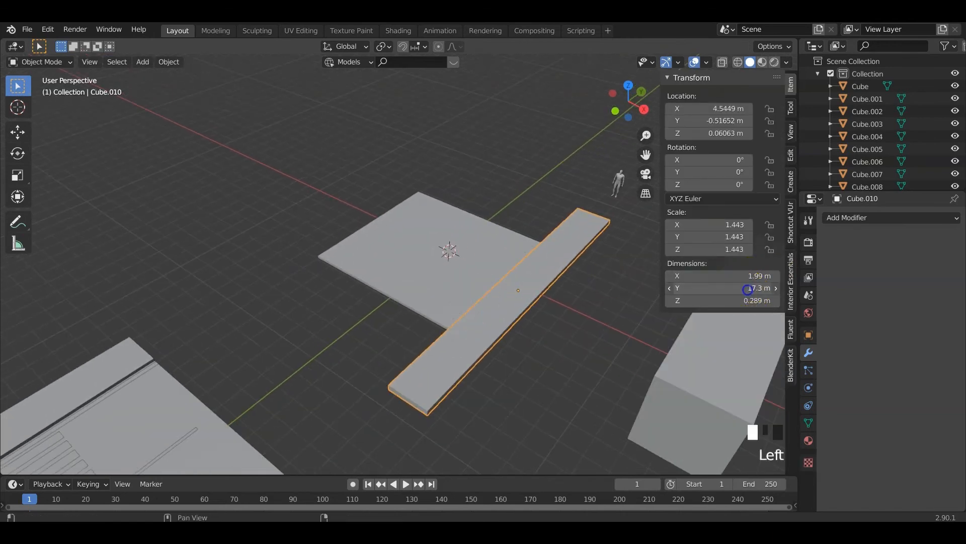
text(1.99)
key(Return)
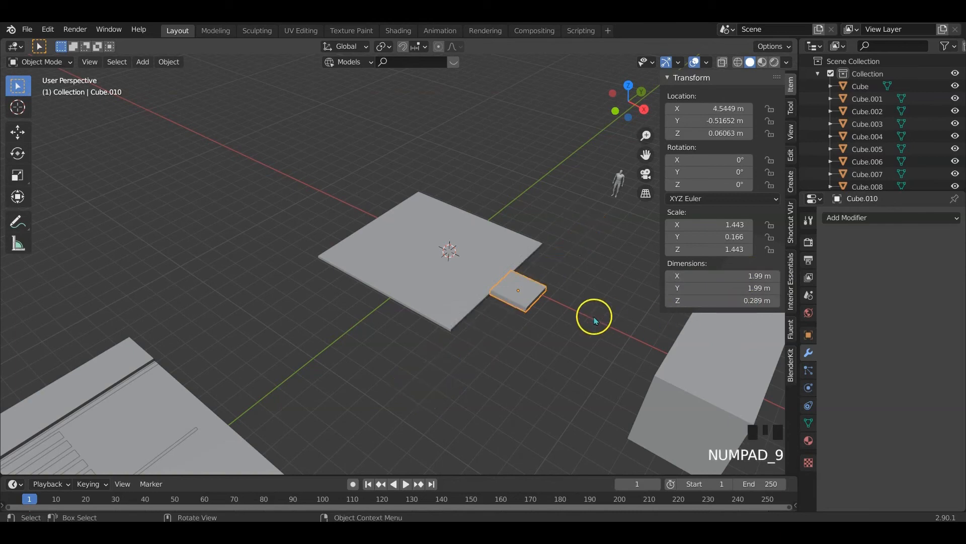
Move the square sidewalk block along Y to about -5.96 m, just beyond the slab's corner
middle_drag(595, 312, 599, 335)
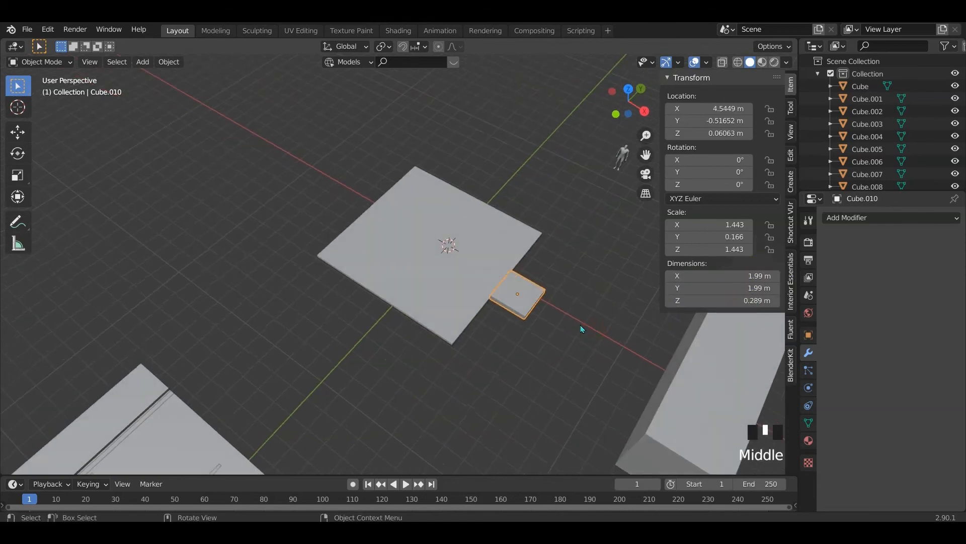
key(g)
key(y)
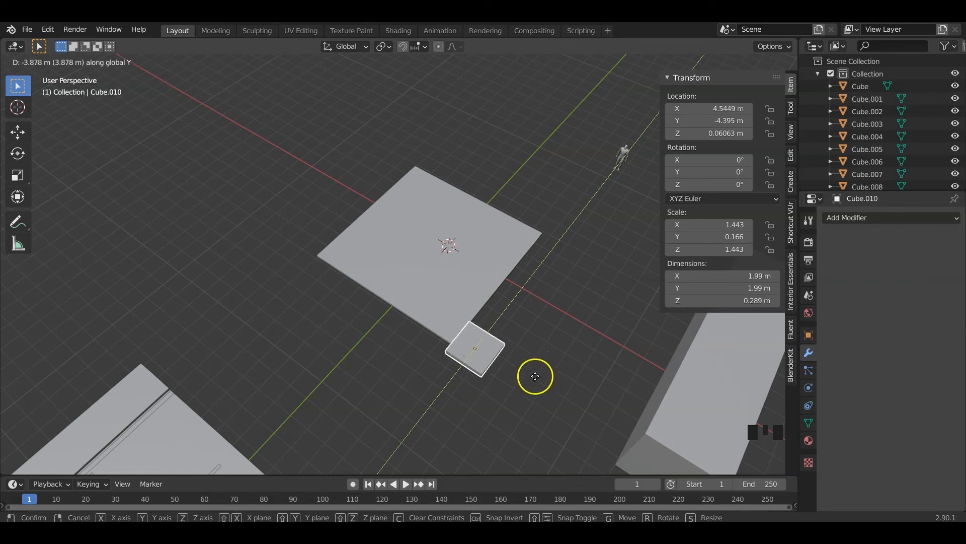
click(522, 404)
middle_drag(522, 410, 480, 385)
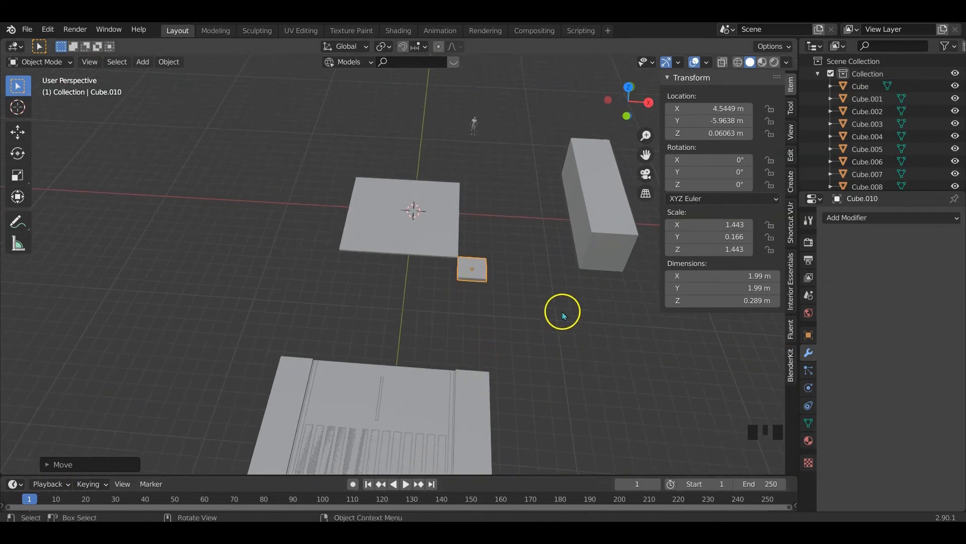
Align the sidewalk block with the slab's corner in top view by moving it along Y to about -5.82 m
middle_drag(563, 312, 478, 327)
key(KP_7)
scroll(483, 304, up, 3)
scroll(518, 322, up, 2)
key(g)
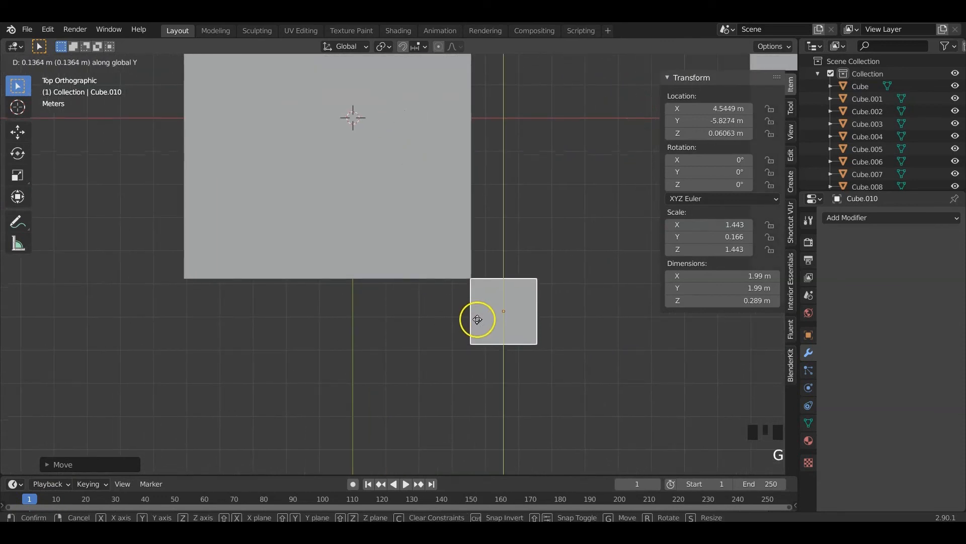
click(479, 319)
scroll(539, 315, up, 5)
shift+middle_drag(539, 315, 431, 270)
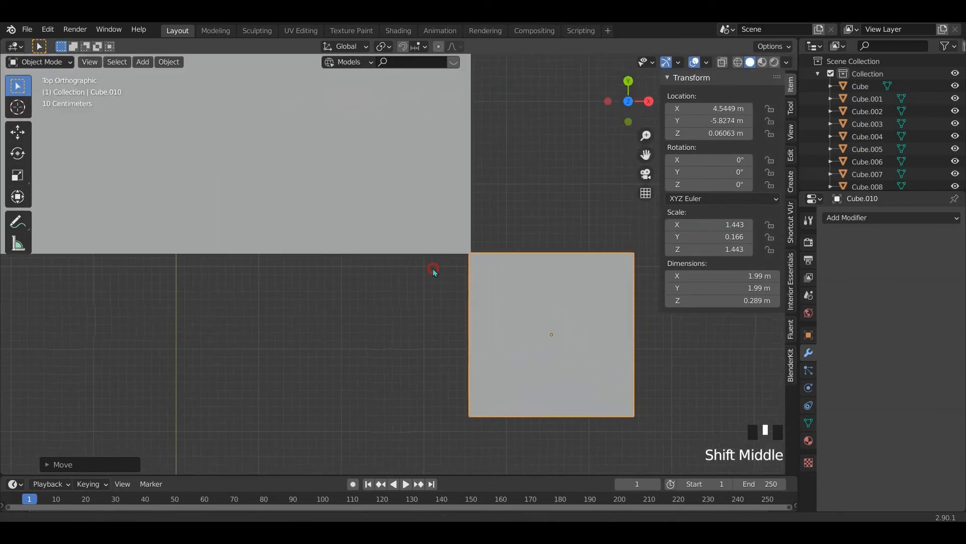
key(g)
key(y)
click(486, 264)
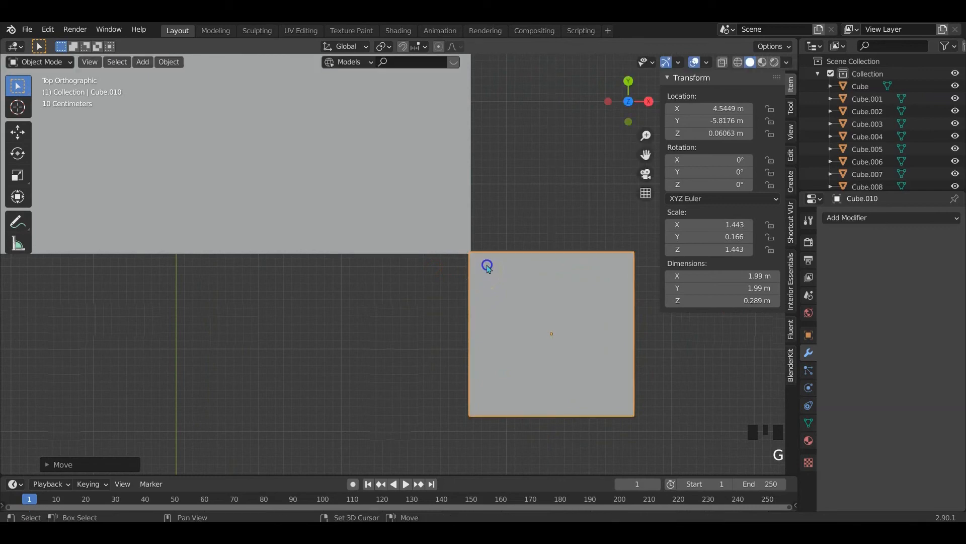
scroll(576, 340, down, 5)
shift+middle_drag(513, 315, 472, 292)
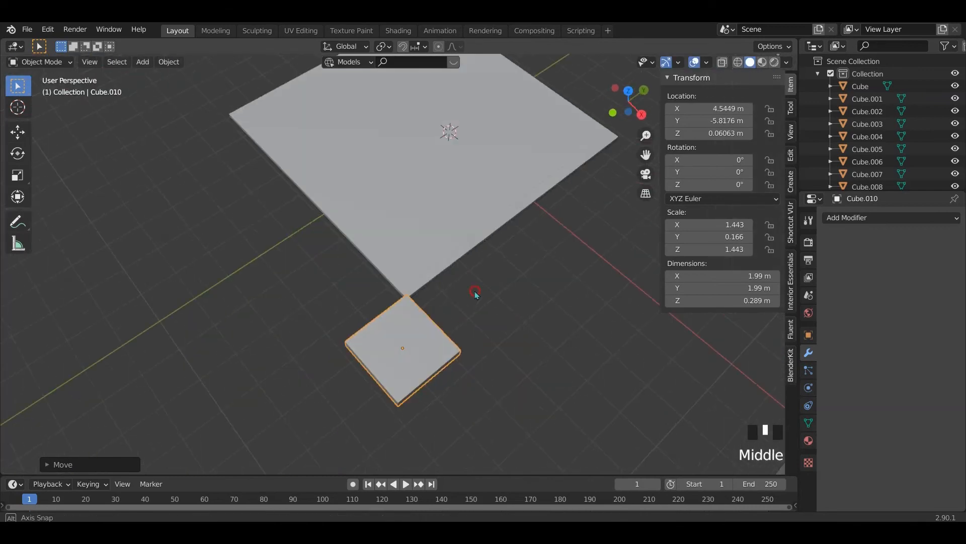
Enlarge the square slab by adding 1.99 m to both its X and Y dimensions, making each about 10.65 m
click(418, 242)
scroll(428, 205, down, 3)
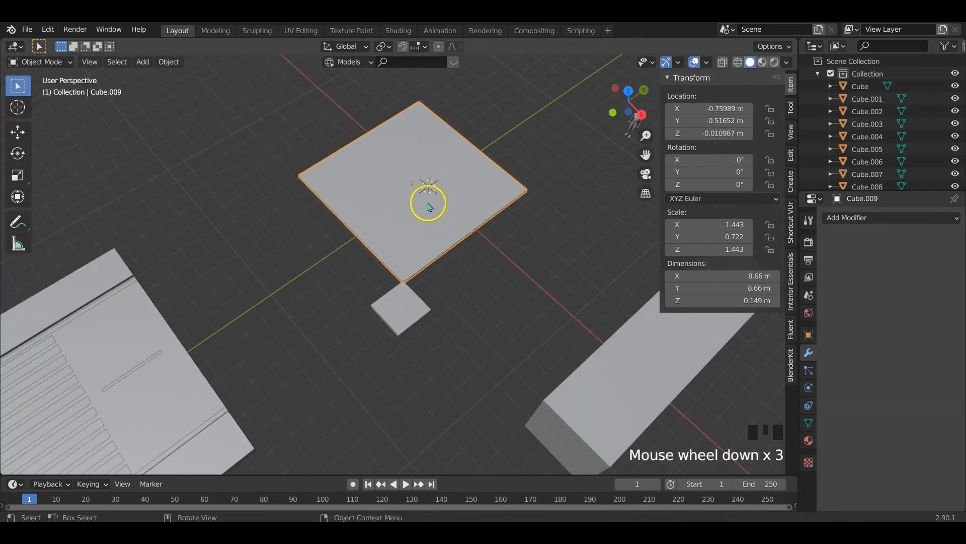
middle_drag(427, 205, 431, 244)
click(727, 279)
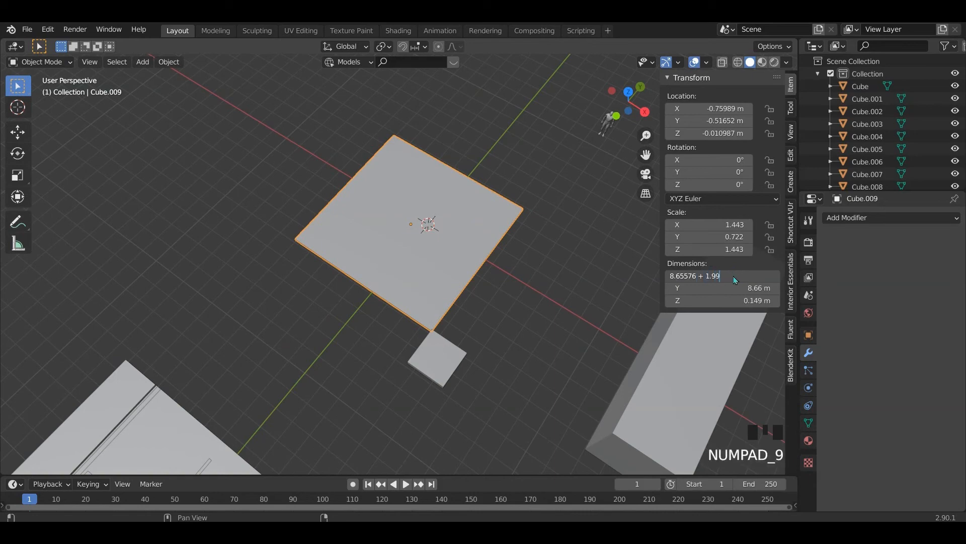
text(+ 1.99)
key(Return)
click(737, 287)
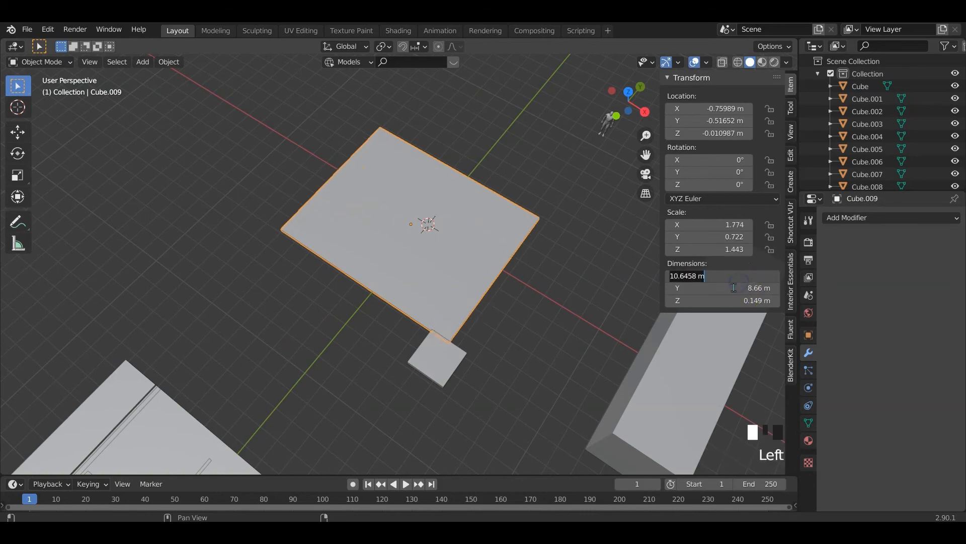
click(737, 287)
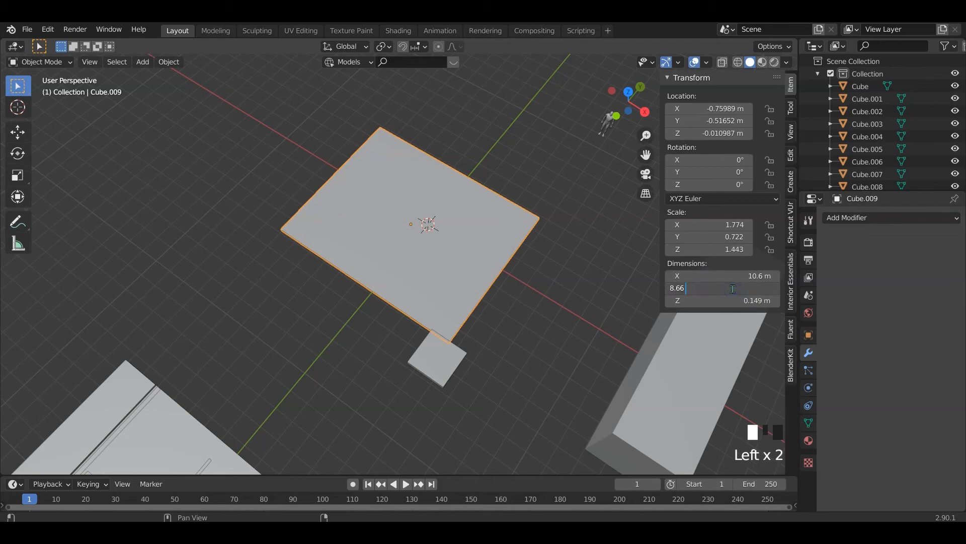
key(Return)
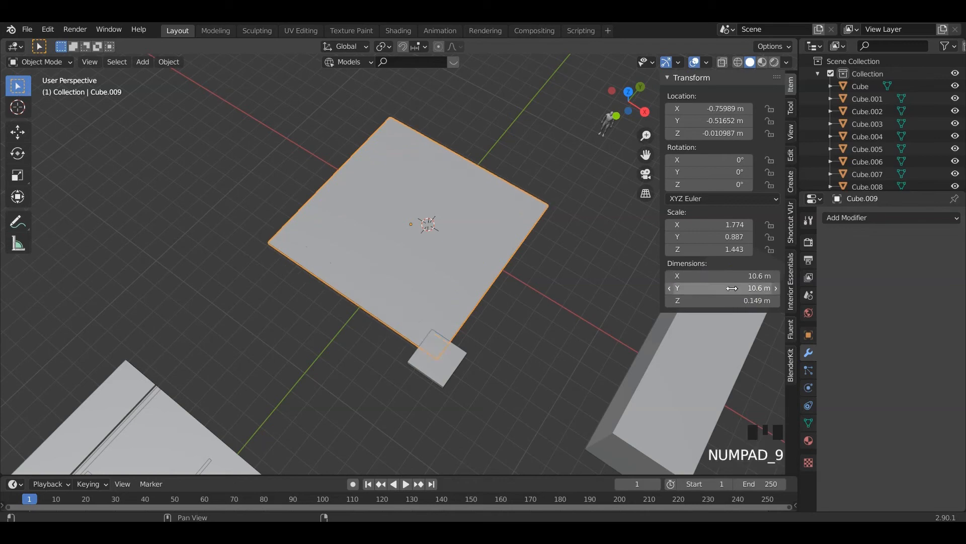
Add another 1.99 m to the slab's X and Y dimensions so it measures about 12.6 m each way and underlies the sidewalk block
click(443, 369)
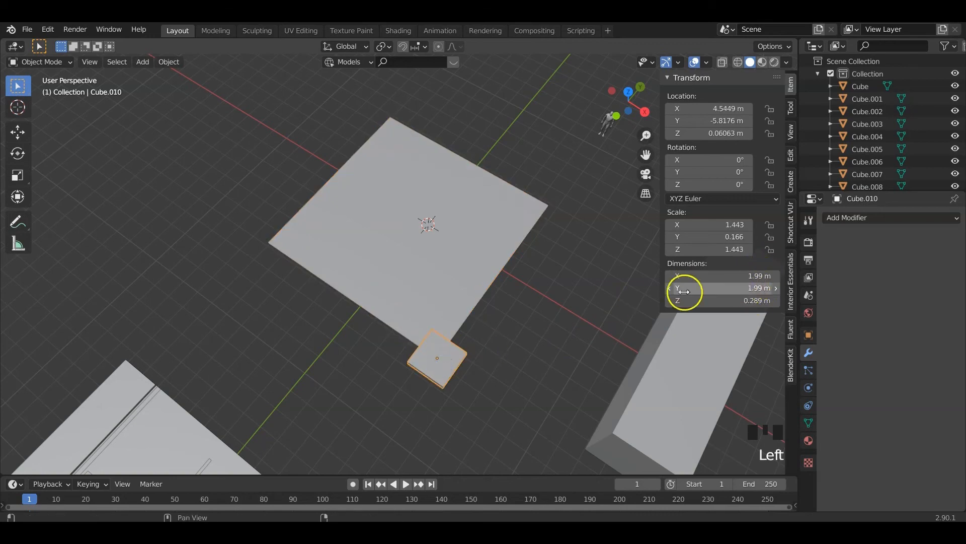
click(442, 273)
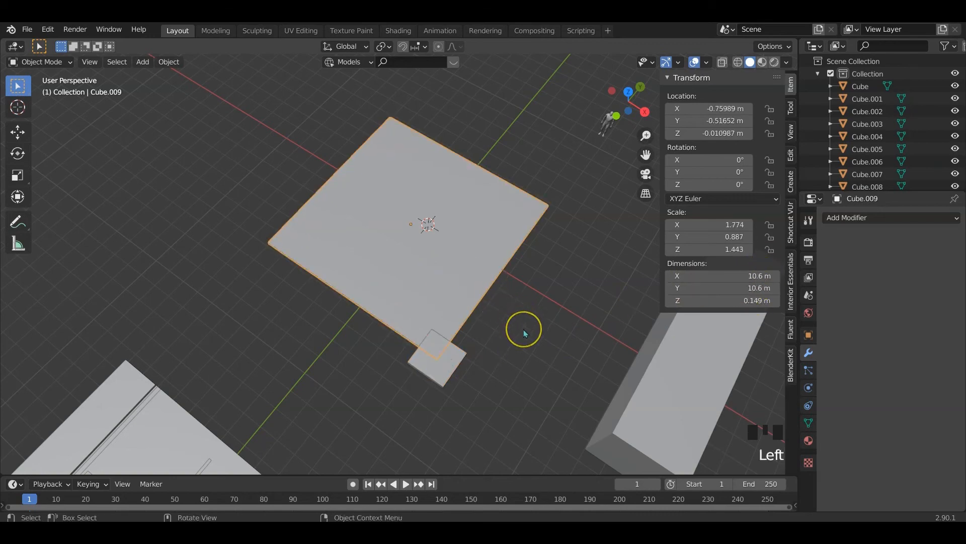
middle_drag(502, 346, 526, 375)
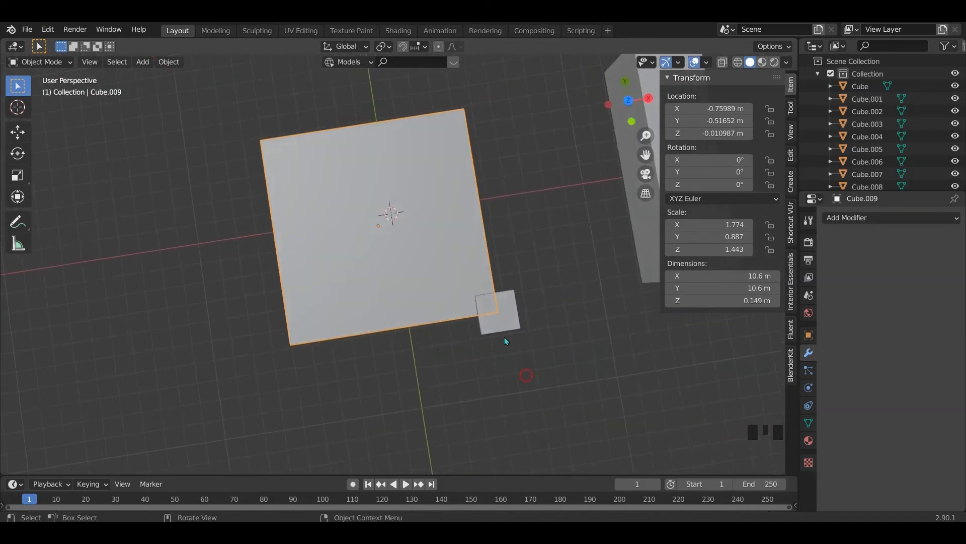
scroll(545, 277, down, 3)
middle_drag(524, 310, 479, 347)
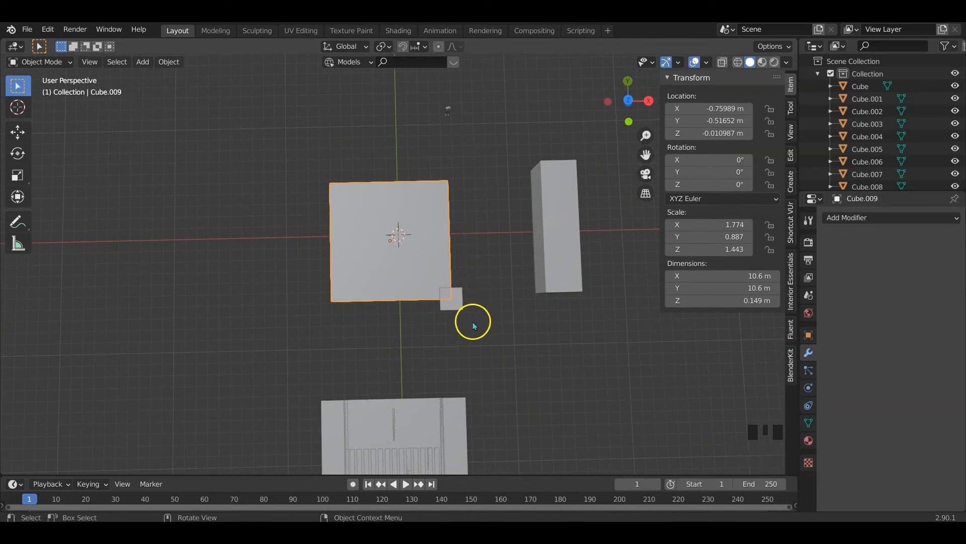
click(742, 277)
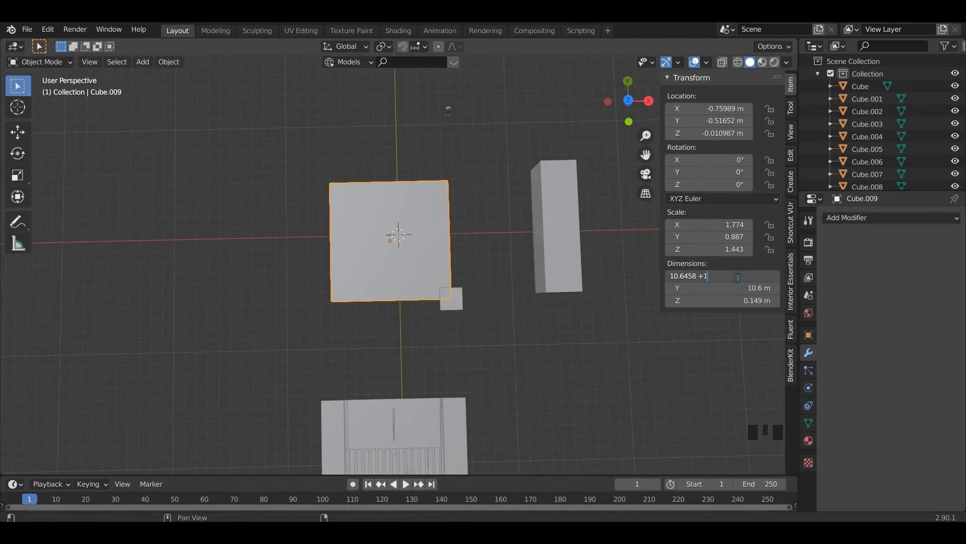
text(+1.99)
key(Return)
click(744, 285)
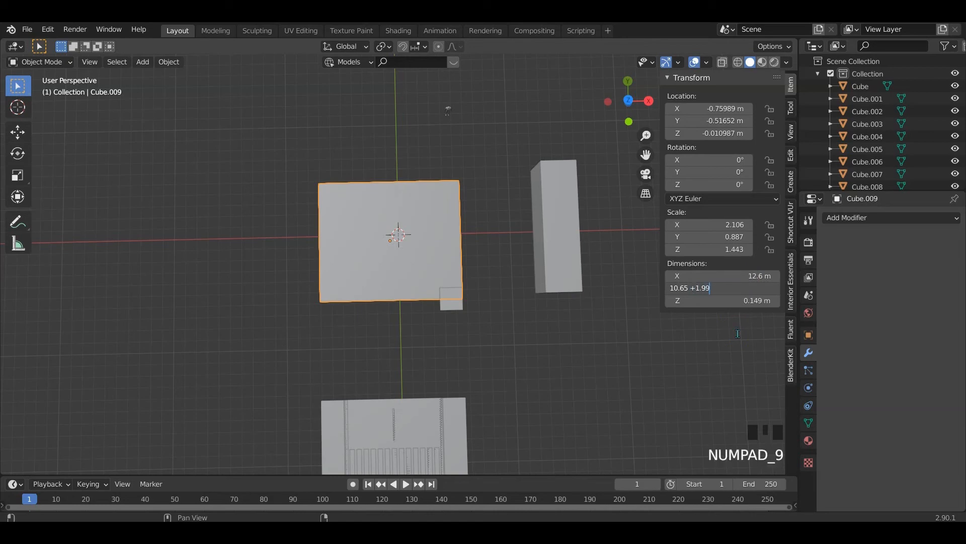
text(+1.99)
key(Return)
Mirror the square sidewalk block across X and Y using the slab as mirror object, and apply the modifier
middle_drag(484, 382, 453, 300)
scroll(464, 290, up, 2)
key(KP_7)
scroll(443, 280, up, 5)
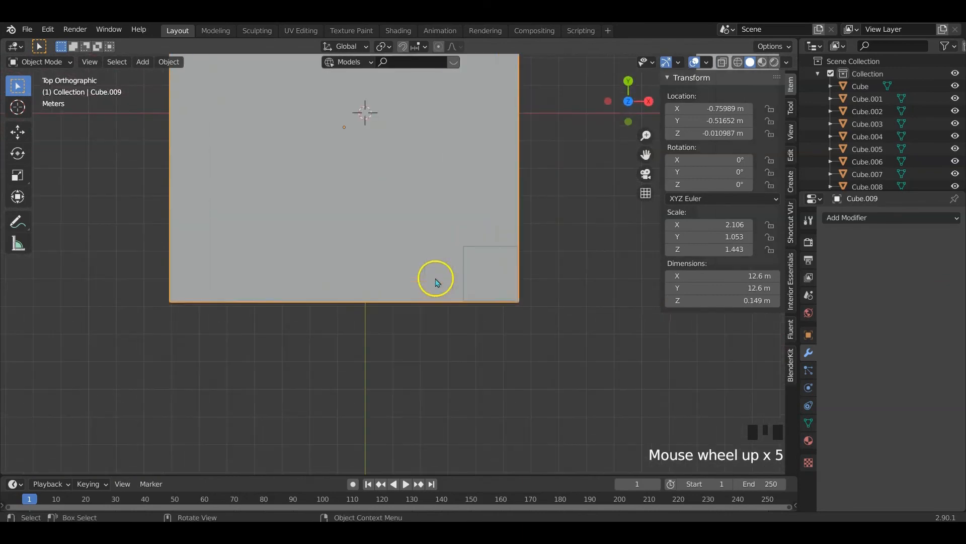
click(495, 283)
scroll(484, 282, down, 6)
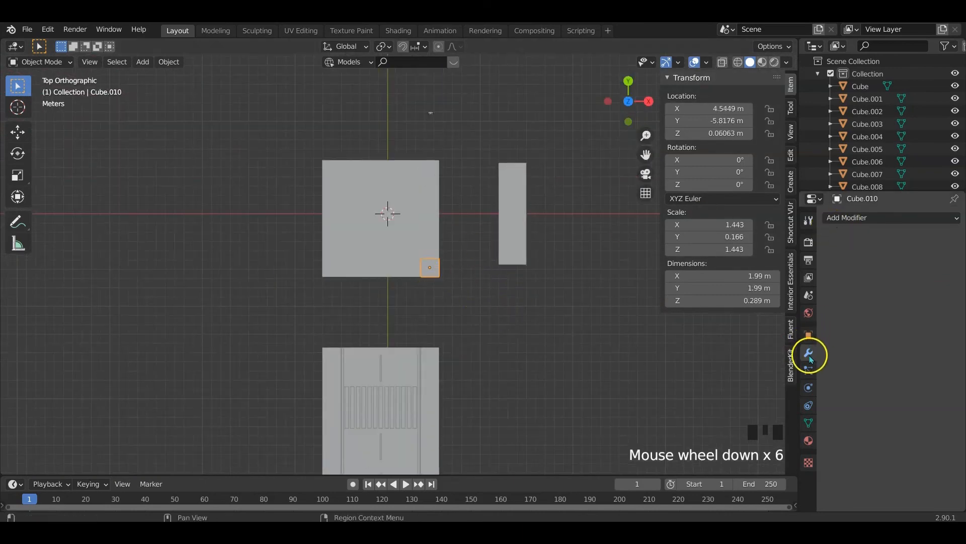
click(868, 217)
click(717, 340)
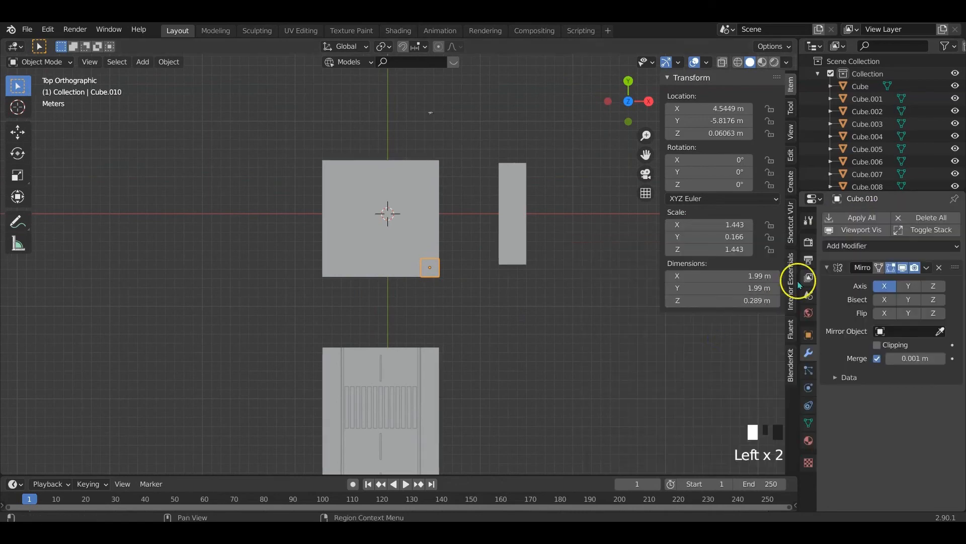
click(908, 286)
click(940, 331)
click(425, 243)
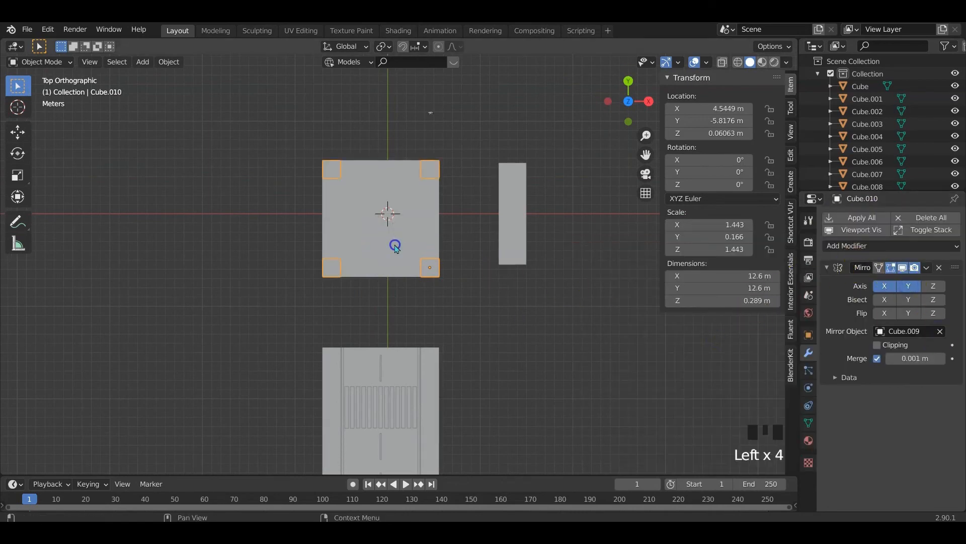
click(861, 217)
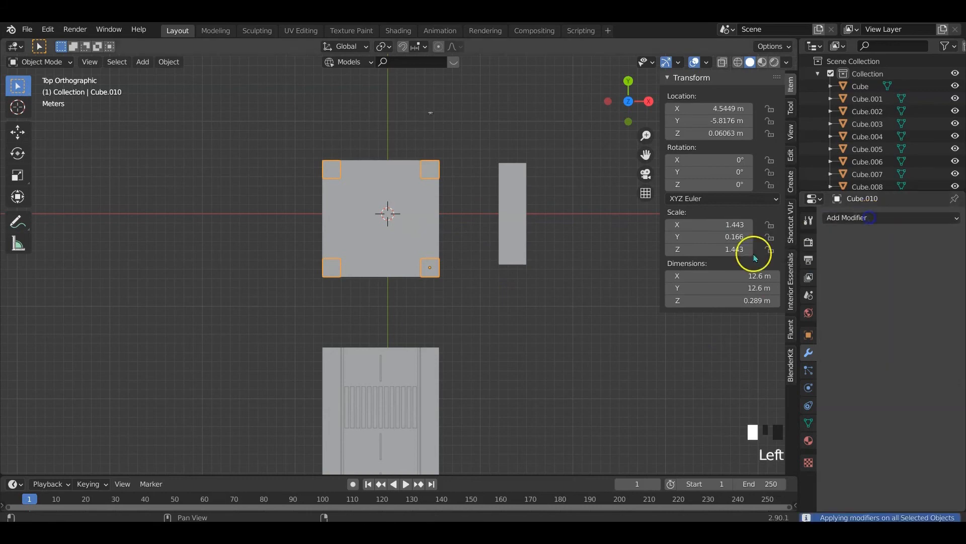
Move the slab and its sidewalk corners along Y to about -13.4 m, against the road piece's end, and compare their widths
middle_drag(528, 282, 447, 257)
scroll(446, 257, up, 4)
scroll(446, 257, down, 2)
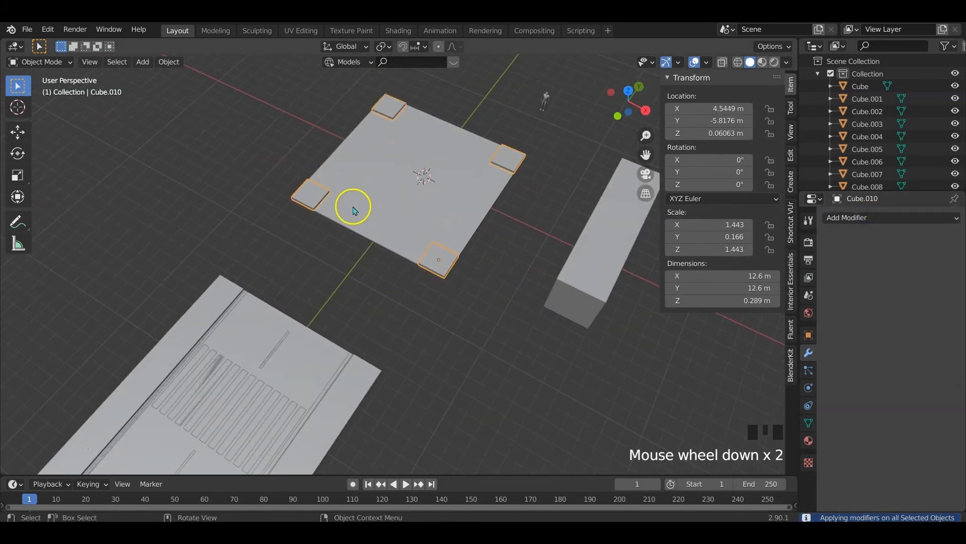
drag(258, 150, 405, 248)
key(g)
key(y)
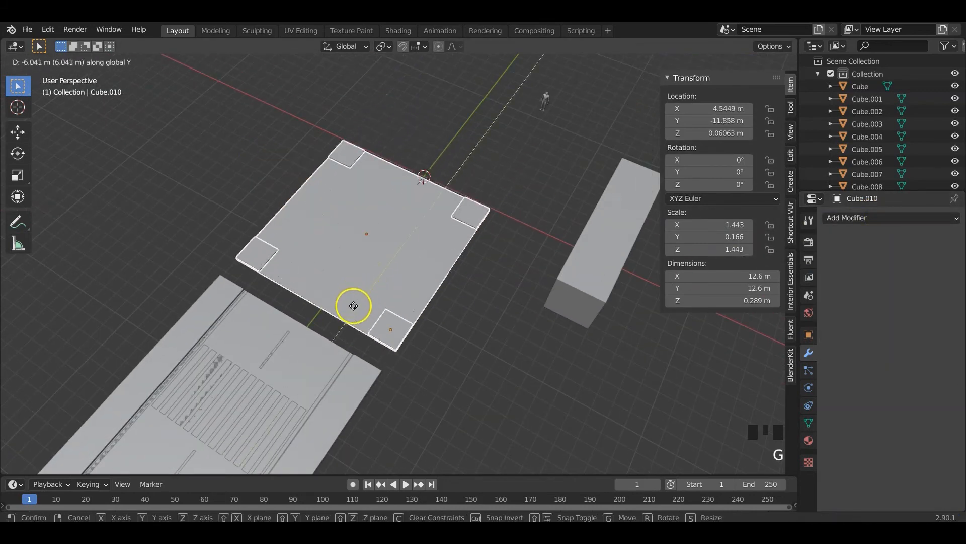
click(336, 321)
key(KP_7)
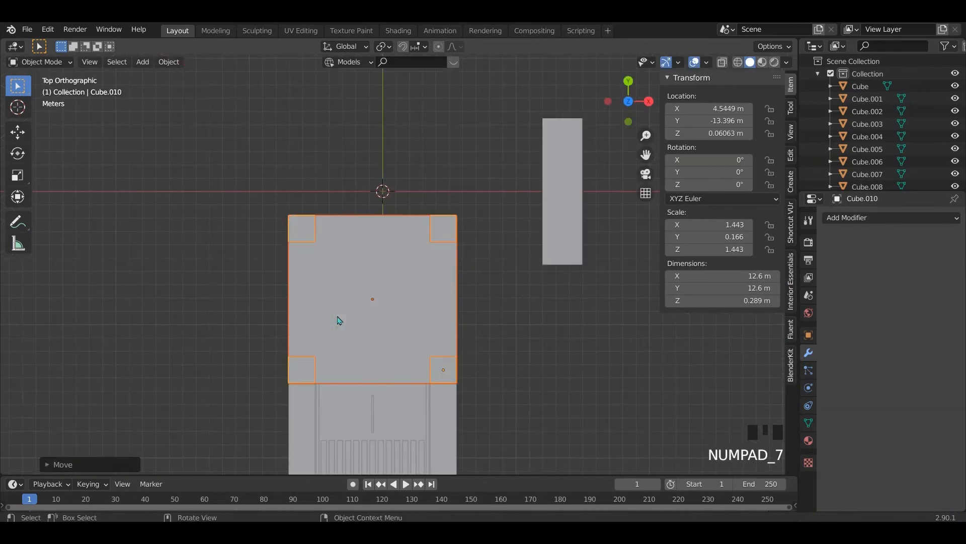
scroll(511, 351, down, 2)
middle_drag(510, 351, 518, 230)
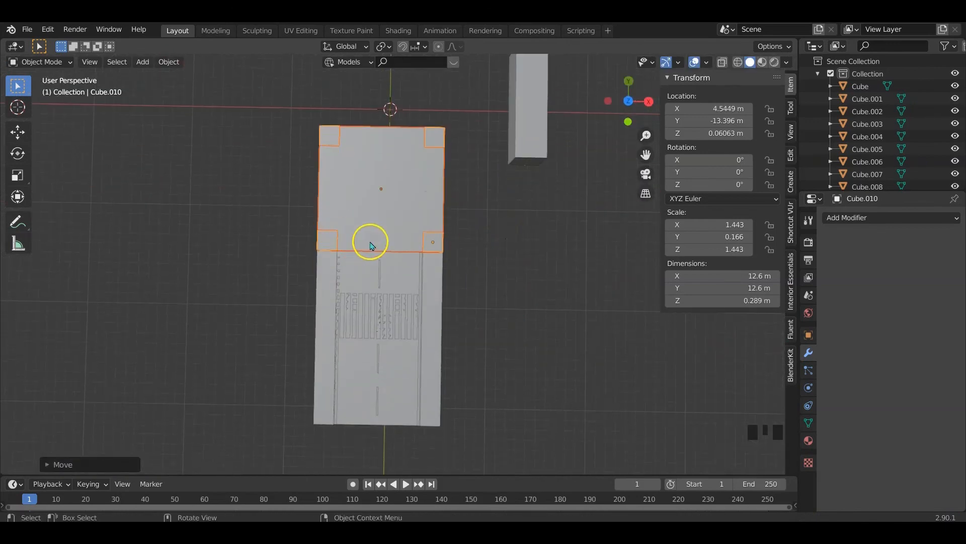
Move the slab and its sidewalk corners away from the road piece along Y to about -5.22 m
key(g)
key(y)
click(488, 176)
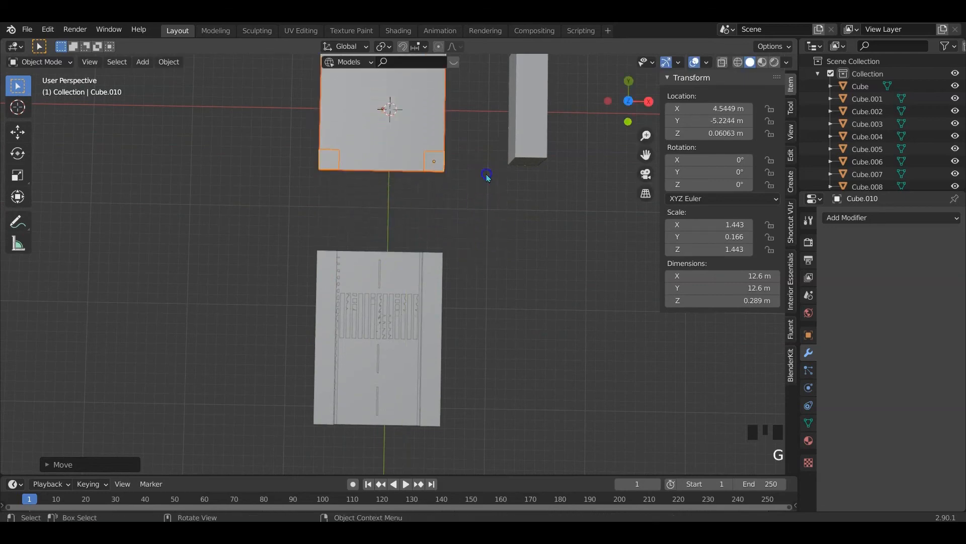
Separate all the crosswalk stripes from the road's lane line mesh into their own object
click(382, 315)
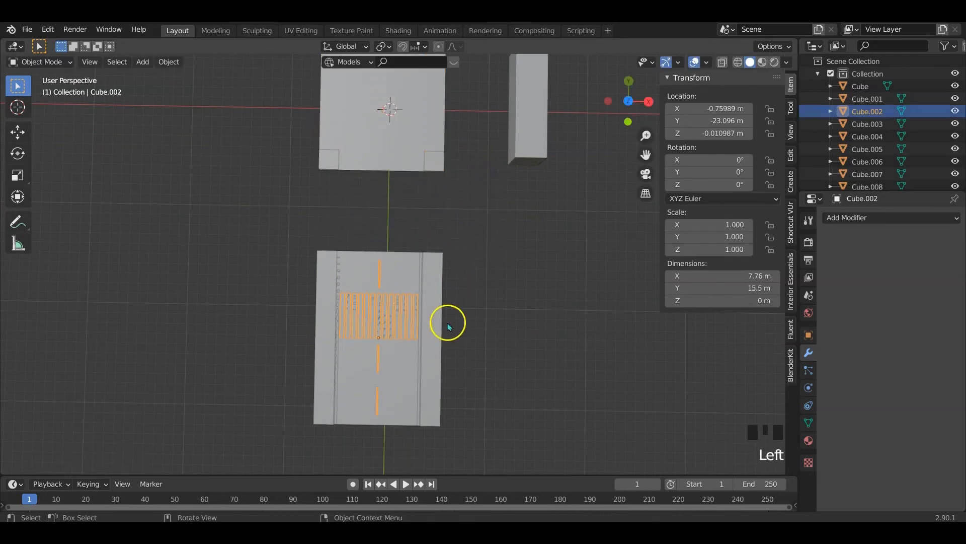
key(Tab)
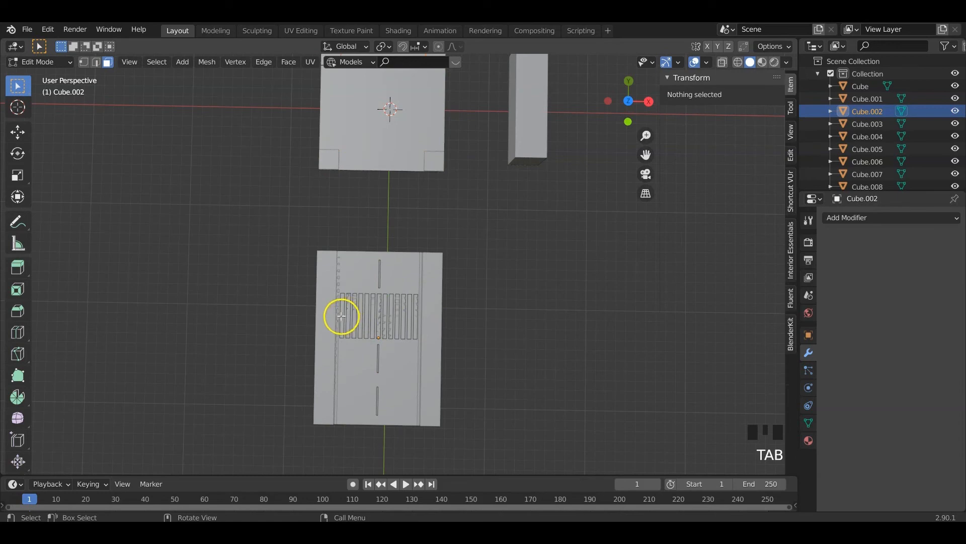
key(l)
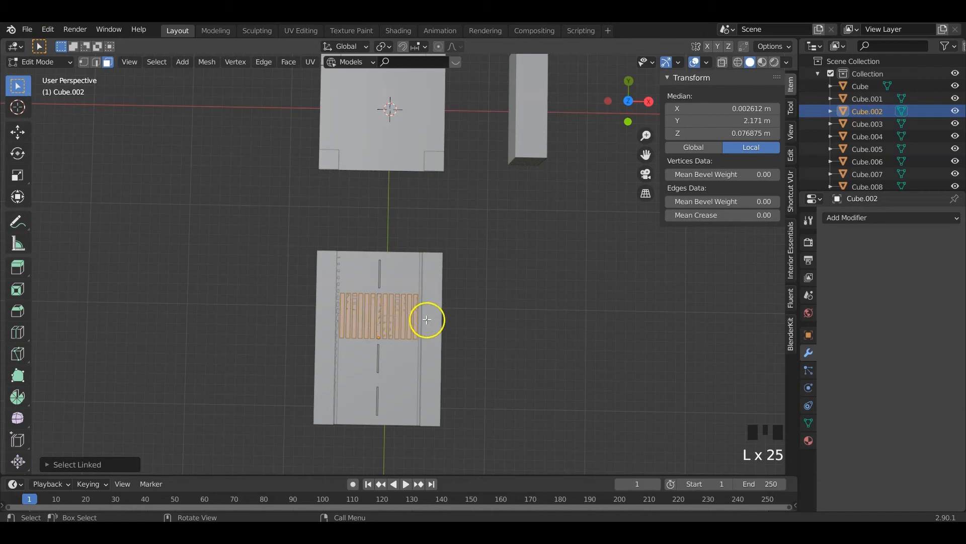
key(p)
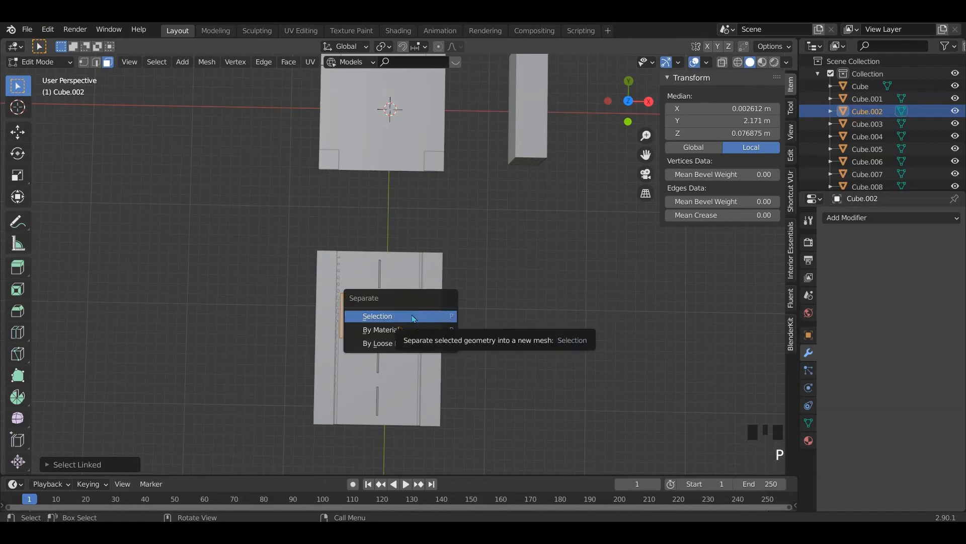
click(413, 317)
key(Tab)
Duplicate the crosswalk stripes and the centre lane dashes in place on the road piece
middle_drag(449, 338, 378, 294)
scroll(384, 295, up, 5)
scroll(385, 297, down, 4)
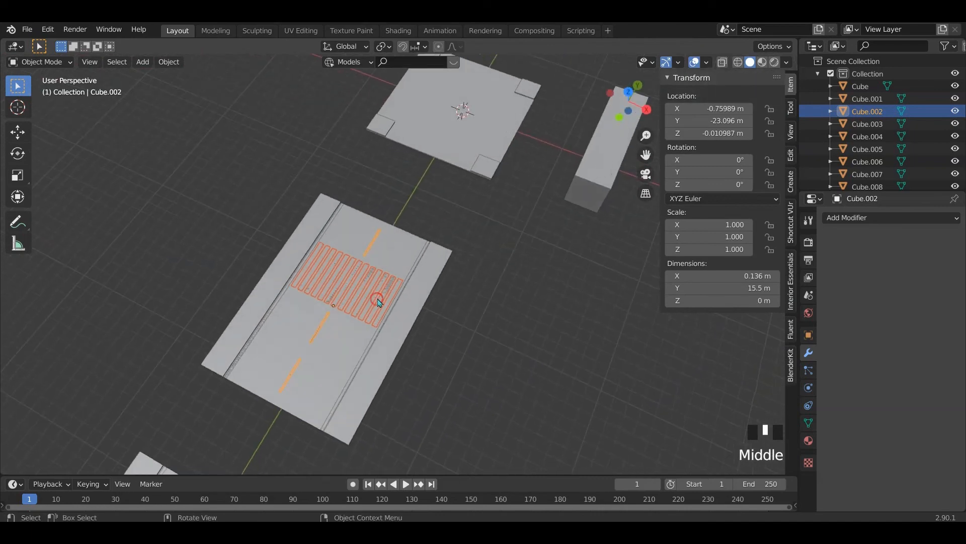
key(shift+d)
click(497, 280)
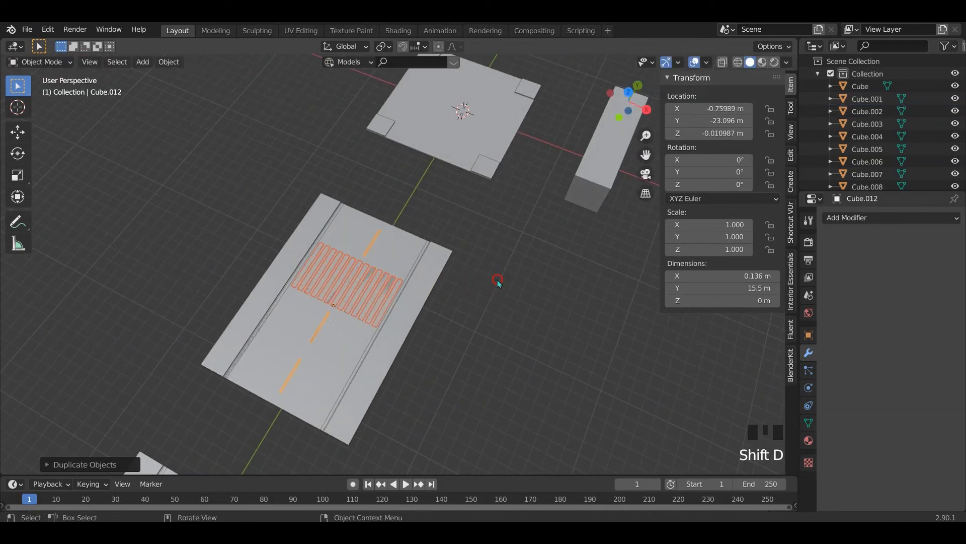
Duplicate the crosswalk stripes and move the copy along Y to about -14.2 m, just beyond the road's end
click(349, 294)
key(shift+d)
key(y)
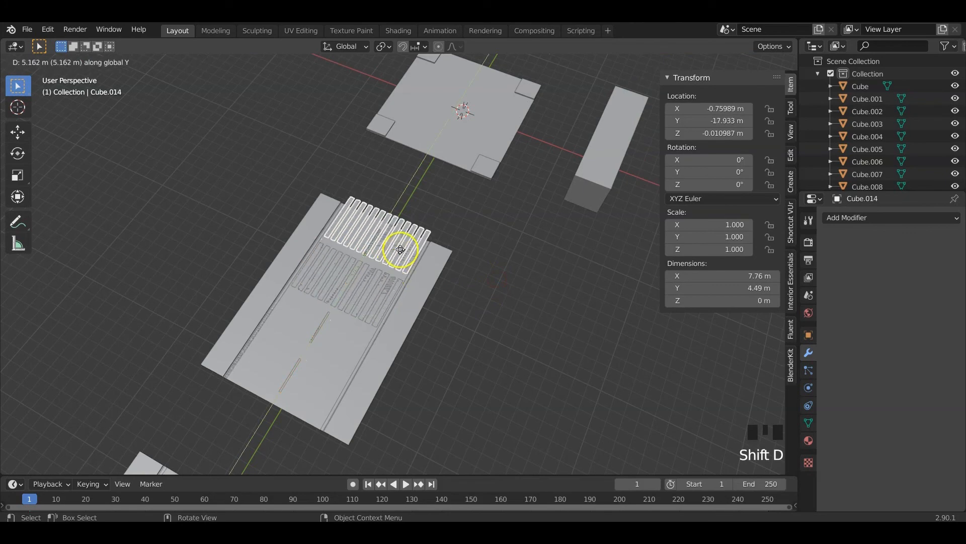
click(421, 216)
Delete the overlapping extra set of crosswalk stripes and centre lane dashes on the road piece
click(334, 270)
key(g)
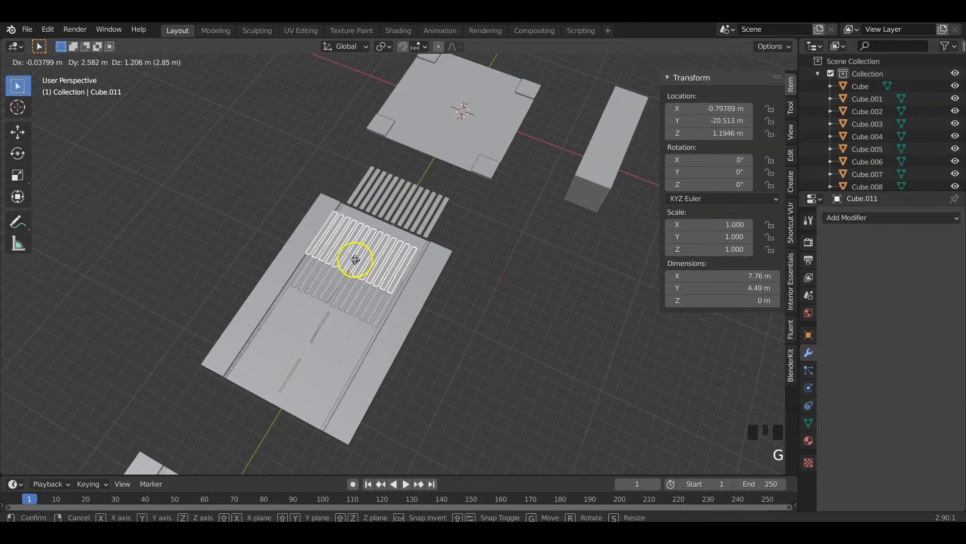
click(355, 266)
key(x)
click(355, 266)
click(412, 296)
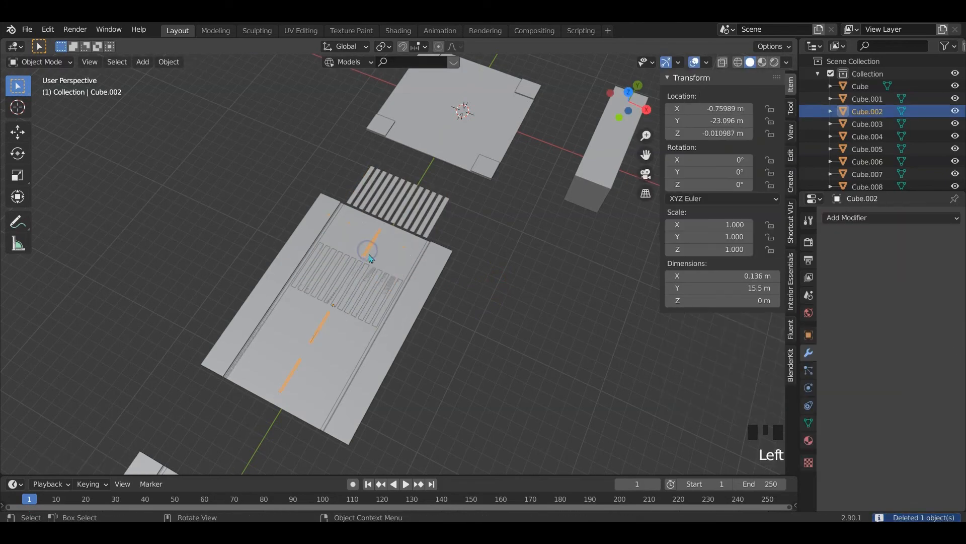
key(x)
click(413, 287)
click(349, 284)
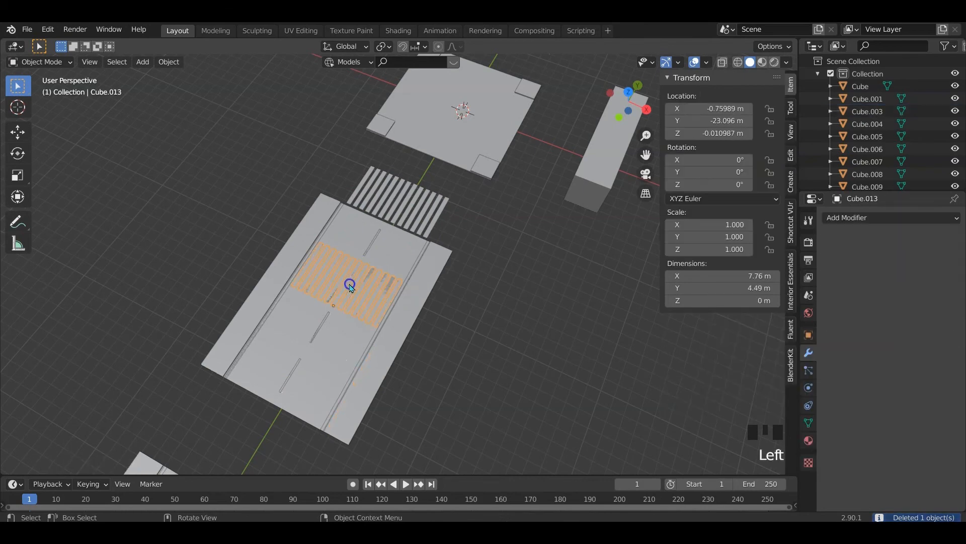
key(g)
right_click(381, 259)
click(321, 325)
key(g)
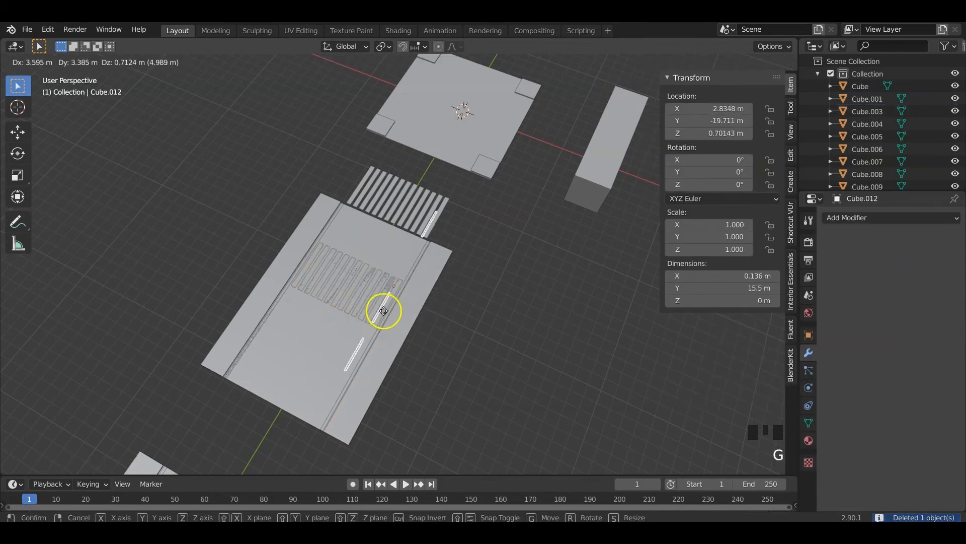
right_click(384, 302)
Move the duplicated crosswalk stripes in top view along Y to about -7.7 m, onto the slab's edge between the sidewalk corners
click(397, 203)
key(KP_7)
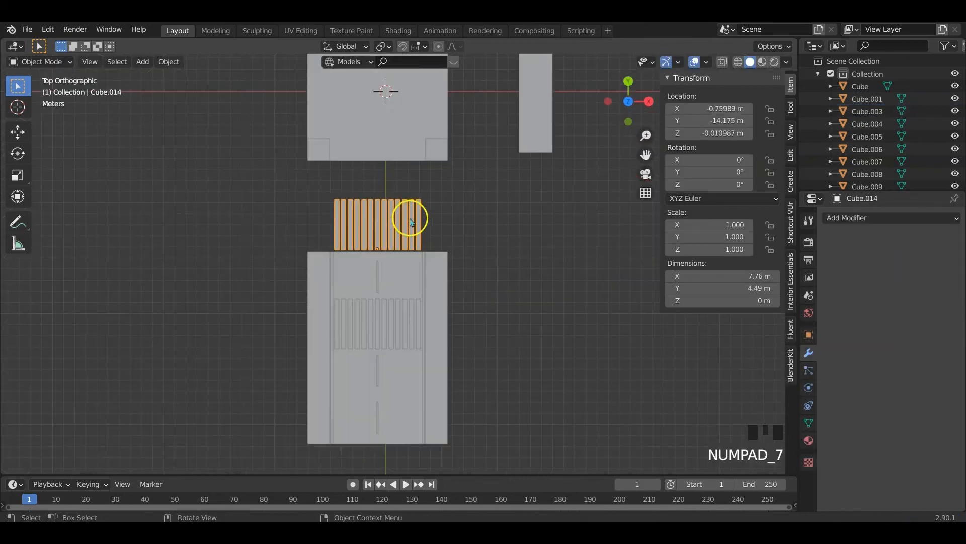
shift+middle_drag(499, 295, 510, 345)
key(g)
key(y)
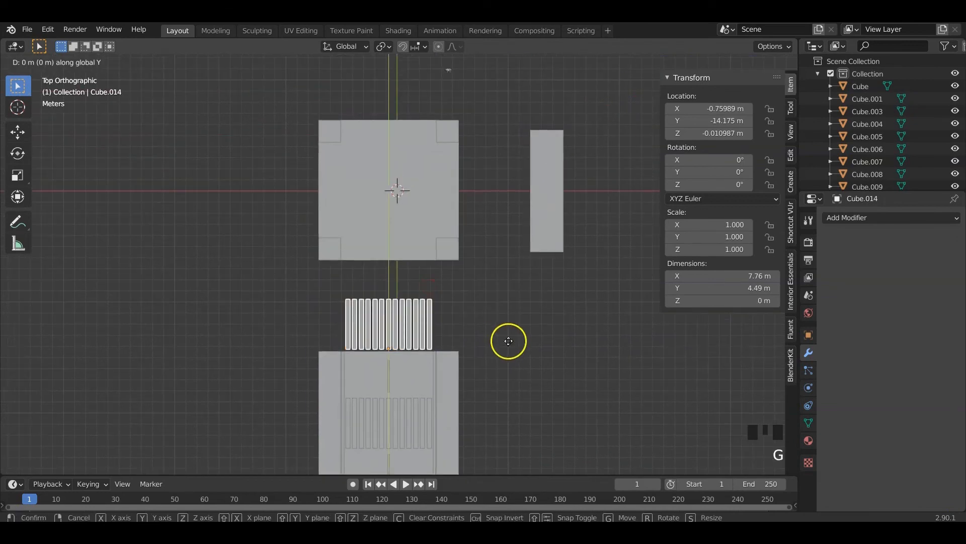
click(501, 270)
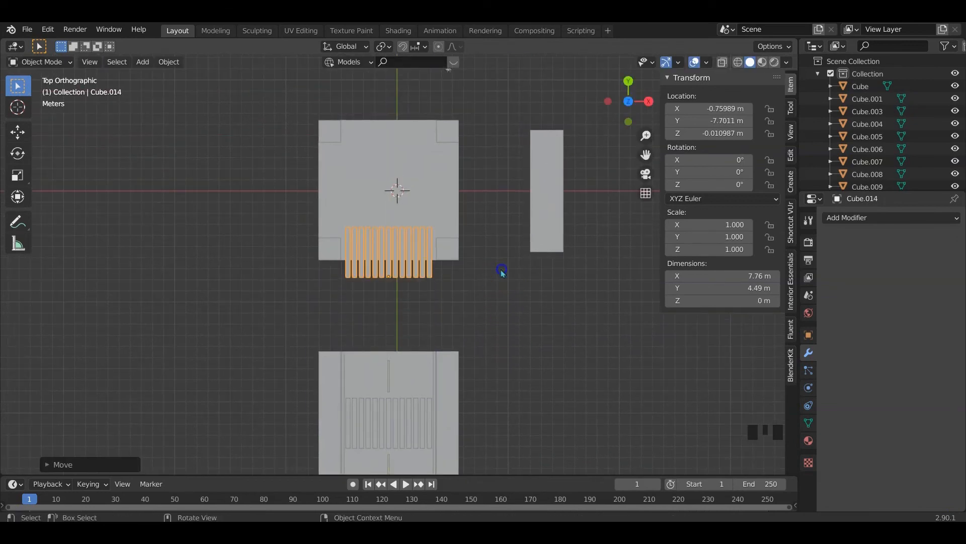
Set the origin of the crosswalk stripes on the intersection slab to their centre of mass (surface)
right_click(399, 261)
mouse_move(399, 260)
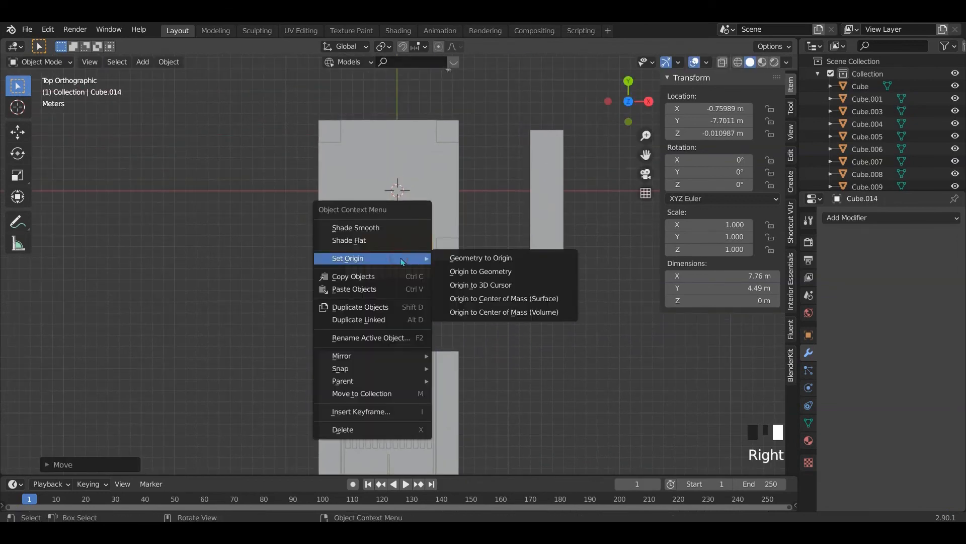
click(507, 299)
Scale the crosswalk stripes along Y to about 0.365 and move them along Y to about -5.26 m, between the sidewalk corners
key(s)
key(y)
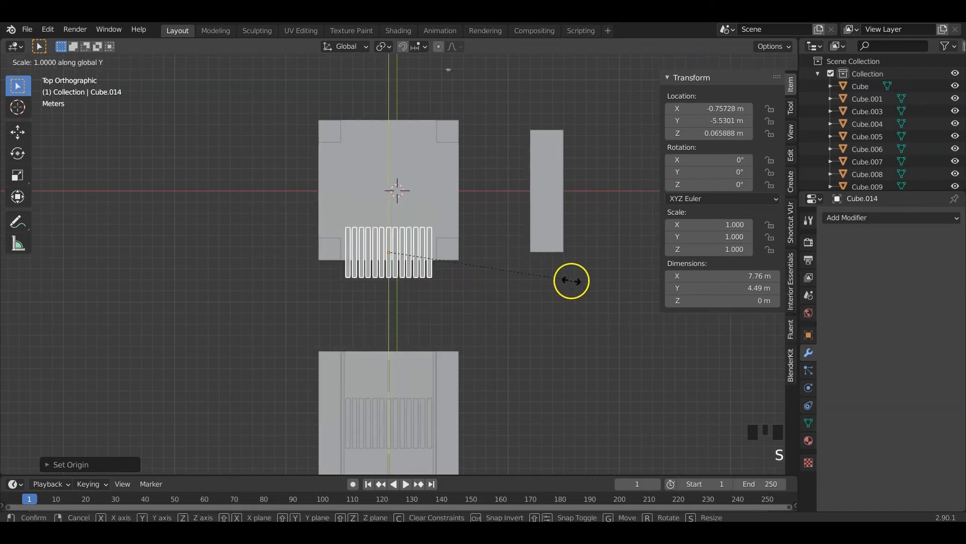
click(456, 263)
key(g)
key(y)
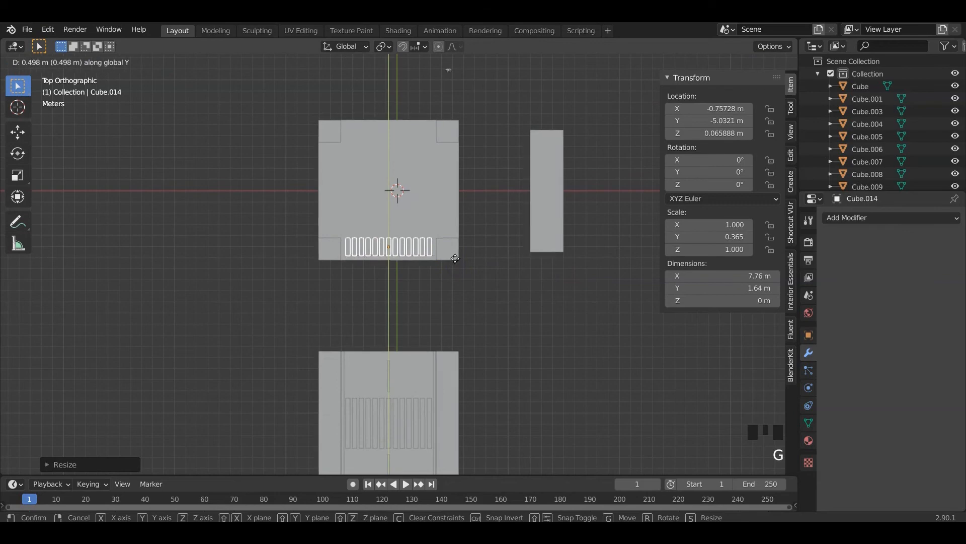
click(447, 267)
Stretch the crosswalk stripes to a Y scale of about 0.453 and align them with the sidewalk corners at about Y -5.23 m
scroll(445, 267, up, 6)
shift+middle_drag(445, 267, 468, 305)
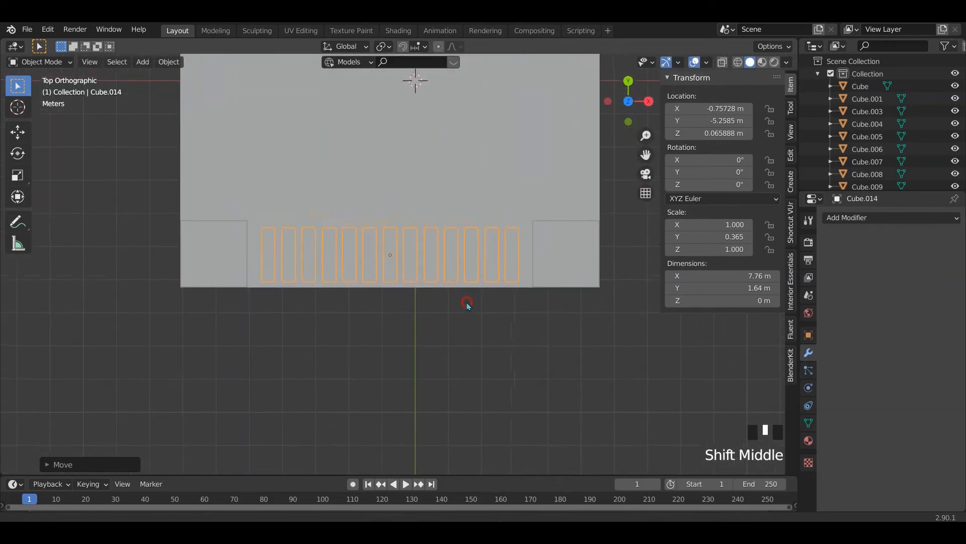
key(s)
key(x)
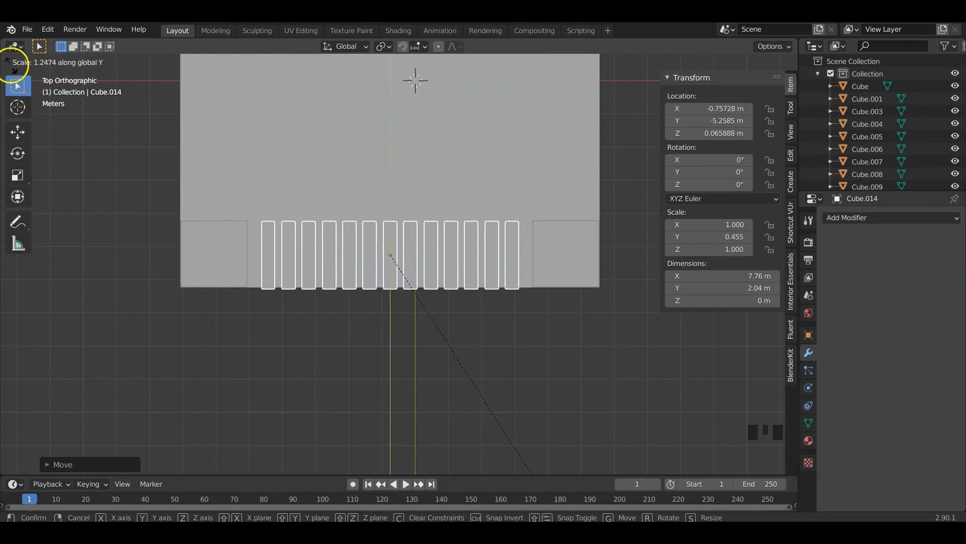
click(14, 63)
key(g)
key(y)
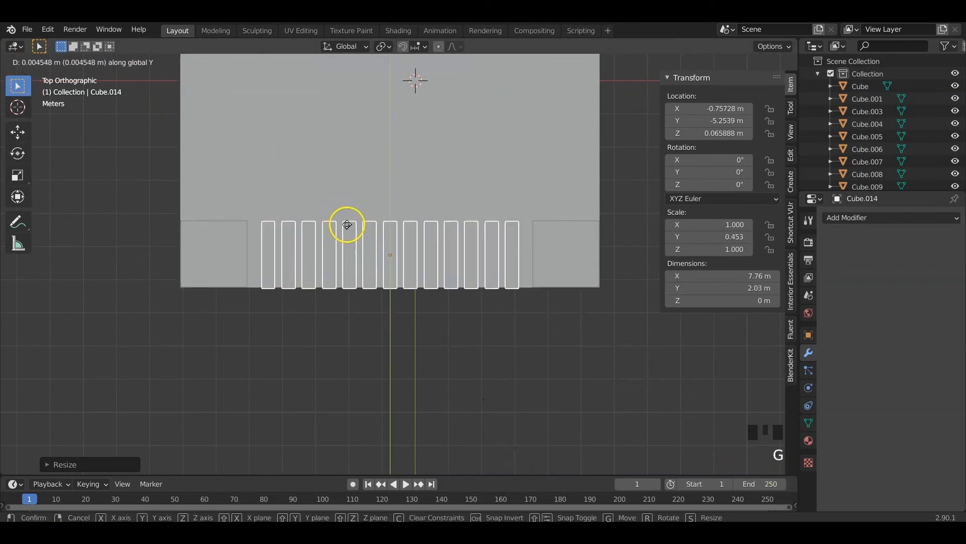
click(346, 217)
Duplicate the intersection's crosswalk stripes in place and rotate the copy 90 degrees about Z
scroll(530, 319, down, 4)
middle_drag(484, 288, 381, 270)
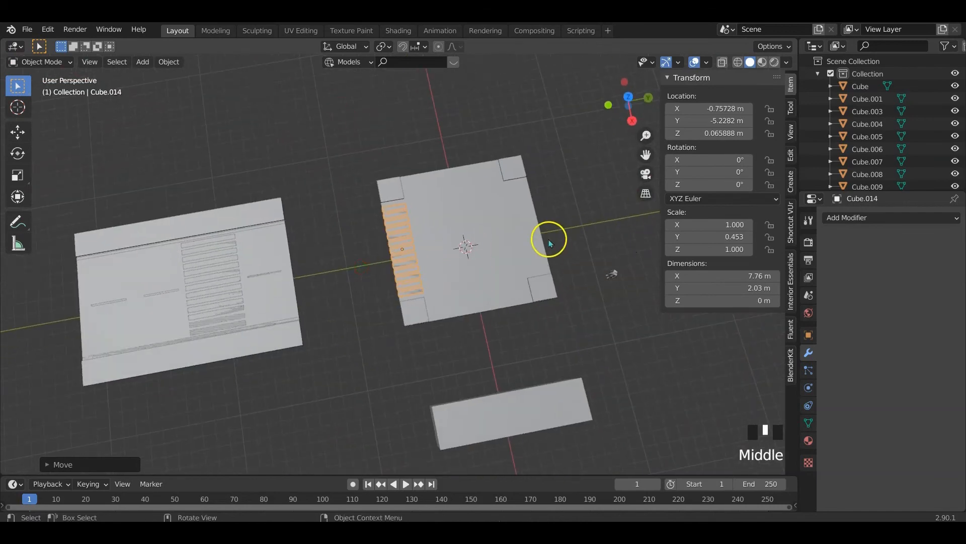
key(shift+d)
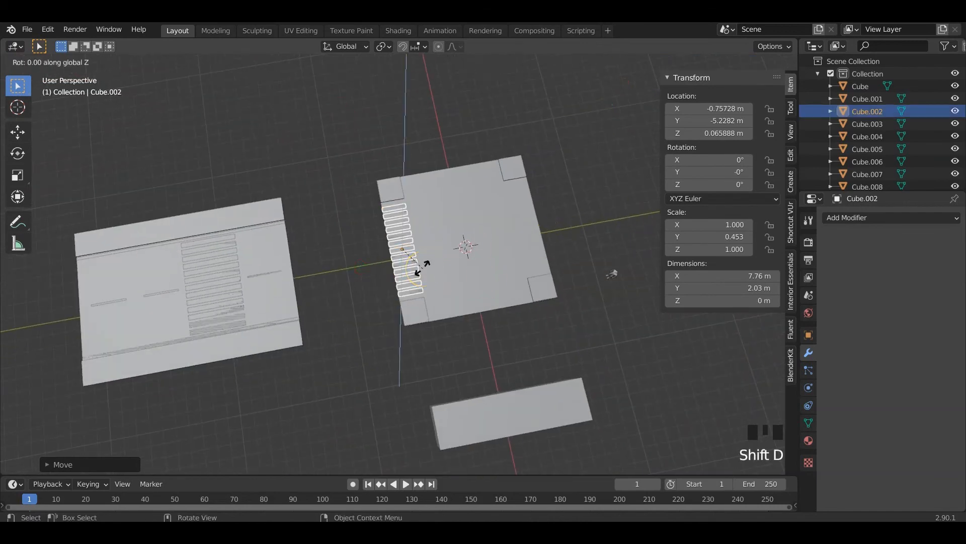
text(90)
key(Return)
Move the rotated stripes in top view to about Y 0.20 m and X 4.45 m, near the slab's positive X edge
key(KP_7)
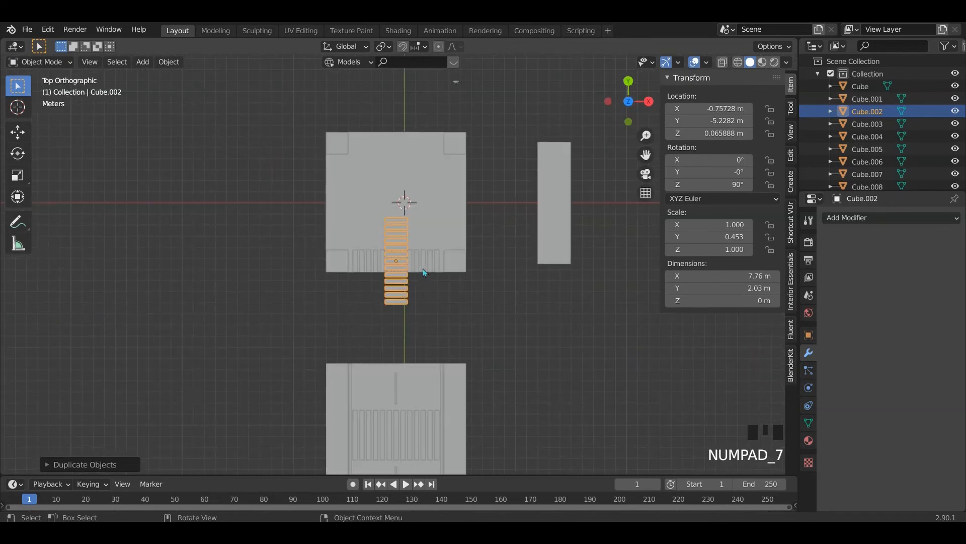
key(g)
key(y)
click(447, 218)
key(g)
key(x)
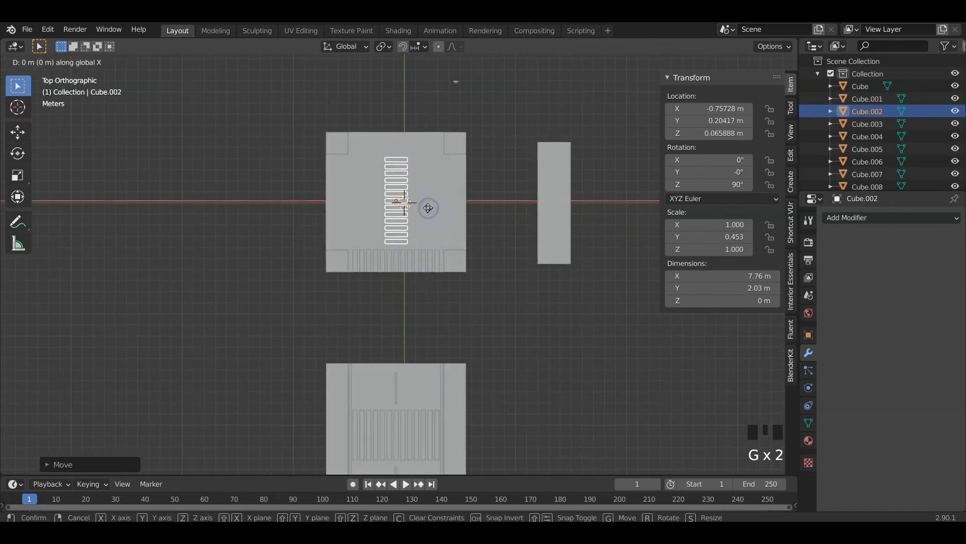
click(486, 209)
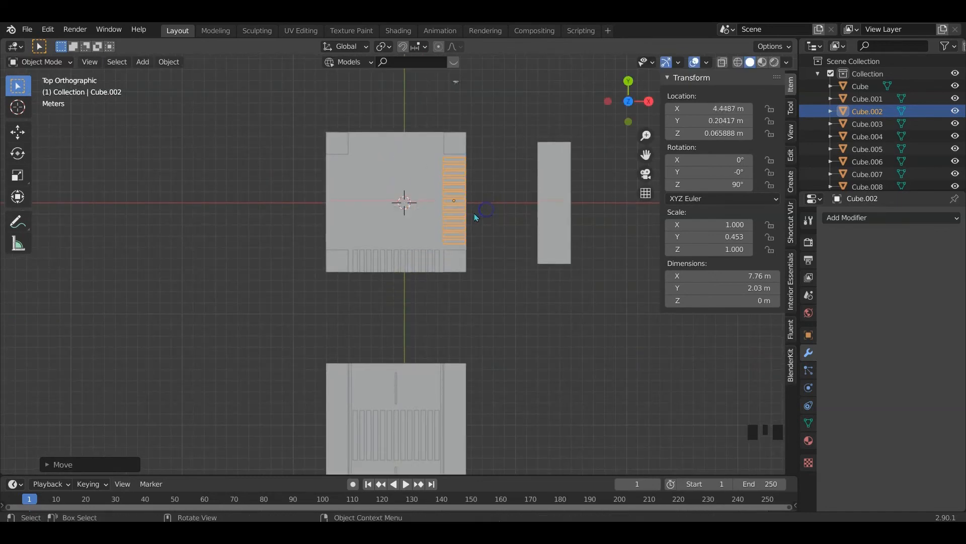
Fine-tune the rotated stripes' position to about Y 0.09 m and X 4.53 m, flush with the slab's edge
scroll(476, 218, up, 5)
shift+middle_drag(483, 199, 416, 355)
key(g)
key(y)
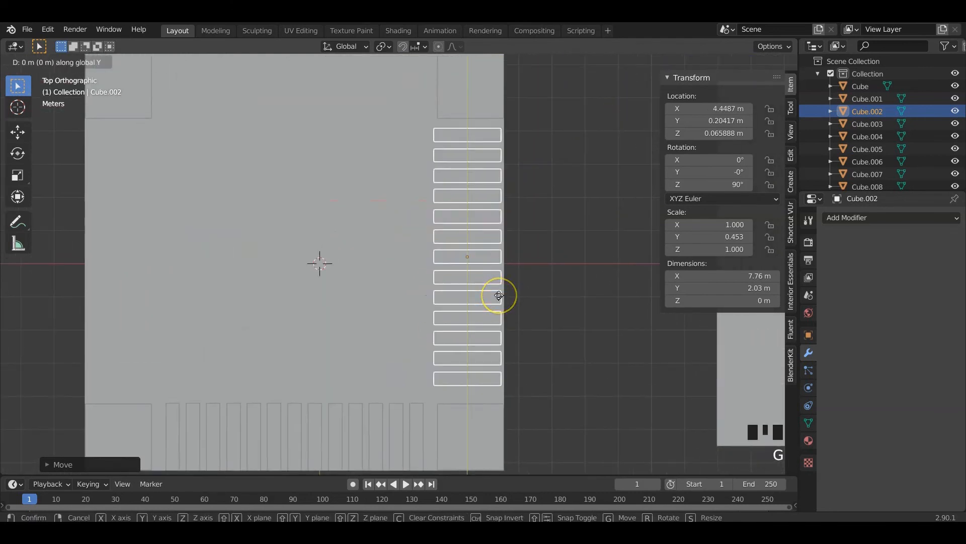
click(504, 334)
key(g)
key(x)
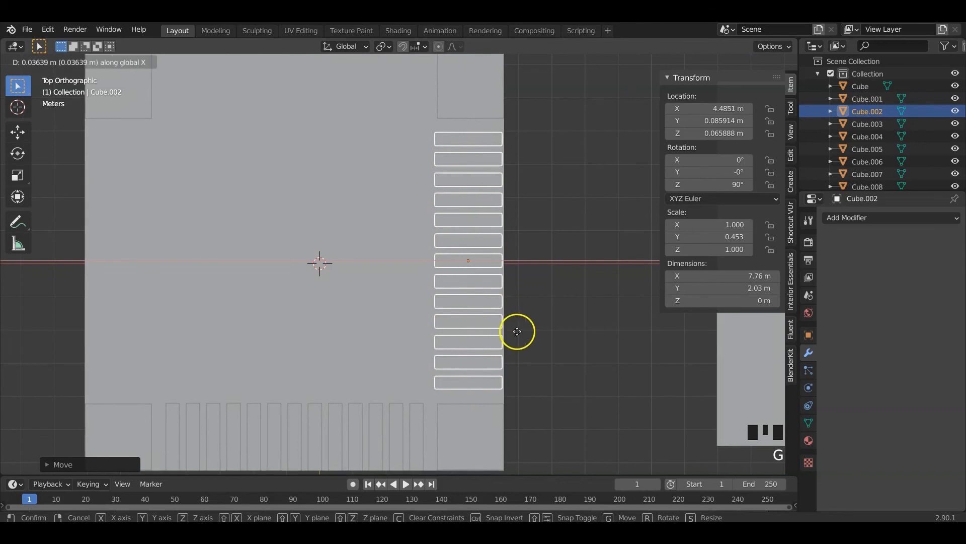
click(528, 330)
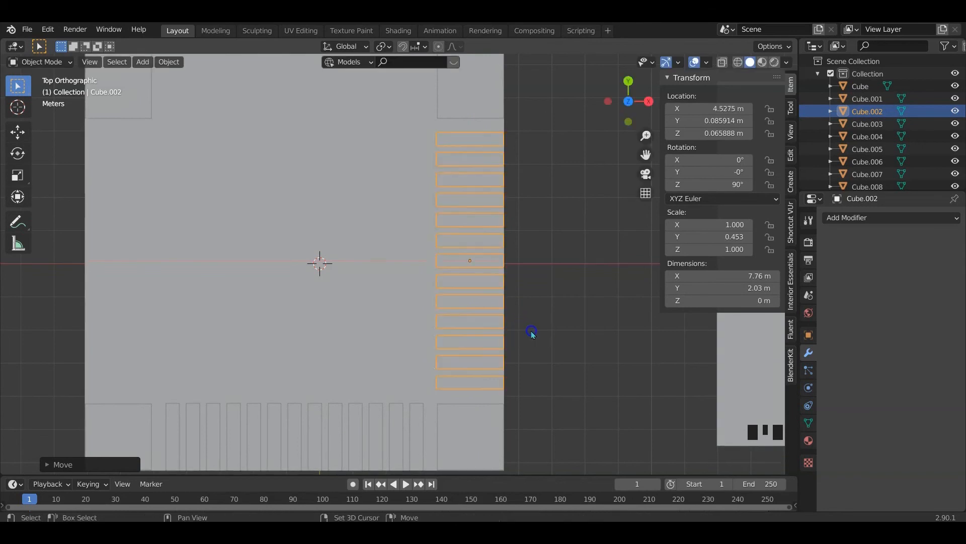
Mirror the rotated stripes to the slab's opposite edge with a Mirror modifier using slab Cube.009 as mirror object, and apply it
scroll(520, 337, down, 3)
click(863, 217)
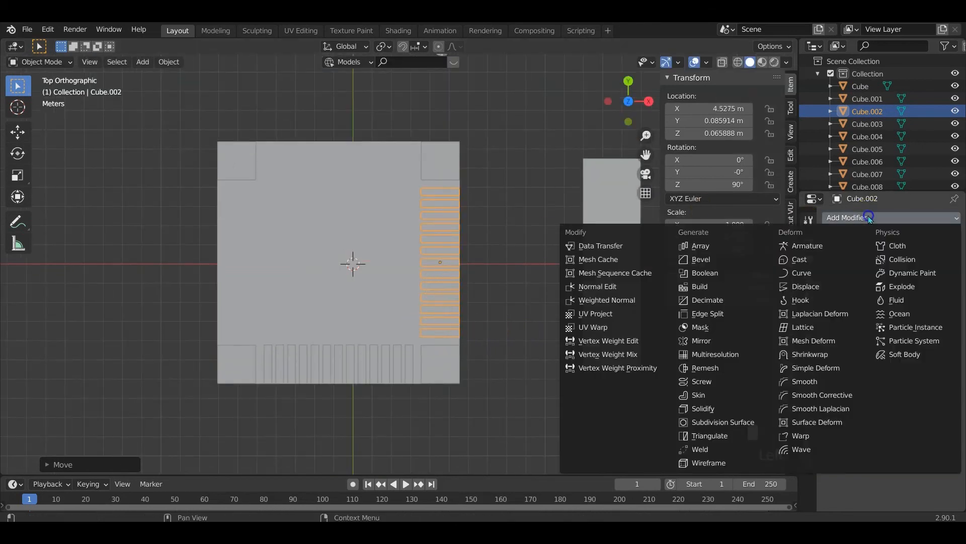
click(710, 341)
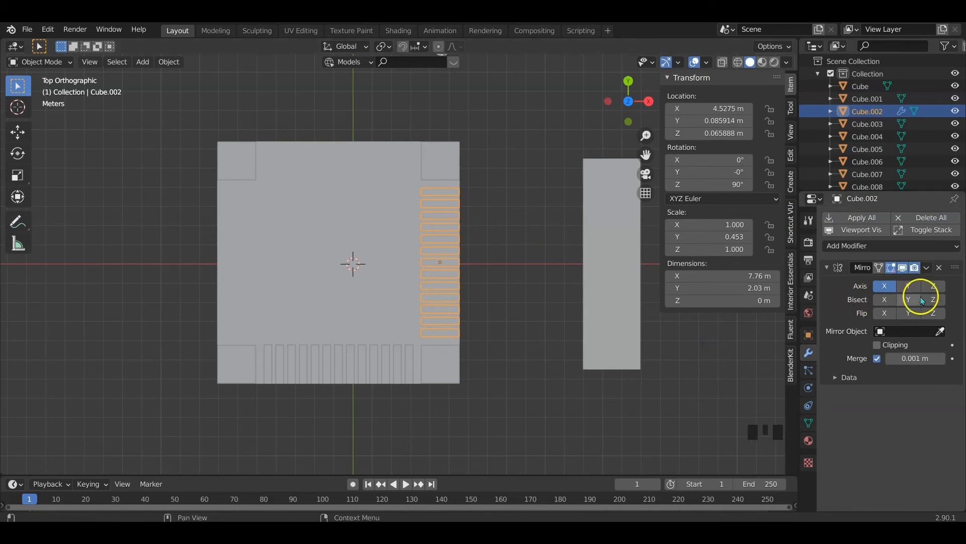
click(939, 331)
click(378, 240)
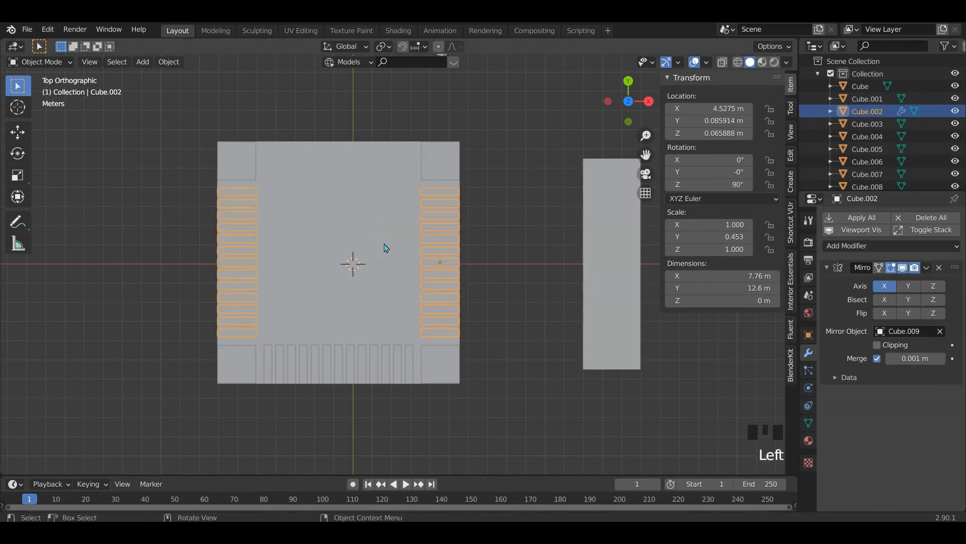
click(846, 217)
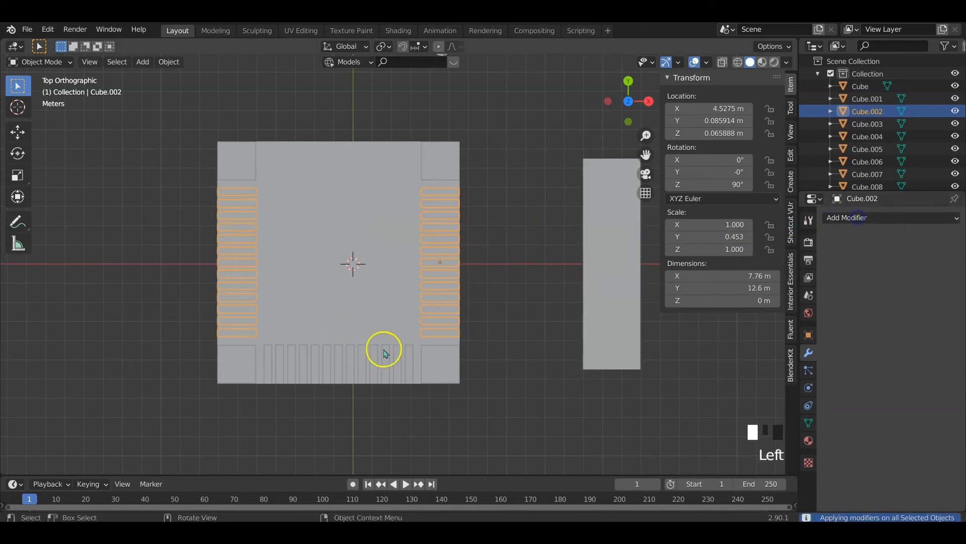
Mirror the unrotated crosswalk stripes on the Y axis only, with slab Cube.009 as mirror object, and apply the modifier
click(363, 360)
click(868, 217)
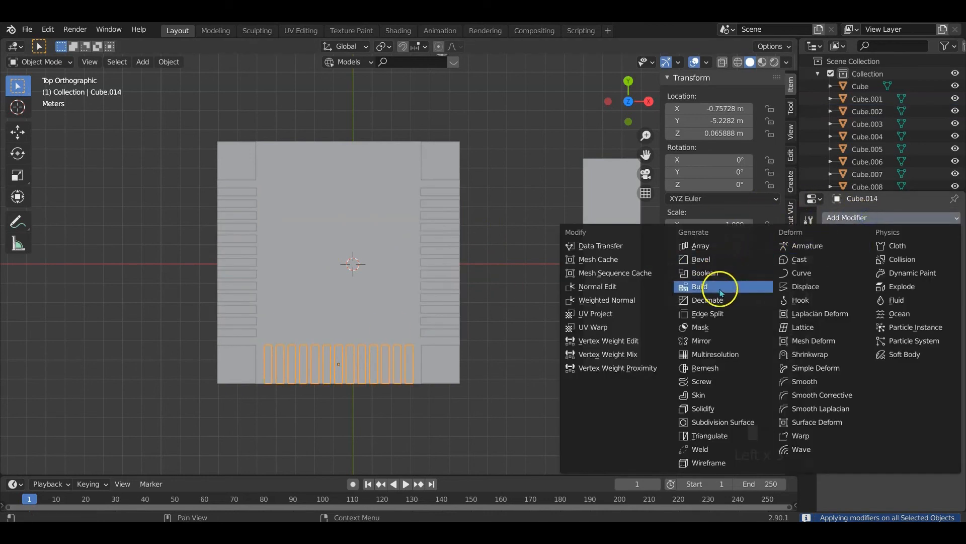
click(717, 340)
click(909, 286)
click(884, 286)
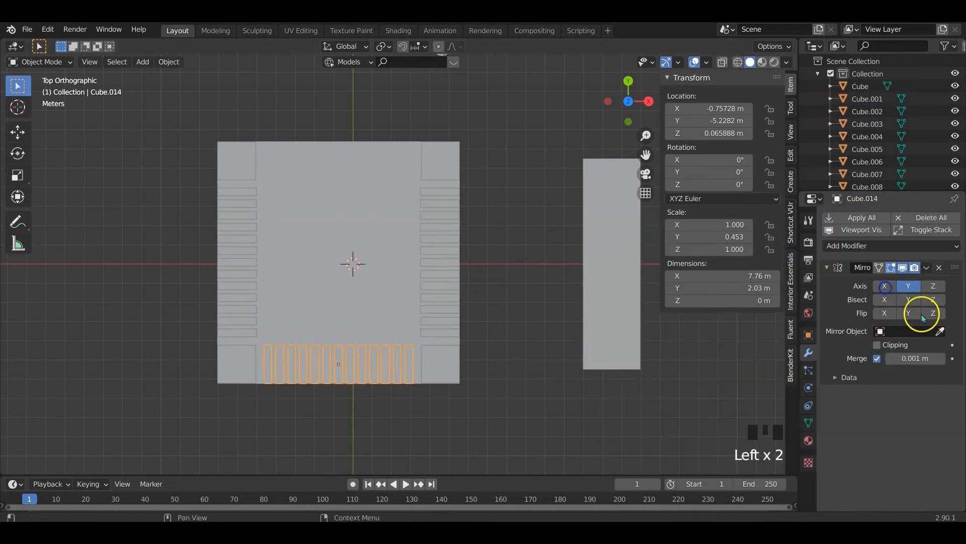
click(940, 331)
click(381, 235)
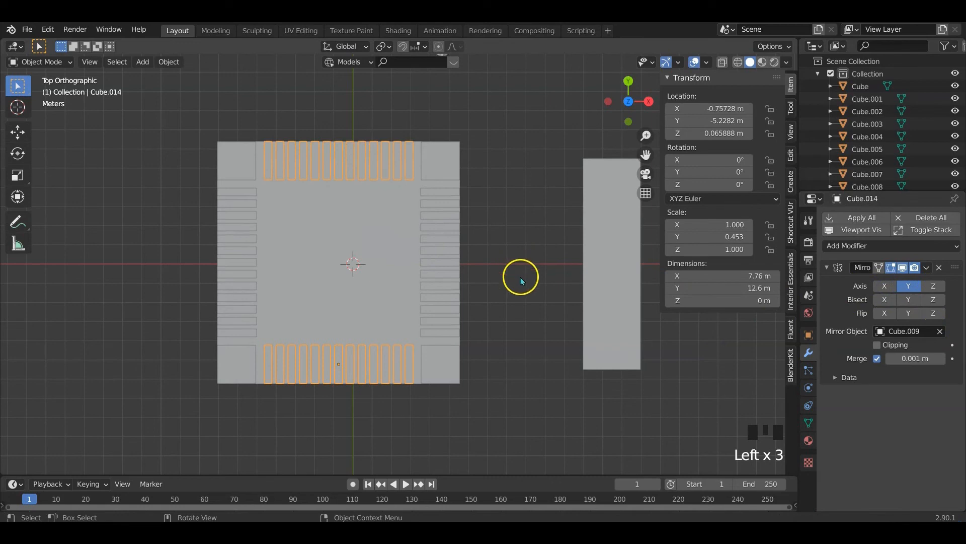
click(856, 217)
Examine the road, crosswalk and intersection pieces in perspective, selecting several of their parts
scroll(503, 302, down, 3)
middle_drag(503, 309, 420, 272)
scroll(505, 255, down, 2)
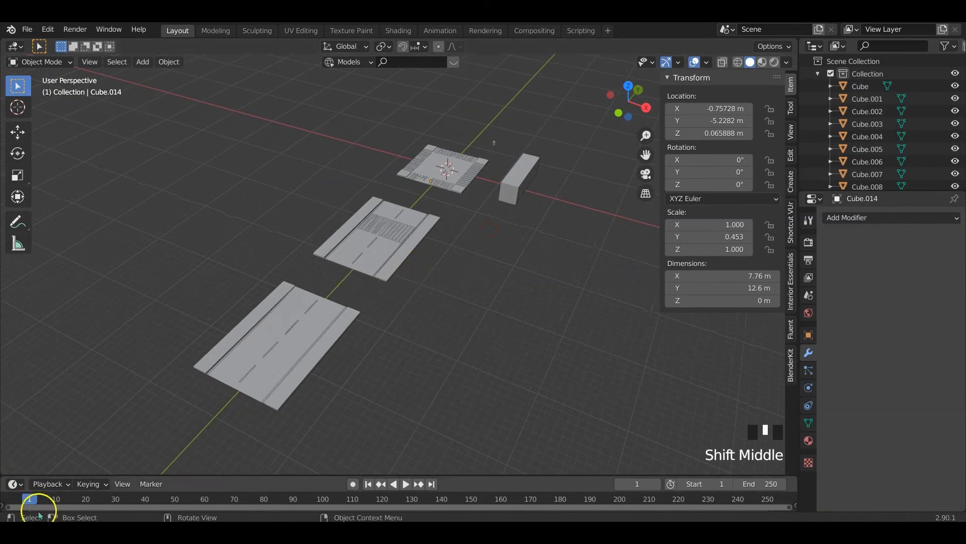
middle_drag(529, 356, 543, 357)
click(340, 248)
click(363, 255)
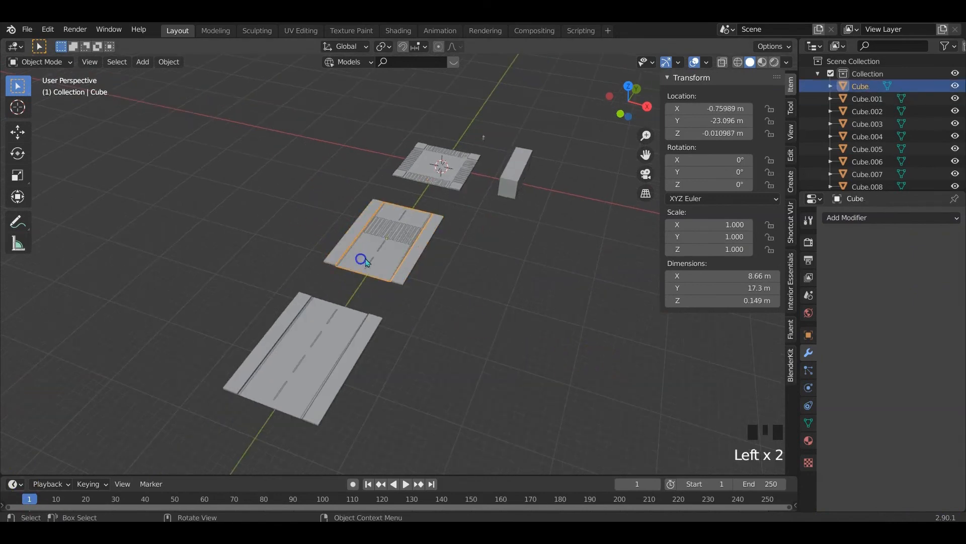
click(392, 225)
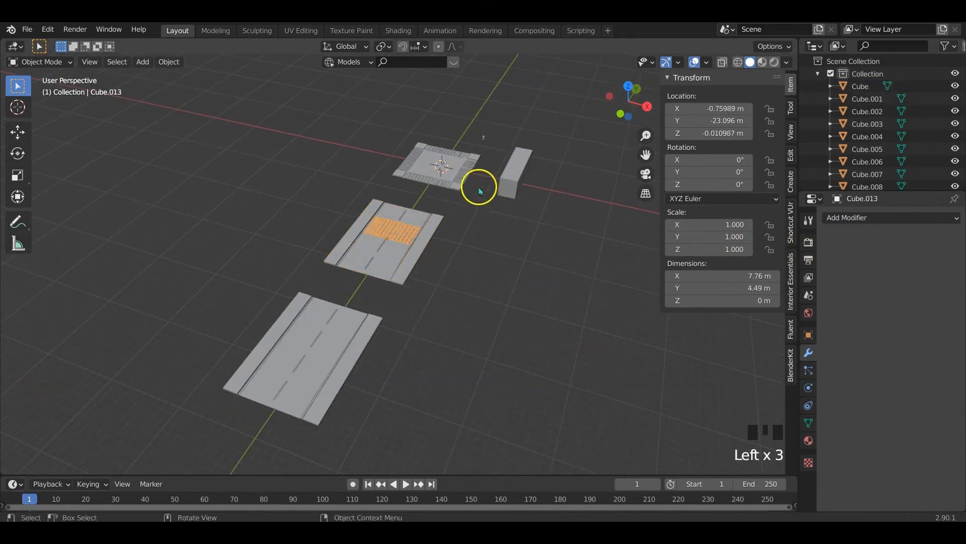
click(435, 181)
click(467, 178)
Apply the scale of all the intersection's parts together and deselect them
scroll(459, 171, up, 4)
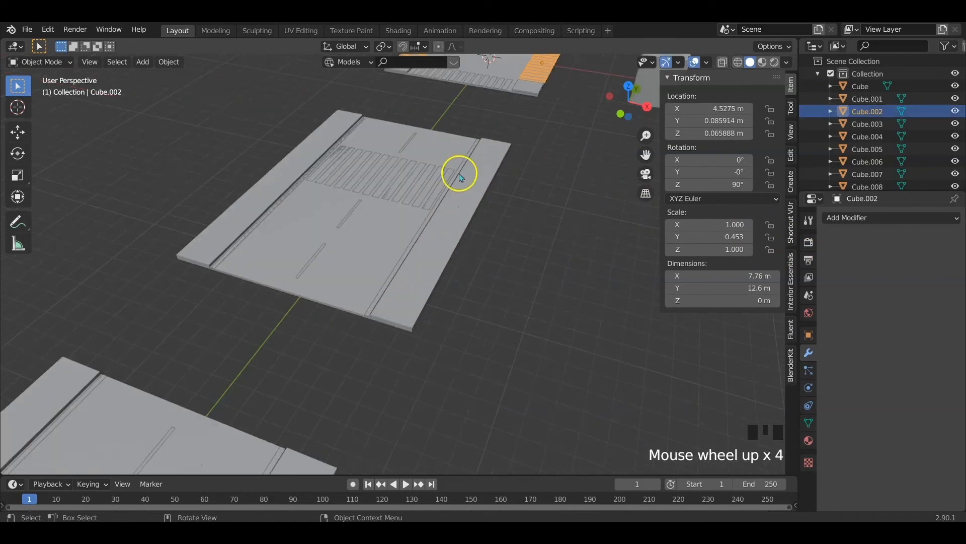
shift+middle_drag(479, 146, 421, 322)
drag(318, 147, 482, 277)
key(ctrl+a)
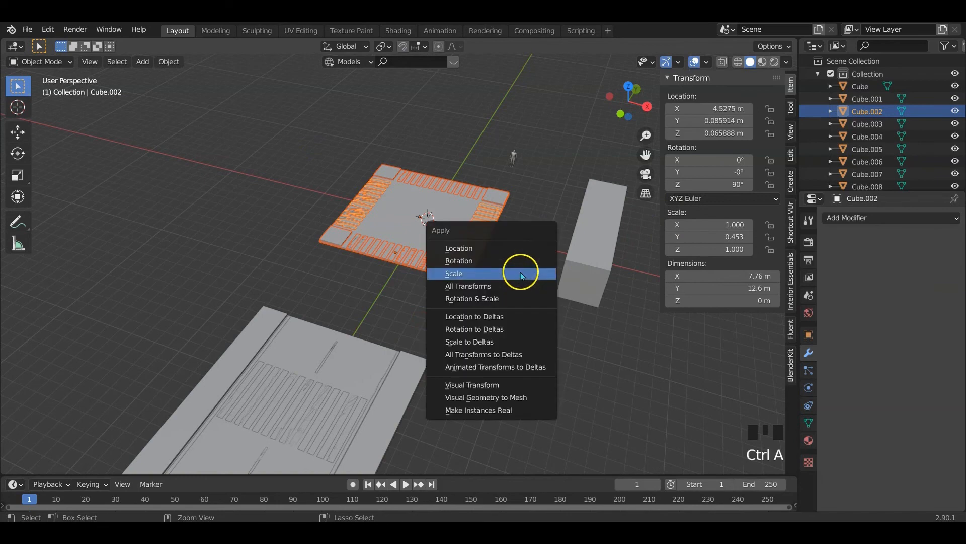
click(484, 272)
click(505, 319)
Move the long reference box along X to about 1.4 m, onto the intersection
scroll(505, 319, down, 5)
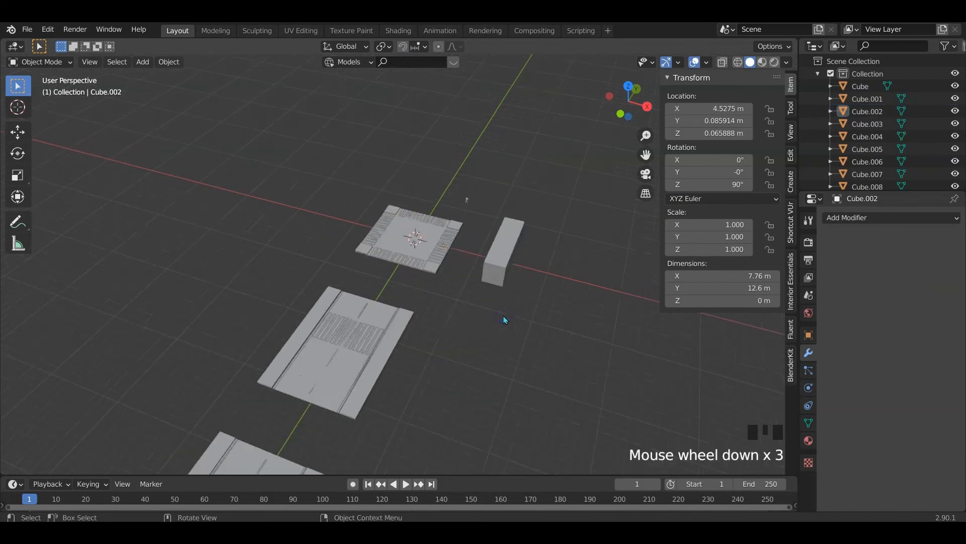
shift+middle_drag(429, 322, 455, 304)
click(433, 200)
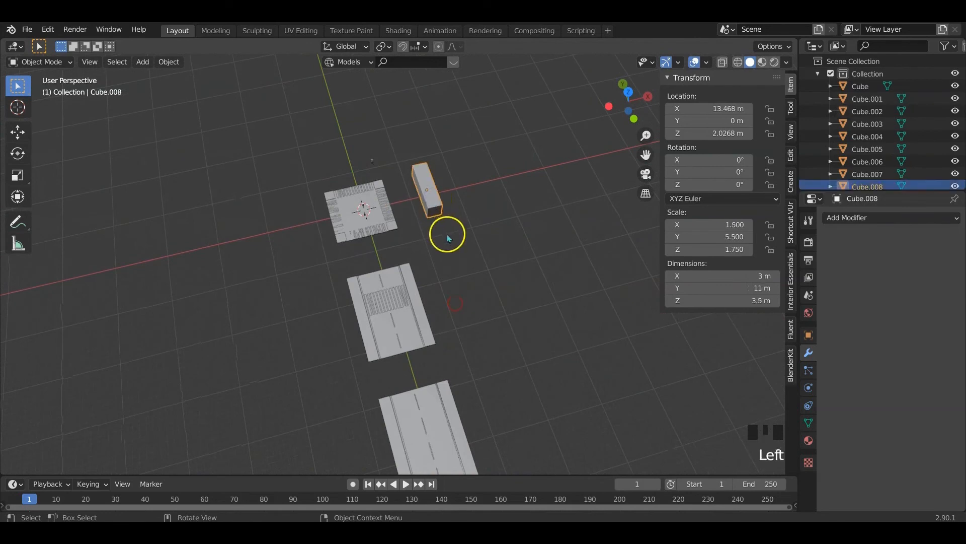
key(g)
key(x)
click(392, 257)
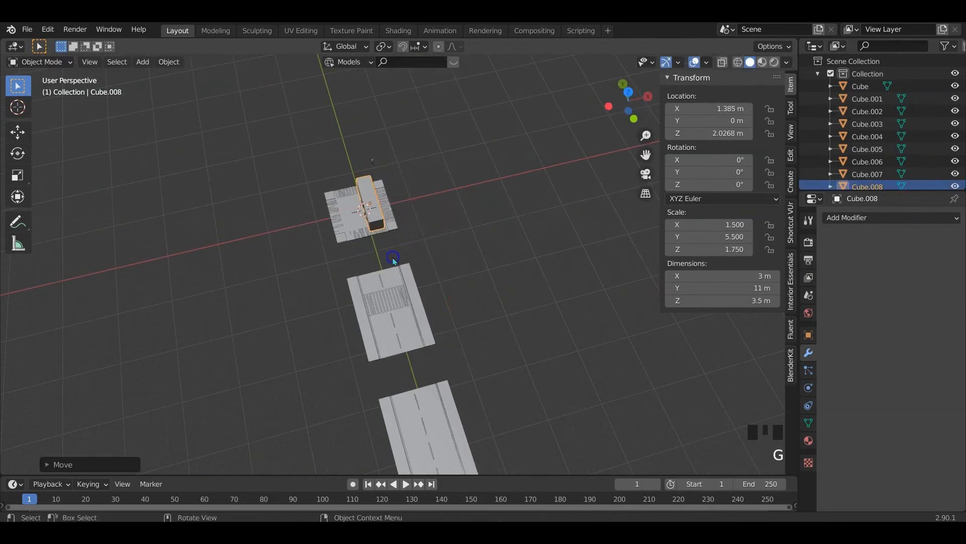
Move the long reference box to about Y -6.6 m and X 21.4 m, clear of the road pieces
key(g)
key(y)
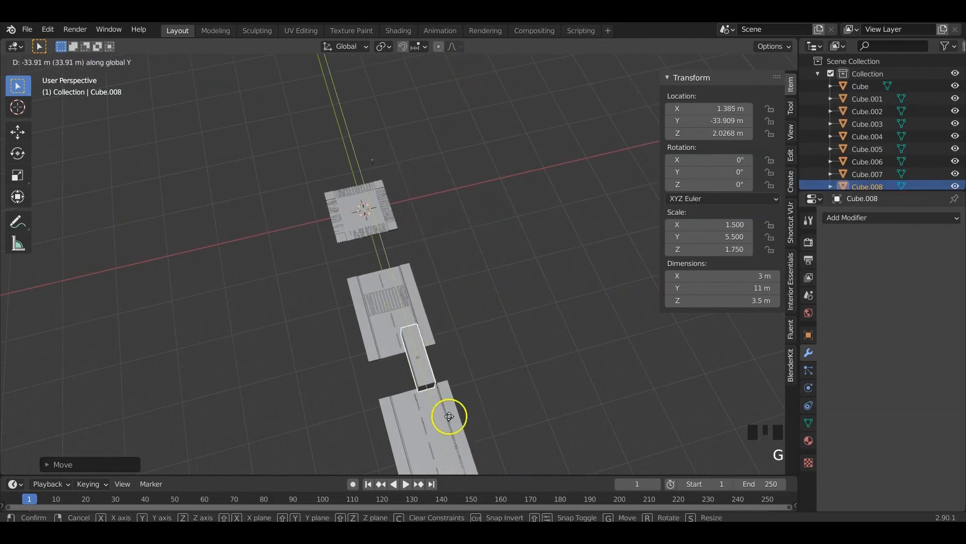
click(393, 256)
key(g)
key(x)
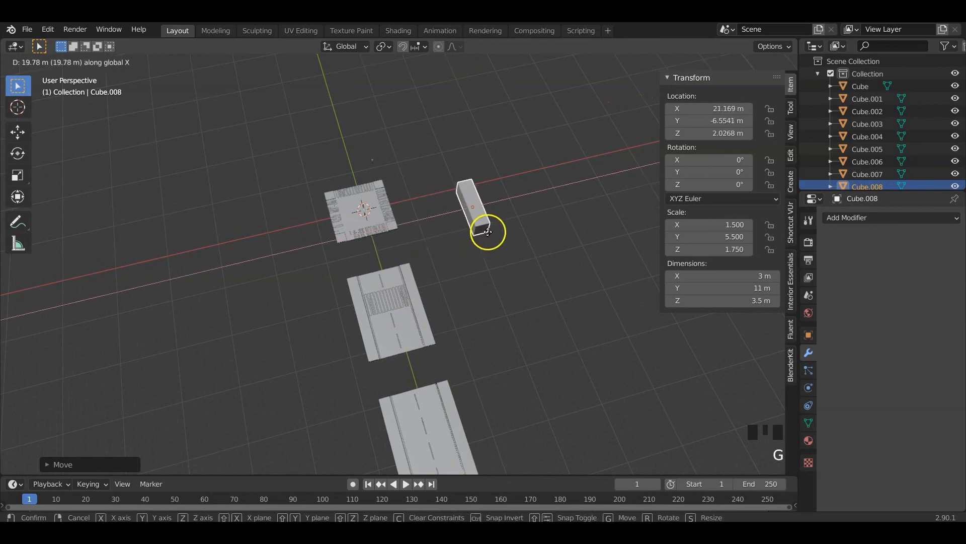
click(489, 232)
Select all parts of the road, crosswalk and intersection pieces and duplicate them in the negative X direction, clear of the originals
shift+middle_drag(401, 272, 340, 265)
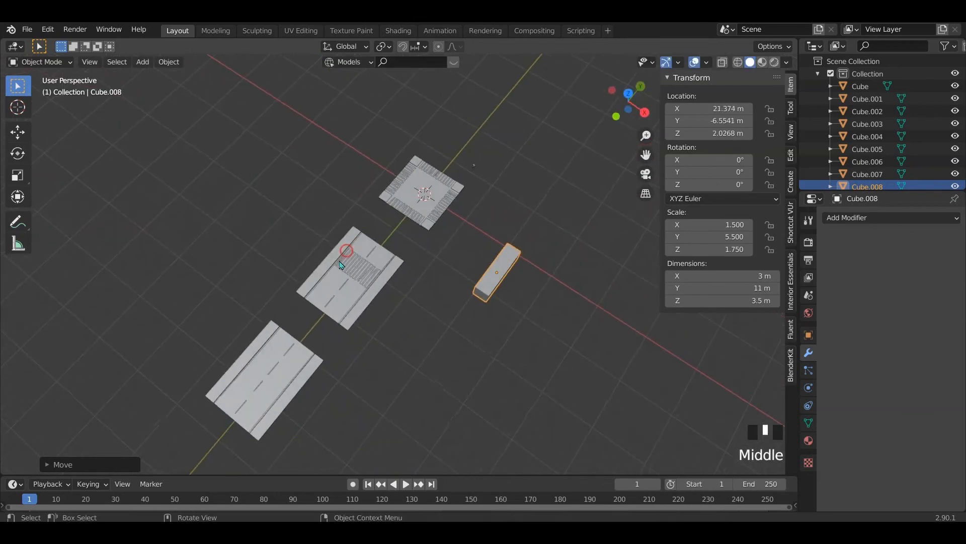
key(n)
middle_drag(443, 277, 156, 216)
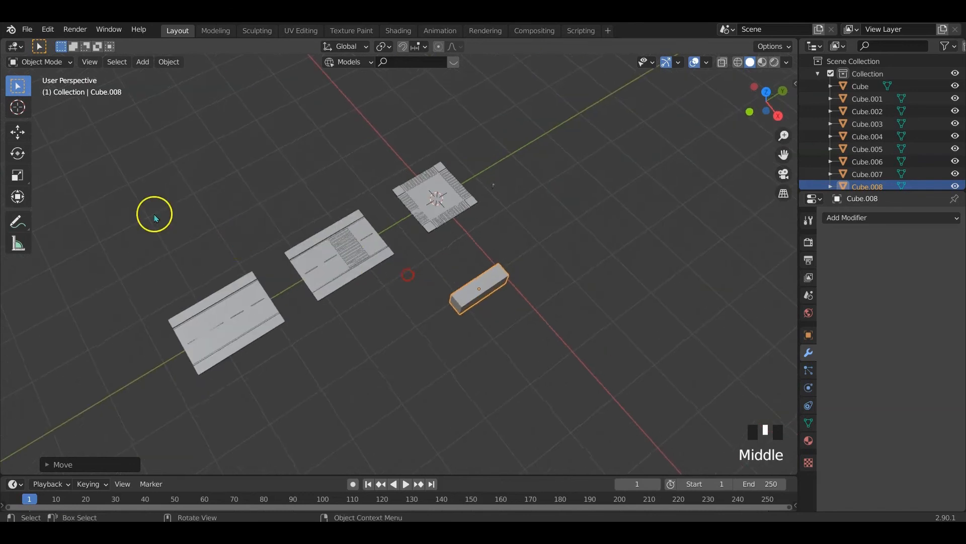
drag(182, 169, 424, 333)
middle_drag(398, 338, 488, 318)
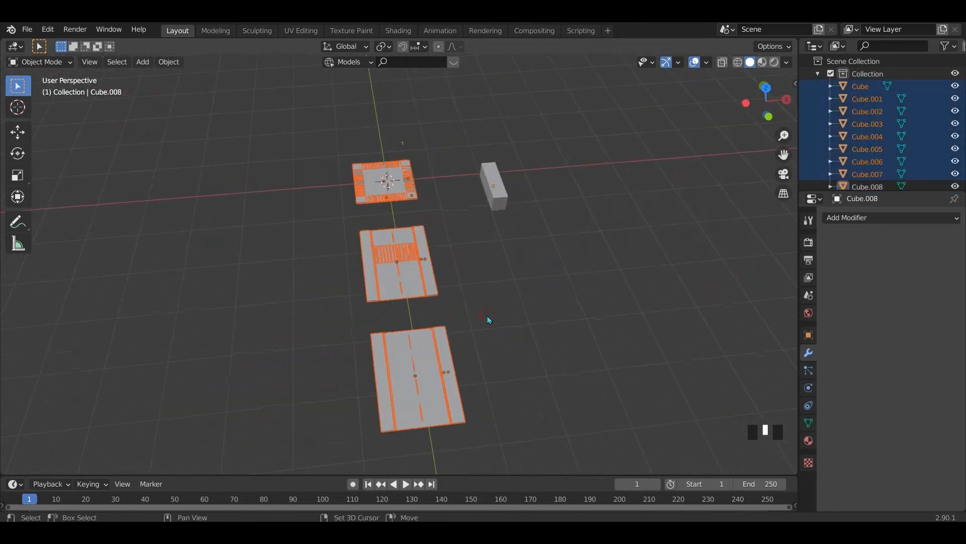
key(shift+d)
key(x)
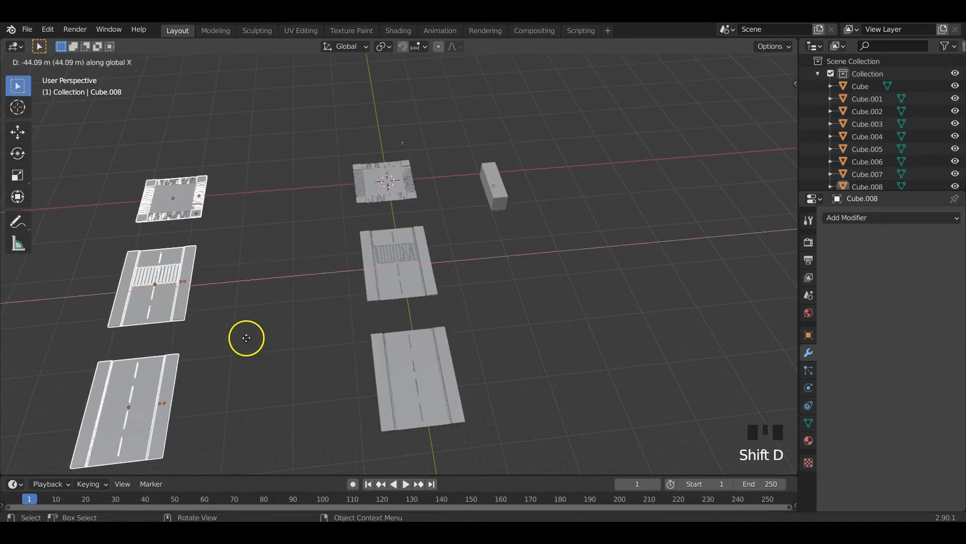
click(195, 345)
Double the X dimension of the original plain road piece's roadway slab to 17.3 m
middle_drag(255, 333, 277, 336)
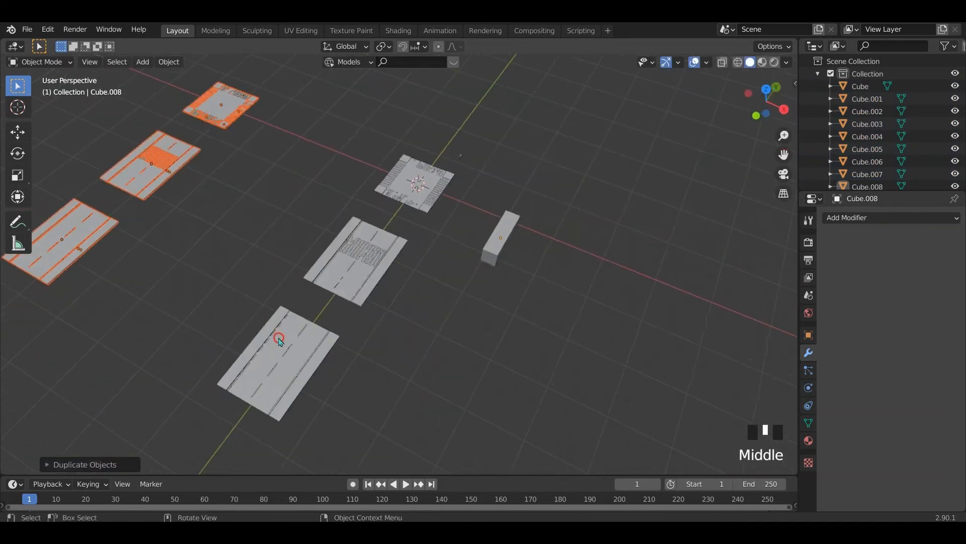
scroll(344, 322, up, 1)
scroll(348, 324, down, 2)
middle_drag(347, 324, 359, 340)
click(366, 339)
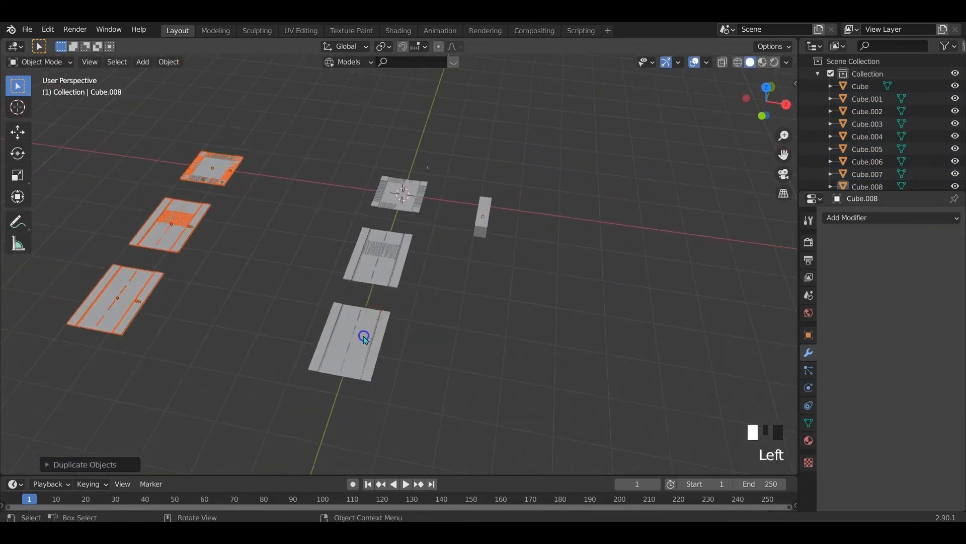
key(n)
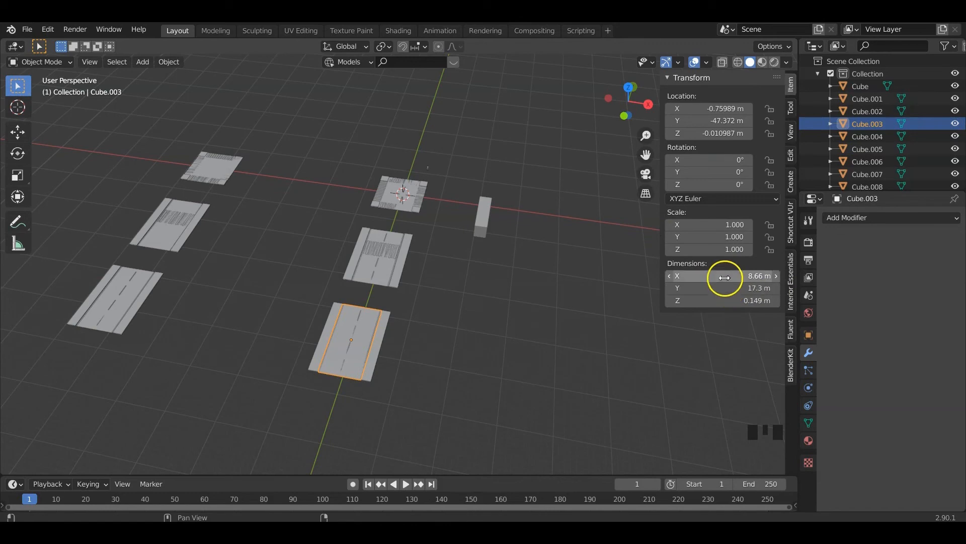
click(728, 288)
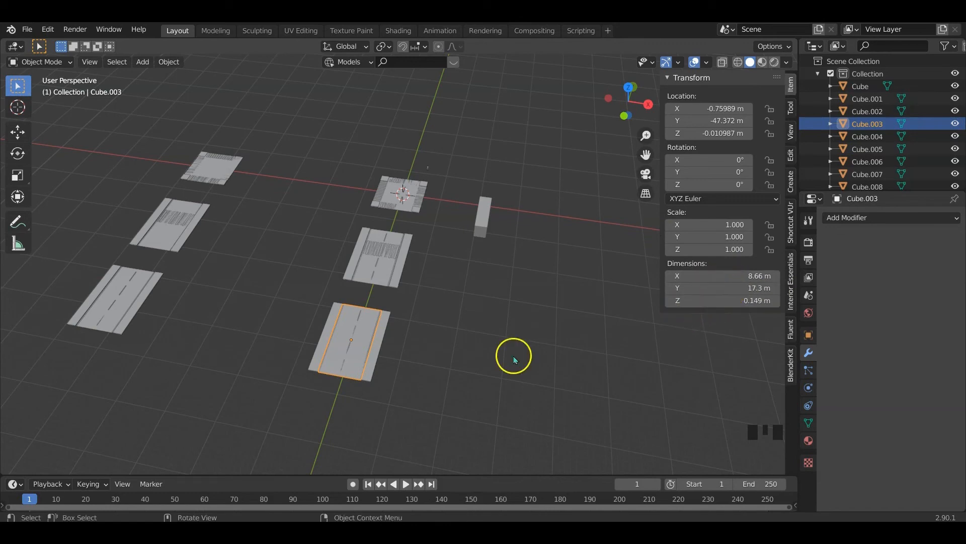
scroll(390, 347, up, 3)
shift+middle_drag(393, 355, 375, 313)
scroll(341, 323, up, 3)
scroll(360, 304, up, 2)
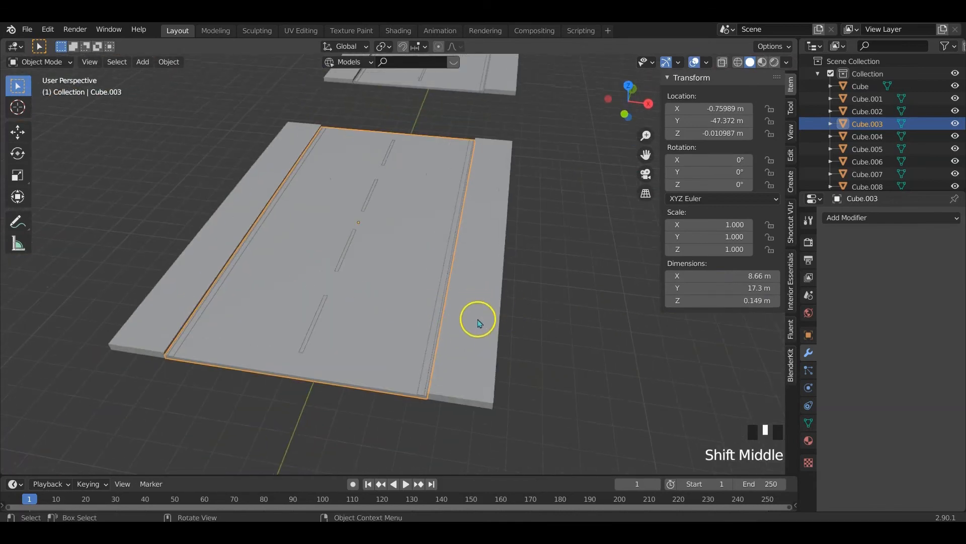
click(737, 276)
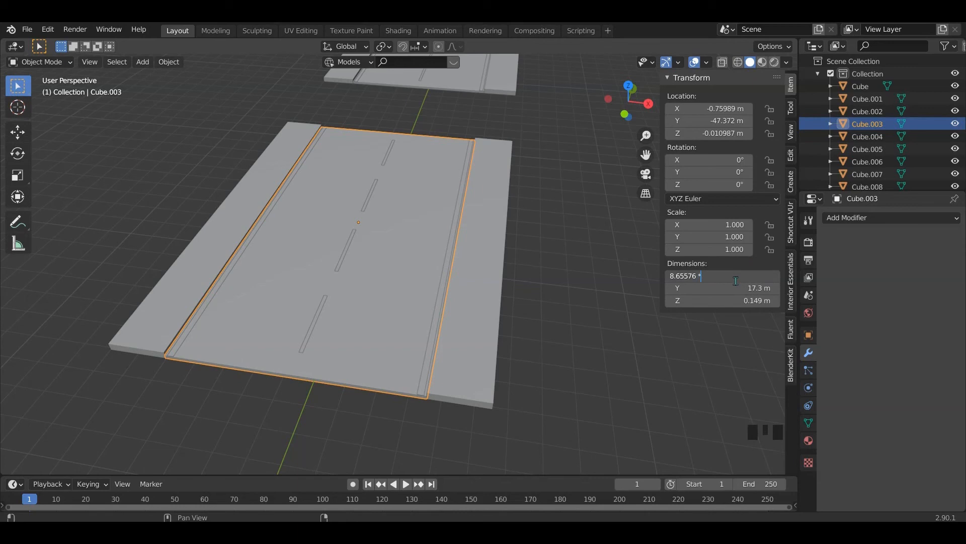
key(Return)
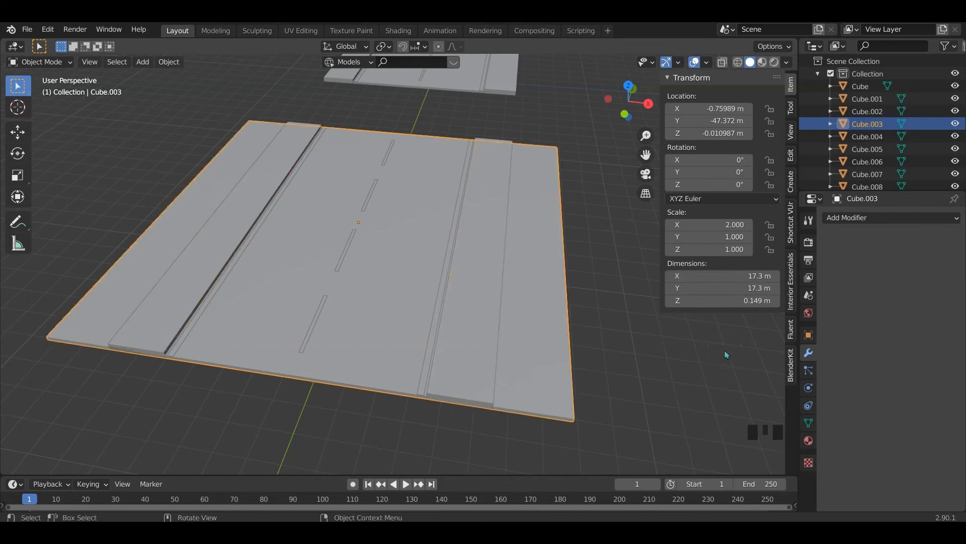
Delete the sidewalk strip on the negative X side of the widened road from the sidewalk mesh
scroll(624, 365, down, 2)
middle_drag(623, 365, 496, 340)
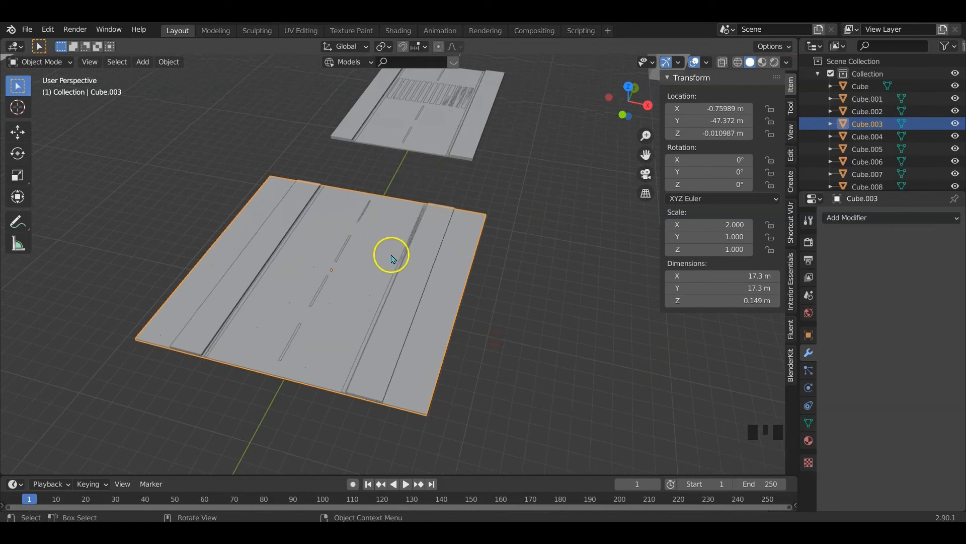
click(400, 308)
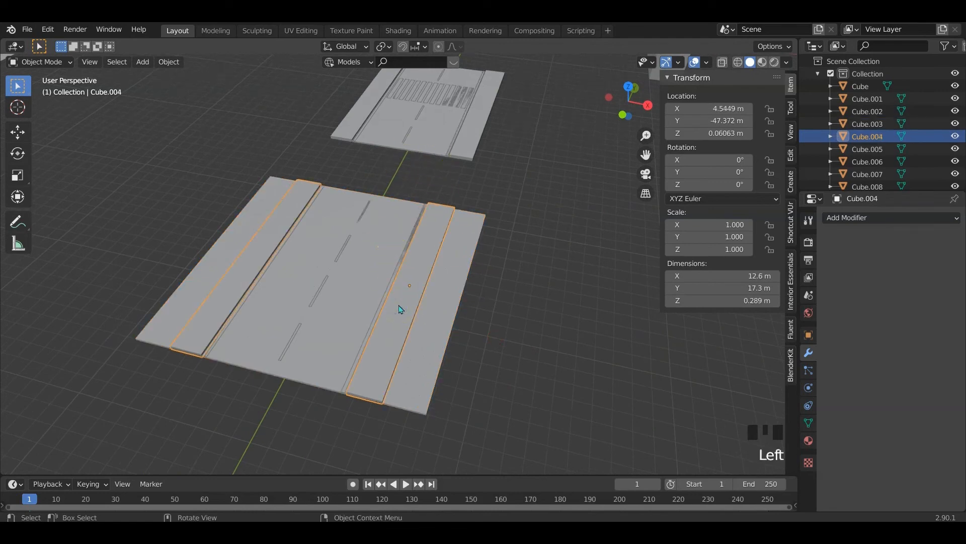
key(KP_7)
shift+middle_drag(492, 399, 465, 243)
key(Tab)
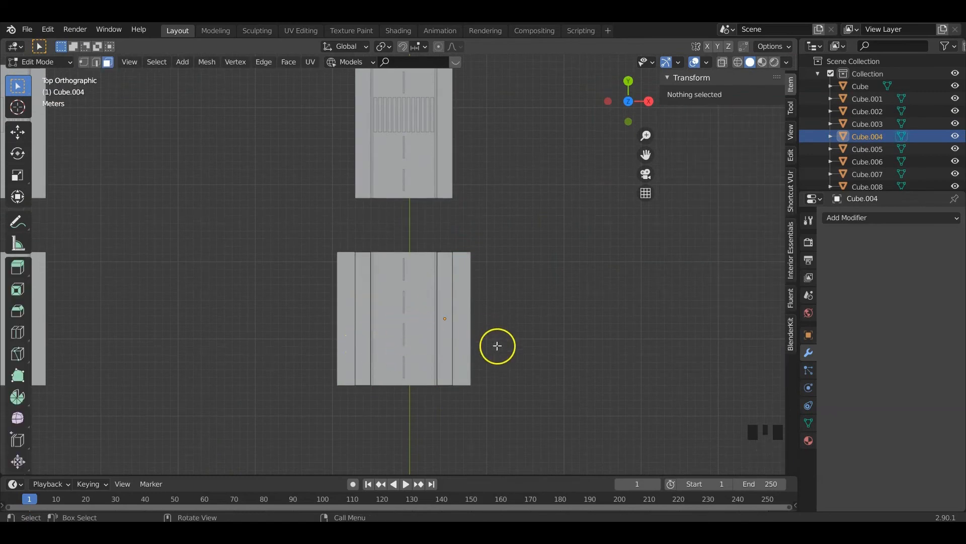
middle_drag(497, 346, 485, 313)
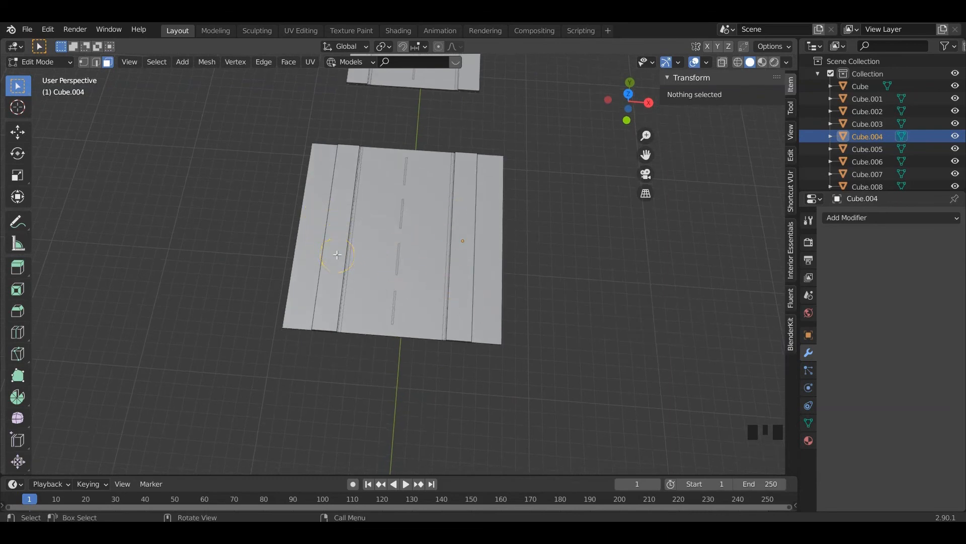
key(l)
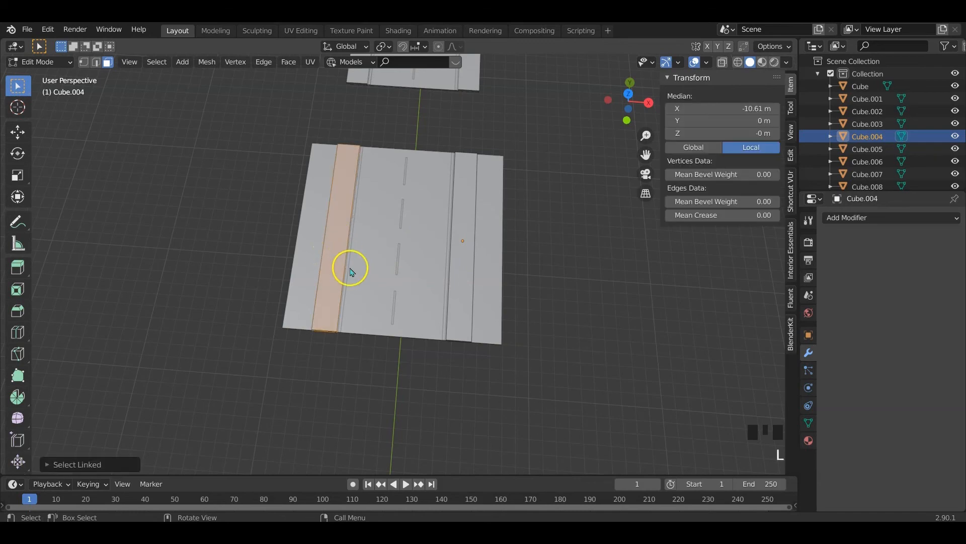
key(x)
click(339, 267)
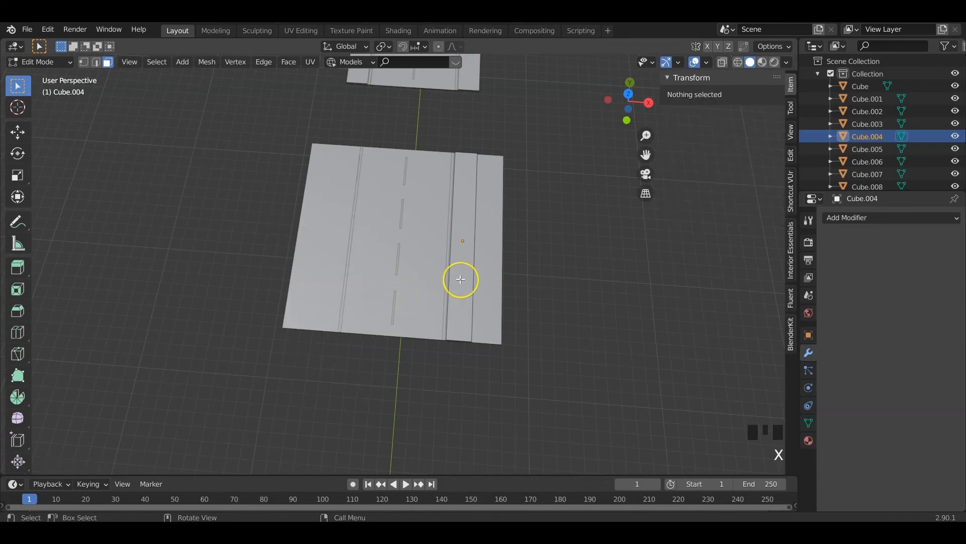
key(Tab)
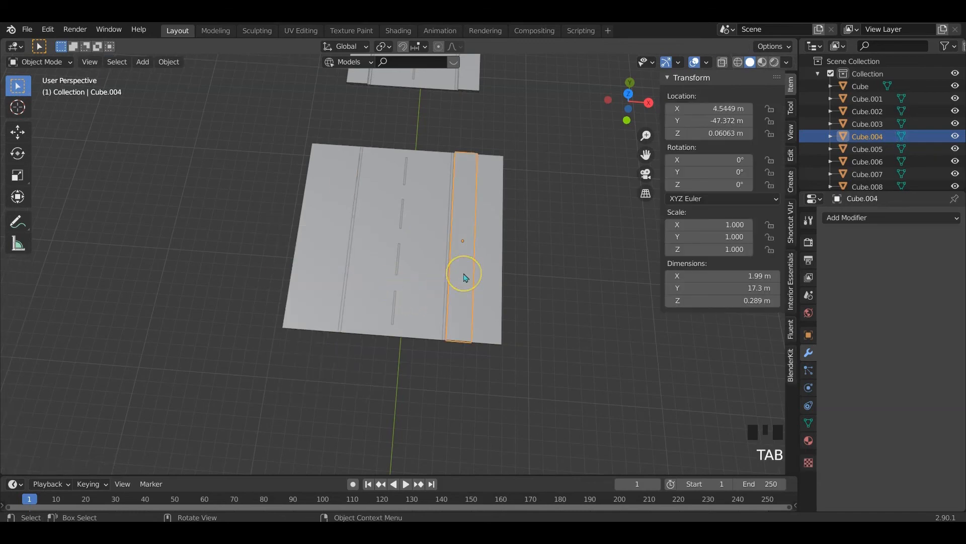
Move the remaining sidewalk along X to about 9.45 m, just outside the widened road
key(g)
key(x)
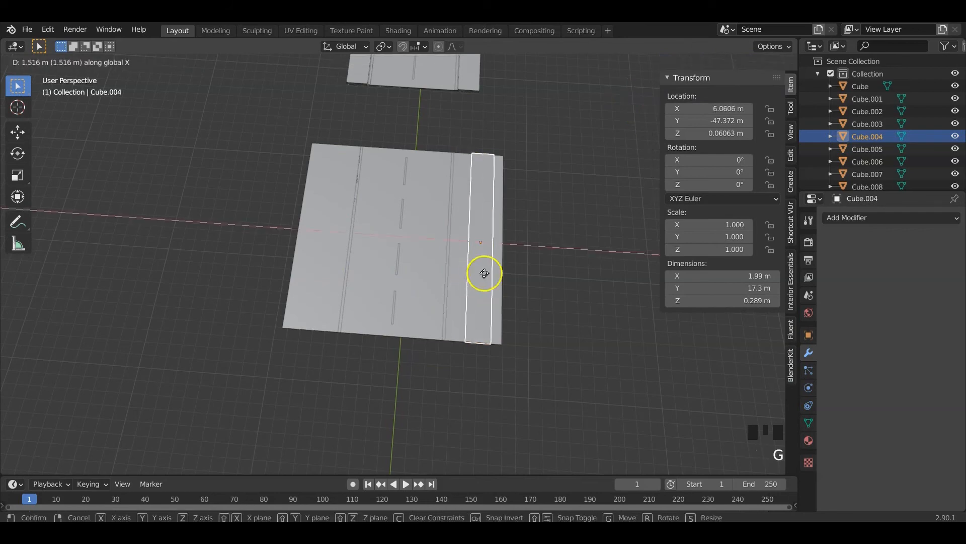
click(522, 272)
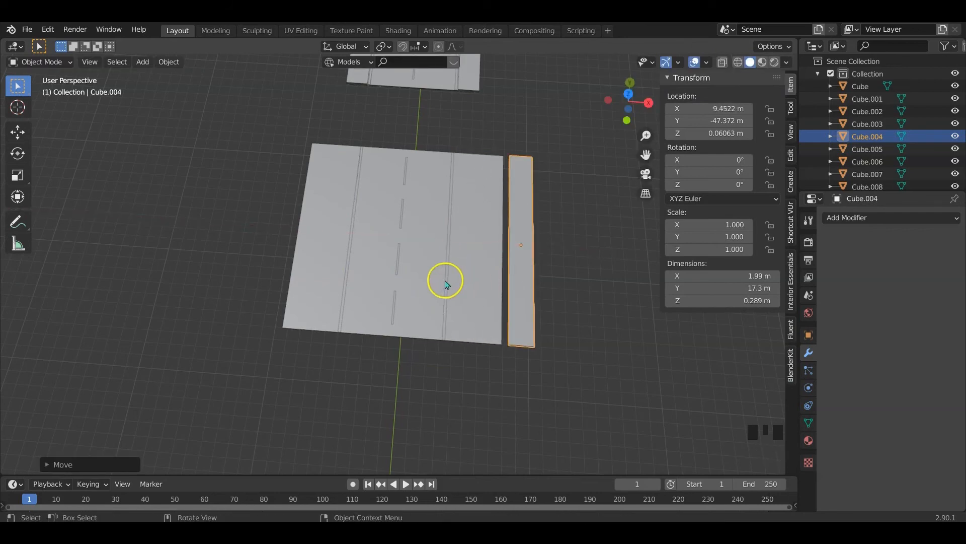
Move the solid edge lines and dashed centre line together about -4.22 m along X, toward the widened road's negative X edge
click(447, 281)
shift+click(398, 267)
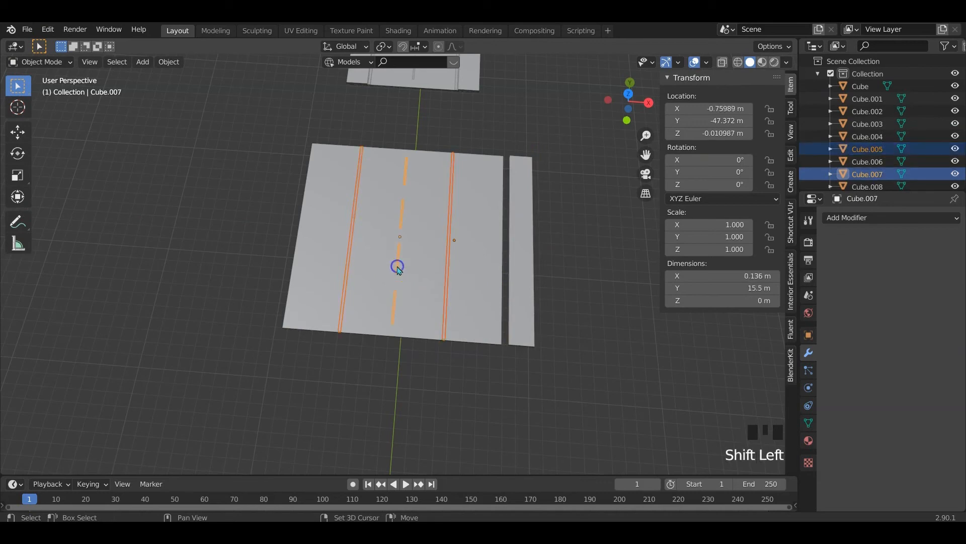
key(g)
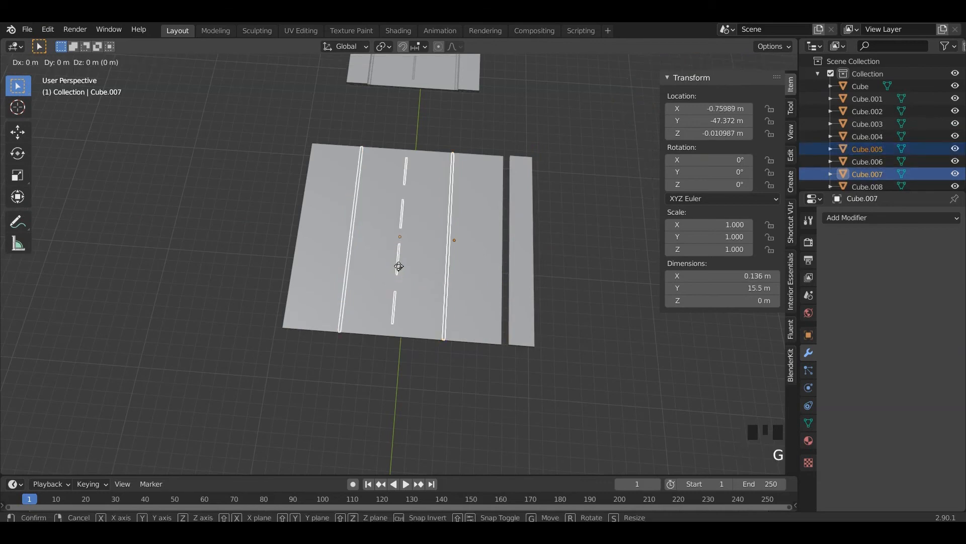
key(x)
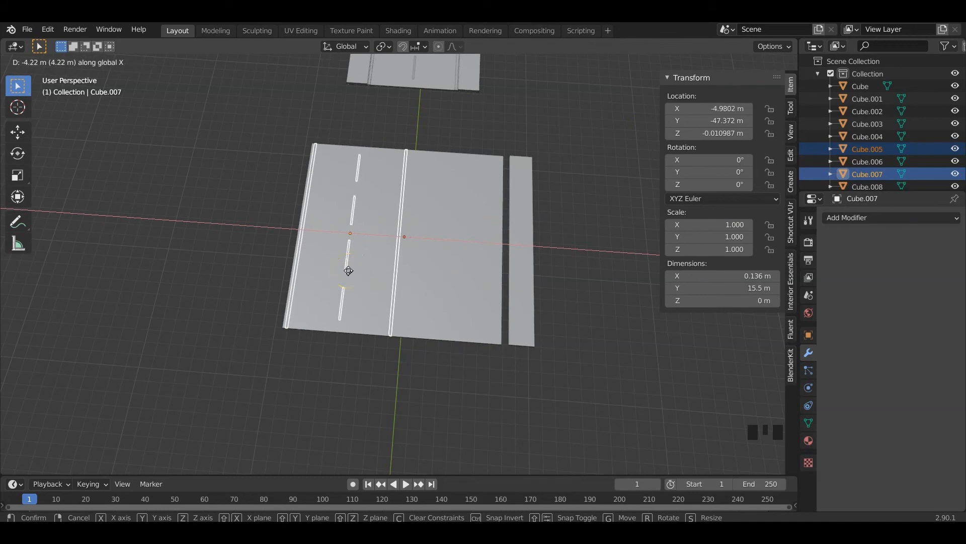
click(349, 273)
click(436, 278)
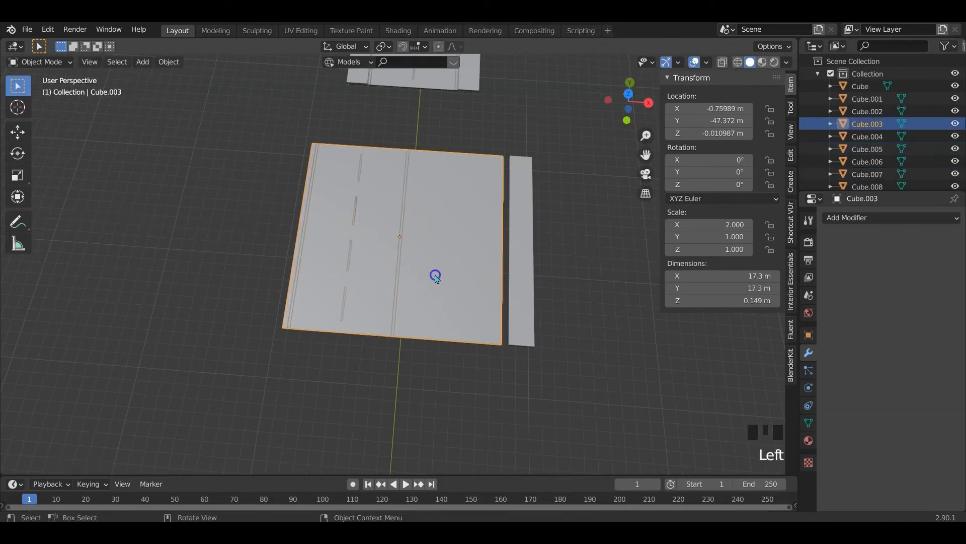
Join the two solid edge lines and the dashed lane marking of the road tile into one object
key(Tab)
scroll(417, 284, up, 3)
scroll(419, 287, down, 2)
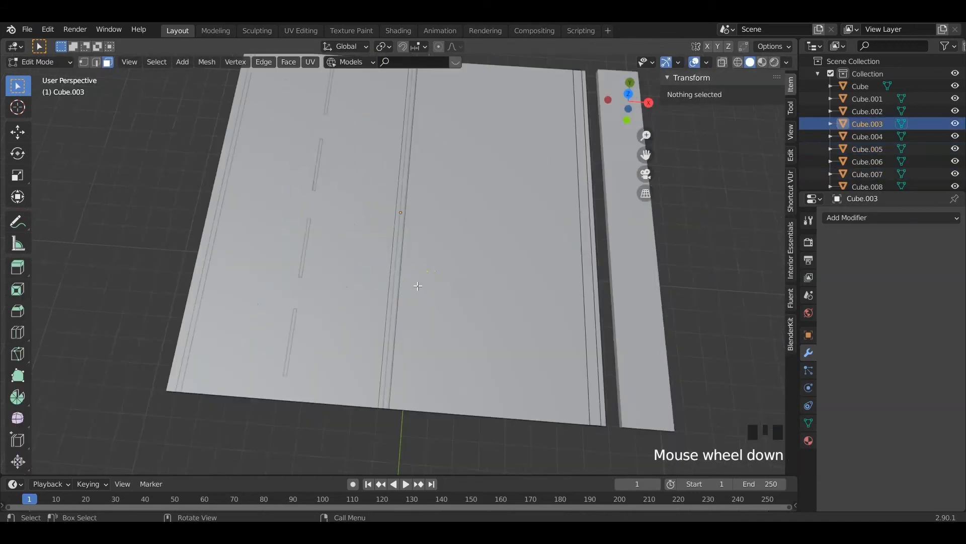
key(Tab)
click(397, 295)
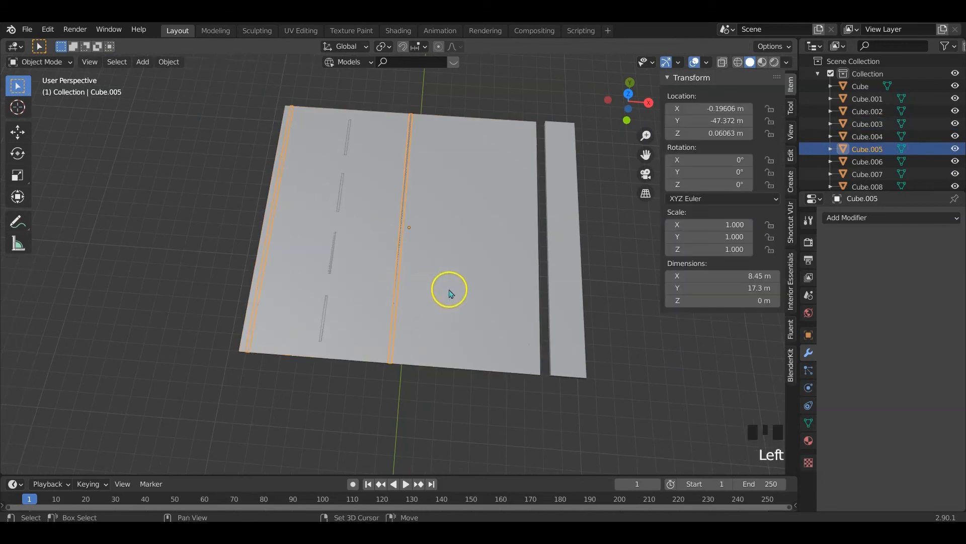
shift+click(332, 266)
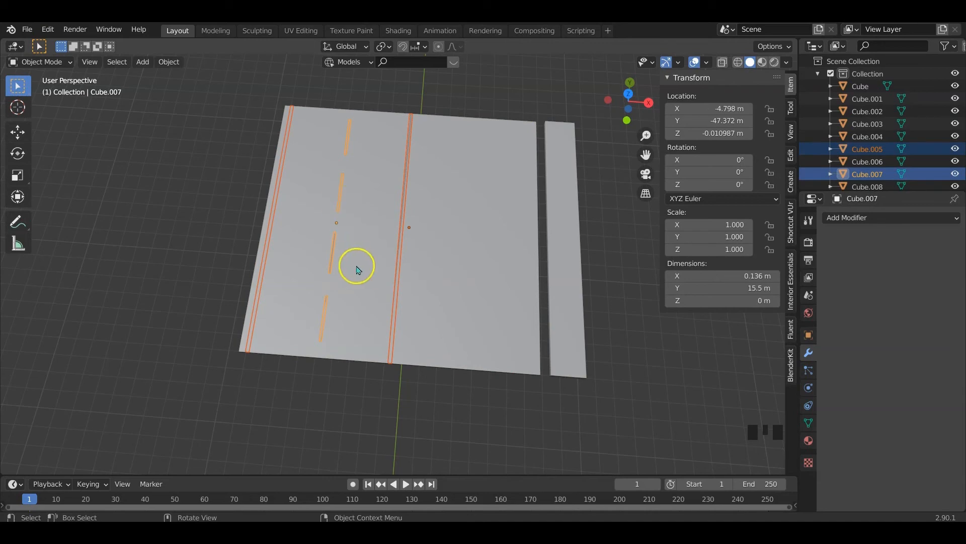
key(ctrl+j)
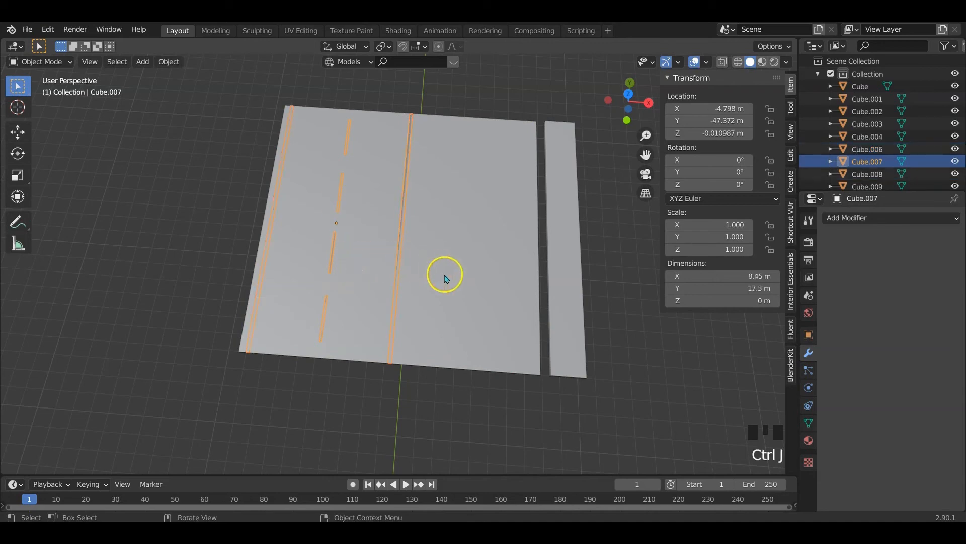
Try to join the road slab with the combined lane-marking object
click(395, 282)
click(449, 290)
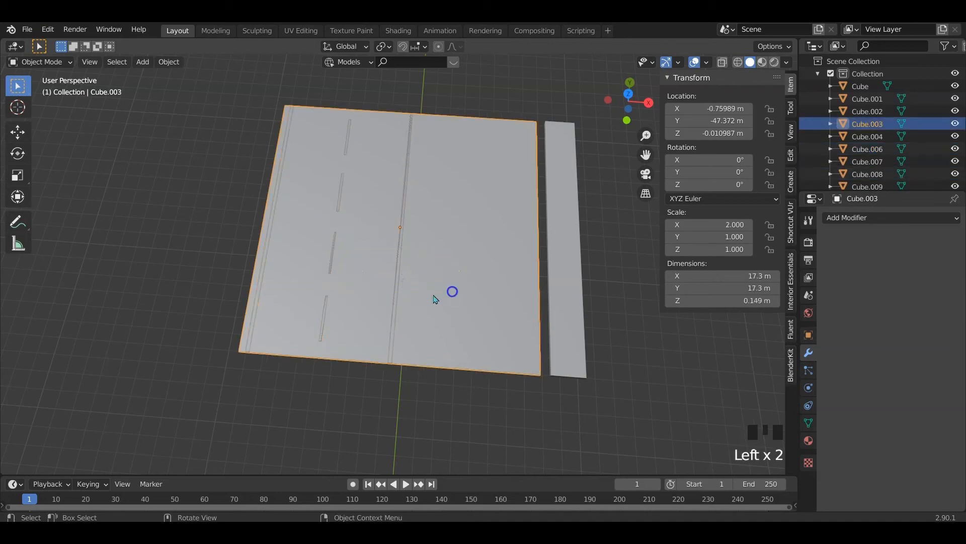
shift+click(396, 294)
key(ctrl+j)
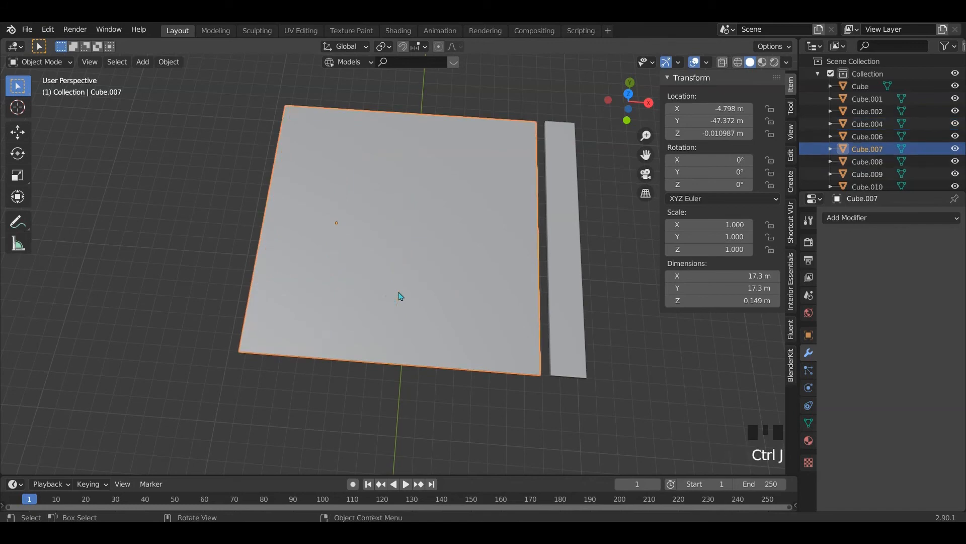
Try to select the narrow strip faces along the middle of the joined road mesh
key(Tab)
scroll(407, 287, up, 2)
scroll(393, 293, down, 2)
scroll(387, 288, up, 2)
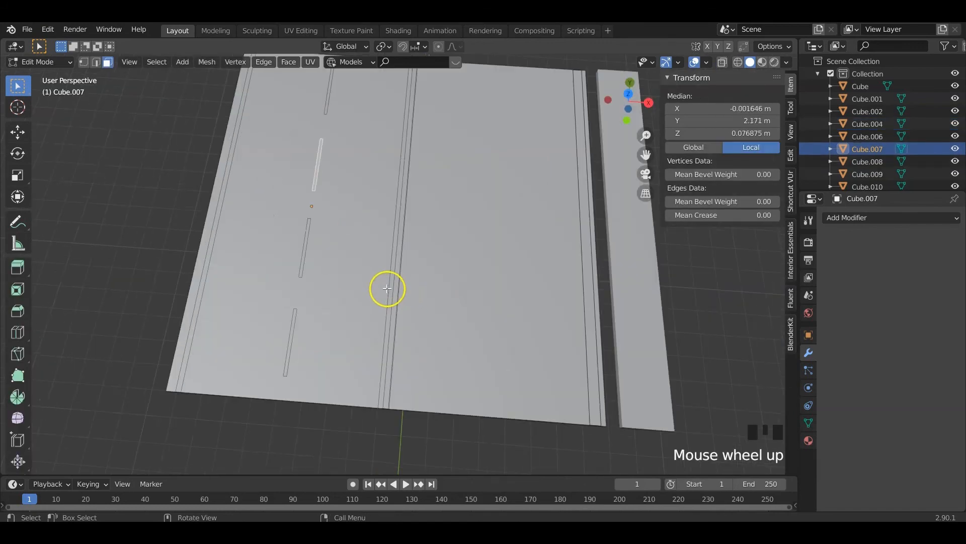
click(390, 362)
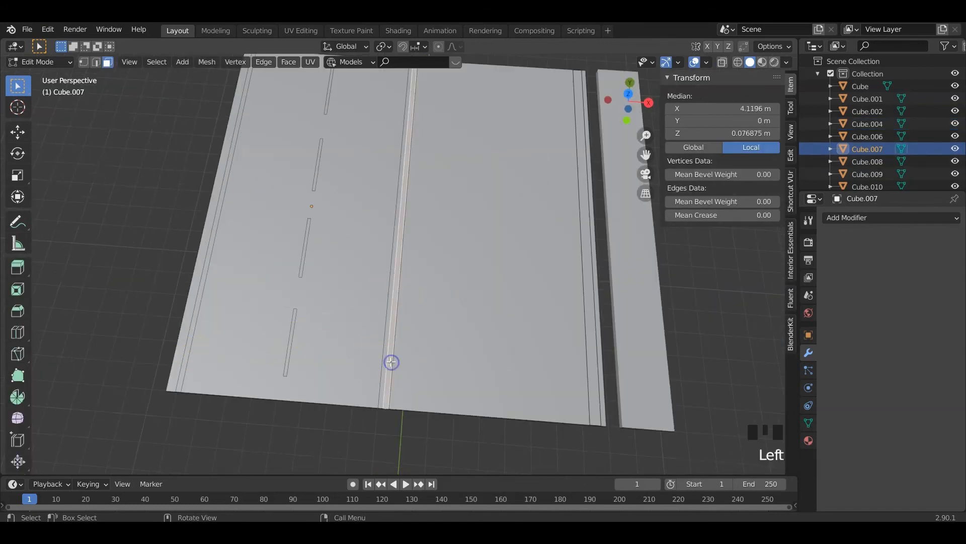
click(403, 360)
click(375, 351)
click(386, 357)
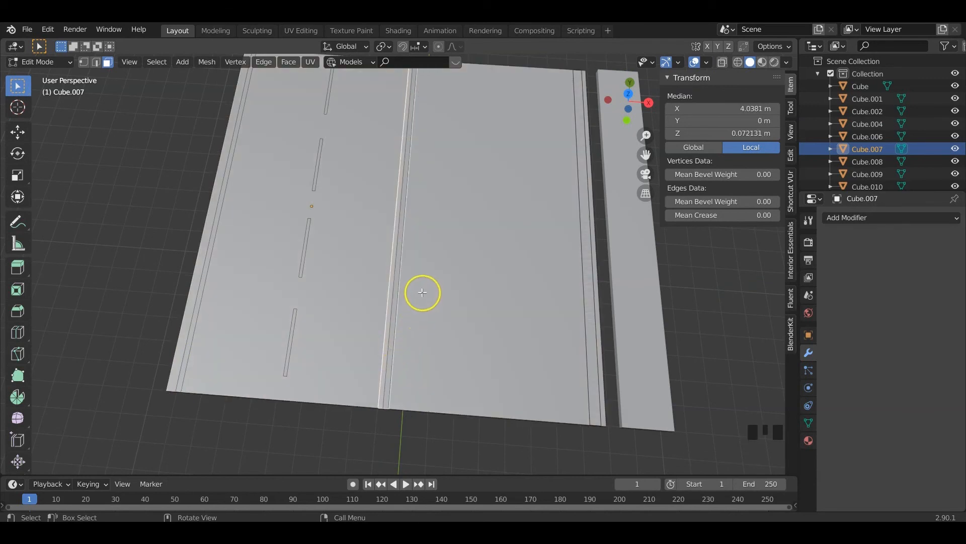
scroll(421, 287, down, 2)
shift+middle_drag(420, 287, 421, 311)
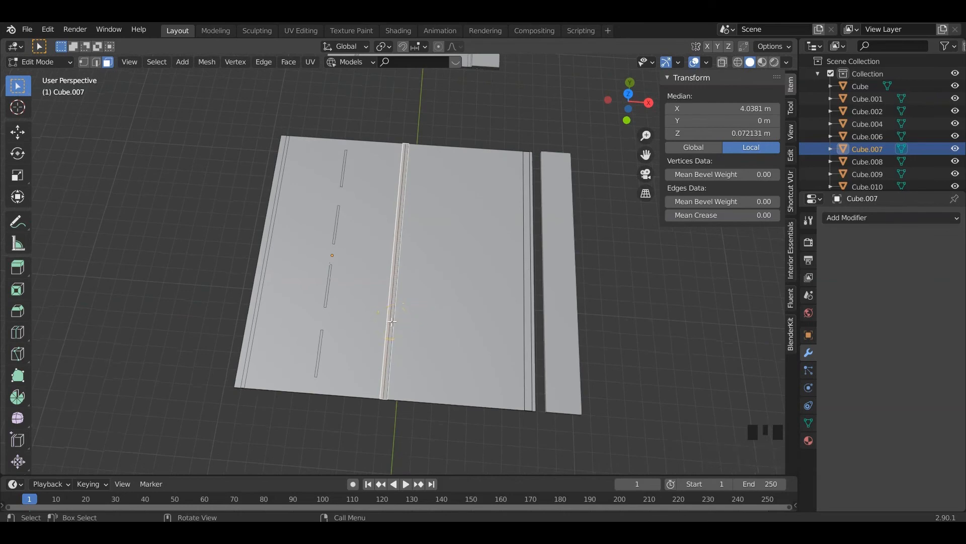
Try to select the line and dash pieces of the joined mesh as linked geometry, clearing the selection between attempts
key(l)
key(alt+a)
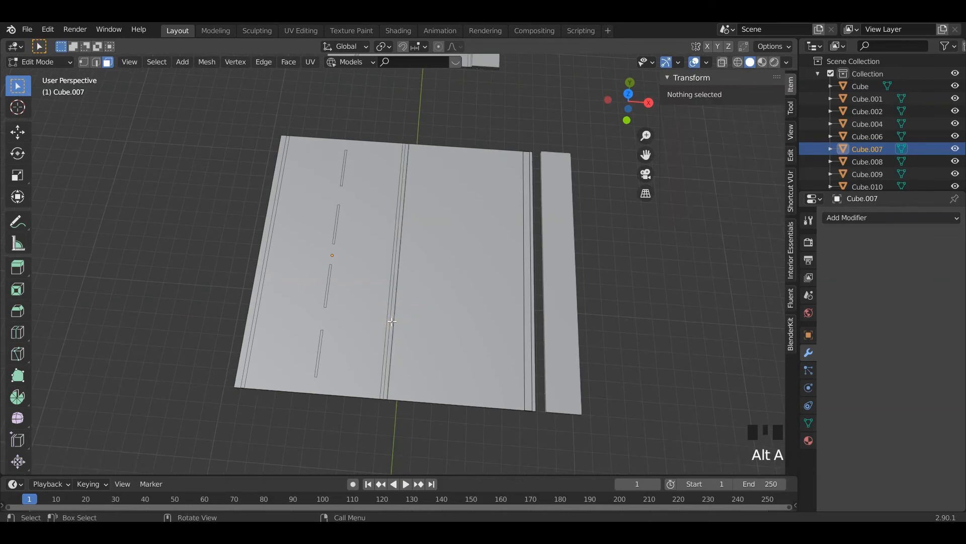
key(l)
key(l)
key(l)
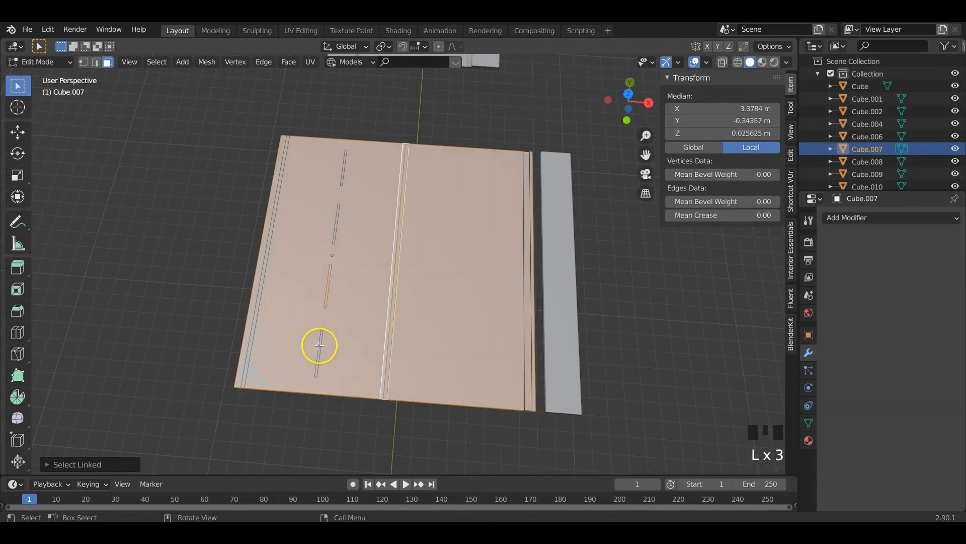
key(alt+a)
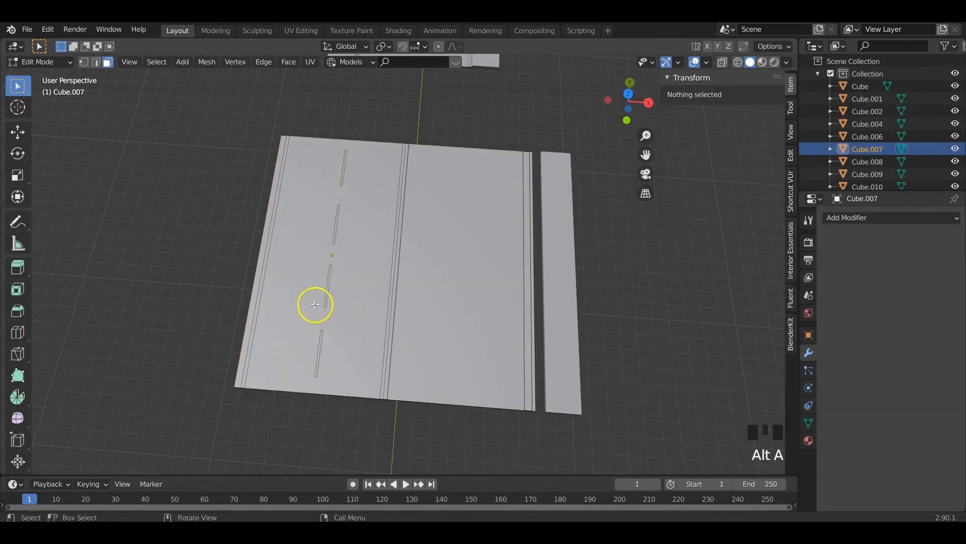
scroll(260, 302, up, 2)
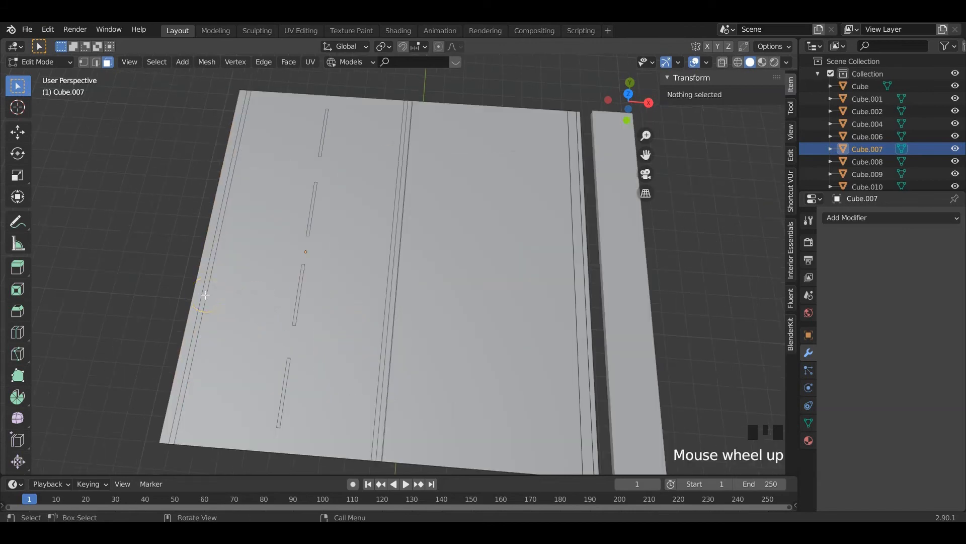
key(l)
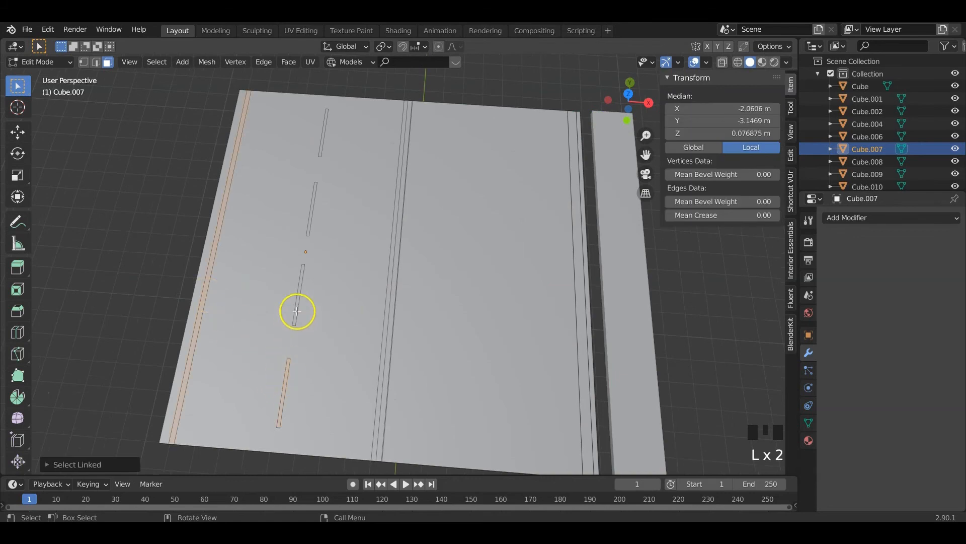
key(l)
scroll(300, 302, up, 3)
shift+middle_drag(299, 304, 341, 286)
key(alt+a)
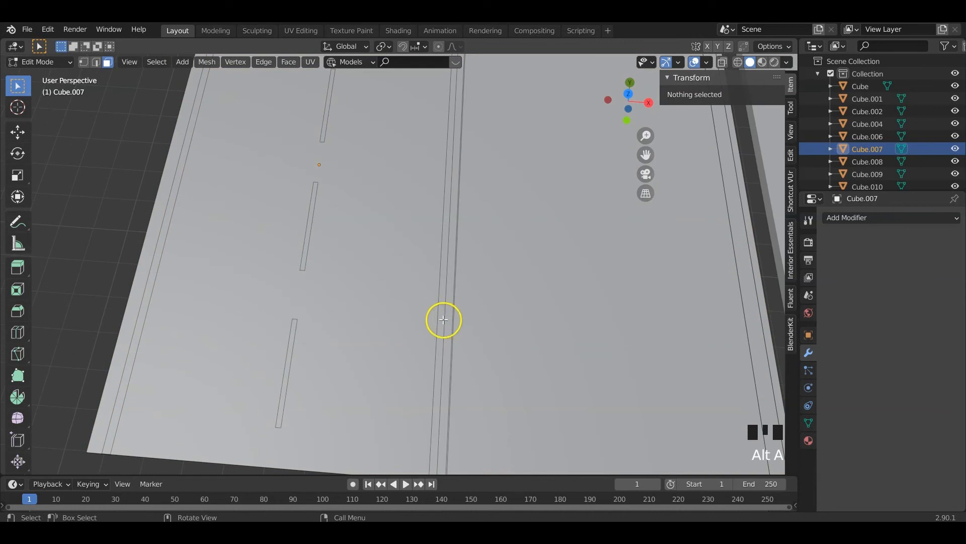
key(l)
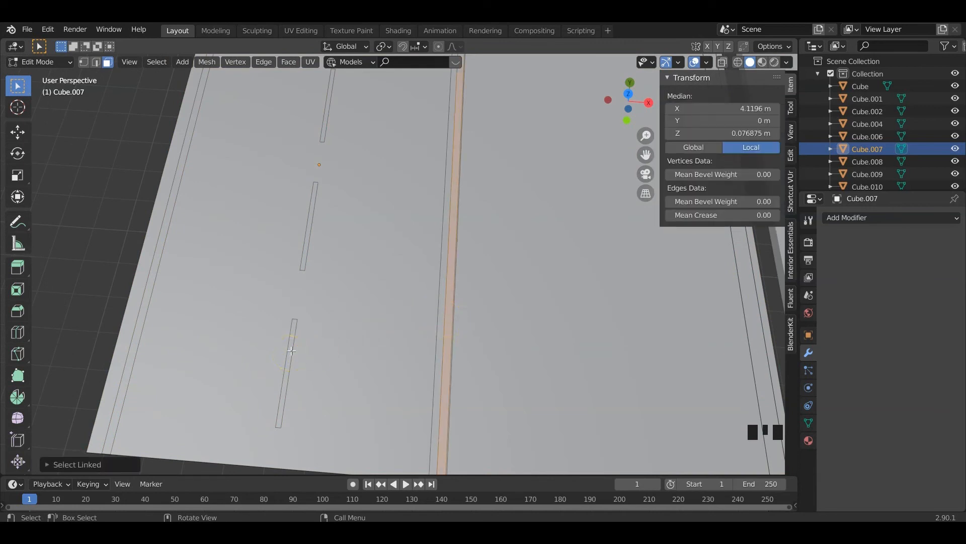
key(alt+a)
scroll(336, 350, down, 2)
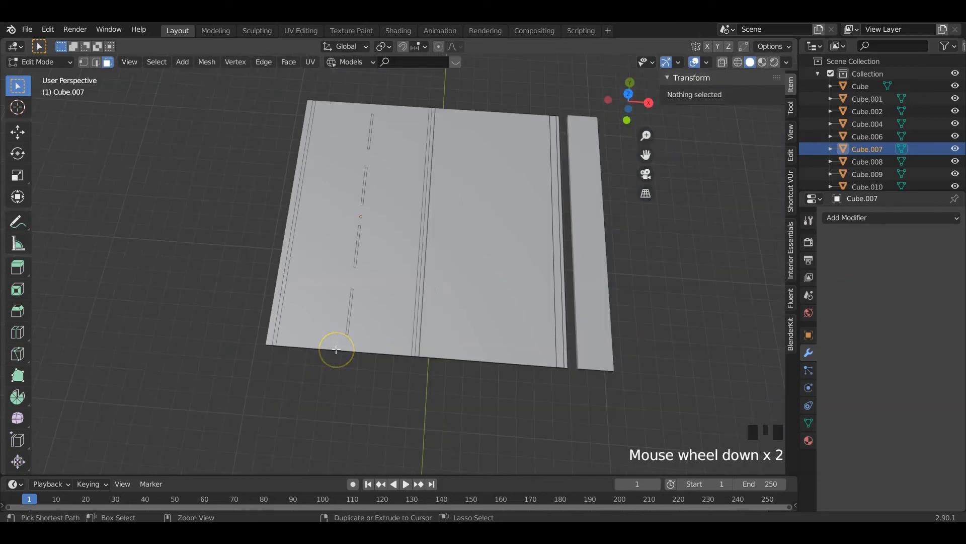
Undo the selection changes and the joining of the road slab with the lane markings, and deselect everything
key(ctrl+z)
key(ctrl+z)
key(ctrl+z)
key(ctrl+z)
key(ctrl+z)
key(ctrl+z)
key(ctrl+z)
key(ctrl+z)
key(ctrl+z)
key(ctrl+z)
key(ctrl+z)
key(ctrl+z)
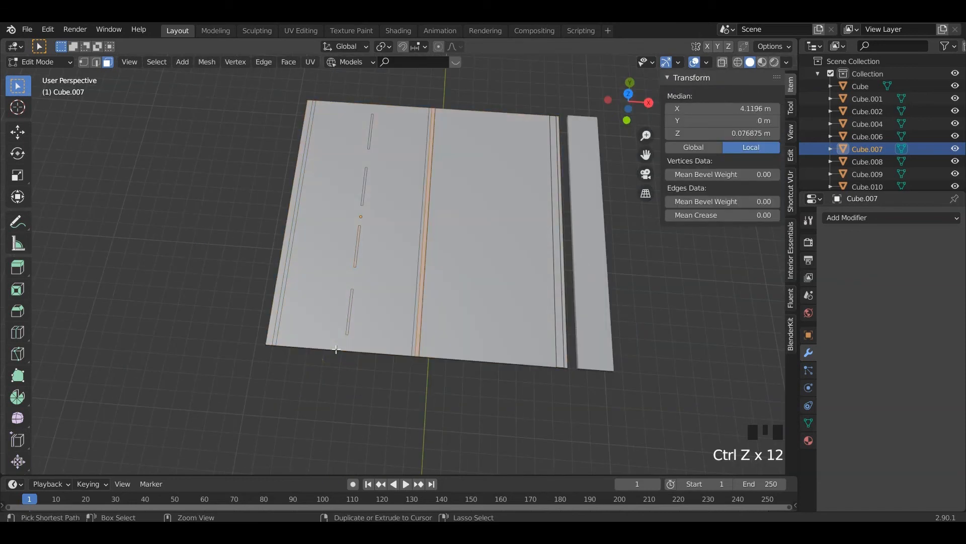
key(ctrl+z)
key(ctrl+z)
key(ctrl+z)
key(ctrl+z)
key(ctrl+z)
key(ctrl+z)
key(ctrl+z)
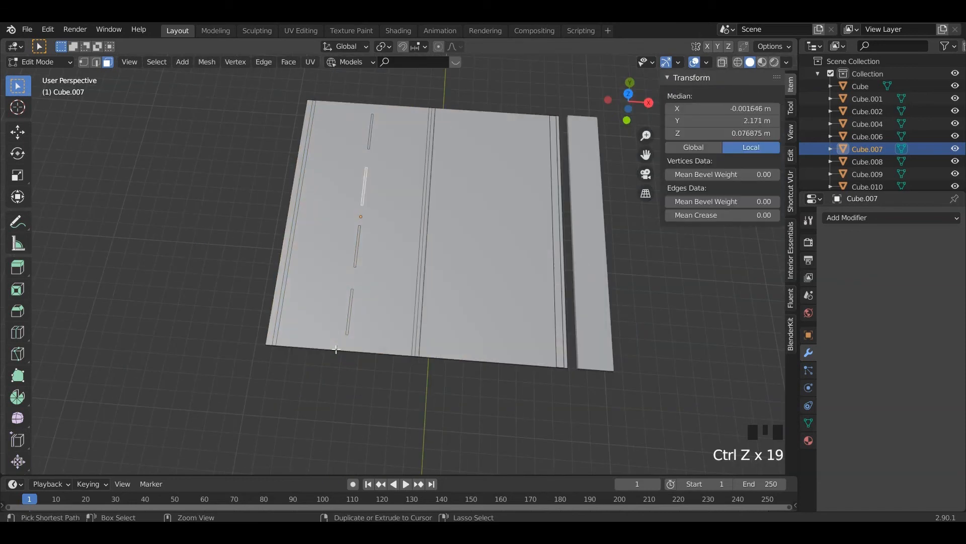
key(ctrl+z)
key(ctrl+z)
click(365, 386)
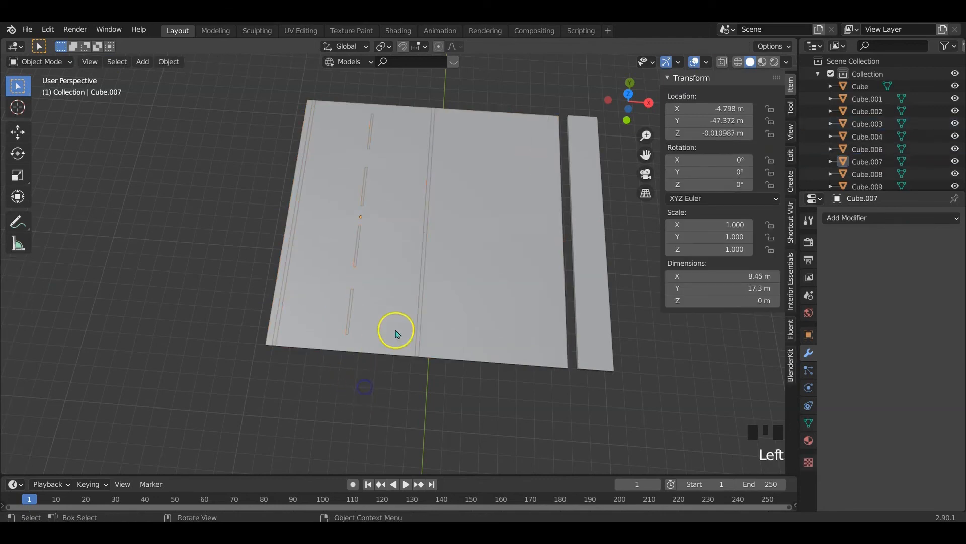
Duplicate the road slab's central strip face and raise the copy about 0.49 m along Z
click(460, 291)
key(Tab)
click(416, 305)
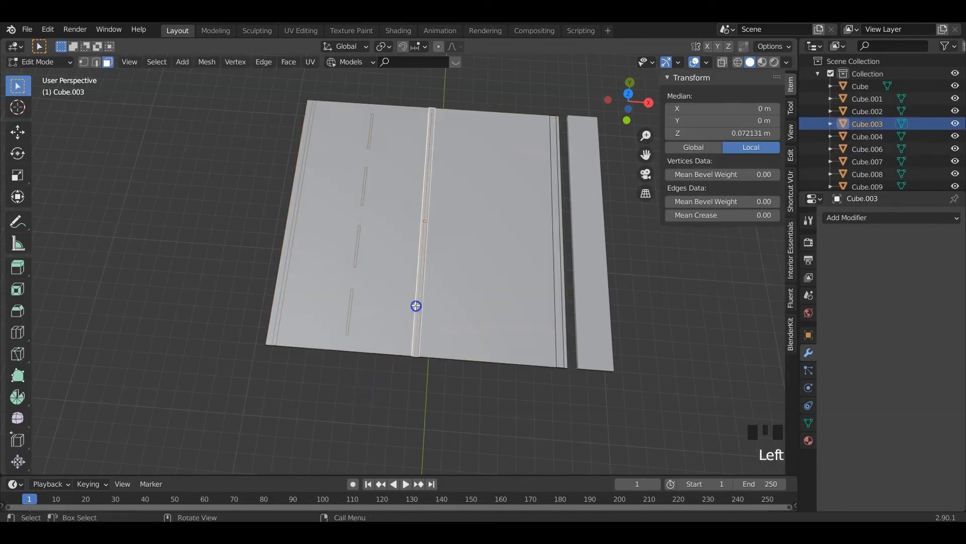
key(shift+d)
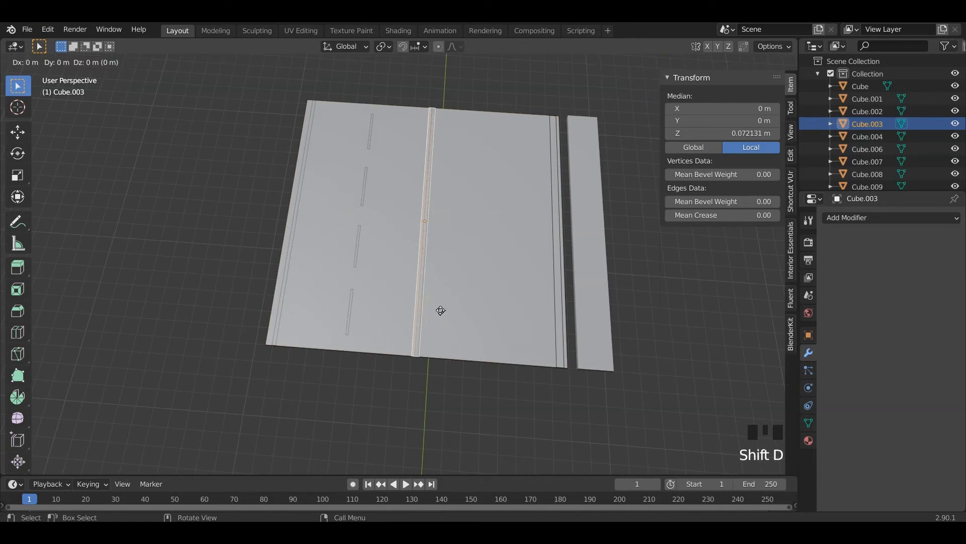
key(z)
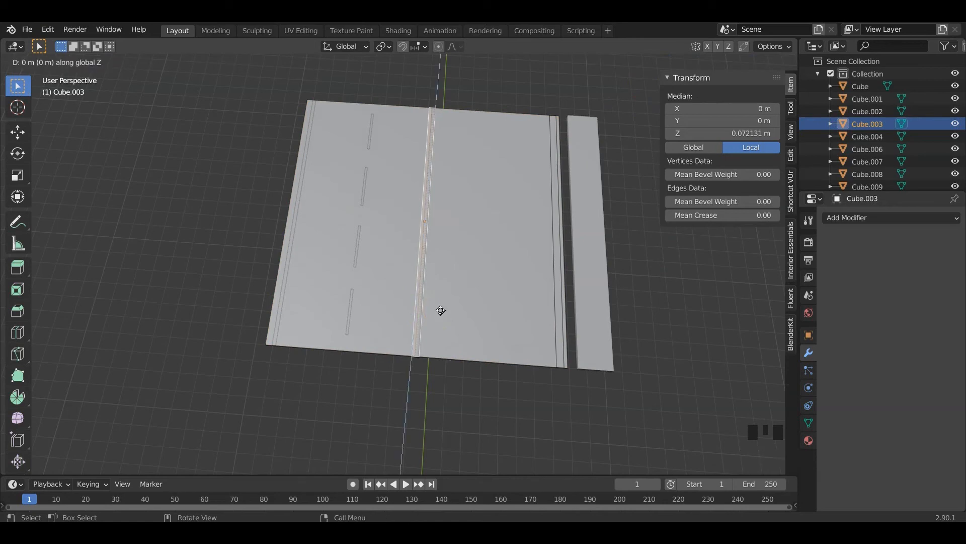
click(441, 307)
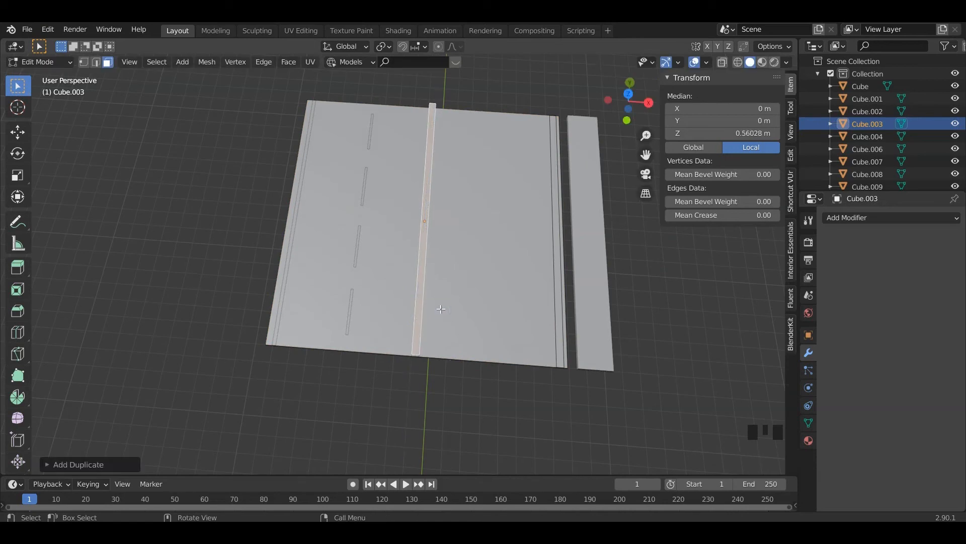
Separate the duplicated strip into its own object and select it in Object Mode
key(p)
click(442, 309)
click(457, 310)
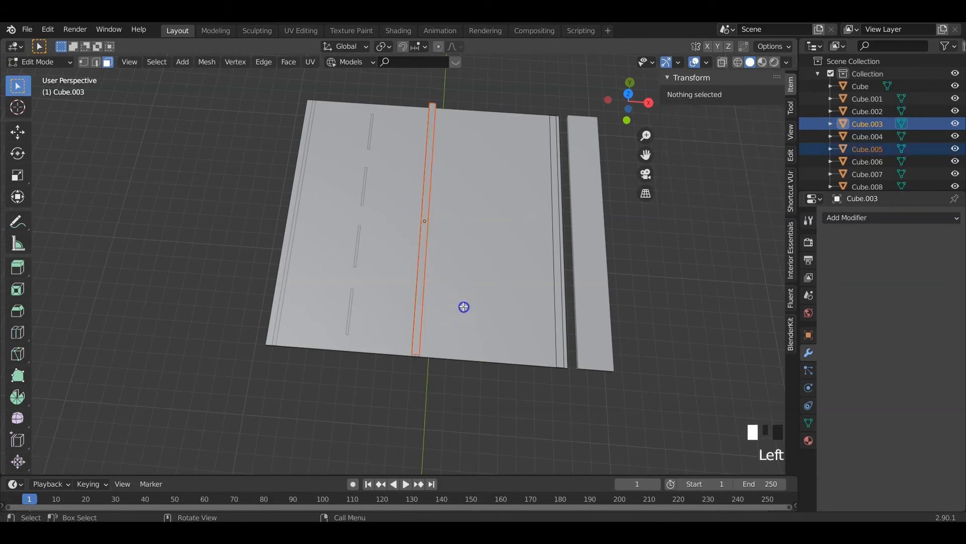
key(Tab)
click(417, 314)
middle_drag(417, 314, 459, 222)
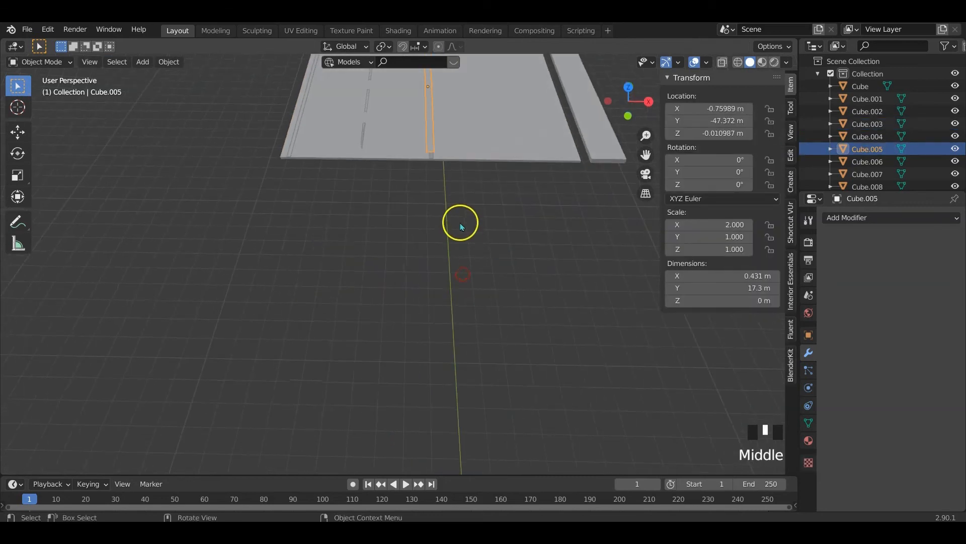
key(KP_Decimal)
scroll(437, 283, up, 3)
middle_drag(436, 283, 432, 356)
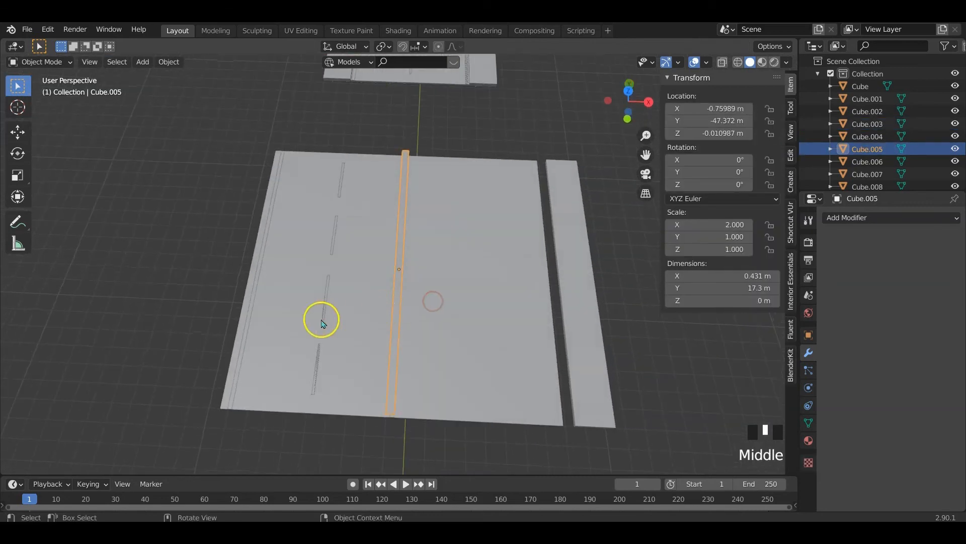
Move the lane-marking object about 0.08 m along negative X so its middle line is centred on the separated strip
click(324, 312)
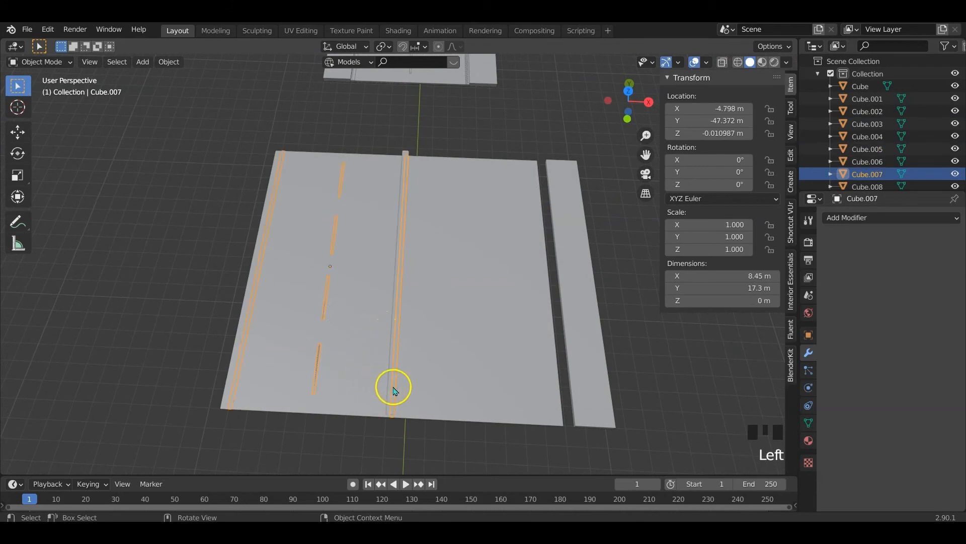
key(KP_7)
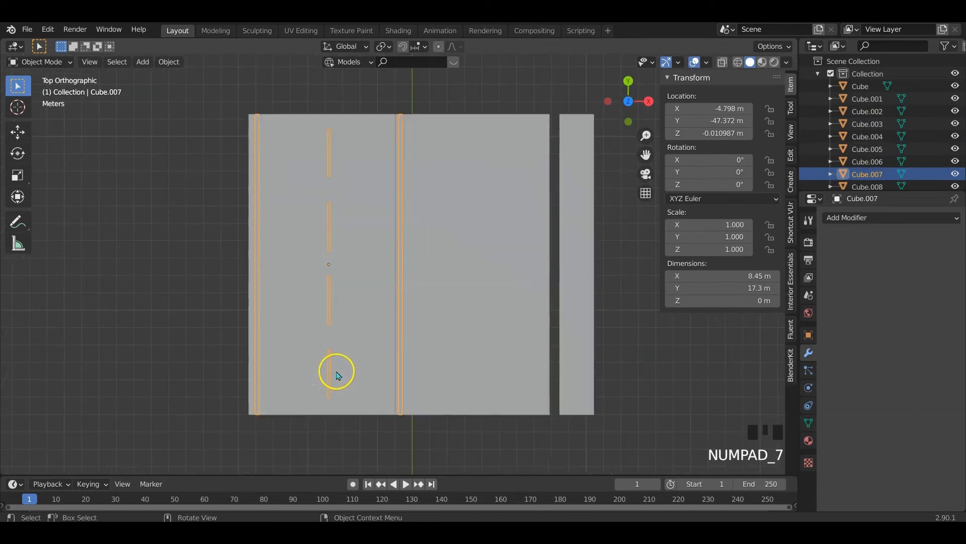
click(397, 347)
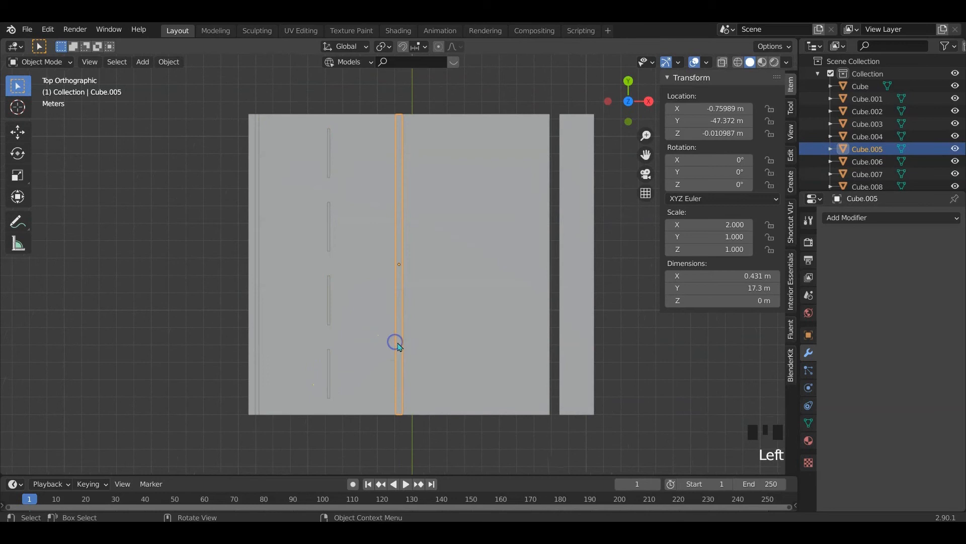
click(328, 309)
key(g)
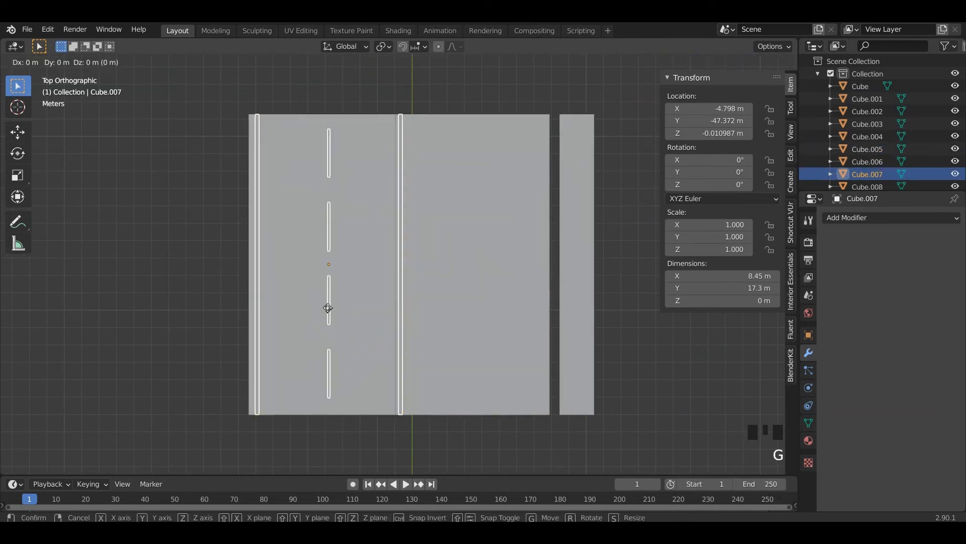
key(x)
click(312, 312)
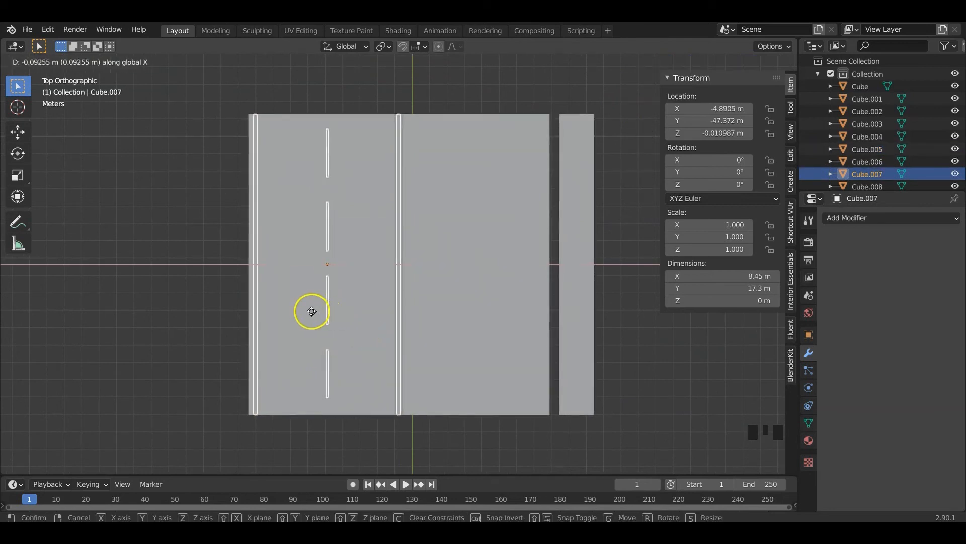
scroll(346, 324, up, 6)
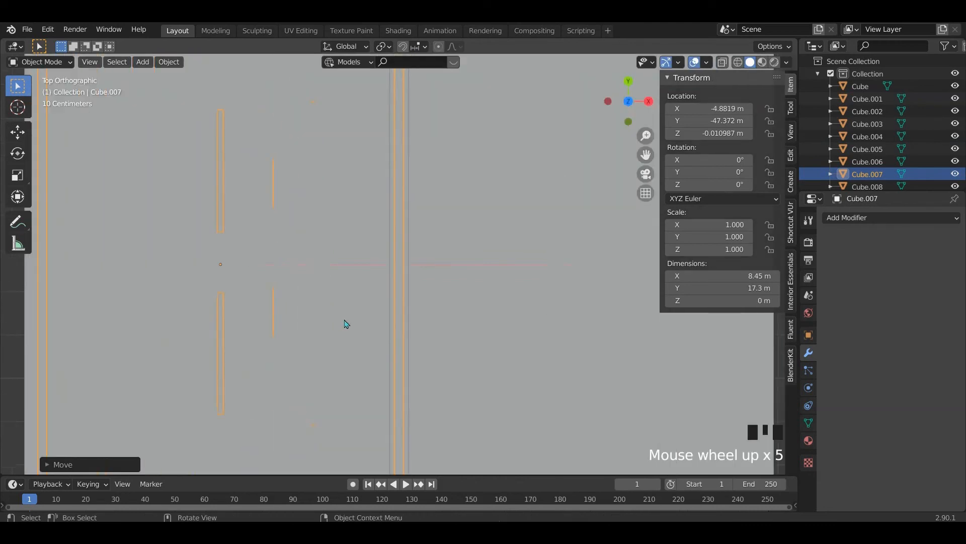
scroll(347, 323, down, 7)
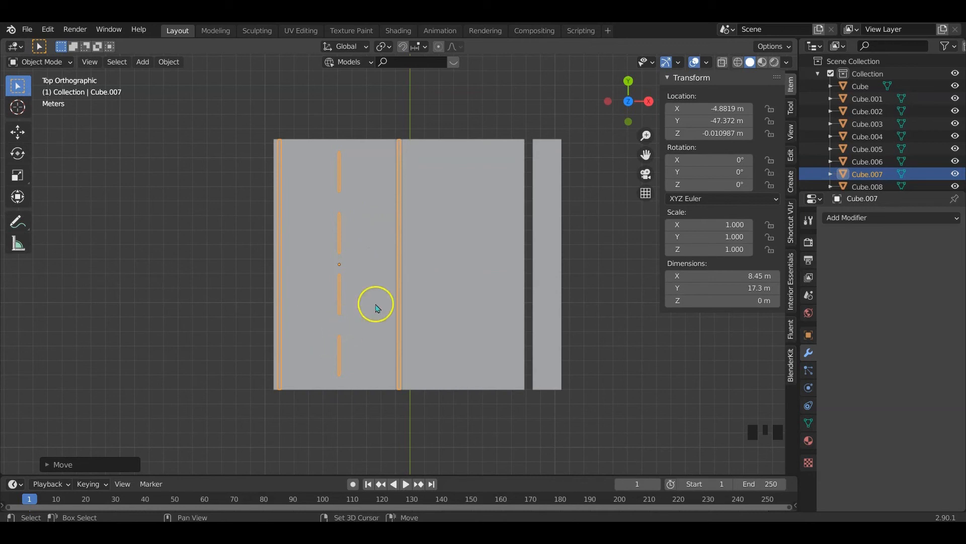
Duplicate the lane-marking object and place the copy about 8.33 m along X on the other half of the road slab
key(shift+d)
key(x)
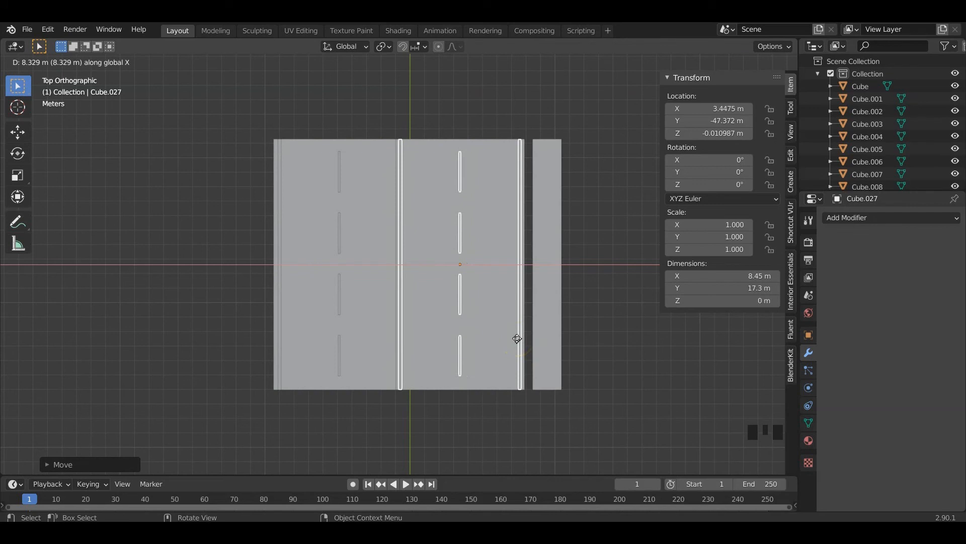
click(517, 339)
Move the original lane markings about 0.10 m along negative X, spacing their inner line away from the copy's
middle_drag(517, 339, 438, 292)
scroll(438, 291, up, 5)
shift+middle_drag(454, 335, 442, 277)
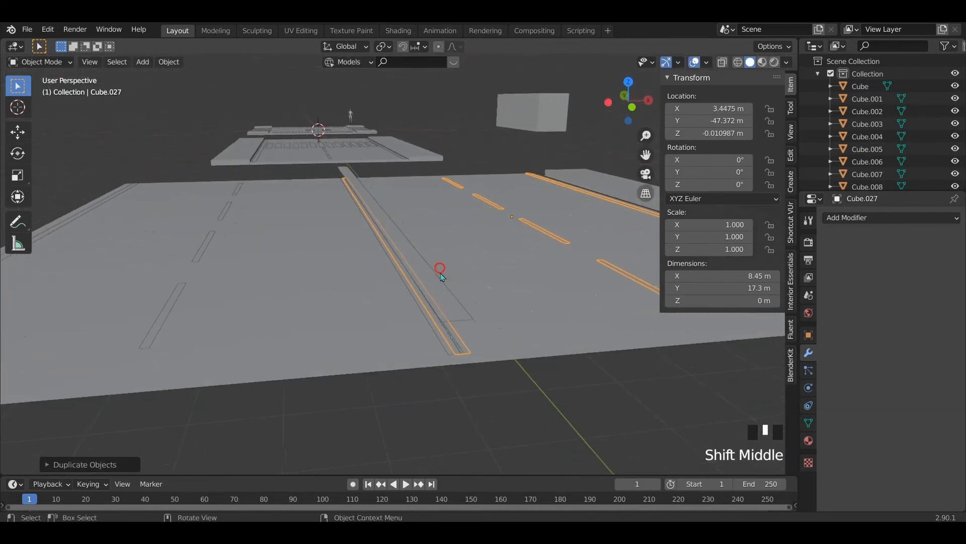
click(448, 352)
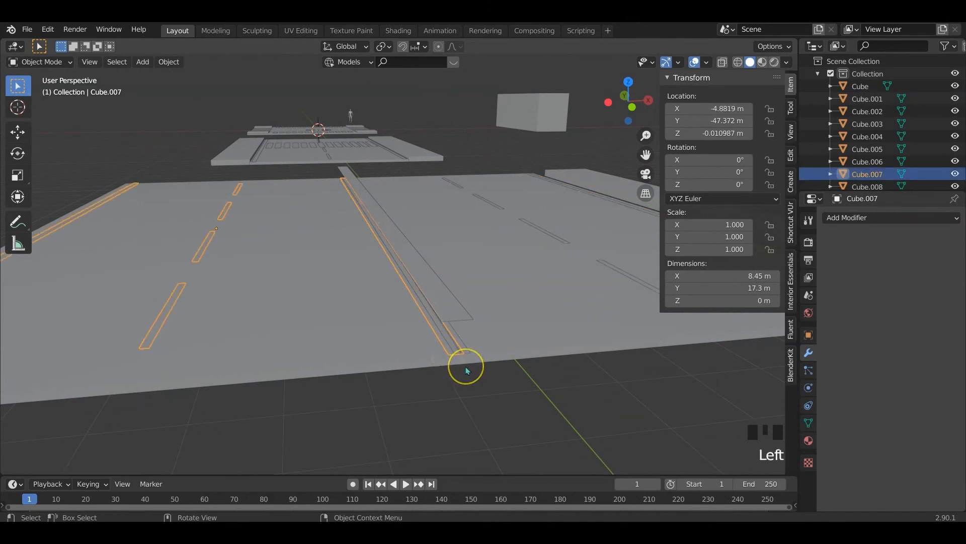
key(KP_7)
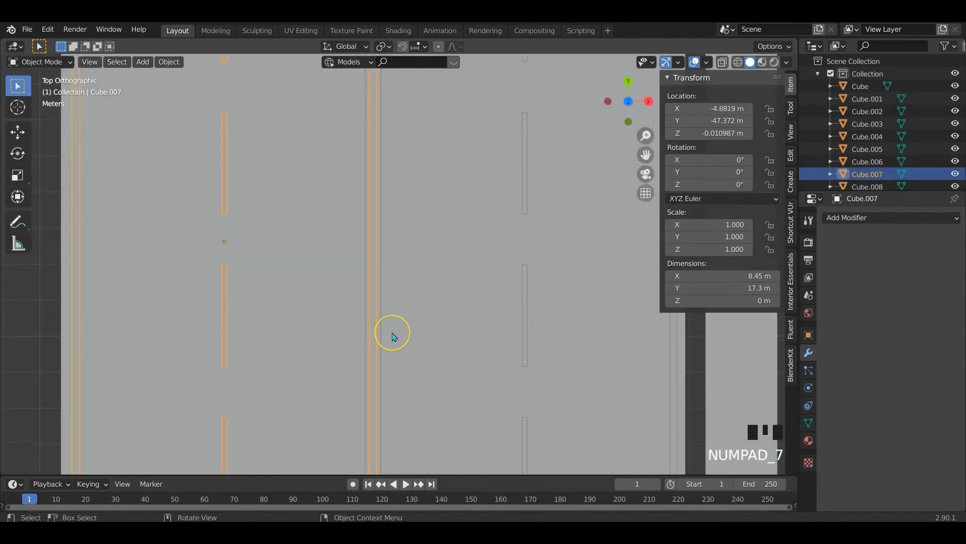
key(g)
middle_drag(392, 333, 456, 269)
click(356, 338)
click(380, 338)
Move the duplicated lane markings about 0.09 m along positive X to separate the two middle lines within the central strip
click(450, 348)
key(KP_7)
key(g)
click(444, 344)
click(481, 350)
middle_drag(481, 349, 468, 345)
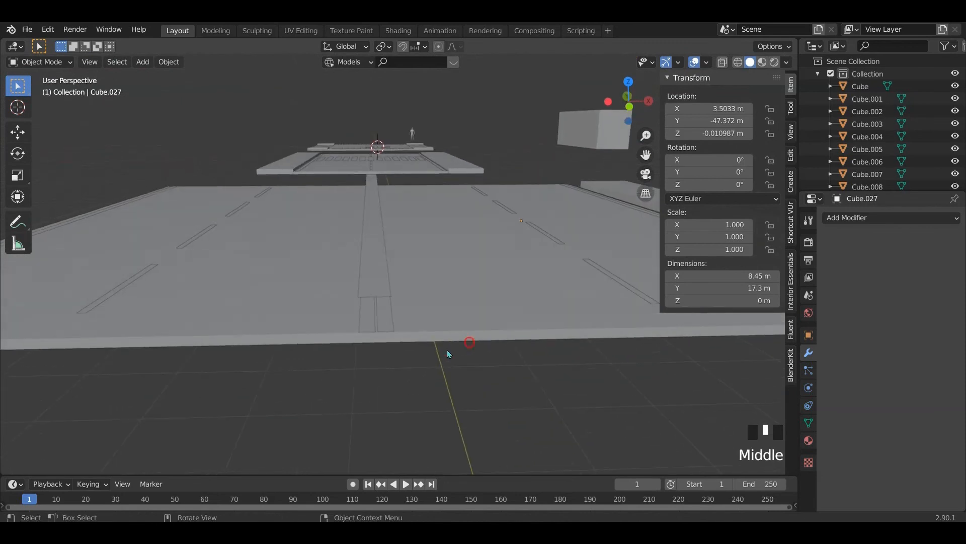
scroll(433, 353, up, 2)
middle_drag(412, 357, 423, 361)
click(450, 344)
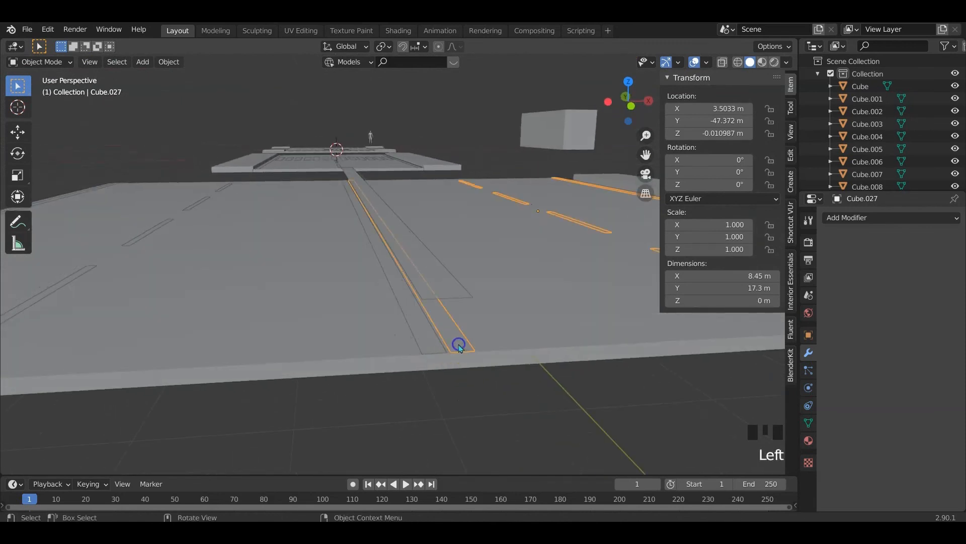
key(g)
middle_click(456, 343)
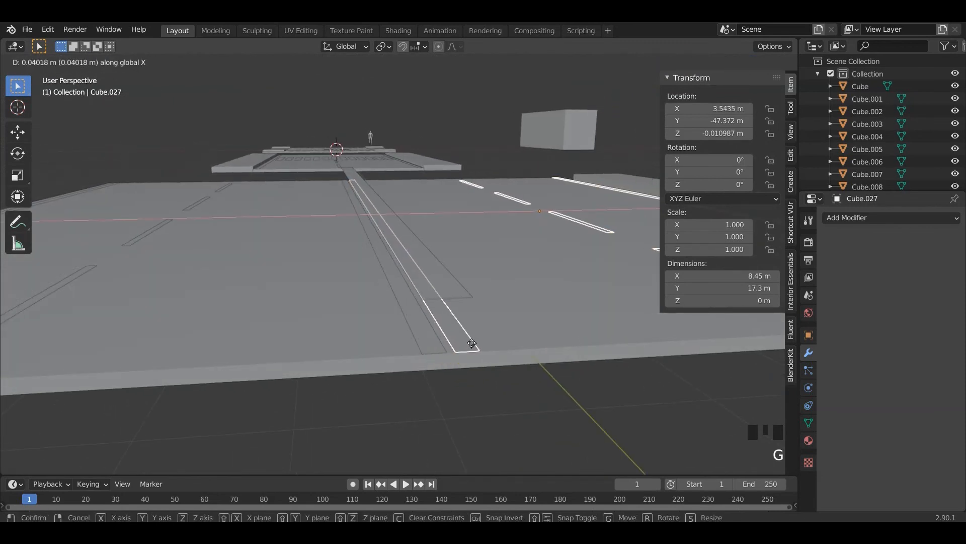
click(472, 344)
Delete the raised strip object that served as the central alignment guide
scroll(468, 345, down, 4)
middle_drag(465, 346, 410, 270)
click(443, 399)
click(388, 373)
key(x)
click(388, 371)
scroll(438, 378, up, 5)
scroll(412, 376, down, 3)
Move the detached sidewalk about 0.58 m along negative X so it sits against the road slab's edge
click(590, 338)
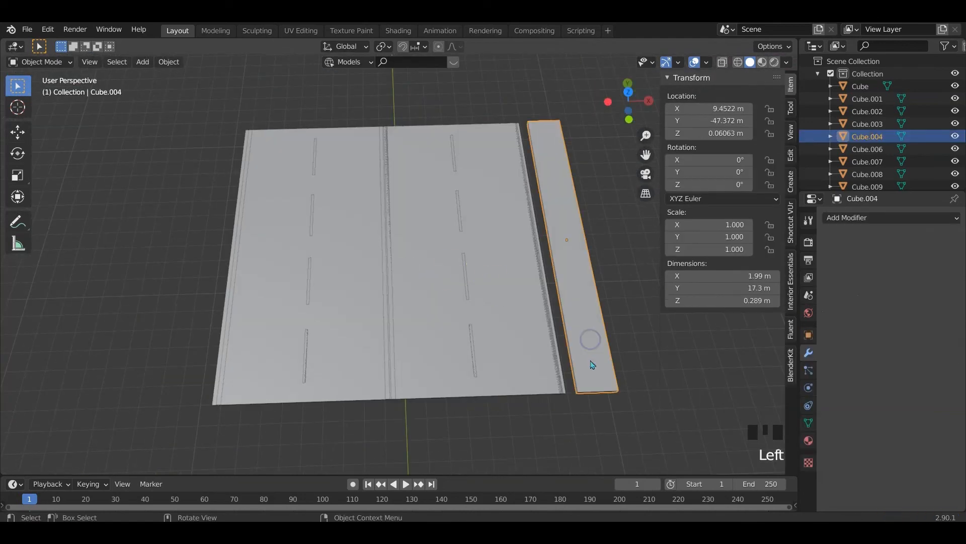
key(KP_7)
key(g)
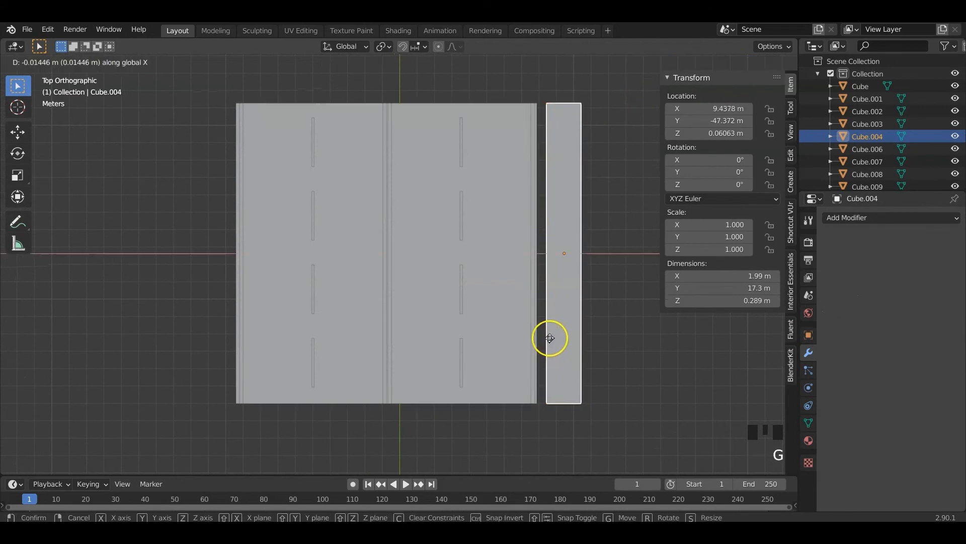
click(453, 341)
scroll(539, 351, up, 2)
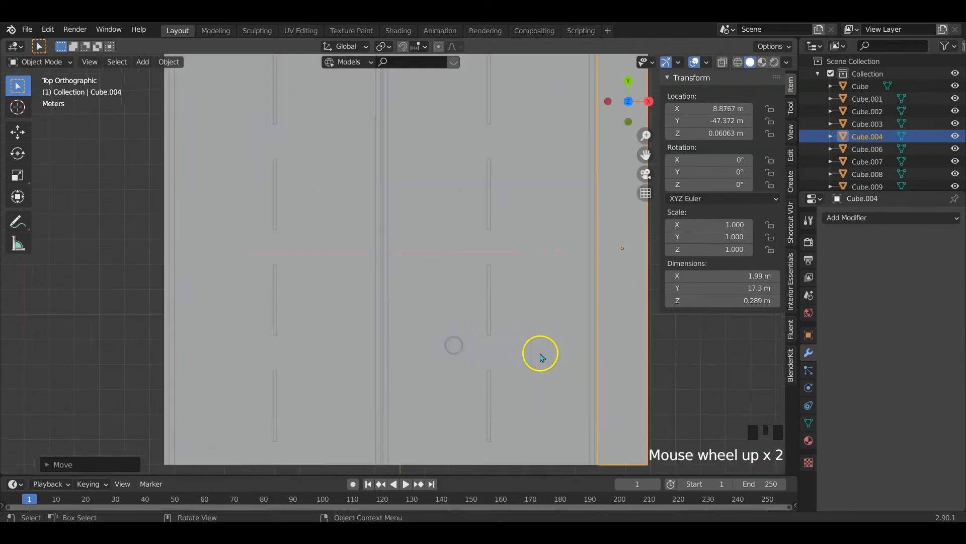
shift+middle_drag(539, 351, 336, 344)
scroll(356, 331, up, 3)
key(g)
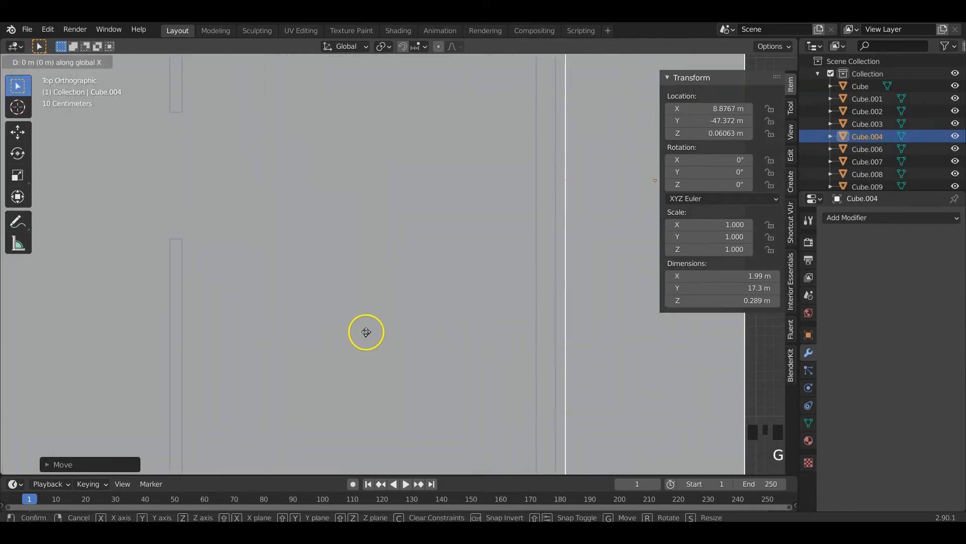
click(232, 333)
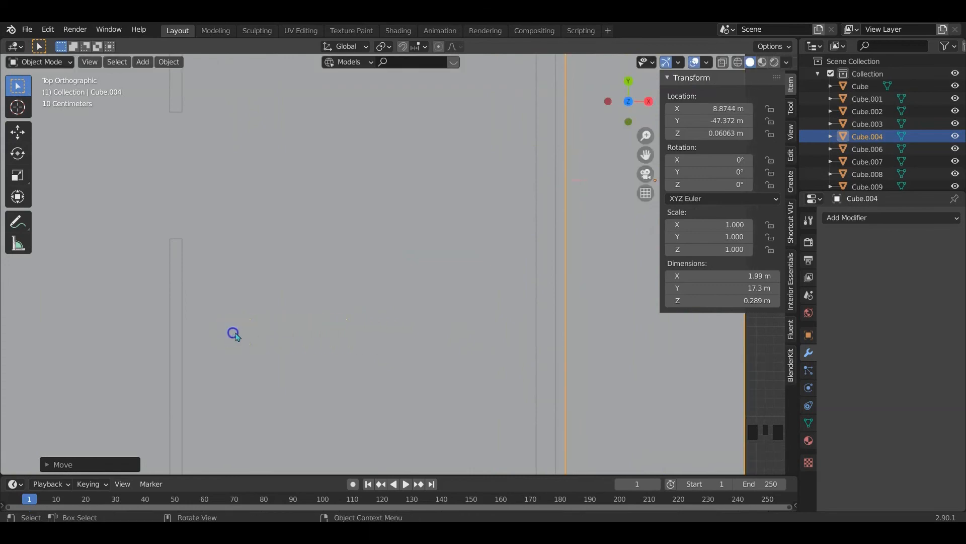
Mirror the sidewalk across X using the road slab as the mirror object, and apply the modifier
scroll(353, 342, down, 9)
mouse_move(354, 343)
shift+middle_down()
mouse_move(436, 319)
mouse_move(433, 287)
mouse_move(371, 335)
shift+middle_up()
scroll(401, 276, up, 2)
scroll(372, 335, up, 1)
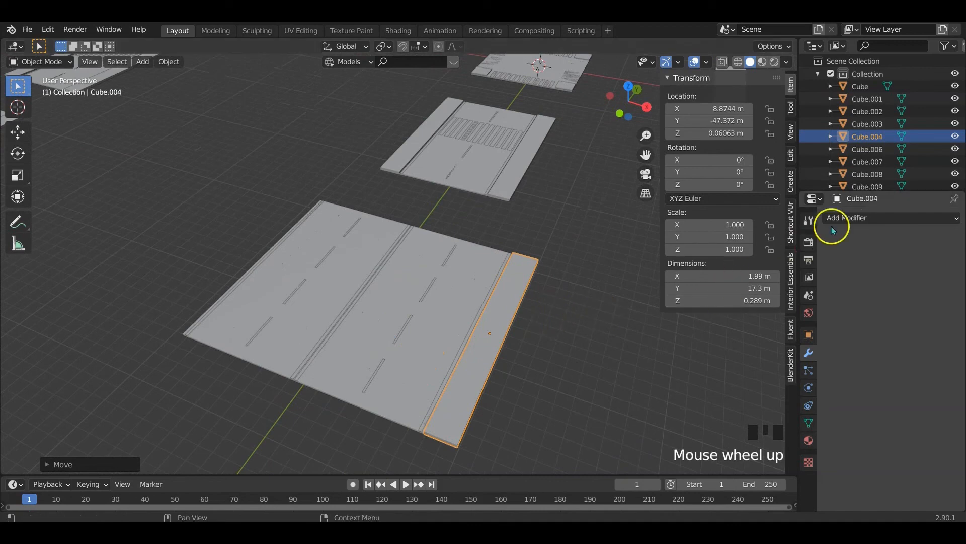
click(846, 220)
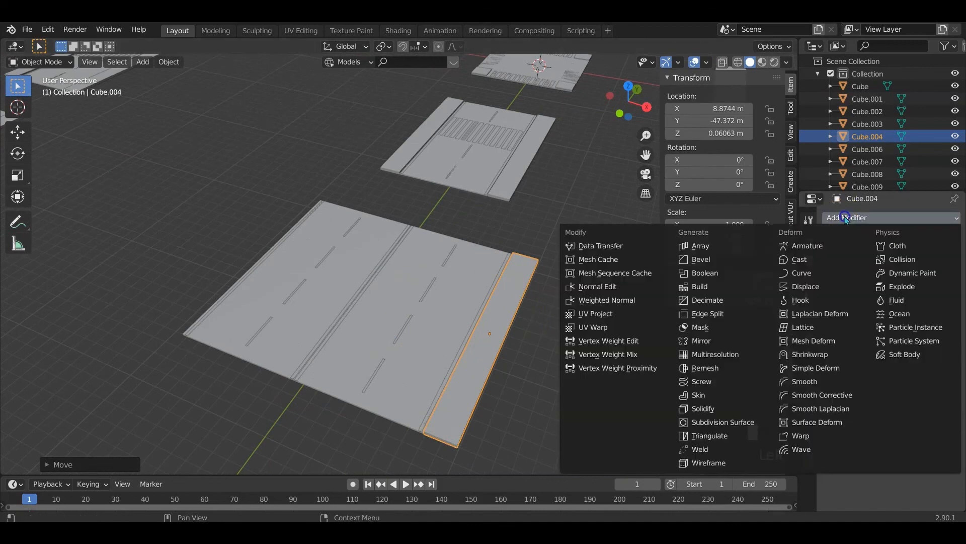
click(713, 338)
click(939, 331)
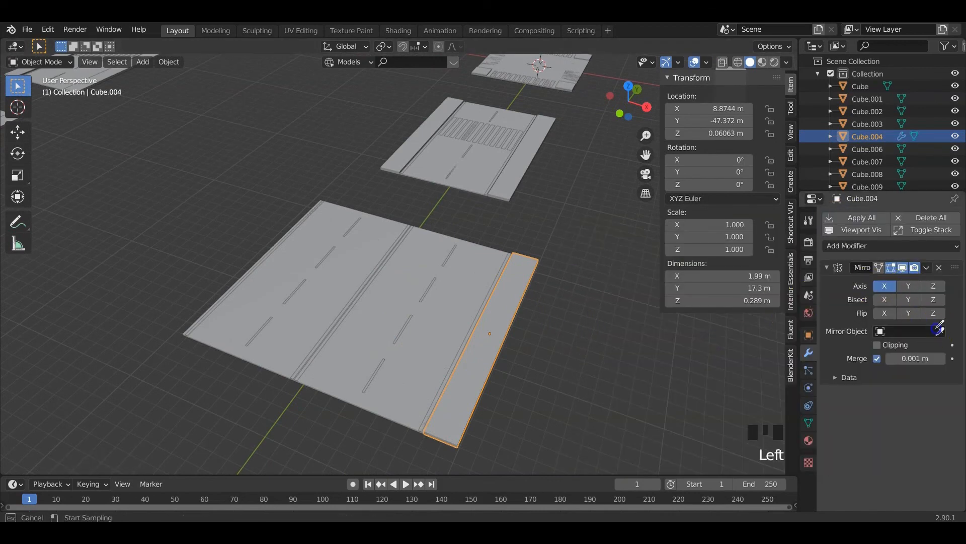
click(372, 322)
middle_drag(363, 329, 319, 324)
click(858, 217)
click(610, 291)
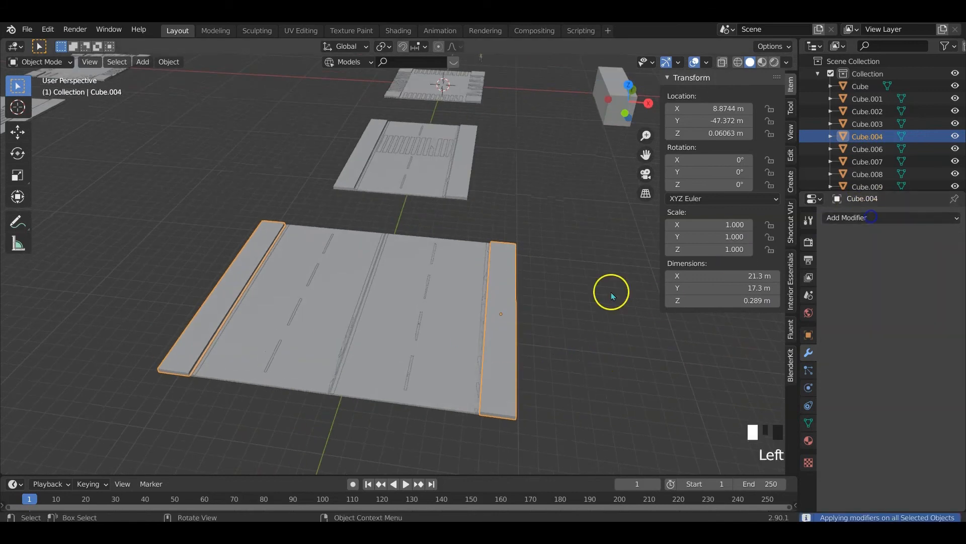
click(417, 330)
click(371, 327)
click(345, 328)
click(317, 324)
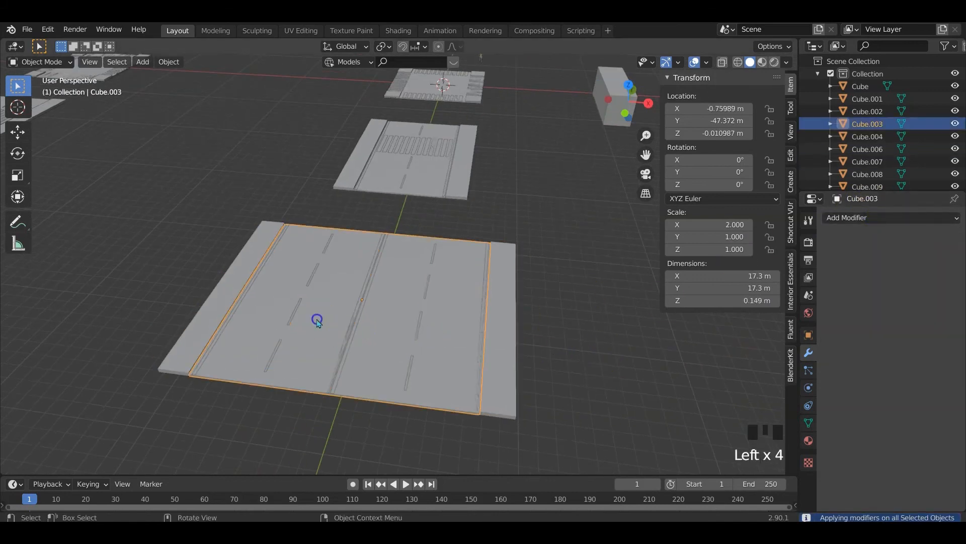
scroll(497, 321, down, 3)
click(523, 338)
Delete the crosswalk tile's road slab, sidewalks, edge lines and centre dashes, keeping only its crosswalk stripes
shift+middle_drag(524, 339, 289, 264)
scroll(327, 317, down, 2)
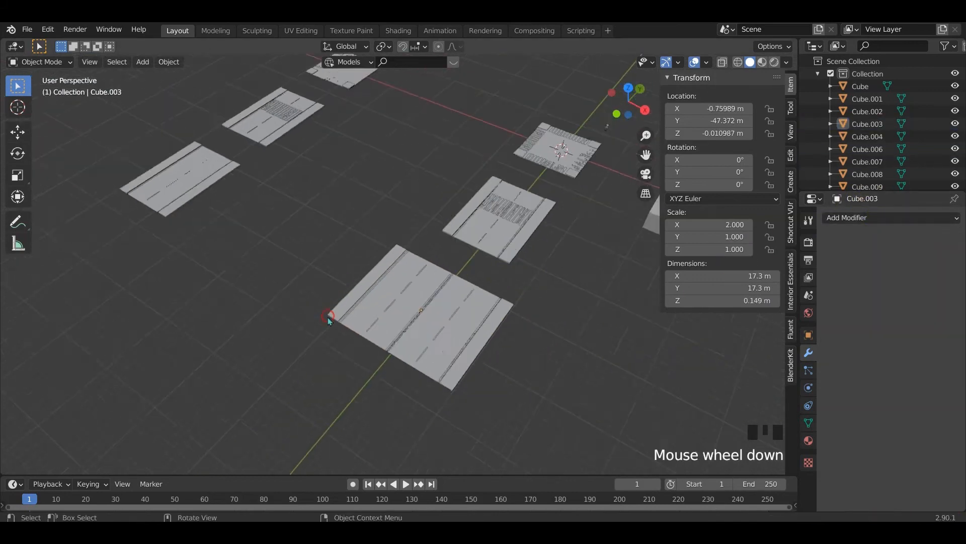
middle_drag(328, 317, 452, 322)
scroll(507, 319, up, 2)
scroll(451, 322, up, 2)
scroll(452, 322, up, 1)
shift+middle_drag(524, 338, 442, 323)
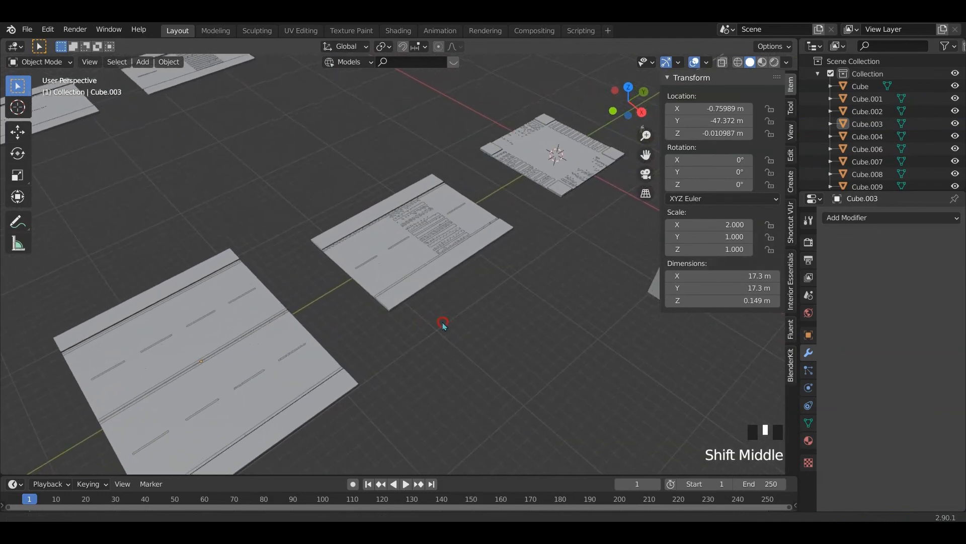
click(351, 234)
shift+click(367, 258)
shift+click(375, 262)
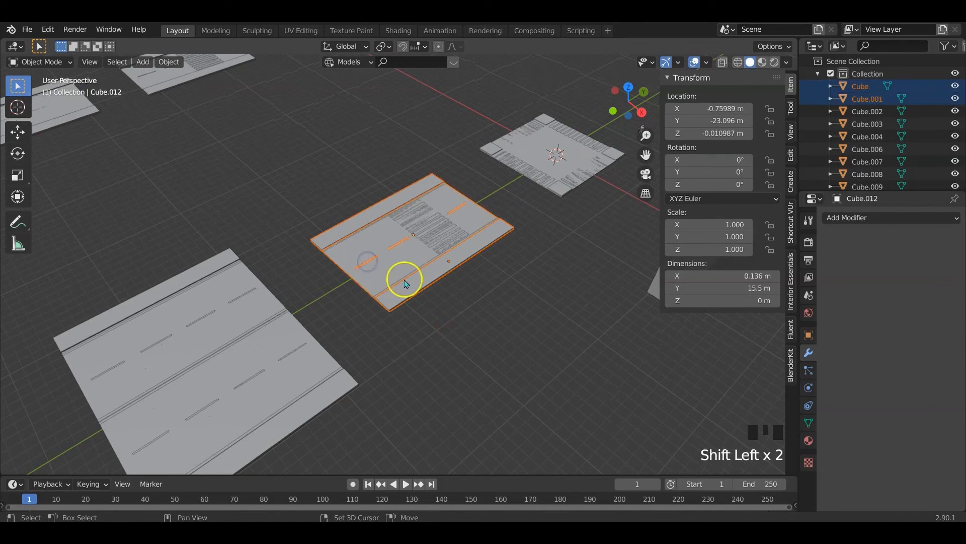
shift+click(333, 246)
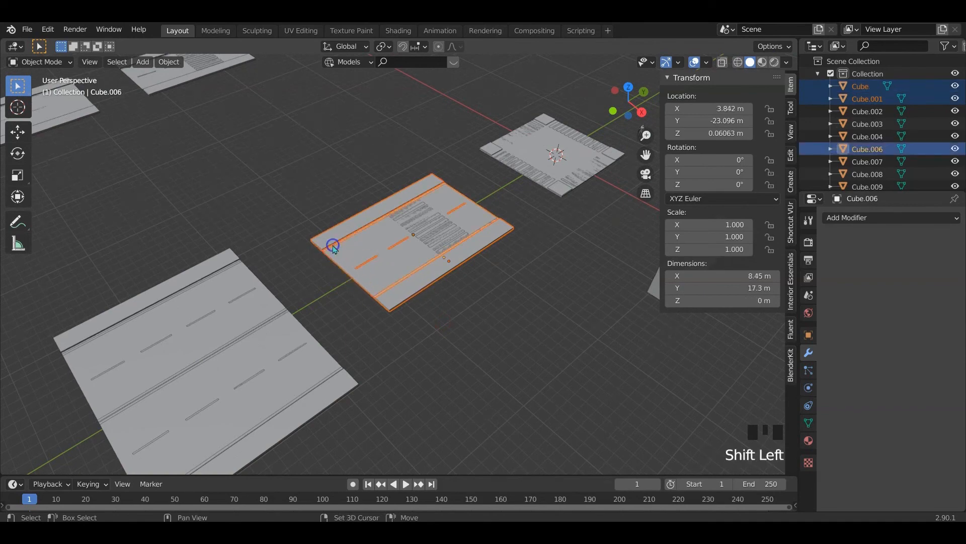
key(x)
Duplicate the entire wide road tile and move the copy about 24.12 m along Y onto the crosswalk stripes
middle_drag(354, 278, 378, 276)
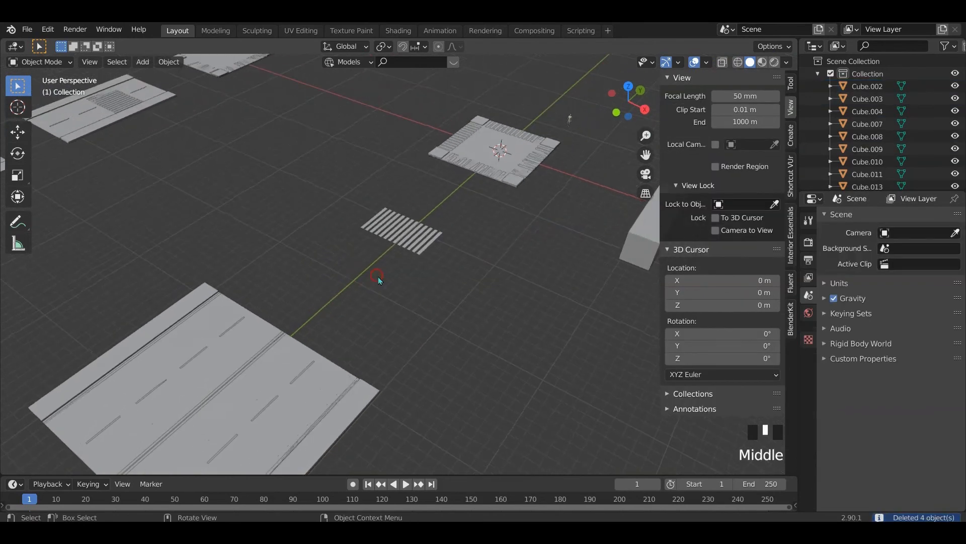
scroll(297, 304, down, 3)
drag(213, 286, 408, 416)
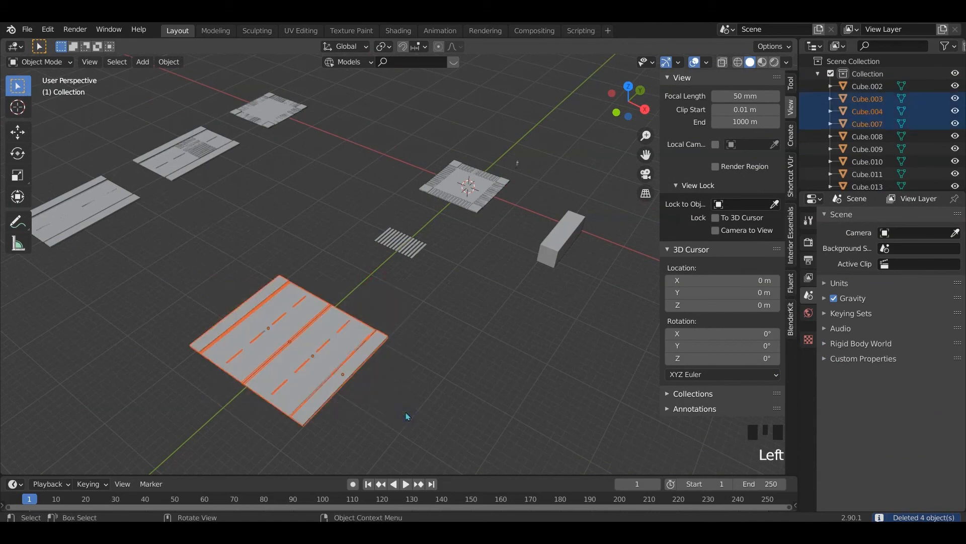
scroll(280, 367, up, 1)
shift+middle_drag(280, 366, 415, 270)
scroll(528, 317, down, 2)
shift+middle_drag(529, 317, 367, 324)
key(shift+d)
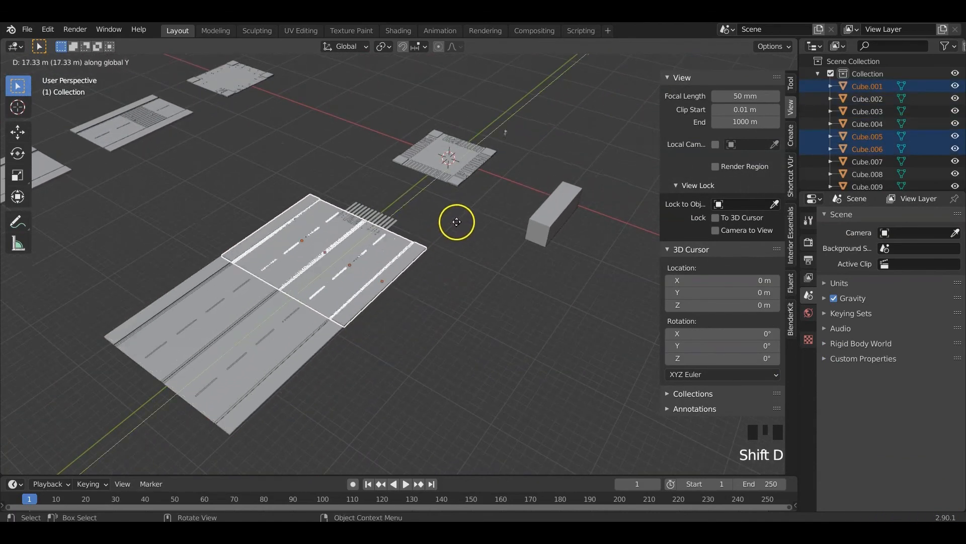
click(492, 201)
Delete the dash beside the crosswalk stripes from the duplicated tile's lane markings on the negative X side
key(KP_7)
scroll(291, 197, up, 4)
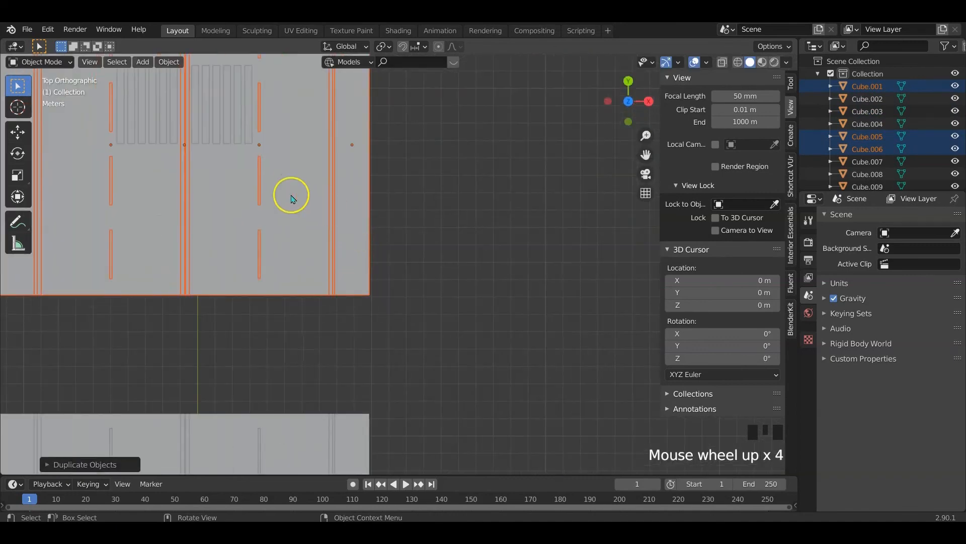
shift+middle_drag(291, 196, 509, 304)
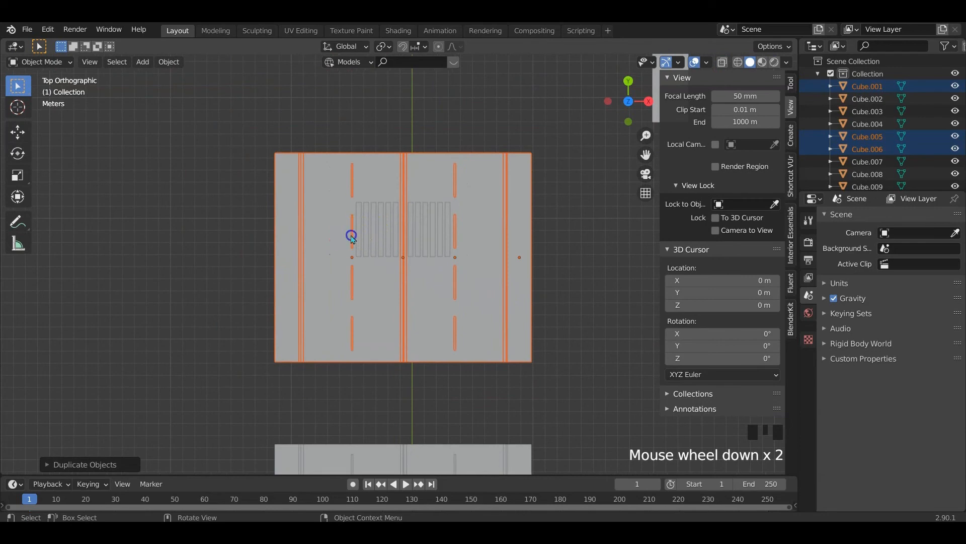
click(379, 252)
key(Tab)
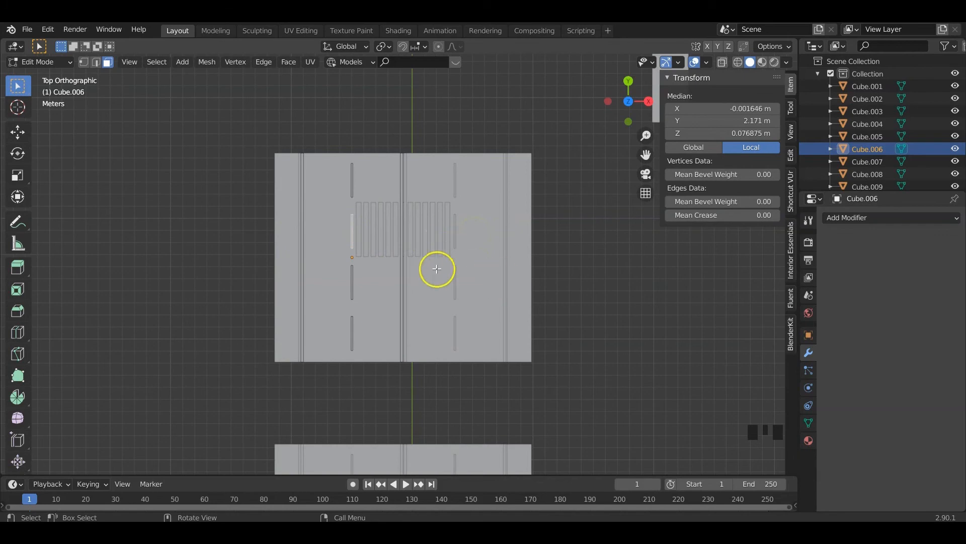
click(330, 240)
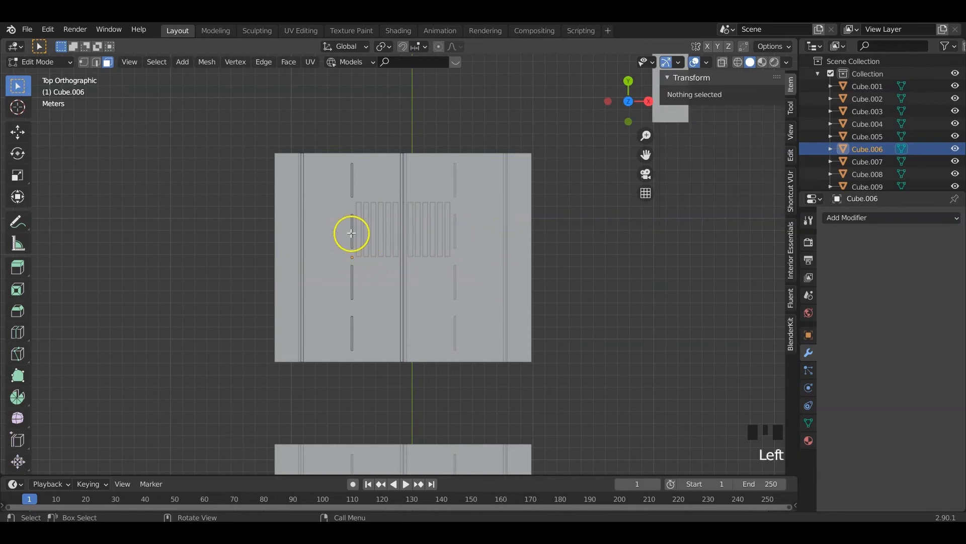
key(l)
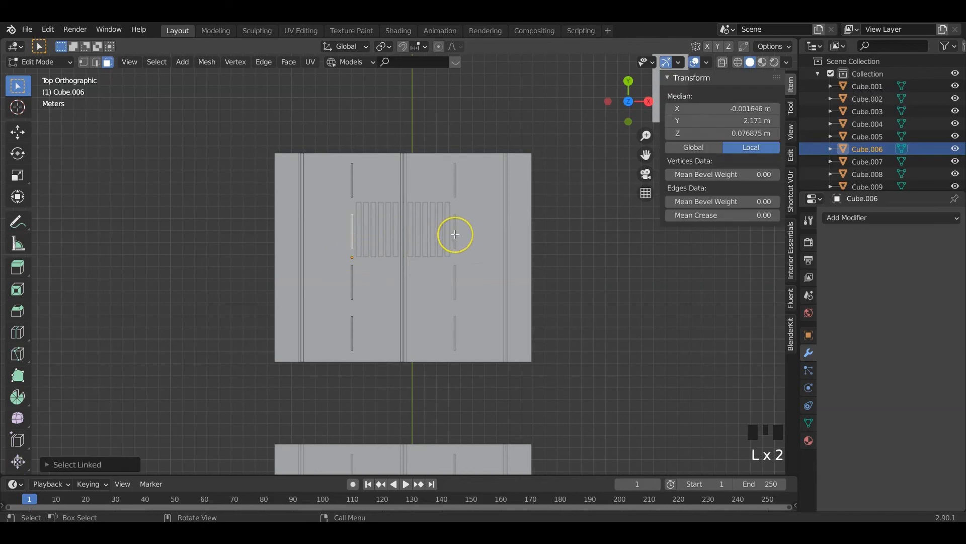
right_click(334, 246)
mouse_move(341, 227)
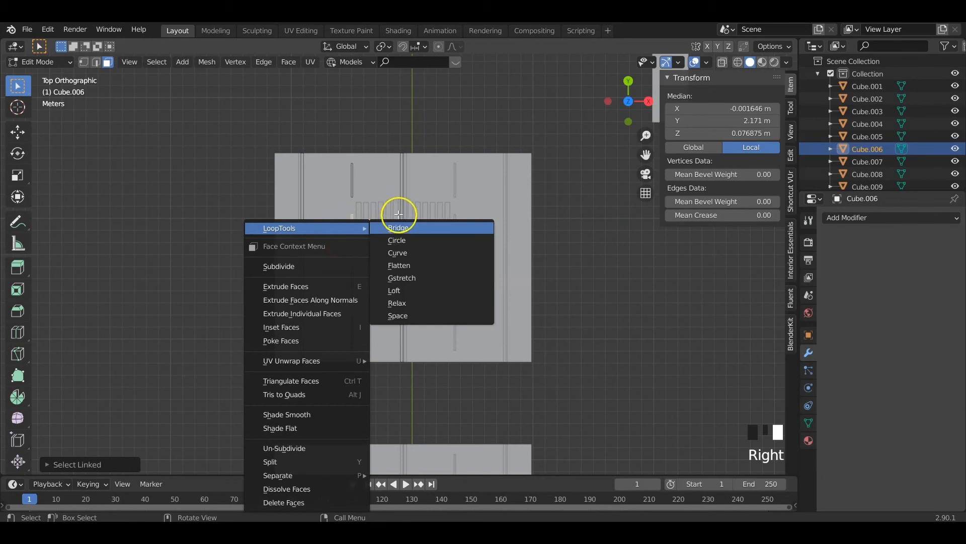
click(398, 226)
key(x)
click(350, 248)
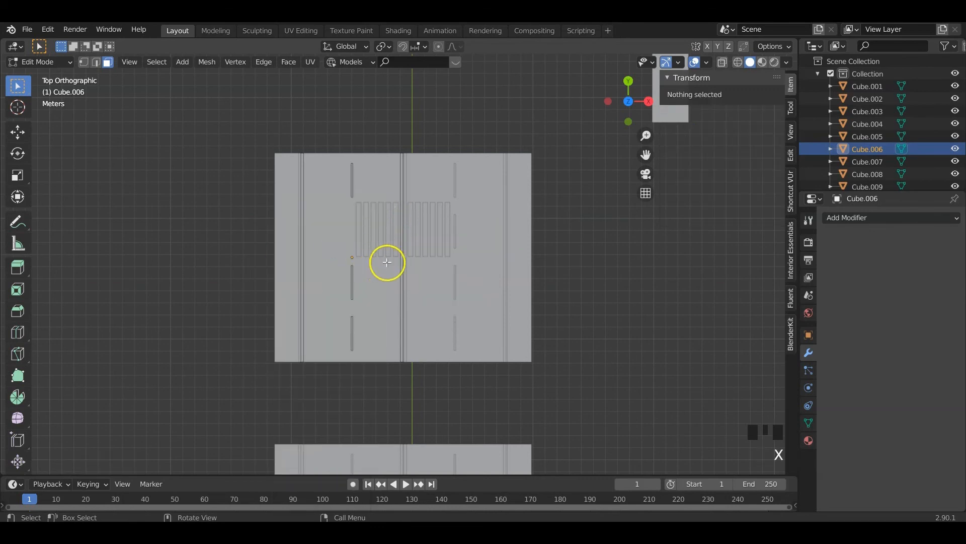
key(Tab)
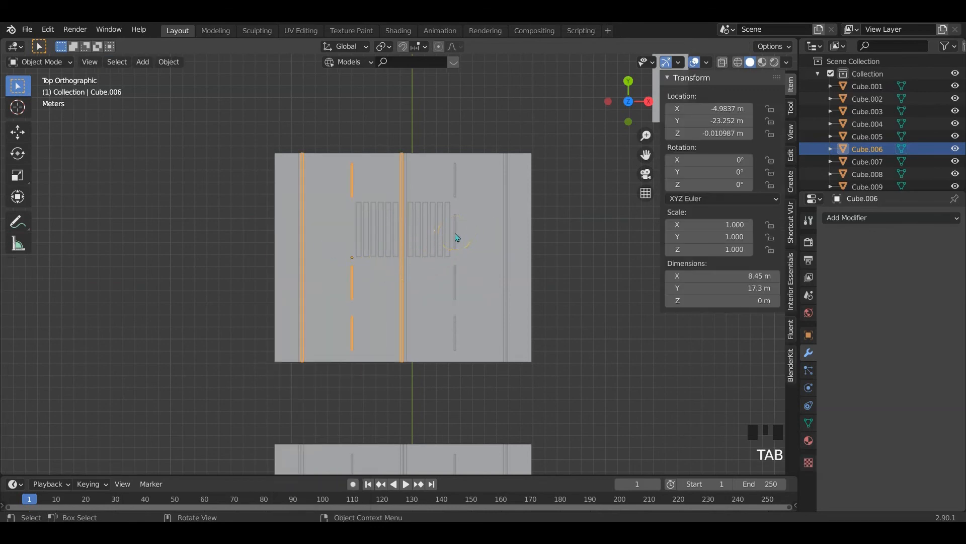
Delete the dash beside the crosswalk stripes from the duplicated tile's lane markings on the positive X side
click(456, 237)
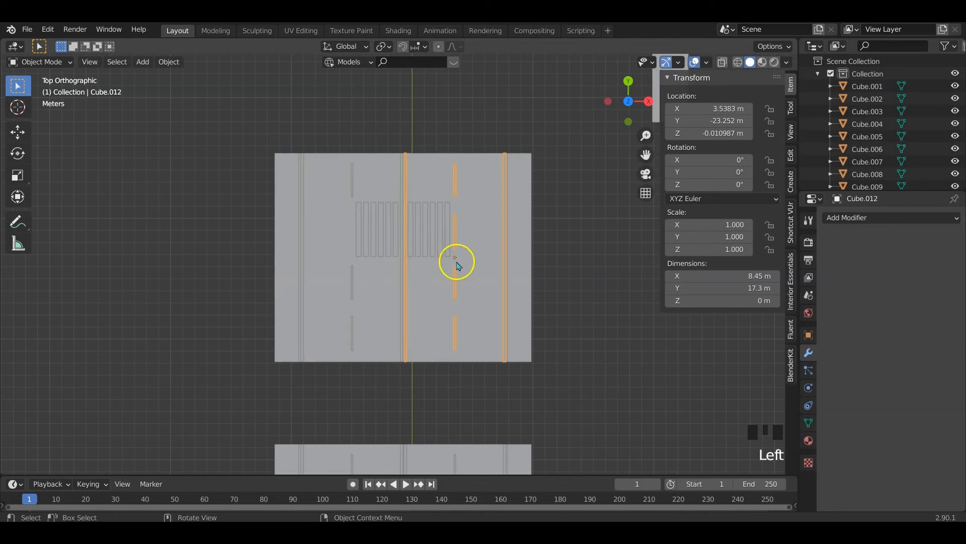
key(Tab)
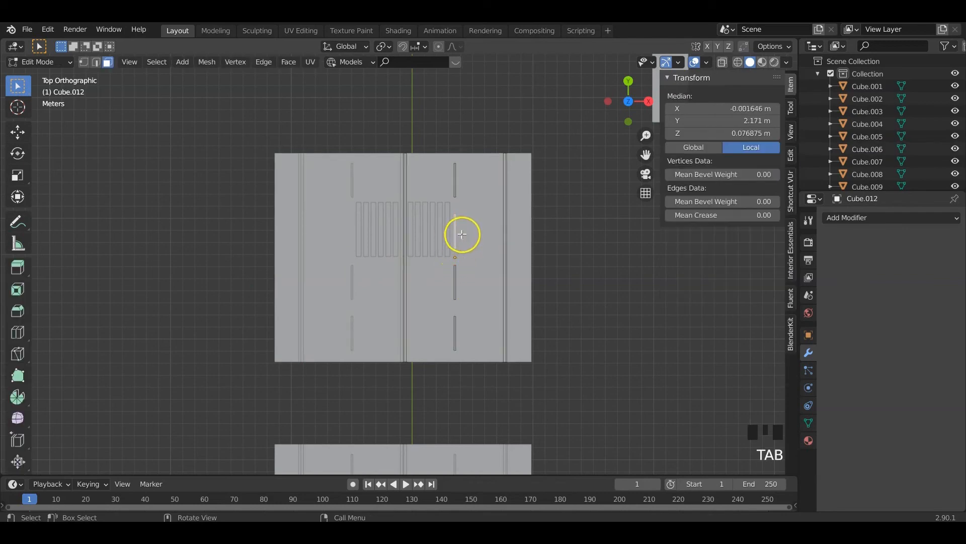
key(l)
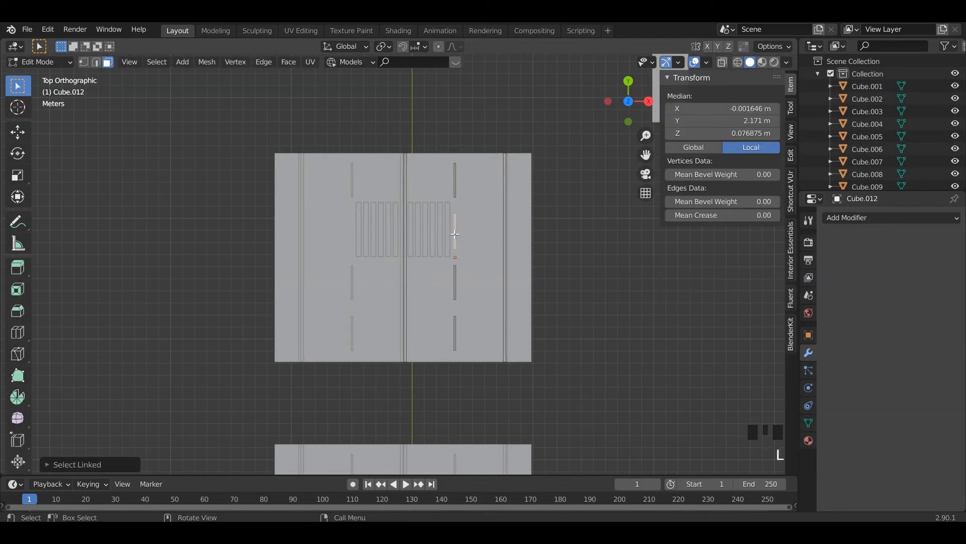
key(x)
click(455, 234)
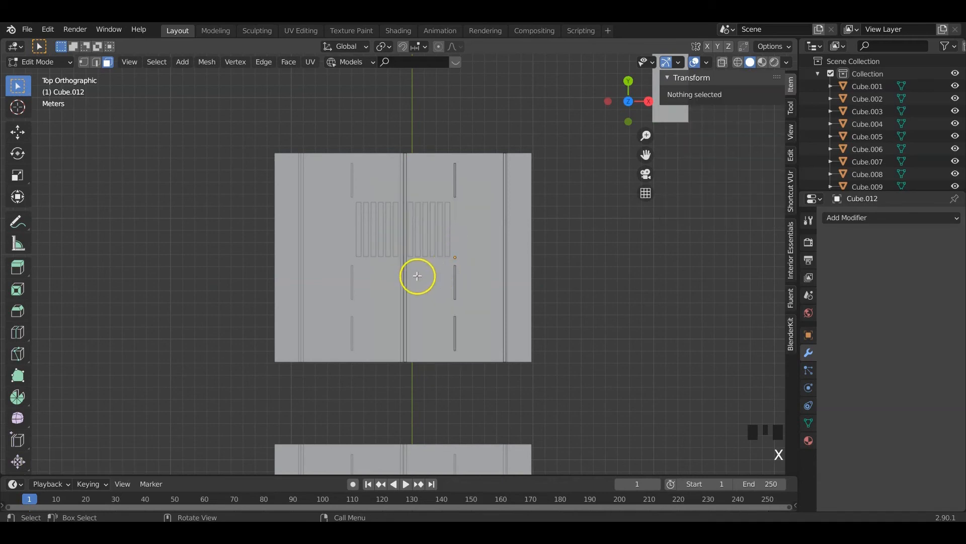
key(Tab)
Move the crosswalk stripes about 4.2 m in negative X, centring them across the two lanes on that side
click(384, 235)
key(g)
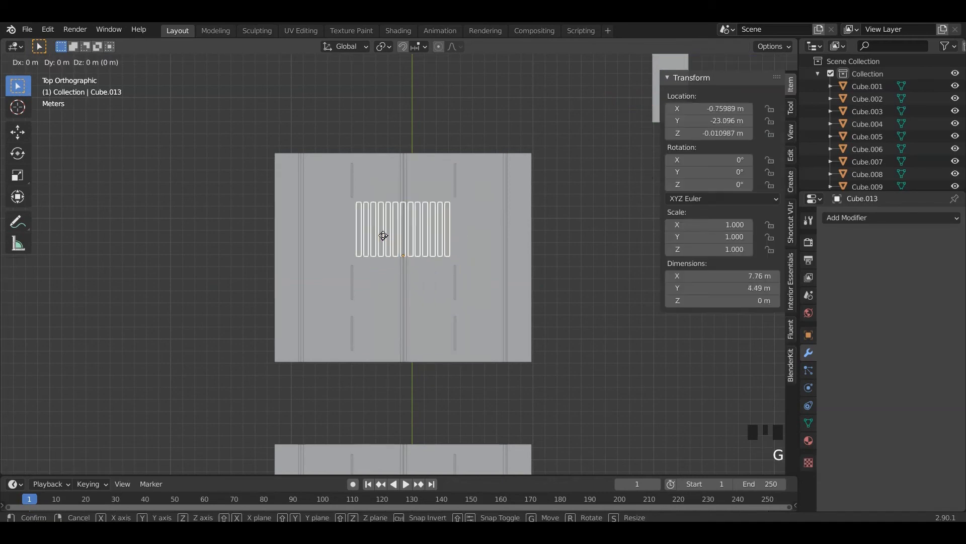
key(y)
key(x)
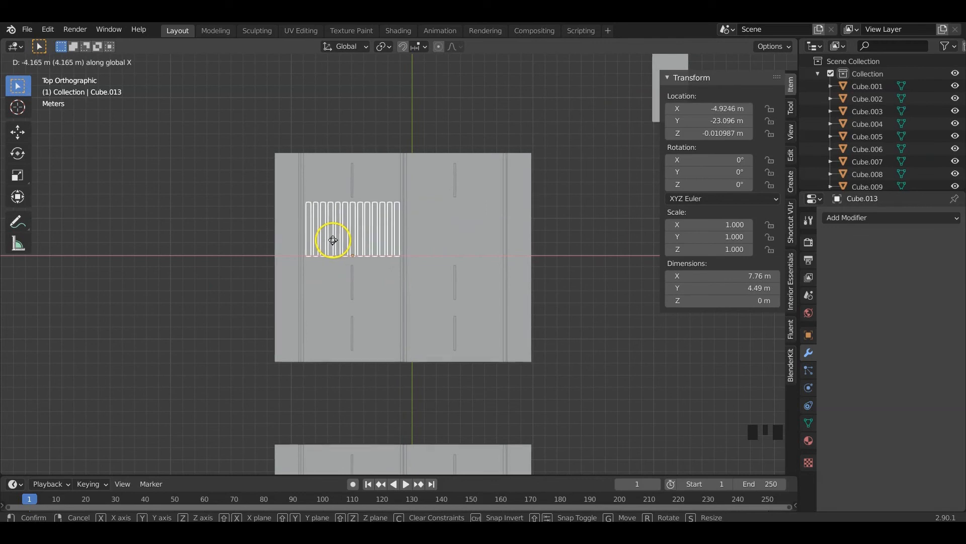
click(331, 240)
scroll(341, 241, up, 7)
shift+middle_drag(340, 242, 468, 295)
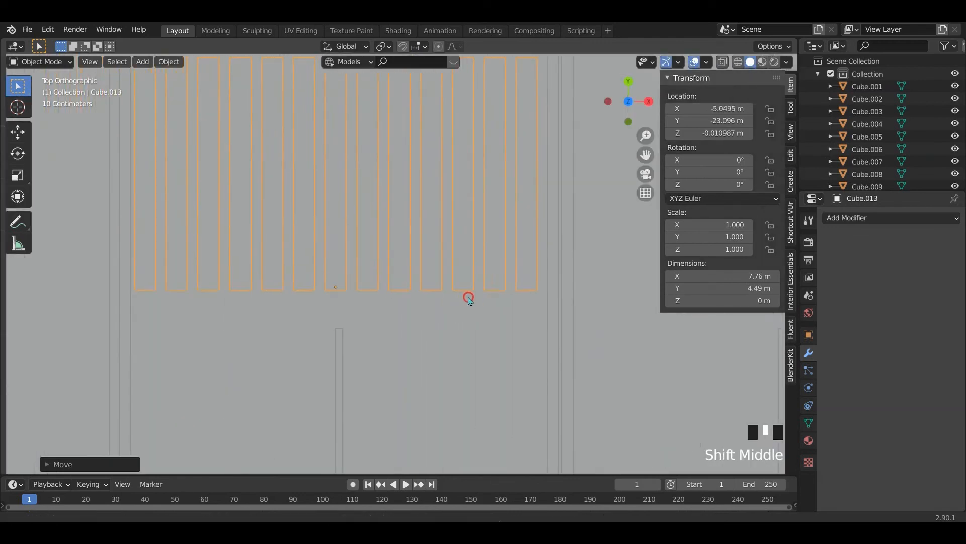
scroll(478, 298, down, 2)
key(g)
key(x)
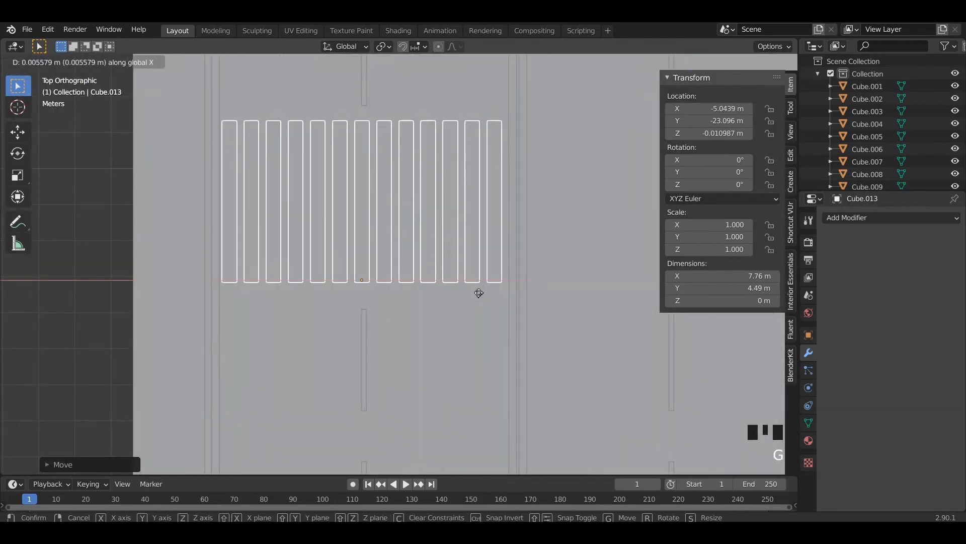
click(501, 297)
scroll(501, 297, down, 5)
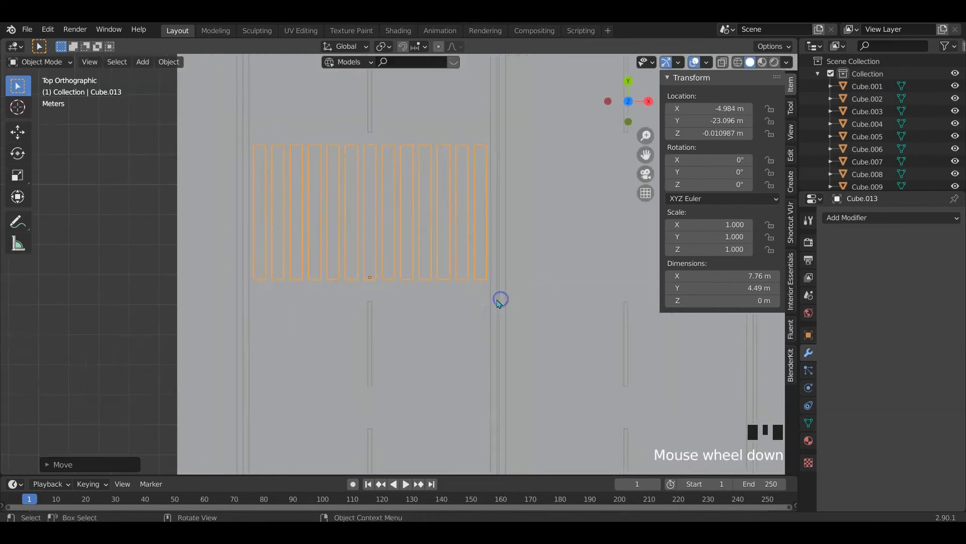
shift+middle_drag(500, 297, 408, 297)
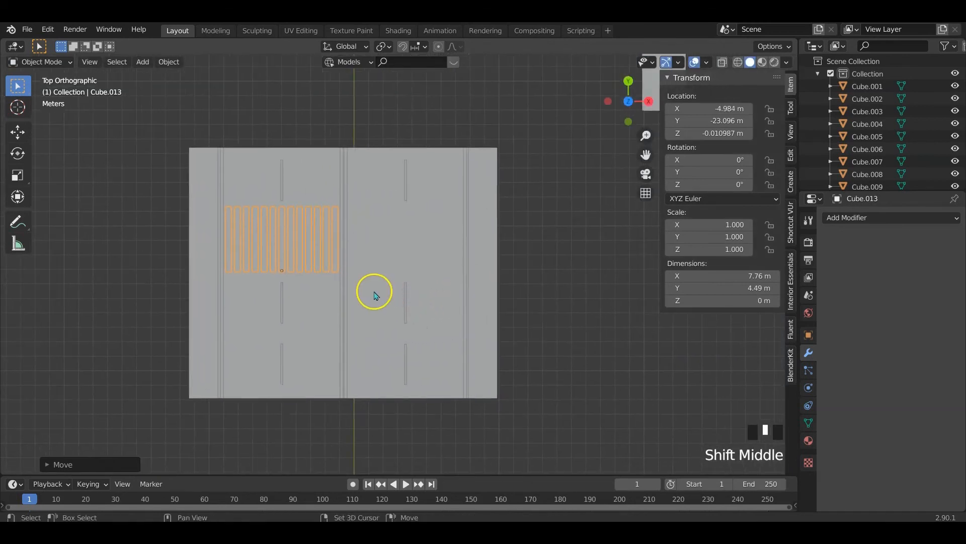
Duplicate the crosswalk stripes and move the copy about 8.5 m along X across the two lanes on the other side
key(shift+d)
key(x)
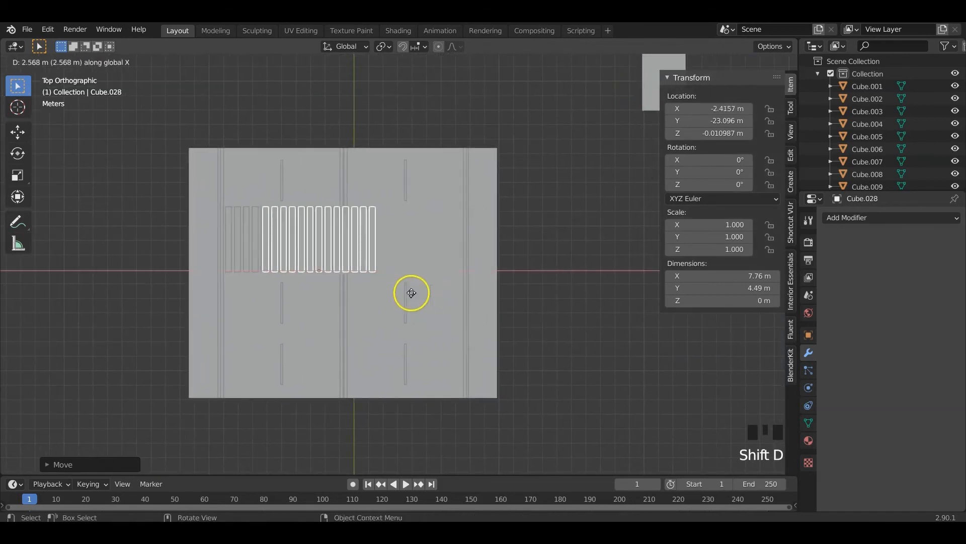
click(499, 298)
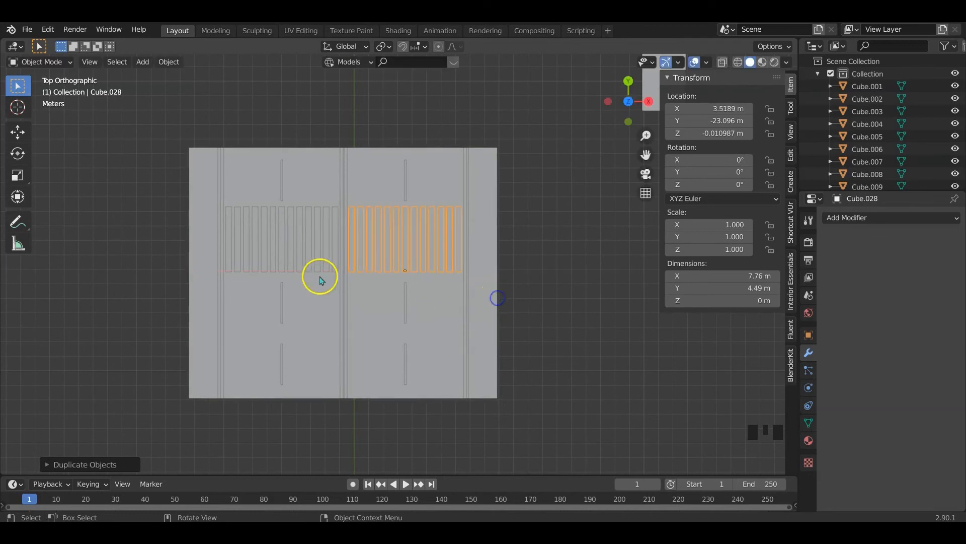
scroll(302, 285, up, 6)
shift+middle_drag(302, 285, 339, 328)
scroll(427, 329, down, 5)
click(576, 312)
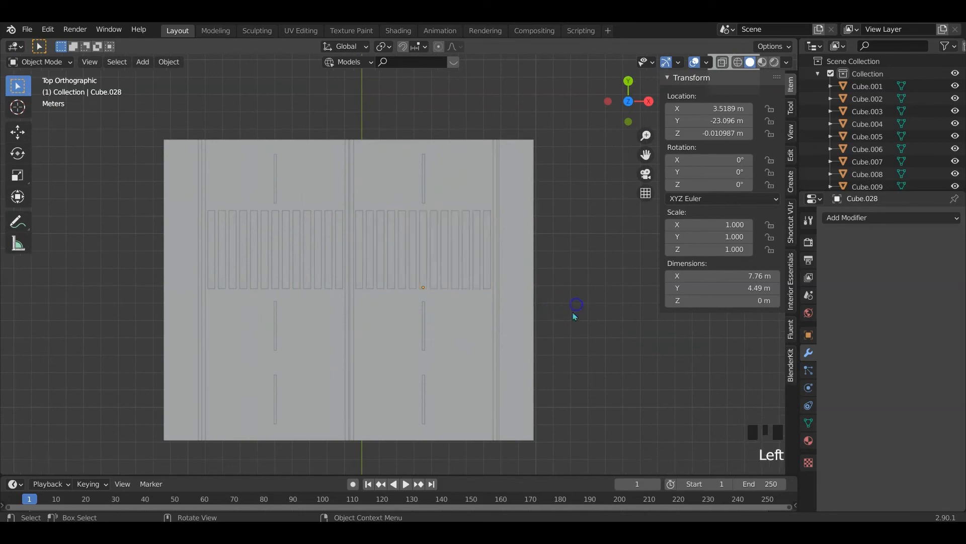
Examine the four-lane crosswalk tile alongside the other road tiles
middle_drag(576, 313, 500, 287)
scroll(361, 274, down, 3)
middle_drag(344, 297, 416, 265)
scroll(401, 326, up, 5)
scroll(450, 317, down, 3)
scroll(466, 340, down, 3)
click(537, 358)
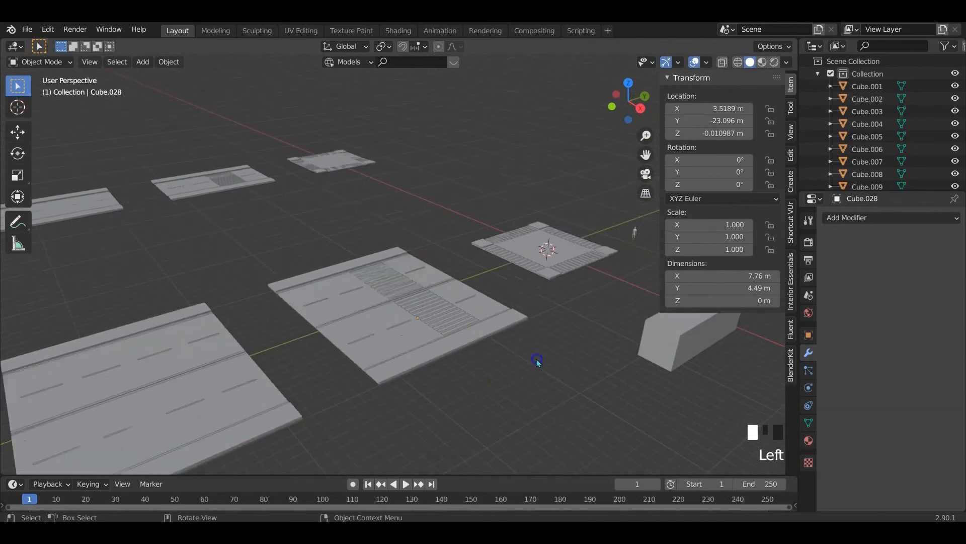
Join each set of crosswalk stripes with the lane markings on its side of the four-lane tile
middle_drag(536, 358, 371, 270)
click(355, 292)
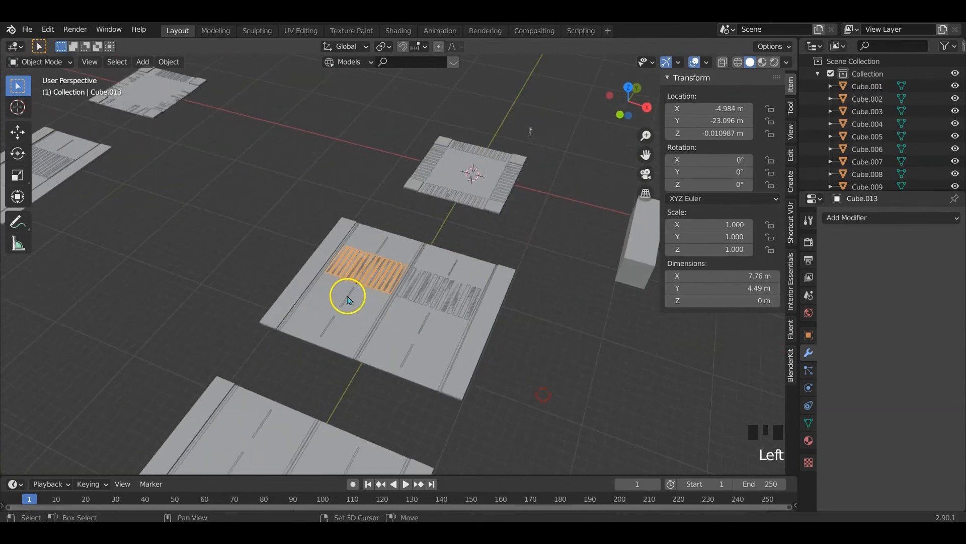
shift+click(388, 302)
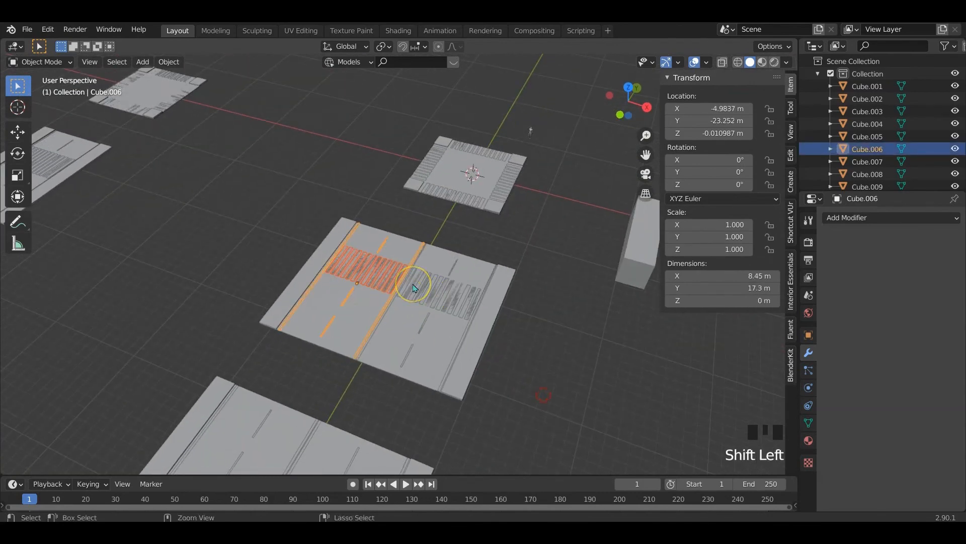
click(432, 297)
shift+click(424, 327)
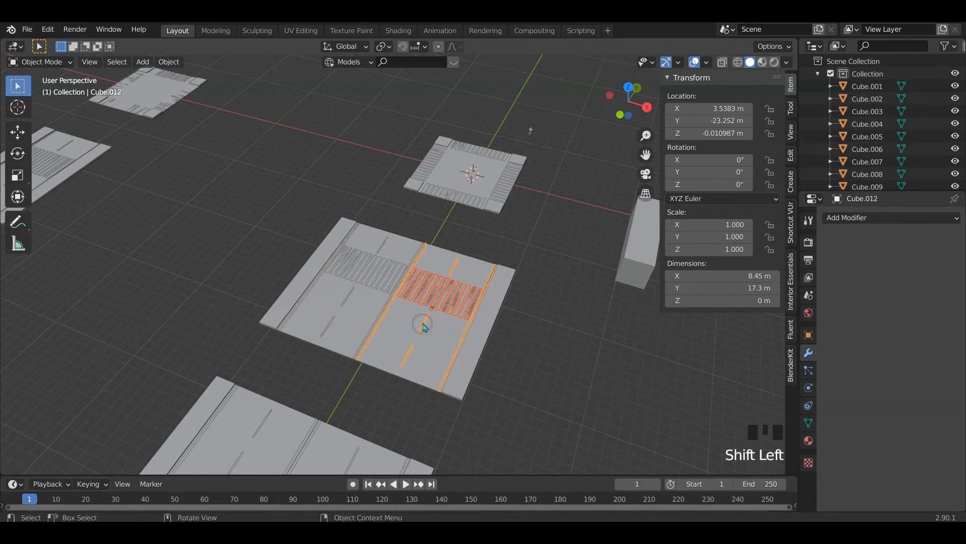
key(ctrl+j)
click(534, 339)
Double the X and Y dimensions of the intersection tile's base slab
scroll(491, 337, down, 3)
shift+middle_drag(491, 337, 388, 357)
scroll(509, 249, up, 3)
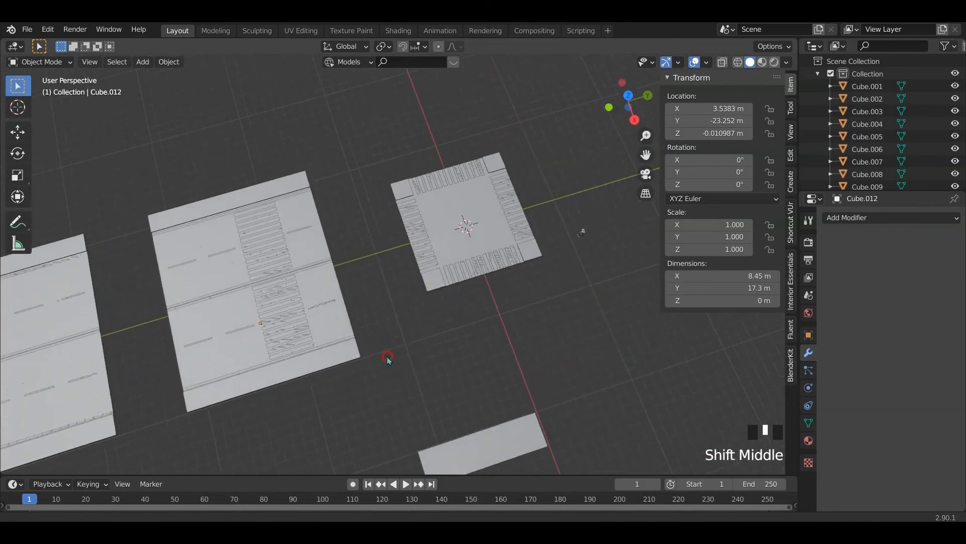
click(454, 246)
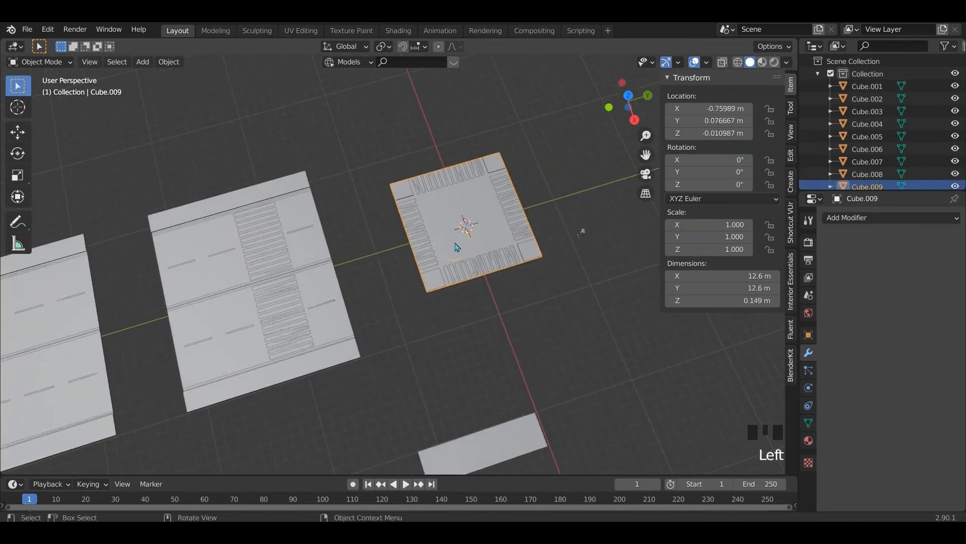
middle_drag(513, 274, 557, 242)
scroll(433, 266, down, 4)
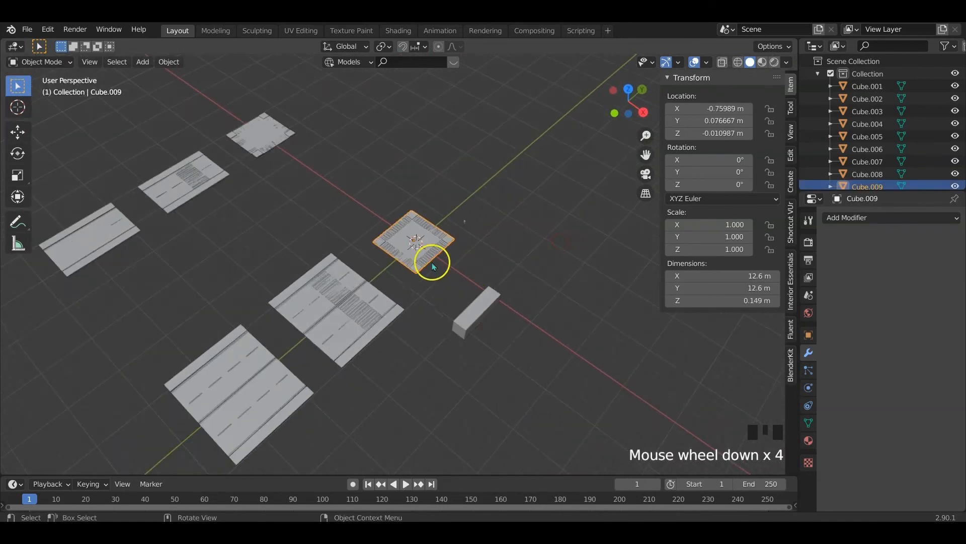
scroll(433, 266, up, 3)
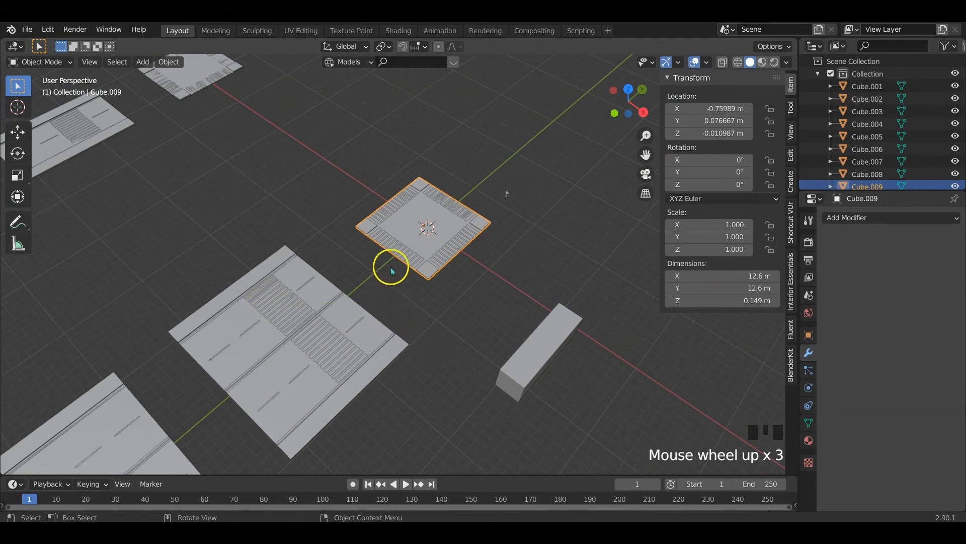
click(738, 276)
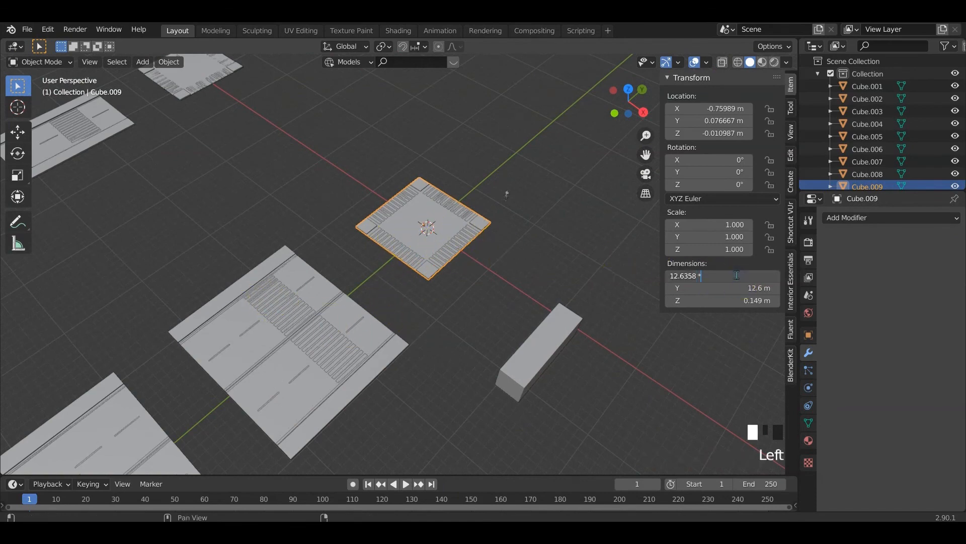
text(*2)
key(Return)
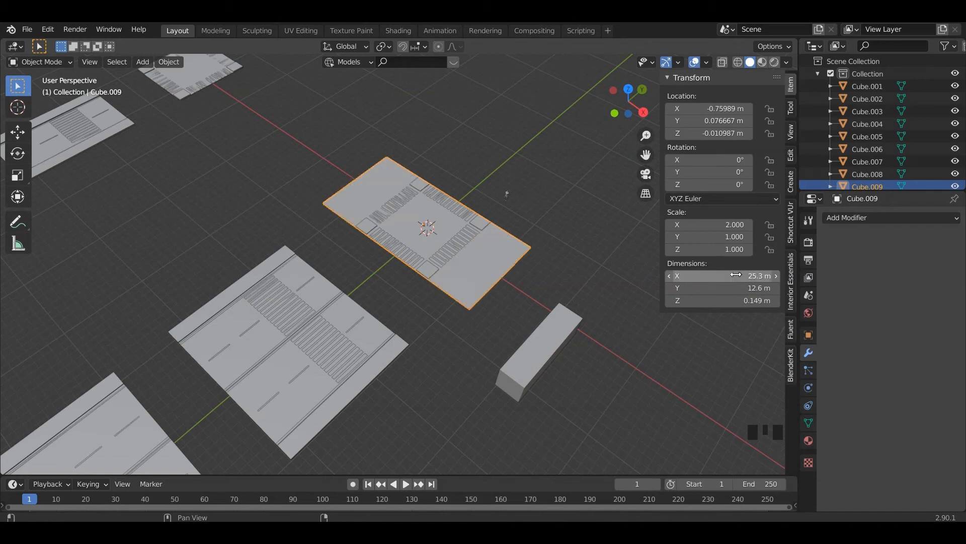
click(728, 288)
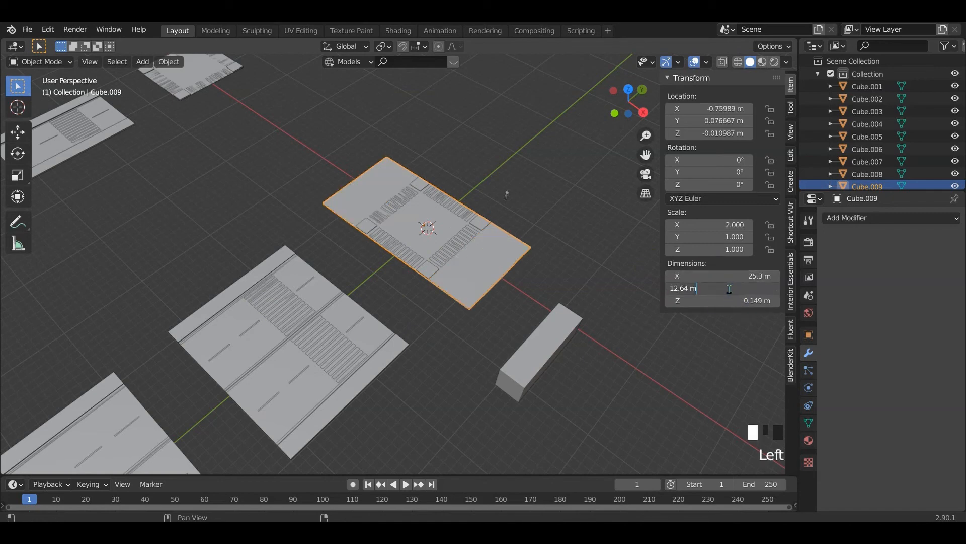
text(*2)
key(Return)
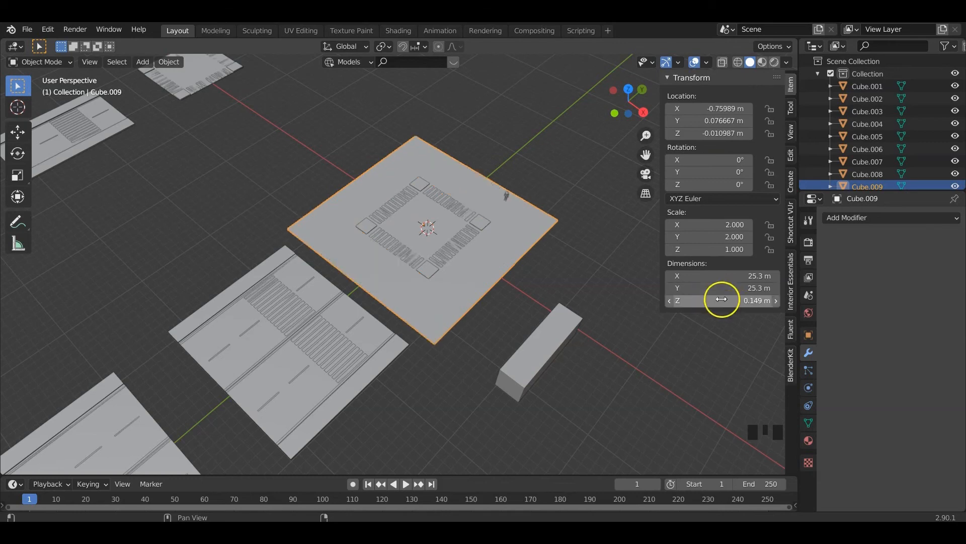
Scale the intersection slab in X and Y only to about 21.1 m per side, matching the wide road's width
middle_drag(509, 322, 496, 400)
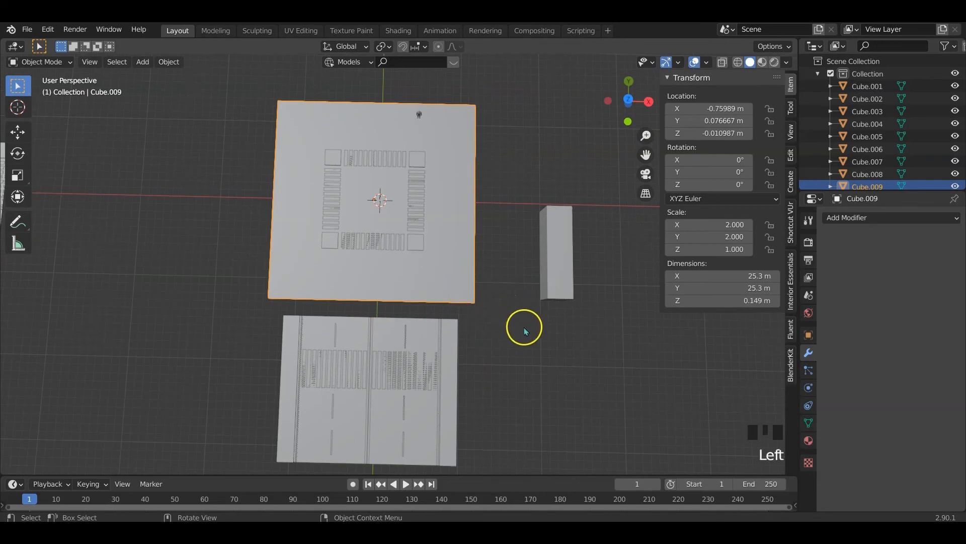
key(s)
right_click(508, 314)
key(KP_7)
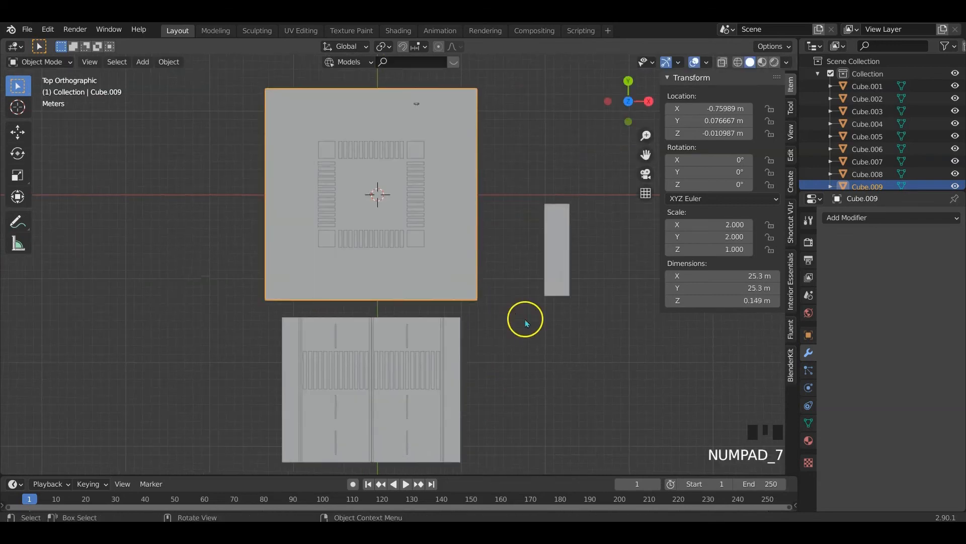
key(s)
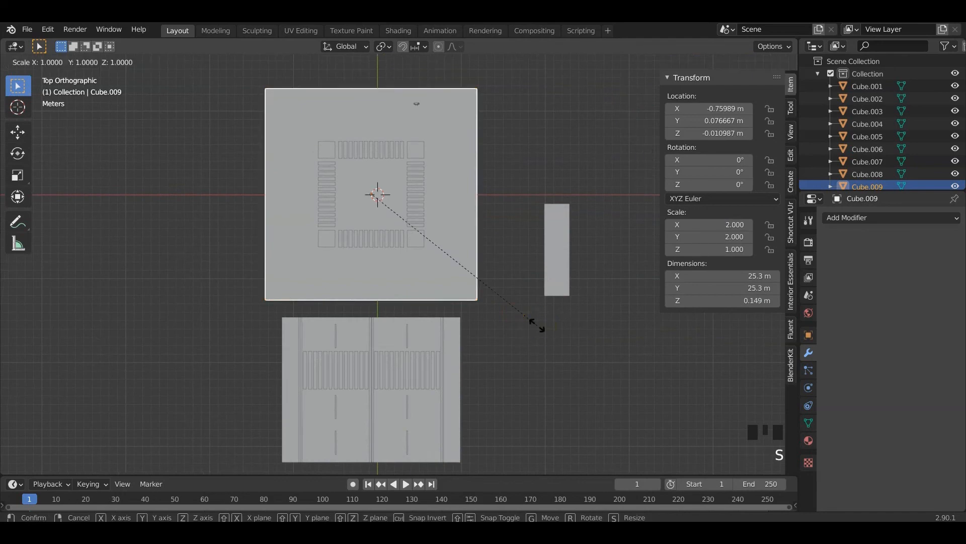
key(shift+z)
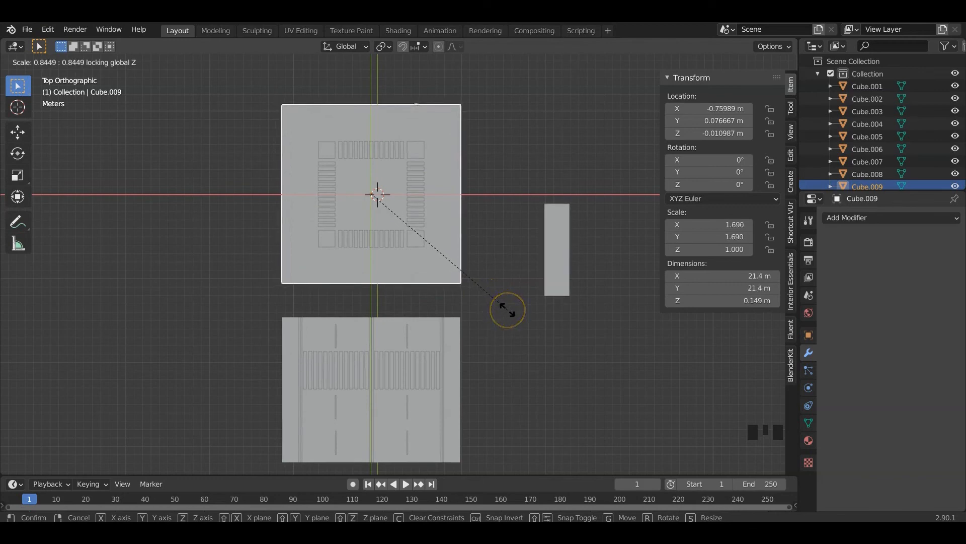
click(506, 309)
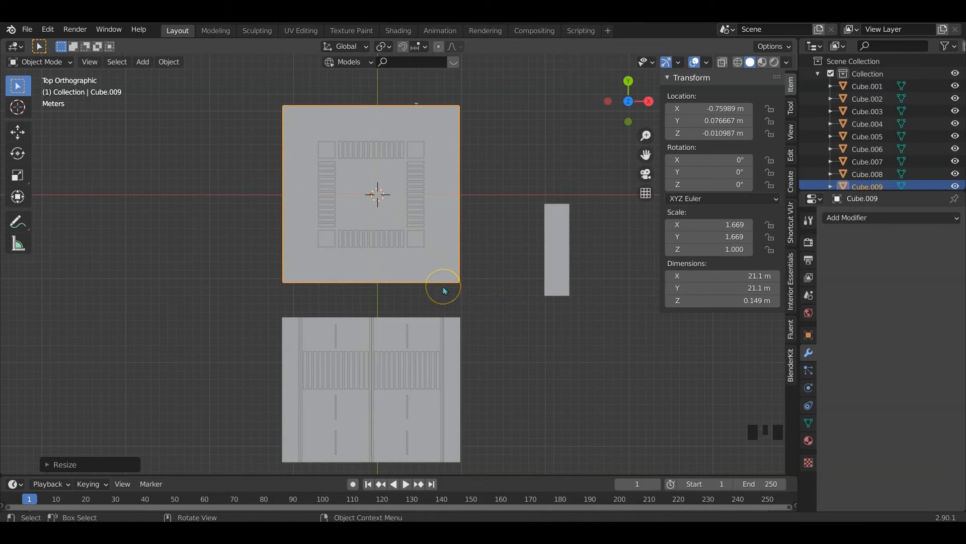
Delete the intersection tile's base slab, keeping its corner sidewalks and crosswalk stripes
click(418, 239)
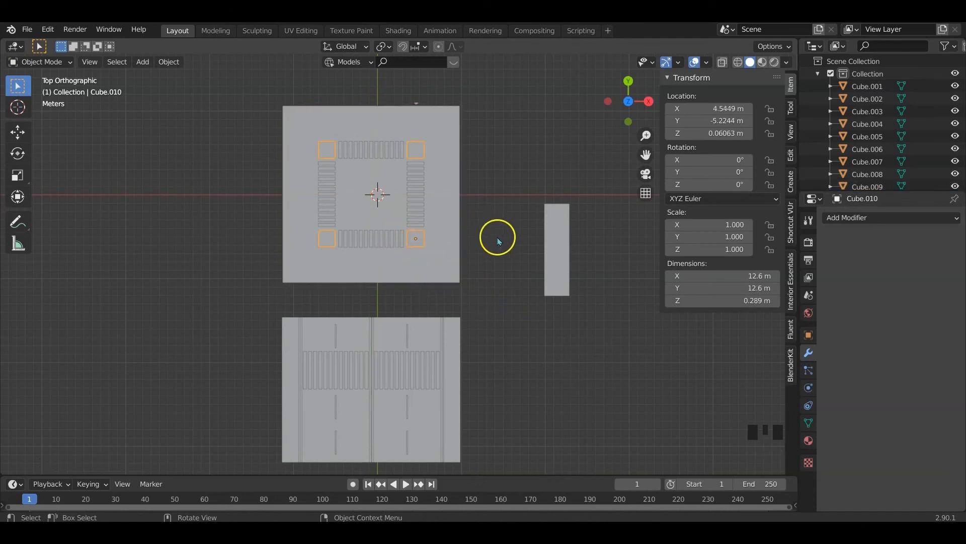
click(442, 270)
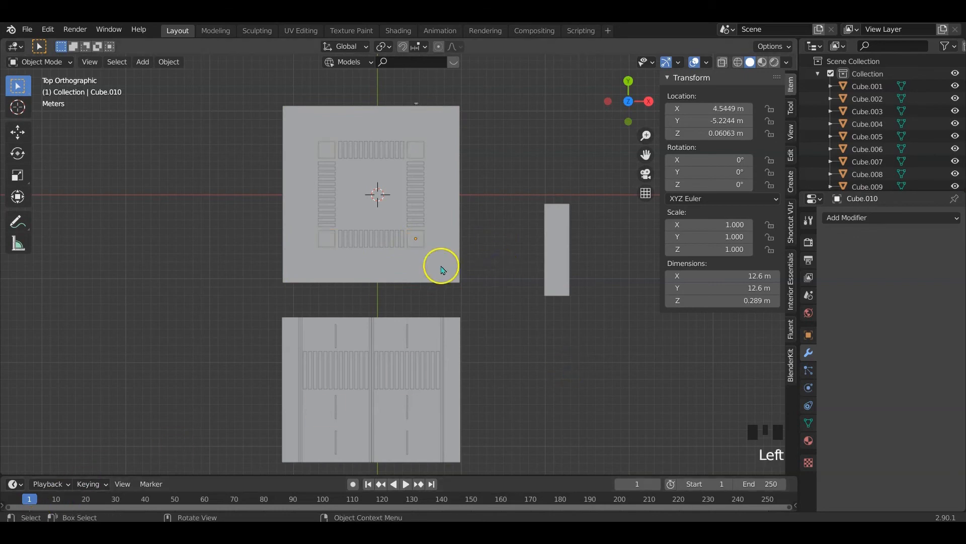
mouse_move(441, 271)
middle_down()
mouse_move(465, 267)
mouse_move(447, 254)
middle_up()
click(438, 281)
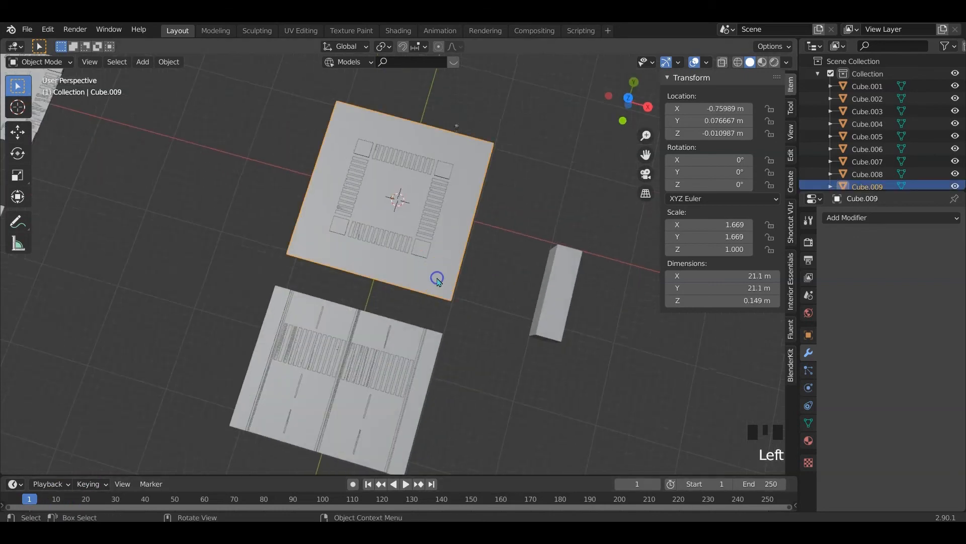
key(x)
click(434, 277)
Duplicate the crosswalk tile's base slab along Y and place the copy over the intersection parts, at about Y -3.56 m
shift+middle_drag(502, 361, 479, 321)
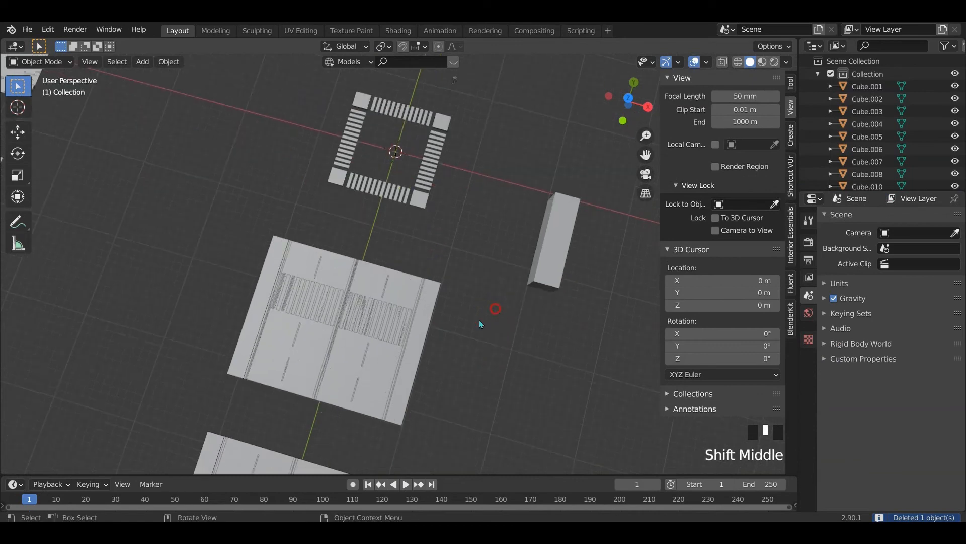
click(376, 375)
key(shift+d)
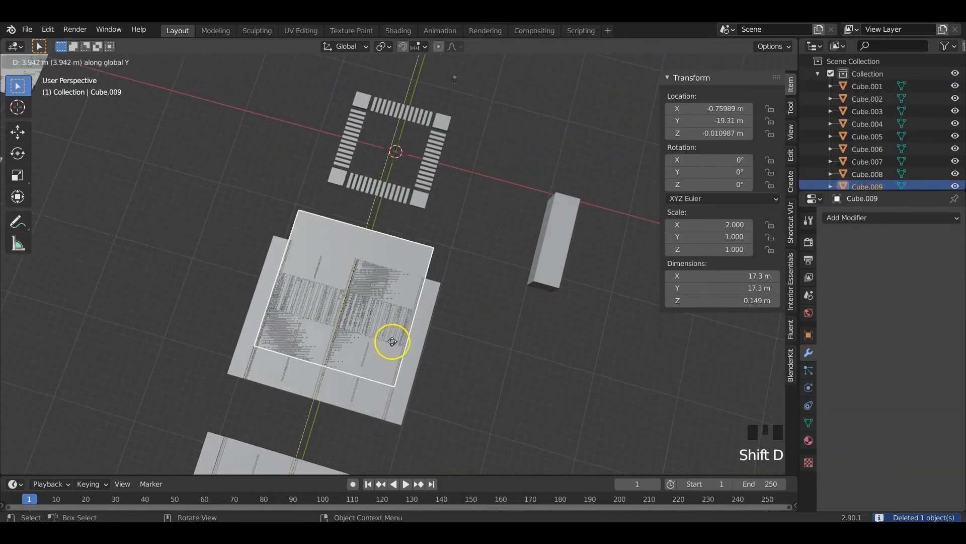
click(450, 203)
key(KP_7)
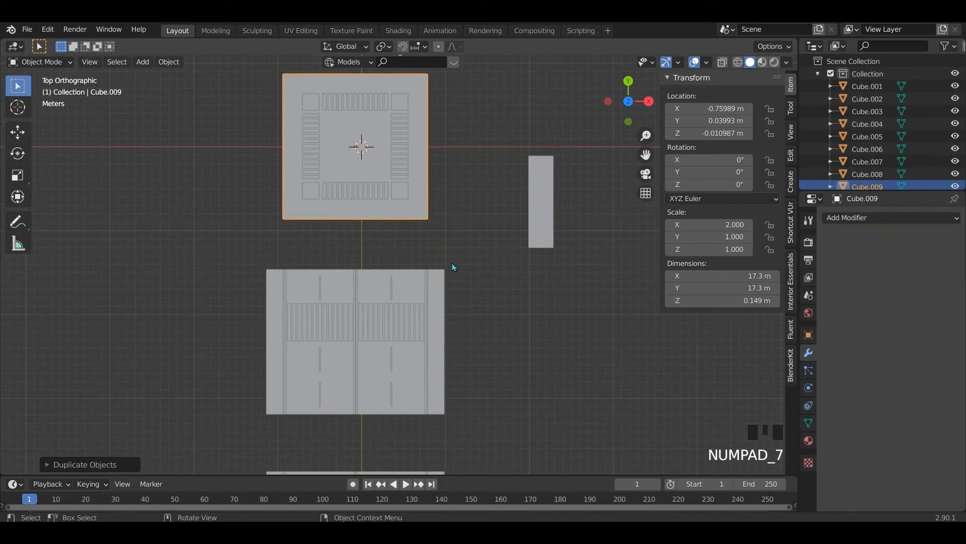
key(g)
key(y)
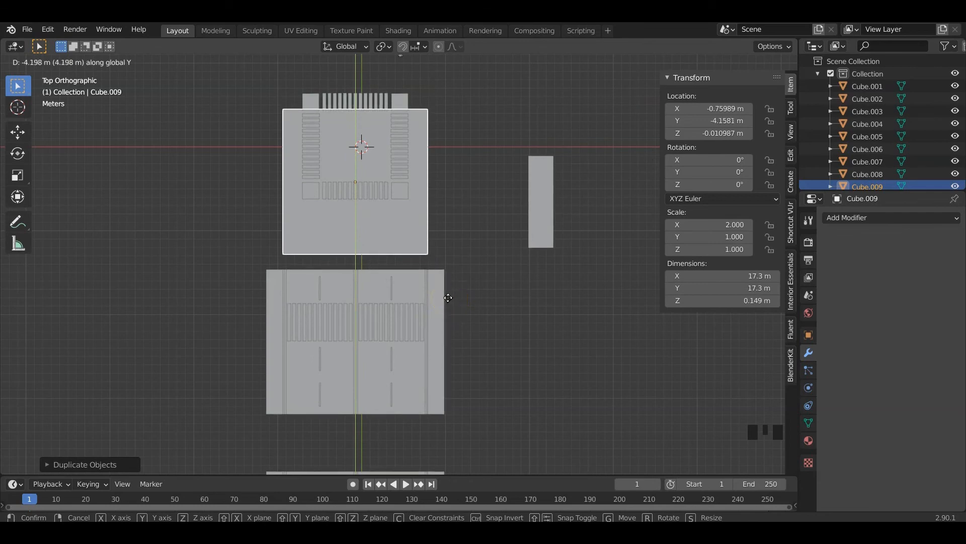
click(448, 294)
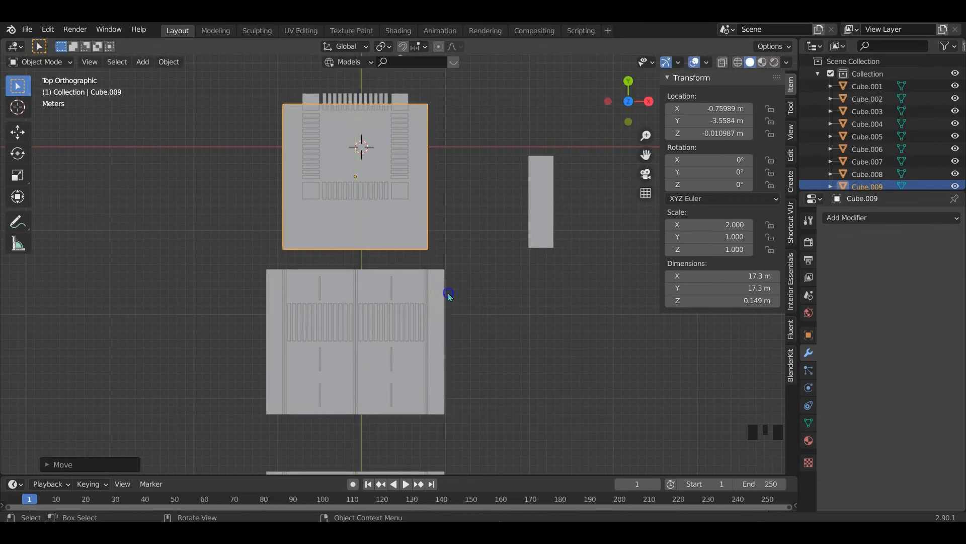
Delete both sets of old crosswalk stripes from the intersection tile
click(402, 193)
click(366, 196)
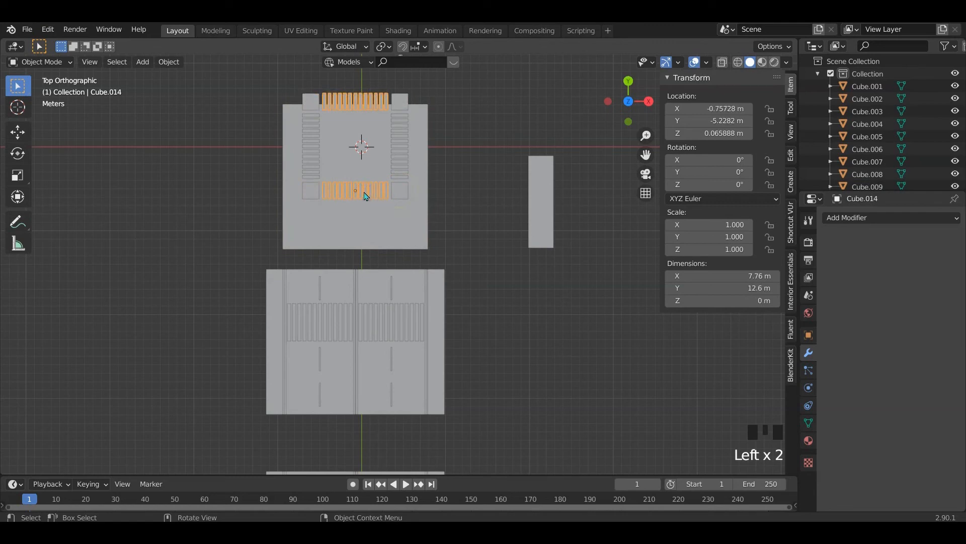
click(309, 158)
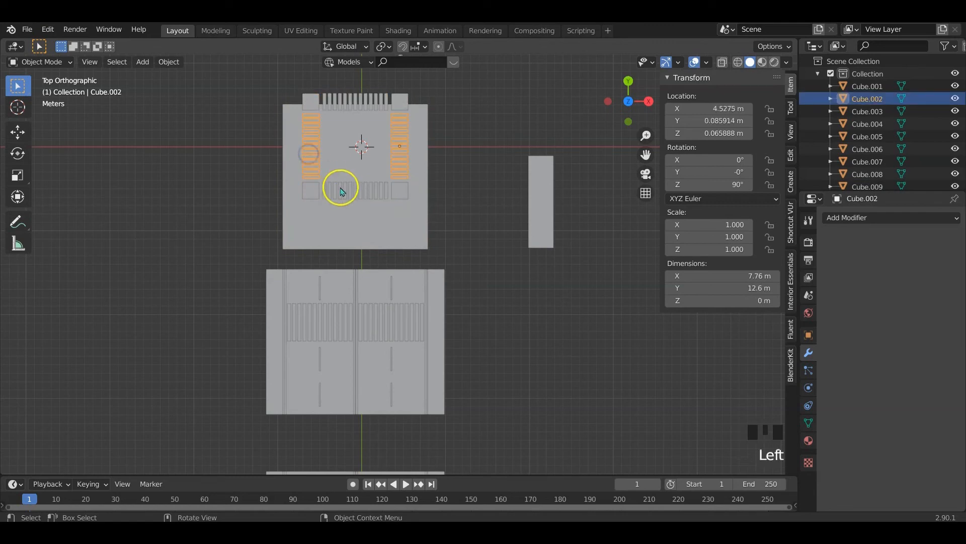
click(347, 193)
shift+click(308, 150)
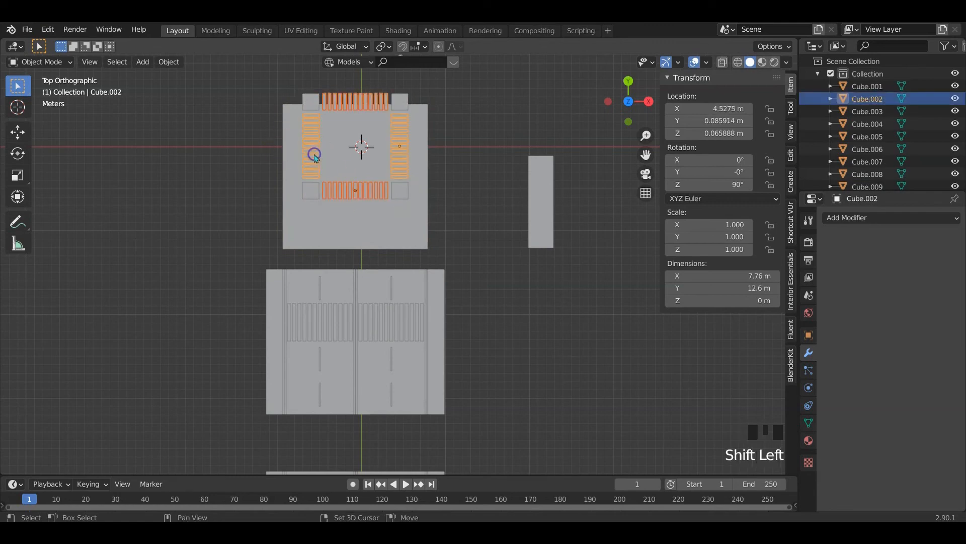
key(x)
click(259, 153)
Delete three of the four corner sidewalk squares from the mesh, keeping only the one at positive X and negative Y
click(401, 196)
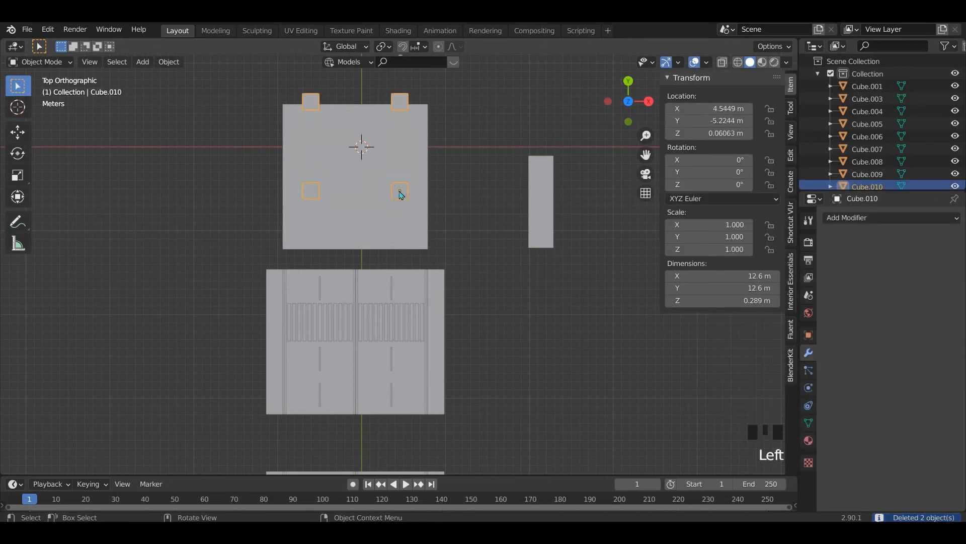
key(Tab)
key(l)
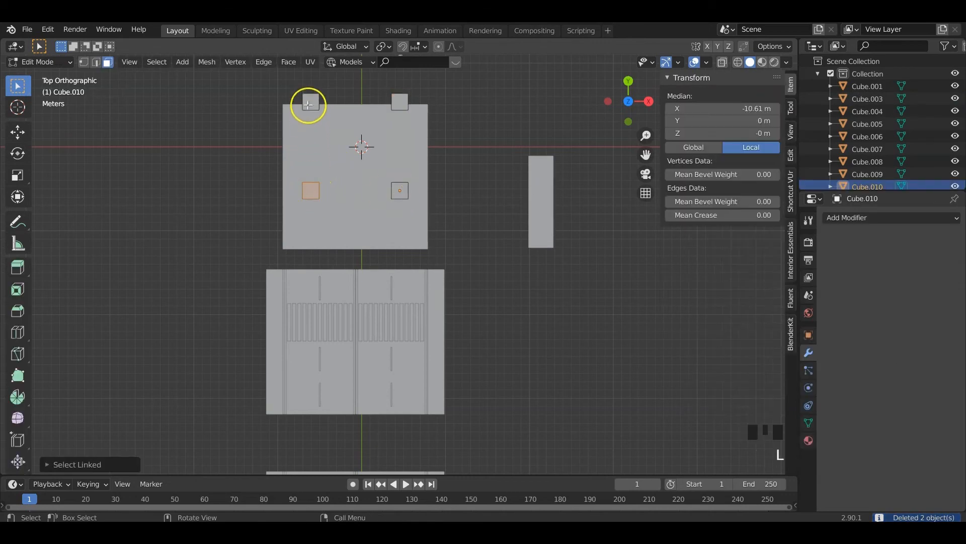
key(l)
key(l)
key(x)
click(401, 114)
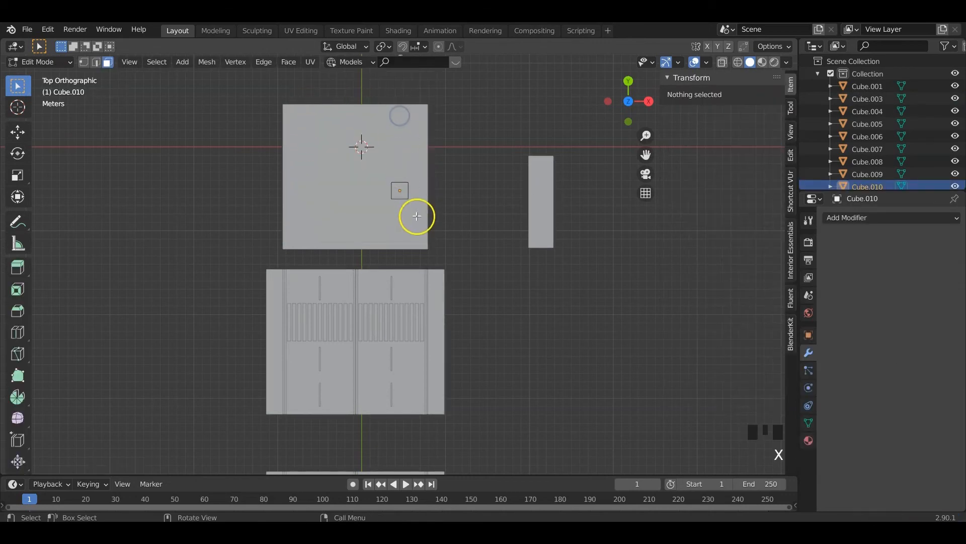
Try the remaining corner square beside the slab's lower corner, at about X 8.74 m, Y -11.16 m, and delete it
key(Tab)
key(g)
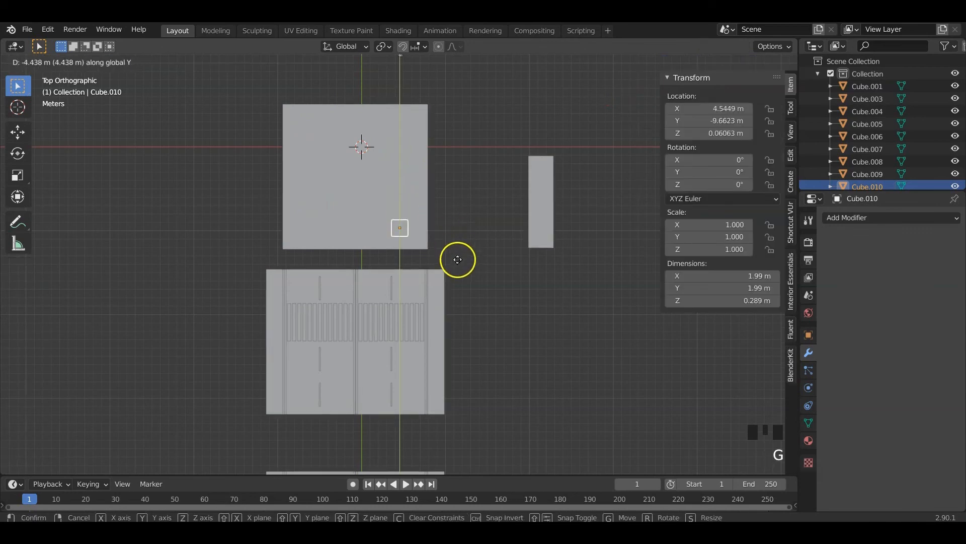
click(459, 272)
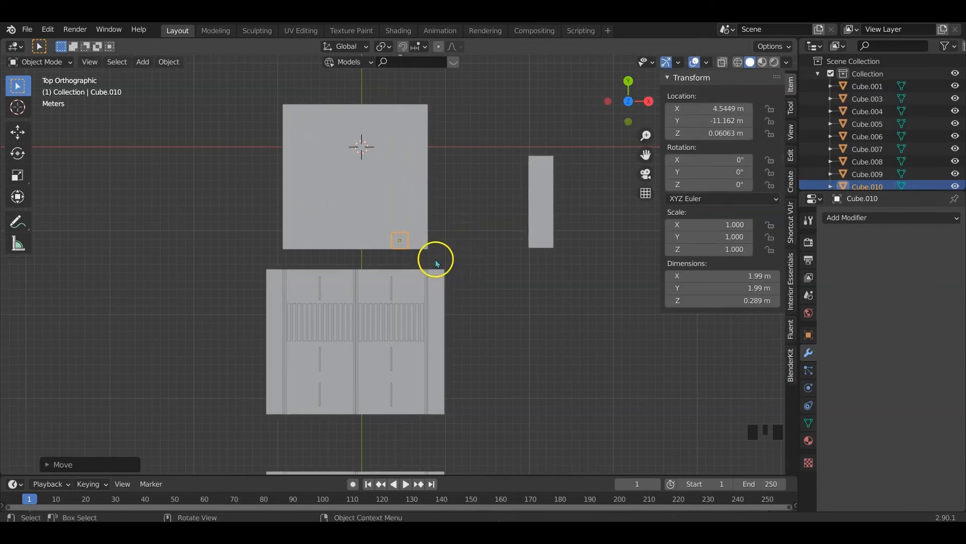
key(g)
click(471, 260)
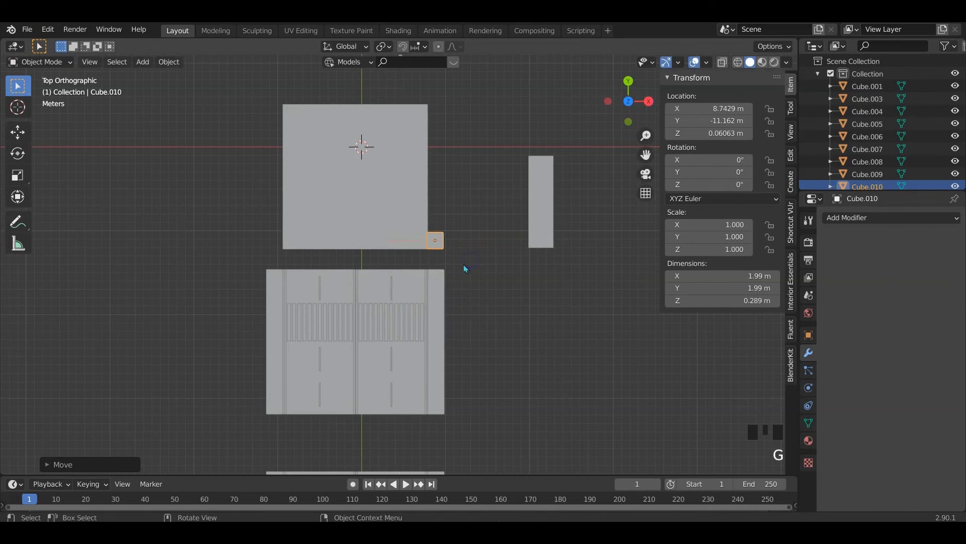
key(x)
click(448, 259)
Duplicate the crosswalk tile's side sidewalks and move the copy along Y beside the intersection slab, to about Y -11.38 m
click(434, 290)
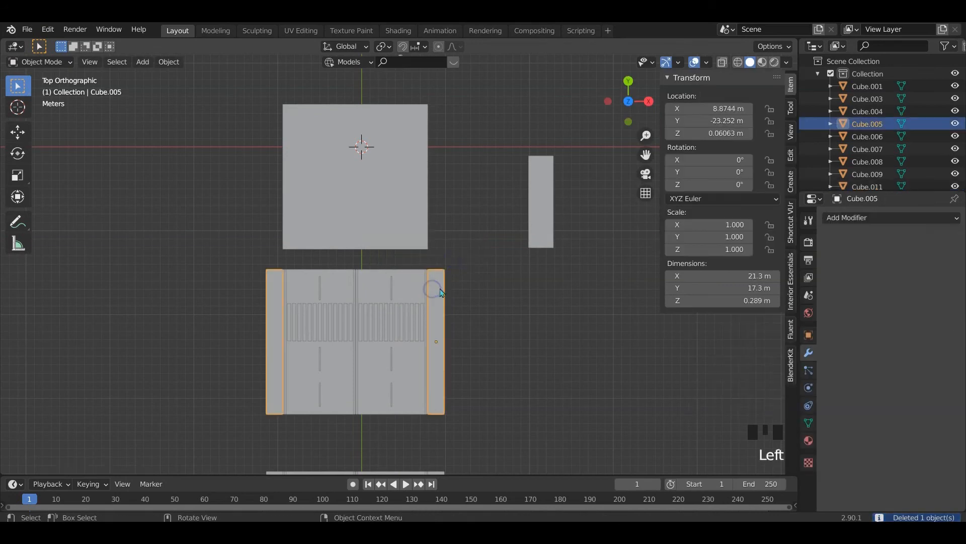
key(shift+d)
key(y)
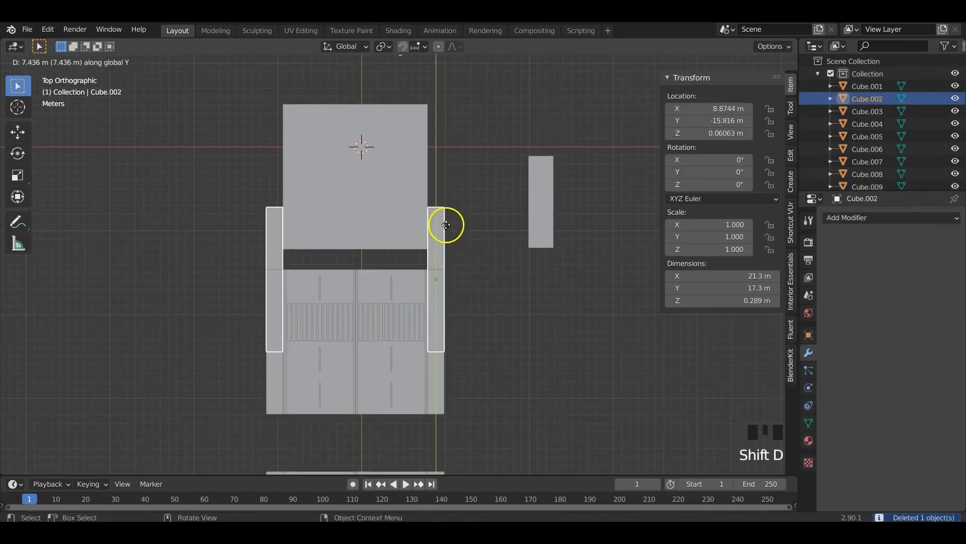
click(445, 191)
Delete the negative-X strip from the copied sidewalks, keeping only the strip on the positive-X side
key(Tab)
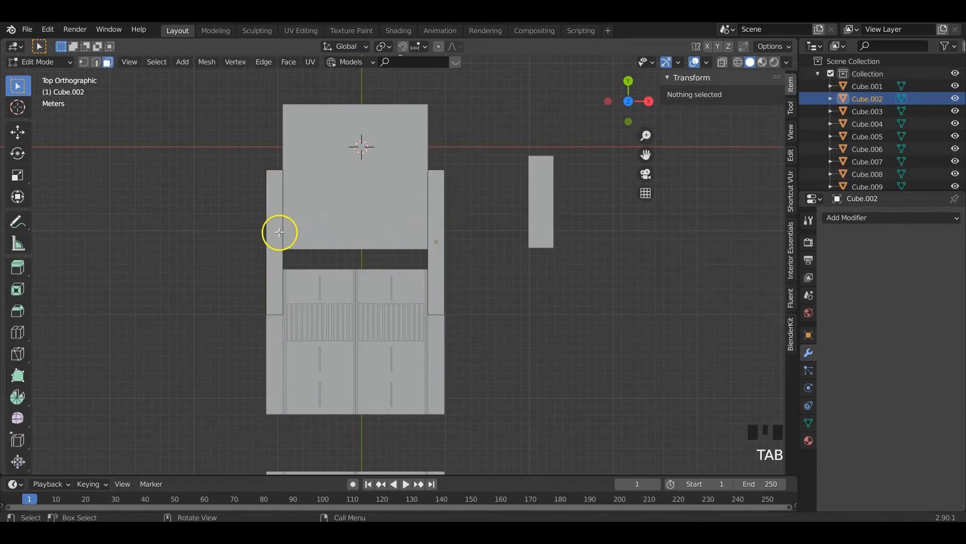
click(279, 229)
key(x)
click(279, 229)
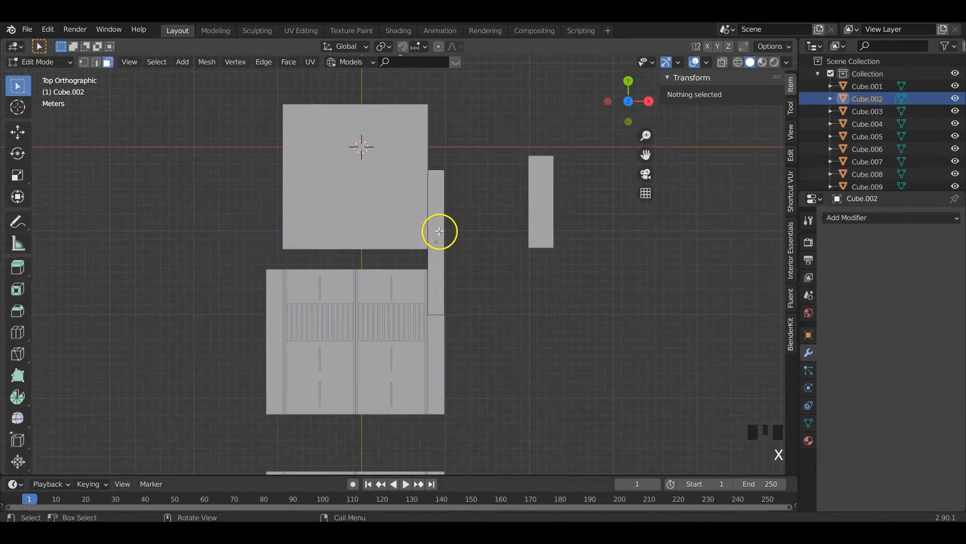
key(Tab)
Set the remaining sidewalk strip's Y dimension to 1.99 m to make it a square corner piece
middle_drag(446, 244, 443, 248)
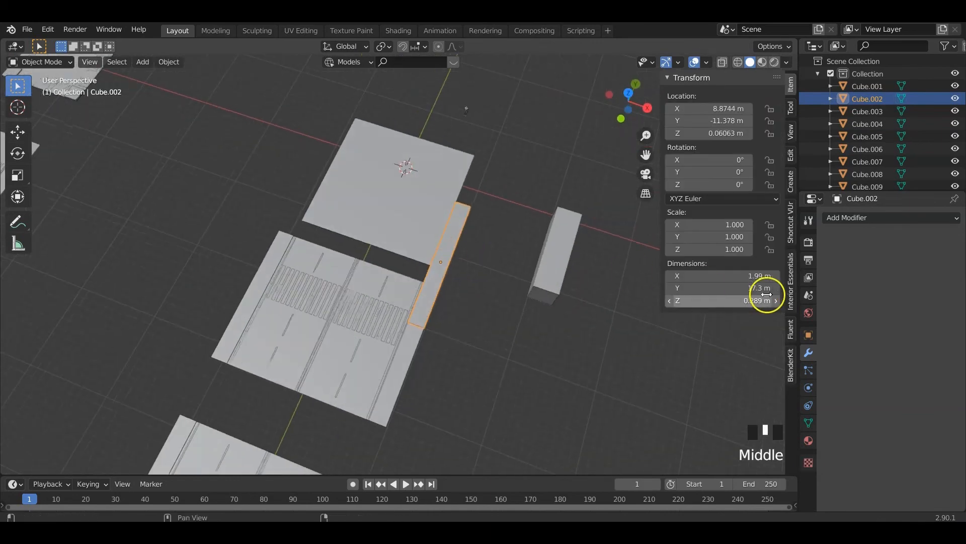
click(741, 288)
text(1.9)
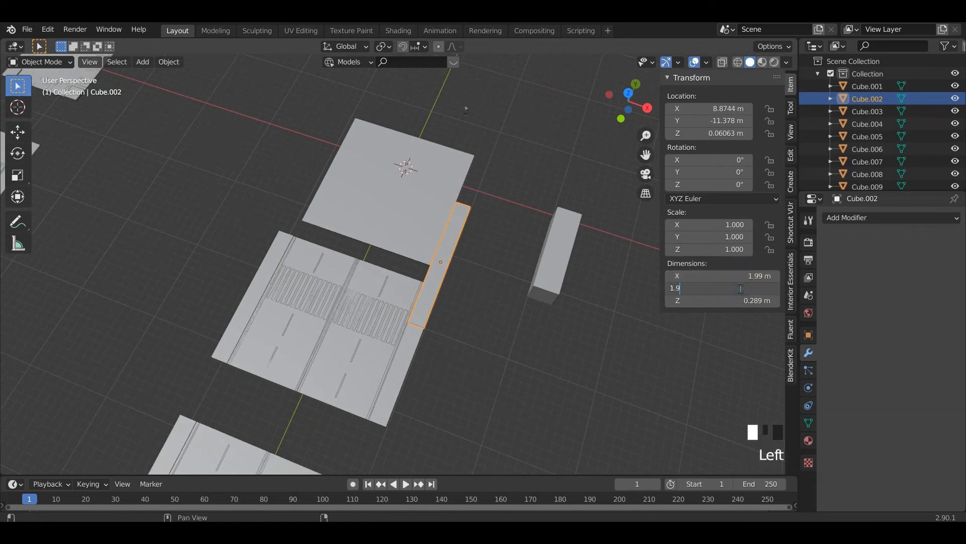
text(9)
key(Return)
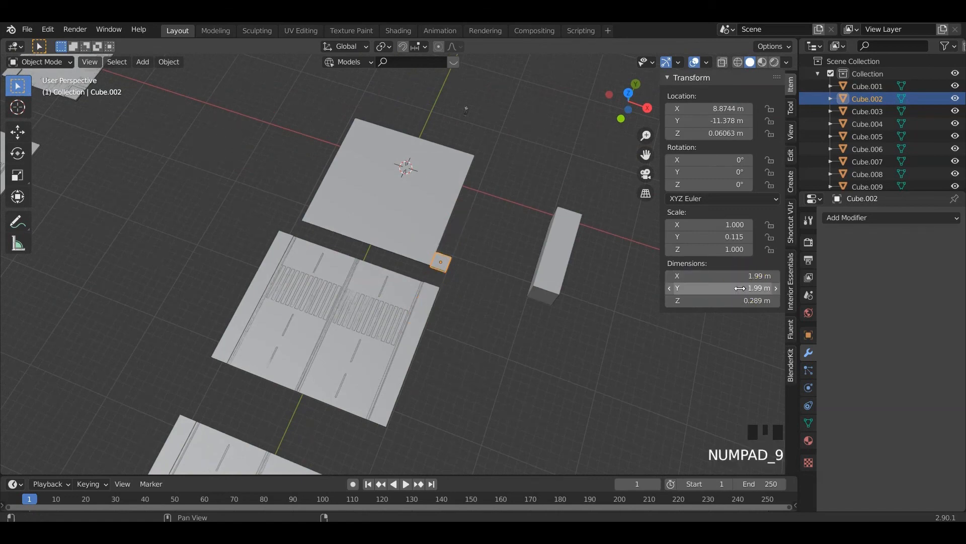
Move the sidewalk square along Y so its inner corner meets the slab's corner, at about Y -13.19 m
scroll(466, 273, up, 5)
shift+middle_drag(483, 228, 439, 313)
key(g)
click(438, 277)
scroll(442, 270, up, 10)
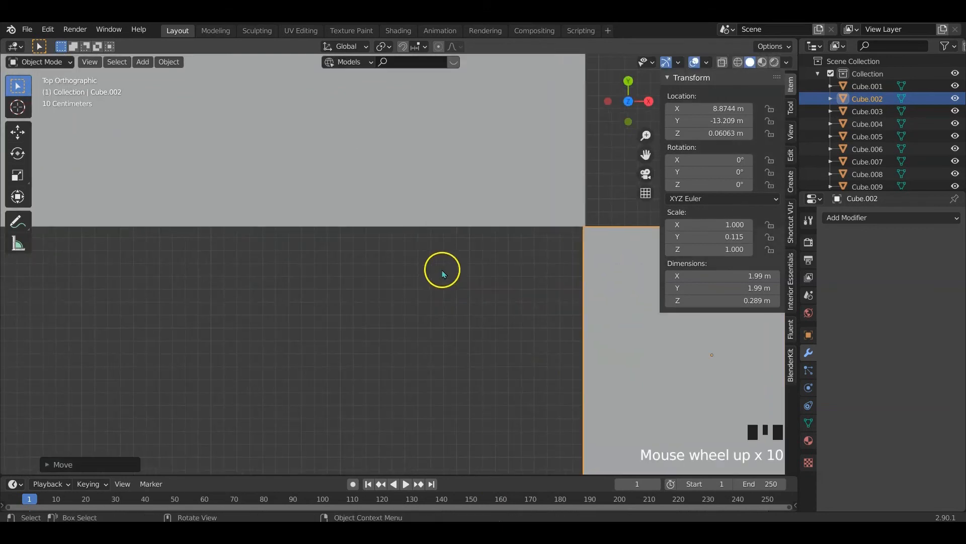
shift+middle_drag(521, 273, 341, 255)
scroll(306, 237, up, 3)
key(g)
key(y)
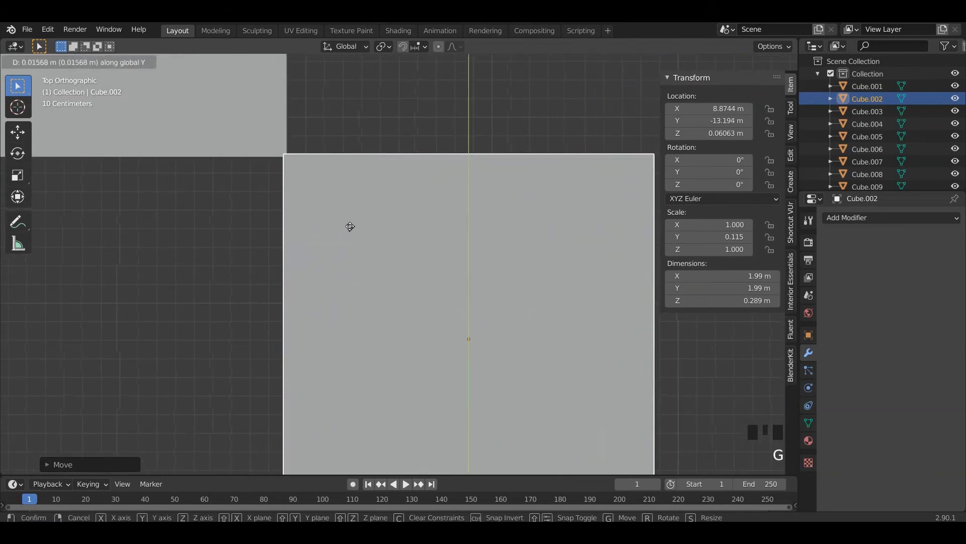
click(352, 219)
Scale the intersection slab in X and Y only to about 21.2 m per side, reaching under the corner square
scroll(352, 222, down, 10)
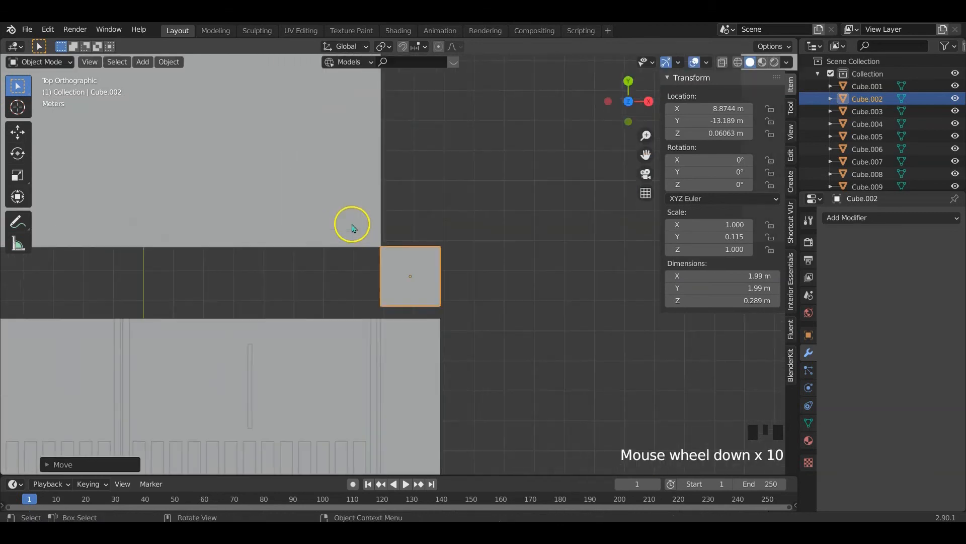
scroll(318, 308, down, 5)
scroll(320, 282, down, 2)
click(322, 219)
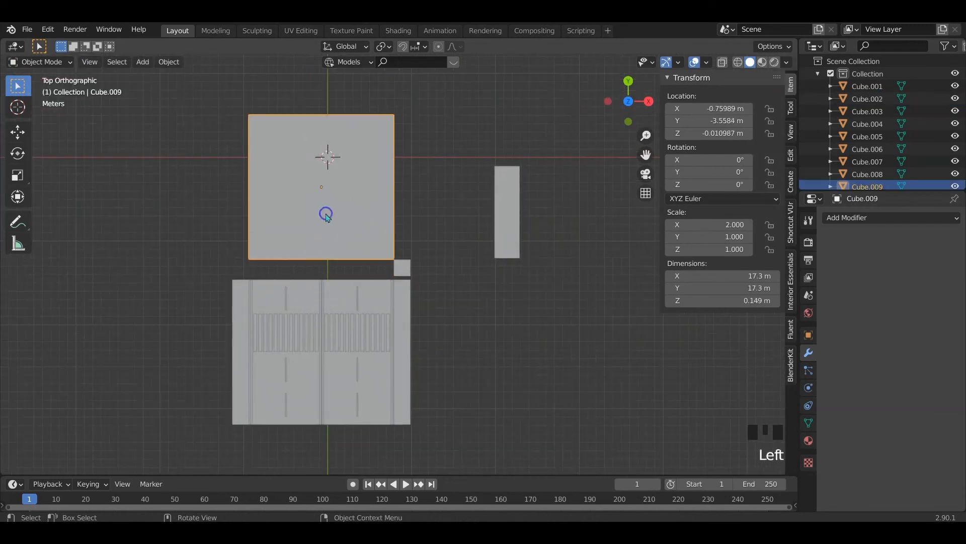
key(s)
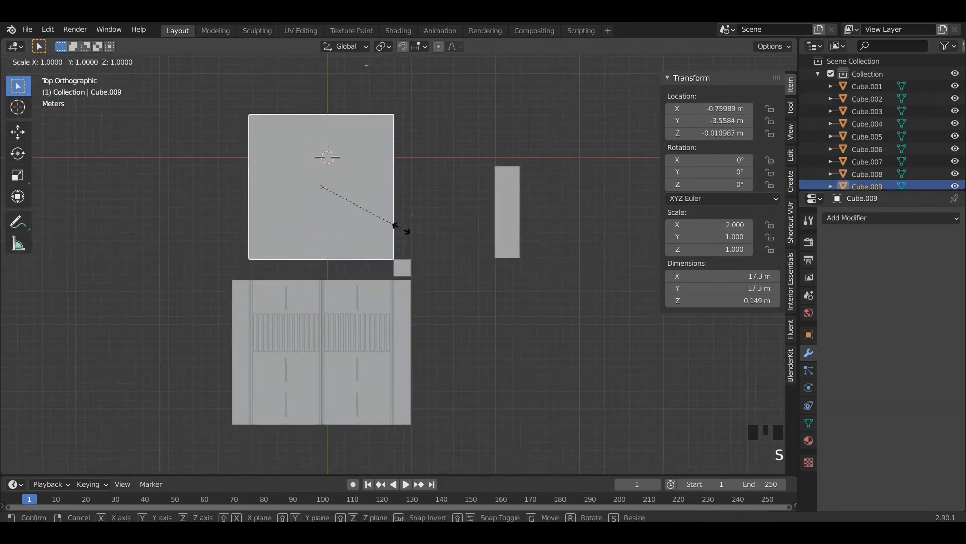
key(shift+z)
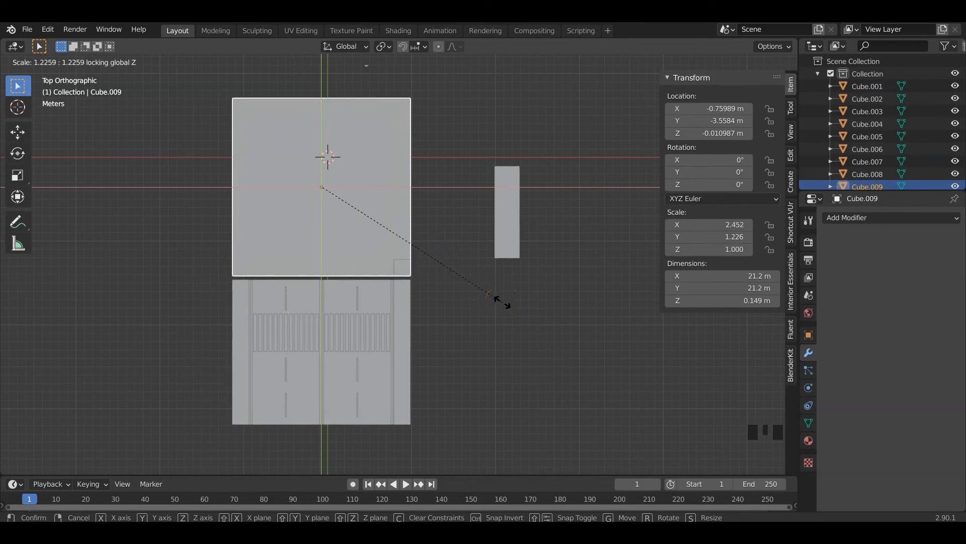
click(499, 300)
Fine-tune the slab's X and Y scale to about 21.3 m per side, aligning its edges with the corner square's outer edges
scroll(417, 276, up, 9)
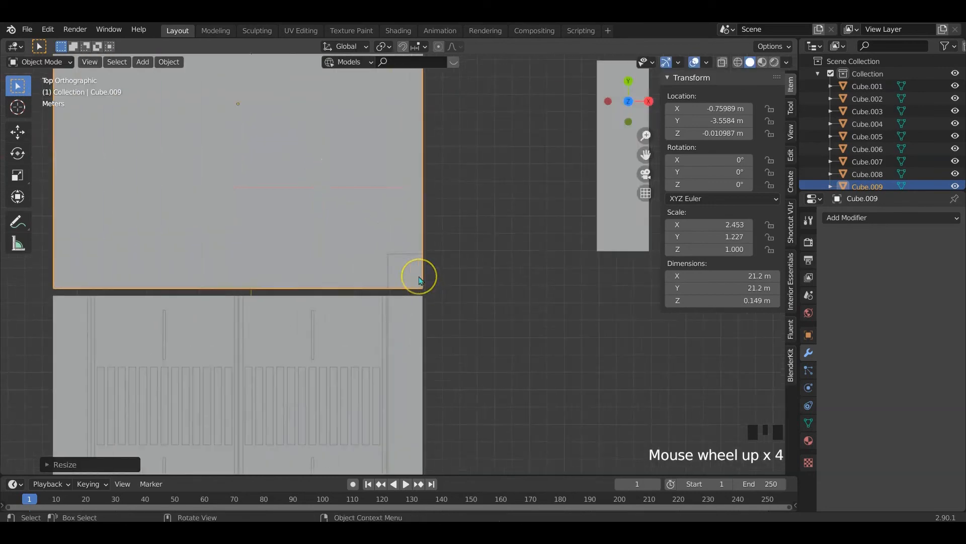
shift+middle_drag(421, 280, 460, 146)
key(s)
key(shift+z)
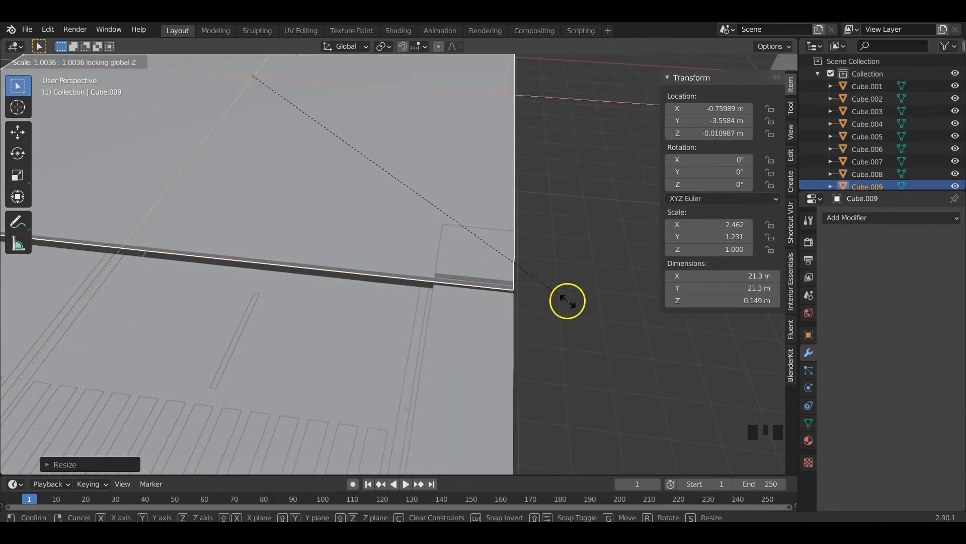
click(568, 301)
Mirror the corner square across X and Y with the intersection slab as mirror object, and apply the modifier
scroll(539, 304, down, 3)
scroll(401, 287, down, 3)
middle_drag(401, 286, 465, 261)
scroll(362, 288, down, 4)
click(445, 262)
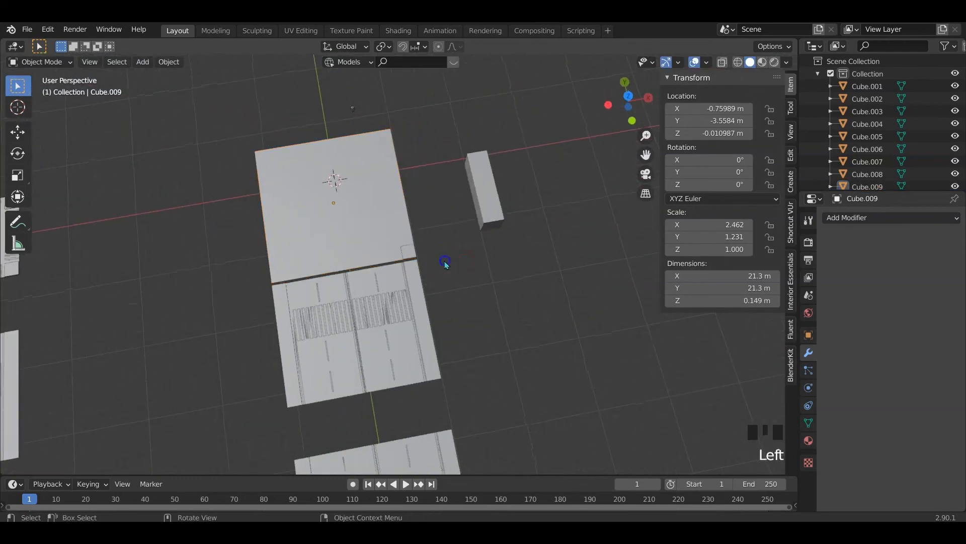
click(408, 252)
click(880, 218)
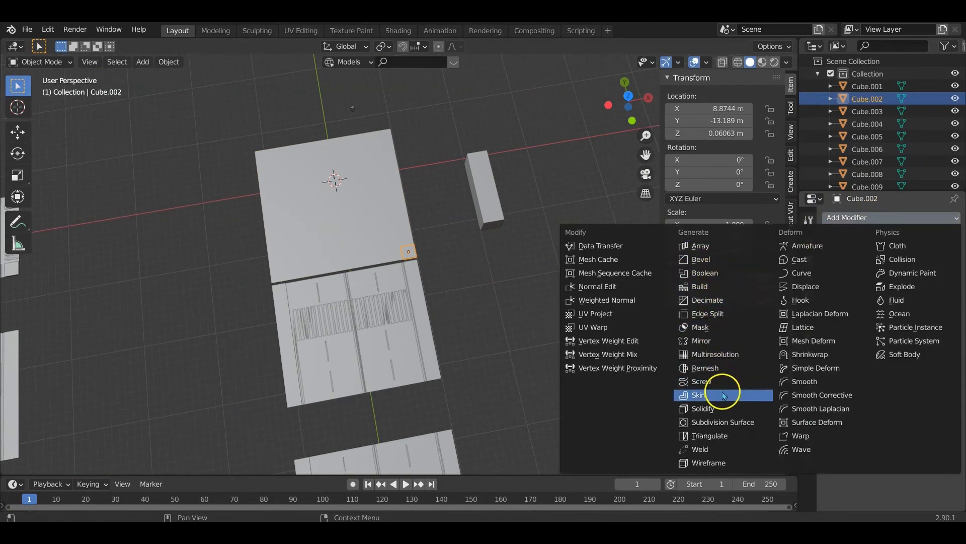
click(717, 341)
click(939, 331)
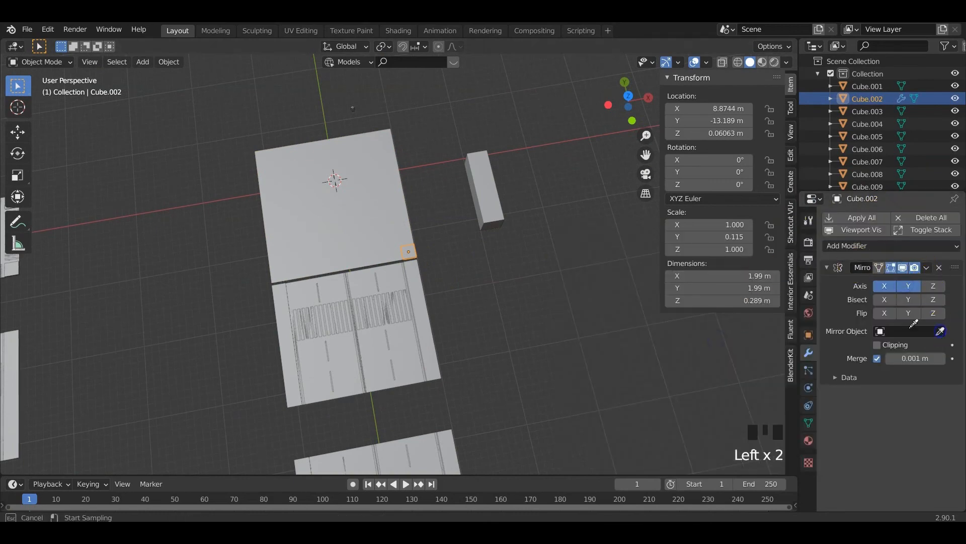
click(363, 230)
middle_drag(445, 244, 324, 287)
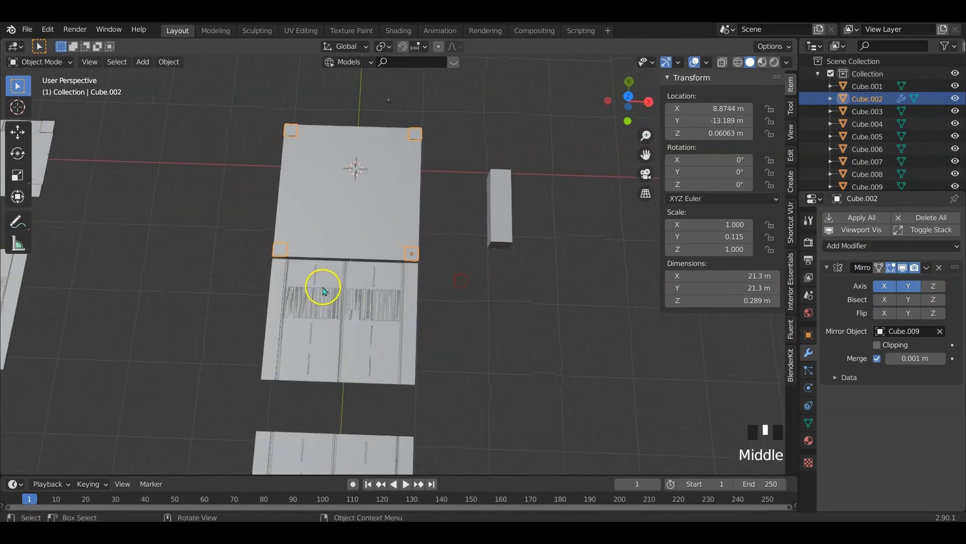
click(851, 220)
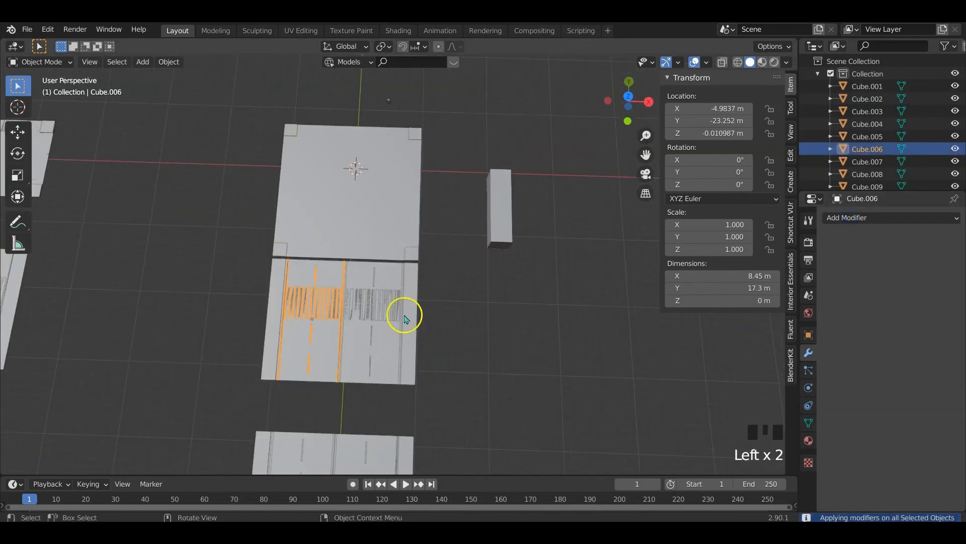
Separate the thirteen crosswalk stripes on one half of the four-lane crosswalk tile from the road markings into their own object
key(Tab)
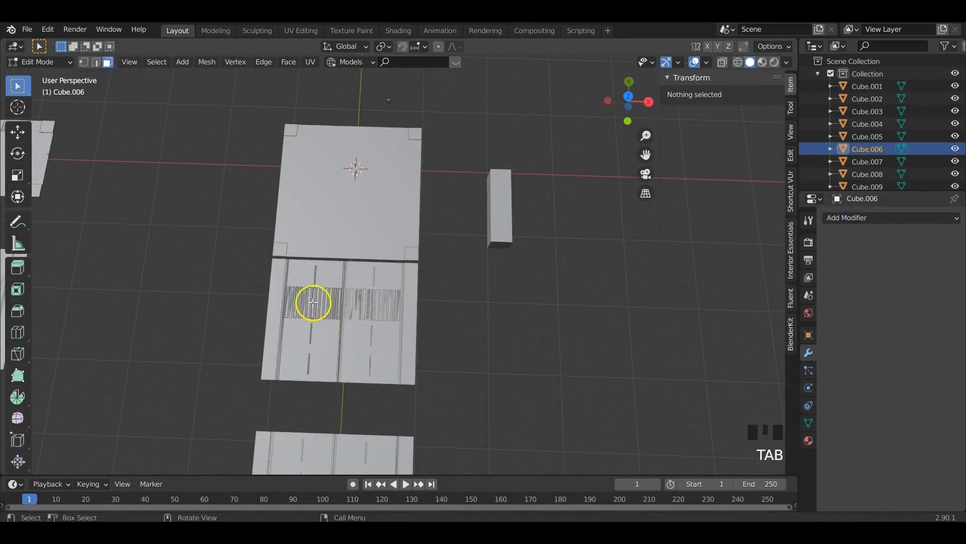
scroll(313, 302, up, 5)
shift+middle_drag(315, 315, 323, 256)
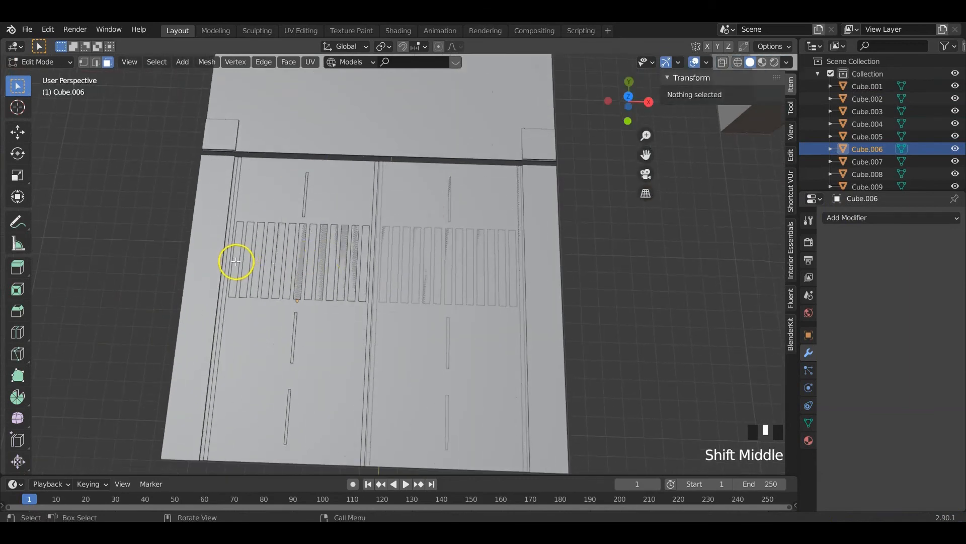
key(l)
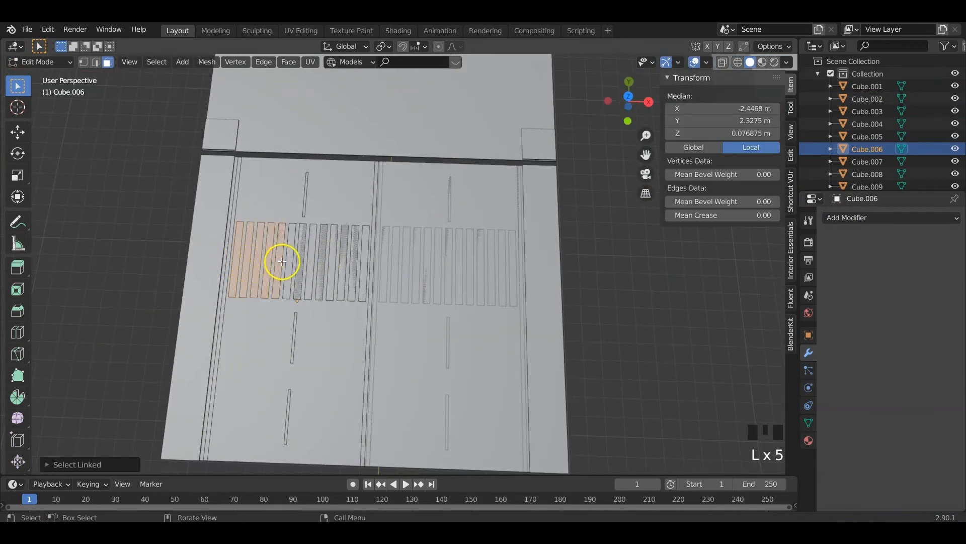
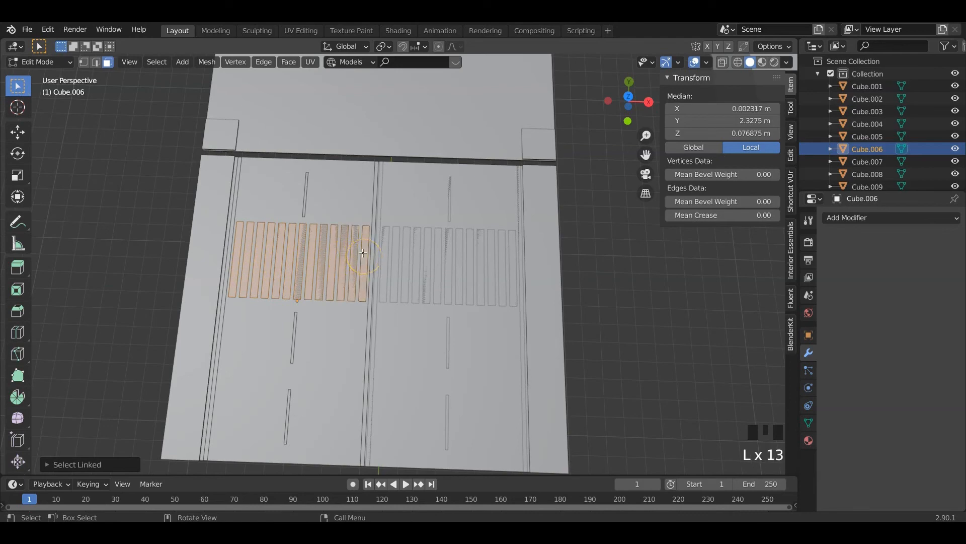
key(p)
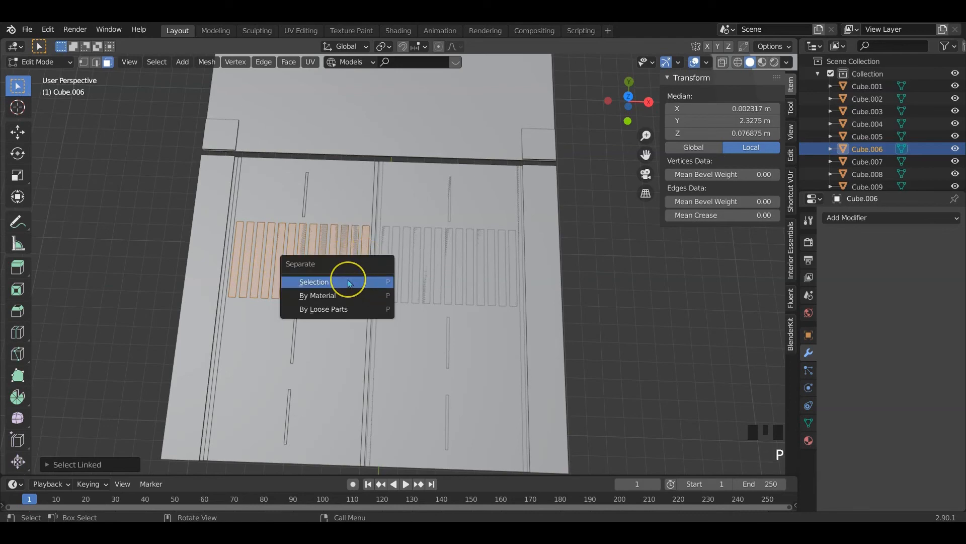
click(351, 282)
key(Tab)
Duplicate the separated stripes about 9.25 m along Y onto the intersection slab and set the copy's origin to its geometry
scroll(424, 287, down, 2)
click(482, 282)
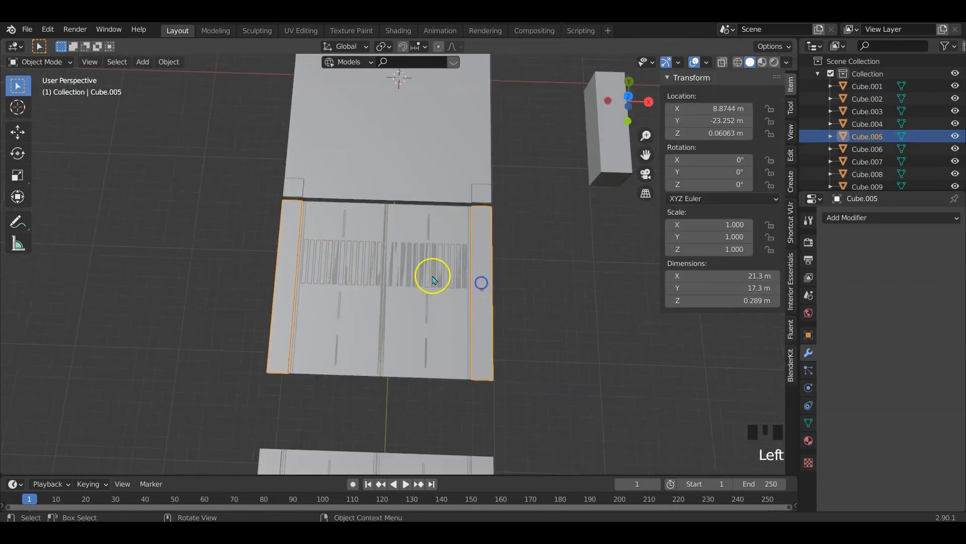
click(352, 263)
key(shift+d)
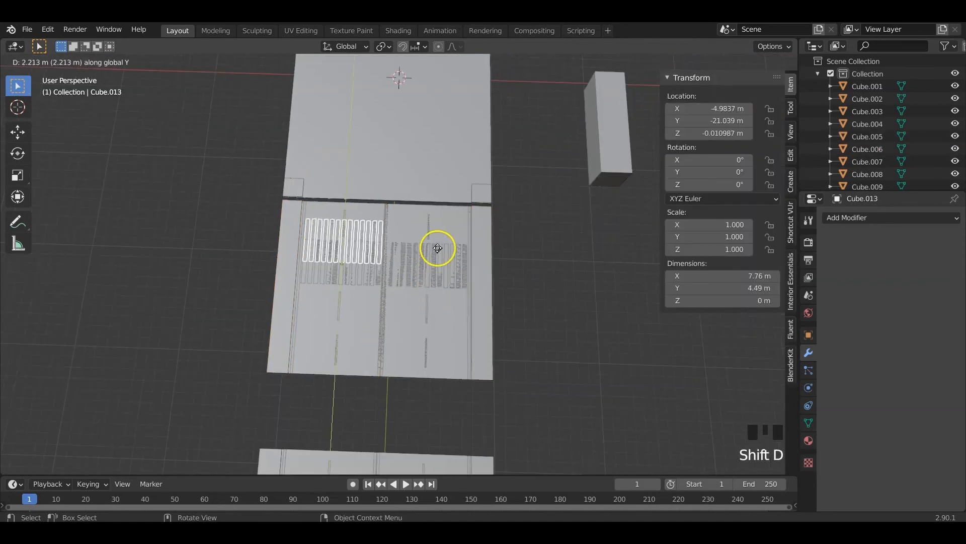
click(436, 187)
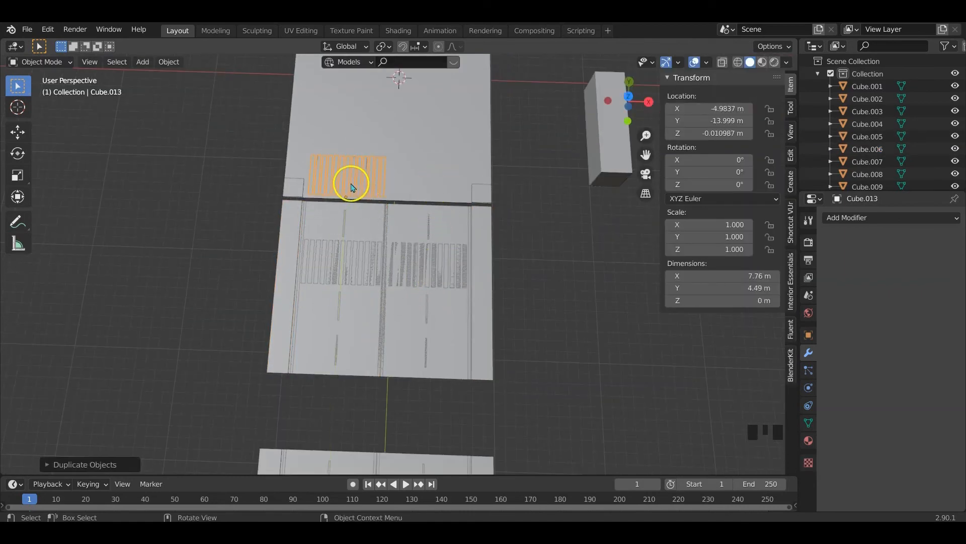
right_click(351, 187)
mouse_move(353, 182)
click(479, 237)
Scale the copied stripes along Y to about 0.421, making them about 1.89 m long like the corner square
scroll(385, 212, up, 2)
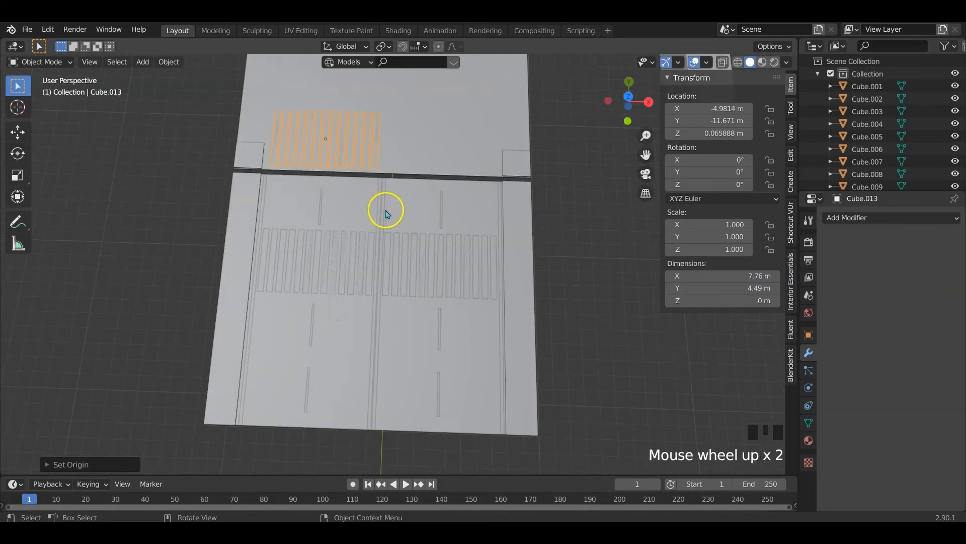
shift+middle_drag(386, 214, 390, 313)
key(s)
key(y)
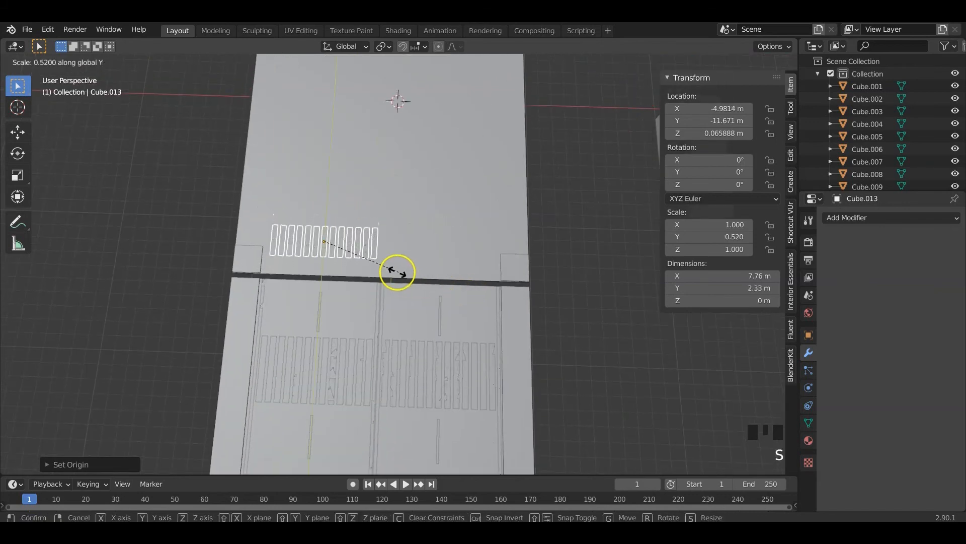
click(387, 269)
Move the stripes beside the corner square at the slab's edge, to about X -5.37 m and Y -13.23 m
key(KP_7)
key(g)
key(y)
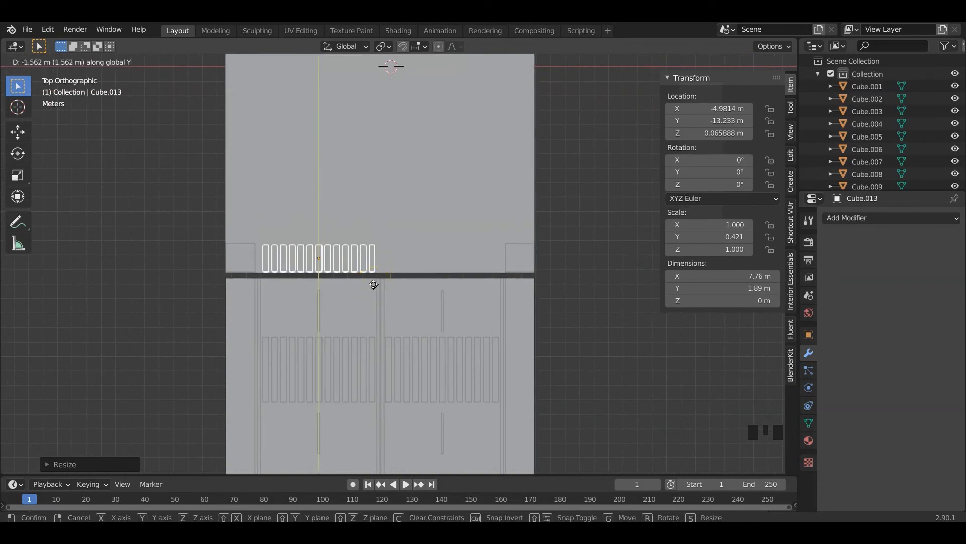
click(374, 285)
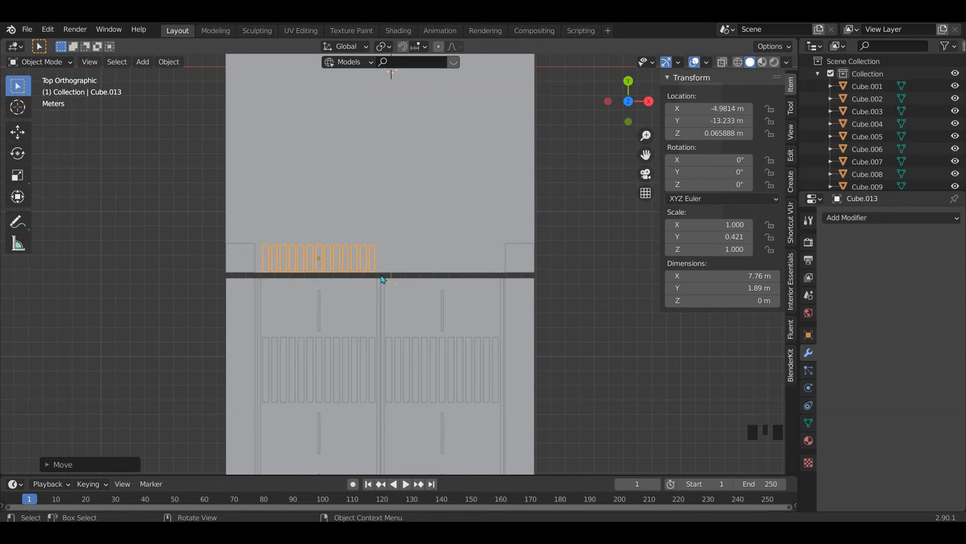
key(g)
key(x)
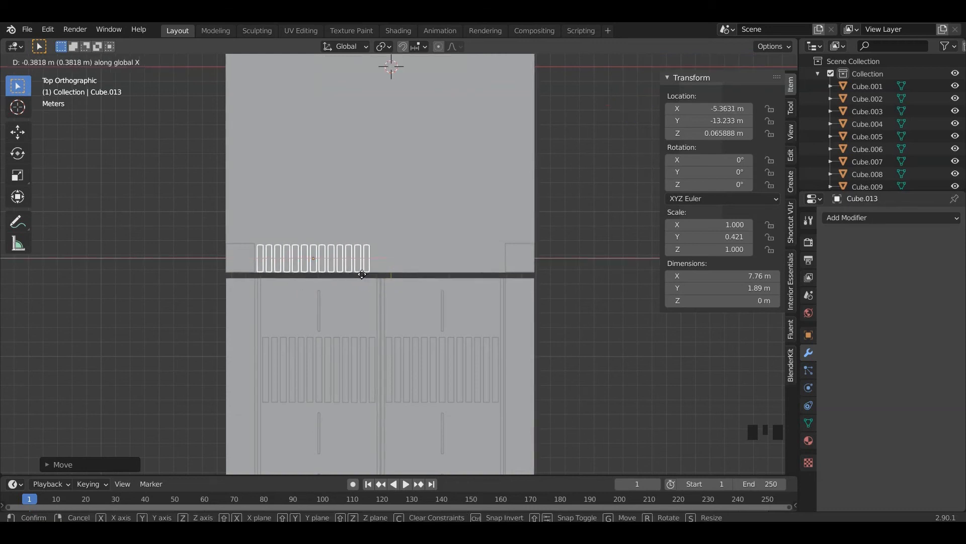
click(360, 274)
Duplicate the stripe set along X twice, by about 7.95 m and 7.97 m, continuing the crosswalk across the slab
key(shift+d)
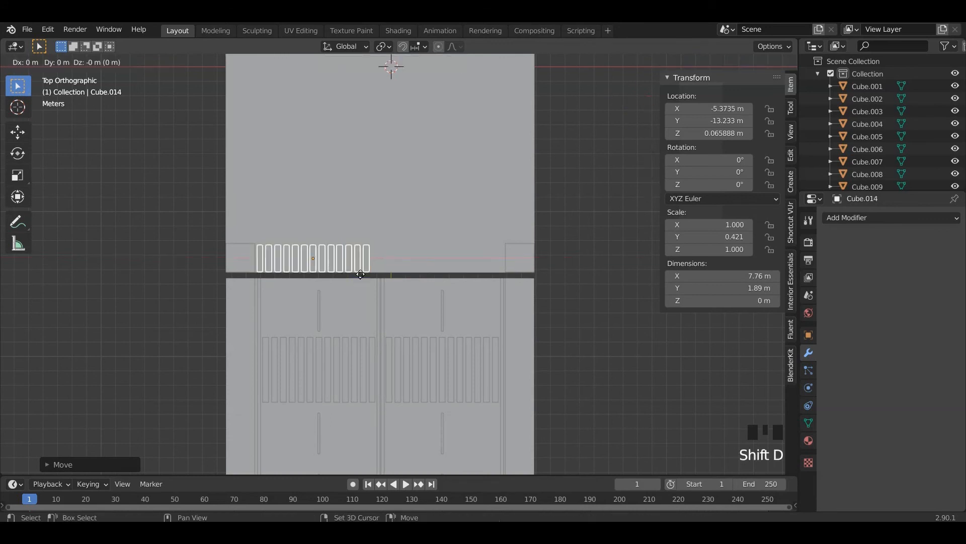
key(x)
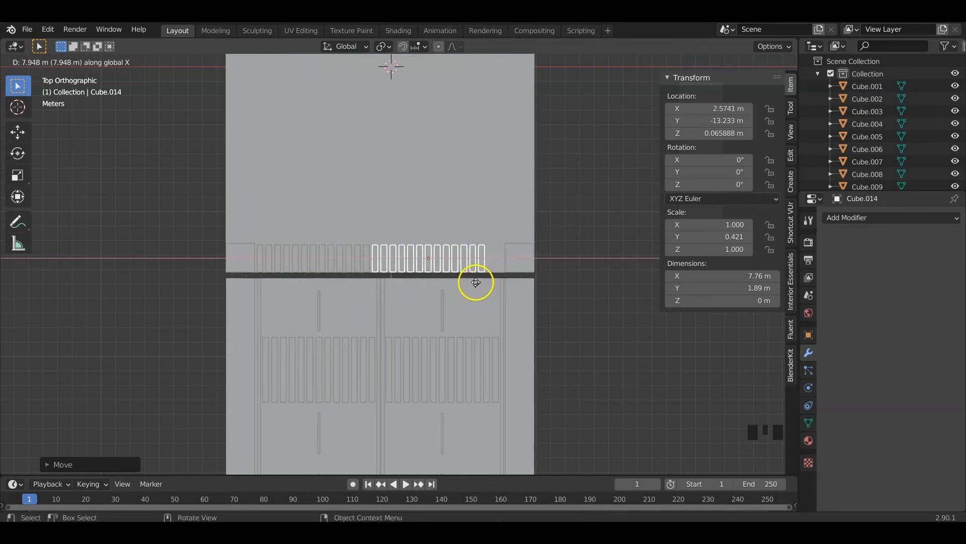
click(476, 283)
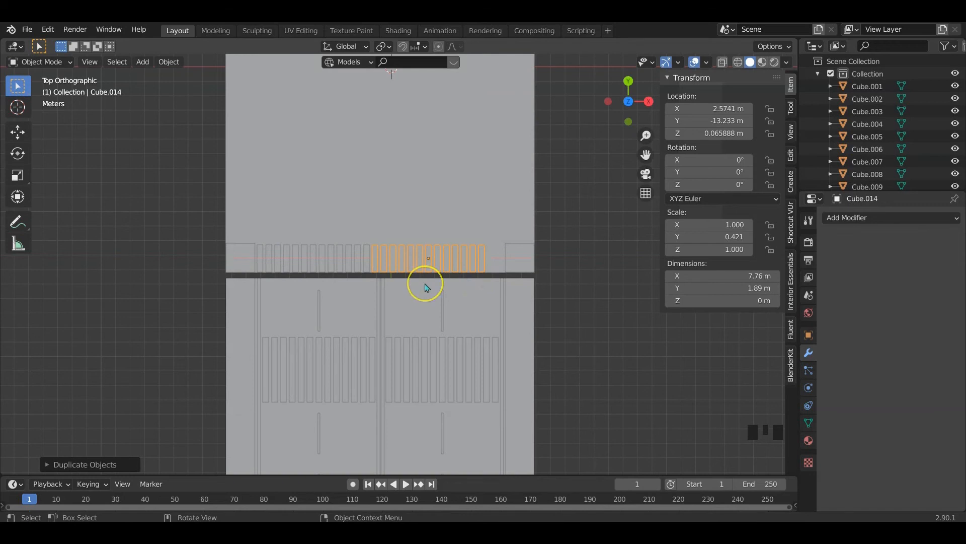
scroll(426, 288, up, 3)
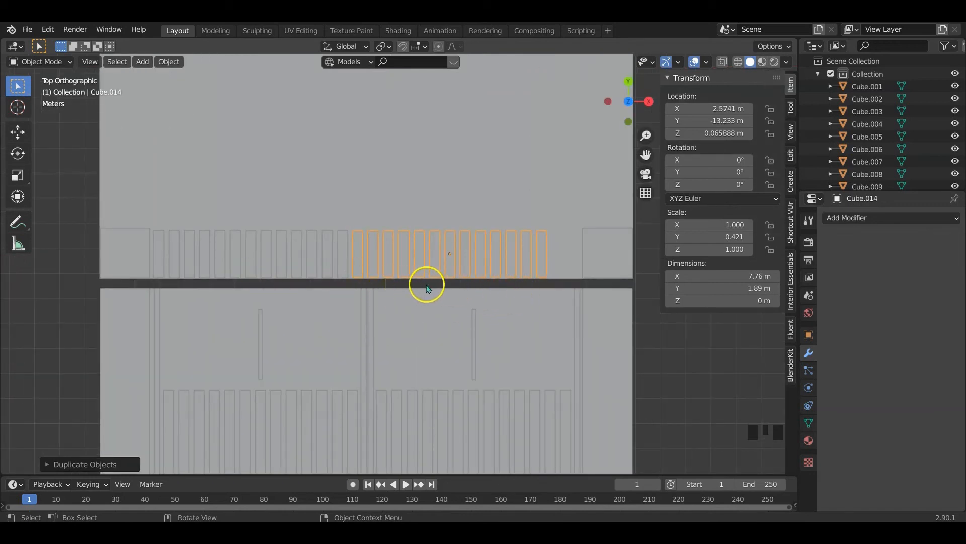
key(shift+d)
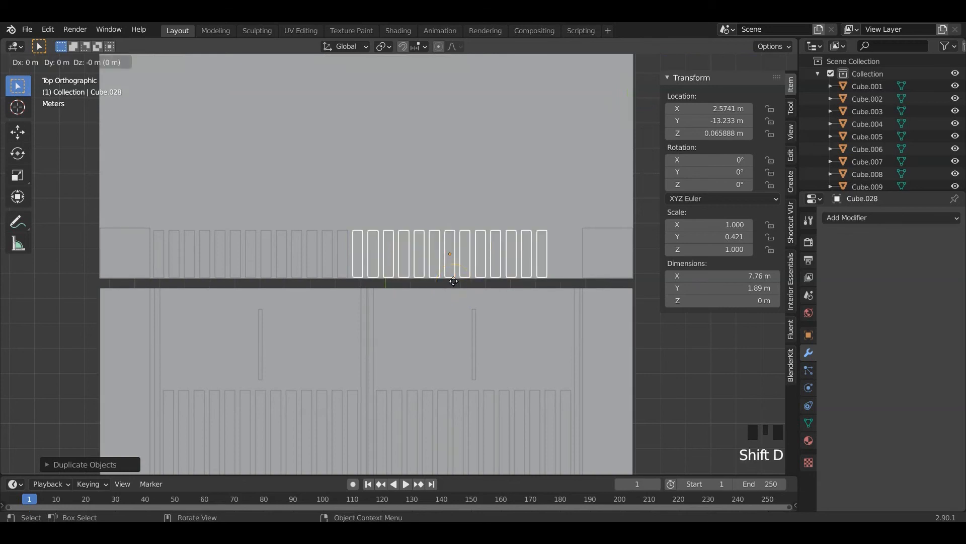
key(x)
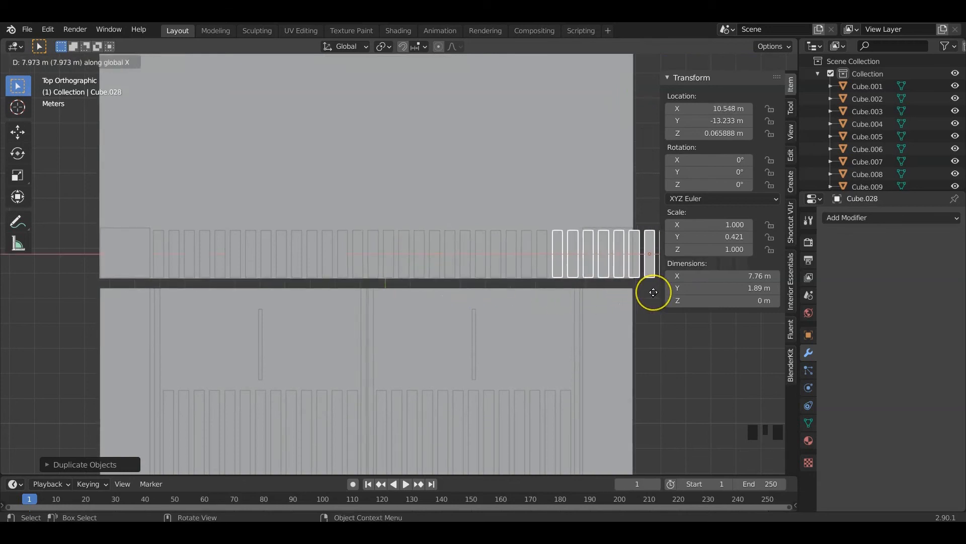
click(652, 292)
Delete the third set's stripes that overlap or pass the corner square, keeping only the two that fit before it
shift+middle_drag(614, 314, 490, 300)
key(Tab)
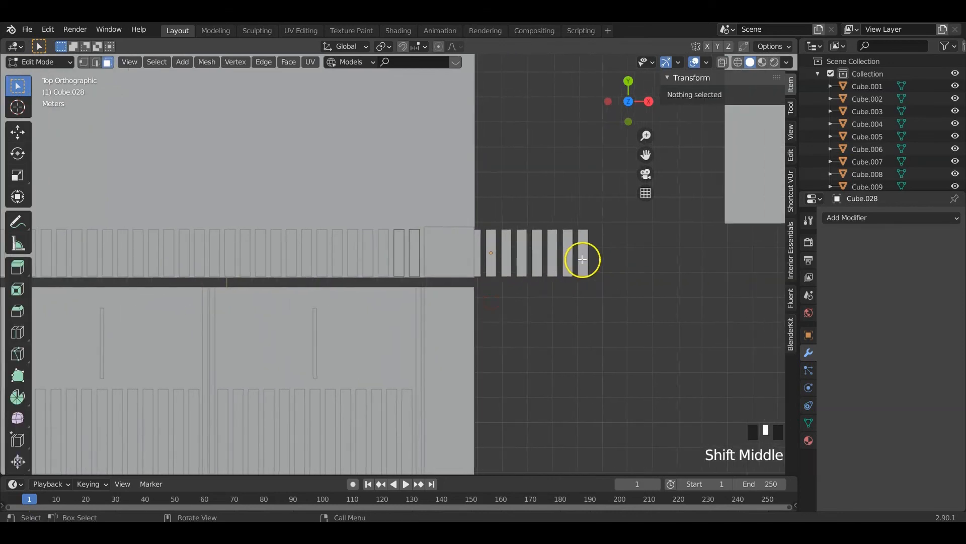
key(l)
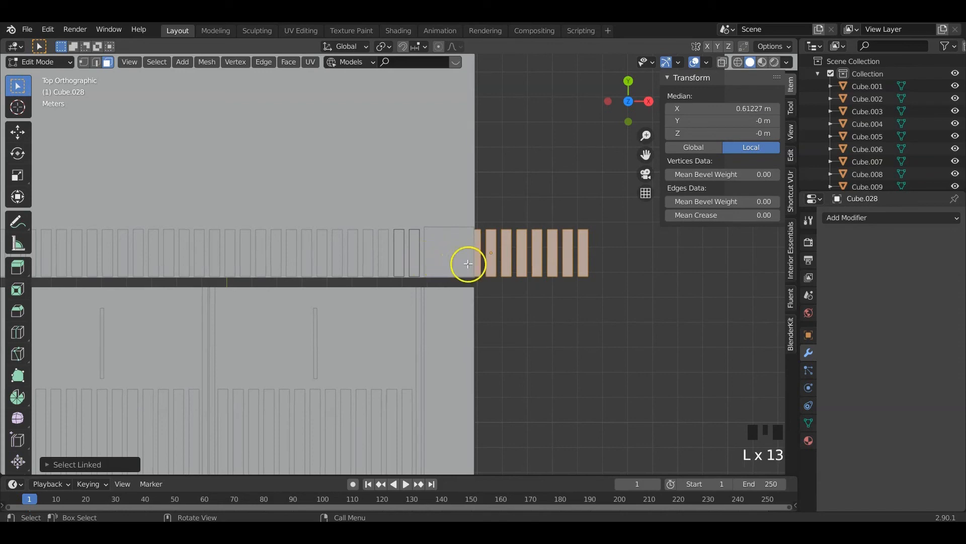
key(x)
click(505, 262)
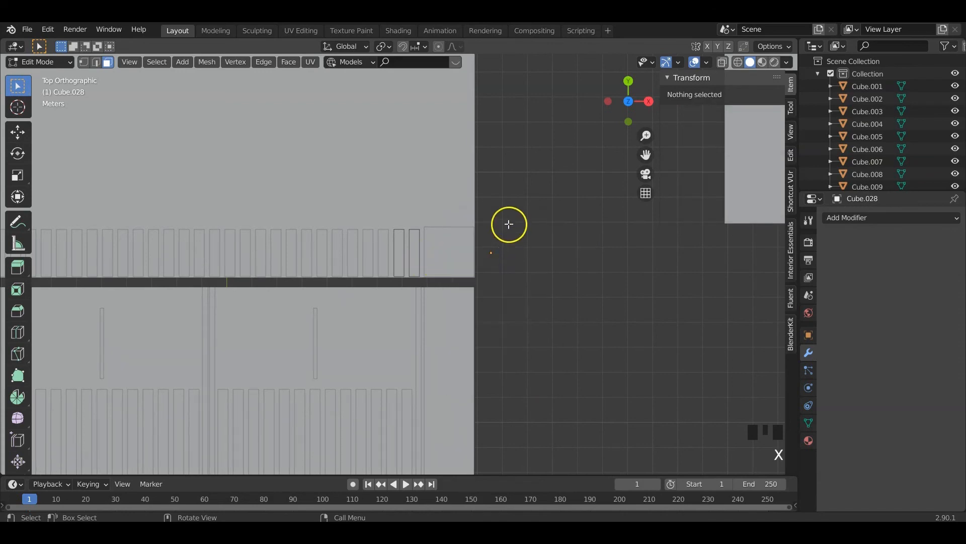
middle_drag(503, 253, 490, 162)
scroll(466, 256, up, 5)
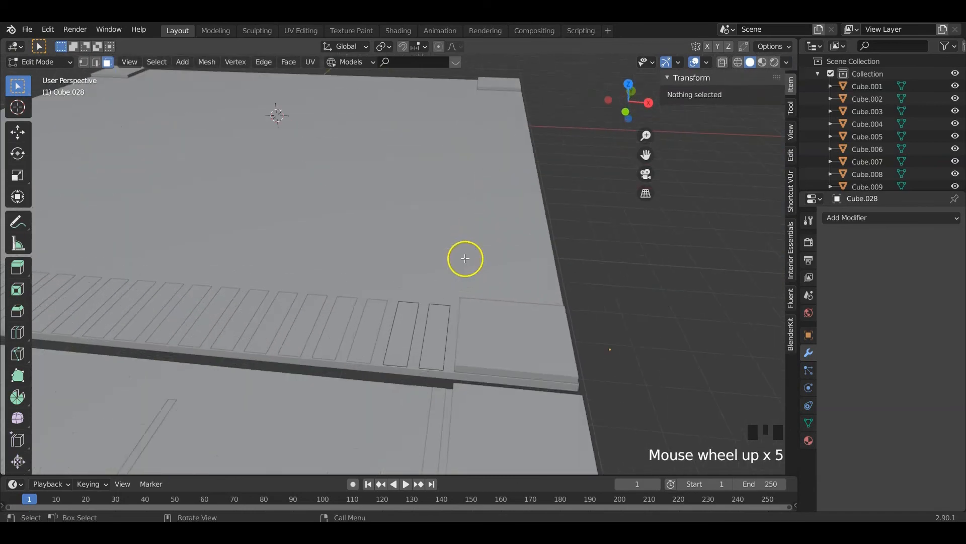
middle_drag(466, 257, 498, 258)
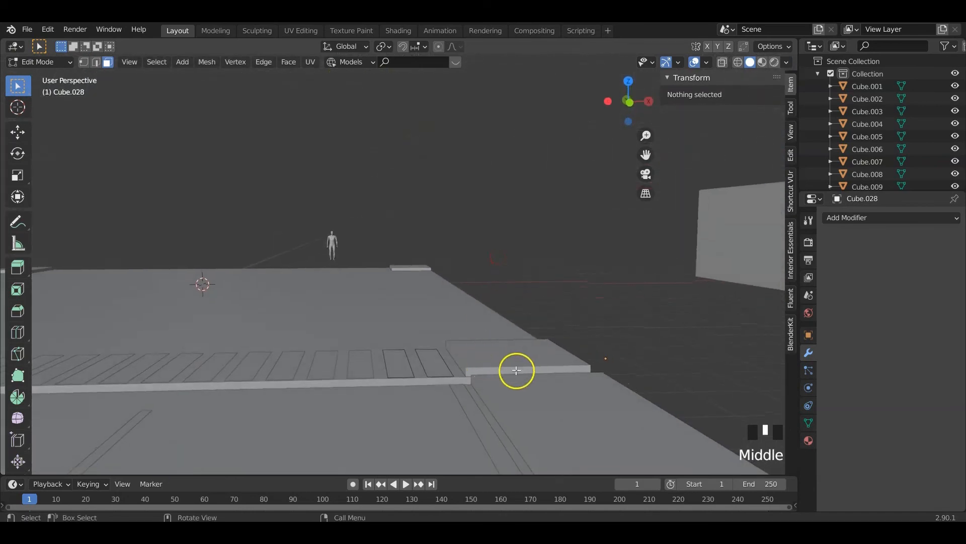
key(Tab)
Set the origin of the remaining two-stripe object to its geometry
middle_drag(494, 384, 458, 421)
scroll(464, 398, down, 2)
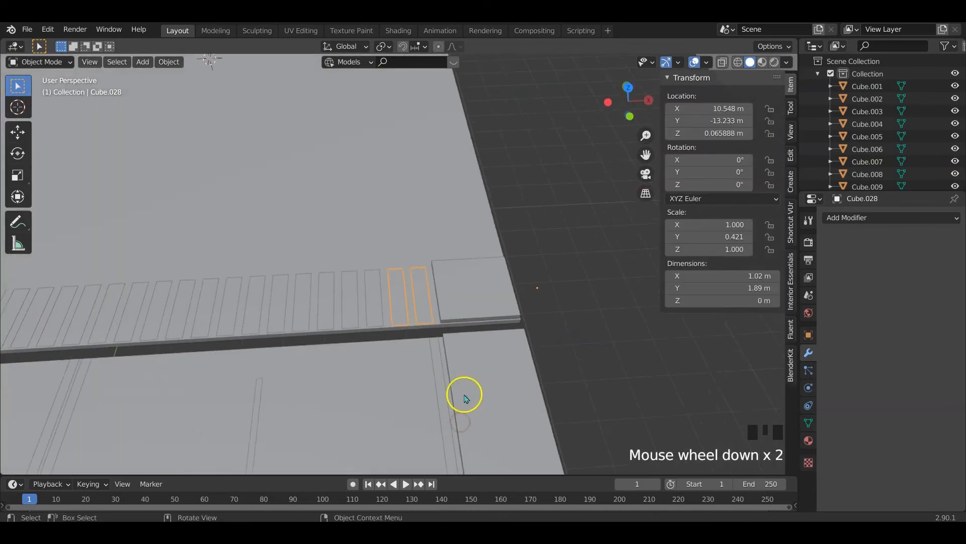
right_click(457, 300)
mouse_move(438, 300)
click(511, 314)
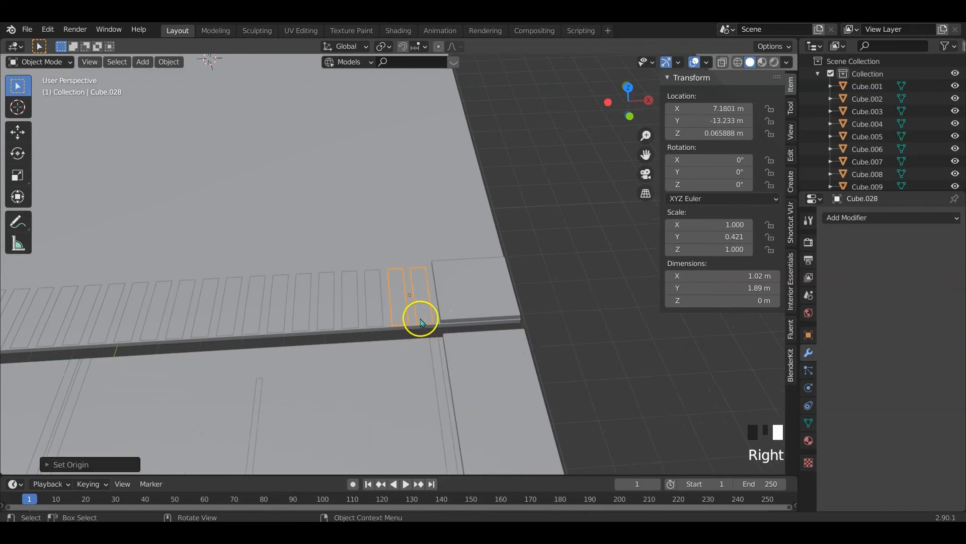
middle_drag(422, 323, 387, 414)
scroll(501, 341, down, 1)
shift+middle_drag(310, 343, 482, 365)
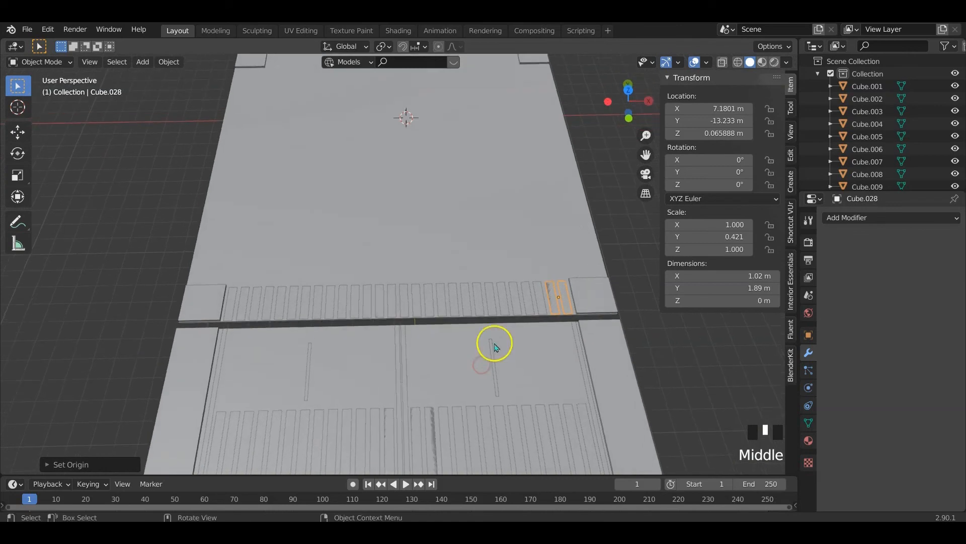
key(g)
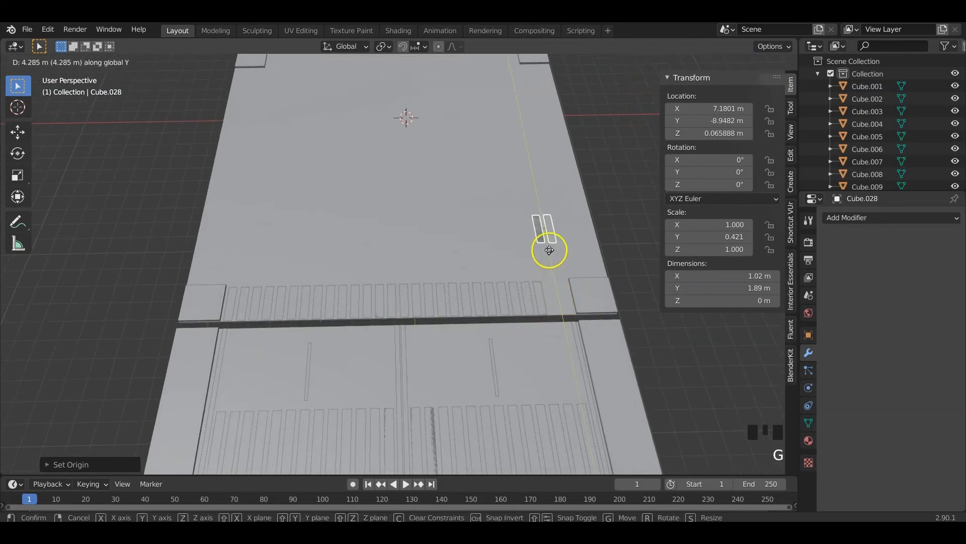
right_click(550, 242)
click(703, 410)
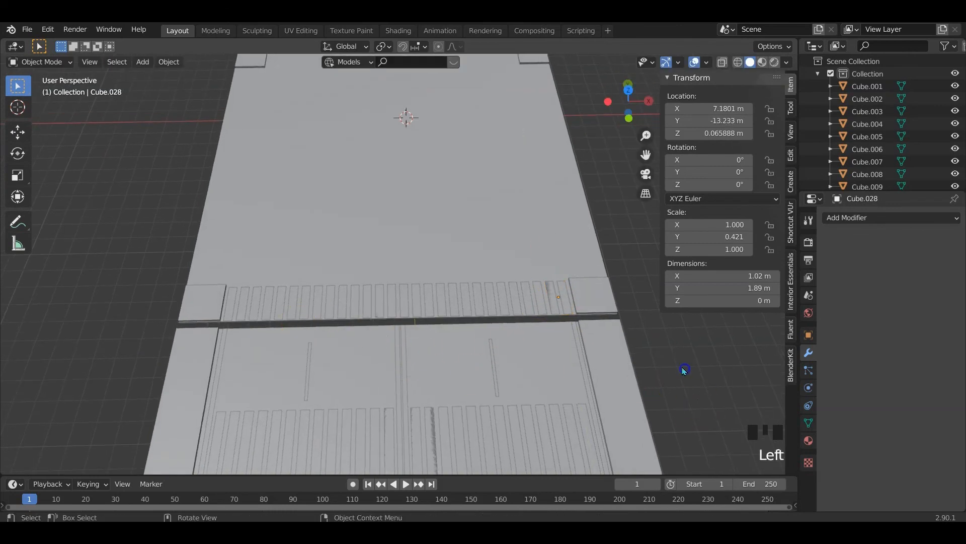
Join the three stripe sets on the intersection slab into one object and set its origin to its geometry
middle_drag(681, 367, 476, 351)
scroll(574, 319, down, 3)
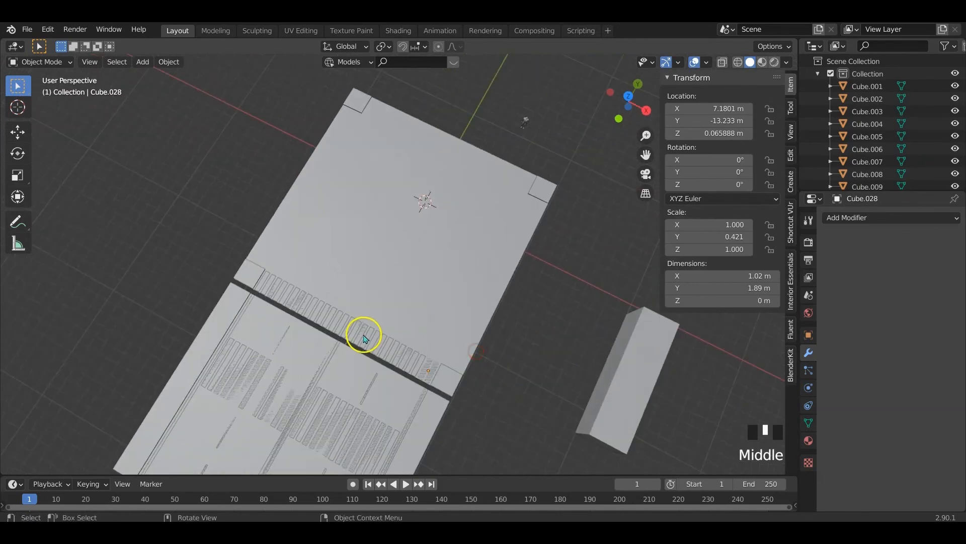
shift+click(378, 356)
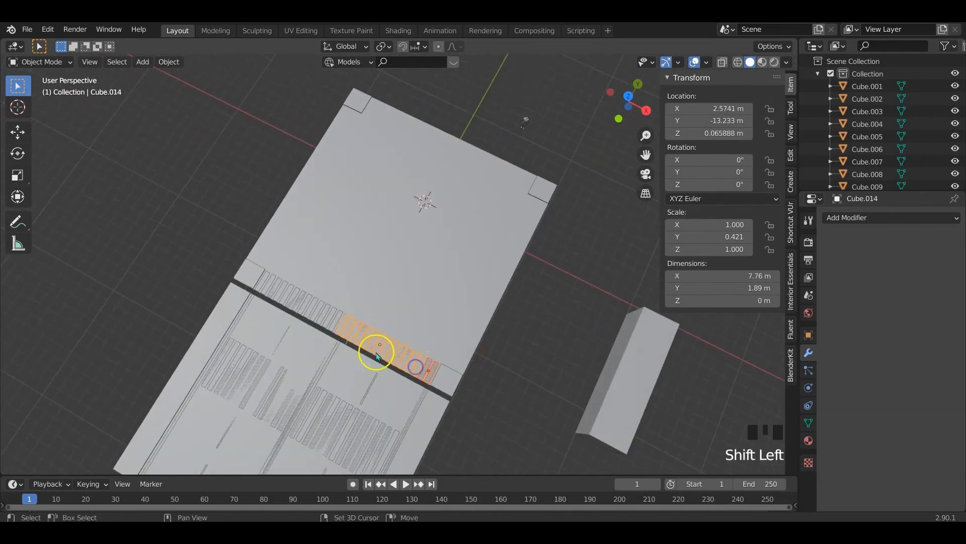
shift+click(331, 324)
key(ctrl+j)
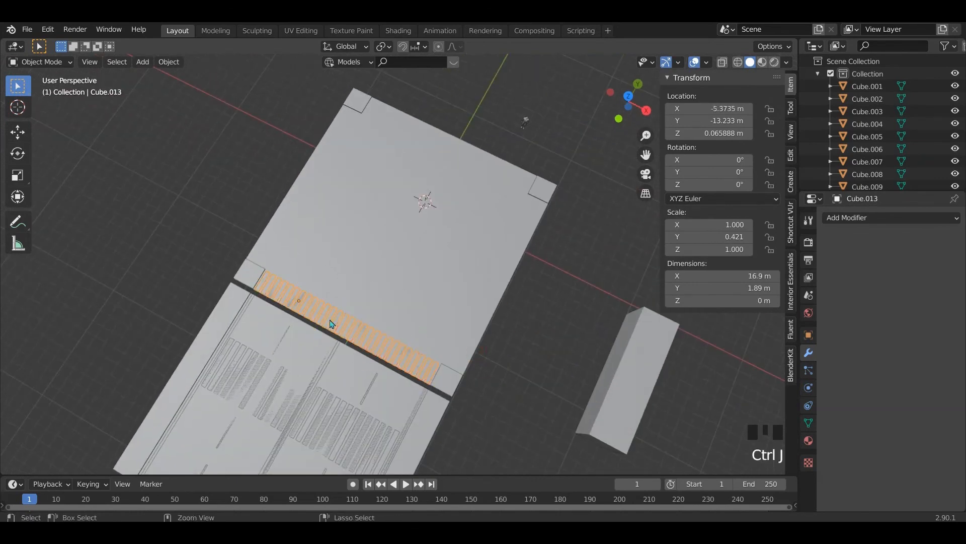
shift+middle_drag(449, 370, 405, 346)
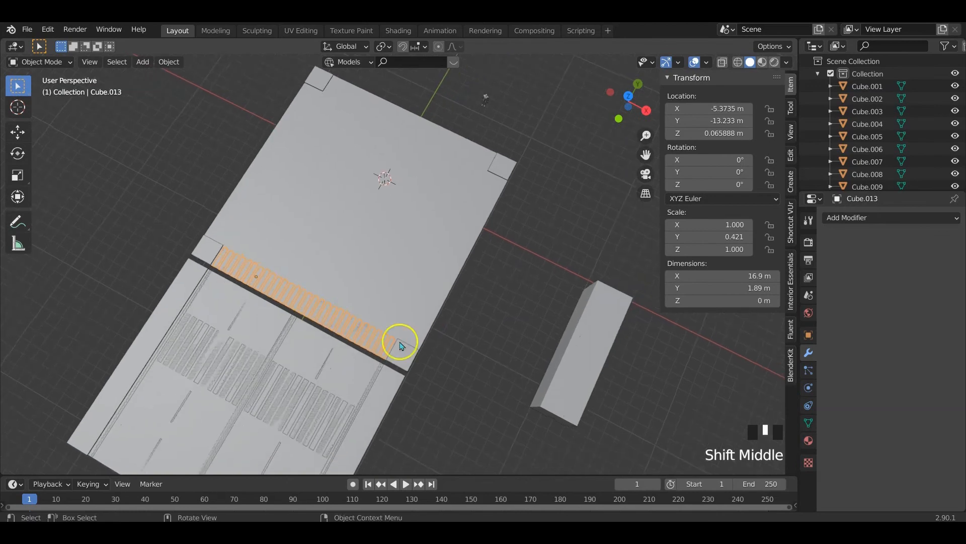
right_click(350, 330)
click(446, 369)
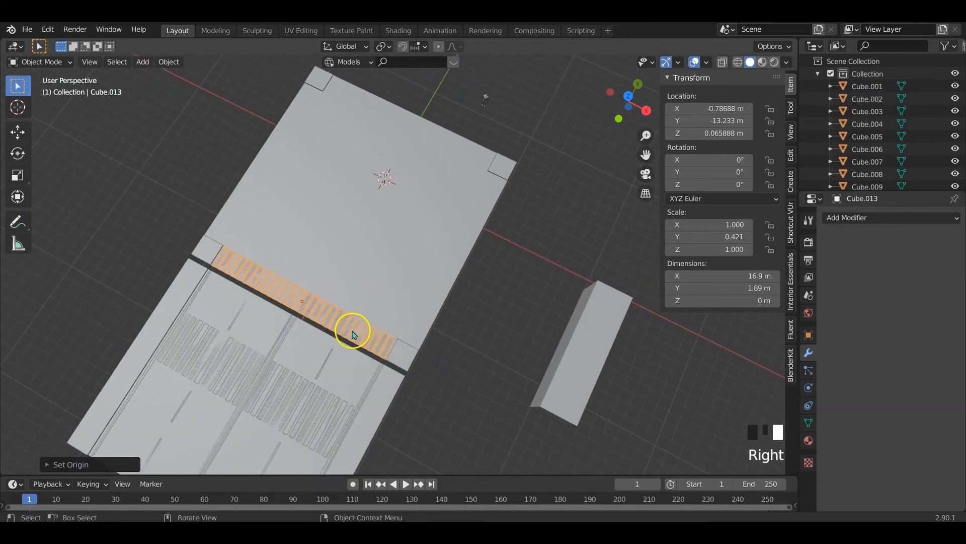
Duplicate the joined crosswalk stripes on the wide intersection slab and rotate the copy 90° about Z
key(shift+d)
text(rz)
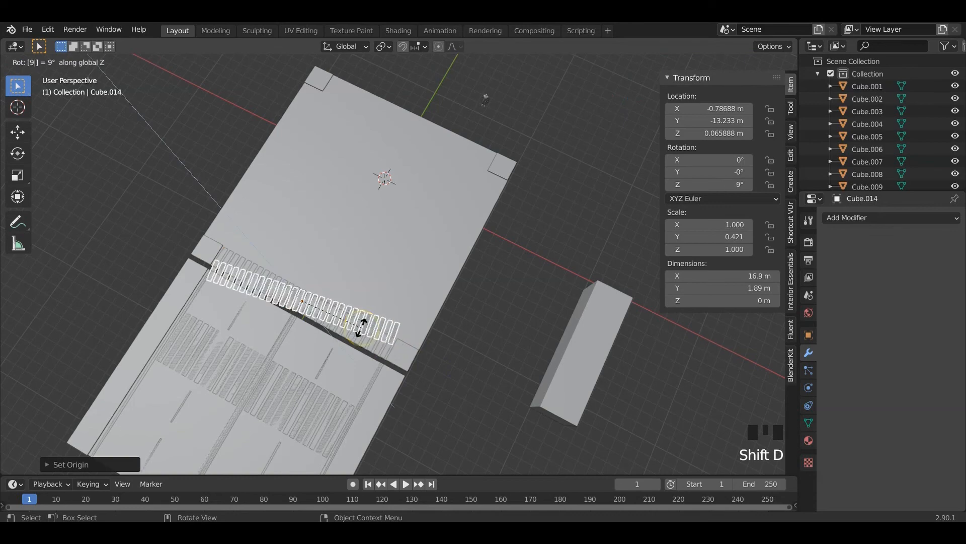
text(90)
key(Return)
Move the rotated stripes along Y and X to the slab's +X edge, at about X 8.88 m, Y -3.45 m
key(KP_7)
key(g)
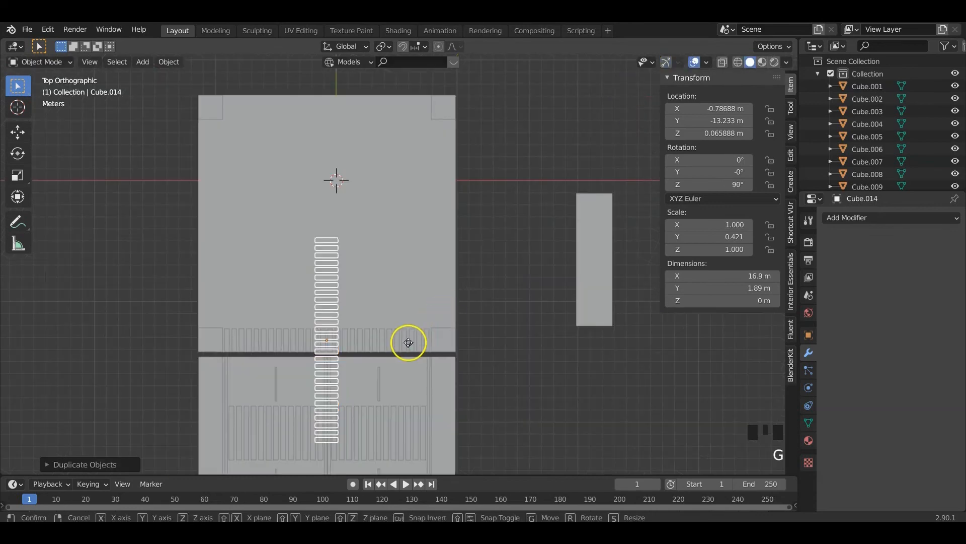
key(y)
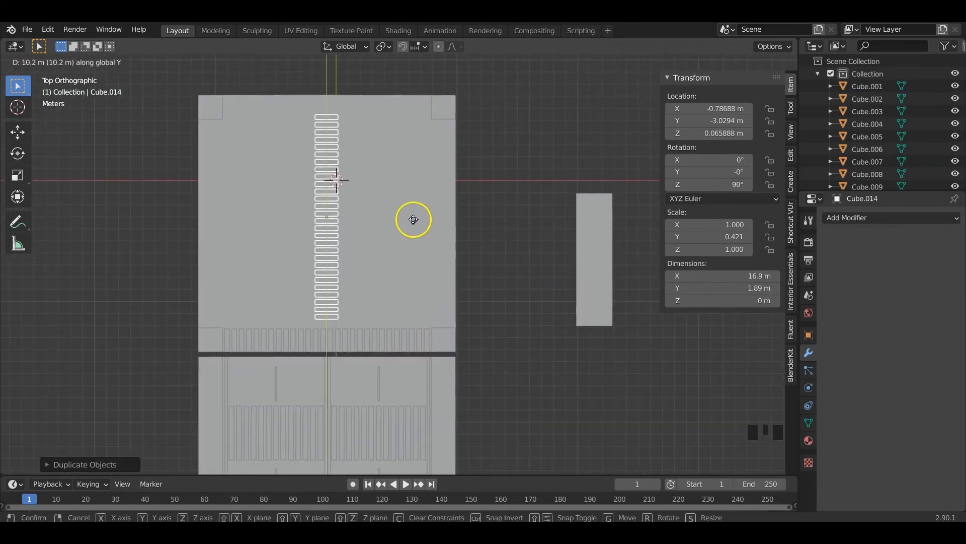
key(x)
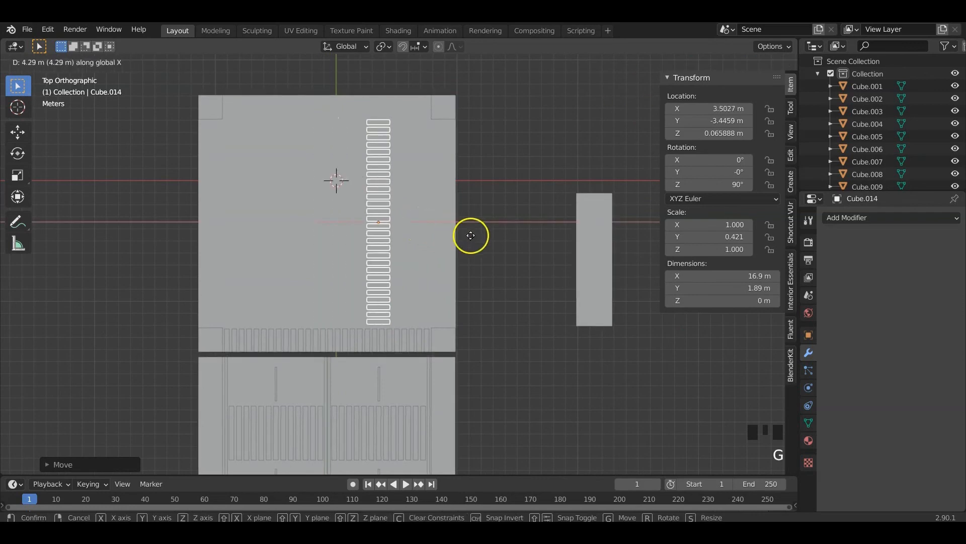
scroll(460, 258, up, 3)
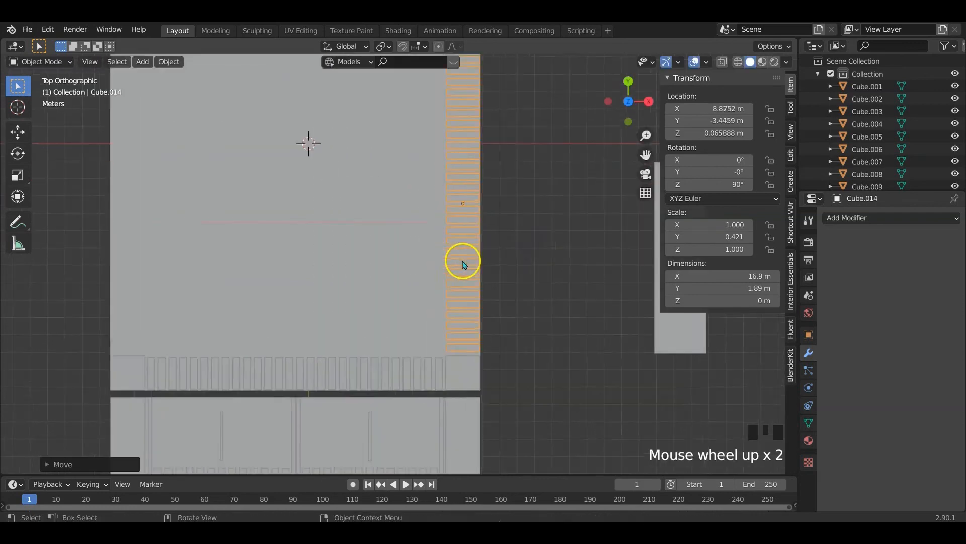
Fine-tune the rotated stripes between the corner squares at about X 8.88 m, Y -3.54 m
key(y)
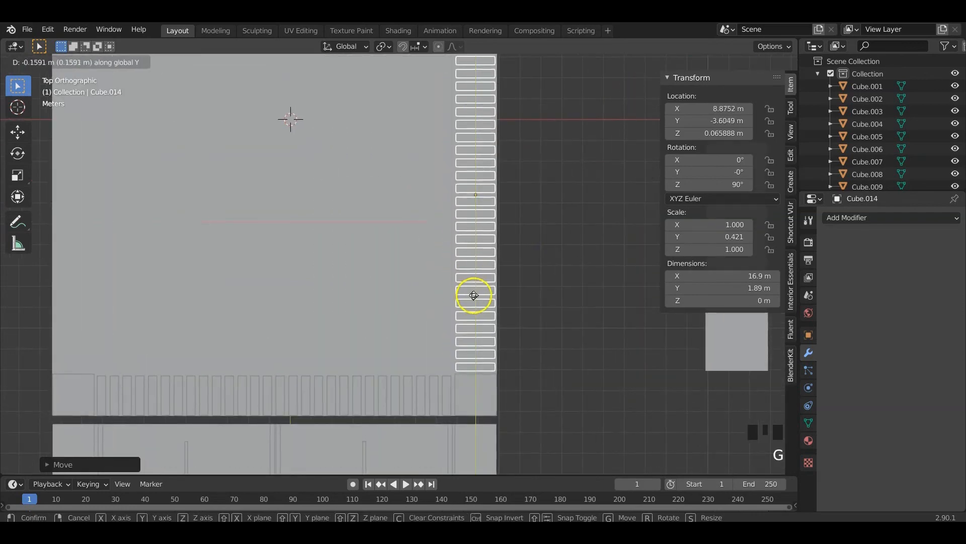
click(472, 295)
shift+middle_drag(494, 253, 485, 319)
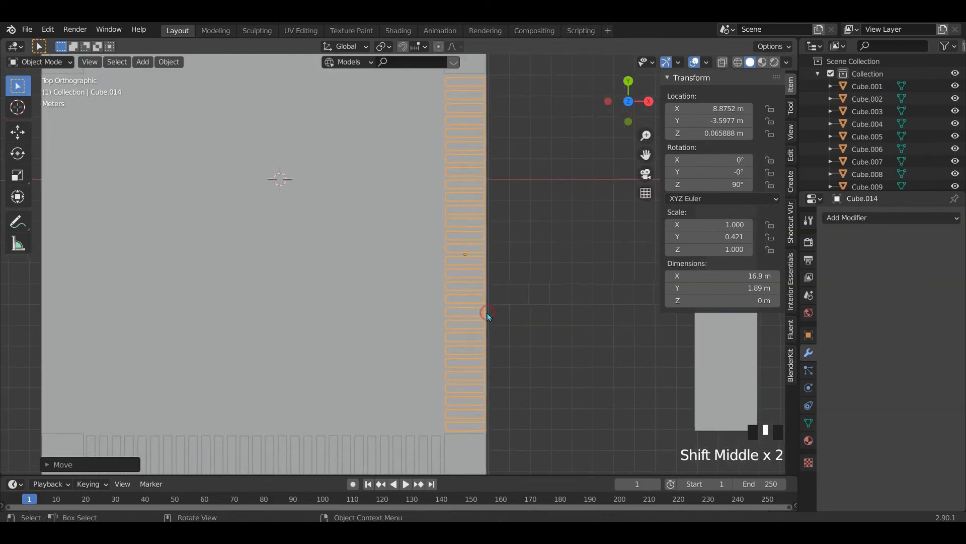
key(g)
key(y)
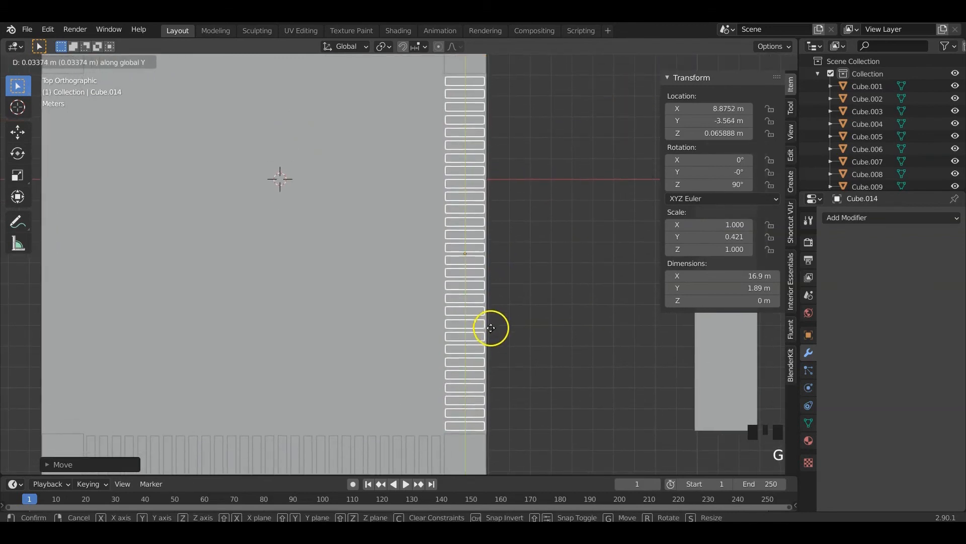
click(492, 324)
key(g)
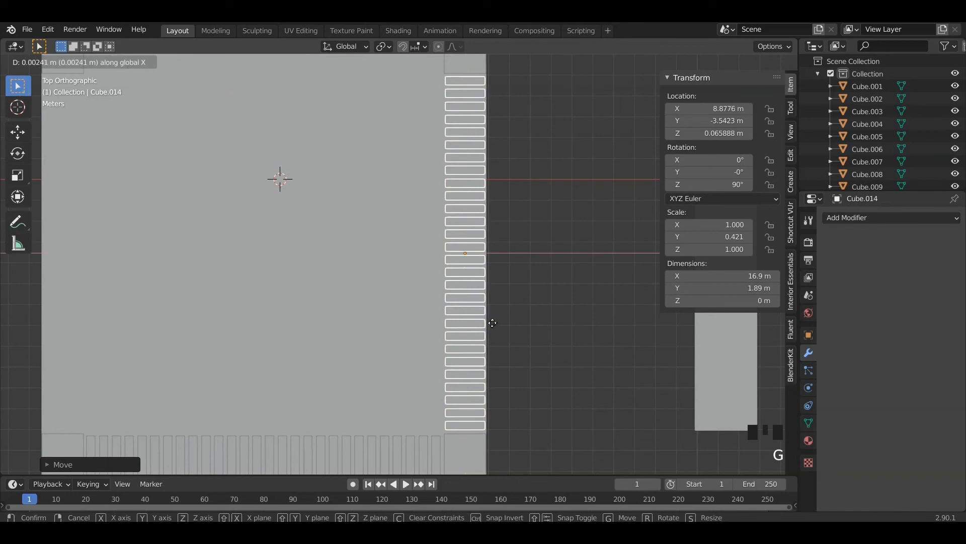
click(494, 325)
Mirror the rotated crosswalk on the X axis using the intersection slab Cube.009 as mirror object, and apply the modifier
scroll(459, 324, down, 5)
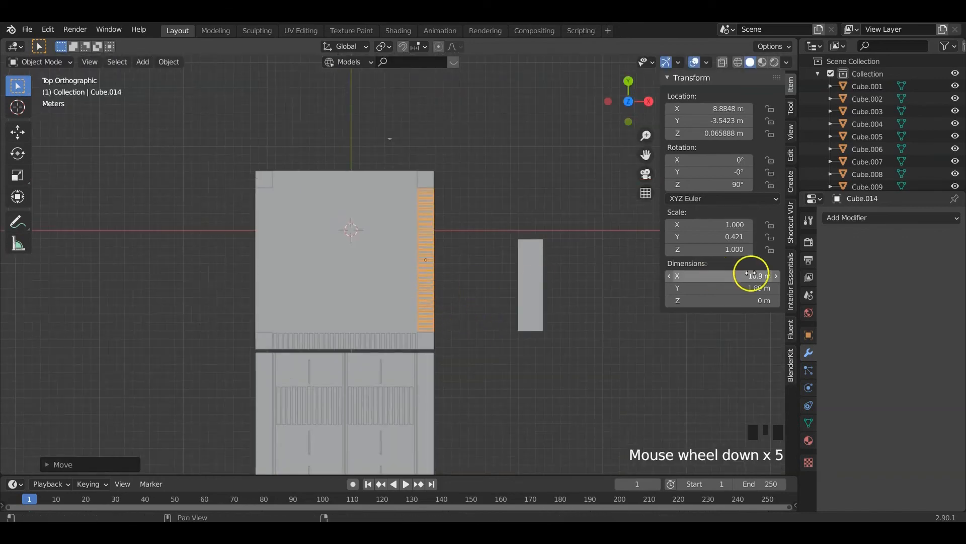
click(859, 218)
click(713, 341)
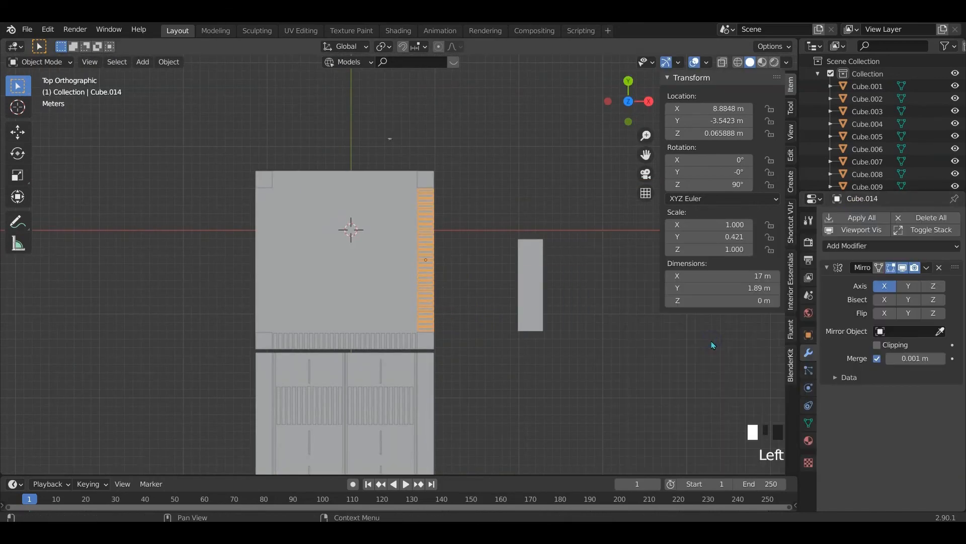
click(940, 331)
click(372, 266)
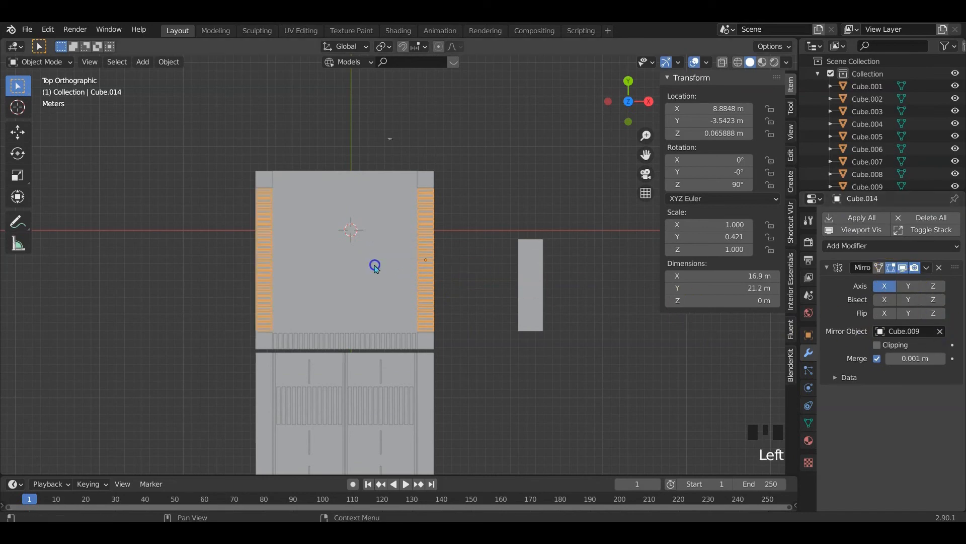
click(857, 218)
Mirror the original crosswalk on the Y axis only, using slab Cube.009 as mirror object, and apply the modifier
click(349, 340)
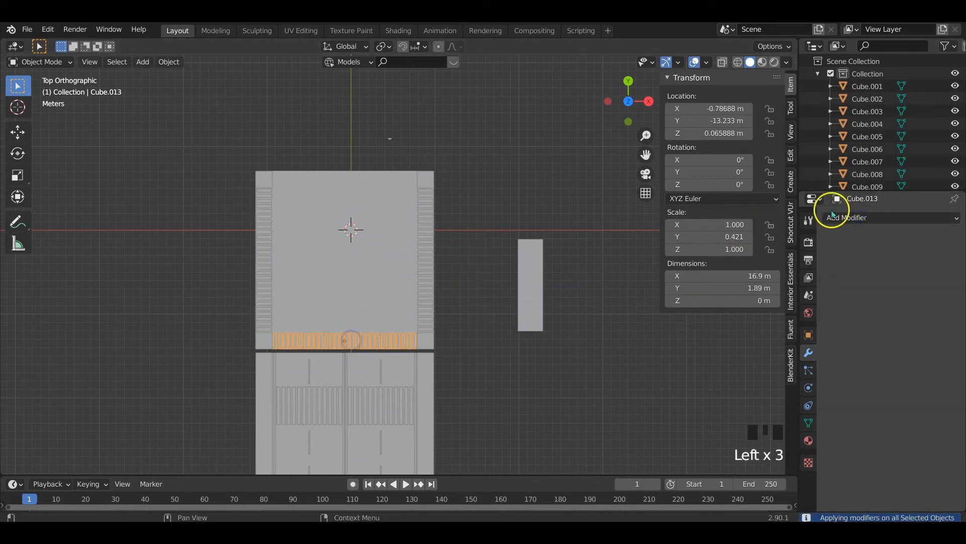
click(833, 218)
click(702, 341)
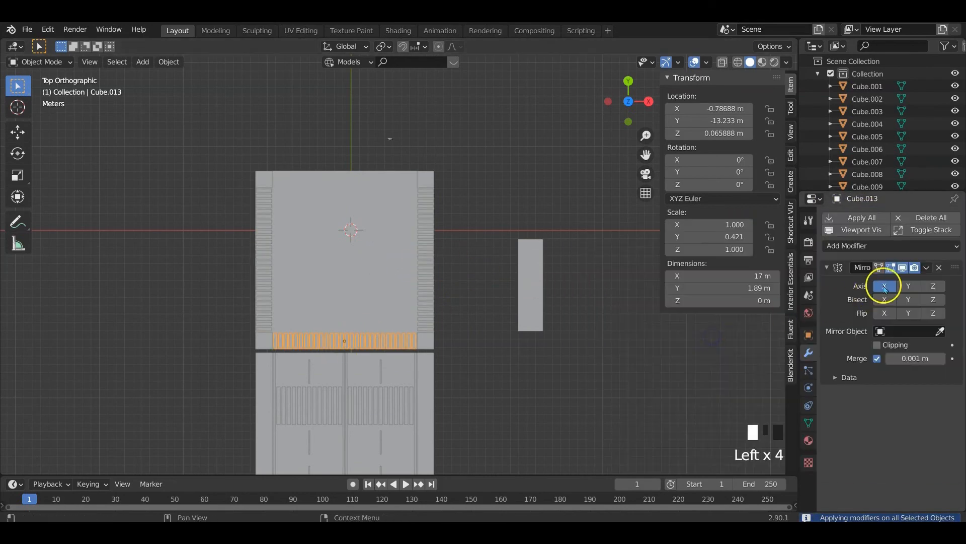
click(909, 285)
click(885, 285)
click(940, 331)
click(362, 269)
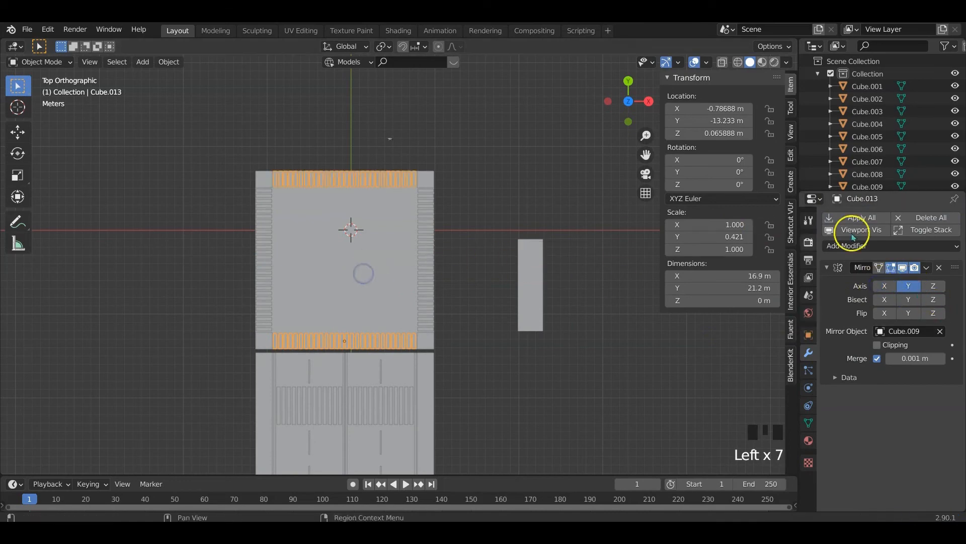
click(857, 217)
click(463, 313)
Compare the dimensions of the wide plain, crosswalk and intersection slabs with those of their narrow counterparts
middle_drag(512, 354, 384, 309)
scroll(412, 347, up, 6)
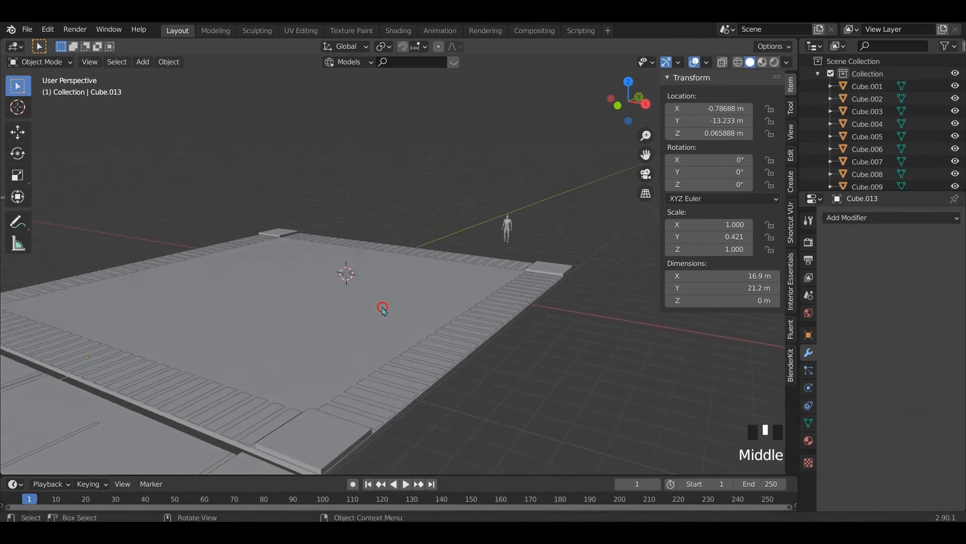
middle_drag(309, 359, 342, 367)
scroll(336, 343, down, 8)
click(342, 379)
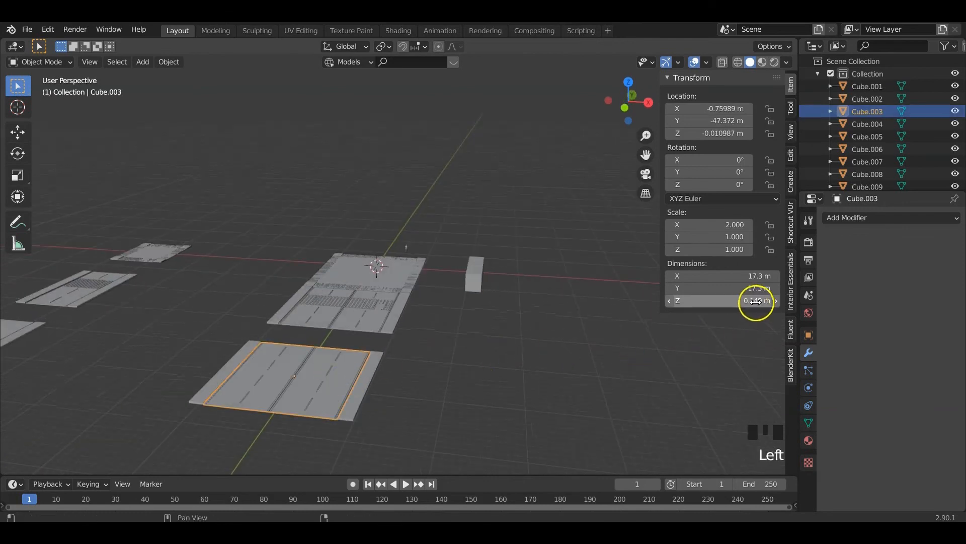
shift+middle_drag(347, 403, 257, 362)
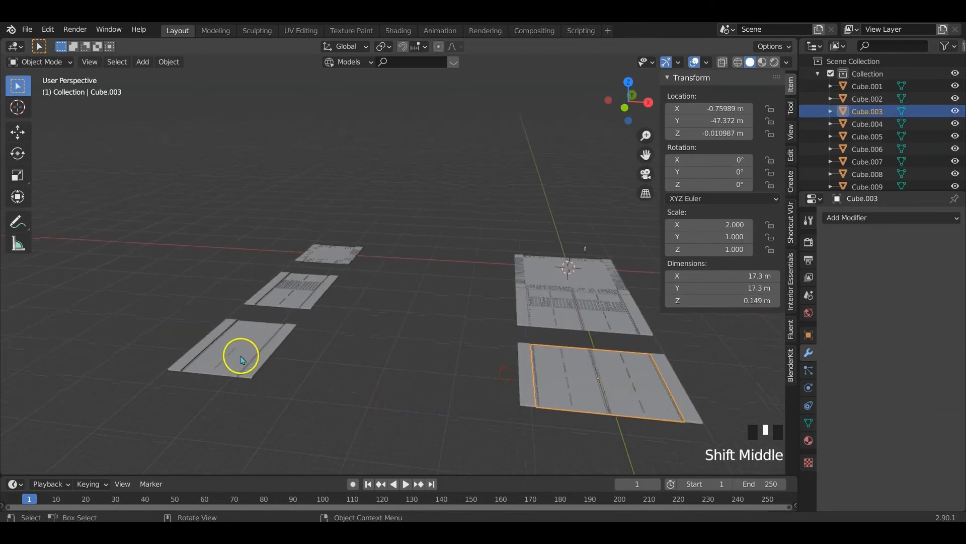
click(242, 360)
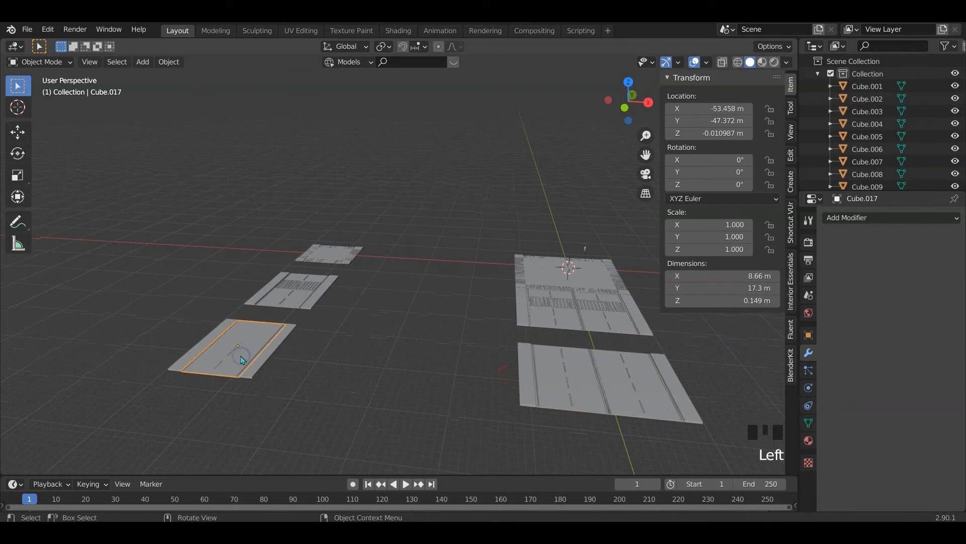
click(296, 299)
click(544, 321)
shift+middle_drag(586, 319, 449, 297)
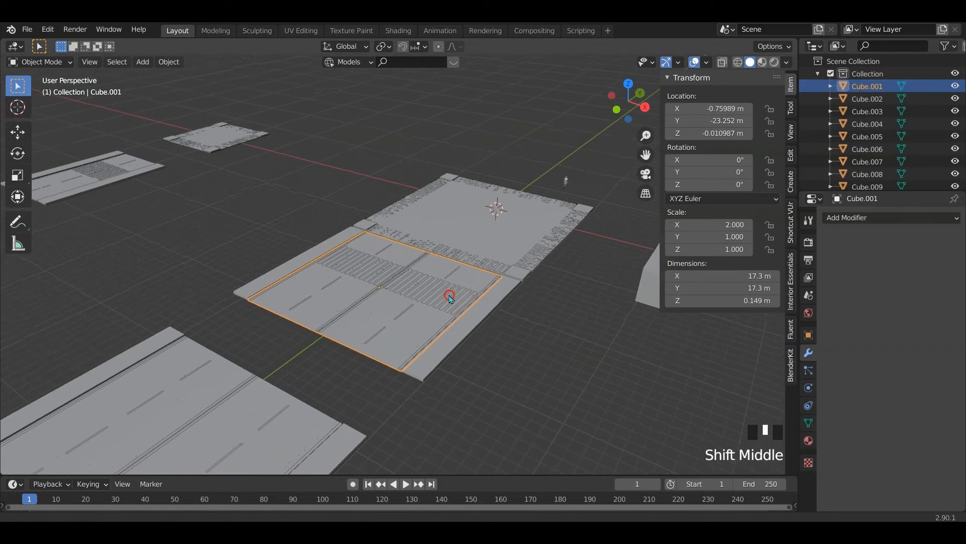
click(78, 183)
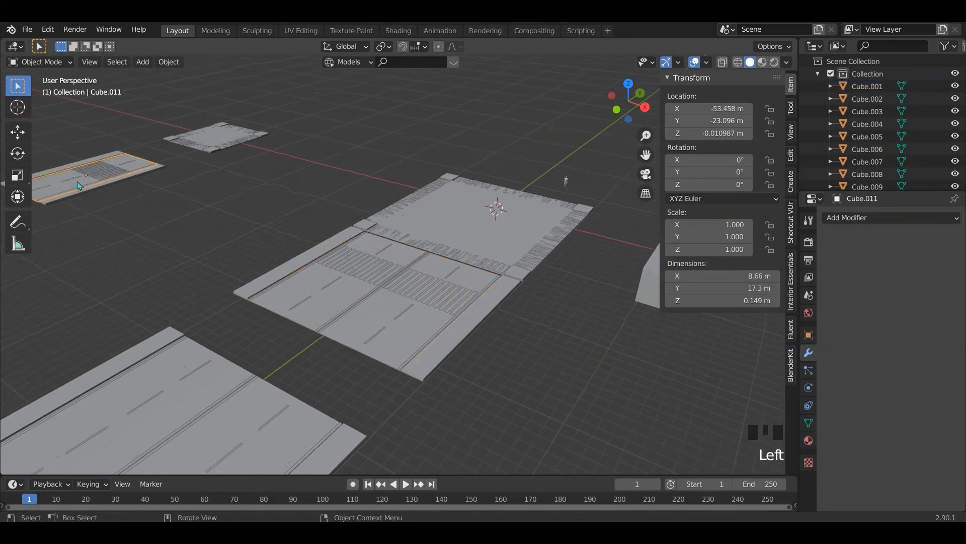
click(339, 304)
click(459, 230)
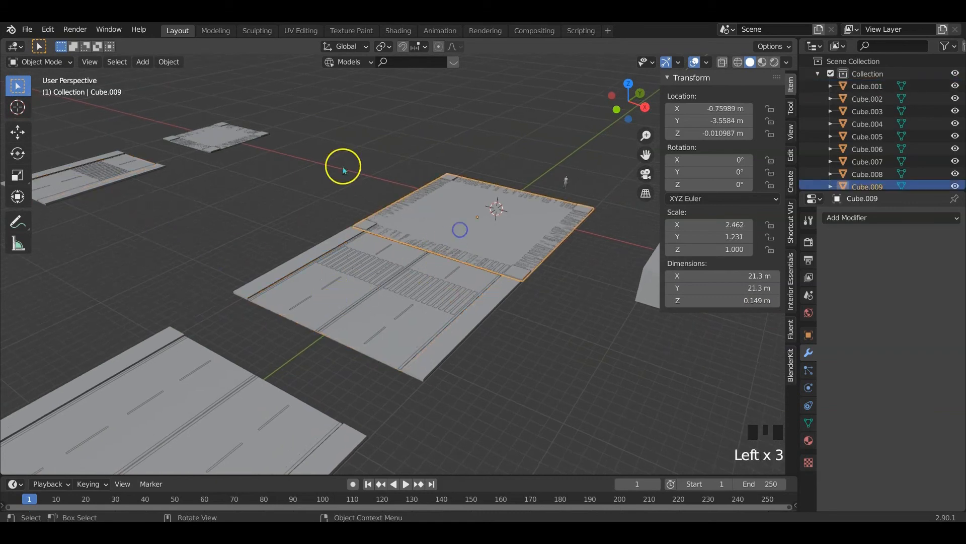
click(217, 136)
click(489, 242)
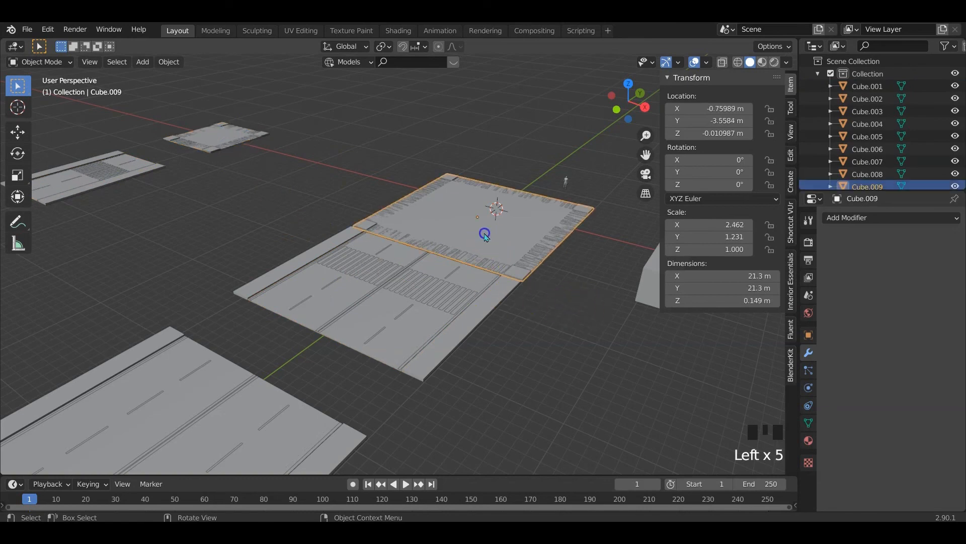
Apply the scale of all parts of the wide intersection tile and check individual pieces
middle_drag(486, 239, 514, 340)
click(574, 263)
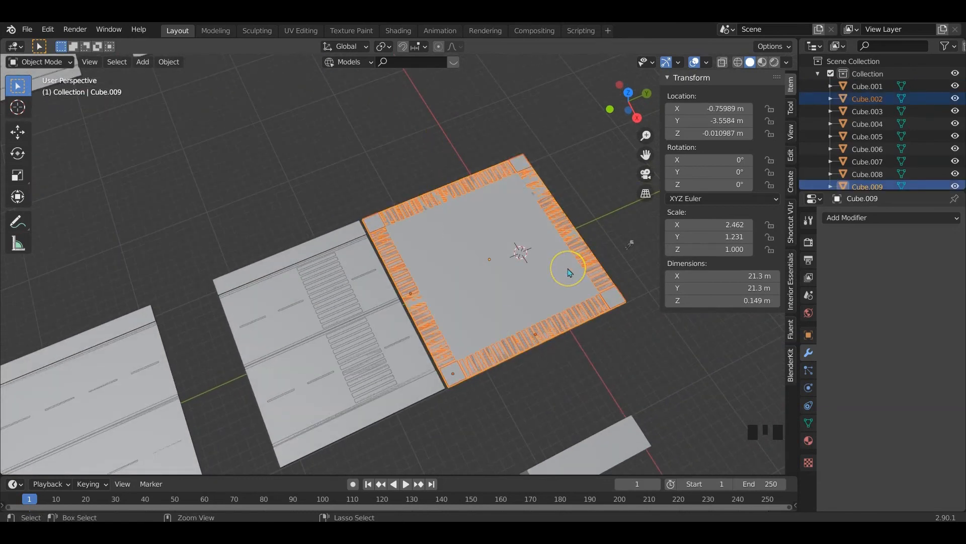
key(ctrl+a)
click(566, 268)
click(579, 238)
click(577, 243)
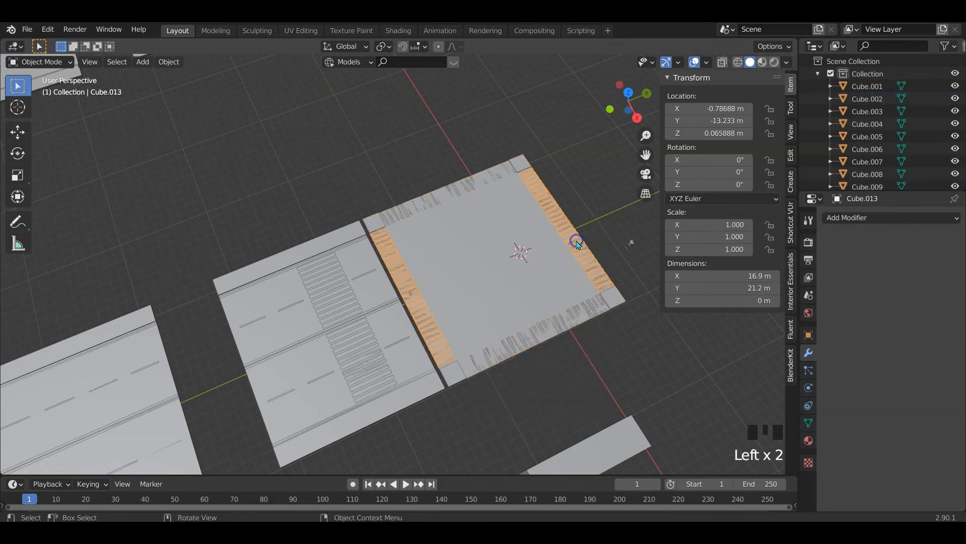
click(580, 305)
click(566, 306)
Move the reference box along X and Y onto the outer lane of the wide crosswalk tile to check its fit
scroll(518, 289, down, 3)
middle_drag(518, 288, 444, 323)
click(463, 270)
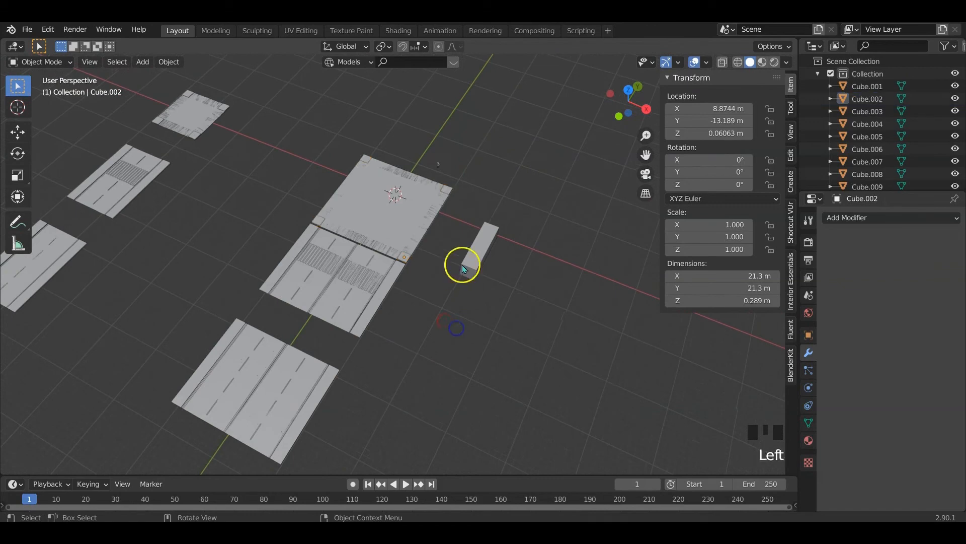
click(465, 272)
key(g)
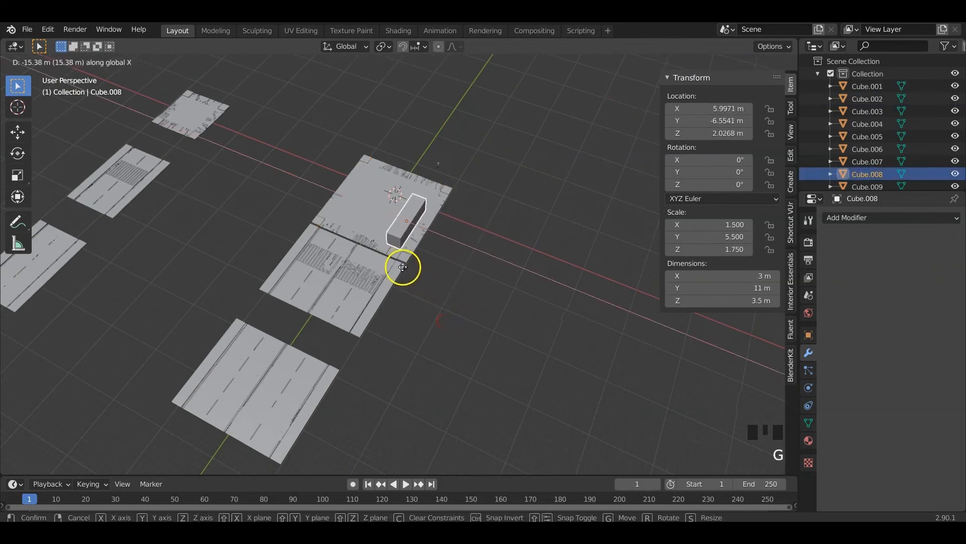
click(402, 266)
key(KP_7)
key(g)
key(y)
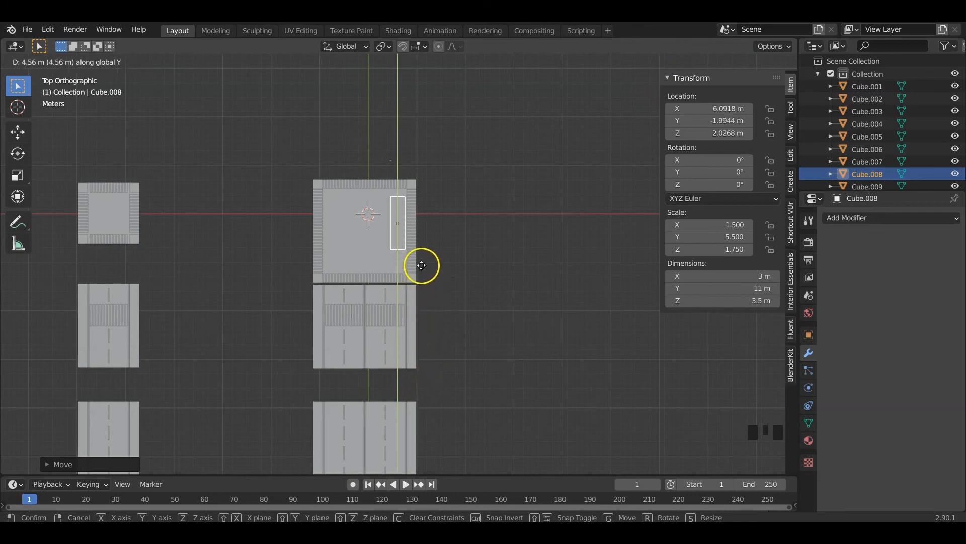
click(424, 358)
click(411, 315)
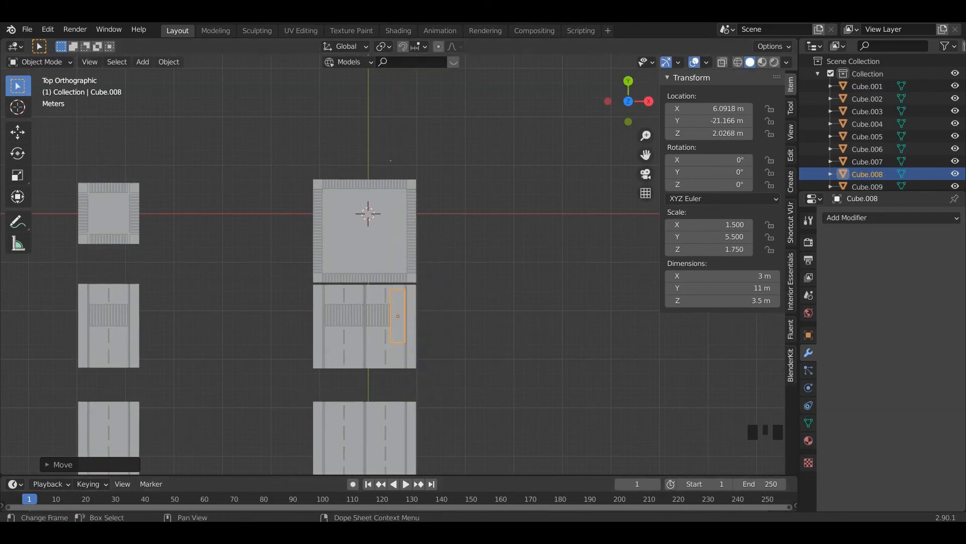
Move the reference box clear of the road tiles, to about X 21.65 m, Y 15.77 m
middle_drag(605, 391, 539, 315)
scroll(394, 349, down, 2)
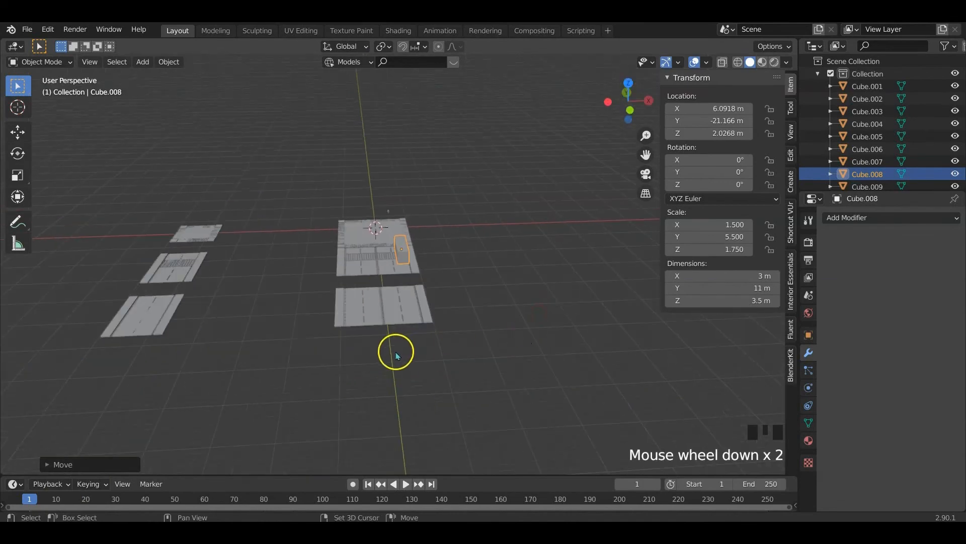
middle_drag(395, 350, 422, 346)
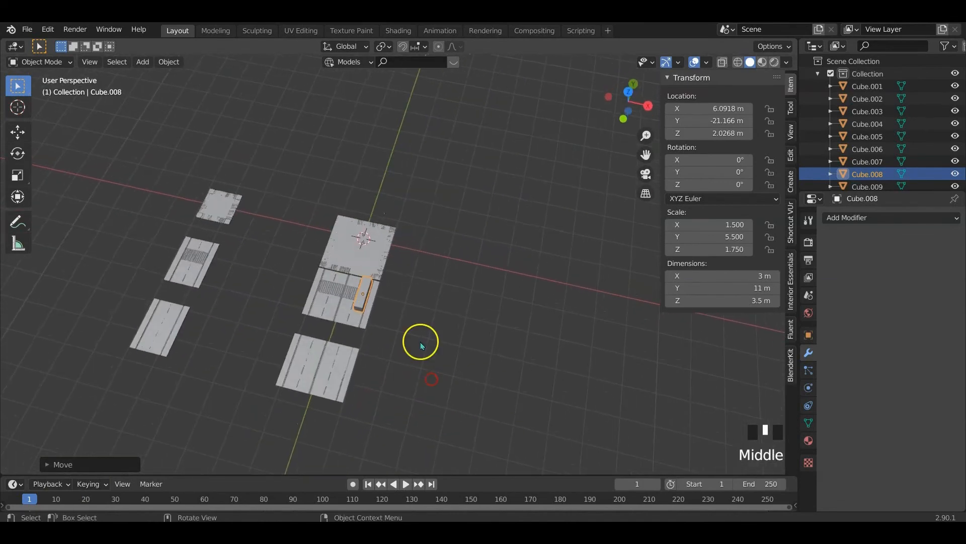
key(g)
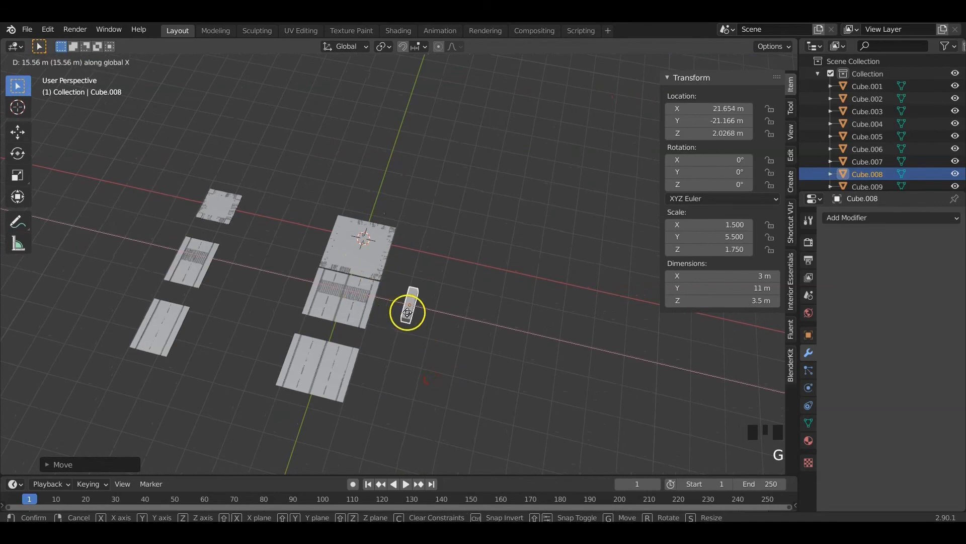
key(g)
click(443, 225)
middle_drag(443, 225, 280, 316)
scroll(385, 316, up, 2)
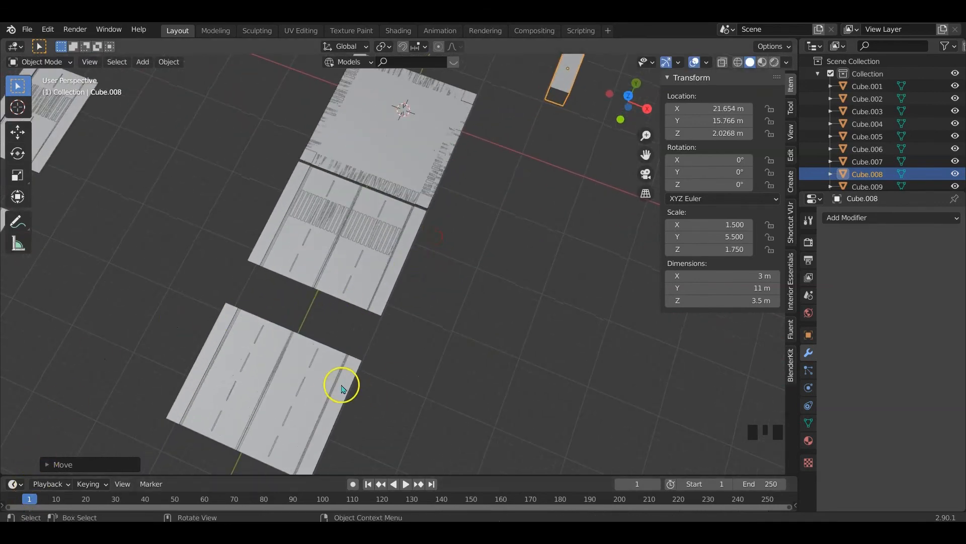
Move the human reference figure along X clear of the road tiles, to about X 16.98 m
scroll(420, 347, down, 2)
middle_drag(394, 362, 431, 319)
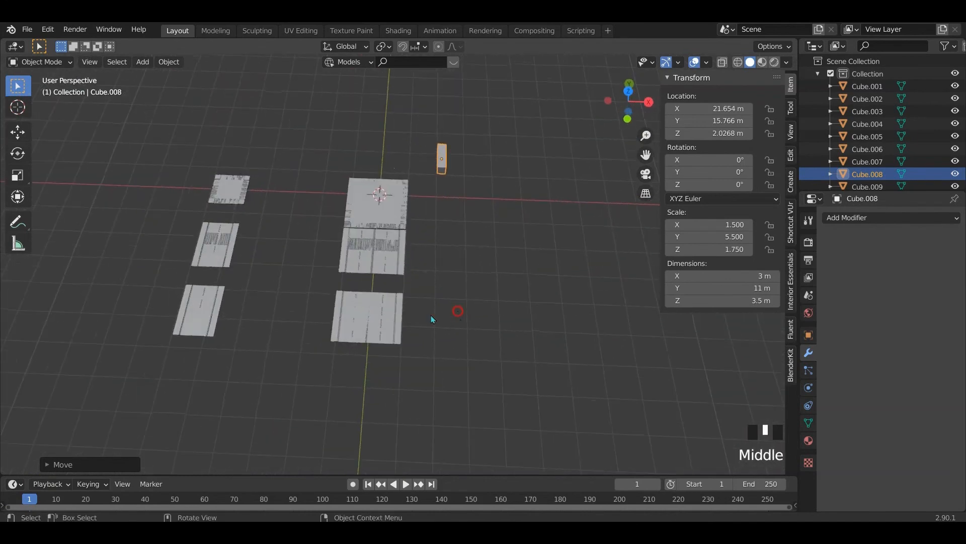
drag(164, 133, 415, 366)
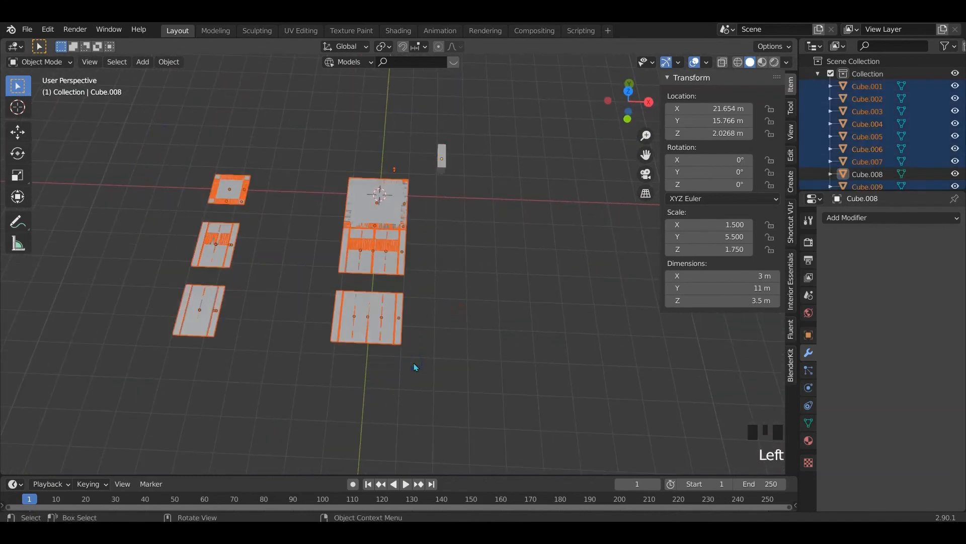
click(388, 174)
key(g)
key(x)
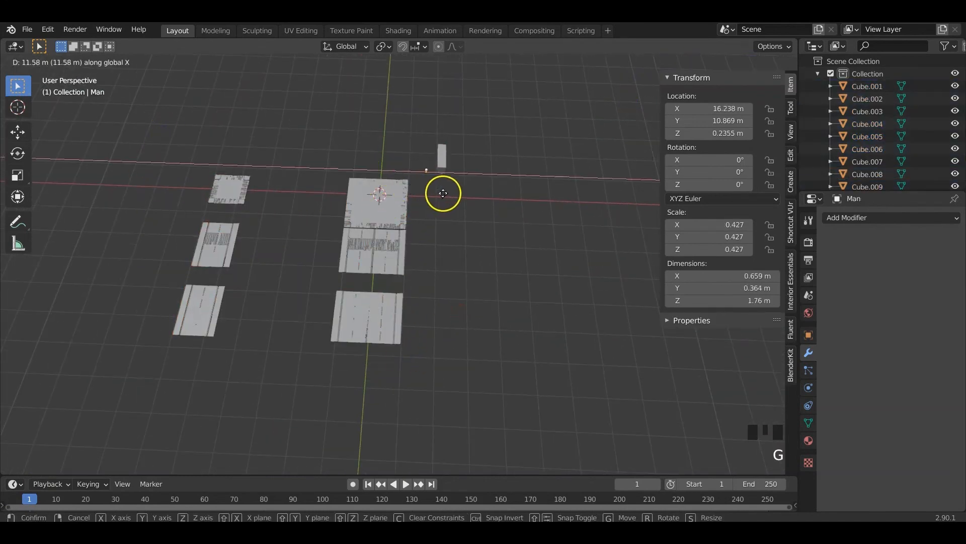
click(443, 192)
Move the narrow and wide road tile sets together toward negative X to free the area around the origin
drag(156, 124, 409, 395)
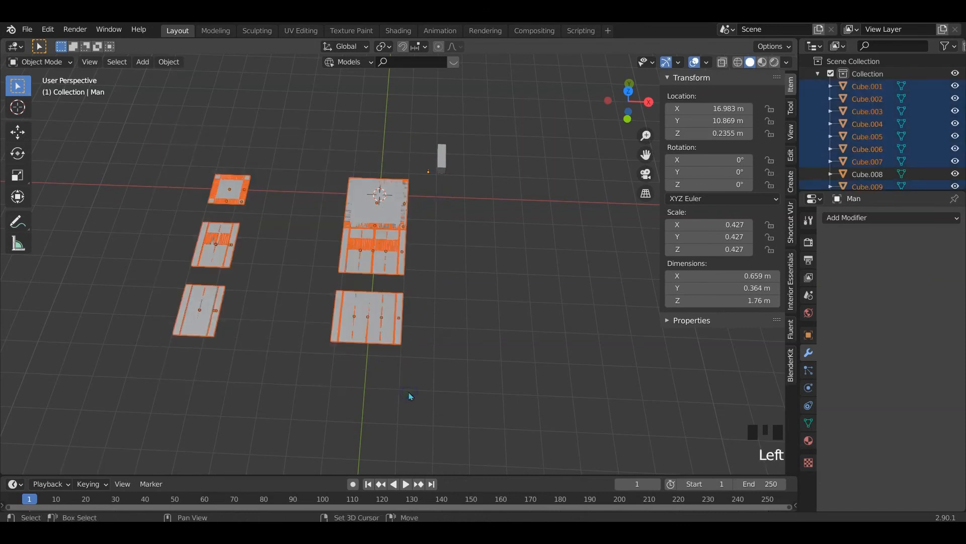
key(g)
click(263, 371)
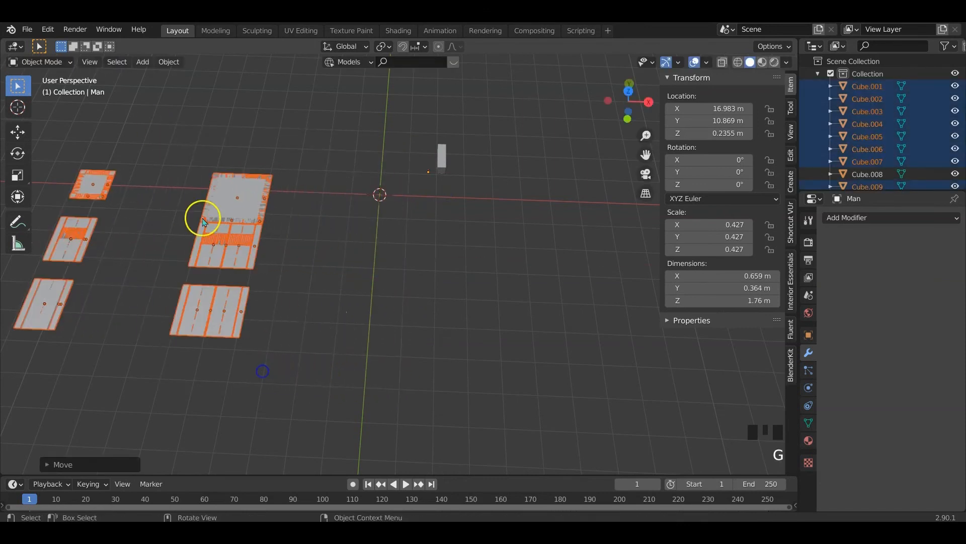
Duplicate the wide tile set along X and place the copy at the origin
drag(180, 139, 280, 370)
key(shift+d)
key(x)
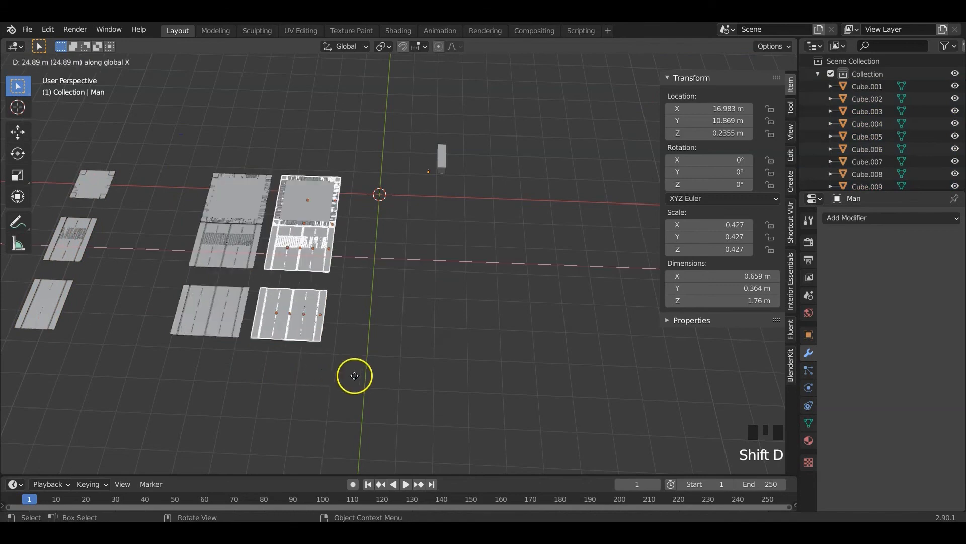
click(428, 390)
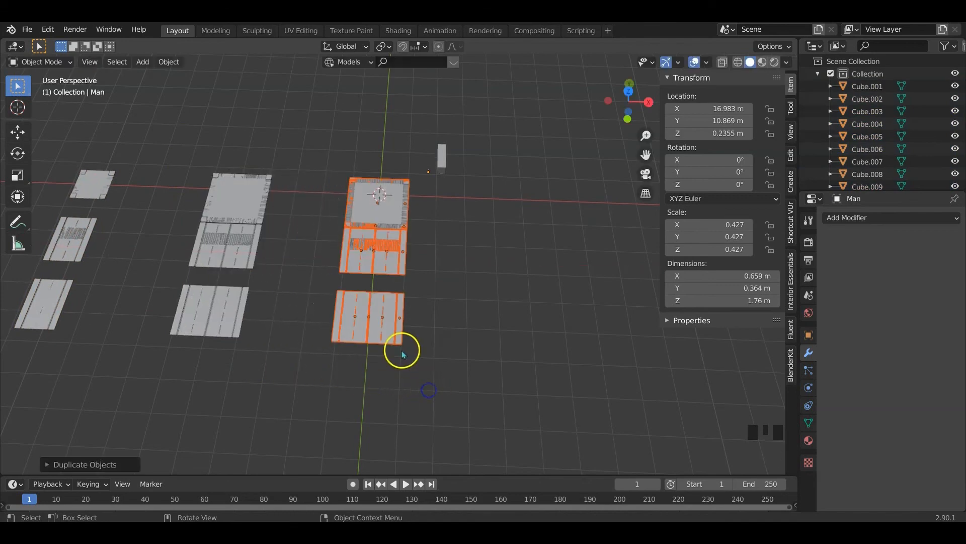
Examine the duplicated wide plain, crosswalk and intersection tiles from several angles
scroll(438, 339, up, 4)
middle_drag(438, 339, 334, 338)
scroll(481, 295, down, 3)
middle_drag(481, 296, 435, 319)
click(399, 341)
scroll(384, 346, down, 2)
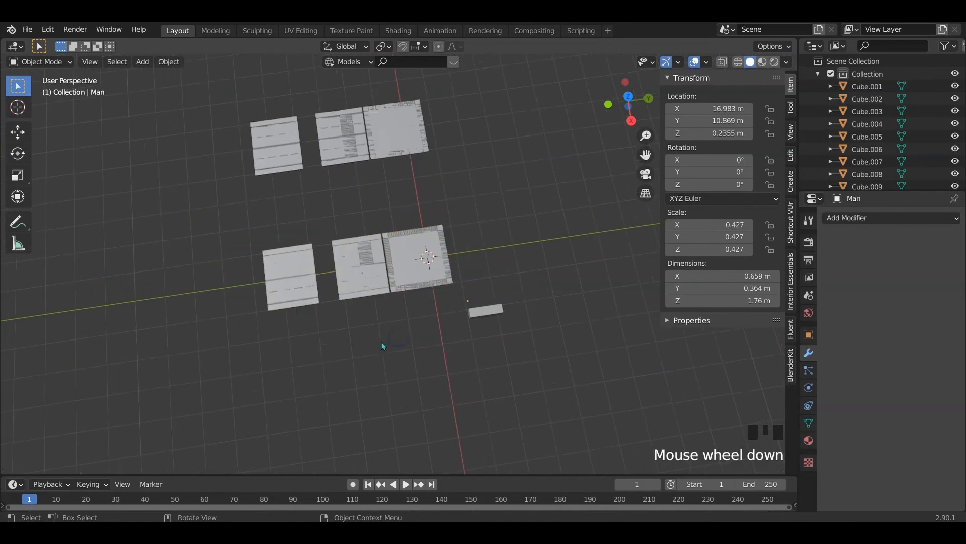
middle_drag(384, 345, 371, 327)
scroll(371, 328, up, 4)
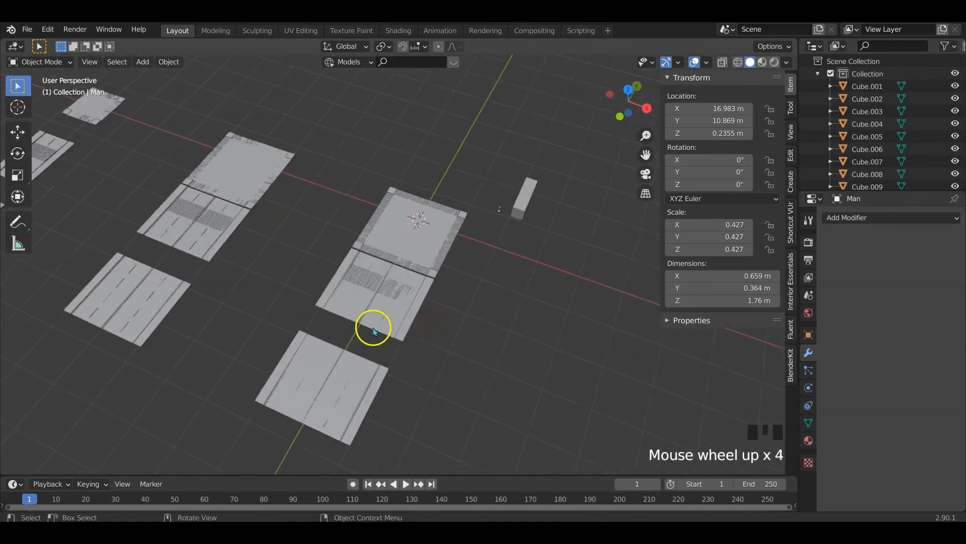
scroll(377, 261, up, 1)
middle_drag(377, 261, 384, 341)
scroll(475, 317, down, 2)
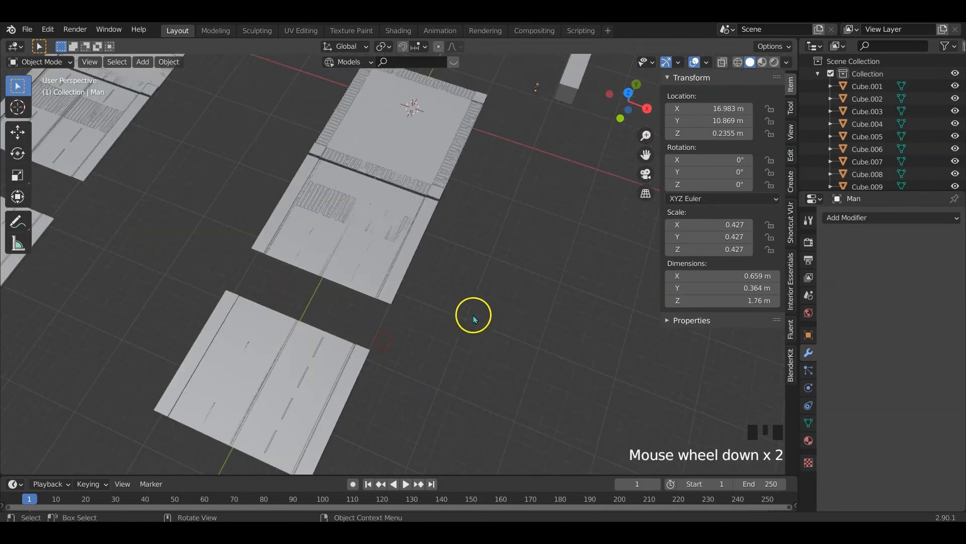
middle_drag(474, 317, 426, 311)
middle_drag(257, 143, 424, 299)
middle_drag(306, 181, 397, 287)
Inspect the two adjoining centre lines and their marking objects on the duplicated wide plain tile
click(277, 313)
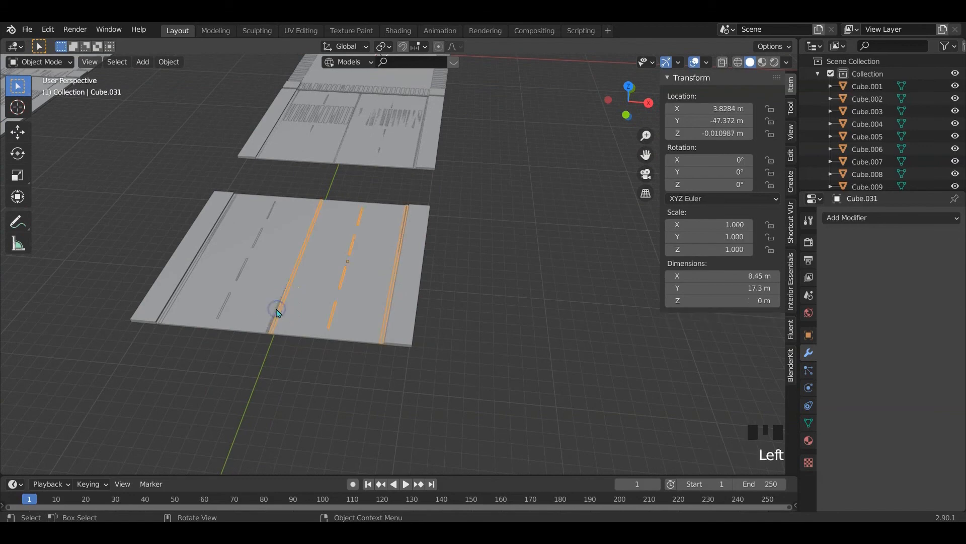
click(276, 313)
click(377, 319)
middle_drag(378, 319, 416, 295)
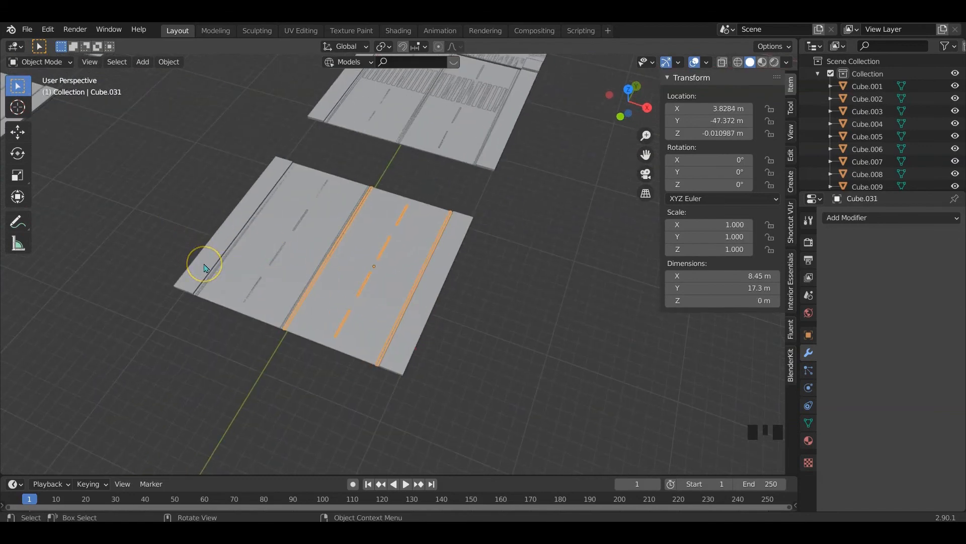
click(310, 287)
click(309, 287)
middle_drag(309, 287, 354, 294)
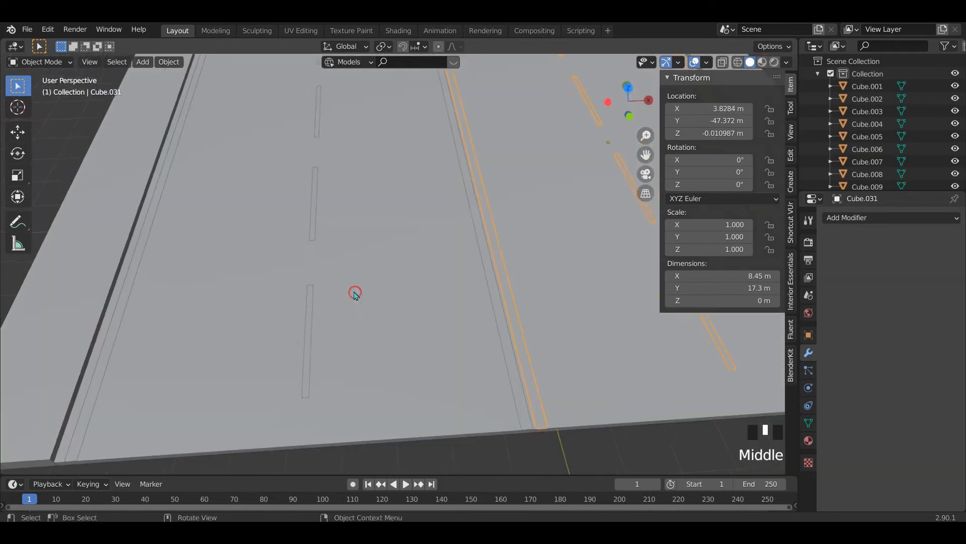
scroll(477, 334, down, 3)
scroll(494, 339, up, 3)
shift+middle_drag(494, 339, 518, 343)
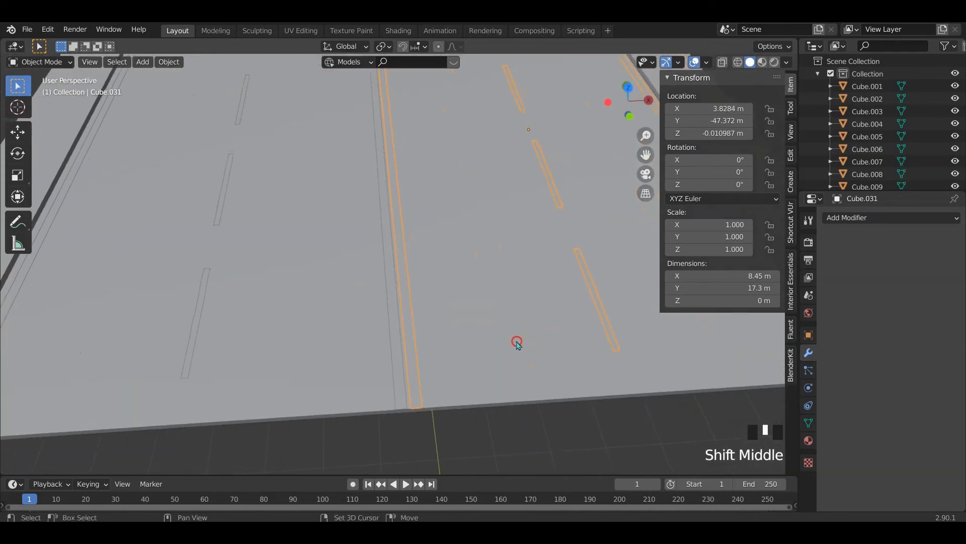
scroll(518, 344, down, 3)
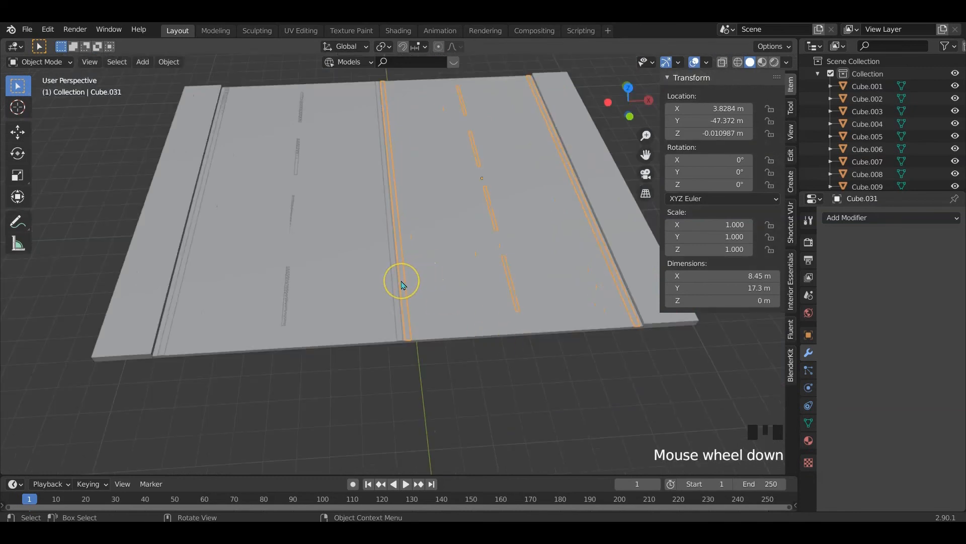
Move the centre line of the positive-X lane markings along X toward the tile's middle, to local X -4.296 m
key(Tab)
key(alt+a)
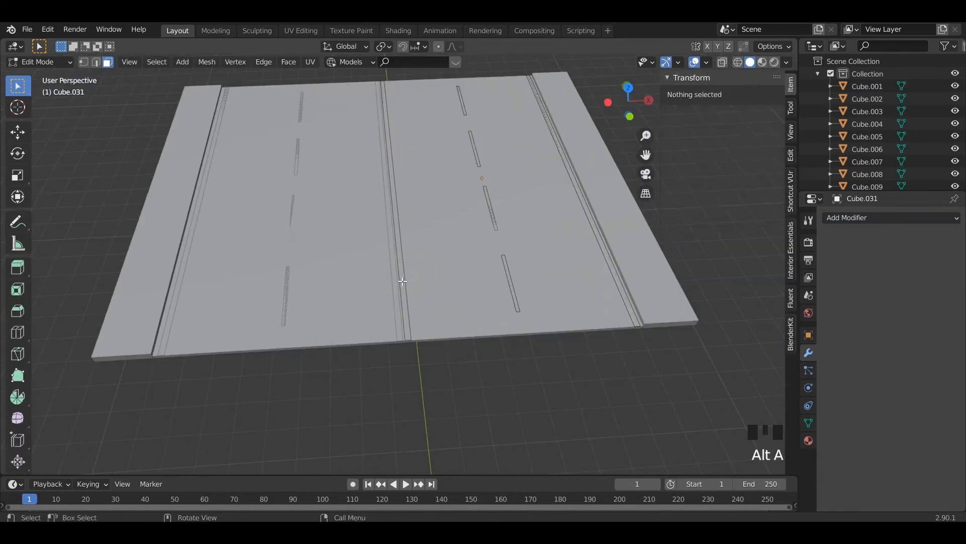
key(l)
key(g)
key(x)
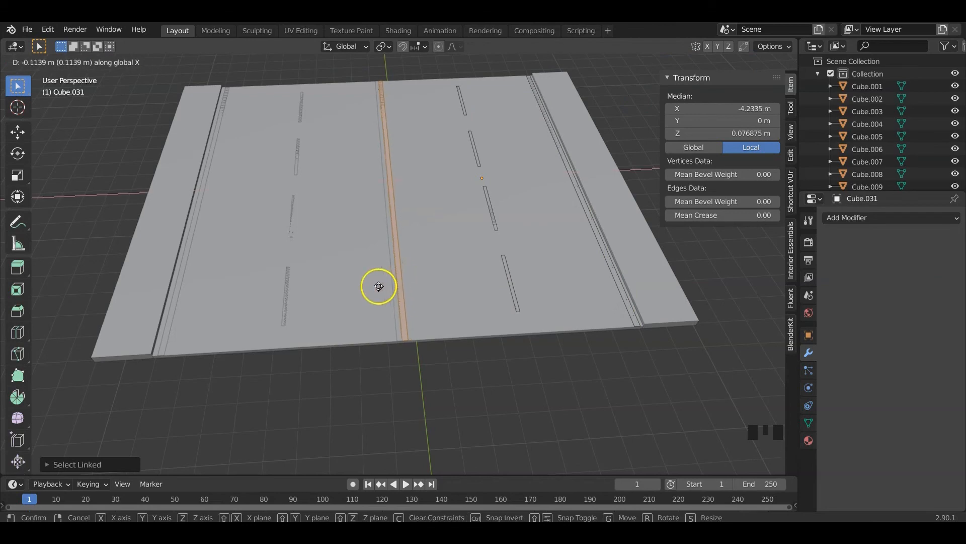
click(363, 286)
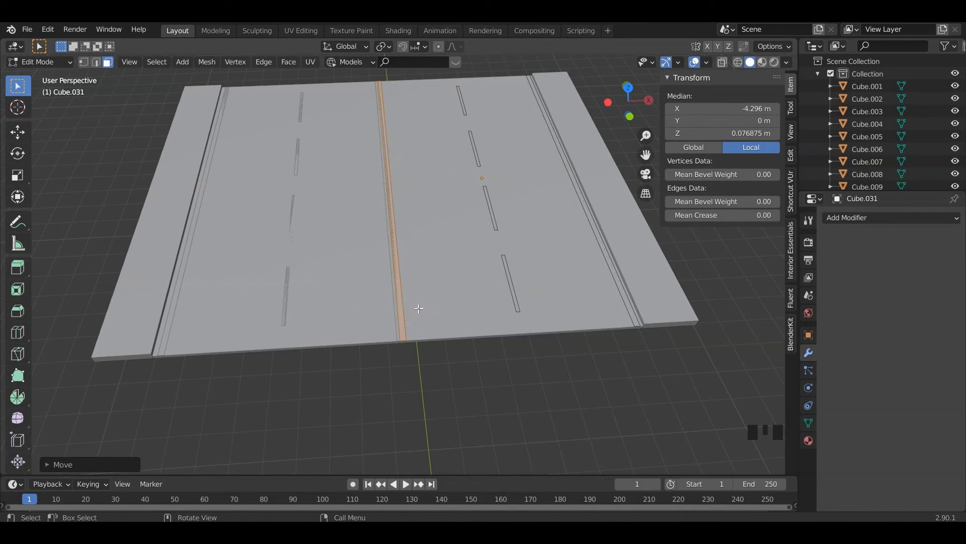
Separate the moved centre line into its own object
key(p)
click(445, 305)
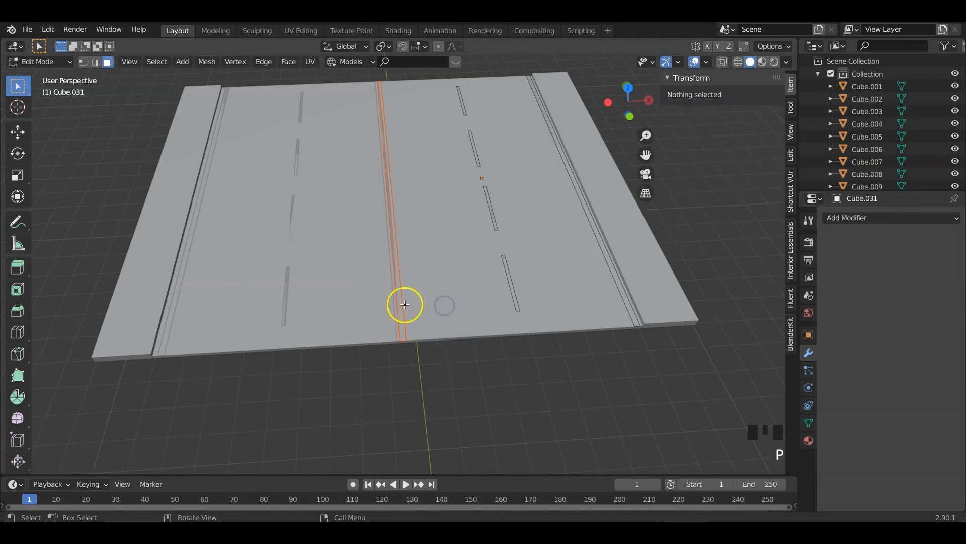
key(Tab)
Delete the faces of the centre line belonging to the negative-X lane markings on the plain tile
click(398, 305)
click(399, 306)
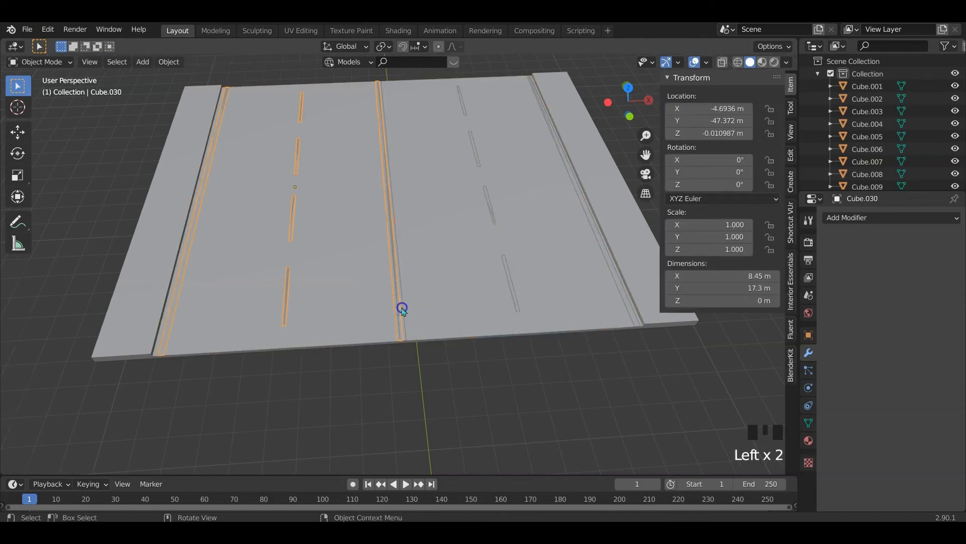
click(396, 313)
key(Tab)
key(alt+a)
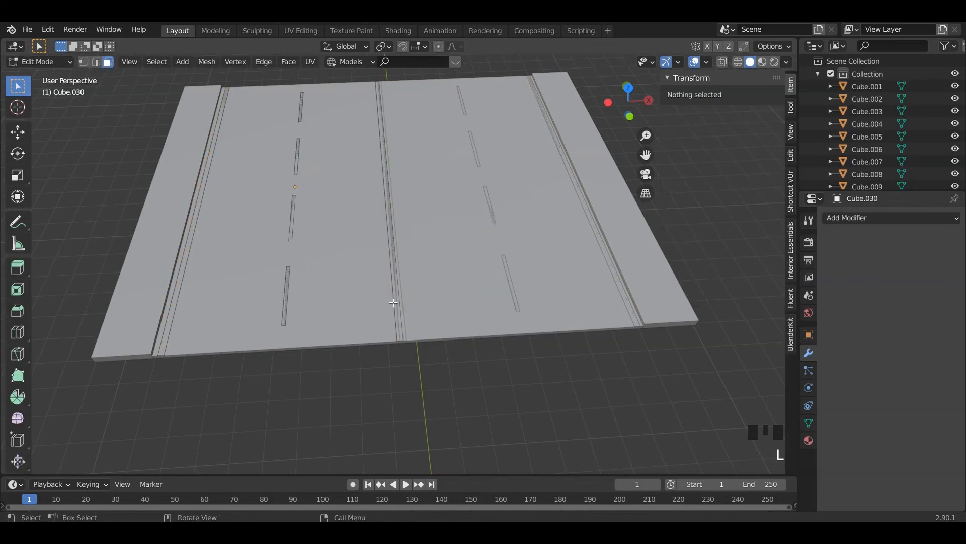
key(l)
key(x)
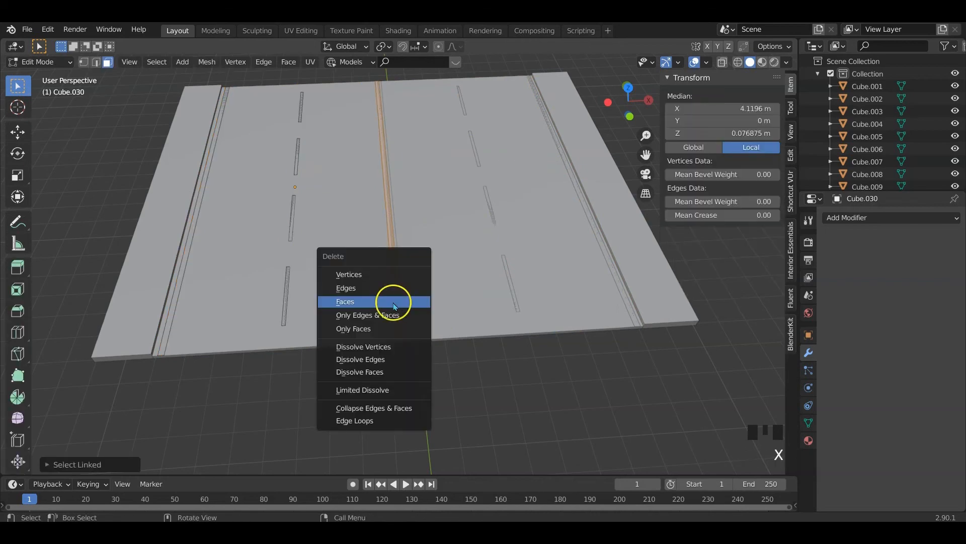
click(388, 302)
key(Tab)
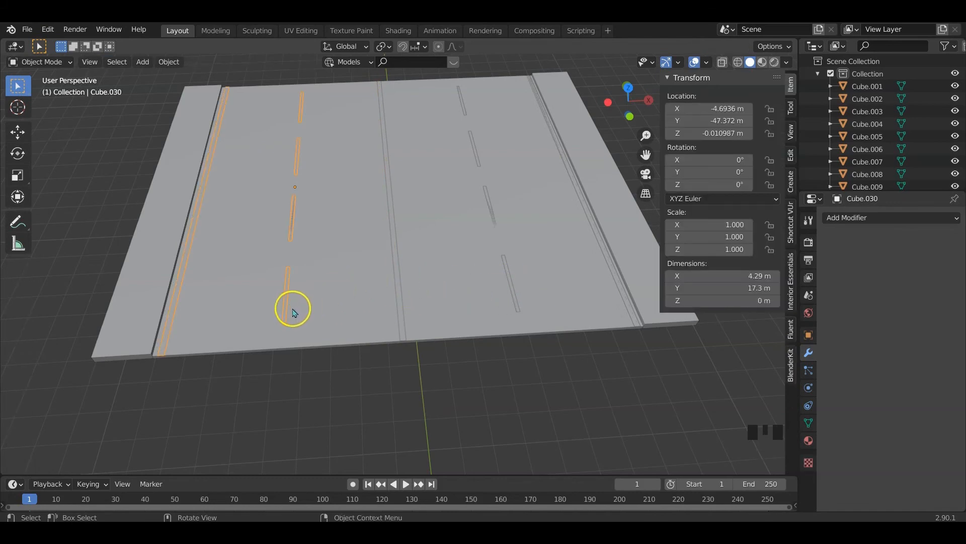
Duplicate the four lane dashes of the positive-X half along X onto the tile's centre, at local X about -4.293 m
click(510, 288)
key(Tab)
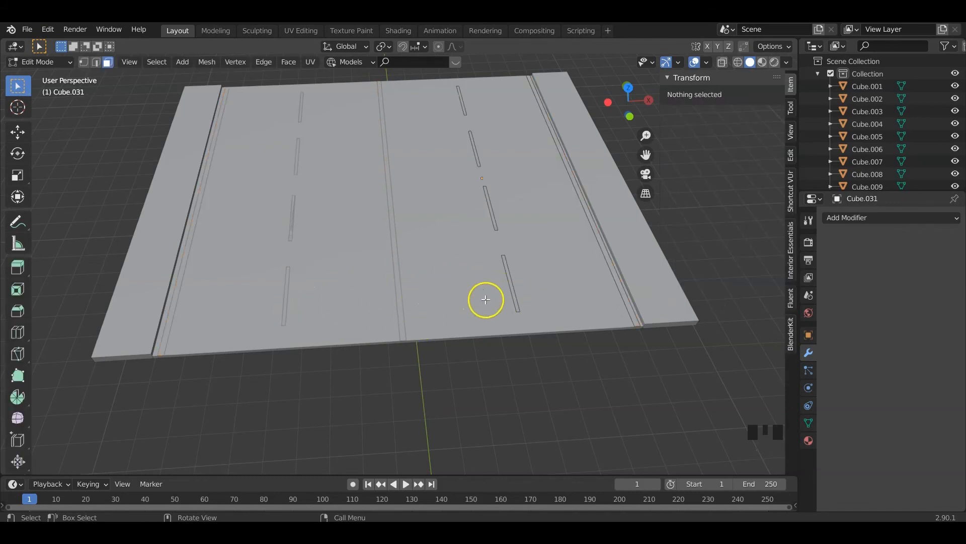
click(512, 290)
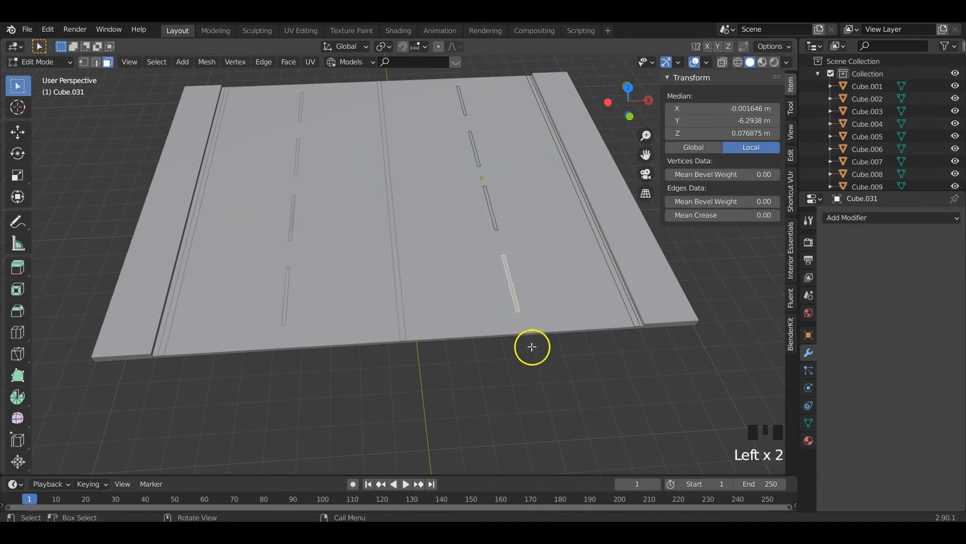
key(alt+a)
key(l)
key(l)
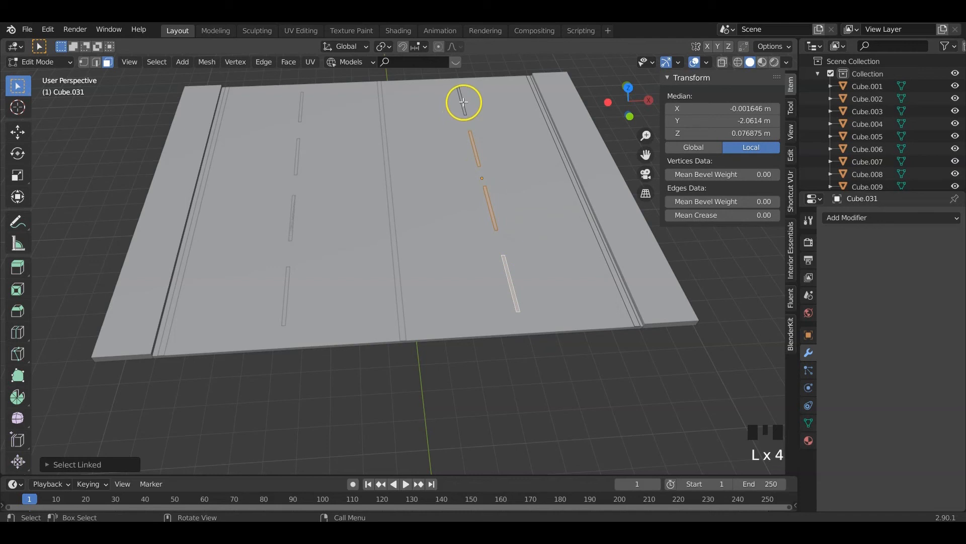
key(l)
key(shift+d)
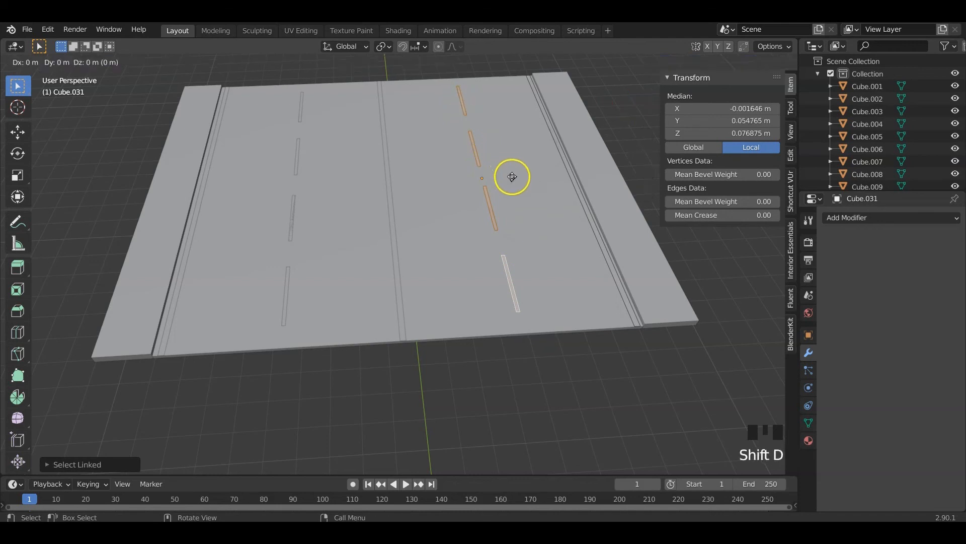
click(420, 189)
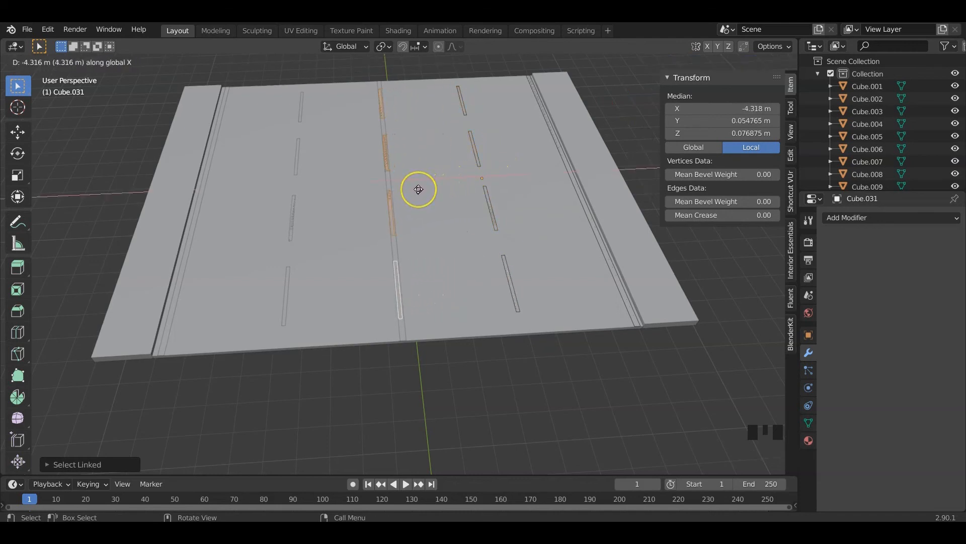
click(424, 189)
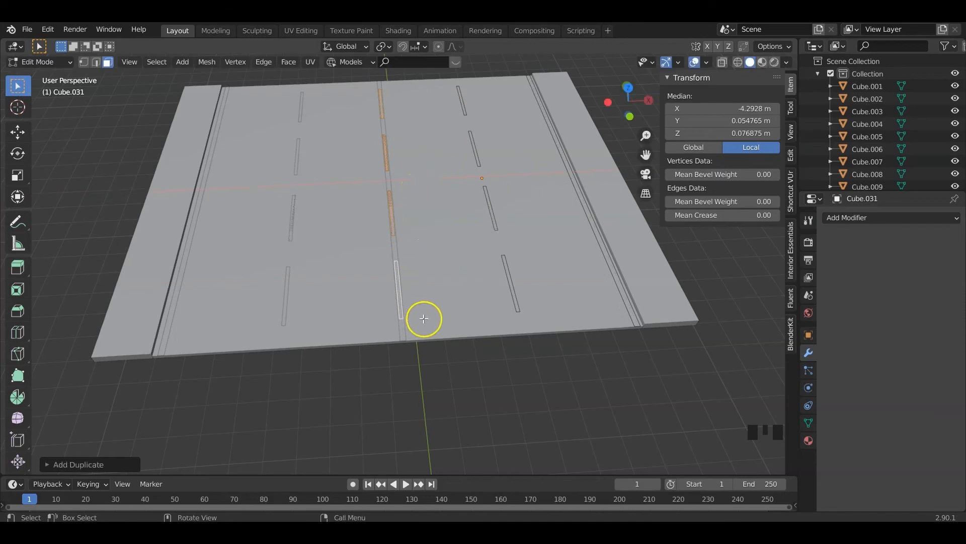
key(Tab)
Delete the separated solid centre line, leaving only the dashes in the middle of the plain tile
click(505, 378)
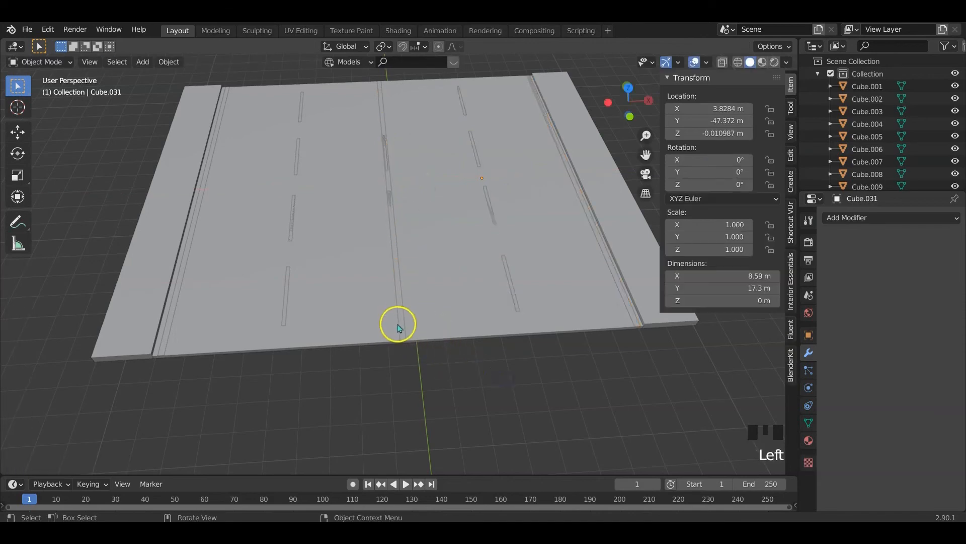
click(401, 320)
key(x)
click(405, 331)
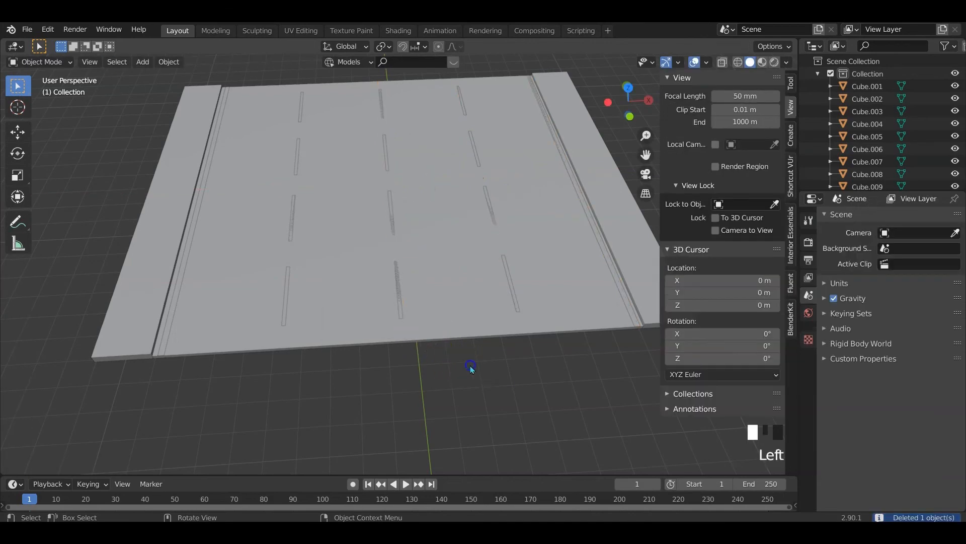
Delete all parts of the duplicated wide crosswalk tile beside the modified plain tile
middle_drag(473, 367, 433, 340)
scroll(472, 328, down, 2)
scroll(472, 344, up, 1)
scroll(401, 274, down, 2)
mouse_move(401, 274)
shift+middle_down()
mouse_move(453, 280)
mouse_move(408, 288)
shift+middle_up()
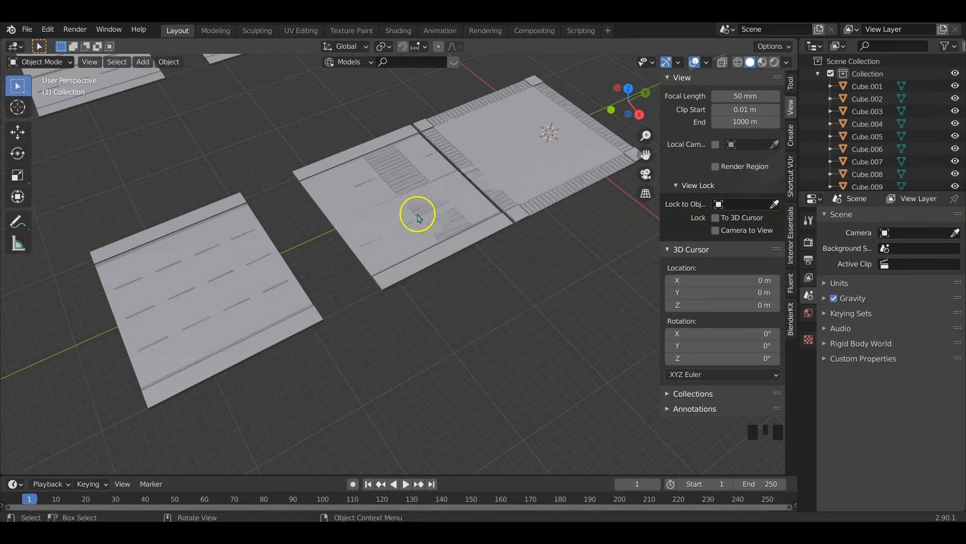
middle_drag(418, 217, 384, 205)
scroll(453, 296, down, 2)
click(341, 212)
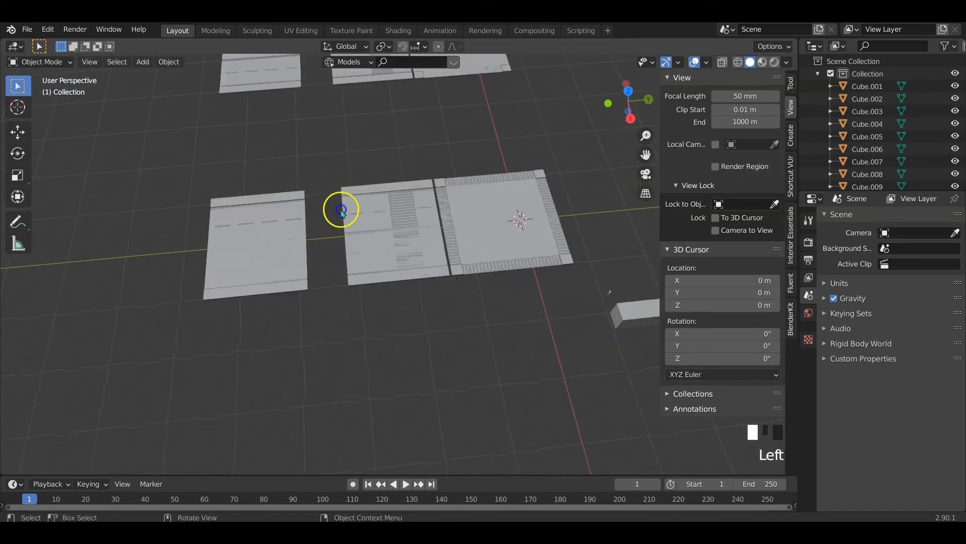
drag(327, 172, 408, 327)
key(x)
Duplicate the wide plain tile with dashed centre markings along X and place the copy beside it
middle_drag(409, 328, 463, 265)
scroll(453, 289, up, 2)
scroll(395, 295, down, 1)
drag(249, 233, 486, 365)
key(shift+d)
key(x)
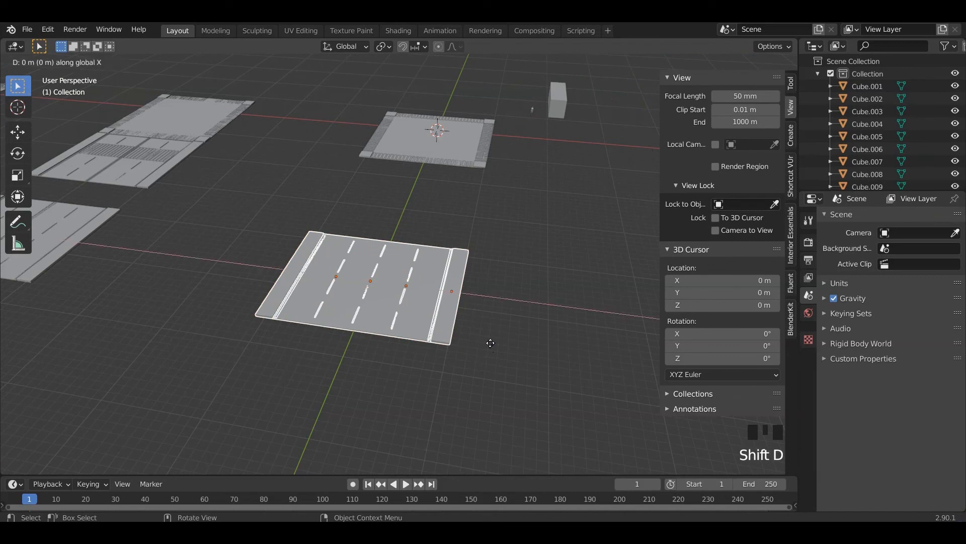
click(708, 385)
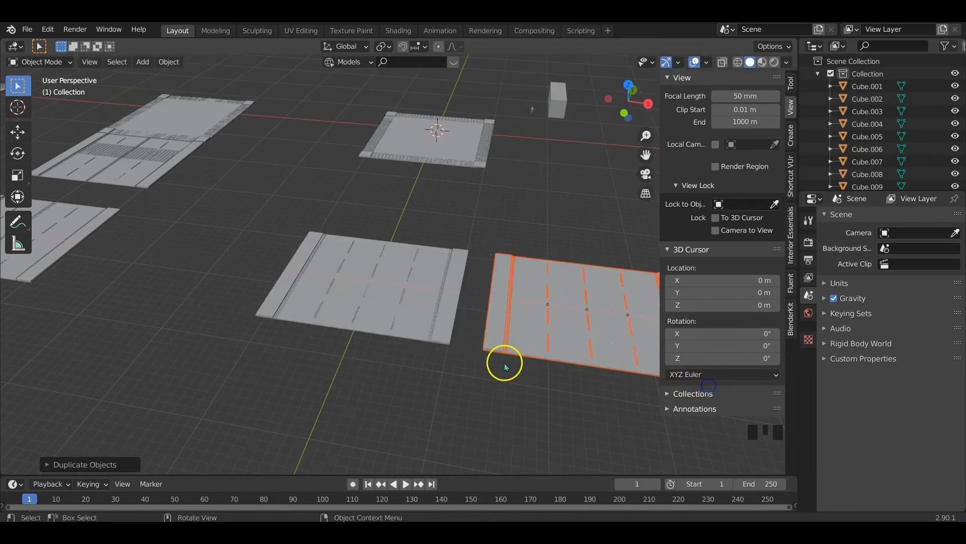
Move the duplicated plain tile with dashed centre markings farther along X, away from its original
shift+middle_drag(506, 368, 447, 362)
scroll(424, 362, down, 2)
shift+middle_drag(343, 341, 448, 361)
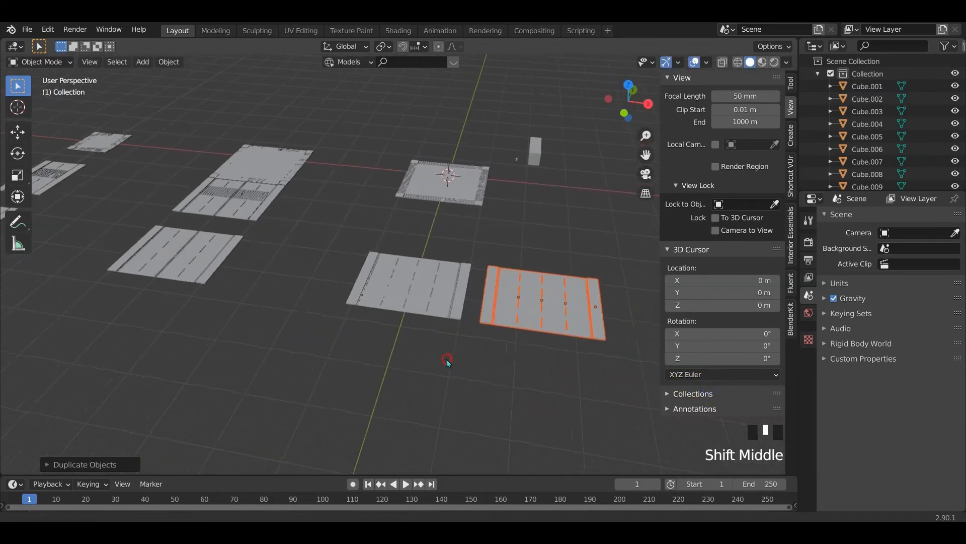
shift+middle_drag(475, 287, 401, 265)
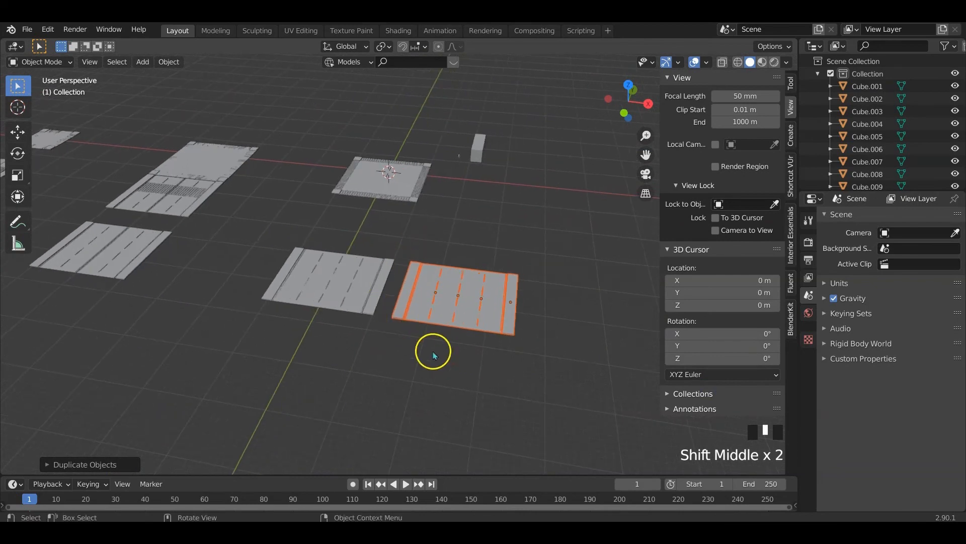
key(g)
key(x)
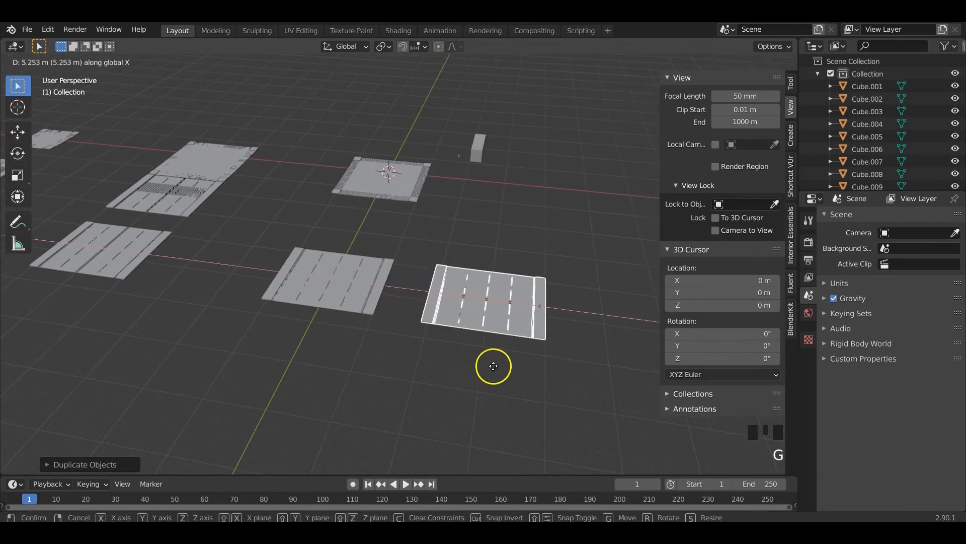
click(501, 368)
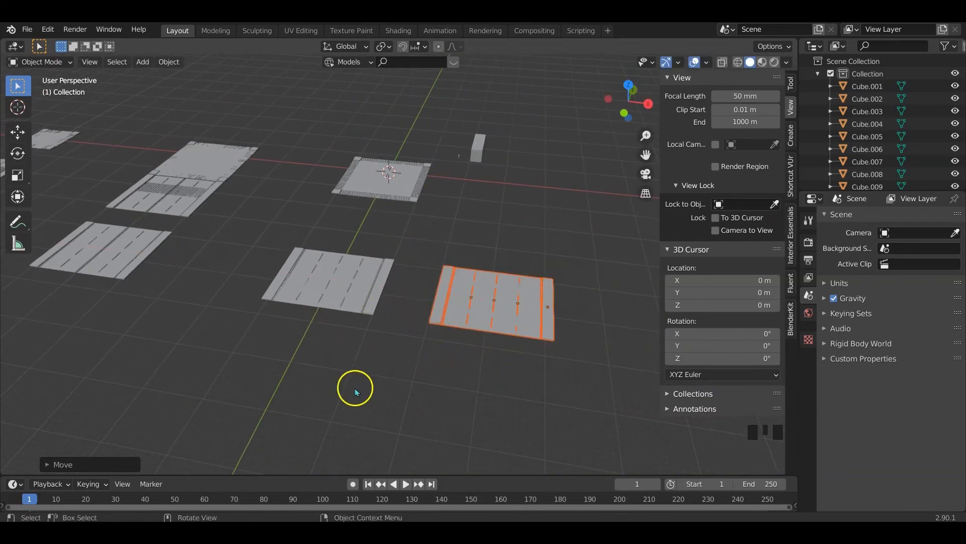
middle_drag(569, 288, 348, 254)
click(325, 342)
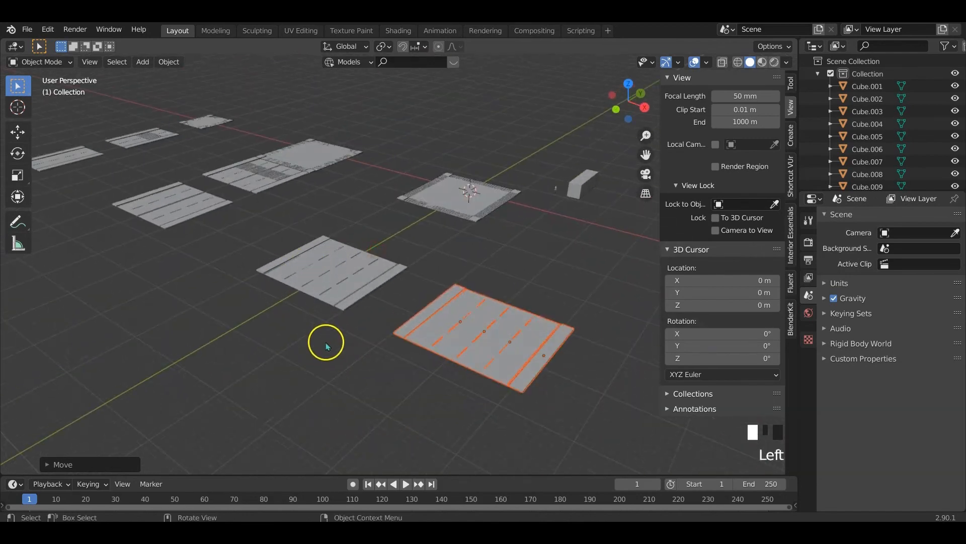
middle_drag(450, 293, 188, 395)
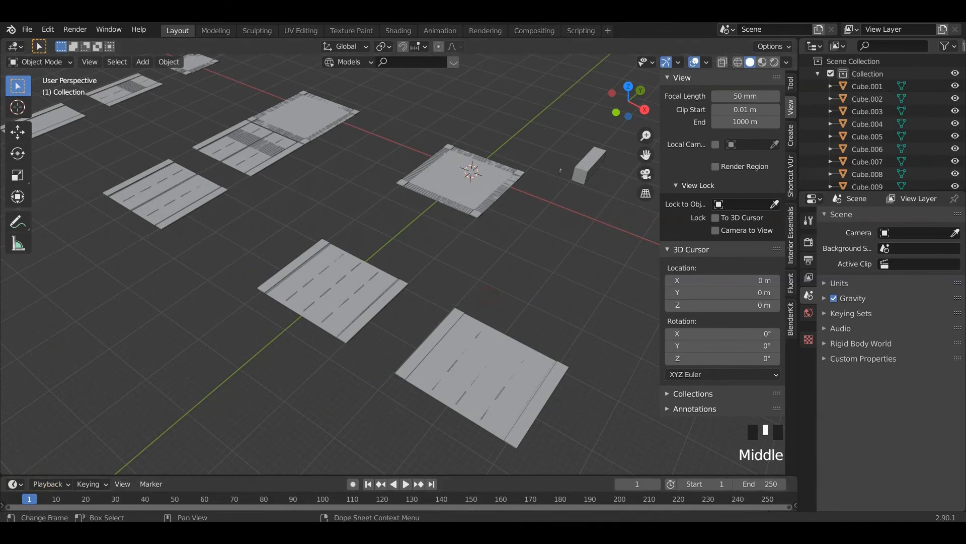
click(581, 308)
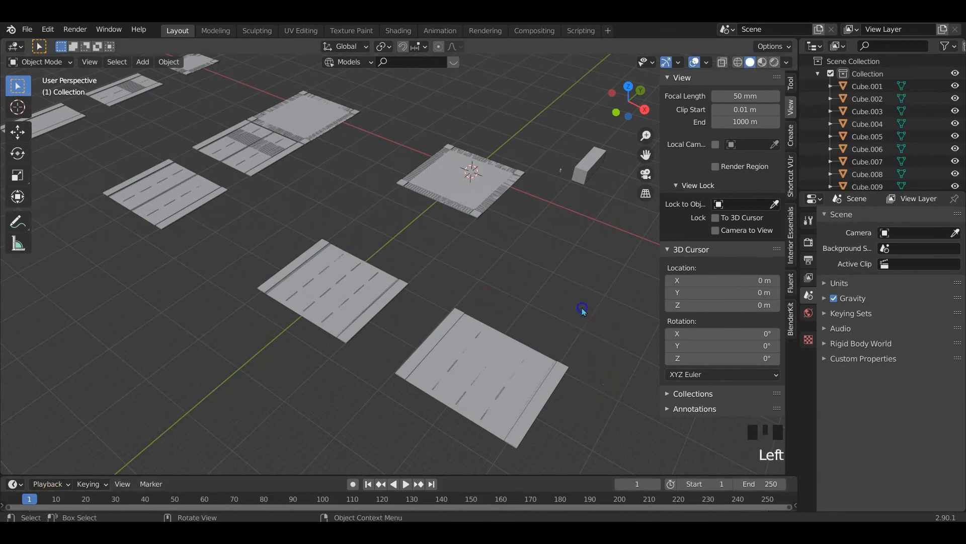
Move the three wide tiles with solid centre markings about -29.7 m along X, beside the narrow tile set
key(n)
middle_drag(410, 304, 361, 326)
scroll(448, 298, down, 2)
scroll(146, 155, down, 1)
drag(146, 135, 214, 300)
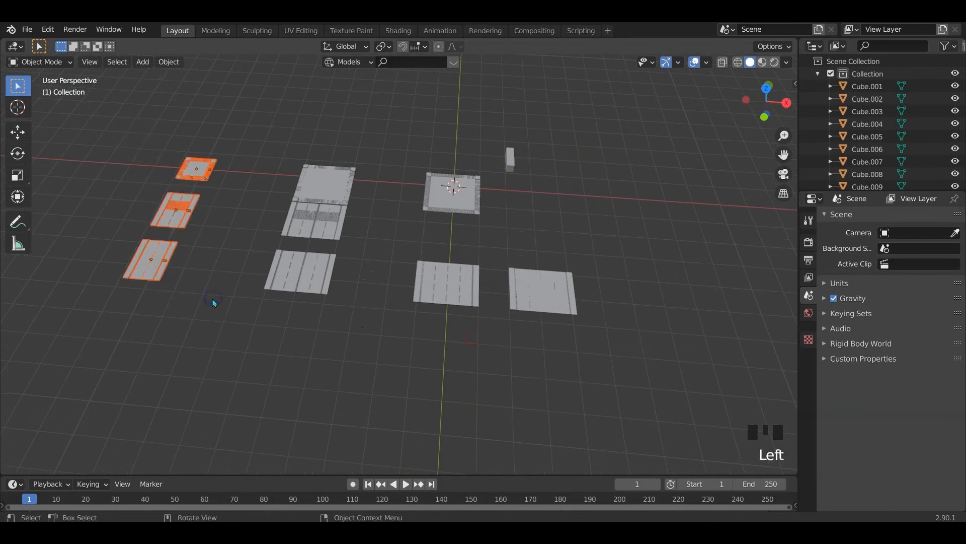
click(252, 195)
middle_drag(252, 195, 268, 153)
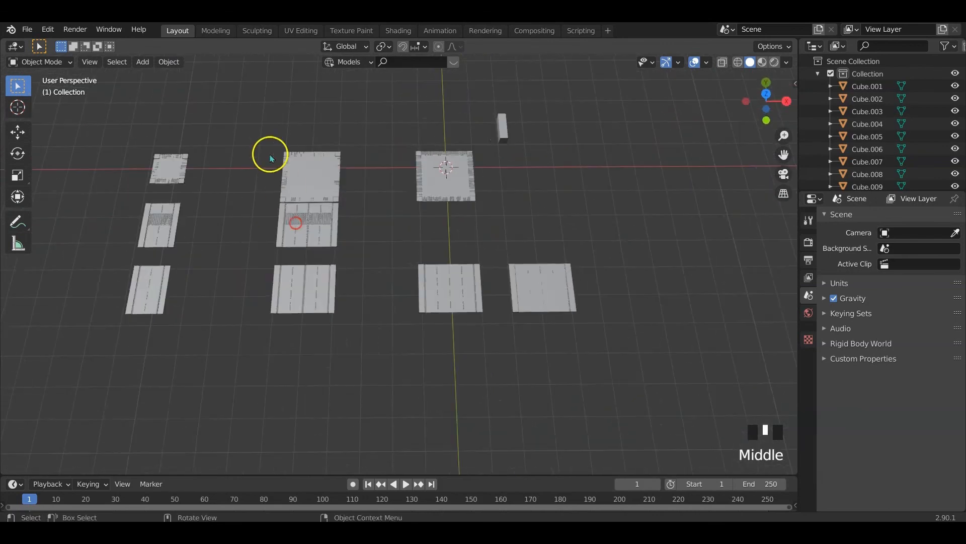
drag(265, 133, 350, 352)
key(g)
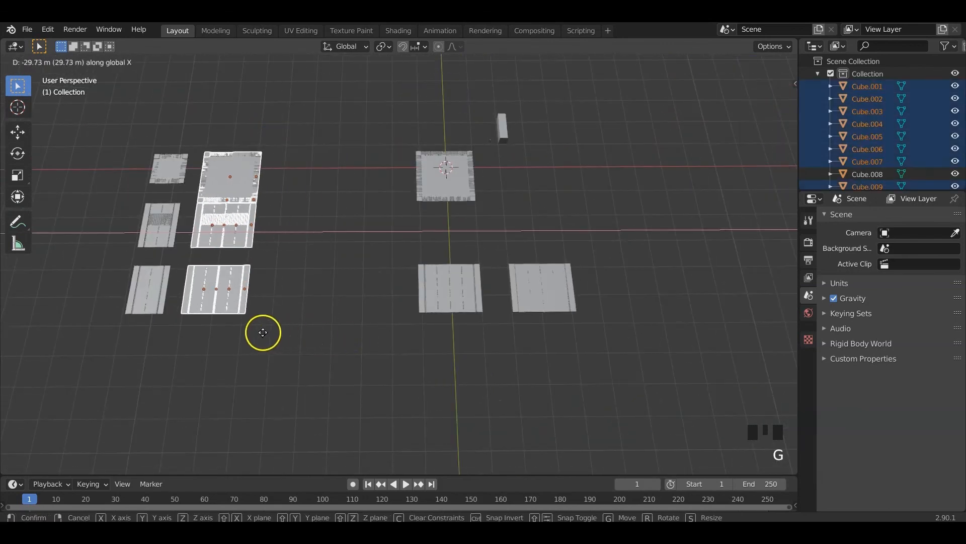
click(263, 332)
Delete all parts of the spare copy of the plain tile with dashed centre markings
drag(400, 255, 603, 345)
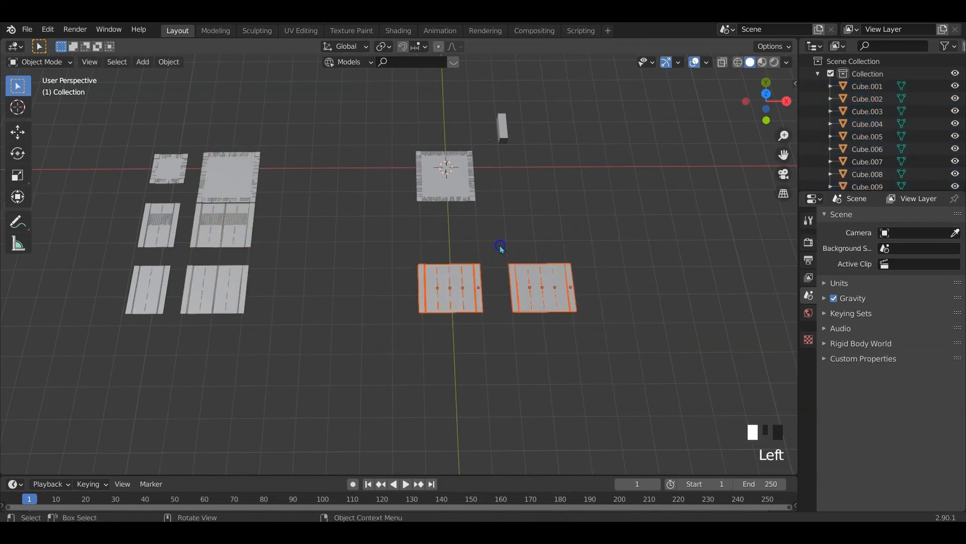
drag(501, 247, 590, 349)
key(x)
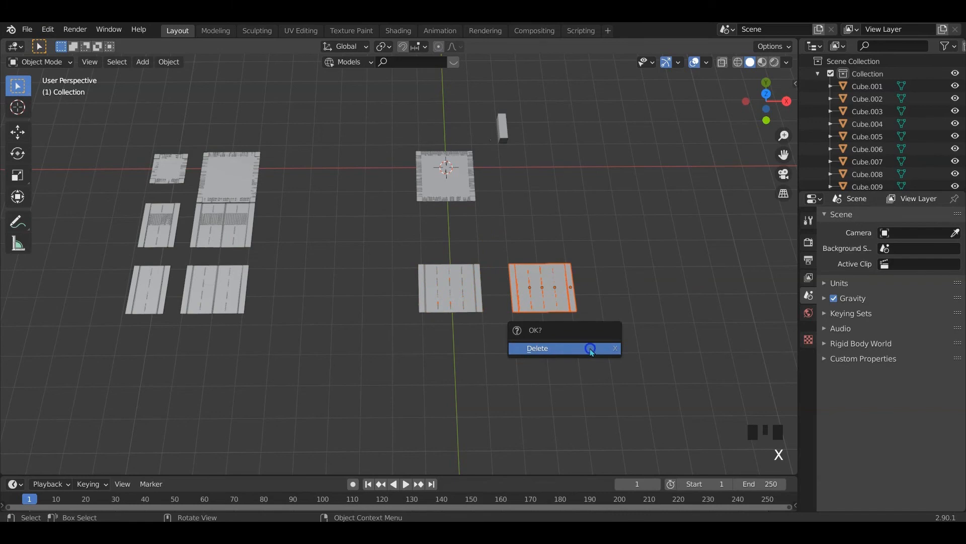
click(590, 348)
Duplicate the intersection tile at the origin and the dashed-centre plain tile about -54.4 m along X, beside the wide set
drag(386, 129, 493, 342)
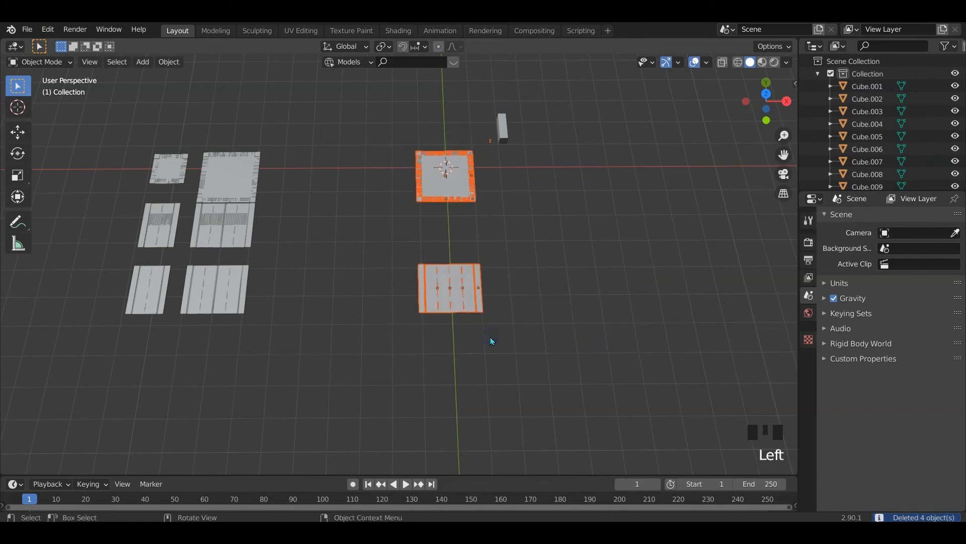
middle_drag(548, 261, 539, 259)
drag(406, 135, 489, 363)
key(g)
right_click(469, 358)
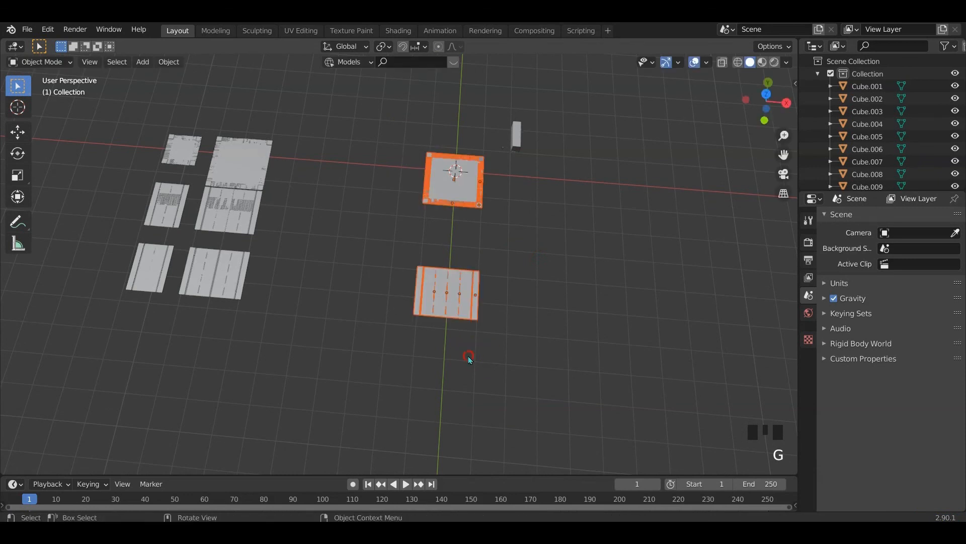
key(shift+d)
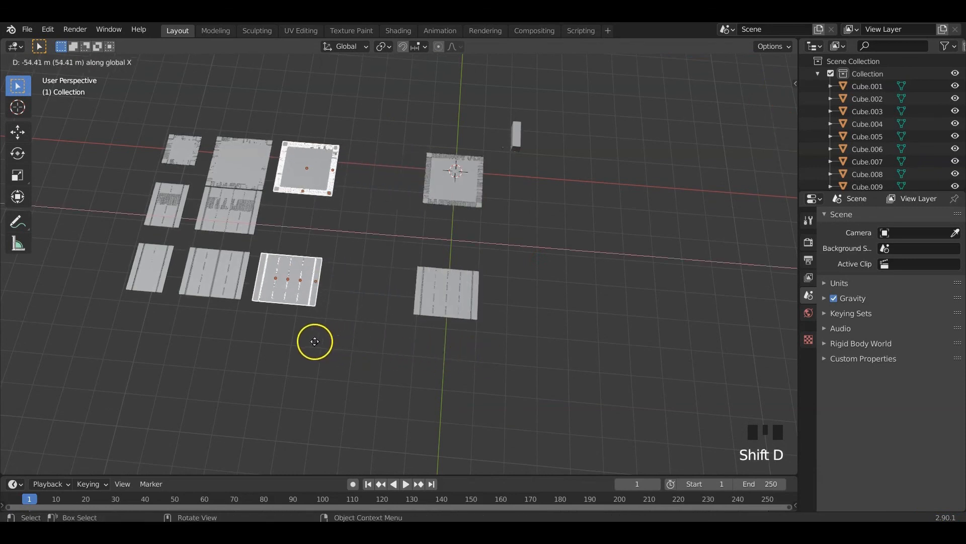
click(314, 342)
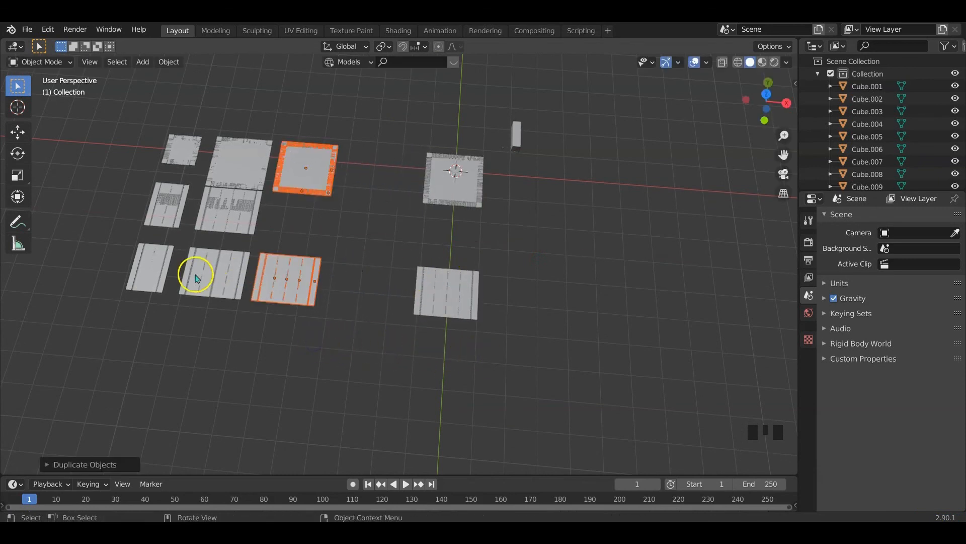
Duplicate the wide plain tile with the solid centre line along positive X, leaving a gap beyond the original dashed-centre tile
drag(171, 305, 228, 314)
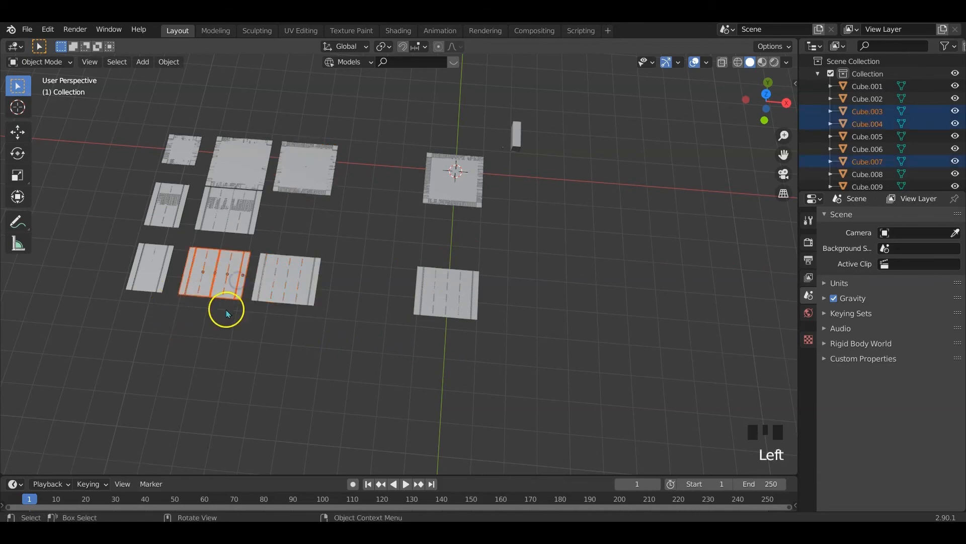
key(shift+d)
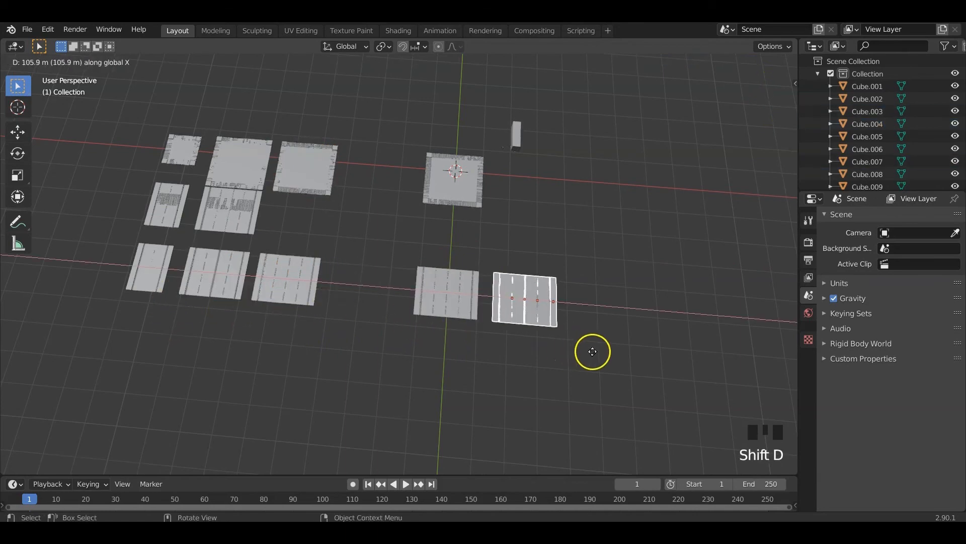
click(624, 362)
middle_drag(617, 363, 527, 309)
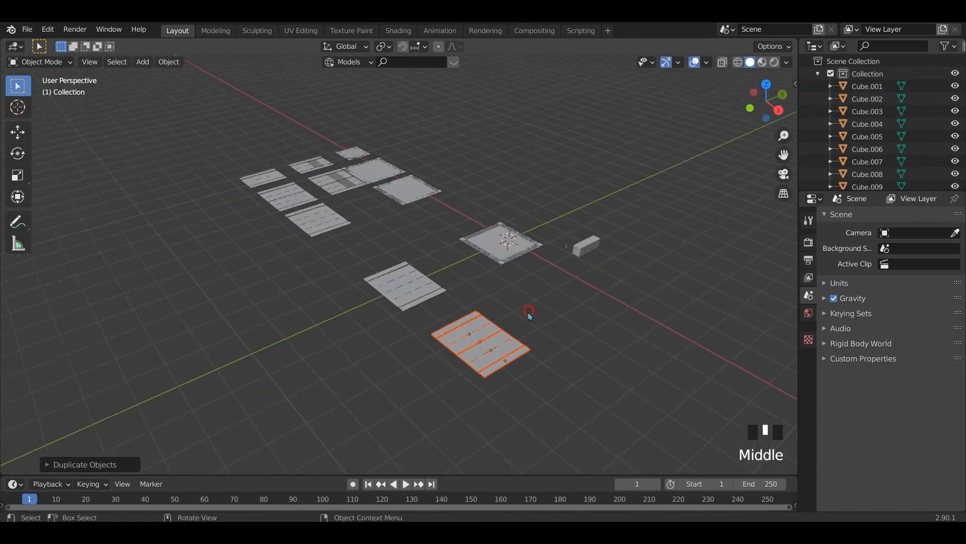
scroll(533, 343, up, 2)
mouse_move(542, 377)
shift+middle_down()
mouse_move(408, 282)
mouse_move(546, 372)
shift+middle_up()
scroll(527, 362, down, 2)
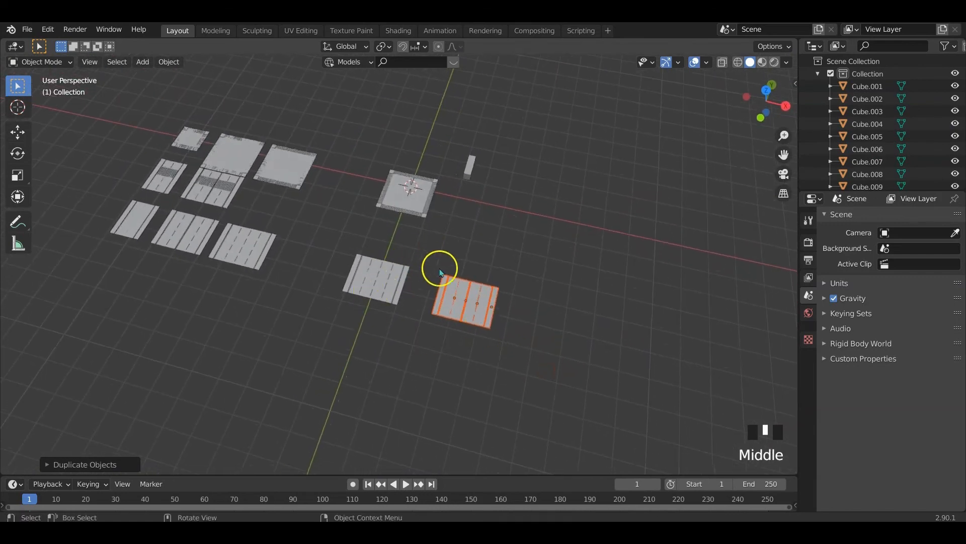
key(g)
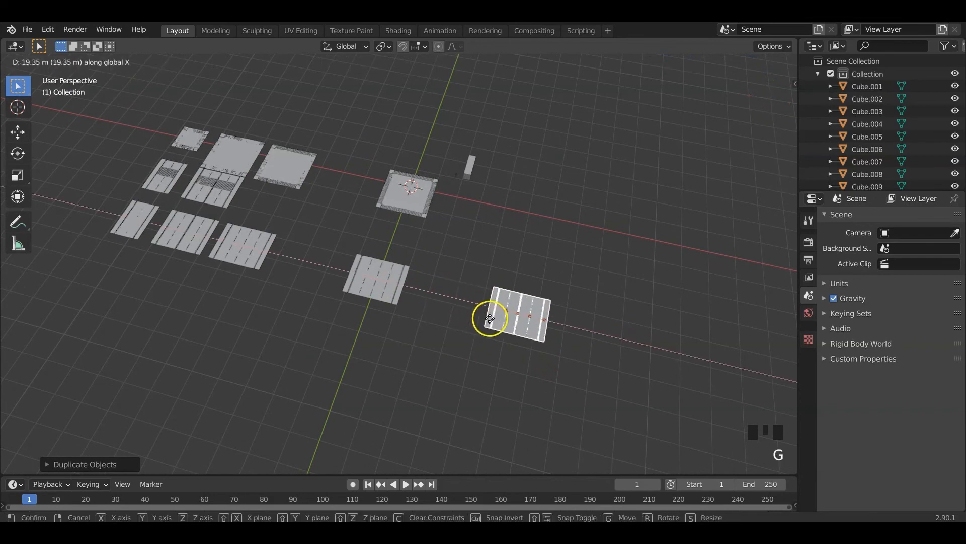
click(521, 333)
Duplicate the original dashed-centre plain tile along X into the gap before the solid-centre copy
drag(328, 246, 411, 319)
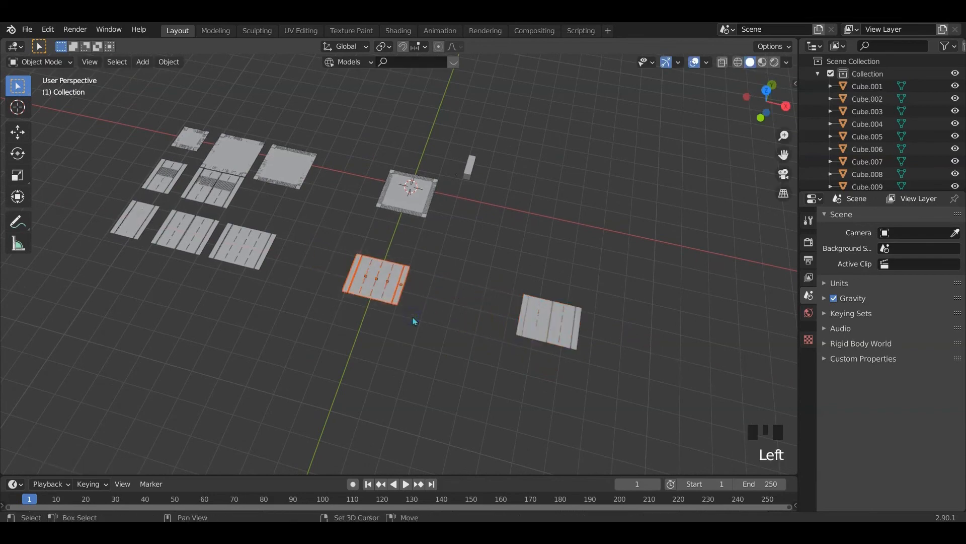
key(shift+d)
click(473, 342)
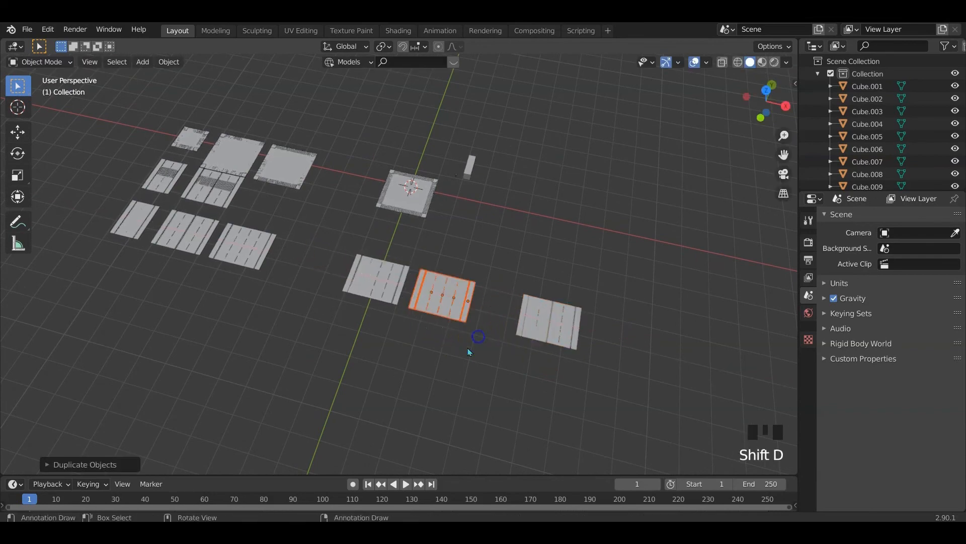
Duplicate the outermost solid-centre tile straight up along Z so the copy floats above it
middle_drag(467, 348, 433, 290)
scroll(436, 301, up, 2)
scroll(436, 301, up, 3)
scroll(448, 315, down, 1)
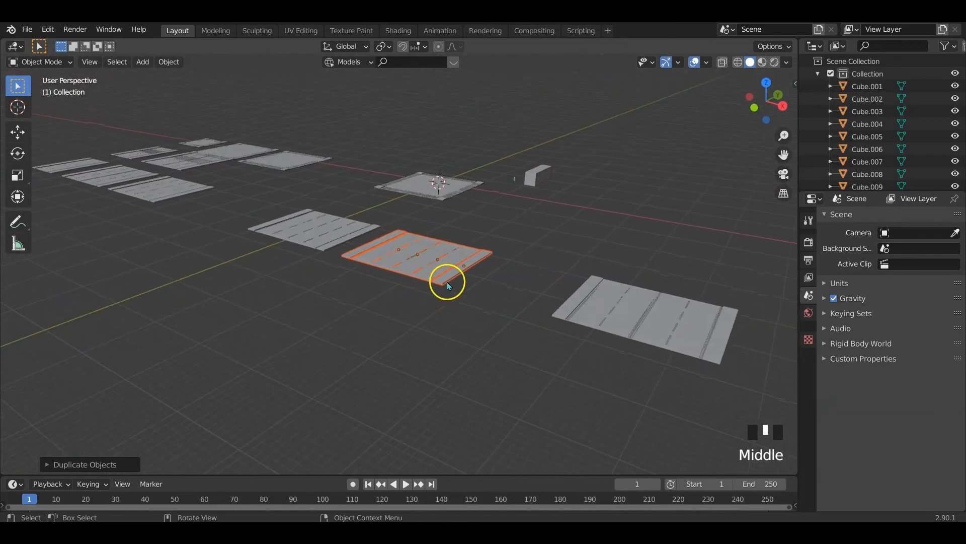
scroll(473, 309, down, 1)
shift+middle_drag(573, 319, 482, 282)
drag(426, 231, 543, 328)
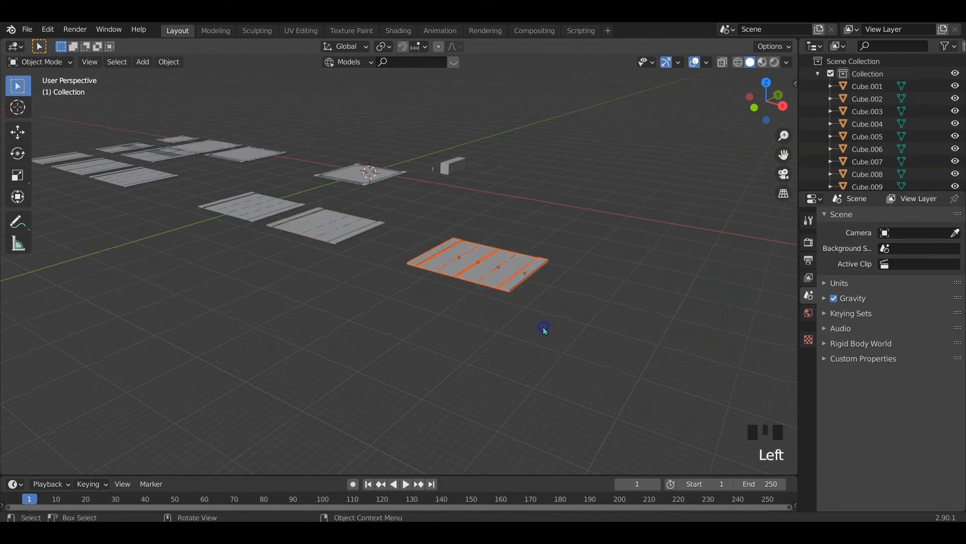
key(shift+d)
key(z)
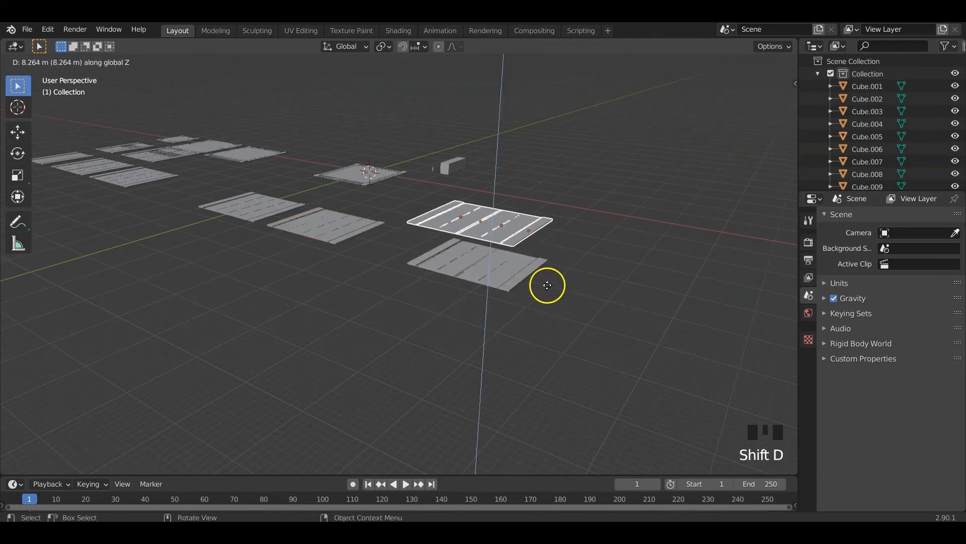
click(553, 265)
Rotate the raised solid-centre tile 90° about Z so its road crosses the one below
middle_drag(535, 318, 513, 340)
middle_drag(541, 308, 483, 381)
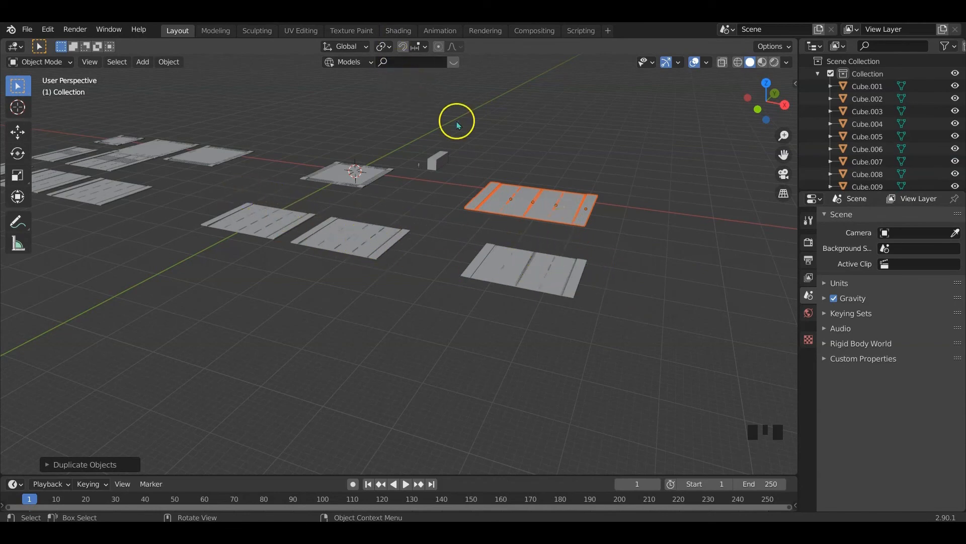
text(rz90)
key(Return)
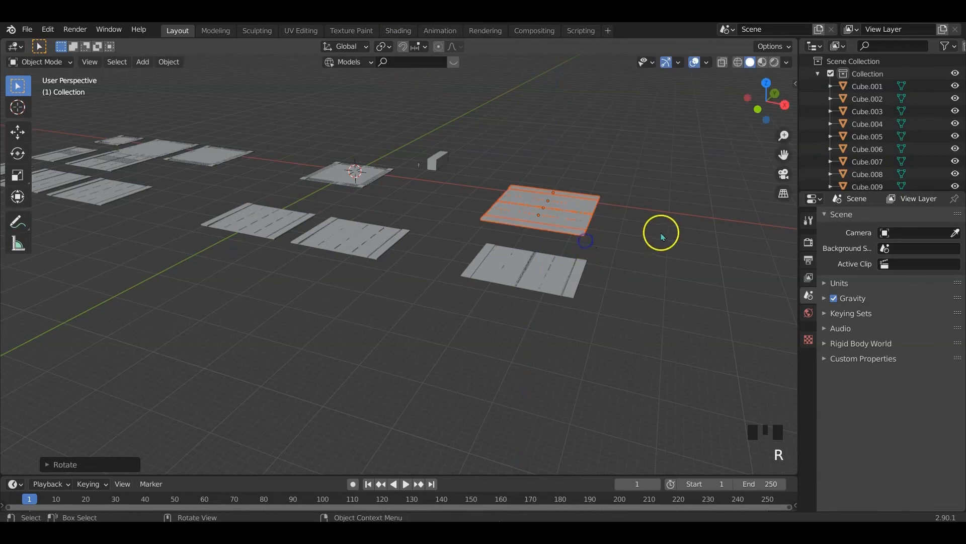
middle_drag(659, 233, 636, 237)
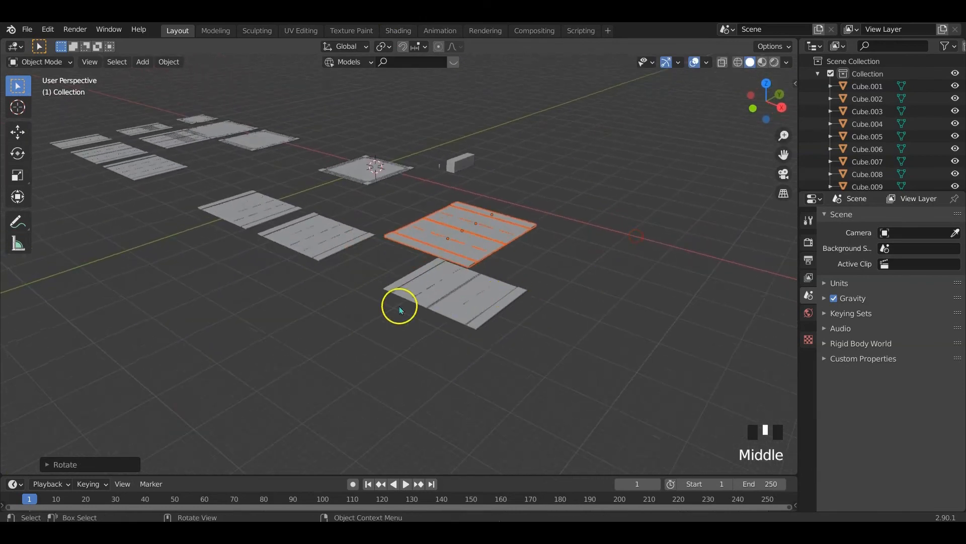
Examine how the raised, rotated tile sits over the solid-centre tile below from several angles
drag(371, 280, 484, 327)
middle_drag(465, 206, 523, 146)
drag(523, 128, 592, 218)
middle_drag(608, 189, 555, 321)
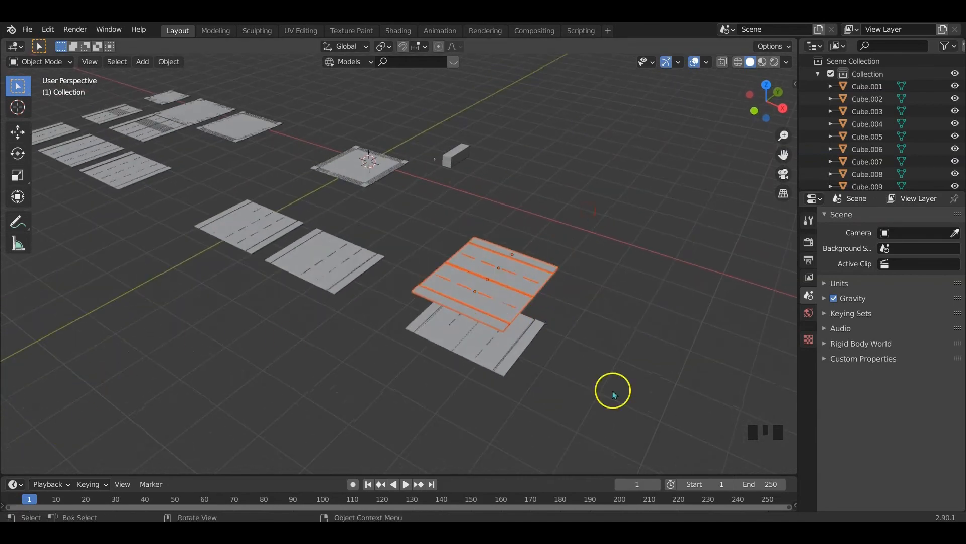
click(562, 346)
middle_drag(574, 377, 602, 345)
middle_drag(578, 258, 470, 201)
scroll(567, 284, up, 2)
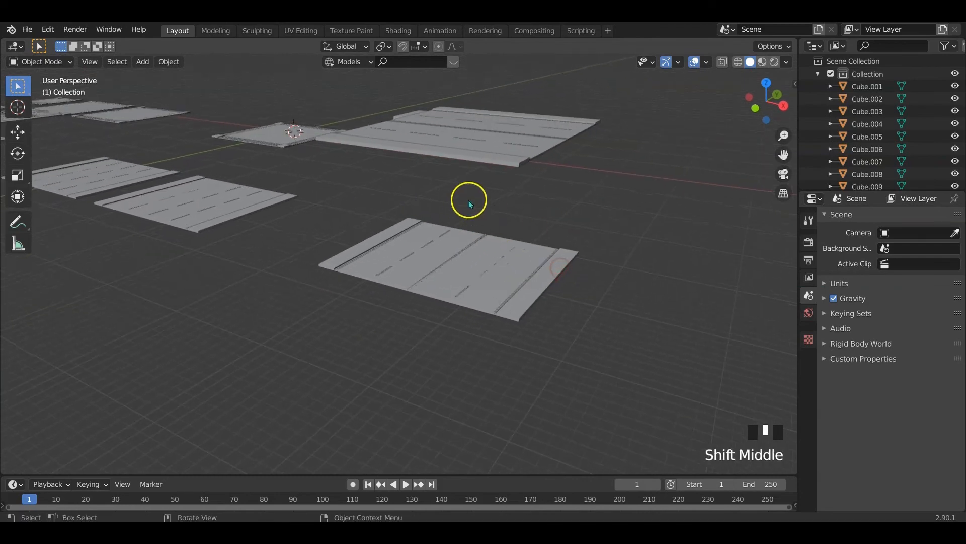
middle_drag(553, 187, 543, 189)
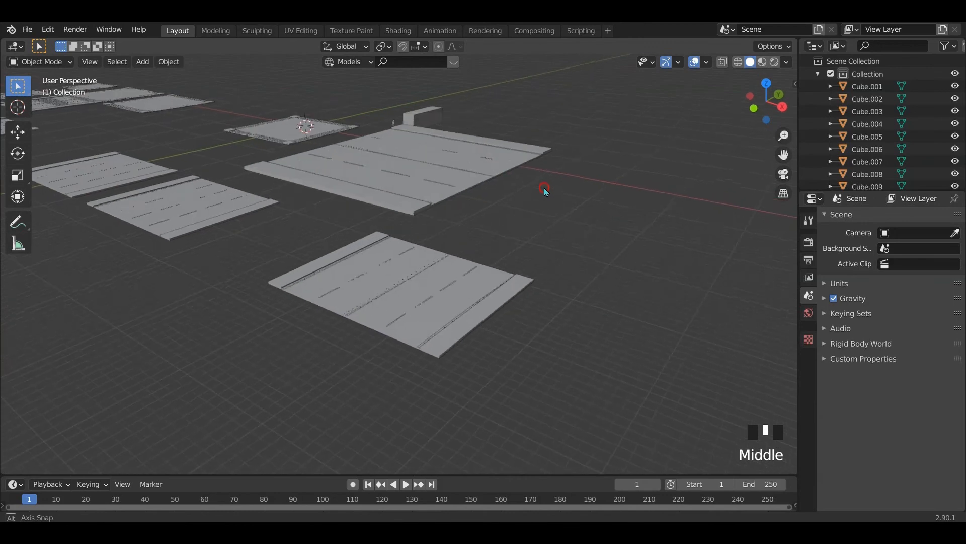
Open the mesh of the raised tile's road slab for editing and bring its underside into view
click(460, 191)
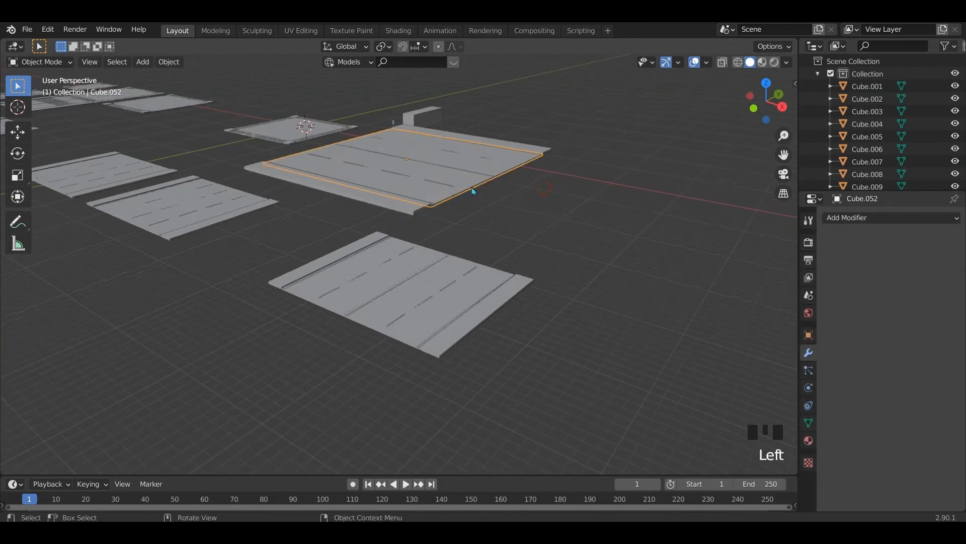
key(Tab)
mouse_move(473, 191)
middle_down()
mouse_move(486, 229)
mouse_move(482, 194)
middle_up()
Select all the faces on the underside of the raised road slab
click(483, 81)
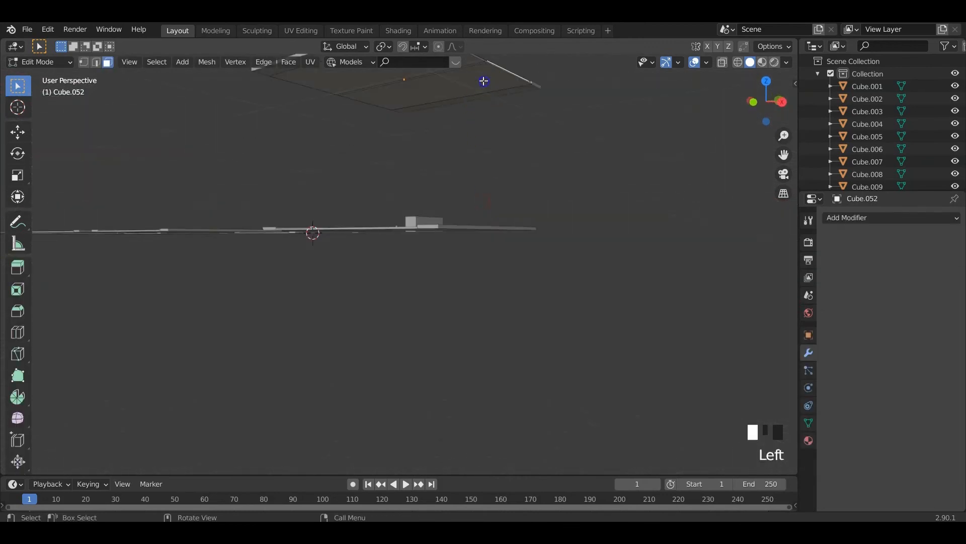
middle_drag(484, 81, 474, 159)
shift+click(436, 124)
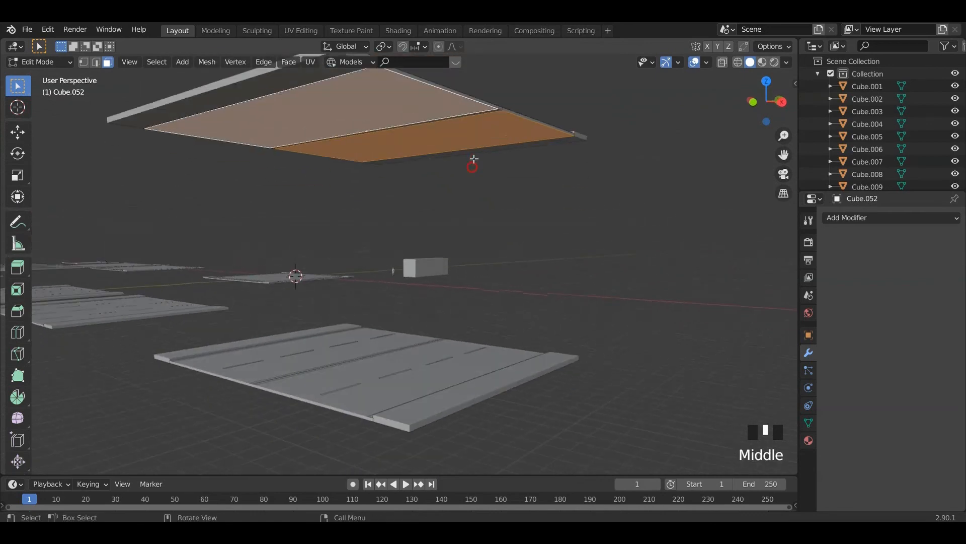
shift+click(489, 110)
shift+click(488, 112)
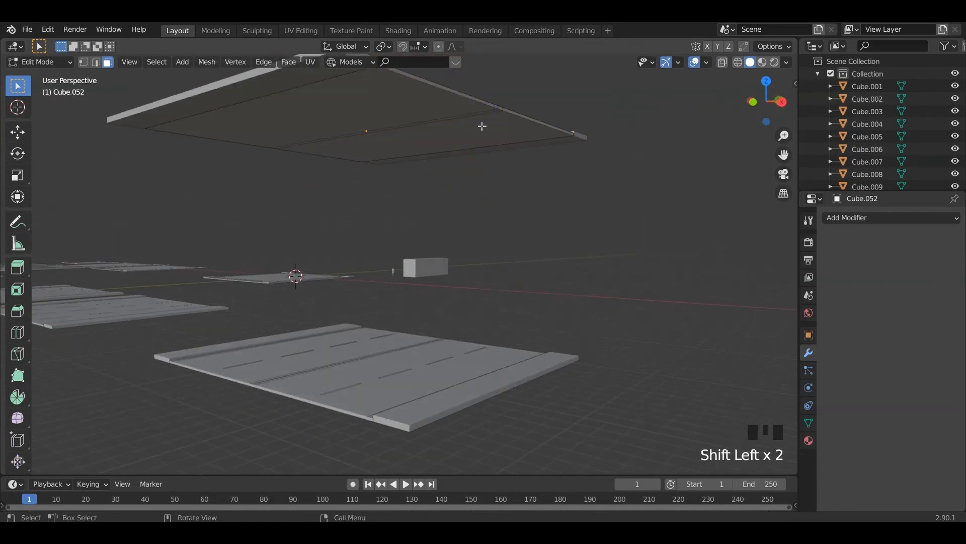
key(c)
click(449, 120)
mouse_move(445, 127)
mouse_down()
mouse_move(405, 139)
mouse_move(279, 109)
mouse_up()
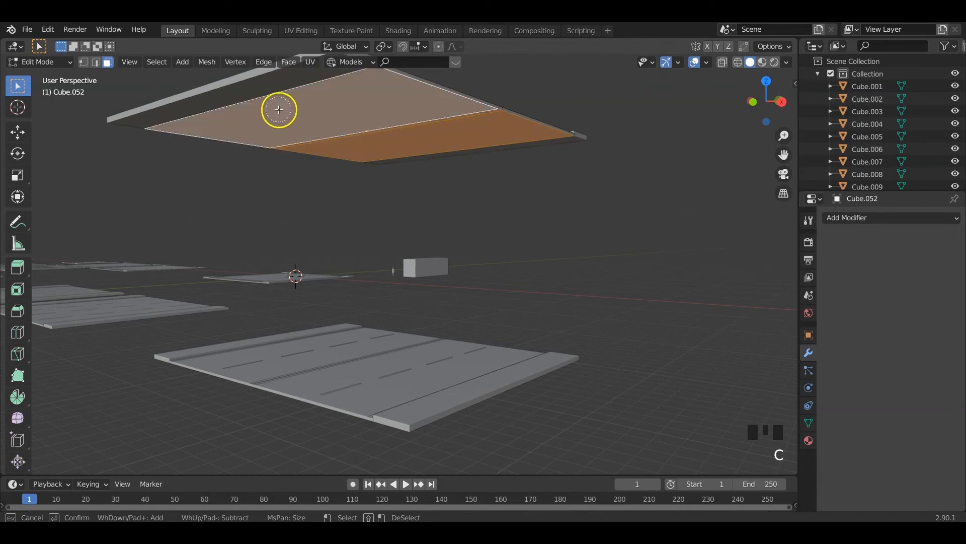
click(258, 100)
right_click(319, 120)
Try extruding the road slab's underside faces downward about 1.1 m, and undo the extrusion and face selection
middle_drag(434, 156, 416, 204)
scroll(434, 168, down, 2)
scroll(376, 256, up, 1)
shift+middle_drag(375, 257, 416, 229)
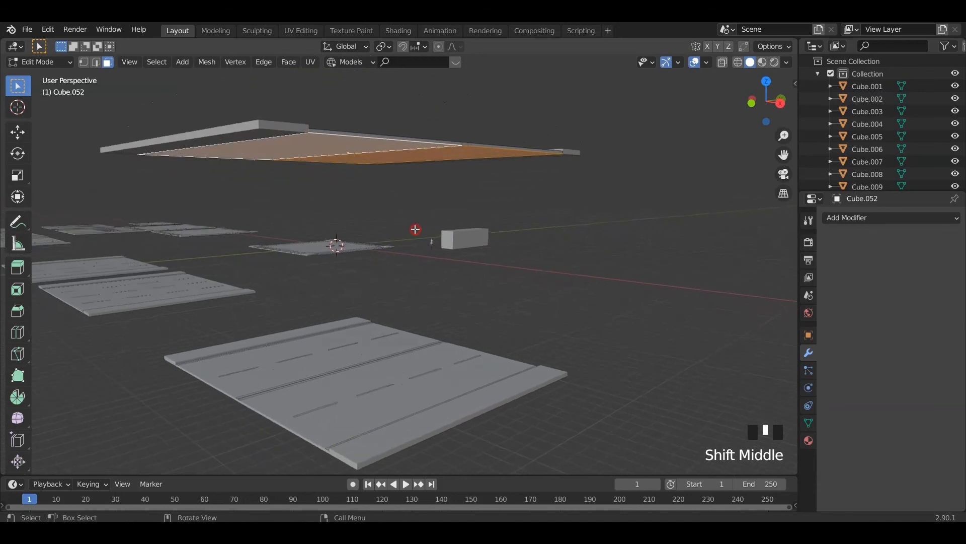
key(e)
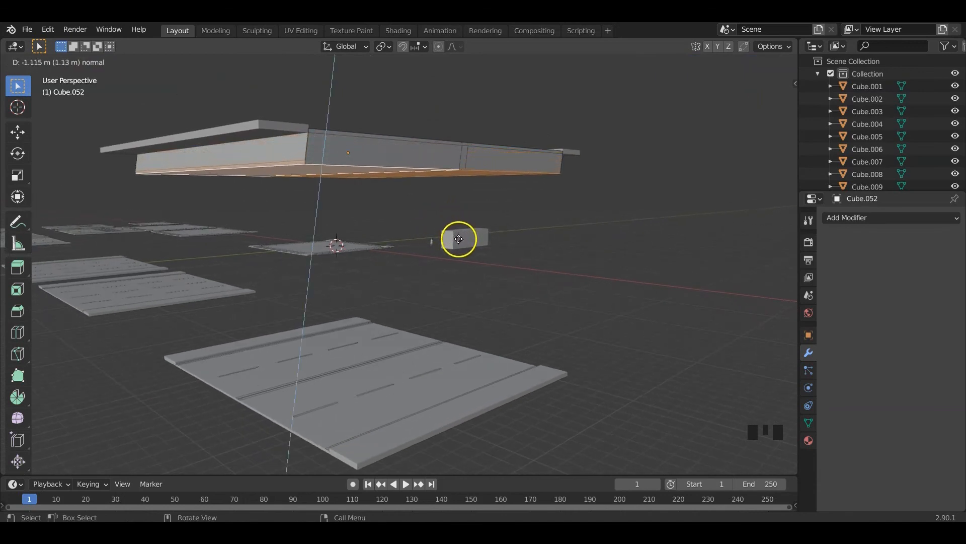
click(458, 235)
scroll(315, 189, up, 3)
shift+middle_drag(315, 190, 319, 180)
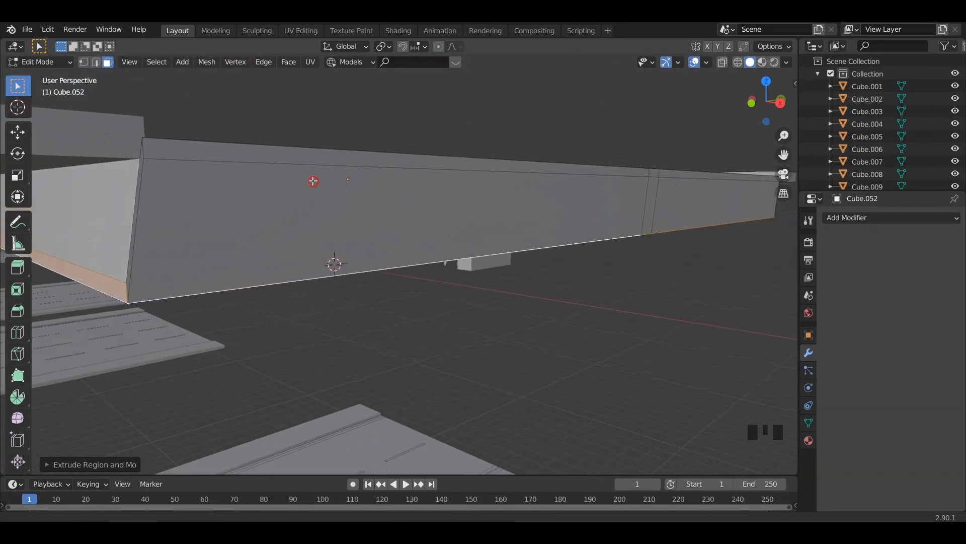
scroll(313, 182, down, 3)
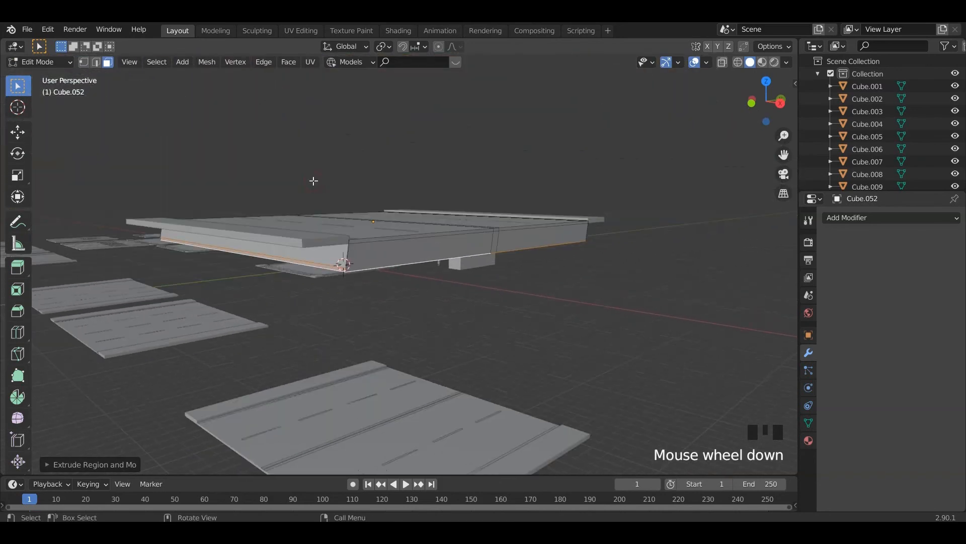
middle_drag(316, 180, 317, 188)
scroll(337, 233, up, 4)
middle_drag(336, 233, 338, 224)
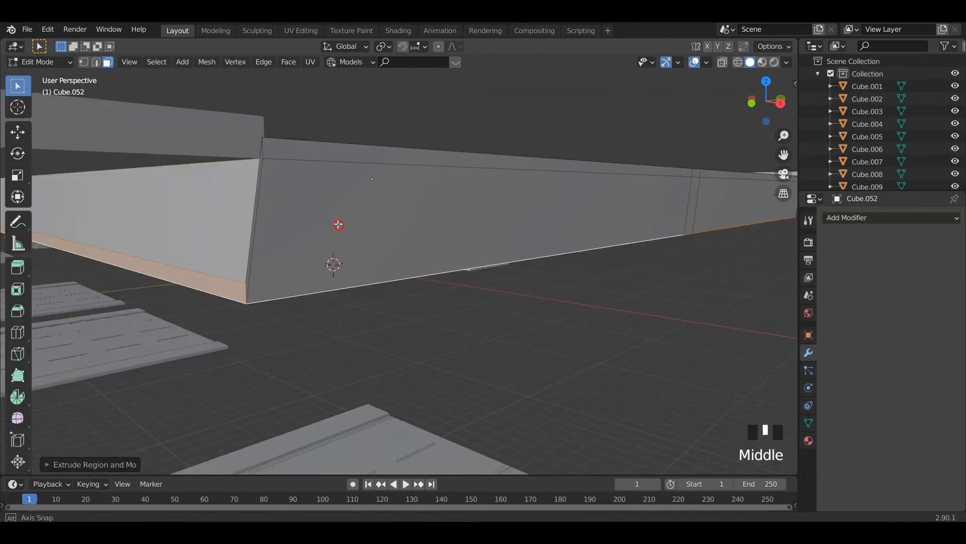
key(ctrl+z)
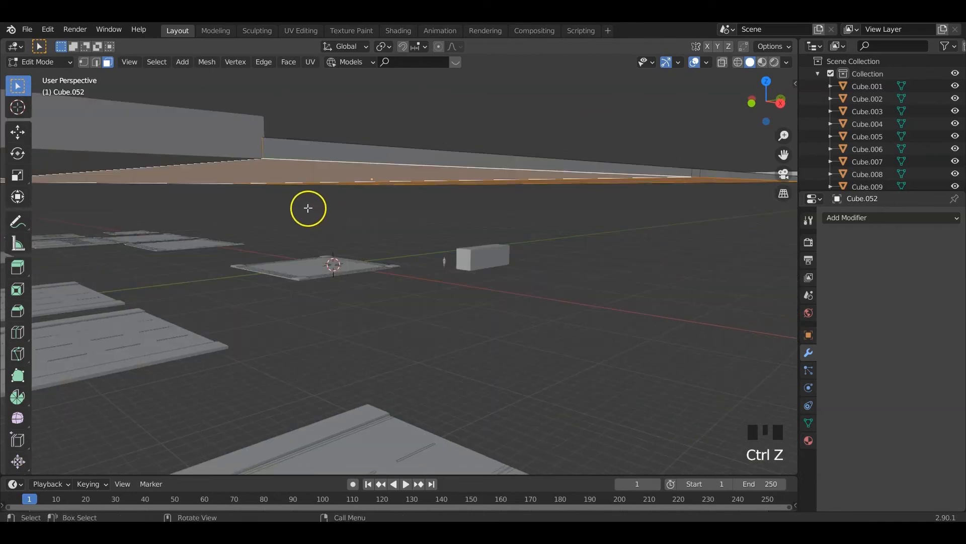
key(ctrl+z)
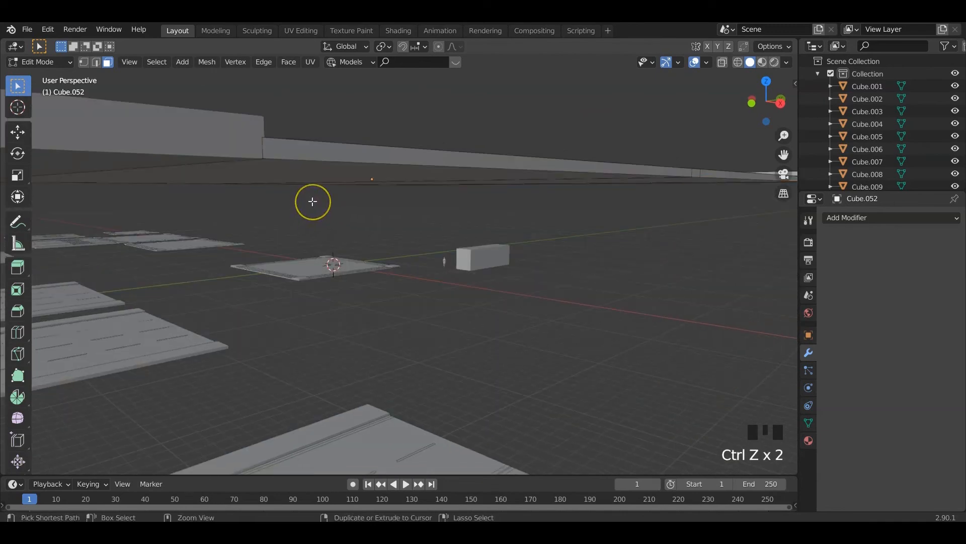
click(288, 172)
key(e)
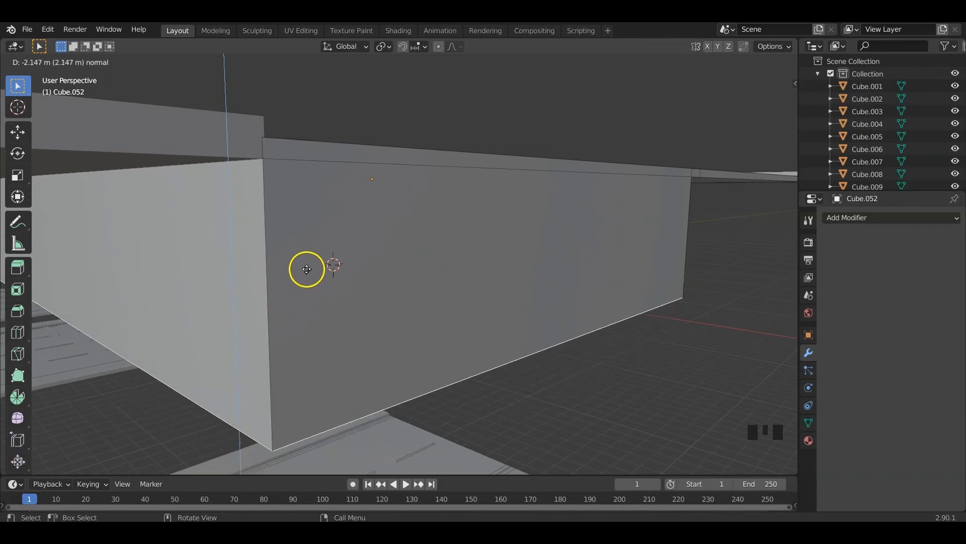
right_click(306, 229)
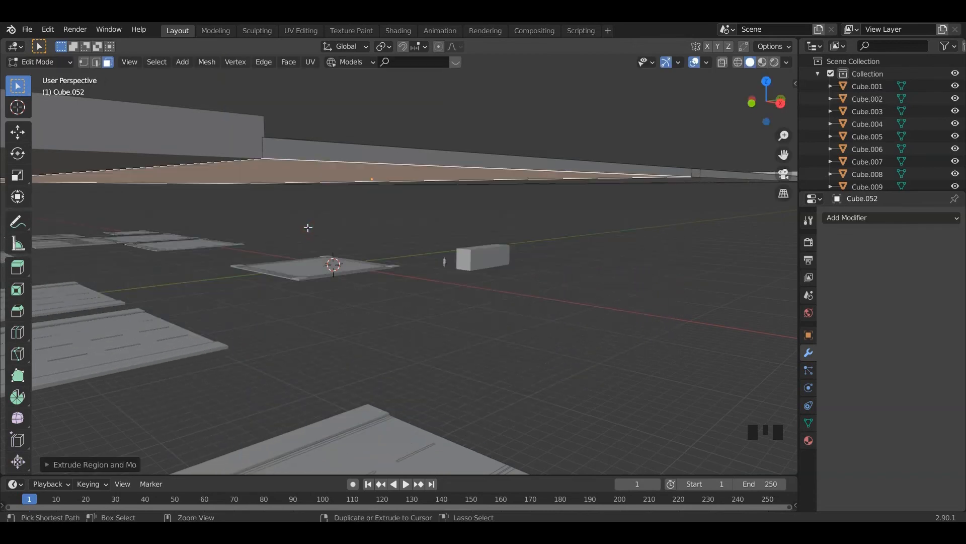
key(ctrl+z)
key(ctrl+z)
Select the underside faces of the raised road slab and extrude them about 1.2 m downward
mouse_move(482, 243)
middle_down()
mouse_move(464, 233)
mouse_move(473, 234)
middle_up()
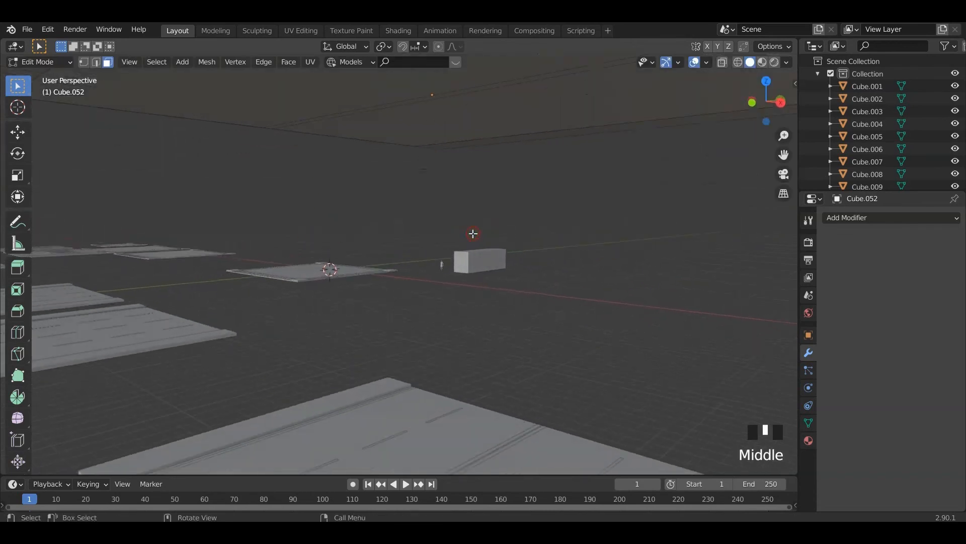
click(492, 106)
shift+click(487, 80)
shift+click(486, 80)
scroll(485, 143, down, 3)
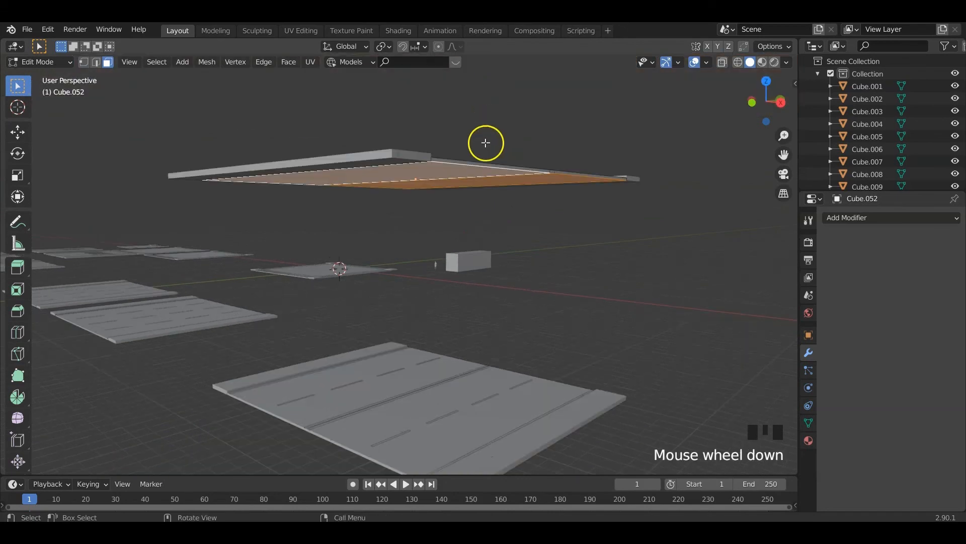
key(e)
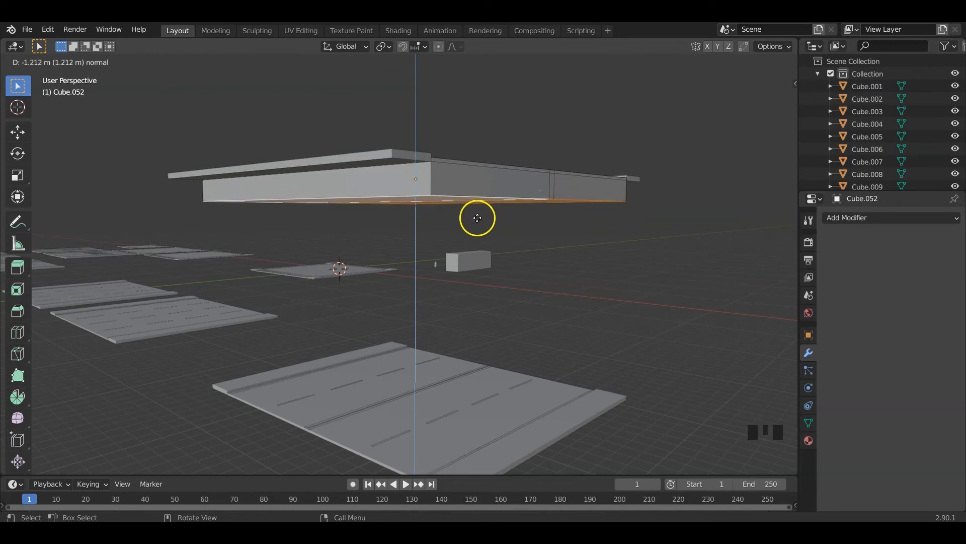
click(477, 216)
middle_drag(476, 216, 498, 233)
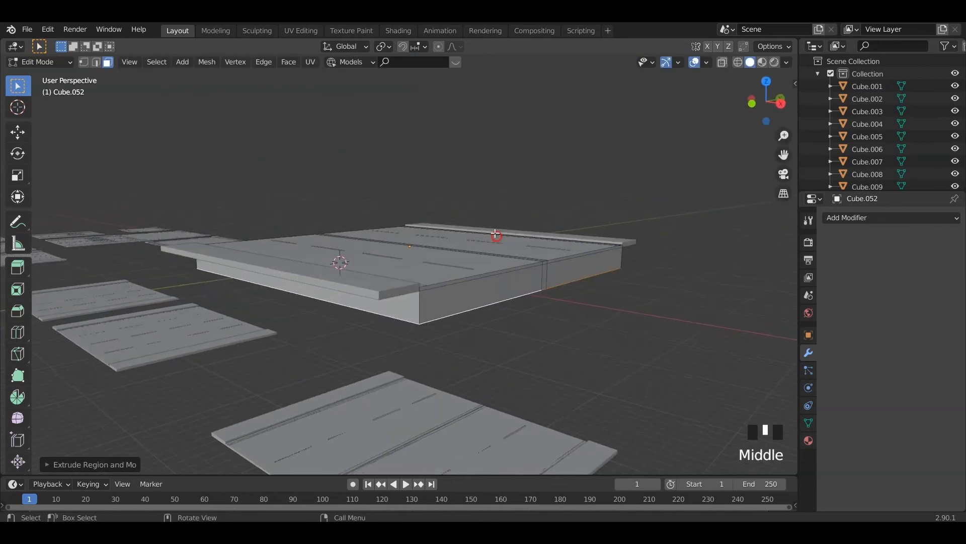
Move the extruded underside faces along Z to adjust the raised slab's thickness
scroll(440, 282, up, 3)
shift+middle_drag(440, 282, 399, 246)
scroll(452, 268, down, 4)
scroll(393, 261, down, 2)
key(g)
key(z)
click(401, 234)
Examine the thickened slab's alignment over the tile below from the top and from several angles
scroll(403, 215, up, 3)
scroll(384, 231, down, 3)
key(KP_7)
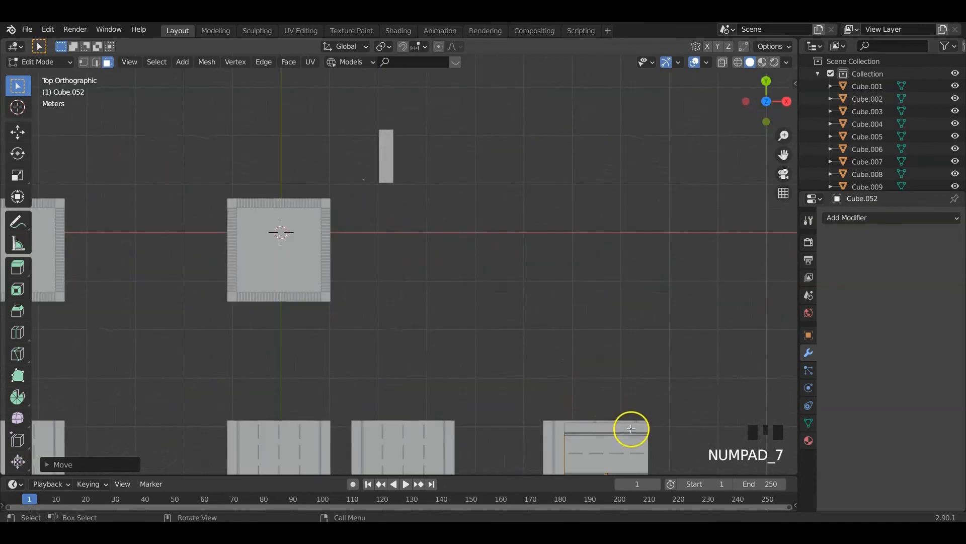
shift+middle_drag(631, 428, 538, 246)
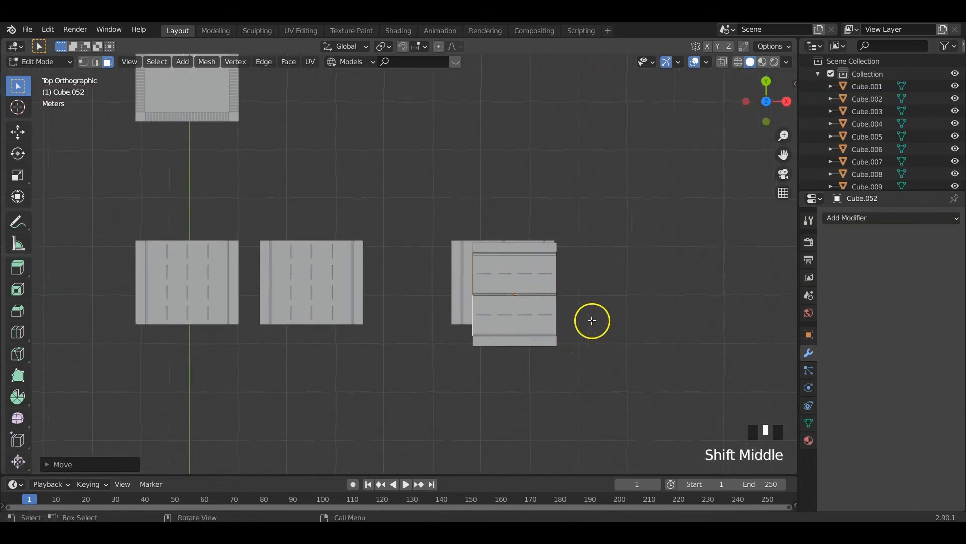
middle_drag(592, 321, 379, 215)
middle_drag(324, 178, 458, 345)
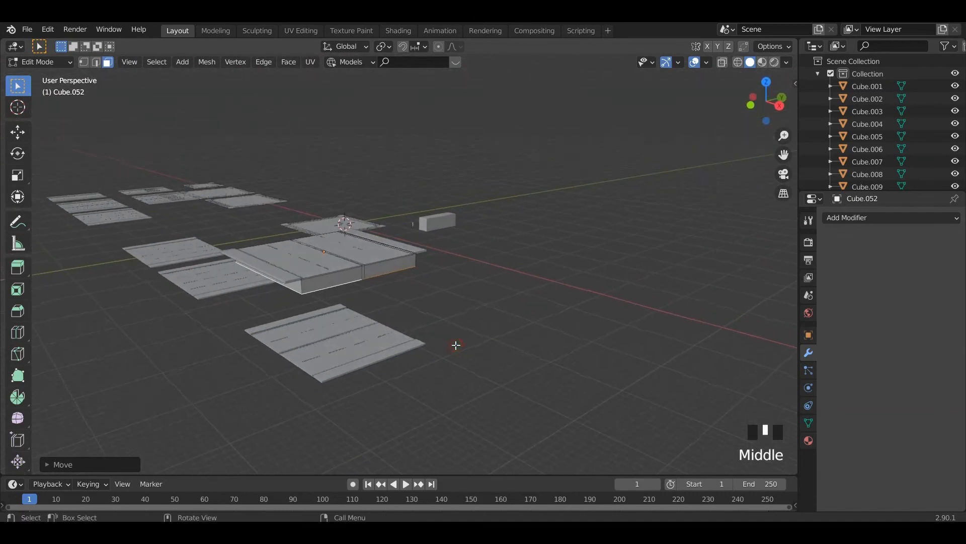
click(433, 301)
mouse_move(432, 303)
shift+middle_down()
mouse_move(462, 259)
mouse_move(436, 301)
shift+middle_up()
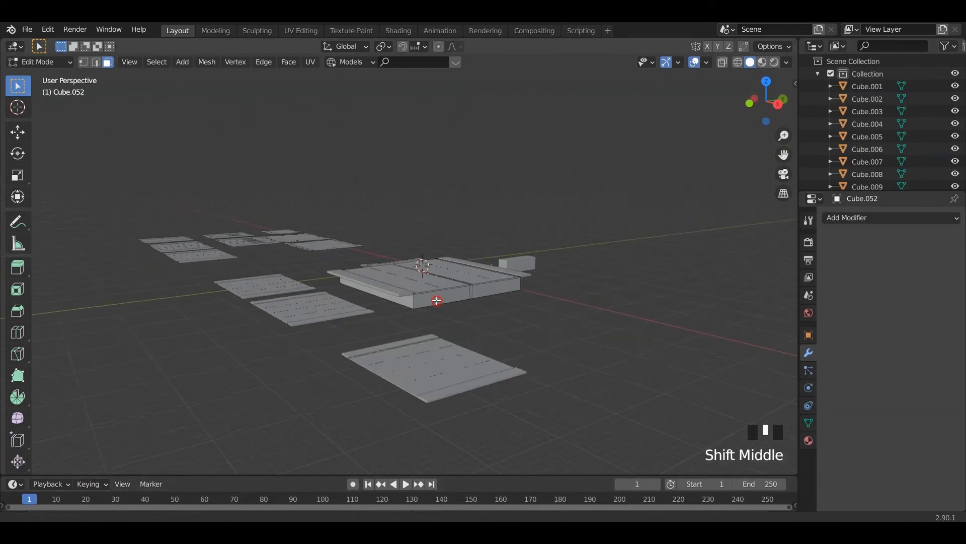
Leave mesh editing and duplicate the raised tile's two sidewalk strips downward along Z
key(Tab)
click(398, 293)
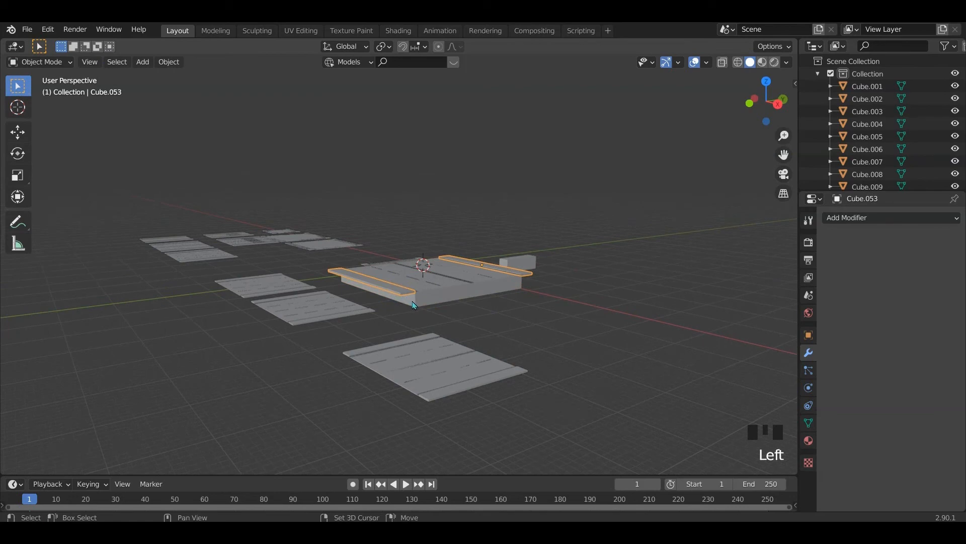
key(shift+d)
key(z)
right_click(414, 310)
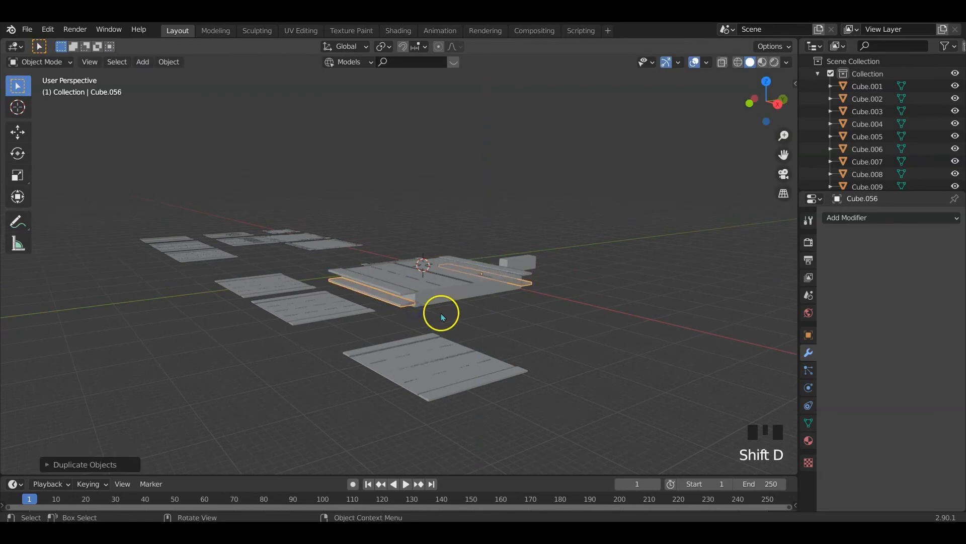
Lower the duplicated sidewalk strips along Z to the bottom edge of the thickened slab, working in front view
key(KP_1)
scroll(528, 270, up, 5)
key(g)
key(z)
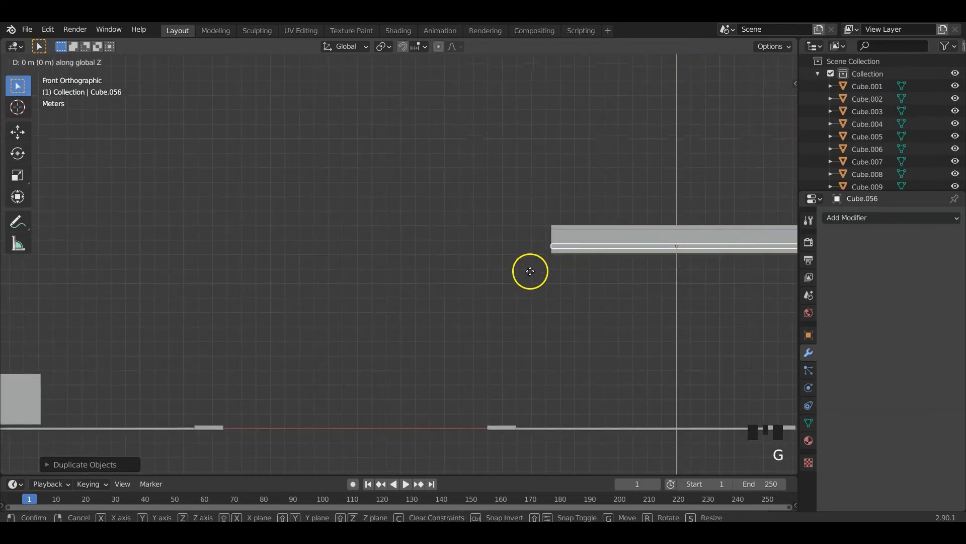
click(539, 319)
middle_drag(539, 319, 504, 301)
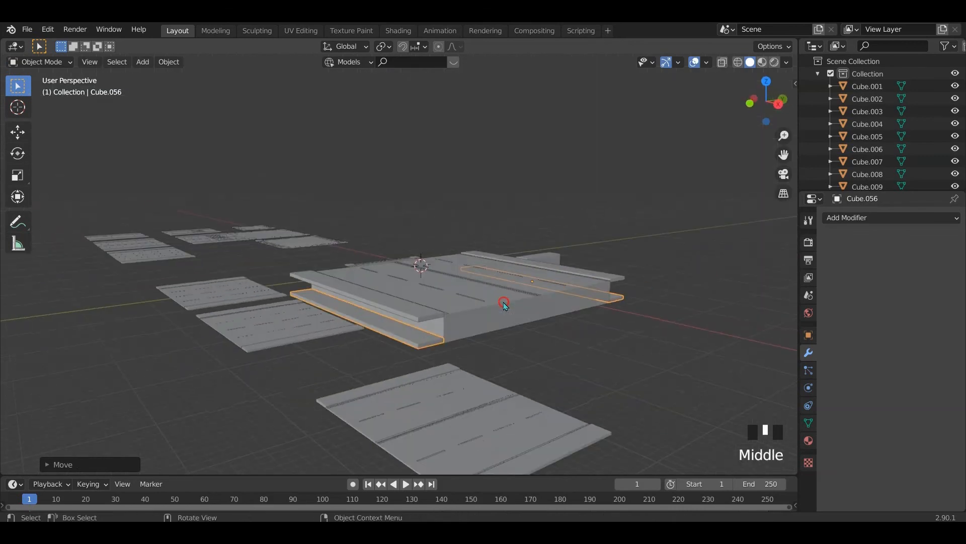
scroll(451, 347, down, 2)
click(527, 352)
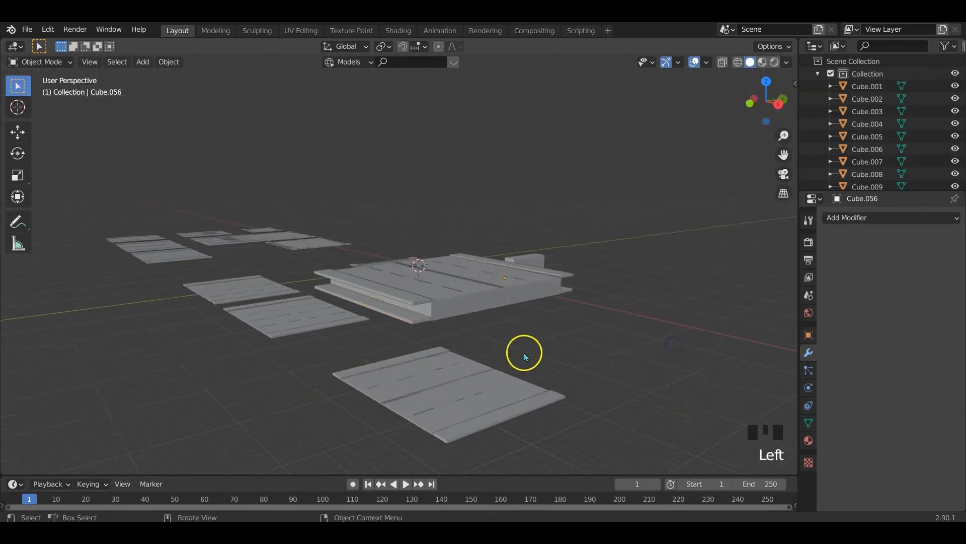
Place the 3D cursor on the near corner of the lower tile's sidewalk and add a cube there
scroll(539, 330, up, 2)
middle_drag(539, 330, 560, 431)
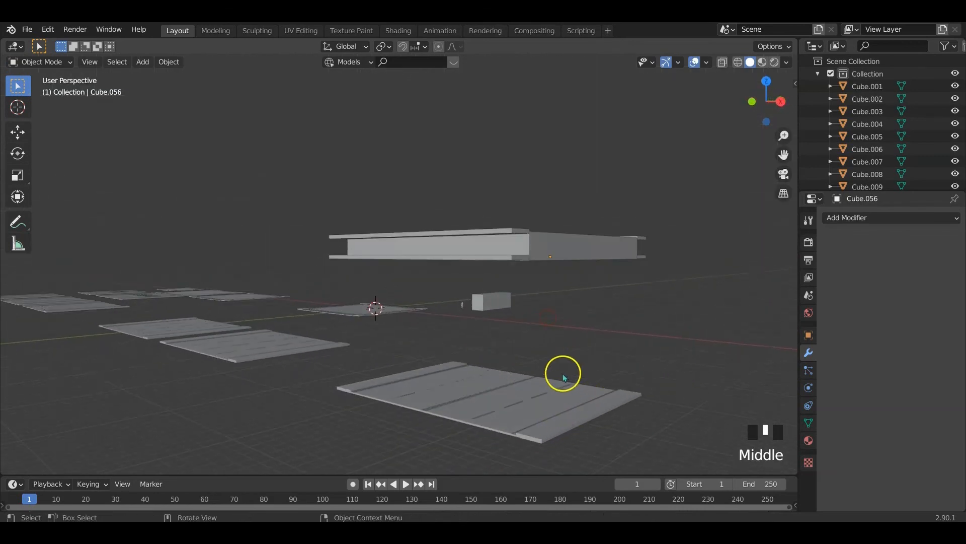
middle_drag(564, 377, 556, 363)
shift+right_click(623, 406)
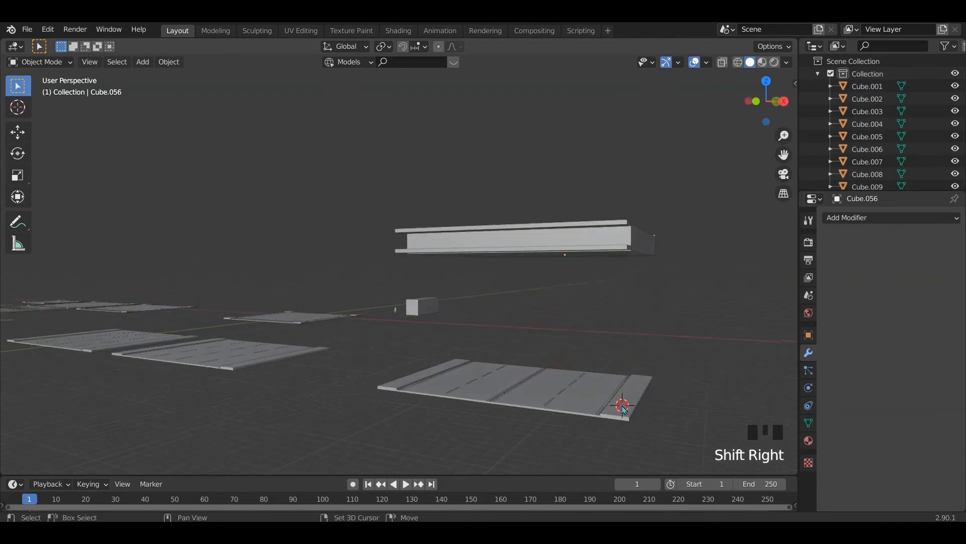
key(shift+a)
mouse_move(673, 226)
click(731, 240)
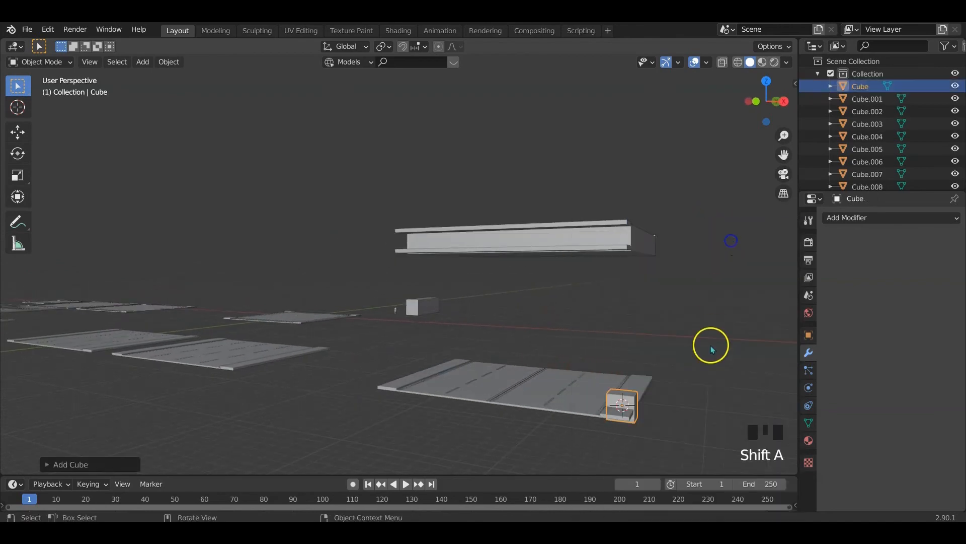
Scale the new cube down uniformly to about 0.54 and raise it slightly along Z above the sidewalk
key(s)
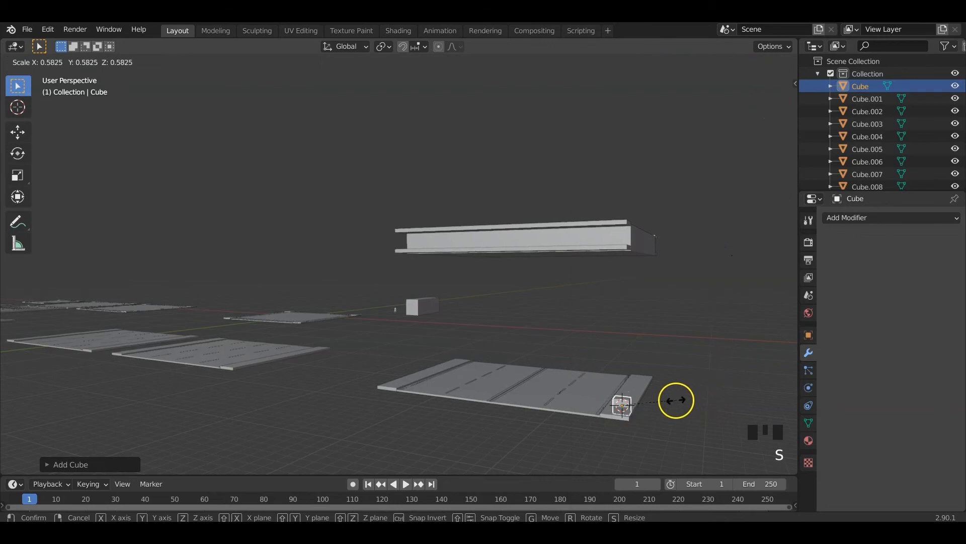
click(672, 401)
key(g)
key(z)
click(678, 393)
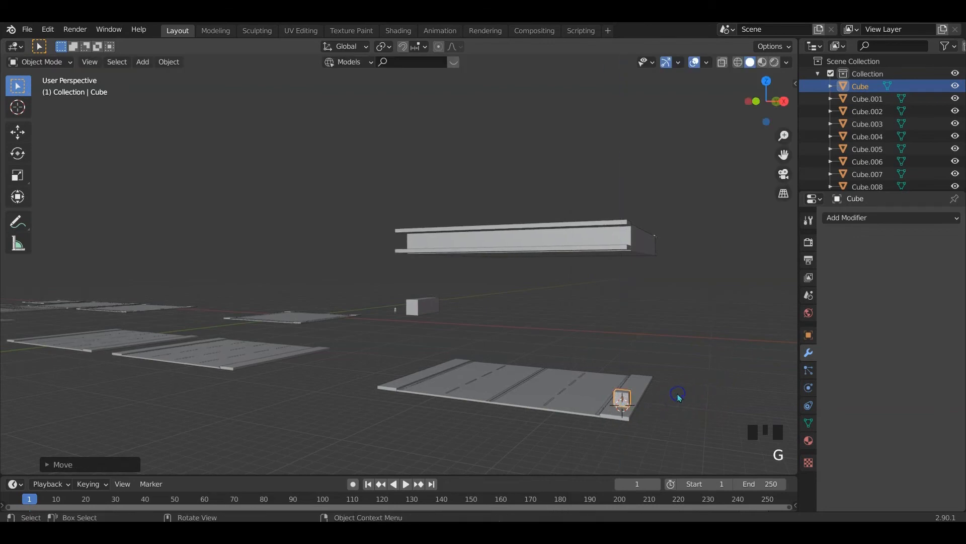
Stretch the small cube along Z into a pillar and set its Z dimension to 6 m
key(s)
key(z)
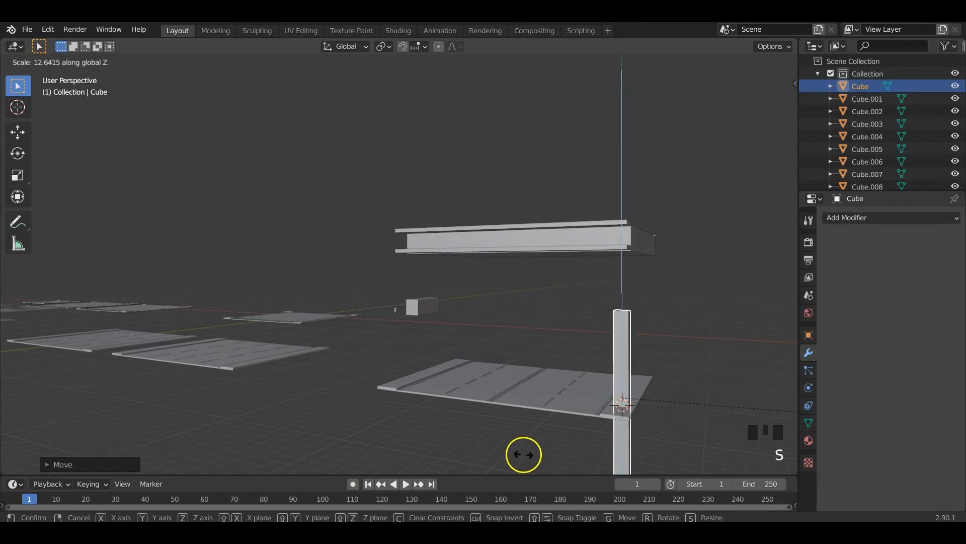
click(611, 367)
key(n)
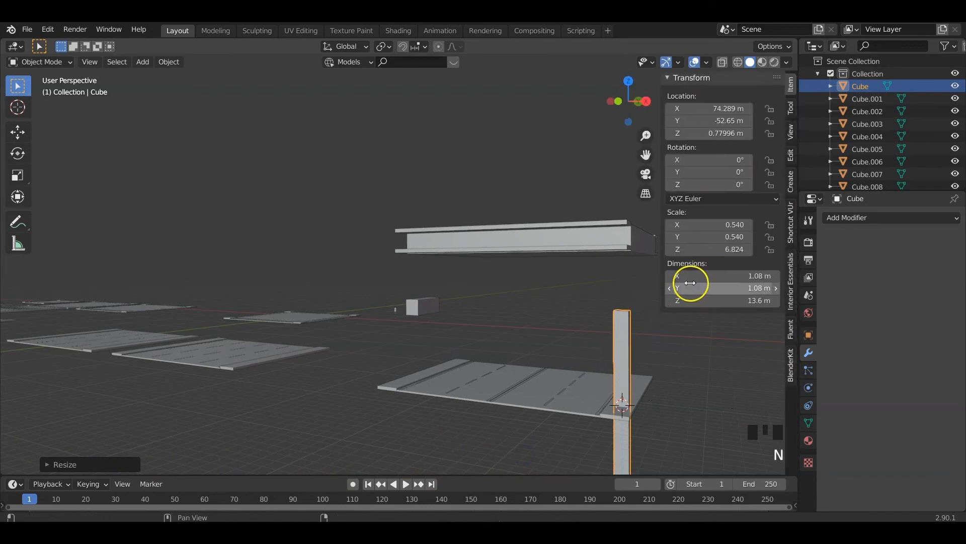
click(732, 302)
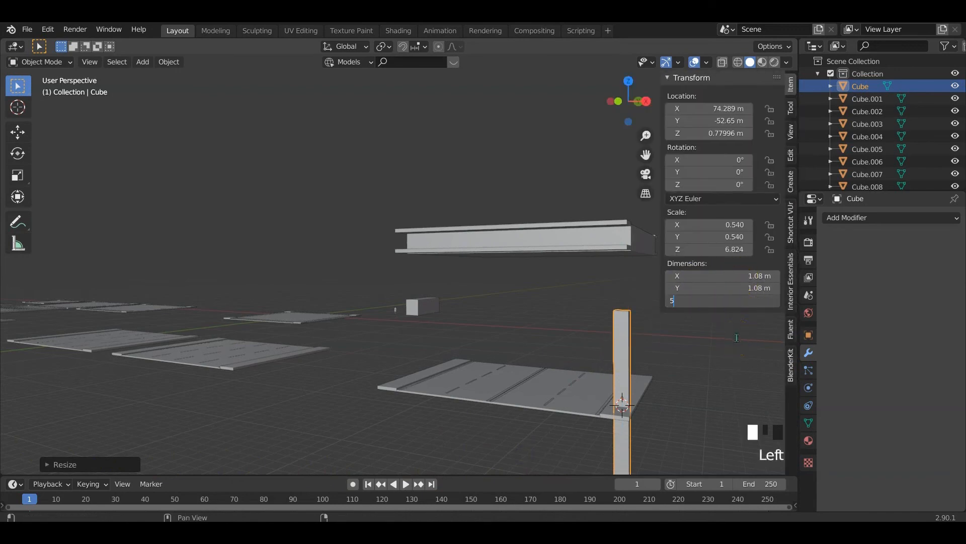
text(5.5)
key(Return)
click(747, 299)
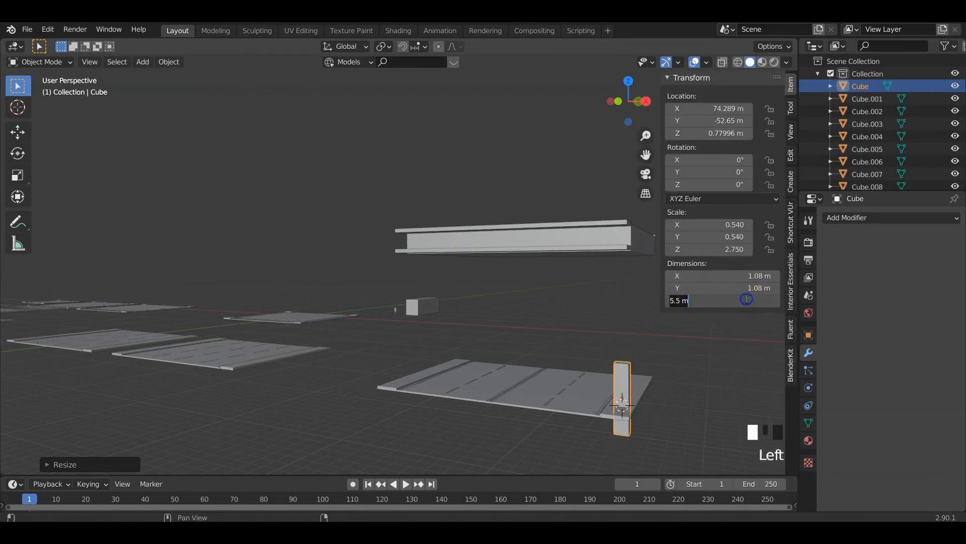
text(6)
click(637, 393)
Raise the pillar along Z and fine-tune its height in front view so its base rests on the sidewalk
shift+middle_drag(673, 379, 552, 337)
key(g)
key(z)
click(504, 302)
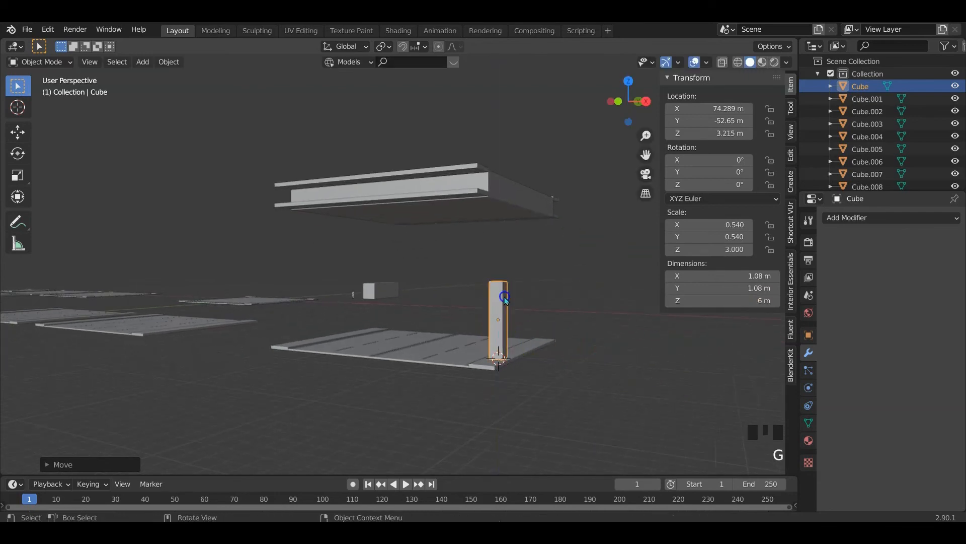
key(KP_1)
scroll(576, 345, up, 2)
shift+middle_drag(576, 345, 408, 325)
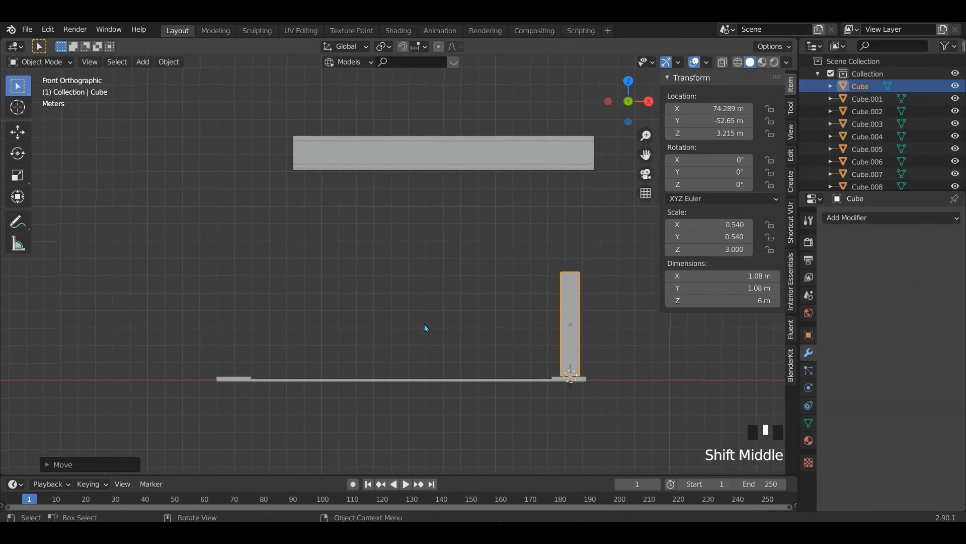
key(g)
key(z)
click(429, 334)
Set the pillar's Z dimension to 6.5 m and lift it about 0.19 m along Z to seat its base on the sidewalk
scroll(507, 302, down, 2)
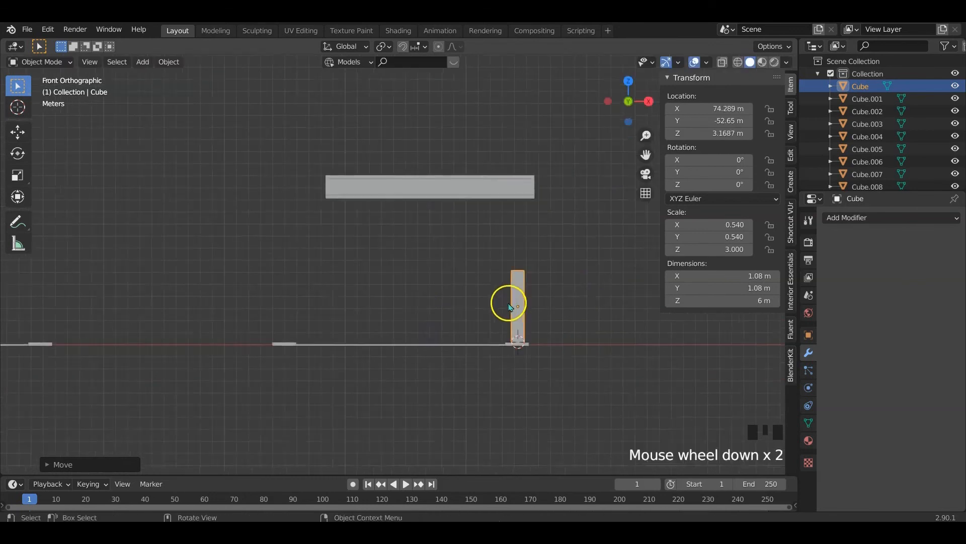
middle_drag(507, 302, 466, 319)
scroll(467, 319, down, 2)
middle_drag(384, 269, 409, 287)
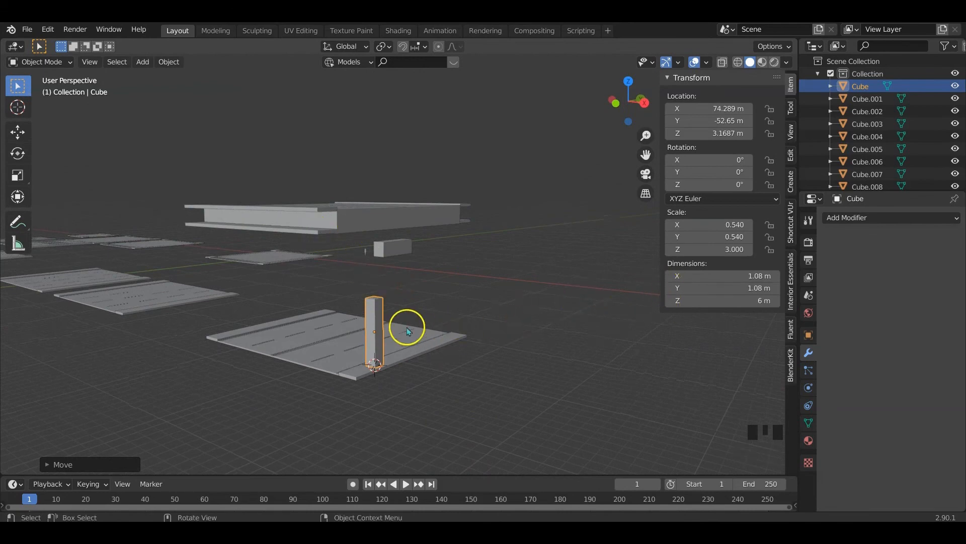
middle_drag(406, 328, 428, 331)
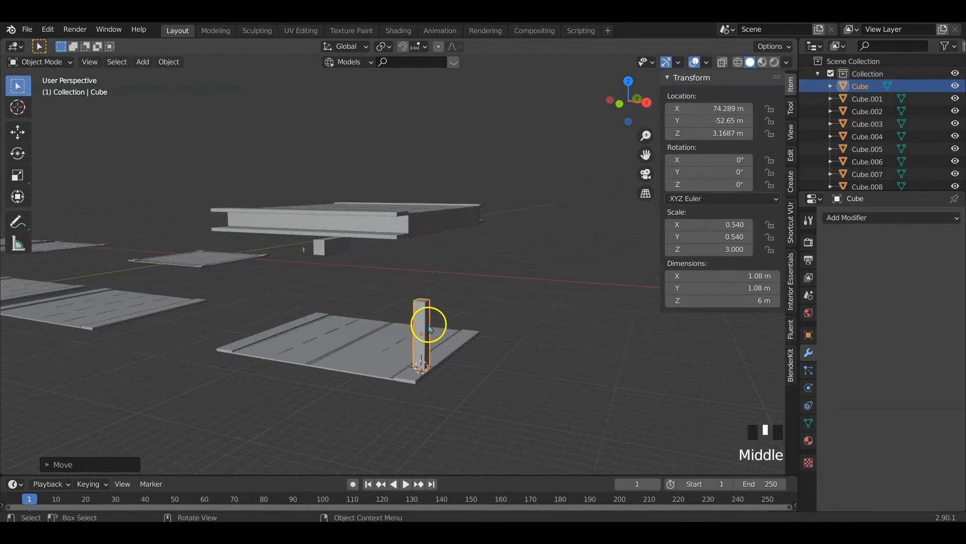
scroll(431, 330, up, 1)
click(741, 301)
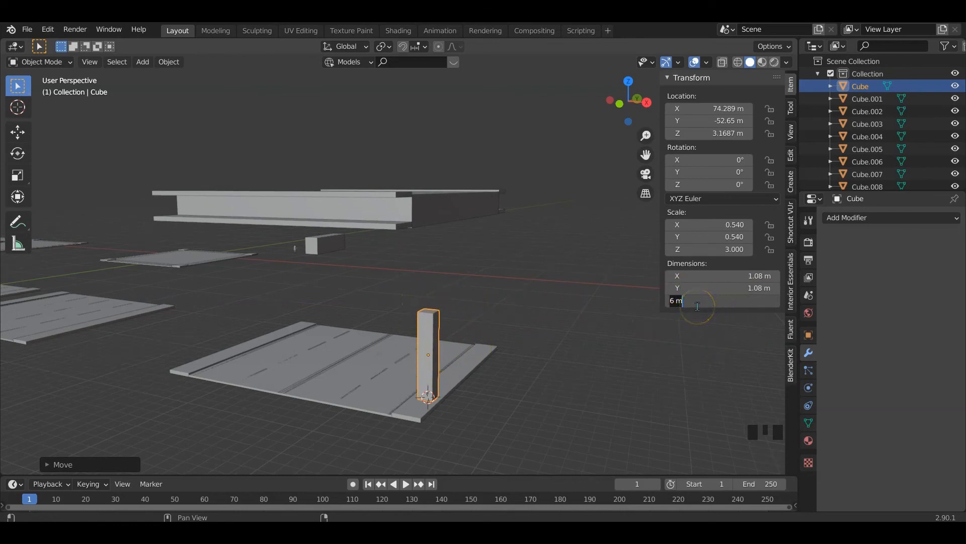
click(487, 382)
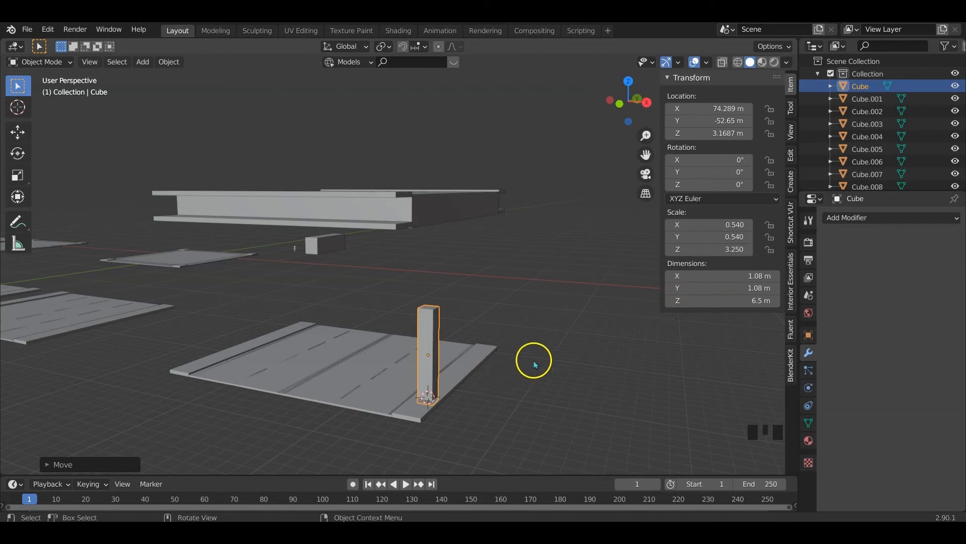
key(g)
key(z)
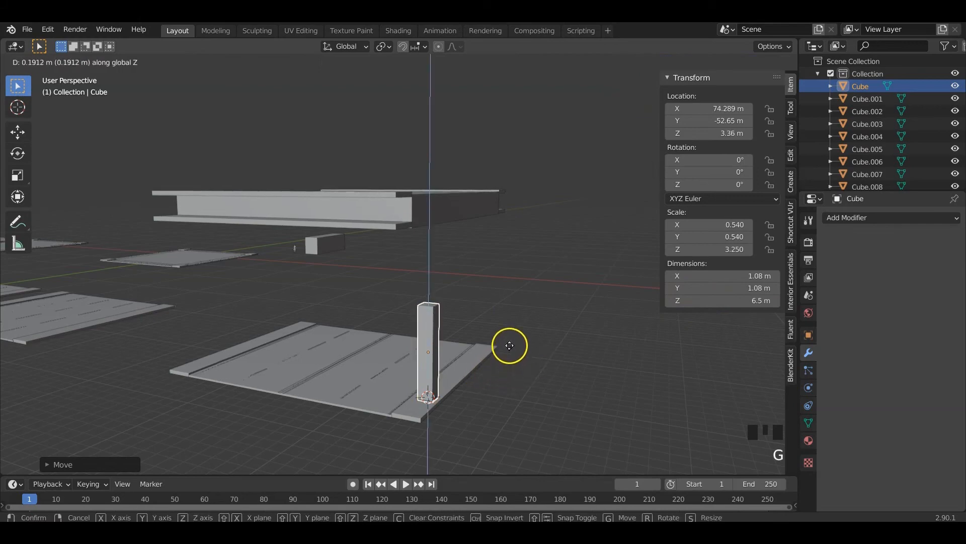
click(510, 347)
Thin the pillar in X and Y to about 0.487 m without changing its height, and apply its scale
key(s)
key(shift+z)
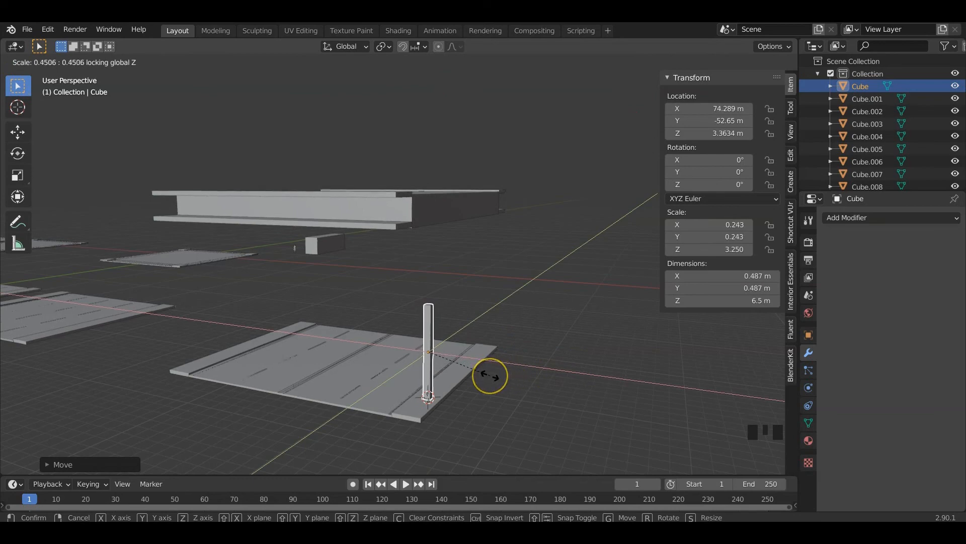
click(463, 356)
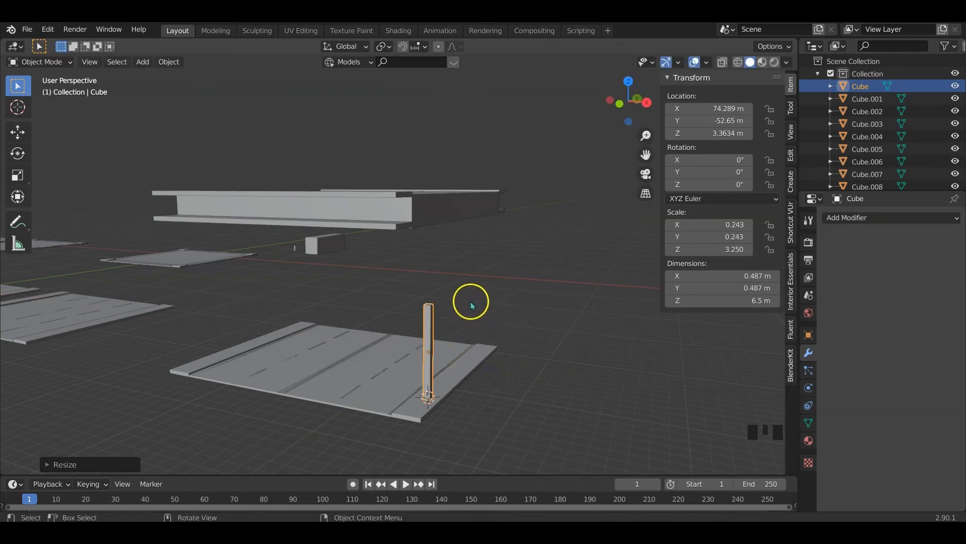
key(ctrl+a)
click(435, 359)
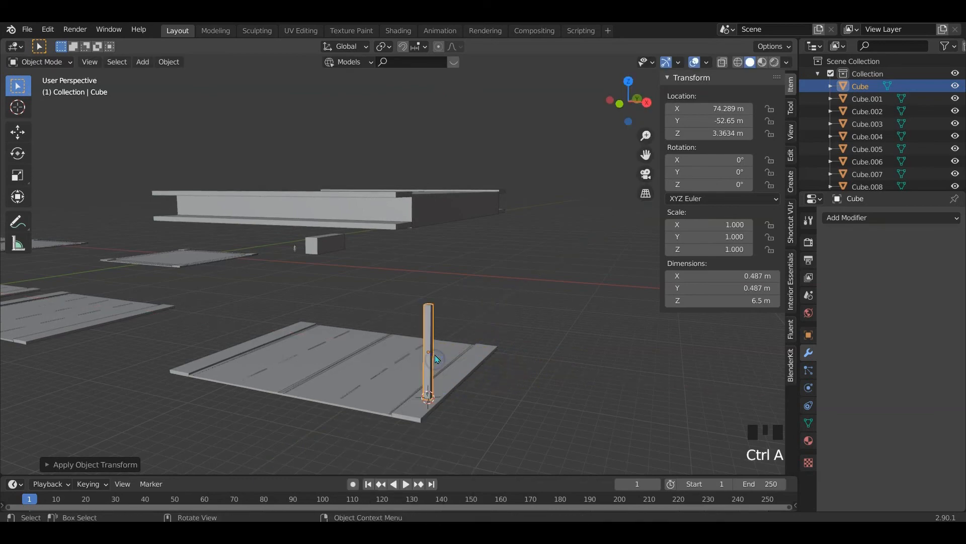
Add a horizontal loop cut around the pillar in mesh editing, slid to about 0.75 toward its upper end
key(Tab)
key(ctrl+r)
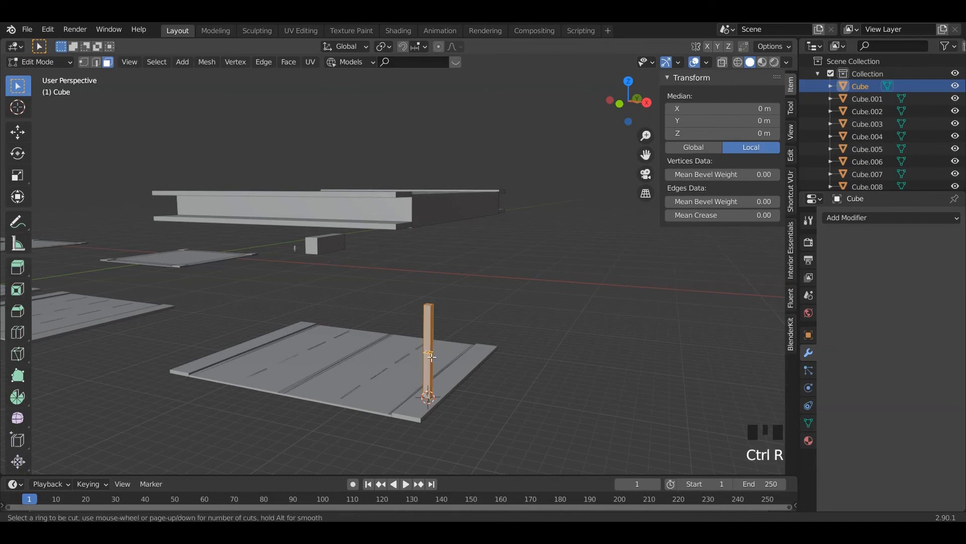
click(432, 356)
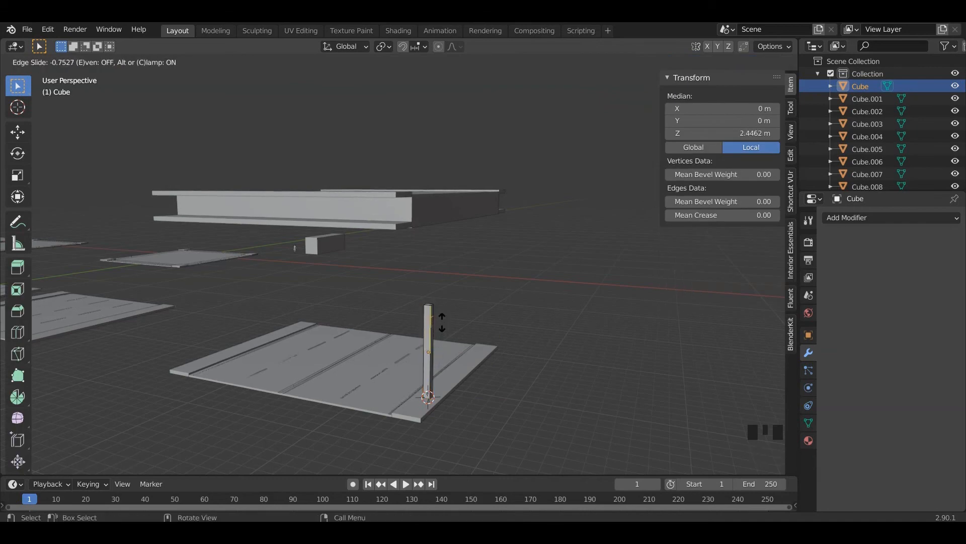
click(442, 322)
Extrude the two opposite X-facing faces above the pillar's loop cut outward about 1.29 m each along their normals, forming a T-shaped head
scroll(445, 321, up, 2)
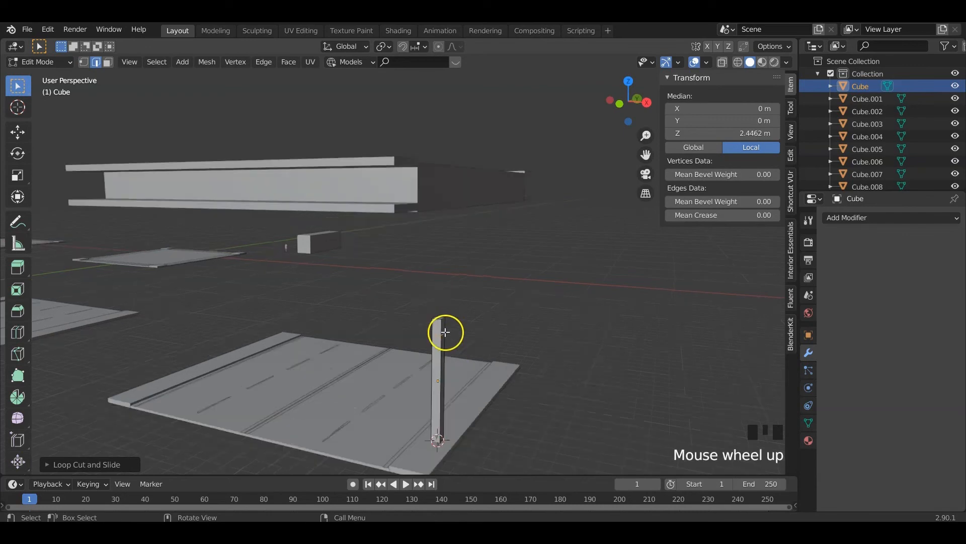
key(3)
click(462, 349)
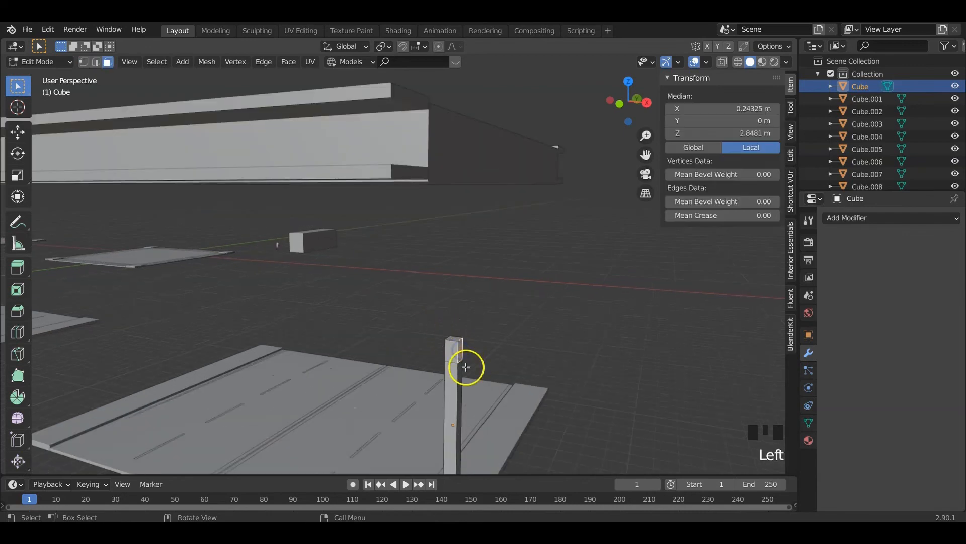
middle_drag(466, 367, 498, 369)
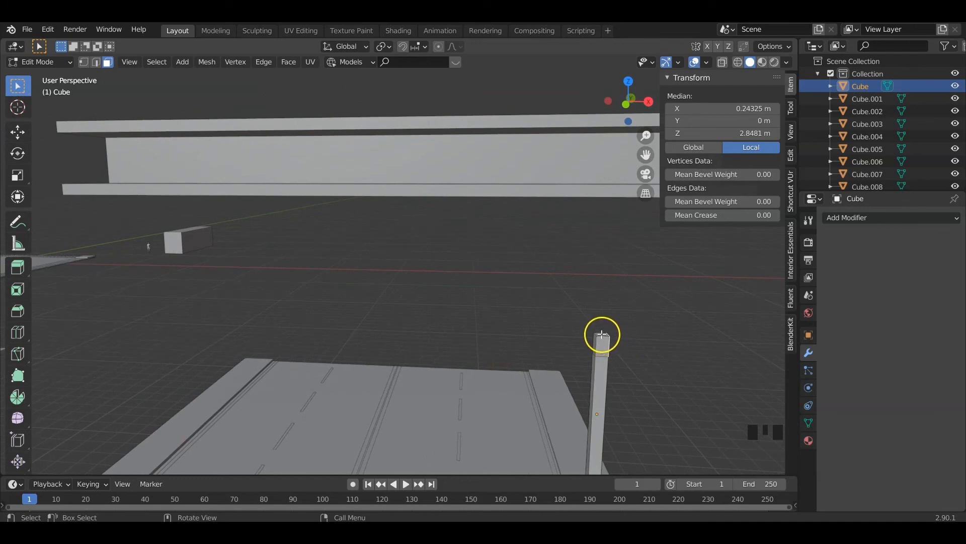
middle_drag(596, 343, 572, 351)
click(385, 47)
click(402, 87)
key(e)
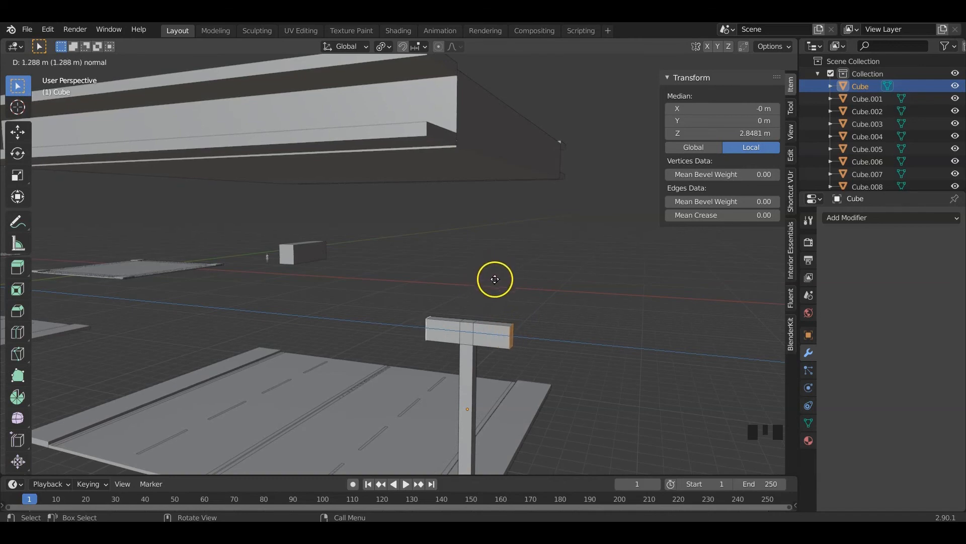
click(494, 280)
Raise the lower outer edges of both T arms about 0.53 m along Z to taper the head, and leave mesh editing
middle_drag(513, 371, 576, 324)
key(2)
click(495, 290)
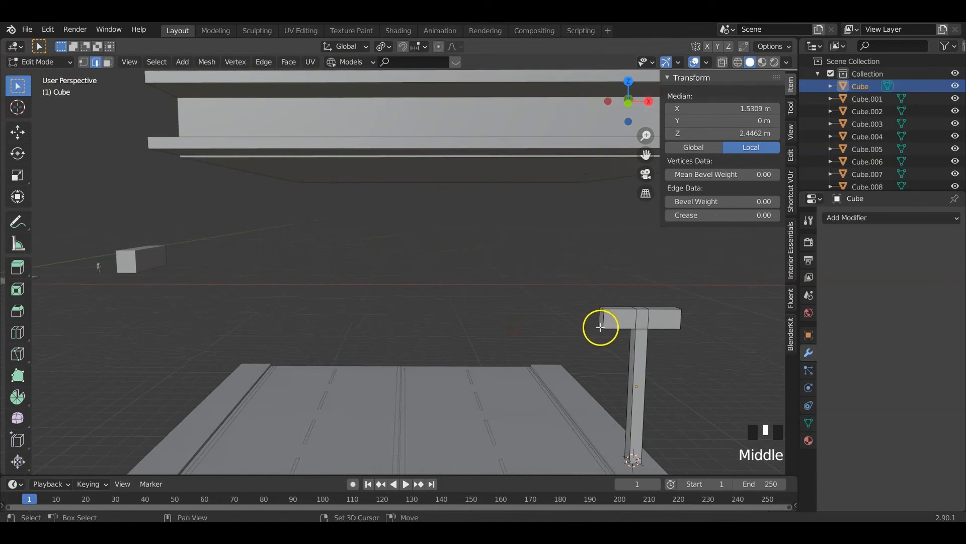
shift+click(633, 346)
key(g)
key(z)
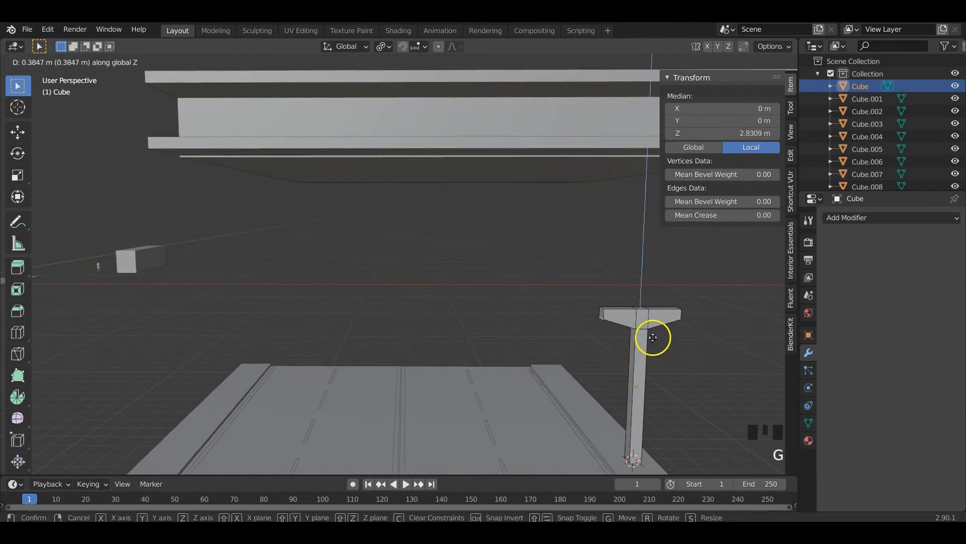
click(651, 334)
middle_drag(652, 335, 569, 342)
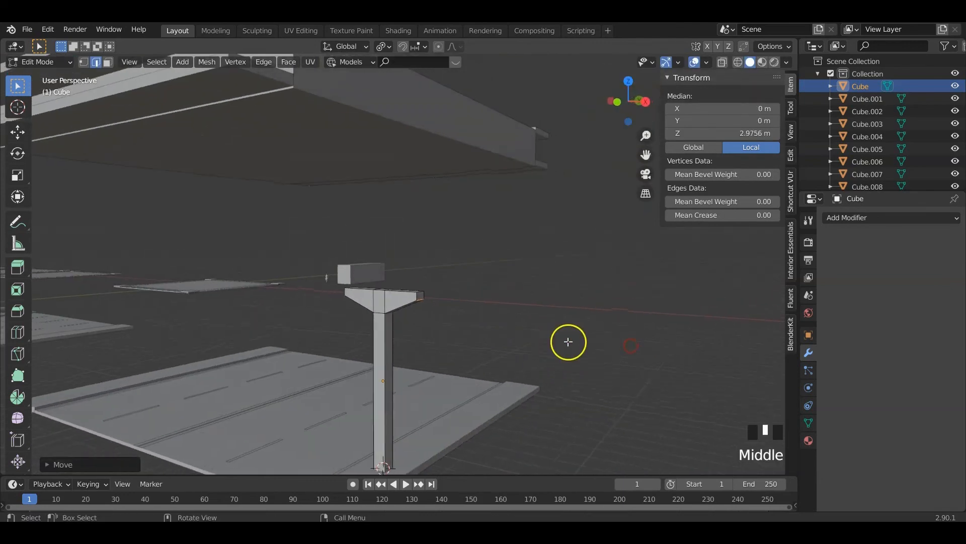
key(Tab)
Select all parts of the ground road tile without the pillar and slide them along Y until the pillar stands near the tile's end
middle_drag(511, 352, 544, 367)
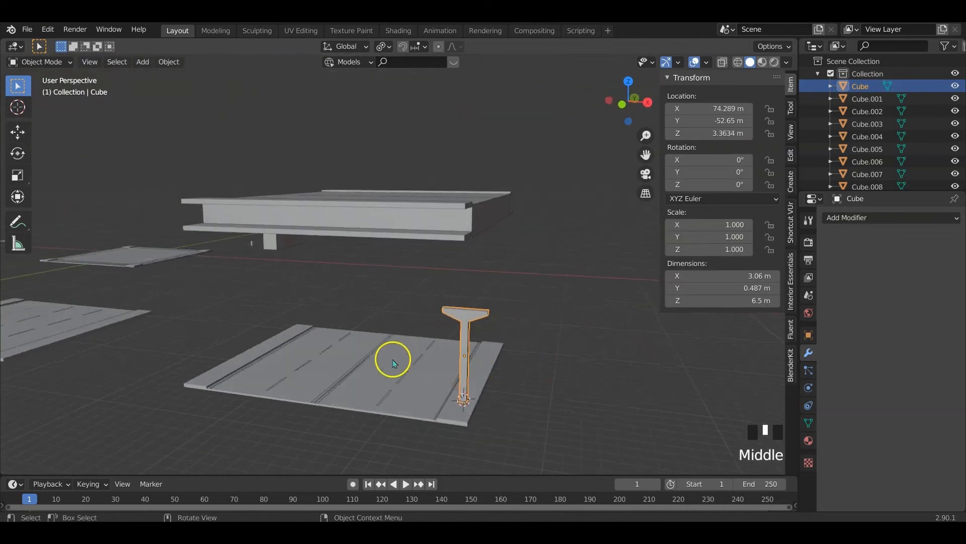
shift+middle_drag(352, 334, 444, 330)
scroll(487, 350, down, 2)
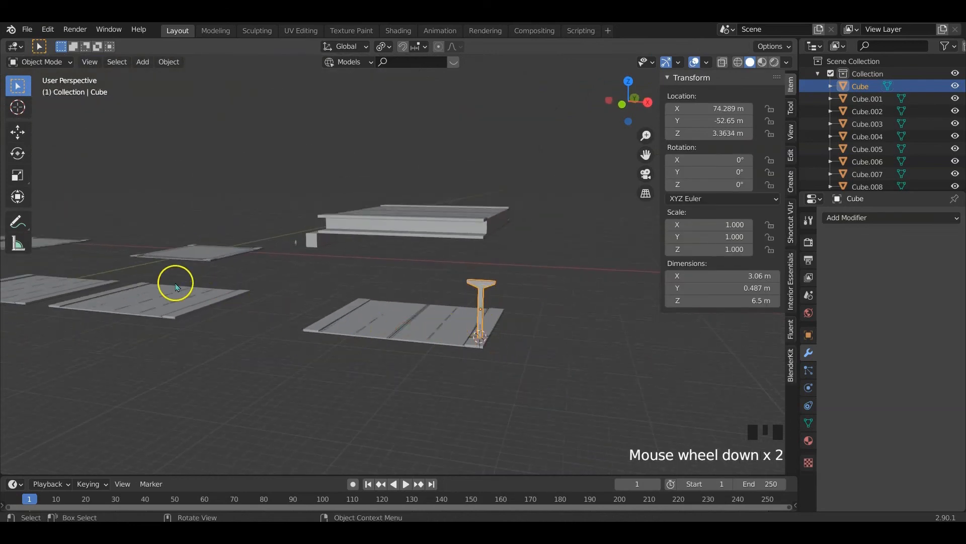
shift+middle_drag(311, 332, 439, 355)
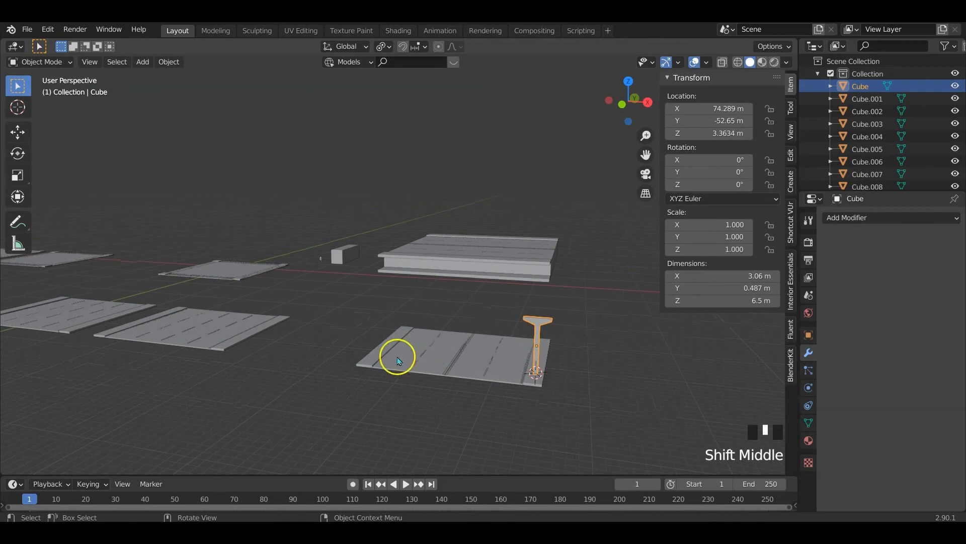
middle_drag(599, 371, 570, 369)
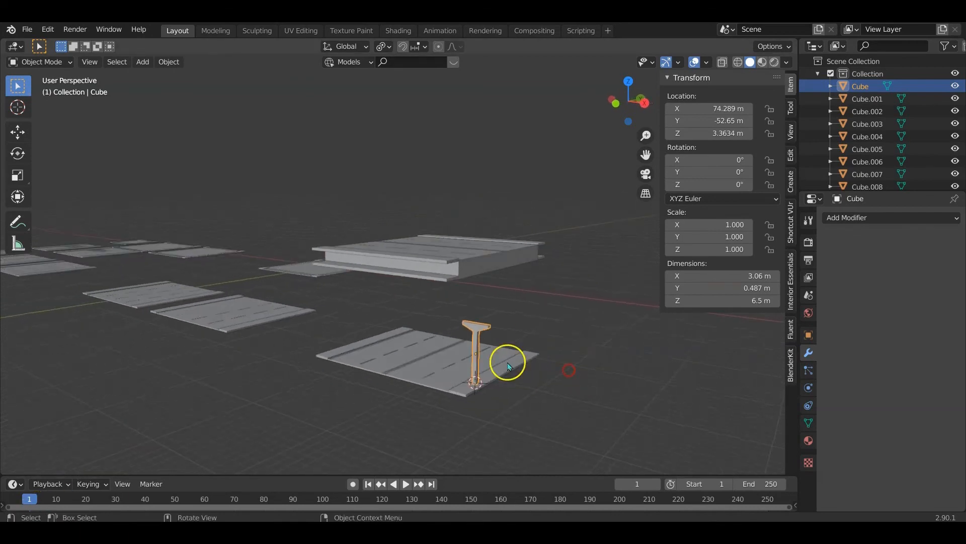
scroll(503, 362, up, 1)
middle_drag(482, 361, 447, 337)
click(342, 310)
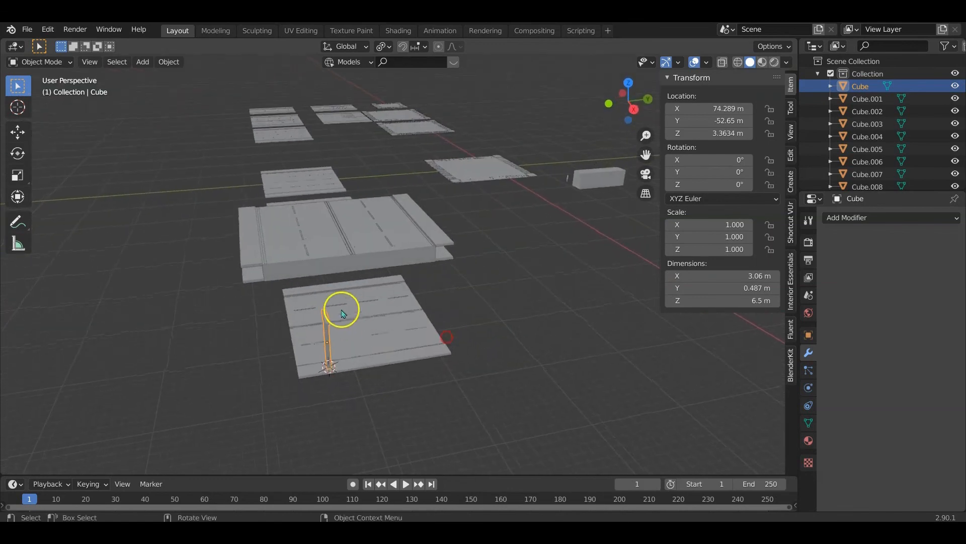
drag(342, 282, 477, 377)
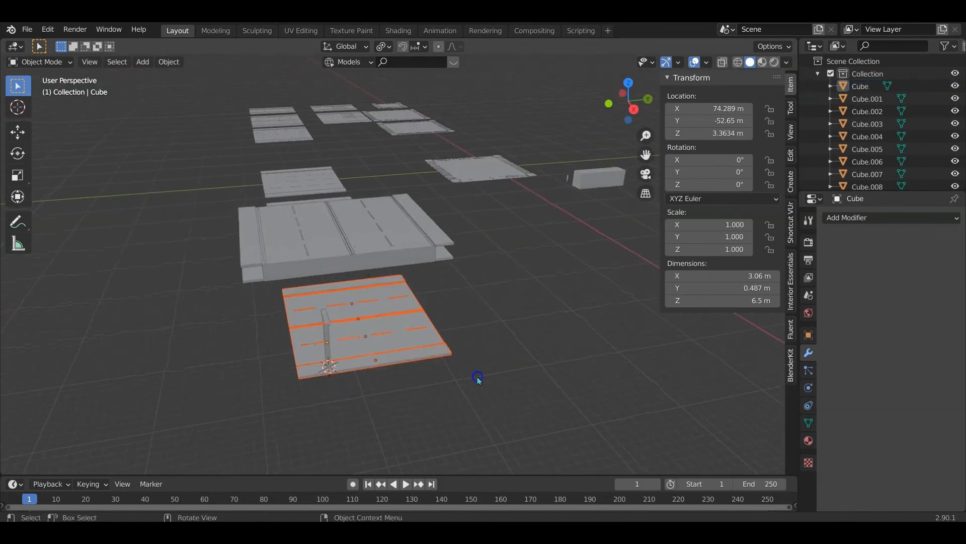
key(g)
key(y)
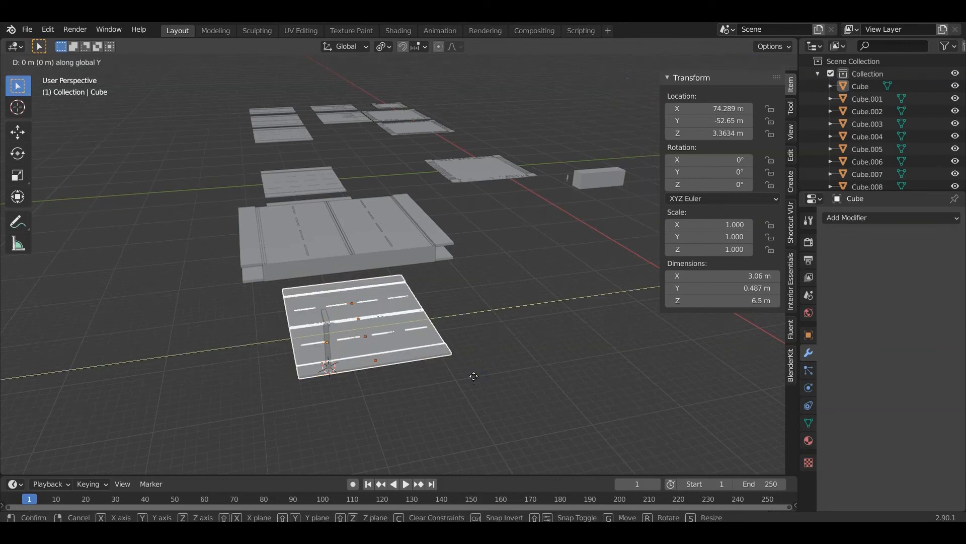
click(367, 388)
Duplicate the ground road tile twice along Y, end to end, offsetting the last copy about 17.25 m
key(shift+d)
key(y)
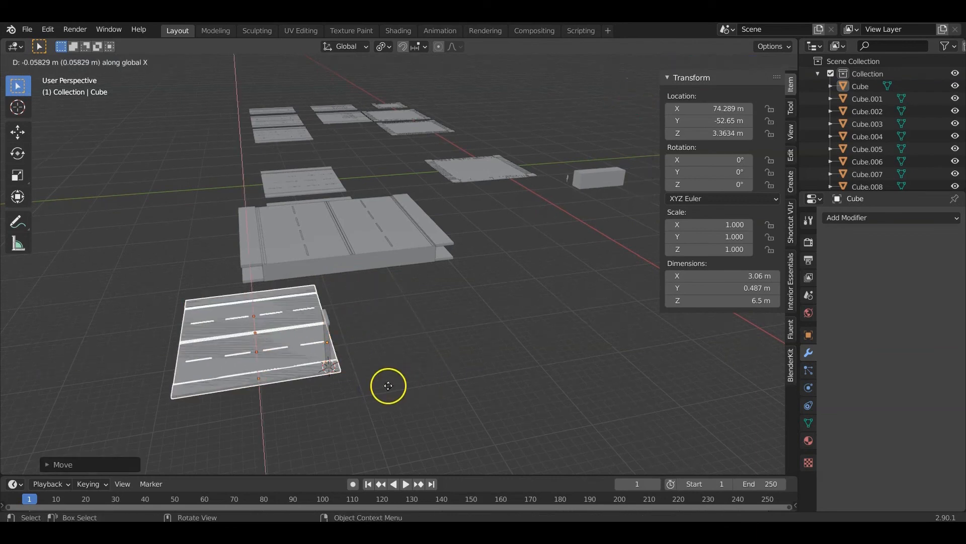
click(510, 382)
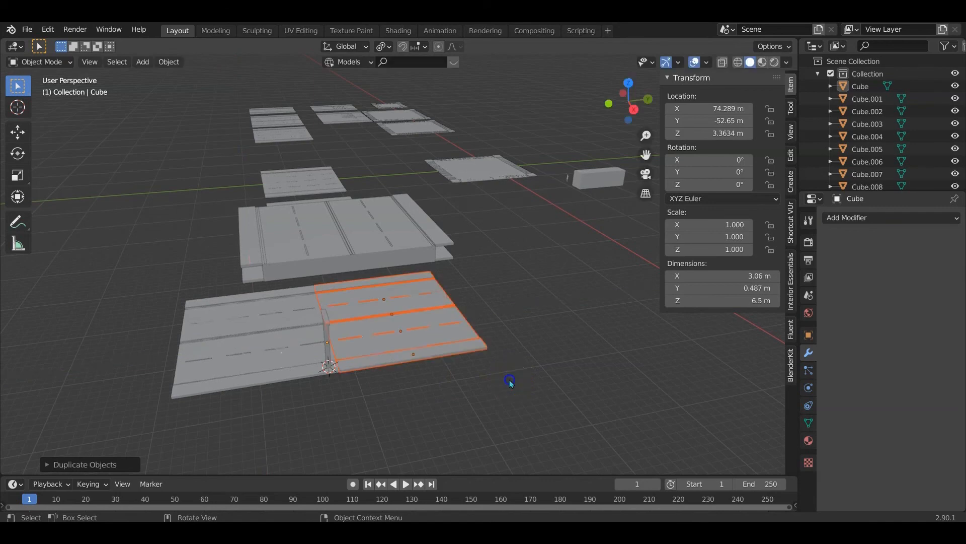
key(shift+d)
key(y)
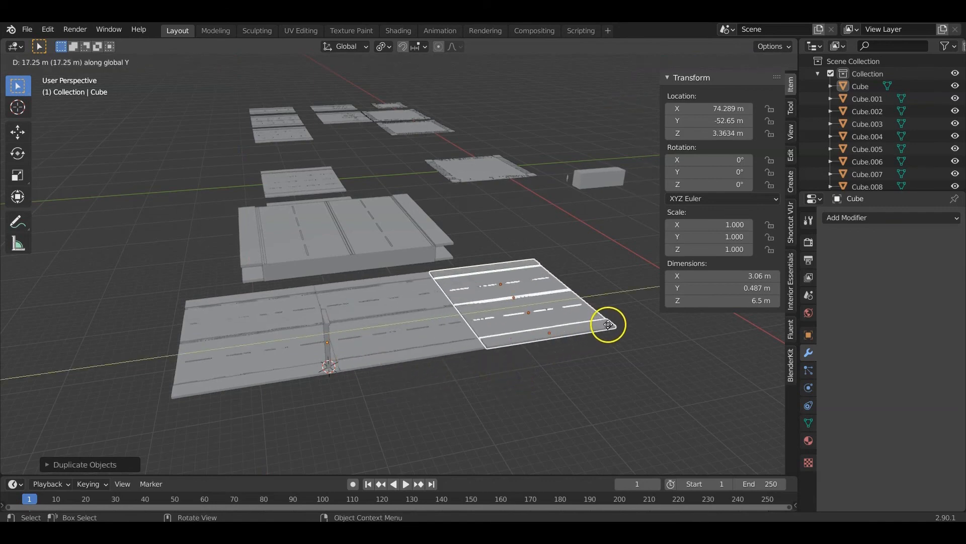
click(608, 324)
click(420, 395)
Select all parts of the raised deck and lower them along Z until the deck rests on the pillar's T-head
middle_drag(336, 388, 437, 274)
drag(448, 153, 564, 218)
key(g)
key(z)
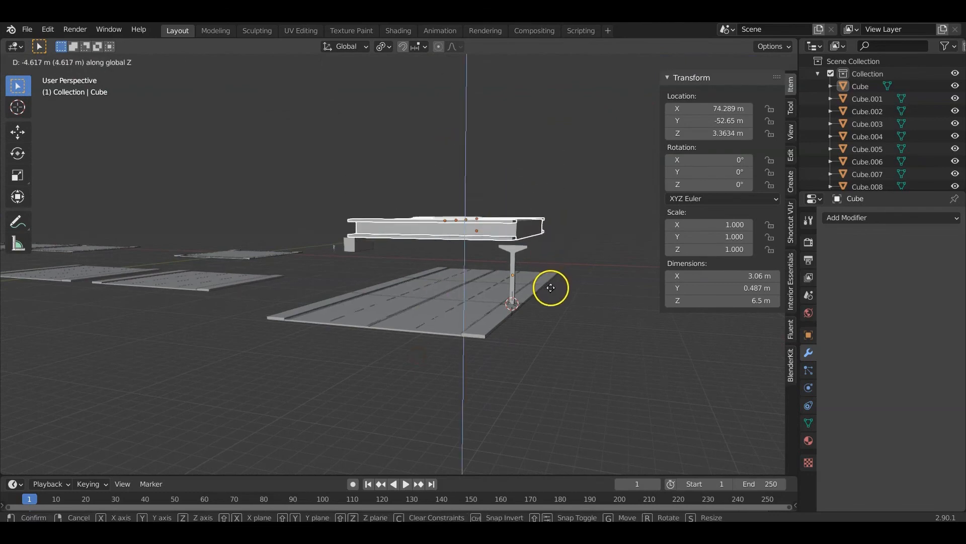
click(553, 297)
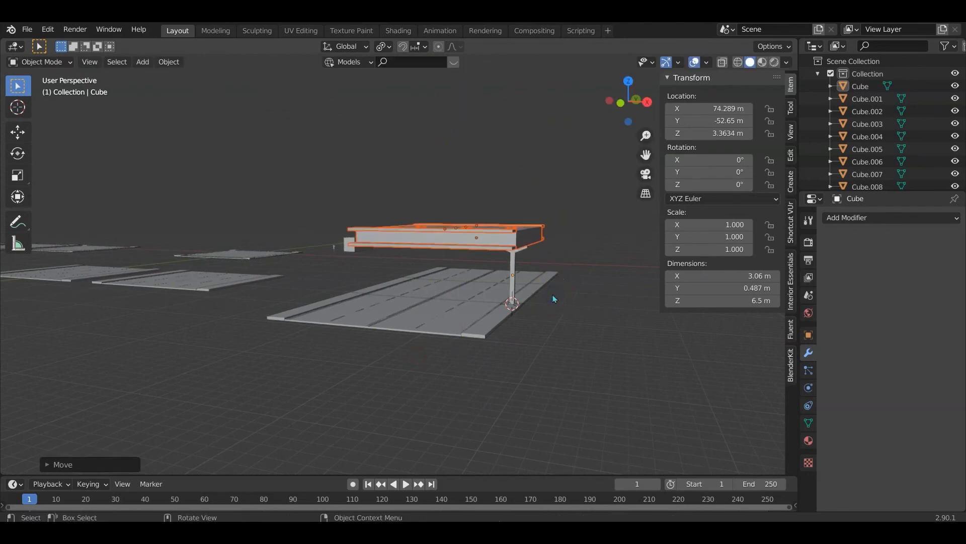
Move the T-shaped pillar about 6.57 m along negative Y toward the outer edge of the deck
alt+middle_drag(554, 299, 382, 267)
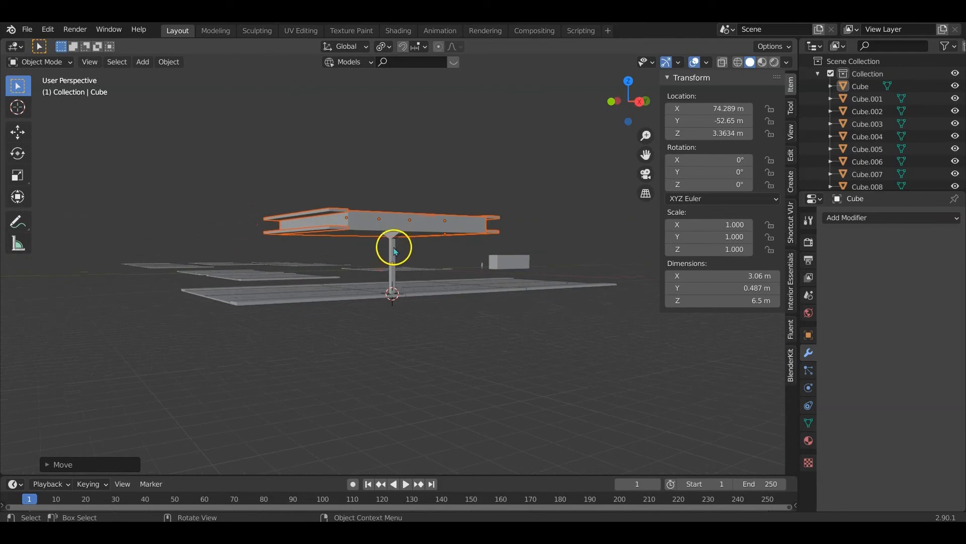
click(395, 252)
key(g)
key(y)
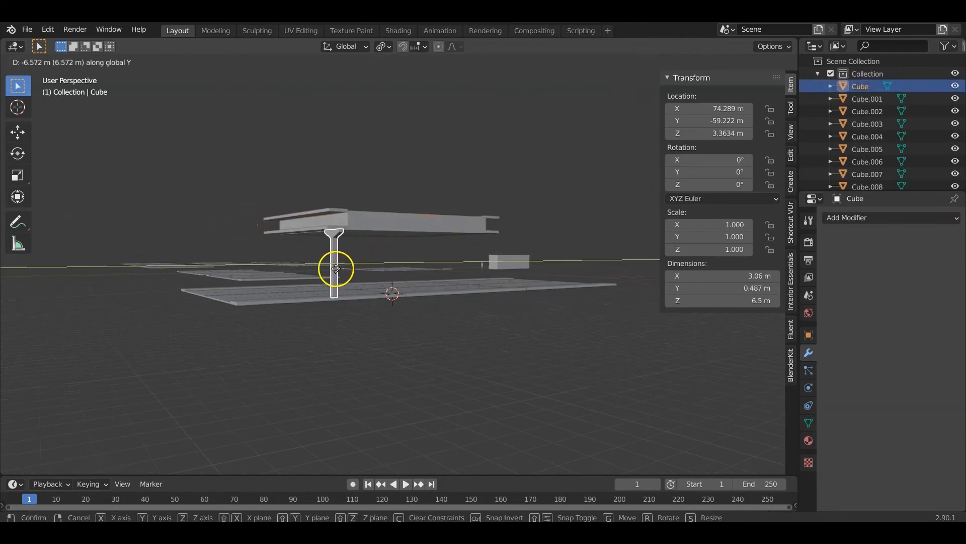
click(335, 268)
In right orthographic view, fine-tune the pillar along Y to about -59.347 m, under the deck's outer ledge
key(KP_3)
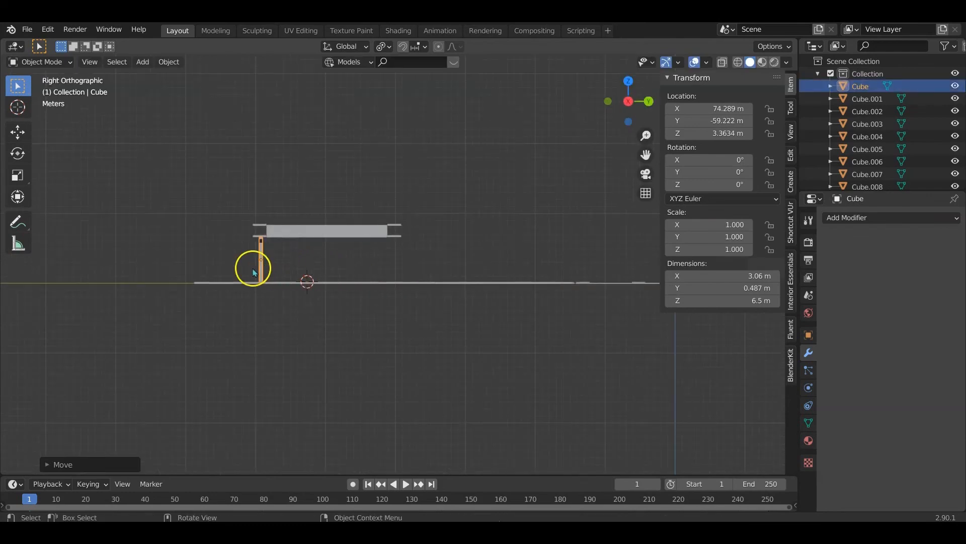
shift+middle_drag(287, 273, 358, 288)
scroll(325, 282, up, 4)
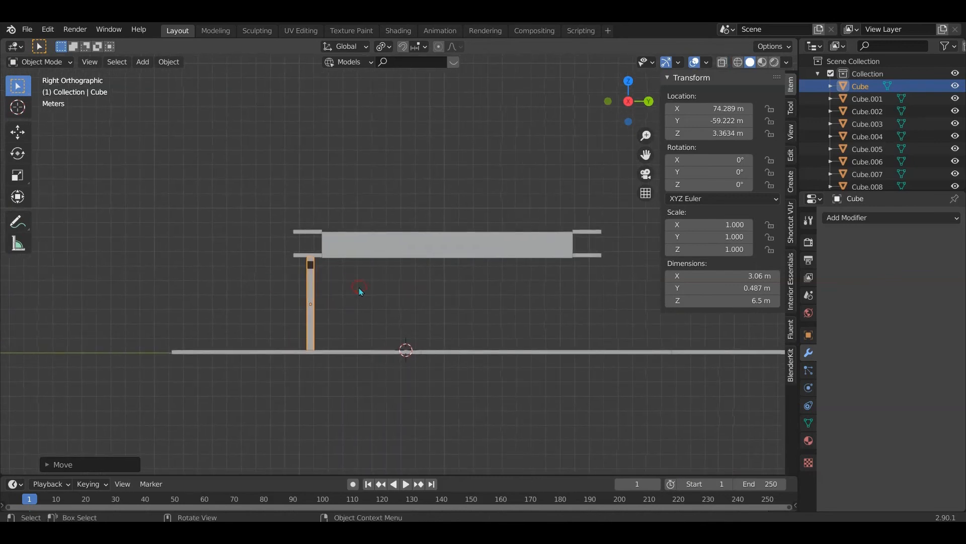
key(g)
key(y)
click(307, 292)
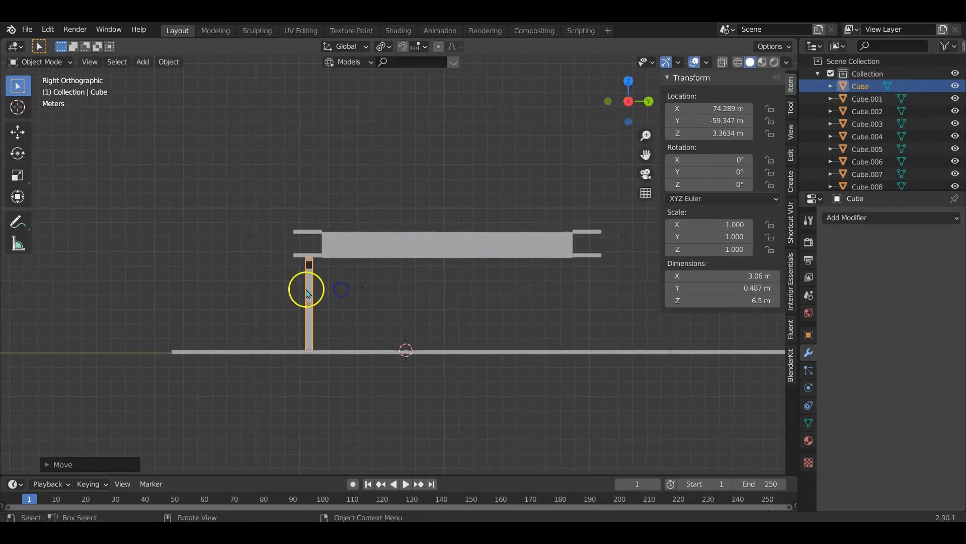
middle_drag(322, 287, 509, 333)
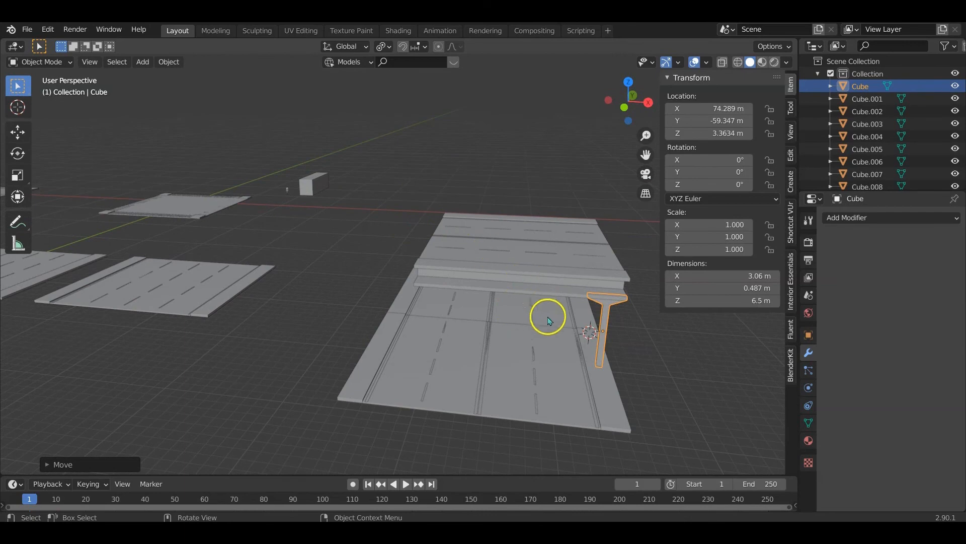
middle_drag(549, 321, 483, 267)
drag(347, 169, 460, 253)
middle_drag(477, 250, 485, 283)
click(868, 217)
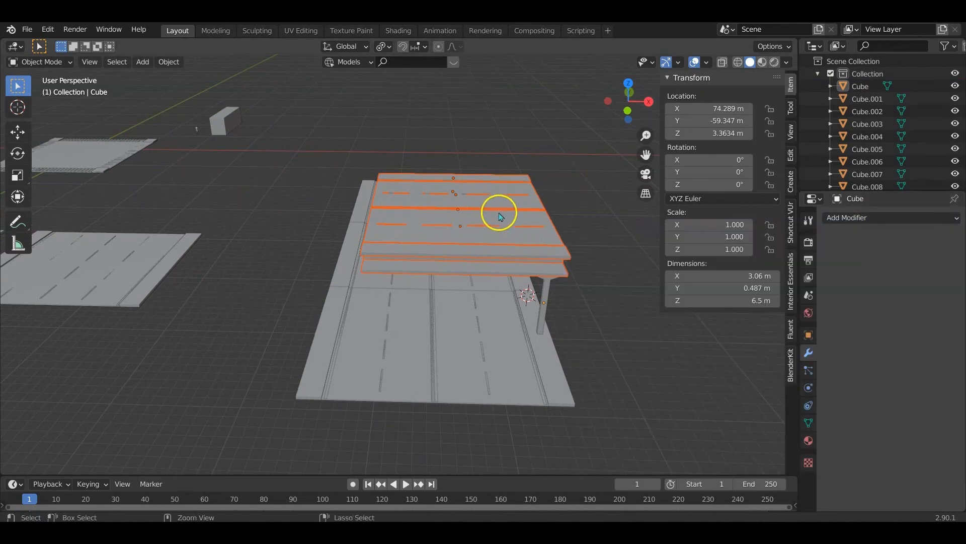
key(alt+a)
Select all parts of the raised deck, with its road surface as the active object, and join them into one object
middle_drag(500, 218, 455, 224)
drag(356, 206, 469, 277)
middle_drag(469, 278, 493, 297)
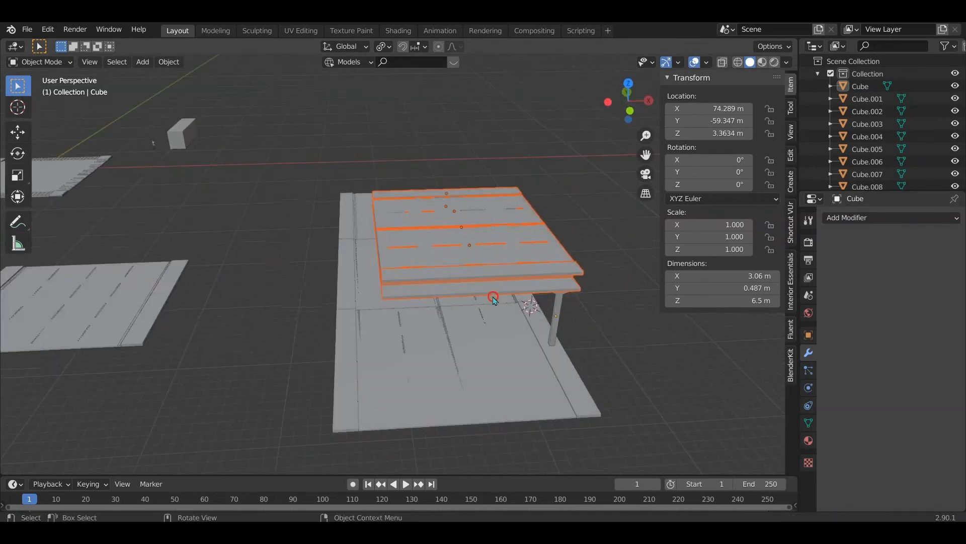
shift+click(438, 239)
key(ctrl+j)
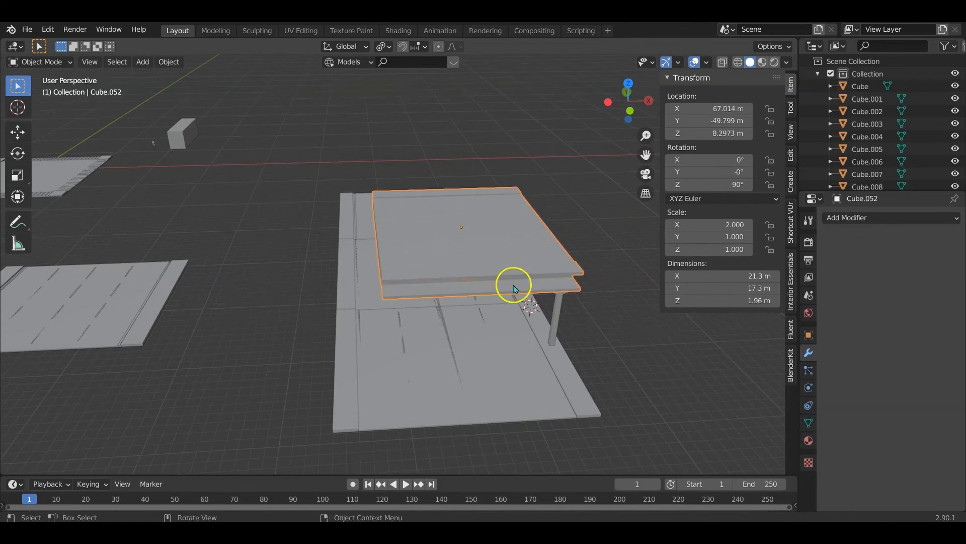
Select the joined deck and add an Array modifier to it
middle_drag(512, 287, 462, 305)
click(475, 296)
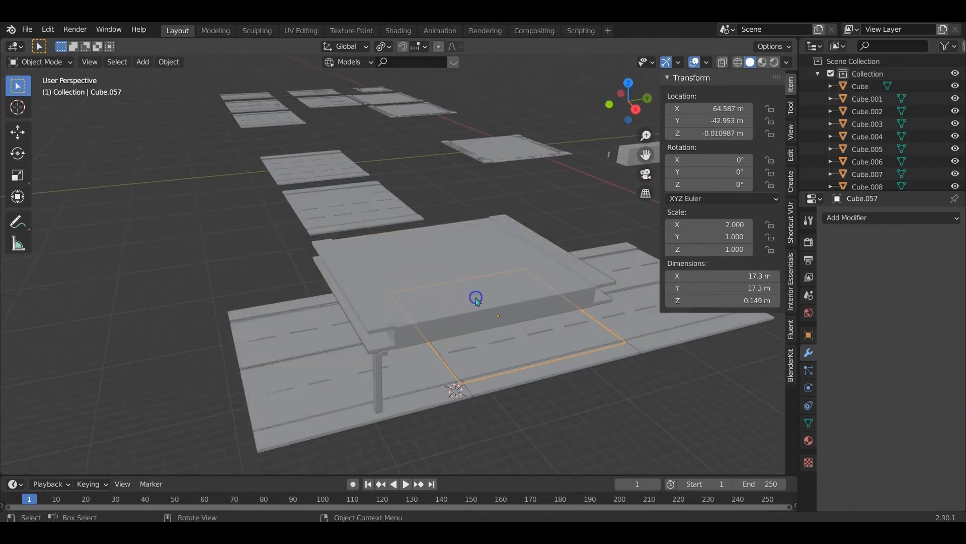
click(449, 259)
key(Tab)
key(Tab)
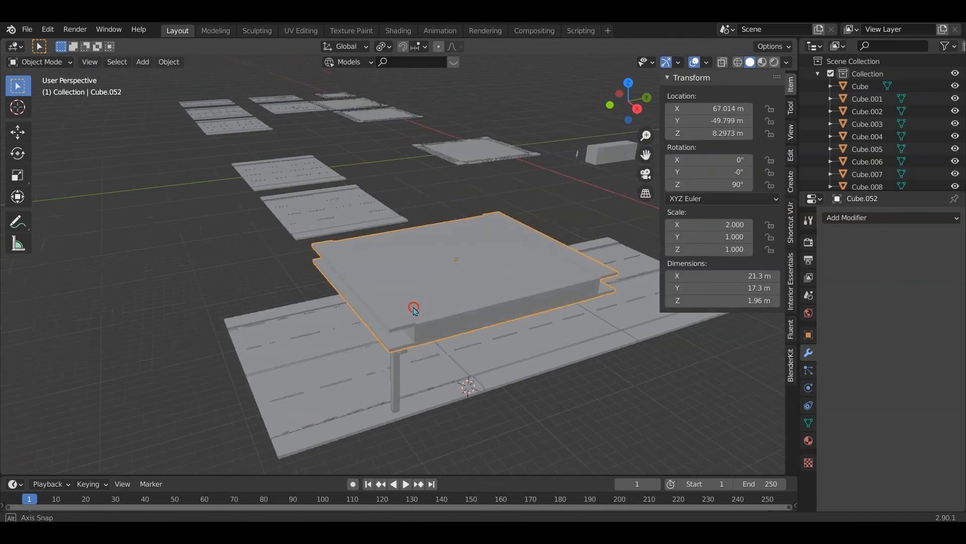
middle_drag(441, 307, 465, 297)
click(889, 217)
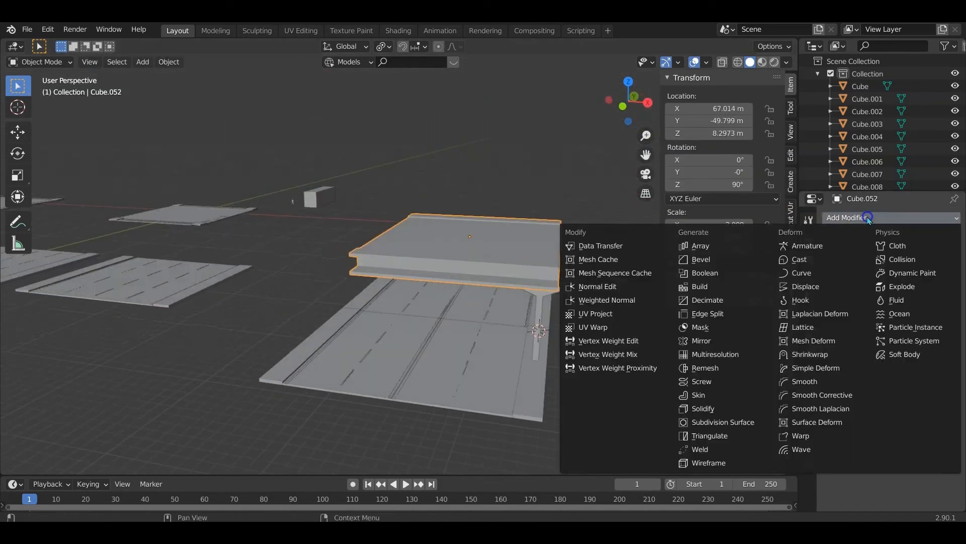
click(716, 253)
middle_drag(503, 327, 435, 275)
middle_drag(423, 314, 448, 295)
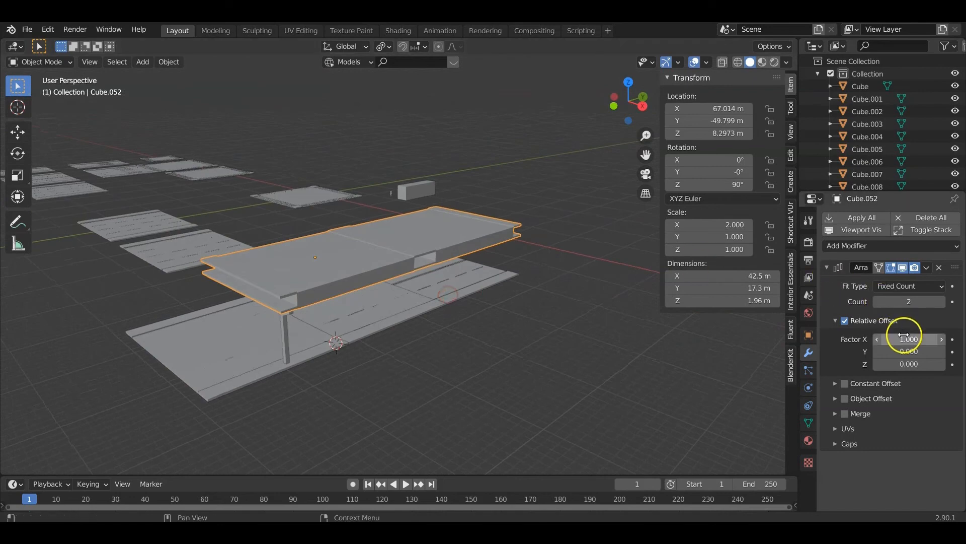
Set the deck array's relative offset to X 0 and Y 1, and its count to 3
text(0)
key(Return)
click(909, 351)
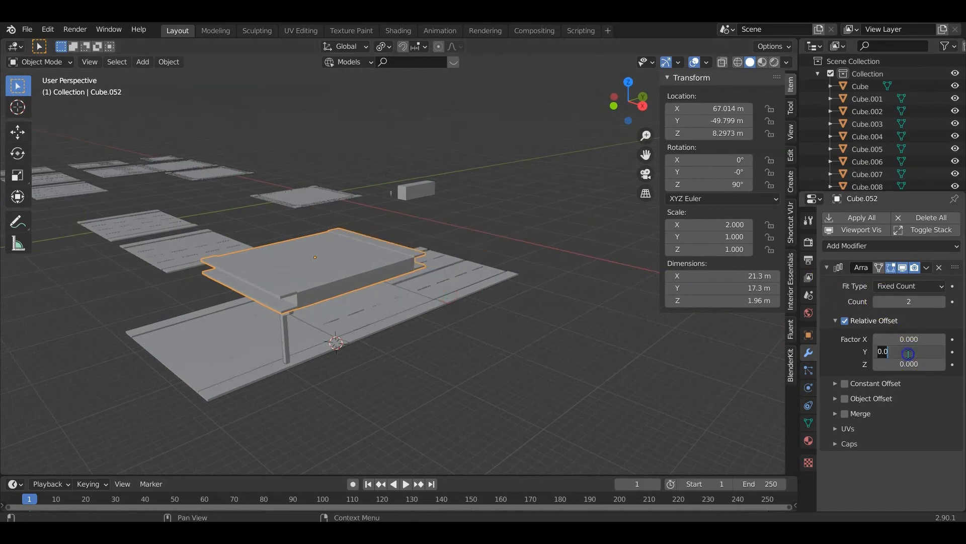
text(1)
key(Return)
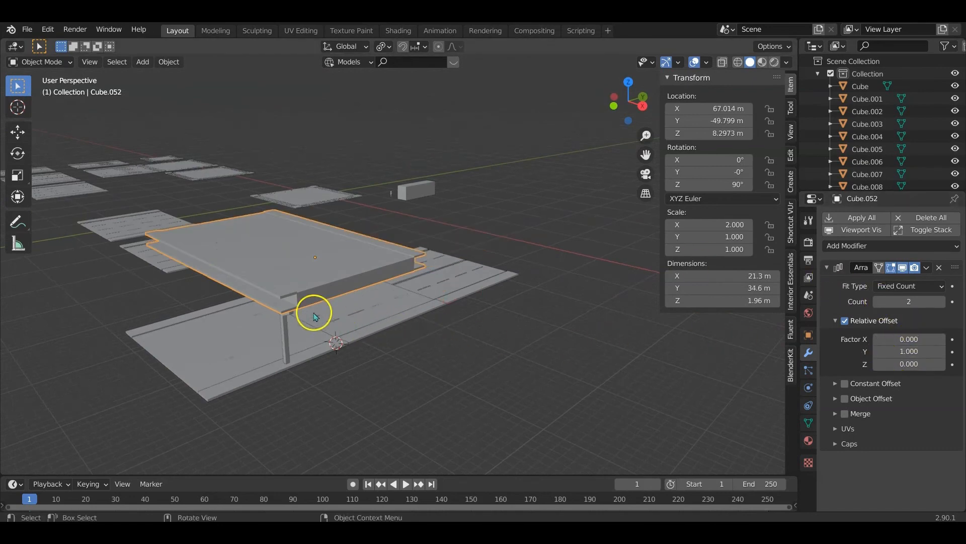
middle_drag(315, 316, 459, 330)
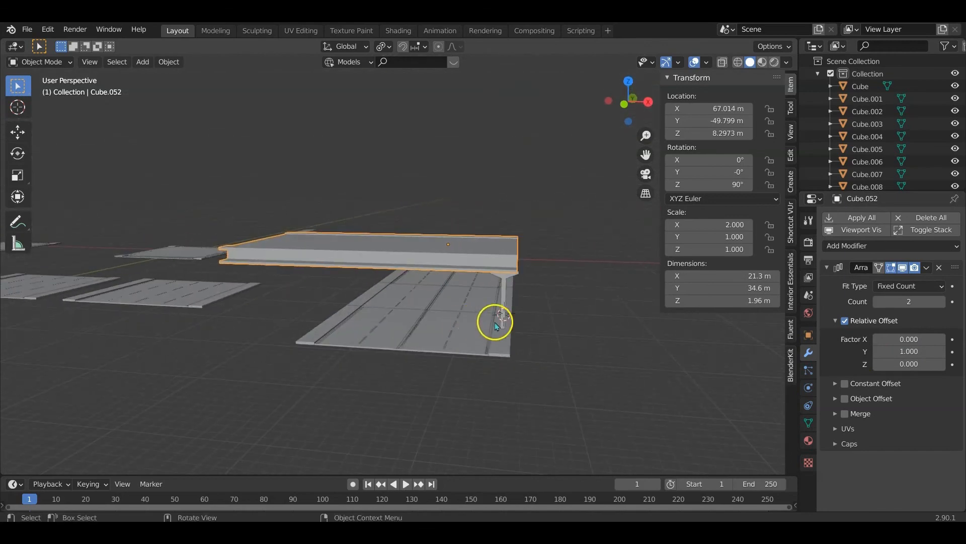
click(940, 301)
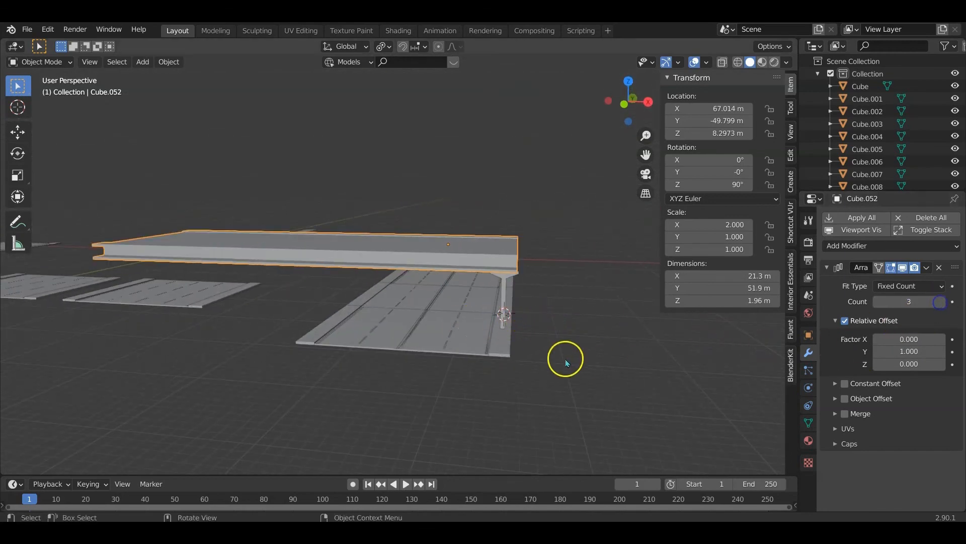
Duplicate the support pillar along negative X by about 19.33 m, to the opposite side of the lower road
middle_drag(428, 339, 377, 334)
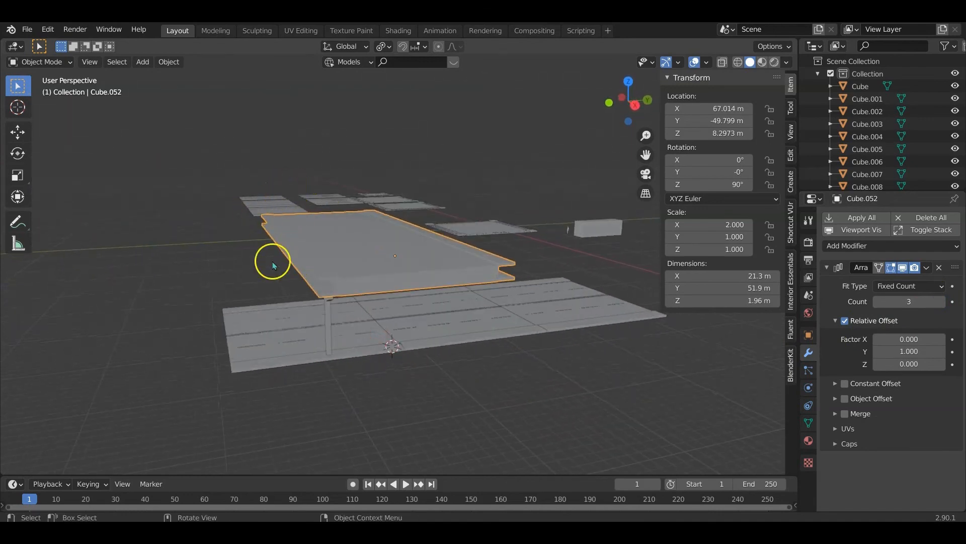
middle_drag(447, 352, 439, 347)
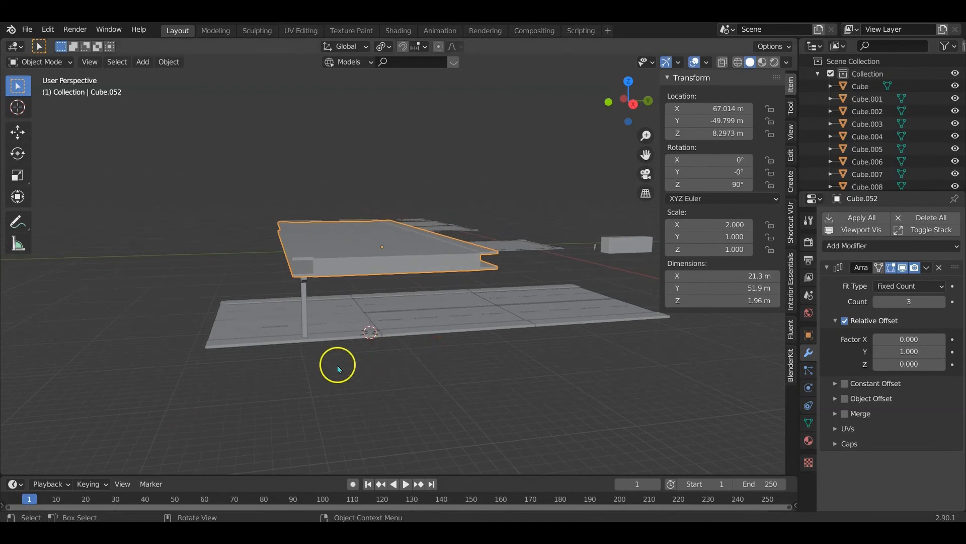
middle_drag(332, 361, 496, 332)
click(556, 318)
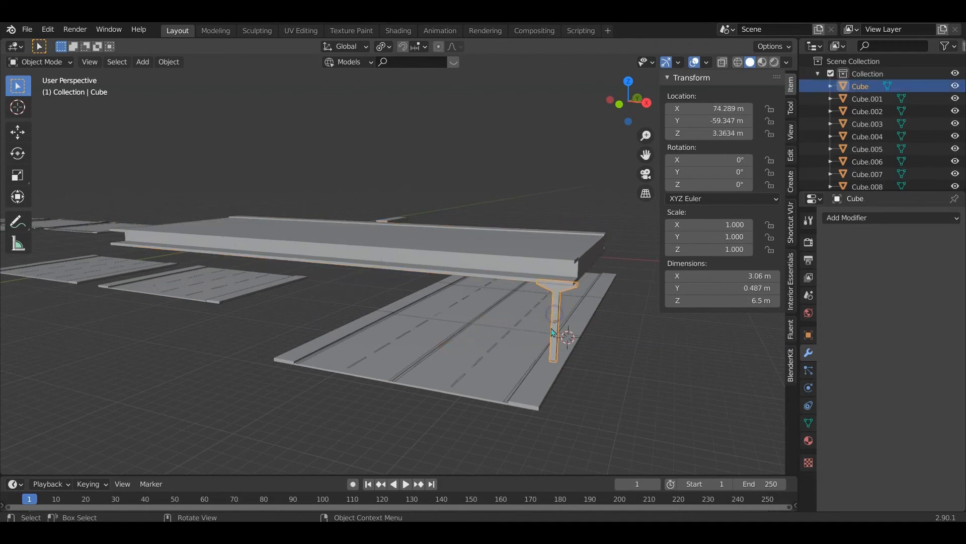
key(shift+d)
key(x)
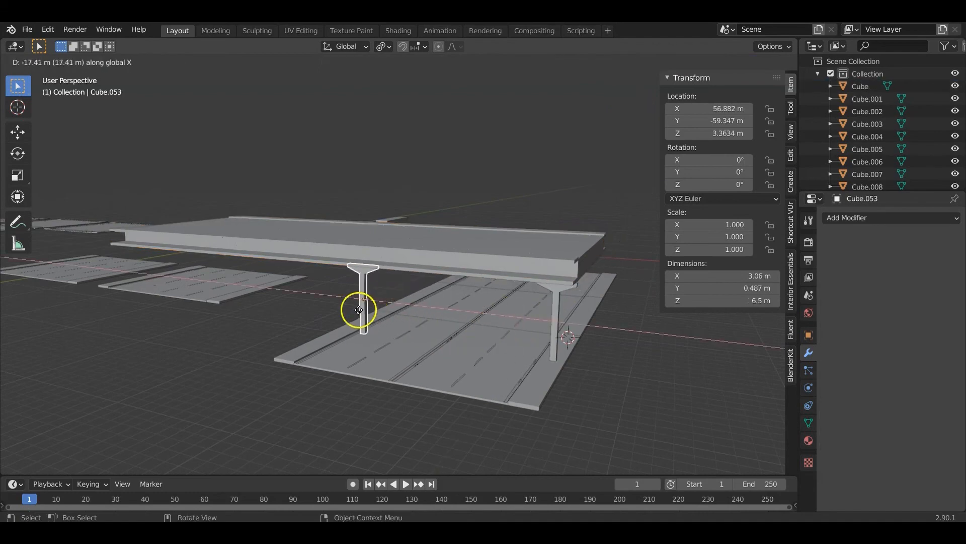
click(342, 310)
Duplicate the second pillar upward along Z to Z 11.54 m, so the copy stands above the deck
middle_drag(342, 310, 246, 348)
middle_drag(365, 254, 500, 338)
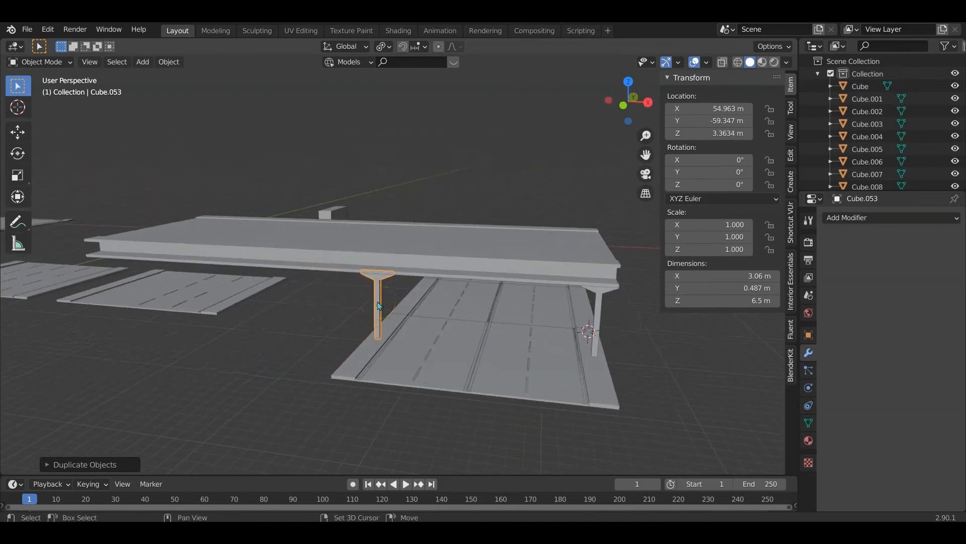
key(shift+d)
key(z)
click(431, 246)
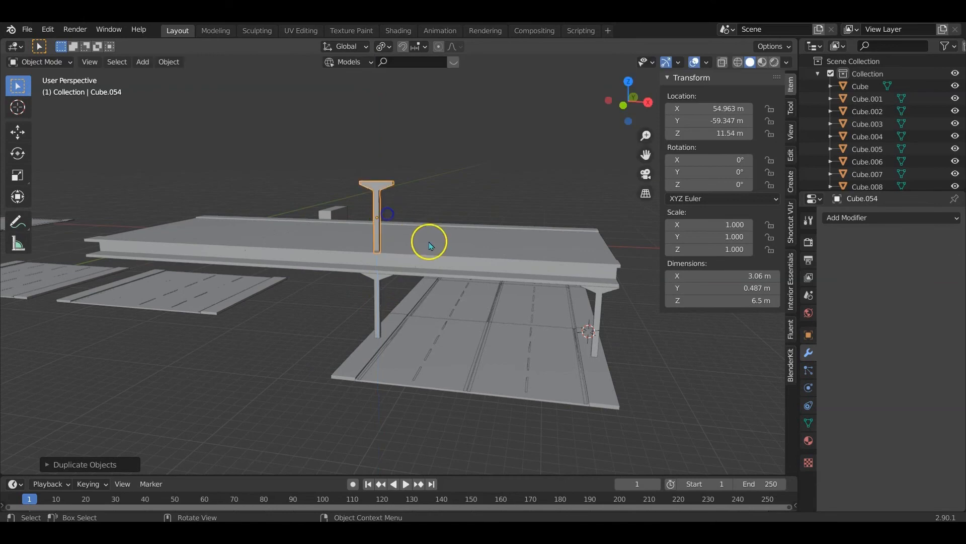
Rotate the upper pillar copy 180° about the Y axis so its T-head faces down
key(r)
text(y)
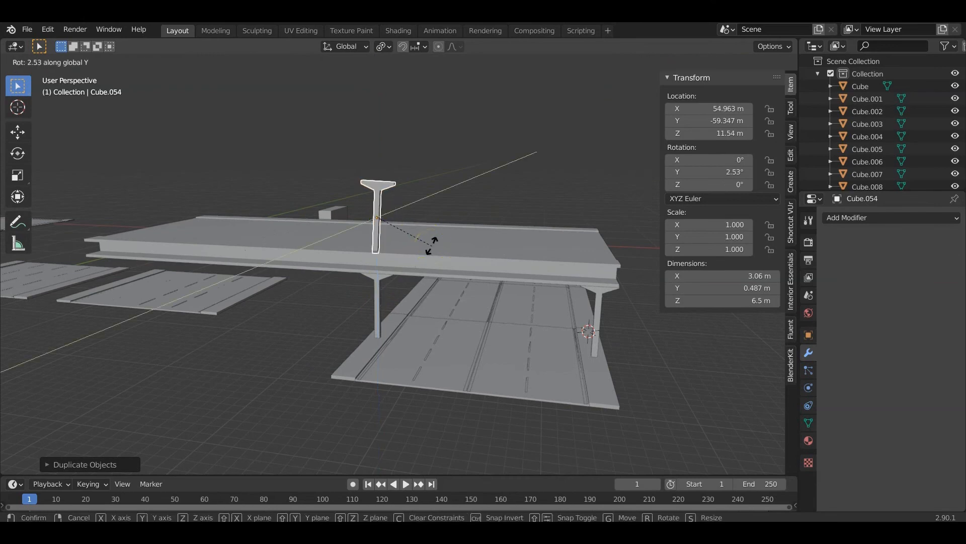
text(180)
click(385, 266)
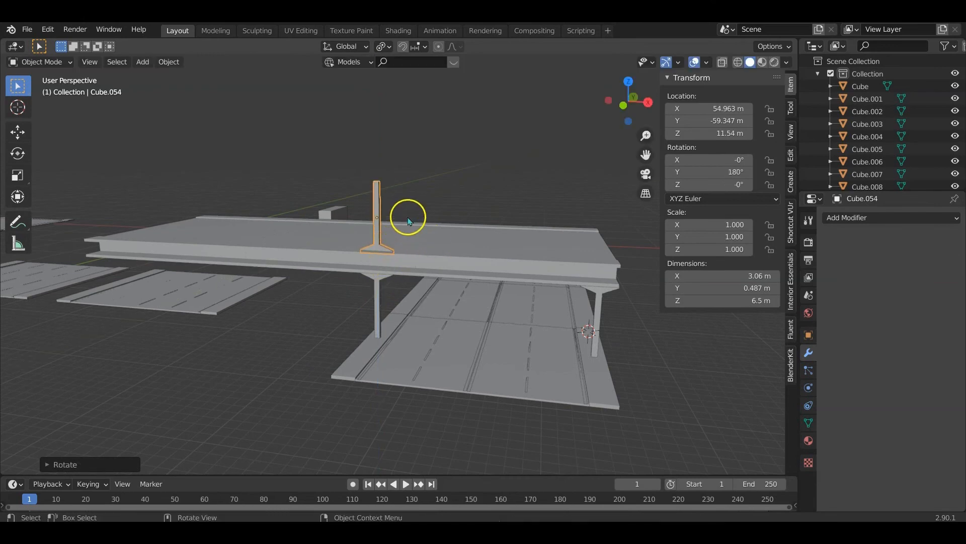
Raise the inverted pillar copy along Z to 11.732 m so its base sits on the deck surface
scroll(383, 224, up, 8)
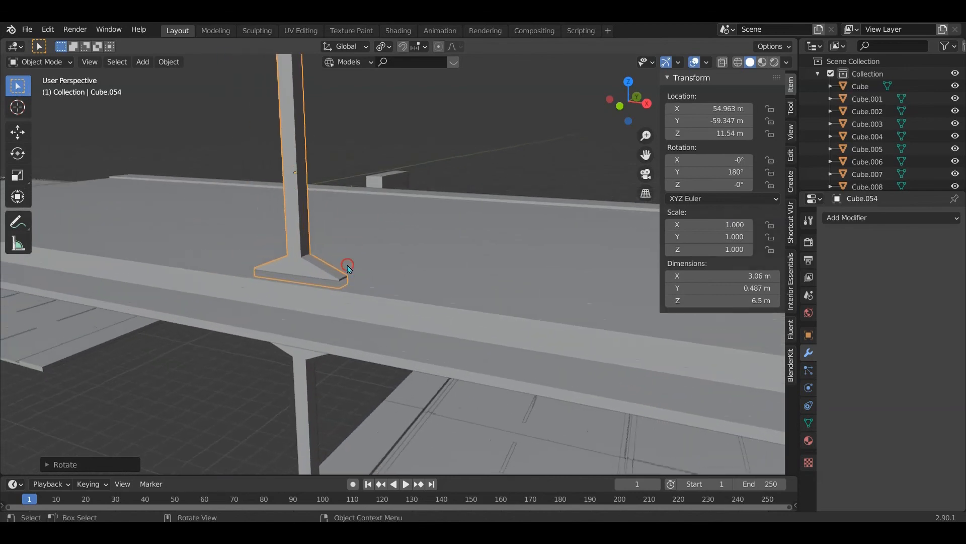
key(g)
key(z)
click(345, 199)
scroll(342, 222, down, 3)
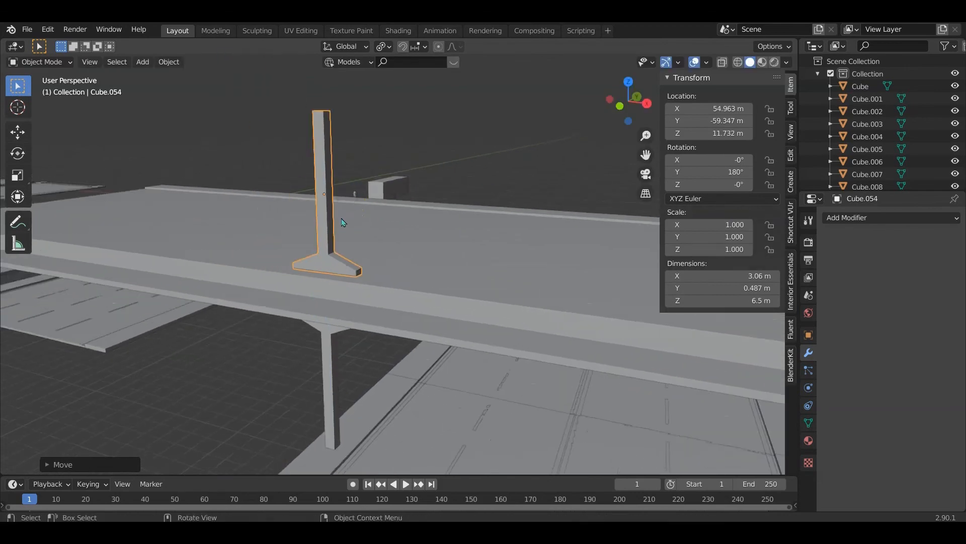
Open the inverted pillar copy's mesh for editing and clear the selection
shift+middle_drag(343, 222, 351, 254)
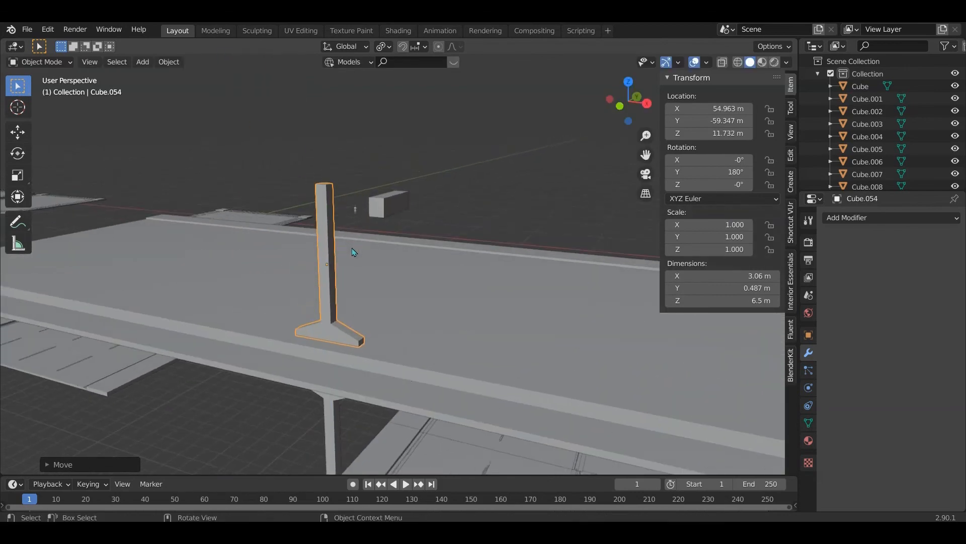
key(Tab)
key(alt+a)
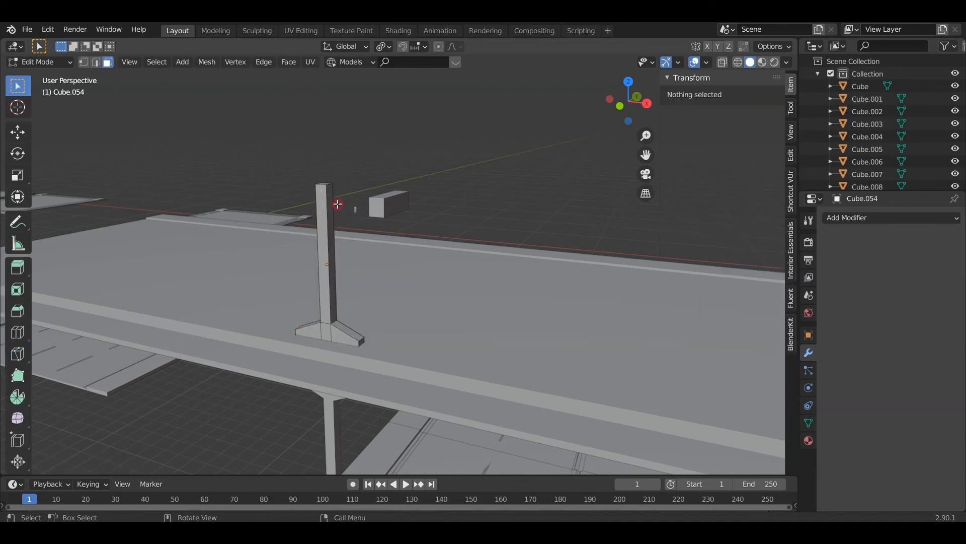
Start the Shortcut VUr on-screen key display from the sidebar, then hide the sidebar
middle_drag(335, 205, 436, 226)
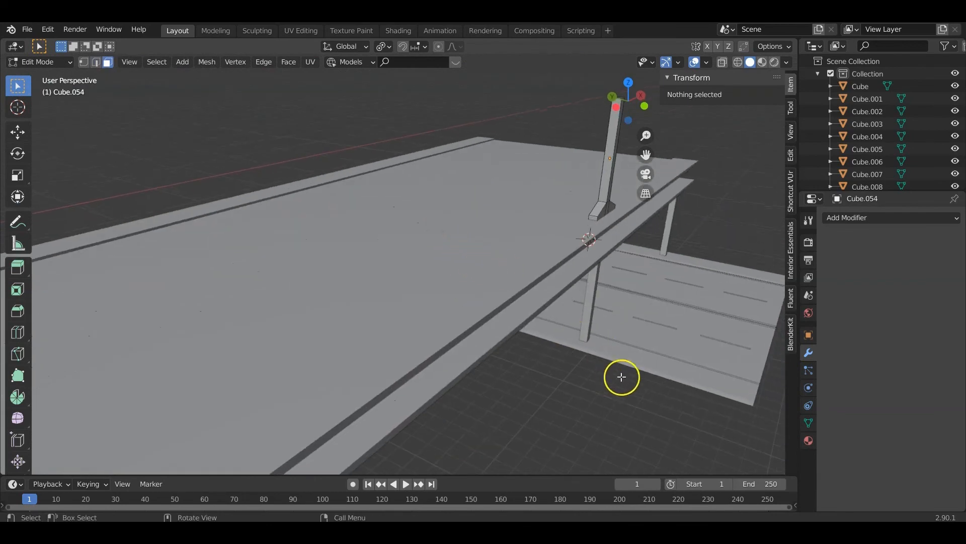
key(n)
key(n)
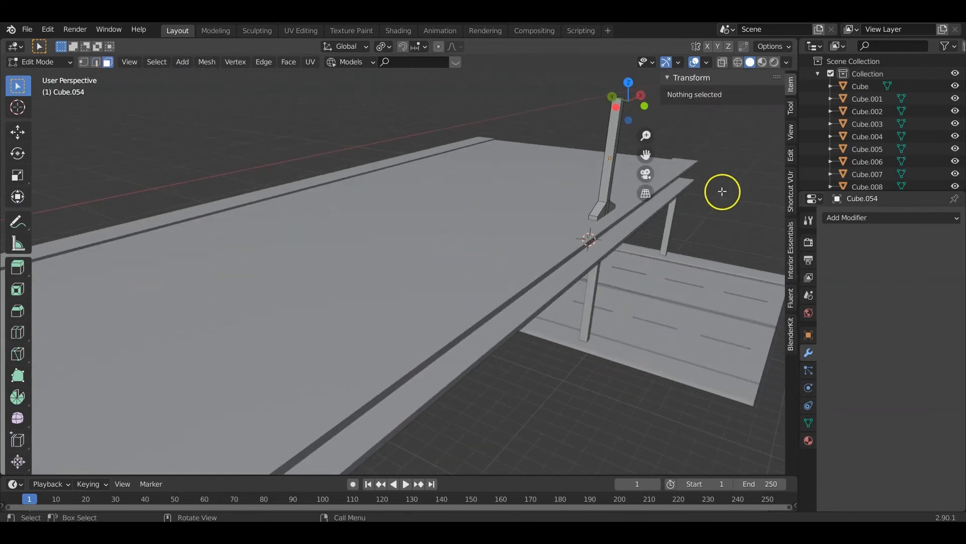
click(790, 191)
click(694, 96)
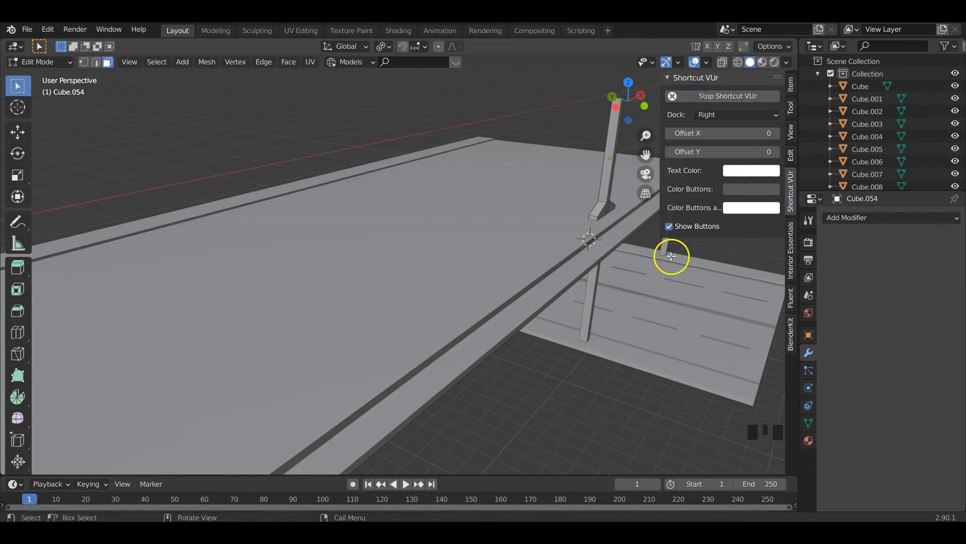
key(n)
Return to Object Mode and undo the recent copies and edits, back to the single pillar under the bridge's end
middle_drag(685, 312, 582, 327)
middle_drag(459, 235, 436, 276)
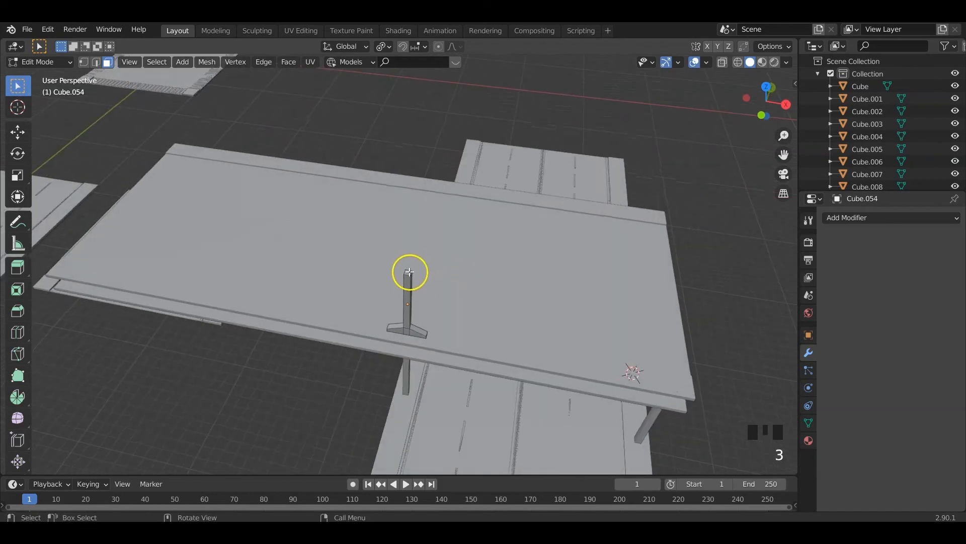
key(Tab)
middle_drag(468, 309, 458, 290)
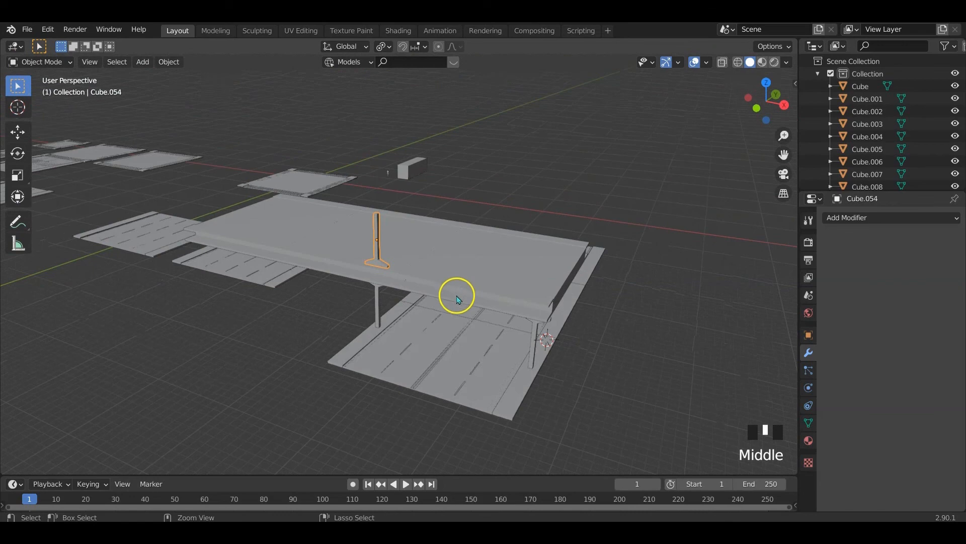
key(ctrl+z)
key(ctrl+z)
key(ctrl+z)
key(ctrl+z)
key(ctrl+z)
key(ctrl+z)
key(ctrl+z)
key(ctrl+z)
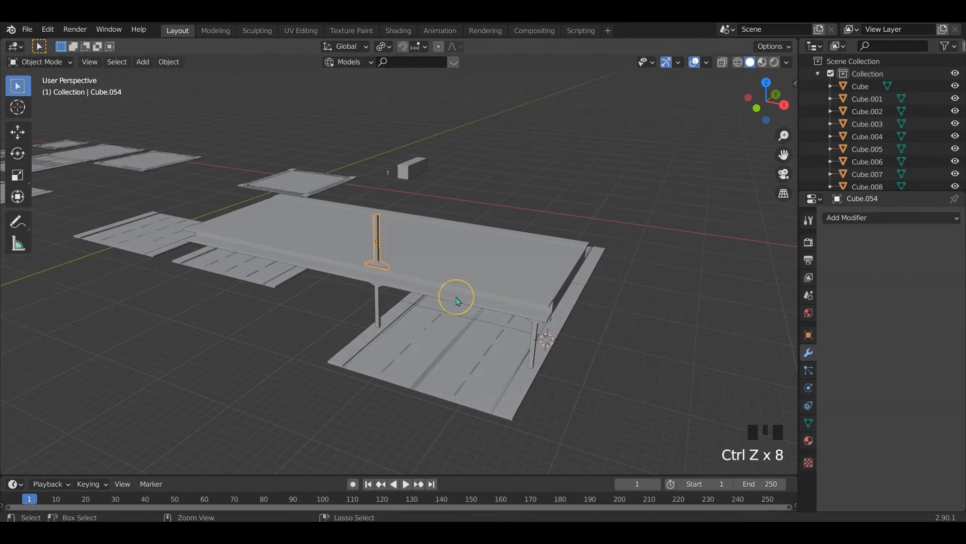
key(ctrl+z)
key(ctrl+z)
key(ctrl+z)
key(ctrl+z)
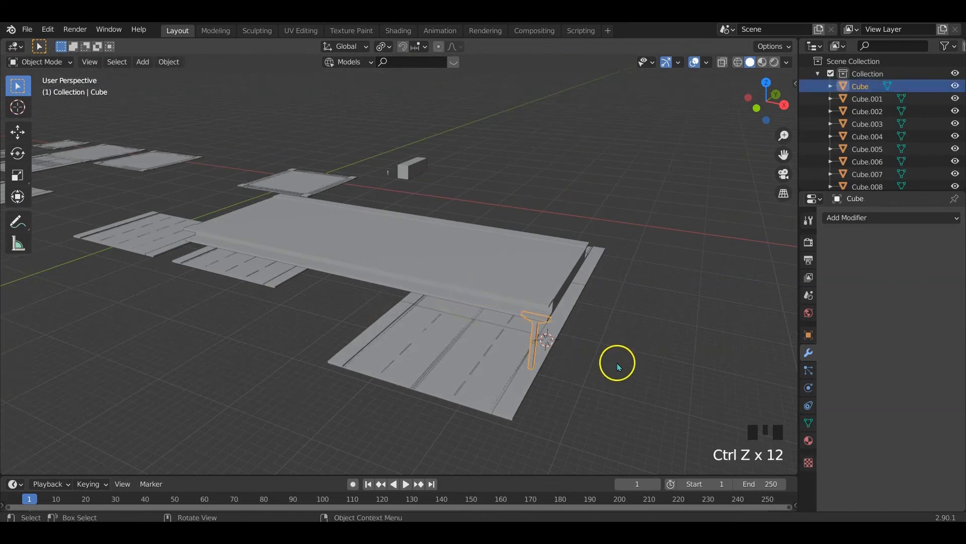
Duplicate the bridge pillar along the X axis to the opposite edge of the road below
key(g)
scroll(513, 300, up, 2)
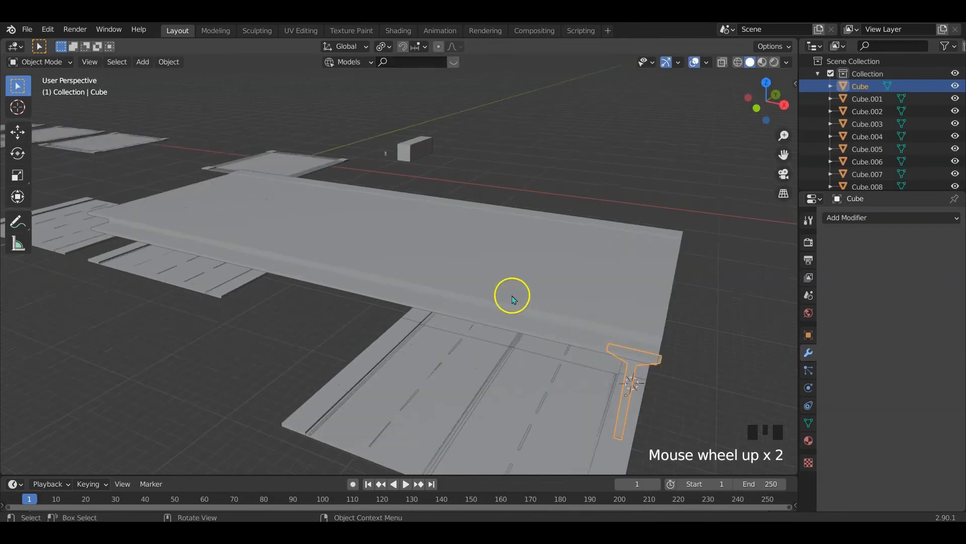
shift+middle_drag(642, 372, 543, 307)
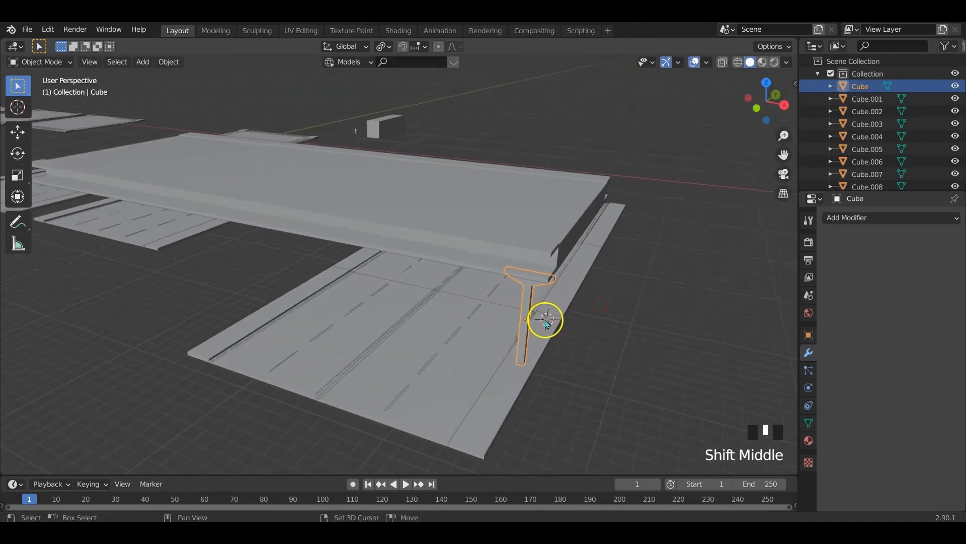
key(shift+d)
key(x)
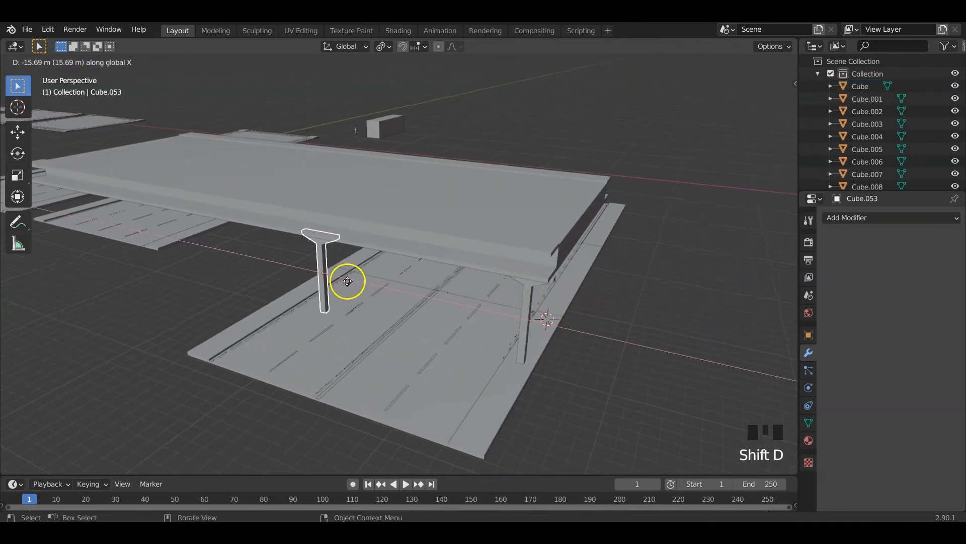
click(317, 281)
Duplicate the new pillar about 8.5 m up the Z axis and rotate the copy 180° about Y
middle_drag(329, 298, 368, 274)
key(shift+d)
key(z)
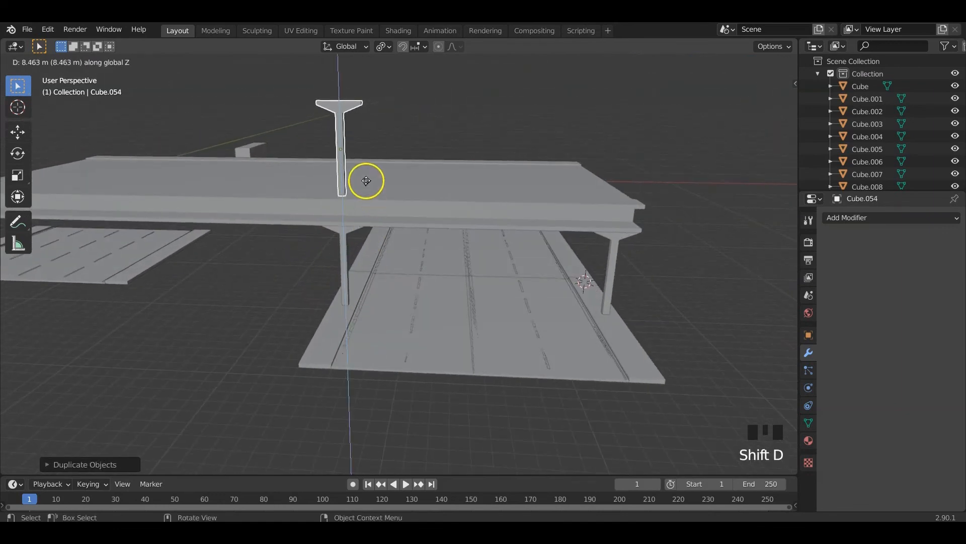
click(366, 180)
key(r)
text(y)
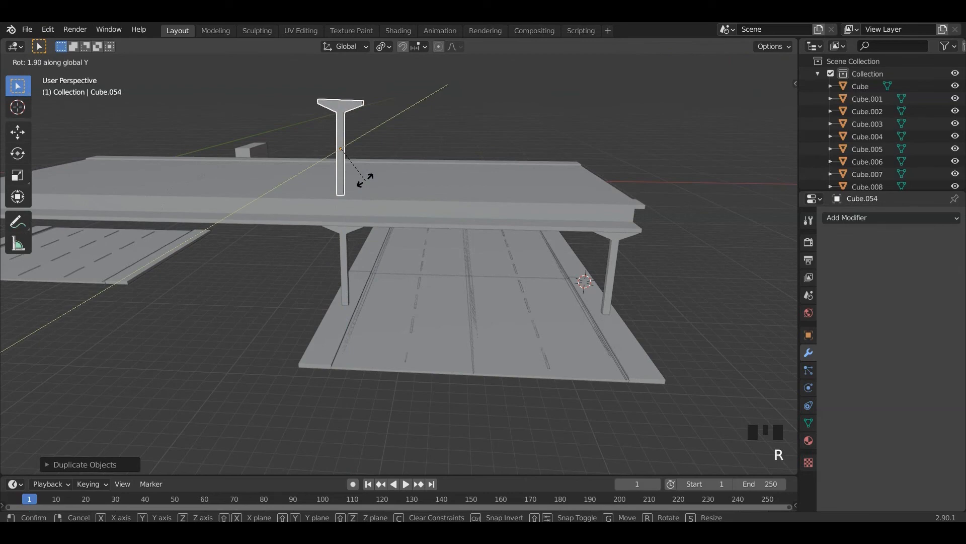
text(80)
click(366, 186)
Adjust the upside-down pillar along the Z axis until its wide base rests on the bridge deck
scroll(360, 224, up, 3)
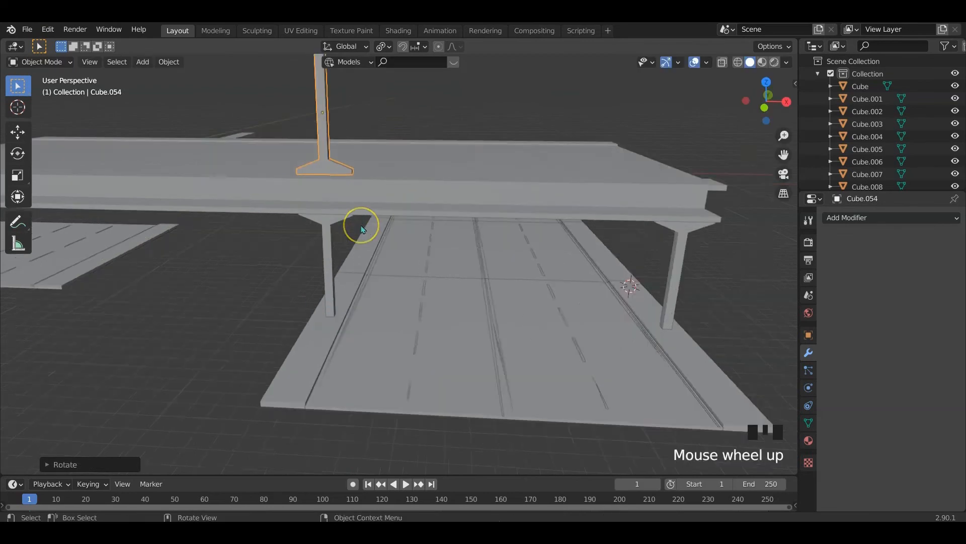
shift+middle_drag(331, 189, 372, 256)
key(g)
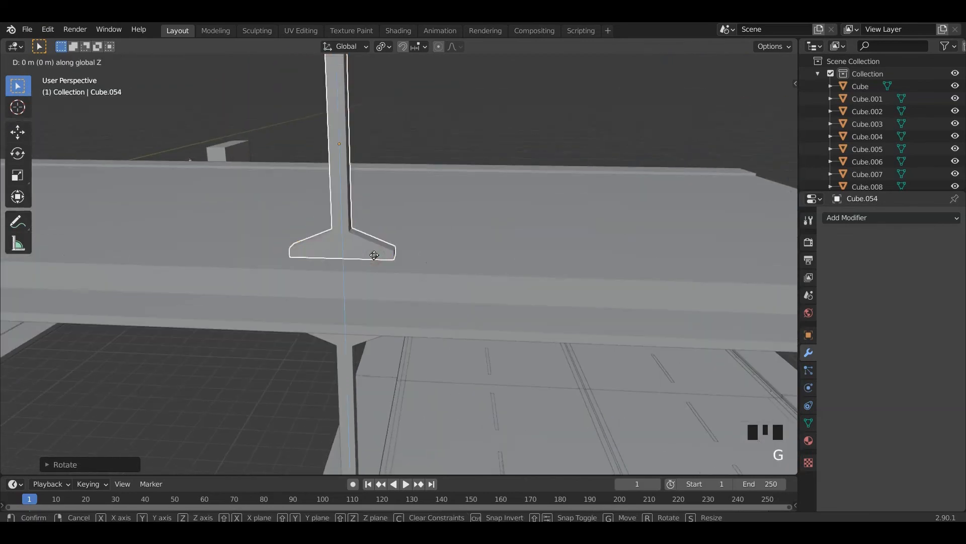
key(z)
click(410, 303)
scroll(408, 271, up, 3)
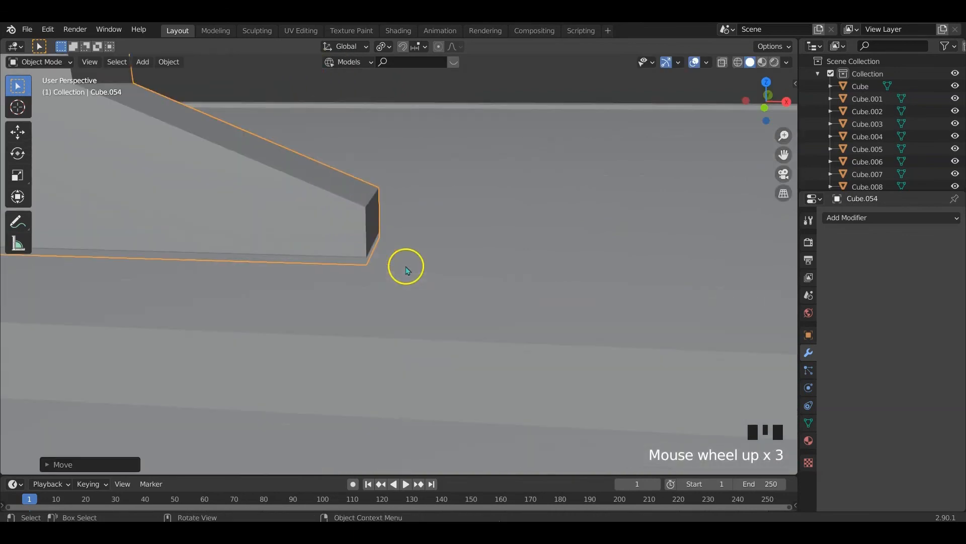
key(g)
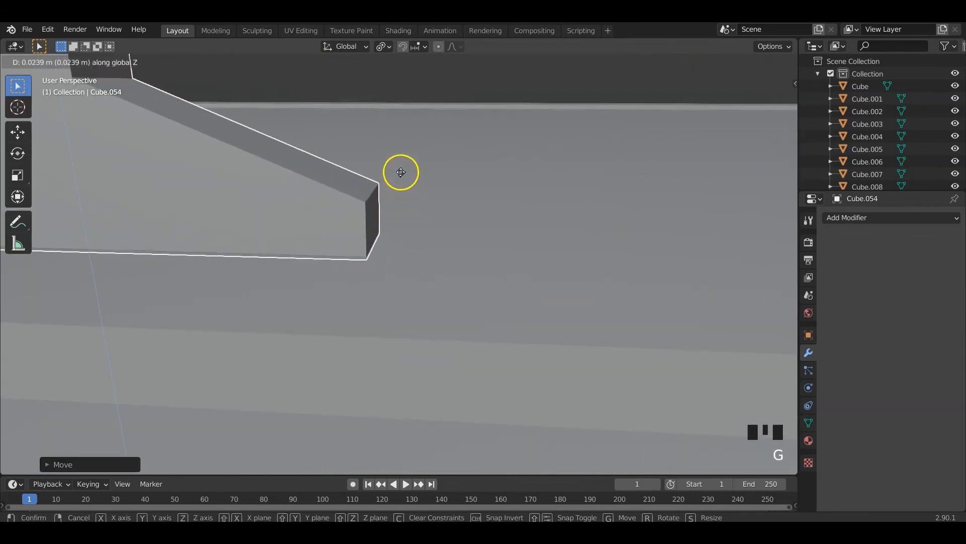
click(398, 159)
In Edit Mode, slant the post on the deck by moving its top face about 3.7 m along the X axis
scroll(425, 263, down, 5)
shift+middle_drag(425, 233, 417, 274)
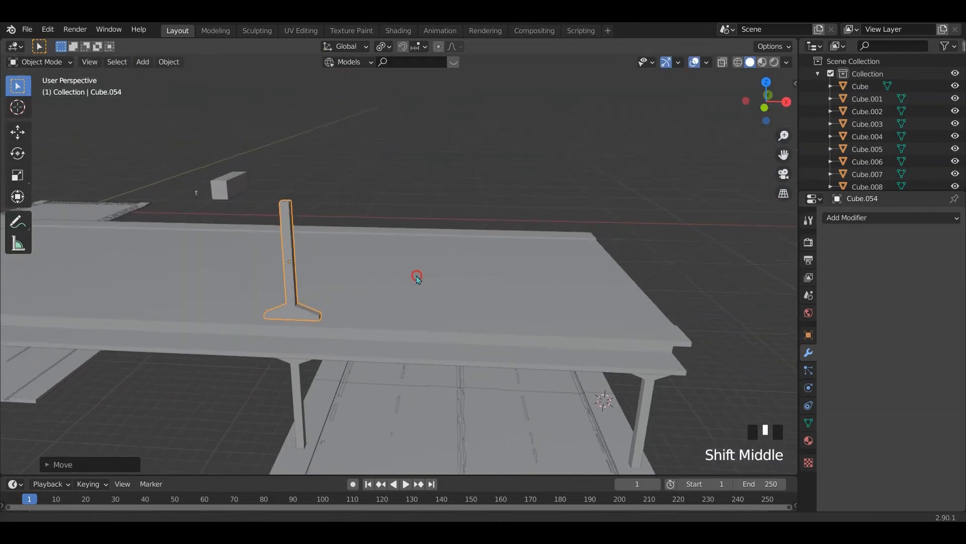
key(Tab)
middle_drag(306, 256, 278, 284)
key(KP_1)
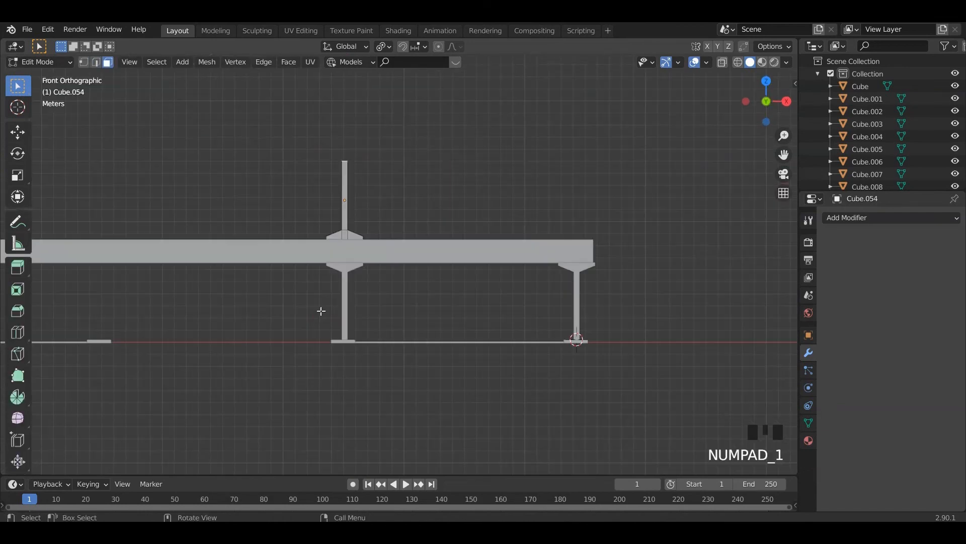
key(g)
key(y)
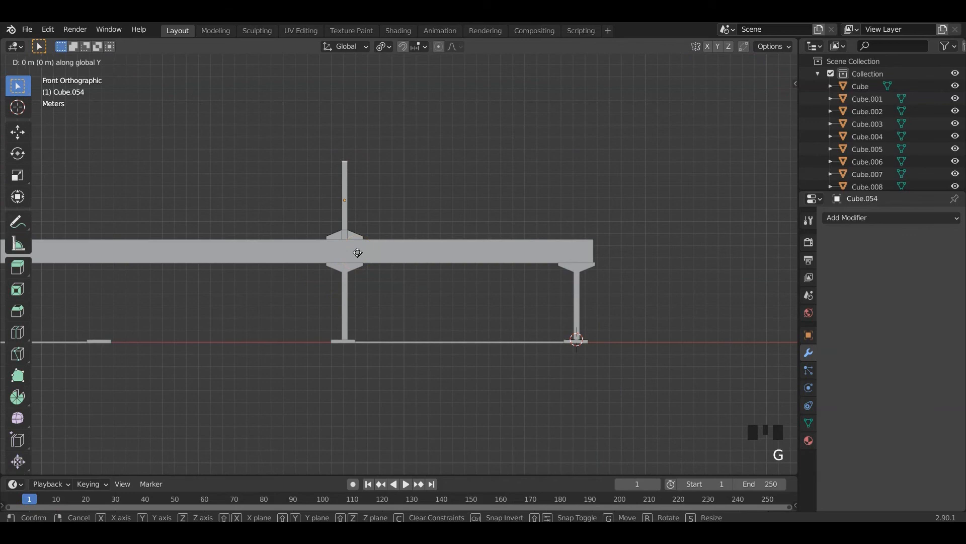
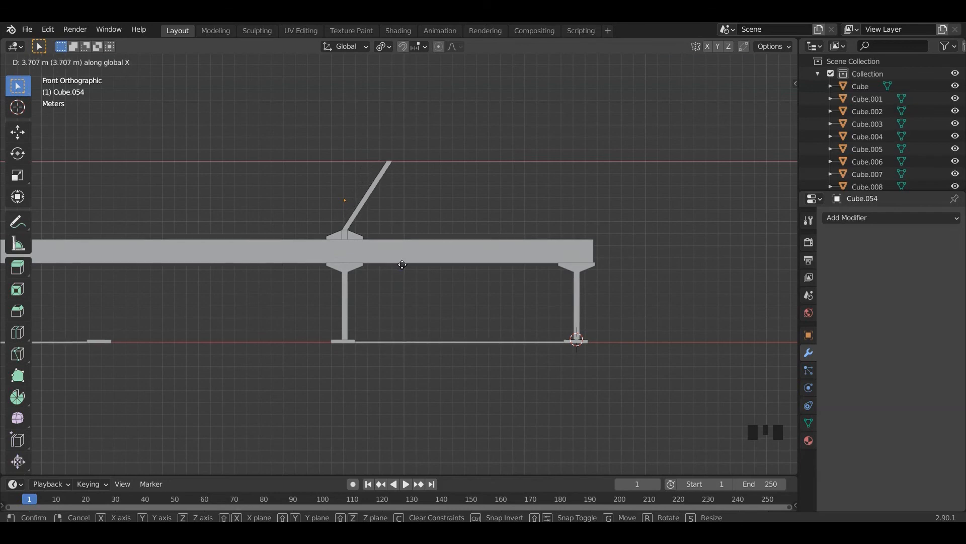
click(403, 265)
middle_drag(448, 250, 380, 276)
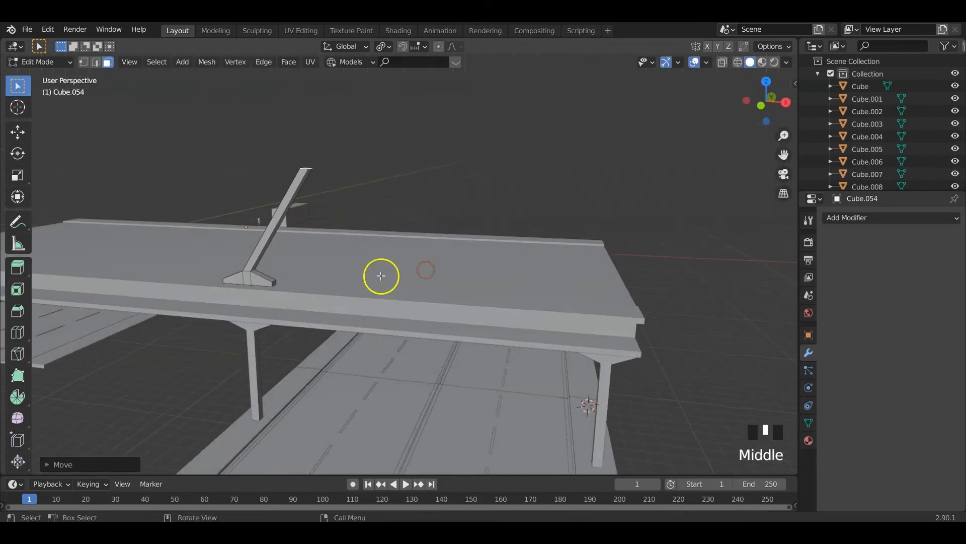
key(Tab)
Duplicate the slanted post, rotate the copy 180° about Z, and move it along X to face the original
key(shift+d)
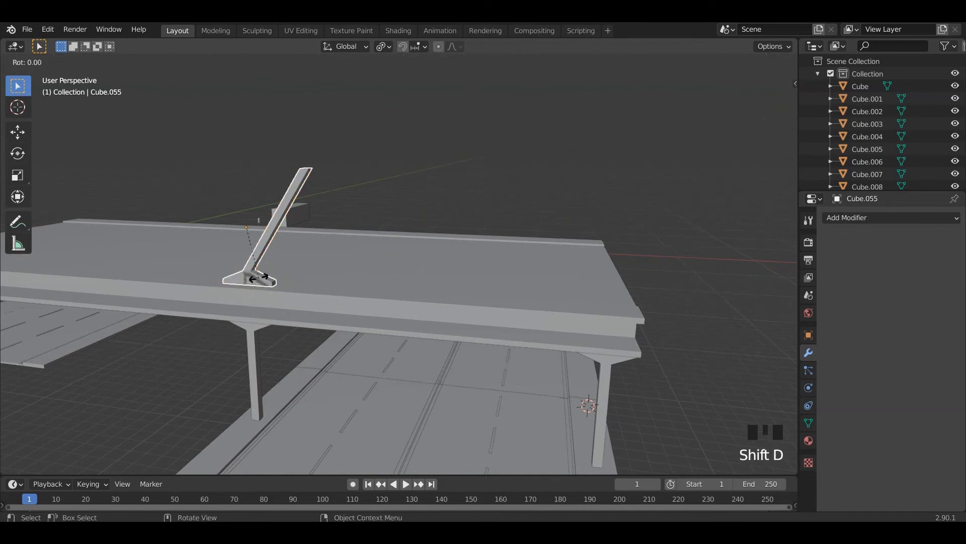
text(180)
click(259, 278)
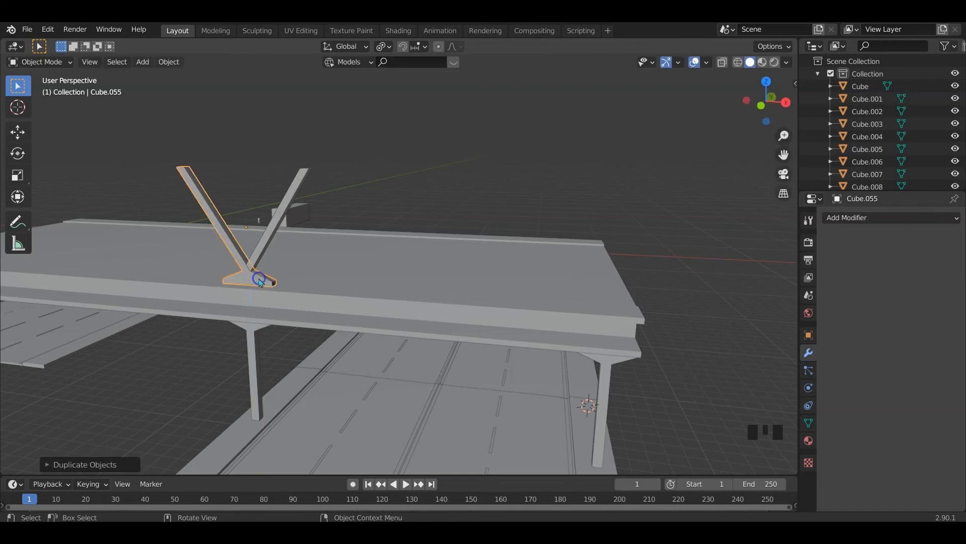
key(g)
key(x)
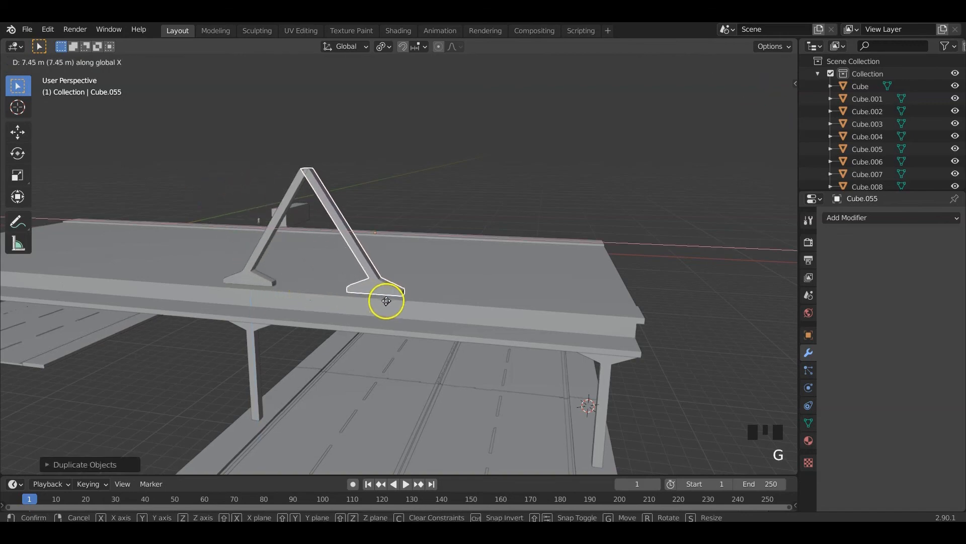
click(398, 304)
In front view, move the mirrored post about 1 m farther along the X axis to widen the gap between the tops
key(KP_1)
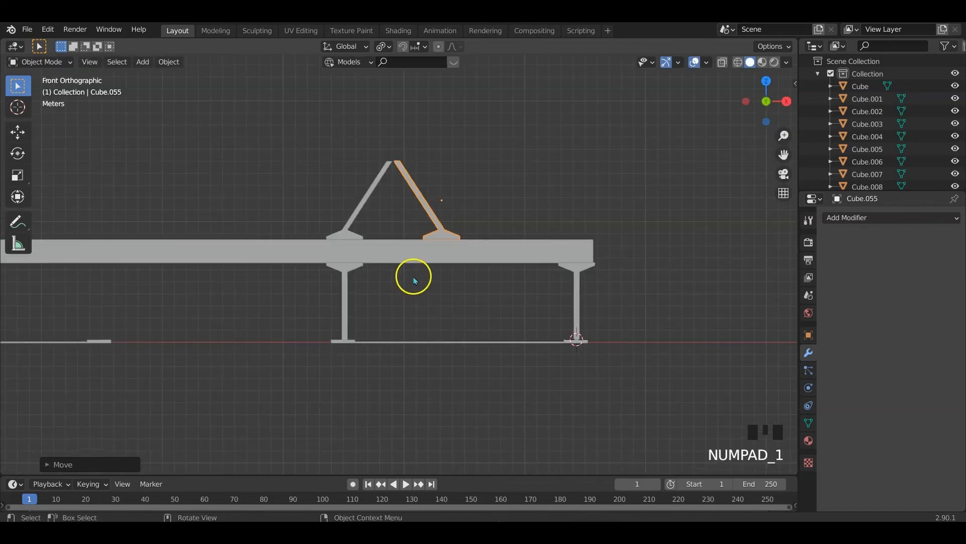
key(g)
key(x)
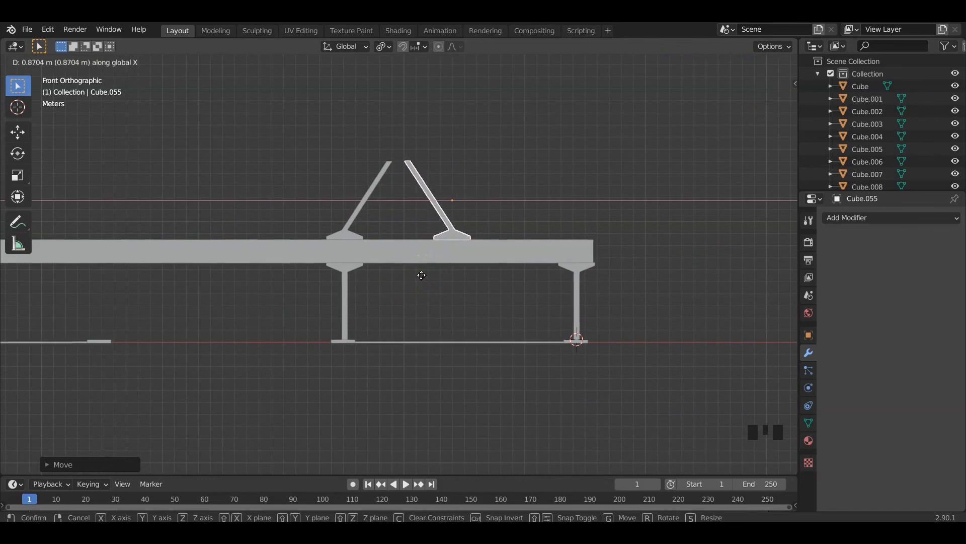
click(424, 275)
Join the two slanted posts into one object and set its origin to the geometry
middle_drag(423, 276, 333, 291)
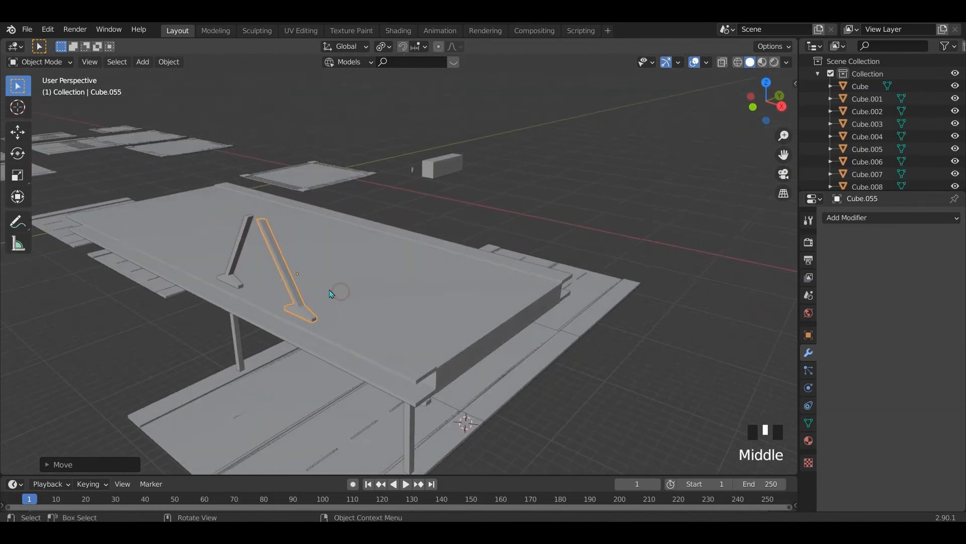
shift+click(235, 254)
middle_drag(281, 269, 369, 302)
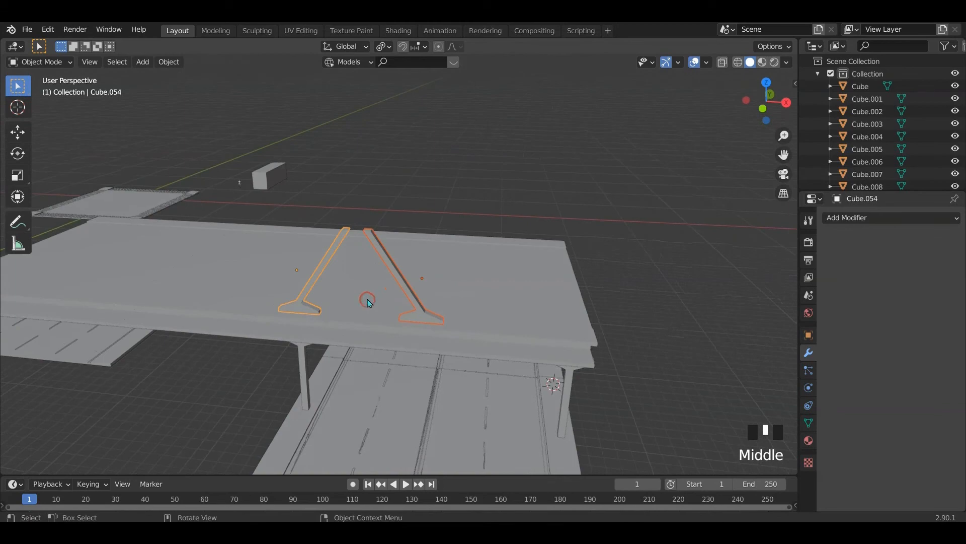
key(ctrl+j)
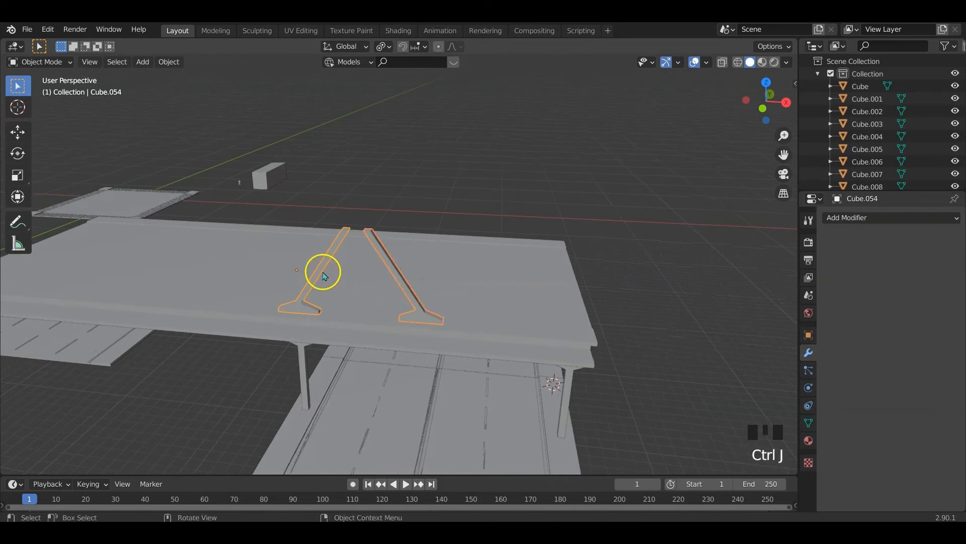
right_click(324, 274)
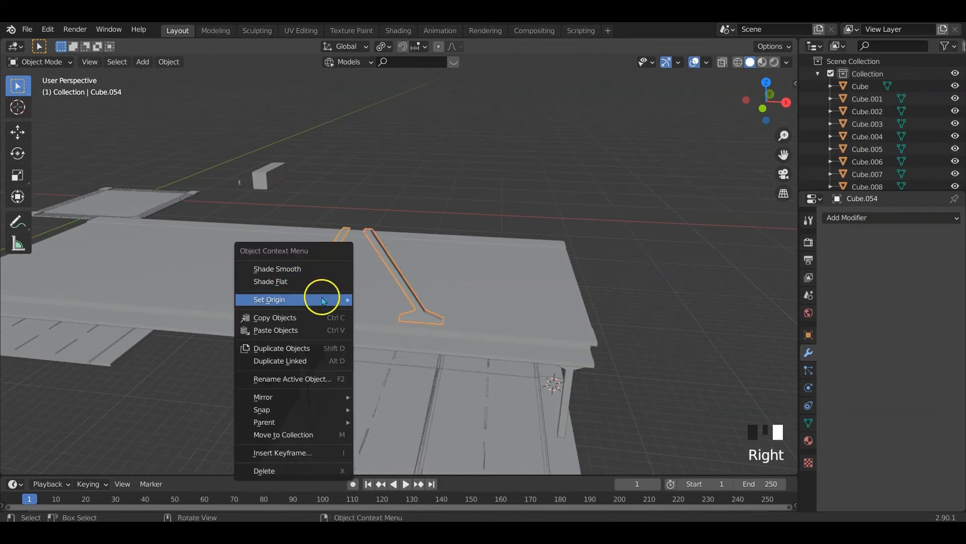
mouse_move(319, 301)
click(399, 340)
shift+middle_drag(442, 320, 468, 319)
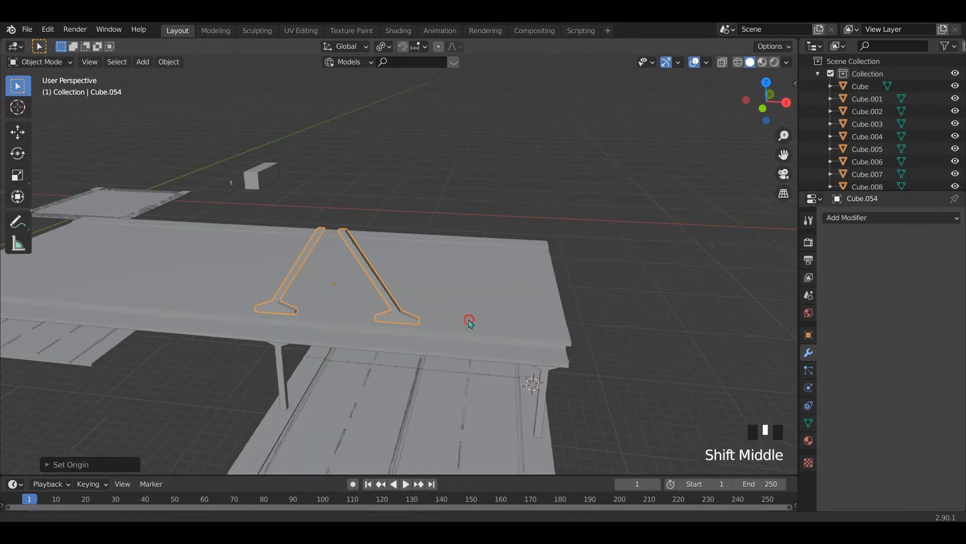
scroll(320, 315, down, 3)
middle_drag(319, 315, 346, 319)
key(shift+d)
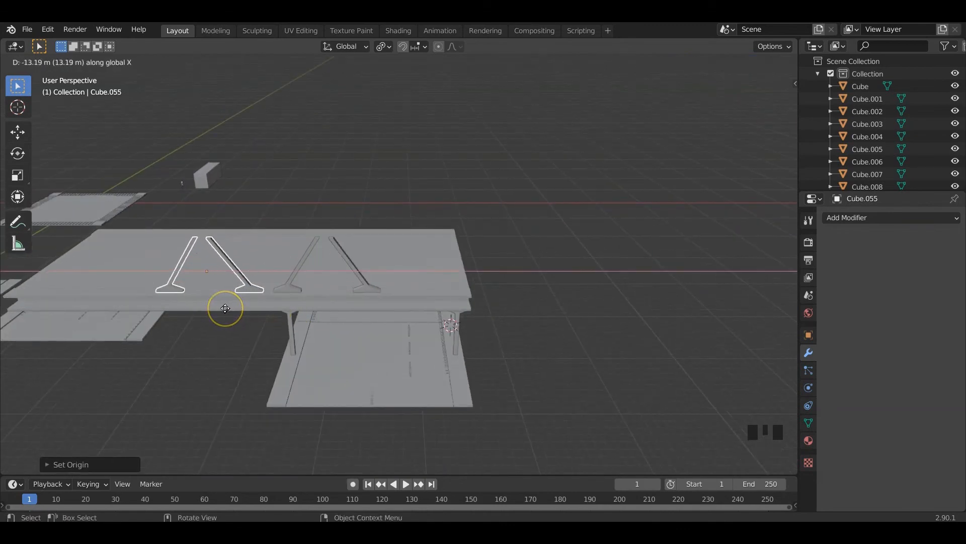
click(227, 310)
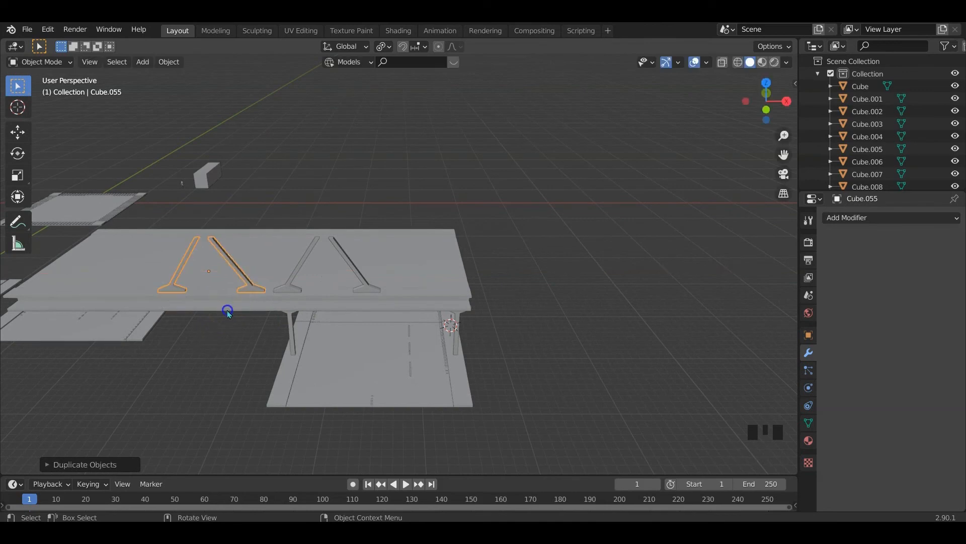
key(x)
click(248, 291)
Move the joined pair of slanted posts along the X axis to the near end of the bridge deck
click(288, 290)
key(g)
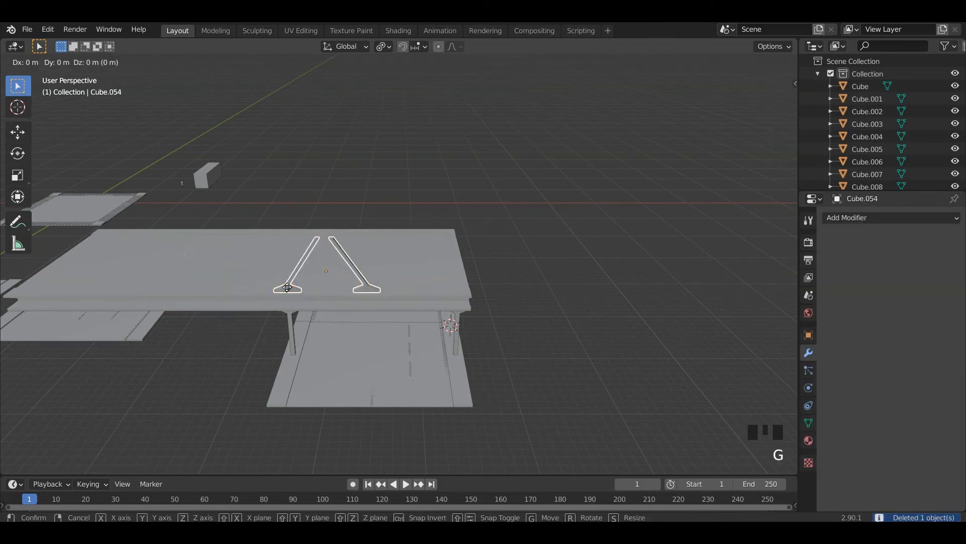
key(x)
click(372, 296)
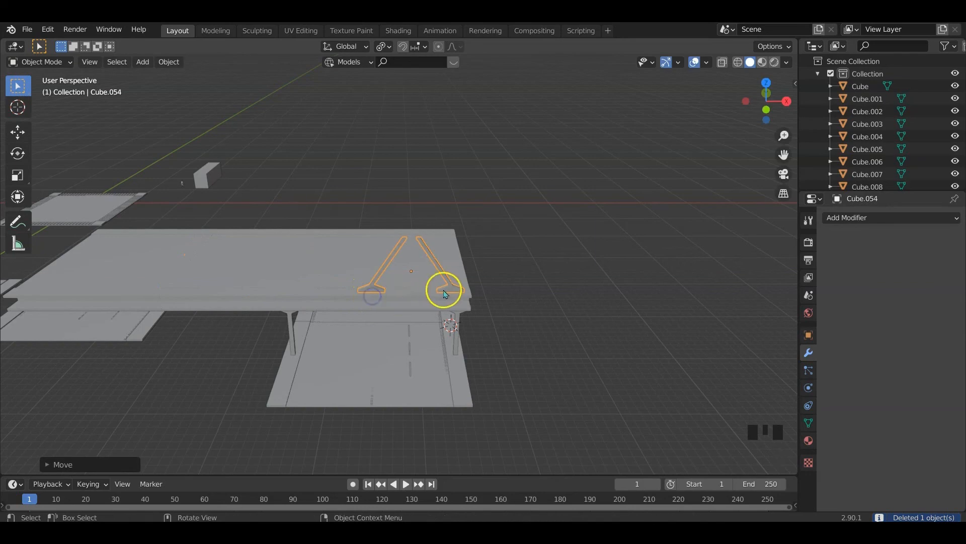
Add an Array modifier to the slanted post pair with a relative X offset of 1.2 and a count of 4
click(887, 218)
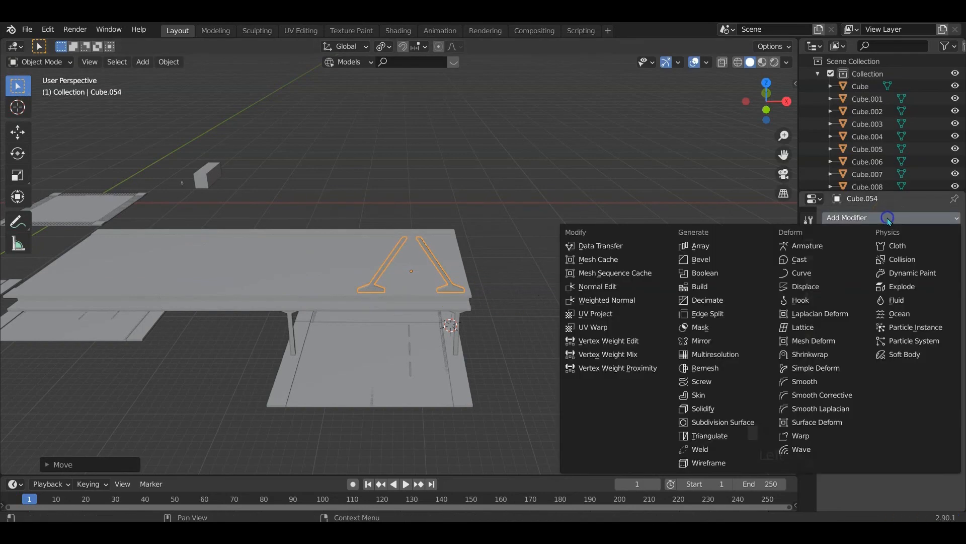
click(703, 246)
click(913, 339)
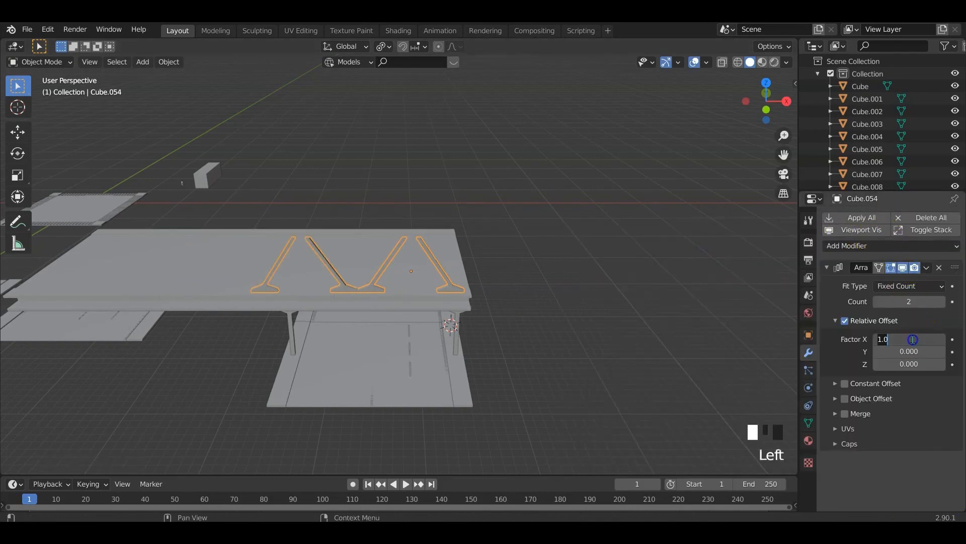
text(5)
key(Return)
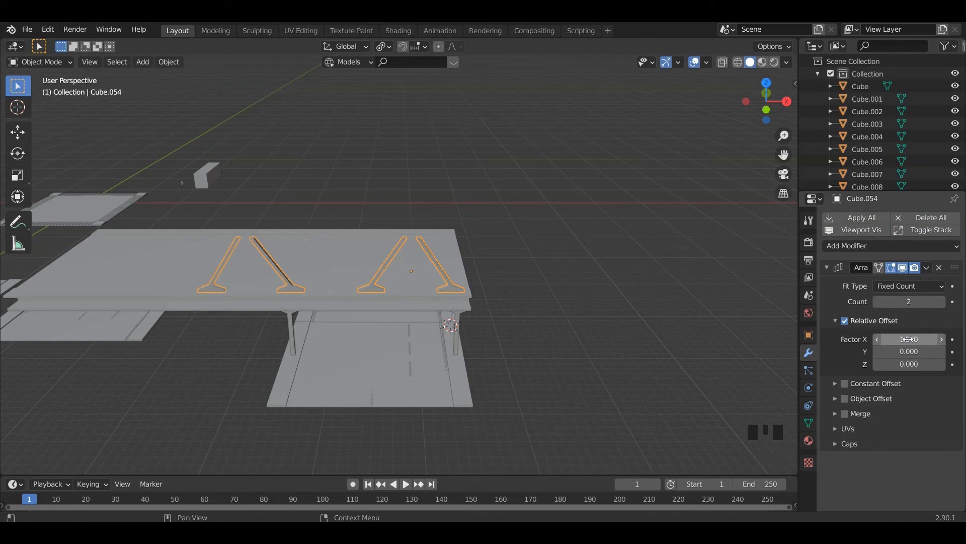
click(909, 339)
text(1.2)
key(Return)
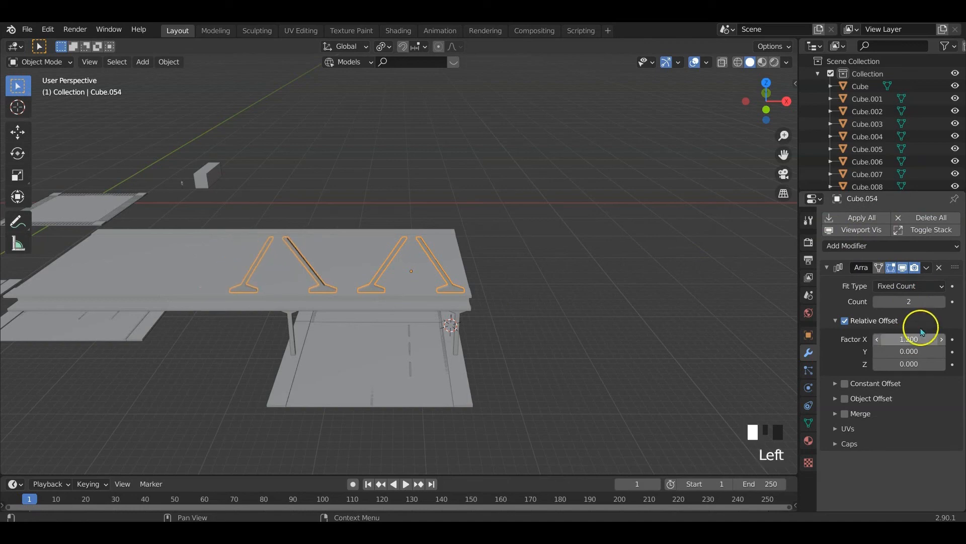
click(941, 301)
click(941, 302)
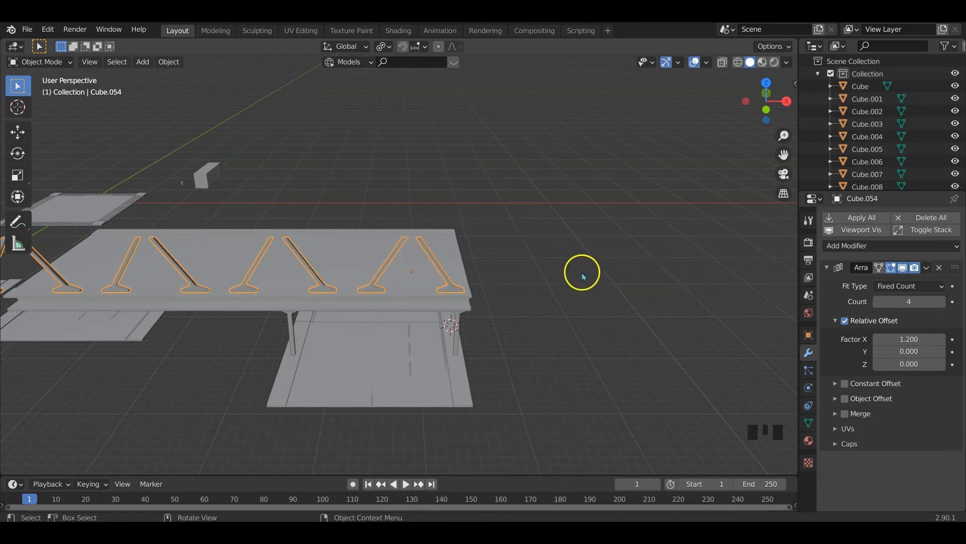
Reduce the bridge deck's Array modifier count to 1
scroll(582, 272, down, 2)
middle_drag(545, 266, 562, 250)
middle_drag(299, 286, 369, 297)
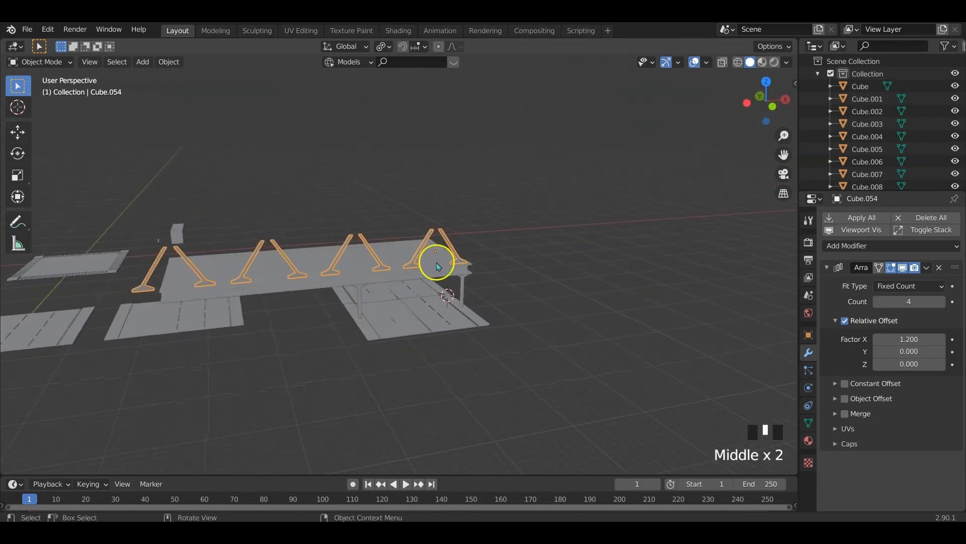
click(302, 278)
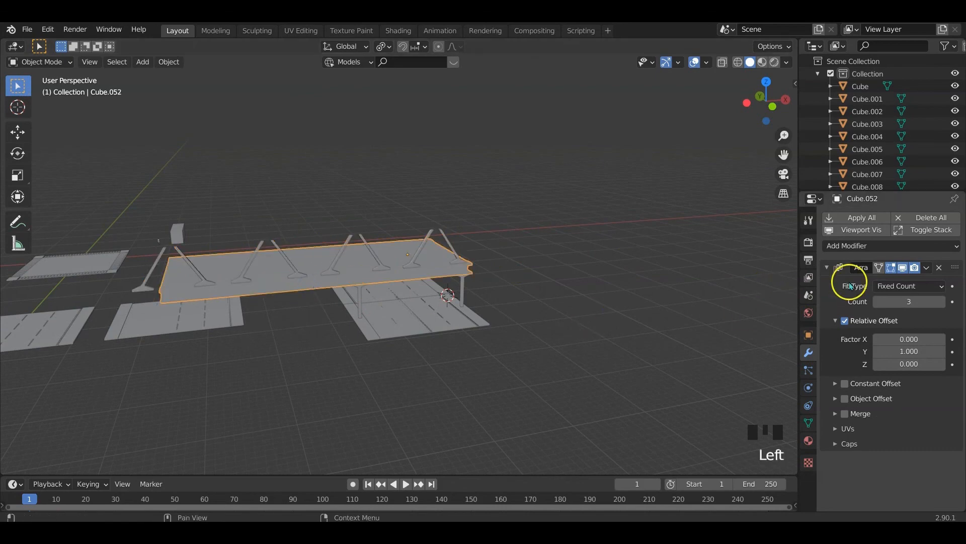
click(878, 302)
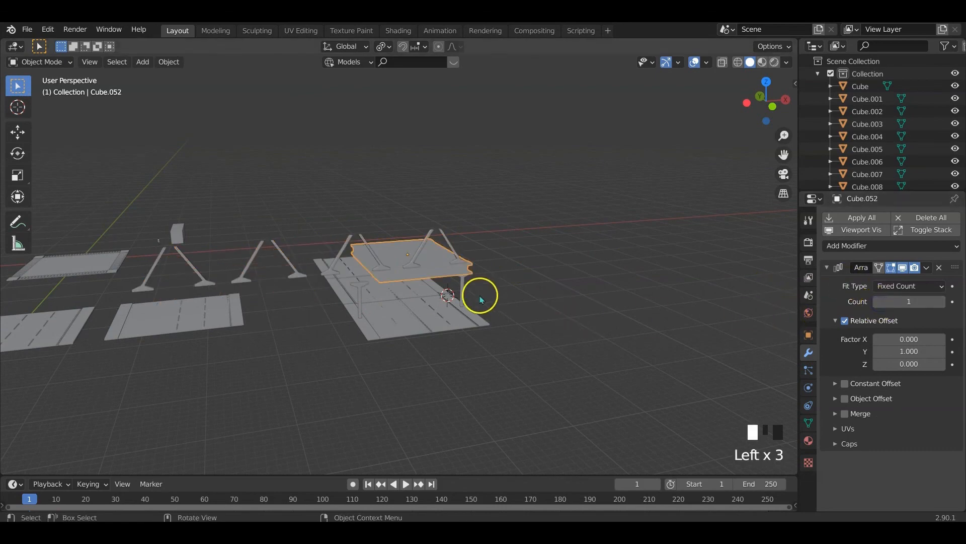
Move the slanted post pair about -1.98 m along X to centre it on the single deck segment
mouse_move(479, 295)
middle_down()
mouse_move(440, 282)
mouse_move(481, 305)
mouse_move(461, 302)
middle_up()
scroll(436, 274, up, 3)
scroll(433, 274, up, 1)
scroll(428, 273, down, 2)
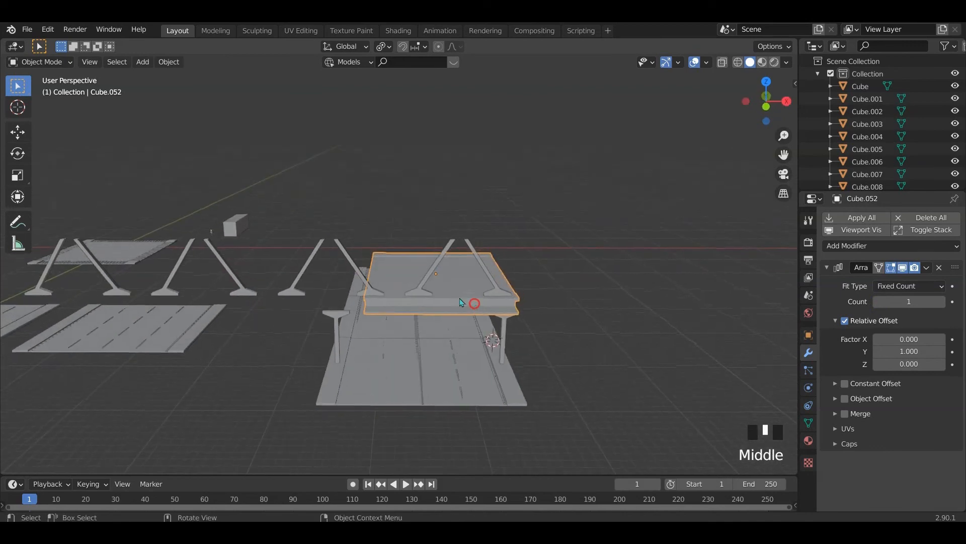
click(420, 294)
key(g)
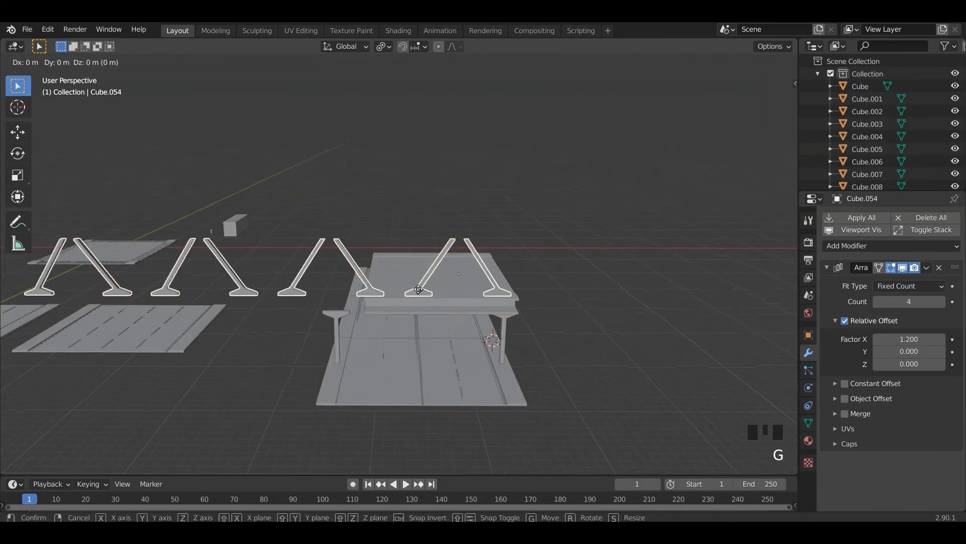
key(x)
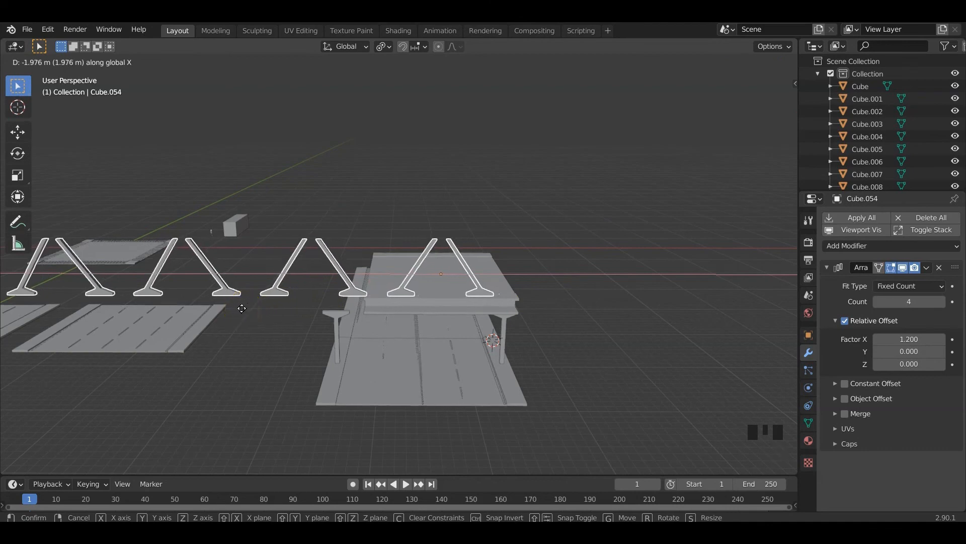
click(241, 308)
Clear the Array modifiers from the deck and the slanted post pair, keeping a single segment of each
shift+middle_drag(482, 310, 389, 262)
scroll(470, 302, up, 2)
scroll(589, 315, down, 2)
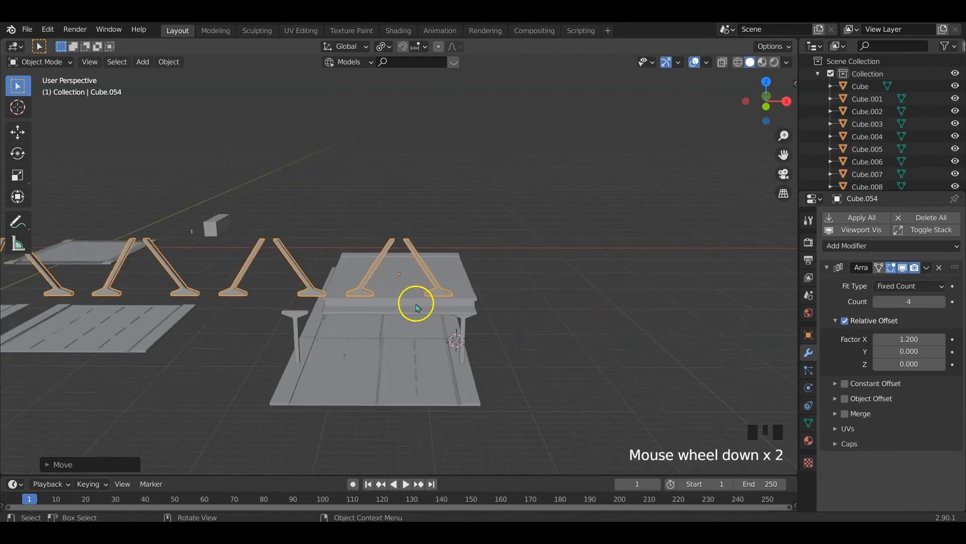
click(384, 307)
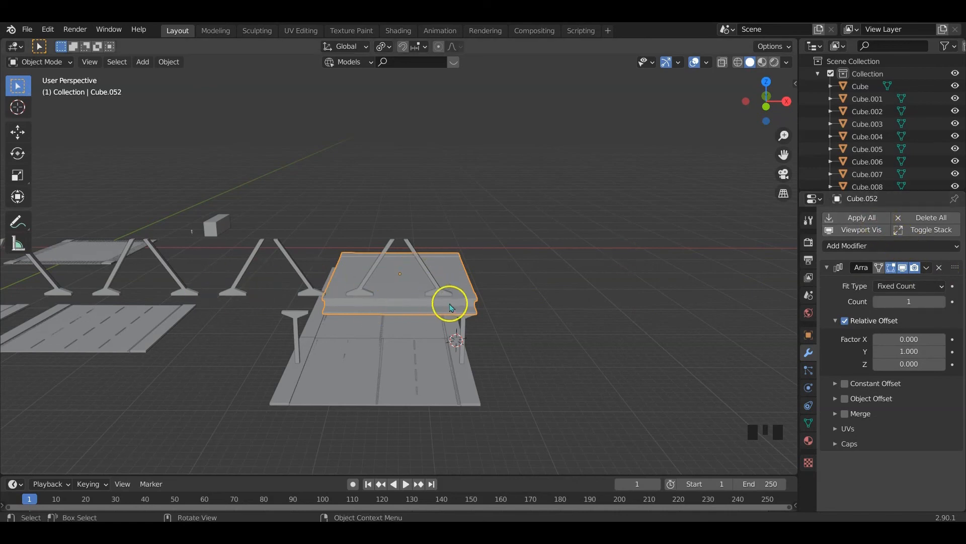
scroll(354, 334, down, 2)
click(423, 280)
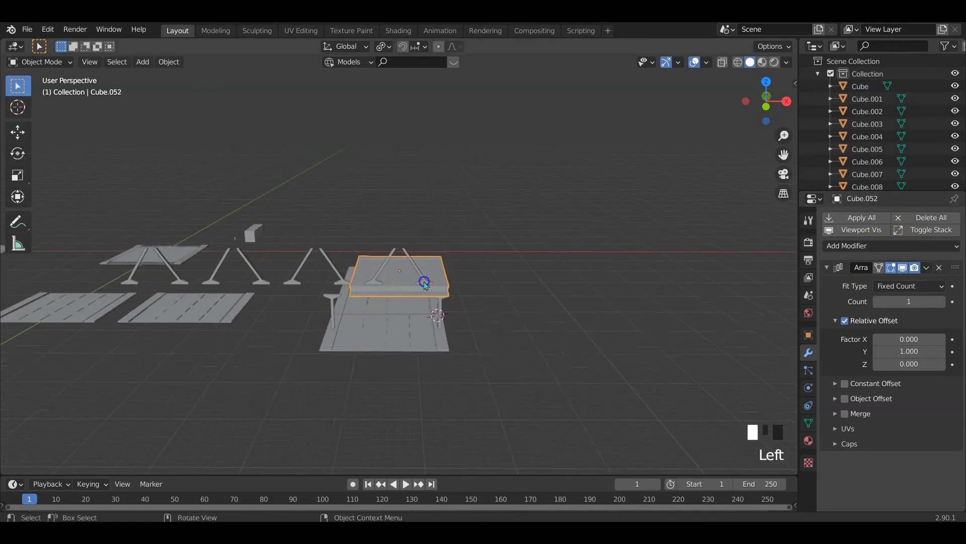
click(388, 288)
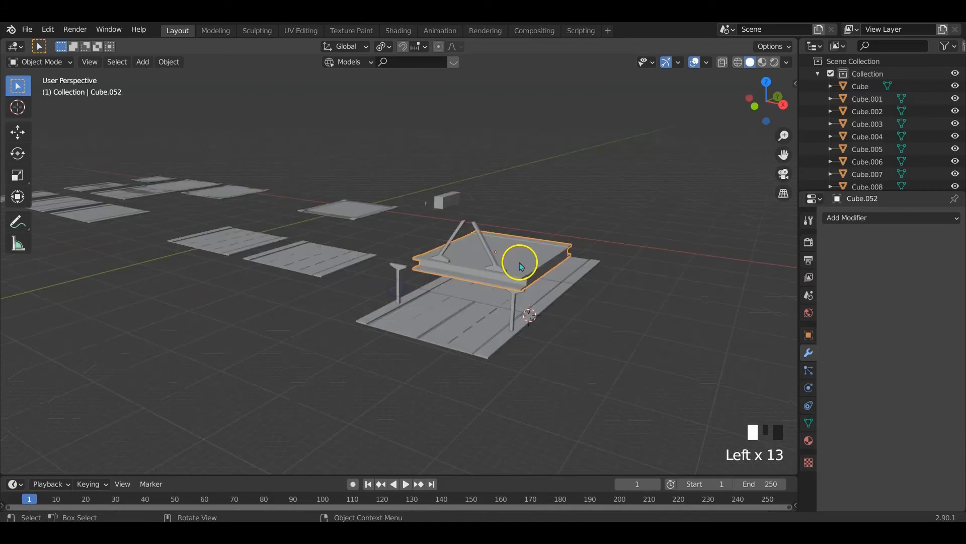
Check in front view how the slanted post pair sits on the deck segment
key(KP_1)
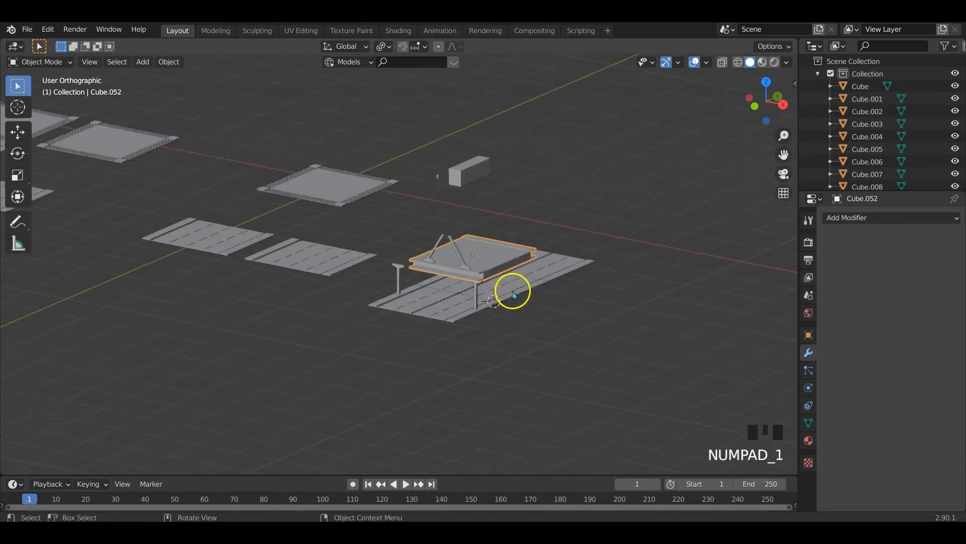
shift+middle_drag(556, 197, 539, 224)
scroll(509, 259, up, 2)
scroll(510, 259, up, 3)
shift+middle_drag(509, 259, 468, 295)
click(464, 287)
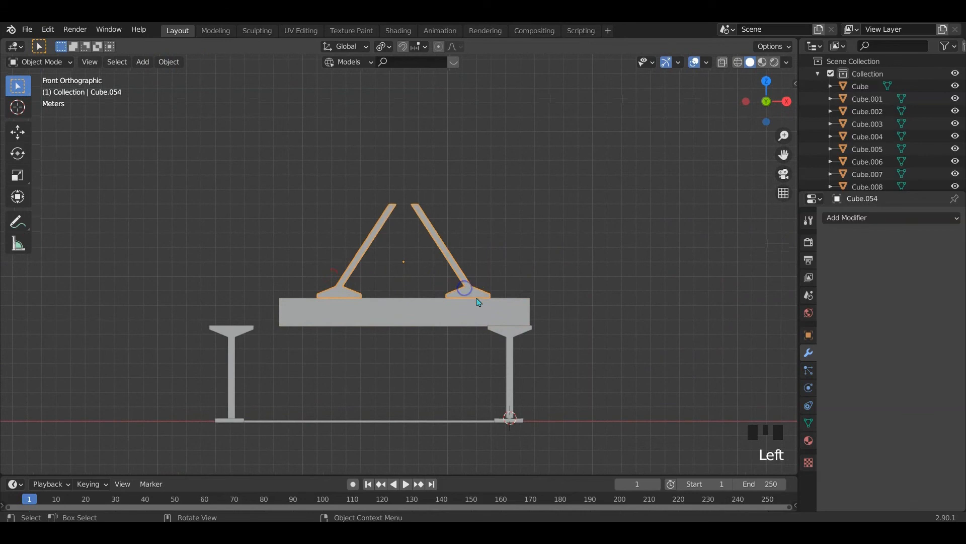
middle_drag(410, 287, 416, 312)
In Edit Mode, duplicate the deck's upper edge beam and raise the copy about 6.3 m along Z to the post tops
click(419, 297)
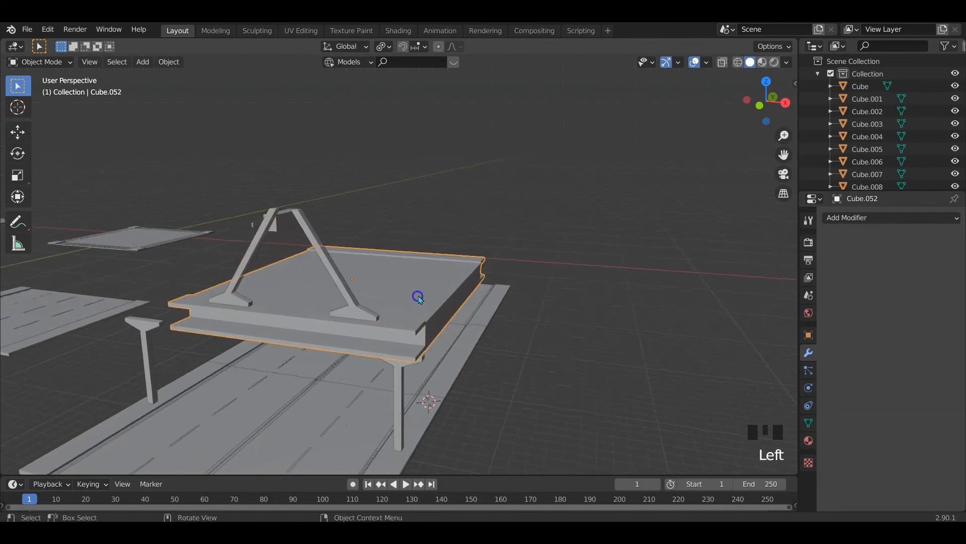
key(Tab)
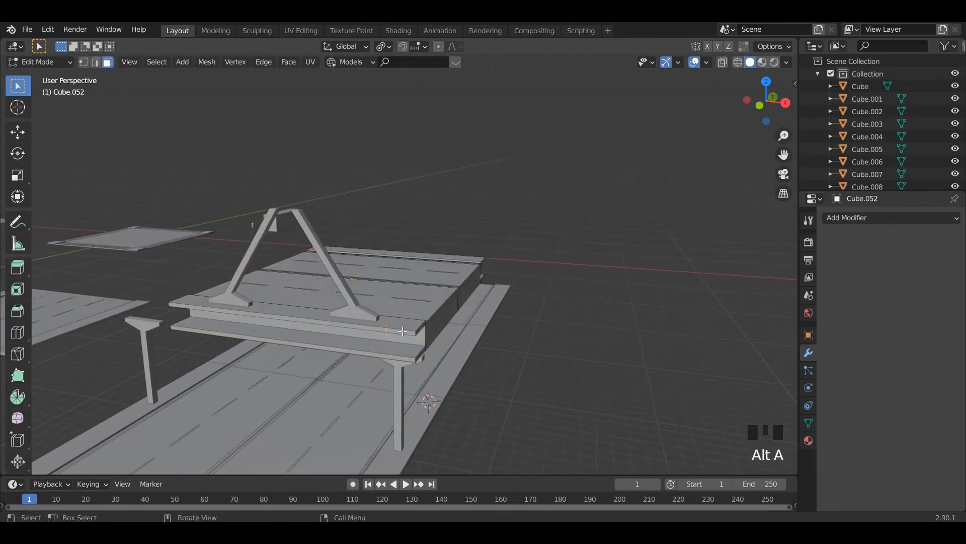
key(l)
key(shift+d)
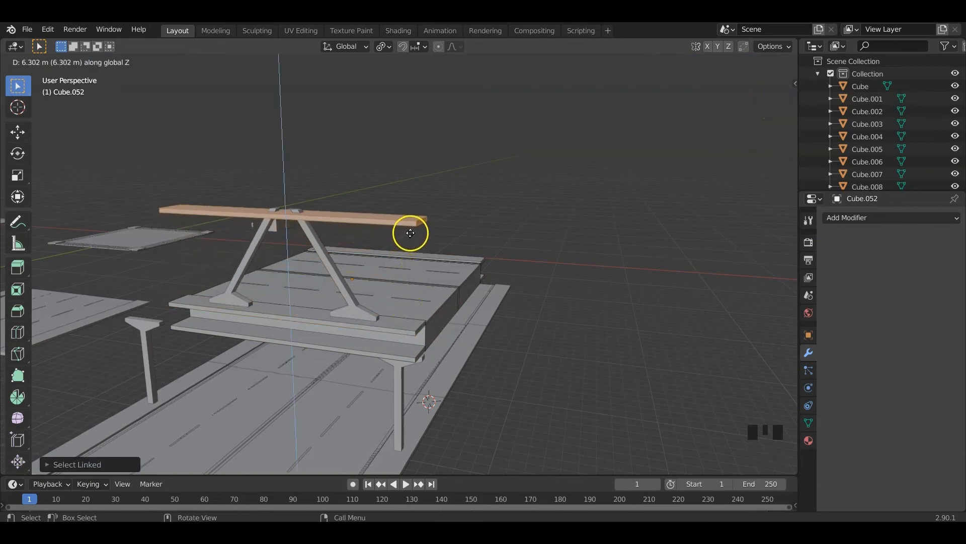
click(401, 239)
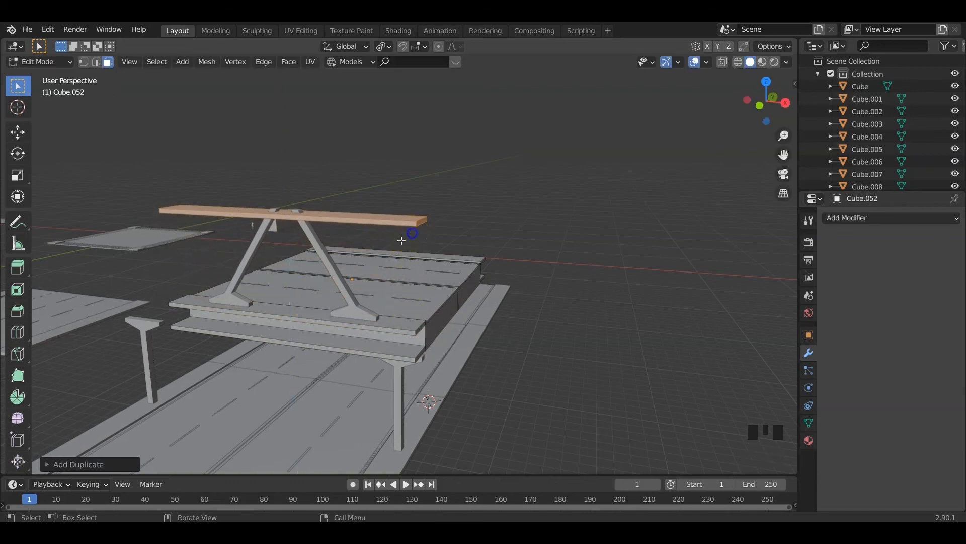
Adjust the copied beam's height along Z so it meets the slanted post tops, and return to Object Mode
middle_drag(401, 239, 381, 259)
key(g)
key(z)
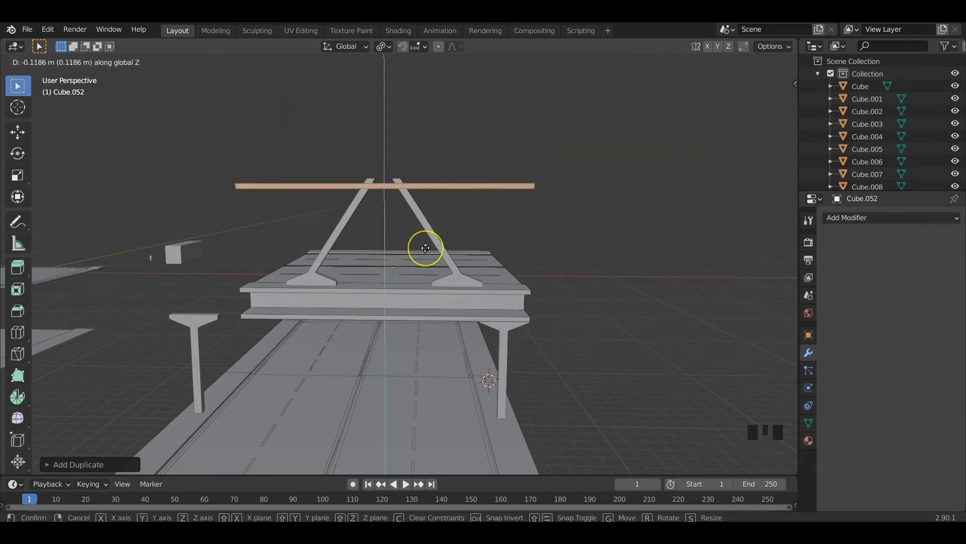
click(425, 240)
middle_drag(426, 240, 466, 267)
key(Tab)
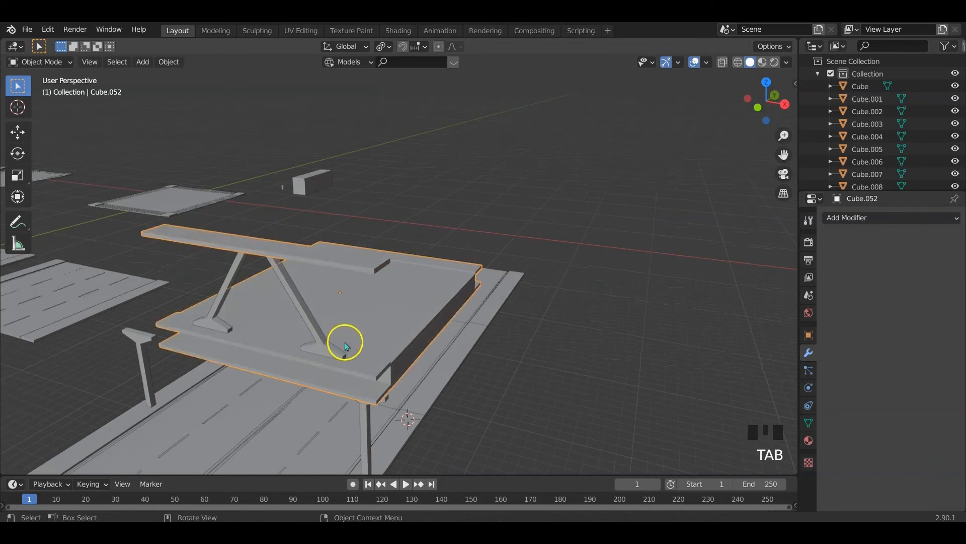
Delete the support pillar standing at the far -X side of the deck segment
middle_drag(345, 338, 374, 356)
click(329, 316)
scroll(362, 322, down, 2)
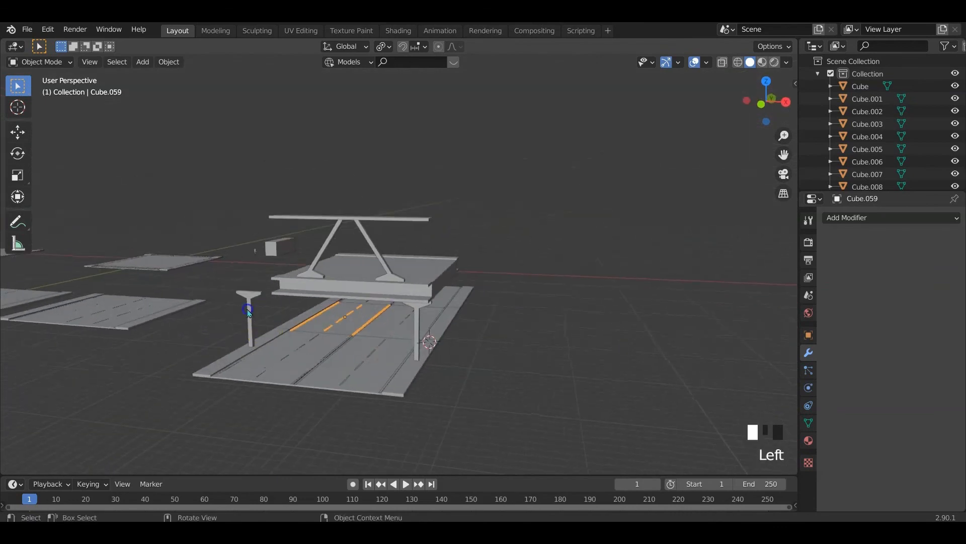
key(x)
mouse_move(261, 323)
middle_down()
mouse_move(445, 384)
mouse_move(367, 327)
mouse_move(382, 342)
mouse_move(252, 330)
middle_up()
Mirror the remaining pillar along X with a Mirror modifier using the deck as mirror object, and apply it
click(275, 333)
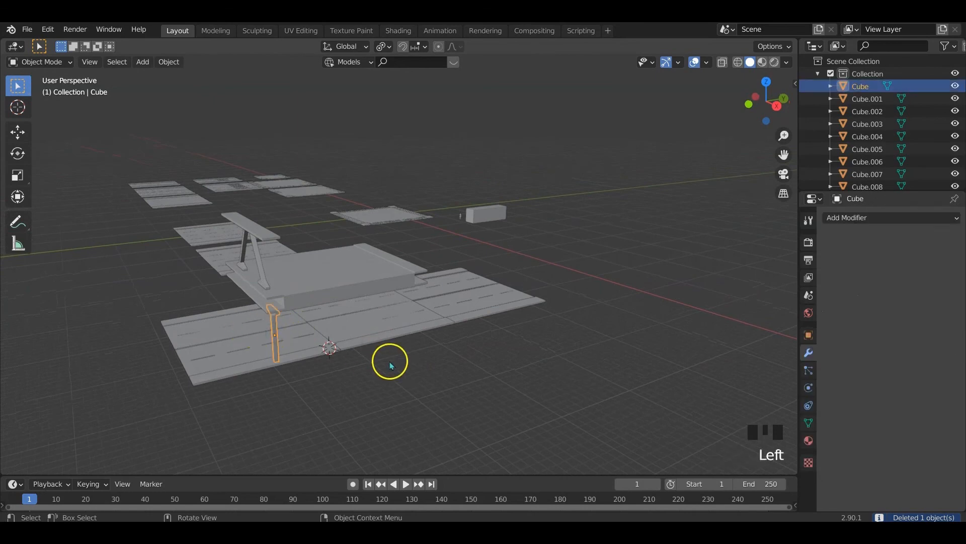
click(861, 217)
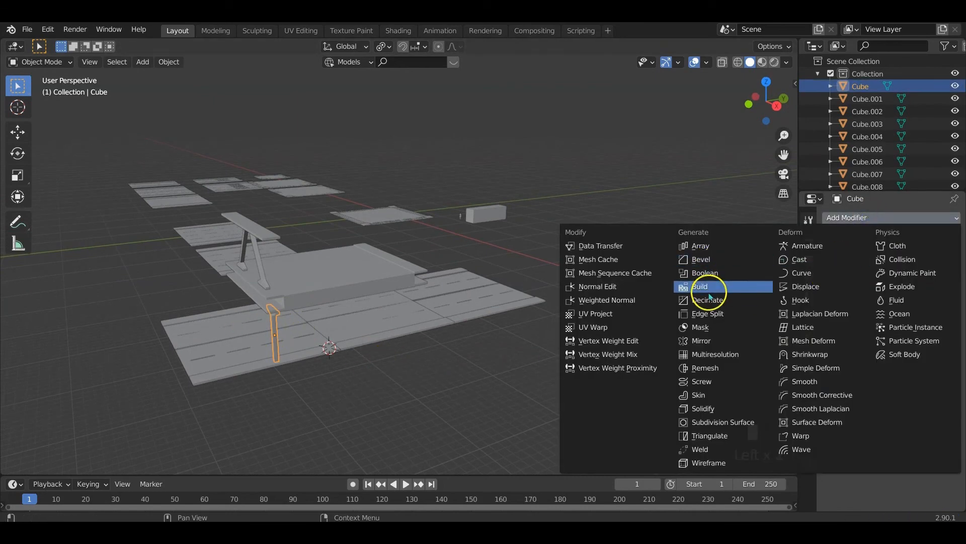
click(707, 340)
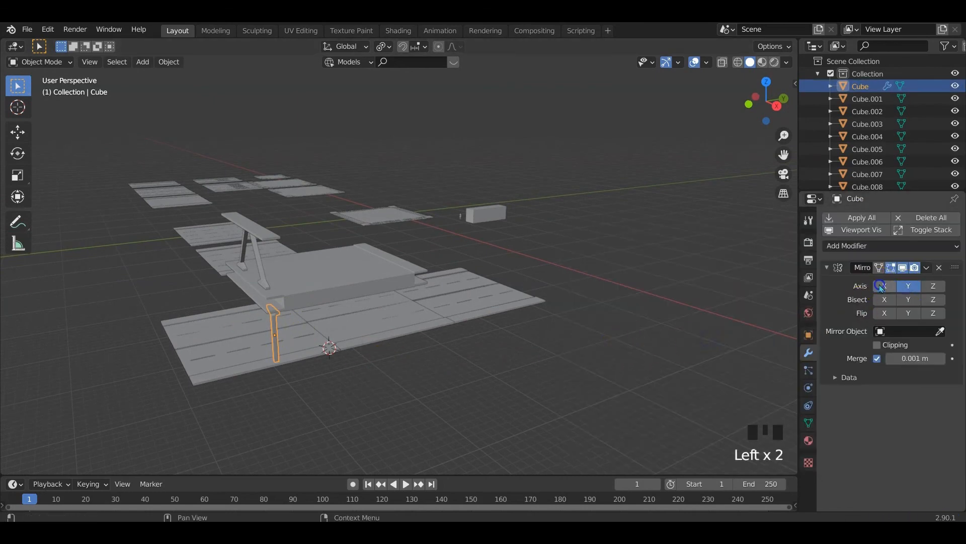
click(940, 330)
click(353, 288)
middle_drag(406, 313, 390, 301)
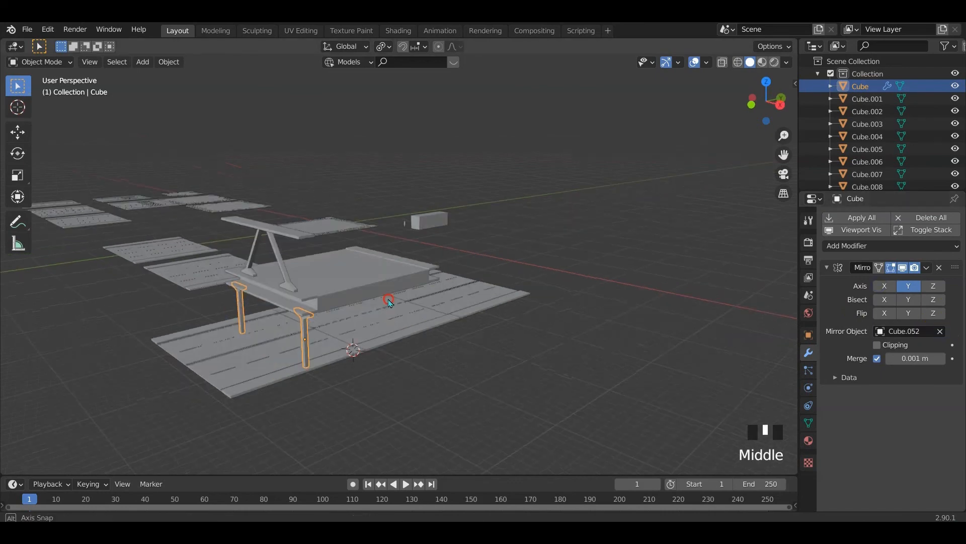
click(886, 286)
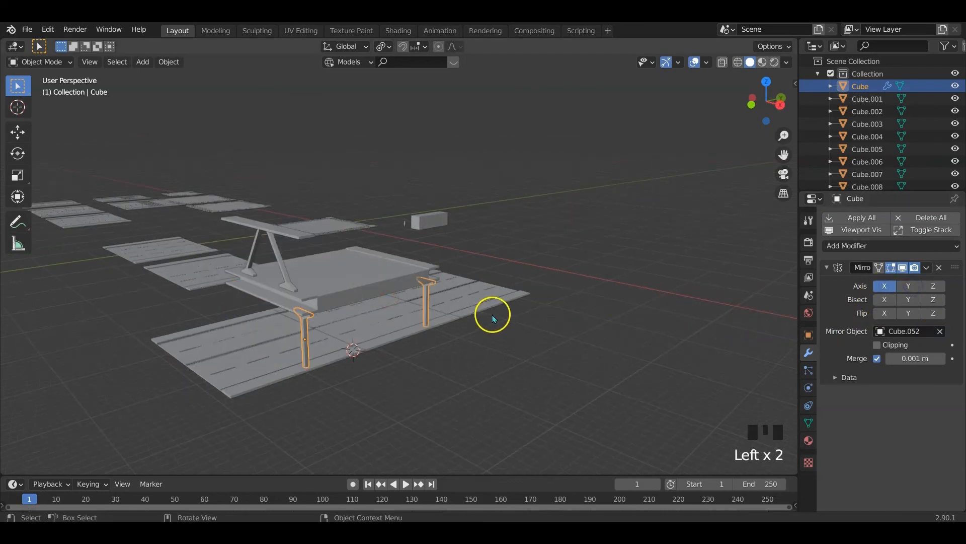
click(868, 226)
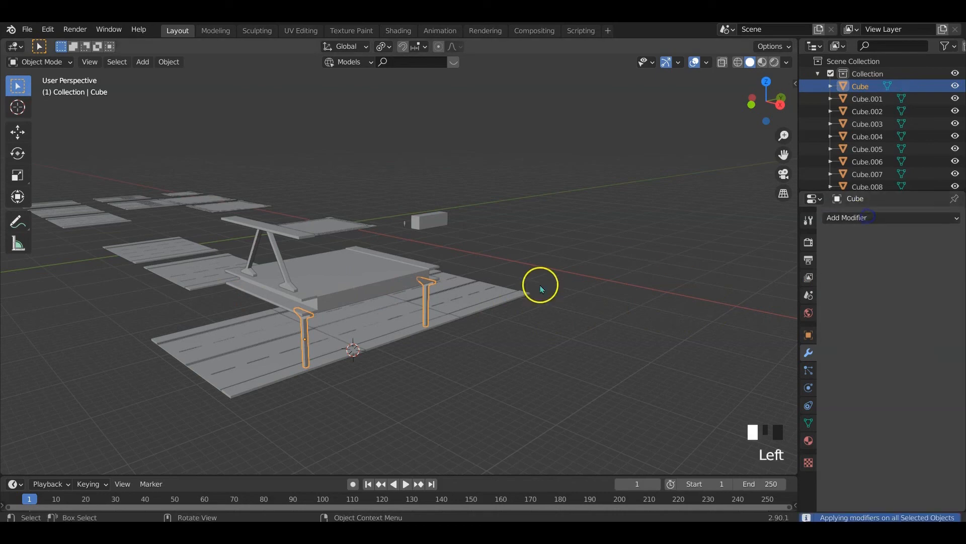
Inspect the bridge segment from several angles and select its parts and the road pieces below to examine them
click(421, 363)
middle_drag(421, 363, 411, 318)
click(412, 317)
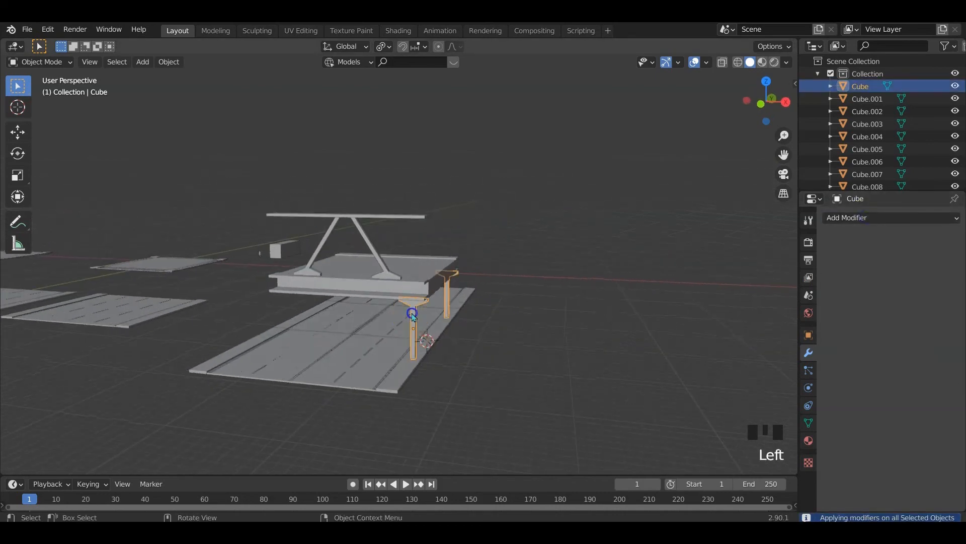
click(420, 282)
mouse_move(421, 282)
middle_down()
mouse_move(383, 302)
mouse_move(282, 319)
mouse_move(361, 324)
mouse_move(487, 310)
mouse_move(395, 287)
mouse_move(409, 294)
middle_up()
click(348, 330)
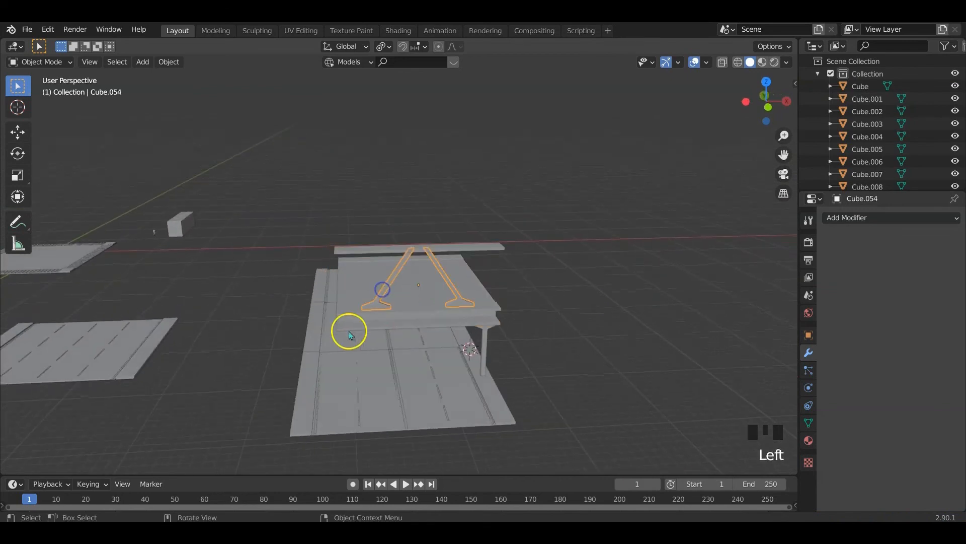
middle_drag(348, 331, 390, 329)
click(431, 409)
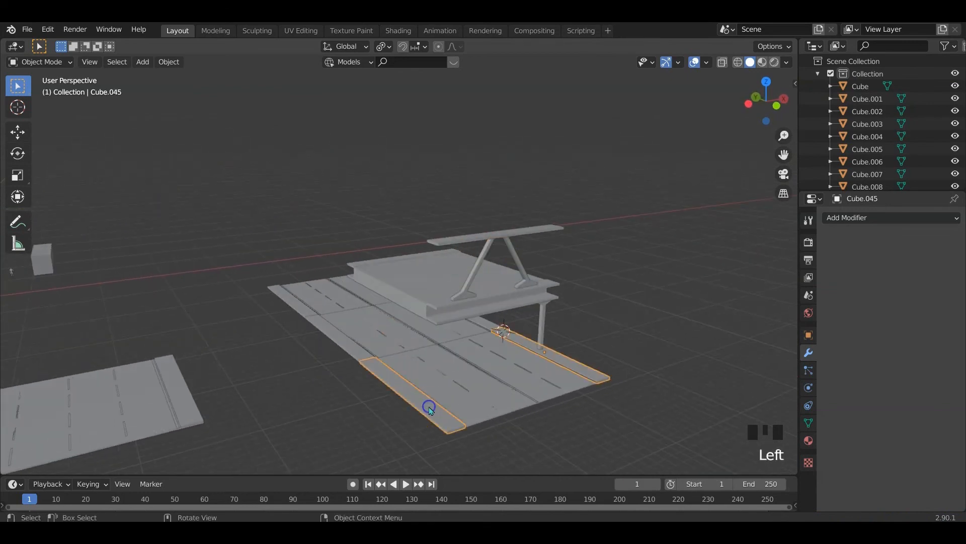
click(348, 333)
click(332, 302)
click(373, 329)
click(458, 366)
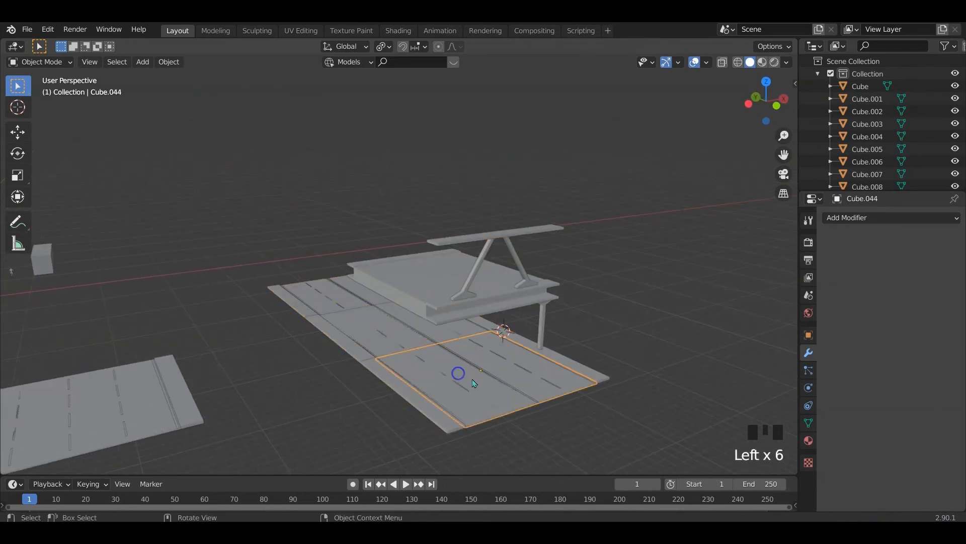
scroll(397, 373, down, 3)
shift+middle_drag(397, 373, 435, 351)
shift+middle_drag(328, 359, 334, 319)
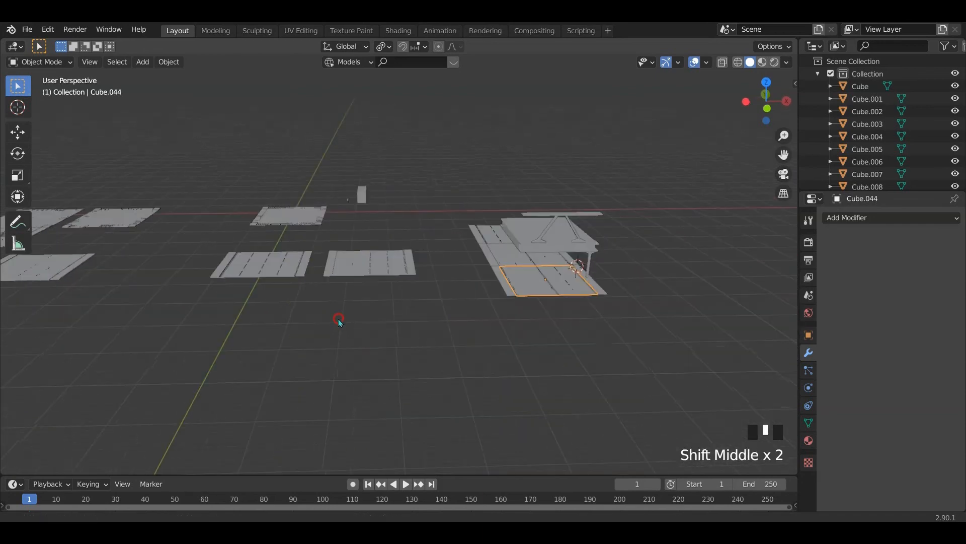
Separate the top beam from the deck mesh as its own object and return to Object Mode
middle_drag(611, 274, 322, 278)
scroll(338, 303, up, 3)
click(313, 278)
key(Tab)
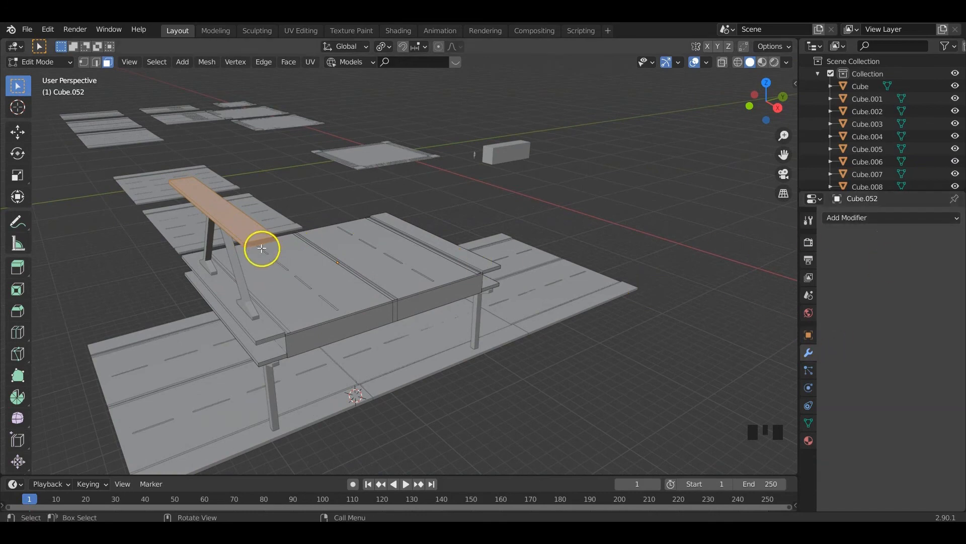
key(p)
click(242, 240)
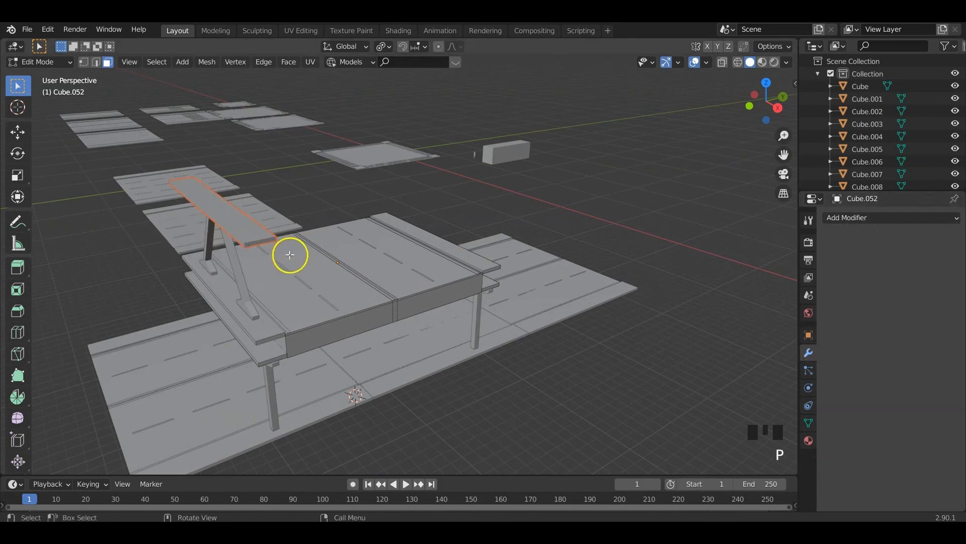
key(Tab)
Join the top beam with the two slanted truss posts and set the joined truss's origin to its geometry
click(248, 230)
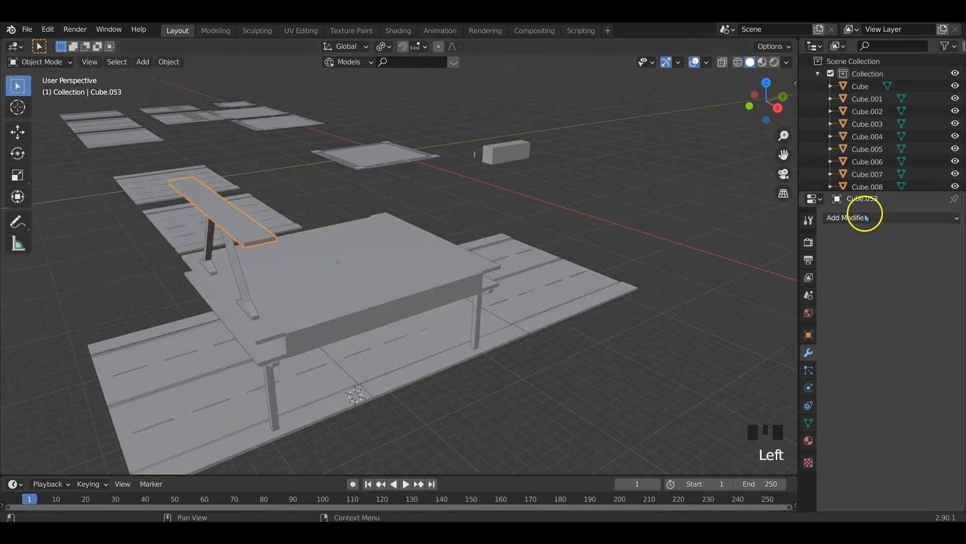
shift+click(239, 277)
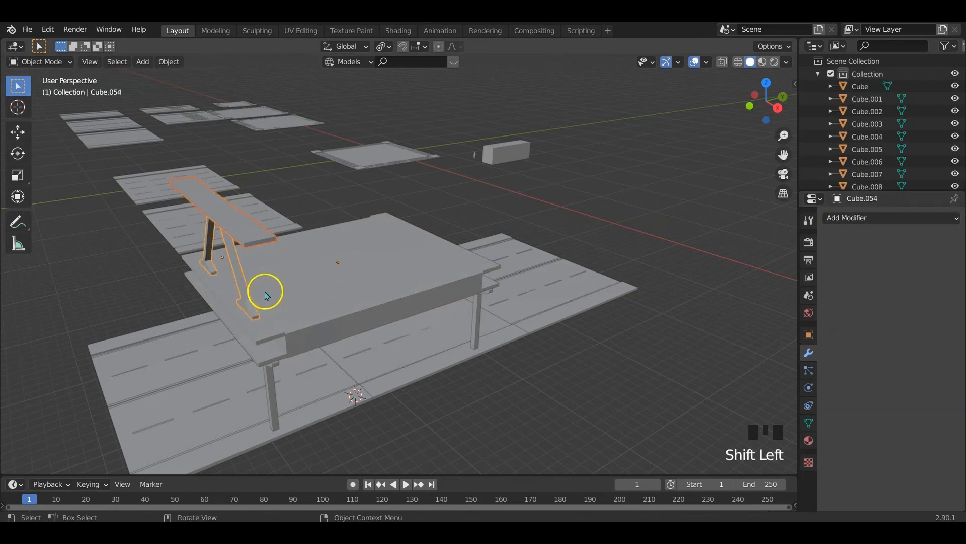
click(241, 278)
click(240, 278)
click(251, 235)
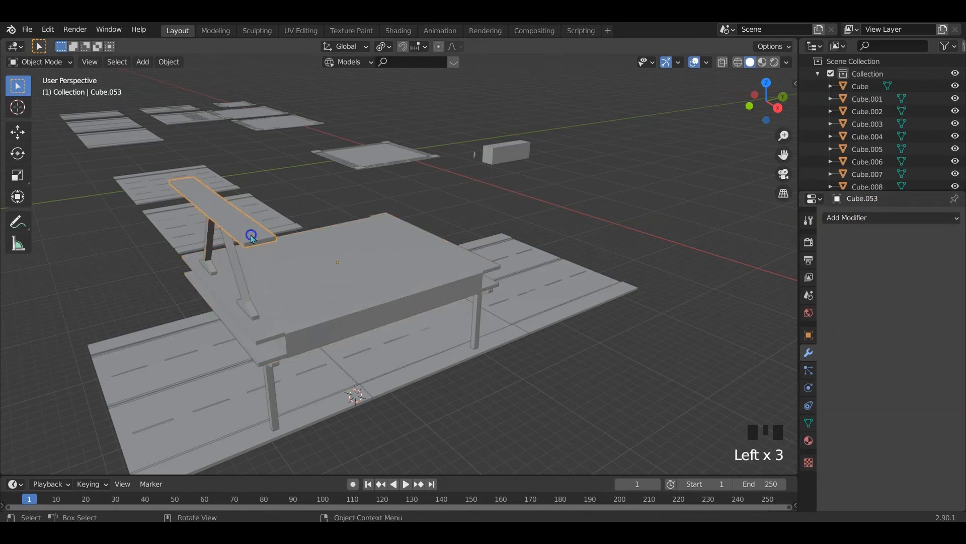
shift+click(240, 273)
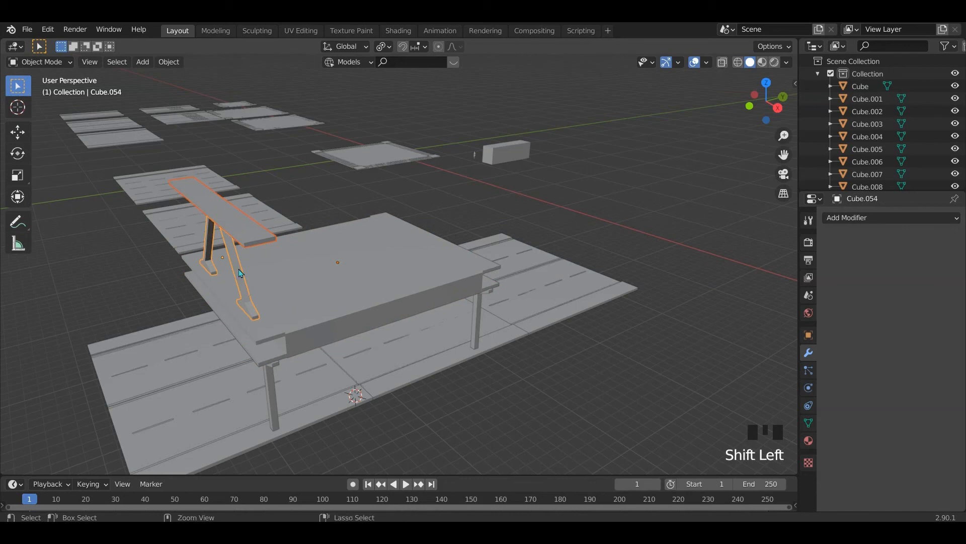
right_click(241, 235)
mouse_move(221, 222)
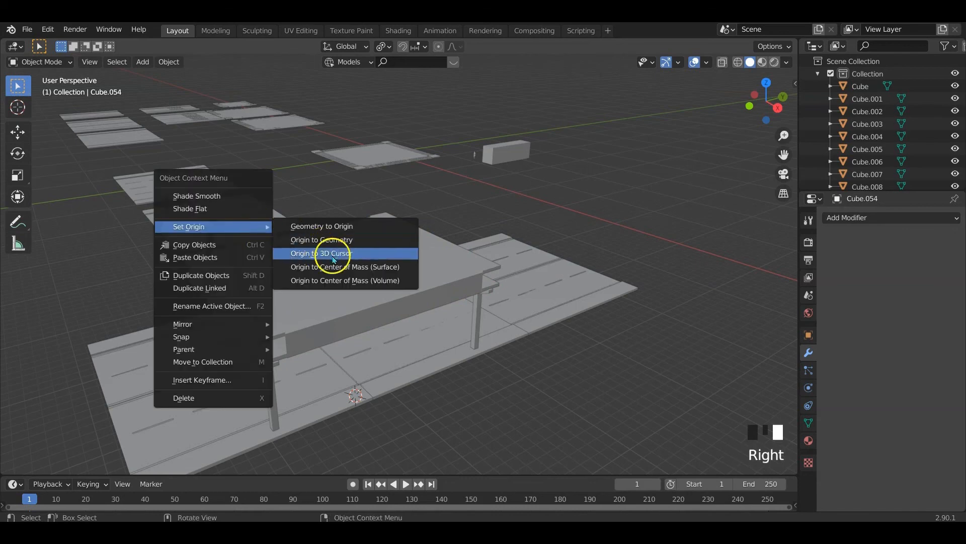
click(315, 239)
Mirror the joined truss along X with a Mirror modifier using the deck as mirror object, and apply it
middle_drag(251, 241, 328, 321)
click(862, 221)
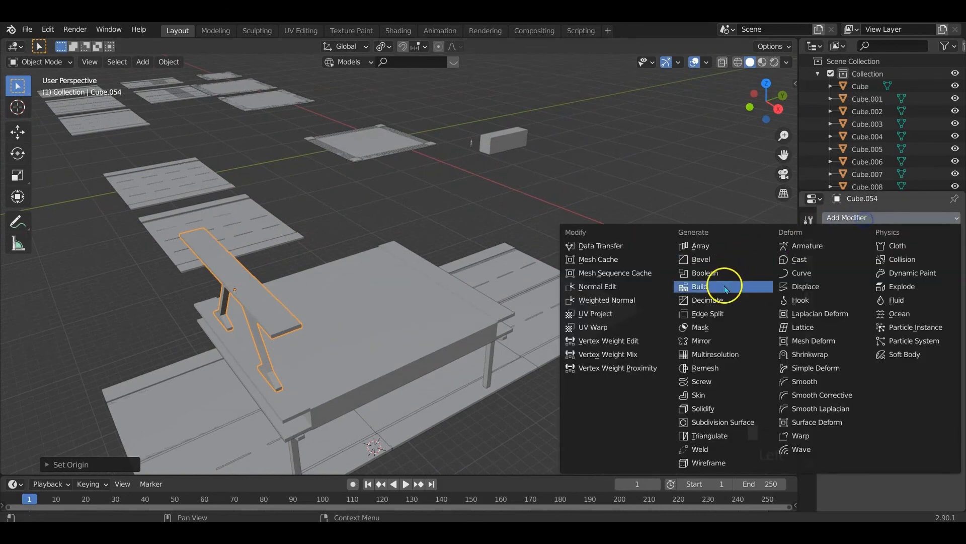
click(714, 335)
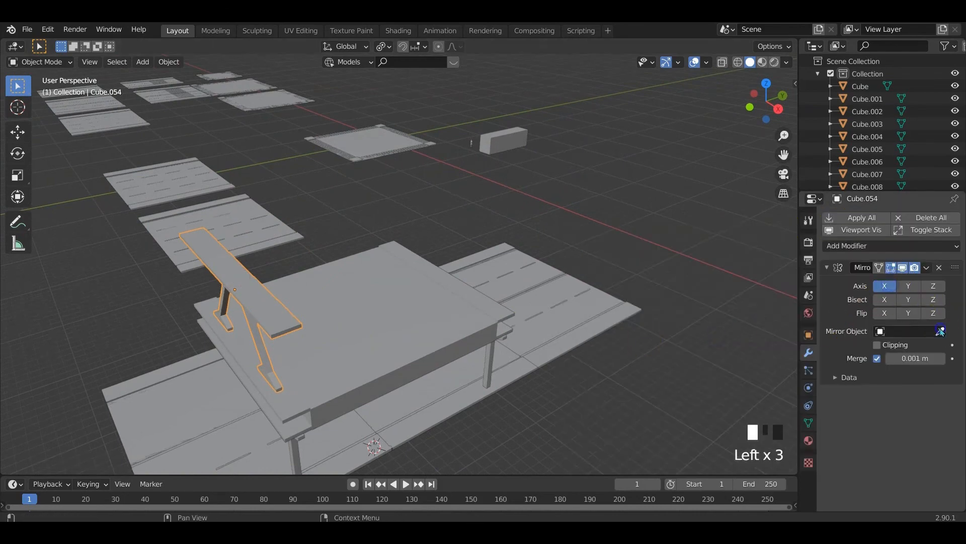
click(380, 317)
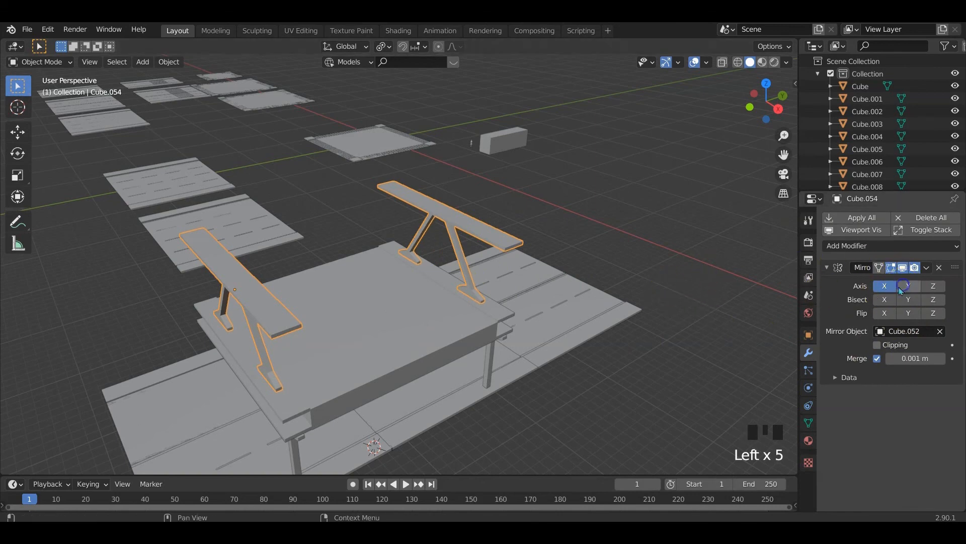
scroll(360, 318, down, 2)
shift+middle_drag(355, 337, 499, 296)
scroll(442, 292, up, 1)
click(862, 218)
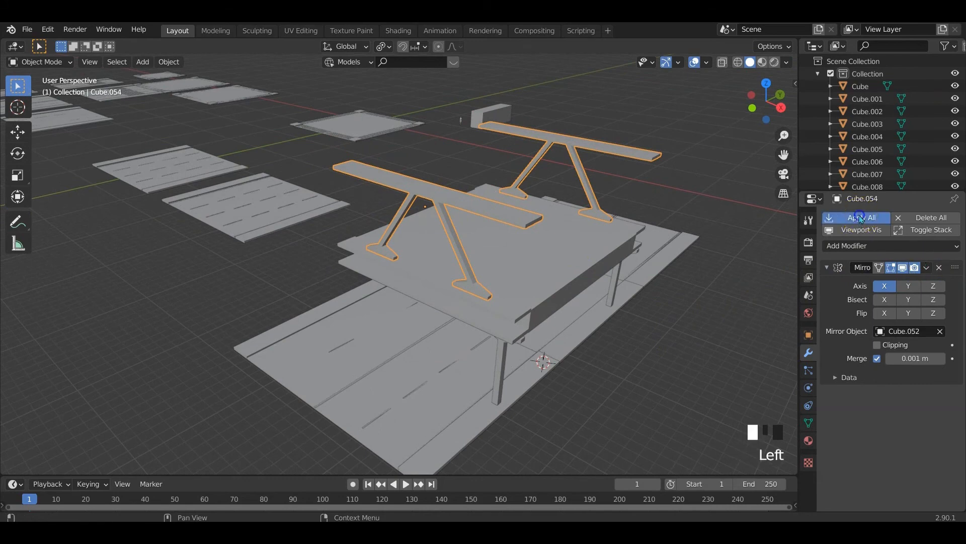
click(686, 358)
click(476, 208)
right_click(476, 207)
mouse_move(475, 204)
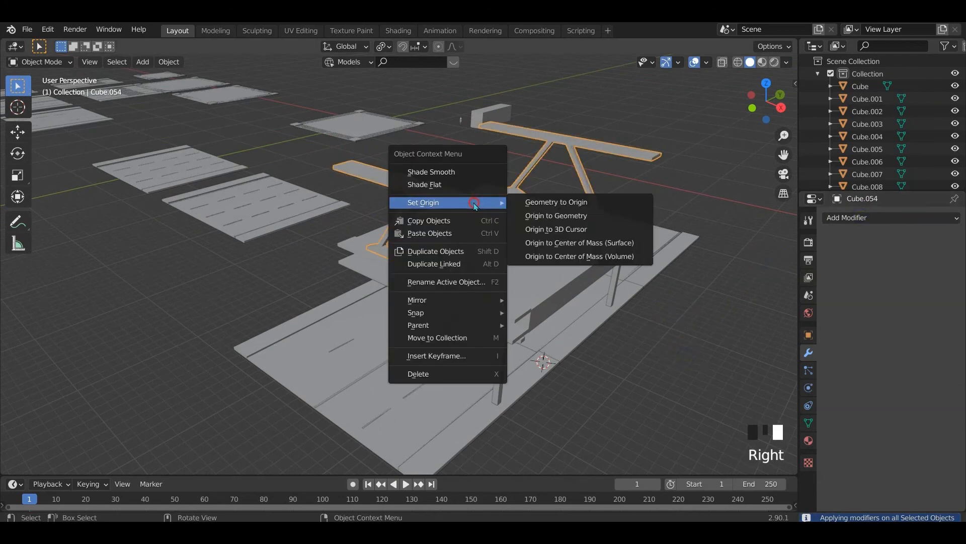
click(597, 246)
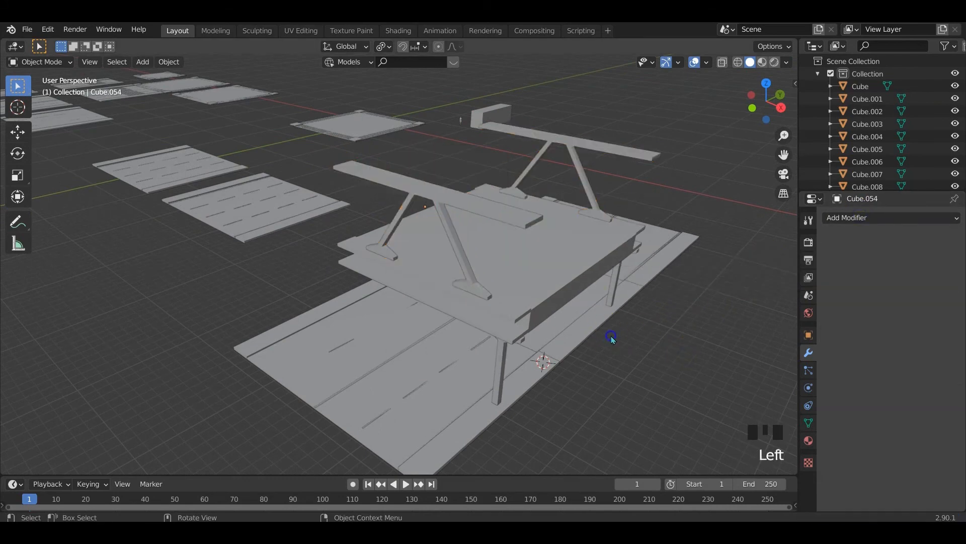
Join both side trusses with the bridge deck into one object
middle_drag(613, 334, 340, 211)
click(340, 211)
shift+click(408, 281)
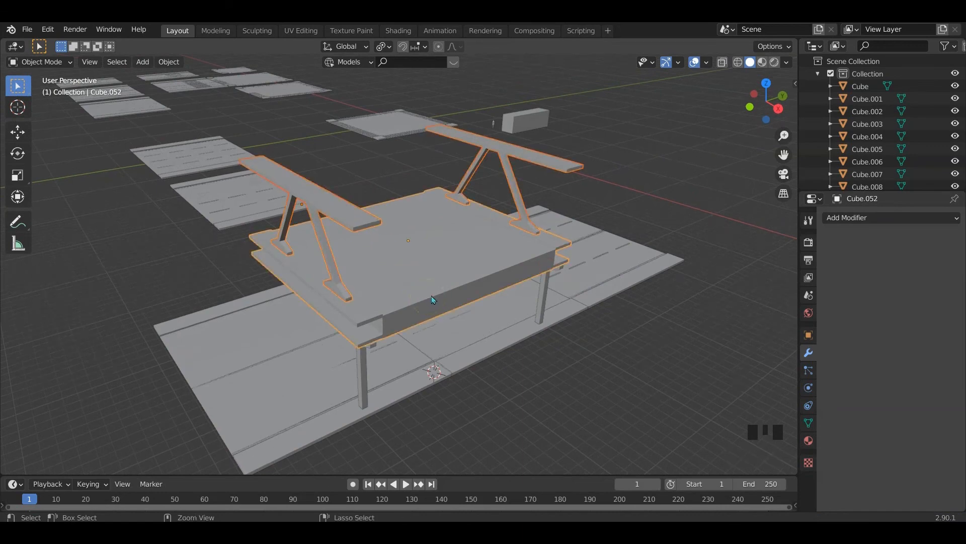
key(ctrl+j)
Add an Array modifier to the joined deck and trusses with a relative offset of 0 in X and 1 in Y
middle_drag(431, 294, 453, 282)
click(851, 218)
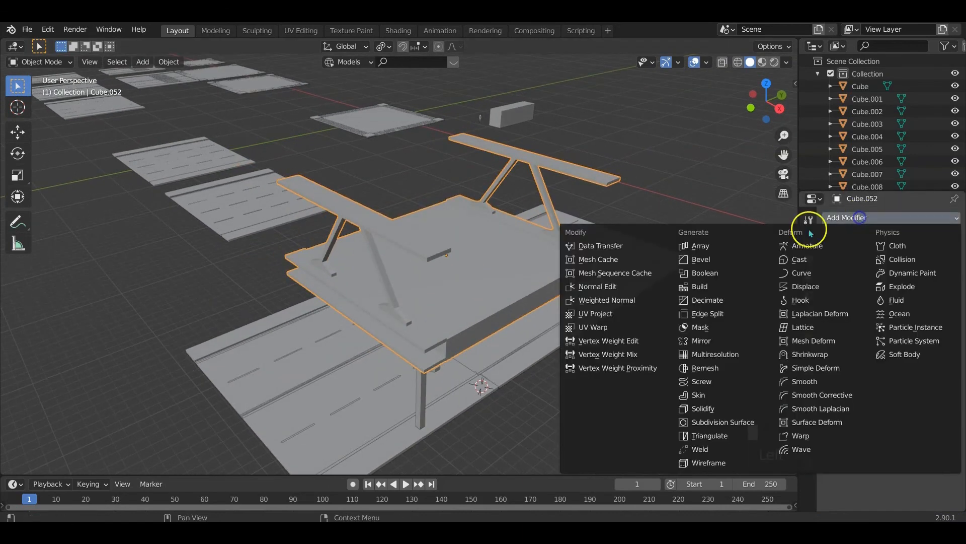
click(646, 249)
scroll(565, 313, down, 2)
middle_drag(565, 313, 579, 312)
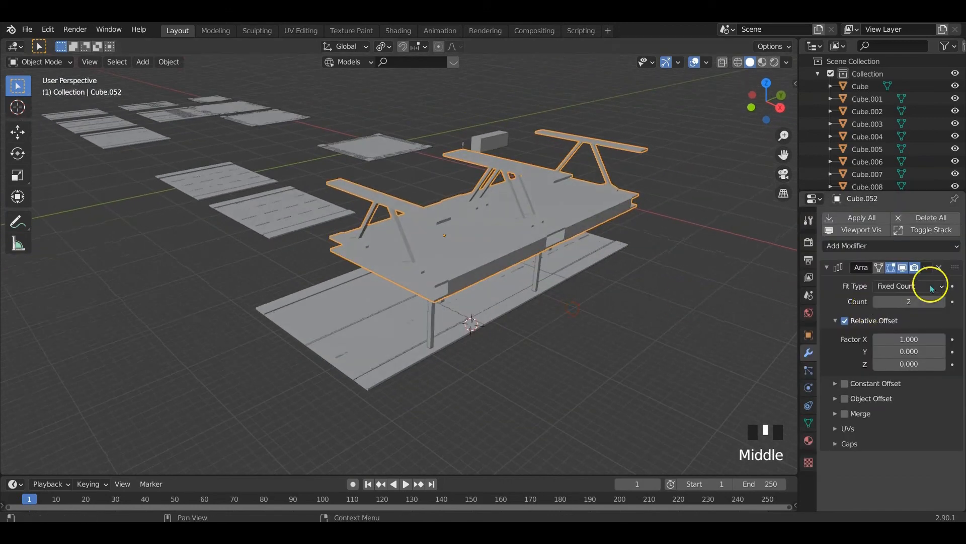
click(903, 339)
text(0)
key(Return)
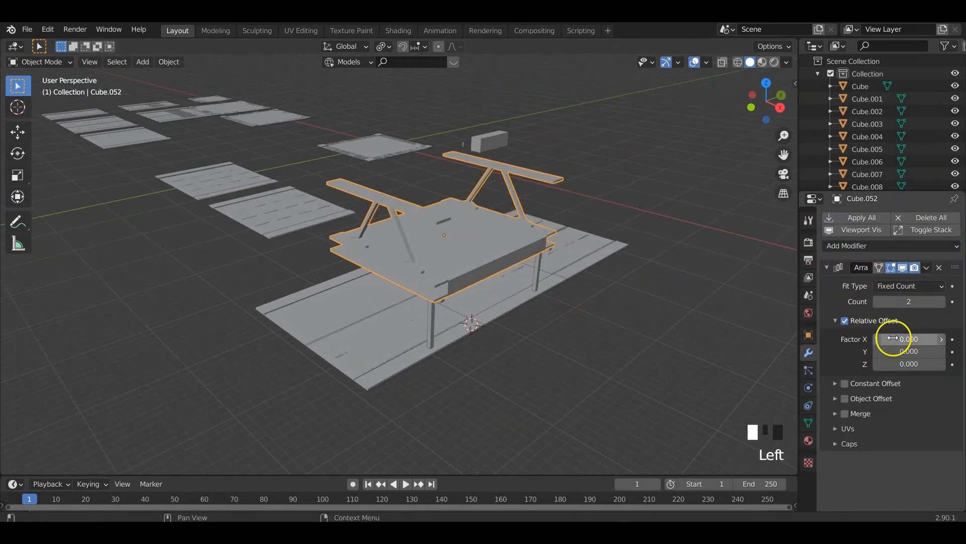
click(892, 350)
text(1)
key(Return)
Raise the array count to 5 to preview the long bridge from several angles, and remove the Array modifier
mouse_move(466, 330)
middle_down()
mouse_move(496, 332)
mouse_move(478, 324)
middle_up()
click(942, 301)
click(941, 302)
click(942, 301)
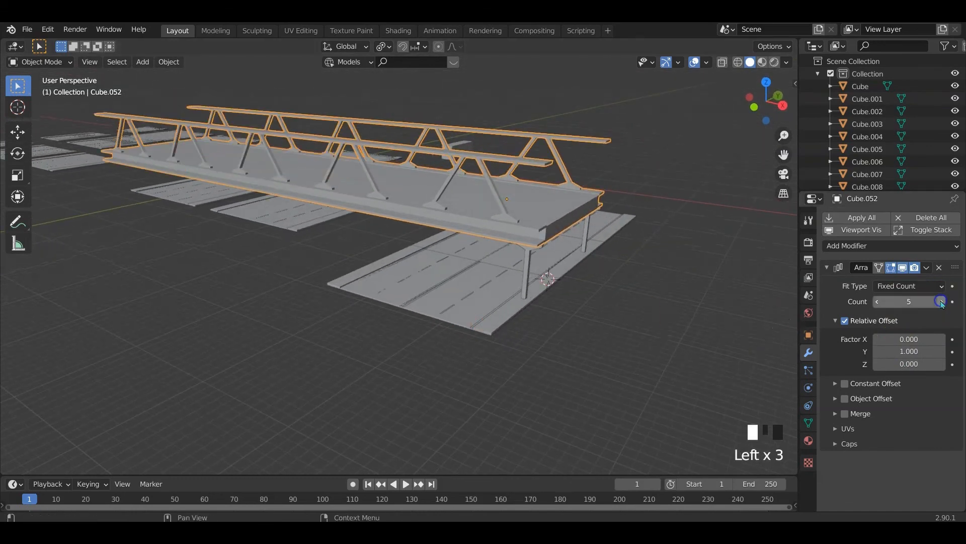
middle_drag(664, 272, 589, 270)
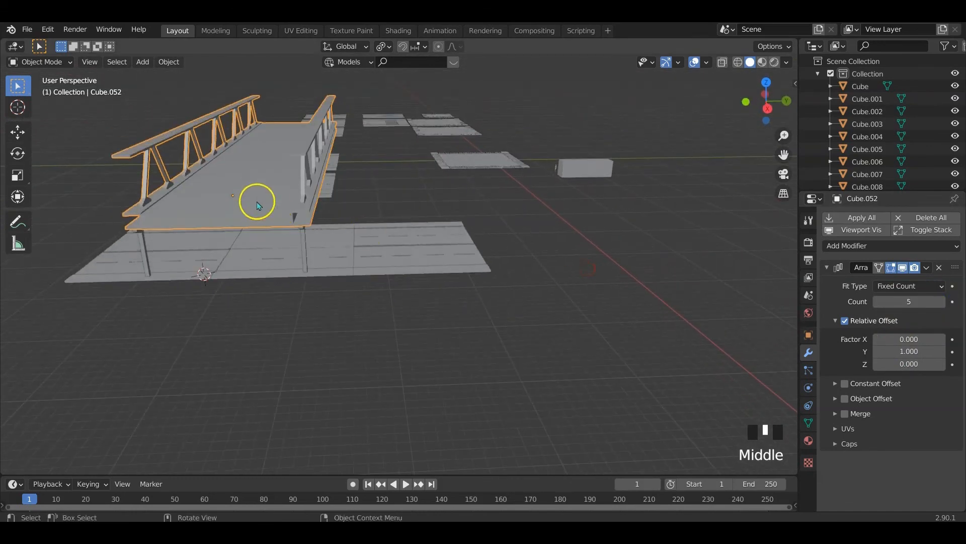
key(Tab)
middle_drag(255, 201, 297, 221)
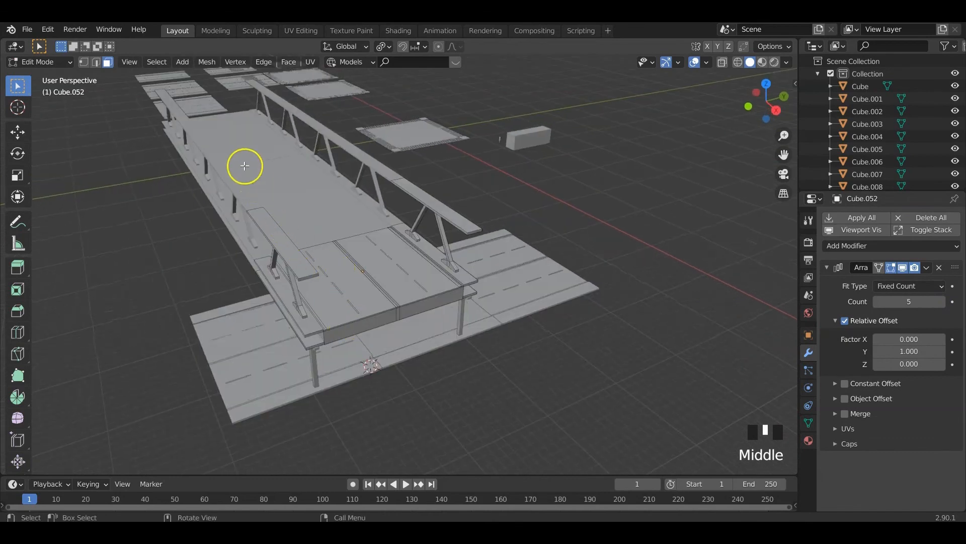
key(Tab)
middle_drag(522, 344, 525, 326)
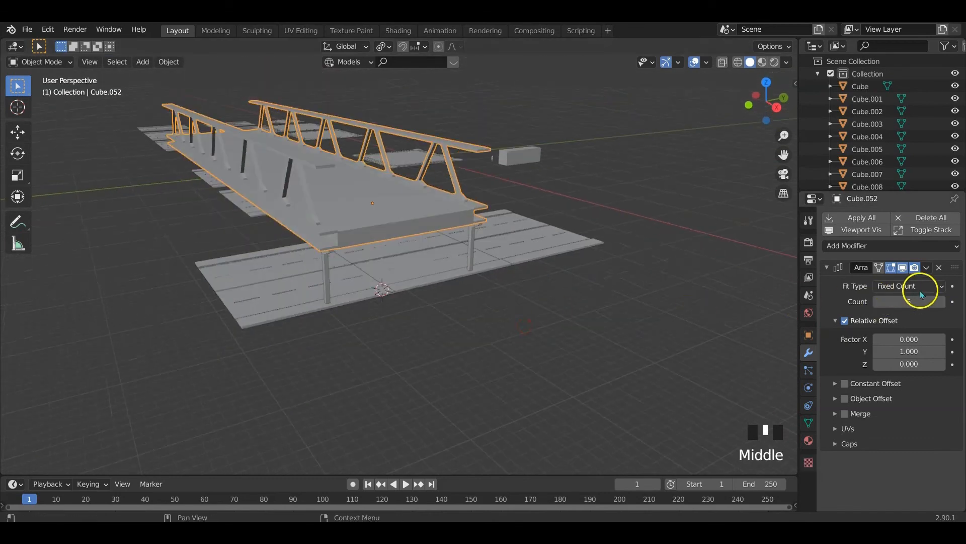
click(940, 268)
Join the two support pillars with the deck and truss object, and clear the selection
middle_drag(336, 212, 436, 231)
scroll(387, 224, down, 2)
scroll(561, 271, up, 2)
middle_drag(559, 269, 458, 169)
shift+click(519, 277)
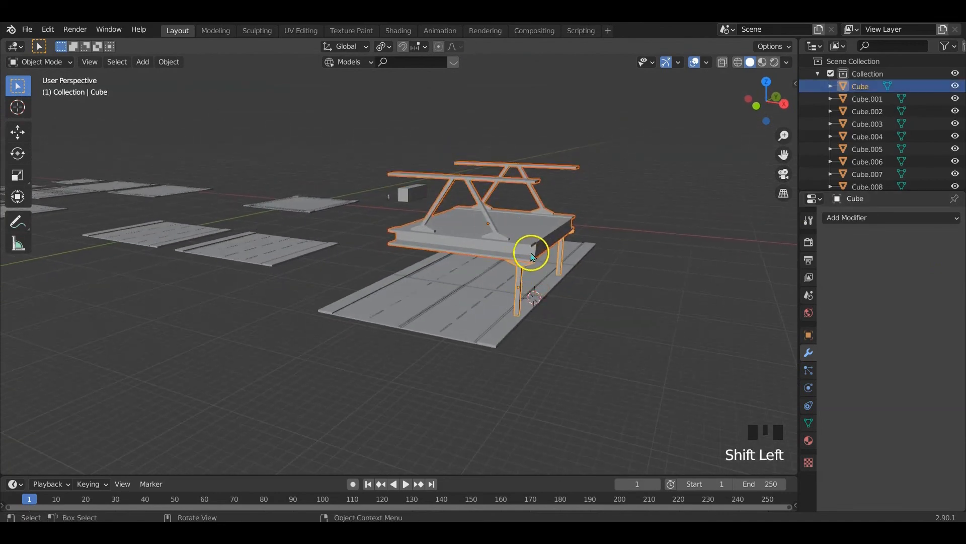
click(521, 280)
click(519, 273)
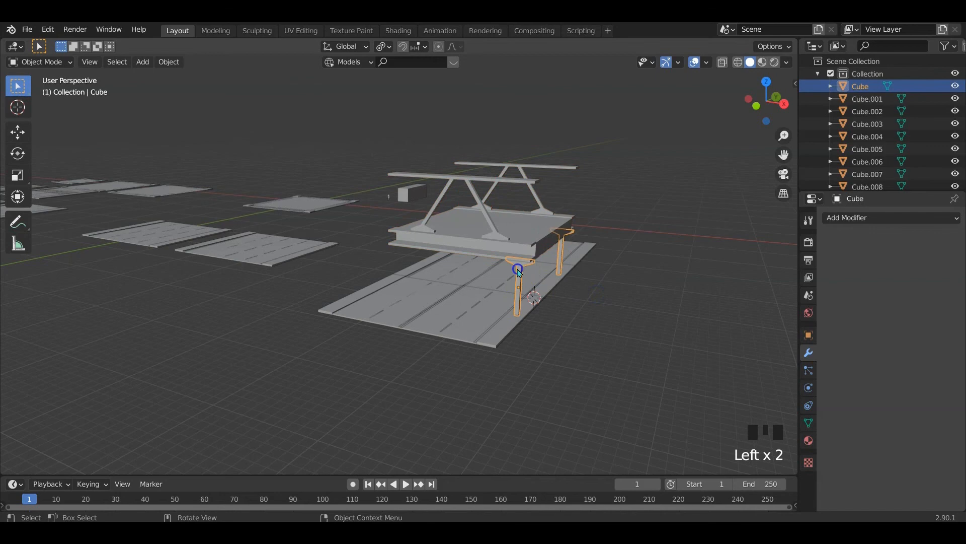
shift+click(522, 233)
key(ctrl+j)
click(576, 274)
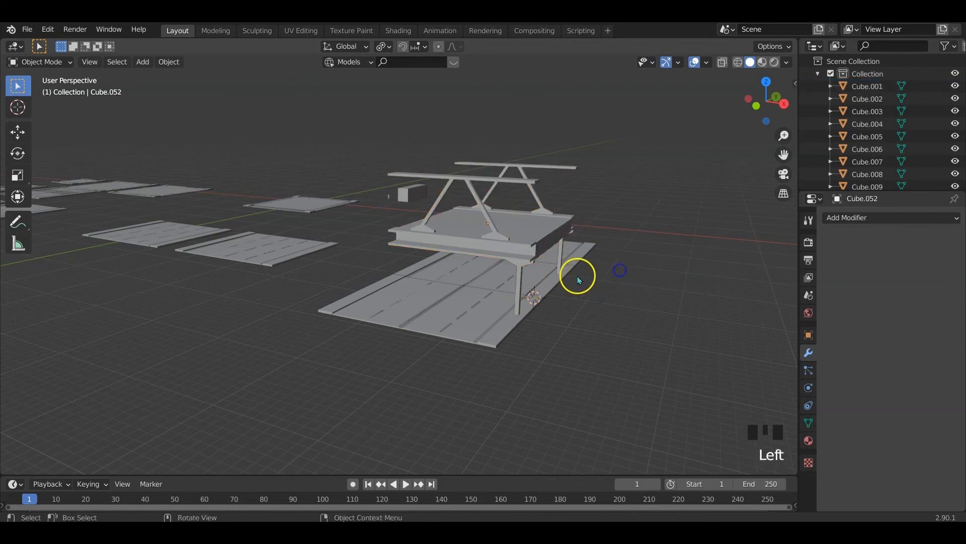
middle_drag(576, 274, 468, 275)
click(410, 265)
key(g)
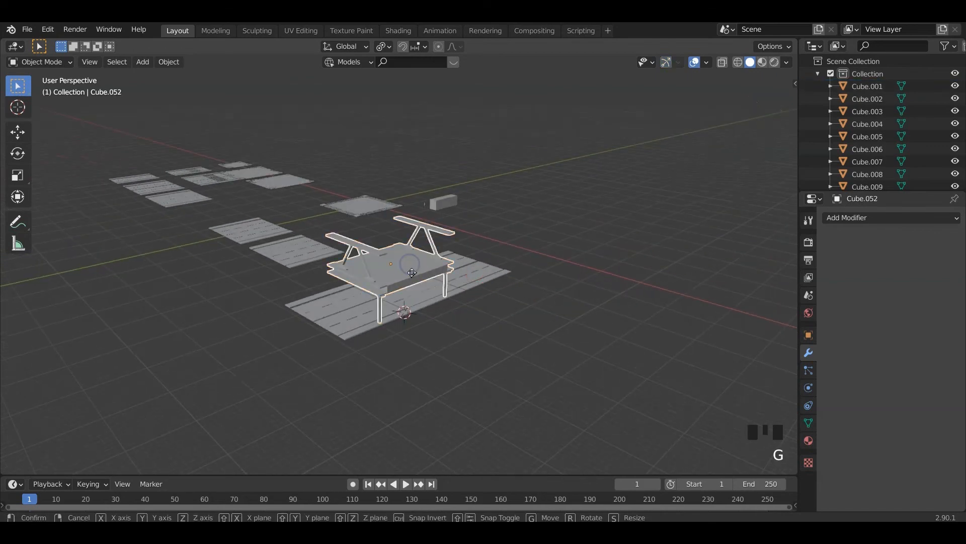
right_click(421, 249)
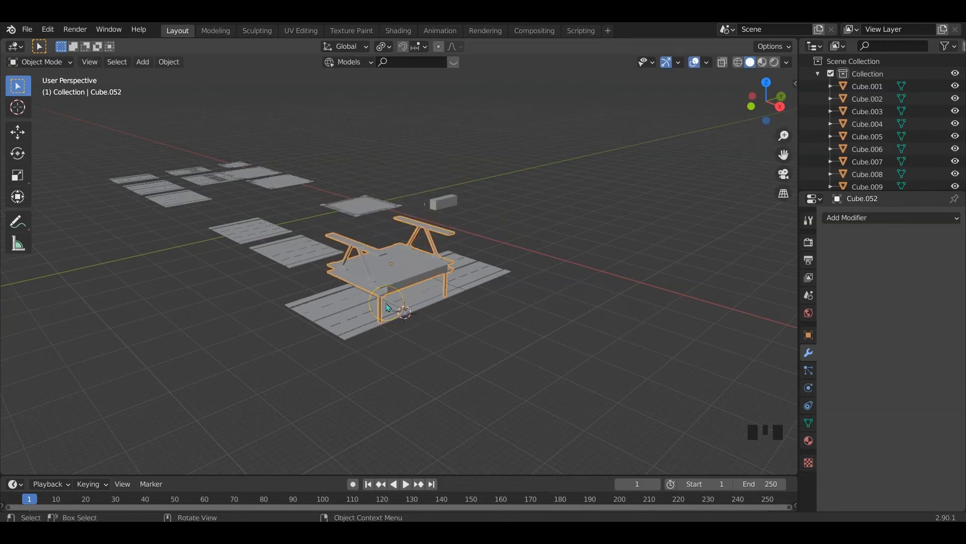
Add an Array modifier to the complete segment including the pillars, with relative offset factors X 0 and Y 1
scroll(388, 307, up, 3)
middle_drag(389, 307, 453, 248)
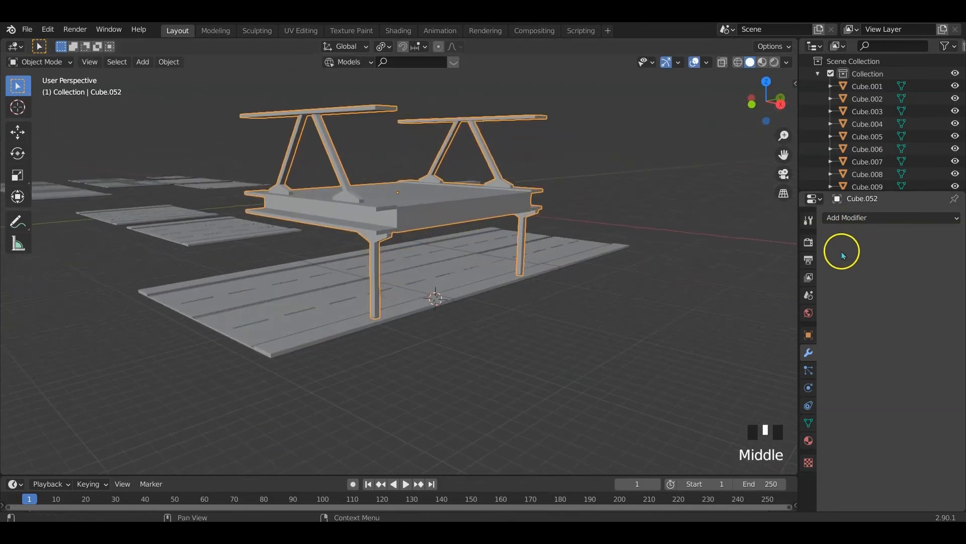
click(843, 218)
click(736, 248)
middle_drag(681, 252, 804, 273)
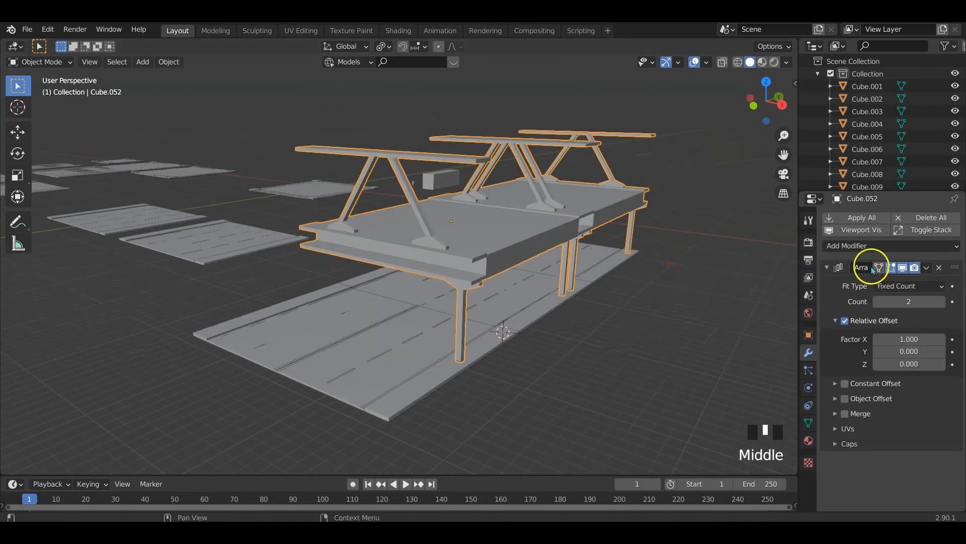
text(0)
key(Return)
click(906, 351)
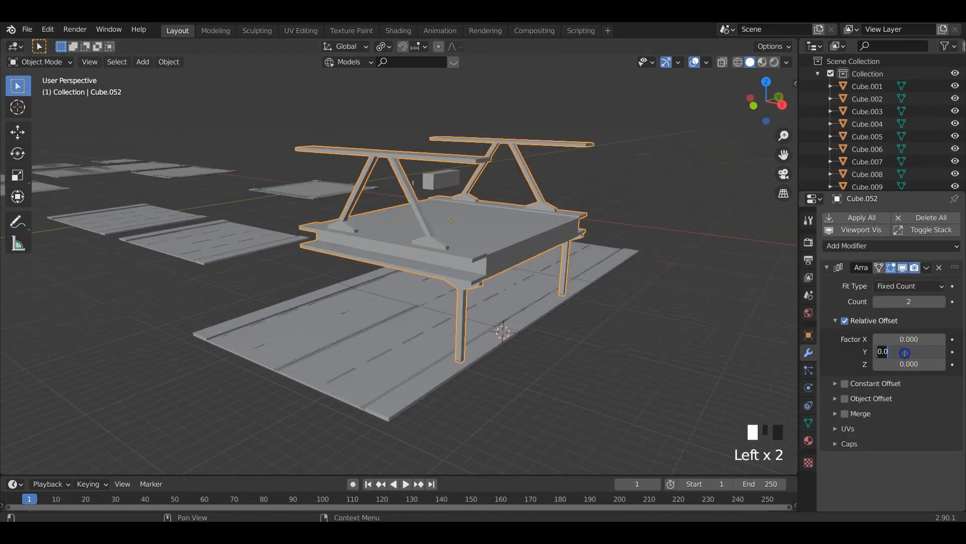
text(1)
key(Return)
Raise the array count to 3 to preview the repeated pillars and remove the Array modifier
click(941, 301)
middle_drag(630, 322, 707, 335)
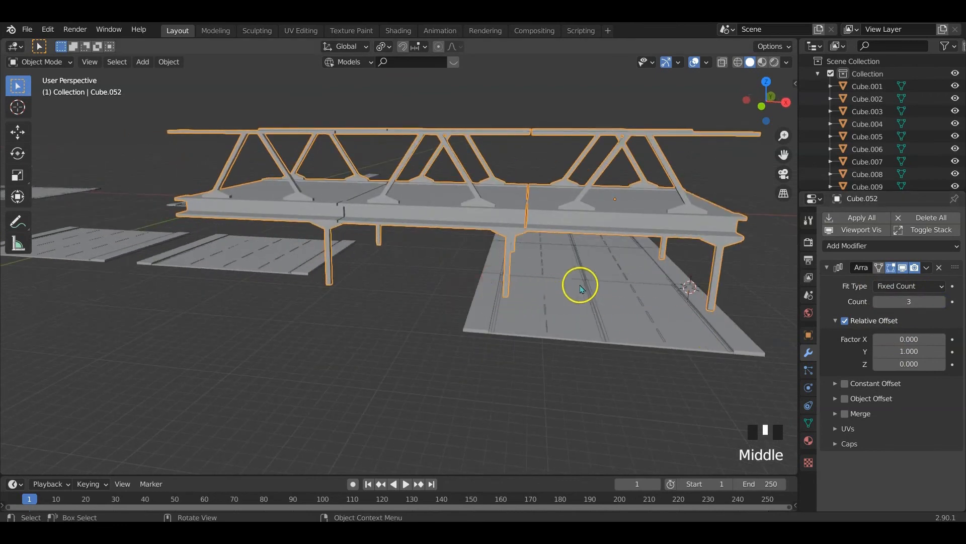
click(939, 268)
Separate both support pillars from the bridge segment as one object and return to Object Mode
middle_drag(716, 276, 684, 276)
key(Tab)
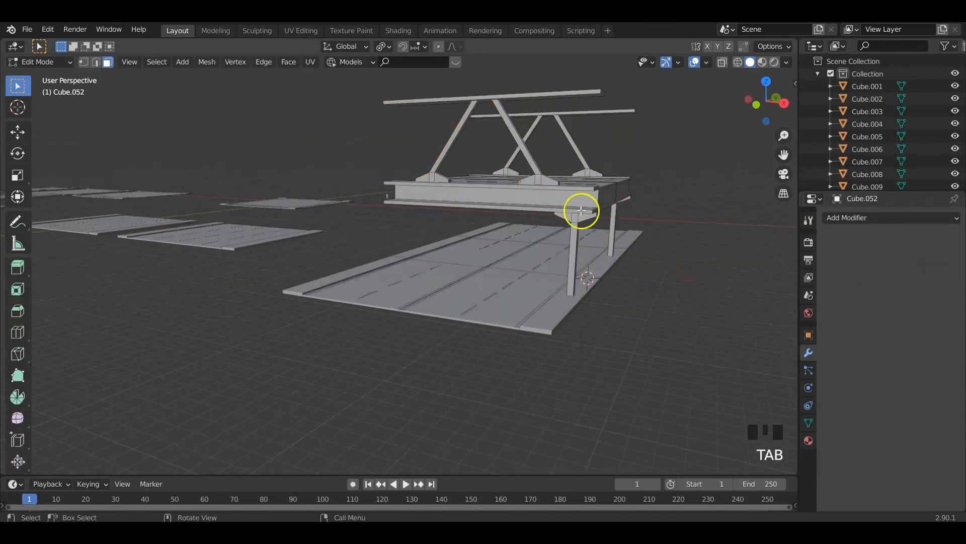
middle_drag(578, 209, 489, 224)
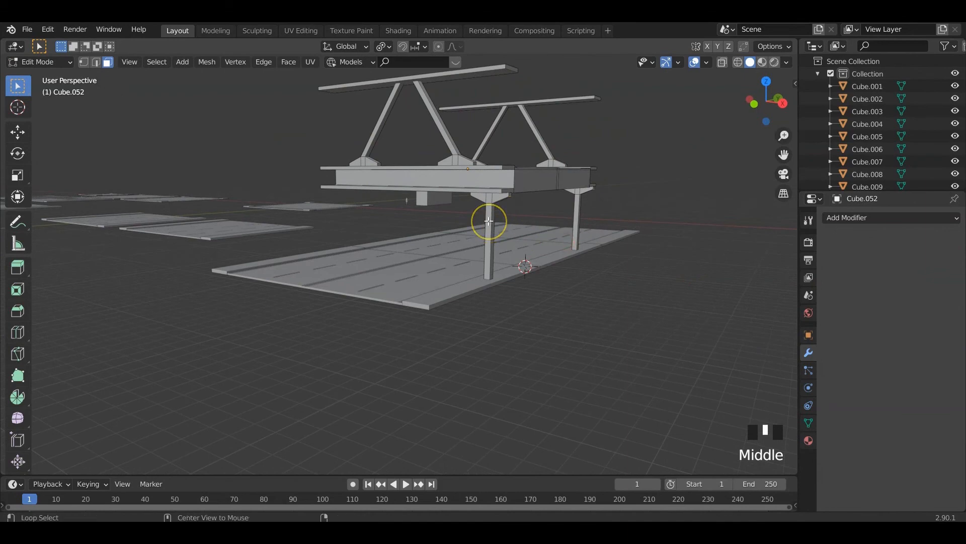
key(alt+a)
key(l)
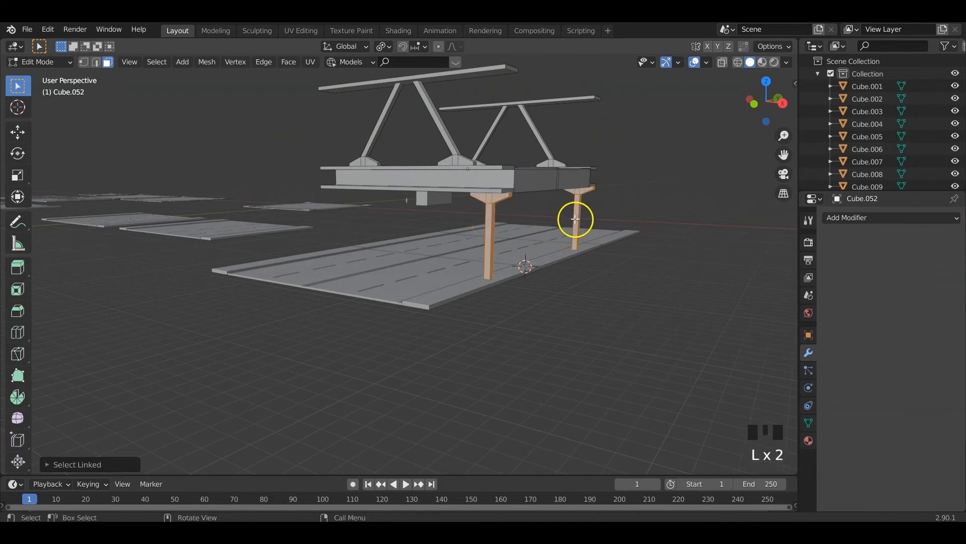
key(p)
click(572, 218)
key(Tab)
Parent the support pillars to the deck and truss object using the Object option, and clear the selection
middle_drag(506, 237, 499, 265)
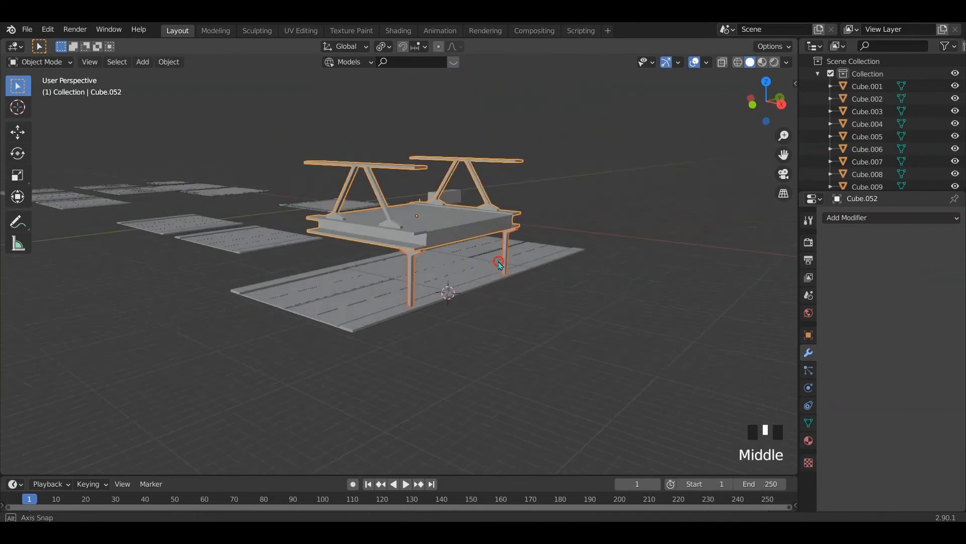
click(565, 345)
click(421, 287)
shift+click(451, 246)
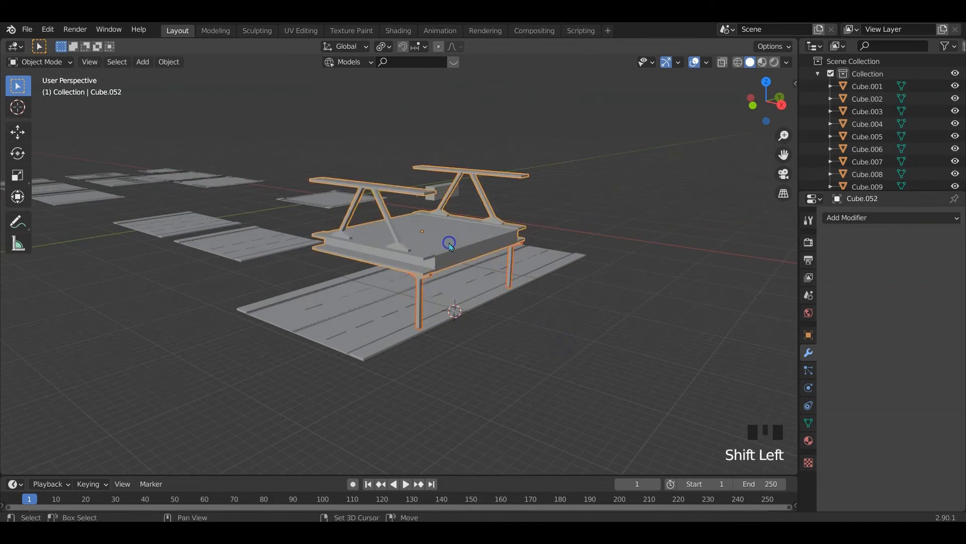
key(ctrl+p)
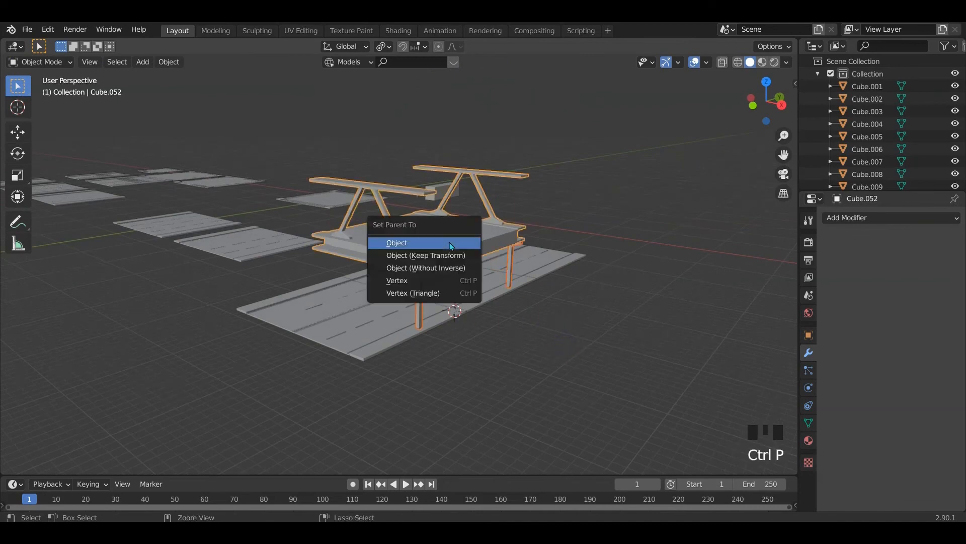
click(424, 244)
click(513, 319)
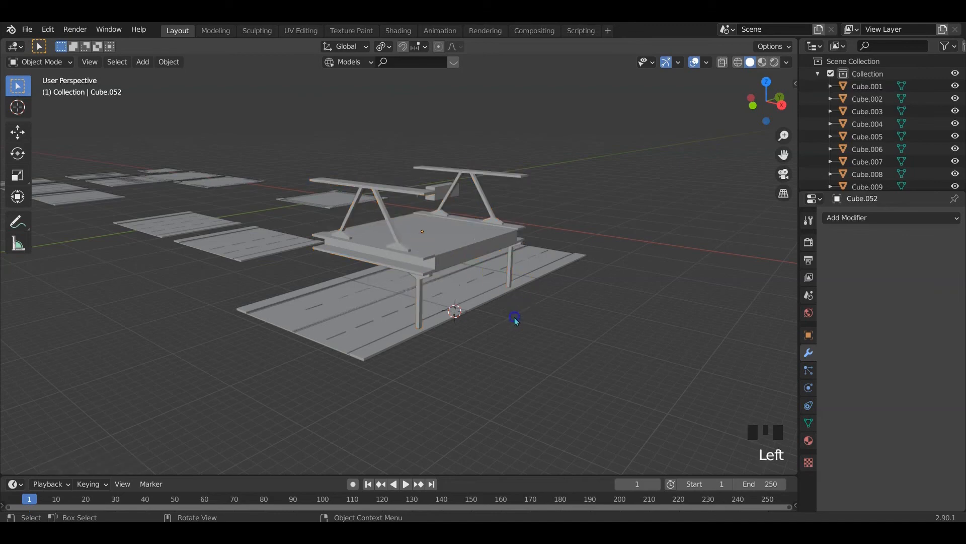
Test the parenting by moving the deck, the pillars and the deck again, cancelling each move
click(449, 241)
key(g)
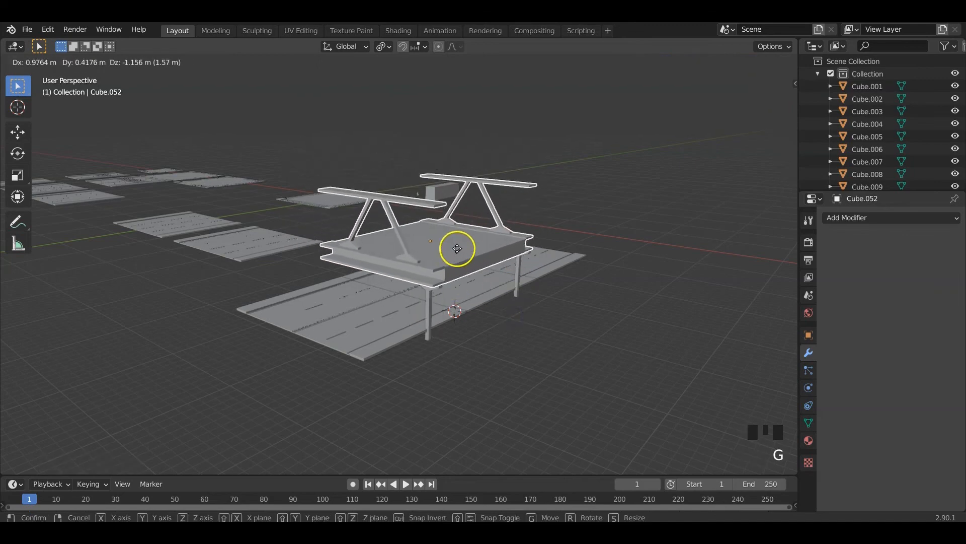
right_click(458, 234)
click(421, 304)
key(g)
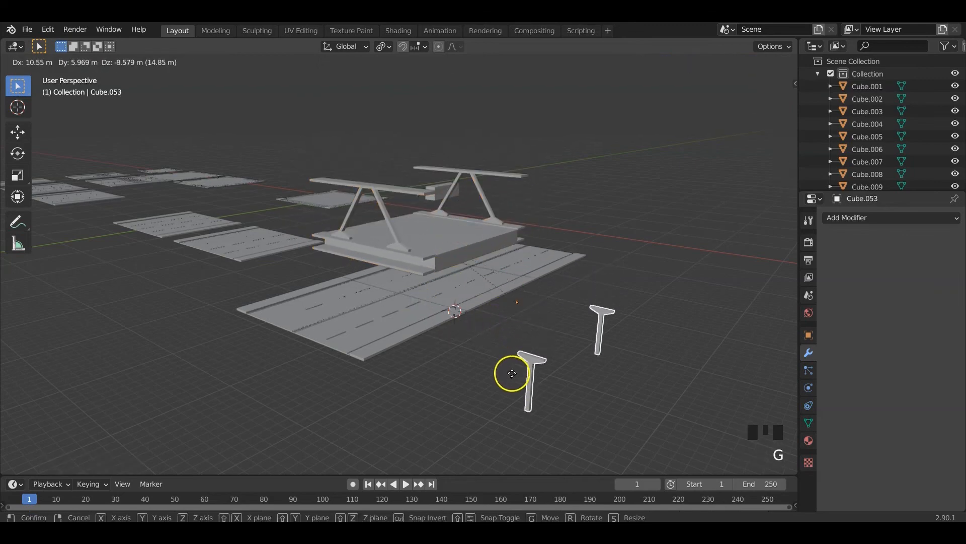
right_click(440, 231)
click(440, 232)
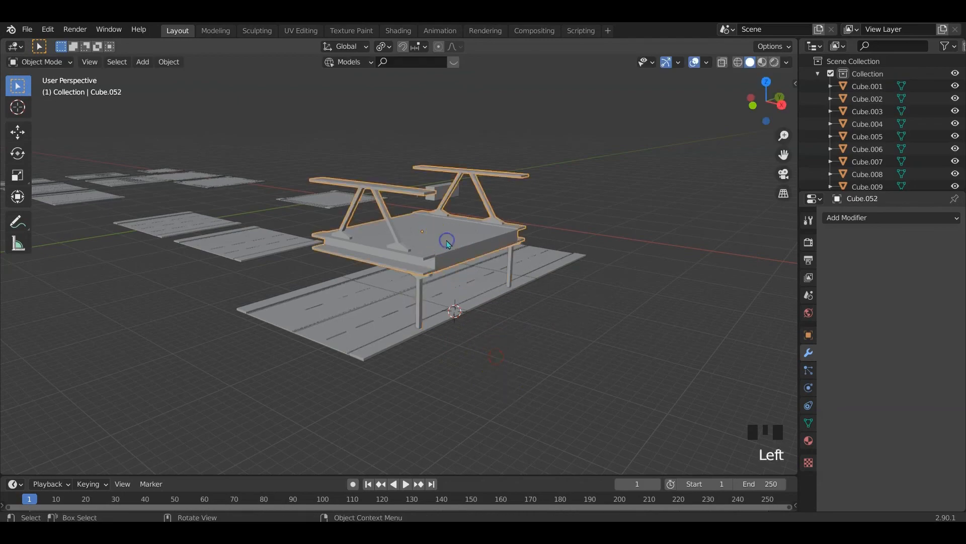
key(g)
right_click(439, 208)
Examine the existing road tiles and their lane layouts across the scene
scroll(381, 276, down, 3)
middle_drag(381, 276, 171, 211)
scroll(183, 245, up, 4)
shift+middle_drag(178, 245, 464, 300)
scroll(485, 295, up, 2)
shift+scroll(383, 262, up, 1)
shift+middle_drag(384, 264, 507, 213)
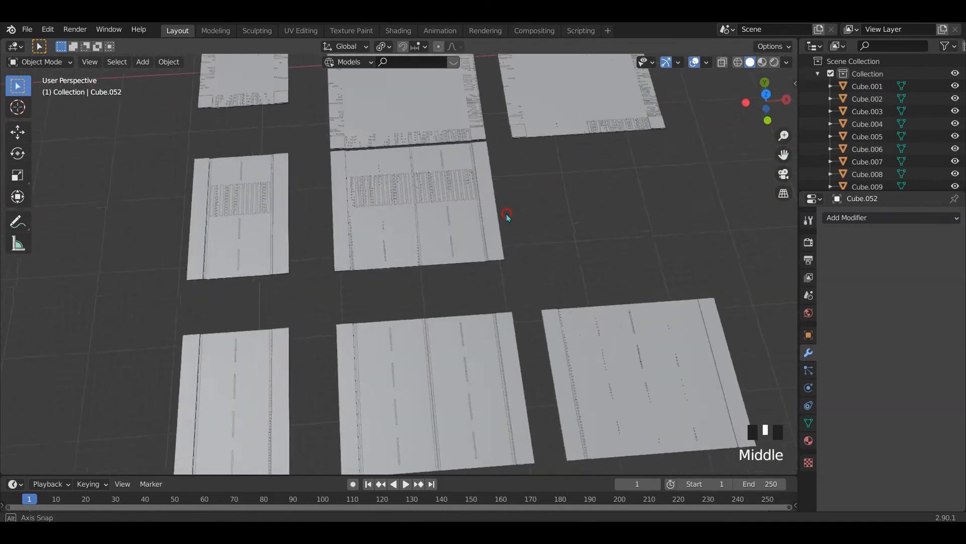
scroll(504, 208, down, 3)
shift+middle_drag(532, 335, 469, 320)
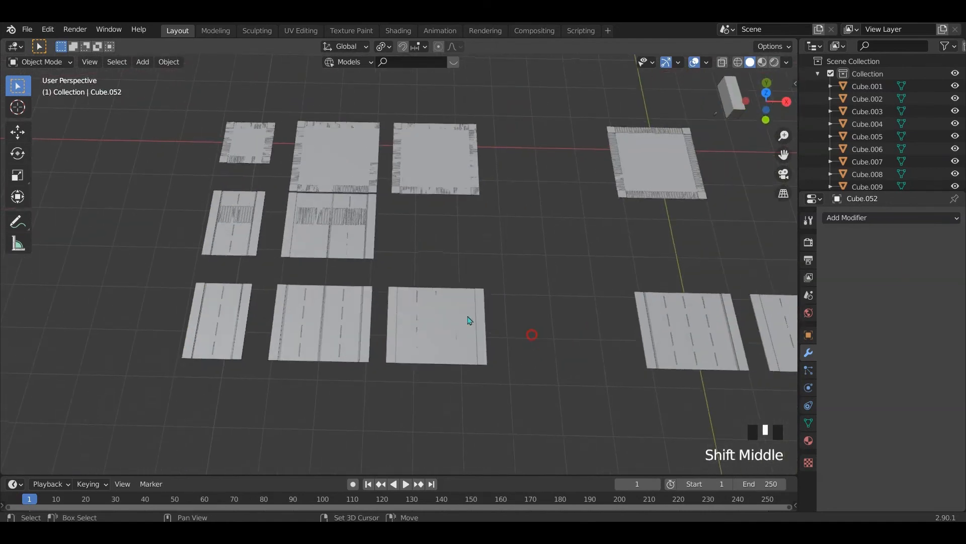
shift+middle_drag(488, 252, 473, 251)
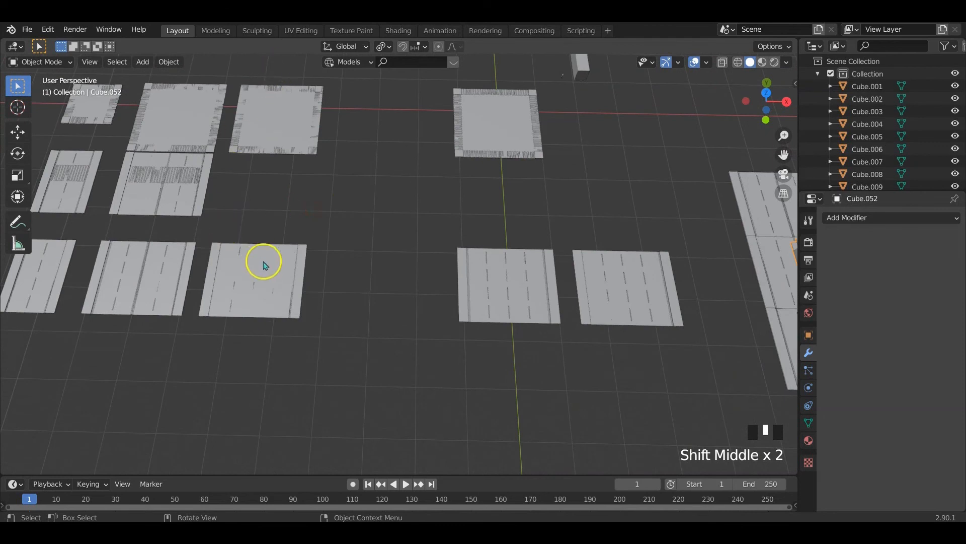
Try placing a duplicate of the dashed-lane road tile beside the original, and delete the copy
click(255, 263)
key(shift+d)
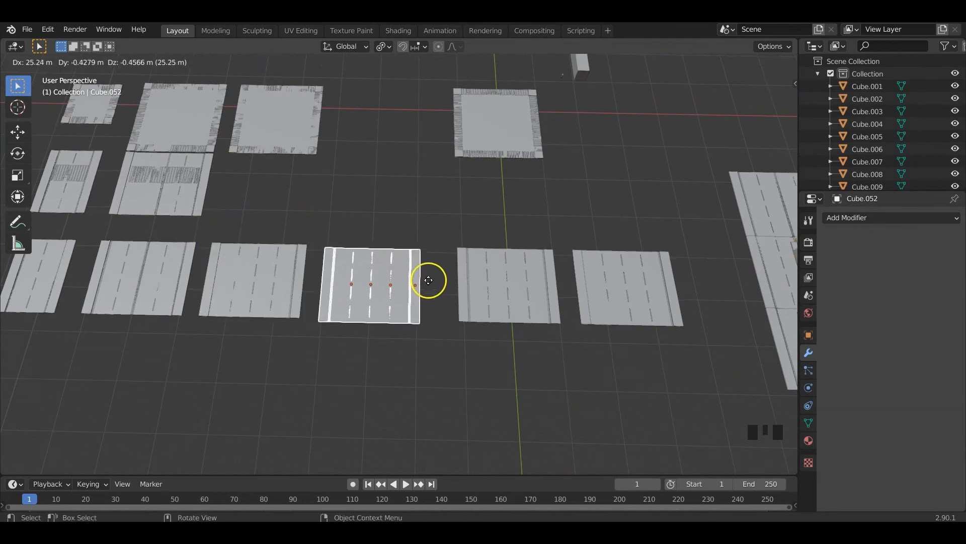
click(427, 284)
key(x)
click(428, 278)
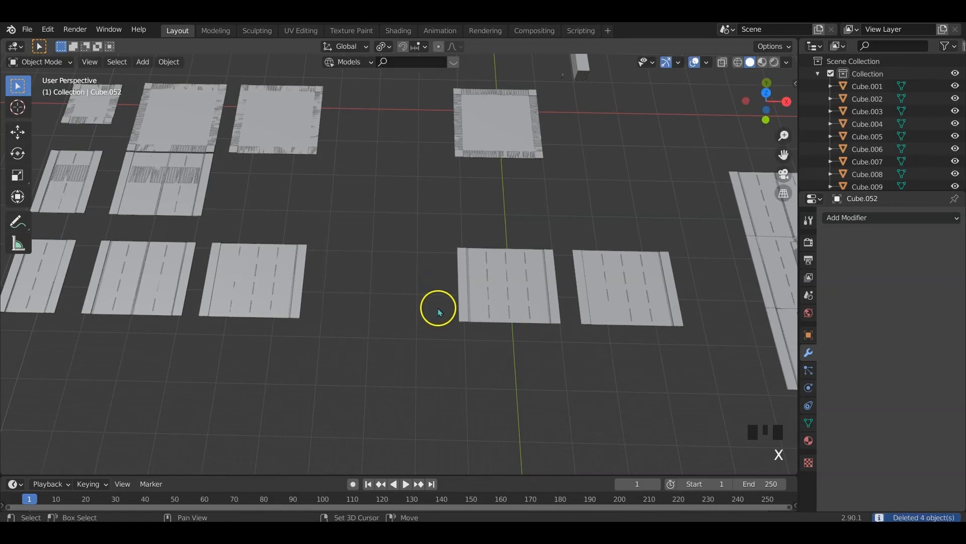
Compare the dashed-lane road tiles with the bridge segment from several angles
shift+middle_drag(438, 309, 335, 300)
scroll(232, 276, down, 2)
shift+middle_drag(428, 258, 354, 177)
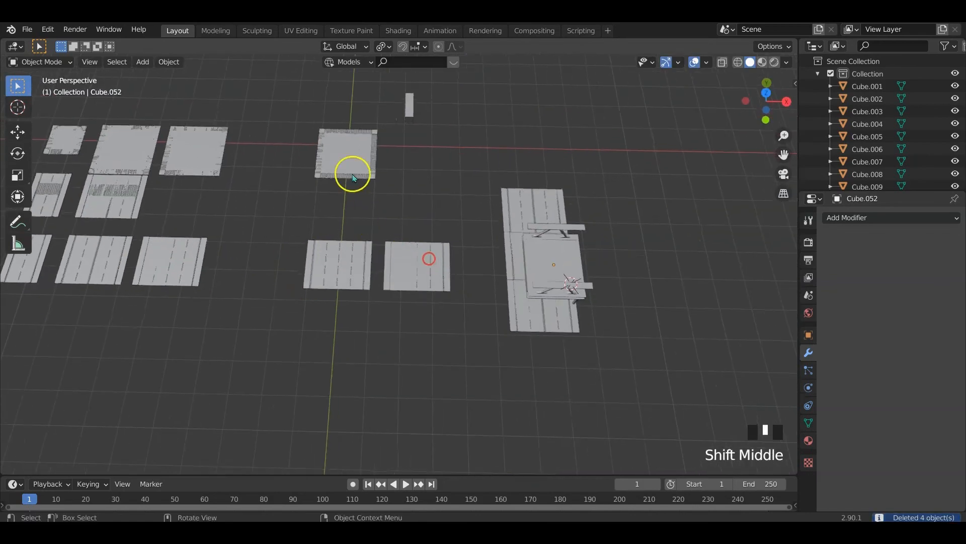
scroll(424, 276, up, 2)
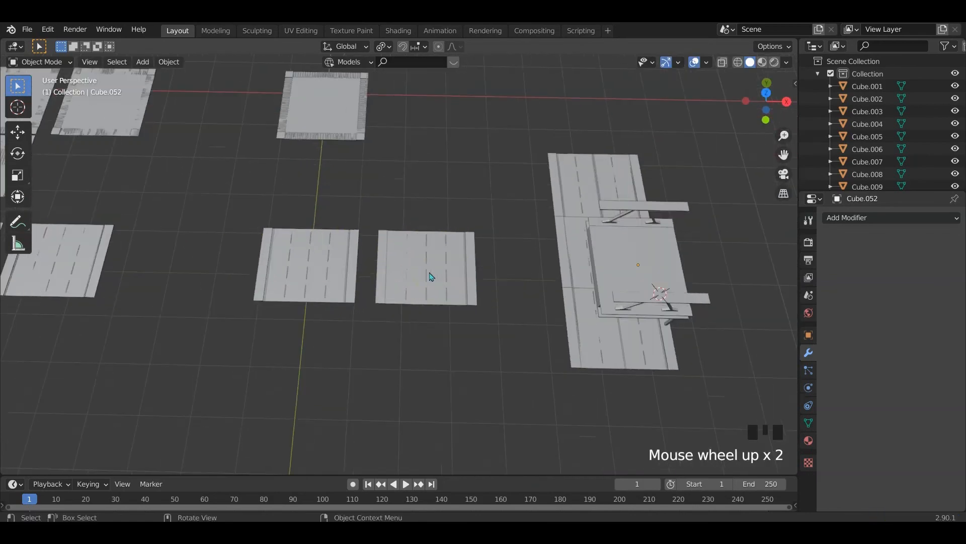
middle_drag(431, 277, 593, 250)
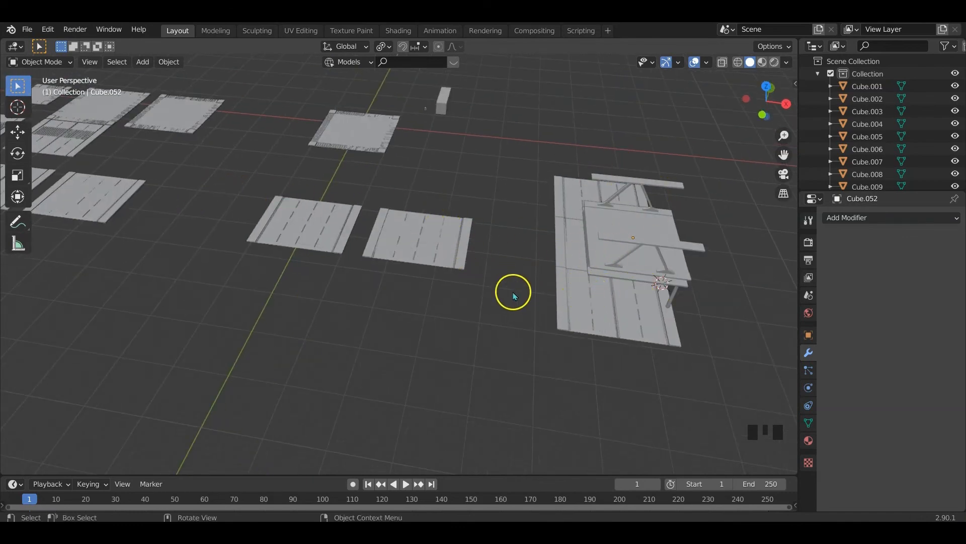
shift+middle_drag(514, 295, 445, 275)
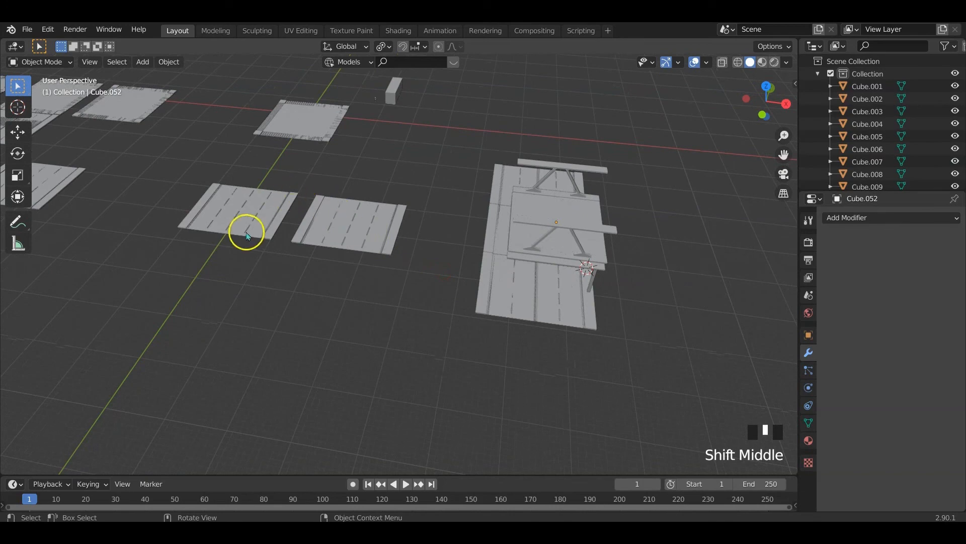
middle_drag(490, 285, 506, 265)
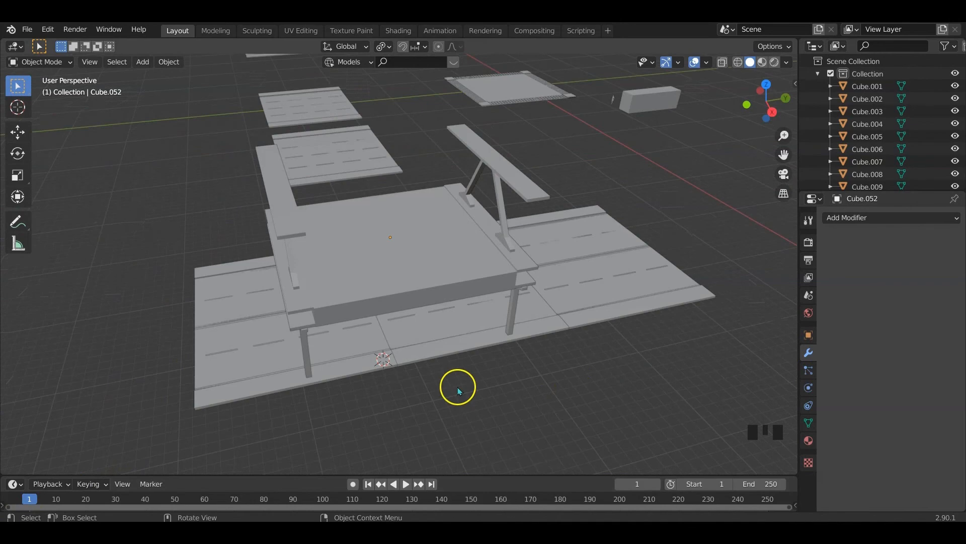
middle_drag(457, 388, 504, 281)
Duplicate the bridge deck together with its pillars along the Y axis, placing the copy clear of the original segment
click(501, 282)
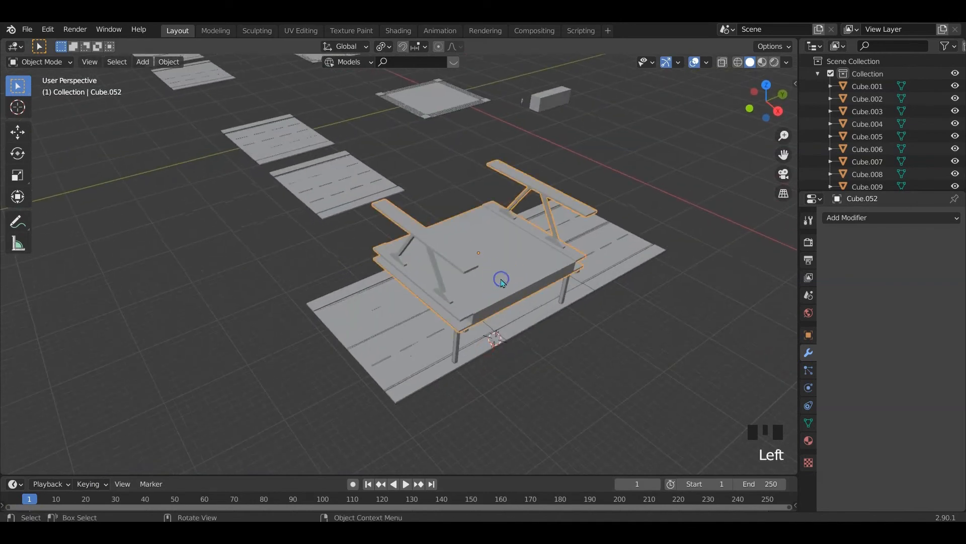
shift+click(458, 347)
shift+middle_drag(546, 339, 427, 344)
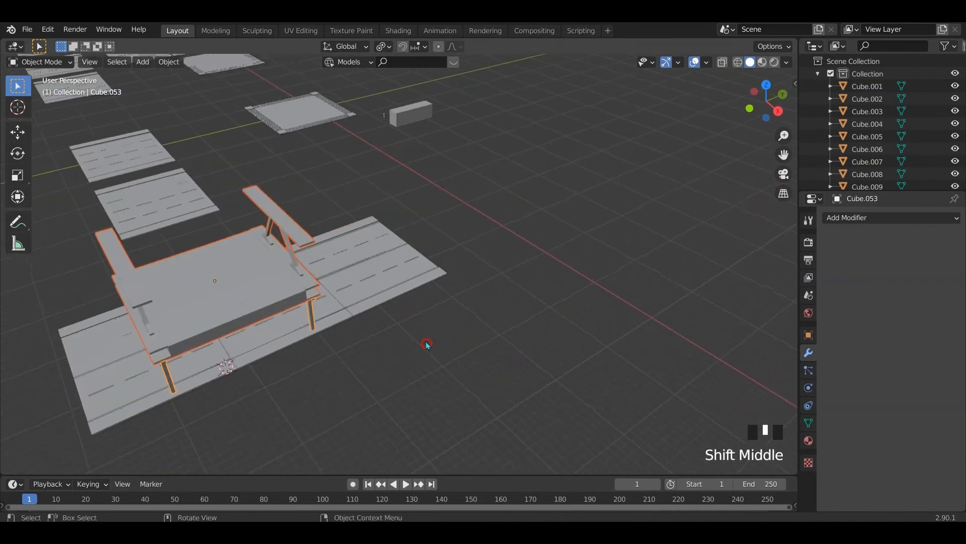
key(shift+d)
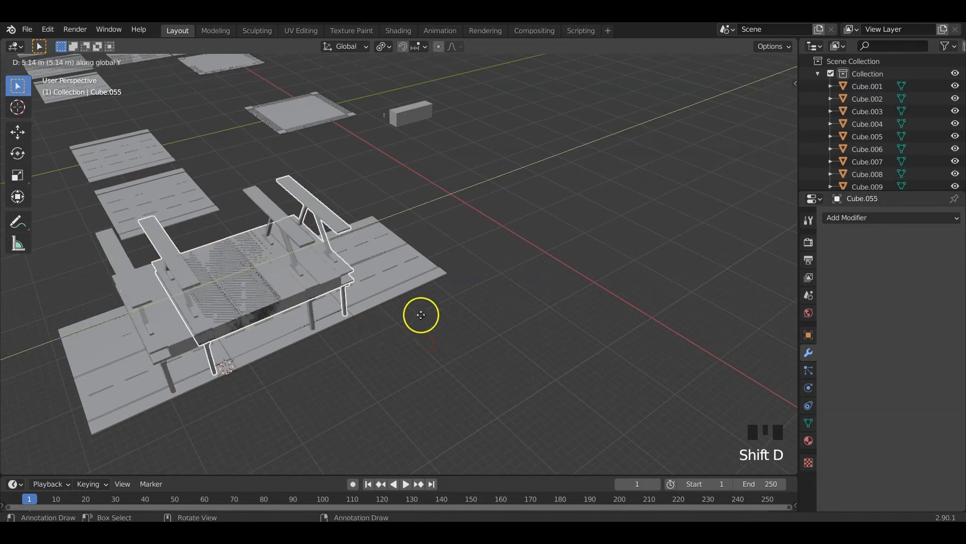
click(642, 259)
shift+middle_drag(542, 252, 443, 298)
scroll(438, 313, up, 2)
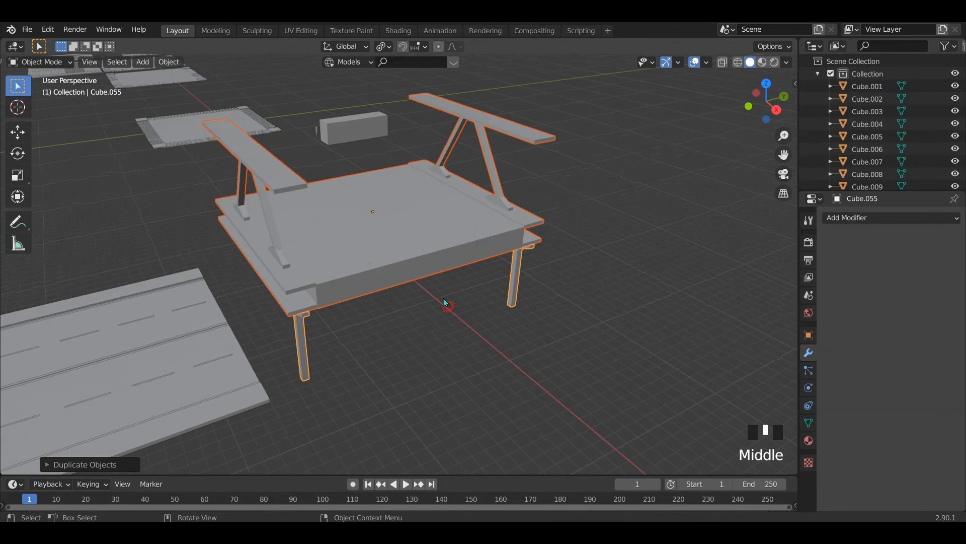
Open the duplicated deck in Edit Mode with the road's centre line in close view
click(418, 254)
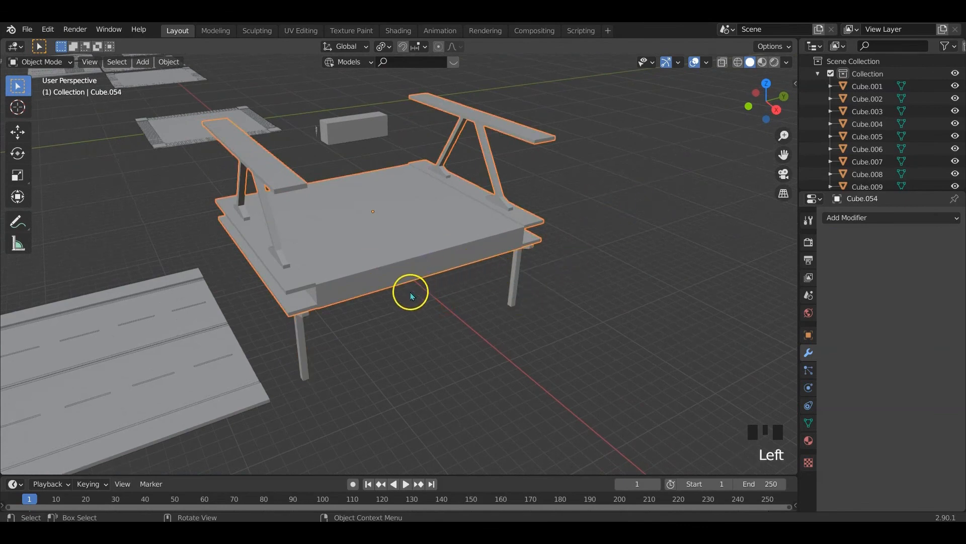
middle_drag(411, 296, 429, 270)
key(Tab)
scroll(432, 277, up, 2)
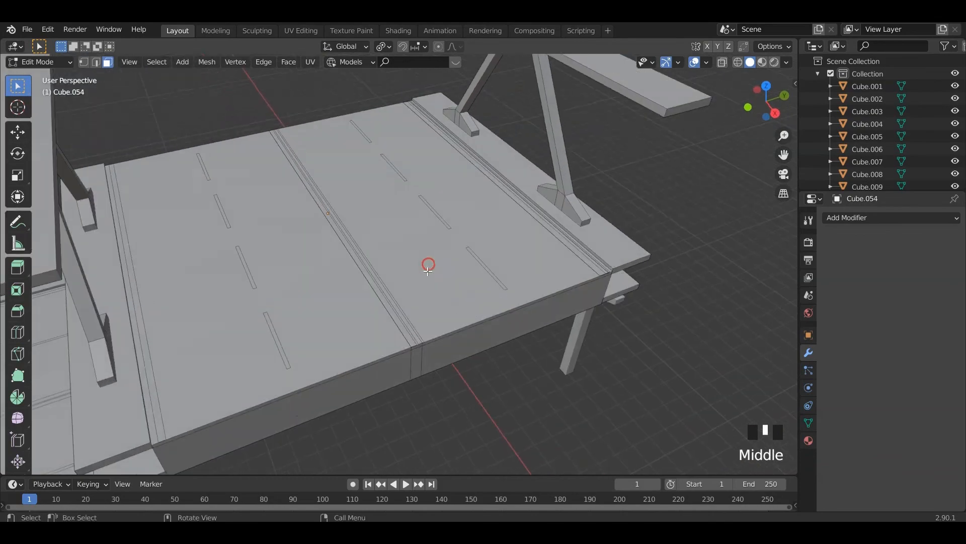
scroll(428, 271, up, 1)
key(KP_7)
shift+middle_drag(537, 403, 444, 229)
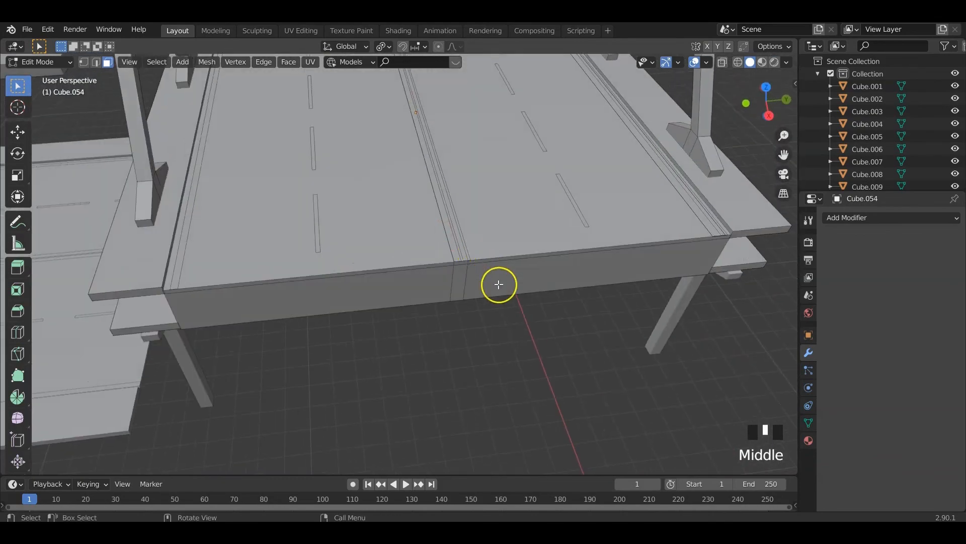
scroll(499, 284, up, 1)
scroll(498, 283, down, 1)
shift+middle_drag(499, 282, 487, 289)
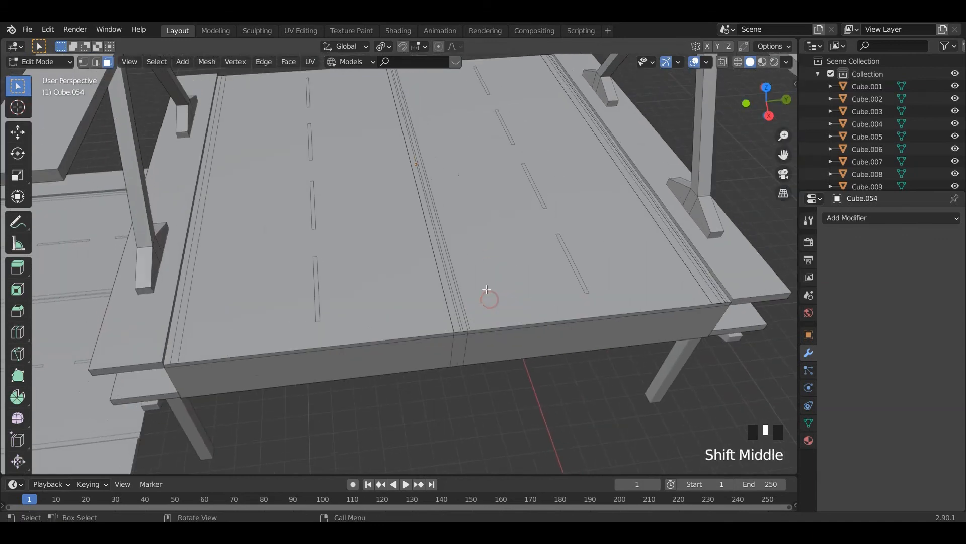
Delete the faces of the two solid centre lines on the duplicated deck's road surface
click(457, 319)
click(458, 319)
click(465, 317)
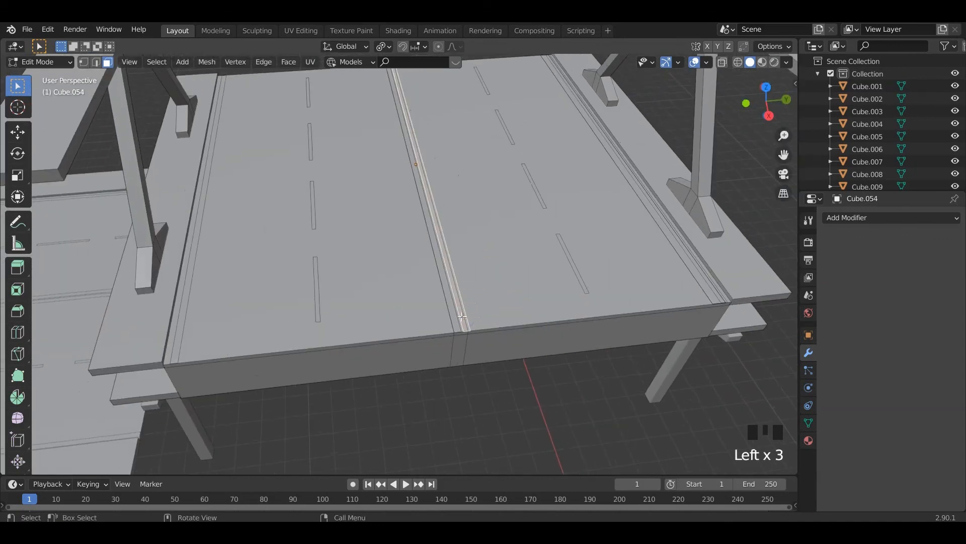
click(463, 316)
scroll(468, 314, up, 1)
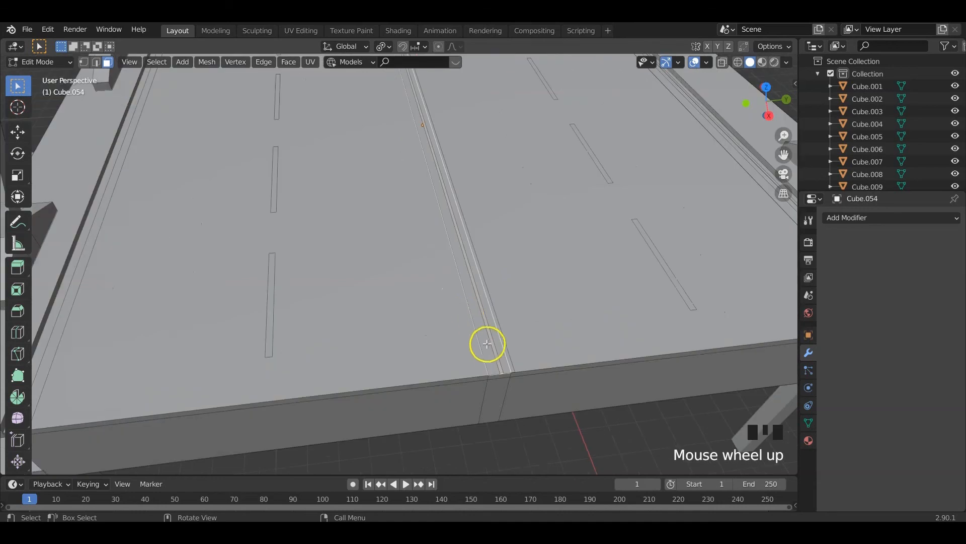
click(496, 356)
click(511, 366)
middle_drag(512, 382, 472, 346)
click(365, 256)
shift+click(382, 254)
key(x)
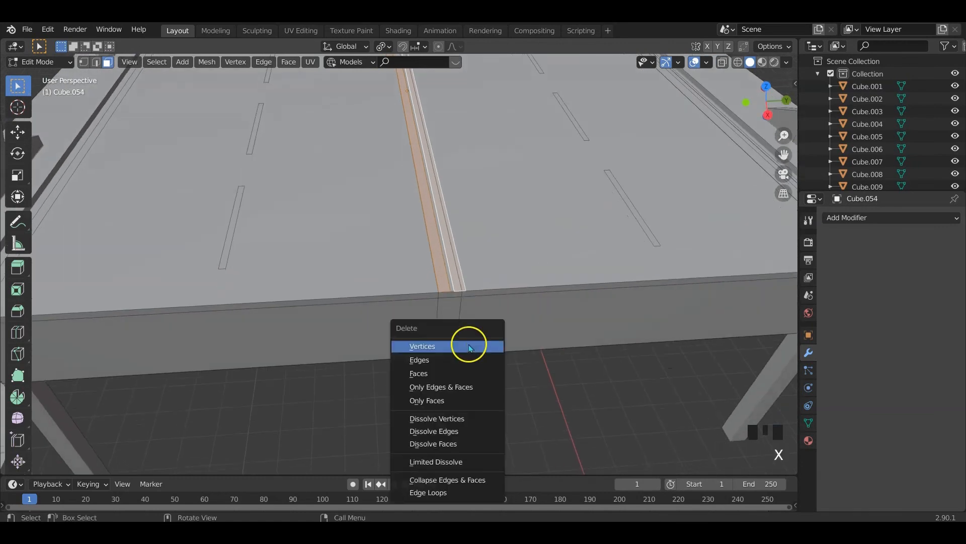
click(442, 371)
Duplicate one lane's four dashed markings about -4.29 m along Y onto the deck's centre strip
scroll(452, 258, down, 2)
shift+middle_drag(452, 258, 452, 302)
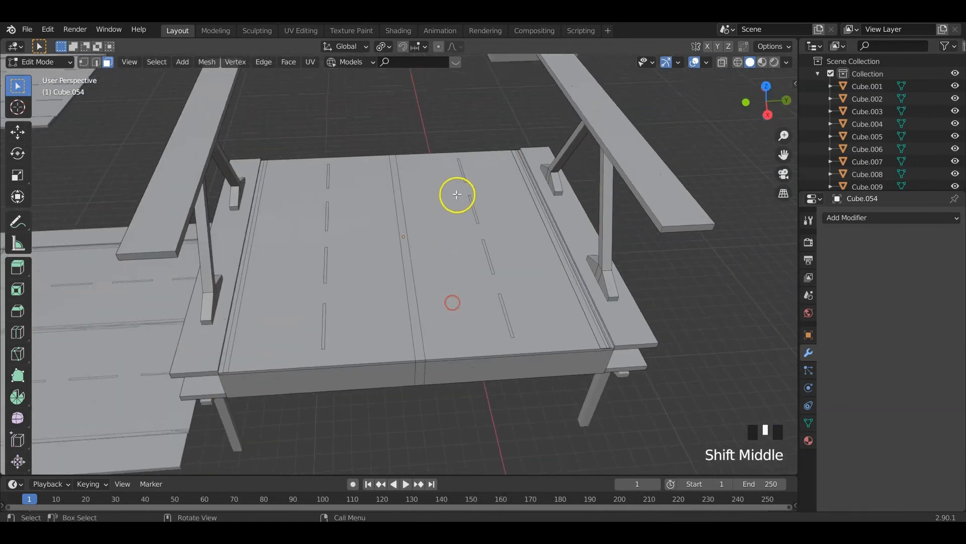
click(462, 171)
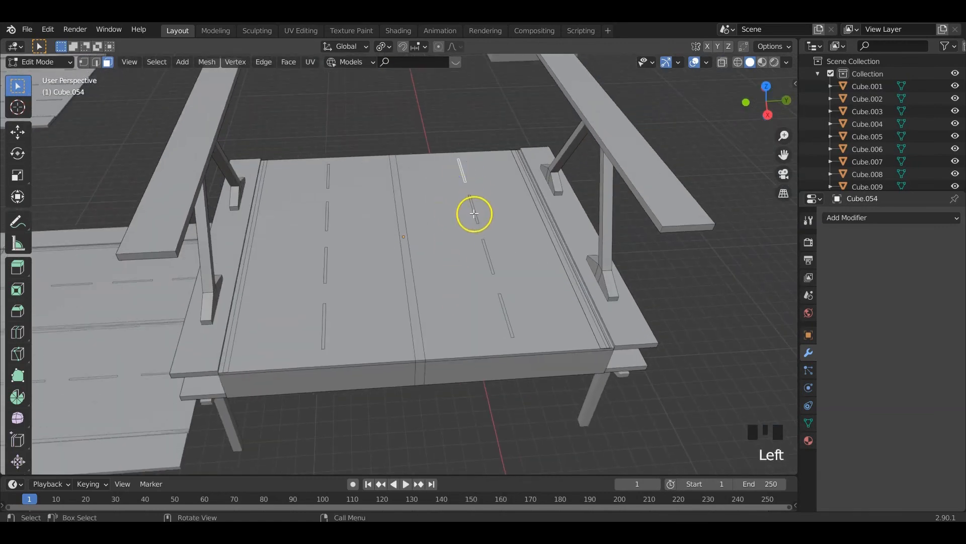
key(alt+a)
key(l)
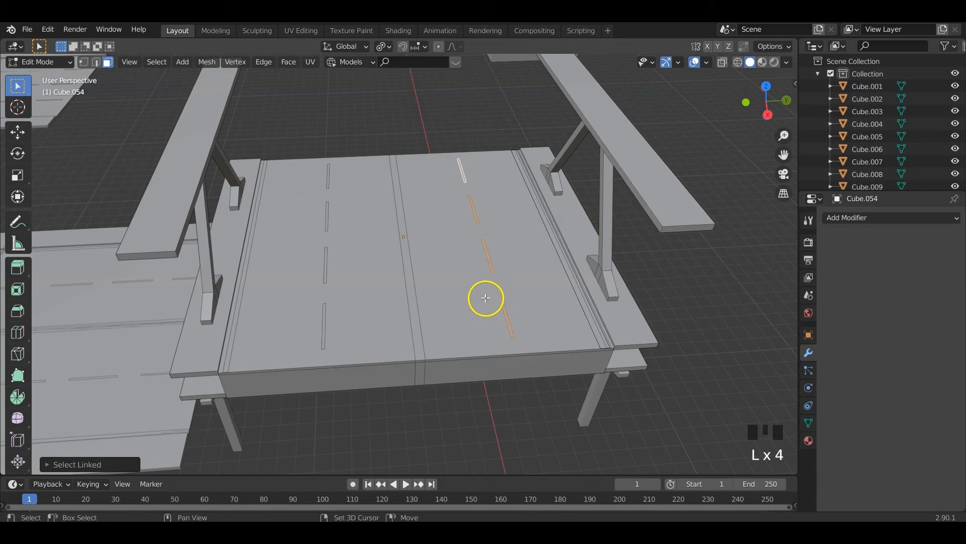
key(shift+d)
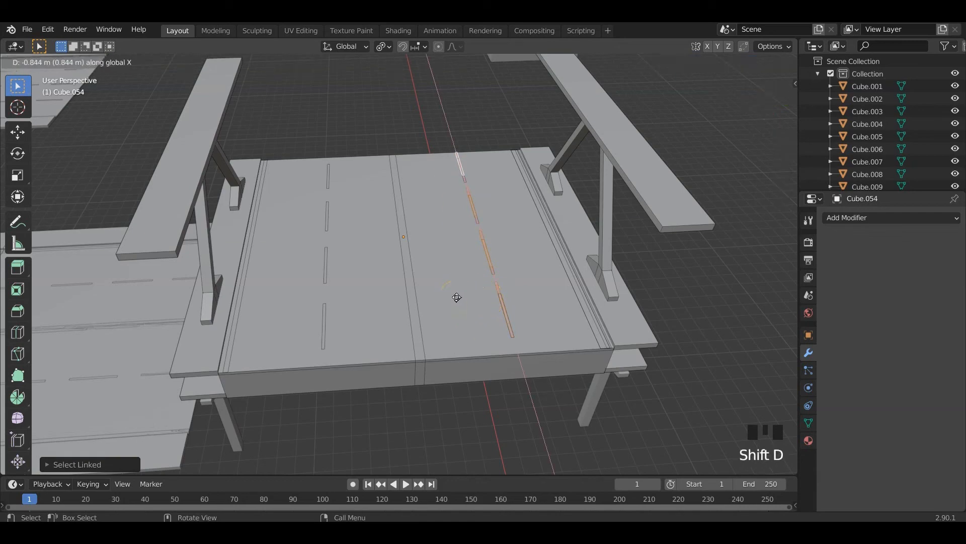
key(y)
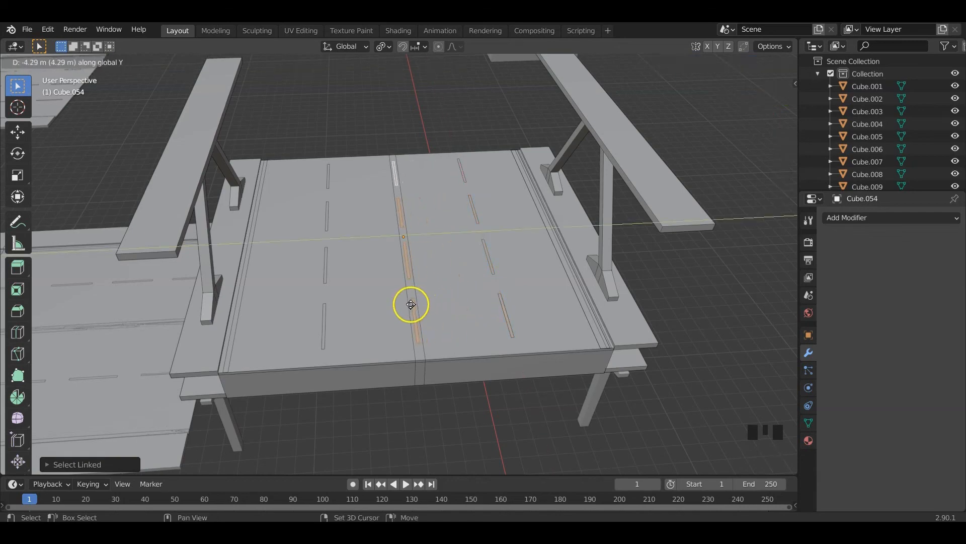
click(412, 304)
scroll(435, 302, up, 2)
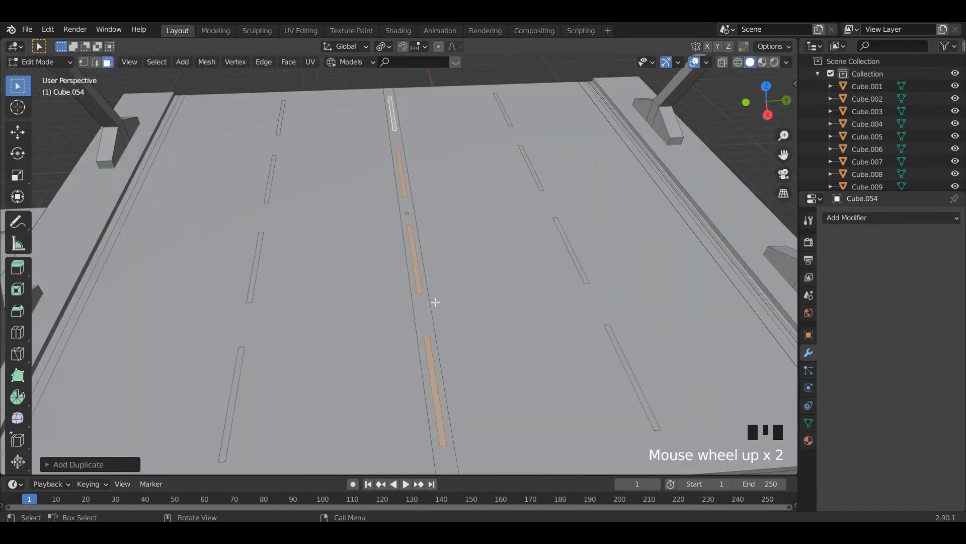
scroll(435, 302, down, 2)
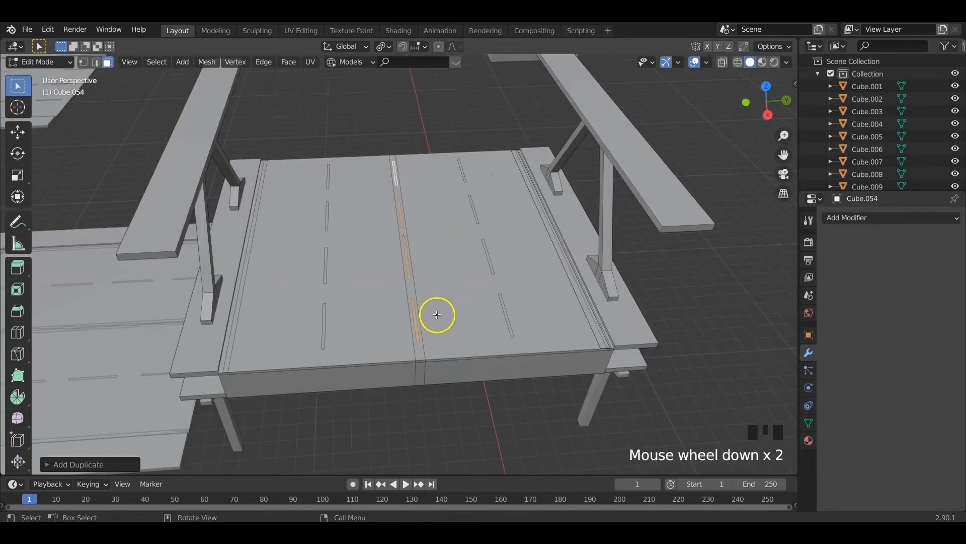
Check the dashed centre markings on the duplicated deck and return it to Object Mode
middle_drag(437, 314, 427, 280)
scroll(394, 216, up, 1)
middle_drag(394, 216, 406, 265)
key(Tab)
scroll(428, 263, down, 2)
scroll(405, 271, down, 2)
key(Tab)
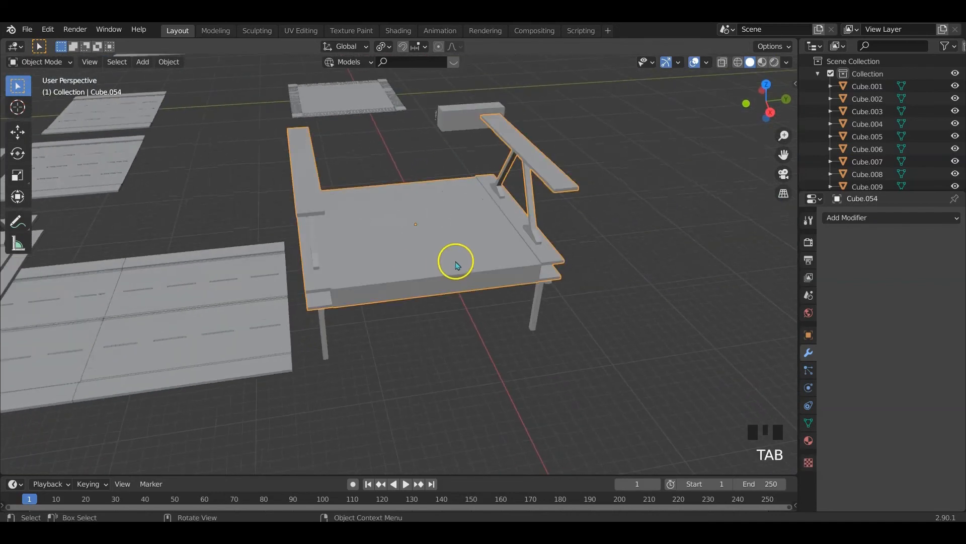
Apply the scale of the original bridge segment's pillars
middle_drag(431, 261, 386, 248)
click(435, 270)
click(386, 249)
key(n)
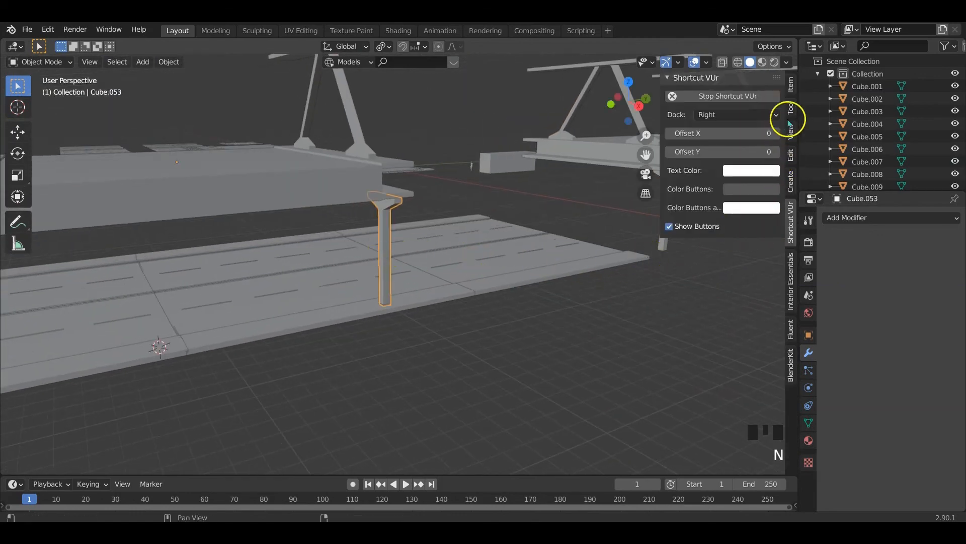
click(791, 84)
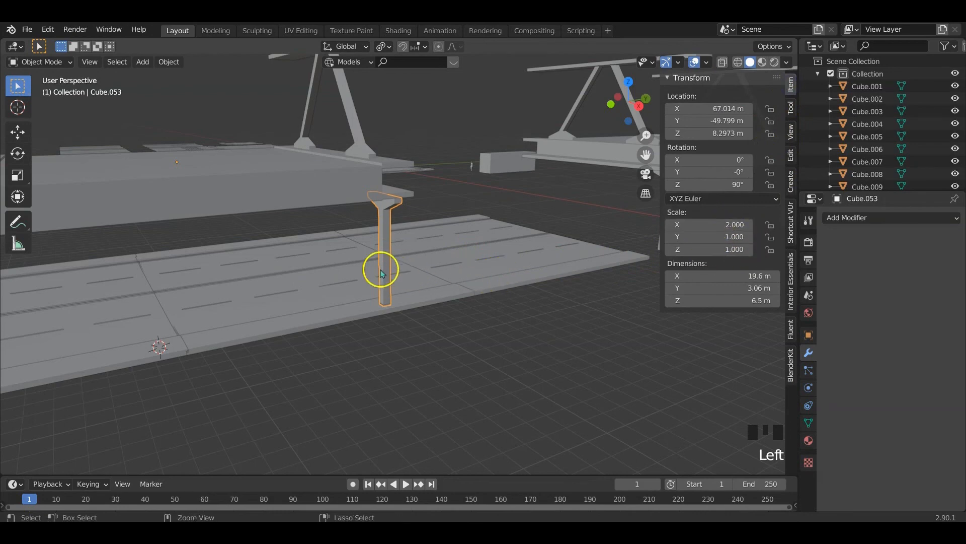
key(ctrl+a)
click(369, 297)
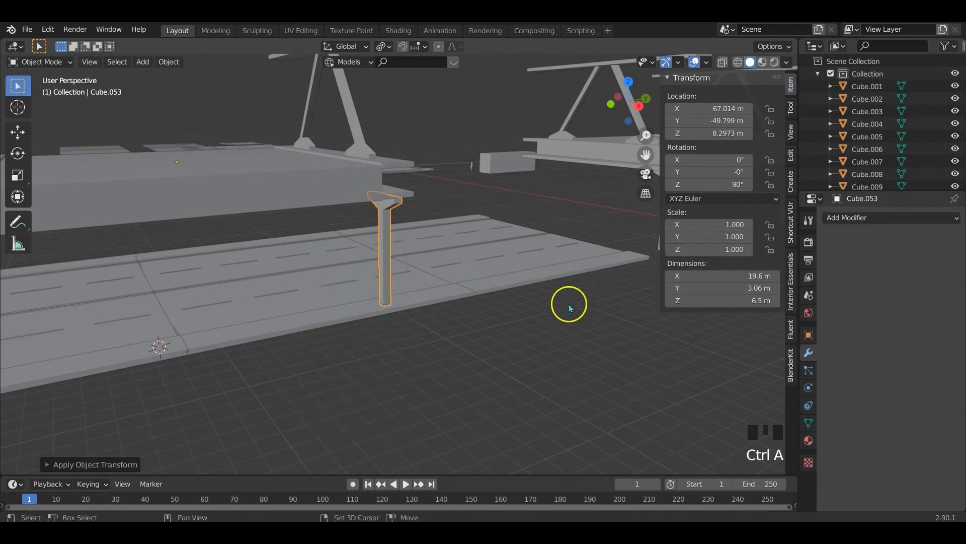
Set the Z dimension of the duplicated segment's pillars to 12 m
shift+middle_drag(570, 308, 282, 271)
click(256, 266)
shift+middle_drag(282, 271, 303, 284)
scroll(282, 299, up, 2)
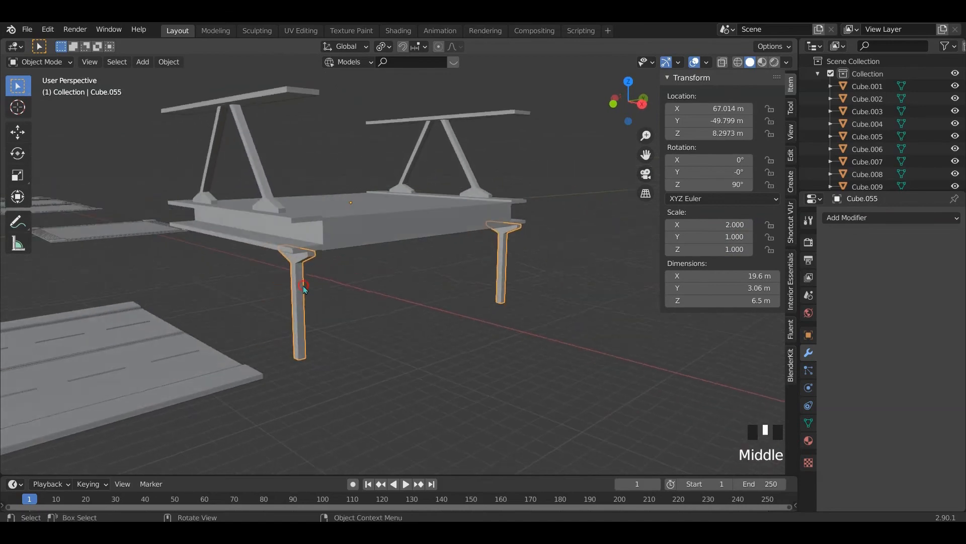
click(733, 302)
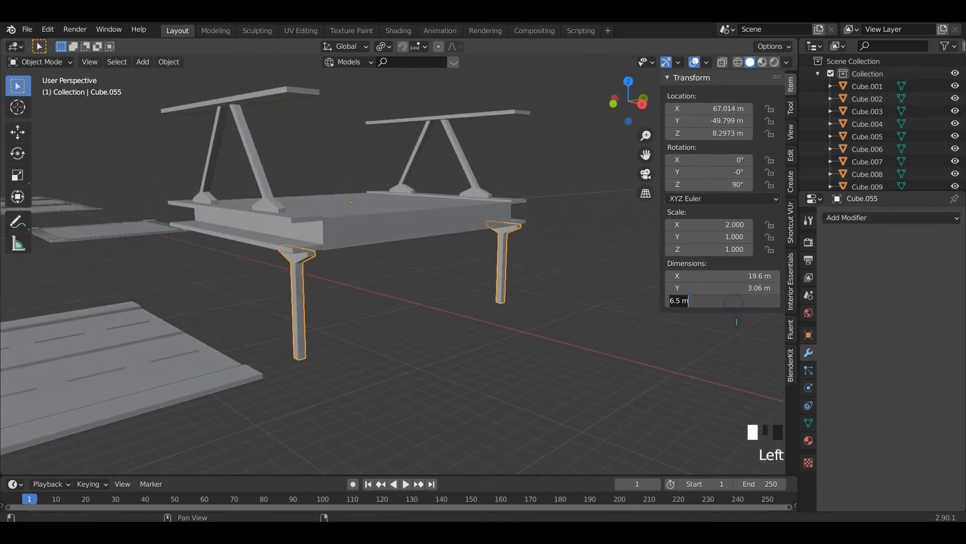
key(Return)
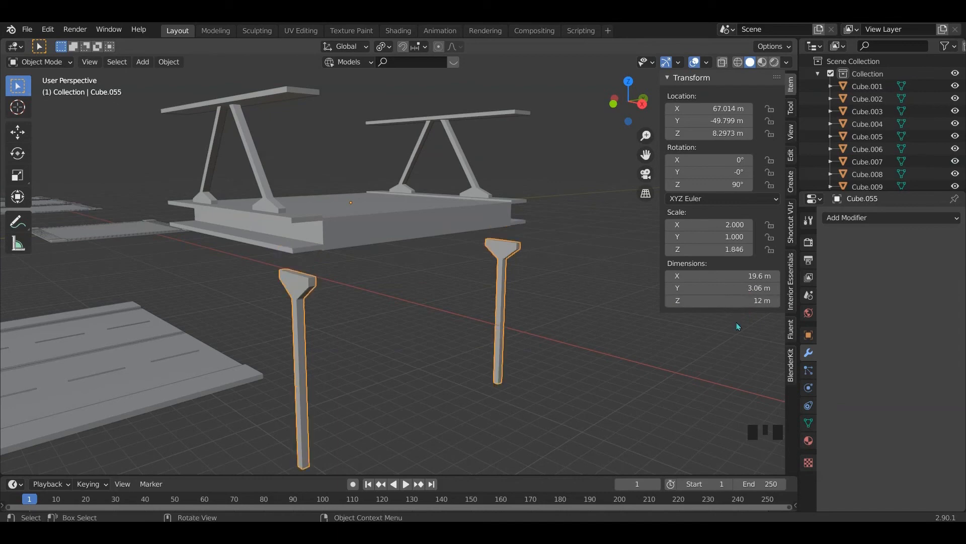
Remove the parent object from the duplicated segment's pillars in their object relations
middle_drag(413, 360, 391, 349)
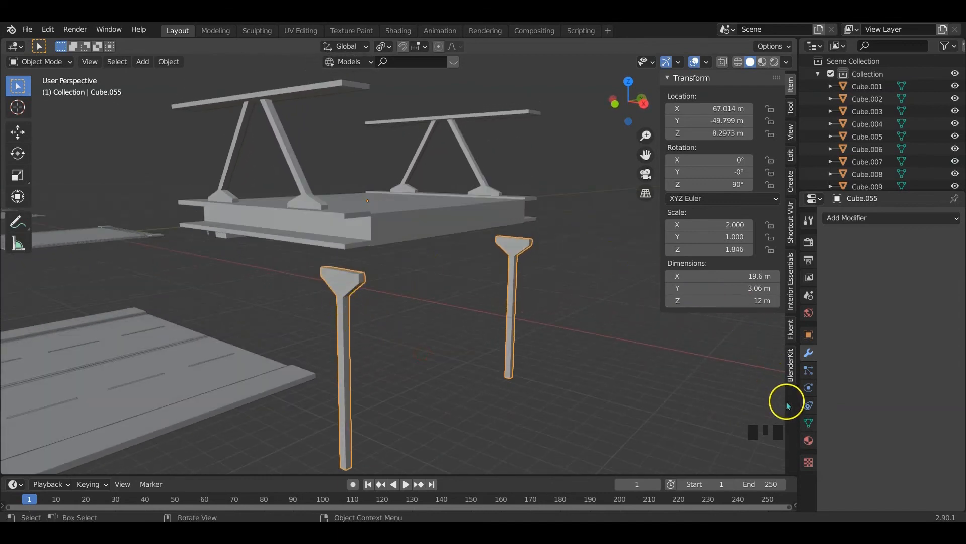
click(809, 422)
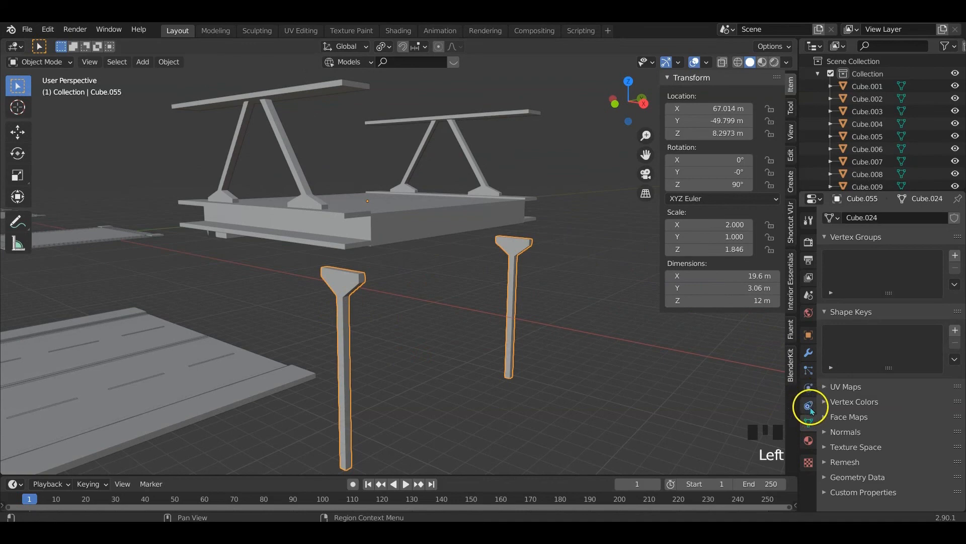
click(808, 336)
click(826, 412)
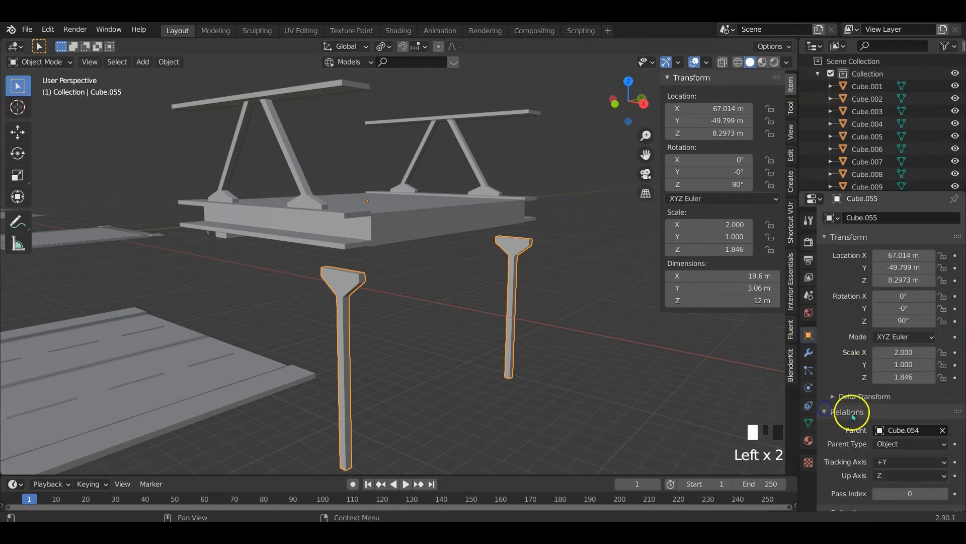
click(942, 431)
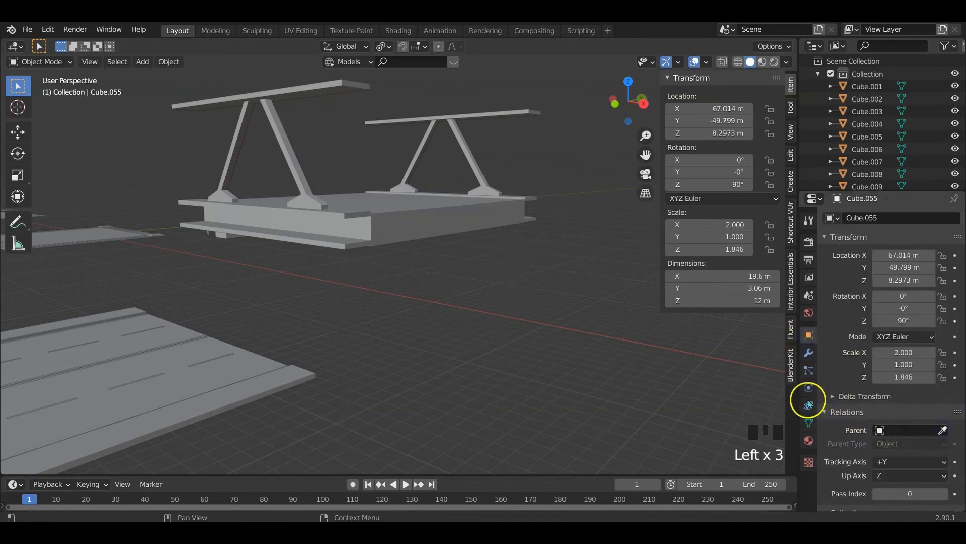
Move the unparented pillars about 46.4 m along Y, back beneath the duplicated deck
scroll(413, 305, down, 4)
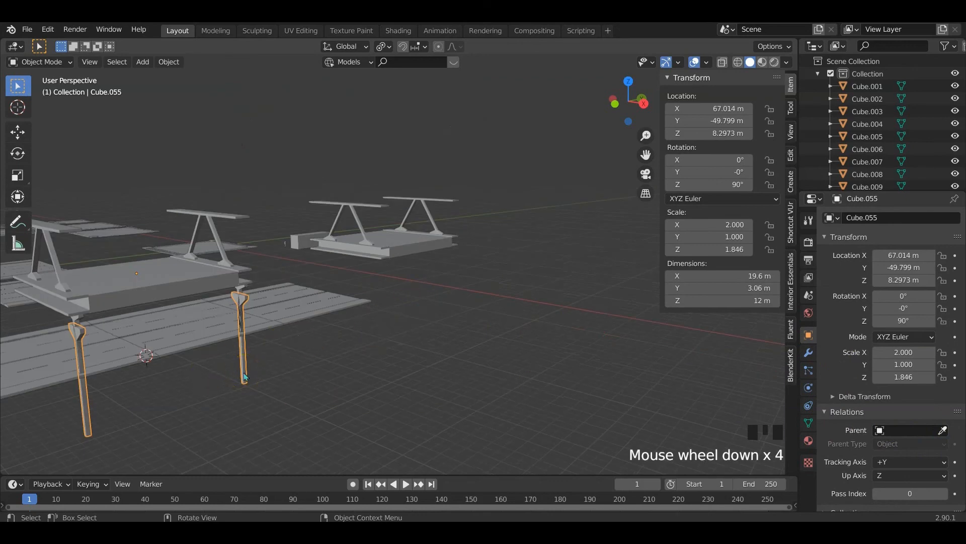
key(g)
key(y)
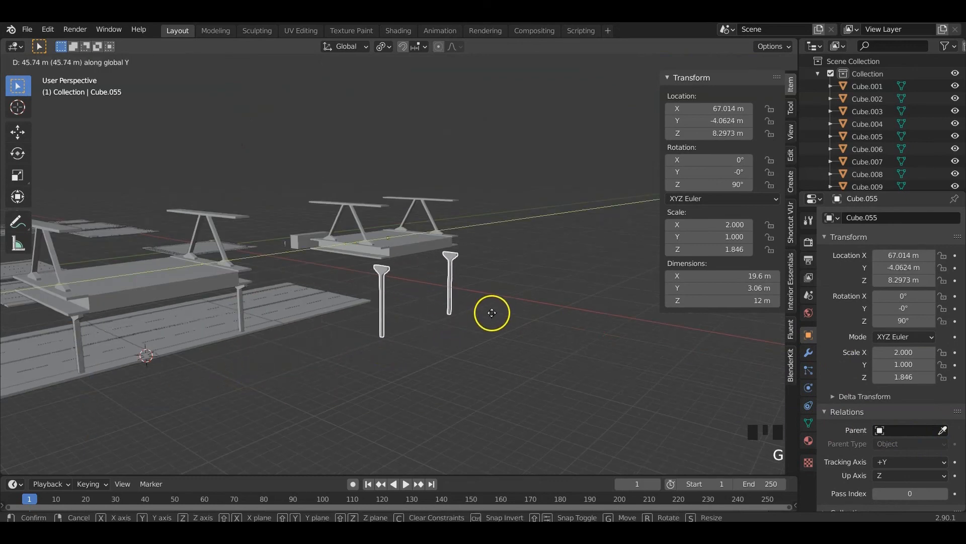
click(494, 313)
key(KP_Decimal)
Raise the pillars about 1.2 m along Z towards the underside of the duplicated deck
middle_drag(302, 229, 300, 250)
scroll(299, 248, up, 1)
key(g)
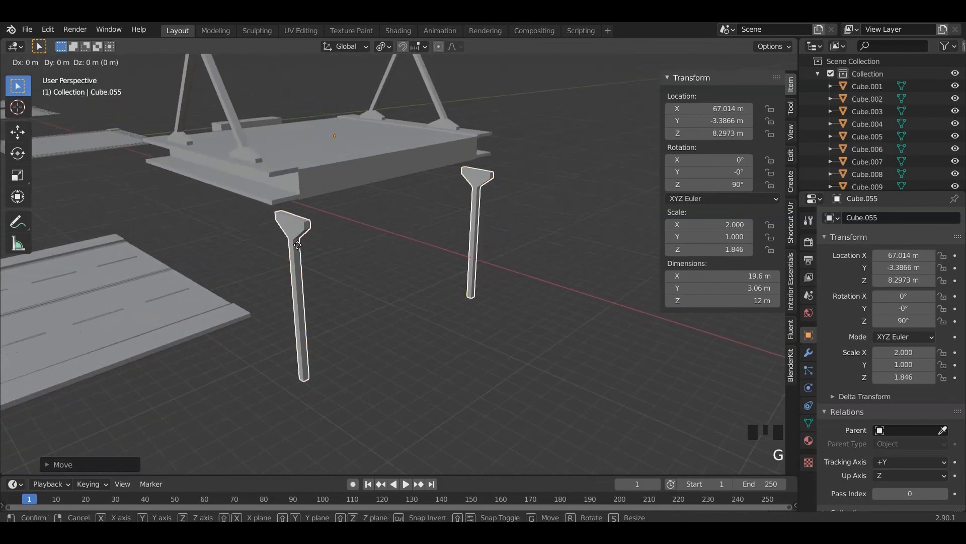
key(z)
click(302, 232)
In right side view, shift the pillars about -1.2 m along Y and raise them about 0.27 m against the deck
key(KP_3)
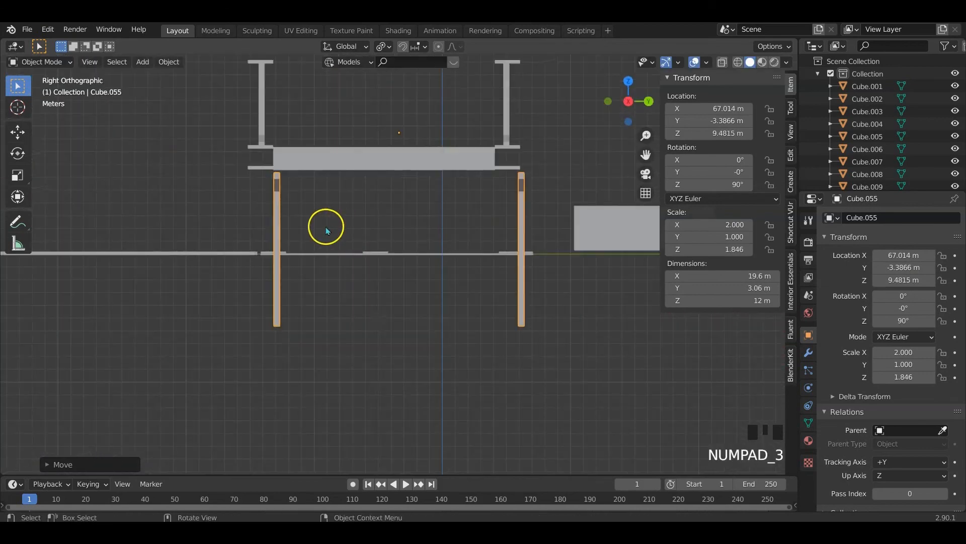
key(g)
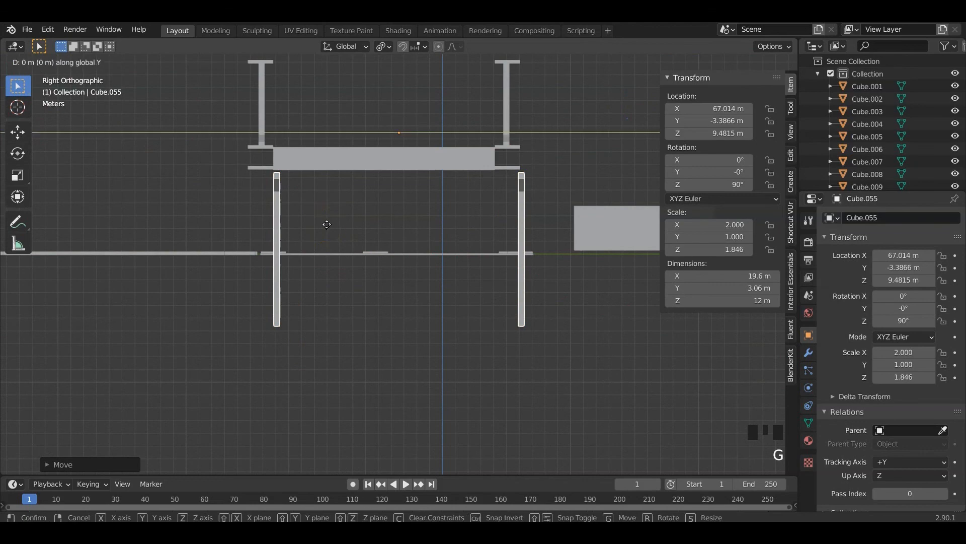
click(313, 225)
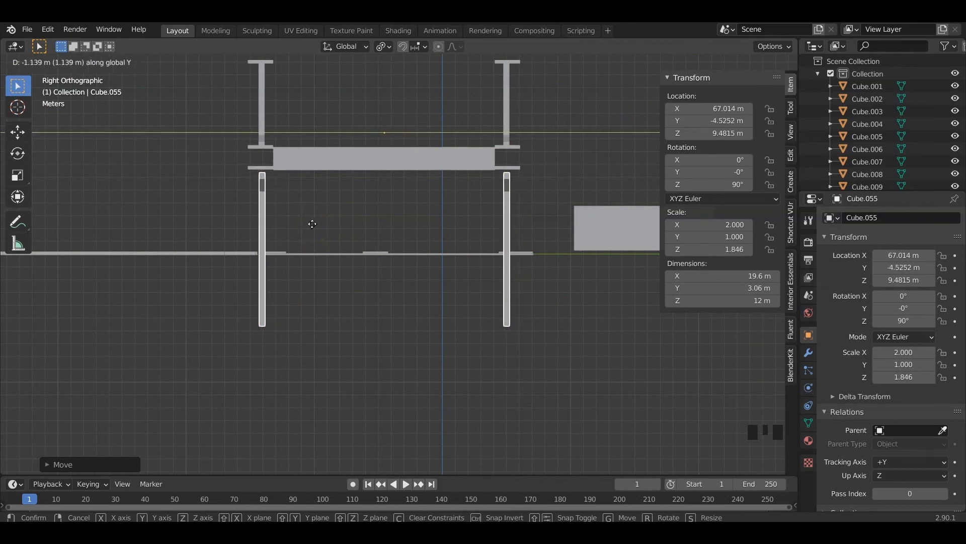
click(311, 224)
key(g)
key(z)
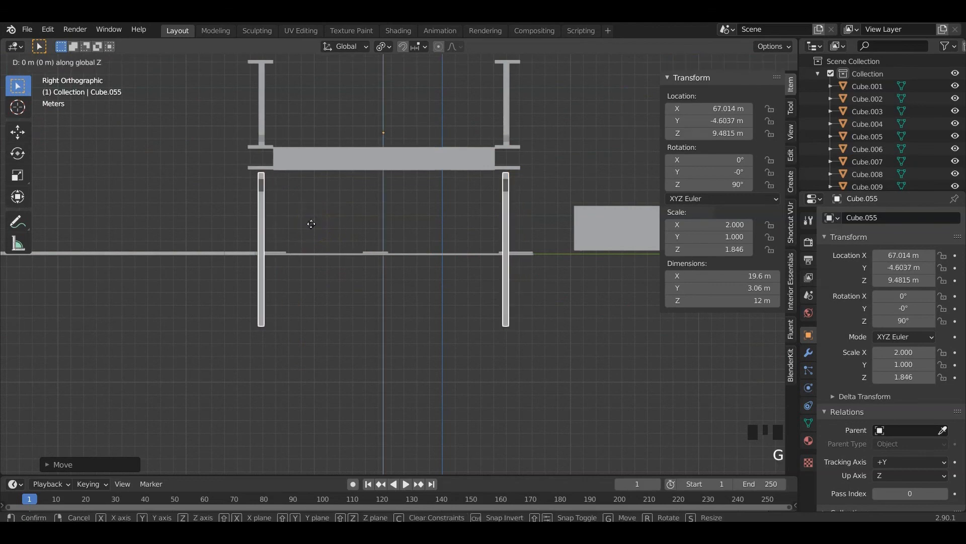
click(314, 213)
Move the pillars about -2.1 m along X so their heads sit fully under the deck's end
middle_drag(315, 213, 388, 276)
key(g)
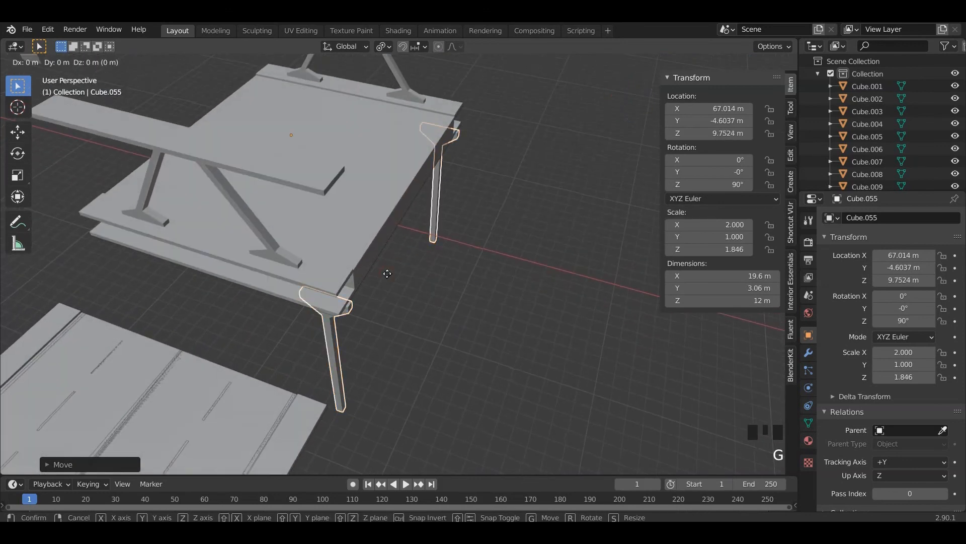
key(x)
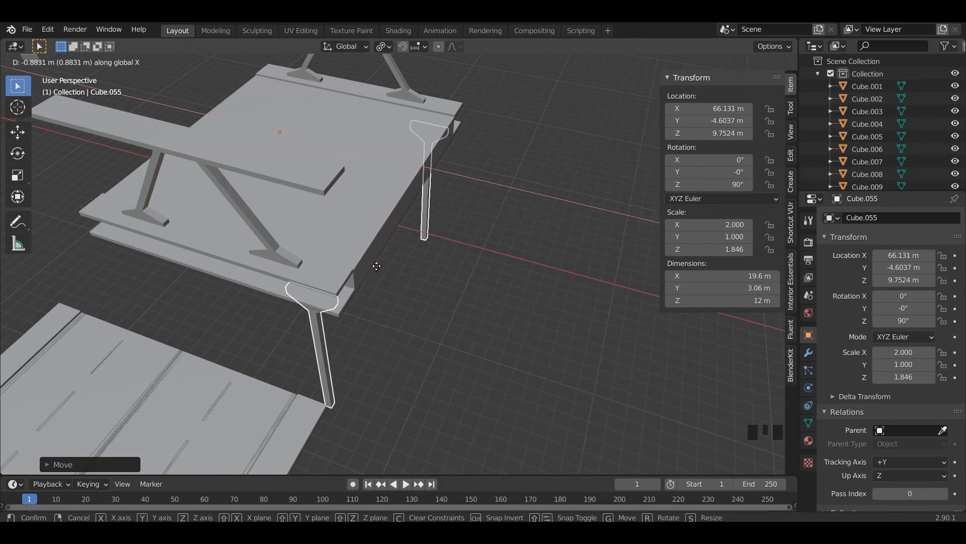
click(362, 260)
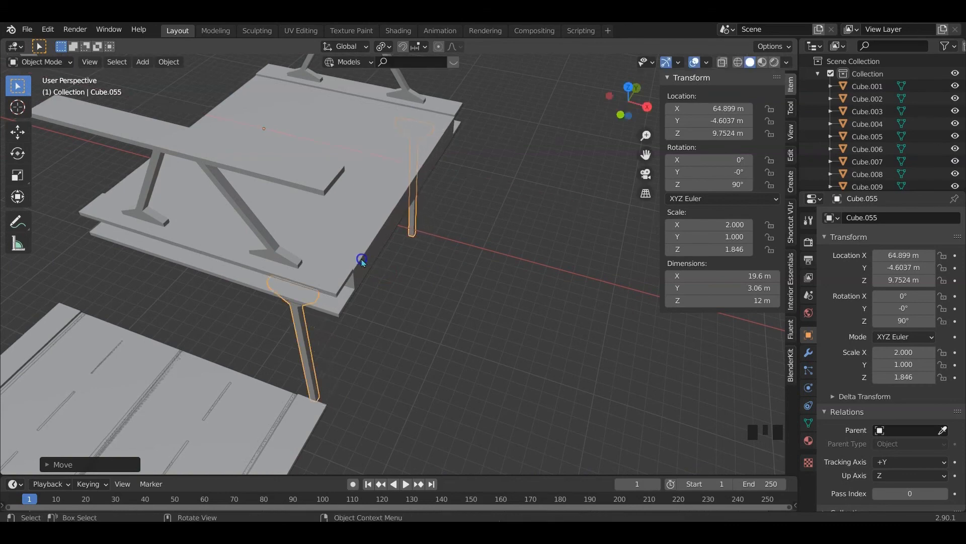
middle_drag(362, 260, 373, 230)
scroll(410, 247, down, 2)
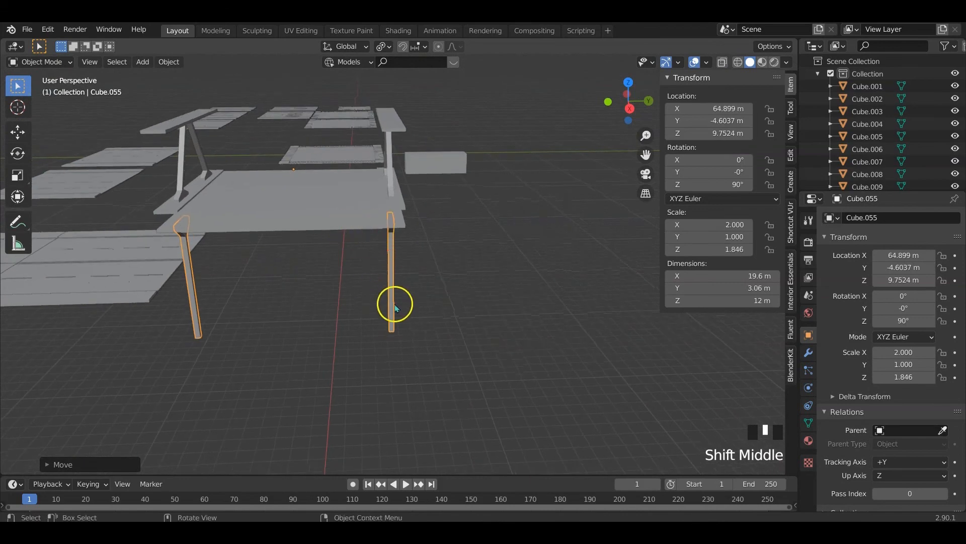
shift+click(327, 209)
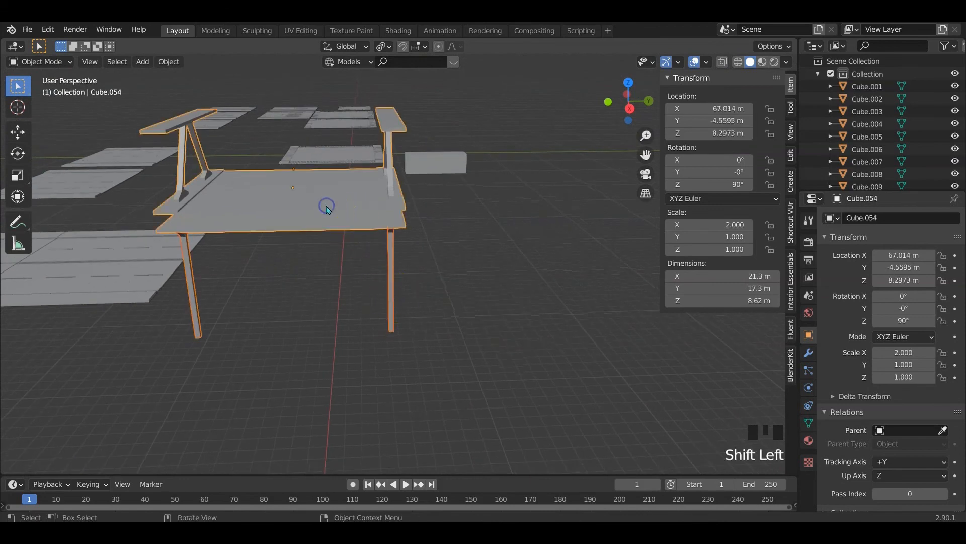
key(ctrl+j)
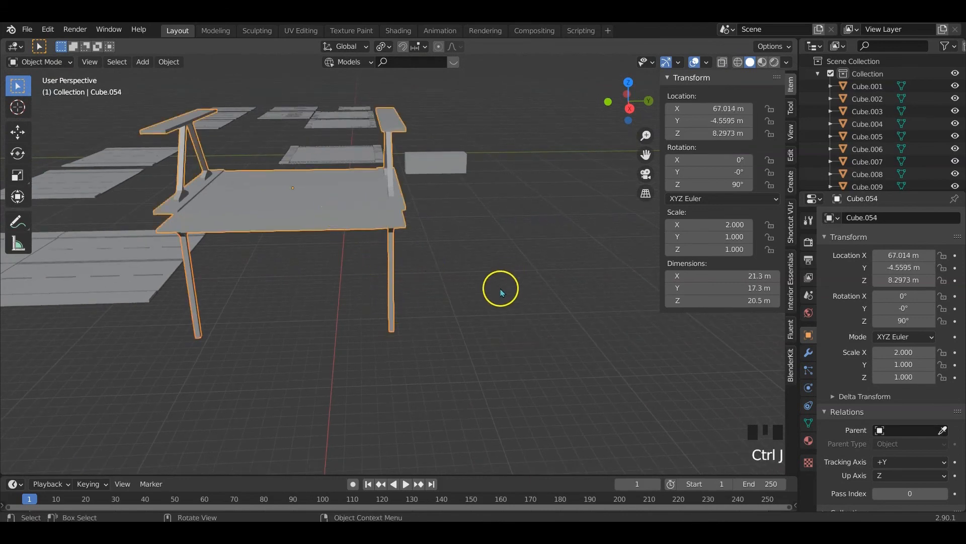
middle_drag(501, 291, 463, 290)
key(ctrl+z)
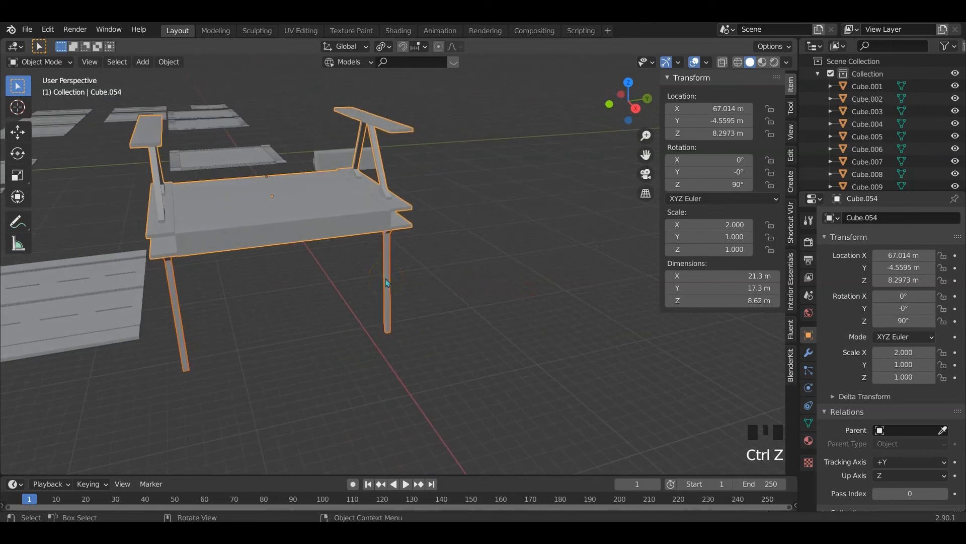
Apply the scale of the duplicated segment's lengthened pillars
click(388, 281)
click(387, 281)
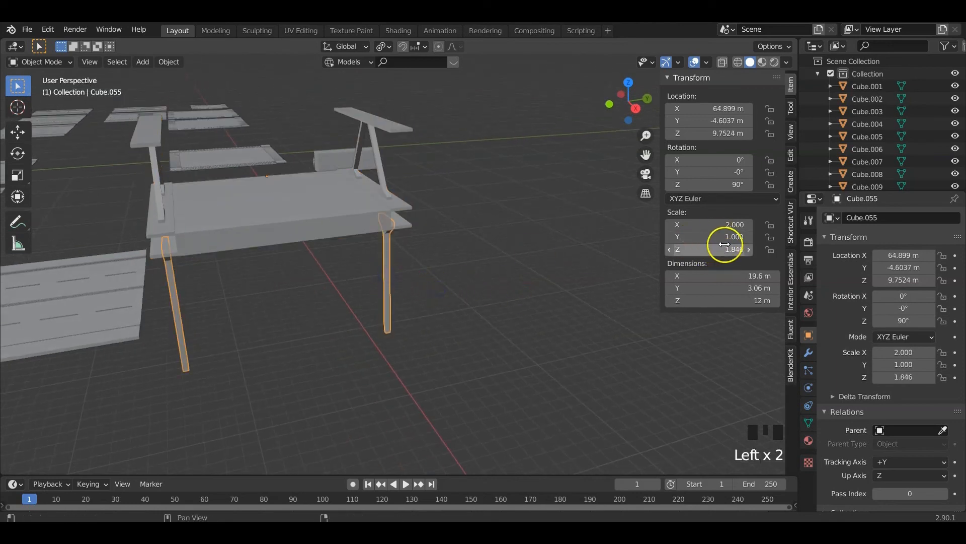
key(ctrl+a)
click(414, 301)
Apply the scale of the duplicated bridge deck
click(321, 215)
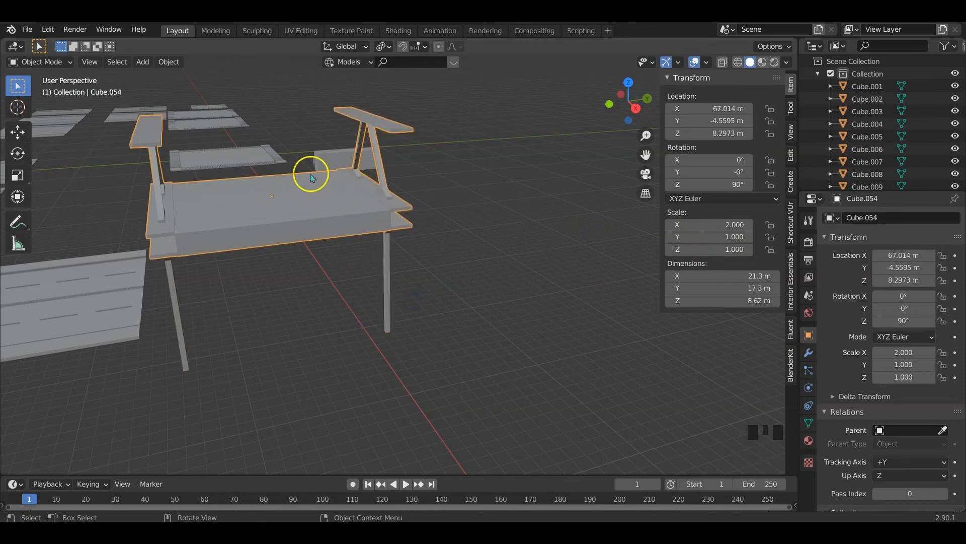
key(ctrl+a)
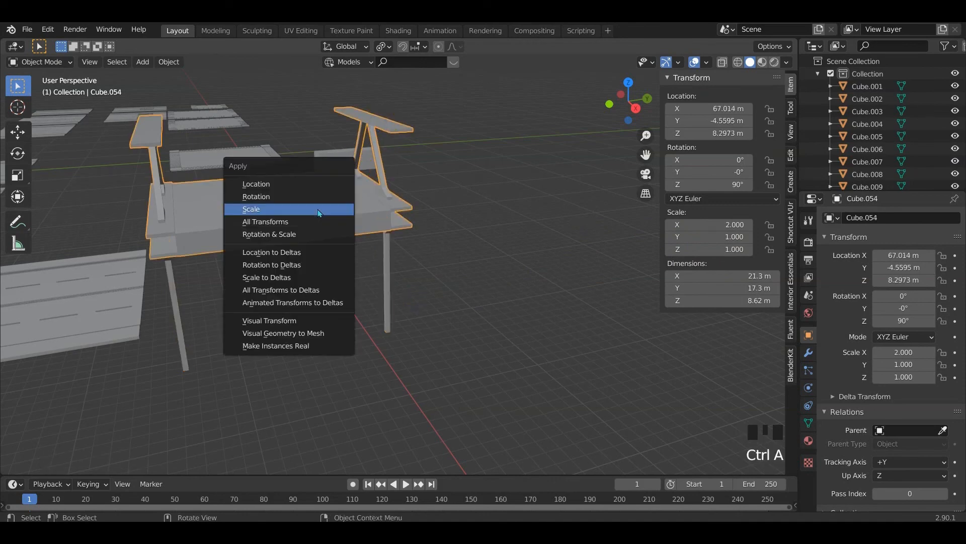
click(319, 209)
click(455, 235)
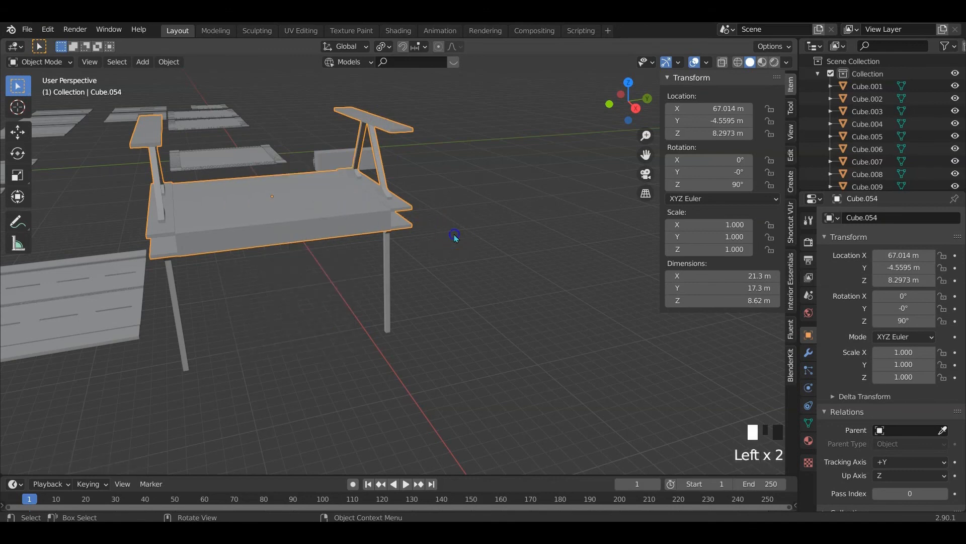
Join the lengthened pillars into the duplicated deck as one object, with the deck as the active object
click(382, 264)
click(341, 228)
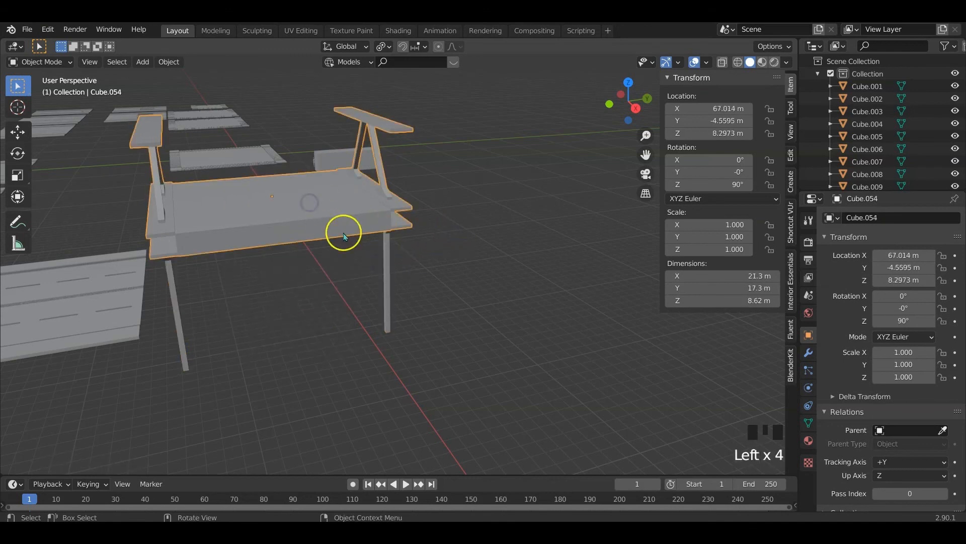
click(381, 266)
shift+click(317, 212)
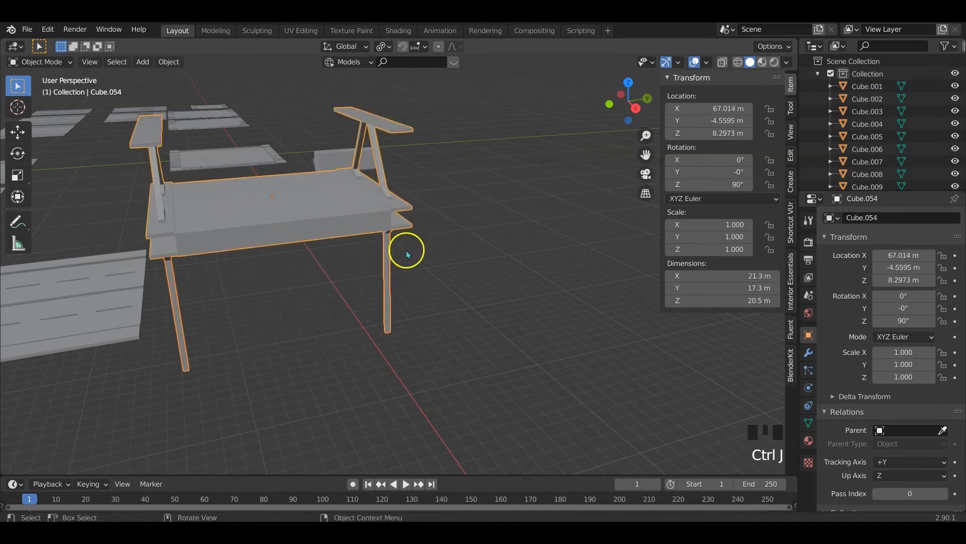
key(ctrl+j)
middle_drag(406, 250, 479, 212)
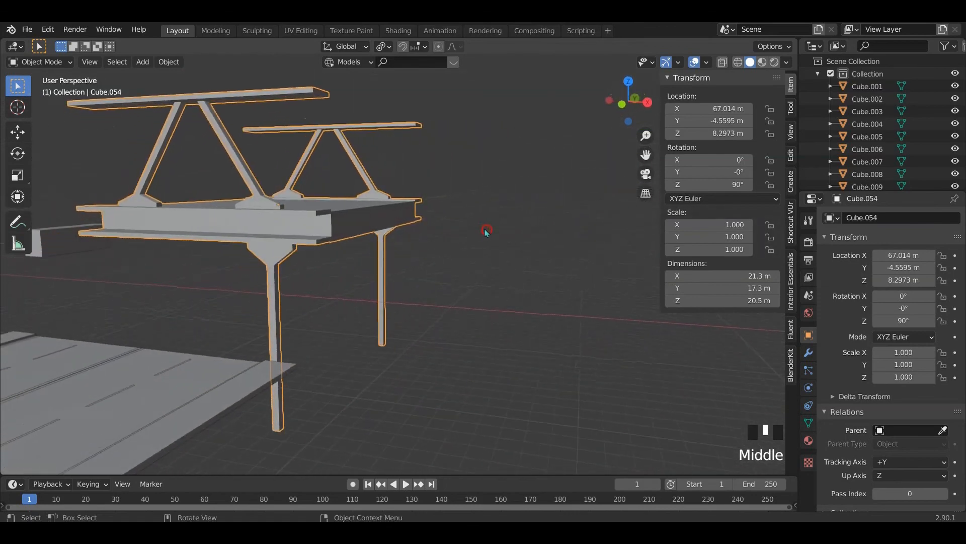
scroll(388, 233, down, 2)
middle_drag(388, 233, 433, 229)
scroll(401, 225, down, 2)
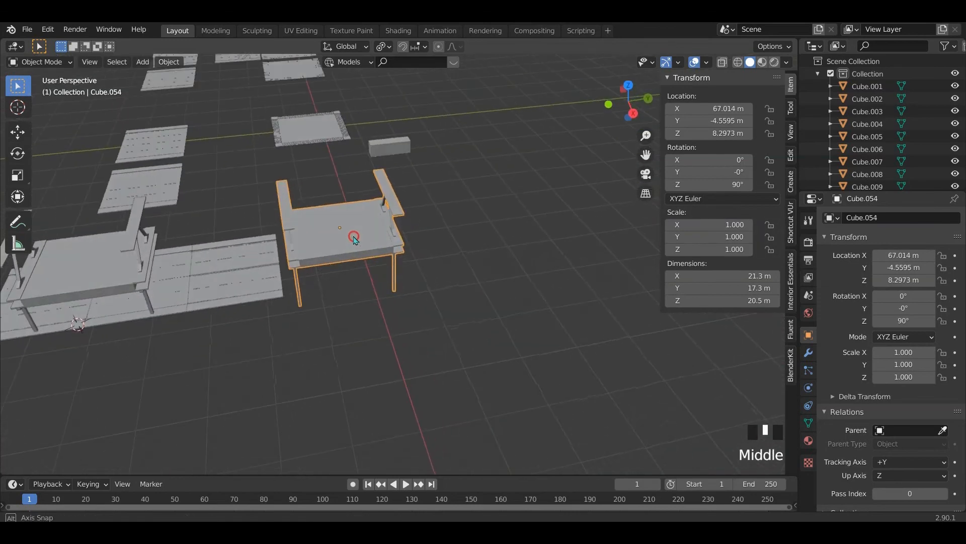
Add an Array modifier with a count of 2 to the joined tall-pillar bridge segment
scroll(433, 229, up, 2)
key(n)
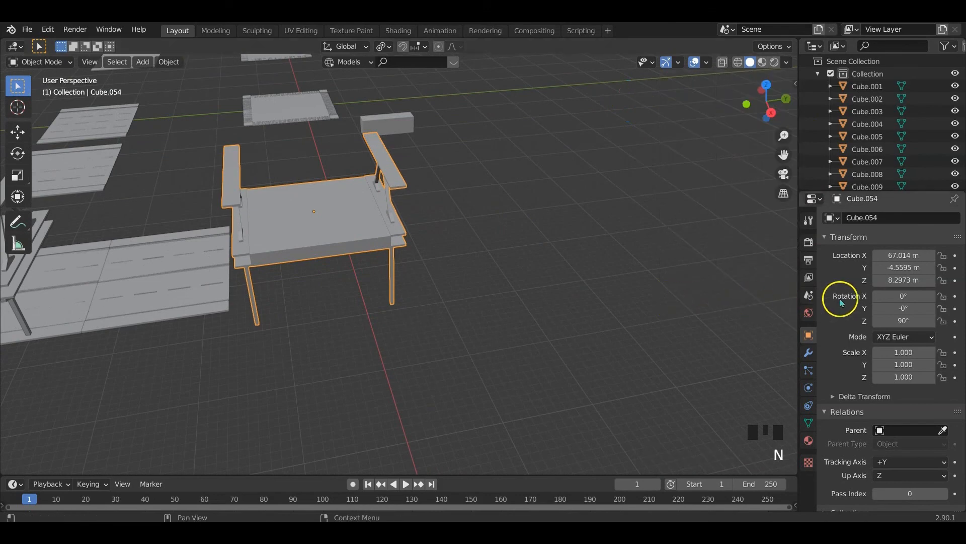
click(811, 357)
click(867, 217)
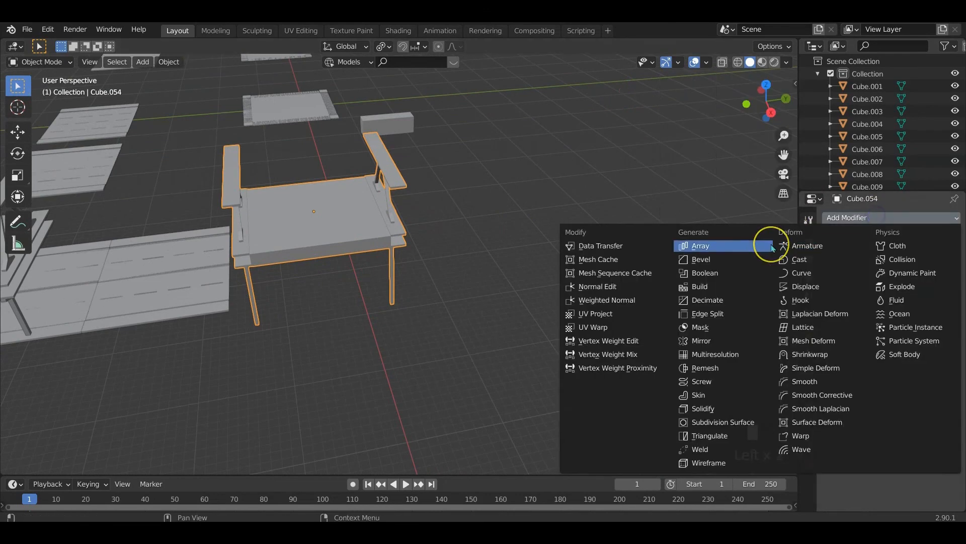
click(718, 248)
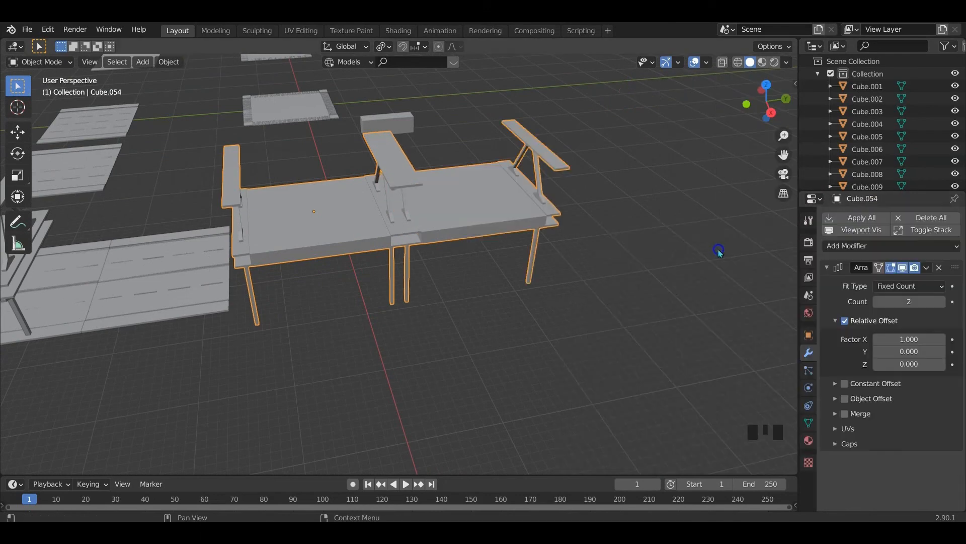
scroll(443, 258, up, 2)
shift+middle_drag(443, 259, 468, 294)
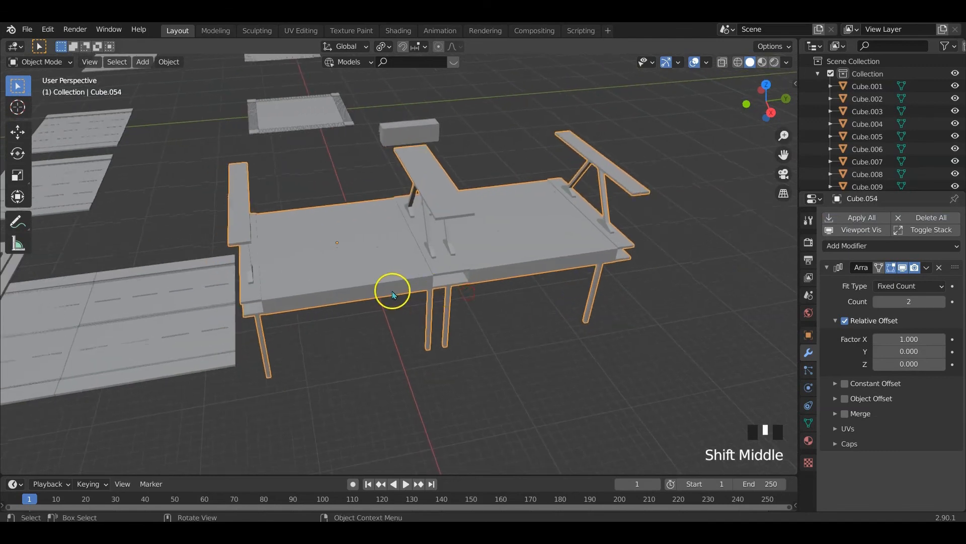
middle_drag(390, 287, 399, 252)
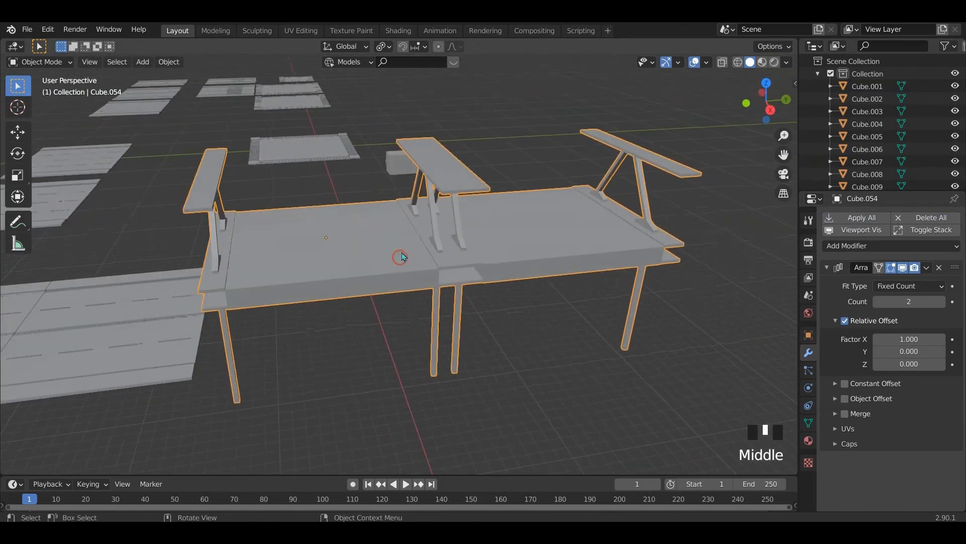
scroll(399, 252, up, 2)
key(Tab)
middle_drag(457, 248, 433, 294)
key(Tab)
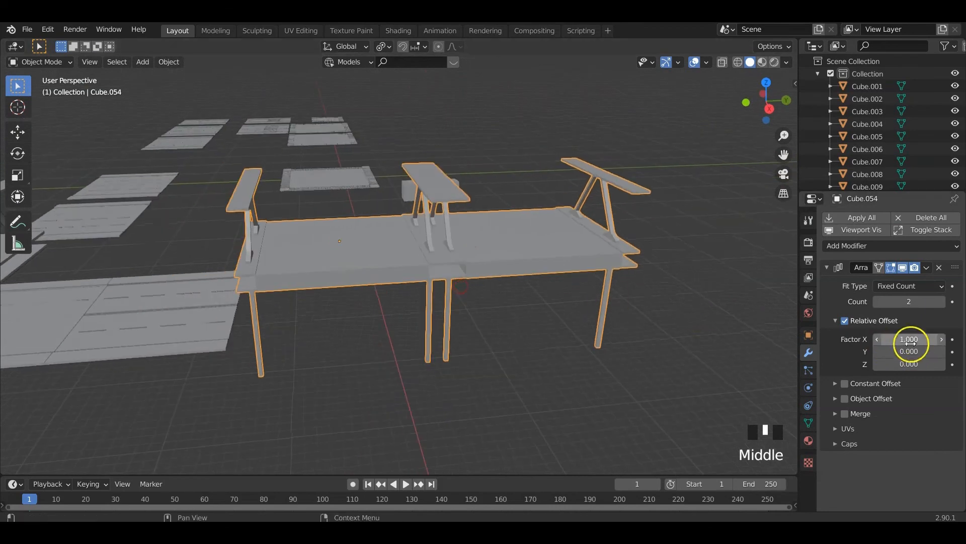
Try a relative X offset factor of 1.2 to spread the two arrayed bridge segments apart
click(904, 339)
text(2)
key(Return)
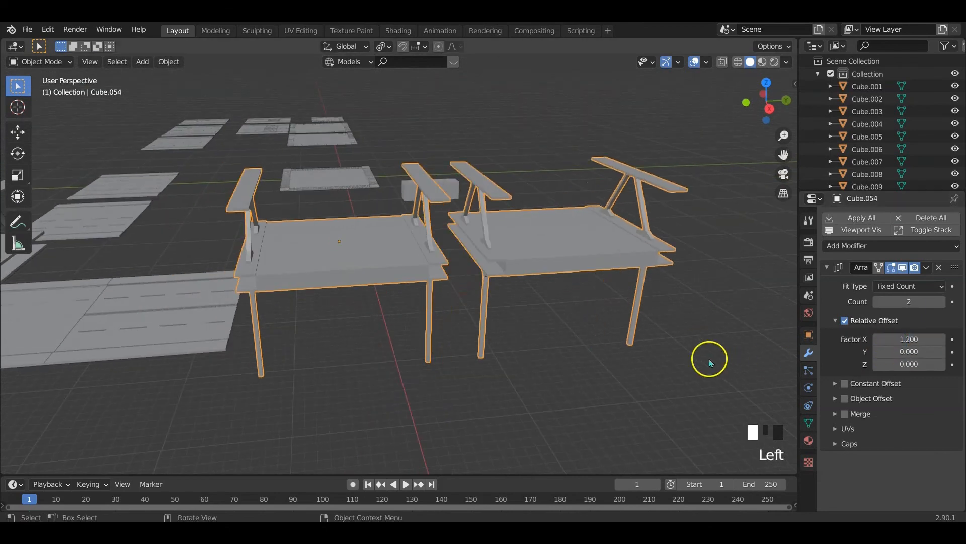
click(878, 339)
text(1.1)
key(Return)
middle_drag(544, 307, 524, 304)
drag(880, 339, 903, 339)
double_click(905, 340)
text(1)
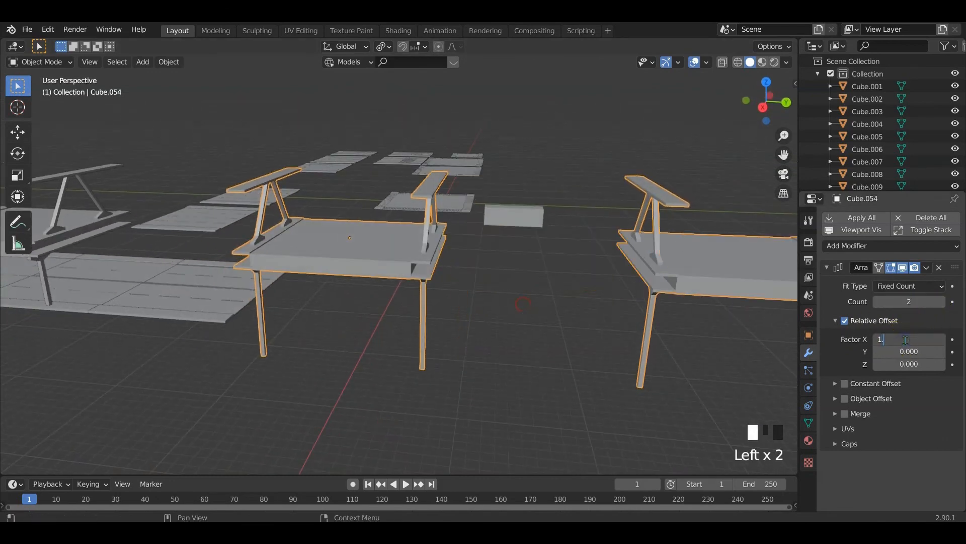
text(.2)
key(Return)
Try a relative X offset factor of 1.1 on the array, then return it to 1.0
middle_drag(523, 312, 690, 276)
scroll(498, 317, up, 2)
click(905, 344)
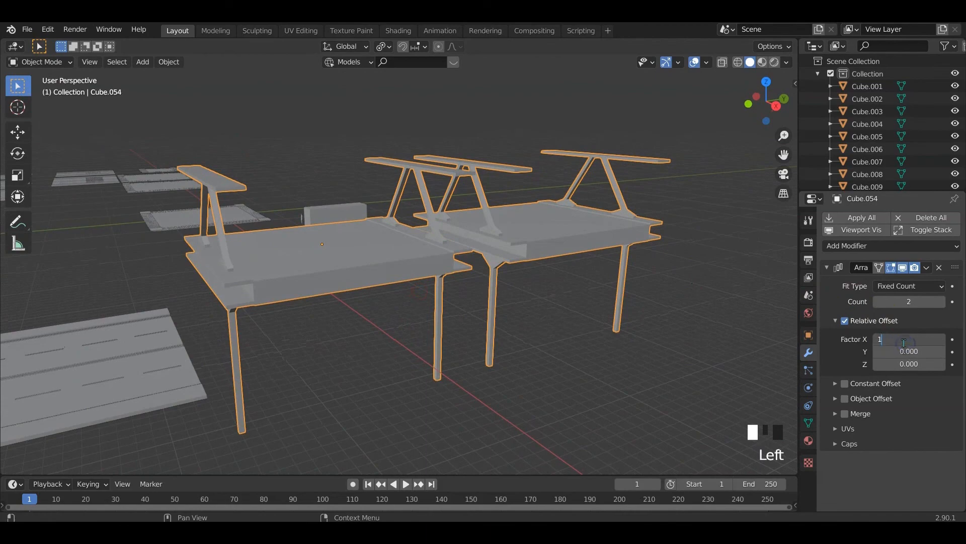
text(1.1)
key(Return)
middle_drag(504, 328, 443, 342)
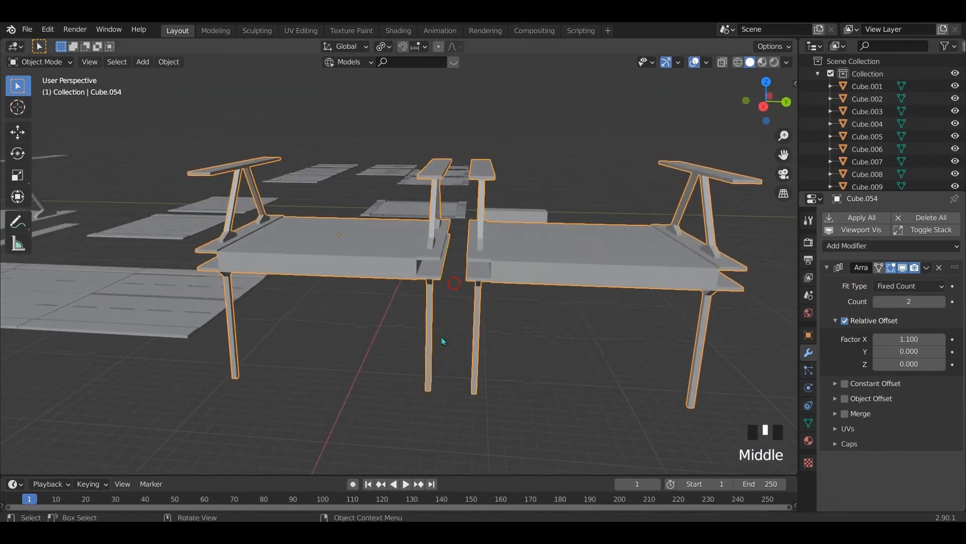
mouse_move(553, 313)
middle_down()
mouse_move(513, 309)
mouse_move(558, 324)
middle_up()
click(877, 339)
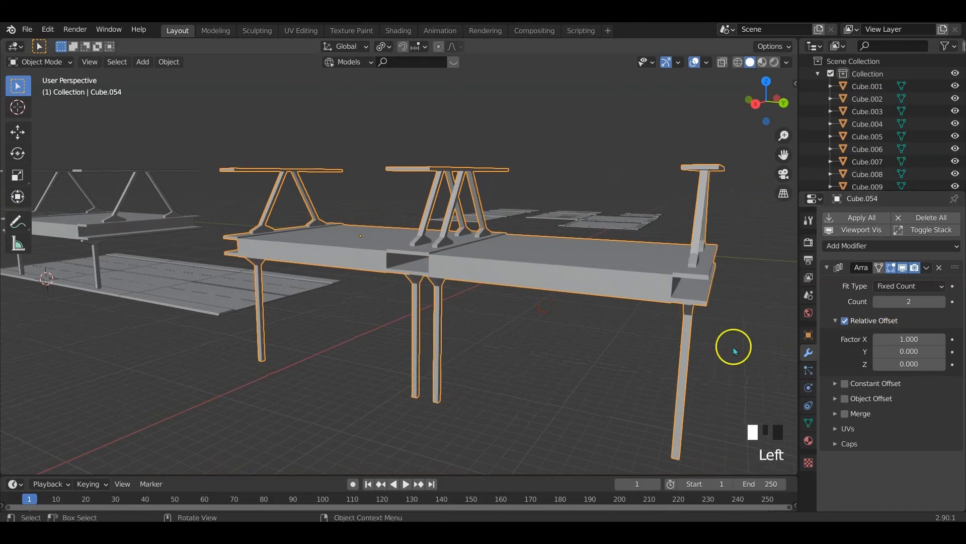
middle_drag(734, 346, 530, 361)
mouse_move(503, 353)
middle_down()
mouse_move(399, 243)
mouse_move(492, 327)
mouse_move(509, 324)
mouse_move(521, 335)
mouse_move(491, 309)
mouse_move(412, 332)
mouse_move(515, 339)
mouse_move(511, 349)
middle_up()
scroll(521, 333, down, 2)
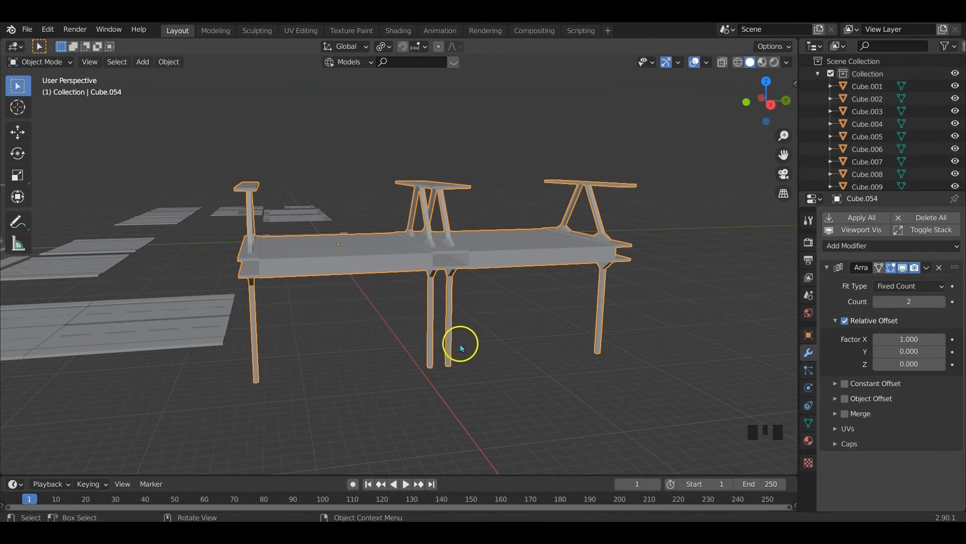
Try a relative Y offset factor of 1 on the array, then reset it to 0
middle_drag(474, 356, 644, 351)
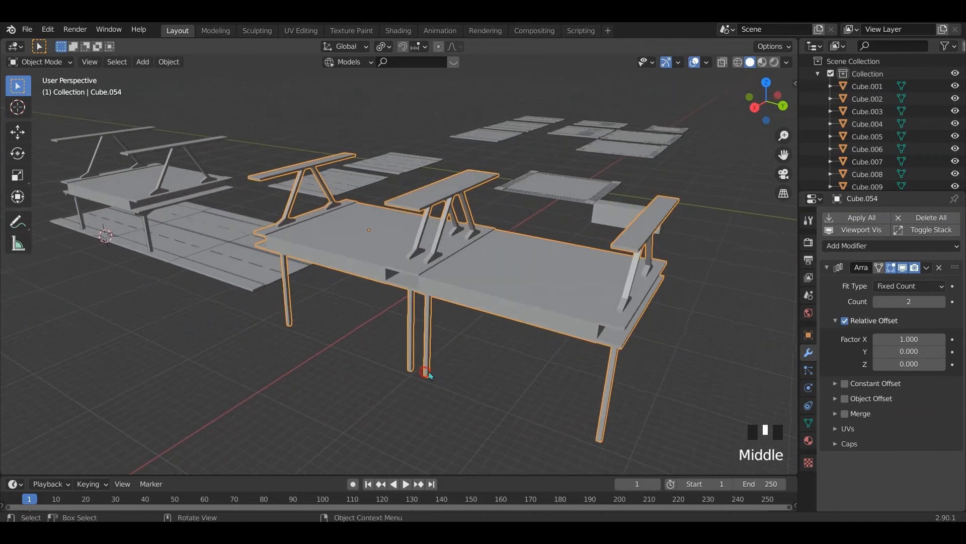
scroll(646, 350, down, 1)
drag(904, 351, 905, 350)
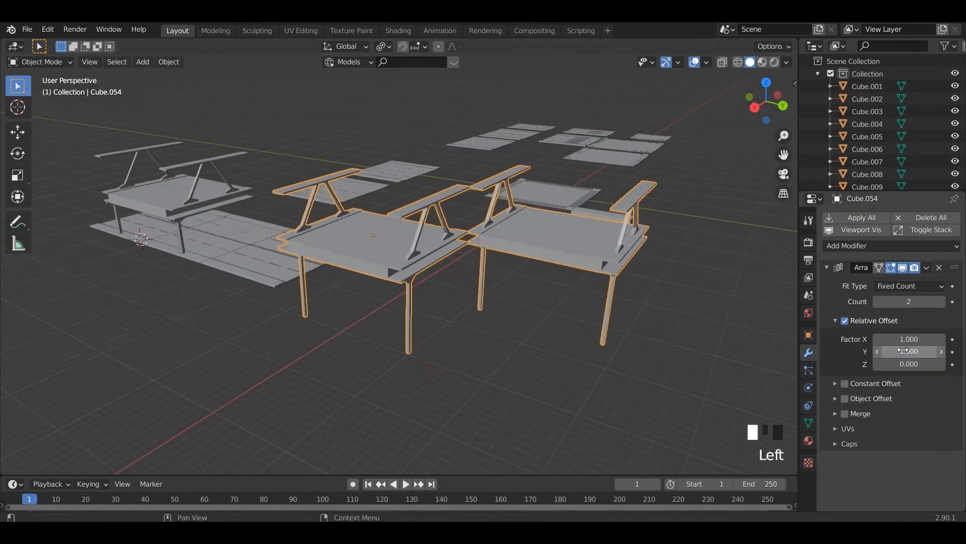
click(911, 352)
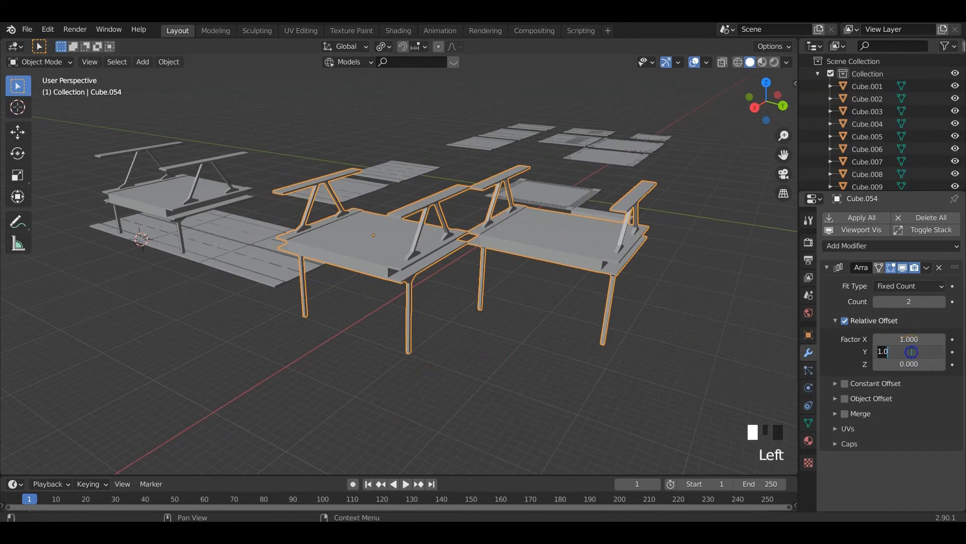
key(Return)
Apply the Array modifier to turn the two side-by-side bridge segments into real geometry
middle_drag(629, 324, 496, 334)
scroll(423, 326, up, 2)
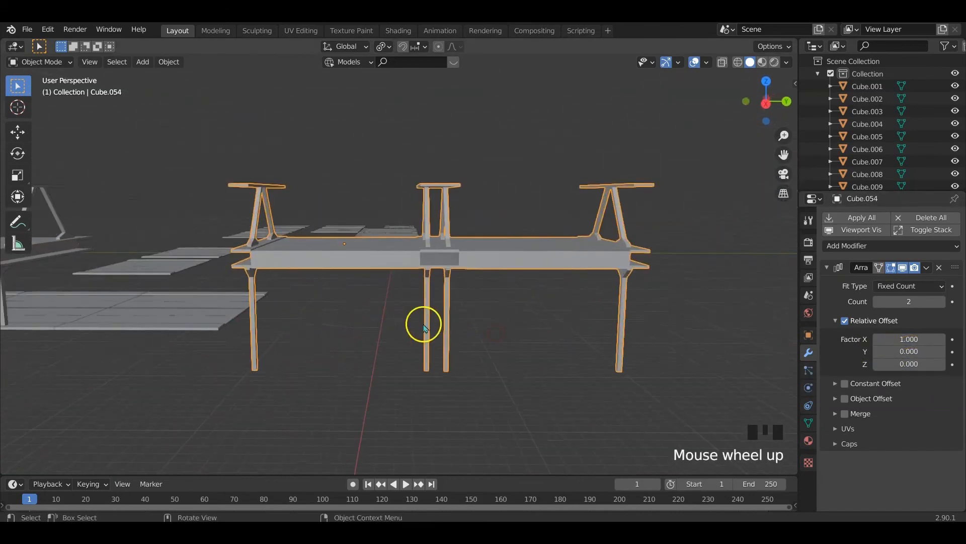
middle_drag(423, 326, 480, 341)
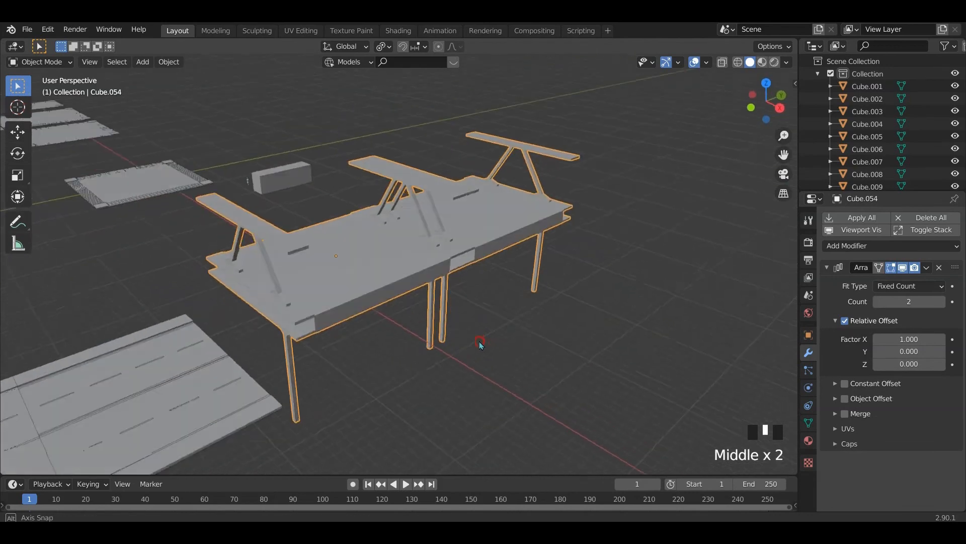
click(876, 220)
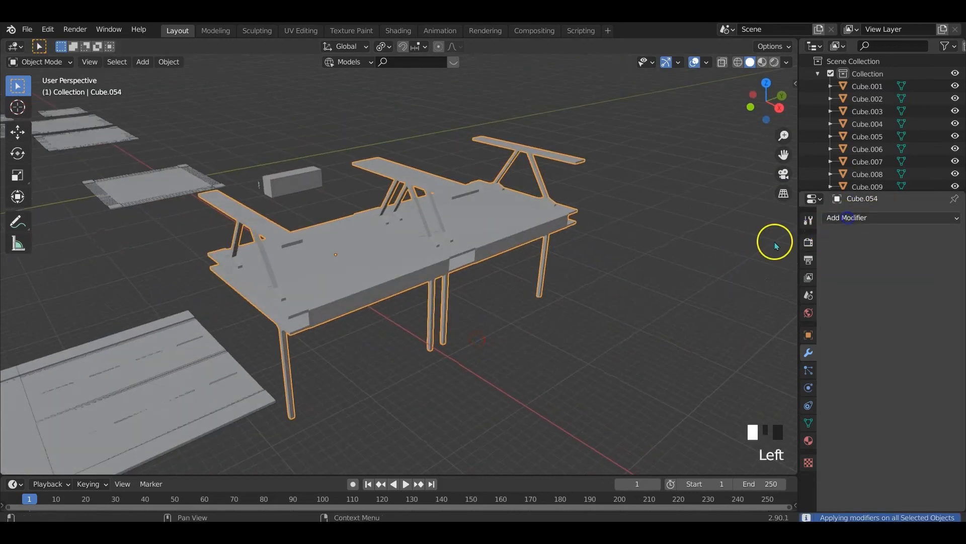
Delete one of the two neighbouring pillars under the joint between the bridge segments in Edit Mode
middle_drag(443, 339, 444, 314)
key(Tab)
scroll(447, 313, up, 2)
key(l)
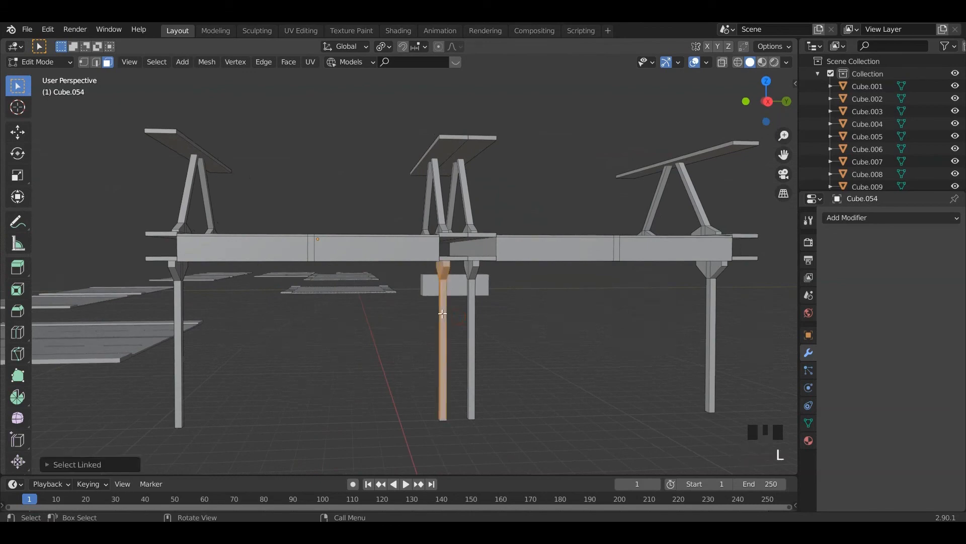
key(x)
click(470, 307)
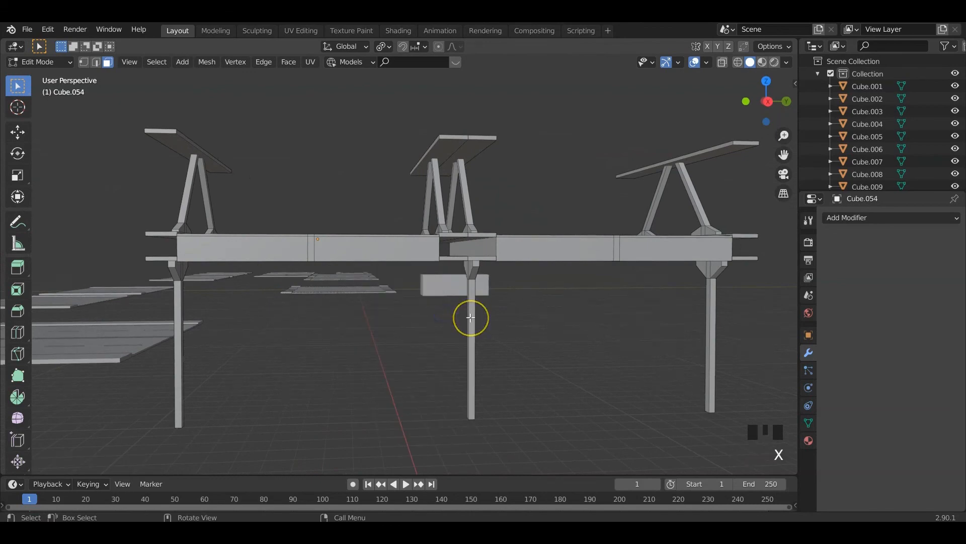
Move the remaining middle pillar along Y until it is centred under the joint between the two decks
key(l)
key(KP_3)
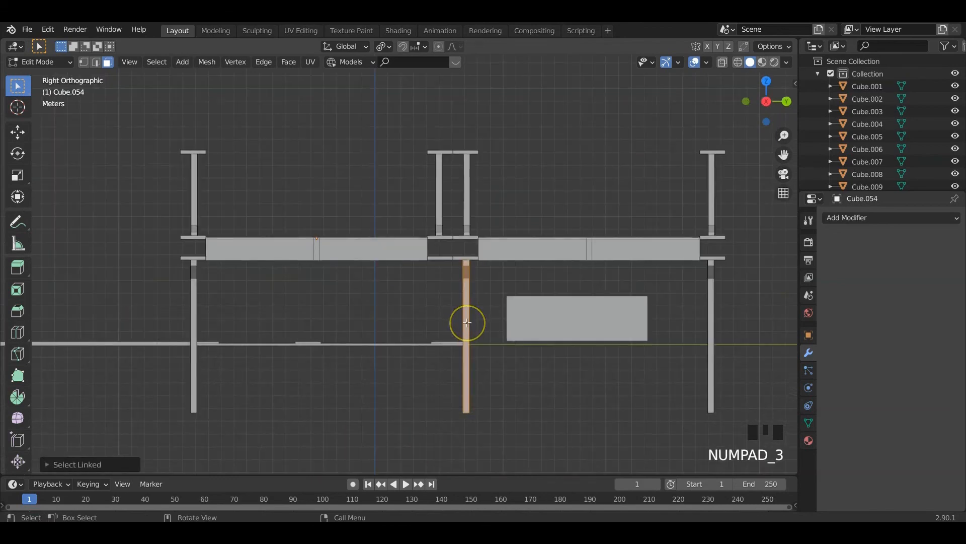
key(g)
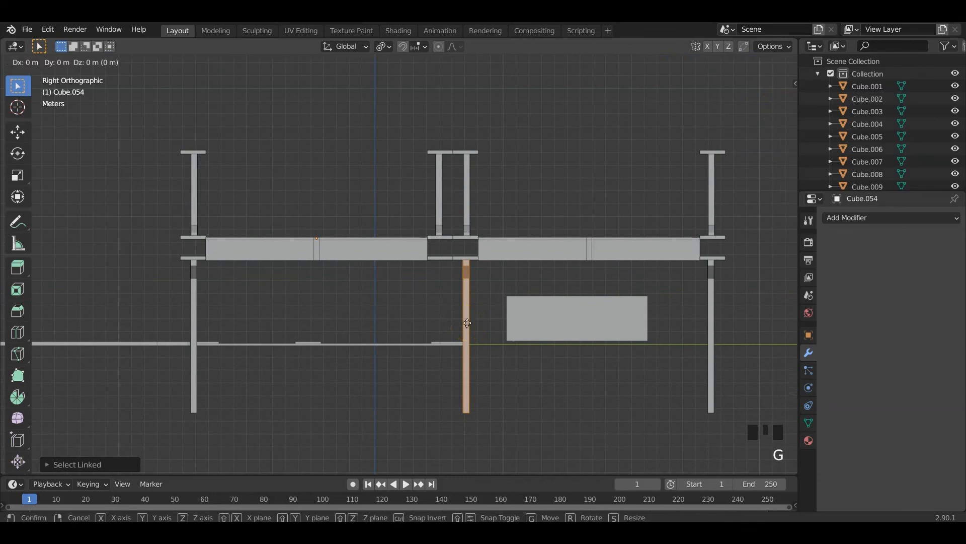
key(y)
click(454, 319)
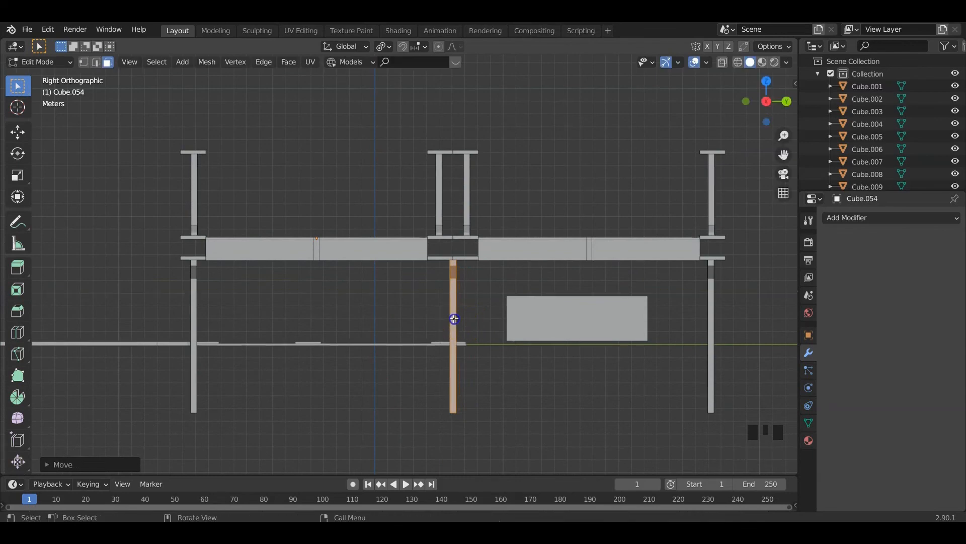
Thicken the centred middle pillar by scaling it up along Y, and return to Object Mode
key(s)
key(y)
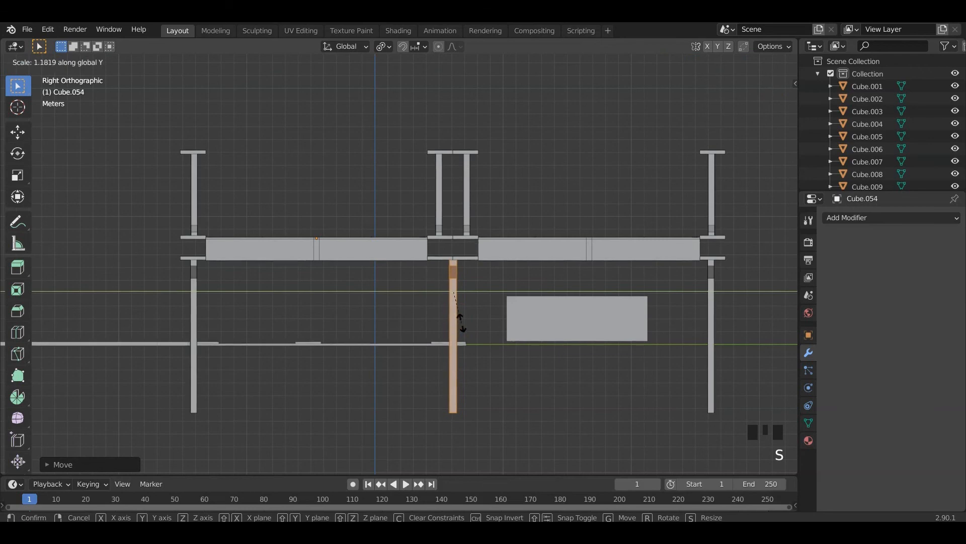
click(476, 347)
middle_drag(476, 348, 423, 326)
key(Tab)
scroll(439, 334, down, 2)
click(402, 369)
Try an Array modifier on the double-width bridge with relative offset factors of 0 in X and 1 in Y
middle_drag(361, 256, 252, 294)
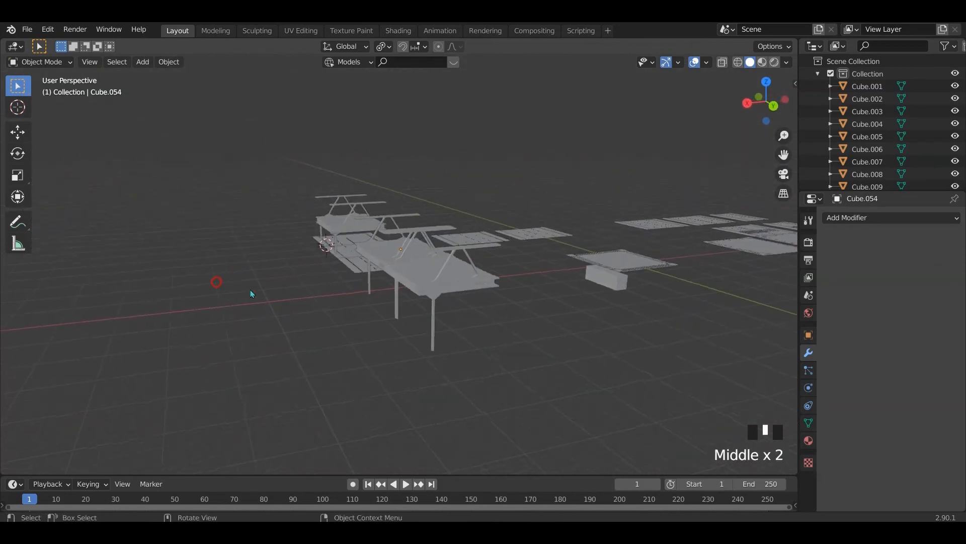
scroll(503, 295, up, 3)
shift+middle_drag(503, 295, 389, 302)
click(384, 300)
middle_drag(325, 307, 356, 326)
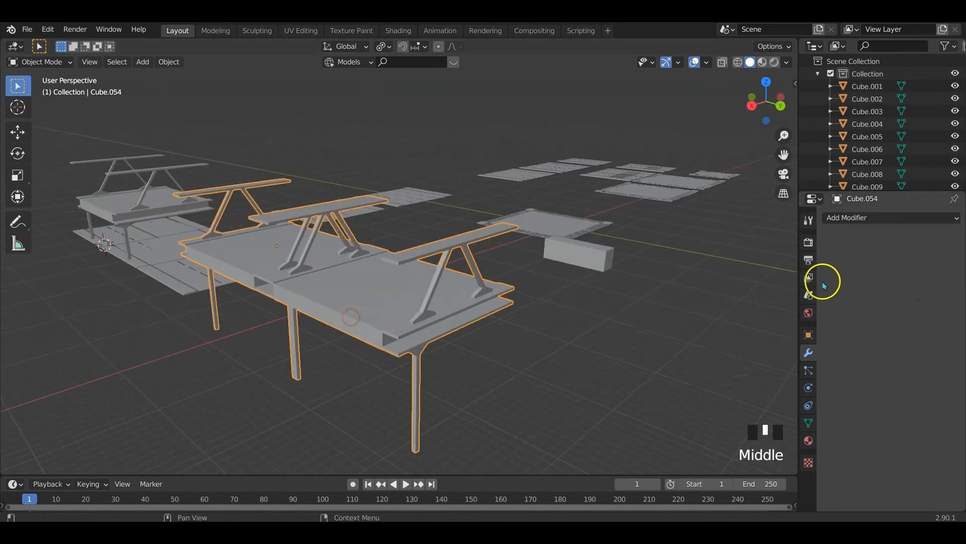
click(873, 217)
click(713, 246)
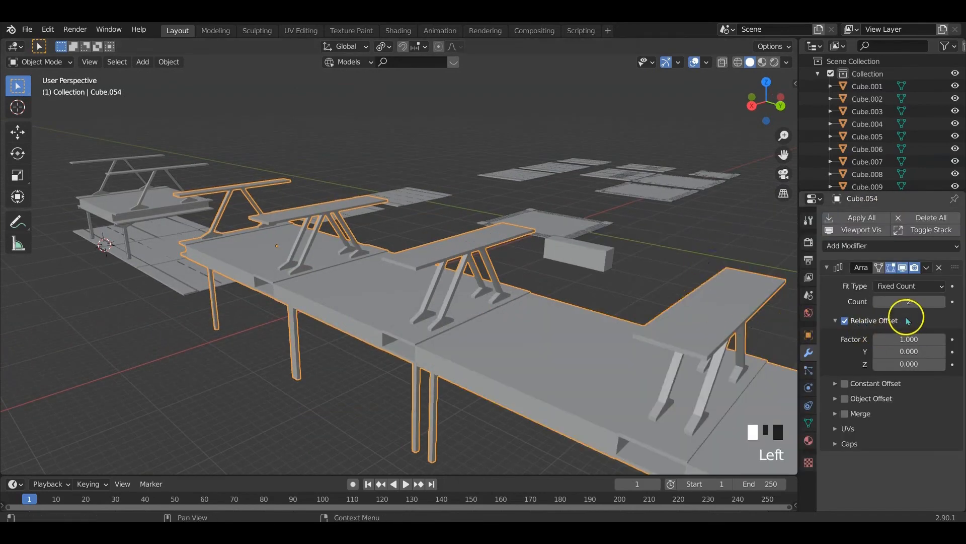
double_click(897, 339)
text(0)
key(Return)
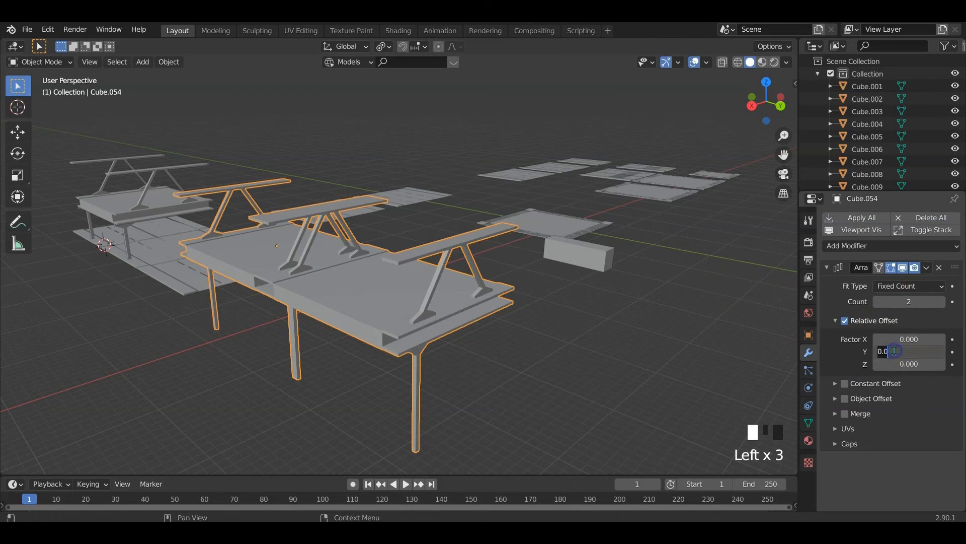
text(1)
key(Return)
Preview the bridge as a six-segment array, then remove the Array modifier
middle_drag(626, 338, 599, 320)
click(941, 302)
click(941, 302)
click(942, 302)
click(942, 302)
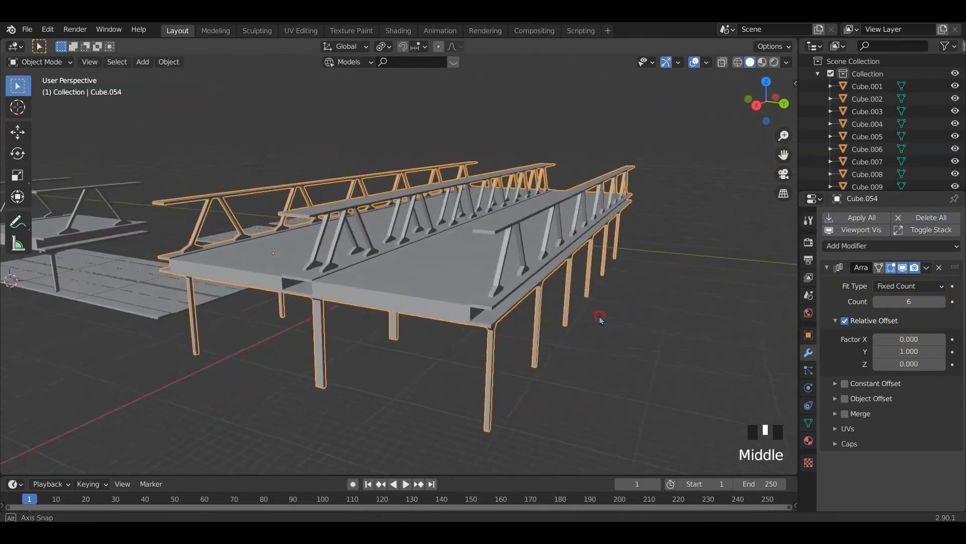
click(939, 267)
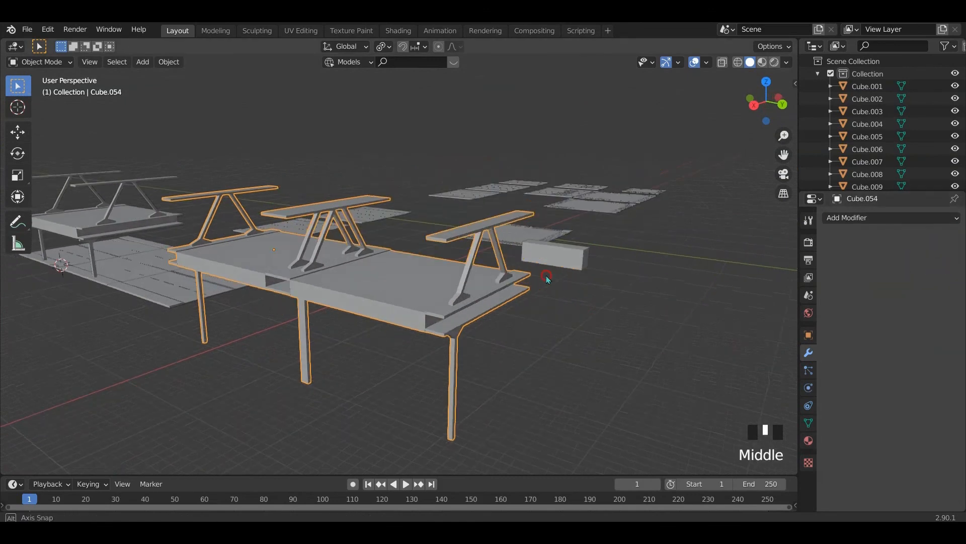
Move the loose rectangular block along X to the bridge and raise it along Z above deck height
middle_drag(547, 278, 604, 255)
click(607, 276)
key(g)
key(x)
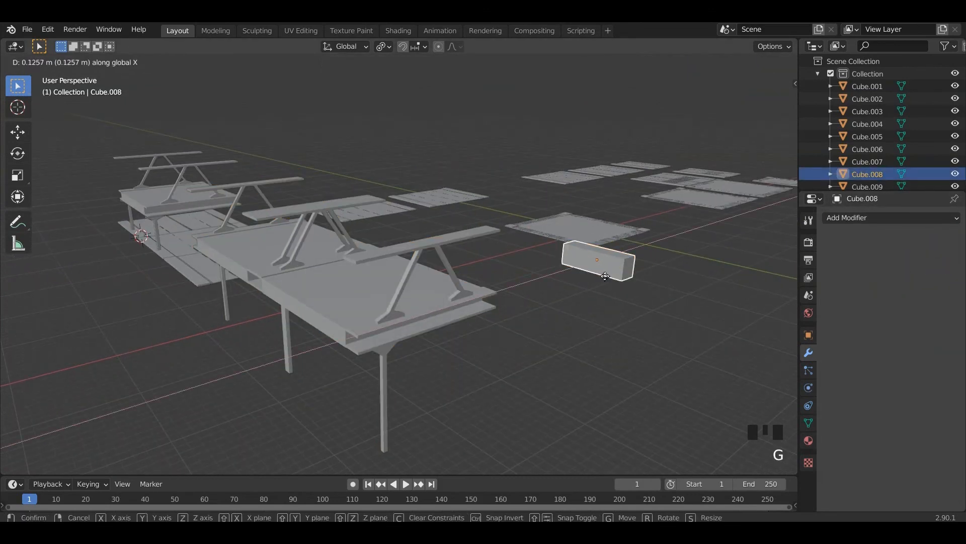
click(298, 419)
key(g)
key(z)
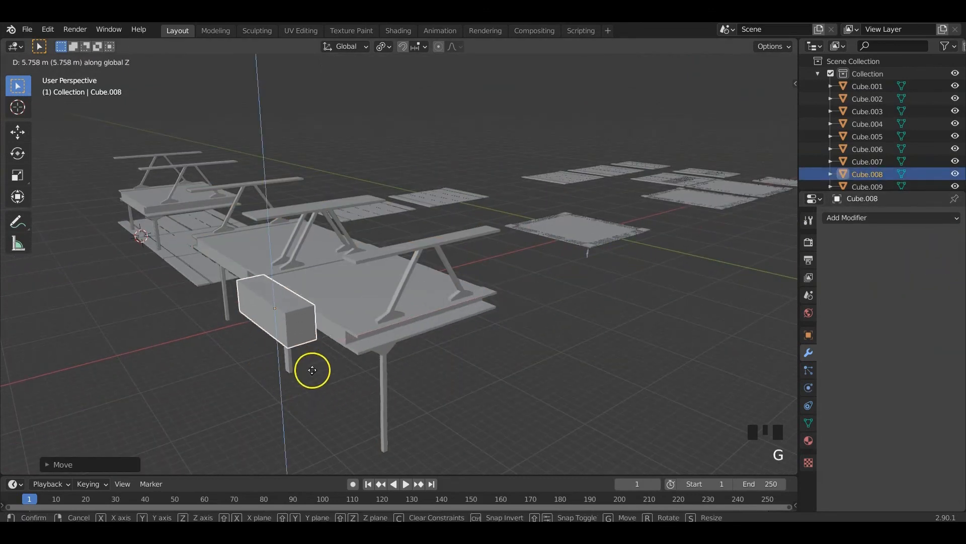
click(323, 315)
Shift the block about -8.7 m along X over the deck and lower it along Z to the road surface
key(g)
key(x)
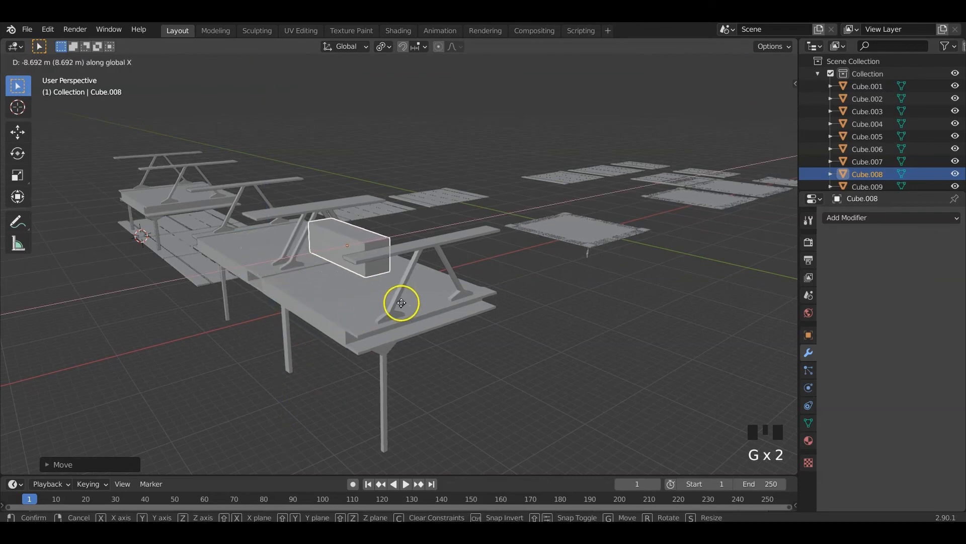
click(402, 303)
key(g)
key(z)
click(402, 325)
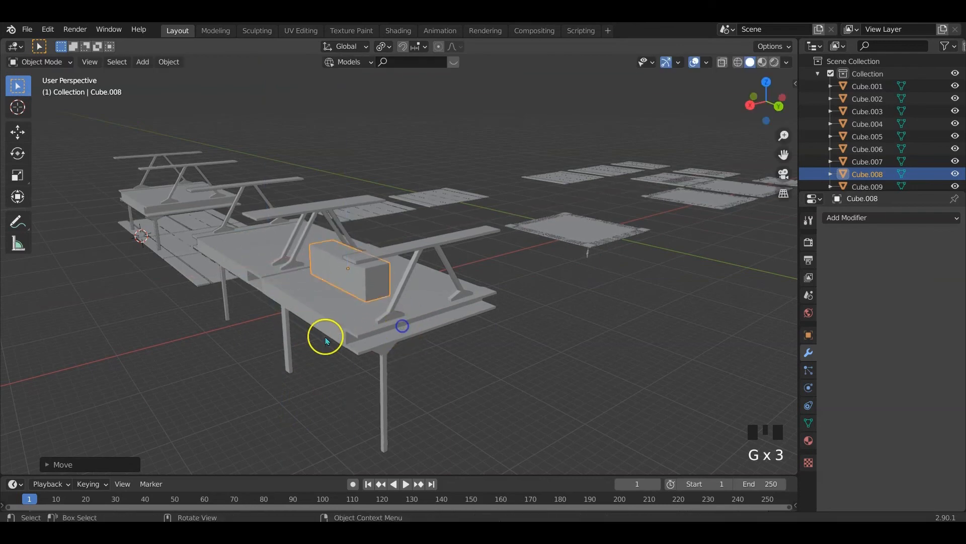
Rotate the block a quarter turn so its long side runs along the traffic lanes
middle_drag(327, 340, 494, 318)
key(r)
click(410, 342)
Check the block's size against the lane markings on the double-width bridge deck
click(302, 367)
key(Tab)
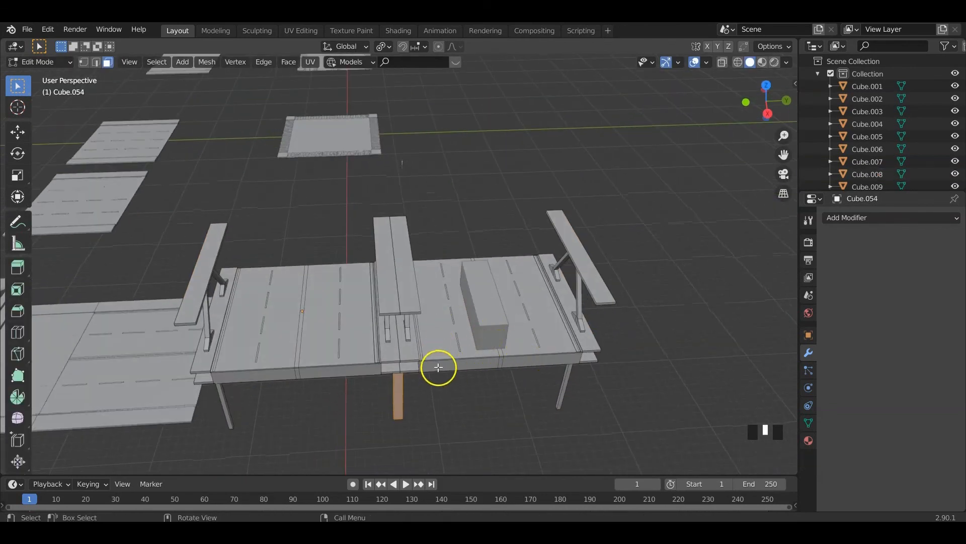
key(Tab)
scroll(453, 365, down, 3)
middle_drag(488, 360, 459, 351)
click(438, 297)
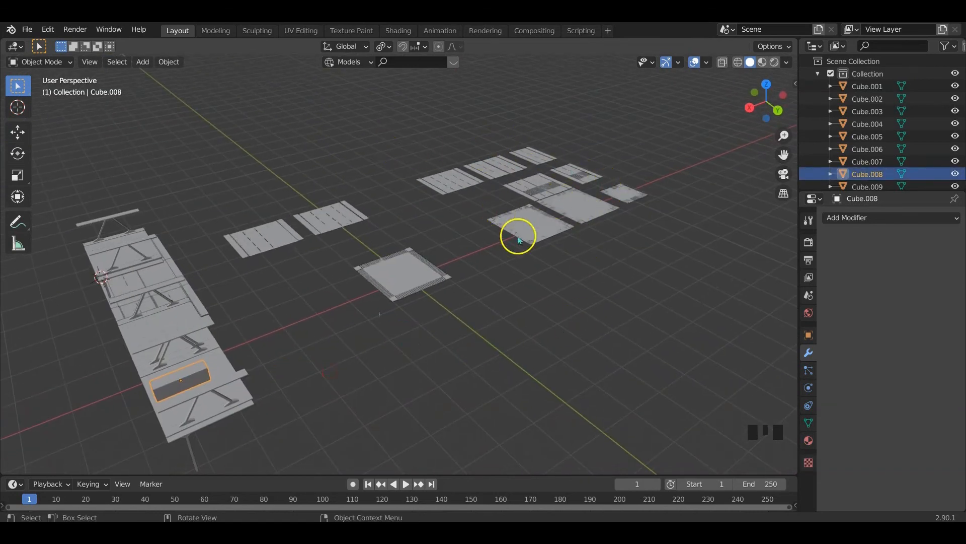
Delete the three flat road tiles lying on the ground nearest the two bridges
shift+middle_drag(269, 302, 545, 324)
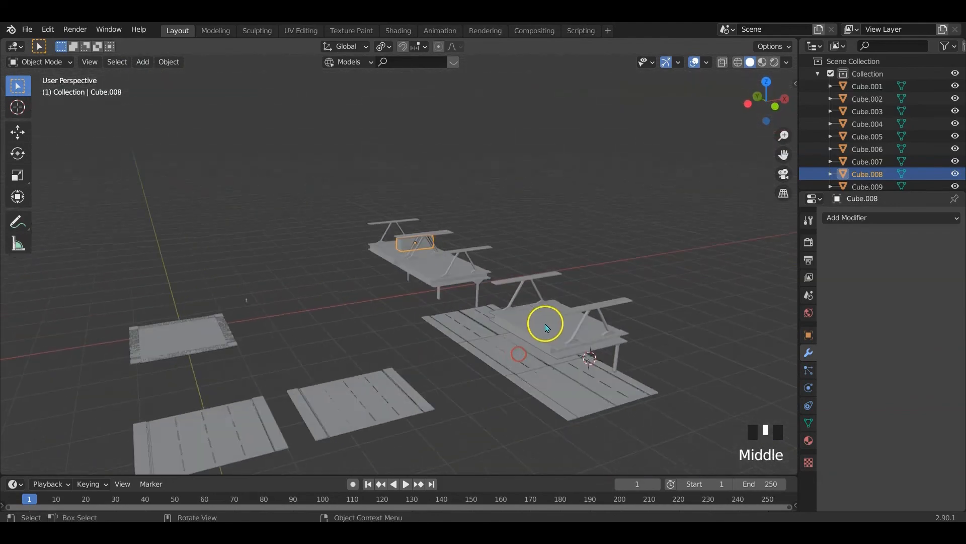
middle_drag(467, 340, 491, 349)
scroll(511, 330, down, 2)
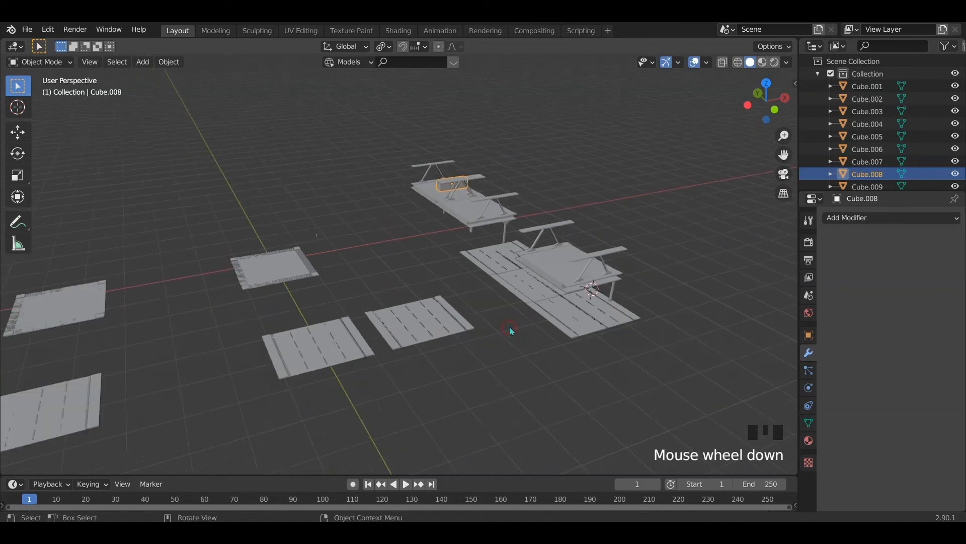
drag(216, 253, 447, 388)
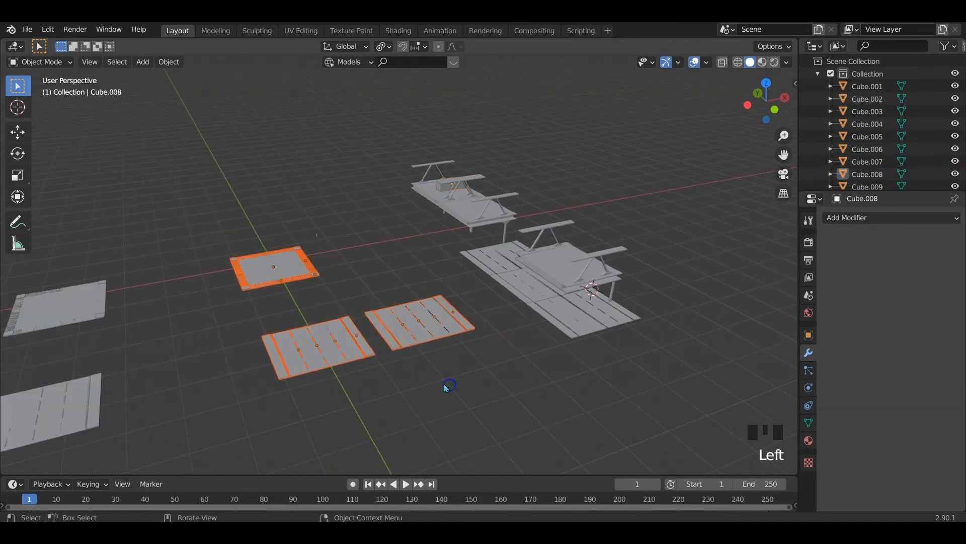
key(x)
click(413, 383)
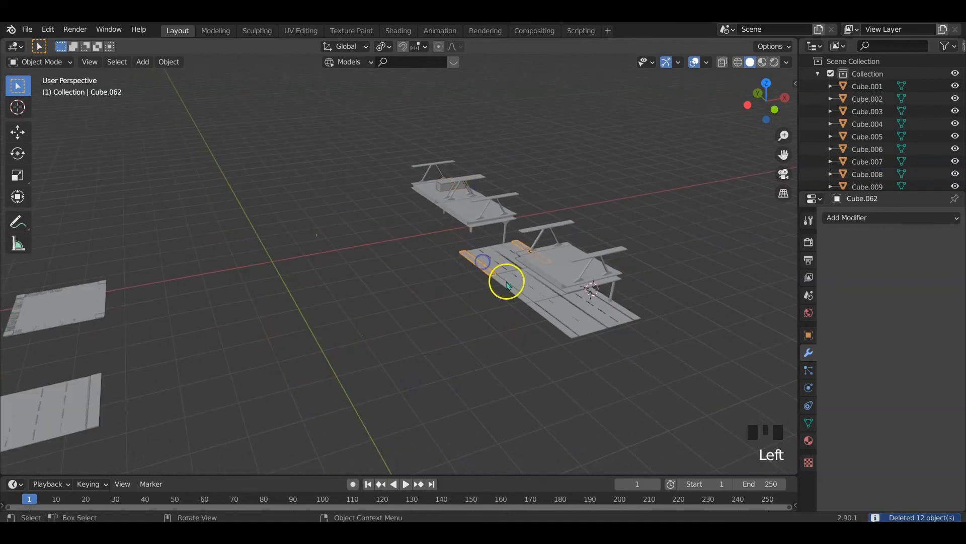
Delete the flat road surface pieces lying on the ground beneath and beside the single-width bridge
middle_drag(459, 265, 491, 248)
drag(485, 259, 607, 261)
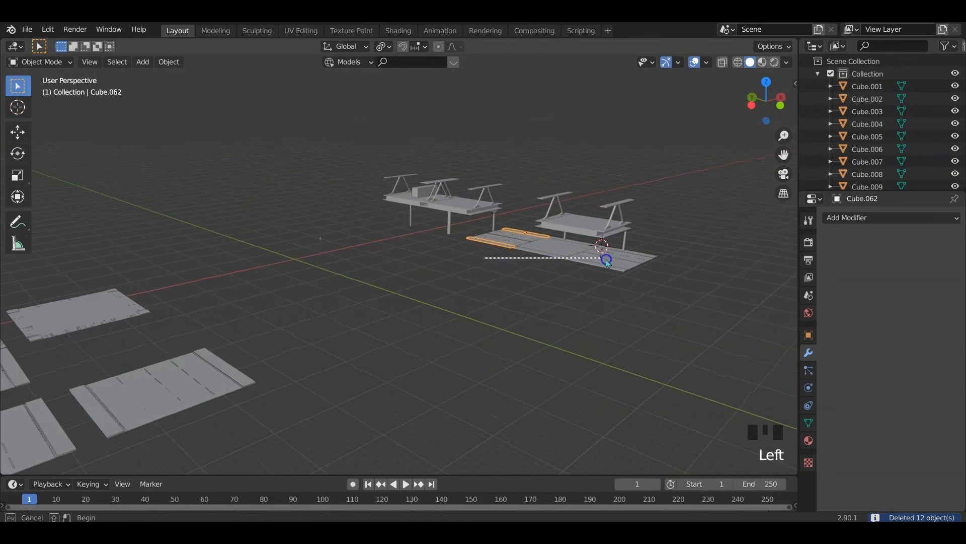
drag(672, 272, 671, 288)
shift+click(491, 249)
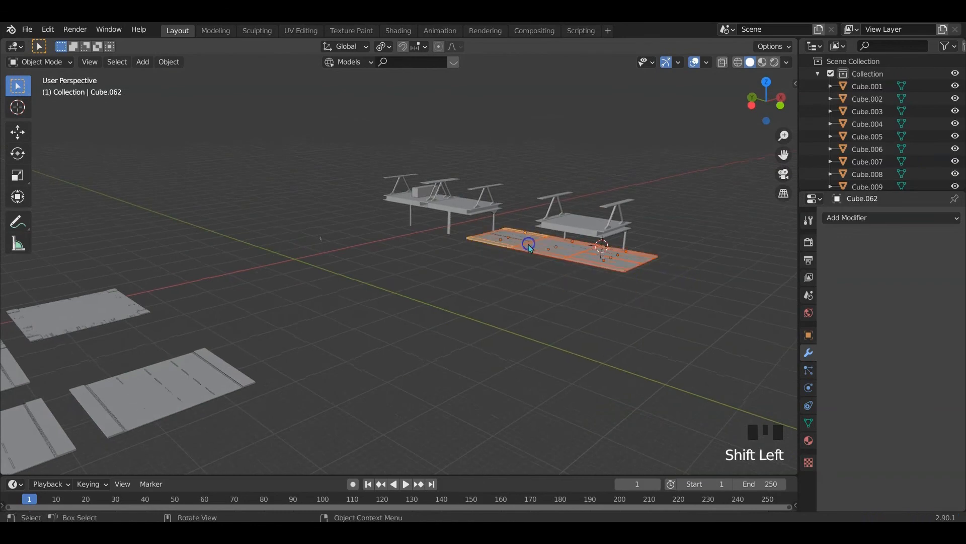
key(x)
click(525, 258)
Delete the two leftover sets of lane-marking strips on the ground near the single-width bridge
scroll(527, 263, up, 2)
shift+middle_drag(549, 256, 504, 323)
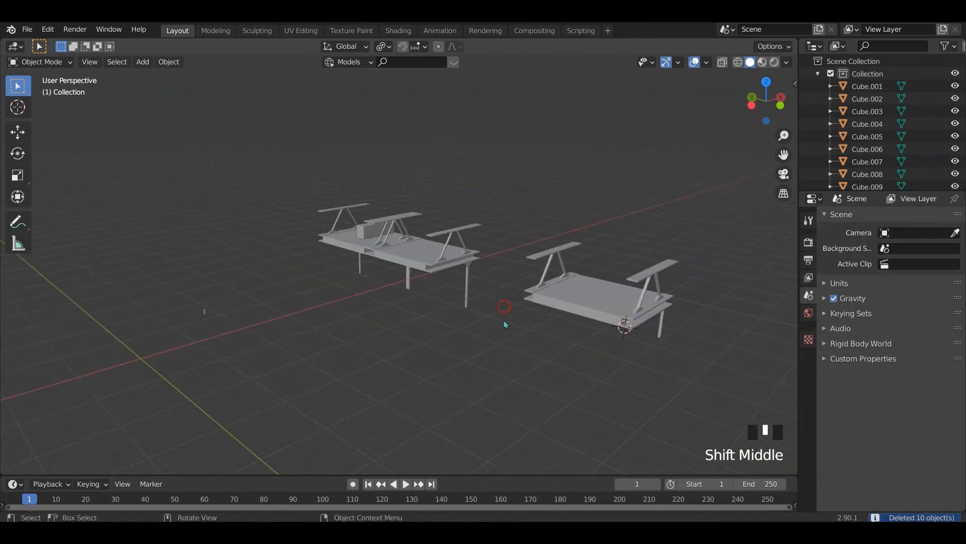
scroll(505, 322, up, 4)
shift+middle_drag(578, 339, 523, 272)
drag(516, 208, 546, 311)
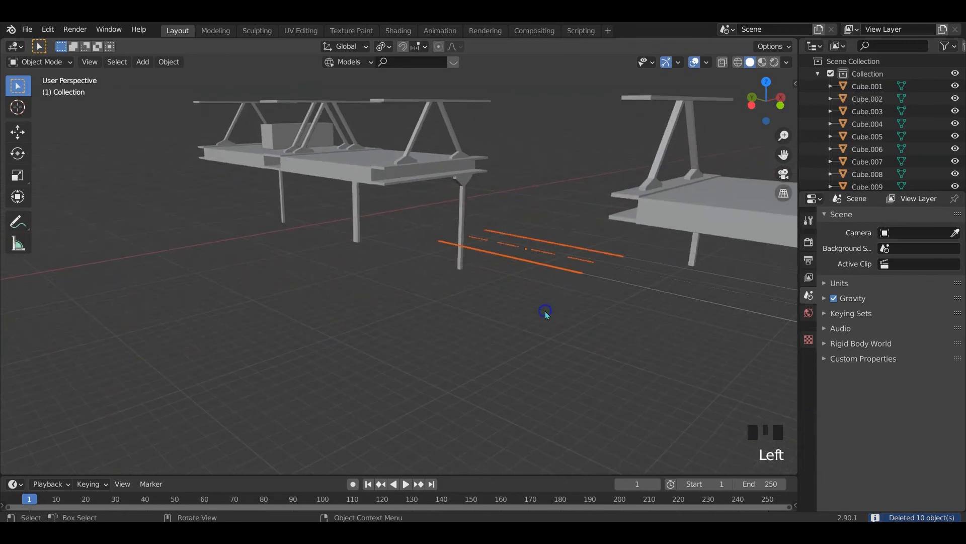
key(x)
click(601, 296)
shift+middle_drag(601, 296, 549, 270)
drag(589, 201, 606, 295)
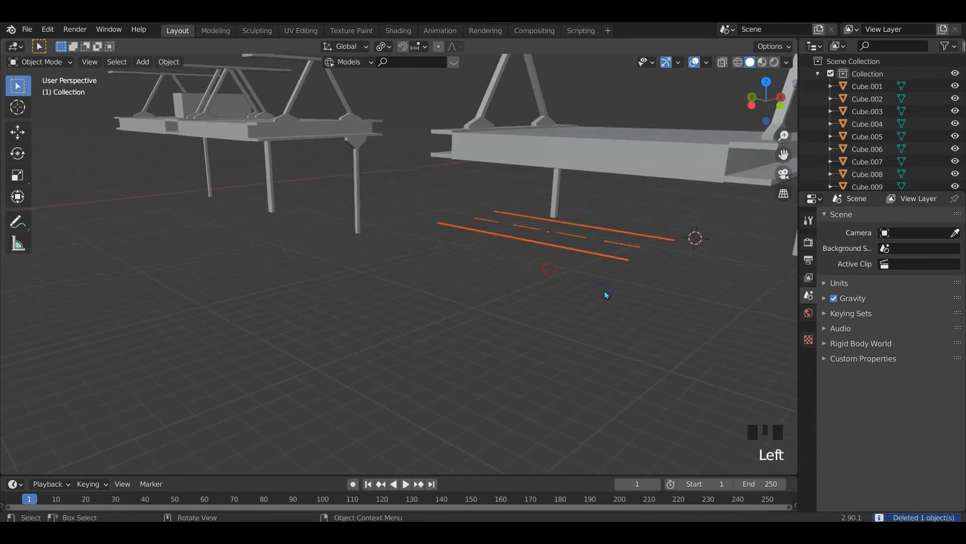
key(x)
click(606, 291)
middle_drag(606, 291, 436, 270)
click(506, 341)
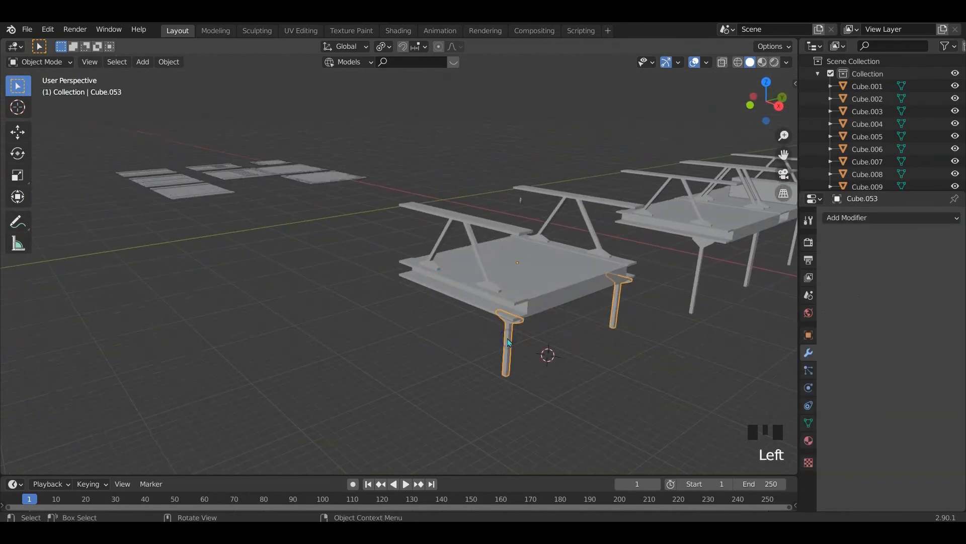
key(g)
click(594, 279)
shift+middle_drag(594, 280, 428, 297)
Raise the double-width bridge along Z so its deck sits above the block
click(522, 263)
key(g)
click(518, 268)
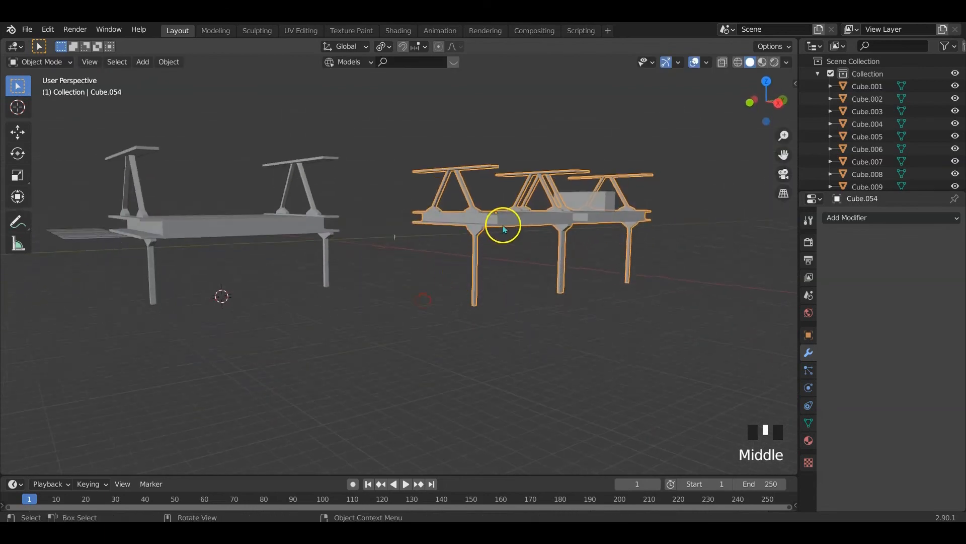
key(g)
key(z)
click(385, 256)
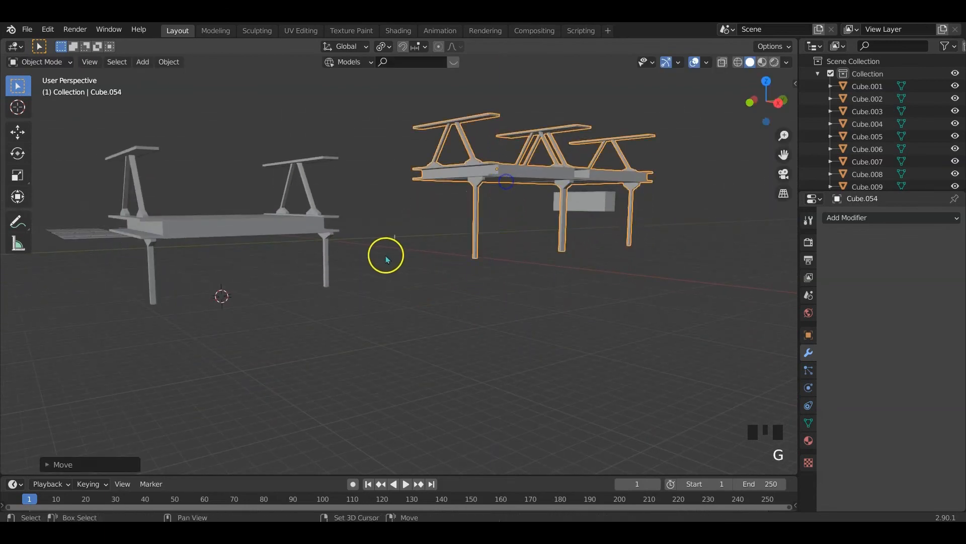
Move both bridges and the block together about -89.5 m along X, next to the flat road tiles
middle_drag(386, 255, 434, 361)
scroll(480, 334, down, 3)
drag(483, 182, 641, 401)
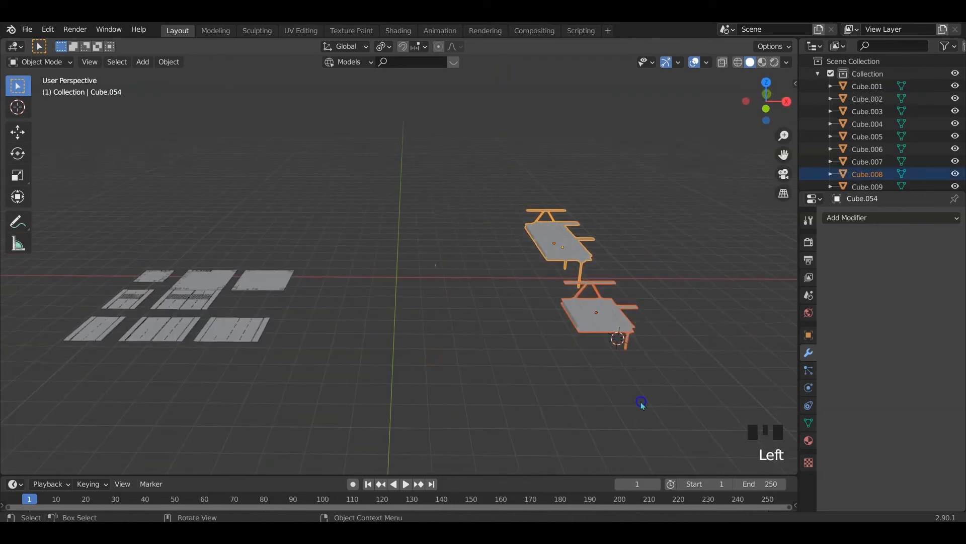
key(g)
key(x)
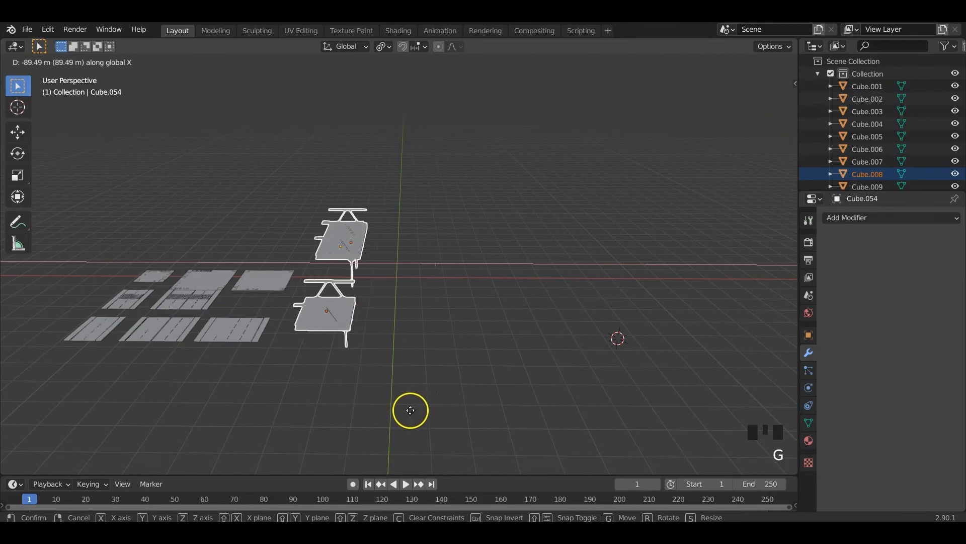
click(409, 408)
middle_drag(410, 409, 365, 377)
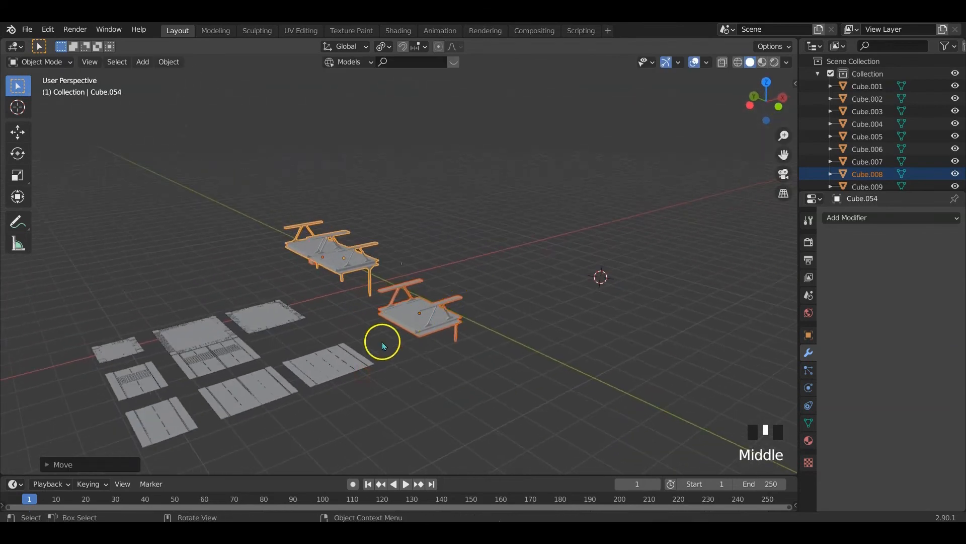
middle_drag(375, 286, 365, 247)
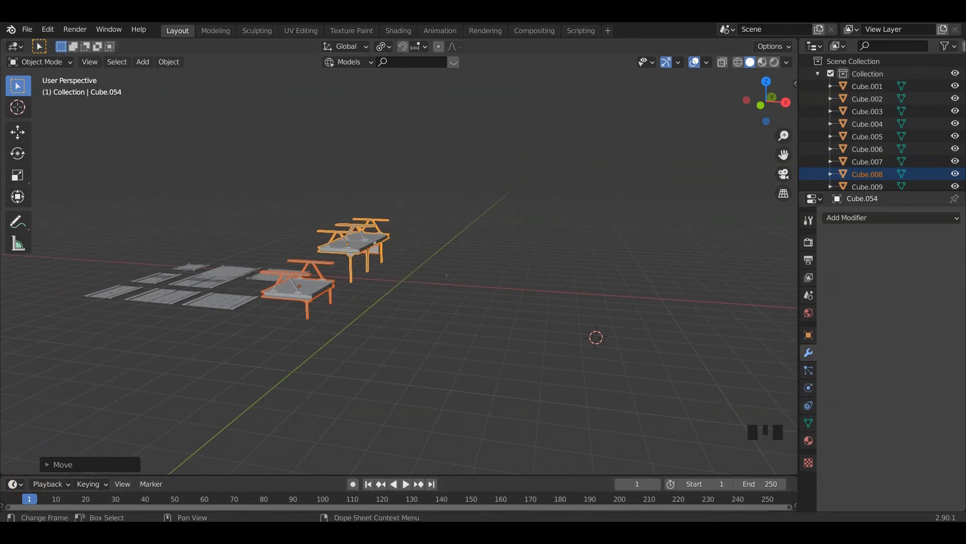
Duplicate all A-frame supports and top beams of the double-width bridge's mesh upward along Z as a second tier
click(442, 276)
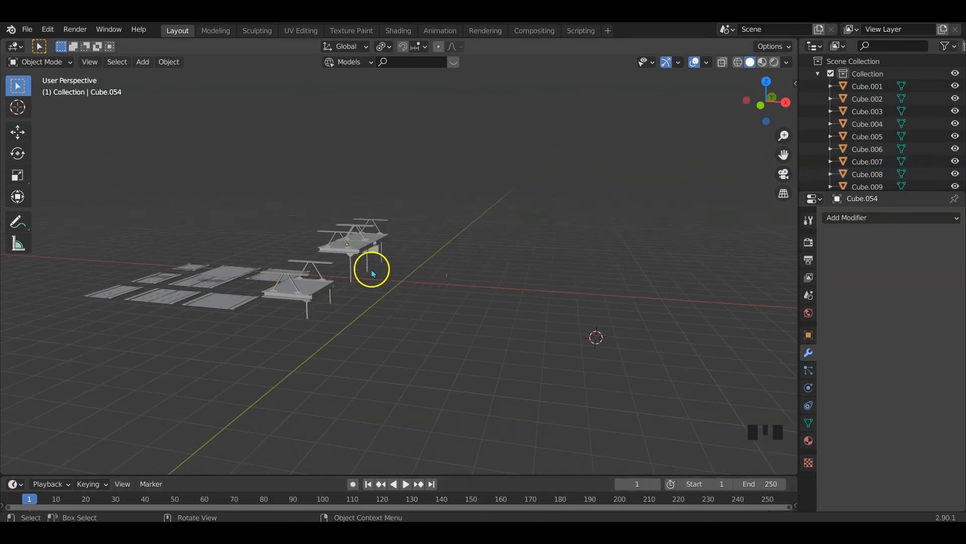
key(KP_Decimal)
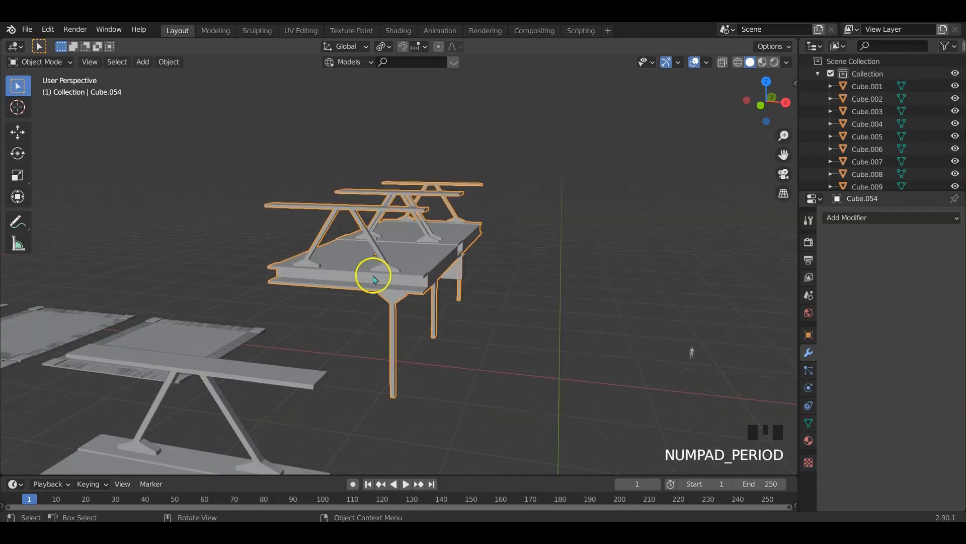
middle_drag(370, 276, 361, 284)
key(Tab)
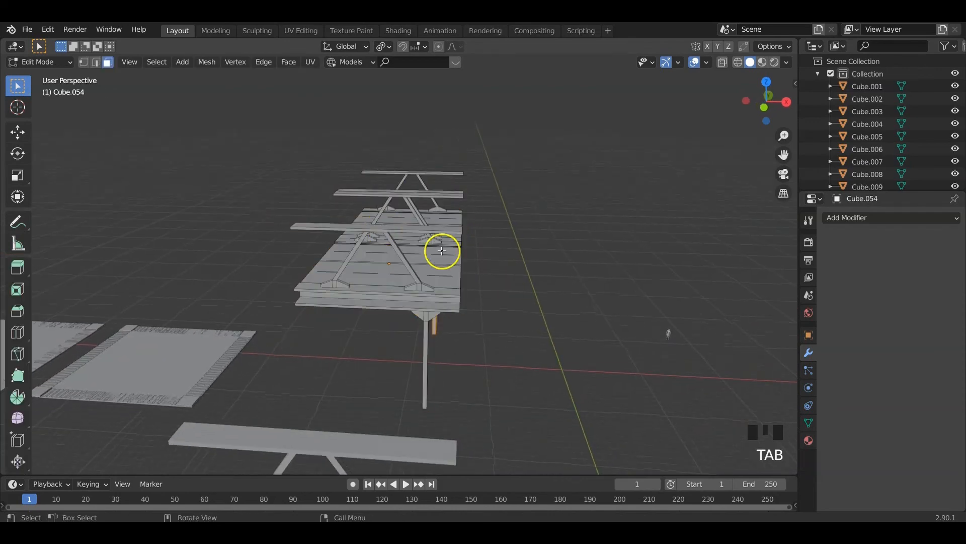
middle_drag(440, 251, 307, 245)
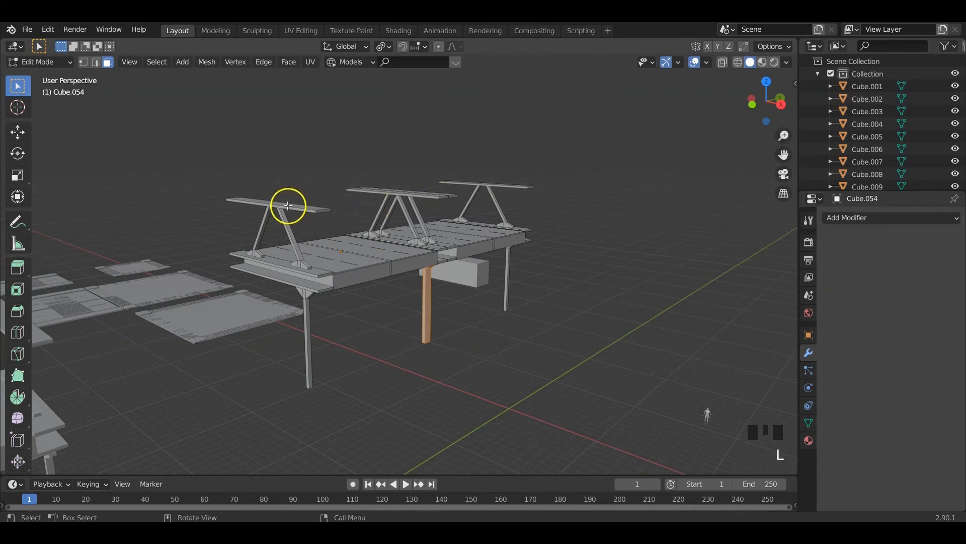
key(l)
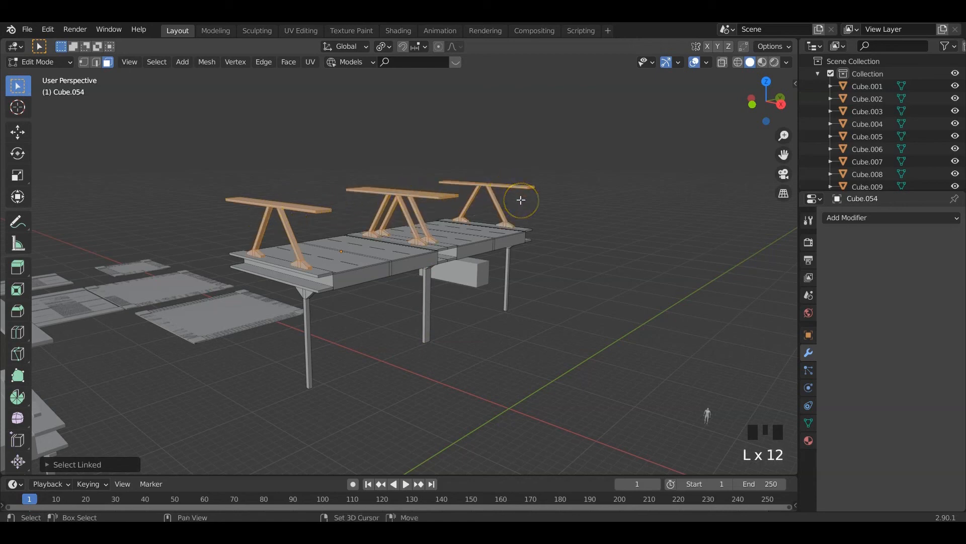
key(shift+d)
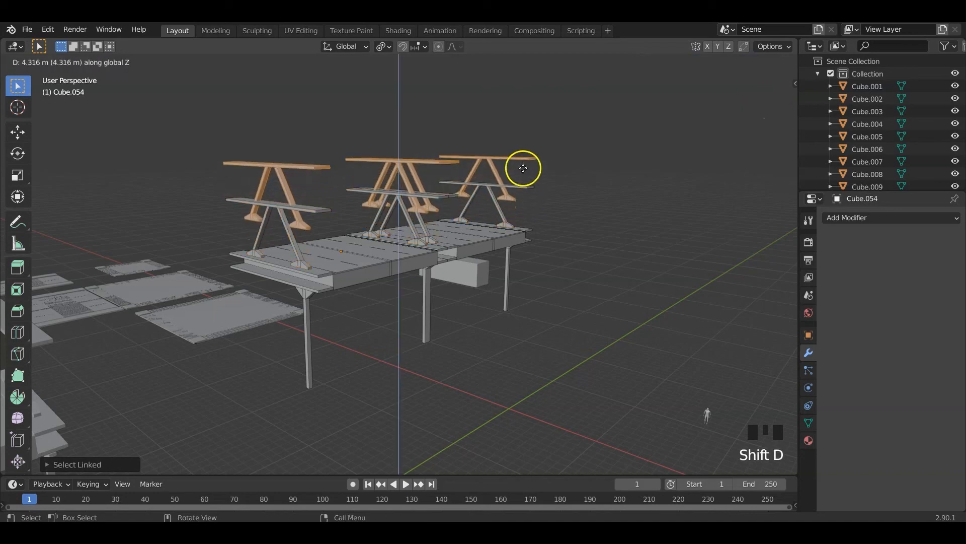
click(520, 150)
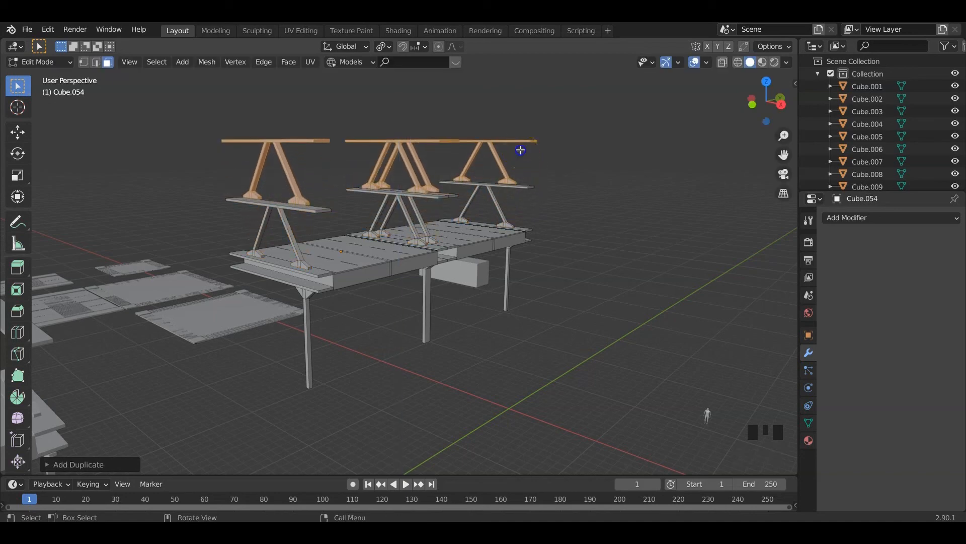
Lower the duplicated A-frame tier about 0.3 m along Z onto the beams below
middle_drag(359, 242, 481, 268)
scroll(446, 244, up, 2)
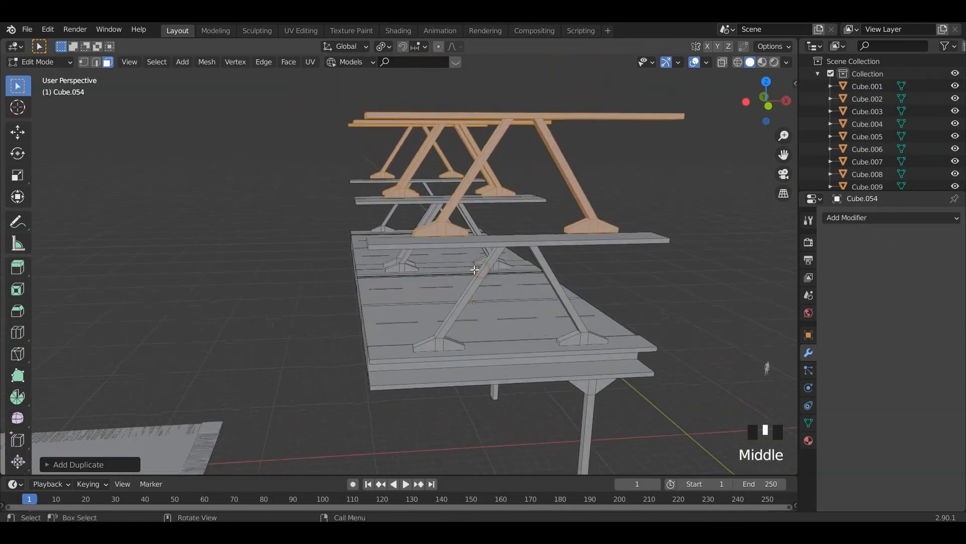
key(g)
key(z)
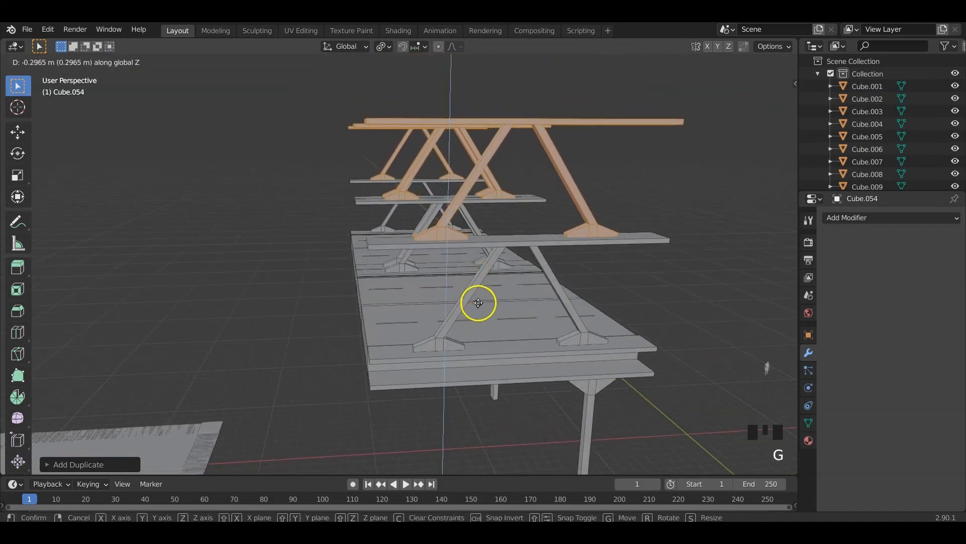
click(479, 301)
Offset the upper A-frame tier in the negative X direction so it half overlaps the lower tier, then return to Object Mode
key(g)
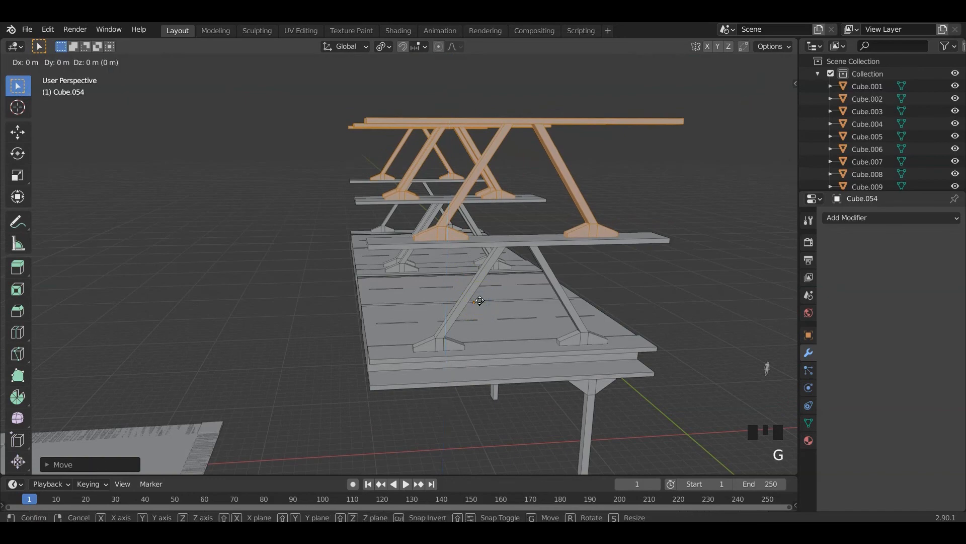
key(x)
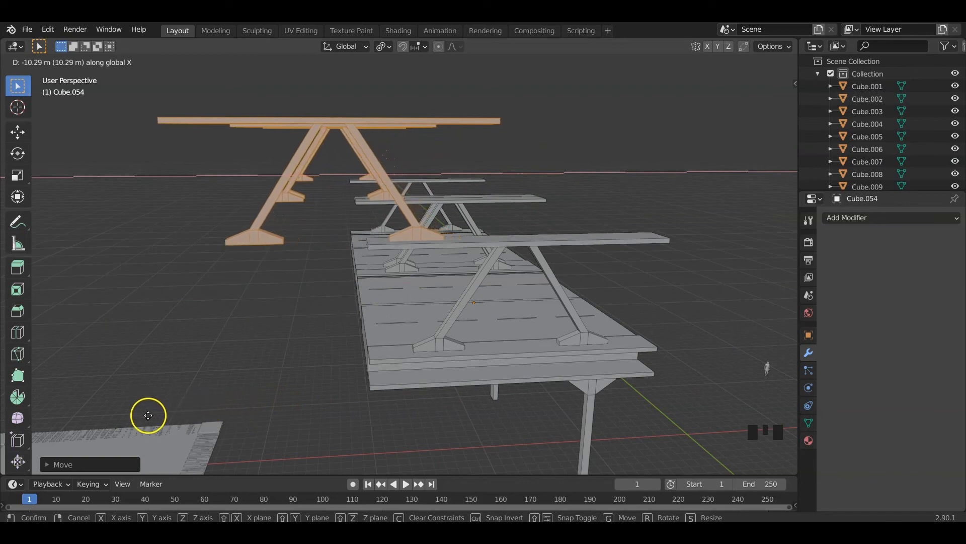
click(214, 409)
key(KP_1)
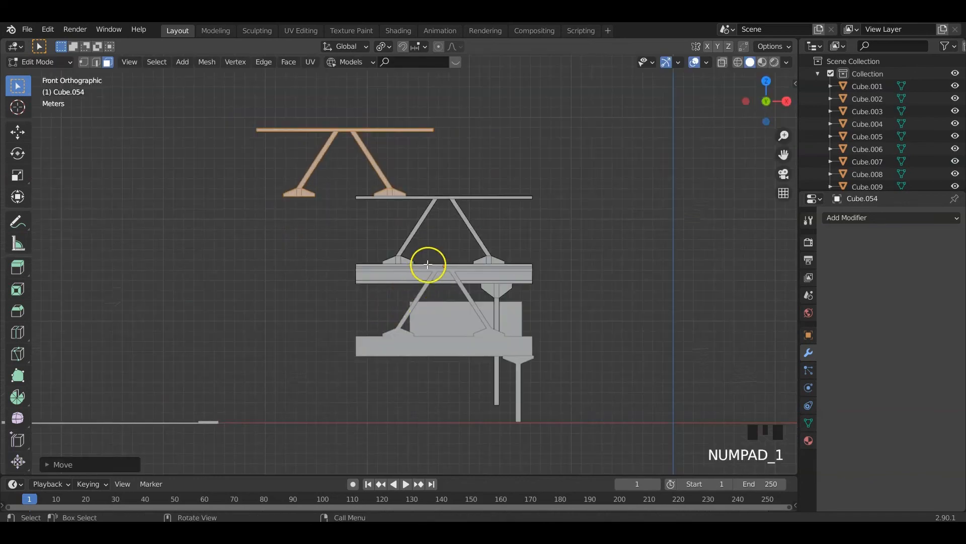
key(g)
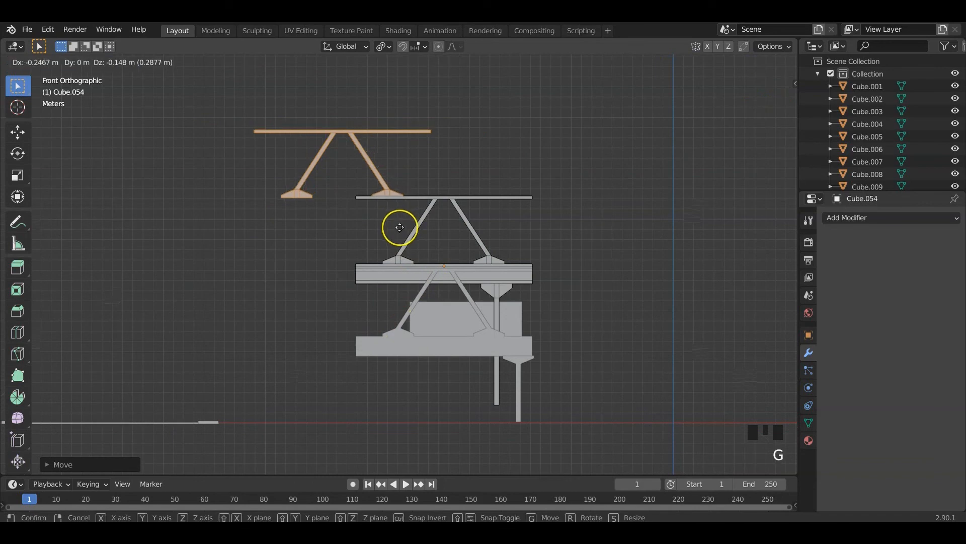
key(x)
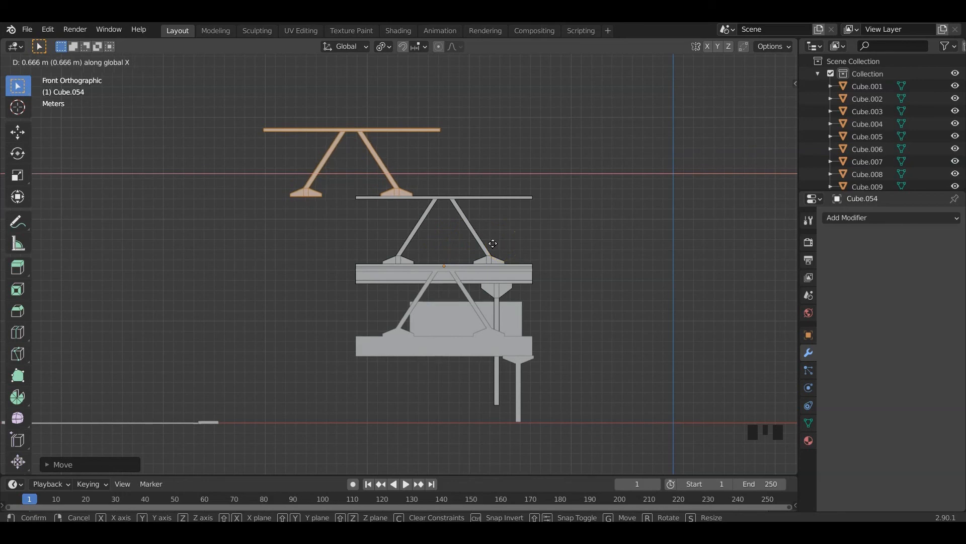
click(498, 244)
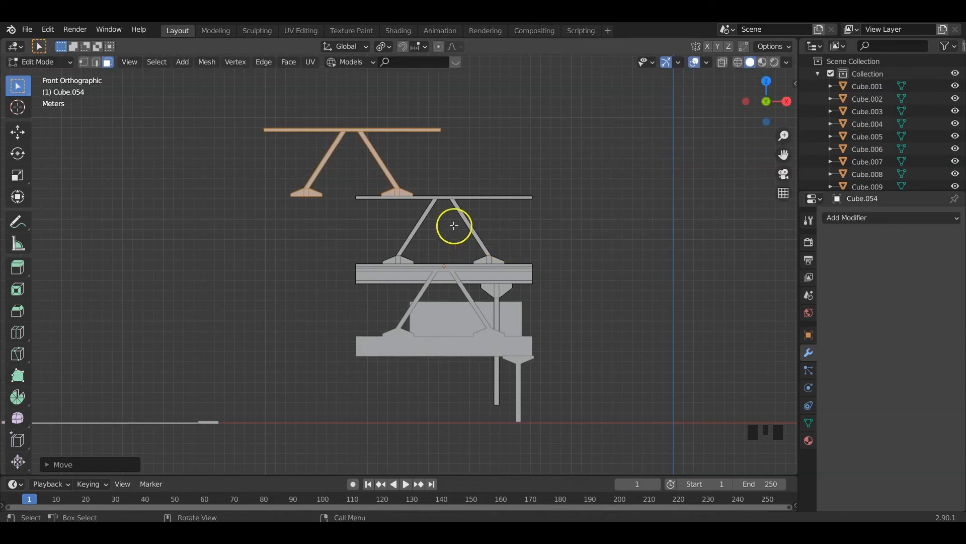
middle_drag(504, 241, 482, 241)
scroll(449, 263, down, 2)
key(Tab)
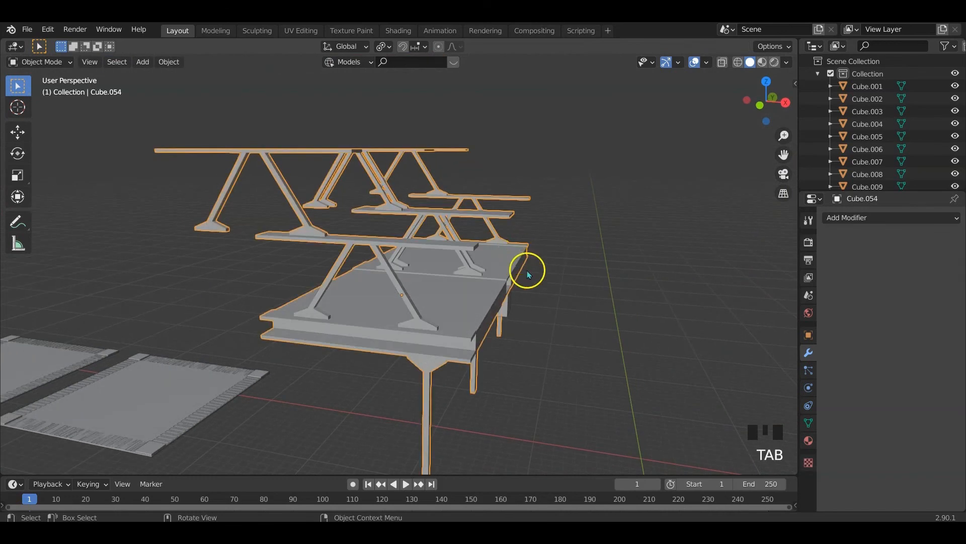
middle_drag(529, 270, 477, 289)
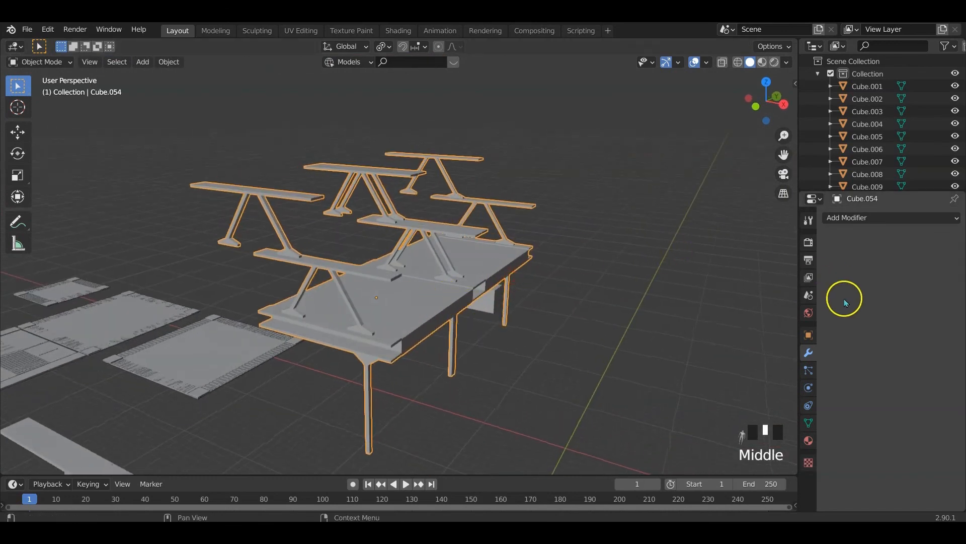
Try an Array modifier on the two-tier bridge with relative offset X 0 and Y 1, then remove the modifier
click(884, 217)
click(714, 254)
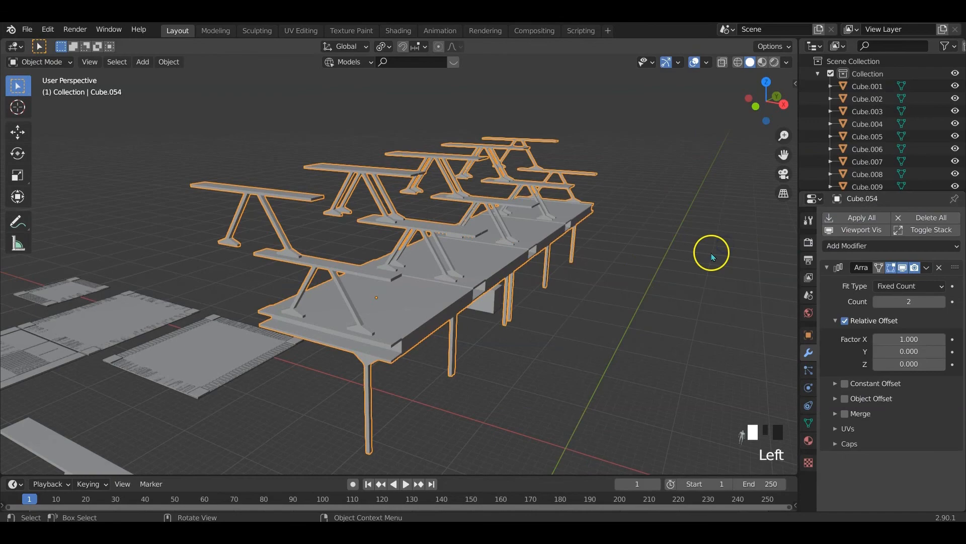
click(904, 340)
text(0)
key(Return)
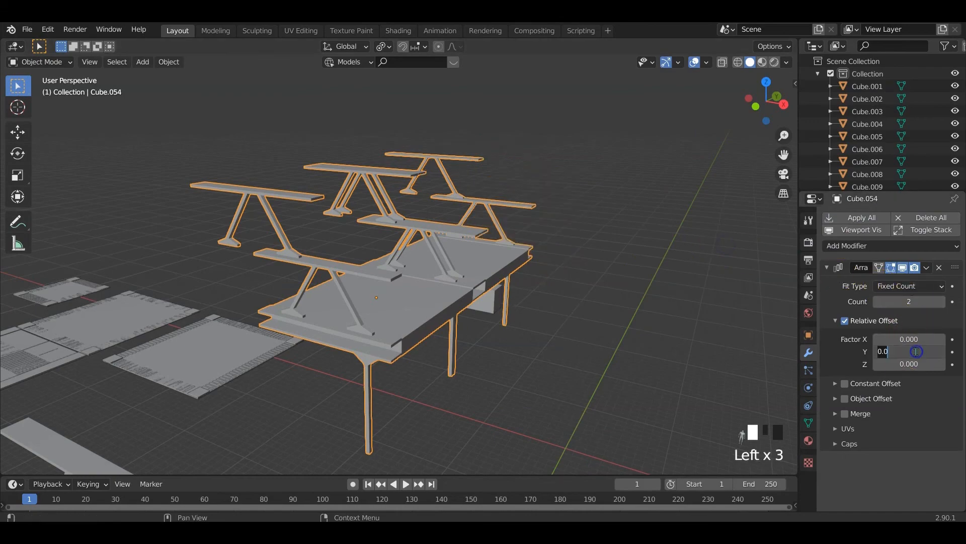
text(1)
key(Return)
mouse_move(400, 332)
middle_down()
mouse_move(459, 327)
mouse_move(403, 325)
middle_up()
scroll(432, 332, down, 2)
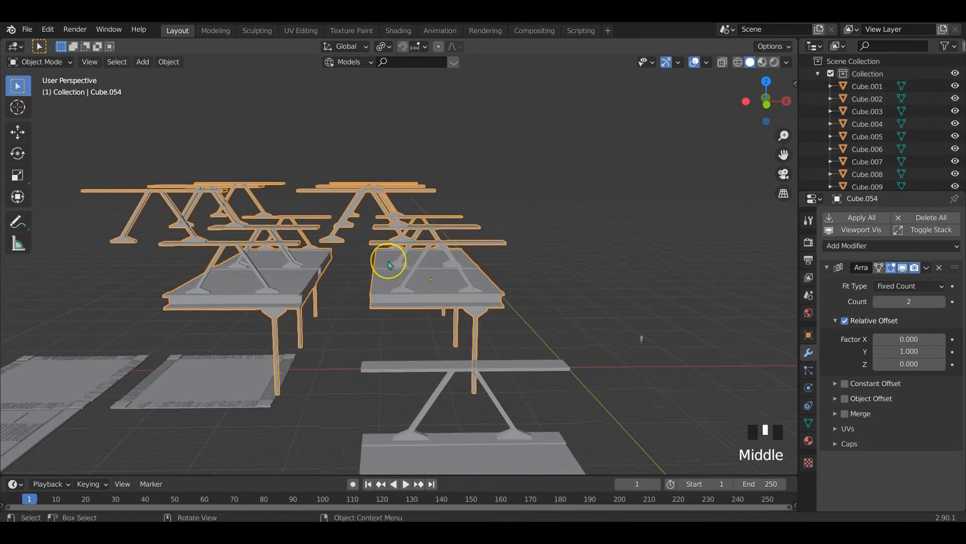
click(940, 269)
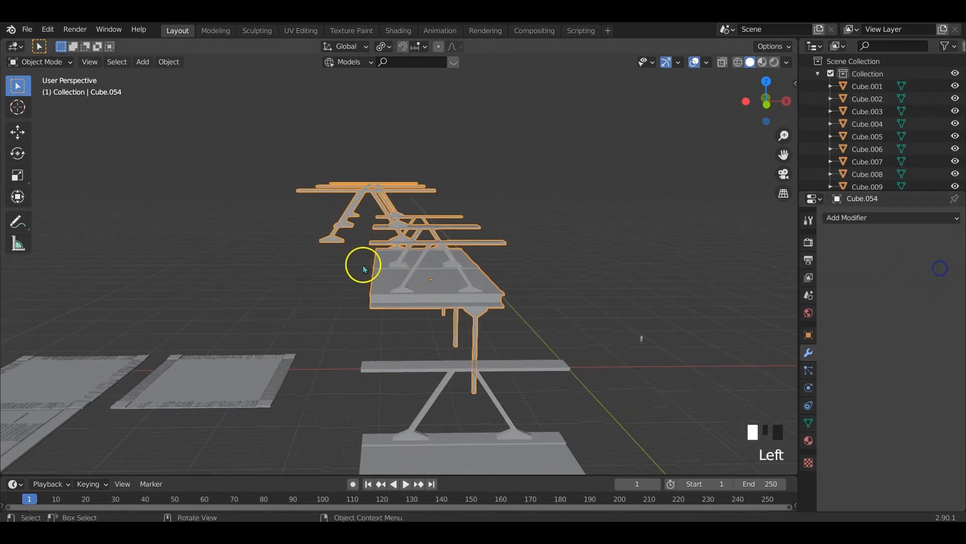
Separate the upper tier of A-frame supports and beams from the bridge mesh into its own object
key(Tab)
middle_drag(392, 242, 398, 232)
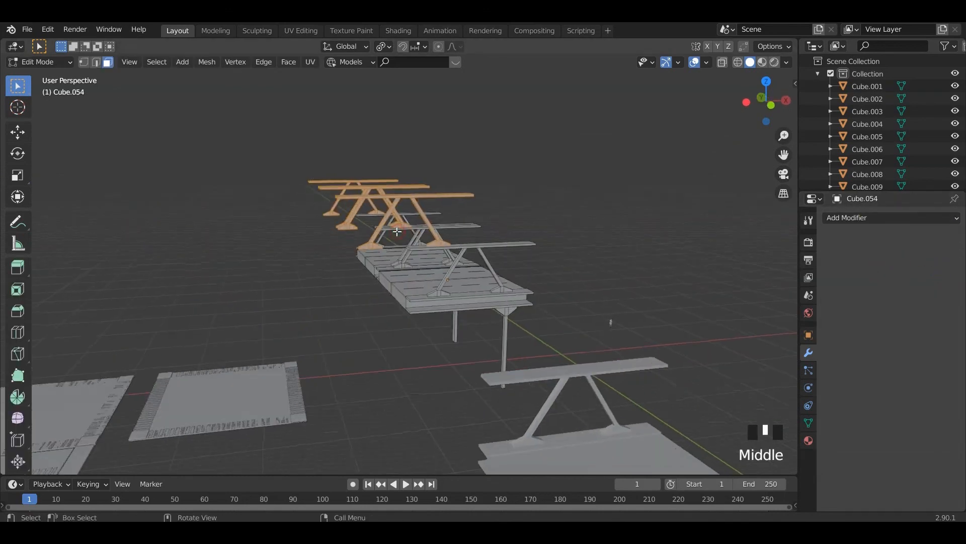
key(p)
click(398, 233)
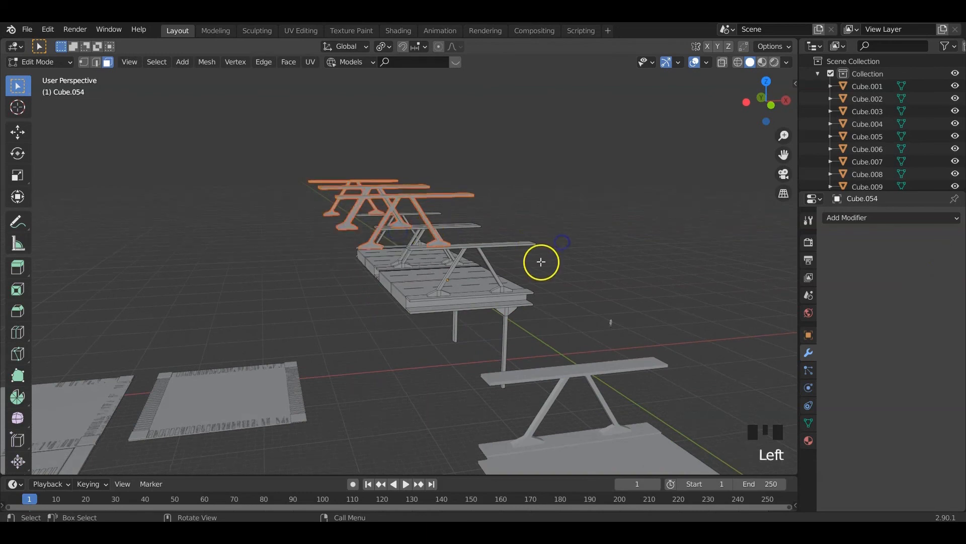
key(Tab)
middle_drag(541, 262, 416, 270)
click(396, 206)
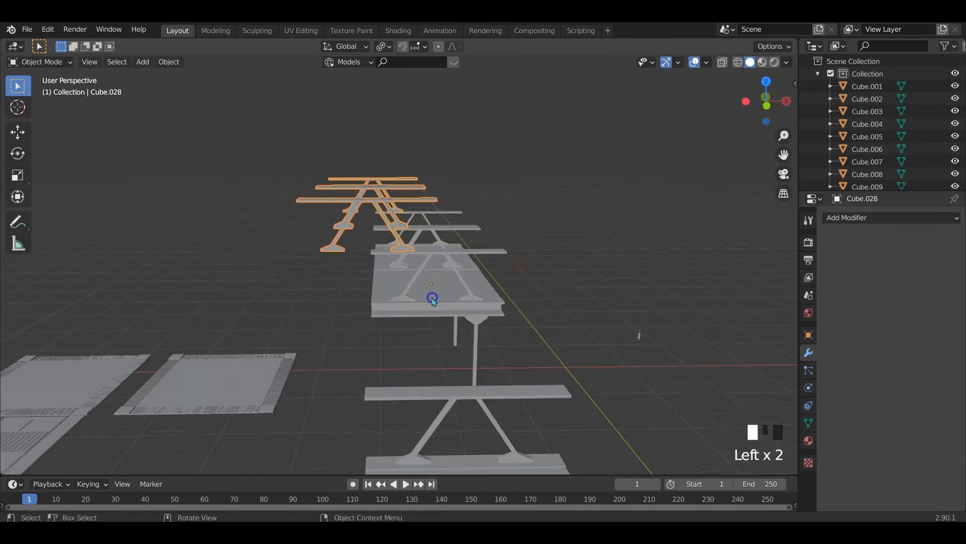
Try an Array modifier on the bridge without its upper tier, with relative offset X 0 and Y 1
click(433, 299)
middle_drag(608, 270, 595, 279)
click(929, 215)
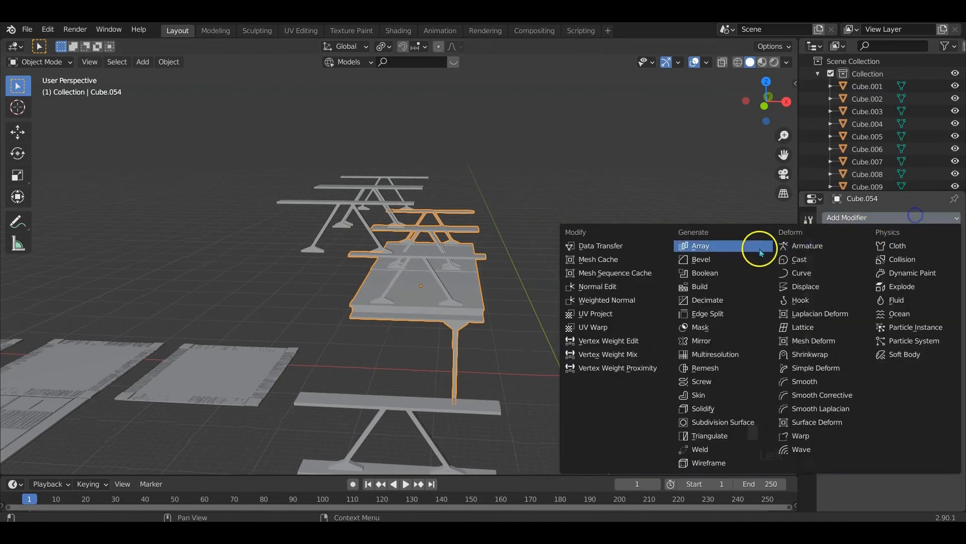
click(759, 252)
click(910, 337)
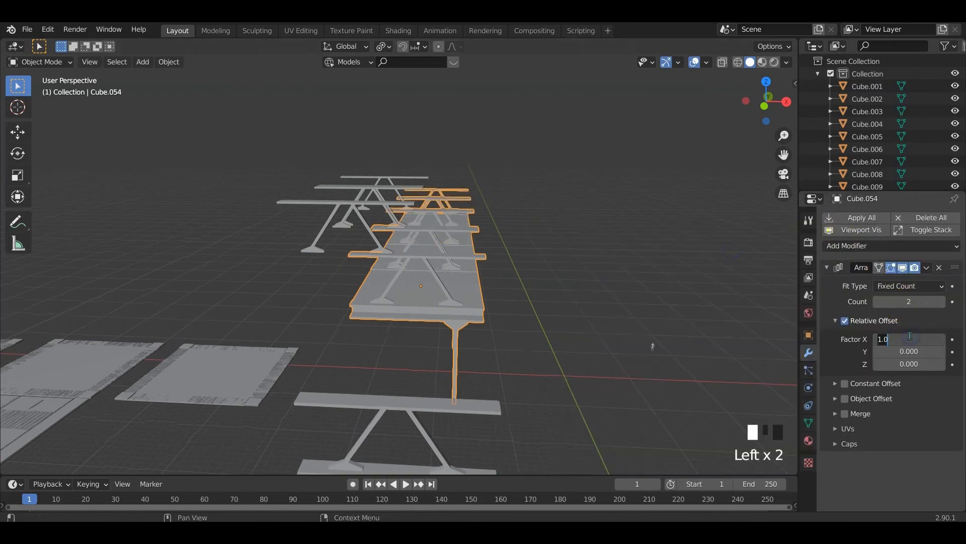
click(909, 351)
text(1)
key(Return)
middle_drag(549, 295, 399, 292)
scroll(619, 384, down, 2)
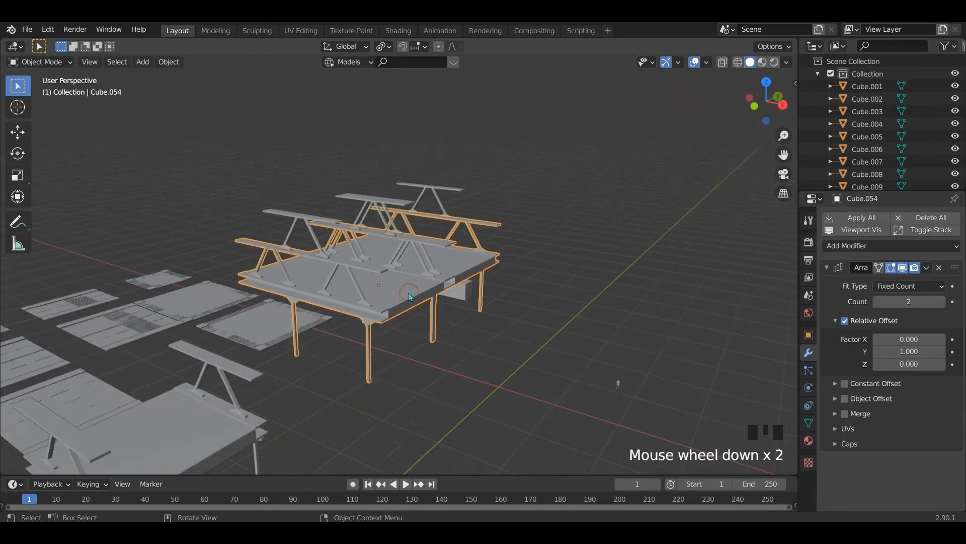
Inspect the arrayed bridge beside the road tiles, then remove its Array modifier
middle_drag(619, 384, 232, 286)
scroll(783, 313, down, 2)
click(638, 280)
middle_drag(638, 280, 606, 280)
click(939, 267)
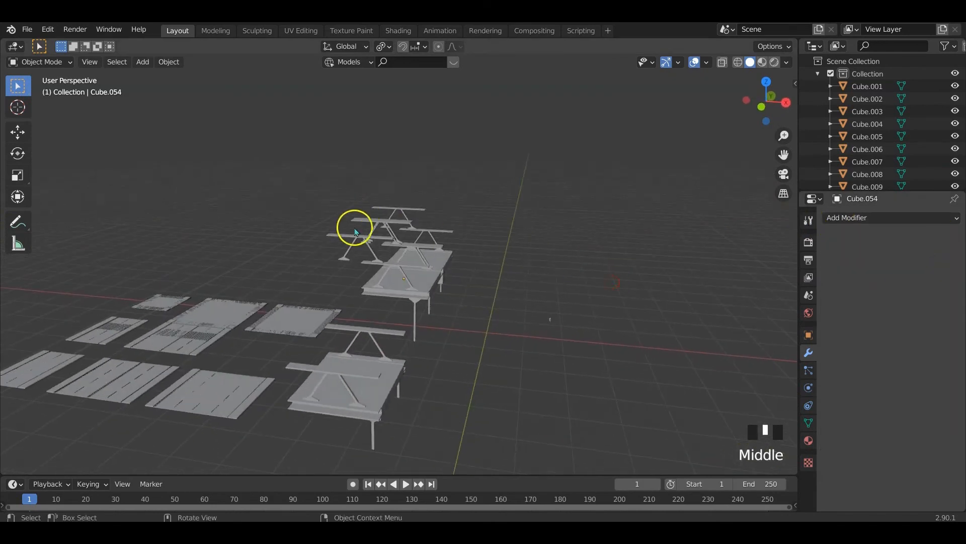
Delete the separated upper tier of A-frame supports and beams
click(359, 239)
key(x)
click(360, 241)
scroll(398, 275, up, 4)
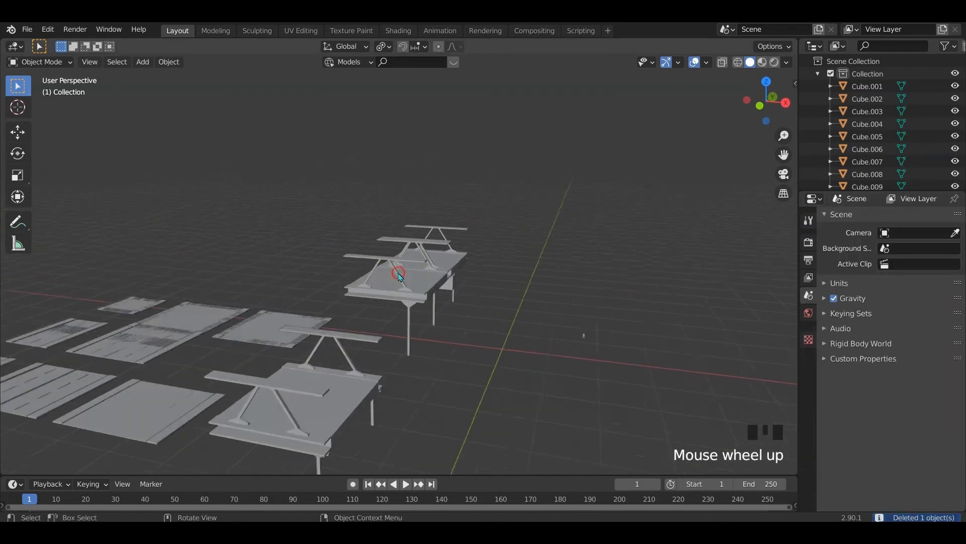
In Edit Mode, raise all top beams of the double-width bridge about 4.1 m along Z
click(385, 256)
click(408, 297)
key(Tab)
middle_drag(408, 297, 370, 276)
middle_drag(424, 254, 403, 254)
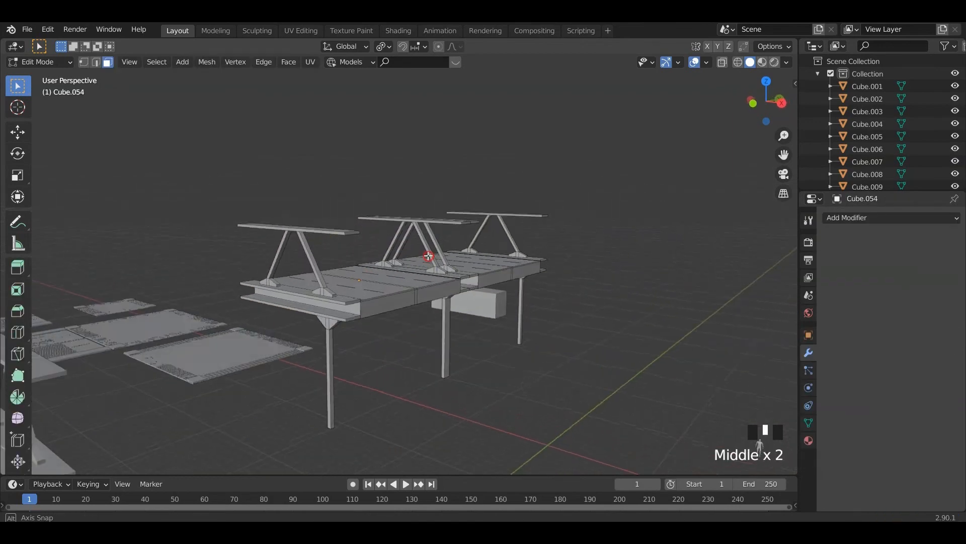
key(l)
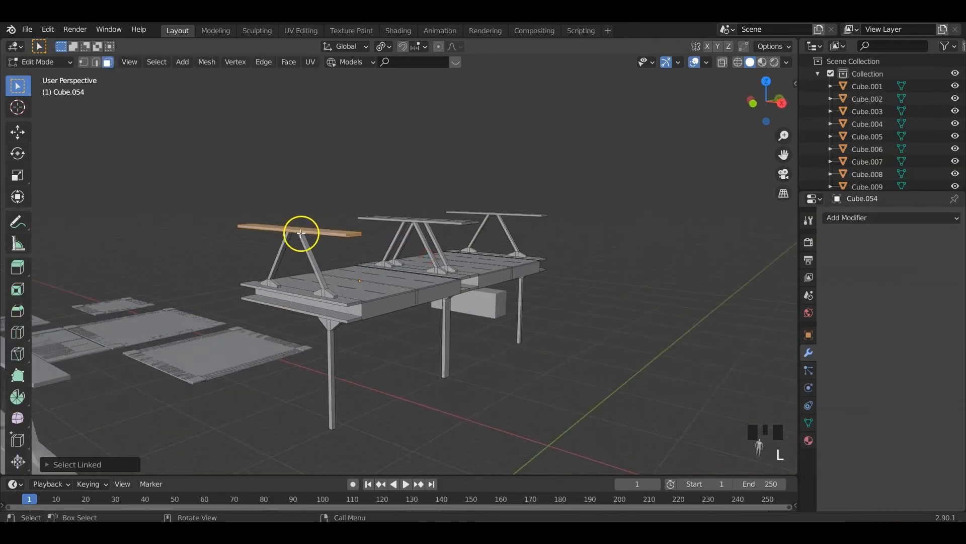
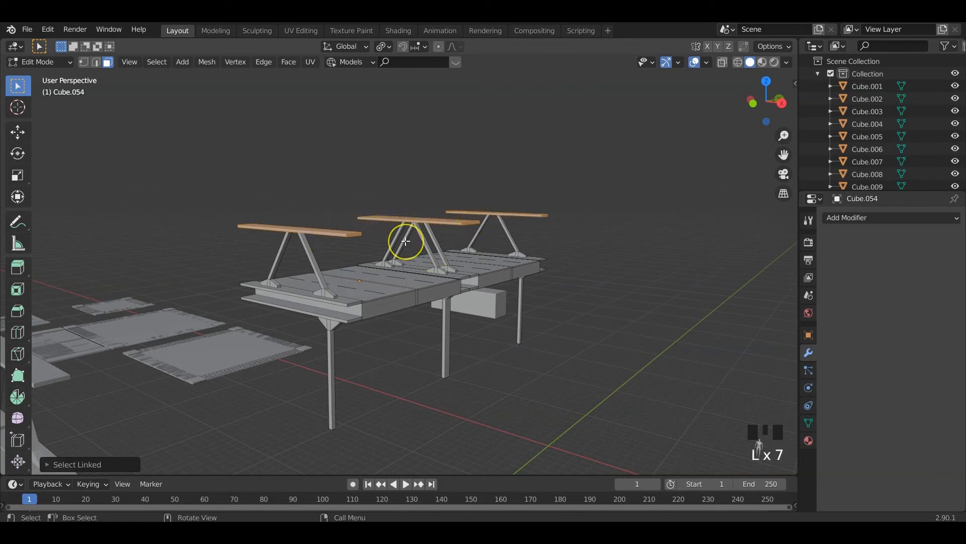
key(g)
key(z)
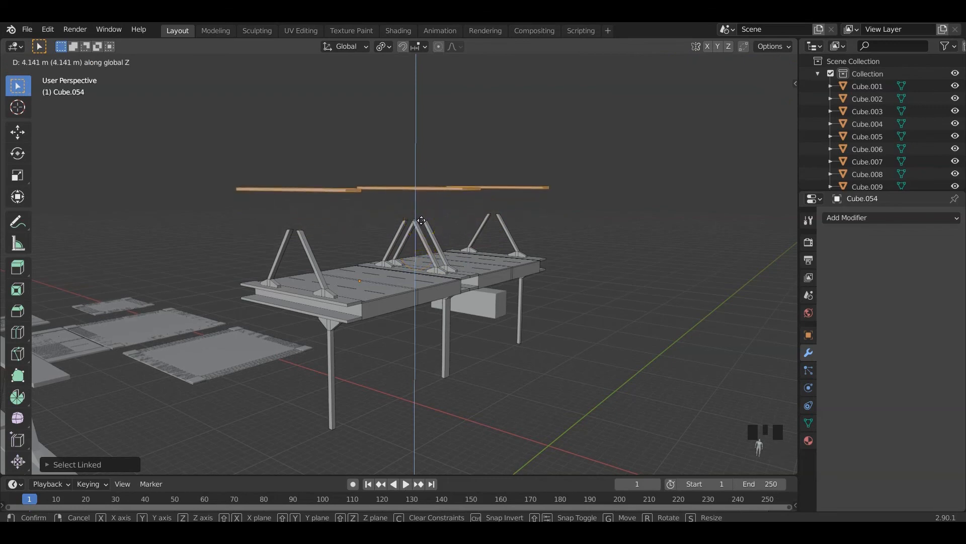
click(422, 220)
Select the top end faces of all A-frame legs and raise them along Z to lengthen the slanted legs
middle_drag(292, 220, 319, 228)
scroll(320, 244, up, 2)
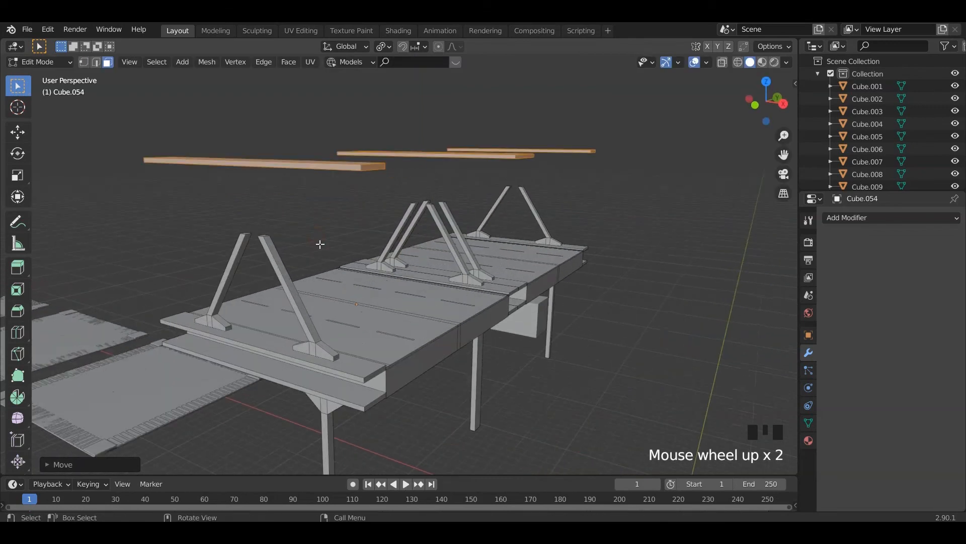
scroll(320, 244, up, 1)
click(187, 220)
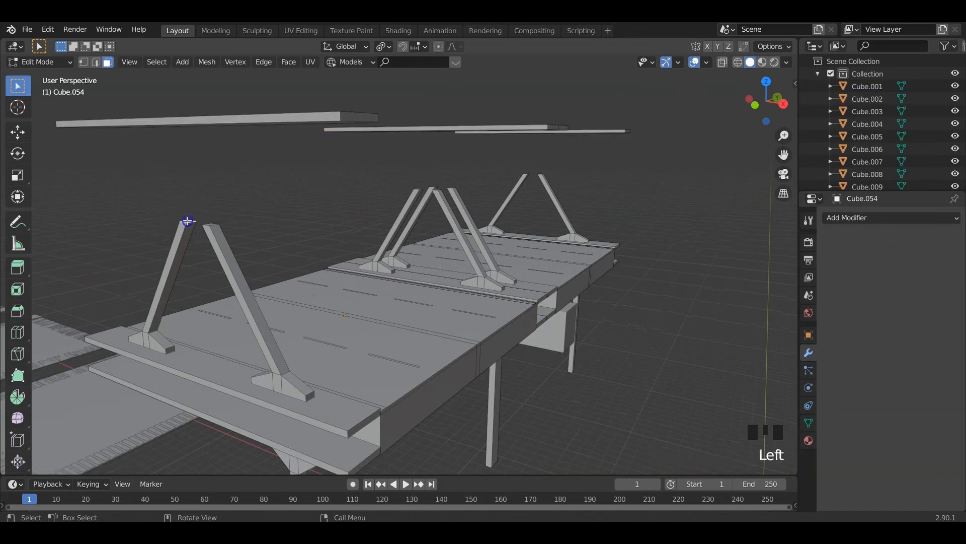
middle_drag(352, 232, 348, 236)
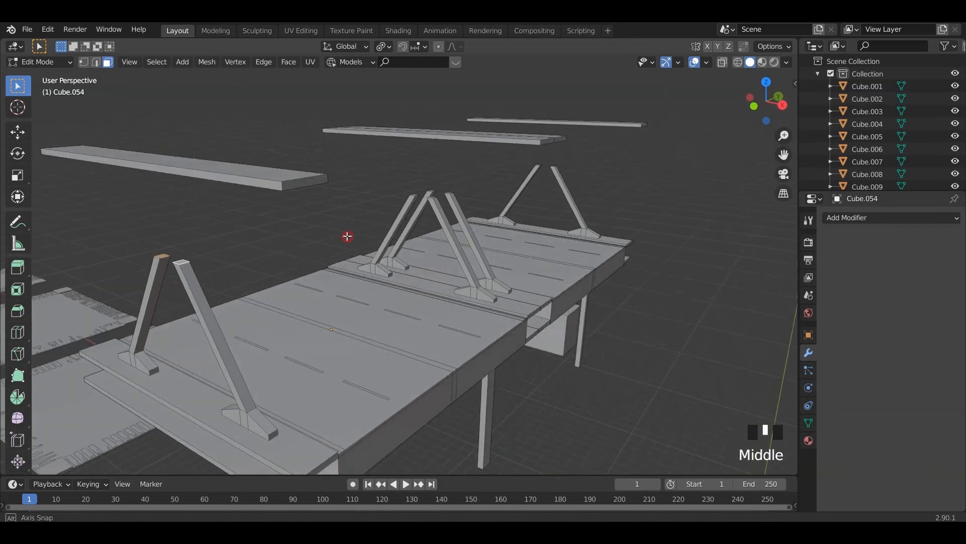
mouse_move(415, 196)
shift+middle_down()
mouse_move(379, 243)
mouse_move(418, 262)
mouse_move(418, 180)
shift+middle_up()
shift+click(418, 222)
shift+click(423, 223)
scroll(419, 180, up, 4)
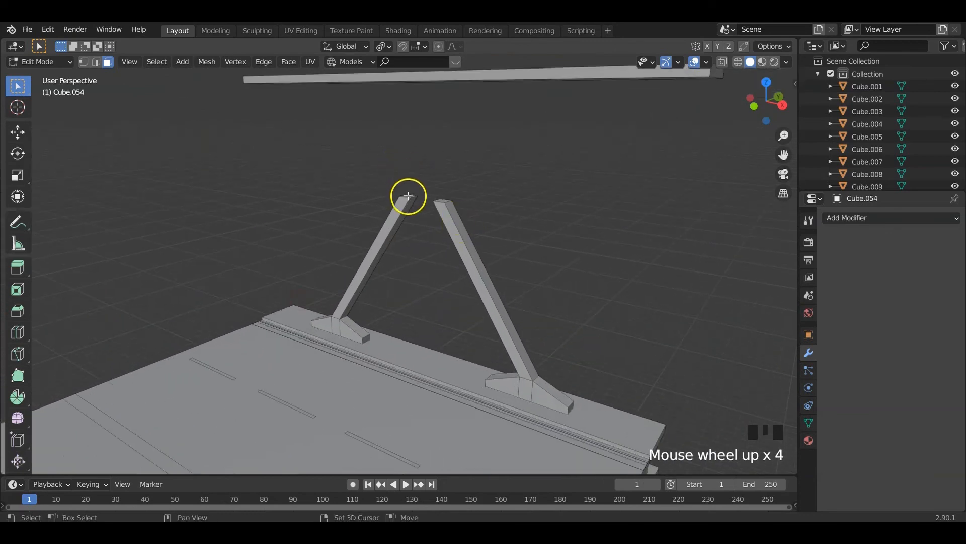
shift+click(442, 200)
shift+click(442, 204)
scroll(352, 252, down, 10)
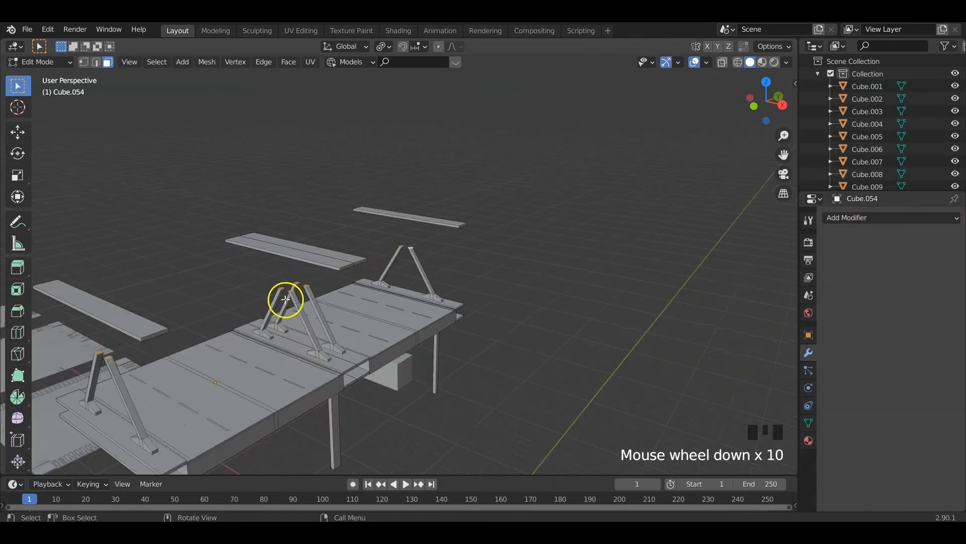
middle_drag(285, 300, 334, 280)
middle_drag(355, 317, 355, 320)
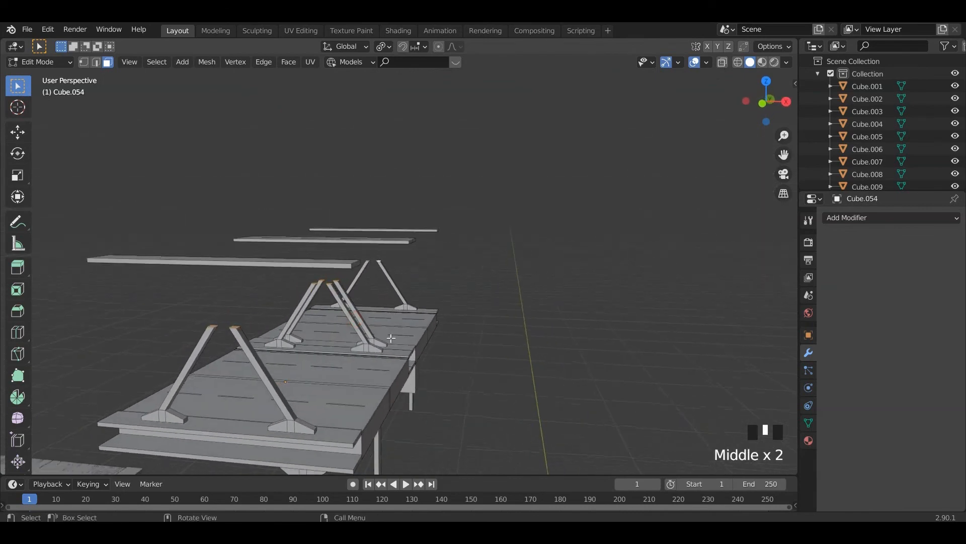
key(g)
key(z)
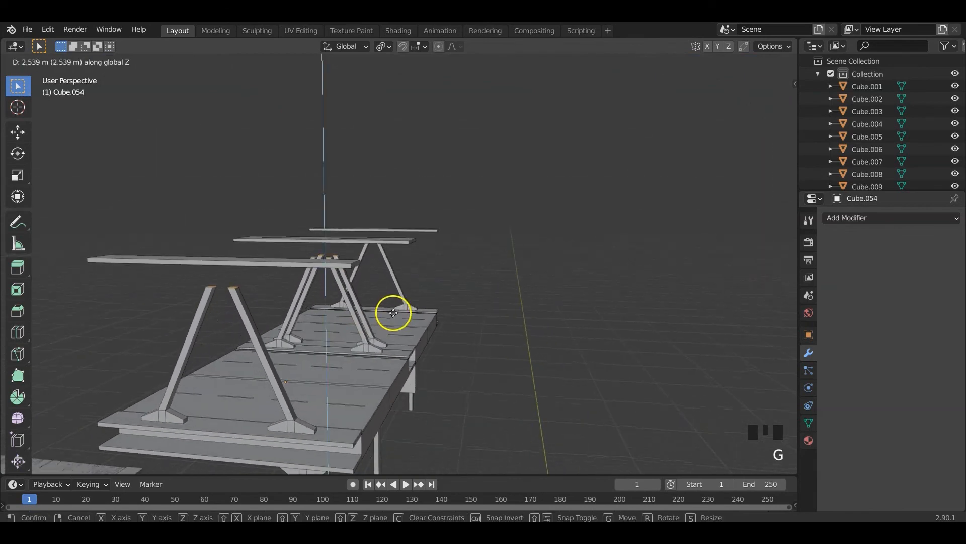
click(395, 325)
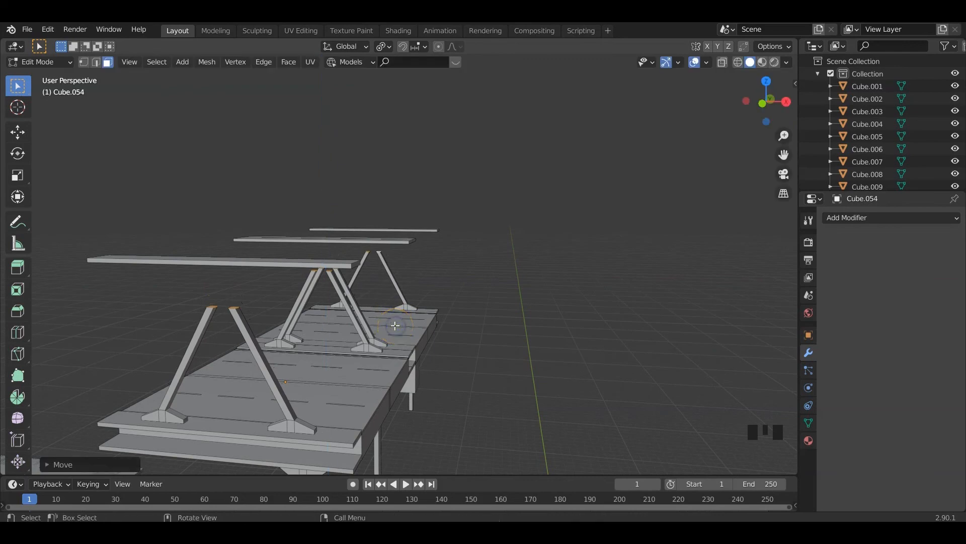
Extrude the leg tops vertically about 2.5 m, nudge them along Z against the beams, and return to Object Mode
key(e)
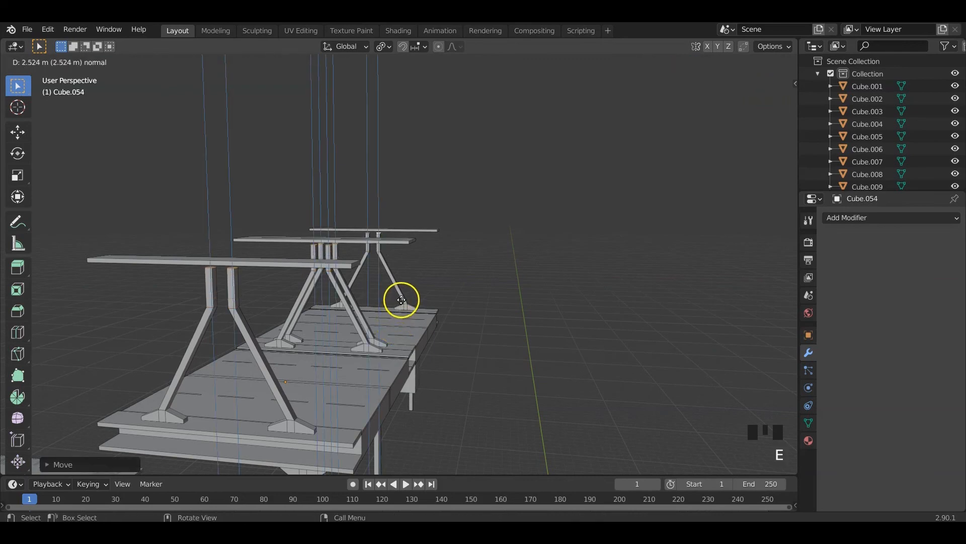
click(401, 298)
middle_drag(226, 244, 309, 272)
scroll(298, 220, up, 2)
key(g)
key(z)
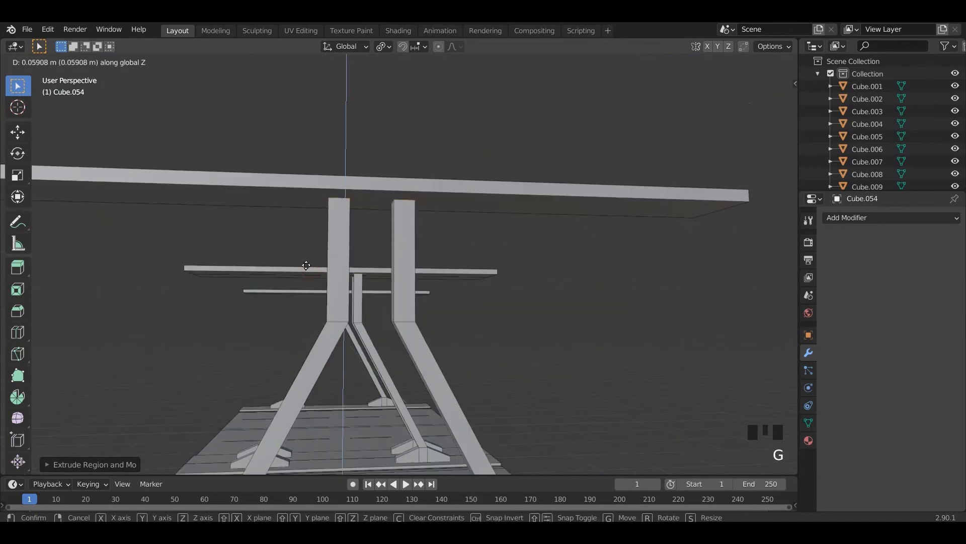
click(309, 267)
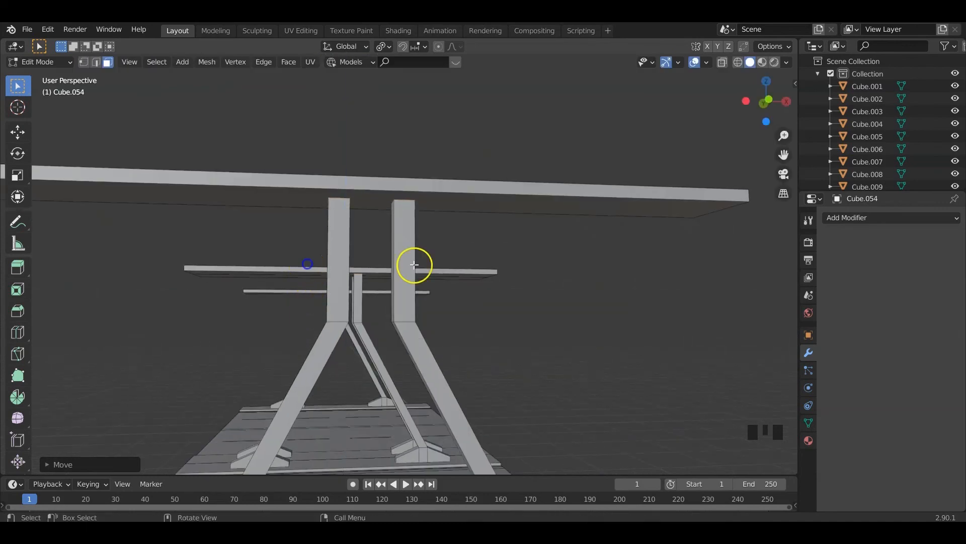
middle_drag(414, 263, 467, 307)
scroll(382, 289, down, 4)
key(Tab)
Try an Array modifier on the bridge with its taller supports, using relative offset X 0 and Y 1
scroll(418, 341, down, 1)
middle_drag(418, 341, 437, 347)
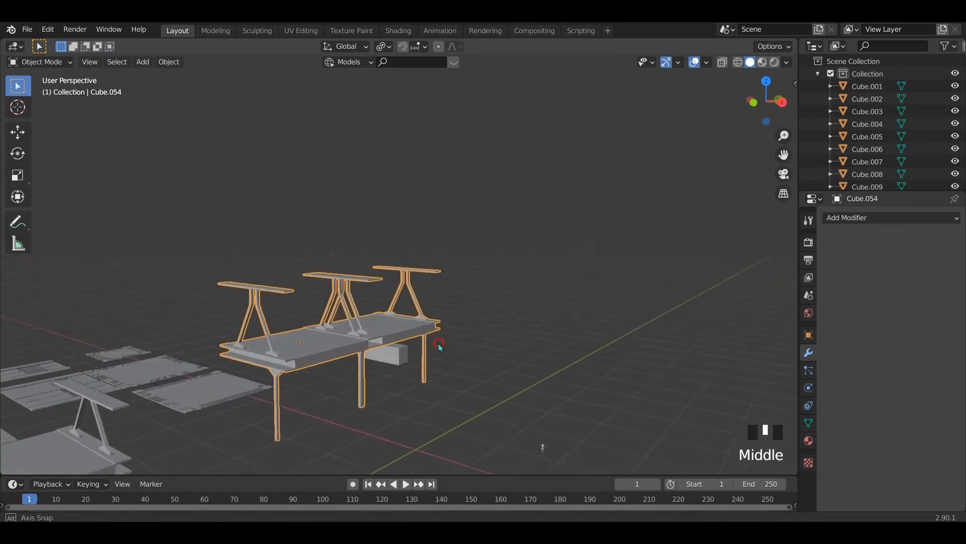
scroll(438, 346, down, 2)
scroll(437, 346, up, 3)
middle_drag(506, 320, 485, 324)
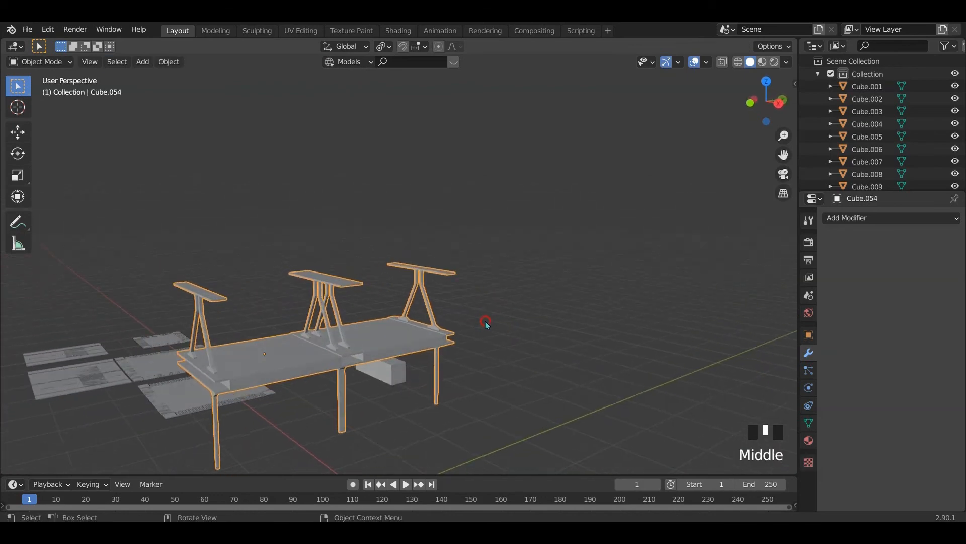
scroll(371, 339, down, 2)
click(879, 217)
click(707, 244)
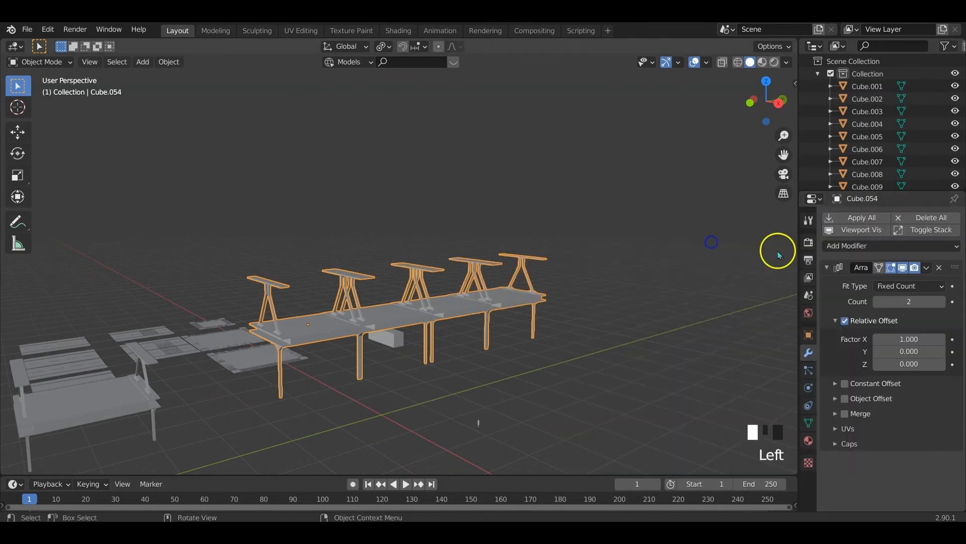
click(910, 341)
text(0)
key(Return)
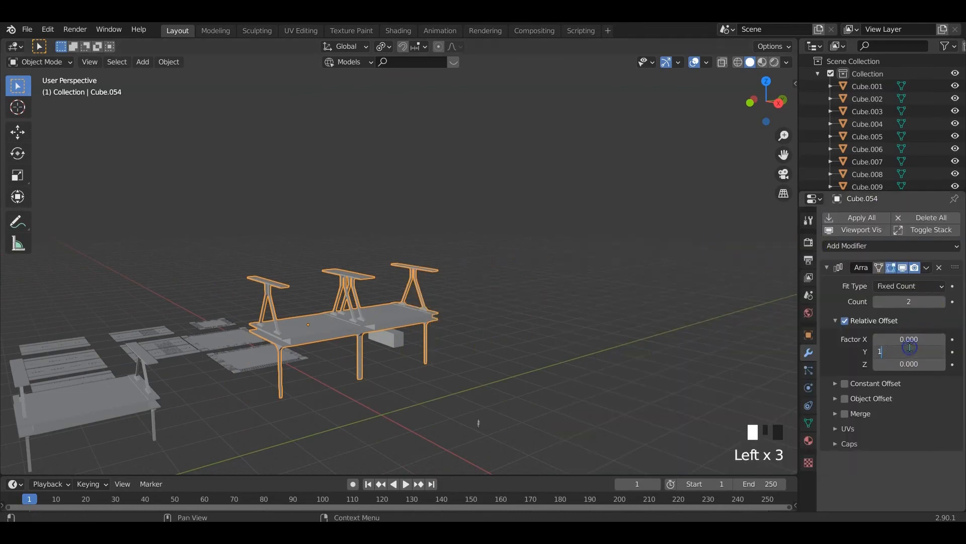
click(910, 347)
text(1)
key(Return)
middle_drag(716, 339, 492, 298)
scroll(453, 309, up, 2)
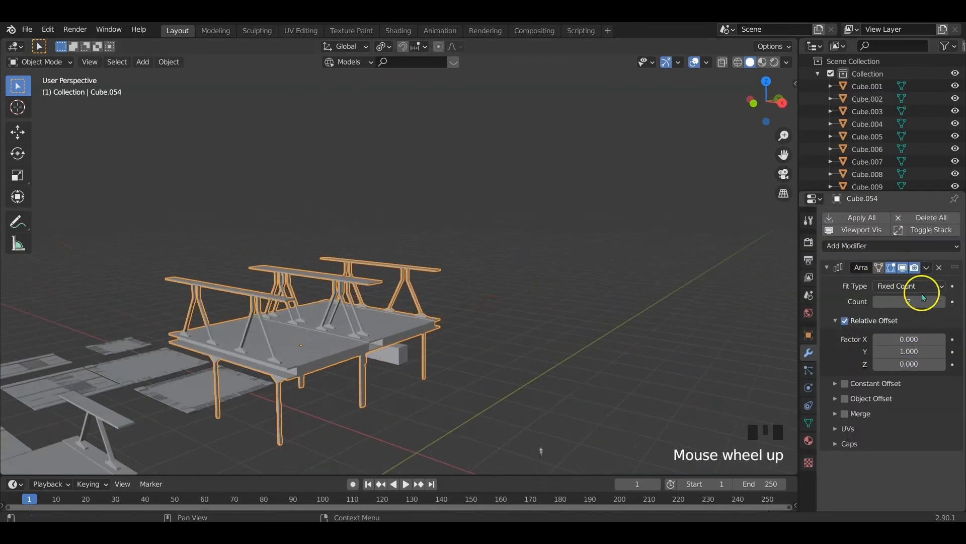
Raise the array count to 8 to preview a long row of bridge segments, then remove the Array modifier
click(939, 302)
click(939, 301)
click(939, 301)
click(939, 302)
click(939, 302)
click(940, 301)
click(939, 302)
click(939, 301)
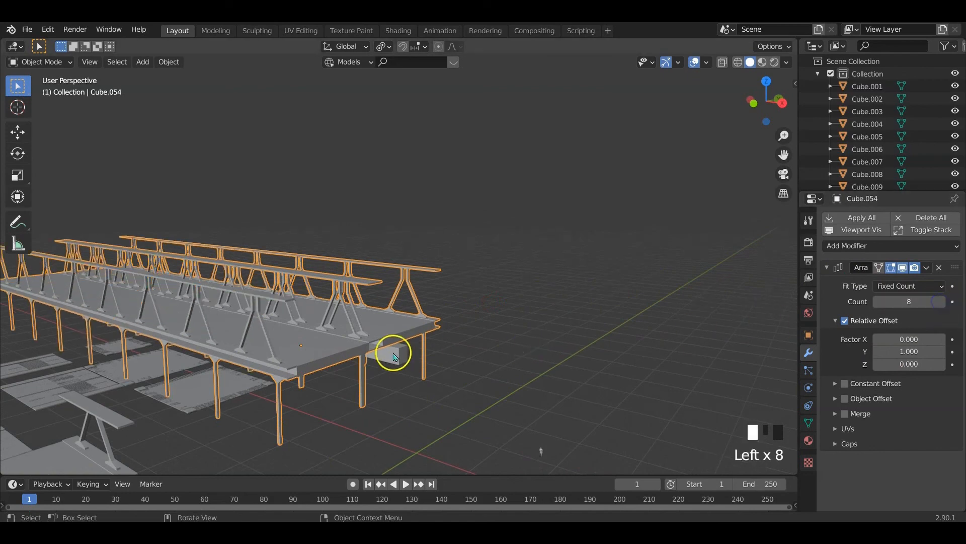
scroll(401, 349, down, 3)
middle_drag(401, 349, 552, 306)
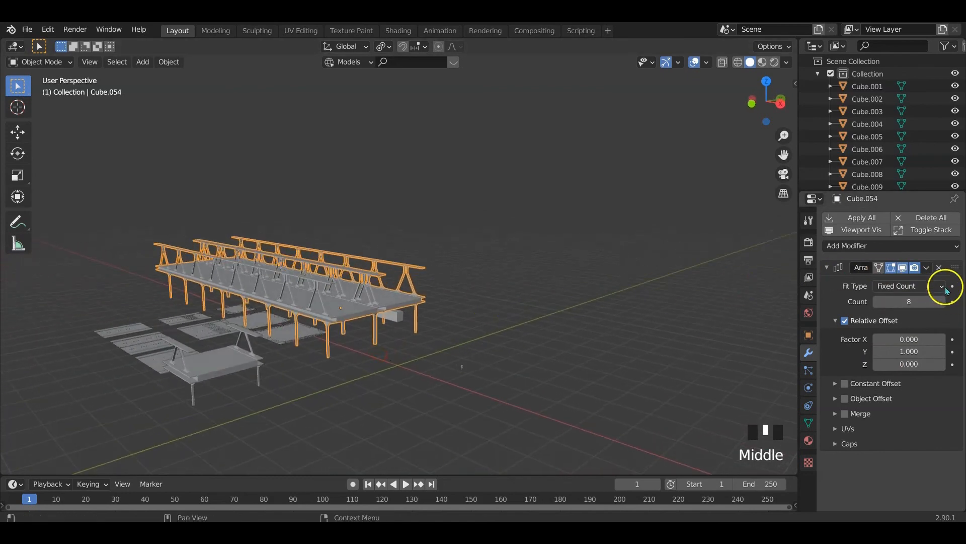
click(940, 267)
middle_drag(497, 273, 455, 340)
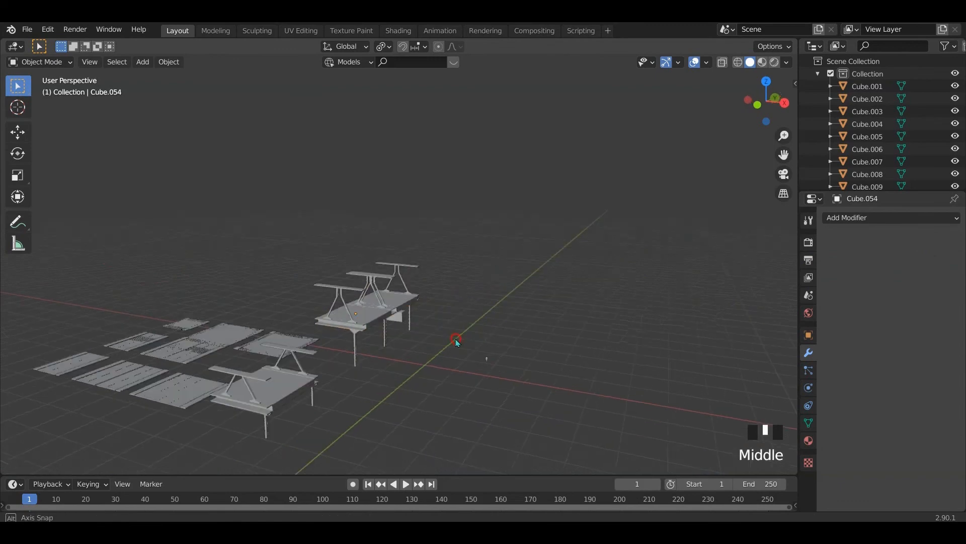
scroll(388, 356, up, 2)
shift+middle_drag(388, 357, 552, 322)
scroll(452, 333, up, 2)
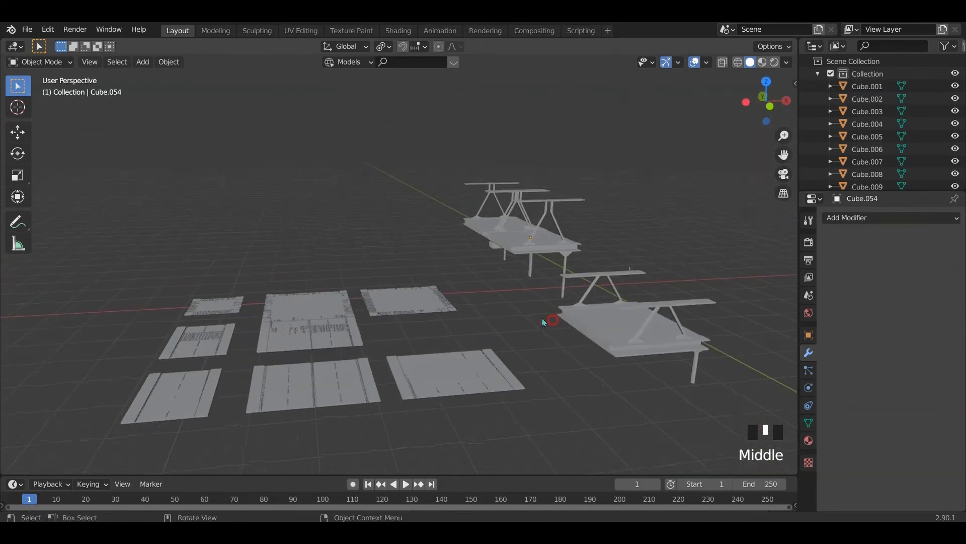
middle_drag(480, 355, 529, 388)
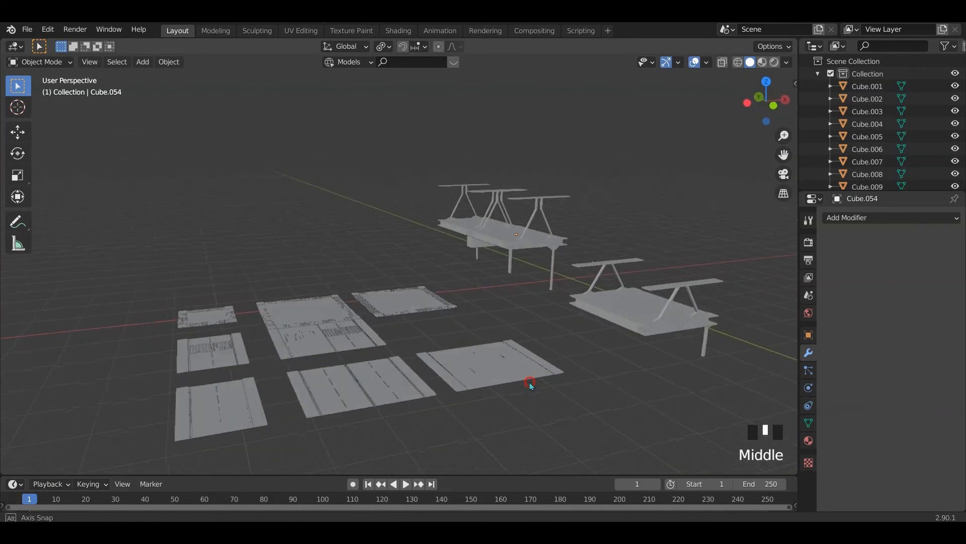
click(649, 331)
key(Tab)
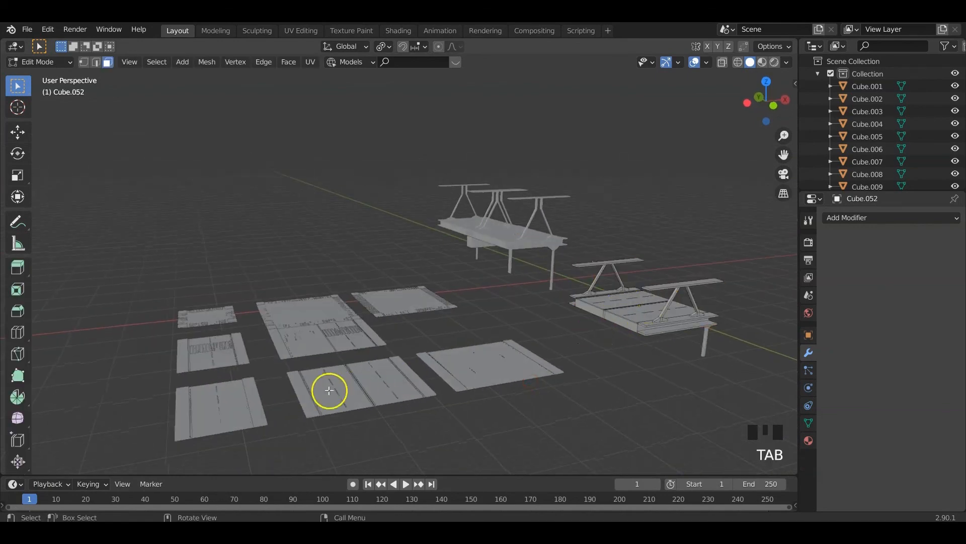
key(Tab)
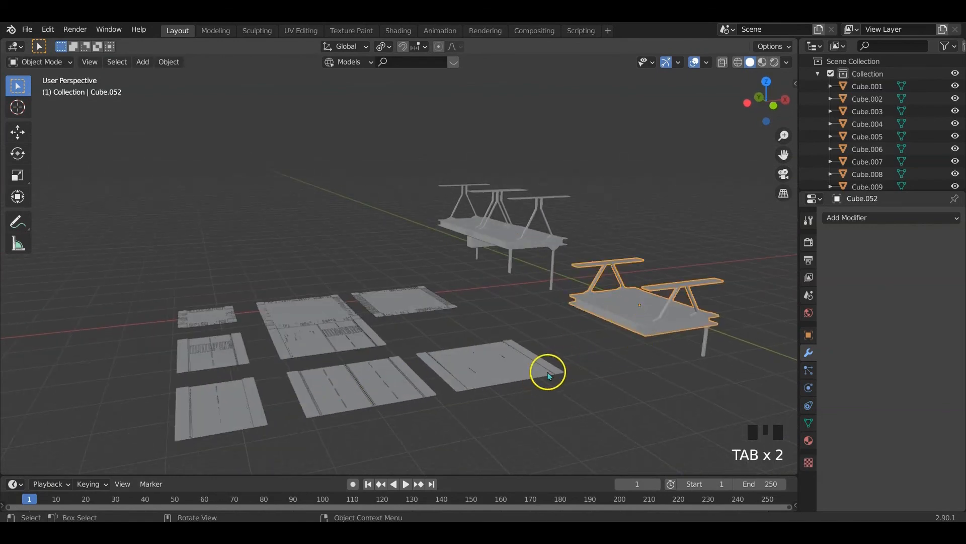
Select all parts of the middle four-lane road tile and place a duplicate on the empty ground beyond the bridges
shift+middle_drag(548, 375, 470, 345)
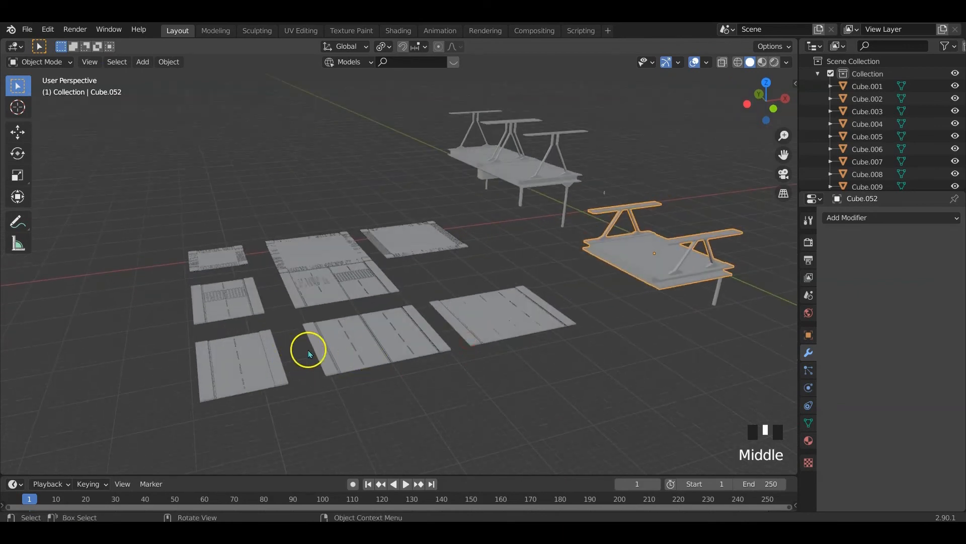
drag(310, 354, 442, 346)
middle_drag(443, 345, 555, 379)
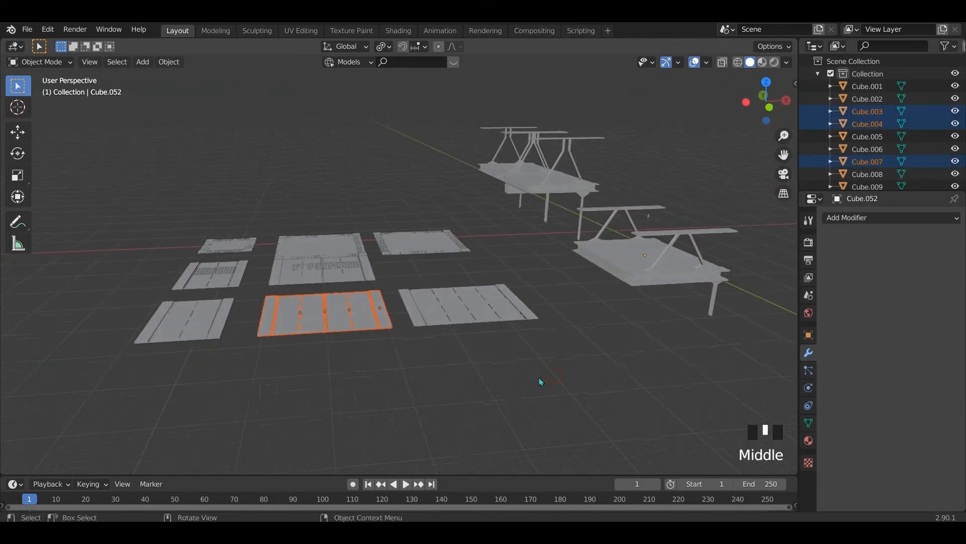
key(shift+d)
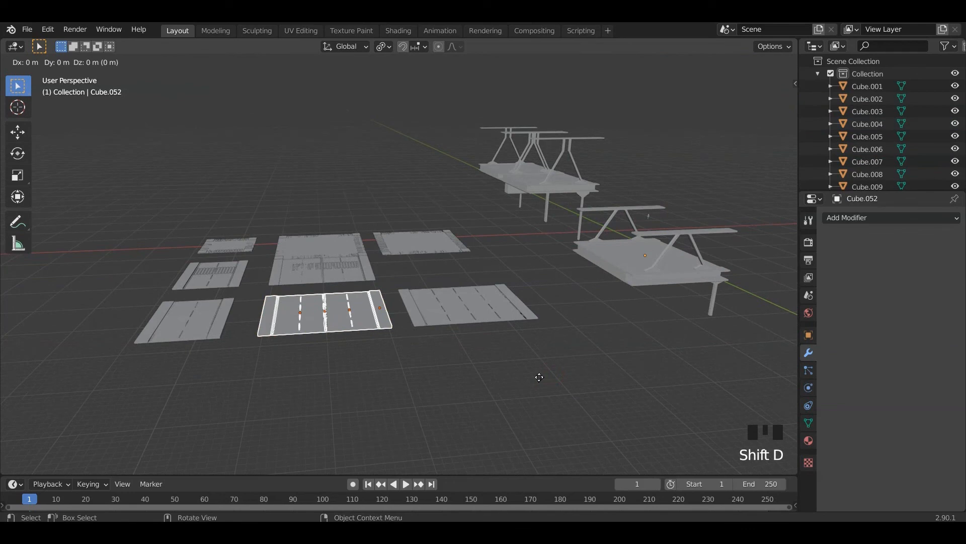
click(272, 382)
Duplicate the low bridge segment together with its pillar and place the copy beyond the duplicated road tile
shift+middle_drag(444, 365, 176, 366)
click(231, 289)
shift+click(265, 324)
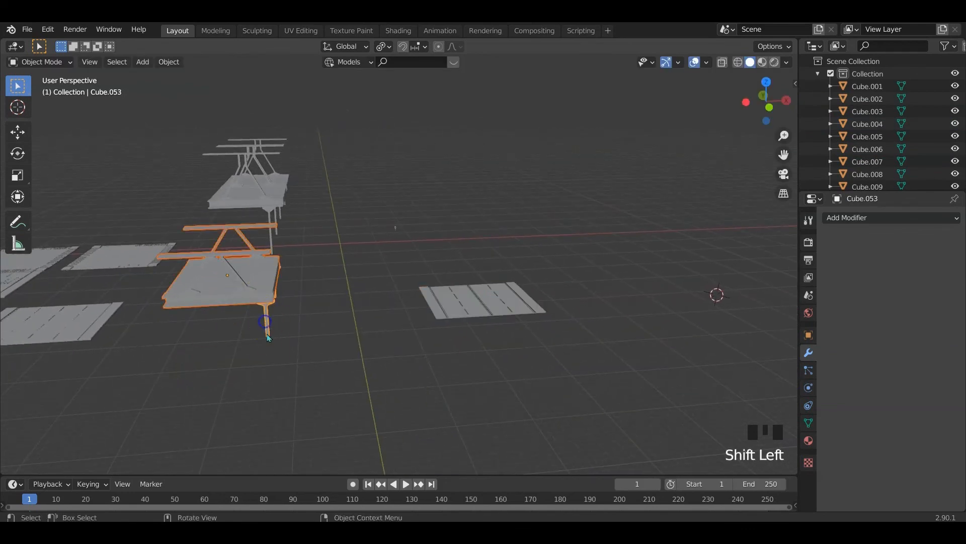
key(shift+d)
click(745, 312)
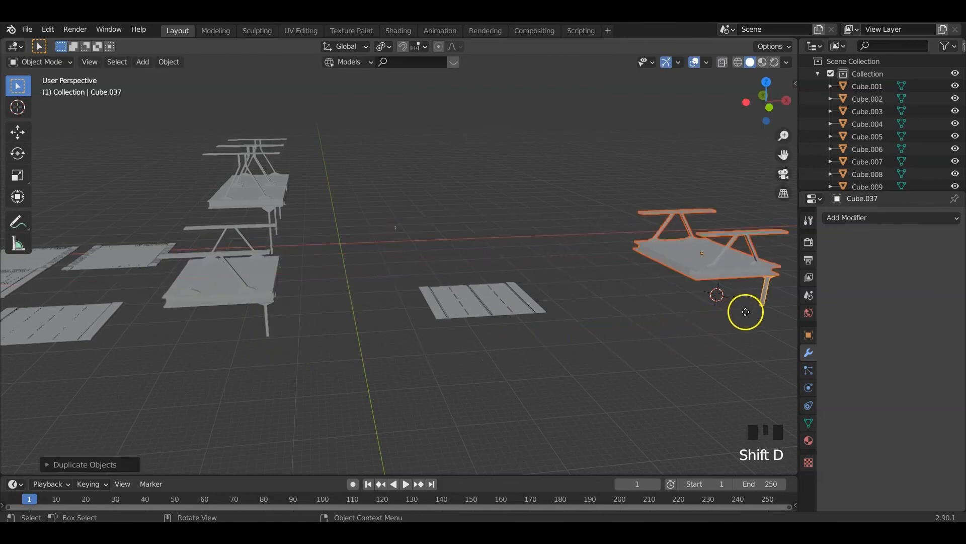
shift+middle_drag(744, 312, 471, 315)
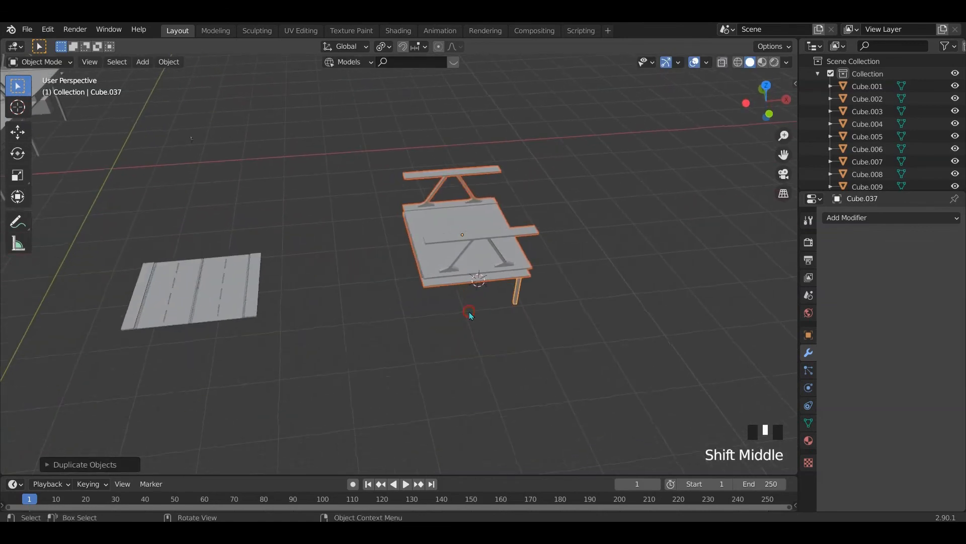
Add an Array modifier to the copied bridge deck with relative offset X 0 and Y 1 and a count of 3
click(428, 271)
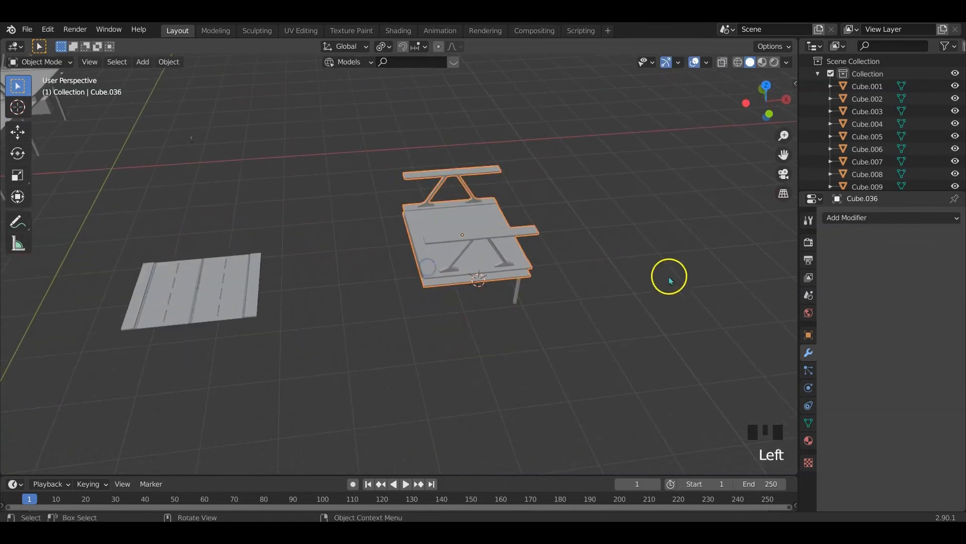
click(913, 218)
click(715, 245)
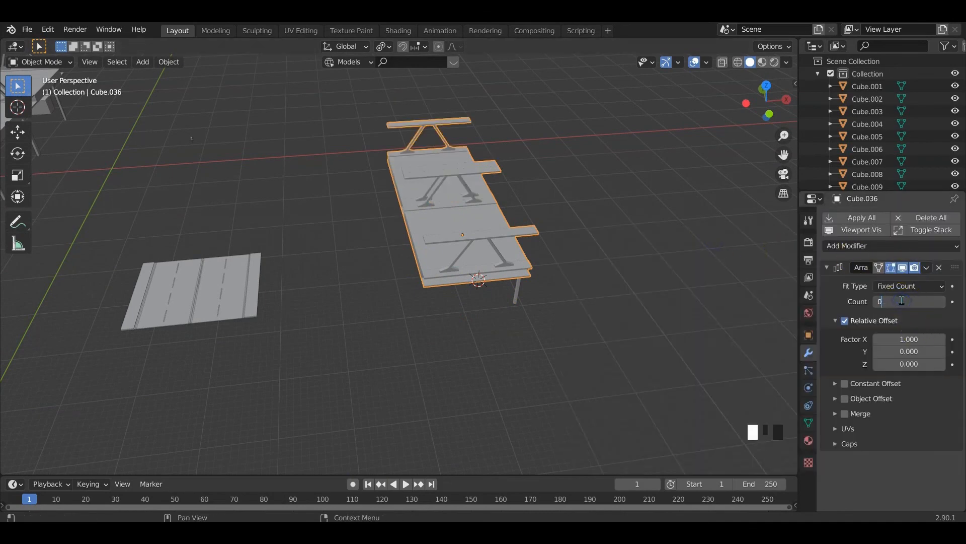
key(Return)
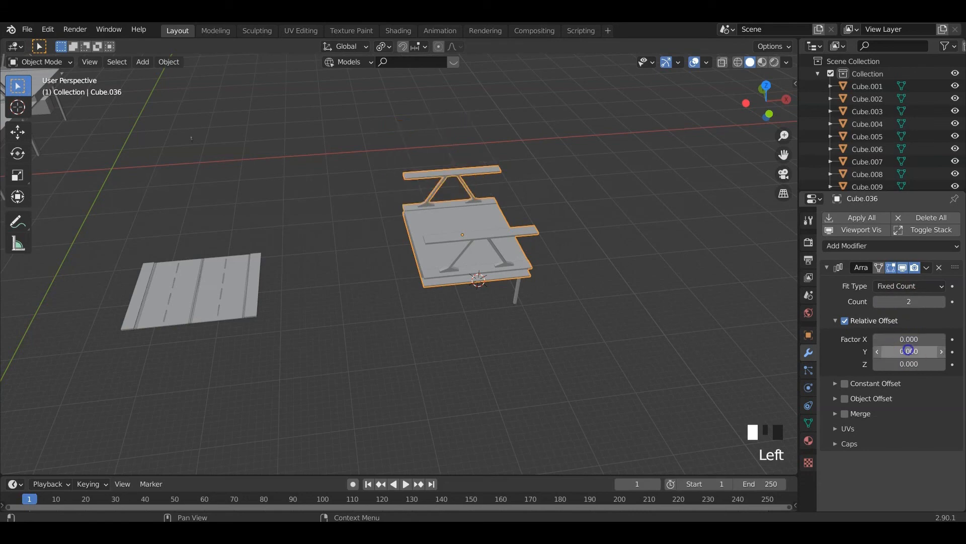
click(907, 350)
text(1)
key(Return)
click(941, 301)
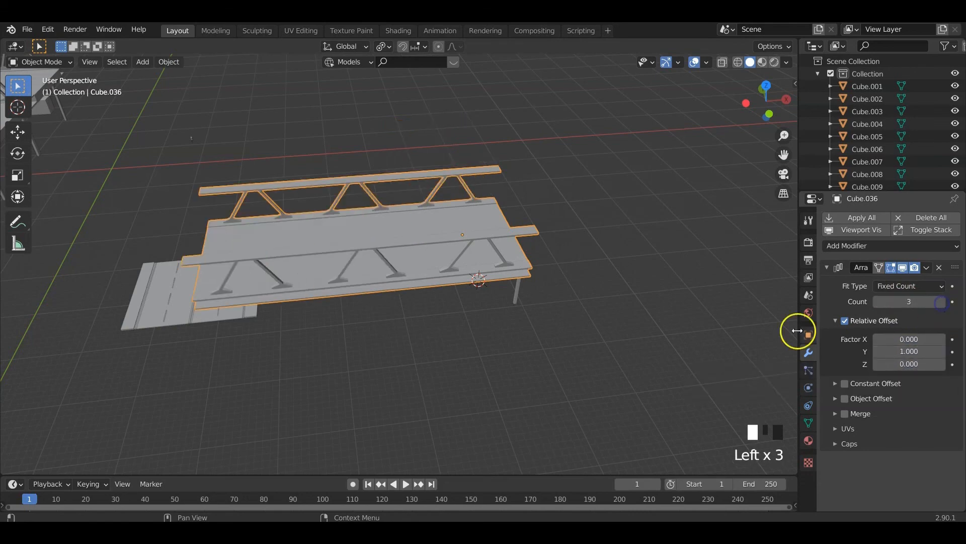
Move the arrayed bridge and its pillar about 20 m along X, away from the road tile
middle_drag(481, 266, 486, 250)
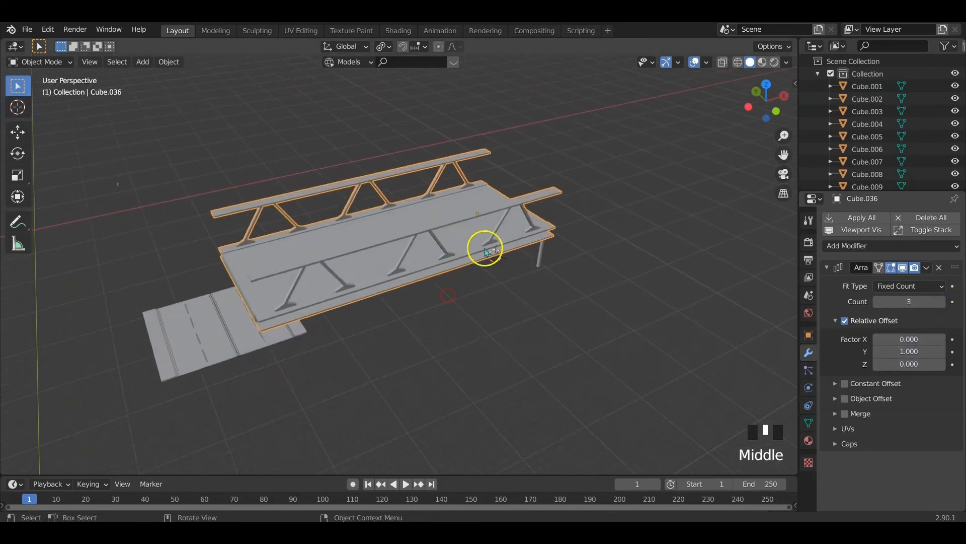
shift+click(543, 254)
key(g)
key(x)
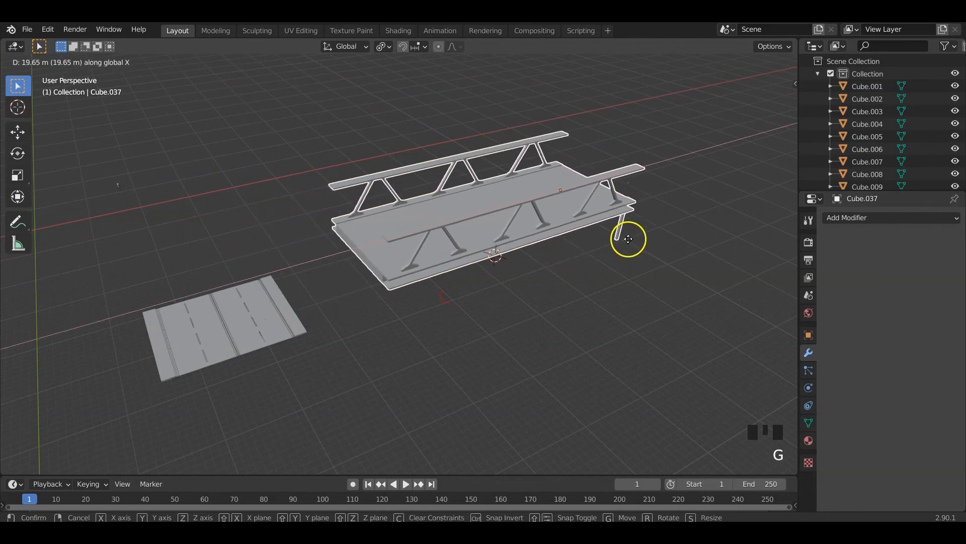
click(627, 239)
Select all parts of the duplicated four-lane road tile and rotate it 90° in the top view
key(KP_1)
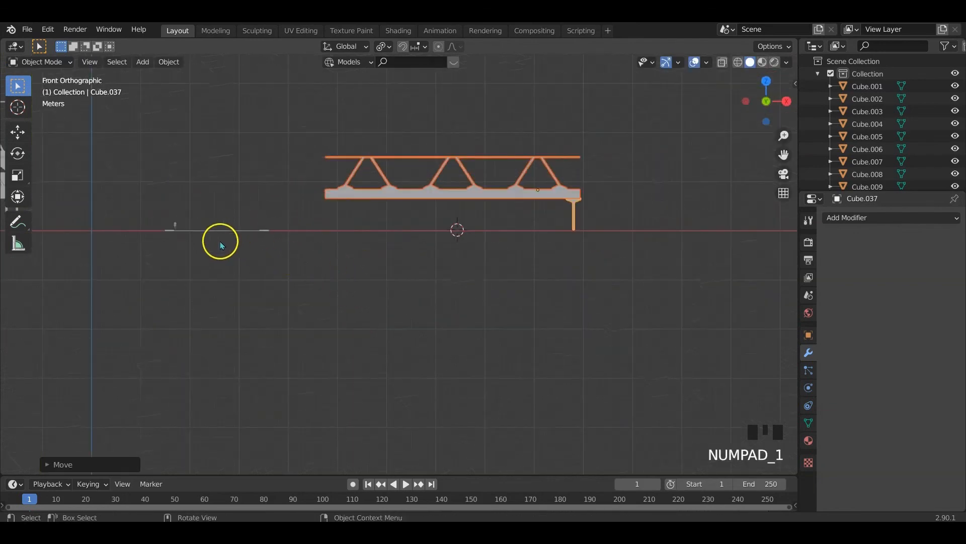
shift+middle_drag(221, 245, 265, 274)
drag(234, 257, 407, 324)
key(KP_7)
key(r)
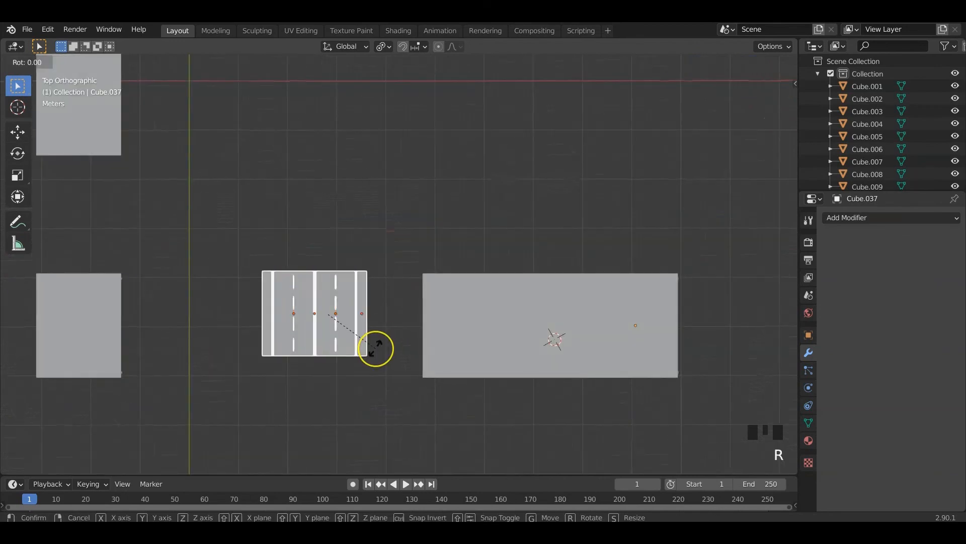
right_click(378, 351)
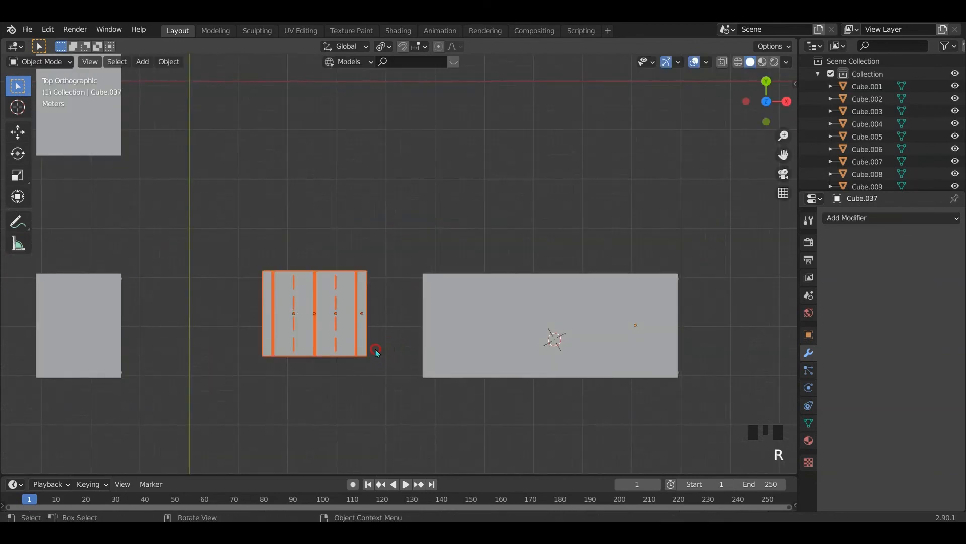
click(387, 46)
click(410, 97)
text(r)
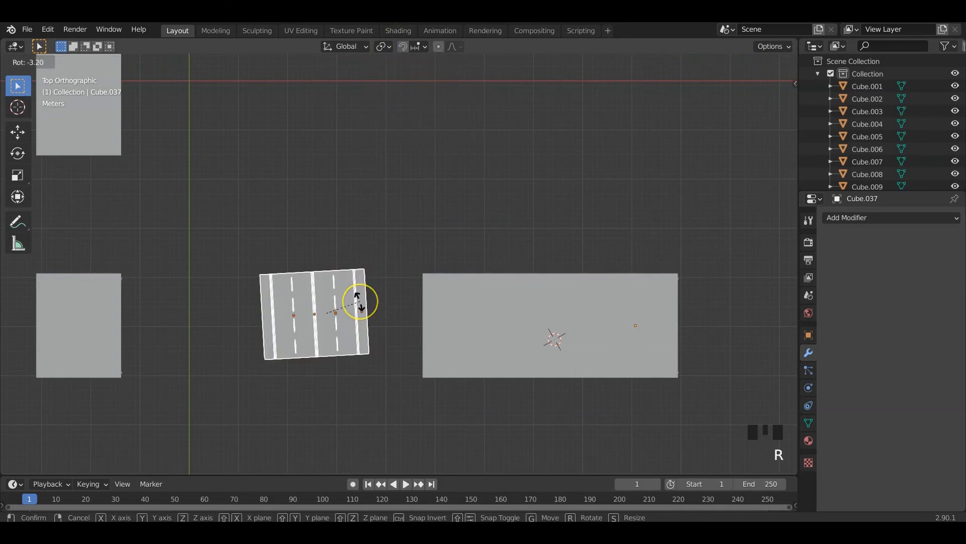
text(90)
key(Return)
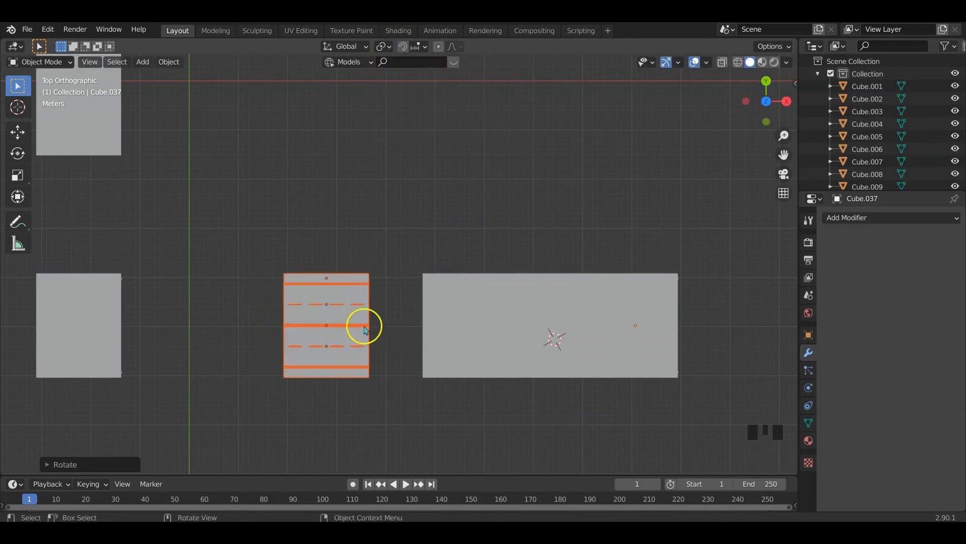
Reposition the rotated road tile and duplicate it along X so the copy adjoins its end facing the long bridge
middle_drag(433, 334, 407, 297)
key(g)
click(340, 311)
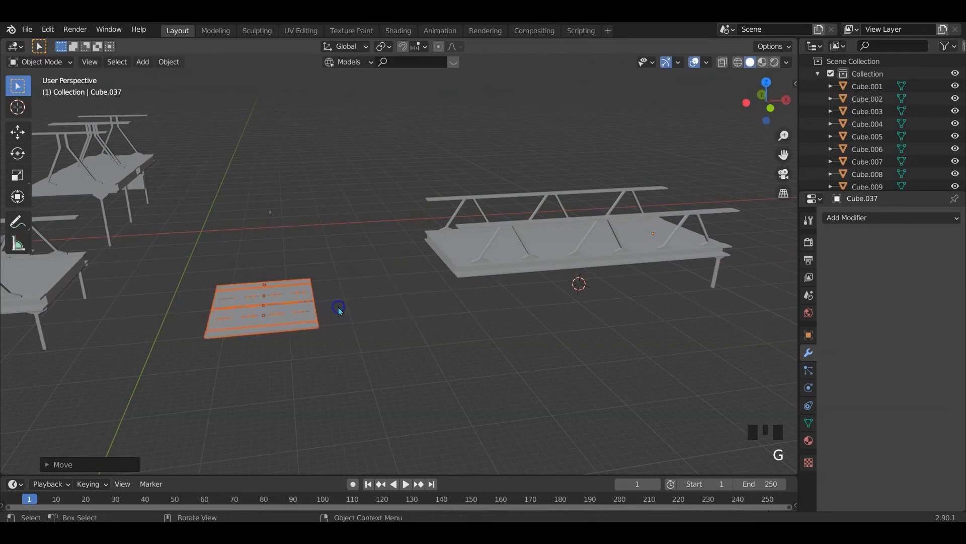
key(shift+d)
key(x)
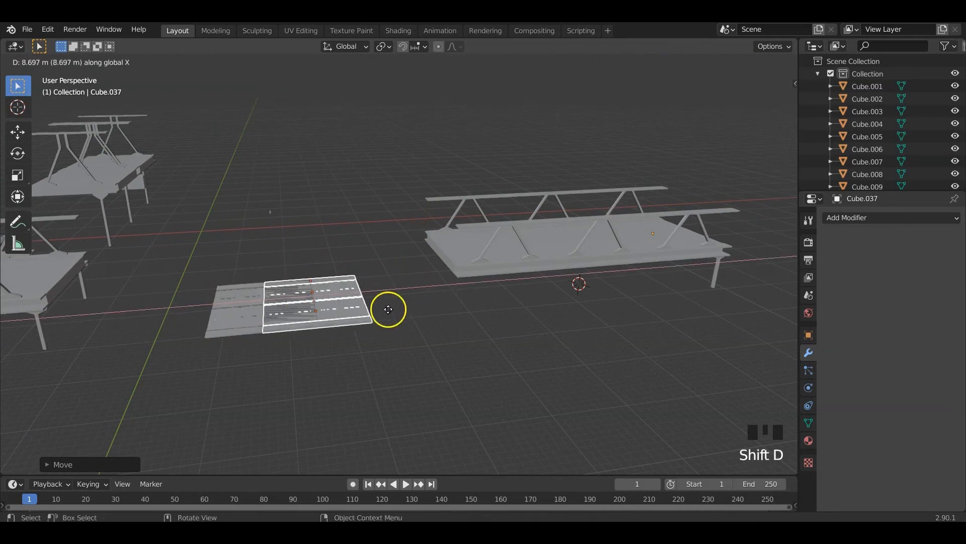
click(436, 307)
Try tilting the second road tile about -10° around Y in the front view, show its transform values, and undo the tilt
key(KP_1)
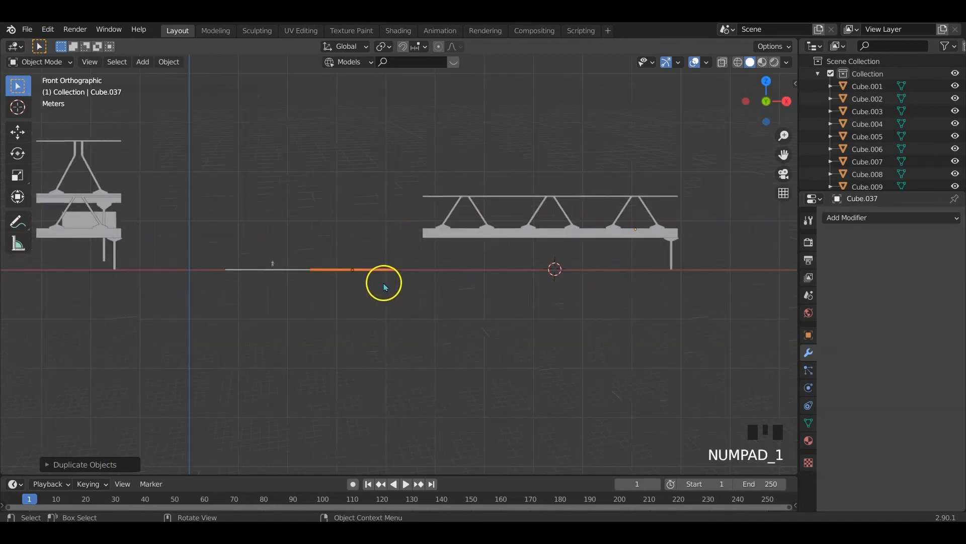
key(r)
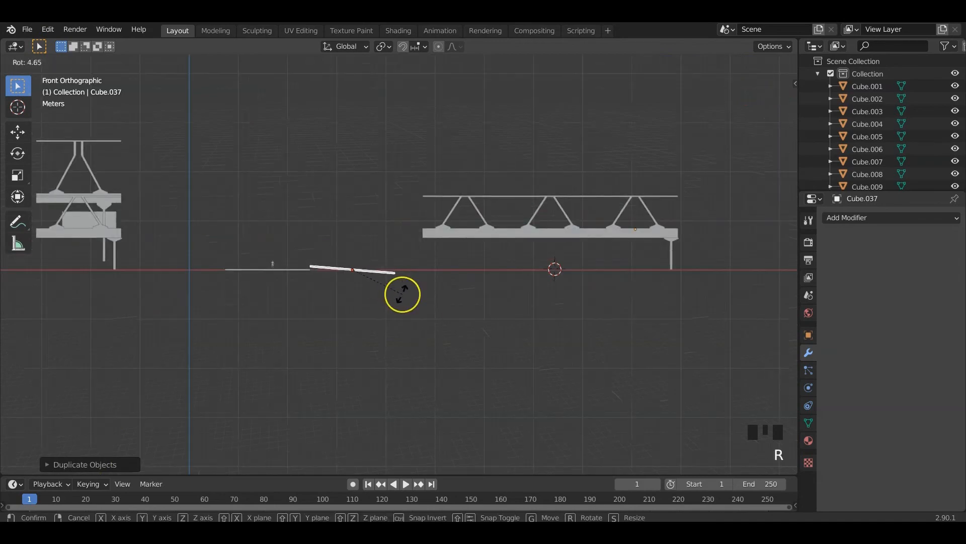
key(y)
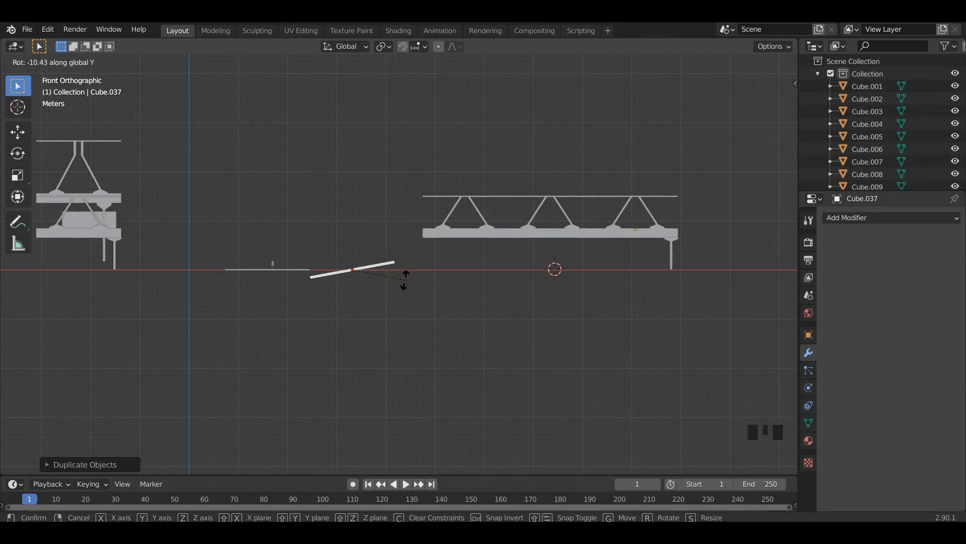
click(406, 282)
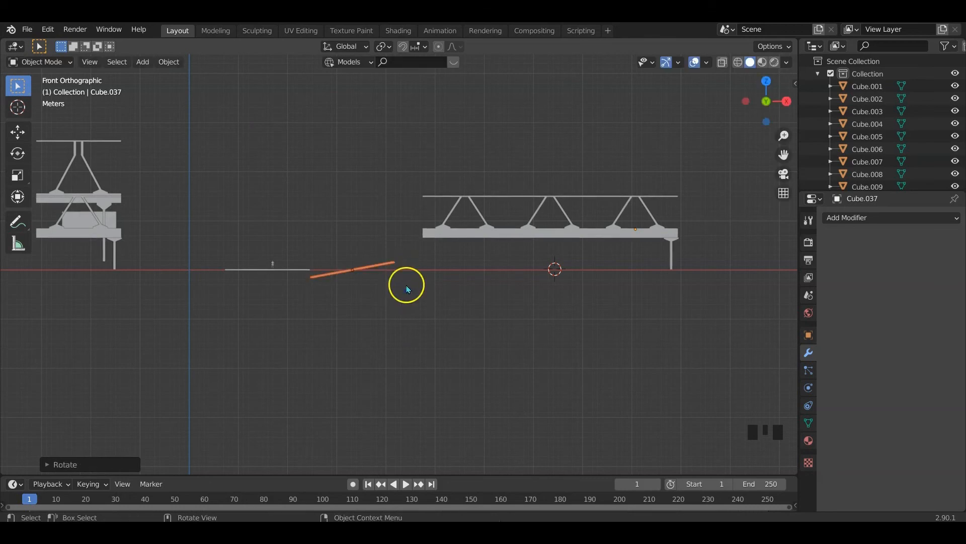
key(n)
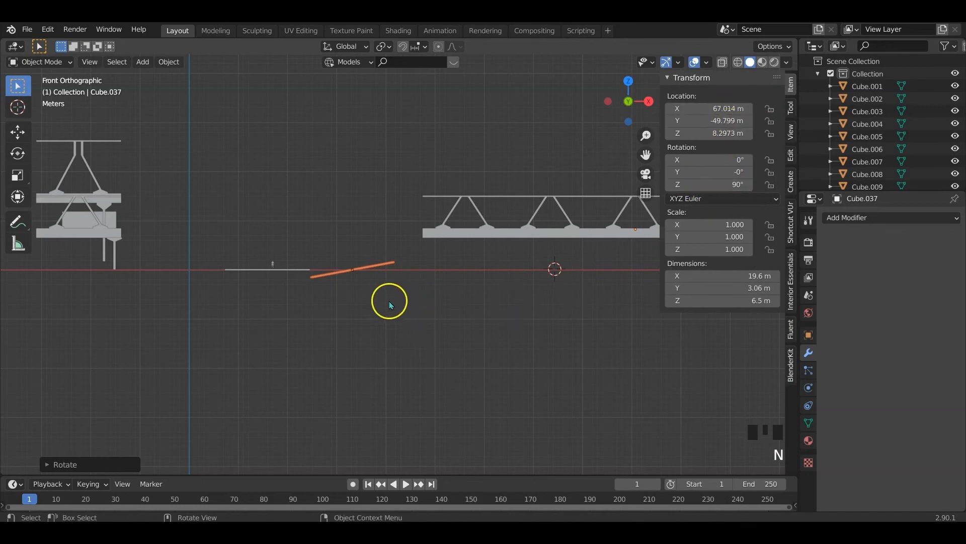
key(ctrl+z)
Tilt the second road tile about -10° around the Y axis so it slopes up towards the bridge
key(r)
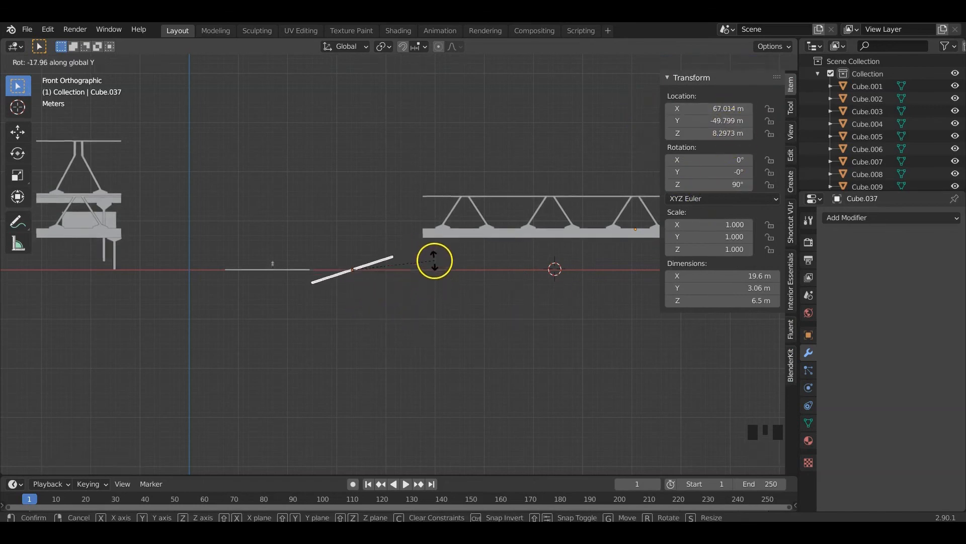
click(435, 273)
middle_drag(435, 272, 420, 305)
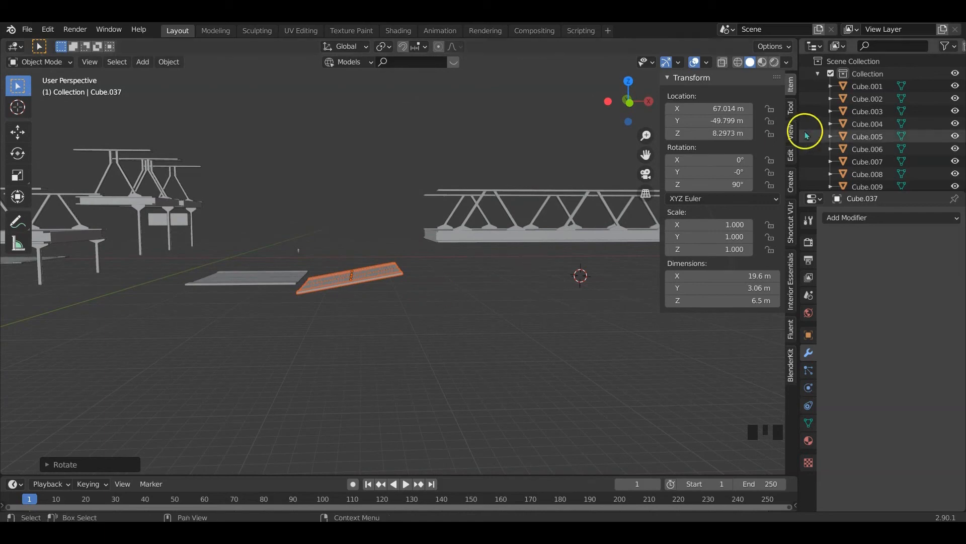
Select all parts of the tilted road tile and try setting the X rotation to 0°
click(373, 279)
click(370, 279)
click(367, 273)
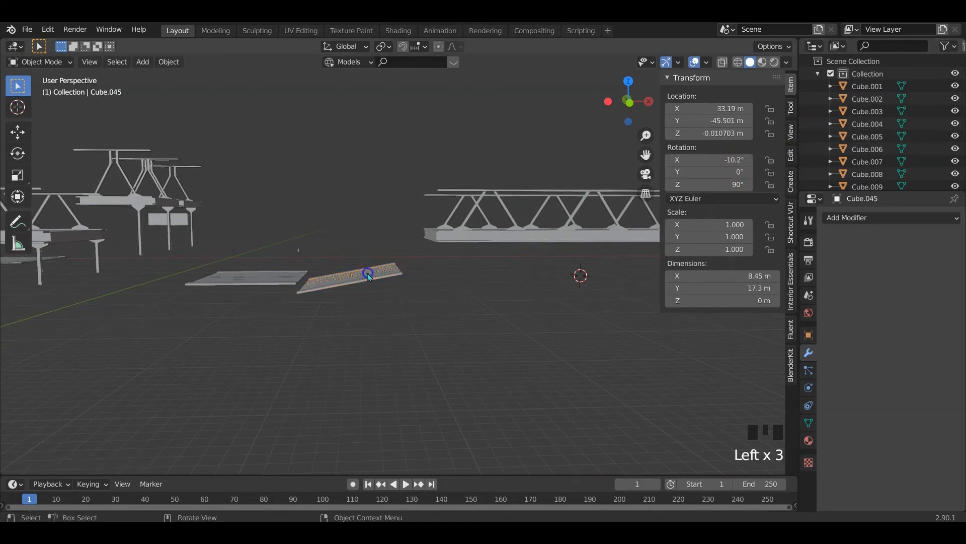
drag(336, 260, 381, 300)
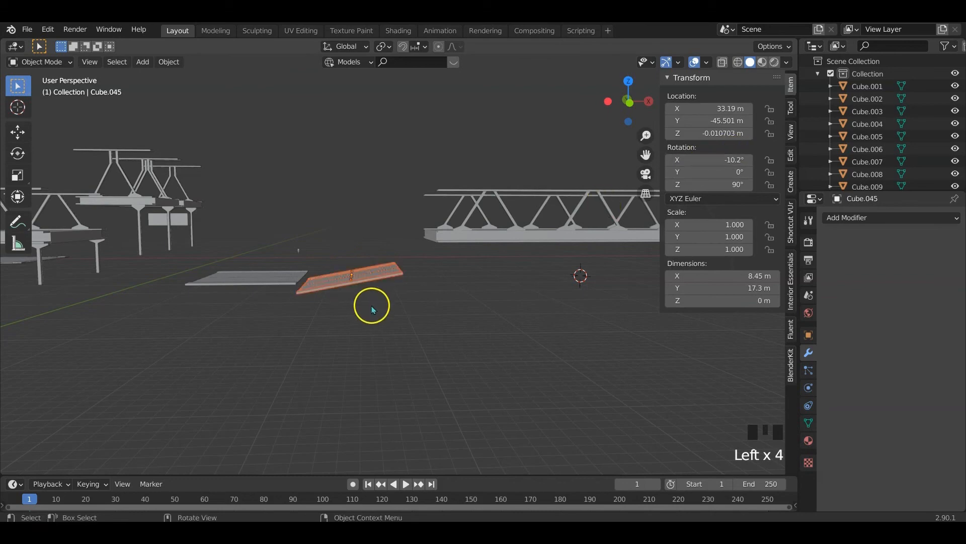
click(718, 159)
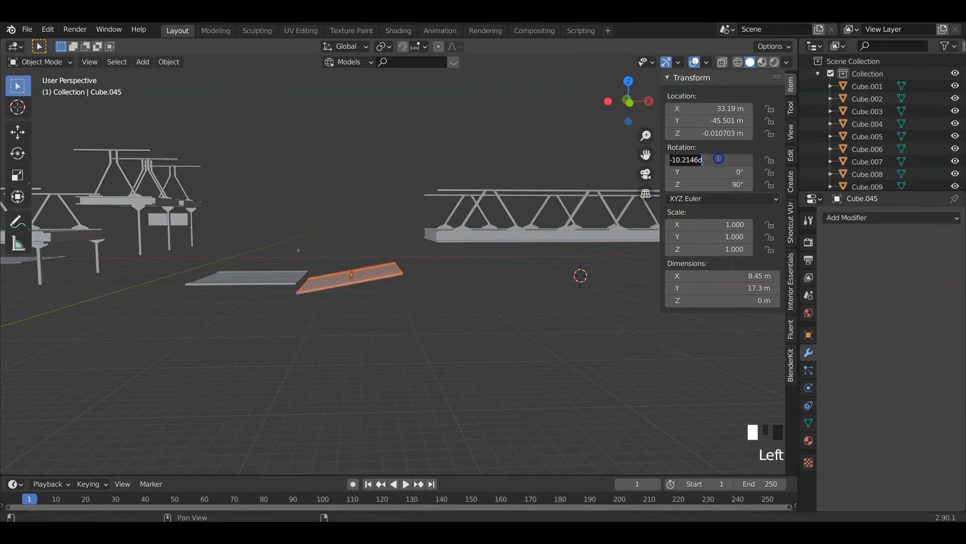
click(571, 282)
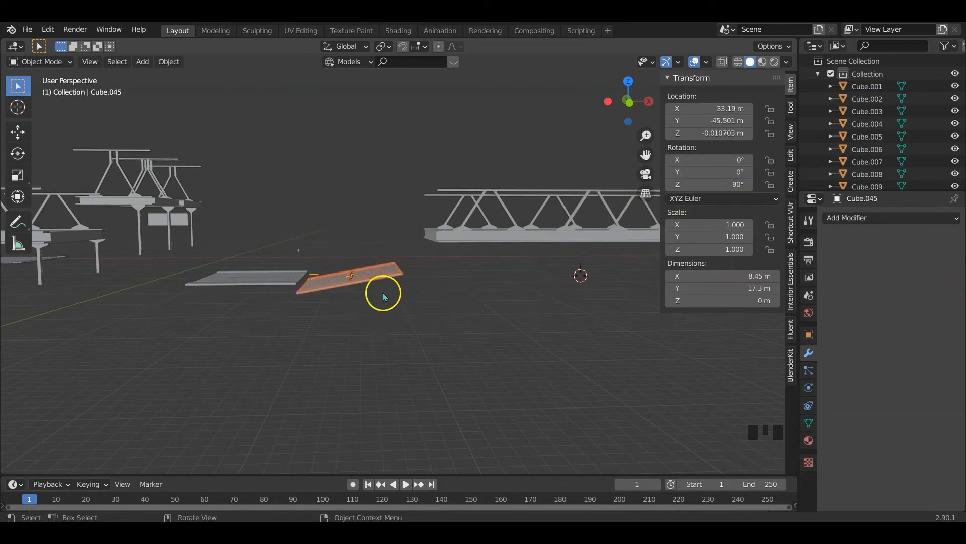
mouse_move(382, 293)
middle_down()
mouse_move(380, 317)
mouse_move(407, 308)
mouse_move(384, 349)
mouse_move(367, 330)
mouse_move(384, 293)
mouse_move(367, 292)
middle_up()
click(376, 305)
scroll(386, 348, up, 5)
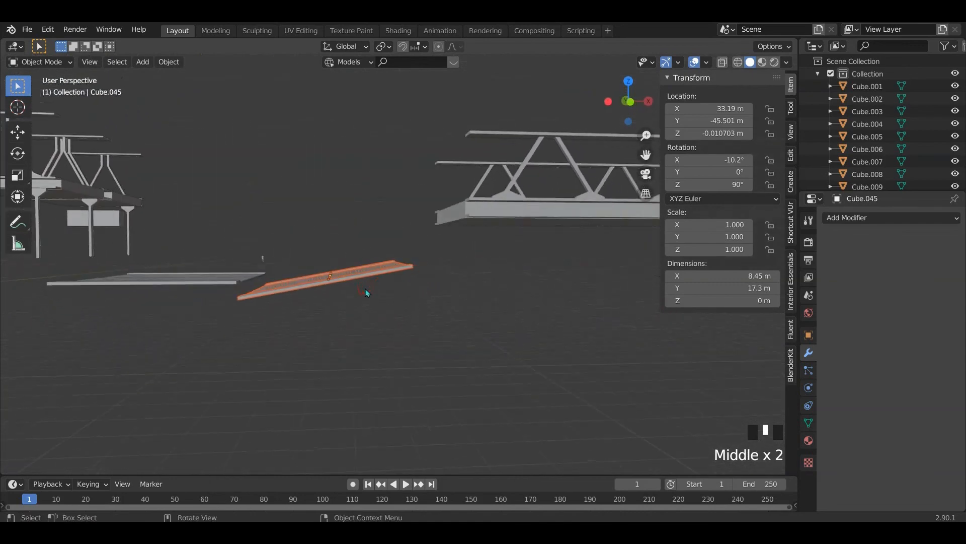
Raise the tilted road tile to about Z 6.1 m and move it along X to about 39.58 m, against the long bridge
key(KP_1)
key(g)
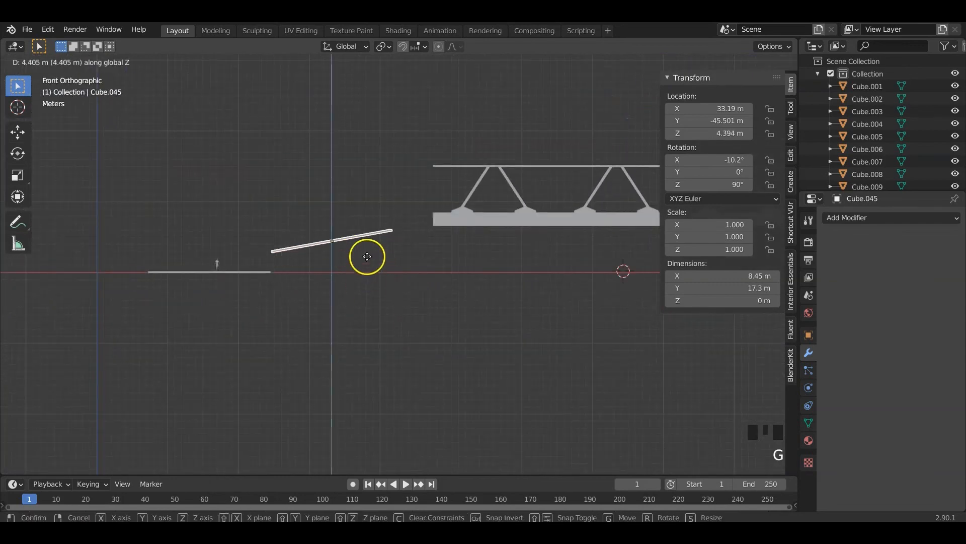
click(373, 250)
key(g)
key(x)
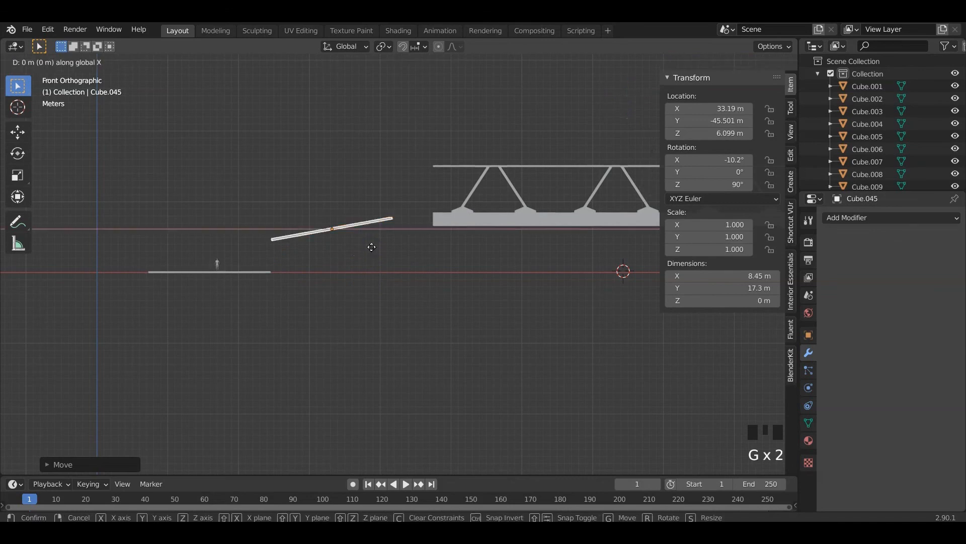
click(416, 258)
middle_drag(417, 261, 433, 293)
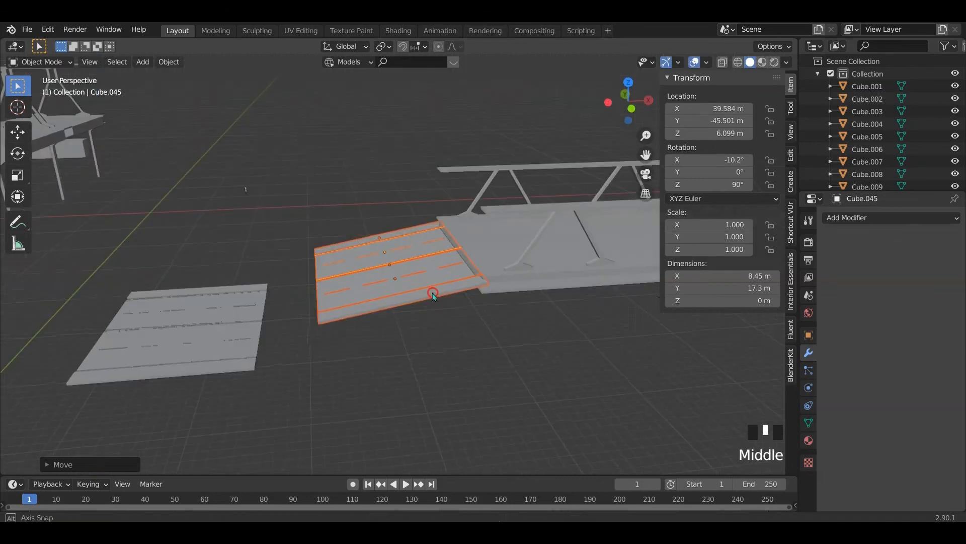
key(KP_7)
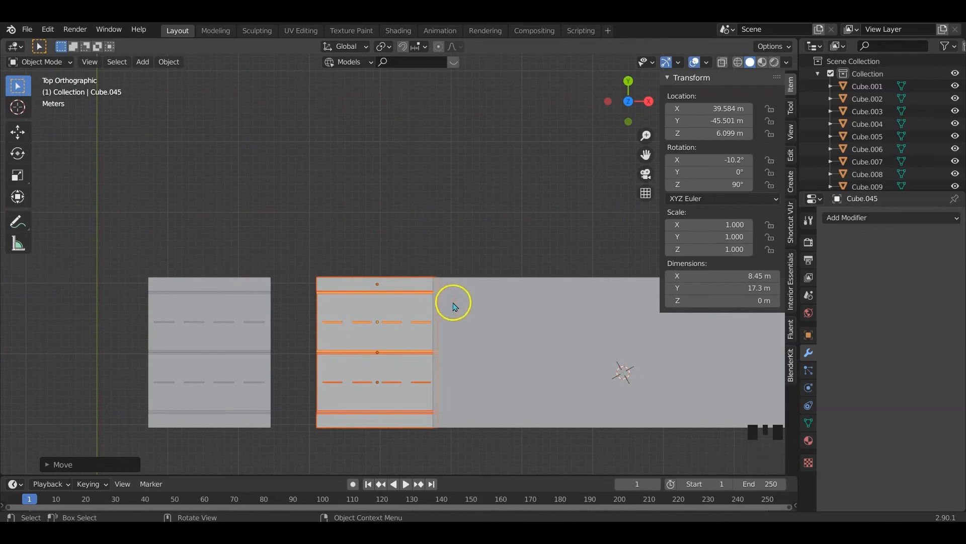
middle_drag(517, 291, 438, 265)
Fine-position the tilted tile at about Z 6.76 m and X 39.02 m so its upper end lines up with the bridge deck
scroll(443, 279, up, 2)
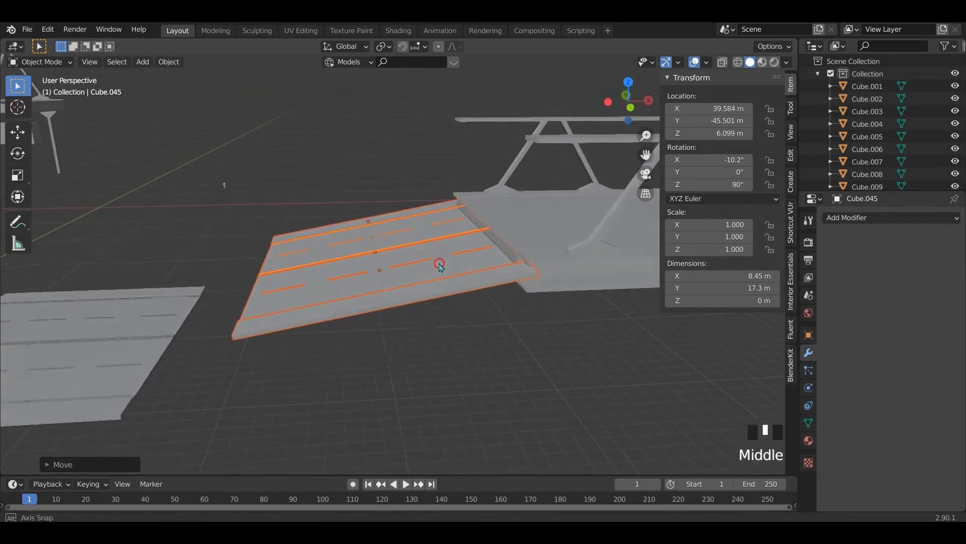
key(g)
key(z)
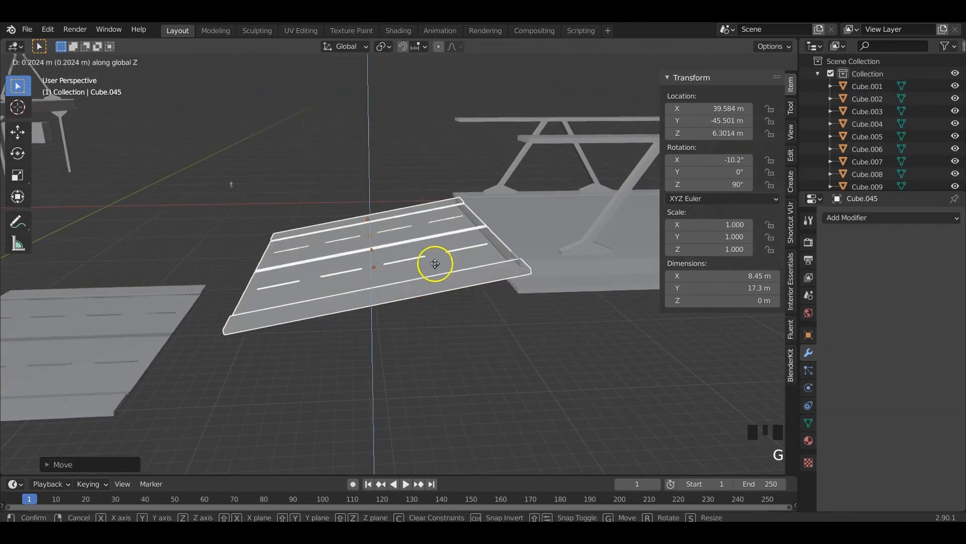
click(439, 235)
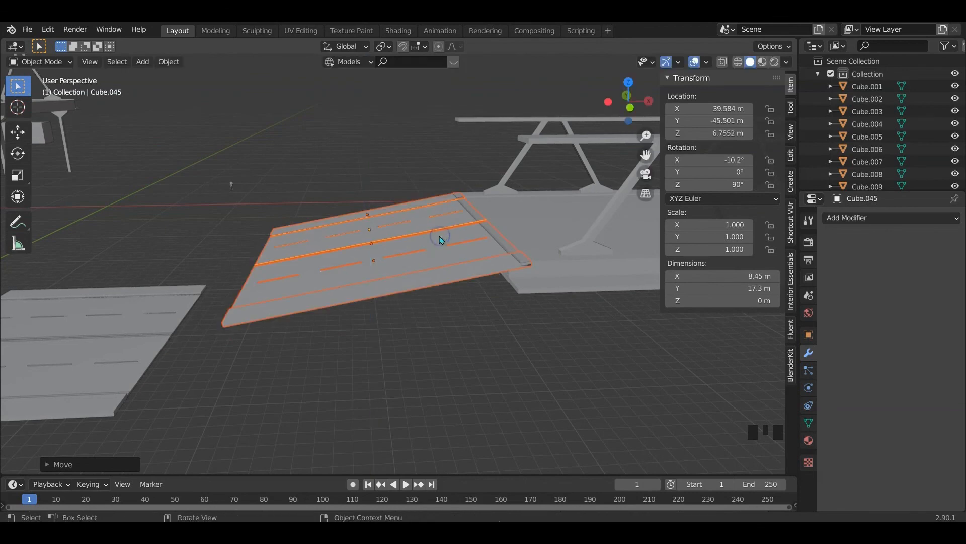
key(g)
key(y)
click(367, 253)
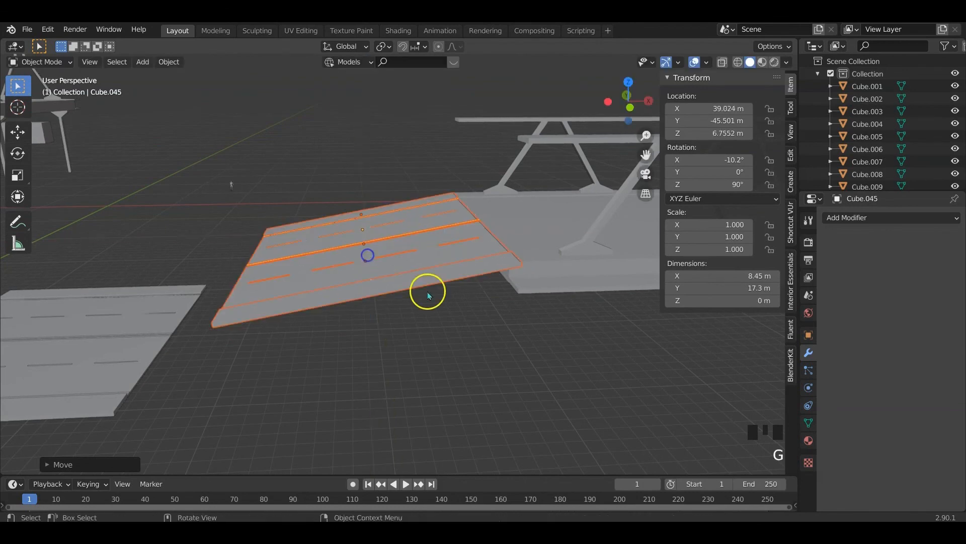
Extend the ramp downhill with a copy of the tilted tile and rotate both tiles slightly around the Y axis to steepen them
middle_drag(428, 286, 222, 412)
key(KP_1)
scroll(463, 277, down, 3)
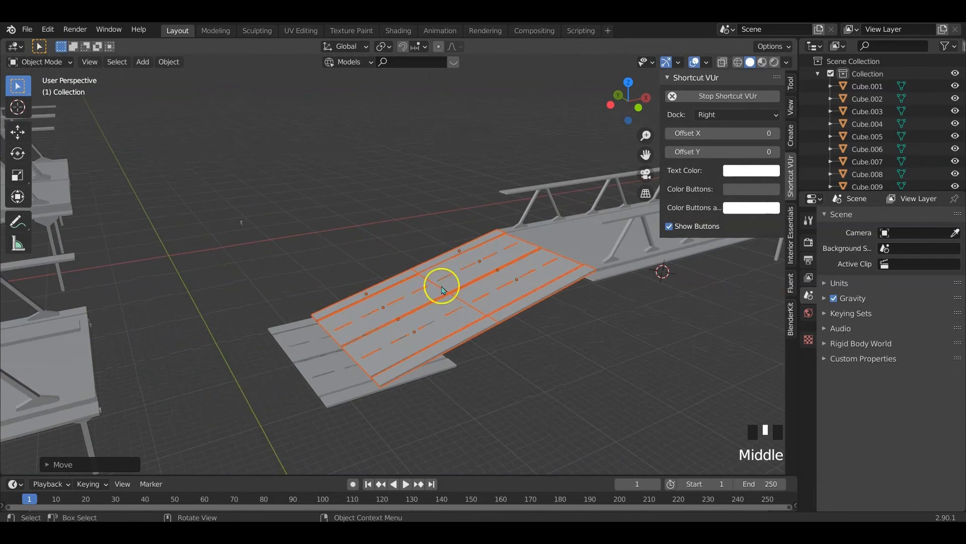
middle_drag(443, 290, 396, 318)
key(KP_1)
scroll(392, 283, up, 3)
scroll(402, 305, down, 3)
key(KP_1)
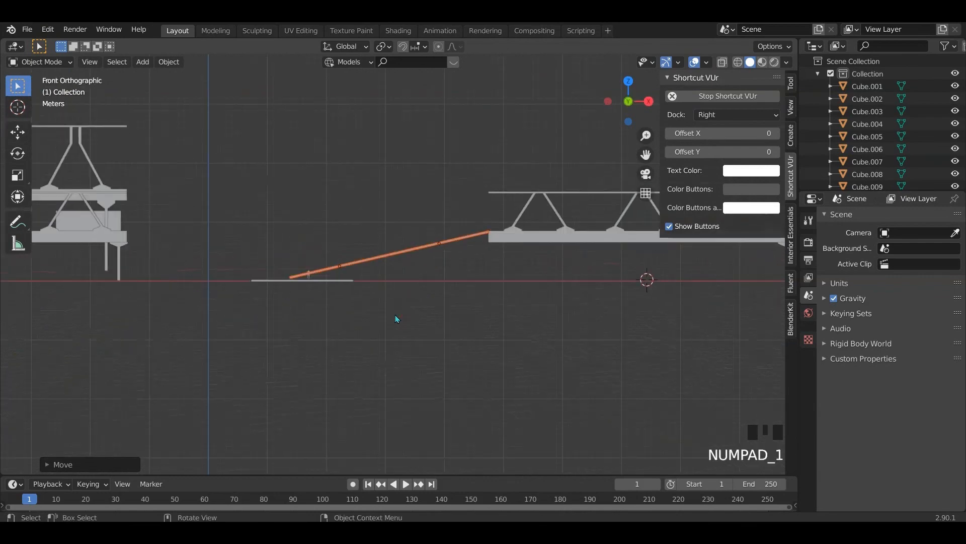
key(r)
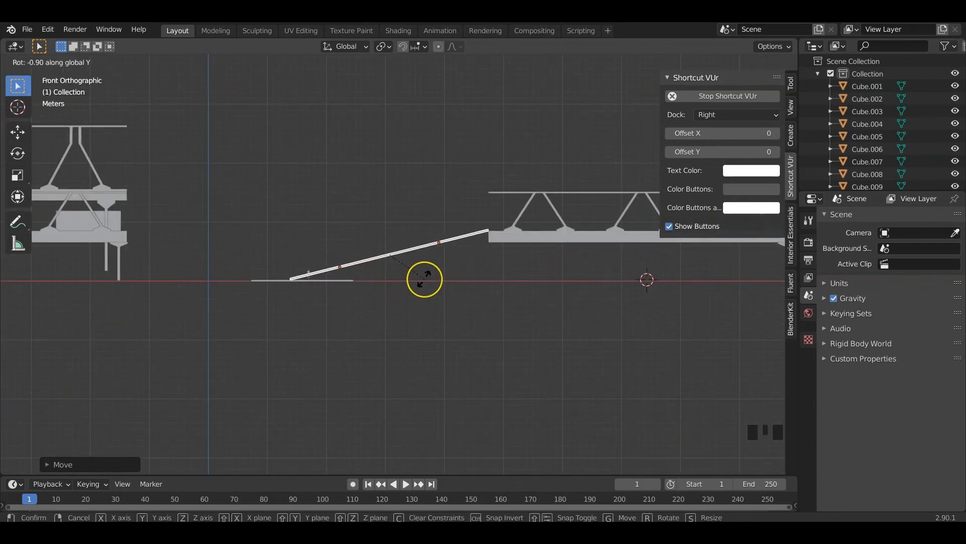
click(426, 292)
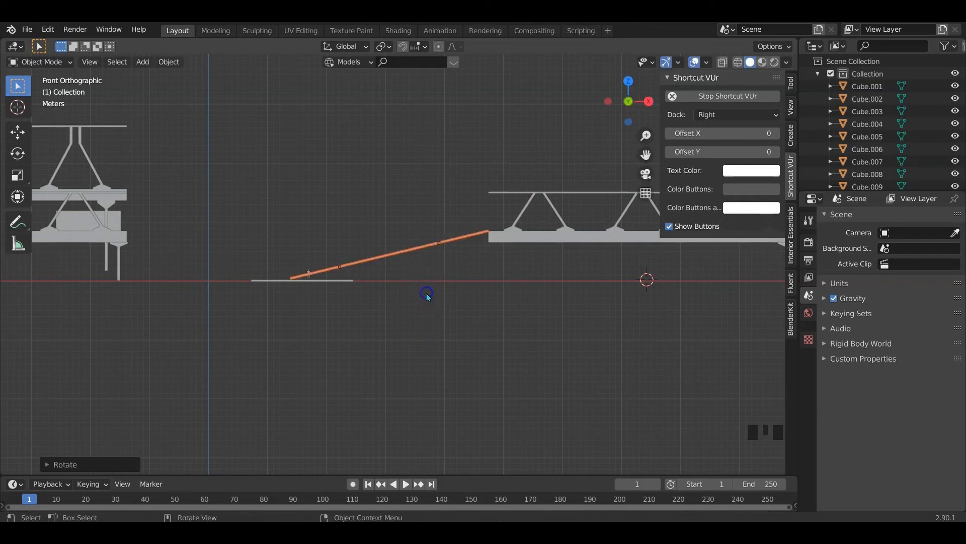
Lower the two-tile ramp slightly along Z and fine-tune its Y tilt so it spans from ground level to the bridge deck
scroll(428, 292, up, 5)
key(g)
key(z)
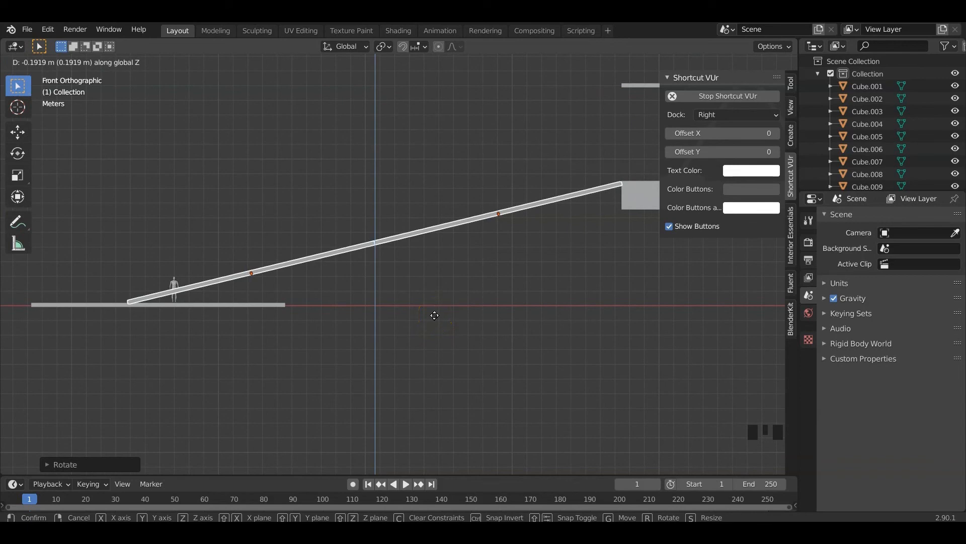
click(434, 316)
key(r)
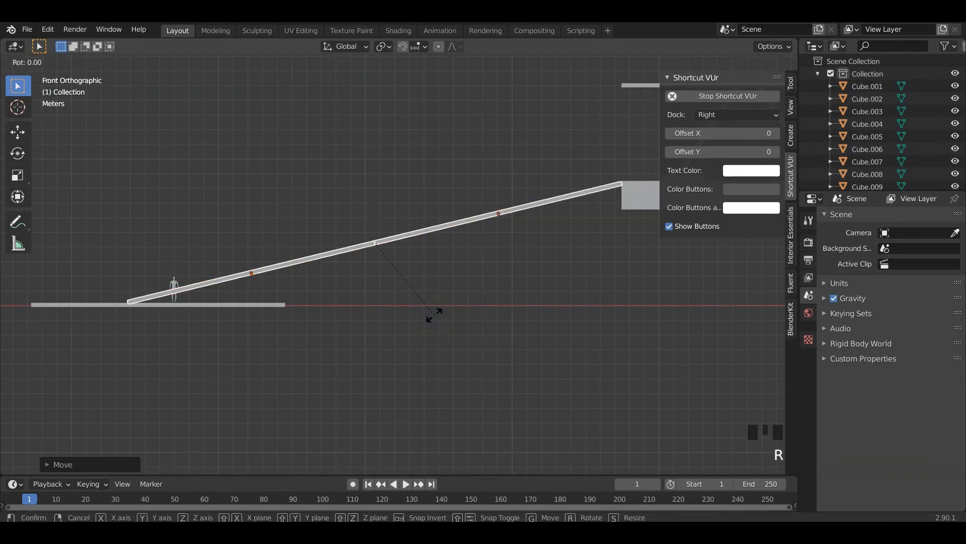
click(435, 290)
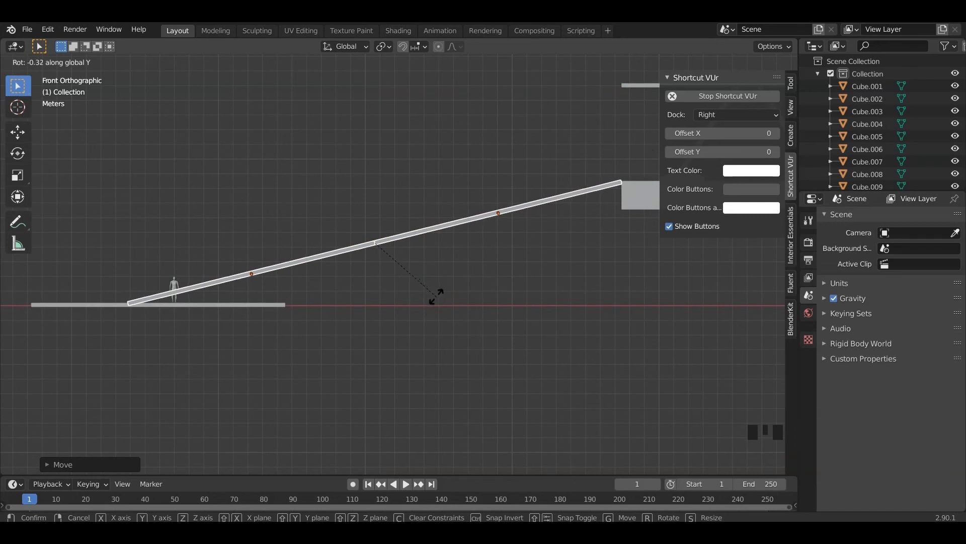
click(436, 299)
key(g)
key(z)
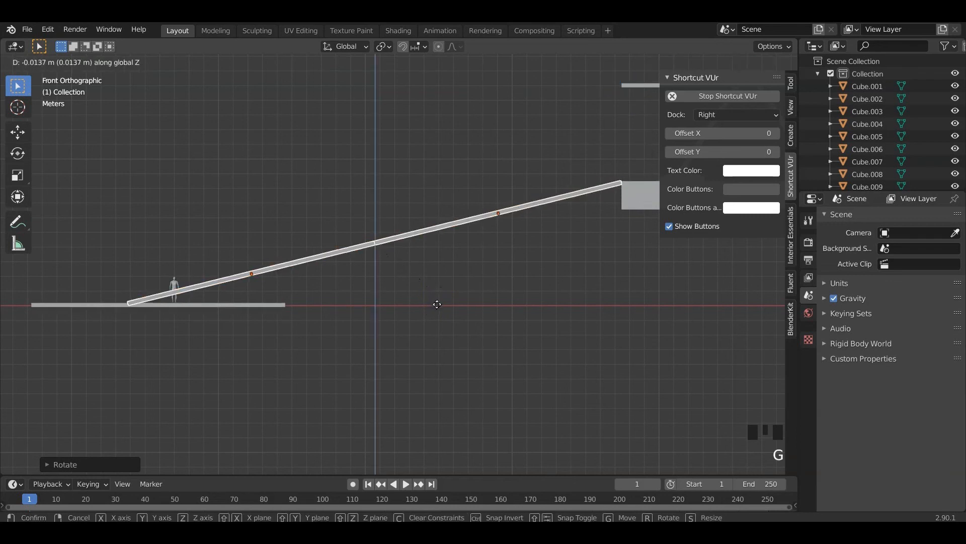
click(441, 318)
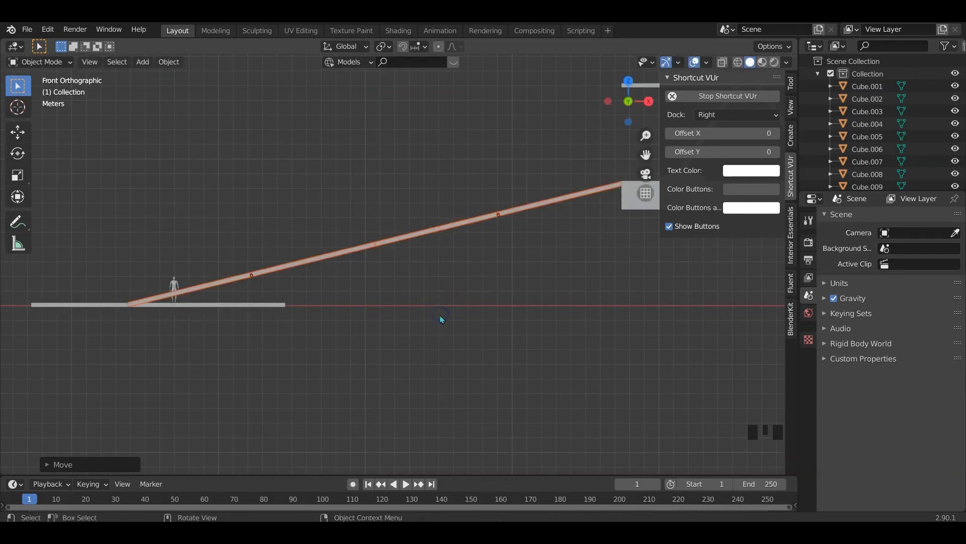
Nudge the ramp along X and Z to fit its upper end closely against the edge of the bridge deck
key(g)
key(x)
click(448, 315)
scroll(474, 285, up, 5)
shift+middle_drag(651, 182, 65, 386)
scroll(320, 268, up, 5)
shift+middle_drag(382, 265, 403, 320)
key(g)
key(z)
click(409, 301)
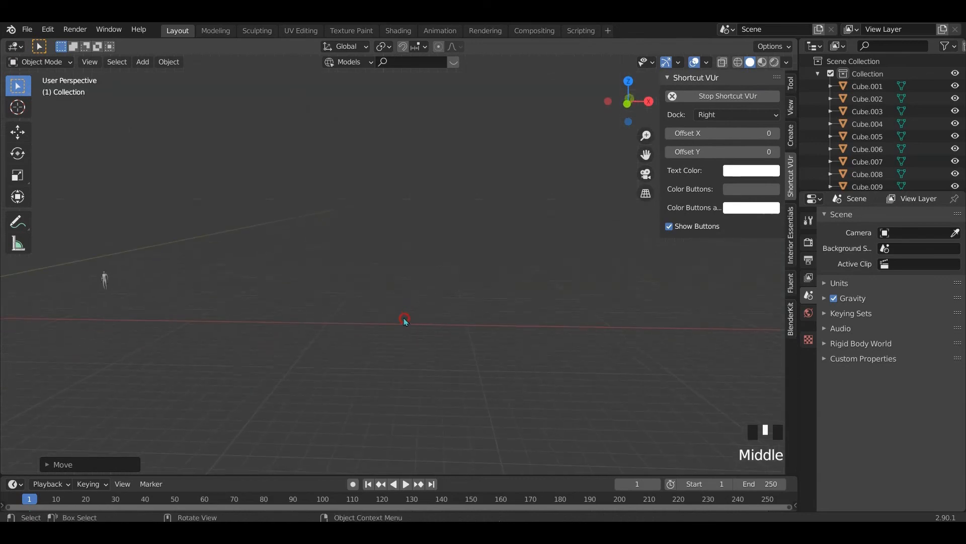
Select the flat road tile and move it along X until its end closes up against the foot of the ramp
scroll(403, 332, down, 9)
shift+middle_drag(384, 352, 401, 305)
shift+middle_drag(266, 363, 64, 220)
middle_drag(313, 246, 403, 281)
scroll(405, 283, down, 2)
scroll(405, 285, down, 6)
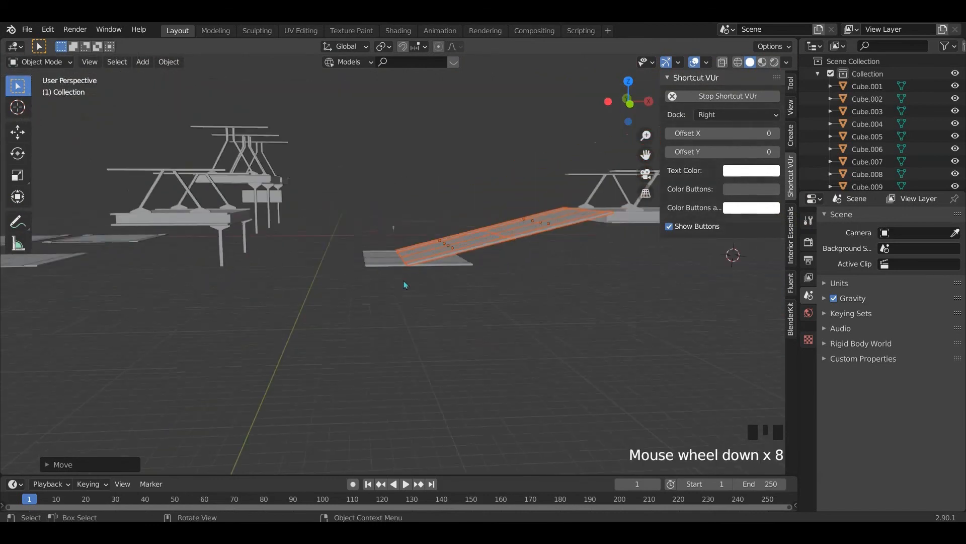
click(506, 282)
middle_drag(494, 287, 357, 250)
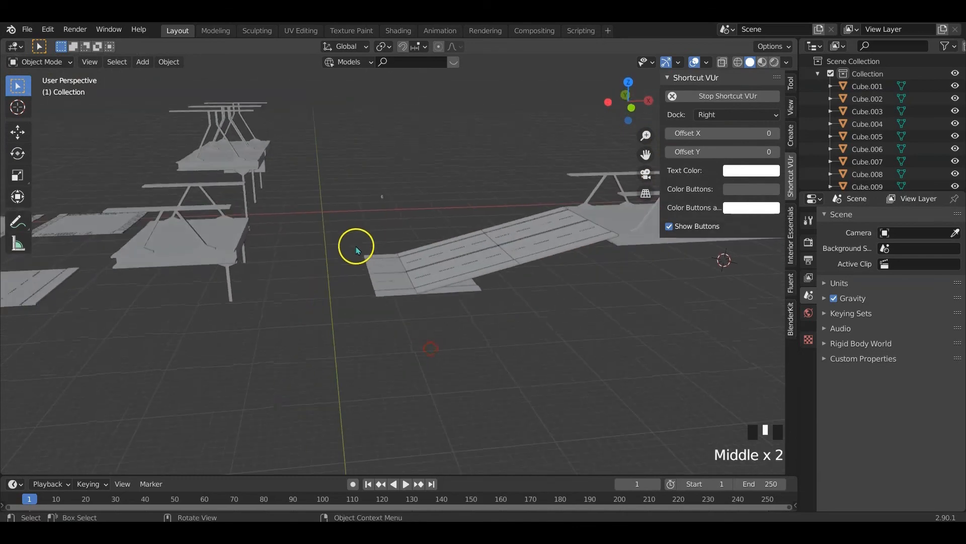
drag(346, 227, 390, 319)
key(g)
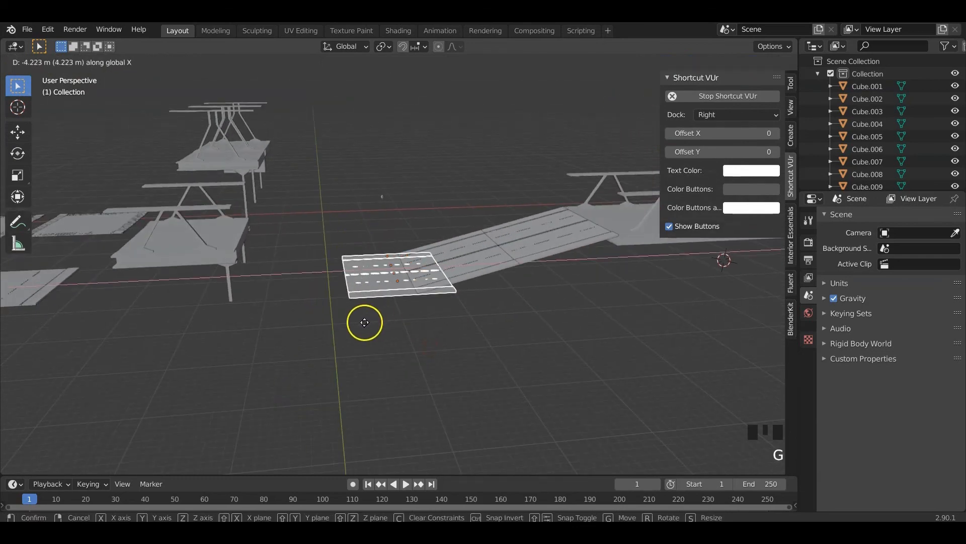
click(332, 327)
scroll(408, 312, up, 6)
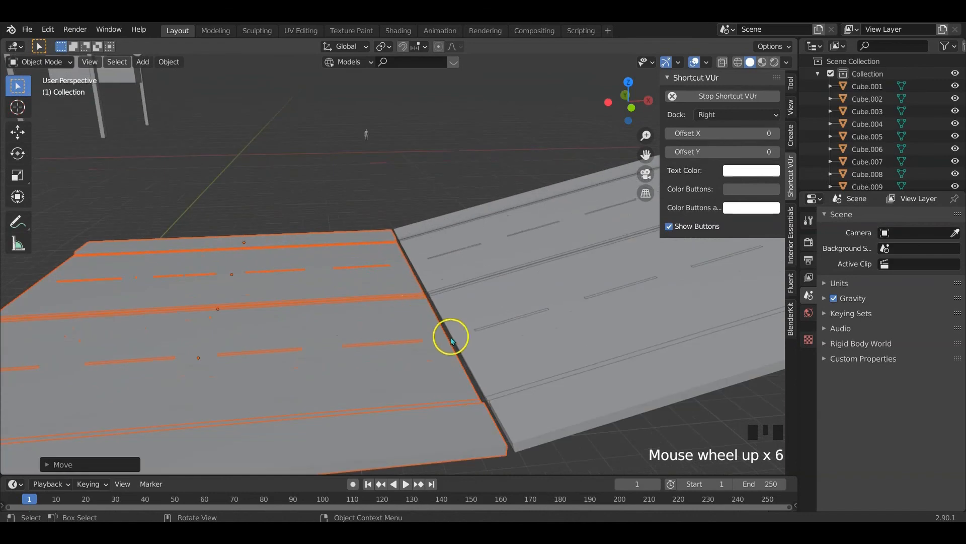
key(g)
click(504, 330)
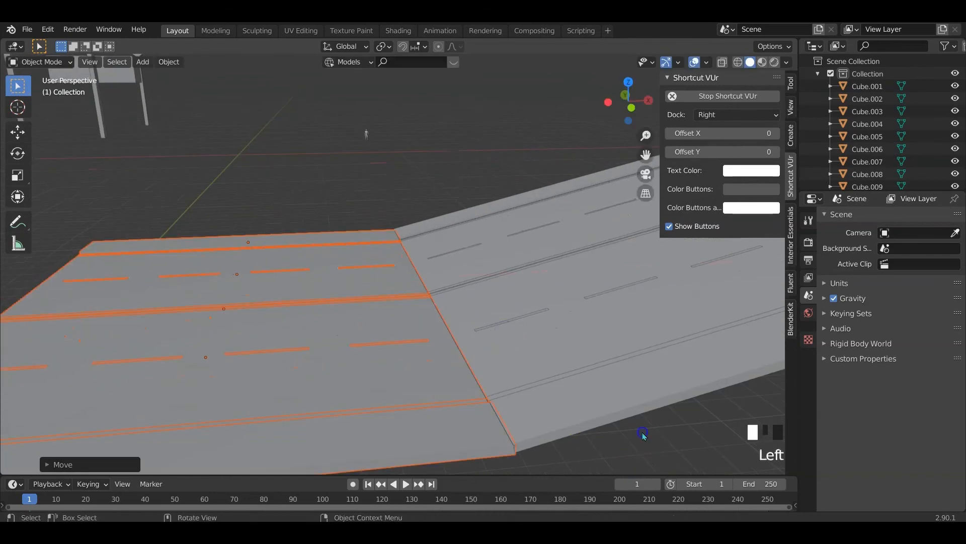
Examine the ramp from several angles, checking its joints with the flat tile and the long bridge
scroll(585, 429, down, 4)
shift+middle_drag(565, 380, 332, 440)
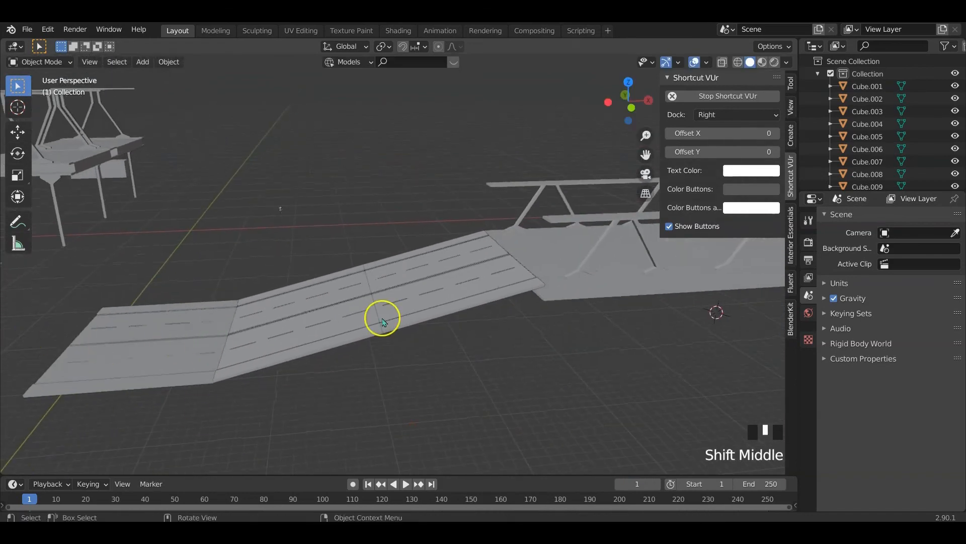
shift+middle_drag(382, 321, 454, 289)
click(364, 295)
key(Tab)
scroll(411, 280, down, 4)
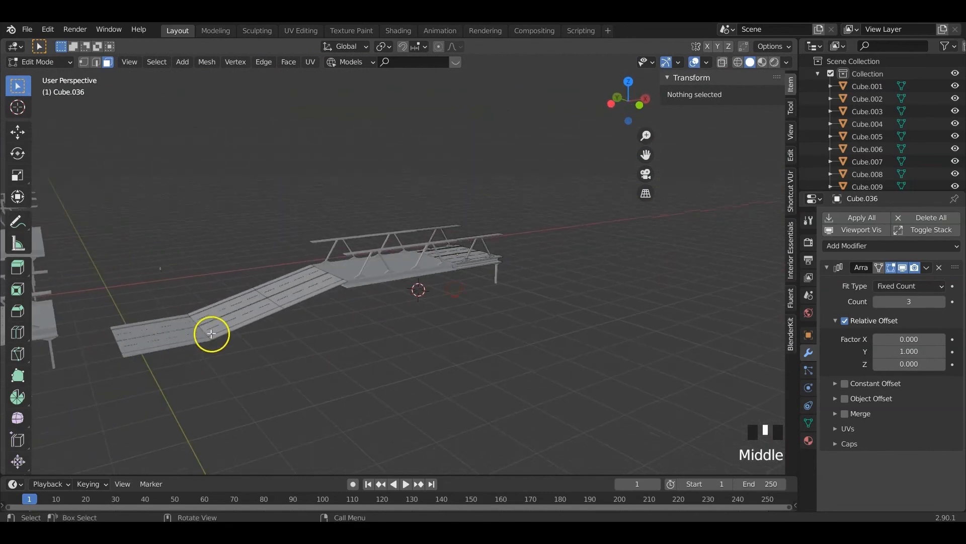
scroll(281, 316, down, 2)
middle_drag(280, 317, 287, 331)
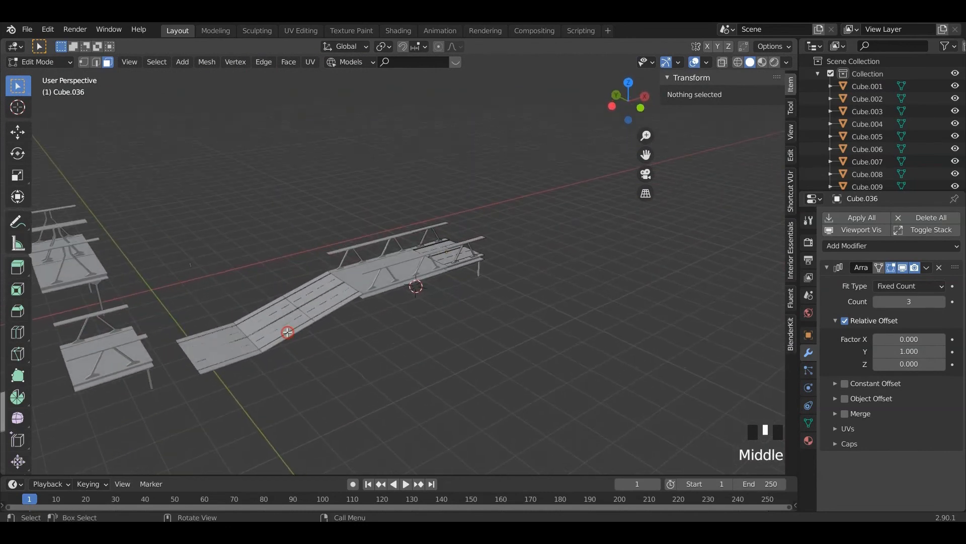
scroll(323, 332, up, 3)
scroll(323, 332, up, 2)
shift+middle_drag(264, 397, 382, 275)
scroll(403, 295, down, 3)
scroll(337, 239, up, 3)
shift+middle_drag(336, 240, 337, 295)
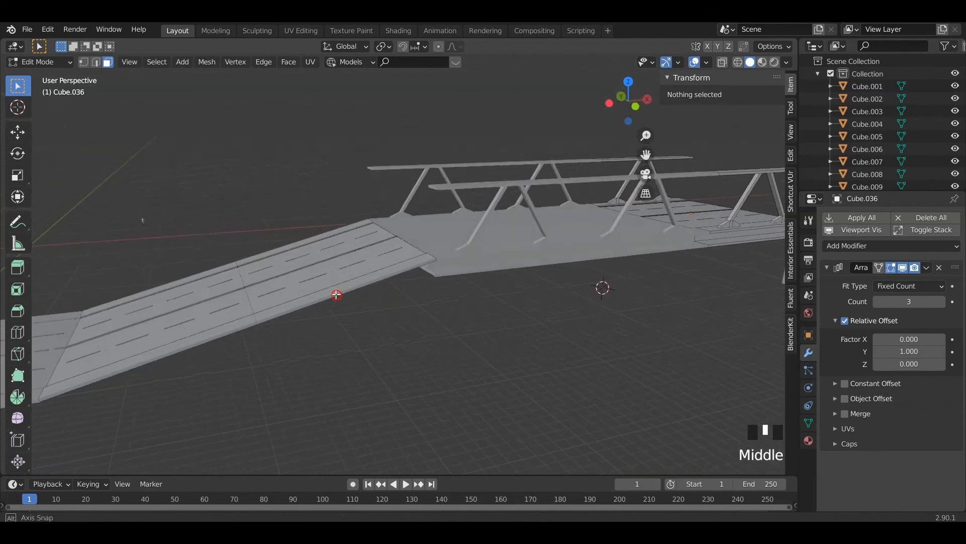
key(Tab)
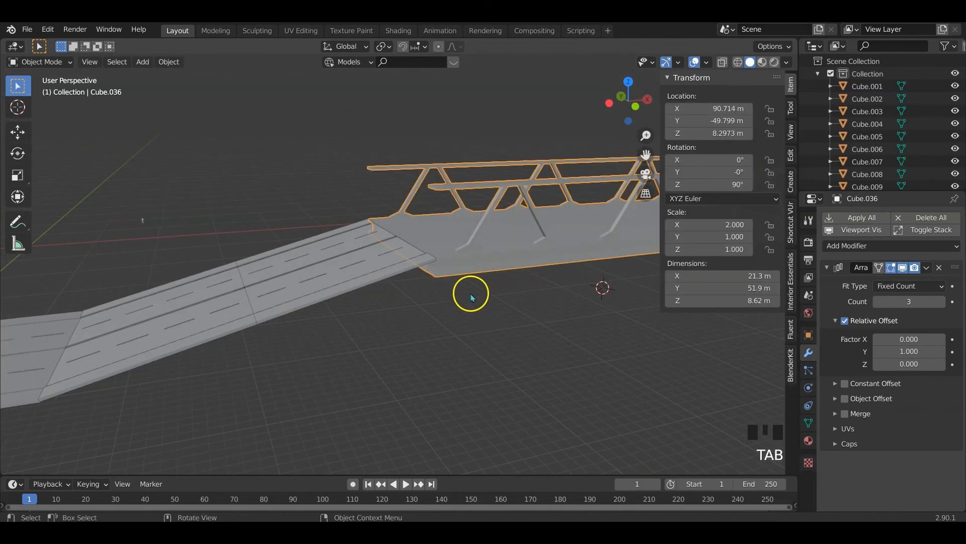
scroll(470, 291, down, 1)
scroll(440, 300, up, 2)
Duplicate the side edge strips of both ramp tiles and place the copies about 1.45 m lower along Z
click(397, 248)
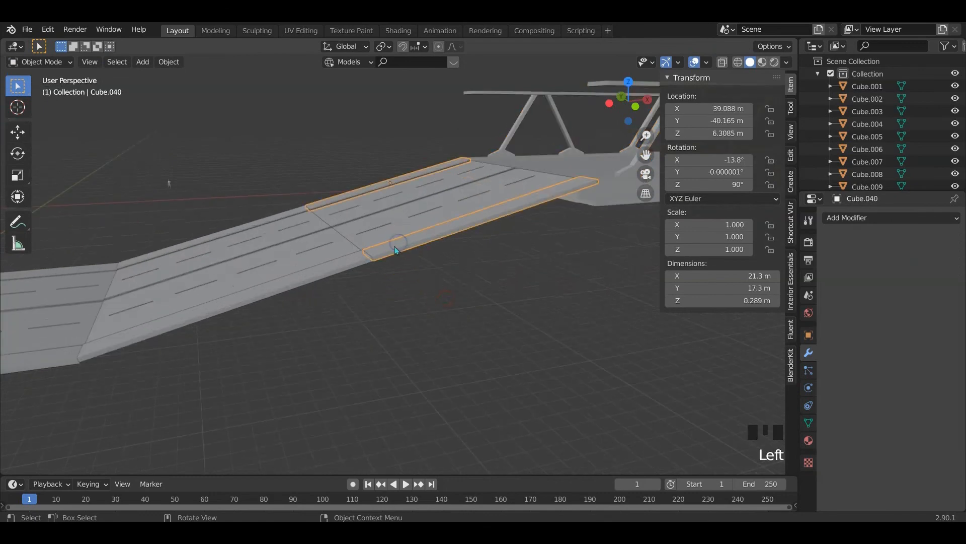
shift+click(317, 274)
middle_drag(317, 275, 355, 312)
key(shift+d)
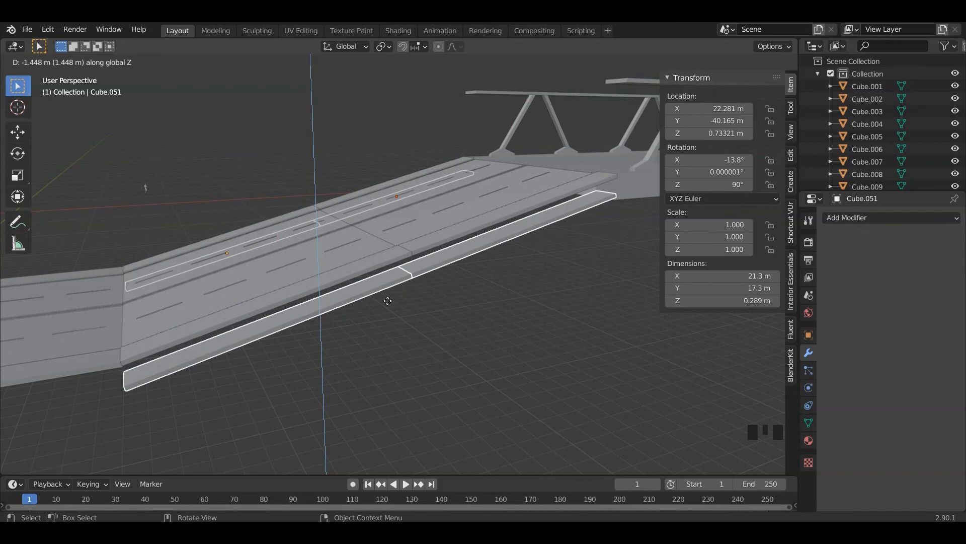
click(388, 300)
Rotate the duplicated edge strips about 2.2° around the Y axis to give them a gentler slope than the ramp
middle_drag(389, 302, 402, 287)
key(r)
key(y)
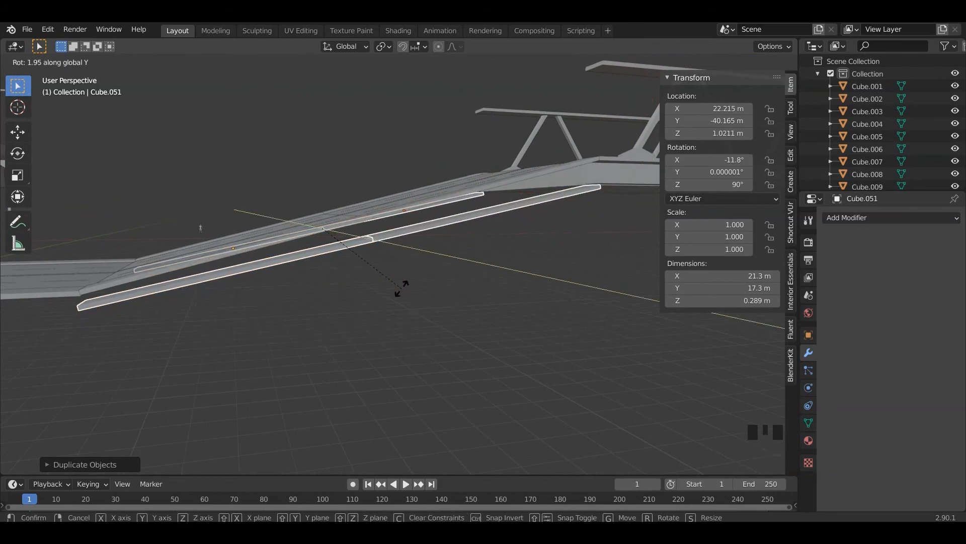
click(403, 306)
In the front view, raise the duplicated edge strips about 0.51 m along Z towards the underside of the ramp
key(KP_1)
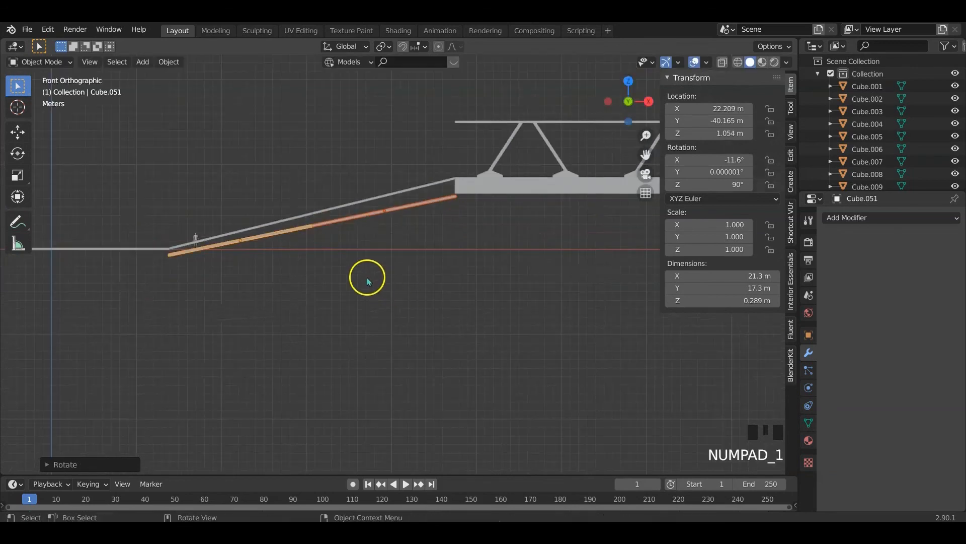
scroll(367, 277, up, 4)
shift+middle_drag(296, 274, 405, 306)
scroll(406, 306, down, 1)
scroll(406, 306, down, 1)
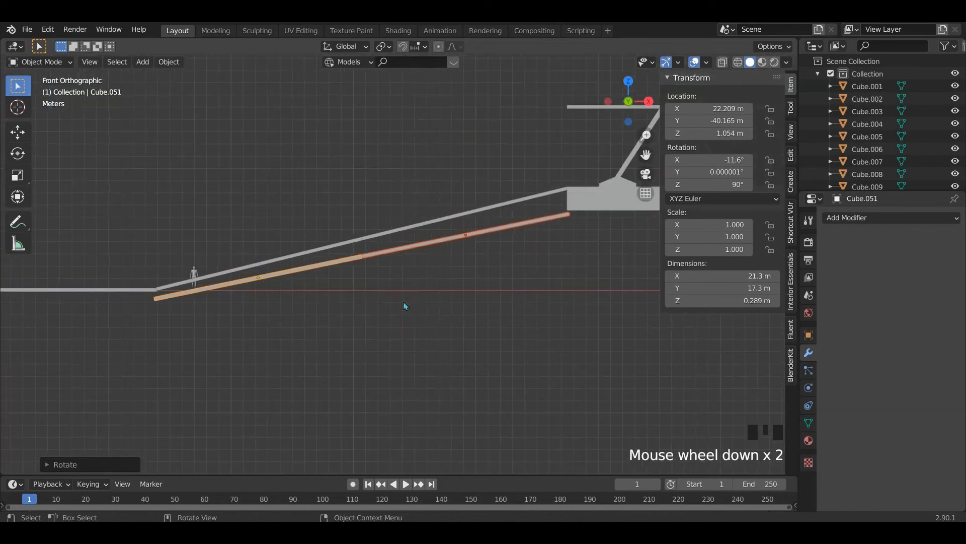
key(g)
key(z)
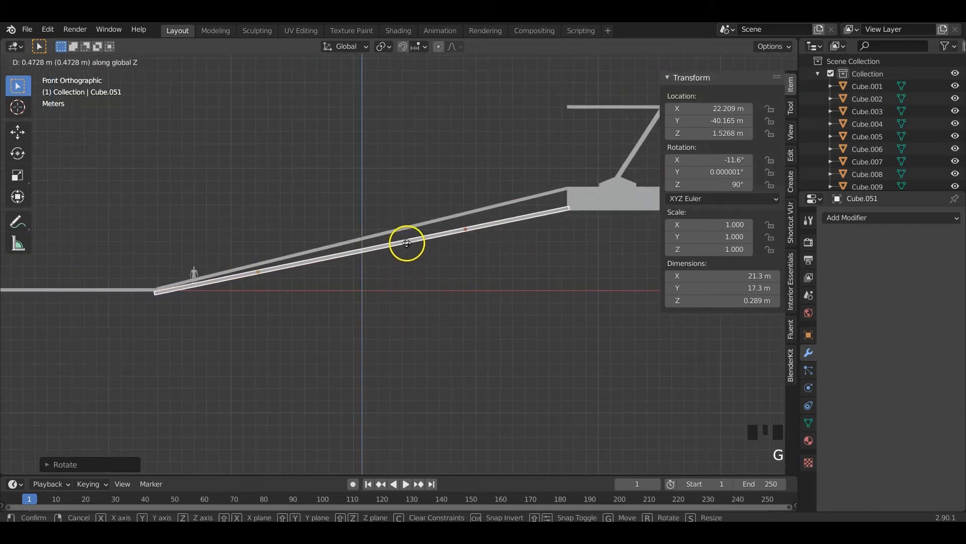
click(412, 237)
middle_drag(316, 281, 354, 281)
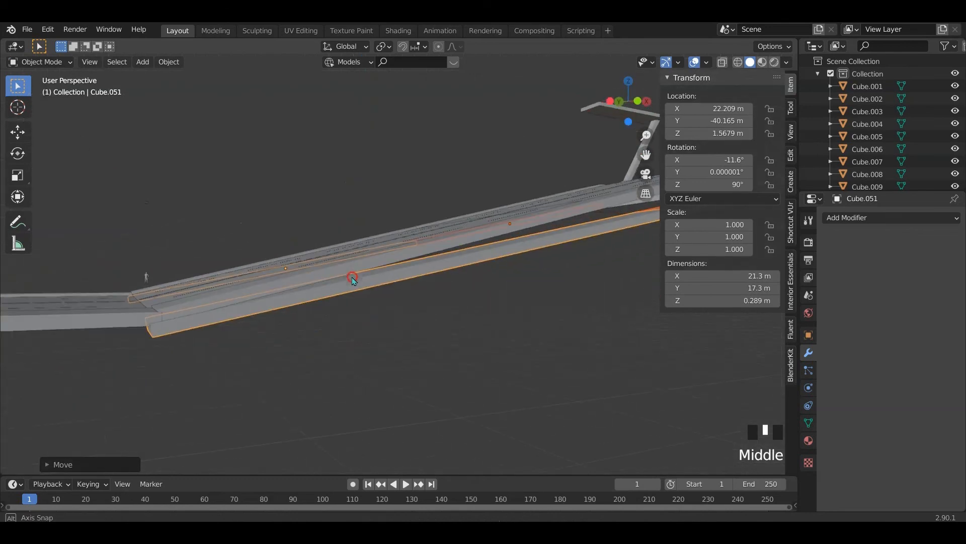
In the front view, fine-tune the duplicated edge strips' rotation around Y and raise them about 0.35 m along Z
middle_drag(220, 336, 310, 301)
scroll(242, 337, down, 1)
scroll(189, 397, up, 2)
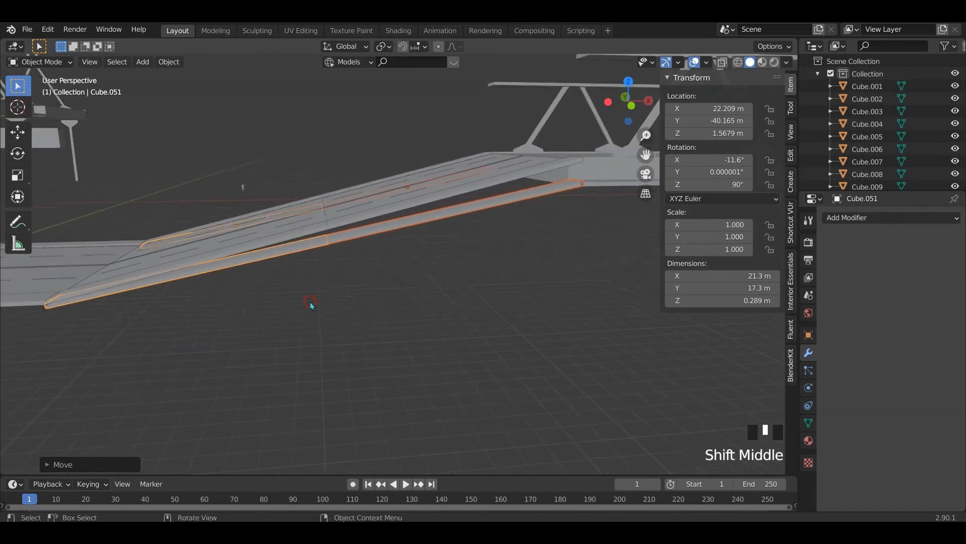
key(KP_1)
key(r)
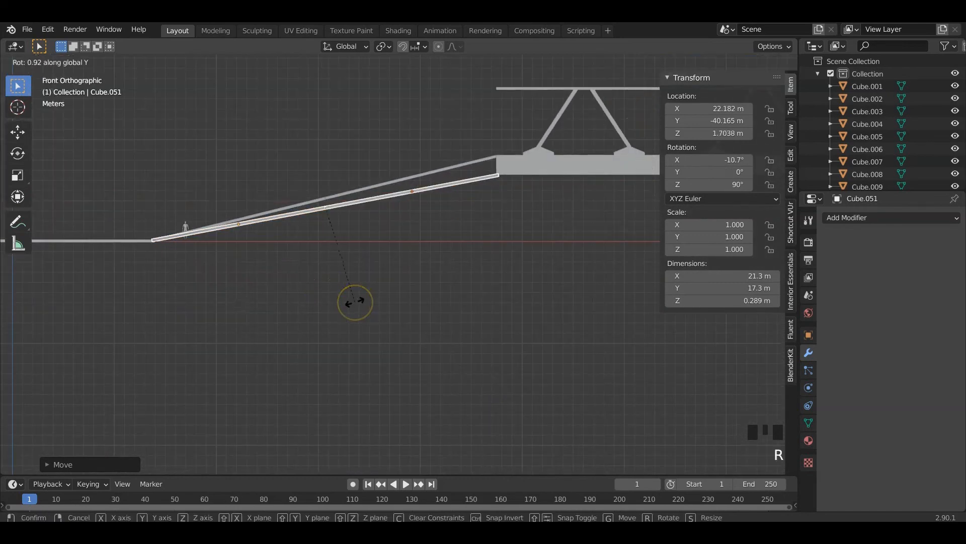
click(345, 226)
key(g)
key(z)
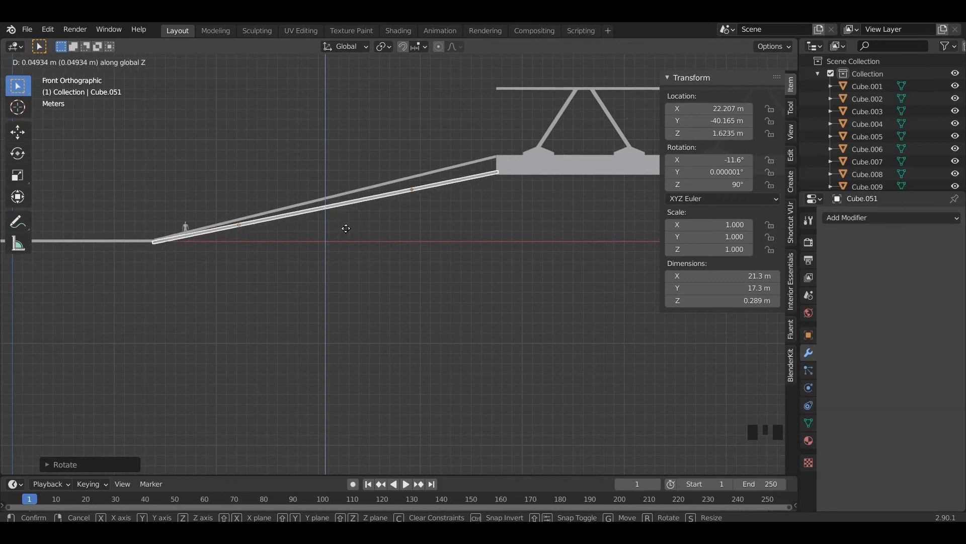
click(376, 243)
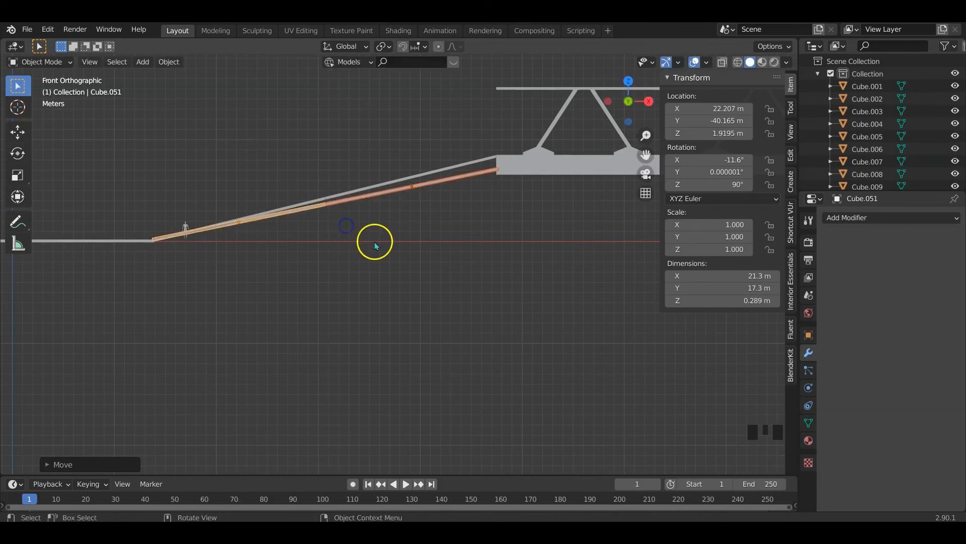
Rotate the duplicated edge strips about 0.6° around Y and lower them about 0.3 m along Z
key(r)
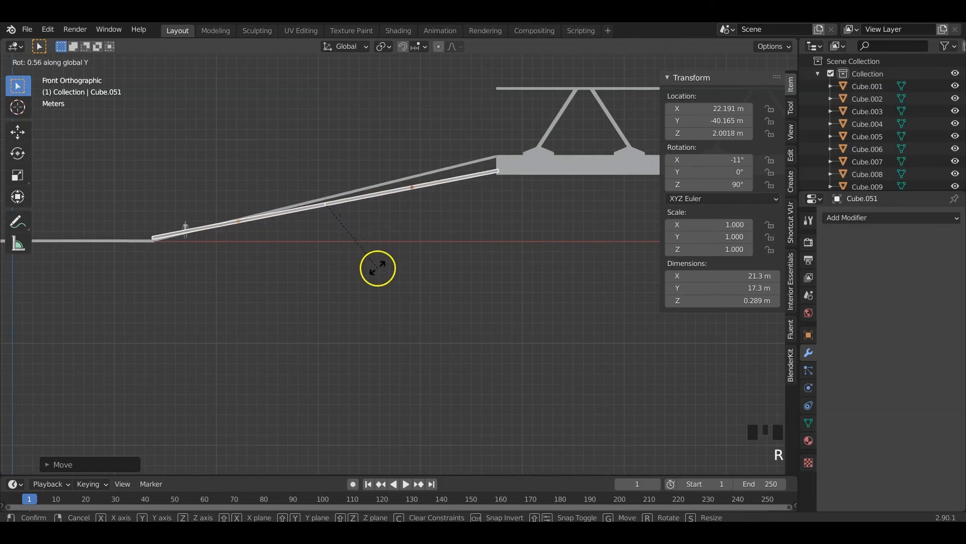
click(377, 269)
key(g)
key(z)
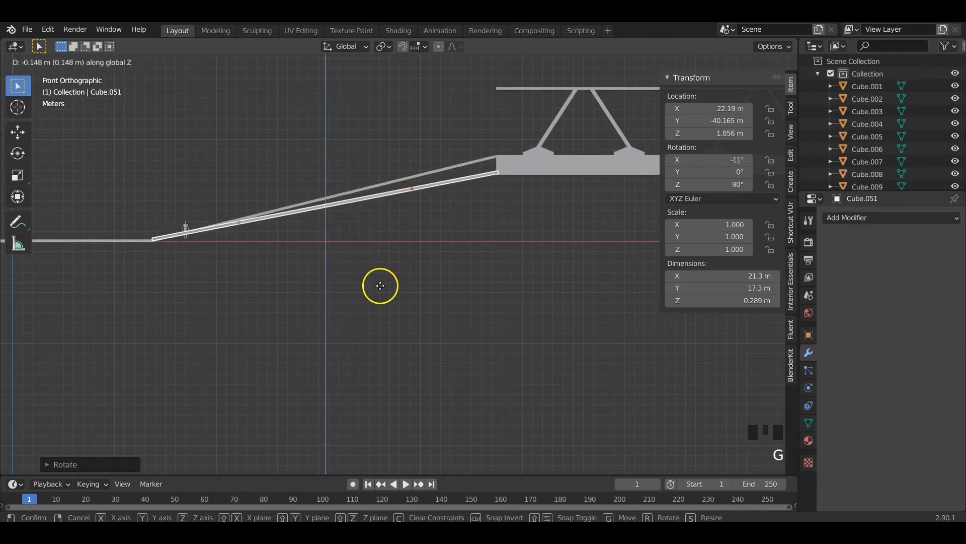
click(386, 302)
Raise the duplicated edge strips about 0.13 m along Z to align their upper ends with the bridge's lower side rail
mouse_move(386, 302)
middle_down()
mouse_move(358, 282)
mouse_move(388, 287)
middle_up()
scroll(400, 328, up, 2)
middle_drag(400, 328, 409, 293)
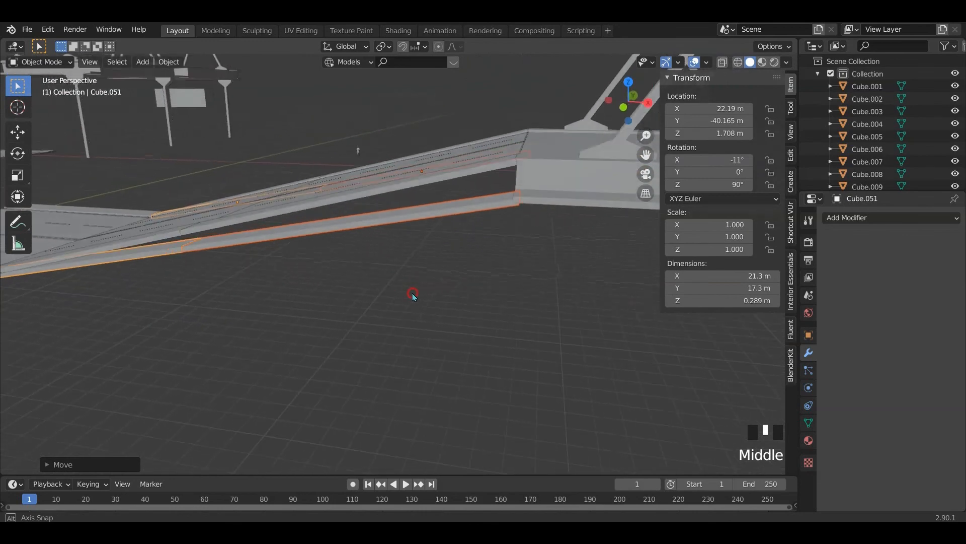
scroll(478, 213, up, 2)
shift+middle_drag(478, 213, 486, 271)
scroll(473, 271, up, 2)
scroll(469, 267, down, 2)
key(g)
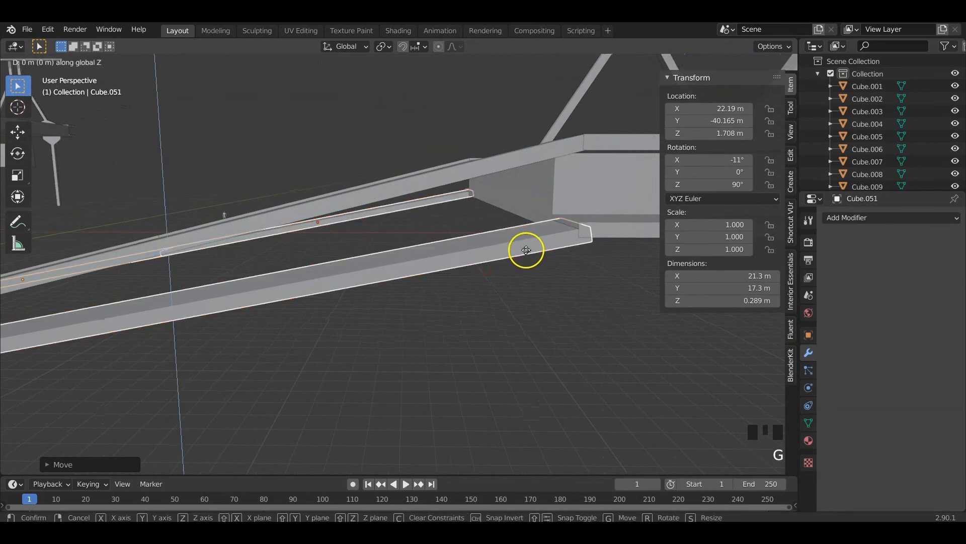
click(526, 229)
key(g)
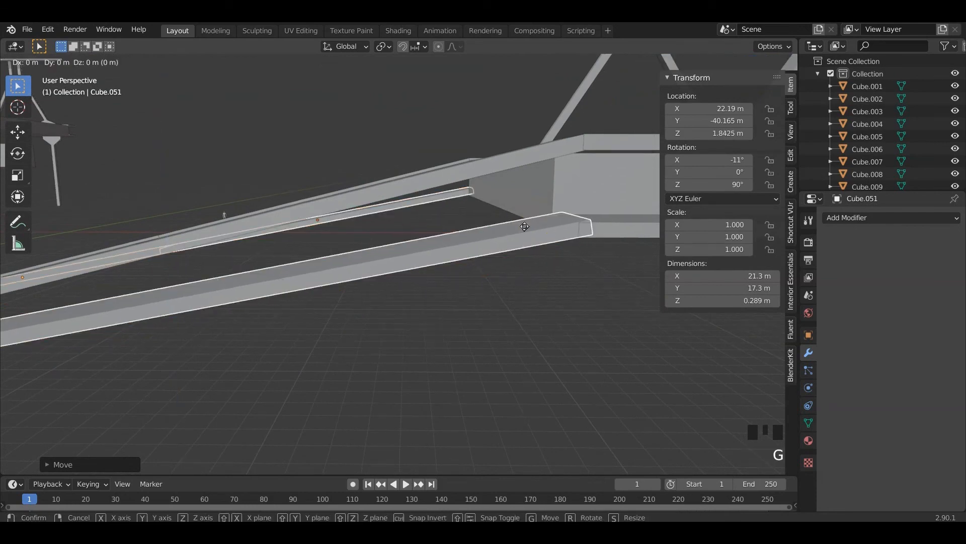
middle_click(525, 229)
click(525, 228)
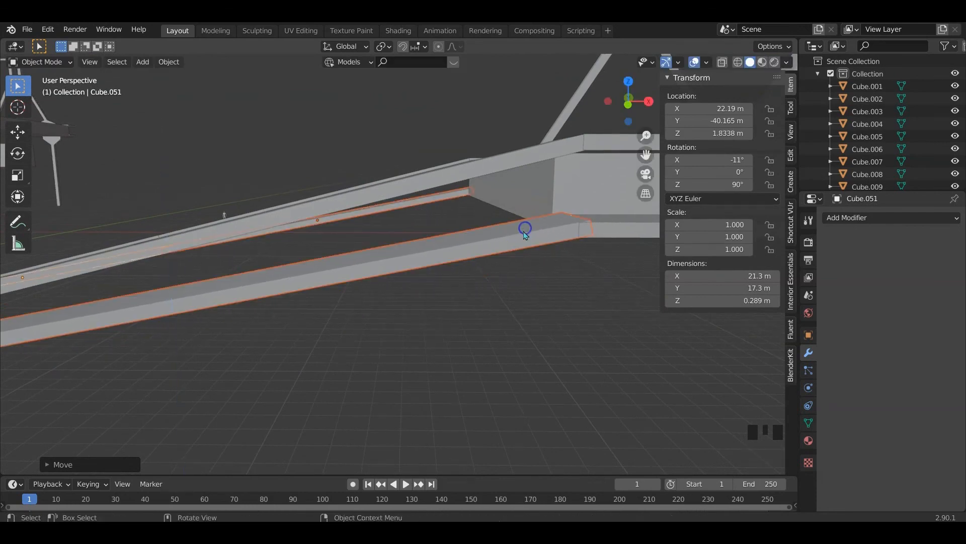
Try to flatten the lower end faces of the original ramp edge strips by scaling them along Z
shift+middle_drag(524, 228, 403, 291)
scroll(424, 321, up, 3)
scroll(426, 325, up, 2)
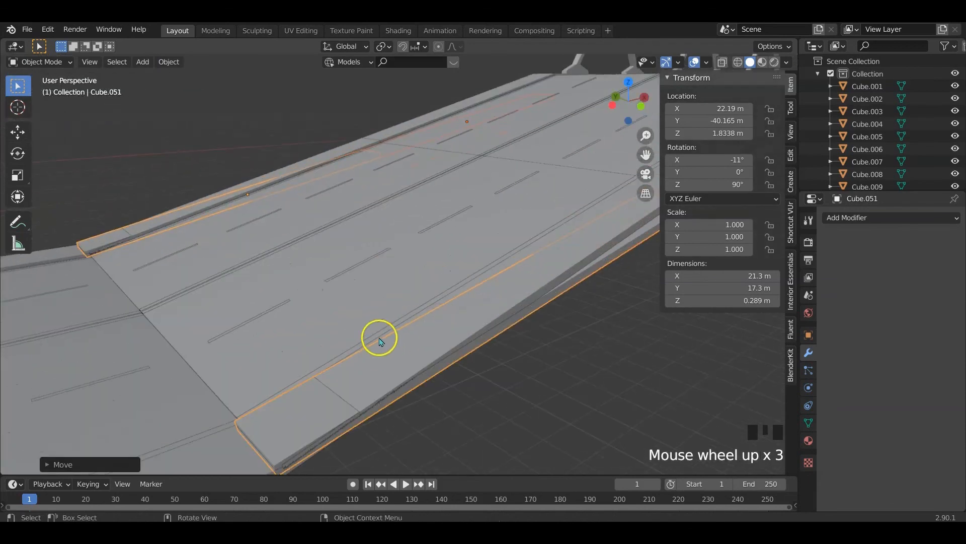
middle_drag(378, 338, 212, 363)
click(487, 266)
key(Tab)
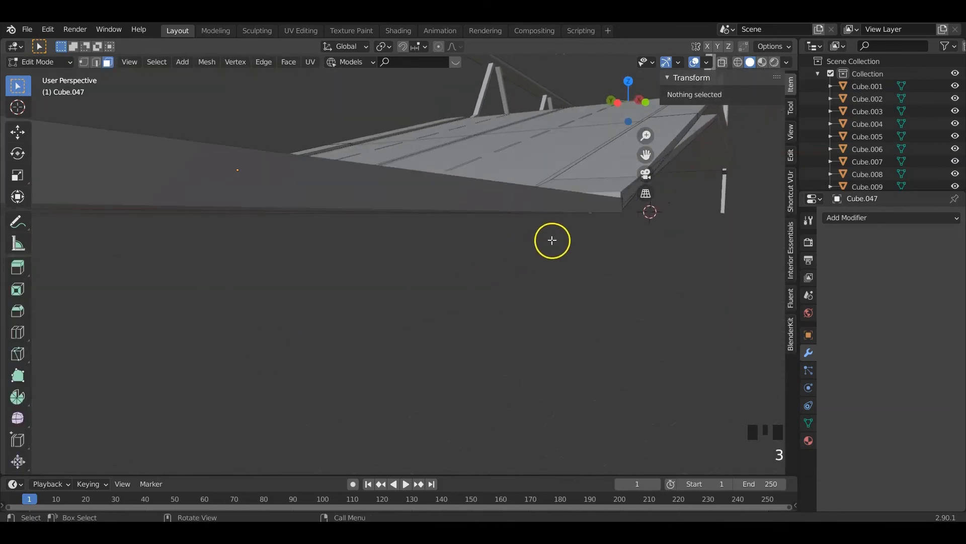
middle_drag(552, 240, 533, 239)
click(508, 234)
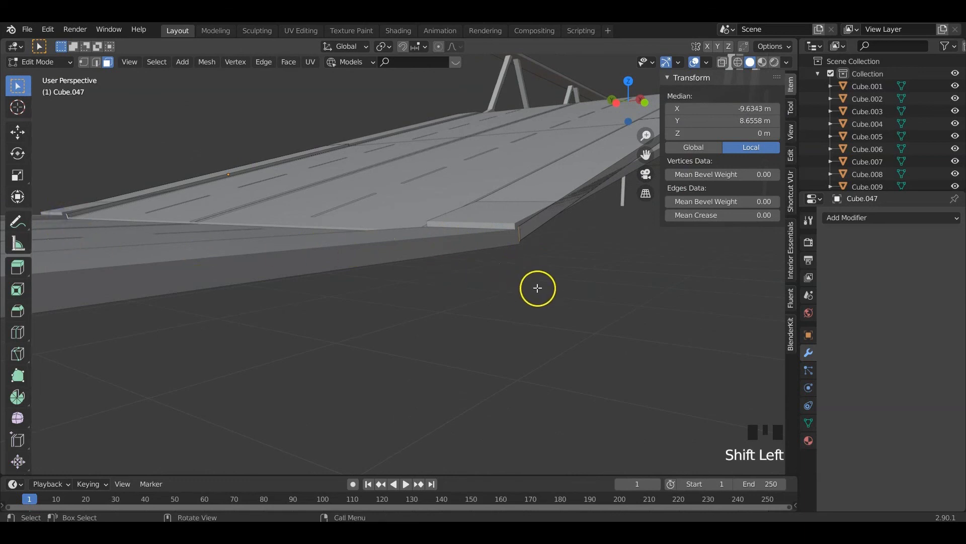
key(s)
key(z)
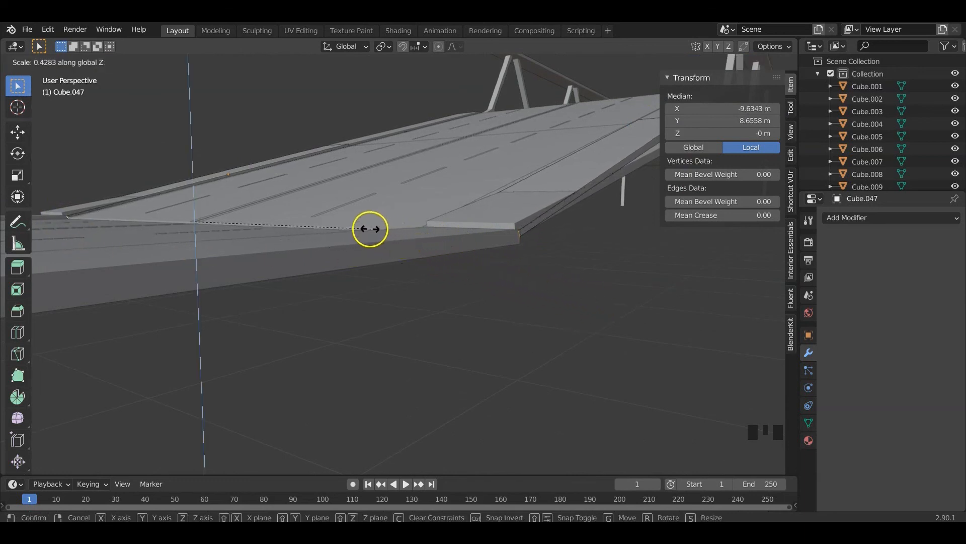
click(207, 217)
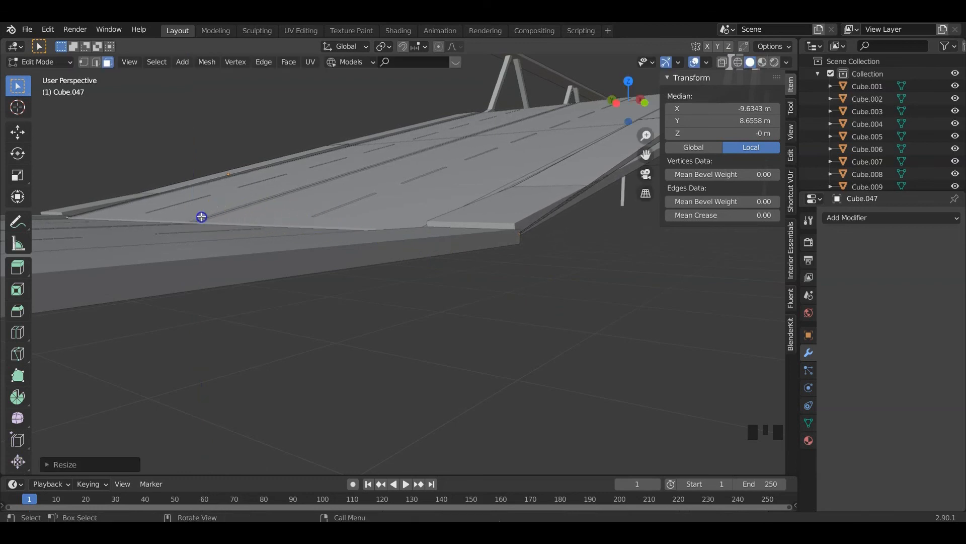
middle_drag(518, 274, 473, 272)
key(ctrl+z)
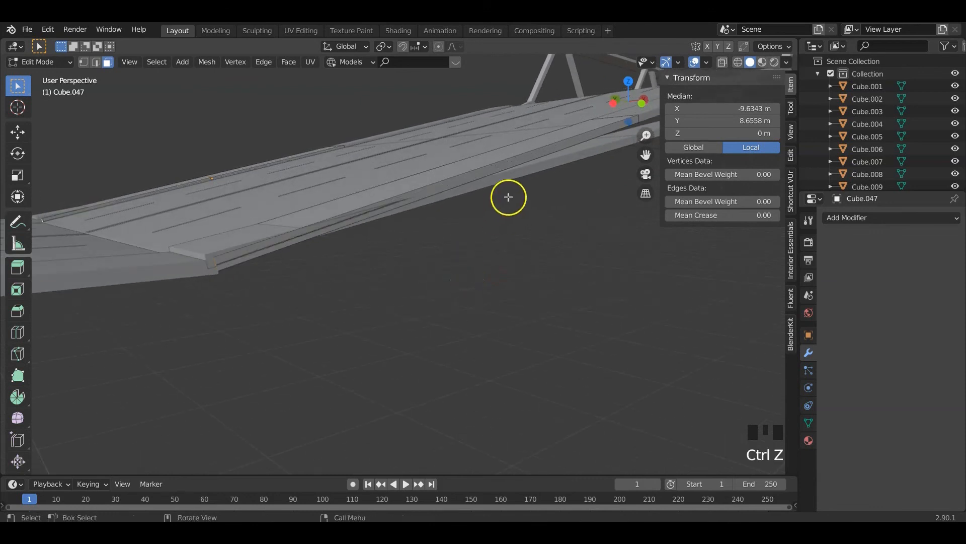
click(523, 175)
key(Tab)
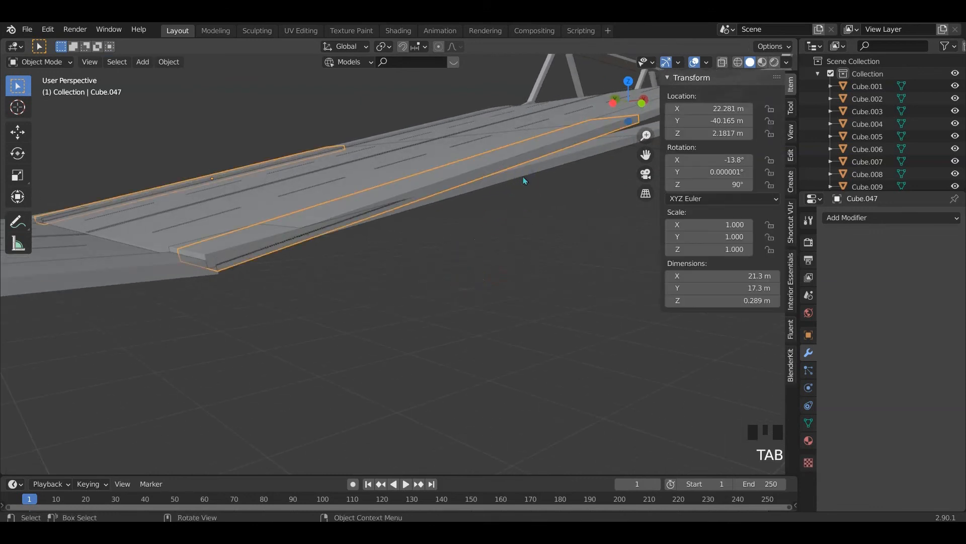
Scale the lower end faces of the duplicated edge strips along Z to thin them where the ramp meets the flat tile
click(516, 176)
key(Tab)
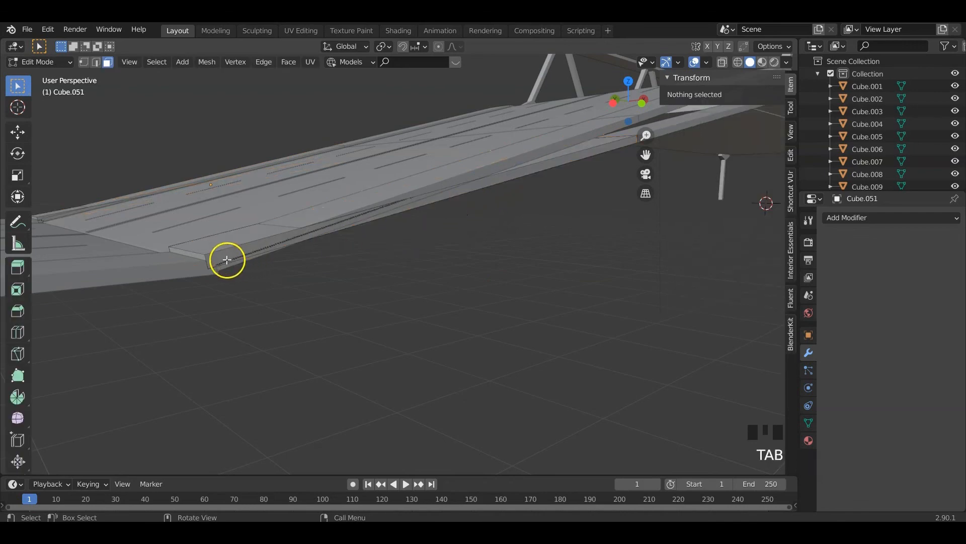
click(193, 255)
ctrl+middle_drag(194, 255, 361, 264)
scroll(297, 264, down, 3)
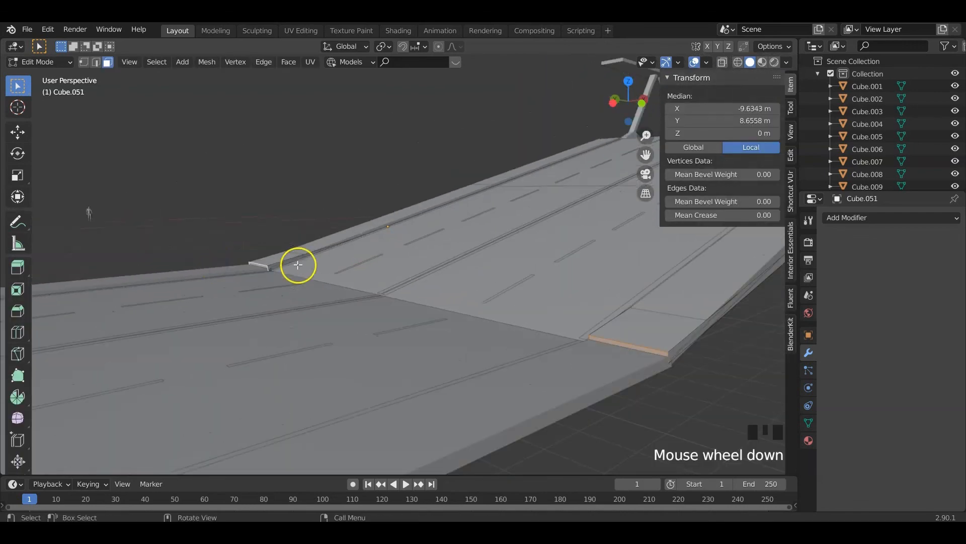
middle_drag(297, 264, 414, 287)
scroll(519, 296, down, 2)
middle_drag(520, 296, 512, 301)
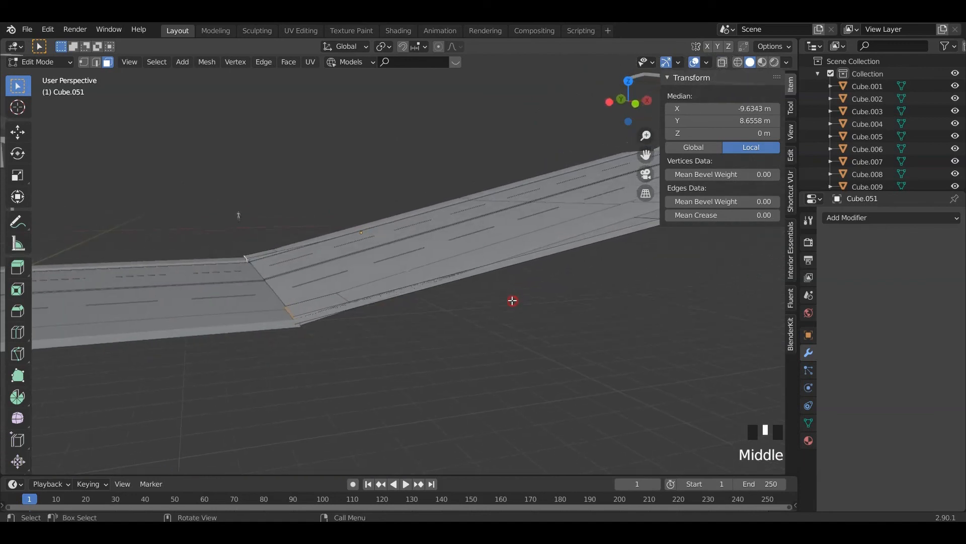
key(s)
key(z)
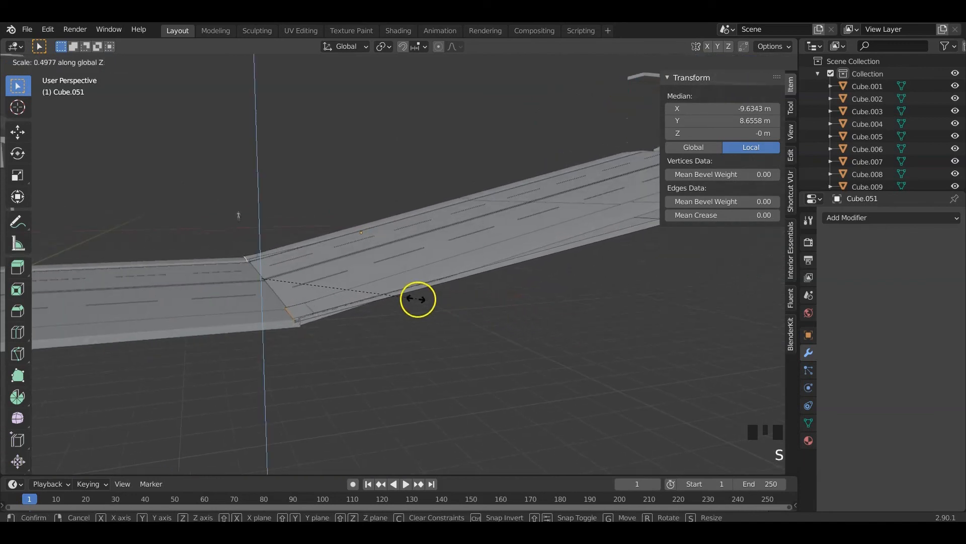
Scale down the selected side-edge faces at the ramp's lower end along the global Z axis
click(284, 280)
scroll(302, 291, up, 3)
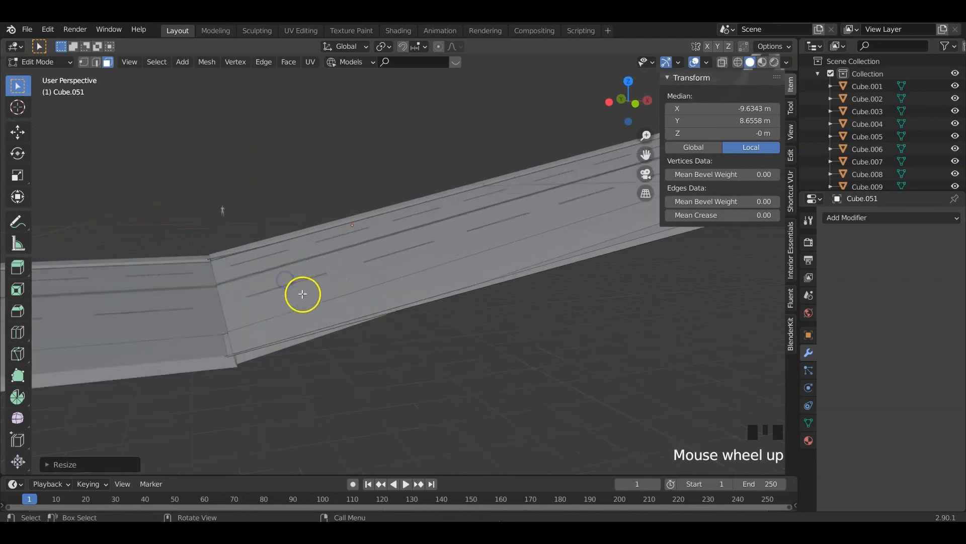
middle_drag(302, 291, 330, 294)
key(s)
key(z)
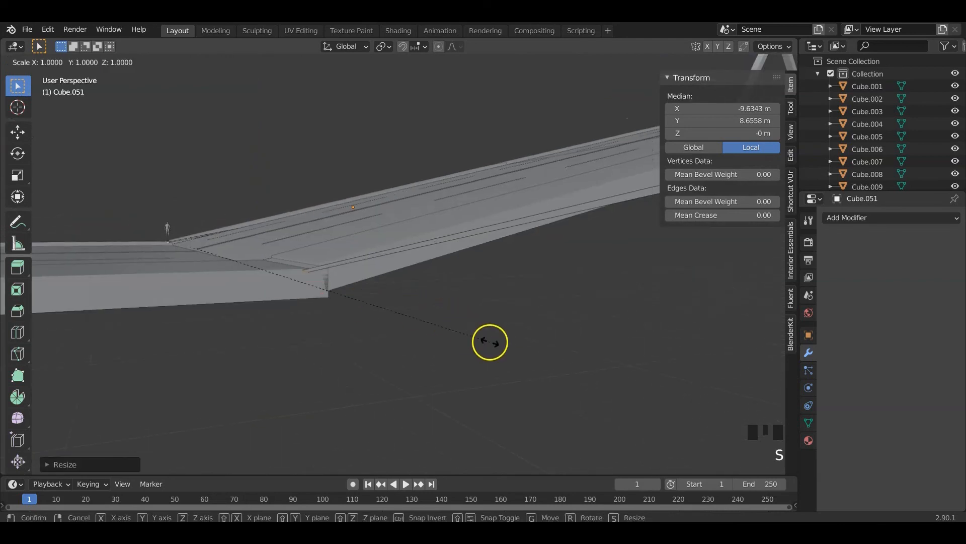
click(360, 309)
Lower the scaled side-edge faces about 0.22 m along the global Z axis and finish editing the ramp mesh
key(g)
key(z)
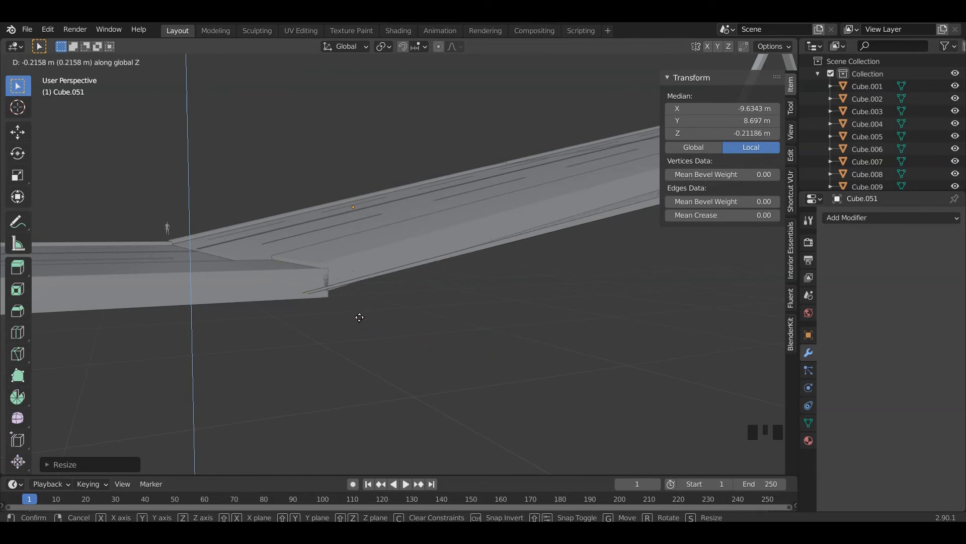
click(360, 317)
key(Tab)
middle_drag(409, 322, 486, 335)
click(506, 351)
Duplicate the double-width bridge section along the global X axis, placing the copy behind the assembled ramp and bridge
shift+middle_drag(541, 308, 388, 346)
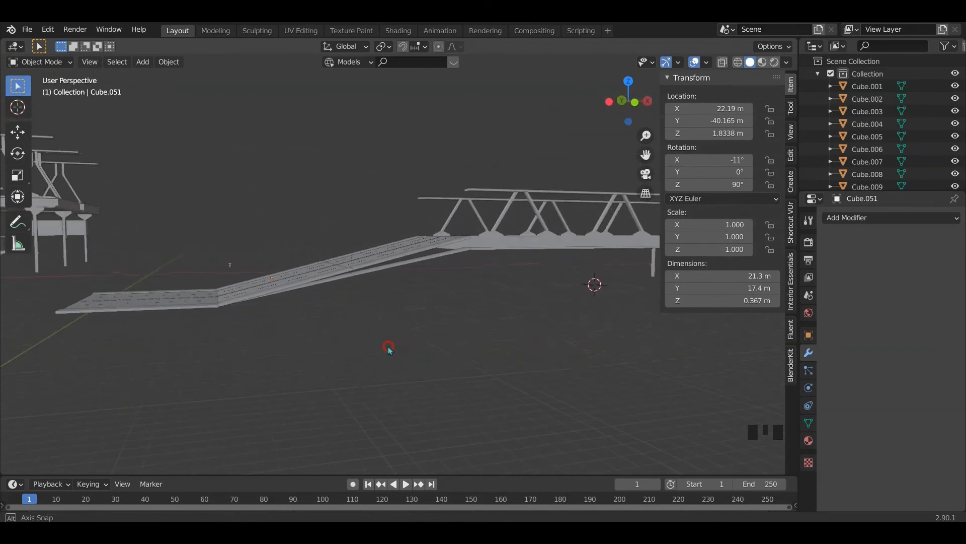
scroll(412, 325, up, 3)
middle_drag(435, 320, 483, 341)
scroll(468, 346, down, 3)
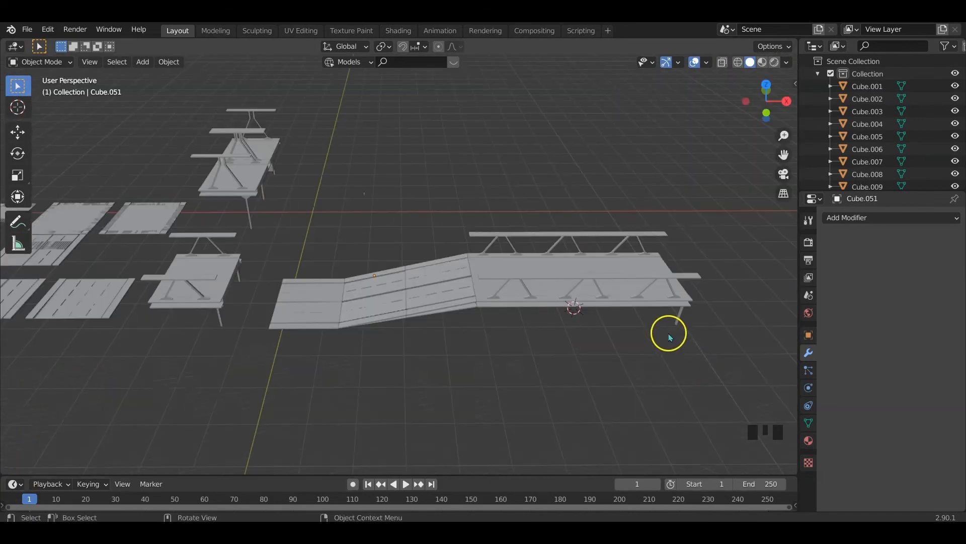
mouse_move(667, 333)
middle_down()
mouse_move(641, 330)
mouse_move(658, 317)
middle_up()
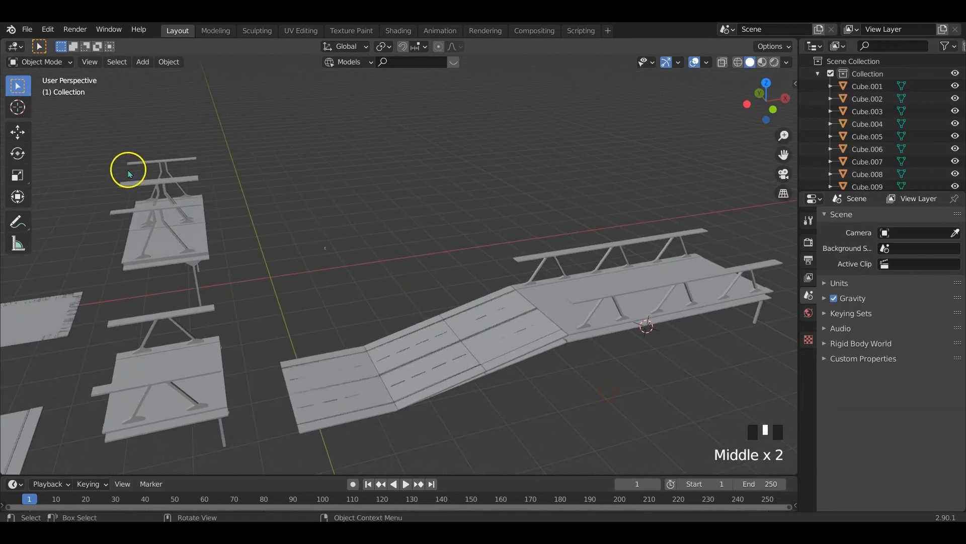
click(178, 225)
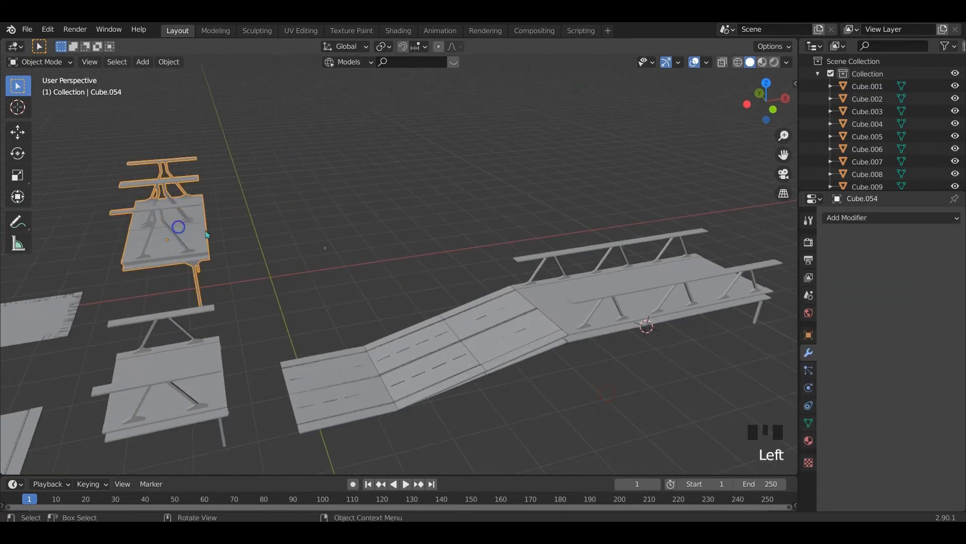
middle_drag(178, 225, 193, 231)
key(g)
right_click(196, 229)
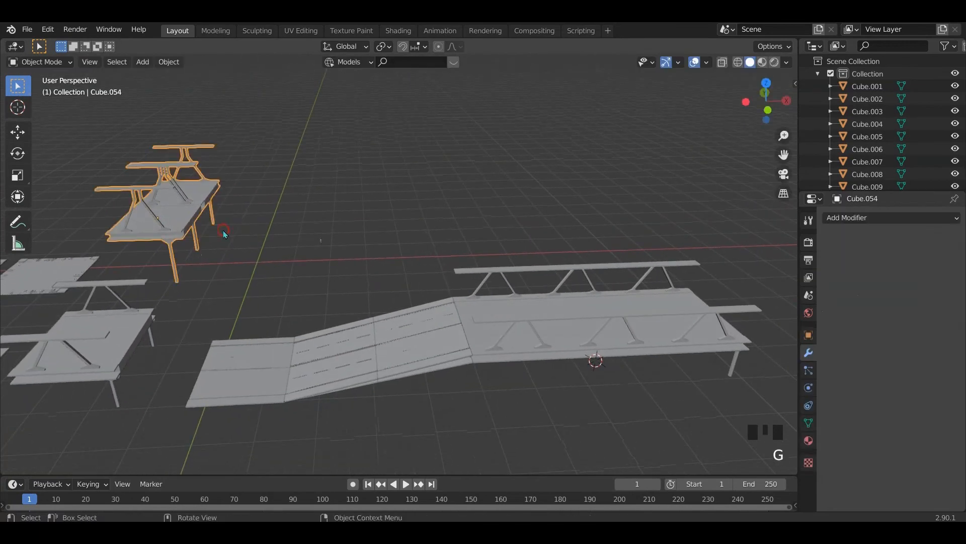
key(shift+d)
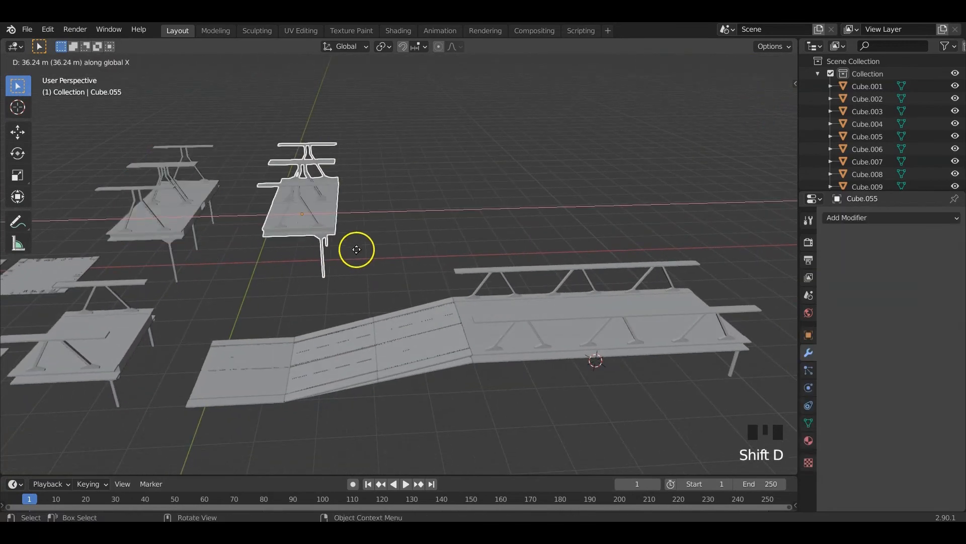
click(635, 228)
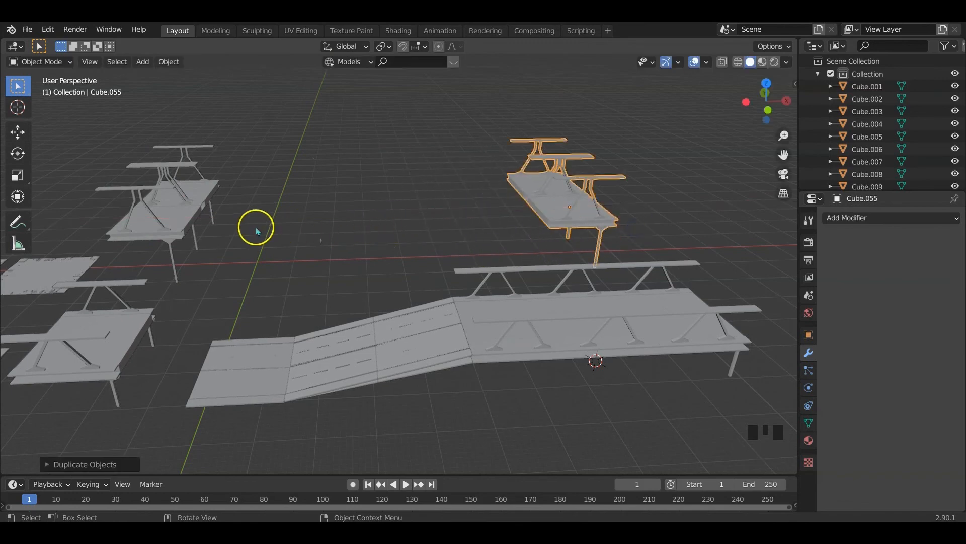
Delete the duplicated double-width bridge section behind the ramp assembly
mouse_move(567, 210)
middle_down()
mouse_move(567, 222)
mouse_move(524, 233)
mouse_move(558, 194)
middle_up()
scroll(534, 223, up, 1)
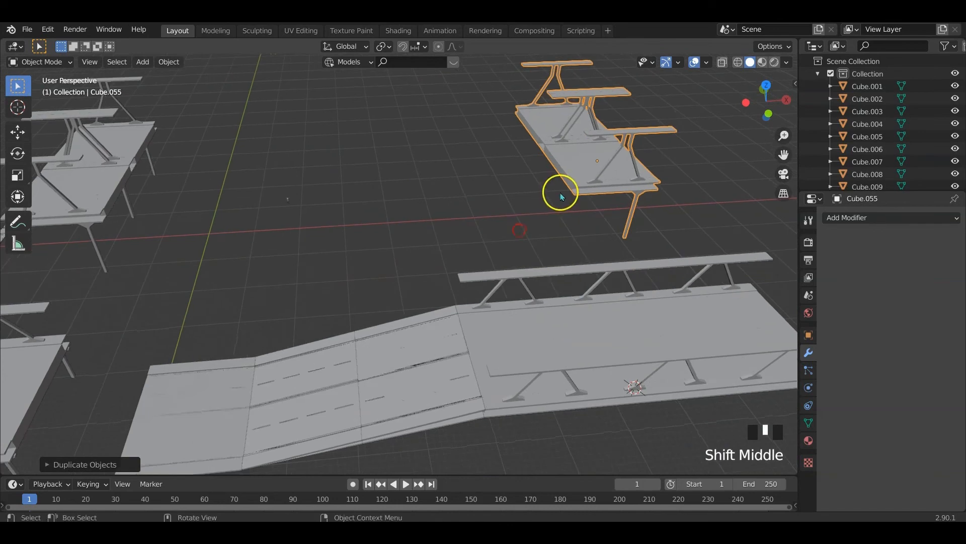
scroll(557, 191, down, 1)
key(Tab)
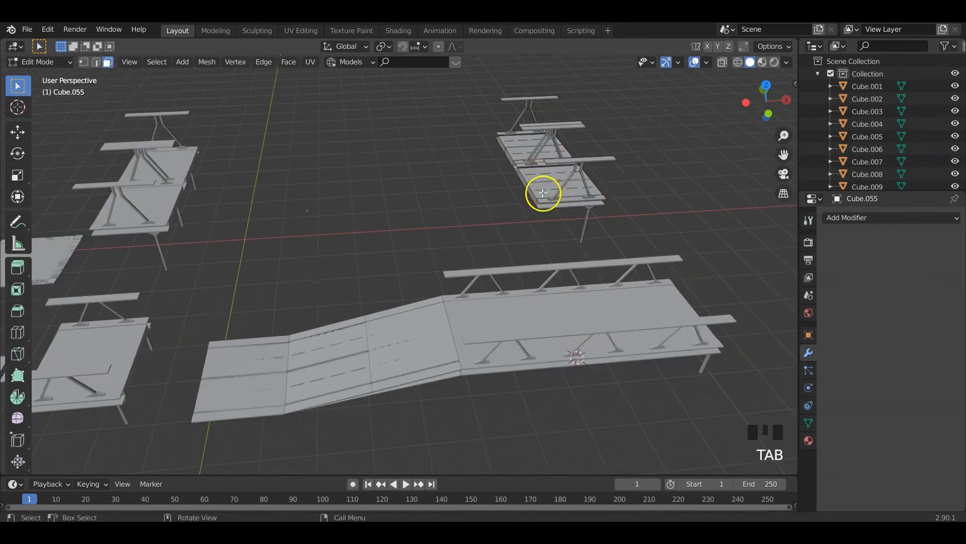
middle_drag(544, 188, 528, 279)
key(Tab)
key(x)
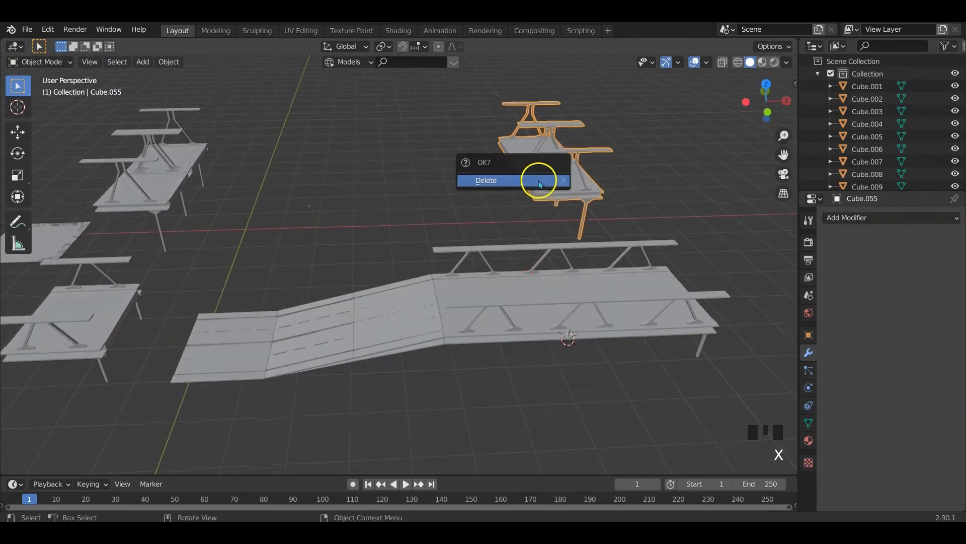
click(537, 182)
Examine the original double-width bridge section's deck, lane markings and supports from several angles
click(172, 179)
key(Tab)
shift+middle_drag(169, 179, 270, 197)
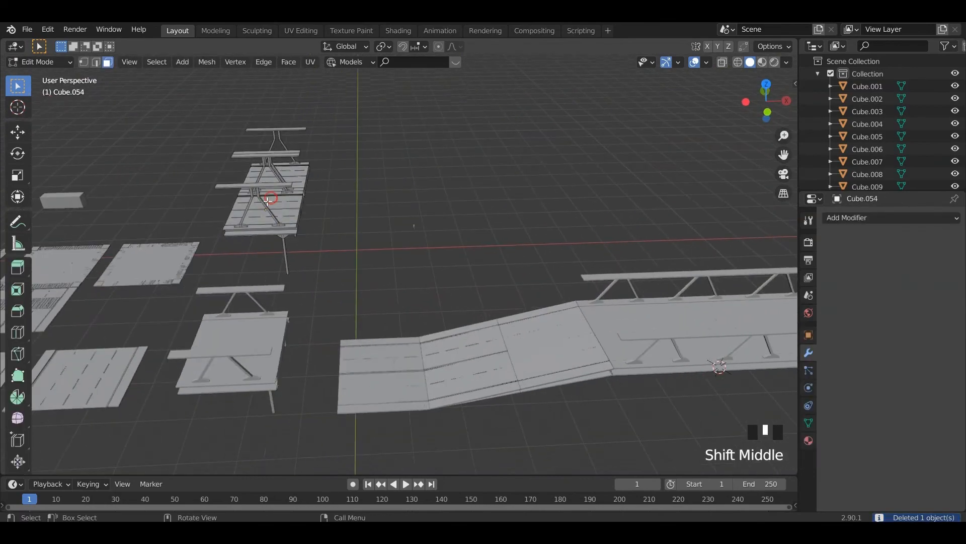
key(KP_Decimal)
middle_drag(324, 240, 282, 297)
scroll(332, 332, up, 2)
shift+middle_drag(331, 333, 375, 273)
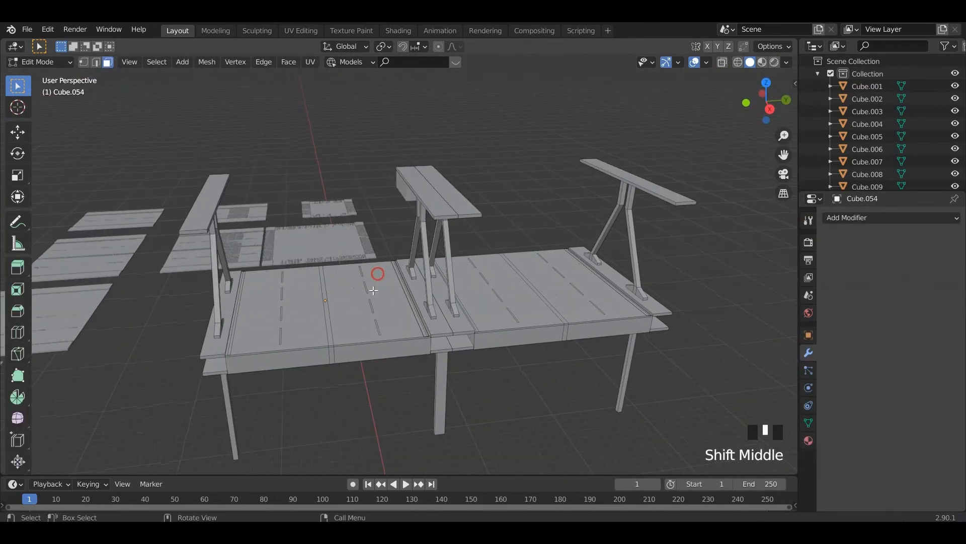
middle_drag(402, 305, 371, 315)
scroll(417, 347, down, 2)
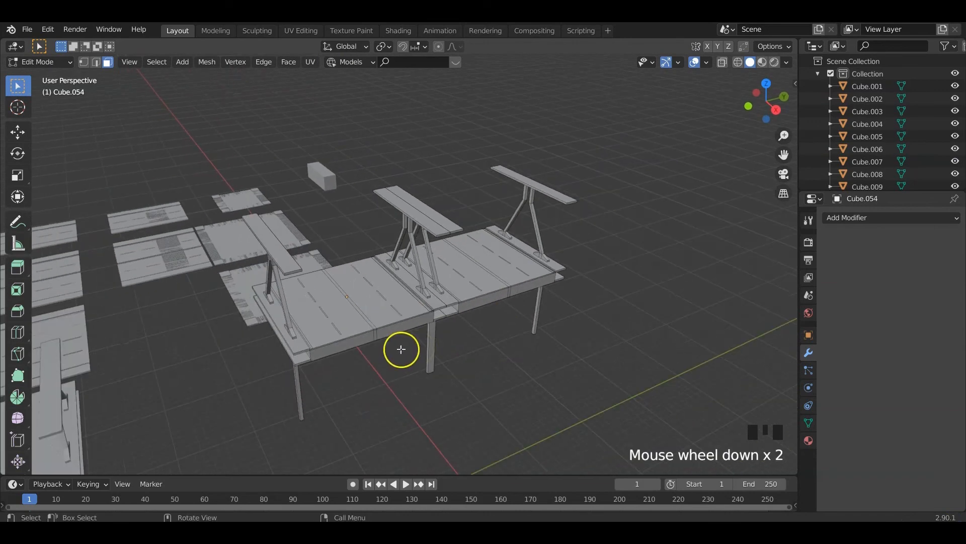
middle_drag(401, 347, 470, 260)
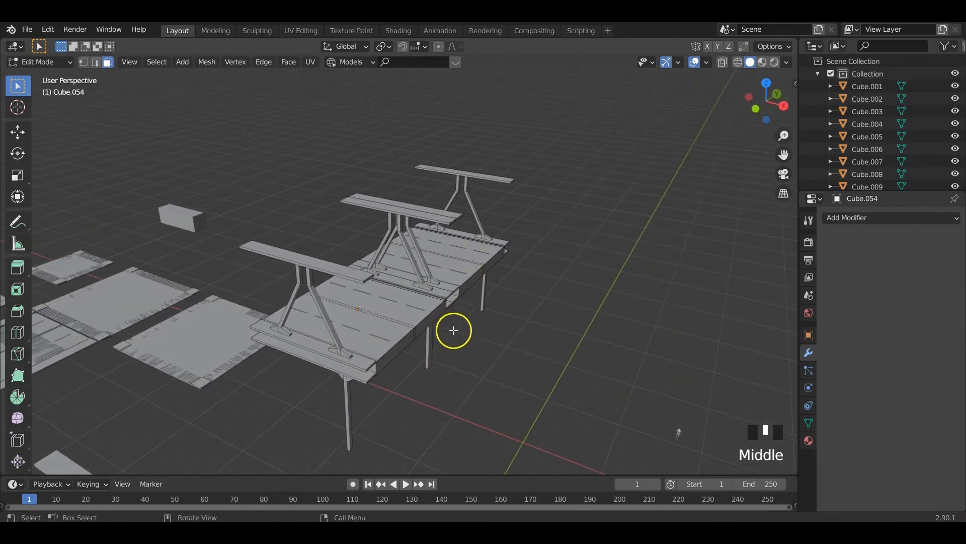
shift+middle_drag(462, 361, 487, 274)
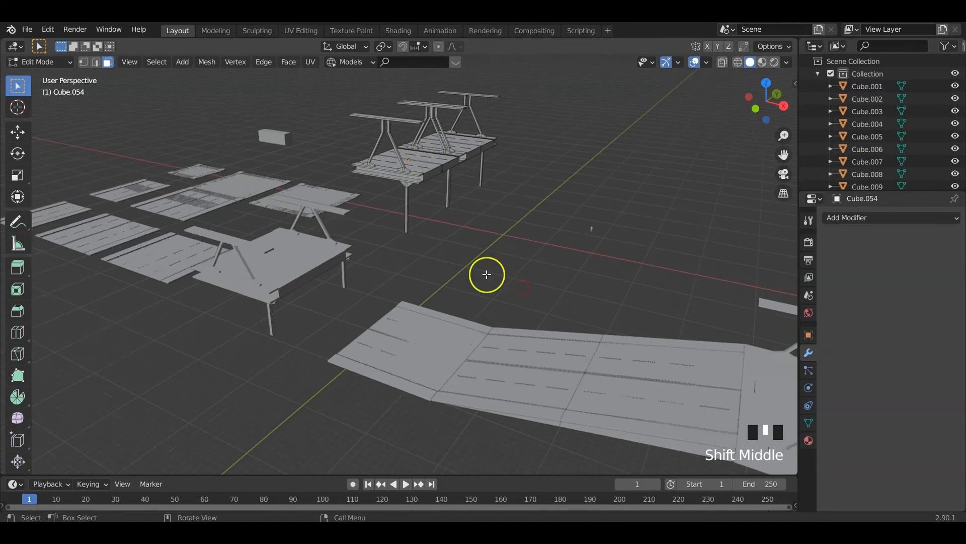
Duplicate the double-width bridge section along the global X axis into the empty area beside the original
middle_drag(545, 336, 411, 231)
scroll(477, 164, up, 2)
key(Tab)
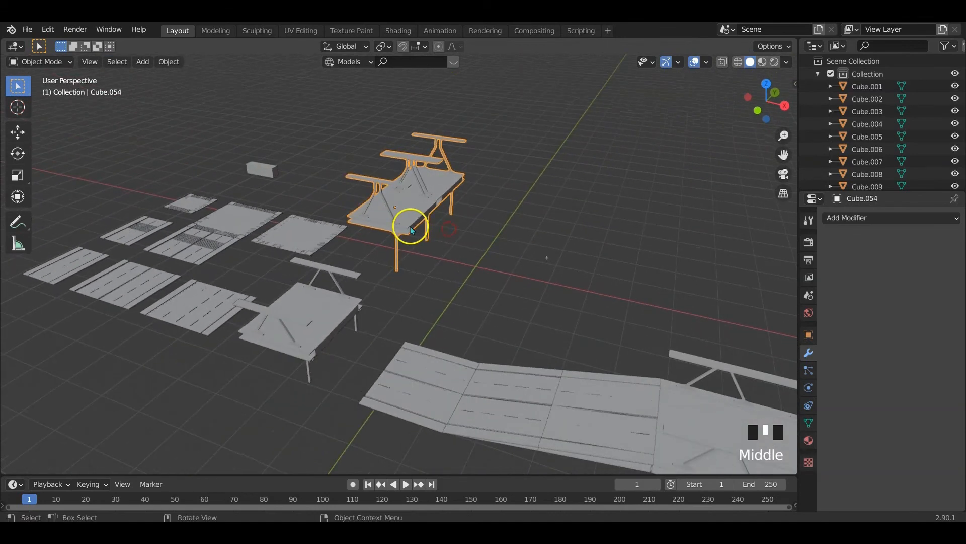
key(shift+d)
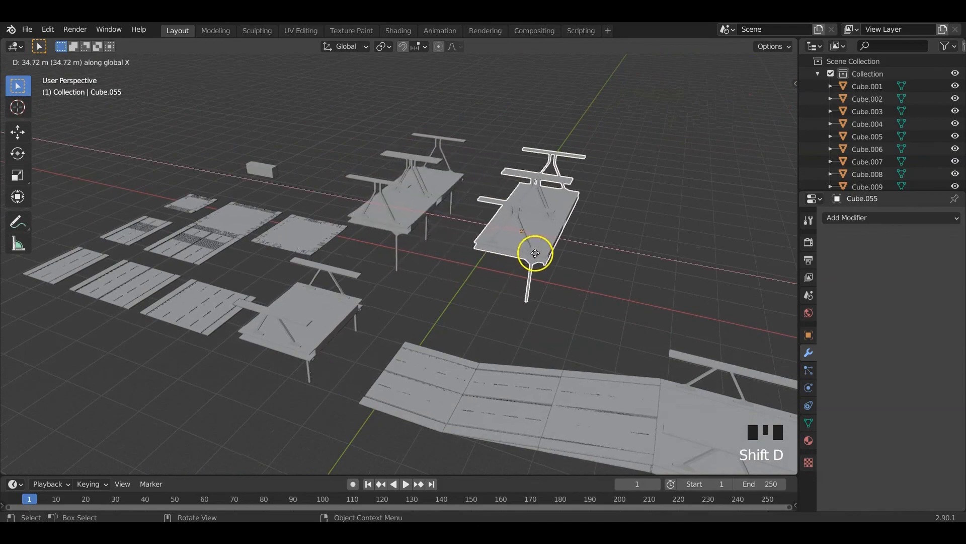
click(559, 237)
Select the four dashed lane-marking faces in the outer row of the duplicated bridge's first deck
key(Tab)
middle_drag(559, 237, 539, 237)
scroll(503, 269, up, 3)
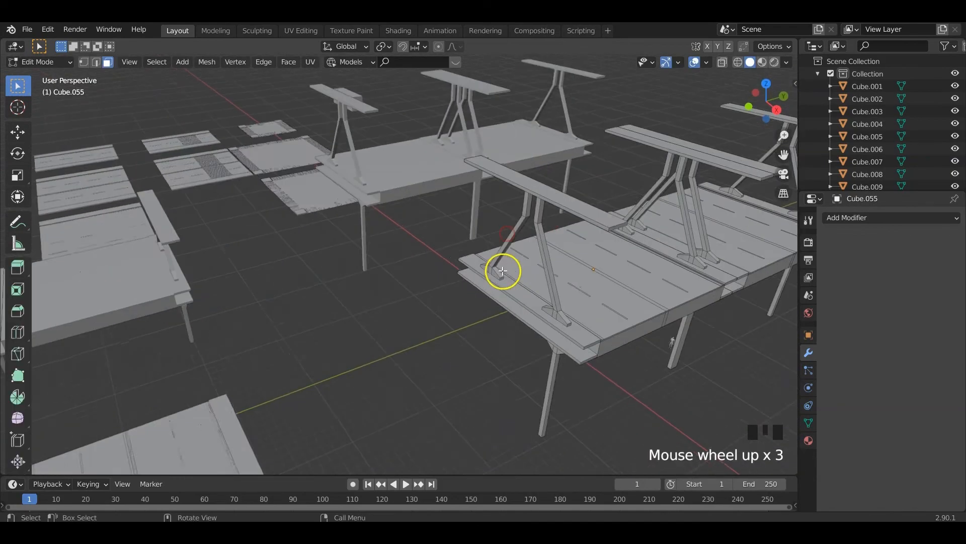
shift+middle_drag(503, 270, 425, 282)
scroll(327, 297, up, 3)
shift+middle_drag(322, 297, 378, 285)
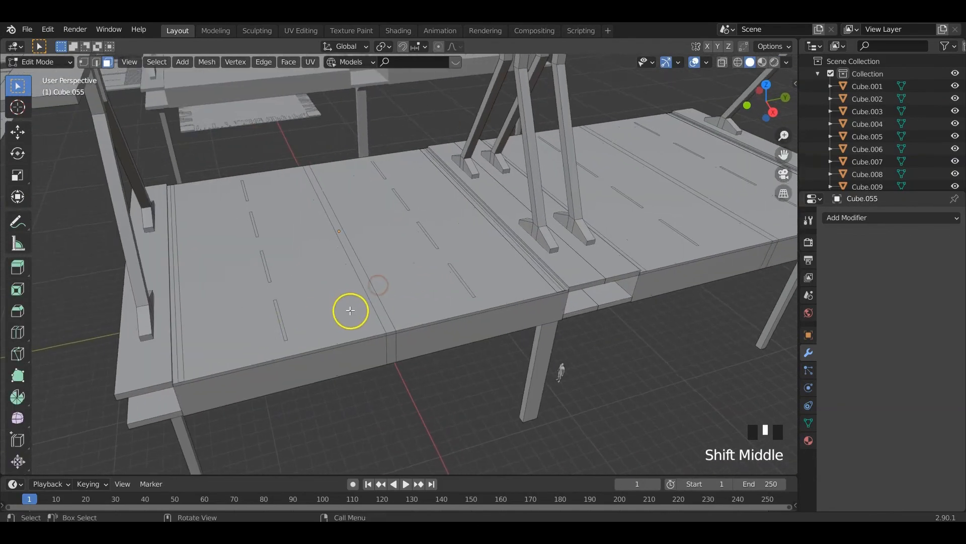
click(280, 319)
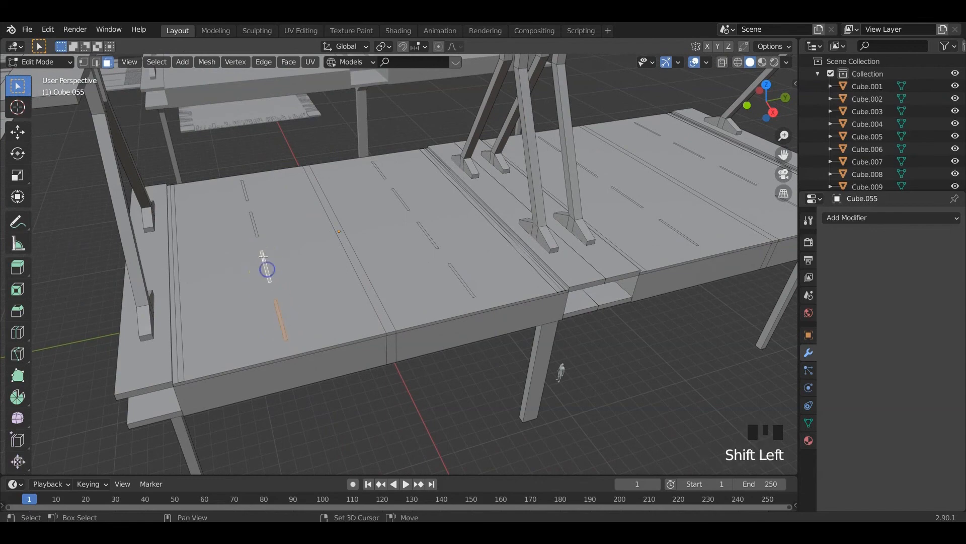
shift+click(257, 231)
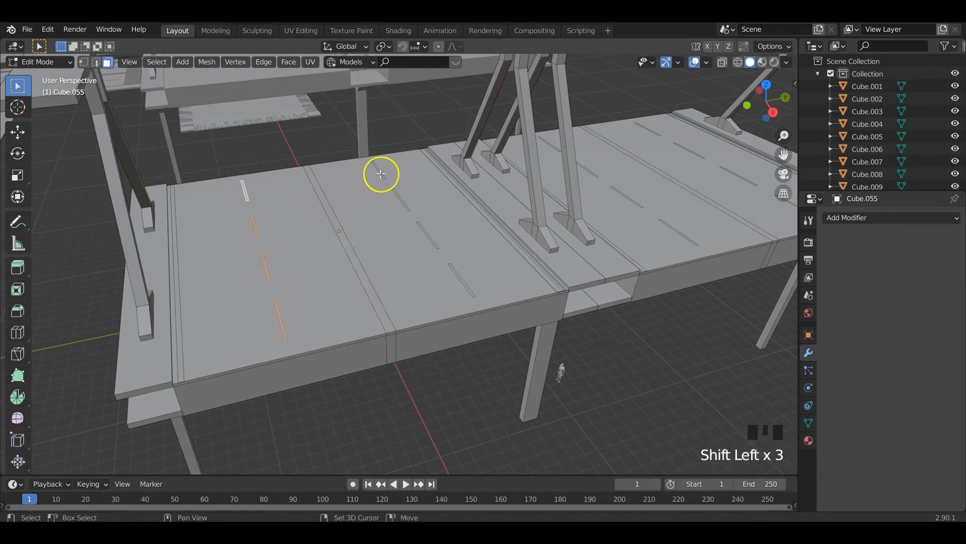
scroll(509, 212, up, 2)
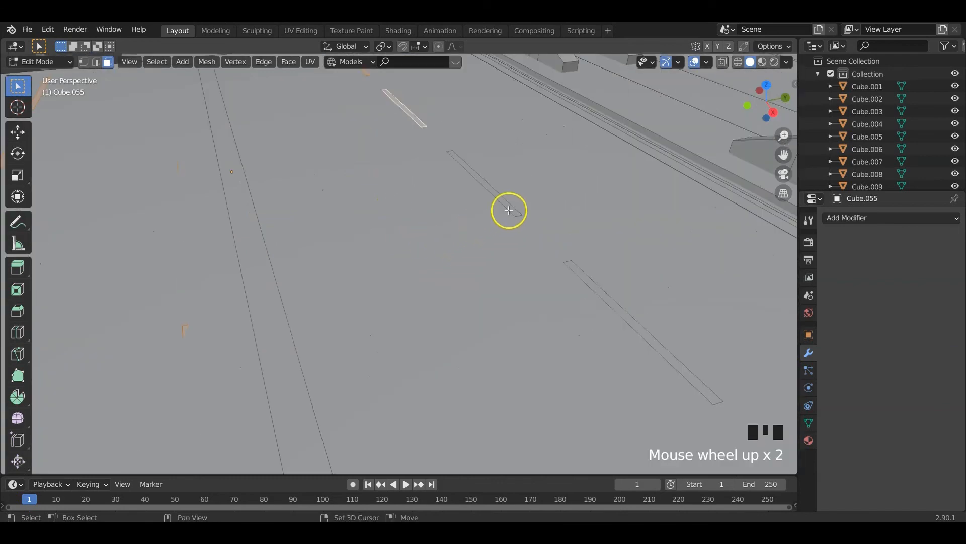
shift+click(509, 205)
shift+click(579, 272)
scroll(573, 279, down, 3)
middle_drag(502, 301, 344, 277)
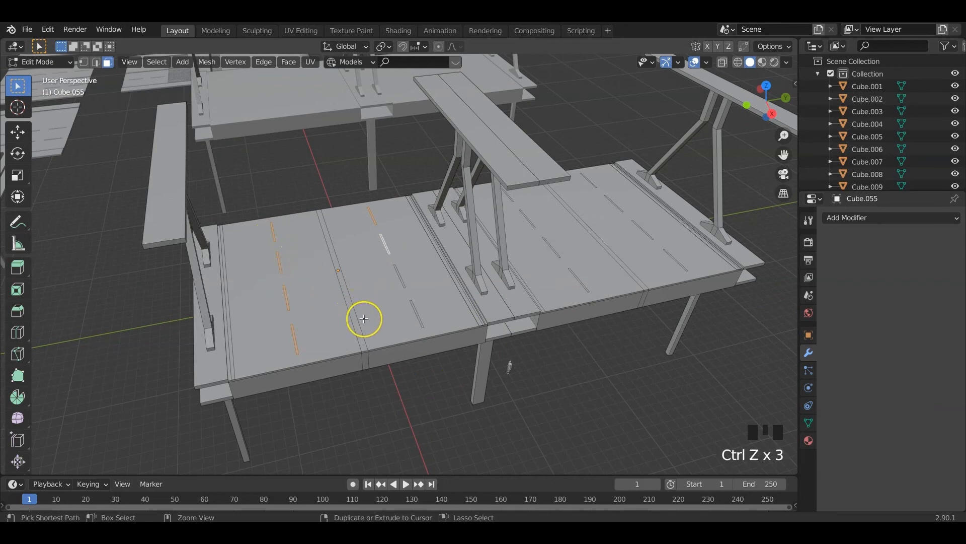
key(ctrl+z)
key(ctrl+z)
key(ctrl+z)
Duplicate the four selected lane dashes about 4.3 m along the global Y axis onto the first deck's centre strip
key(shift+d)
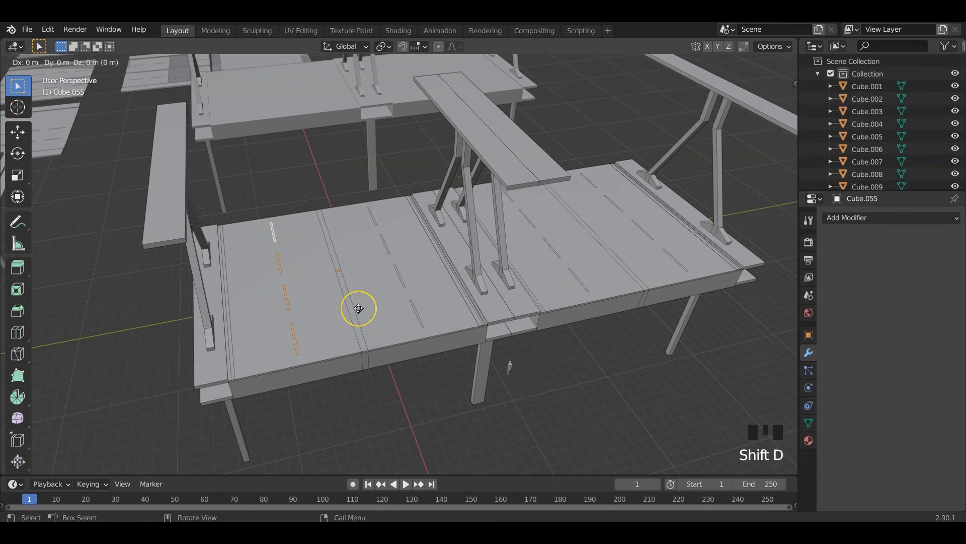
click(418, 295)
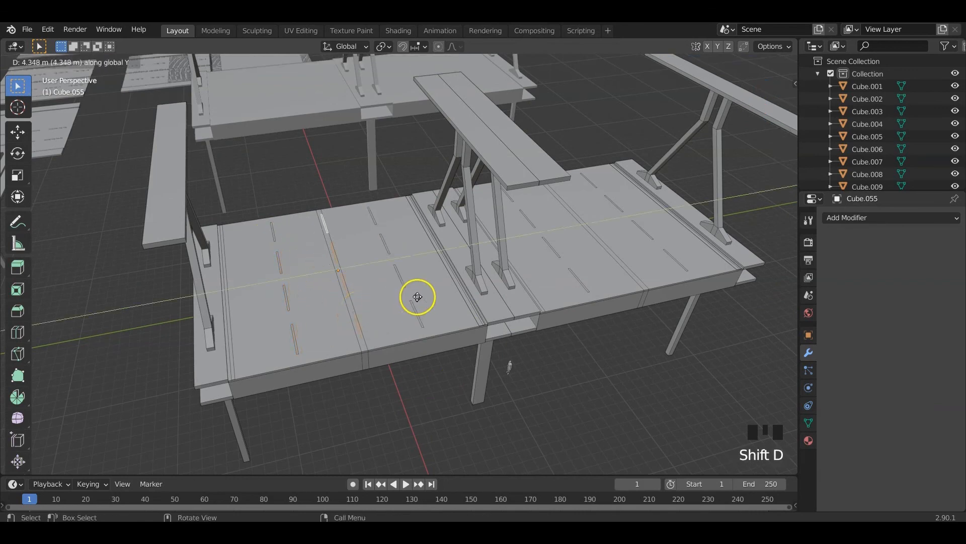
click(373, 306)
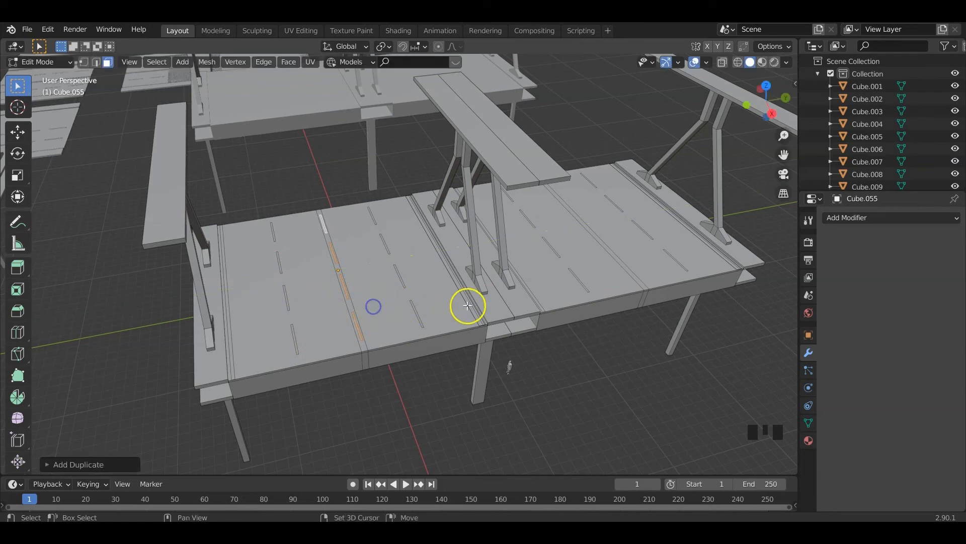
shift+middle_drag(466, 304, 420, 306)
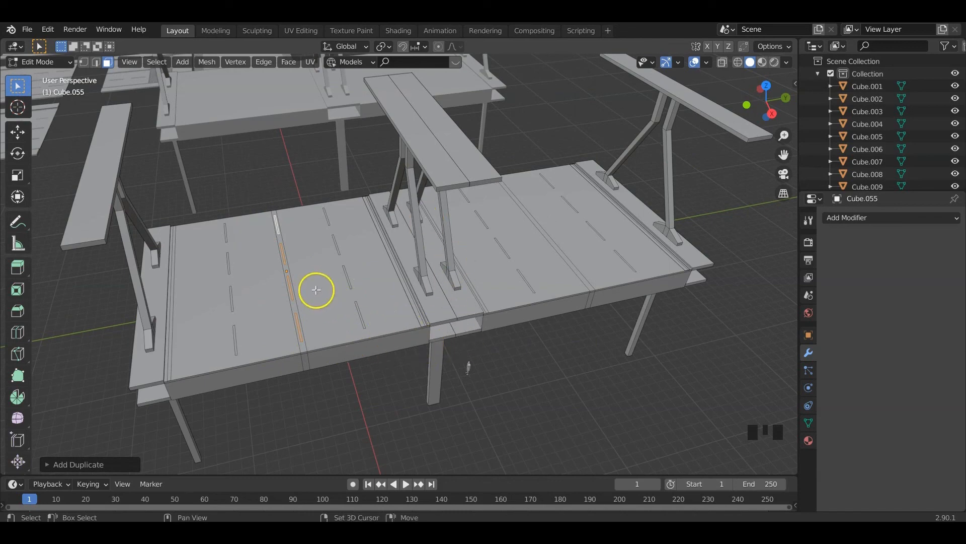
Duplicate the centre-strip dashes along the global Y axis onto the second deck's centre strip, and finish editing the mesh
key(shift+d)
key(y)
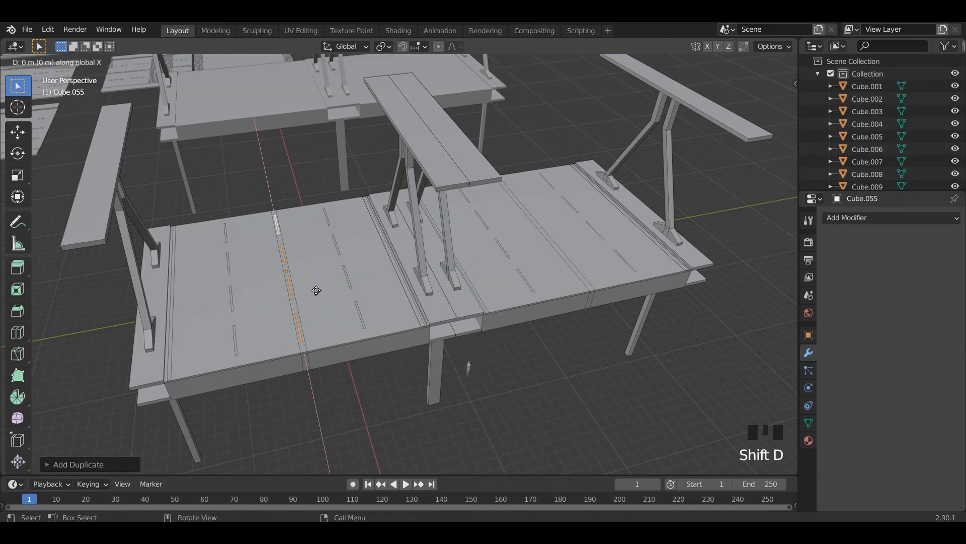
click(430, 275)
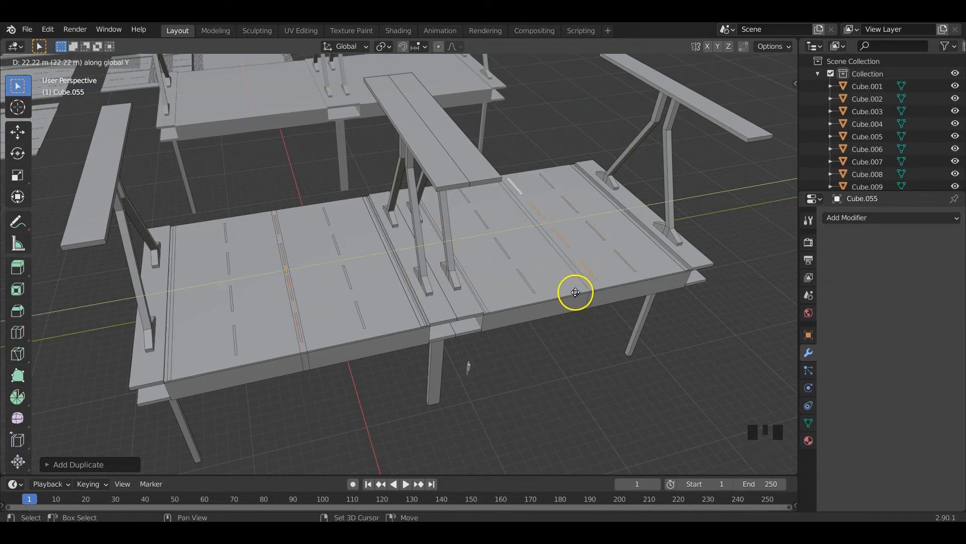
click(484, 344)
middle_drag(484, 341, 508, 327)
scroll(526, 318, up, 2)
scroll(435, 322, down, 1)
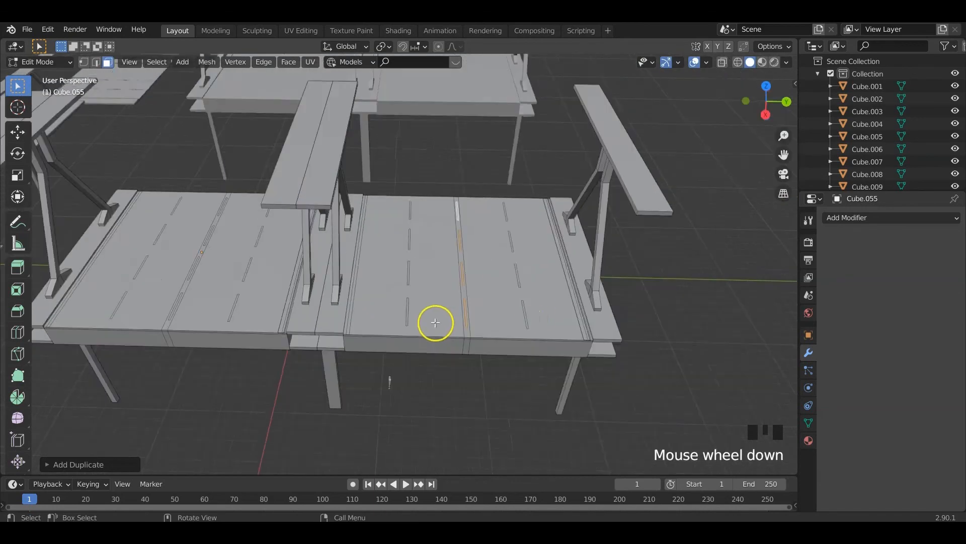
middle_drag(435, 322, 392, 284)
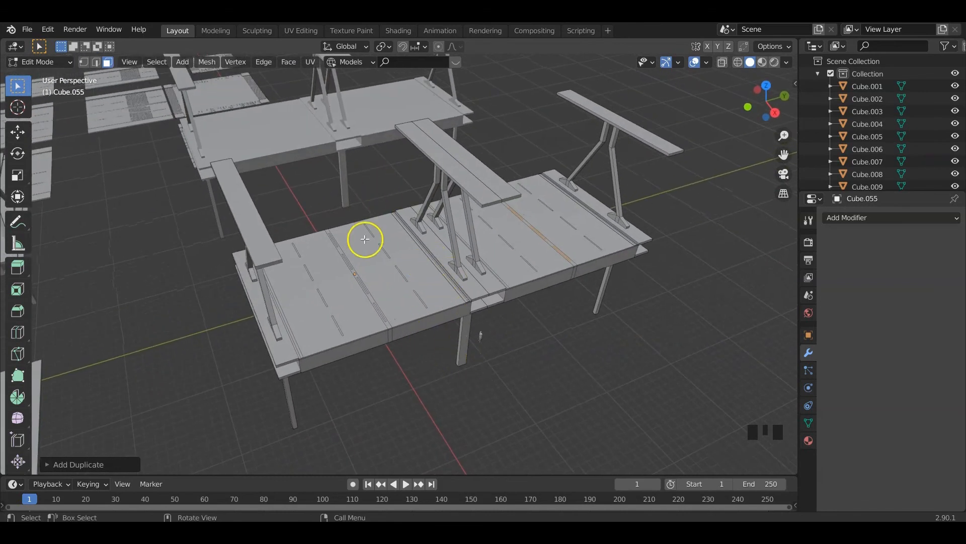
key(Tab)
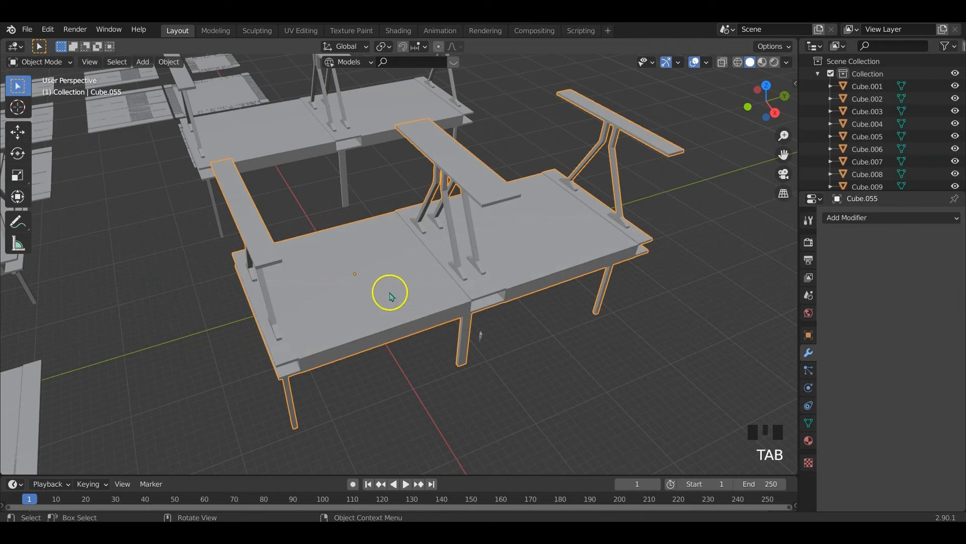
Compare the lane markings on the original and the duplicated double-width bridges by inspecting both meshes
key(Tab)
shift+middle_drag(459, 261, 381, 264)
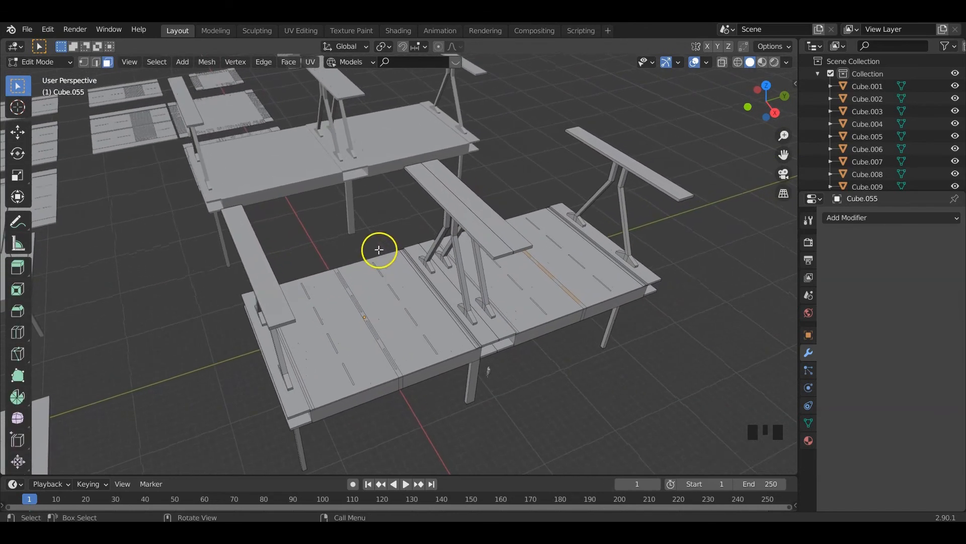
key(Tab)
click(319, 168)
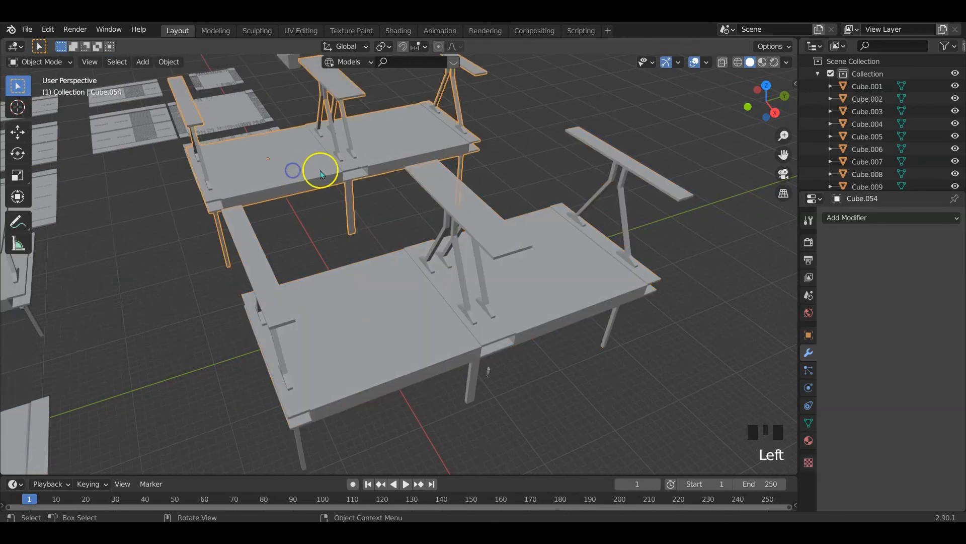
key(Tab)
shift+middle_drag(319, 169, 273, 256)
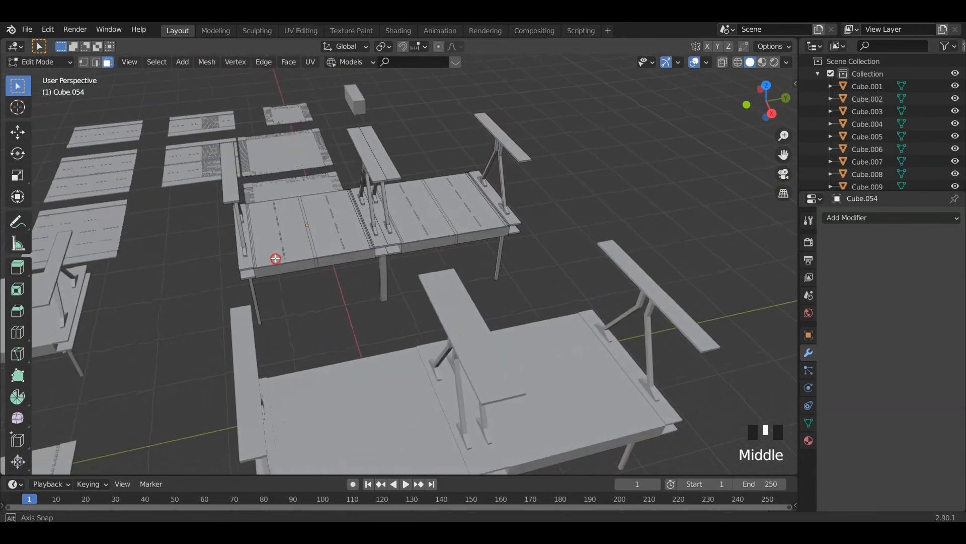
scroll(419, 225, up, 2)
shift+middle_drag(419, 226, 473, 322)
scroll(545, 350, up, 2)
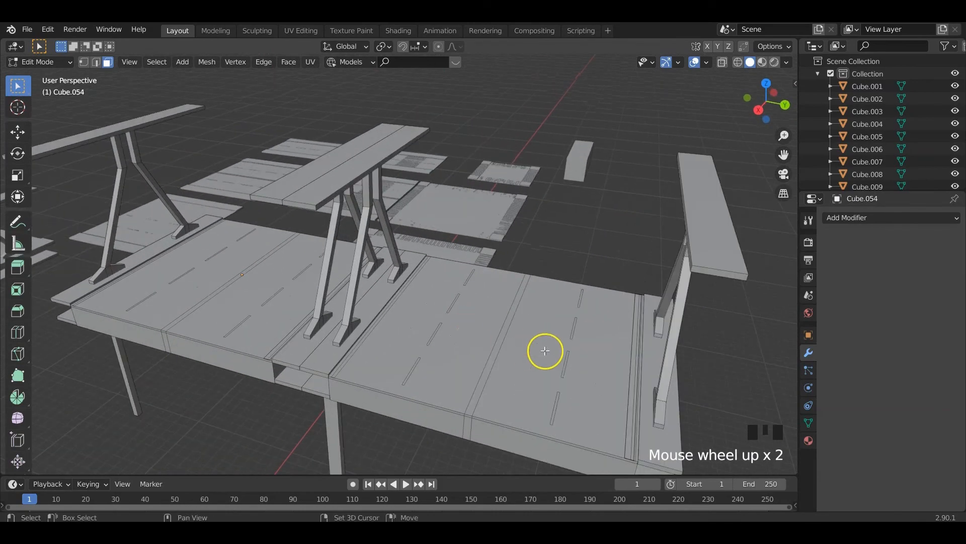
middle_drag(546, 349, 597, 397)
scroll(524, 308, down, 2)
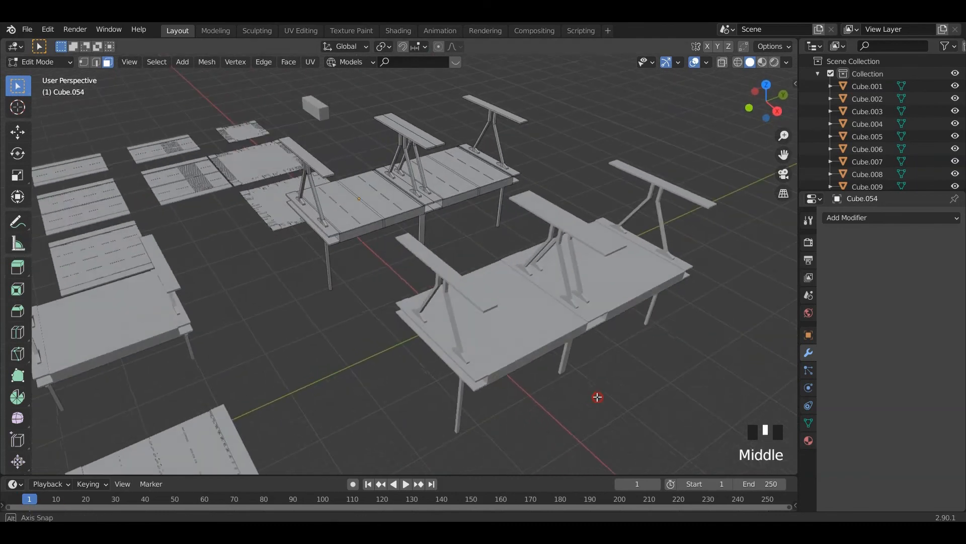
key(Tab)
click(572, 312)
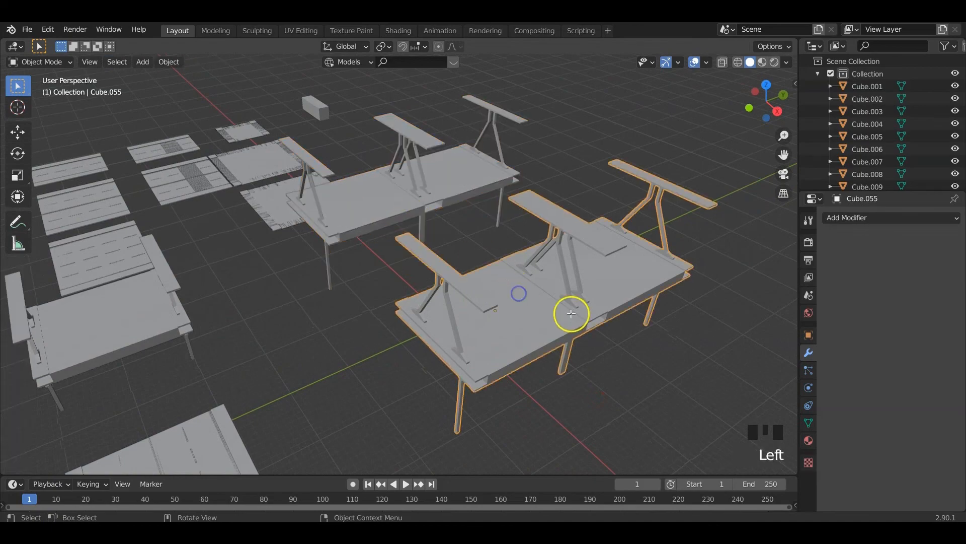
key(Tab)
middle_drag(572, 313, 603, 335)
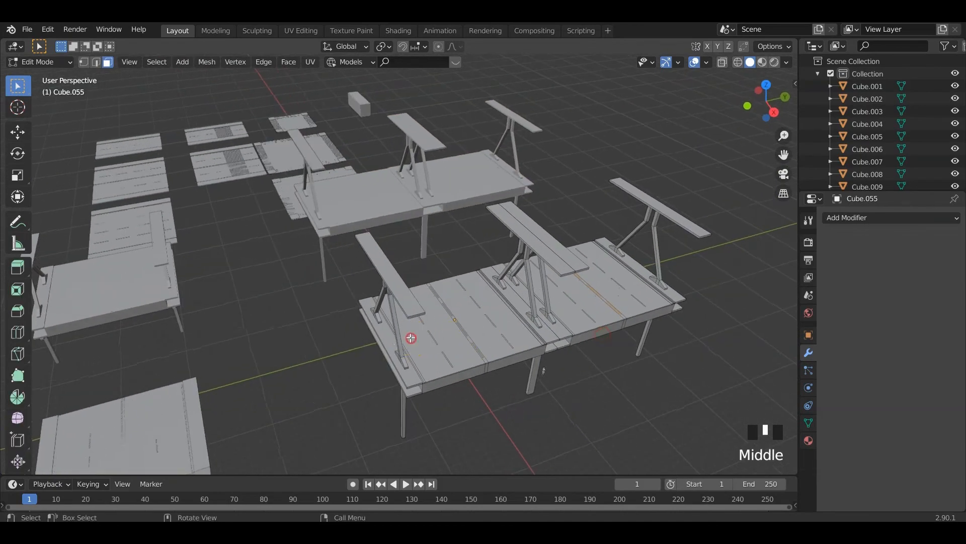
middle_drag(411, 338, 561, 357)
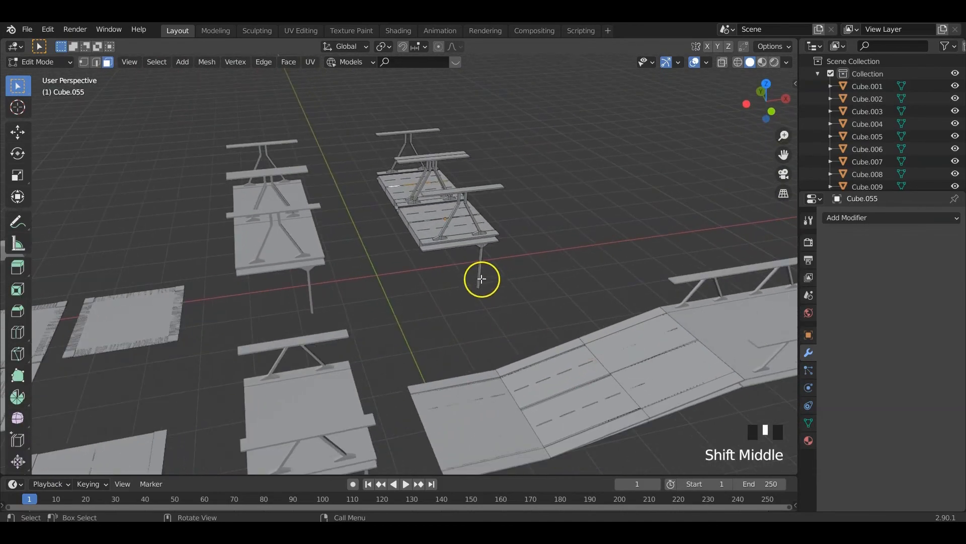
key(Tab)
middle_drag(482, 279, 354, 276)
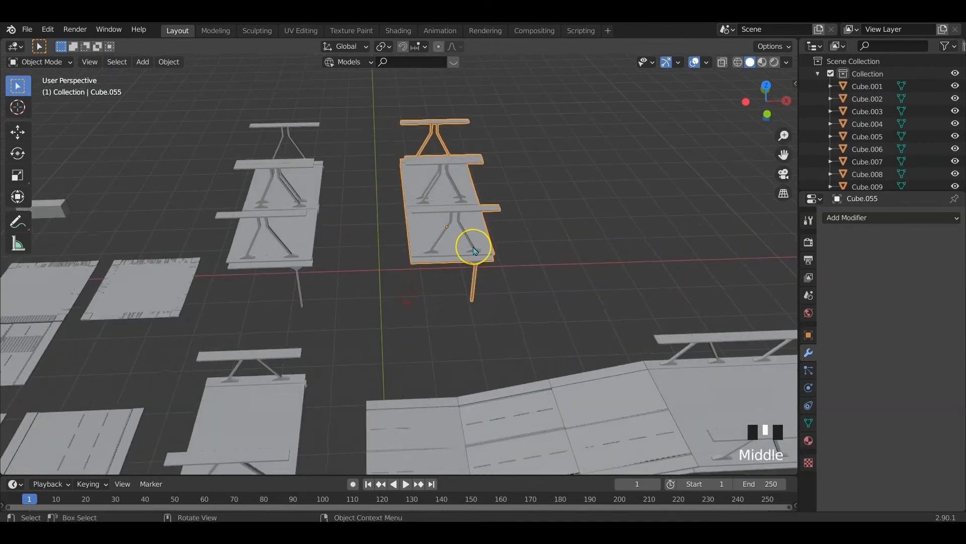
scroll(489, 250, down, 2)
shift+middle_drag(521, 272, 479, 265)
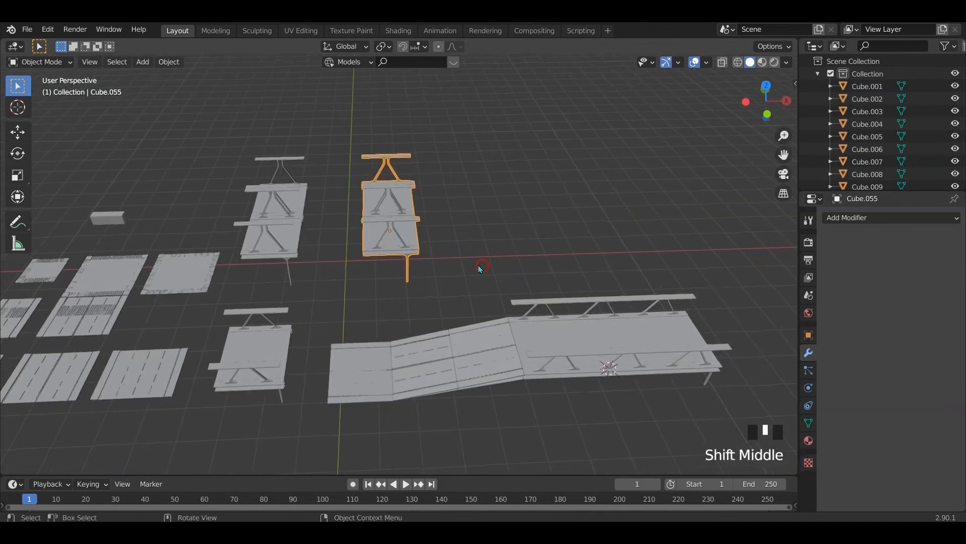
Duplicate the flat road section and both ramp sections along global Y, and move the copy about 35 m along global X
click(460, 263)
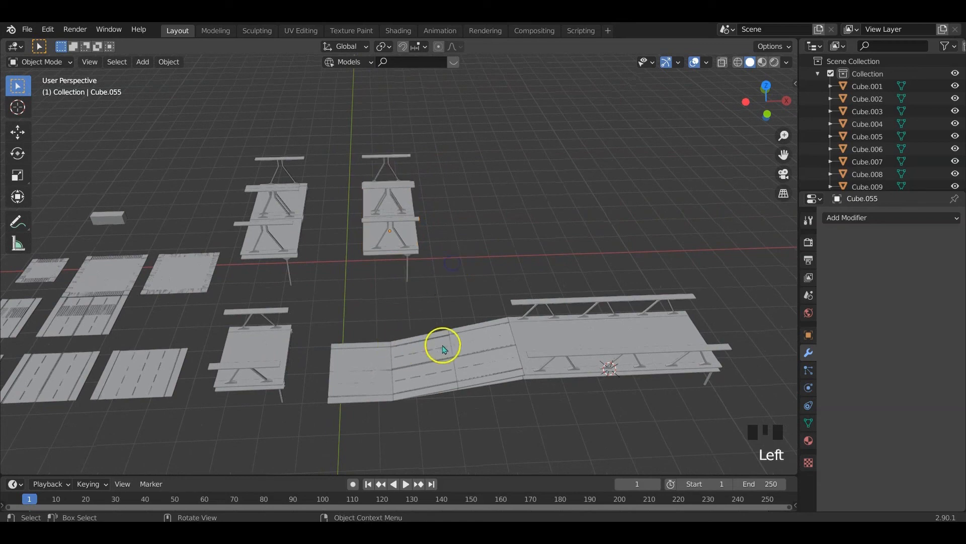
drag(417, 313, 465, 387)
scroll(478, 407, up, 2)
shift+middle_drag(474, 410, 455, 317)
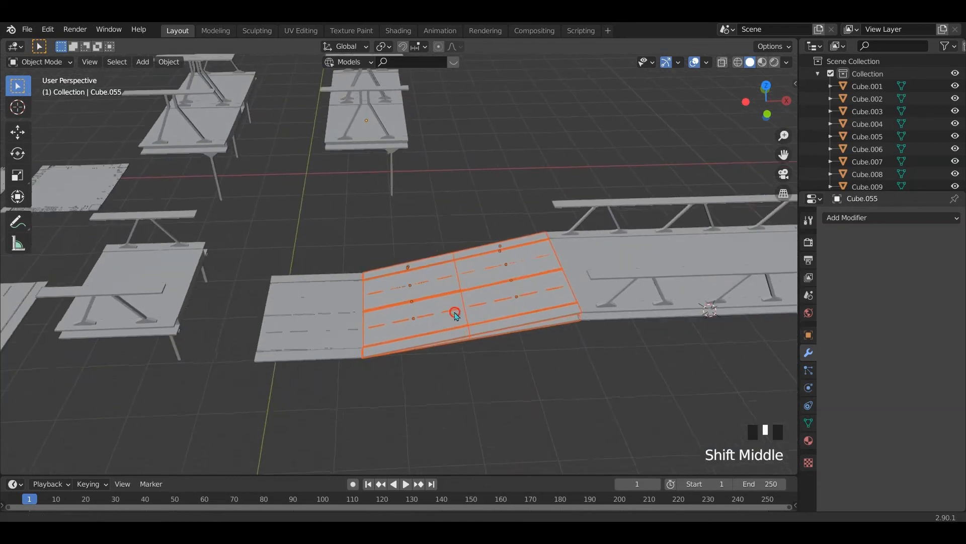
drag(324, 244, 462, 386)
key(shift+d)
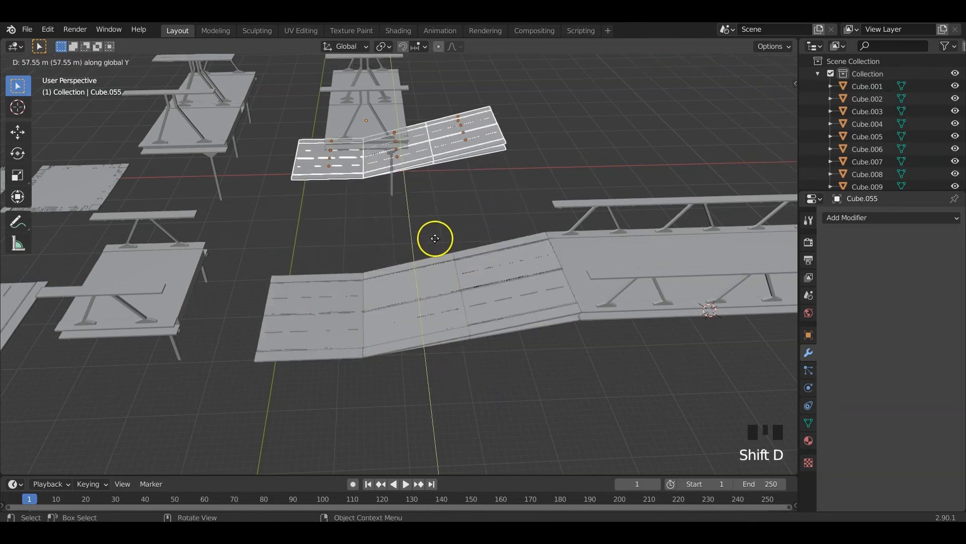
key(g)
click(565, 222)
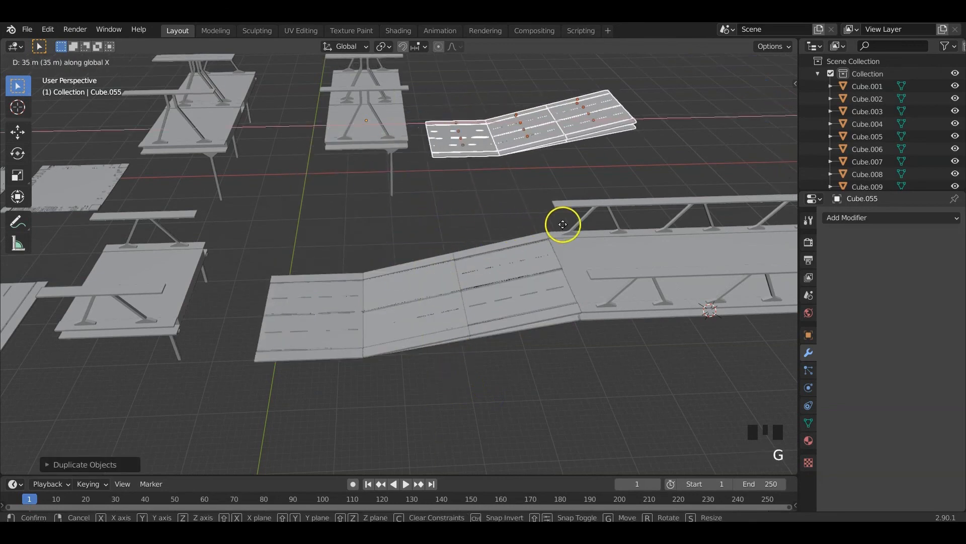
Examine the duplicated ramp's upper section to identify which objects hold its deck surface and each lane's markings
scroll(564, 194, up, 4)
shift+middle_drag(564, 194, 108, 118)
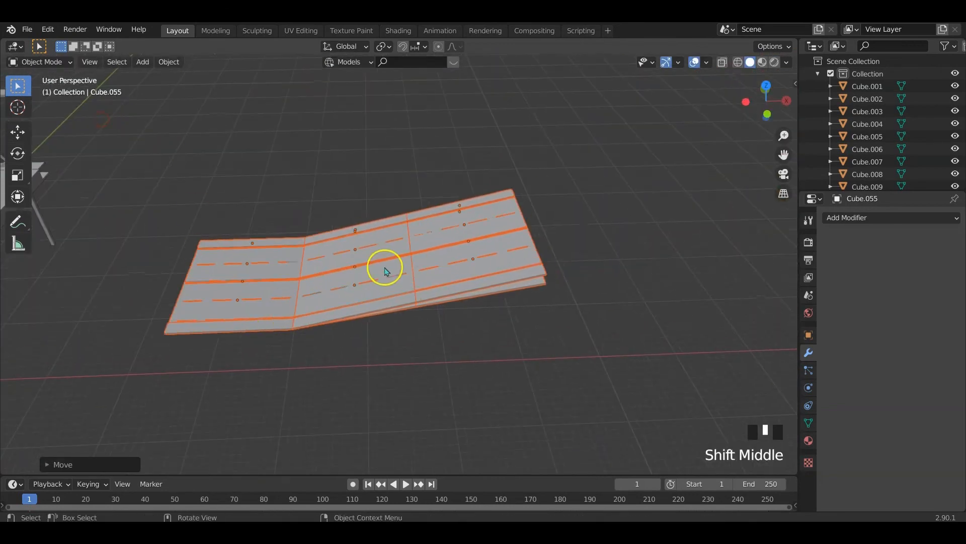
middle_drag(386, 271, 300, 319)
scroll(403, 250, up, 2)
shift+middle_drag(590, 283, 454, 208)
click(486, 293)
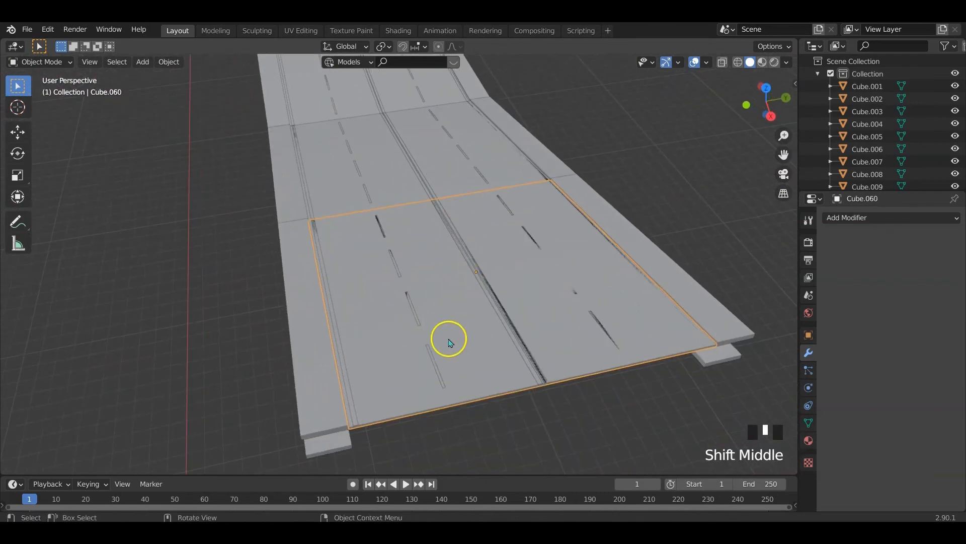
key(Tab)
scroll(453, 338, up, 1)
shift+middle_drag(453, 338, 397, 290)
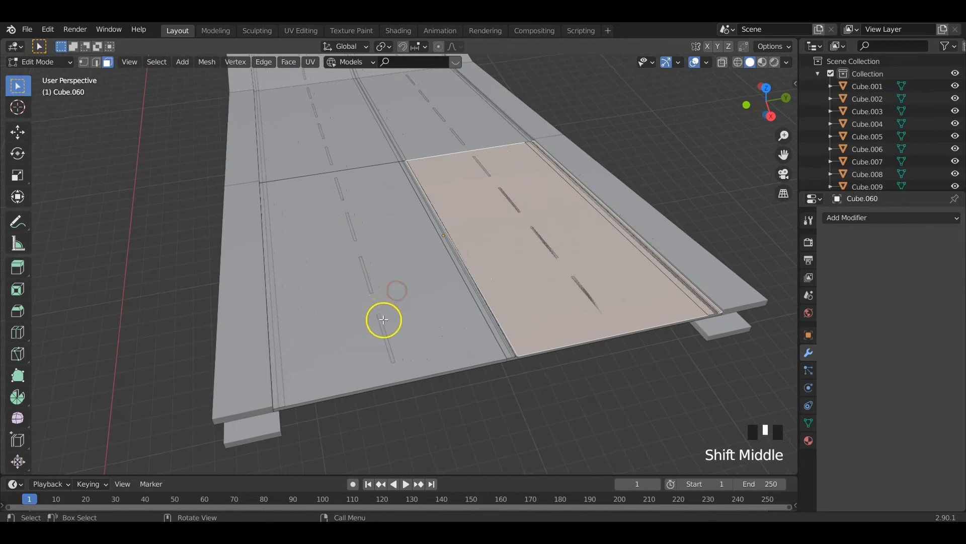
key(Tab)
click(386, 338)
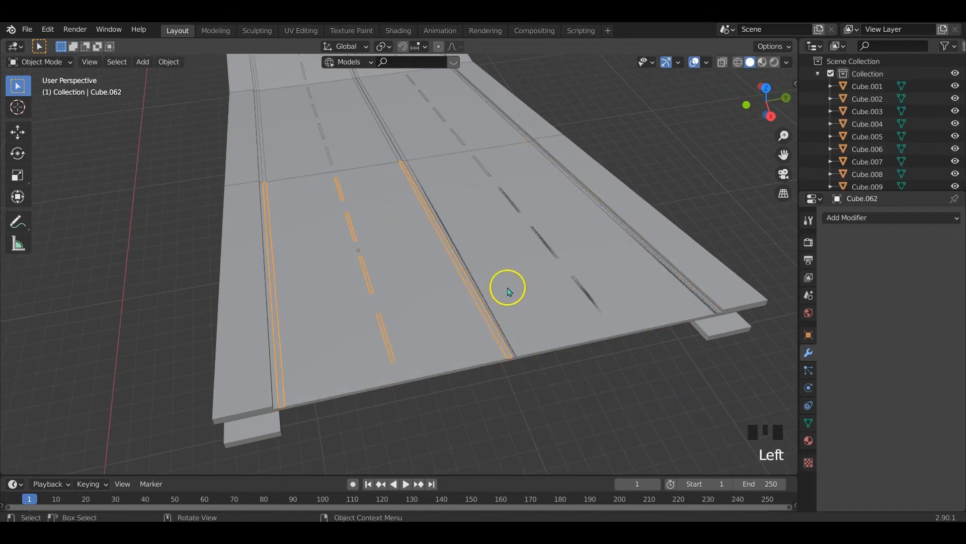
click(588, 297)
click(649, 289)
shift+middle_drag(634, 300, 367, 297)
scroll(557, 293, up, 1)
scroll(539, 302, down, 1)
scroll(398, 304, up, 1)
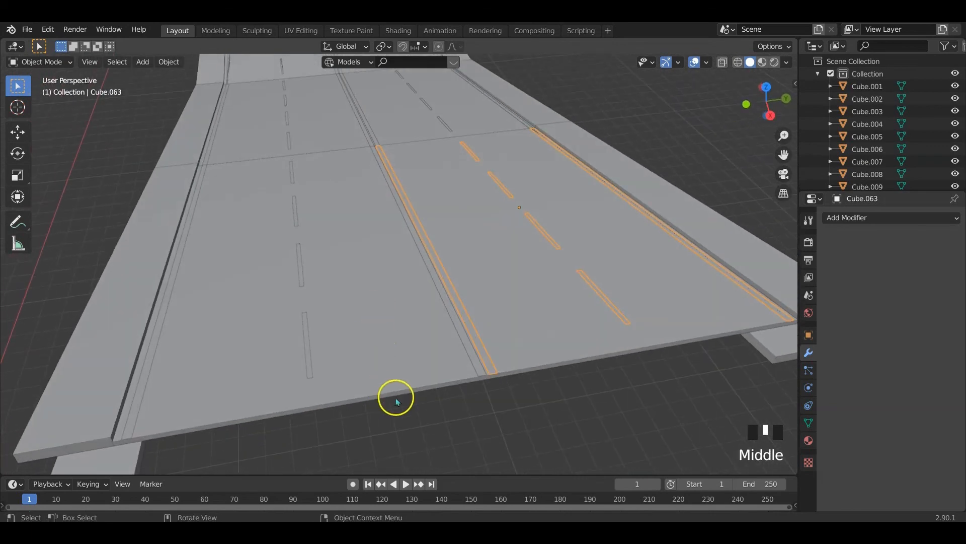
middle_drag(396, 398, 360, 226)
Select the four dashed lane-marking faces on the negative-Y side of the duplicated ramp's upper section
click(377, 236)
middle_drag(326, 290, 308, 280)
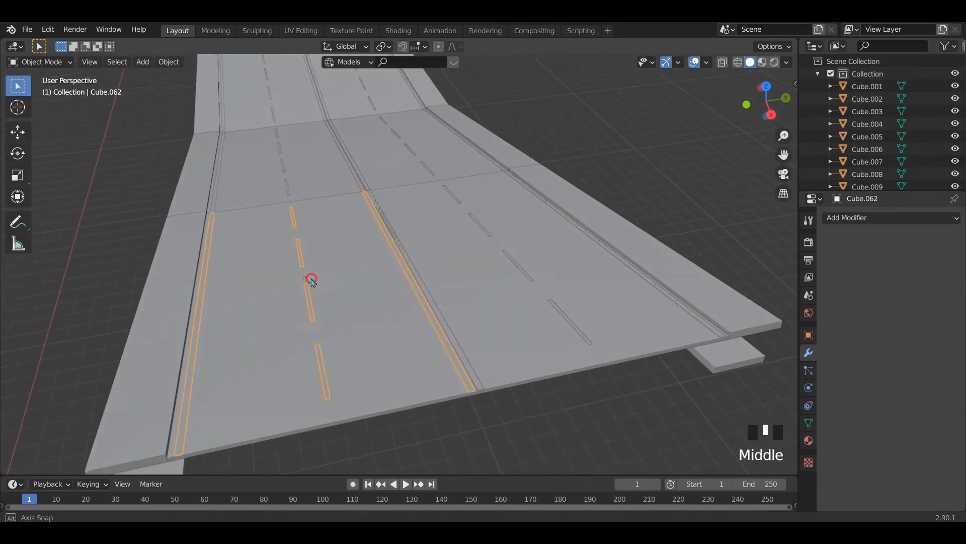
key(Tab)
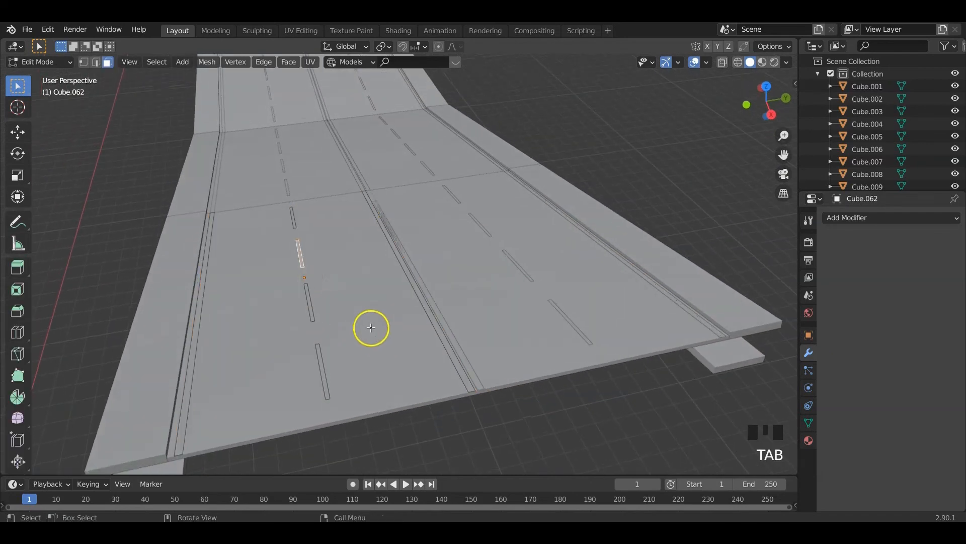
shift+click(294, 219)
scroll(310, 303, up, 3)
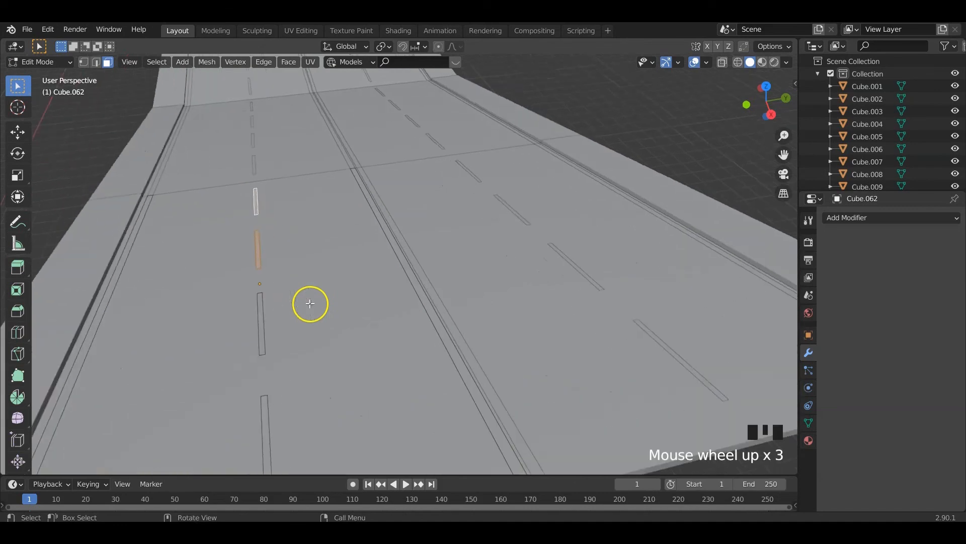
middle_drag(311, 302, 381, 399)
scroll(380, 327, down, 2)
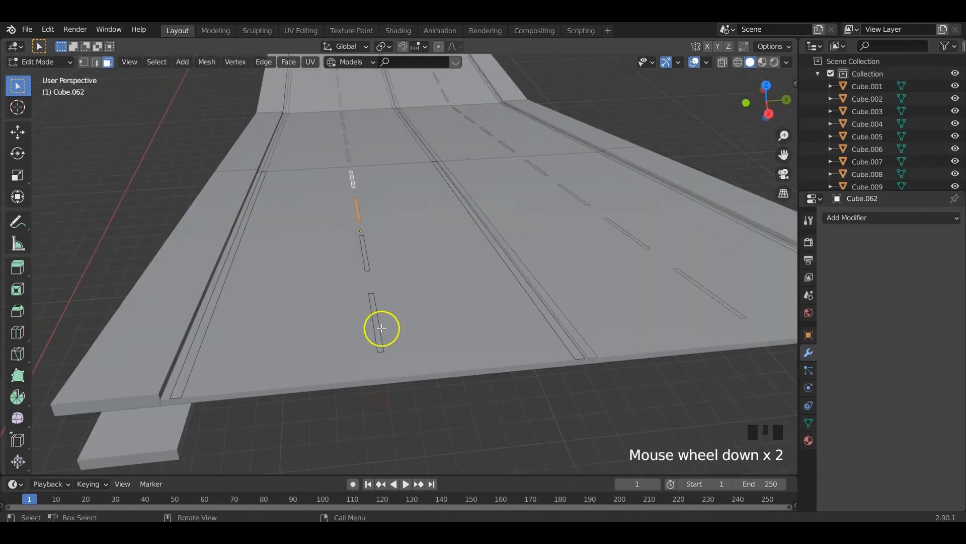
shift+click(364, 254)
shift+click(374, 315)
Duplicate the four selected dashes along global Y onto the centre line of the upper ramp section
shift+middle_drag(453, 334, 395, 371)
key(shift+d)
key(y)
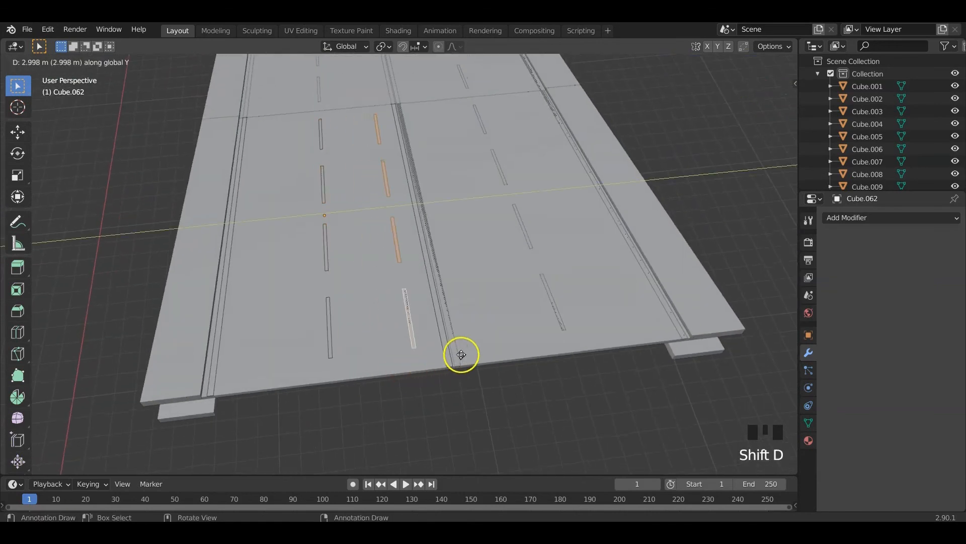
click(484, 353)
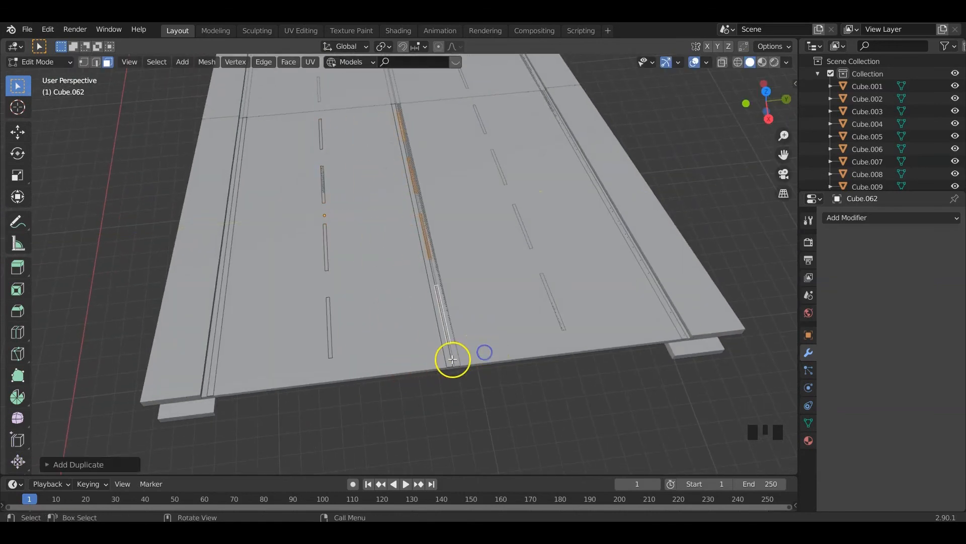
Delete the solid centre-line faces from both lane-marking objects of the upper ramp section
click(447, 354)
key(x)
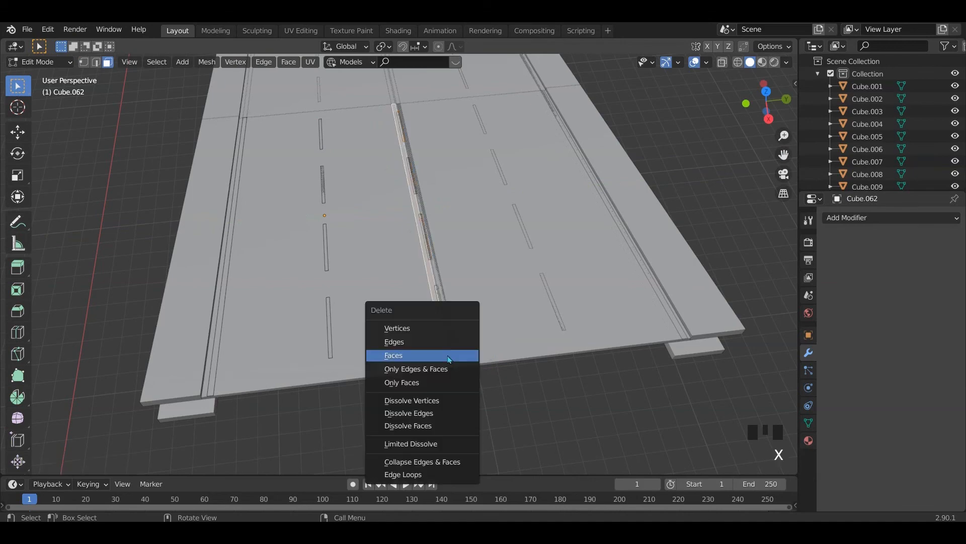
click(447, 355)
key(Tab)
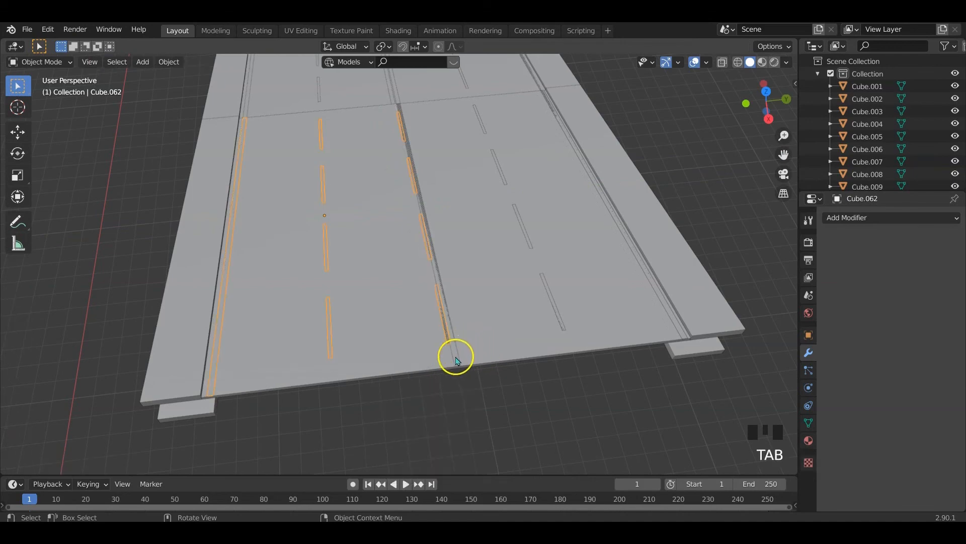
click(457, 361)
middle_drag(456, 360, 453, 362)
key(Tab)
click(450, 359)
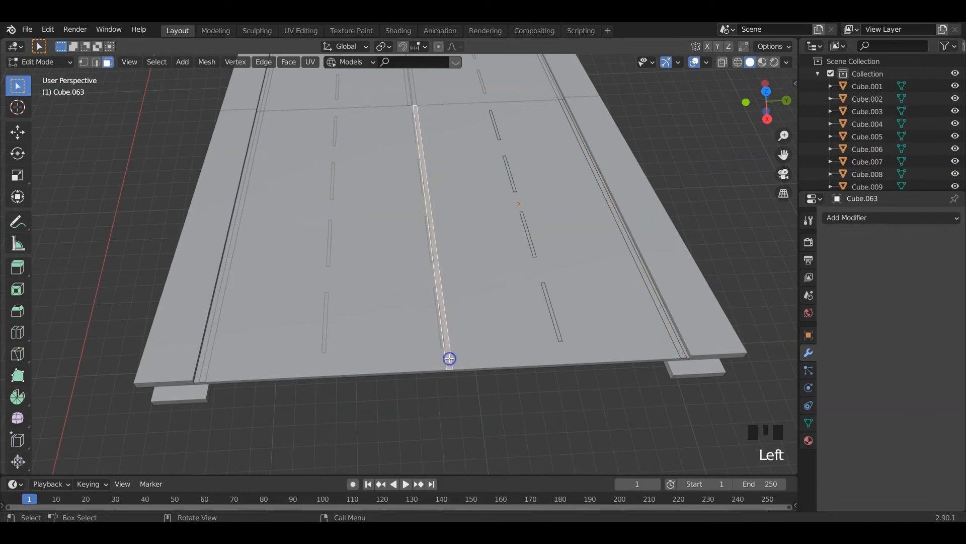
key(x)
click(450, 358)
key(Tab)
Select the four dashed lane-marking faces on the negative-Y side of the duplicated ramp's lower section
middle_drag(362, 304, 538, 282)
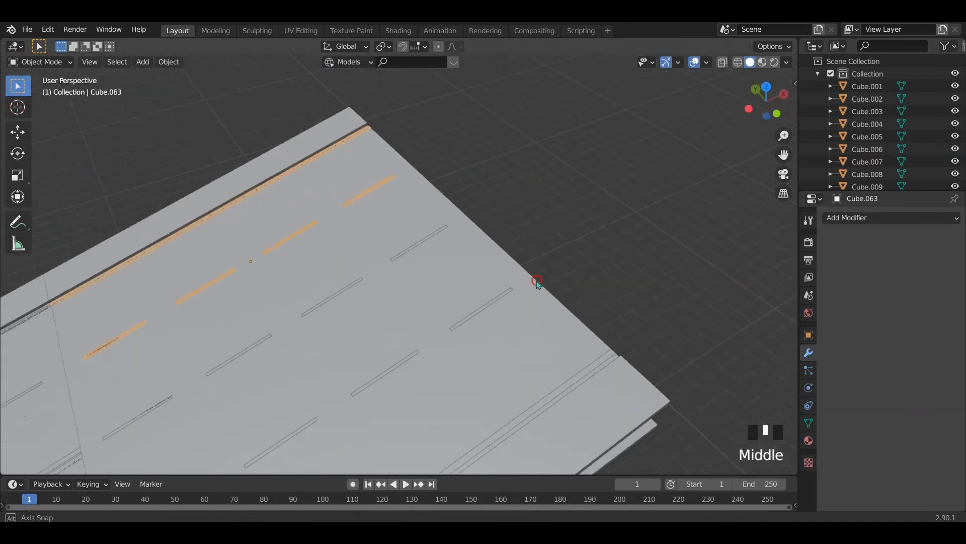
scroll(360, 397, down, 3)
shift+middle_drag(360, 397, 505, 313)
click(434, 283)
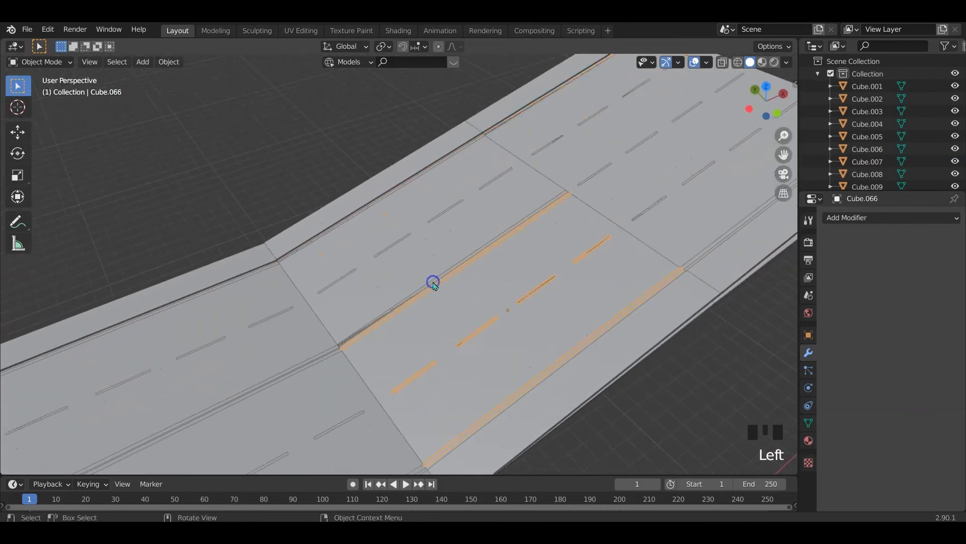
key(Tab)
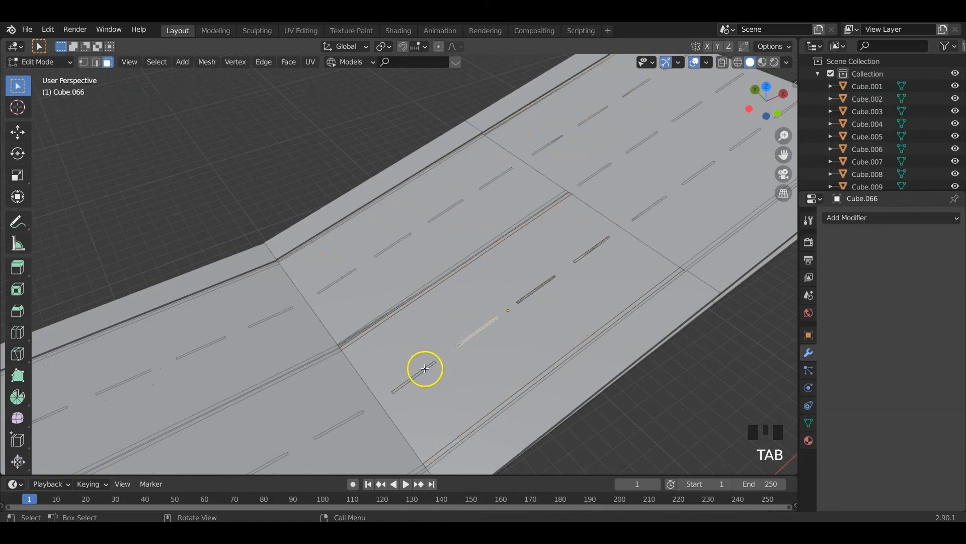
click(471, 334)
shift+click(535, 289)
shift+click(583, 254)
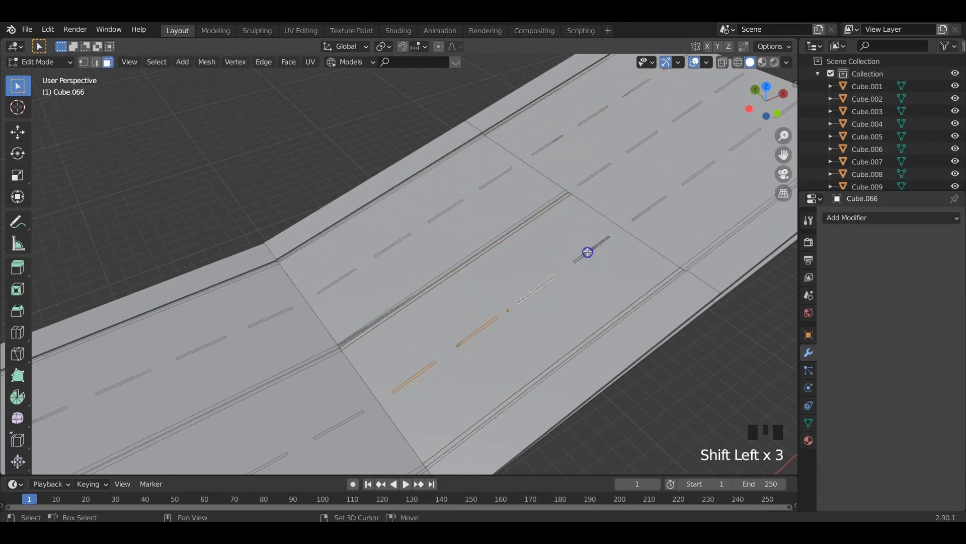
shift+click(550, 305)
Duplicate the selected dashes along global Y onto the lower ramp section's centre line and fine-tune their position in top view
key(shift+d)
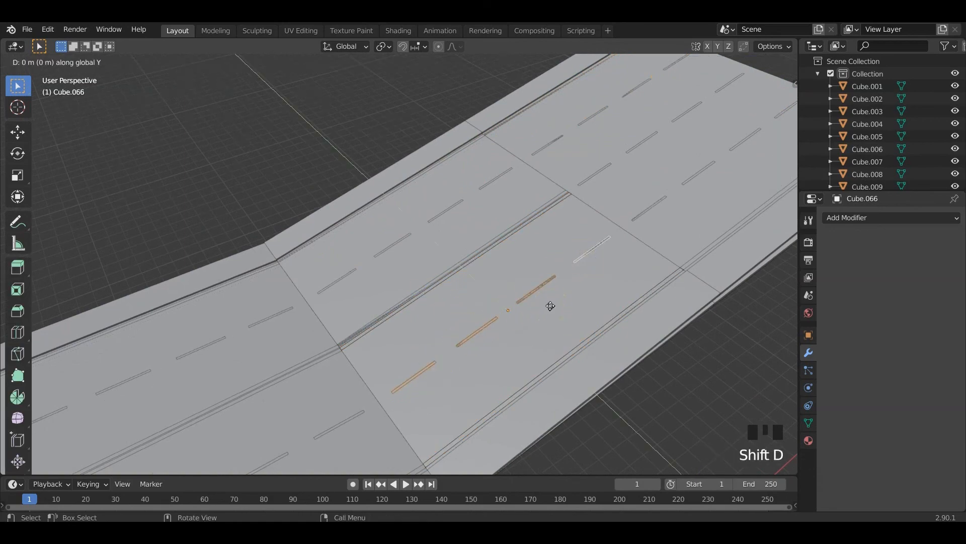
click(282, 151)
key(KP_7)
scroll(543, 352, up, 3)
shift+middle_drag(544, 353, 468, 290)
key(g)
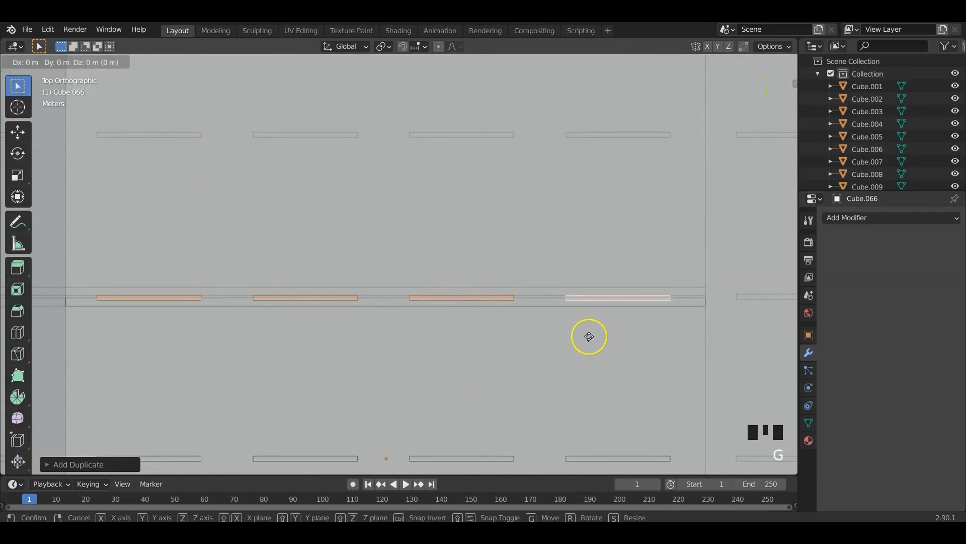
middle_drag(589, 336, 591, 321)
click(592, 319)
Delete the solid centre-line faces from both lane-marking objects of the sloped middle section of the duplicated ramp
middle_drag(639, 345, 552, 298)
scroll(549, 299, down, 3)
middle_drag(465, 352, 478, 336)
click(401, 397)
key(x)
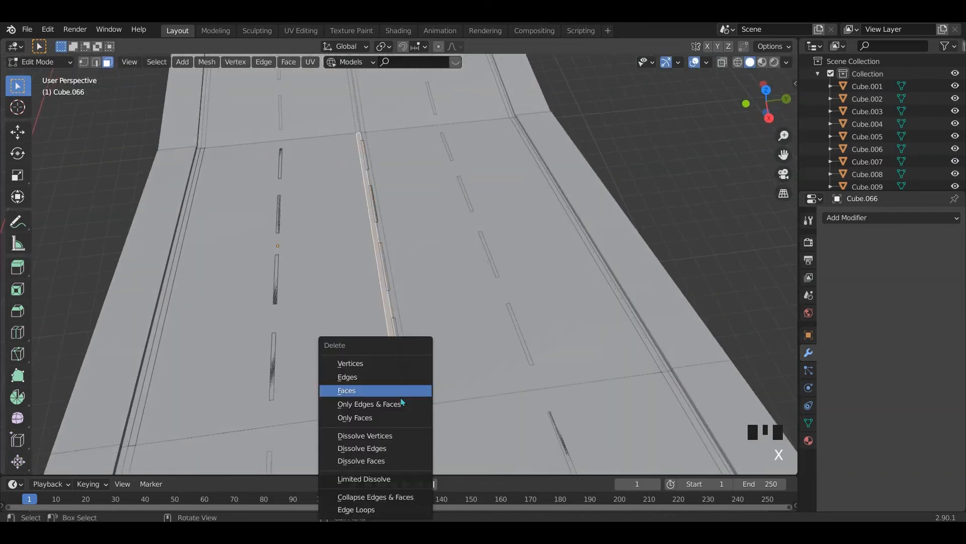
click(401, 397)
key(Tab)
click(409, 390)
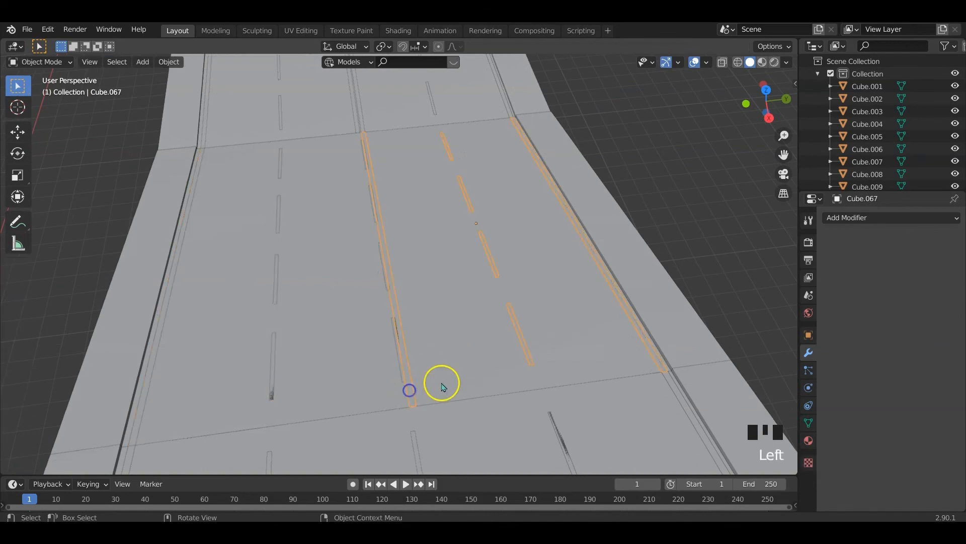
key(Tab)
click(410, 393)
key(x)
click(409, 392)
scroll(410, 394, down, 3)
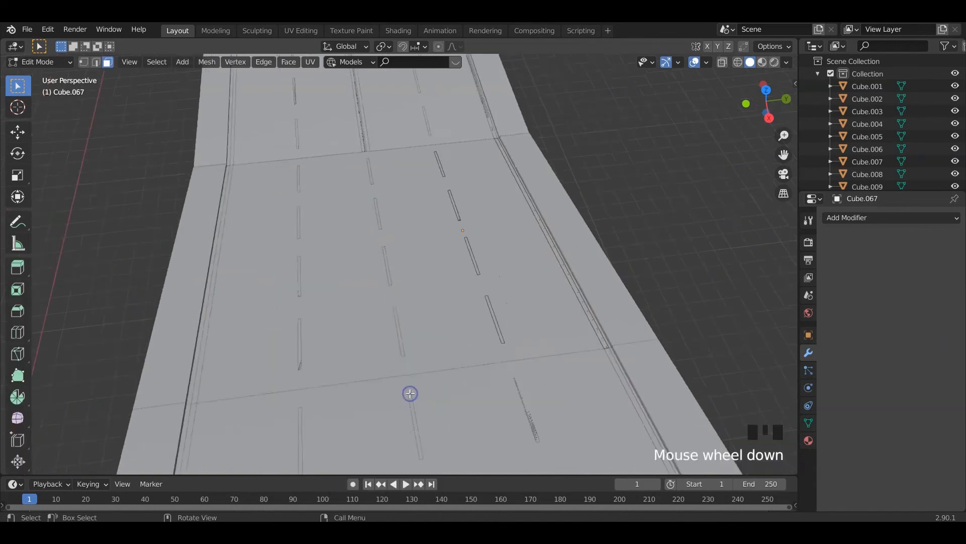
Select the four dashed lane-marking faces on the negative-Y side of the ramp's bottom section for editing
middle_drag(410, 395, 466, 319)
scroll(453, 341, up, 2)
scroll(436, 316, down, 1)
click(432, 317)
key(Tab)
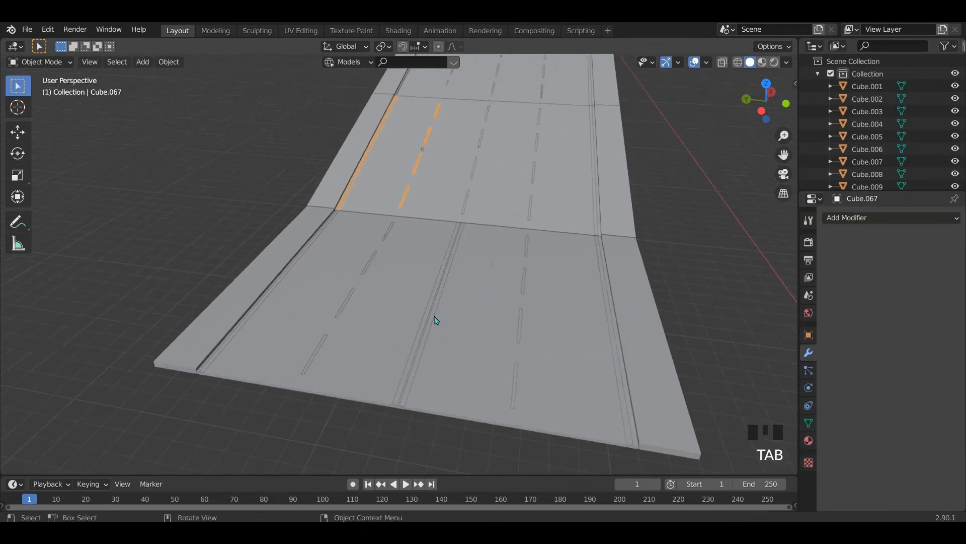
click(434, 318)
scroll(465, 355, up, 1)
shift+middle_drag(475, 320, 540, 317)
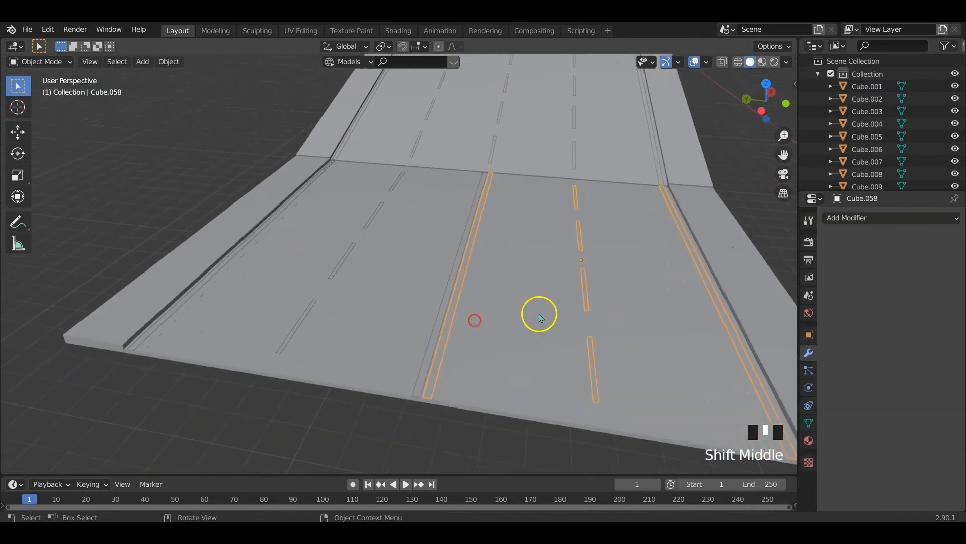
key(Tab)
shift+click(580, 235)
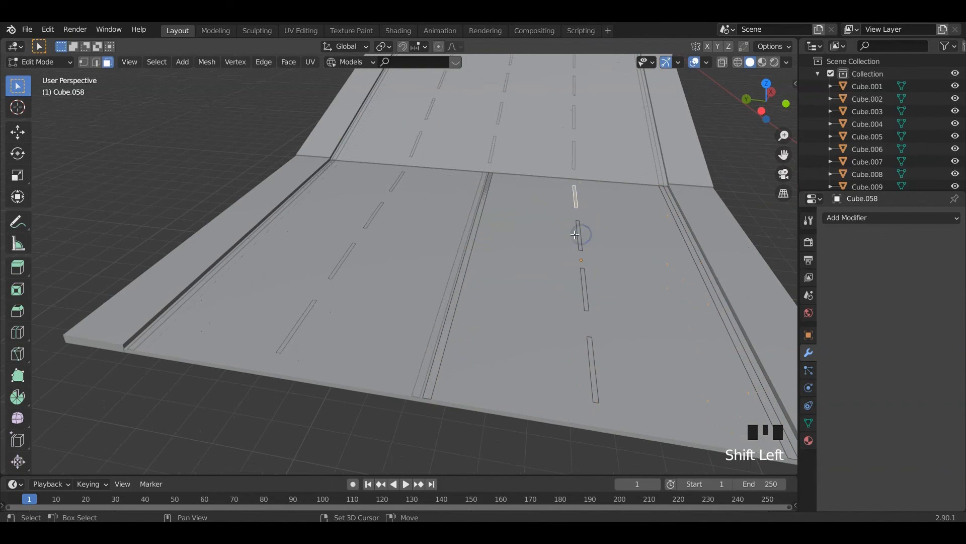
shift+click(579, 236)
shift+click(578, 236)
shift+click(593, 359)
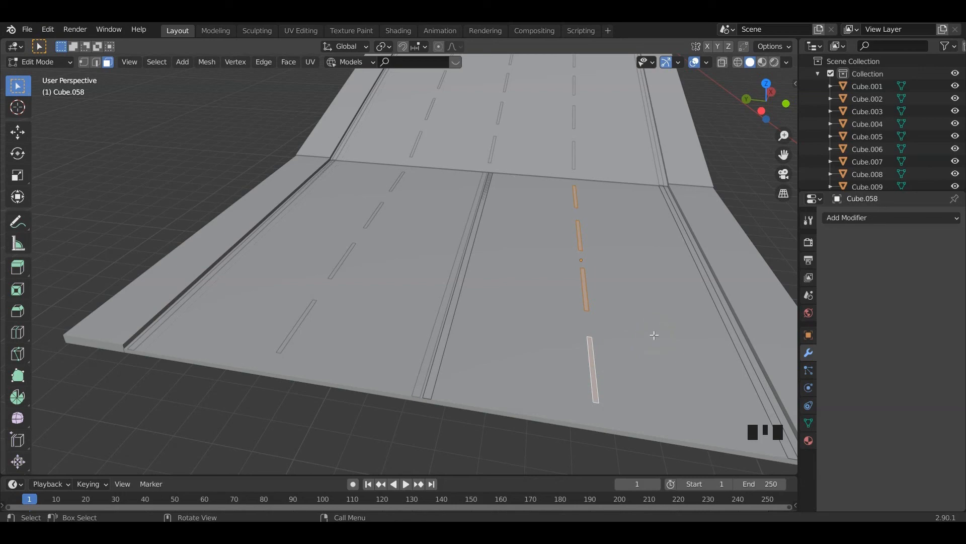
Duplicate the four selected dashes along global Y onto the bottom ramp section's centre line
key(shift+d)
key(y)
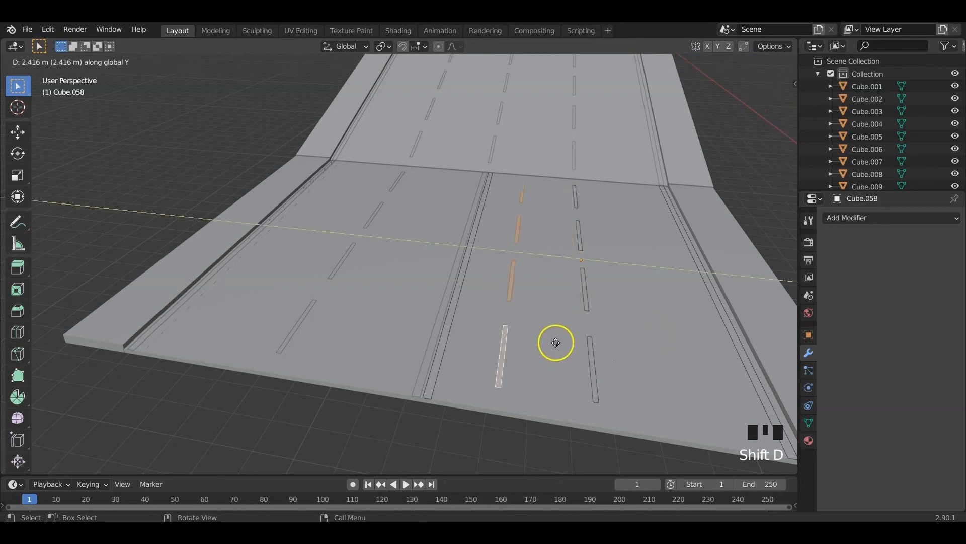
click(475, 347)
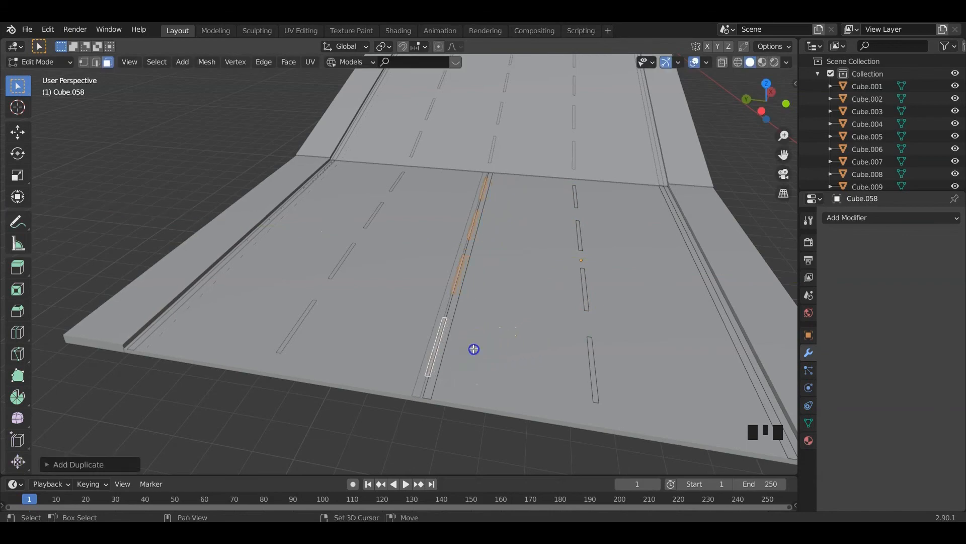
key(Tab)
key(Tab)
Delete the solid centre-line faces from both lane-marking objects of the bottom ramp section
click(431, 388)
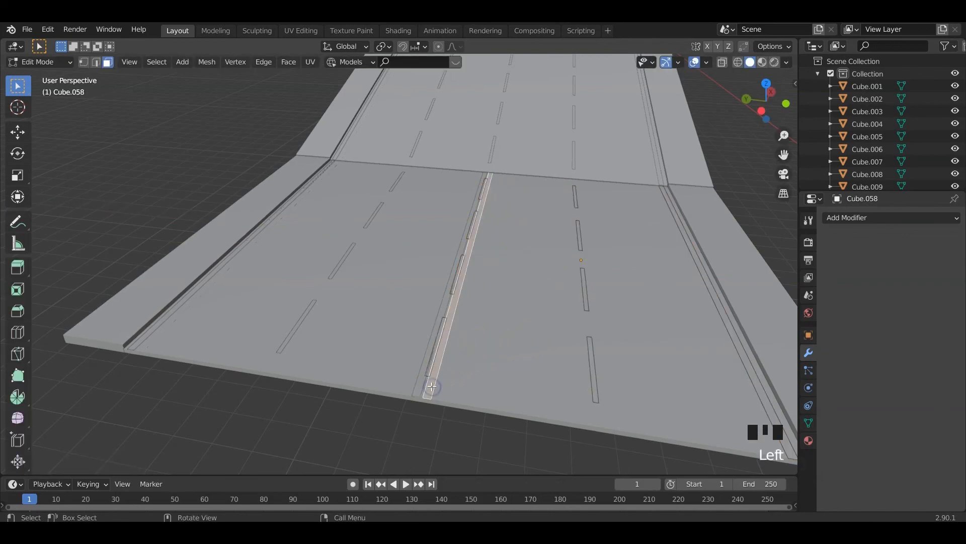
key(x)
click(433, 387)
key(Tab)
click(423, 389)
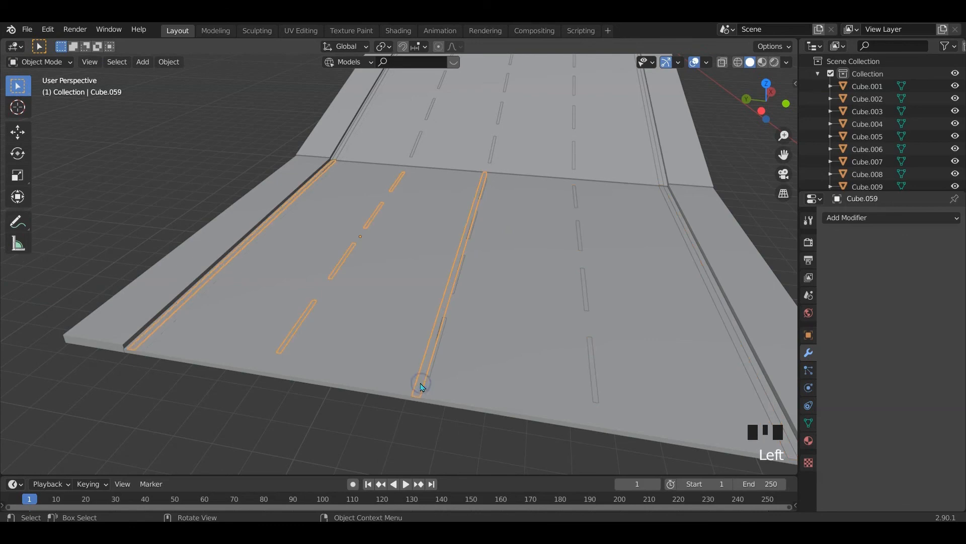
key(Tab)
click(421, 382)
key(x)
click(420, 383)
scroll(497, 367, down, 2)
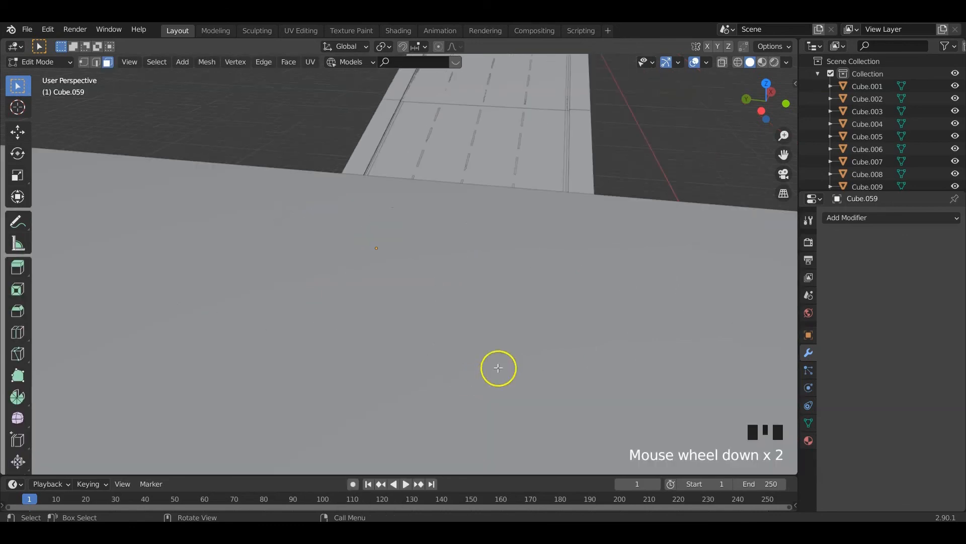
middle_drag(497, 367, 518, 361)
key(Tab)
Examine the lane markings on the double-width and single-width bridge pieces
scroll(534, 379, down, 4)
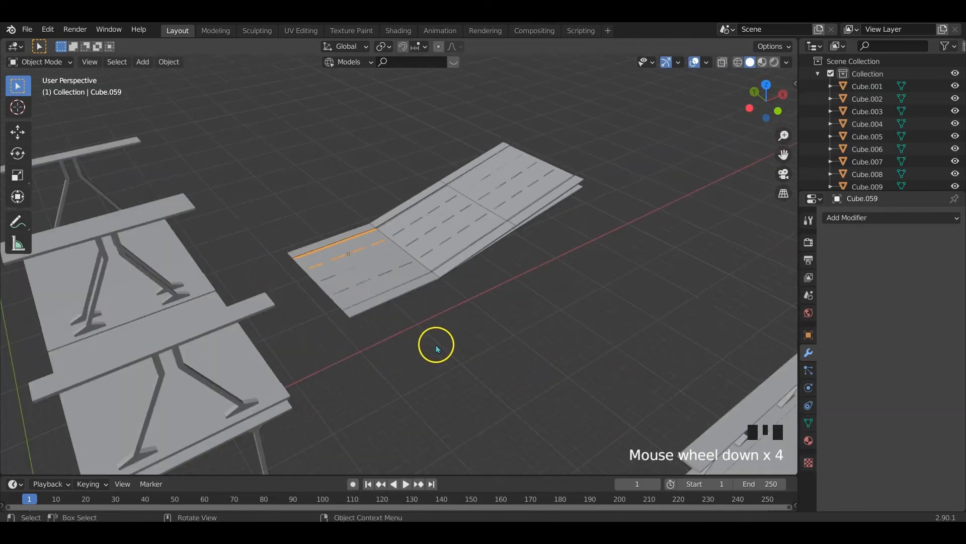
shift+middle_drag(436, 347, 529, 312)
scroll(363, 298, down, 2)
click(347, 294)
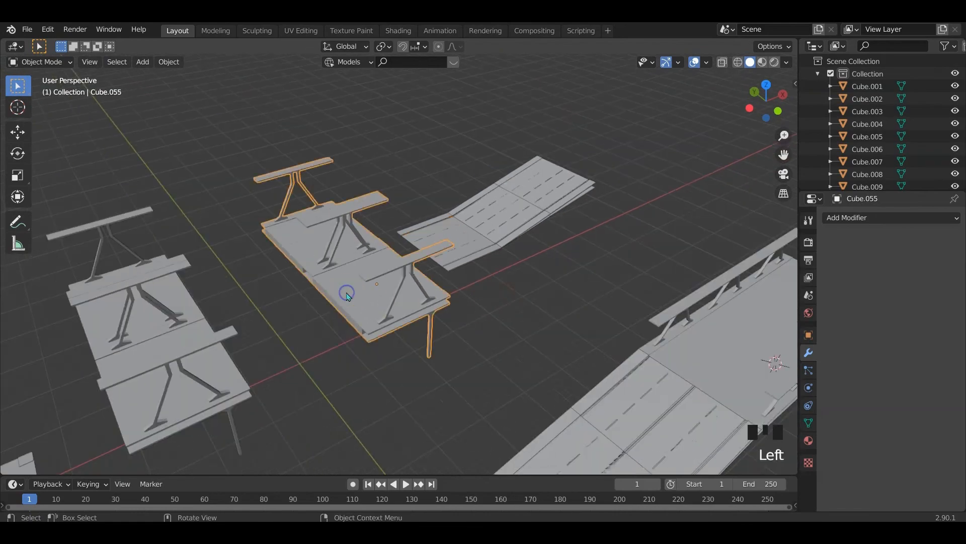
key(Tab)
middle_drag(356, 304, 407, 271)
scroll(375, 320, up, 3)
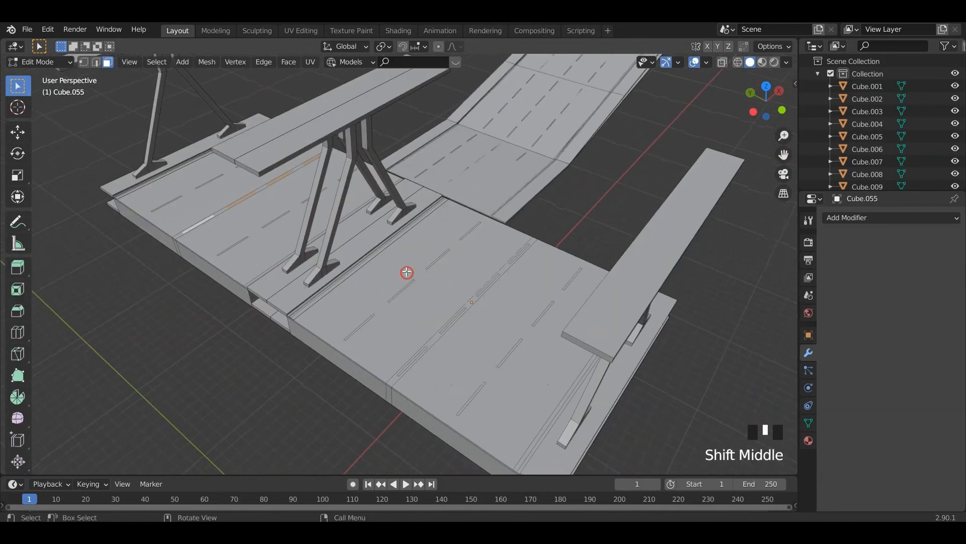
scroll(421, 323, down, 3)
middle_drag(421, 324, 373, 309)
key(Tab)
click(373, 308)
key(Tab)
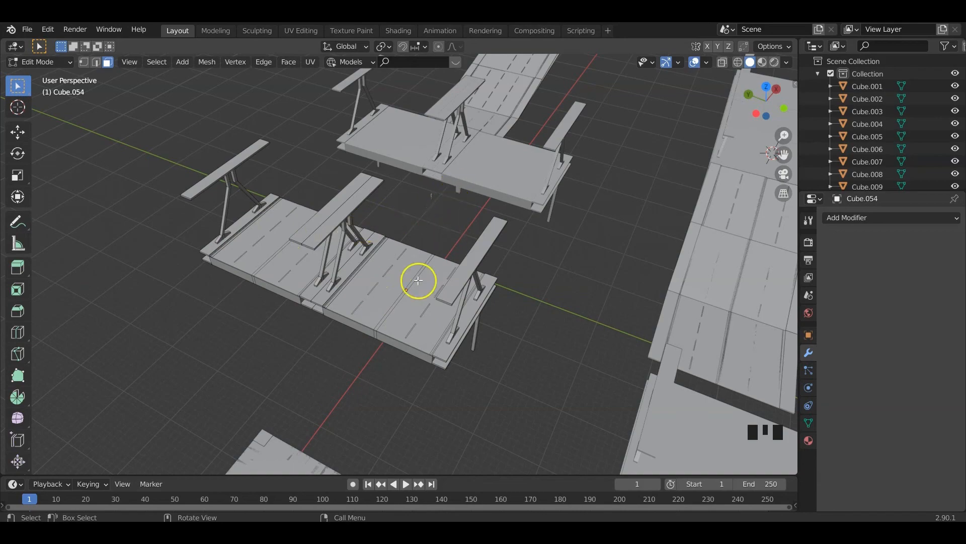
key(Tab)
shift+middle_drag(462, 287, 453, 327)
click(453, 328)
key(Tab)
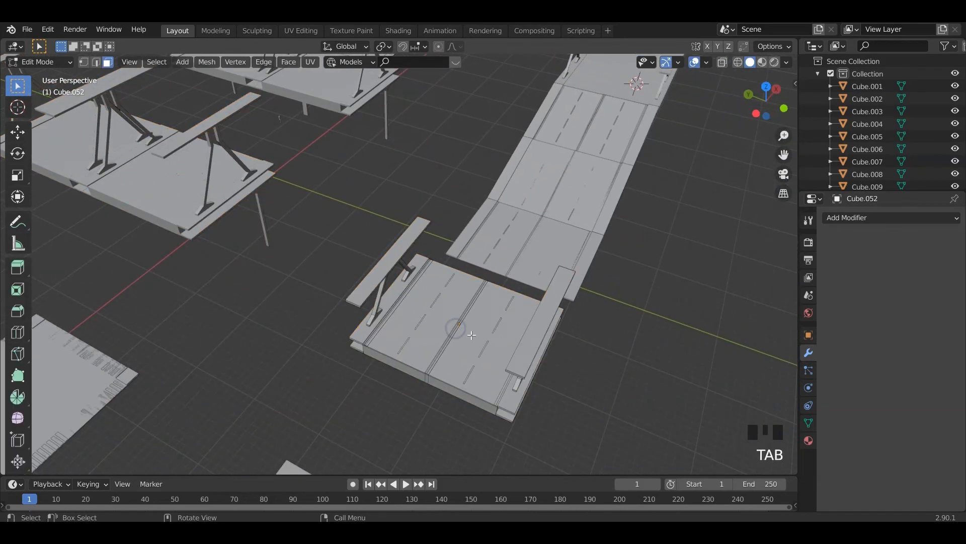
Review the whole kit of road, crossing, intersection, ramp and bridge pieces
shift+middle_drag(310, 295, 403, 348)
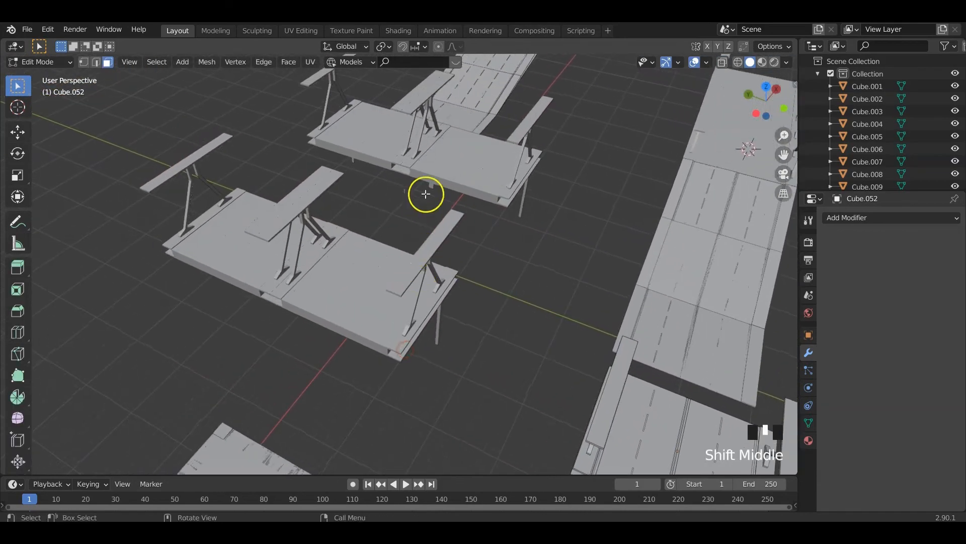
shift+middle_drag(468, 164, 467, 259)
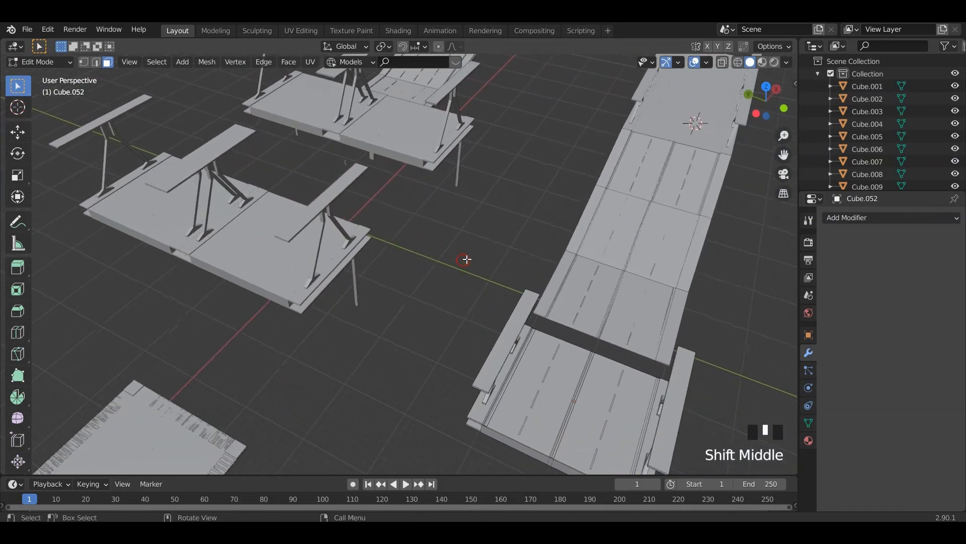
scroll(409, 277, down, 3)
shift+middle_drag(409, 276, 411, 274)
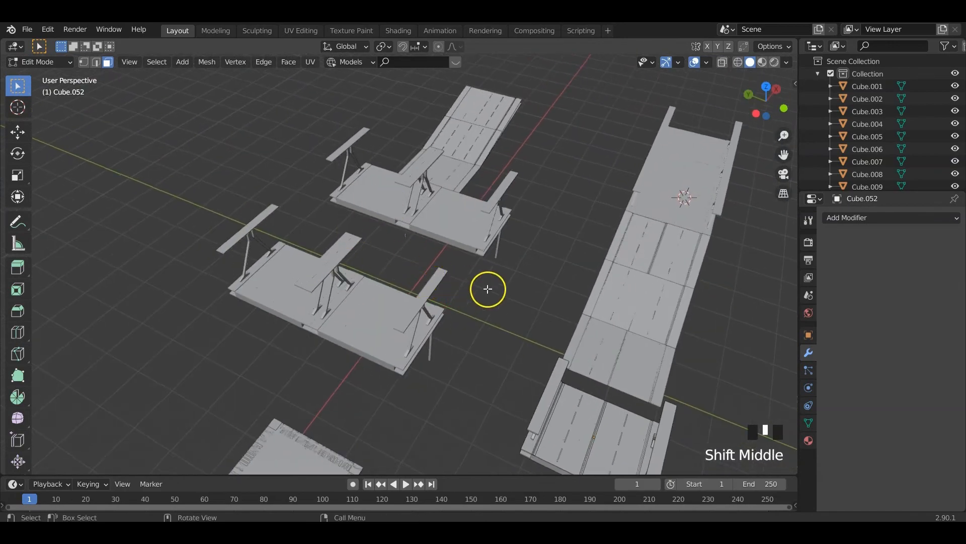
scroll(488, 289, down, 5)
middle_drag(487, 348, 459, 334)
scroll(445, 360, up, 2)
click(247, 276)
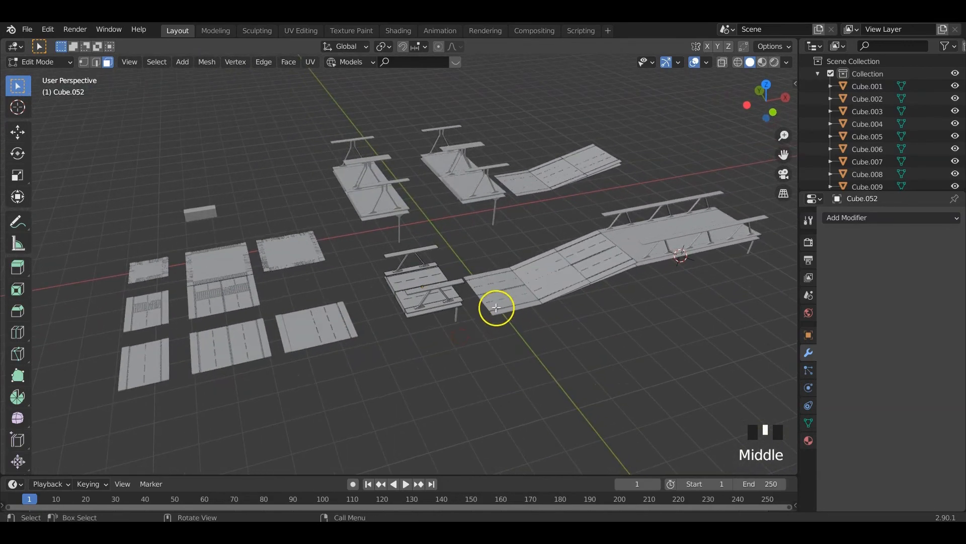
shift+middle_drag(458, 296, 447, 341)
scroll(449, 343, up, 2)
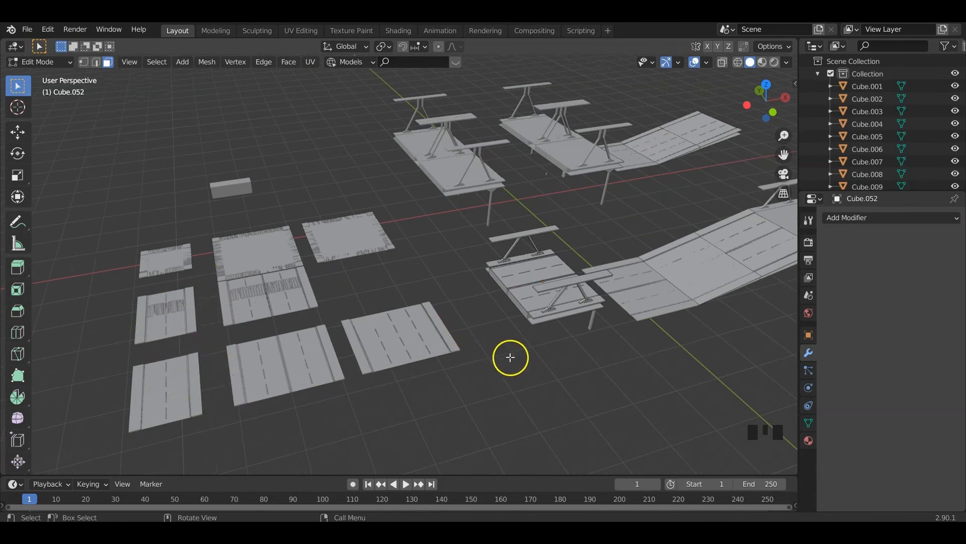
shift+middle_drag(511, 357, 510, 363)
middle_drag(365, 409, 216, 416)
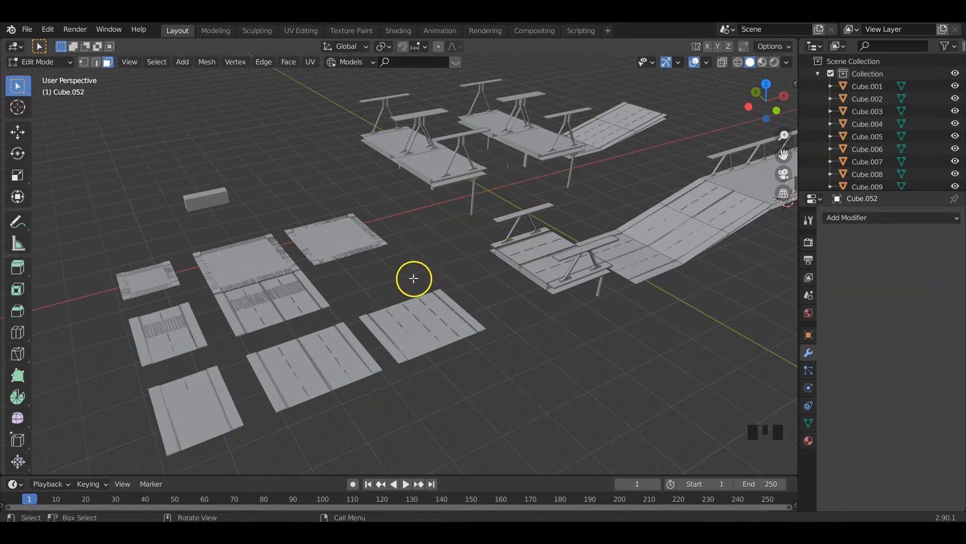
key(Tab)
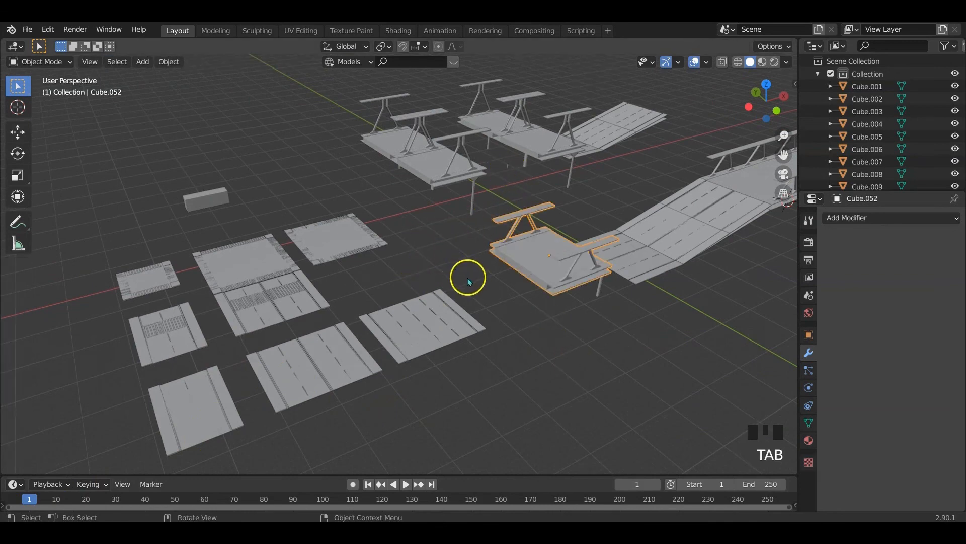
Move the human reference figure from the bridges onto the near edge of the double-width straight road piece
middle_drag(468, 274, 503, 259)
click(503, 259)
click(511, 205)
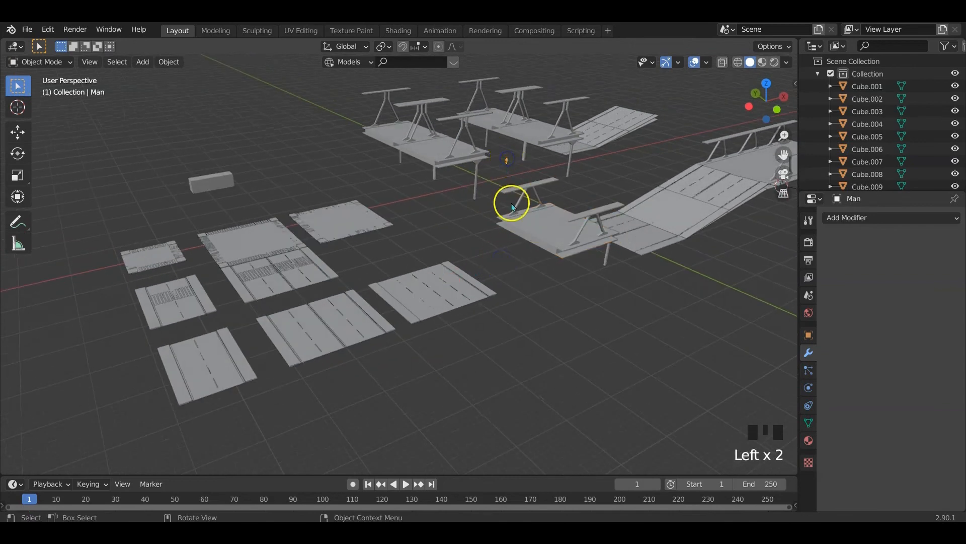
key(g)
click(629, 356)
key(g)
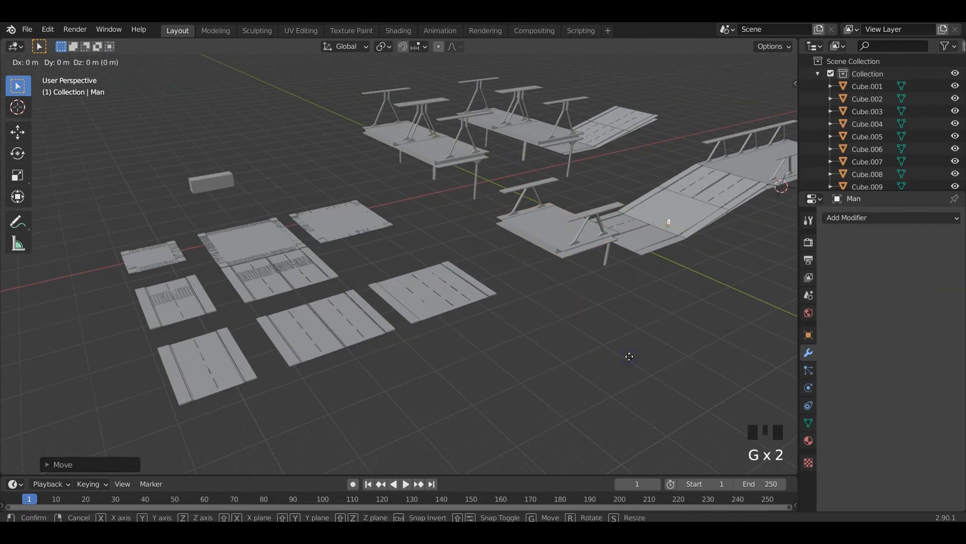
click(240, 451)
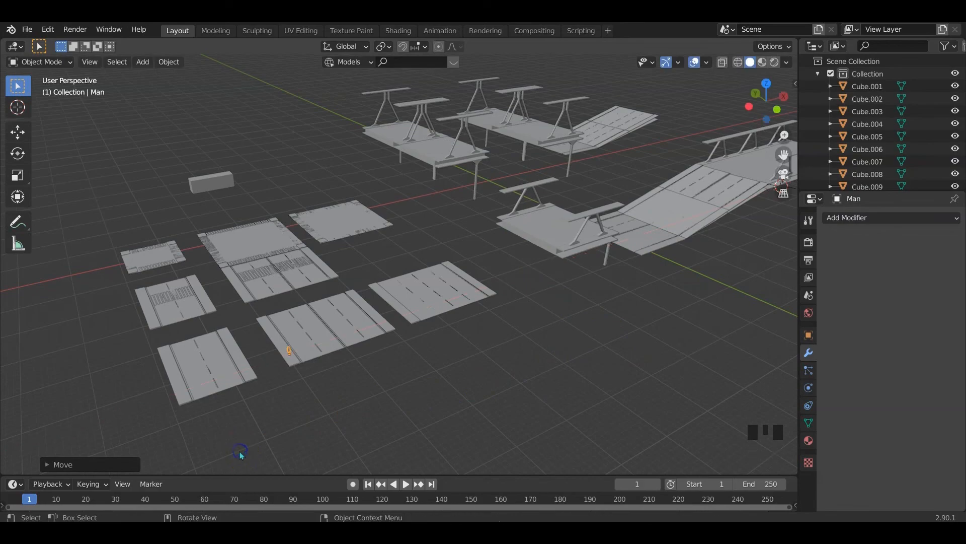
Adjust the human figure's height along global Z so its feet rest on the road piece's sidewalk
key(KP_Decimal)
scroll(302, 420, down, 6)
middle_drag(326, 414, 363, 384)
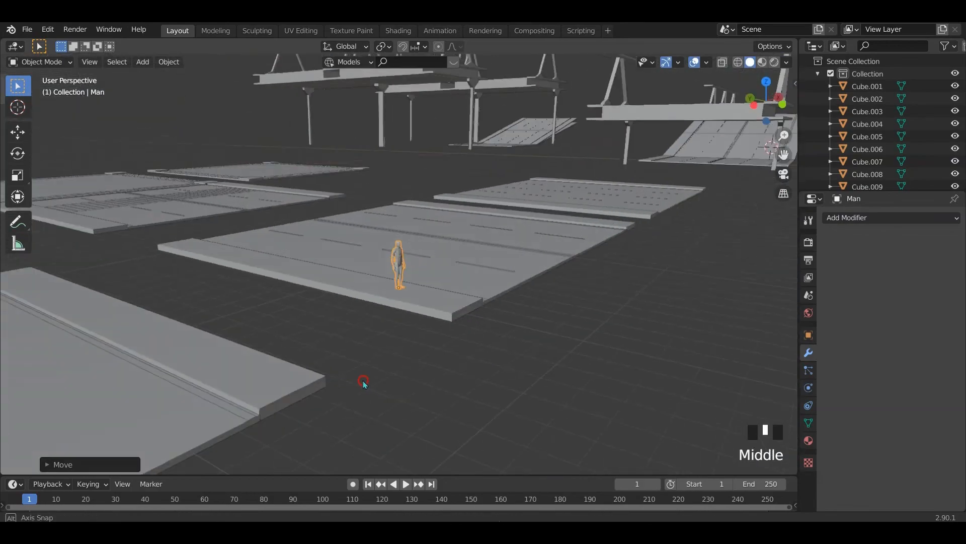
scroll(384, 327, up, 6)
middle_drag(384, 327, 447, 301)
key(g)
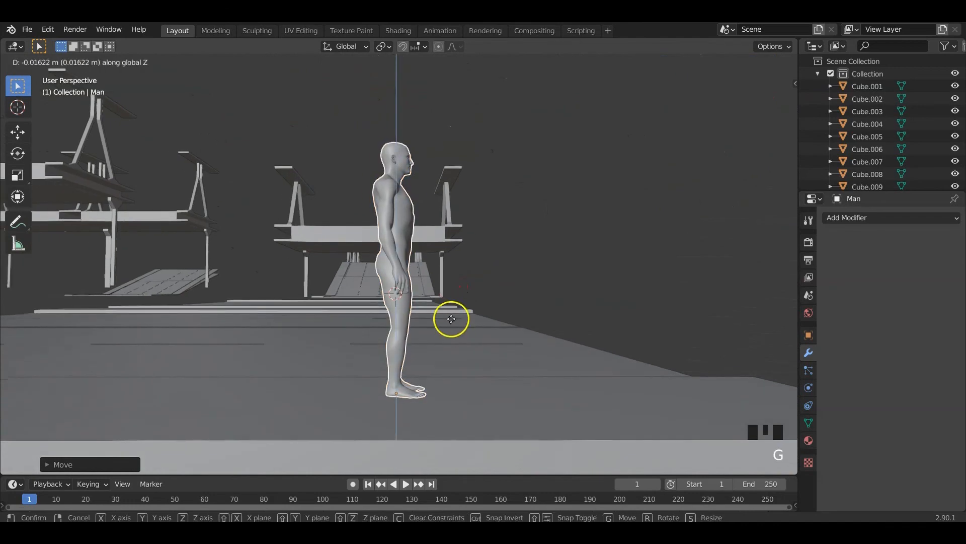
click(470, 346)
Place the 3D cursor on the sidewalk beside the human figure and add a cube there
middle_drag(471, 347, 423, 360)
scroll(425, 371, down, 4)
middle_drag(386, 296, 430, 300)
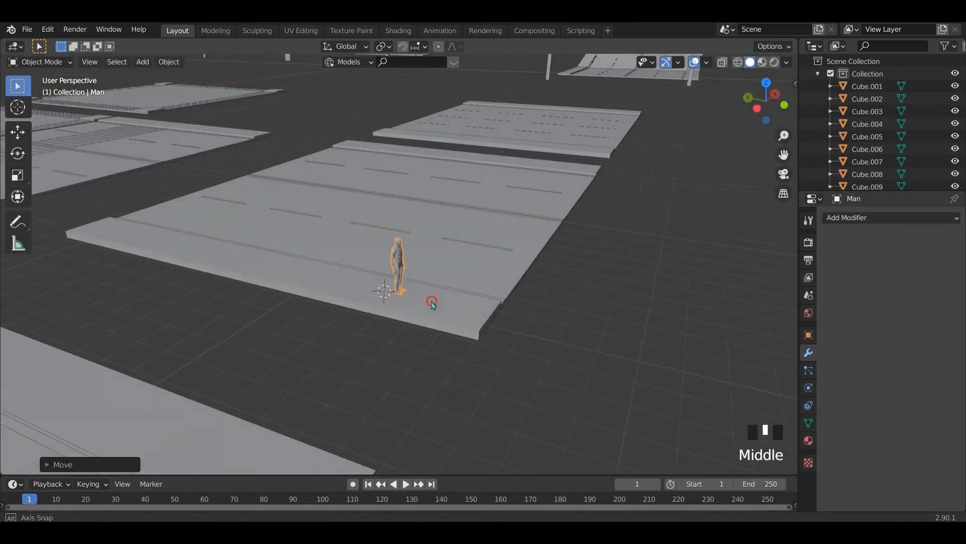
key(shift+a)
mouse_move(409, 225)
click(512, 238)
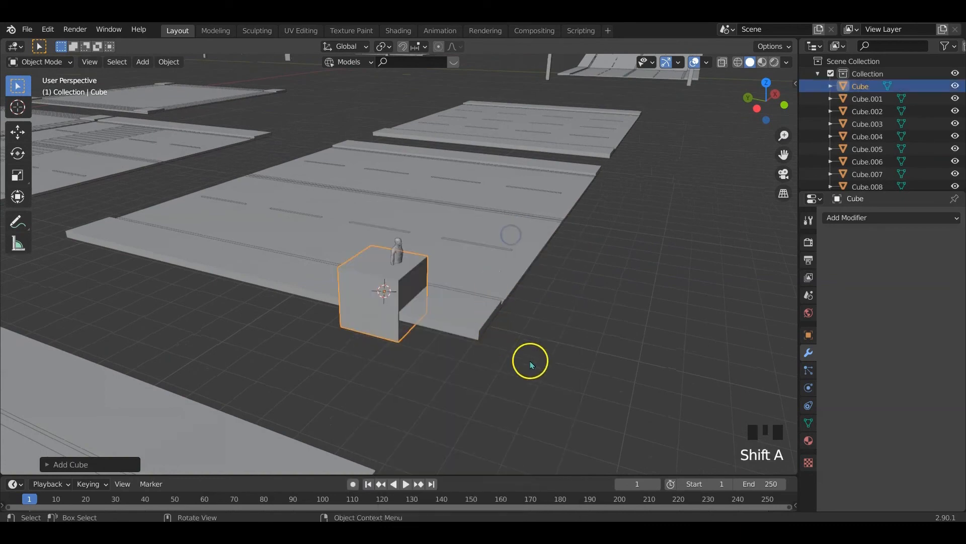
Scale the cube down to about a quarter of its size and raise it along global Z onto the sidewalk
key(s)
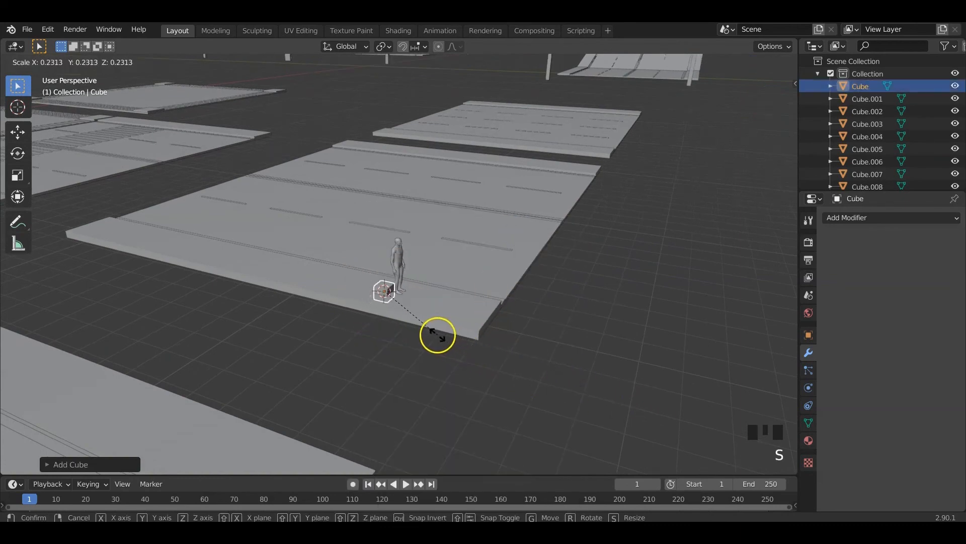
click(445, 336)
key(g)
key(z)
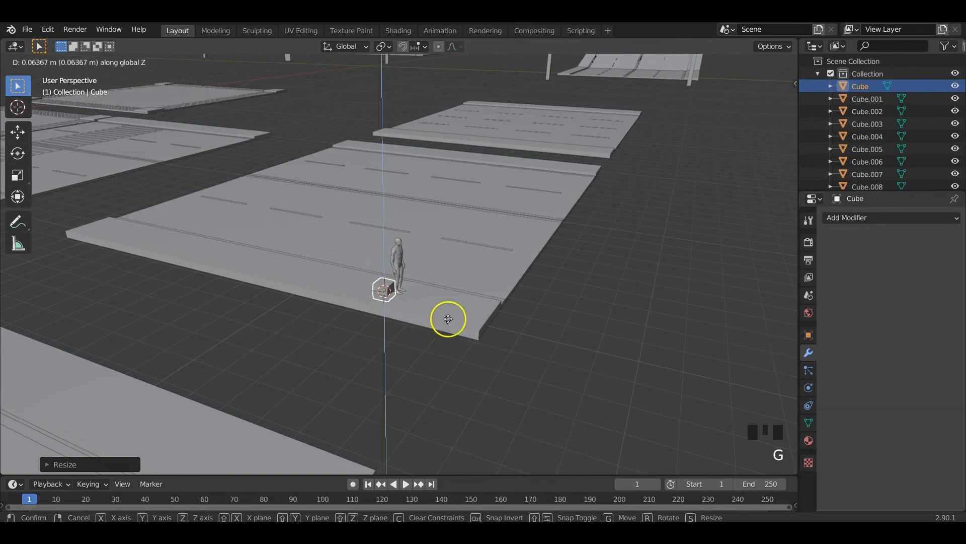
click(451, 272)
scroll(410, 302, up, 6)
shift+middle_drag(409, 302, 432, 316)
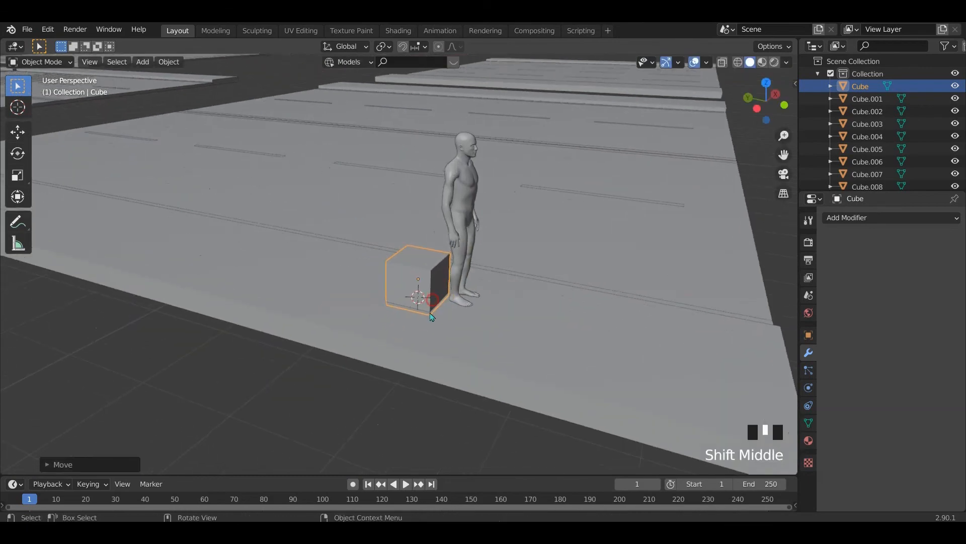
key(g)
click(443, 293)
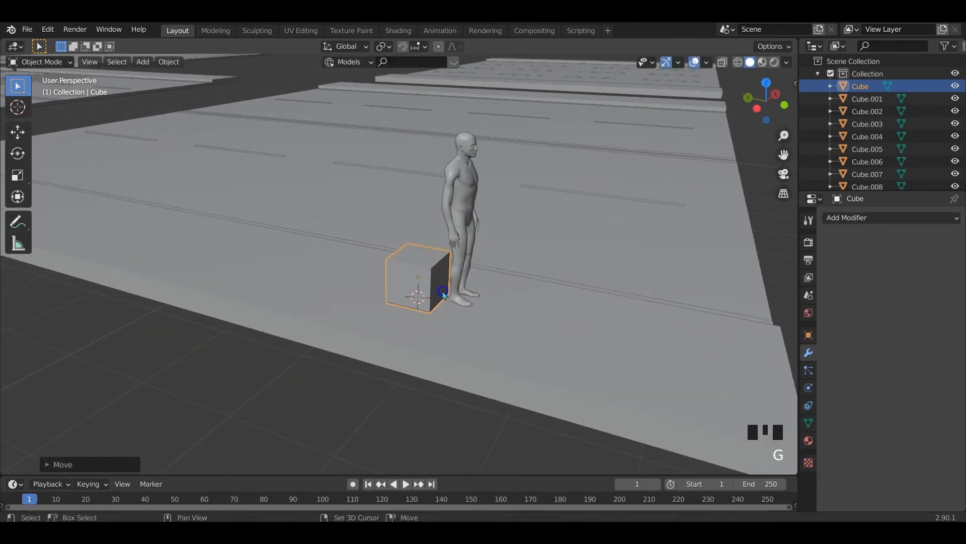
Try Z dimensions of 12 m and 10 m on the cube beside the human figure
scroll(443, 294, down, 6)
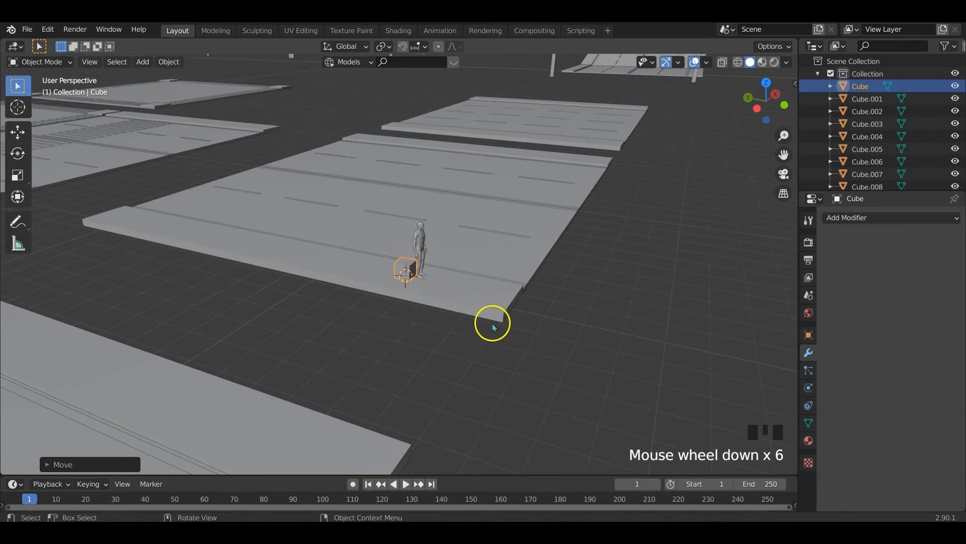
key(n)
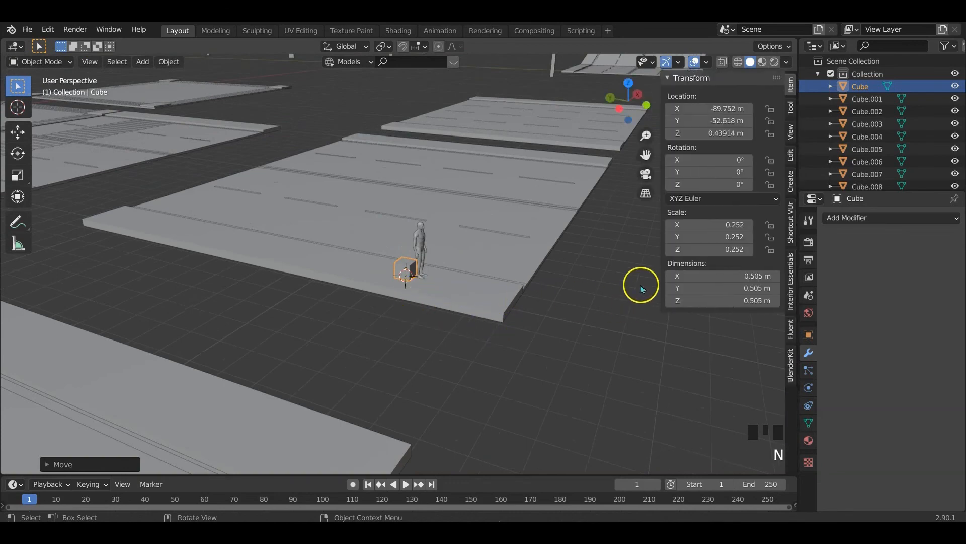
click(739, 301)
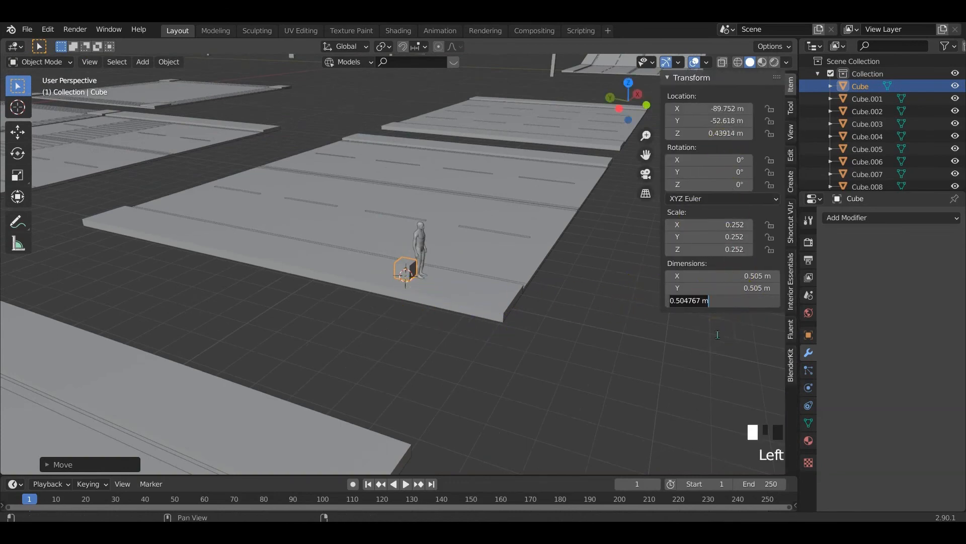
key(Return)
scroll(498, 302, down, 4)
middle_drag(497, 281, 470, 270)
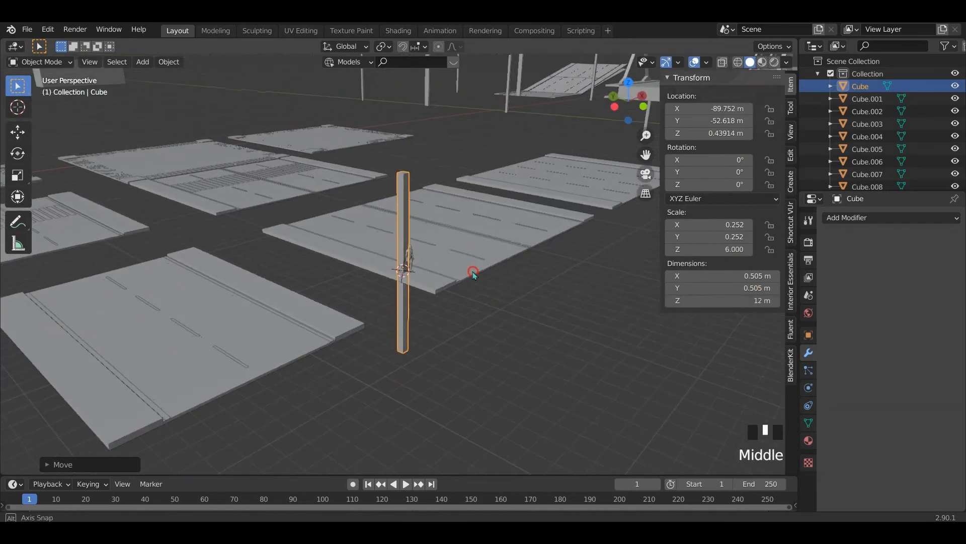
click(741, 301)
text(10)
click(539, 339)
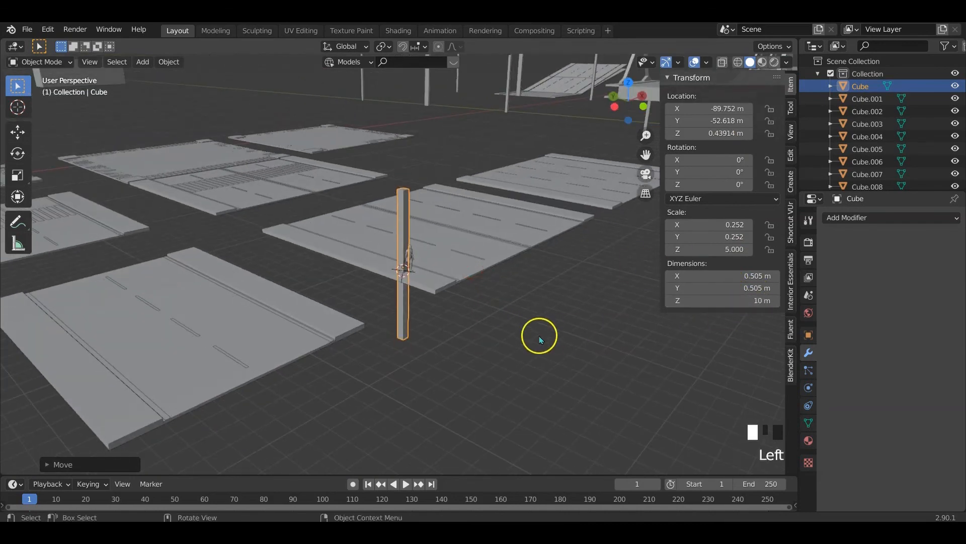
Set the cube's Z dimension to 3 m, trying 4 m first
click(739, 301)
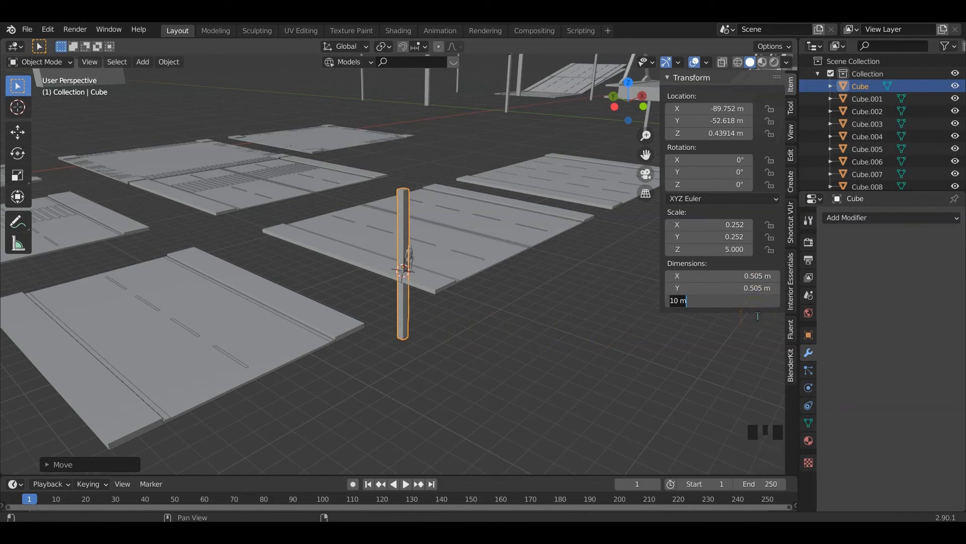
text(4)
key(Return)
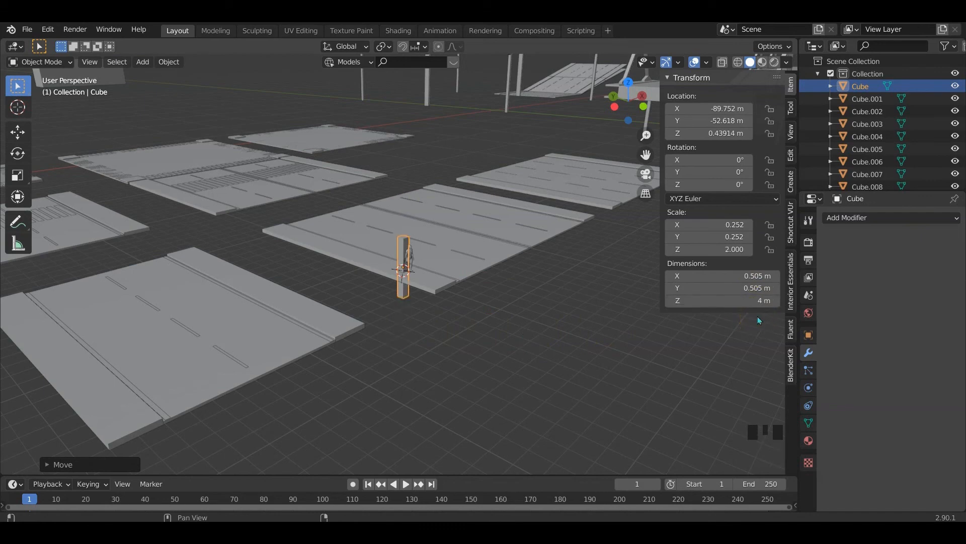
click(735, 301)
text(3)
key(Return)
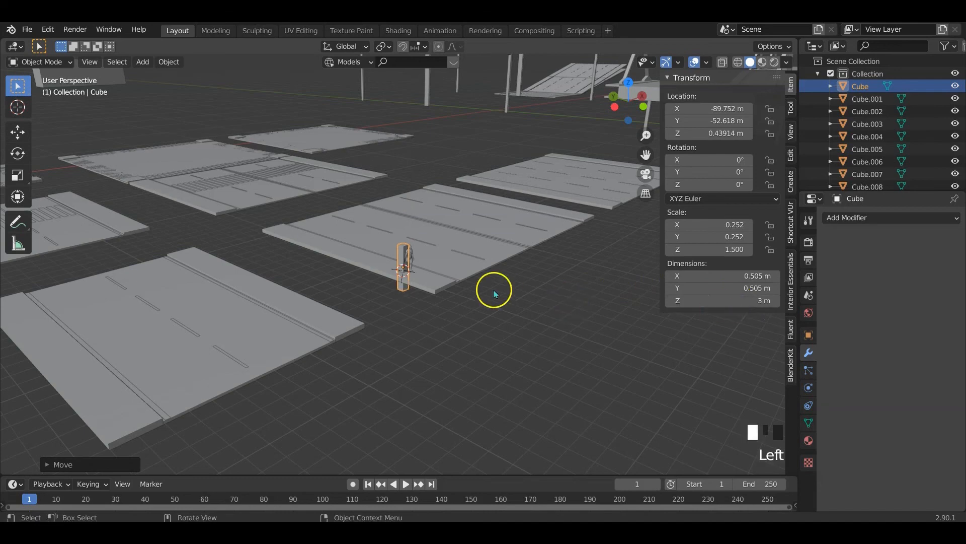
Raise the 3 m pillar about 1.2 m along global Z so its base rests on the sidewalk
key(g)
key(z)
click(491, 121)
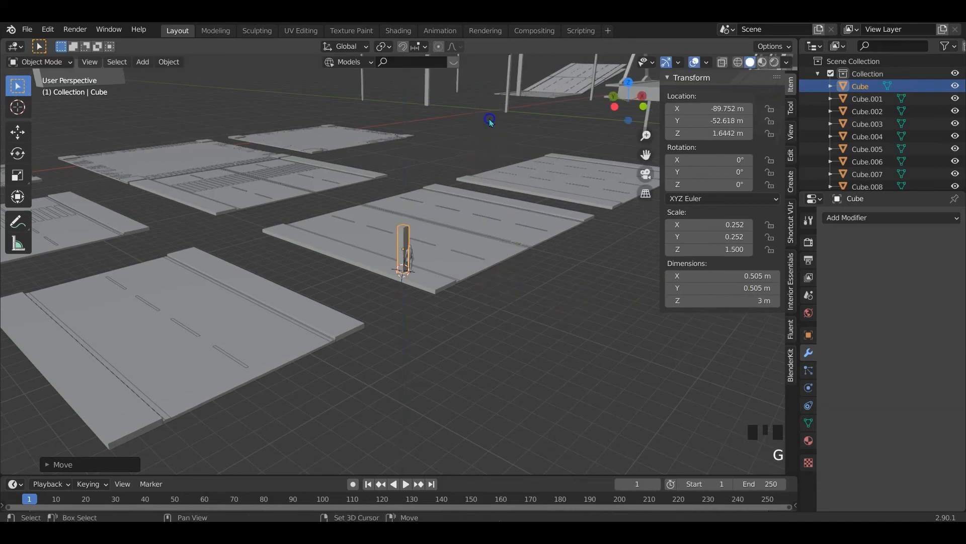
scroll(397, 259, up, 8)
scroll(443, 220, down, 3)
shift+middle_drag(443, 220, 429, 264)
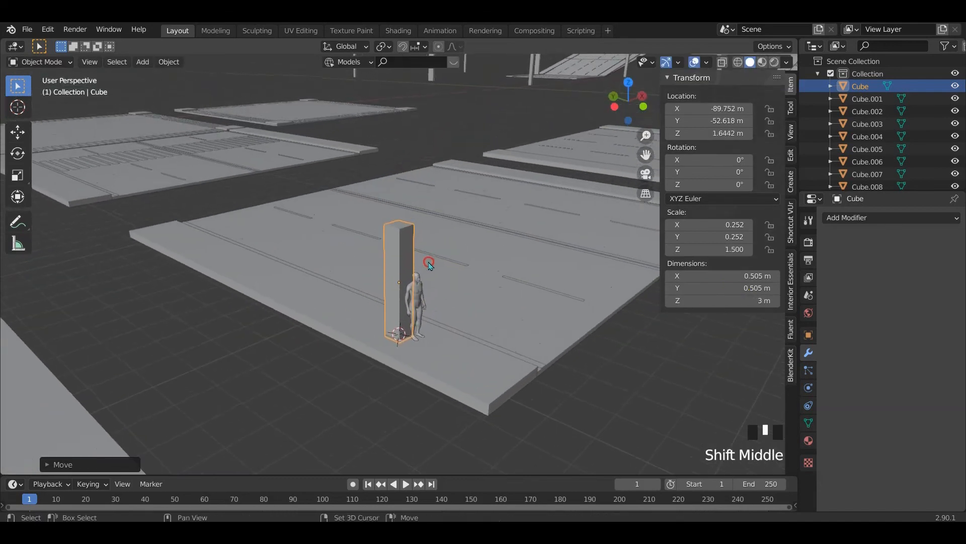
Select the pillar's top face in Edit Mode and return to Object Mode
key(Tab)
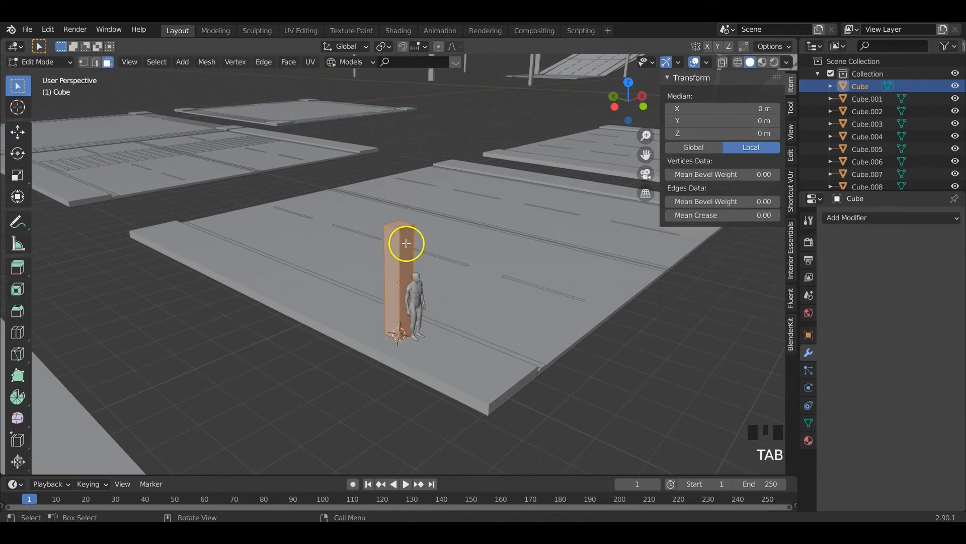
click(397, 223)
scroll(493, 284, down, 4)
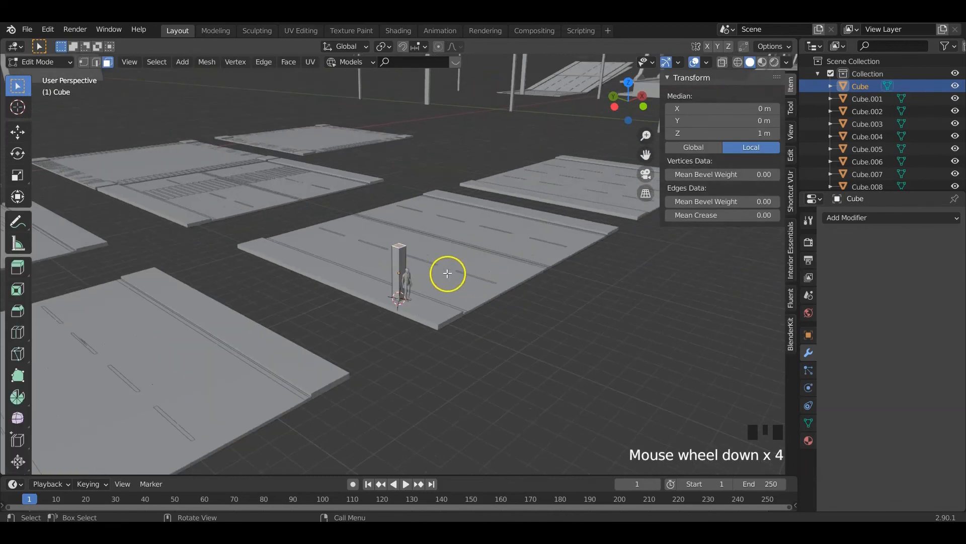
middle_drag(448, 273, 475, 276)
key(Tab)
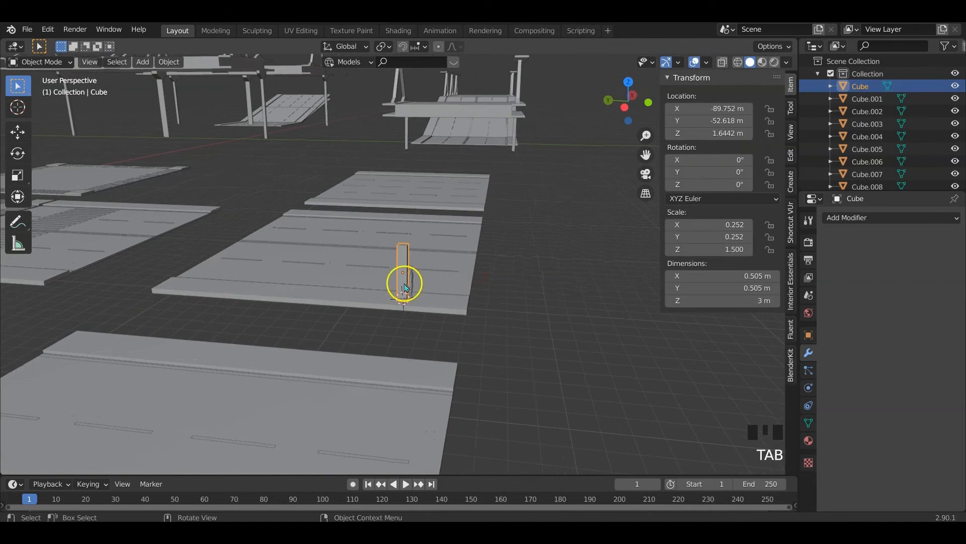
Duplicate the pillar and place the copy about 1.1 m away along global Y
key(shift+d)
key(y)
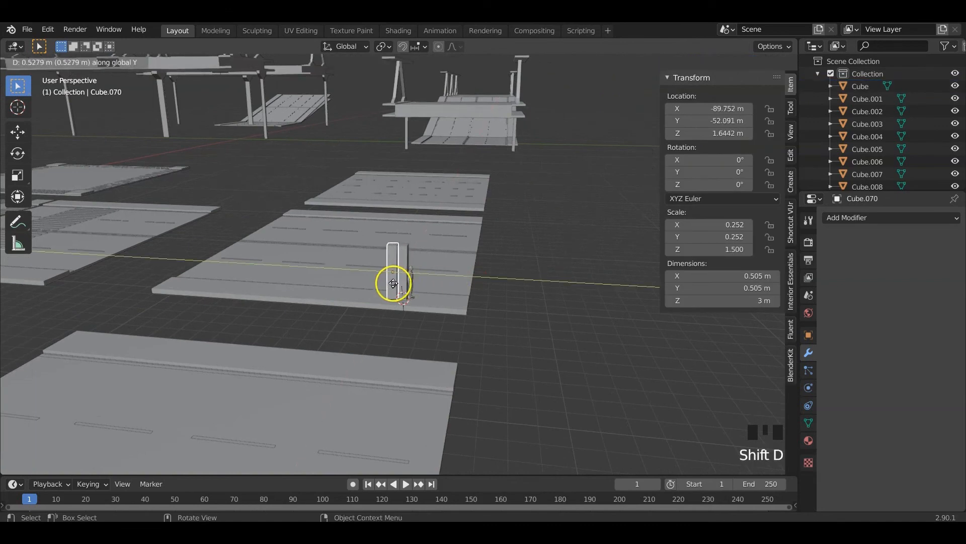
click(383, 282)
Set the pillar copy's Z dimension to 10 m and raise it along global Z to stand on the sidewalk
click(738, 302)
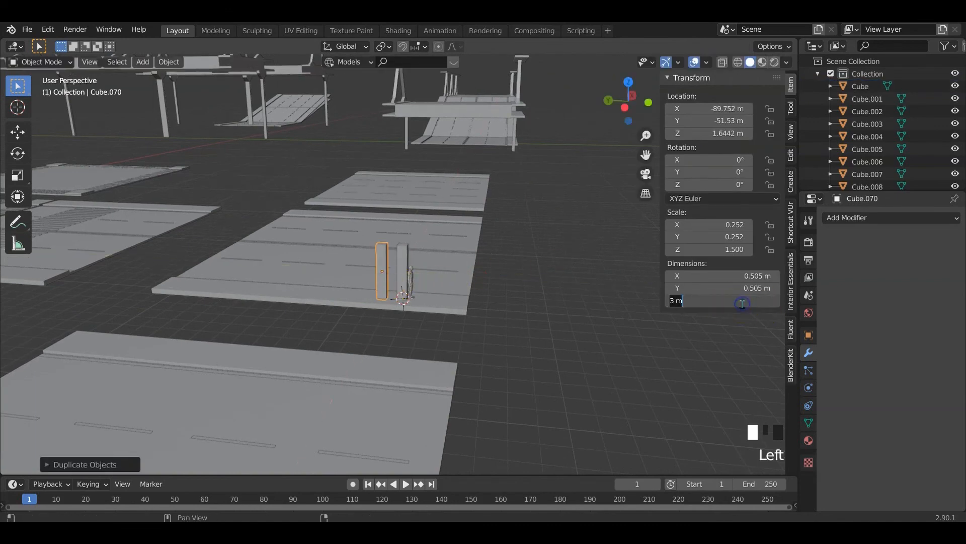
text(10)
key(Return)
key(g)
key(z)
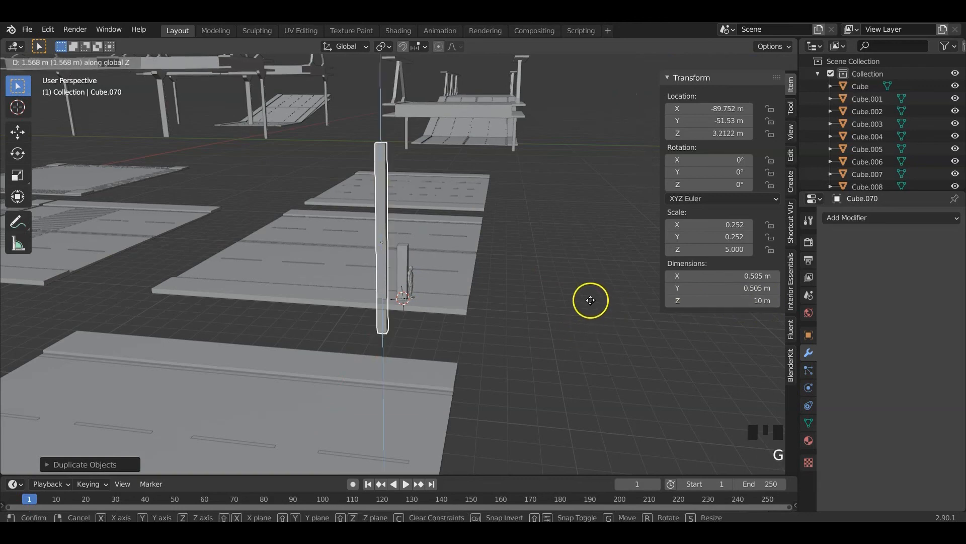
click(598, 199)
Extrude the 3 m pillar's top face in place and scale the new face slightly inward
middle_drag(549, 243, 490, 242)
click(398, 253)
key(Tab)
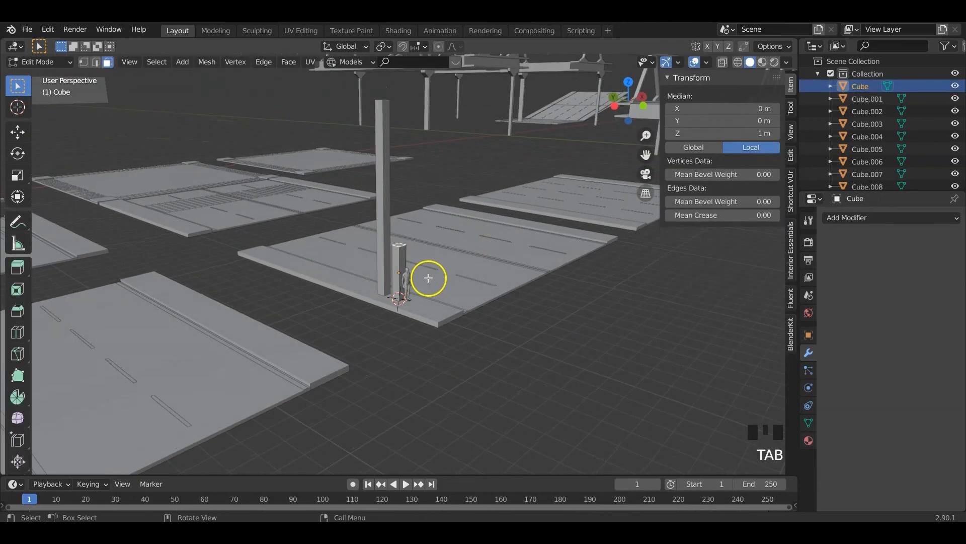
scroll(425, 277, up, 2)
key(e)
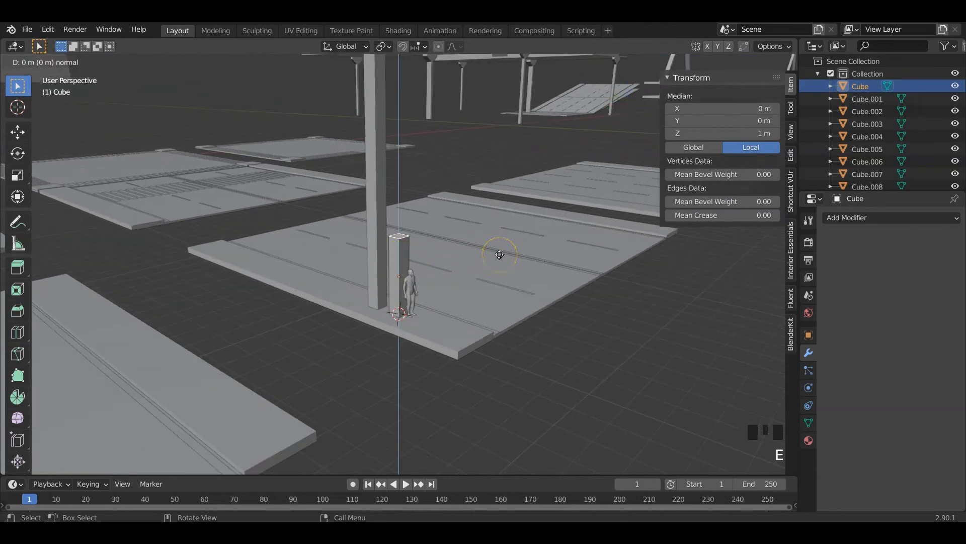
key(s)
click(470, 250)
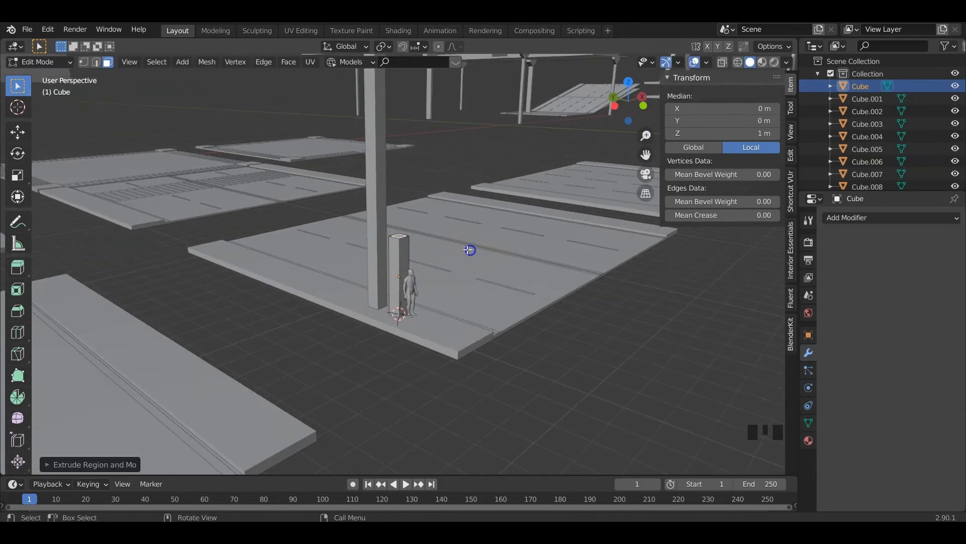
middle_drag(470, 250, 444, 318)
key(s)
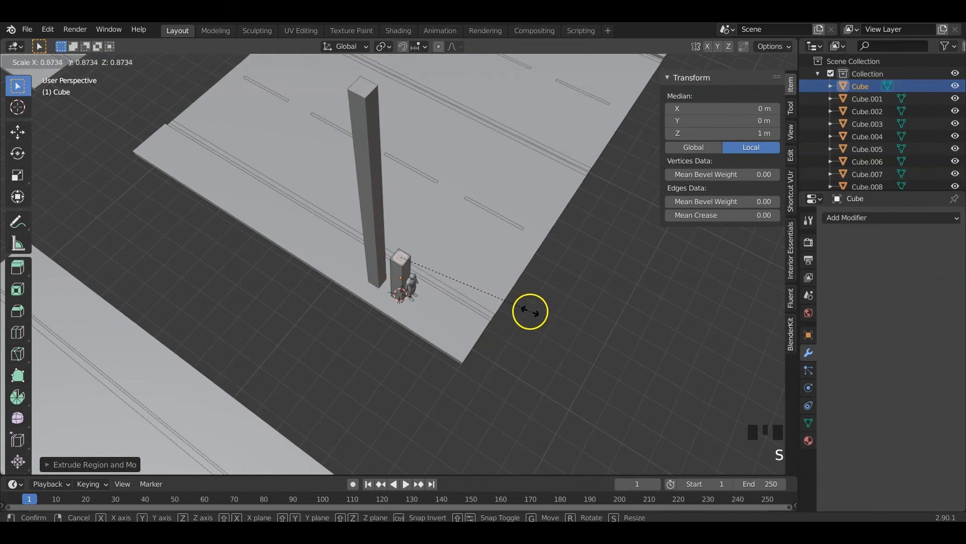
click(528, 312)
Extrude the narrowed top face upward about 7 m to form a pole near the height of the reference pillar
middle_drag(529, 312, 535, 297)
scroll(535, 297, down, 3)
shift+middle_drag(541, 242, 541, 340)
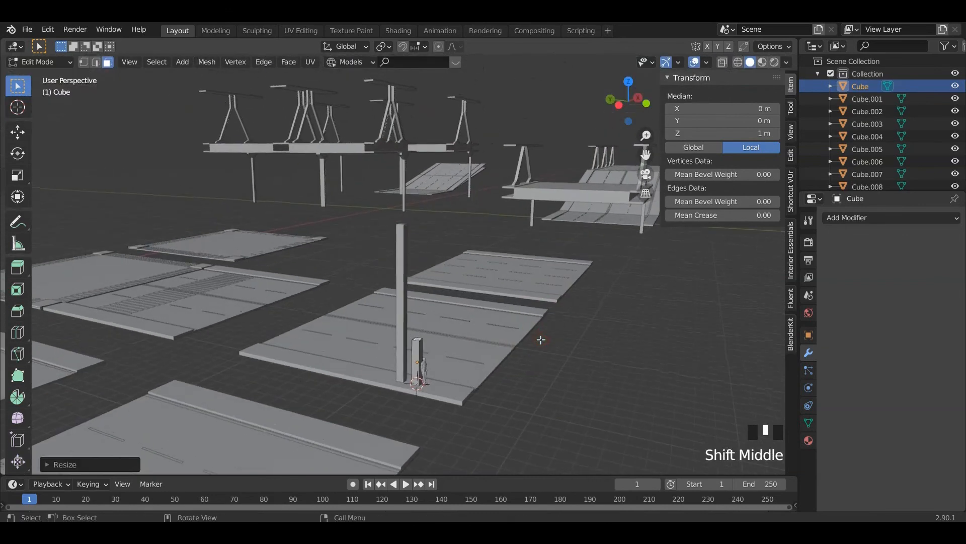
key(e)
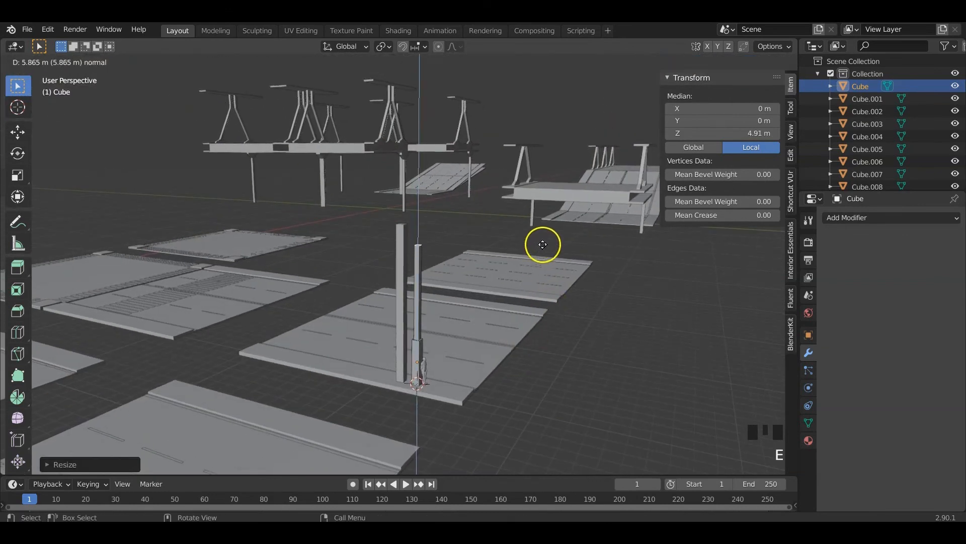
click(544, 228)
Add a horizontal loop cut around the pole's narrow shaft and slide it up close to the top
key(KP_1)
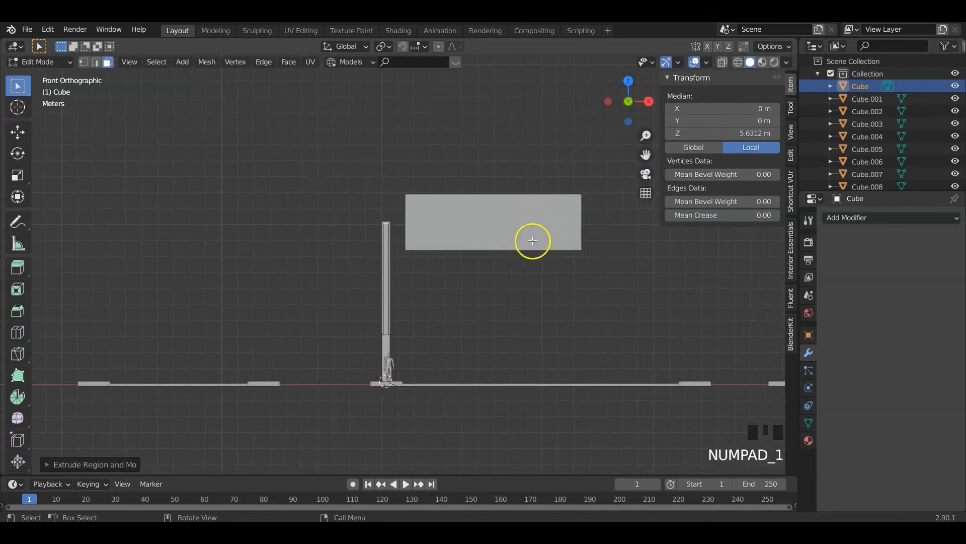
middle_drag(481, 279, 398, 270)
key(KP_1)
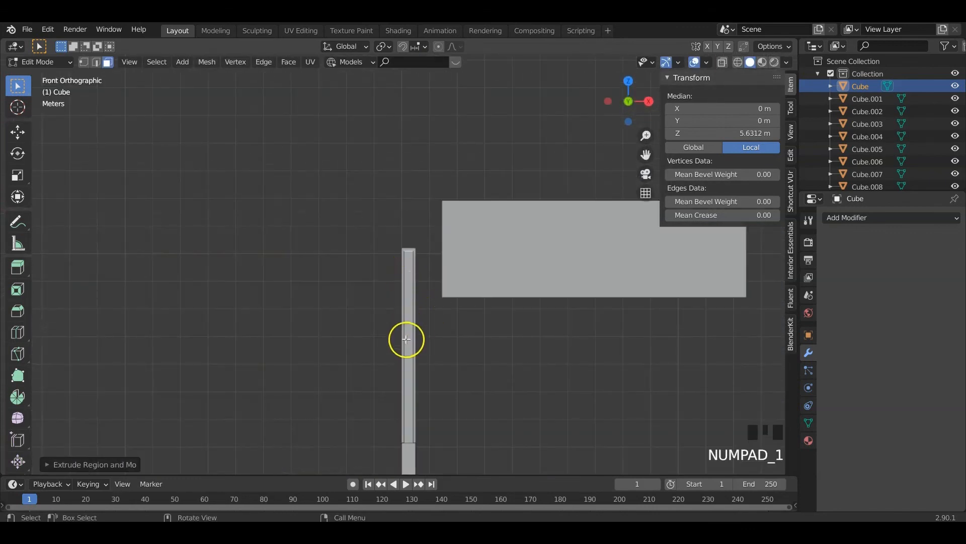
key(ctrl+r)
click(420, 347)
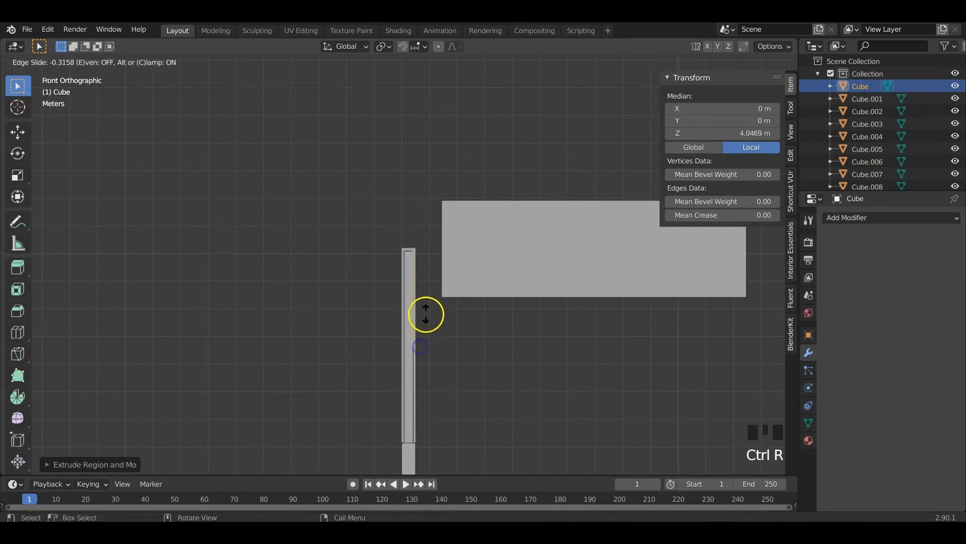
click(425, 260)
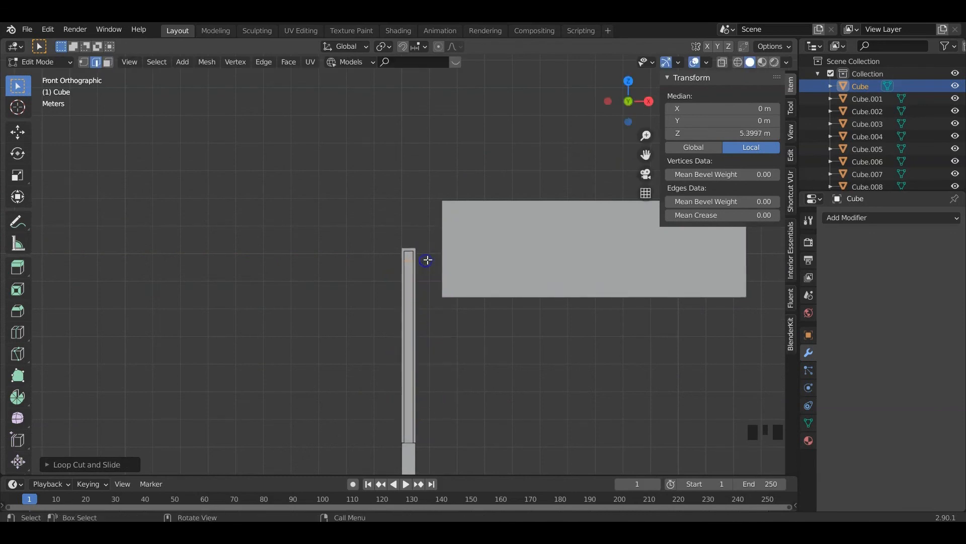
Extrude the small road-facing face above the loop cut in place and scale it to about half along global Z
middle_drag(427, 259, 388, 276)
key(3)
click(383, 274)
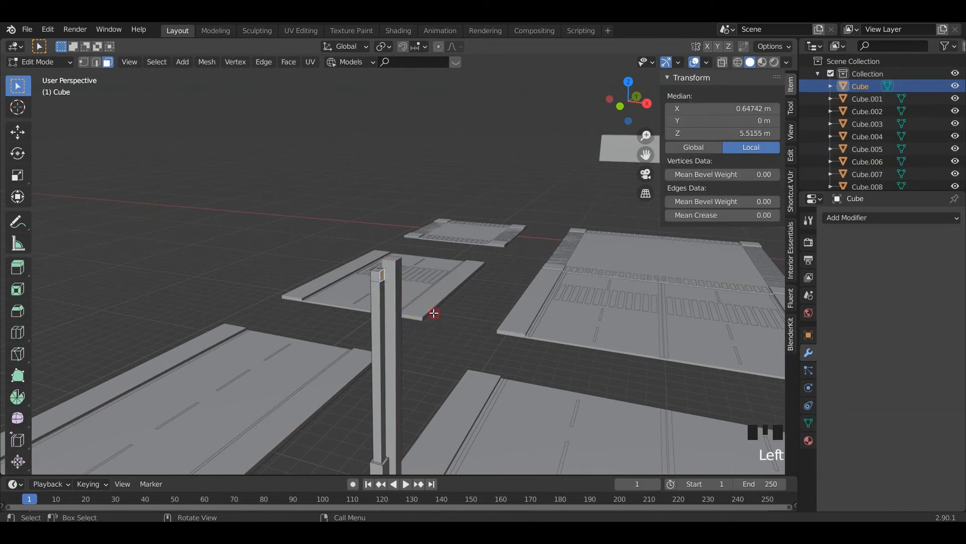
scroll(432, 313, down, 3)
middle_drag(432, 314, 440, 338)
scroll(439, 345, up, 3)
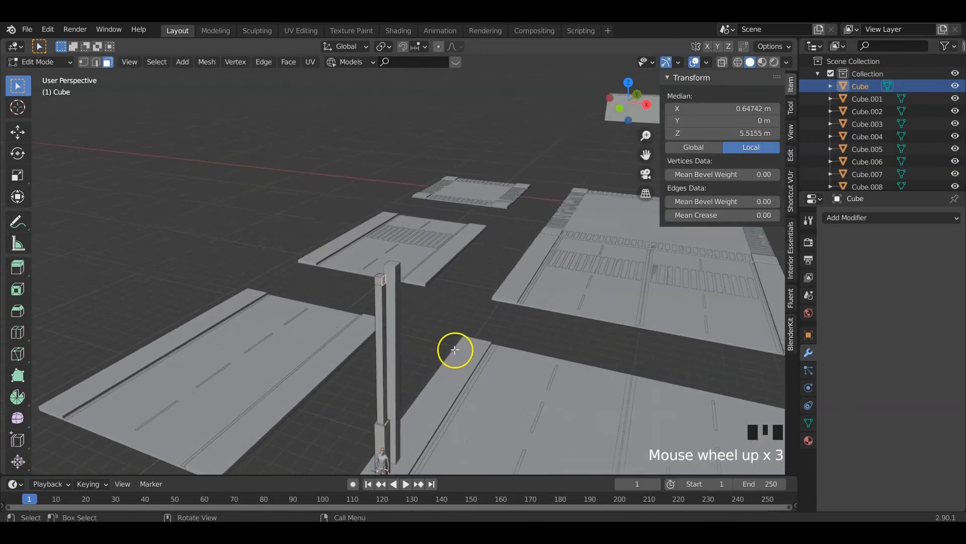
key(e)
key(s)
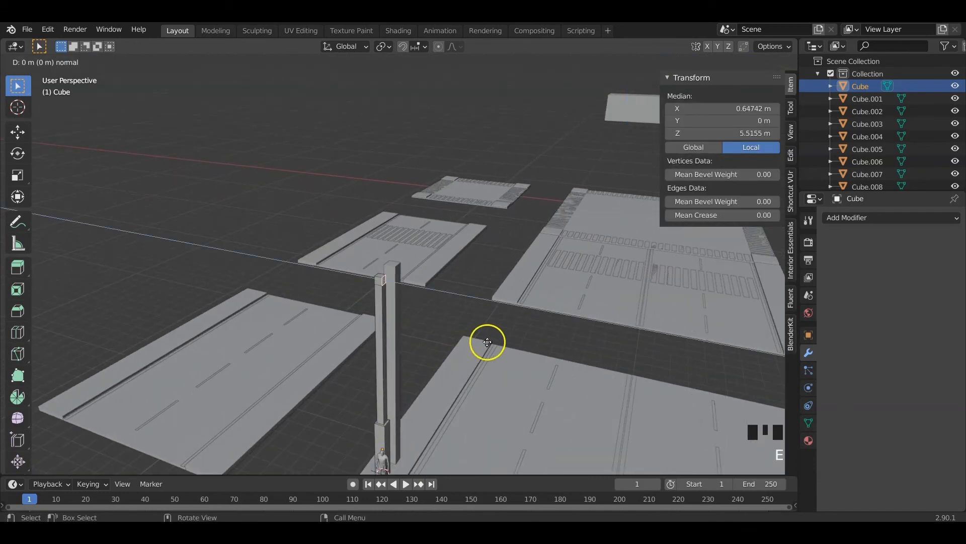
click(441, 316)
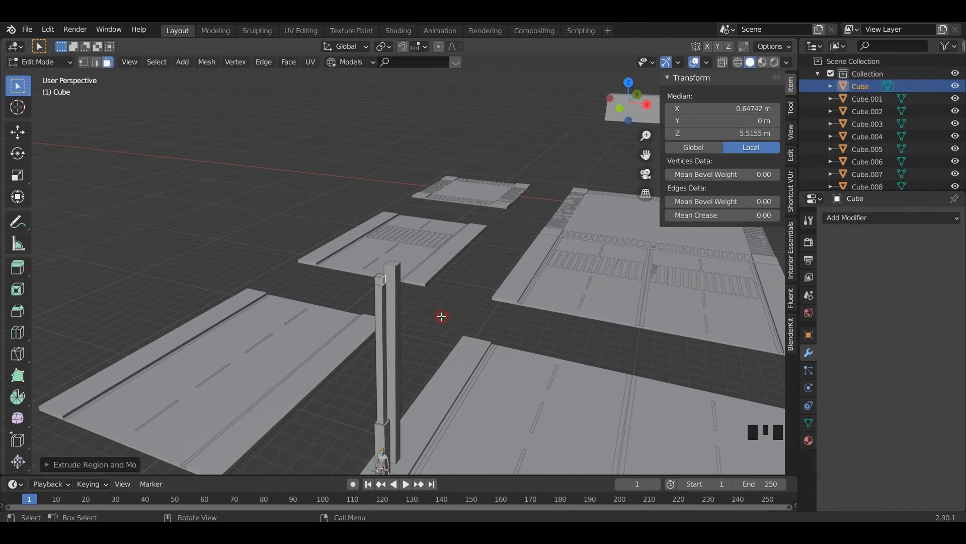
key(s)
key(z)
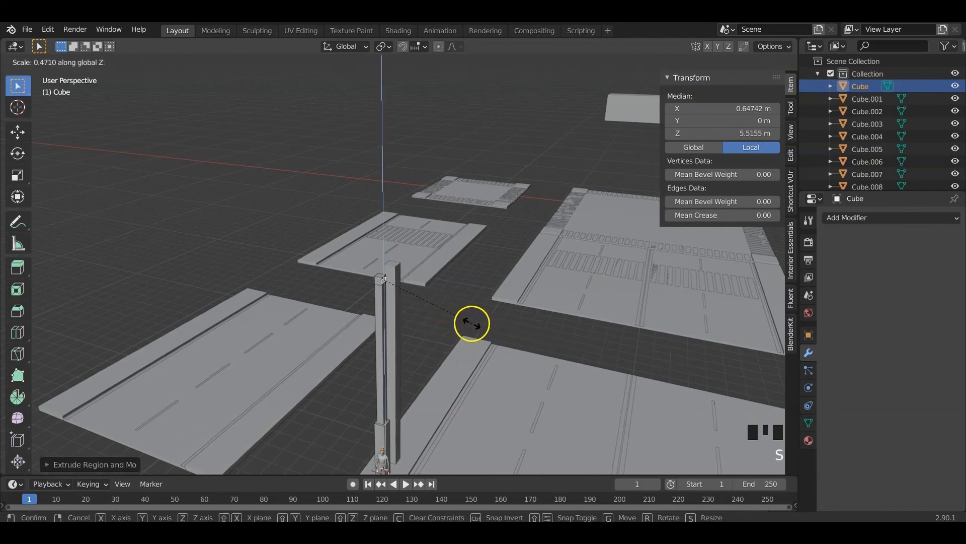
click(467, 322)
Extrude the shrunken face about 0.8 m outward along X to form a short arm toward the road
key(e)
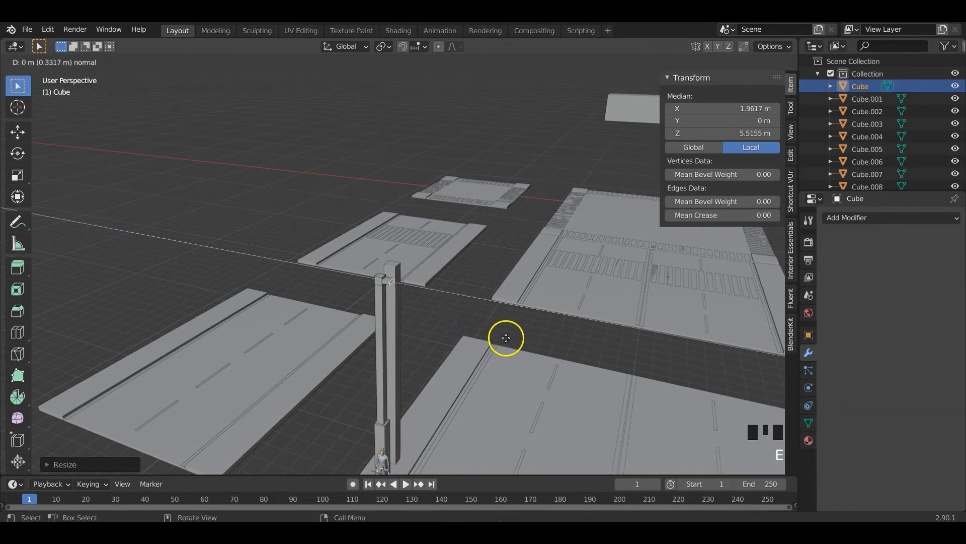
click(516, 343)
middle_drag(516, 343, 430, 296)
scroll(513, 376, down, 4)
scroll(458, 332, up, 3)
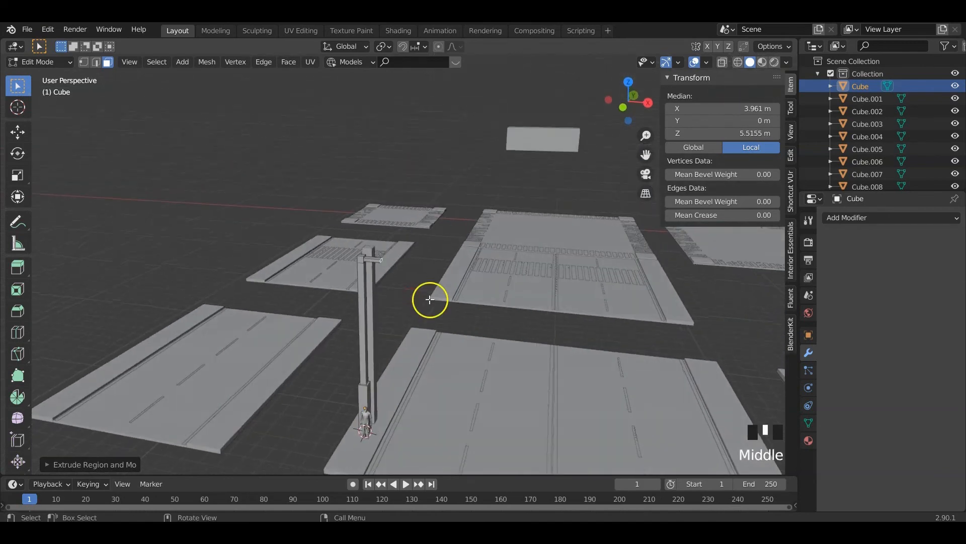
Extrude the arm's end face in place, widen it along global Y and scale it up slightly overall
key(e)
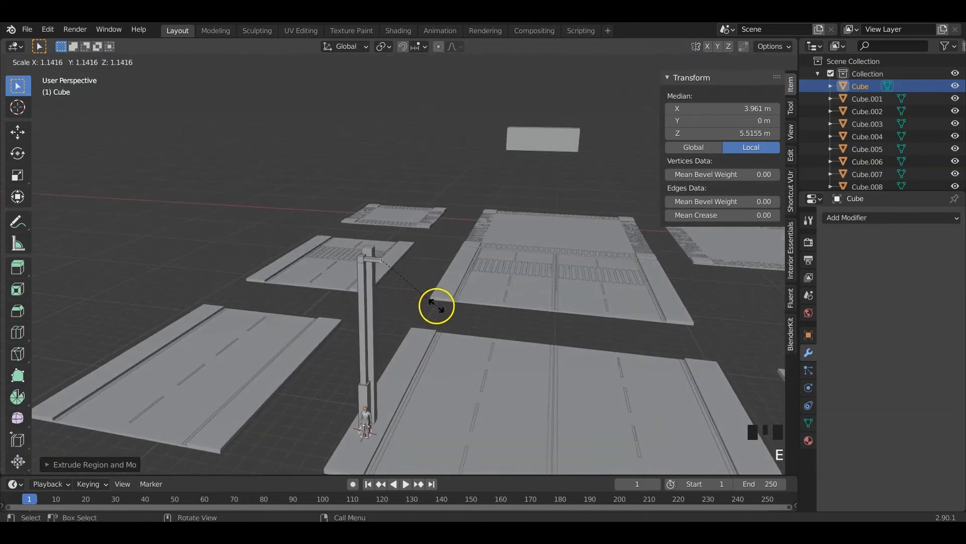
click(442, 313)
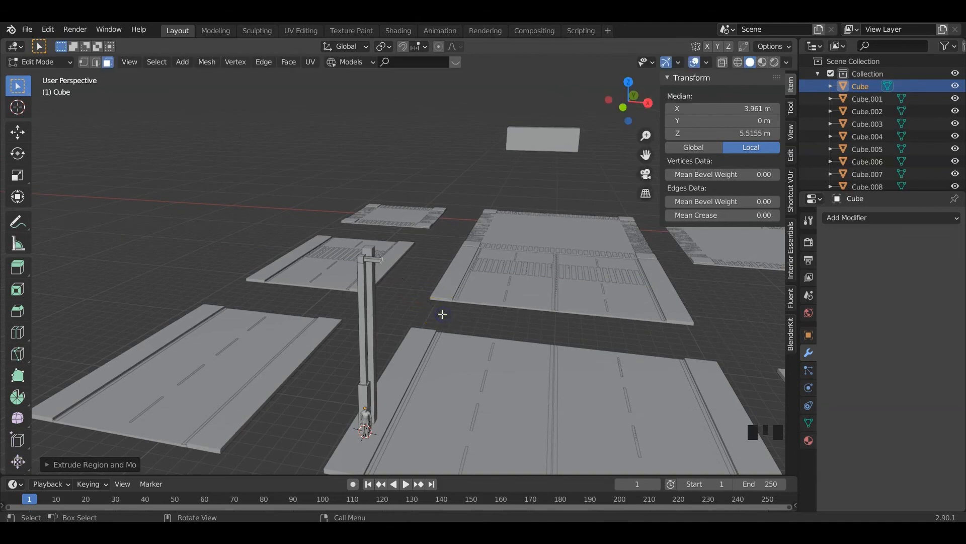
key(s)
key(y)
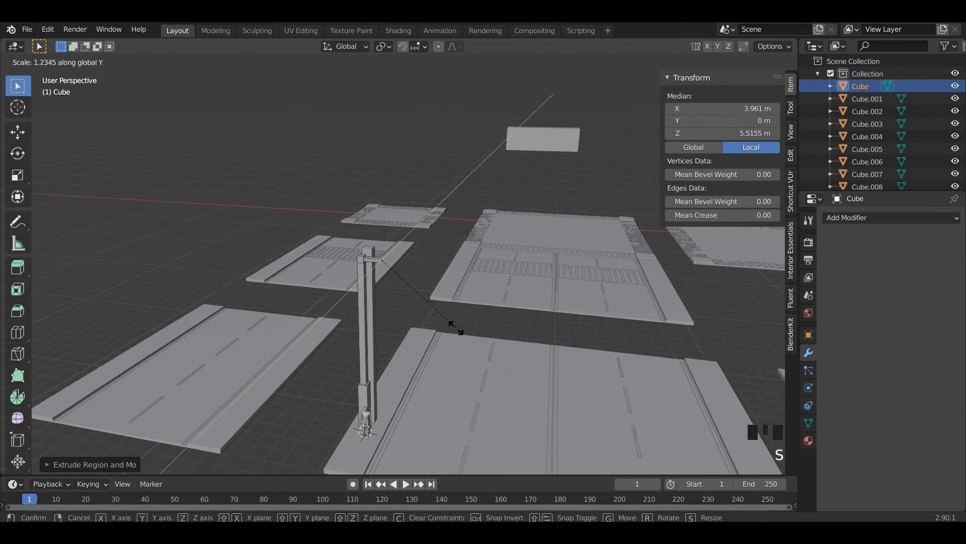
click(456, 327)
middle_drag(456, 327, 491, 304)
scroll(362, 315, up, 3)
key(s)
click(482, 291)
Extrude the enlarged end face about 1.1 m outward along its normal to form the lamp head
scroll(482, 291, down, 2)
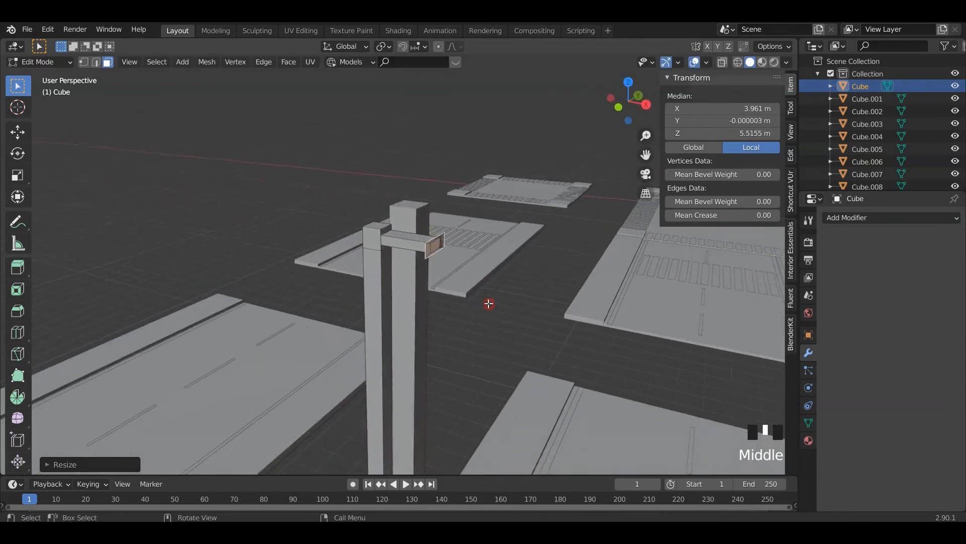
key(e)
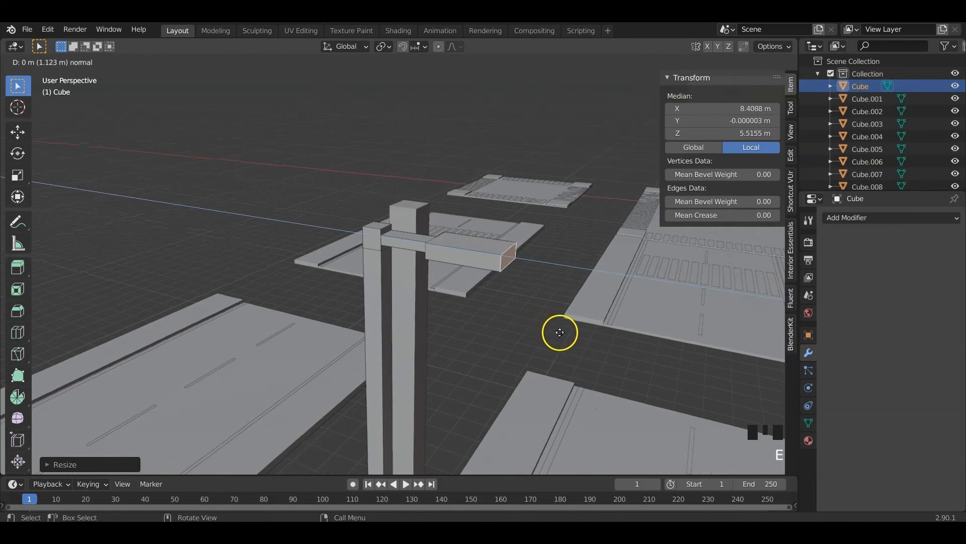
click(562, 332)
Inset the underside face of the lamp head and extrude it slightly inward as a light recess, then leave mesh editing
middle_drag(517, 327, 500, 259)
click(473, 191)
scroll(502, 259, down, 1)
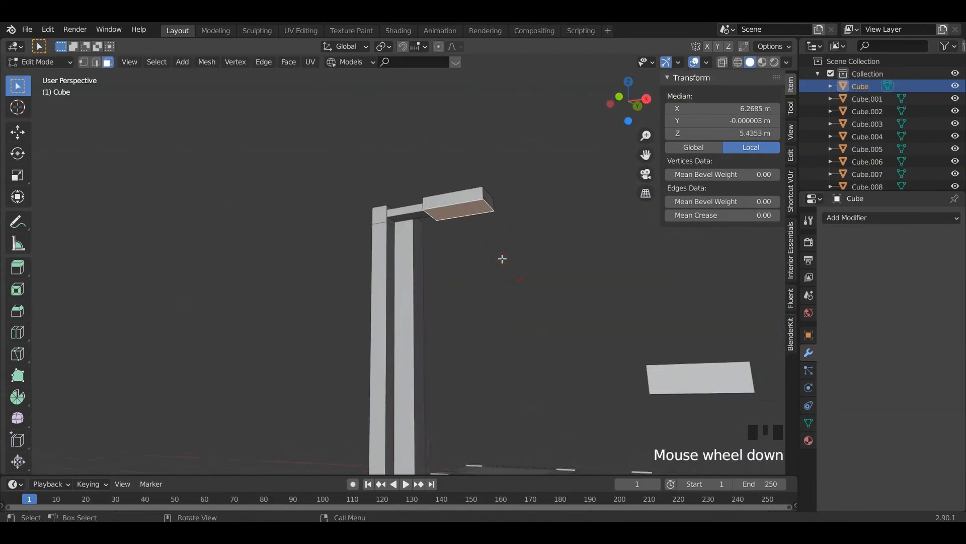
key(i)
click(560, 280)
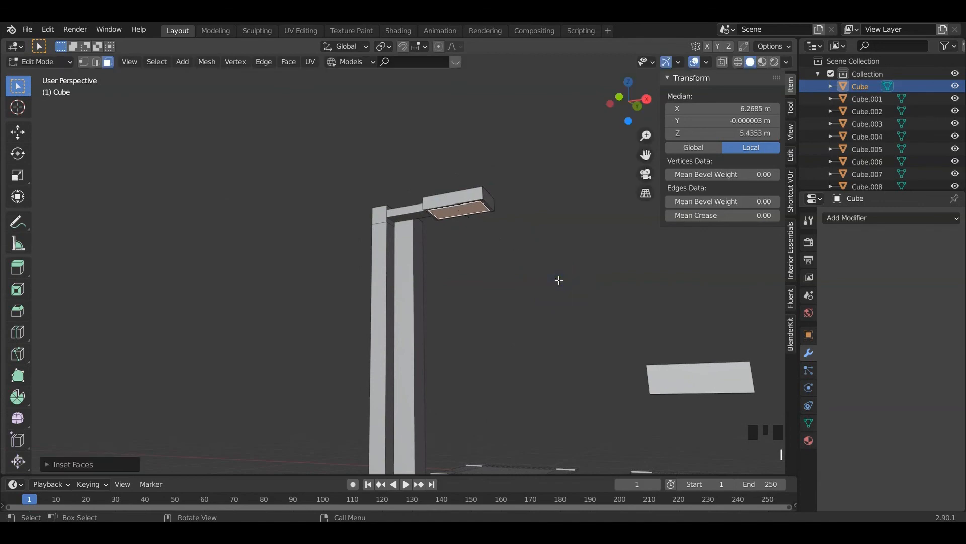
key(e)
click(560, 276)
key(Tab)
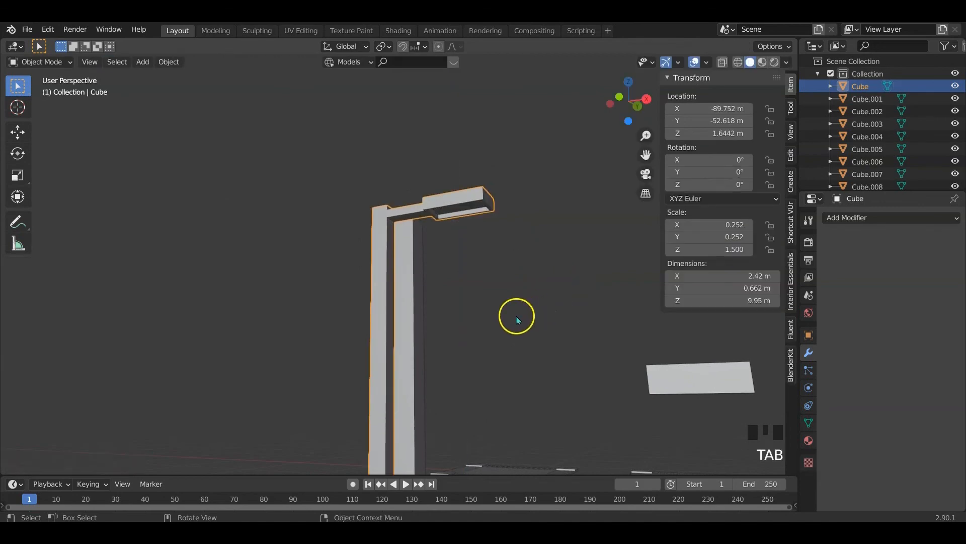
Delete the reference pillar standing beside the finished street lamp
scroll(503, 318, down, 5)
middle_drag(494, 319, 565, 371)
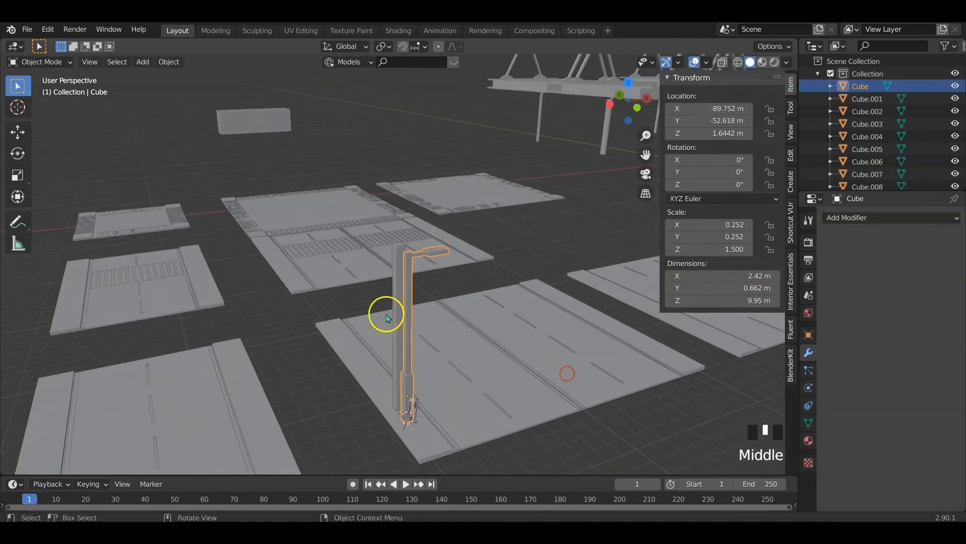
click(392, 316)
middle_drag(436, 340, 505, 312)
key(Delete)
Move the street lamp about 1.5 m along negative global Y, toward the near end of the road piece
scroll(425, 335, down, 2)
scroll(311, 346, down, 1)
middle_drag(311, 346, 328, 332)
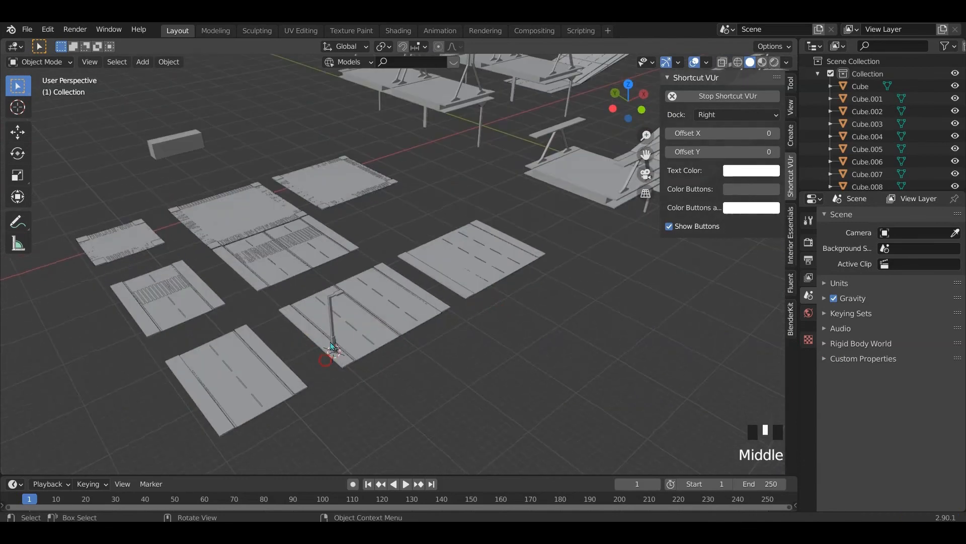
click(333, 334)
middle_drag(347, 375, 367, 406)
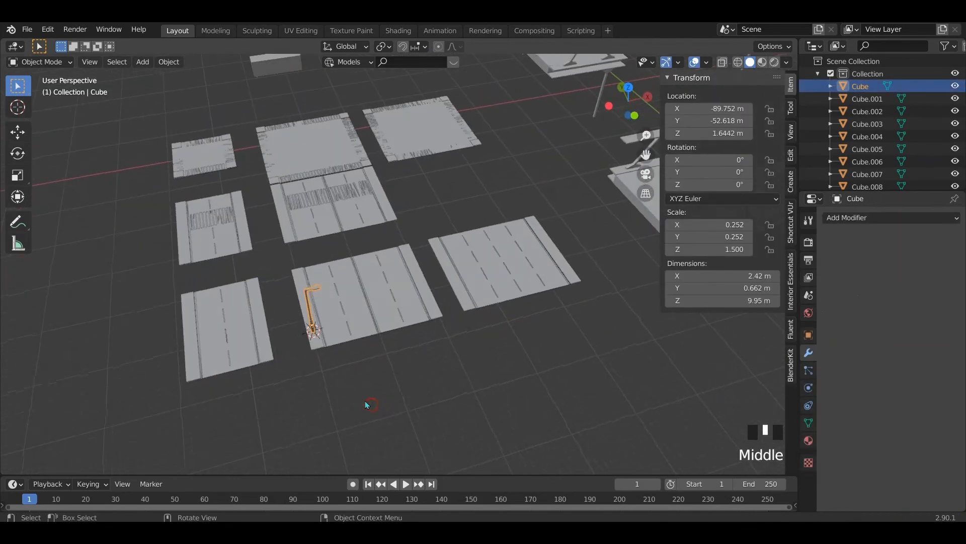
key(KP_7)
scroll(296, 349, up, 3)
shift+middle_drag(296, 350, 338, 290)
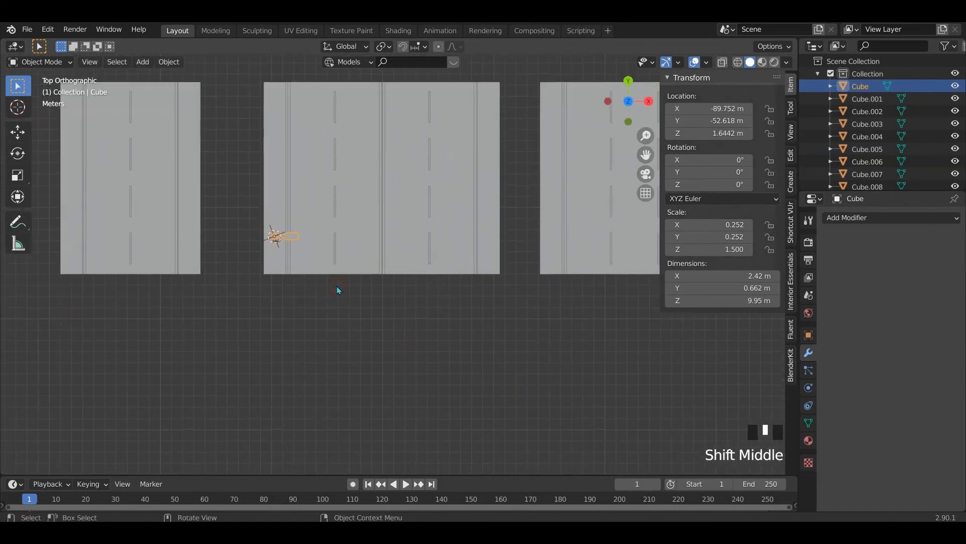
key(g)
key(y)
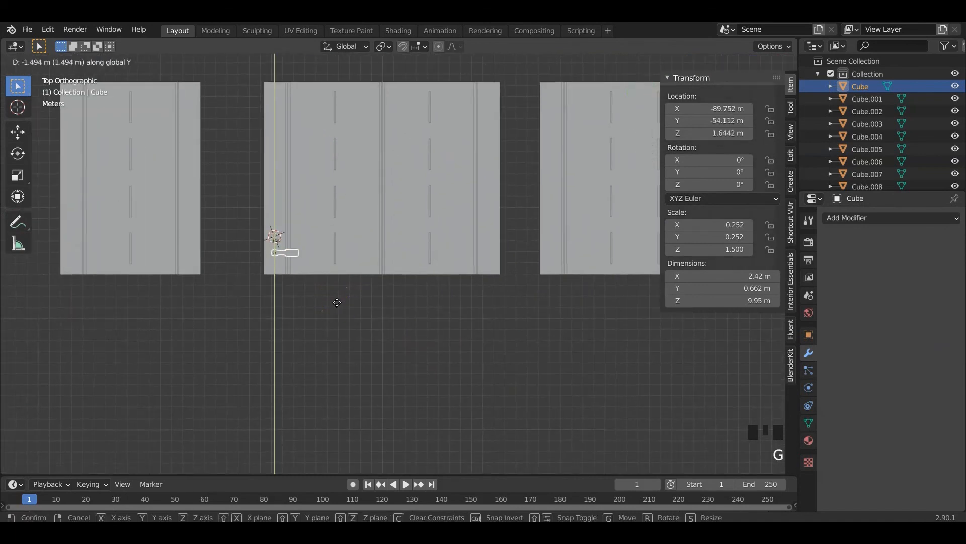
click(336, 302)
Mirror the street lamp on the X axis about the road piece Cube.003 and apply the Mirror modifier
middle_drag(336, 302, 345, 280)
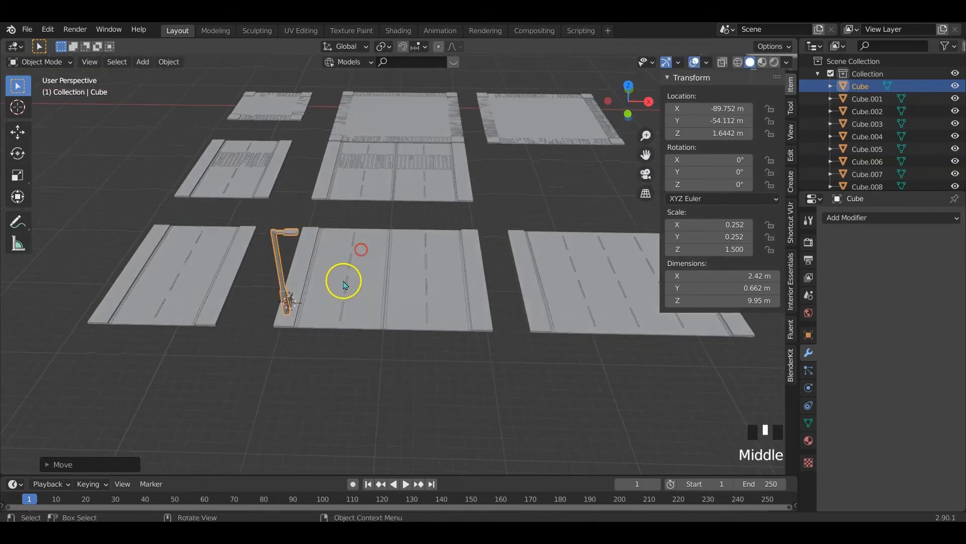
scroll(312, 266, down, 1)
click(850, 219)
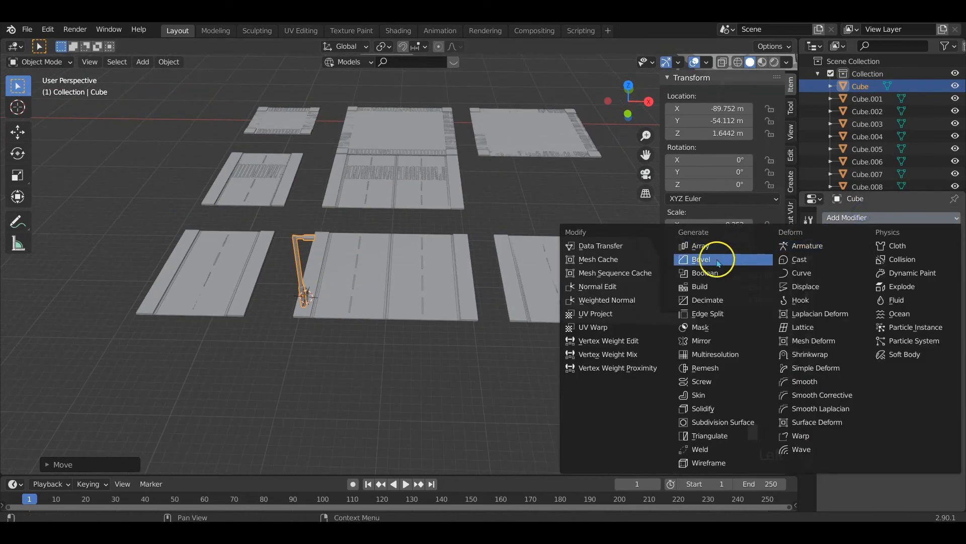
click(718, 342)
click(940, 331)
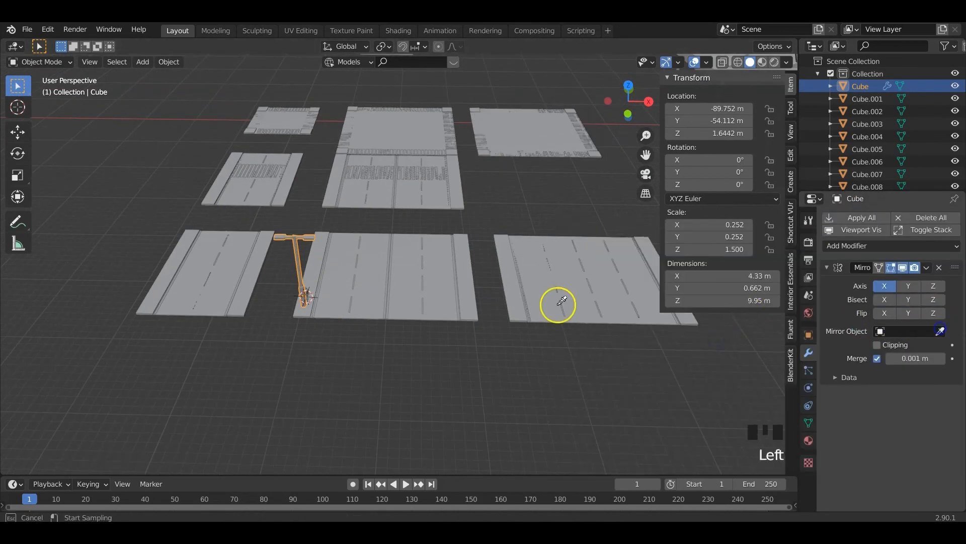
click(406, 312)
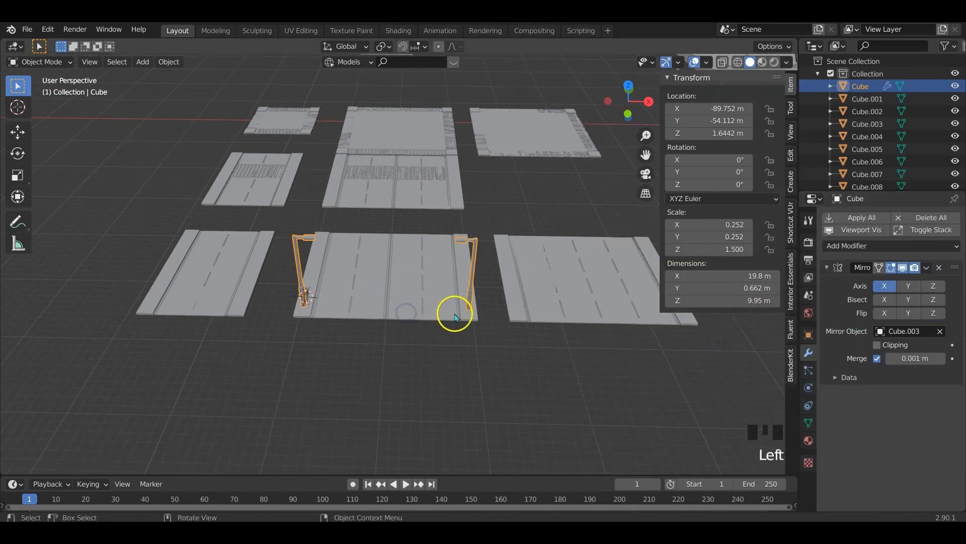
click(862, 218)
Duplicate the lamp pair about 25 m along global X onto the sidewalks of the neighboring four-lane road piece
middle_drag(496, 280, 360, 333)
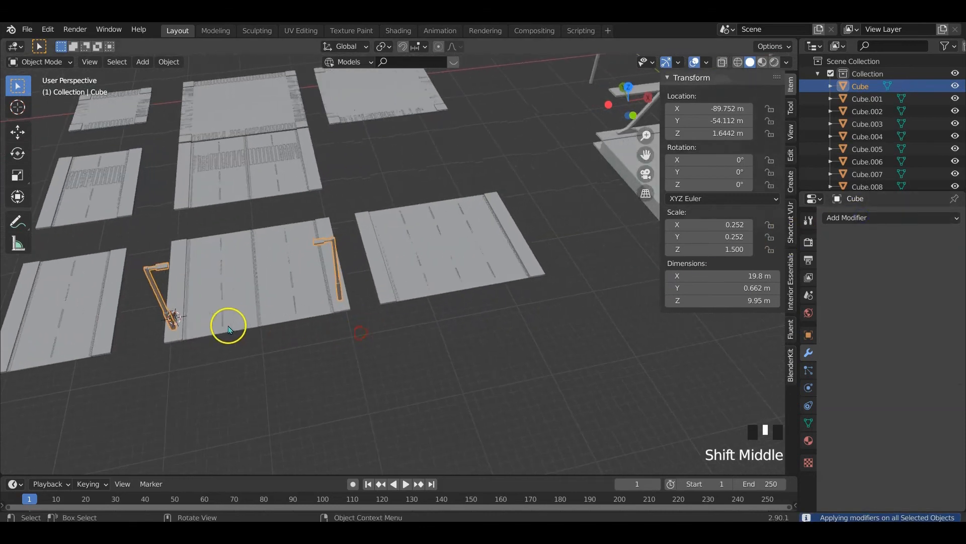
key(shift+d)
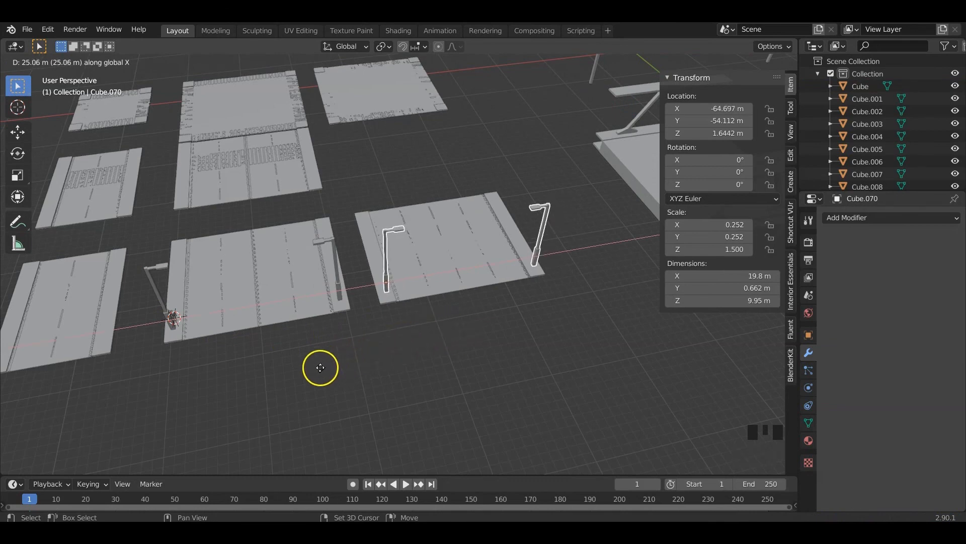
click(304, 375)
key(KP_7)
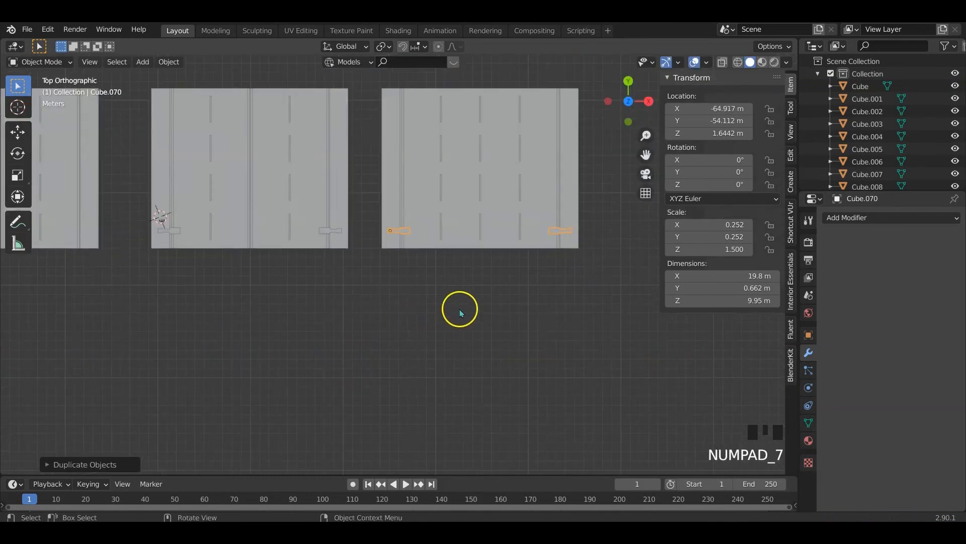
Duplicate the middle road's lamp pair along global Y onto the wide road piece with the crosswalk
middle_drag(396, 299, 333, 314)
middle_drag(392, 267, 346, 281)
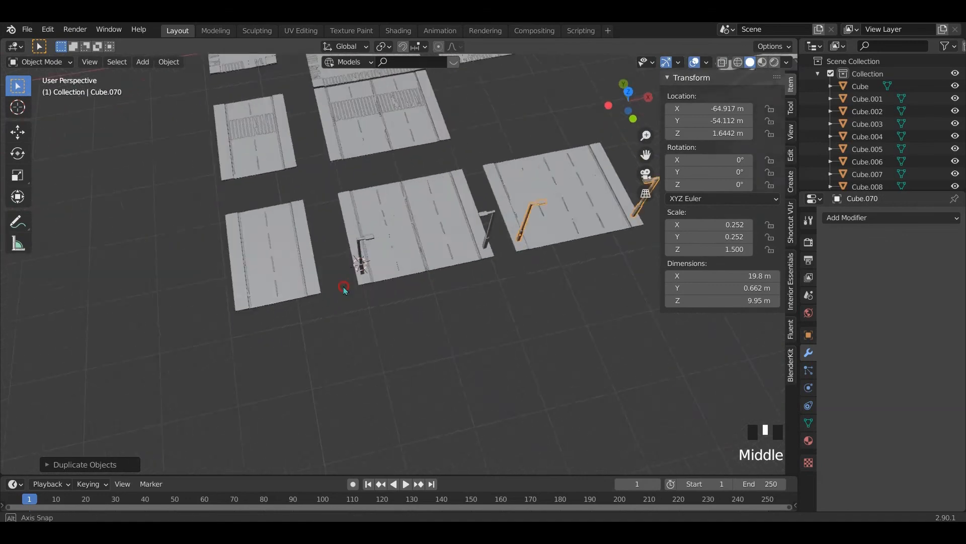
scroll(344, 288, down, 2)
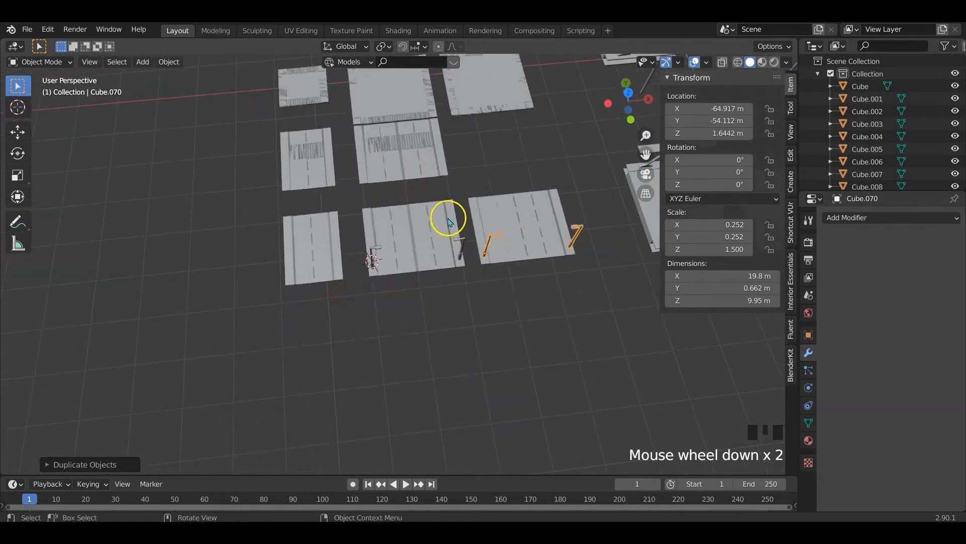
click(441, 275)
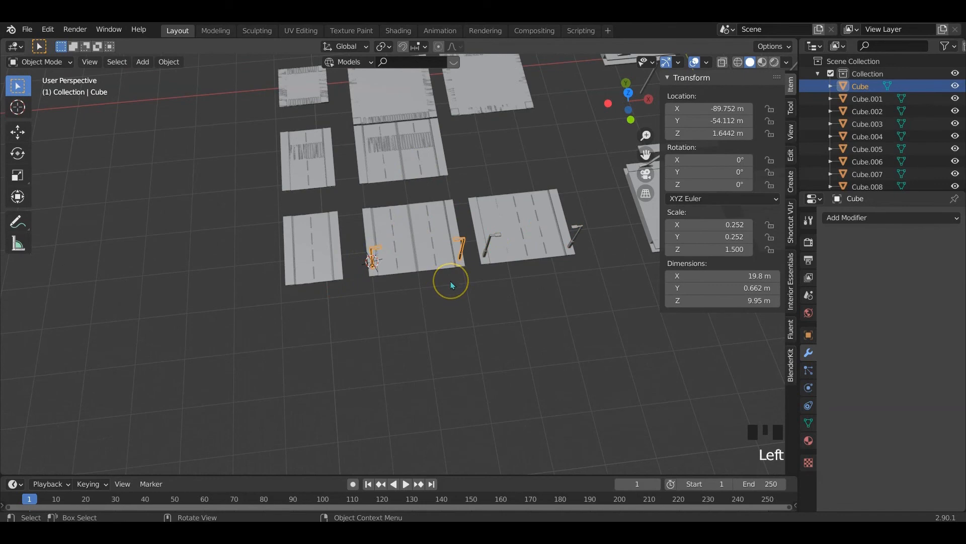
key(KP_7)
shift+middle_drag(451, 282, 455, 301)
key(n)
key(shift+d)
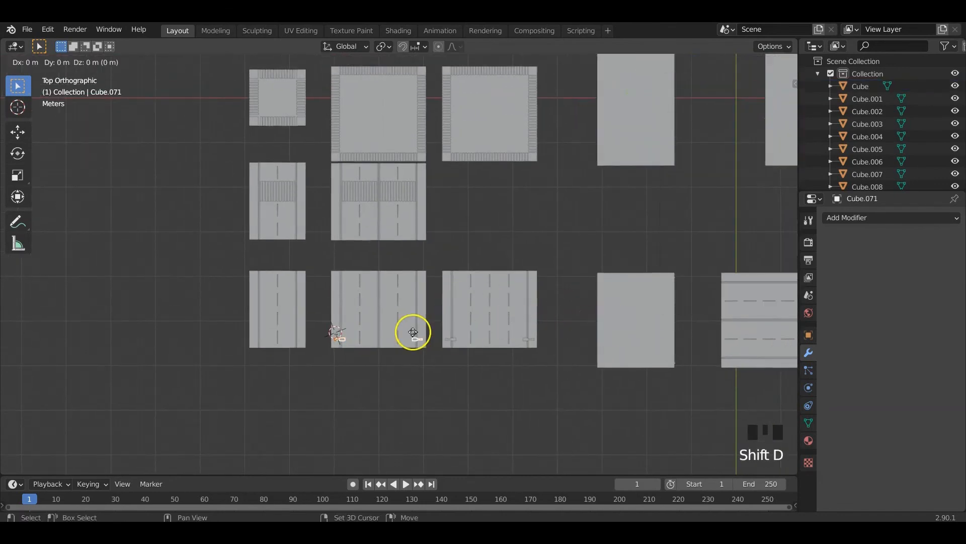
click(422, 186)
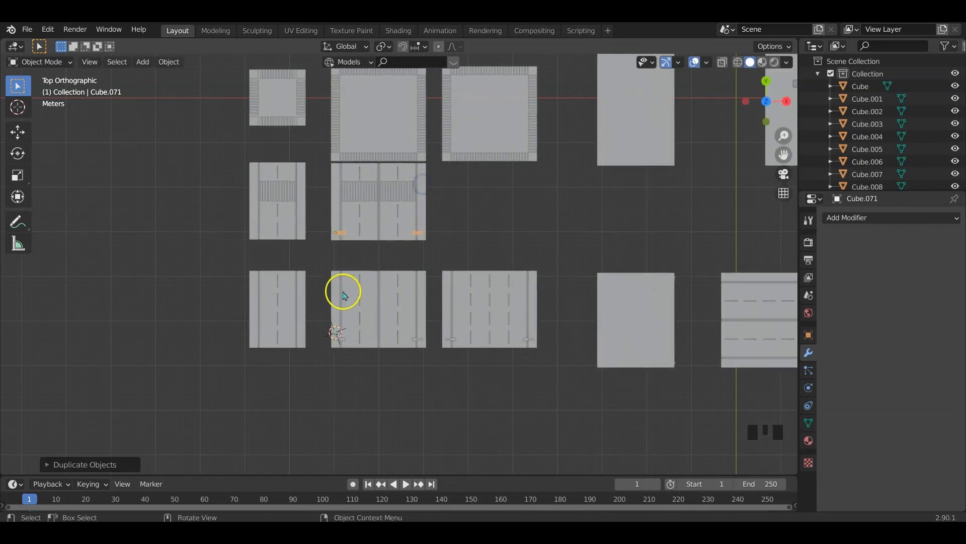
Duplicate only the lamp beside the human figure within the middle pair's mesh, in place, and separate the copy into its own object
middle_drag(321, 314, 391, 322)
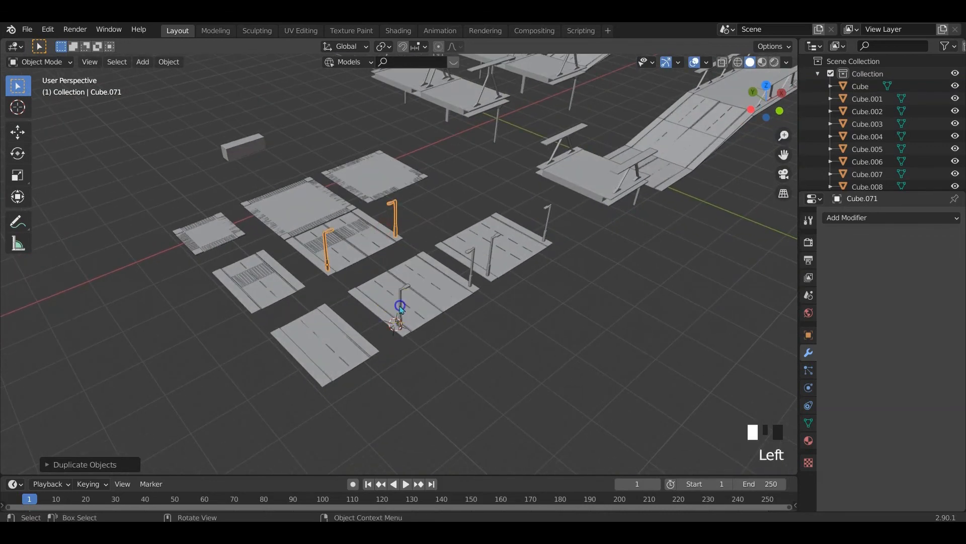
click(400, 307)
key(Tab)
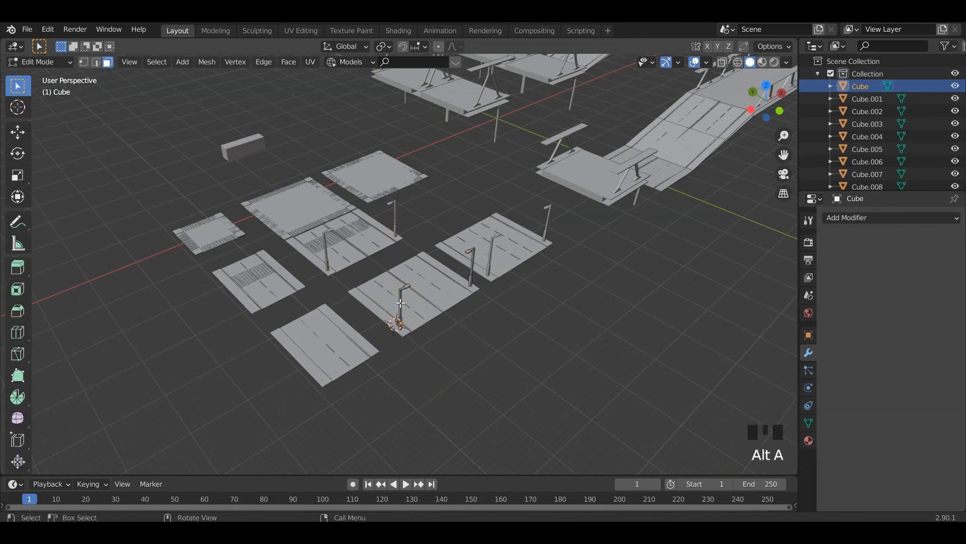
key(l)
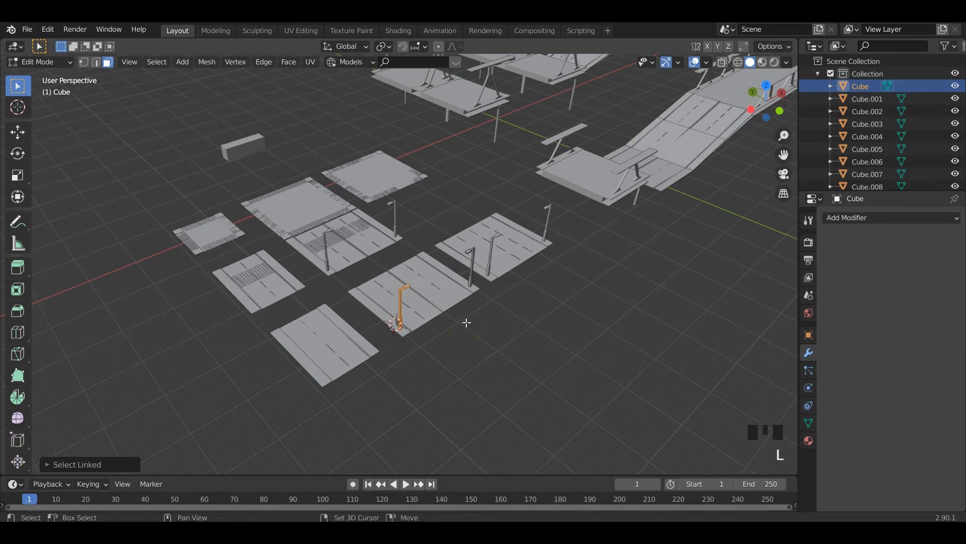
key(shift+d)
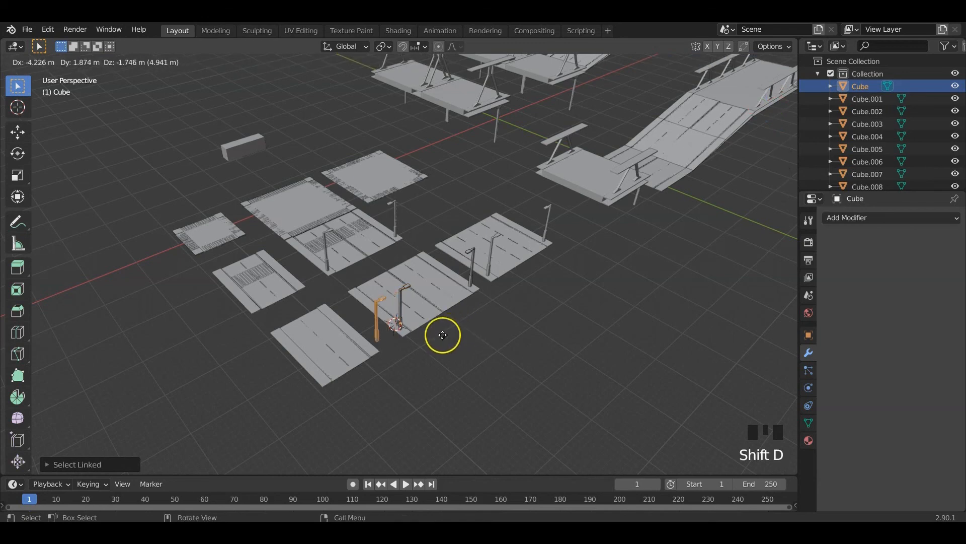
right_click(443, 334)
key(p)
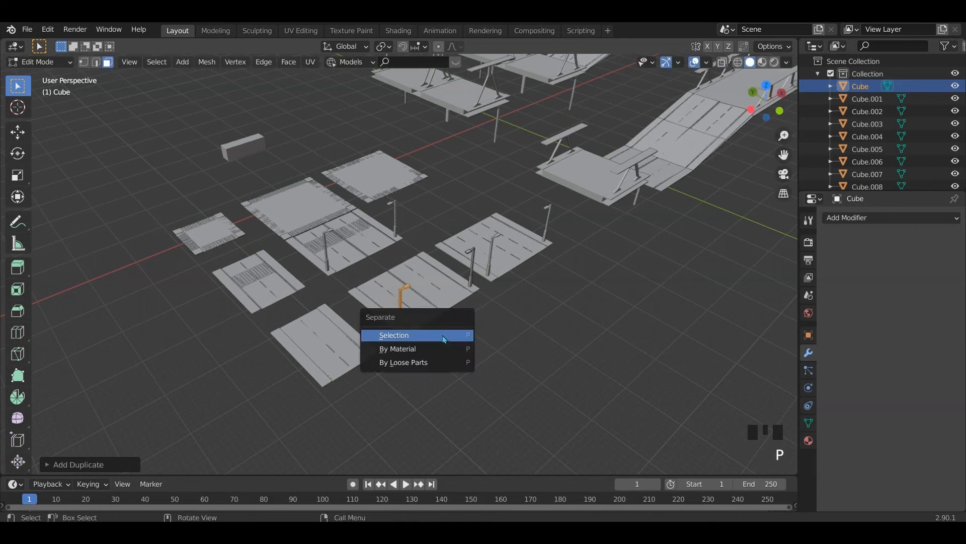
click(443, 335)
key(Tab)
Separate the lamp copy and move it along global X onto the outer sidewalk of the narrow two-lane road piece without a crosswalk
click(442, 350)
click(399, 302)
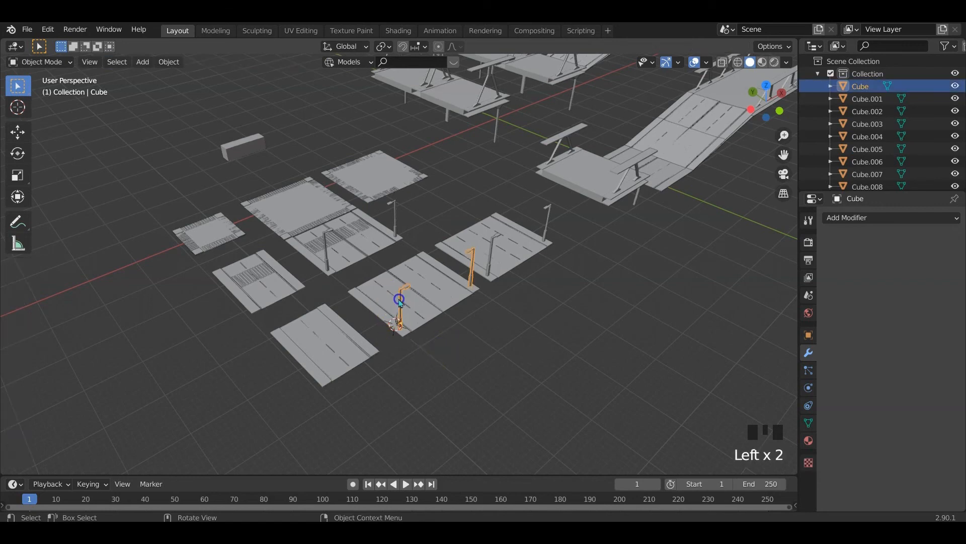
click(401, 304)
key(KP_7)
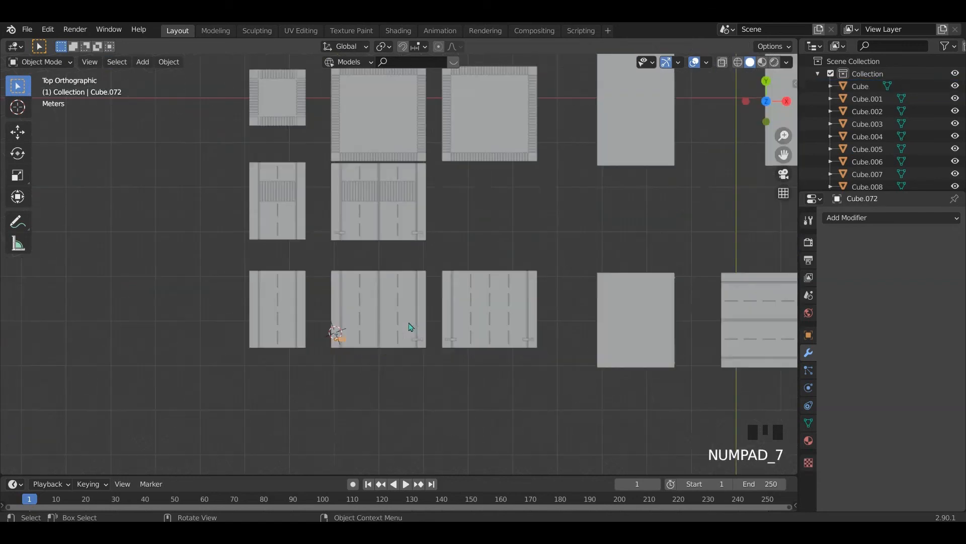
key(g)
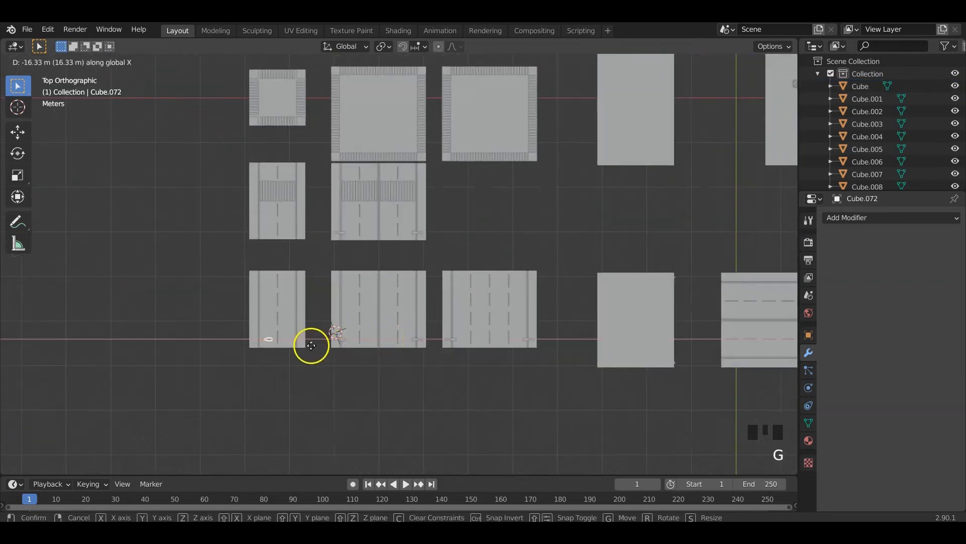
click(282, 350)
scroll(283, 349, up, 4)
shift+middle_drag(283, 350, 424, 204)
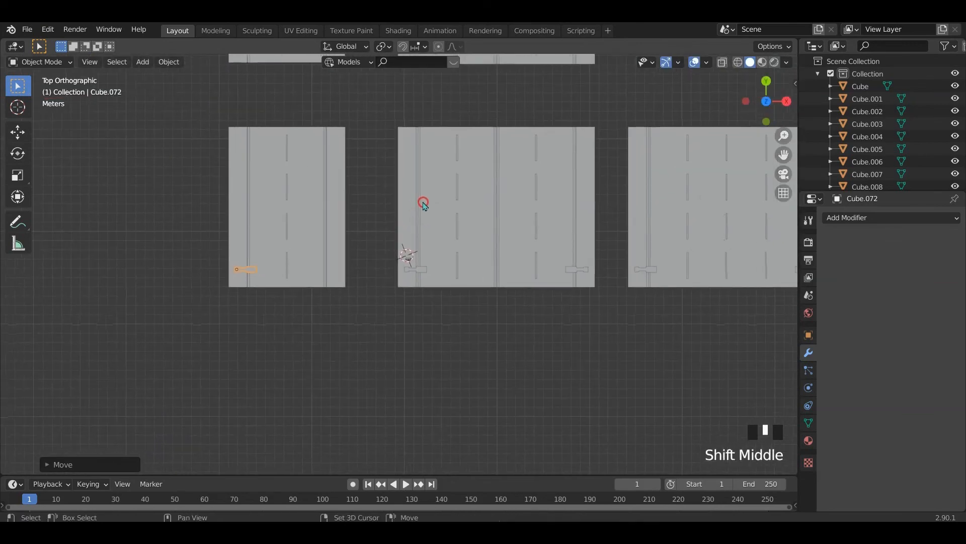
key(g)
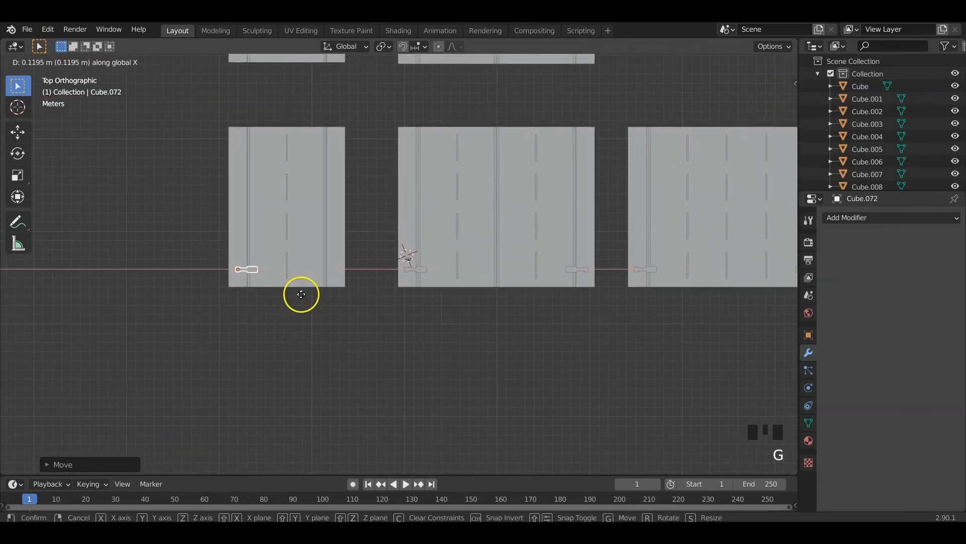
click(304, 296)
Add a Mirror modifier on the X axis to the lamp on the narrow two-lane road piece
click(865, 217)
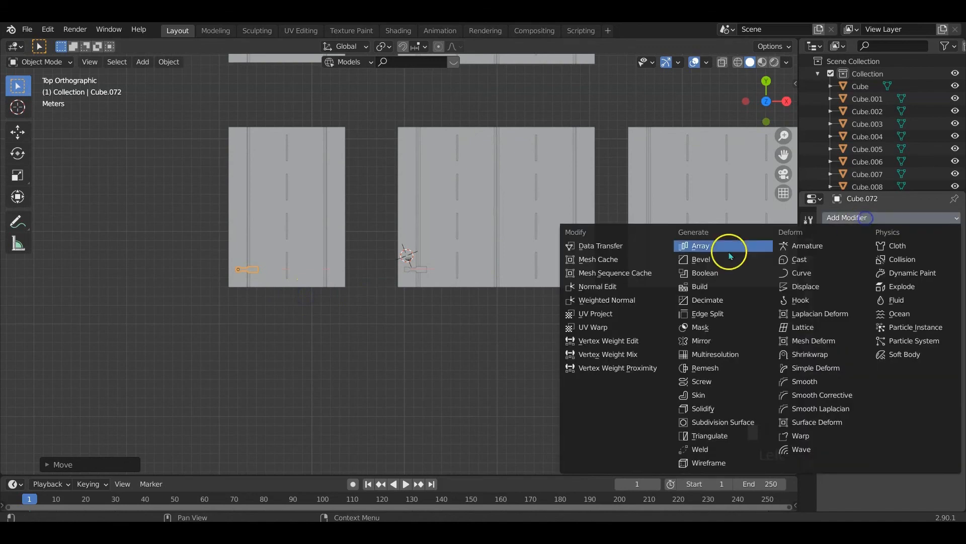
click(701, 340)
middle_drag(362, 327, 435, 272)
scroll(332, 319, down, 1)
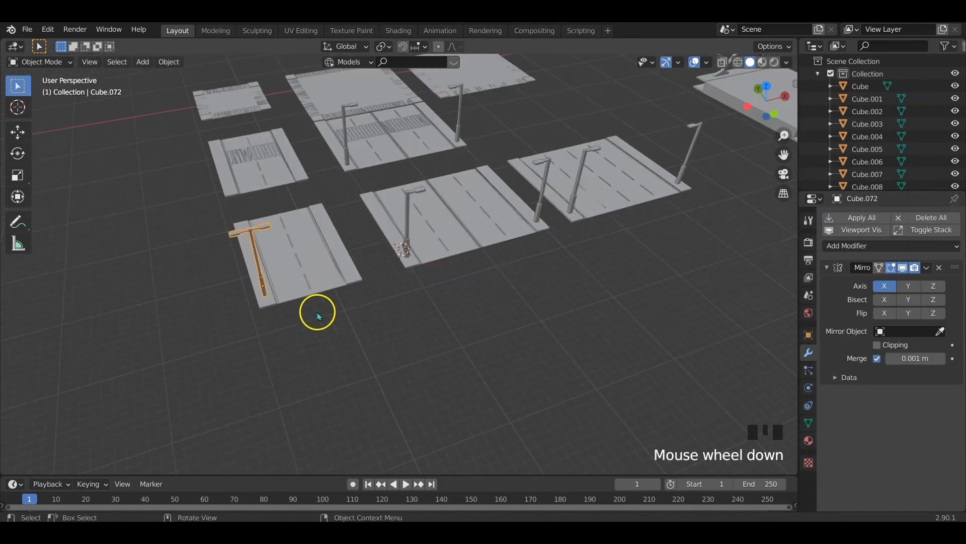
shift+middle_drag(319, 313, 234, 269)
scroll(328, 302, up, 3)
scroll(272, 303, down, 2)
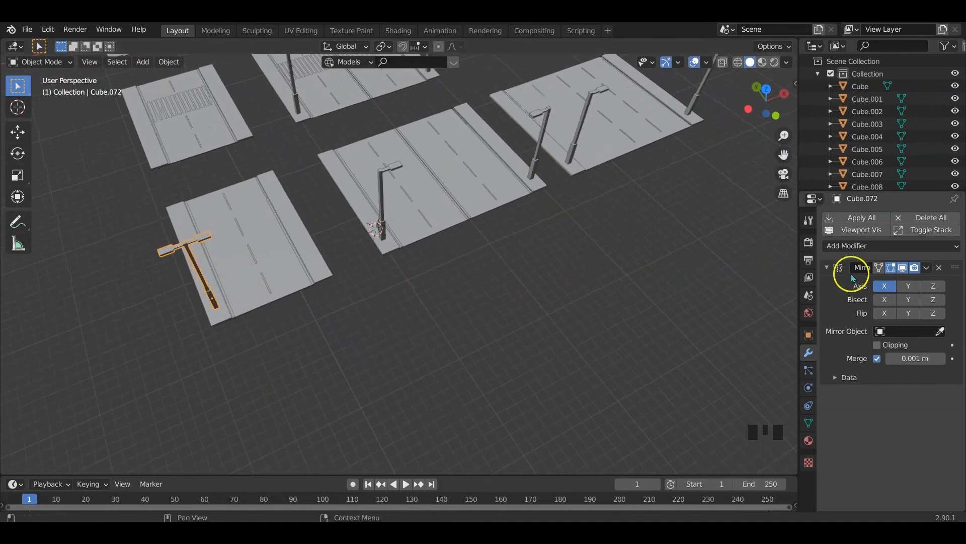
Set the narrow road piece Cube.017 as the lamp's mirror object and apply the Mirror modifier
scroll(414, 302, down, 4)
scroll(422, 279, down, 2)
shift+middle_drag(518, 246, 392, 311)
shift+middle_drag(382, 194, 459, 240)
scroll(380, 282, up, 3)
scroll(363, 255, up, 1)
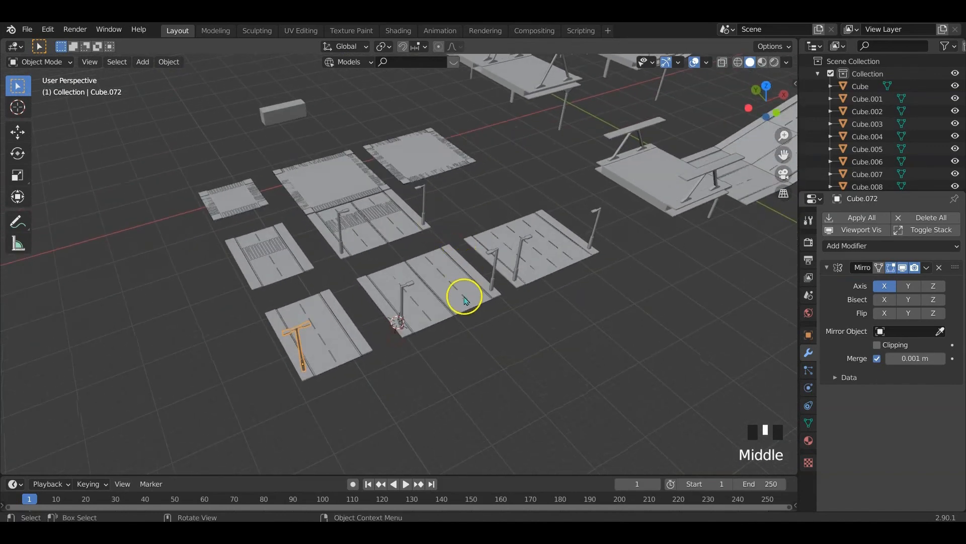
scroll(294, 341, up, 4)
shift+middle_drag(294, 341, 365, 264)
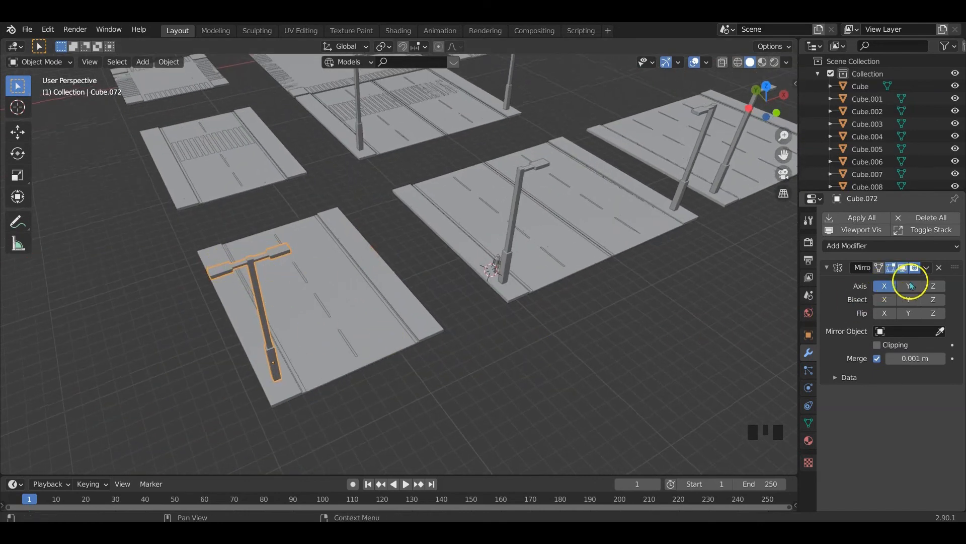
click(384, 332)
shift+middle_drag(383, 333, 424, 361)
scroll(390, 354, down, 4)
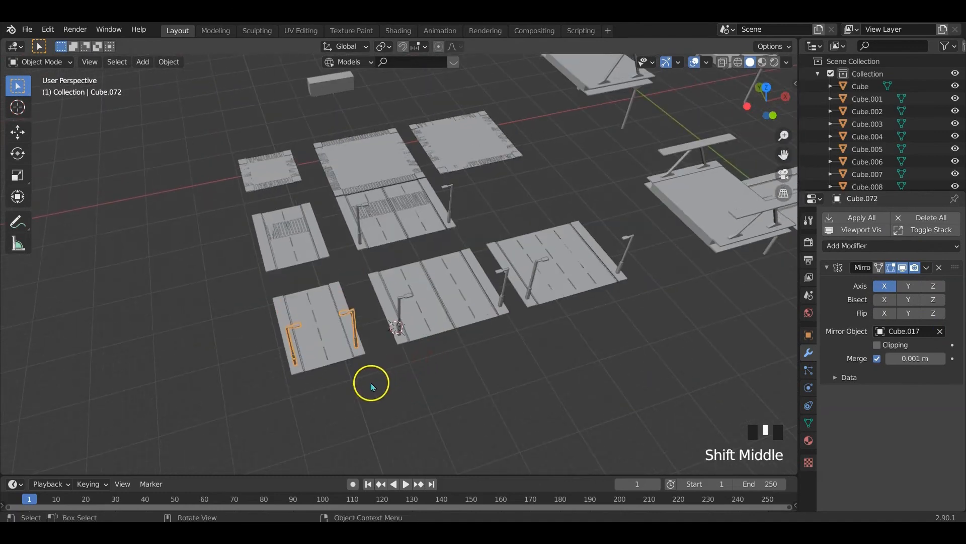
click(862, 218)
click(396, 370)
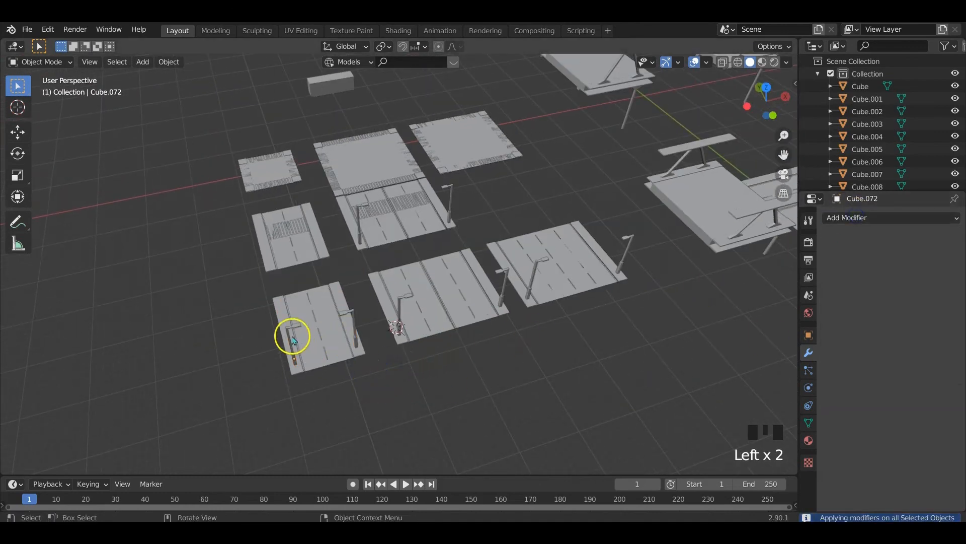
Duplicate the narrow road's lamp pair along global Y onto the sidewalks of the narrow crosswalk piece
key(shift+d)
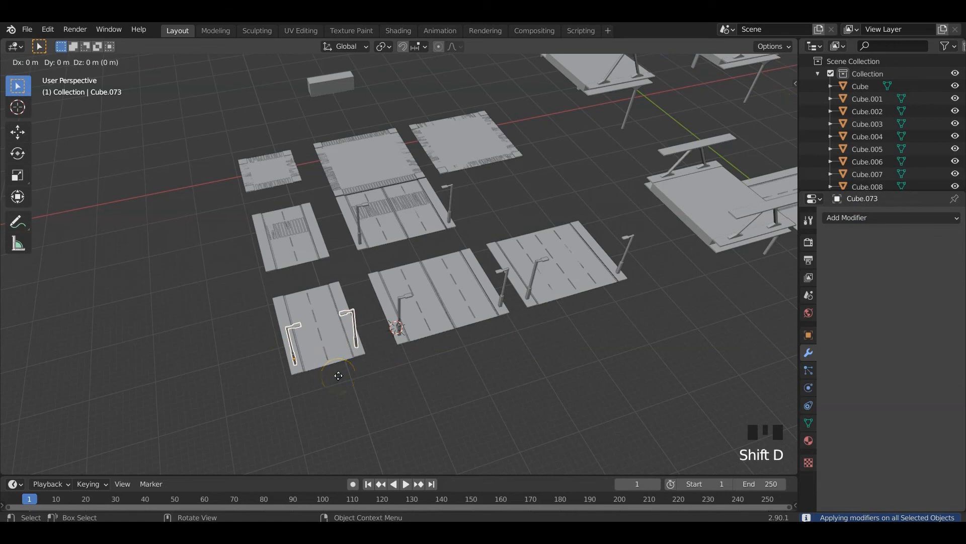
key(y)
click(306, 271)
key(KP_7)
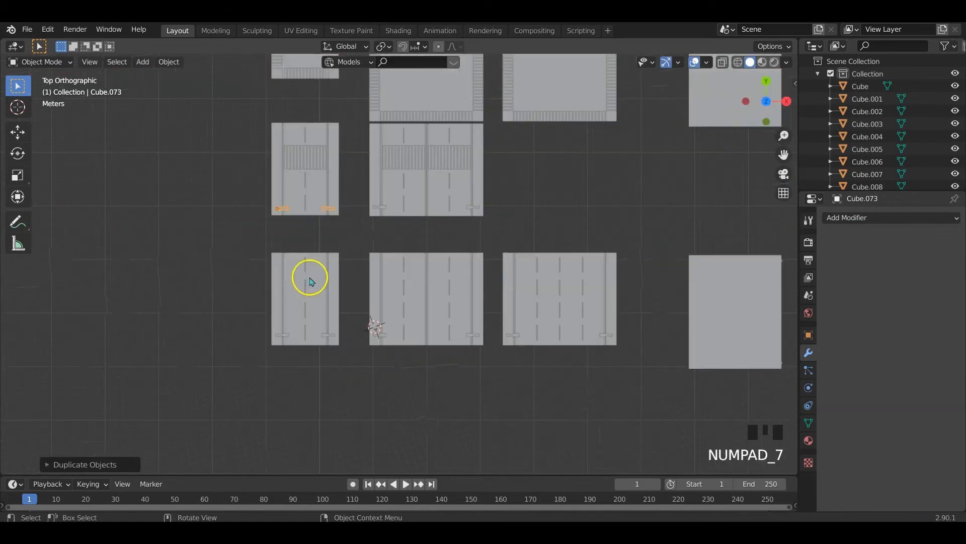
scroll(324, 242, up, 2)
shift+middle_drag(324, 242, 355, 299)
key(g)
key(y)
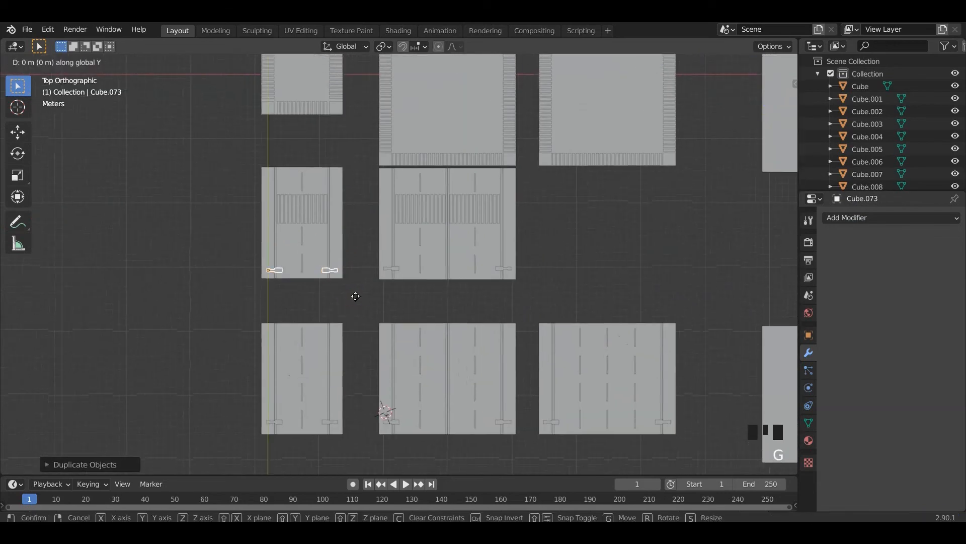
click(358, 267)
Inspect the lamp placement across the road pieces and check the bridge pieces that have no lamps
scroll(358, 268, down, 3)
shift+middle_drag(391, 291, 683, 372)
scroll(385, 334, up, 1)
scroll(317, 380, down, 2)
scroll(294, 390, down, 3)
shift+middle_drag(360, 403, 444, 356)
scroll(462, 358, up, 2)
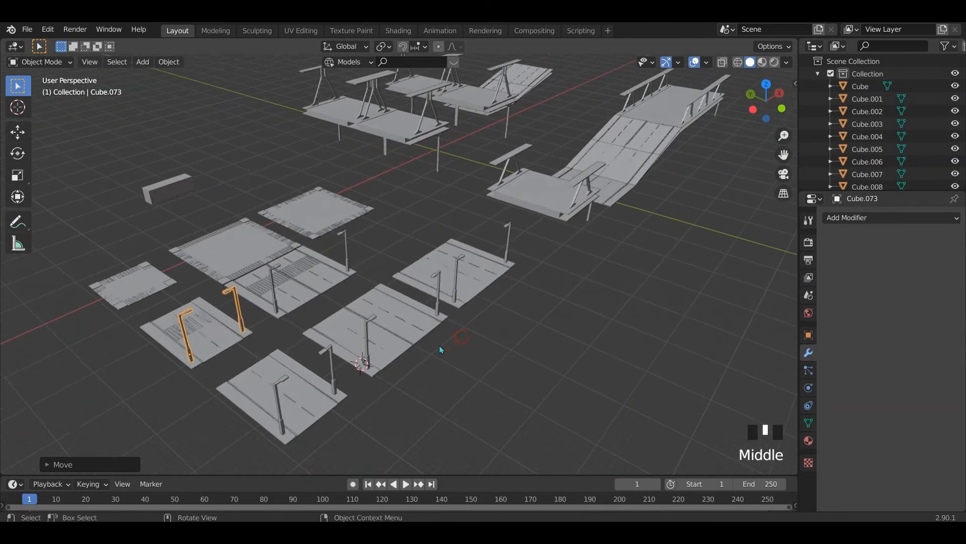
scroll(443, 355, up, 2)
scroll(442, 355, down, 2)
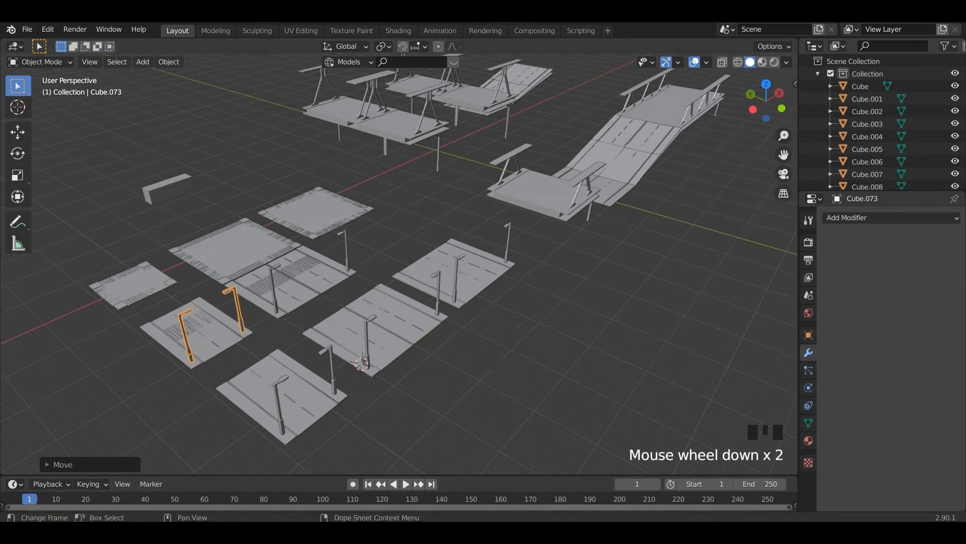
Duplicate only the outer lamp of the narrow crosswalk pair in place, separate the copy, and select it as its own object
middle_drag(349, 371, 514, 387)
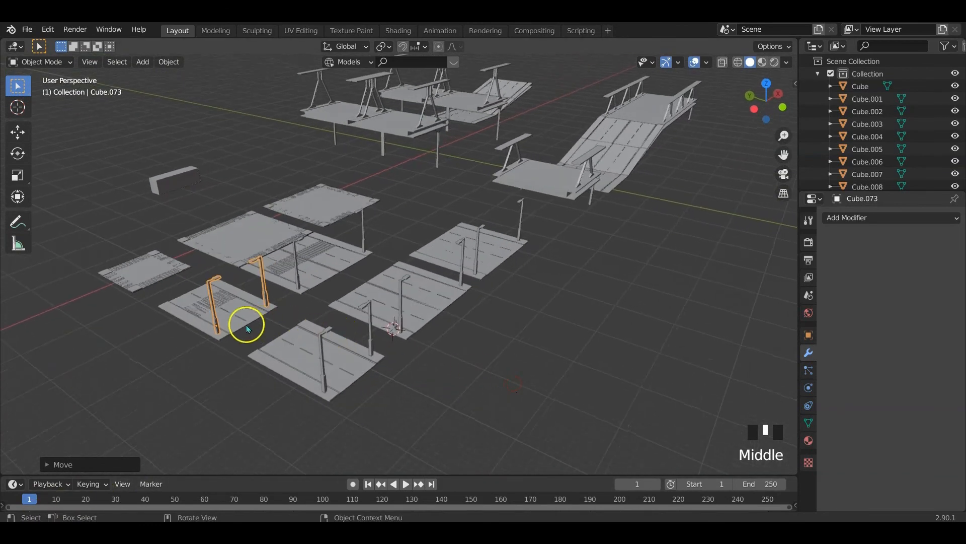
key(Tab)
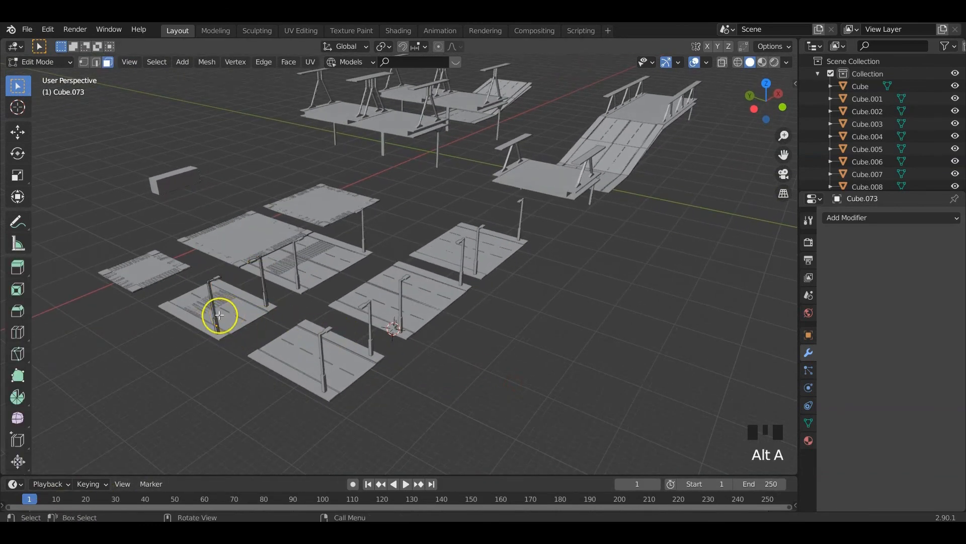
key(l)
key(shift+d)
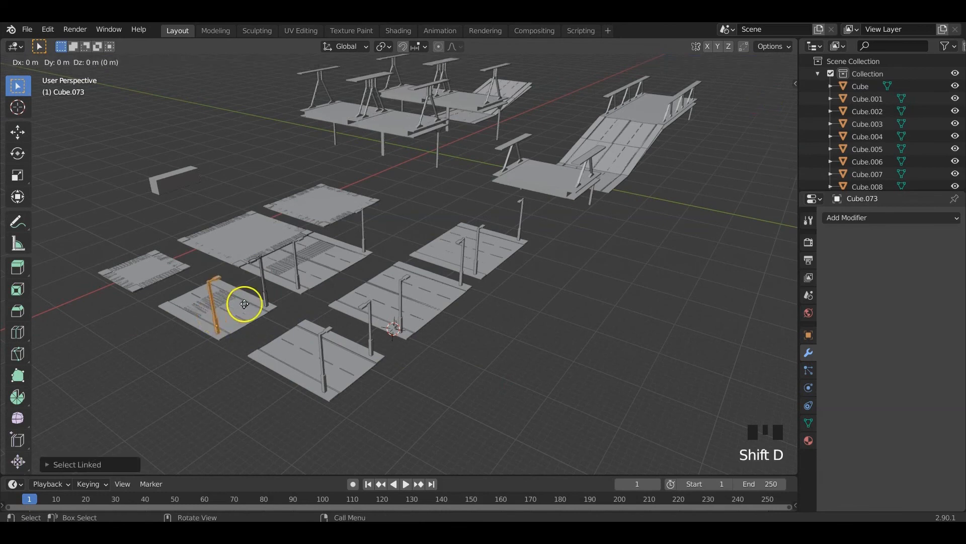
right_click(249, 302)
key(p)
click(251, 299)
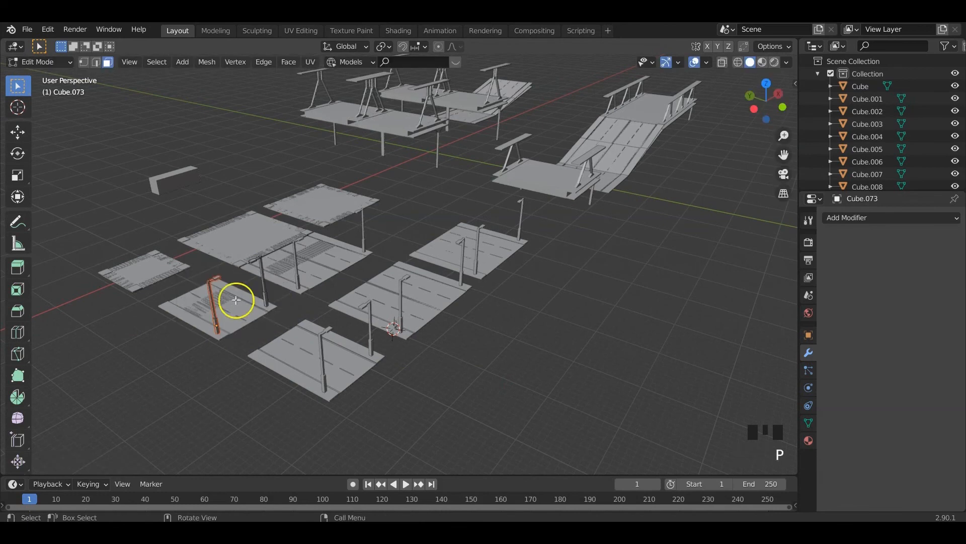
key(Tab)
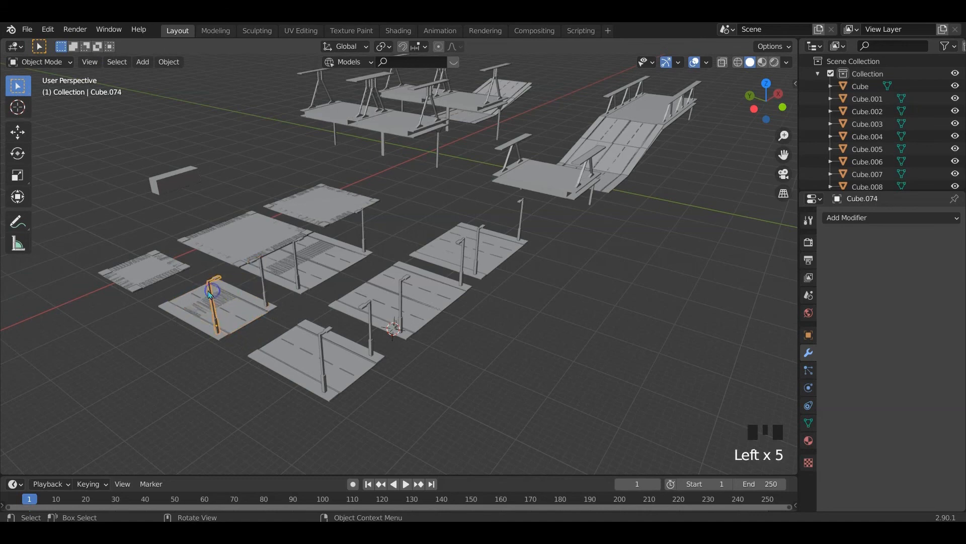
Move the separated lamp past the small intersection and along global X over to the bridge deck beside the paired supports
middle_drag(433, 278, 403, 246)
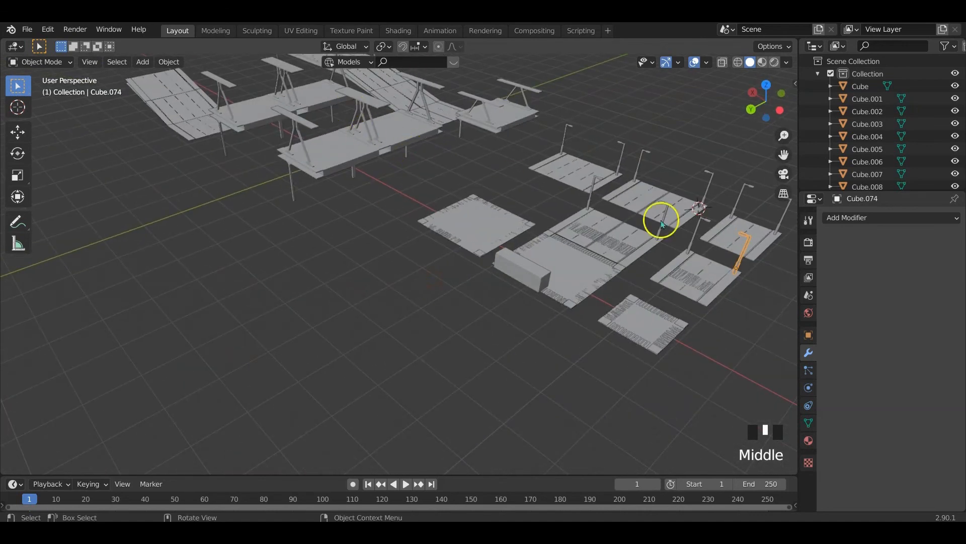
key(g)
click(626, 328)
key(g)
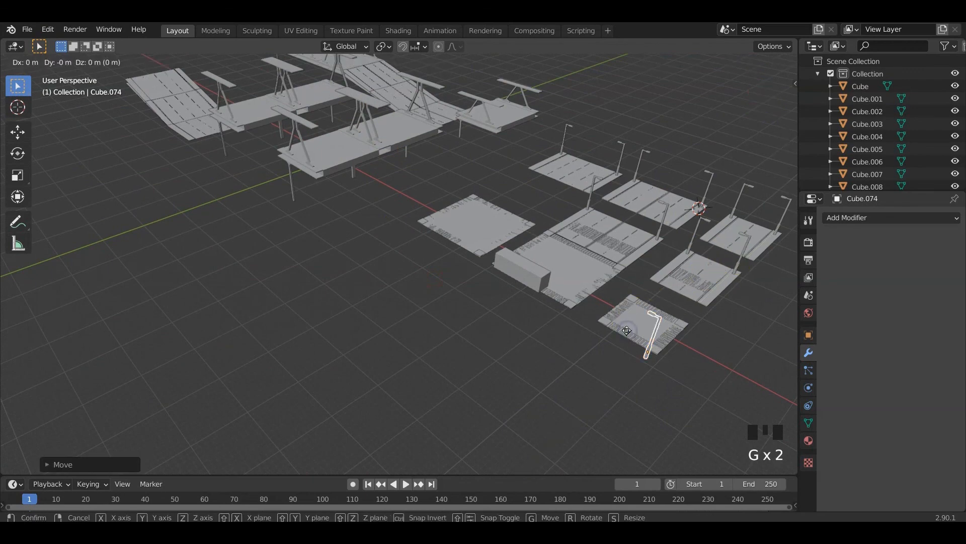
key(z)
key(g)
key(x)
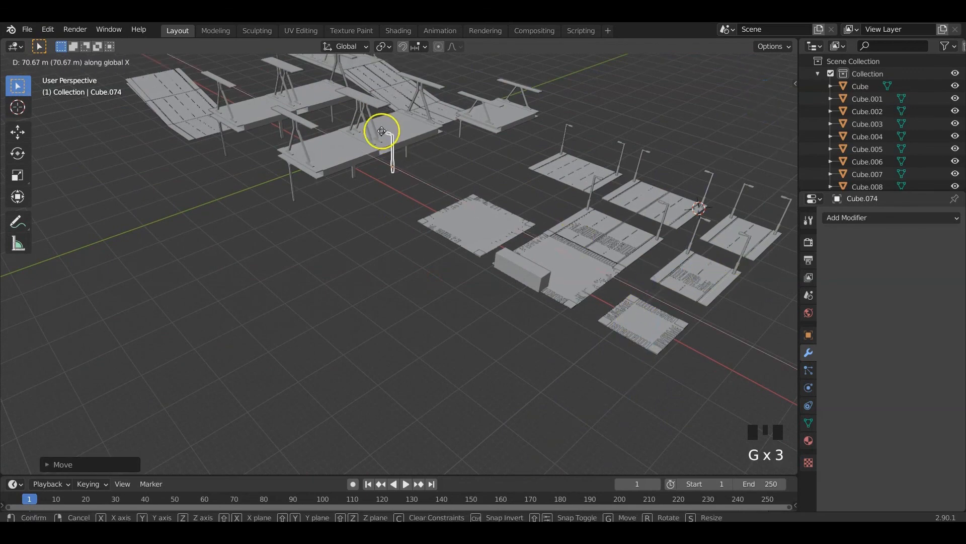
click(355, 110)
key(KP_Decimal)
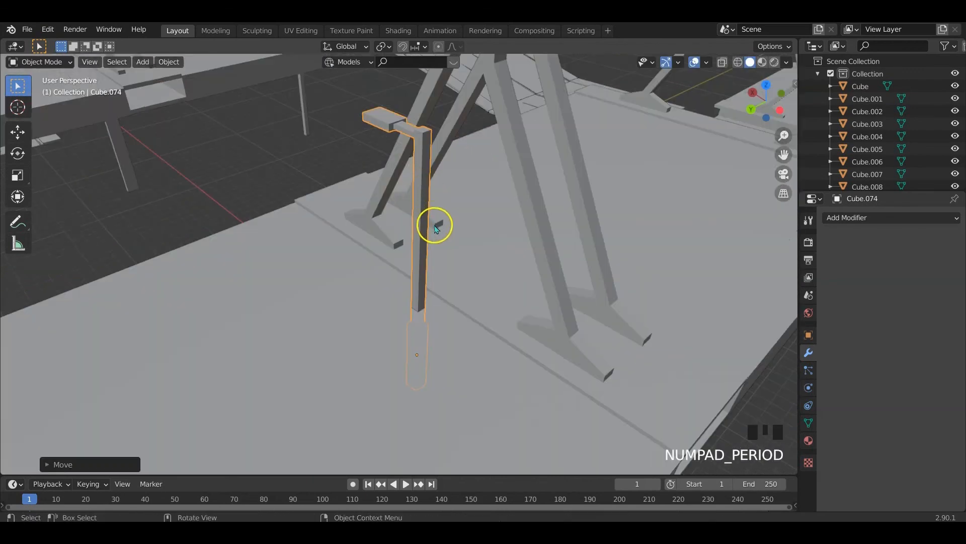
middle_drag(438, 224, 469, 259)
scroll(453, 245, down, 3)
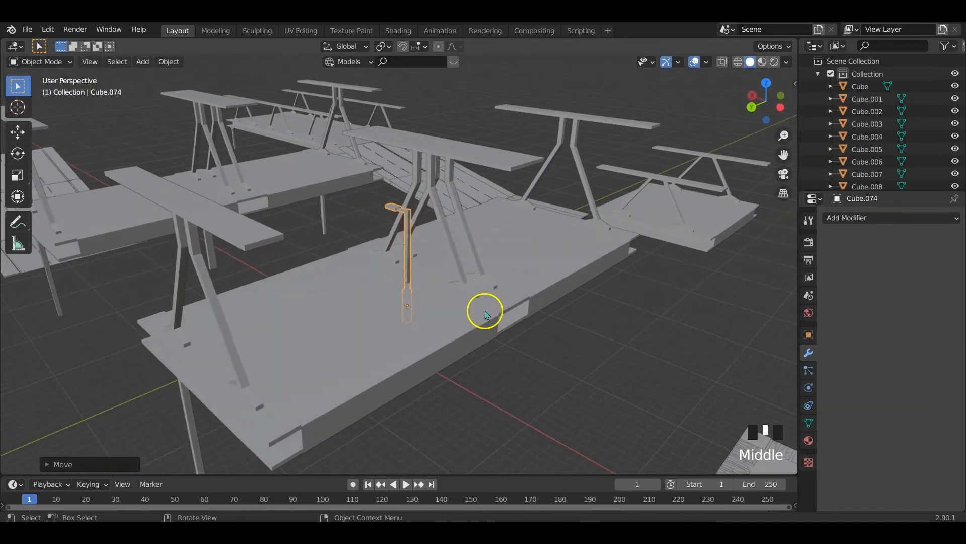
Raise the lamp about 3.6 m along global Z so its base stands on the bridge deck
key(g)
key(z)
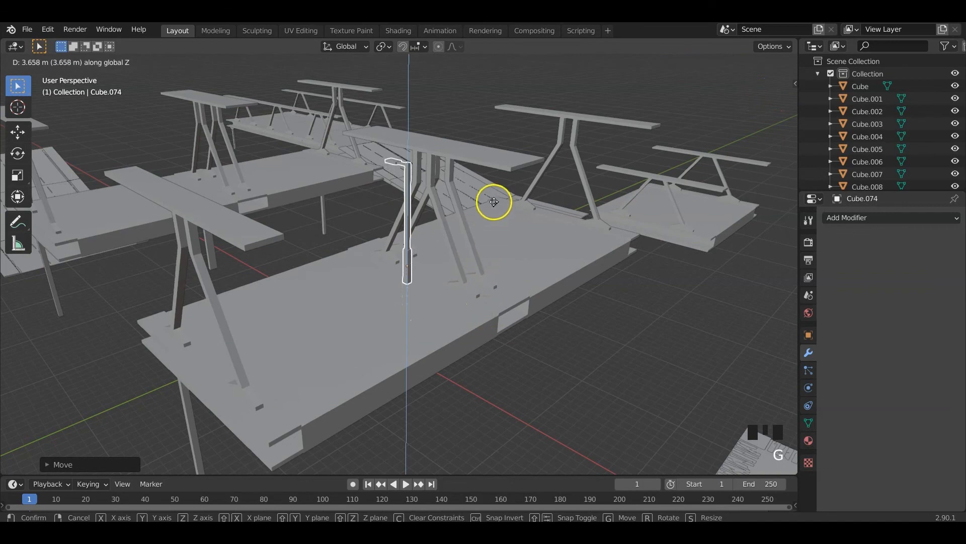
click(494, 207)
scroll(440, 297, up, 9)
shift+middle_drag(440, 297, 390, 211)
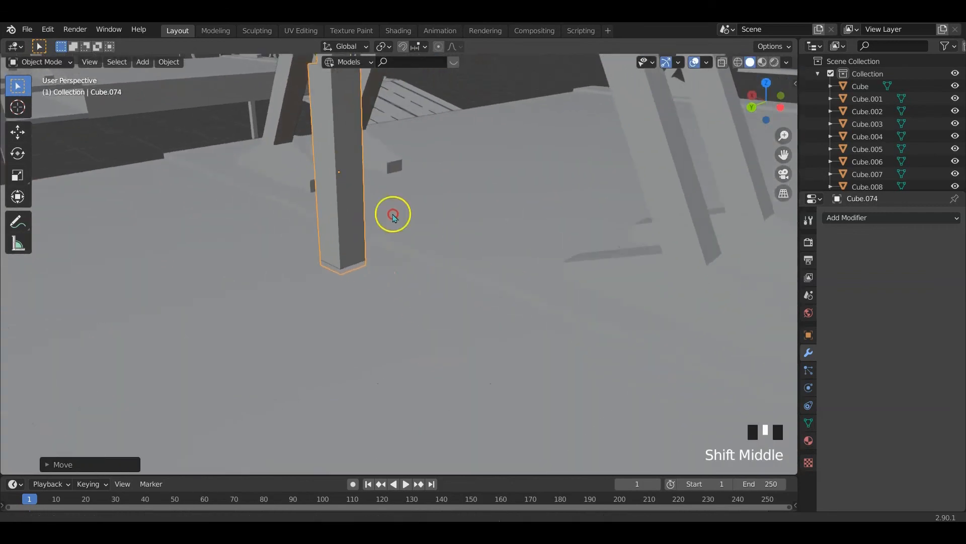
scroll(524, 272, down, 3)
shift+middle_drag(524, 272, 453, 257)
Move the lamp along global Y to centre it between the paired bridge supports
key(g)
key(y)
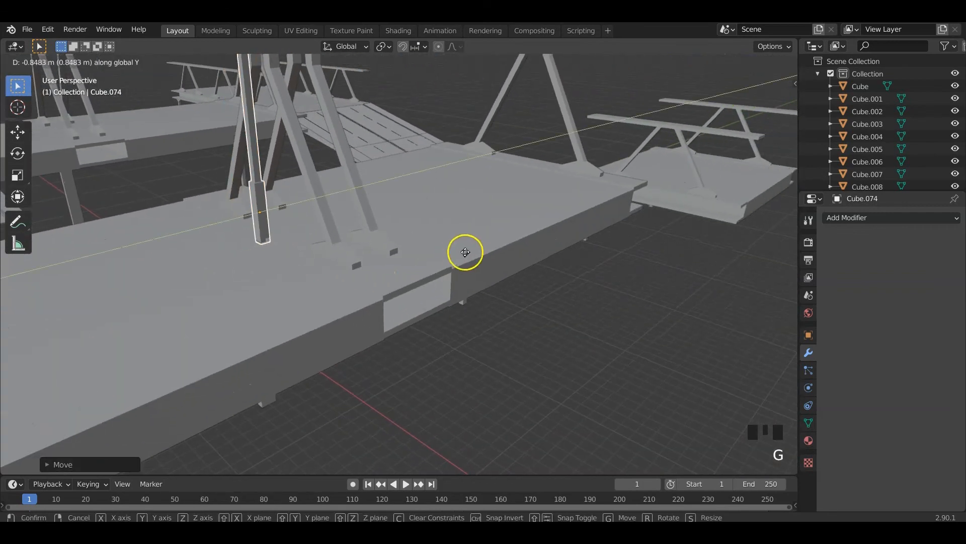
click(510, 243)
middle_drag(513, 242, 453, 242)
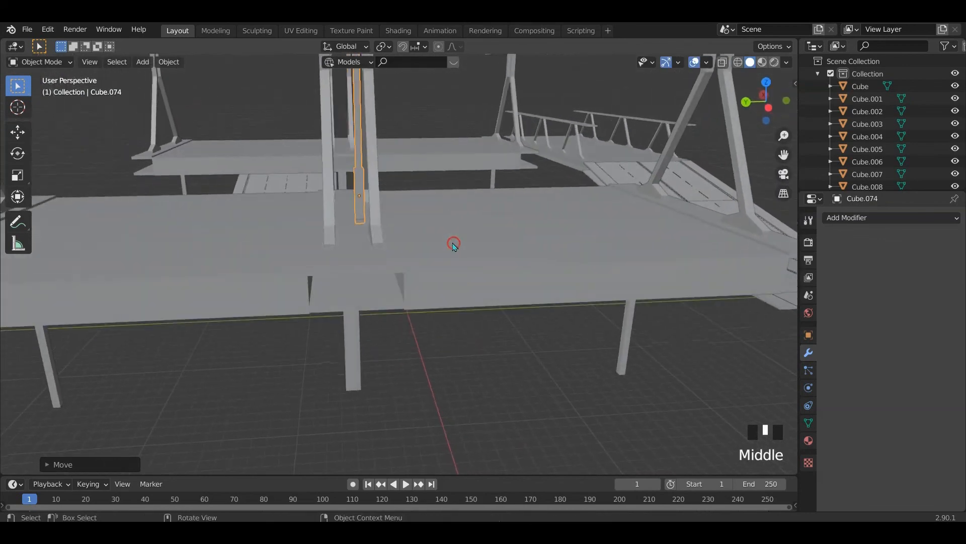
key(KP_1)
key(KP_3)
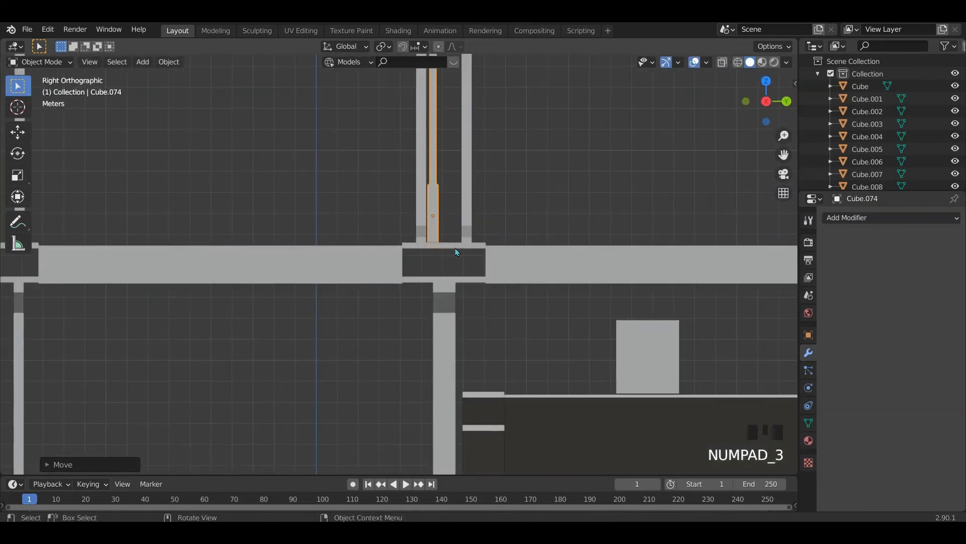
key(g)
key(y)
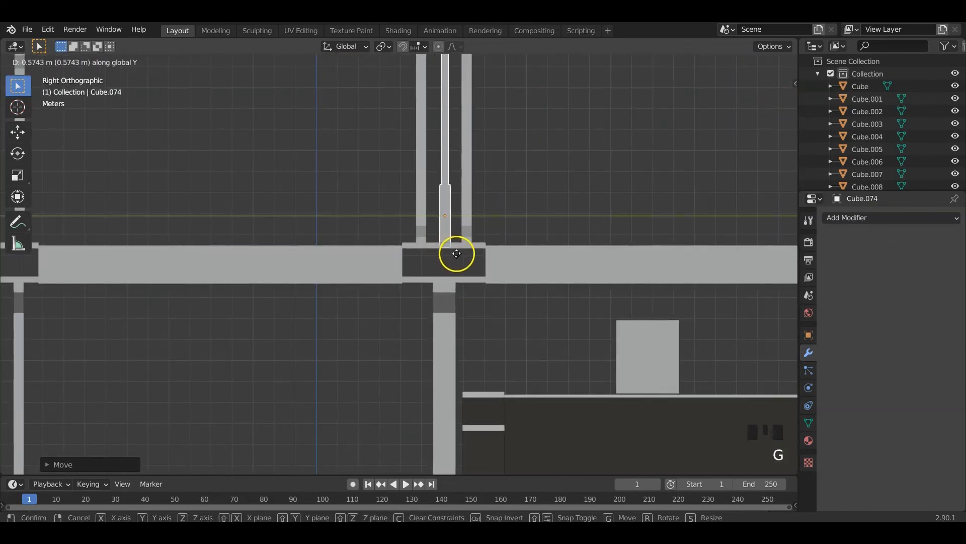
click(445, 256)
Move the lamp about 7.5 m along global X, out past the paired supports toward the bridge deck's edge
middle_drag(518, 258, 471, 297)
scroll(430, 287, down, 6)
scroll(472, 297, up, 5)
middle_drag(405, 291, 432, 296)
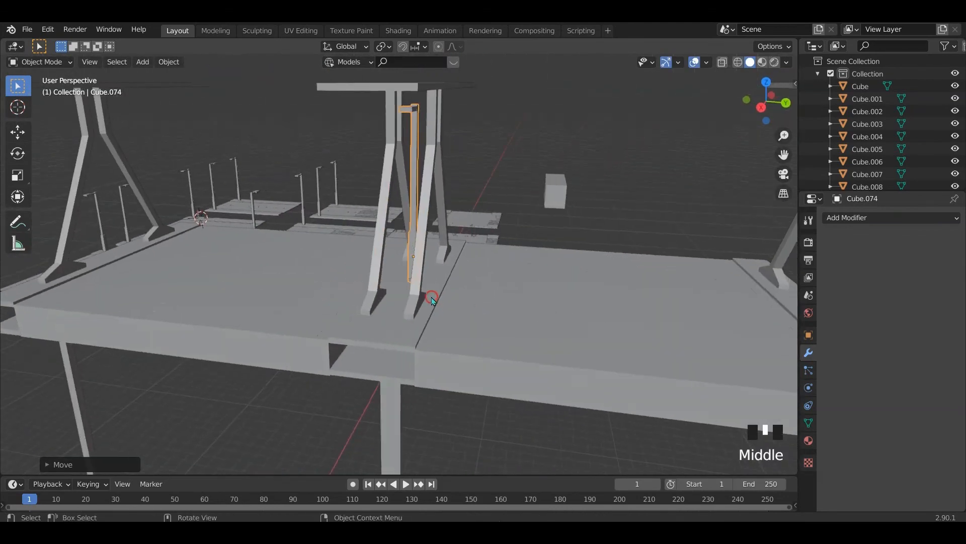
key(g)
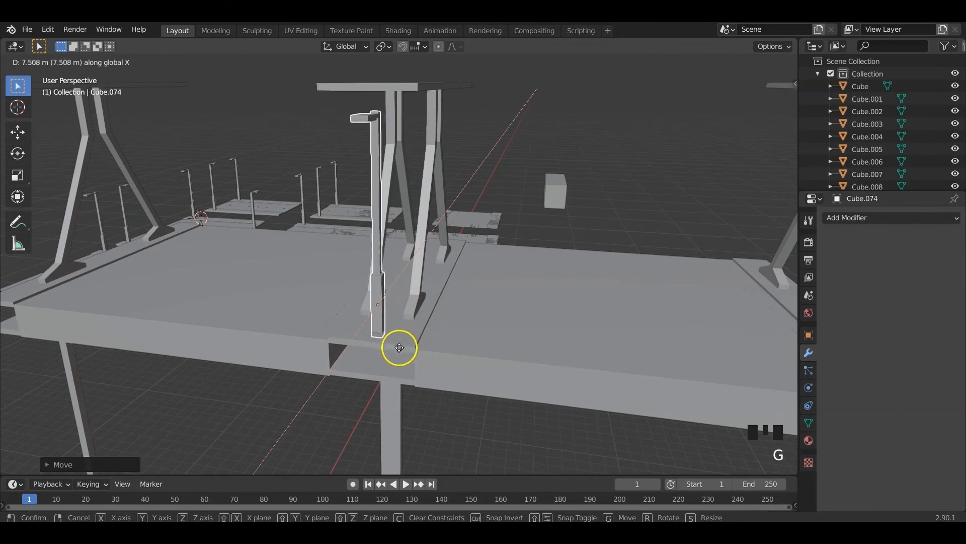
click(395, 351)
Rotate the lamp 90° around global Z
middle_drag(395, 351, 528, 334)
key(r)
key(z)
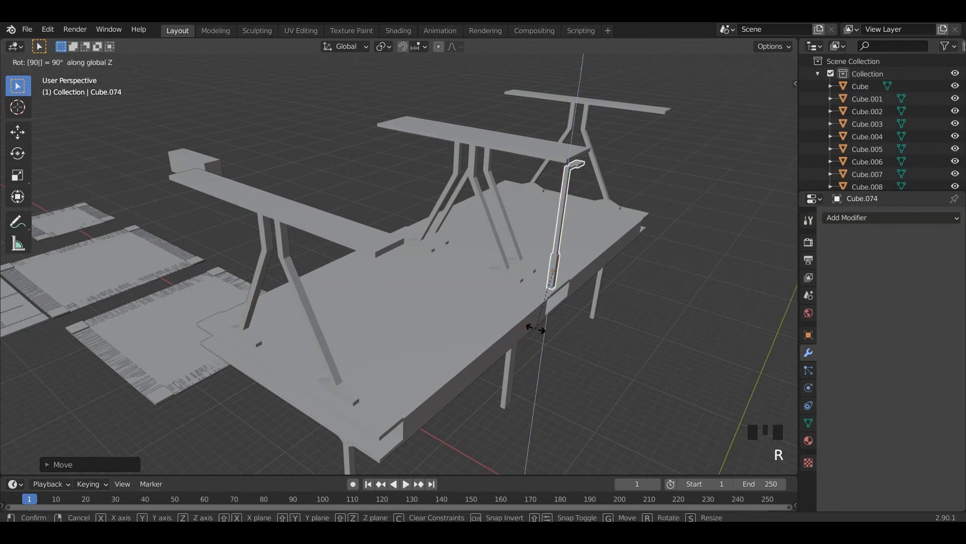
click(600, 309)
Shift the rotated lamp about 0.35 m along global X, closer to the outer edge of the deck
middle_drag(599, 309, 588, 327)
scroll(610, 327, up, 3)
key(g)
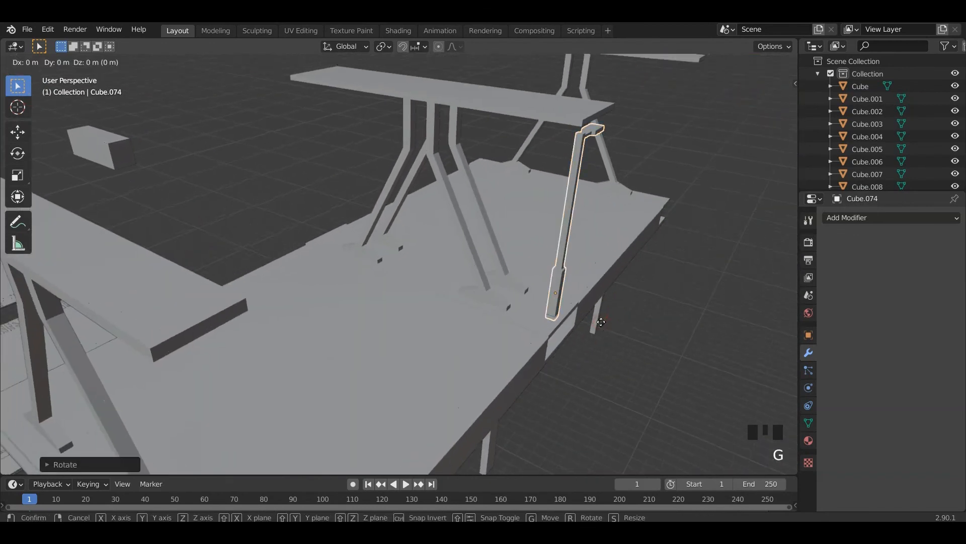
key(x)
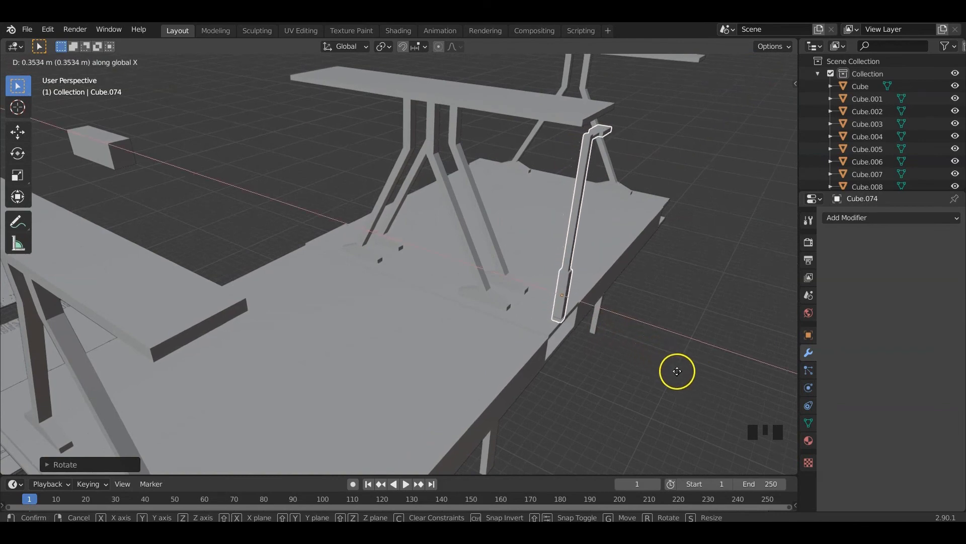
click(677, 371)
Edit the lamp's mesh and select the top and side faces of its horizontal arm and head
middle_drag(677, 371, 583, 340)
scroll(623, 341, up, 2)
scroll(593, 334, down, 2)
scroll(479, 319, up, 3)
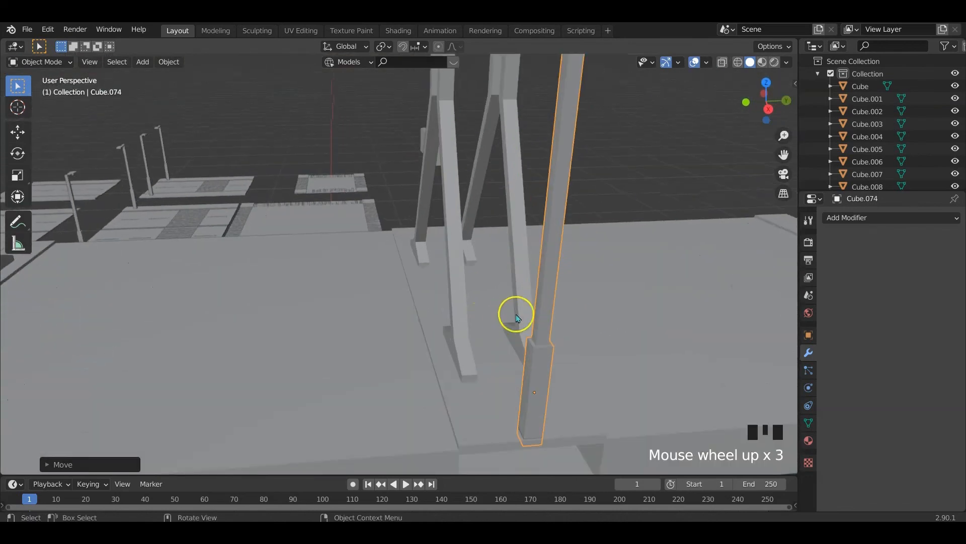
scroll(518, 318, down, 2)
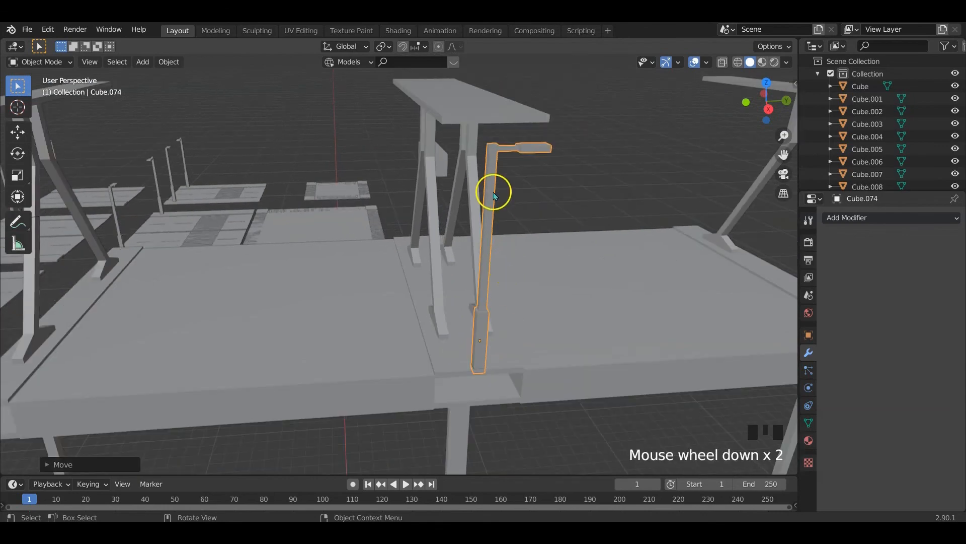
key(Tab)
middle_drag(495, 197, 407, 250)
scroll(455, 177, up, 2)
key(c)
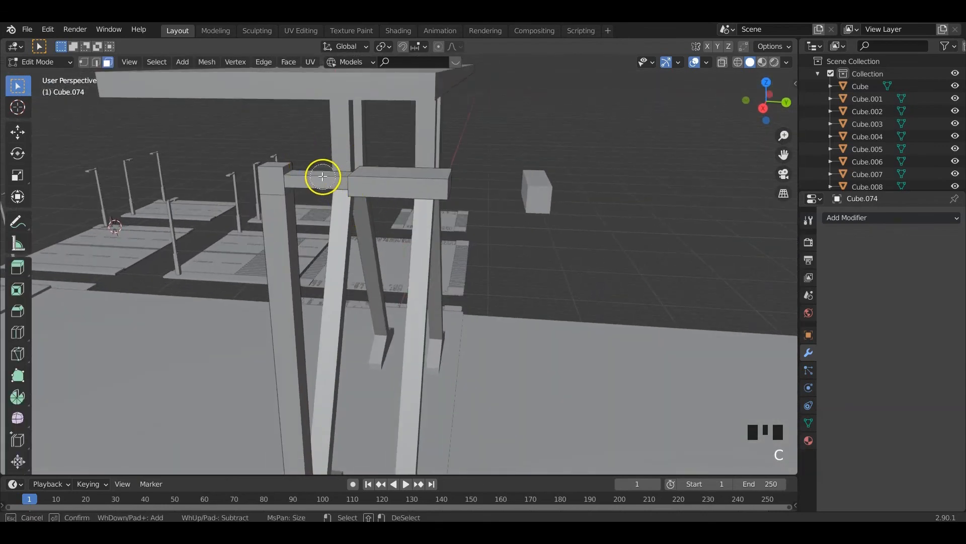
drag(374, 176, 445, 192)
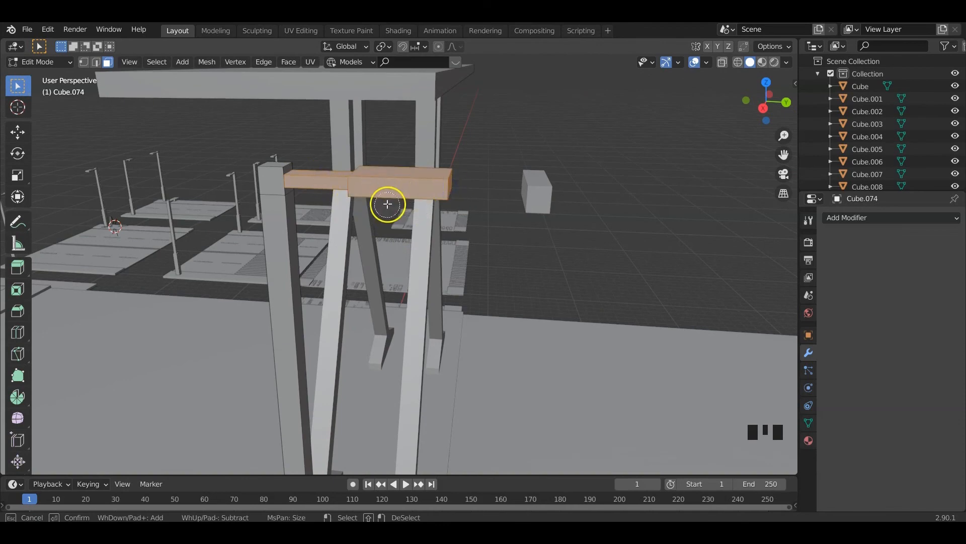
Extend the selection to the underside, end and far-side faces of the lamp's arm and head
middle_drag(388, 204, 380, 281)
key(c)
drag(311, 194, 361, 202)
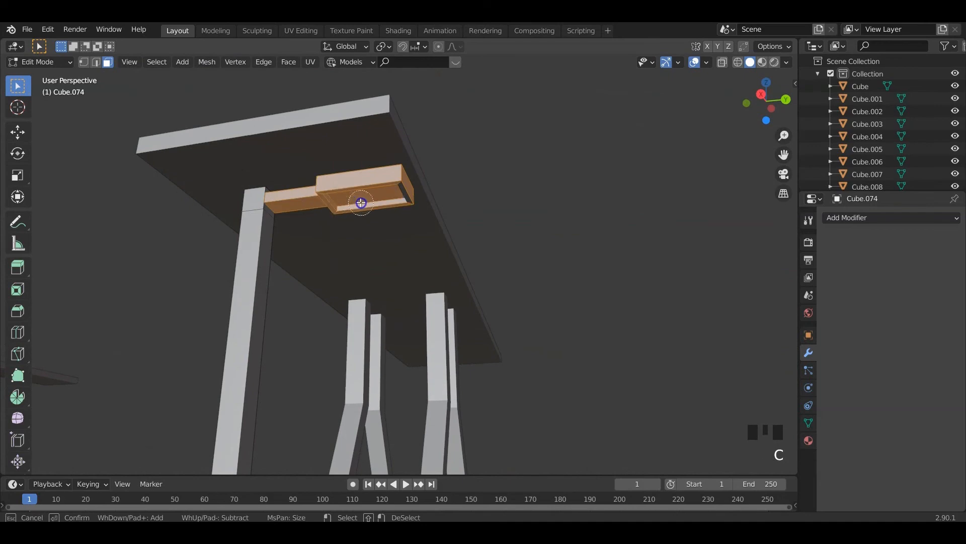
mouse_move(392, 189)
middle_down()
mouse_move(358, 240)
mouse_move(384, 263)
mouse_move(482, 258)
mouse_move(359, 285)
mouse_move(391, 287)
middle_up()
key(KP_Decimal)
key(c)
drag(391, 287, 394, 285)
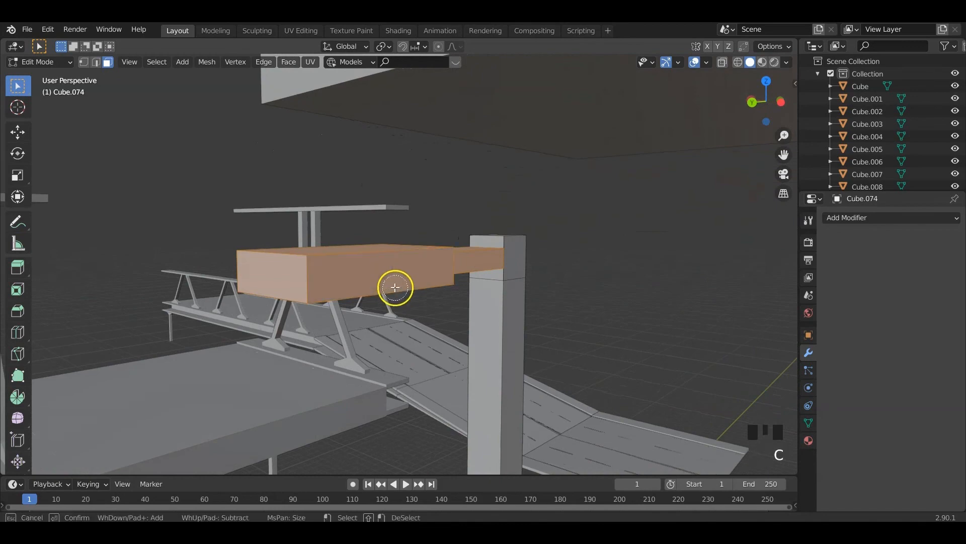
middle_drag(395, 287, 675, 335)
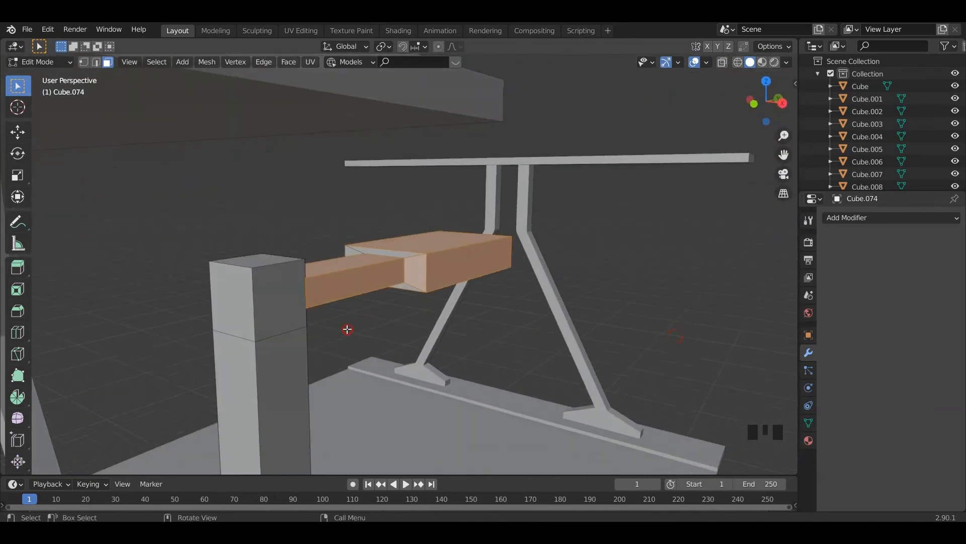
middle_drag(347, 330, 391, 316)
key(c)
key(shift+d)
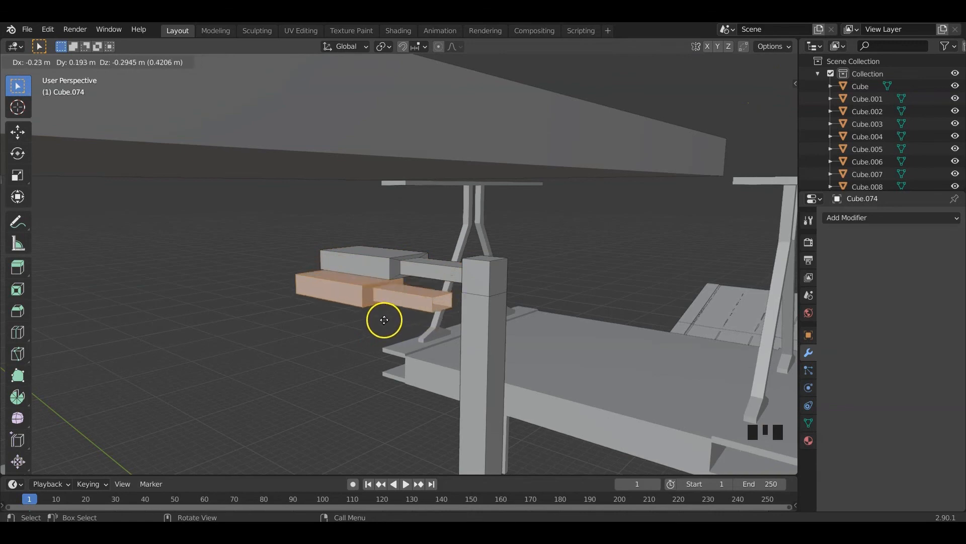
right_click(358, 304)
middle_drag(358, 304, 438, 319)
scroll(446, 304, down, 3)
scroll(445, 299, up, 3)
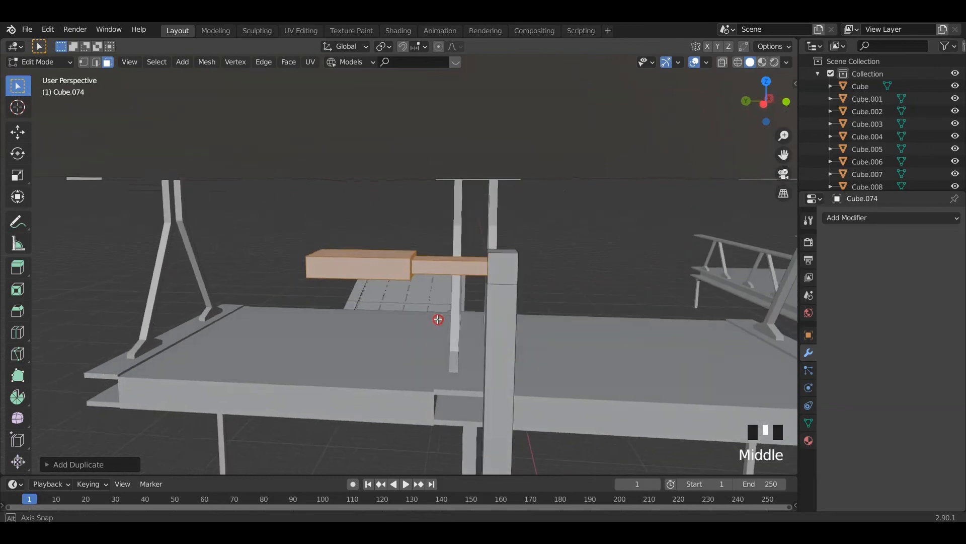
middle_drag(539, 303, 493, 304)
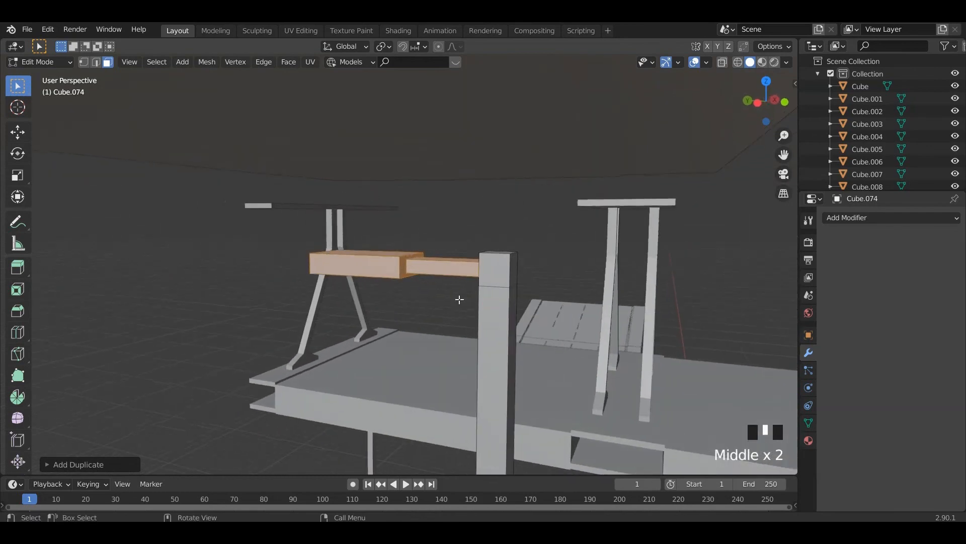
key(g)
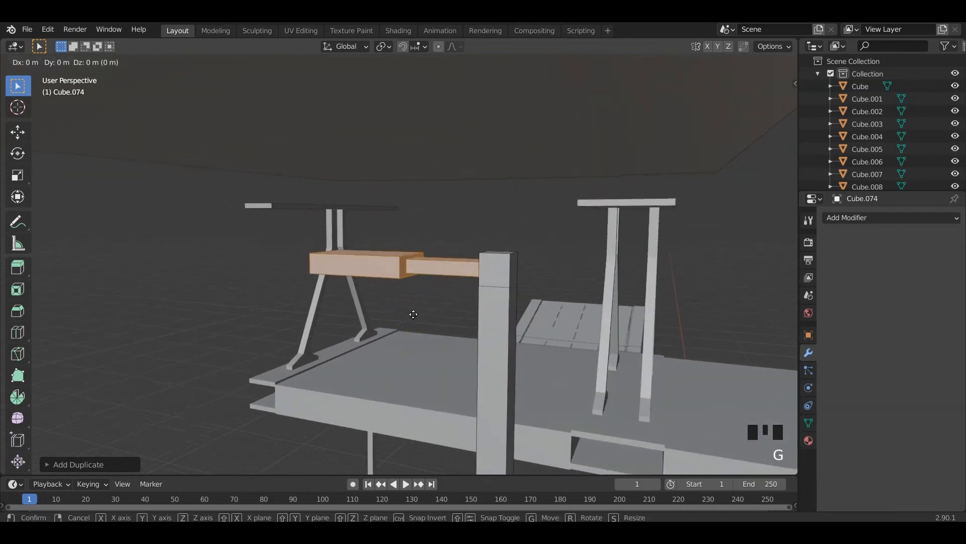
click(391, 356)
key(x)
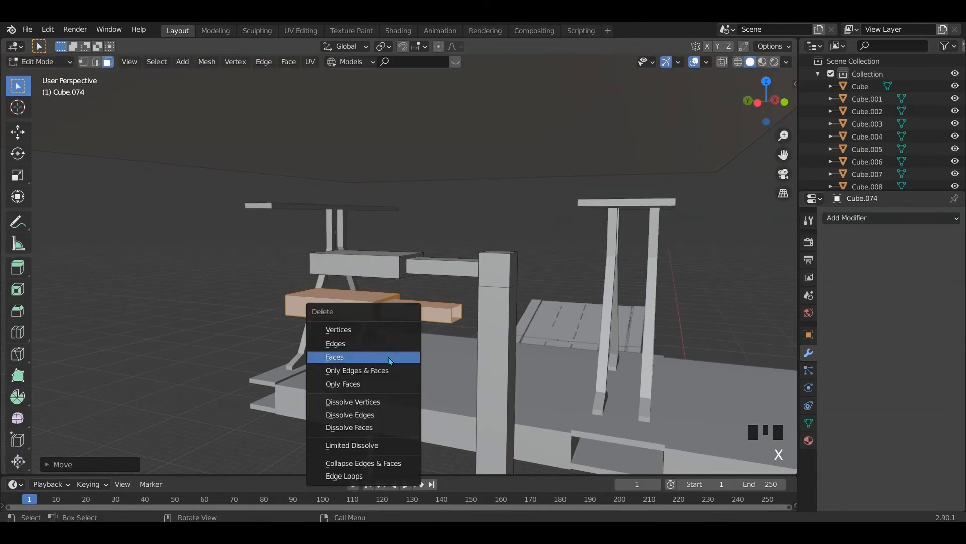
click(391, 357)
key(ctrl+z)
key(ctrl+z)
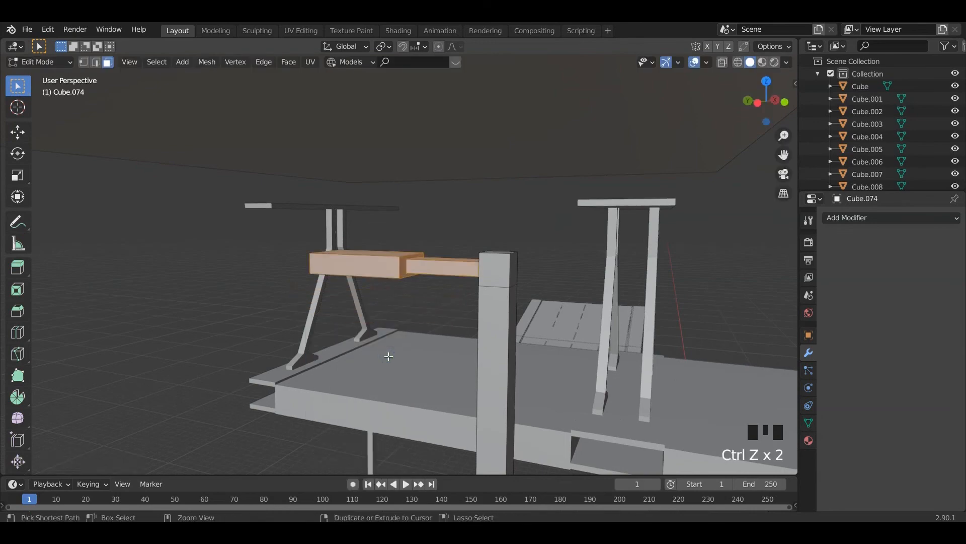
key(g)
right_click(369, 388)
key(ctrl+z)
key(g)
click(344, 389)
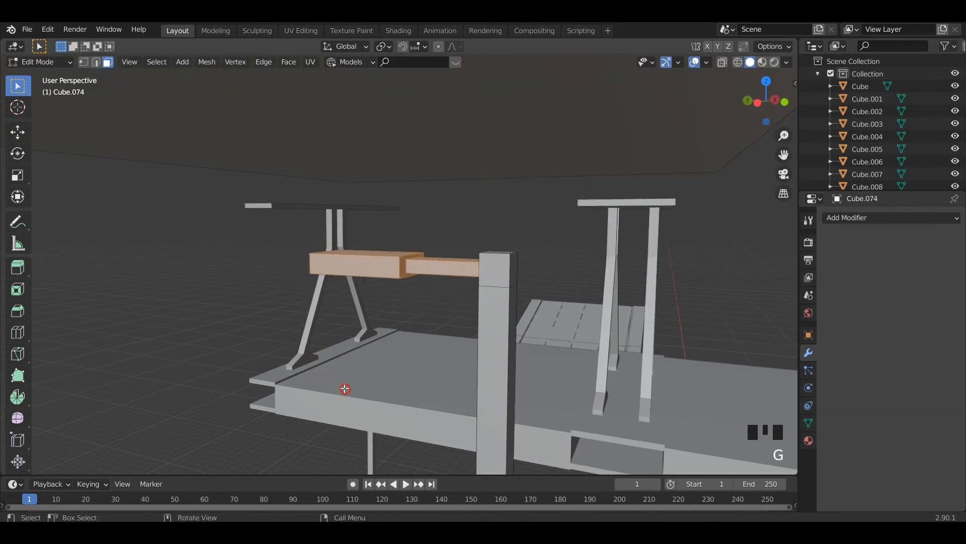
Separate the selected arm and head faces from the lamp pole as their own object
key(p)
click(403, 334)
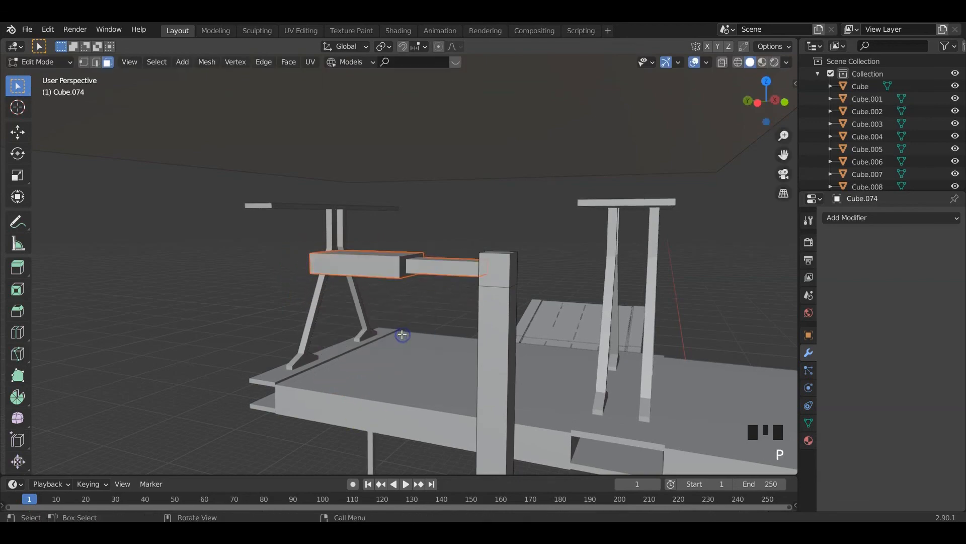
key(Tab)
middle_drag(493, 304, 397, 269)
click(397, 269)
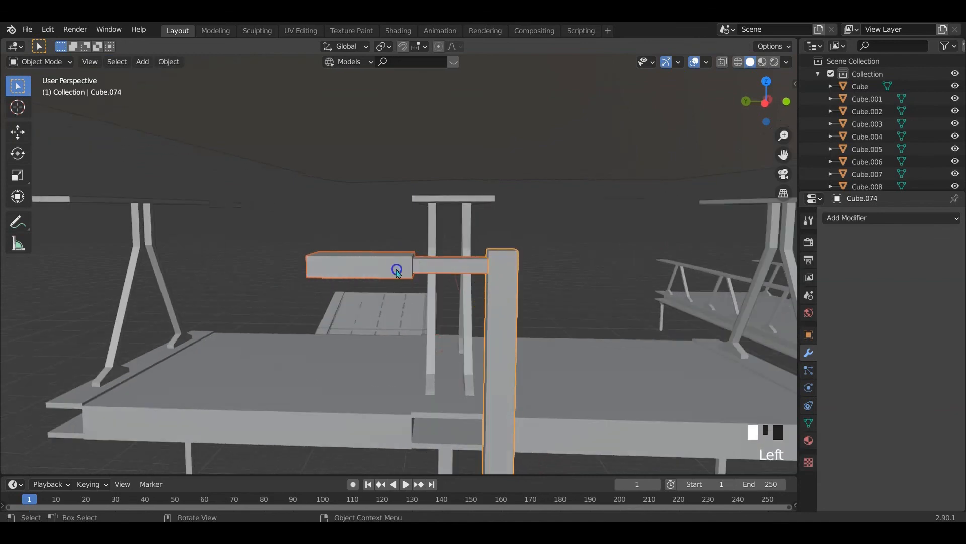
click(503, 284)
click(396, 272)
click(491, 281)
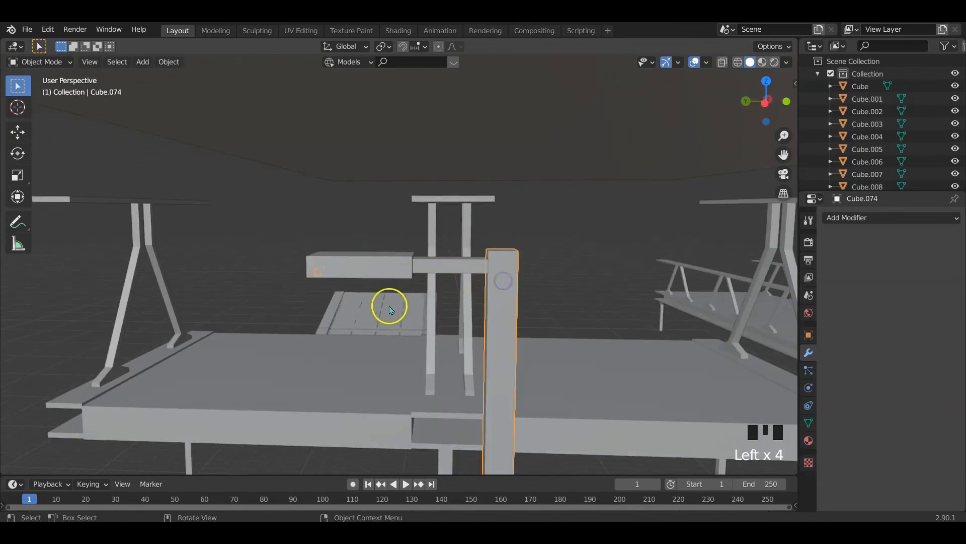
Select the leftover inner face of the lamp head in the pole's mesh and separate it too
middle_drag(388, 304, 388, 255)
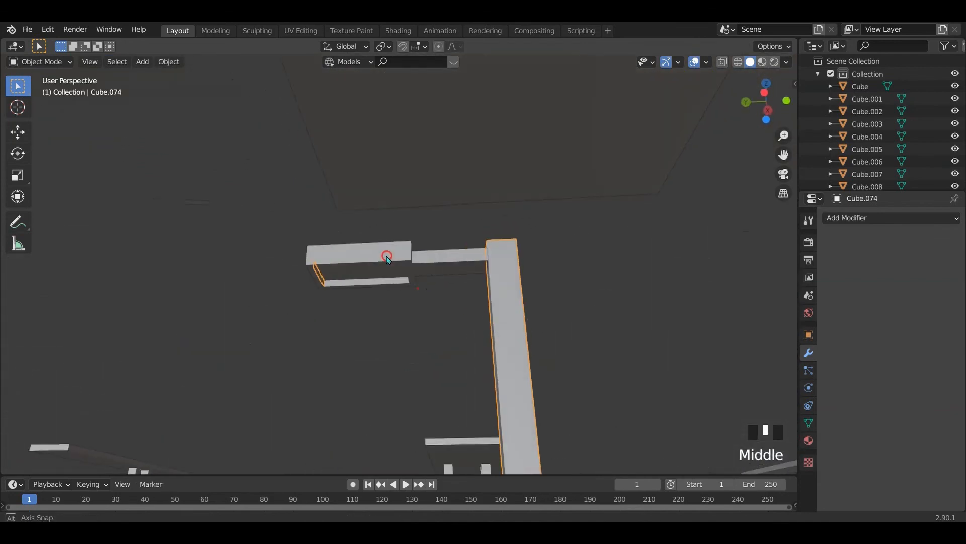
click(497, 296)
click(358, 267)
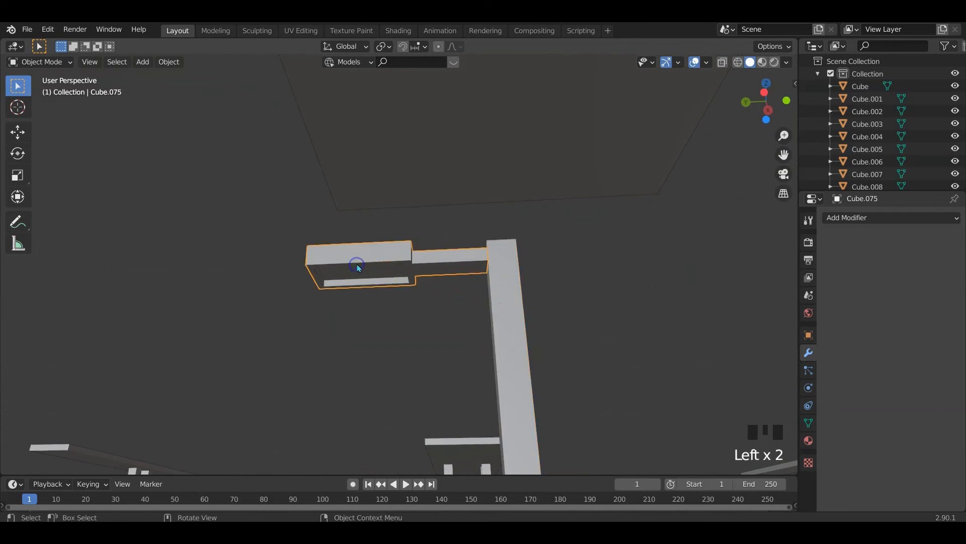
click(322, 277)
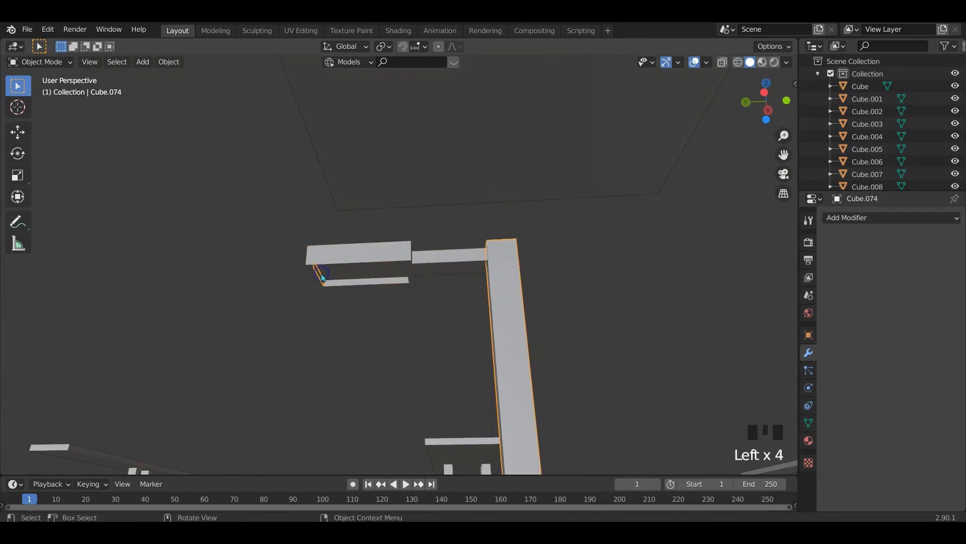
key(Tab)
drag(318, 274, 352, 293)
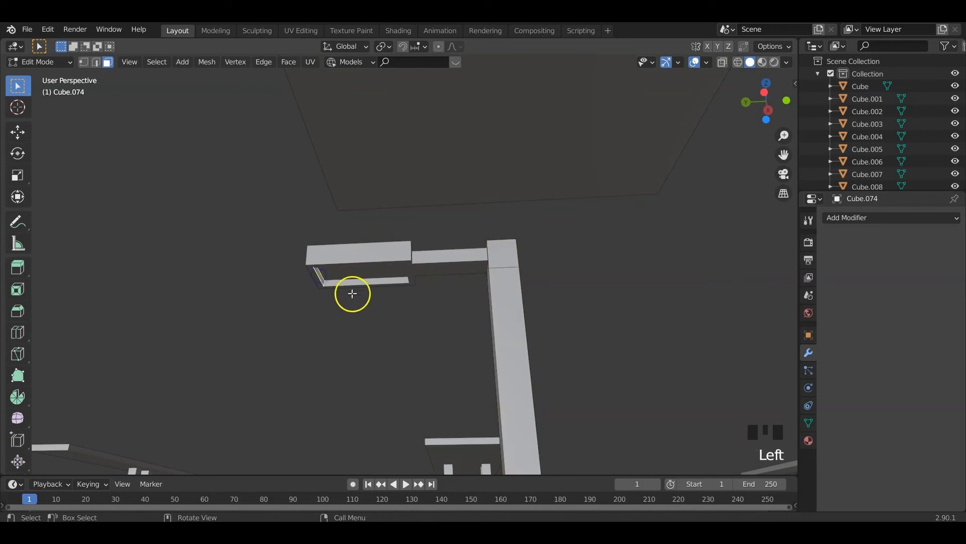
key(p)
click(349, 287)
key(Tab)
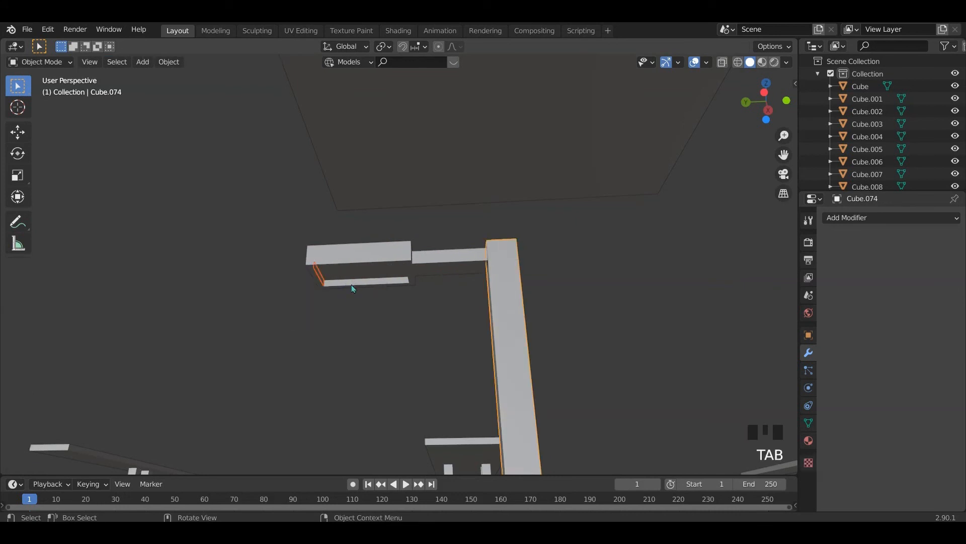
Select the separated inner face together with the lamp head and join them into one object
click(328, 278)
click(330, 276)
shift+click(343, 270)
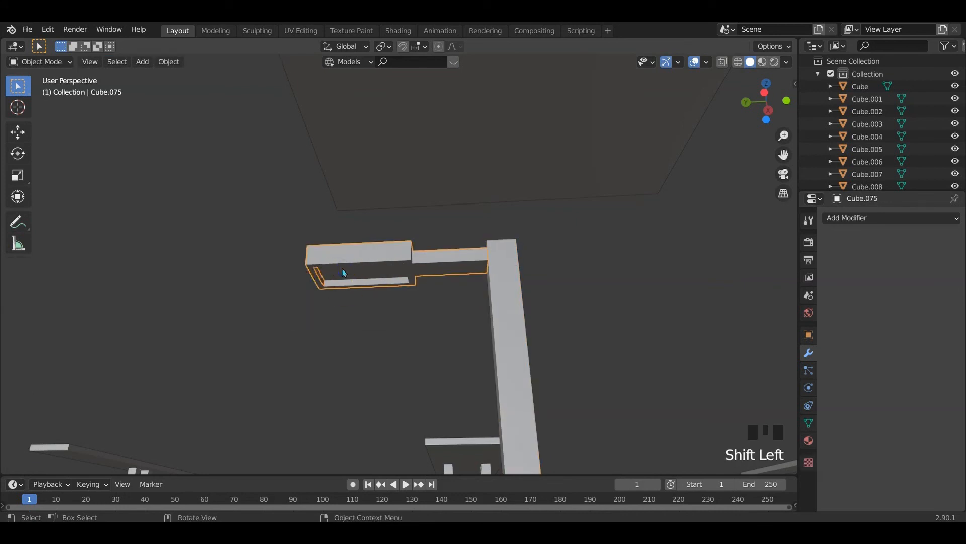
Check from several sides that the lamp head is complete and selects and moves separately from the pole
click(508, 286)
click(373, 275)
middle_drag(372, 275, 565, 265)
click(349, 352)
click(412, 259)
middle_drag(412, 259, 308, 277)
key(g)
right_click(239, 396)
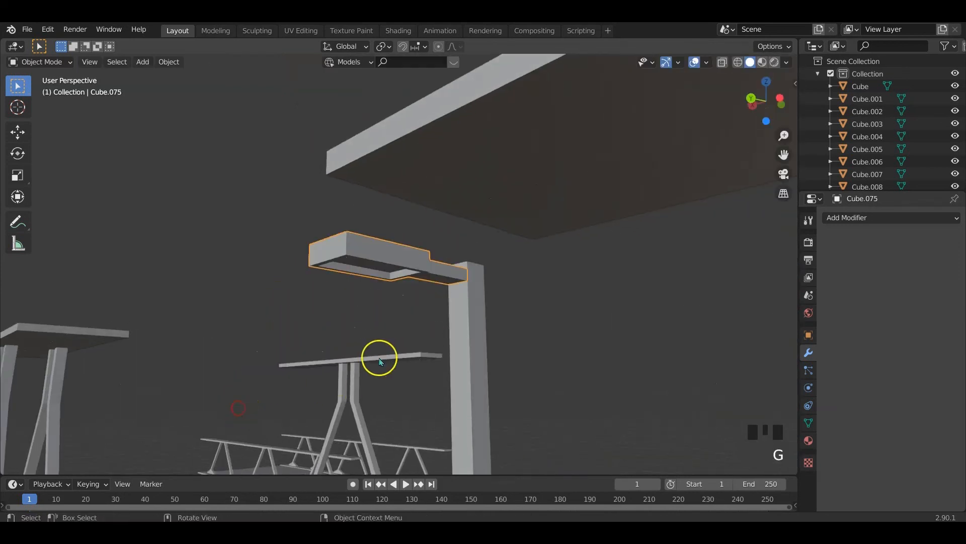
Mirror the lamp head to the opposite side of the pole and join both heads with the pole
scroll(379, 358, down, 1)
mouse_move(387, 351)
middle_down()
mouse_move(304, 388)
mouse_move(377, 347)
middle_up()
click(856, 218)
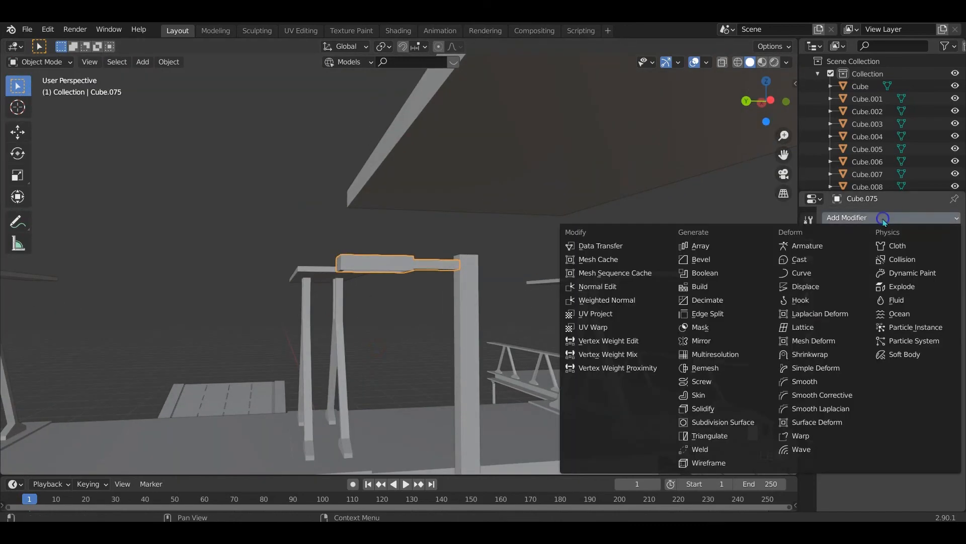
click(712, 310)
middle_drag(706, 342, 389, 359)
click(866, 217)
scroll(533, 317, down, 4)
scroll(472, 377, down, 3)
key(Tab)
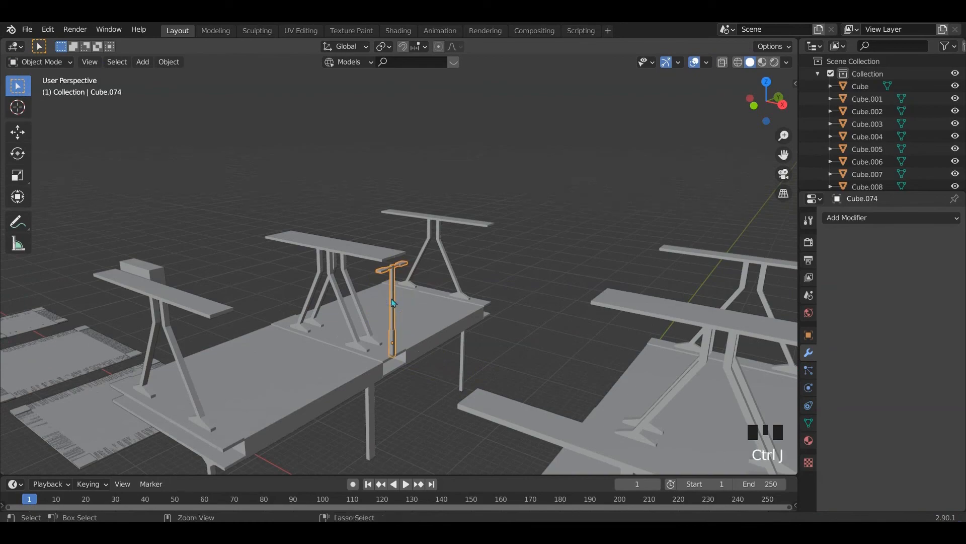
Duplicate the double-headed lamp and place the copy on the second bridge's deck beside its paired supports
middle_drag(432, 315, 438, 291)
click(492, 308)
middle_drag(492, 308, 488, 332)
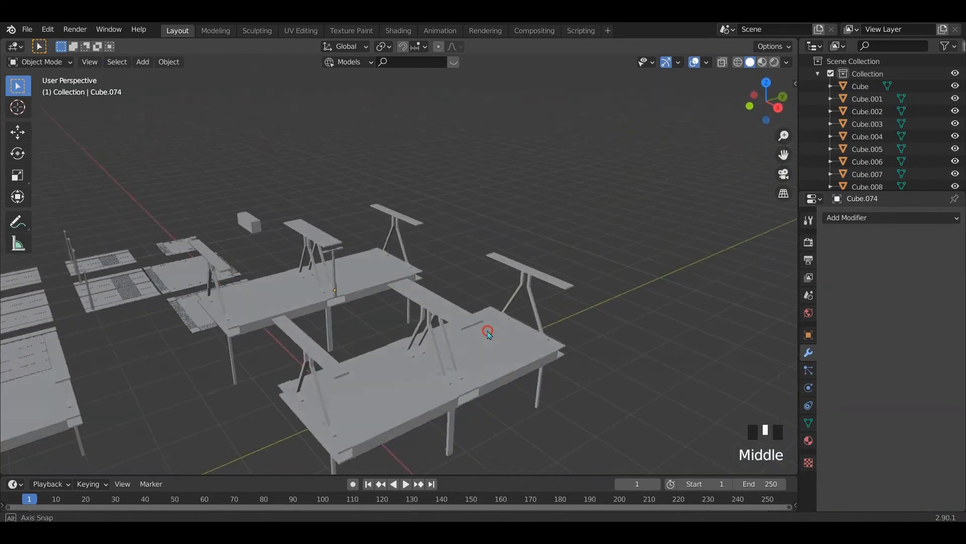
key(shift+d)
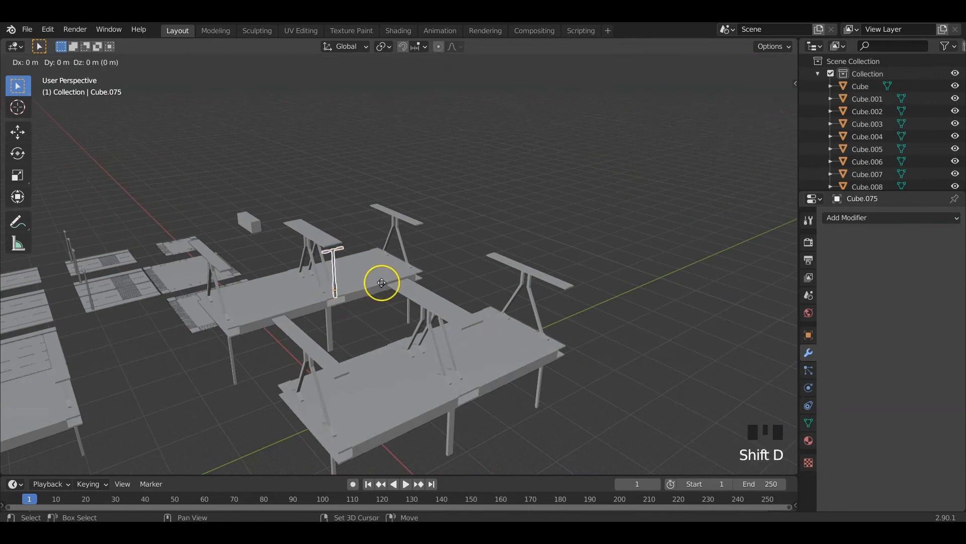
click(491, 381)
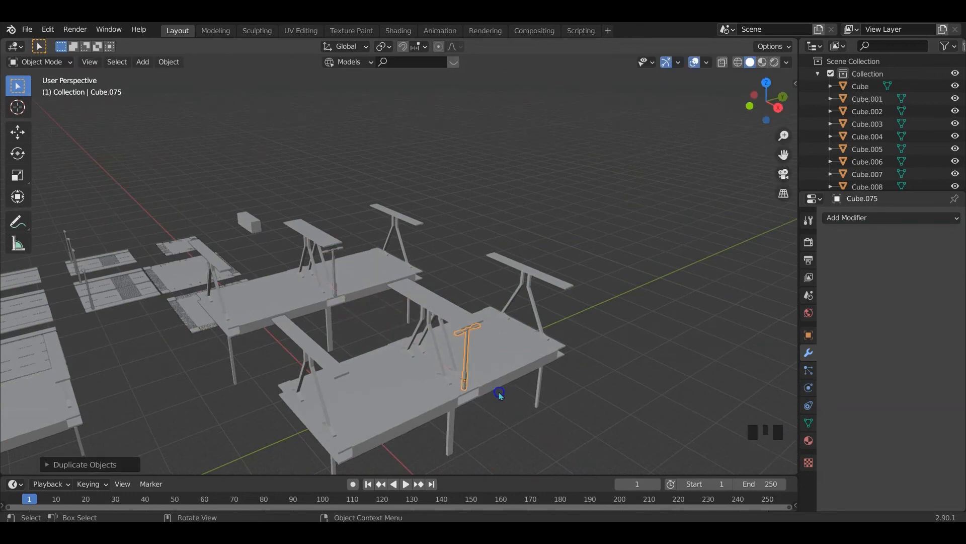
Reposition the copied double-headed lamp on the second bridge deck, beside the paired supports near the central joint
key(KP_Decimal)
scroll(416, 403, up, 3)
shift+middle_drag(416, 403, 451, 357)
key(g)
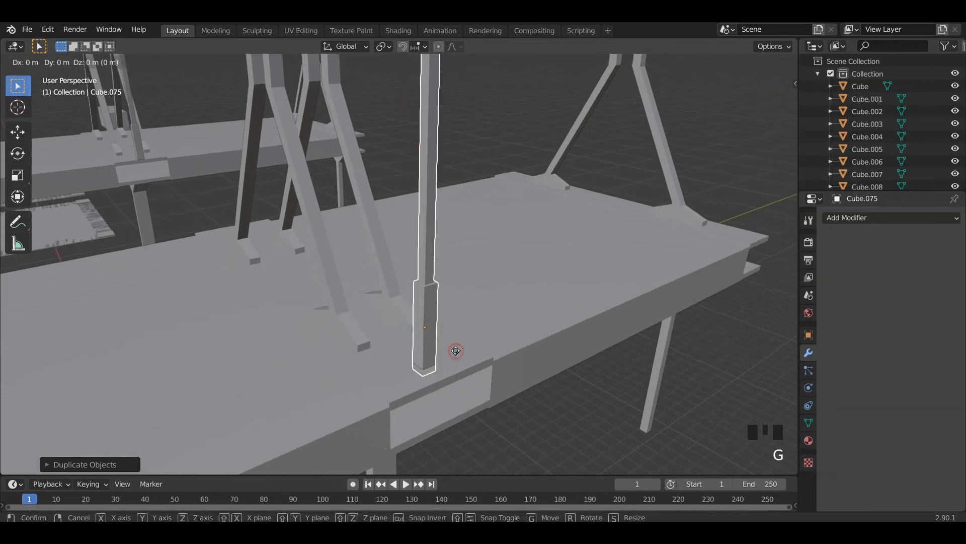
click(575, 65)
scroll(442, 263, down, 4)
scroll(439, 286, up, 3)
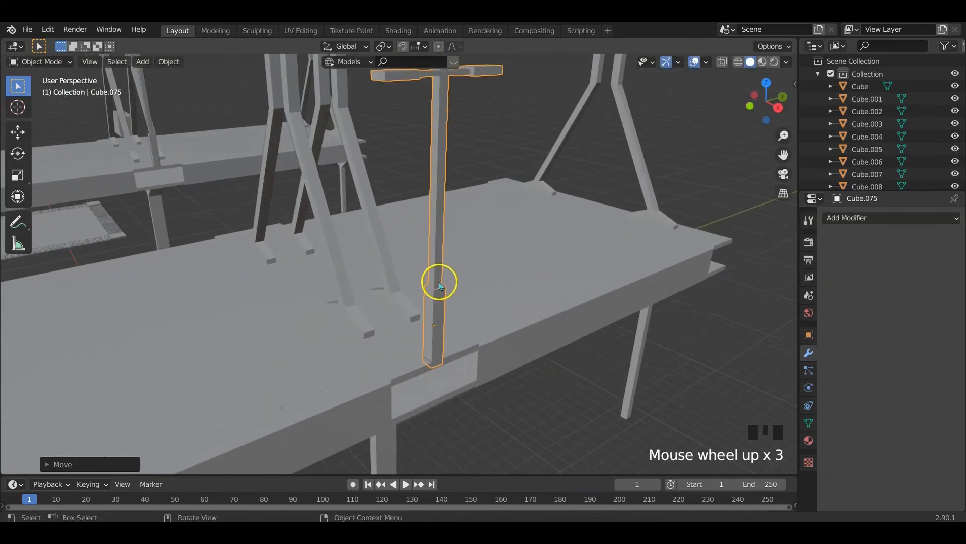
Raise both double-headed bridge lamps together by about 0.18 m along Z so their bases sit correctly on the decks
click(152, 144)
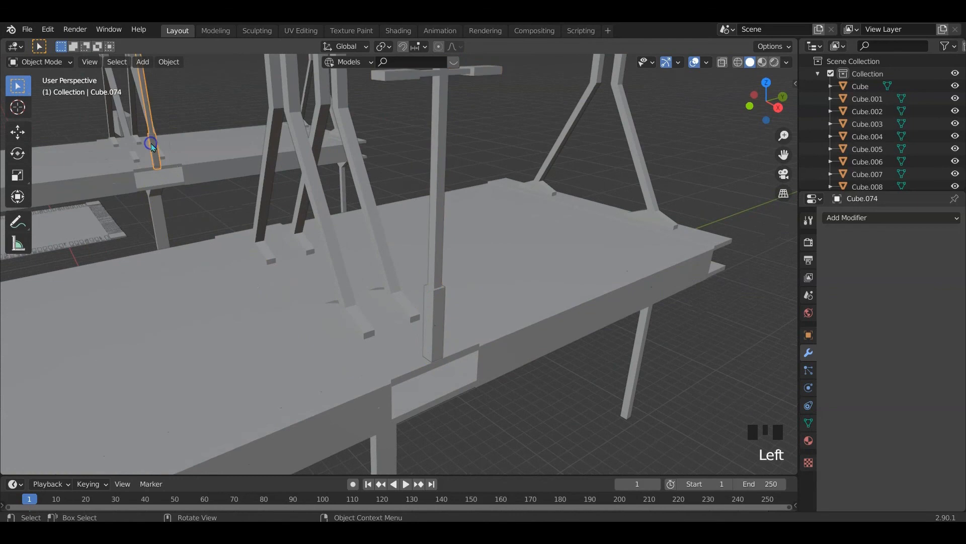
shift+click(446, 323)
key(g)
key(z)
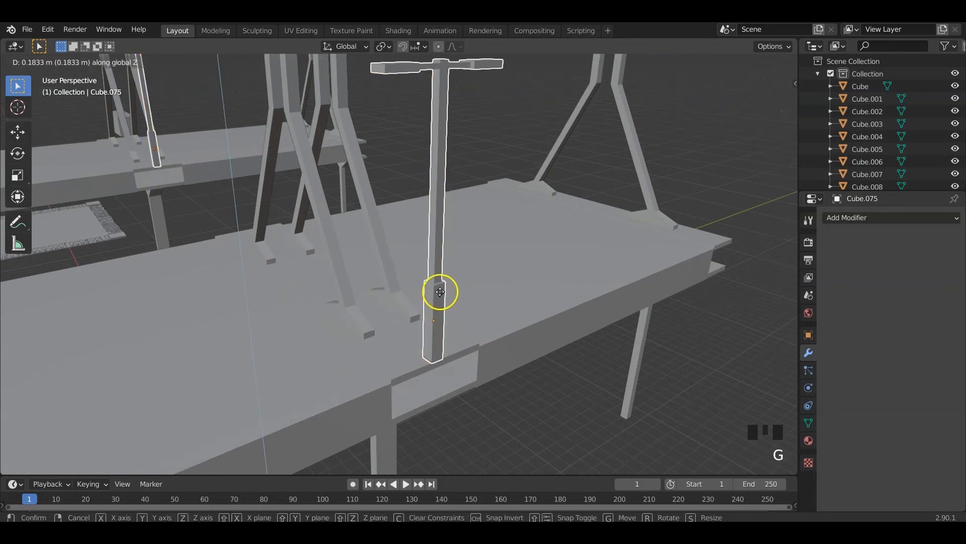
click(440, 292)
middle_drag(440, 292, 381, 317)
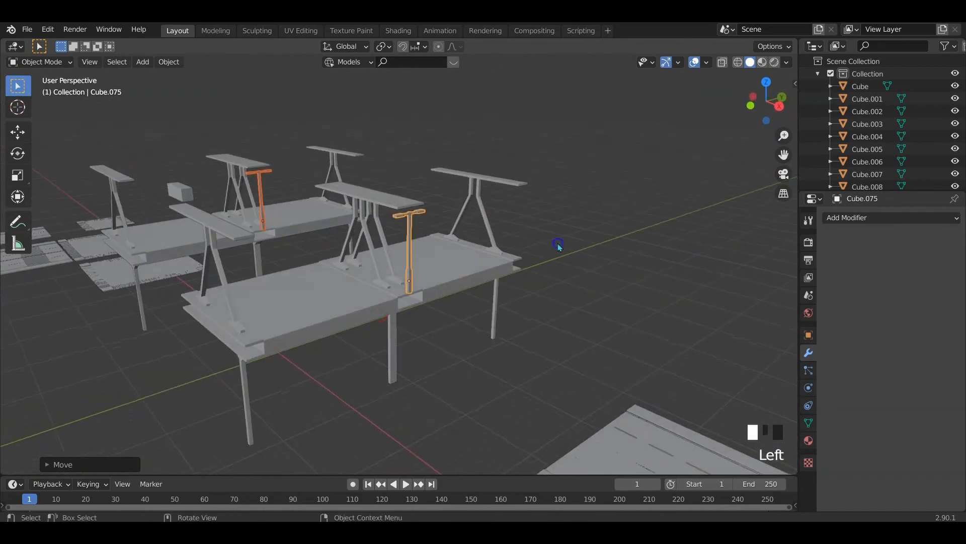
Review the placed double-headed lamps and the whole layout of roads, bridges and ramps from several sides
middle_drag(559, 245, 396, 283)
scroll(412, 289, up, 2)
scroll(430, 282, up, 1)
middle_drag(439, 240, 458, 263)
scroll(453, 269, down, 2)
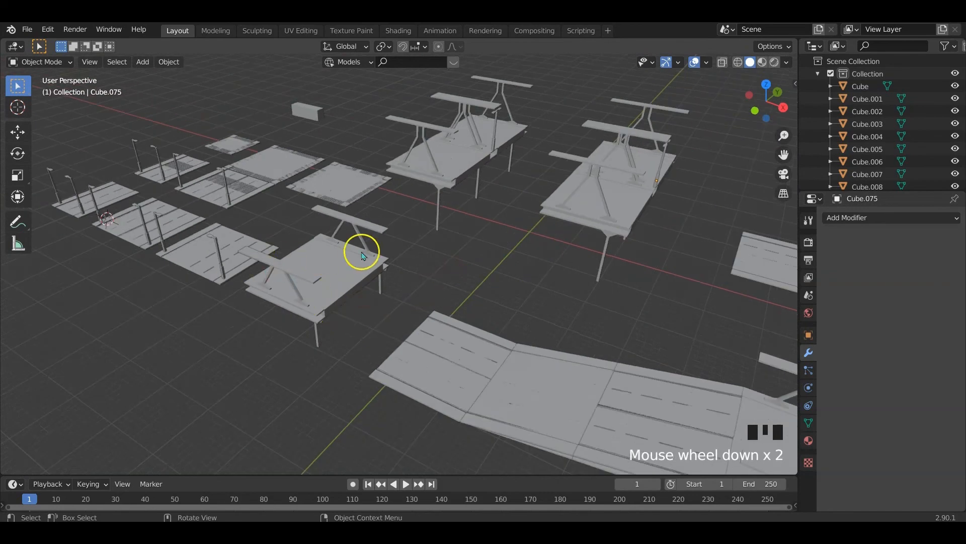
mouse_move(376, 318)
middle_down()
mouse_move(403, 300)
mouse_move(373, 310)
middle_up()
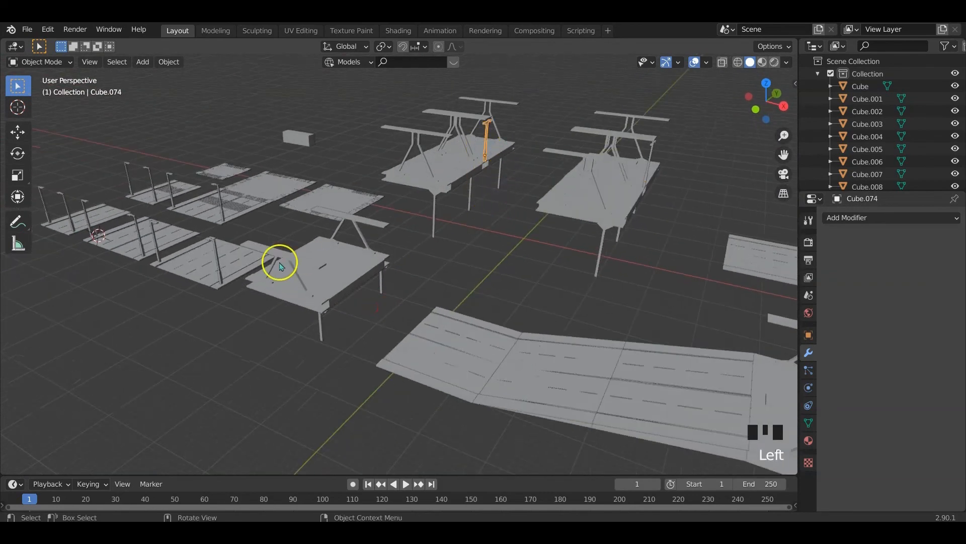
middle_drag(280, 265, 463, 257)
scroll(455, 286, up, 1)
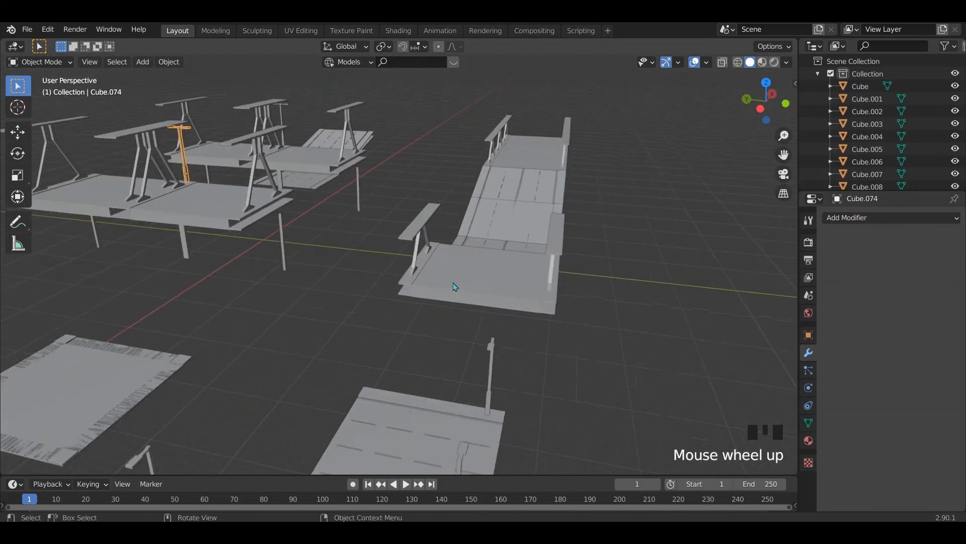
mouse_move(370, 303)
shift+middle_down()
mouse_move(338, 282)
mouse_move(371, 293)
shift+middle_up()
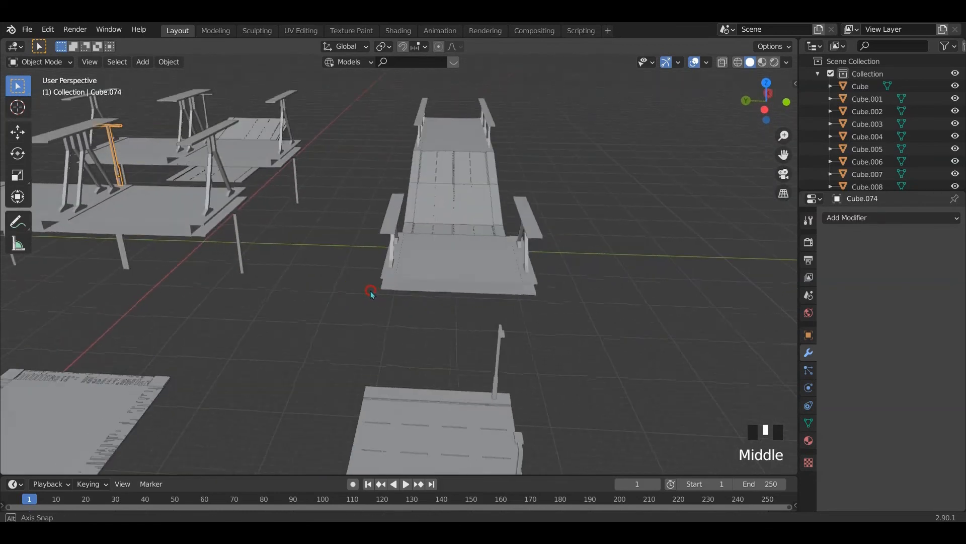
Examine the mesh and lane markings of the single bridge deck at the foot of the ramp
click(458, 267)
key(Tab)
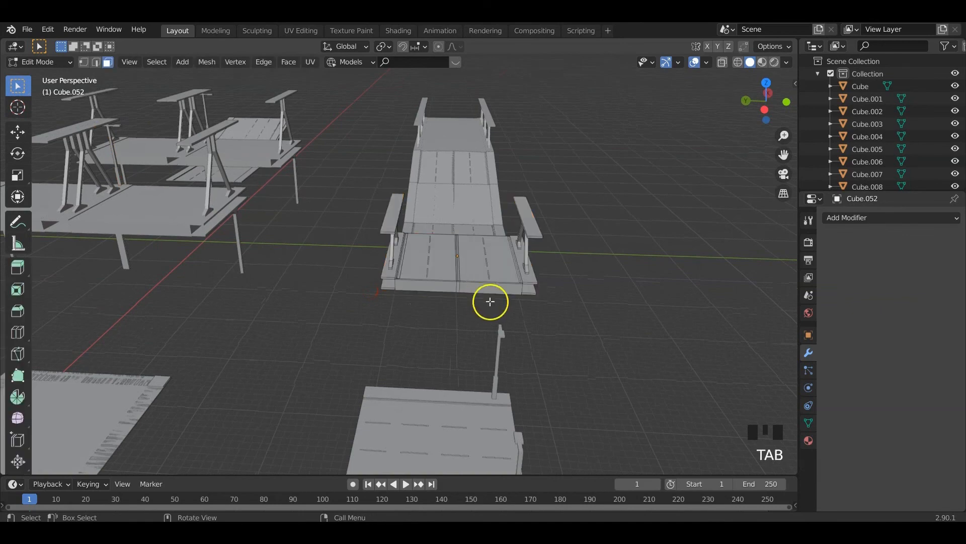
middle_drag(492, 300, 469, 309)
scroll(436, 306, up, 2)
scroll(435, 305, up, 4)
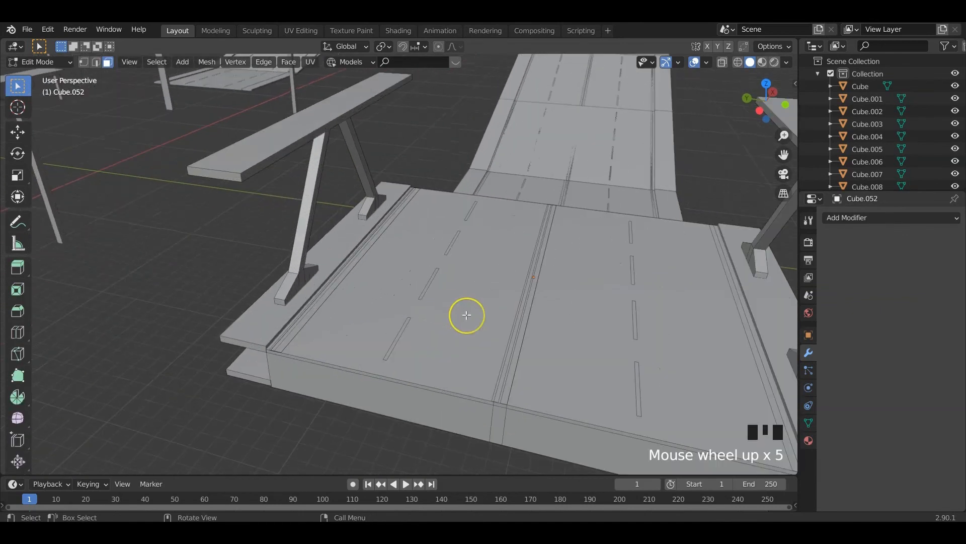
scroll(467, 316, down, 2)
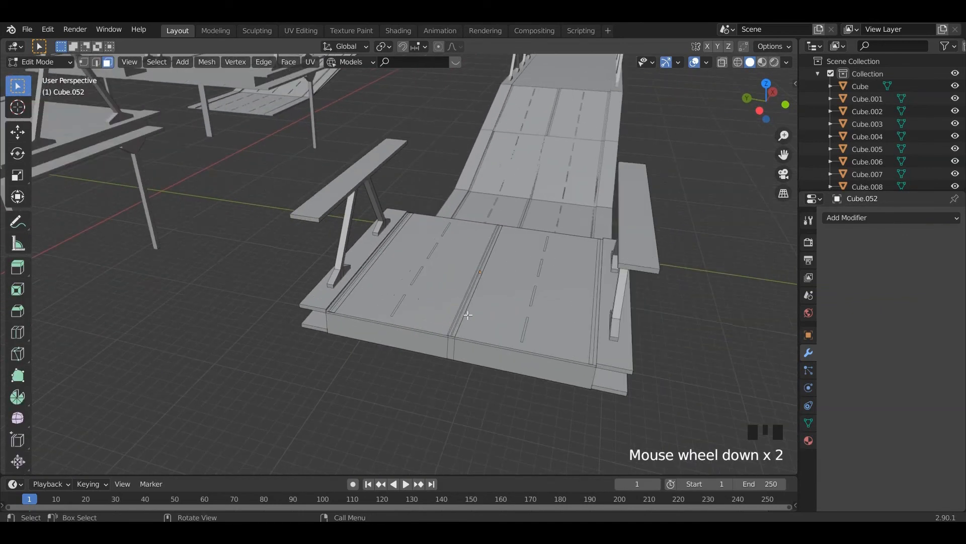
key(Tab)
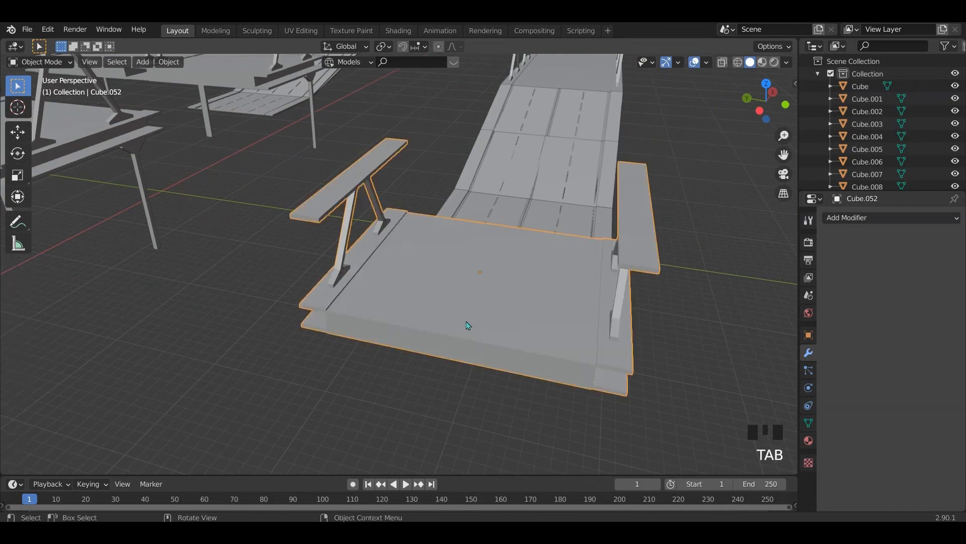
middle_drag(468, 325, 442, 313)
scroll(362, 313, down, 4)
mouse_move(363, 313)
shift+middle_down()
mouse_move(384, 326)
mouse_move(344, 308)
shift+middle_up()
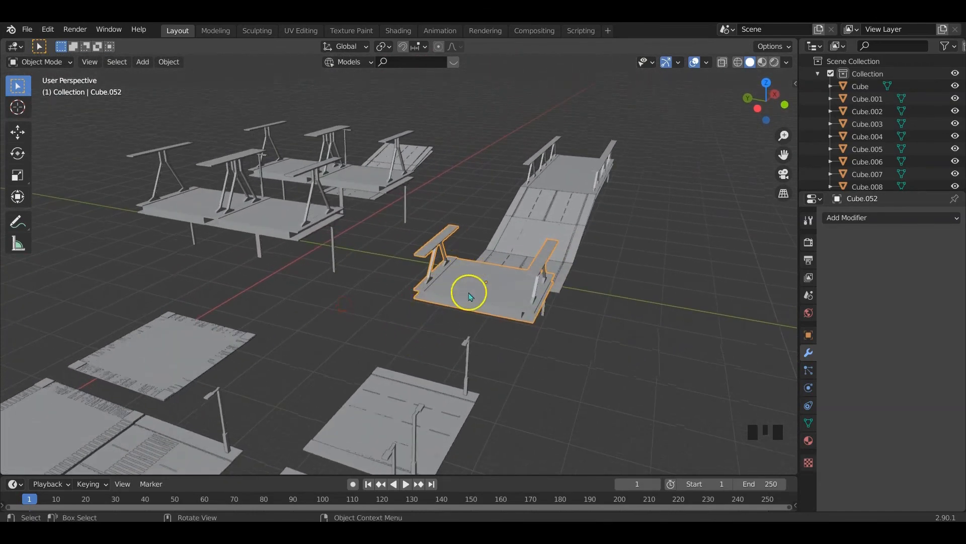
key(Tab)
scroll(541, 291, up, 3)
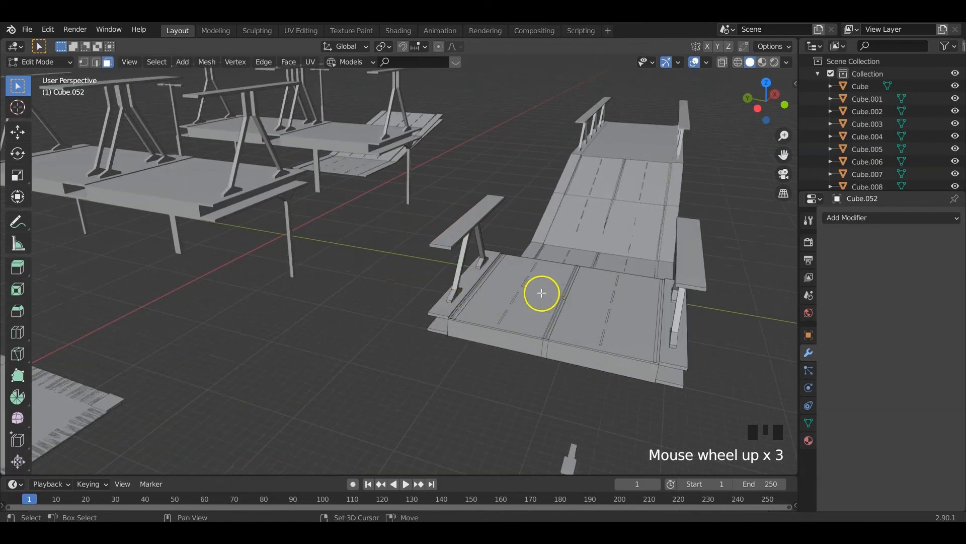
shift+middle_drag(541, 291, 308, 388)
key(Tab)
Examine the mesh of the upper bridge section at the top of the ramp
click(501, 204)
key(Tab)
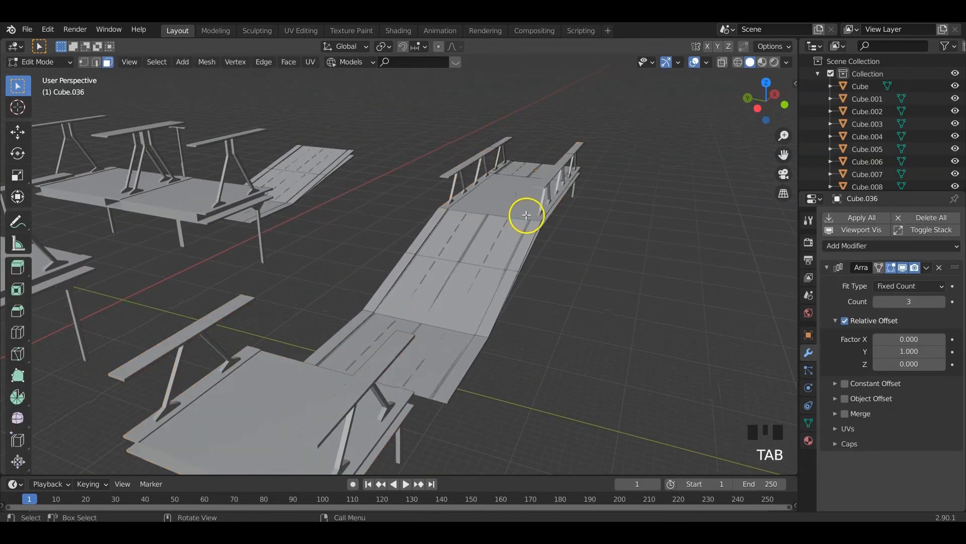
middle_drag(527, 211, 522, 207)
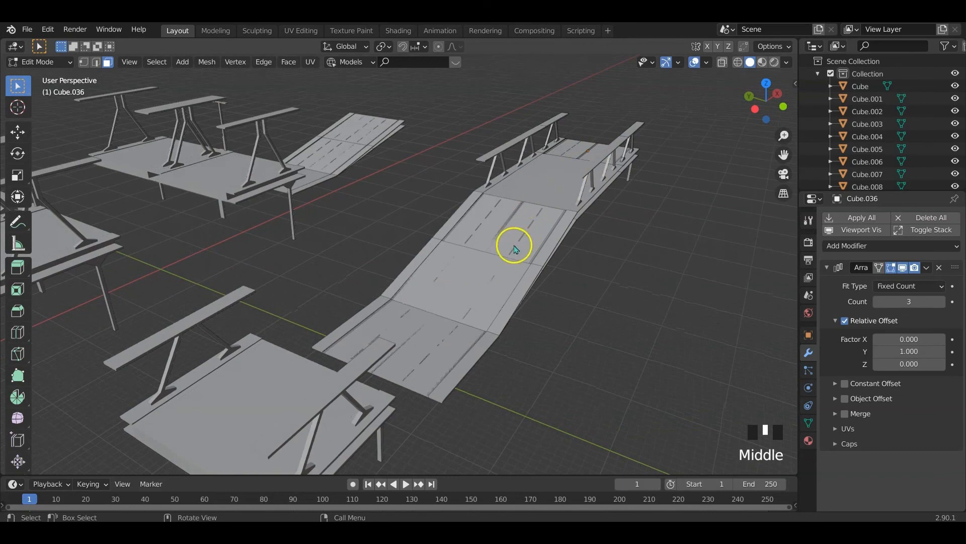
key(Tab)
key(Tab)
key(Tab)
Duplicate one single-headed lamp from the nearest road piece's lamp pair and separate the copy into its own object
scroll(355, 308, down, 3)
middle_drag(356, 308, 302, 336)
scroll(344, 348, up, 3)
scroll(351, 371, down, 2)
mouse_move(351, 371)
shift+middle_down()
mouse_move(415, 351)
mouse_move(418, 322)
mouse_move(313, 317)
mouse_move(354, 375)
shift+middle_up()
scroll(421, 318, down, 2)
click(354, 377)
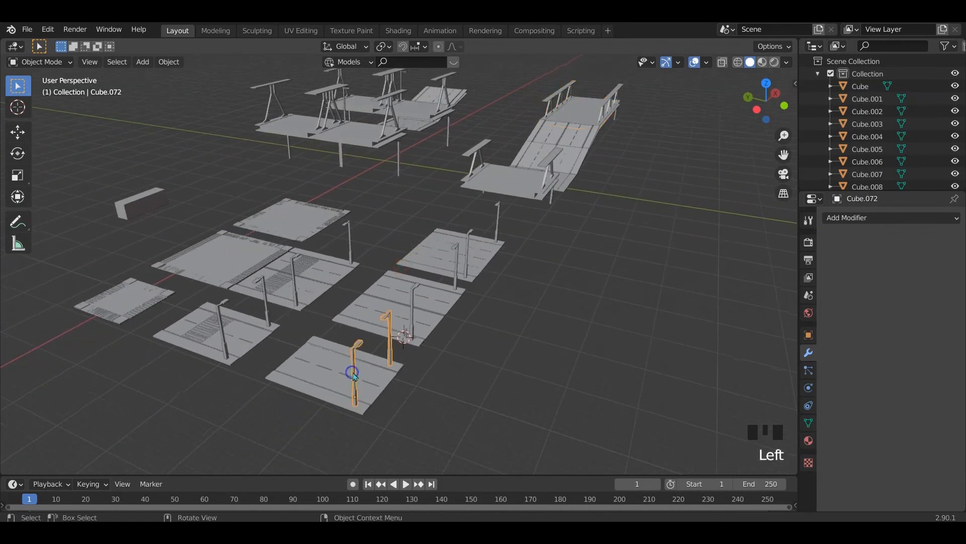
middle_drag(413, 333, 302, 373)
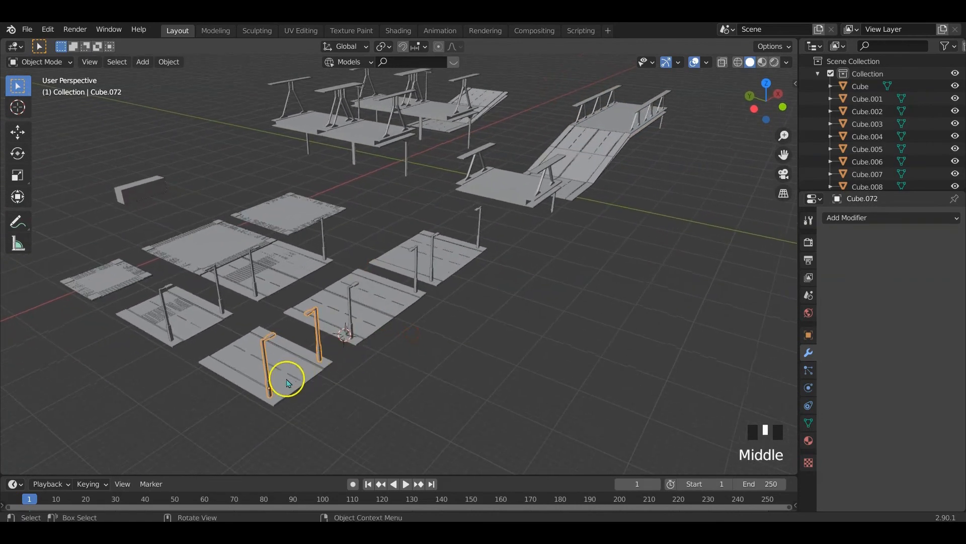
key(Tab)
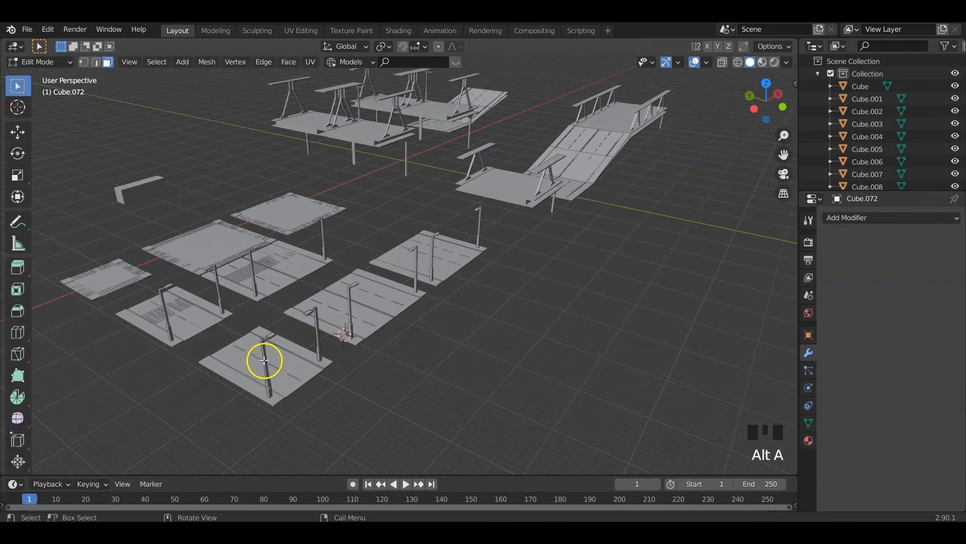
click(264, 360)
key(shift+d)
click(267, 355)
key(p)
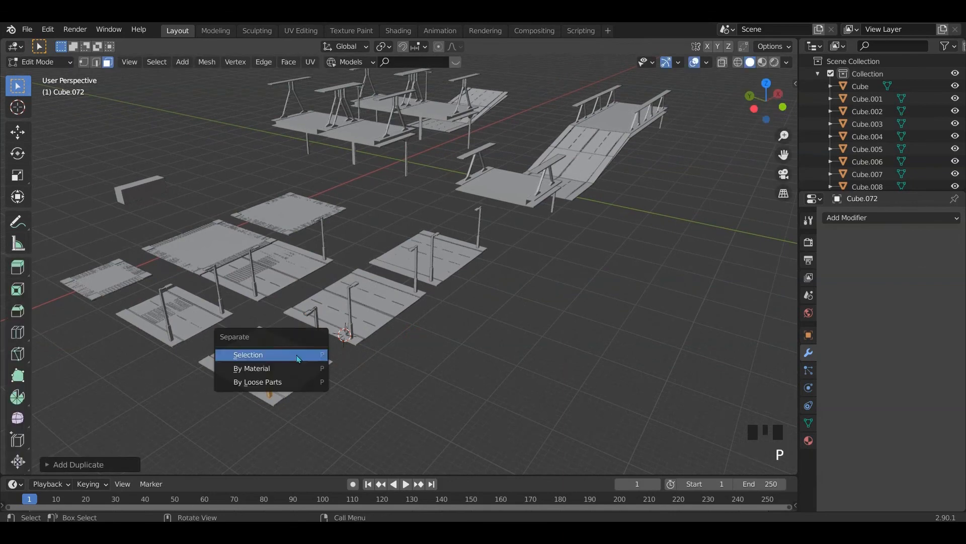
click(299, 358)
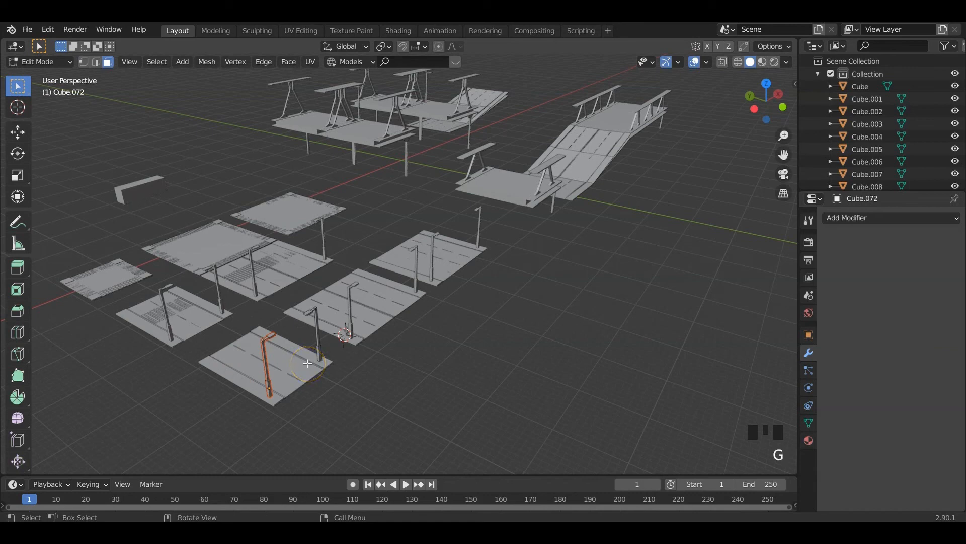
Move the separated single-headed lamp along X to the single bridge deck at the foot of the ramp
key(x)
click(330, 349)
key(Tab)
key(g)
right_click(282, 361)
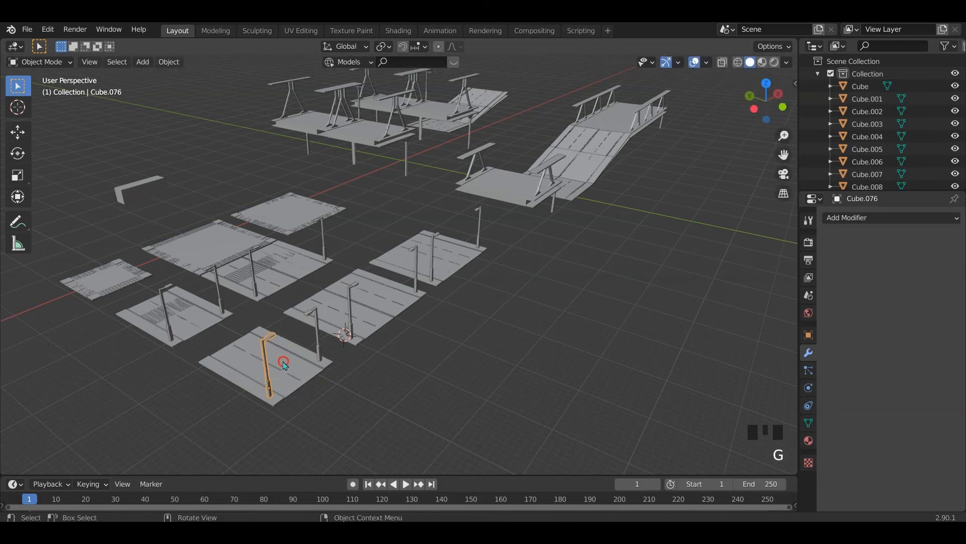
key(g)
key(x)
click(526, 203)
key(KP_Decimal)
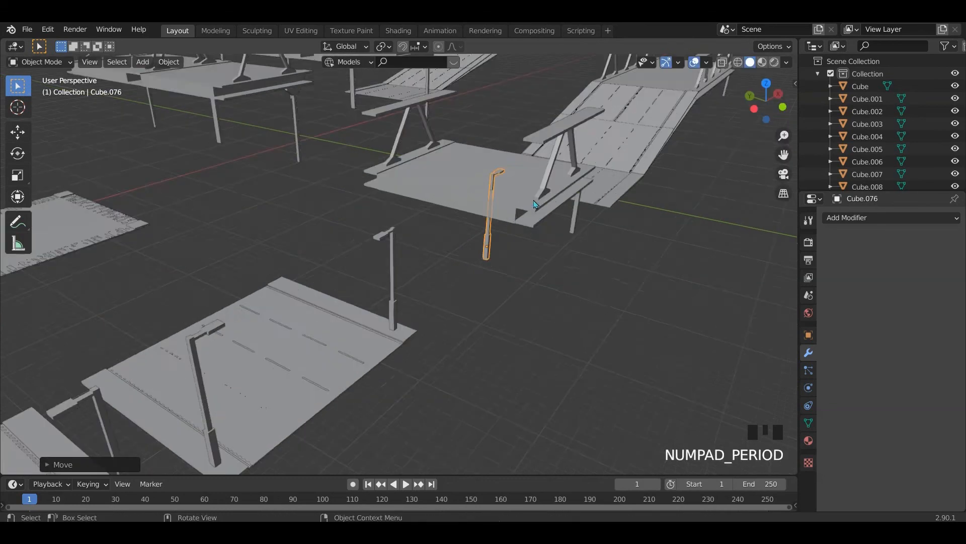
Raise the single-headed lamp along Z until its base rests at the height of the bridge deck
scroll(460, 277, down, 3)
middle_drag(460, 276, 526, 250)
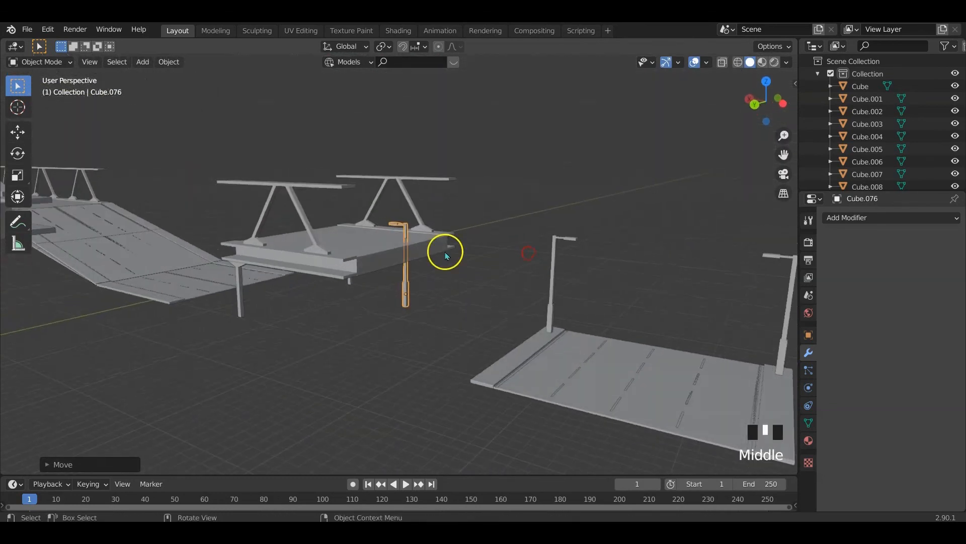
scroll(445, 252, up, 2)
mouse_move(445, 252)
middle_down()
mouse_move(416, 263)
mouse_move(440, 264)
middle_up()
key(g)
key(z)
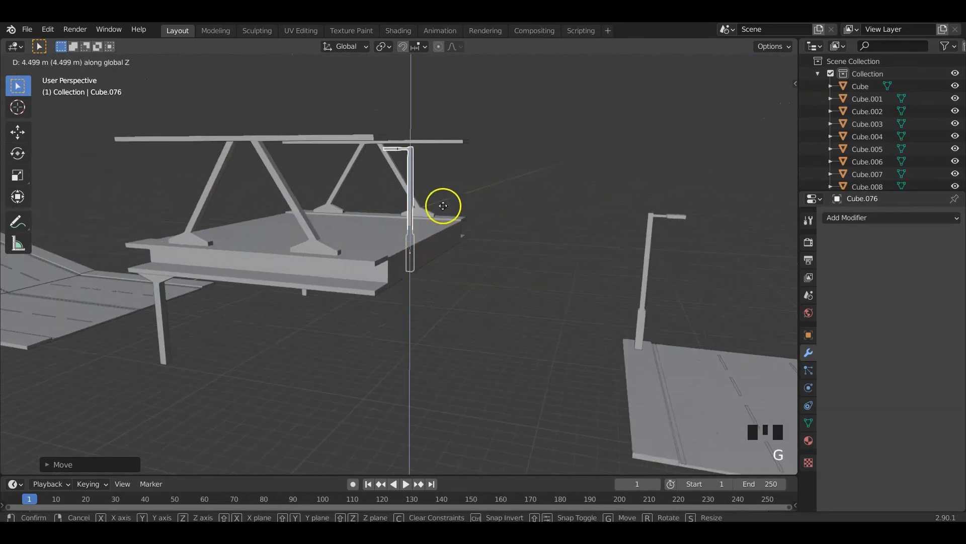
click(403, 216)
scroll(403, 216, up, 2)
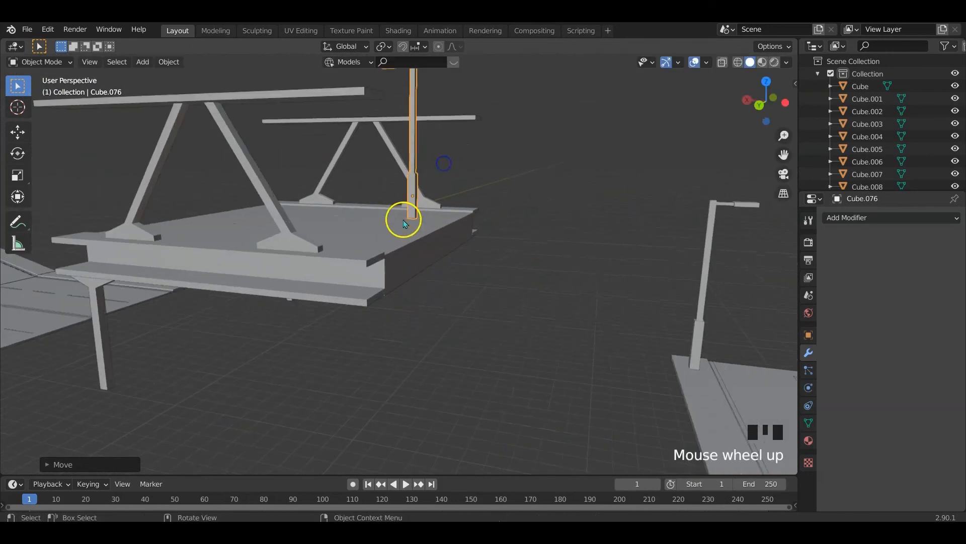
Rotate the single-headed lamp about the Z axis so its arm points across the bridge deck
shift+middle_drag(404, 216, 388, 270)
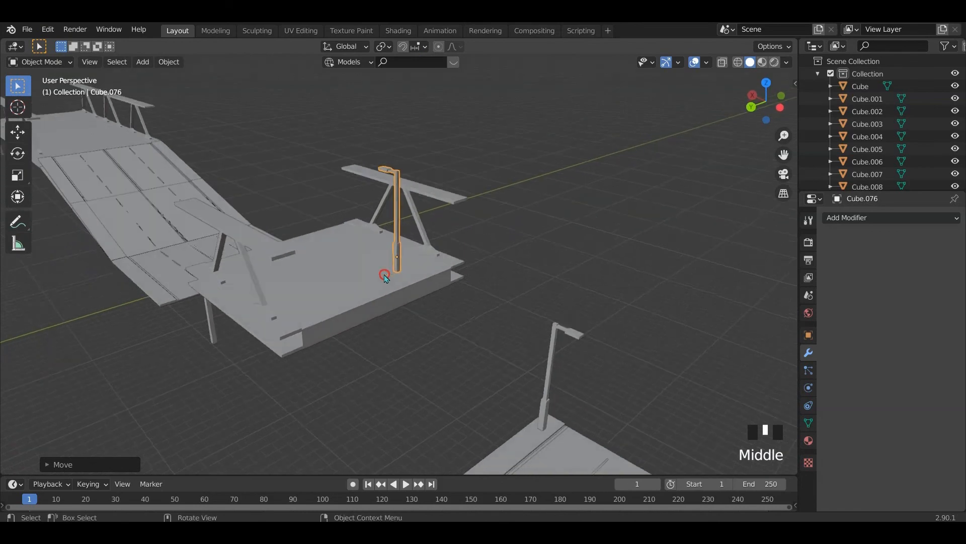
key(r)
key(z)
click(209, 391)
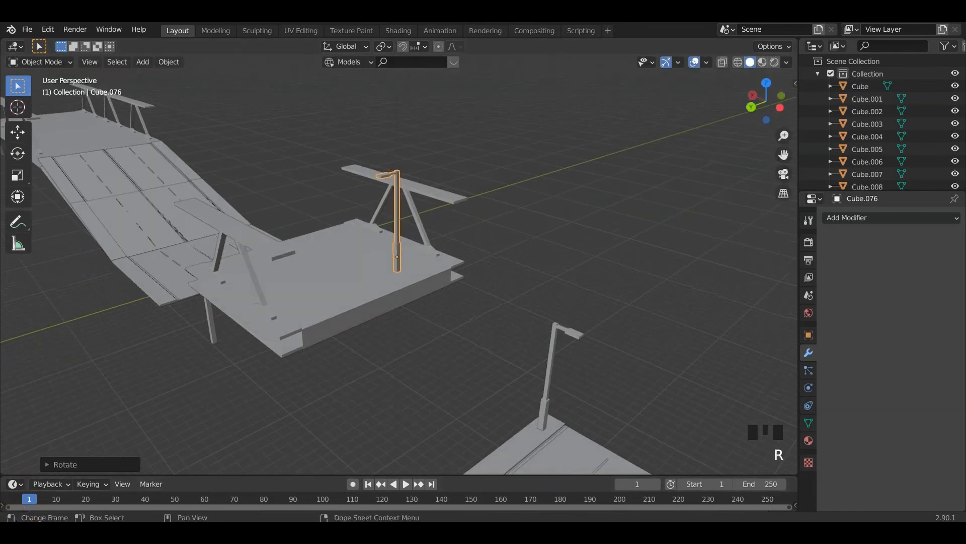
middle_drag(610, 210, 474, 203)
scroll(527, 243, up, 3)
middle_drag(421, 261, 372, 228)
key(Tab)
scroll(401, 222, up, 2)
key(c)
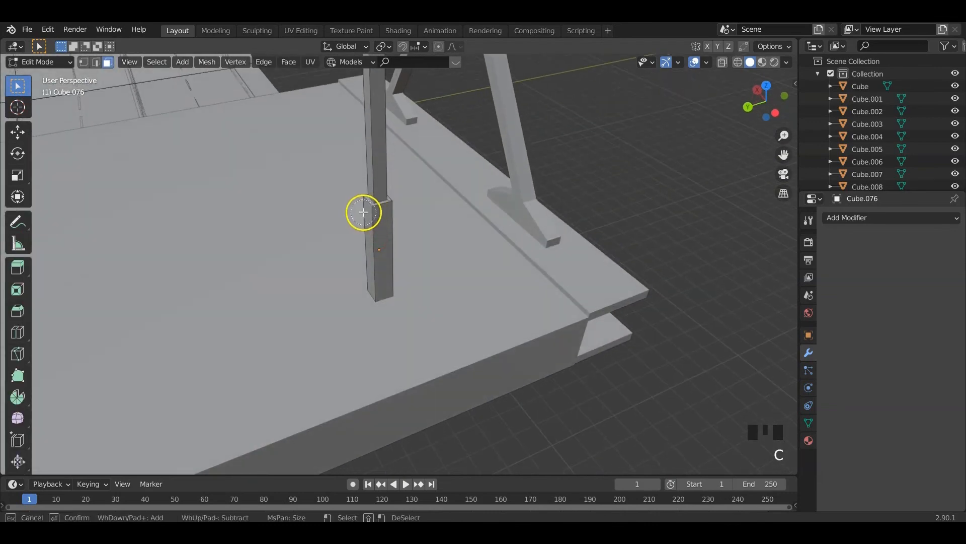
click(373, 216)
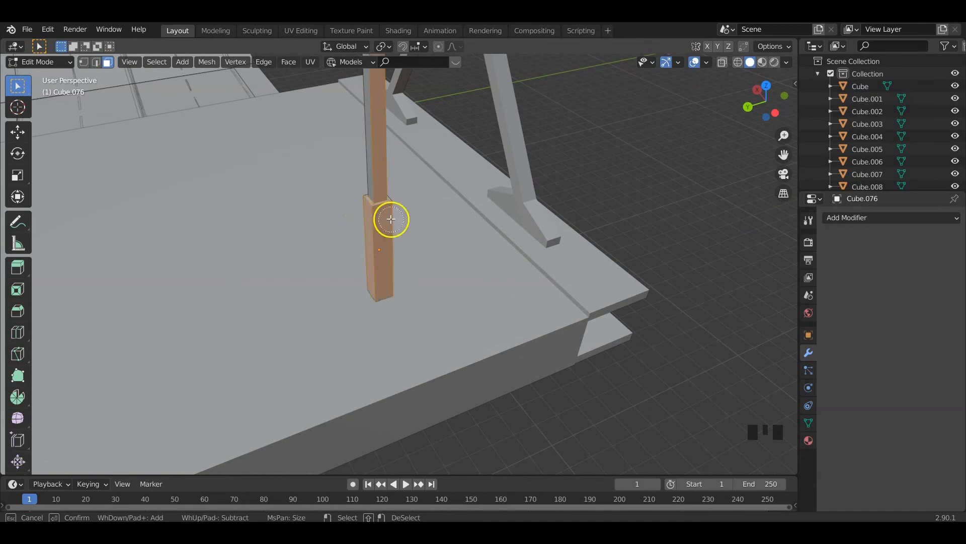
right_click(391, 219)
middle_drag(392, 216, 410, 197)
scroll(410, 196, down, 2)
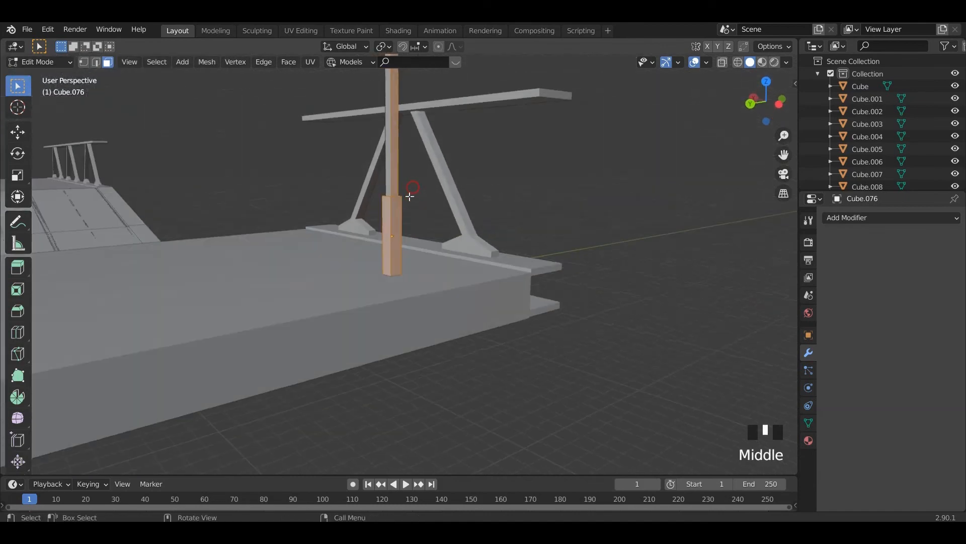
key(Tab)
scroll(405, 226, down, 3)
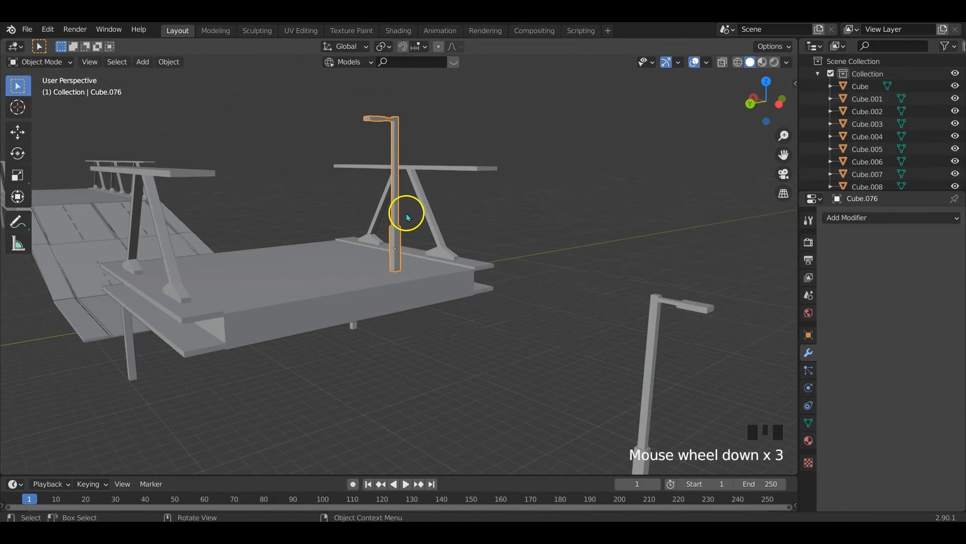
Move the single-headed lamp about 4.8 m along negative Y onto the side strip of the bridge deck
key(g)
click(410, 195)
scroll(405, 216, up, 3)
shift+middle_drag(405, 217, 459, 172)
scroll(401, 275, down, 4)
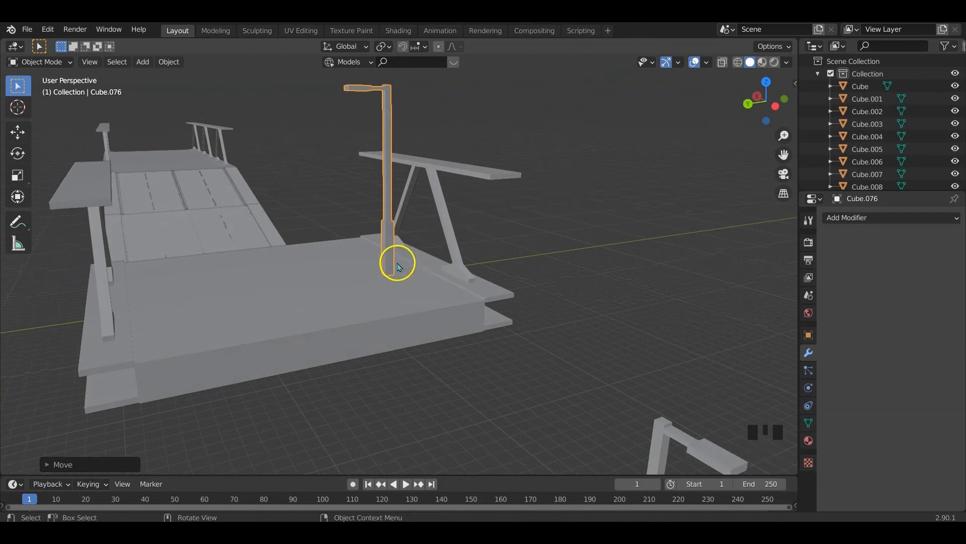
middle_drag(399, 266, 377, 280)
key(g)
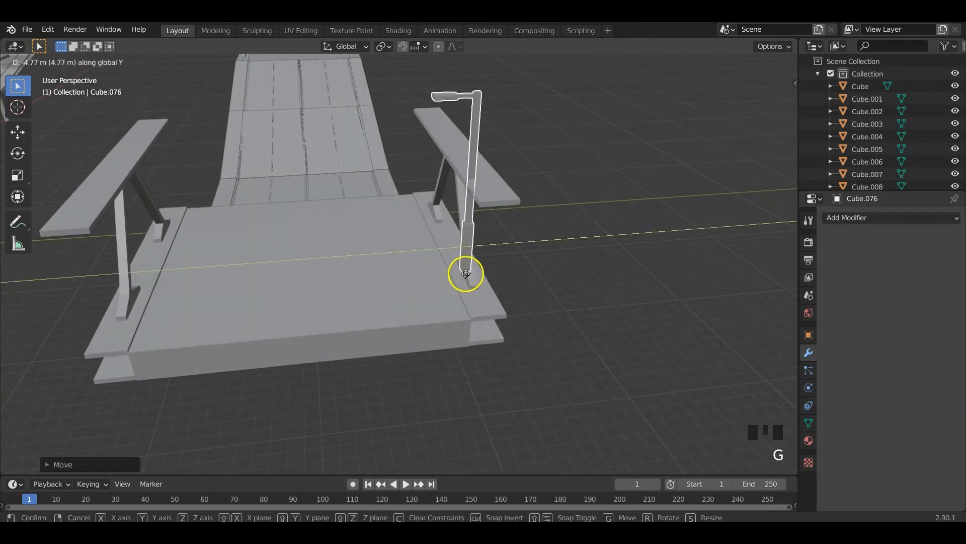
click(465, 273)
Lower the lamp along Z in front view until its base reaches the top of the bridge deck
middle_drag(509, 274, 496, 251)
key(KP_1)
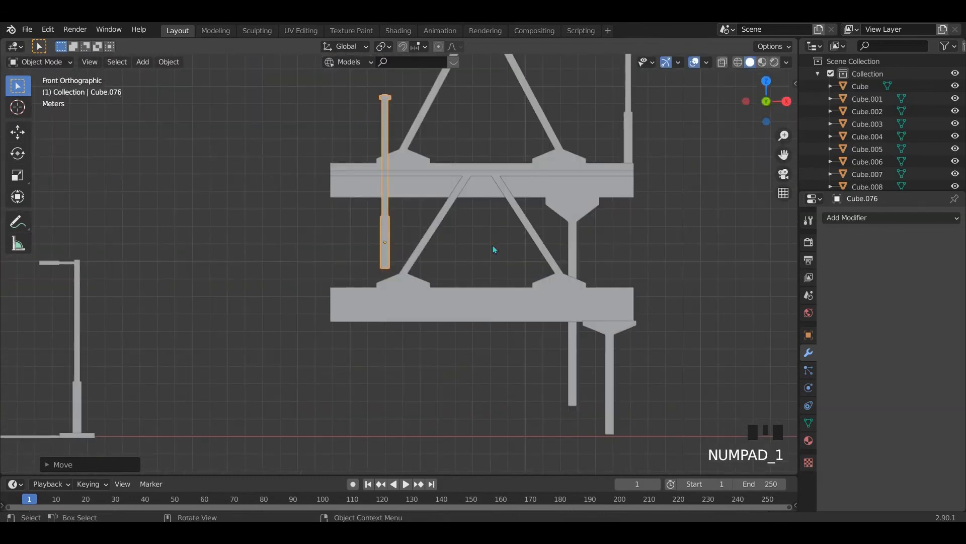
key(g)
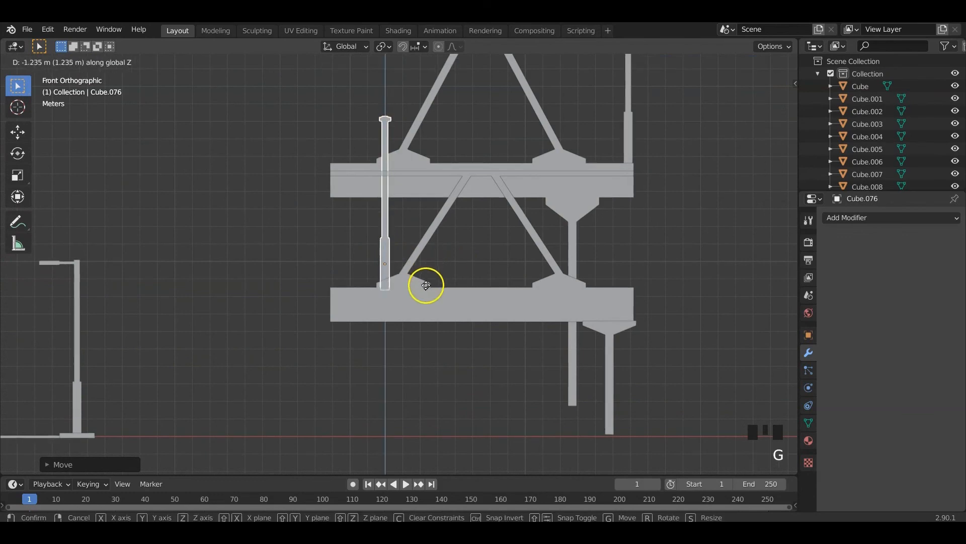
click(426, 276)
Nudge the lamp along Y to line its pole up with the middle of the deck's side strip
middle_drag(425, 277, 545, 317)
key(g)
key(x)
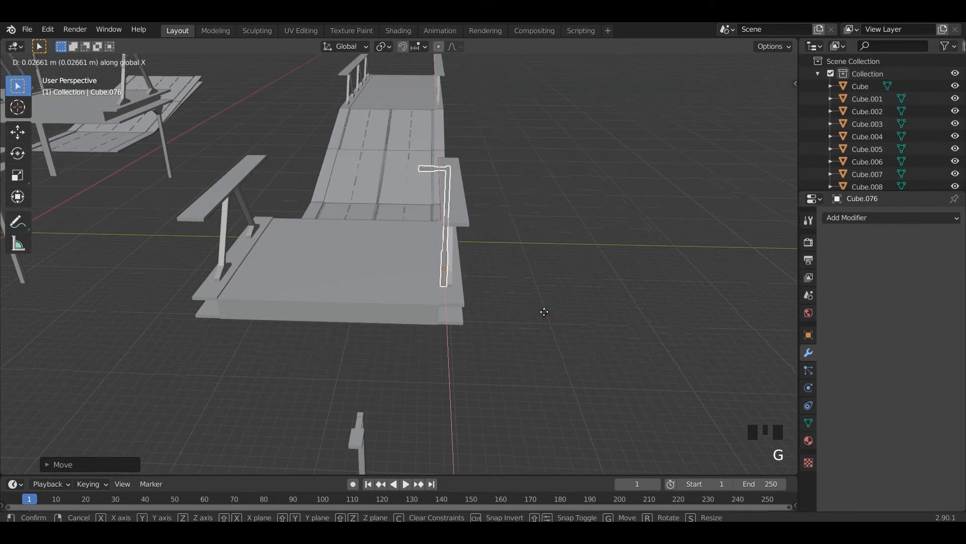
key(y)
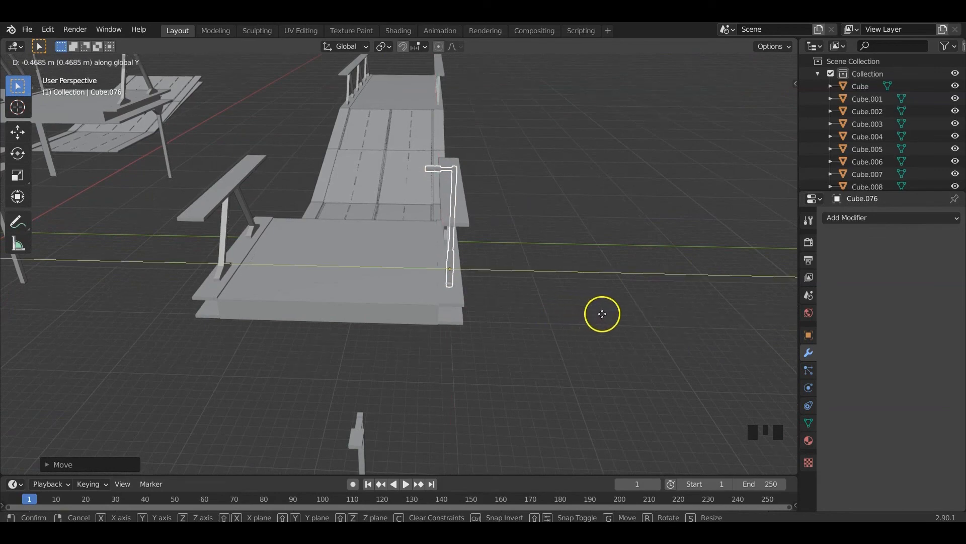
click(602, 313)
middle_drag(602, 316, 524, 272)
key(g)
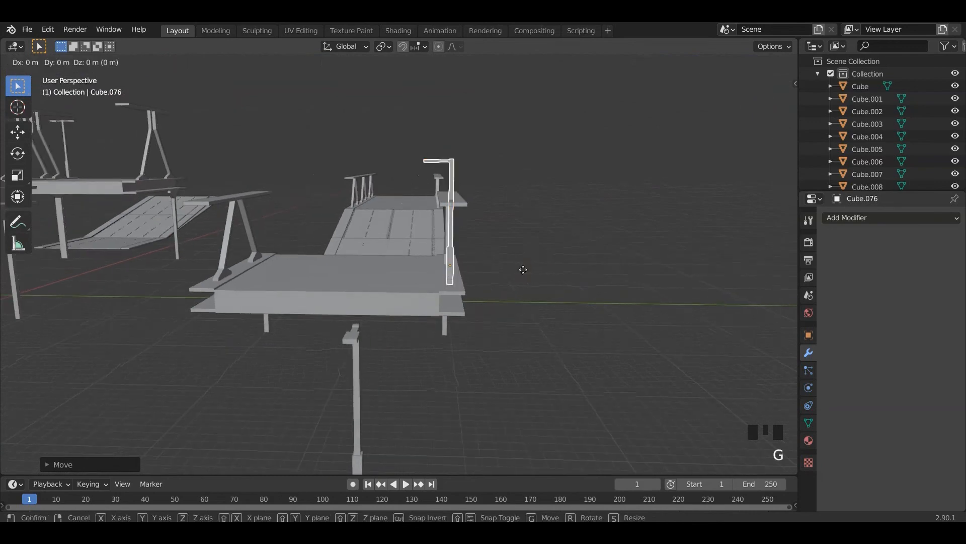
key(x)
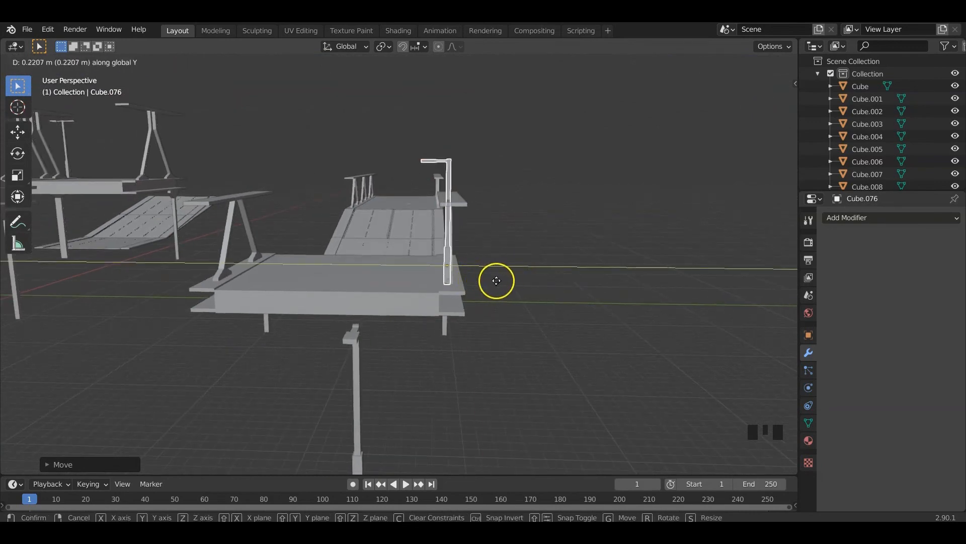
click(520, 281)
Try to shorten the whole lamp by scaling it along Z to below the truss beam
scroll(538, 291, up, 5)
middle_drag(538, 291, 580, 297)
scroll(580, 297, down, 4)
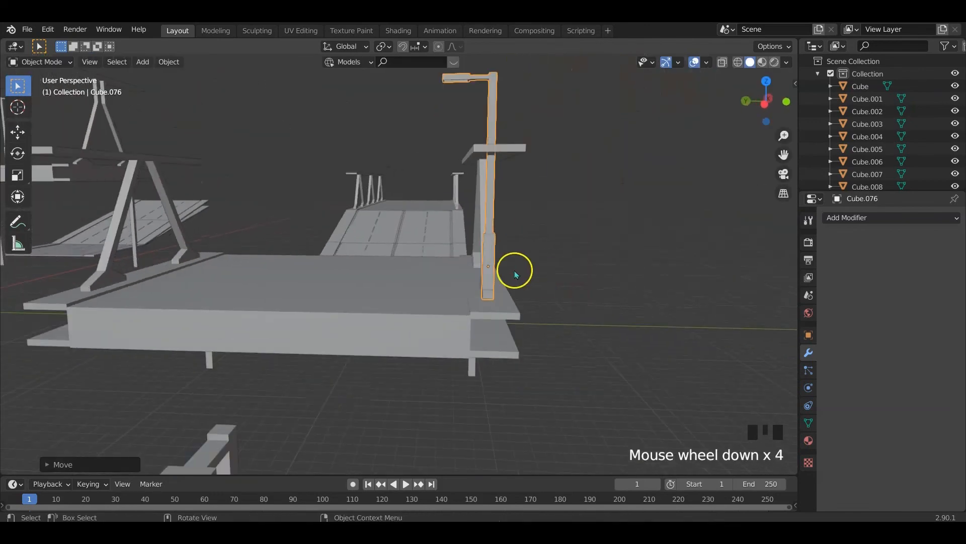
middle_drag(513, 270, 551, 291)
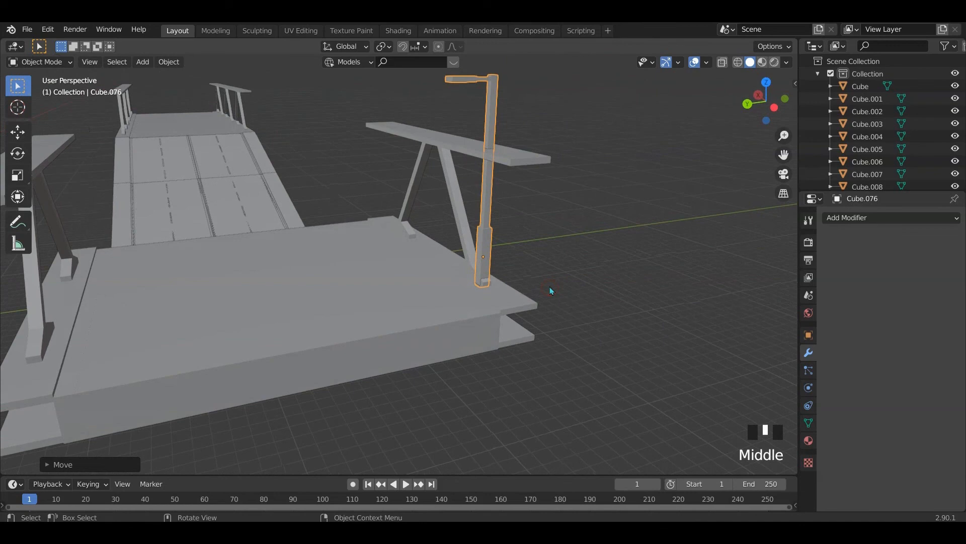
key(s)
key(z)
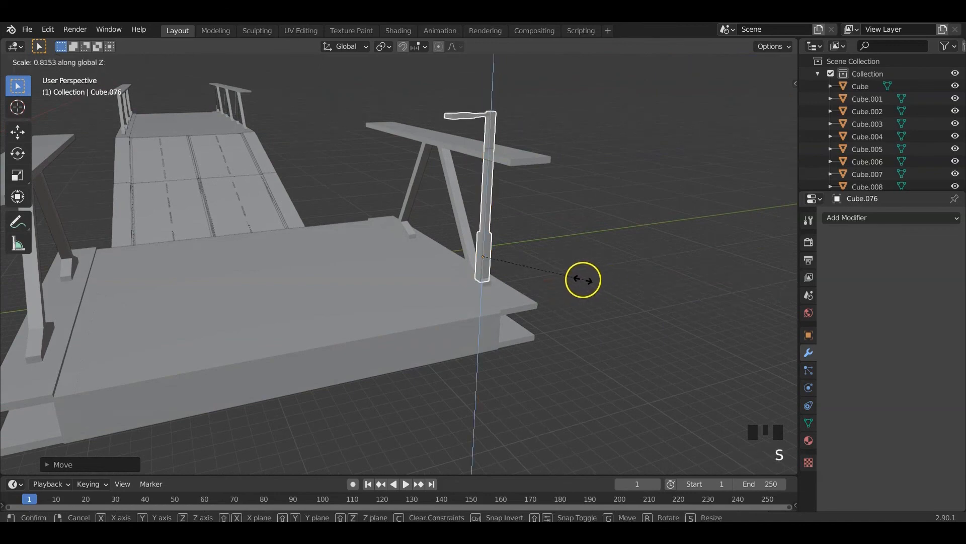
click(551, 275)
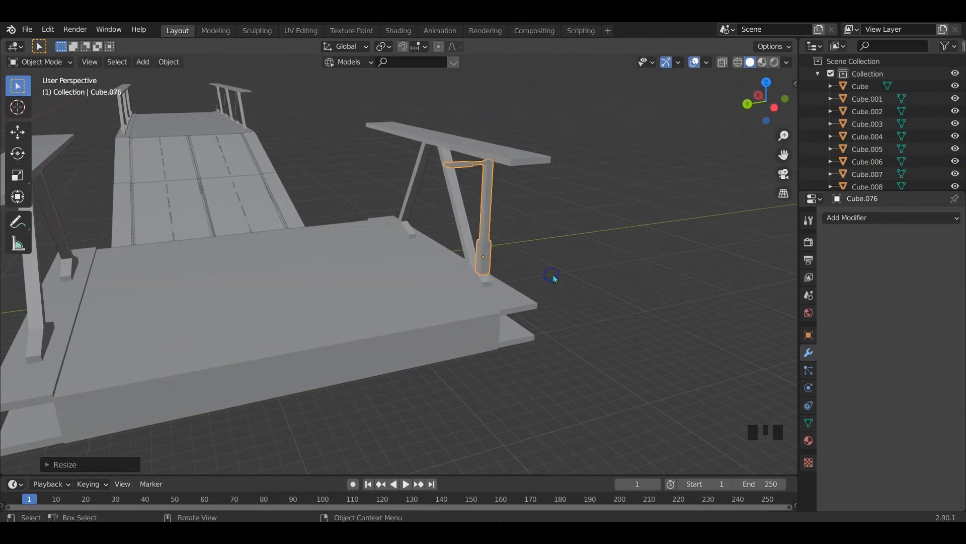
mouse_move(554, 276)
middle_down()
mouse_move(524, 237)
mouse_move(557, 265)
middle_up()
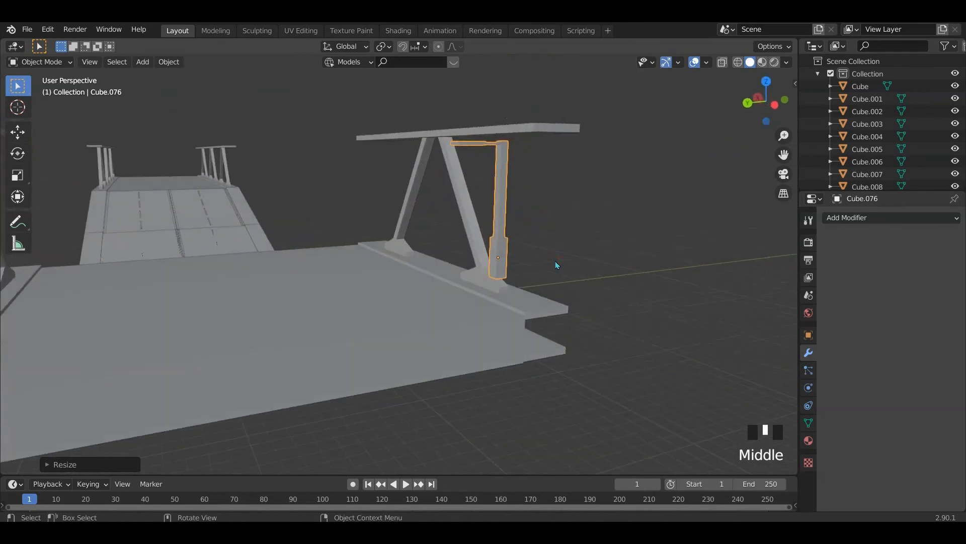
scroll(557, 266, down, 1)
key(ctrl+z)
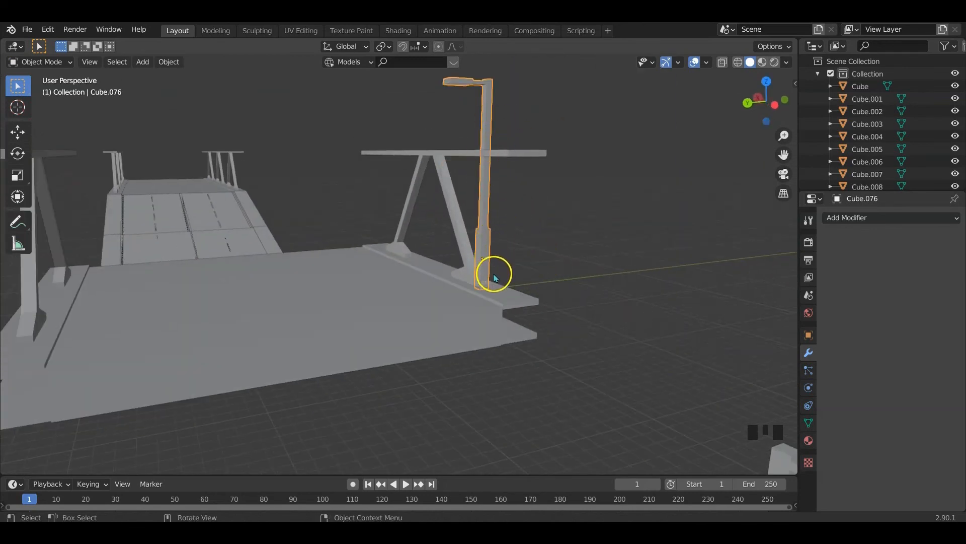
Select the bottom face of the lamp's base in its mesh and lift the whole lamp clear of the deck
key(Tab)
key(alt+a)
key(c)
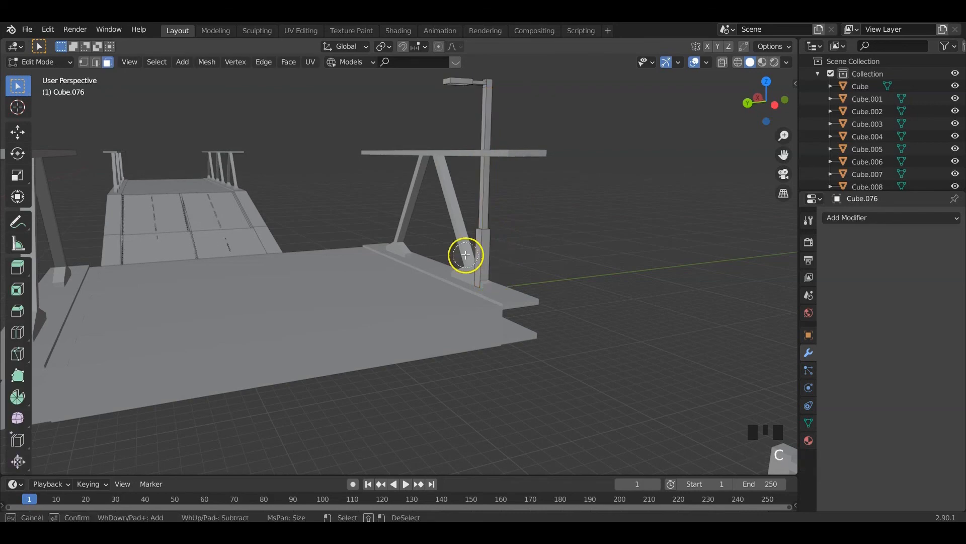
middle_drag(504, 261, 354, 261)
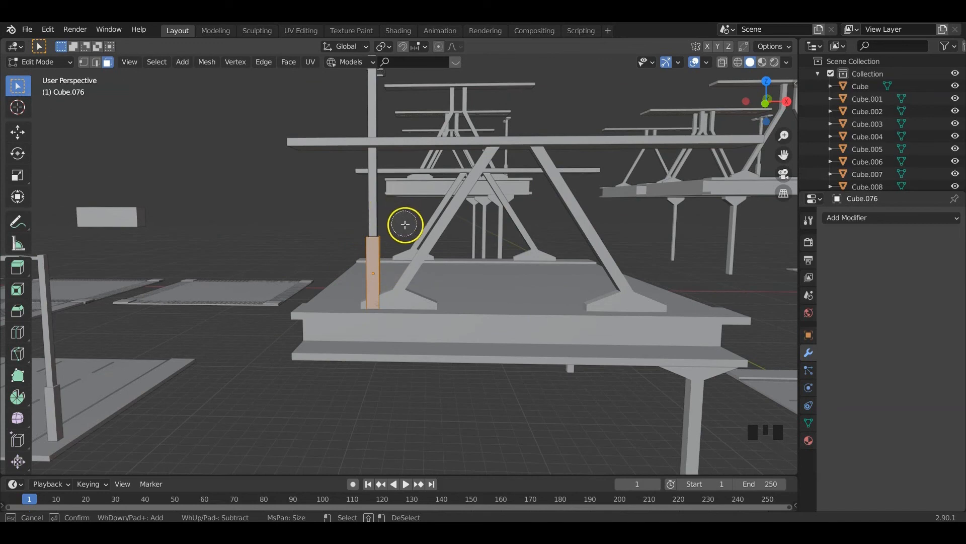
mouse_move(344, 265)
middle_down()
mouse_move(424, 261)
mouse_move(557, 276)
mouse_move(479, 255)
mouse_move(550, 243)
mouse_move(355, 270)
mouse_move(487, 215)
mouse_move(565, 233)
middle_up()
key(c)
middle_click(438, 246)
key(Tab)
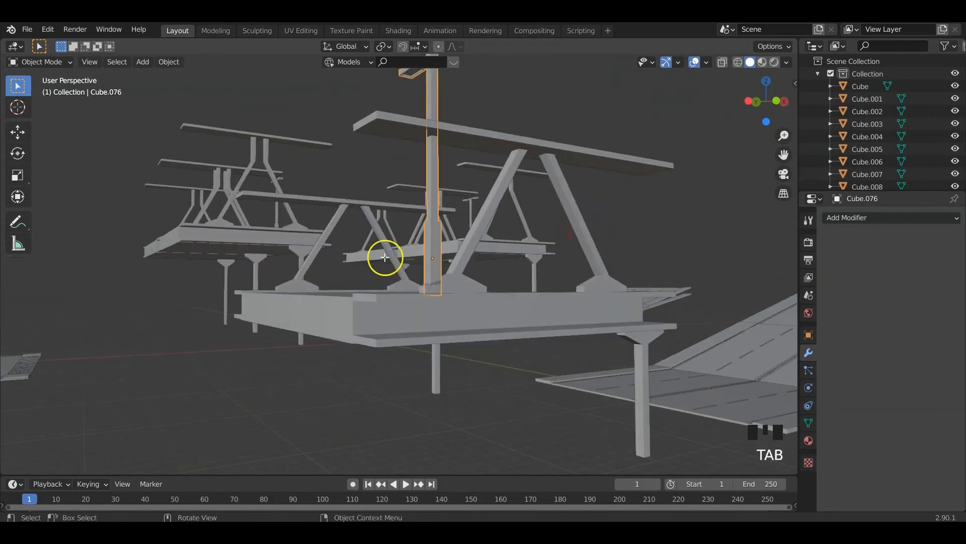
key(g)
click(466, 248)
middle_drag(466, 248, 447, 239)
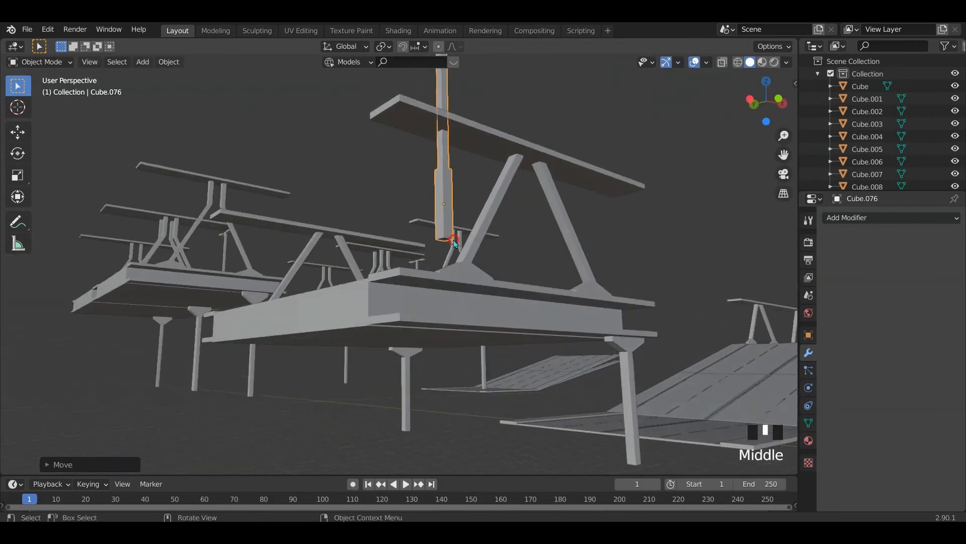
Move the selected bottom face up along Z to shorten the lamp's thick base to a small block
key(Tab)
key(g)
key(z)
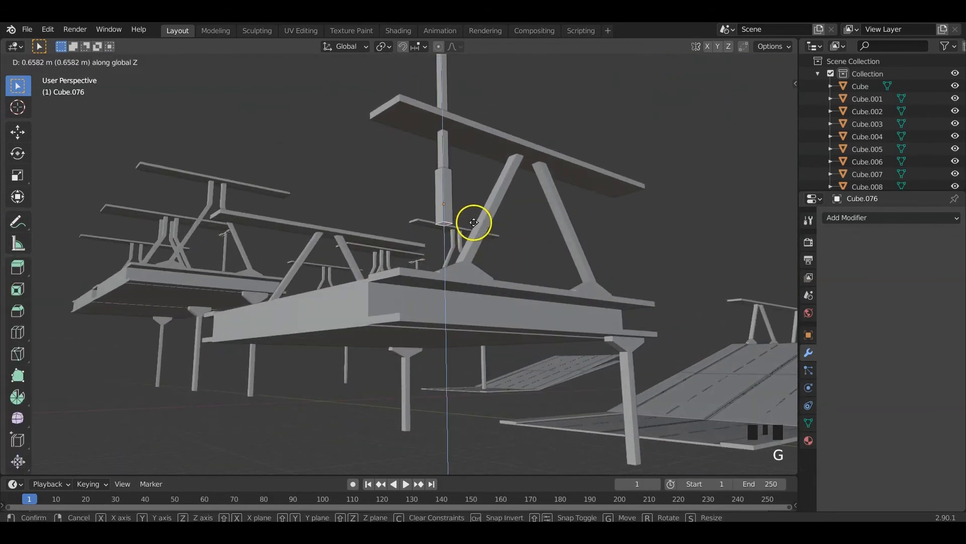
click(472, 181)
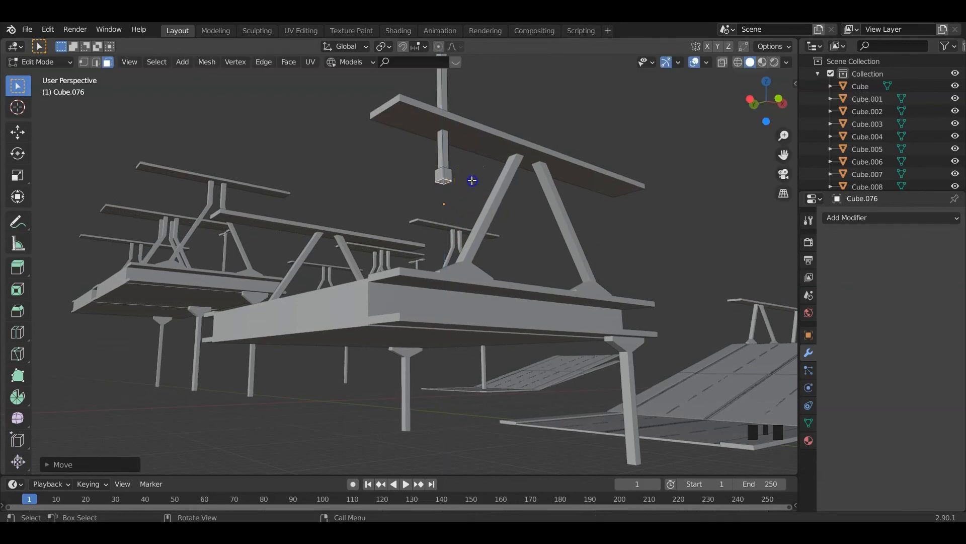
middle_drag(470, 180, 444, 234)
scroll(470, 201, down, 4)
key(Tab)
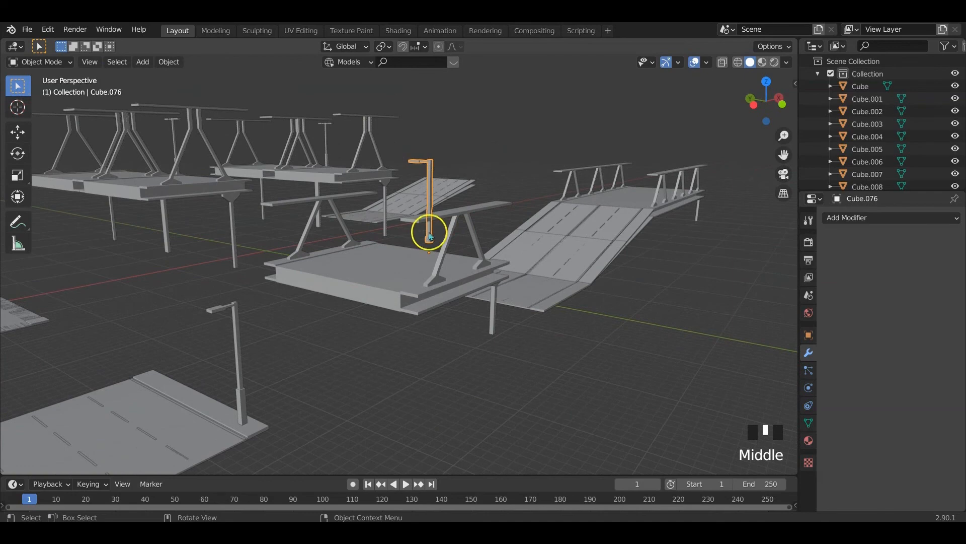
Set the lamp's origin to the centre of its own geometry
right_click(430, 236)
mouse_move(433, 261)
click(515, 305)
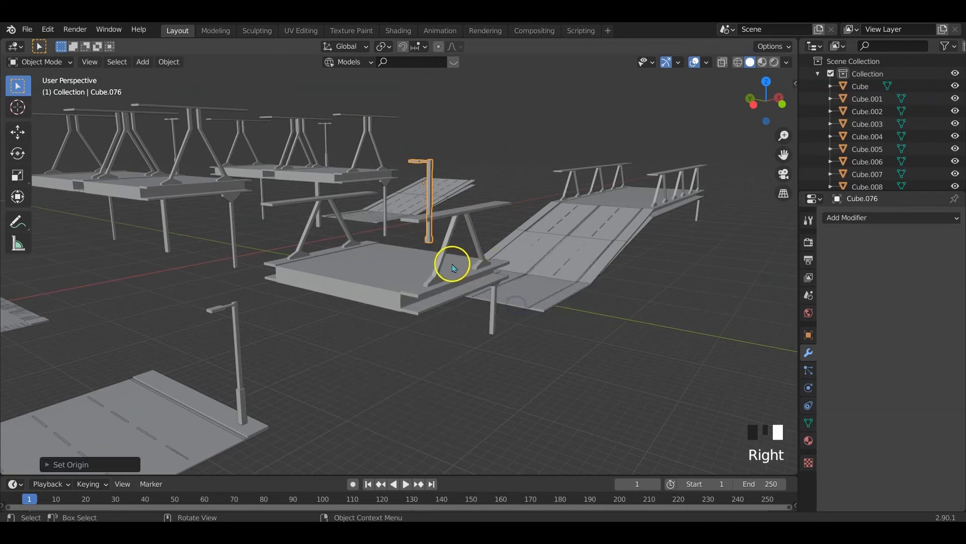
Select the bottom face of the lamp's base and snap the 3D cursor to it
middle_drag(421, 262, 424, 260)
scroll(458, 218, up, 3)
middle_drag(457, 218, 431, 293)
key(Tab)
scroll(448, 238, up, 3)
click(457, 280)
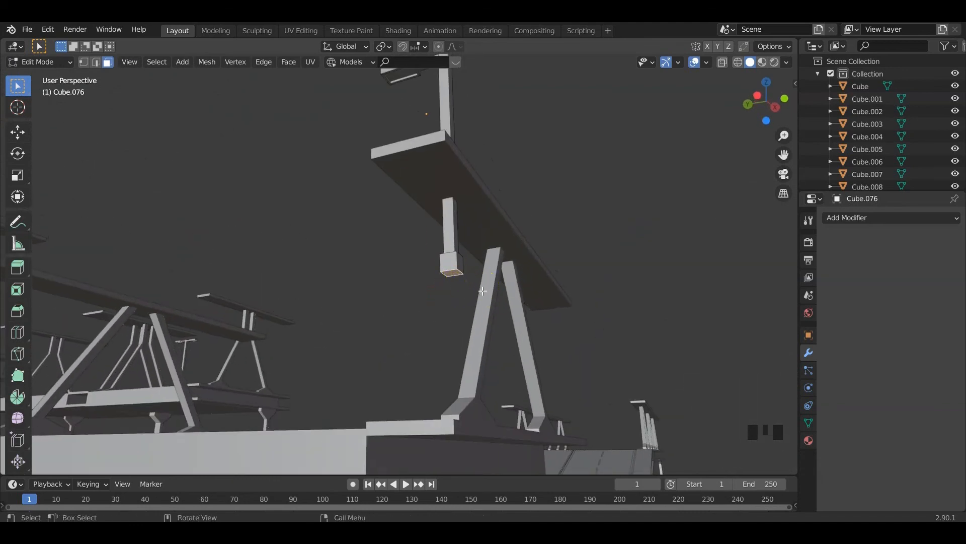
key(shift+s)
click(481, 265)
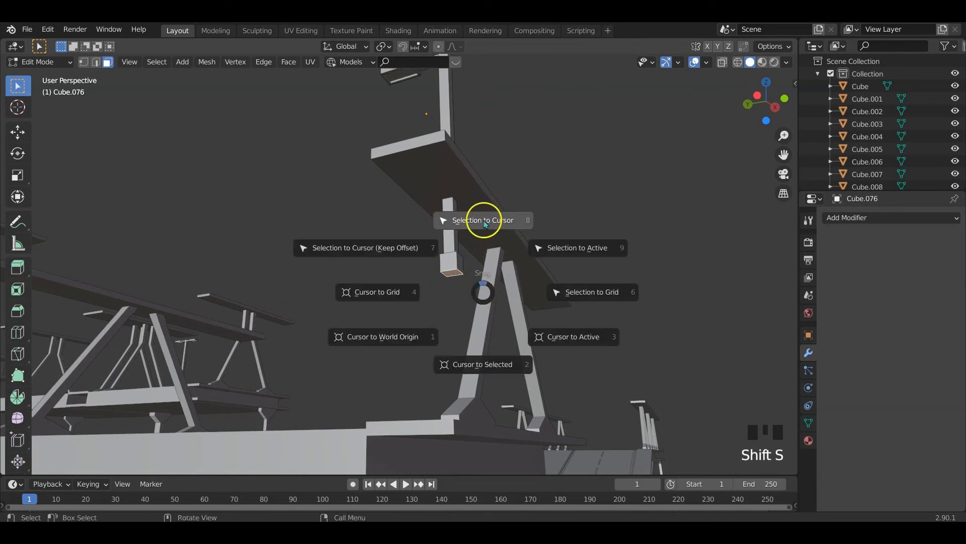
click(482, 364)
Set the lamp's origin to the 3D cursor at the underside of its base
key(Tab)
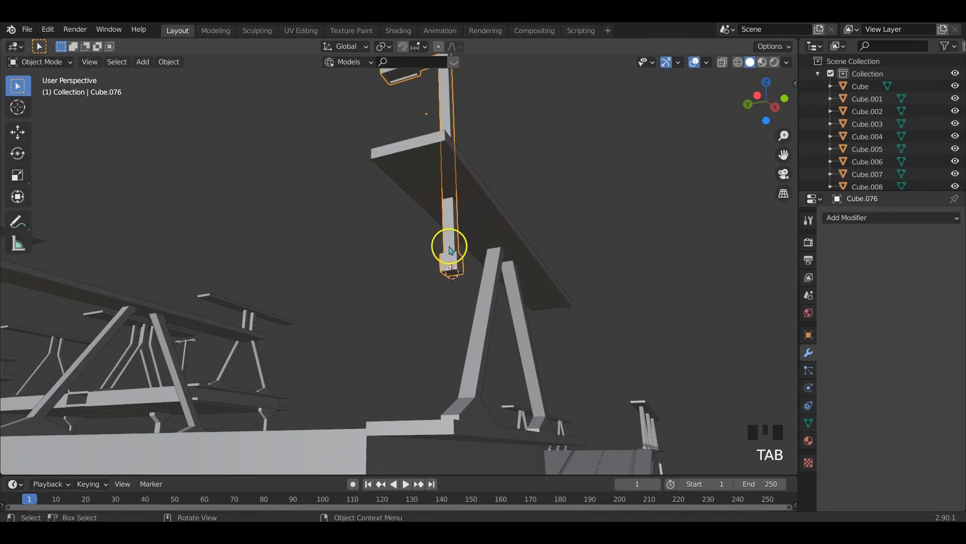
right_click(448, 243)
mouse_move(448, 244)
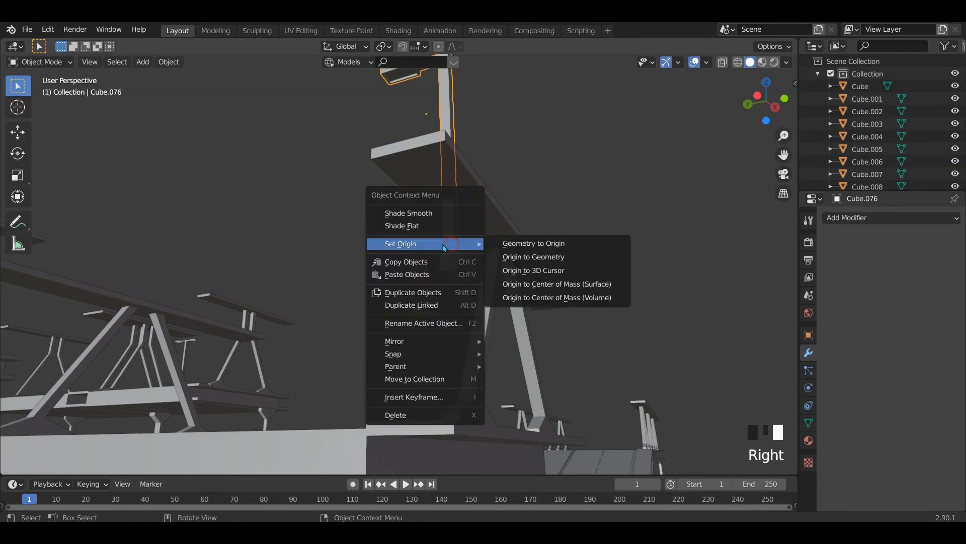
click(532, 272)
Lower the shortened lamp along Z to roughly the height of the bridge deck beside the truss
middle_drag(532, 271, 431, 308)
scroll(431, 308, down, 4)
key(g)
key(z)
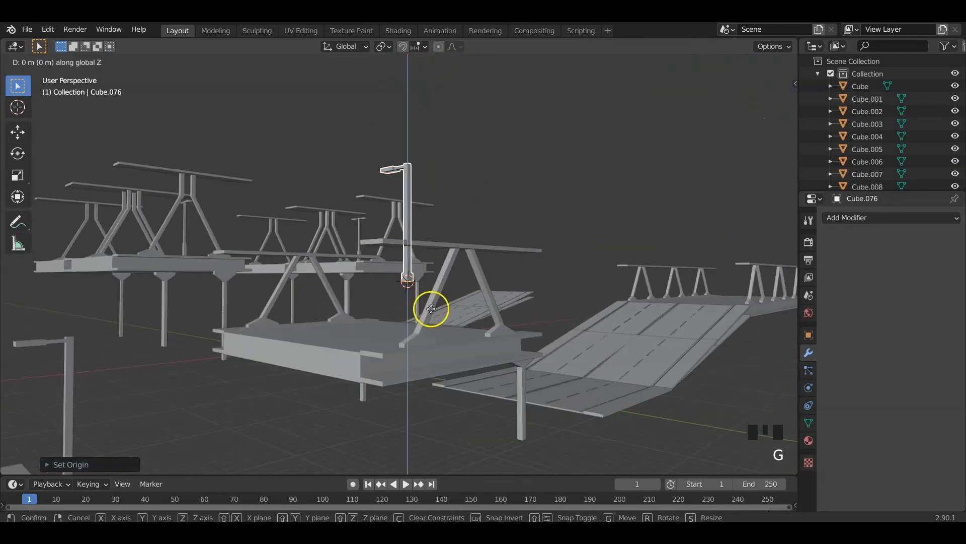
click(436, 373)
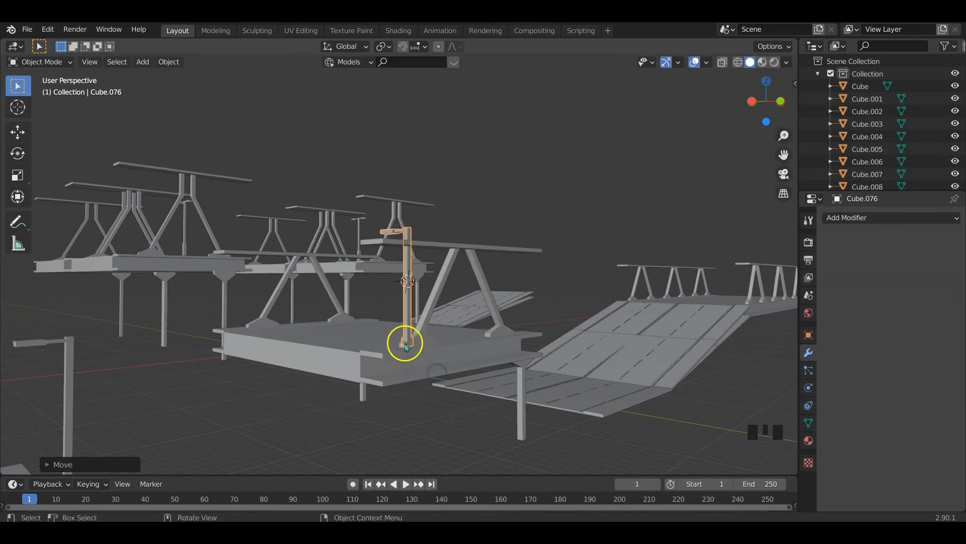
Fine-tune the lamp's height along Z in front view so its base sits on the deck's top surface
key(KP_1)
scroll(403, 339, up, 6)
shift+middle_drag(403, 338, 410, 197)
key(g)
key(z)
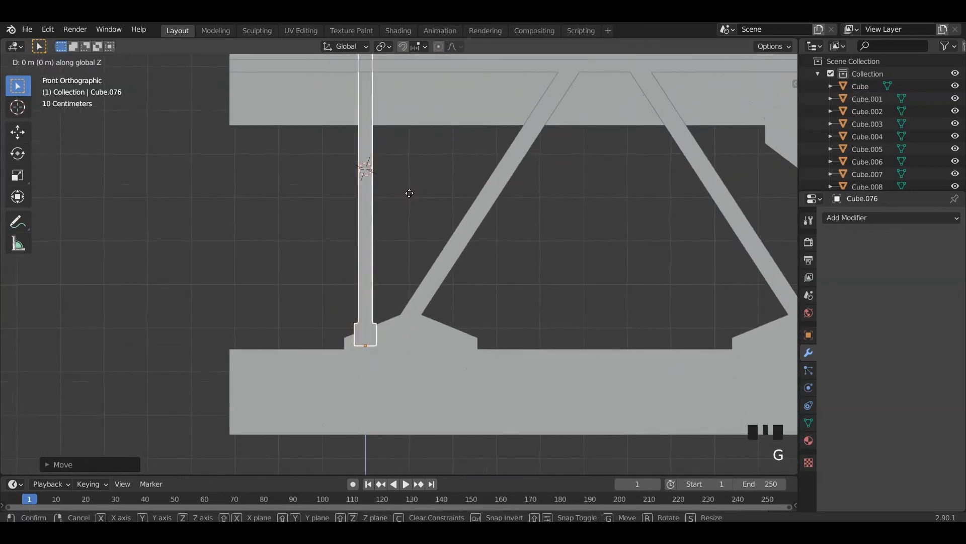
click(410, 245)
Move the lamp along negative X to the outer end of the deck's side strip, clear of the truss foot
middle_drag(410, 245, 355, 296)
key(g)
key(x)
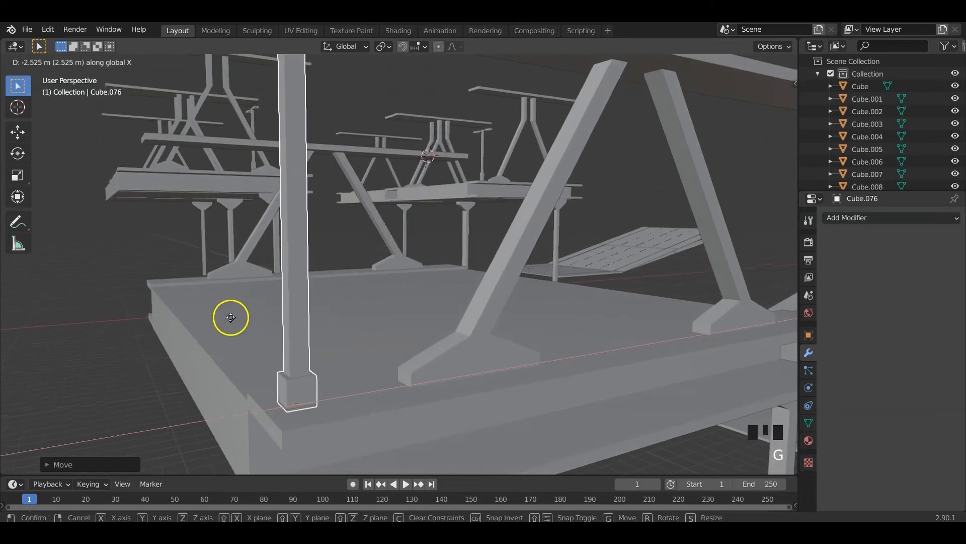
click(212, 325)
middle_drag(212, 325, 388, 293)
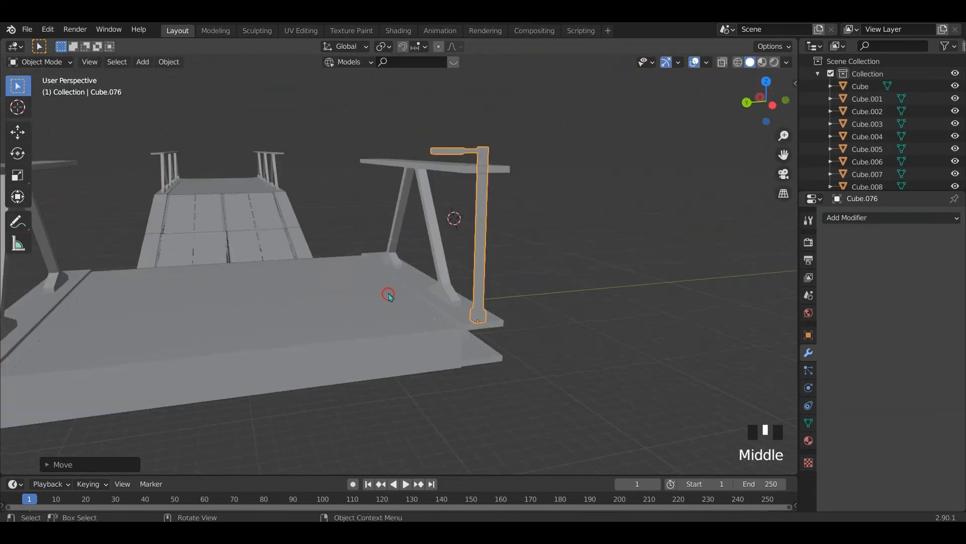
Open the mesh of the lamp at the bridge deck's edge for face editing
middle_drag(453, 263, 468, 245)
scroll(498, 216, up, 2)
shift+middle_drag(498, 216, 454, 217)
key(Tab)
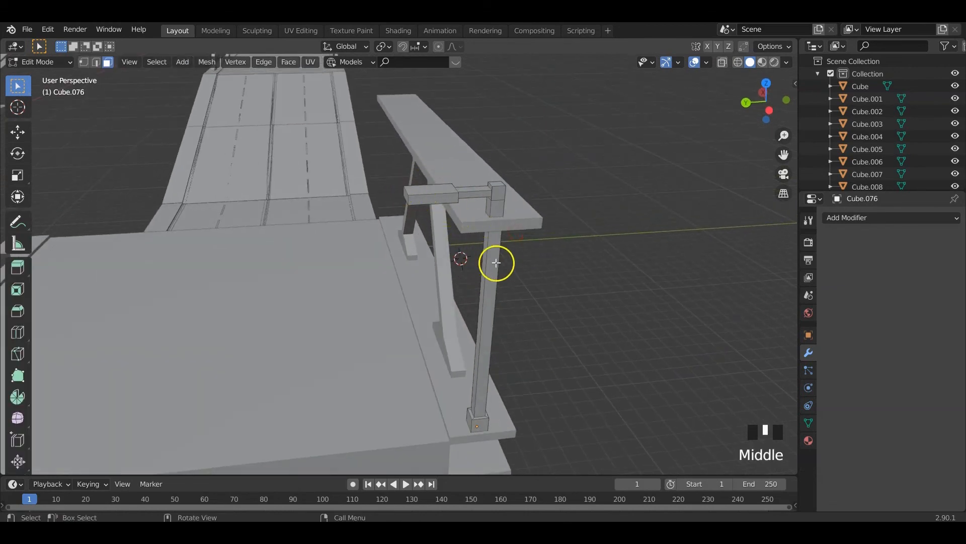
middle_drag(496, 262, 447, 187)
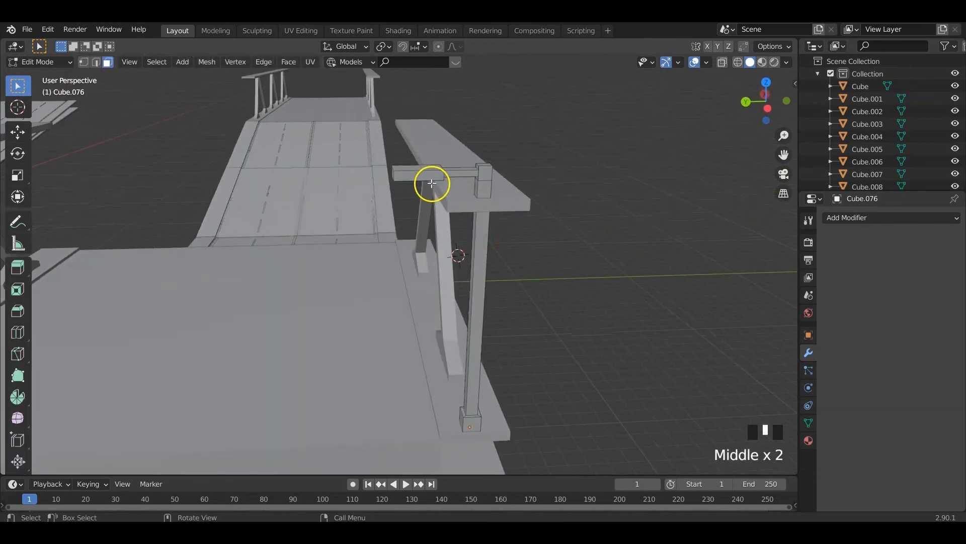
click(432, 183)
key(c)
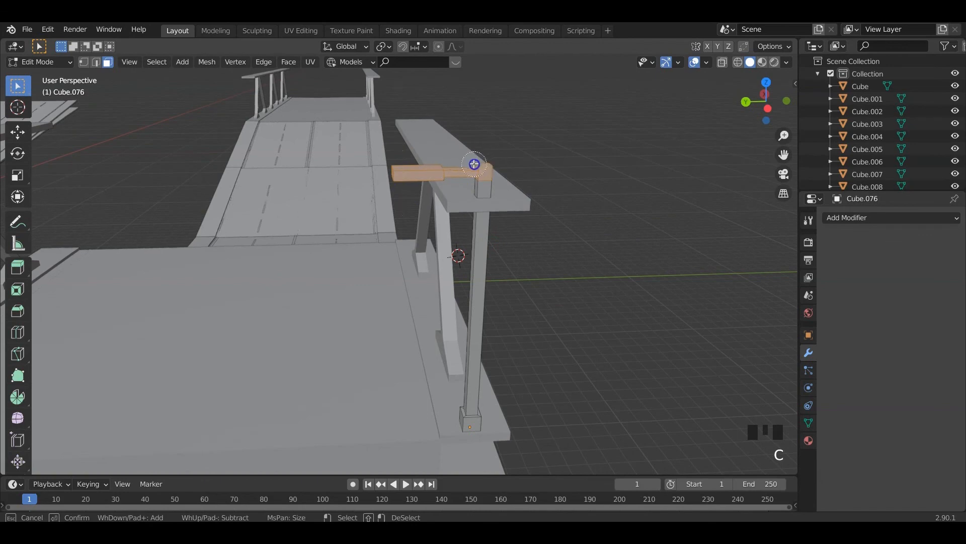
middle_drag(517, 150, 421, 168)
key(c)
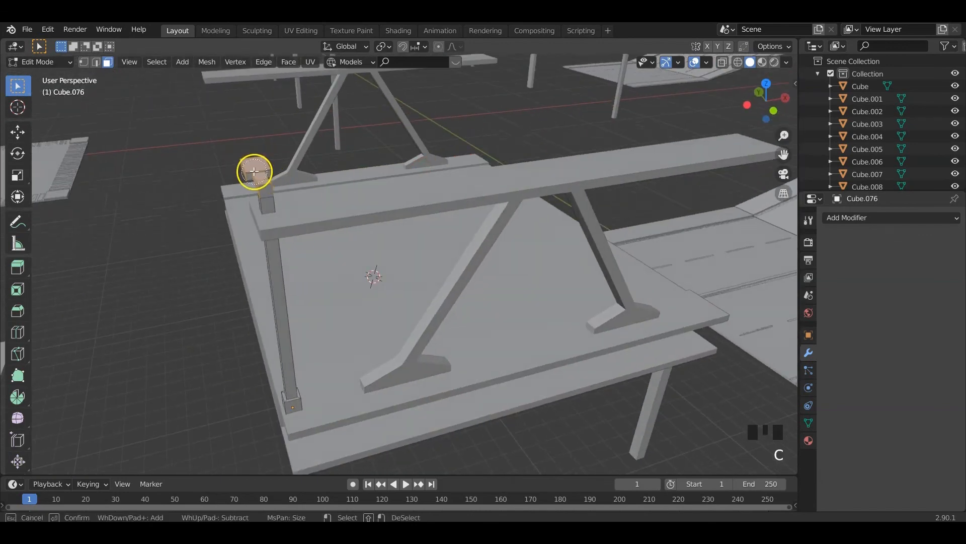
key(Escape)
middle_drag(307, 200, 241, 199)
key(c)
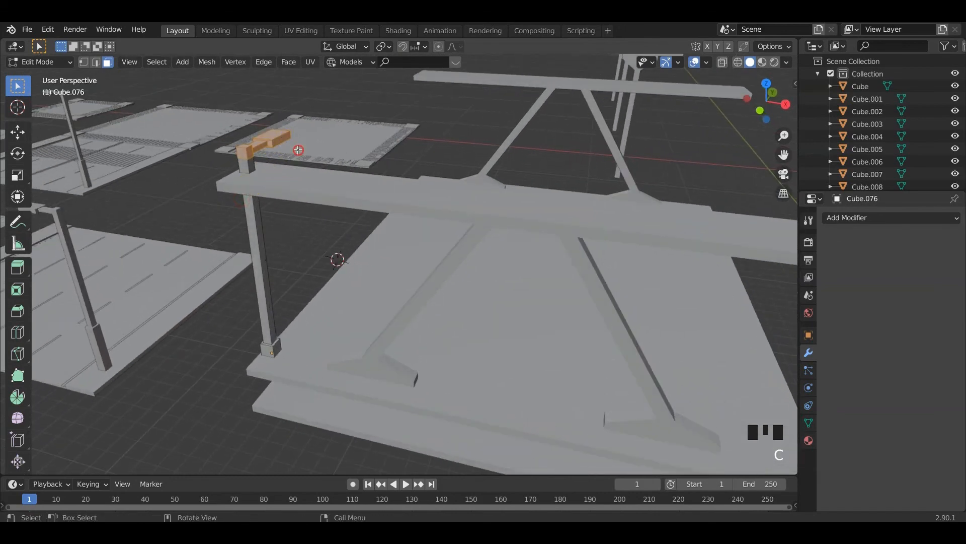
key(KP_Decimal)
middle_drag(371, 142, 563, 194)
key(c)
scroll(630, 231, down, 2)
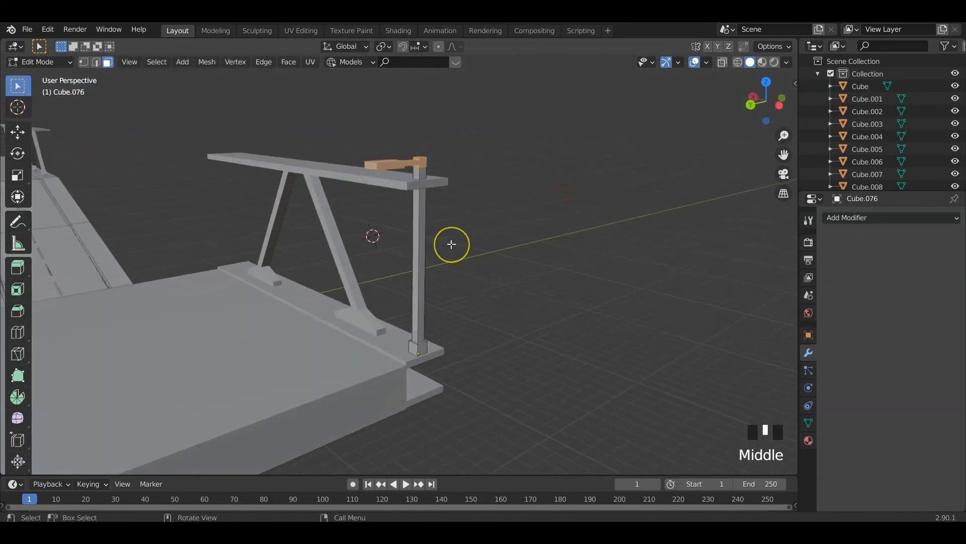
key(g)
right_click(452, 273)
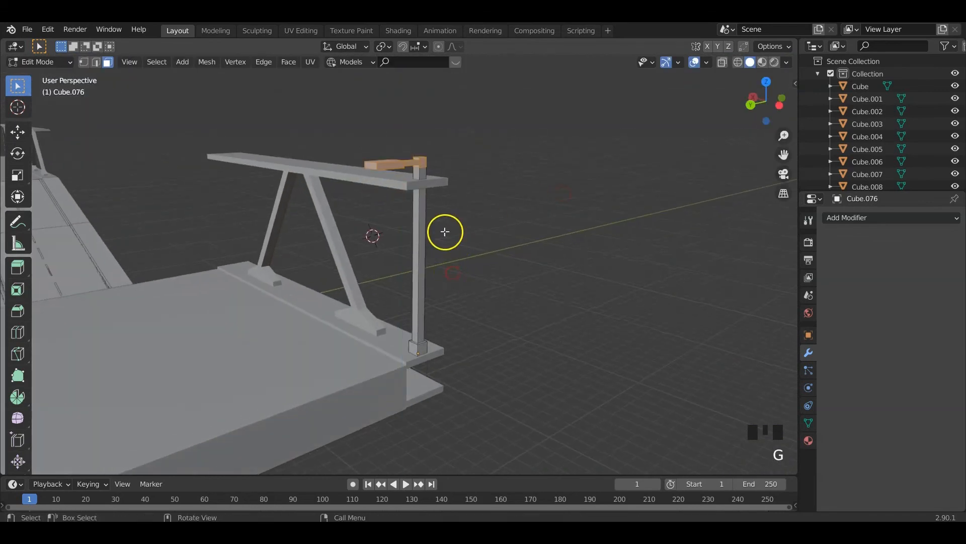
middle_drag(445, 231, 436, 268)
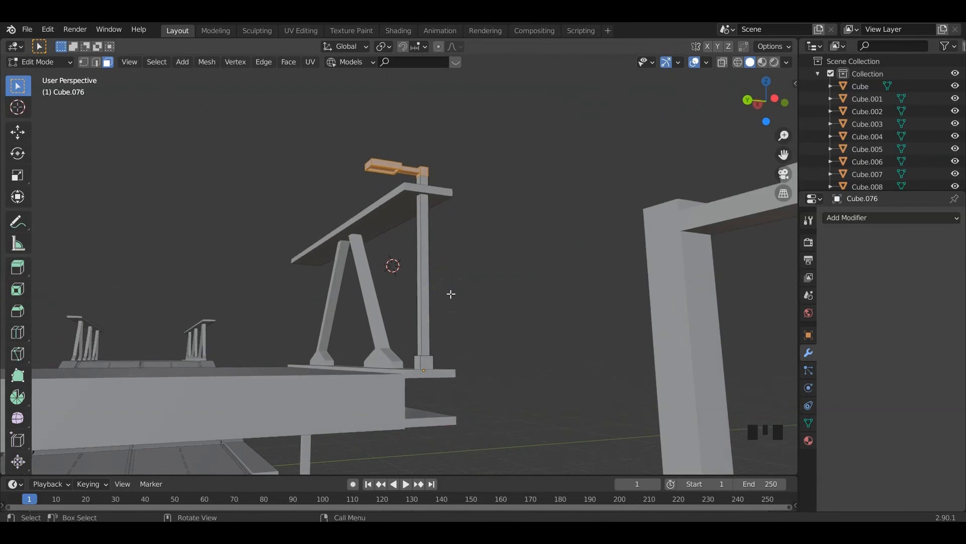
key(g)
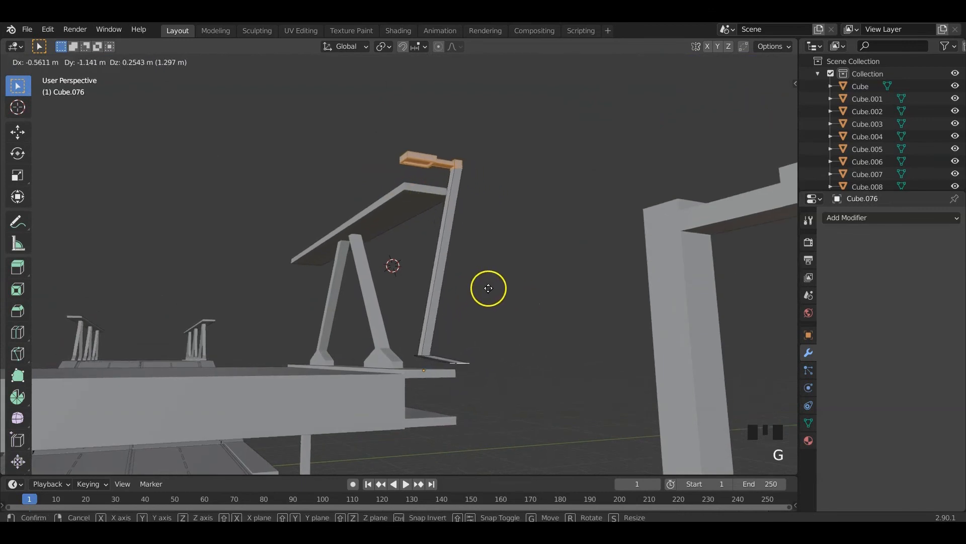
right_click(488, 289)
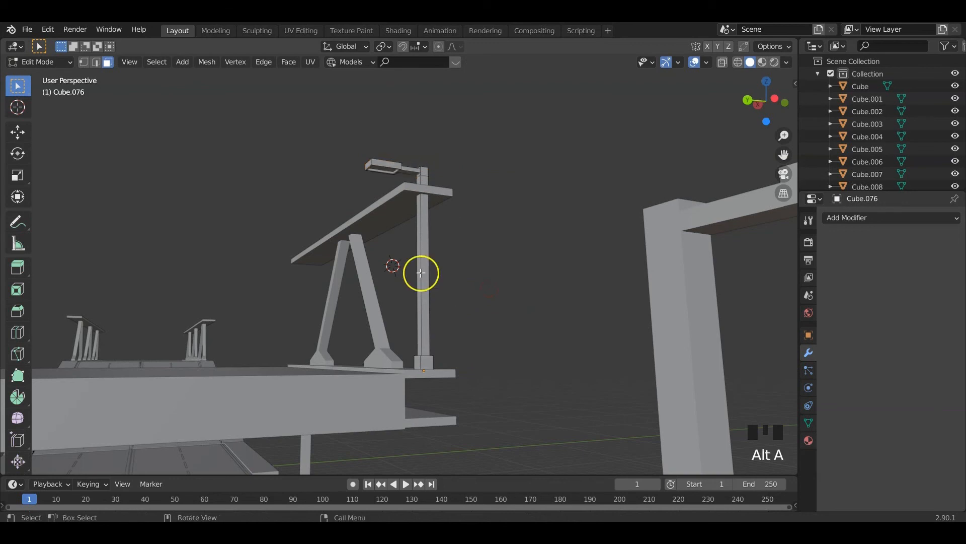
Select all faces of the bridge lamp's head, arm and pole top, including the underside and rear faces
key(c)
click(373, 164)
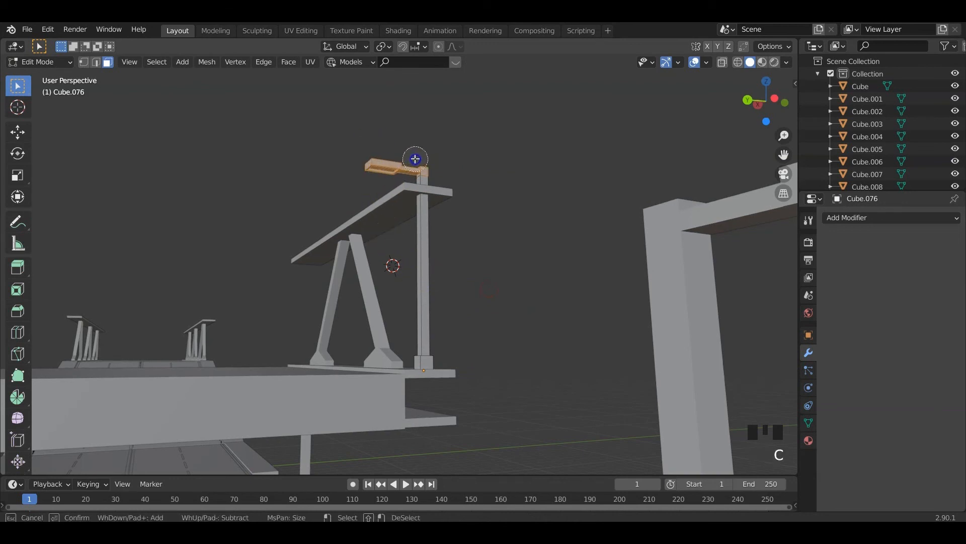
scroll(411, 159, up, 2)
shift+middle_drag(412, 159, 390, 210)
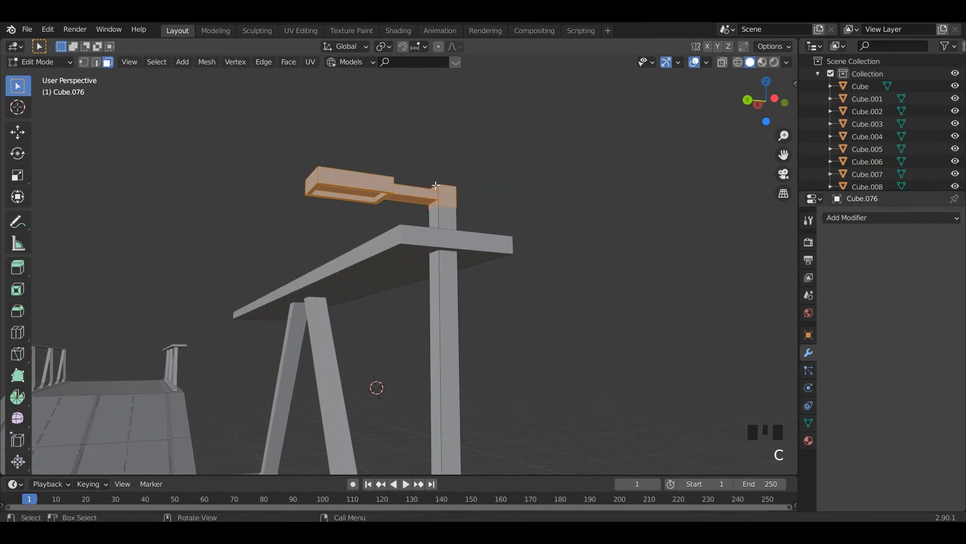
middle_drag(436, 186, 314, 221)
key(c)
drag(377, 278, 359, 249)
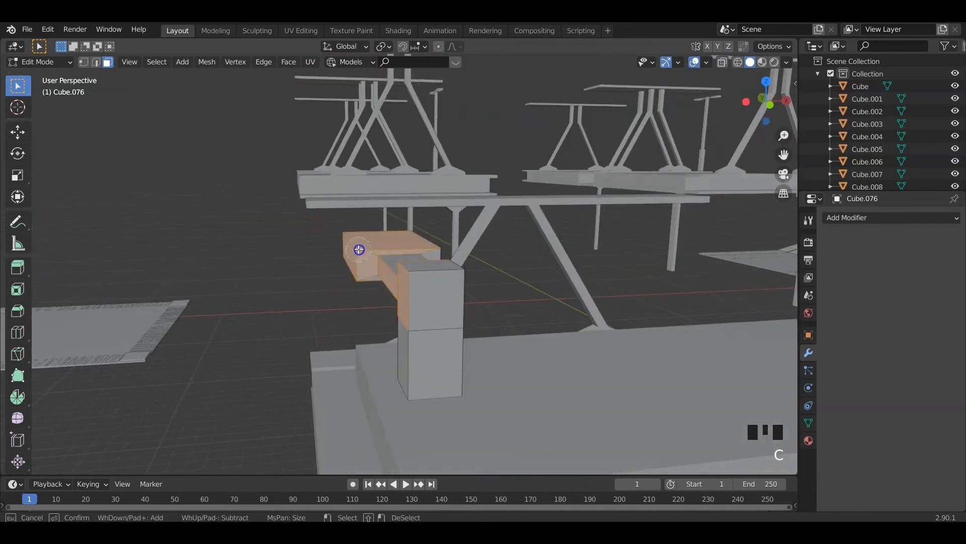
right_click(452, 264)
middle_drag(509, 272, 404, 261)
key(c)
drag(428, 259, 519, 269)
right_click(530, 269)
middle_drag(527, 269, 474, 206)
key(c)
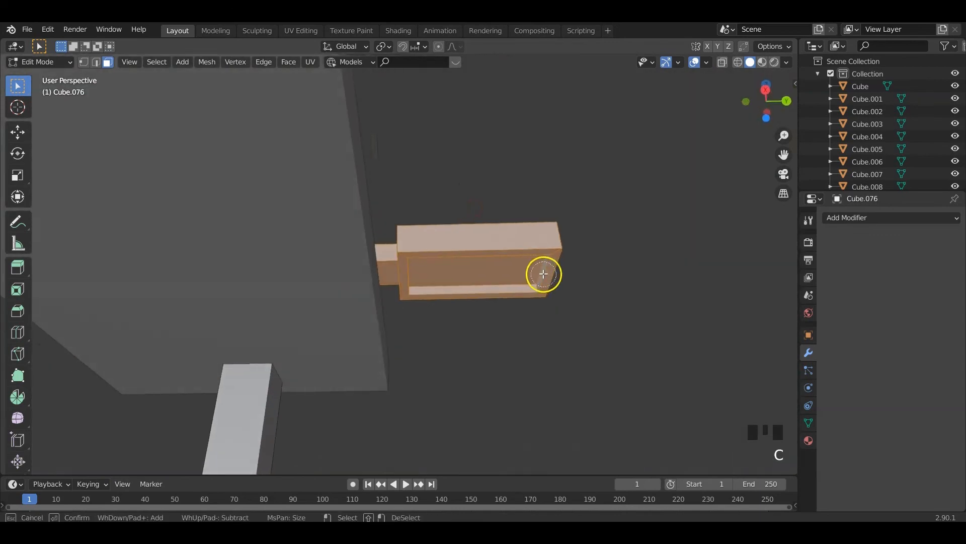
middle_drag(543, 274, 407, 283)
Lower the selected lamp head and pole top about 1.45 m along Z, below the truss beam, and return to Object Mode
scroll(408, 283, down, 3)
key(g)
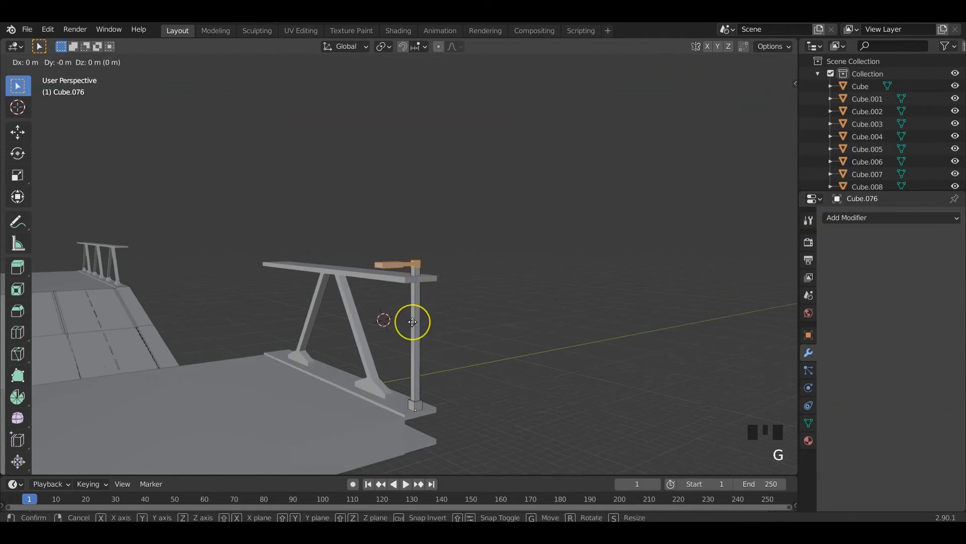
key(x)
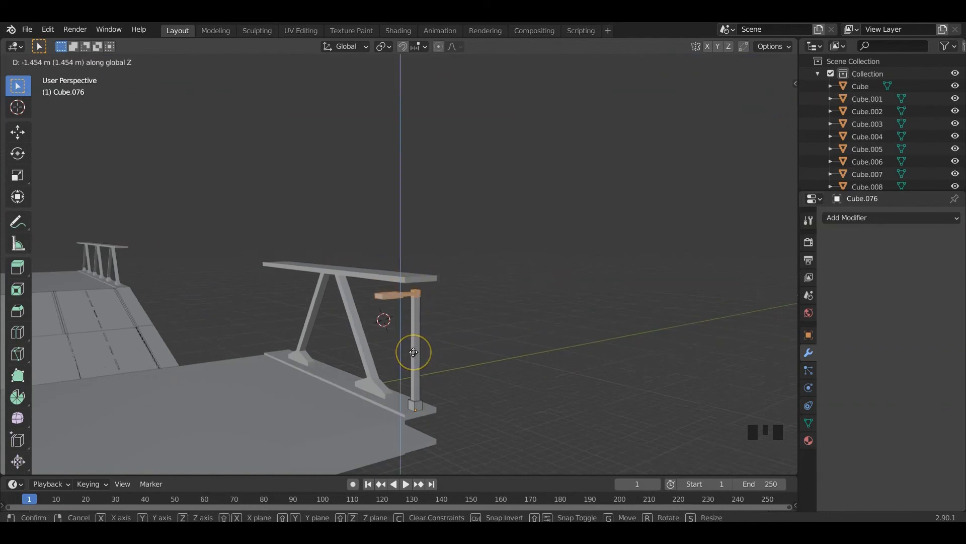
click(413, 351)
middle_drag(431, 349, 421, 303)
key(Tab)
scroll(384, 327, down, 5)
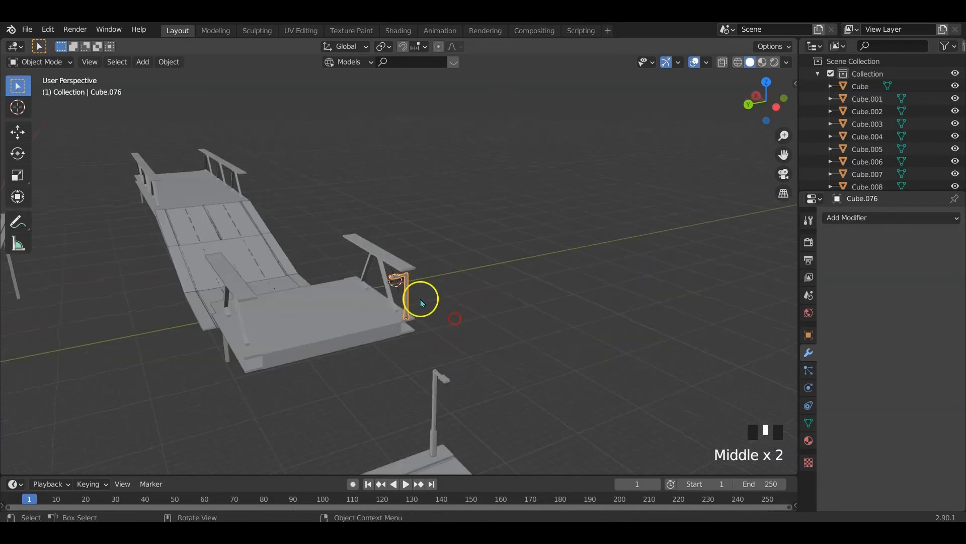
Mirror the lamp to the deck's opposite side on the X axis with Cube.052 as mirror object, and apply the modifier
click(889, 218)
click(702, 329)
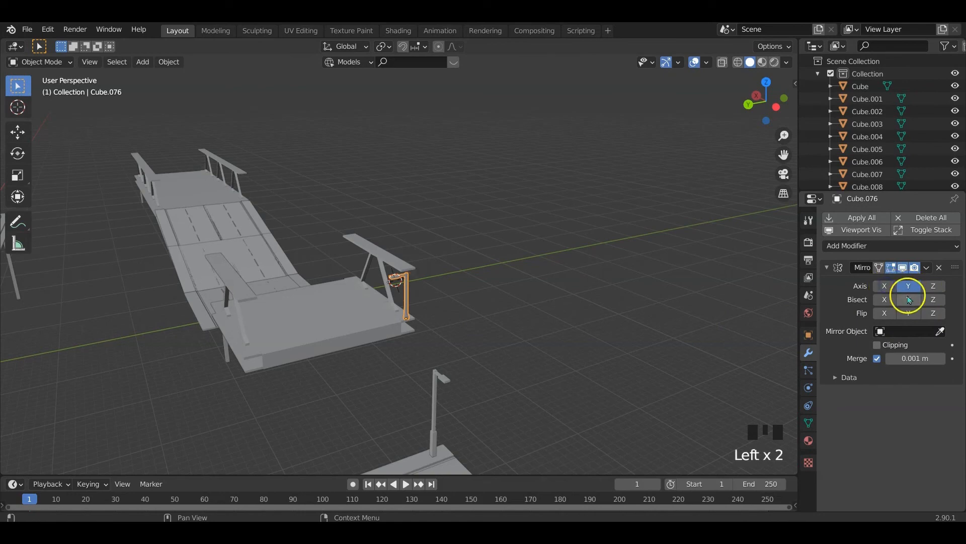
click(406, 316)
middle_drag(390, 317, 556, 280)
click(886, 287)
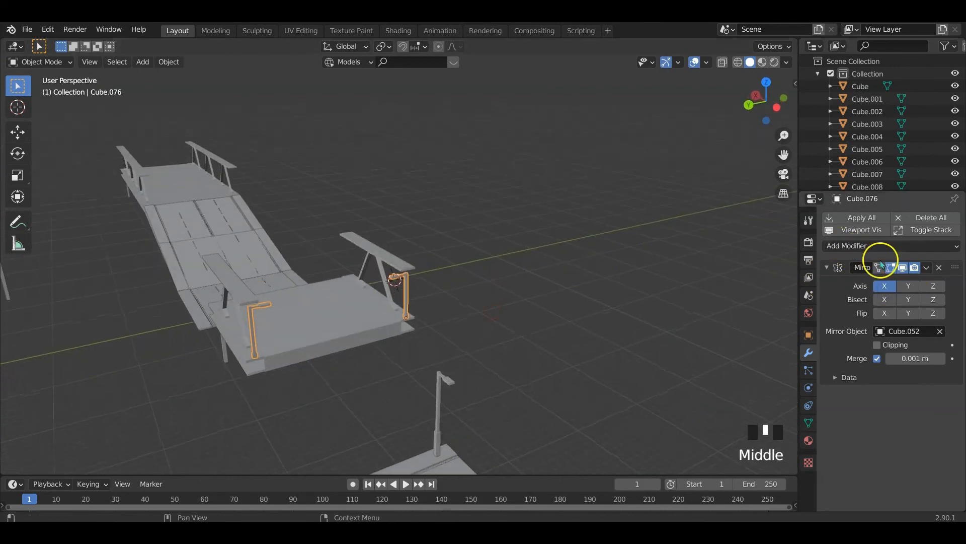
click(861, 217)
Delete the bridge sections attached to the upper end of the nearer ramp
middle_drag(507, 302, 525, 331)
scroll(421, 306, down, 4)
scroll(452, 309, down, 2)
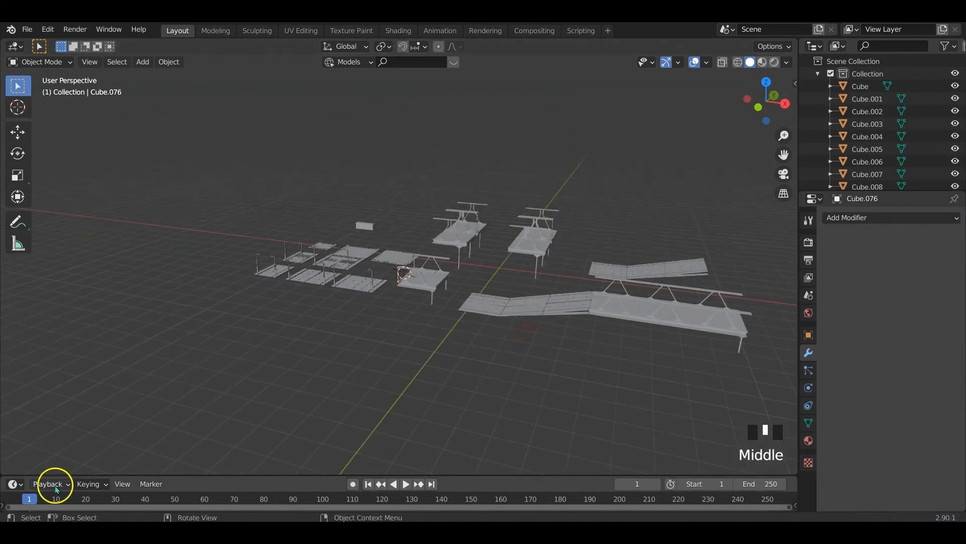
middle_drag(573, 389, 490, 316)
scroll(563, 367, up, 3)
scroll(488, 325, down, 1)
click(619, 269)
scroll(622, 287, down, 2)
shift+click(500, 295)
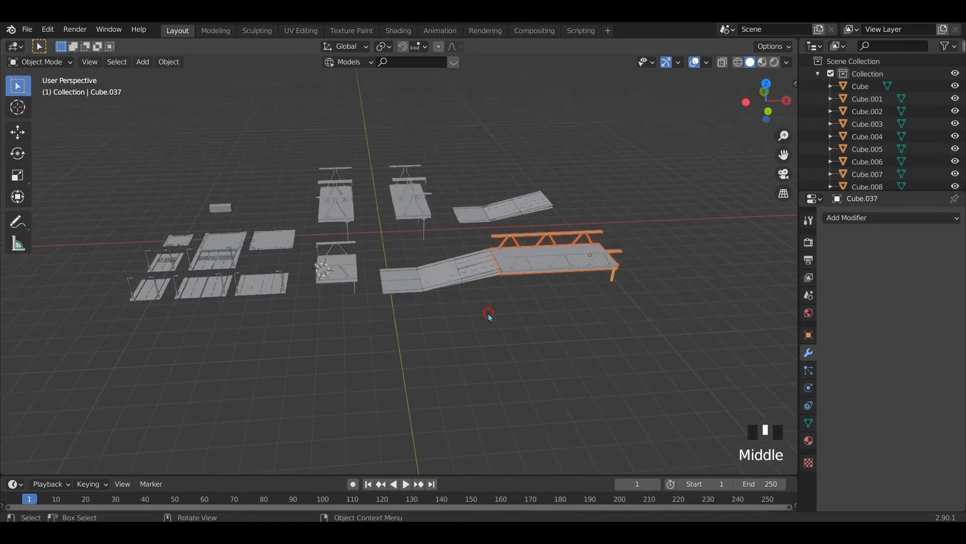
key(x)
click(536, 298)
Duplicate the lamp pair of the road piece nearest the bridge along X to the flat start of the nearer ramp
middle_drag(414, 308, 452, 297)
click(279, 289)
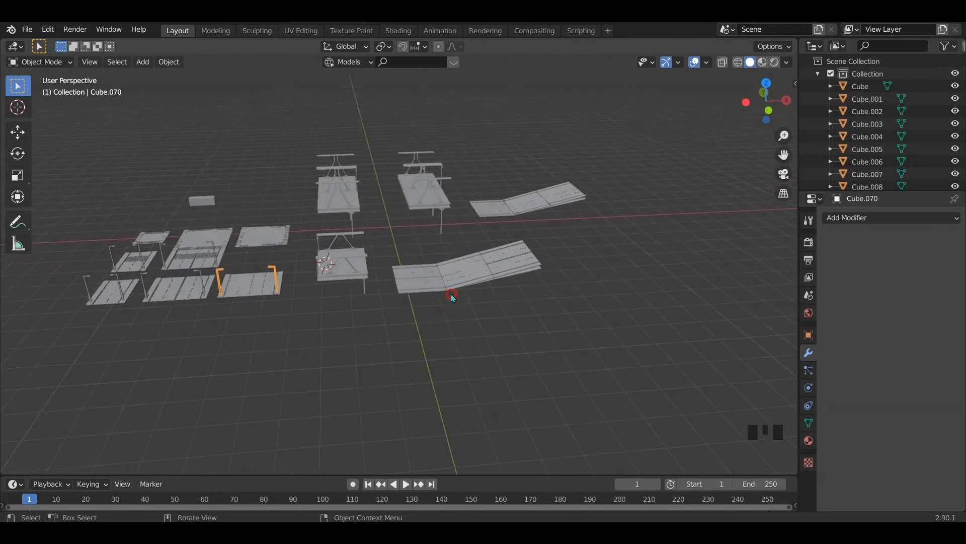
scroll(311, 312, down, 1)
key(shift+d)
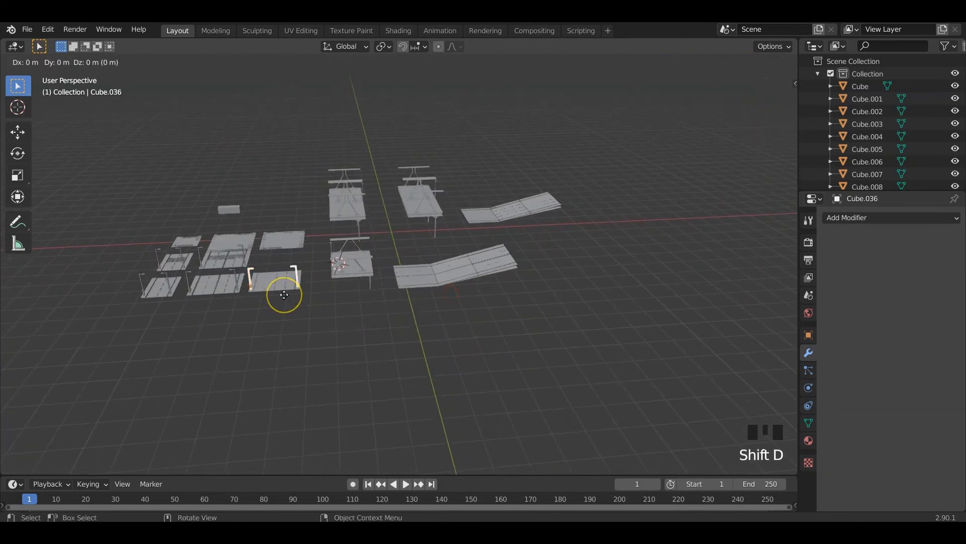
click(435, 290)
middle_drag(433, 292, 414, 330)
scroll(449, 299, up, 5)
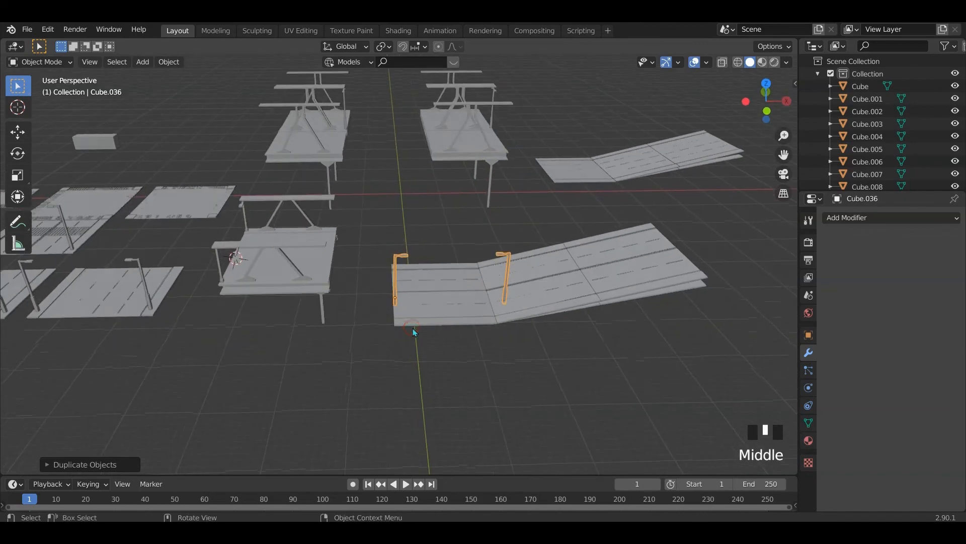
Turn the copied lamp pair a quarter turn and move it about 5.32 m along negative Y onto the ramp's two sidewalks
key(r)
key(Return)
key(KP_7)
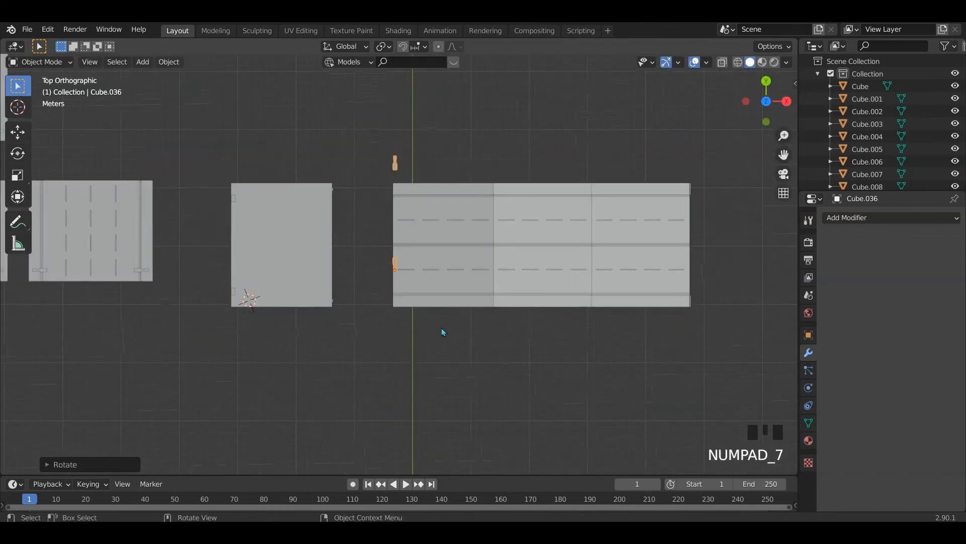
key(g)
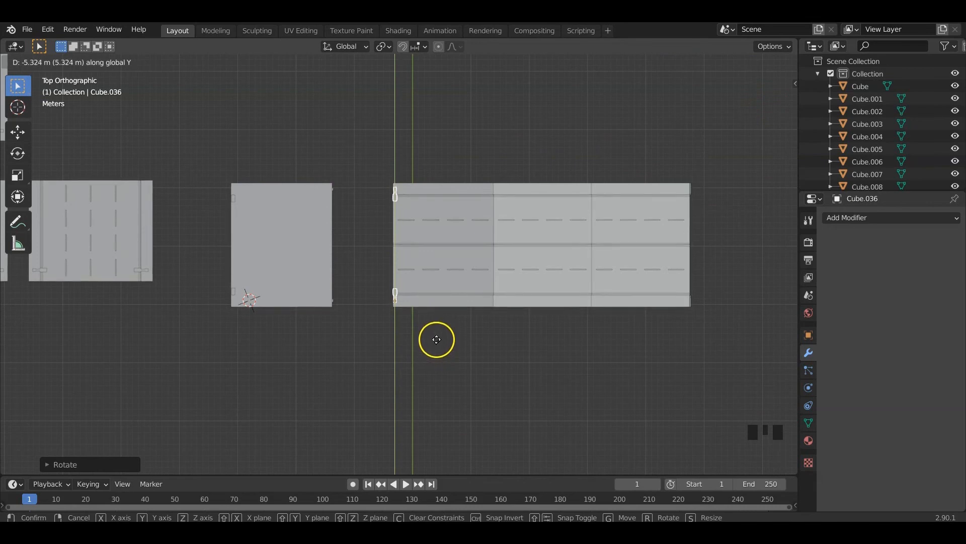
click(436, 338)
Move the lamp pair slightly along positive X, inward from the outer edge of the ramp's flat section
key(g)
key(x)
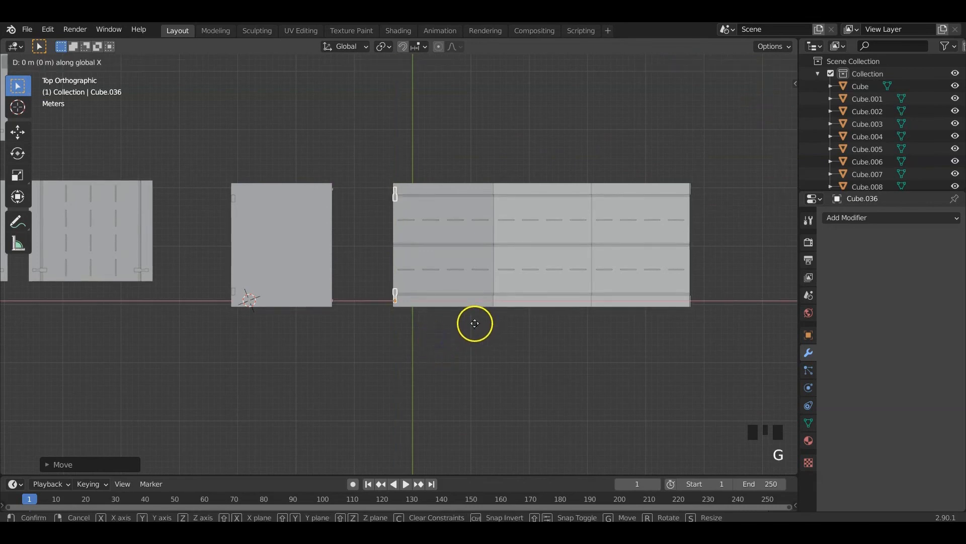
click(557, 336)
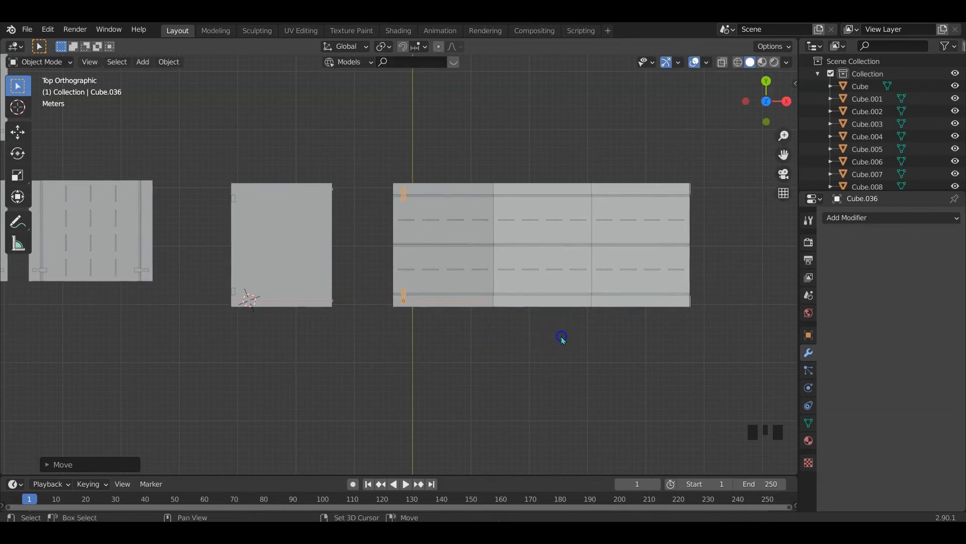
Duplicate the lamp pair 18 m along X to the foot of the ramp's slope
middle_drag(561, 339, 577, 297)
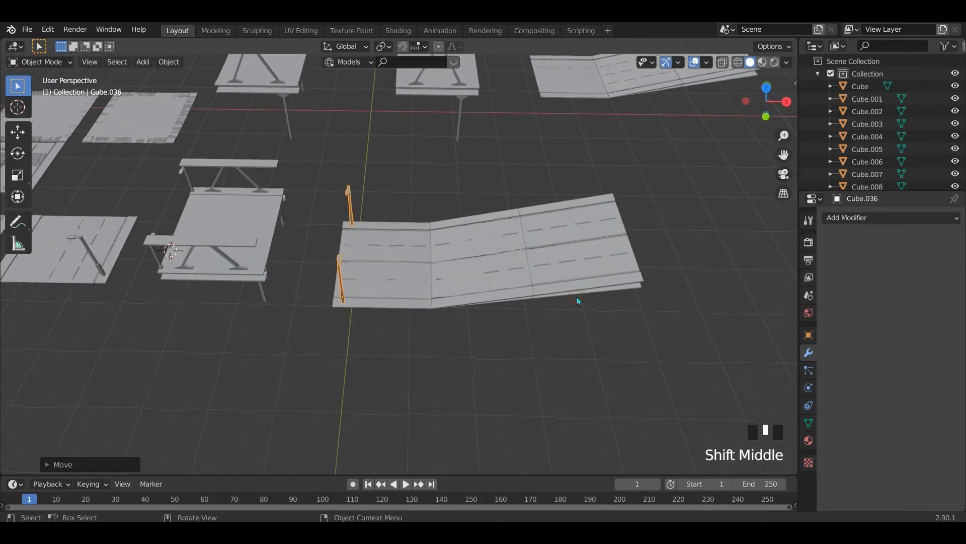
key(shift+d)
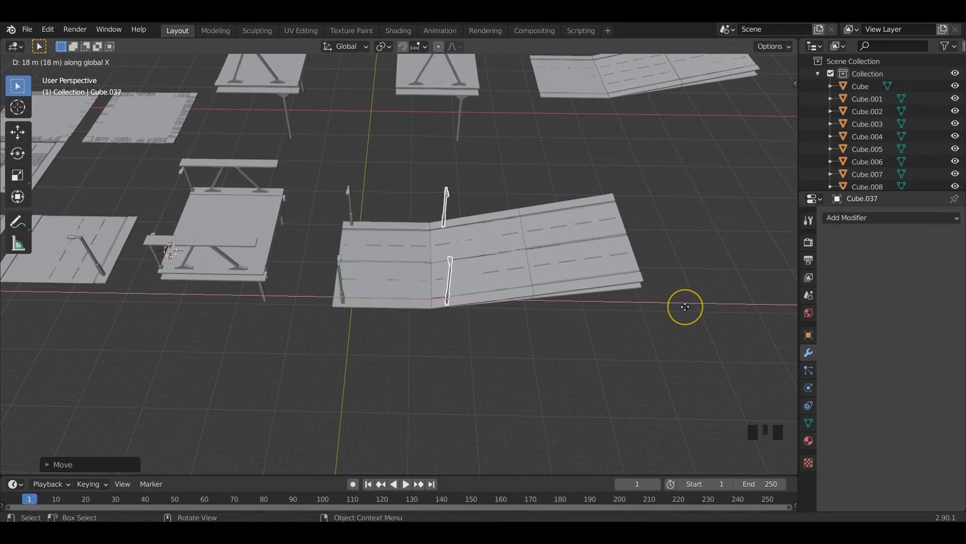
click(686, 307)
middle_drag(518, 360, 515, 298)
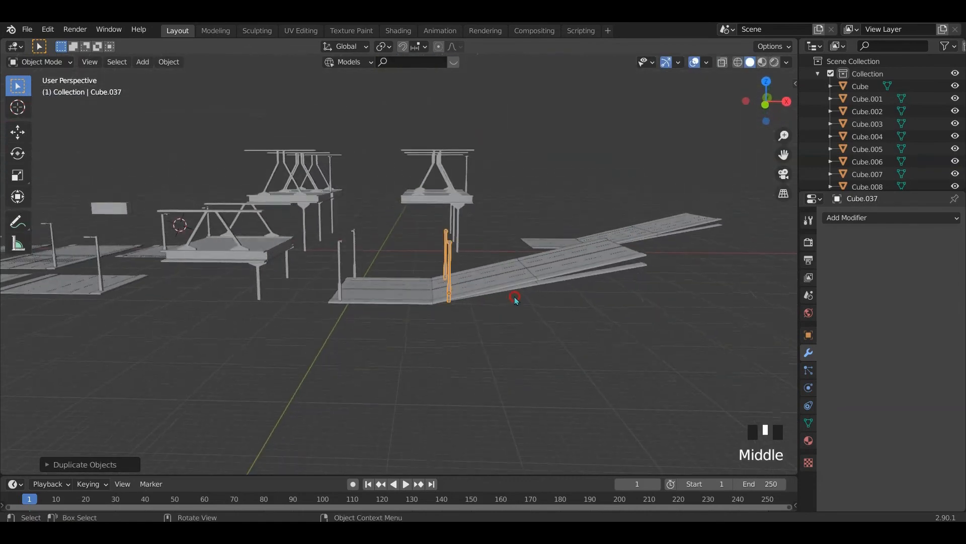
Raise the duplicated lamp pair slightly along Z so its bases meet the sloped sidewalks
key(g)
key(z)
click(518, 260)
key(KP_Decimal)
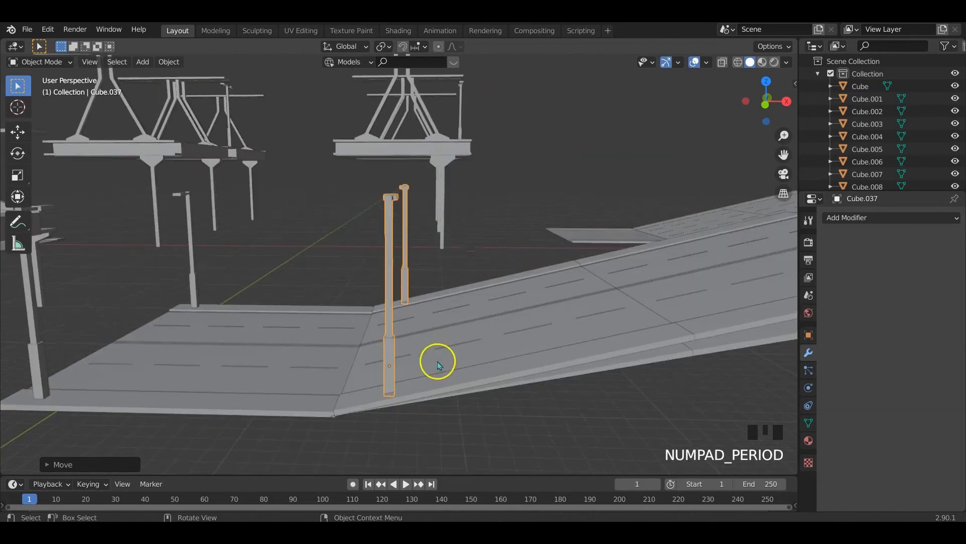
Duplicate the raised lamp pair along X to the start of the second sloped section and fine-tune its X position
middle_drag(438, 358, 415, 371)
scroll(413, 334, down, 3)
key(shift+d)
key(x)
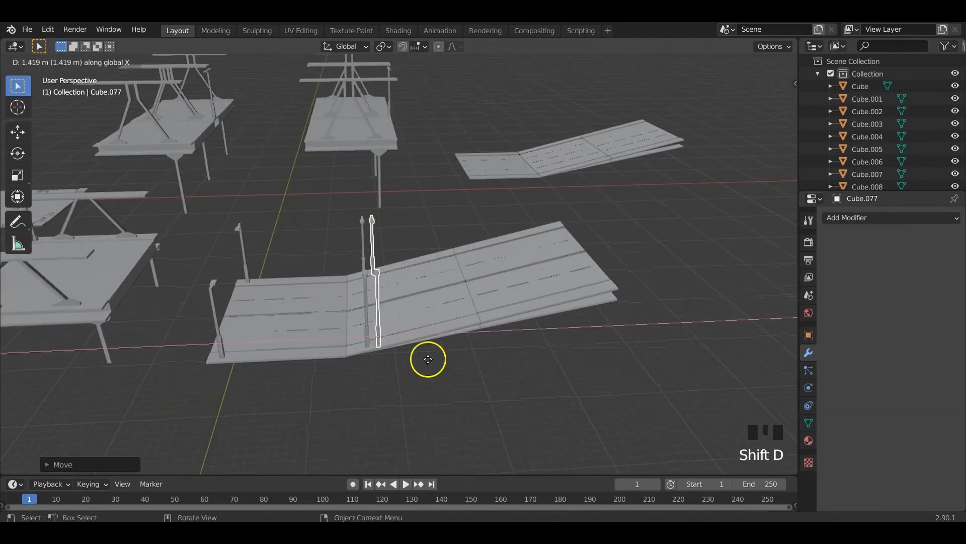
click(534, 342)
middle_drag(566, 341, 548, 330)
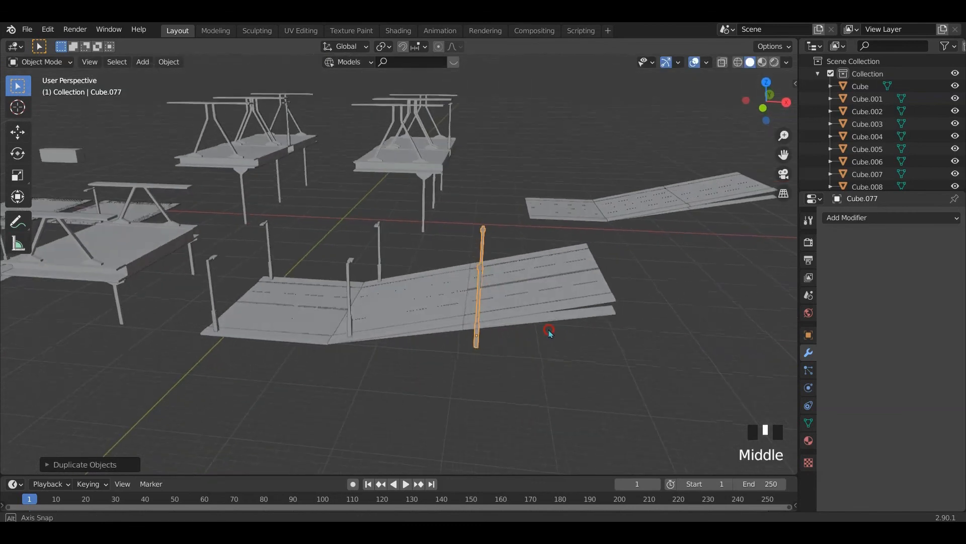
key(g)
key(x)
click(552, 328)
key(KP_1)
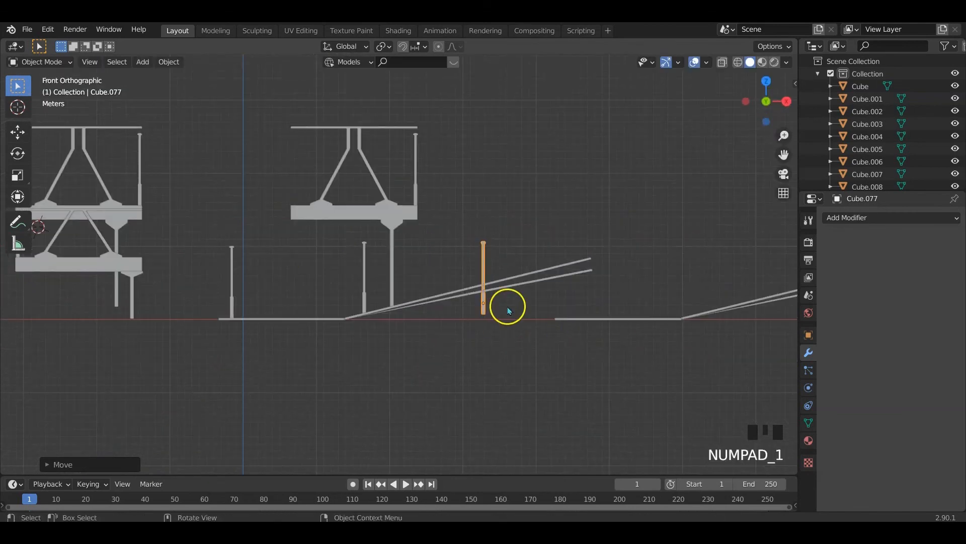
Raise the lamp pair on the second sloped section along Z until its bases meet the sloped sidewalks
middle_drag(507, 294, 509, 320)
scroll(509, 320, up, 4)
key(g)
key(z)
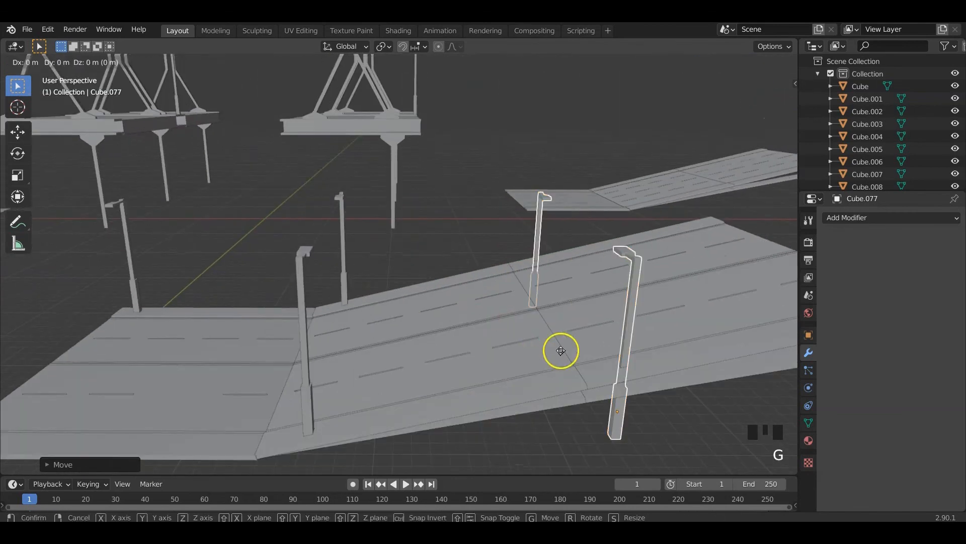
click(568, 244)
mouse_move(598, 331)
middle_down()
mouse_move(576, 321)
mouse_move(585, 343)
middle_up()
scroll(539, 343, down, 5)
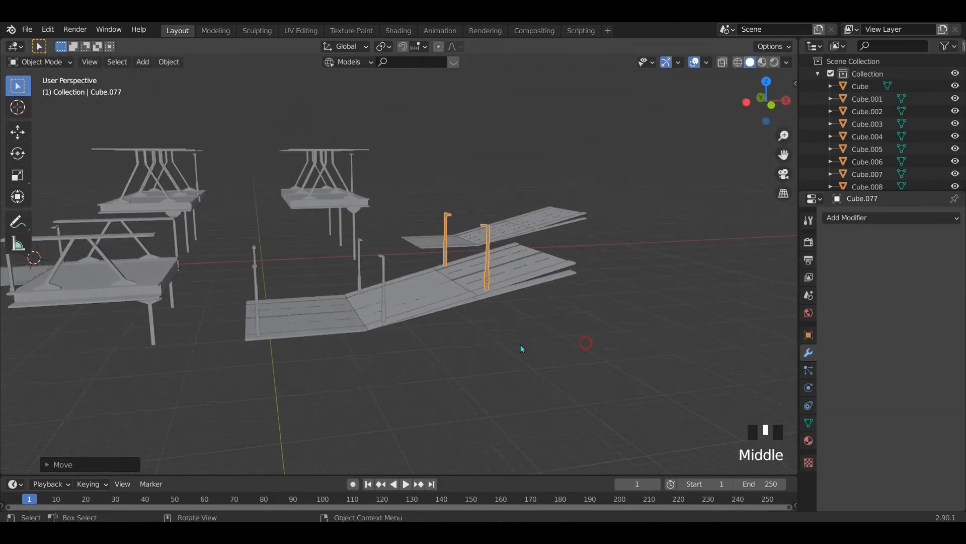
Add the ramp's other lamps to the selection and duplicate all six toward the second ramp piece
middle_drag(522, 349, 470, 347)
shift+click(452, 333)
shift+click(377, 334)
middle_drag(589, 330, 509, 345)
scroll(602, 352, down, 2)
middle_drag(602, 351, 482, 371)
key(shift+d)
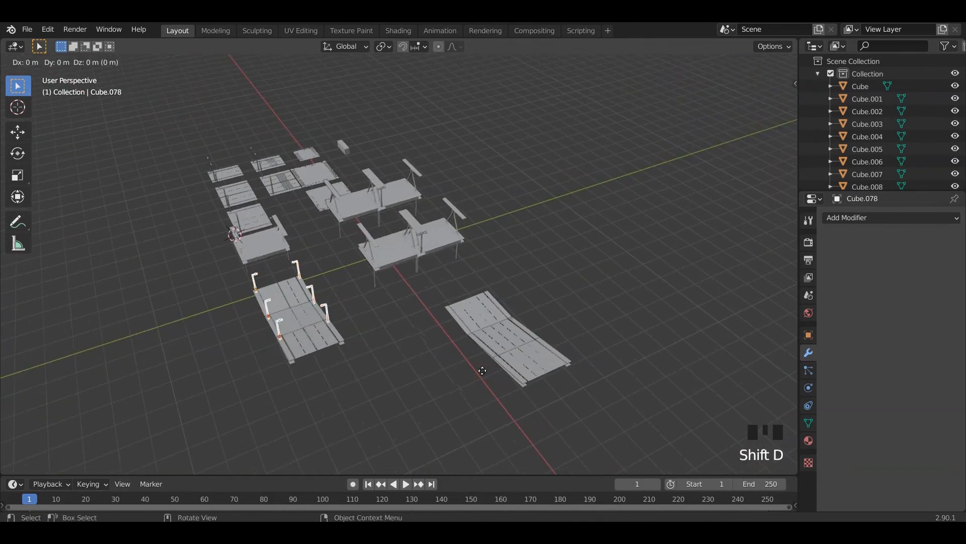
click(542, 455)
Move the six duplicated lamps along Y onto the second ramp's sidewalks in top view
middle_drag(595, 410, 449, 380)
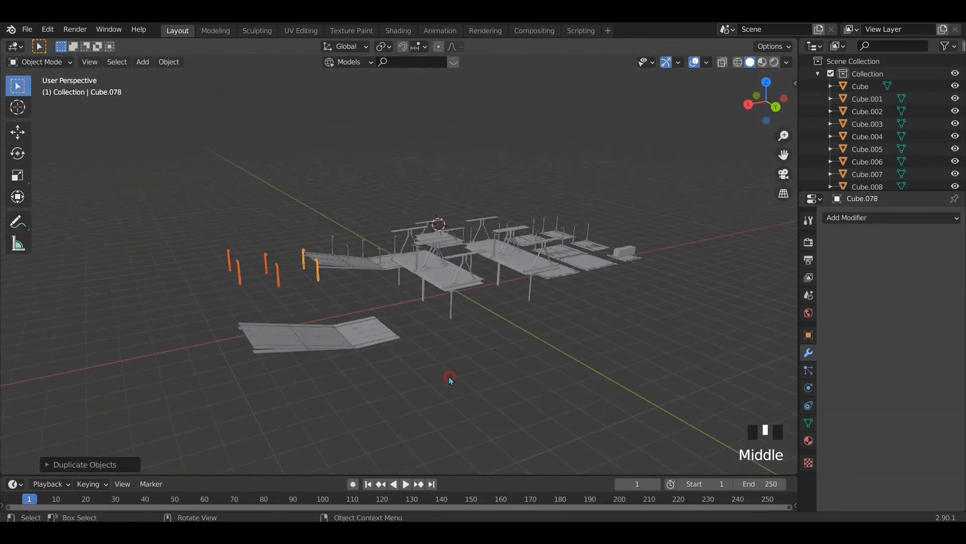
key(KP_7)
key(g)
key(y)
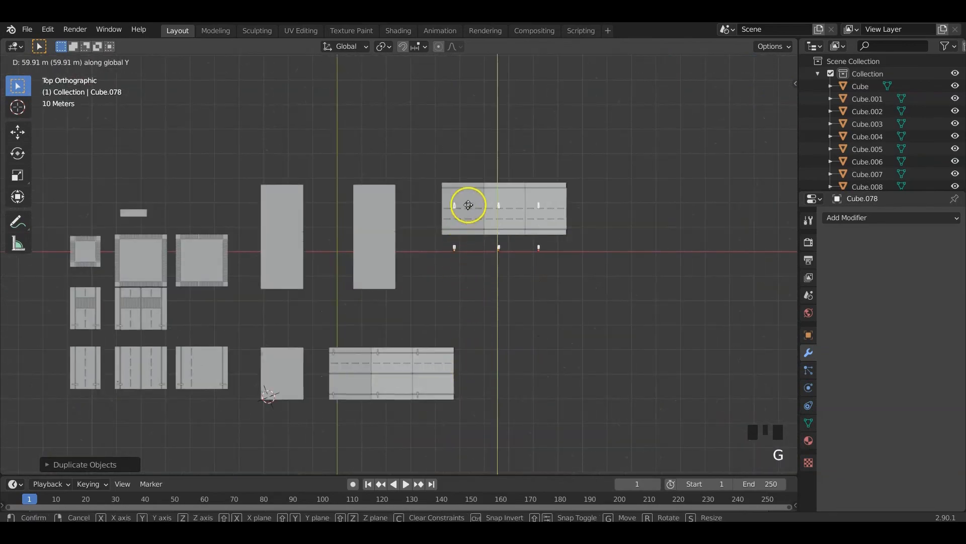
click(471, 177)
scroll(552, 201, up, 5)
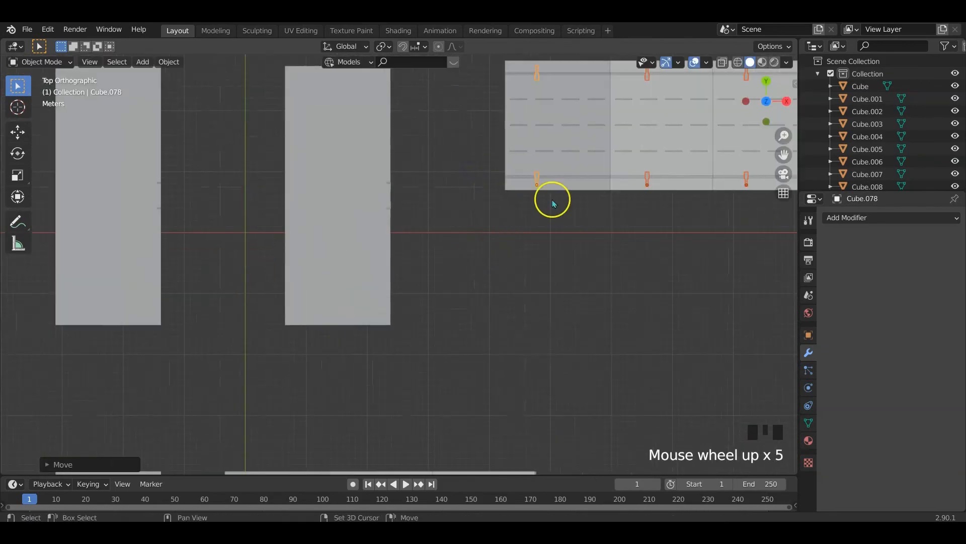
shift+middle_drag(552, 201, 448, 272)
scroll(496, 240, up, 2)
shift+middle_drag(497, 240, 475, 232)
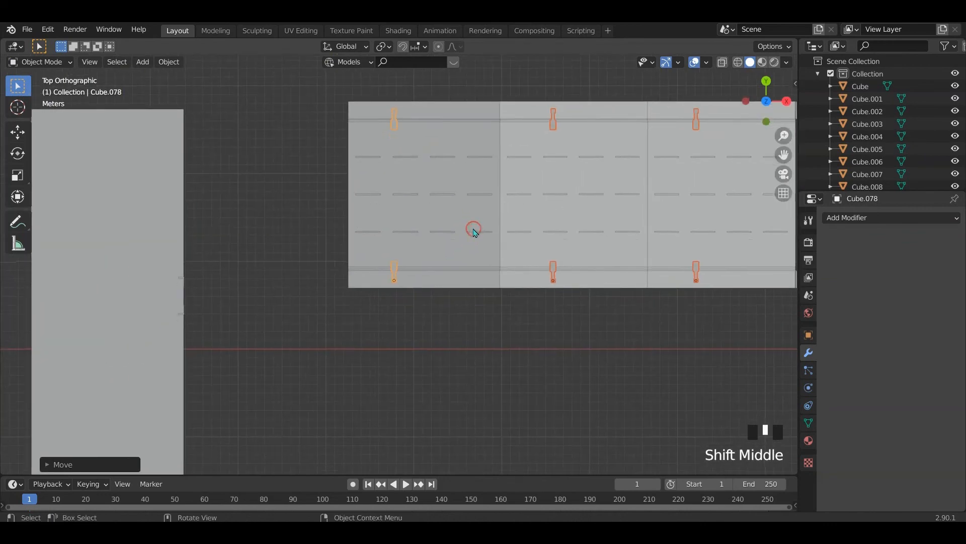
key(g)
key(y)
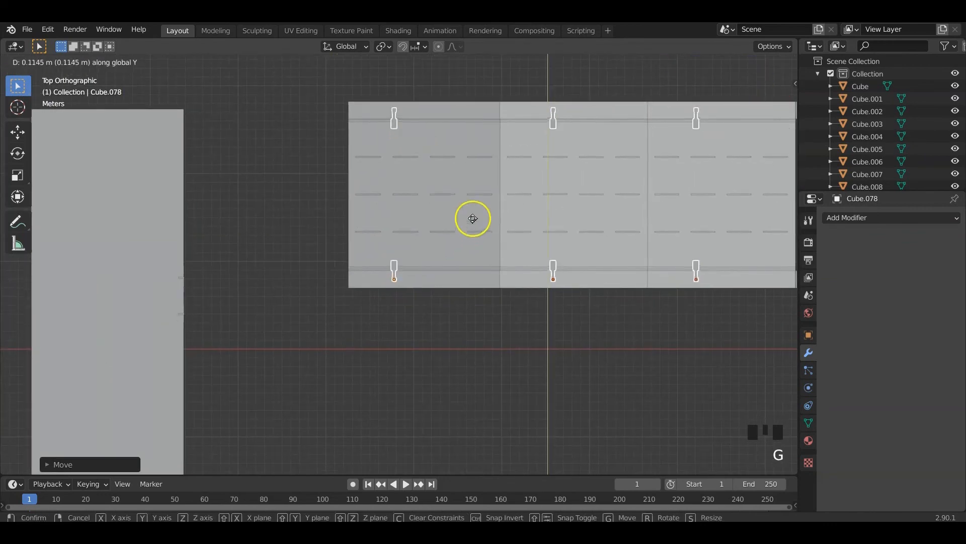
right_click(473, 218)
Shift the second ramp's six lamps slightly along negative X
key(g)
key(x)
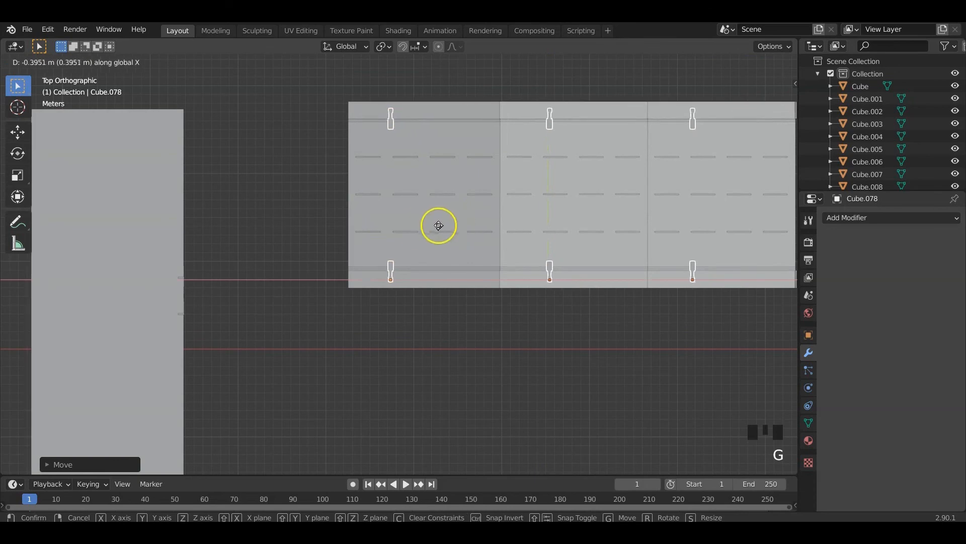
click(249, 242)
Examine the lamp placement on both ramps and the surrounding road and bridge pieces from several angles
scroll(394, 283, down, 3)
middle_drag(395, 282, 481, 412)
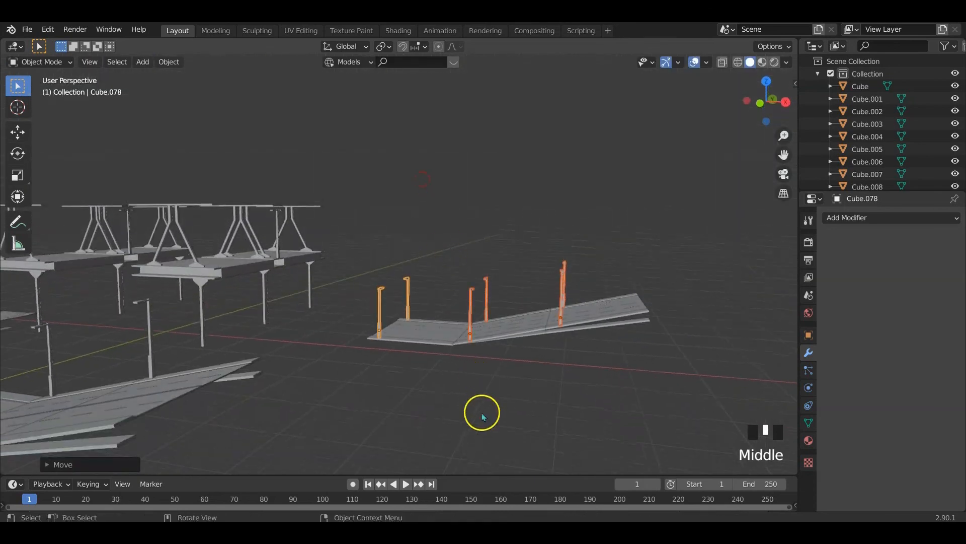
scroll(431, 387, down, 2)
middle_drag(431, 387, 514, 396)
scroll(496, 384, down, 1)
scroll(505, 401, down, 2)
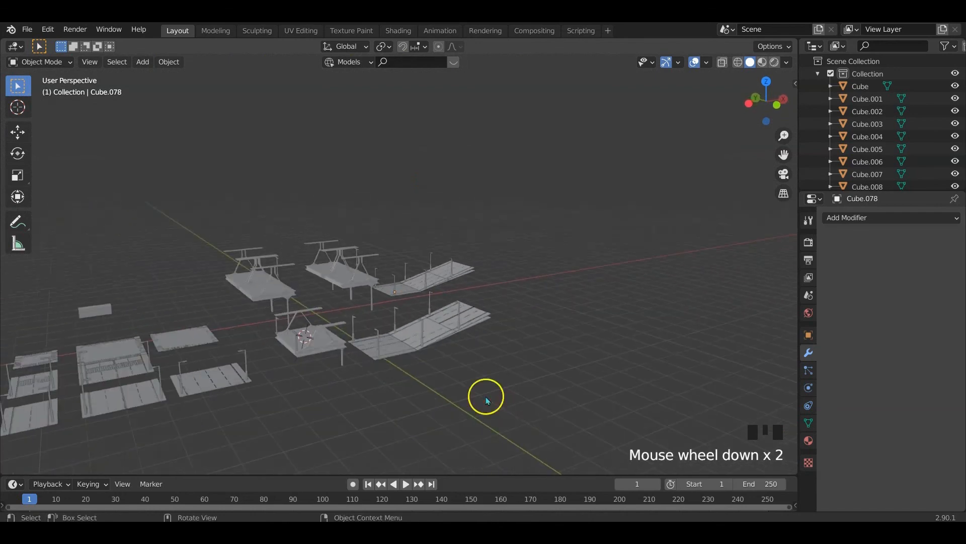
middle_drag(486, 394, 505, 388)
shift+middle_drag(428, 402, 372, 341)
scroll(352, 382, up, 2)
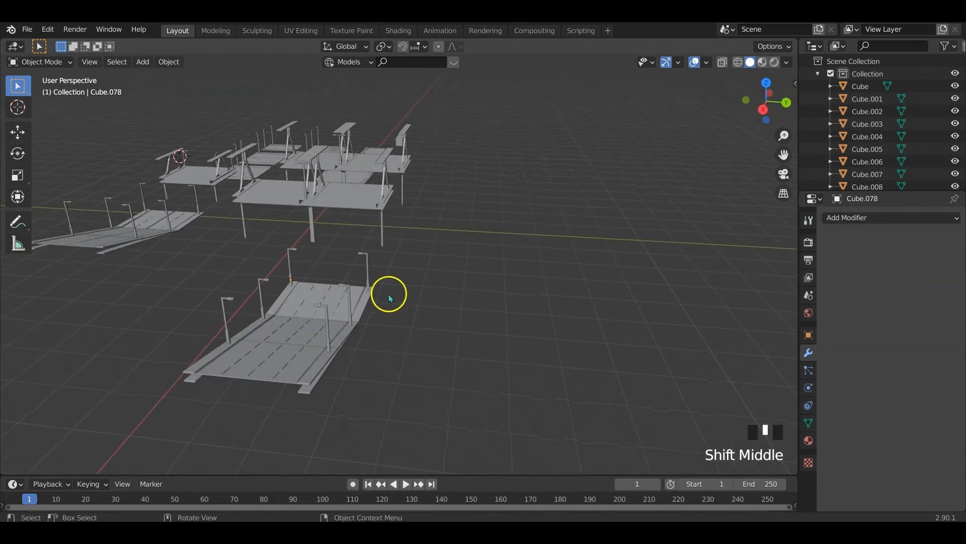
mouse_move(390, 298)
middle_down()
mouse_move(368, 317)
mouse_move(342, 302)
mouse_move(399, 298)
middle_up()
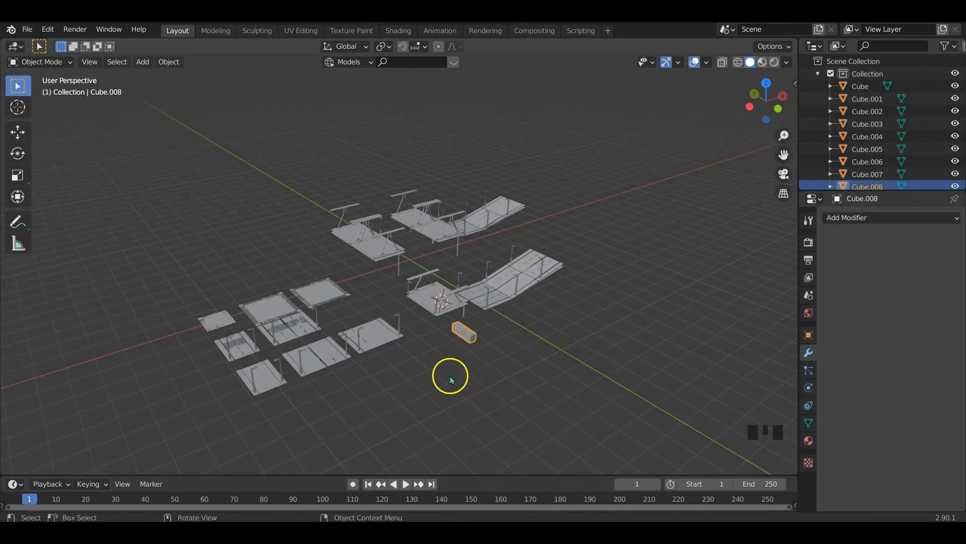
Duplicate the larger bordered square ground piece along negative Y into the empty area beyond the road pieces
middle_drag(450, 376, 434, 352)
scroll(454, 370, up, 2)
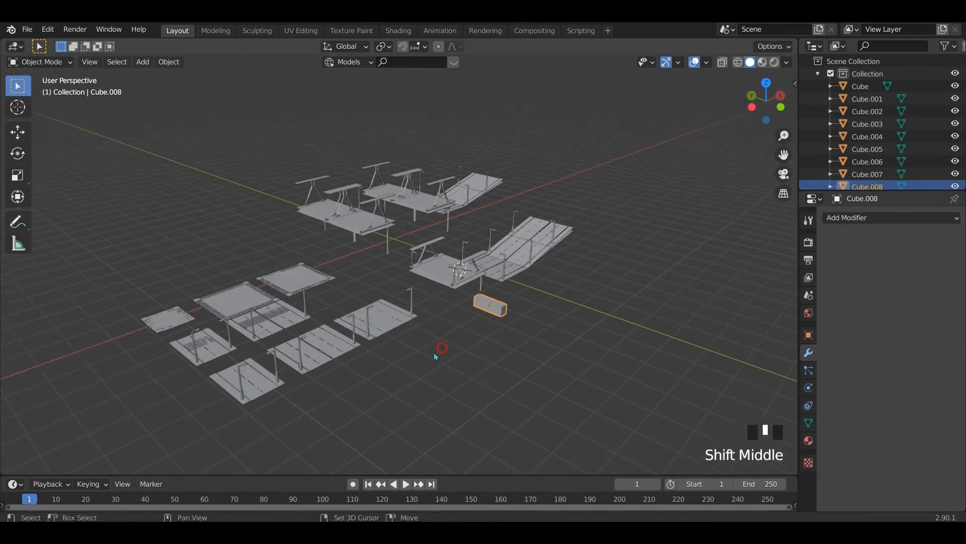
click(232, 304)
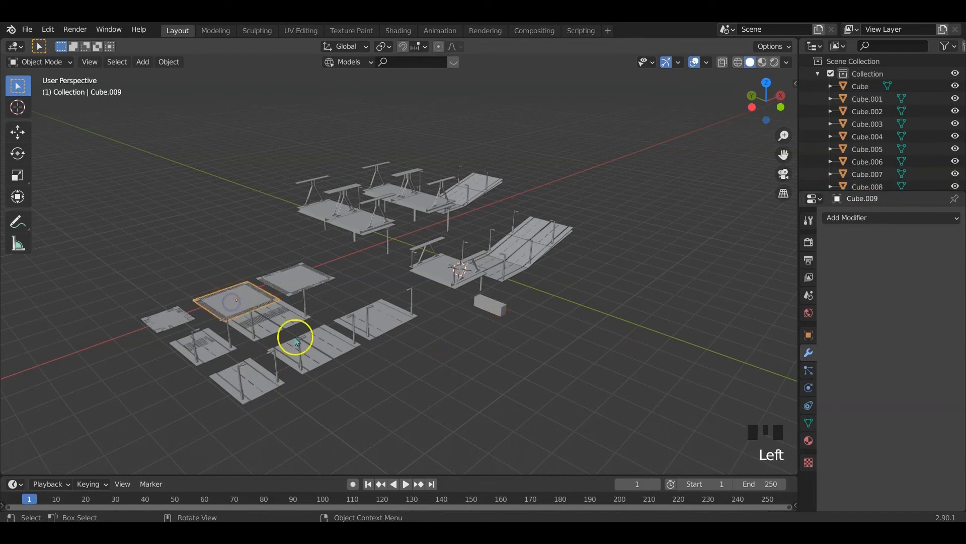
key(shift+d)
key(y)
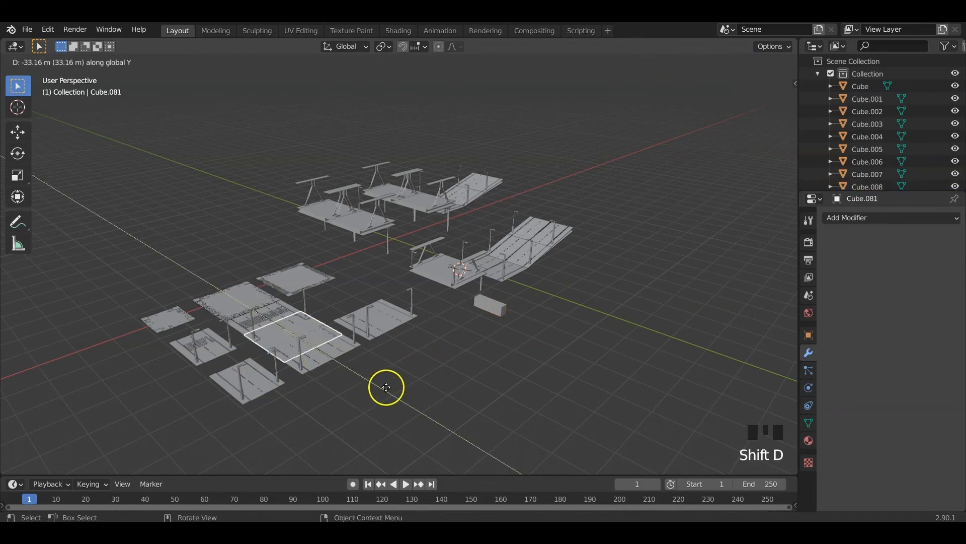
click(502, 430)
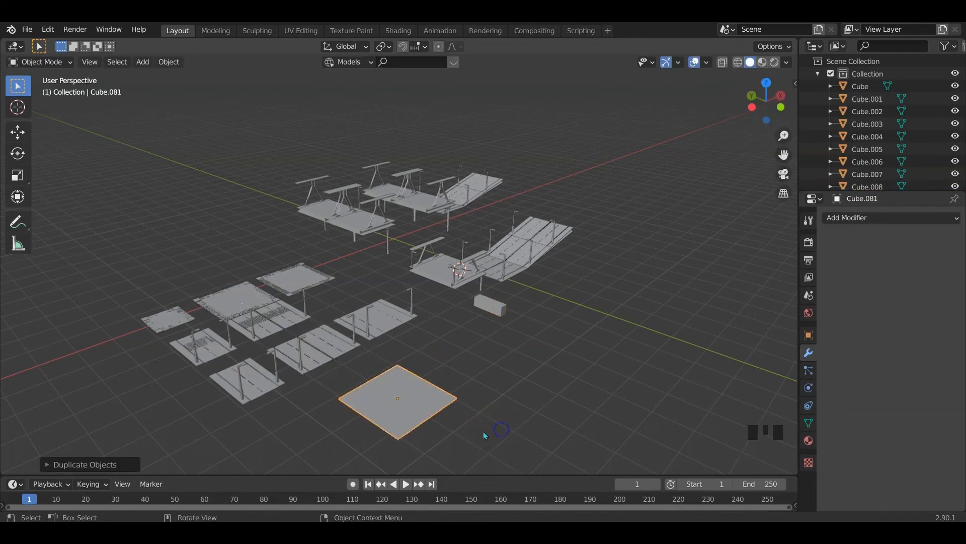
Show the object dimensions and stretch the duplicated plate along Y to about 43.7 m
key(n)
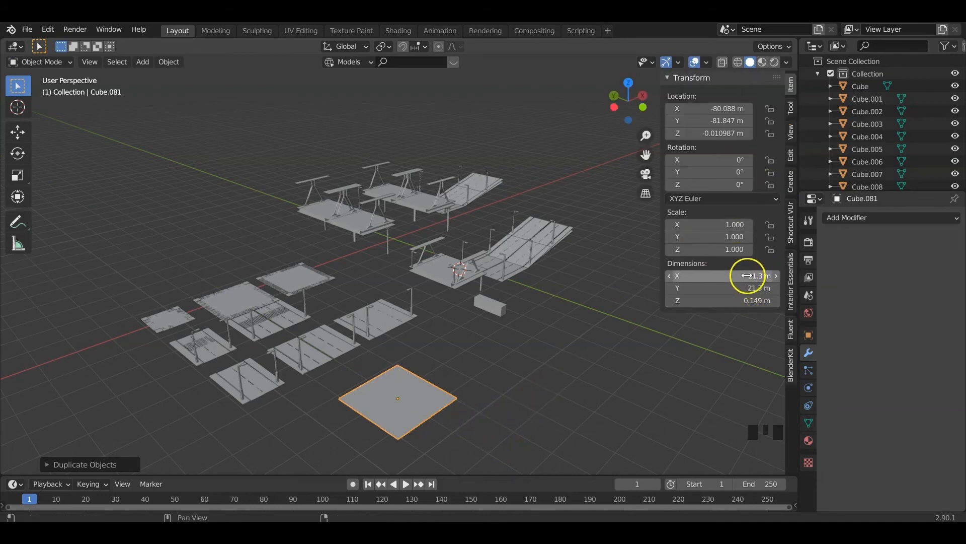
key(s)
key(y)
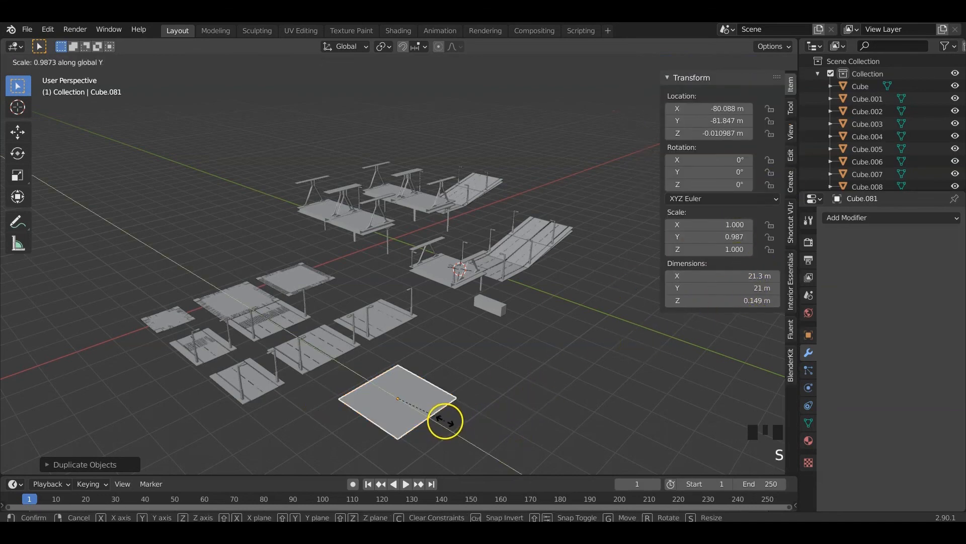
click(496, 446)
Duplicate the long plate about 29 m along X and shorten the copy to about 31 m along Y
key(shift+d)
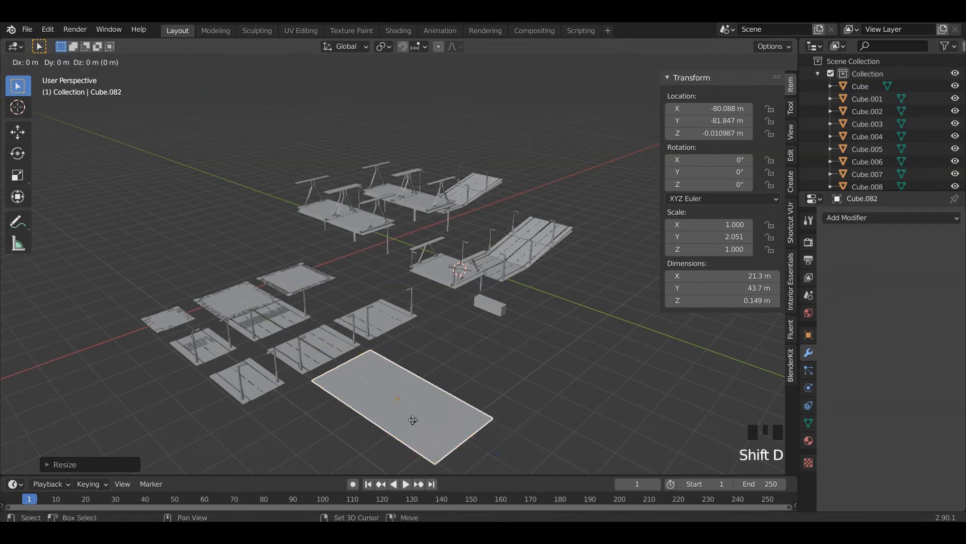
click(496, 397)
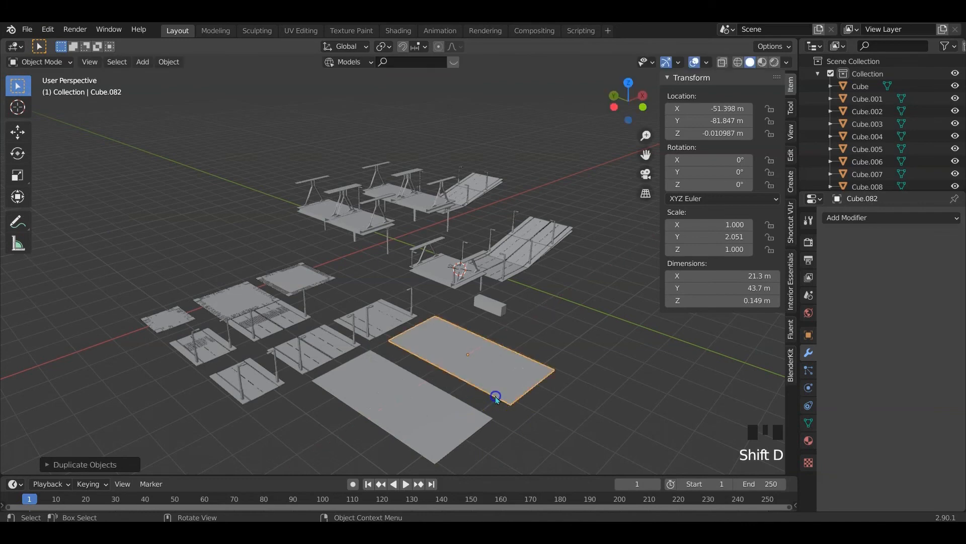
key(s)
key(y)
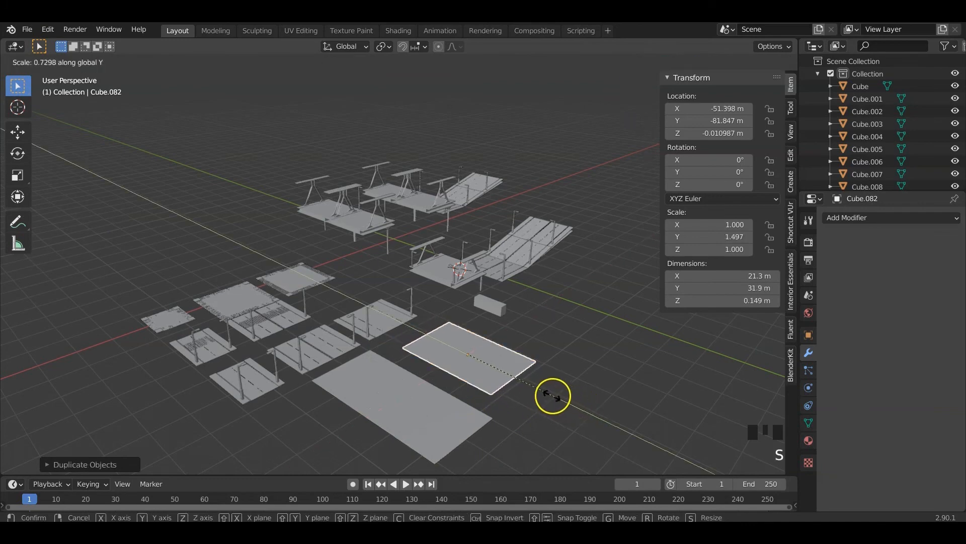
click(552, 398)
Widen the second plate to about 31 m along X and move it about 6 m along positive X
key(s)
key(x)
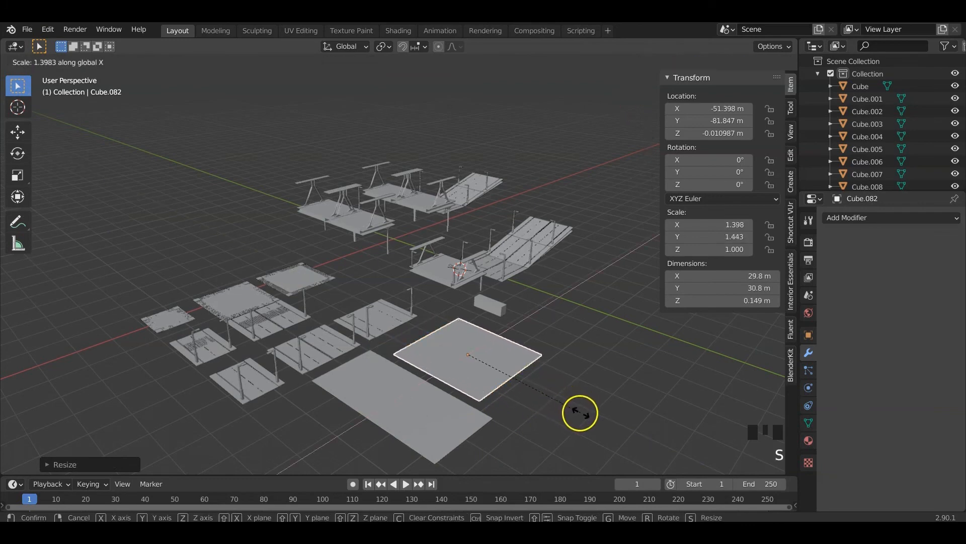
click(577, 423)
key(g)
key(x)
click(524, 366)
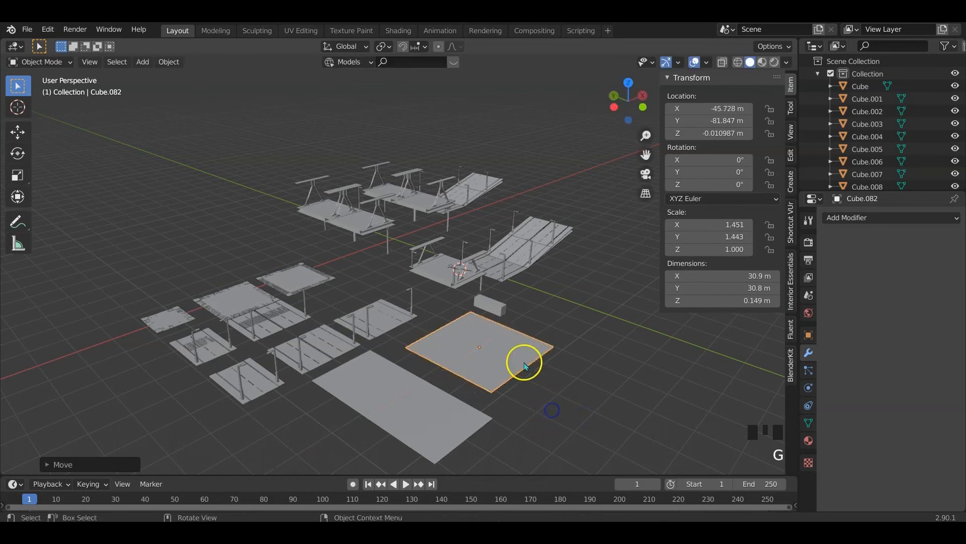
Duplicate the 11 m long box about 39 m along negative X, next to the square plate
click(485, 306)
key(shift+d)
key(x)
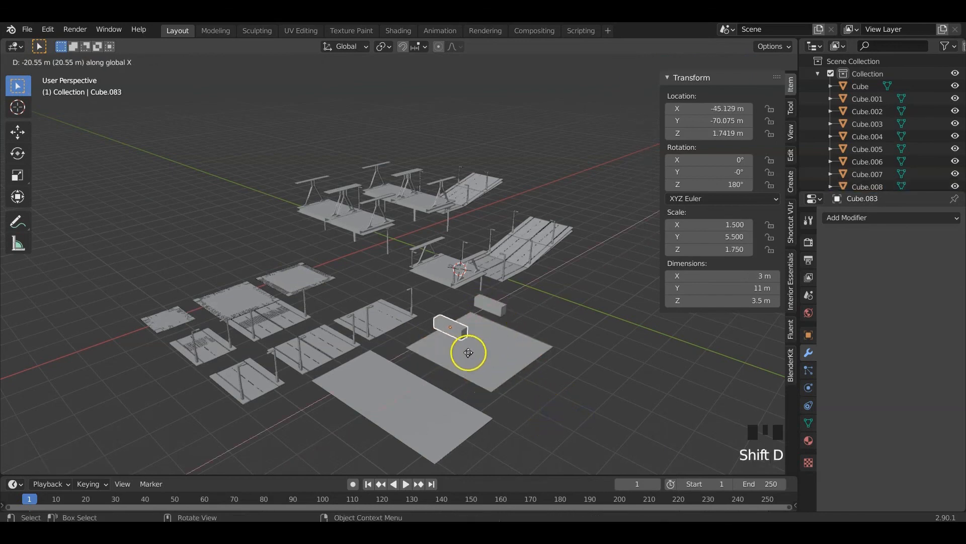
click(429, 379)
Set the duplicated box's dimensions to 2 m in X, 4.5 m in Y and 2 m in Z
click(727, 277)
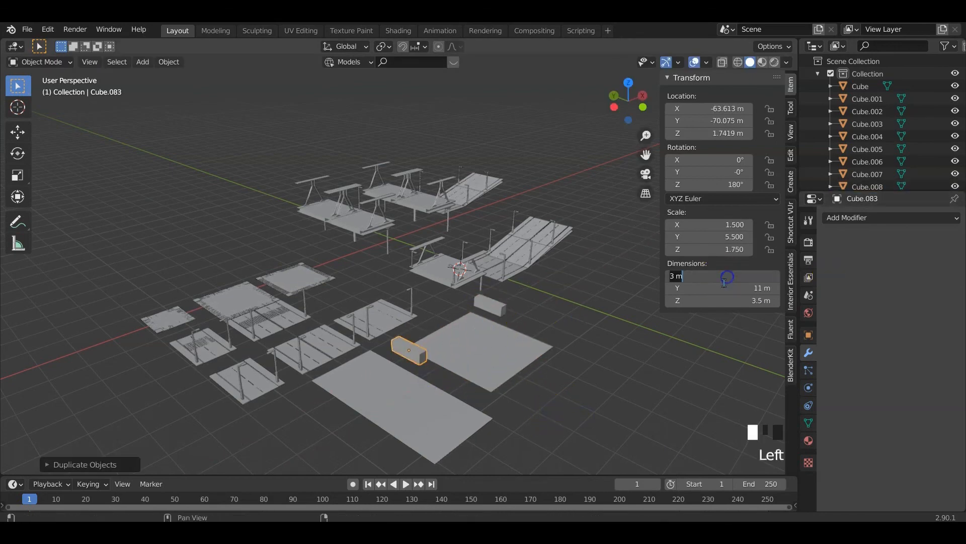
key(Return)
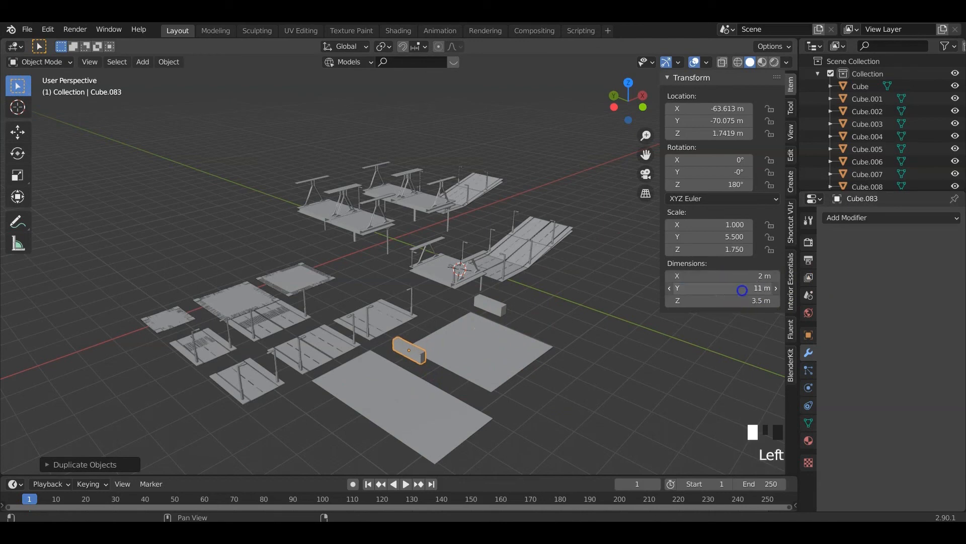
click(743, 290)
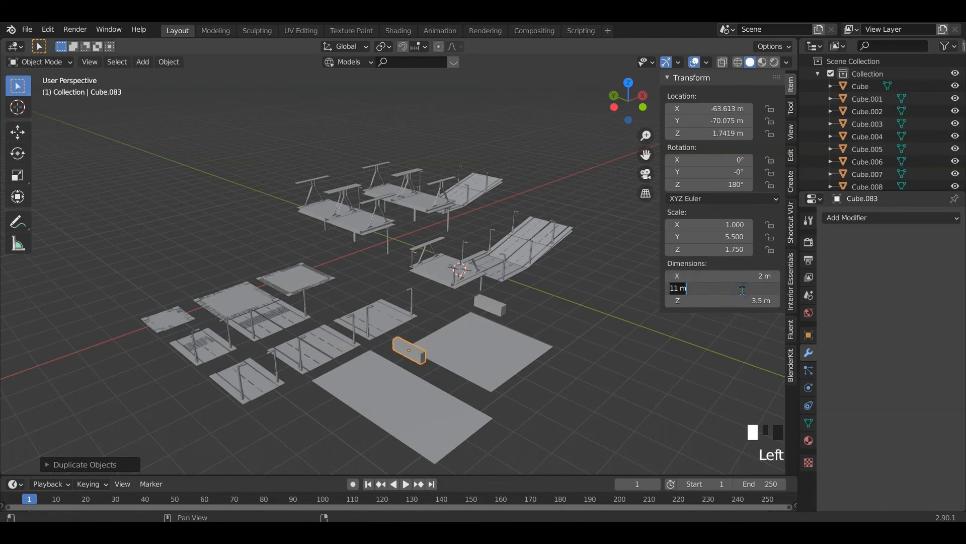
key(Return)
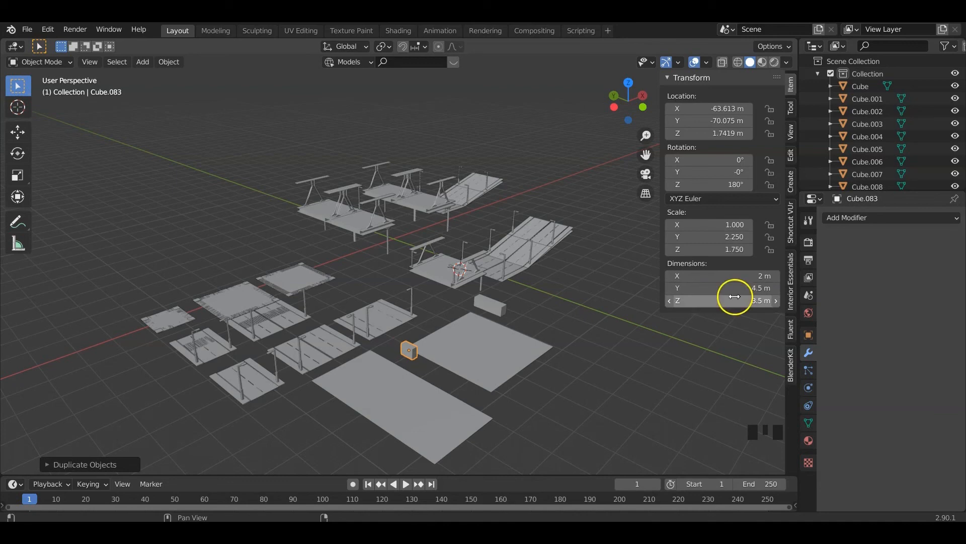
click(743, 302)
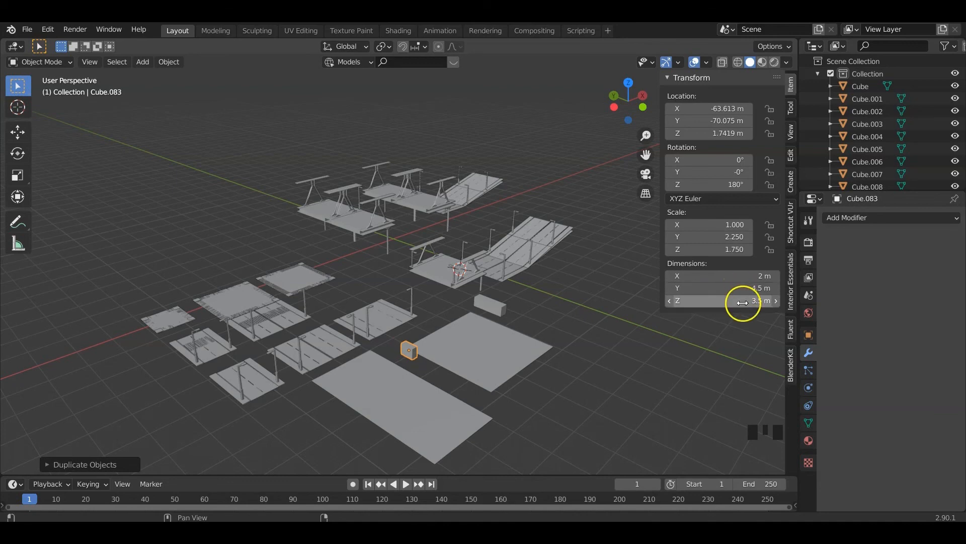
key(Return)
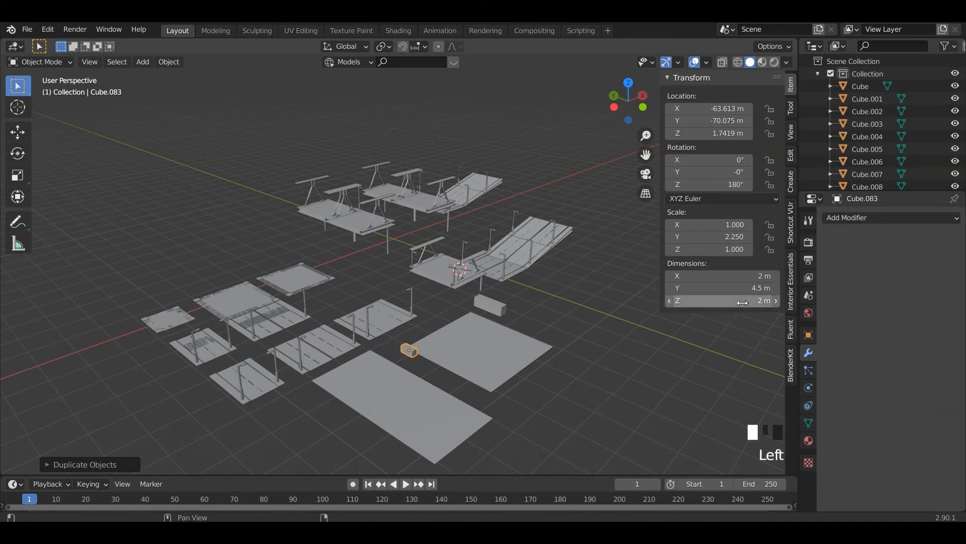
key(KP_Decimal)
scroll(467, 352, down, 2)
scroll(468, 347, down, 1)
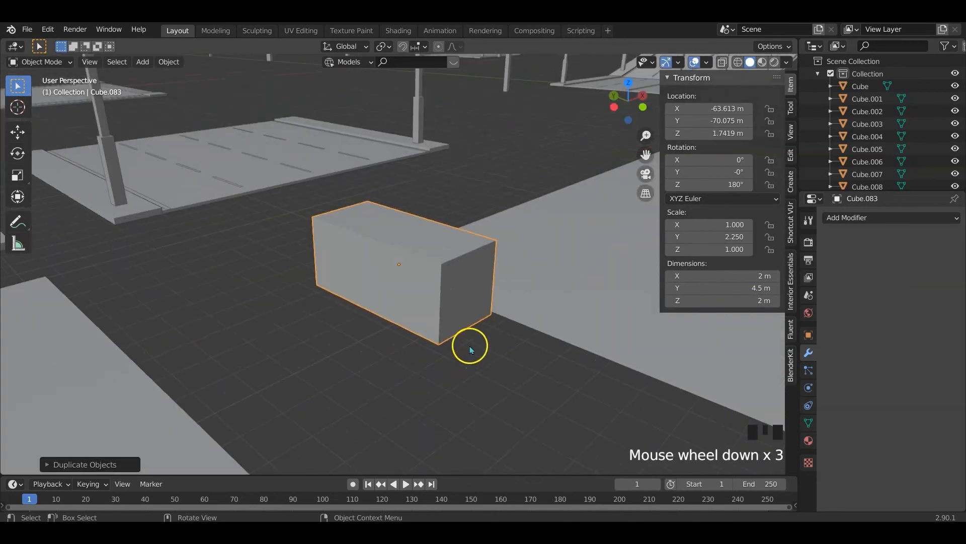
Set the selected box's X dimension to 1.9 m
middle_drag(469, 346, 498, 306)
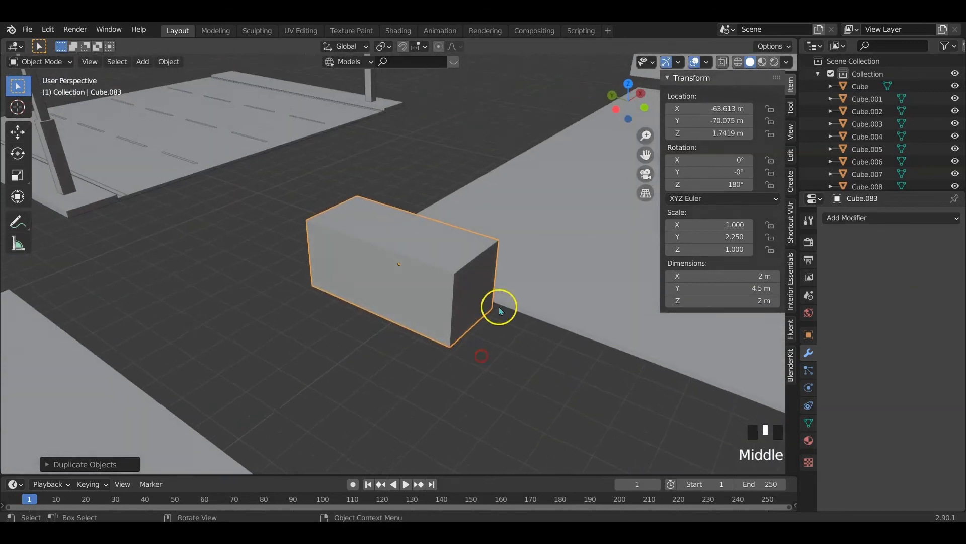
click(746, 276)
text(1)
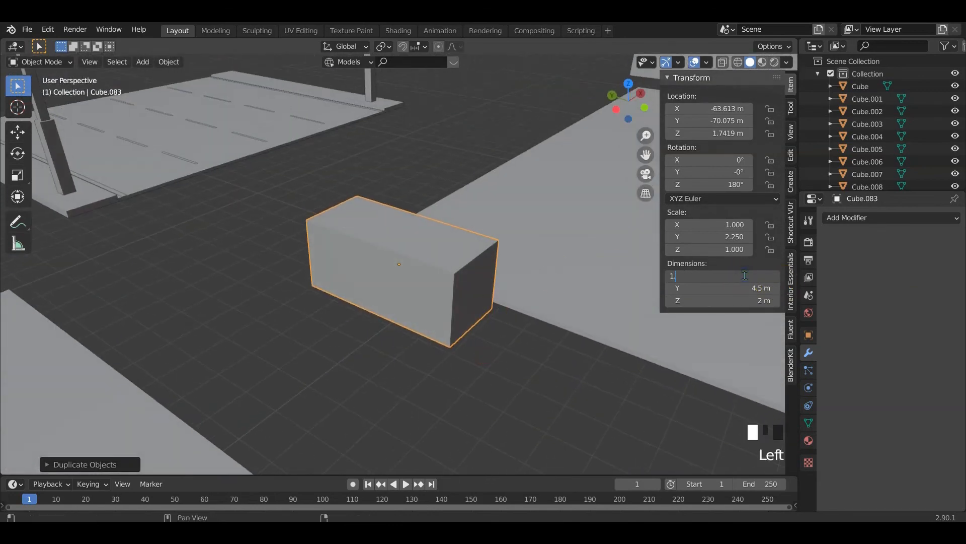
text(.9)
key(Return)
Try Y dimensions of 3.5 m and 4.5 m on the box
click(743, 285)
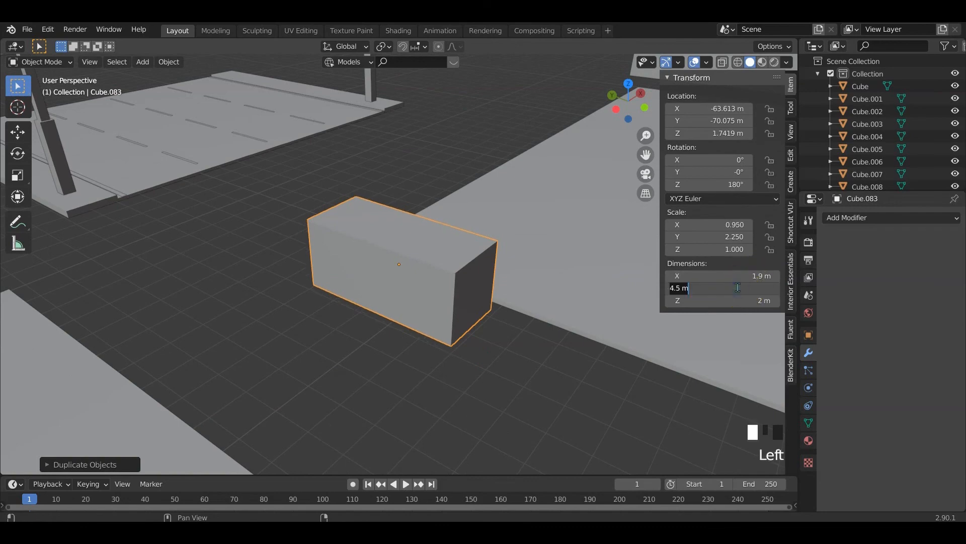
text(3.5)
key(Return)
click(738, 286)
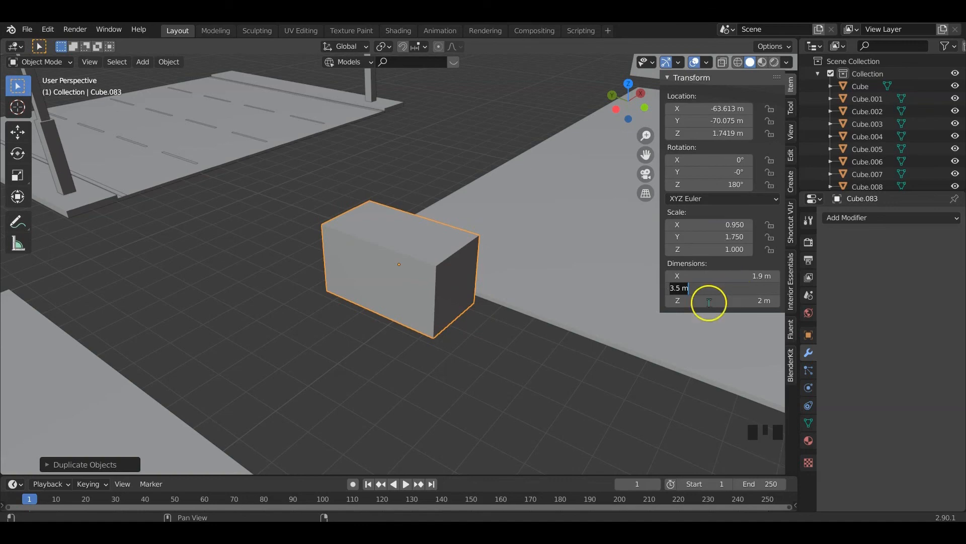
click(643, 348)
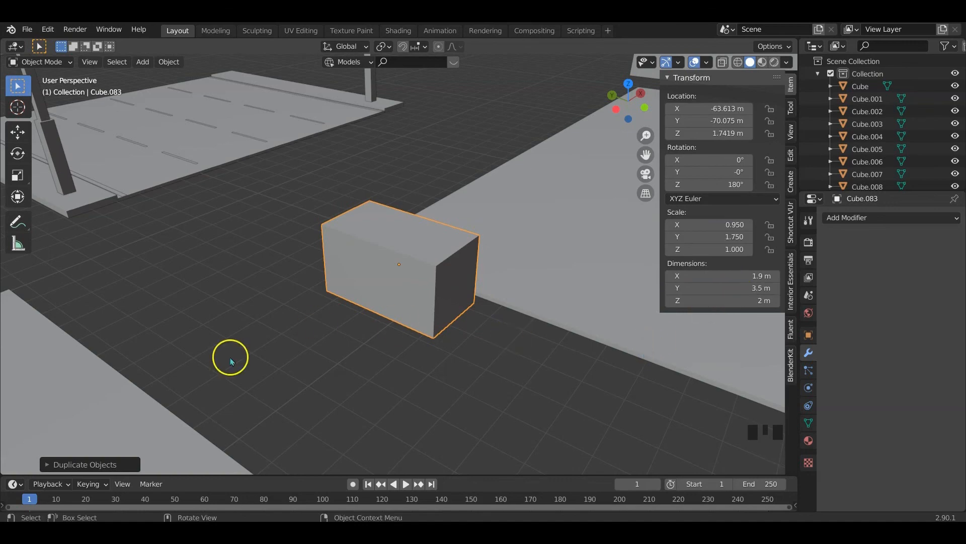
middle_drag(587, 345, 494, 341)
click(743, 288)
text(4.)
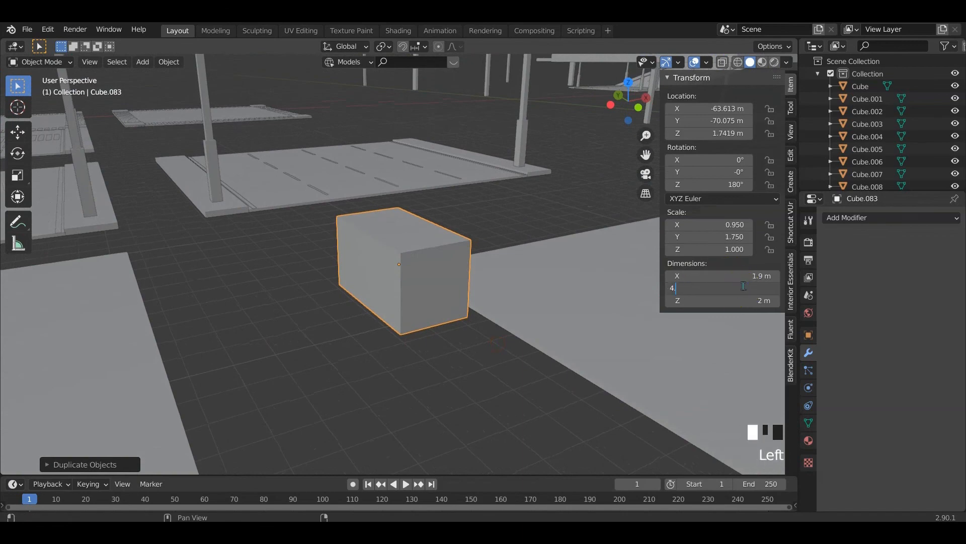
text(5)
key(Return)
Set the box's Y dimension to 4 m
middle_drag(505, 332, 447, 279)
click(752, 288)
text(4)
key(Return)
Duplicate the road tile's pair of side strips and move the copy about -24.7 m in X and -27.5 m in Y onto the long plate
scroll(462, 340, down, 9)
click(388, 211)
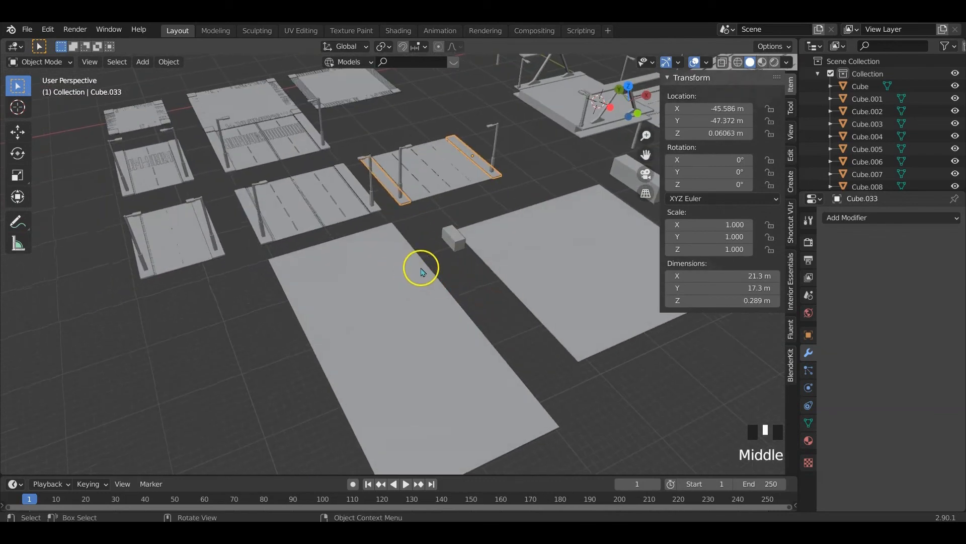
key(shift+d)
key(x)
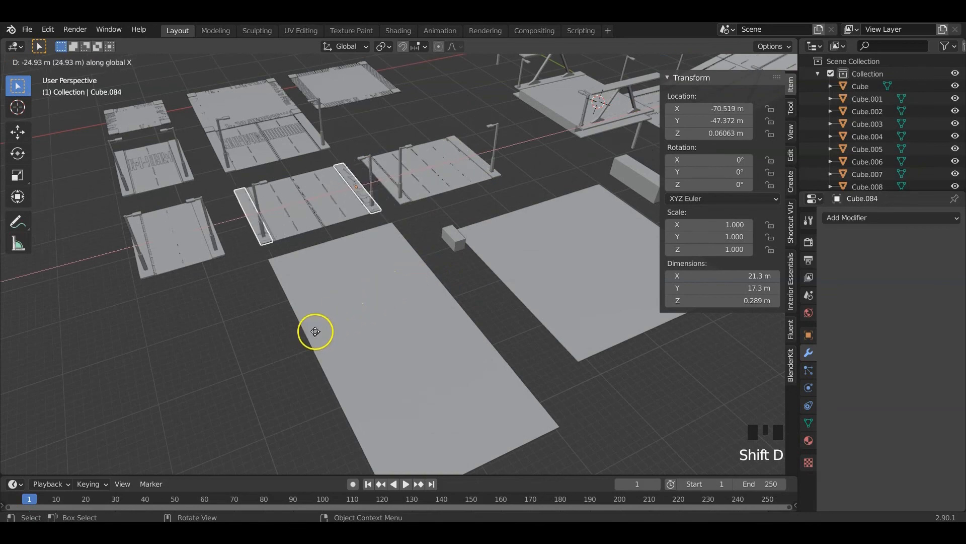
click(312, 332)
key(KP_7)
key(g)
key(y)
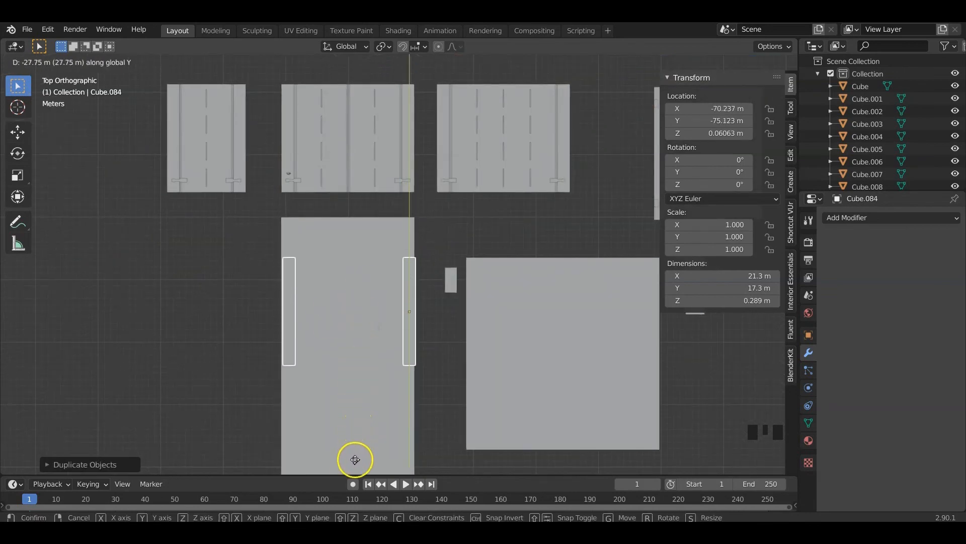
click(355, 458)
Move the box onto the long plate's +X edge, just beyond the side strip's +Y end, at about X -70.08 m, Y -63.9 m
scroll(386, 419, down, 1)
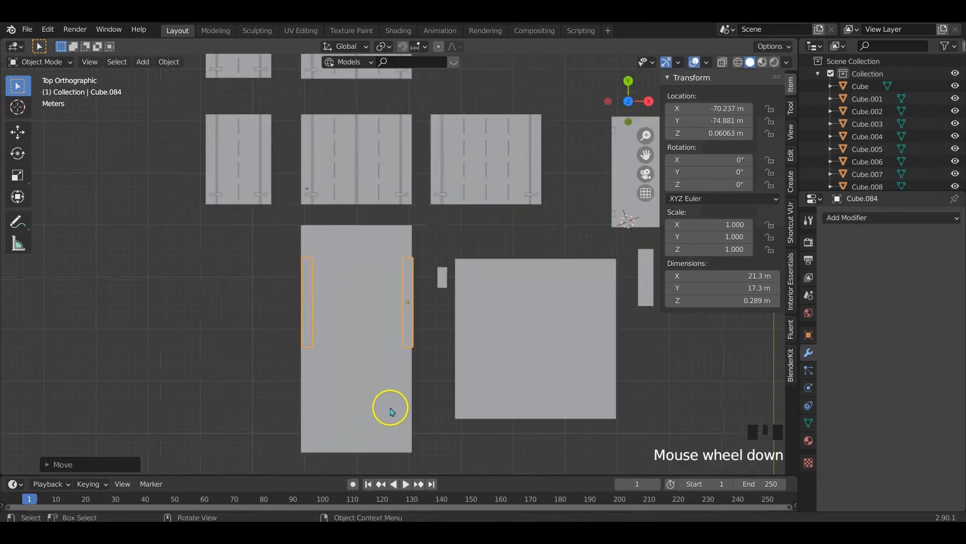
shift+middle_drag(392, 410, 507, 339)
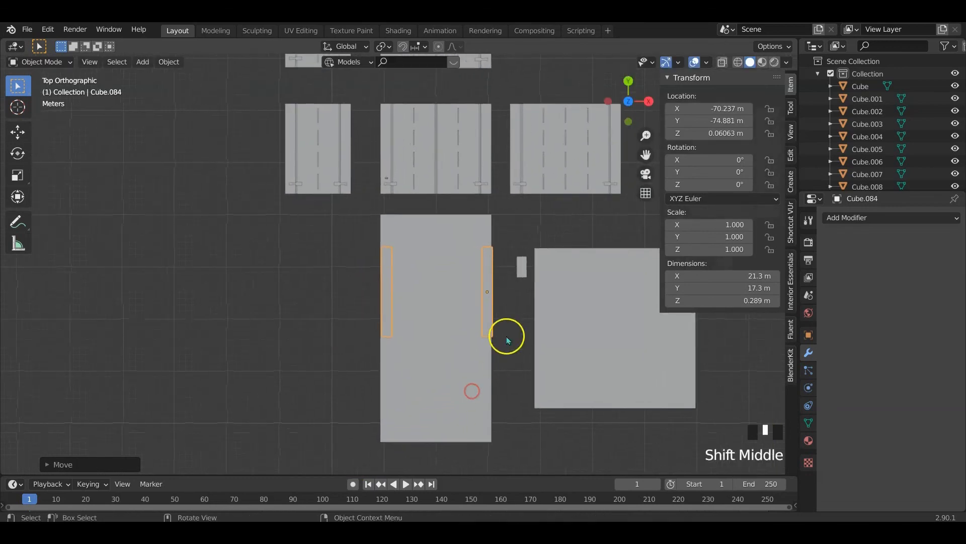
click(522, 271)
key(g)
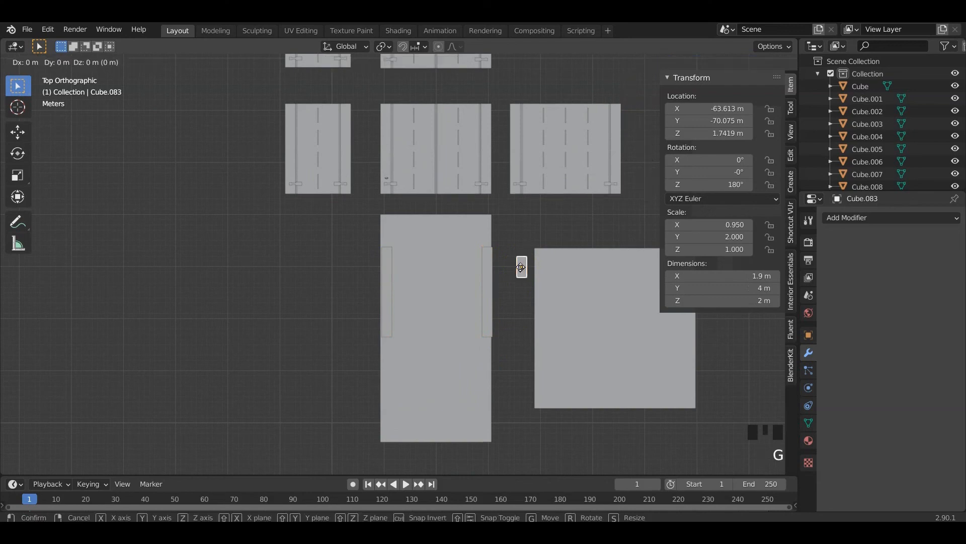
key(x)
click(489, 263)
key(g)
key(y)
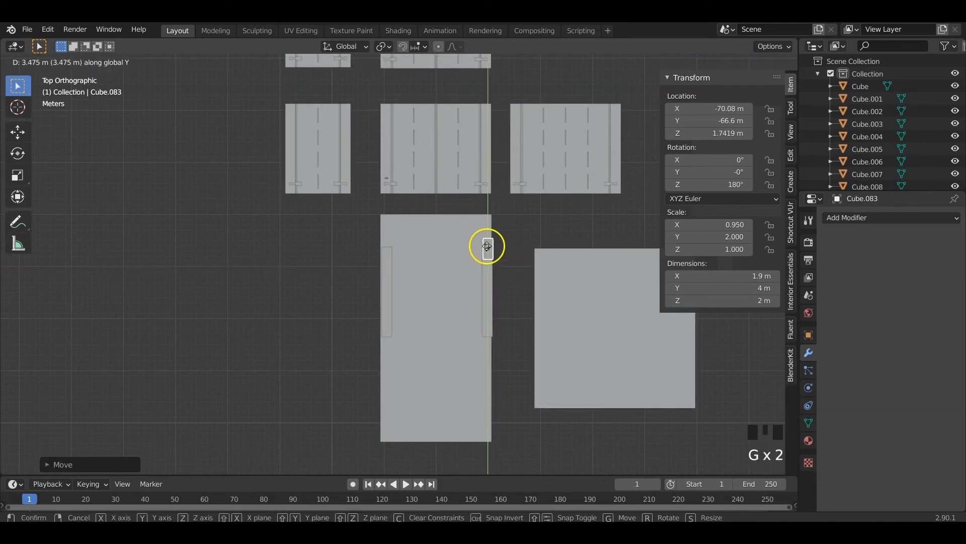
click(494, 271)
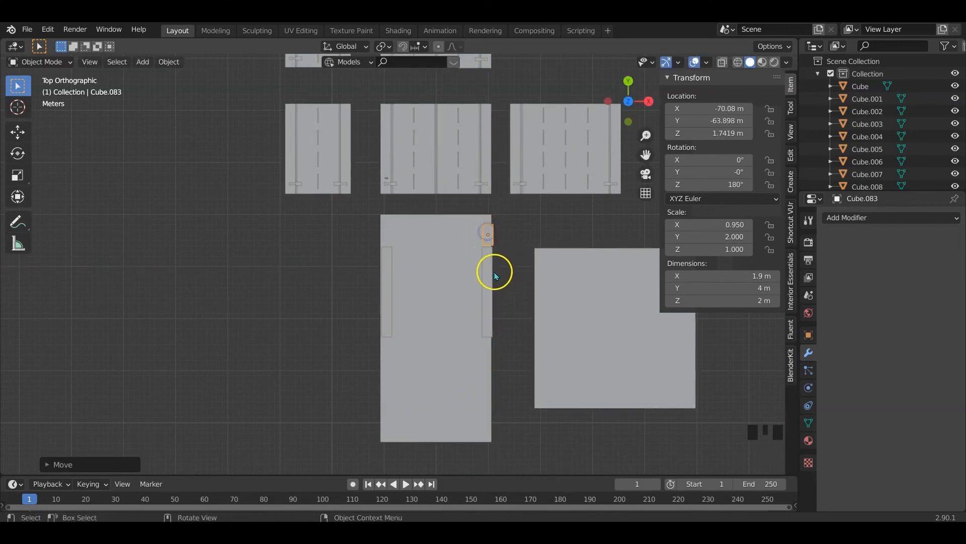
Rotate the box 90° about Z so its long side lies across the plate's edge
shift+middle_drag(494, 272, 454, 250)
scroll(494, 252, up, 2)
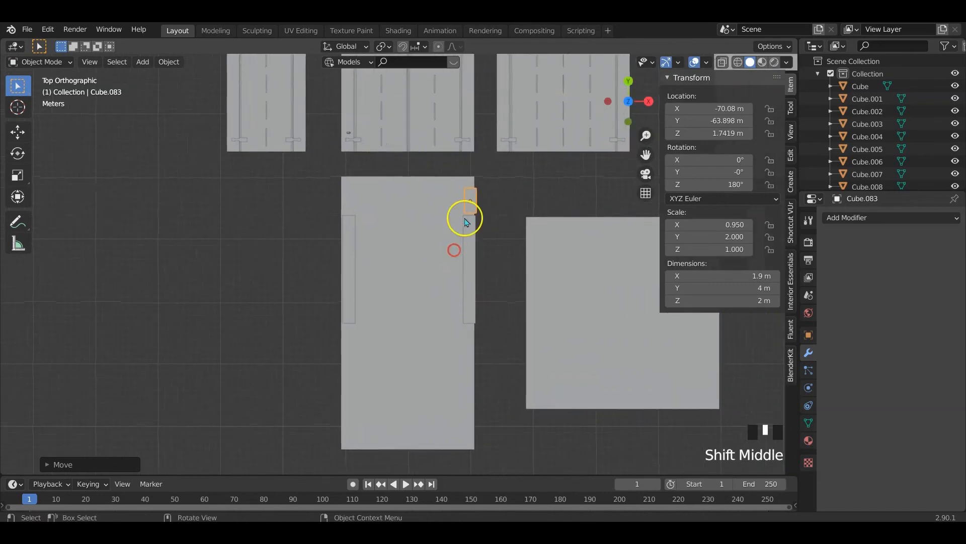
key(r)
click(521, 242)
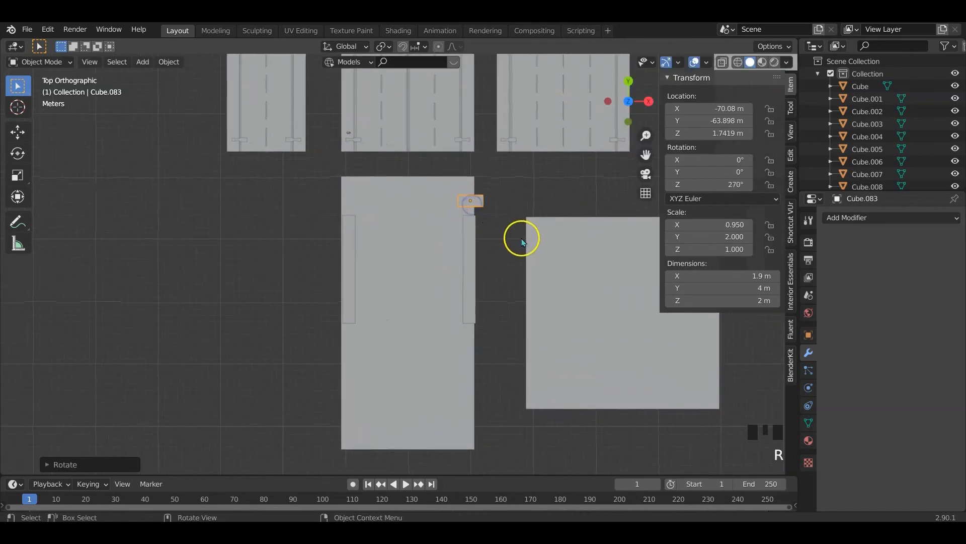
Duplicate the rotated box about 2.6 m in the negative Y direction, leaving a narrow gap between the two
scroll(475, 218, up, 2)
scroll(509, 201, down, 1)
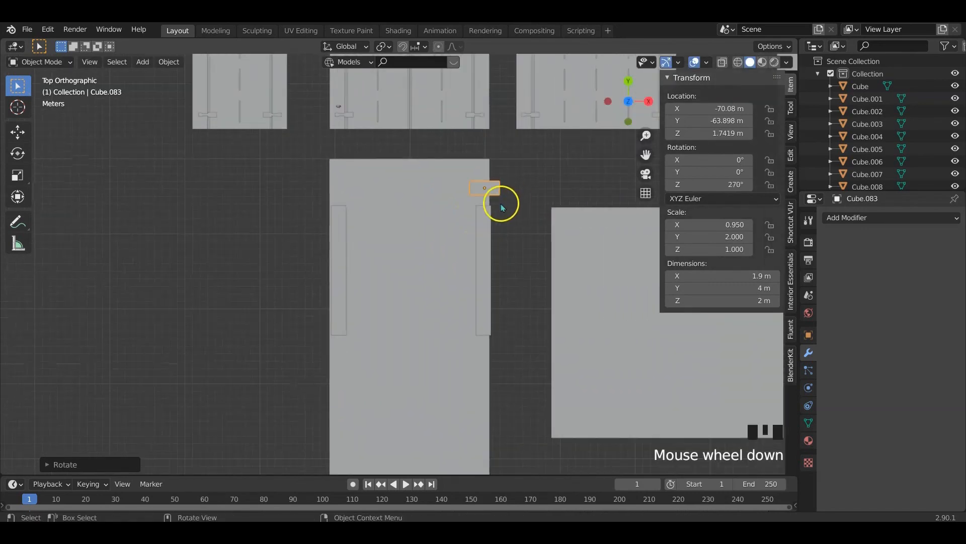
key(shift+d)
click(491, 224)
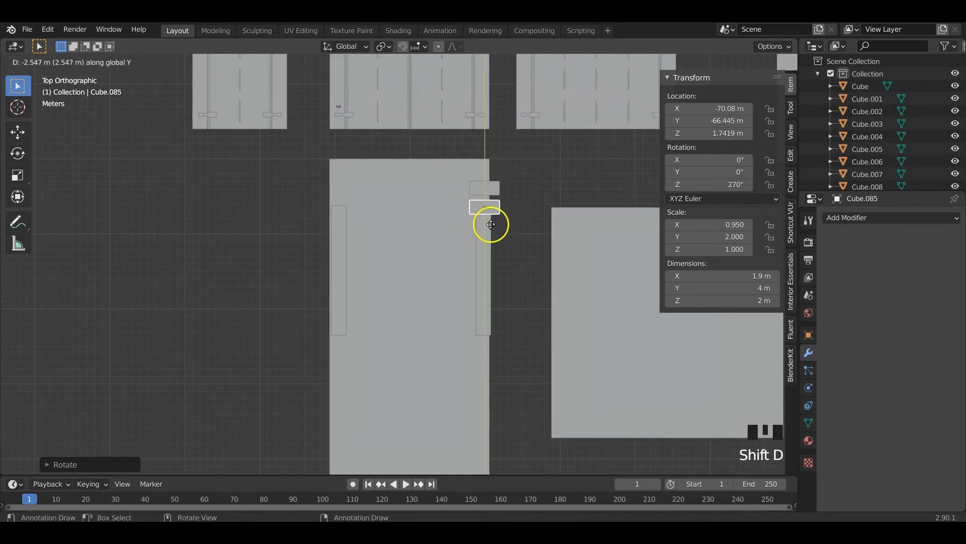
Move the pair of side strips about -6.4 m in Y and -0.15 m in X, clearing the boxes and aligning with the plate's edges
click(482, 255)
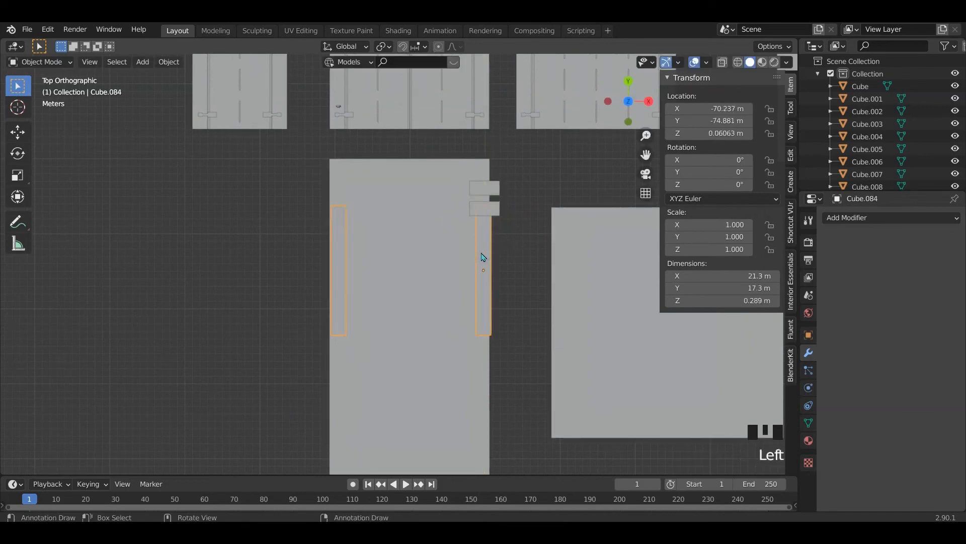
key(g)
middle_drag(481, 250, 536, 261)
click(483, 301)
scroll(501, 303, down, 1)
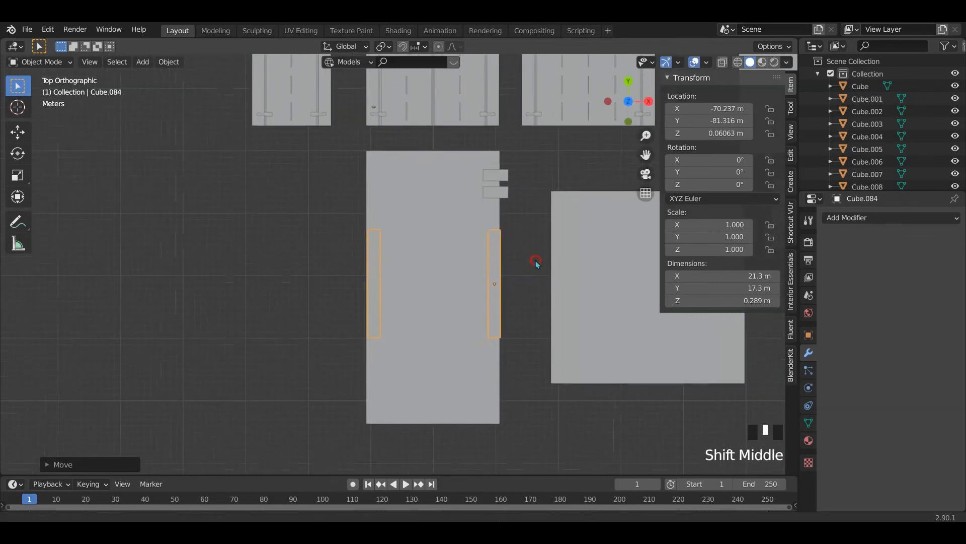
key(g)
middle_drag(487, 286, 485, 284)
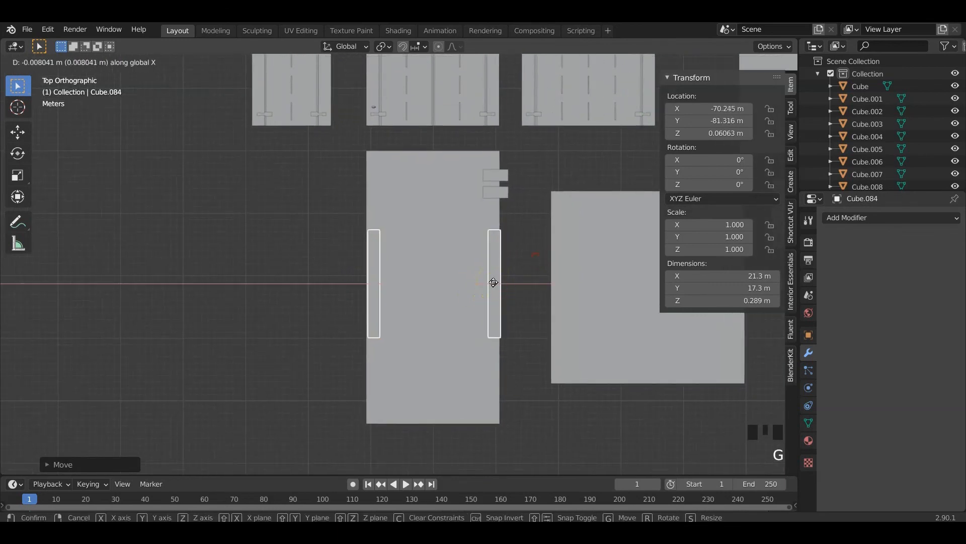
click(485, 285)
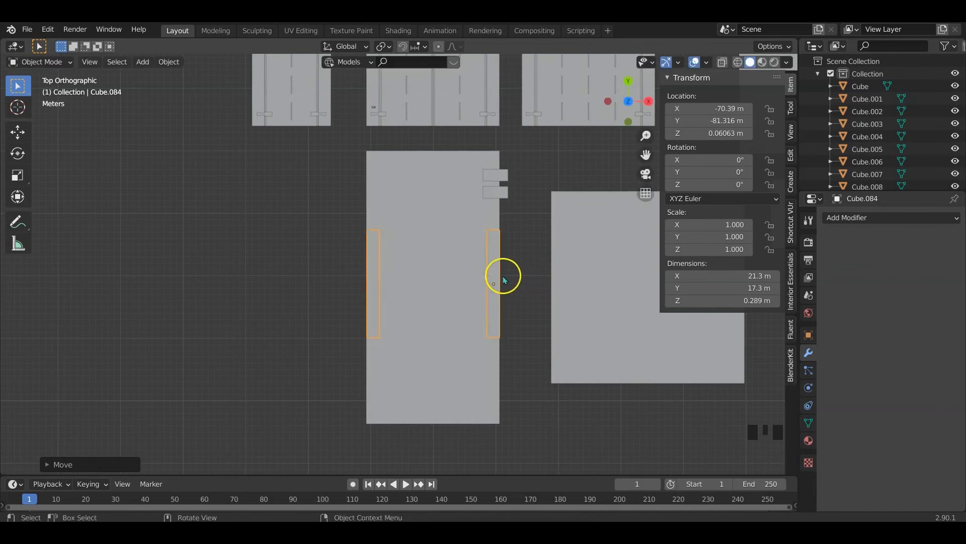
Scale the pair of side strips along Y by about 1.554, to a length of about 26.9 m
key(s)
key(y)
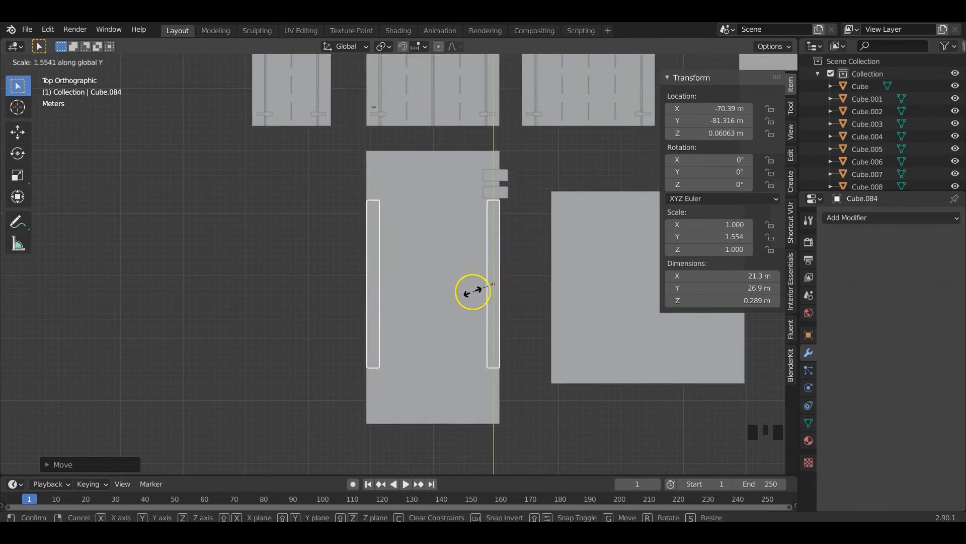
click(493, 252)
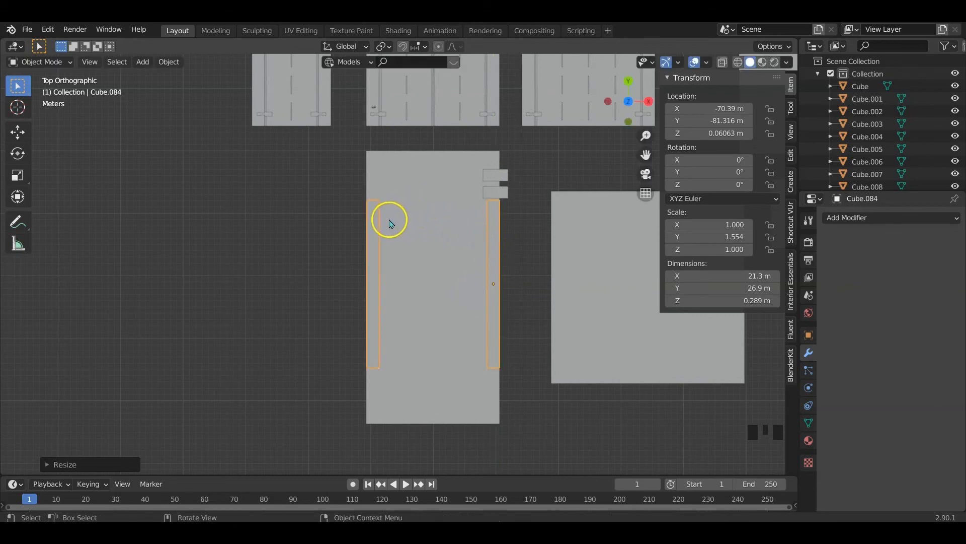
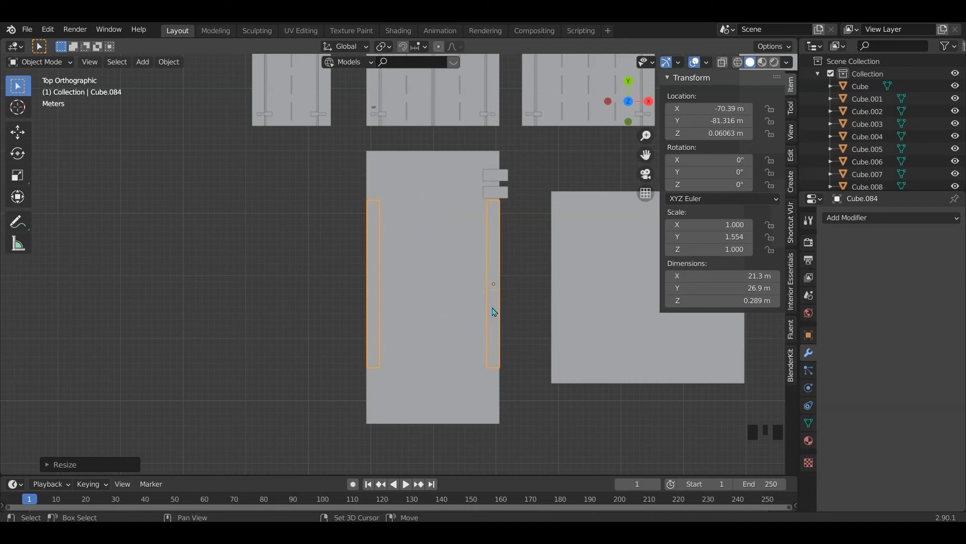
Duplicate the pair of side strips in place and rotate the copy 90° about Z
key(shift+d)
text(r90)
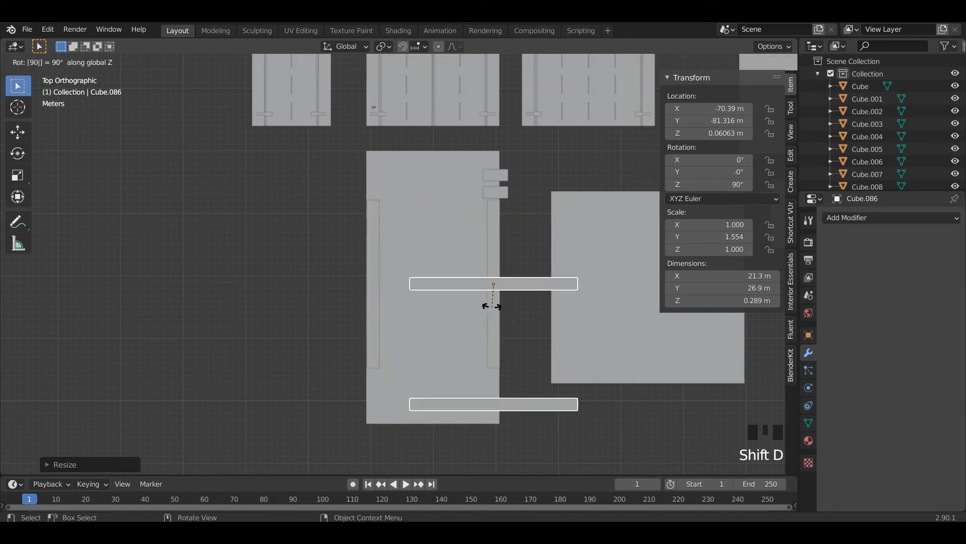
click(522, 305)
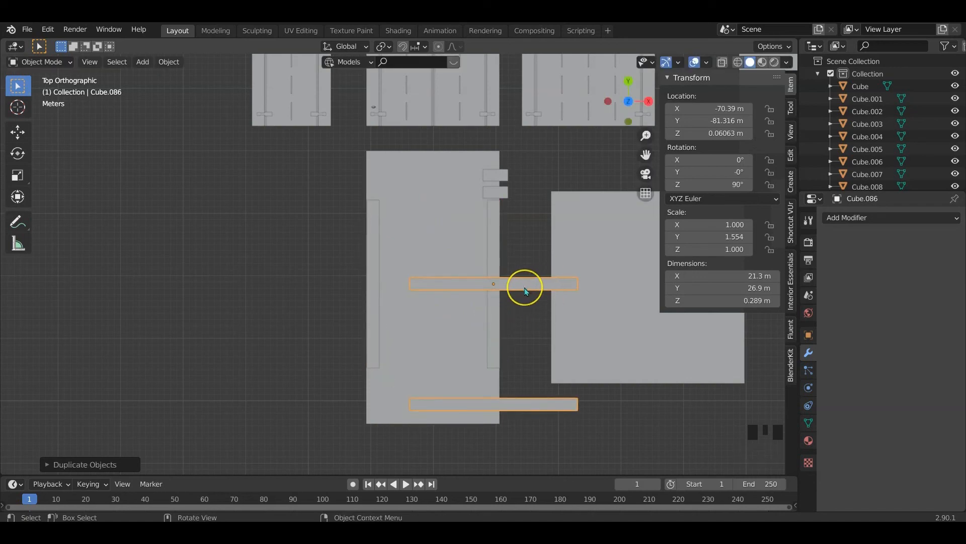
Delete the strip farther from the origin point in the rotated copy's mesh, keeping only a single crosswise strip
key(Tab)
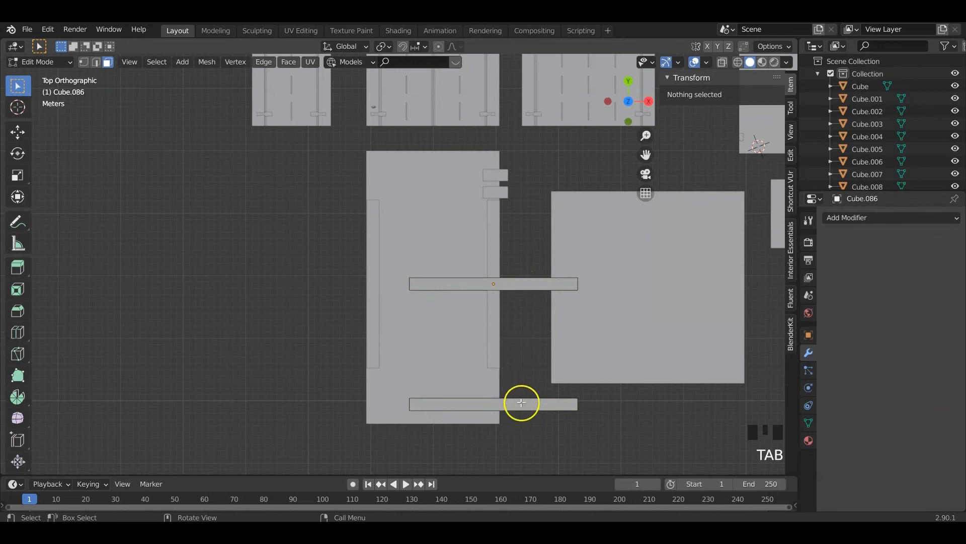
key(alt+a)
key(l)
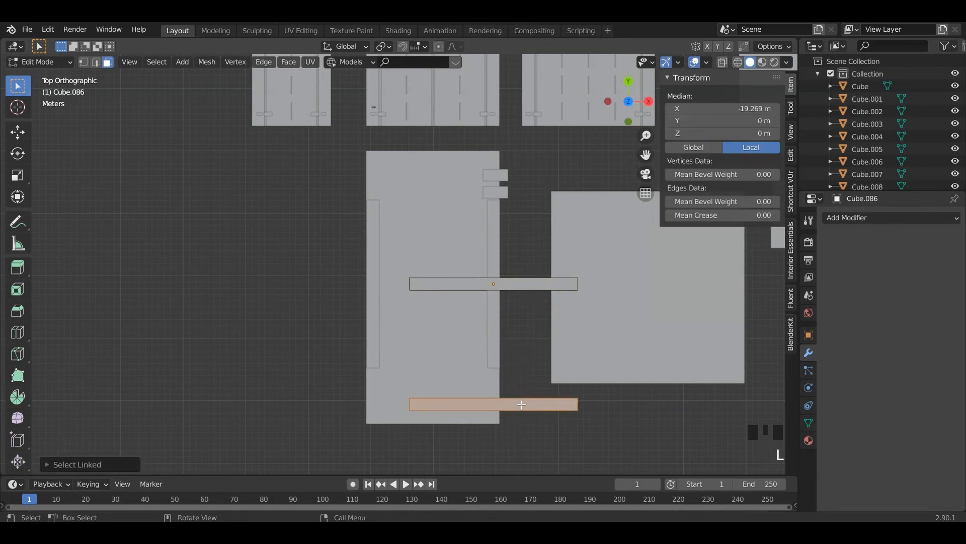
key(x)
click(498, 391)
key(Tab)
Move the crosswise strip to the long plate's +Y end and centre it there, at about X -80.04 m, Y -61.21 m
click(502, 286)
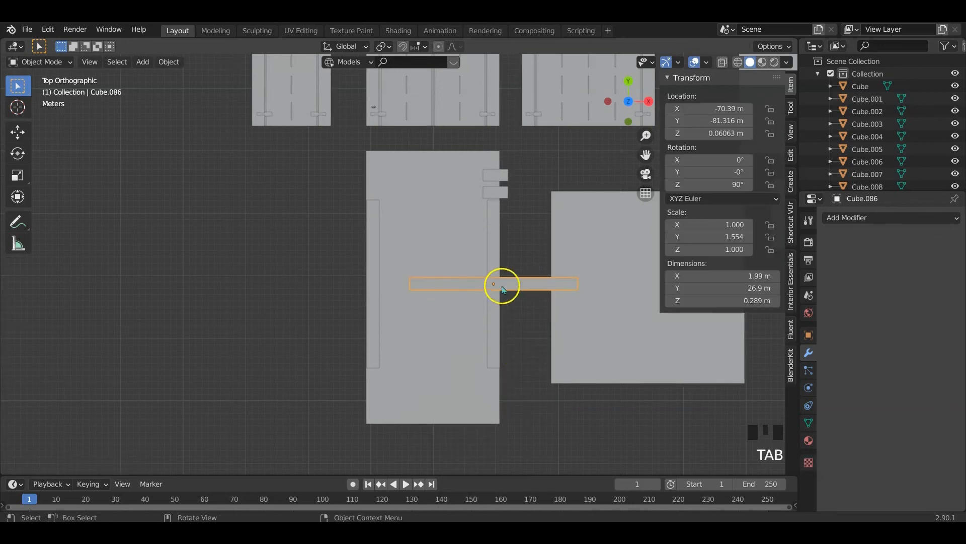
key(g)
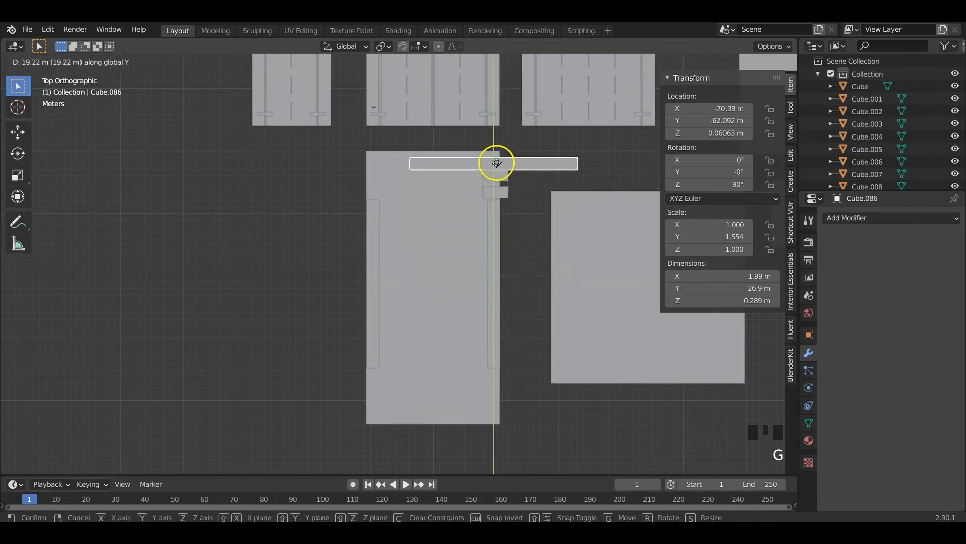
click(497, 167)
key(g)
key(x)
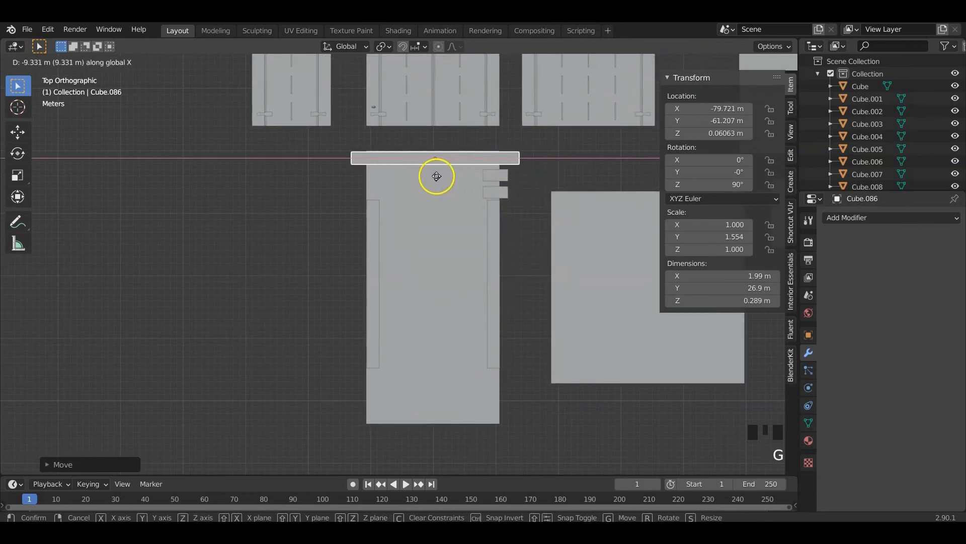
click(434, 177)
Scale the crosswise strip along global X to match the plate's width, about 21.3 m
key(s)
key(x)
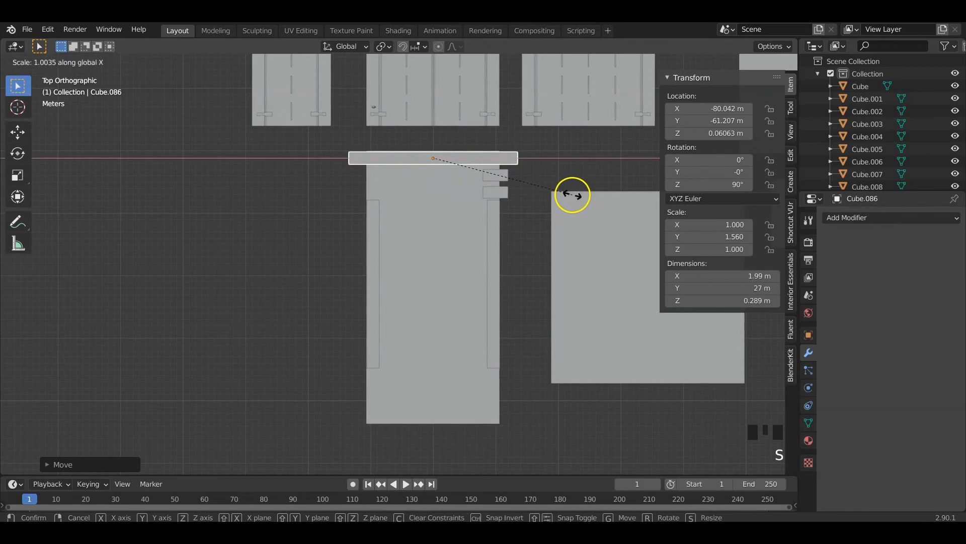
click(543, 189)
Duplicate the crosswise strip along Y to the long plate's -Y end, flush with its edge at about Y -102.5 m
key(shift+d)
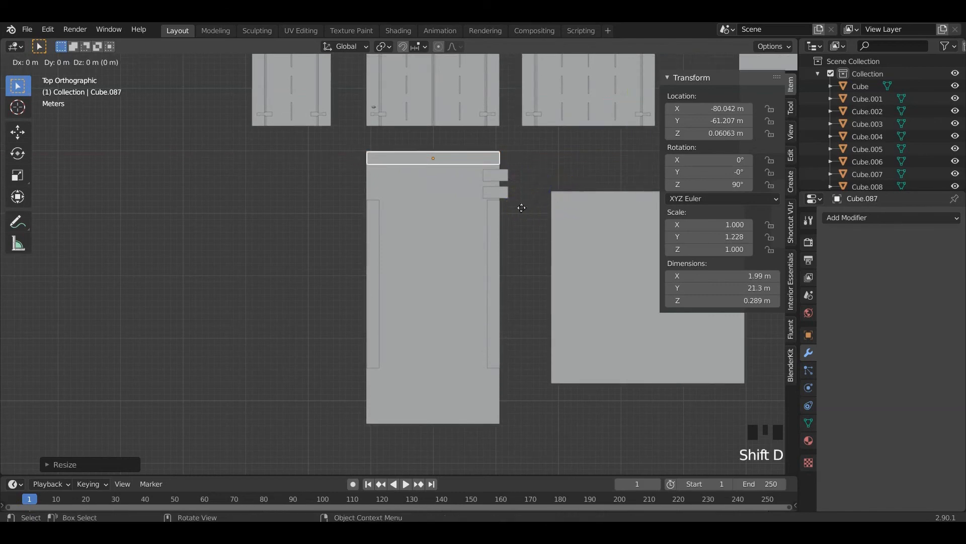
key(y)
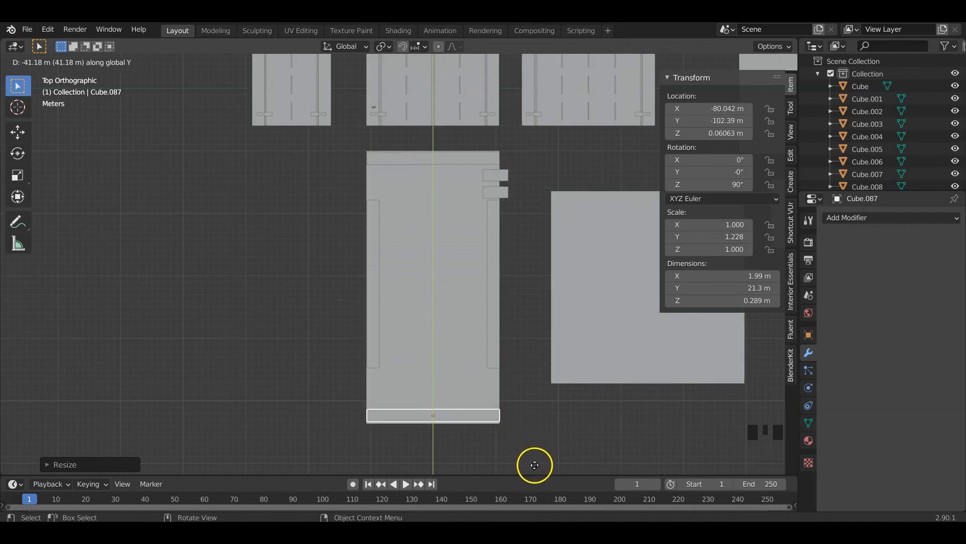
click(535, 465)
key(g)
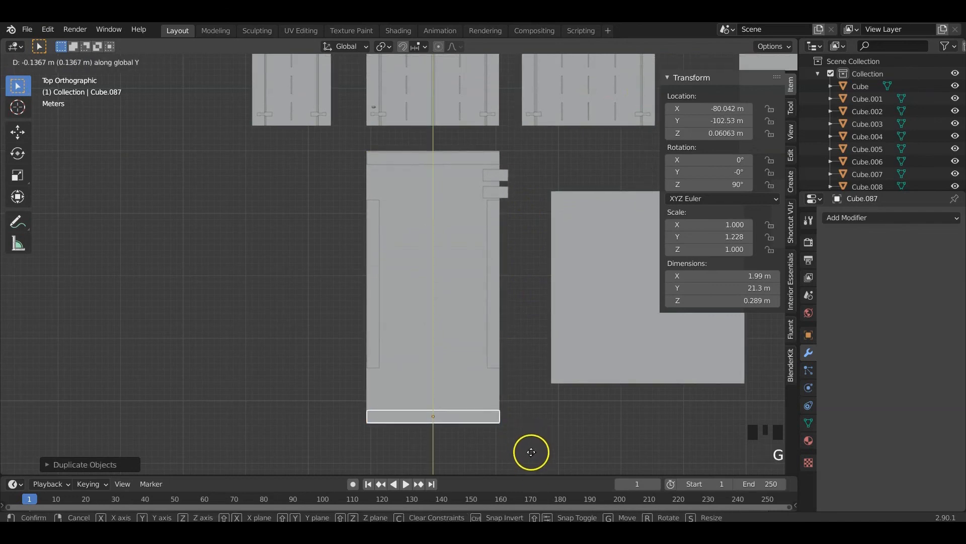
click(533, 456)
Move the pair of side strips along Y to about Y -82.43 m, centring them between the two crosswise strips
click(500, 196)
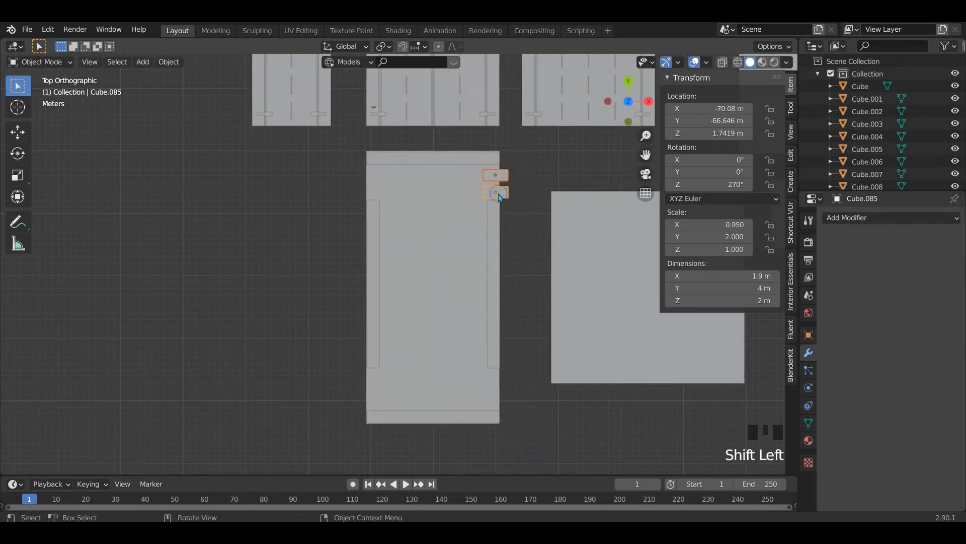
click(495, 237)
key(g)
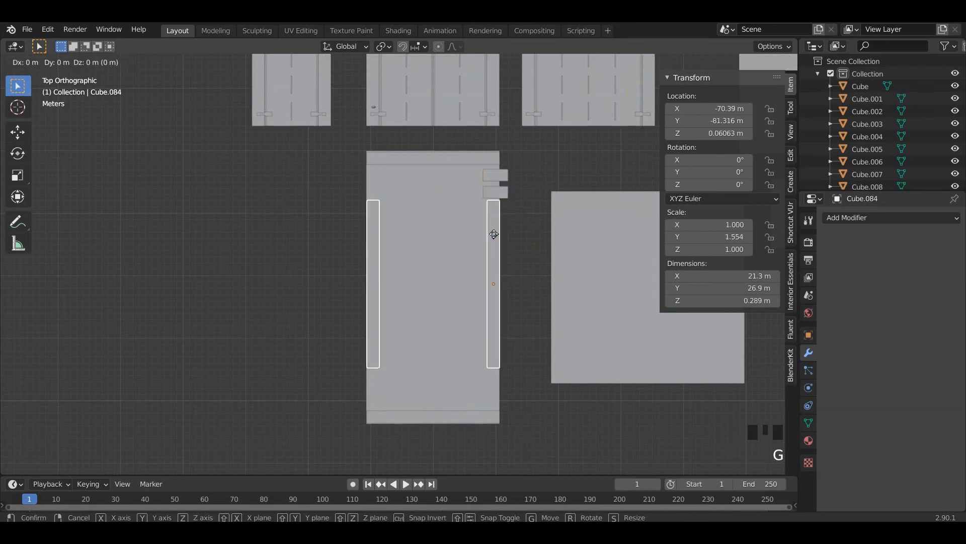
click(509, 303)
Move both car-sized boxes along Y into the gap at the side strip's -Y end, about Y -100.03 m, to gauge the spacing
click(498, 177)
shift+click(498, 195)
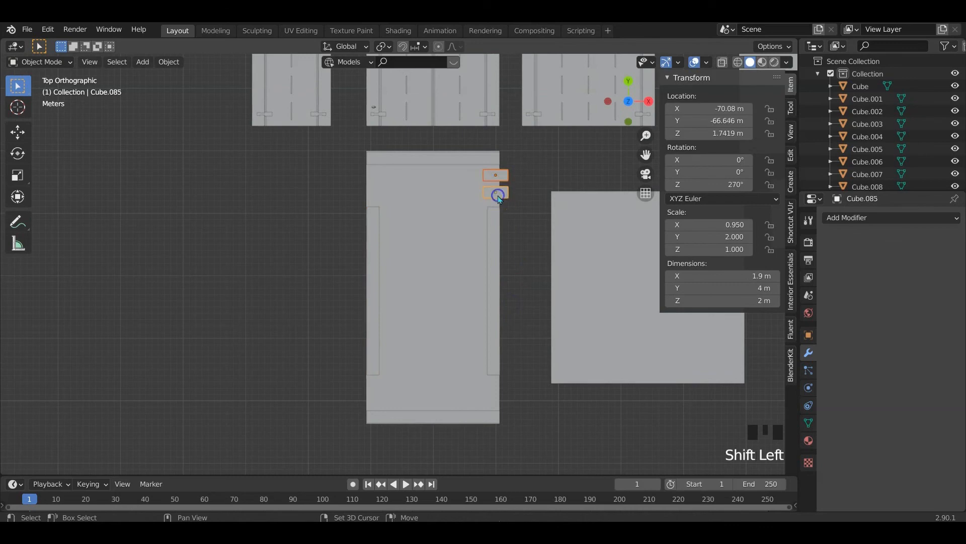
key(g)
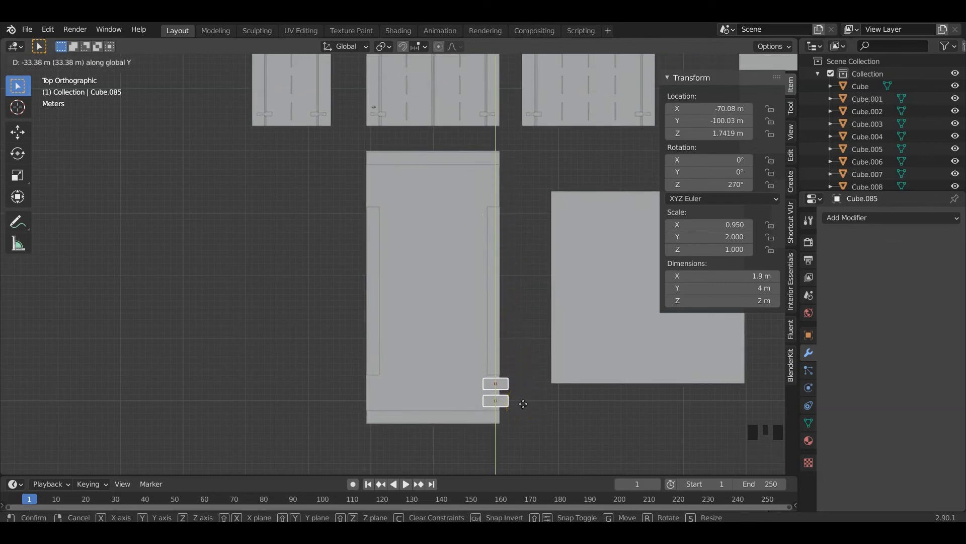
click(523, 403)
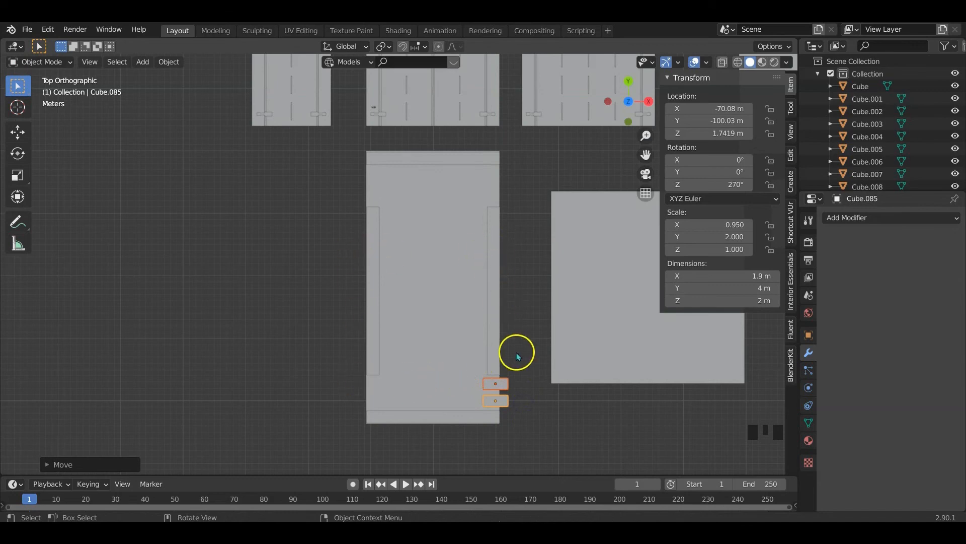
Place the two boxes just inside the -X side strip at about X -85.77 m, Y -94.72 m, and lower them to about Z 1.06 m
shift+middle_drag(483, 358, 508, 356)
key(g)
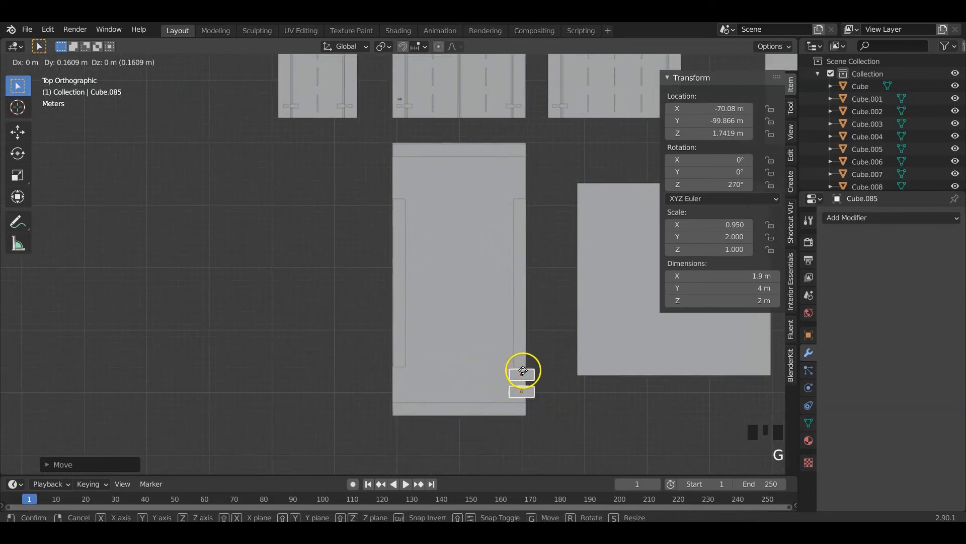
click(426, 360)
key(g)
key(y)
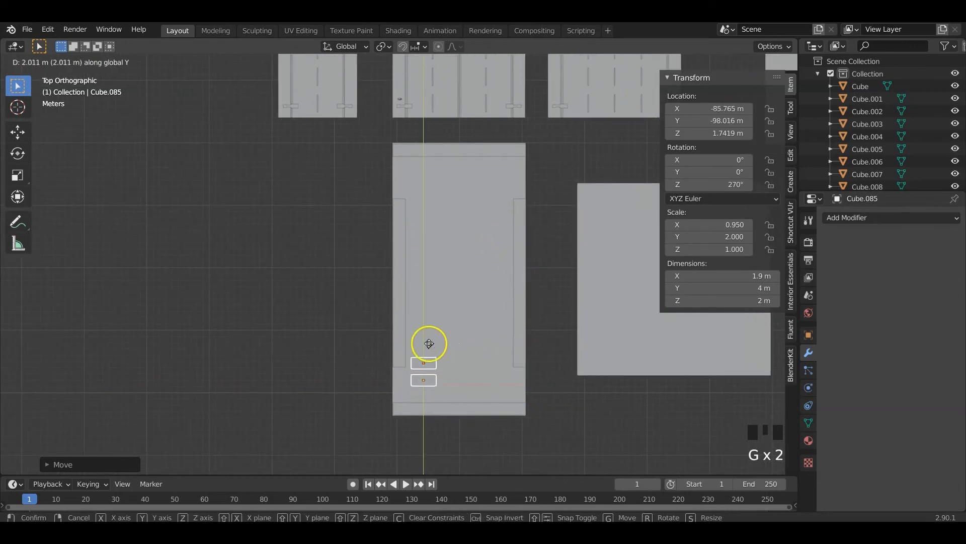
click(429, 326)
middle_drag(468, 349, 478, 304)
key(g)
key(z)
click(464, 220)
Duplicate the two boxes along X to a spot beside the long plate's +X side strip
key(KP_7)
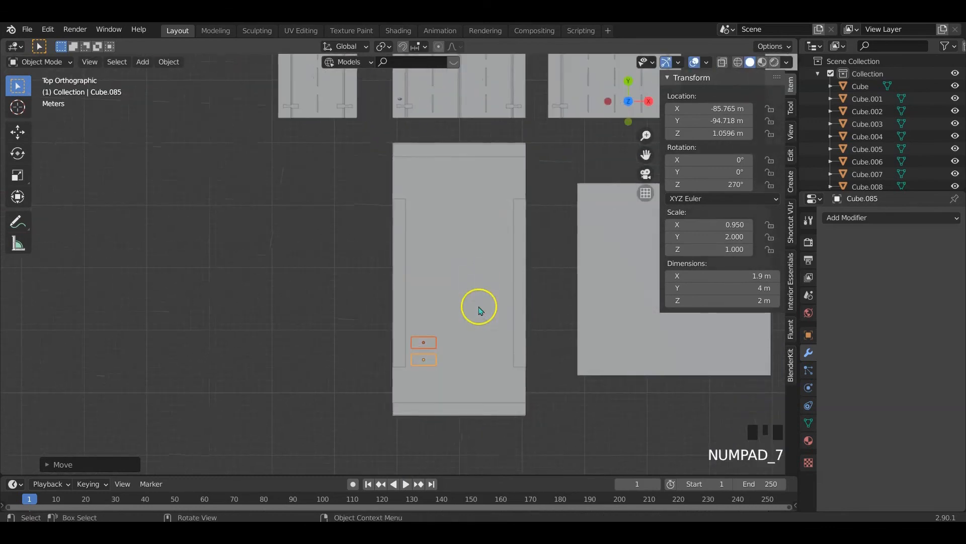
key(shift+d)
key(x)
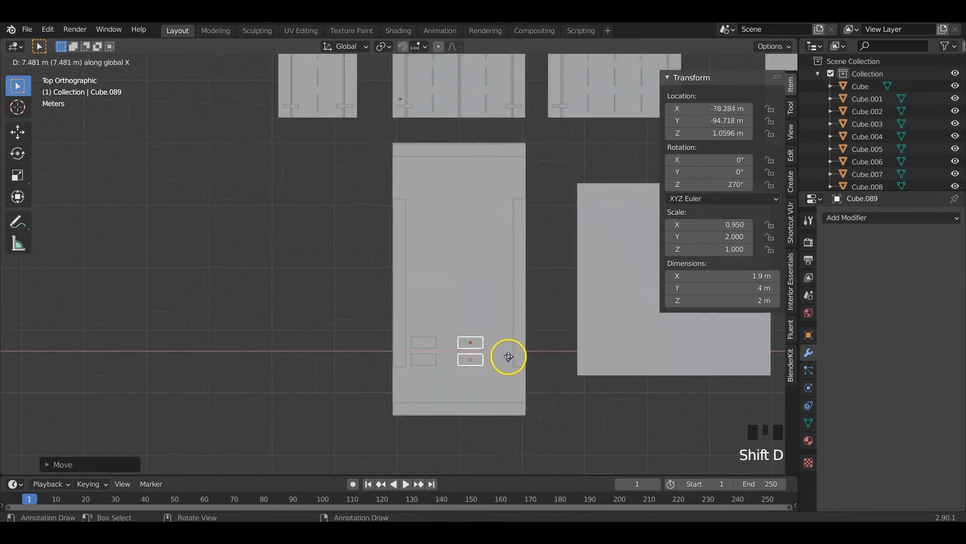
click(534, 358)
Duplicate the pair of side strips along X onto the neighbouring square plate, with the origin at about X -40.48 m
middle_drag(461, 356, 418, 323)
scroll(410, 327, down, 2)
shift+middle_drag(413, 250, 369, 308)
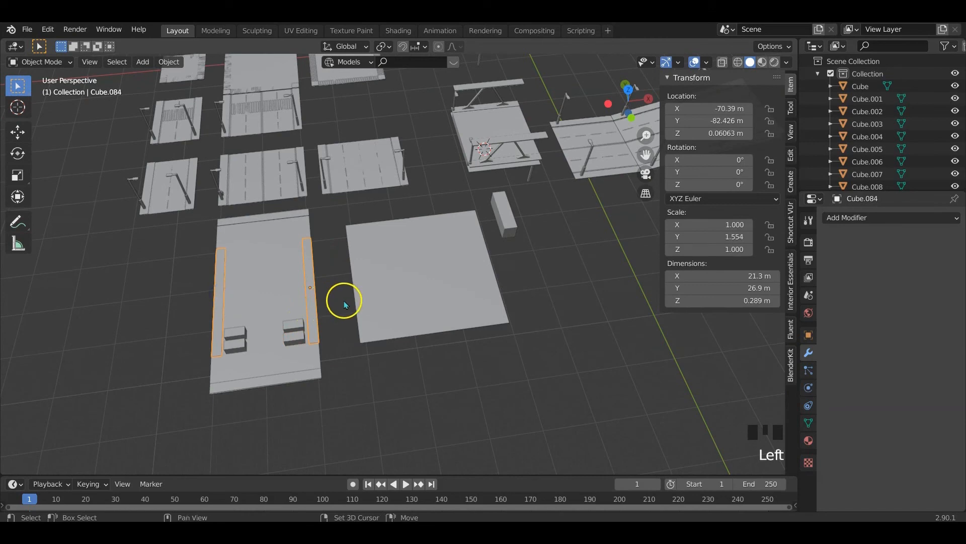
key(shift+d)
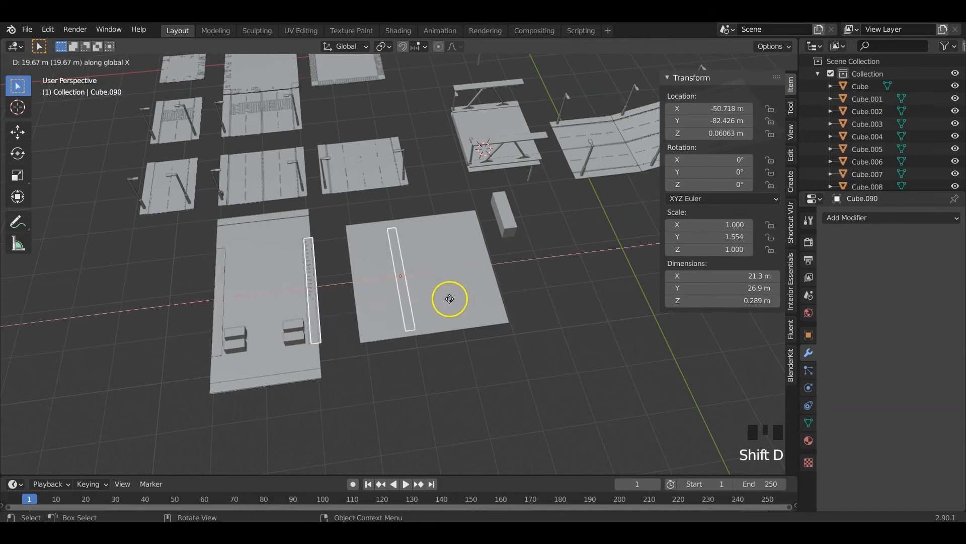
click(476, 297)
Move the copied strips along Y to about Y -80.08 m so their ends meet the square plate's +Y edge
key(KP_7)
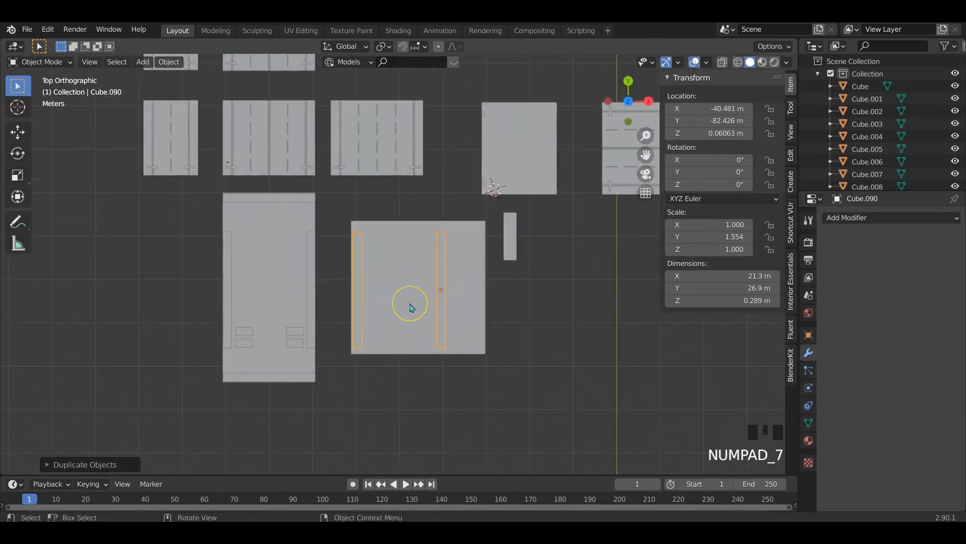
key(g)
key(y)
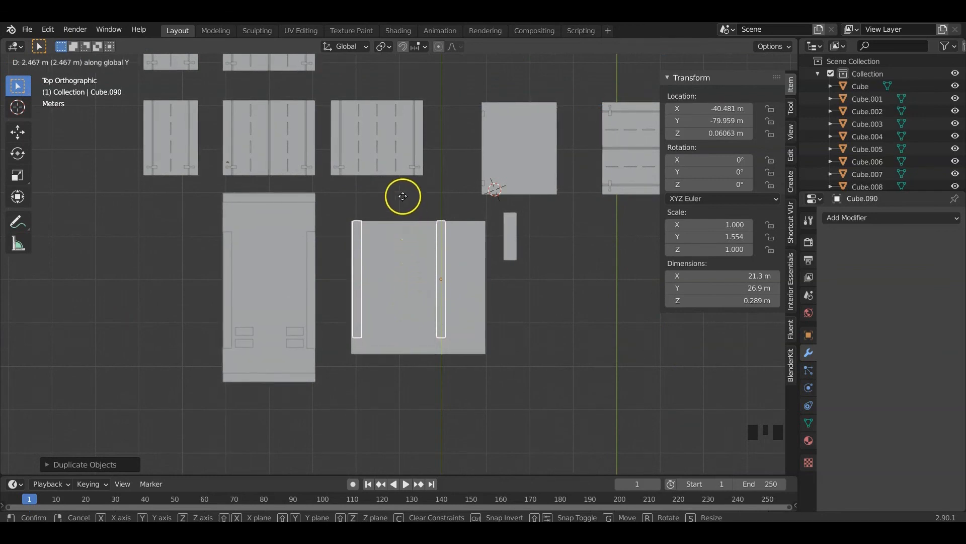
click(404, 202)
Delete the -X strip from the copied pair's mesh, keeping only the strip at the origin point
key(Tab)
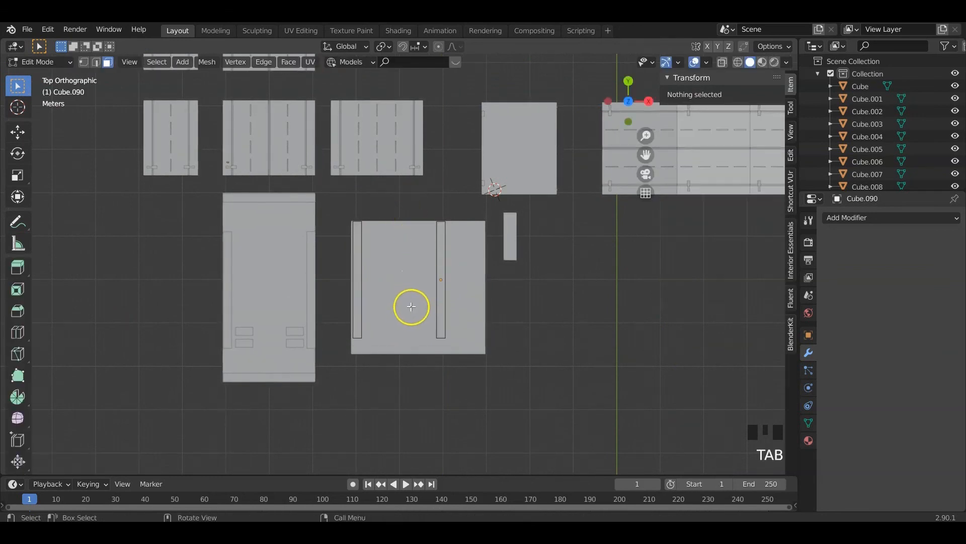
key(l)
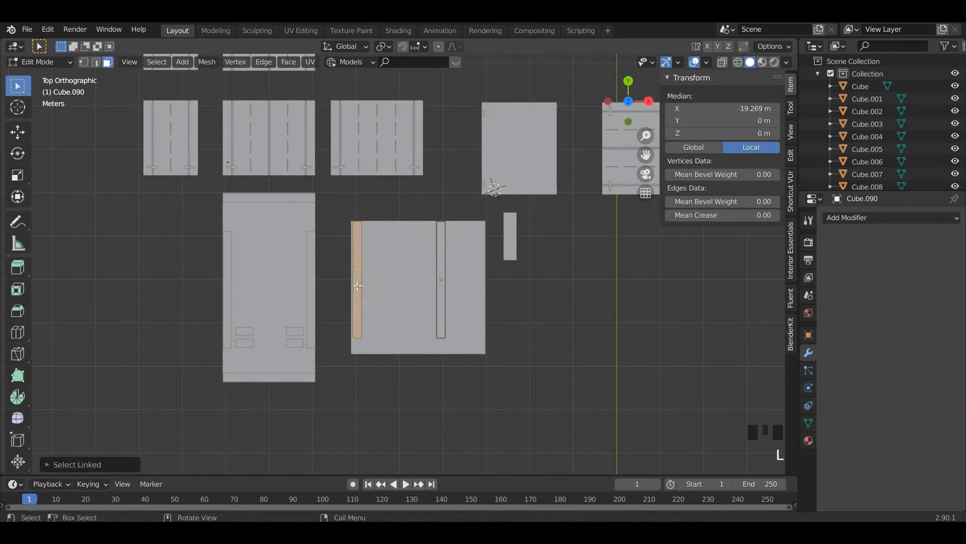
key(x)
click(352, 285)
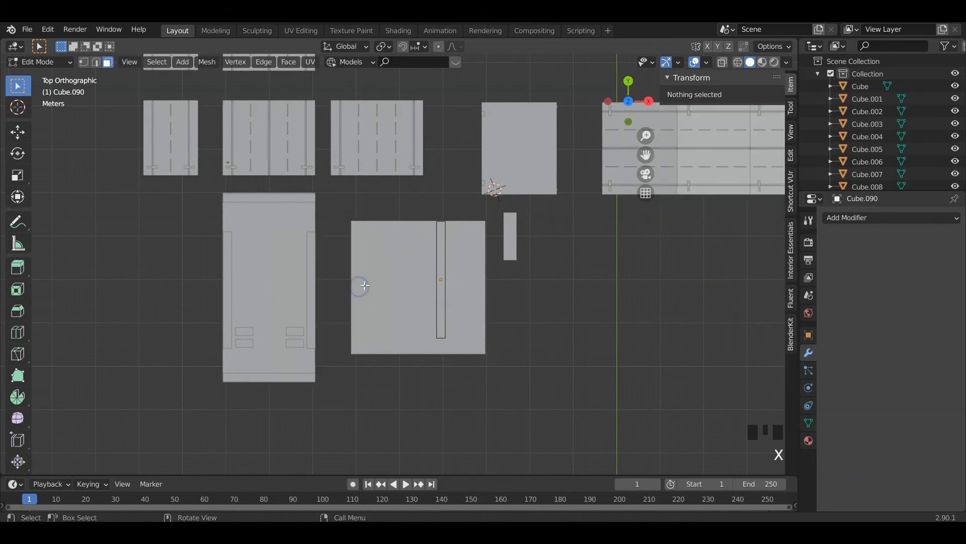
key(Tab)
Move the remaining strip along X to the square plate's +X edge, about X -31.32 m
click(444, 299)
key(g)
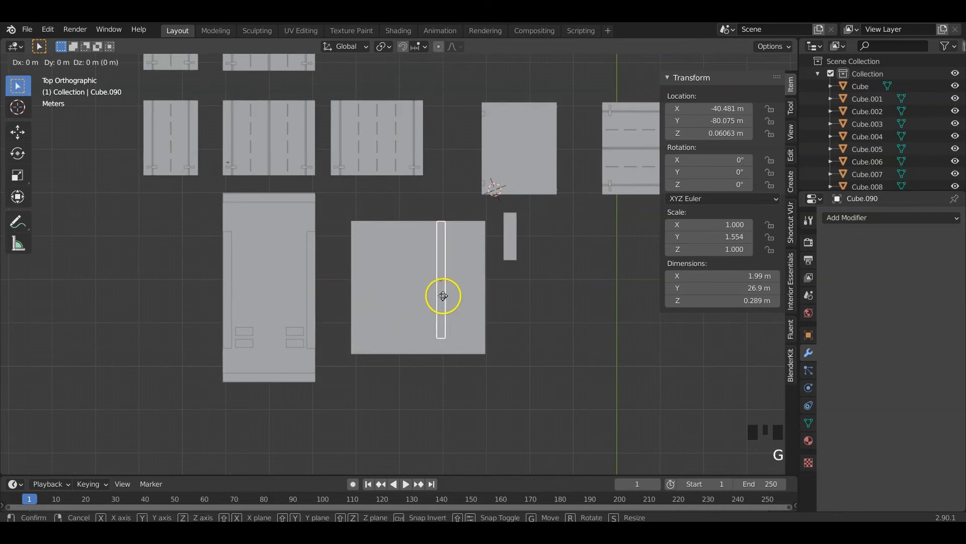
key(x)
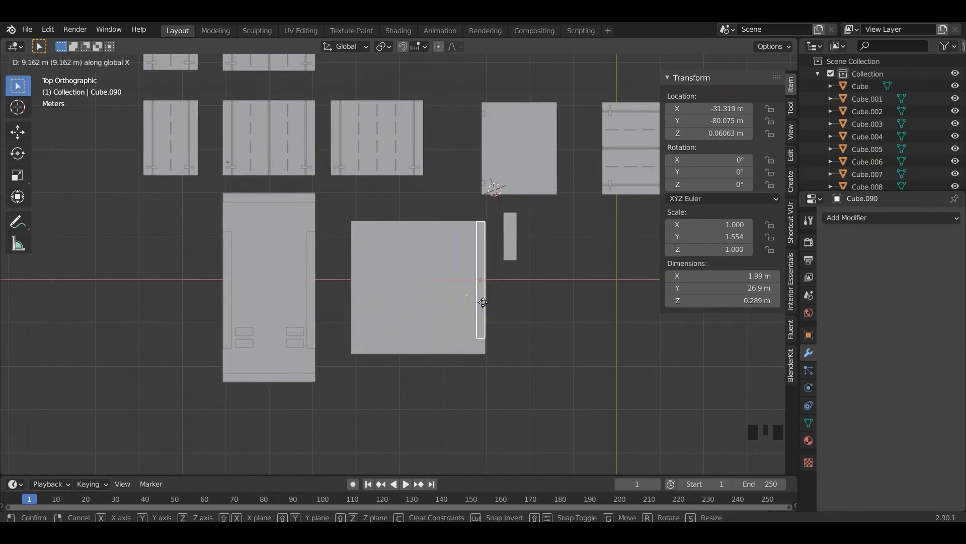
click(483, 302)
Scale the strip along Y to about 30.8 m and centre it at about Y -81.70 m to span the square plate's full length
key(s)
key(y)
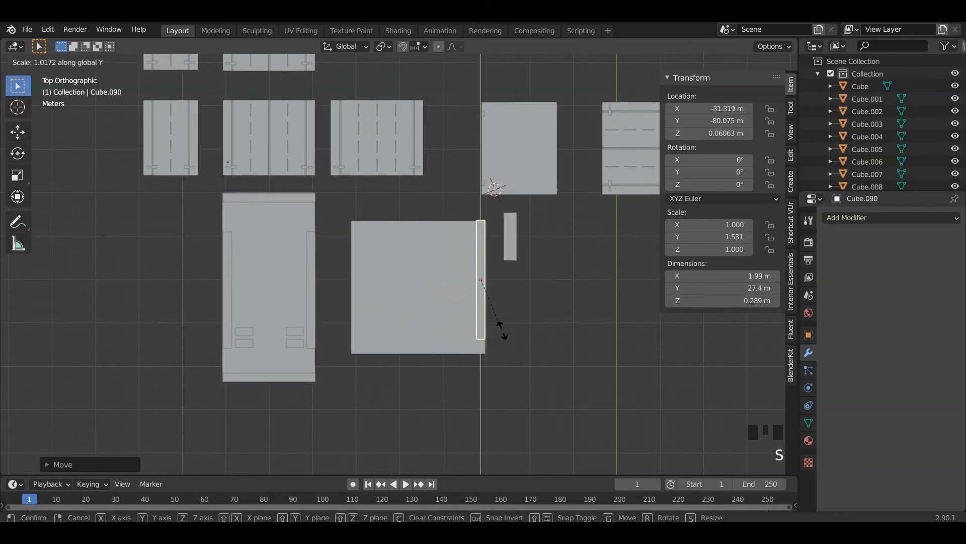
click(529, 360)
key(g)
key(y)
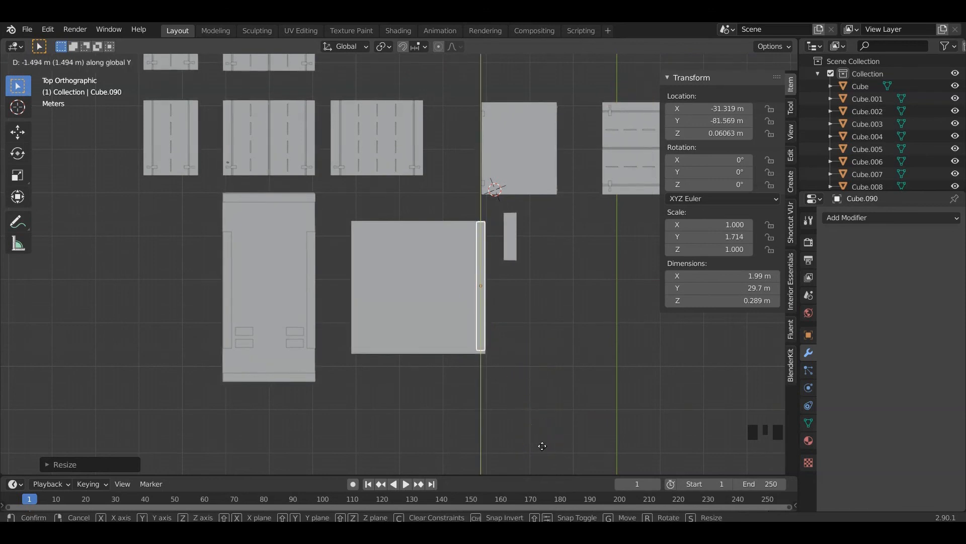
click(535, 397)
key(s)
key(y)
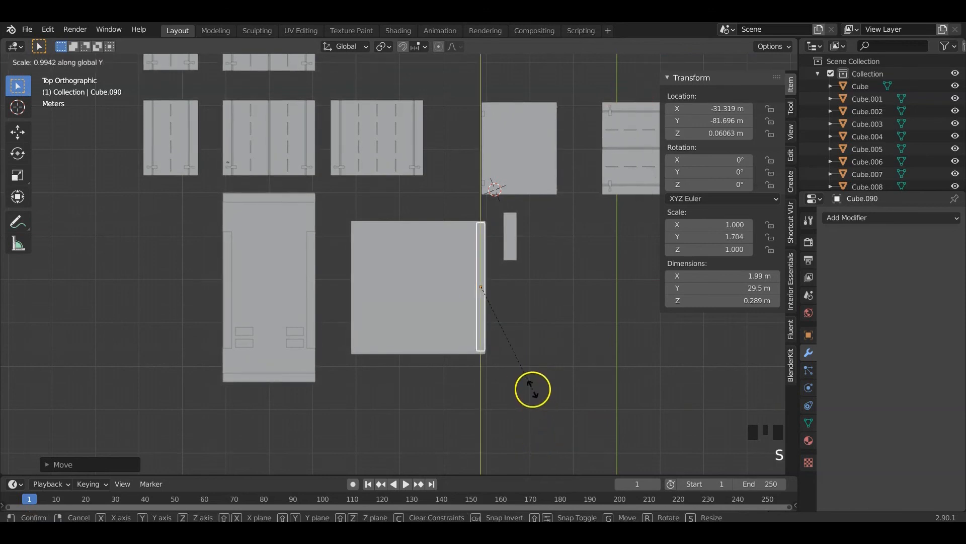
click(558, 432)
Duplicate the full-length strip along X to the square plate's -X edge, about X -60.11 m
key(shift+d)
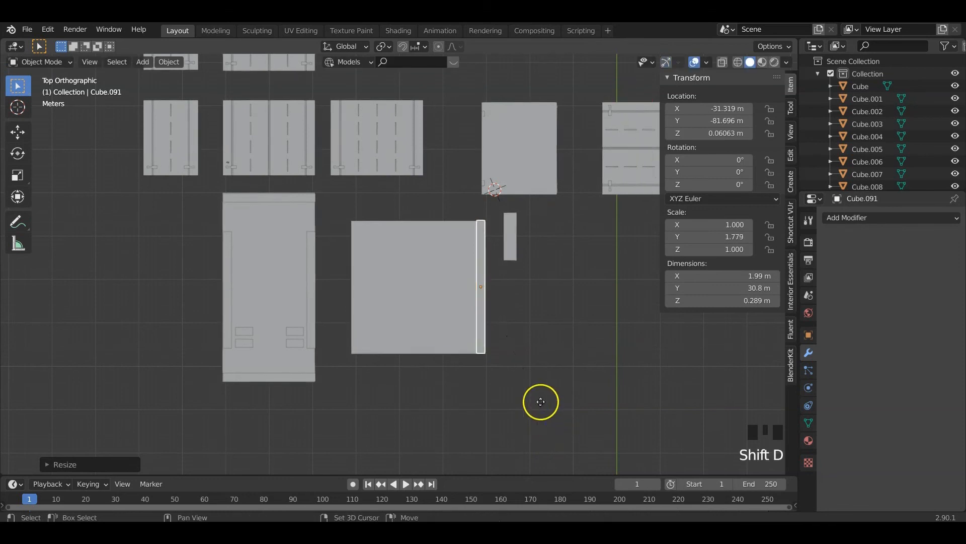
key(x)
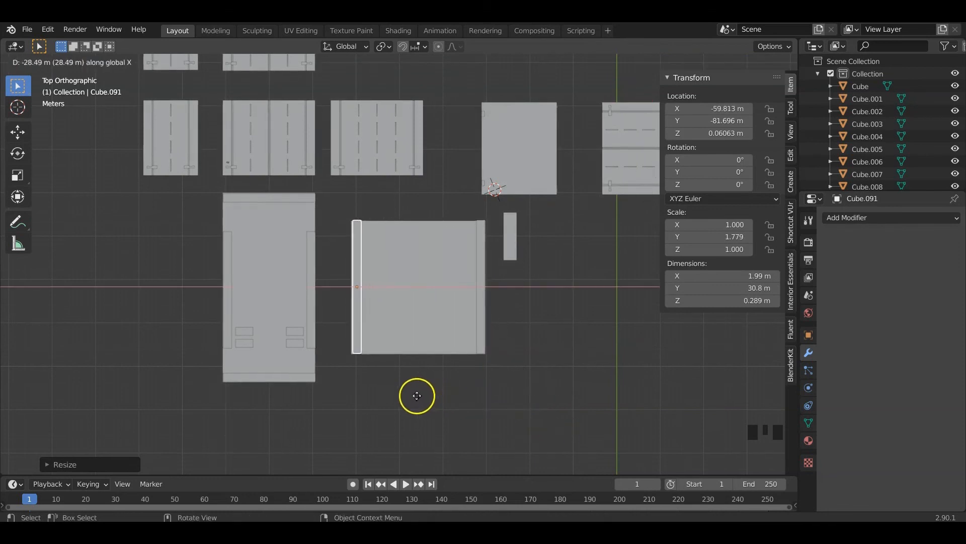
click(409, 396)
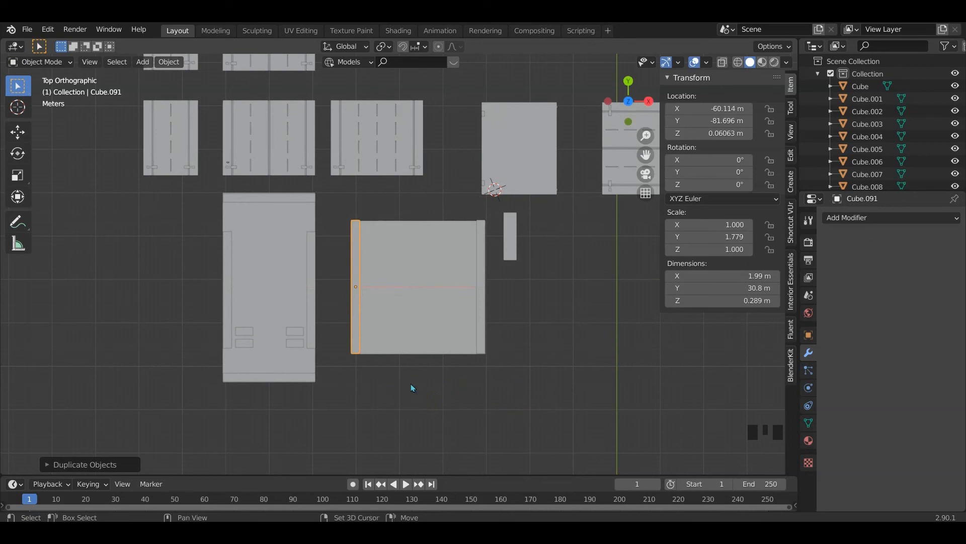
Duplicate the -X edge strip in place and rotate the copy 90° about Z
key(shift+d)
text(r90)
click(411, 385)
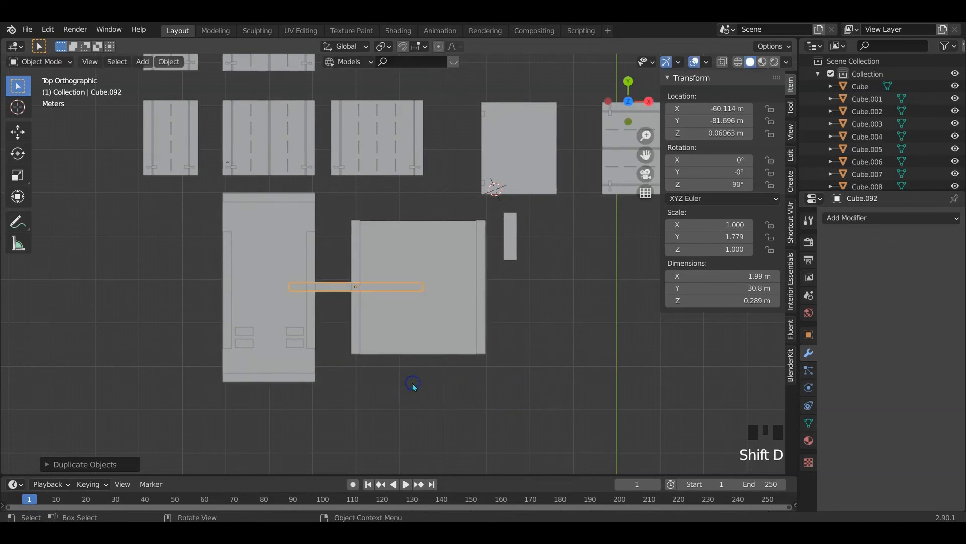
Move the rotated strip to the square plate's +Y edge and centre it there, at about X -45.75 m, Y -67.46 m
key(g)
key(y)
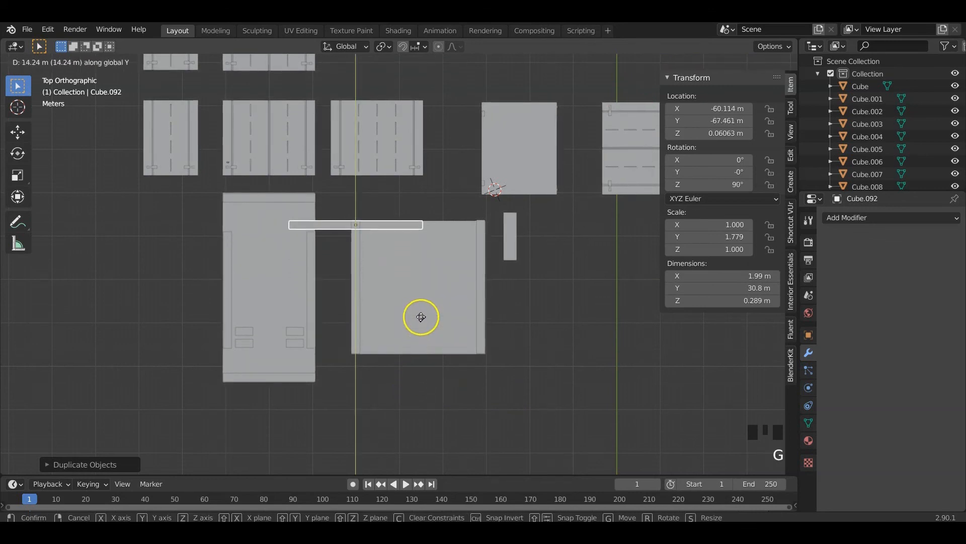
click(420, 319)
key(g)
key(x)
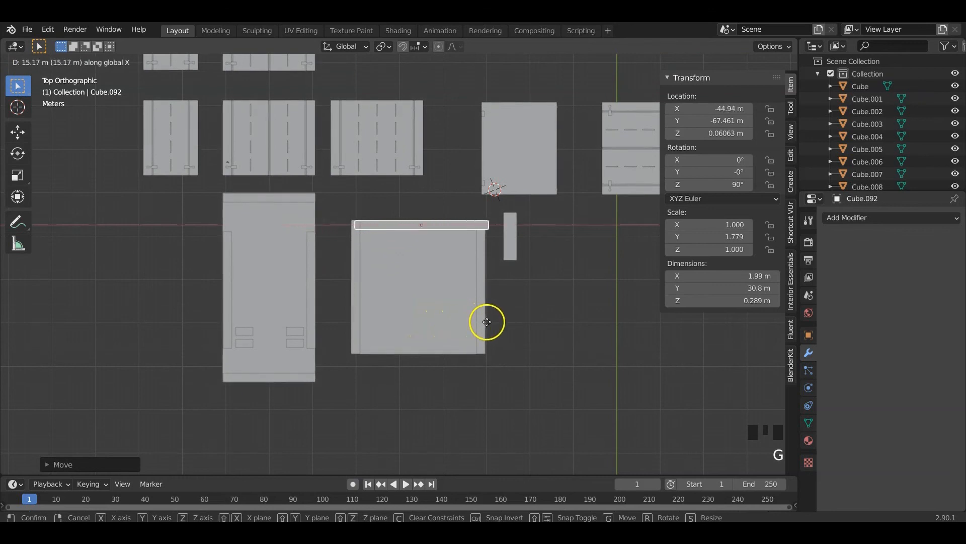
click(484, 322)
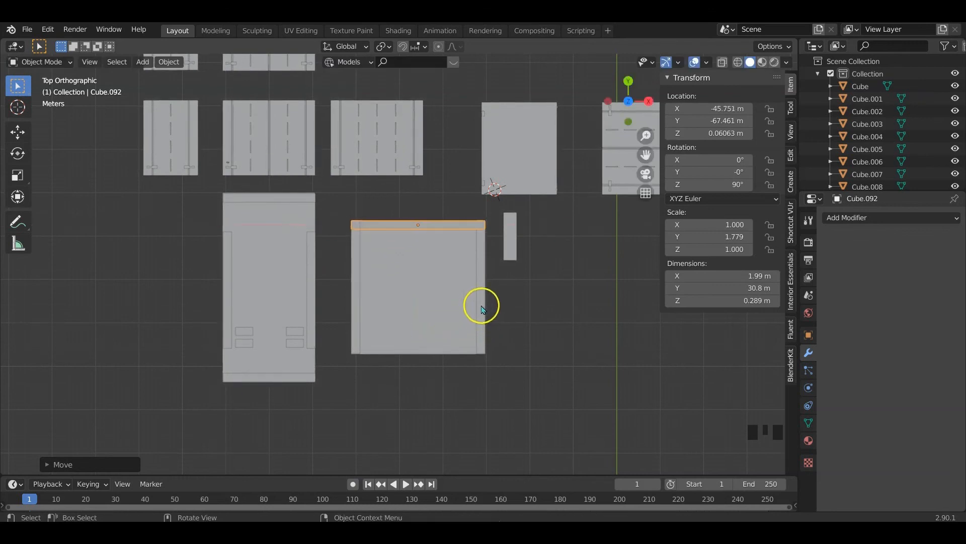
Scale the crosswise strip along global X to about 26.4 m so it fits between the square plate's two side strips
key(s)
key(x)
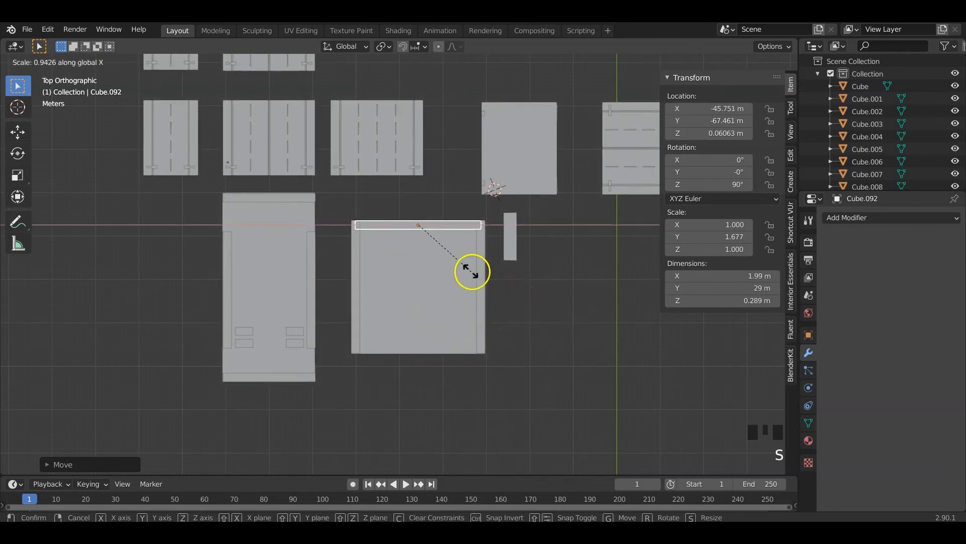
click(431, 233)
key(s)
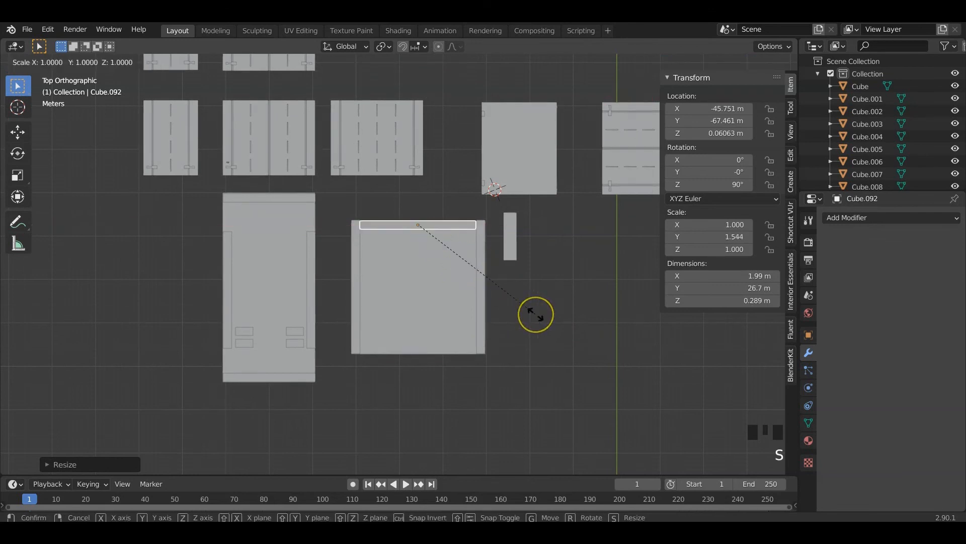
key(x)
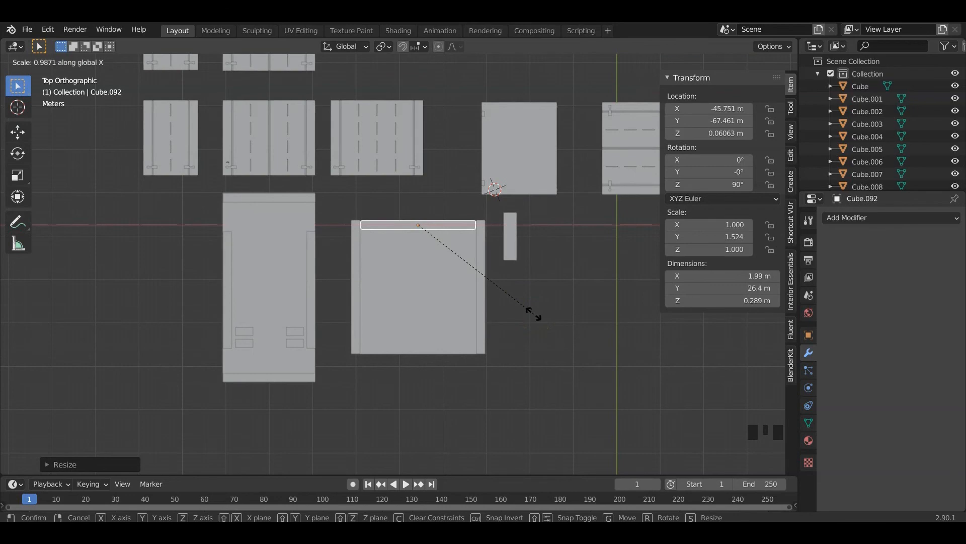
click(533, 313)
middle_drag(514, 327, 247, 318)
scroll(455, 256, up, 5)
click(426, 327)
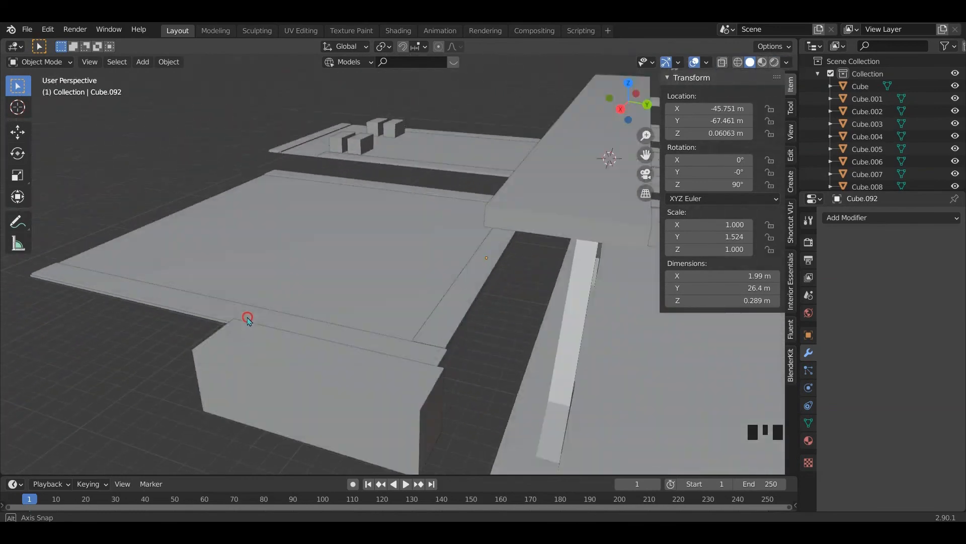
Duplicate the long plate's +X pair of car boxes along X onto the square plate's -X side, at about X -56.39 m
scroll(330, 327, up, 2)
middle_drag(330, 328, 436, 380)
scroll(379, 323, down, 1)
scroll(375, 318, down, 2)
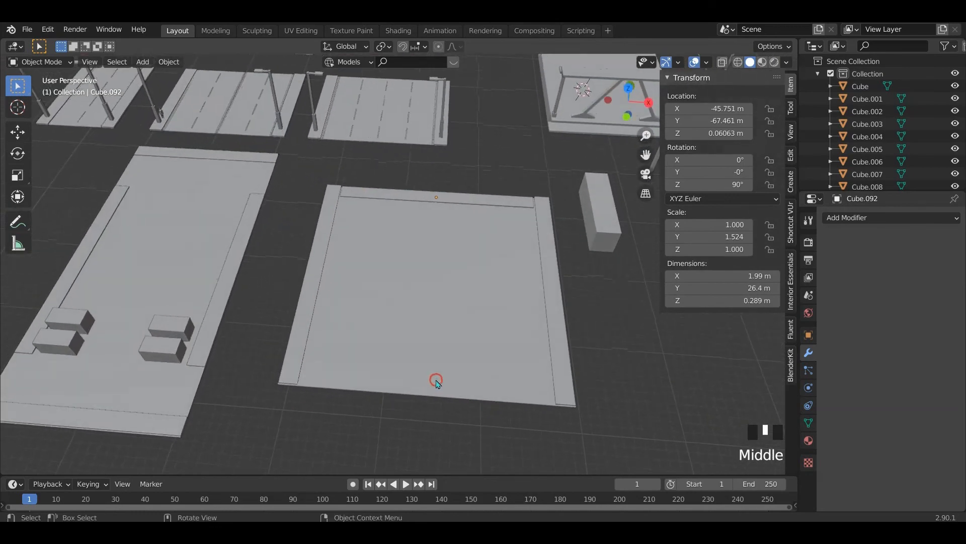
scroll(436, 383, down, 2)
middle_drag(417, 347, 267, 344)
click(259, 328)
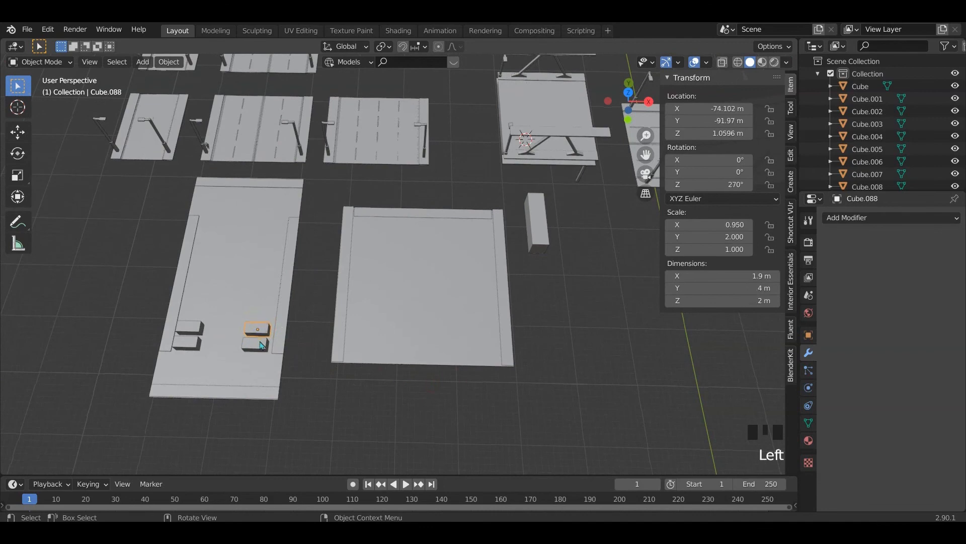
key(shift+d)
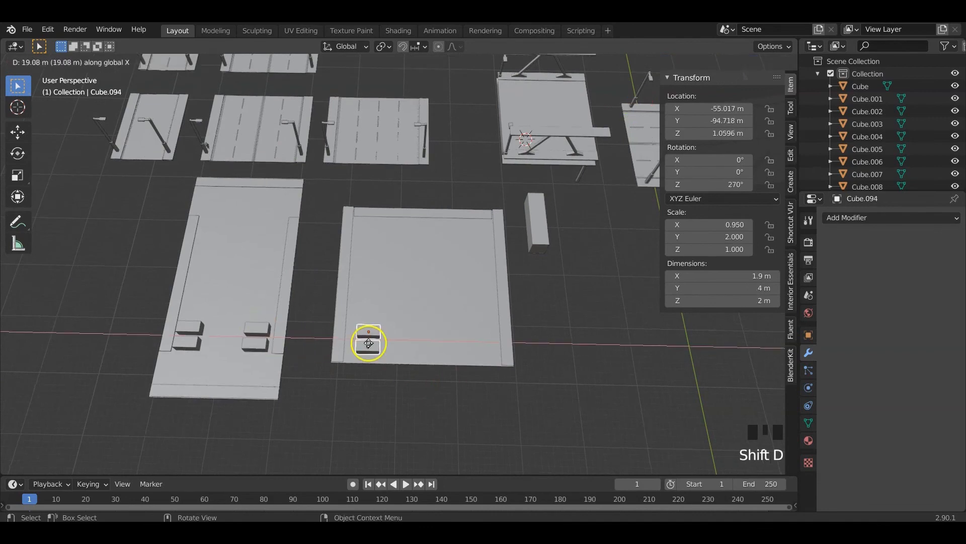
click(362, 346)
Move the copied pair along Y to the square plate's +Y end, with the inner box at about Y -73.76 m
key(g)
key(y)
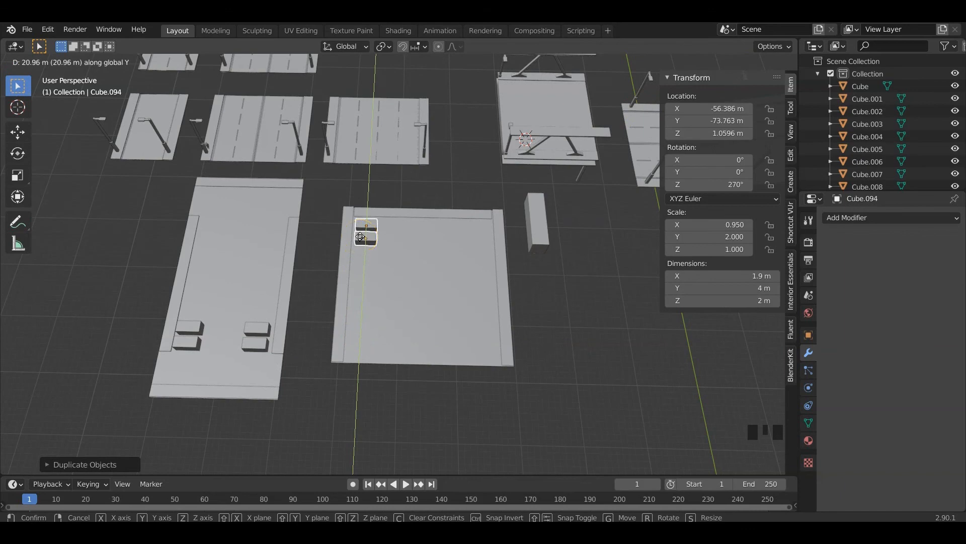
click(394, 259)
Duplicate that pair along Y by about -19.43 m to the square plate's -Y end
middle_drag(394, 258, 395, 283)
key(shift+d)
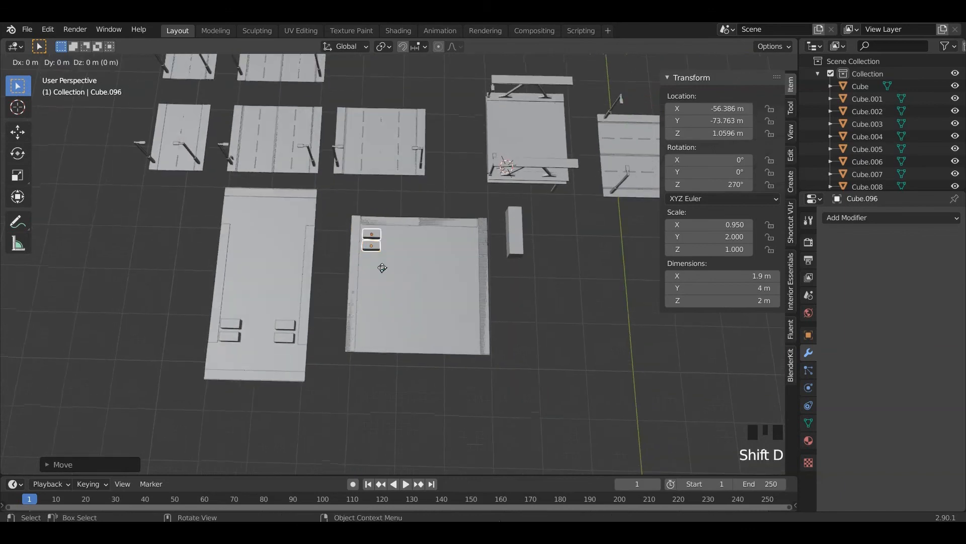
key(y)
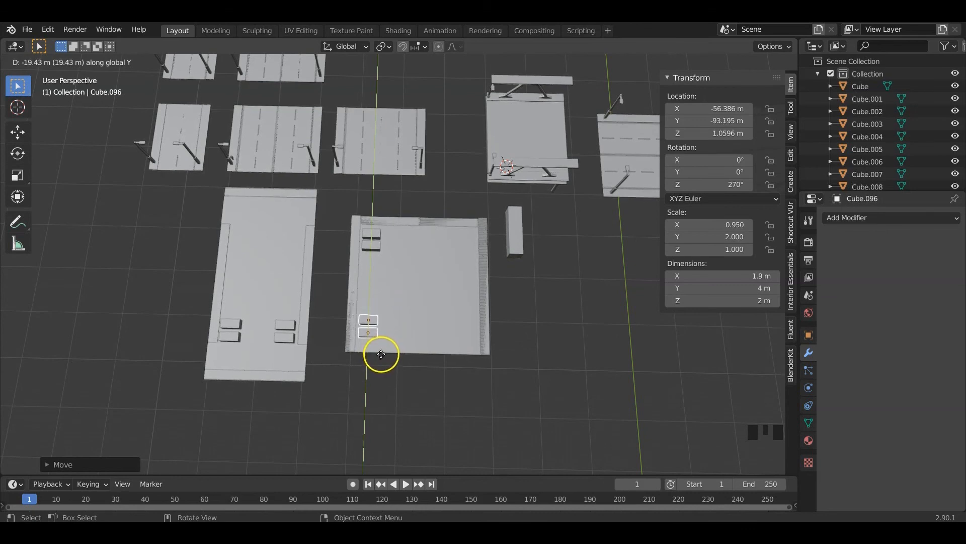
click(381, 354)
Duplicate both pairs on the square plate's -X side along X to its +X side, at about X -35.25 m
mouse_move(425, 325)
middle_down()
mouse_move(413, 327)
mouse_move(423, 312)
mouse_move(430, 323)
middle_up()
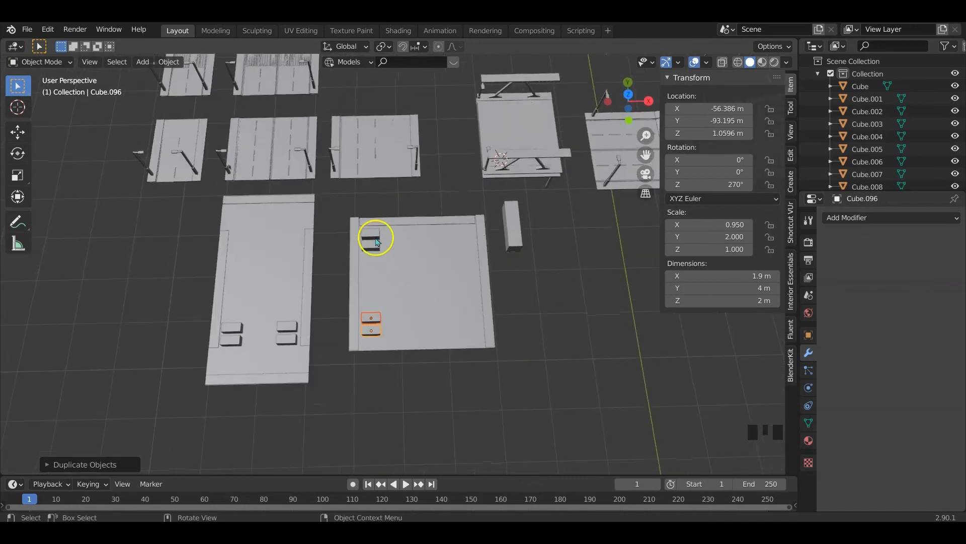
shift+click(371, 234)
shift+click(375, 247)
key(shift+d)
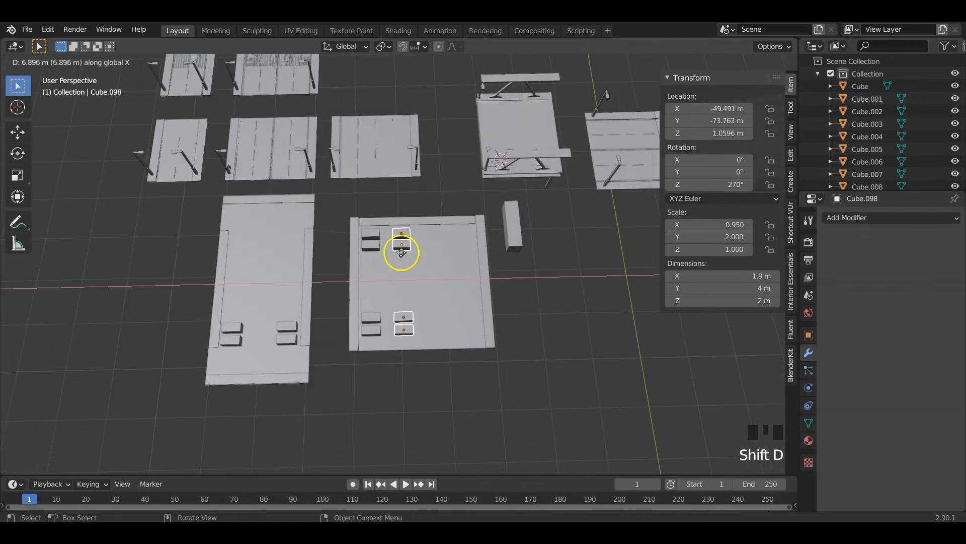
click(471, 264)
Duplicate the four +X-side boxes along X to the middle of the square plate, at about X -45.88 m
middle_drag(436, 291, 394, 357)
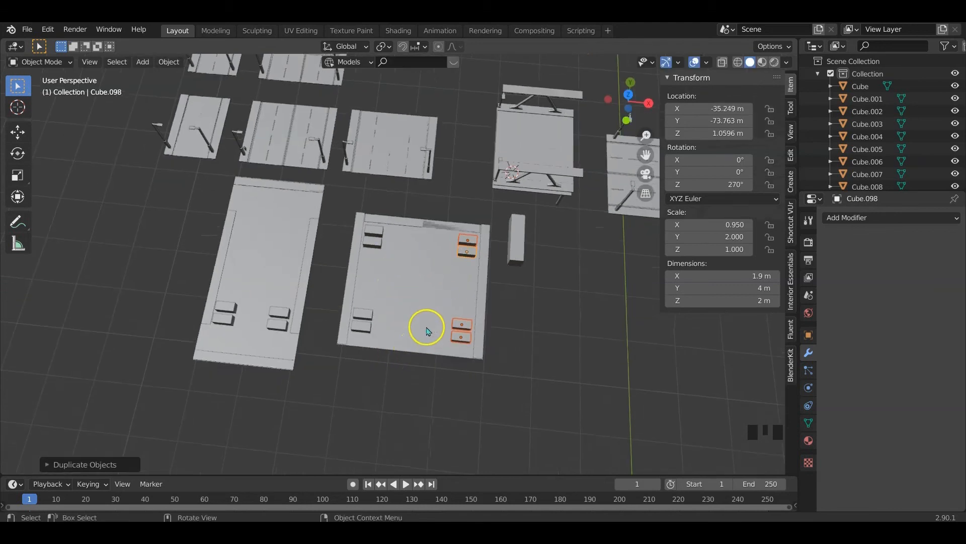
key(shift+d)
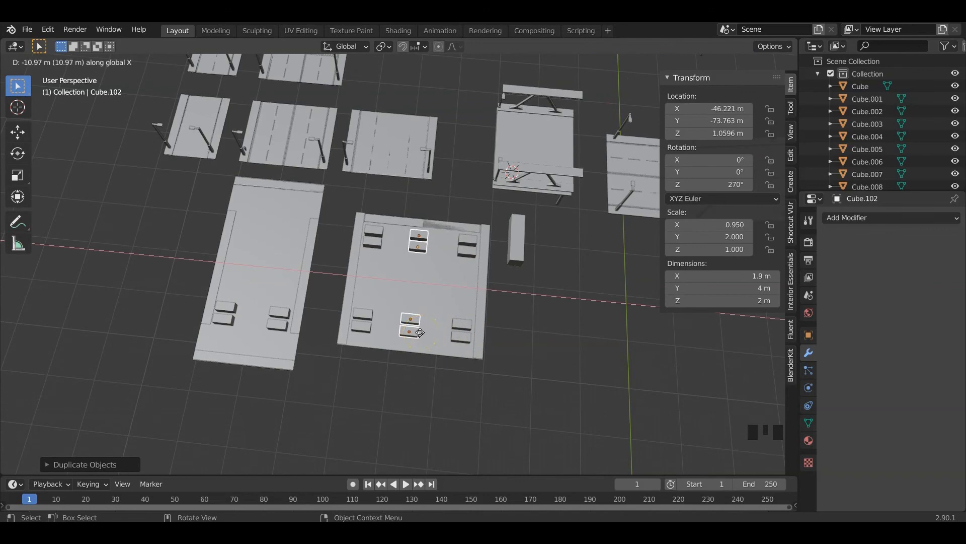
click(422, 333)
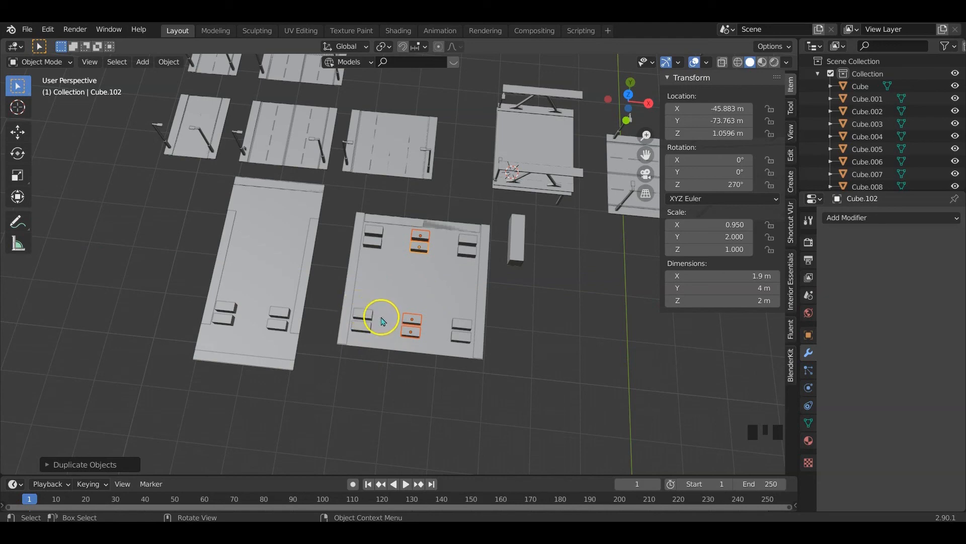
Examine the spacing between the car-box pairs across the square plate
middle_drag(413, 322, 428, 349)
scroll(479, 331, up, 3)
scroll(459, 328, down, 2)
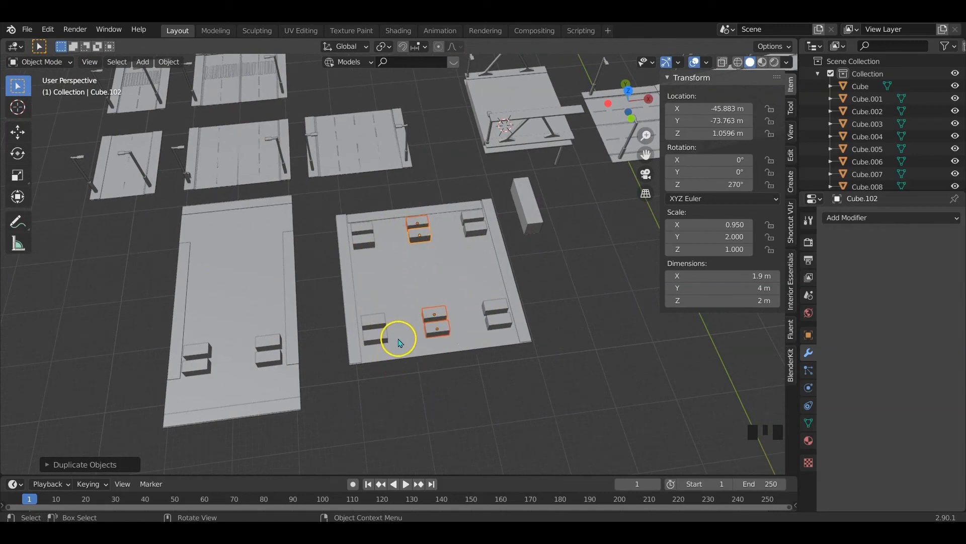
middle_drag(400, 341, 399, 390)
scroll(436, 326, up, 2)
middle_drag(436, 326, 472, 362)
scroll(468, 341, down, 2)
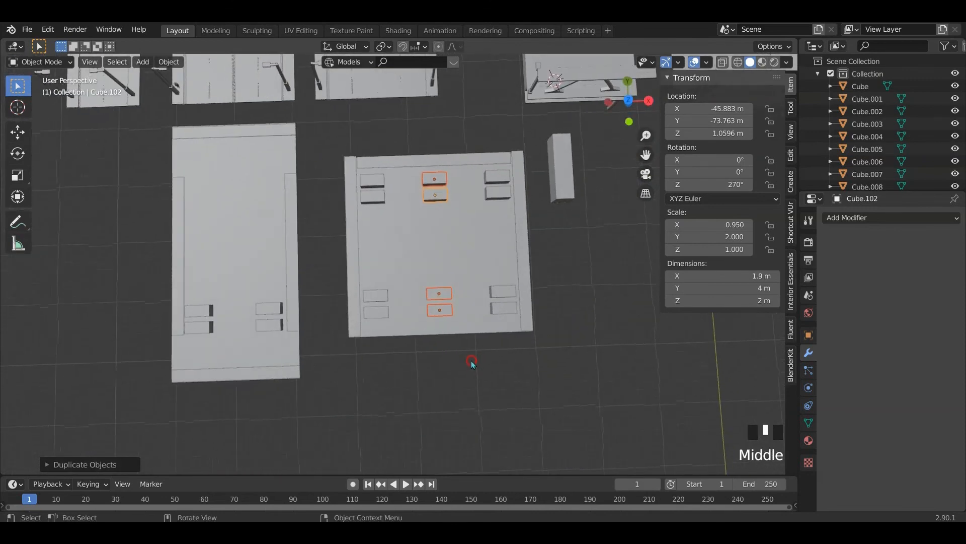
Delete nine car boxes from the square plate, keeping only the row of three nearest its +Y edge
click(373, 196)
shift+click(434, 195)
shift+click(497, 191)
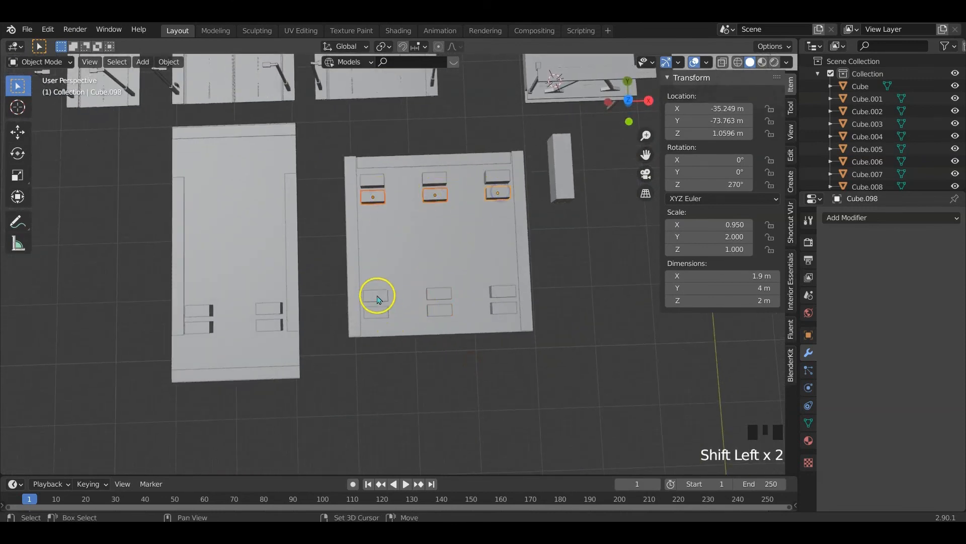
shift+click(439, 294)
shift+click(439, 310)
shift+click(503, 291)
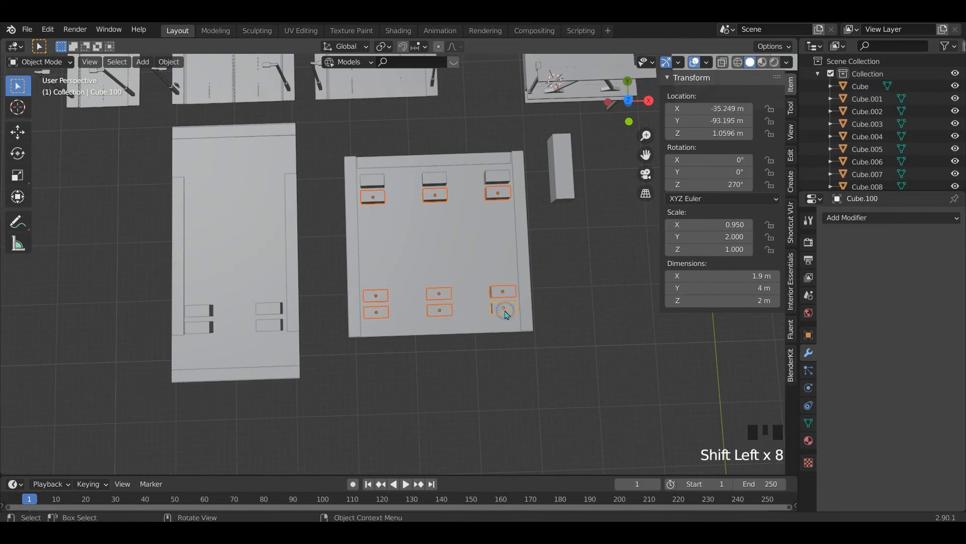
key(x)
click(502, 308)
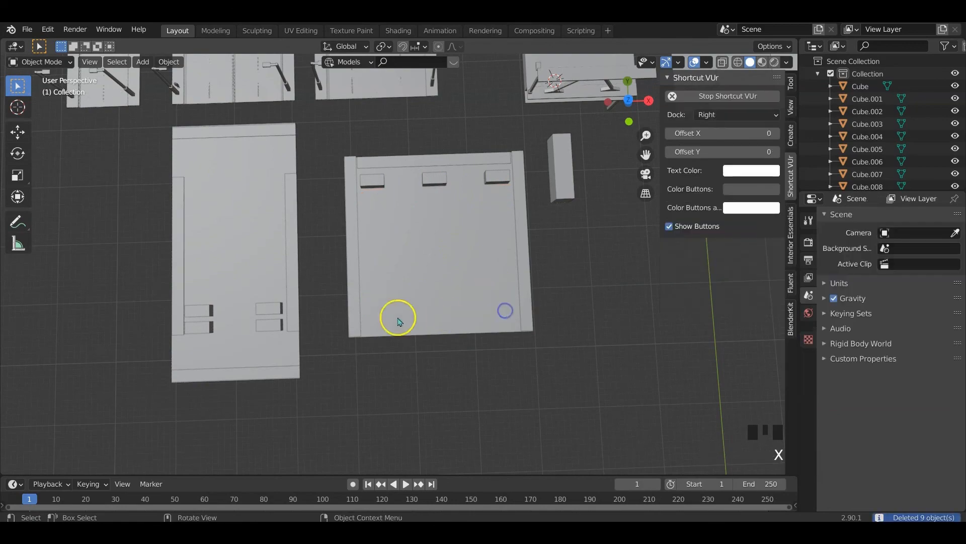
Delete the +Y box of each car-box pair on the long plate
shift+middle_drag(252, 319, 318, 354)
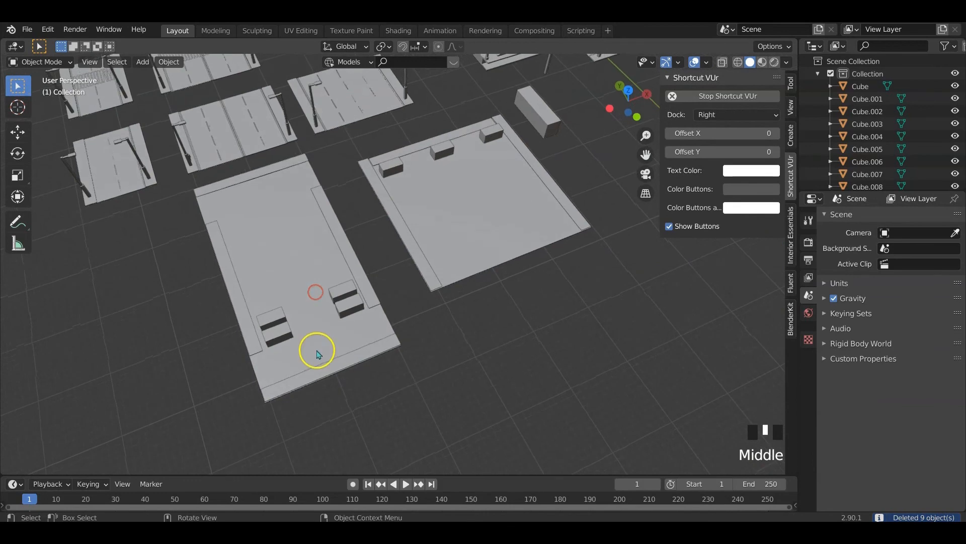
click(273, 318)
shift+click(341, 297)
middle_drag(340, 297, 340, 342)
key(x)
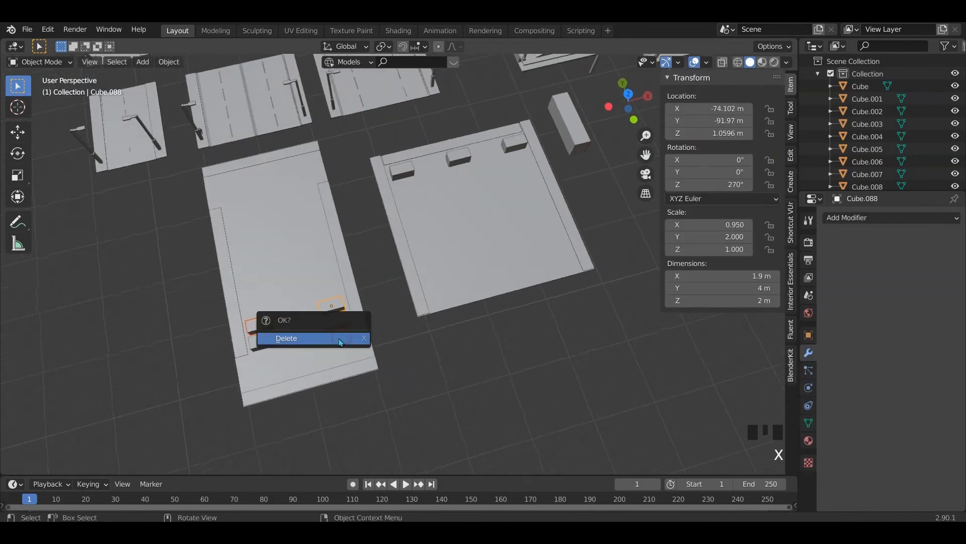
click(341, 342)
Try to join the long plate's two remaining boxes, and the square plate's three boxes, into one object per plate
click(266, 345)
shift+click(335, 324)
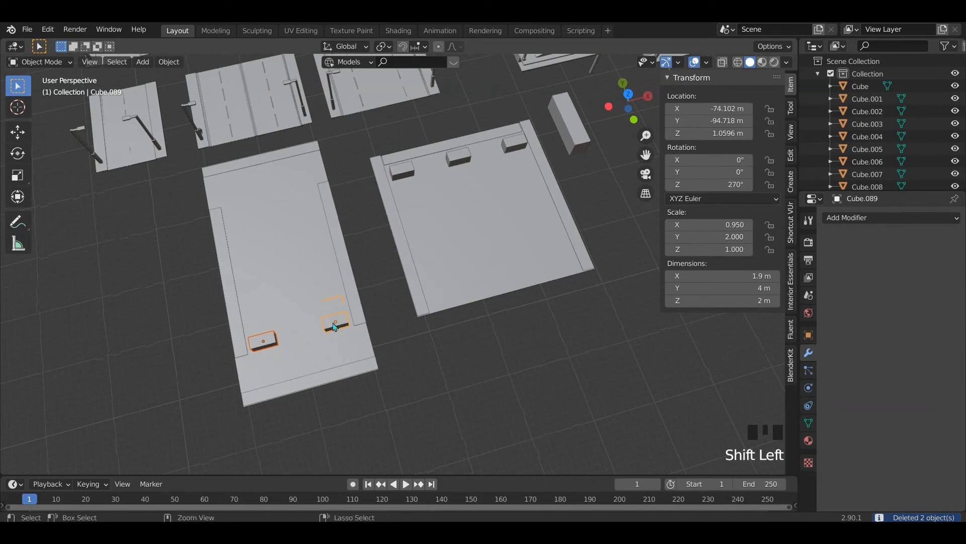
key(ctrl+j)
click(402, 171)
shift+click(458, 157)
shift+click(514, 143)
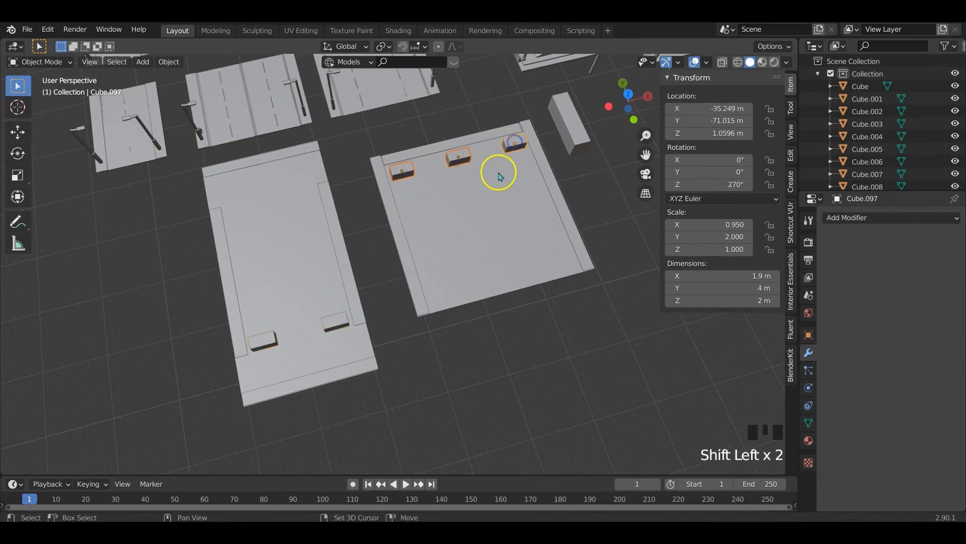
key(ctrl+j)
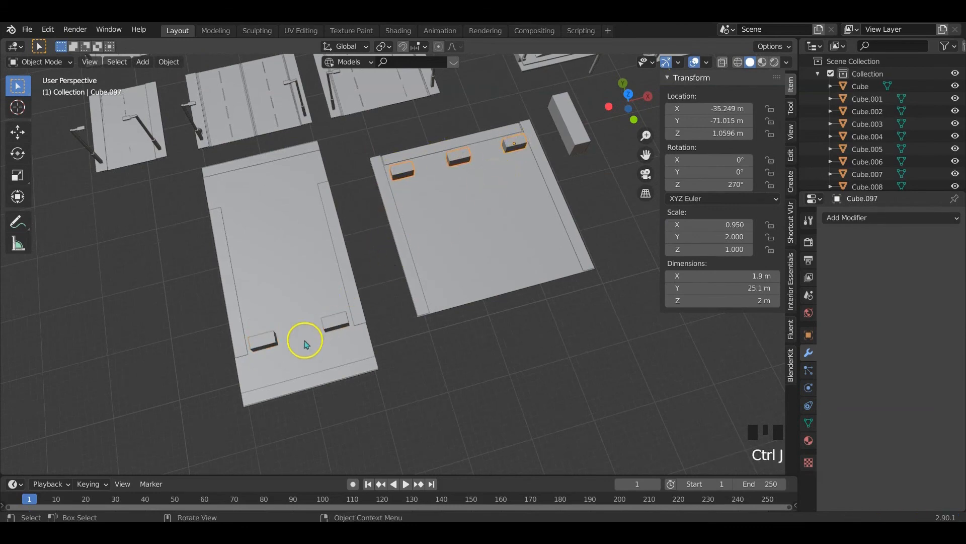
Undo the joining of the car boxes and reselect the square plate's -X box
mouse_move(402, 312)
middle_down()
mouse_move(417, 302)
mouse_move(395, 280)
mouse_move(443, 245)
mouse_move(398, 302)
middle_up()
scroll(443, 245, up, 2)
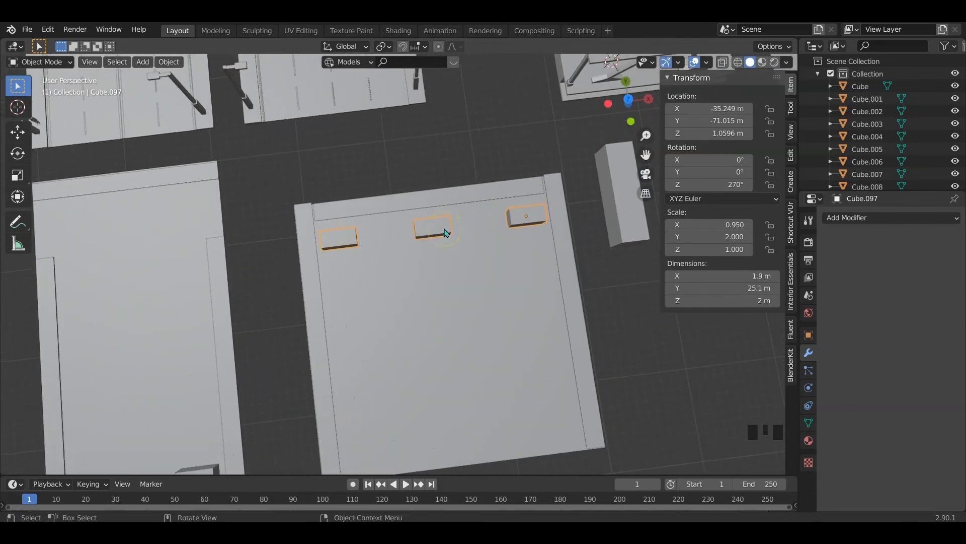
shift+middle_drag(327, 328, 397, 266)
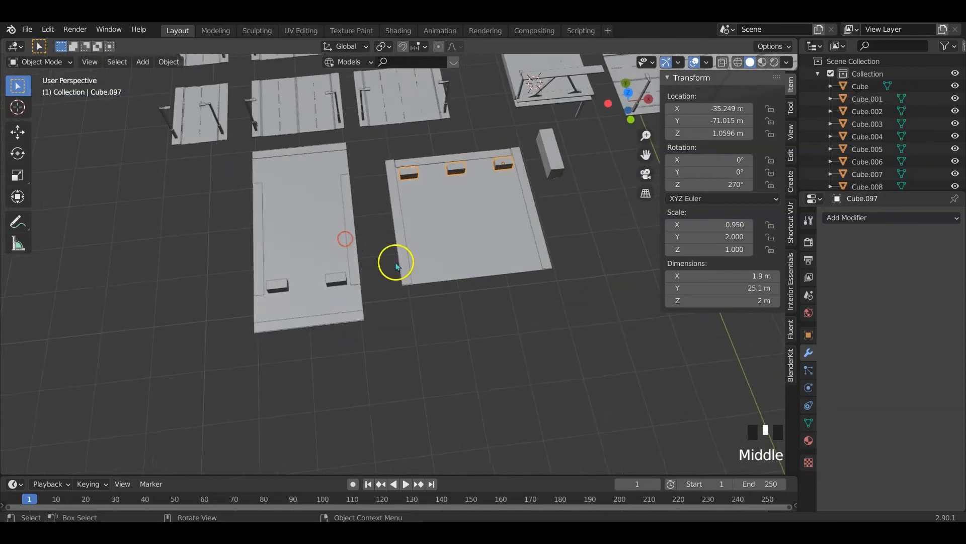
key(ctrl+z)
key(ctrl+z)
key(ctrl+z)
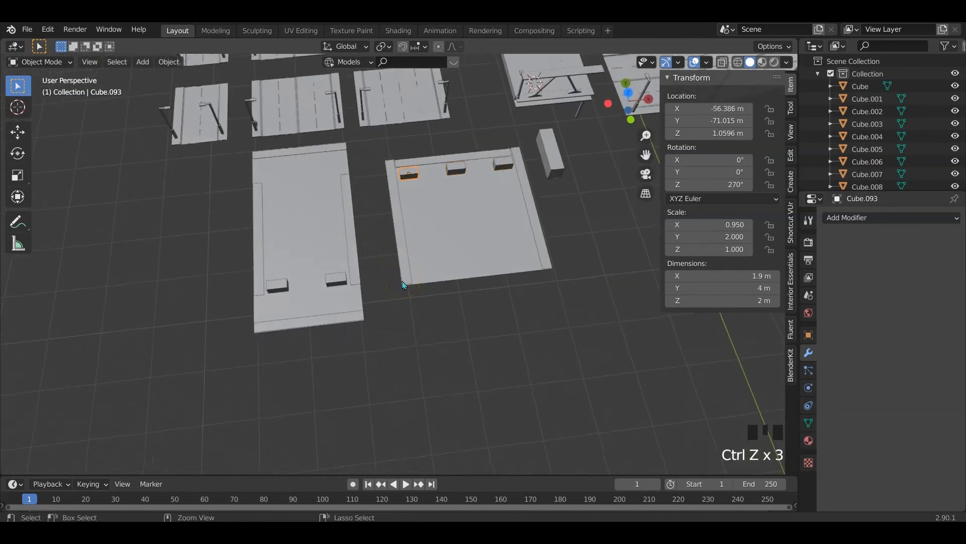
click(409, 174)
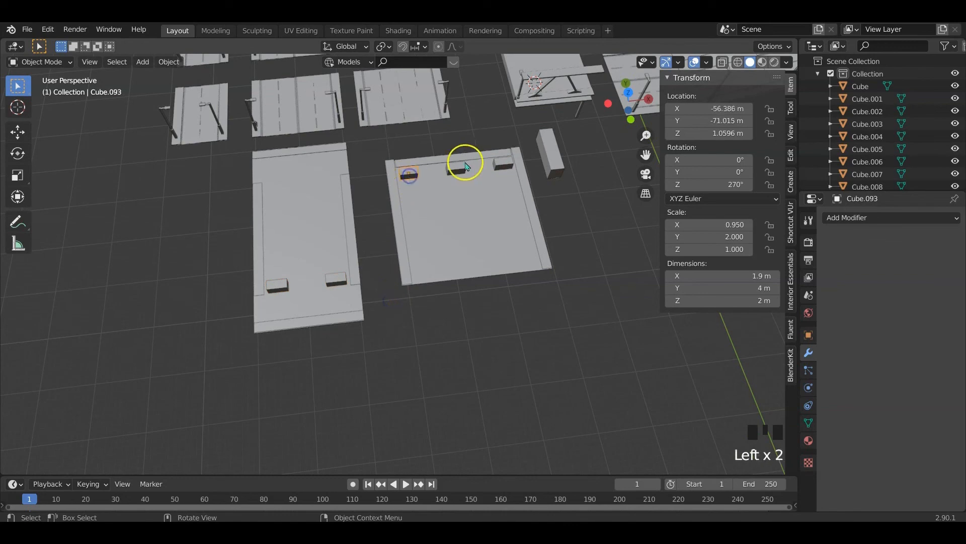
Scale the long plate's -X car box along global X to about 1.27 m
click(286, 285)
middle_drag(286, 285, 364, 271)
scroll(282, 331, up, 2)
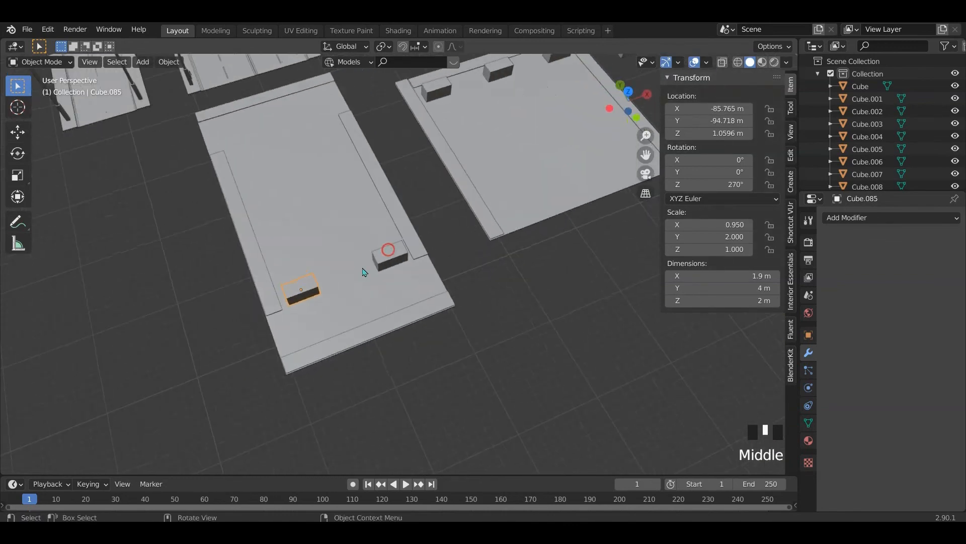
key(s)
key(x)
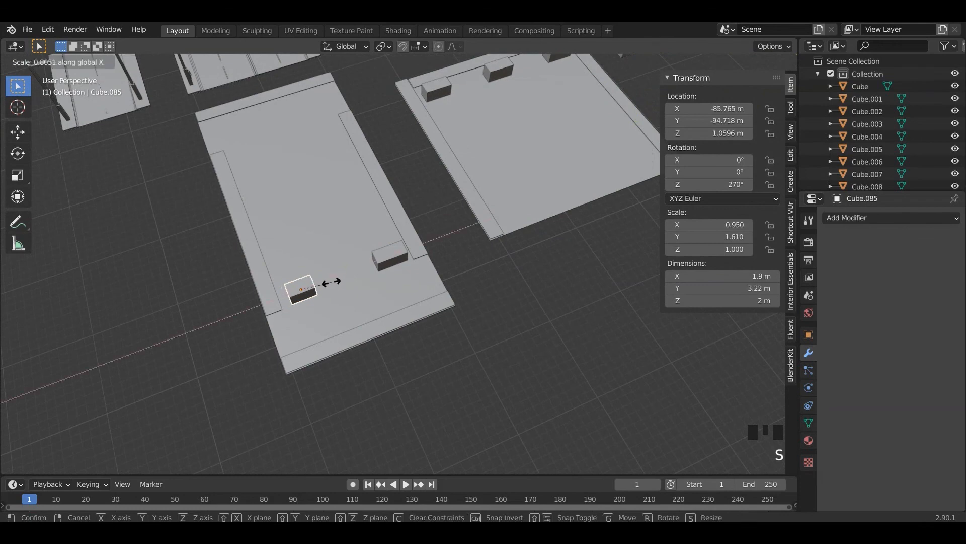
click(318, 283)
Try scaling the shortened box along global Y to about 1.32 m, and undo that scaling
middle_drag(317, 284, 479, 315)
key(s)
key(y)
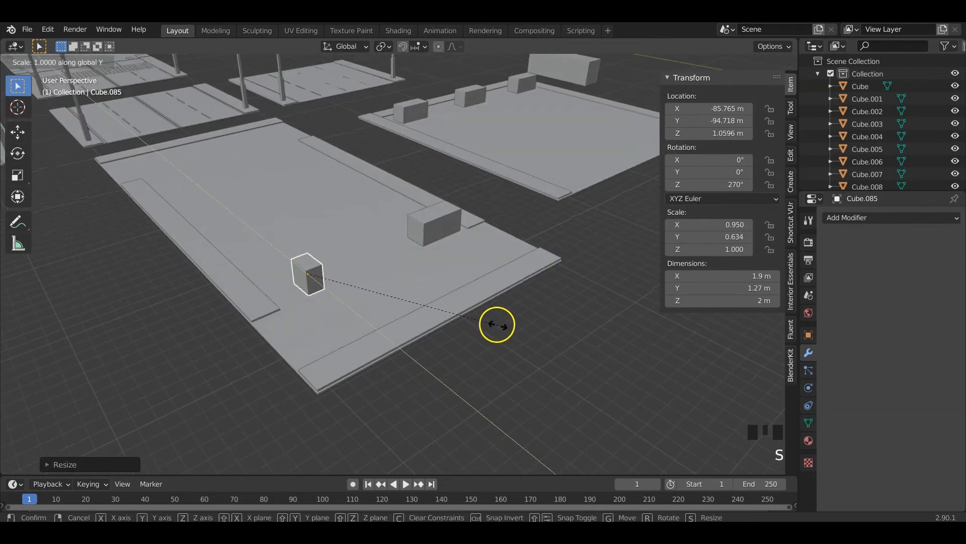
click(439, 314)
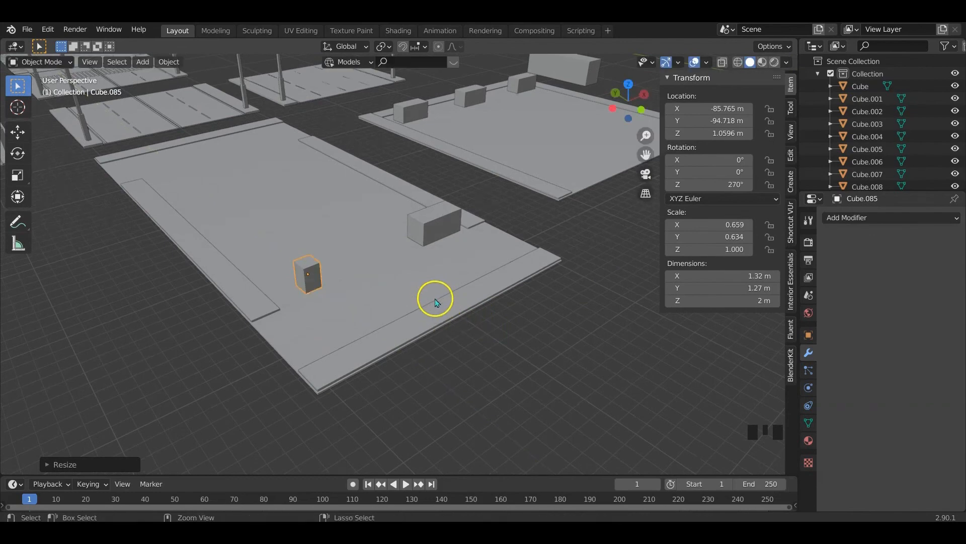
key(ctrl+z)
Scale the box into a thin bar, about 0.28 m along global X and about 0.31 m along Z
middle_drag(436, 302, 408, 355)
key(s)
key(x)
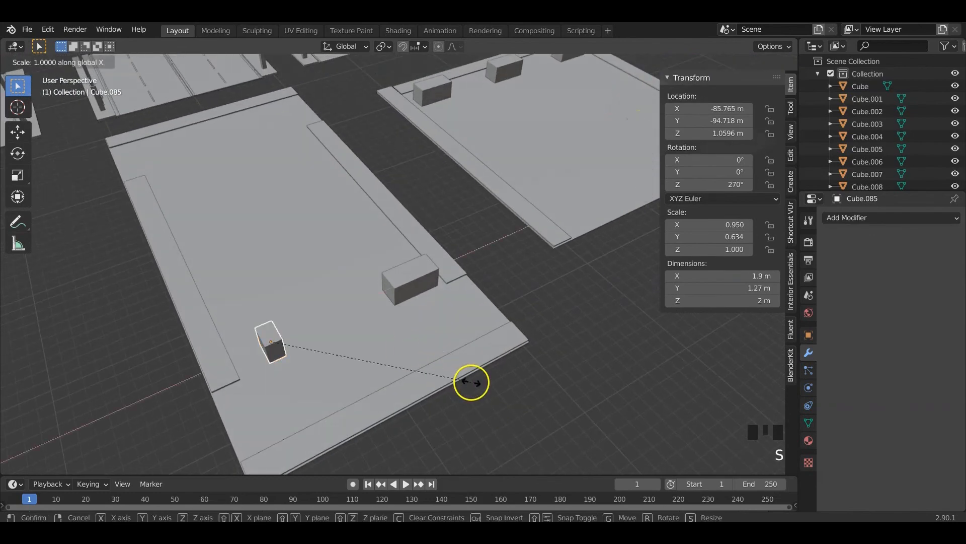
click(315, 354)
middle_drag(315, 353, 402, 352)
key(s)
key(z)
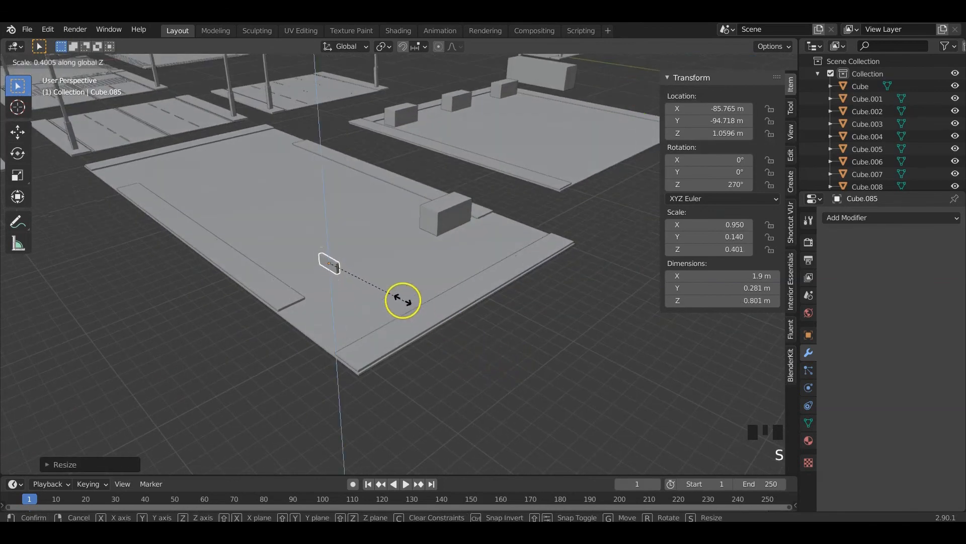
click(360, 278)
Move the thin bar along X to about X -88.06 m, beside the long plate's -X border strip
middle_drag(361, 278, 367, 309)
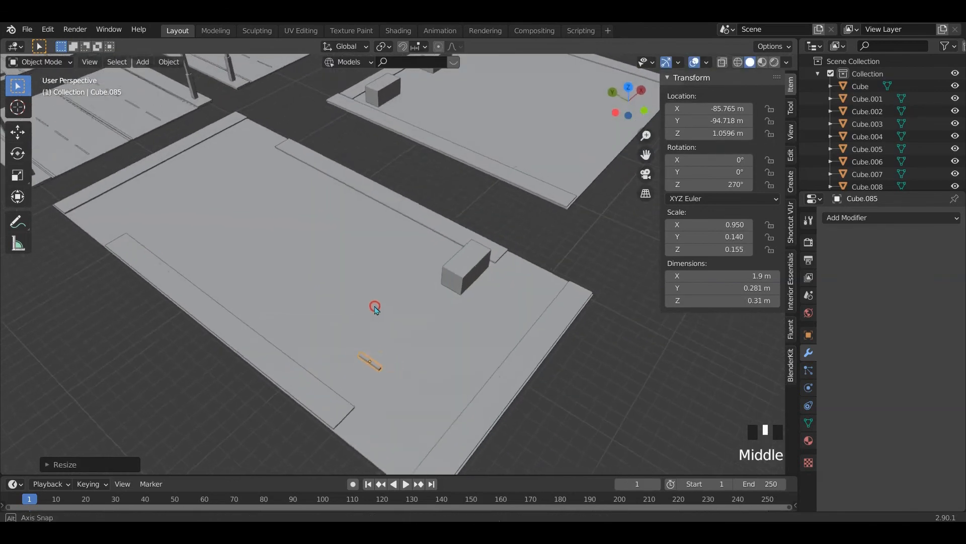
key(KP_7)
key(g)
key(x)
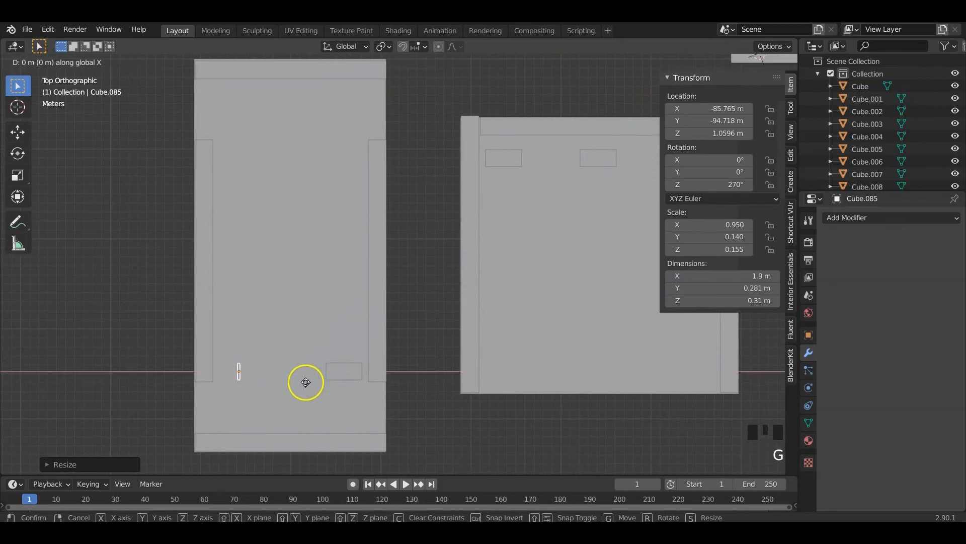
click(285, 386)
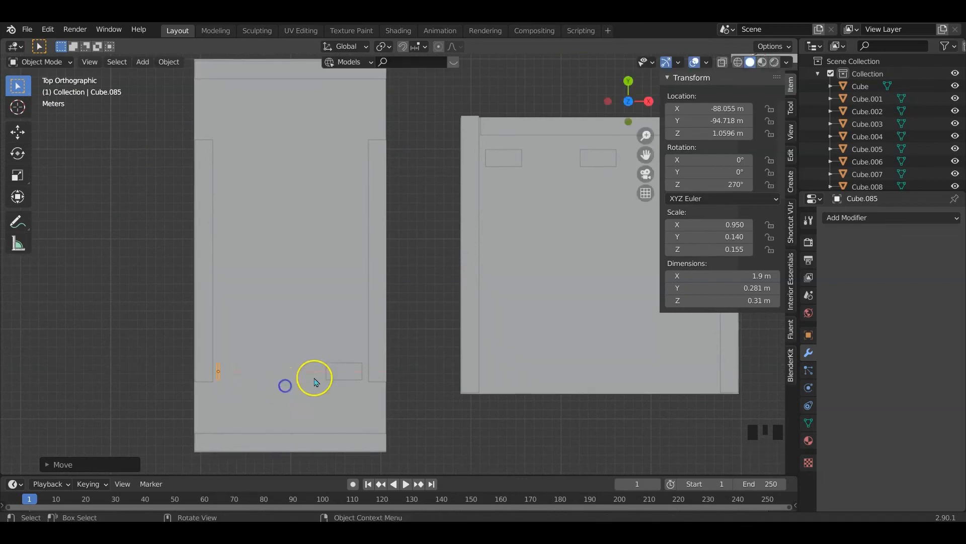
Delete the remaining full-size car box on the long plate's +X side
click(346, 376)
key(x)
click(345, 374)
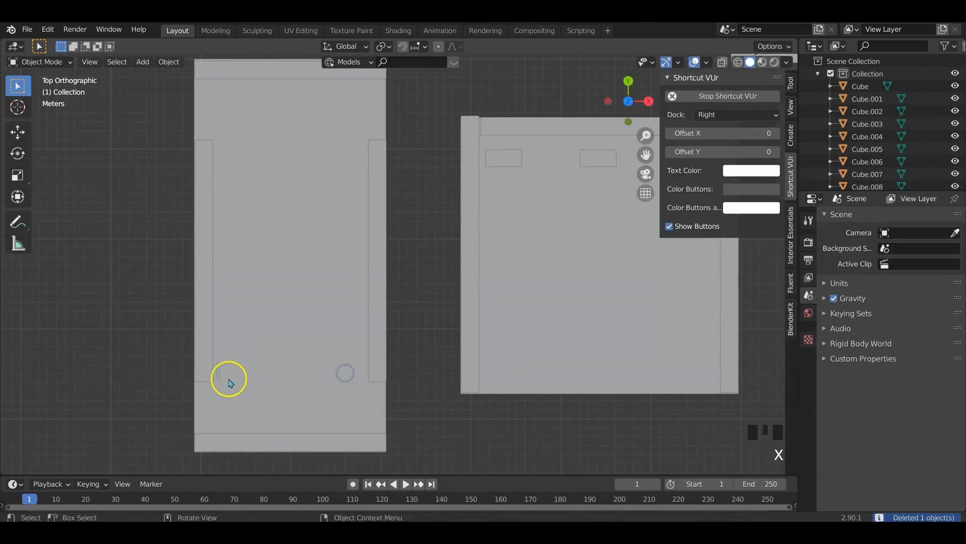
Try duplicating the thin bar twice along Y beside the long plate's -X border strip, with the last copy shifted inward
click(222, 375)
key(shift+d)
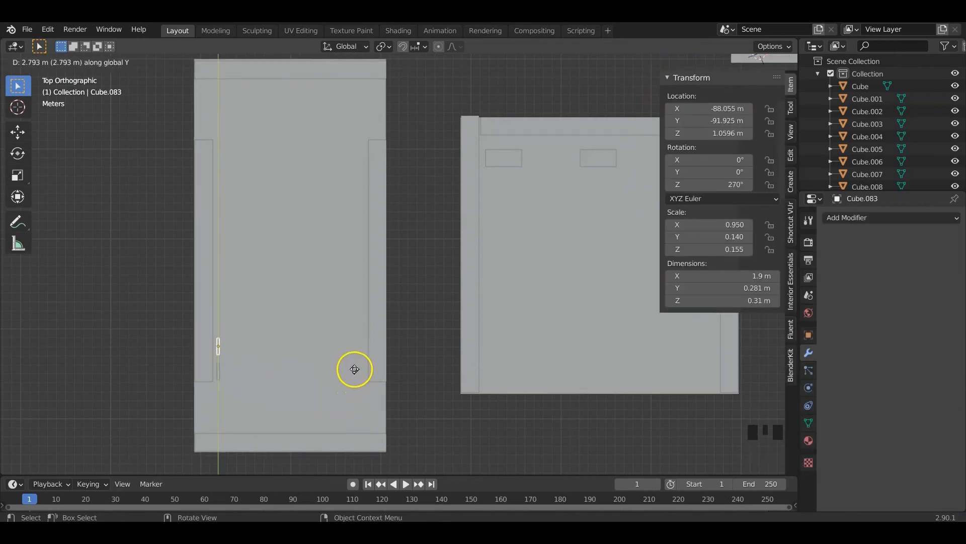
click(354, 371)
key(shift+d)
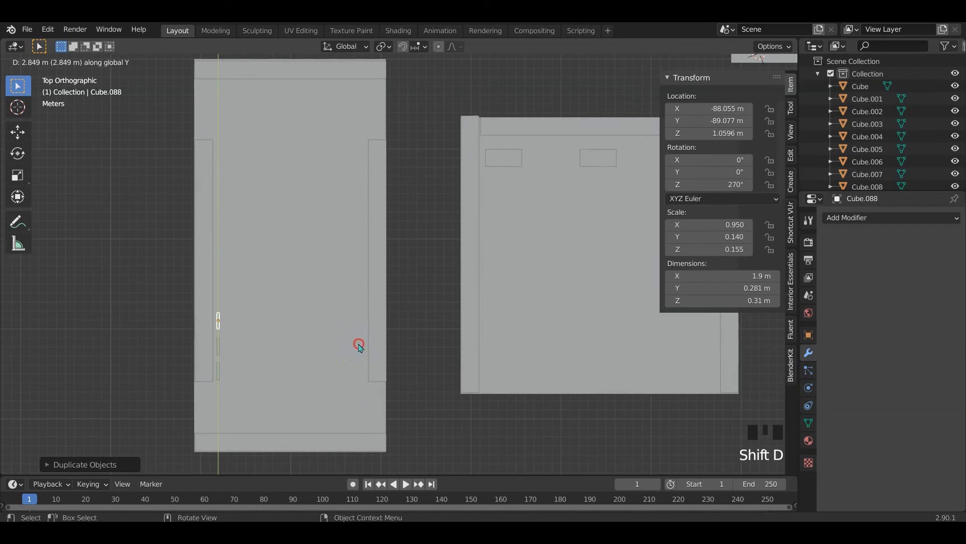
click(211, 354)
key(g)
click(237, 338)
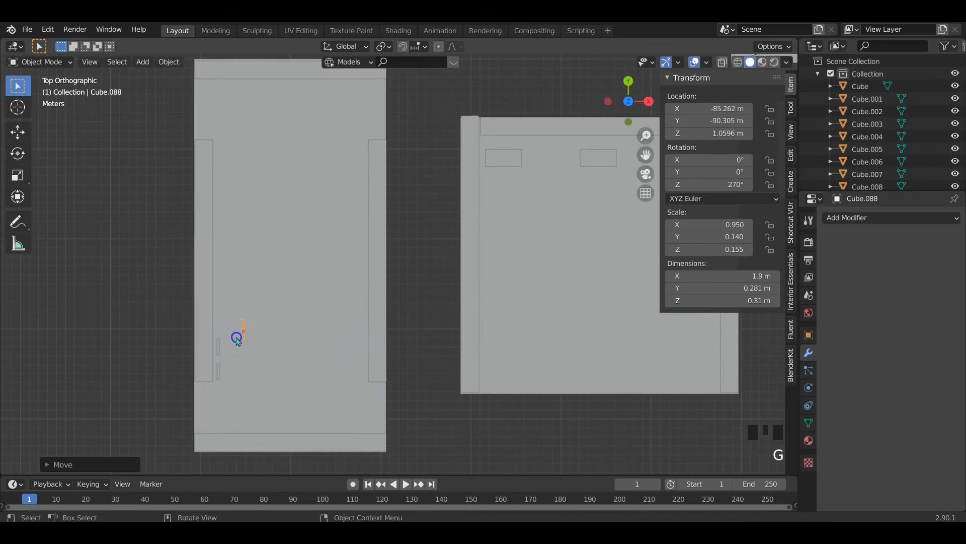
Delete the two copies of the thin bar, leaving only the original beside the border strip
key(x)
click(248, 343)
click(218, 345)
key(x)
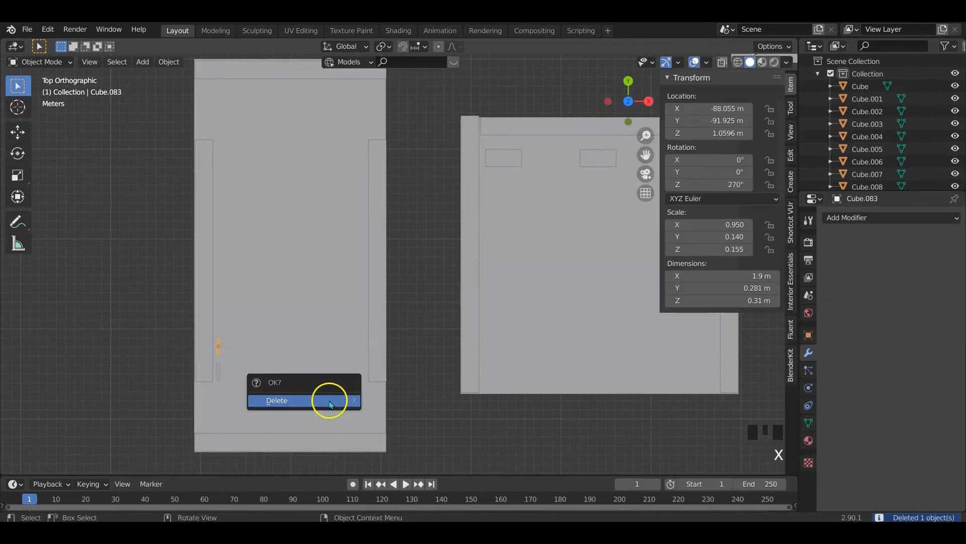
click(327, 399)
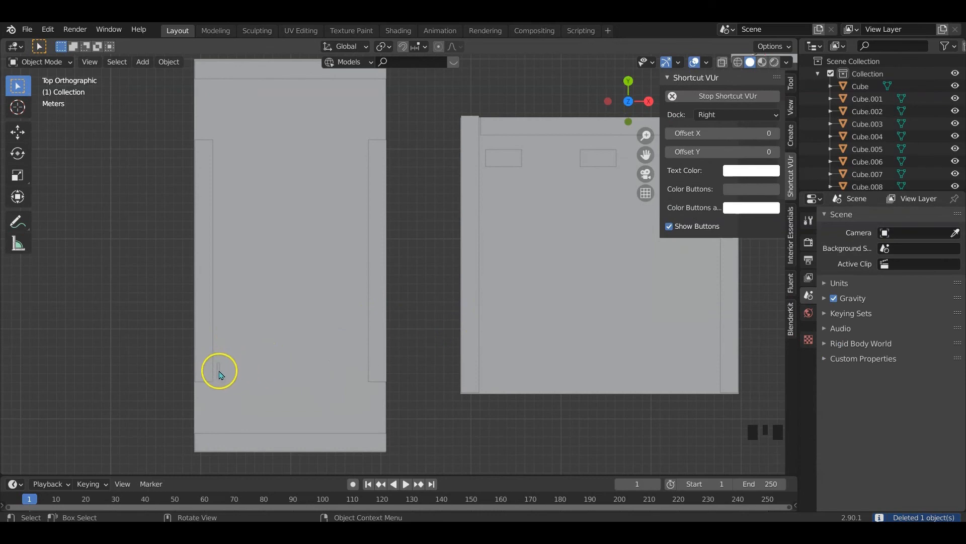
Move the square plate's -X car box onto the long plate beside the thin bar, at about X -85.5 m, Y -94.64 m
click(509, 164)
key(g)
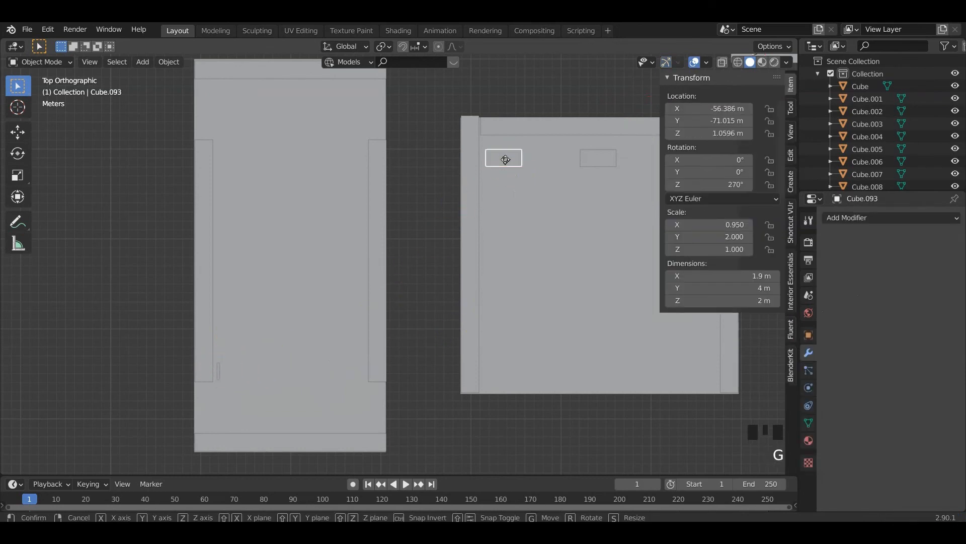
key(x)
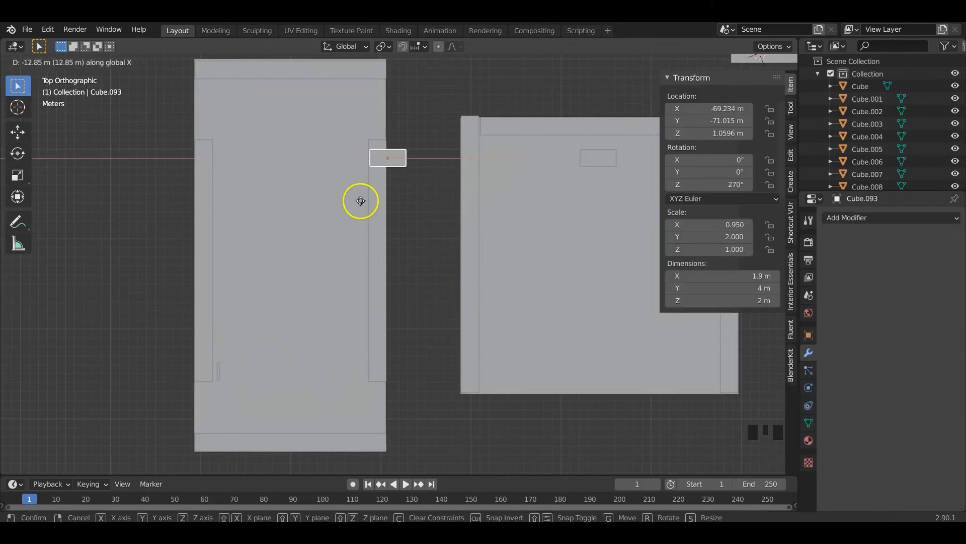
click(237, 217)
key(g)
key(y)
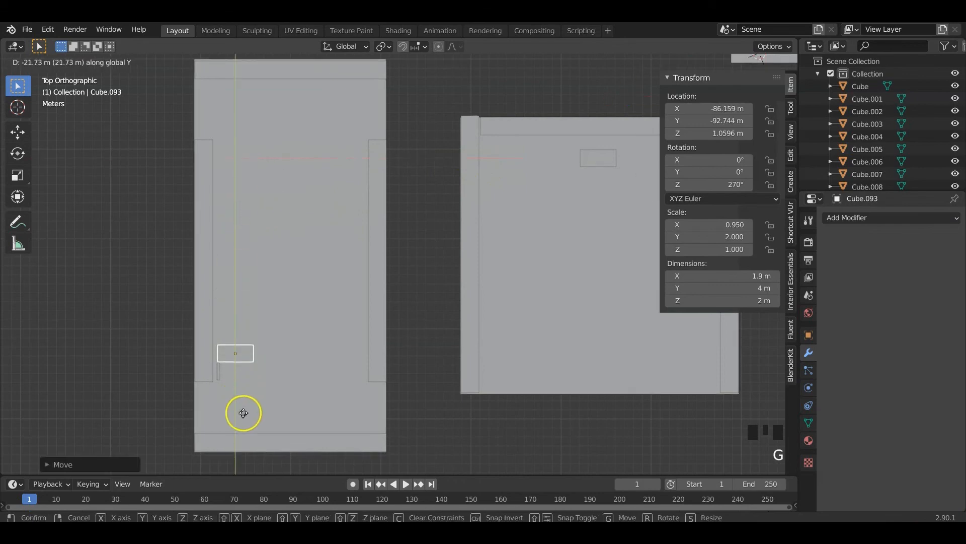
click(254, 429)
key(g)
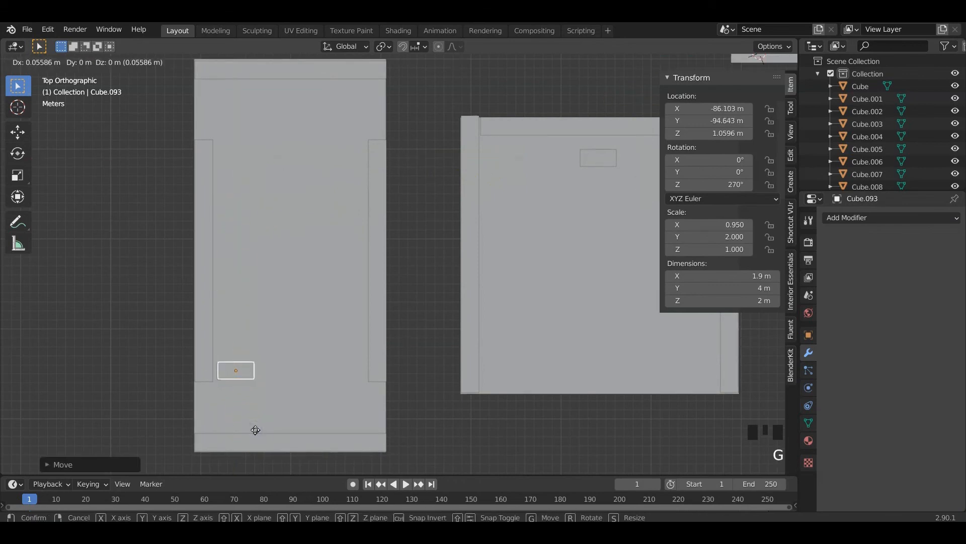
key(x)
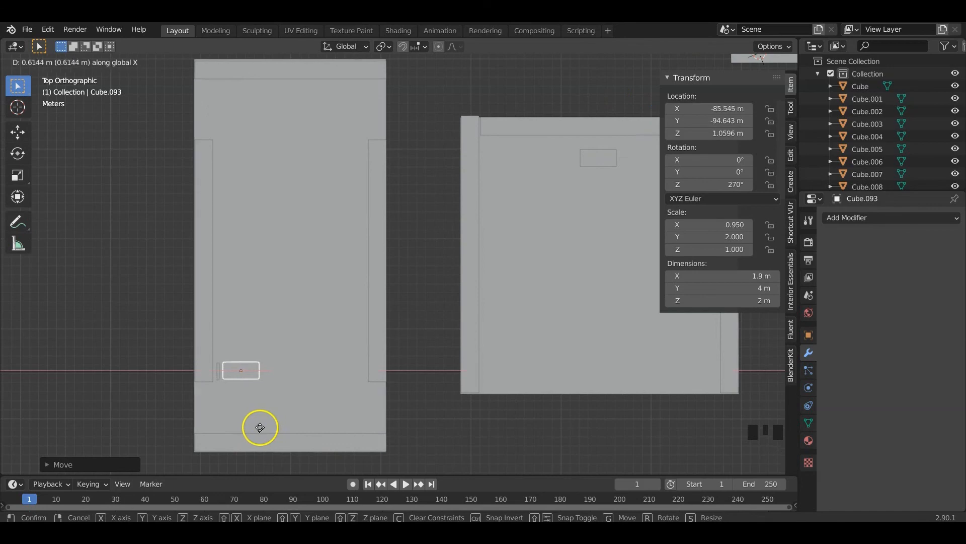
click(261, 428)
Lower the thin bar along Z to about 0.18 m so it rests on the long plate
middle_drag(261, 427, 350, 312)
click(379, 248)
key(g)
key(z)
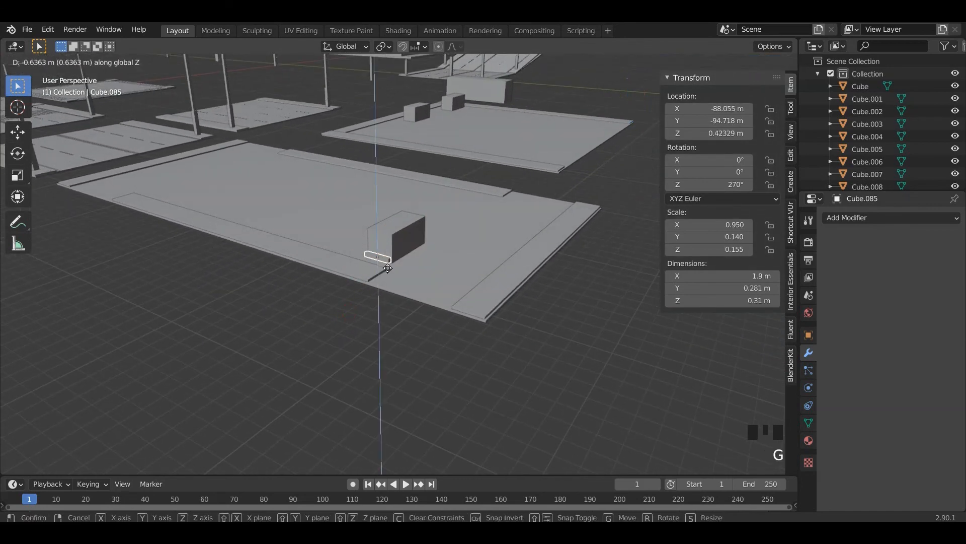
click(415, 263)
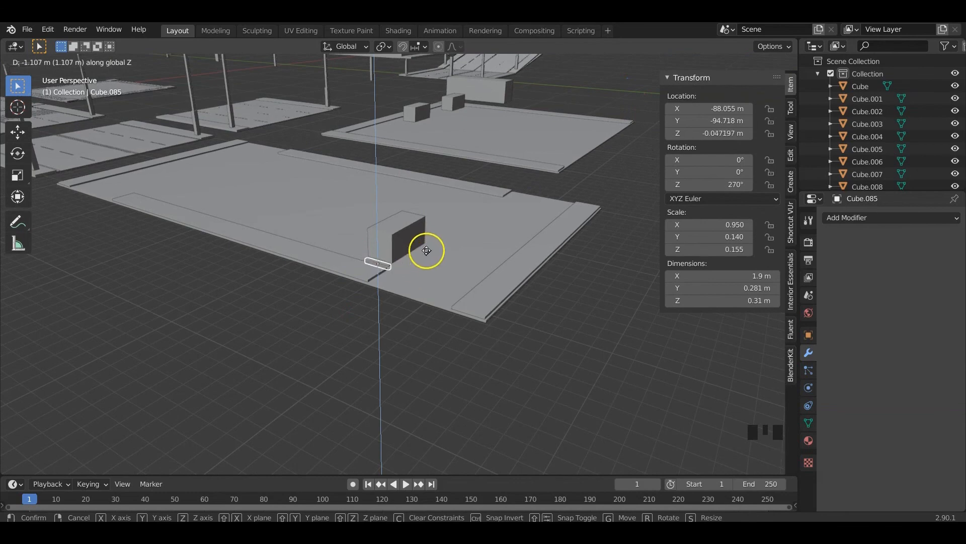
Lengthen the thin bar along global Y to about 2.54 m and move it along Y to about Y -94.22 m
middle_drag(449, 252, 430, 271)
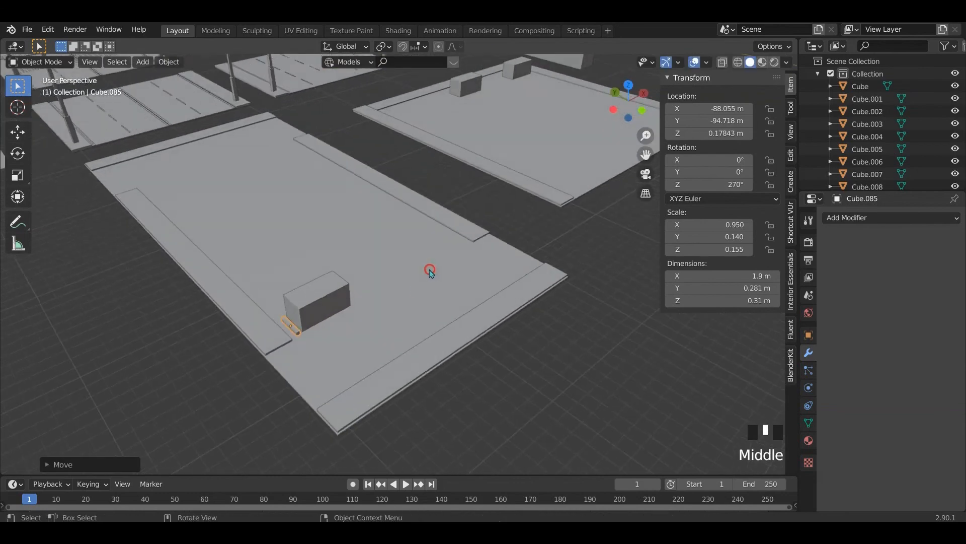
key(s)
key(y)
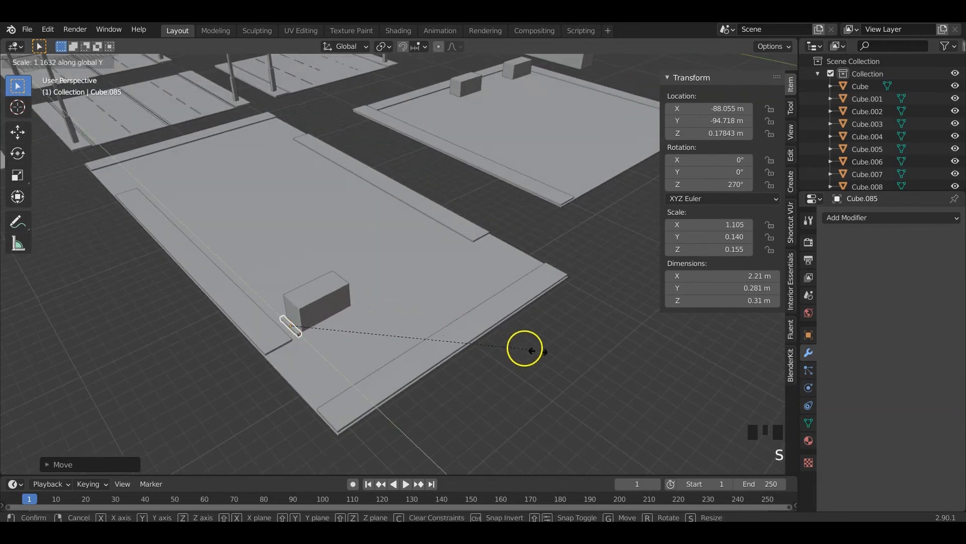
click(690, 373)
middle_drag(690, 373, 510, 344)
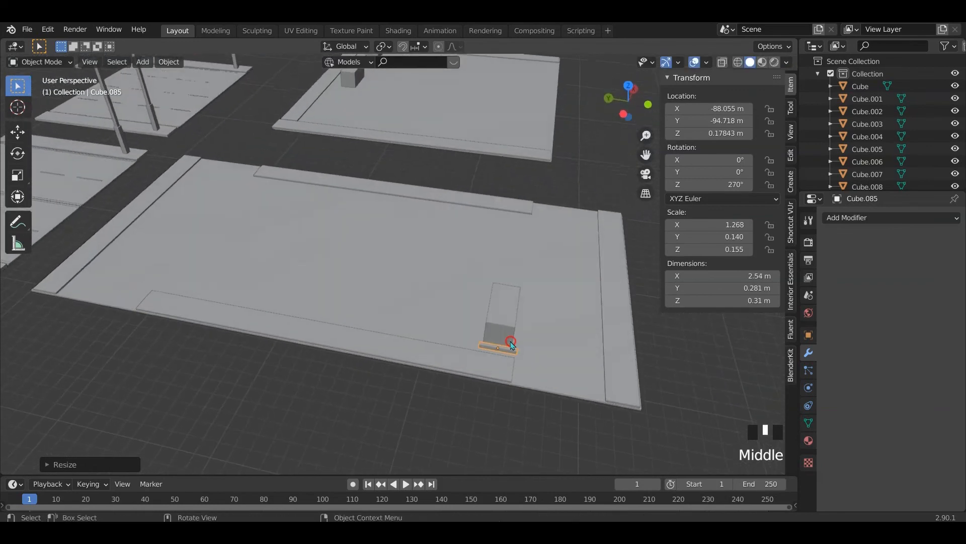
key(g)
key(y)
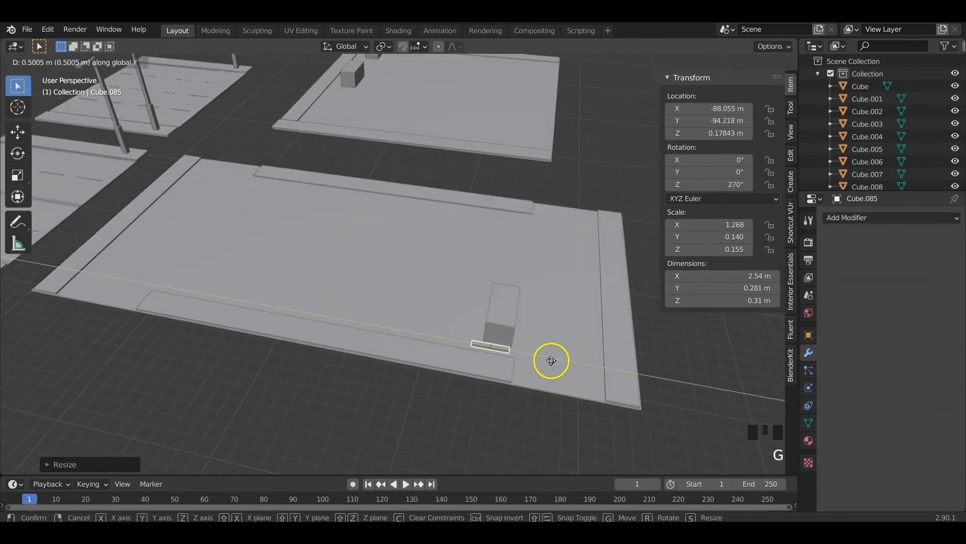
click(551, 361)
Add an Array modifier to the thin bar with a relative offset factor X of -1.2
middle_drag(572, 367, 346, 339)
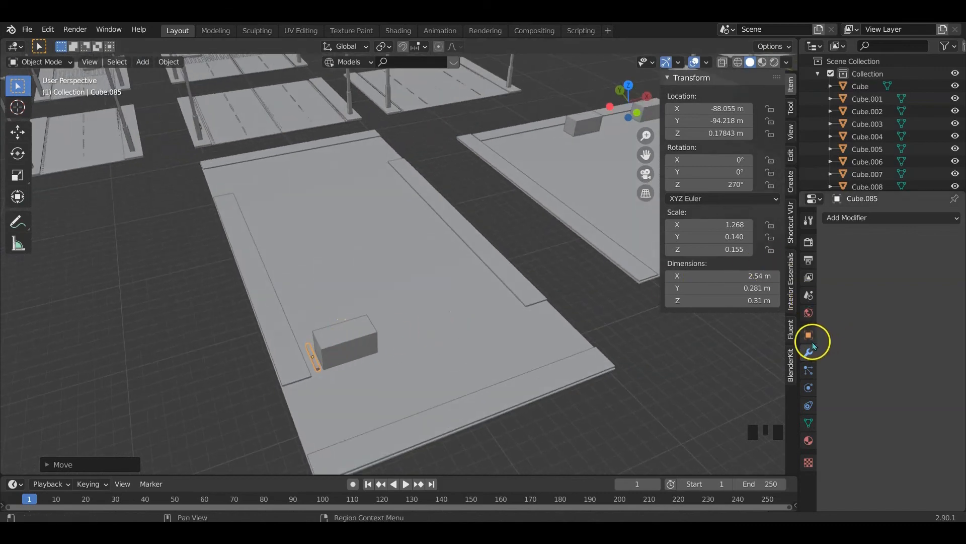
click(865, 218)
click(700, 246)
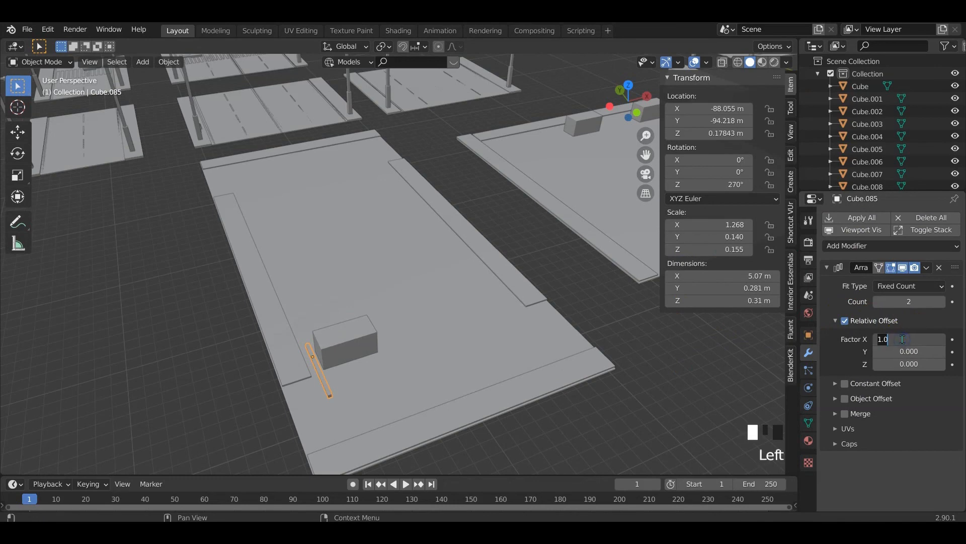
key(Return)
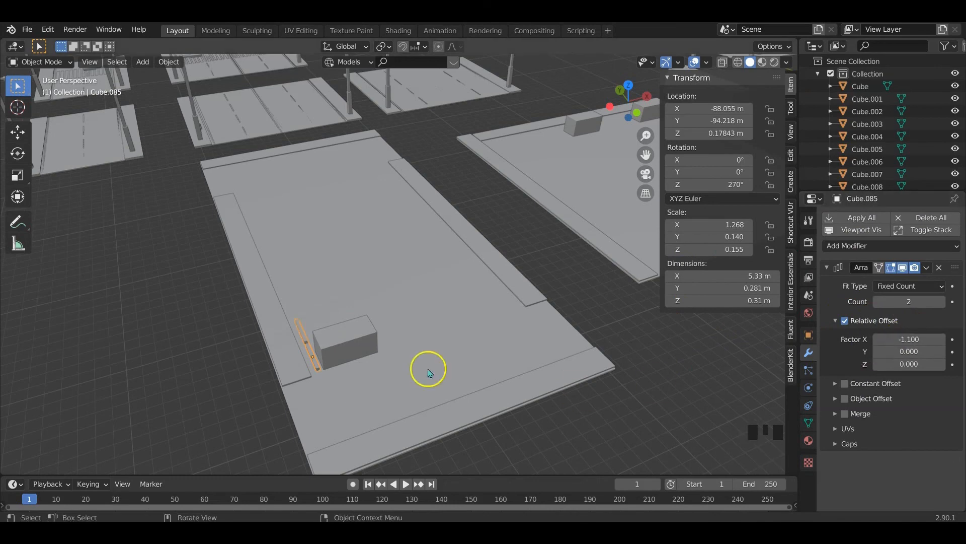
mouse_move(427, 366)
middle_down()
mouse_move(406, 357)
mouse_move(427, 370)
middle_up()
click(900, 339)
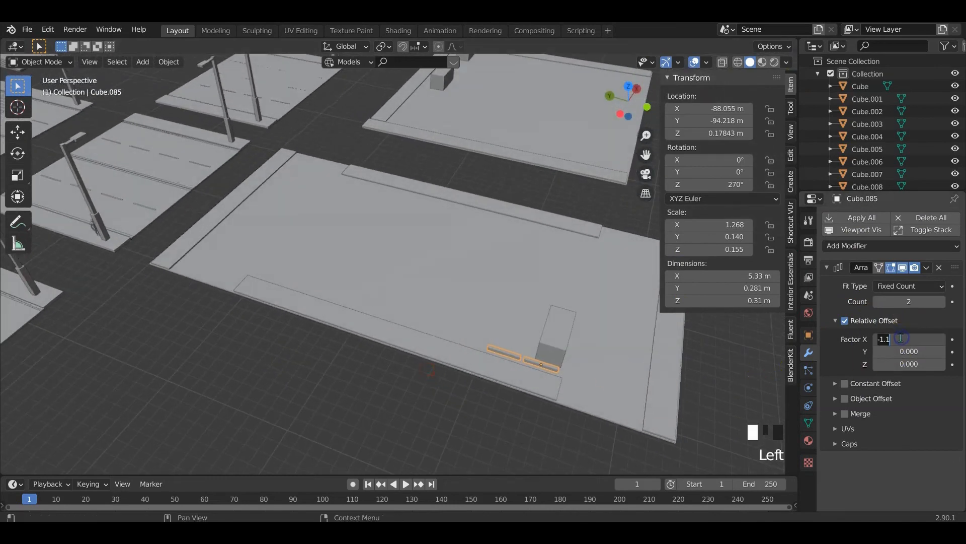
key(Return)
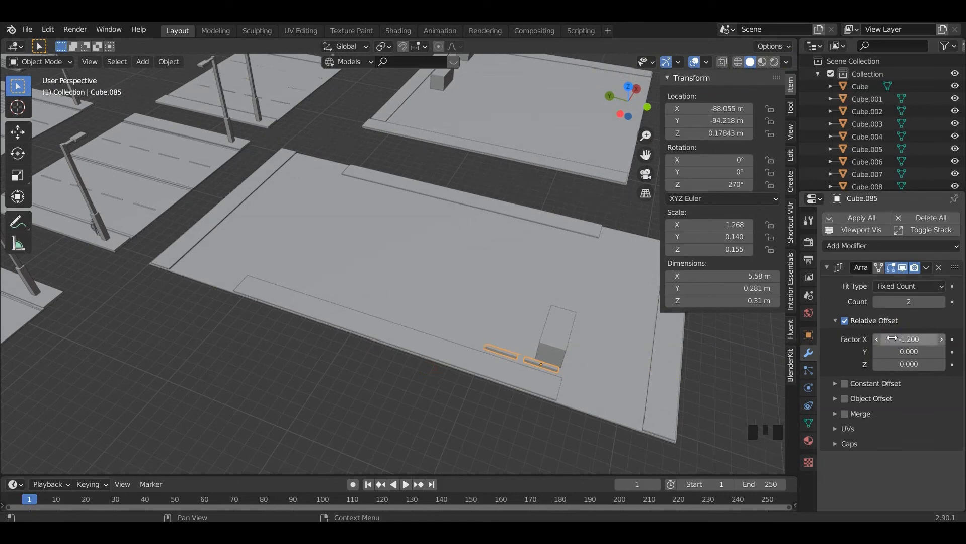
Raise the bar's Array count to 9 so the row runs along the long plate's border strip
click(943, 302)
click(943, 301)
click(943, 302)
click(943, 302)
click(942, 301)
click(943, 301)
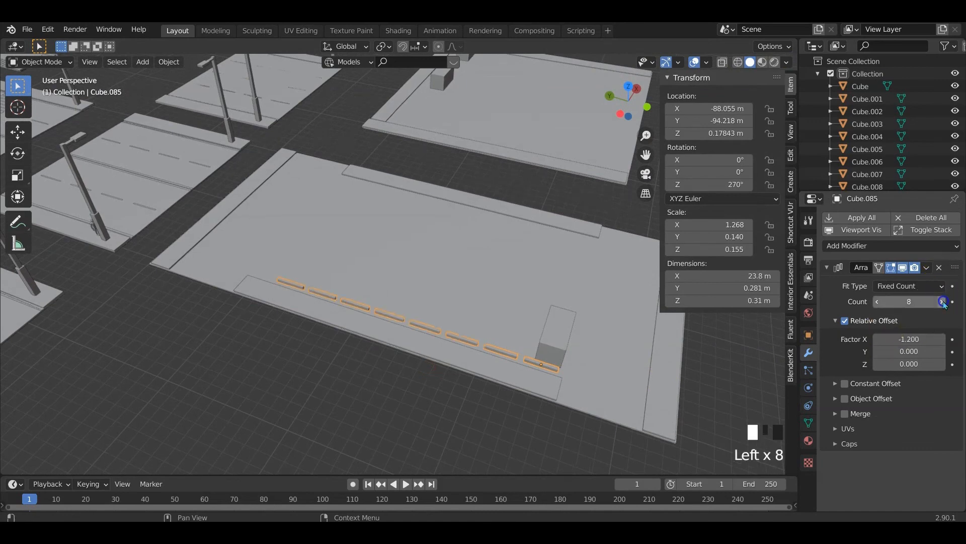
Move the row of bars along Y to about Y -94.56 m and apply its Array modifier
key(g)
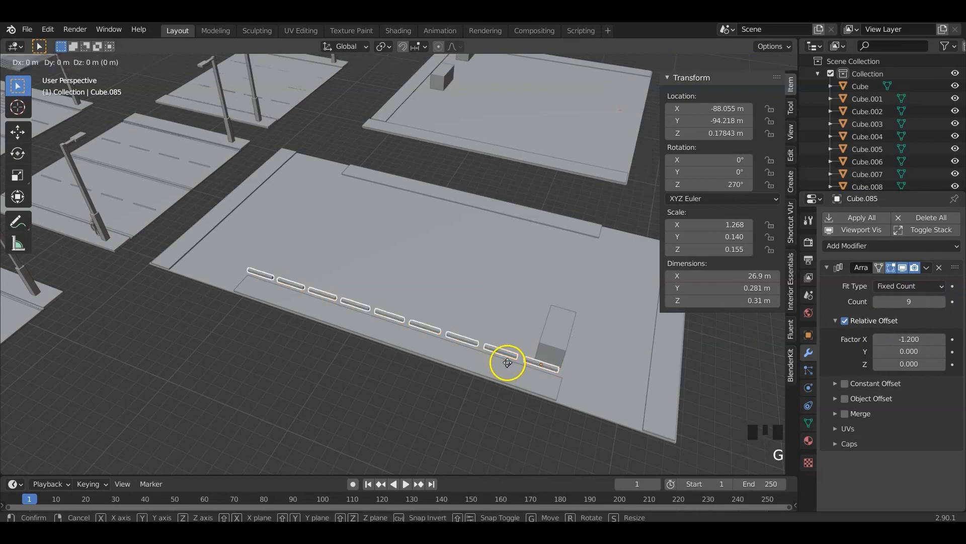
click(534, 379)
middle_drag(470, 371, 420, 371)
middle_drag(489, 377, 473, 367)
scroll(455, 390, down, 2)
click(861, 217)
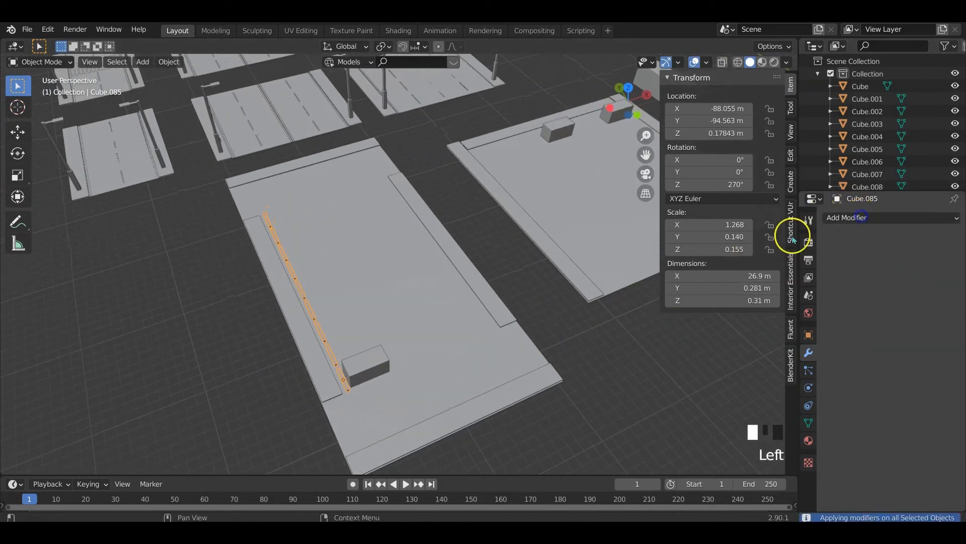
Mirror the row of bars on the X axis with the long plate as mirror object, and apply the Mirror modifier
click(873, 217)
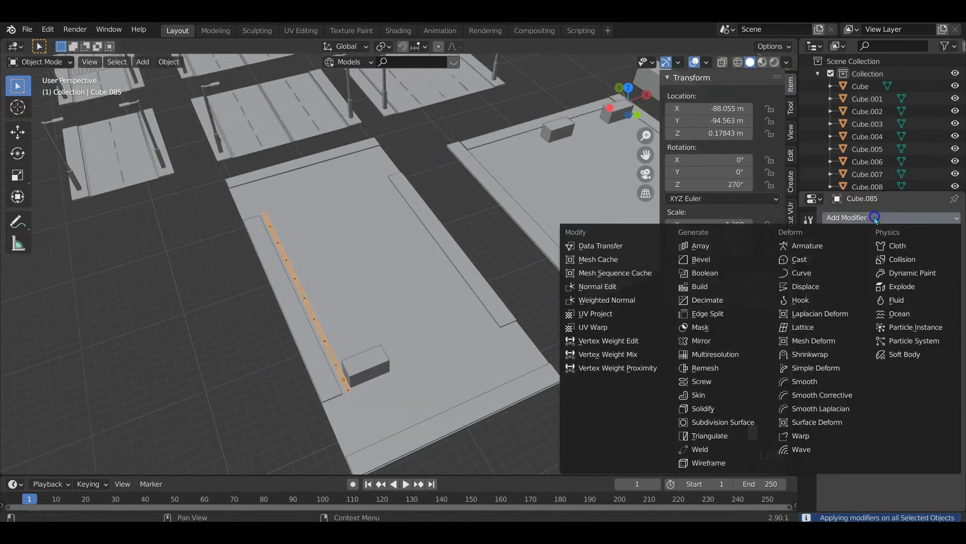
click(718, 342)
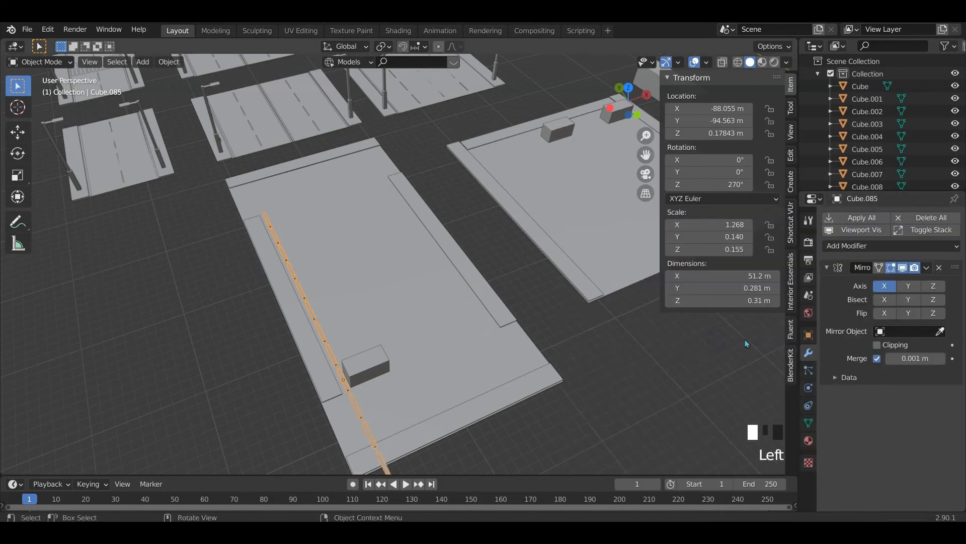
click(470, 324)
click(888, 286)
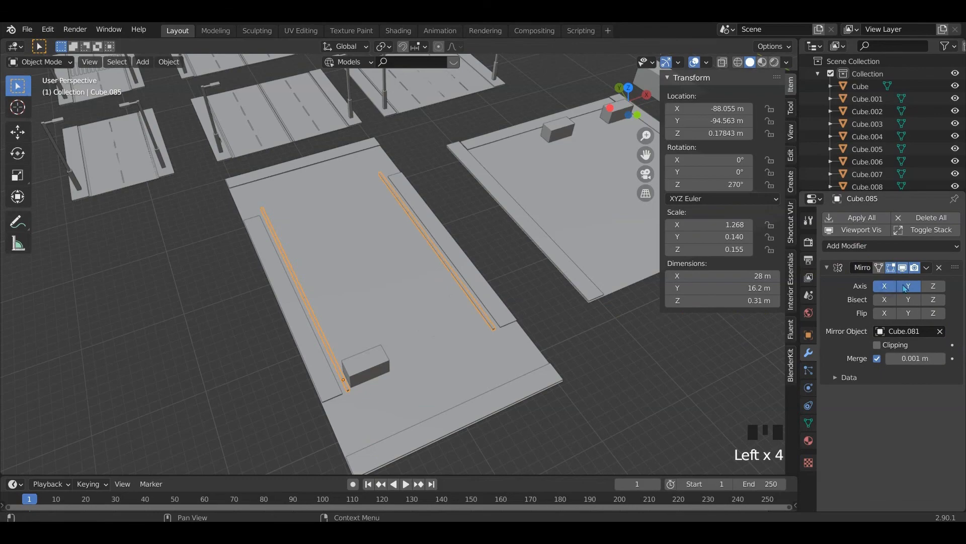
click(905, 287)
mouse_move(491, 363)
middle_down()
mouse_move(476, 363)
mouse_move(509, 353)
mouse_move(503, 363)
middle_up()
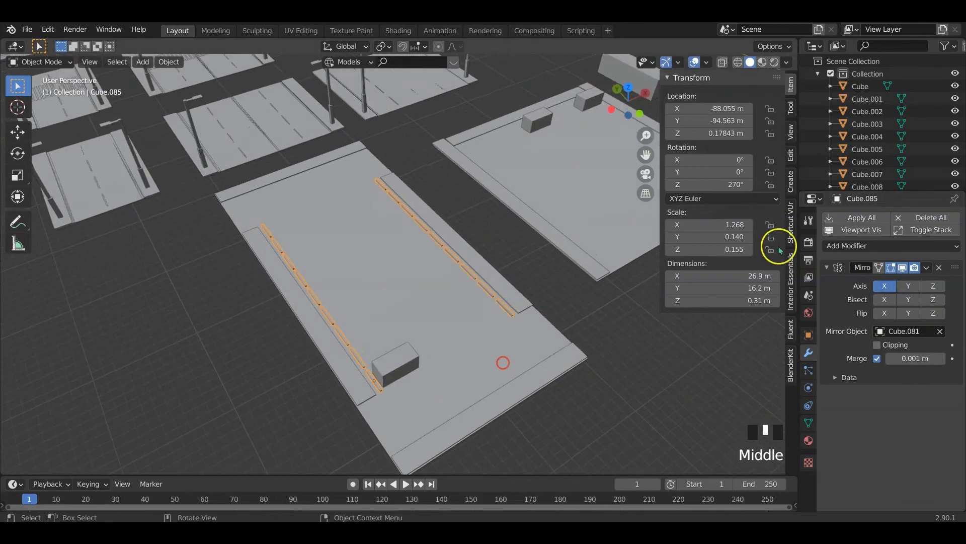
click(862, 217)
Examine the two rows of bars and their spacing along the long plate's border strips
middle_drag(643, 285, 460, 218)
click(497, 332)
scroll(358, 218, up, 2)
middle_drag(357, 218, 401, 228)
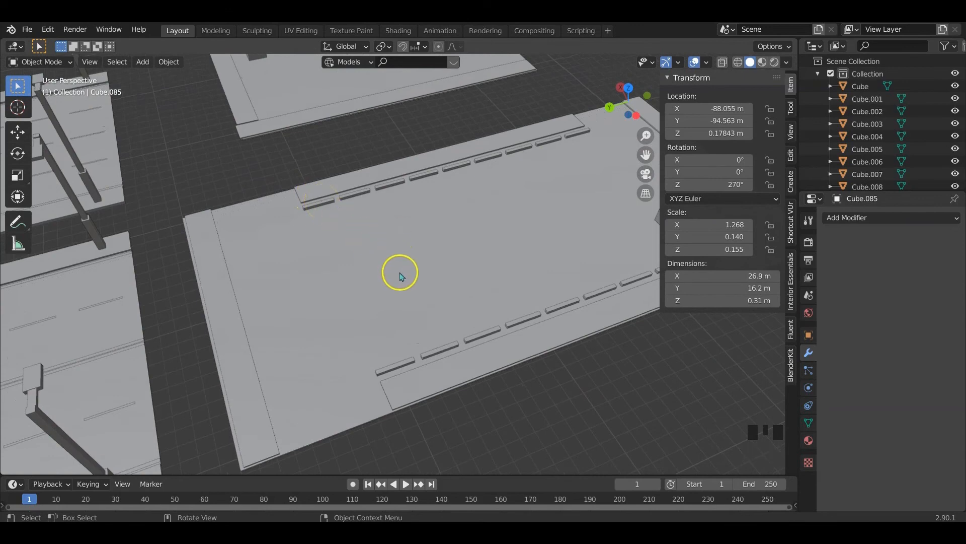
shift+middle_drag(437, 252, 371, 242)
click(603, 241)
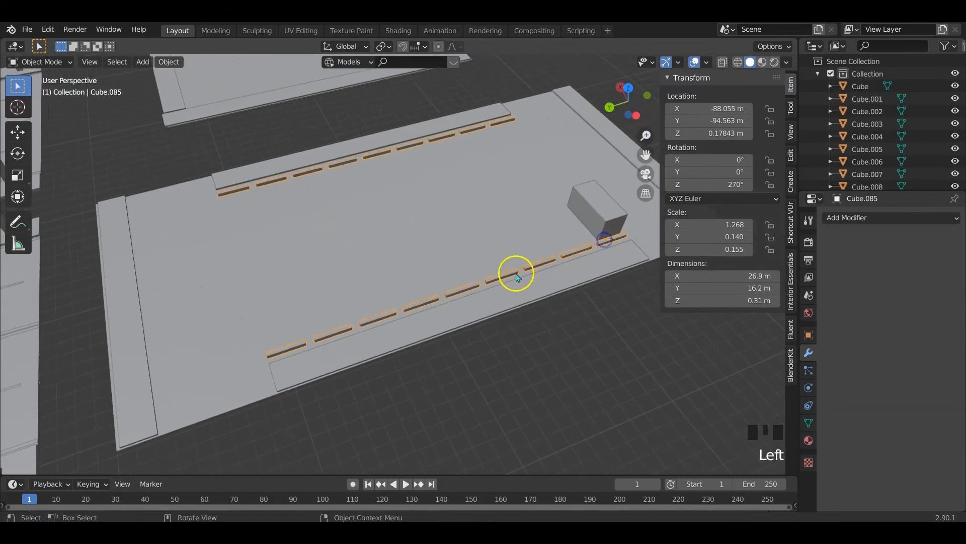
scroll(444, 242, down, 2)
scroll(460, 230, up, 1)
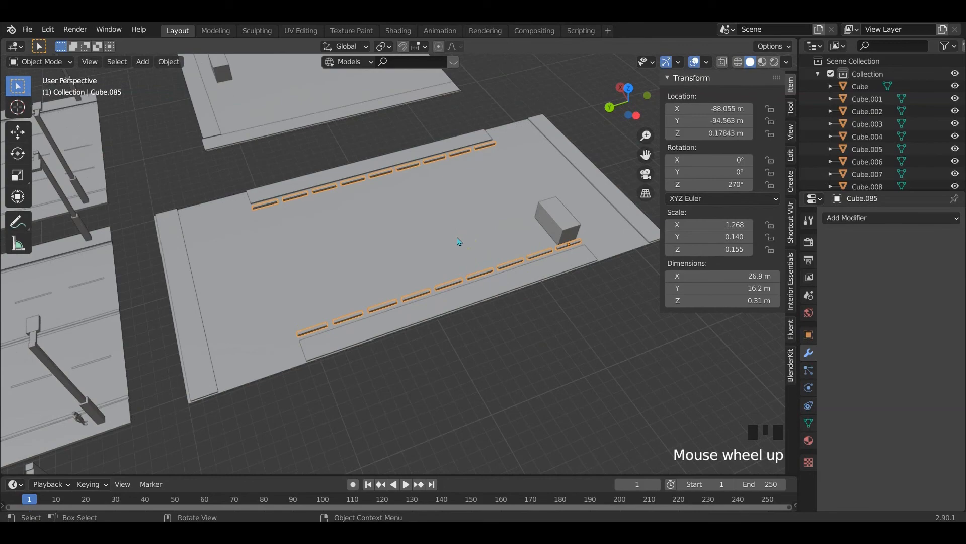
Delete the two car boxes remaining on the square plate
middle_drag(461, 274, 360, 299)
scroll(352, 273, down, 2)
click(395, 175)
middle_drag(395, 175, 441, 216)
scroll(478, 194, up, 1)
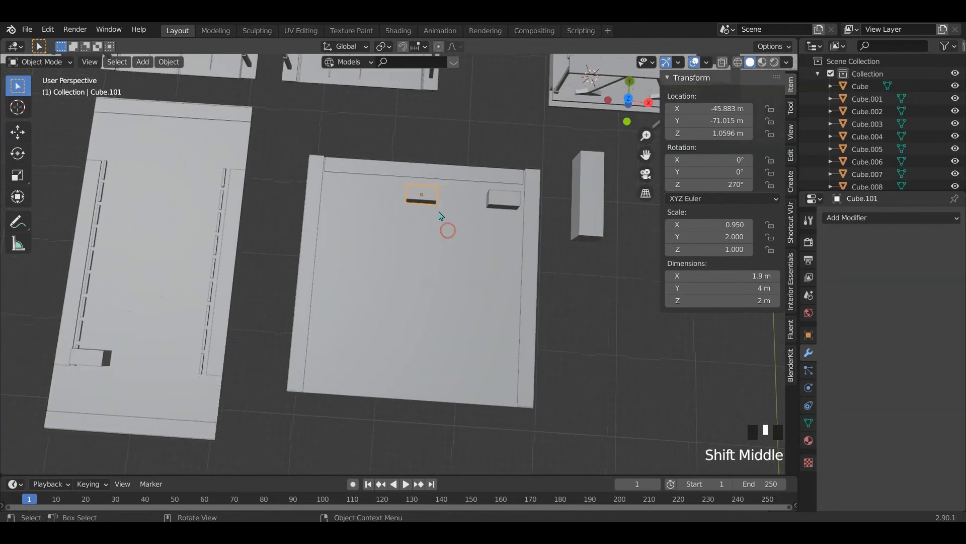
shift+click(503, 201)
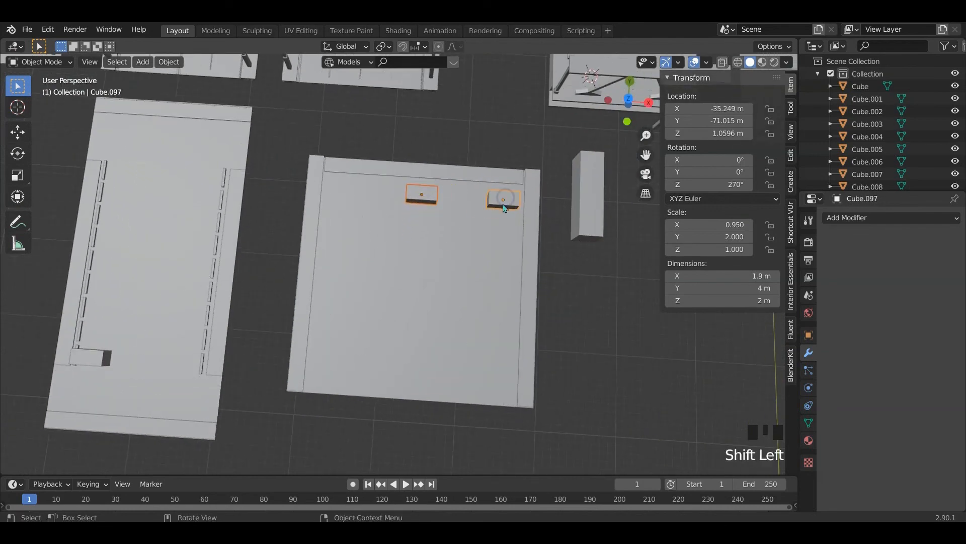
key(x)
click(485, 217)
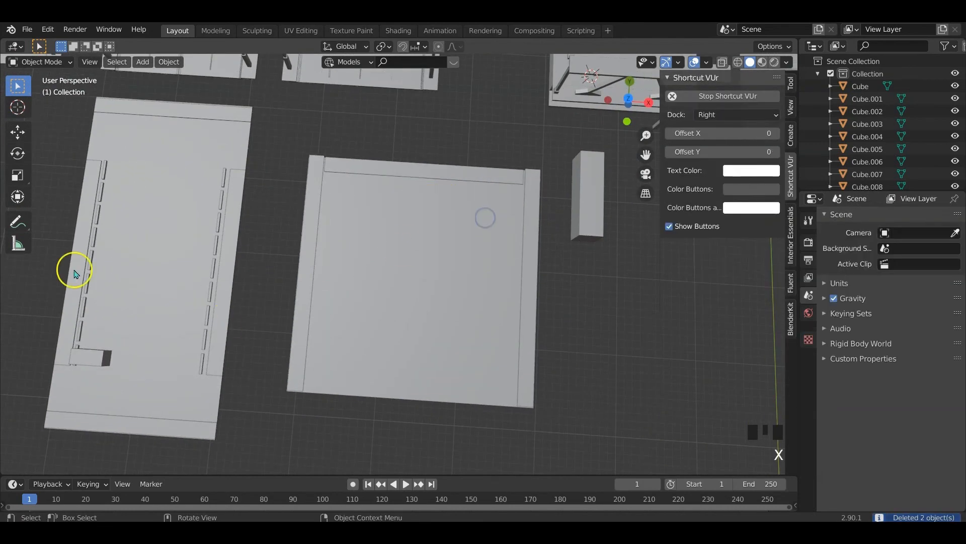
Duplicate the long plate's two bar rows along X onto the square plate, at about X -58.24 m
click(204, 366)
key(shift+d)
key(x)
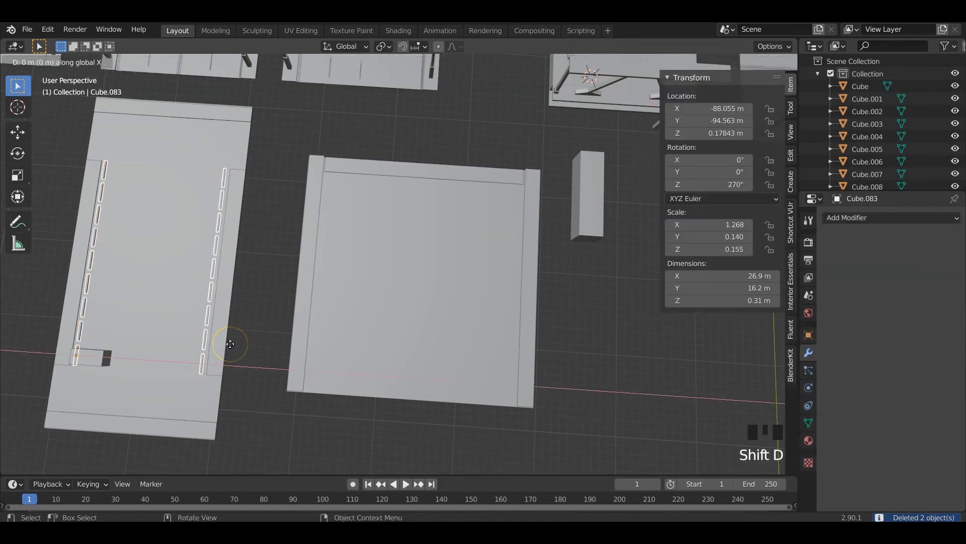
click(467, 344)
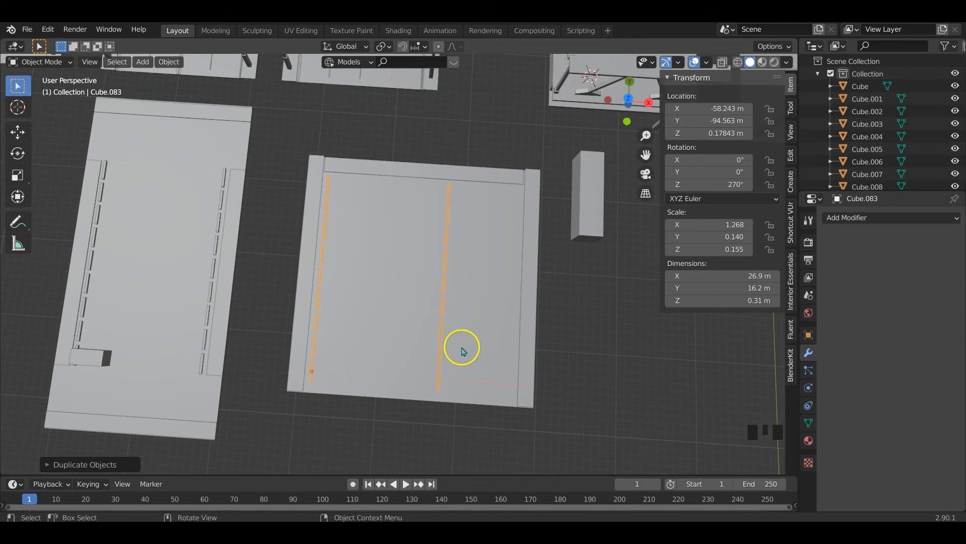
Delete the second row of bars in the middle of the square plate from the duplicated mesh, keeping the row beside the border strip
key(Tab)
key(alt+a)
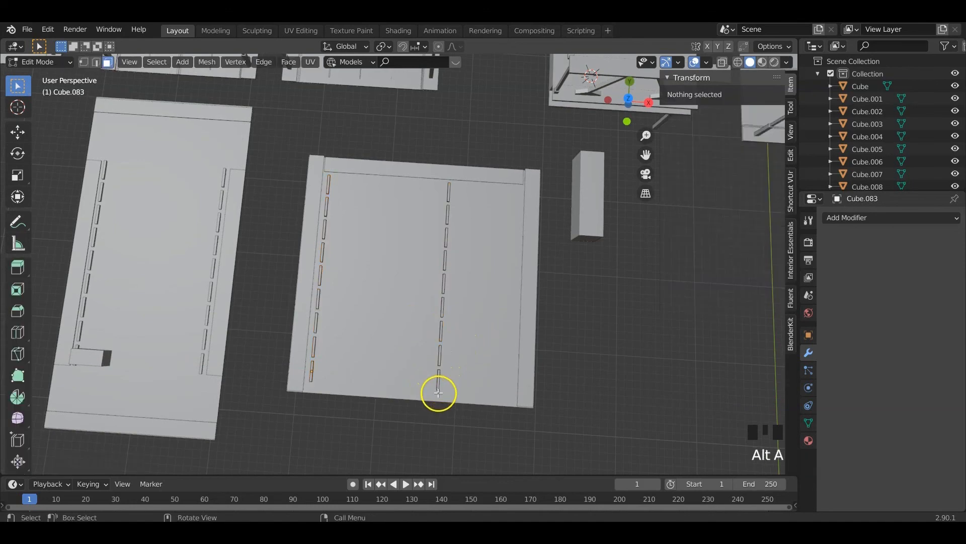
key(z)
click(322, 366)
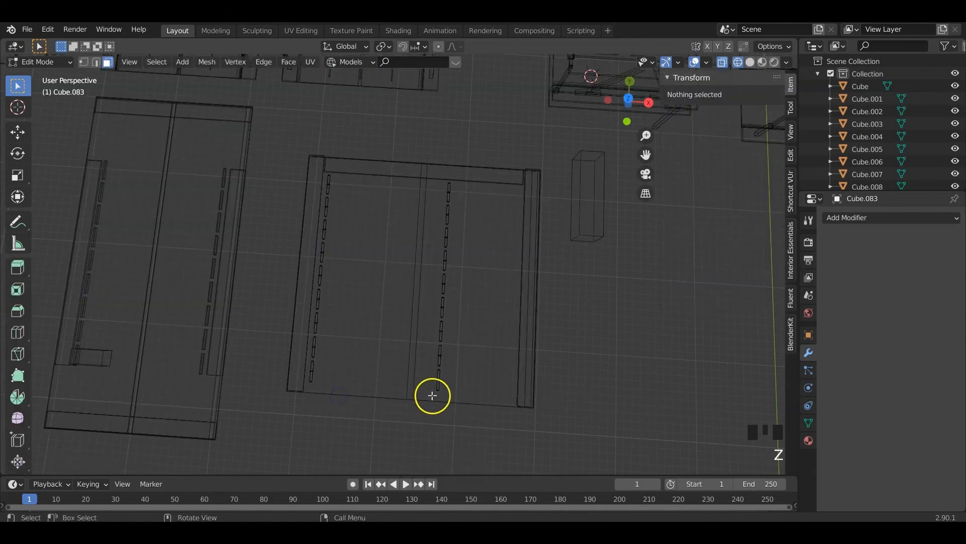
key(c)
drag(433, 394, 446, 188)
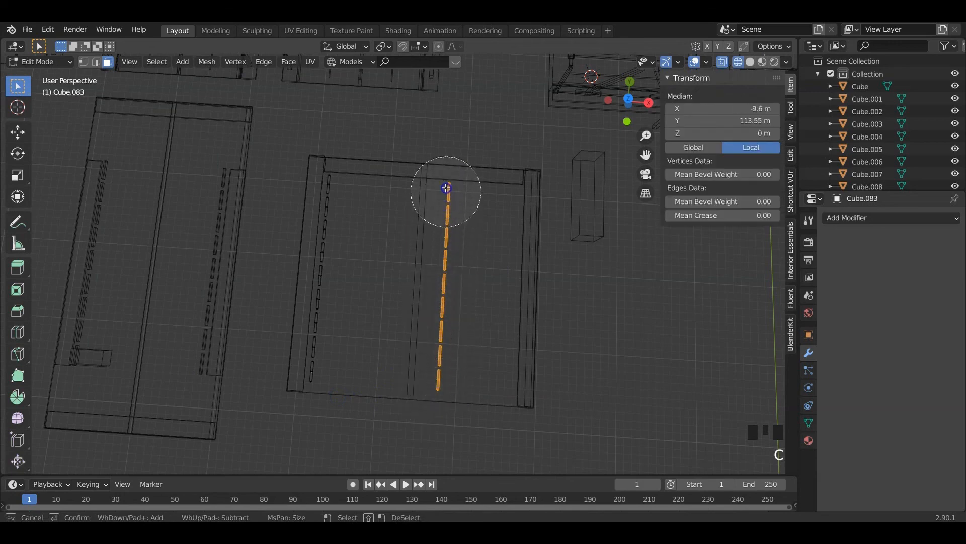
right_click(446, 189)
key(x)
click(448, 390)
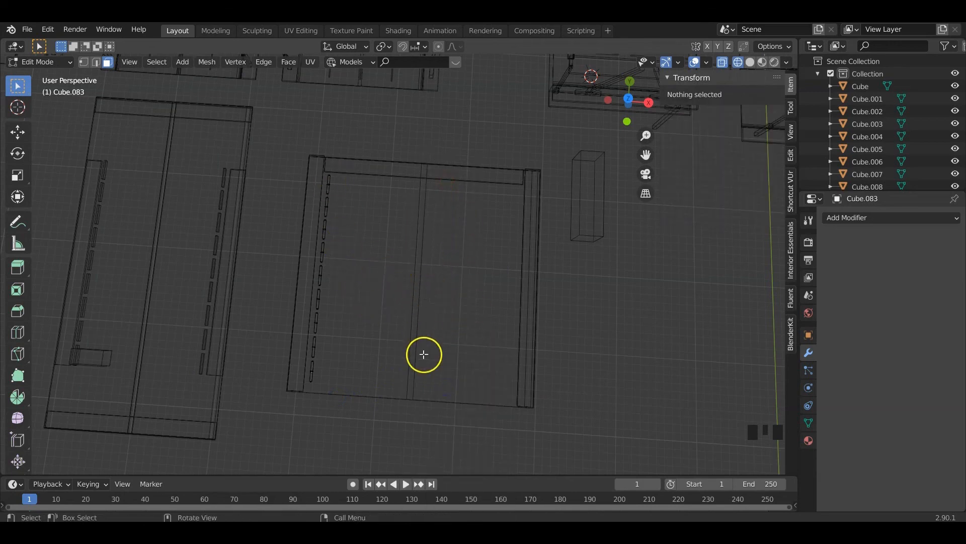
key(z)
click(507, 355)
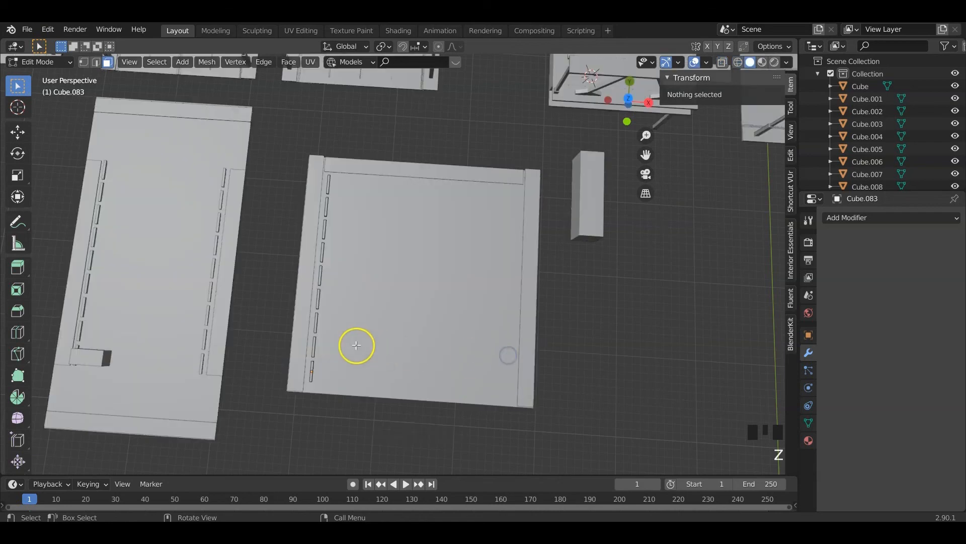
key(Tab)
Rotate the remaining row 90° about Z and move it along the square plate's upper border strip, to about X -33.78 m, Y -69.35 m
middle_drag(346, 339, 368, 332)
key(r)
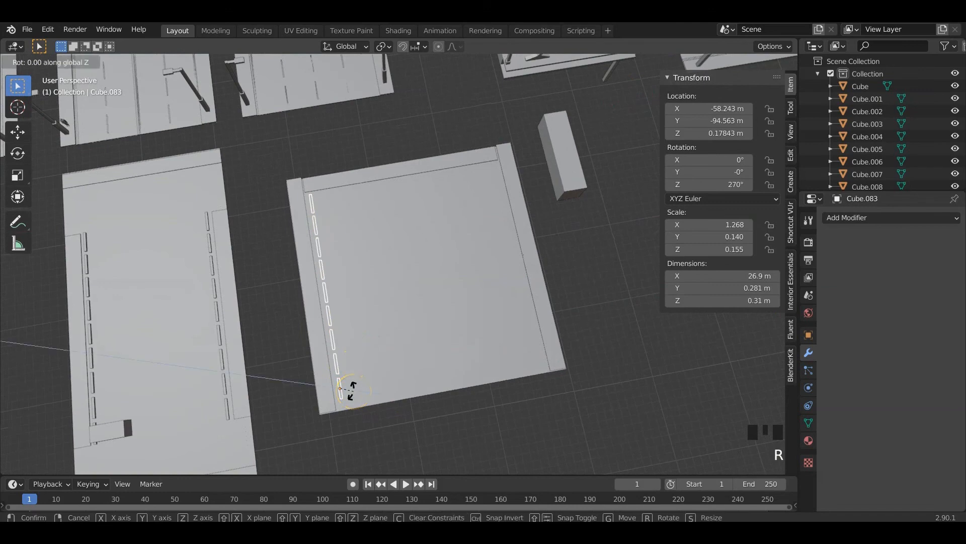
click(355, 396)
key(g)
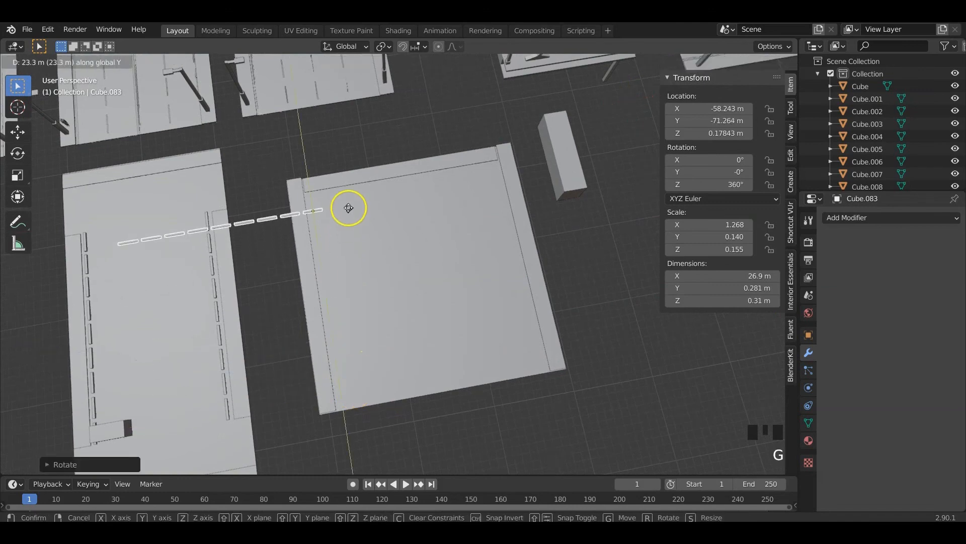
click(349, 198)
key(KP_7)
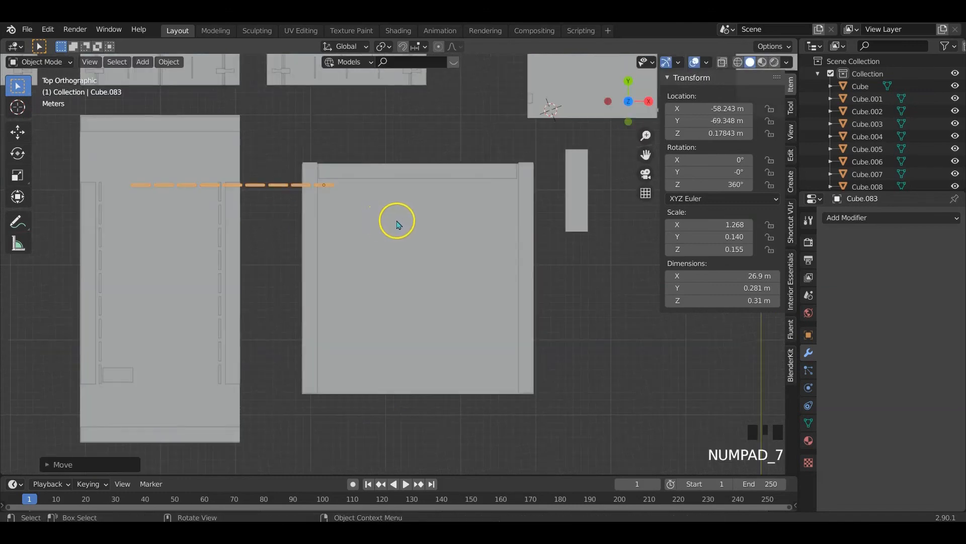
key(g)
key(x)
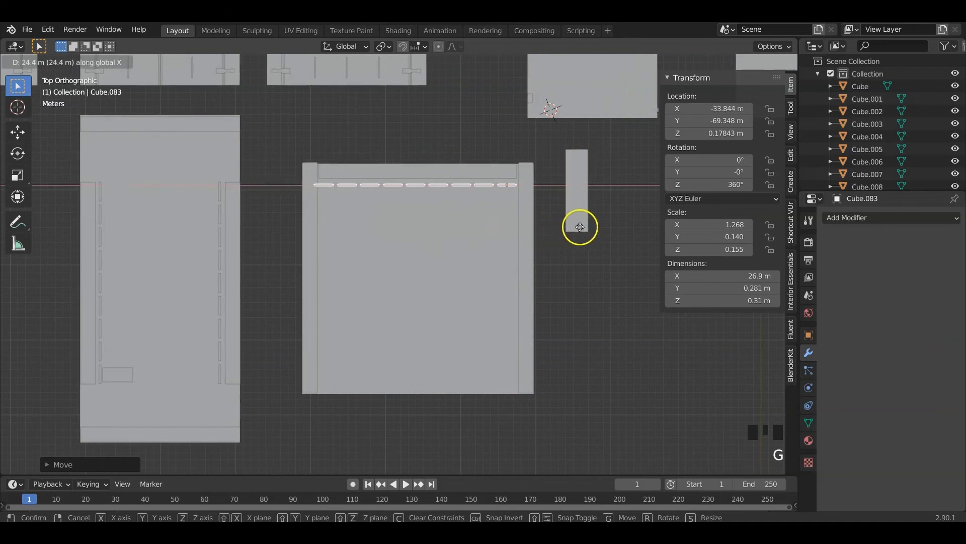
click(581, 226)
Delete the single bar at the -X end of the rotated row on the square plate
key(Tab)
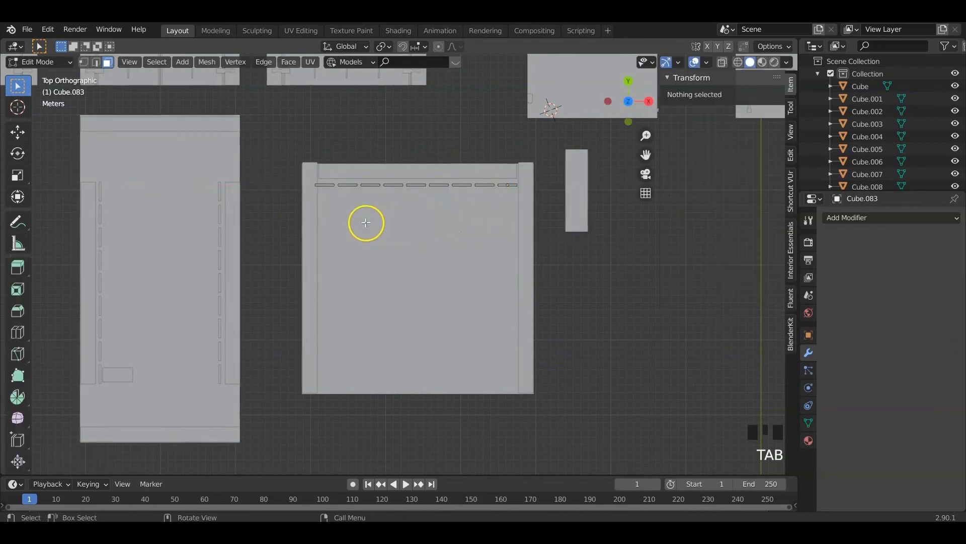
key(alt+a)
key(c)
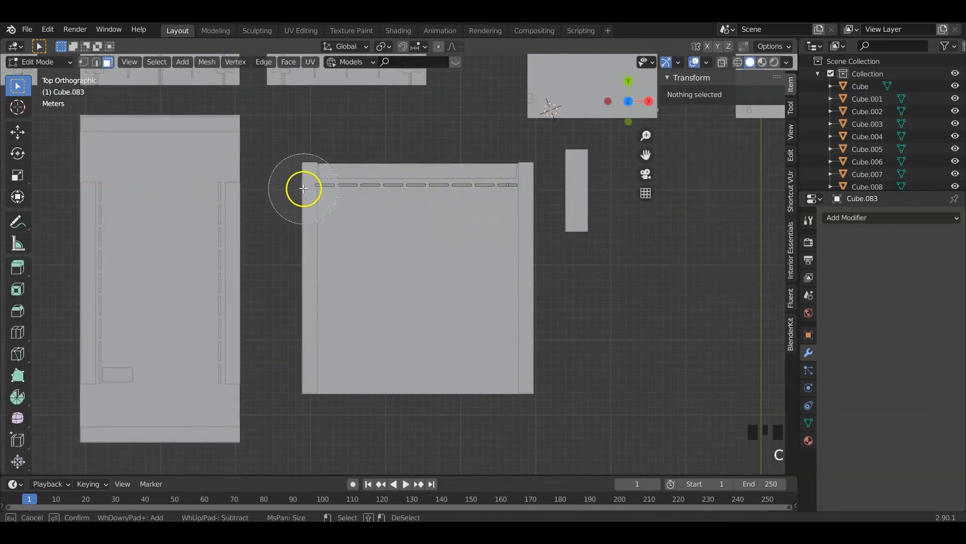
key(z)
click(240, 252)
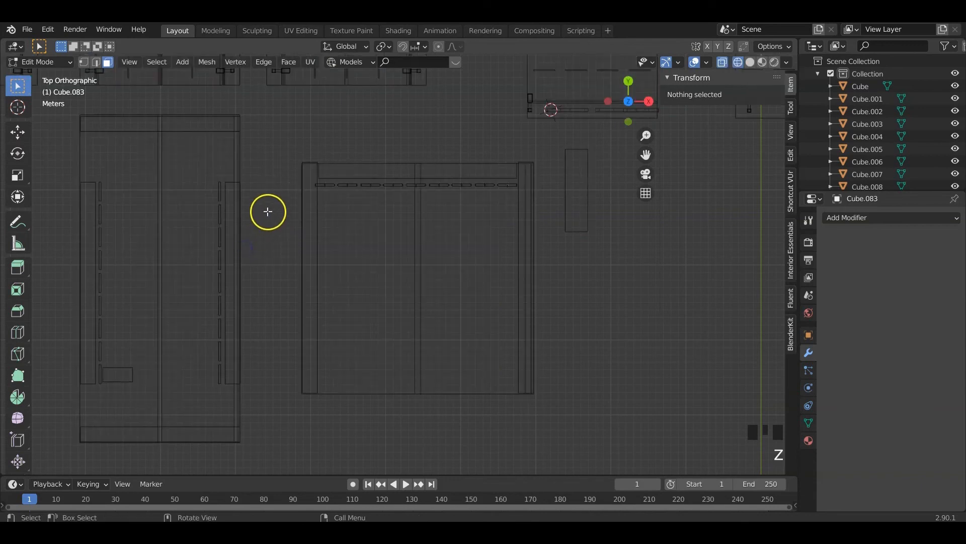
key(x)
click(274, 207)
key(c)
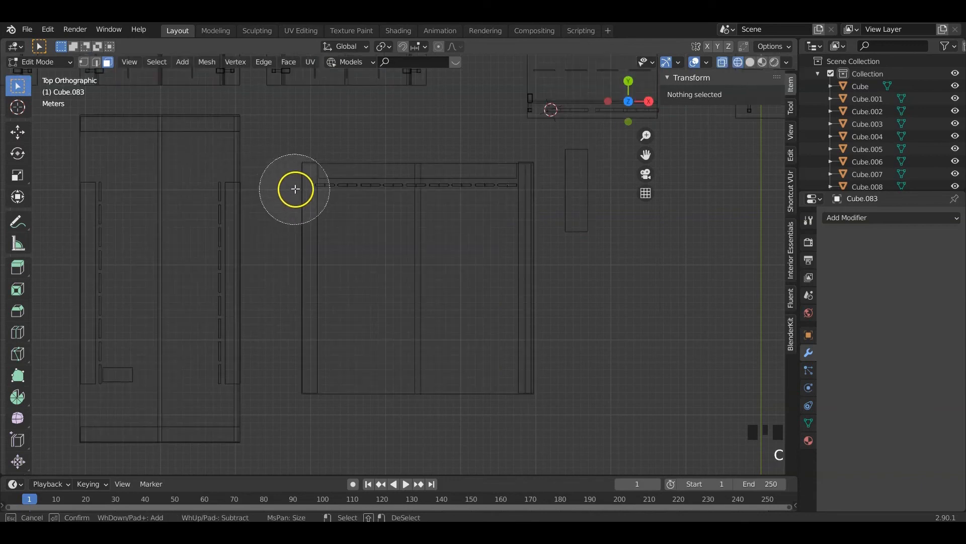
click(298, 189)
right_click(364, 254)
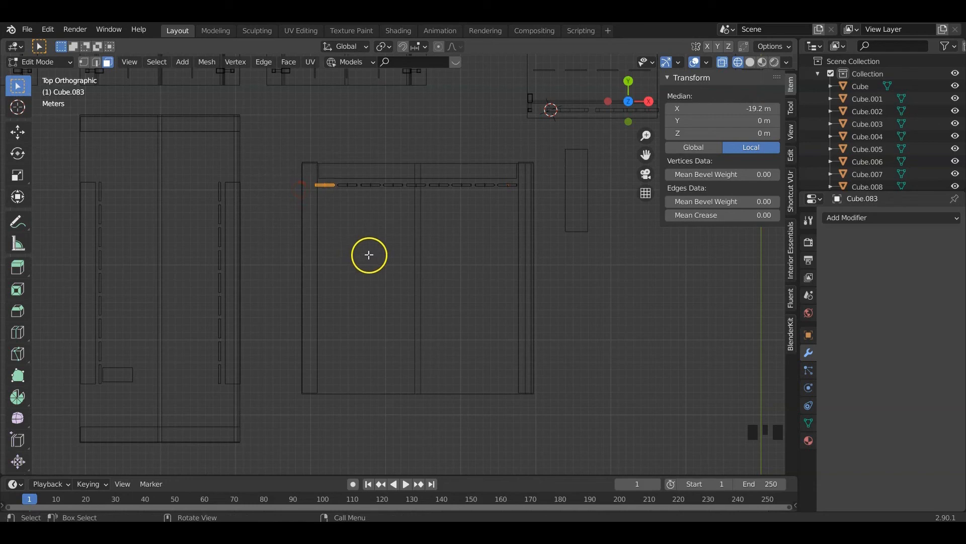
key(x)
click(339, 250)
key(Tab)
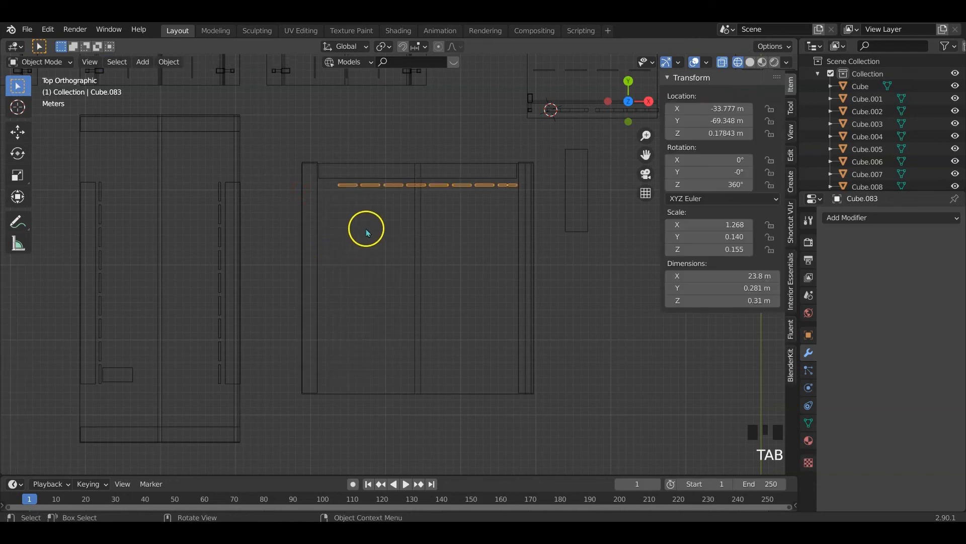
Centre the shortened row between the side border strips by moving it along X to about X -35.12 m
key(z)
click(449, 225)
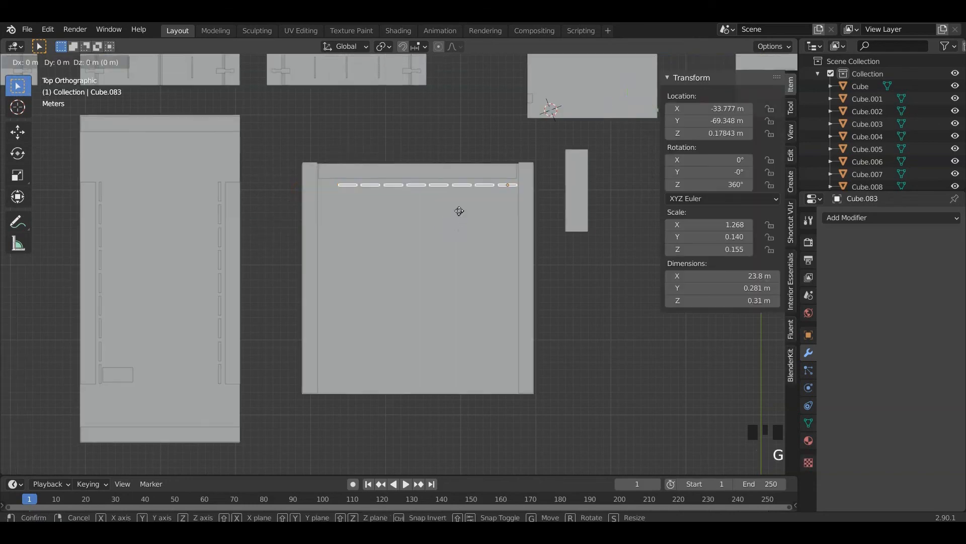
key(g)
key(x)
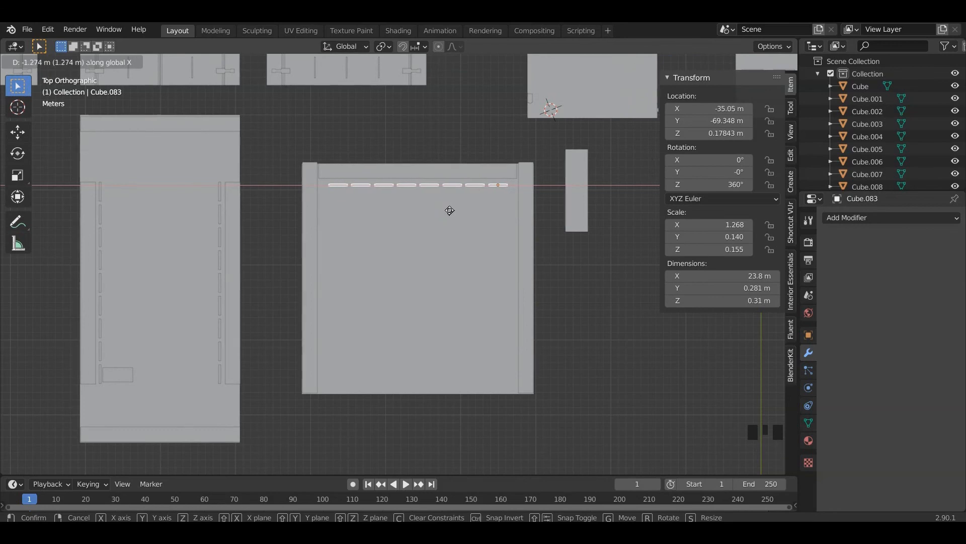
click(449, 211)
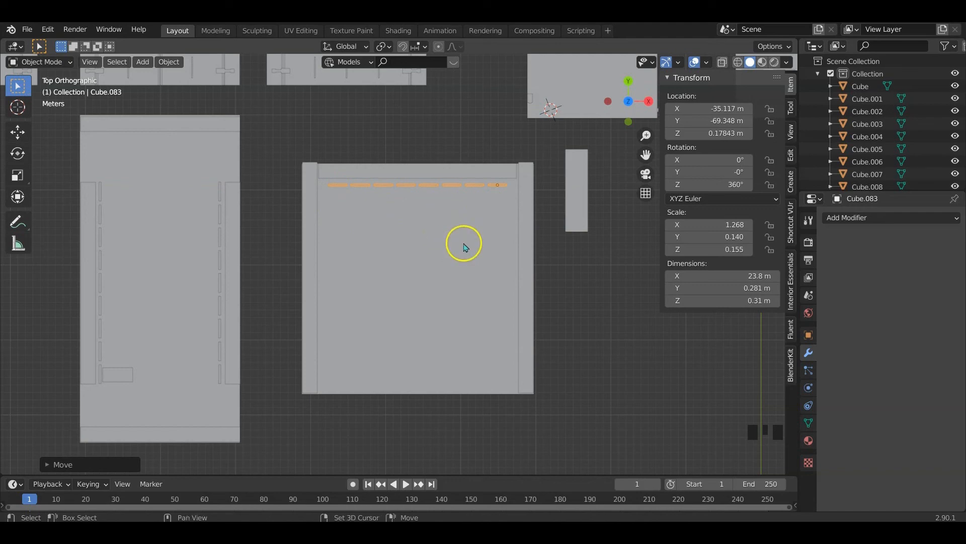
Duplicate the row of bars along Y to about Y -77.06 m on the square plate
key(shift+d)
key(y)
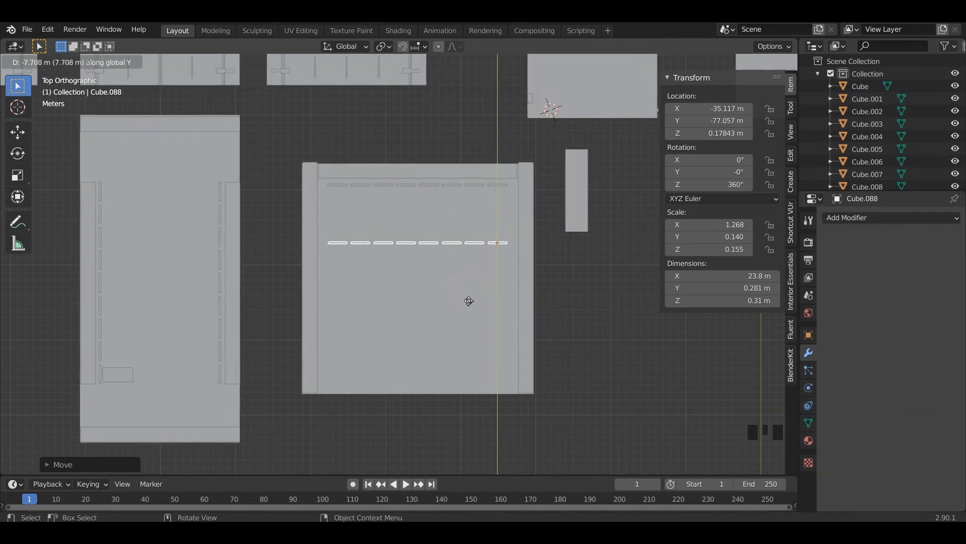
click(469, 301)
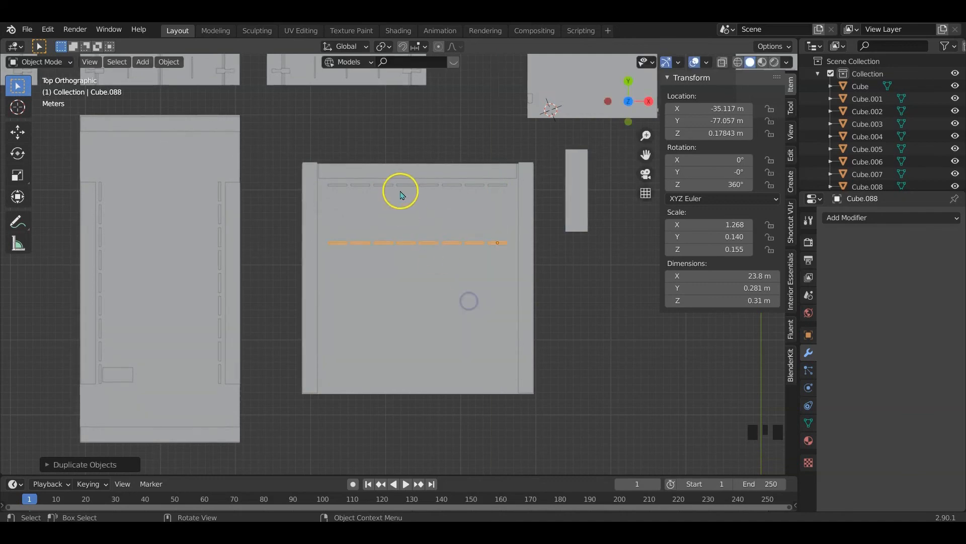
Duplicate the long plate's car box onto the square plate and place it just below the second bar row, at about X -55.48 m, Y -79.03 m
click(120, 375)
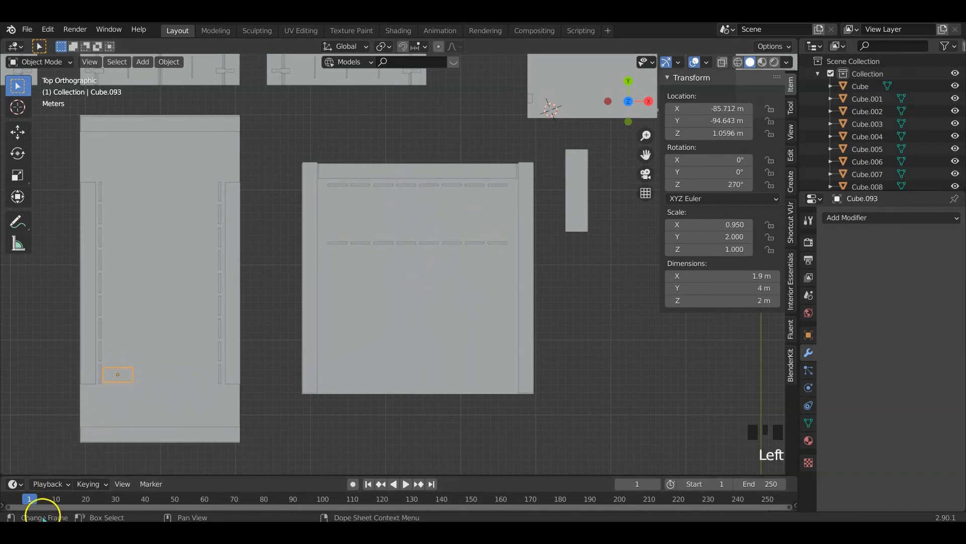
click(164, 379)
click(122, 377)
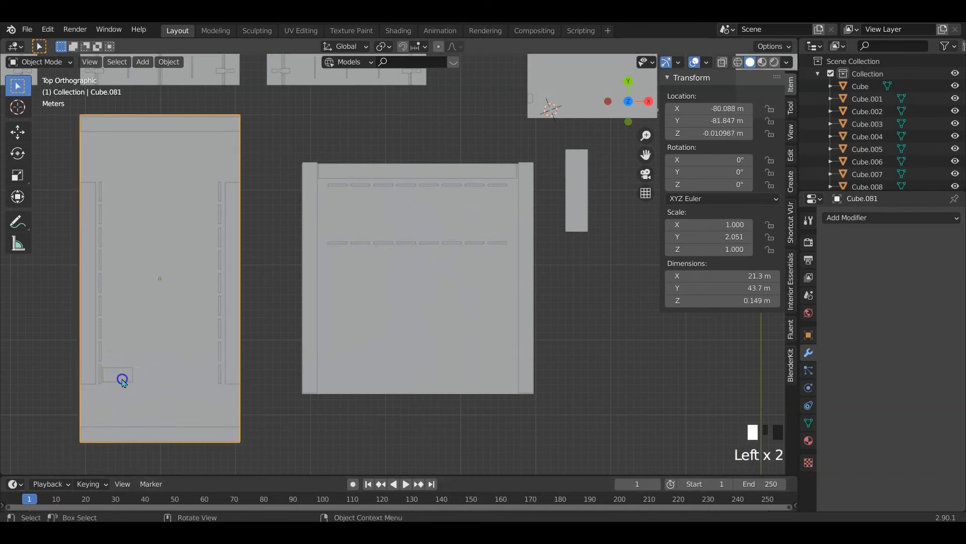
key(g)
right_click(180, 370)
key(shift+d)
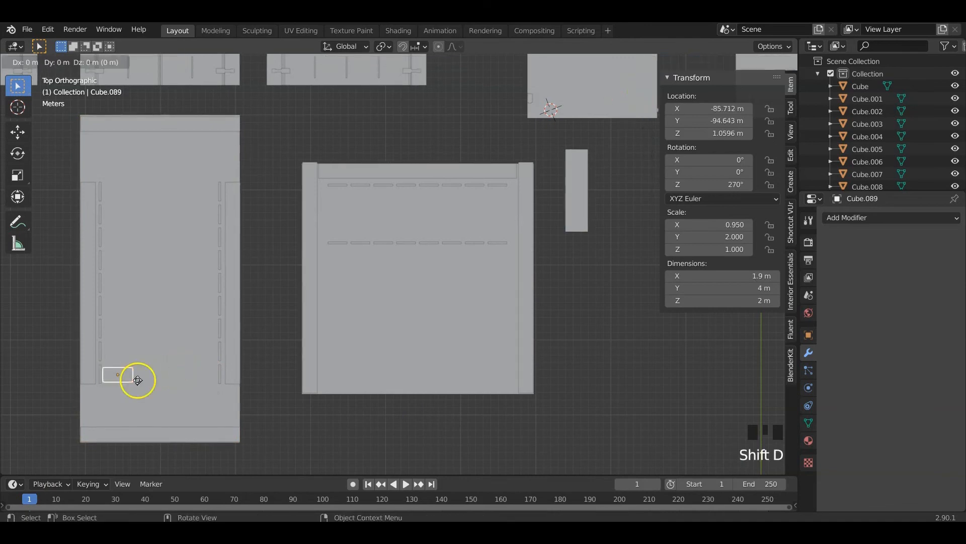
click(363, 372)
key(g)
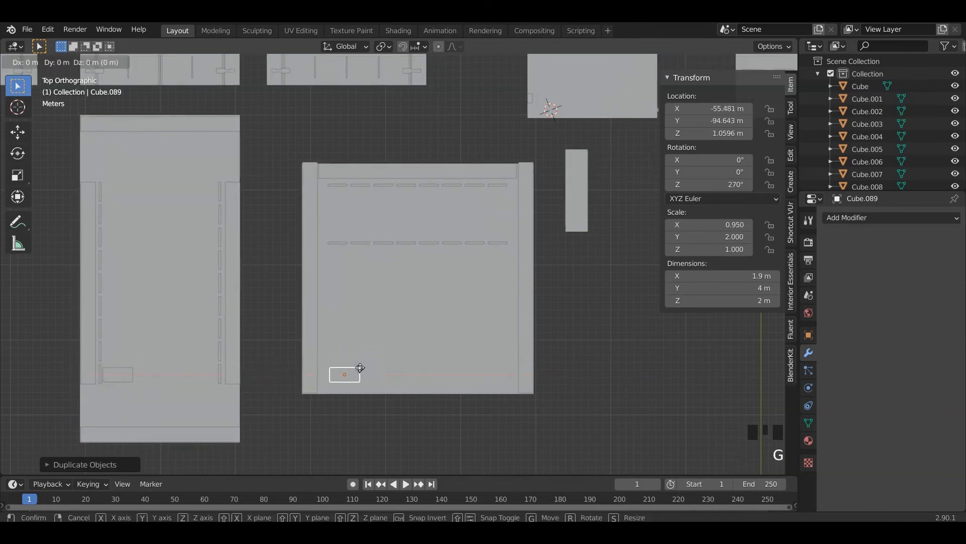
click(357, 251)
Rotate the copied car box 90° and place it below the upper row's first bar, at about X -56.35 m, Y -72.19 m
text(r)
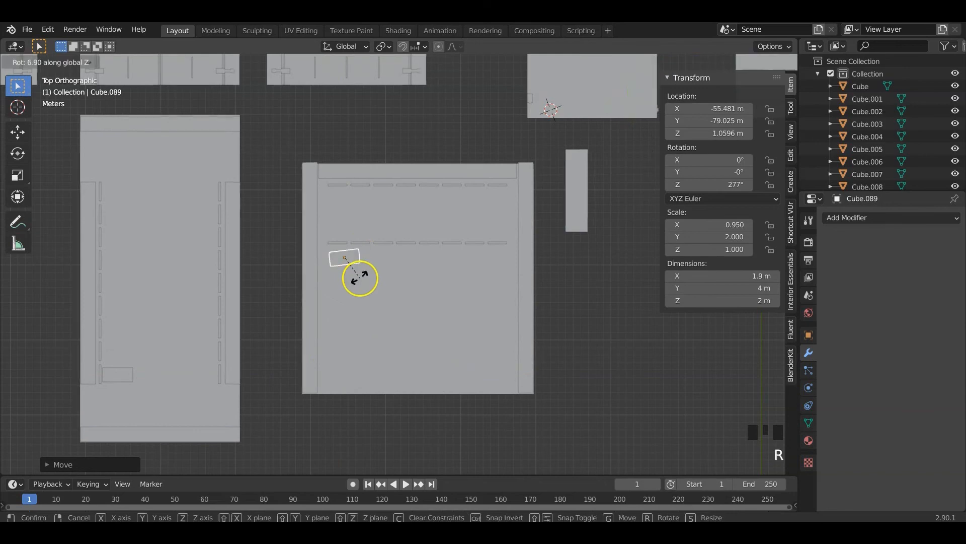
text(90)
click(361, 280)
key(g)
key(y)
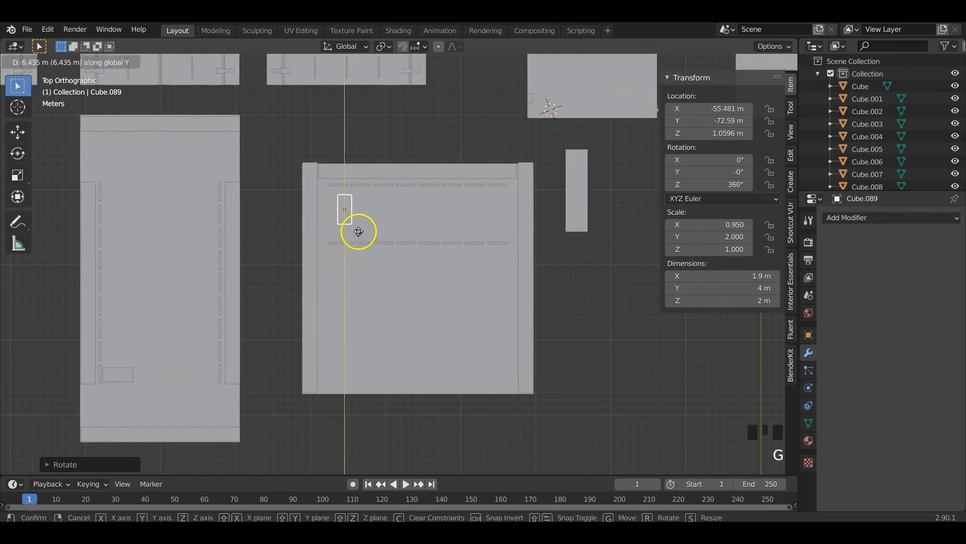
click(358, 230)
key(g)
key(x)
click(351, 231)
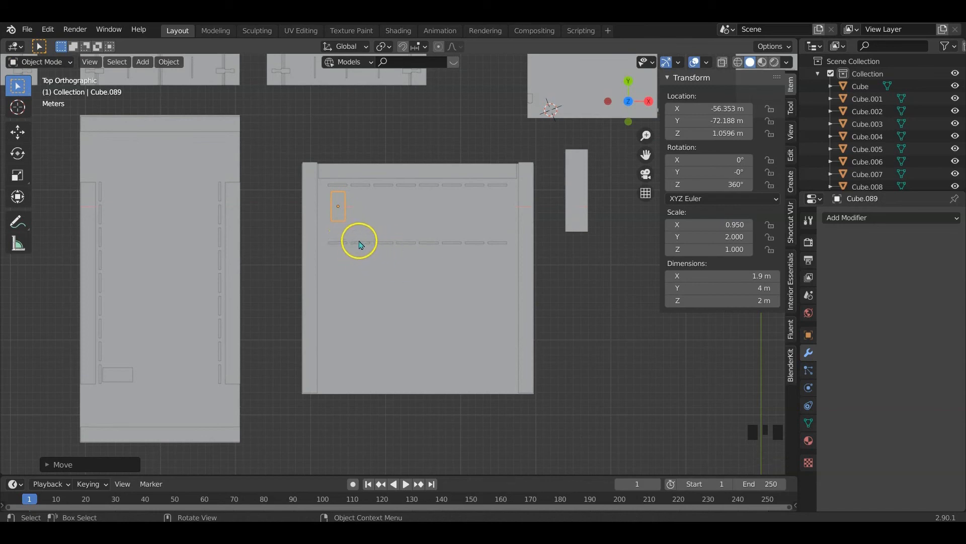
Duplicate the car box along Y to about Y -79.63 m as a gauge for the second row
key(shift+d)
key(y)
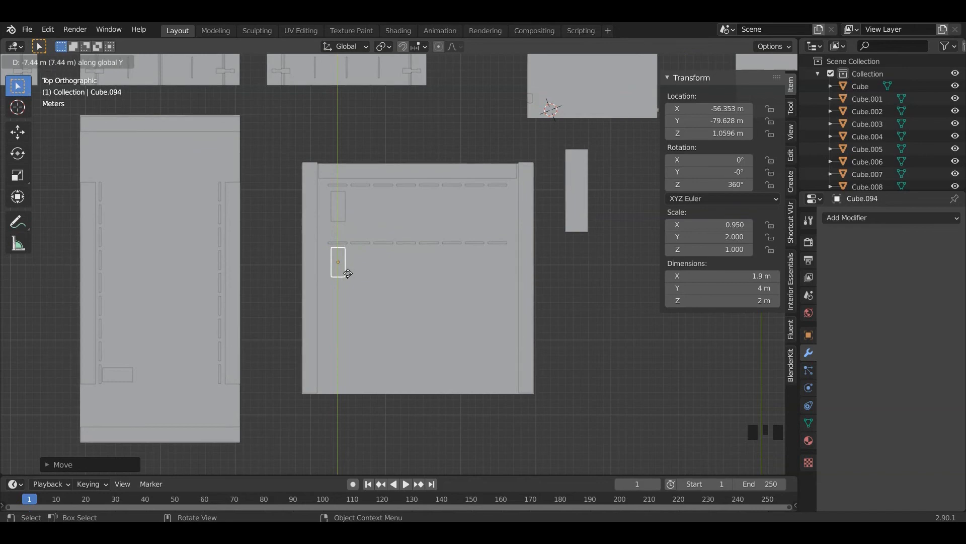
click(349, 273)
Move the second row of bars along Y to just below the lower car box, at about Y -82.55 m
click(357, 243)
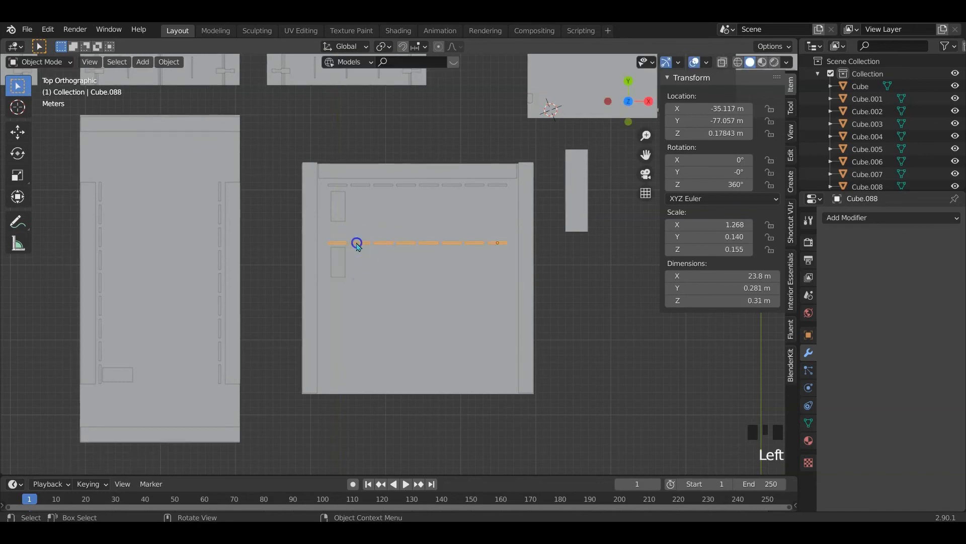
key(g)
key(y)
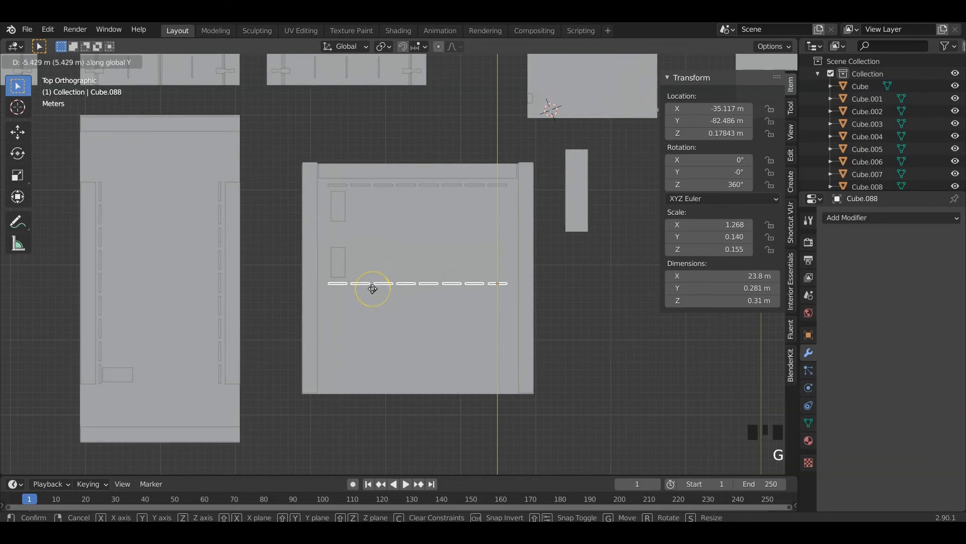
click(372, 289)
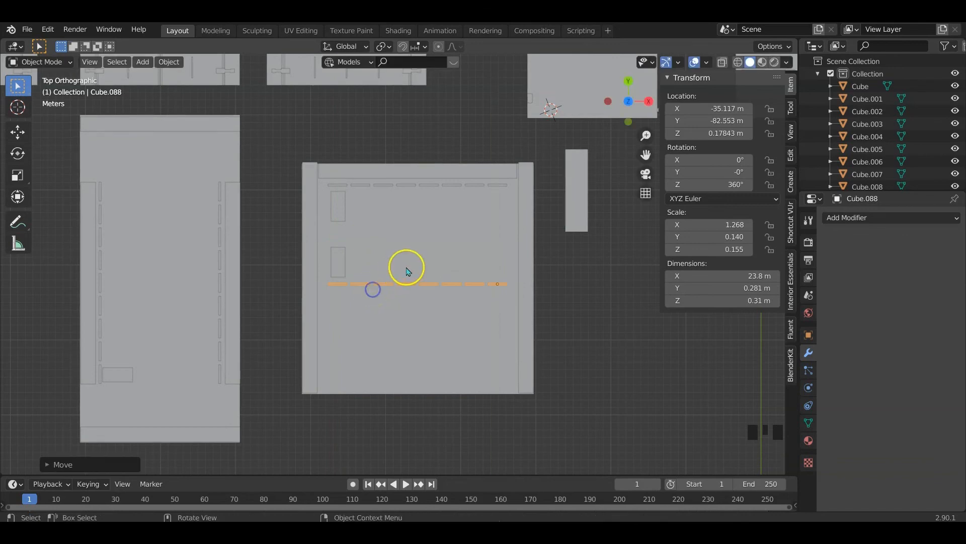
Delete the two middle bars from the second row on the square plate, leaving three bars on each side
shift+middle_drag(519, 307, 518, 279)
key(Tab)
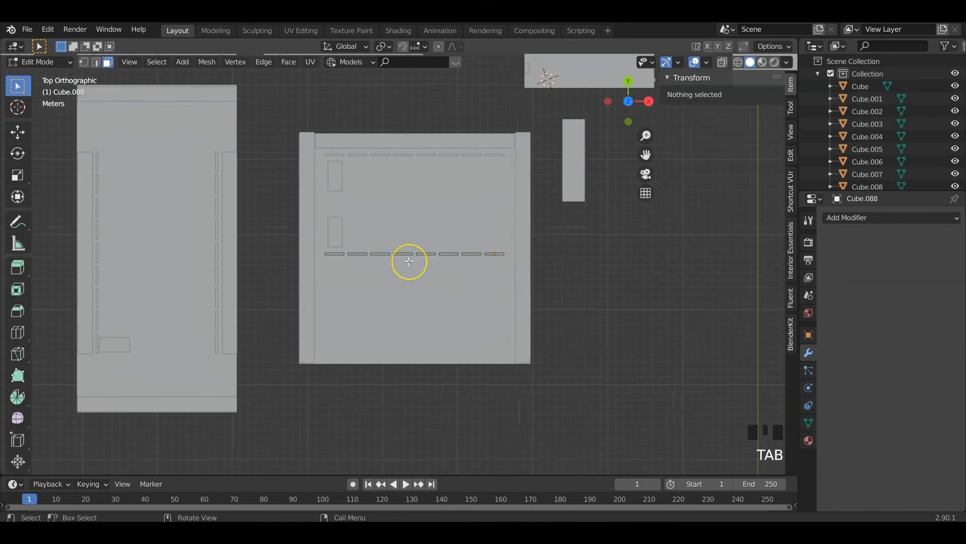
key(z)
key(c)
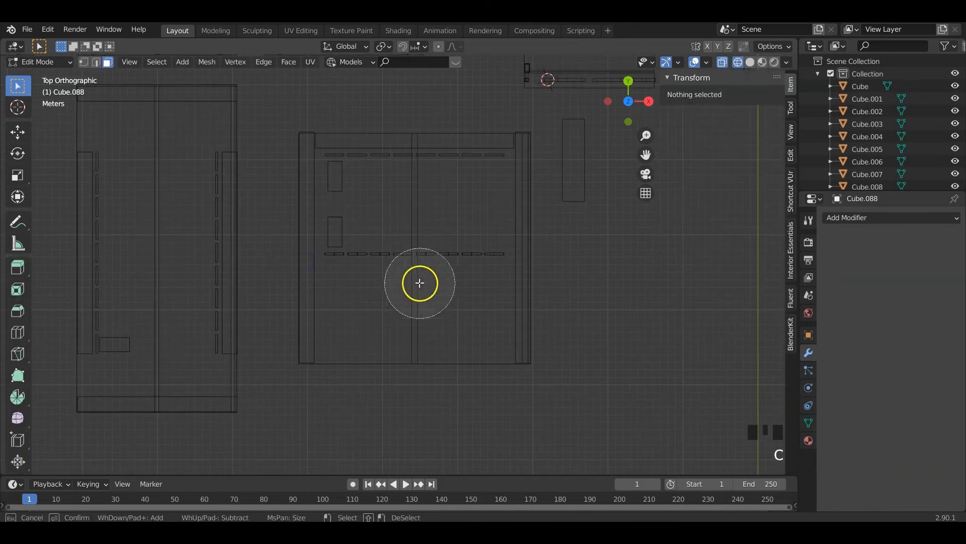
drag(412, 252, 410, 256)
right_click(424, 285)
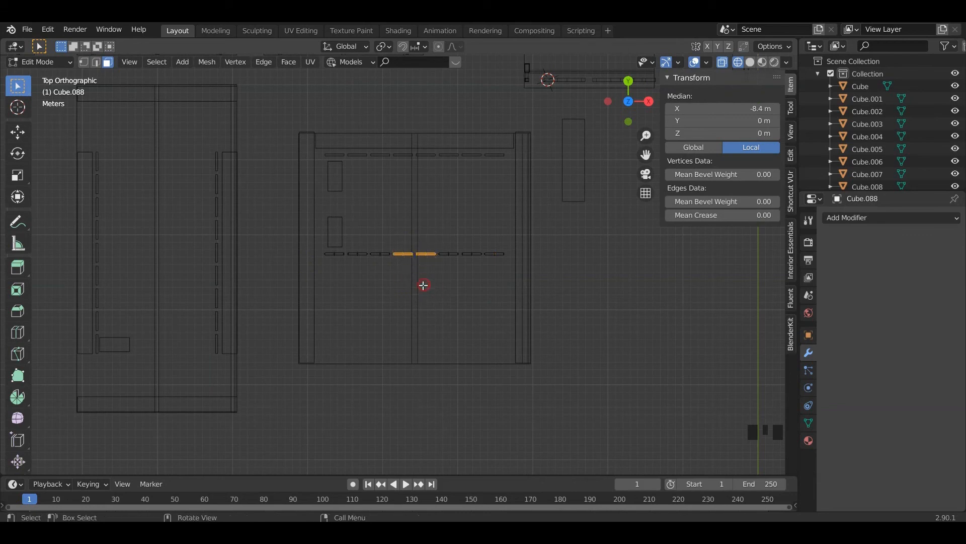
key(x)
click(409, 305)
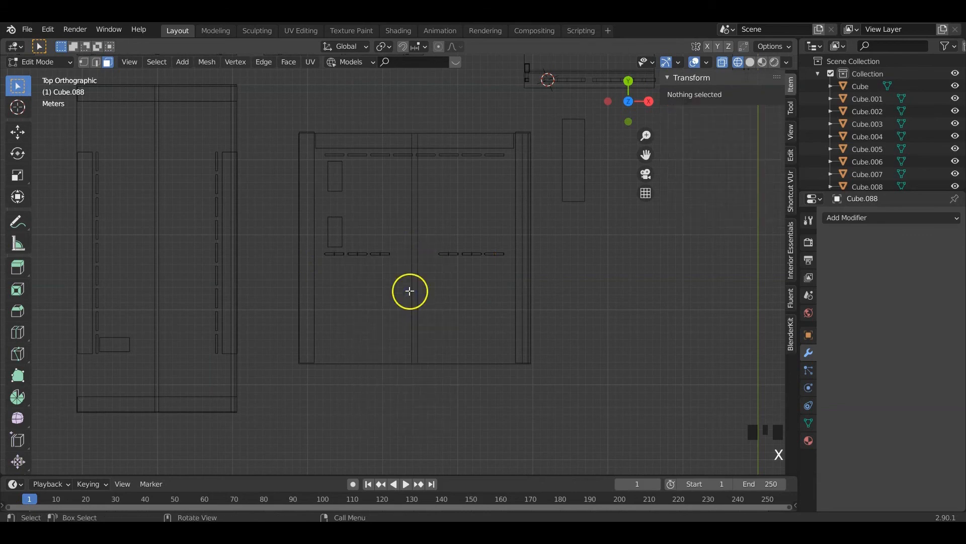
key(Tab)
key(z)
click(491, 287)
Duplicate the split second row of bars along Y to about Y -94.01 m near the square plate's front edge
mouse_move(421, 287)
middle_down()
mouse_move(416, 225)
mouse_move(425, 257)
middle_up()
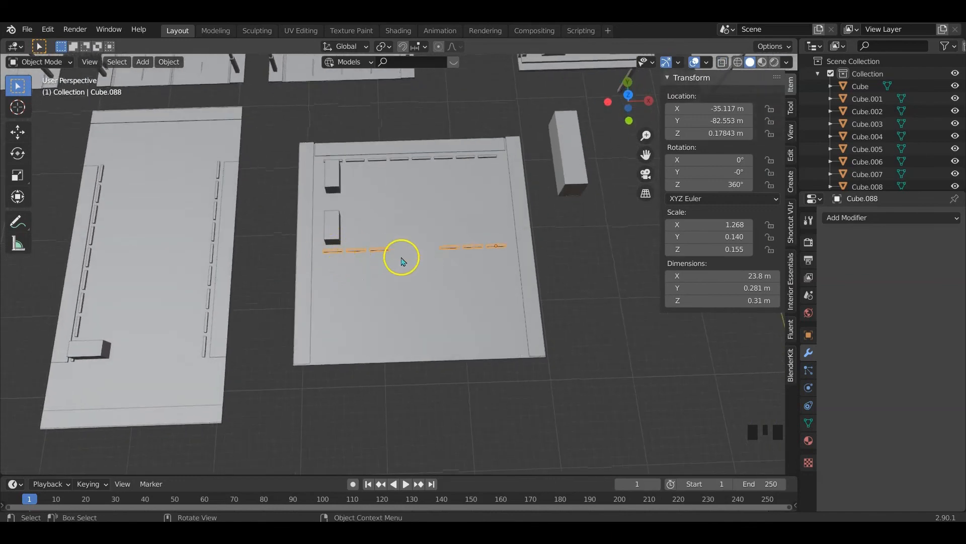
key(shift+d)
key(y)
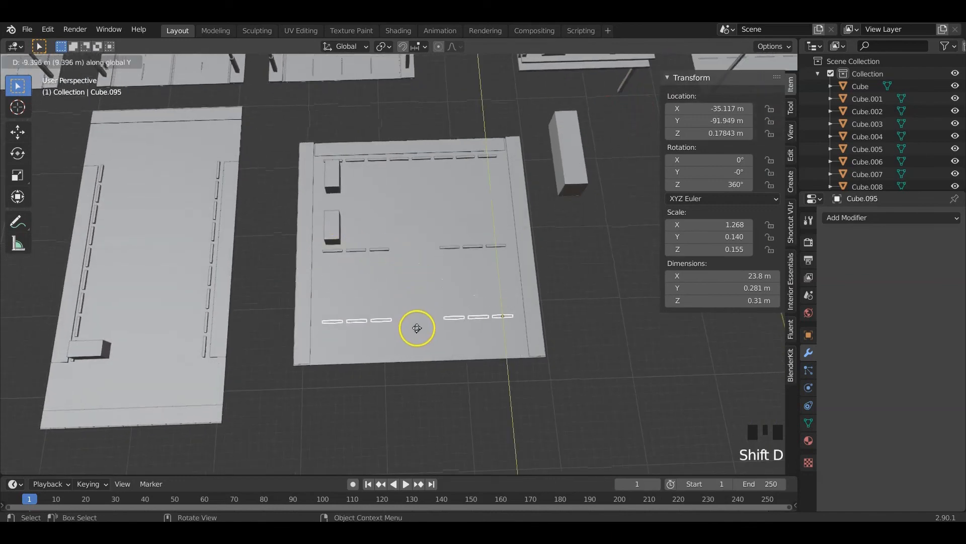
click(417, 327)
middle_drag(418, 330, 416, 308)
Duplicate both car boxes on the square plate along Y, placing the lower copy at about Y -92.8 m
click(333, 171)
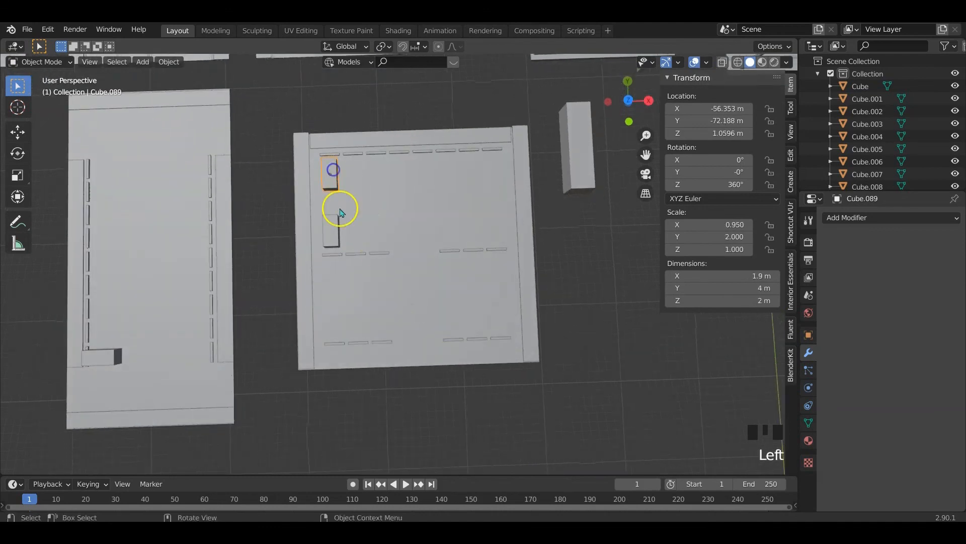
shift+click(331, 228)
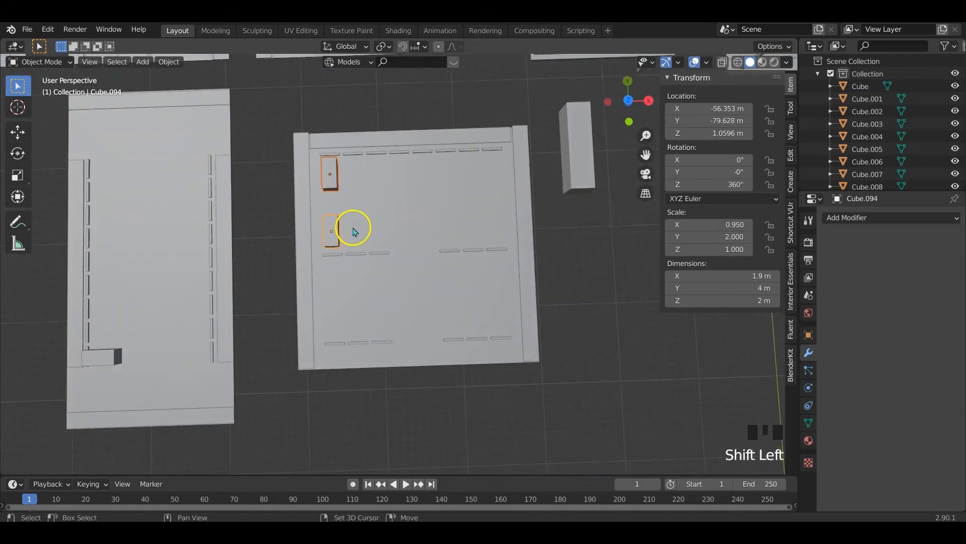
key(shift+d)
key(y)
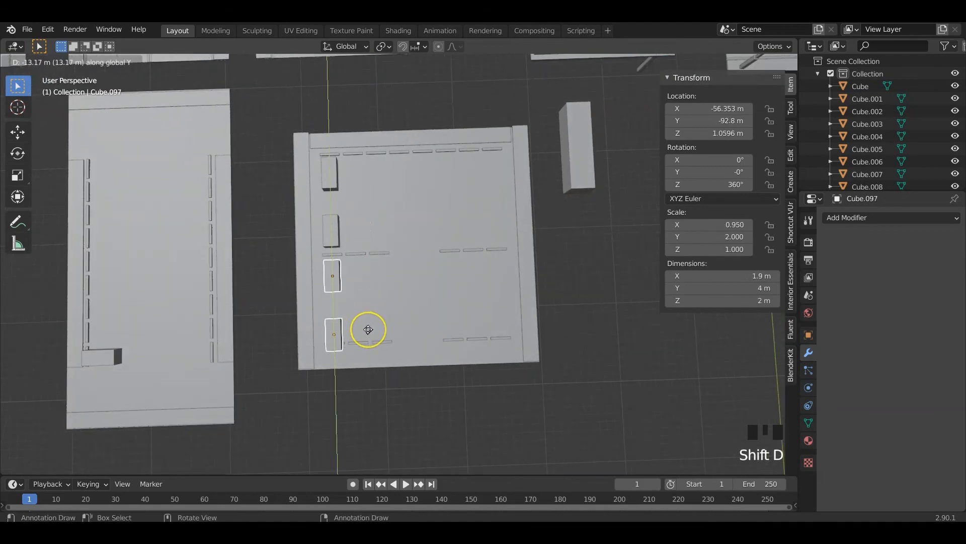
click(368, 328)
Move the third row of bars along Y to just below the lowest car box, at about Y -95.5 m
click(375, 340)
key(g)
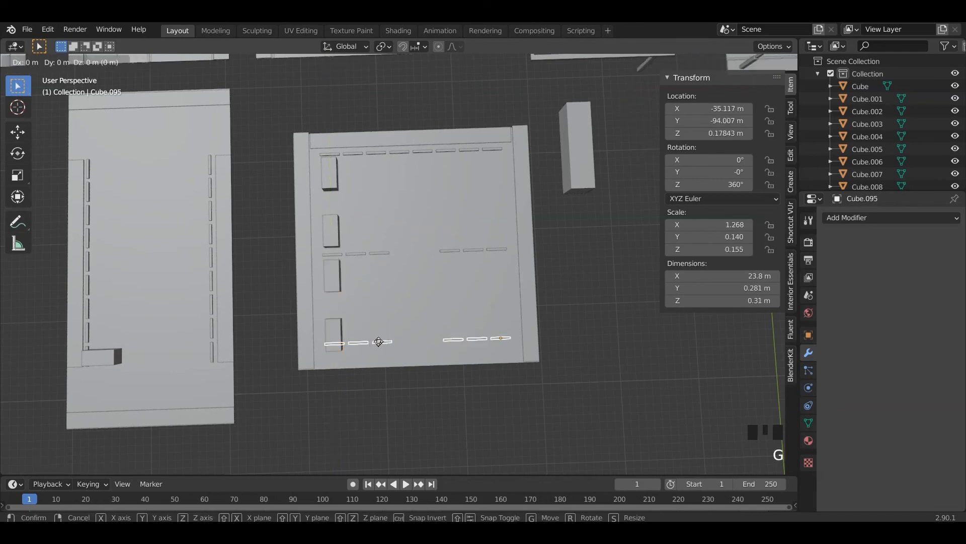
key(y)
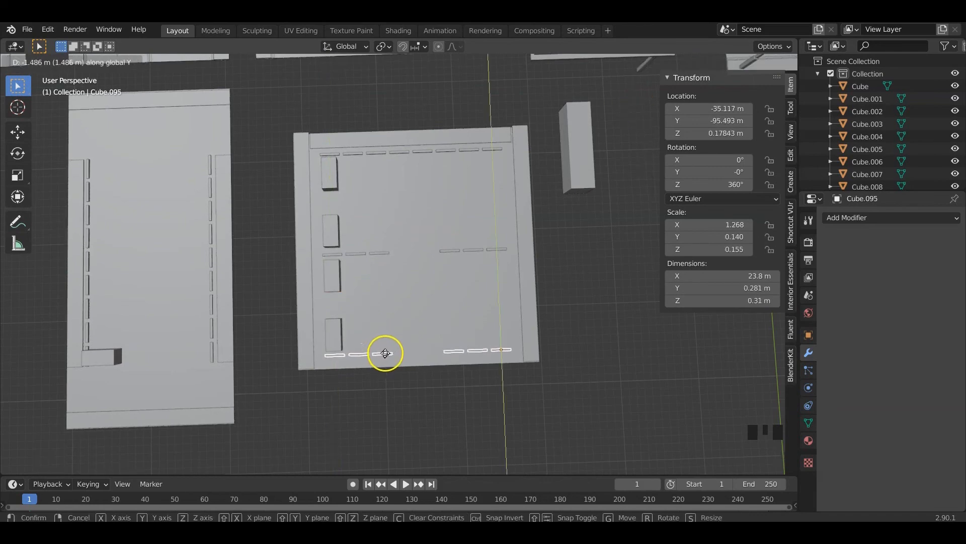
click(384, 348)
Examine the square plate's border strips, bar rows and car boxes from several angles and from the front
middle_drag(384, 348, 192, 317)
scroll(394, 308, up, 3)
scroll(408, 367, down, 3)
scroll(468, 304, up, 3)
mouse_move(469, 304)
middle_down()
mouse_move(487, 317)
mouse_move(465, 308)
middle_up()
middle_drag(366, 320, 390, 296)
click(309, 344)
middle_drag(309, 344, 302, 352)
click(377, 377)
middle_drag(377, 378, 308, 371)
scroll(373, 361, up, 2)
scroll(373, 362, down, 2)
middle_drag(375, 362, 398, 352)
key(KP_1)
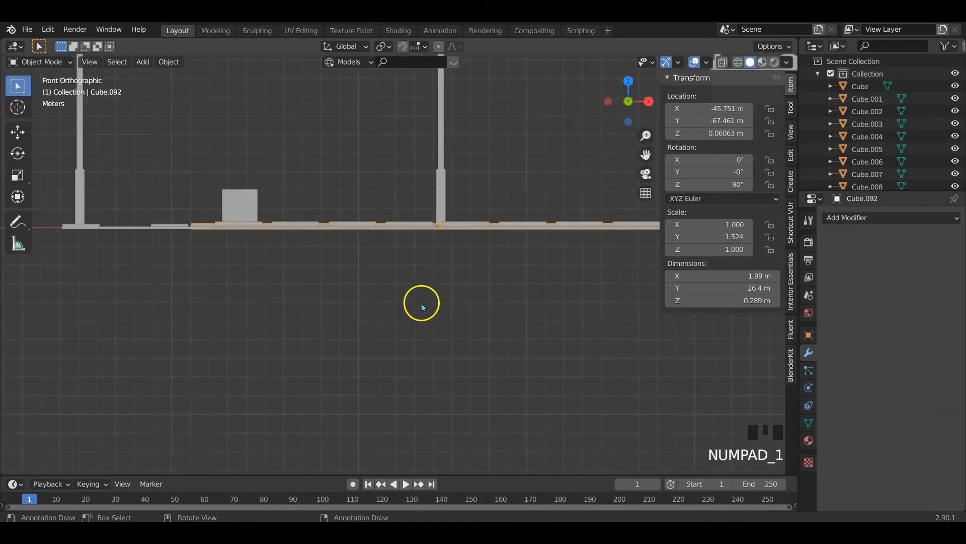
middle_drag(317, 268, 406, 318)
scroll(366, 327, down, 2)
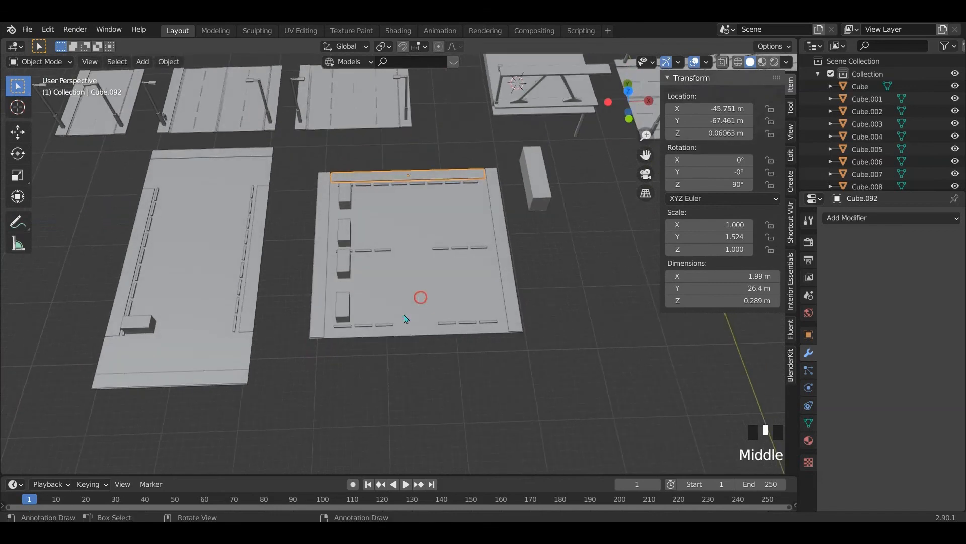
Duplicate the long plate's lower border strip onto the square plate's lower edge, at about X -48.42 m, Y -96.41 m
click(200, 377)
key(shift+d)
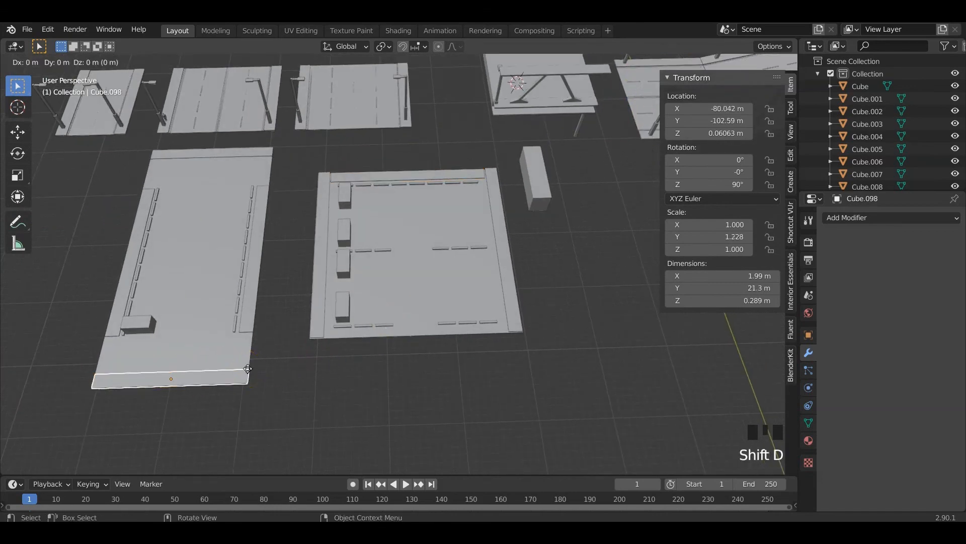
click(256, 332)
key(g)
key(x)
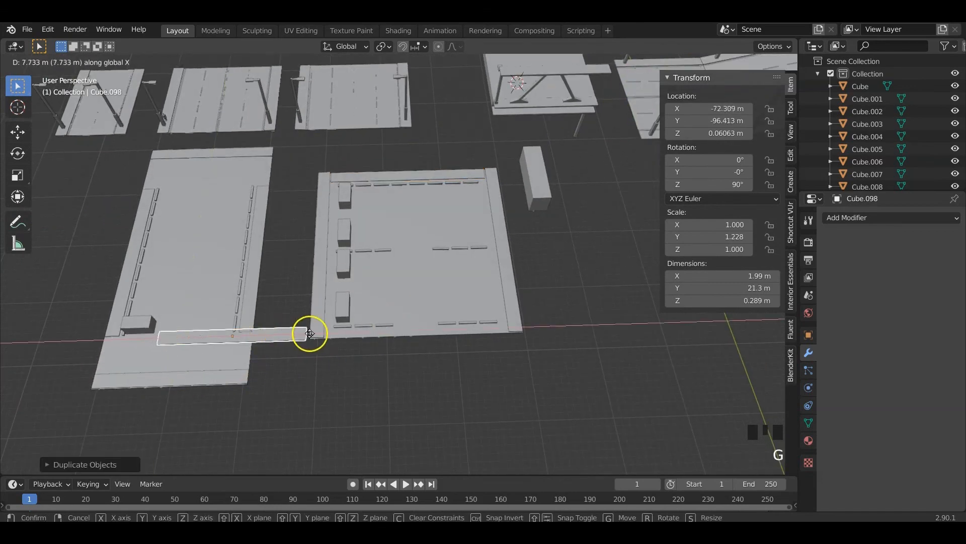
click(476, 359)
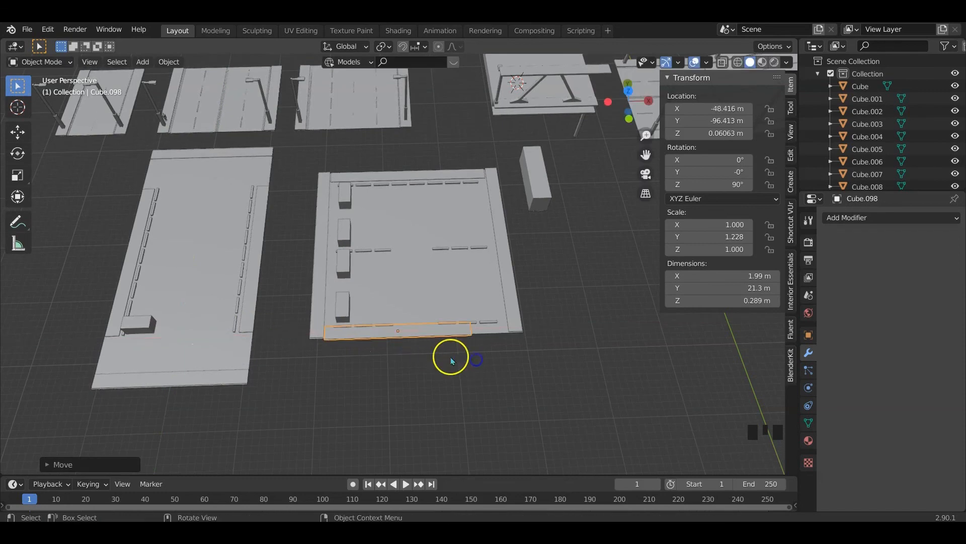
scroll(445, 359, up, 3)
shift+middle_drag(438, 374, 428, 344)
scroll(429, 345, down, 3)
scroll(430, 351, up, 3)
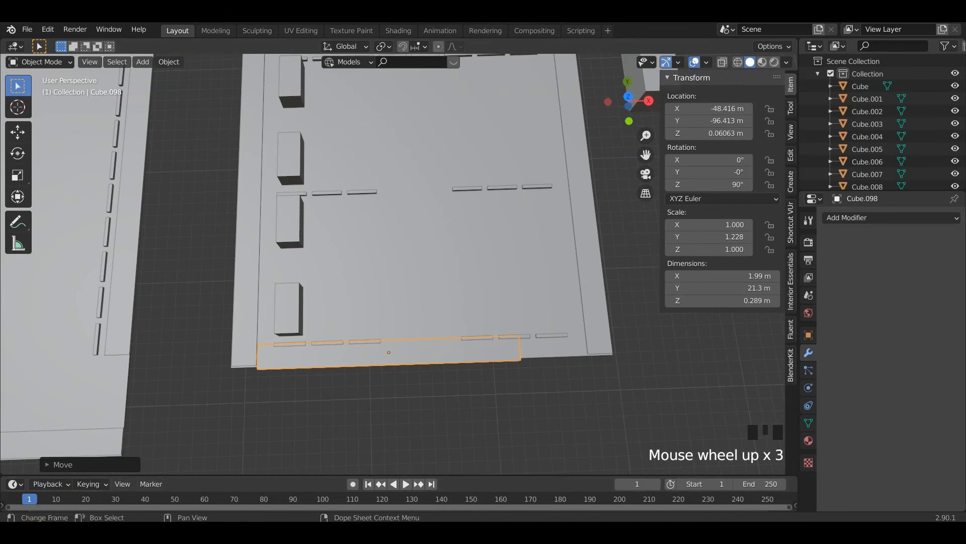
mouse_move(626, 317)
middle_down()
mouse_move(619, 338)
mouse_move(621, 330)
middle_up()
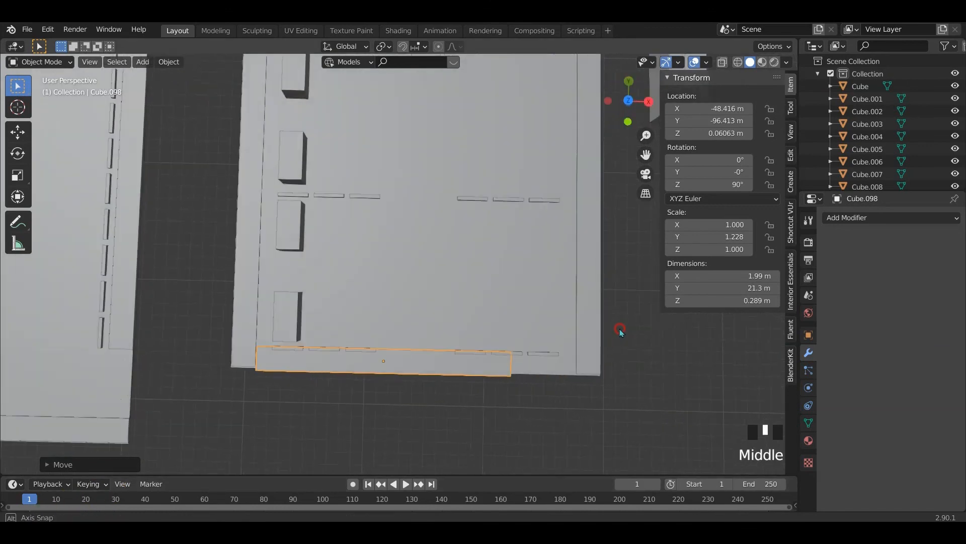
key(KP_7)
shift+middle_drag(439, 265, 464, 321)
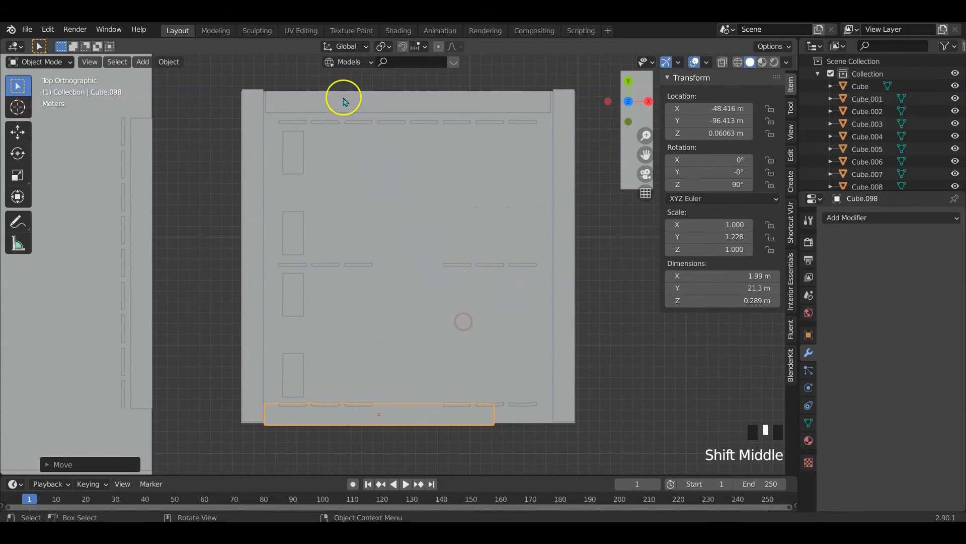
click(253, 119)
key(g)
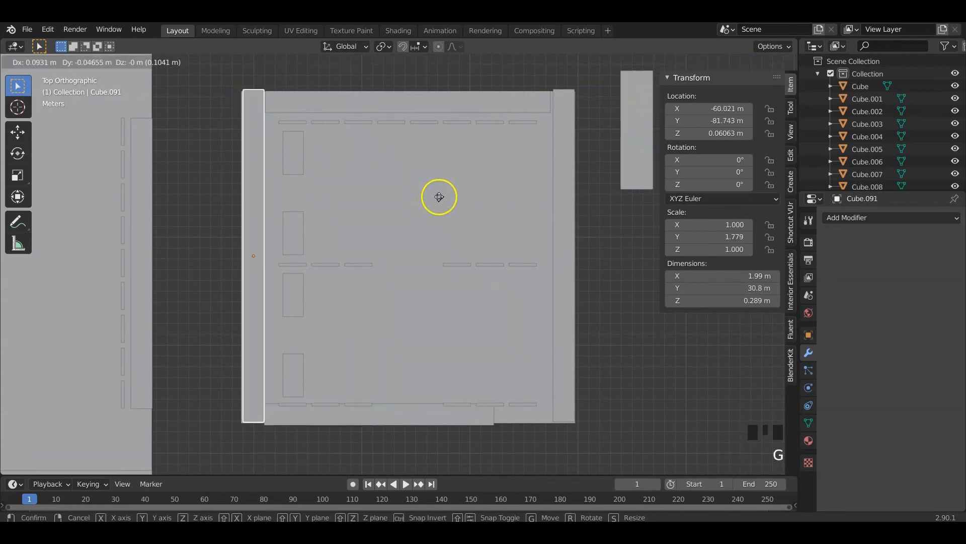
right_click(443, 215)
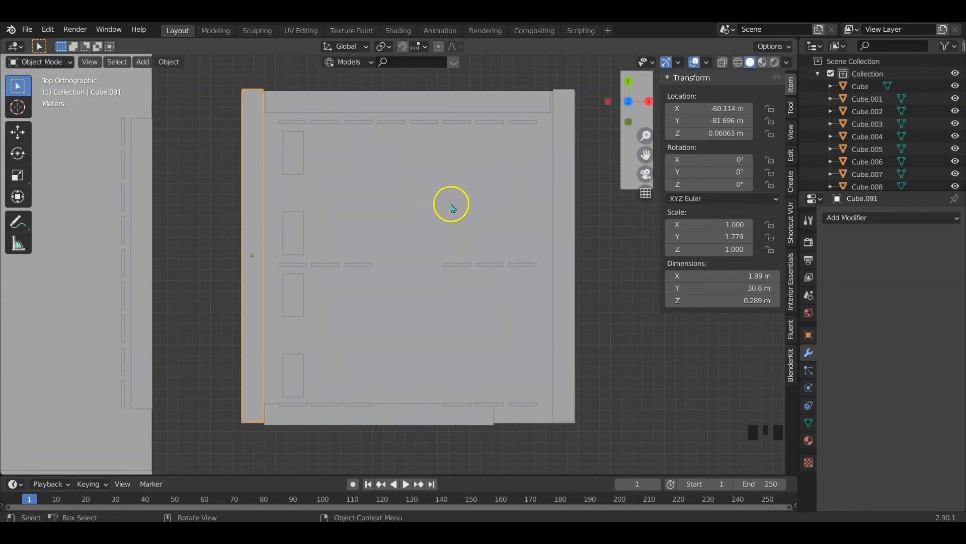
Scale the square ground plate along Y to about 31.6 m
click(429, 309)
key(s)
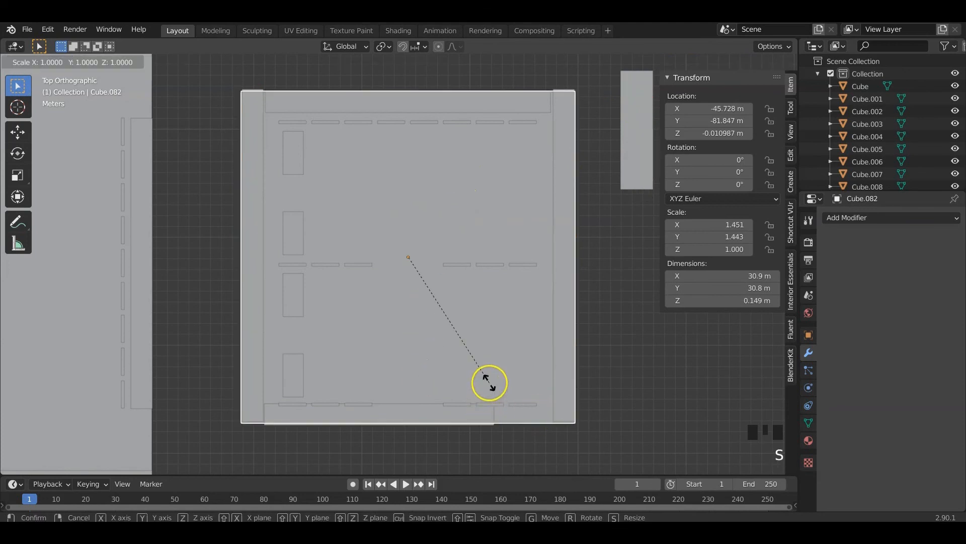
key(y)
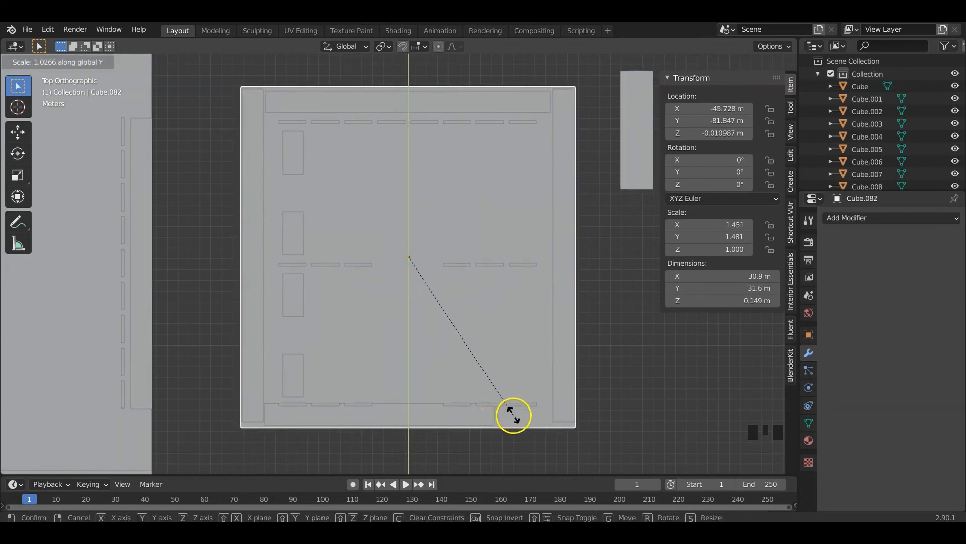
click(516, 417)
Move the copied strip along Y to about -96.77 m and shorten it along X to about 9.13 m
click(381, 419)
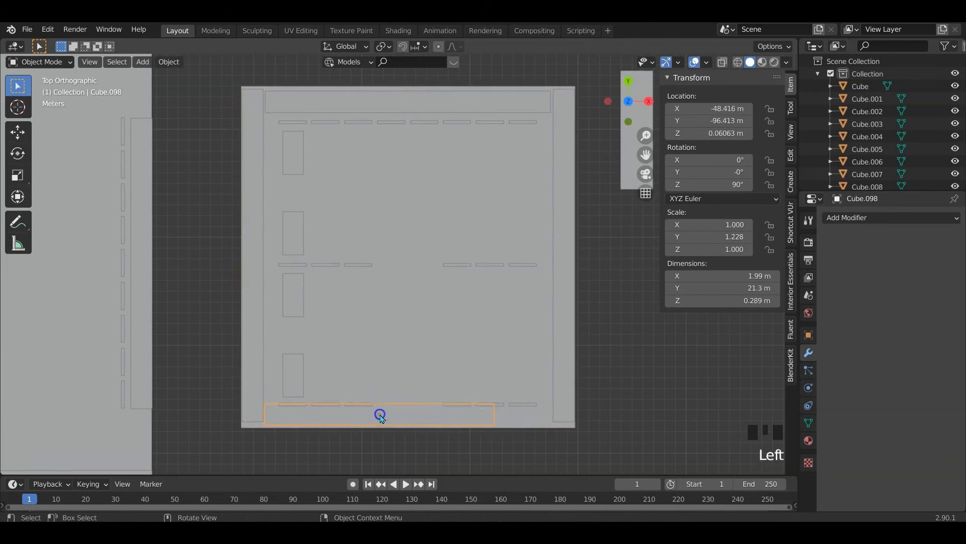
key(g)
key(y)
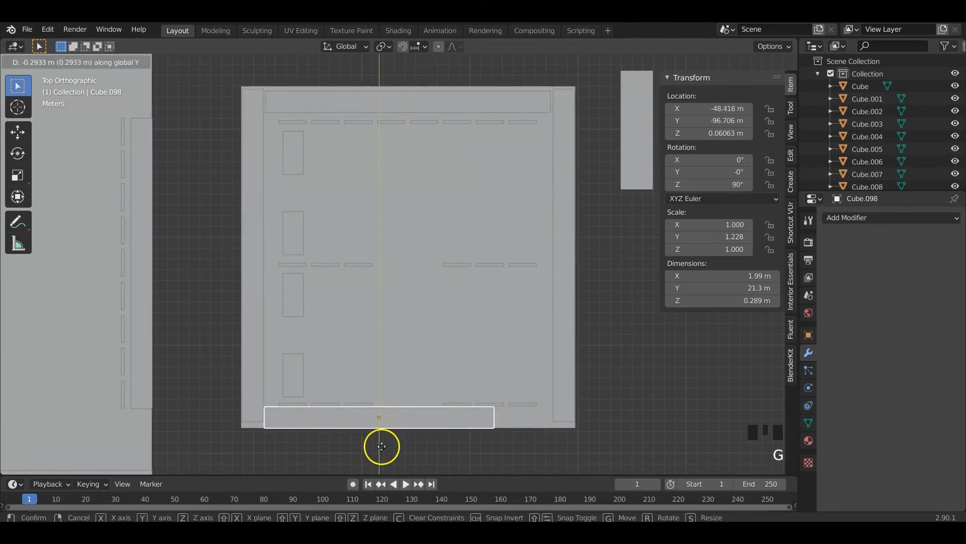
click(382, 453)
key(s)
key(x)
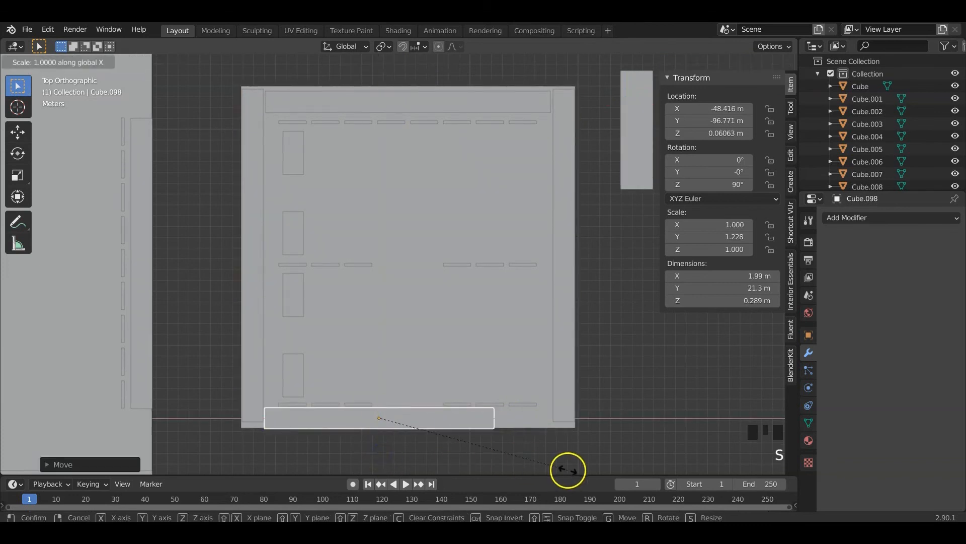
click(459, 447)
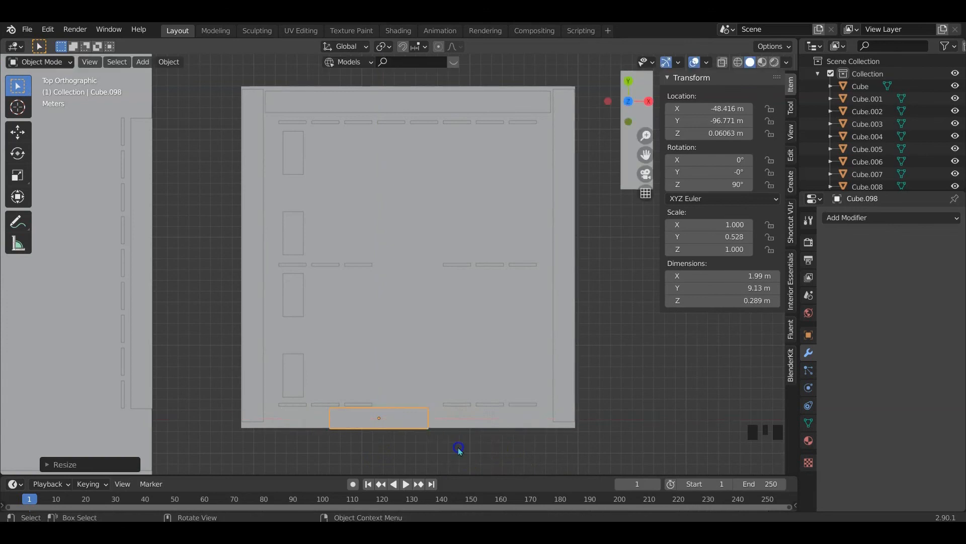
Move the shortened strip along X to about -54.14 m and lengthen it along X to about 10.3 m
key(g)
key(x)
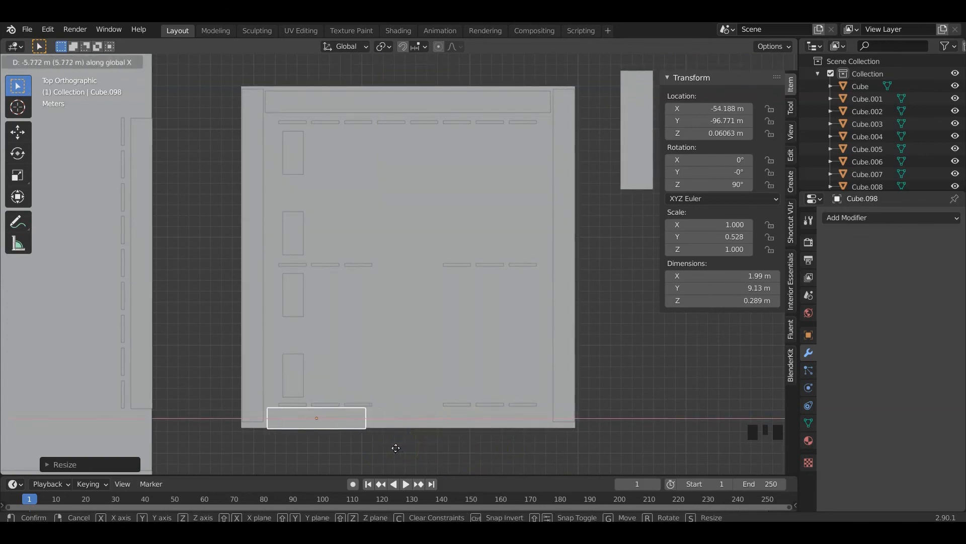
click(397, 450)
key(s)
key(x)
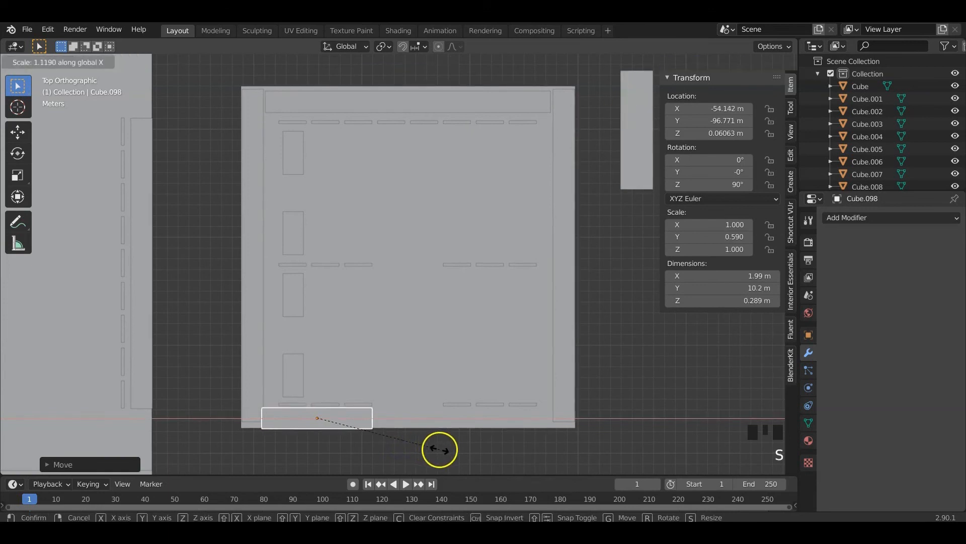
click(442, 450)
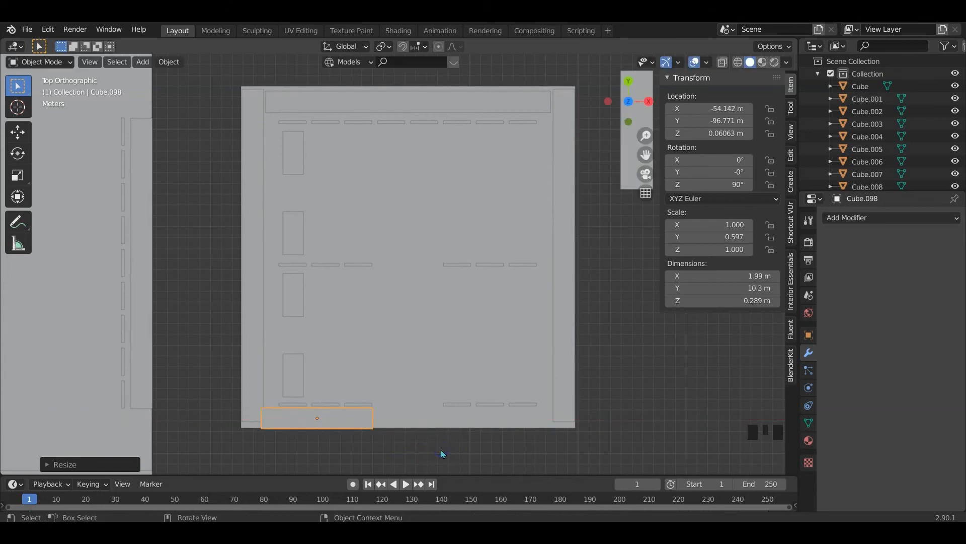
Shift the short strip along Y to about -96.91 m at the square plate's lower edge
key(g)
key(y)
click(441, 452)
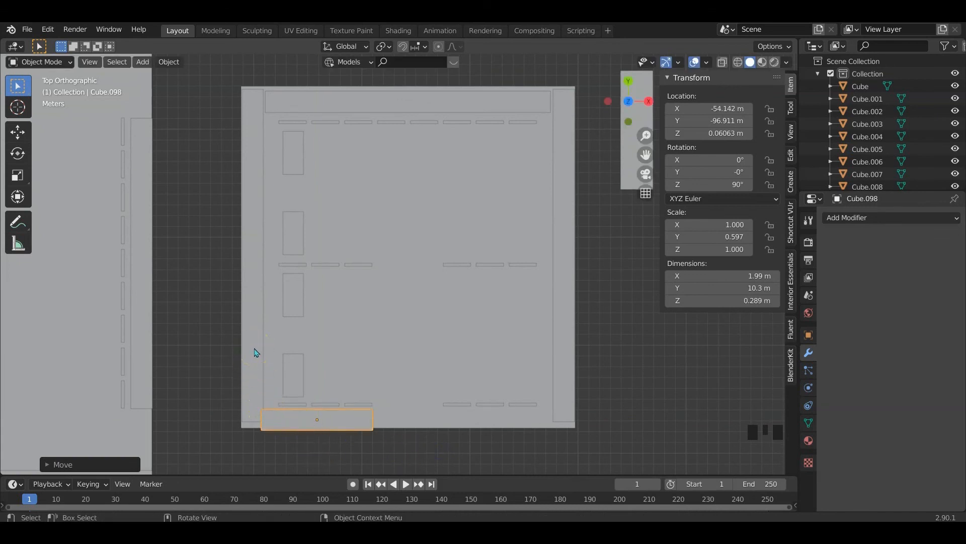
Lengthen the short strip along X to about 12.2 m and move it to about X -55.07 m, flush with the plate's left edge
key(s)
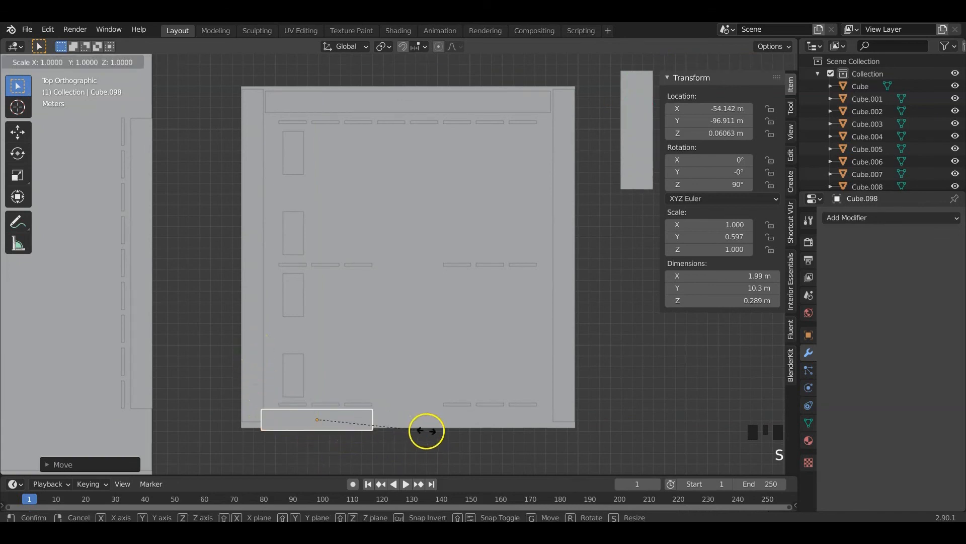
key(x)
click(445, 439)
key(g)
key(x)
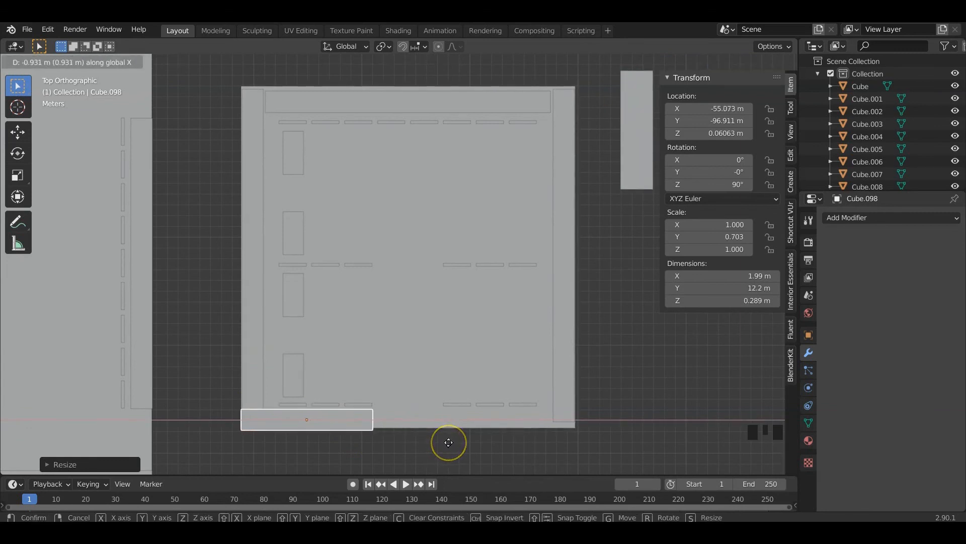
click(448, 443)
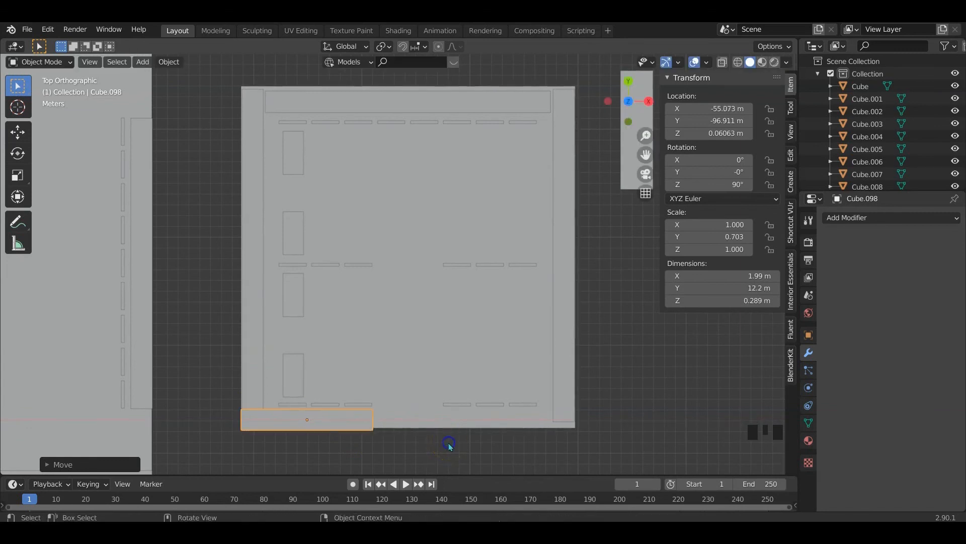
Move the square ground plate along Y to about -82.18 m so its edge lines up with the short strip
click(403, 362)
key(g)
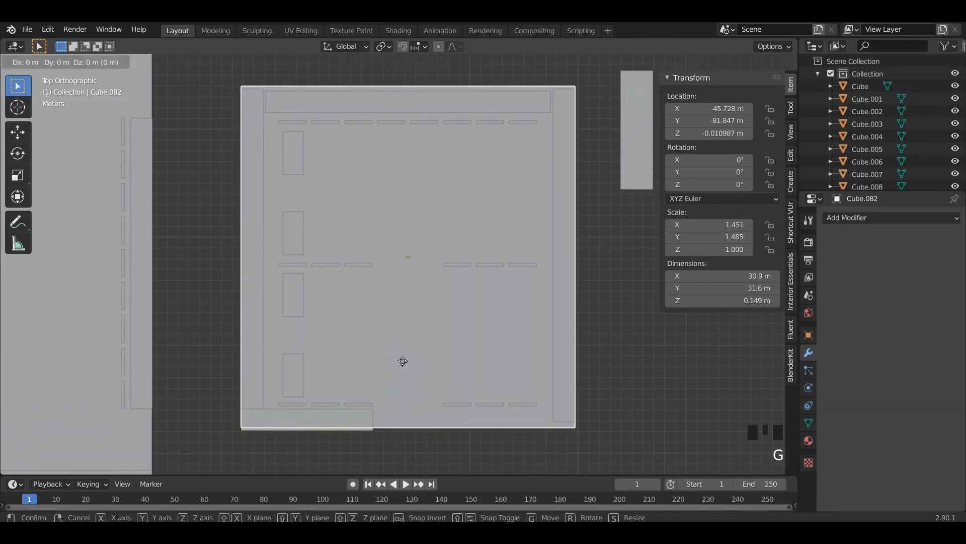
key(x)
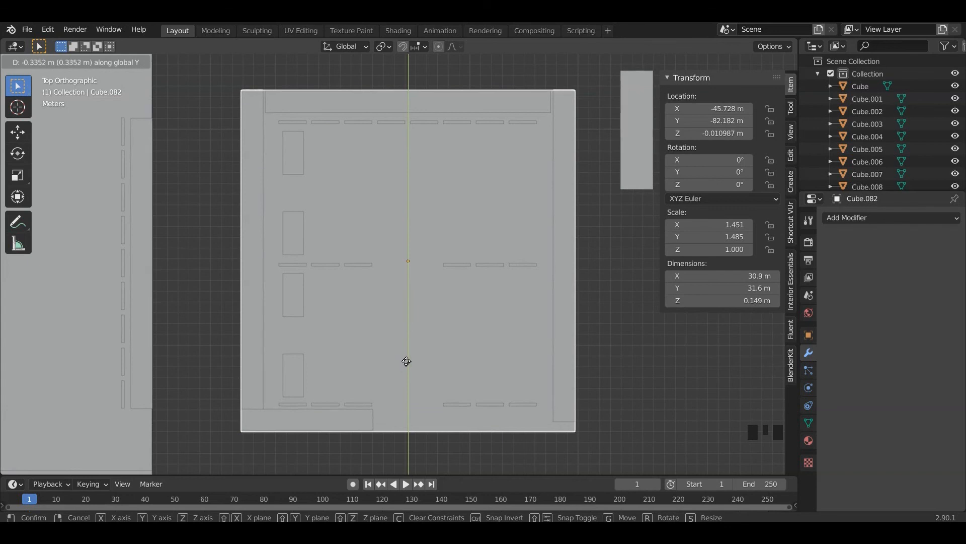
click(406, 361)
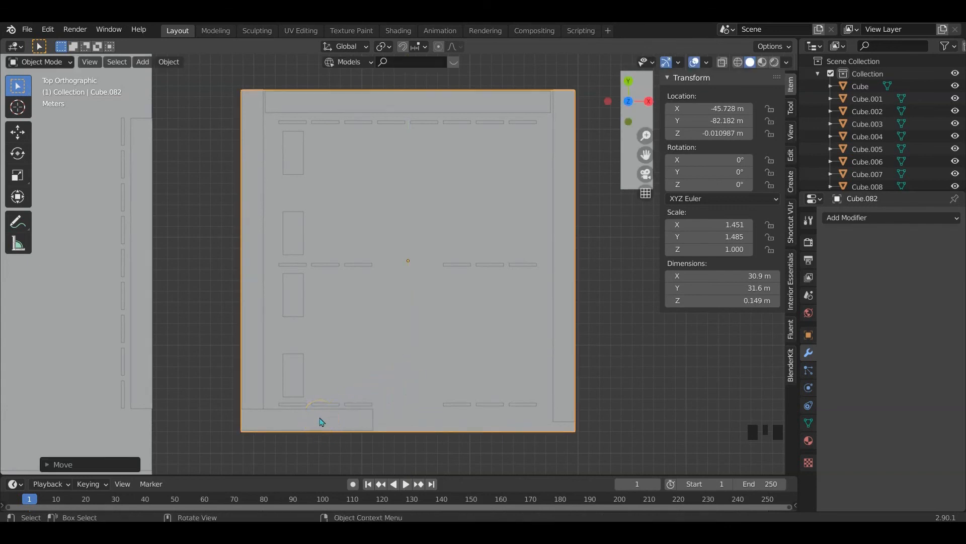
Shorten the square plate's left border strip along Y to about 29.6 m and move it to about Y -81.15 m
click(257, 337)
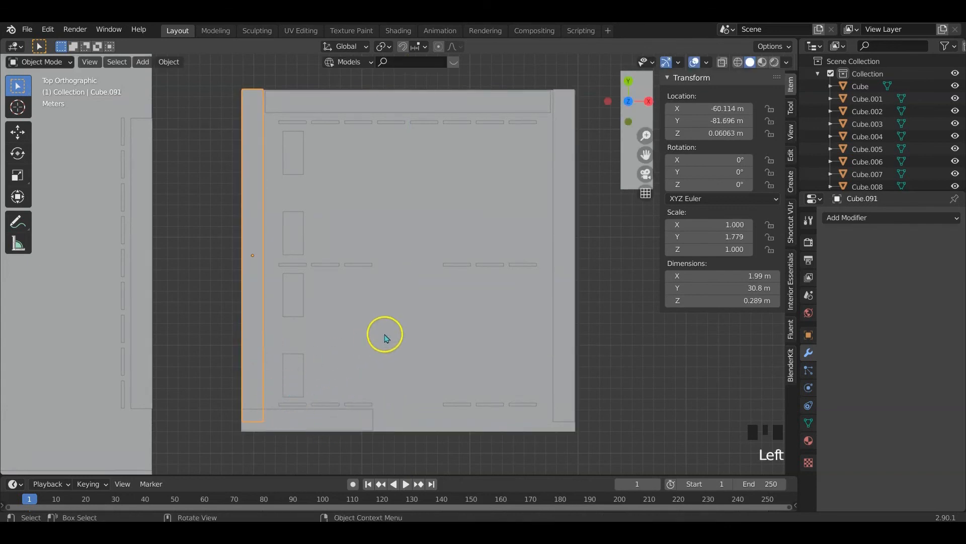
key(s)
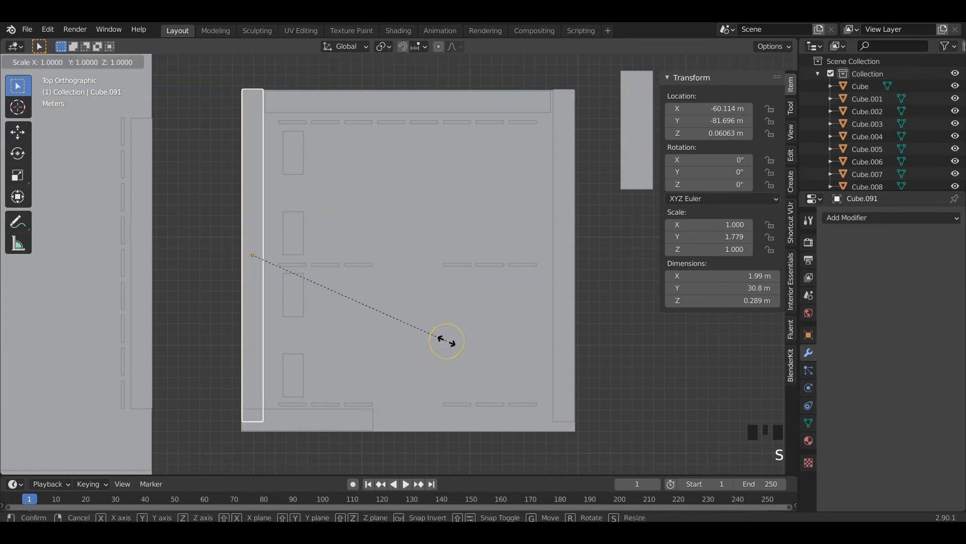
key(y)
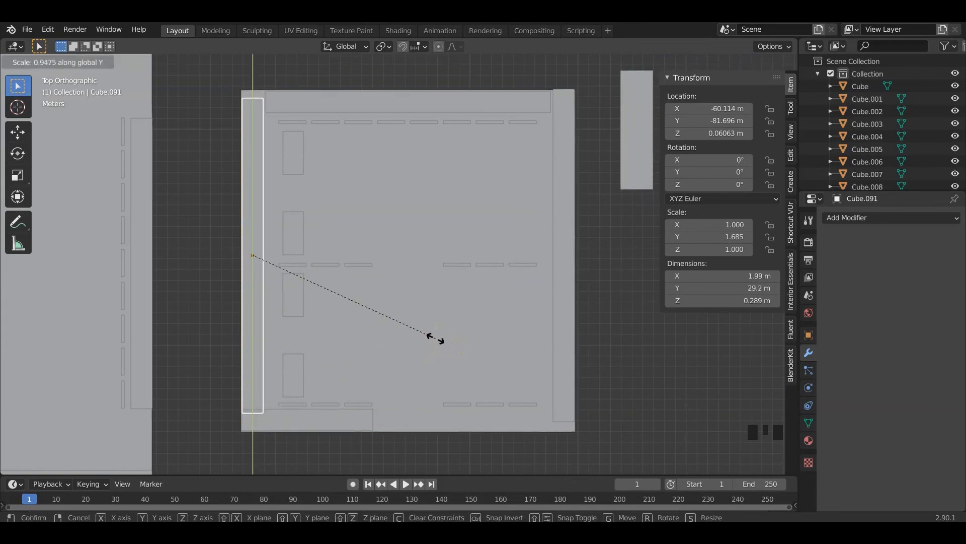
click(438, 339)
key(g)
middle_click(438, 332)
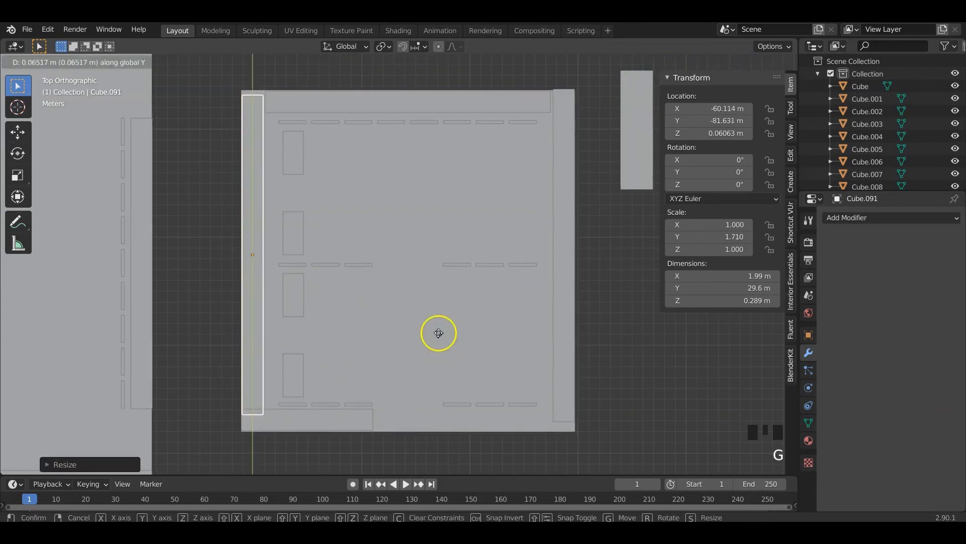
click(428, 281)
Shift the left border strip along X to about -60.17 m, flush with the square plate's outer edge
click(317, 349)
middle_drag(317, 349, 414, 266)
scroll(408, 285, up, 2)
scroll(451, 297, up, 2)
middle_drag(451, 298, 471, 308)
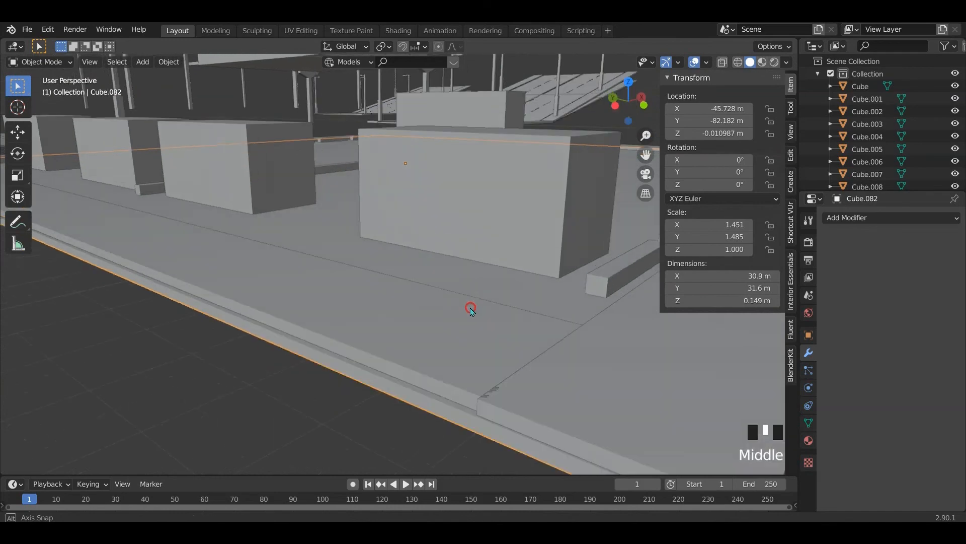
click(461, 347)
middle_drag(461, 348, 460, 361)
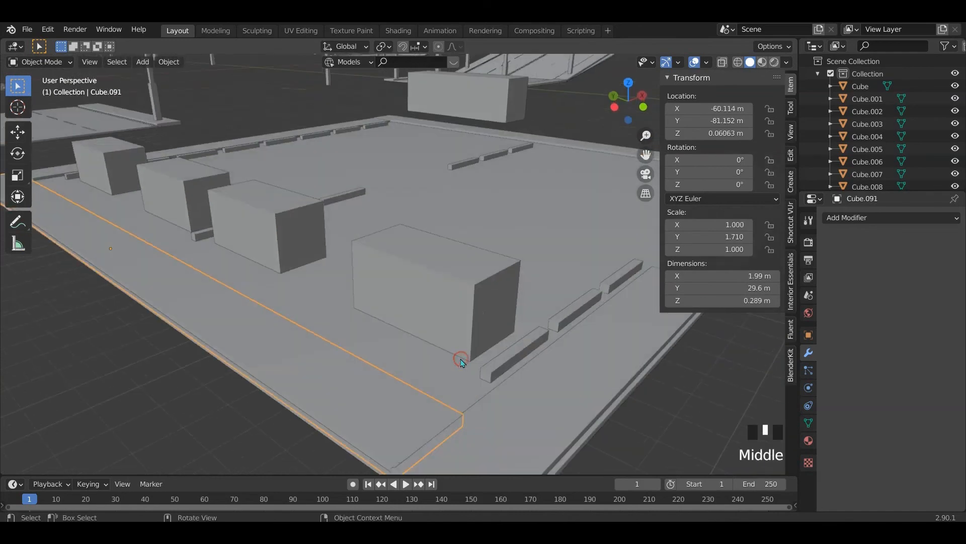
key(g)
key(y)
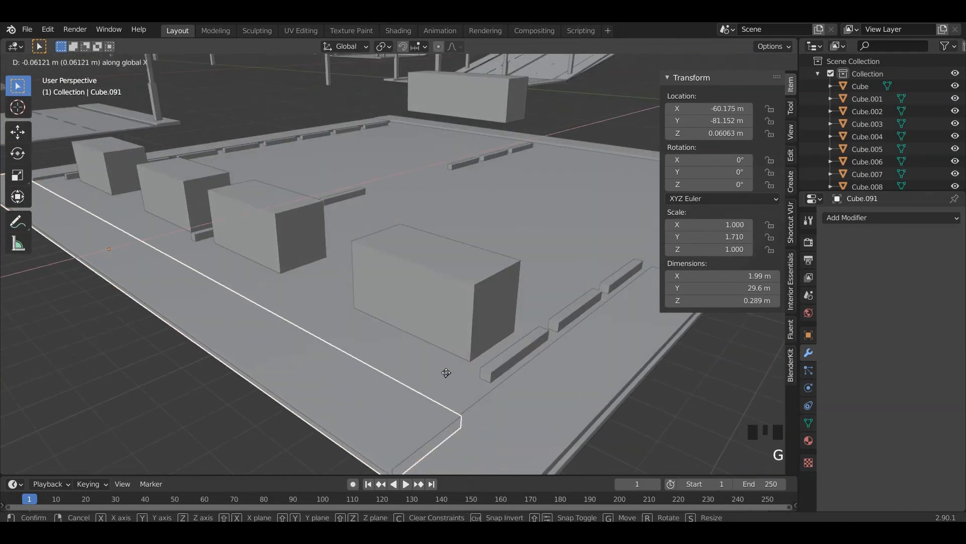
click(450, 370)
middle_drag(446, 371, 317, 369)
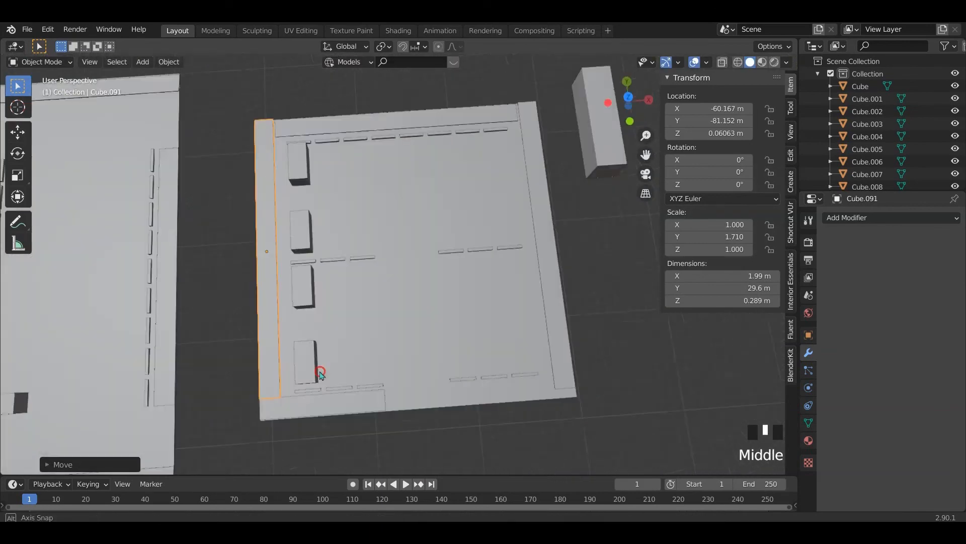
Delete the right border strip of the square plate
scroll(537, 278, down, 2)
click(522, 266)
key(x)
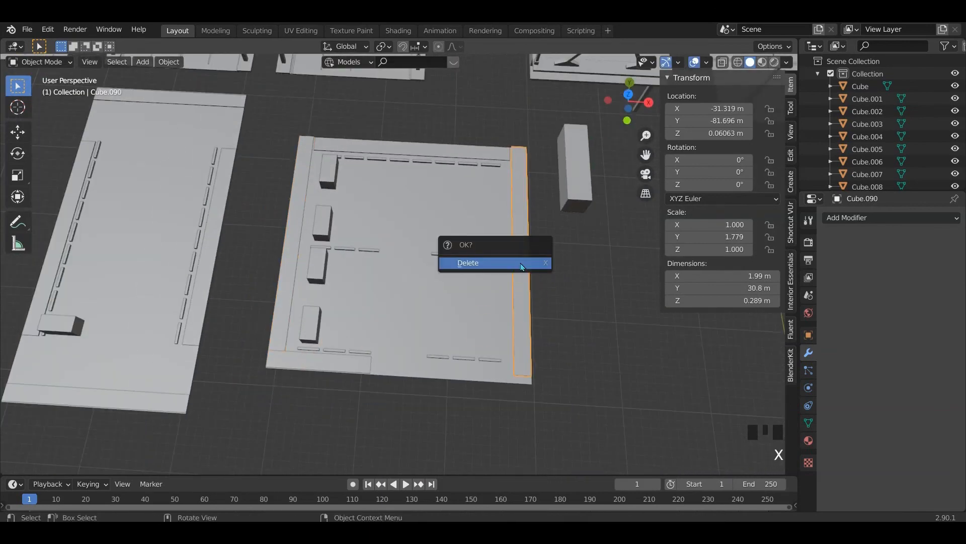
click(520, 265)
Mirror the left border strip on the X axis about the square plate and apply the Mirror modifier
click(290, 232)
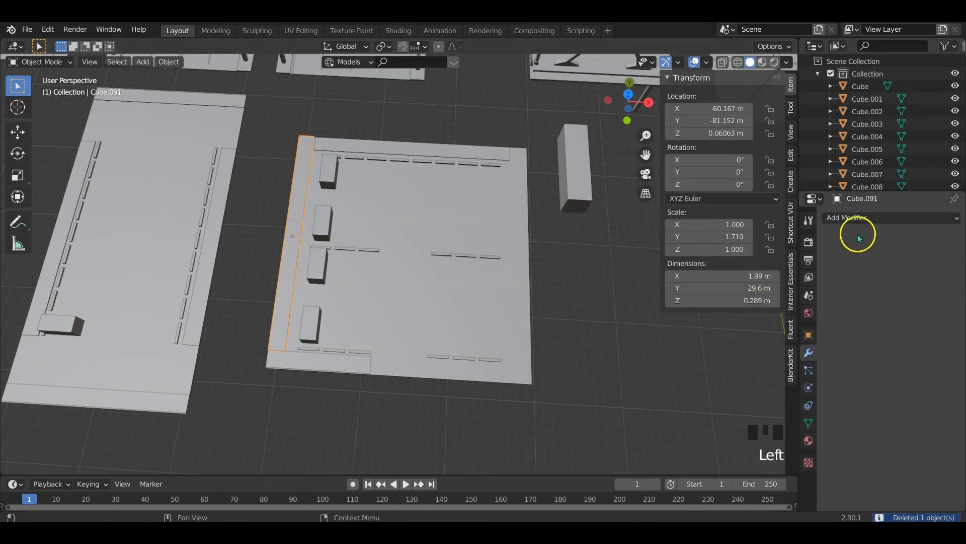
click(859, 218)
click(719, 342)
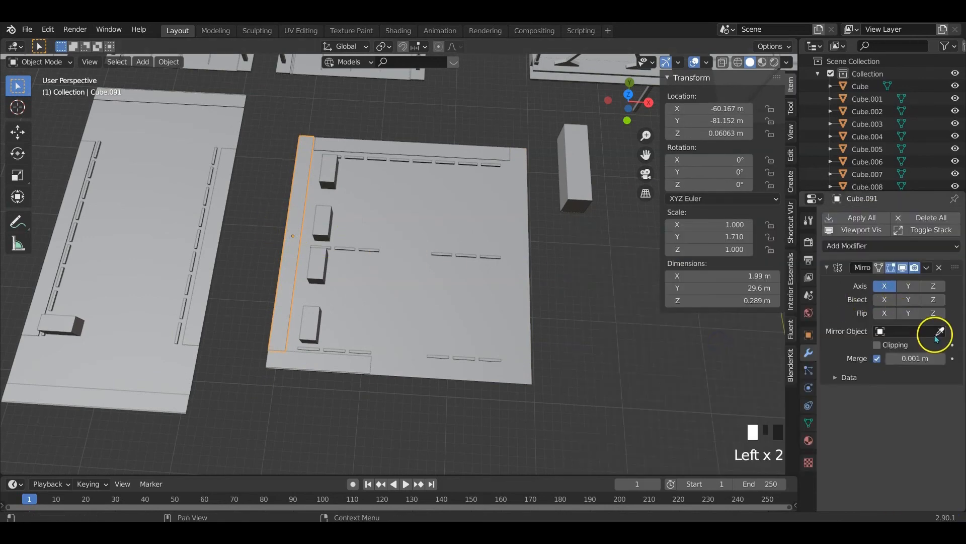
click(936, 331)
click(426, 294)
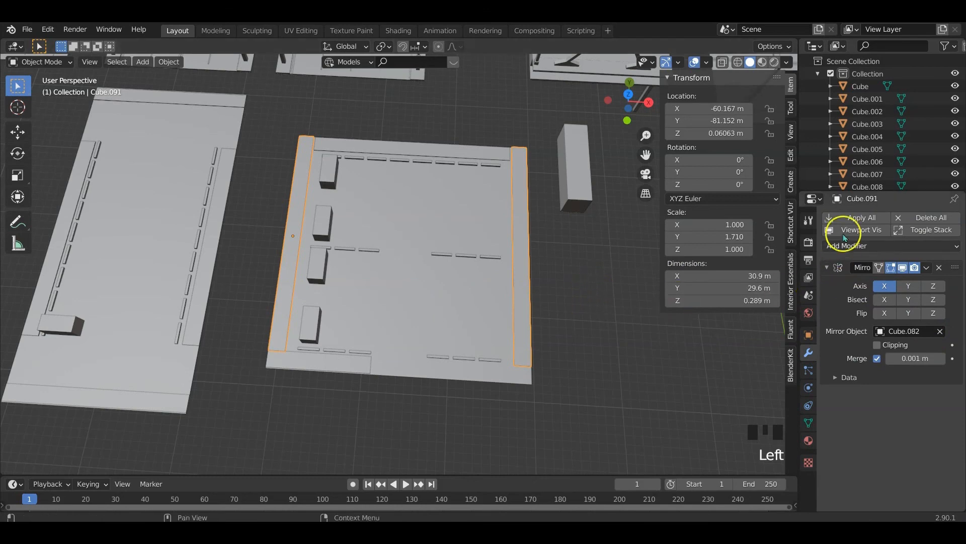
click(854, 219)
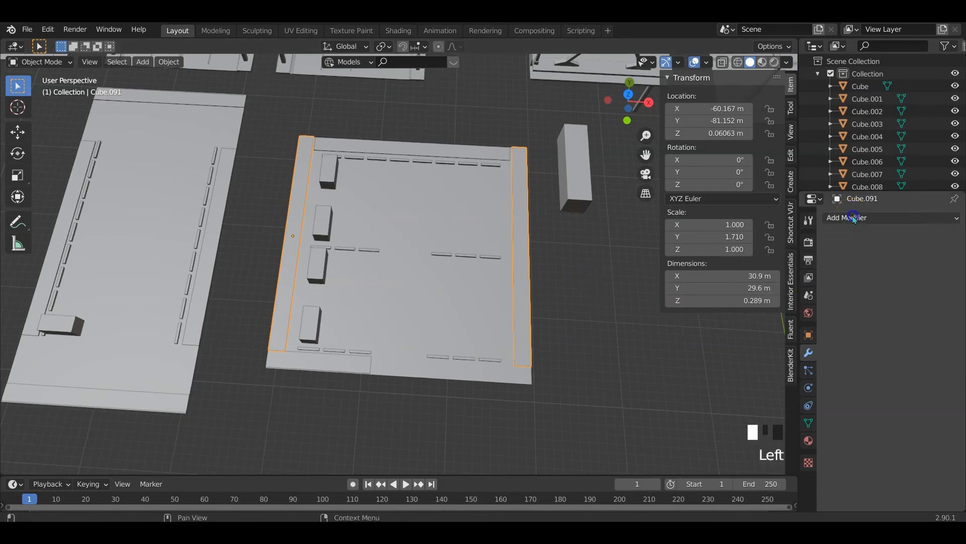
Add a Mirror modifier on the X axis to the short lower strip, with the square plate as mirror object
click(359, 366)
click(872, 220)
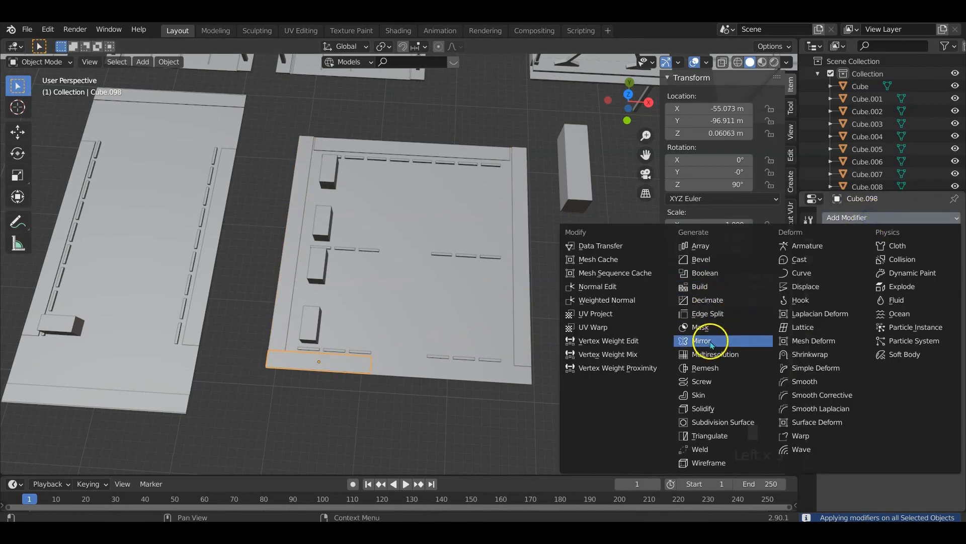
click(689, 340)
click(941, 331)
click(470, 334)
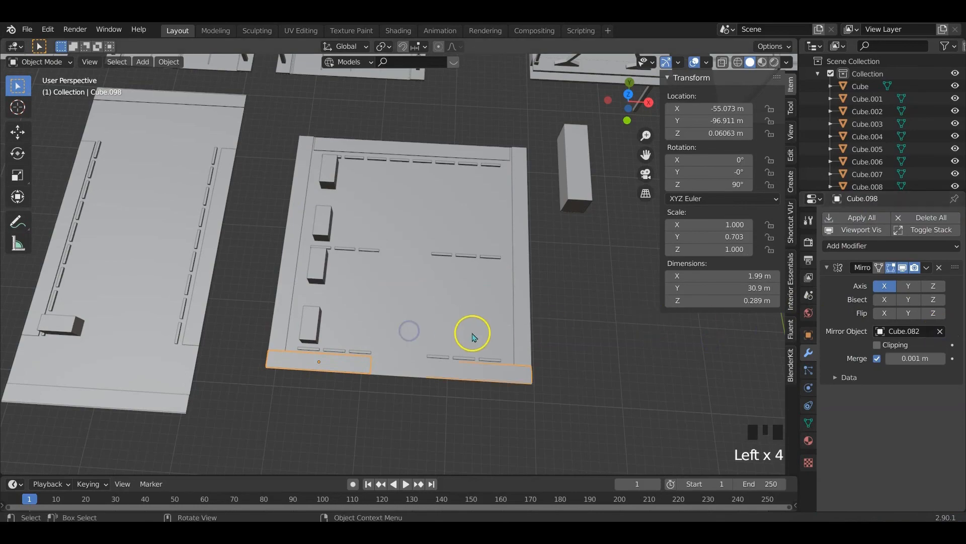
Shift the mirrored short strips along Y to about -96.99 m at the square plate's lower edge
scroll(438, 317, up, 2)
middle_drag(438, 317, 460, 244)
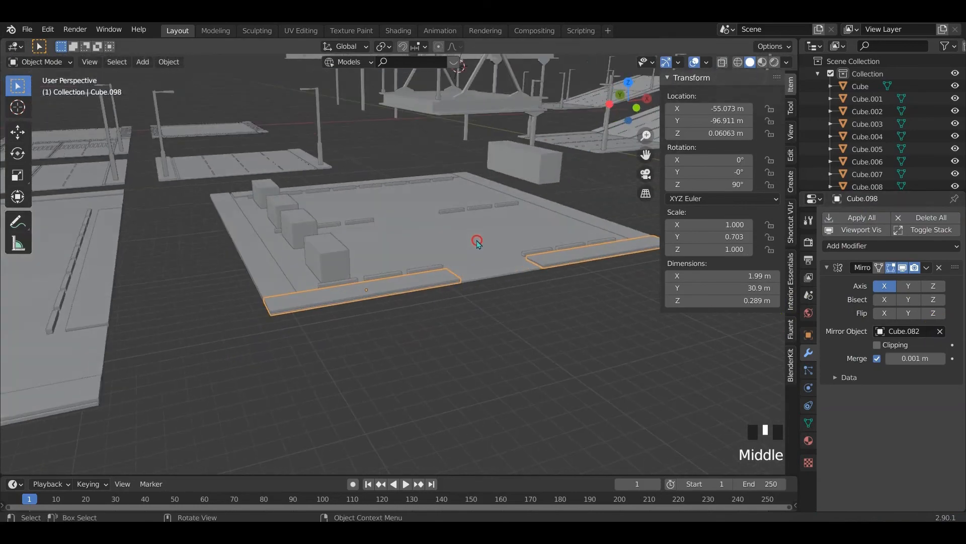
scroll(449, 296, up, 3)
middle_drag(448, 295, 421, 391)
scroll(346, 295, down, 2)
click(417, 382)
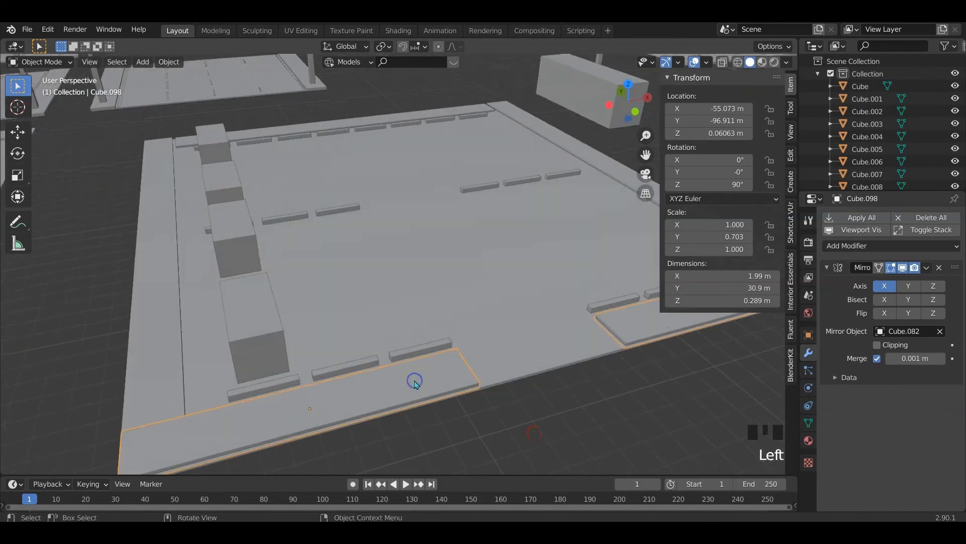
key(g)
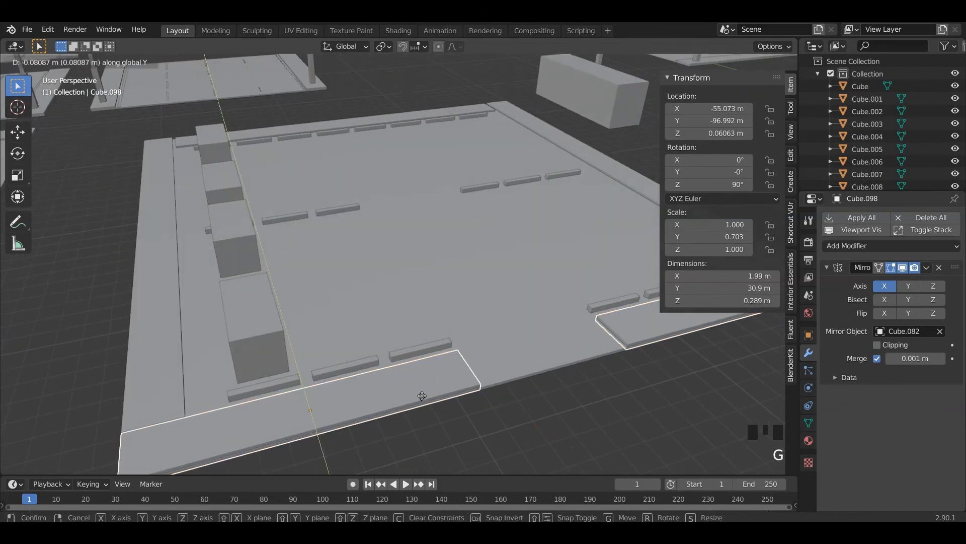
click(422, 396)
Examine the border strips and parking-bar rows on the square plate
mouse_move(511, 403)
middle_down()
mouse_move(423, 413)
mouse_move(278, 387)
mouse_move(494, 409)
middle_up()
scroll(397, 368, down, 3)
middle_drag(396, 347, 385, 389)
scroll(381, 330, down, 4)
middle_drag(381, 330, 440, 316)
scroll(395, 335, up, 4)
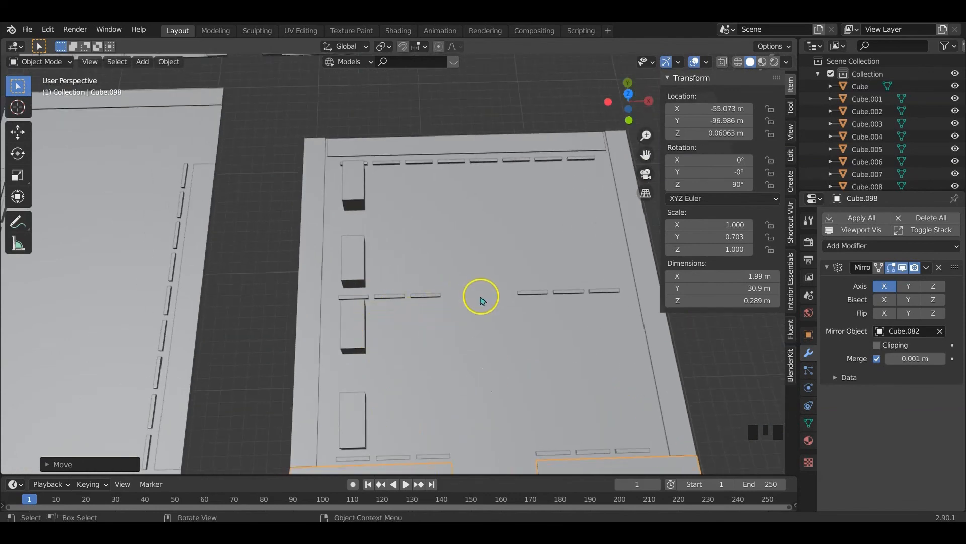
scroll(389, 334, down, 3)
shift+middle_drag(371, 328, 450, 346)
Duplicate the square plate's middle row of parking bars and move the copy along Y between the middle and lower rows
key(KP_7)
scroll(505, 302, up, 1)
shift+middle_drag(505, 302, 458, 247)
click(458, 239)
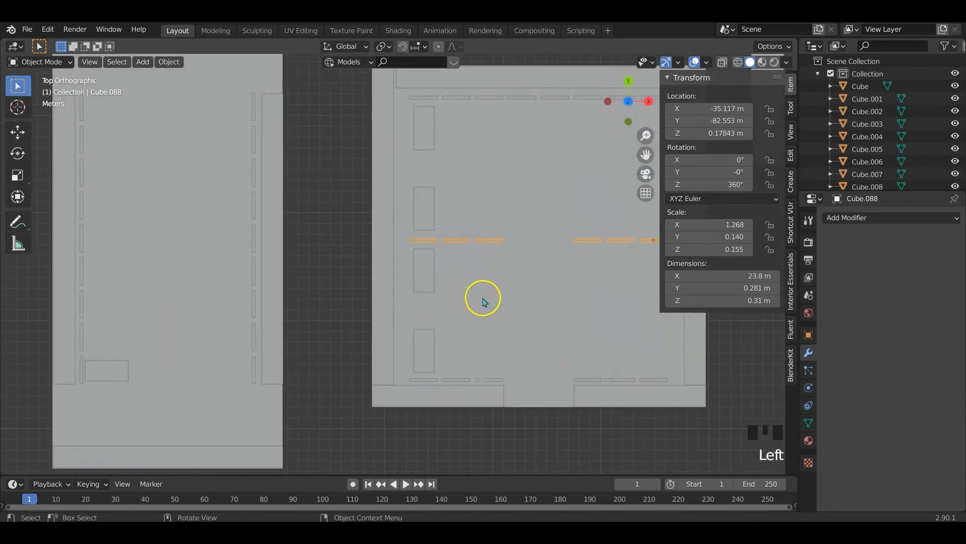
shift+middle_drag(527, 316, 465, 331)
key(n)
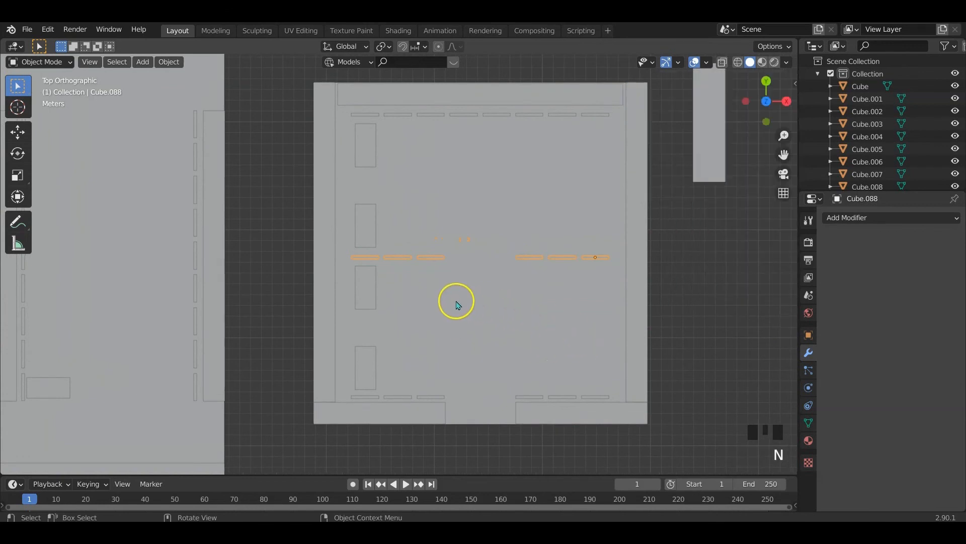
key(shift+d)
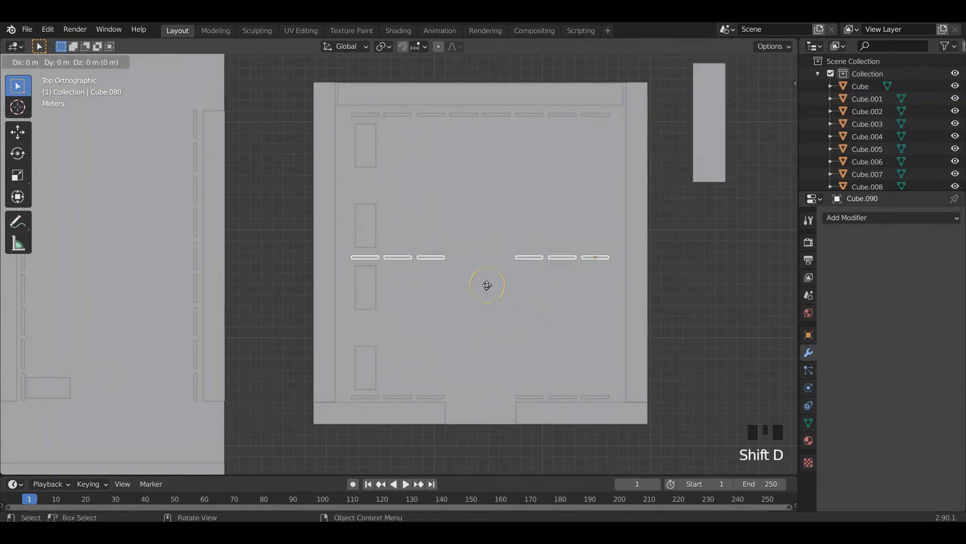
key(y)
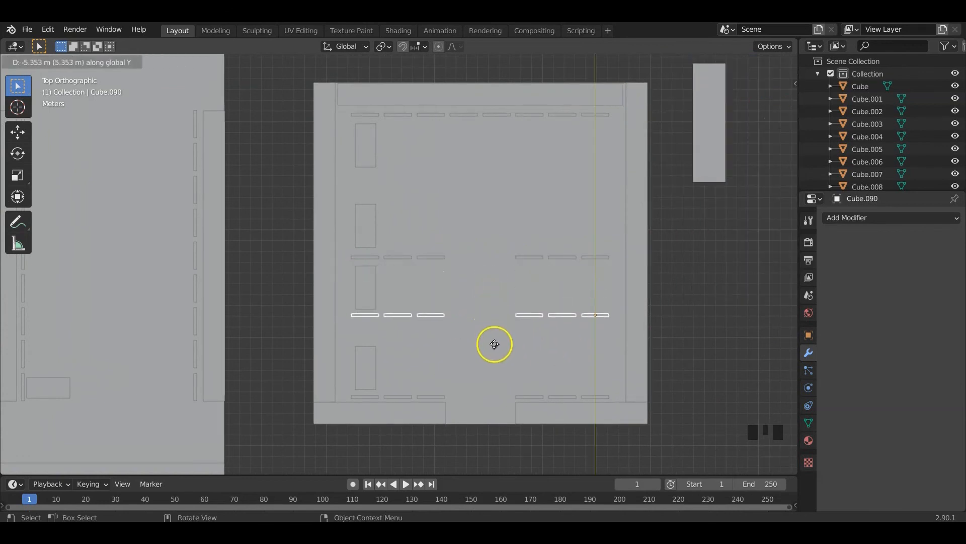
click(497, 353)
Delete the faces of five bars in the copied row, keeping only the rightmost bar
key(Tab)
key(z)
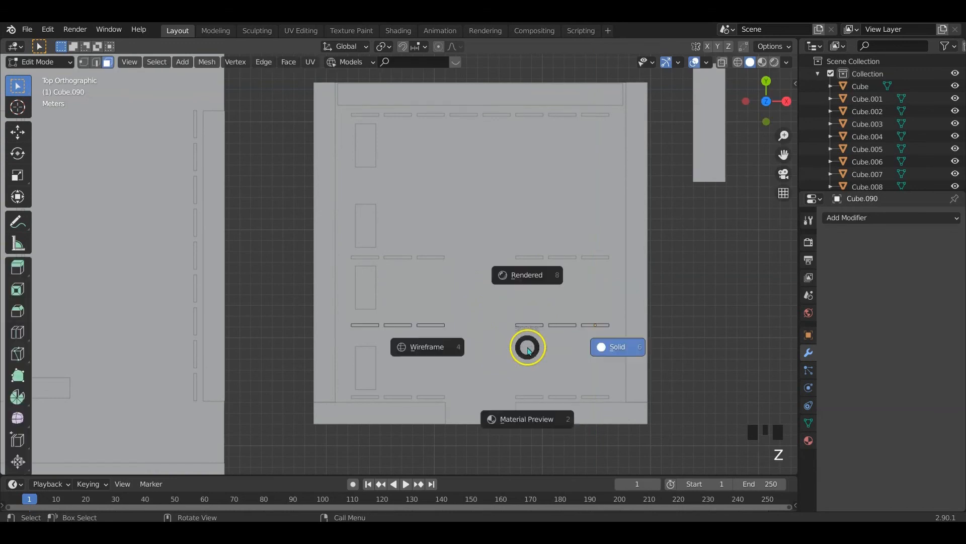
click(421, 344)
key(c)
mouse_move(424, 344)
mouse_down()
mouse_move(373, 327)
mouse_move(558, 327)
mouse_up()
key(Escape)
key(x)
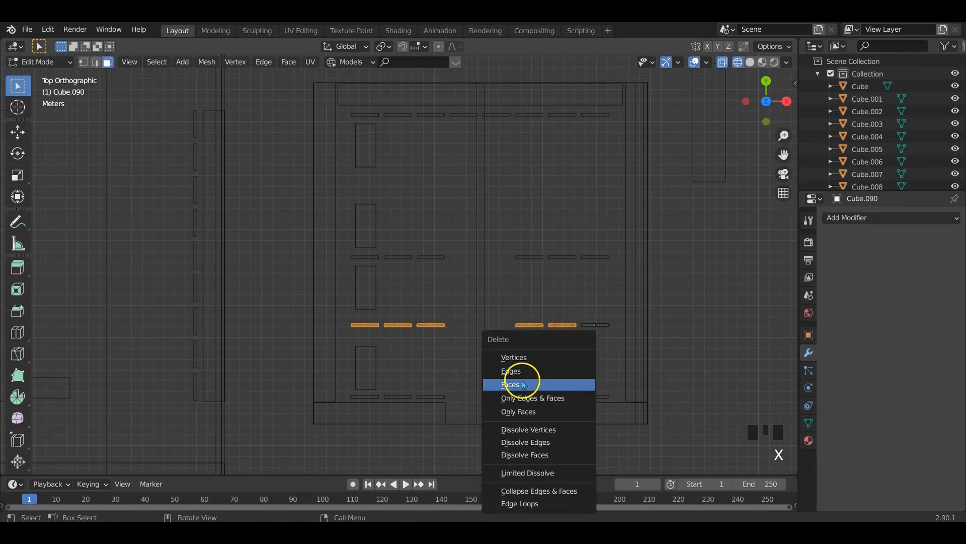
click(521, 382)
key(Tab)
key(z)
click(585, 354)
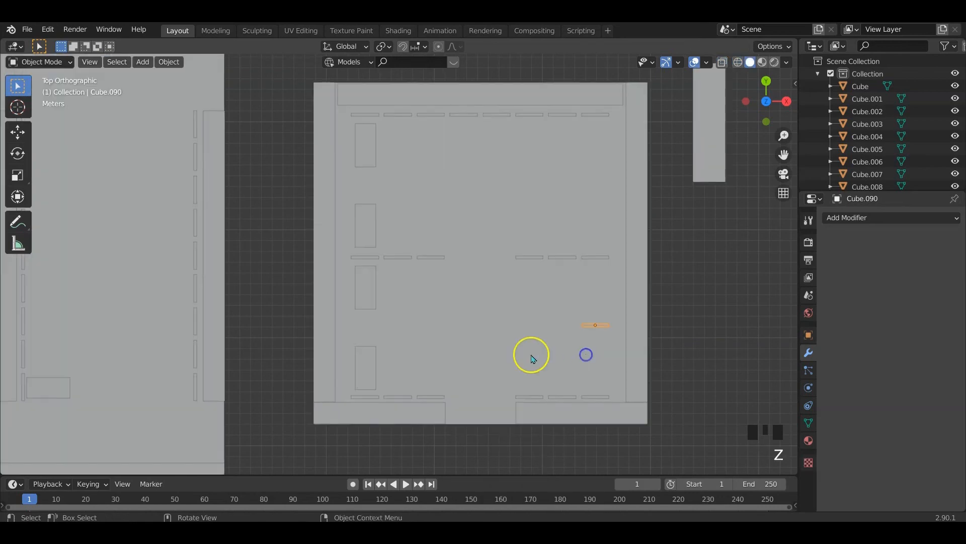
Move the remaining bar next to the car-sized box below the middle row and rotate it 90° to run along Y
key(g)
click(604, 302)
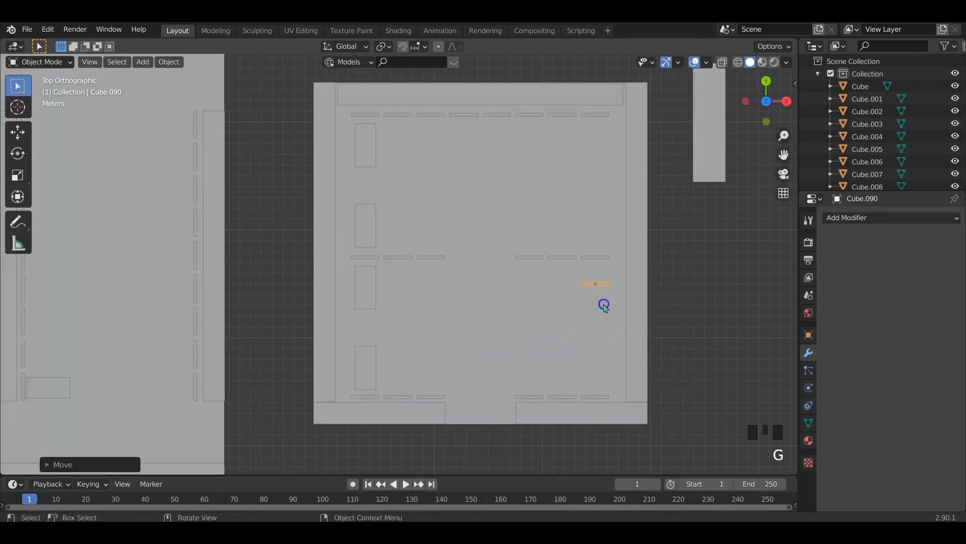
key(g)
middle_click(602, 302)
click(401, 292)
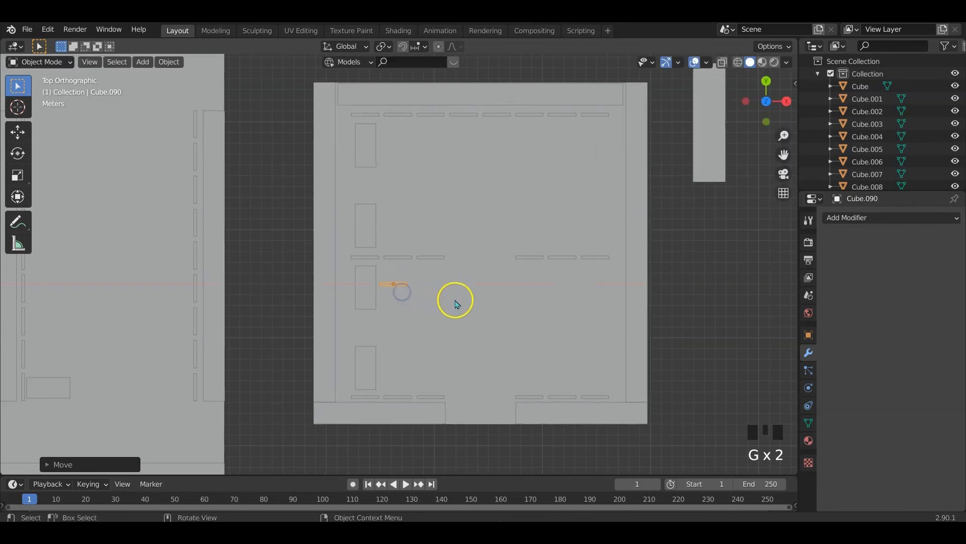
key(r)
click(457, 302)
Move the rotated bar along X so it stands close beside the car-sized box below the square plate's middle row
shift+middle_drag(428, 307, 483, 294)
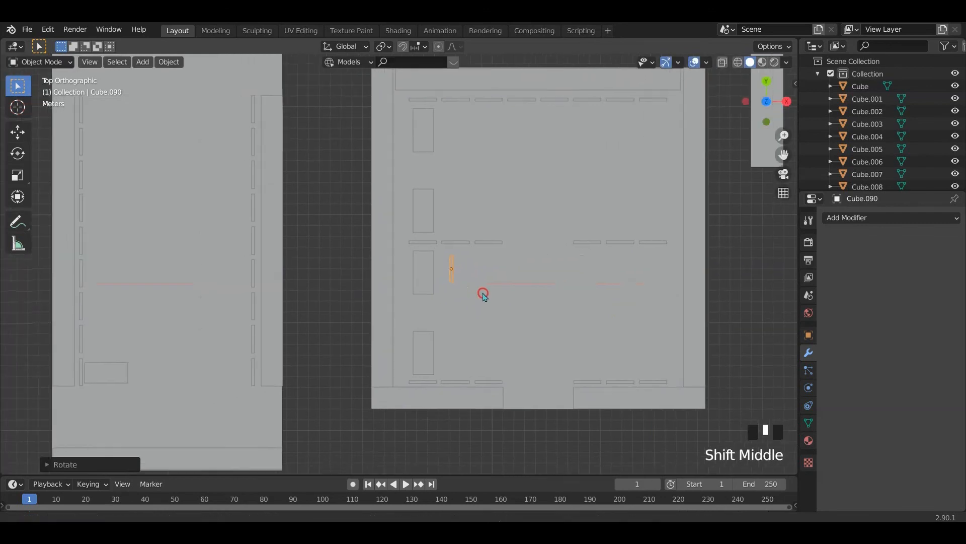
key(s)
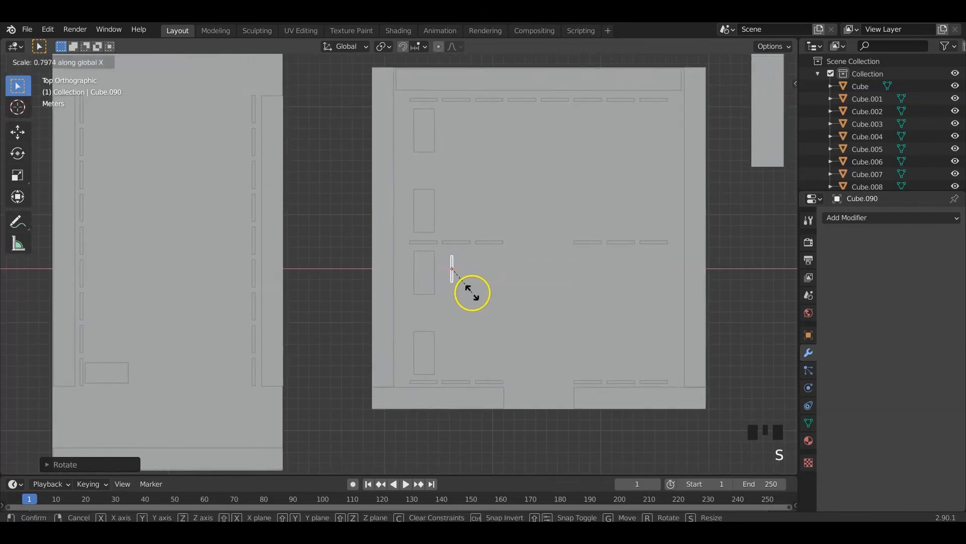
right_click(475, 295)
key(g)
key(x)
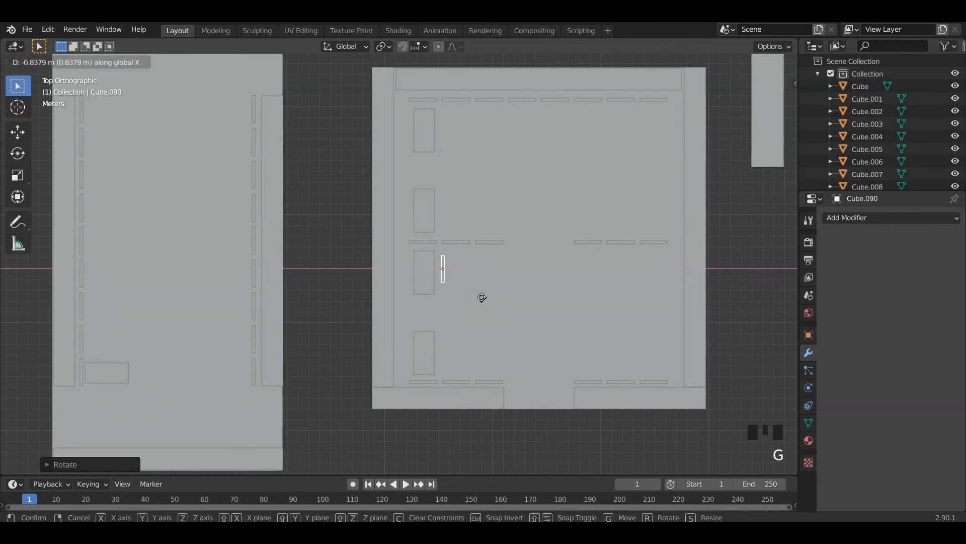
click(479, 297)
Stretch the bar along Y to roughly the car-sized box's length and shift it along Y to line up with the box
key(s)
key(y)
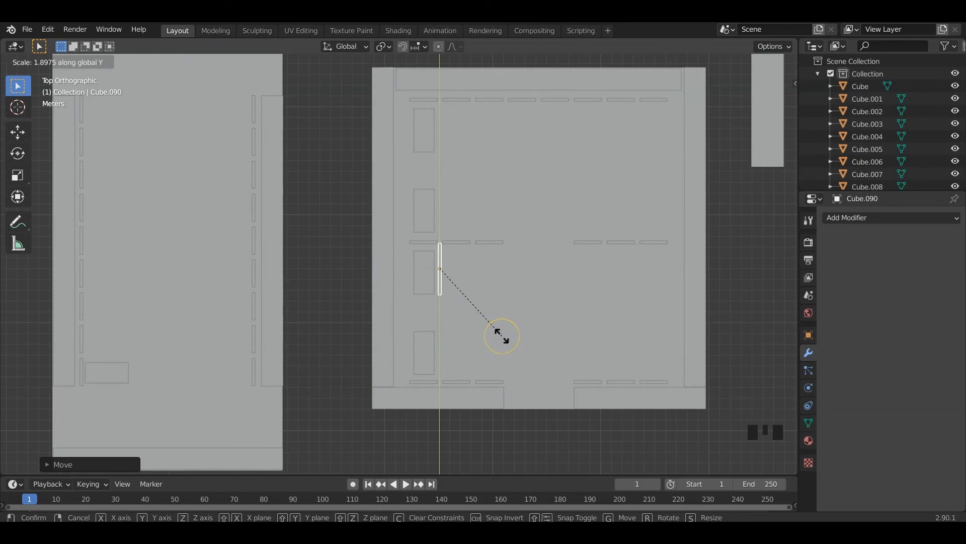
click(497, 329)
key(g)
key(y)
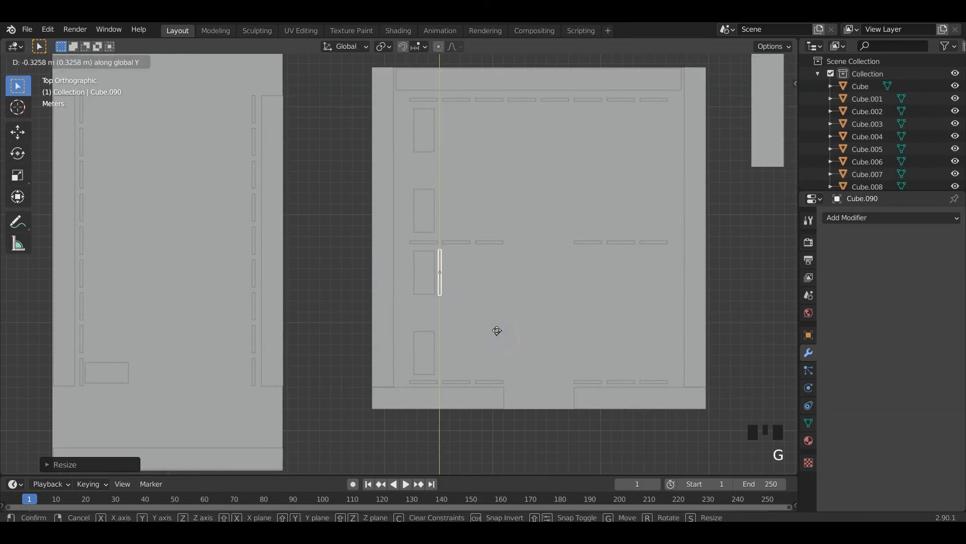
click(498, 330)
Flatten the divider bar by scaling it down along Z
middle_drag(496, 331, 458, 239)
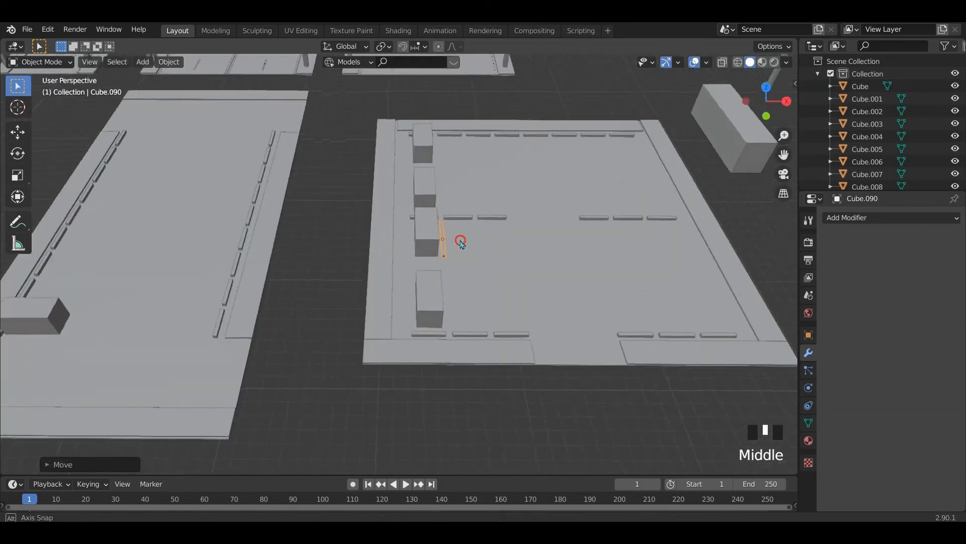
scroll(523, 273, up, 4)
middle_drag(522, 272, 503, 249)
key(s)
key(z)
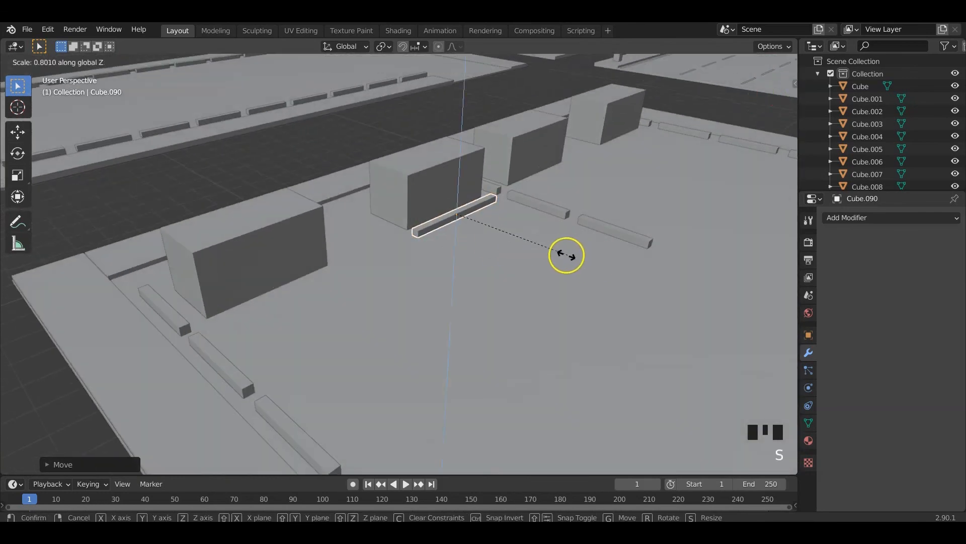
click(488, 232)
key(KP_1)
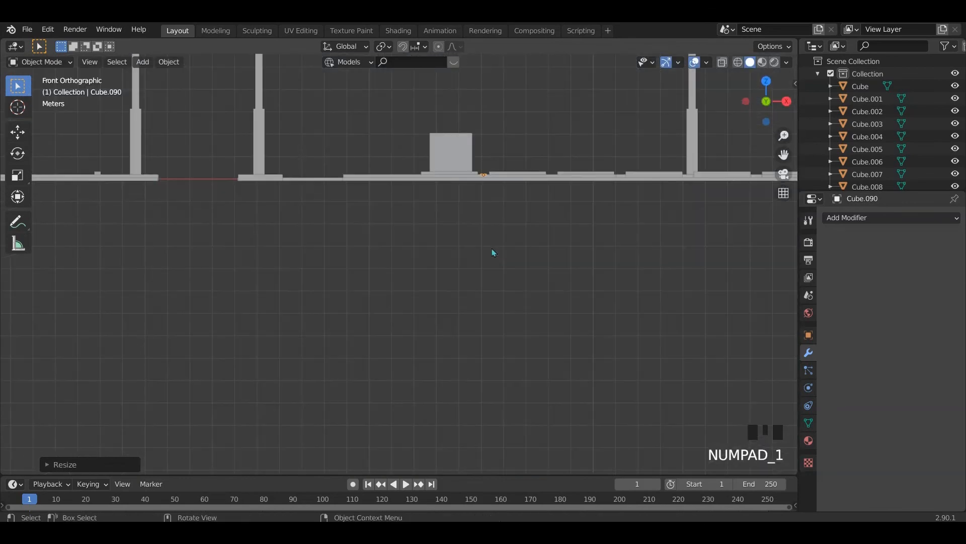
middle_drag(516, 208, 485, 233)
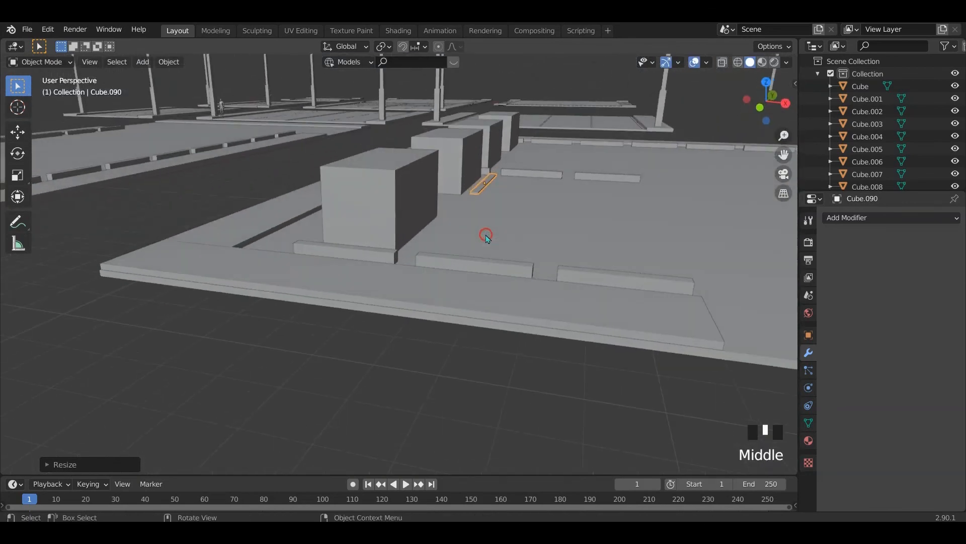
Lower the flattened divider along Z toward the surface of the square plate
key(g)
key(z)
click(500, 278)
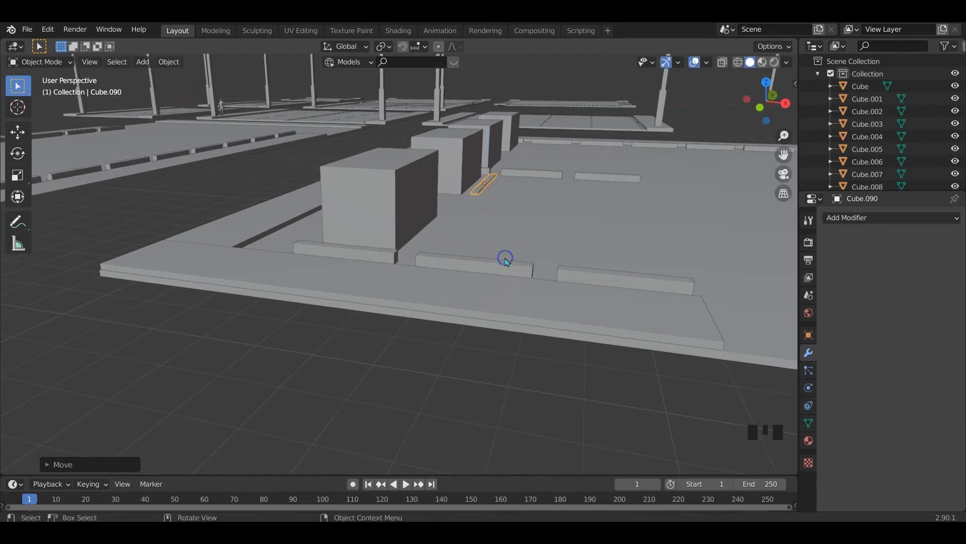
key(KP_Decimal)
middle_drag(504, 259, 432, 305)
key(g)
key(z)
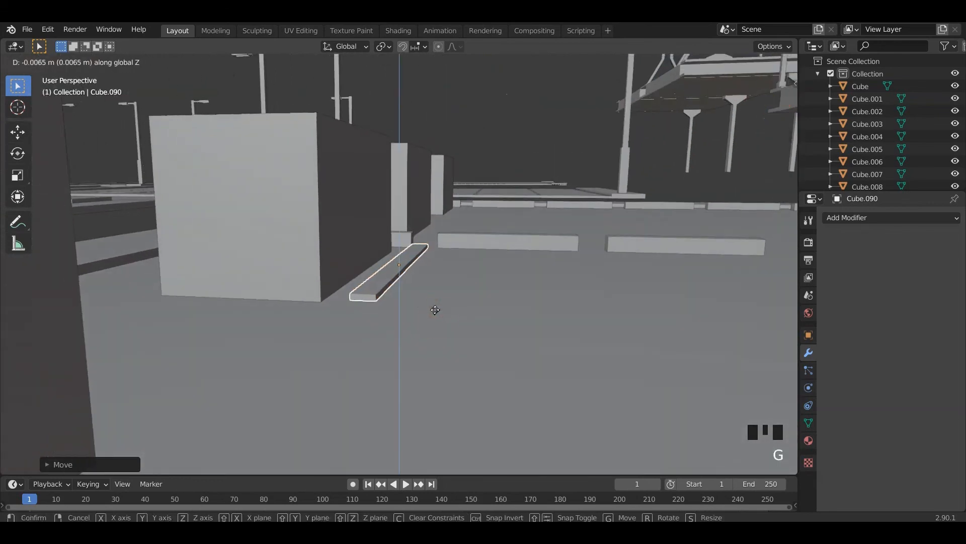
click(452, 362)
Scale the divider along Z by about 0.43 and lower it to lie almost flush with the plate's surface
key(s)
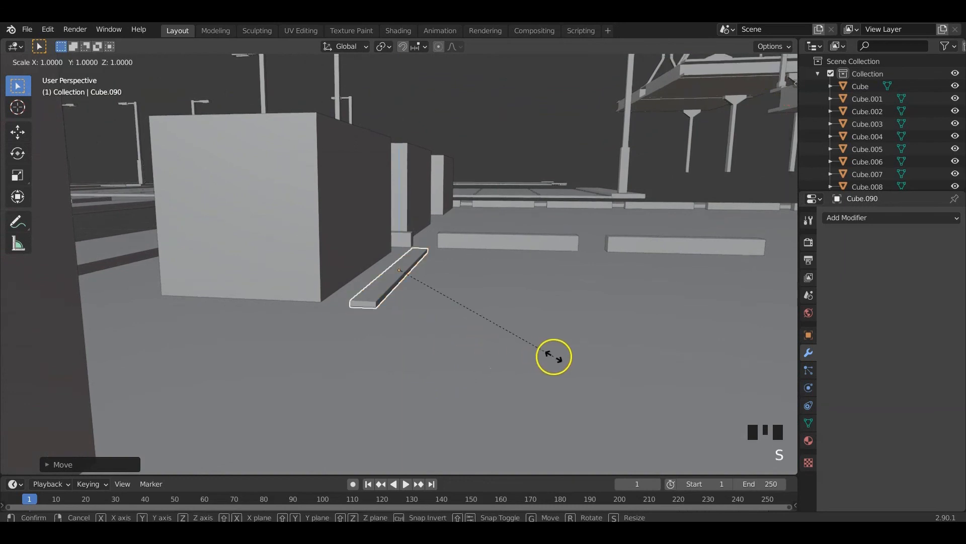
key(z)
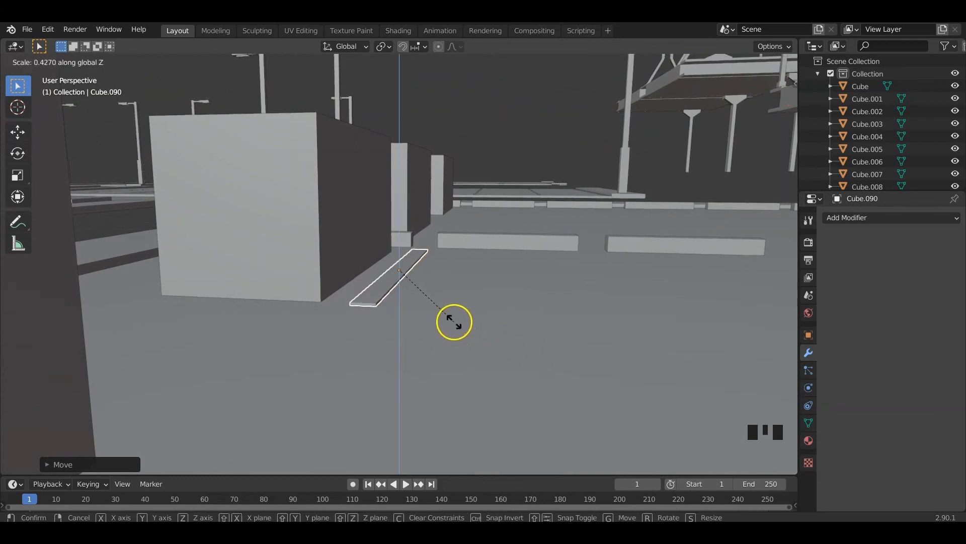
click(454, 322)
key(g)
key(z)
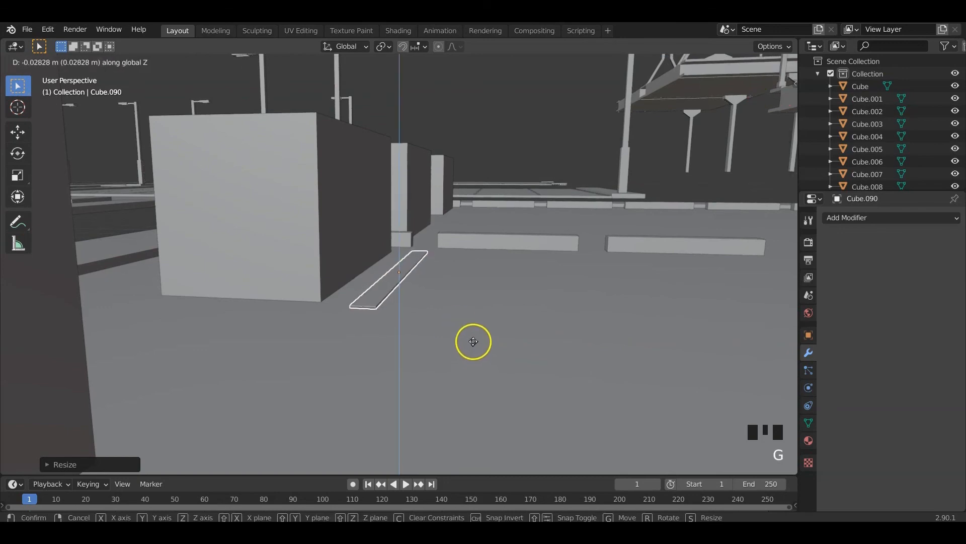
click(471, 334)
scroll(470, 392, down, 2)
middle_drag(470, 393, 291, 300)
click(228, 279)
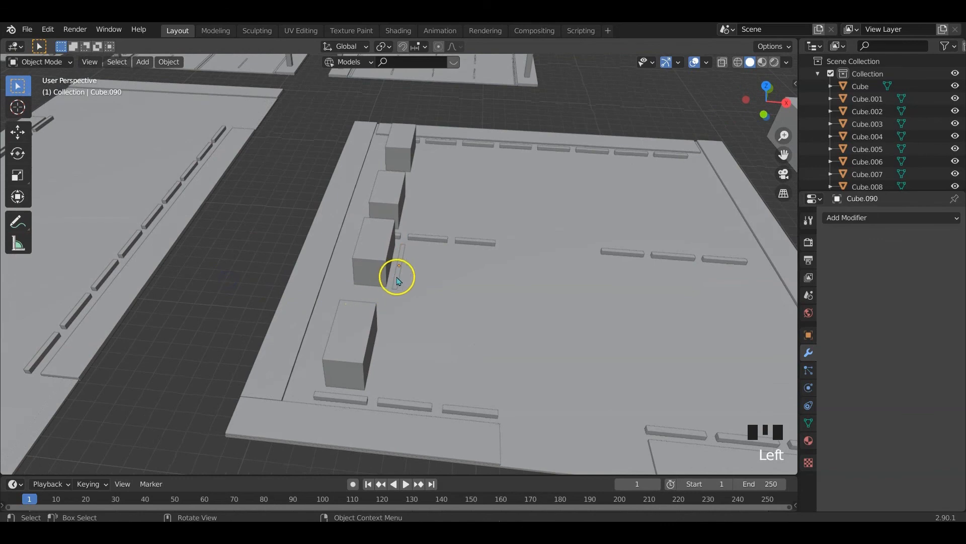
Duplicate the divider about 3.07 m along X to mark the next parking bay
middle_drag(399, 280, 496, 346)
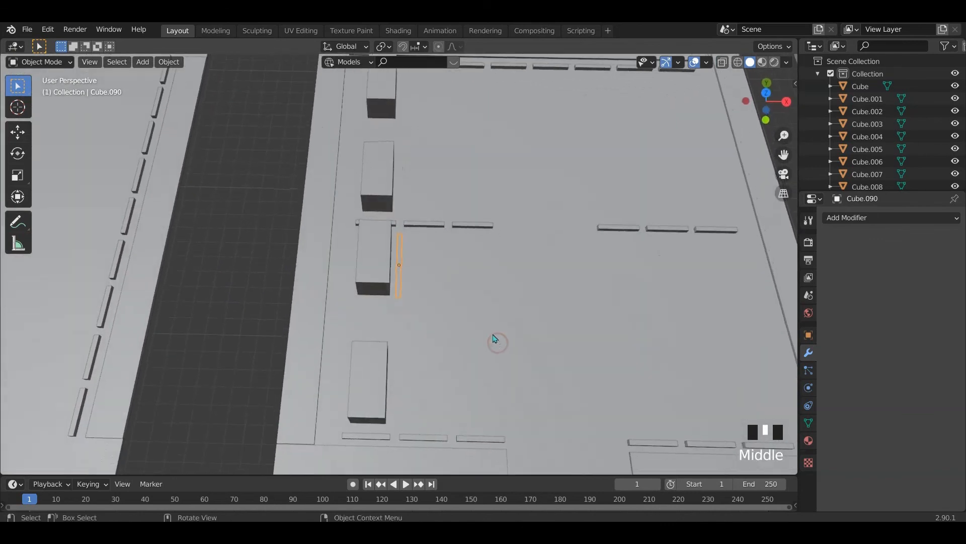
key(KP_7)
key(shift+d)
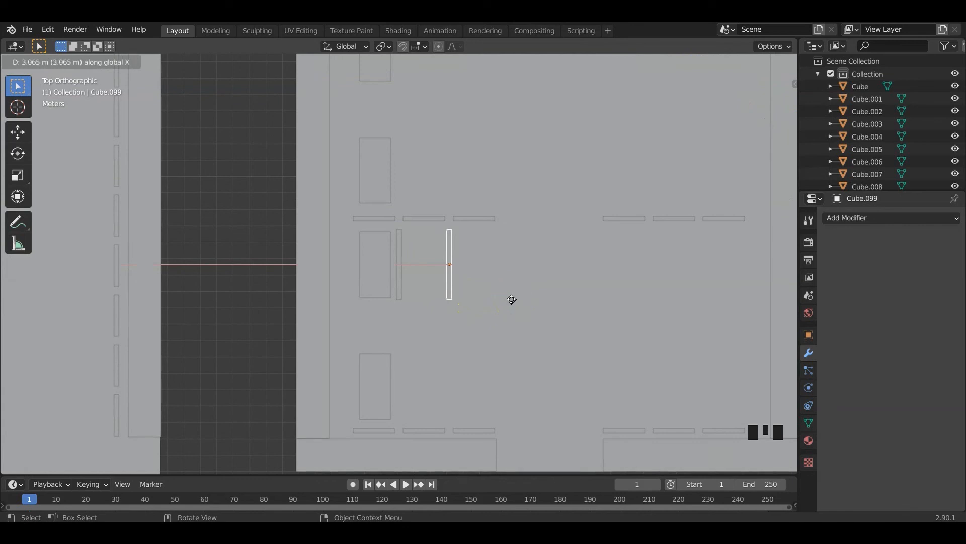
shift+middle_drag(544, 310, 493, 307)
Duplicate the pair of dividers about 15.23 m along X, beneath the opposite group of middle-row bars
shift+click(334, 262)
scroll(533, 309, down, 3)
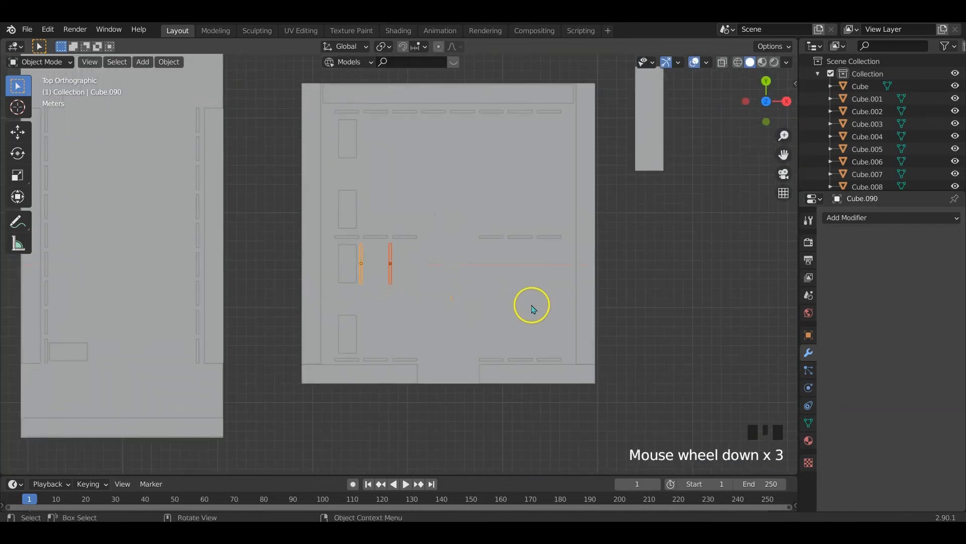
key(shift+d)
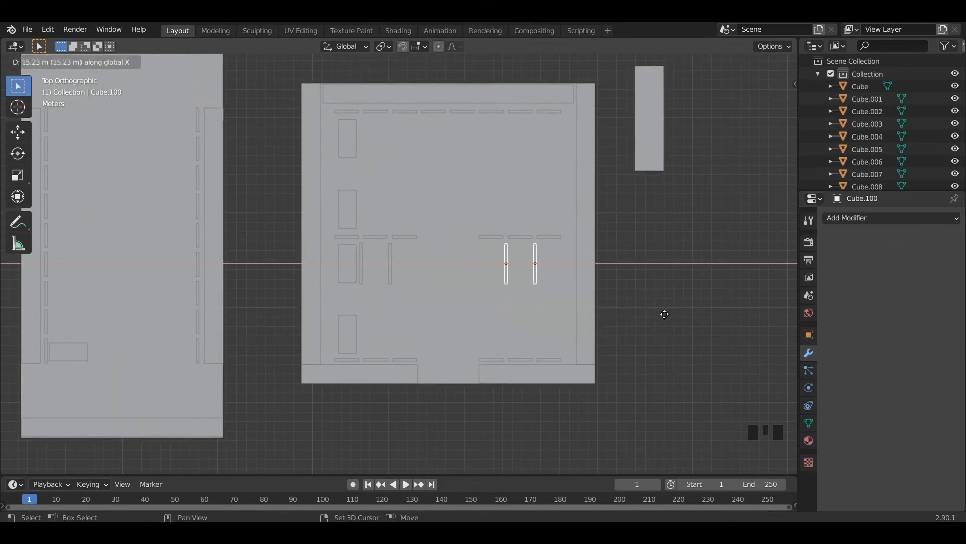
click(567, 324)
Join the four dividers into one object and duplicate it about 5.47 m along Y to the other side of the middle row
shift+click(361, 265)
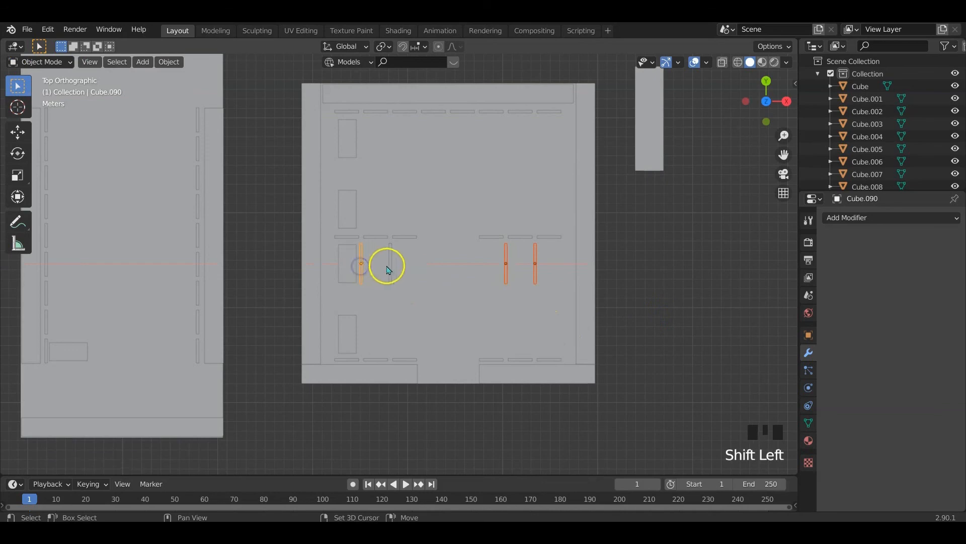
shift+click(390, 265)
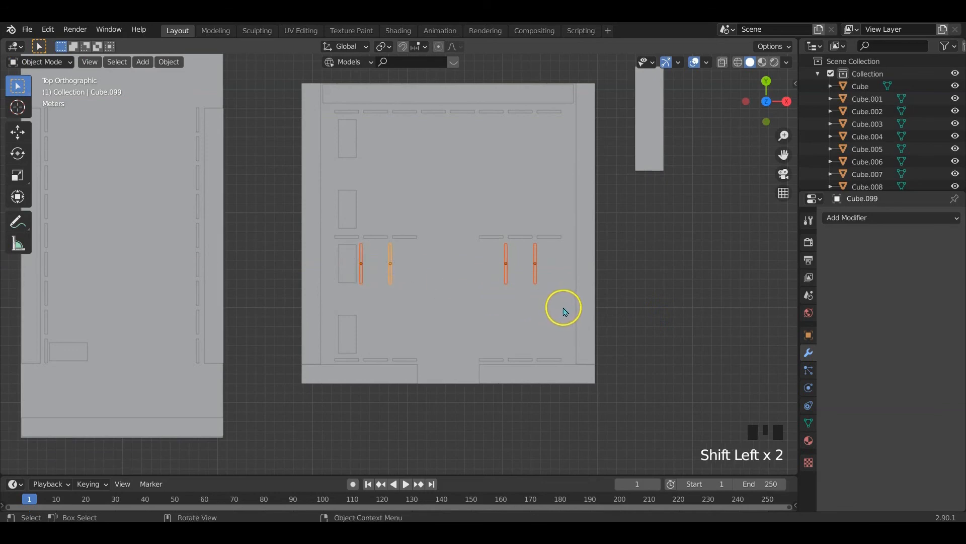
key(ctrl+j)
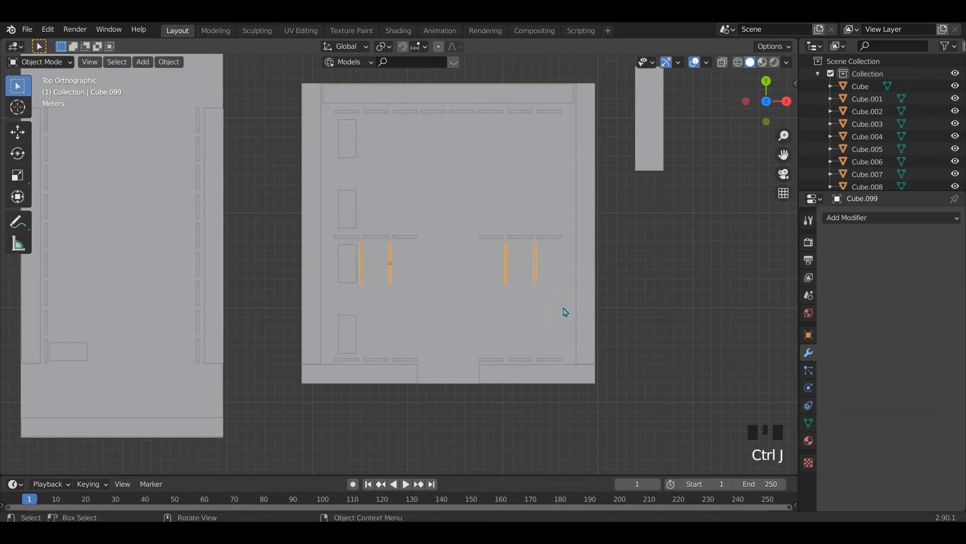
key(shift+d)
key(y)
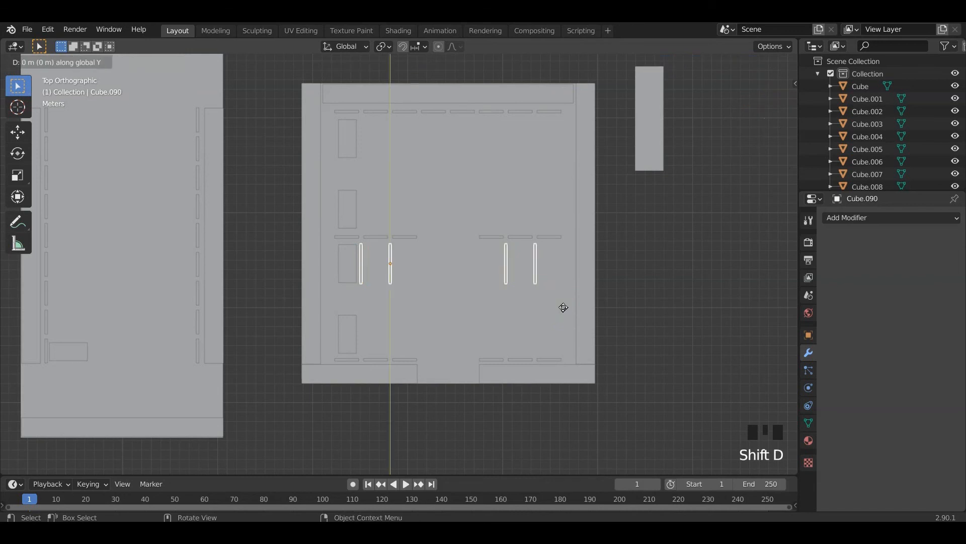
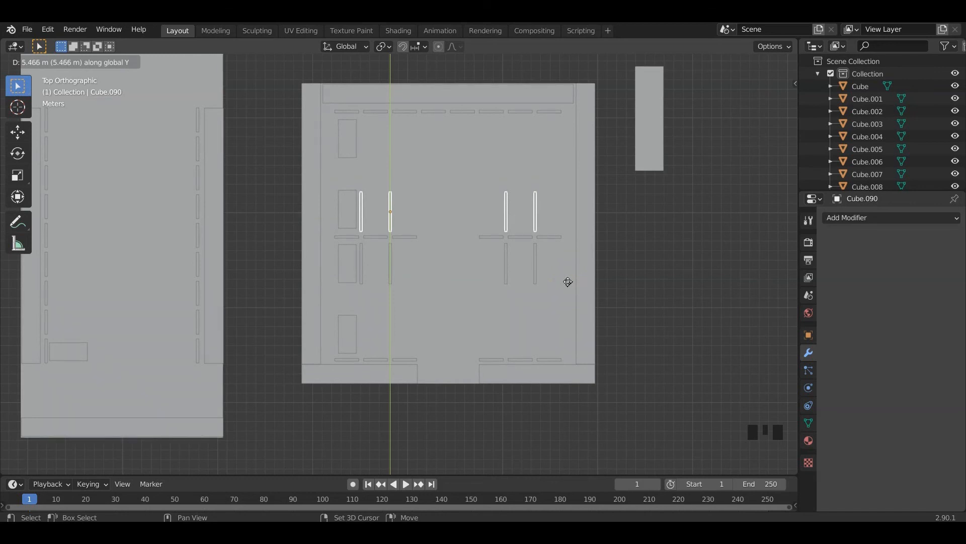
click(568, 282)
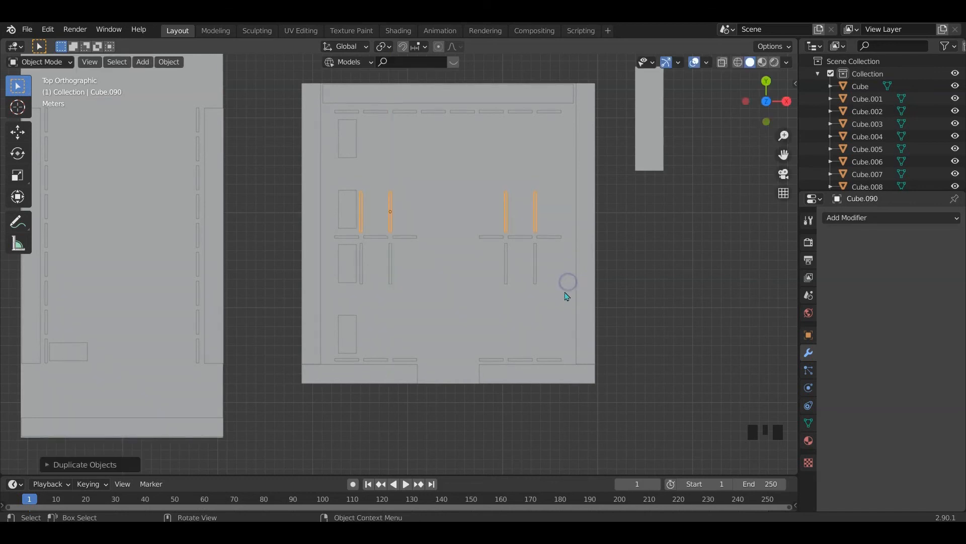
Duplicate the divider set below the middle row by about -7.52 m along Y, placing the copy at the lower row
click(363, 270)
key(shift+d)
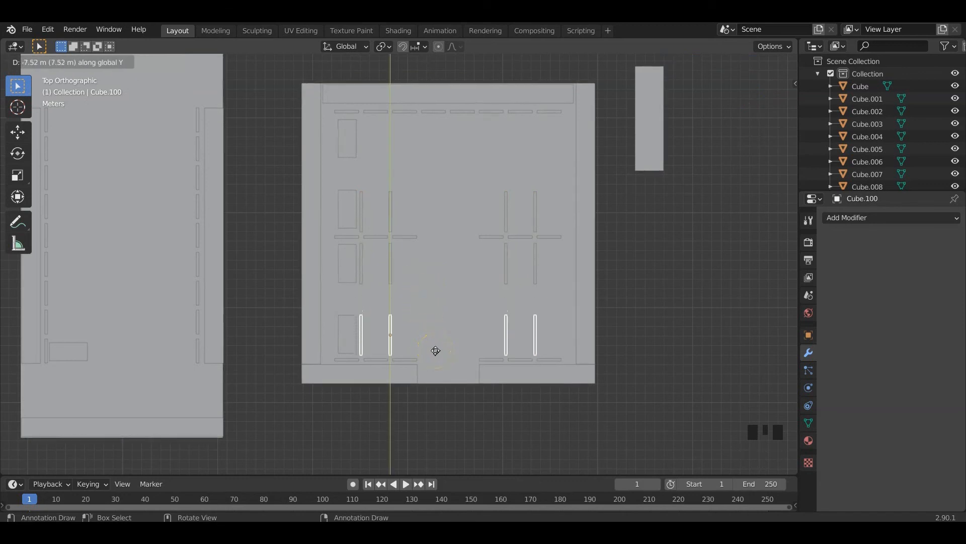
click(436, 351)
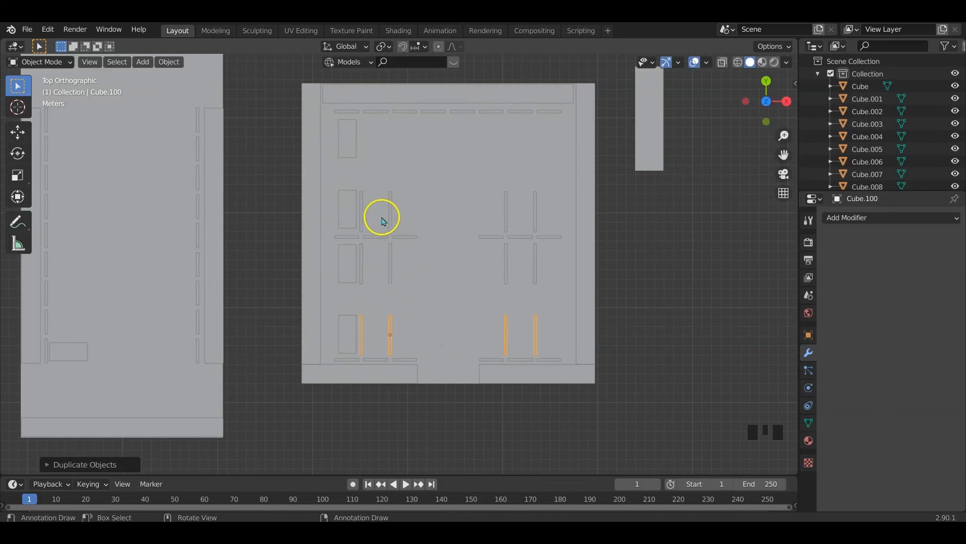
Duplicate the divider set above the middle row about 7.96 m along Y, placing the copy at the upper row
mouse_move(460, 260)
middle_down()
mouse_move(463, 216)
mouse_move(471, 254)
middle_up()
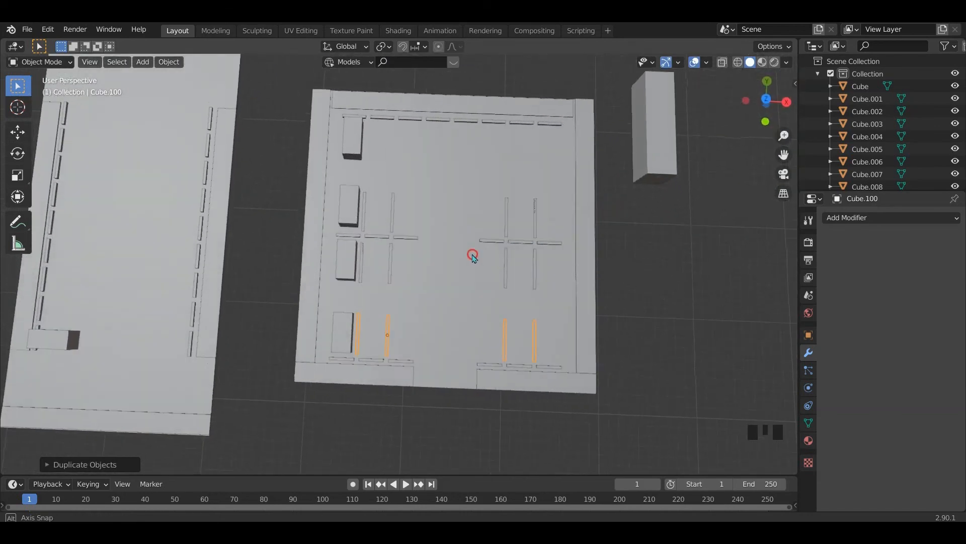
click(365, 209)
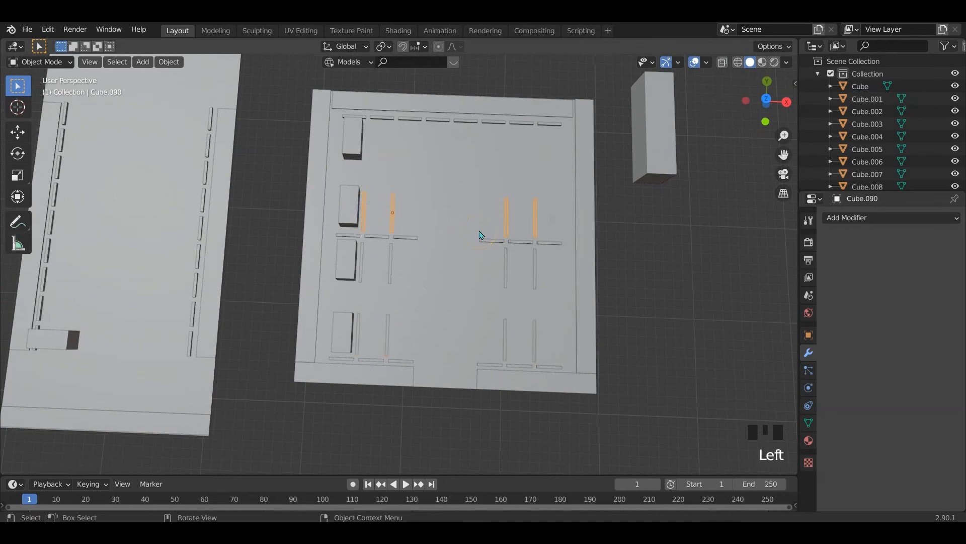
middle_drag(481, 235, 503, 248)
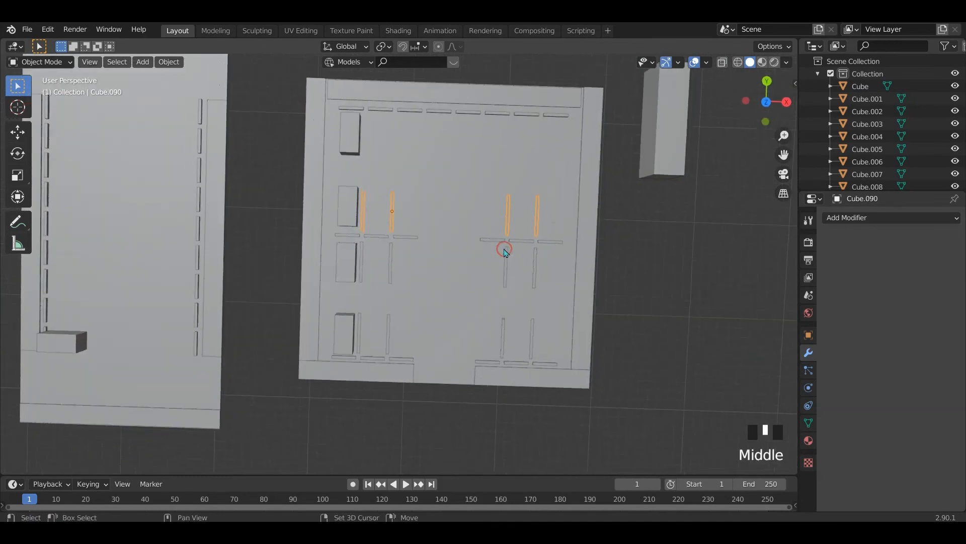
key(shift+d)
key(y)
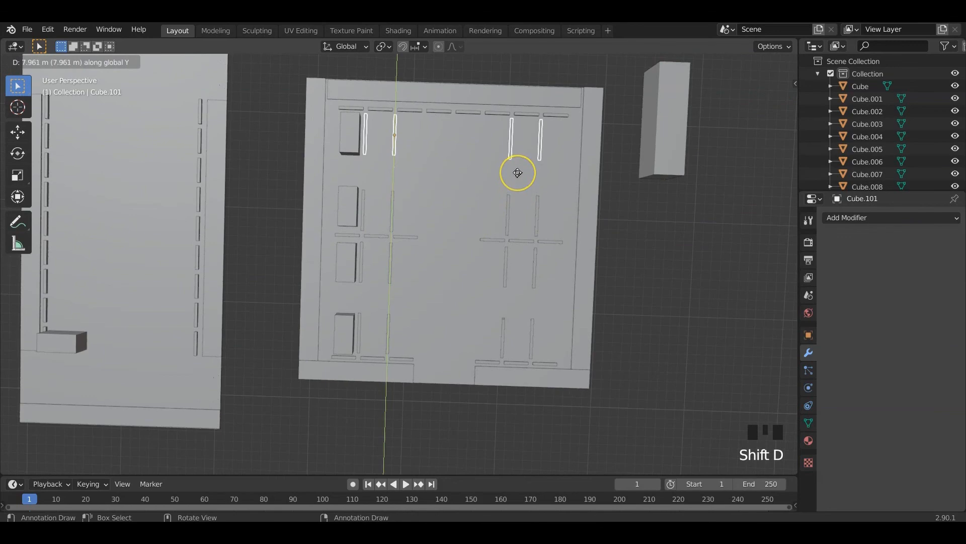
click(518, 173)
Duplicate the upper row's divider set along X to fill the empty bays in the middle of that row
scroll(474, 162, up, 2)
shift+middle_drag(474, 161, 405, 204)
scroll(456, 227, up, 1)
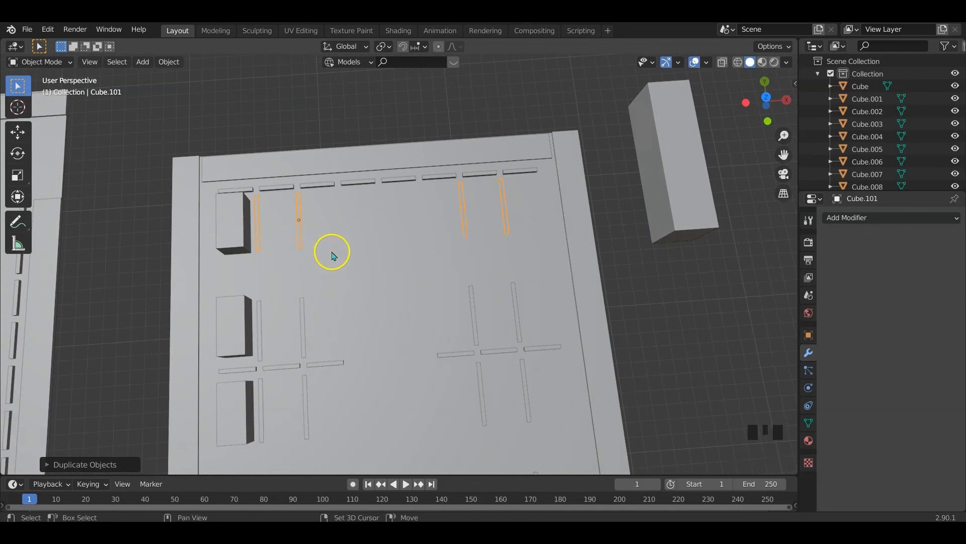
key(shift+d)
middle_drag(332, 252, 414, 254)
click(414, 254)
key(KP_7)
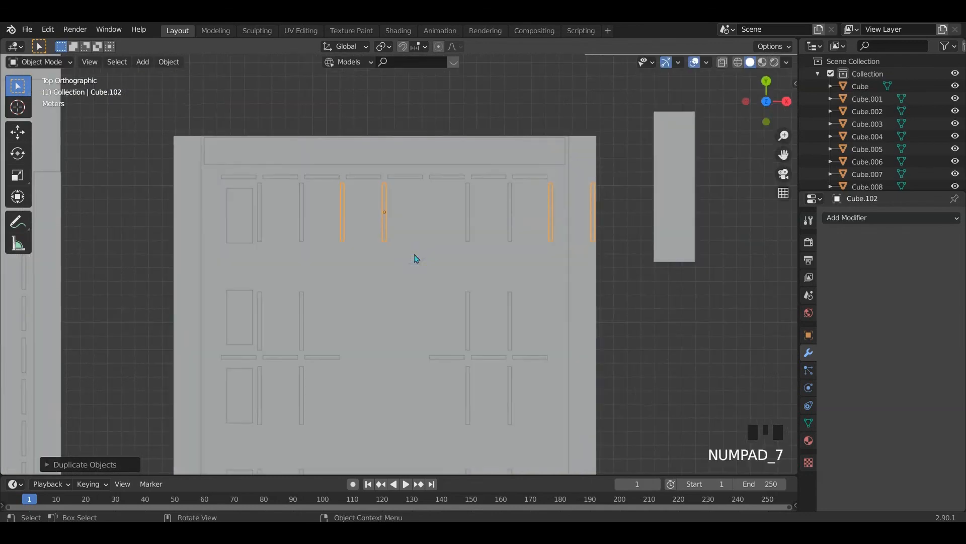
Delete the two surplus dividers at the far +X end of the duplicated upper-row set, keeping the pair in the middle bays
key(Tab)
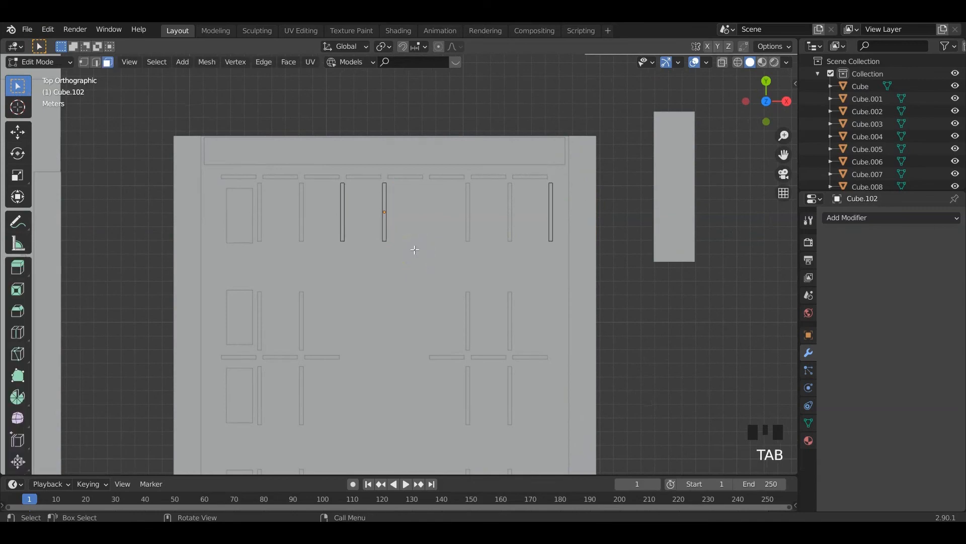
key(z)
click(321, 249)
key(c)
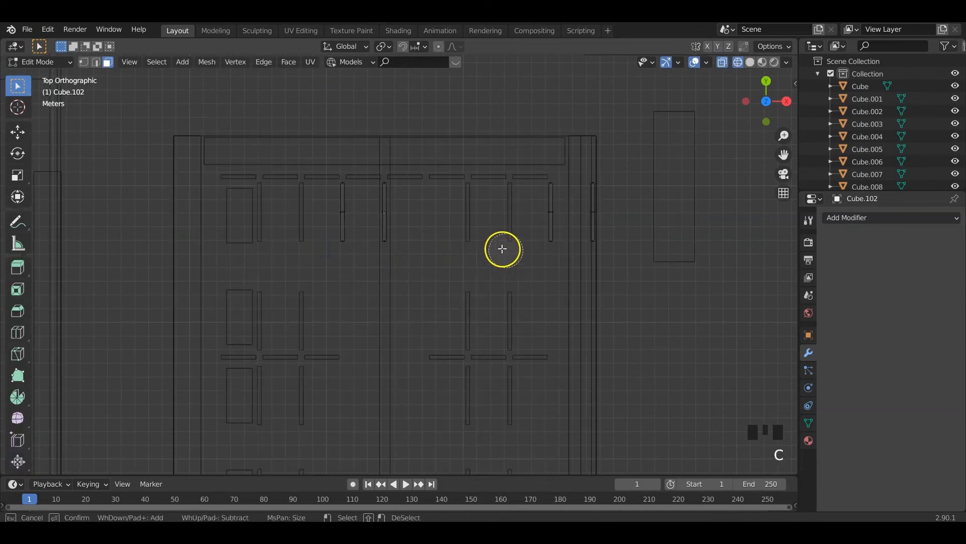
drag(546, 242, 594, 204)
right_click(594, 204)
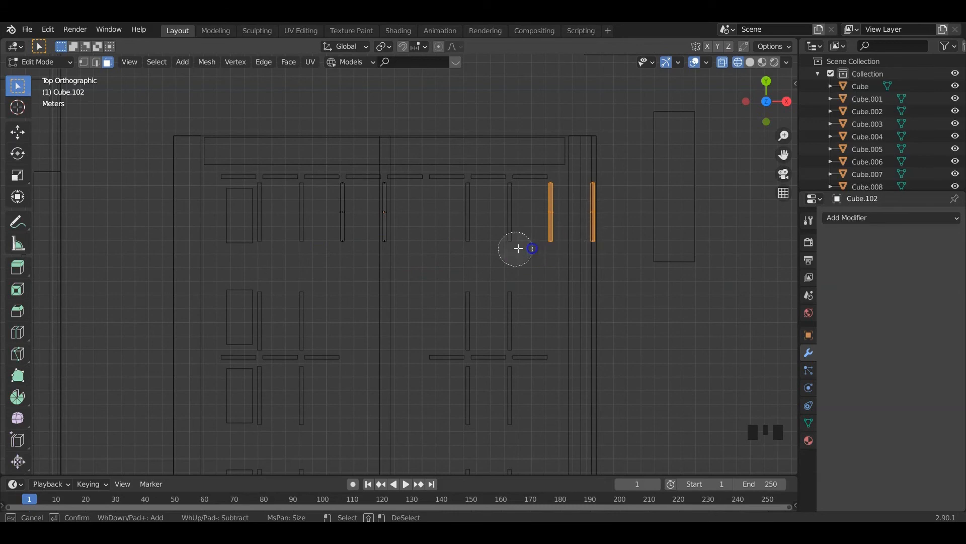
key(x)
click(485, 248)
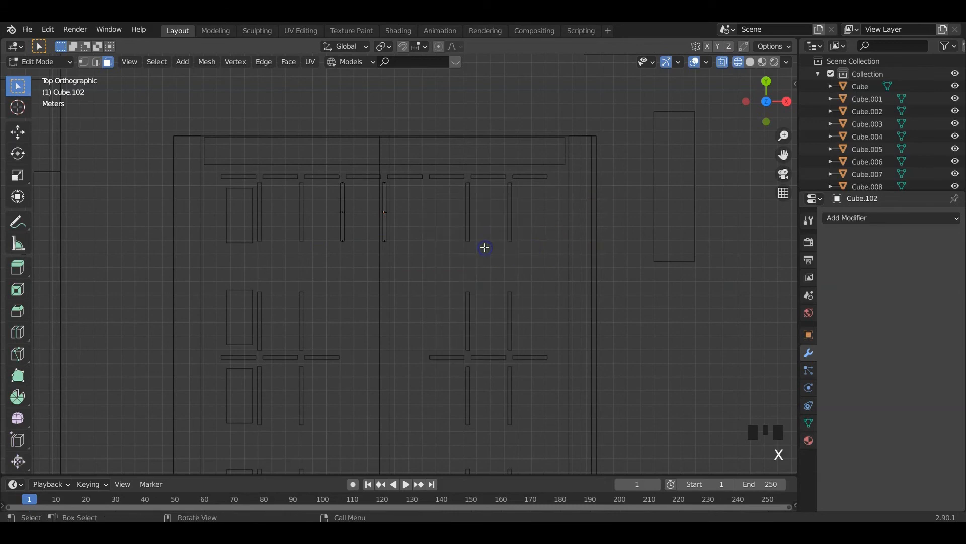
key(Tab)
key(z)
click(524, 246)
Duplicate the remaining divider pair one bay along X in the upper row and align it with the gaps between the parking bars
mouse_move(524, 246)
middle_down()
mouse_move(400, 218)
mouse_move(384, 233)
middle_up()
scroll(387, 229, up, 2)
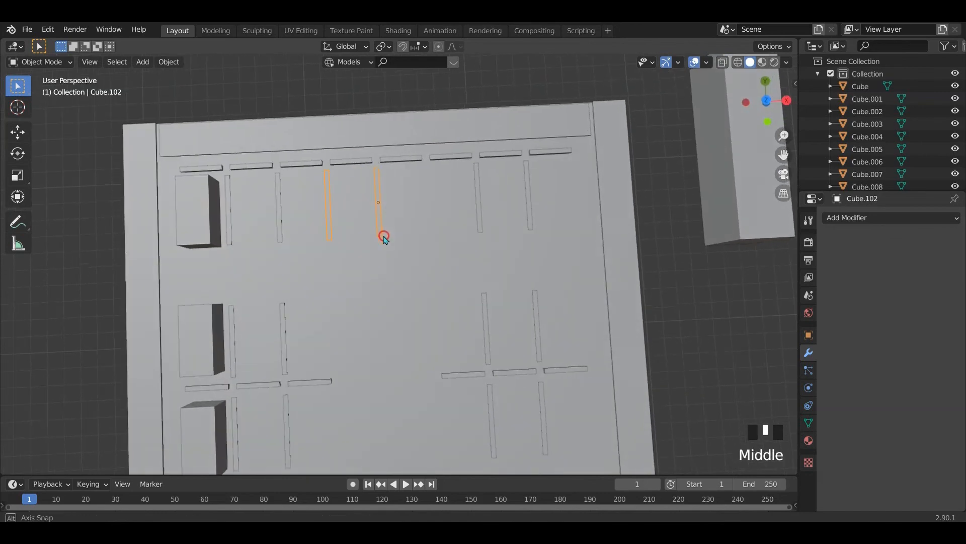
key(shift+d)
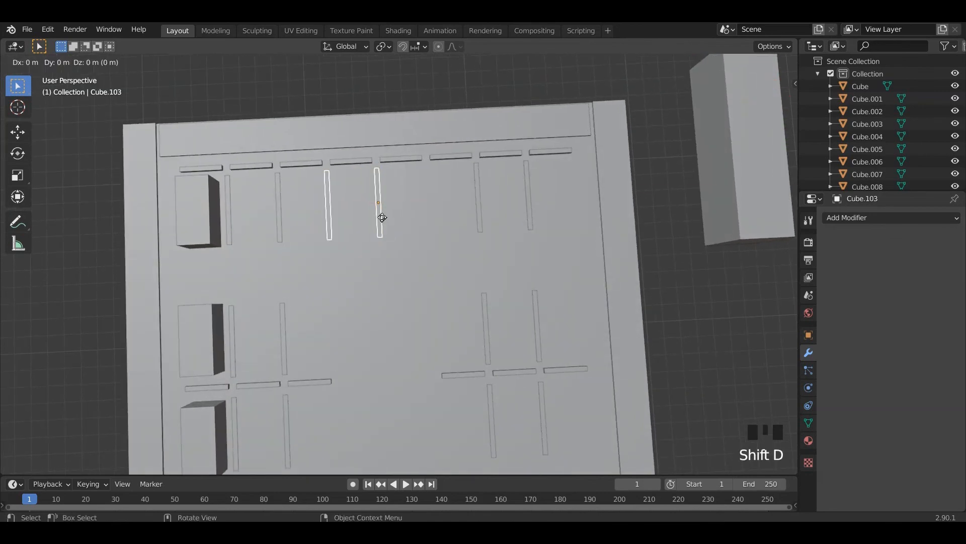
click(430, 216)
key(KP_7)
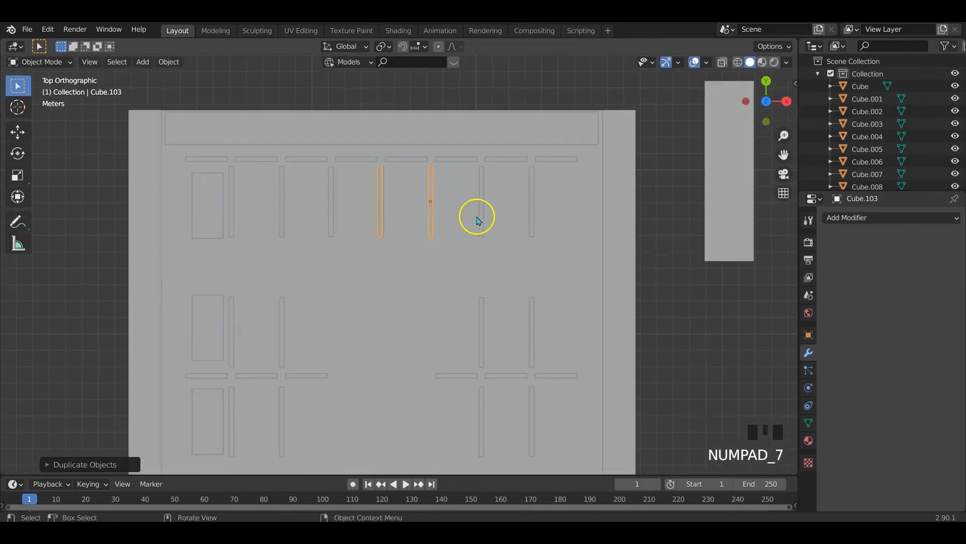
key(g)
key(x)
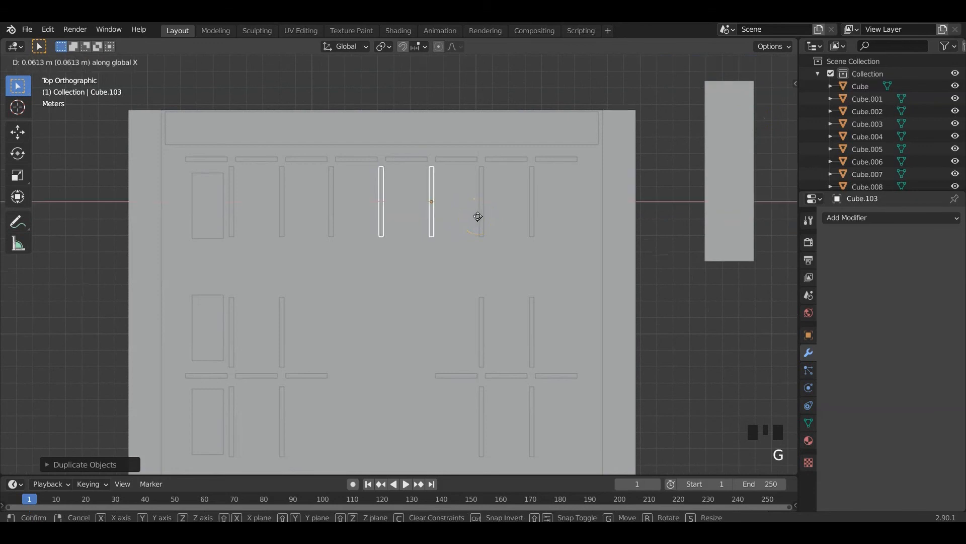
click(475, 217)
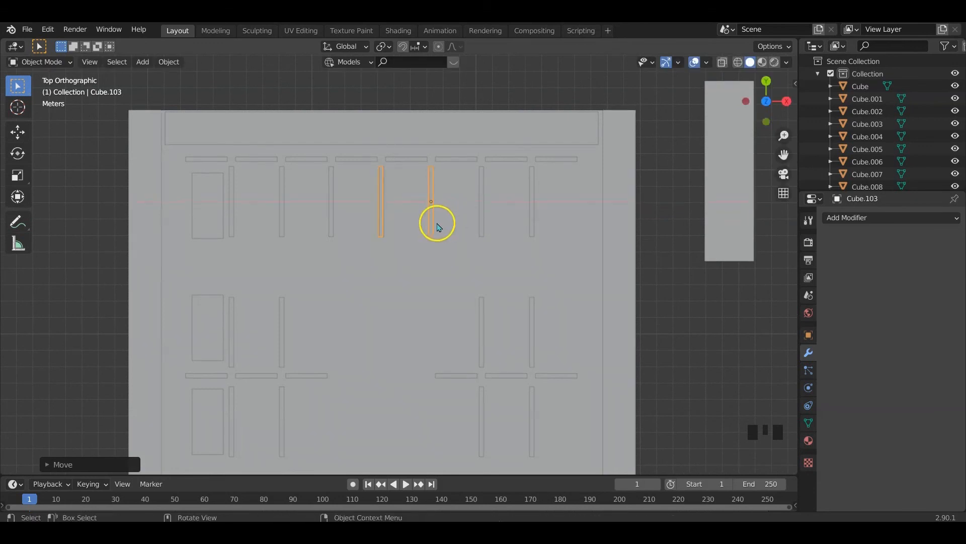
Delete the duplicated divider that overlaps the original pair, leaving a single new divider in the upper row
key(Tab)
key(z)
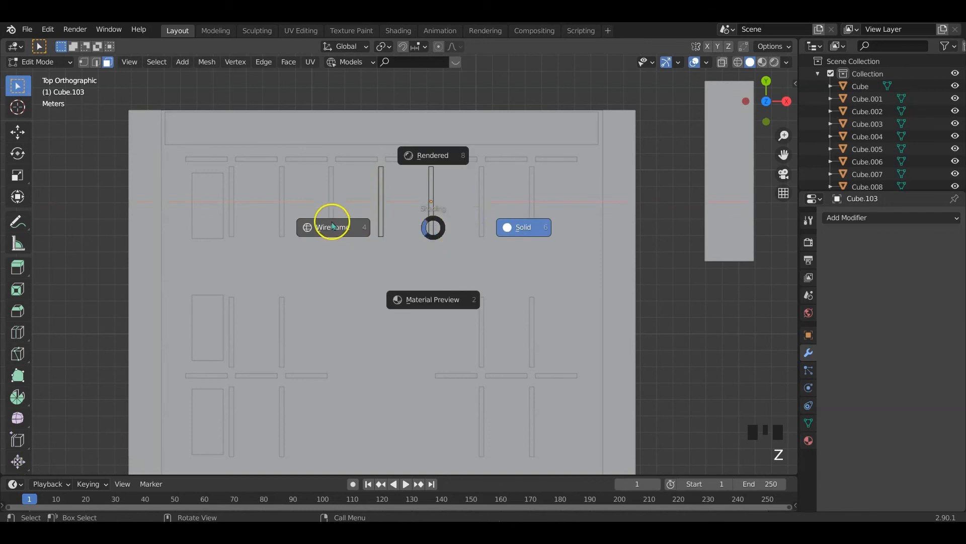
click(328, 222)
key(c)
mouse_move(372, 226)
mouse_down()
mouse_move(379, 162)
mouse_move(384, 242)
mouse_up()
right_click(440, 277)
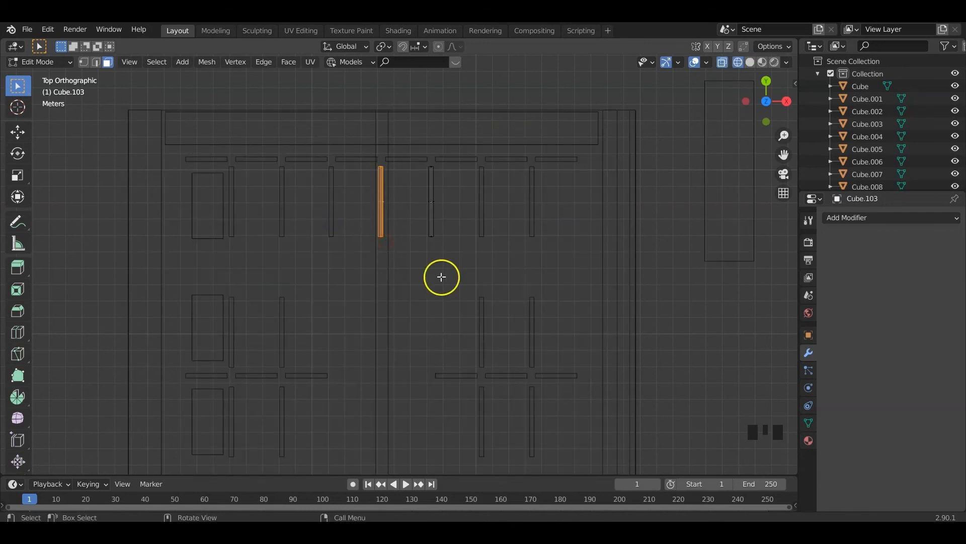
key(x)
click(411, 264)
key(Tab)
key(z)
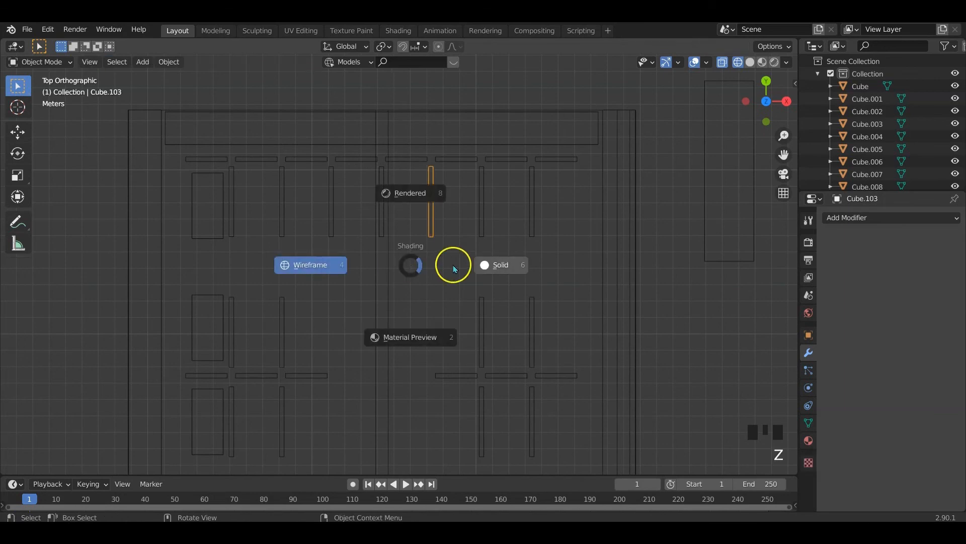
click(498, 263)
Duplicate the upper row's middle divider pair along X onto the neighbouring long ground plate
middle_drag(414, 283, 427, 220)
scroll(428, 222, down, 4)
middle_drag(427, 261, 448, 285)
middle_drag(543, 348, 550, 352)
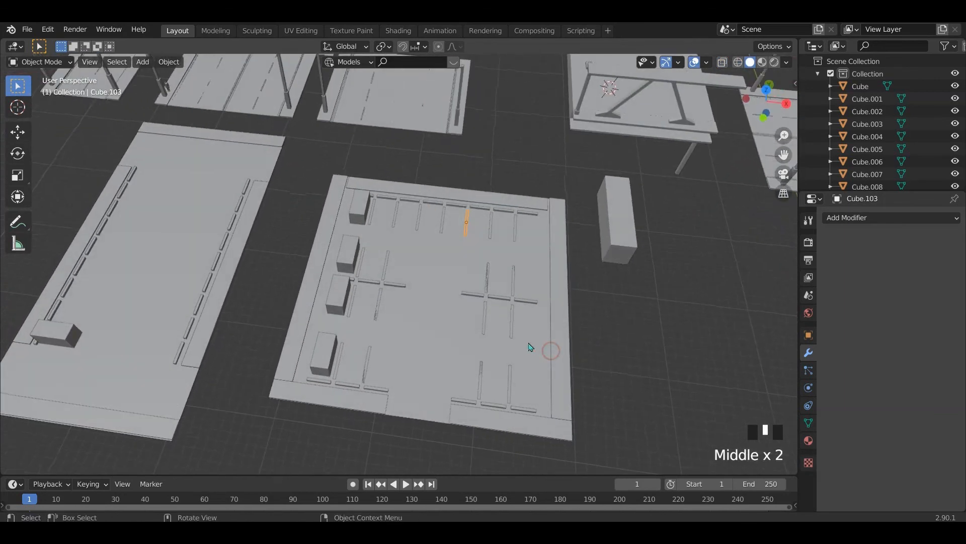
scroll(455, 334, up, 3)
scroll(457, 338, down, 3)
middle_drag(397, 317, 409, 327)
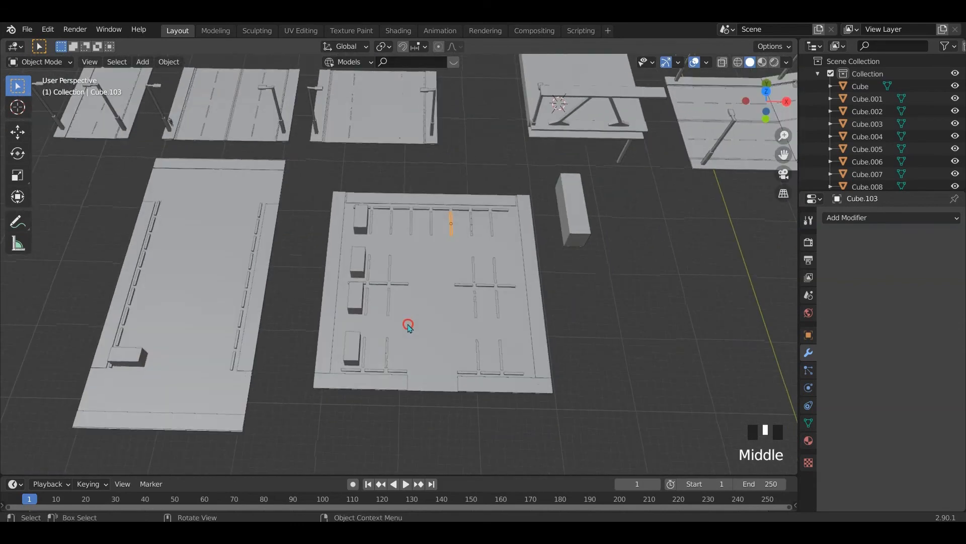
click(390, 302)
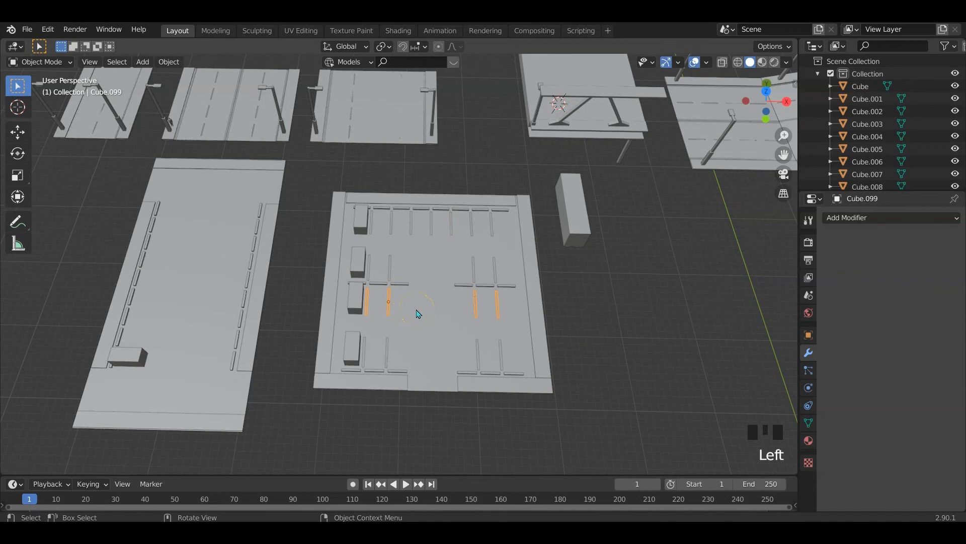
click(436, 226)
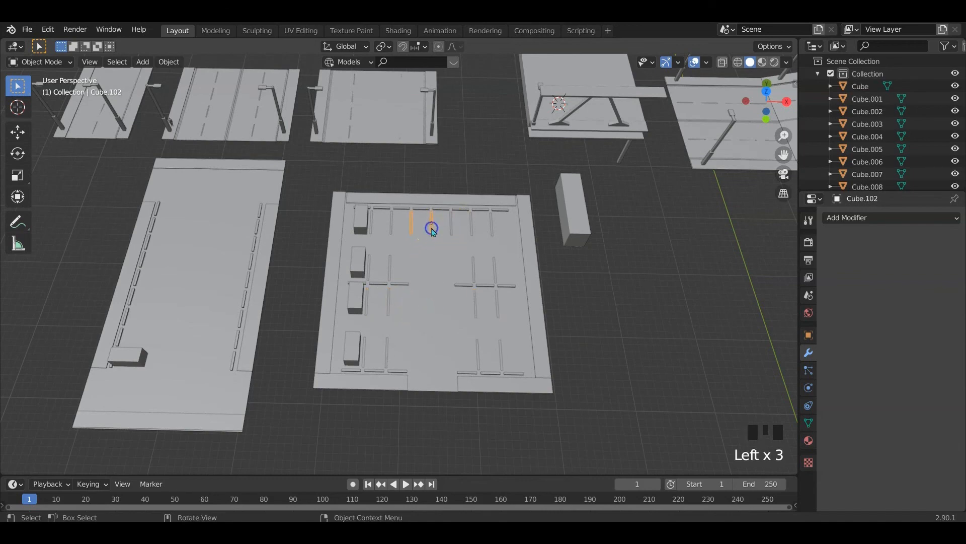
key(shift+d)
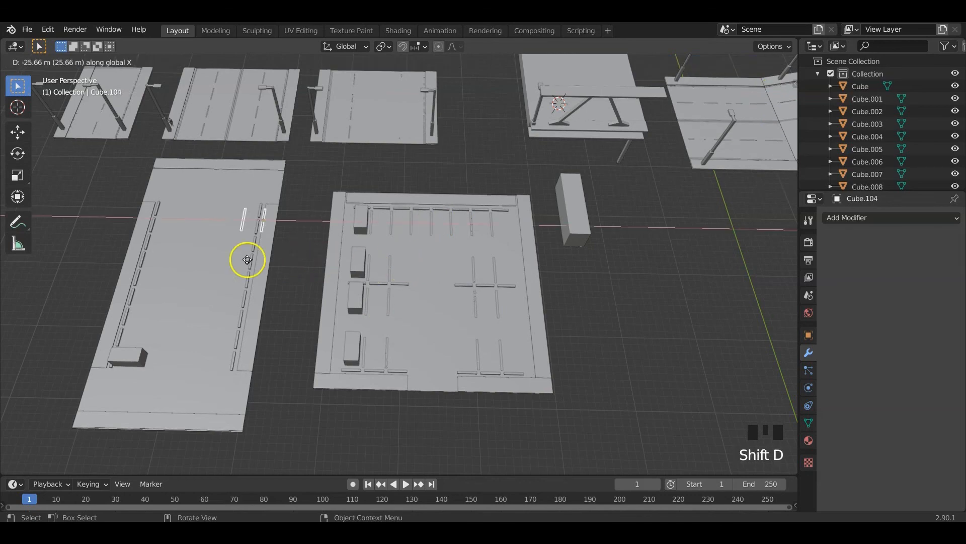
click(174, 259)
Rotate the copied divider pair on the long plate by 90 degrees in top view
key(KP_7)
scroll(168, 258, down, 2)
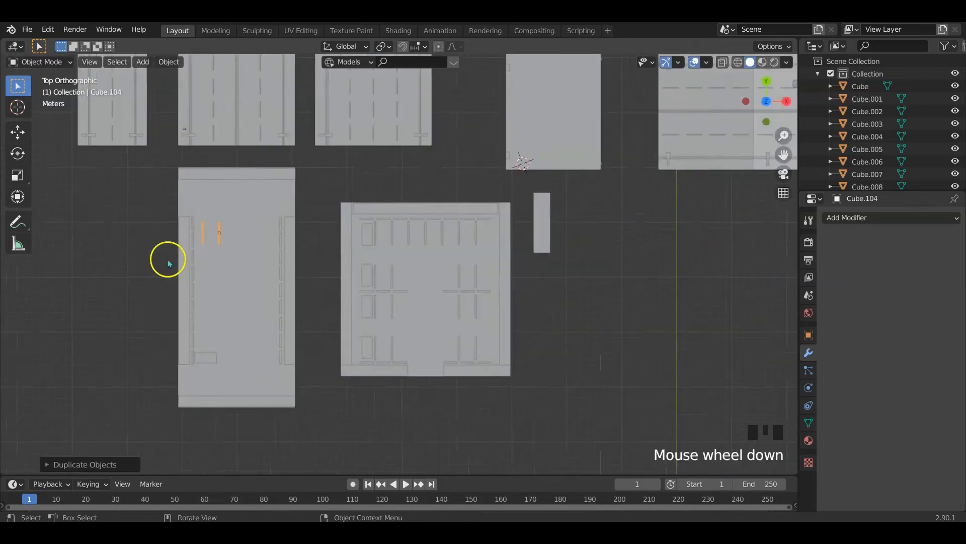
scroll(295, 252, up, 5)
shift+middle_drag(295, 252, 429, 250)
scroll(509, 287, down, 2)
scroll(366, 269, down, 1)
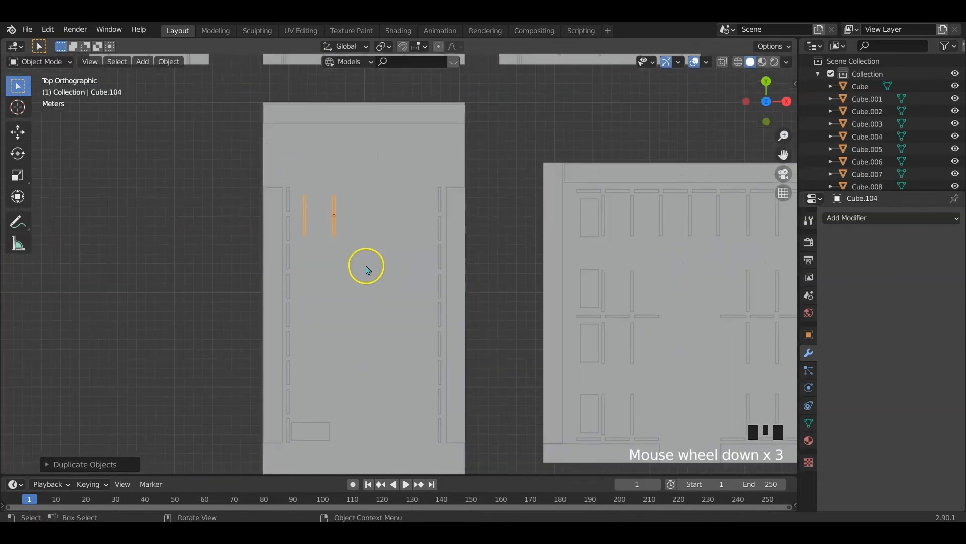
text(r90)
key(Return)
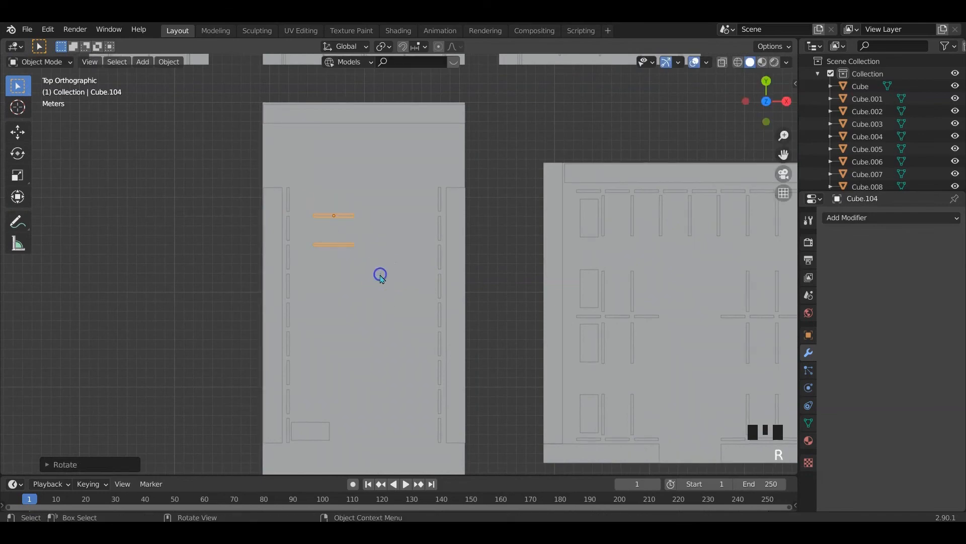
Move the rotated pair about -2 m along X to the plate's -X parking bars and align it along Y with their gaps
key(g)
key(x)
drag(376, 272, 363, 270)
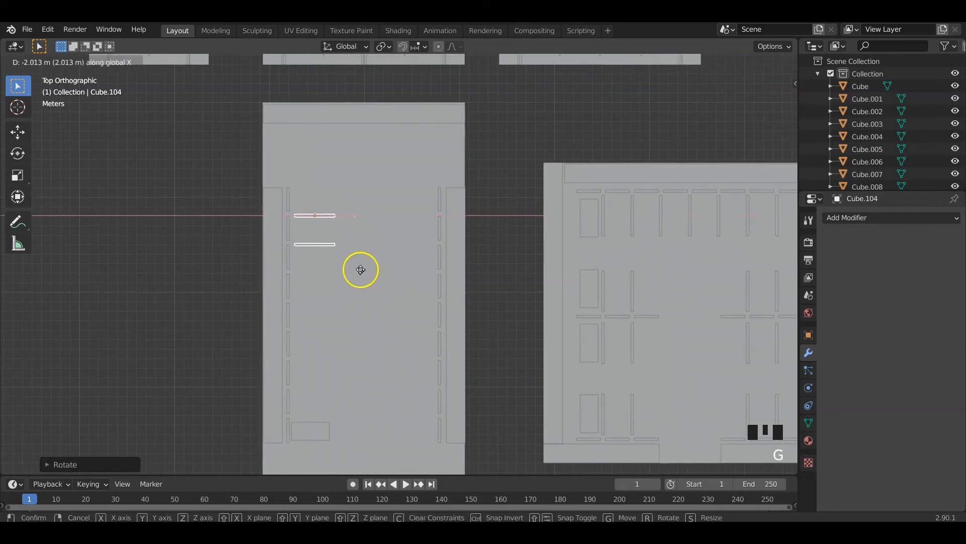
click(361, 270)
scroll(320, 249, up, 3)
shift+middle_drag(320, 249, 400, 309)
key(g)
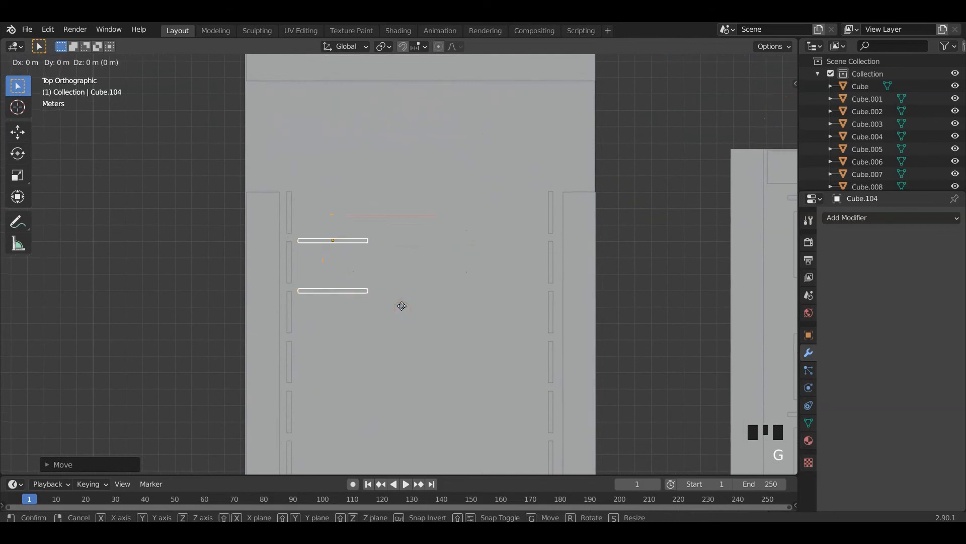
key(y)
click(398, 308)
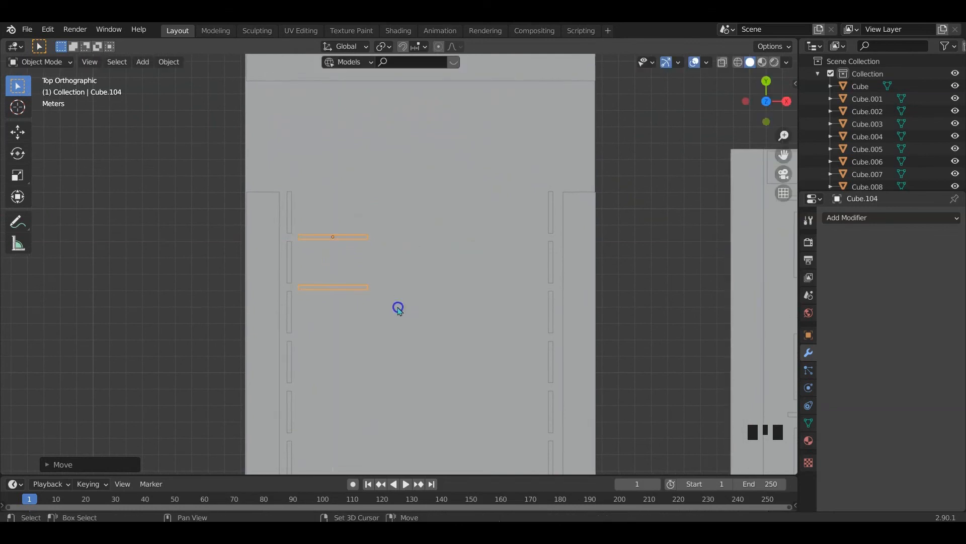
key(g)
key(x)
click(398, 307)
Duplicate the divider pair about -6.04 m along Y to mark the following two bays on the long plate
scroll(395, 306, down, 2)
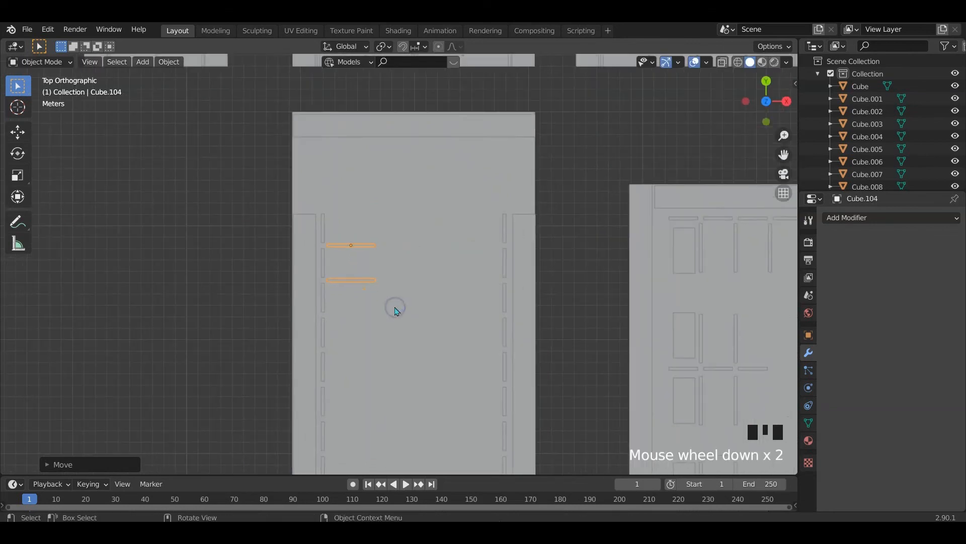
middle_drag(394, 306, 450, 220)
scroll(447, 224, down, 2)
key(KP_7)
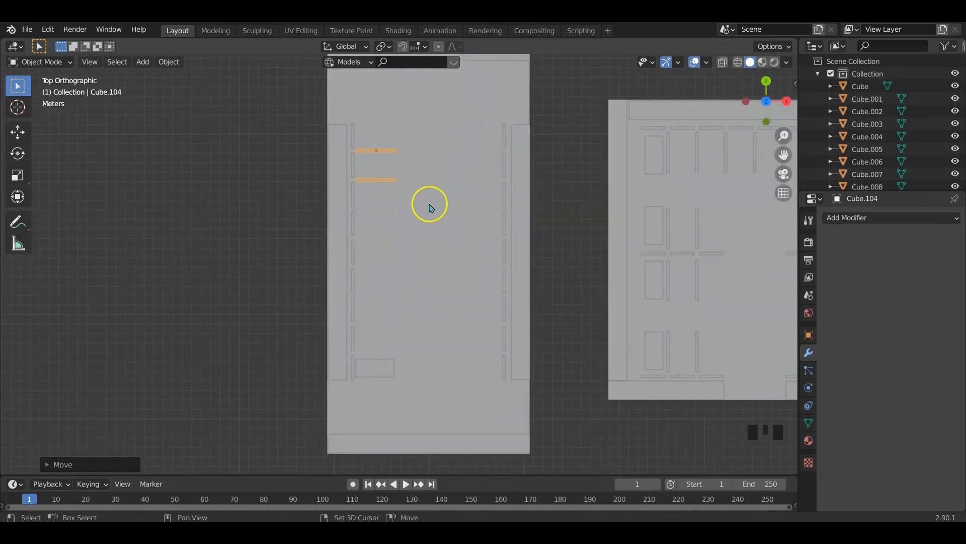
key(shift+d)
key(y)
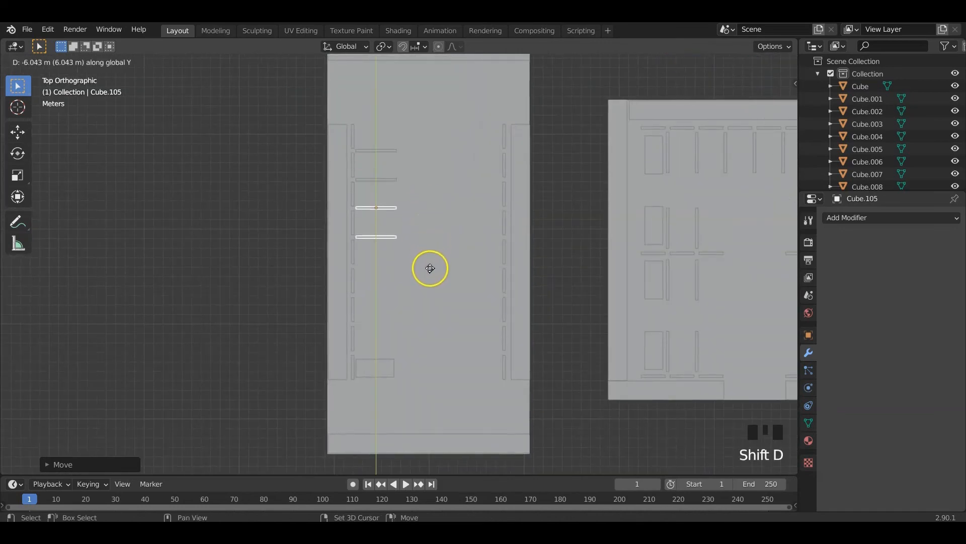
click(431, 273)
Add two more copies of the divider pair along -Y, each about 6.1 m further, down to the car-sized box
key(shift+d)
key(y)
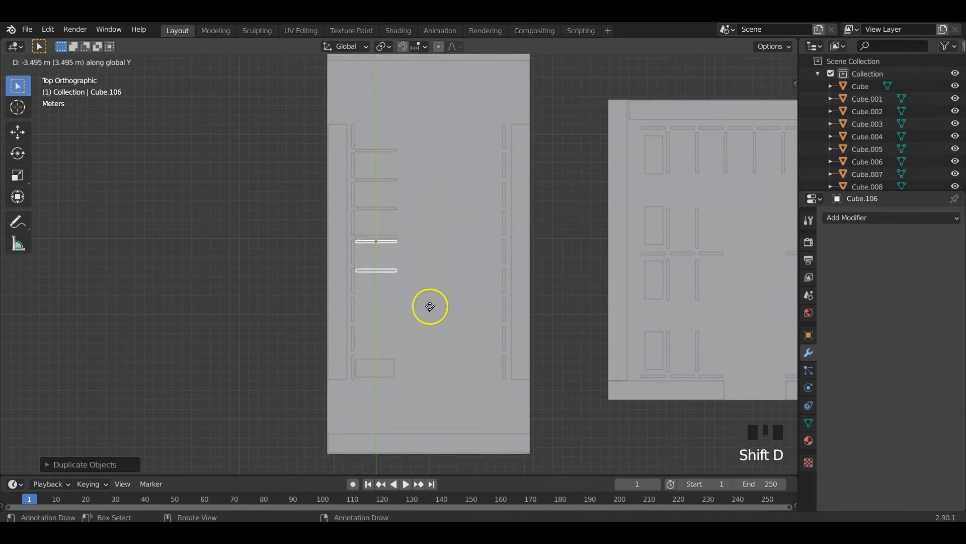
click(430, 334)
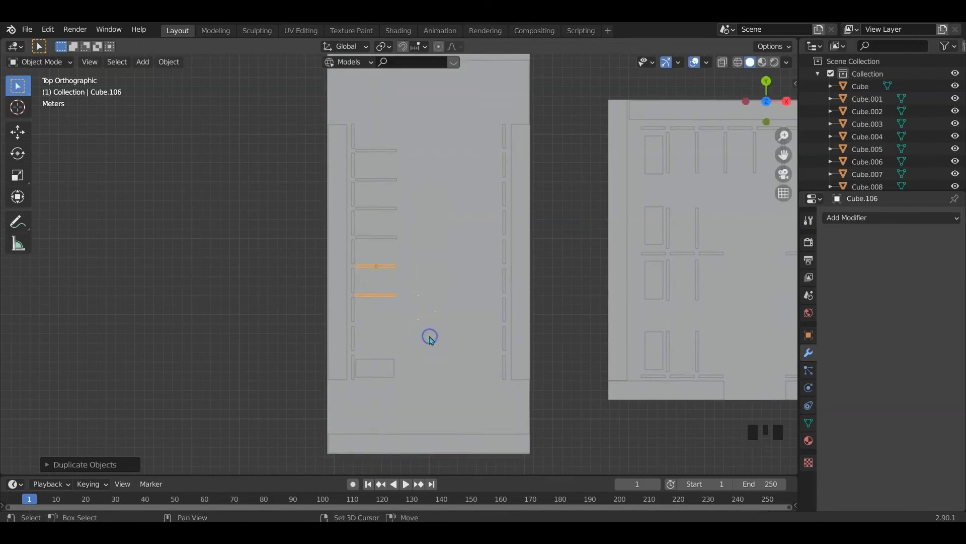
key(shift+d)
key(y)
drag(428, 353, 427, 396)
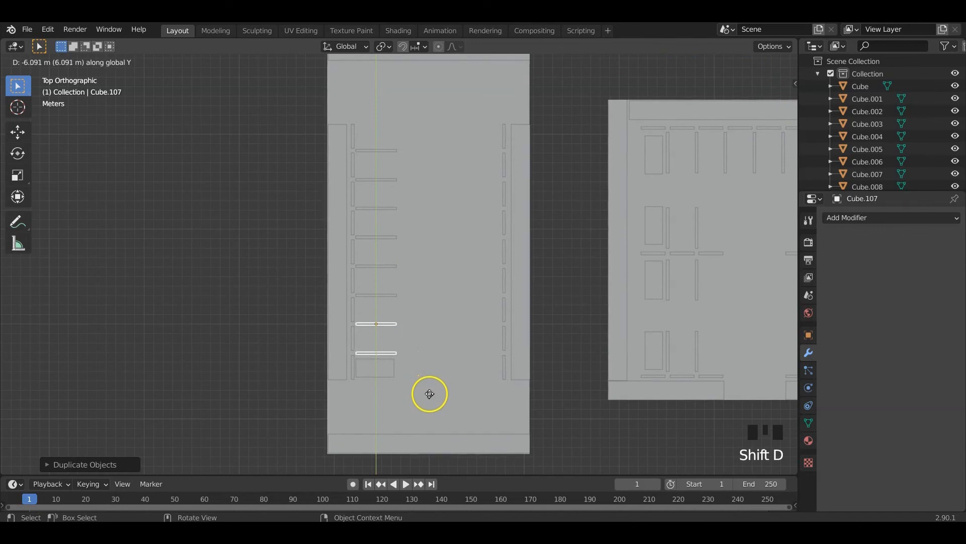
click(430, 395)
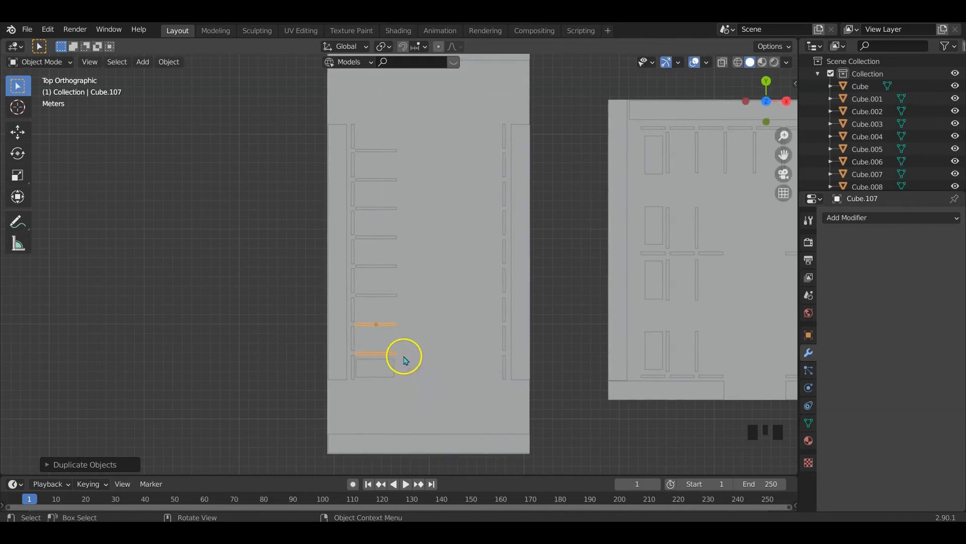
Select all four divider pairs on the long plate and join them into one object
shift+middle_drag(406, 343, 408, 332)
shift+click(381, 285)
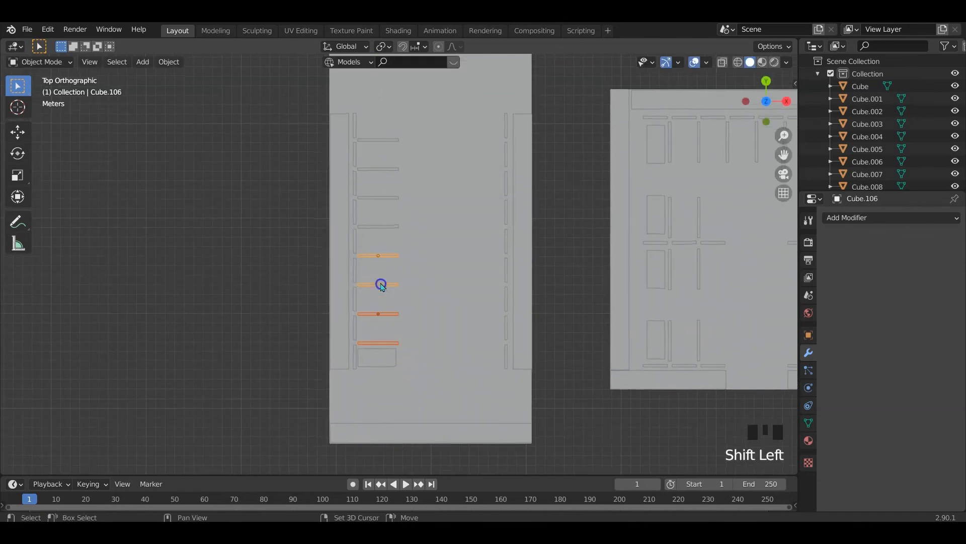
shift+click(386, 227)
shift+click(390, 168)
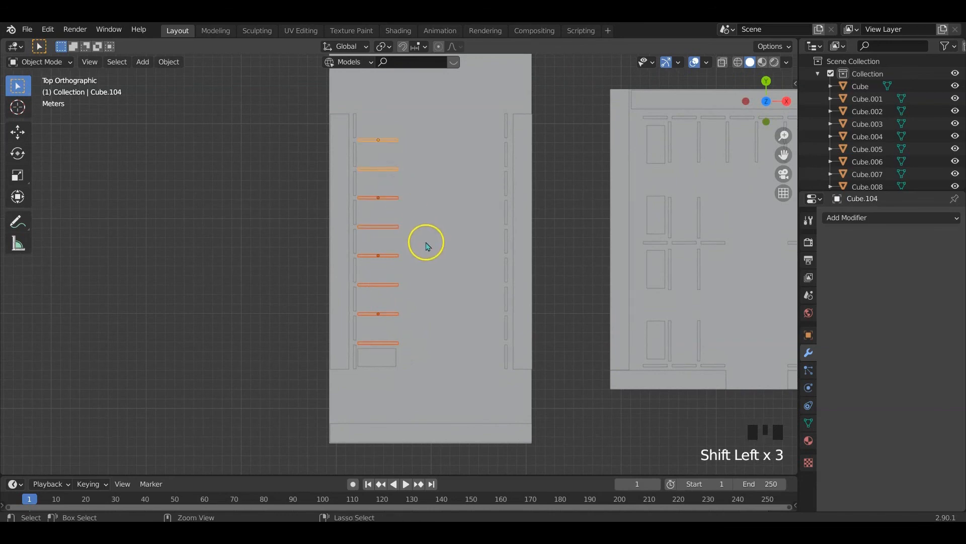
key(ctrl+j)
Duplicate the joined divider row about 11 m along X to the parking bars on the opposite side of the long plate
key(shift+d)
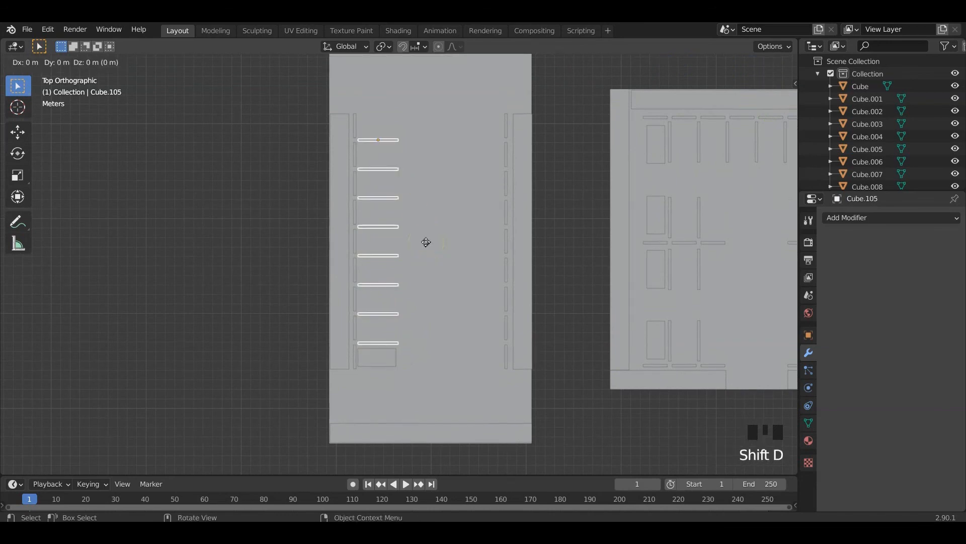
key(x)
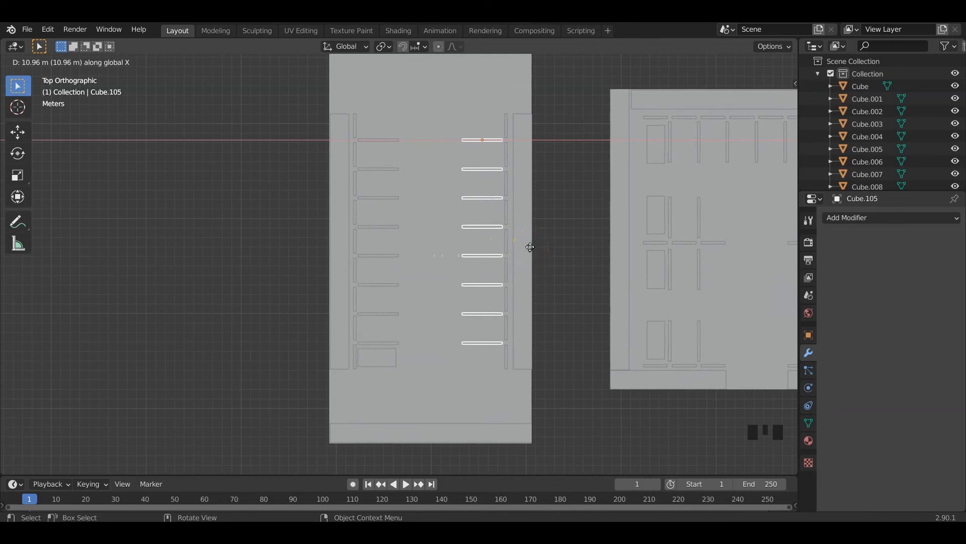
click(539, 287)
scroll(544, 295, down, 1)
shift+middle_drag(544, 296, 562, 272)
scroll(562, 272, down, 1)
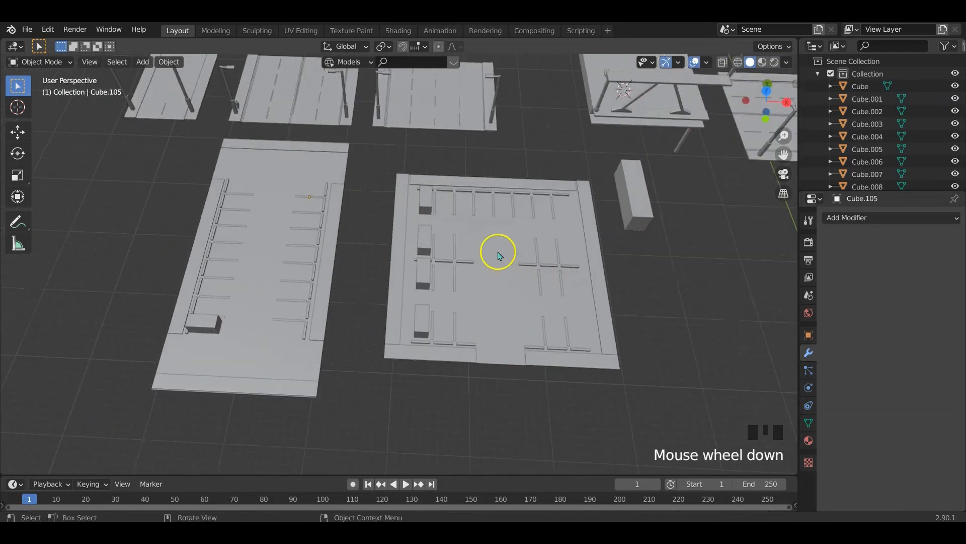
Give the base of the small four-way crossing tile its own copy of the material and set its base color to black
middle_drag(421, 202, 428, 205)
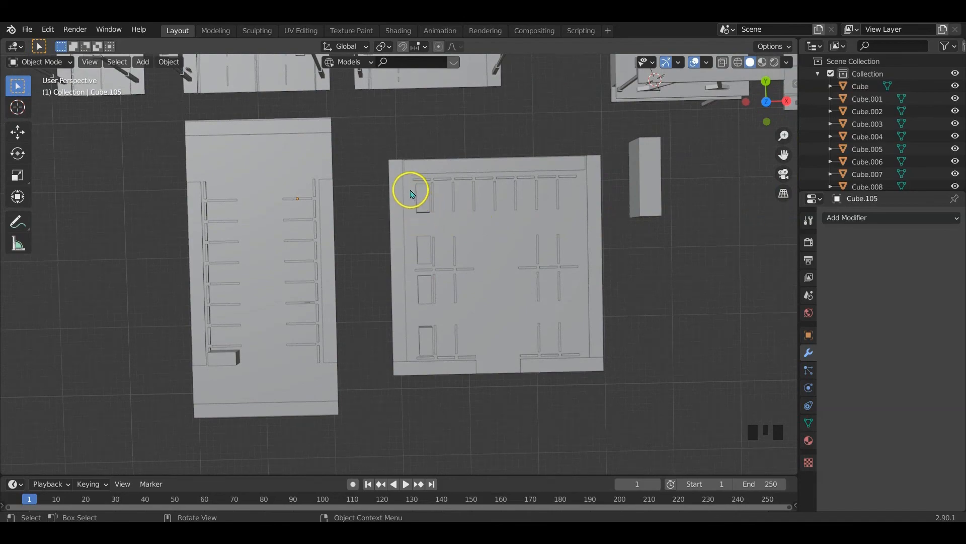
middle_drag(535, 276, 531, 171)
scroll(429, 304, down, 2)
middle_drag(430, 304, 381, 352)
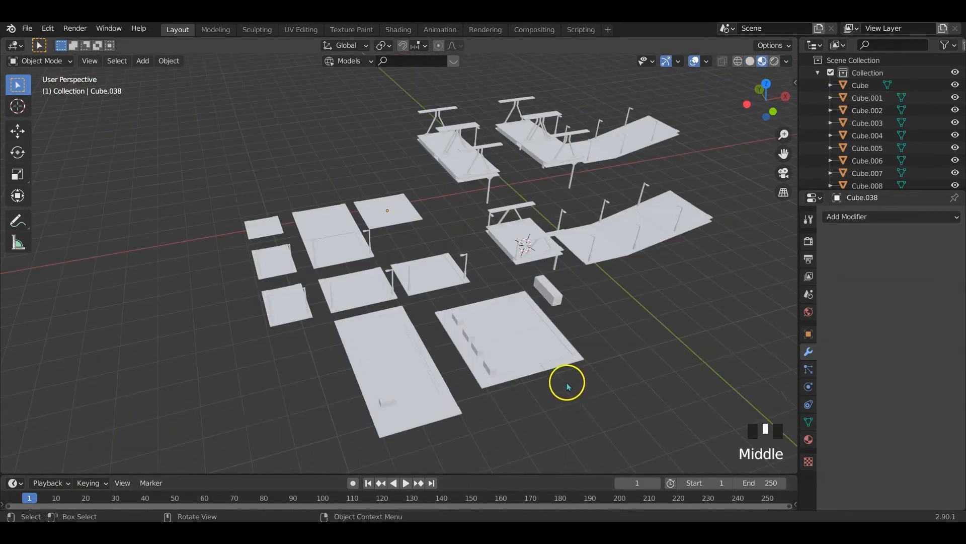
scroll(417, 76, up, 3)
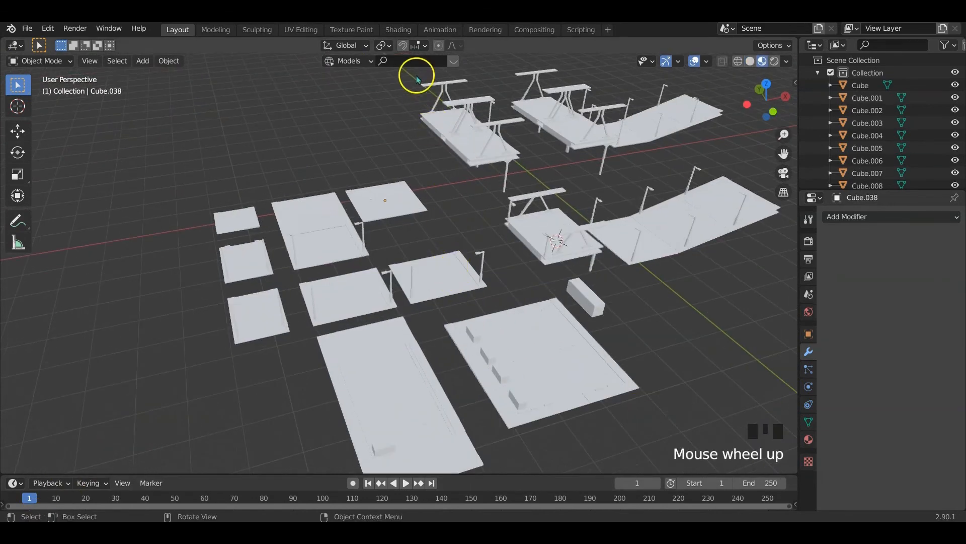
click(399, 30)
middle_drag(355, 217, 265, 198)
click(229, 169)
key(KP_Decimal)
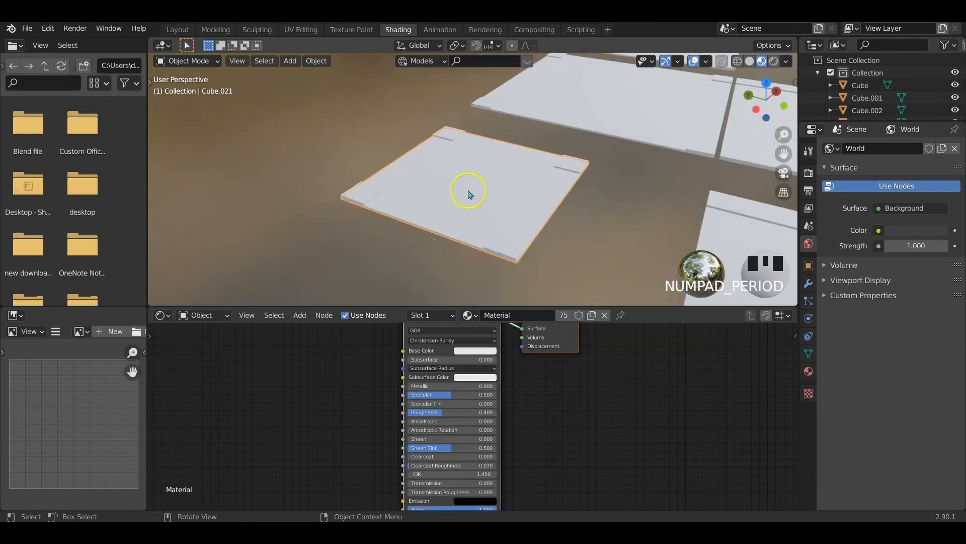
click(564, 316)
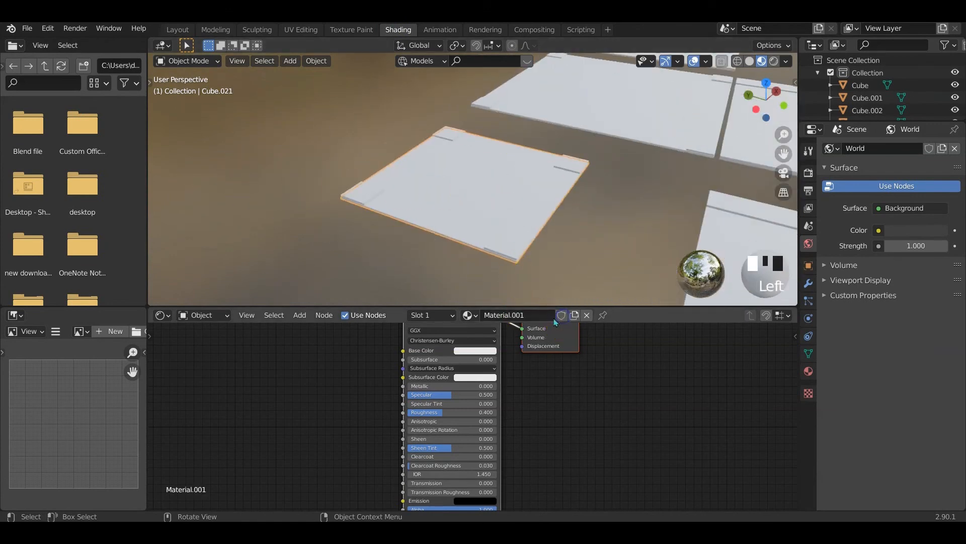
click(471, 351)
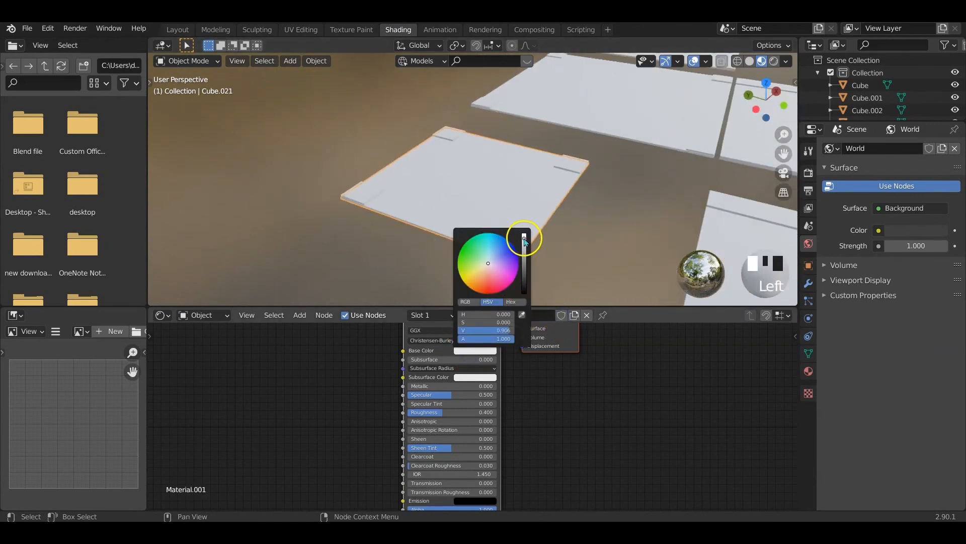
drag(525, 240, 532, 306)
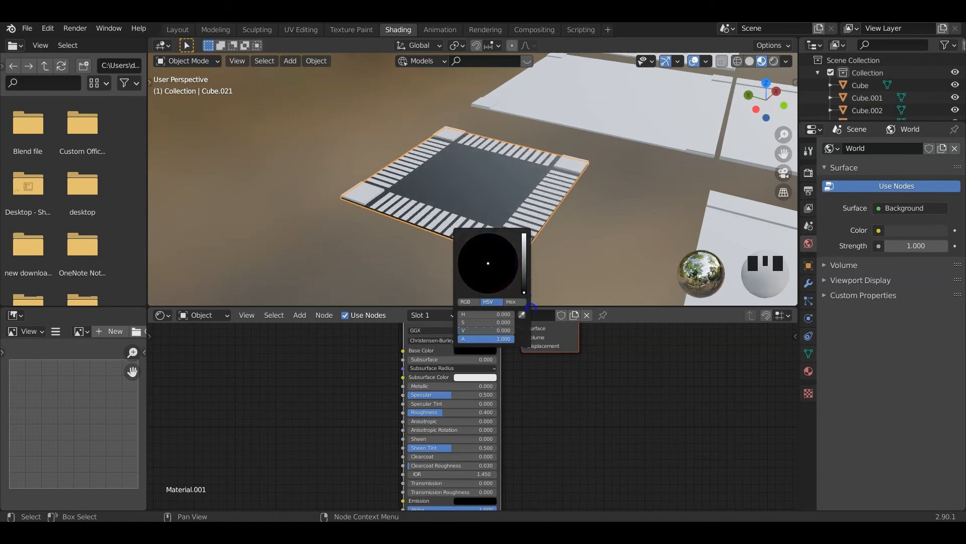
Examine the white crosswalk stripes on all four sides of the small crossing tile against its black base
middle_drag(553, 236, 501, 232)
click(503, 235)
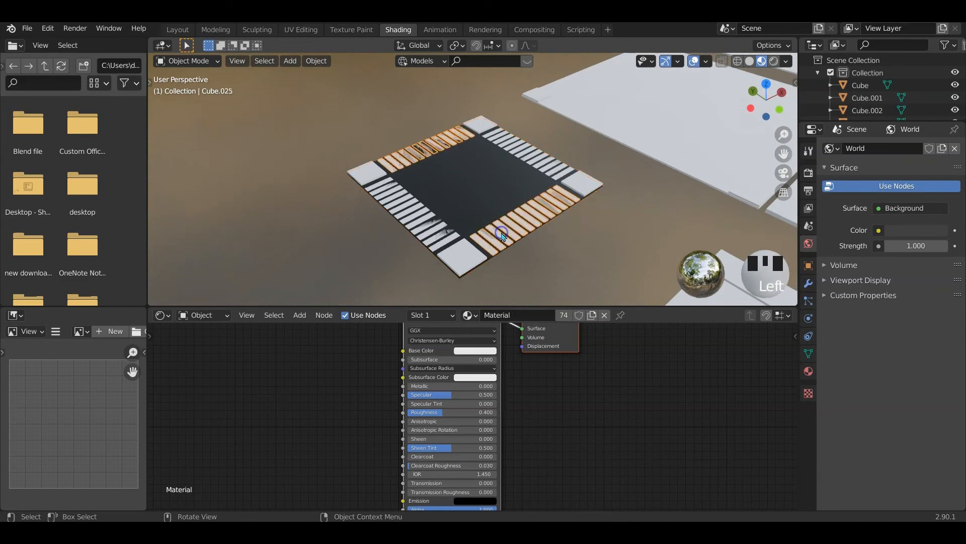
click(412, 225)
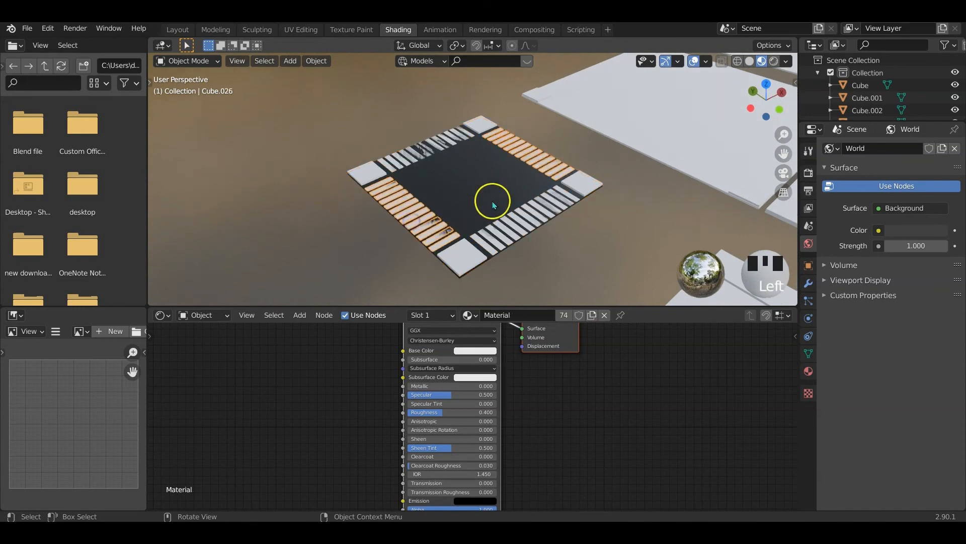
shift+click(516, 239)
middle_drag(516, 239, 556, 242)
scroll(556, 232, down, 2)
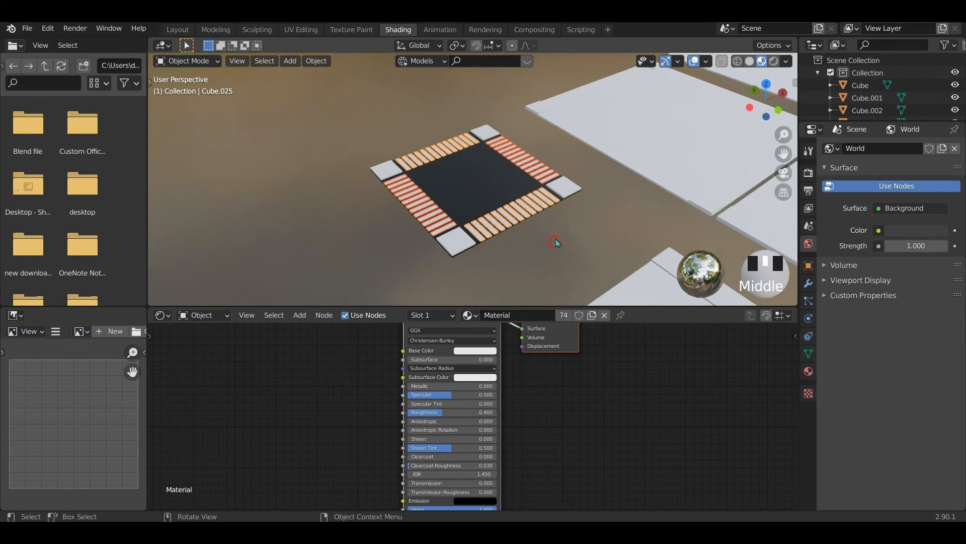
click(177, 31)
key(KP_Decimal)
middle_drag(253, 231, 391, 283)
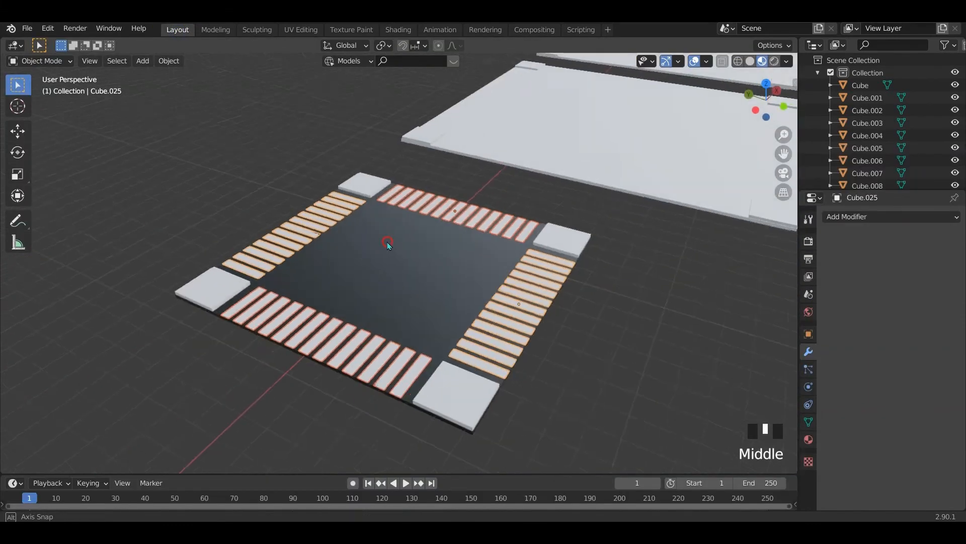
scroll(391, 283, down, 2)
key(z)
click(377, 300)
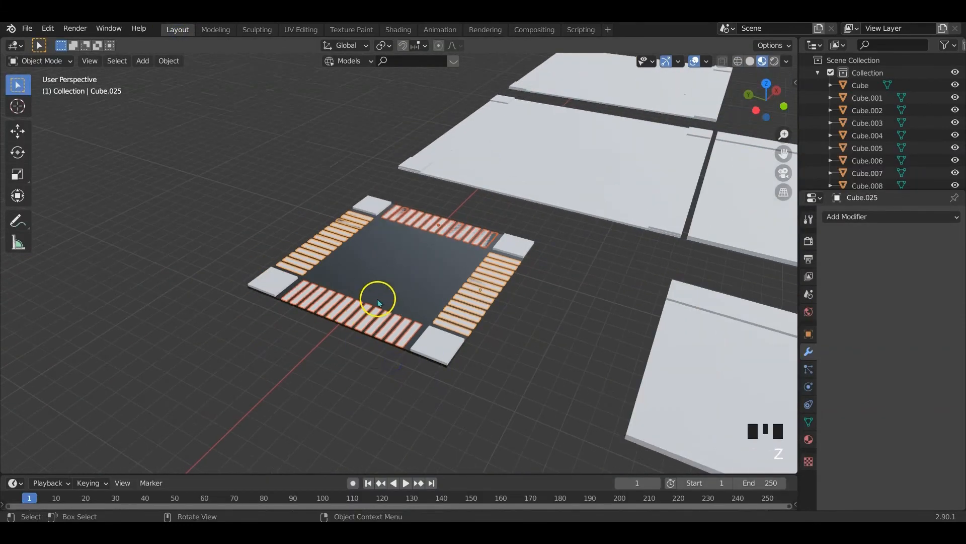
scroll(379, 301, up, 2)
click(600, 336)
middle_drag(599, 336, 500, 330)
scroll(584, 347, down, 2)
scroll(579, 350, down, 2)
scroll(460, 302, up, 4)
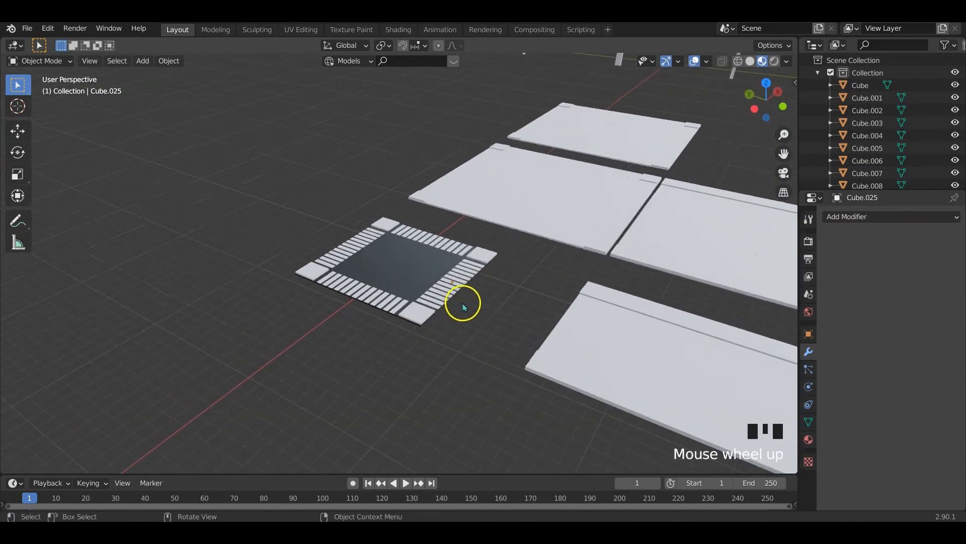
Give the four corner pads of the small crossing tile their own material copy with a mid-grey base color
click(437, 362)
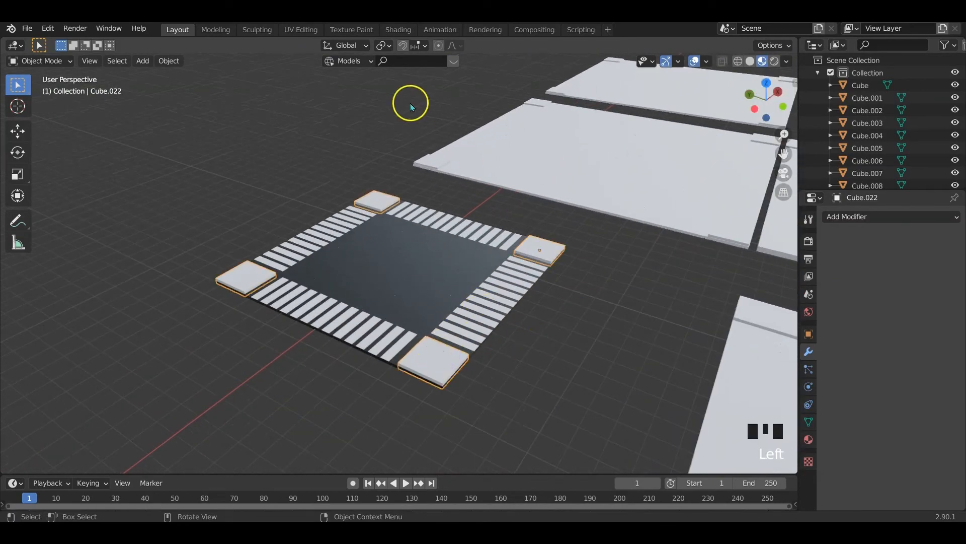
click(398, 29)
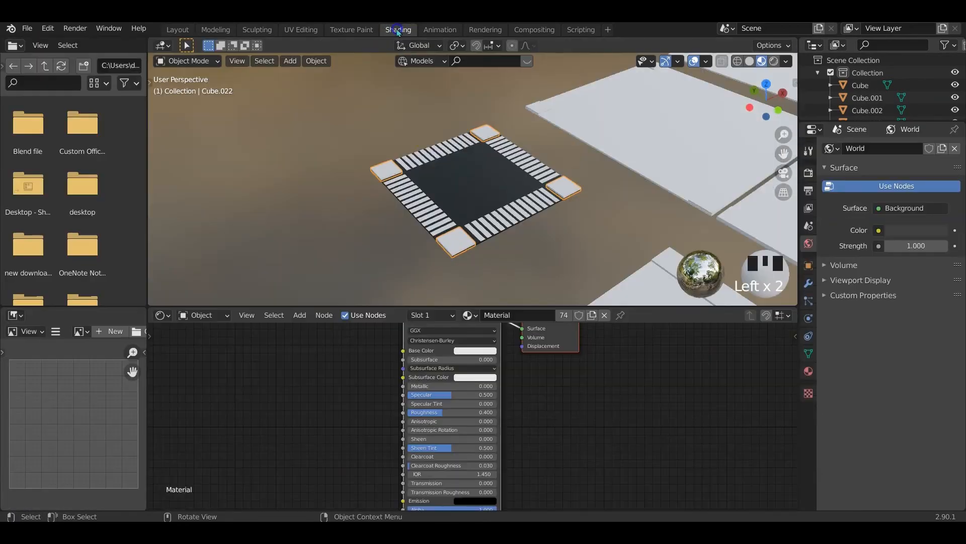
click(564, 317)
click(468, 351)
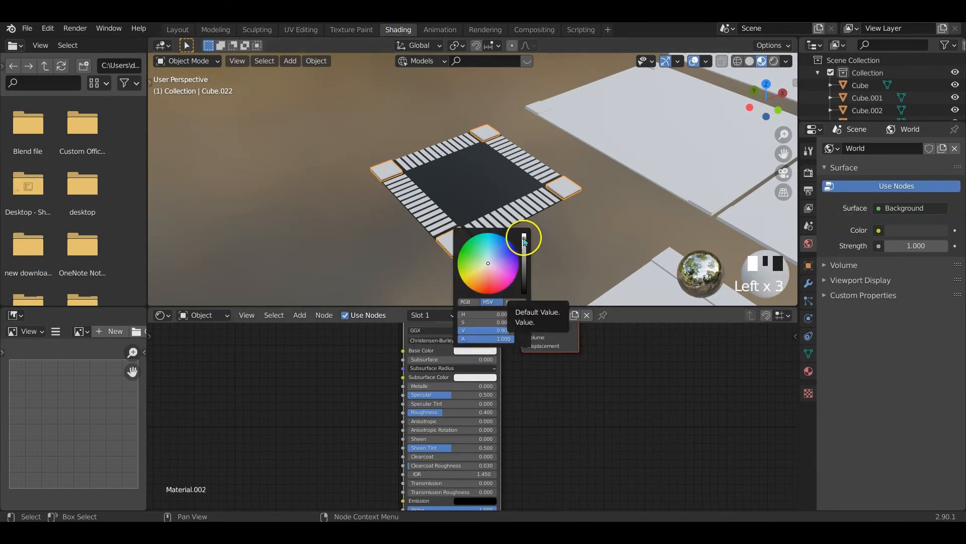
drag(523, 250, 527, 258)
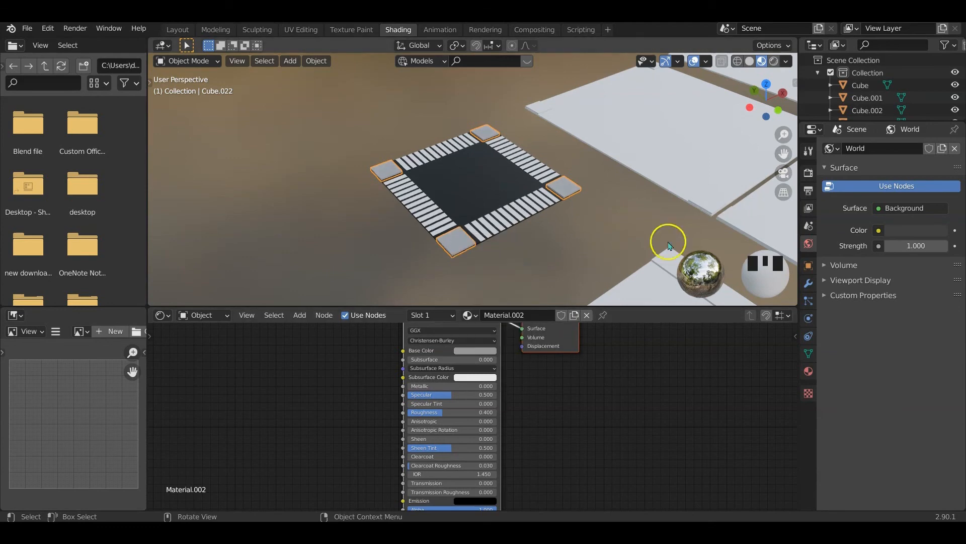
Rename the corner pads' material to "foot path" and the black base's material to "road"
click(501, 316)
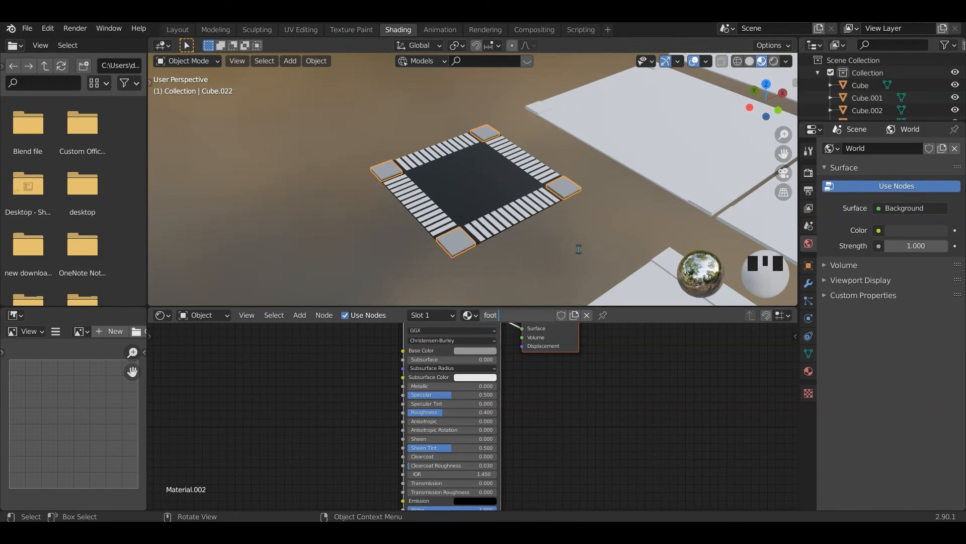
key(Return)
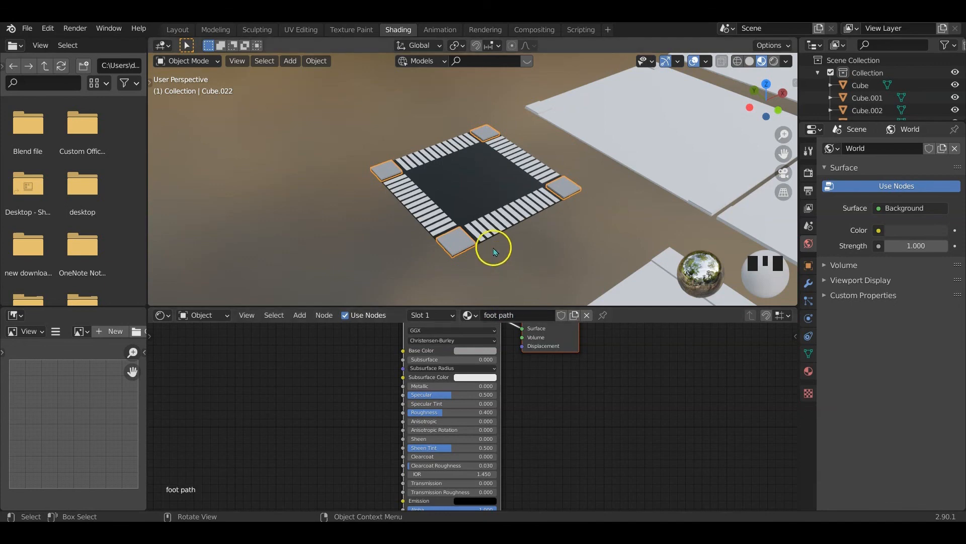
click(472, 196)
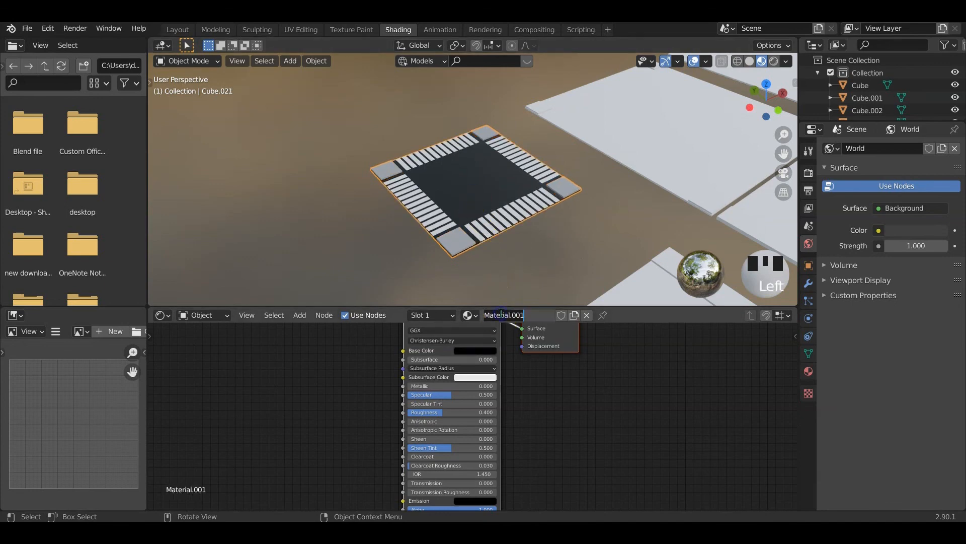
click(561, 244)
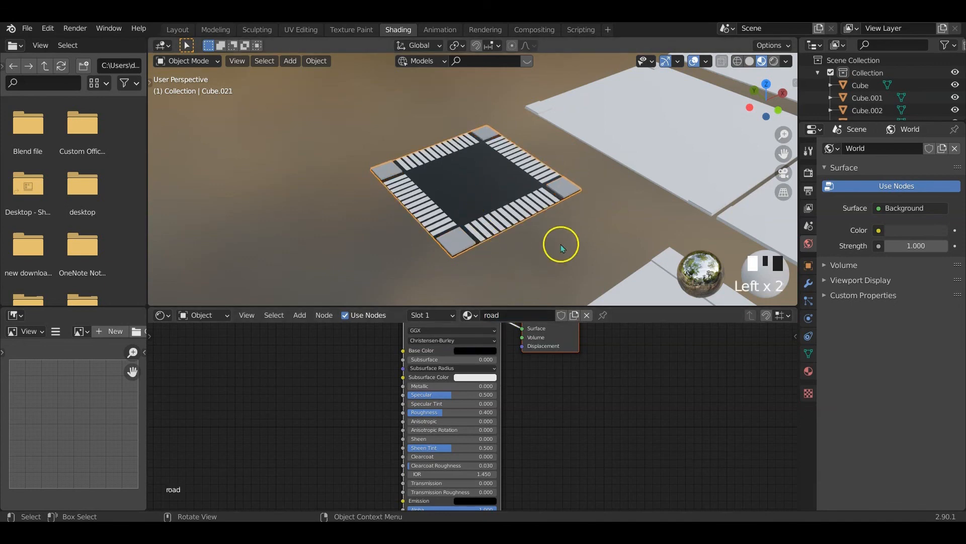
Assign the road material to the roadway of the narrow lamp-lit tile beside the small crossing tile
scroll(588, 253, down, 2)
shift+middle_drag(587, 253, 466, 238)
click(463, 238)
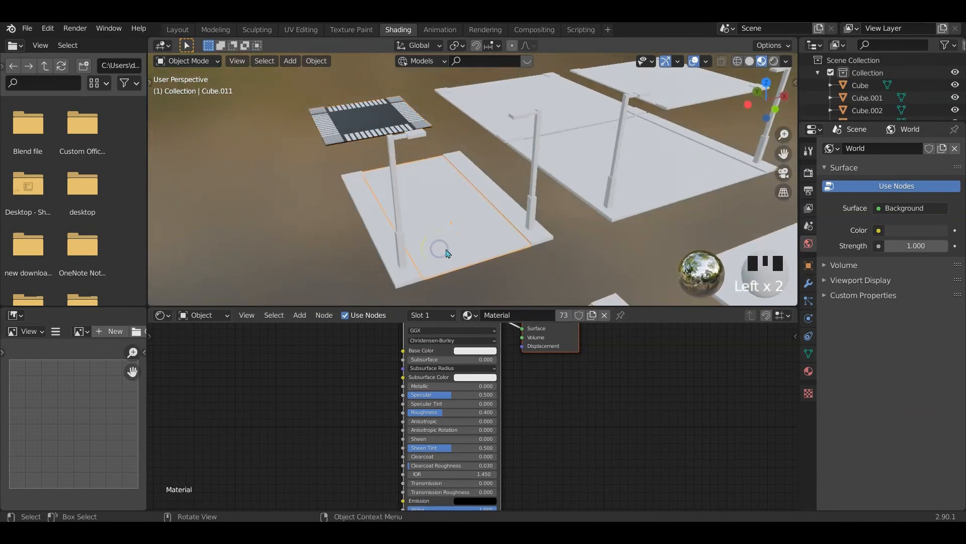
middle_drag(447, 252, 460, 255)
click(562, 316)
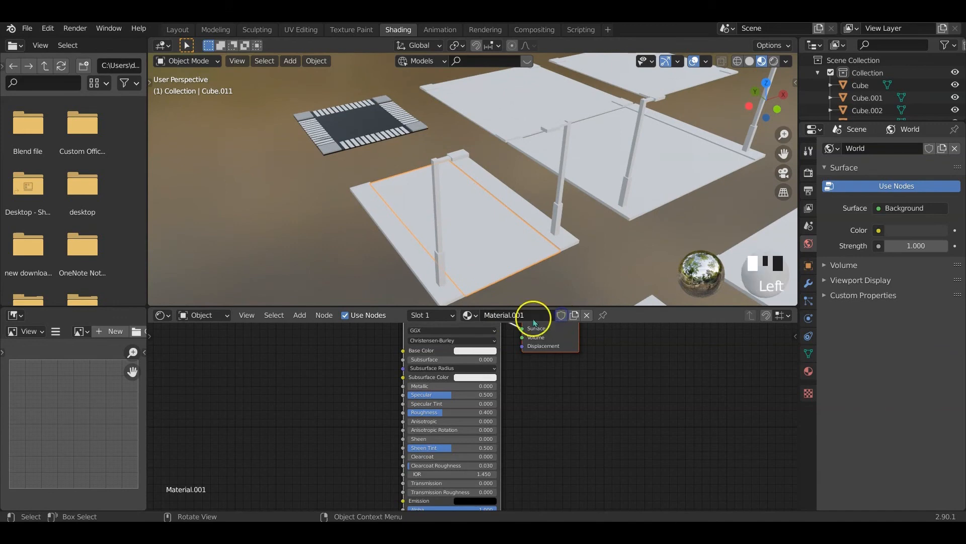
click(479, 316)
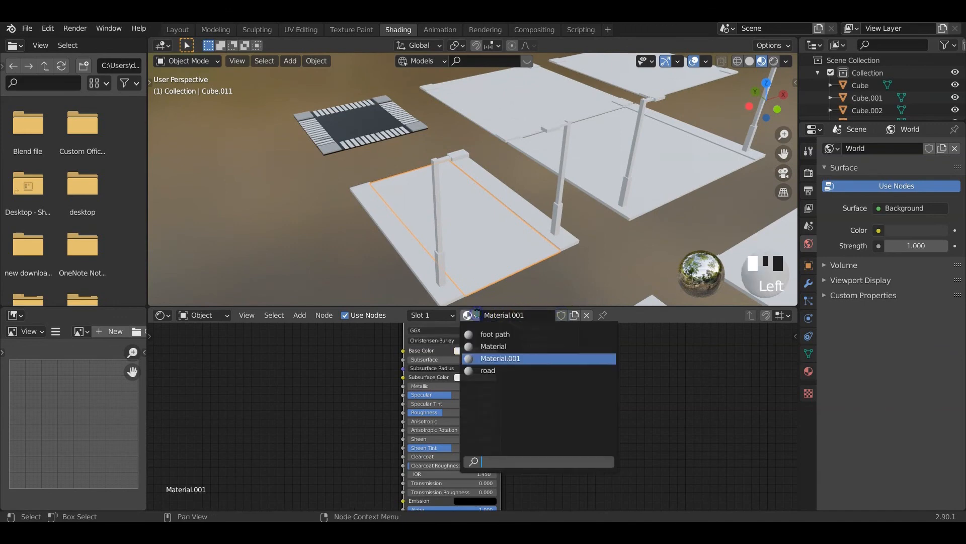
click(495, 370)
Assign the foot path material to the sidewalk strips of the narrow crosswalk tile
middle_drag(509, 287, 510, 288)
click(493, 228)
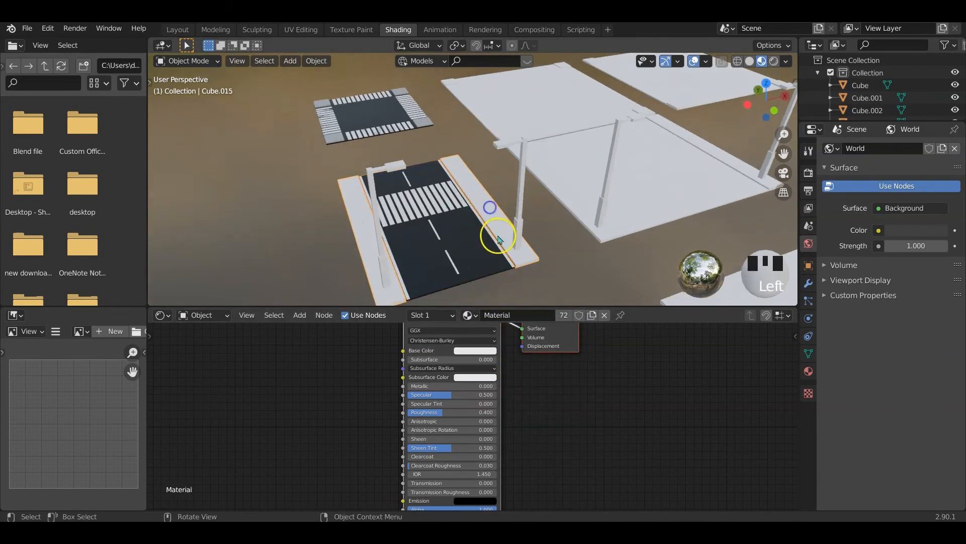
middle_drag(494, 231, 496, 236)
click(563, 315)
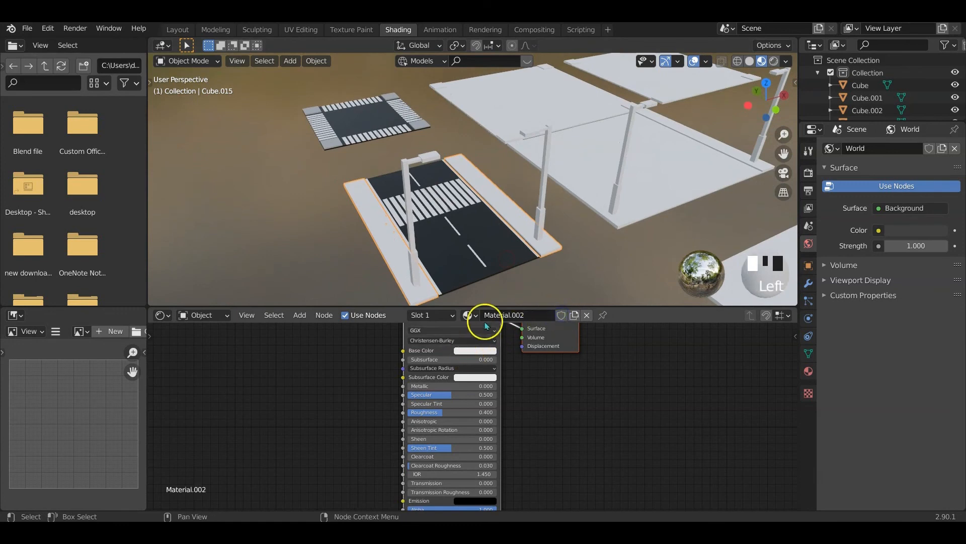
click(476, 317)
click(498, 331)
Assign the road material to the roadway of the next narrow straight tile, the one without a crosswalk
scroll(493, 282, down, 3)
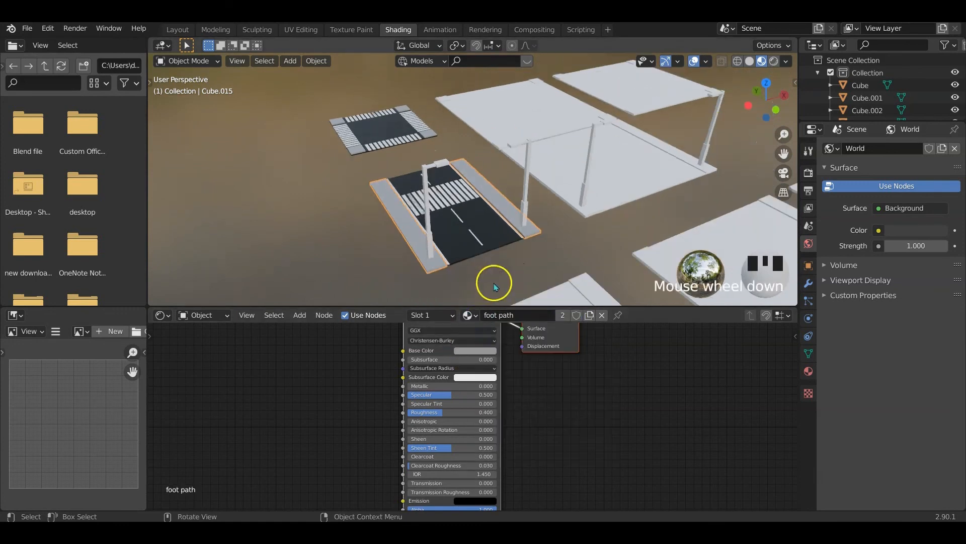
middle_drag(521, 270, 496, 238)
scroll(504, 268, down, 3)
click(496, 238)
click(562, 316)
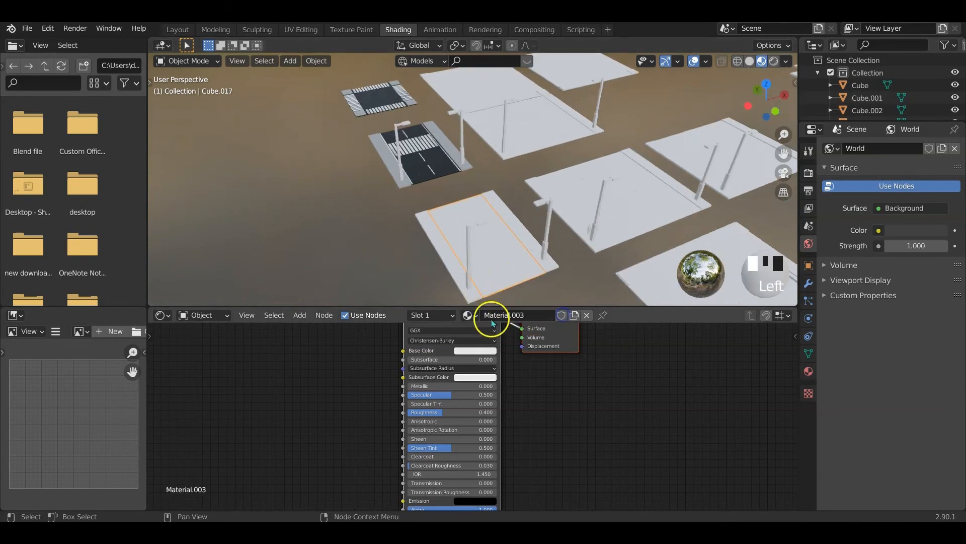
click(471, 315)
click(496, 395)
click(528, 276)
Assign the foot path material to both sidewalk strips of the narrow straight tile without a crosswalk
shift+middle_drag(528, 276, 538, 248)
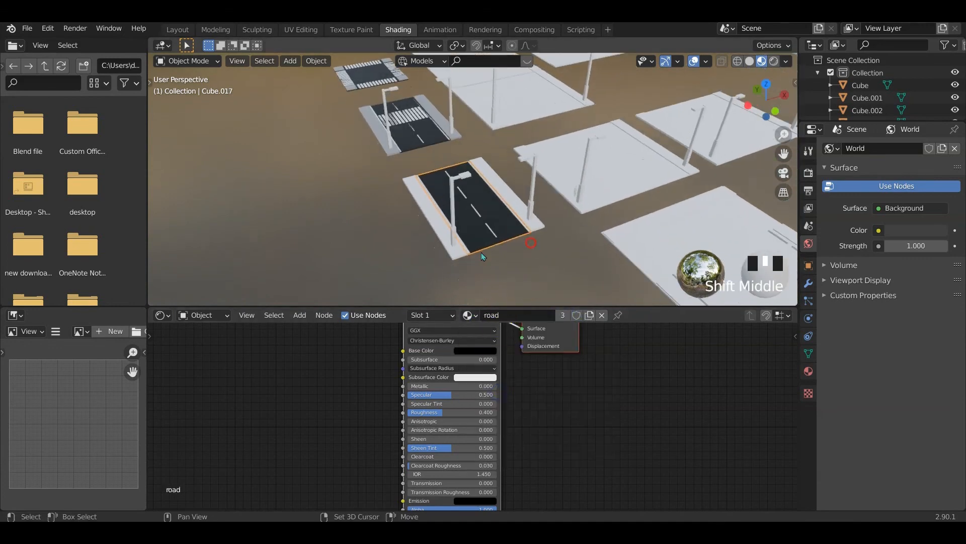
click(431, 222)
click(563, 316)
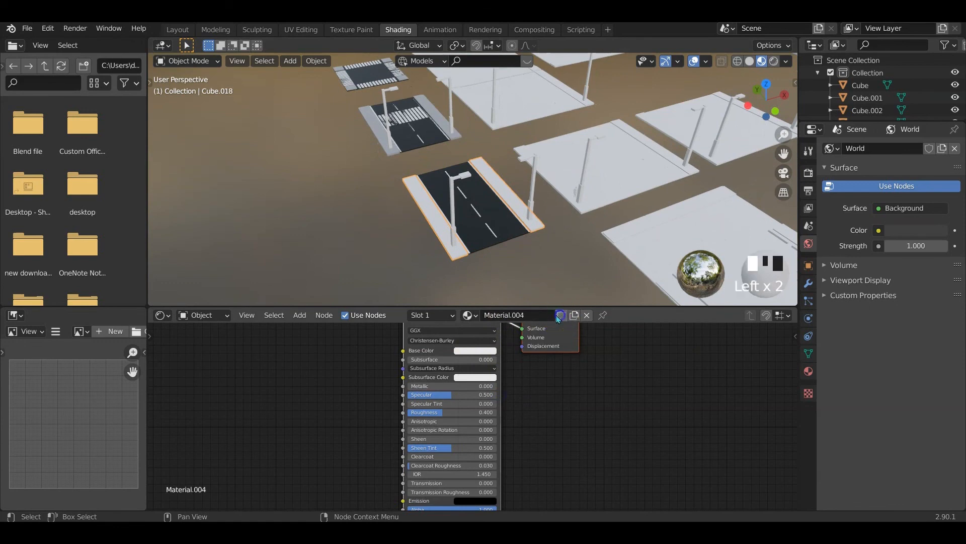
click(469, 315)
click(501, 334)
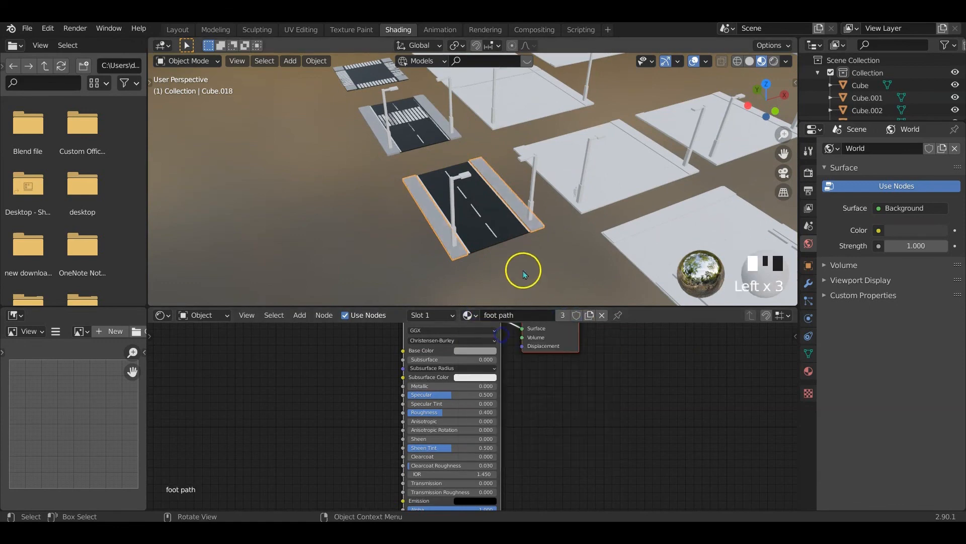
Assign the road material to the base of the larger four-way crossing tile next to the small one
scroll(533, 249, down, 1)
middle_drag(533, 249, 523, 251)
scroll(521, 253, down, 1)
scroll(509, 155, up, 2)
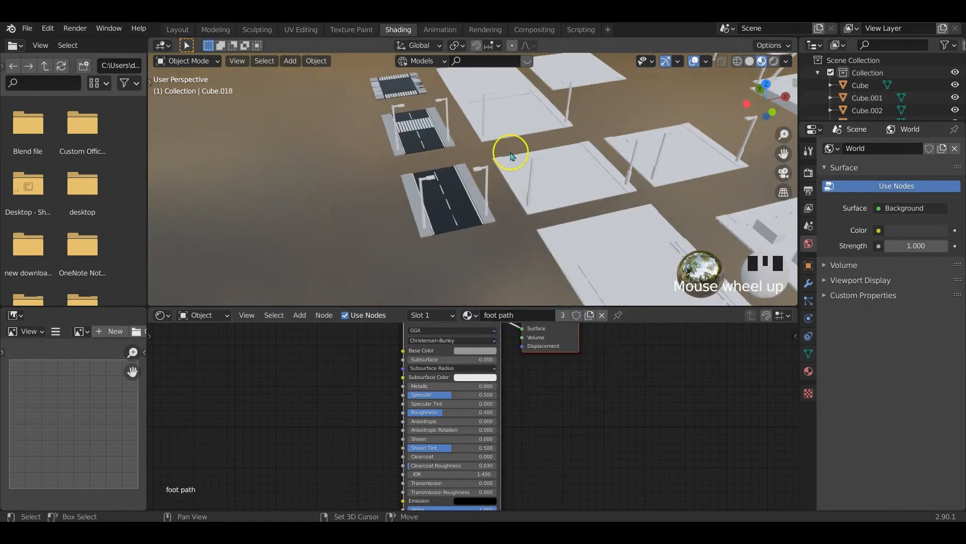
shift+middle_drag(509, 156, 457, 164)
click(457, 164)
click(561, 321)
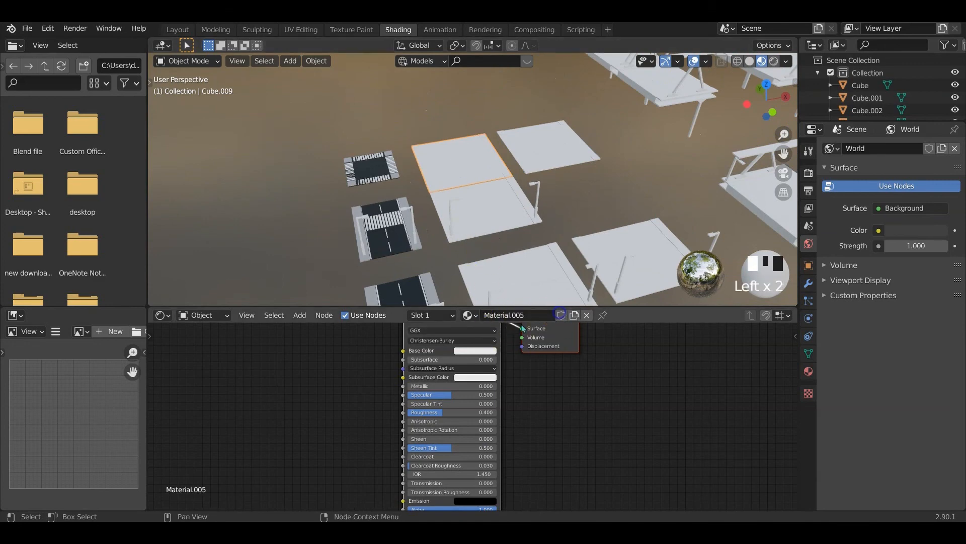
click(469, 316)
click(492, 415)
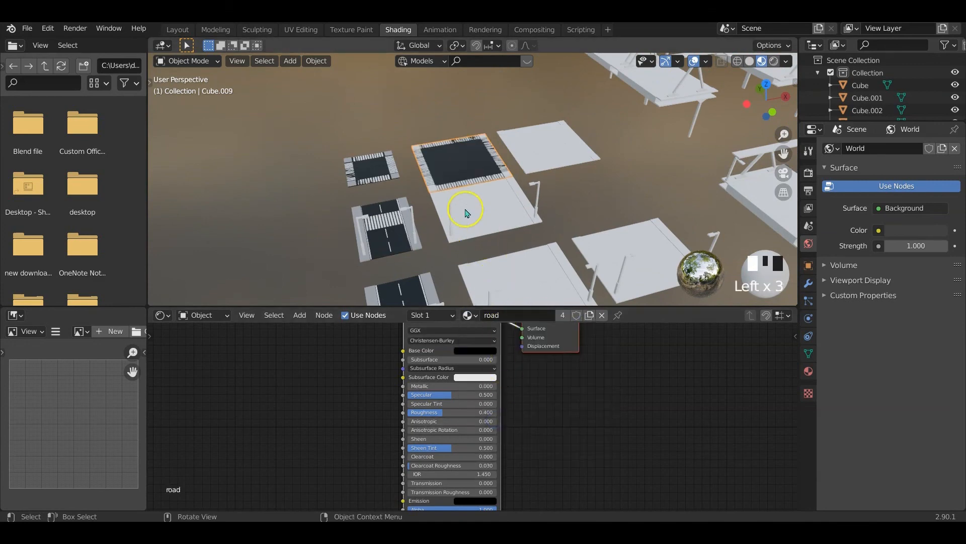
Assign the foot path material to the corner pads of the larger four-way crossing tile next to the small one
click(432, 190)
click(563, 316)
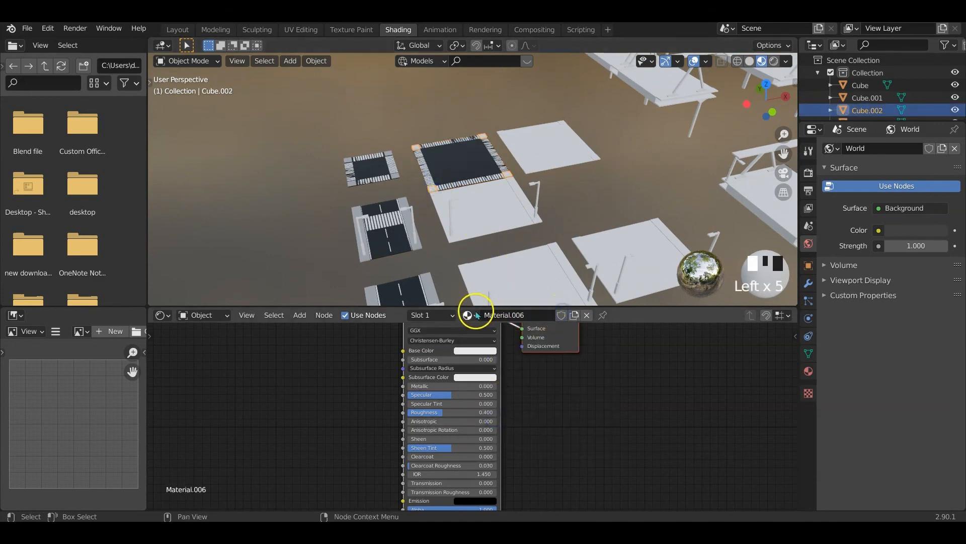
click(469, 315)
scroll(492, 367, up, 2)
click(494, 334)
Assign the road material to the roadway of the wide crosswalk tile adjoining the larger four-way crossing
shift+middle_drag(488, 255, 482, 237)
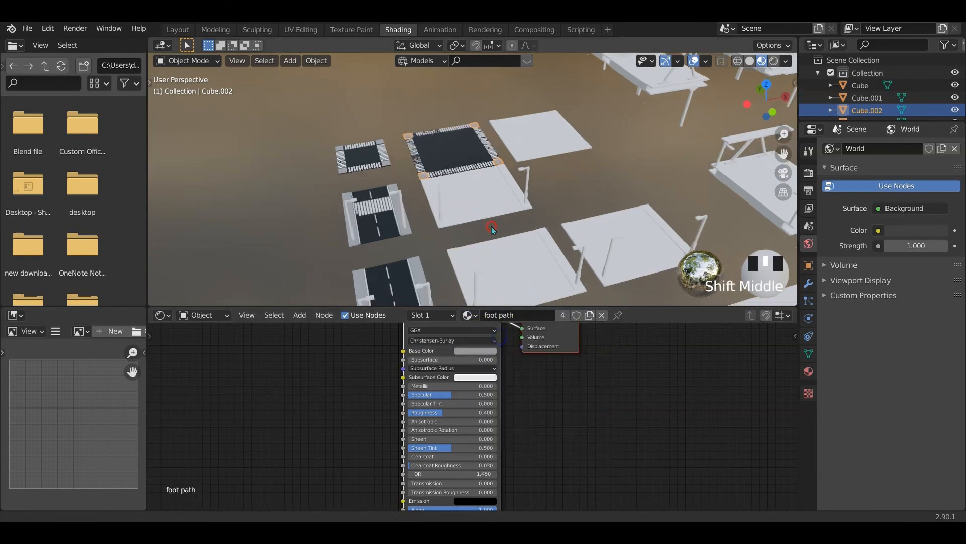
click(479, 199)
click(471, 209)
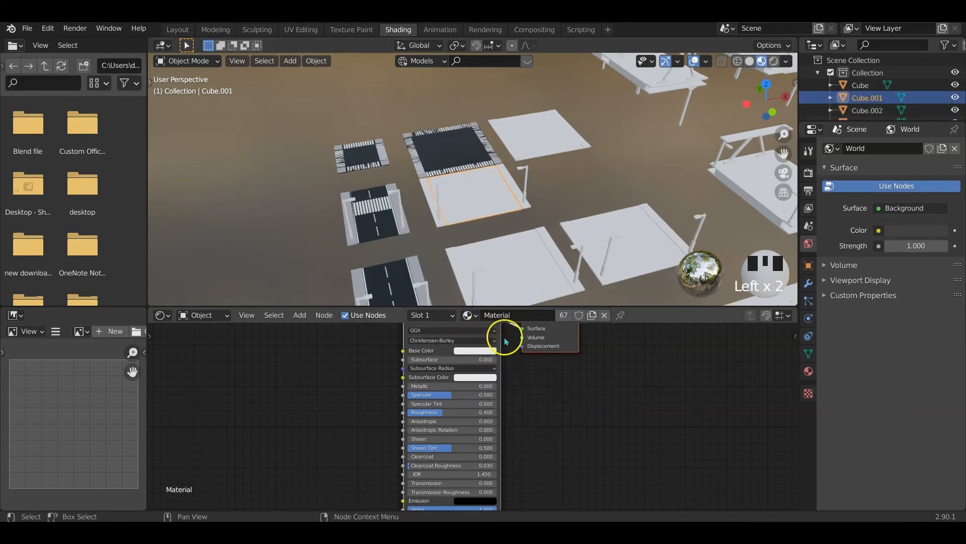
click(562, 316)
drag(477, 318, 498, 443)
Assign the foot path material to both sidewalk strips of the wide crosswalk tile and check them up close
click(439, 231)
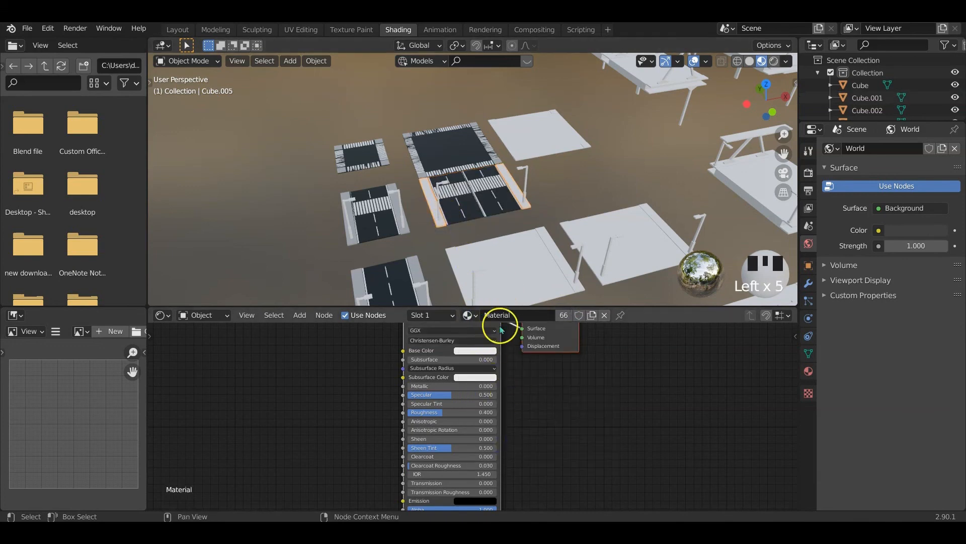
drag(477, 319, 494, 336)
click(561, 211)
scroll(469, 242, up, 7)
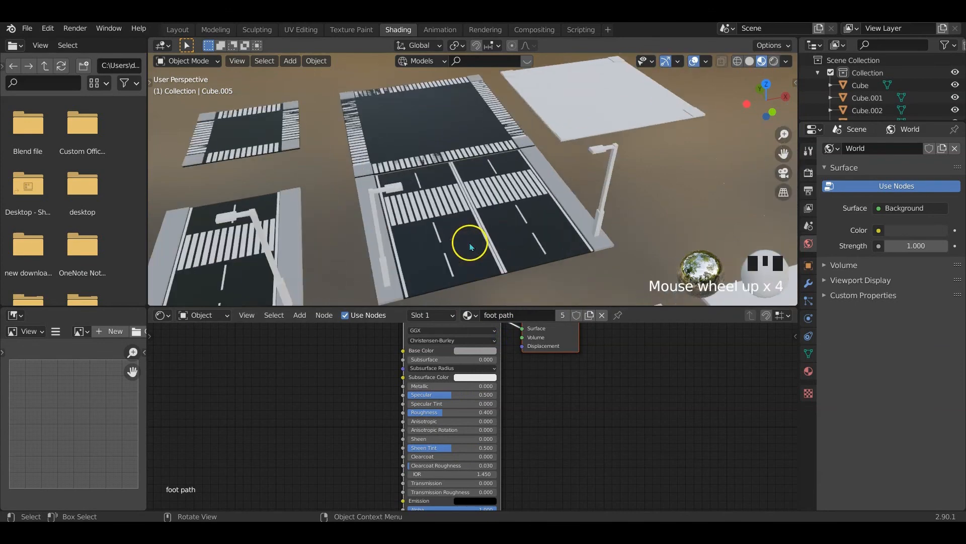
Assign the road material to the base of the separate large crossing tile beside the finished four-way crossing
scroll(472, 242, down, 5)
shift+middle_drag(539, 224, 442, 248)
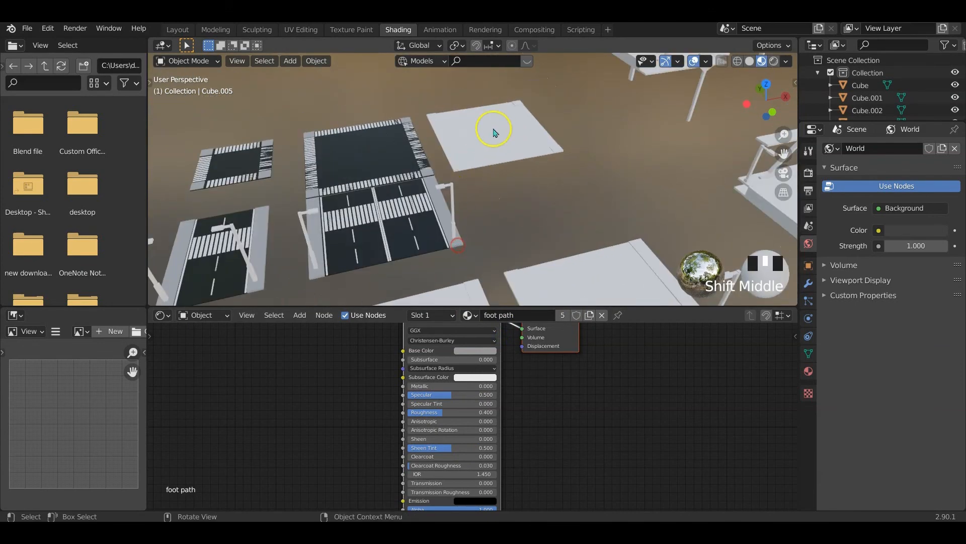
click(494, 148)
click(469, 315)
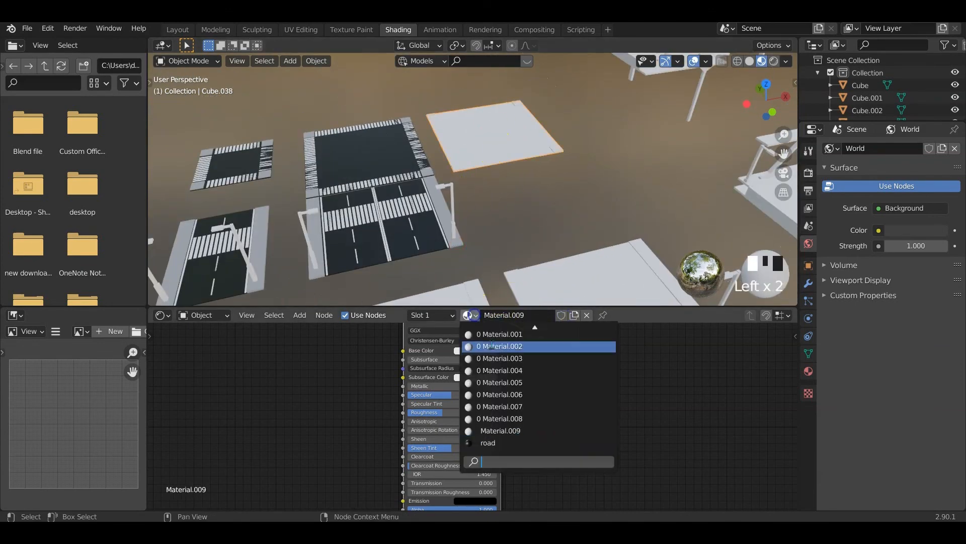
click(506, 443)
Assign the foot path material to the corner pads of the separate large crossing tile
click(478, 183)
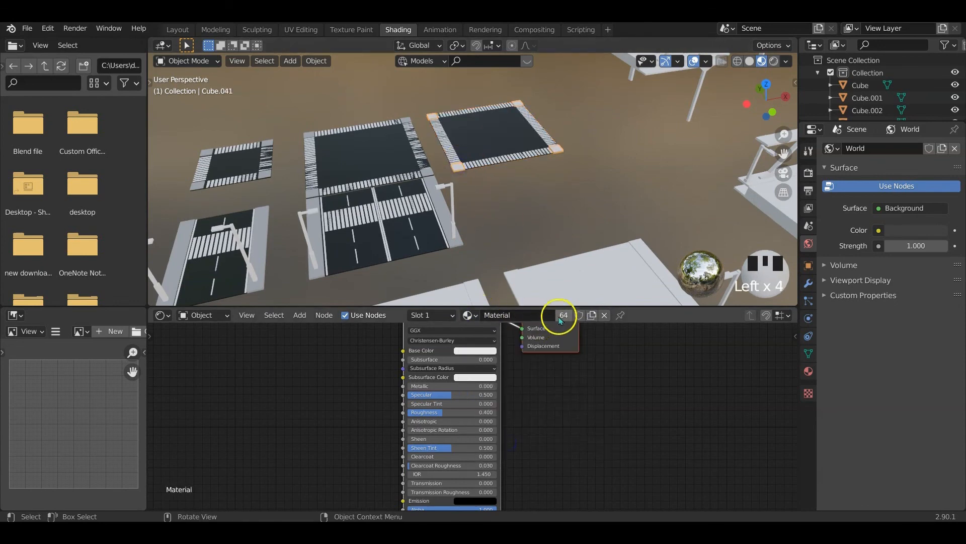
click(469, 315)
scroll(495, 375, up, 5)
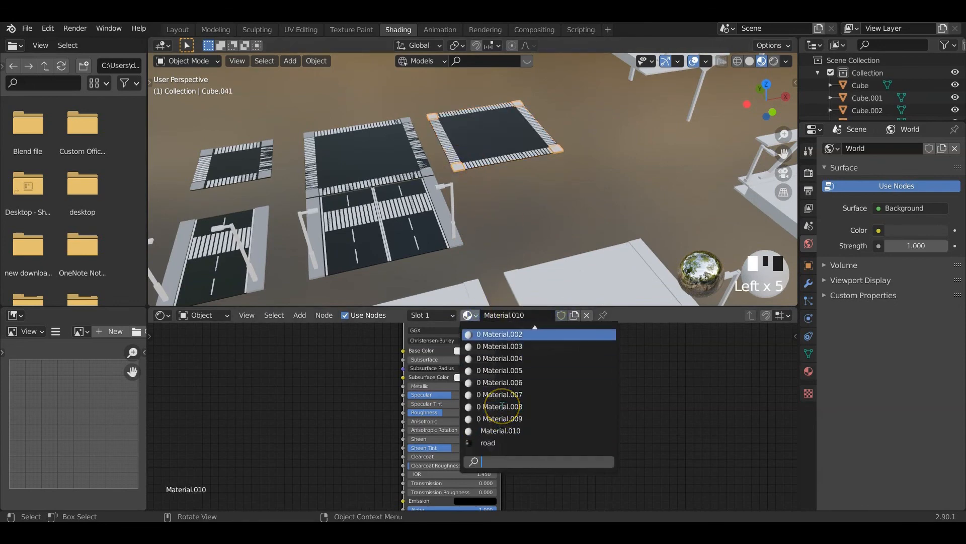
click(501, 334)
click(471, 315)
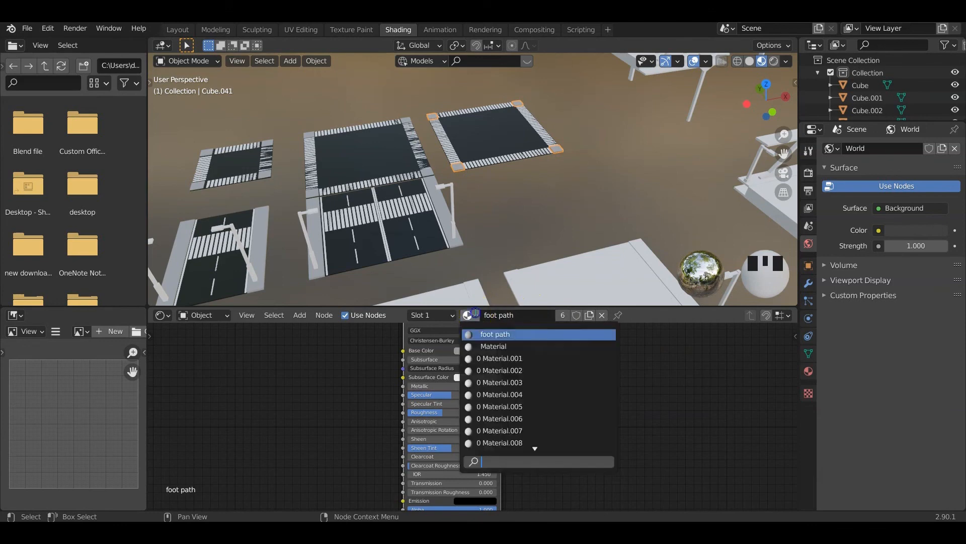
scroll(527, 410, down, 6)
scroll(527, 410, up, 12)
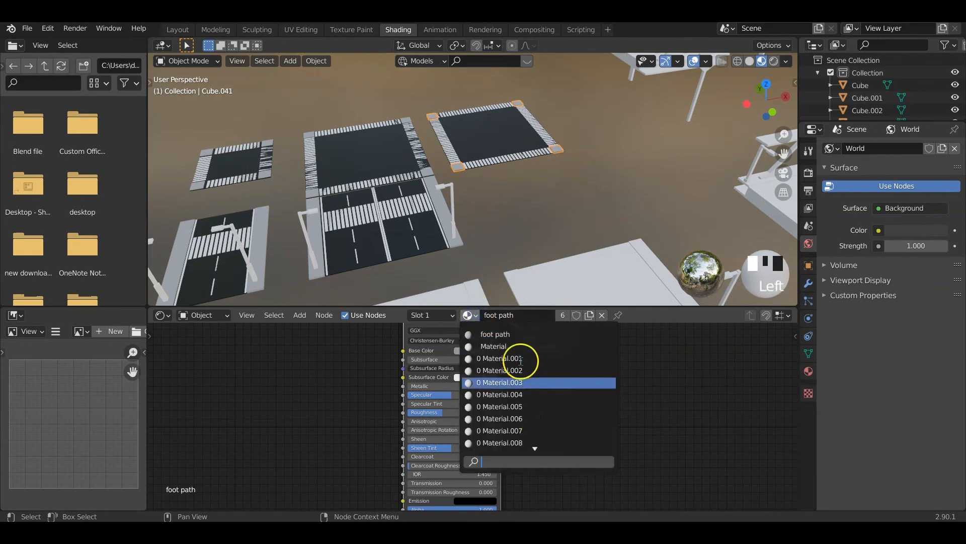
Assign the road material to the roadway of the wide straight tile without a crosswalk
scroll(518, 276, down, 2)
shift+middle_drag(518, 275, 502, 218)
click(501, 216)
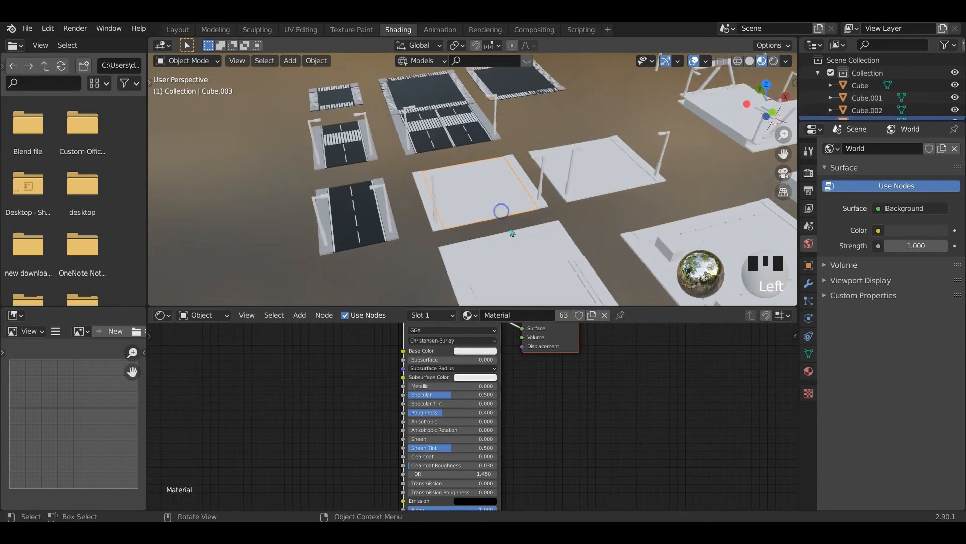
click(468, 315)
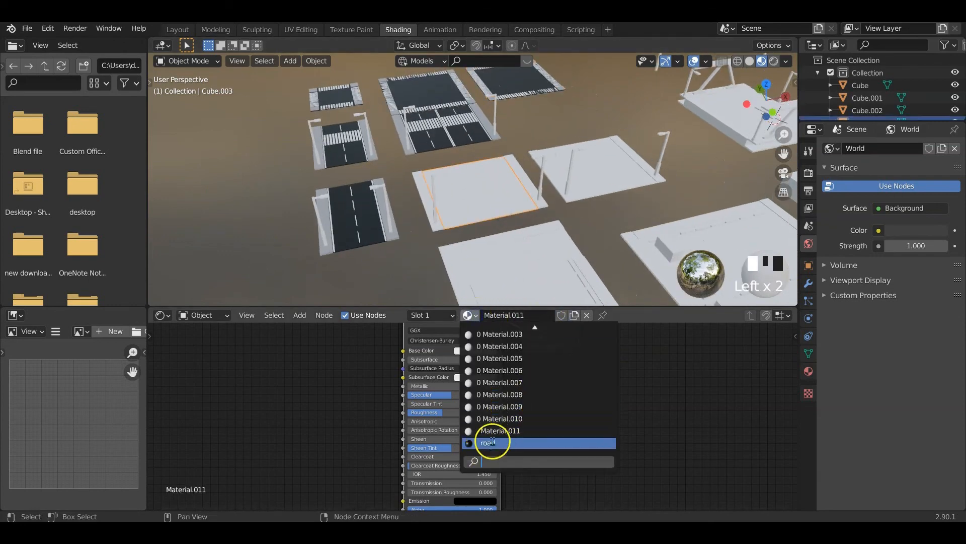
click(492, 442)
Assign the foot path material to both sidewalk strips of the wide straight tile without a crosswalk
click(540, 207)
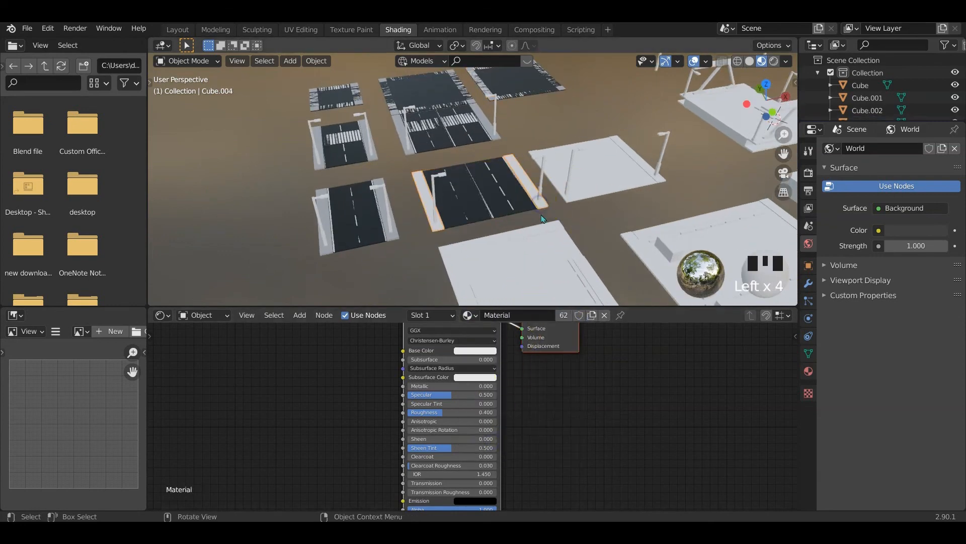
click(468, 315)
scroll(506, 380, up, 5)
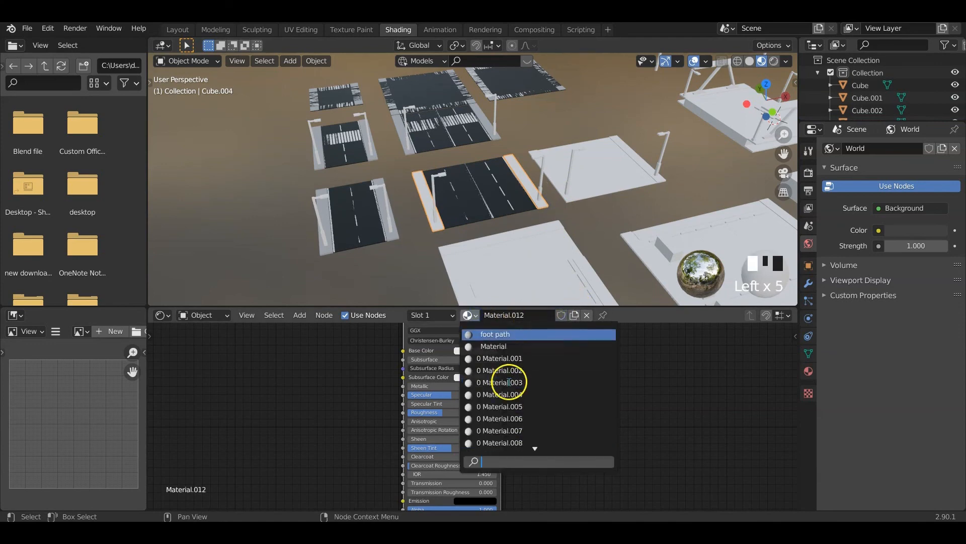
click(501, 334)
scroll(431, 247, up, 5)
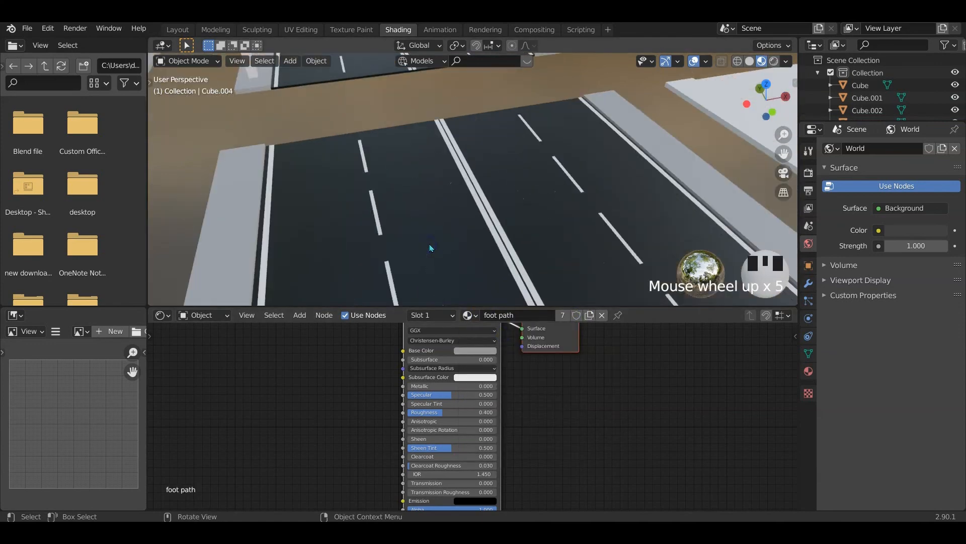
Assign the road material to the base of the long, narrow parking tile with the single box
scroll(459, 255, down, 3)
shift+middle_drag(460, 254, 521, 225)
scroll(507, 236, down, 3)
scroll(507, 242, down, 1)
click(574, 272)
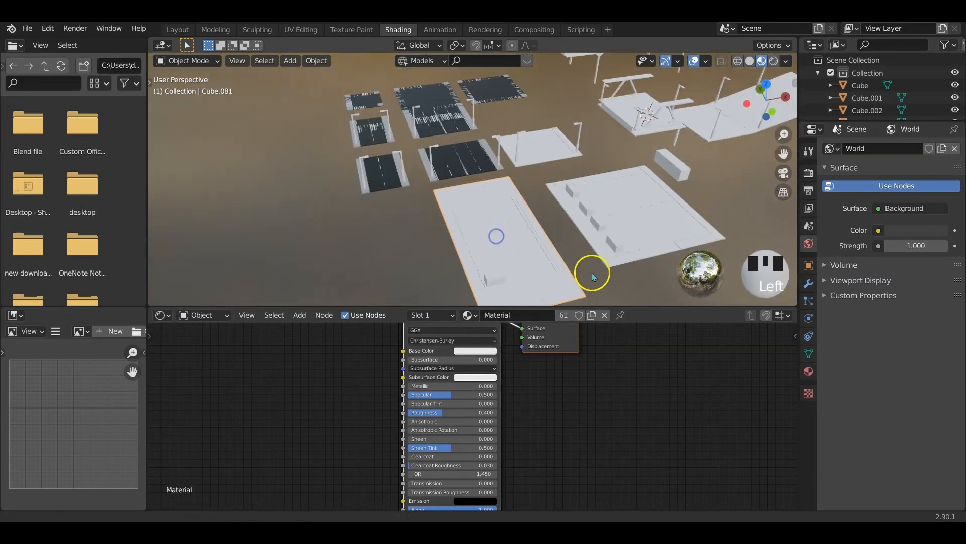
shift+middle_drag(589, 274, 539, 265)
click(478, 320)
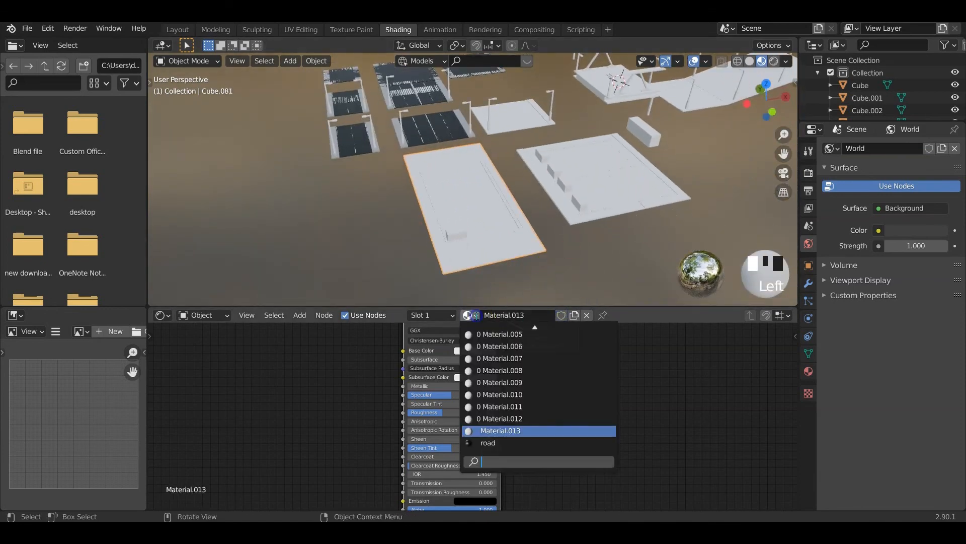
click(501, 444)
Join the end and side sidewalk strips of the long parking tile into one object
scroll(507, 286, up, 2)
click(507, 289)
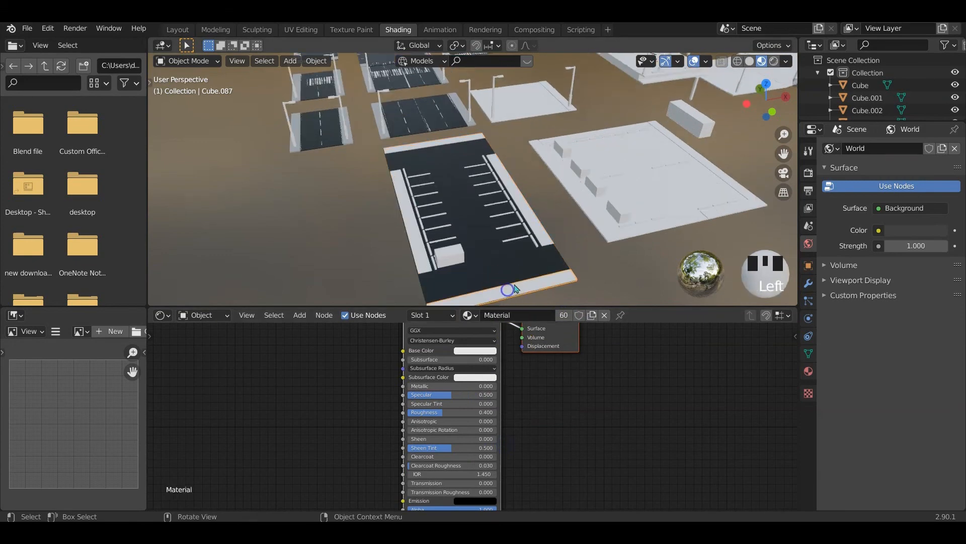
shift+click(419, 241)
shift+click(432, 144)
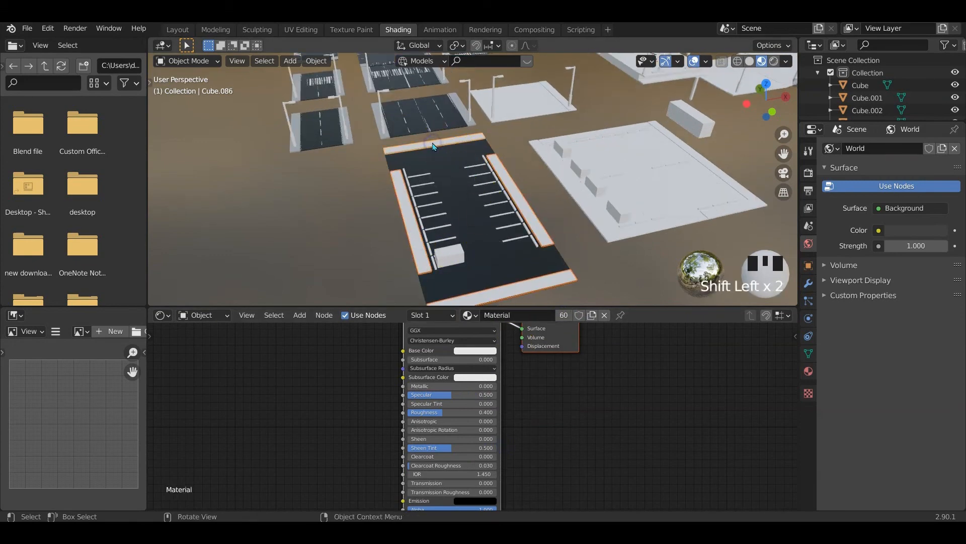
key(ctrl+j)
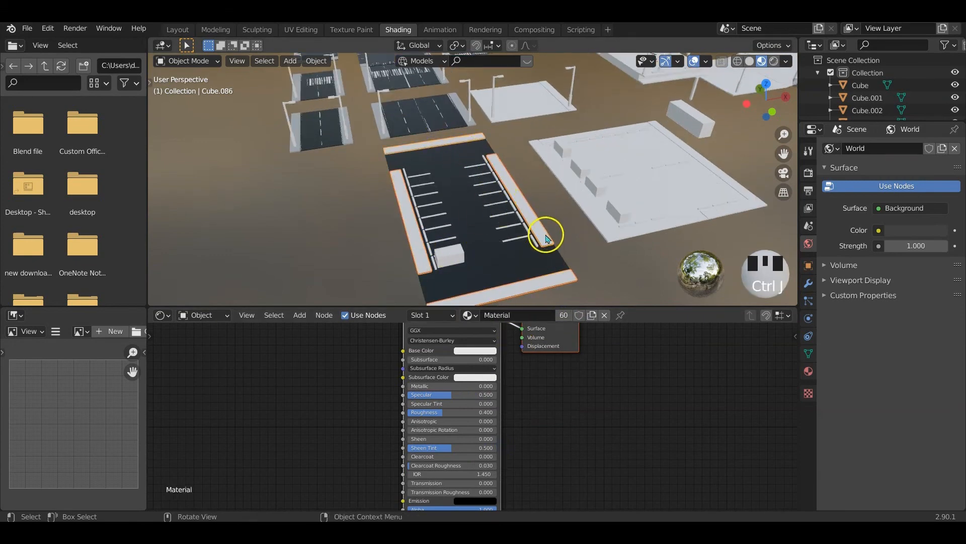
Assign the foot path material to the joined sidewalk strips of the long parking tile
click(564, 315)
click(471, 315)
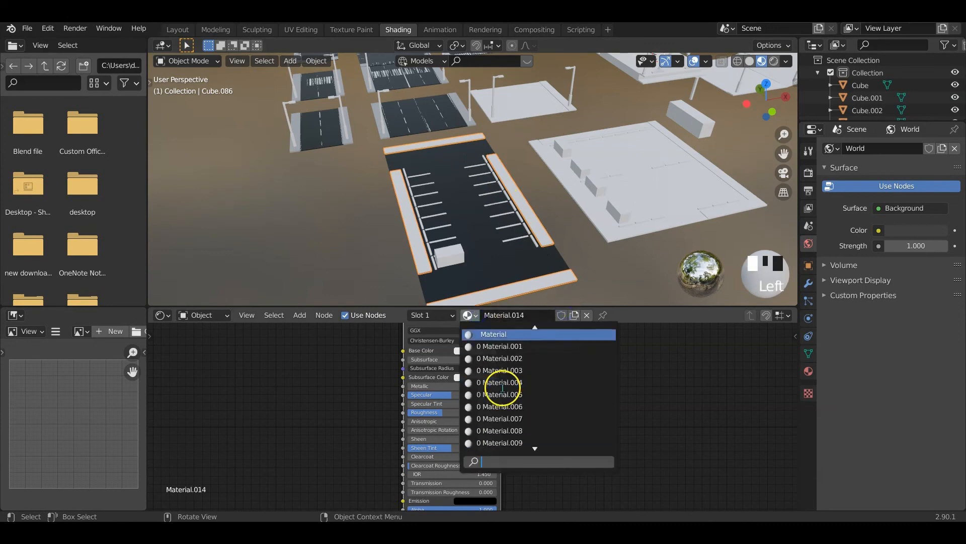
click(493, 370)
click(609, 263)
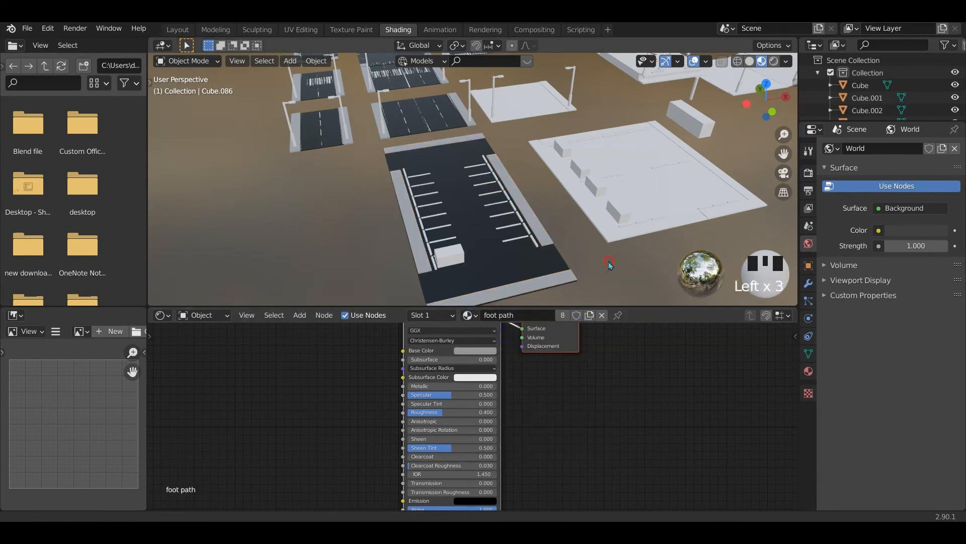
Assign the road material to the base of the wider parking tile with the row of boxes
shift+middle_drag(609, 265, 571, 266)
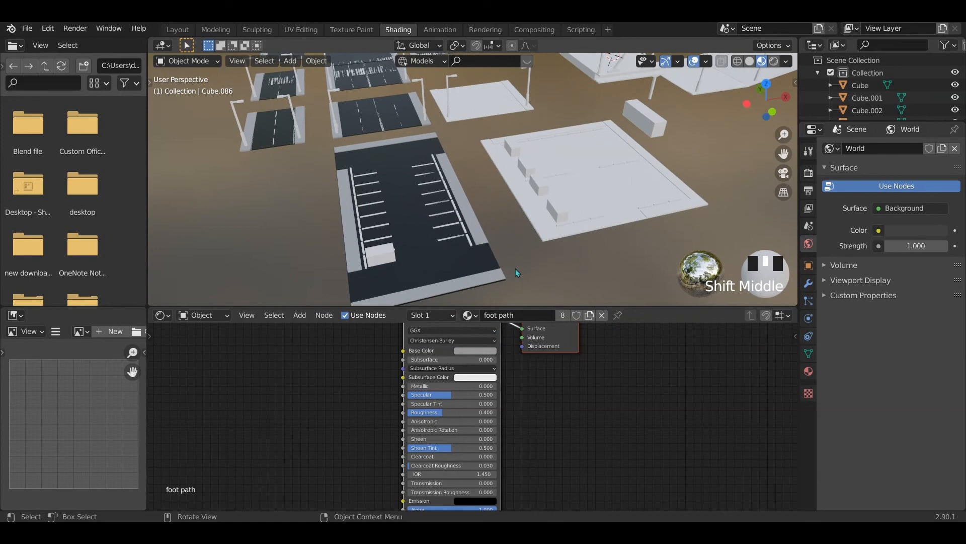
click(600, 190)
click(562, 315)
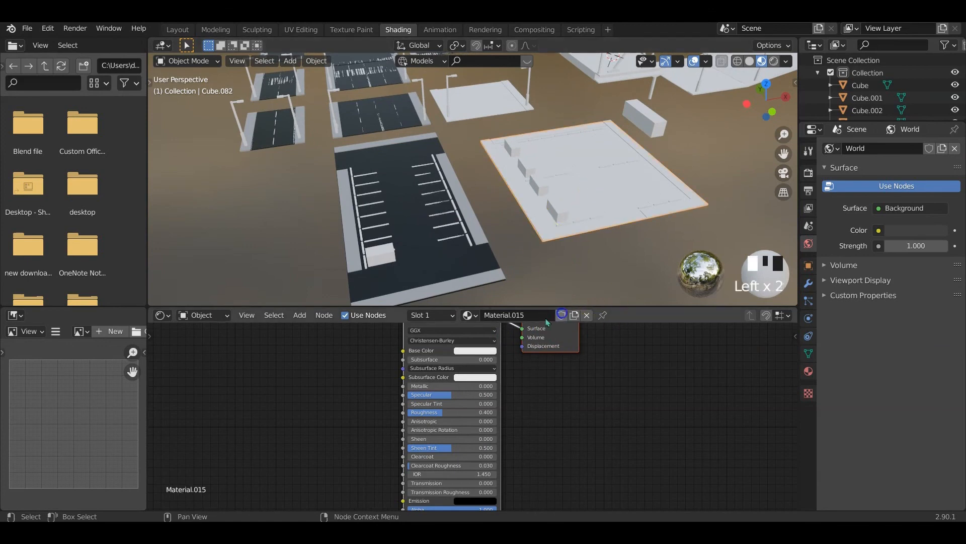
click(468, 315)
click(491, 442)
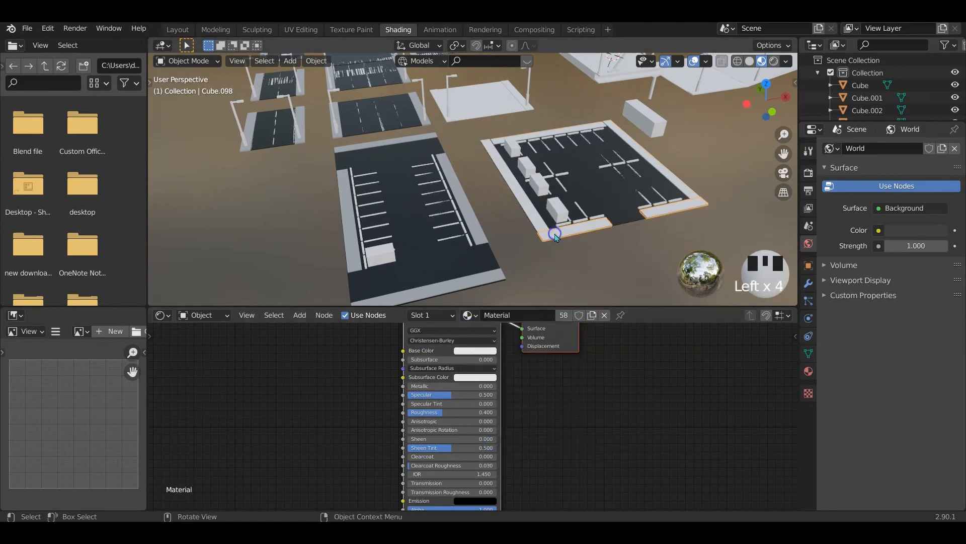
Try to join the border sidewalk strips of the wider parking tile into one object, and undo the join
shift+click(551, 127)
shift+click(551, 131)
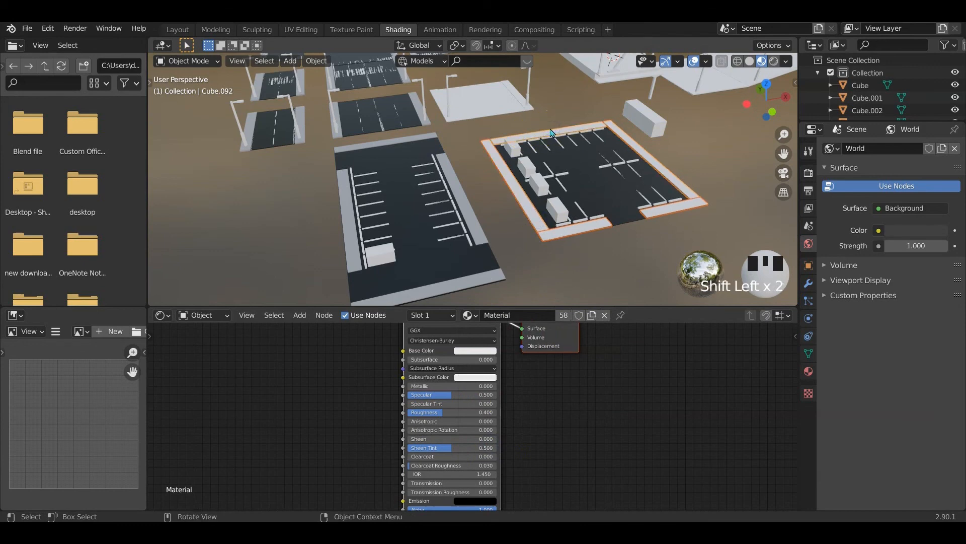
key(ctrl+j)
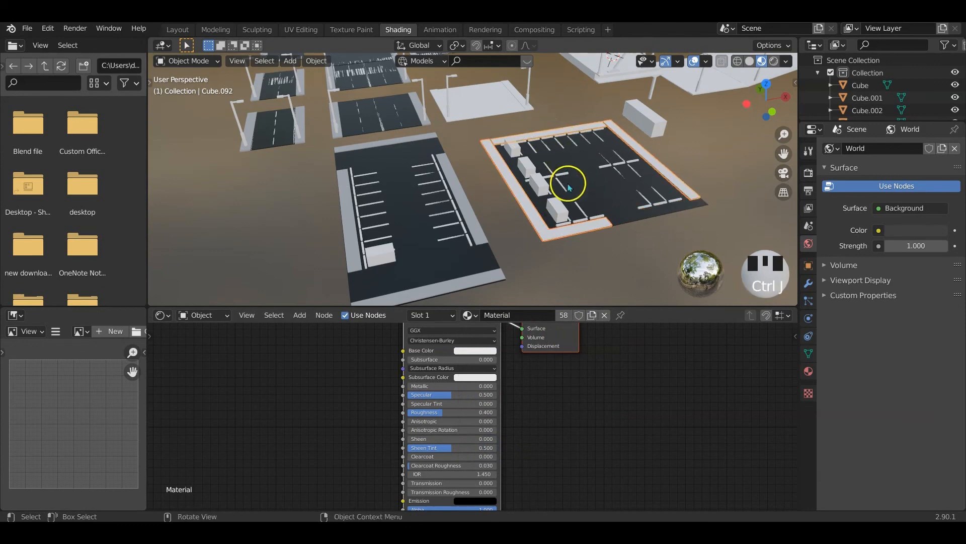
key(ctrl+z)
Select the sidewalk strips on either side of the entrance gap of the wider parking tile
click(584, 229)
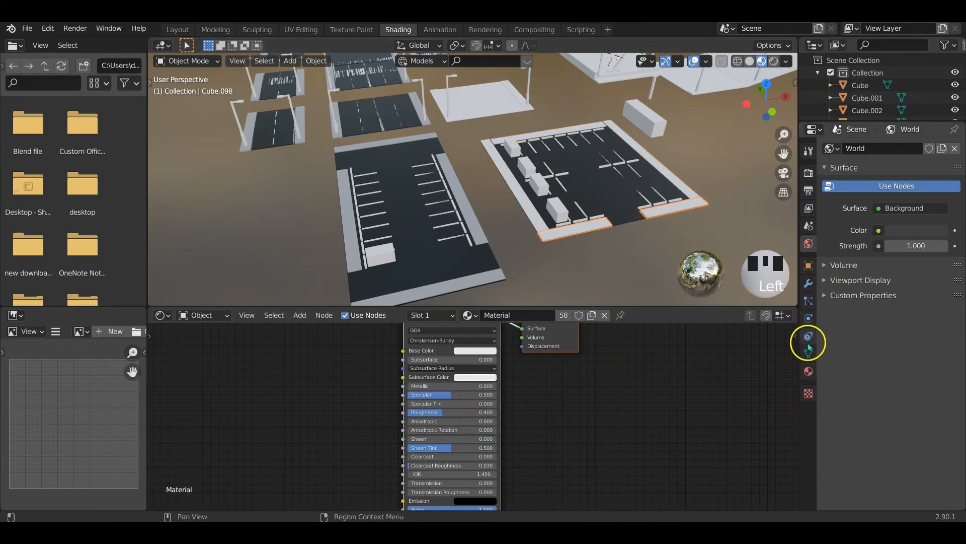
Apply the modifiers on the parking lot's kerb strips and join its border pieces into one object
click(809, 283)
click(860, 148)
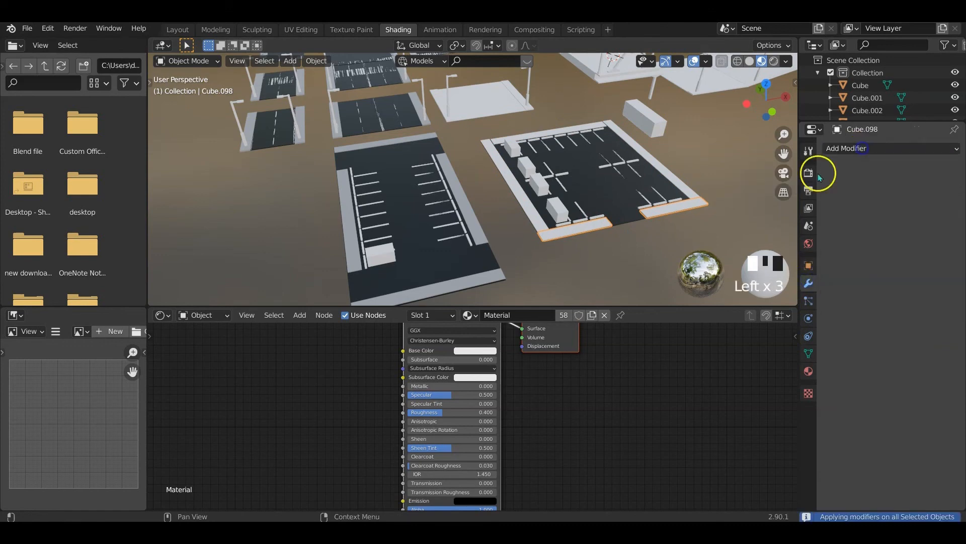
click(549, 221)
shift+click(556, 130)
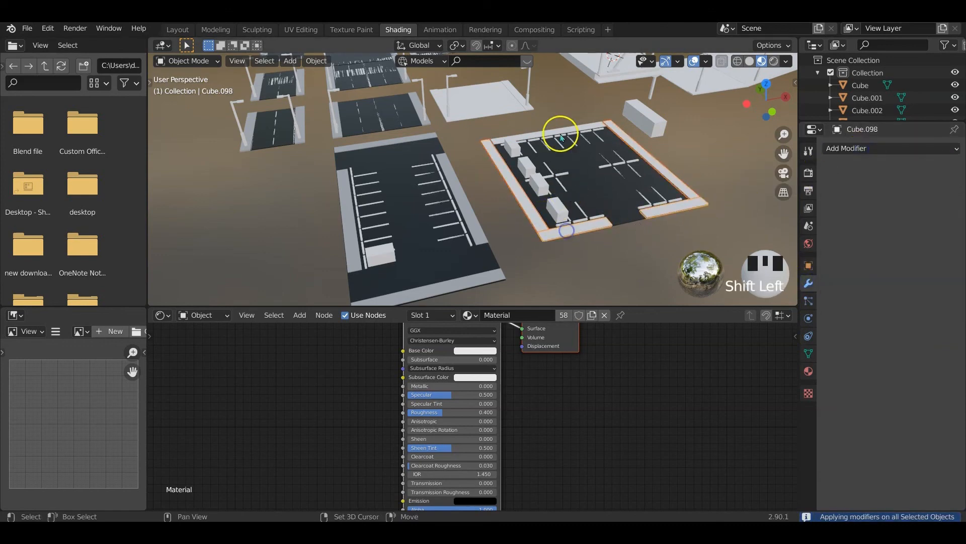
shift+click(560, 132)
key(ctrl+j)
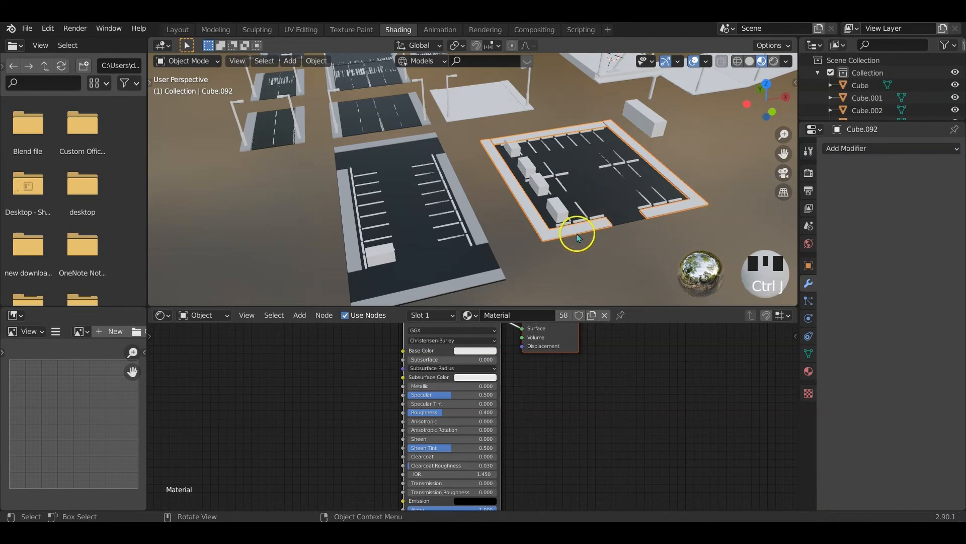
Assign the "foot path" material to the joined parking lot border
click(564, 314)
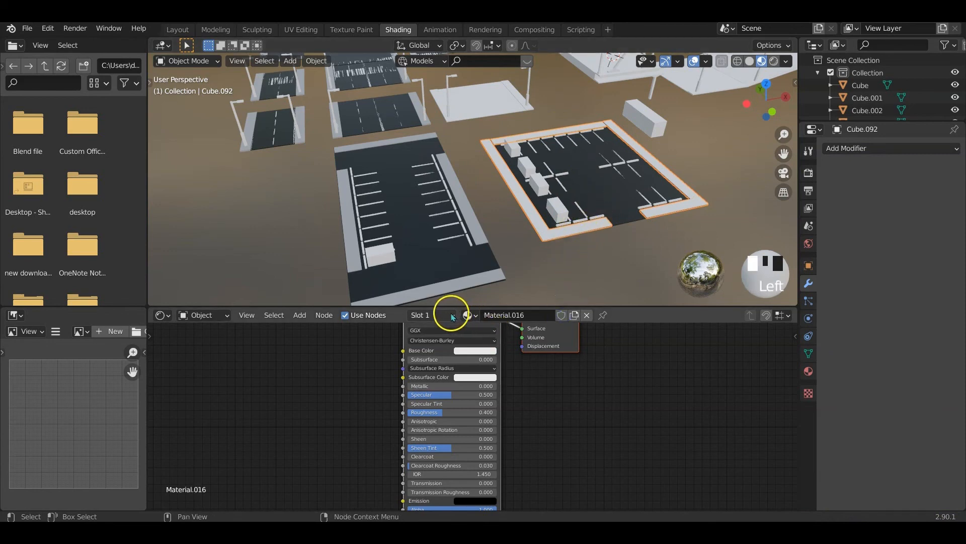
click(471, 315)
scroll(500, 427, up, 5)
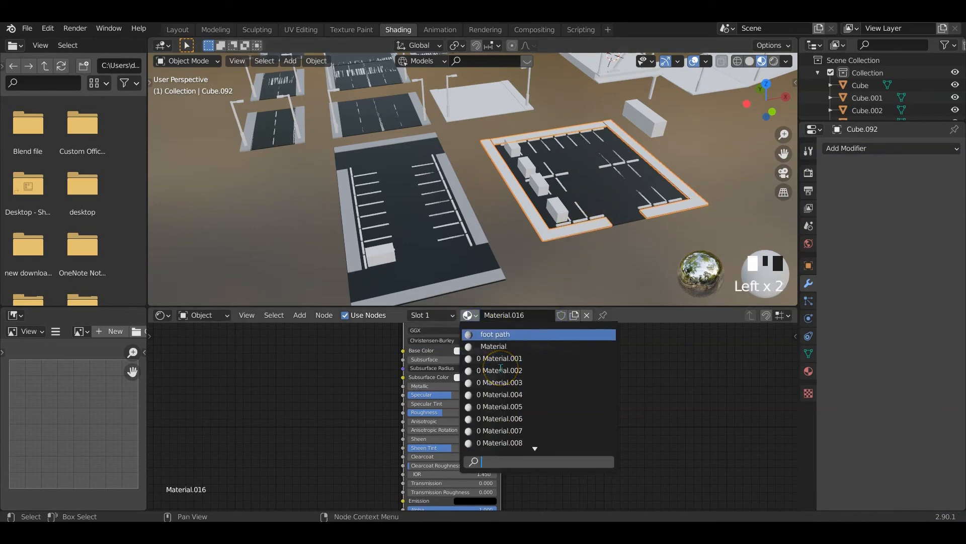
click(492, 329)
Assign the "road" material to the surface of the white road tile behind the parking lots
middle_drag(626, 267, 552, 162)
click(500, 136)
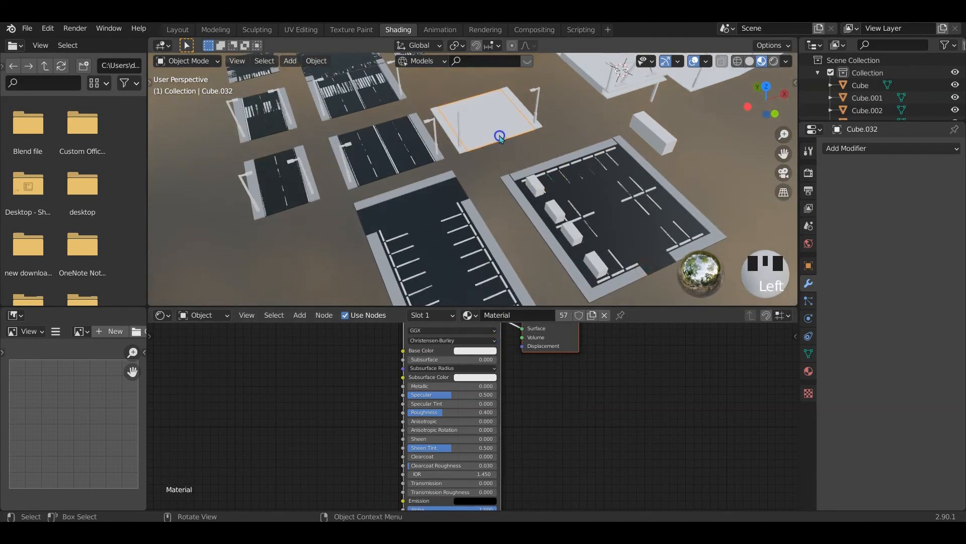
click(471, 315)
click(503, 446)
Assign the "foot path" material to the two side strips of that road tile
click(460, 146)
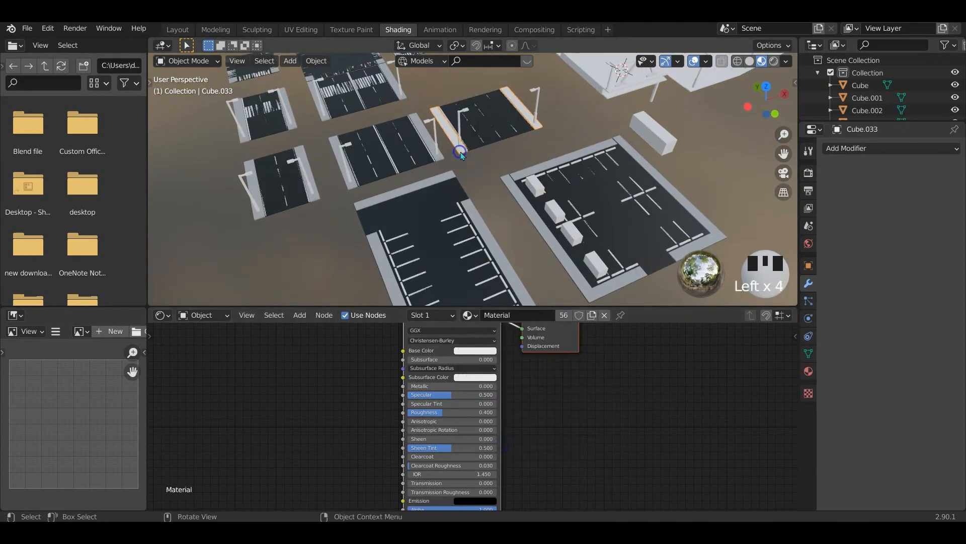
click(468, 315)
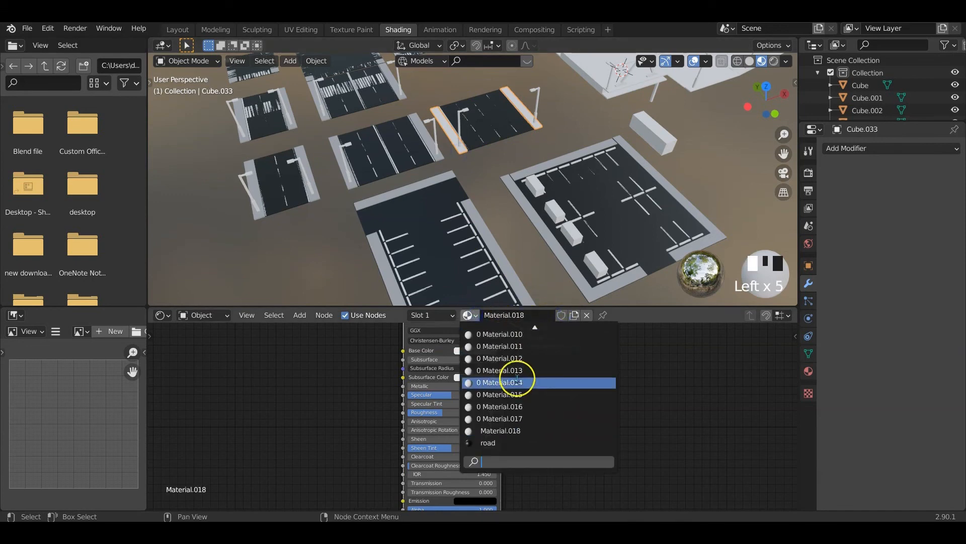
scroll(518, 379, up, 10)
click(496, 334)
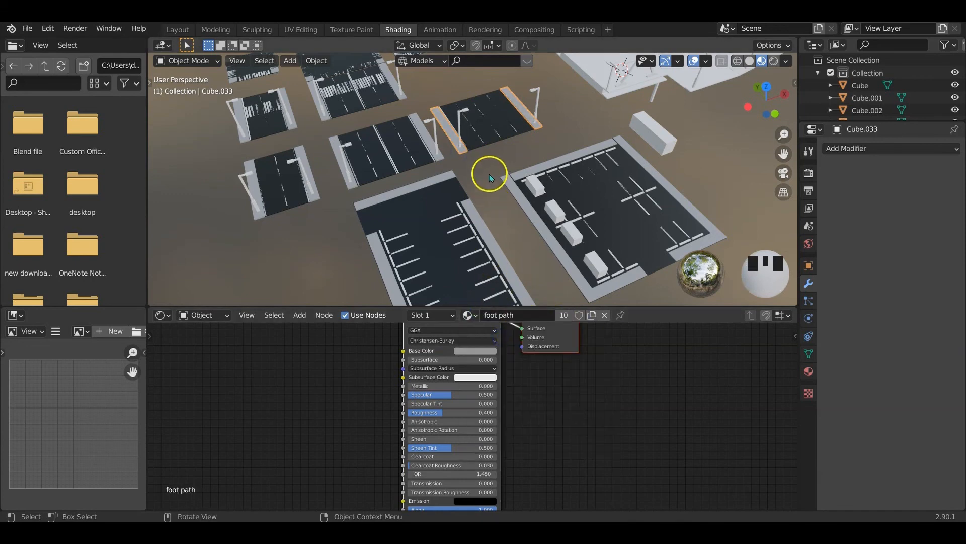
Assign the "foot path" material to the short single-span bridge beside the sloped road
middle_drag(487, 176, 410, 165)
click(419, 155)
scroll(420, 163, up, 1)
scroll(419, 163, up, 1)
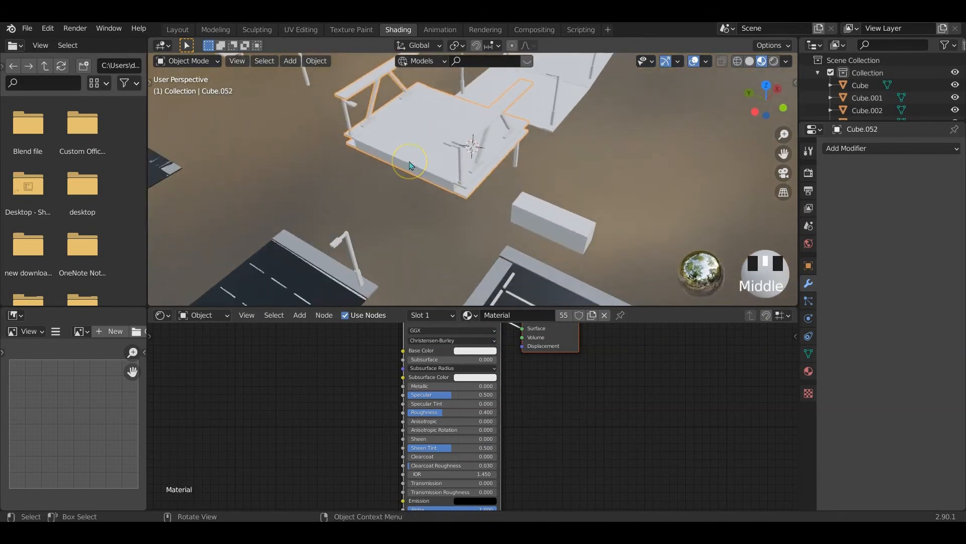
middle_drag(449, 189, 428, 195)
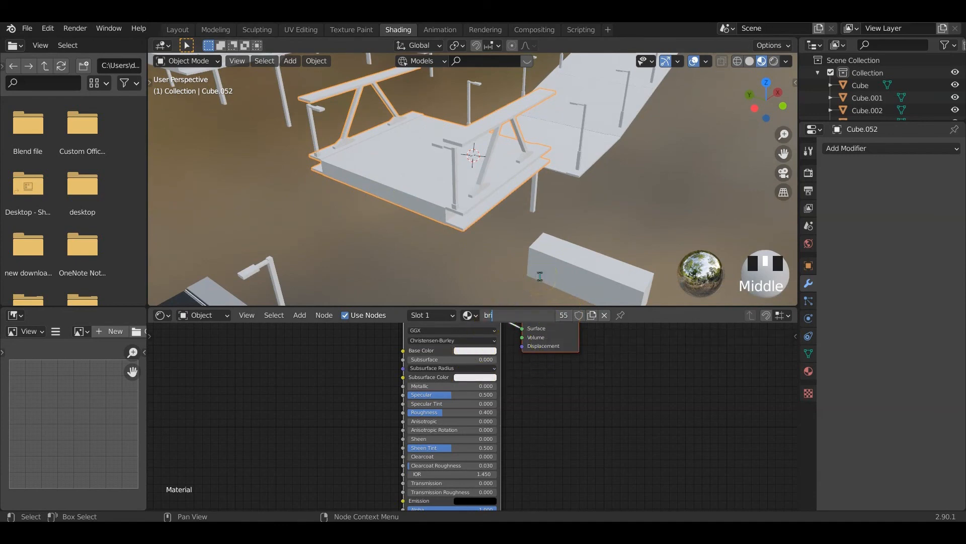
key(Escape)
click(563, 315)
click(470, 315)
scroll(498, 361, up, 5)
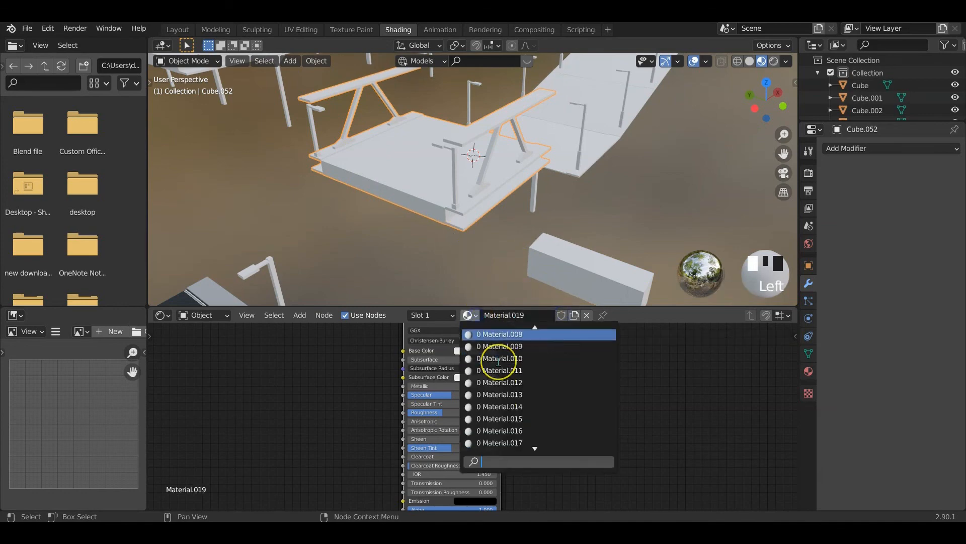
click(493, 334)
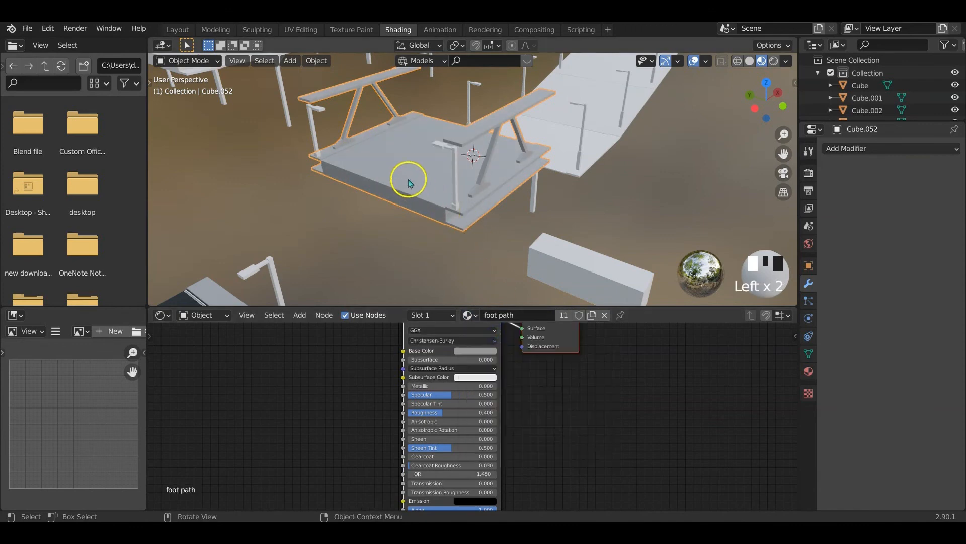
Give the short bridge's two road faces a new material with a black base colour in a second material slot
key(Tab)
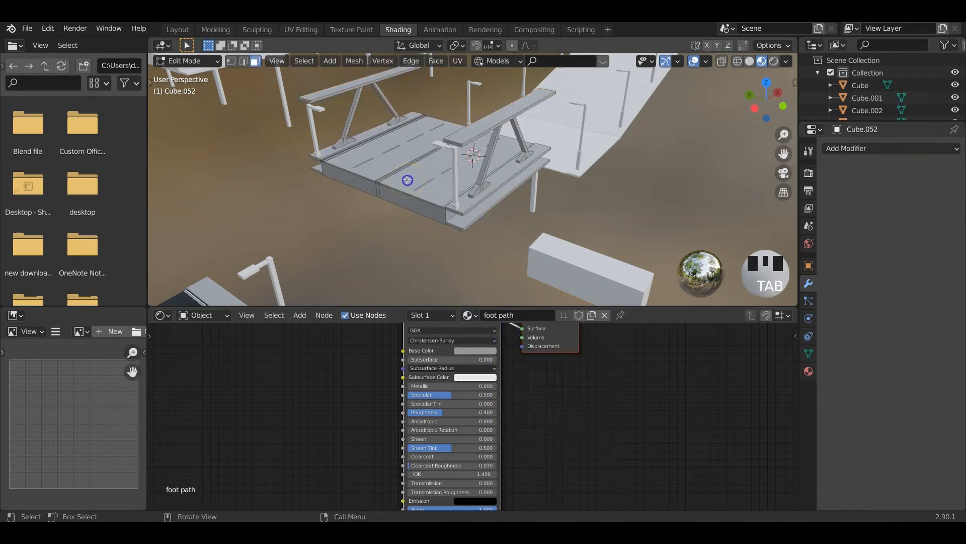
click(381, 166)
shift+click(422, 207)
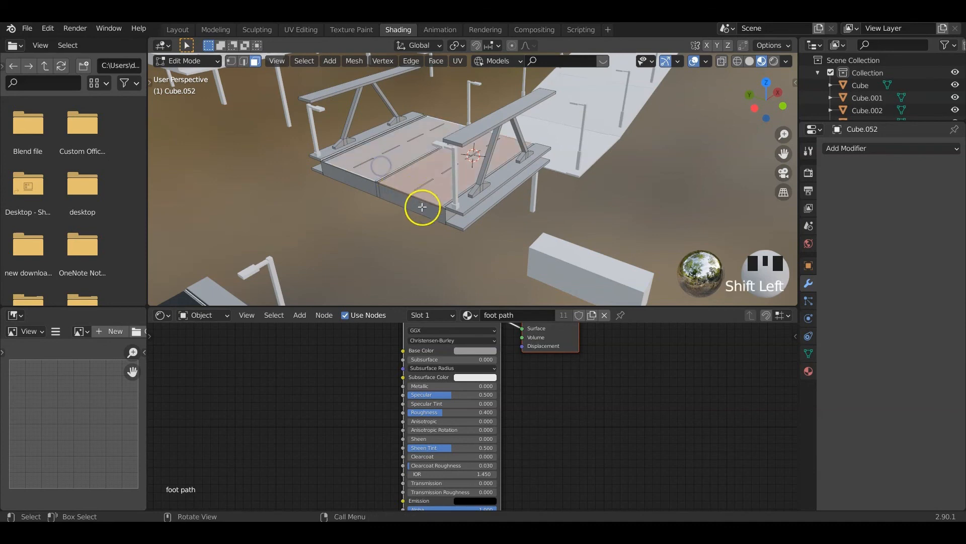
click(808, 371)
click(954, 149)
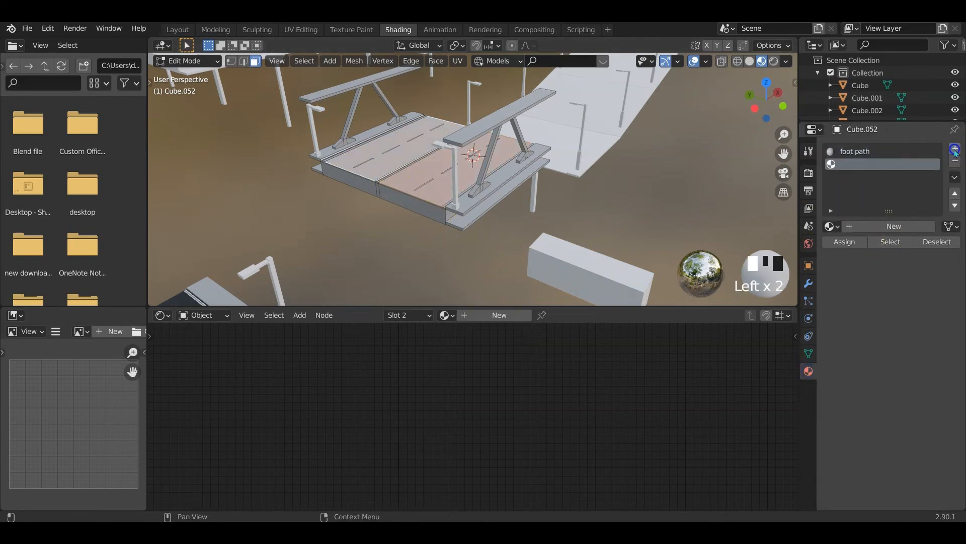
click(872, 224)
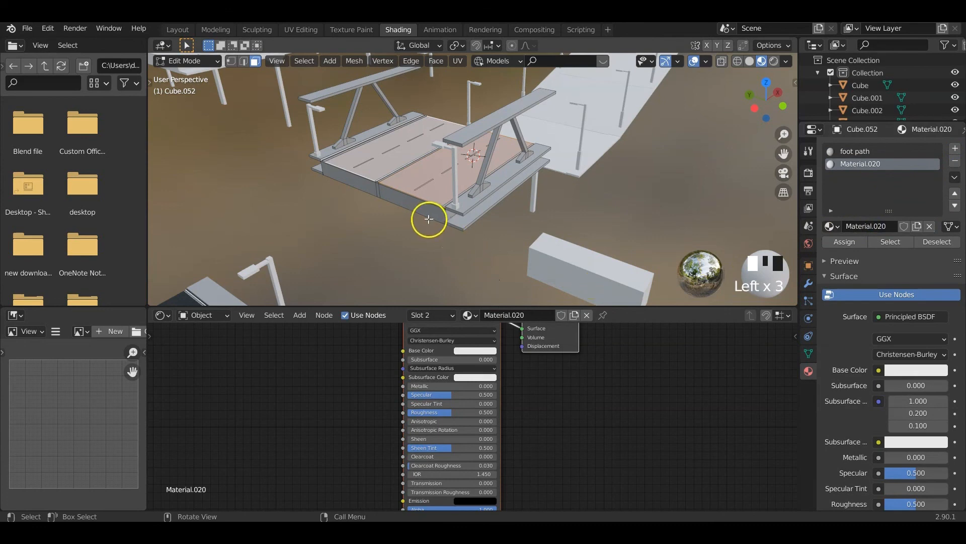
click(475, 351)
drag(524, 236, 528, 297)
click(848, 241)
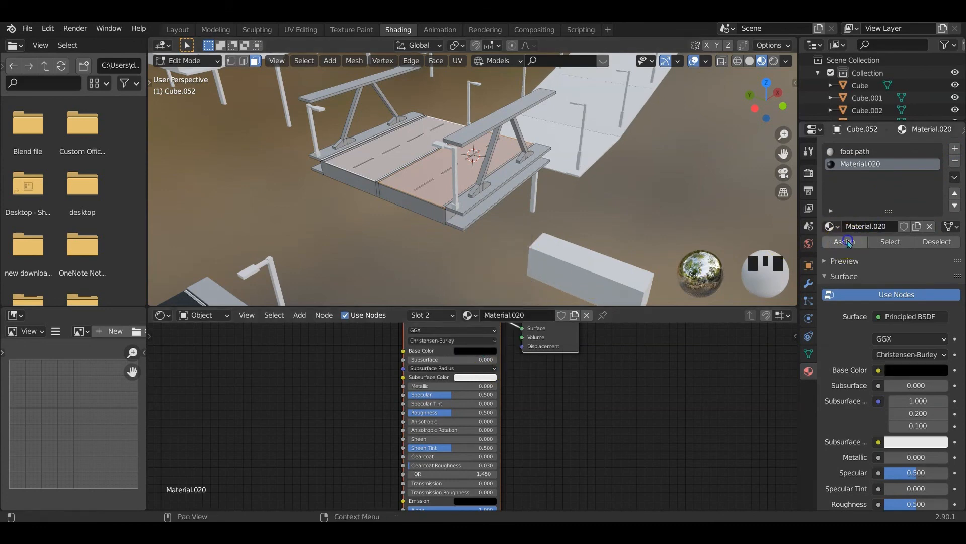
key(Tab)
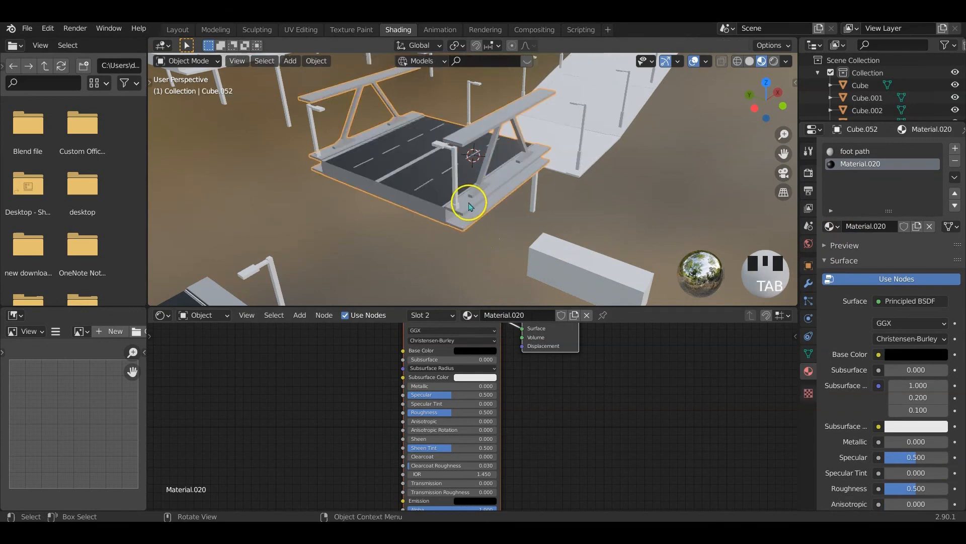
Assign the "foot path" material to the nearer of the two long bridges
scroll(491, 210, down, 2)
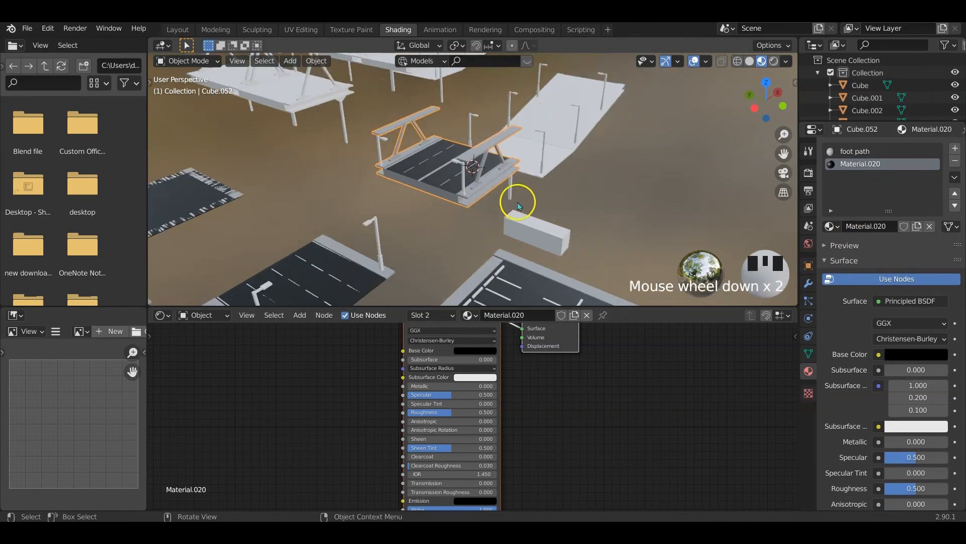
middle_drag(518, 209, 362, 168)
click(381, 160)
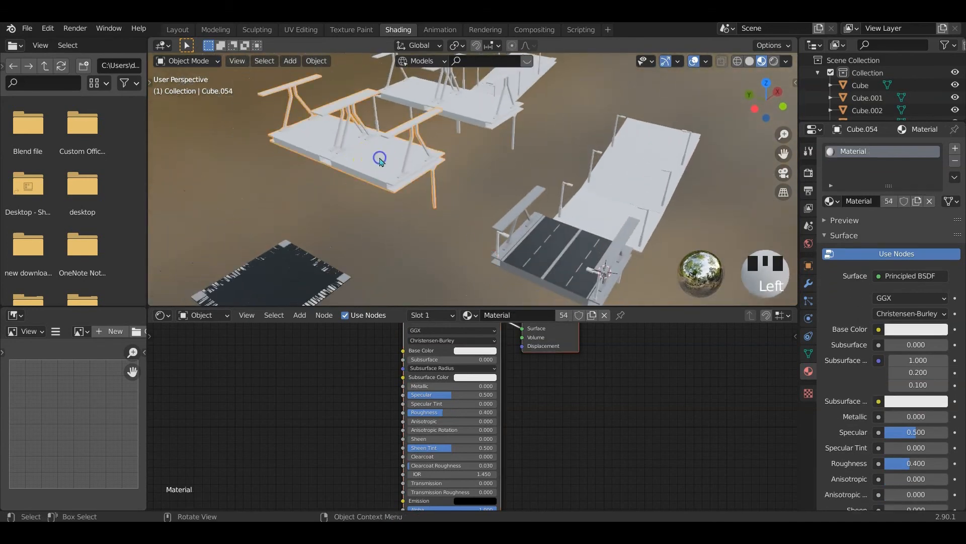
click(564, 316)
click(471, 314)
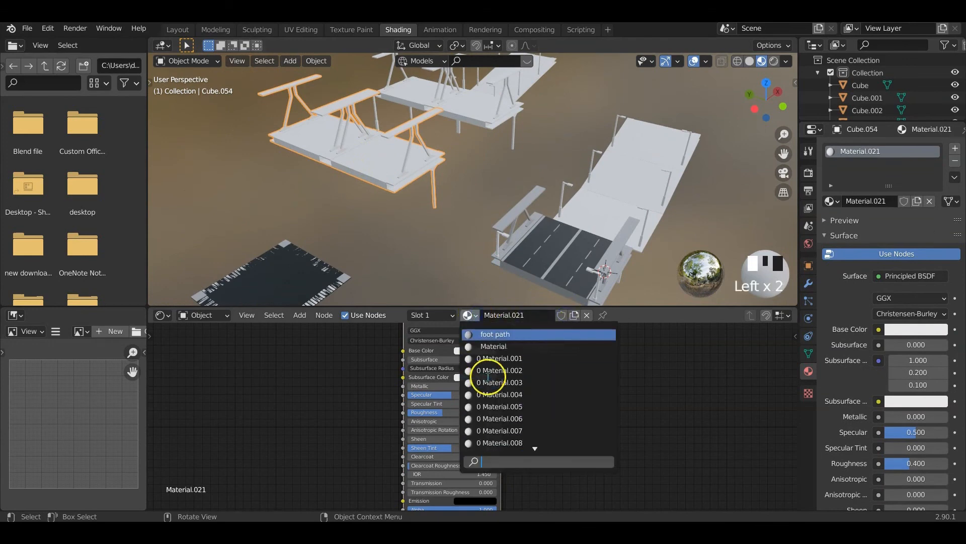
click(496, 334)
Assign a new material in a second slot to the four road faces on the long bridge's deck
key(Tab)
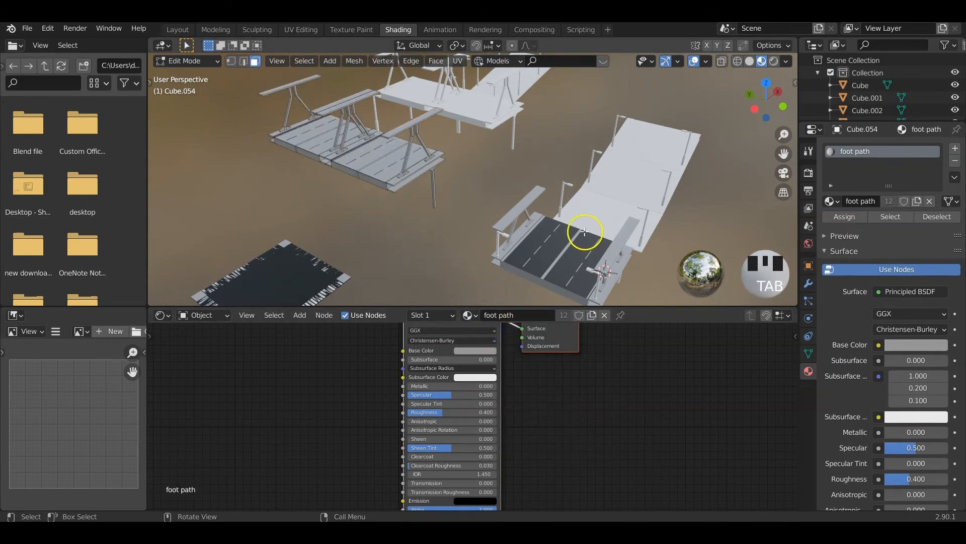
scroll(384, 166, up, 3)
shift+middle_drag(384, 166, 484, 219)
click(425, 201)
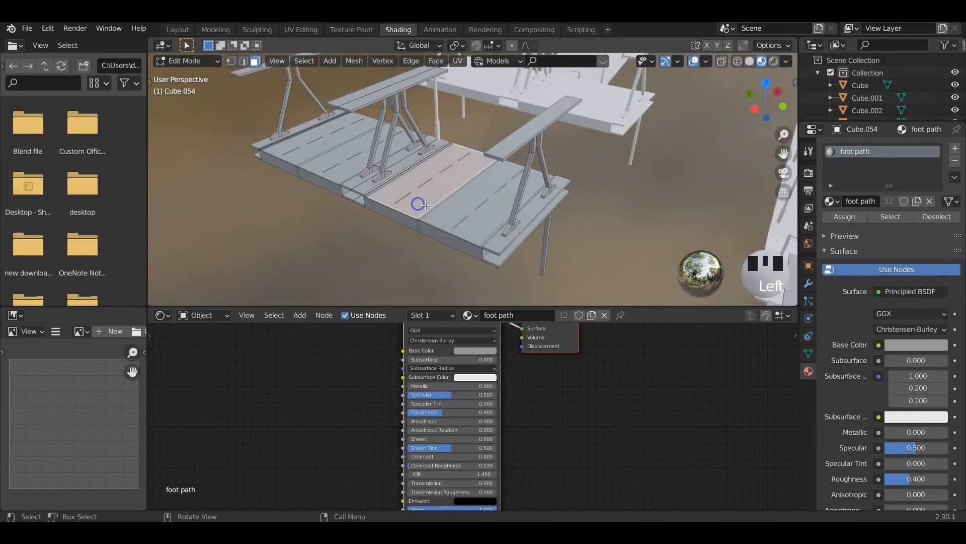
shift+click(435, 215)
shift+click(344, 173)
shift+click(304, 153)
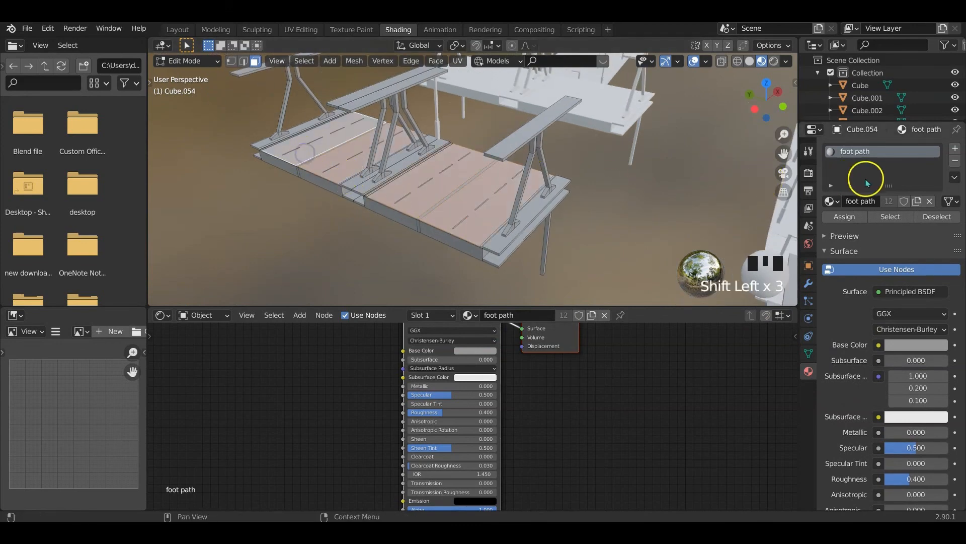
click(955, 148)
click(874, 227)
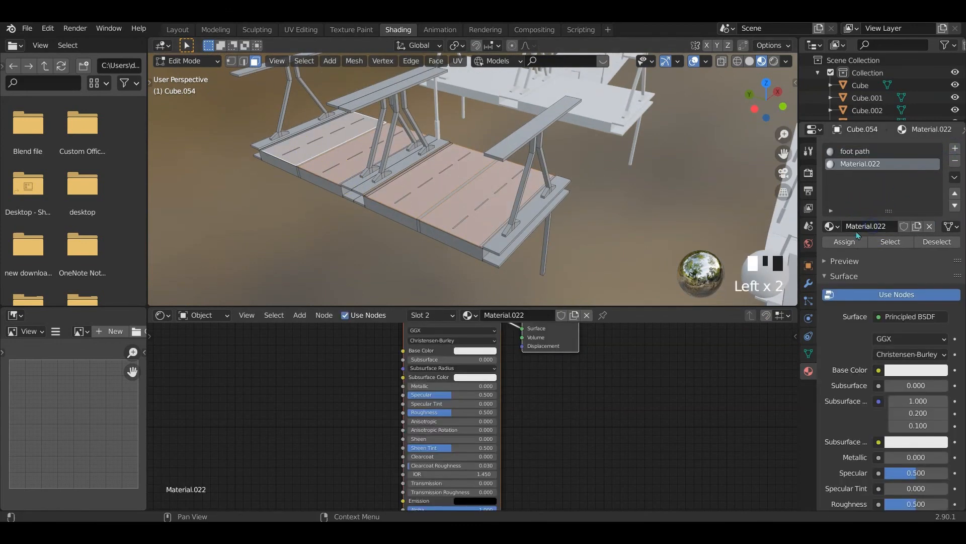
click(846, 242)
Set the base colour of the long bridge's new road material to black
click(475, 351)
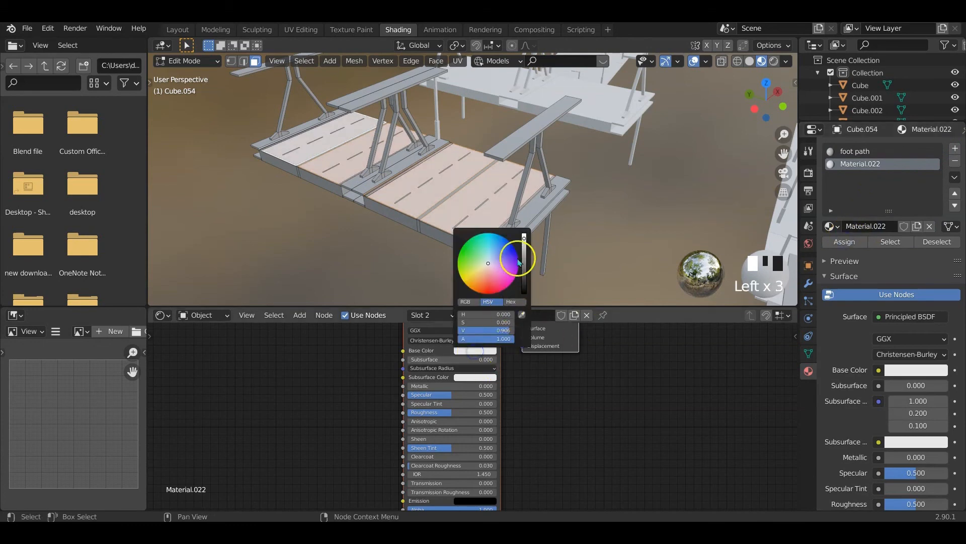
drag(524, 238, 524, 292)
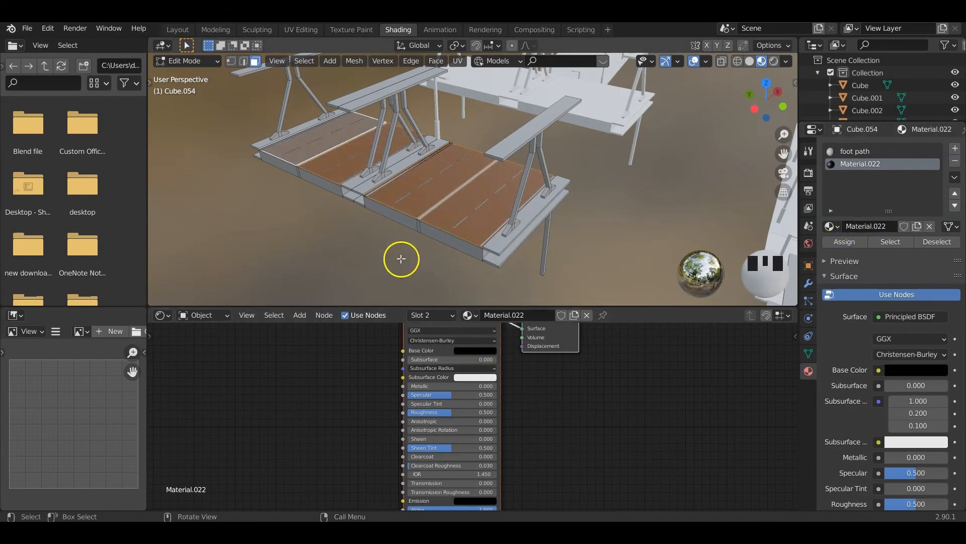
key(Tab)
Assign the "foot path" material to the other long bridge, the one connected to a sloped road
scroll(608, 223, down, 2)
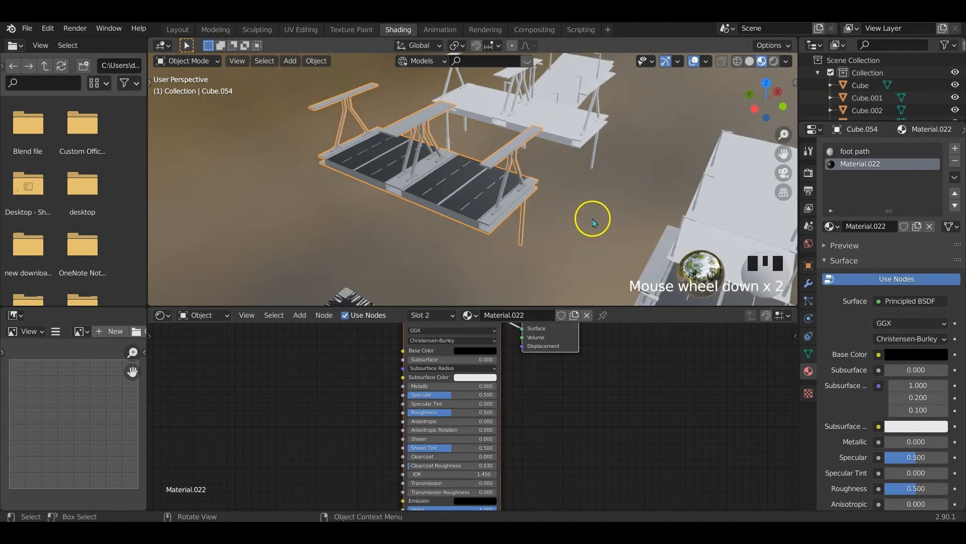
shift+middle_drag(593, 218, 388, 227)
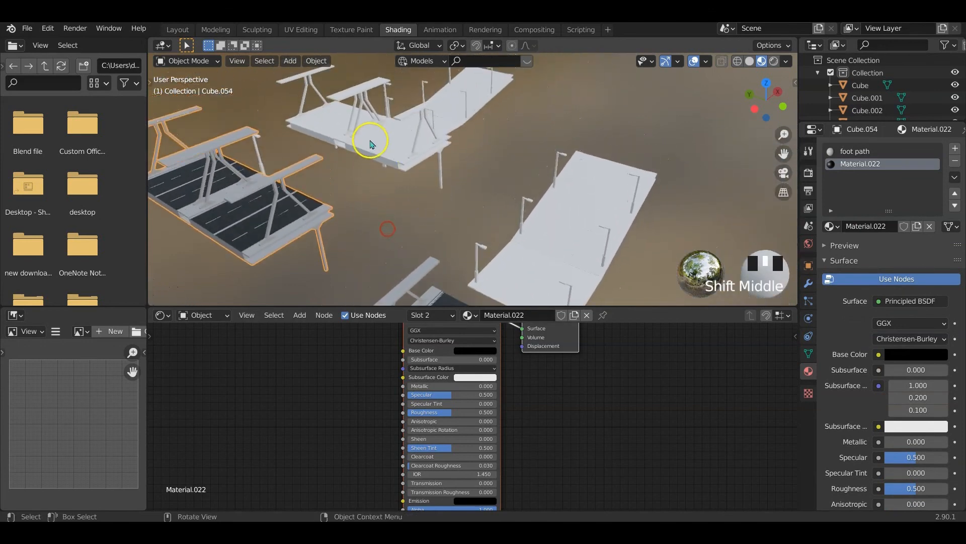
click(387, 147)
click(564, 315)
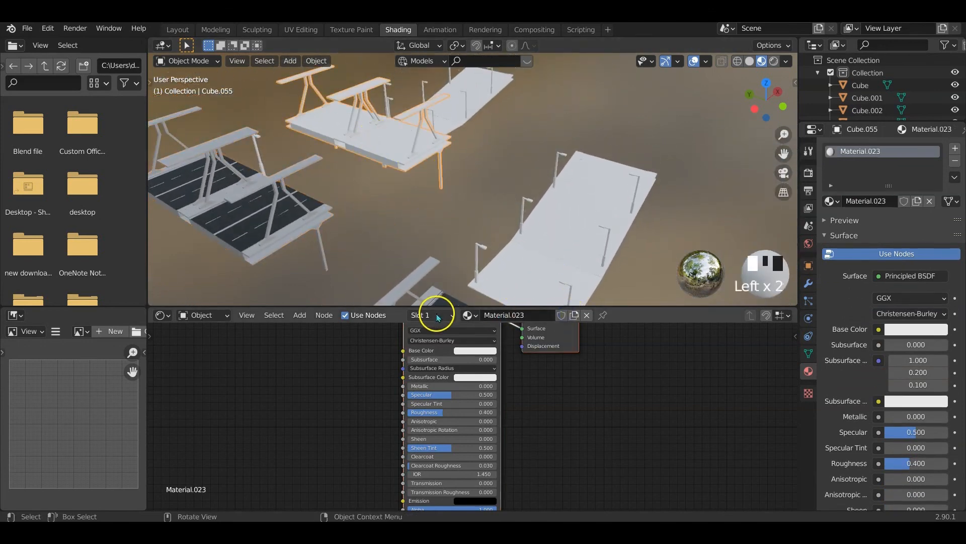
click(468, 316)
click(496, 335)
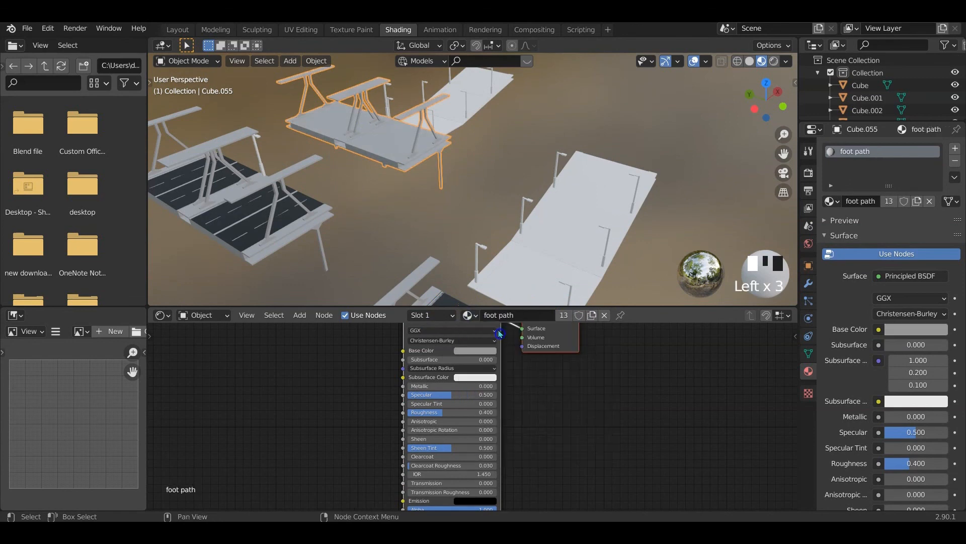
Add a new material in a second slot to the other long bridge and select a road face on its deck
shift+middle_drag(423, 211, 452, 207)
scroll(451, 201, up, 2)
shift+middle_drag(426, 206, 464, 187)
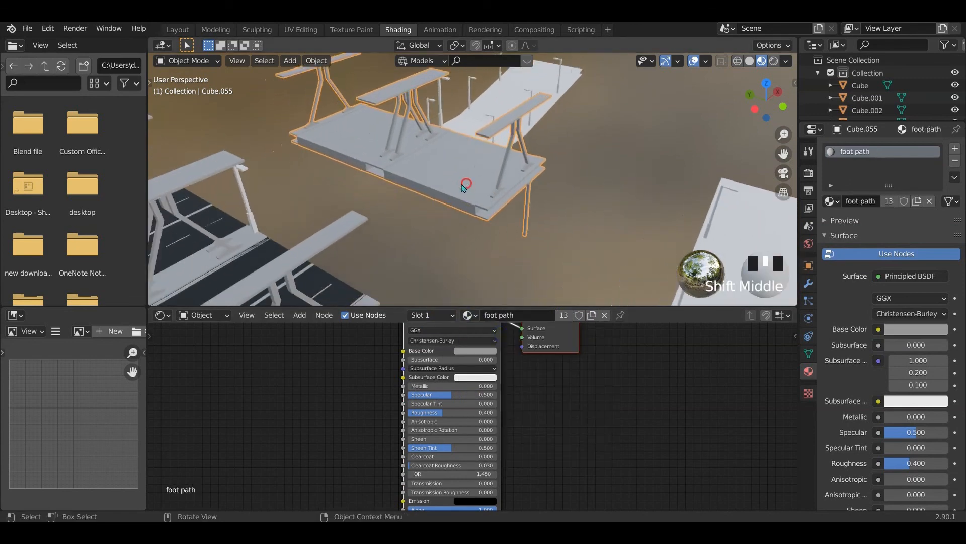
click(955, 148)
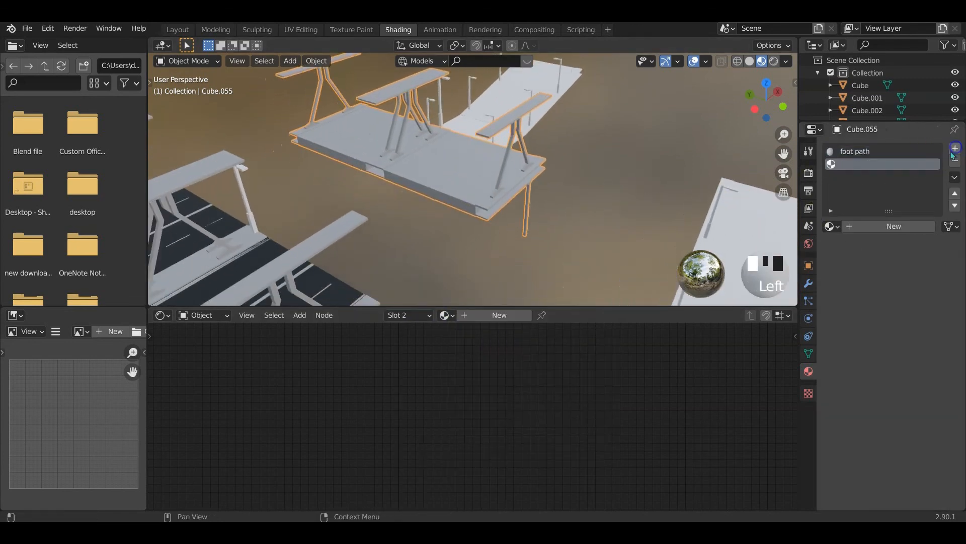
click(879, 226)
key(Tab)
click(446, 177)
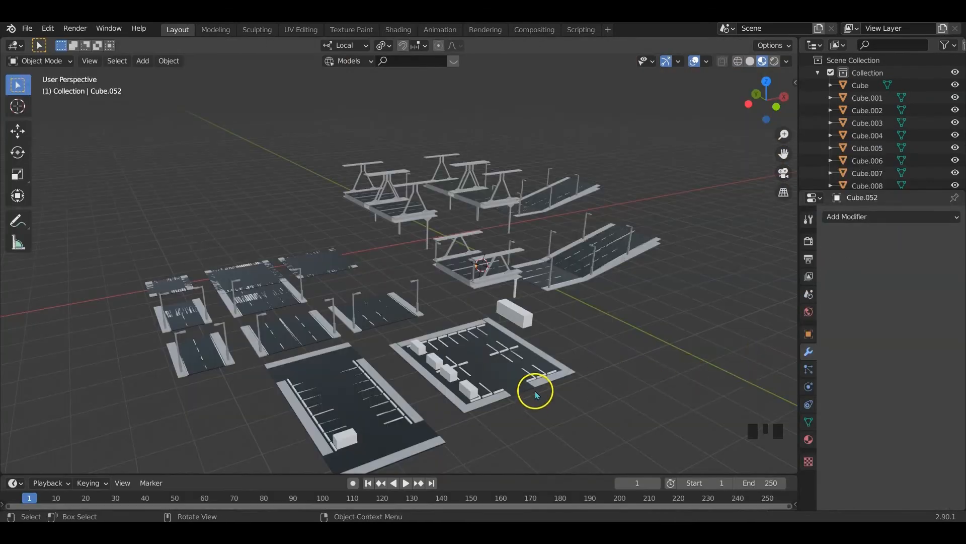
Move the narrow parking lot's dark road base along its local X axis, clear of the kerbs and line markings
middle_drag(536, 395, 599, 308)
scroll(534, 341, up, 2)
shift+middle_drag(534, 340, 494, 395)
click(494, 393)
key(Tab)
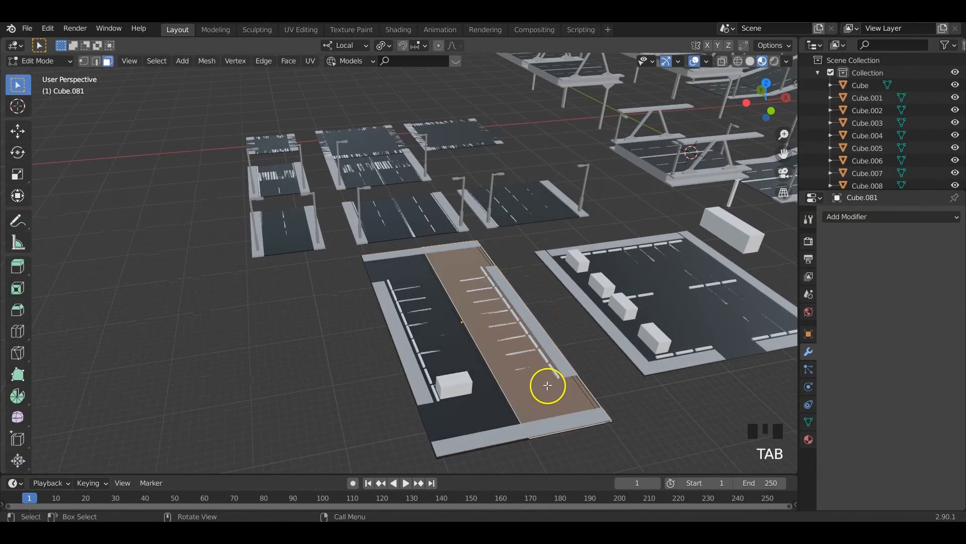
scroll(565, 392, up, 2)
shift+middle_drag(565, 392, 518, 346)
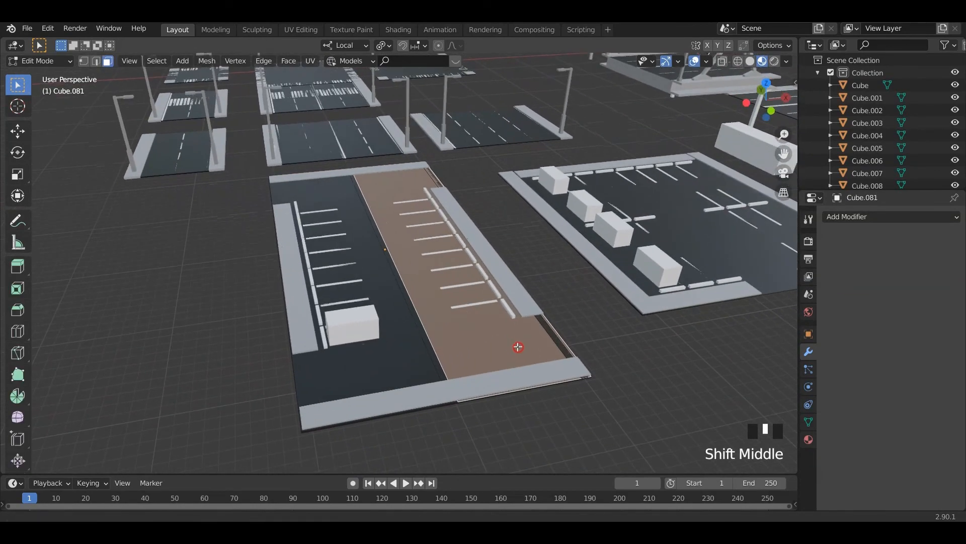
key(Tab)
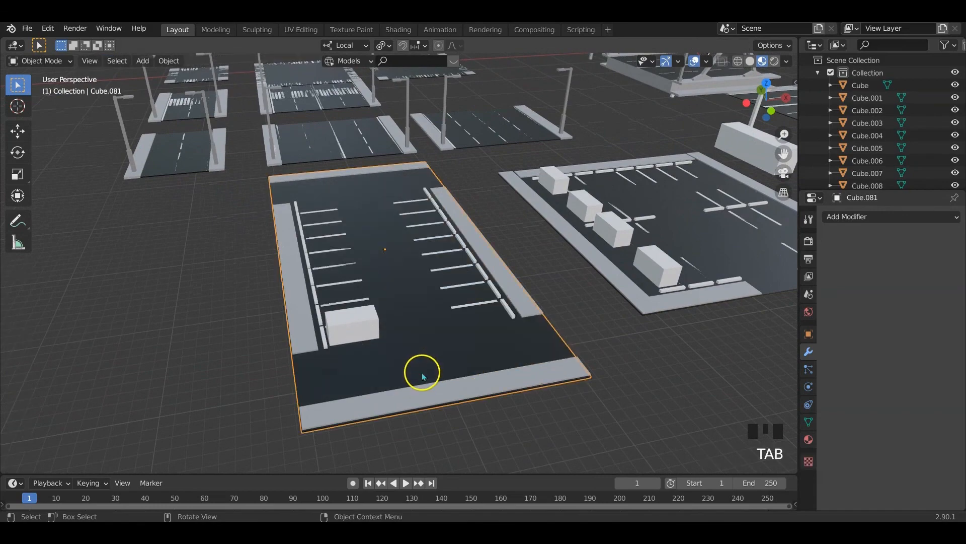
key(g)
key(x)
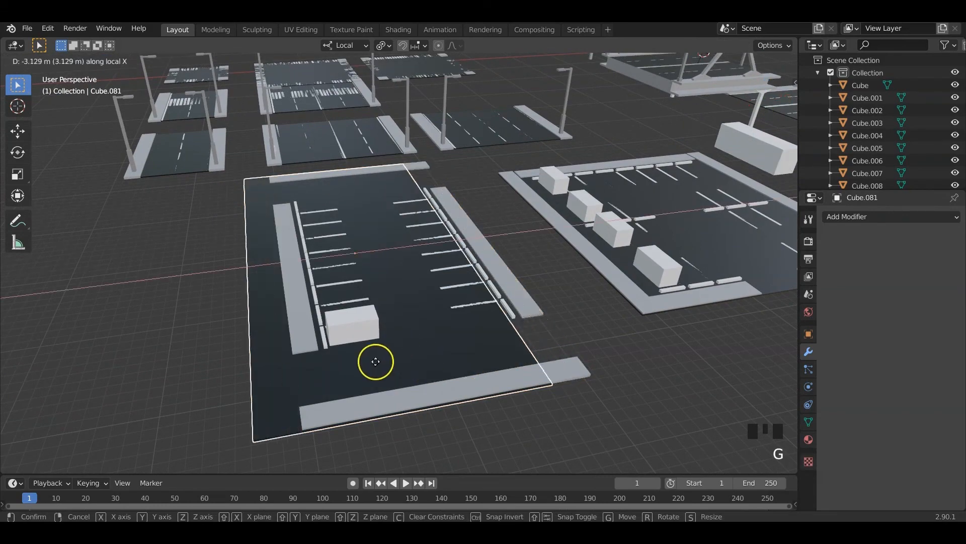
click(132, 388)
shift+middle_drag(132, 389, 279, 337)
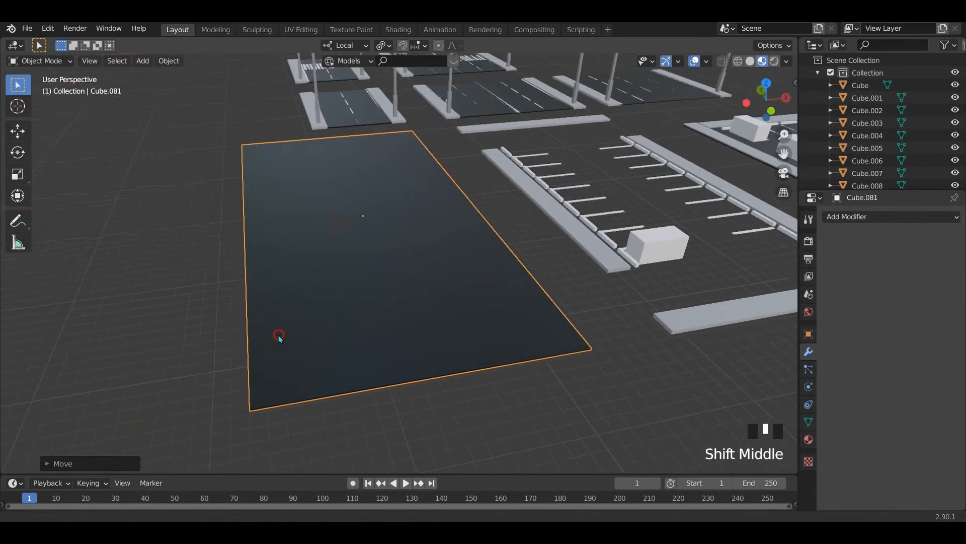
Delete the narrow strip of faces along the road base's long edge facing the parking markings
key(Tab)
scroll(520, 350, down, 1)
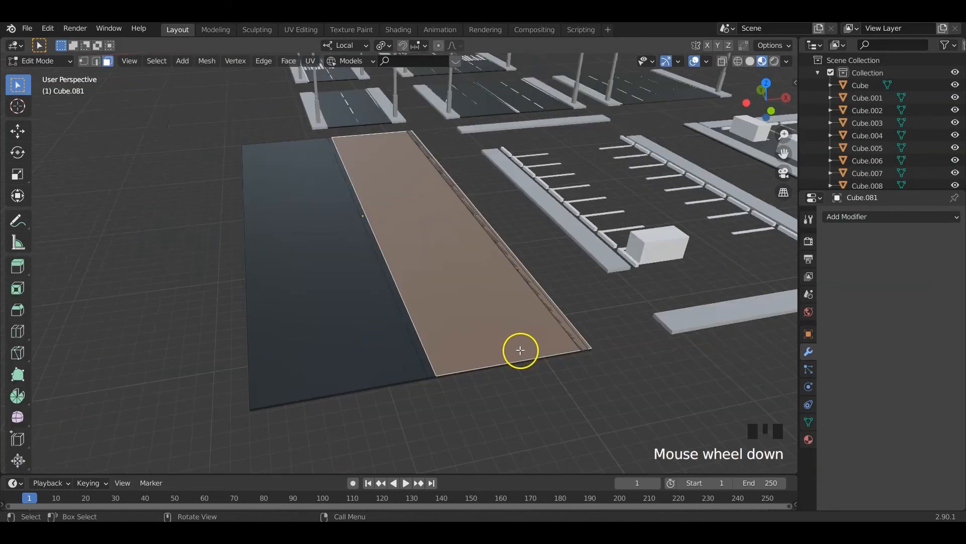
click(564, 325)
key(x)
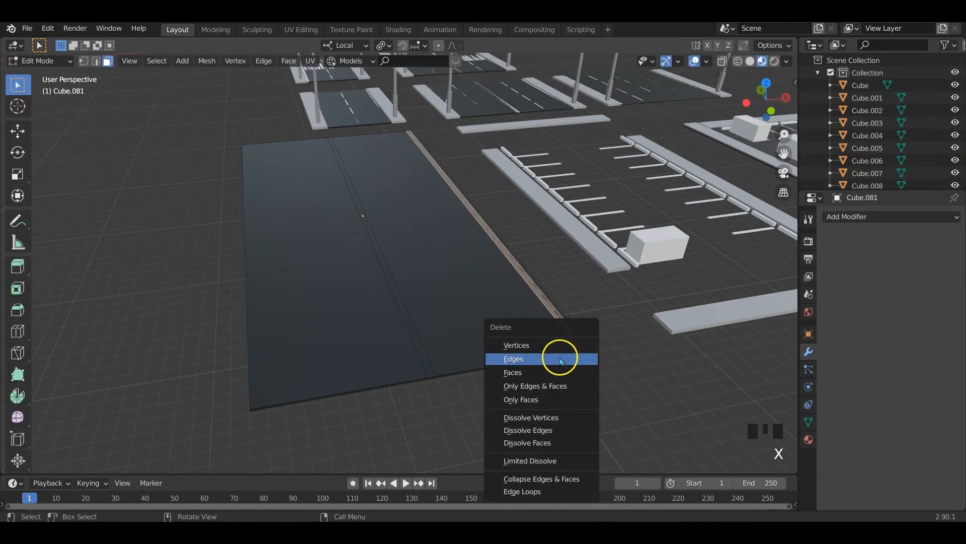
click(533, 371)
Remove the leftover edge lines running along the same long side of the road base
shift+middle_drag(552, 341, 592, 328)
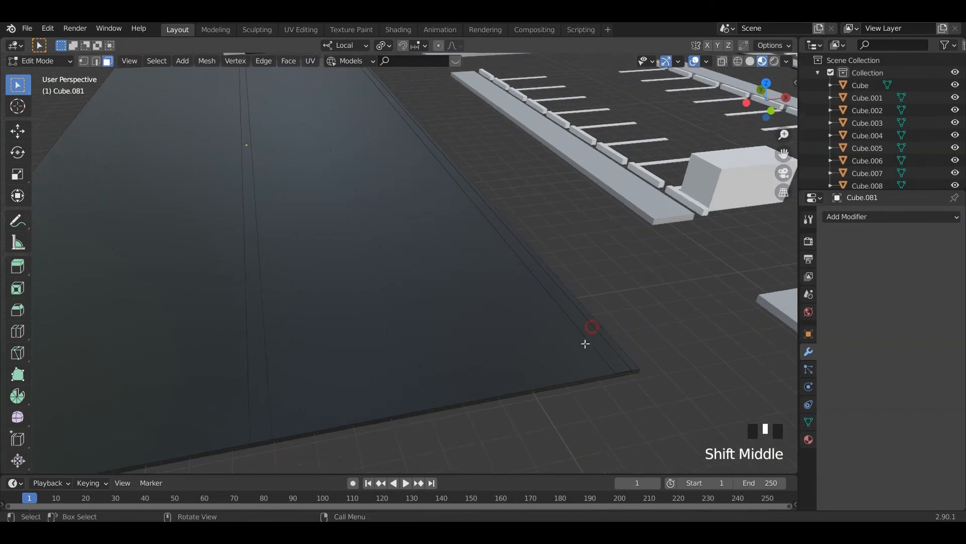
key(2)
click(600, 335)
shift+click(600, 336)
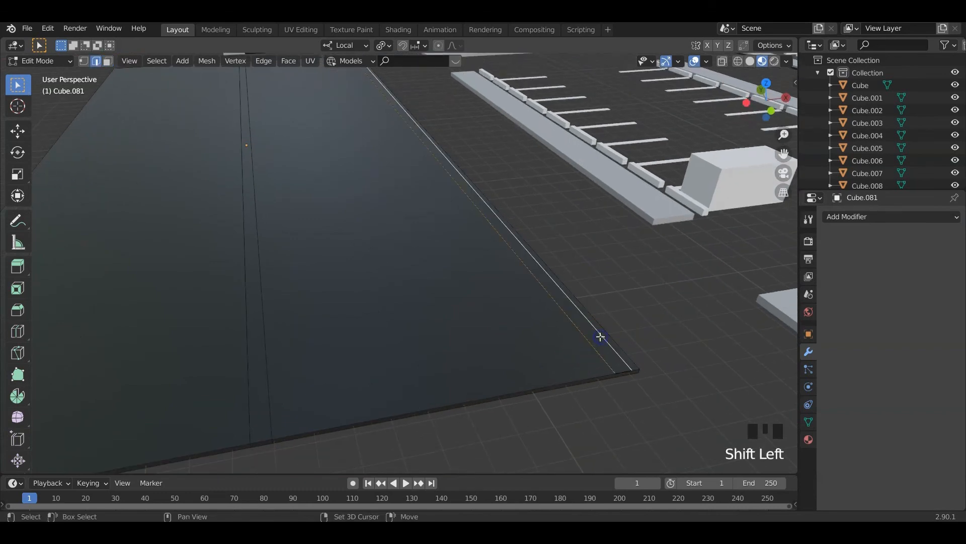
key(x)
click(573, 324)
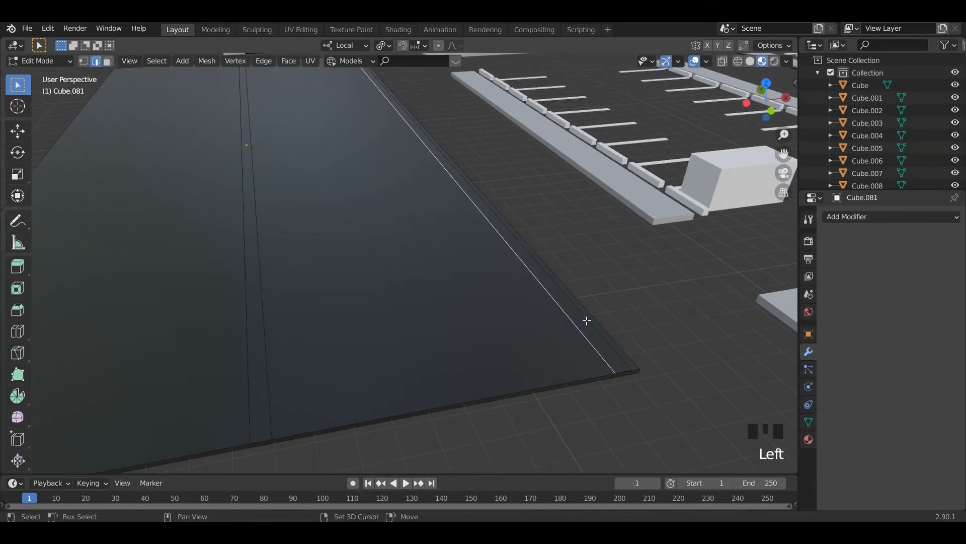
shift+click(587, 320)
key(x)
click(587, 320)
Remove the short leftover edge at the road base's near corner
shift+middle_drag(533, 413, 526, 373)
click(511, 260)
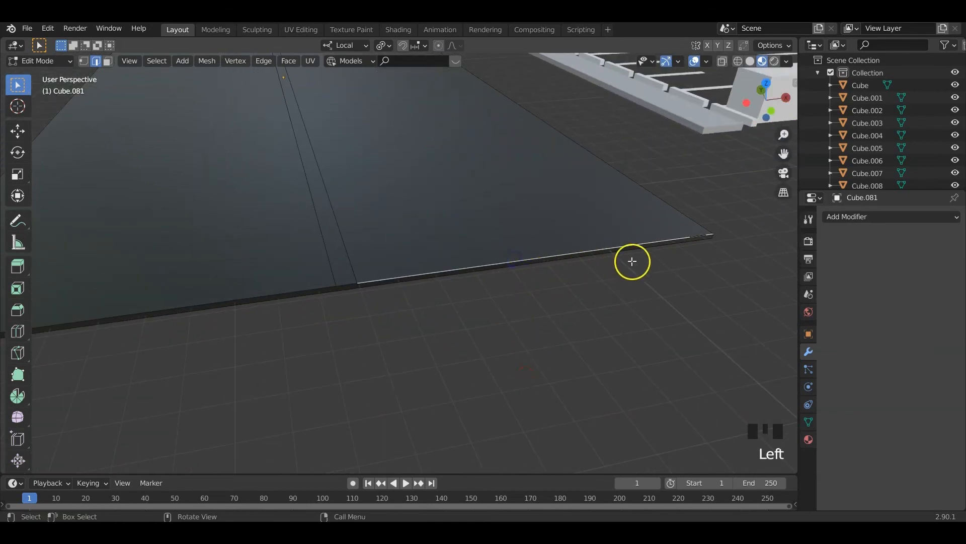
shift+middle_drag(632, 261, 367, 304)
click(431, 279)
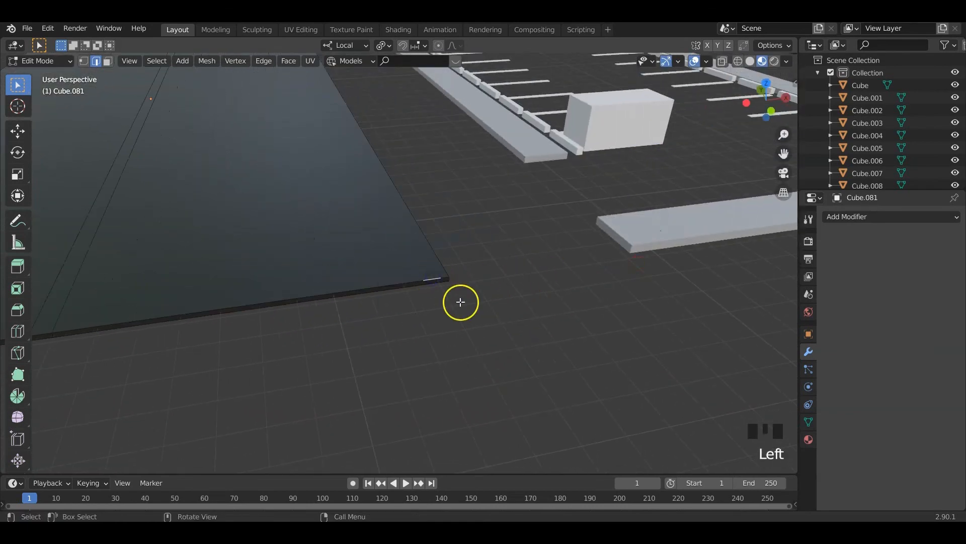
key(x)
click(432, 302)
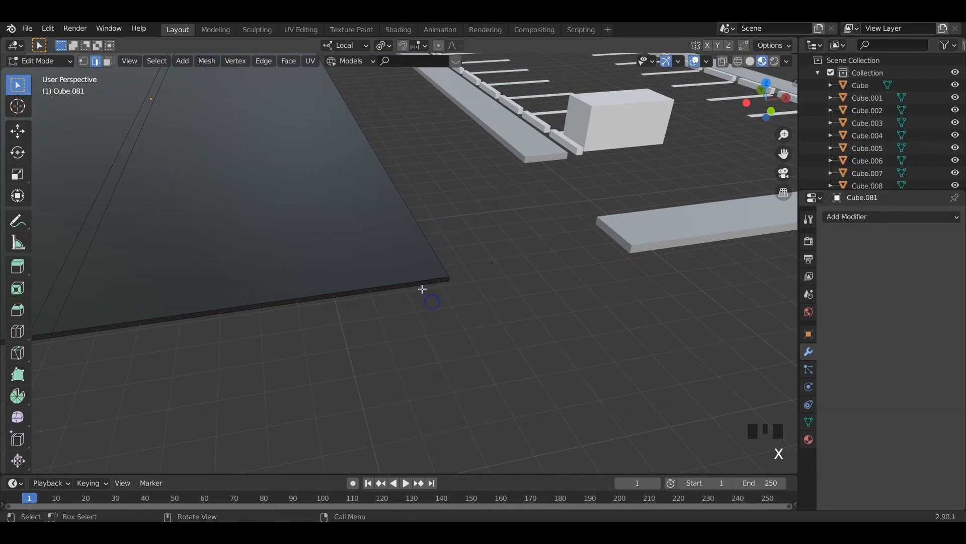
key(x)
click(449, 295)
Examine the road base's front and centre edges for leftover geometry
click(401, 280)
shift+middle_drag(326, 315, 377, 314)
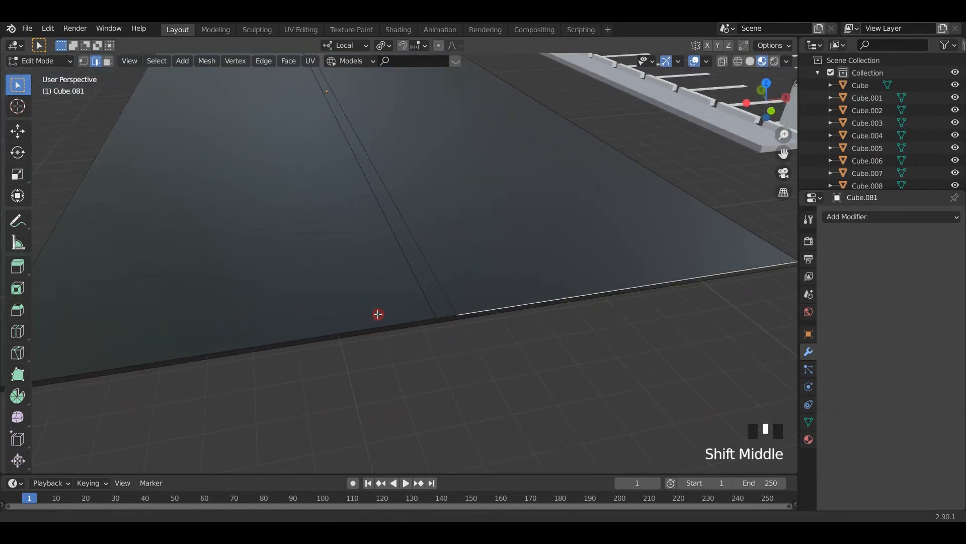
scroll(434, 301, down, 7)
middle_drag(434, 300, 432, 302)
scroll(386, 314, up, 3)
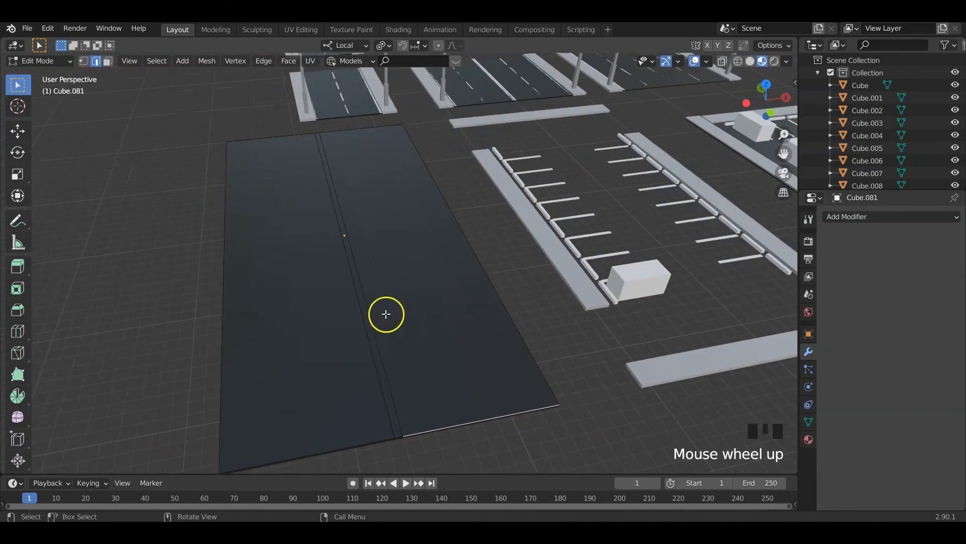
key(Tab)
key(Tab)
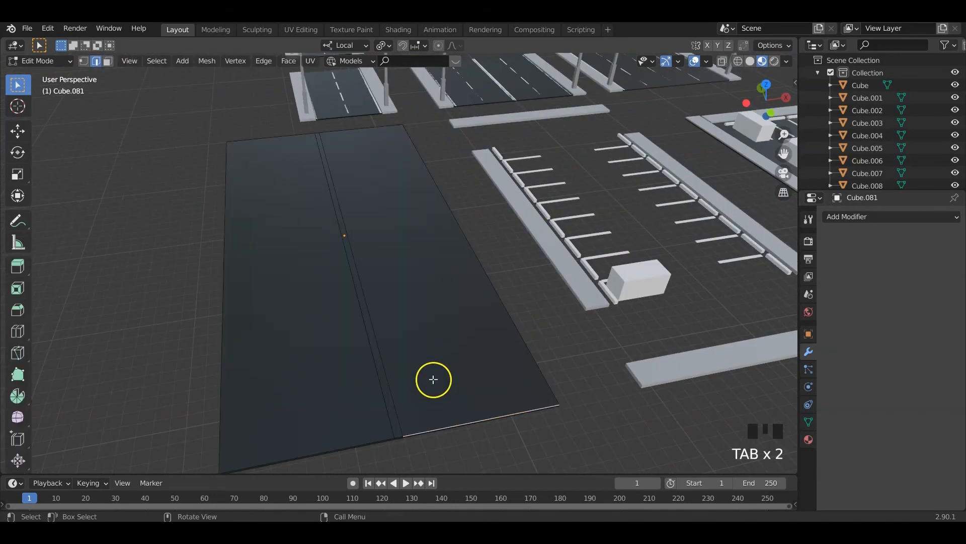
shift+middle_drag(433, 380, 453, 373)
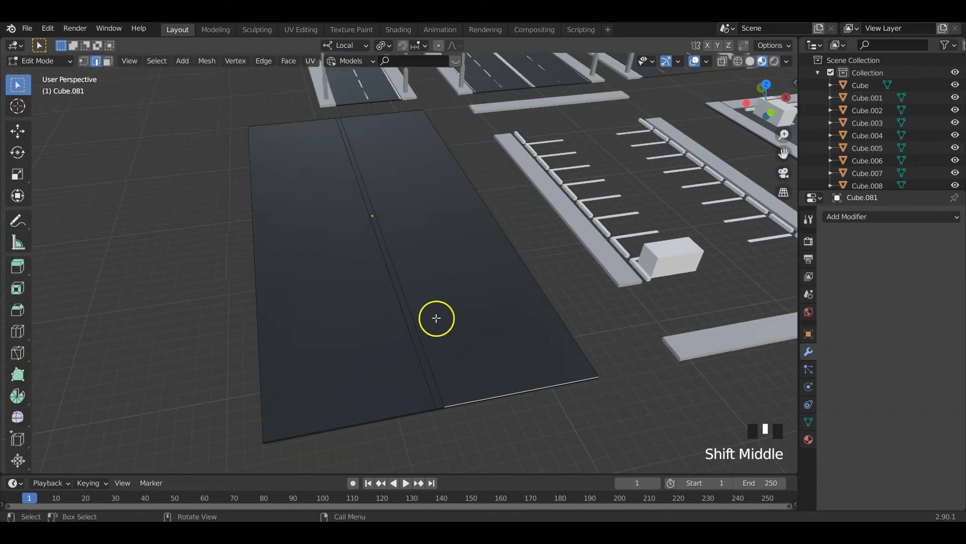
key(Tab)
Select the narrow parking lot's kerbs, bay lines and dashed side strips together
scroll(475, 335, down, 2)
middle_drag(475, 334, 459, 337)
middle_drag(572, 306, 518, 320)
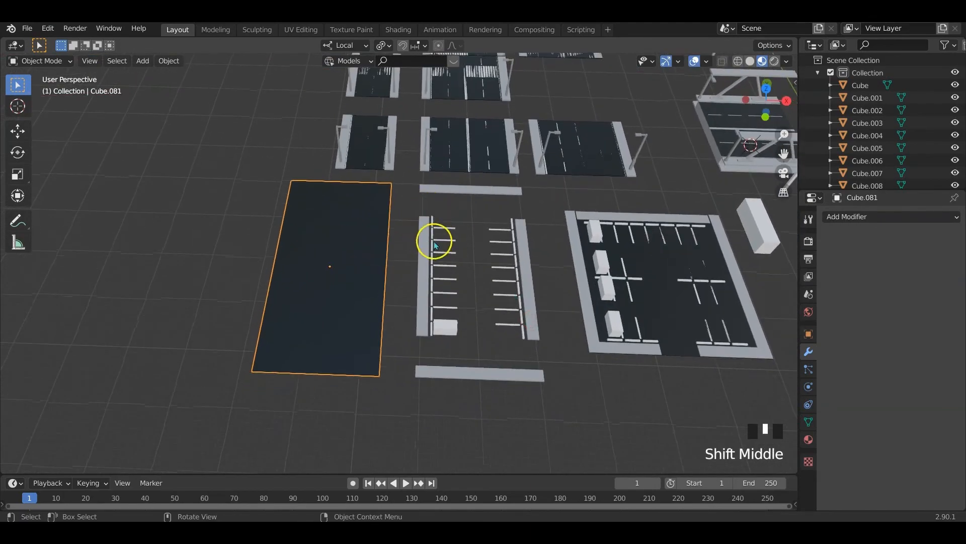
middle_drag(447, 230, 479, 354)
click(454, 298)
shift+click(497, 262)
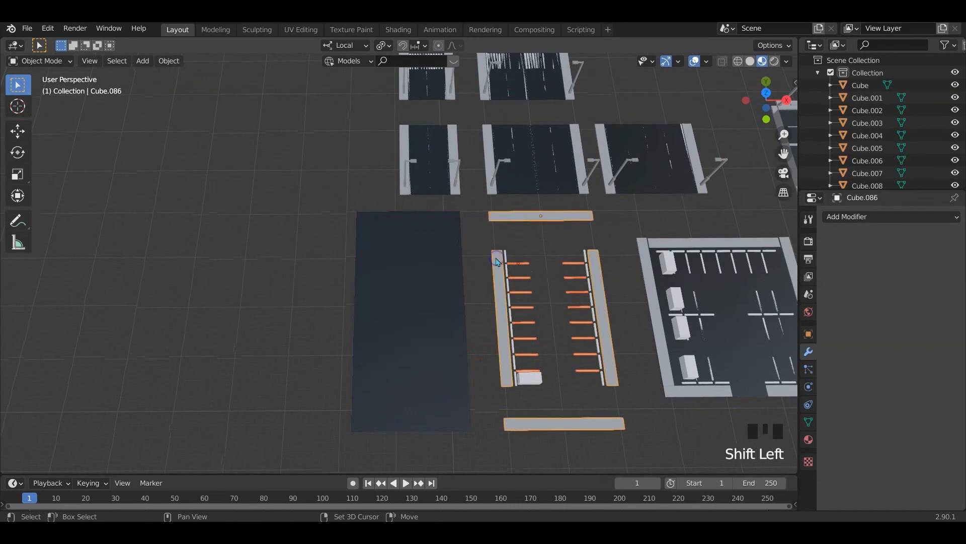
shift+click(505, 256)
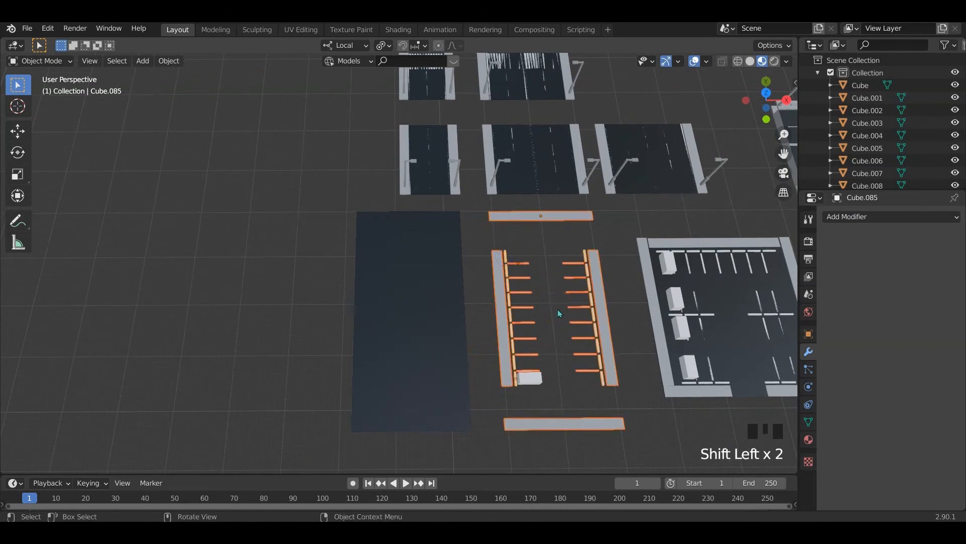
key(g)
key(x)
key(x)
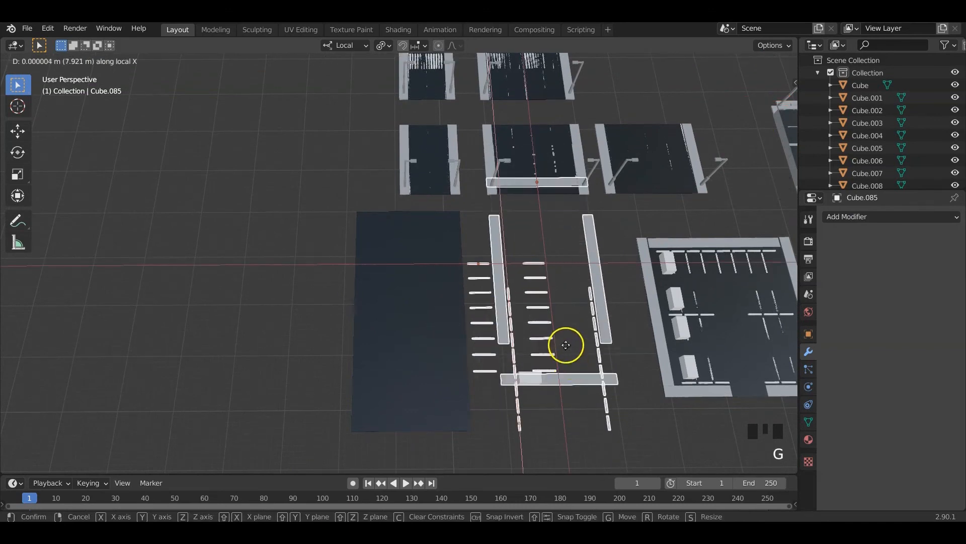
right_click(552, 298)
Set the transform pivot point to Median Point and try moving the selected parking pieces
click(382, 45)
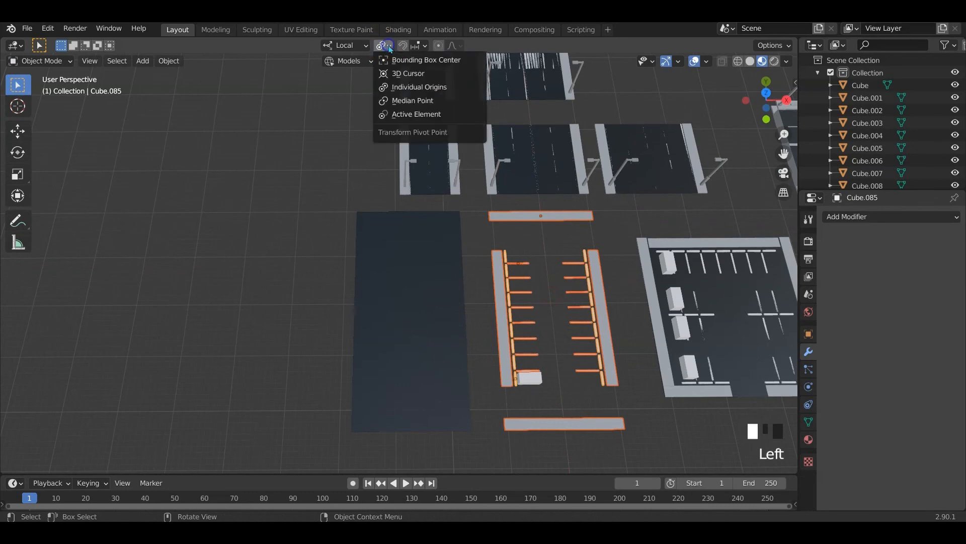
click(406, 100)
key(g)
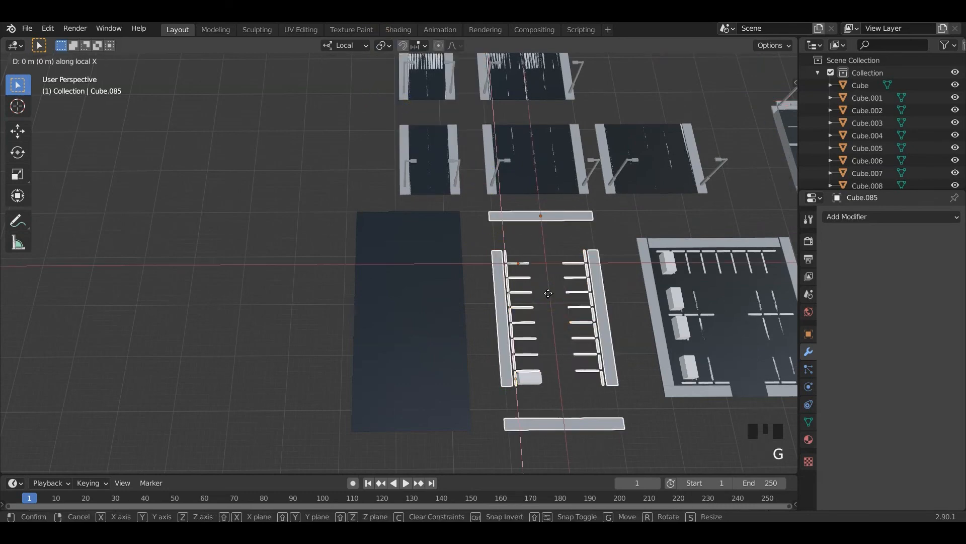
right_click(559, 270)
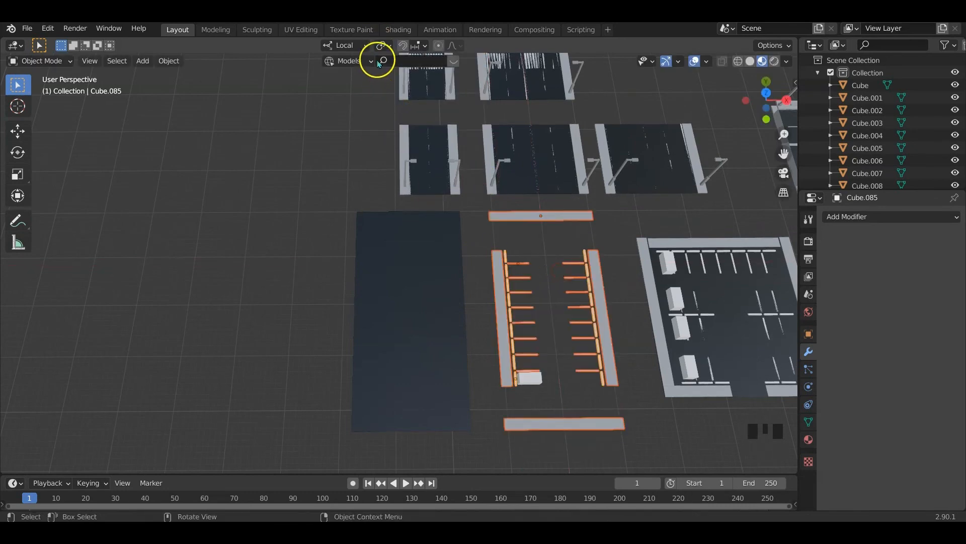
Set the transform orientation to Global and move the selected parking pieces about -26.34 m along X onto the road base
click(346, 45)
click(313, 83)
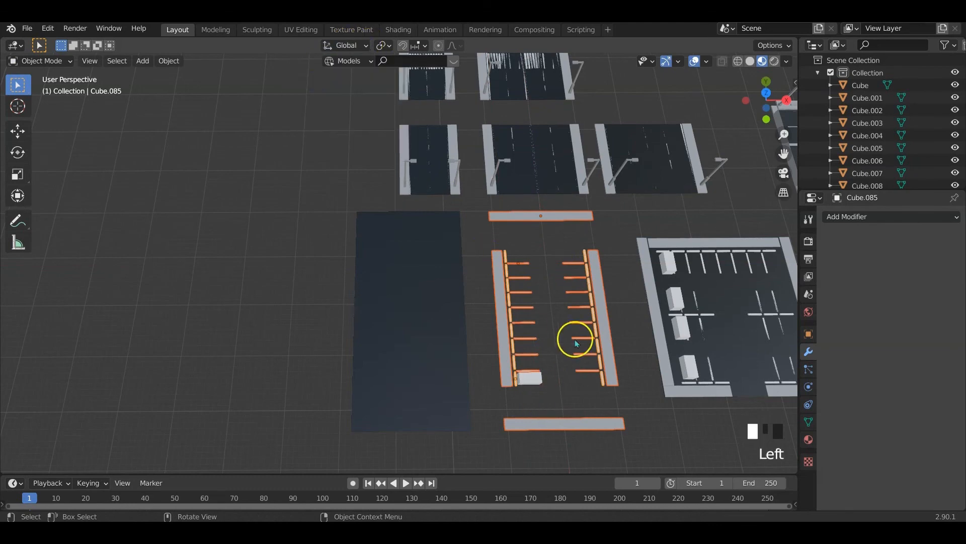
key(g)
key(x)
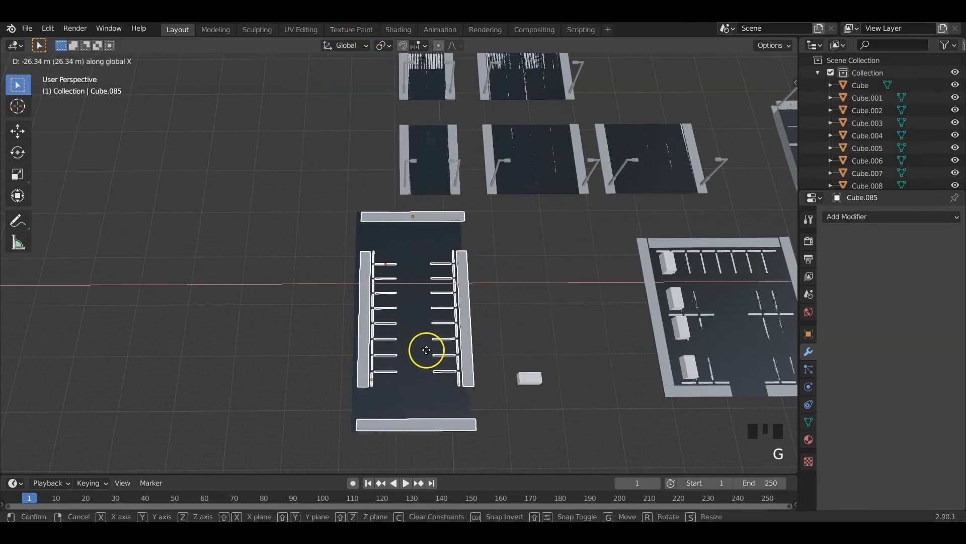
click(426, 350)
Align the selected parking pieces with the road base in top view by moving them about -0.86 m along X
key(KP_7)
key(KP_Decimal)
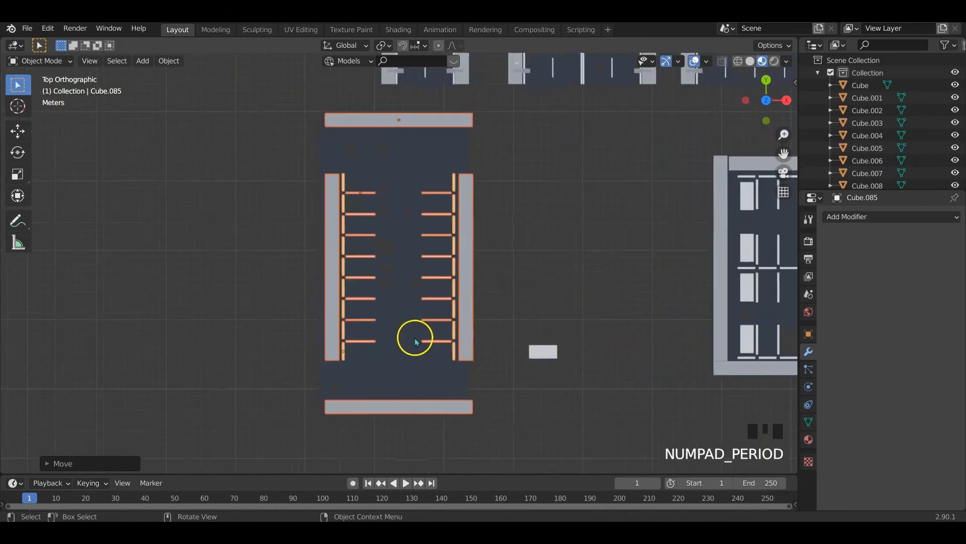
scroll(413, 335, up, 3)
shift+middle_drag(412, 334, 431, 381)
key(g)
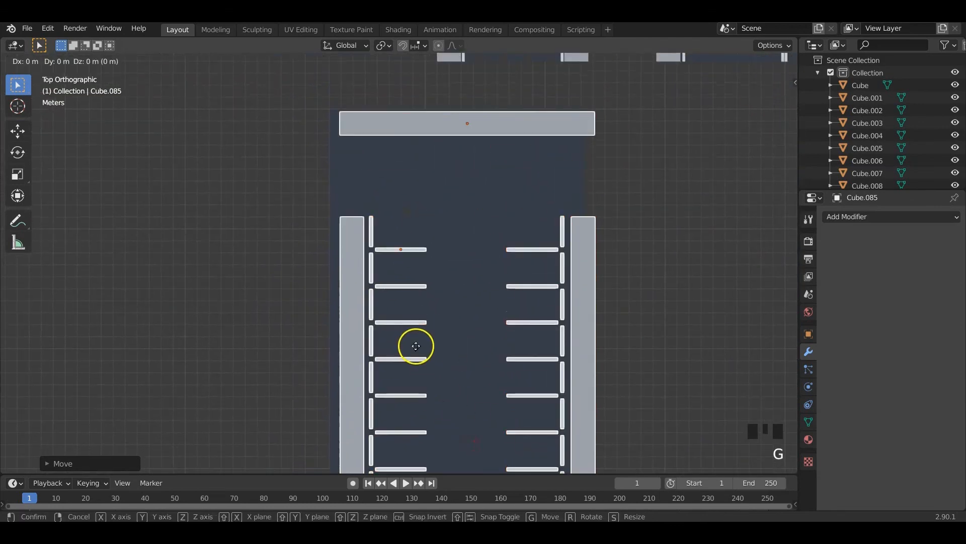
key(x)
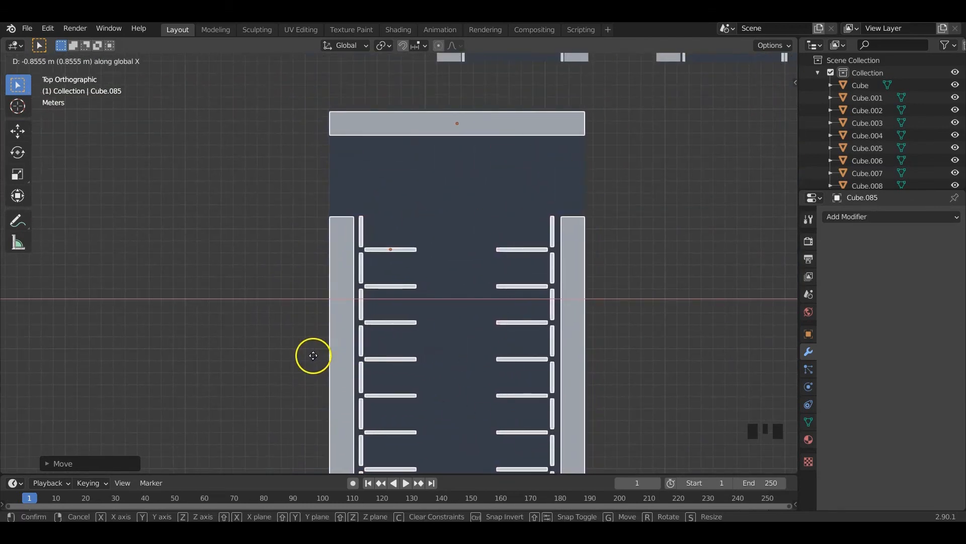
click(308, 351)
Edit the narrow parking lot's road base mesh and add a loop cut along the upper edge of the topmost row of bay lines
scroll(372, 282, up, 3)
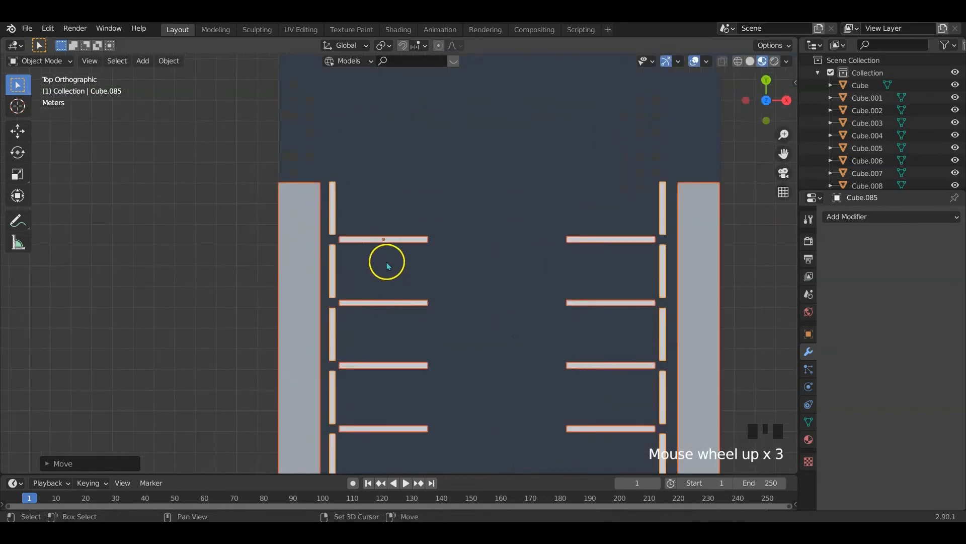
mouse_move(386, 261)
shift+middle_down()
mouse_move(287, 378)
mouse_move(379, 252)
shift+middle_up()
scroll(379, 254, down, 4)
mouse_move(423, 297)
shift+middle_down()
mouse_move(425, 231)
mouse_move(430, 298)
shift+middle_up()
click(442, 271)
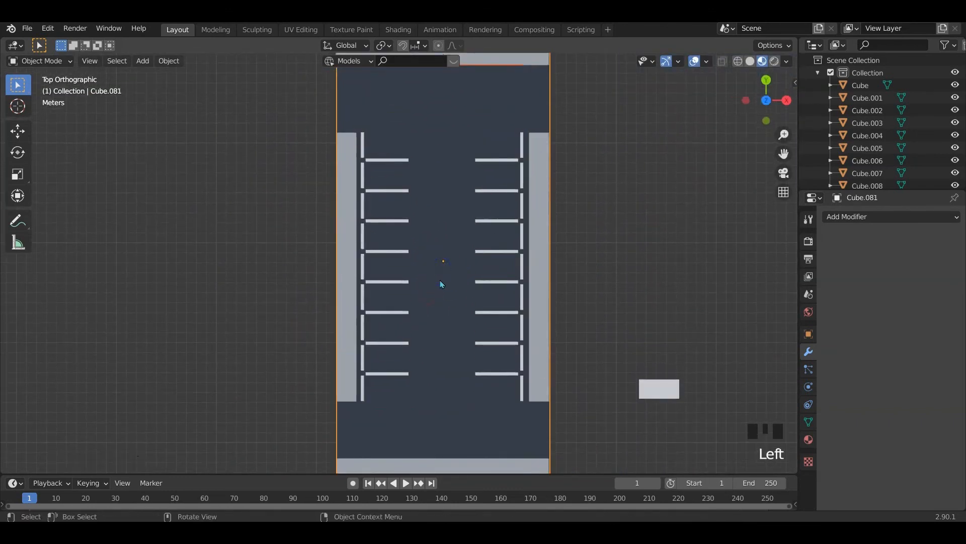
key(Tab)
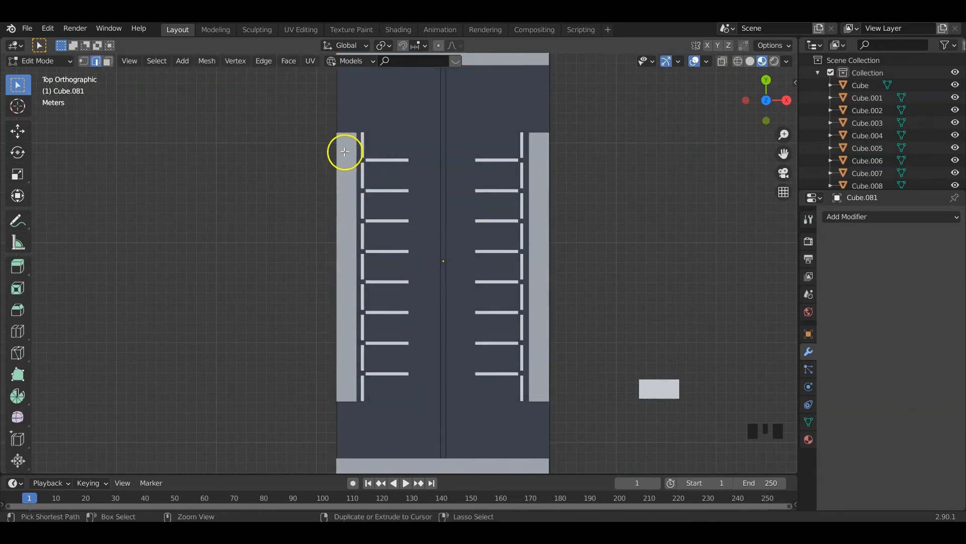
key(ctrl+r)
click(426, 261)
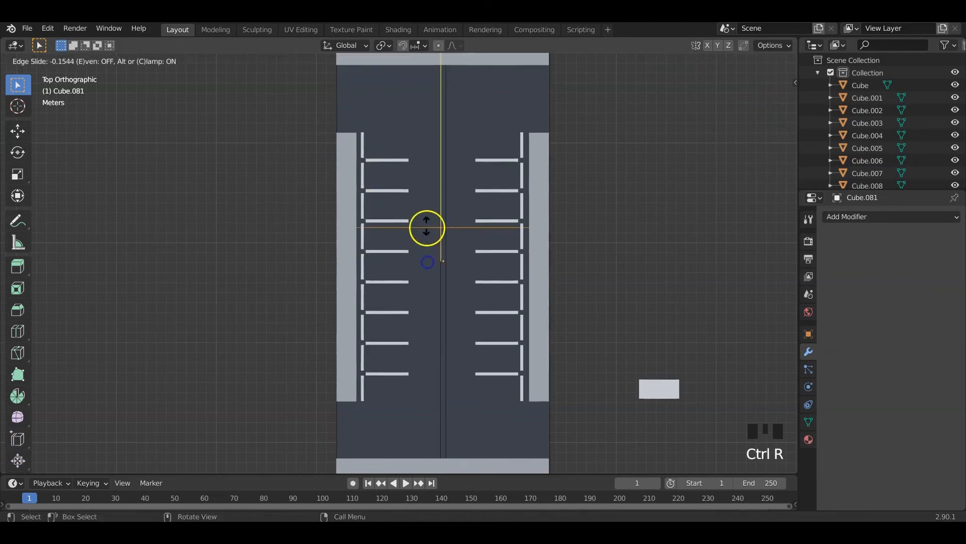
click(429, 160)
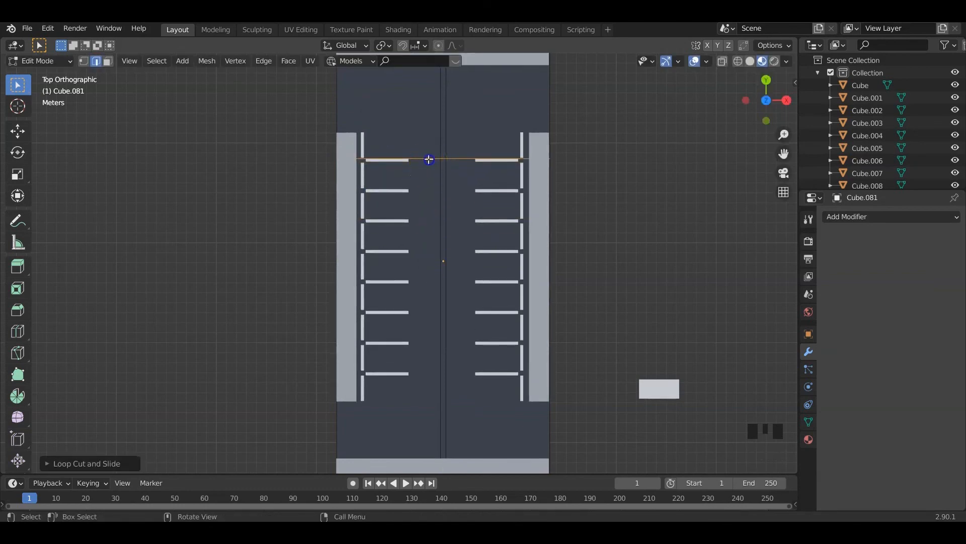
key(ctrl+r)
click(426, 302)
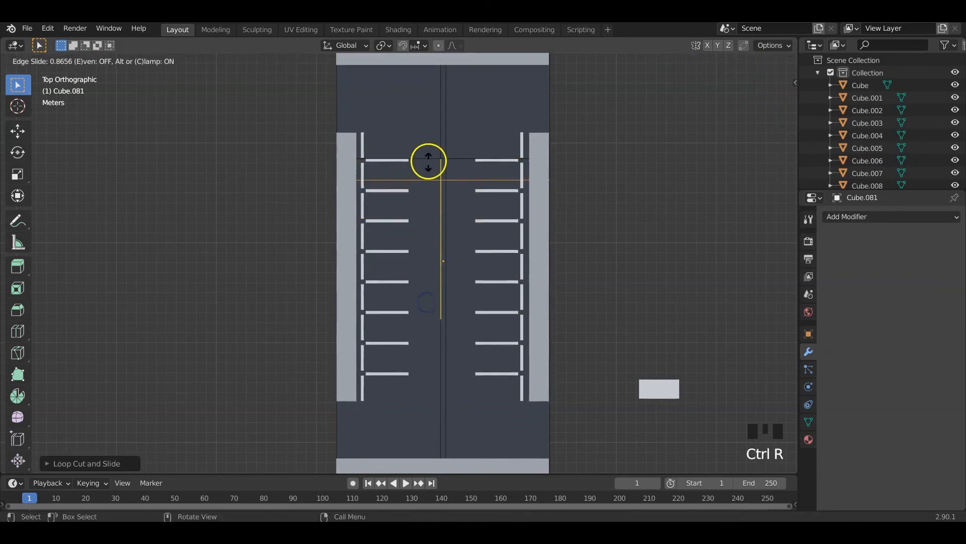
click(428, 146)
key(ctrl+r)
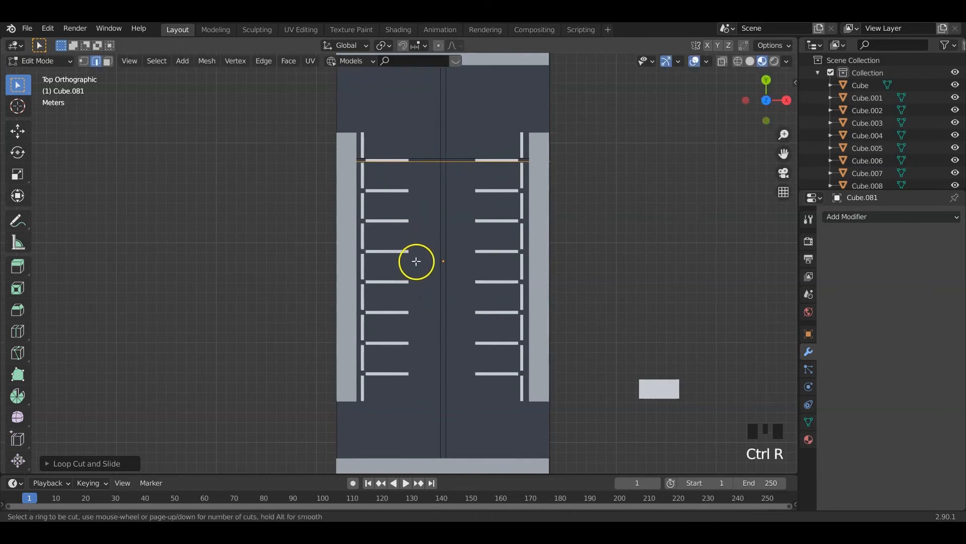
key(ctrl+z)
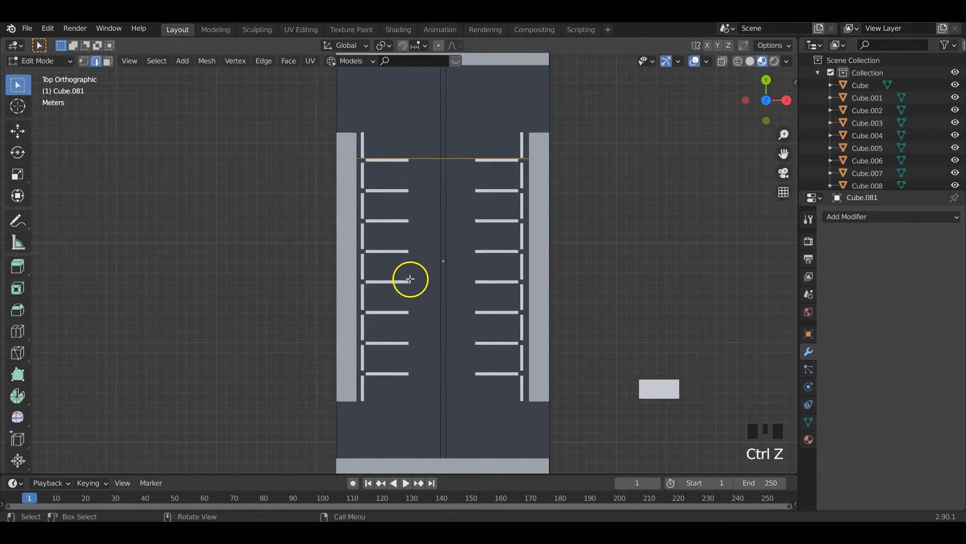
Add a loop cut to the road base along the lower edge of the topmost row of bay lines
key(ctrl+r)
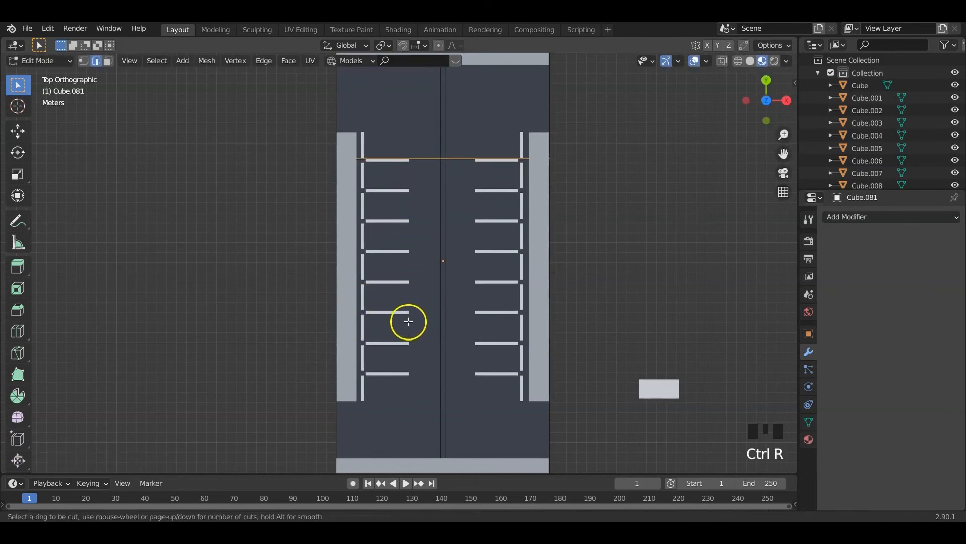
click(330, 315)
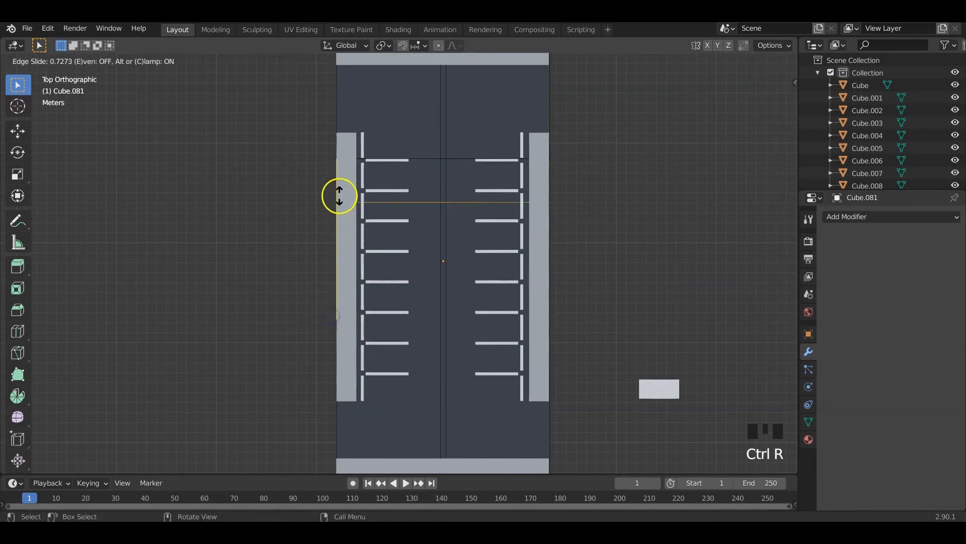
click(330, 158)
Add two loop cuts to the road base along the upper and lower edges of the second row of bay lines
key(ctrl+r)
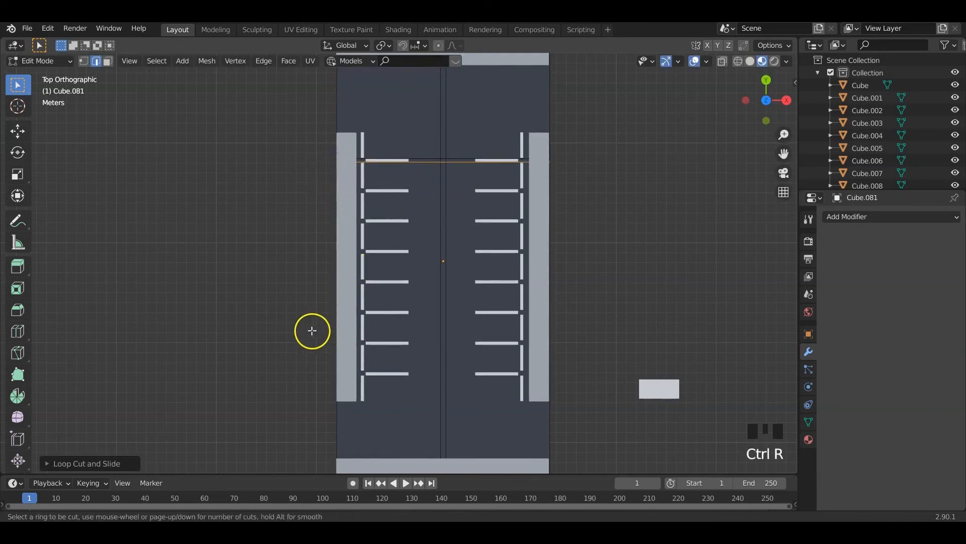
key(ctrl+r)
click(320, 324)
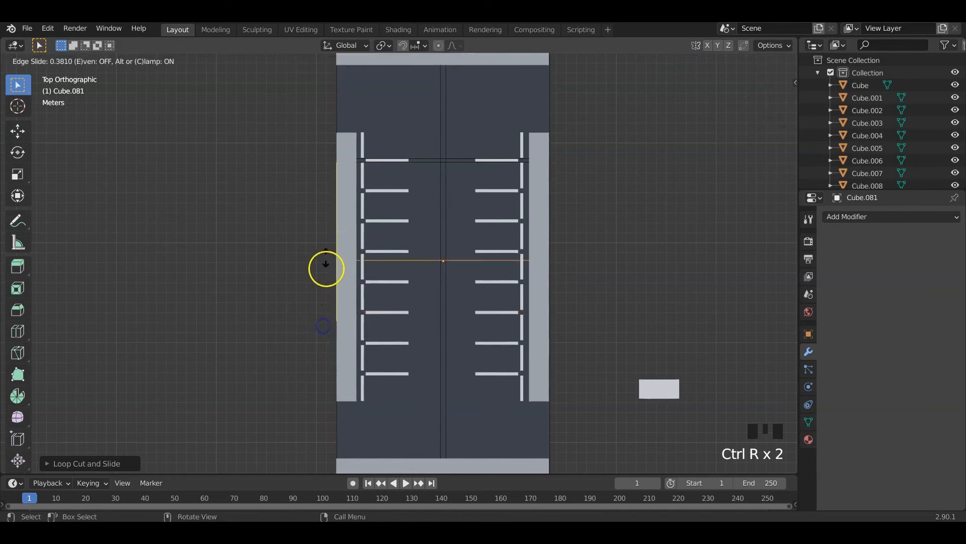
click(324, 191)
key(ctrl+d)
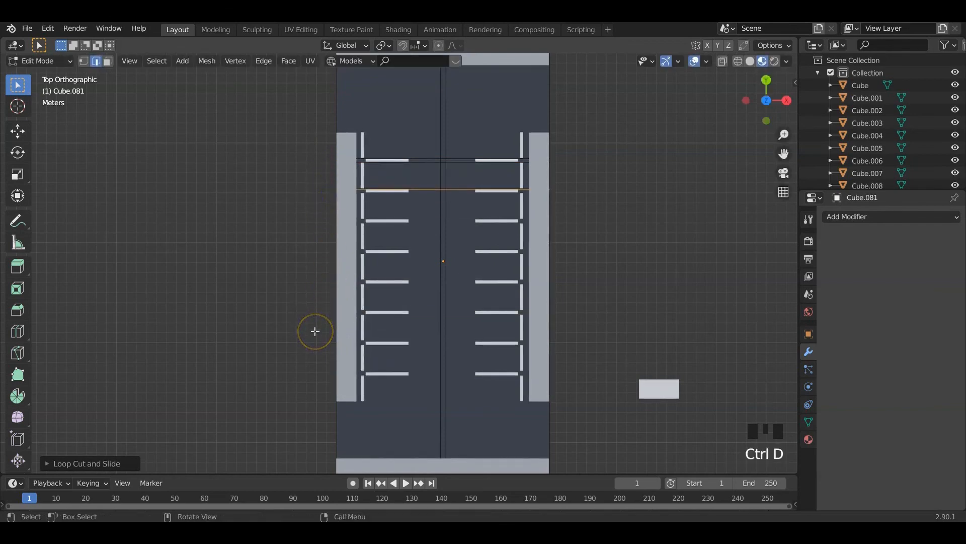
key(ctrl+r)
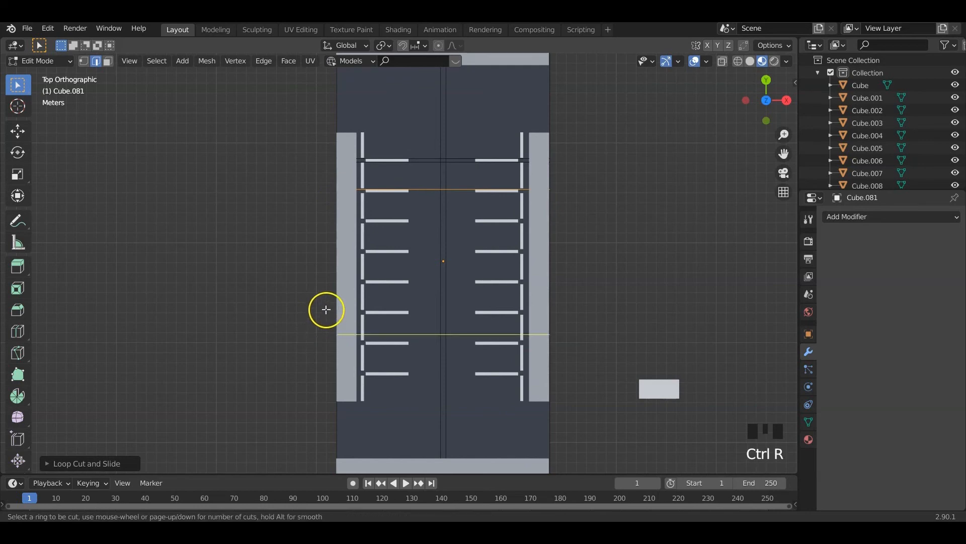
click(326, 310)
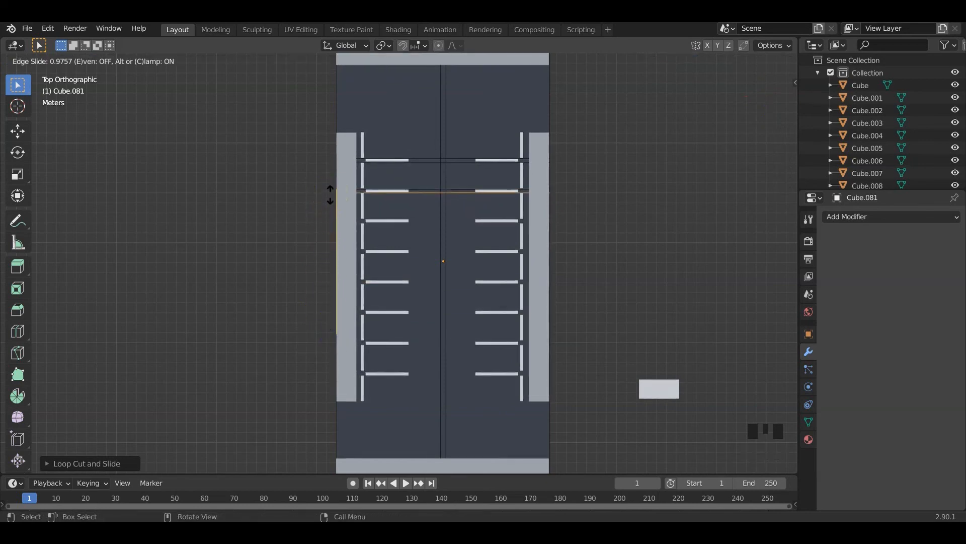
click(331, 195)
Add two loop cuts to the road base along the upper and lower edges of the third row of bay lines
key(ctrl+r)
click(319, 334)
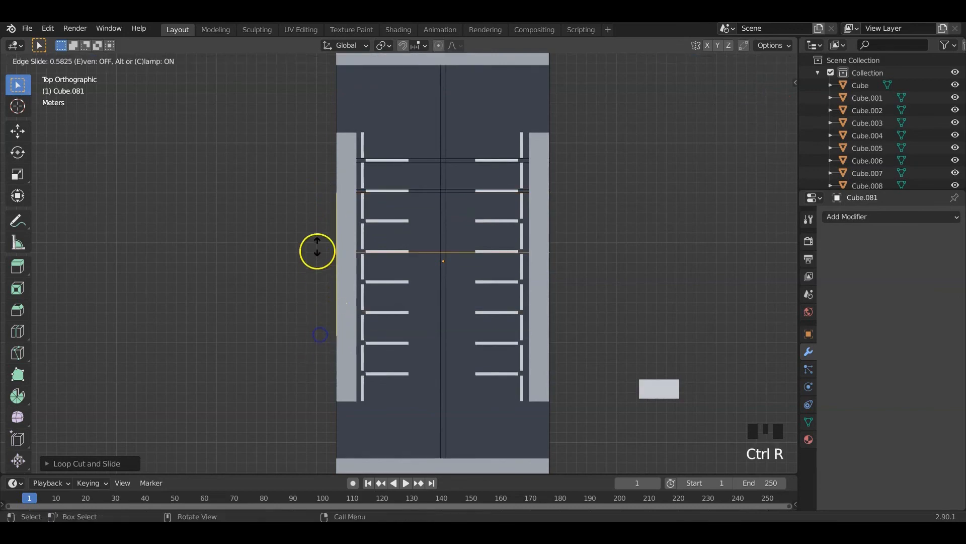
click(325, 219)
key(ctrl+r)
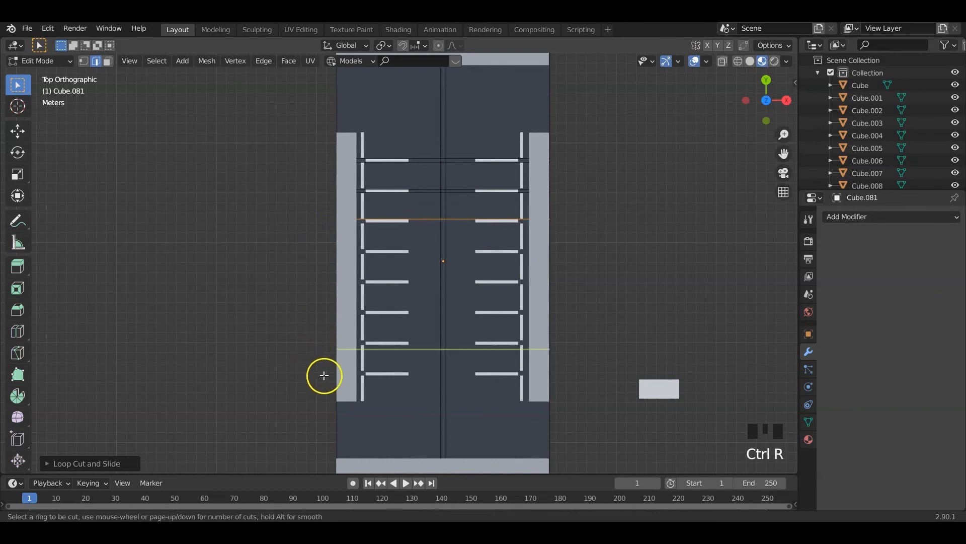
click(326, 361)
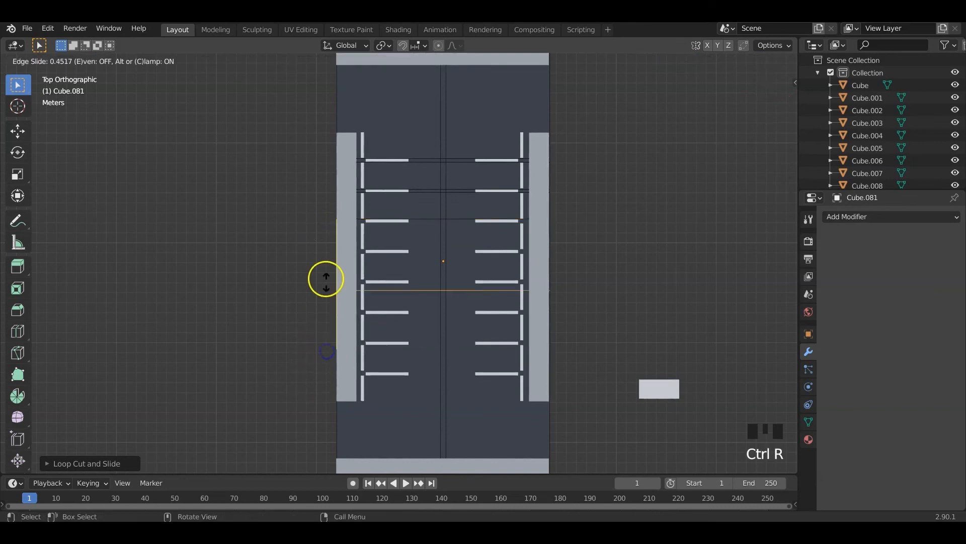
click(331, 224)
Add two loop cuts to the road base along the upper and lower edges of the fourth row of bay lines
key(ctrl+r)
click(322, 352)
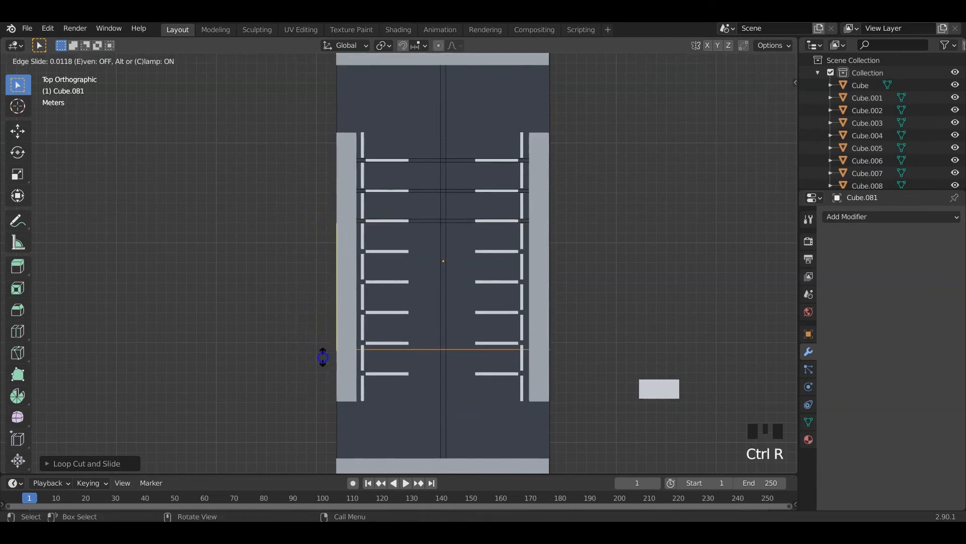
click(323, 259)
key(ctrl+r)
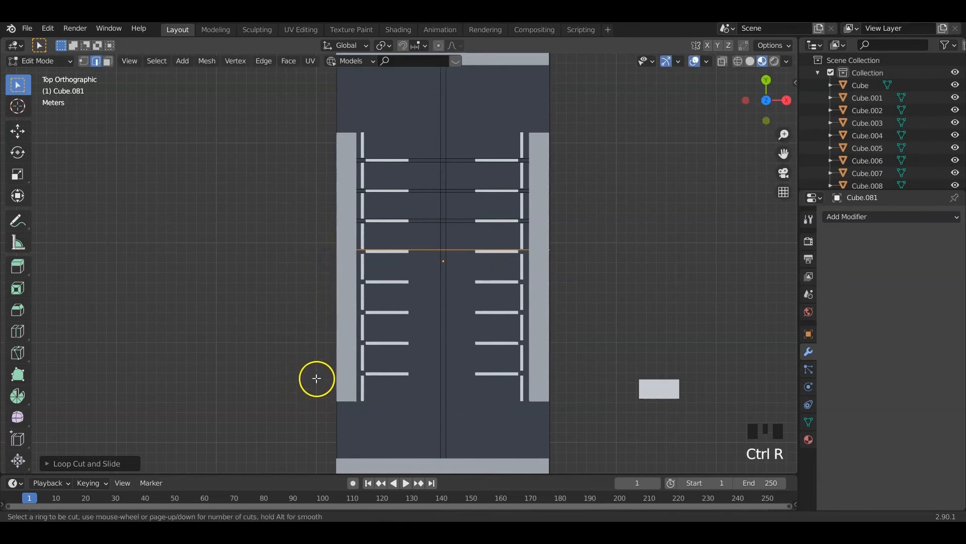
click(321, 360)
click(324, 250)
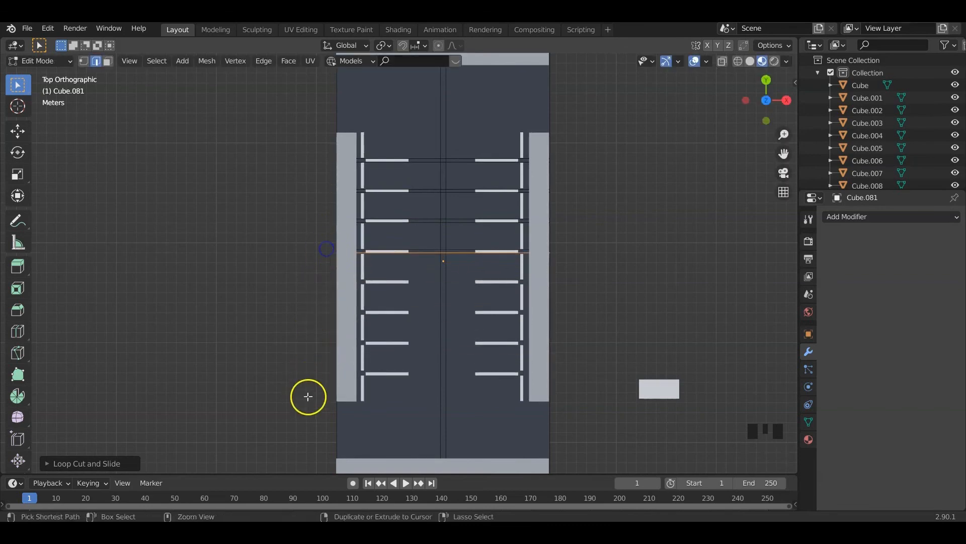
Add two loop cuts to the road base along the upper and lower edges of the fifth row of bay lines
key(ctrl+r)
click(321, 381)
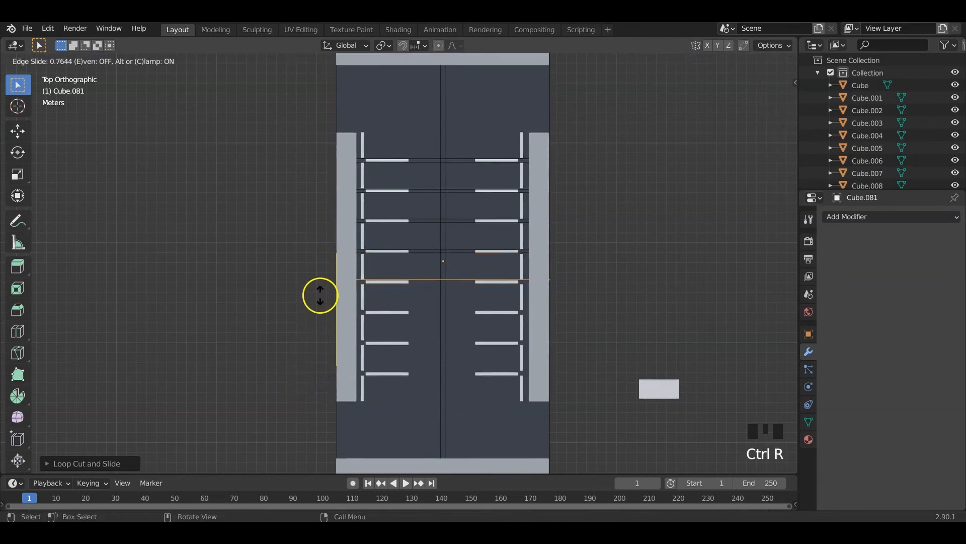
click(320, 297)
key(ctrl+r)
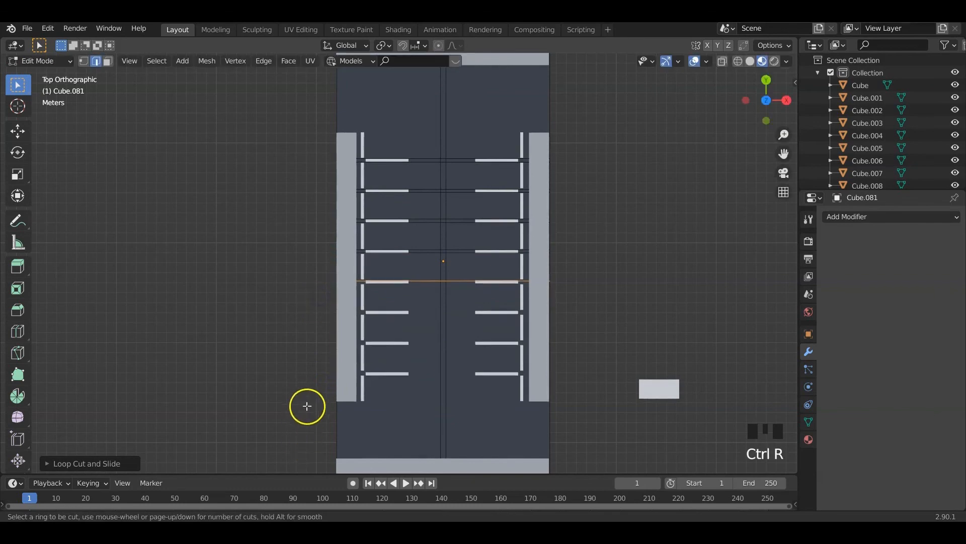
click(324, 372)
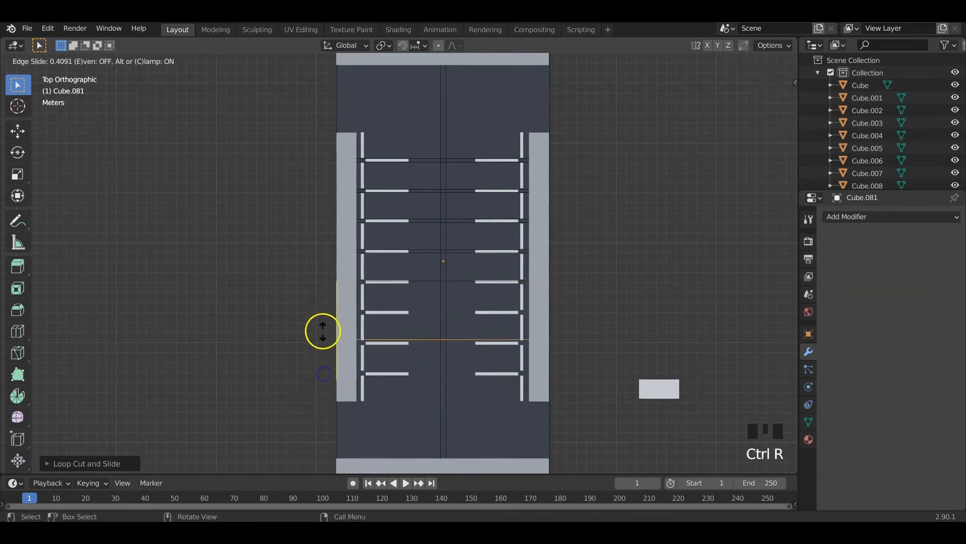
click(330, 280)
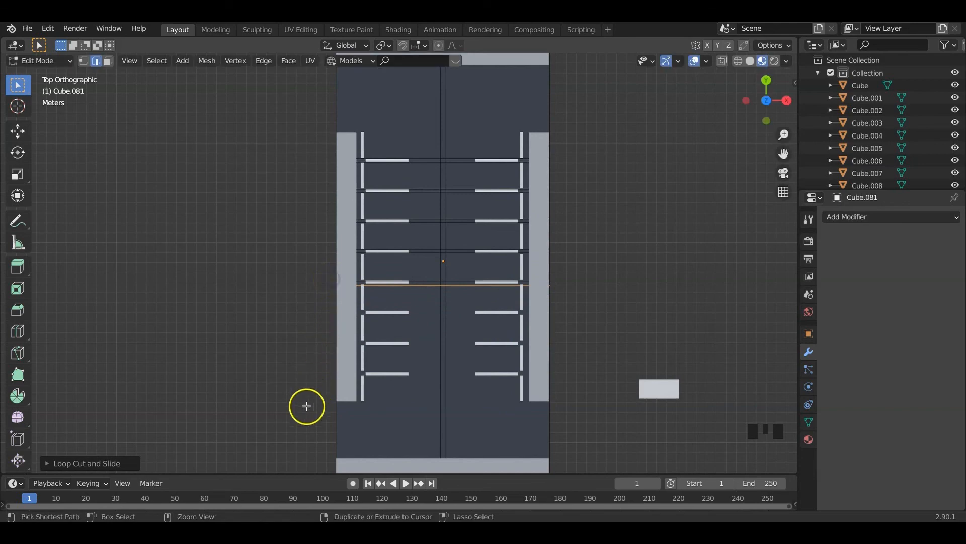
Add two loop cuts to the road base along the upper and lower edges of the sixth row of bay lines
key(ctrl+r)
click(321, 359)
click(325, 319)
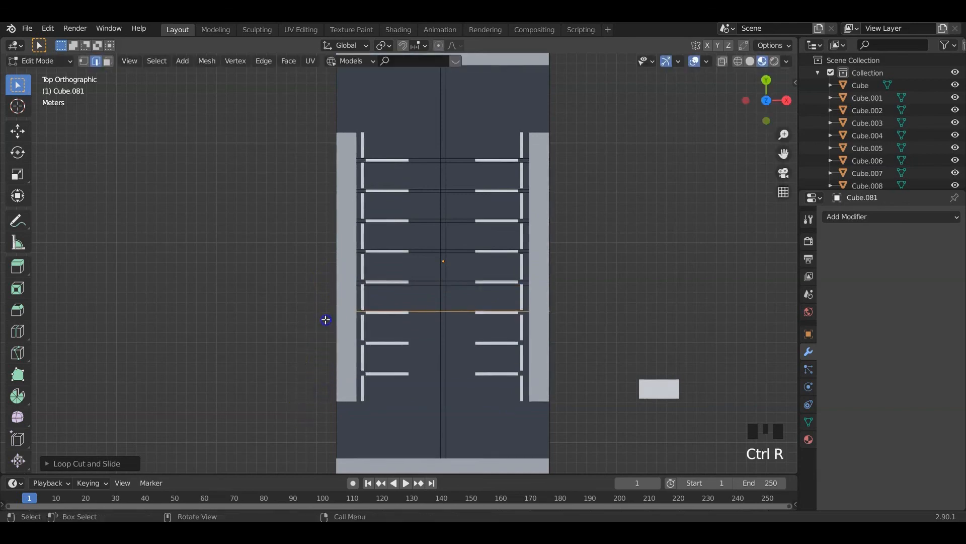
key(ctrl+r)
click(324, 390)
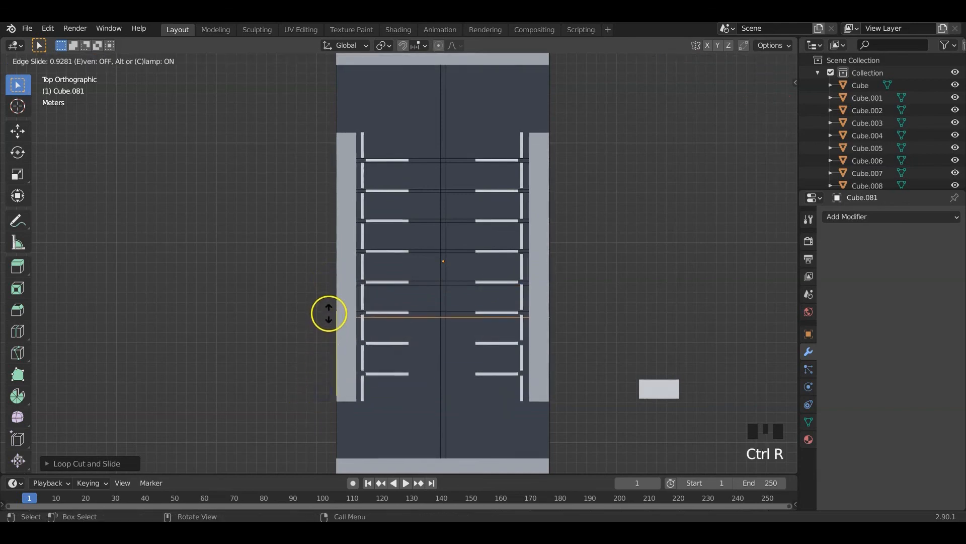
click(329, 313)
Add two loop cuts to the road base along the upper and lower edges of the seventh row of bay lines
key(ctrl+r)
click(323, 408)
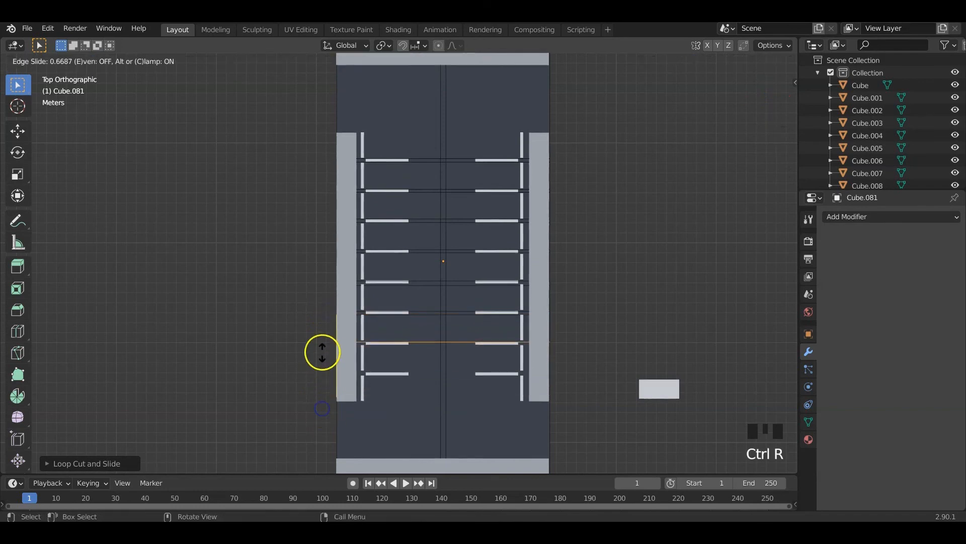
click(323, 353)
key(ctrl+r)
click(322, 412)
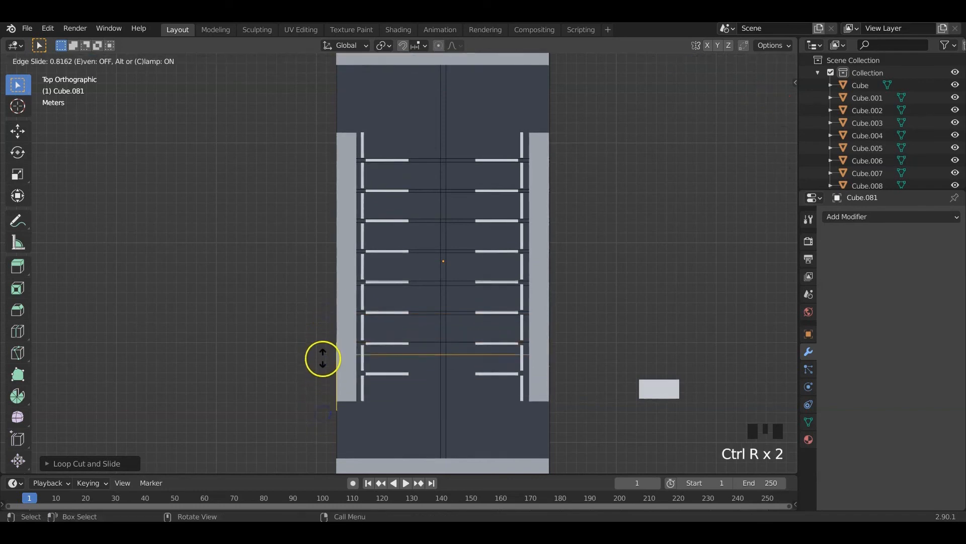
click(323, 348)
Add two loop cuts to the road base along the upper and lower edges of the eighth, lowest row of bay lines
key(ctrl+r)
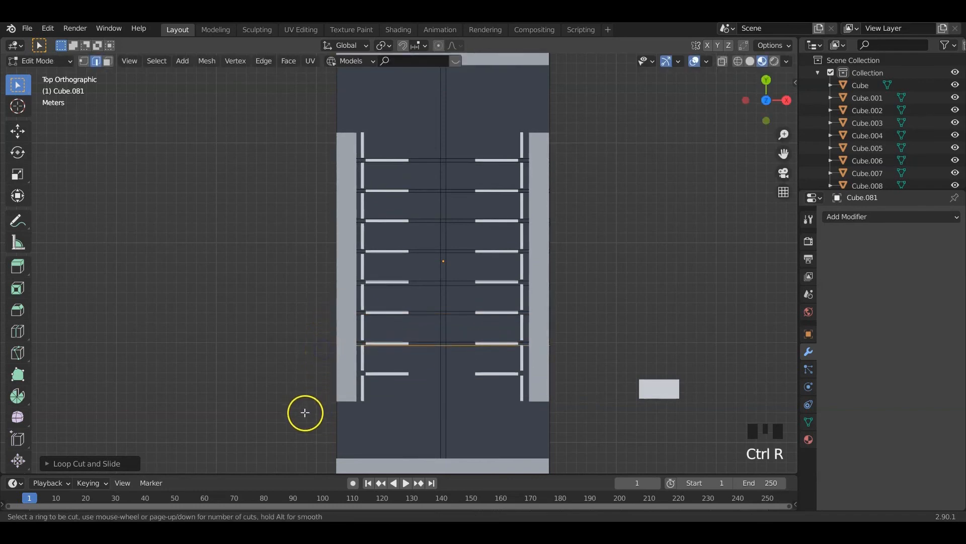
click(322, 411)
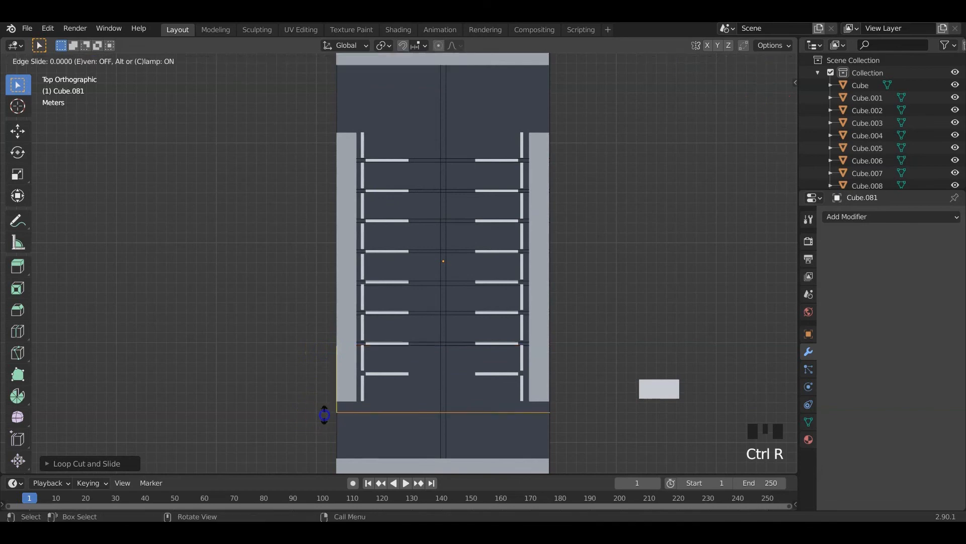
click(324, 373)
key(ctrl+r)
click(312, 435)
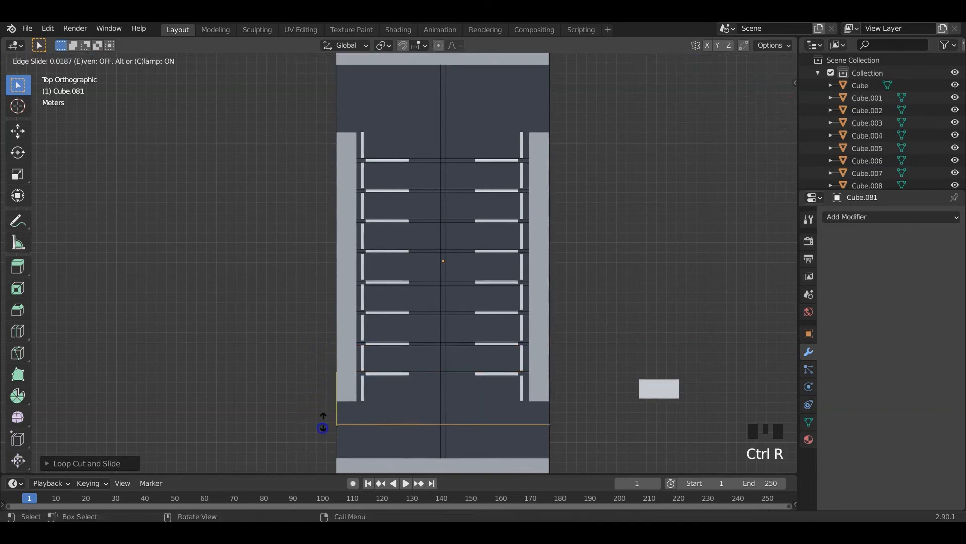
click(329, 377)
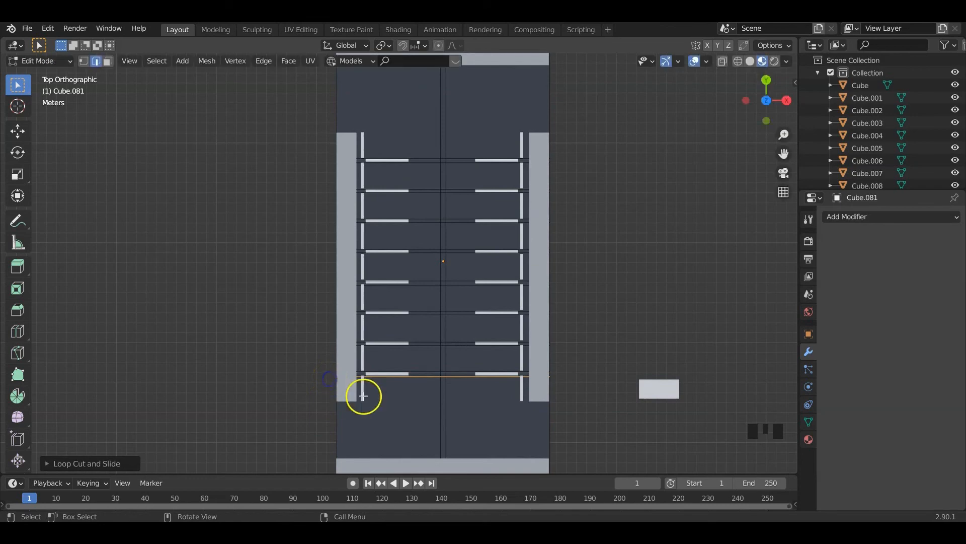
Add two lengthwise loop cuts to the road base along the inner ends of both columns of bay lines
key(ctrl+r)
click(415, 328)
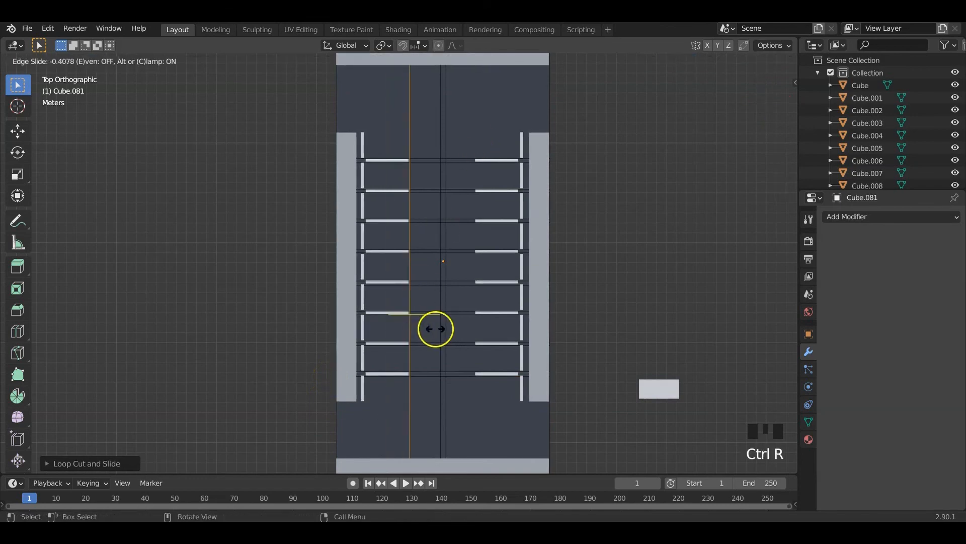
click(436, 329)
key(ctrl+r)
click(468, 337)
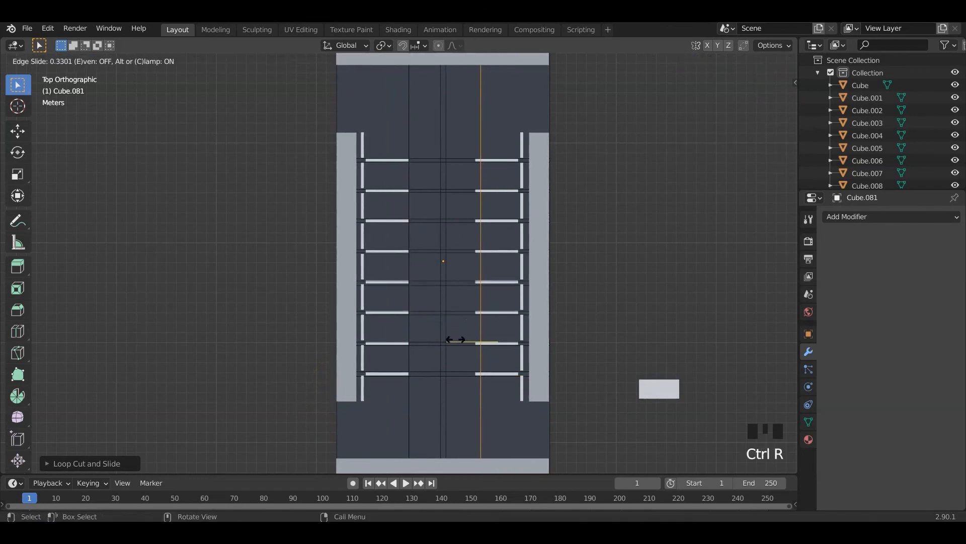
click(450, 339)
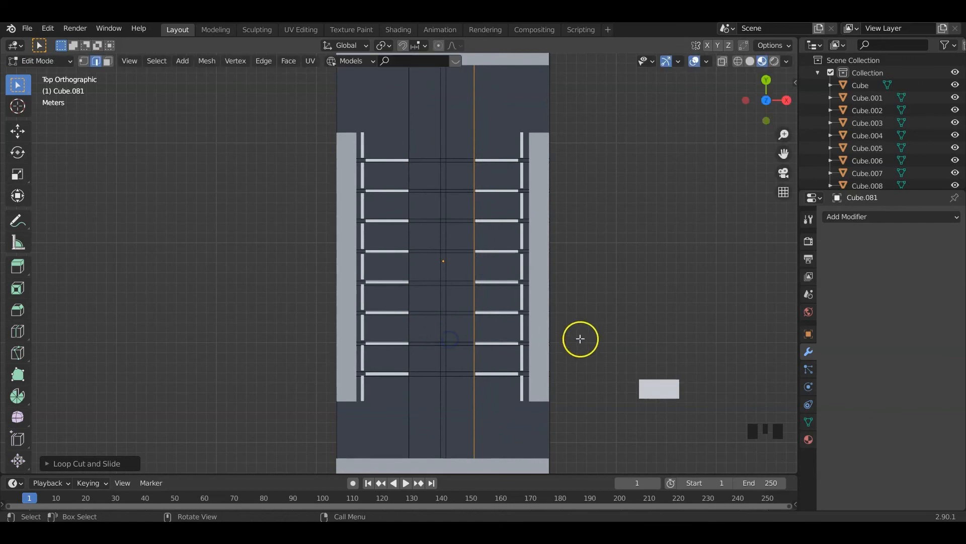
Add two lengthwise loop cuts to the road base along the outer ends of both columns of bay lines
key(ctrl+r)
click(370, 329)
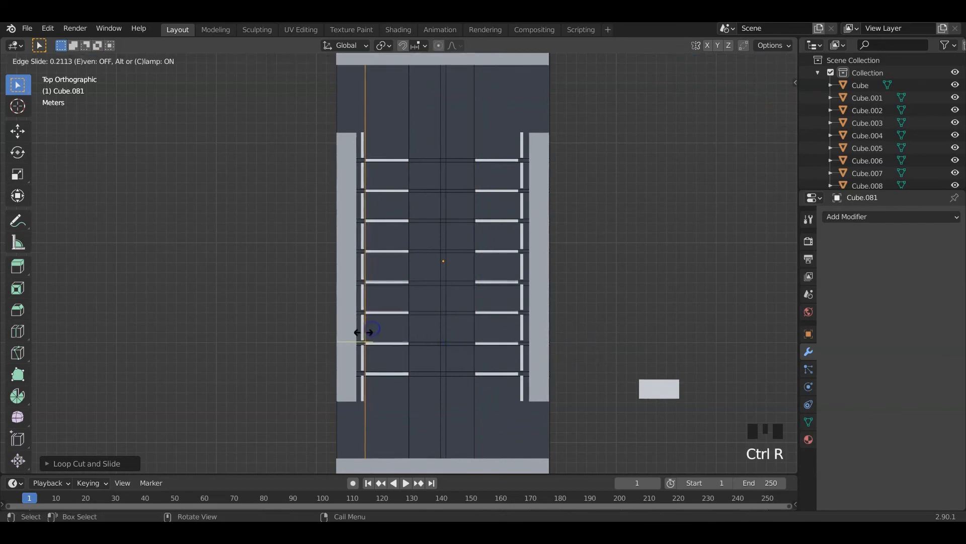
click(367, 331)
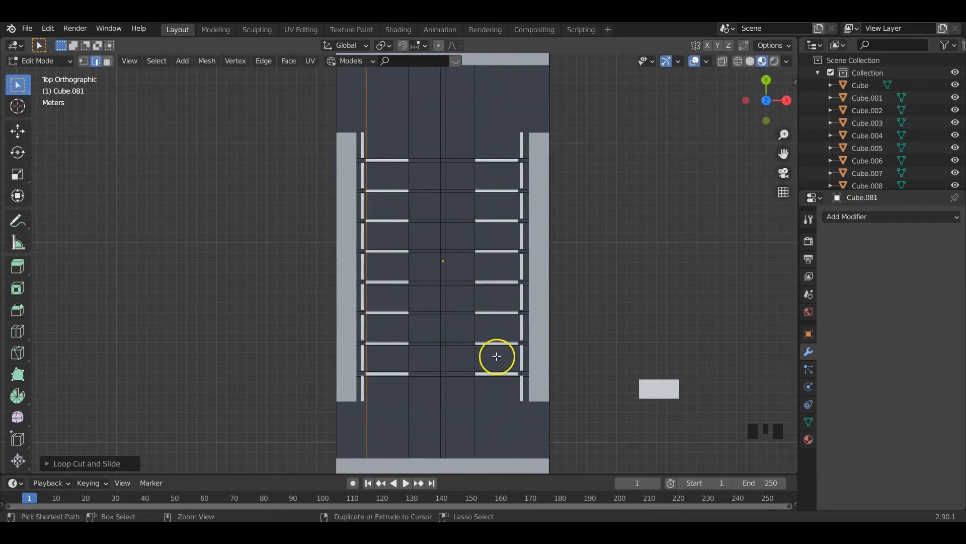
key(ctrl+r)
click(511, 360)
click(517, 361)
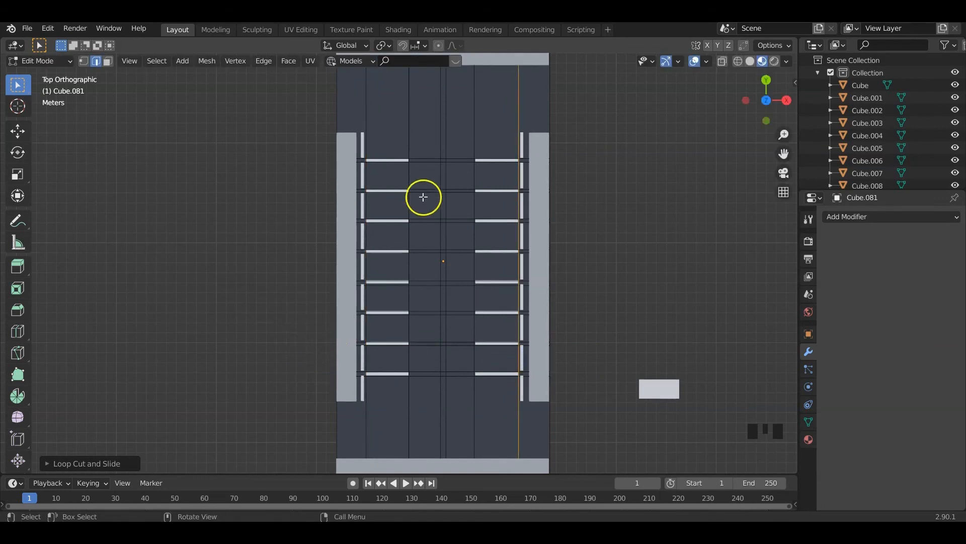
Delete the separate bay-line object from the narrow parking lot
key(Tab)
middle_drag(384, 190, 406, 367)
click(386, 364)
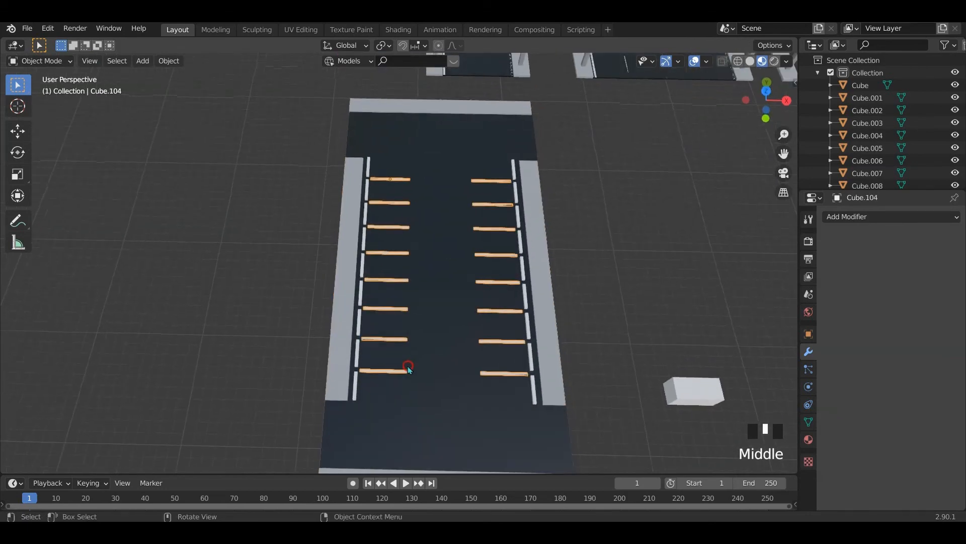
key(x)
click(436, 392)
Select the sixteen narrow faces cut into the narrow lot's road base where the bay lines were
click(442, 332)
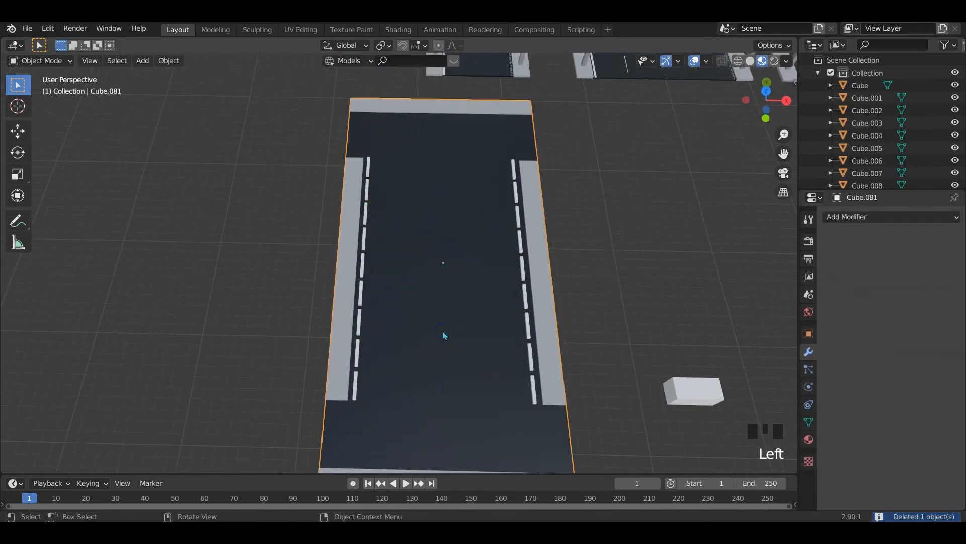
key(Tab)
middle_drag(427, 341, 429, 387)
mouse_move(426, 273)
shift+middle_down()
mouse_move(417, 326)
mouse_move(413, 282)
shift+middle_up()
key(3)
click(381, 208)
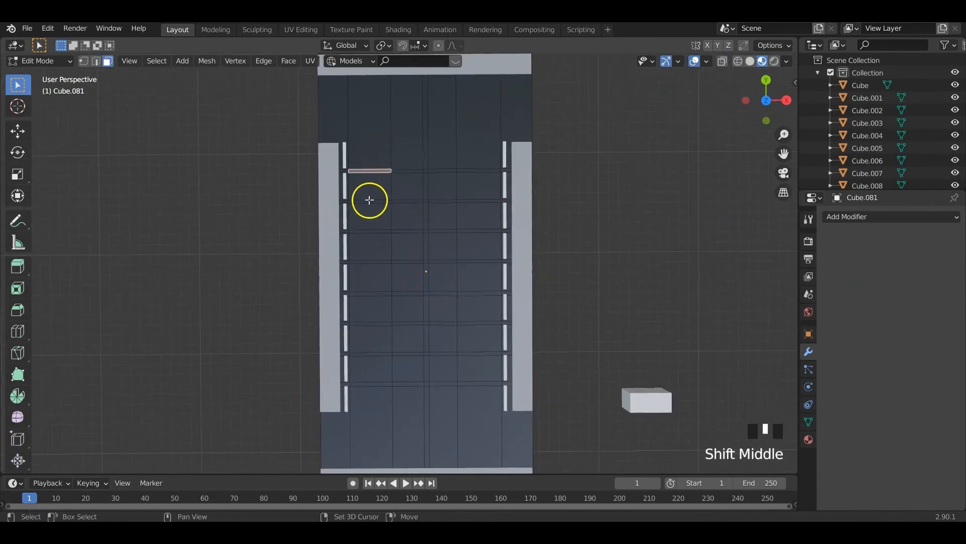
click(398, 30)
key(KP_Decimal)
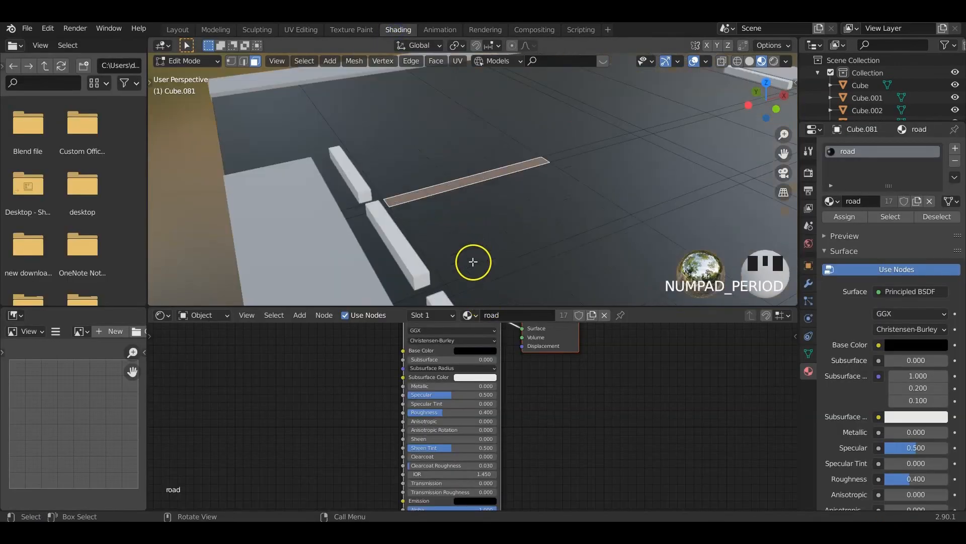
scroll(601, 237, down, 4)
middle_drag(601, 237, 533, 190)
scroll(578, 252, down, 2)
scroll(553, 191, down, 2)
scroll(470, 151, up, 1)
shift+click(469, 139)
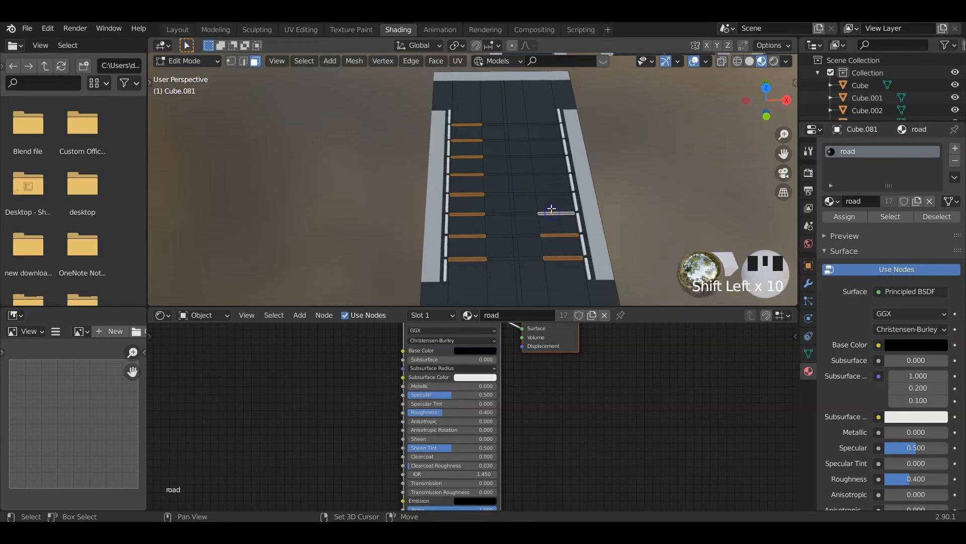
scroll(569, 166, up, 3)
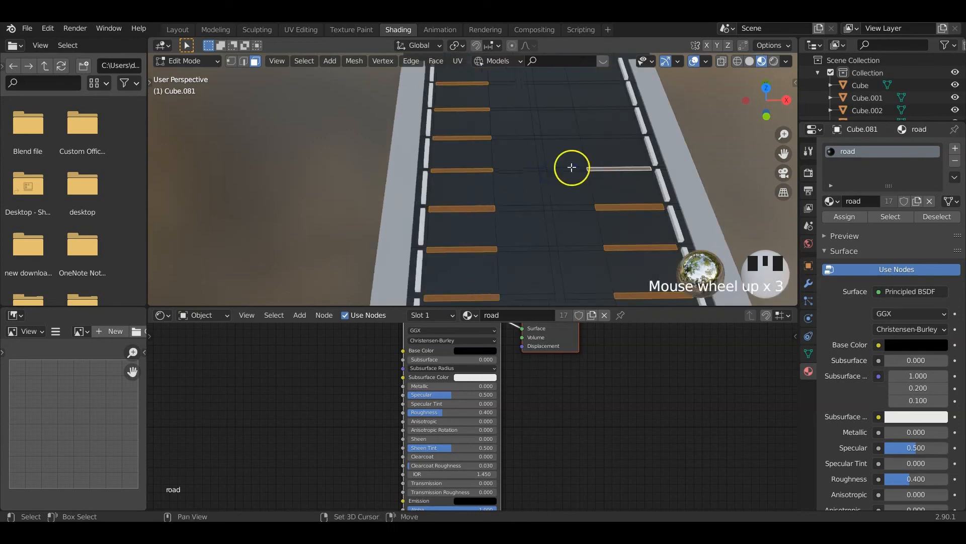
shift+middle_drag(569, 166, 513, 246)
shift+click(520, 236)
shift+click(519, 179)
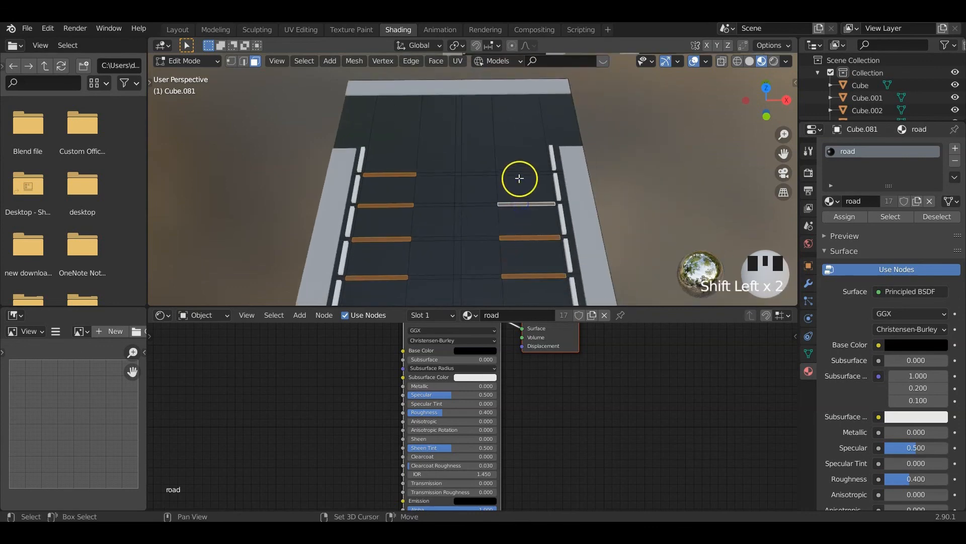
scroll(500, 242, down, 5)
shift+middle_drag(501, 248, 509, 211)
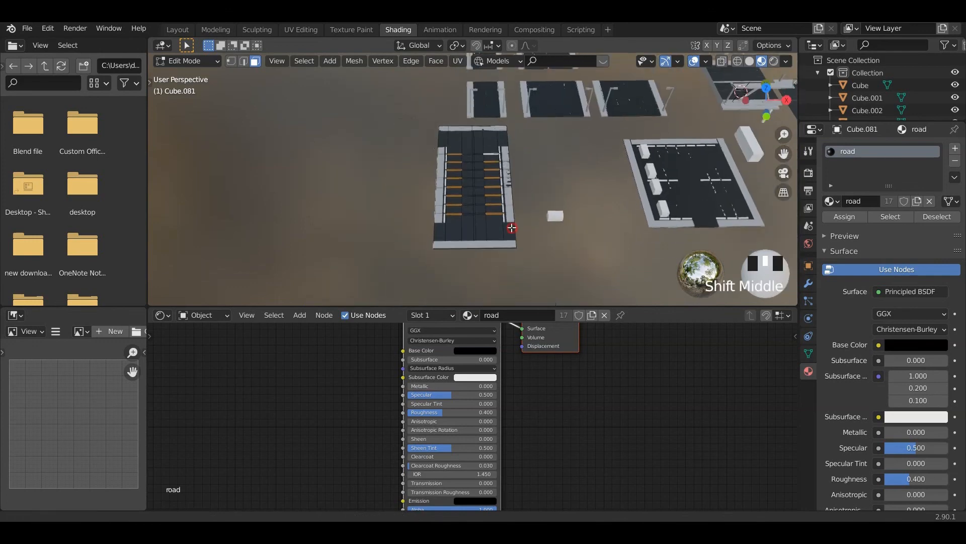
Add a second material slot with a new material named "white" and assign it to the selected bay-line faces
click(953, 149)
click(852, 225)
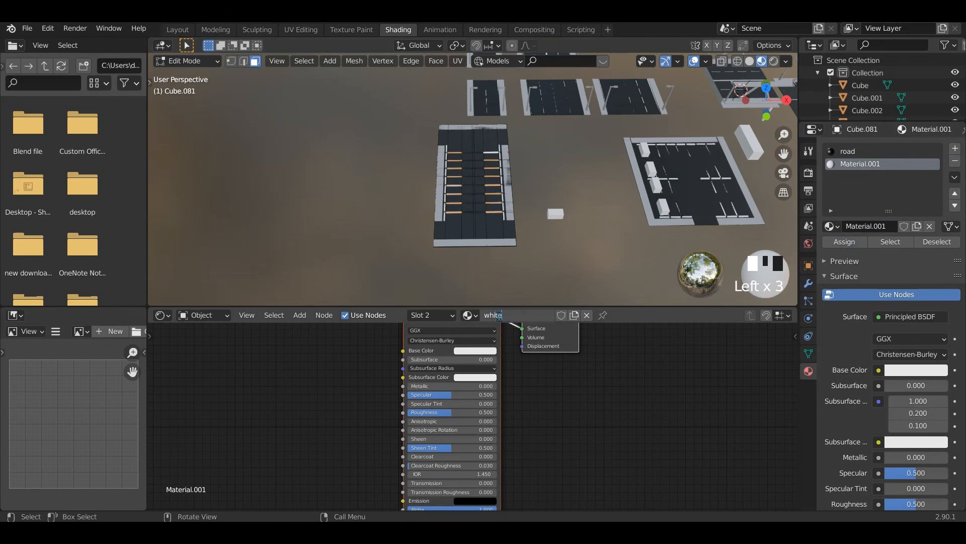
click(518, 242)
click(845, 241)
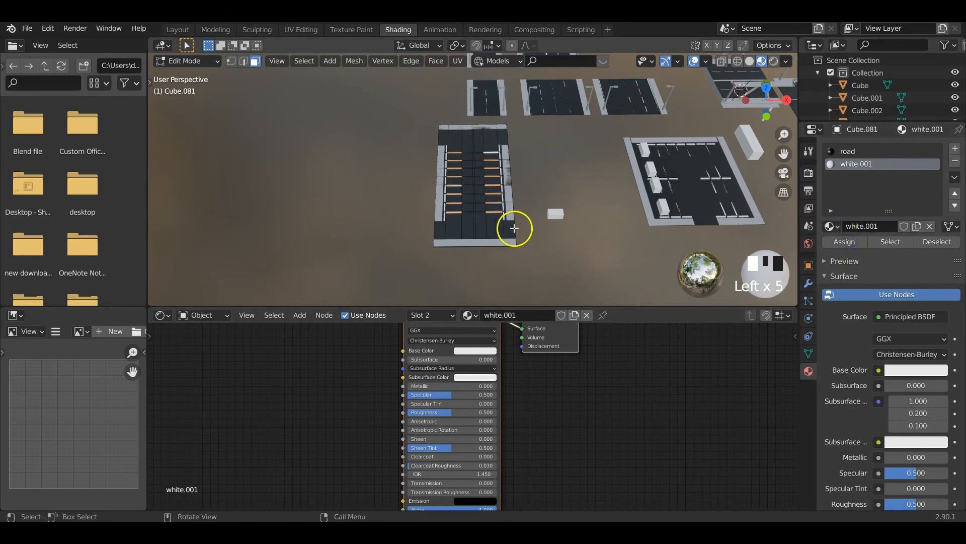
Leave mesh editing and examine the narrow lot's white bay lines and the neighbouring road pieces from several angles
key(Tab)
middle_drag(535, 233, 486, 200)
scroll(543, 218, up, 4)
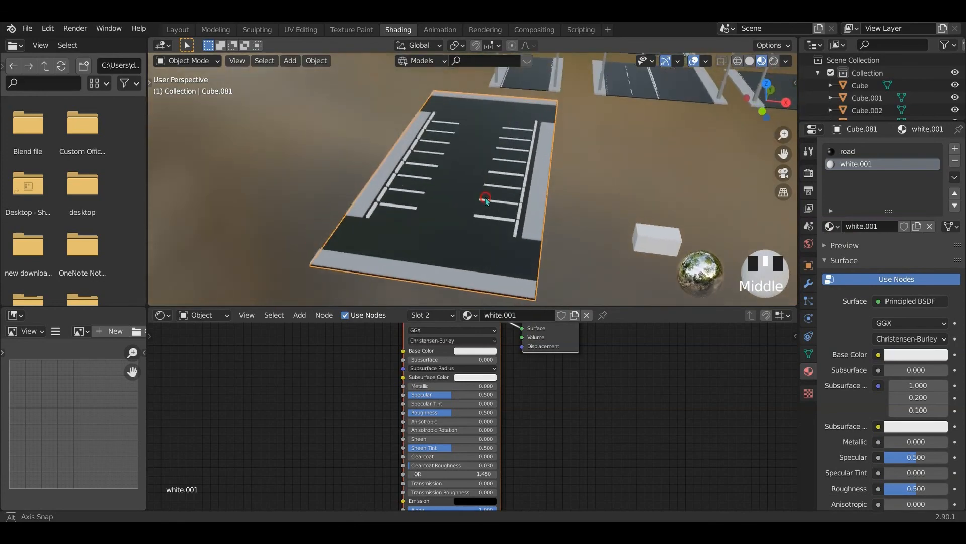
scroll(576, 161, down, 3)
middle_drag(576, 162, 583, 236)
scroll(450, 233, up, 5)
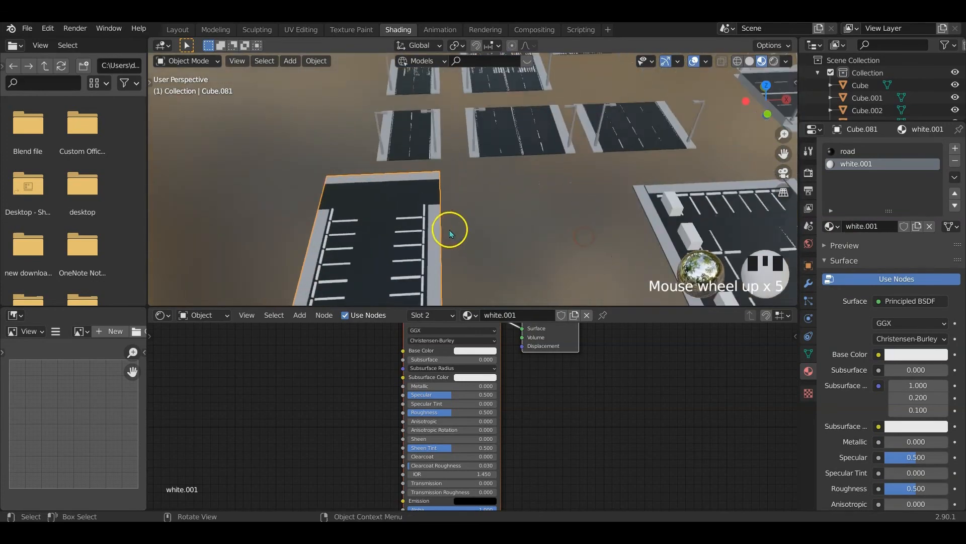
middle_drag(450, 233, 482, 231)
scroll(450, 218, down, 2)
scroll(458, 227, down, 2)
Move the loose white block along the X axis into the lowest bay on the narrow lot's left side
click(467, 233)
click(385, 249)
key(g)
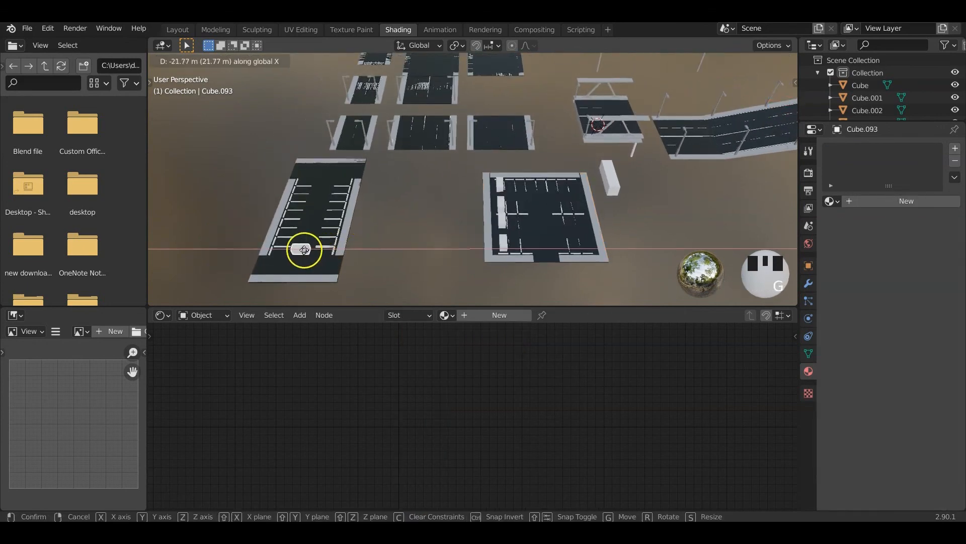
click(281, 250)
click(535, 230)
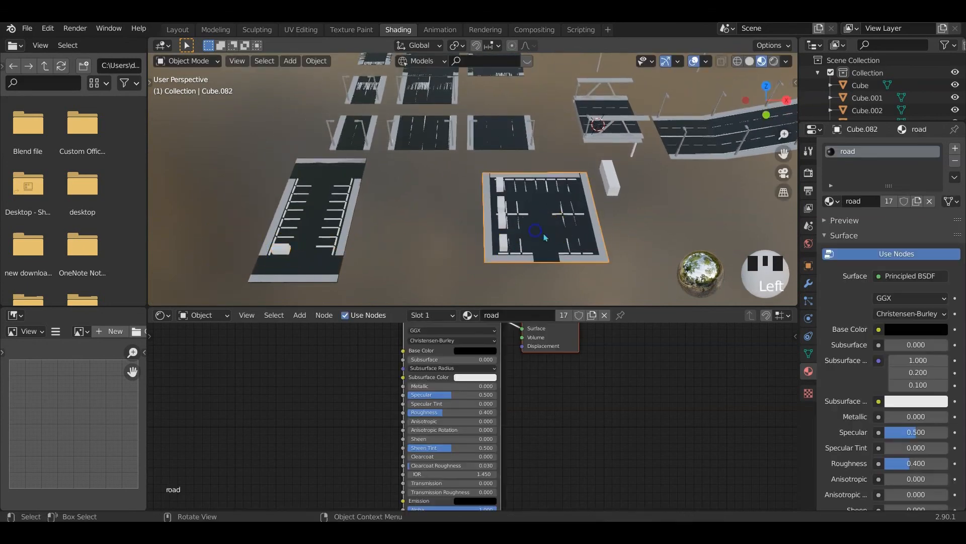
key(g)
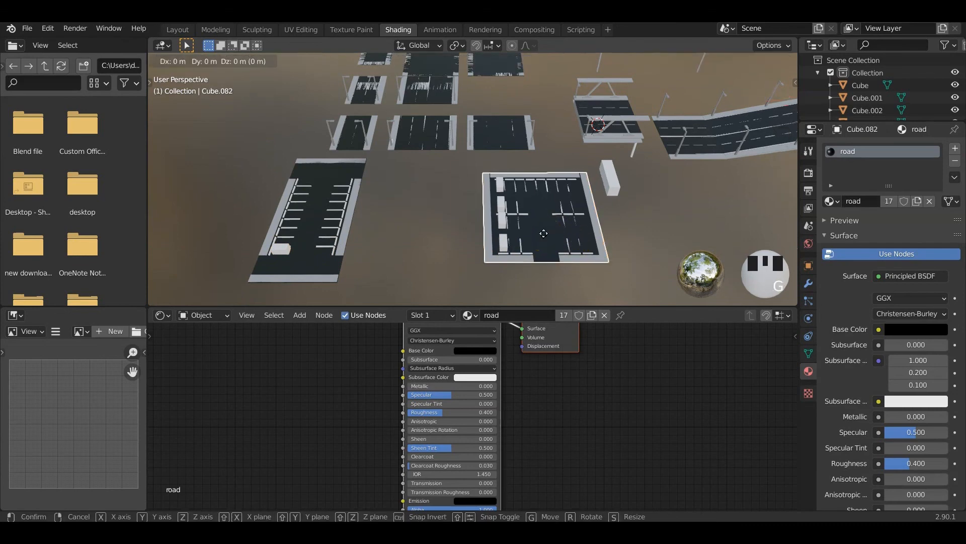
key(x)
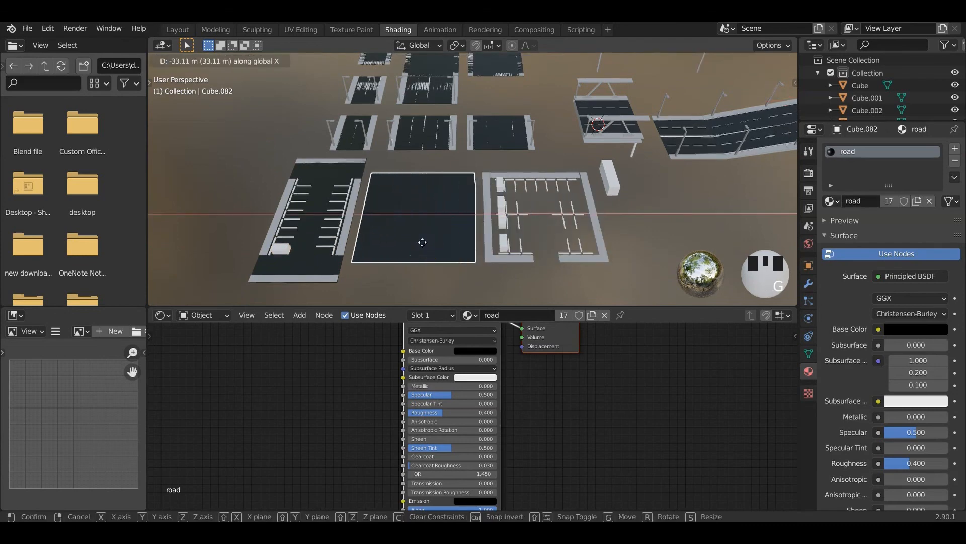
right_click(422, 243)
Move the wide parking lot's road base along the X axis into the gap beside the narrow lot
click(481, 234)
key(g)
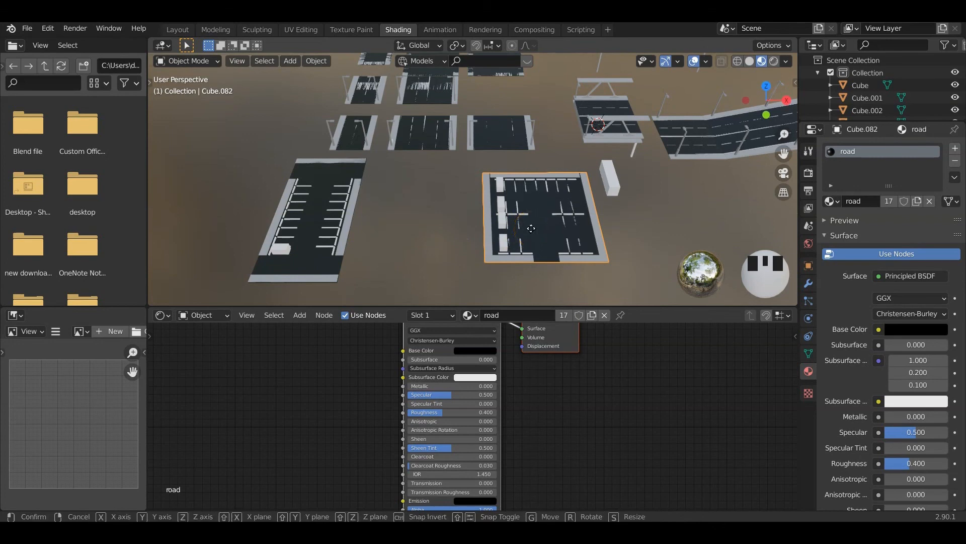
click(412, 245)
Delete a leftover edge loop near the right-hand edge of the wide lot's road base
key(Tab)
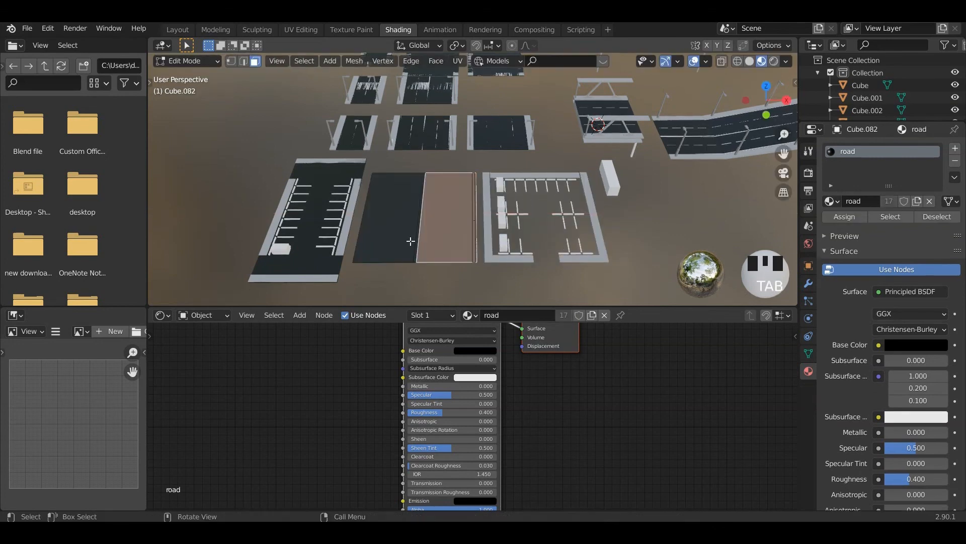
scroll(411, 244, up, 2)
shift+middle_drag(412, 242, 501, 175)
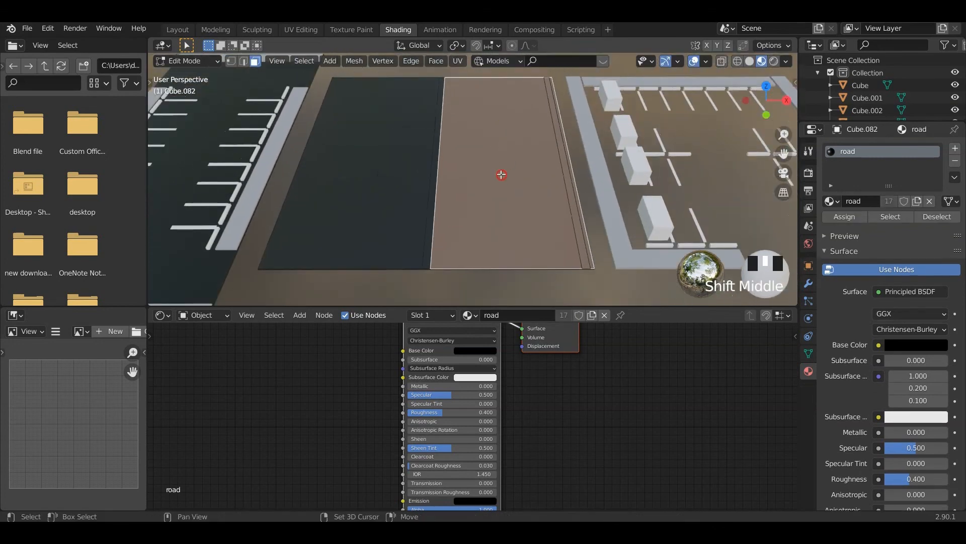
double_click(583, 244)
key(x)
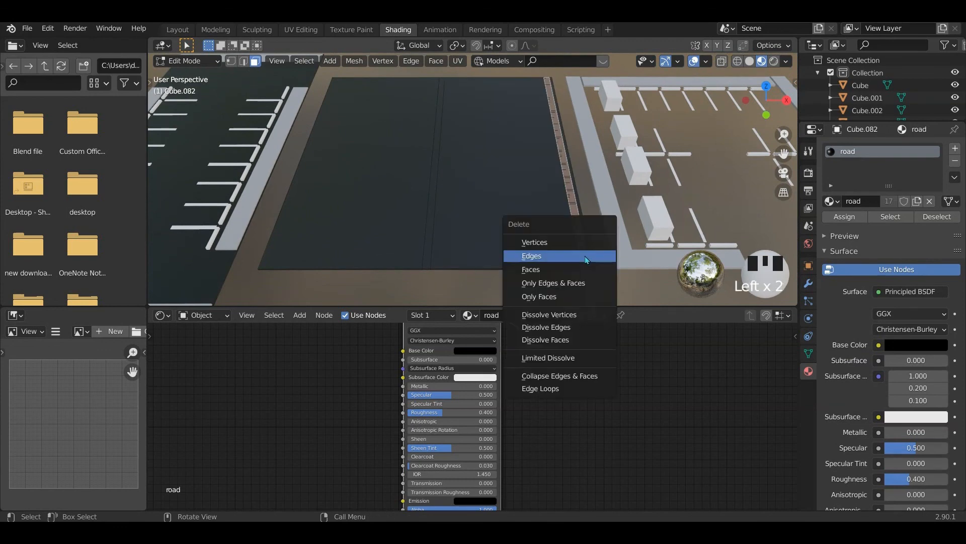
click(578, 273)
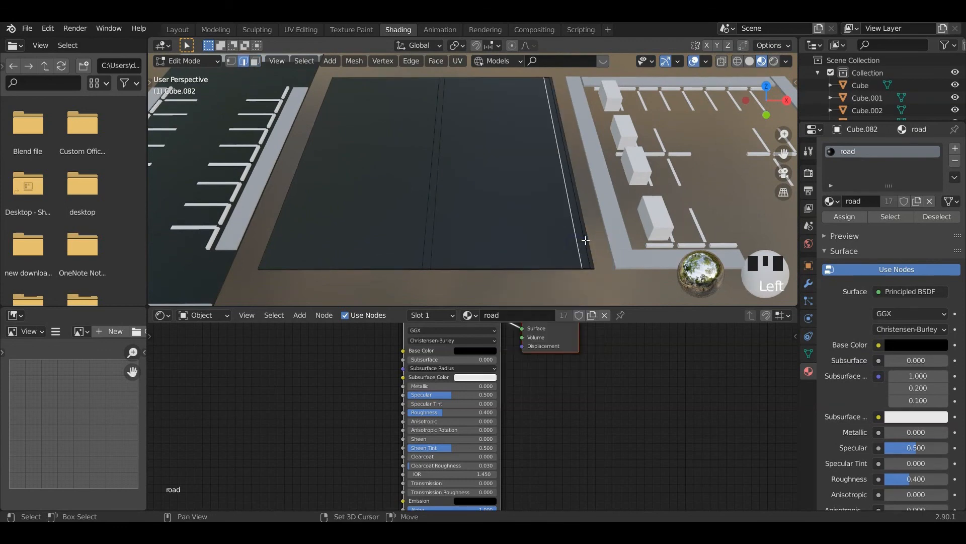
key(x)
click(557, 229)
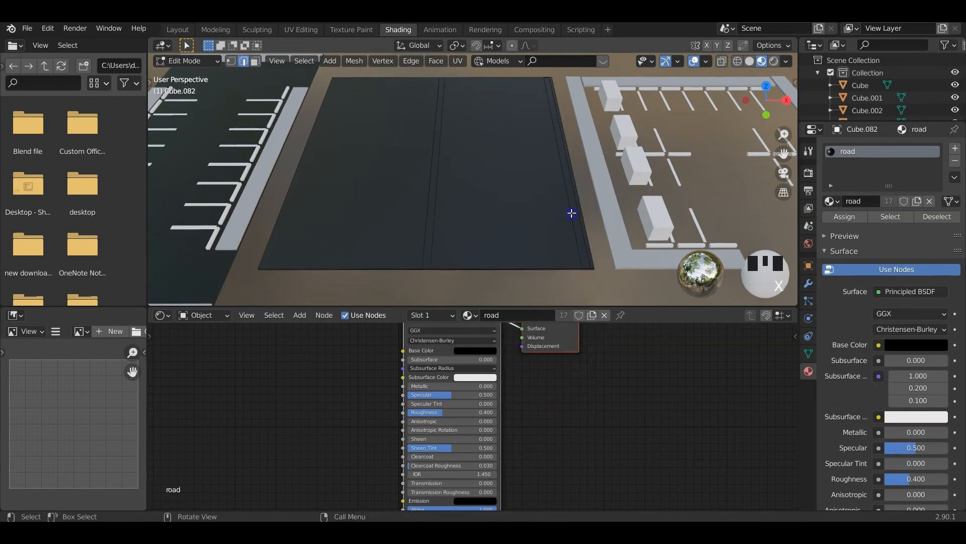
Delete the remaining leftover edge loops along the road base's right-hand edge and return to Object Mode
key(x)
click(577, 213)
scroll(589, 267, up, 2)
shift+middle_drag(594, 276, 621, 241)
key(x)
click(619, 248)
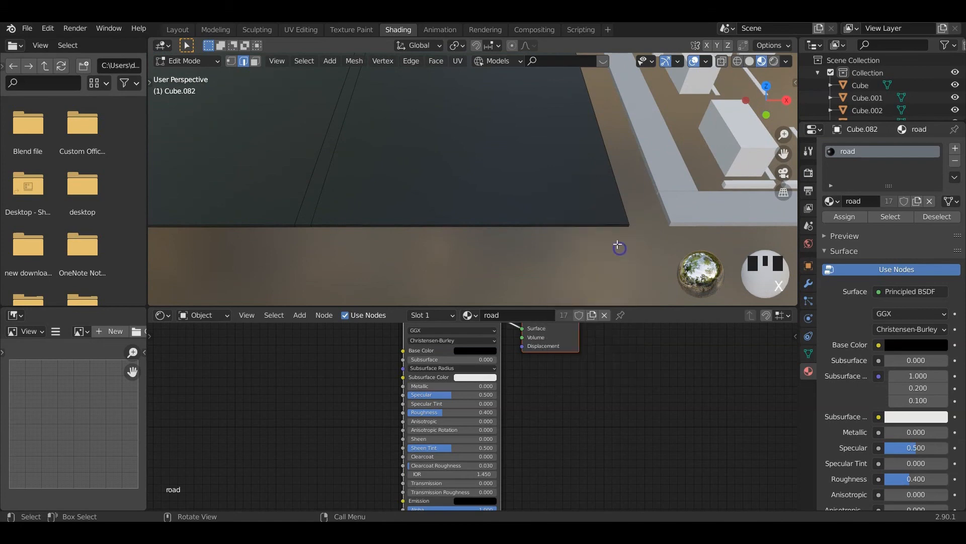
key(x)
click(620, 245)
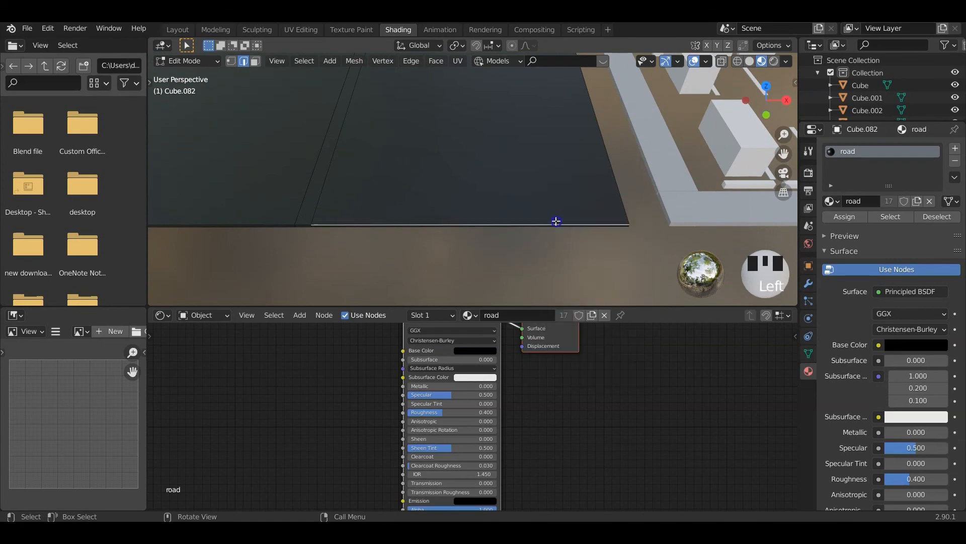
scroll(528, 231, down, 2)
shift+middle_drag(528, 231, 552, 272)
scroll(533, 231, down, 2)
middle_drag(533, 231, 525, 236)
key(Tab)
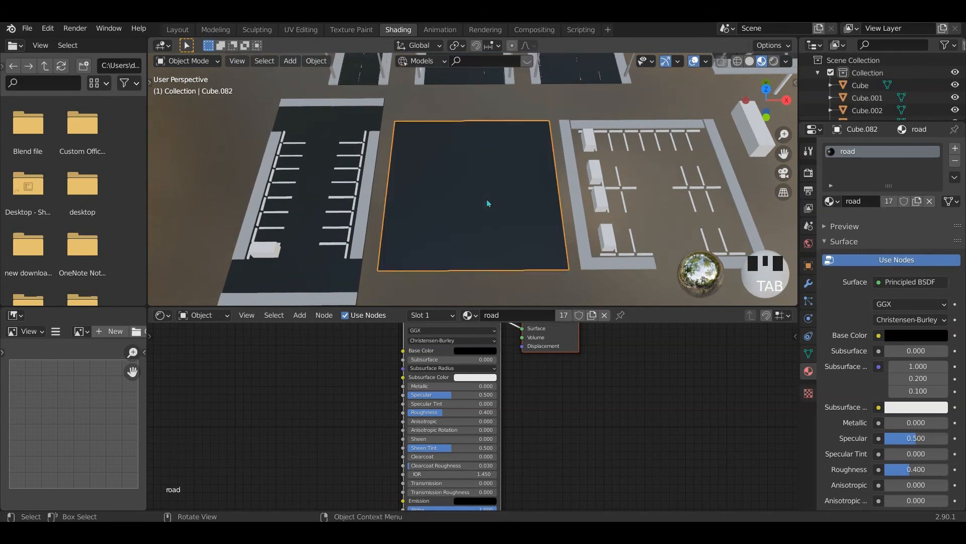
In top view, move the road base 32.74 m along the X axis back under the wide lot's kerbs and markings
shift+middle_drag(487, 204, 488, 209)
key(KP_7)
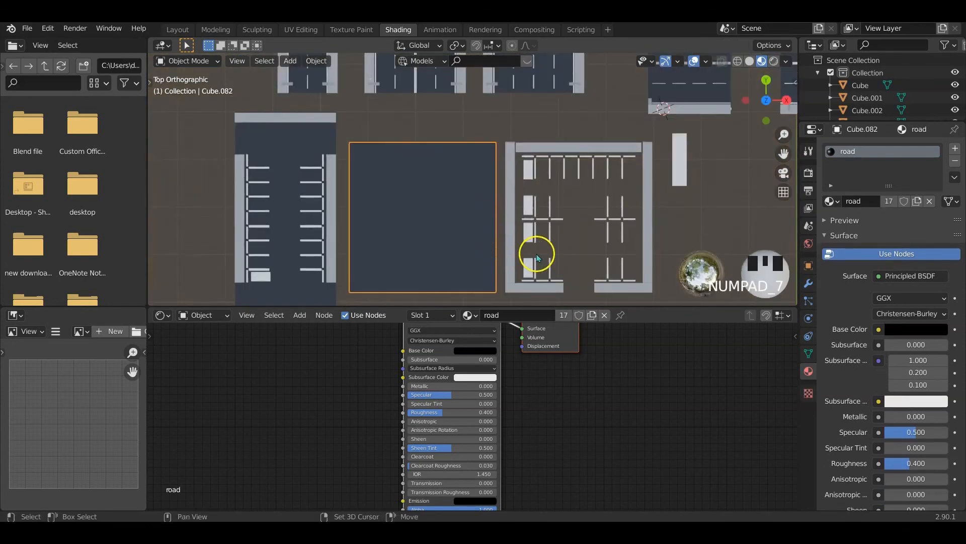
shift+middle_drag(538, 257, 510, 234)
key(g)
key(x)
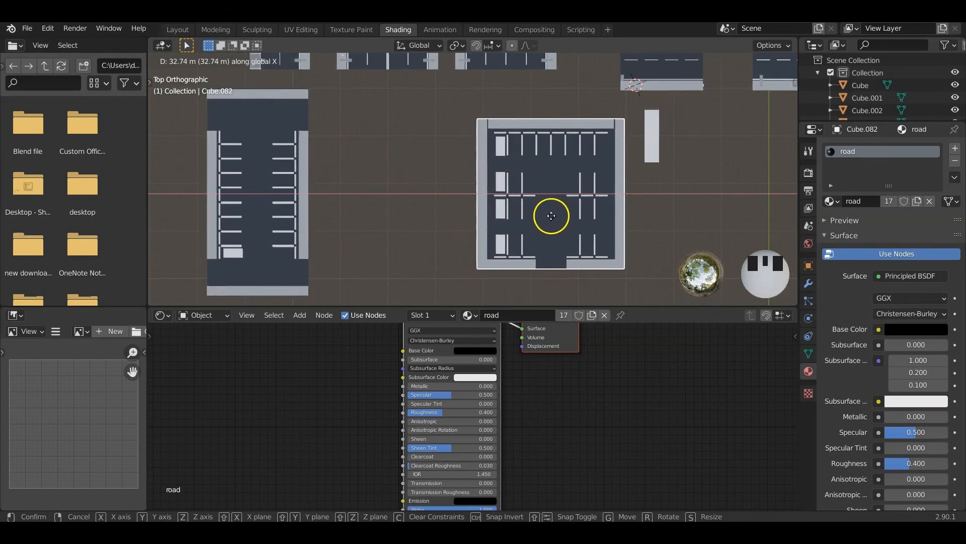
click(551, 216)
In Edit Mode, cut two vertical edge loops into the wide lot's road base, along both sides of the third bay line from the left
scroll(554, 216, up, 4)
shift+middle_drag(554, 216, 449, 162)
scroll(459, 168, down, 1)
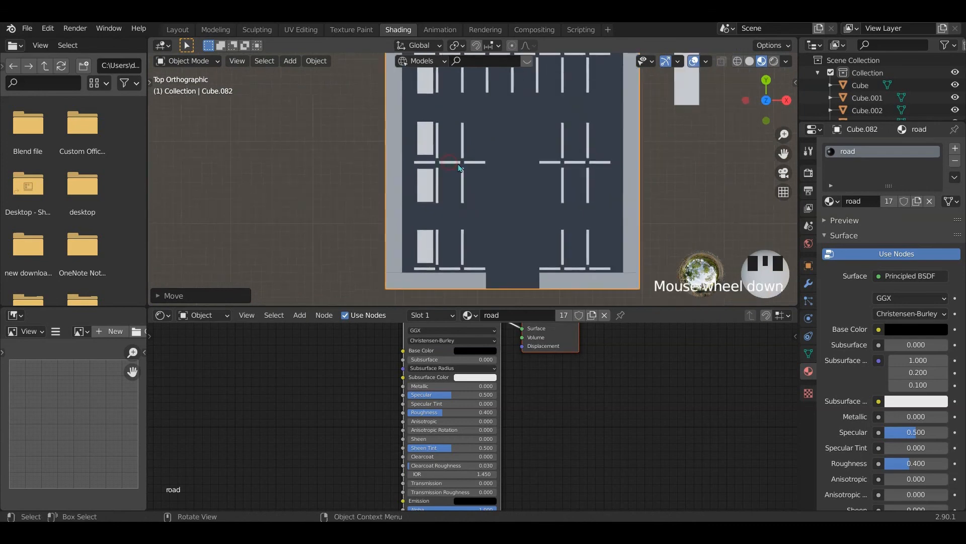
scroll(517, 165, down, 1)
shift+middle_drag(522, 204, 513, 217)
key(Tab)
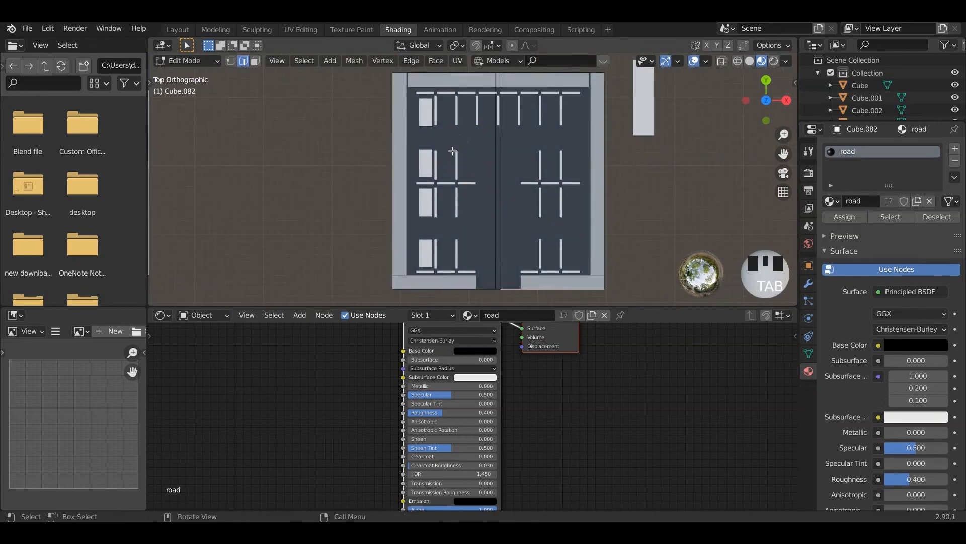
key(ctrl+r)
click(449, 288)
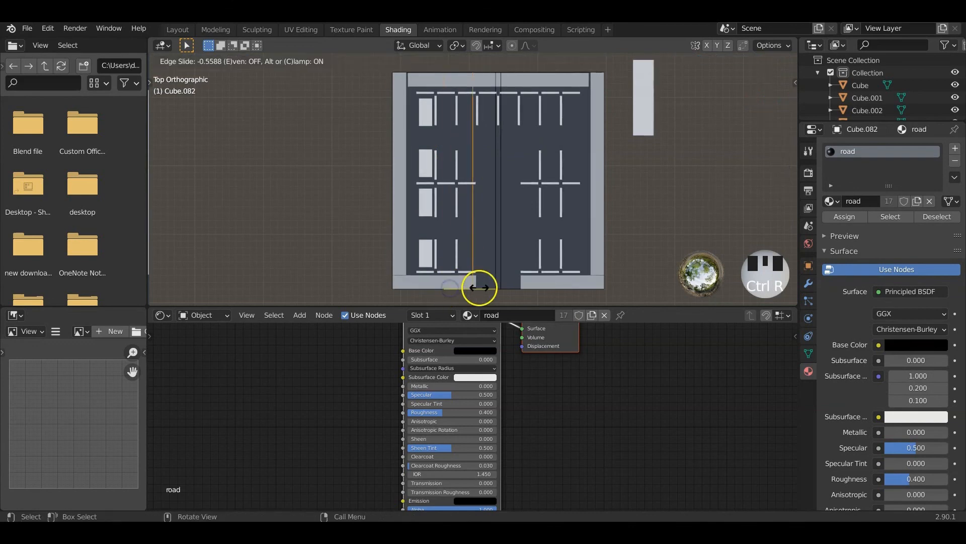
click(479, 287)
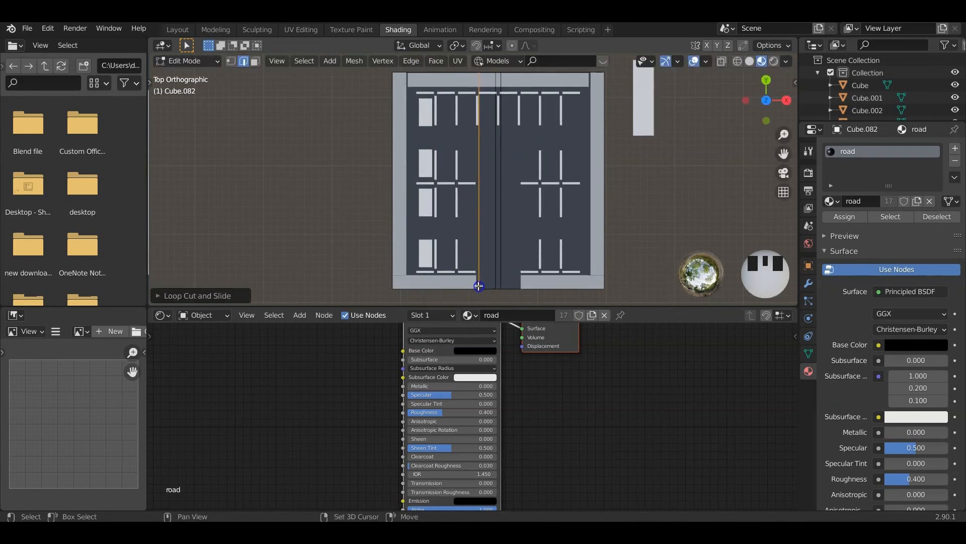
key(ctrl+r)
click(446, 281)
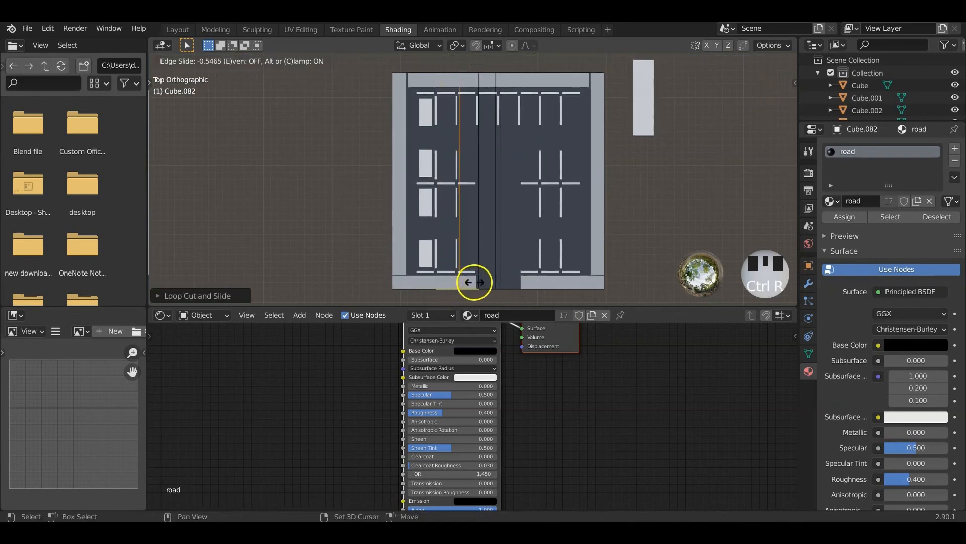
click(639, 287)
Cut two vertical edge loops along both sides of the road base's second bay line from the left
key(ctrl+r)
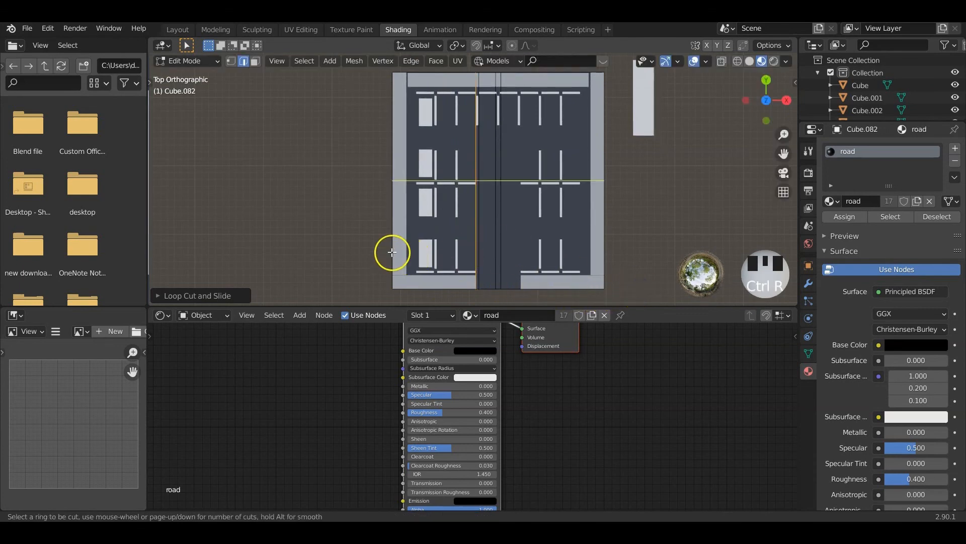
click(448, 276)
click(471, 277)
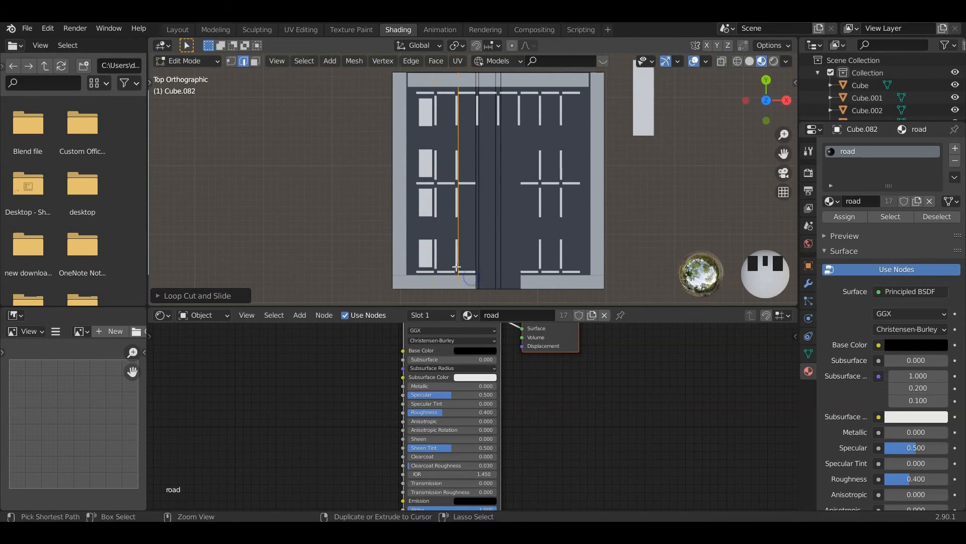
key(ctrl+r)
click(428, 276)
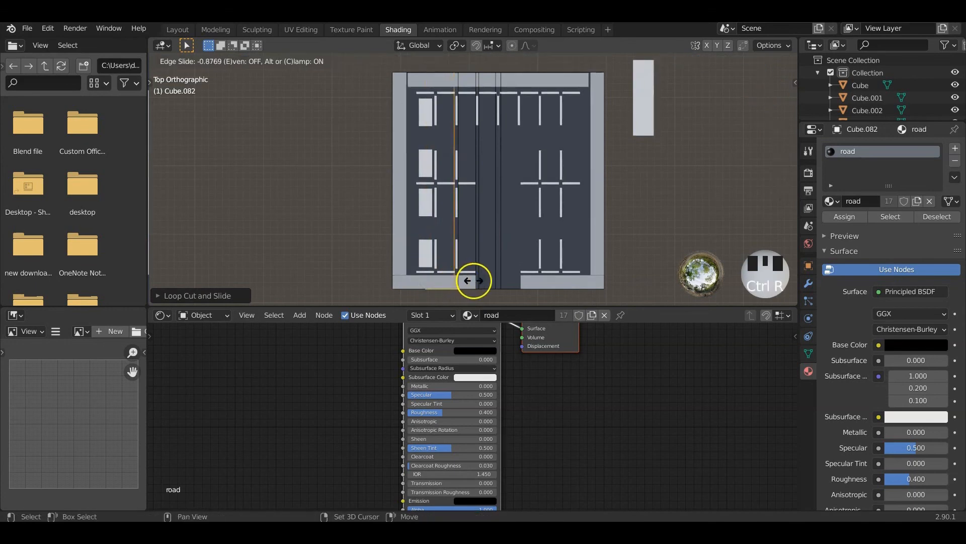
click(478, 281)
Cut two vertical edge loops along both sides of the leftmost bay line, beside the white blocks
key(ctrl+r)
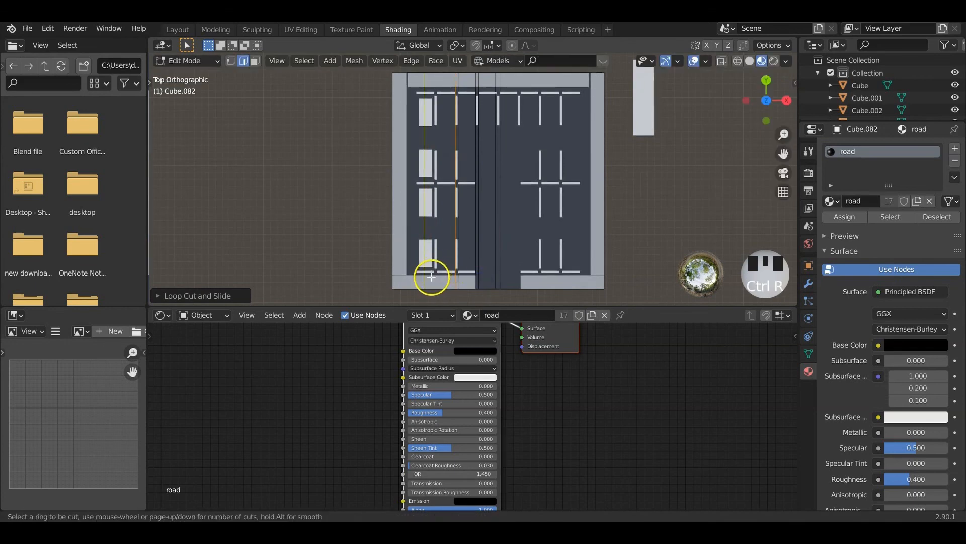
click(431, 277)
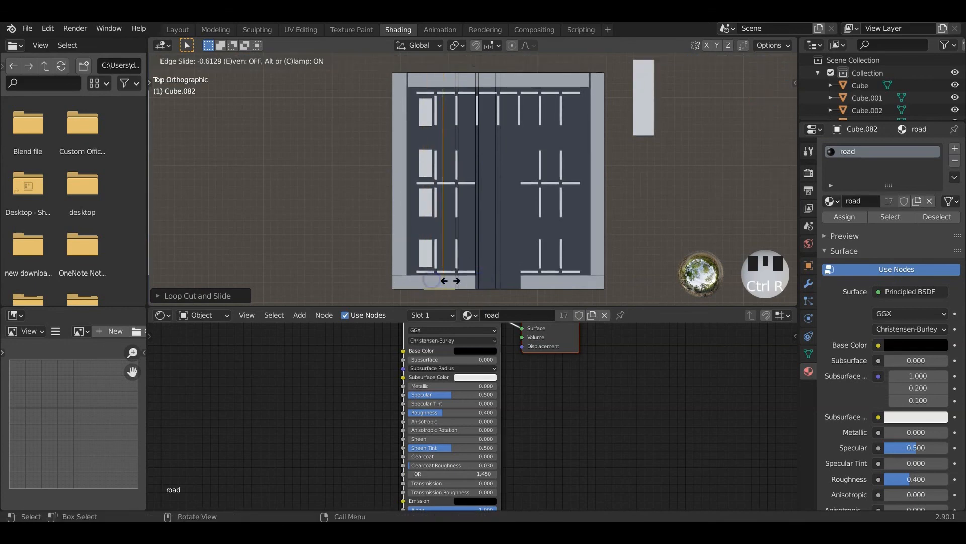
click(403, 281)
key(ctrl+r)
click(424, 273)
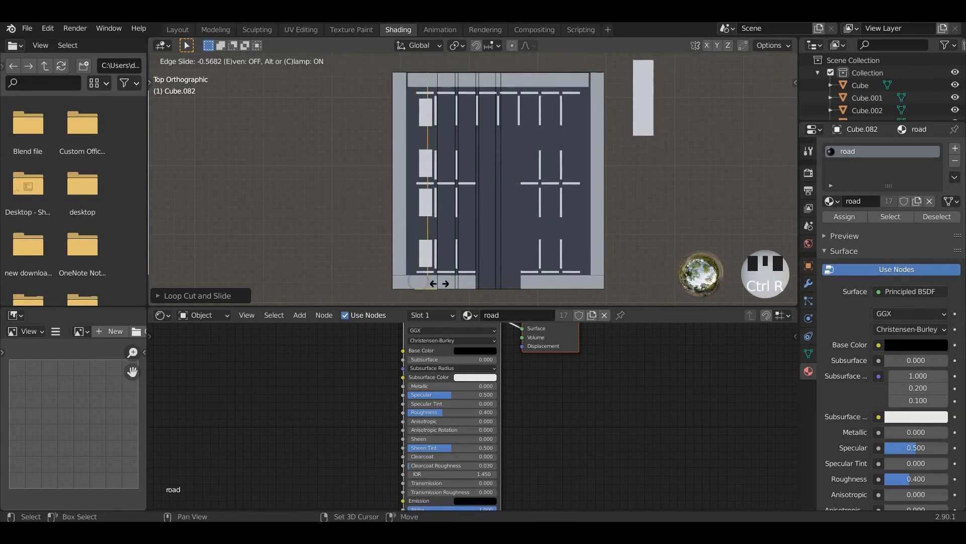
click(505, 288)
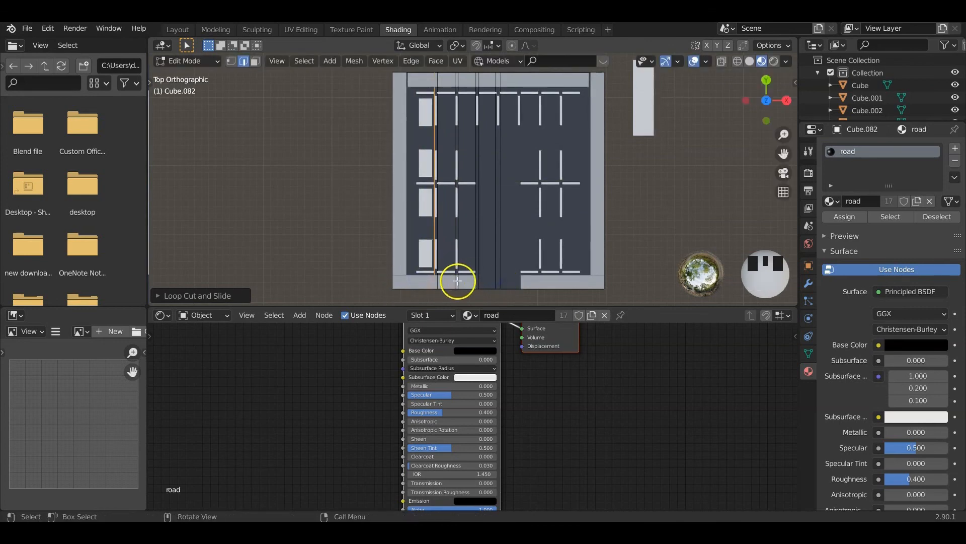
Cut two vertical edge loops along both sides of the bay line above the entrance's right-hand edge
key(ctrl+r)
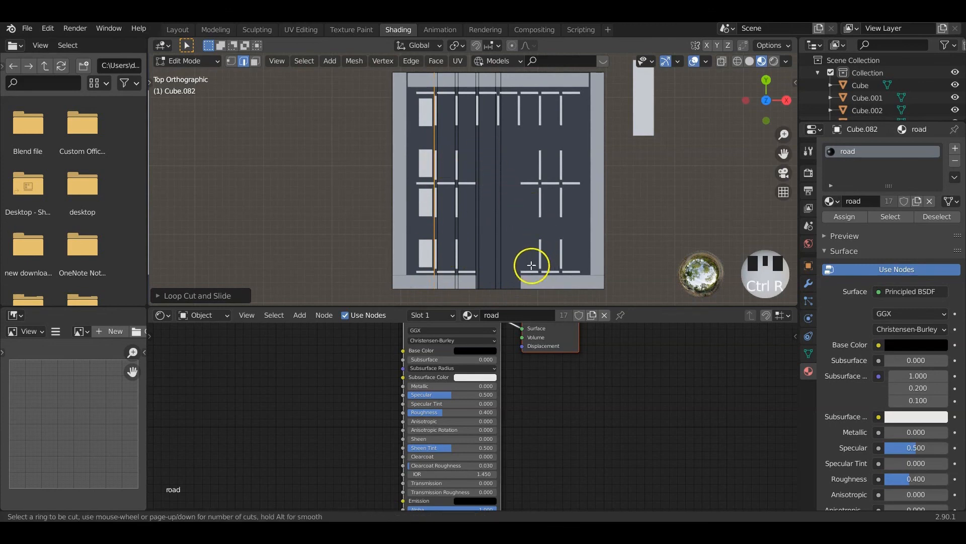
click(542, 280)
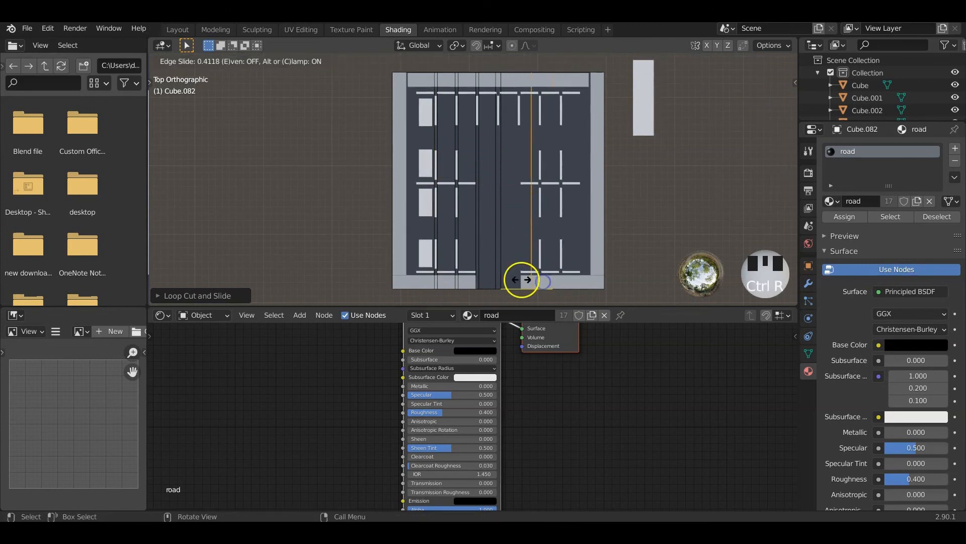
click(423, 274)
key(ctrl+r)
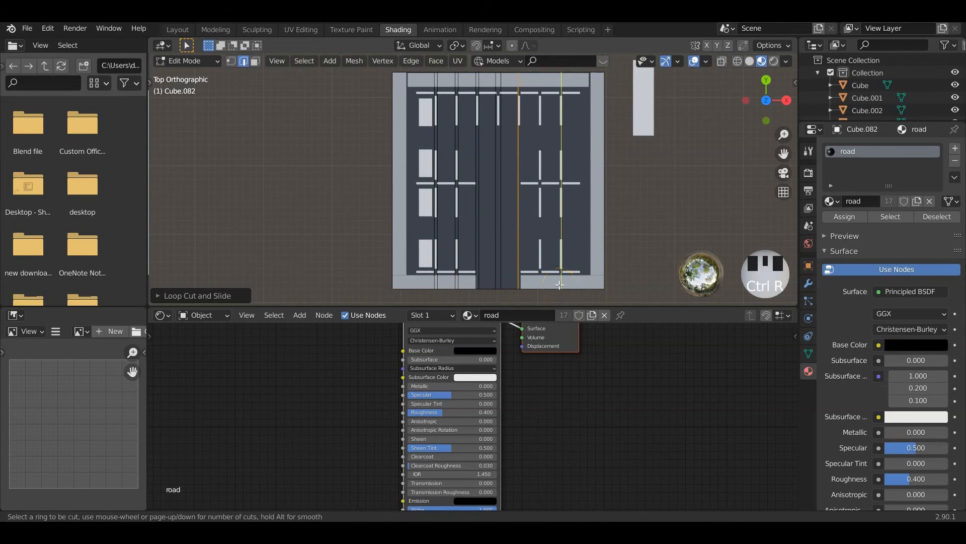
click(561, 285)
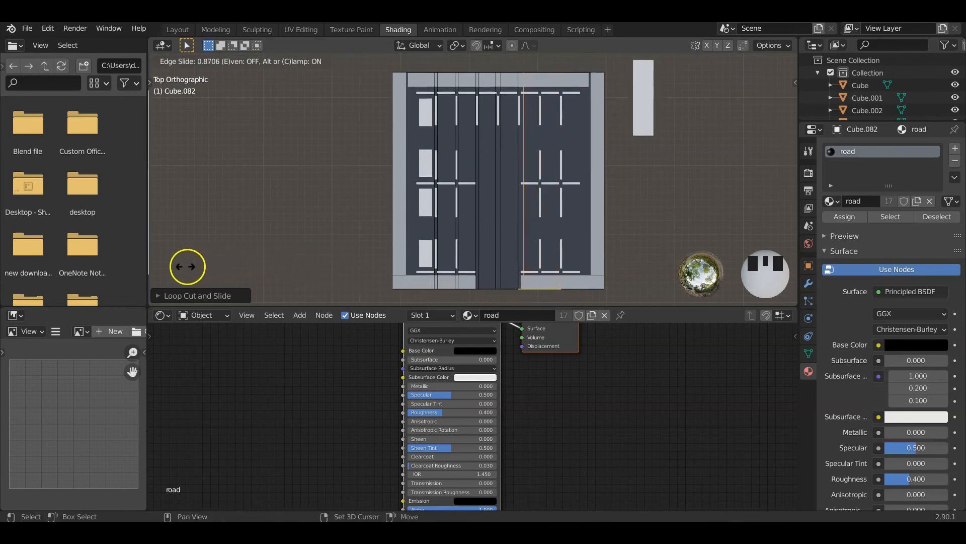
click(151, 270)
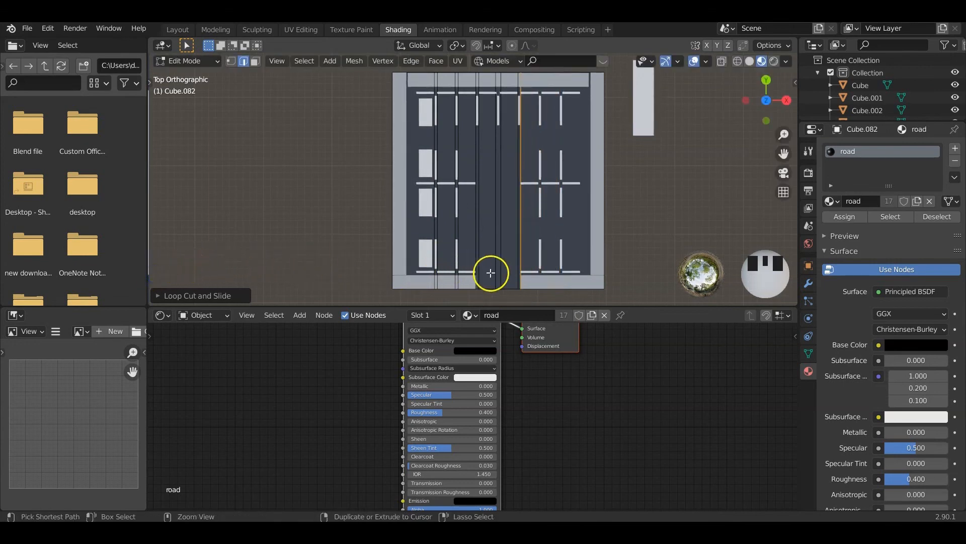
Cut two vertical edge loops along both sides of the second bay line from the right
key(ctrl+r)
click(561, 275)
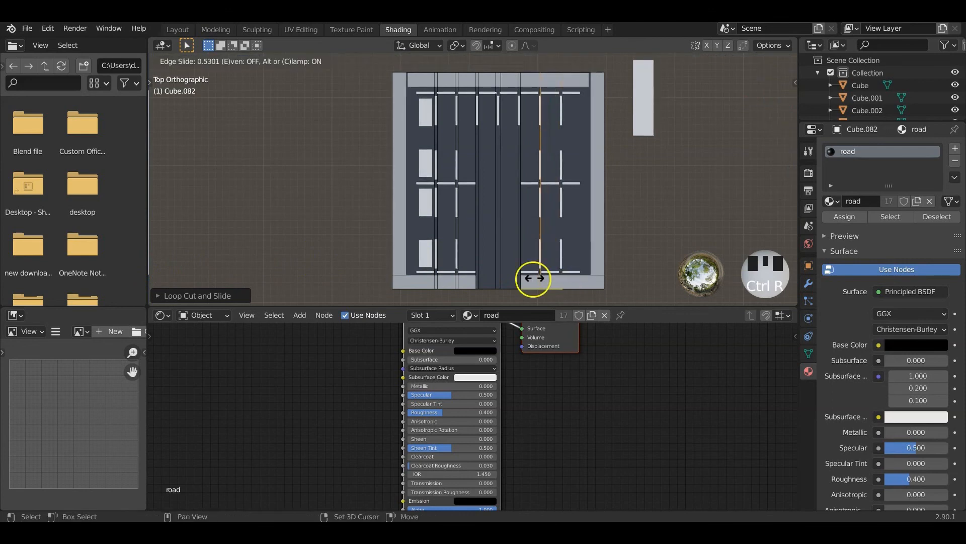
click(519, 282)
key(ctrl+r)
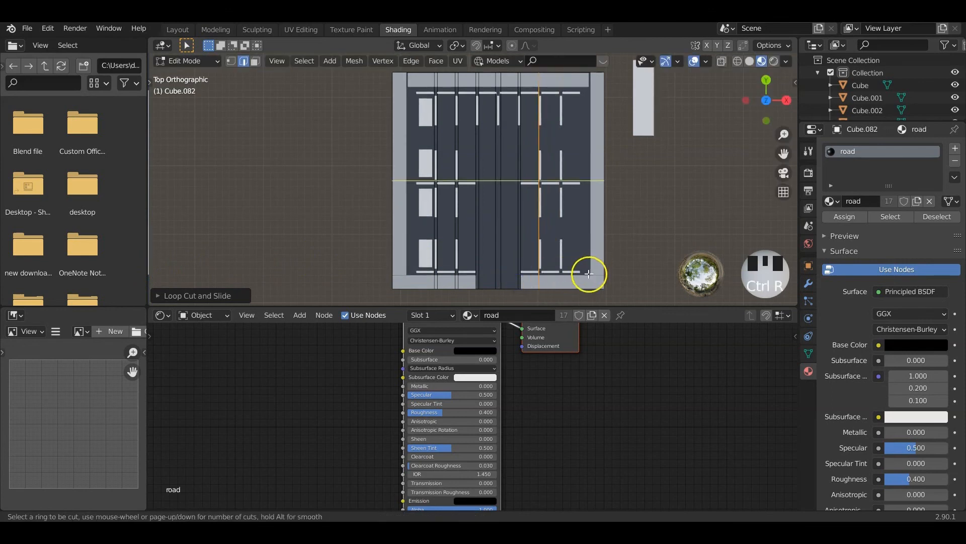
click(578, 278)
click(523, 290)
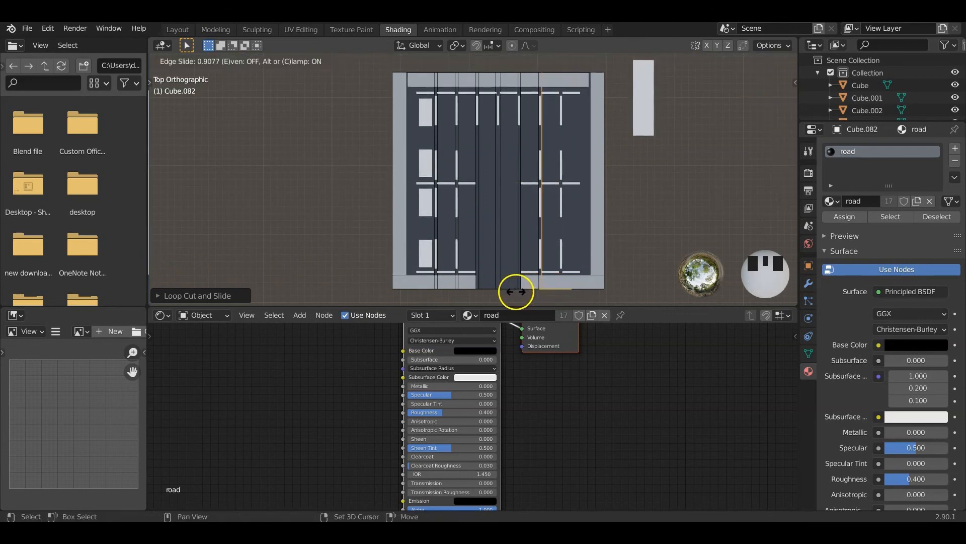
Cut two vertical edge loops along both sides of the rightmost bay line
key(ctrl+r)
click(573, 285)
click(545, 287)
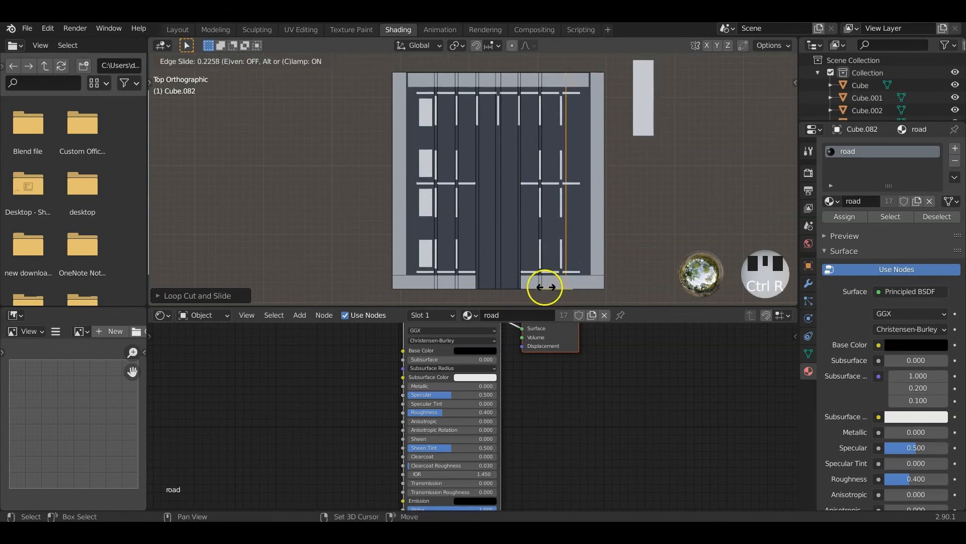
click(493, 288)
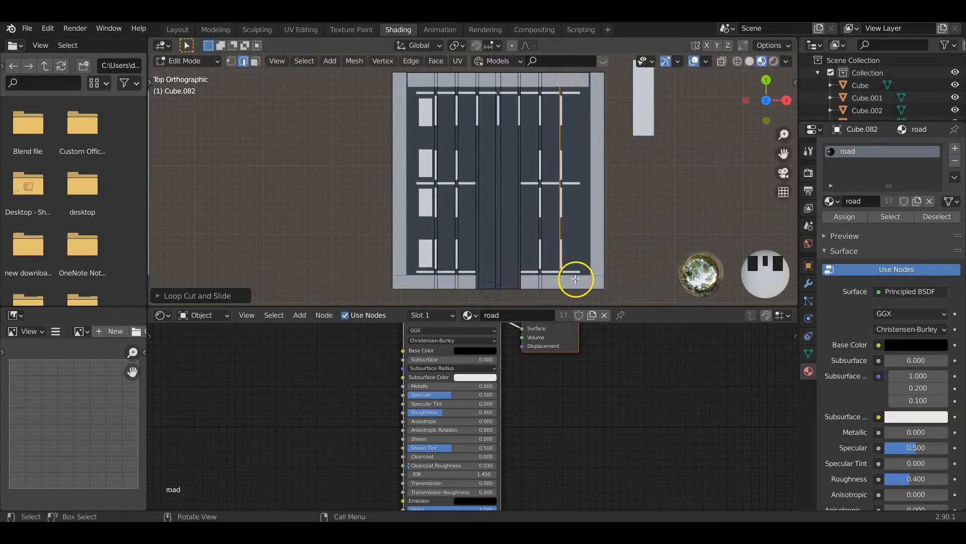
key(ctrl+r)
click(580, 283)
drag(580, 283, 481, 294)
Cut two horizontal edge loops across the road base at the lower and upper ends of the bottom row's bay lines
key(ctrl+r)
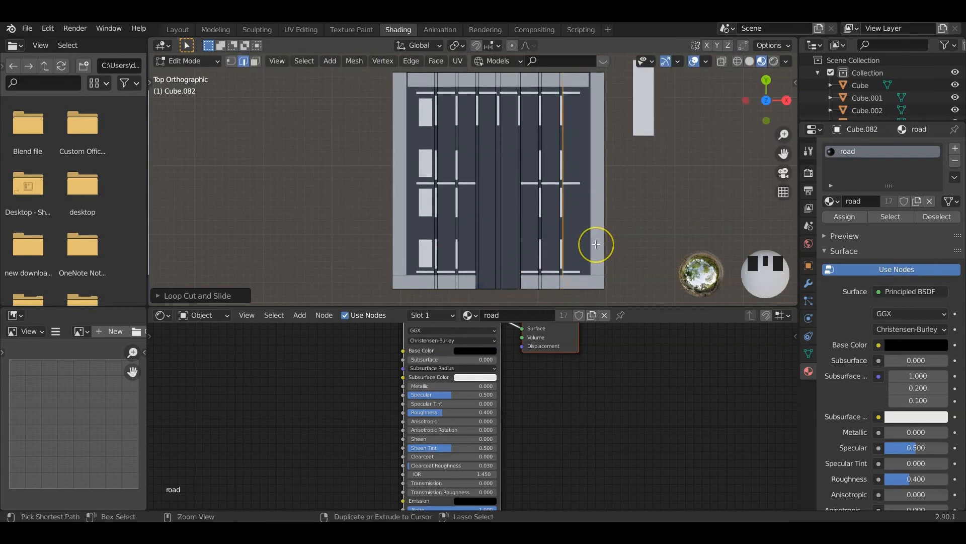
drag(600, 227, 600, 128)
key(ctrl+r)
drag(606, 173, 606, 305)
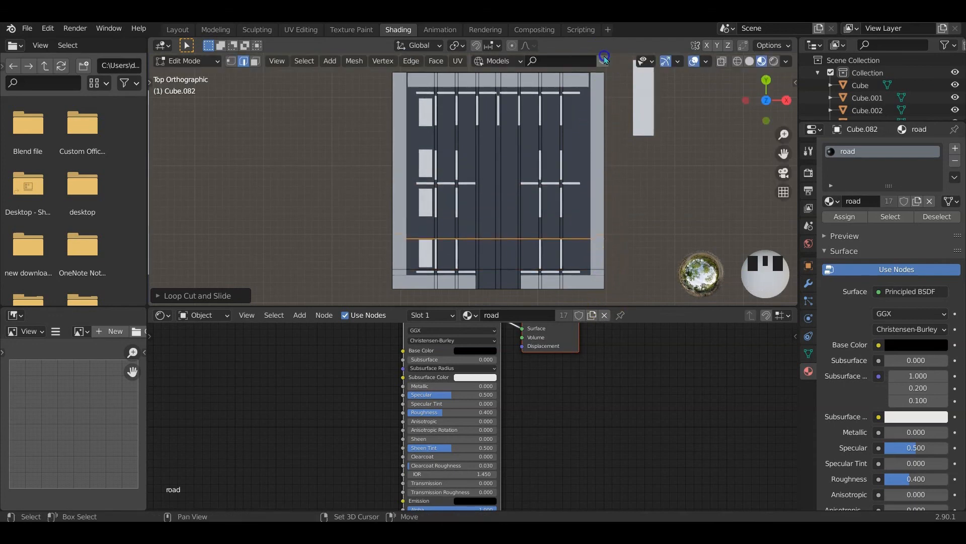
Cut four horizontal edge loops across the road base at the ends of the bay lines in the two middle rows
key(ctrl+r)
drag(590, 183, 598, 88)
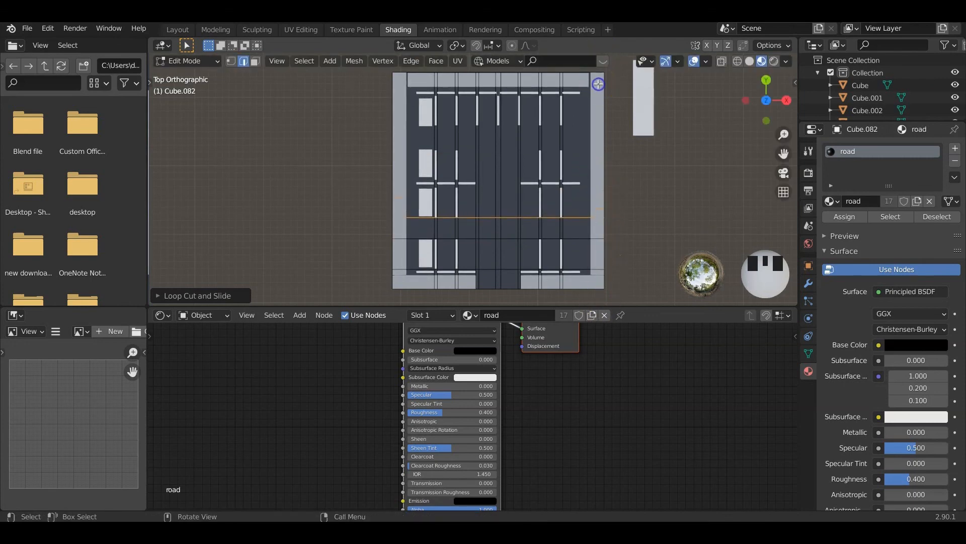
key(ctrl+r)
drag(592, 145, 599, 237)
key(ctrl+r)
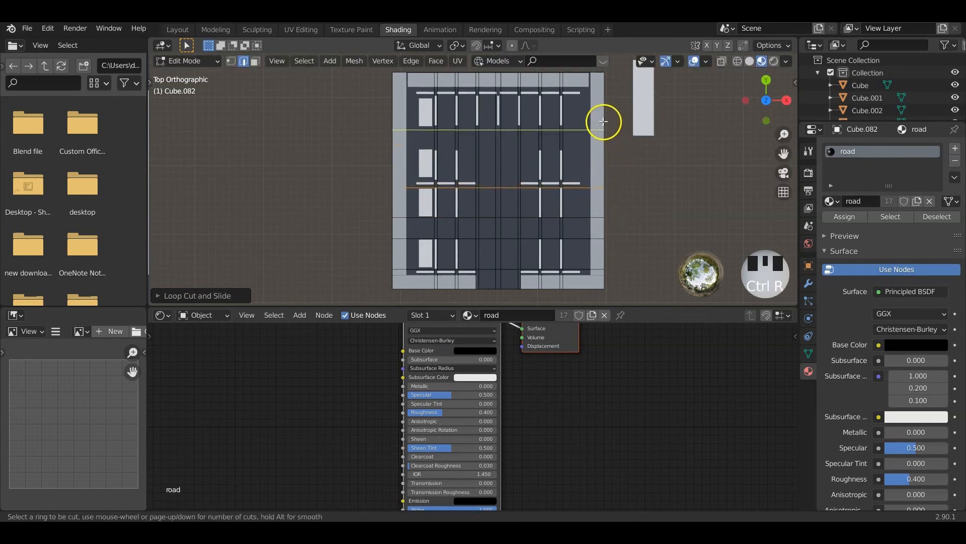
drag(606, 118, 598, 233)
key(ctrl+r)
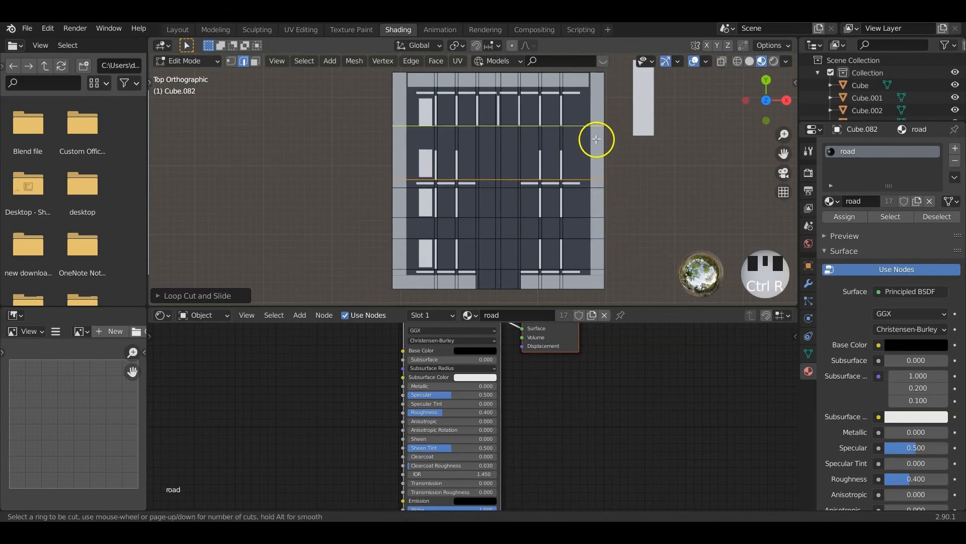
drag(596, 136, 602, 217)
Cut two horizontal edge loops across the road base at the lower and upper ends of the top row's bay lines
key(ctrl+r)
drag(598, 123, 609, 100)
key(ctrl+r)
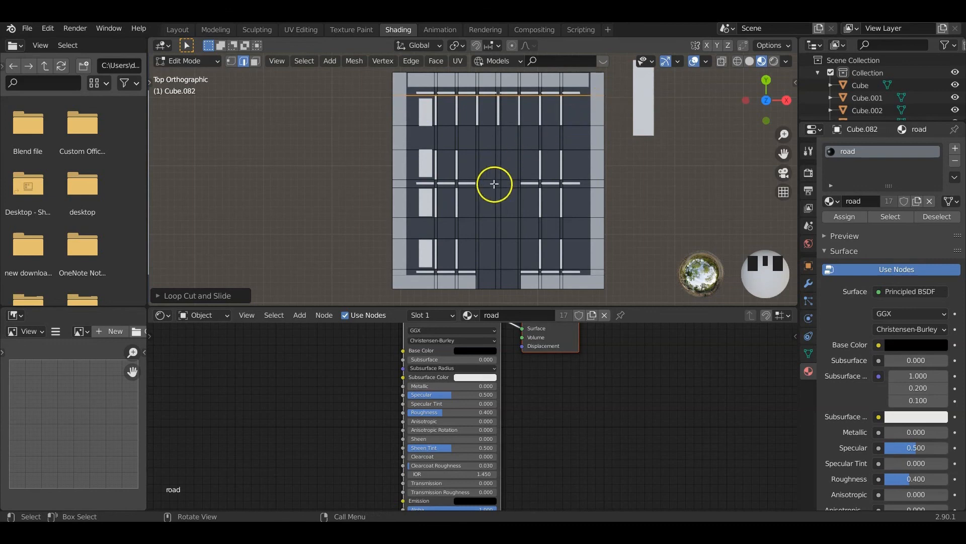
Return to Object Mode and delete the separate object holding the wide lot's long bay lines
middle_drag(496, 218, 510, 174)
scroll(503, 168, up, 3)
scroll(504, 168, down, 2)
scroll(505, 209, down, 2)
key(Tab)
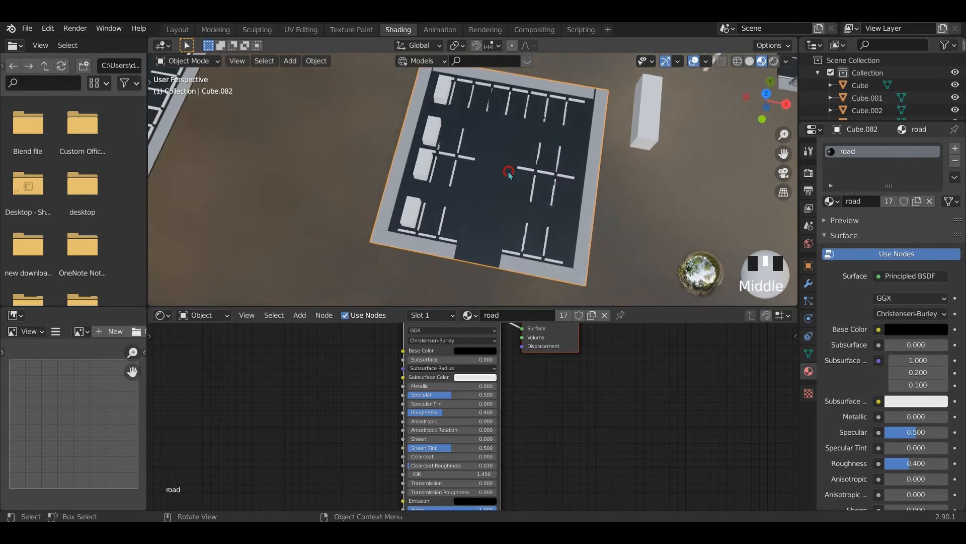
click(444, 220)
key(x)
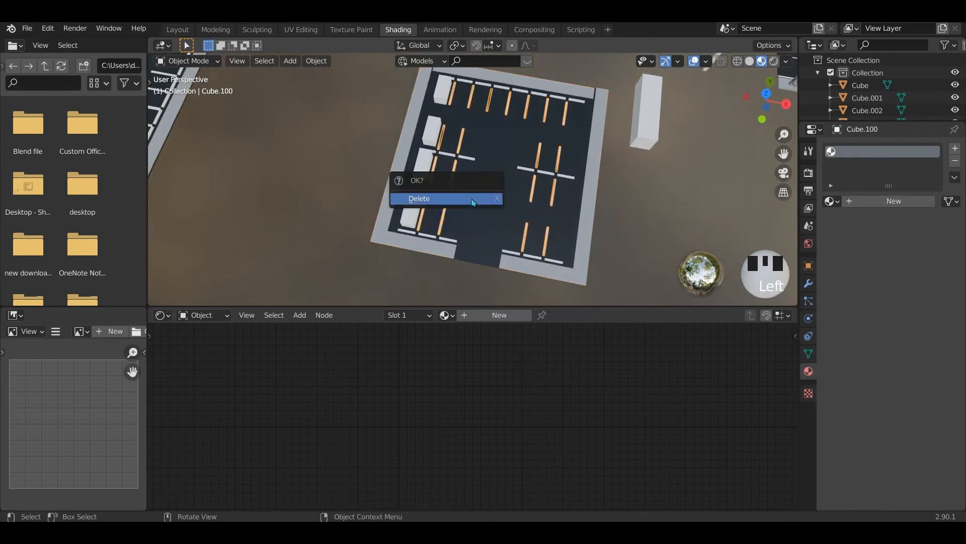
click(473, 202)
Open the wide lot's road base in Edit Mode with face selection, in top view with a taller 3D viewport
click(504, 213)
key(Tab)
middle_drag(480, 184, 502, 196)
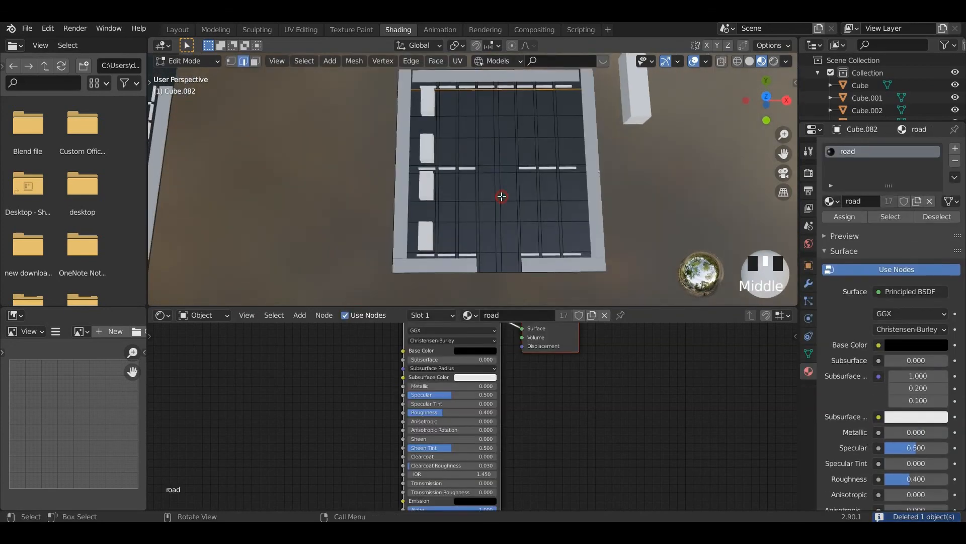
key(KP_7)
scroll(501, 191, up, 2)
scroll(506, 192, down, 2)
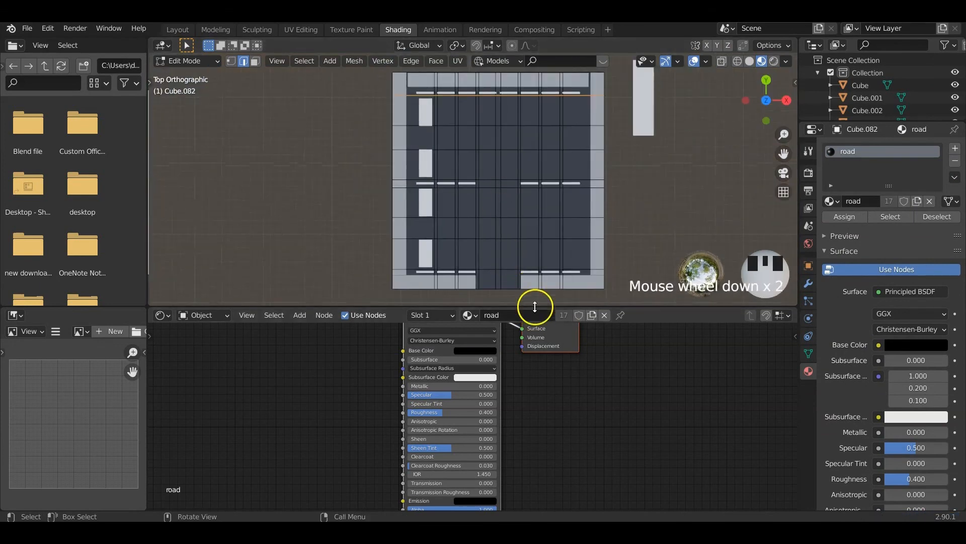
drag(535, 306, 540, 336)
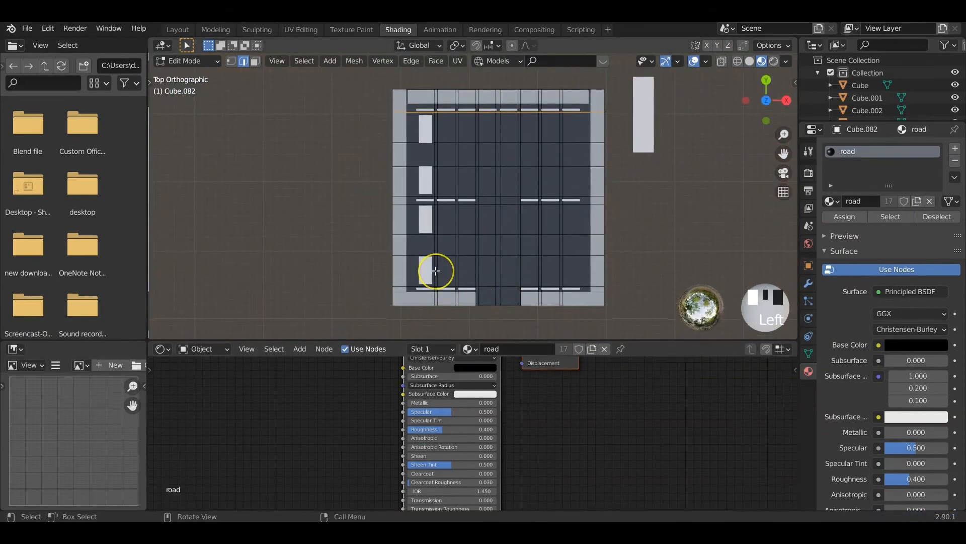
key(3)
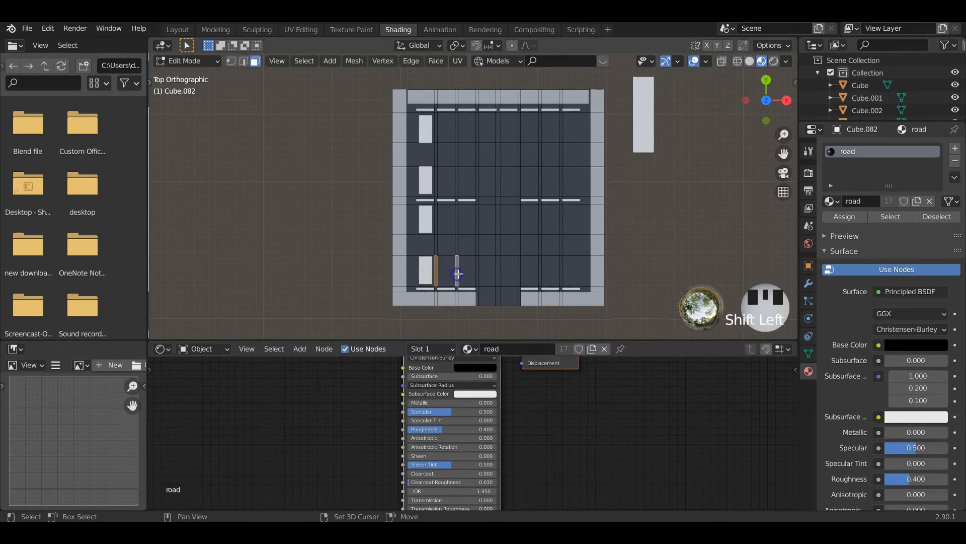
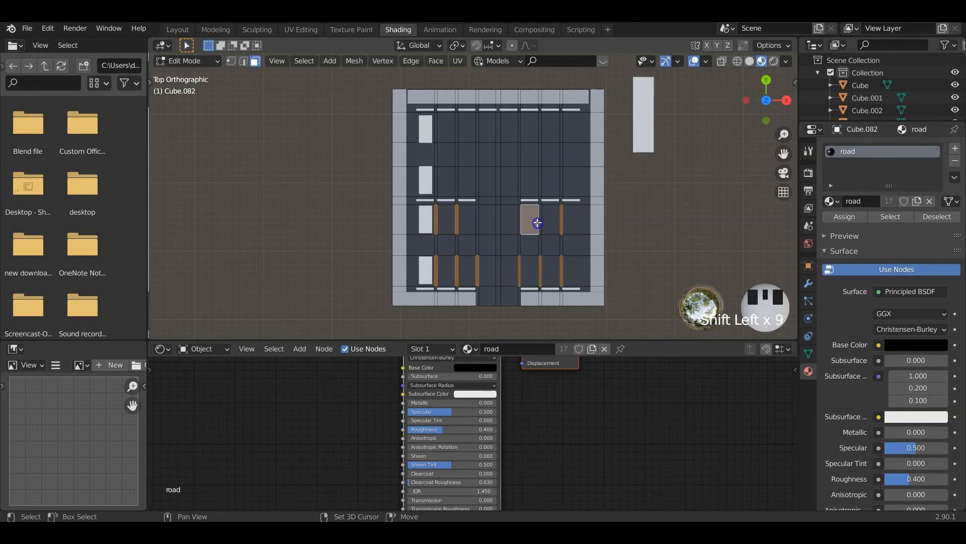
Select the remaining bay-line faces across the wide lot's four rows and assign the white material to all of them through a new slot
shift+click(538, 222)
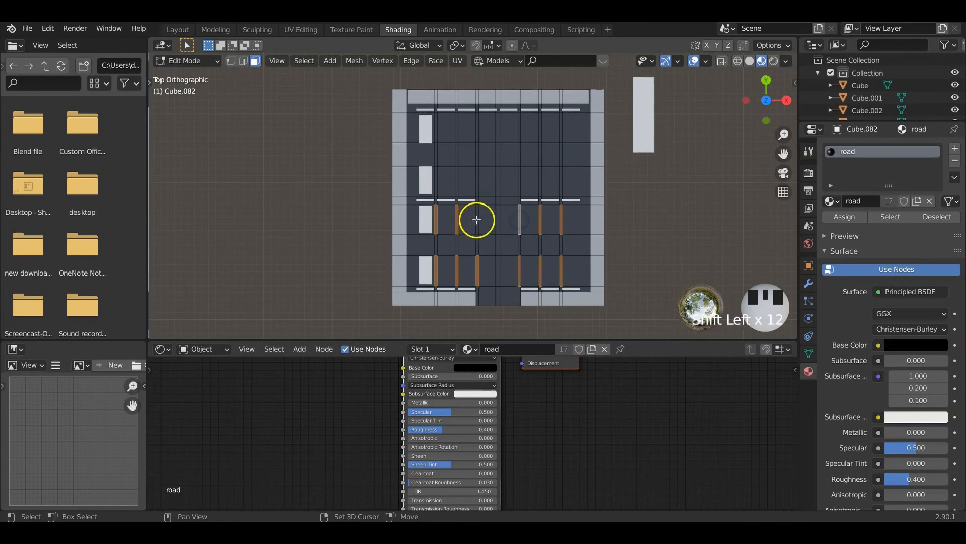
shift+click(479, 181)
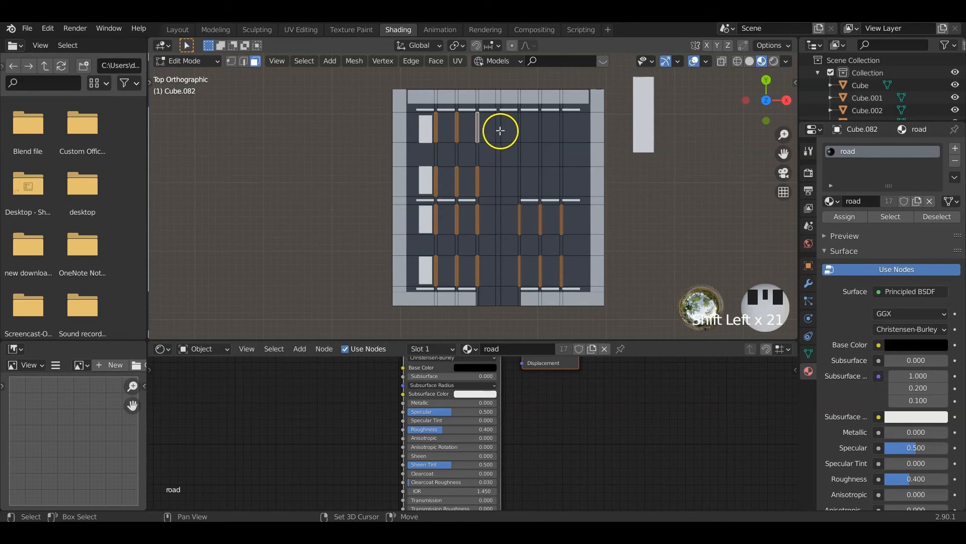
shift+click(570, 129)
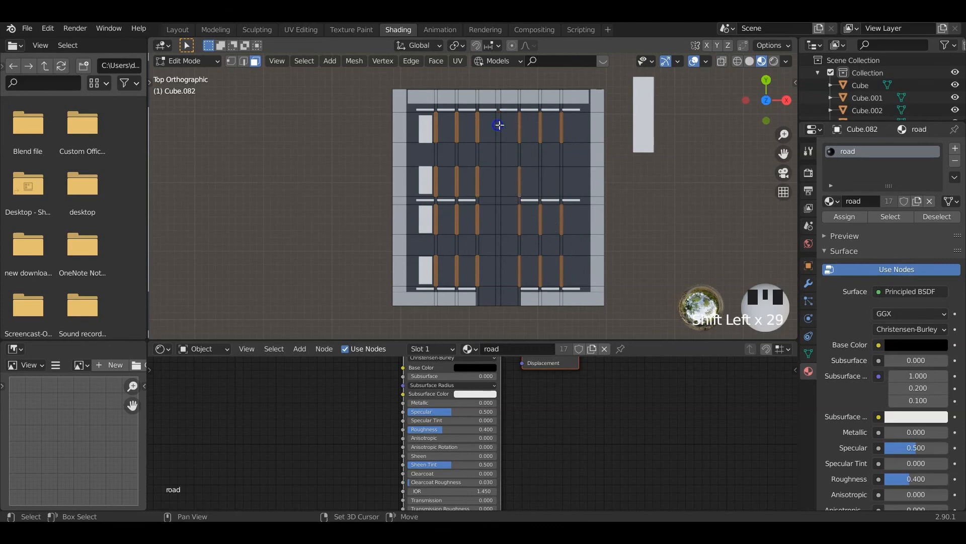
shift+click(558, 182)
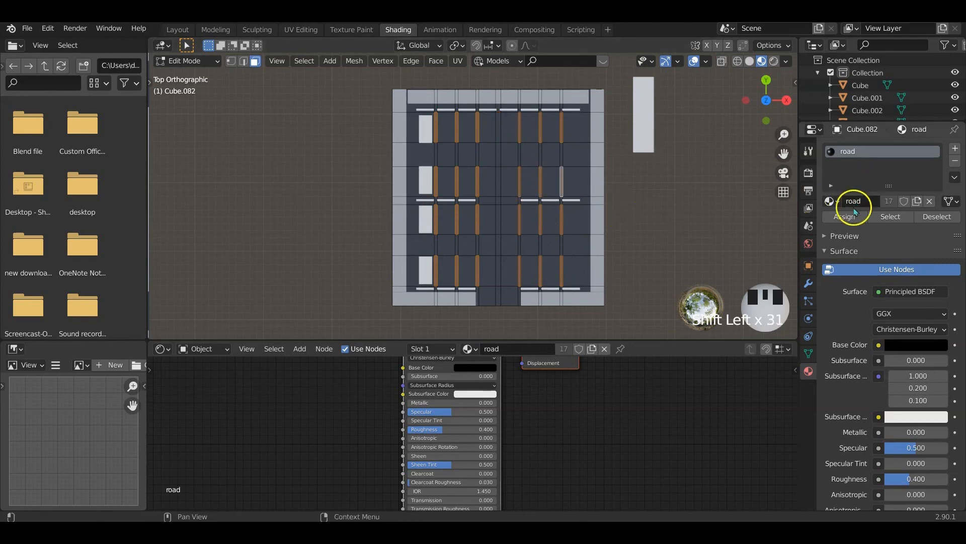
click(955, 148)
click(869, 225)
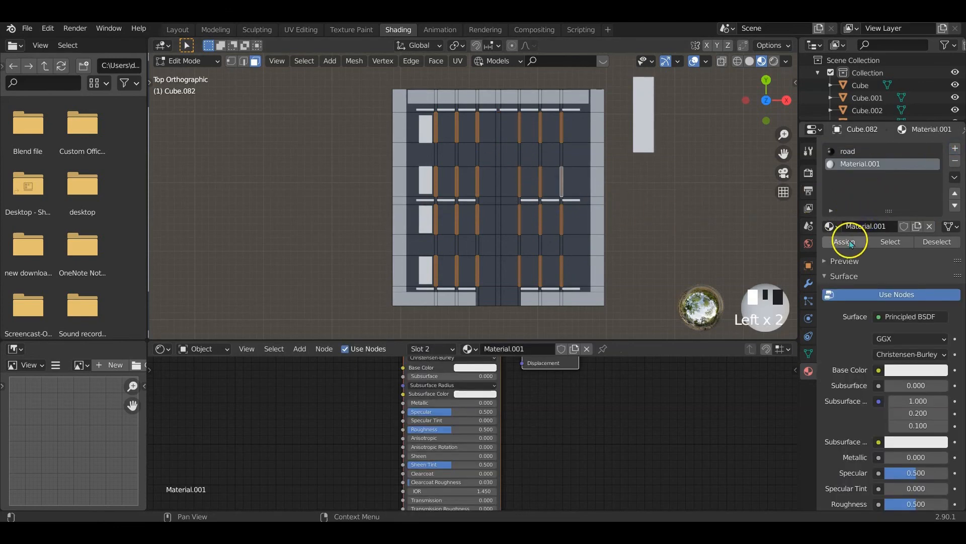
click(851, 244)
drag(846, 230, 744, 329)
click(845, 242)
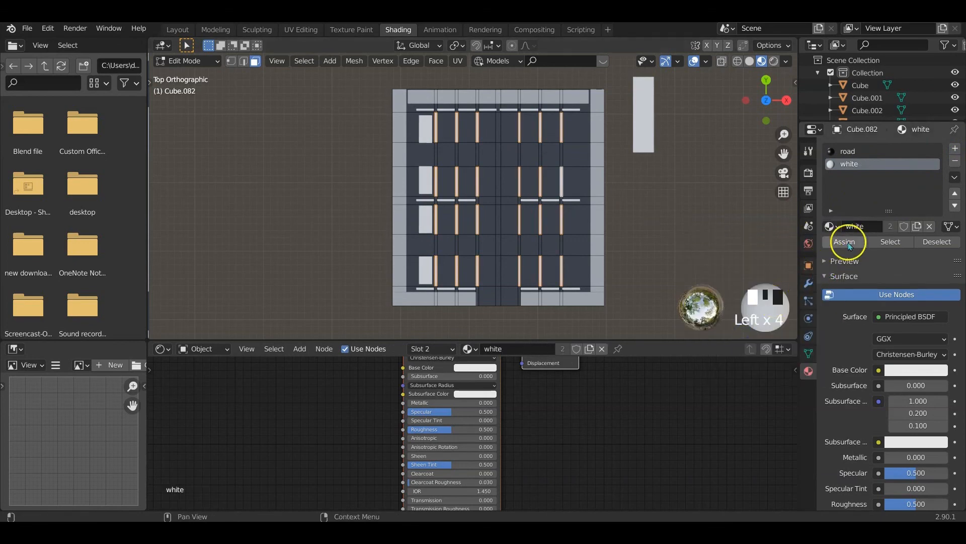
Narrow the top row's central bay-line face to about half its width along X and assign it the white material
click(499, 126)
scroll(518, 147, up, 3)
shift+middle_drag(518, 147, 513, 218)
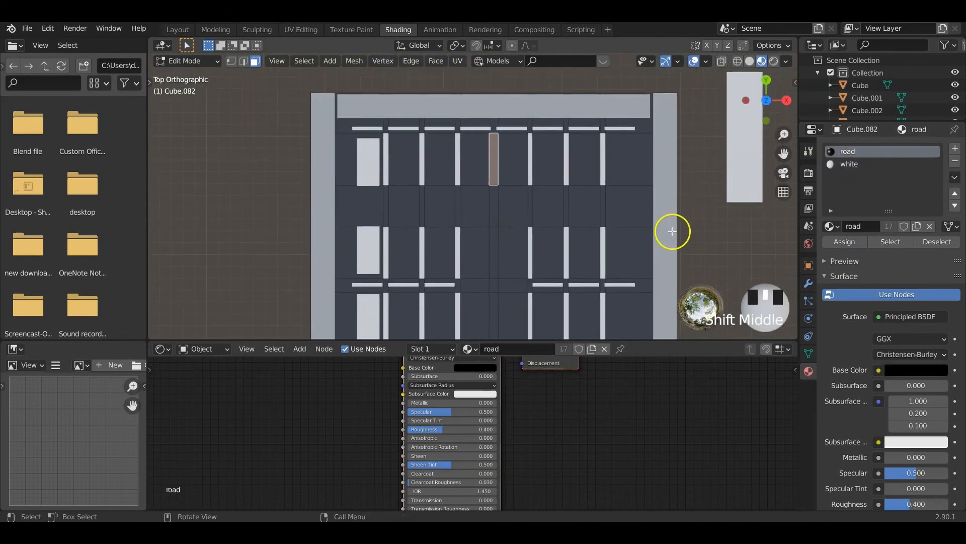
key(s)
key(x)
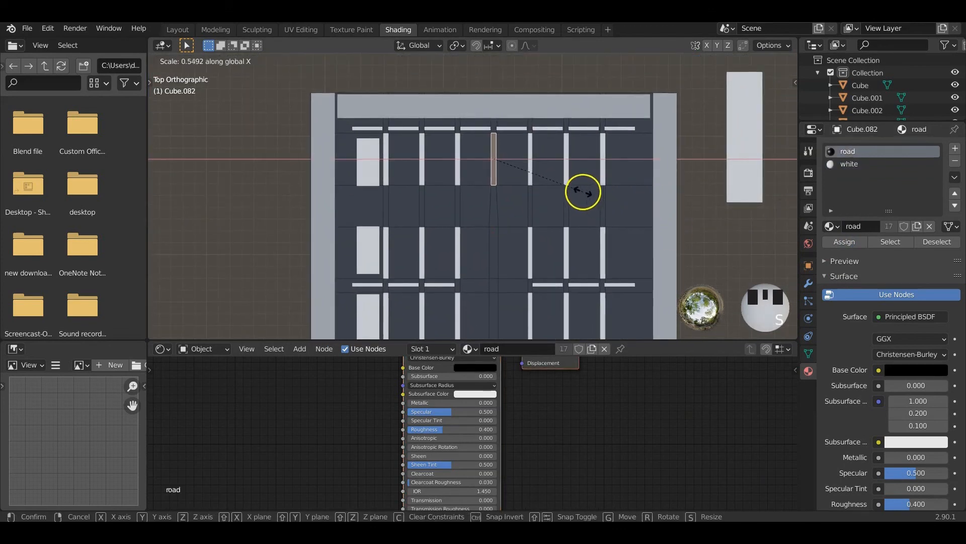
click(573, 191)
scroll(574, 191, down, 4)
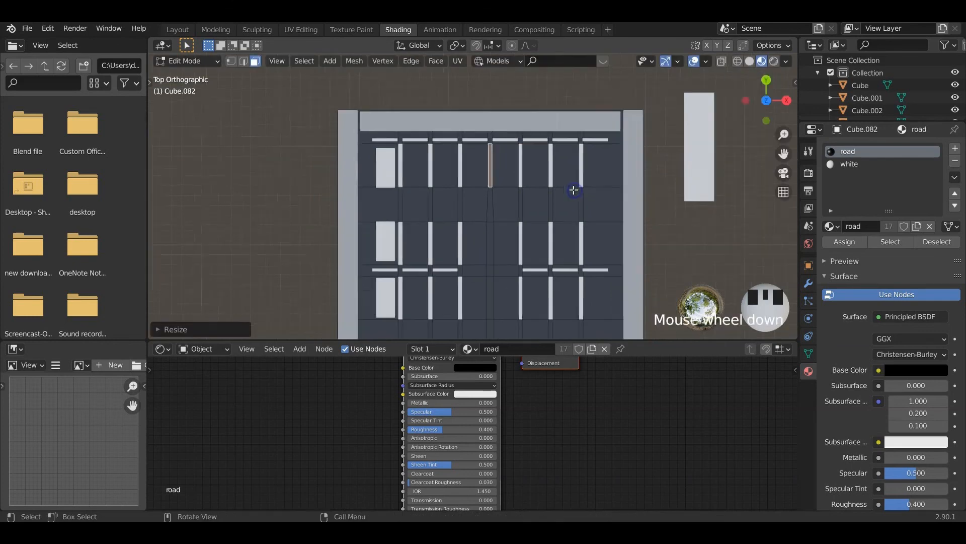
shift+middle_drag(574, 191, 579, 199)
click(843, 242)
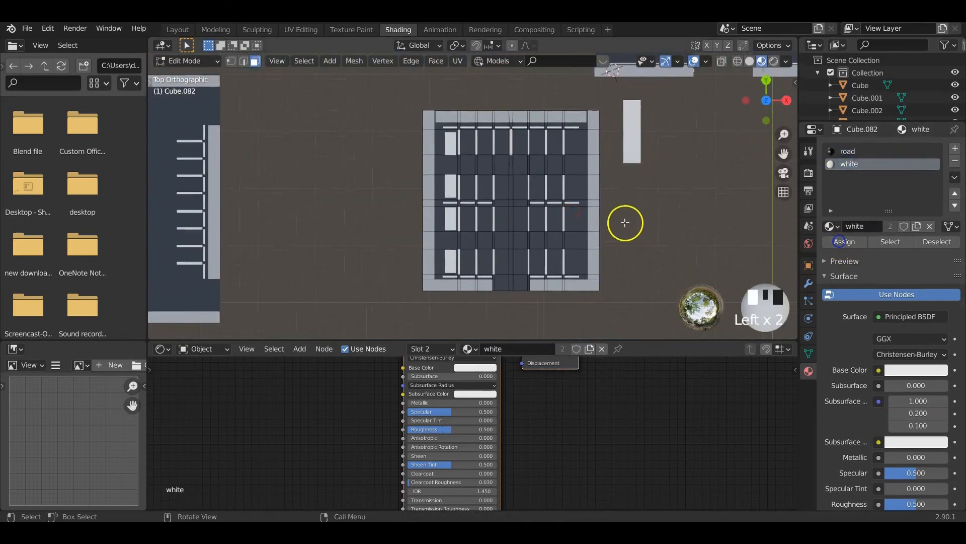
Return to Object Mode and open the road base of the small straight road with the dashed centre line in Edit Mode
key(Tab)
mouse_move(595, 234)
middle_down()
mouse_move(586, 231)
mouse_move(587, 156)
mouse_move(627, 164)
mouse_move(609, 222)
mouse_move(533, 164)
mouse_move(470, 222)
mouse_move(600, 216)
middle_up()
scroll(609, 222, up, 4)
shift+middle_drag(503, 220, 604, 283)
scroll(460, 252, up, 3)
shift+middle_drag(348, 268, 577, 209)
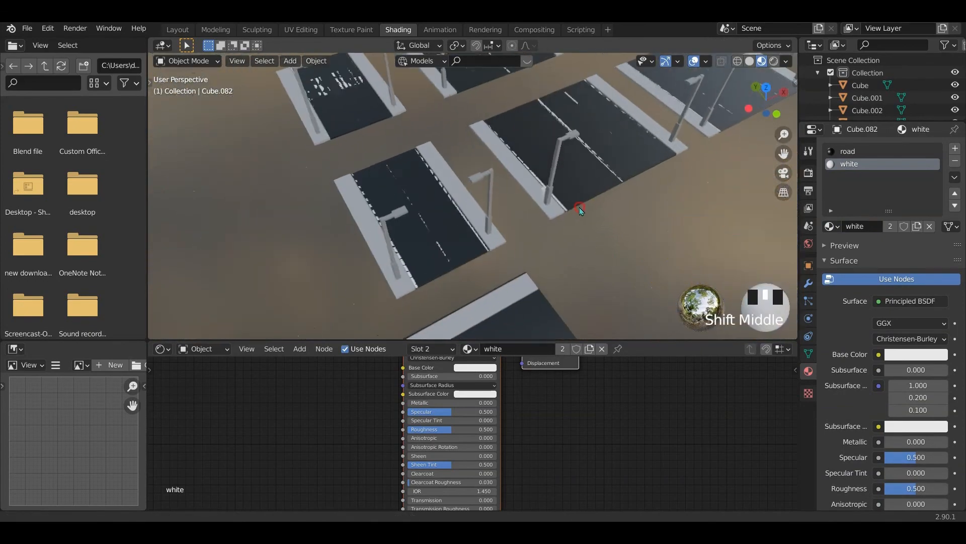
click(453, 239)
middle_drag(501, 270, 485, 258)
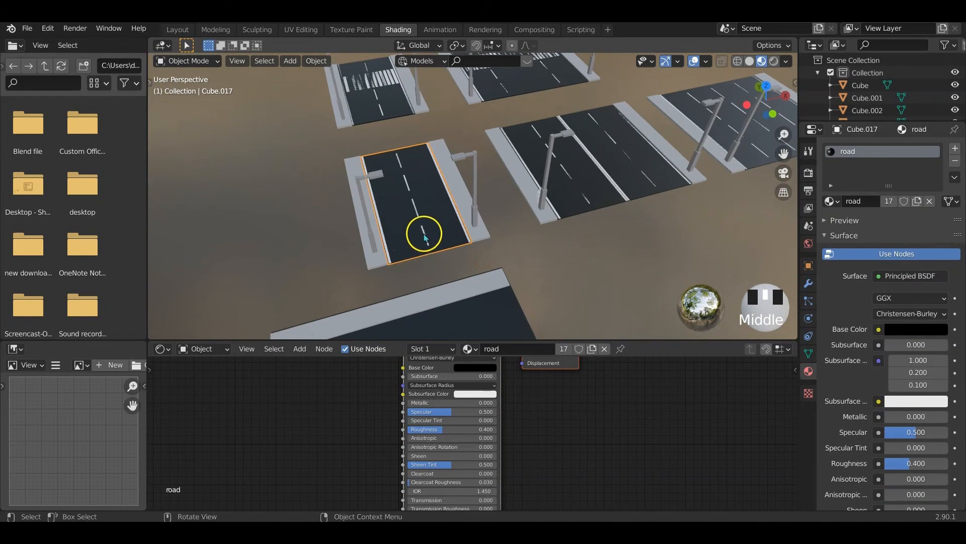
key(Tab)
shift+middle_drag(424, 231, 423, 234)
scroll(491, 210, up, 2)
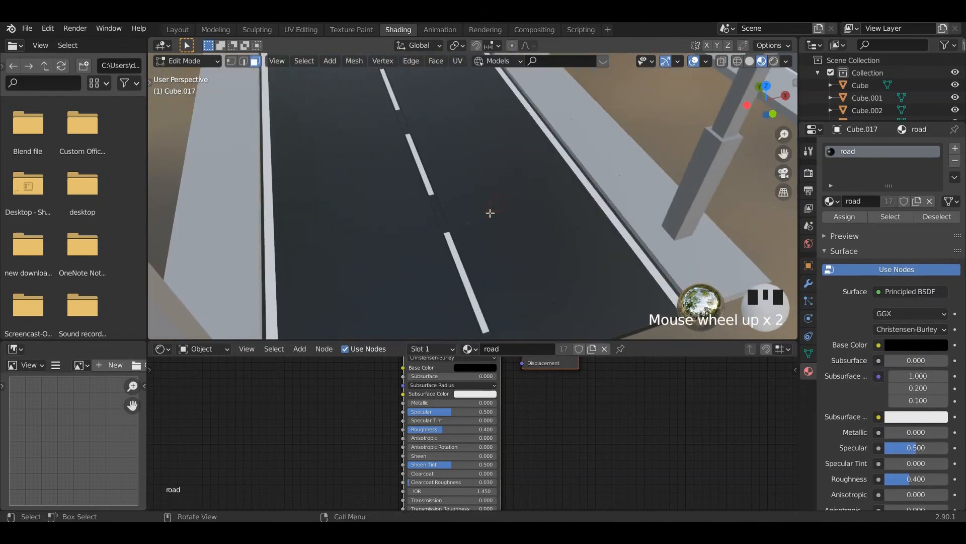
Examine the straight road base's lane, front and centre-strip faces by selecting them individually, and return to Object Mode
scroll(492, 216, down, 2)
middle_drag(494, 225, 476, 243)
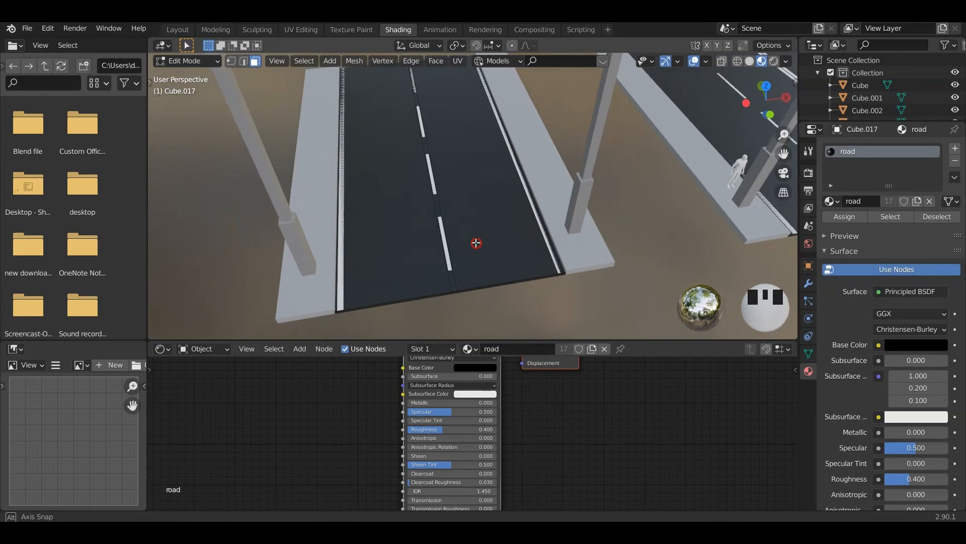
middle_drag(540, 261, 527, 256)
click(540, 252)
double_click(544, 265)
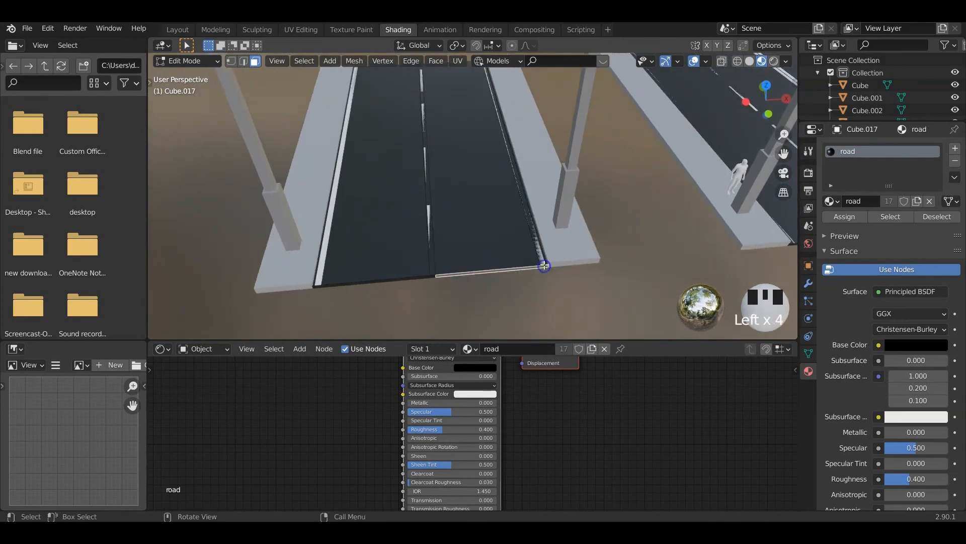
click(541, 252)
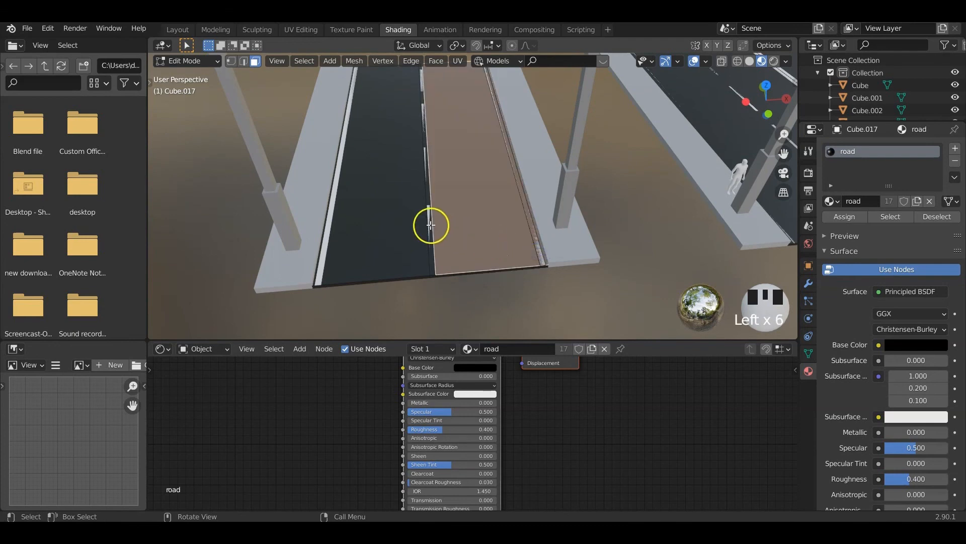
click(431, 225)
shift+middle_drag(432, 209, 472, 274)
key(Tab)
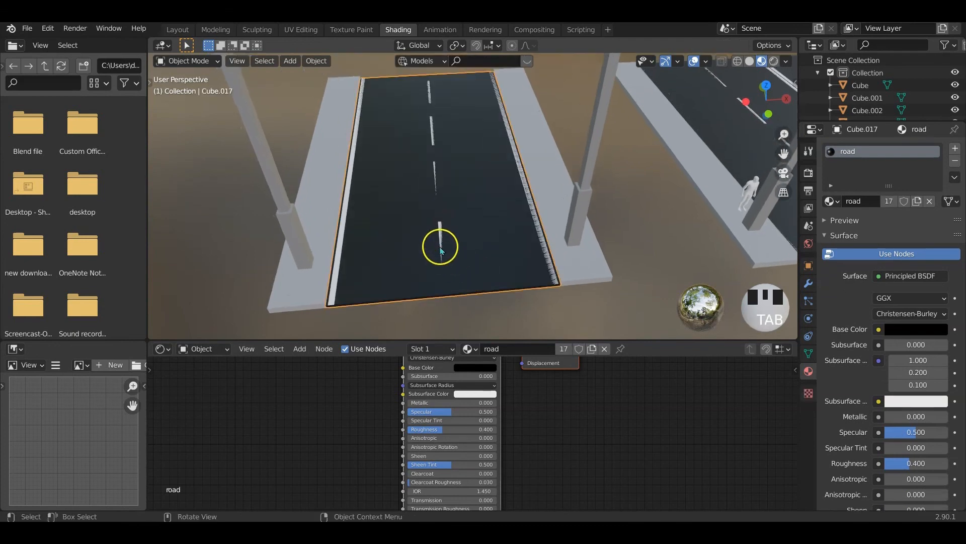
Check which geometry belongs to the straight road base by selecting its linked mesh and individual faces around the dashed centre line
key(Tab)
key(alt+a)
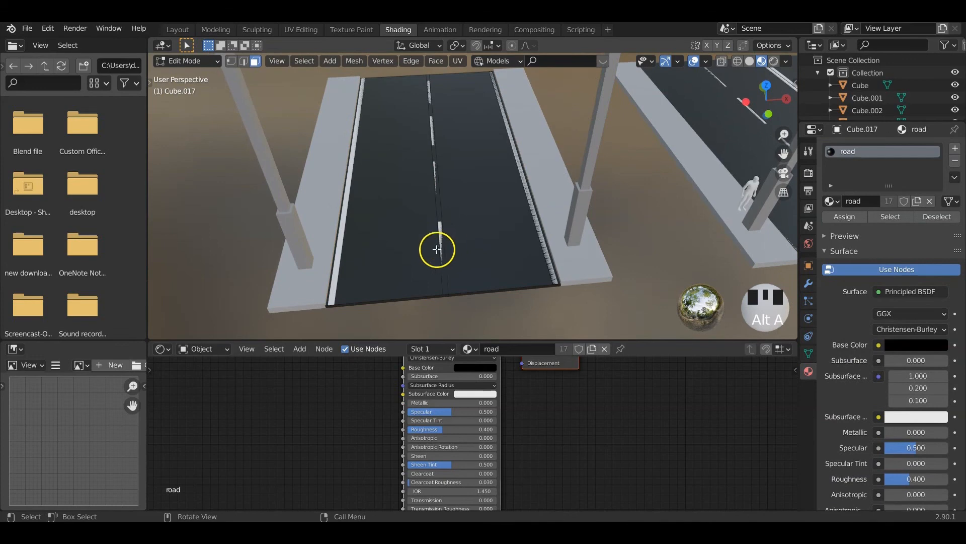
key(l)
scroll(443, 243, up, 2)
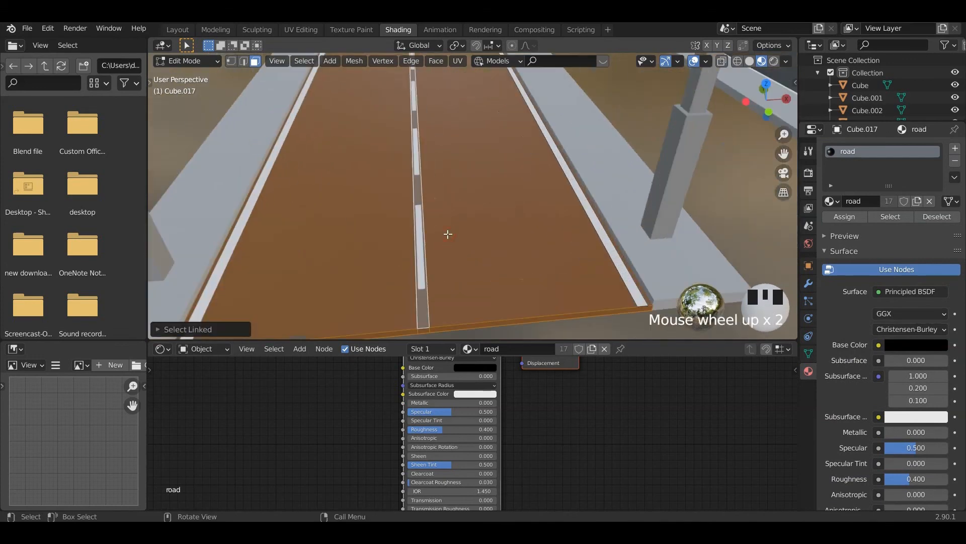
scroll(448, 234, down, 1)
key(alt+a)
click(435, 234)
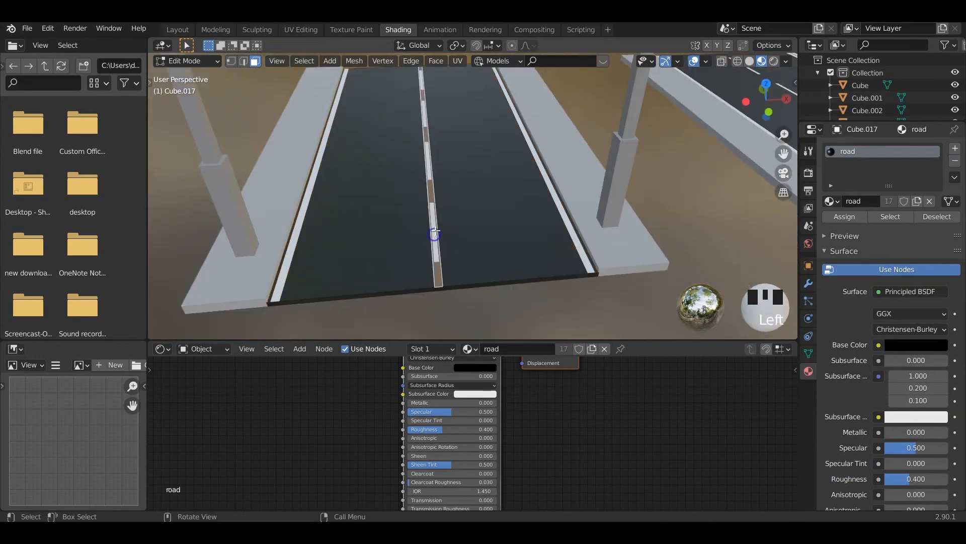
click(431, 227)
click(431, 233)
click(431, 234)
click(432, 241)
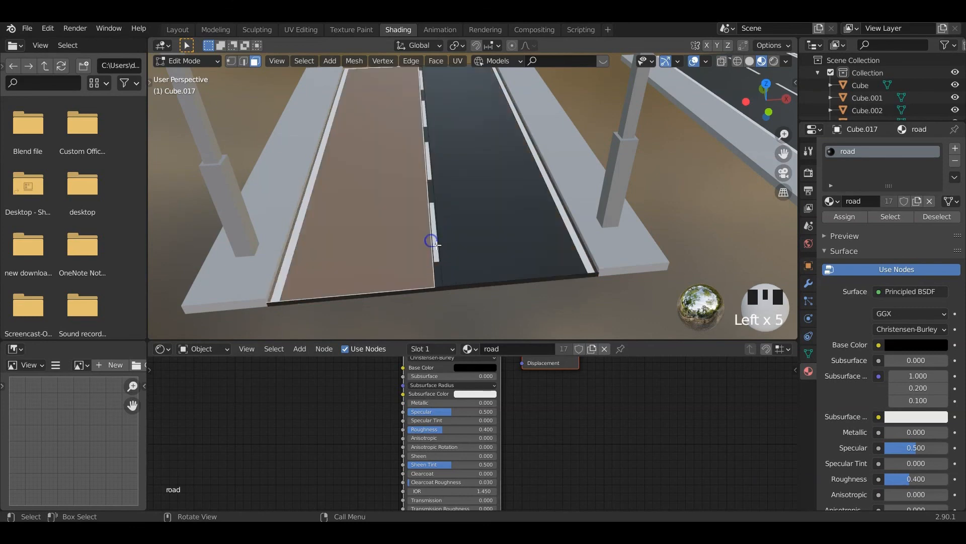
click(279, 302)
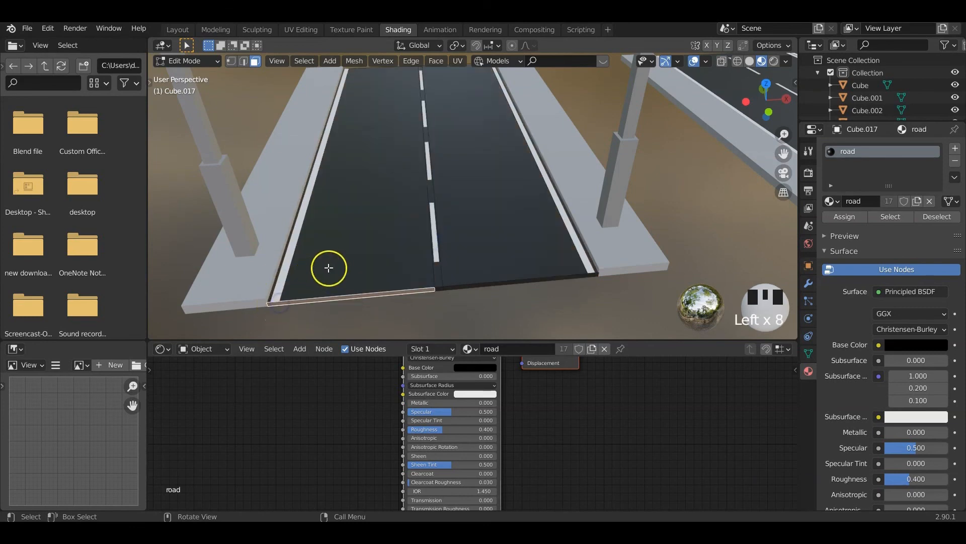
Try to move the road base's centre-strip face vertically along Z, and undo the move
scroll(330, 267, up, 2)
scroll(331, 265, down, 2)
middle_drag(457, 213, 504, 229)
scroll(449, 205, up, 2)
key(g)
right_click(478, 197)
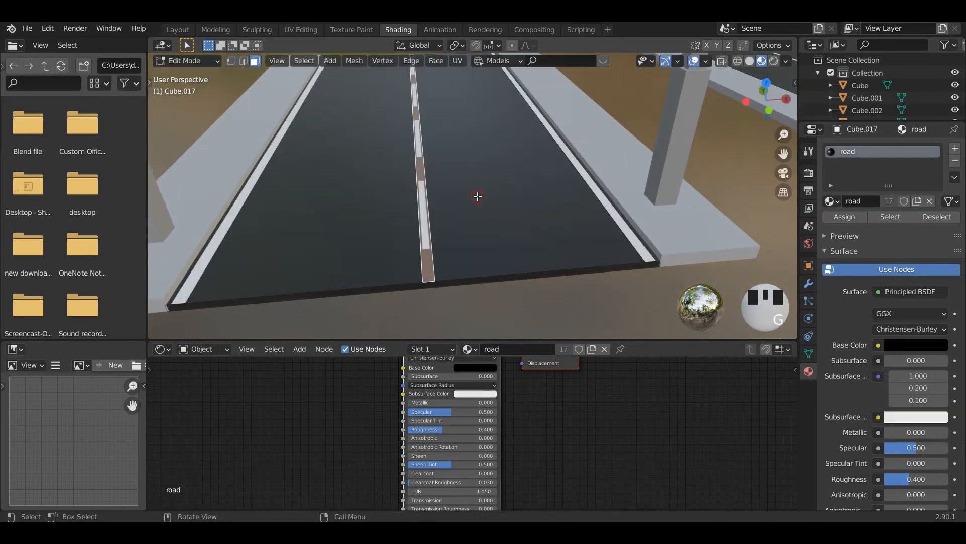
key(g)
key(z)
click(479, 202)
click(426, 224)
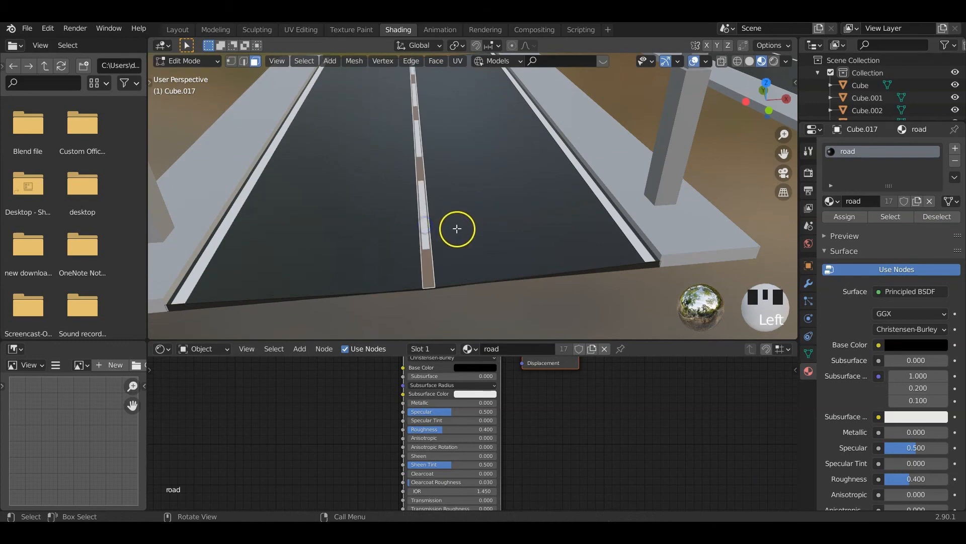
key(ctrl+z)
key(ctrl+z)
key(ctrl+z)
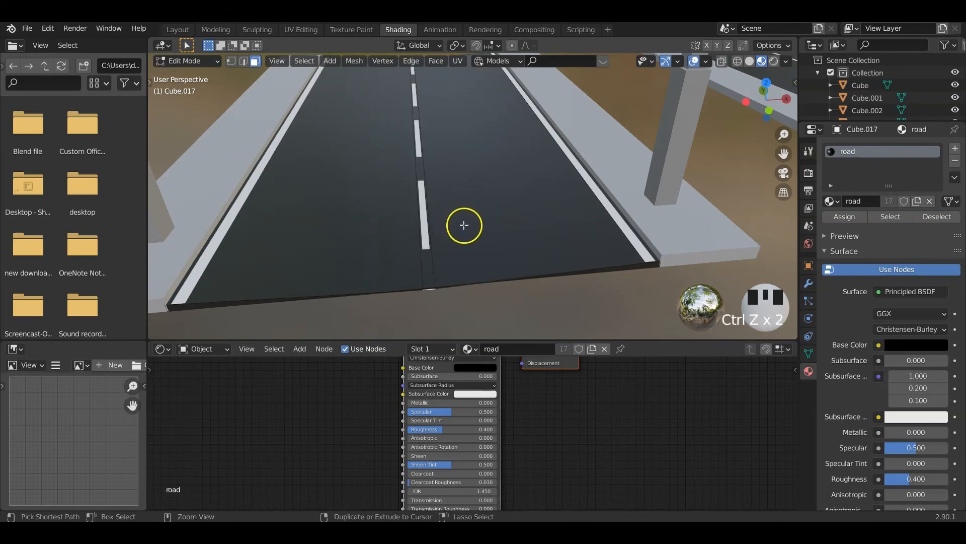
In Object Mode, join the straight road's edge lines with its dashed centre line into one object
key(Tab)
click(439, 237)
mouse_move(439, 237)
shift+middle_down()
mouse_move(453, 216)
mouse_move(456, 229)
shift+middle_up()
click(237, 247)
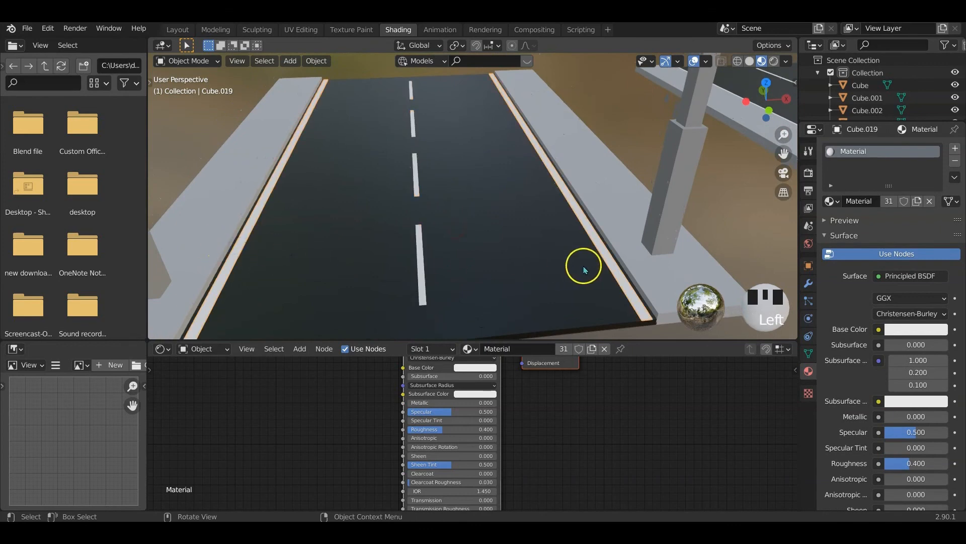
shift+click(422, 265)
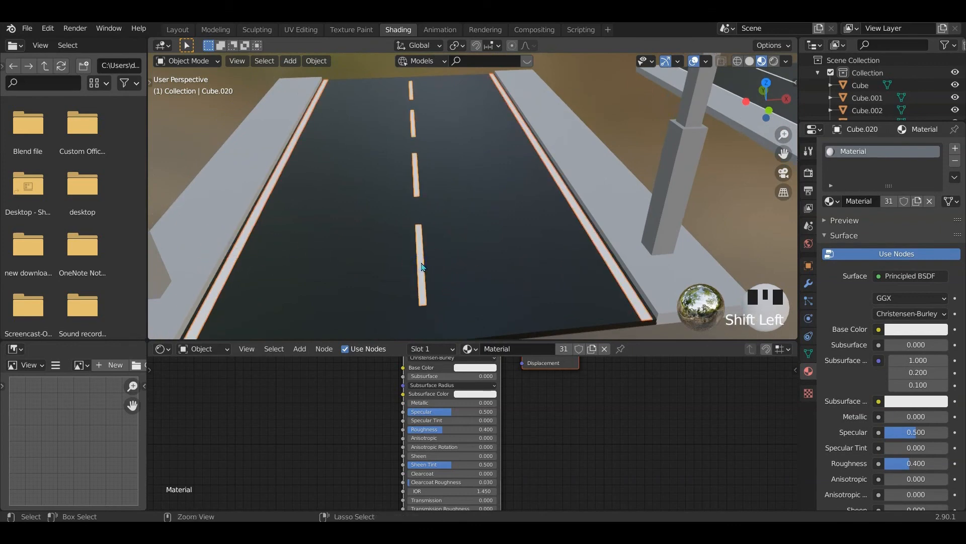
key(ctrl+j)
Move the joined road markings up along Z and sideways along negative X to clear the straight road base
click(463, 281)
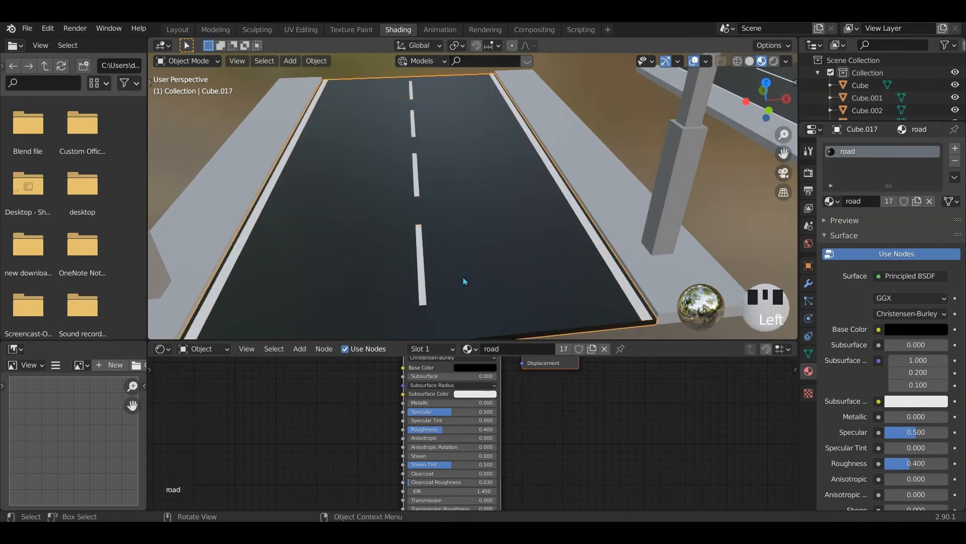
key(Tab)
shift+middle_drag(445, 285, 447, 237)
scroll(451, 261, down, 2)
key(Tab)
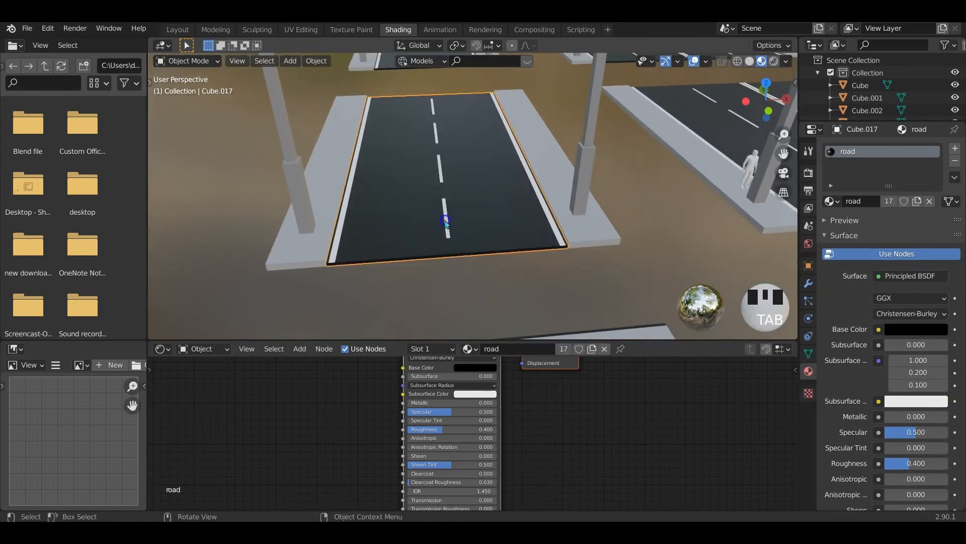
click(447, 222)
key(g)
key(z)
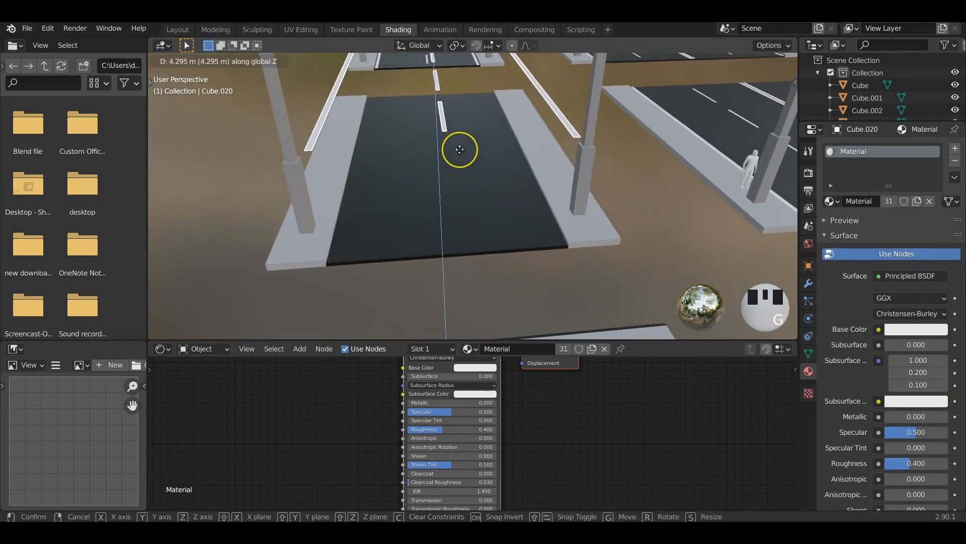
key(x)
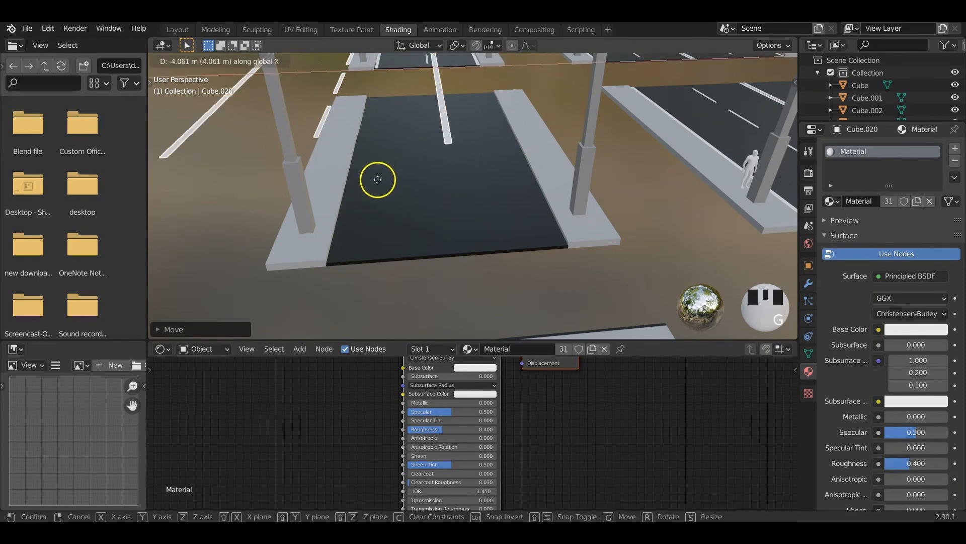
click(200, 200)
Open the straight road base in Edit Mode and try to remove the extra edges along its right sidewalk
click(445, 183)
key(Tab)
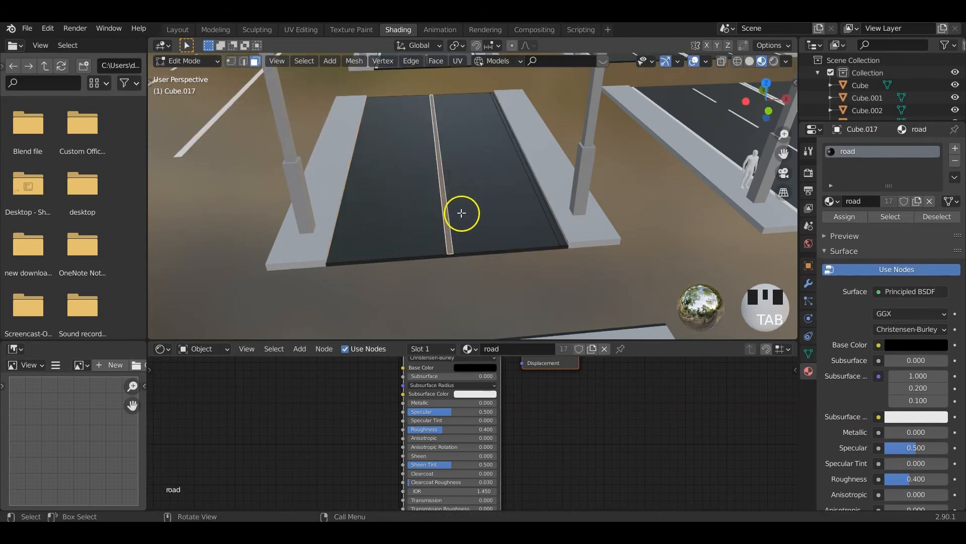
scroll(460, 214, up, 2)
shift+middle_drag(460, 213, 599, 243)
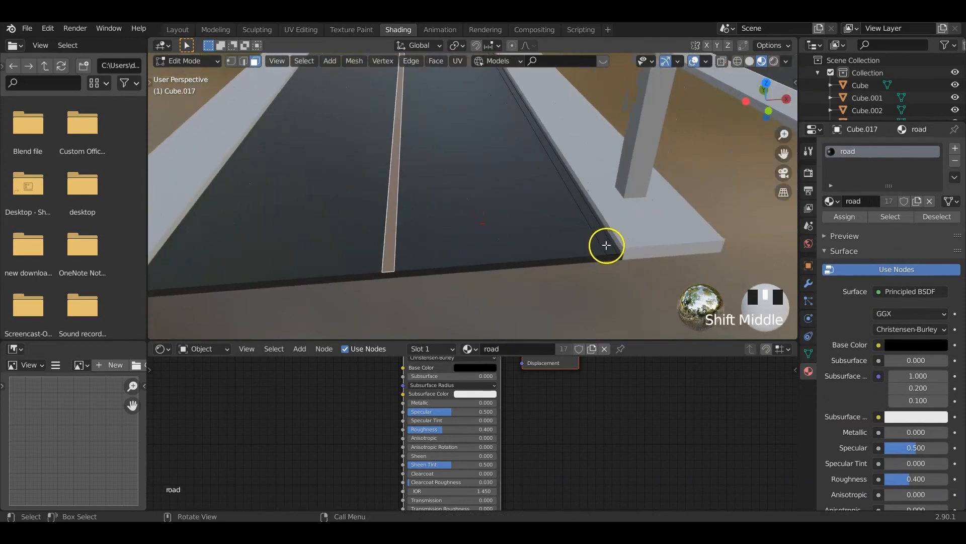
click(608, 254)
key(2)
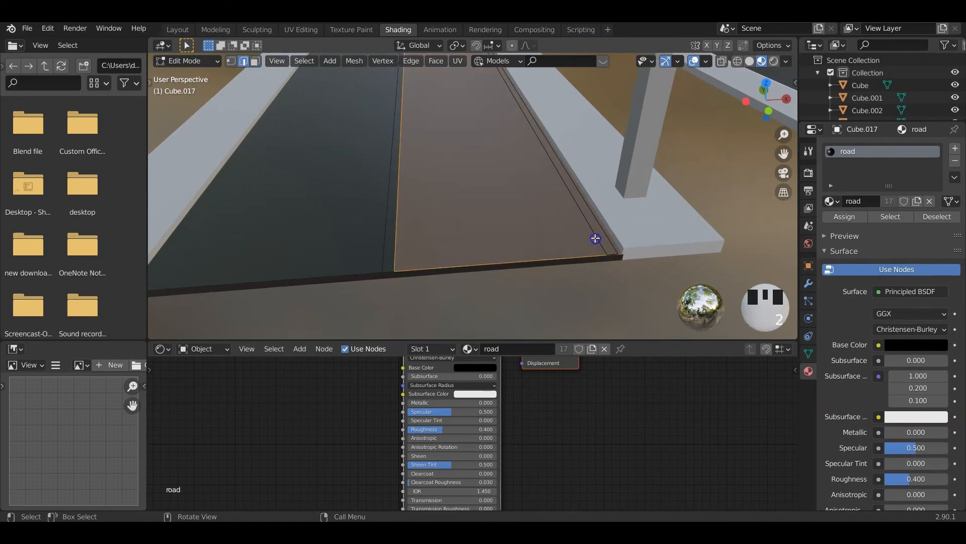
click(607, 237)
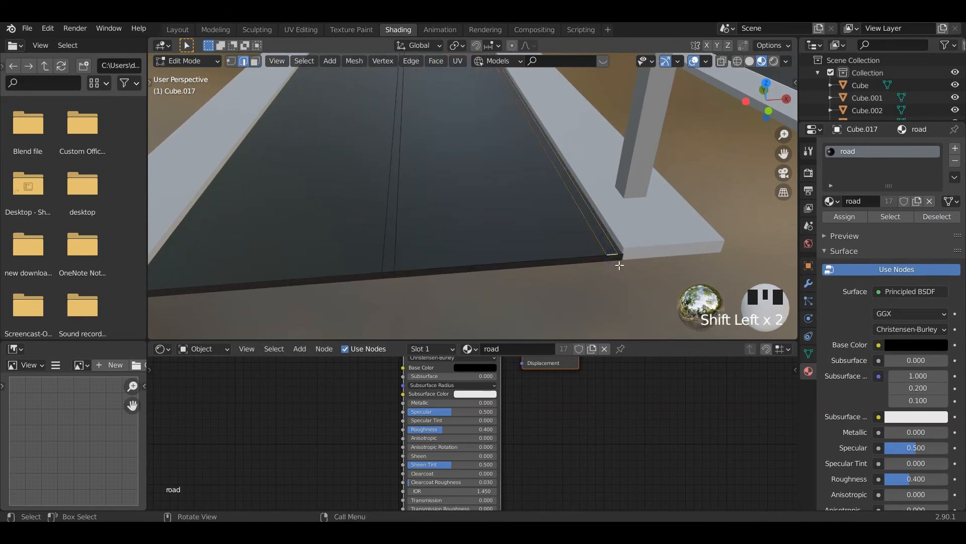
key(x)
click(607, 258)
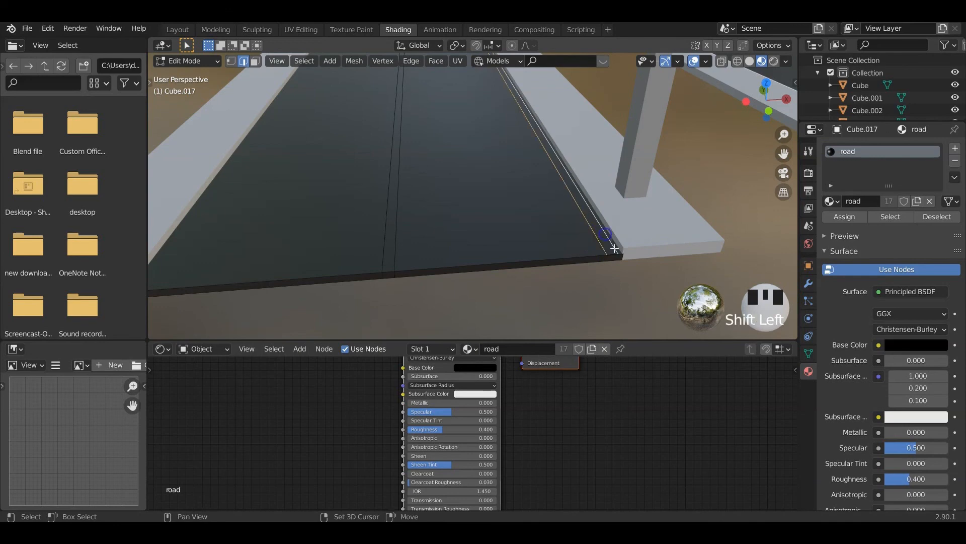
shift+click(622, 267)
click(613, 255)
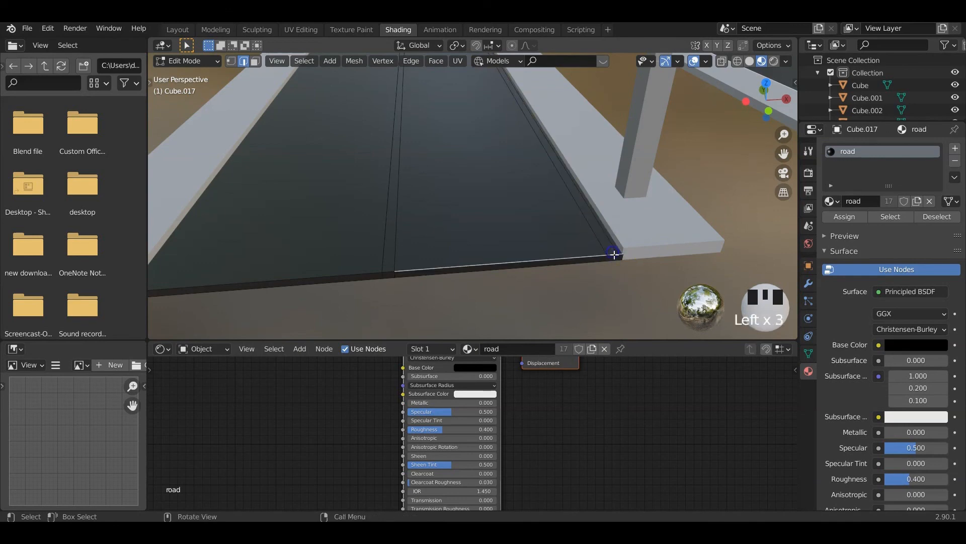
Dissolve the two lengthwise edges beside the right sidewalk in the straight road base, keeping the surface closed
shift+middle_drag(615, 257, 628, 248)
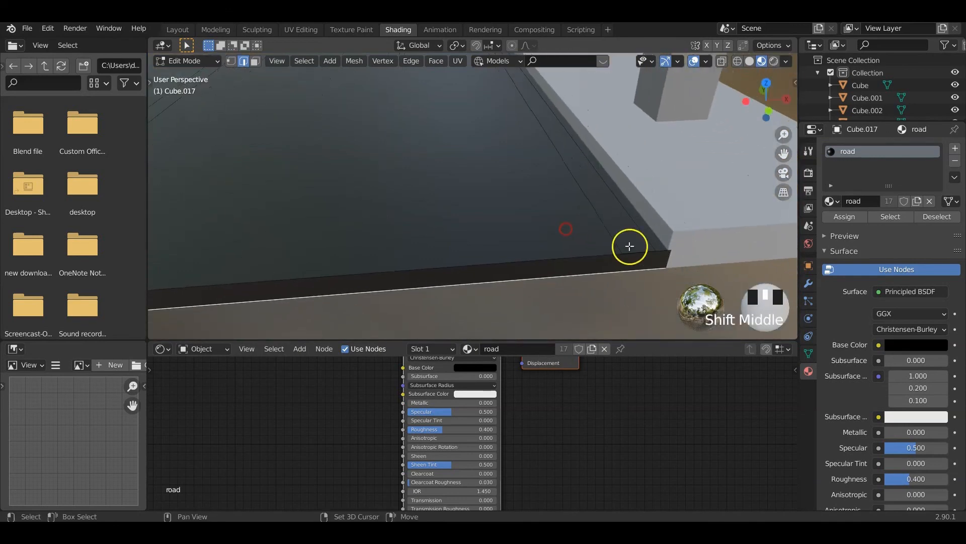
click(636, 252)
double_click(614, 237)
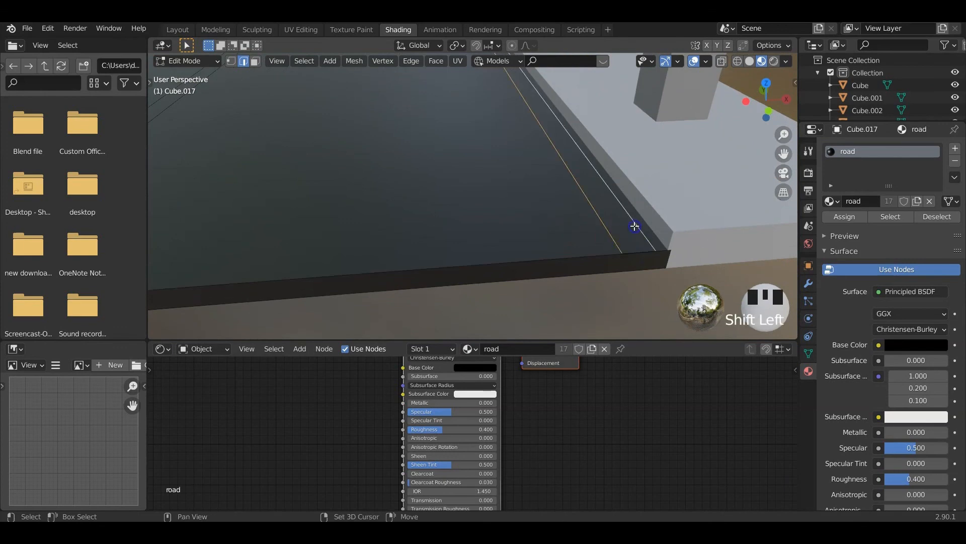
key(x)
click(634, 227)
Inspect the road base's front top edge near the right corner for leftover segments
click(638, 254)
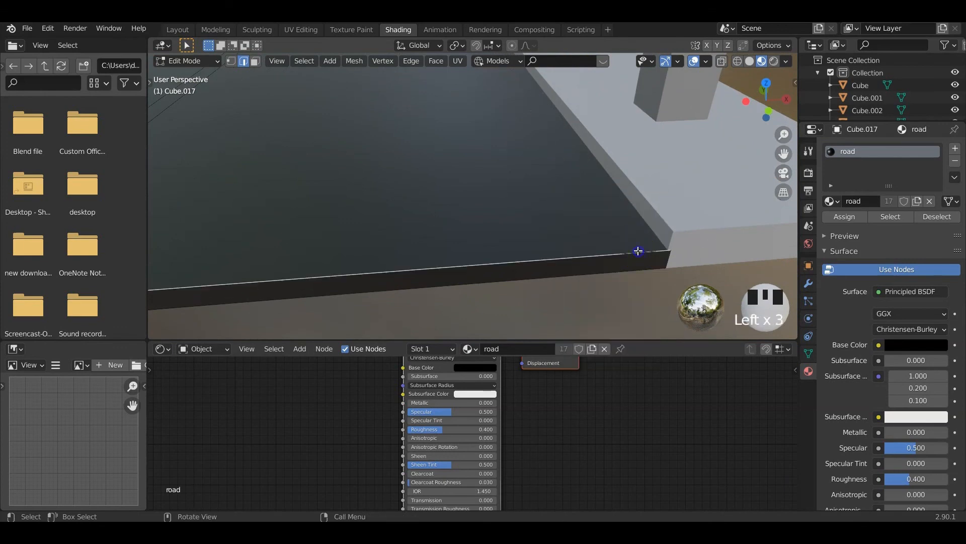
scroll(632, 263, up, 2)
shift+middle_drag(639, 257, 600, 247)
click(607, 282)
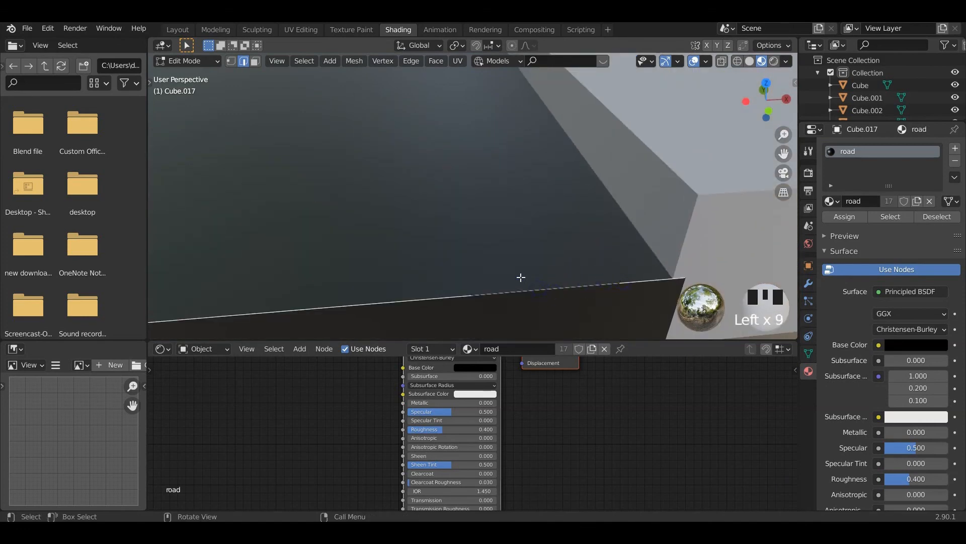
click(541, 306)
shift+middle_drag(544, 306, 572, 228)
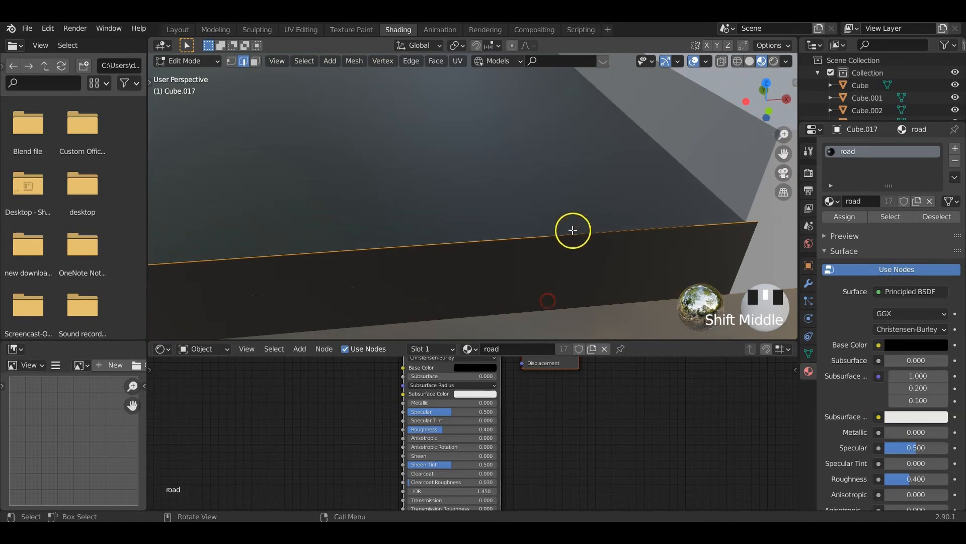
click(573, 250)
click(532, 239)
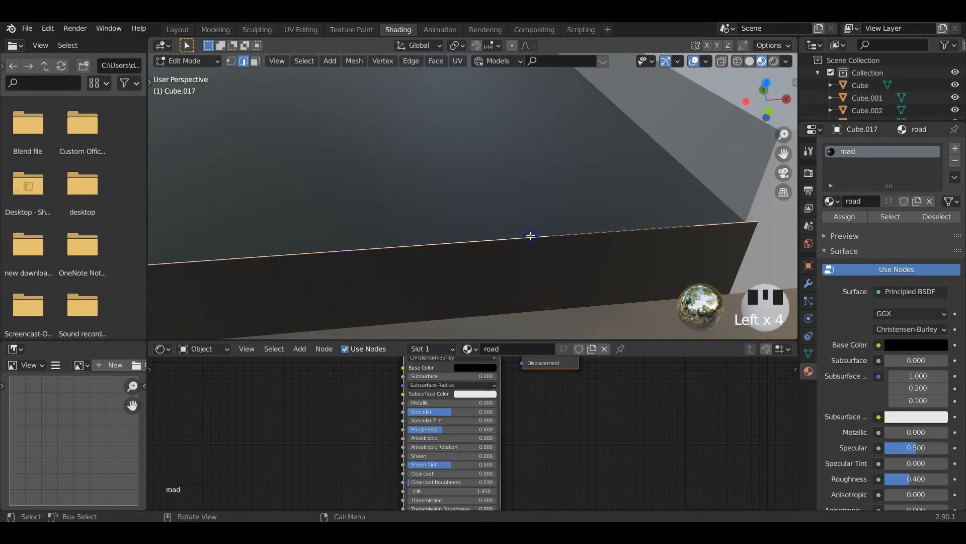
In vertex selection mode, delete the stray vertices on the road base's front top edge near the right corner
key(1)
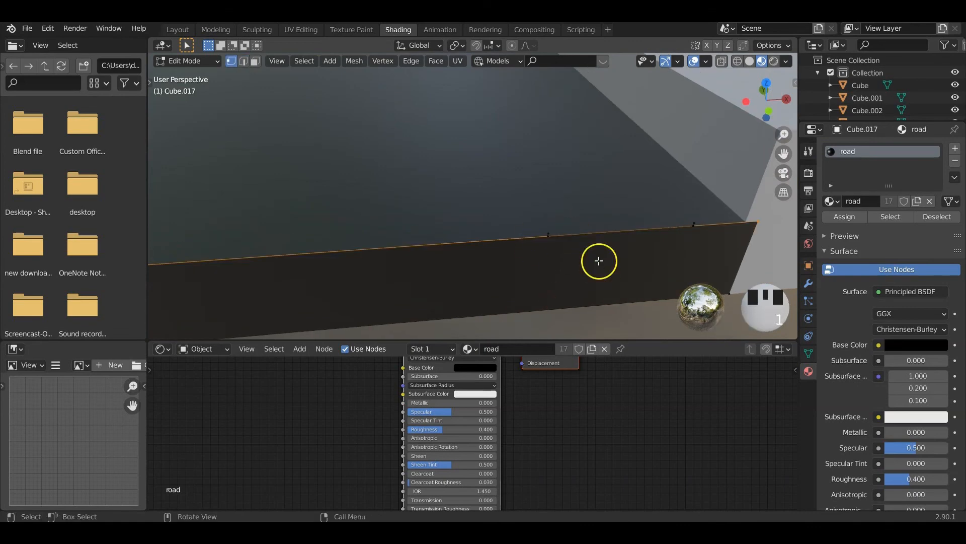
scroll(568, 243, up, 1)
scroll(589, 243, down, 1)
click(548, 233)
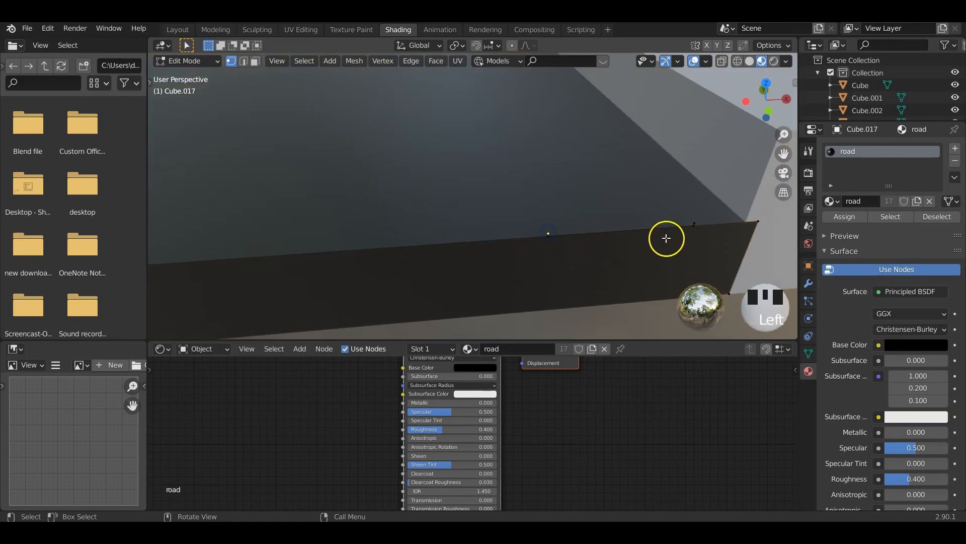
key(x)
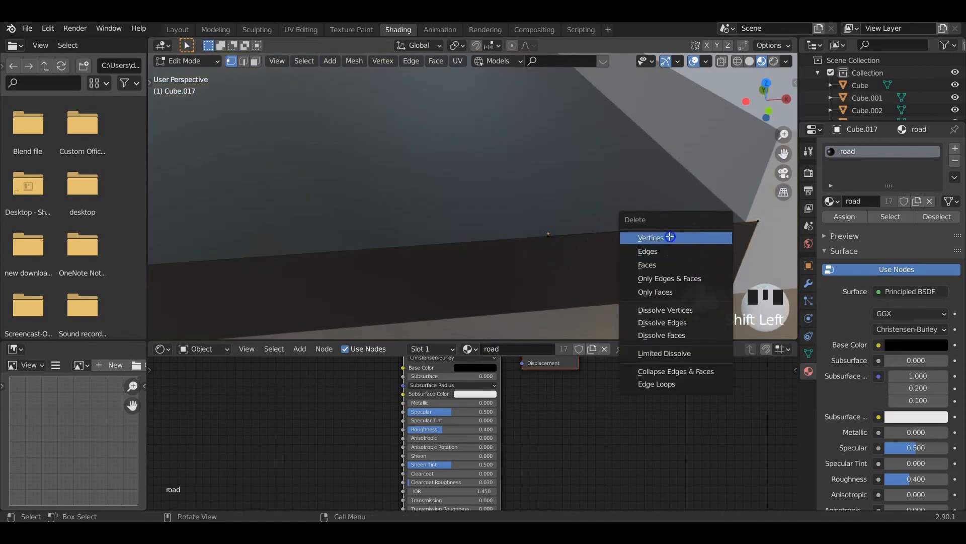
click(699, 237)
key(Tab)
key(Tab)
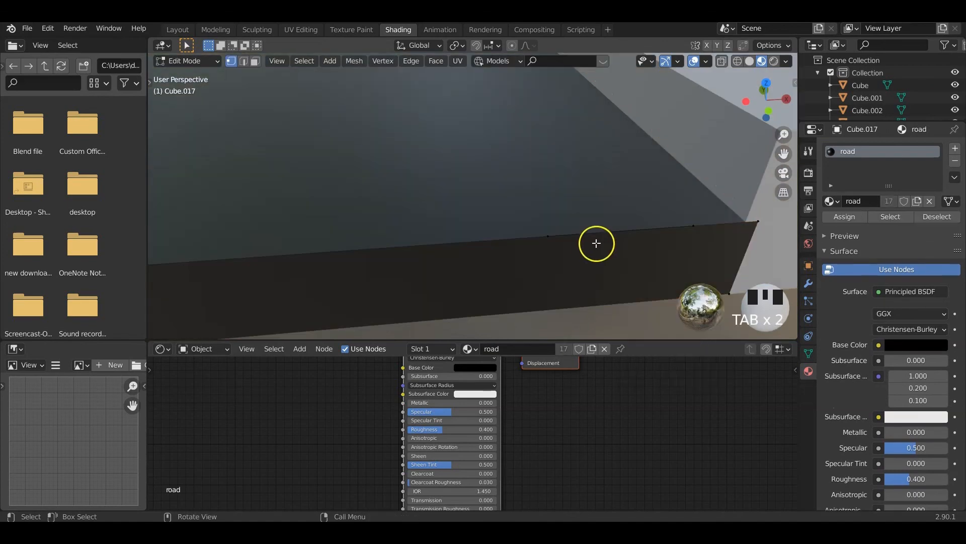
Pull the remaining stray vertices off the road base's front edge, delete them, and return to Object Mode
click(573, 234)
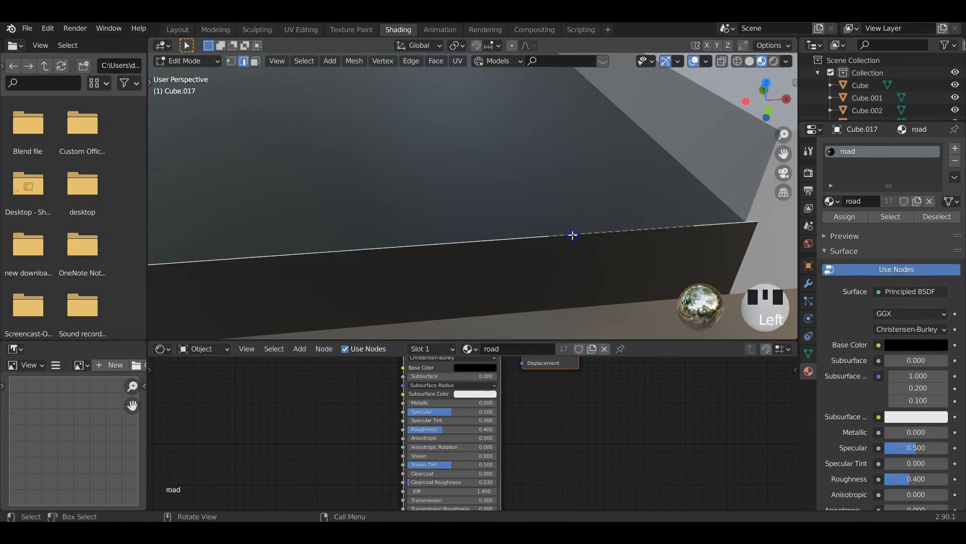
key(1)
scroll(568, 243, down, 1)
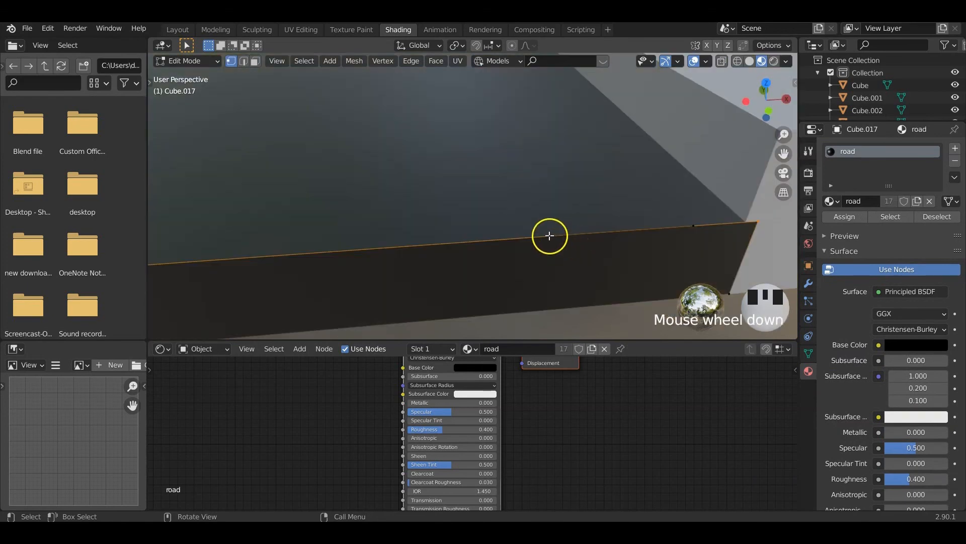
click(556, 236)
key(g)
click(582, 217)
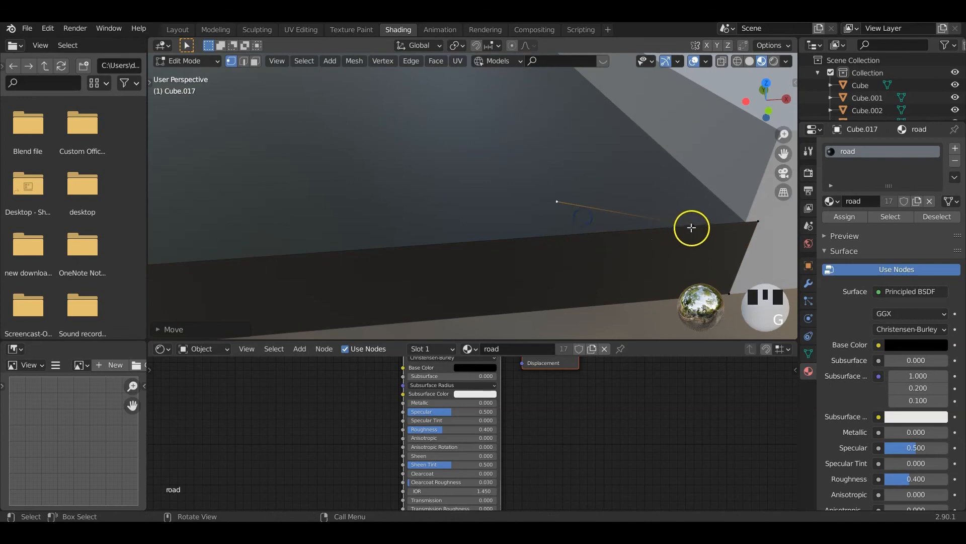
key(g)
click(601, 202)
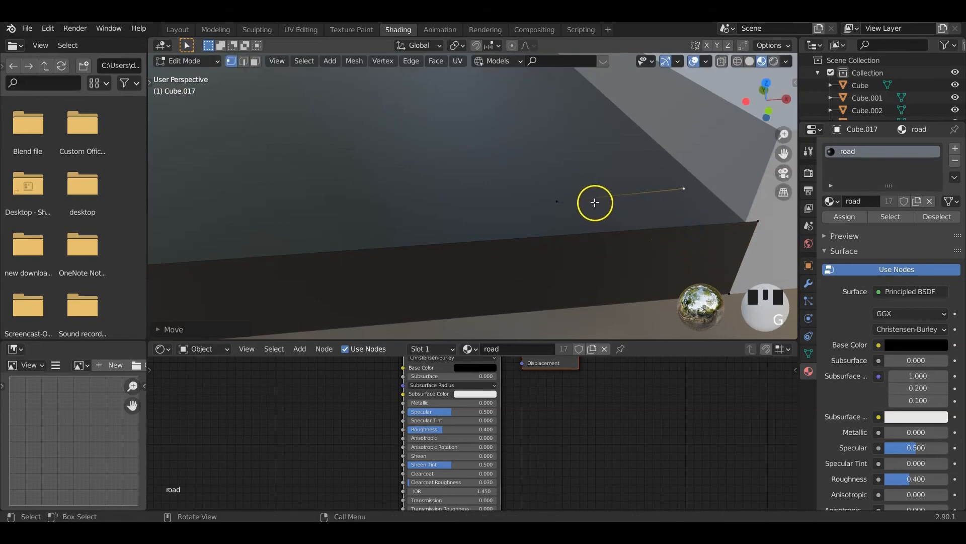
key(x)
click(595, 215)
scroll(596, 217, down, 2)
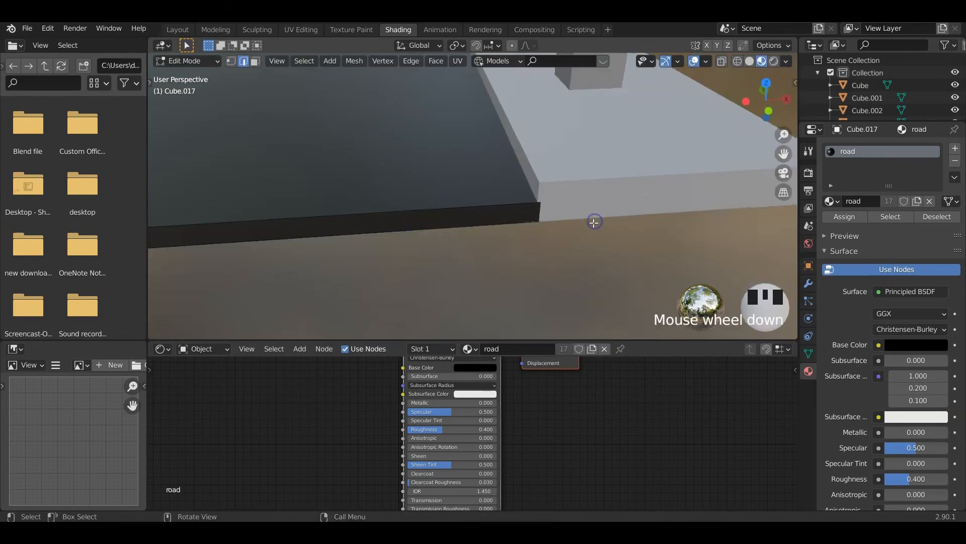
shift+middle_drag(421, 204, 509, 216)
scroll(550, 218, down, 2)
scroll(509, 216, up, 2)
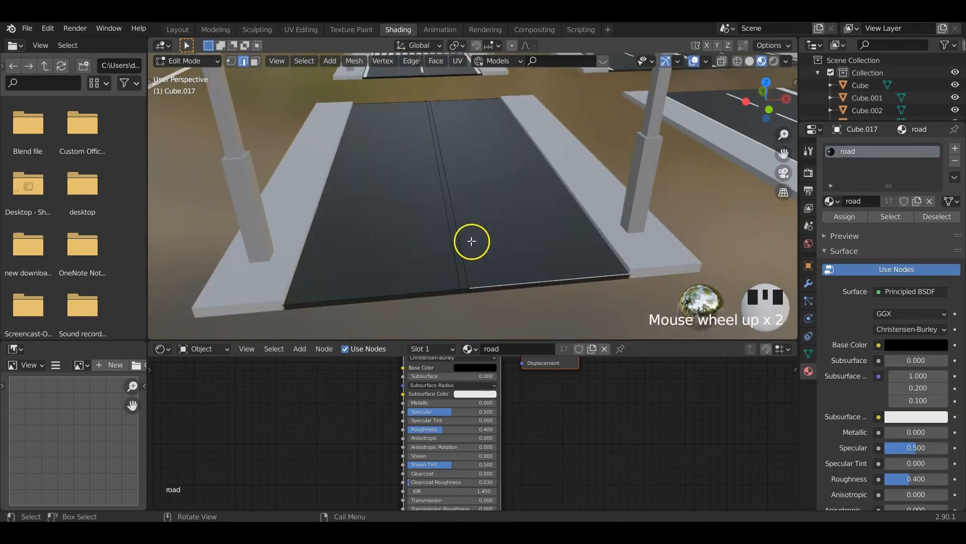
key(Tab)
Move the joined road markings back along X and align them over the straight road base in top view
scroll(485, 236, down, 2)
shift+middle_drag(486, 233, 261, 206)
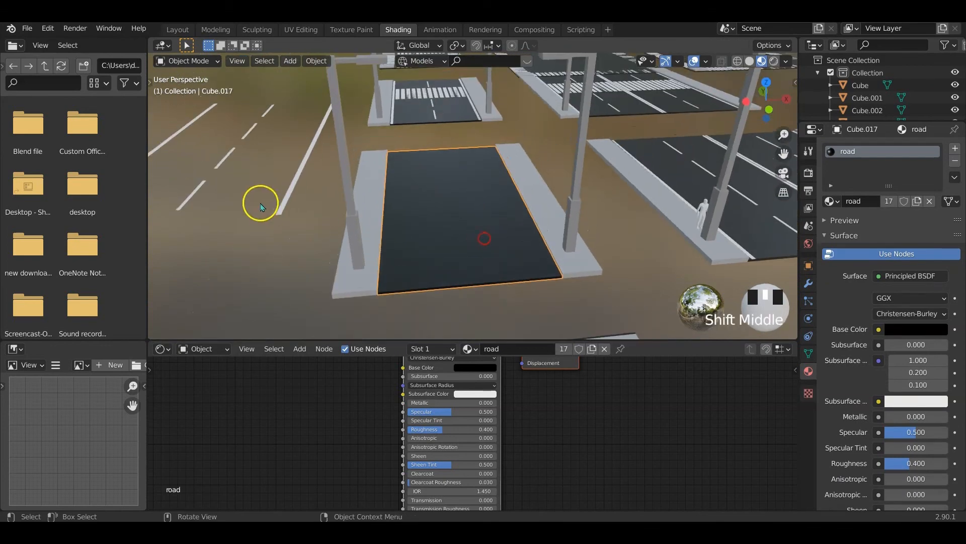
click(285, 205)
key(g)
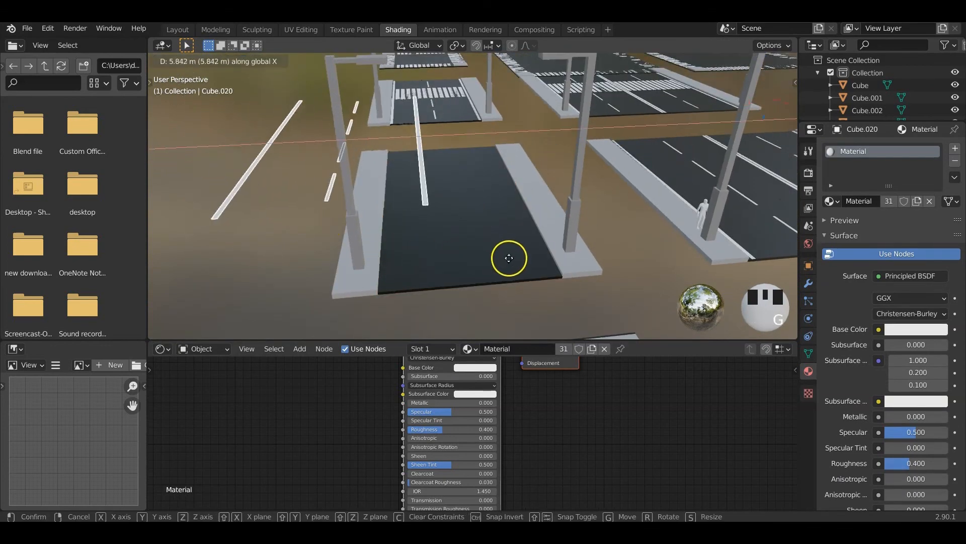
click(574, 258)
key(KP_7)
key(g)
key(x)
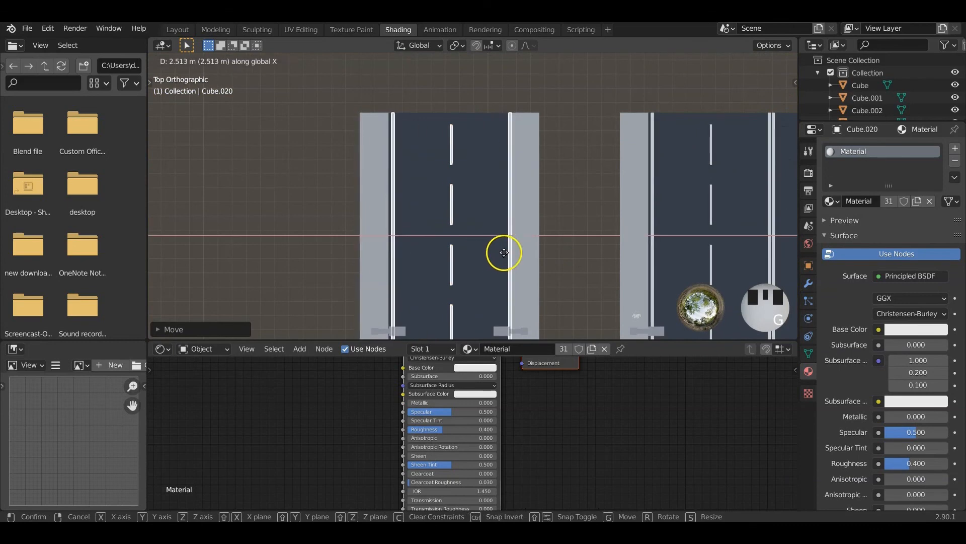
click(485, 252)
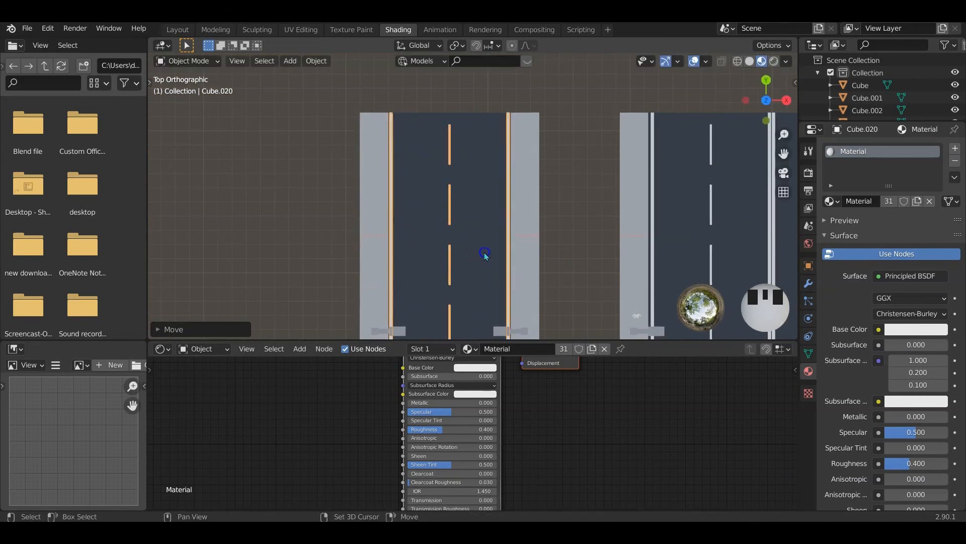
Lower the joined road markings along Z onto the surface of the straight road base
middle_drag(485, 254, 501, 212)
key(g)
key(z)
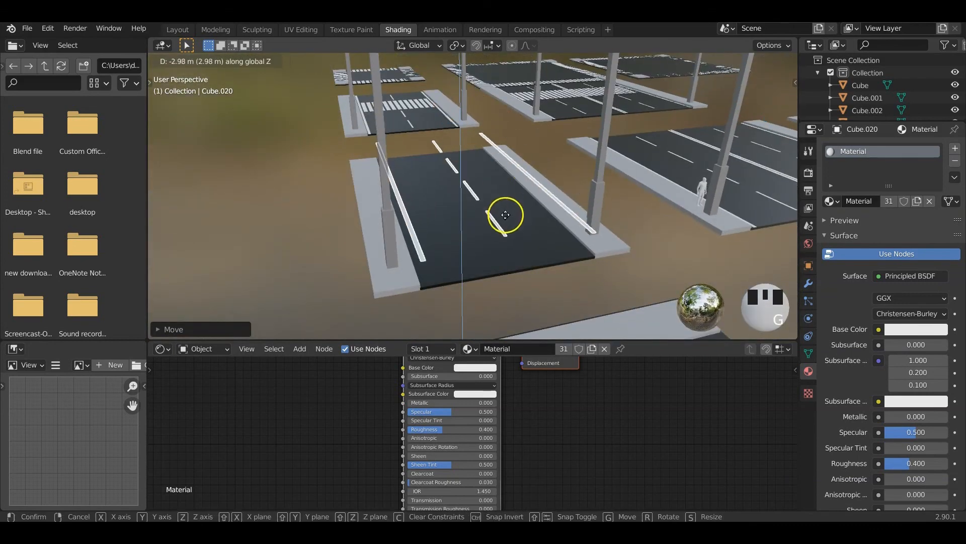
click(511, 189)
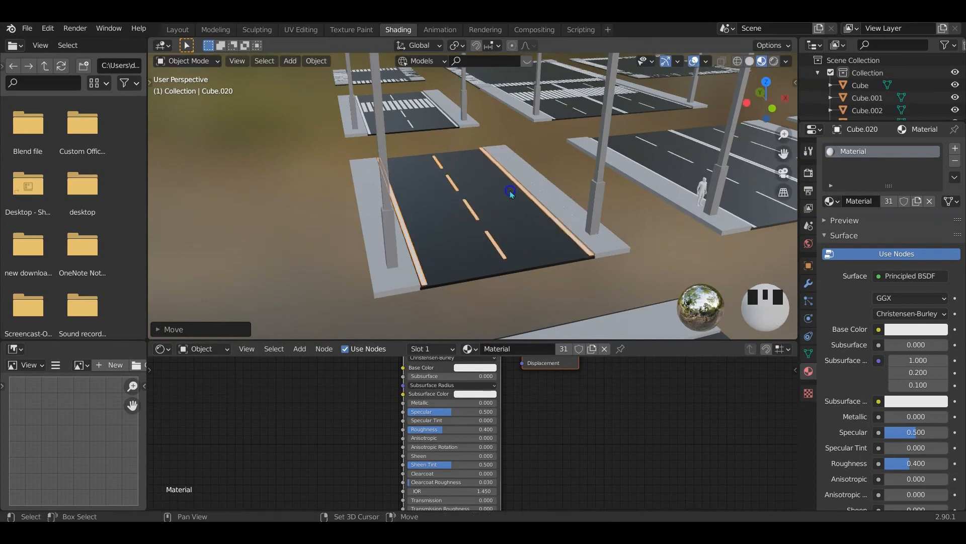
In the road base's Edit Mode, add a lengthwise loop cut along the outer side of the left edge line
middle_drag(511, 189, 446, 228)
click(496, 255)
key(Tab)
scroll(449, 248, up, 1)
scroll(448, 230, up, 2)
click(579, 243)
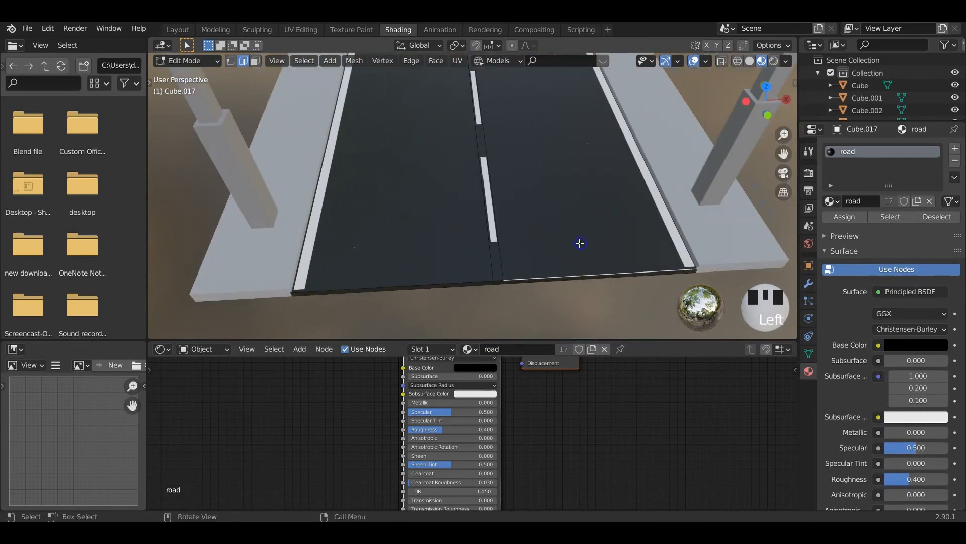
key(3)
shift+middle_drag(509, 263, 493, 241)
shift+middle_drag(401, 269, 450, 260)
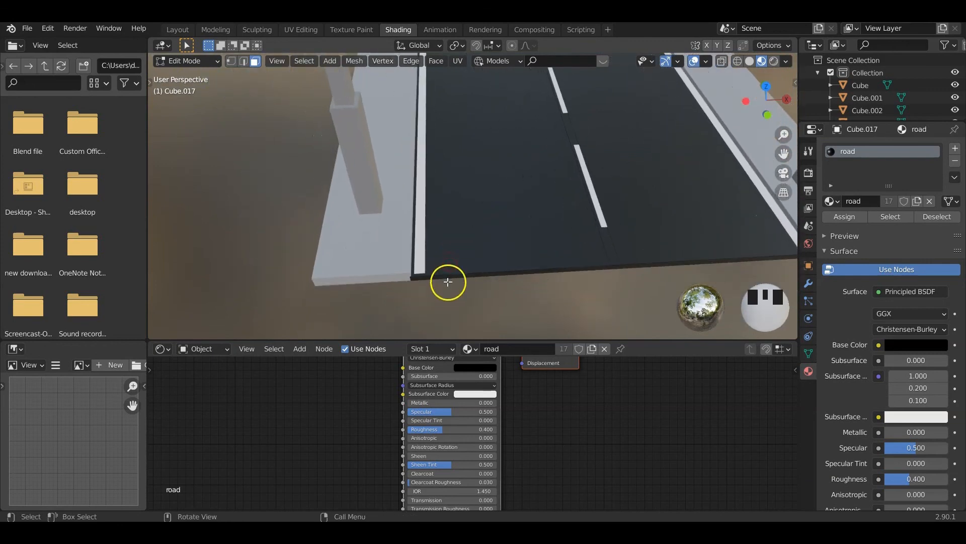
key(ctrl+r)
click(536, 265)
drag(529, 266, 437, 295)
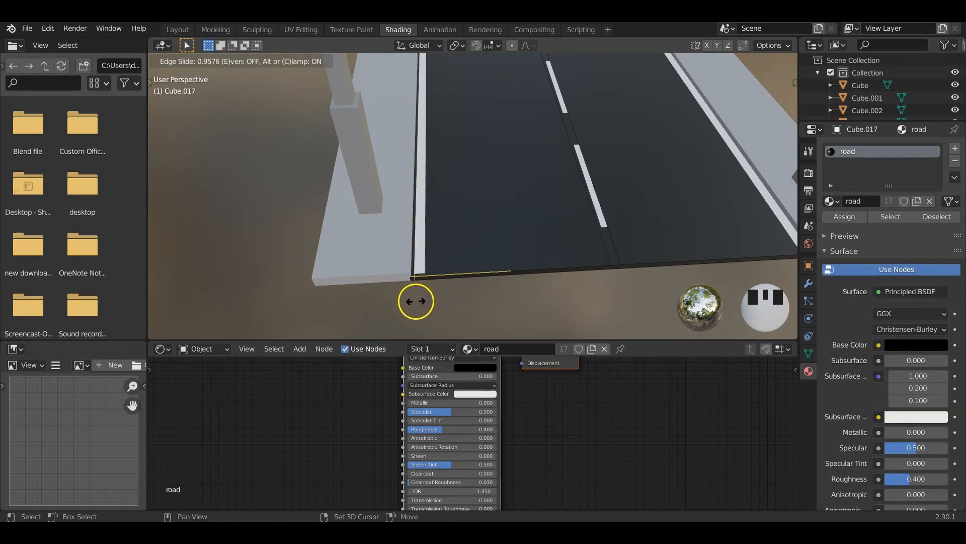
click(416, 301)
Add a second lengthwise loop cut to the road base along the inner side of the left edge line
key(ctrl+r)
click(544, 274)
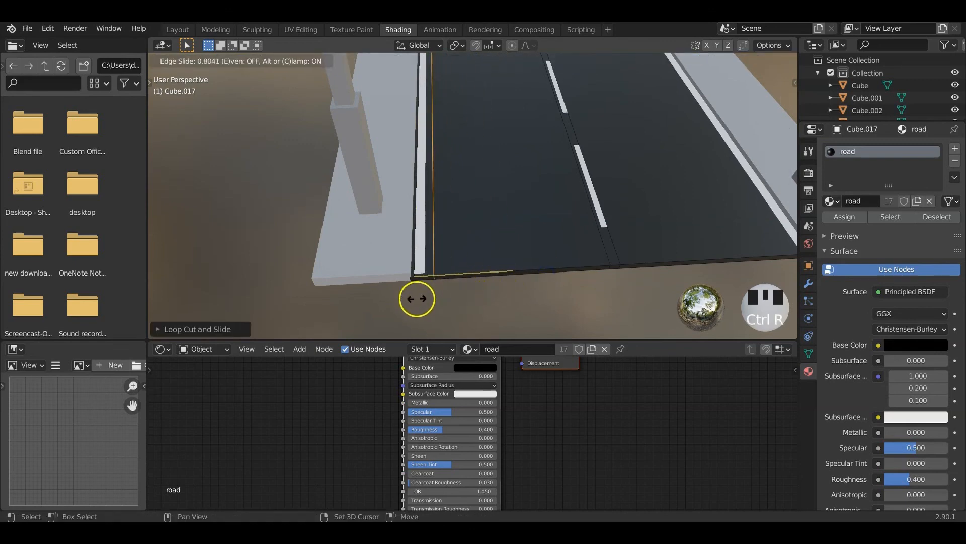
click(334, 312)
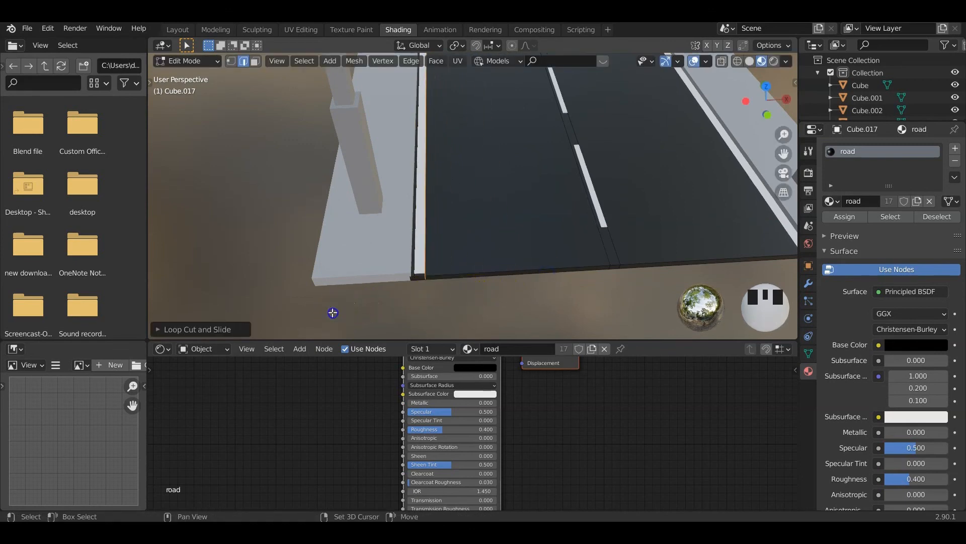
Add two lengthwise loop cuts to the road base, along the outer and inner sides of the right edge line
shift+middle_drag(593, 277, 503, 258)
key(ctrl+r)
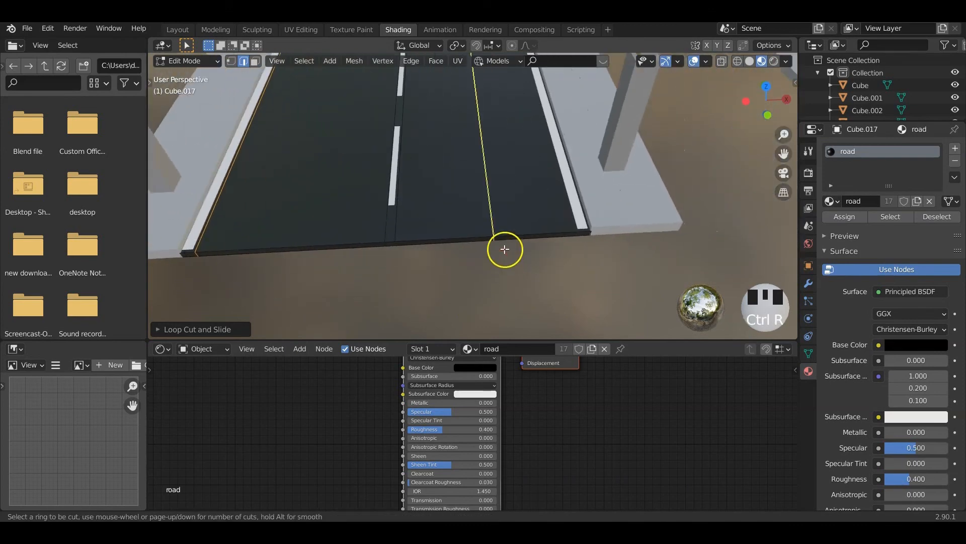
click(505, 250)
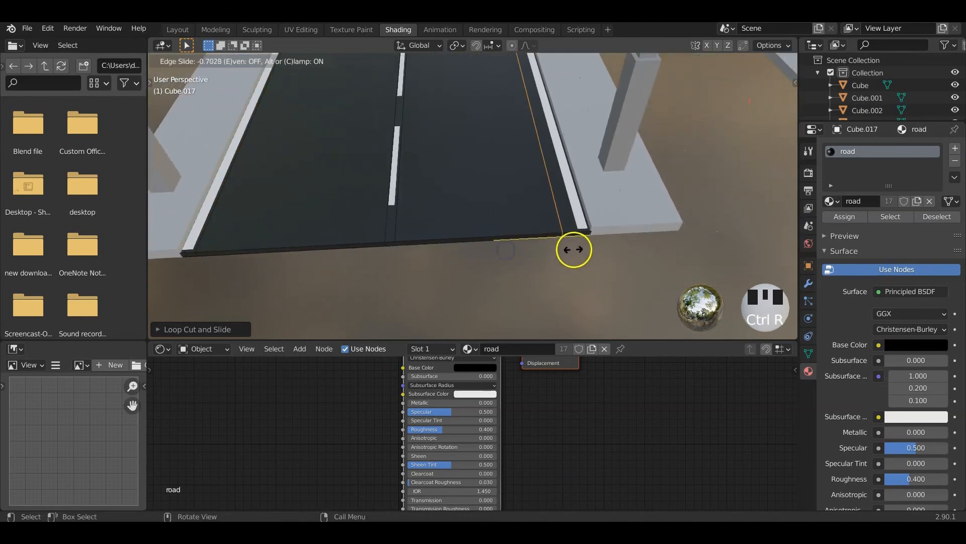
click(698, 251)
key(ctrl+r)
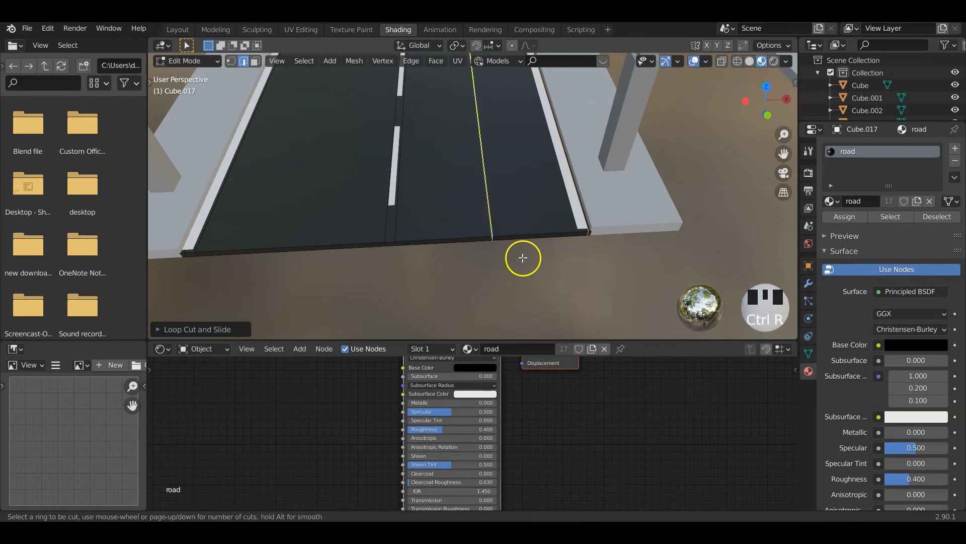
click(524, 256)
click(633, 259)
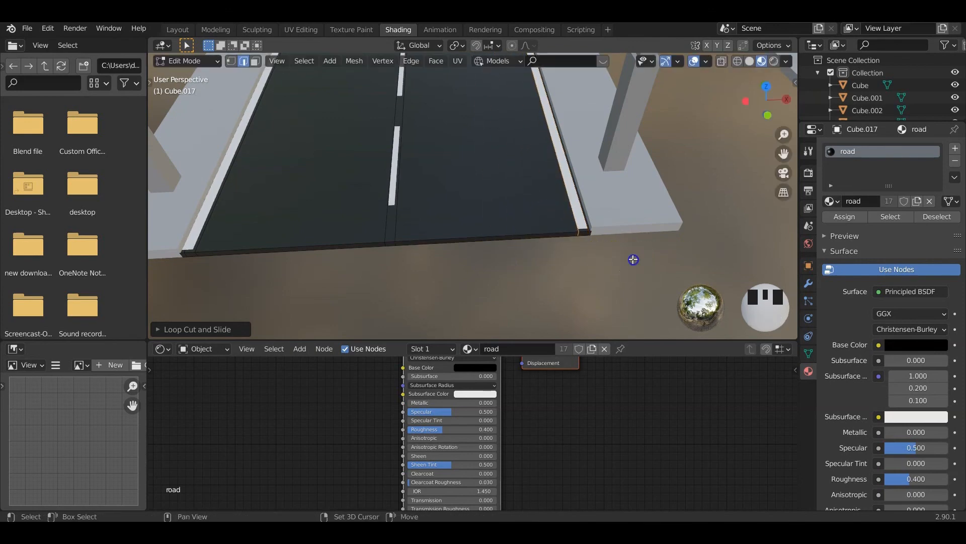
Add two crosswise loop cuts to the road base near the two ends of the nearest centre-line dash
key(ctrl+r)
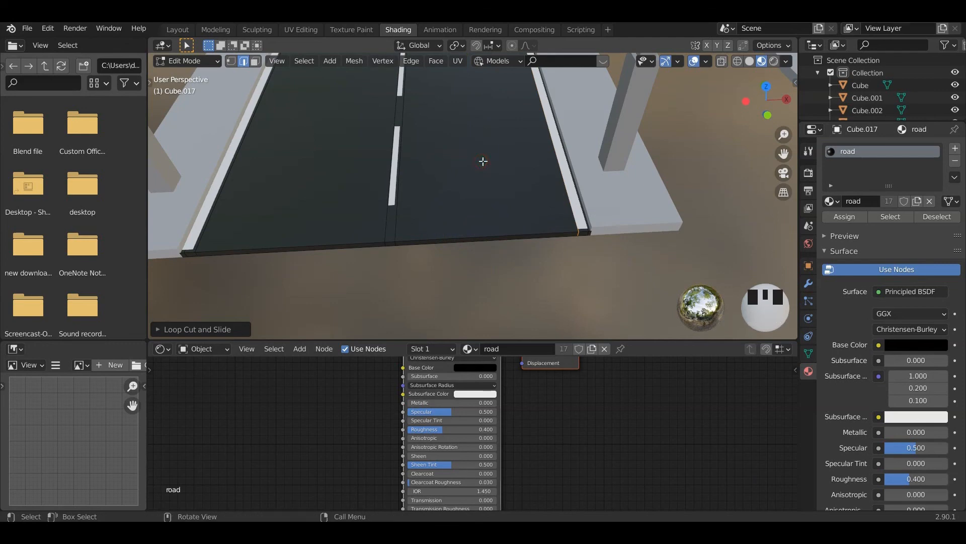
shift+middle_drag(484, 161, 470, 218)
scroll(477, 212, down, 2)
click(493, 185)
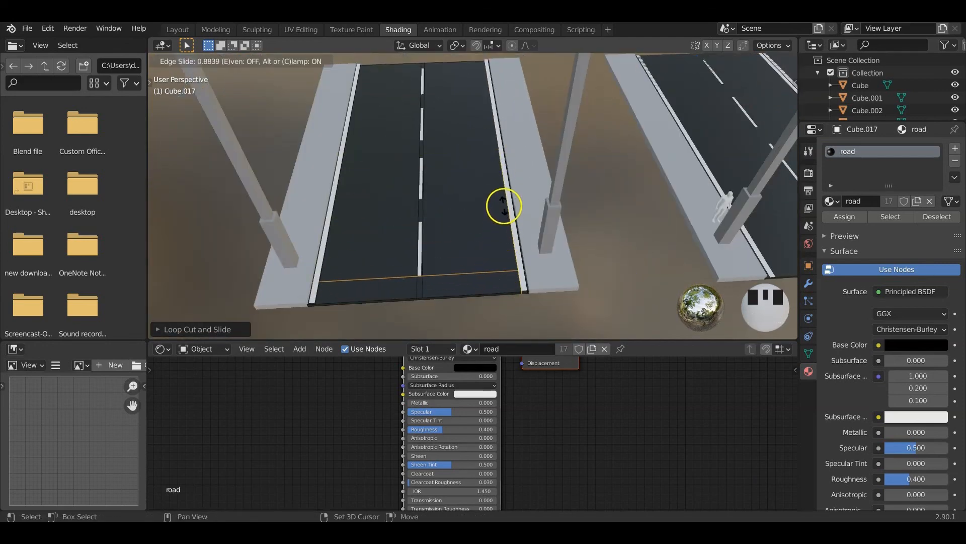
click(504, 205)
key(ctrl+r)
click(493, 186)
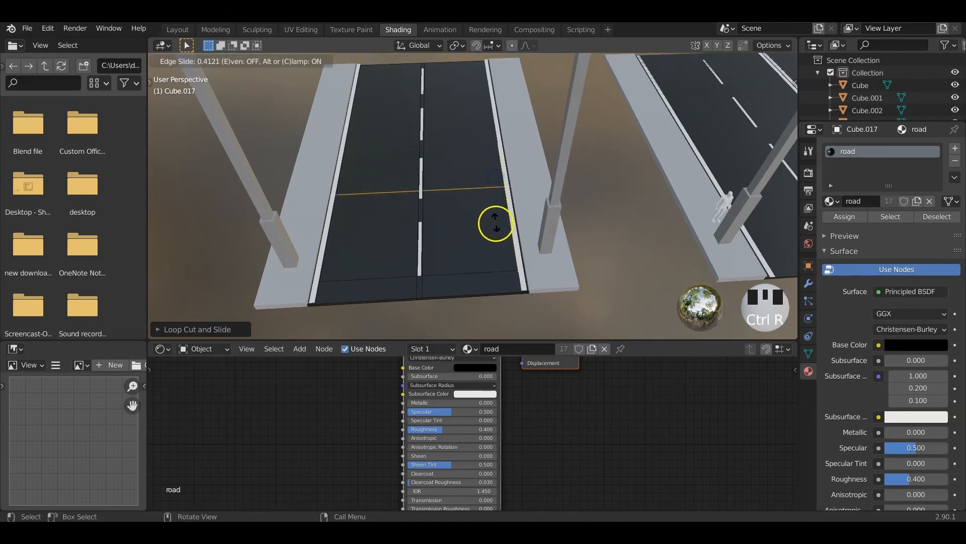
click(495, 282)
In top view, slide the upper crosswise loop exactly onto the far end of the nearest centre-line dash
key(KP_7)
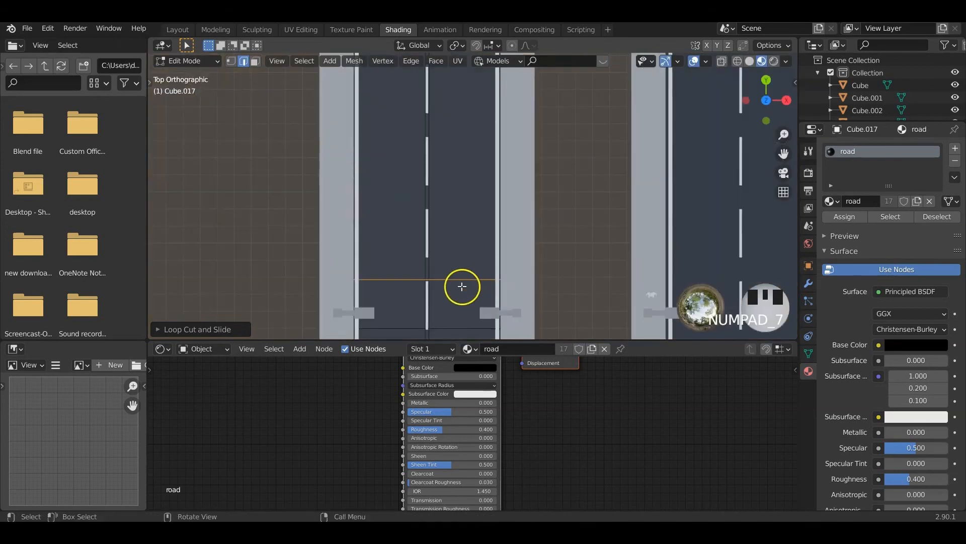
shift+middle_drag(462, 286, 484, 232)
scroll(462, 277, up, 2)
scroll(475, 257, up, 2)
scroll(475, 258, up, 1)
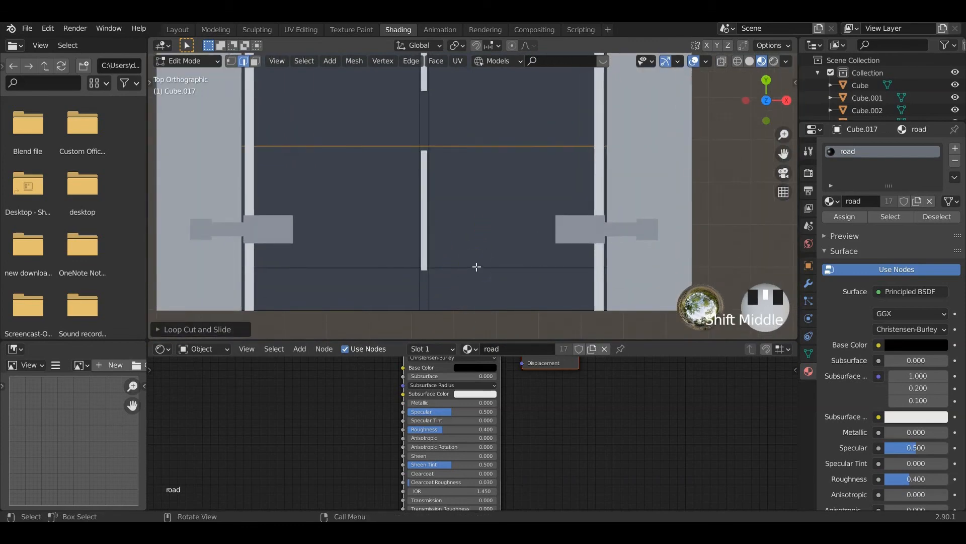
click(490, 167)
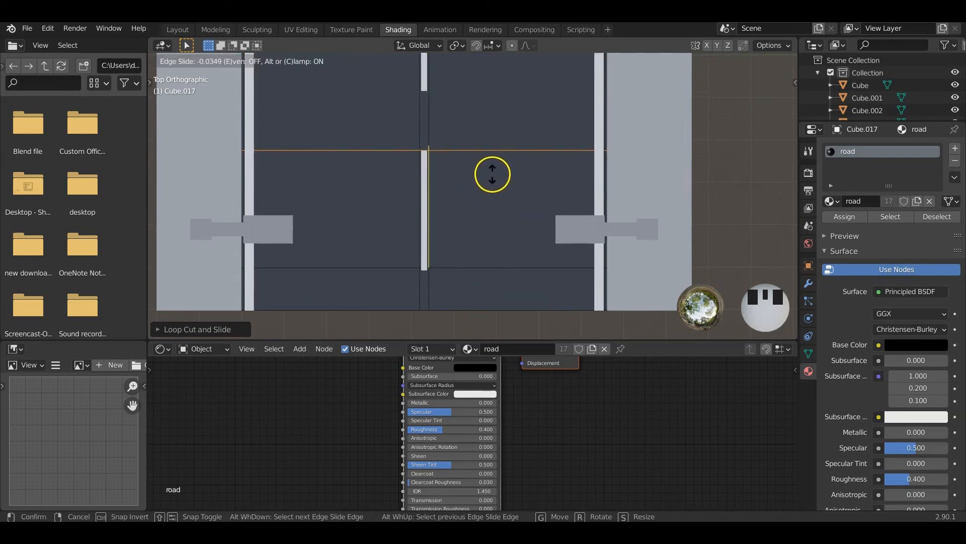
click(493, 174)
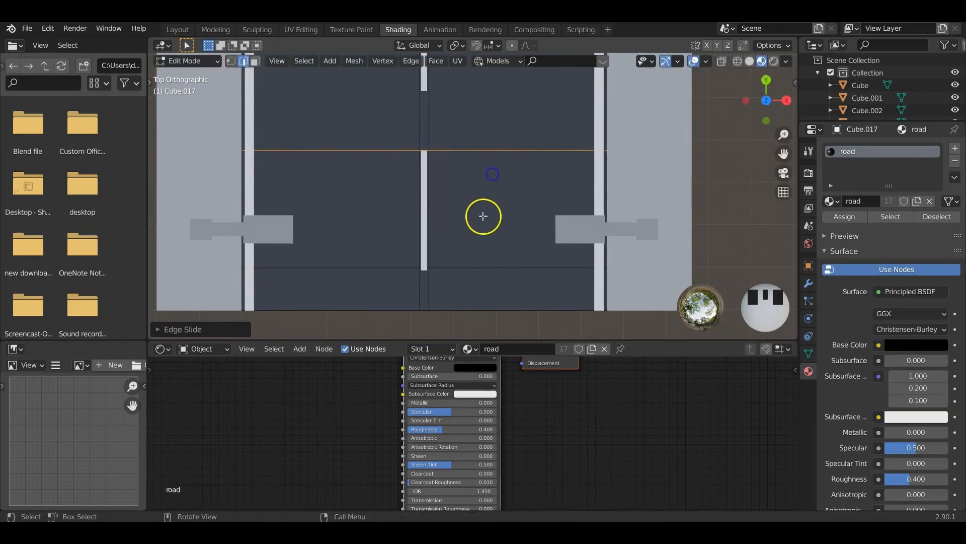
Slide the lower crosswise edge loop exactly onto the near end of the nearest centre-line dash
click(466, 266)
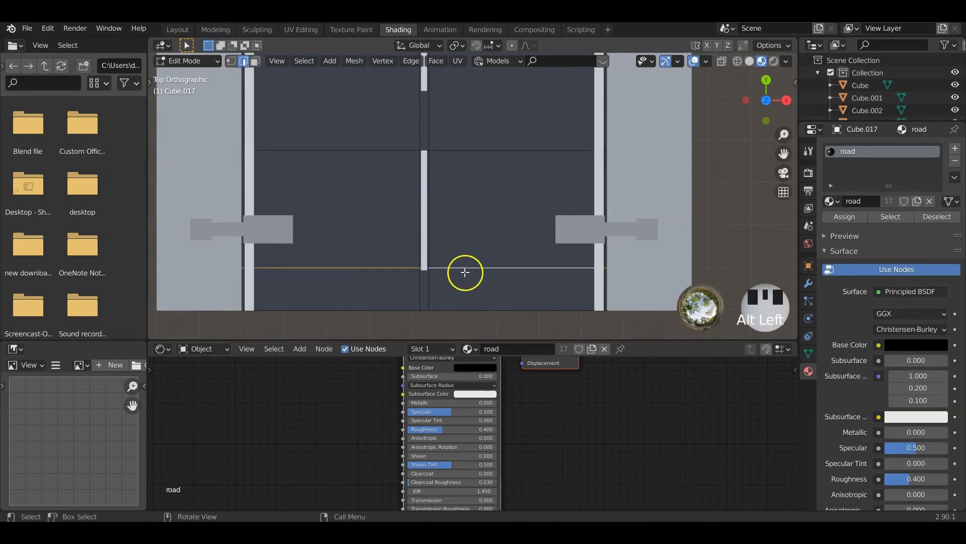
middle_drag(465, 271, 485, 263)
key(g)
key(g)
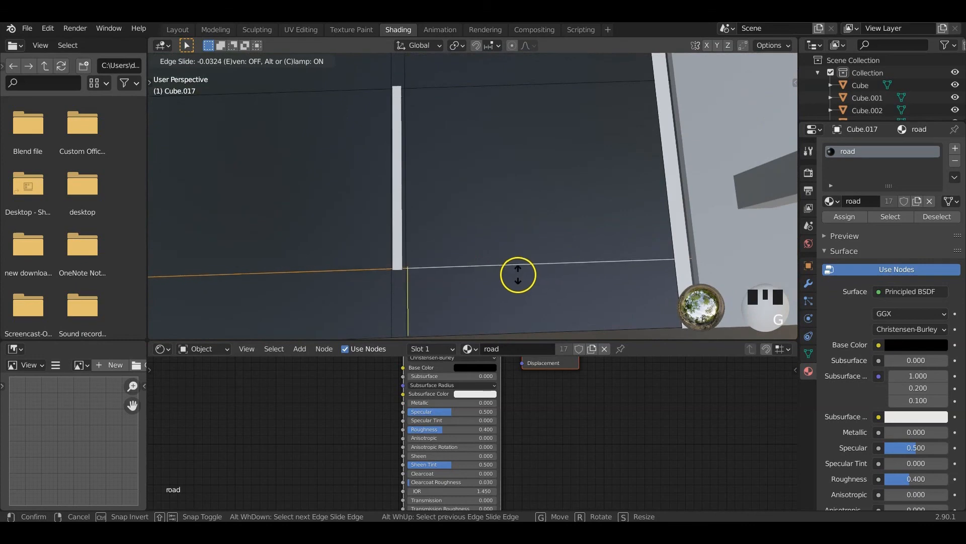
click(518, 274)
In top view, add crosswise loop cuts at both ends of the second centre-line dash
key(KP_7)
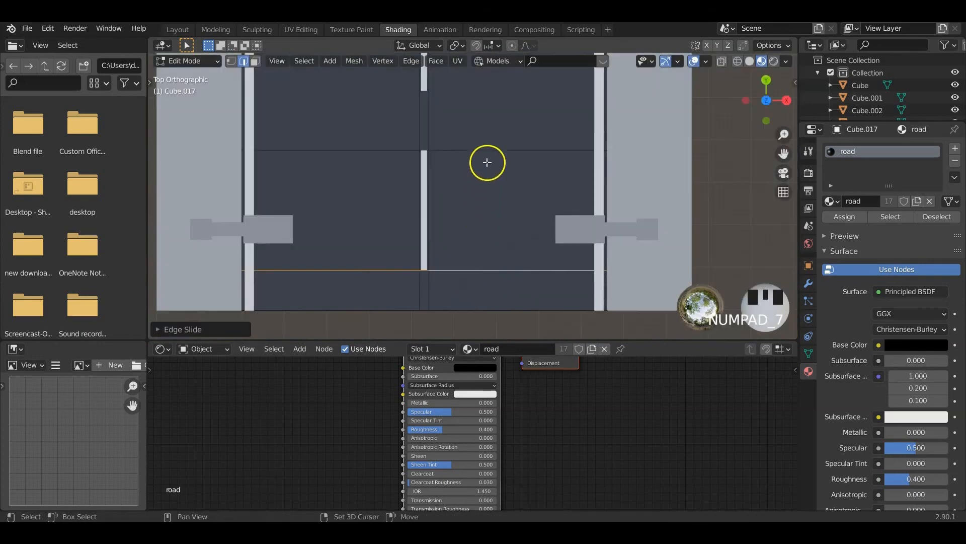
shift+middle_drag(487, 162, 496, 222)
scroll(483, 248, down, 2)
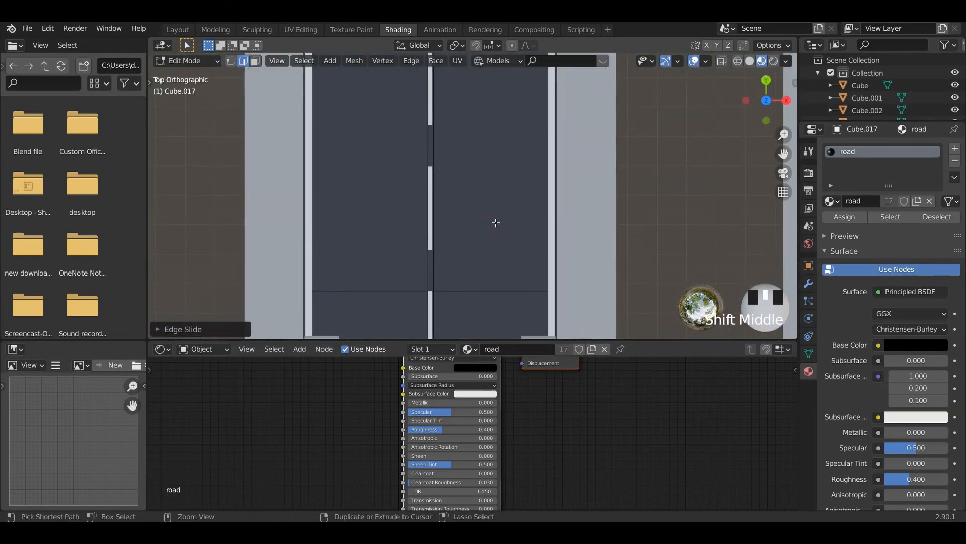
key(ctrl+r)
click(567, 110)
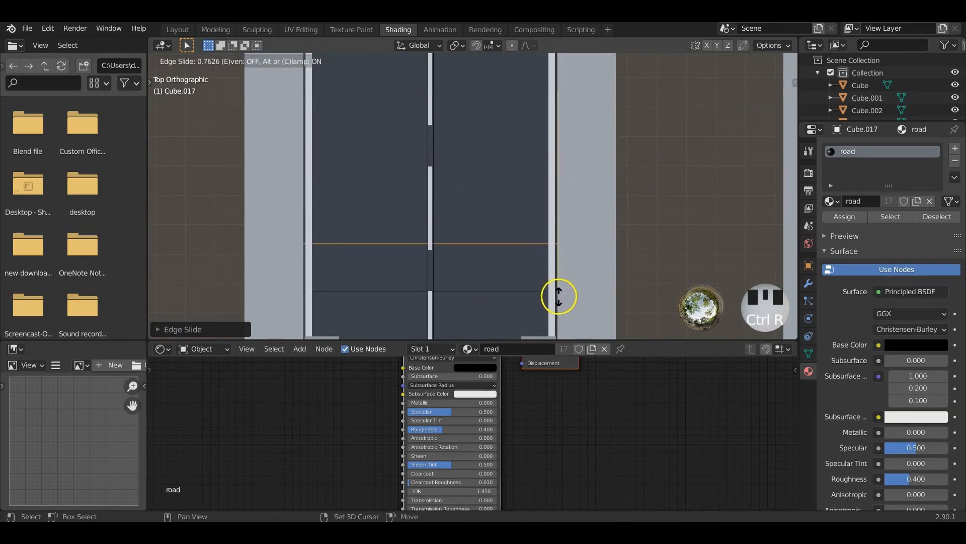
click(563, 79)
key(ctrl+r)
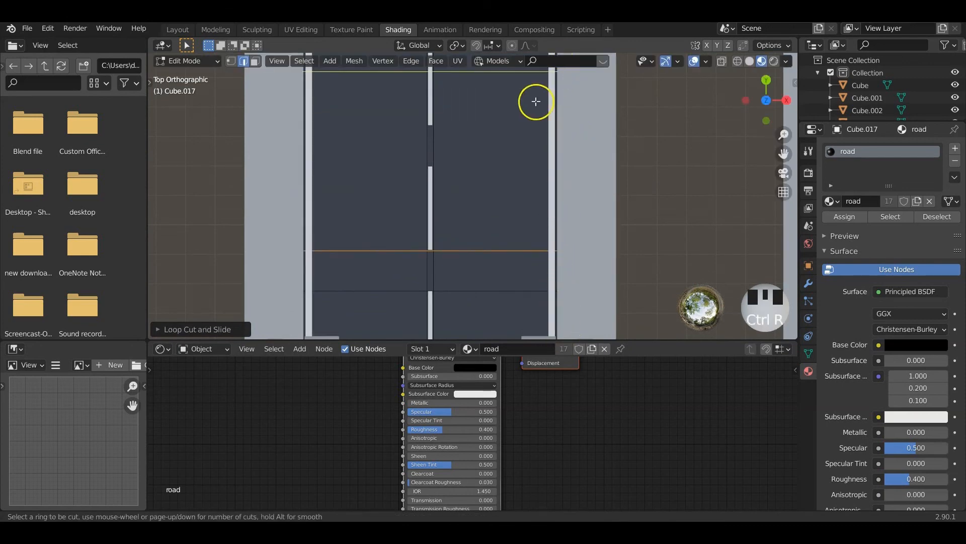
click(552, 83)
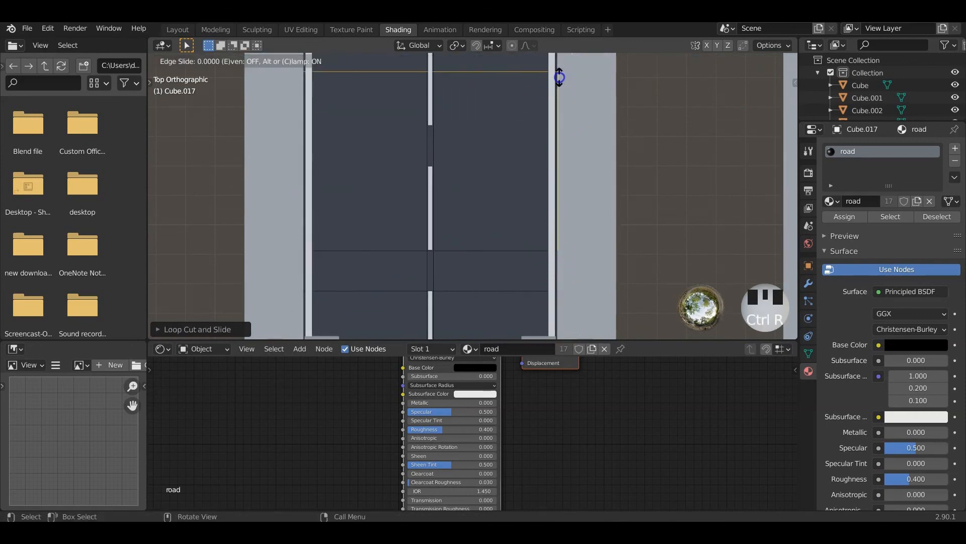
click(557, 227)
Add crosswise loop cuts to the road base at both ends of the third centre-line dash
key(ctrl+r)
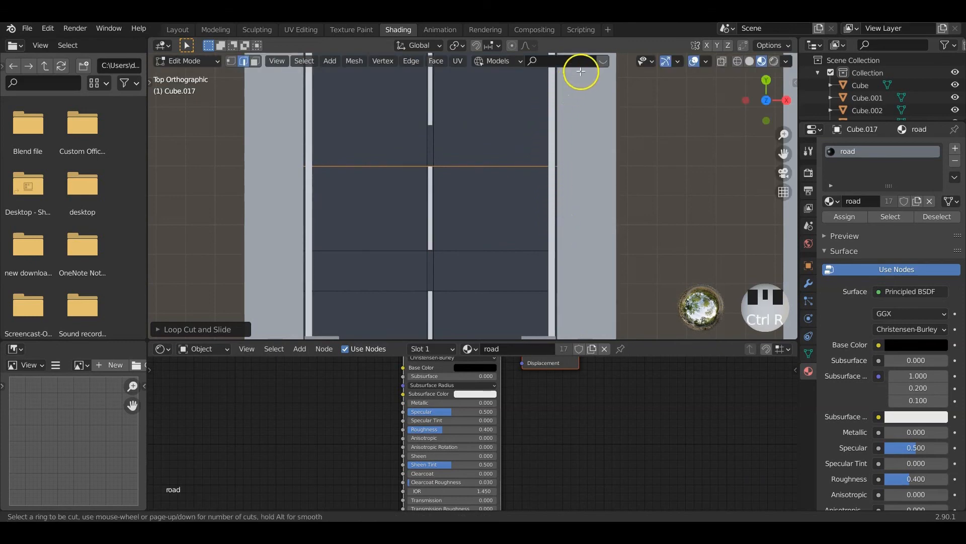
shift+middle_drag(552, 118, 550, 213)
scroll(551, 237, down, 2)
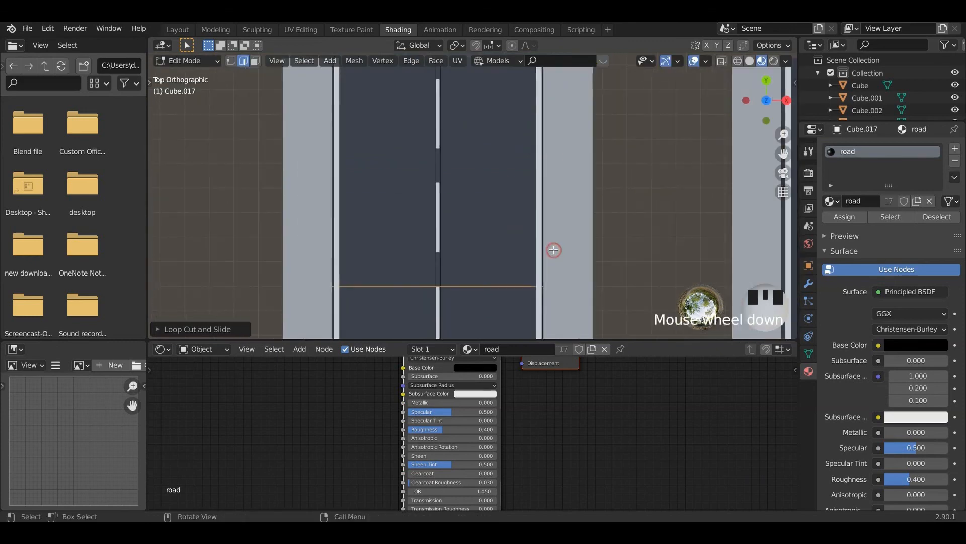
click(535, 171)
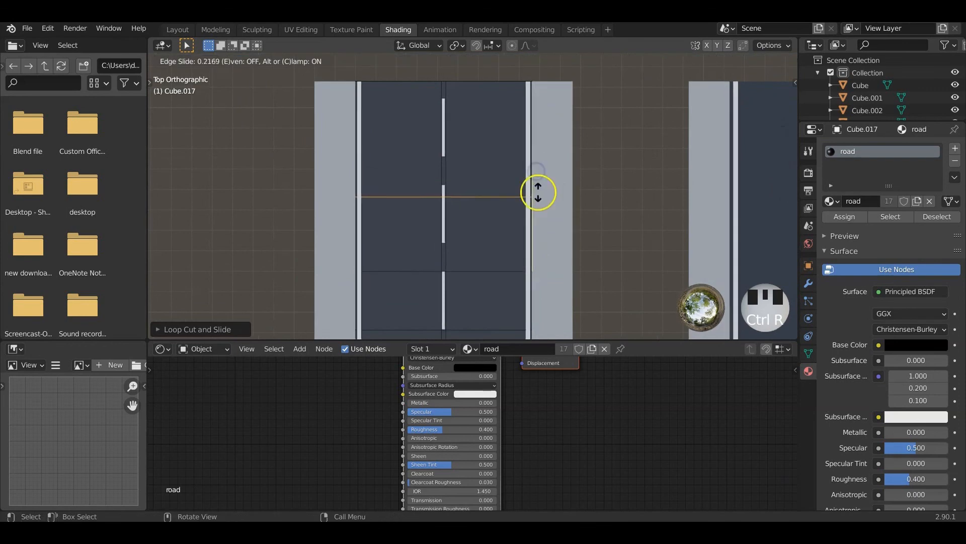
click(569, 214)
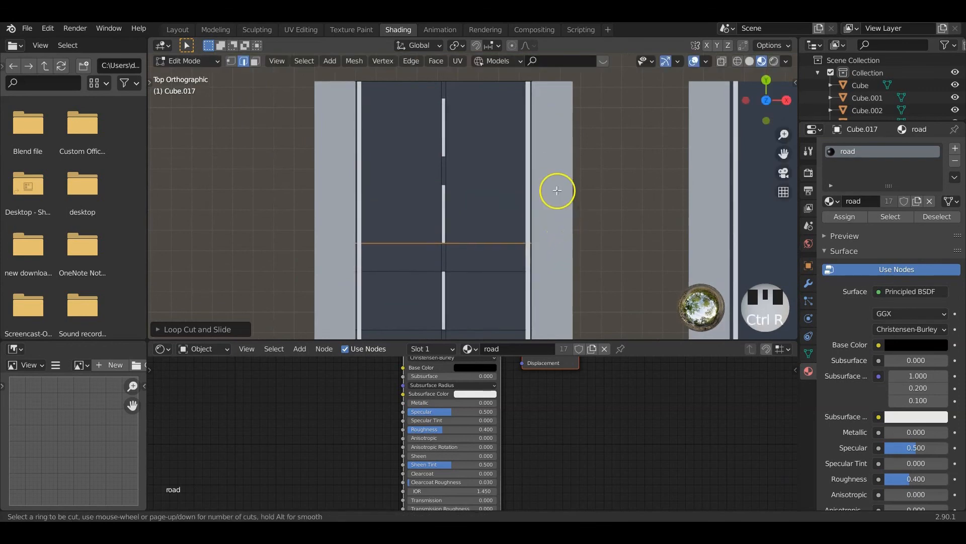
key(ctrl+r)
click(537, 166)
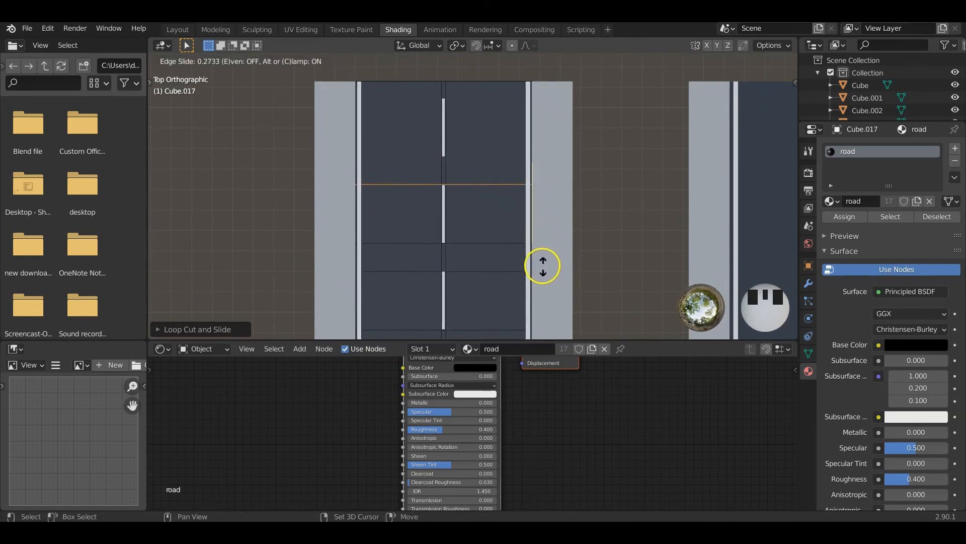
click(543, 267)
Add crosswise loop cuts at both ends of the fourth centre-line dash, at the far end of the road base
key(ctrl+r)
click(540, 166)
click(535, 156)
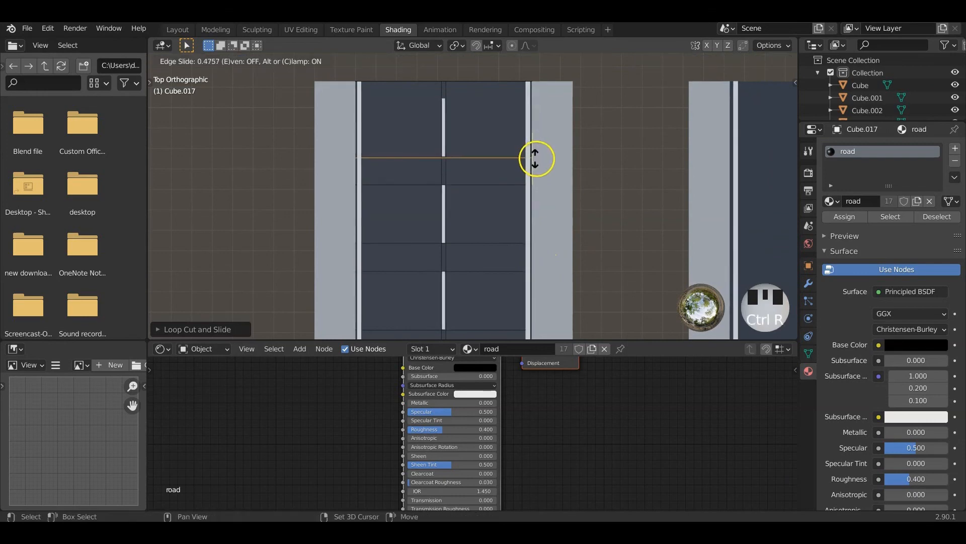
key(ctrl+r)
click(534, 119)
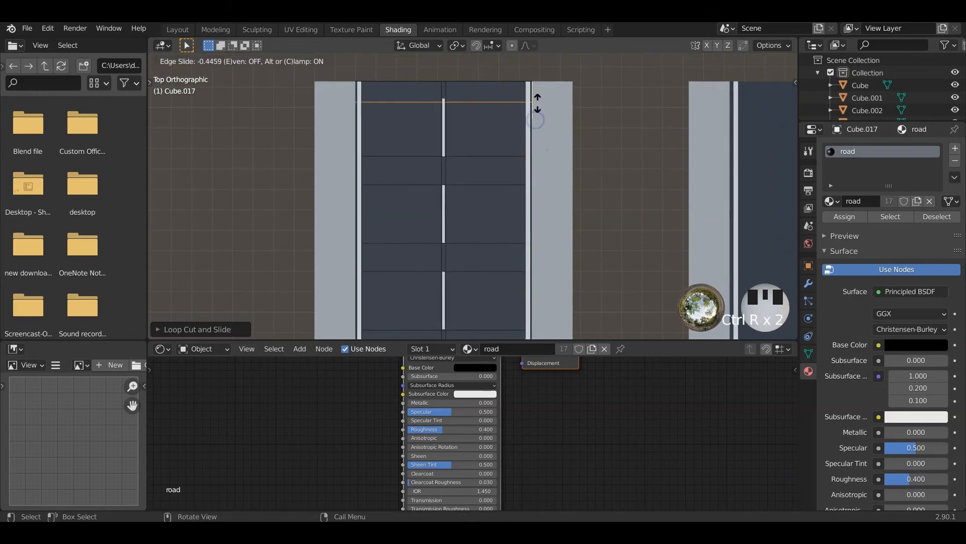
click(541, 73)
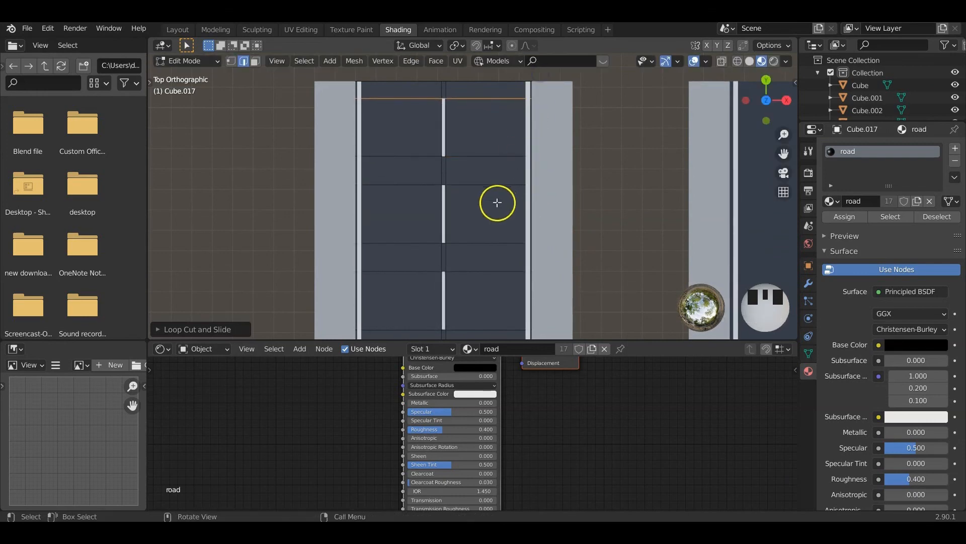
Return to Object Mode and delete the separate road markings object from the straight road
middle_drag(496, 202, 492, 166)
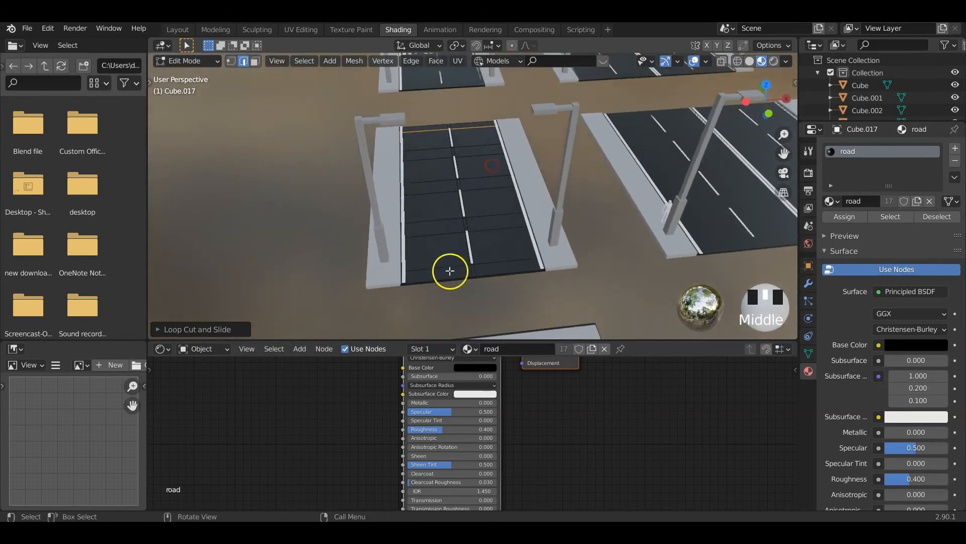
key(Tab)
click(462, 206)
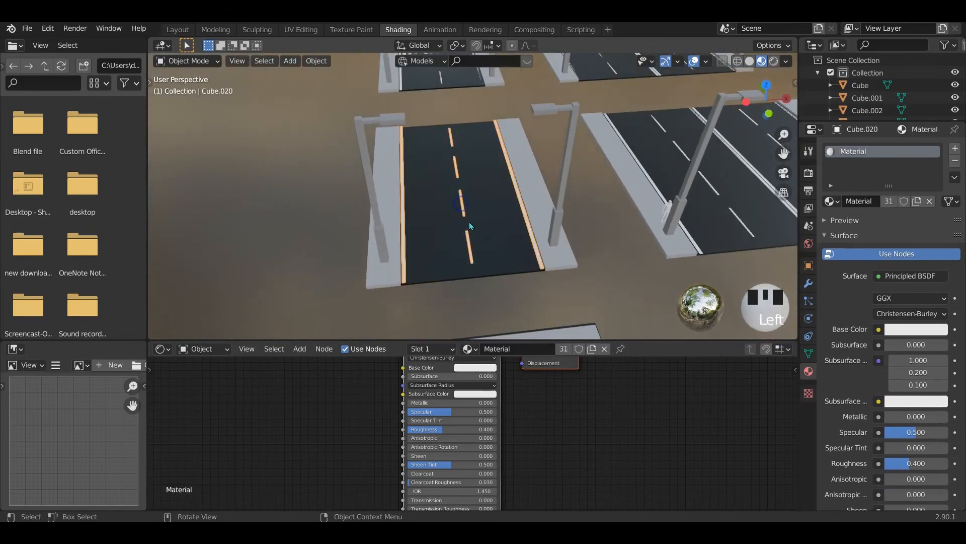
key(x)
click(460, 220)
In the road base's Edit Mode, select the four centre-line dash faces in face select mode
click(478, 229)
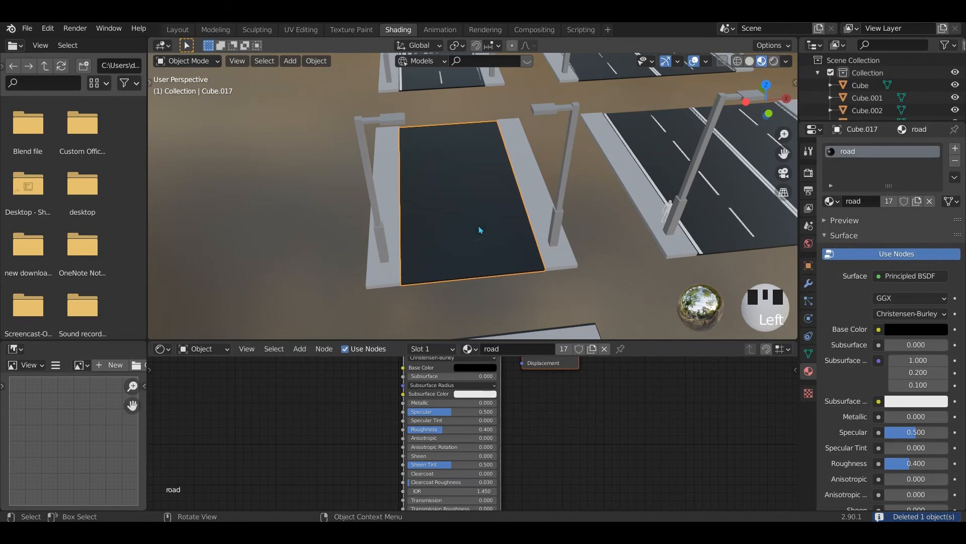
key(Tab)
middle_drag(496, 201, 486, 184)
scroll(453, 183, up, 3)
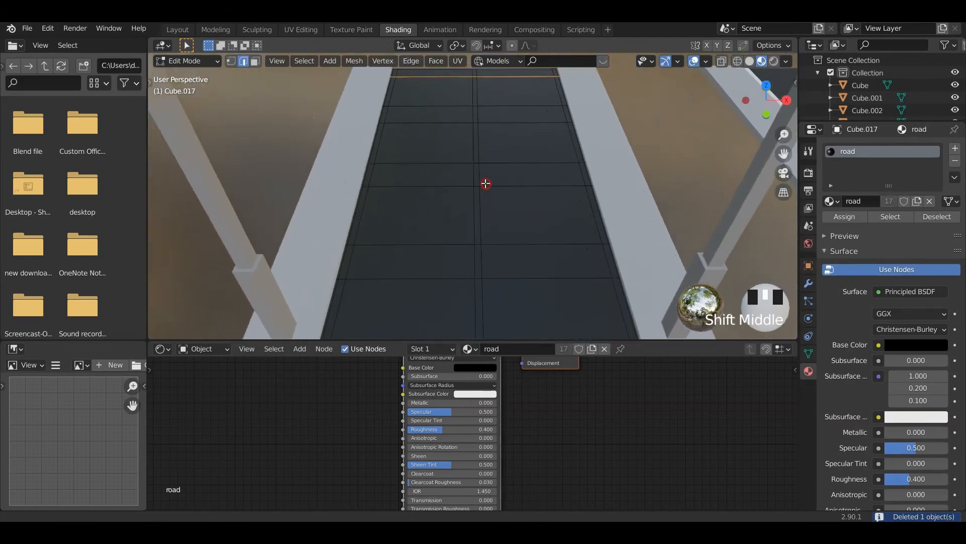
click(474, 88)
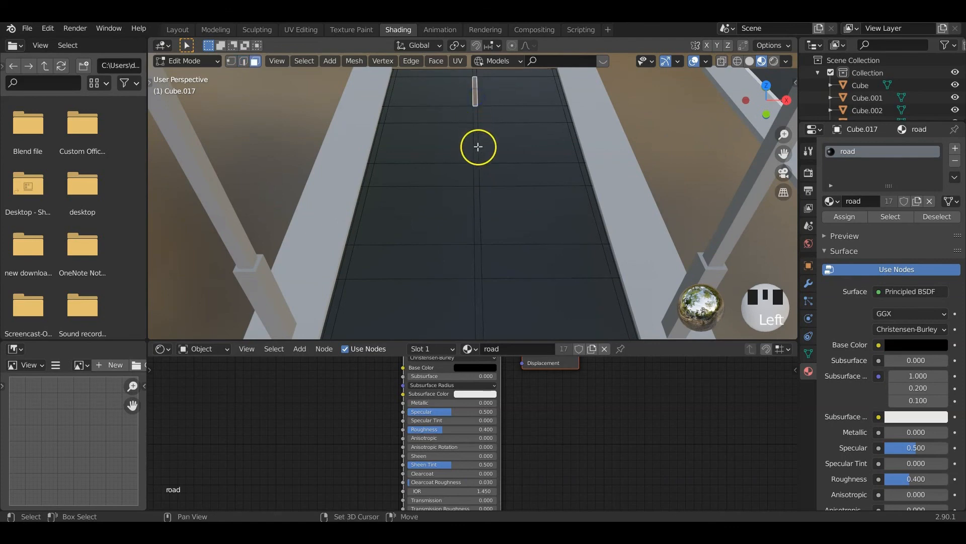
shift+click(477, 217)
scroll(482, 297, down, 2)
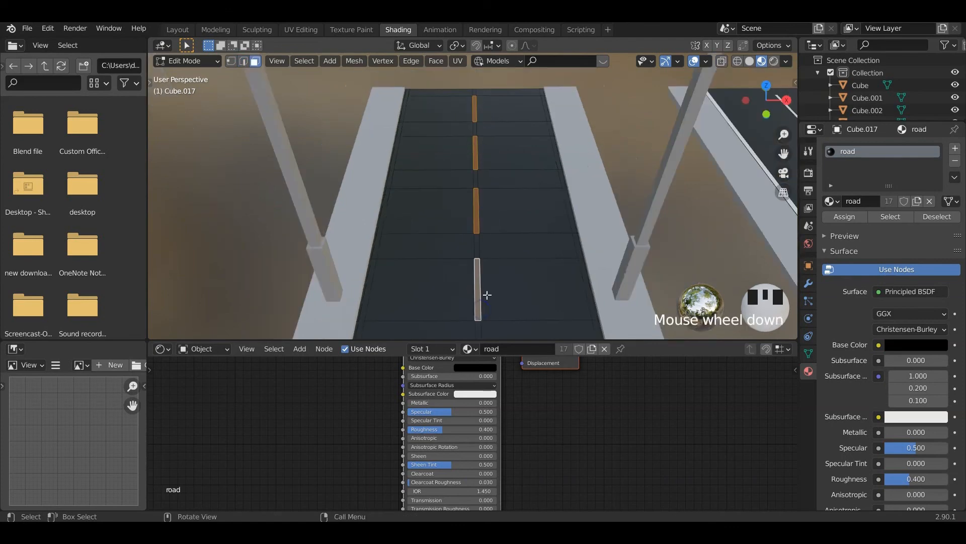
scroll(483, 285, up, 1)
Add all the edge-line faces along both sides of the road base to the selected centre-line dash faces
shift+middle_drag(483, 285, 413, 288)
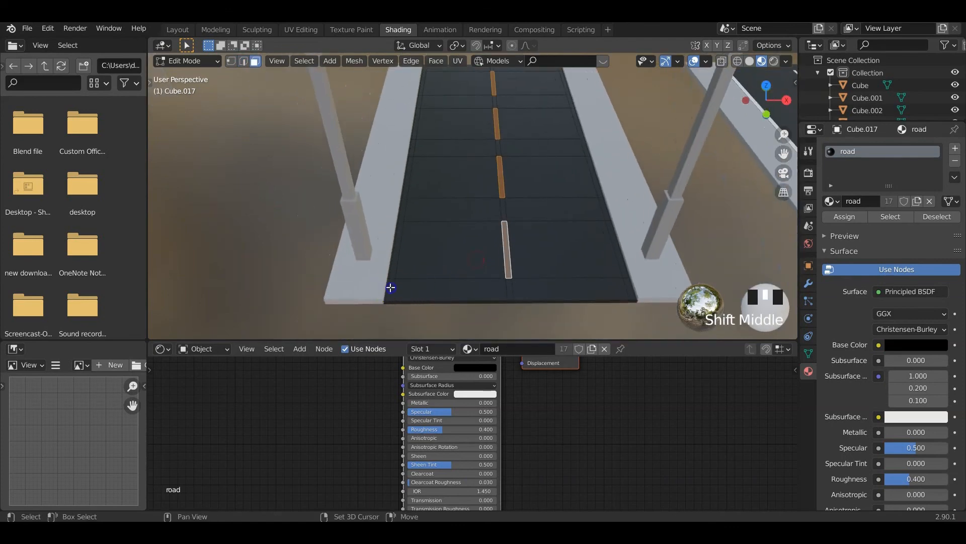
shift+click(394, 263)
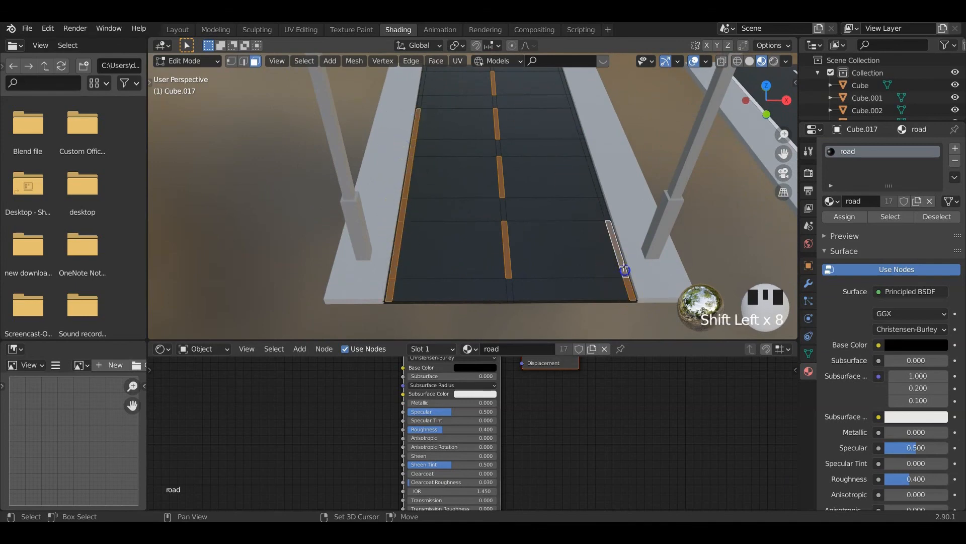
scroll(597, 186, up, 2)
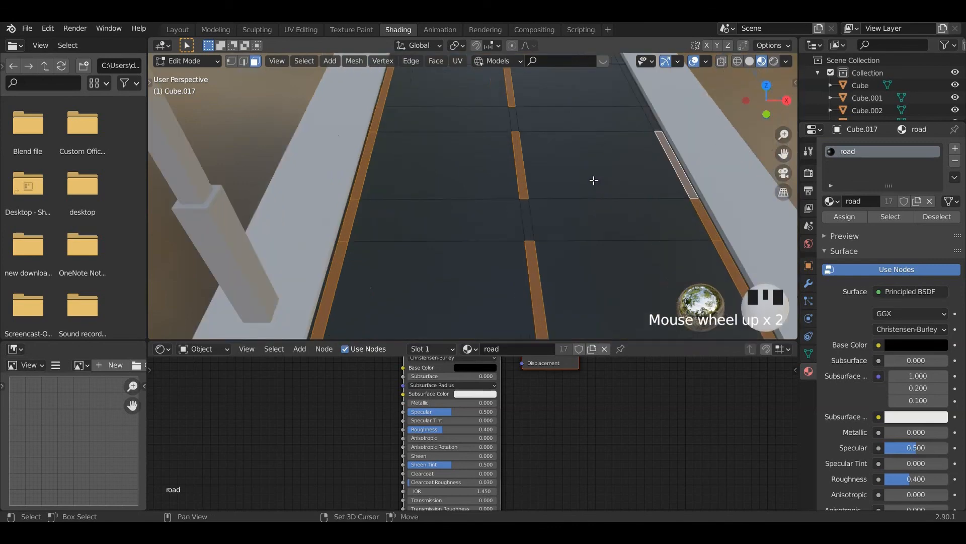
shift+middle_drag(594, 179, 616, 291)
shift+click(626, 248)
shift+click(616, 205)
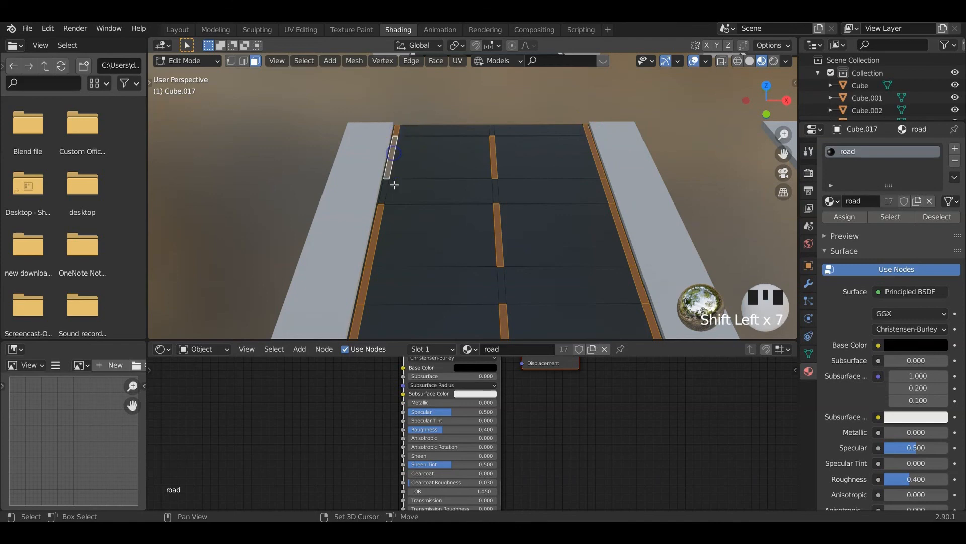
Add a second material slot using the existing "white" material, assign it to the selected faces and return to Object Mode
shift+middle_drag(385, 191, 690, 182)
scroll(522, 222, down, 4)
click(955, 149)
click(870, 226)
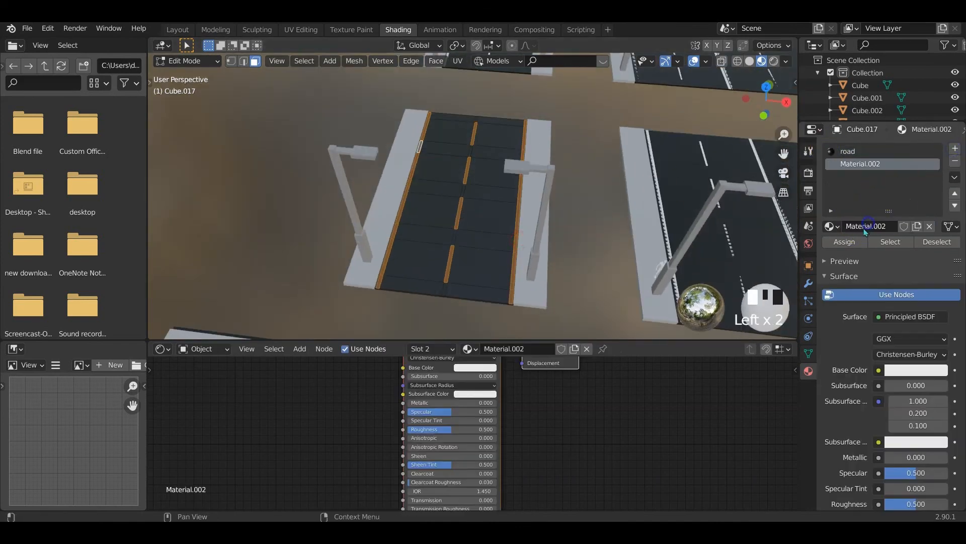
click(831, 226)
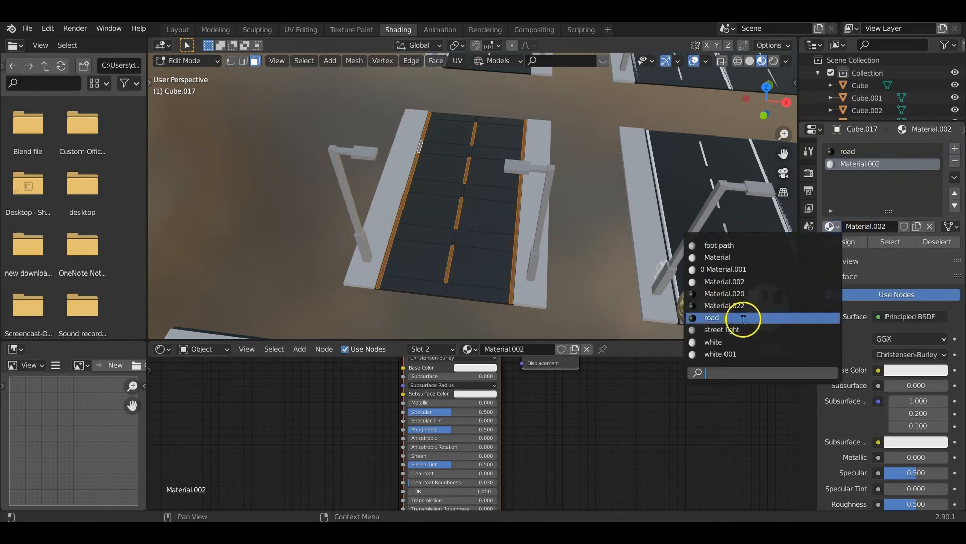
click(740, 319)
click(844, 242)
key(Tab)
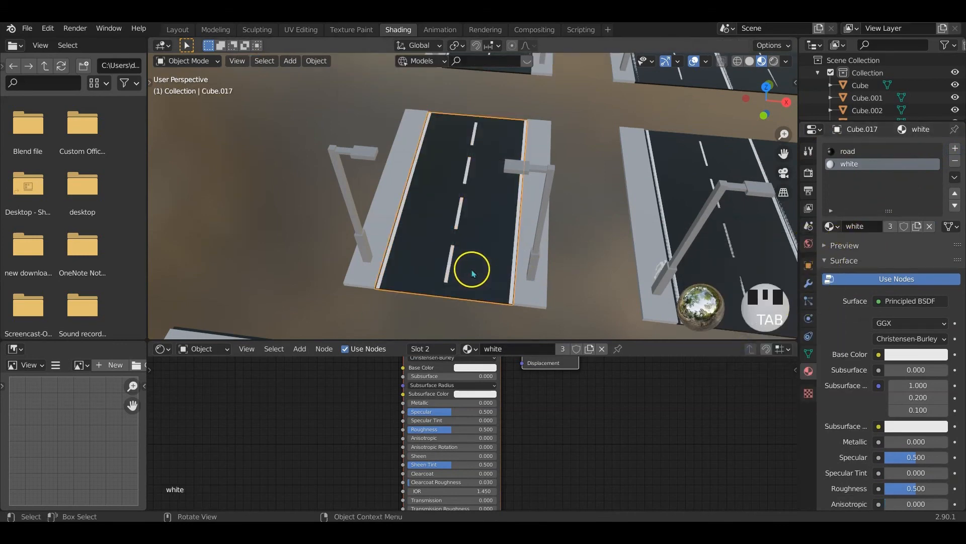
Delete the road base of the narrow road that has the pedestrian crossing
middle_drag(473, 270, 554, 243)
scroll(479, 244, up, 3)
shift+middle_drag(478, 243, 449, 263)
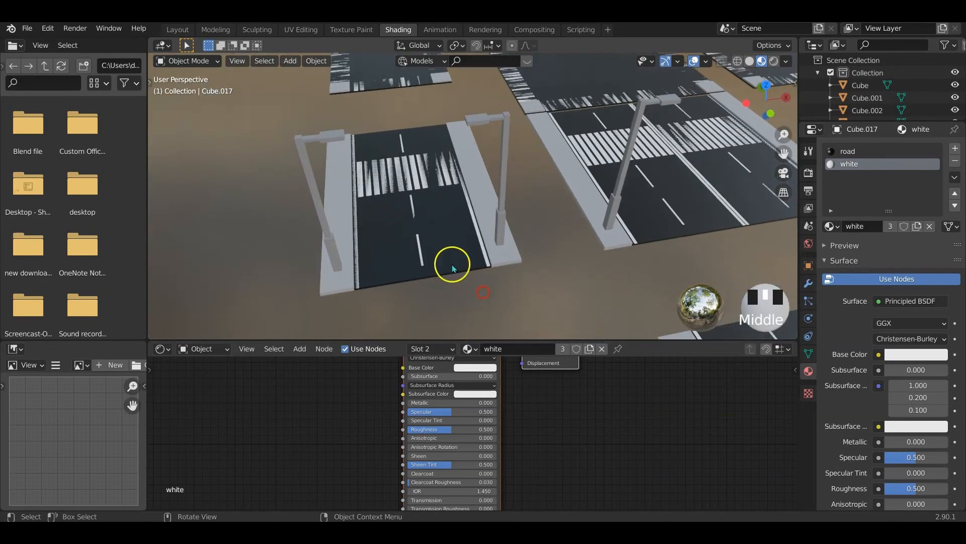
click(452, 254)
shift+middle_drag(509, 313, 524, 151)
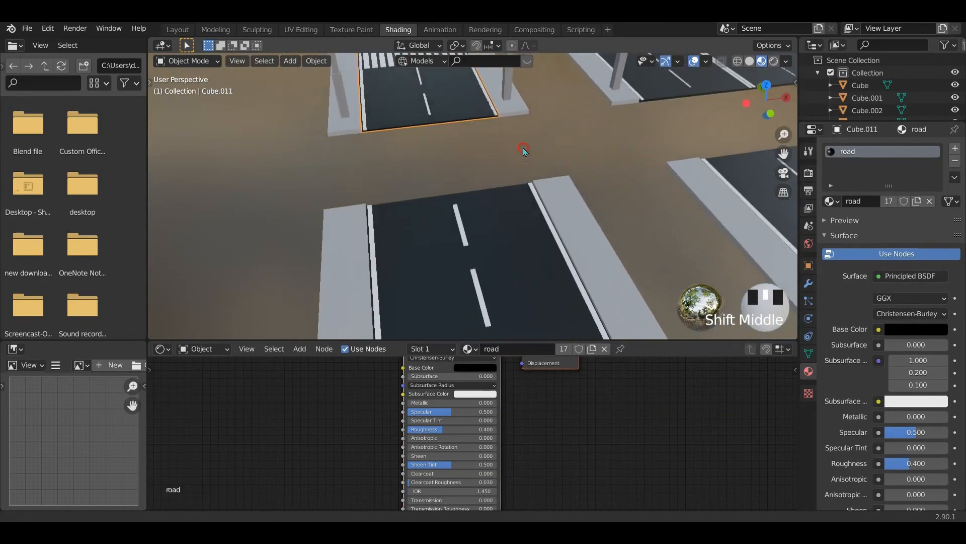
scroll(529, 270, down, 4)
shift+middle_drag(528, 270, 500, 270)
scroll(500, 267, down, 2)
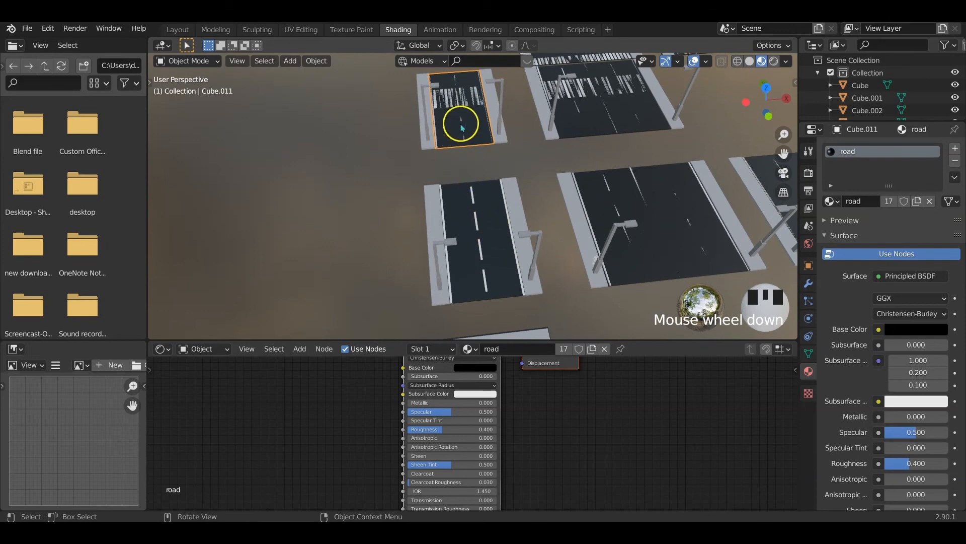
middle_drag(491, 156, 524, 165)
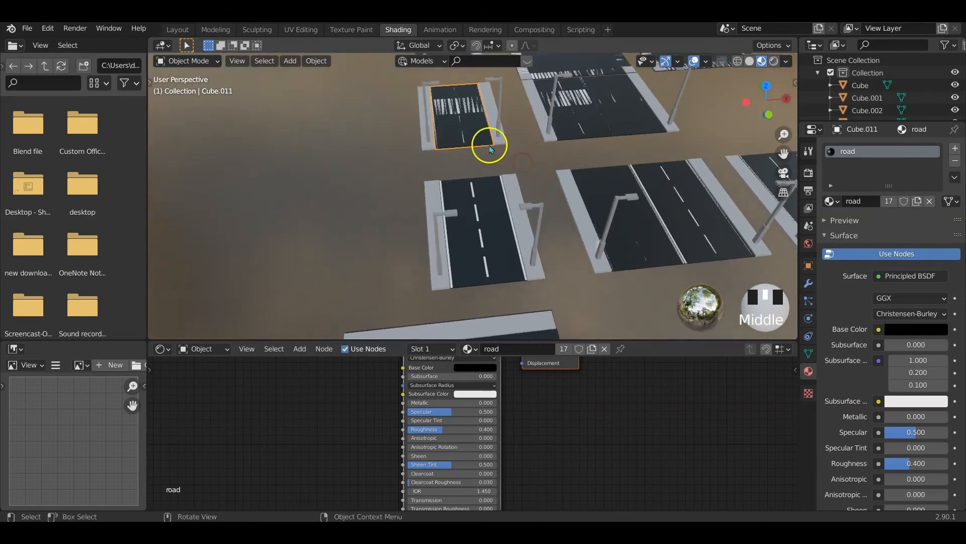
key(x)
click(476, 157)
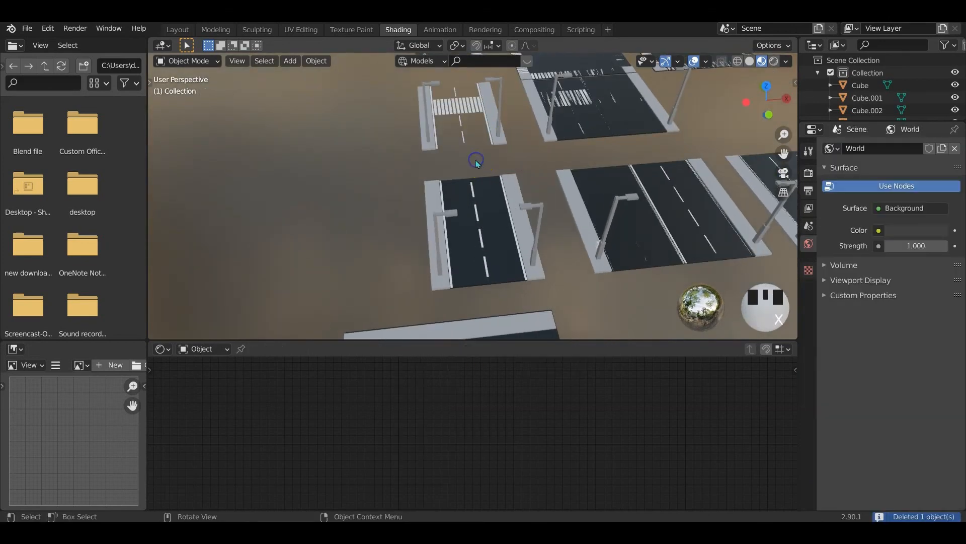
Delete the crossing stripes, centre dashes and edge-line objects left between the narrow crossing road's footpaths
click(457, 110)
shift+click(436, 130)
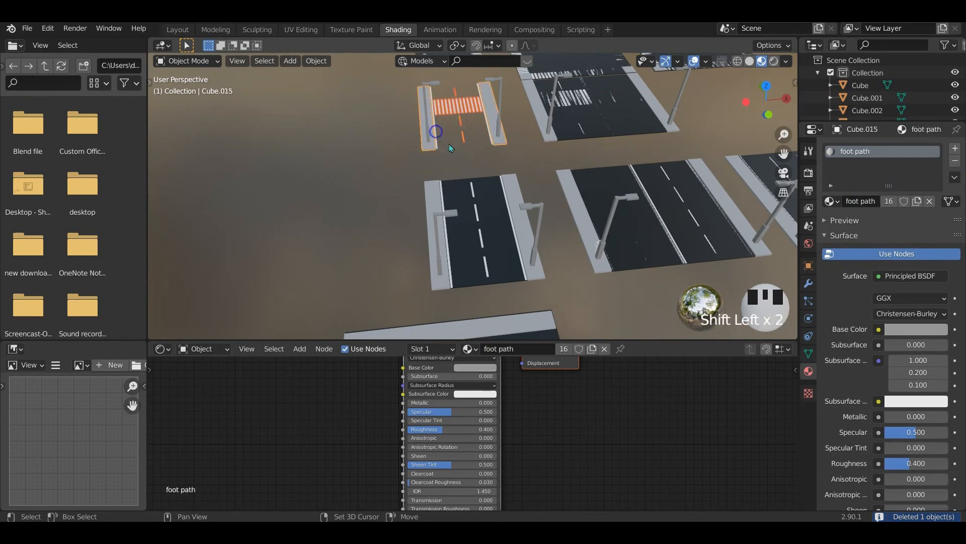
scroll(459, 146, up, 4)
shift+middle_drag(460, 147, 479, 276)
click(480, 217)
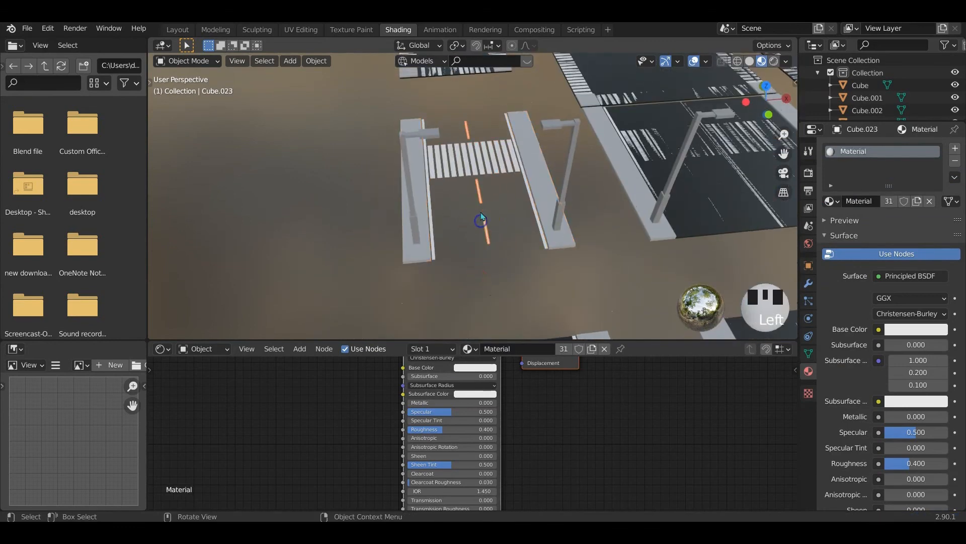
shift+click(458, 149)
shift+click(429, 206)
click(431, 211)
shift+click(446, 168)
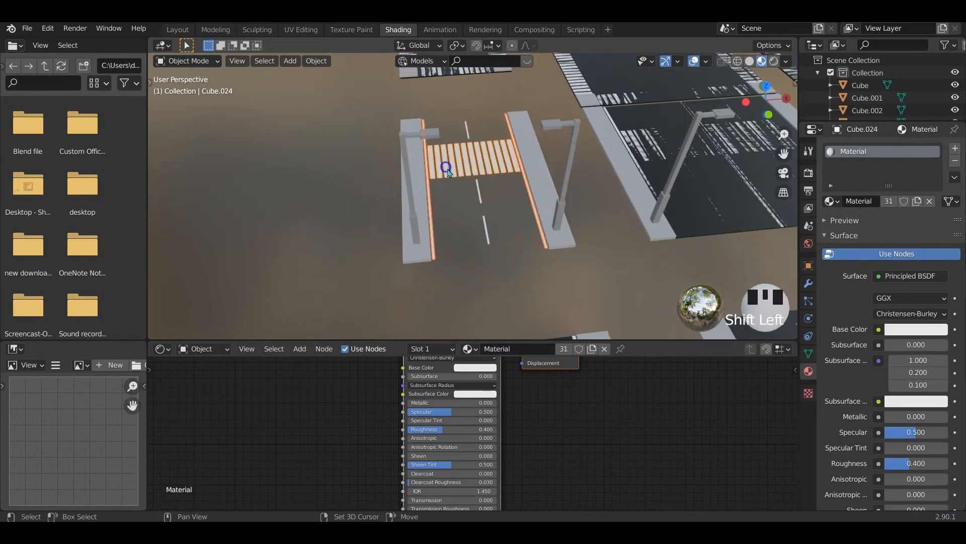
shift+click(482, 209)
key(x)
click(483, 207)
From top view, duplicate the finished narrow straight road base along Y into the gap between the crossing road's footpaths
shift+middle_drag(483, 209, 529, 199)
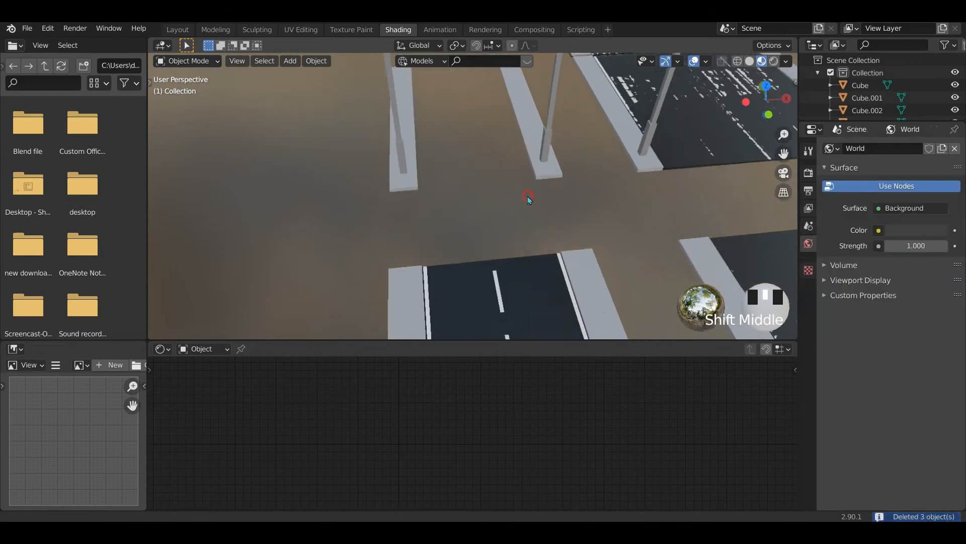
click(537, 291)
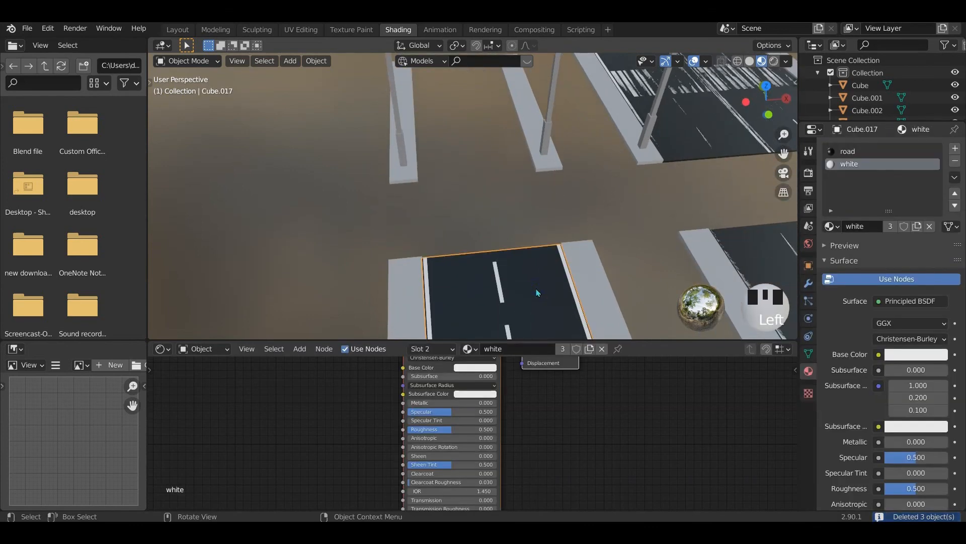
key(KP_7)
scroll(518, 282, down, 4)
shift+middle_drag(503, 280, 527, 237)
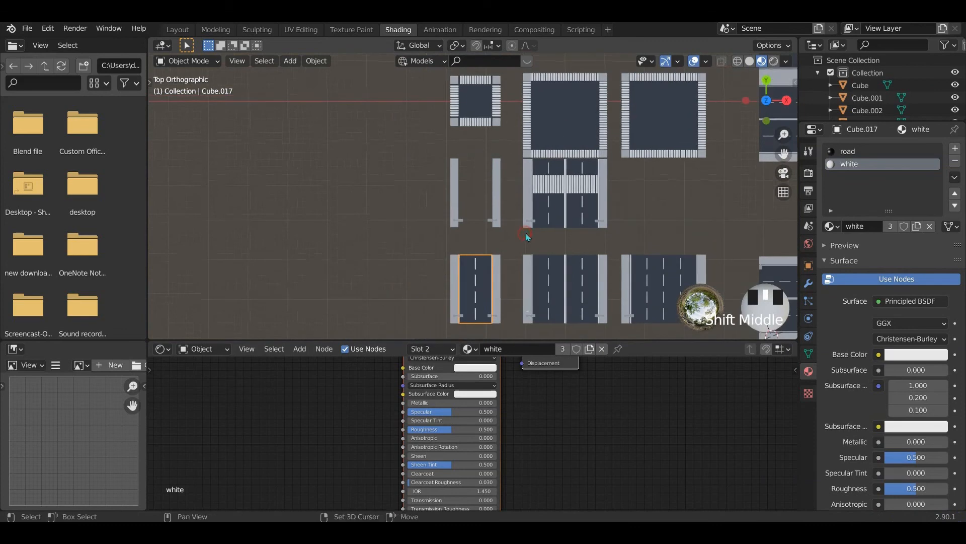
key(shift+d)
key(y)
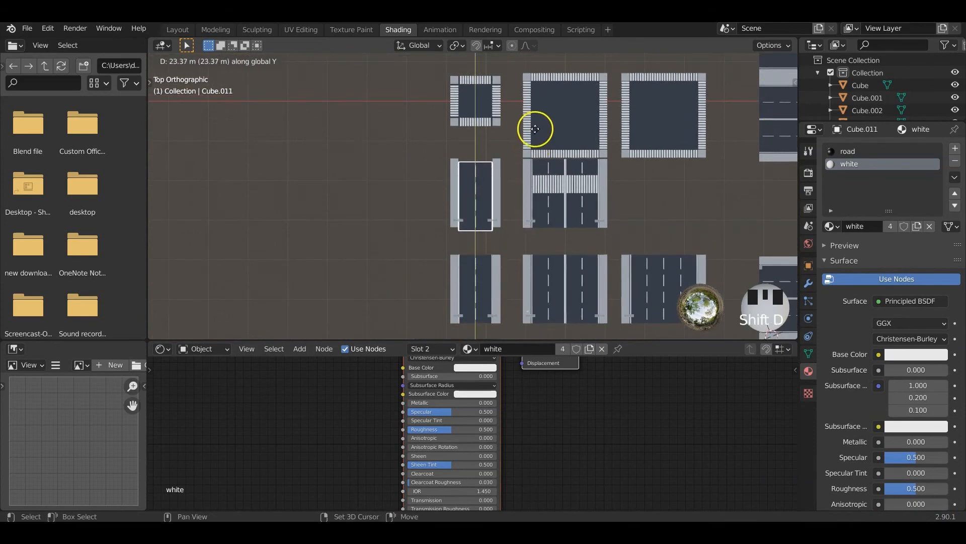
right_click(545, 96)
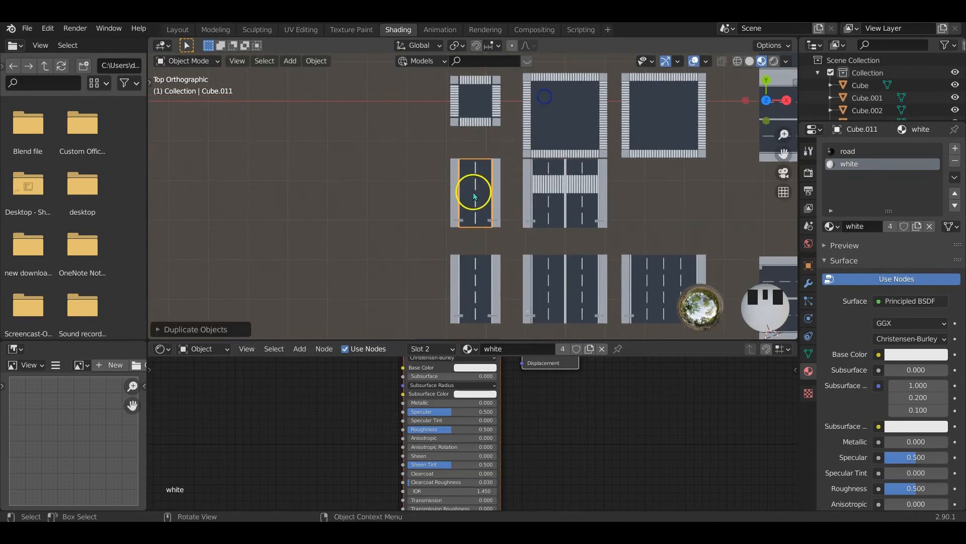
Move the duplicated road base slightly along Y to line its end up with the footpath ends
scroll(474, 194, up, 9)
shift+middle_drag(539, 209, 528, 340)
key(g)
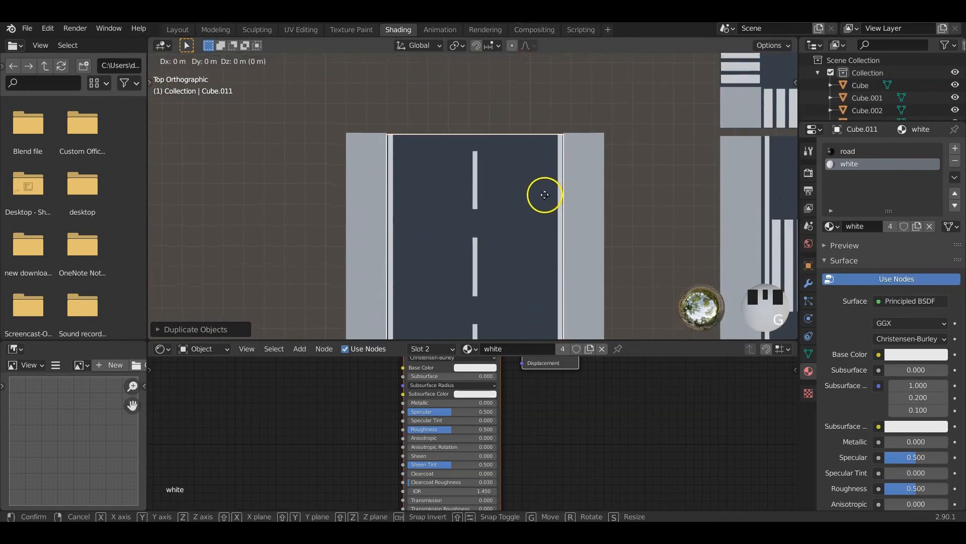
key(y)
click(546, 183)
scroll(584, 232, down, 4)
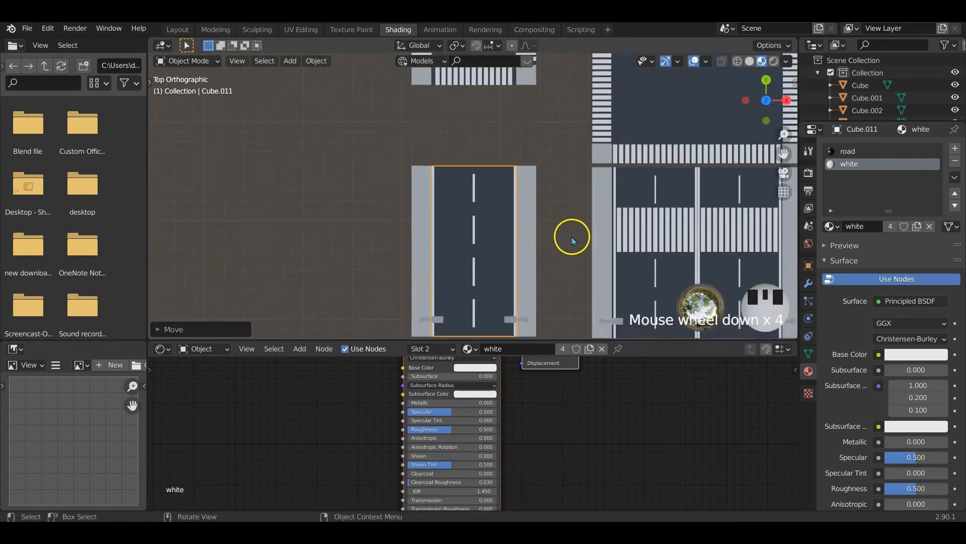
In the duplicated road base's Edit Mode, add 12 evenly spaced lengthwise loop cuts across the left lane
middle_drag(572, 240, 470, 219)
key(Tab)
scroll(486, 231, up, 7)
scroll(493, 218, down, 2)
scroll(483, 207, down, 3)
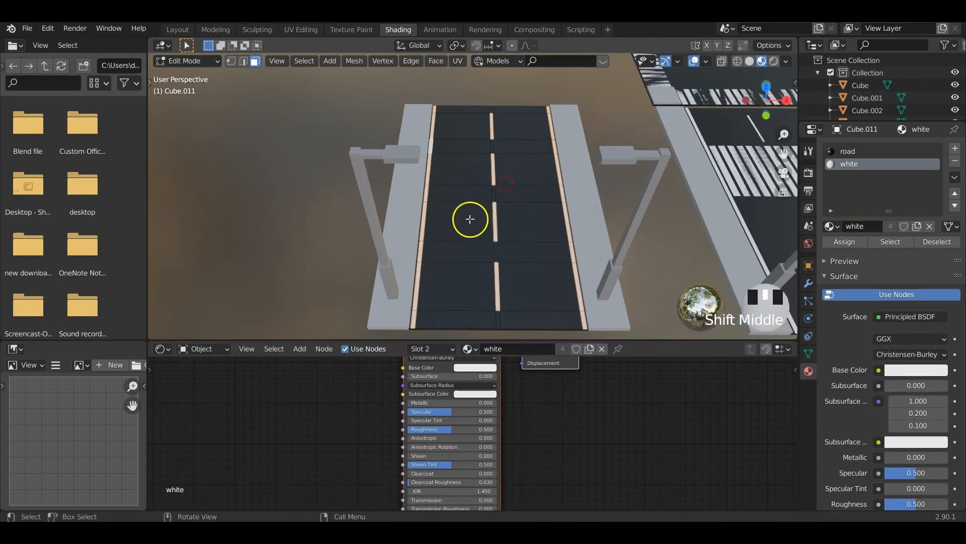
key(KP_7)
key(ctrl+r)
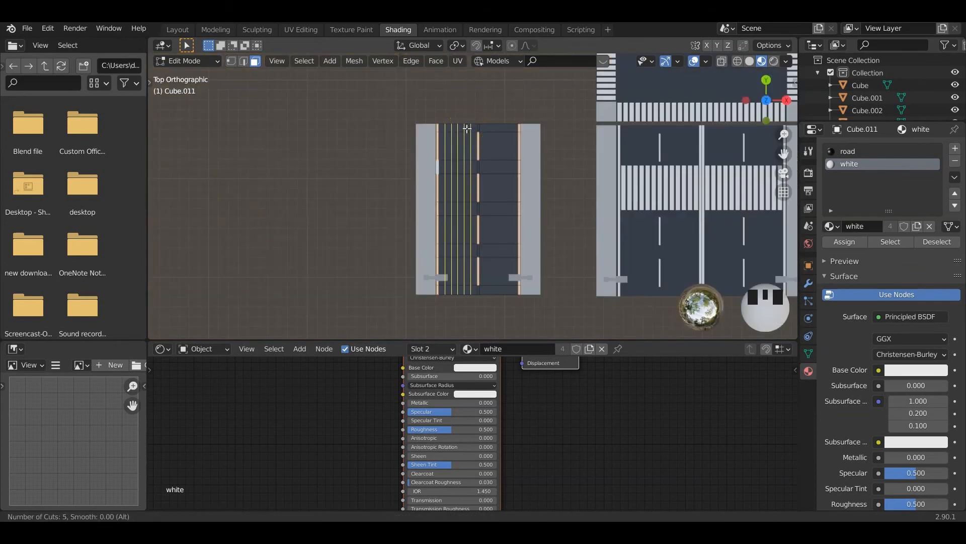
scroll(467, 129, up, 7)
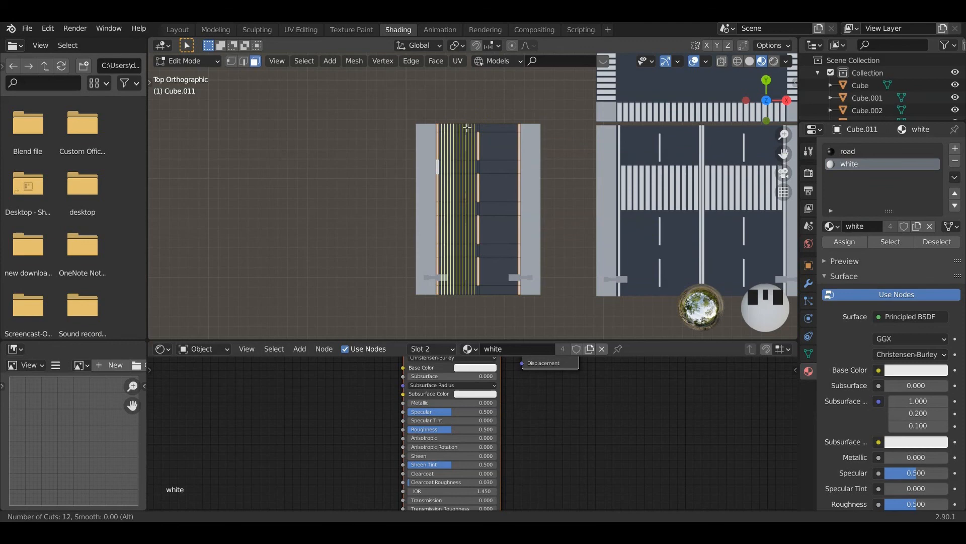
click(467, 129)
right_click(466, 129)
Add 12 evenly spaced lengthwise loop cuts across the right lane of the road base without sliding them
scroll(470, 163, up, 7)
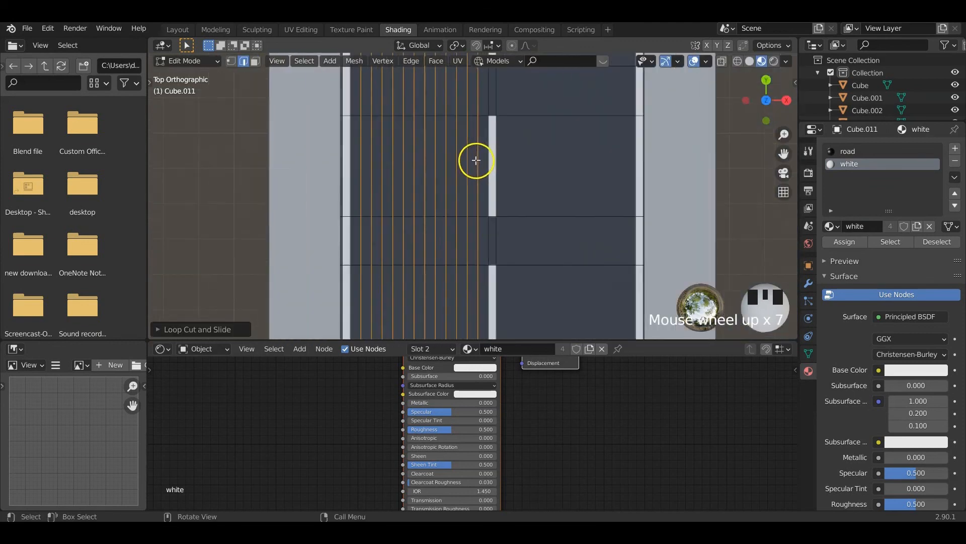
shift+middle_drag(475, 166, 462, 207)
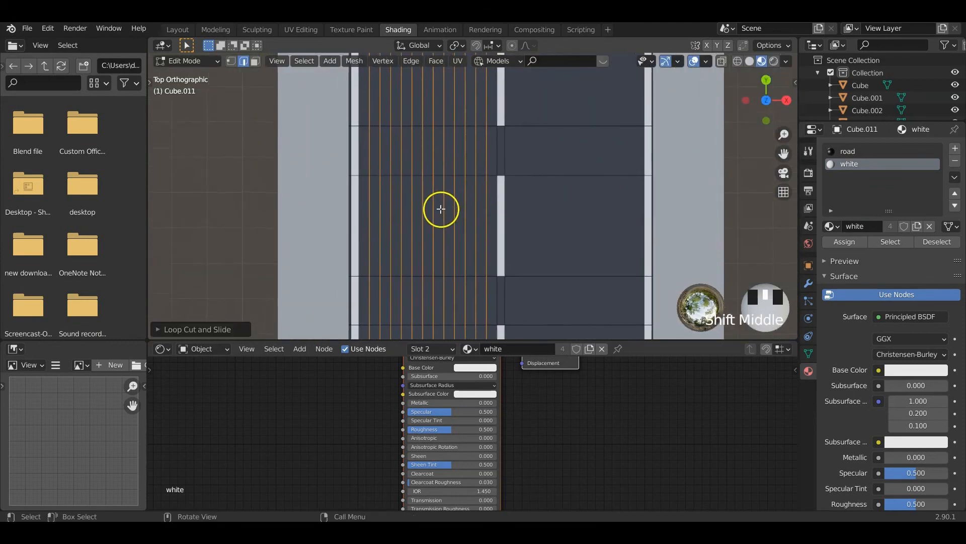
scroll(409, 201, down, 3)
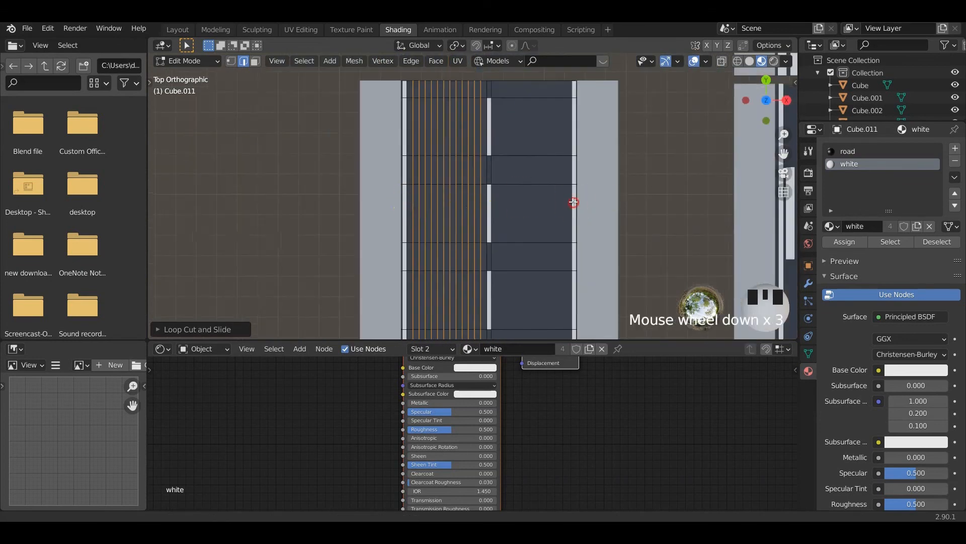
shift+middle_drag(544, 197, 475, 195)
key(ctrl+r)
scroll(506, 108, up, 9)
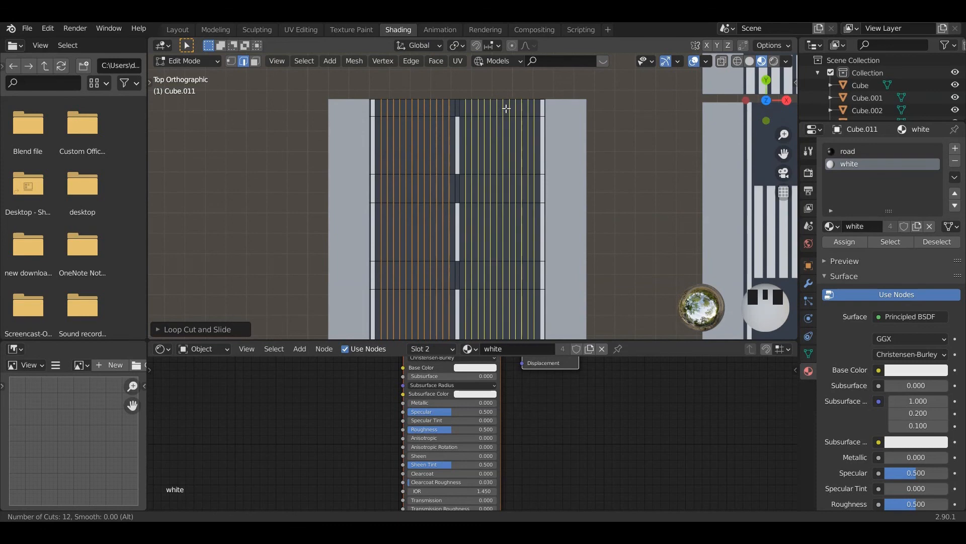
click(507, 108)
right_click(501, 114)
In face select mode, select four alternating strip faces in the right lane, level with a centre dash
scroll(453, 203, up, 4)
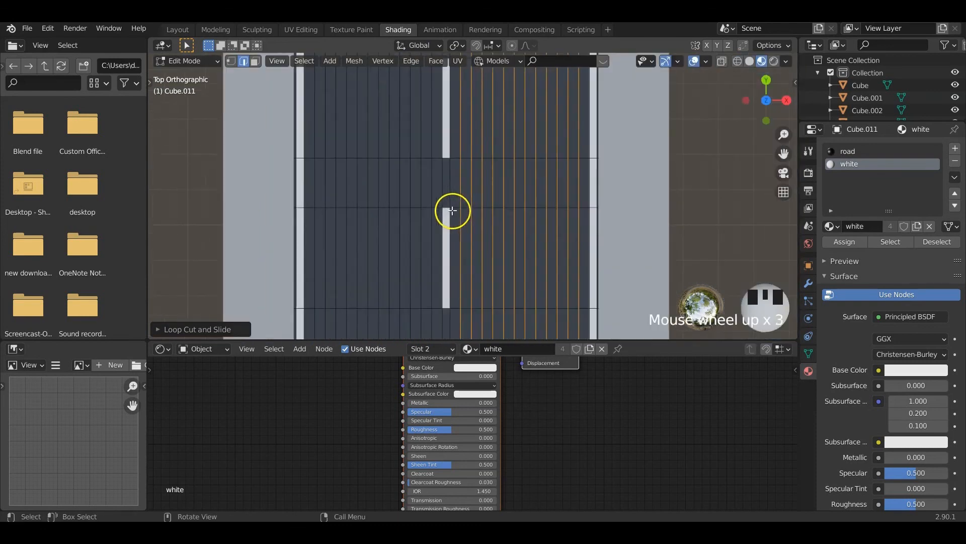
shift+middle_drag(451, 211, 483, 200)
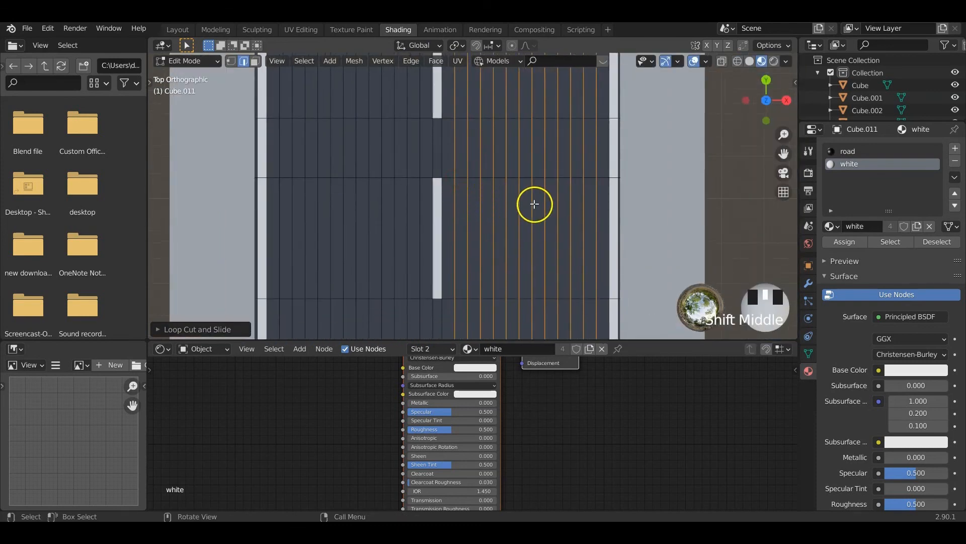
key(3)
click(461, 202)
shift+click(487, 203)
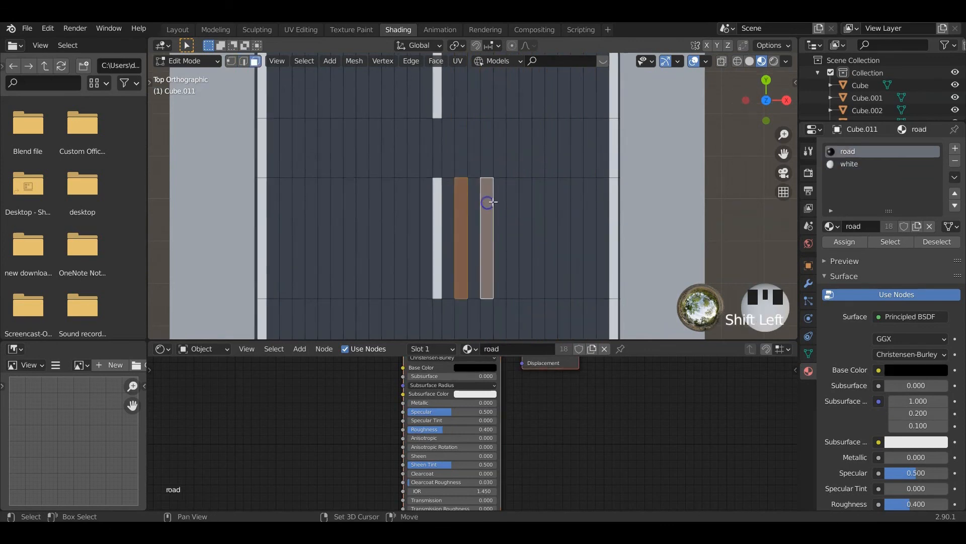
shift+click(512, 203)
shift+click(540, 203)
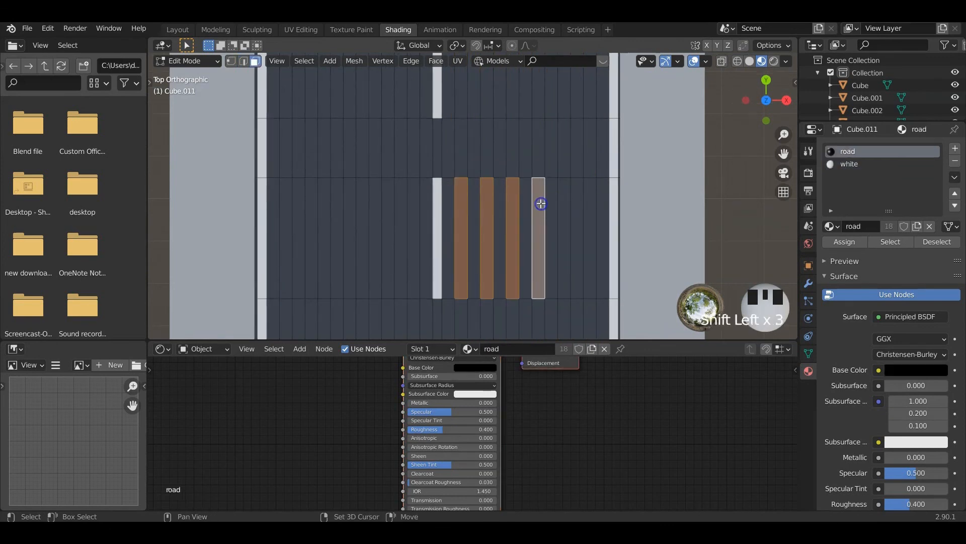
Widen the white centre dash face beside the planned crossing stripes slightly along X
click(438, 220)
key(s)
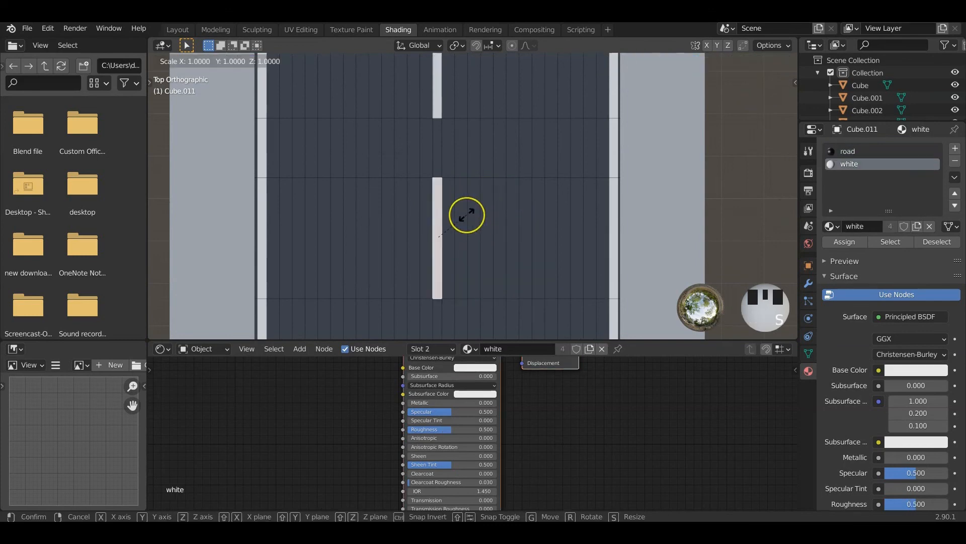
key(x)
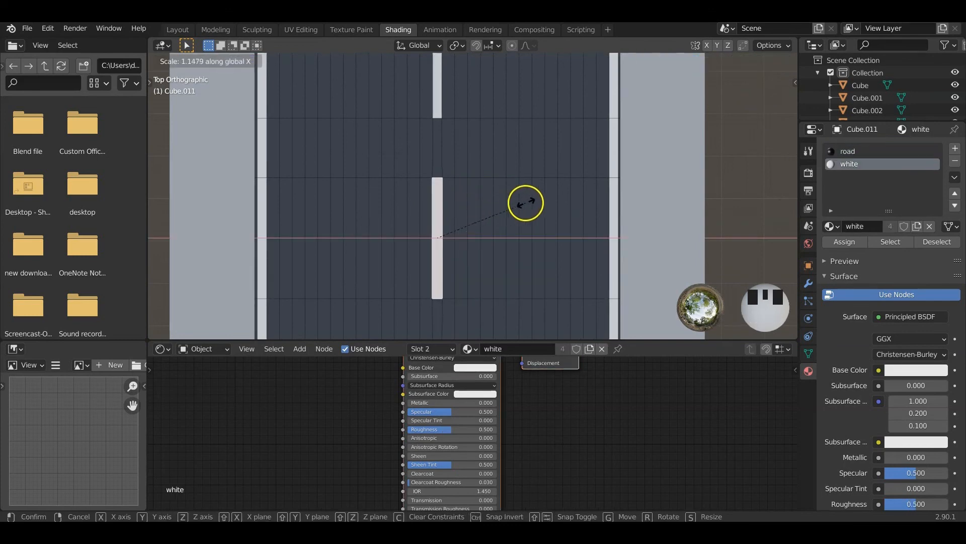
click(553, 192)
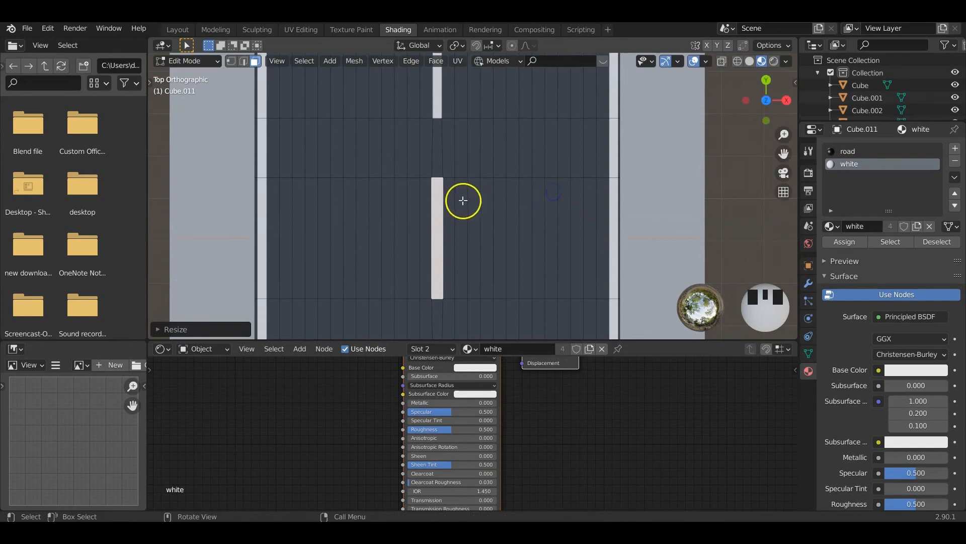
Select six alternating strip faces in each lane, level with the widened centre dash
click(463, 200)
shift+click(487, 207)
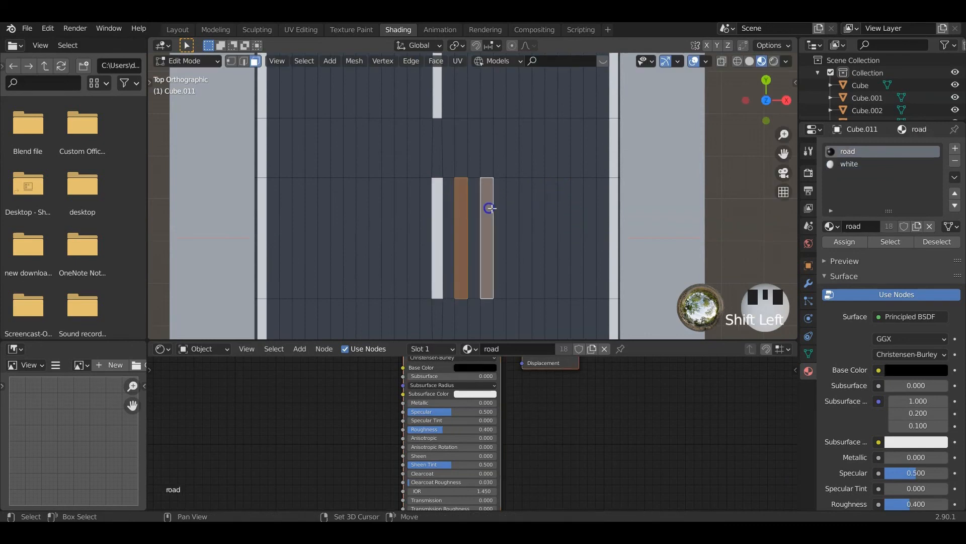
shift+click(513, 208)
shift+click(539, 209)
shift+click(564, 208)
shift+click(592, 209)
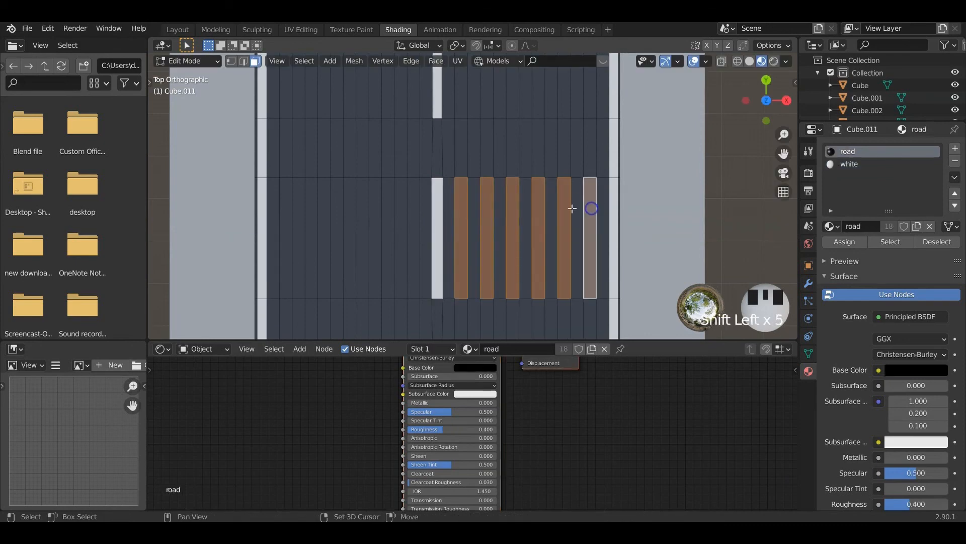
shift+click(414, 210)
shift+click(388, 213)
shift+click(362, 215)
shift+click(336, 219)
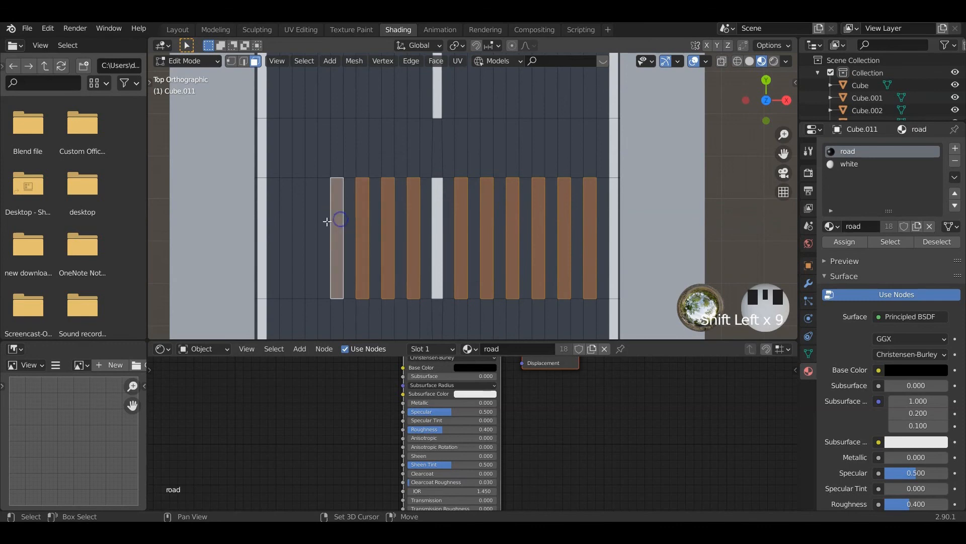
shift+click(311, 222)
shift+click(285, 223)
Assign the white material to the selected strip faces and return to Object Mode
click(850, 165)
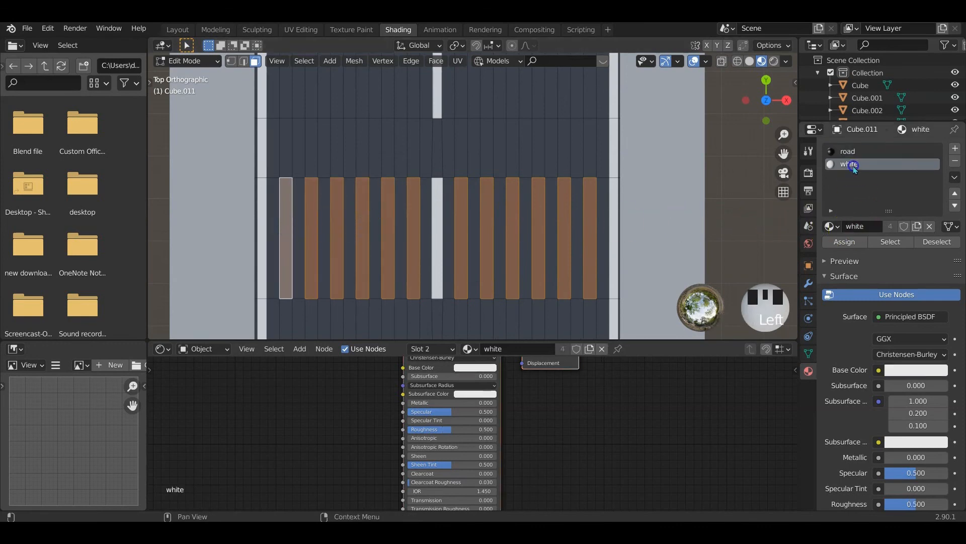
click(844, 242)
key(Tab)
scroll(461, 263, down, 2)
middle_drag(462, 263, 470, 198)
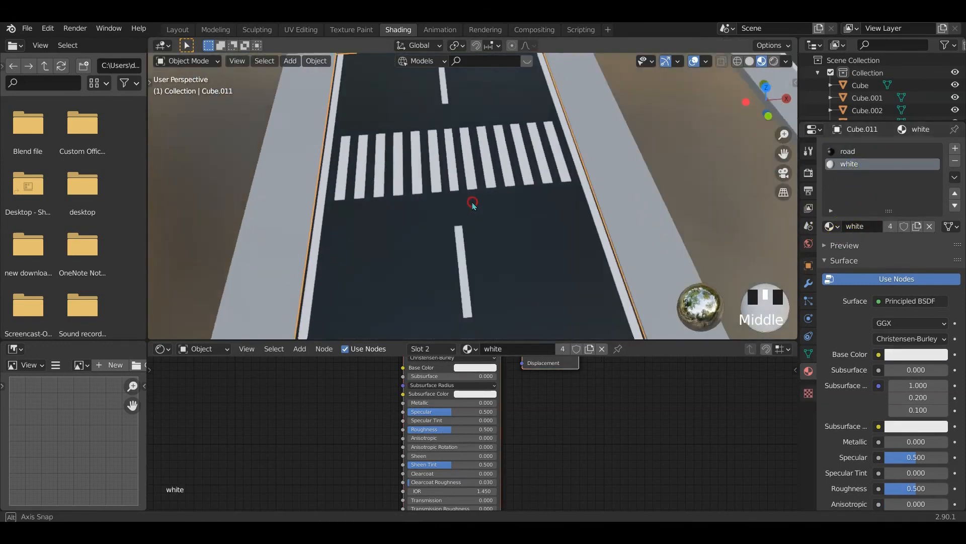
scroll(481, 194, down, 5)
middle_drag(480, 255, 365, 248)
click(365, 248)
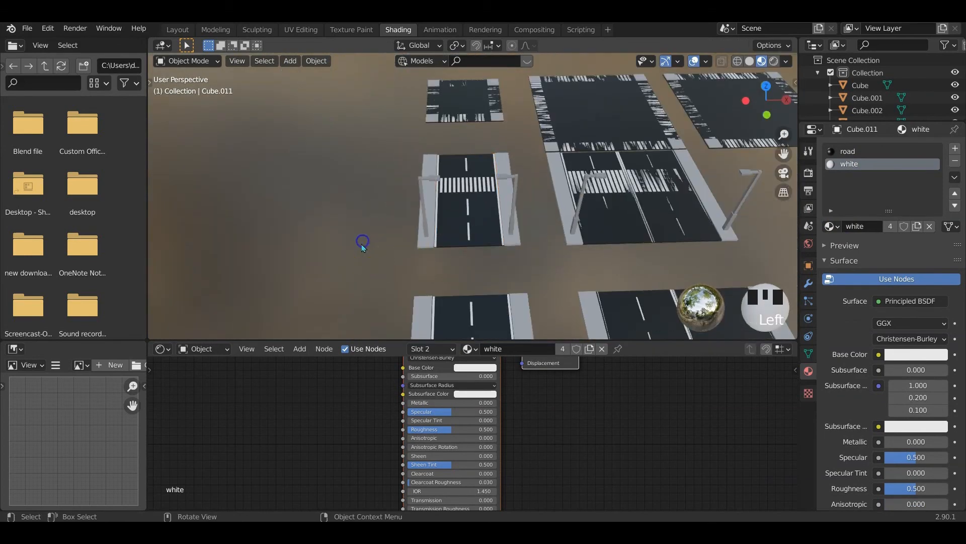
Move the small intersection's road base out beside its crossing stripes and open its mesh in Edit Mode
middle_drag(609, 262, 483, 181)
scroll(427, 104, up, 2)
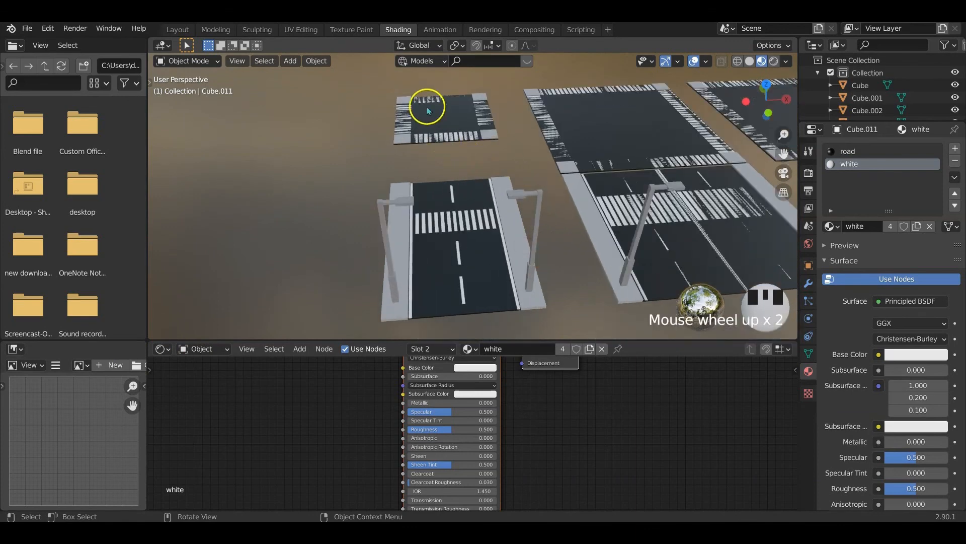
click(428, 106)
middle_drag(428, 107, 463, 187)
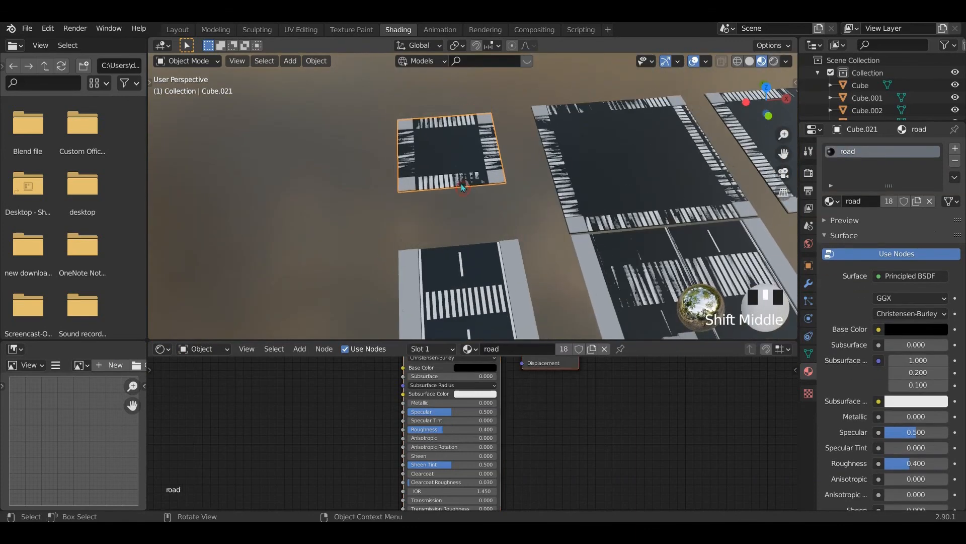
key(Tab)
key(g)
click(345, 180)
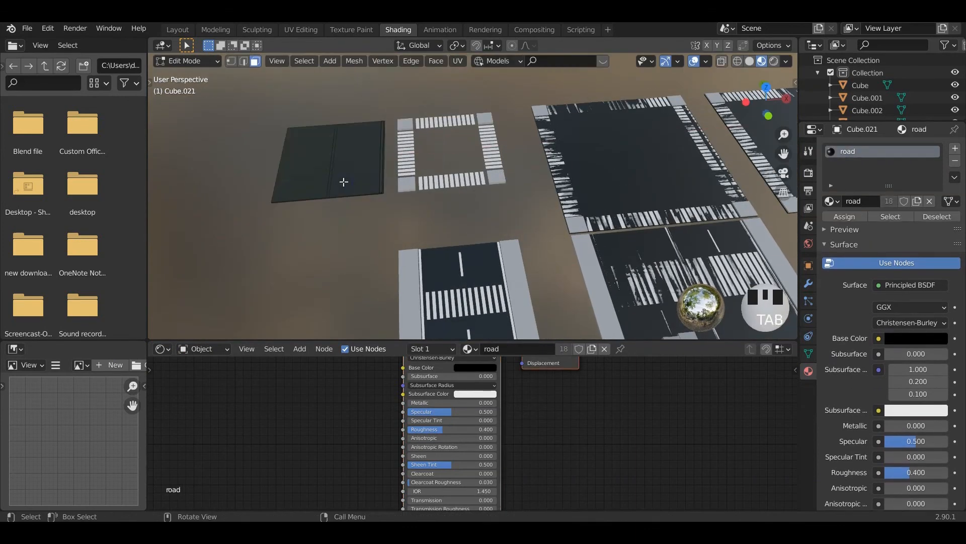
scroll(344, 183, up, 1)
shift+middle_drag(344, 182, 499, 216)
scroll(375, 187, up, 2)
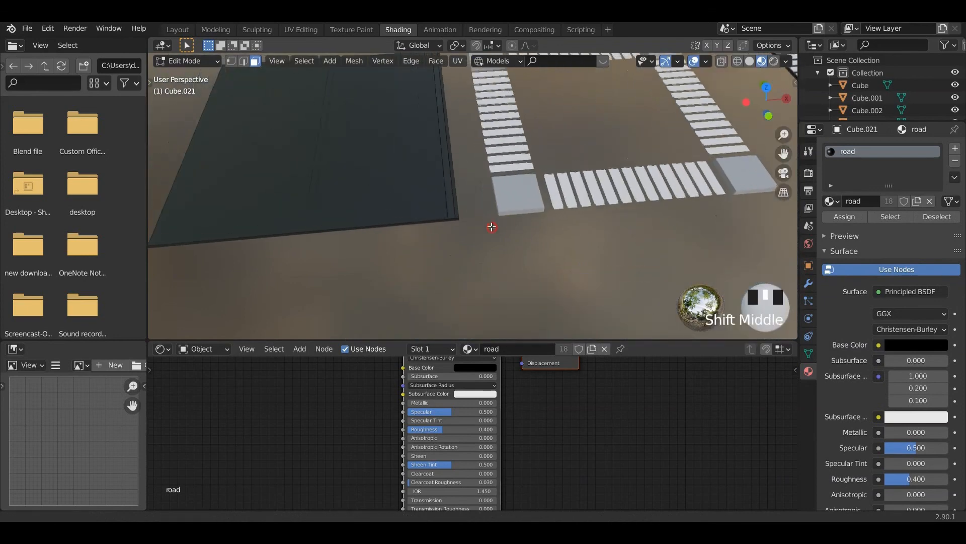
scroll(503, 238, down, 1)
click(483, 210)
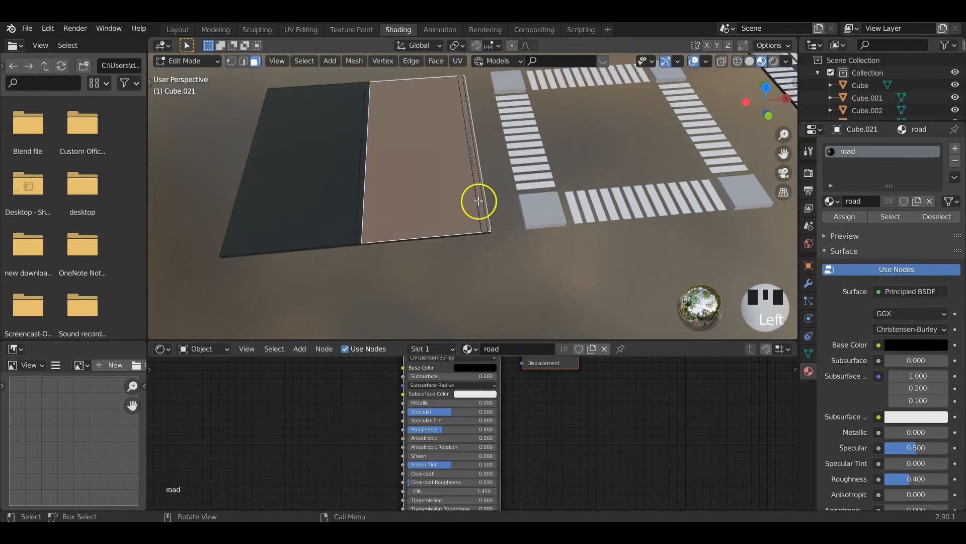
key(x)
click(464, 219)
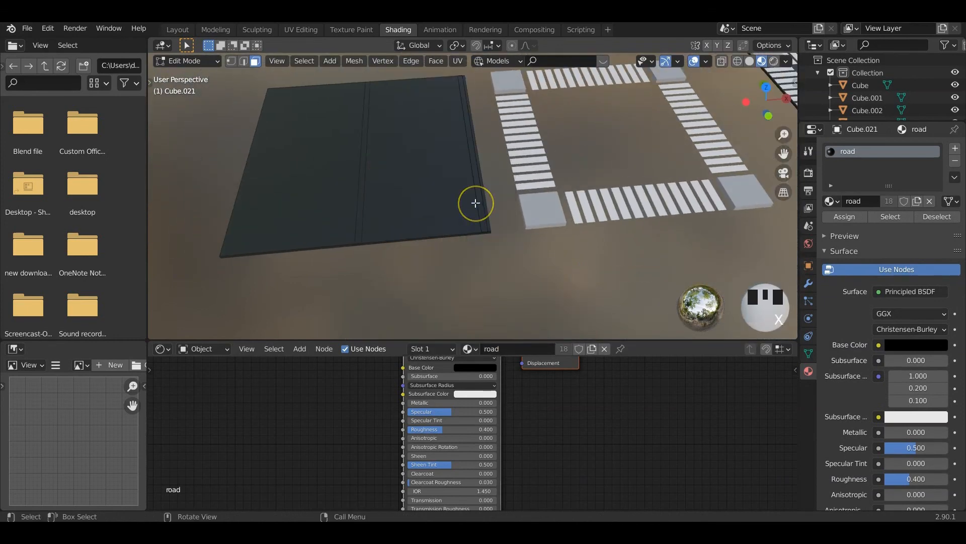
Remove the extra lengthwise edge loops near the right edge of the small intersection's road base and return to Object Mode
scroll(485, 202, up, 2)
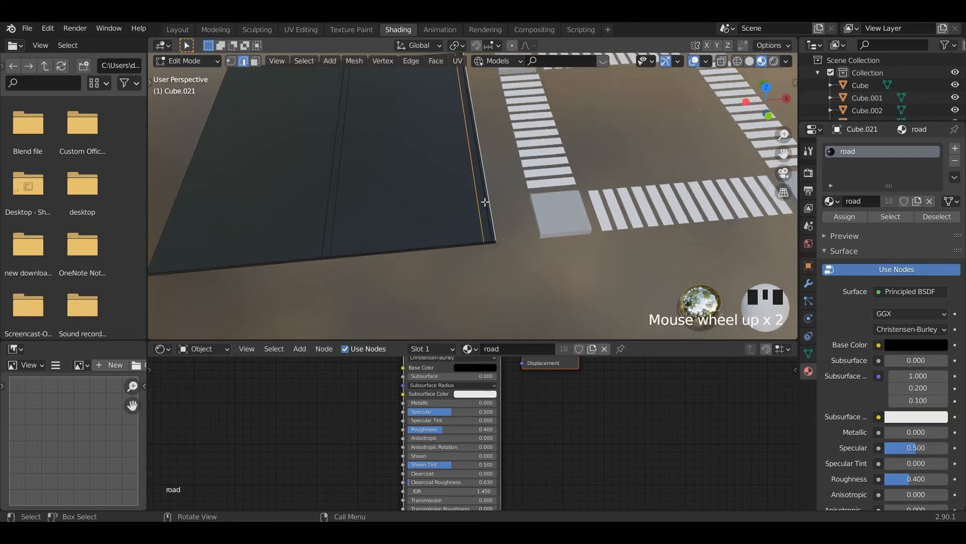
click(477, 205)
key(x)
click(474, 202)
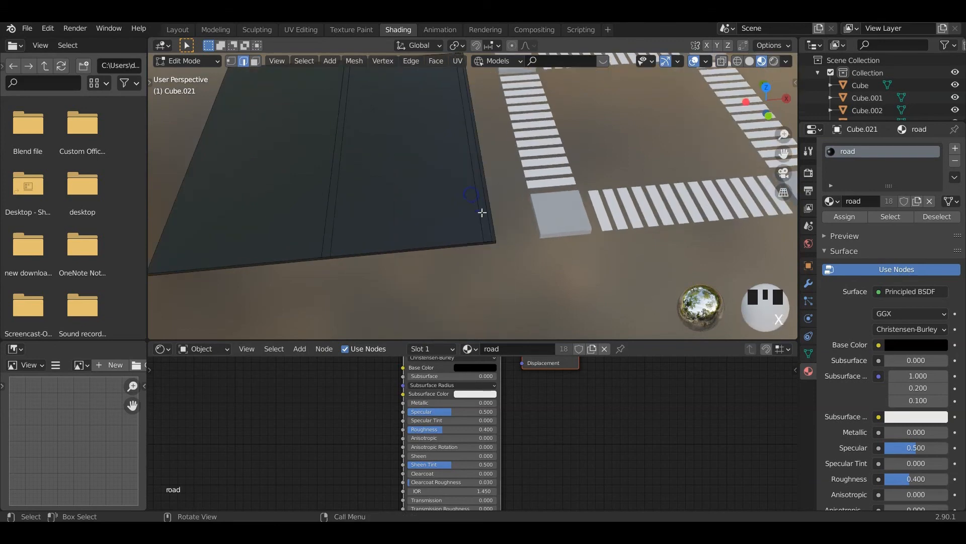
key(x)
click(481, 211)
key(x)
click(481, 269)
key(x)
click(485, 268)
shift+middle_drag(426, 233, 390, 228)
key(Tab)
scroll(401, 226, down, 5)
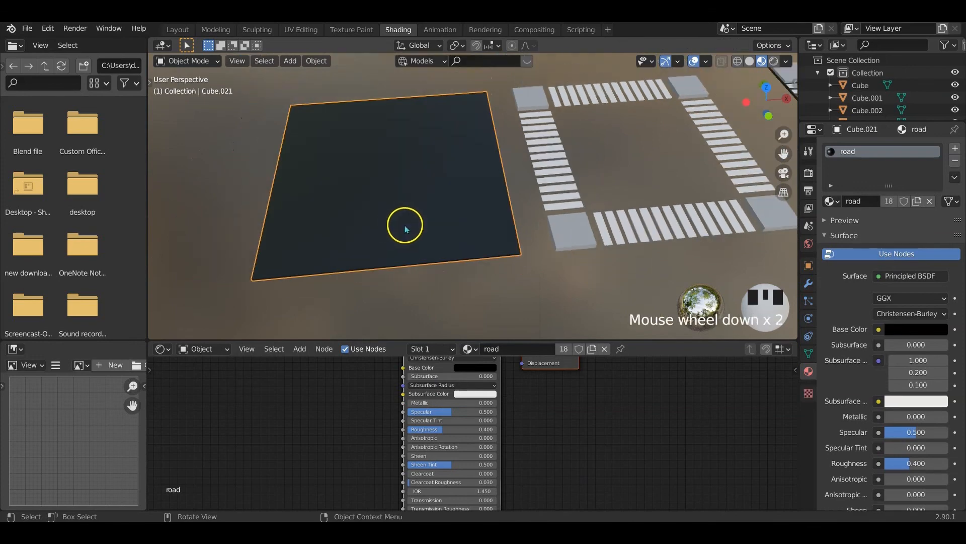
Move the small intersection's road base back under its crossing stripes and align it with the corner footpaths along X
shift+middle_drag(494, 222, 473, 211)
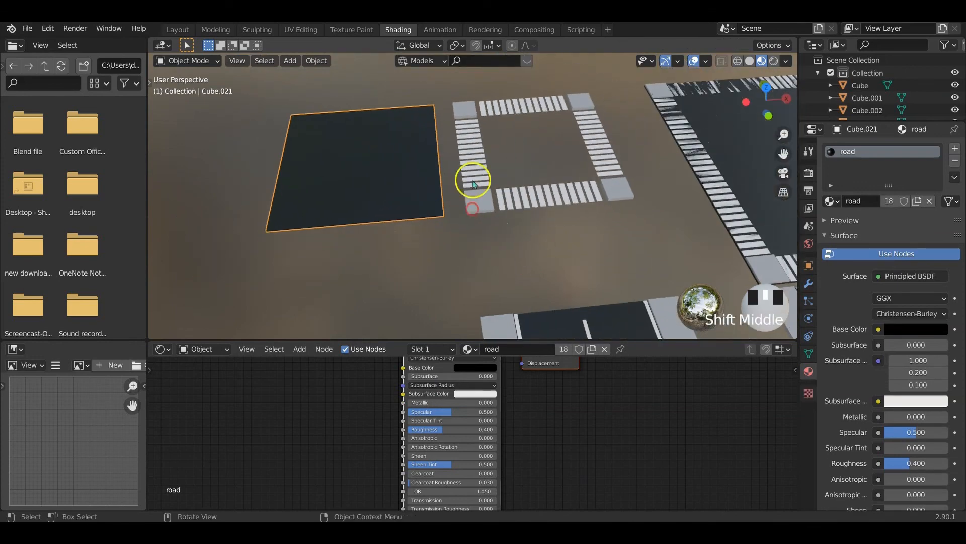
key(g)
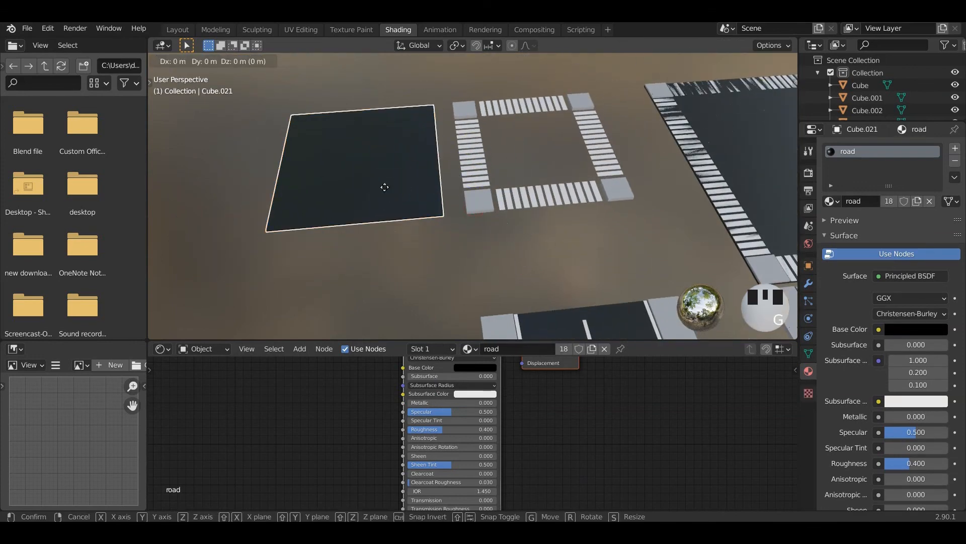
click(557, 190)
key(KP_7)
shift+middle_drag(566, 150, 453, 262)
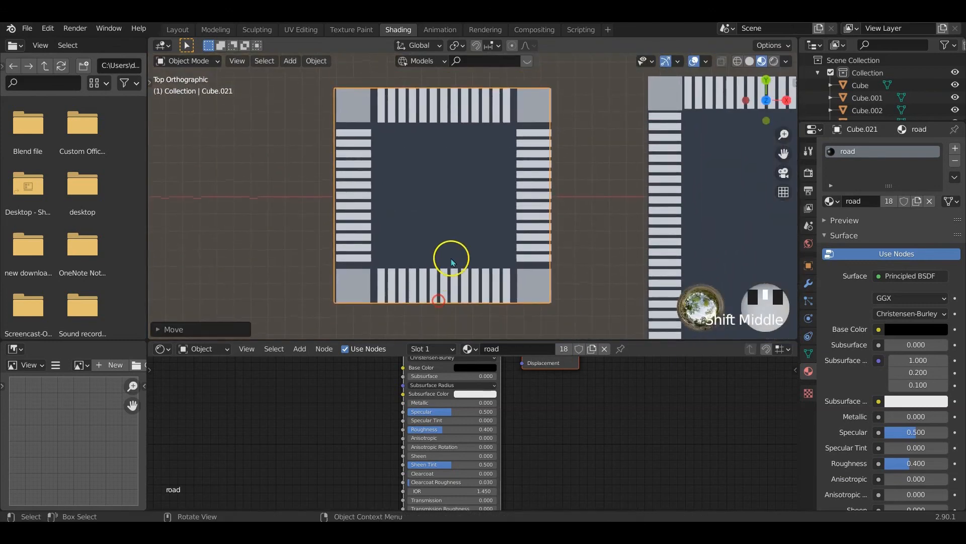
key(g)
key(x)
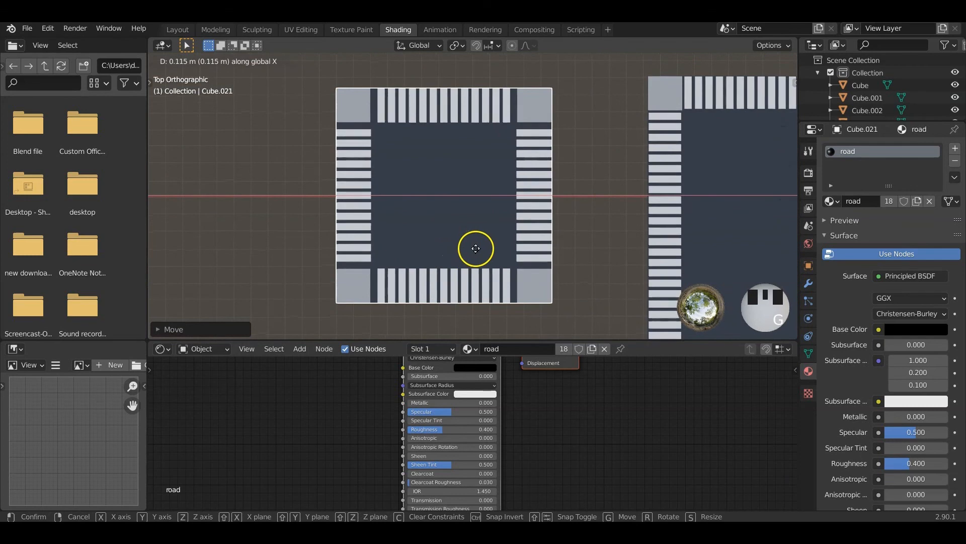
click(473, 248)
In Edit Mode, add 13 evenly spaced crosswise loop cuts to the small intersection's road base without sliding them
key(Tab)
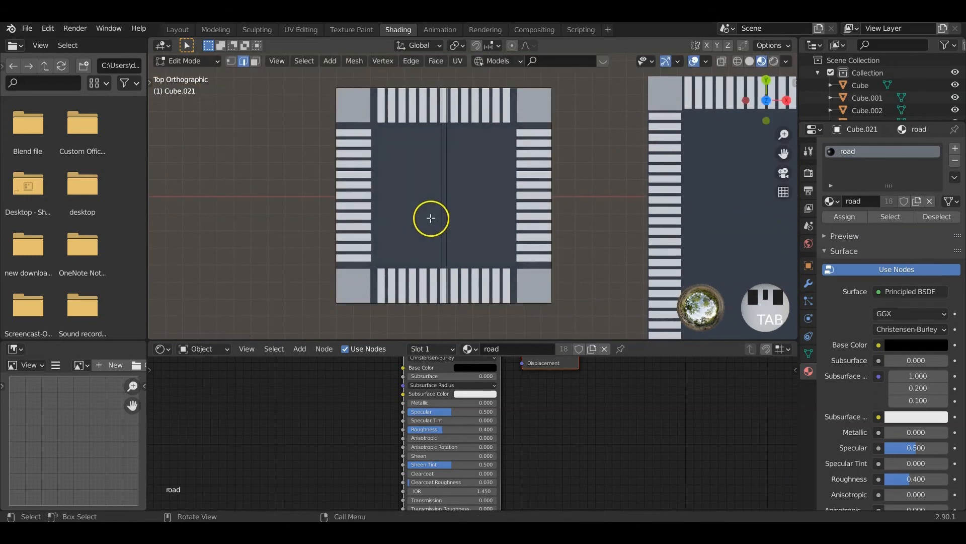
key(ctrl+r)
middle_drag(432, 216, 433, 194)
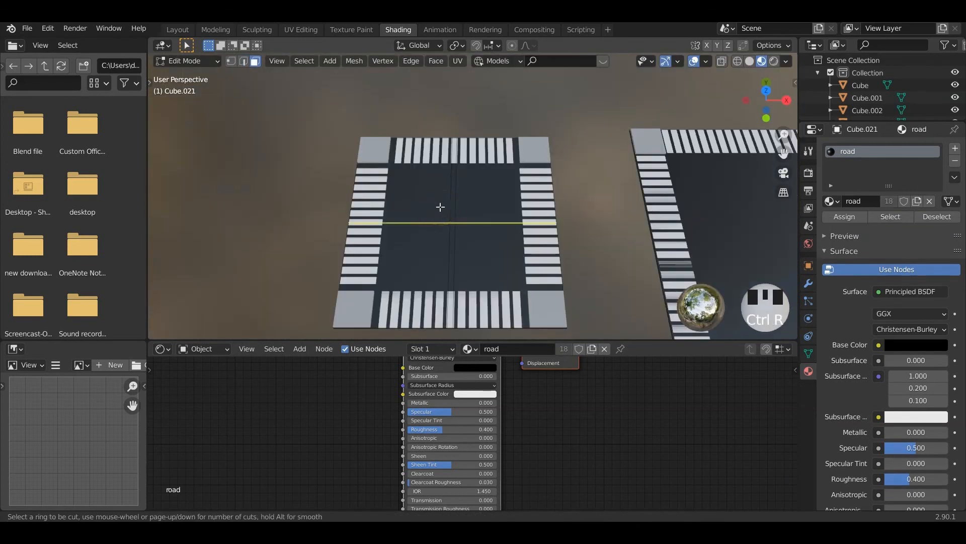
scroll(441, 207, up, 9)
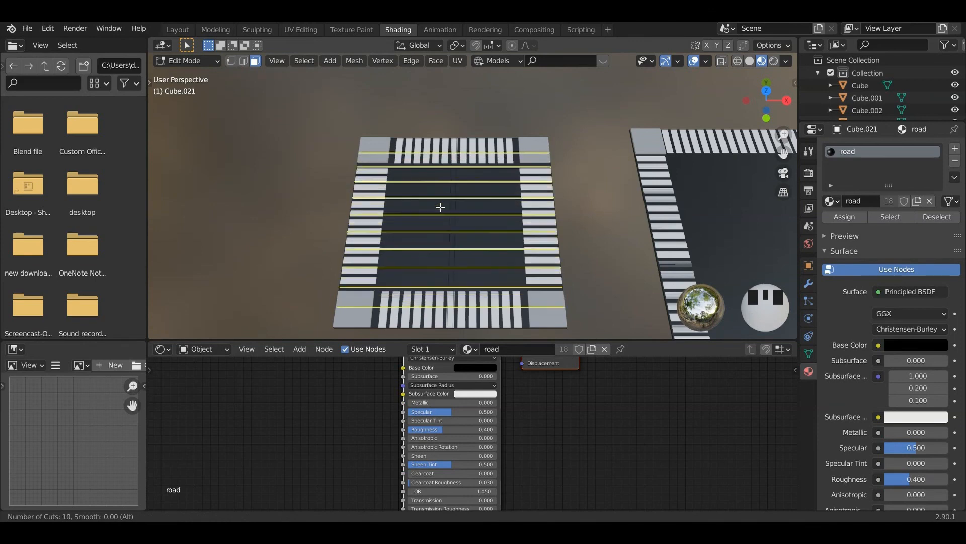
scroll(441, 207, up, 3)
click(441, 207)
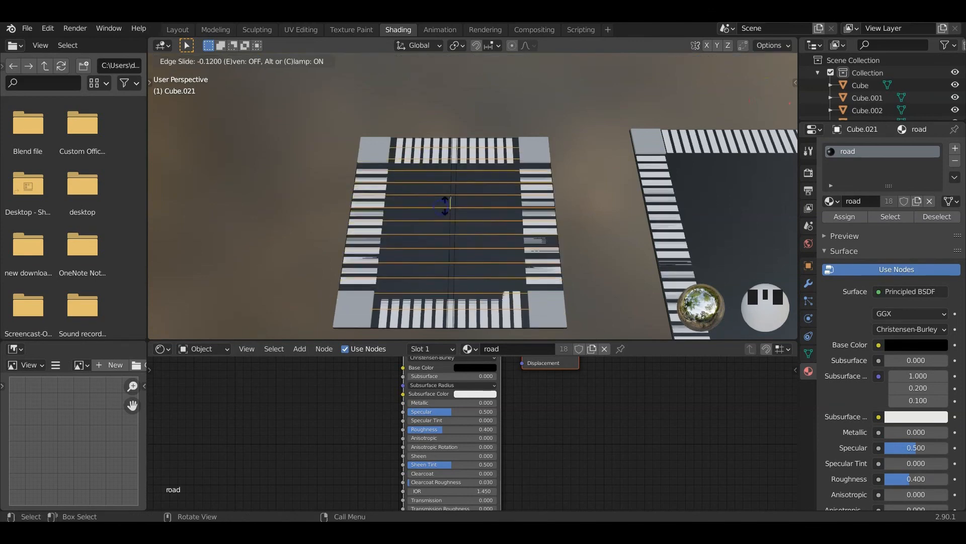
right_click(448, 216)
Add 11 lengthwise loop cuts across the left half of the small intersection's road base
middle_drag(449, 215, 422, 160)
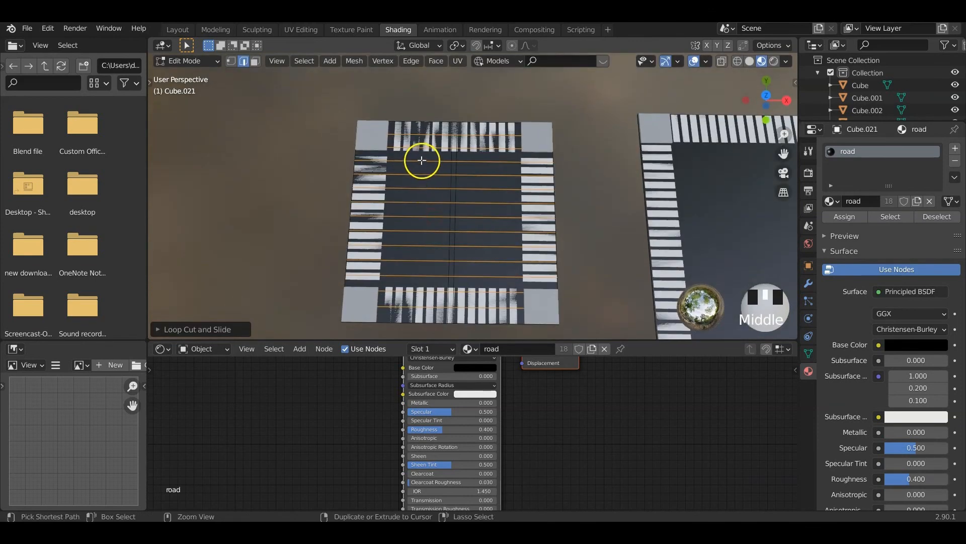
key(ctrl+r)
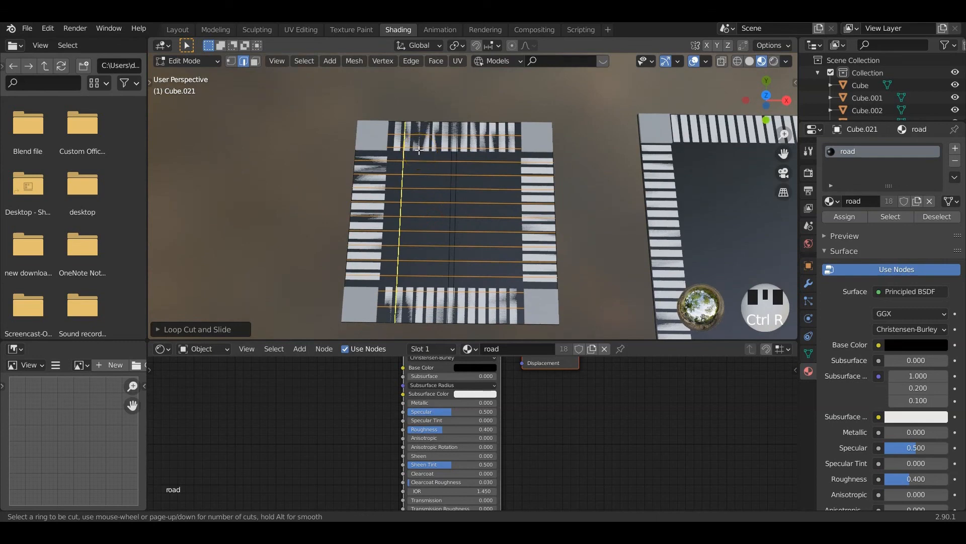
scroll(419, 149, up, 6)
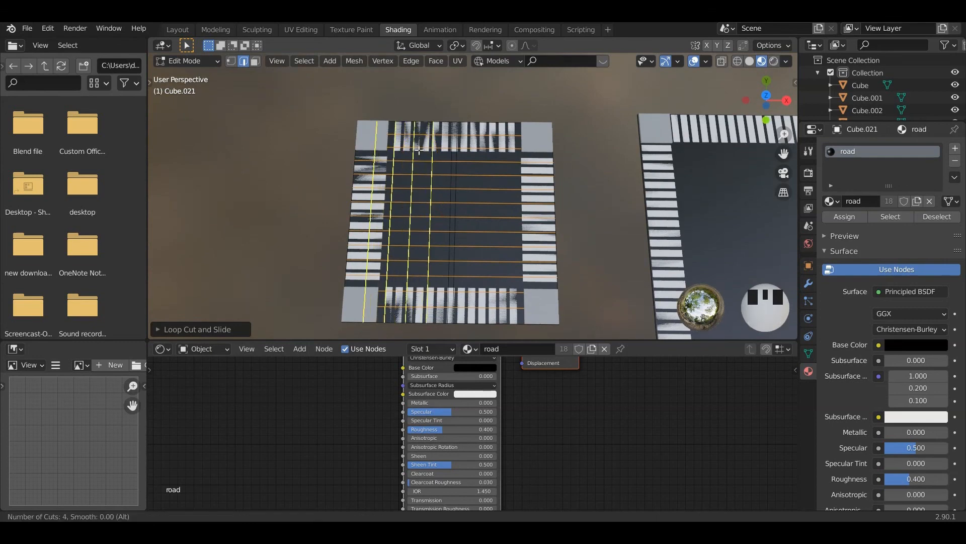
scroll(419, 150, up, 4)
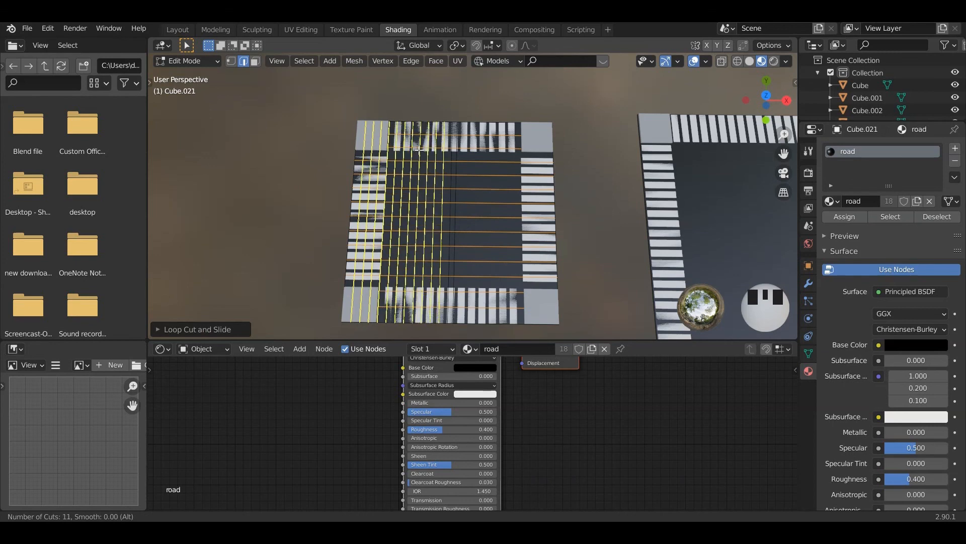
click(419, 150)
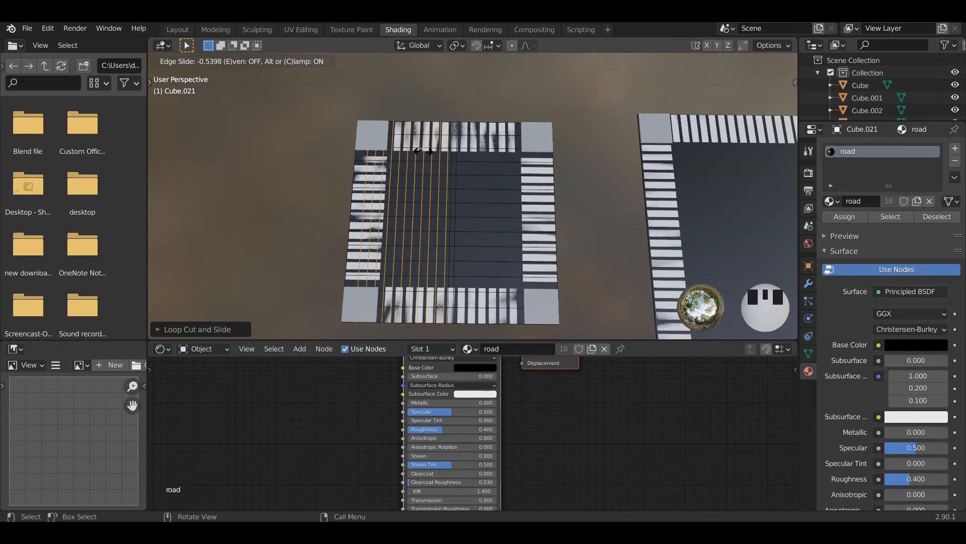
click(424, 151)
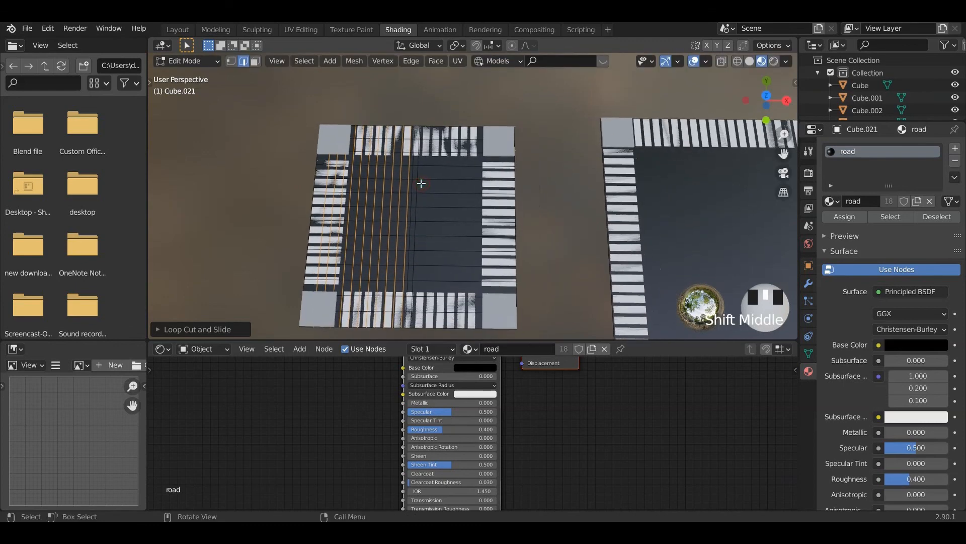
Add 11 lengthwise loop cuts across the right half of the small intersection's road base
key(ctrl+r)
scroll(450, 186, up, 4)
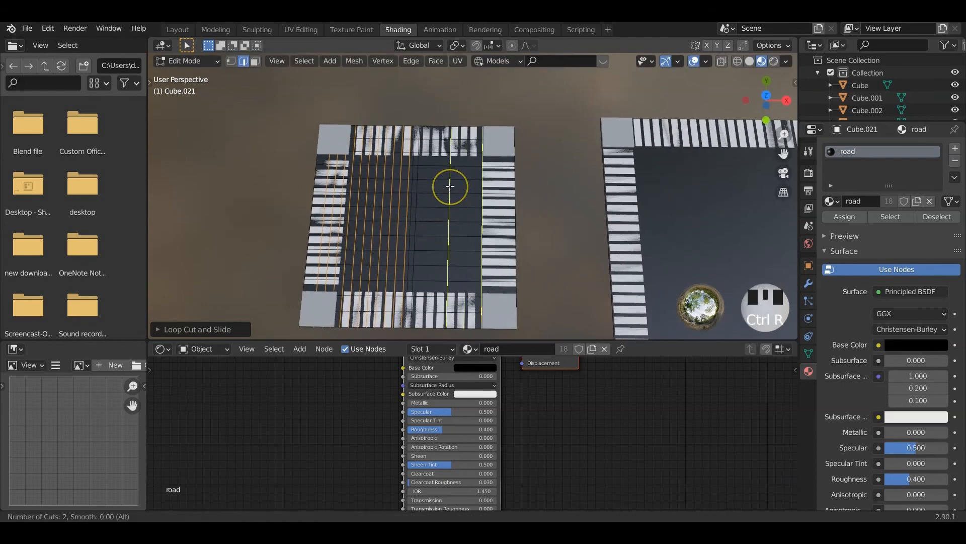
scroll(450, 186, up, 6)
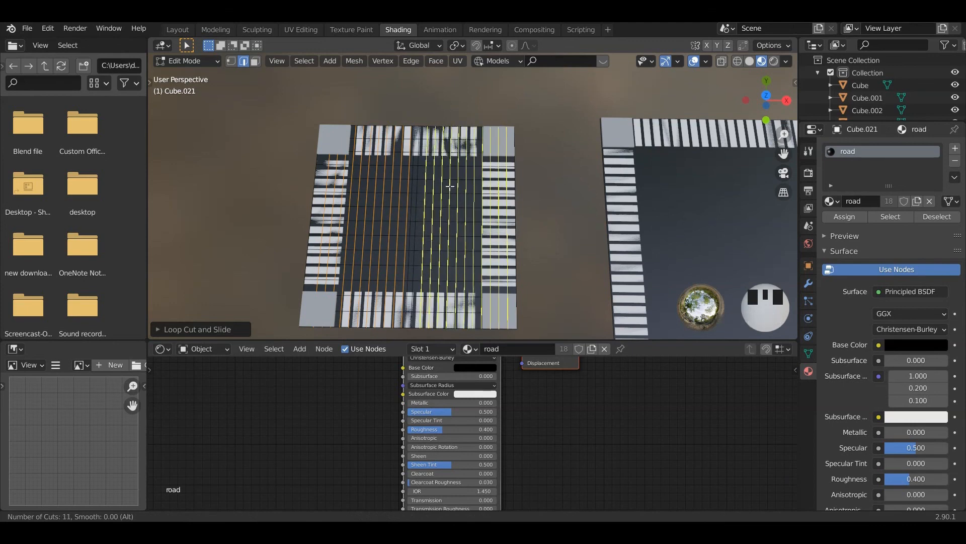
click(450, 186)
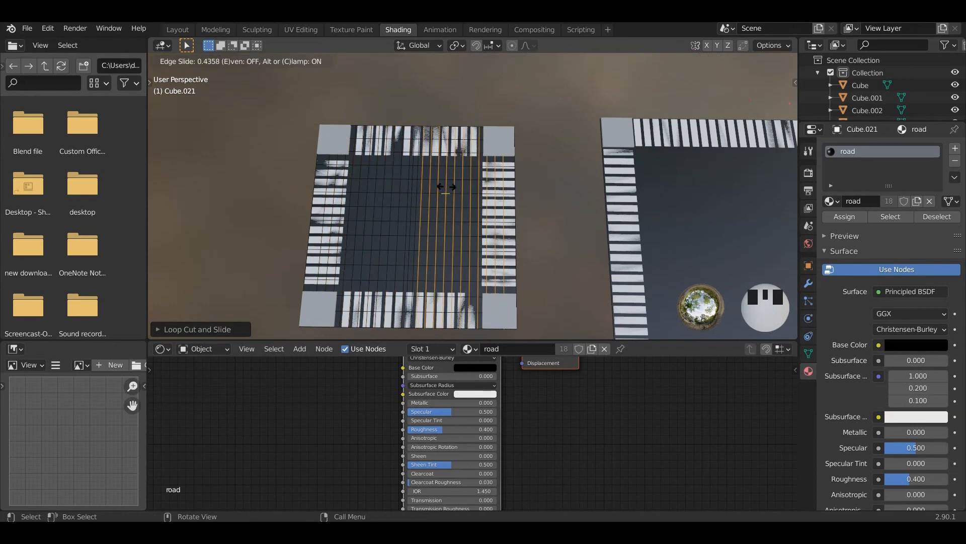
click(446, 187)
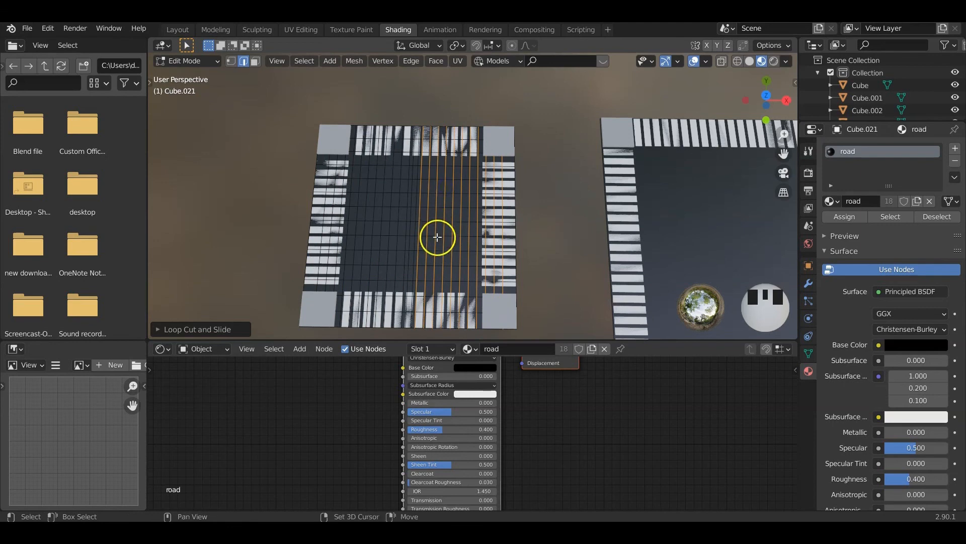
Bevel every crosswise edge loop between the upper and lower corner footpaths into bands spaced like the side crossings' stripes
shift+middle_drag(437, 237, 468, 245)
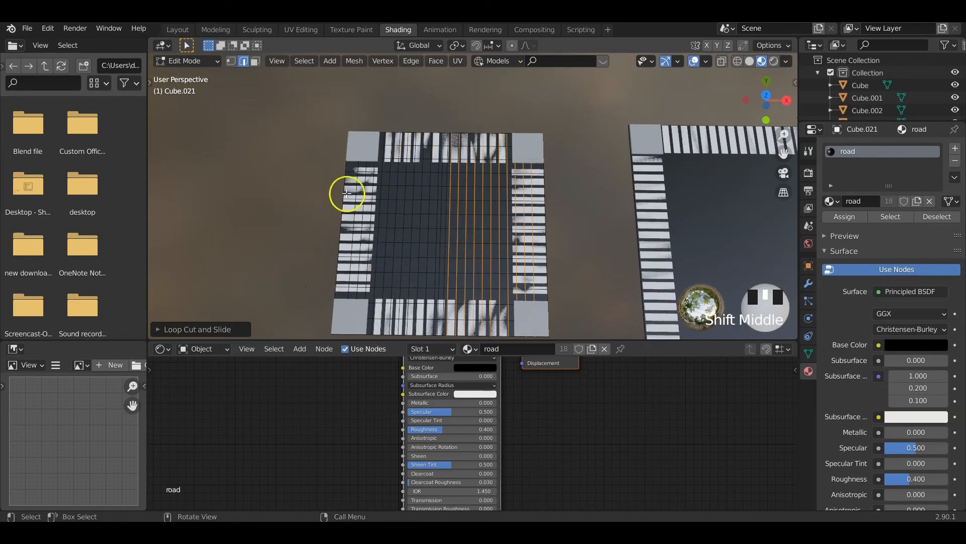
alt+click(381, 173)
alt+shift+click(376, 198)
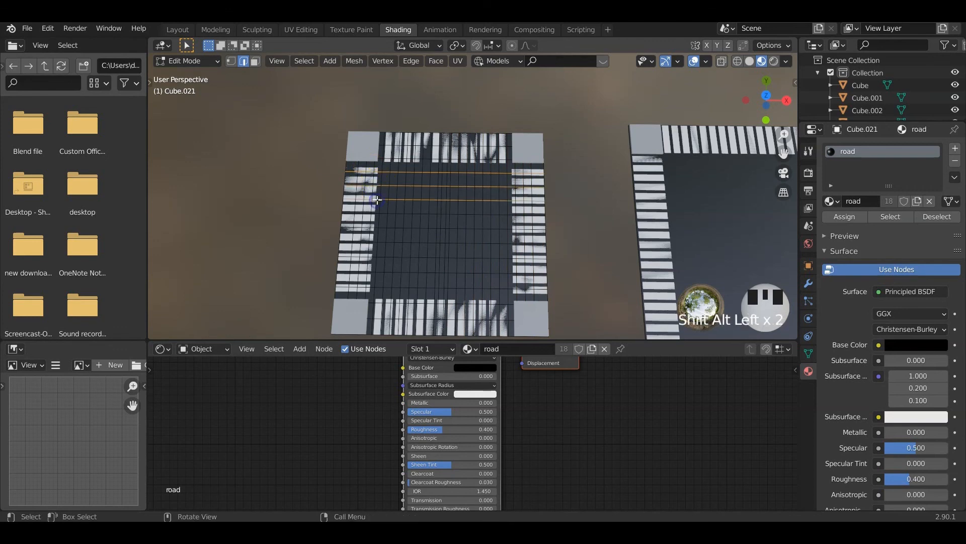
scroll(373, 201, up, 4)
shift+middle_drag(373, 234, 409, 185)
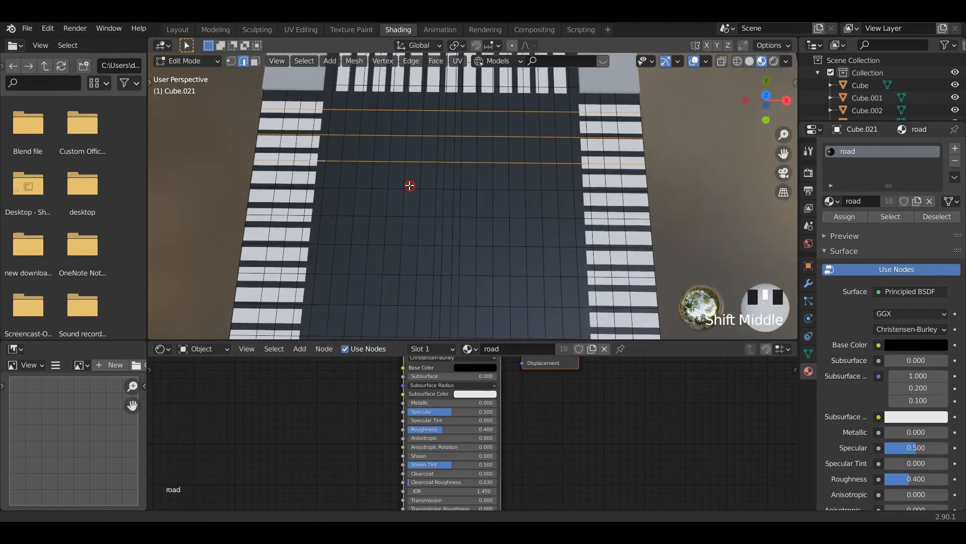
alt+shift+click(324, 187)
alt+shift+click(330, 216)
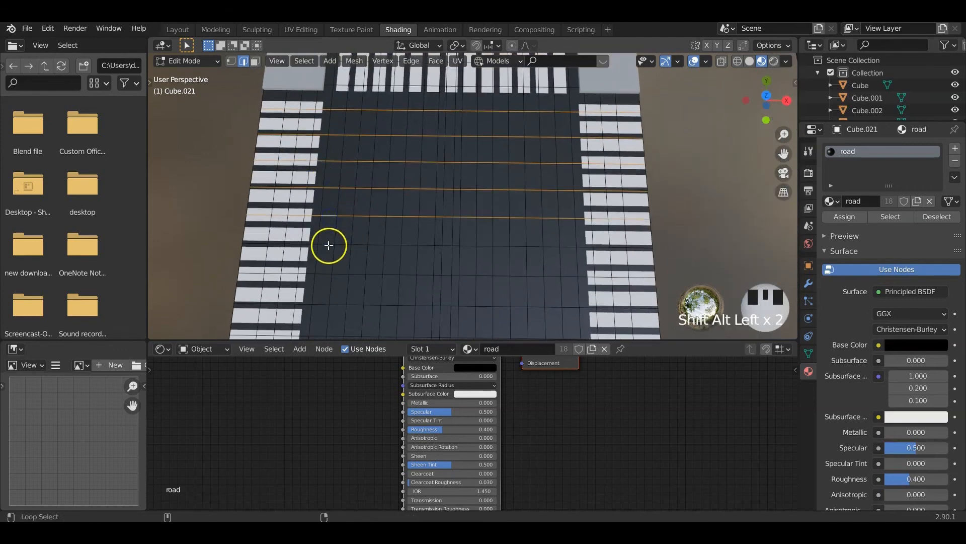
shift+middle_drag(324, 306, 355, 257)
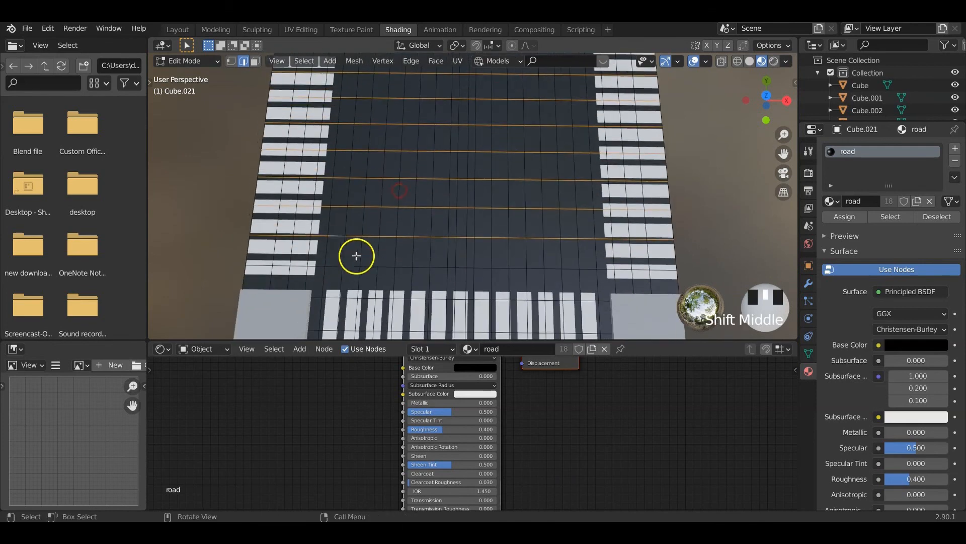
scroll(438, 222, down, 2)
mouse_move(437, 222)
shift+middle_down()
mouse_move(453, 237)
mouse_move(442, 231)
shift+middle_up()
key(ctrl+b)
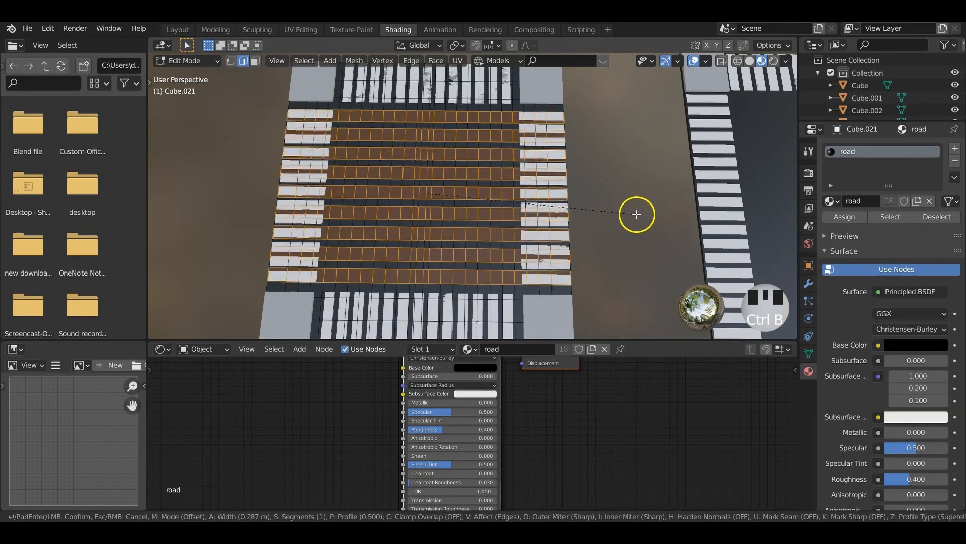
click(595, 214)
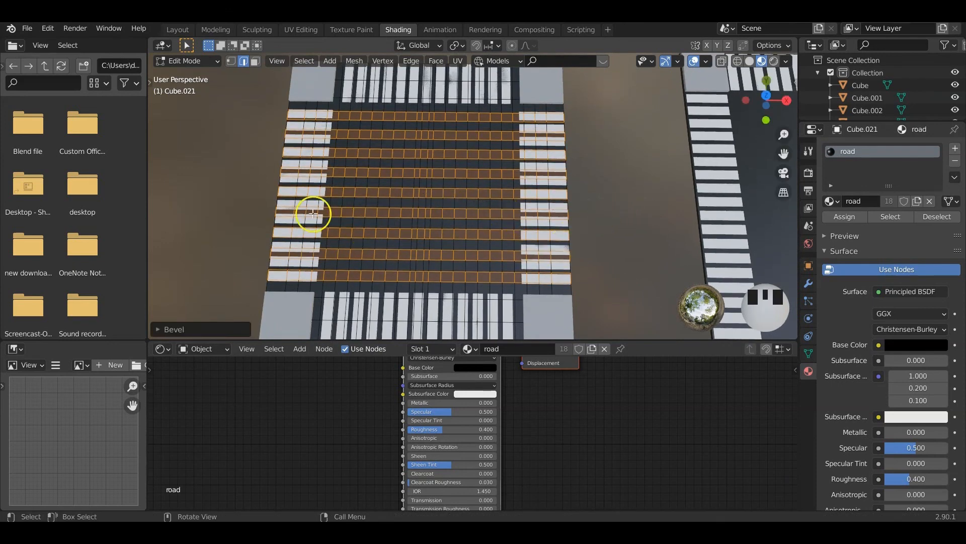
shift+middle_drag(454, 155, 446, 183)
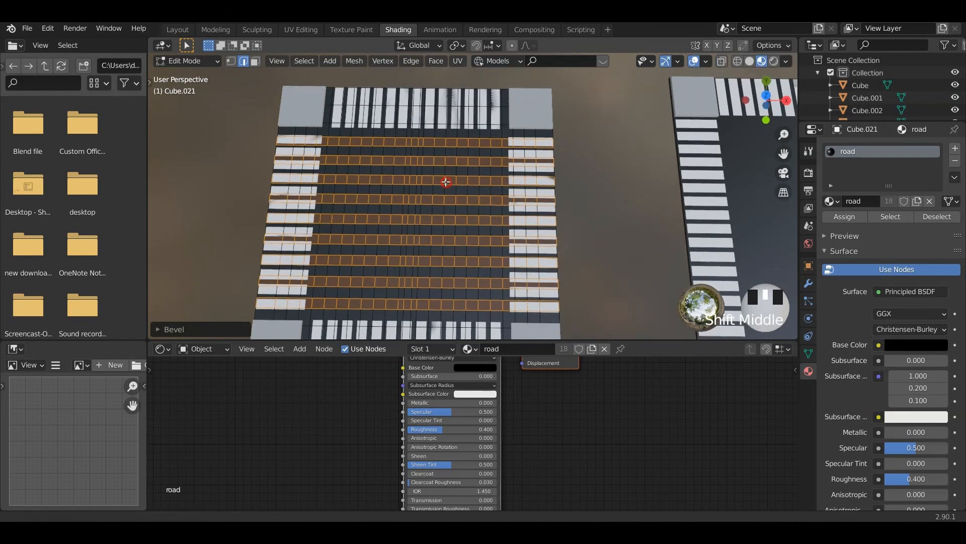
click(337, 116)
key(3)
shift+middle_drag(363, 123, 378, 168)
key(ctrl+r)
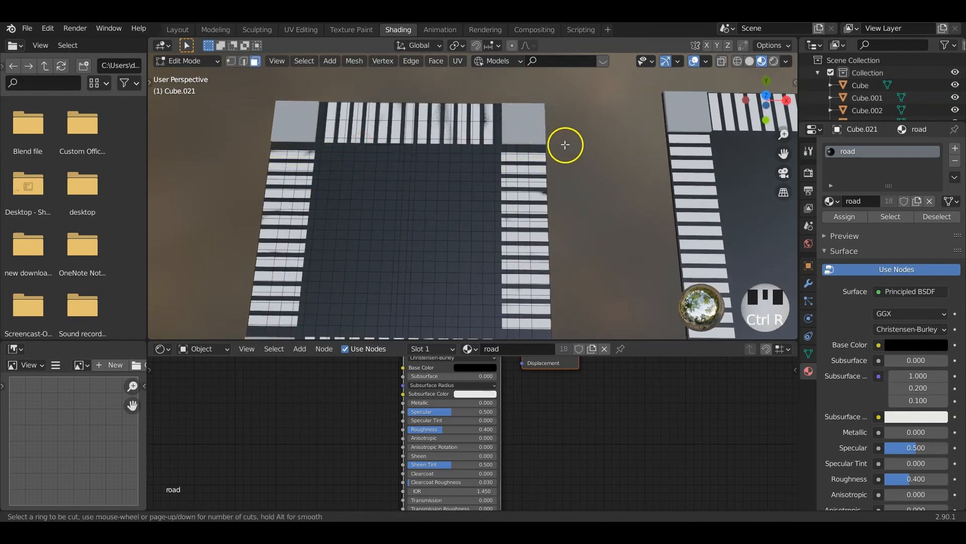
scroll(544, 150, up, 4)
scroll(545, 150, down, 4)
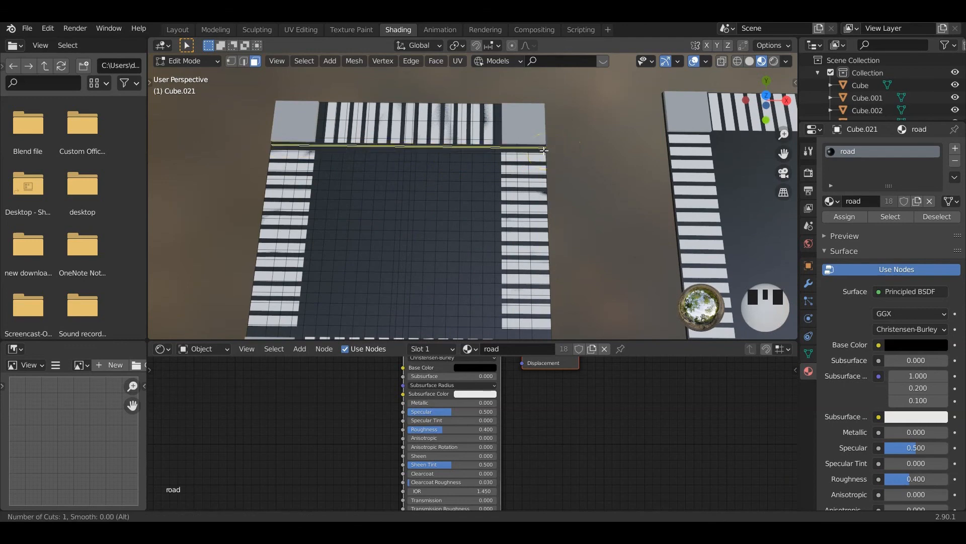
key(Escape)
Add one crosswise loop cut beside the upper crossing and slide it onto the inner edge of the upper corner footpaths
scroll(546, 151, up, 3)
shift+middle_drag(546, 151, 602, 250)
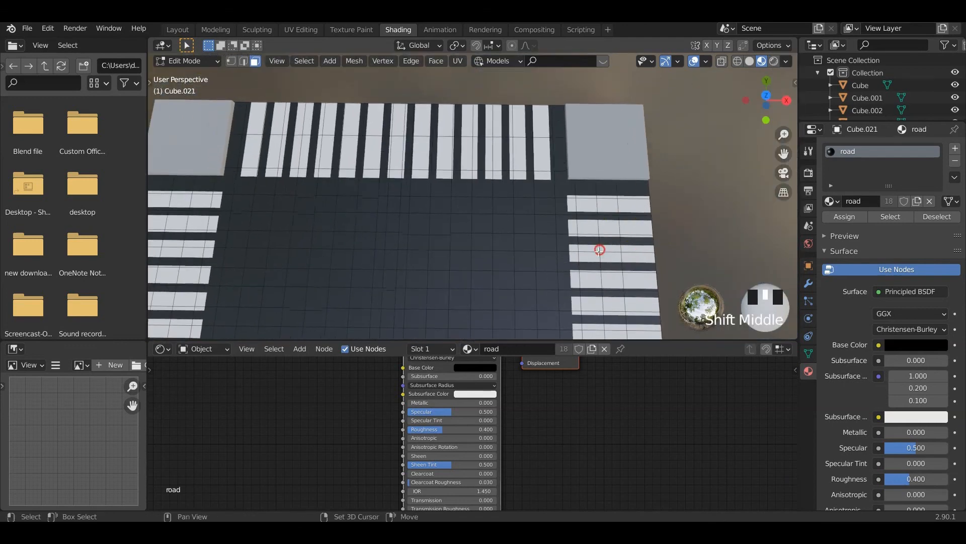
key(ctrl+r)
click(643, 194)
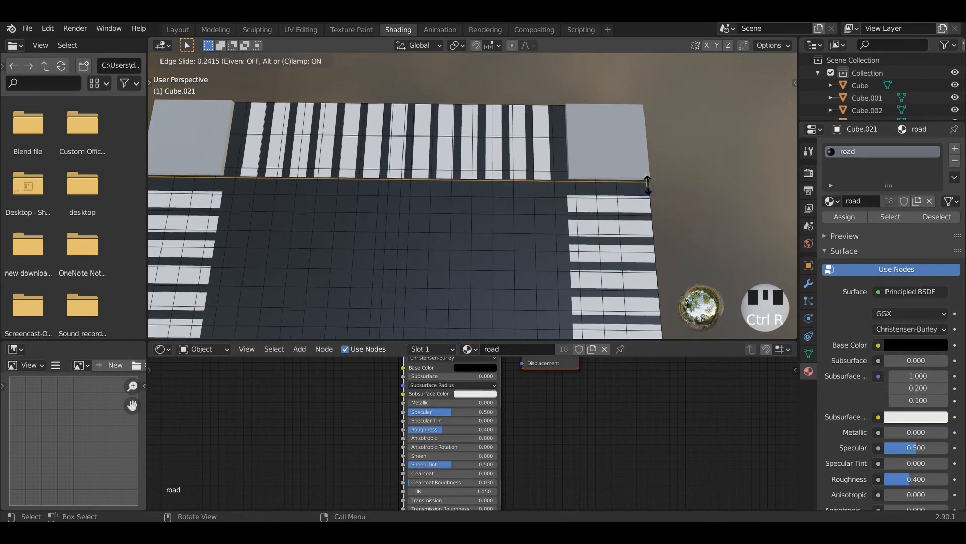
right_click(644, 192)
key(KP_7)
scroll(621, 168, down, 2)
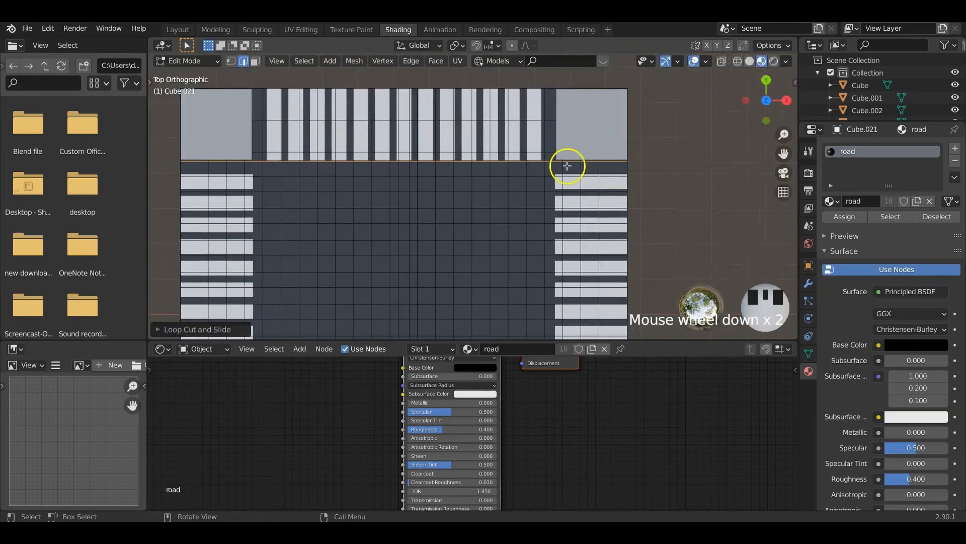
key(g)
key(g)
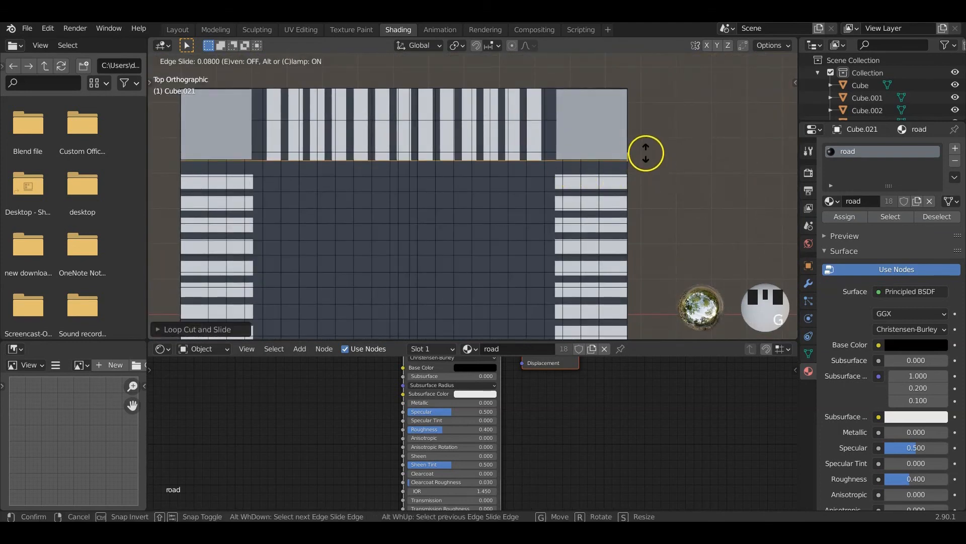
click(638, 160)
Slide the lengthwise edge loops nearest the left and right corner footpaths onto the footpaths' inner edges
shift+middle_drag(637, 160, 722, 117)
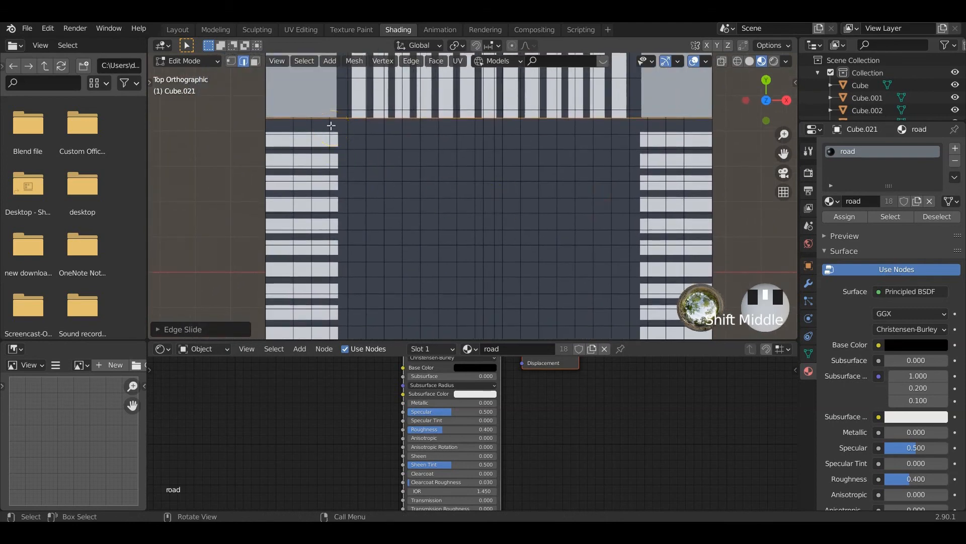
alt+click(329, 125)
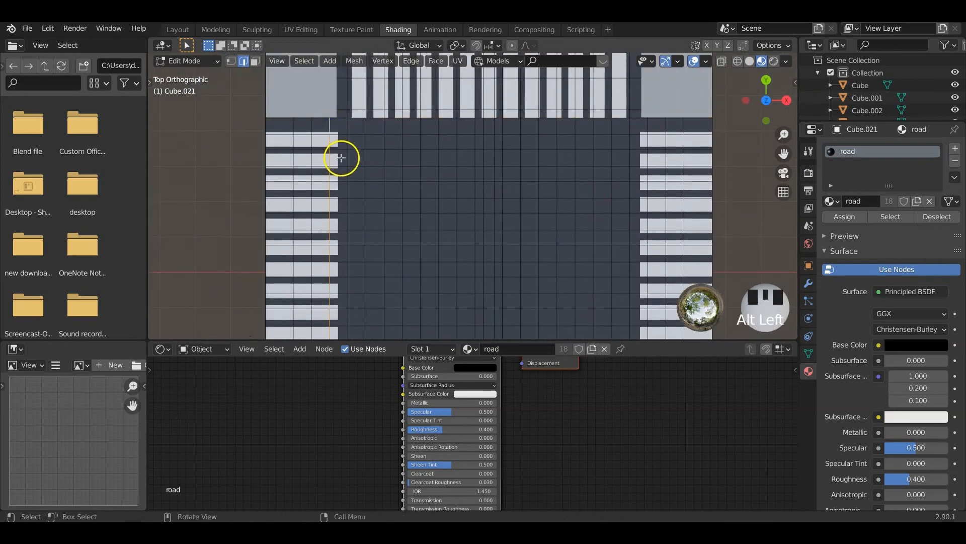
key(g)
key(g)
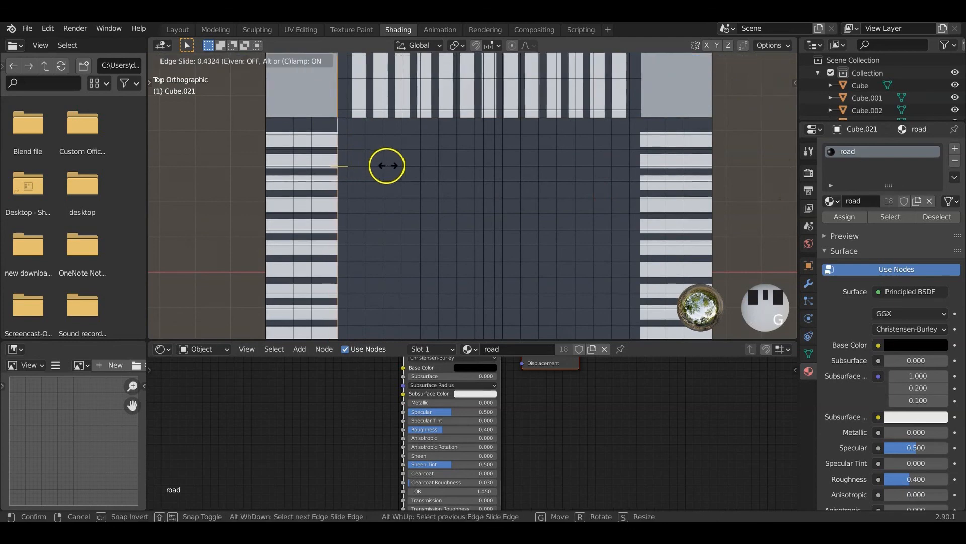
click(396, 166)
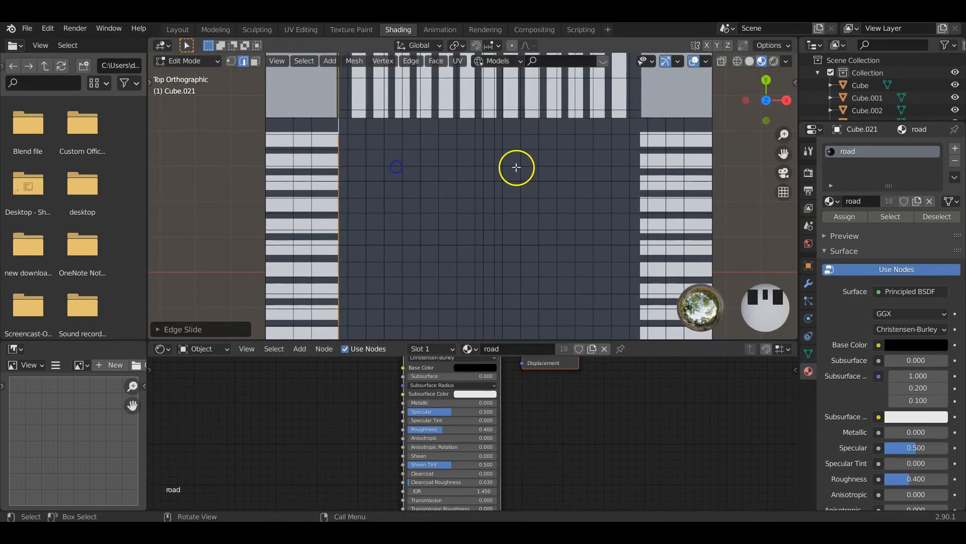
alt+click(648, 126)
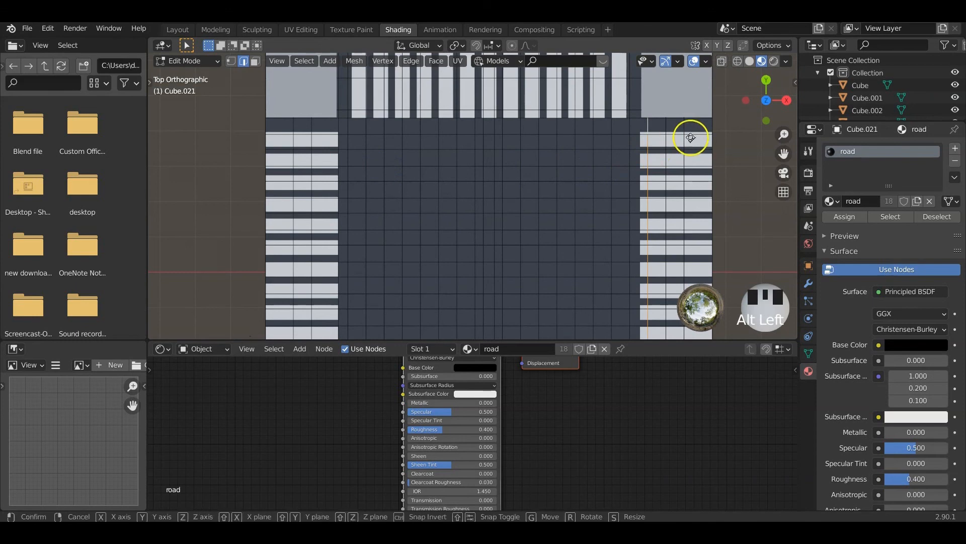
key(g)
key(g)
click(611, 178)
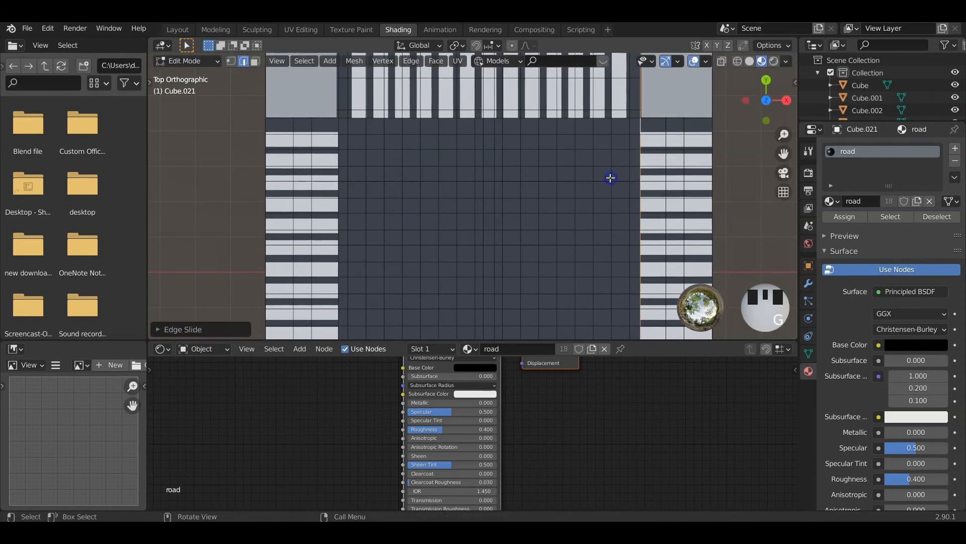
Return to Object Mode and delete the separate crossing stripe objects on the small intersection
shift+middle_drag(371, 196, 373, 181)
scroll(373, 181, down, 3)
shift+middle_drag(486, 226, 358, 196)
scroll(408, 194, up, 2)
key(Tab)
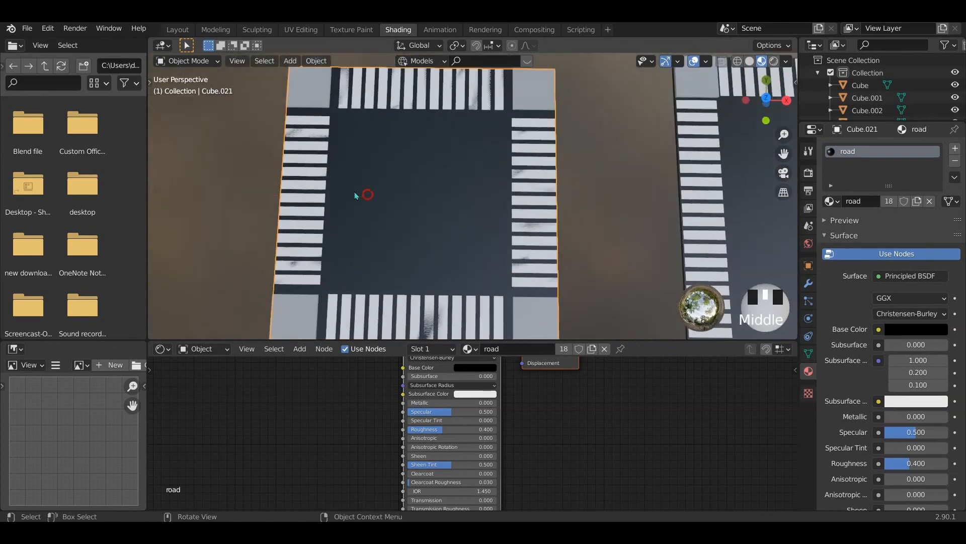
click(319, 172)
shift+click(368, 95)
key(x)
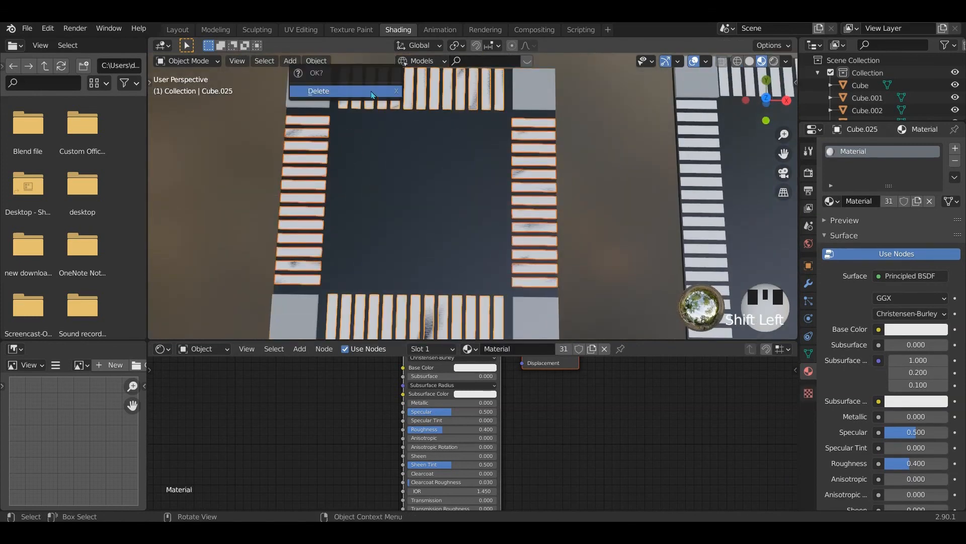
click(371, 95)
Select the small intersection's road base and reopen it in Edit Mode
click(414, 222)
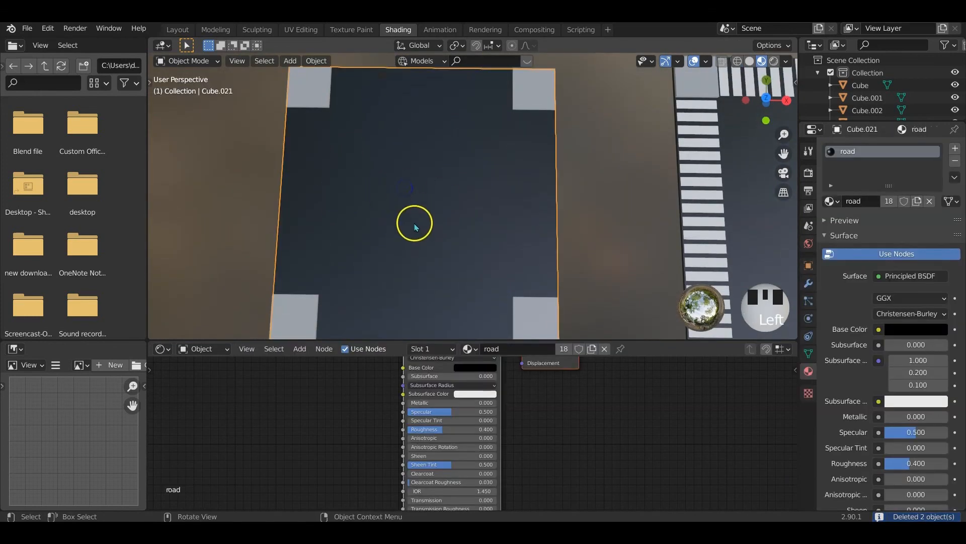
key(Tab)
scroll(394, 224, up, 1)
mouse_move(395, 222)
middle_down()
mouse_move(396, 233)
mouse_move(391, 189)
middle_up()
scroll(343, 141, up, 1)
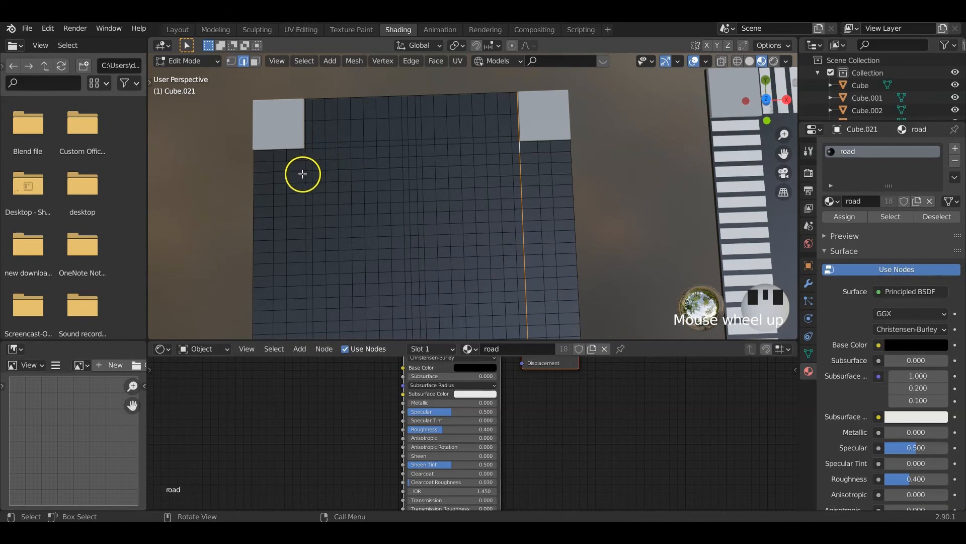
click(319, 147)
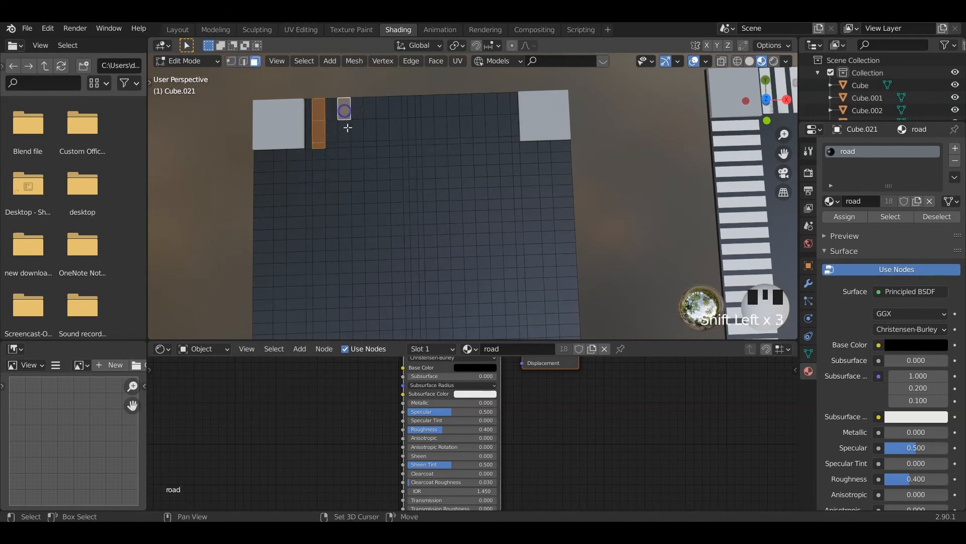
key(shift+ctrl+KP_Add)
key(shift+ctrl+KP_Add)
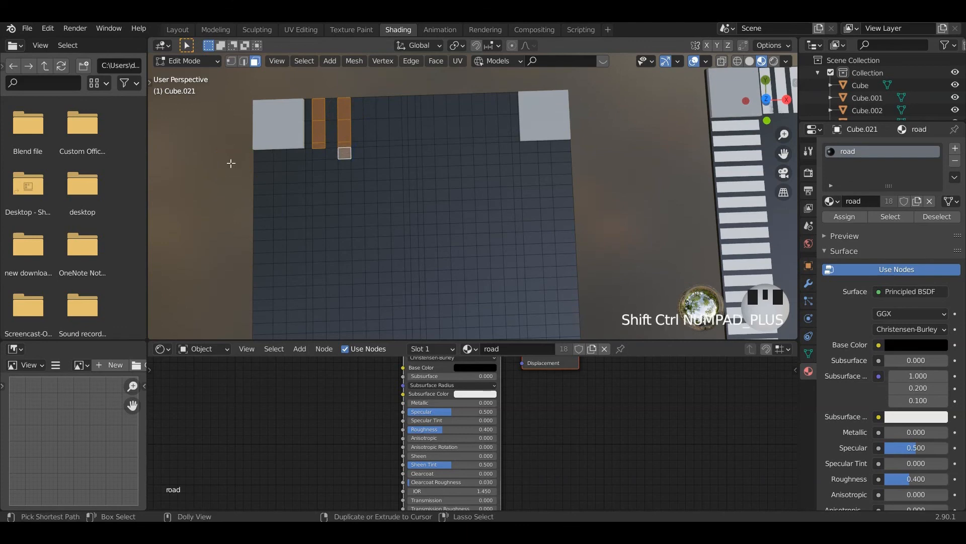
Select alternating faces along the outermost row of the upper crossing, repeating the spacing up to the right corner footpath
click(320, 114)
shift+click(342, 112)
key(ctrl+shift+KP_Add)
key(ctrl+shift+KP_Add)
key(ctrl+shift+KP_Add)
key(ctrl+shift+KP_Add)
key(ctrl+shift+KP_Add)
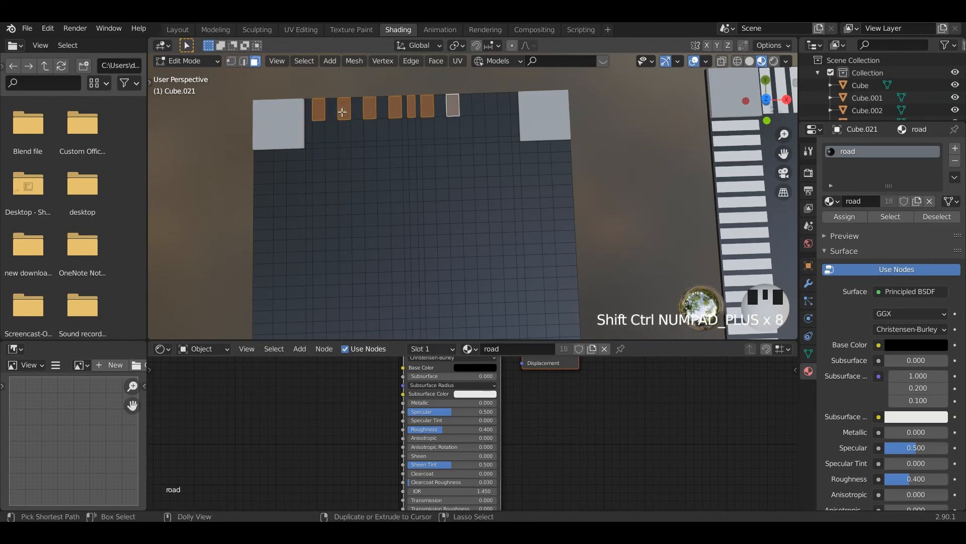
key(shift+ctrl+KP_Add)
key(shift+ctrl+KP_Add)
Add the matching alternating faces in the second row of the upper crossing to the selection
shift+click(320, 128)
shift+click(344, 134)
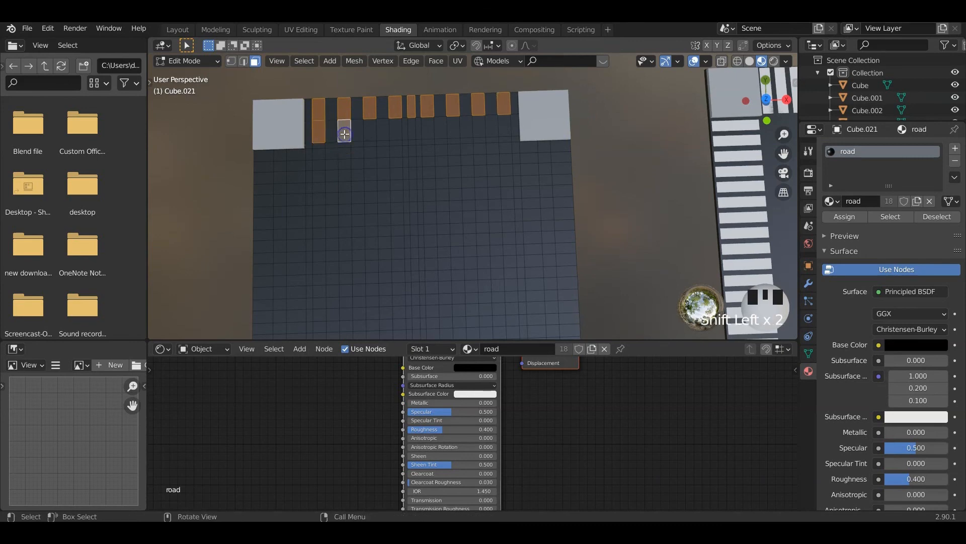
key(ctrl+shift+KP_Add)
key(ctrl+shift+KP_Add)
key(ctrl+shift+KP_Add)
key(ctrl+shift+KP_Add)
key(ctrl+shift+KP_Add)
key(ctrl+shift+KP_Add)
key(ctrl+shift+KP_Add)
key(ctrl+shift+KP_Add)
key(ctrl+shift+KP_Add)
key(ctrl+shift+KP_Add)
key(ctrl+shift+KP_Add)
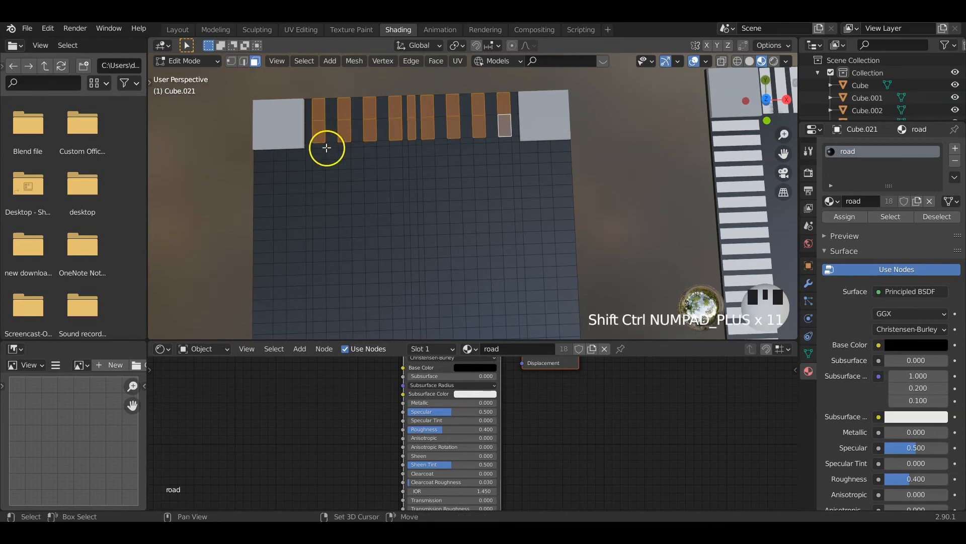
Add the thin innermost row of alternating faces to complete the upper crossing's stripe selection
shift+click(320, 145)
key(shift+ctrl+KP_Add)
key(shift+ctrl+KP_Add)
key(shift+ctrl+KP_Add)
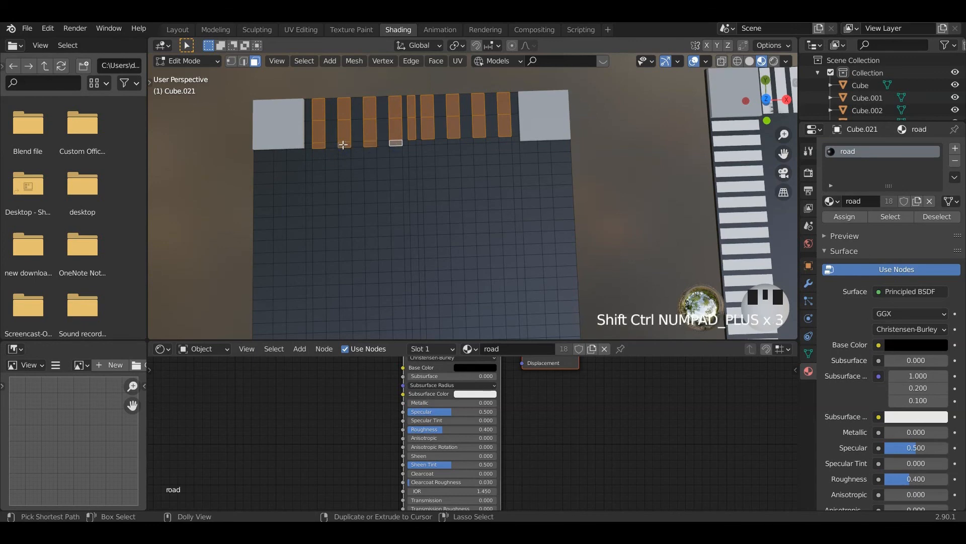
key(ctrl+shift+KP_Add)
key(ctrl+shift+KP_Add)
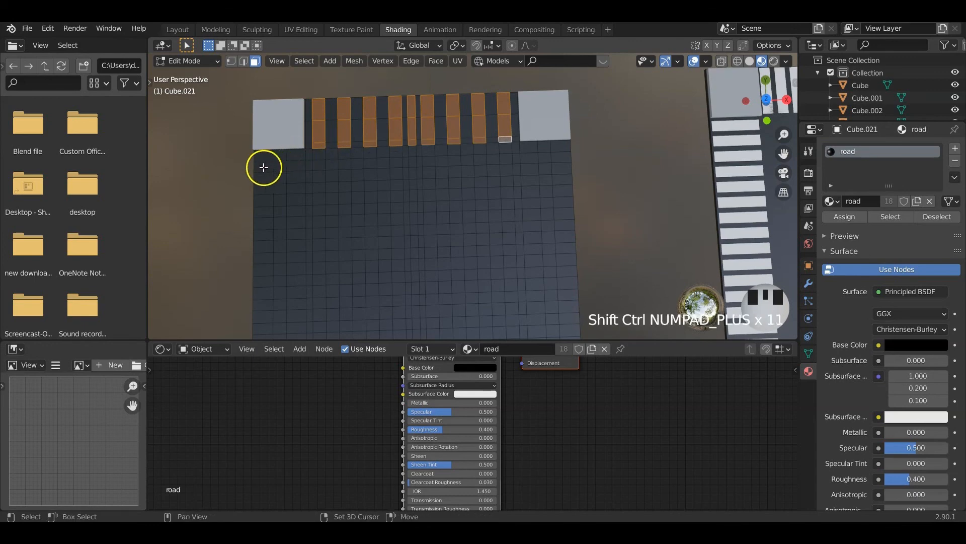
Extend the selection with alternating faces down the outermost column of the left crossing to the lower corner footpath
shift+click(264, 184)
shift+middle_drag(324, 203, 399, 193)
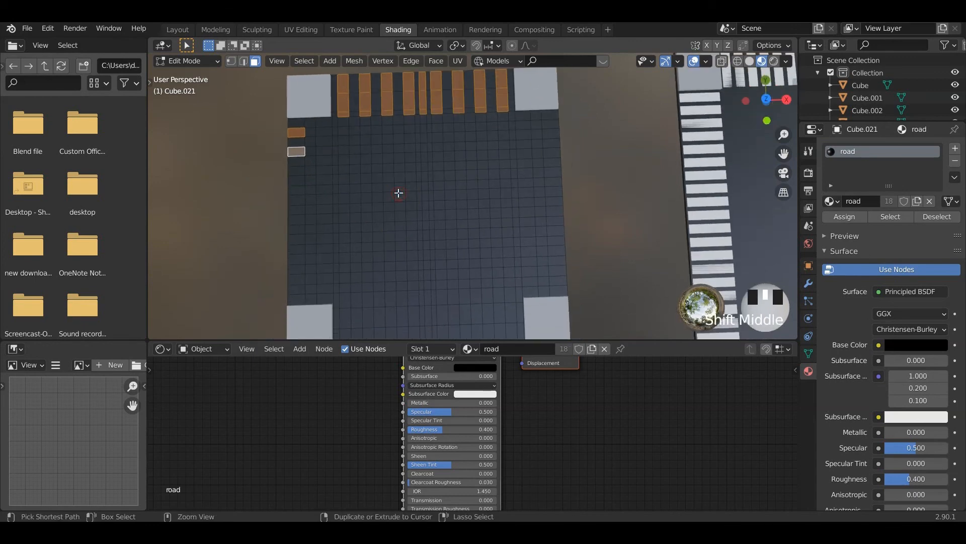
key(shift+ctrl+KP_Add)
key(shift+ctrl+KP_Add)
key(shift+ctrl+KP_Add)
key(shift+ctrl+KP_Add)
key(shift+ctrl+KP_Add)
key(shift+ctrl+KP_Add)
key(shift+ctrl+KP_Add)
key(shift+ctrl+KP_Add)
key(shift+ctrl+KP_Add)
key(shift+ctrl+KP_Add)
key(shift+ctrl+KP_Add)
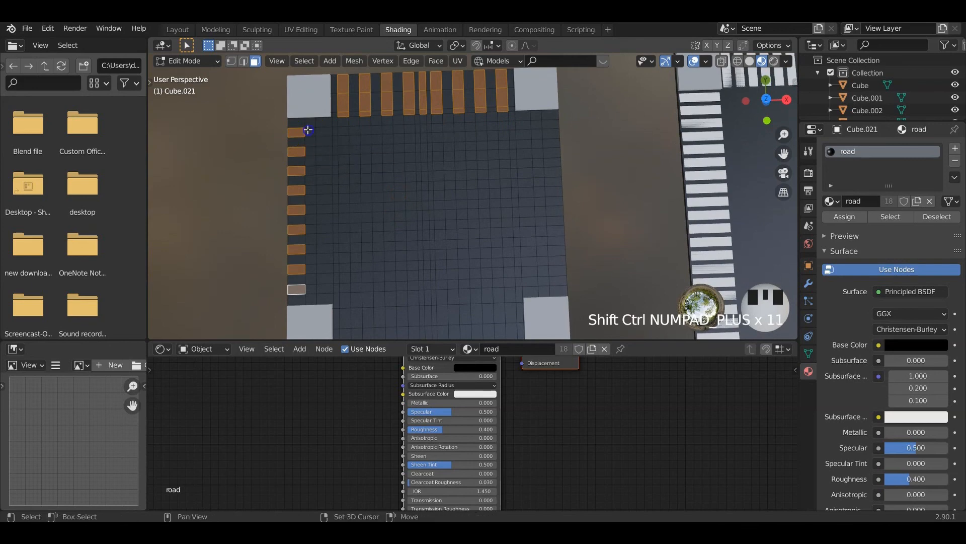
Add the matching alternating faces in the second column of the left crossing to the selection
shift+click(308, 131)
shift+click(310, 152)
key(ctrl+shift+KP_Add)
key(ctrl+shift+KP_Add)
key(ctrl+shift+KP_Add)
key(ctrl+shift+KP_Add)
key(ctrl+shift+KP_Add)
key(ctrl+shift+KP_Add)
key(ctrl+shift+KP_Add)
key(ctrl+shift+KP_Add)
key(ctrl+shift+KP_Add)
key(ctrl+shift+KP_Add)
key(ctrl+shift+KP_Add)
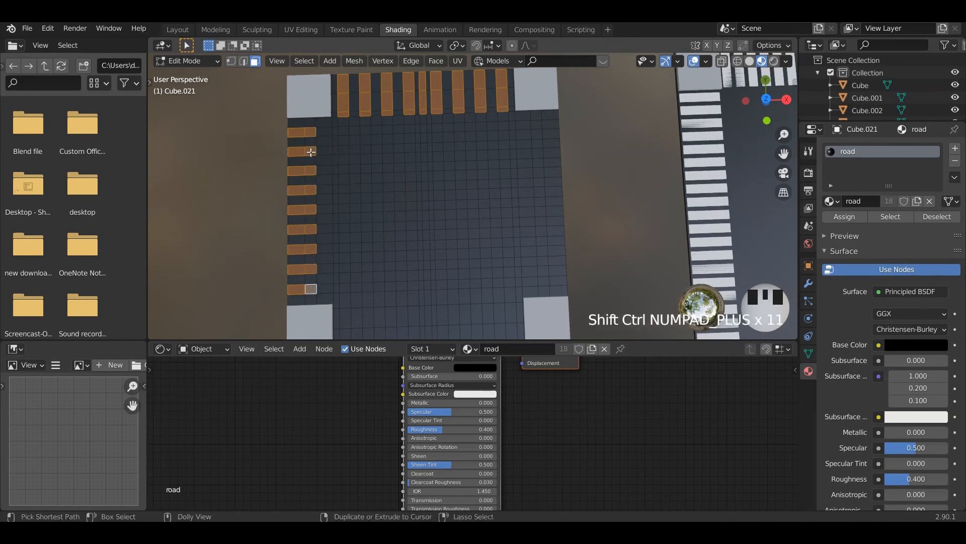
Add the alternating faces in the innermost column of the left crossing to the selection, working downward
shift+click(324, 131)
shift+click(325, 149)
key(ctrl+shift+KP_Add)
key(ctrl+shift+KP_Add)
key(ctrl+shift+KP_Add)
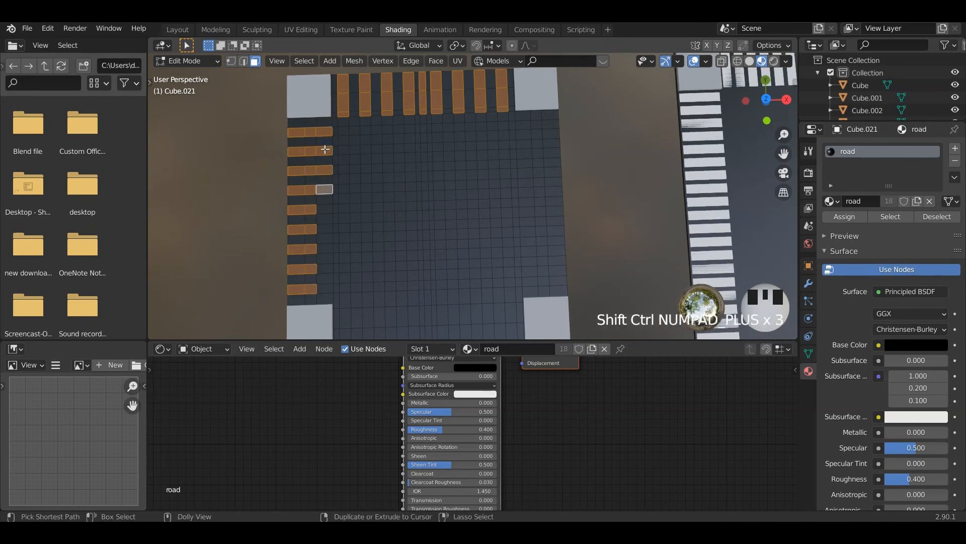
Extend the alternating face selection down the innermost column until all left-side crosswalk stripes are fully selected
key(ctrl+shift+KP_Add)
key(ctrl+shift+KP_Add)
key(ctrl+shift+KP_Add)
key(ctrl+shift+KP_Add)
key(ctrl+shift+KP_Add)
key(ctrl+shift+KP_Add)
key(ctrl+shift+KP_Add)
key(ctrl+shift+KP_Add)
Add every other face along the outermost column on the intersection's right side to the crosswalk selection
shift+click(551, 123)
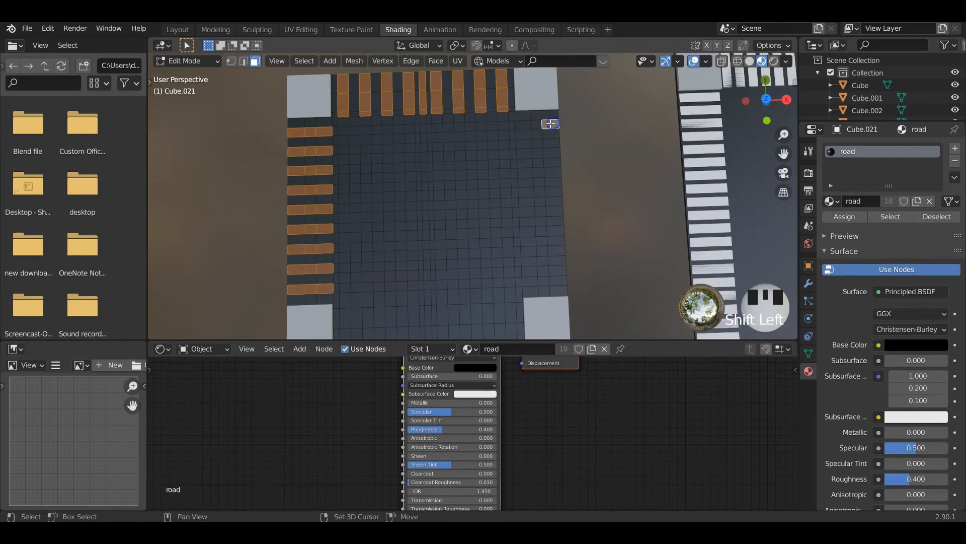
key(ctrl+shift+KP_Add)
key(ctrl+shift+KP_Add)
key(ctrl+shift+KP_Add)
key(ctrl+shift+KP_Add)
key(ctrl+shift+KP_Add)
key(ctrl+shift+KP_Add)
key(ctrl+shift+KP_Add)
key(ctrl+shift+KP_Add)
key(ctrl+shift+KP_Add)
key(ctrl+shift+KP_Add)
key(ctrl+shift+KP_Add)
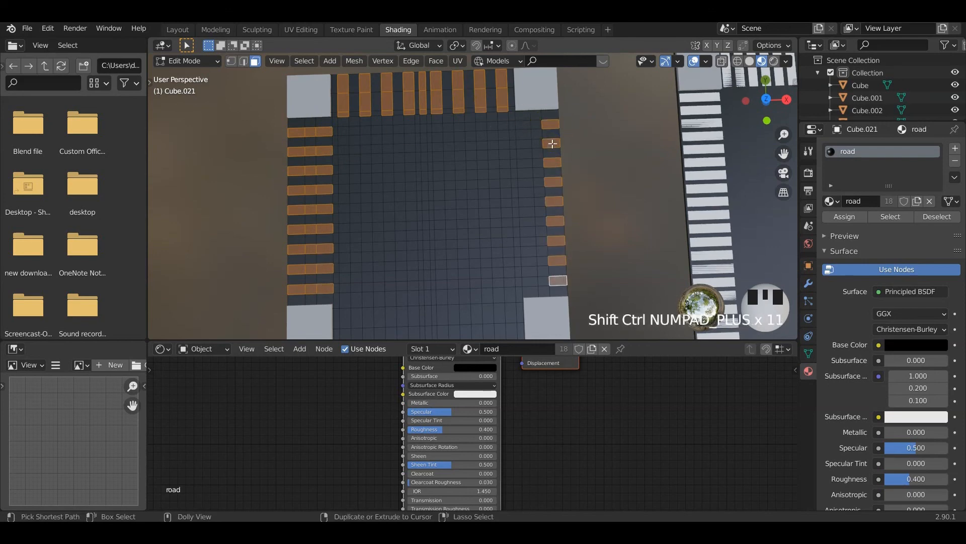
Widen the right-side crosswalk stripes by selecting the matching alternating faces in the second column inward
shift+click(537, 124)
shift+click(537, 143)
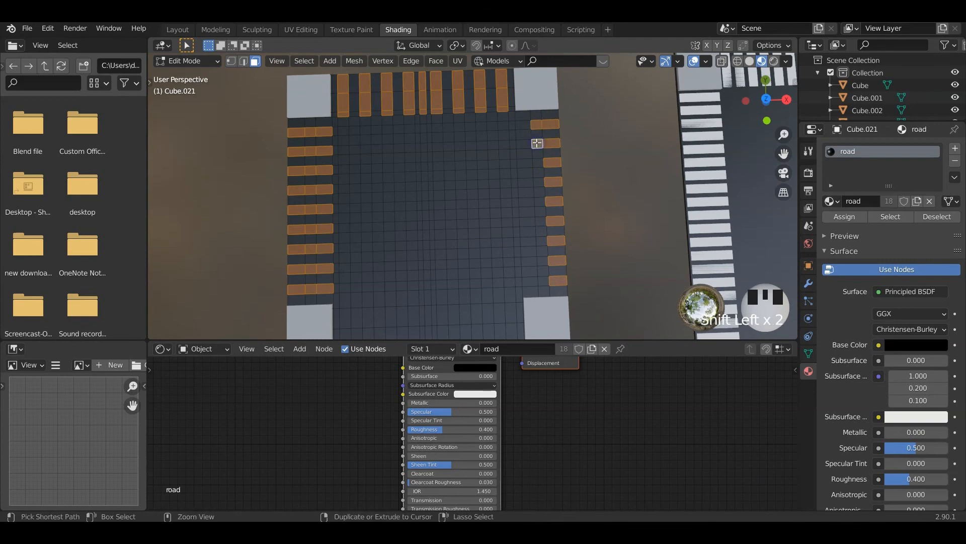
key(ctrl+shift+KP_Add)
key(ctrl+shift+KP_Add)
key(ctrl+shift+KP_Add)
key(ctrl+shift+KP_Add)
key(ctrl+shift+KP_Add)
key(ctrl+shift+KP_Add)
key(ctrl+shift+KP_Add)
key(ctrl+shift+KP_Add)
key(ctrl+shift+KP_Add)
key(ctrl+shift+KP_Add)
key(ctrl+shift+KP_Add)
Complete the right-side crosswalk stripes by selecting the matching alternating faces in the third column inward
shift+click(523, 124)
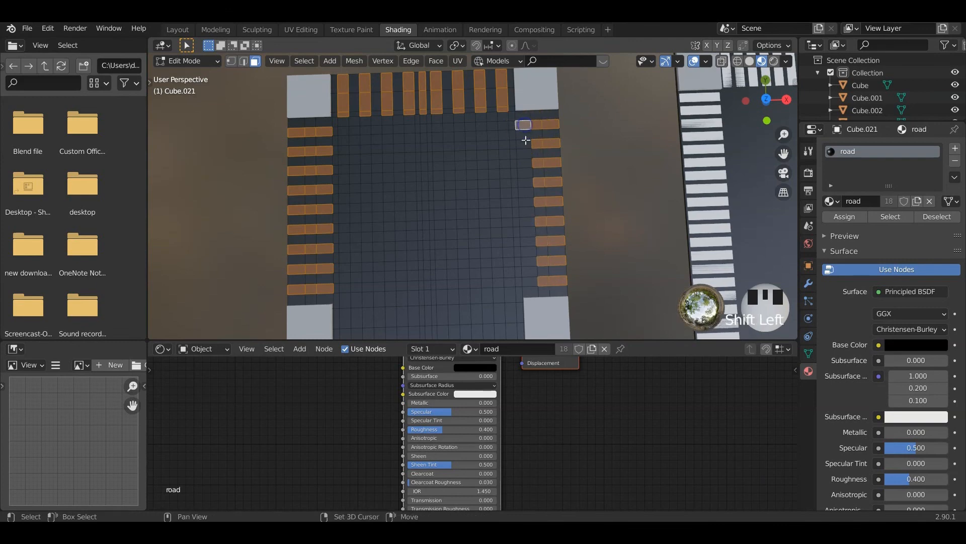
shift+click(526, 146)
key(ctrl+shift+KP_Add)
key(ctrl+shift+KP_Add)
key(ctrl+shift+KP_Add)
key(ctrl+shift+KP_Add)
key(ctrl+shift+KP_Add)
key(ctrl+shift+KP_Add)
key(ctrl+shift+KP_Add)
key(ctrl+shift+KP_Add)
key(ctrl+shift+KP_Add)
key(ctrl+shift+KP_Add)
key(ctrl+shift+KP_Add)
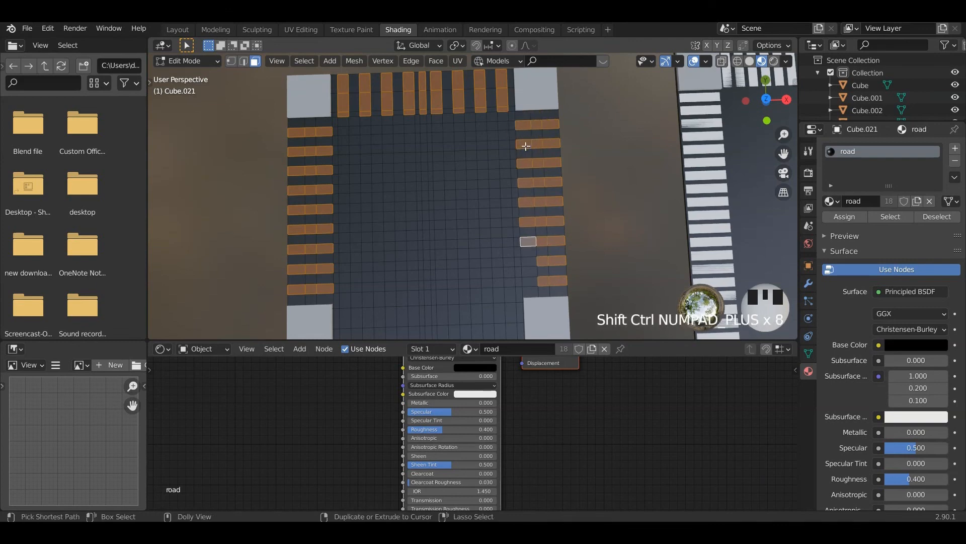
Add every other face along the outermost row on the intersection's bottom side to the crosswalk selection
shift+middle_drag(435, 243, 440, 202)
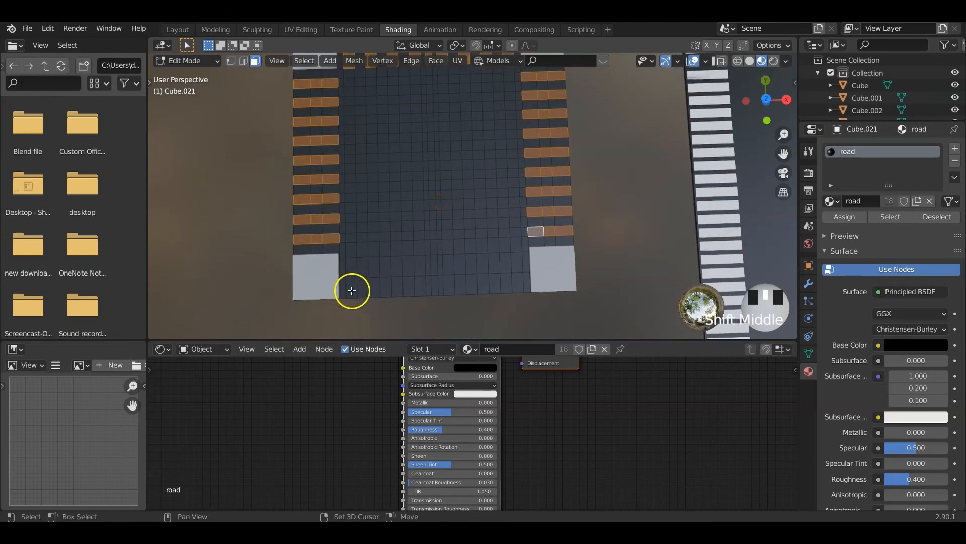
shift+click(352, 289)
shift+click(375, 288)
key(ctrl+shift+KP_Add)
key(ctrl+shift+KP_Add)
key(ctrl+shift+KP_Add)
key(ctrl+shift+KP_Add)
key(ctrl+shift+KP_Add)
key(ctrl+shift+KP_Add)
key(ctrl+shift+KP_Add)
key(ctrl+shift+KP_Add)
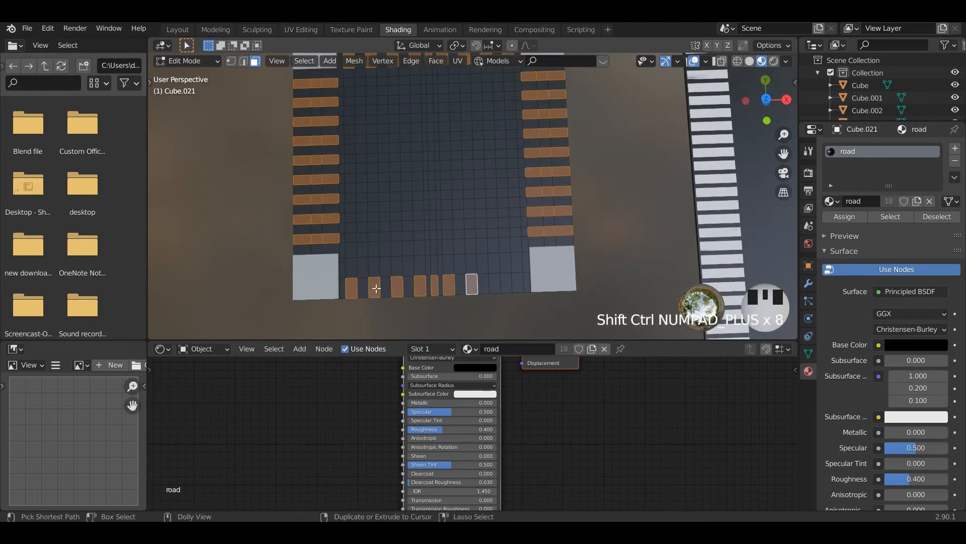
key(ctrl+shift+KP_Add)
key(ctrl+shift+KP_Add)
key(ctrl+shift+KP_Add)
Lengthen the bottom-side crosswalk stripes by selecting the matching faces in the second row and starting the third row inward
shift+click(375, 267)
key(ctrl+shift+KP_Add)
key(ctrl+shift+KP_Add)
key(ctrl+shift+KP_Add)
key(ctrl+shift+KP_Add)
key(ctrl+shift+KP_Add)
key(ctrl+shift+KP_Add)
key(ctrl+shift+KP_Add)
key(ctrl+shift+KP_Add)
key(ctrl+shift+KP_Add)
key(ctrl+shift+KP_Add)
key(ctrl+shift+KP_Add)
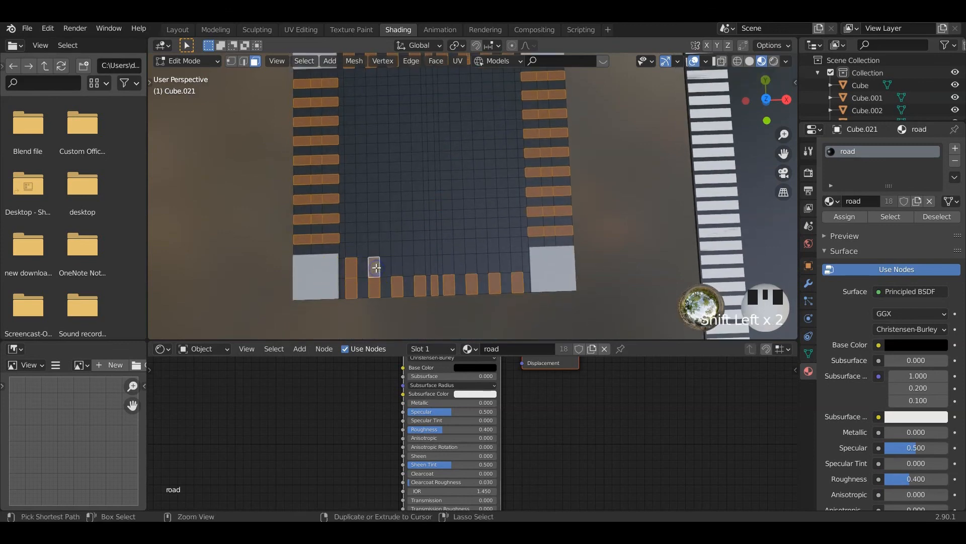
shift+click(352, 249)
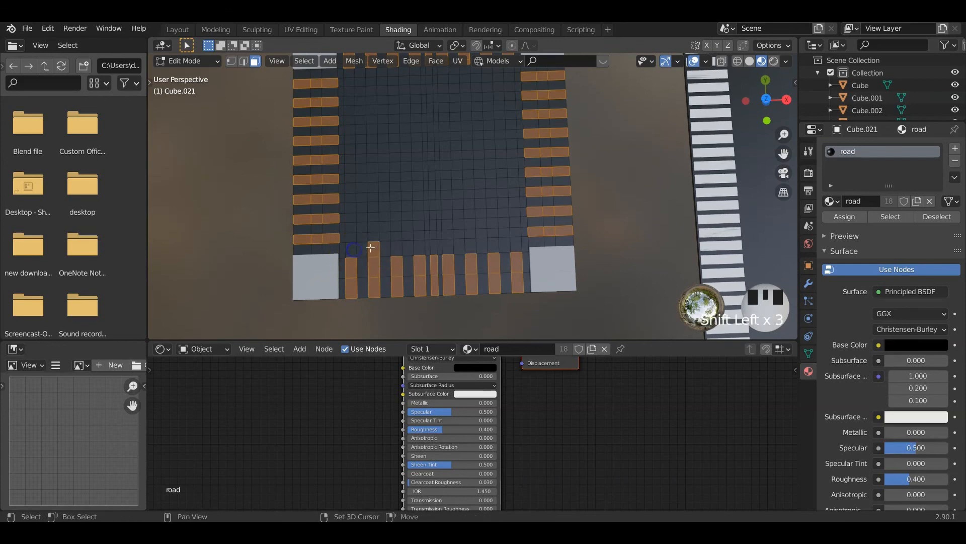
Deselect the narrow middle stripes in the top and bottom crosswalks so both match the regular stripe pattern
middle_drag(505, 317, 520, 276)
scroll(470, 269, down, 1)
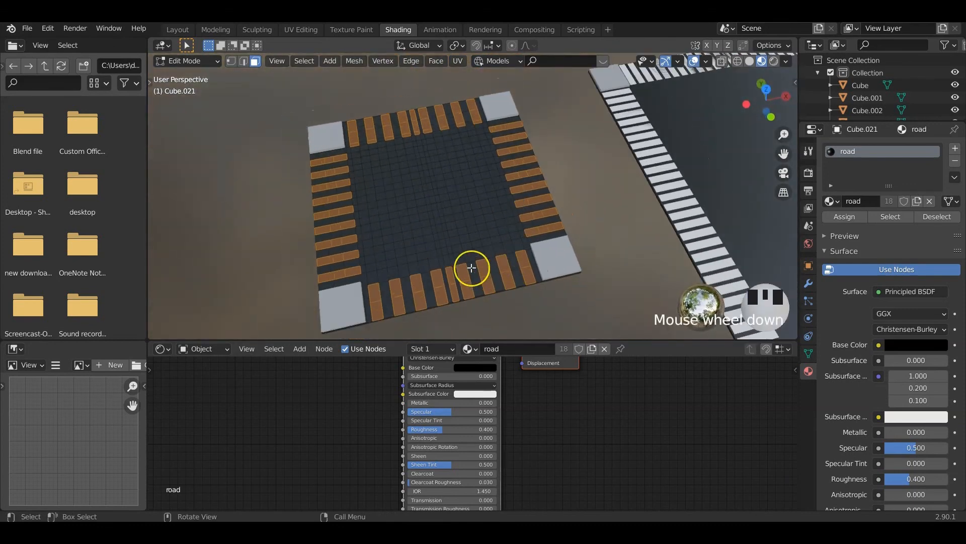
scroll(470, 267, up, 3)
scroll(471, 267, down, 1)
scroll(472, 267, down, 2)
mouse_move(470, 259)
shift+middle_down()
mouse_move(466, 237)
mouse_move(413, 263)
mouse_move(476, 246)
shift+middle_up()
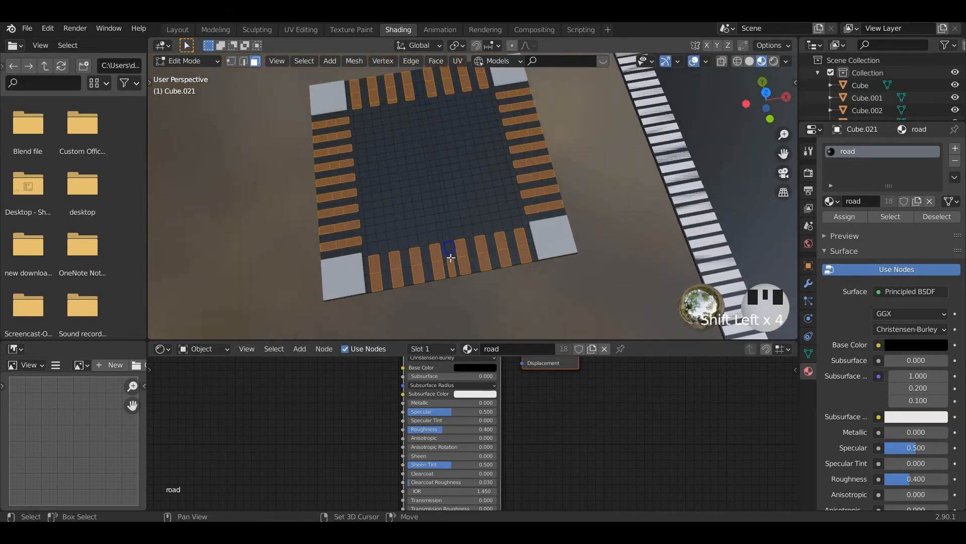
middle_drag(464, 294, 446, 263)
Add a second material slot with the existing white material, assign it to the selected stripe faces and return to Object Mode
click(955, 148)
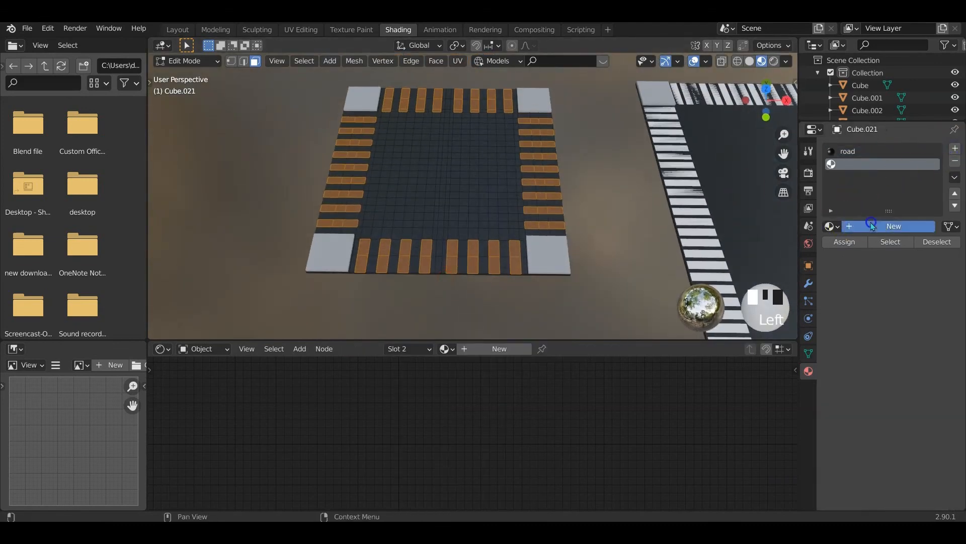
click(866, 226)
click(831, 226)
click(740, 354)
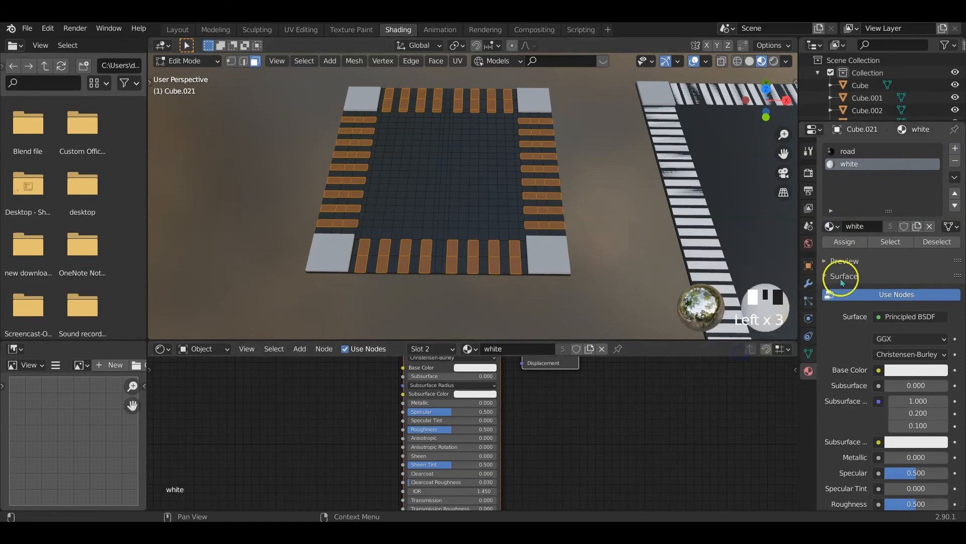
click(851, 241)
key(Tab)
Examine the finished small intersection's crosswalks next to the two larger intersections
middle_drag(494, 224, 434, 274)
scroll(450, 231, down, 2)
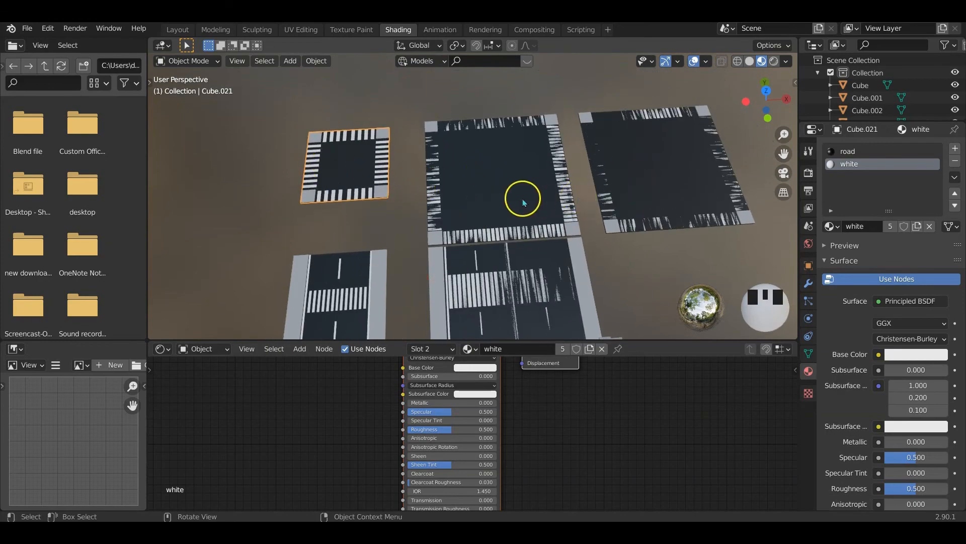
scroll(417, 189, up, 5)
scroll(417, 190, down, 3)
middle_drag(417, 190, 408, 187)
scroll(353, 186, up, 3)
shift+middle_drag(319, 183, 365, 173)
scroll(349, 234, down, 4)
scroll(364, 171, down, 2)
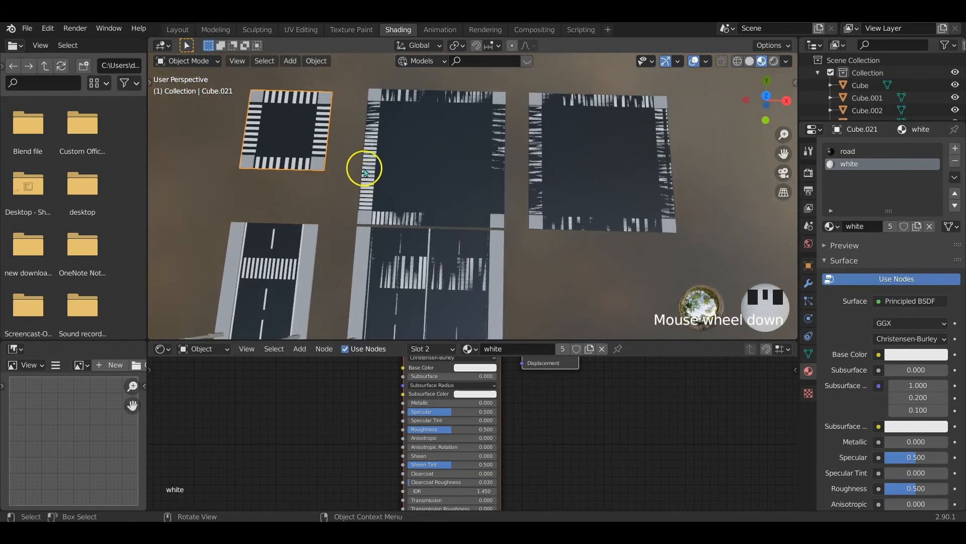
Duplicate the small intersection's road together with its foot path corners in top view and place the copy to its left
shift+click(321, 166)
scroll(367, 181, down, 2)
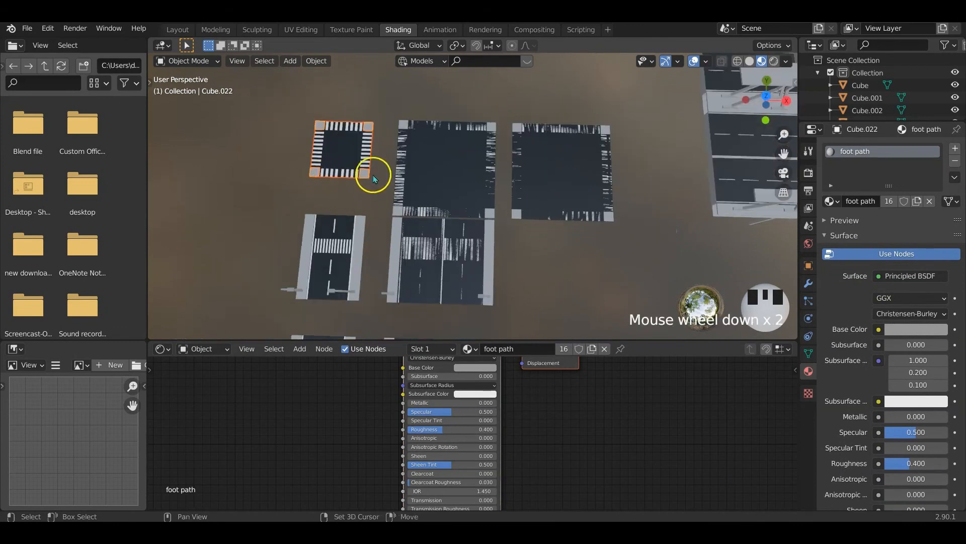
shift+middle_drag(371, 173, 362, 190)
key(KP_7)
middle_drag(394, 219, 396, 197)
key(KP_7)
shift+middle_drag(458, 210, 307, 201)
scroll(421, 204, up, 4)
scroll(422, 205, down, 4)
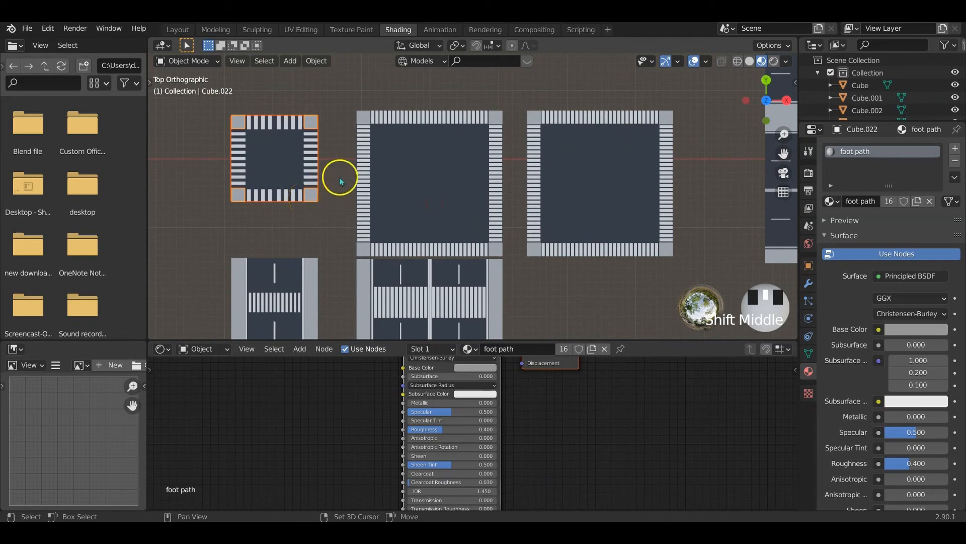
key(shift+d)
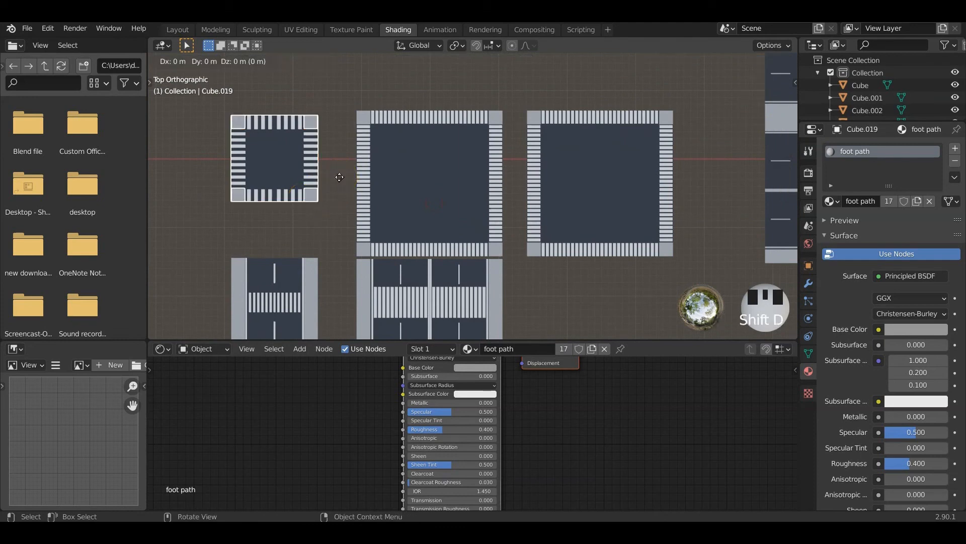
click(233, 184)
Move the duplicated intersection above the adjacent large intersection, aligned with its left edge
shift+middle_drag(233, 183, 368, 202)
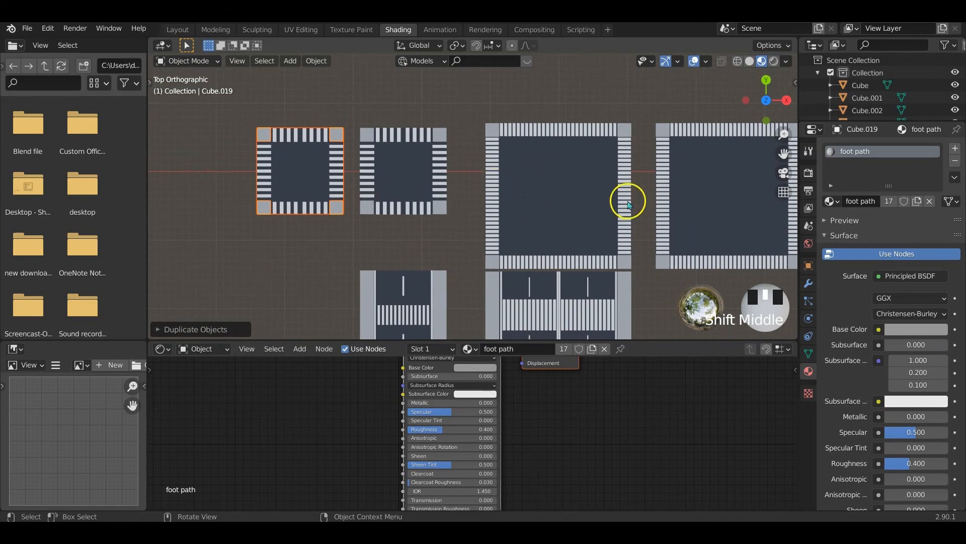
shift+middle_drag(453, 226, 398, 221)
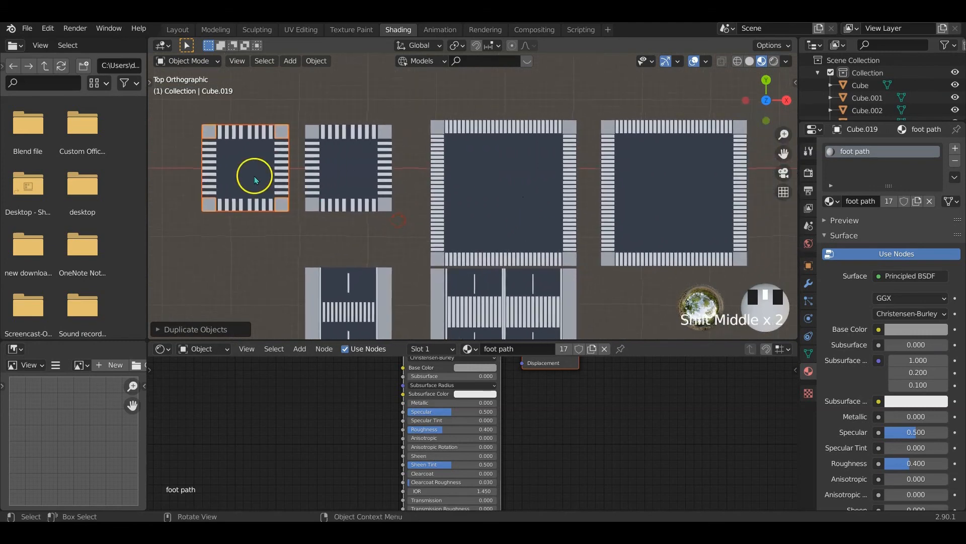
key(g)
key(x)
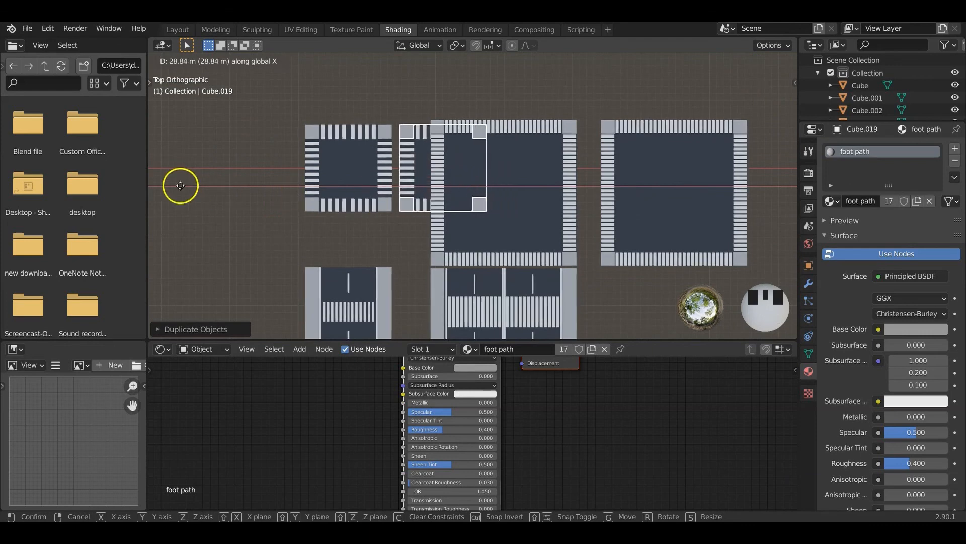
click(599, 185)
scroll(596, 215, down, 4)
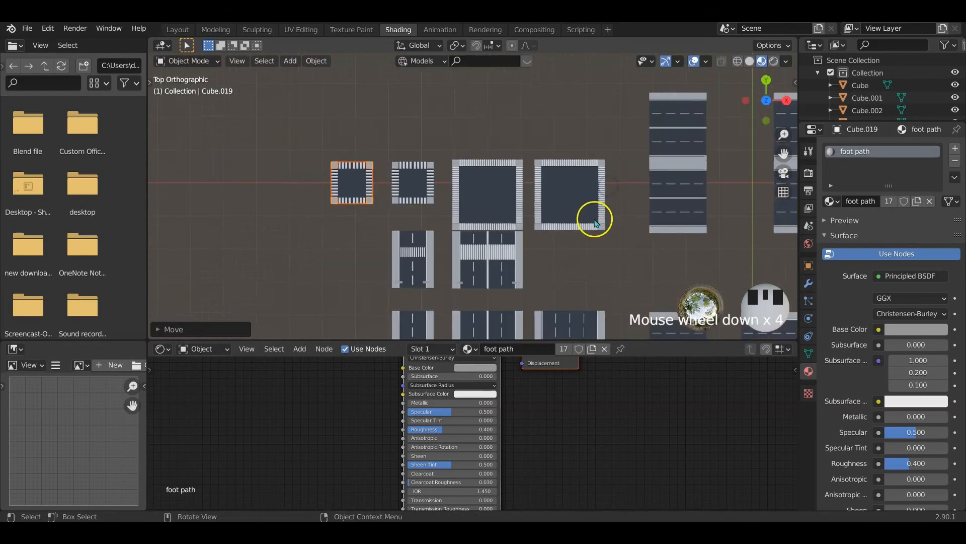
shift+middle_drag(595, 216, 543, 204)
key(g)
key(x)
key(x)
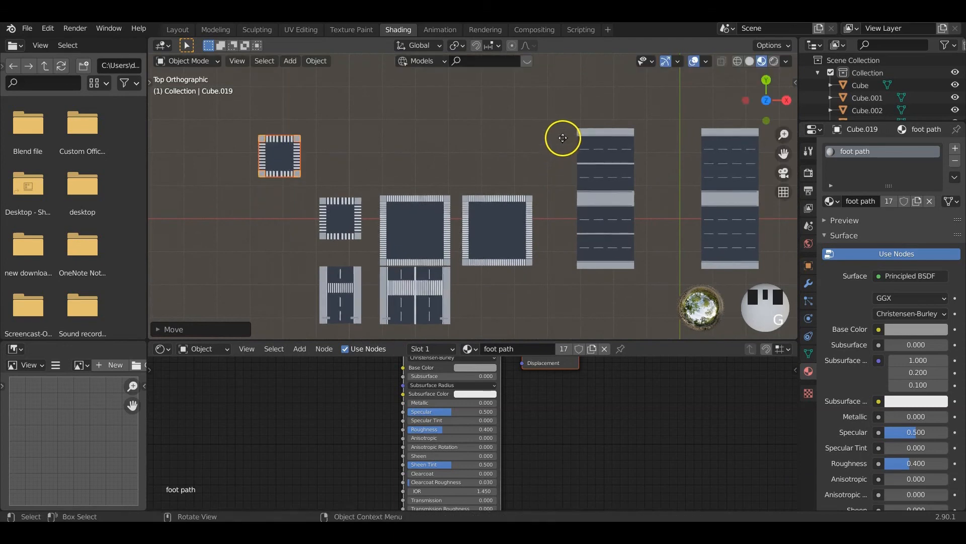
click(692, 147)
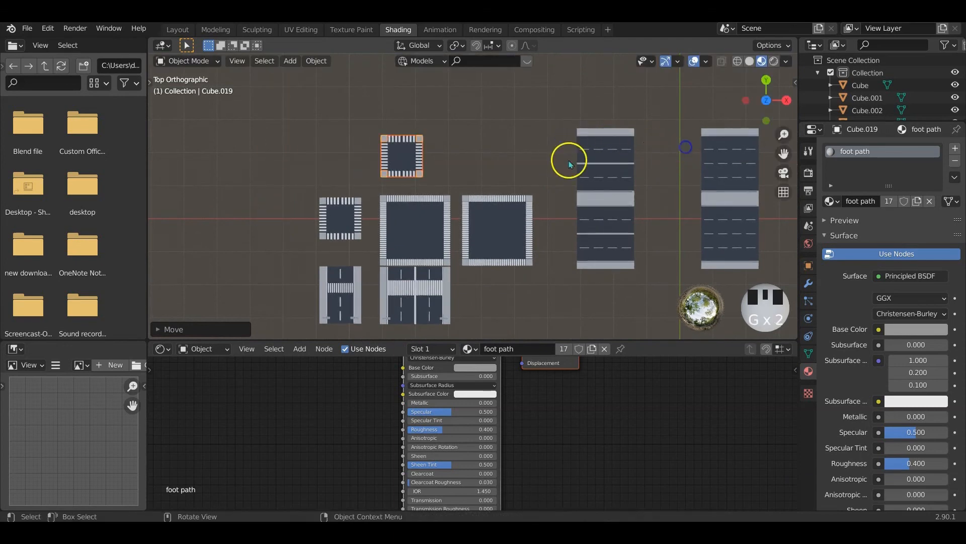
Bring the duplicated intersection close above the large one, keeping the left edges aligned, and select only its road piece
scroll(426, 153, up, 6)
shift+middle_drag(427, 152, 505, 216)
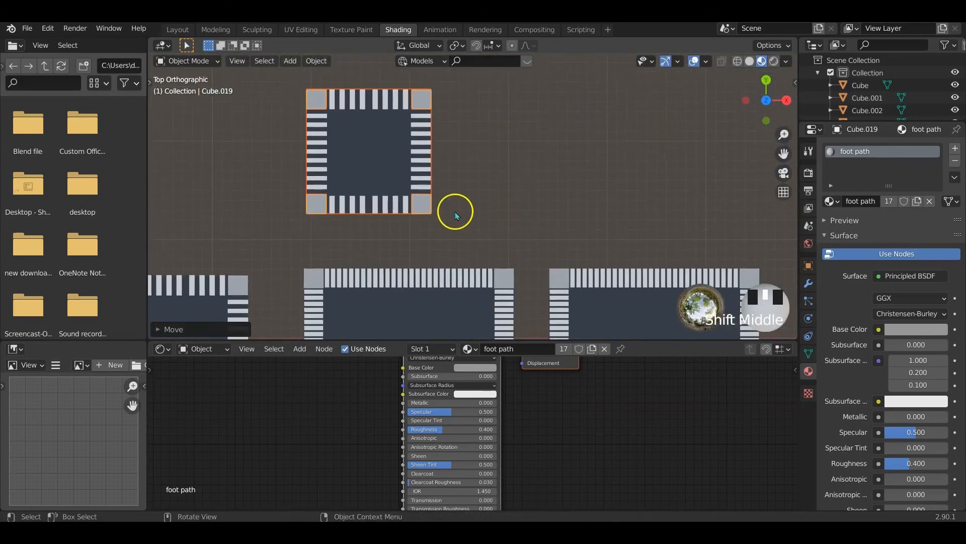
key(g)
key(x)
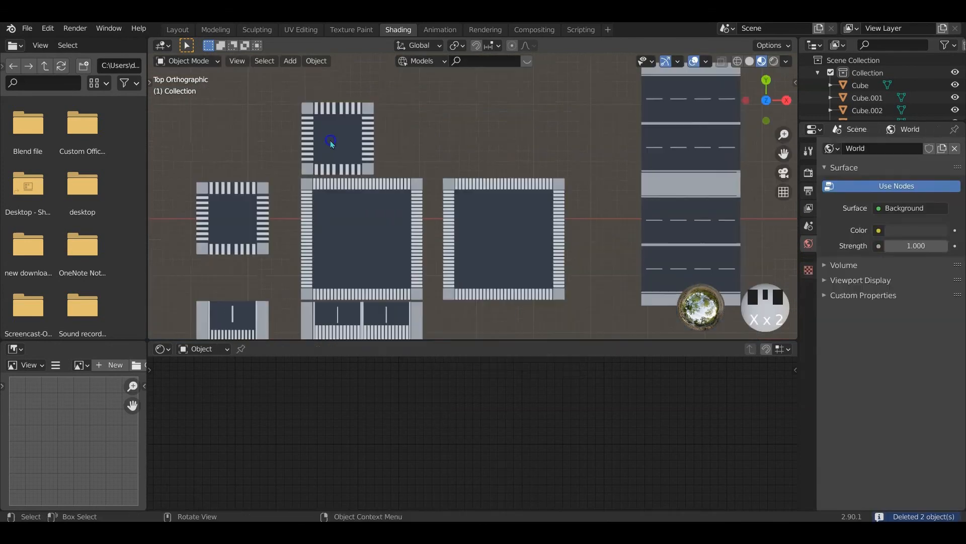
click(331, 143)
shift+click(367, 165)
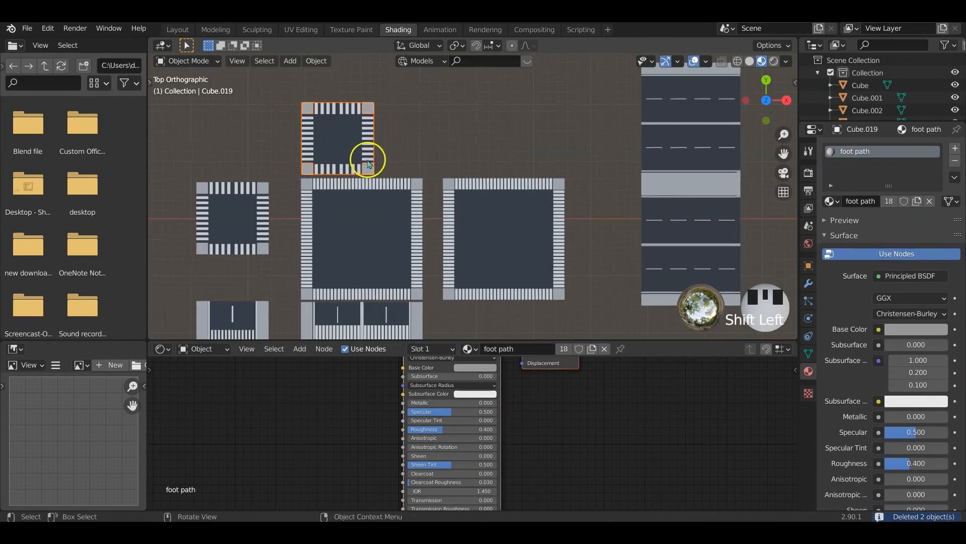
click(346, 141)
key(s)
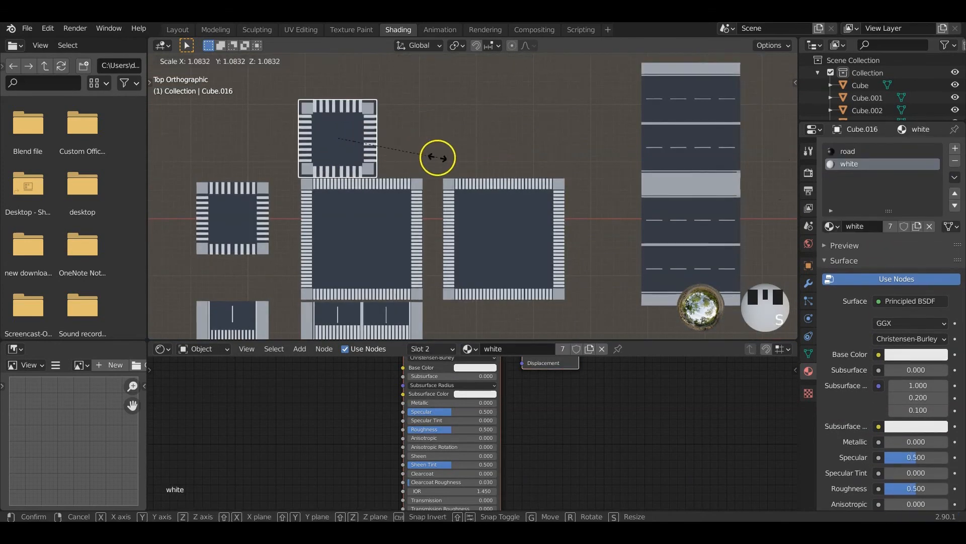
click(475, 153)
key(g)
key(x)
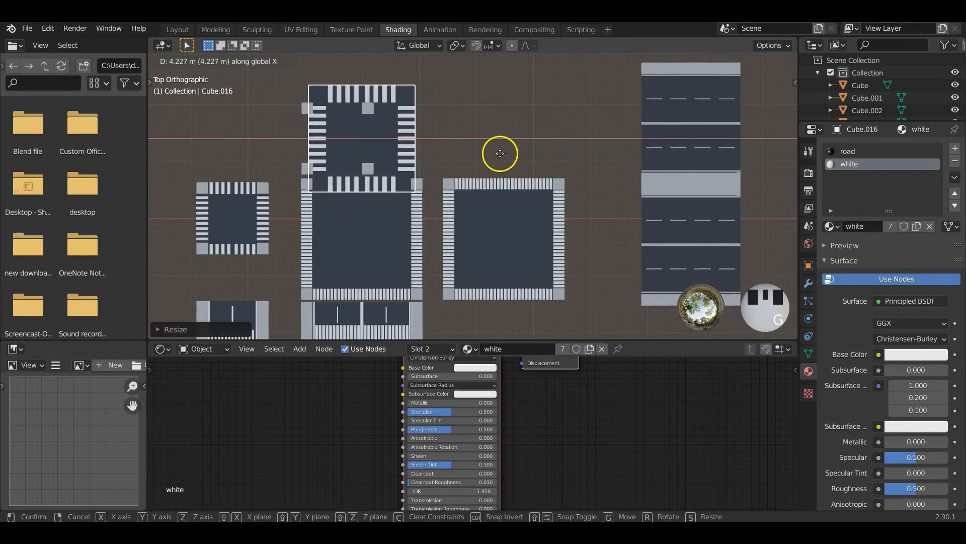
click(500, 153)
key(s)
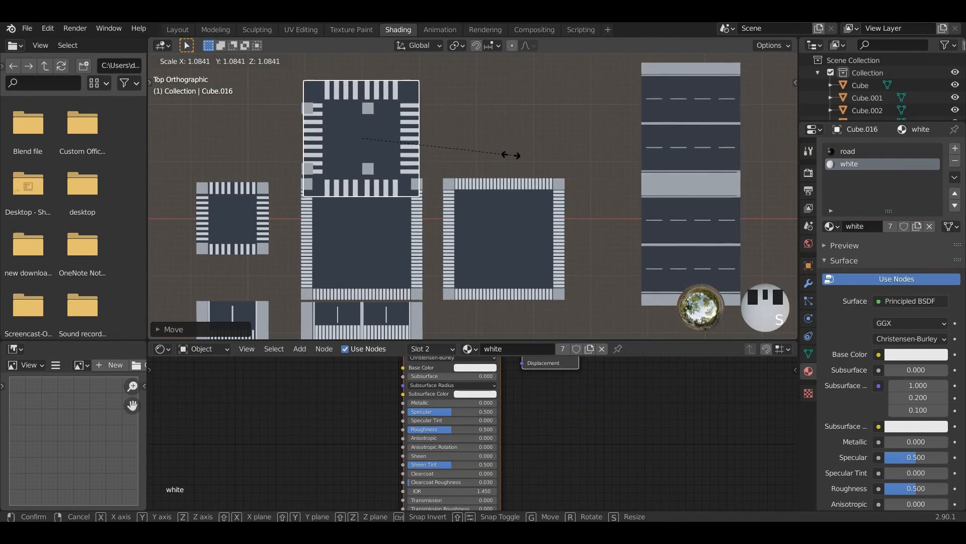
right_click(511, 157)
key(ctrl+z)
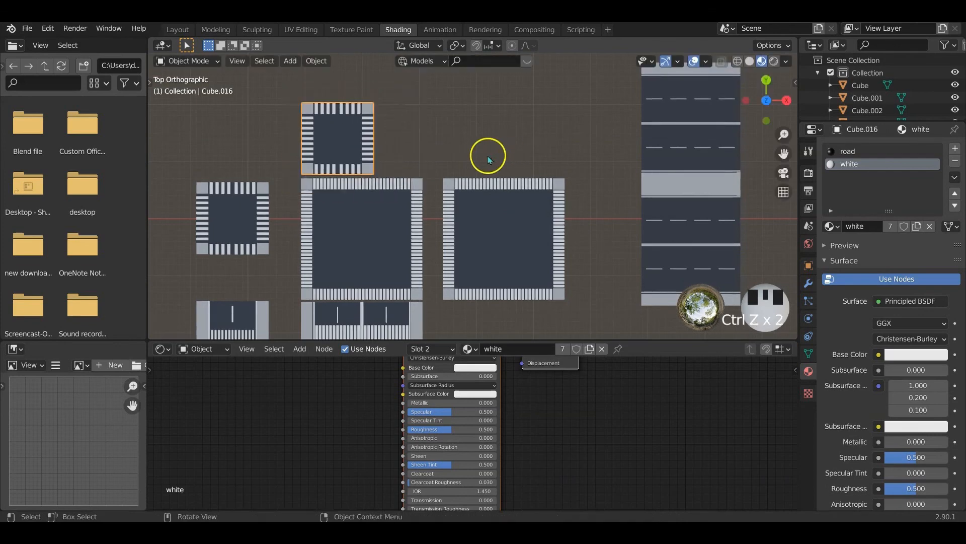
Scale the copied road piece in X and Y only to the large intersection's width, aligning both sides along X
key(s)
key(shift+z)
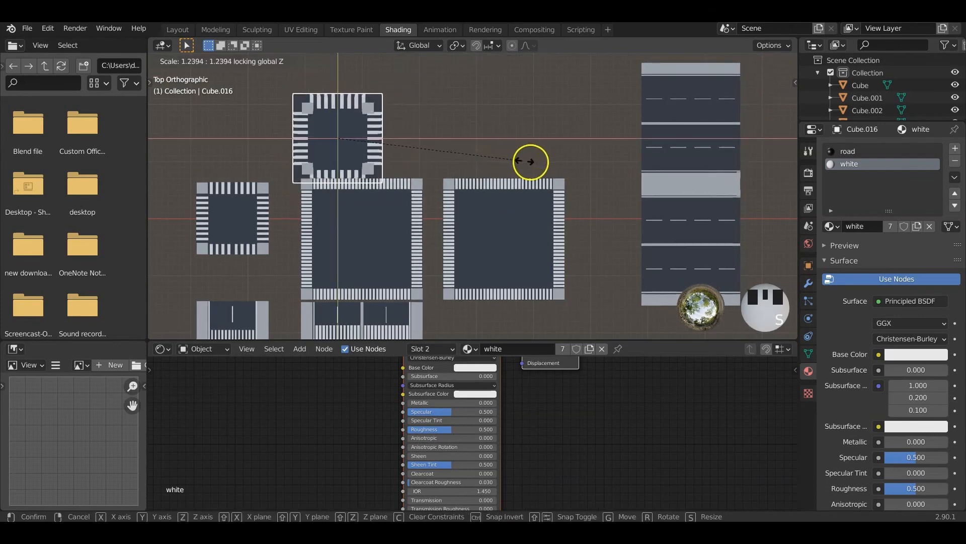
click(585, 171)
key(g)
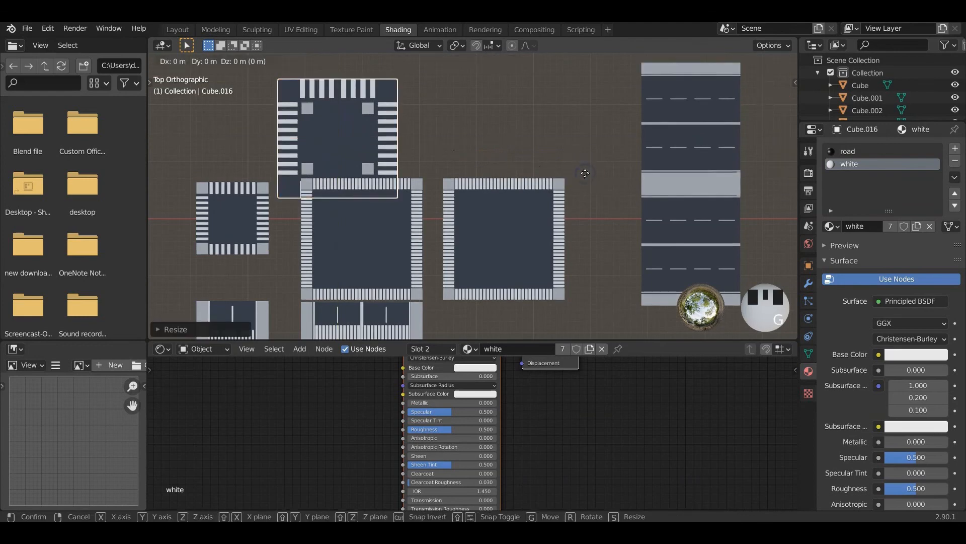
key(x)
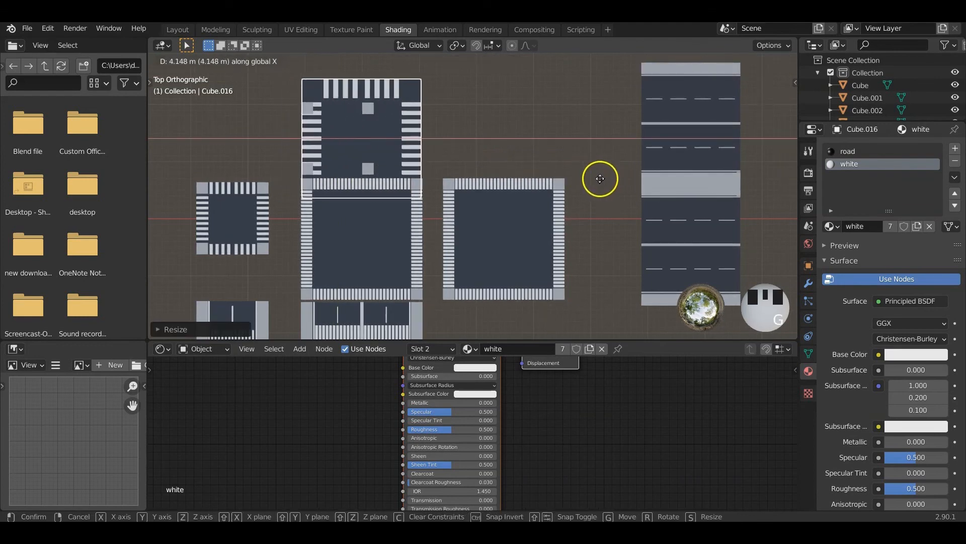
click(601, 179)
key(s)
key(shift+z)
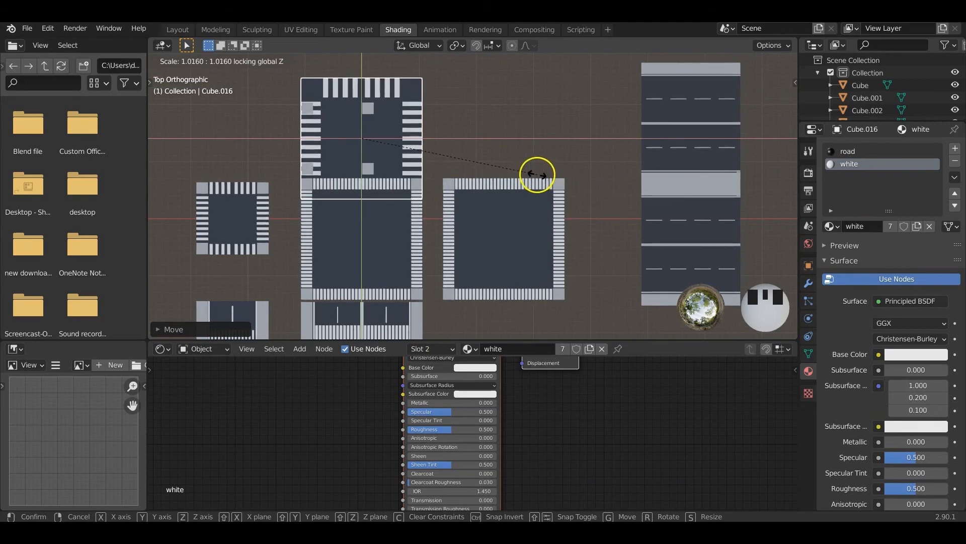
click(537, 172)
Move the enlarged road piece along Y so its lower edge meets the upper edge of the large intersection
scroll(431, 177, up, 3)
shift+middle_drag(375, 169, 469, 217)
scroll(469, 216, down, 3)
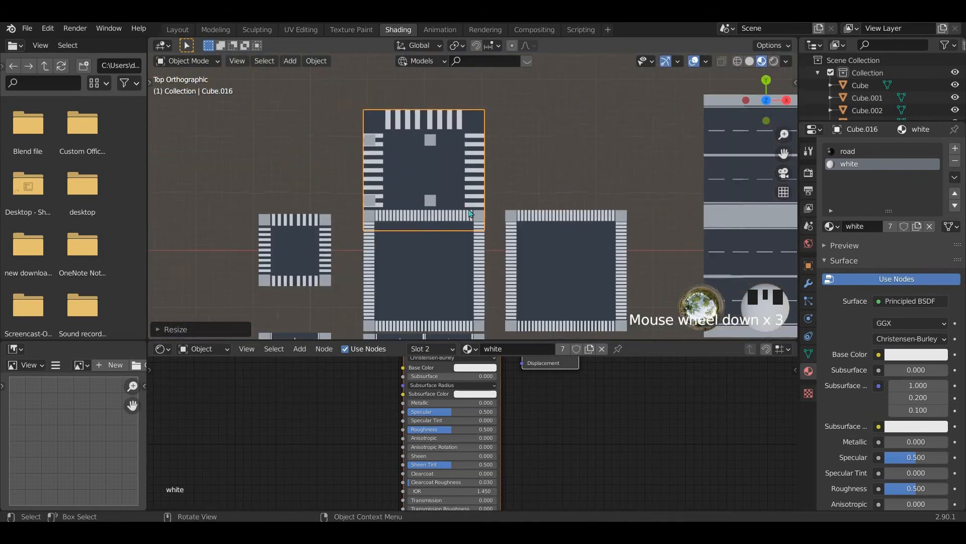
key(g)
key(y)
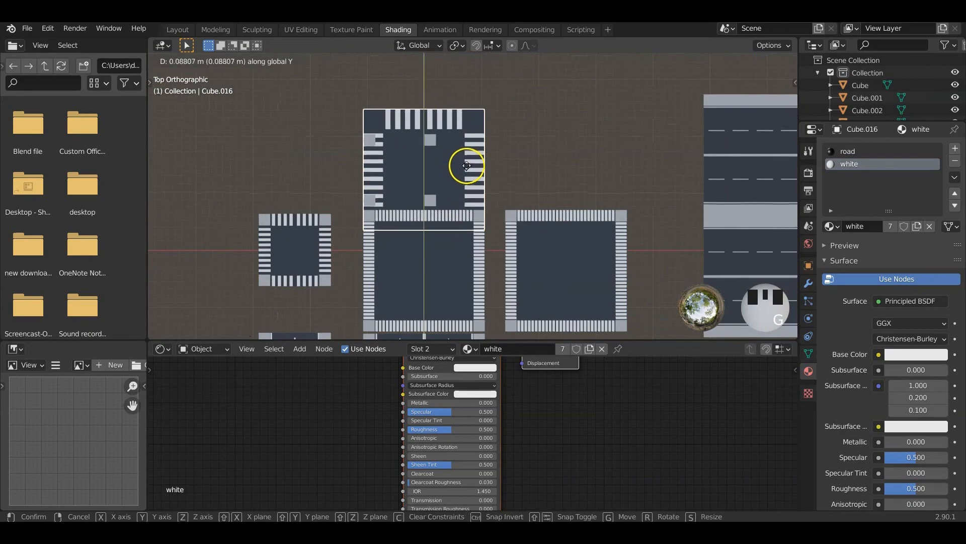
click(481, 193)
Move the large intersection's foot path corners along Y onto the four corners of the enlarged road piece
middle_drag(543, 178, 503, 191)
scroll(459, 184, up, 2)
click(454, 138)
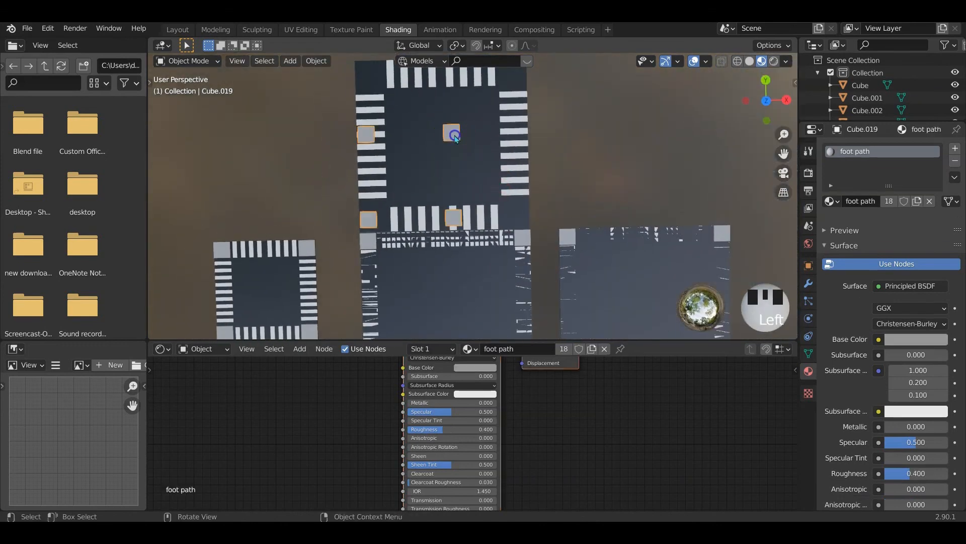
scroll(562, 198, down, 2)
shift+middle_drag(562, 198, 525, 202)
key(KP_7)
click(499, 182)
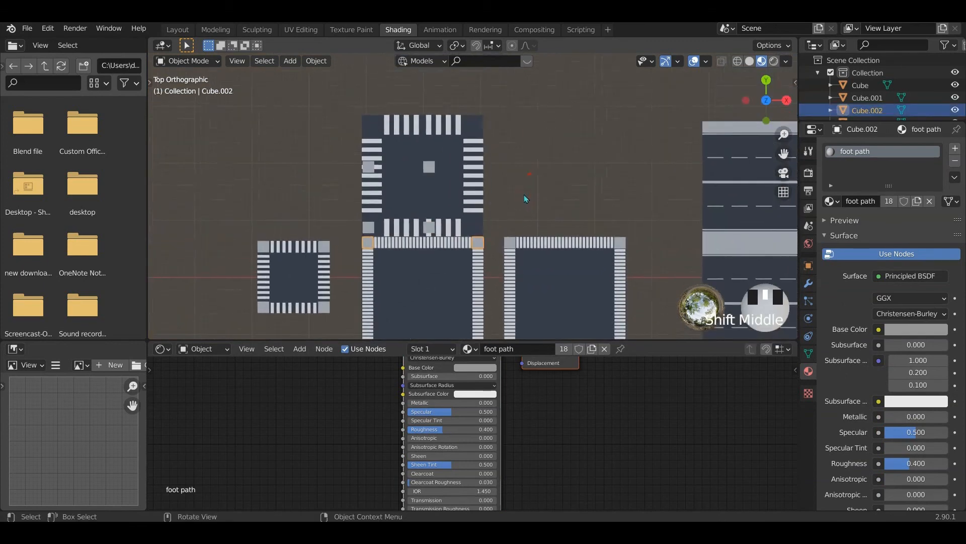
key(g)
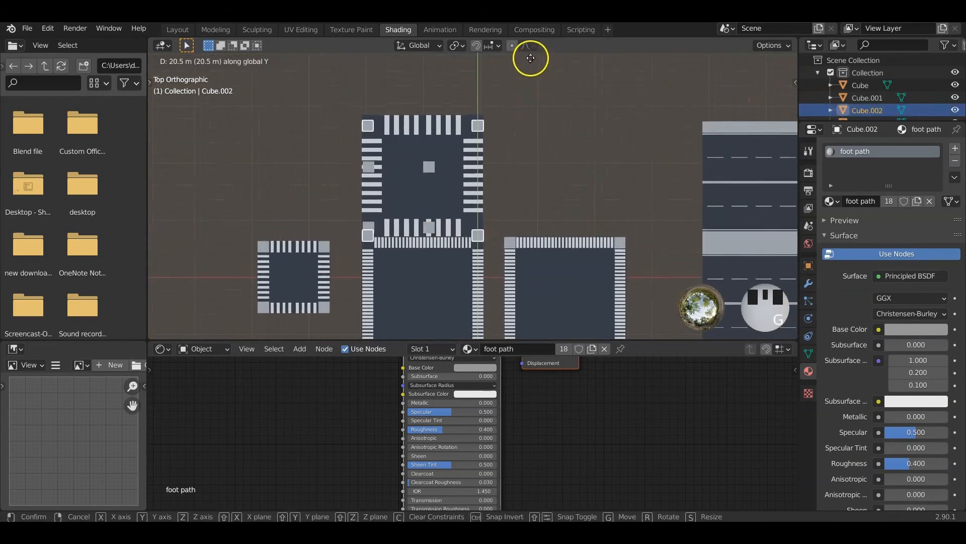
click(540, 300)
Delete the misplaced small foot path squares left over on the enlarged road piece
click(432, 231)
key(x)
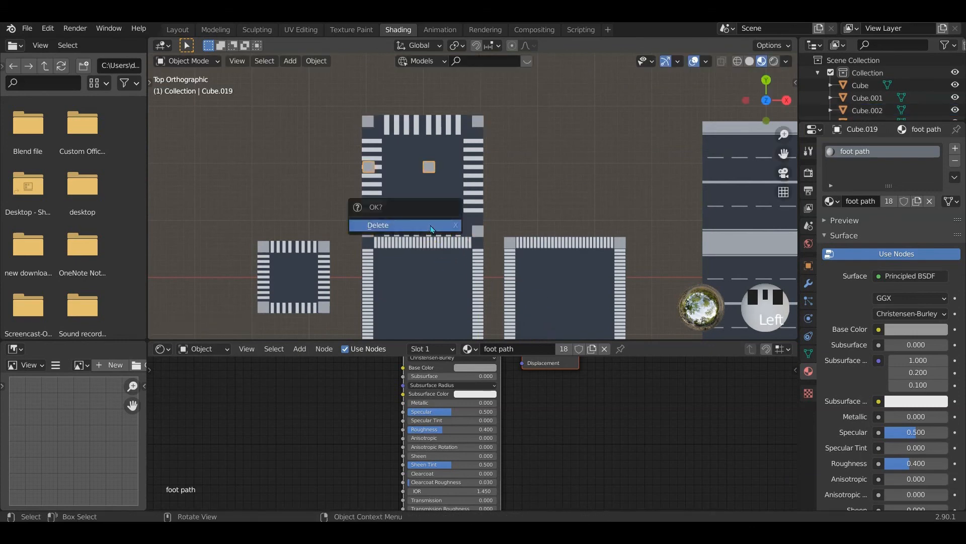
click(431, 229)
shift+middle_drag(431, 277, 420, 235)
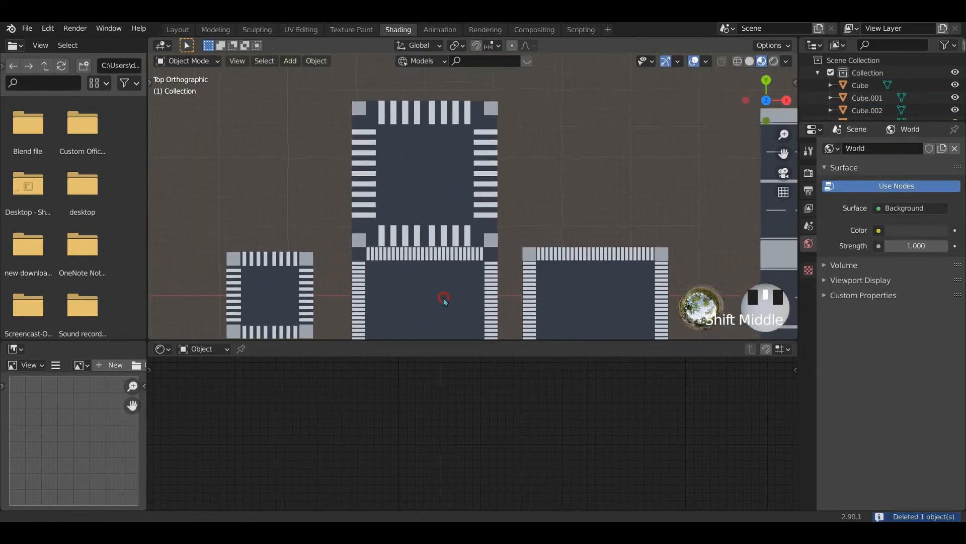
In the enlarged road piece's mesh, select the inner face of every white stripe in the left crosswalk
click(367, 195)
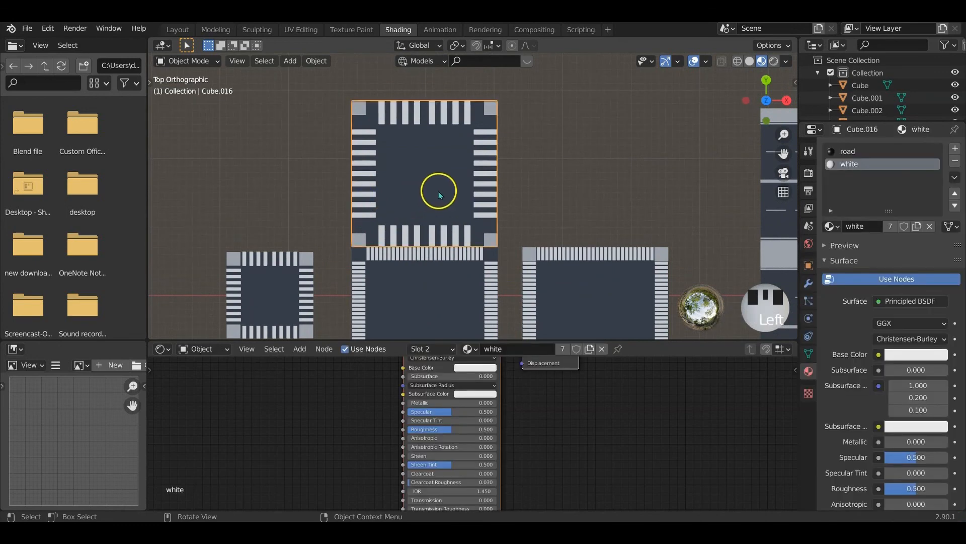
key(Tab)
scroll(412, 209, up, 1)
scroll(403, 220, up, 1)
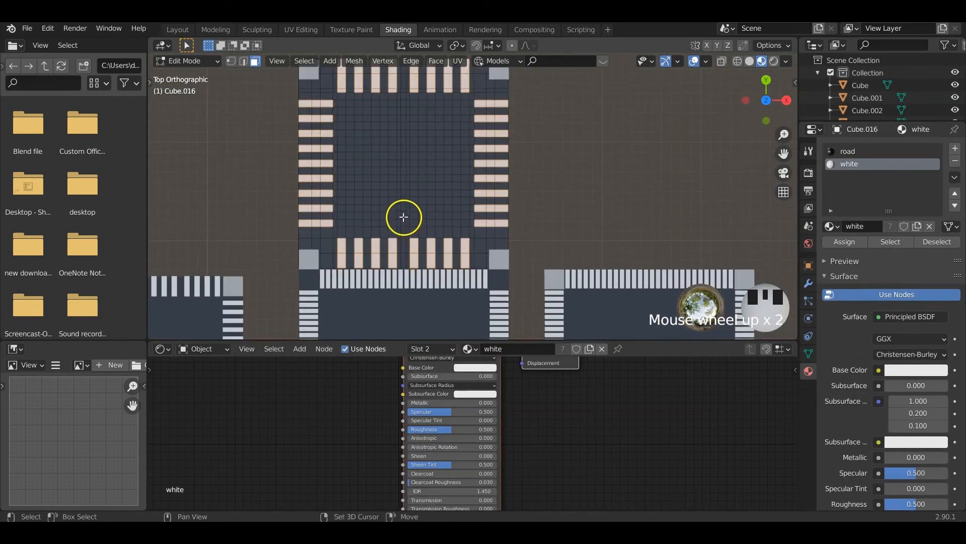
shift+middle_drag(403, 217, 400, 228)
click(323, 235)
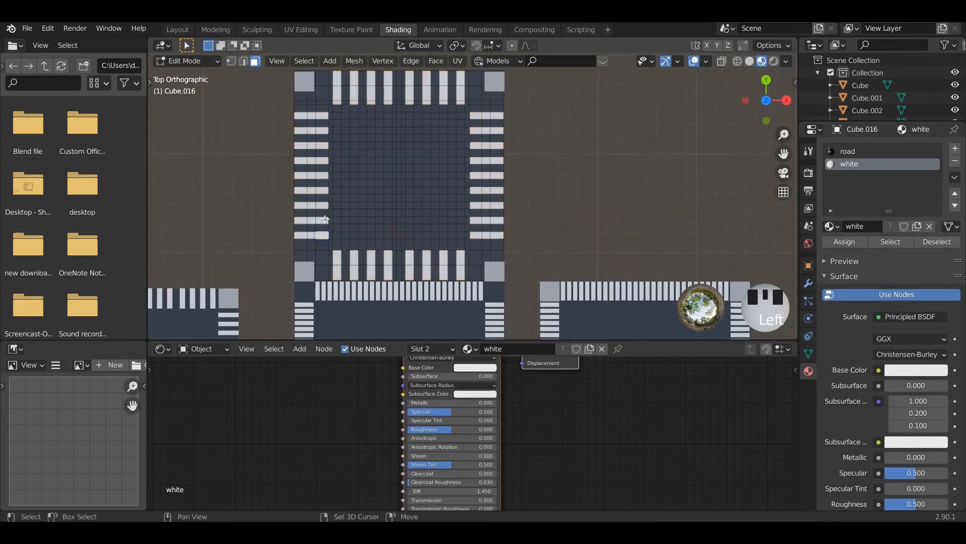
key(ctrl+shift+KP_Add)
key(ctrl+shift+KP_Add)
key(ctrl+shift+KP_Add)
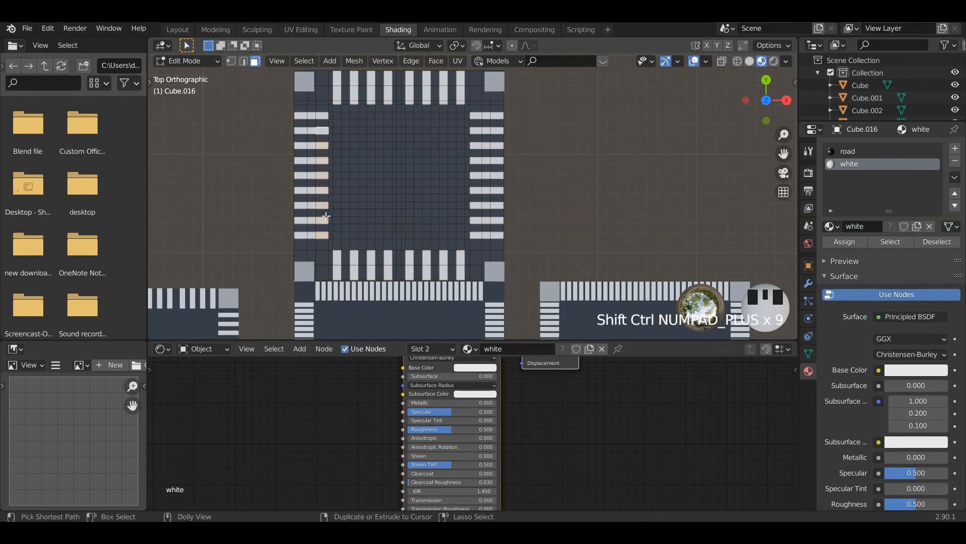
key(ctrl+shift+KP_Add)
key(ctrl+shift+KP_Add)
Add the inner stripe faces of the upper crosswalk to the selection, repeating the alternating pattern across the row
shift+click(340, 94)
shift+click(356, 95)
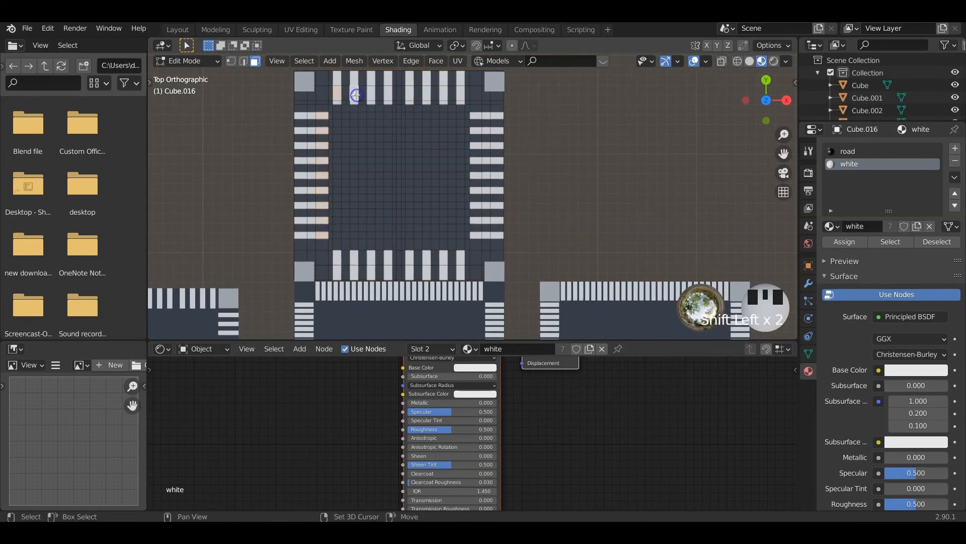
key(ctrl+shift+KP_Add)
key(ctrl+shift+KP_Add)
key(ctrl+shift+KP_Add)
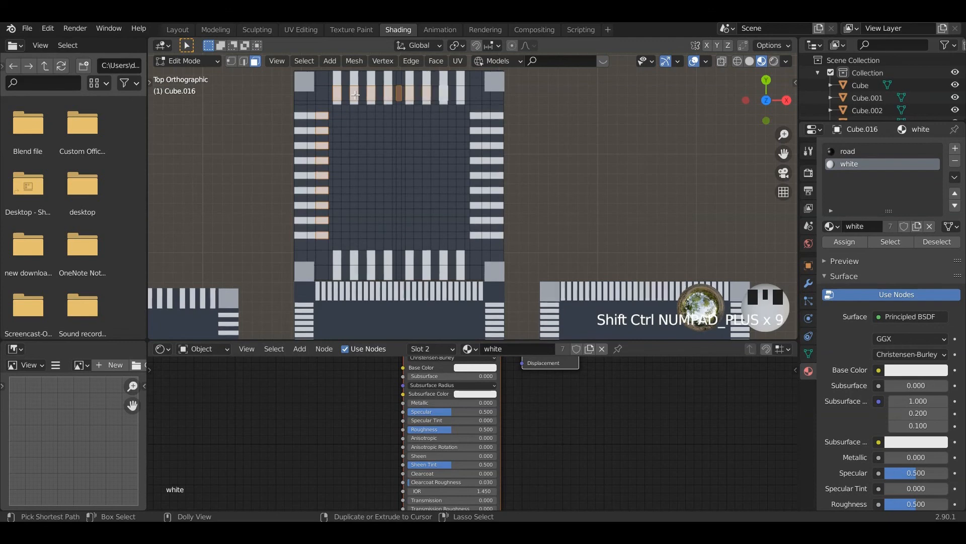
key(ctrl+shift+KP_Add)
Add the inner stripe faces of the lower crosswalk to the selection
shift+click(337, 259)
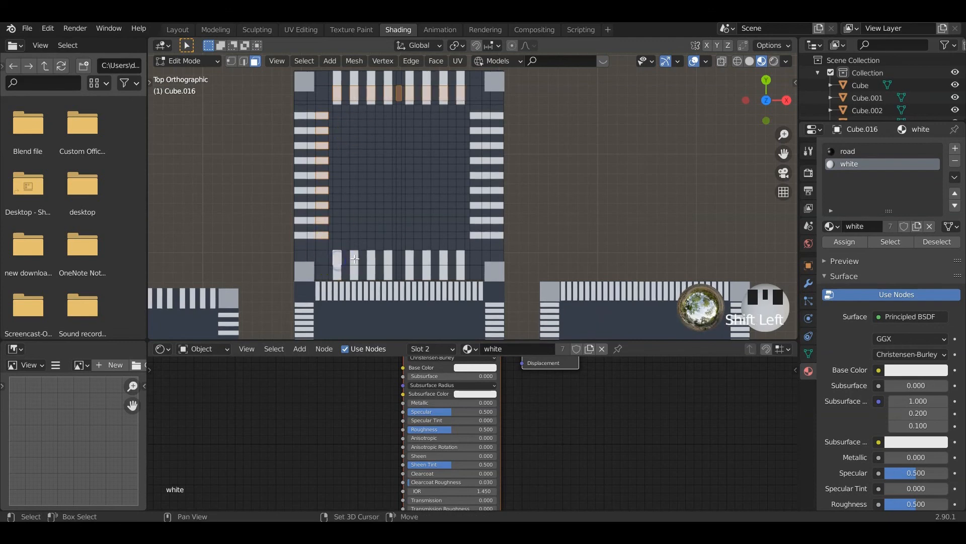
shift+click(355, 259)
key(ctrl+shift+KP_Add)
key(ctrl+shift+KP_Add)
key(ctrl+shift+KP_Add)
key(ctrl+shift+KP_Add)
key(ctrl+shift+KP_Add)
key(ctrl+shift+KP_Add)
key(ctrl+shift+KP_Add)
key(ctrl+shift+KP_Add)
key(ctrl+shift+KP_Add)
key(ctrl+shift+KP_Add)
key(ctrl+shift+KP_Add)
key(ctrl+shift+KP_Add)
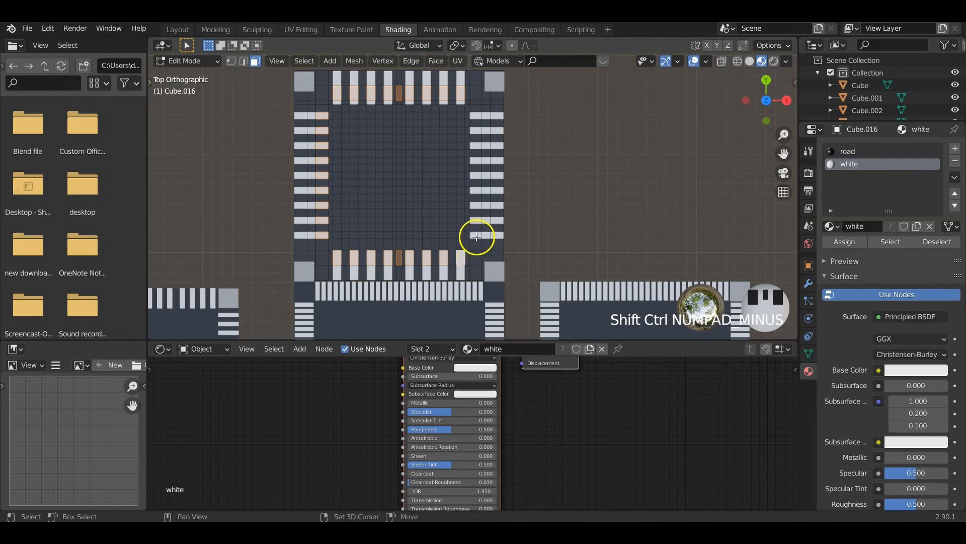
Add the right crosswalk's inner stripe faces to the selection and assign the road material to all selected faces
shift+click(478, 235)
shift+click(477, 219)
key(ctrl+shift+KP_Add)
key(ctrl+shift+KP_Add)
key(ctrl+shift+KP_Add)
key(ctrl+shift+KP_Add)
key(ctrl+shift+KP_Add)
key(ctrl+shift+KP_Add)
key(ctrl+shift+KP_Add)
key(ctrl+shift+KP_Add)
key(ctrl+shift+KP_Add)
key(ctrl+shift+KP_Add)
key(ctrl+shift+KP_Add)
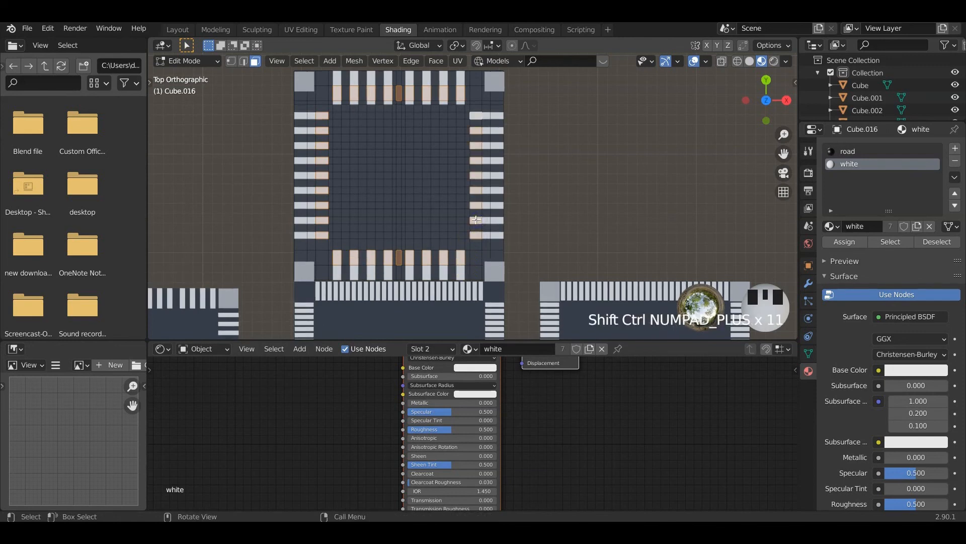
click(865, 151)
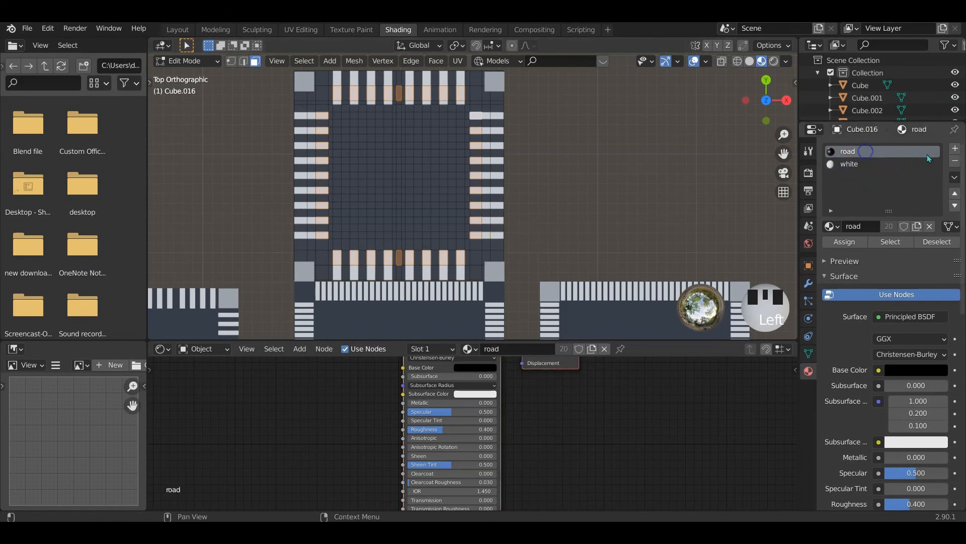
click(845, 242)
Select the thin white faces remaining inside the upper crosswalk and assign the road material to them
click(337, 102)
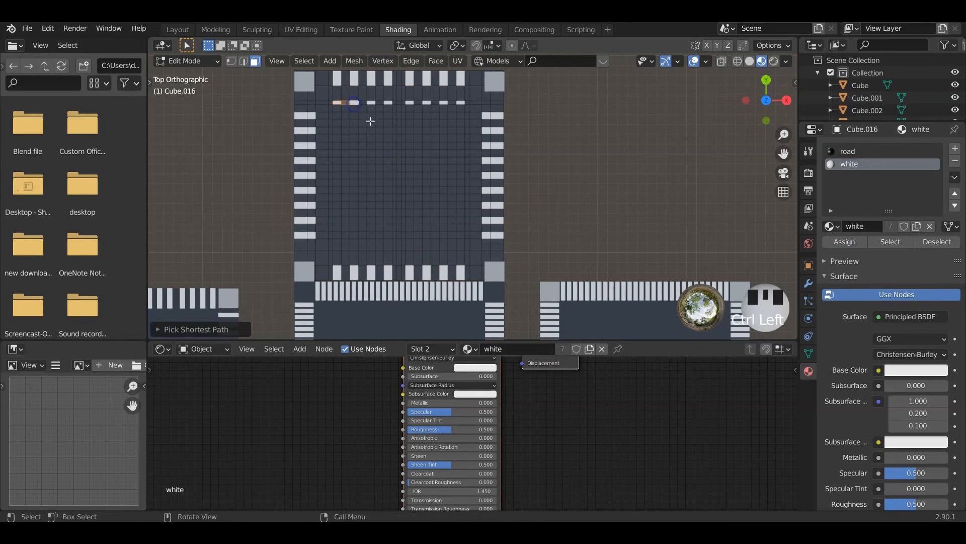
shift+click(355, 103)
key(ctrl+shift+KP_Add)
key(ctrl+shift+KP_Add)
key(ctrl+shift+KP_Add)
key(ctrl+shift+KP_Add)
key(ctrl+shift+KP_Add)
key(ctrl+shift+KP_Add)
key(ctrl+shift+KP_Add)
key(ctrl+shift+KP_Add)
key(ctrl+shift+KP_Add)
key(ctrl+shift+KP_Add)
key(ctrl+shift+KP_Add)
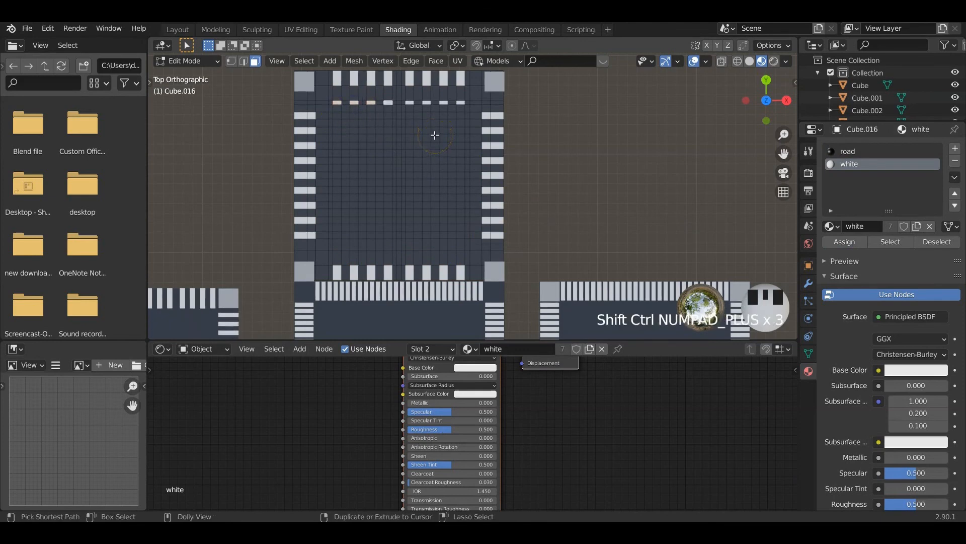
click(854, 149)
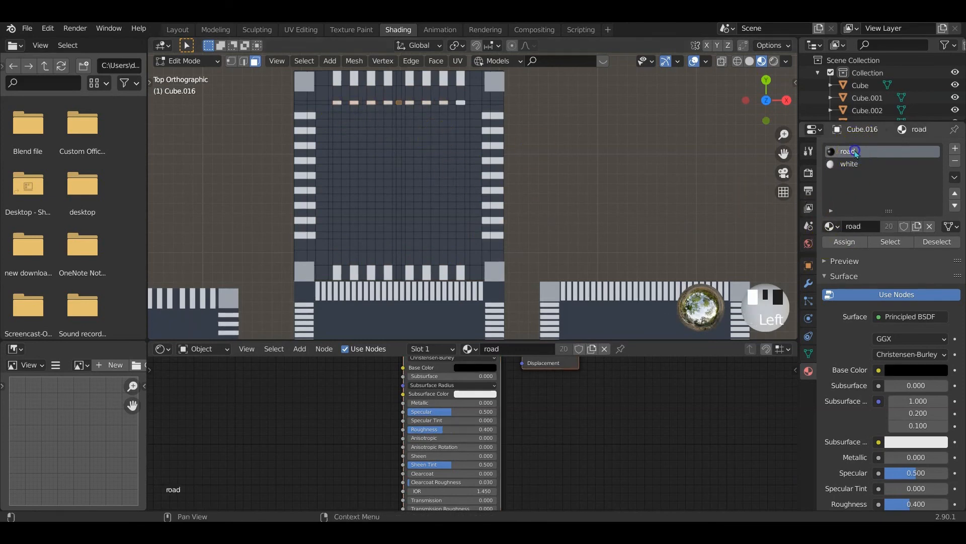
click(843, 241)
Select the two closely spaced horizontal edge loops just below the upper crosswalk in top view
click(602, 211)
middle_drag(537, 214, 514, 254)
click(420, 260)
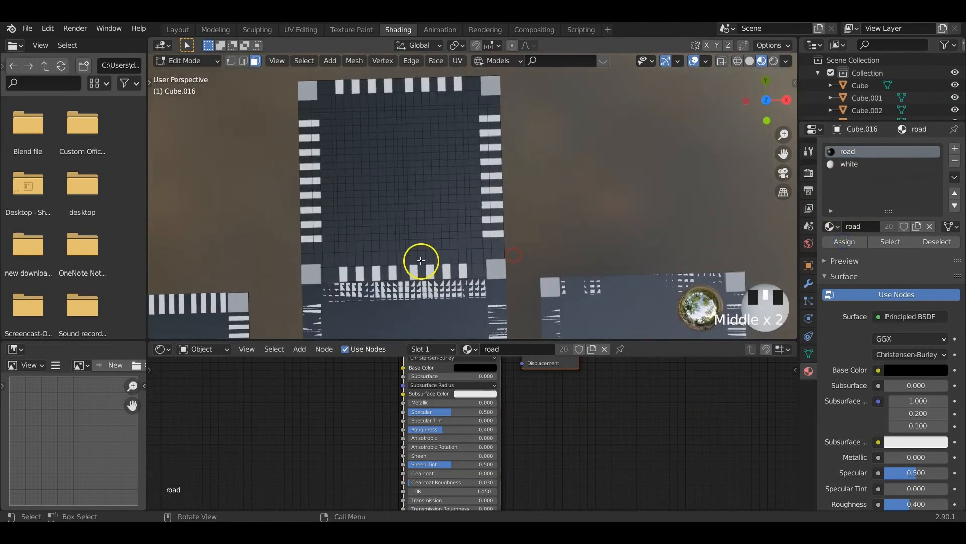
key(2)
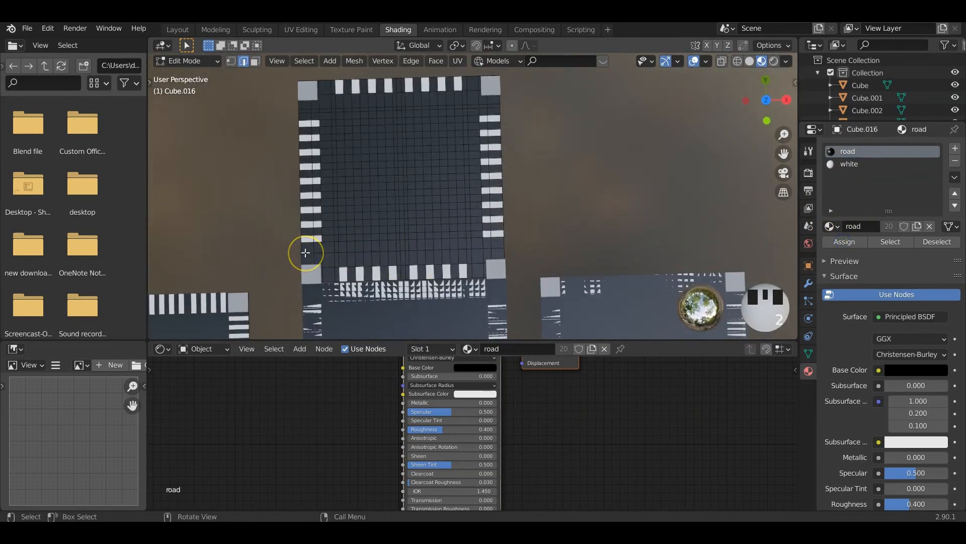
alt+click(306, 253)
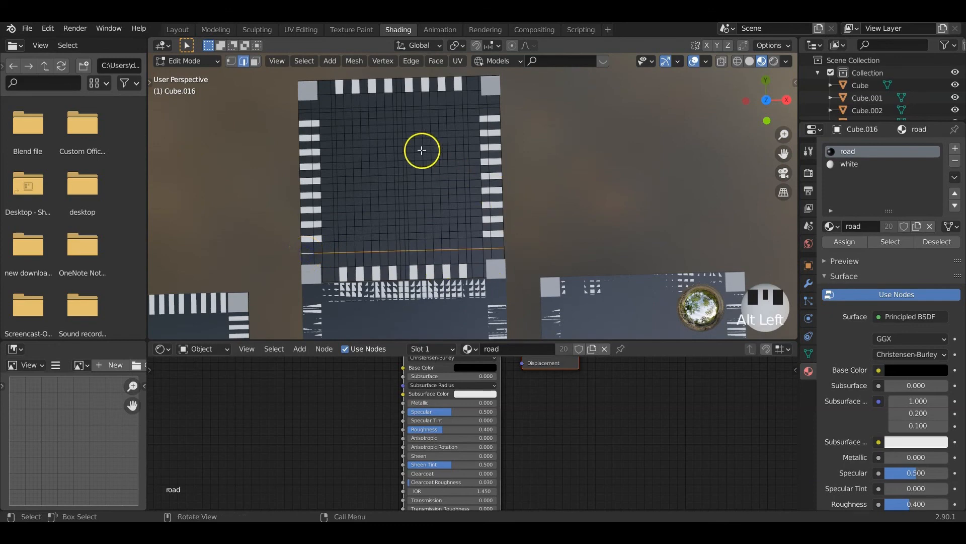
scroll(344, 126, up, 1)
shift+middle_drag(345, 123, 358, 153)
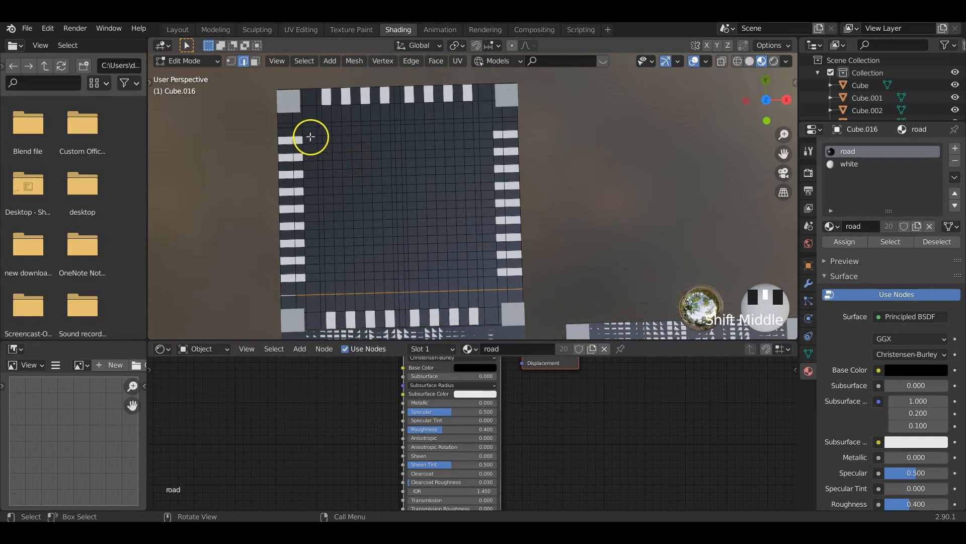
key(KP_7)
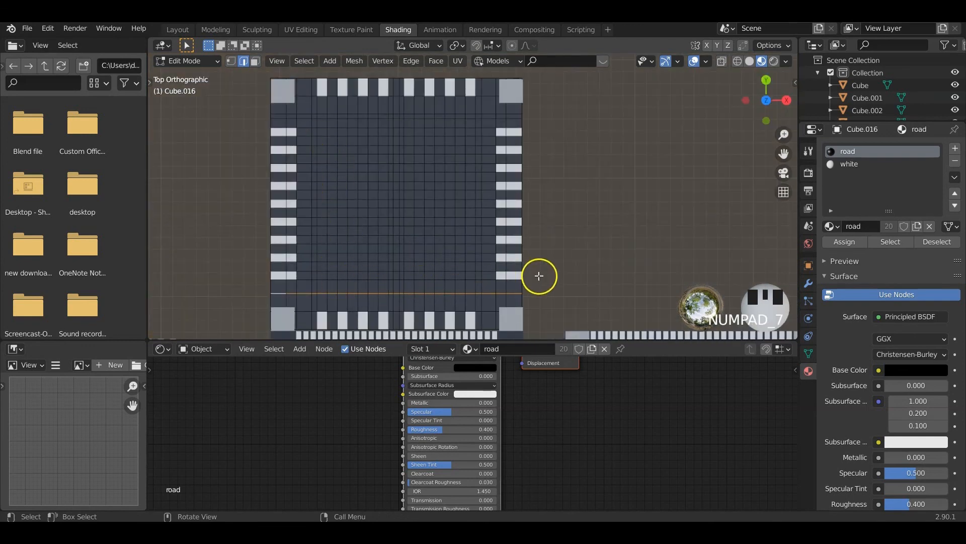
alt+shift+click(280, 118)
right_click(360, 129)
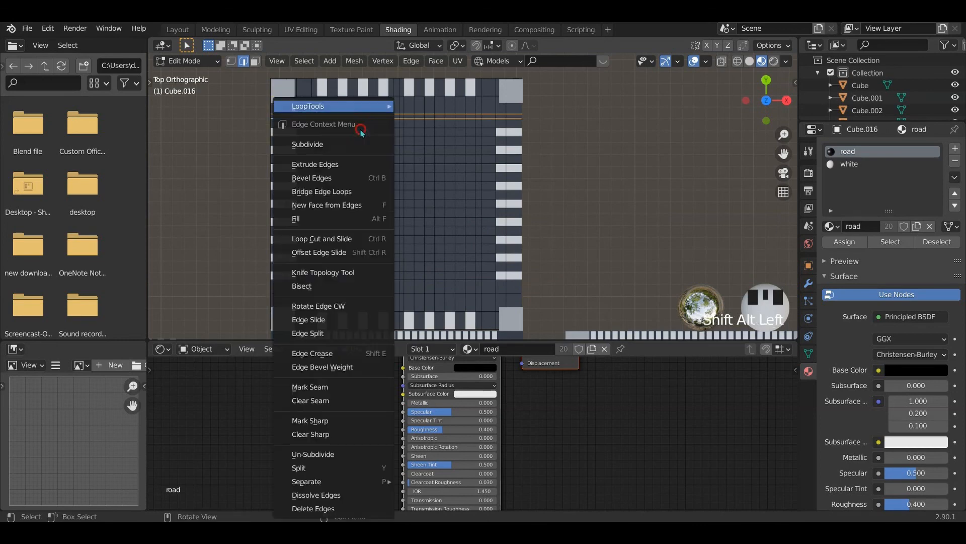
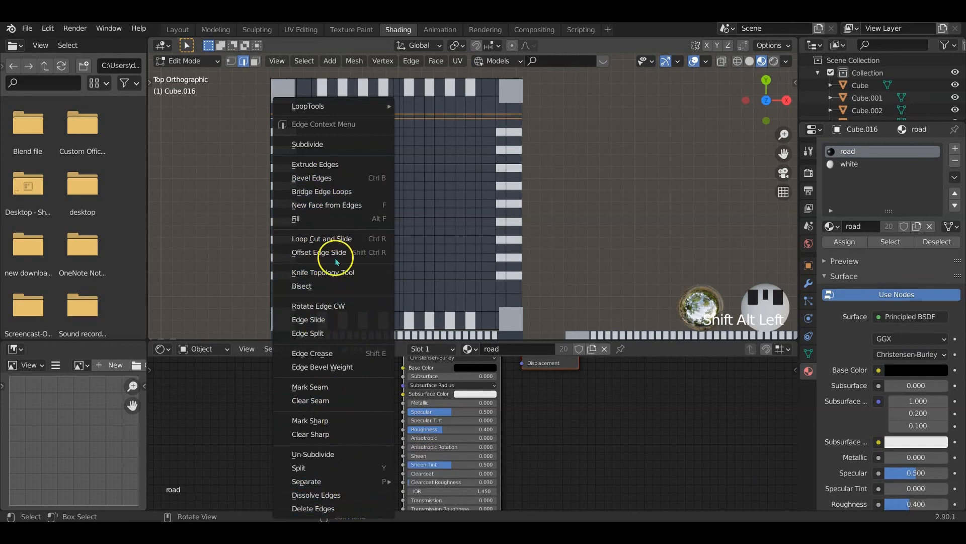
click(346, 209)
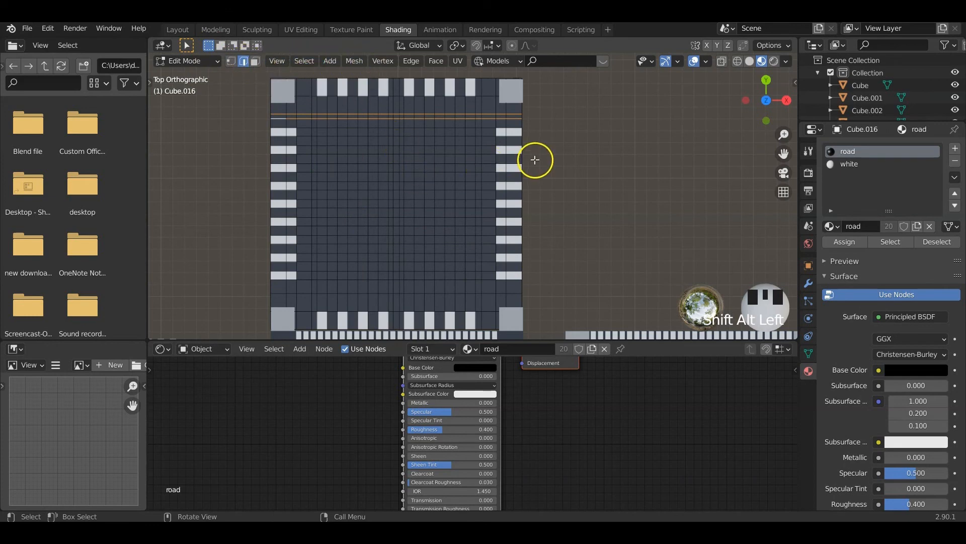
right_click(448, 120)
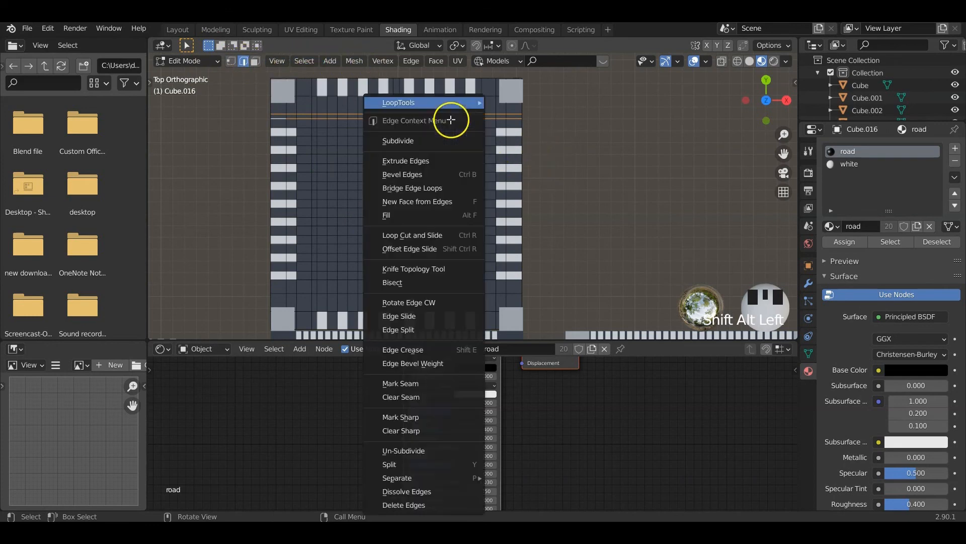
mouse_move(450, 105)
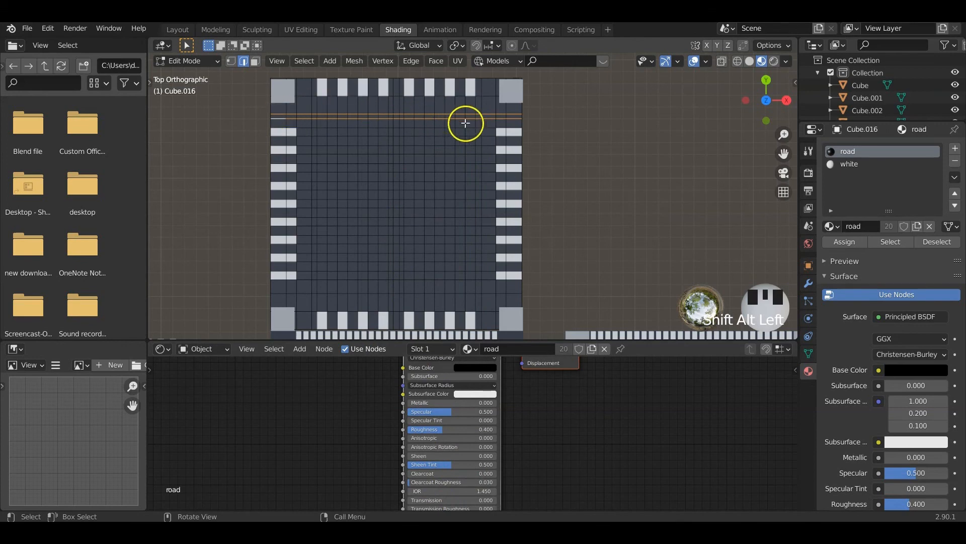
Scale the two selected horizontal edge loops apart along the Y axis by about 2.17
shift+middle_drag(505, 238, 494, 239)
key(s)
key(y)
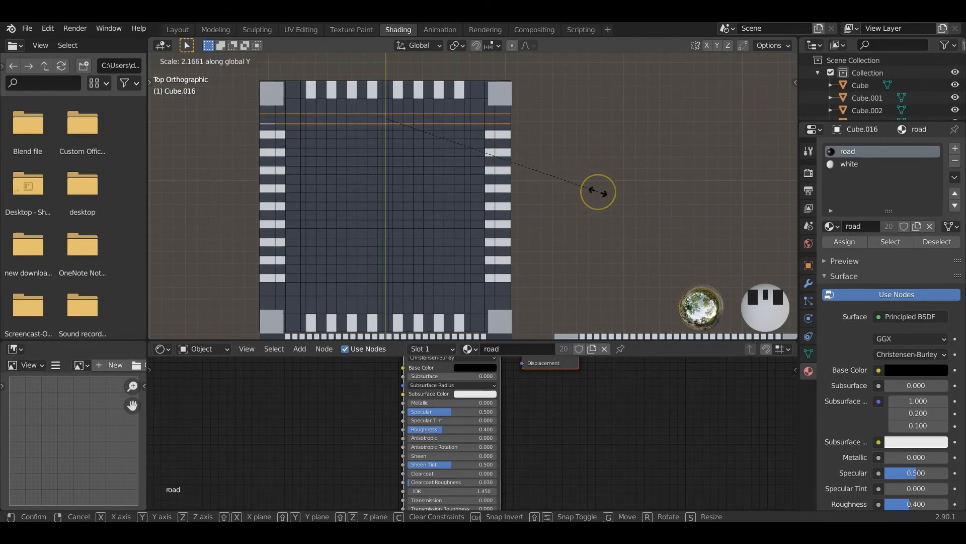
click(598, 191)
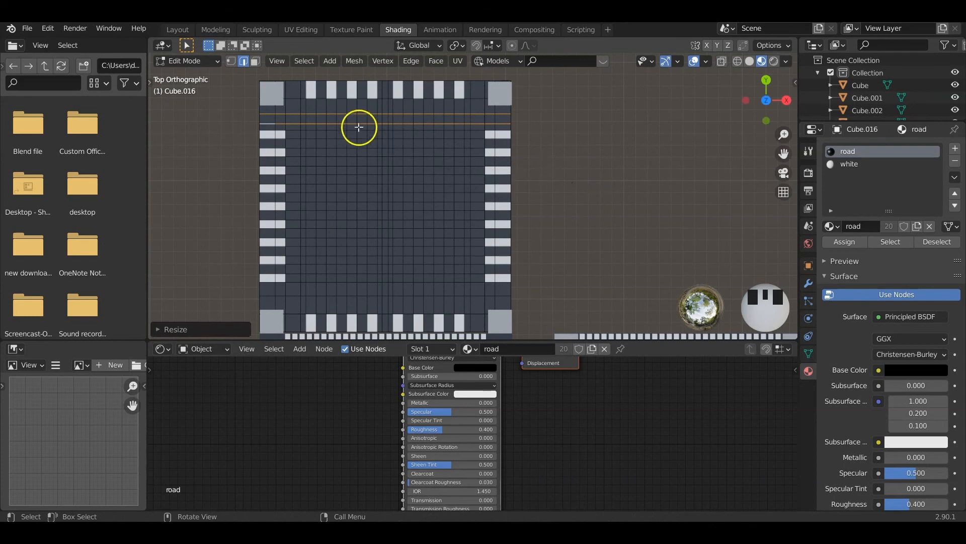
Slide the vertical edge loop left of the first upper stripe toward the corner, and the left crosswalk's inner edge loop slightly inward
alt+click(301, 88)
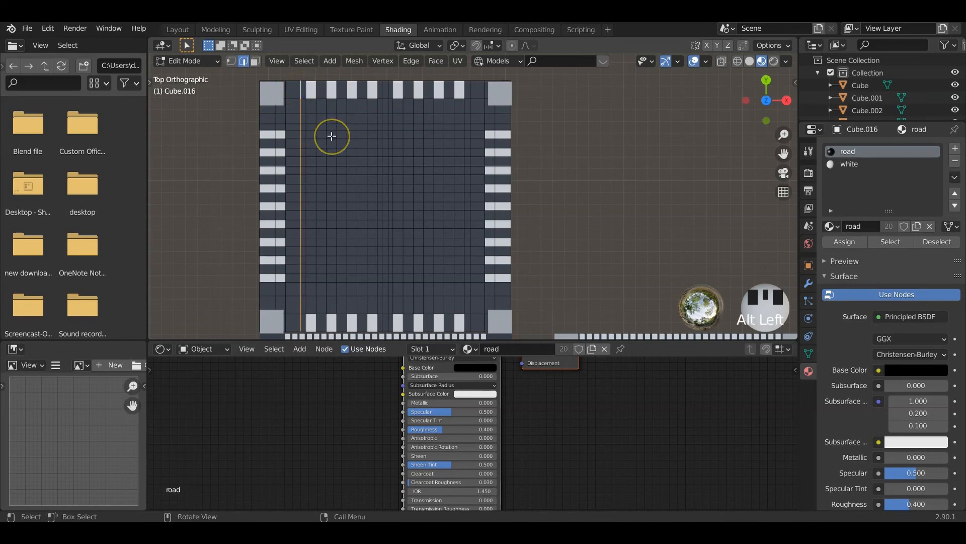
key(g)
key(g)
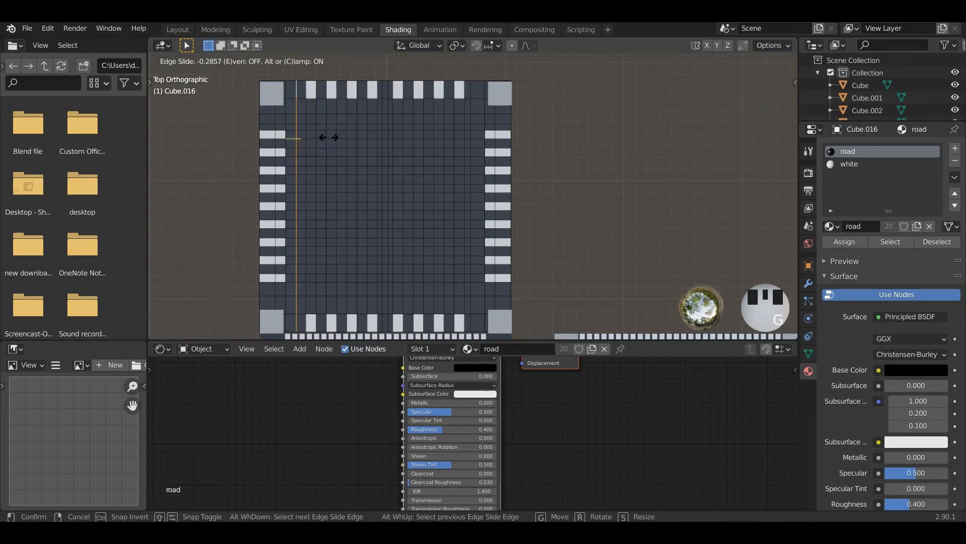
click(332, 137)
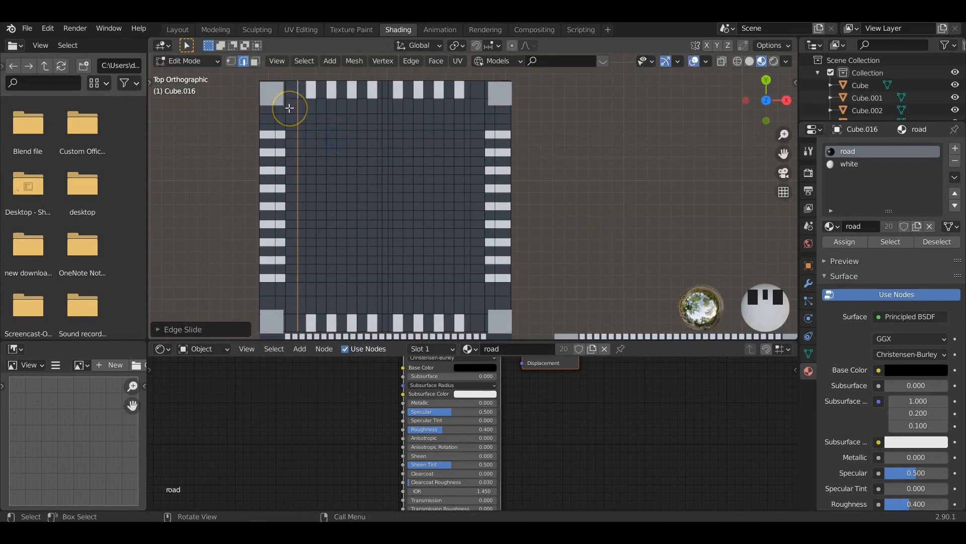
alt+click(286, 106)
key(g)
key(g)
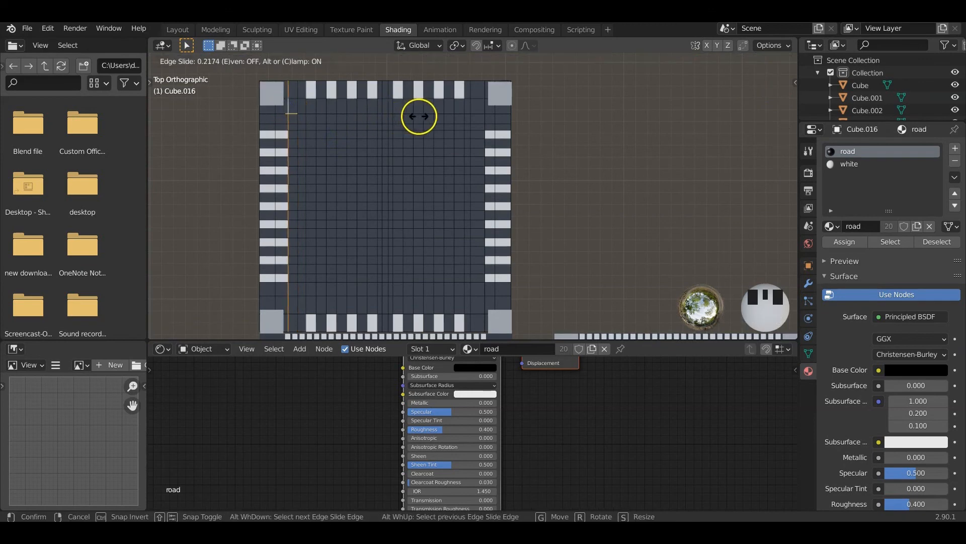
click(419, 116)
click(484, 120)
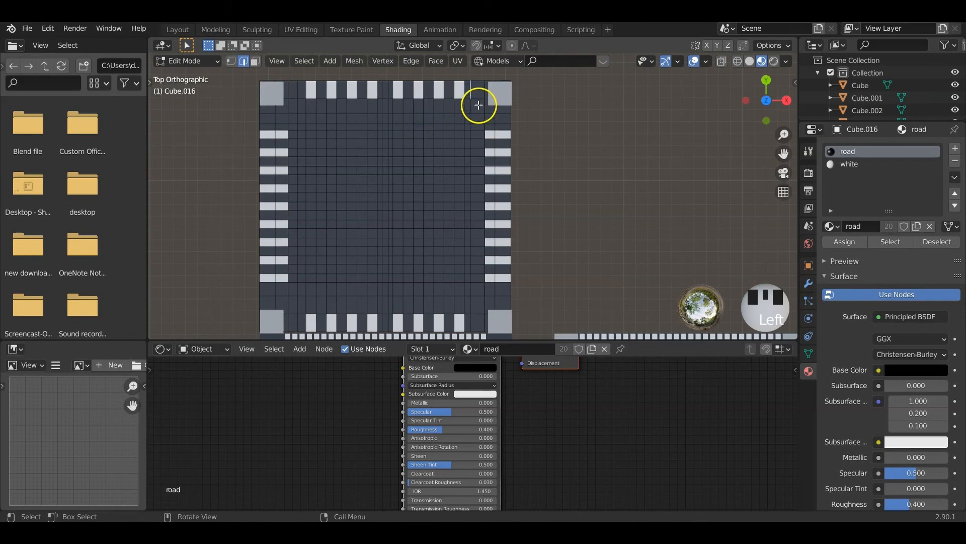
Slide the vertical edge loop right of the last upper stripe slightly toward the right corner
alt+click(472, 100)
key(g)
key(g)
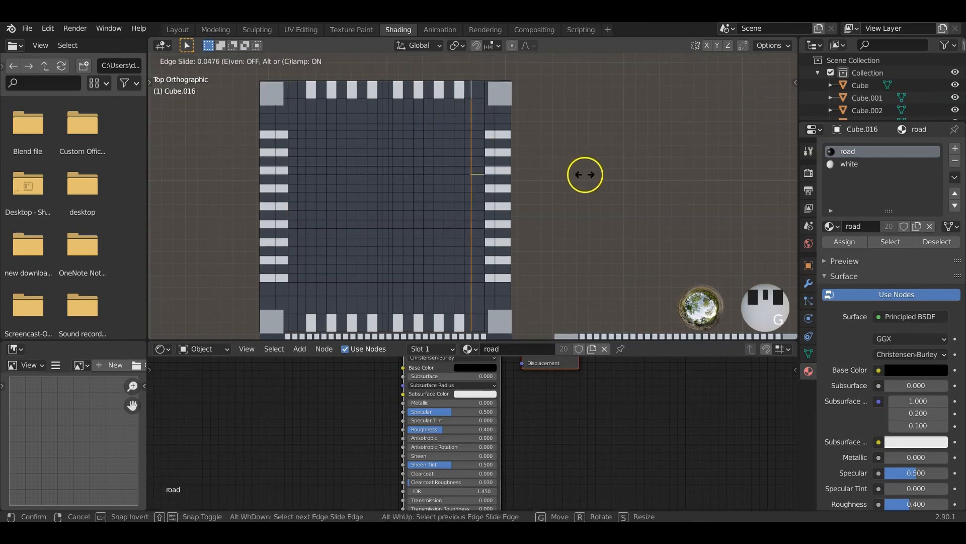
click(593, 174)
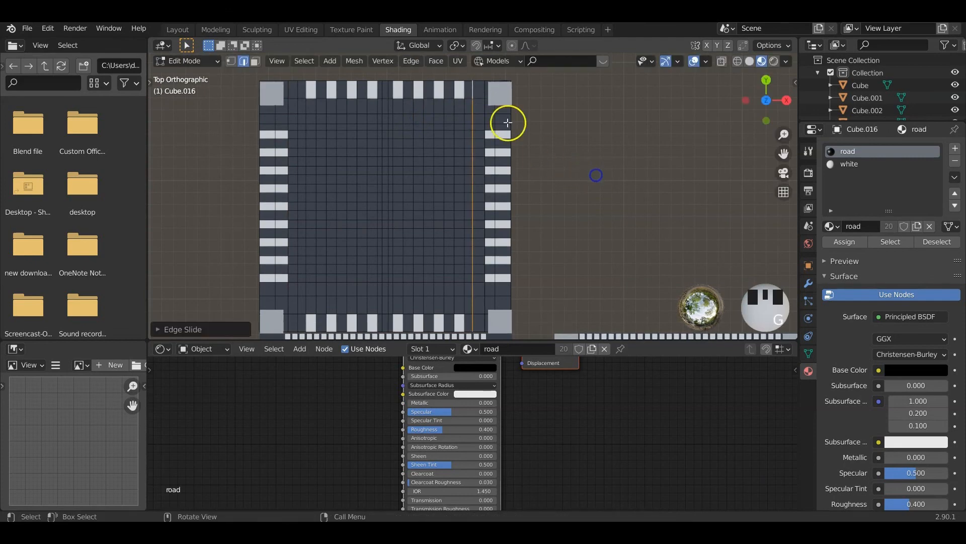
alt+click(484, 92)
key(g)
key(g)
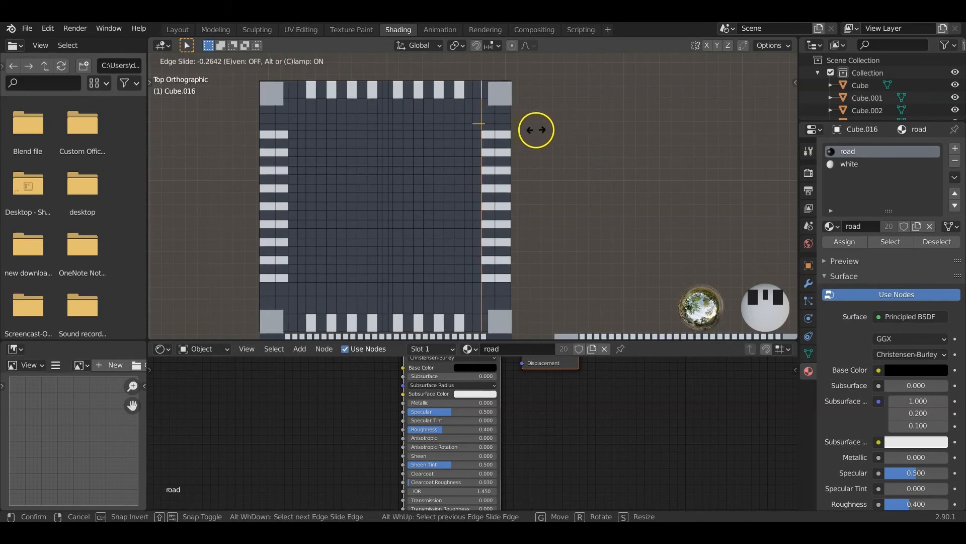
right_click(536, 129)
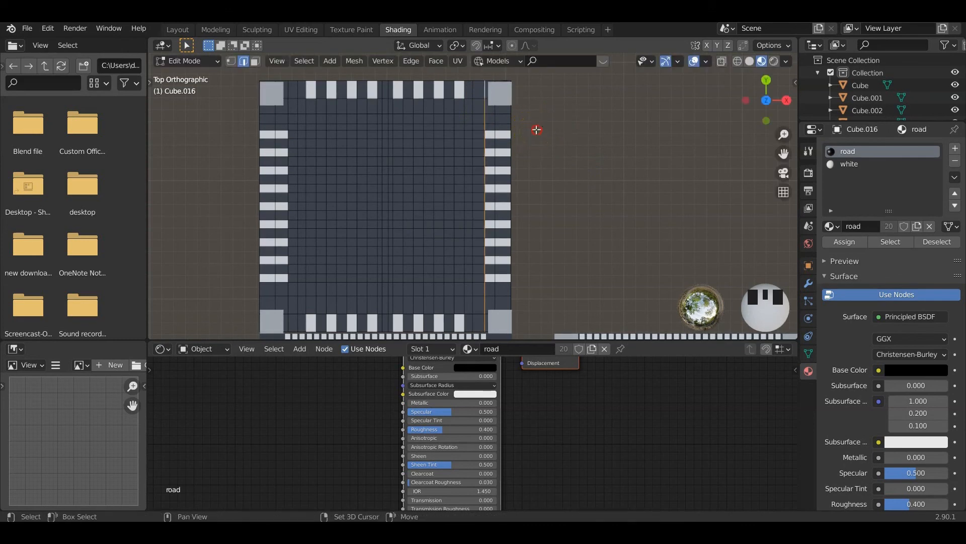
Slide only the upper crosswalk's short edge beside the right foot path corner slightly inward
click(484, 88)
key(g)
key(g)
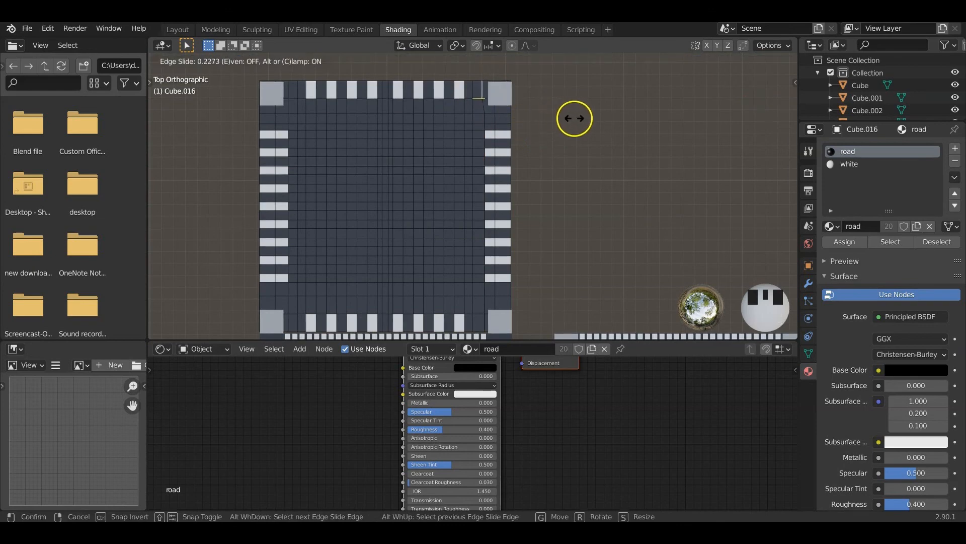
click(541, 123)
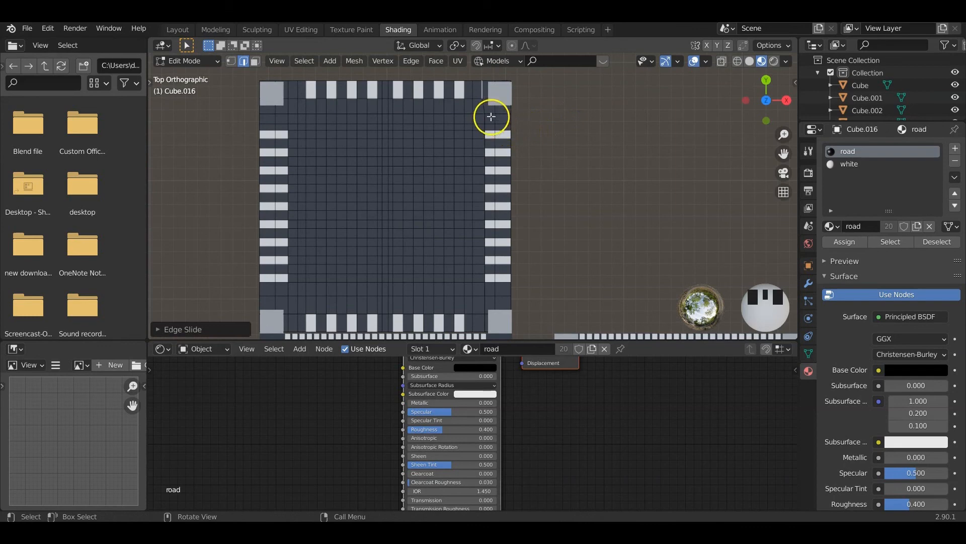
click(300, 94)
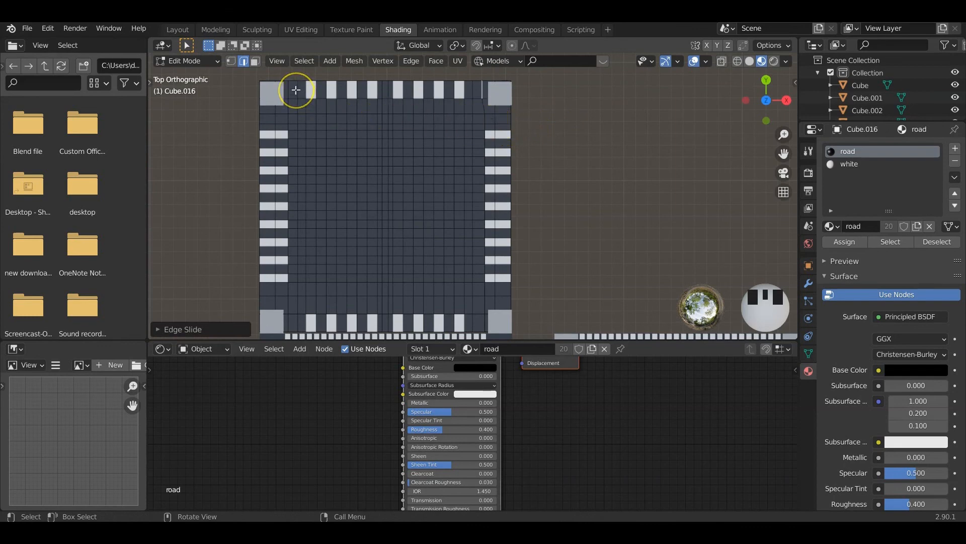
Bevel the horizontal edge loop below the lowest side stripes to a width of about 0.247 m
alt+click(267, 294)
key(ctrl+b)
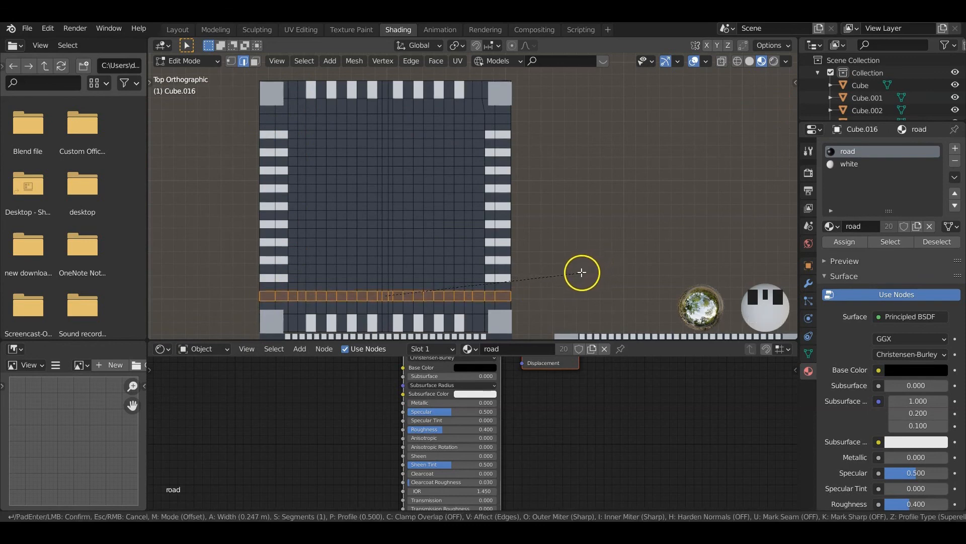
right_click(266, 296)
Select the end stripe faces of both side crosswalks and the two outermost upper crosswalk faces, and assign the white material to them
key(3)
shift+click(281, 297)
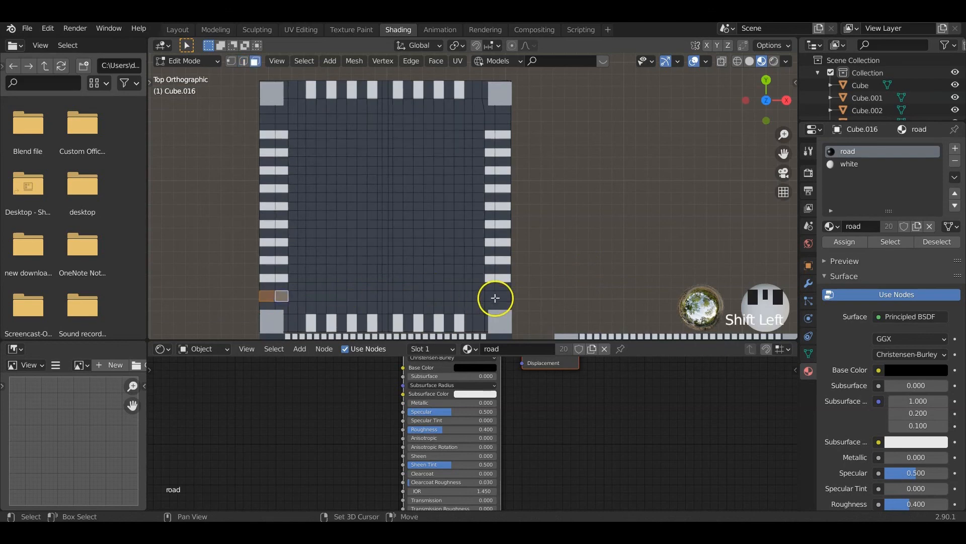
shift+click(496, 296)
shift+click(492, 120)
shift+click(271, 121)
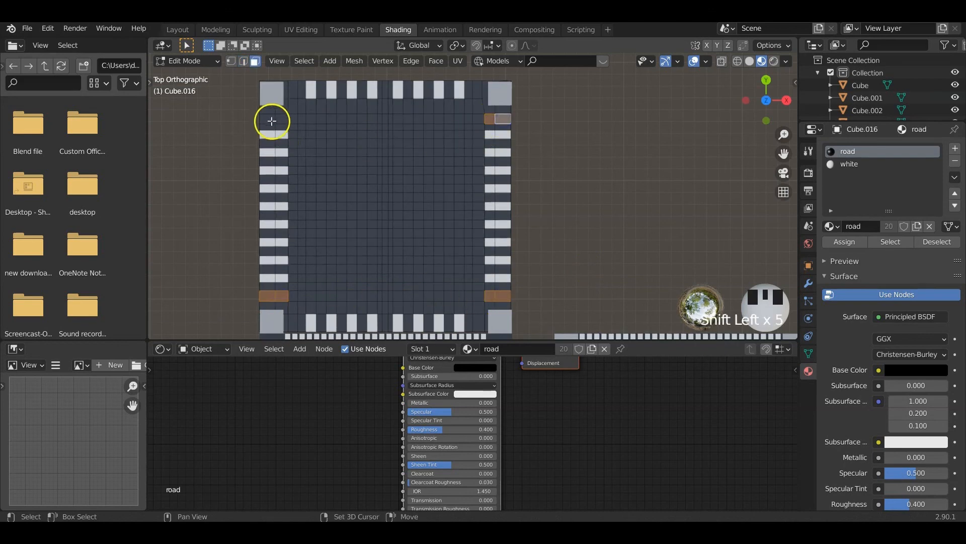
shift+click(295, 90)
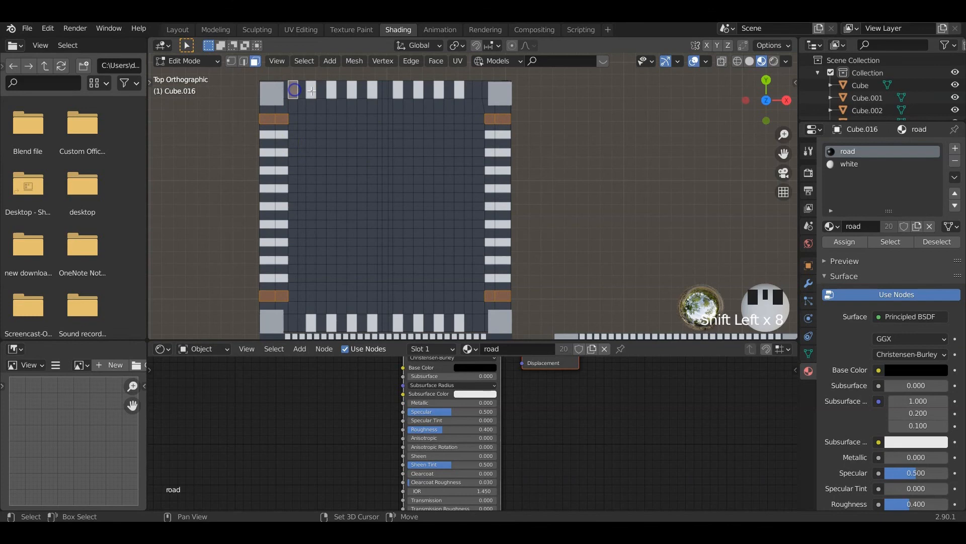
shift+click(476, 89)
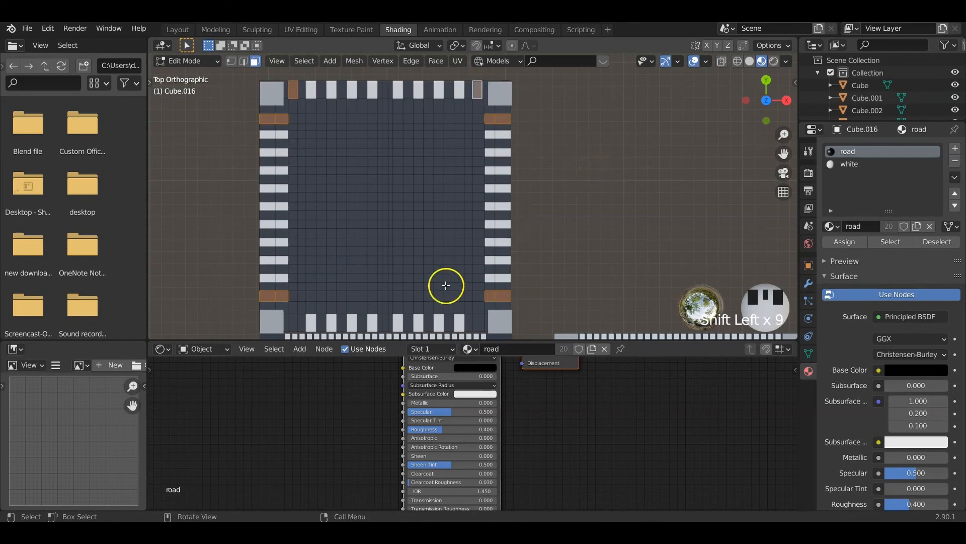
click(850, 163)
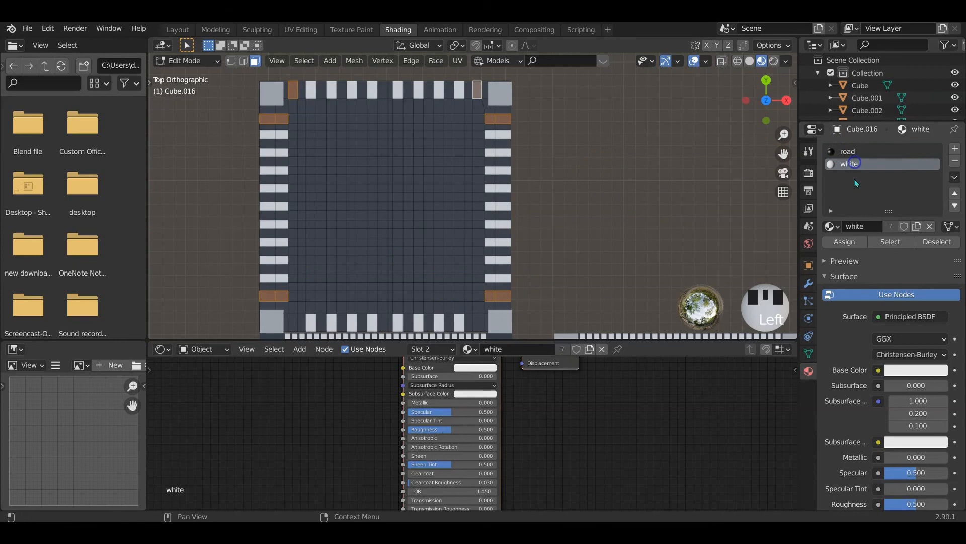
click(850, 241)
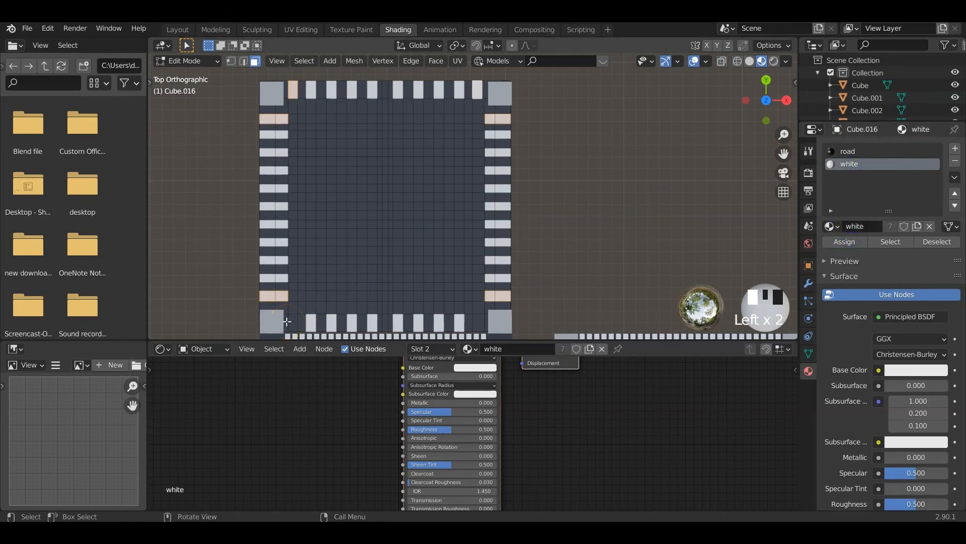
Switch to edge selection and select the vertical edge loop along the left crosswalk's inner side
alt+click(287, 322)
alt+click(286, 308)
key(2)
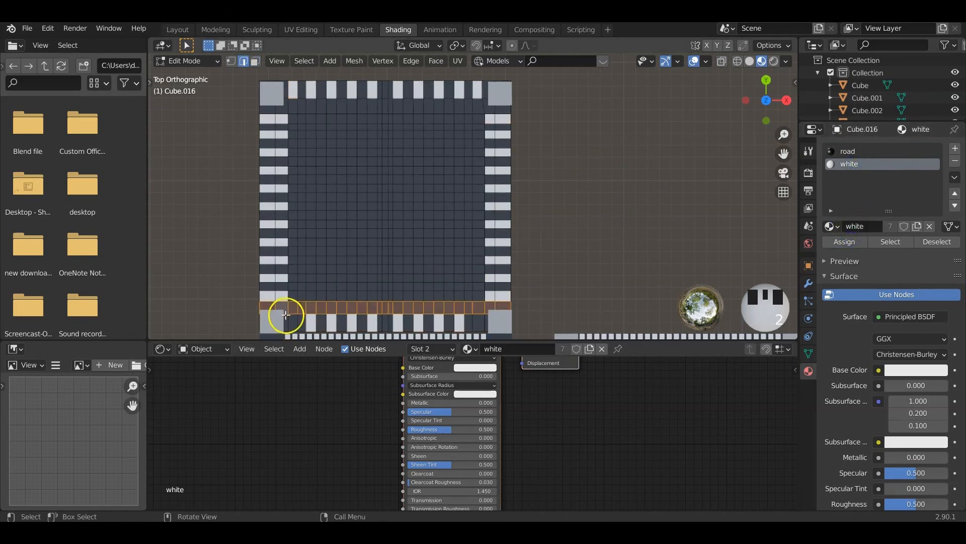
alt+click(287, 320)
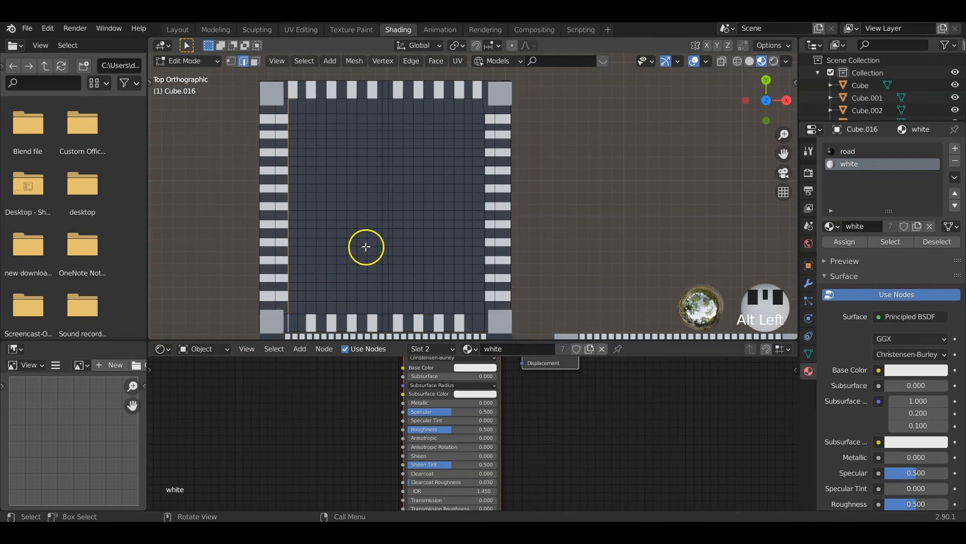
key(g)
key(g)
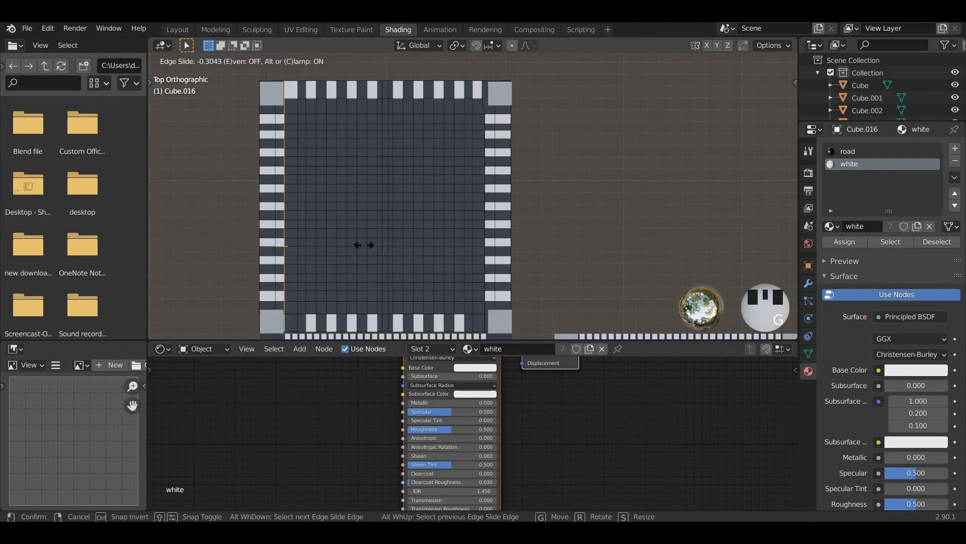
click(365, 245)
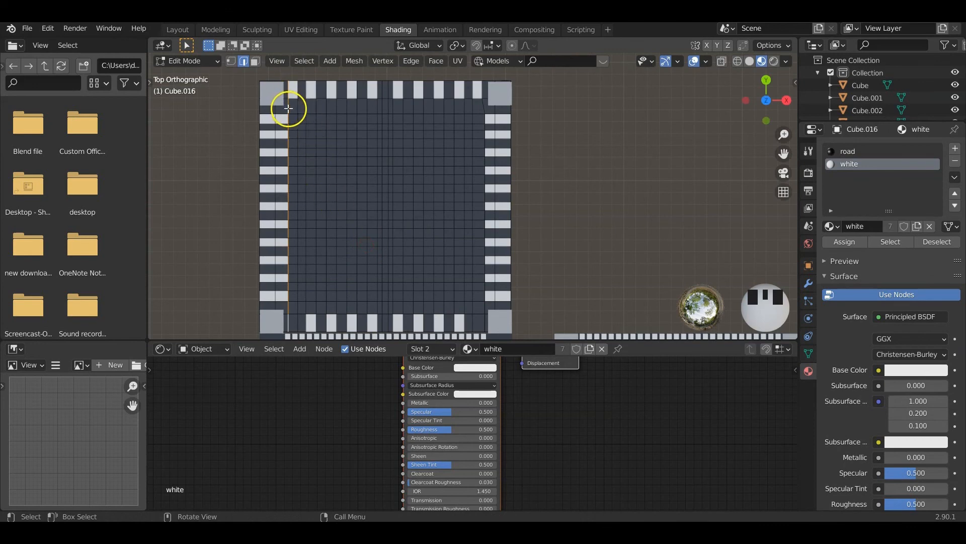
Slide the left crosswalk's inner edge loop outward to the foot path corner, and its short edge in the upper crosswalk back inward
key(g)
key(g)
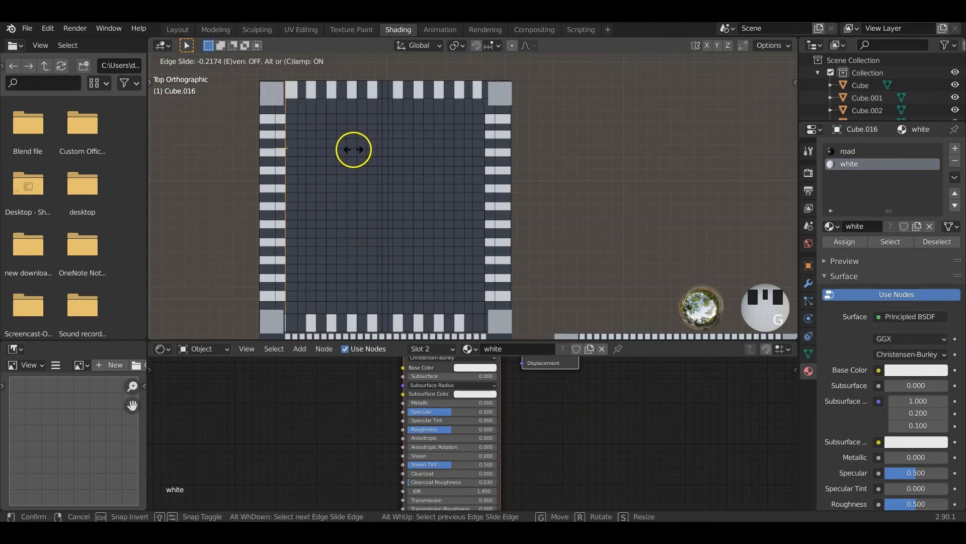
click(336, 147)
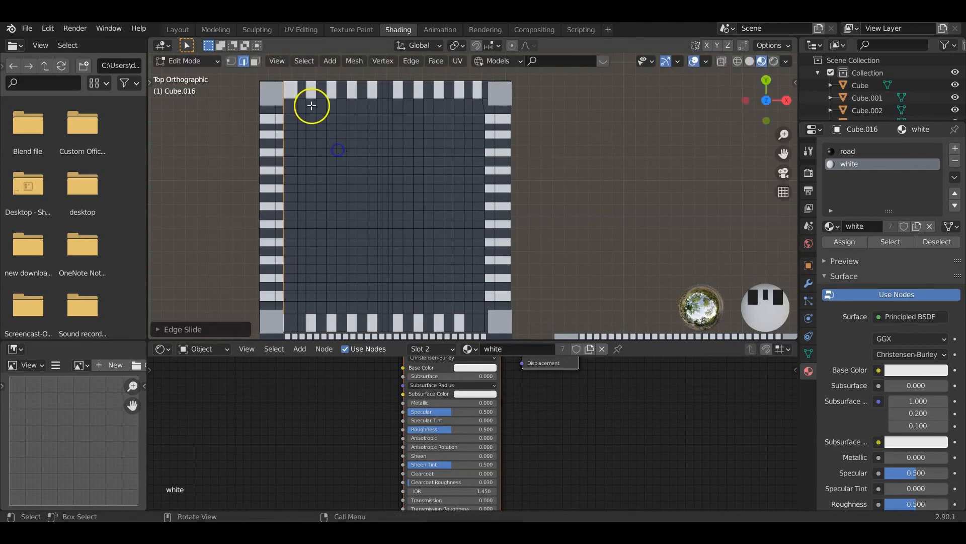
click(286, 91)
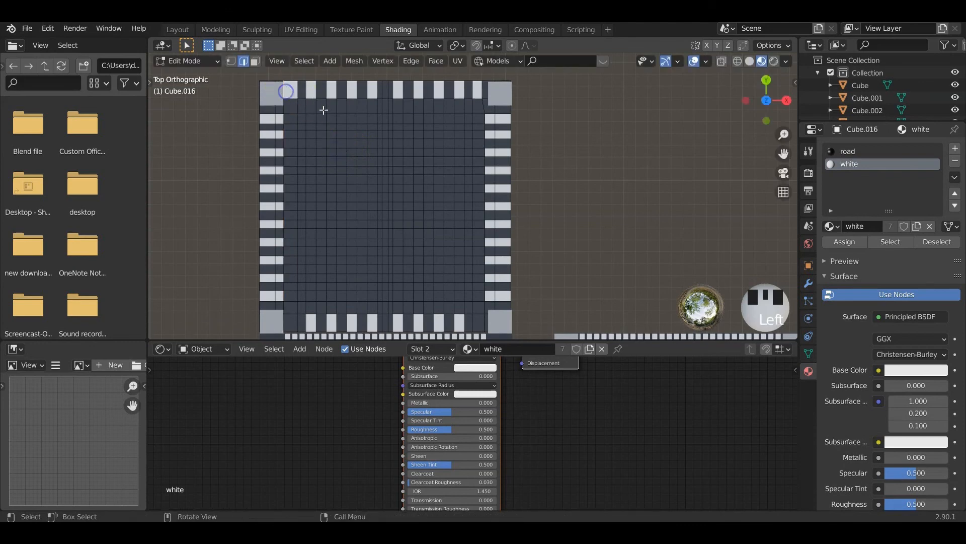
click(391, 140)
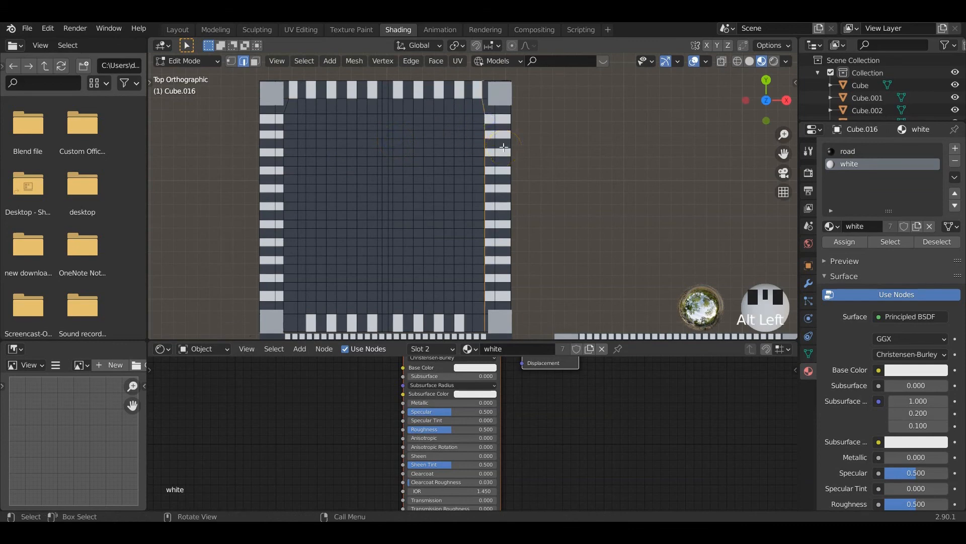
Slide the right crosswalk's inner edge loop outward to line up with the foot path corner
key(g)
key(g)
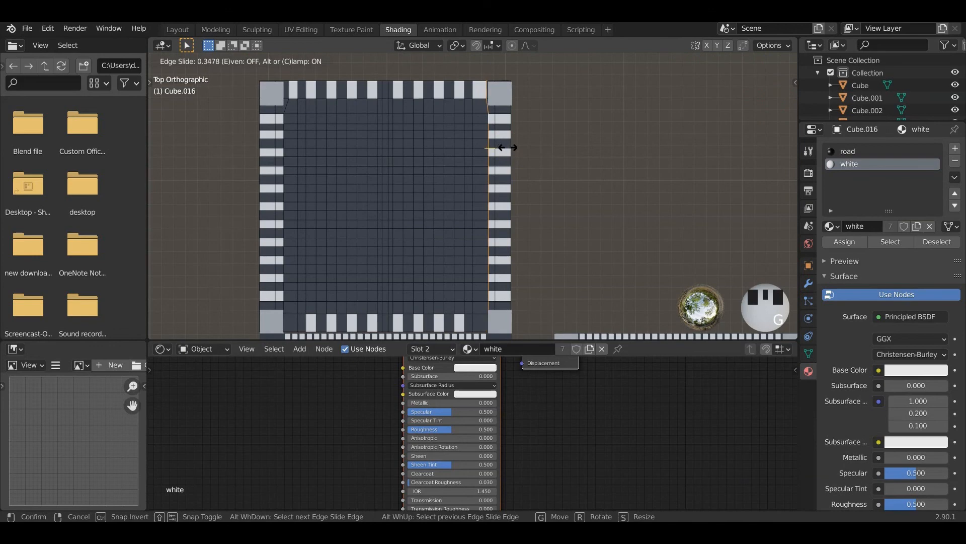
click(507, 148)
click(488, 106)
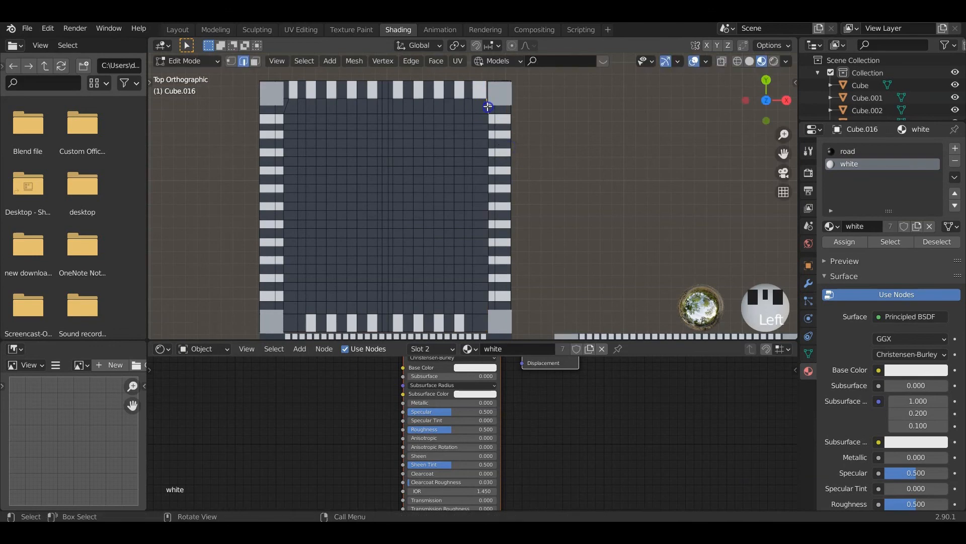
key(g)
key(g)
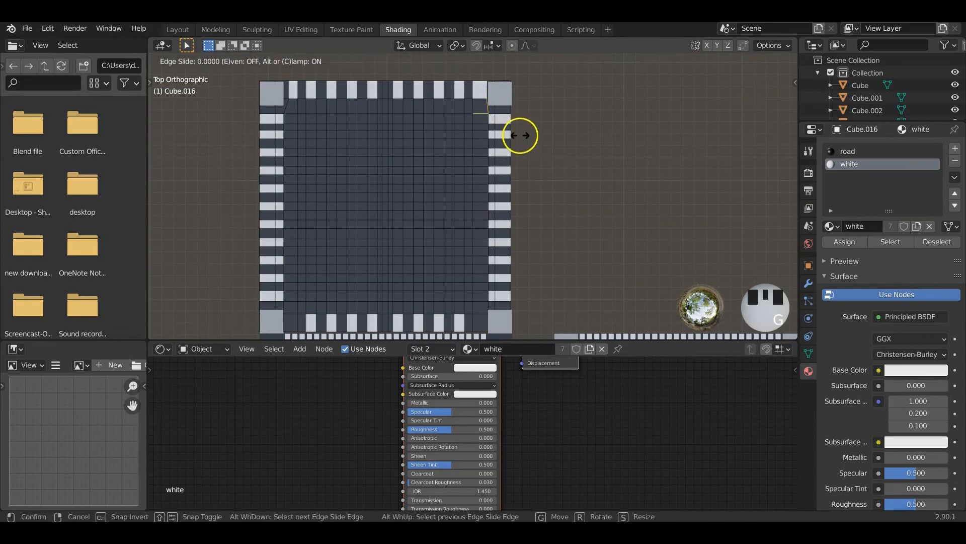
click(517, 134)
Slide the upper crosswalk's short edge beside the right foot path corner inward to narrow the last stripe
click(490, 102)
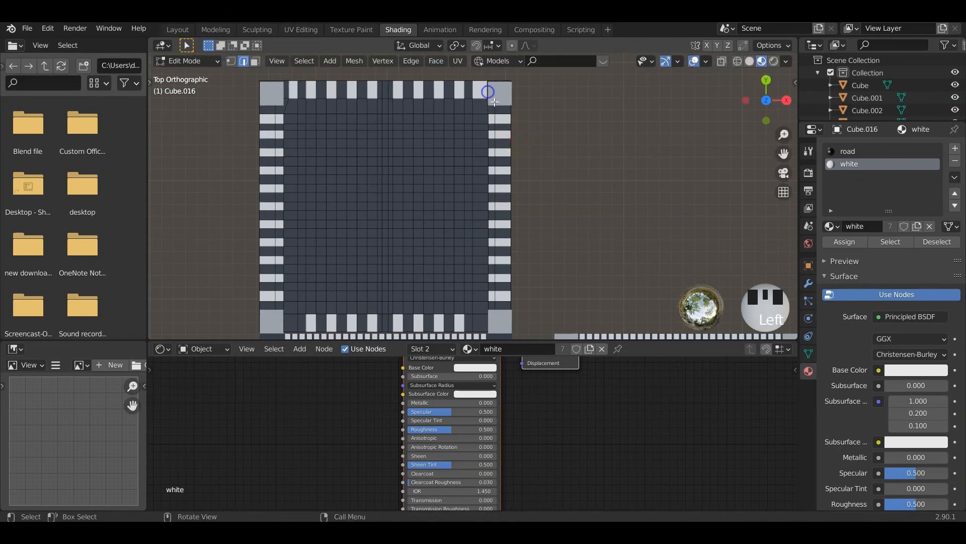
key(g)
key(g)
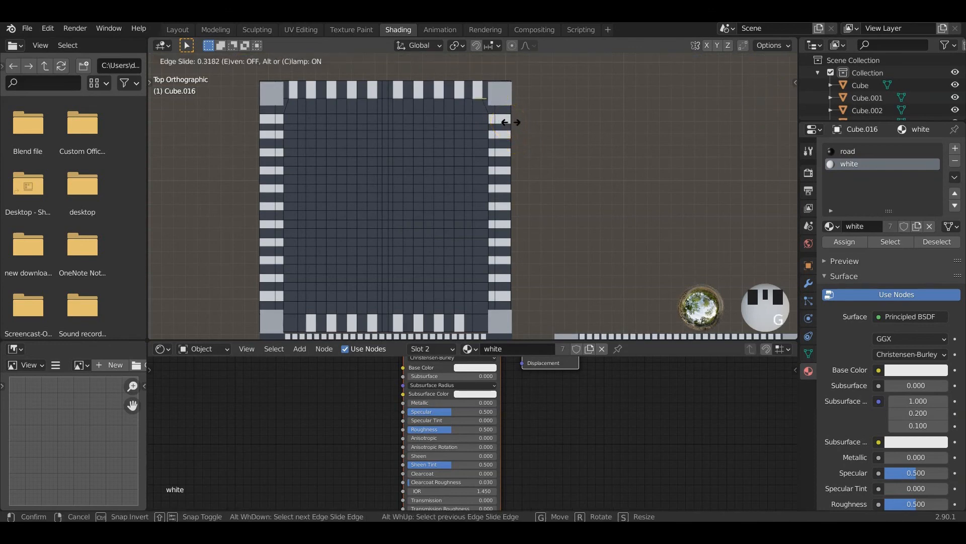
click(515, 123)
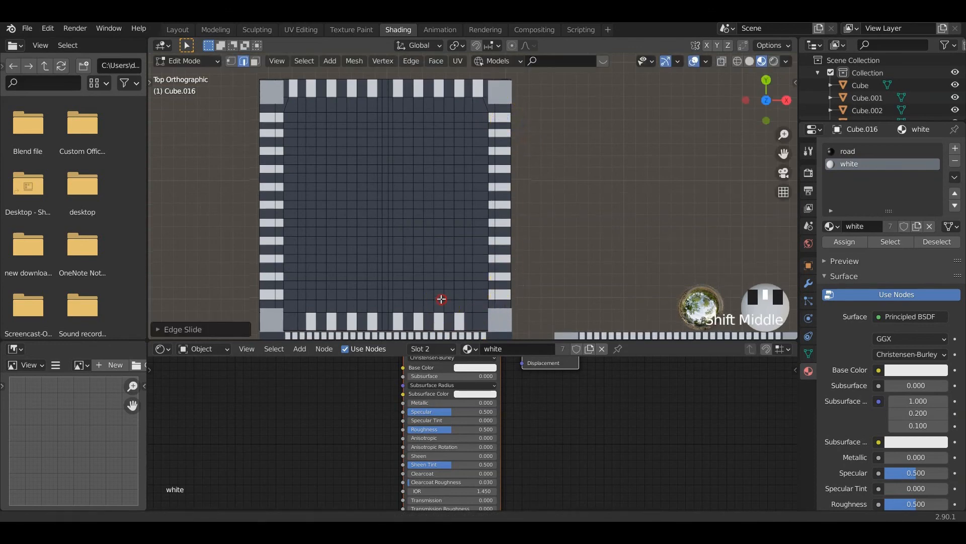
Slide the lower crosswalk's two short edges beside the left and right foot path corners inward to narrow the end stripes
shift+middle_drag(440, 300, 453, 280)
click(330, 306)
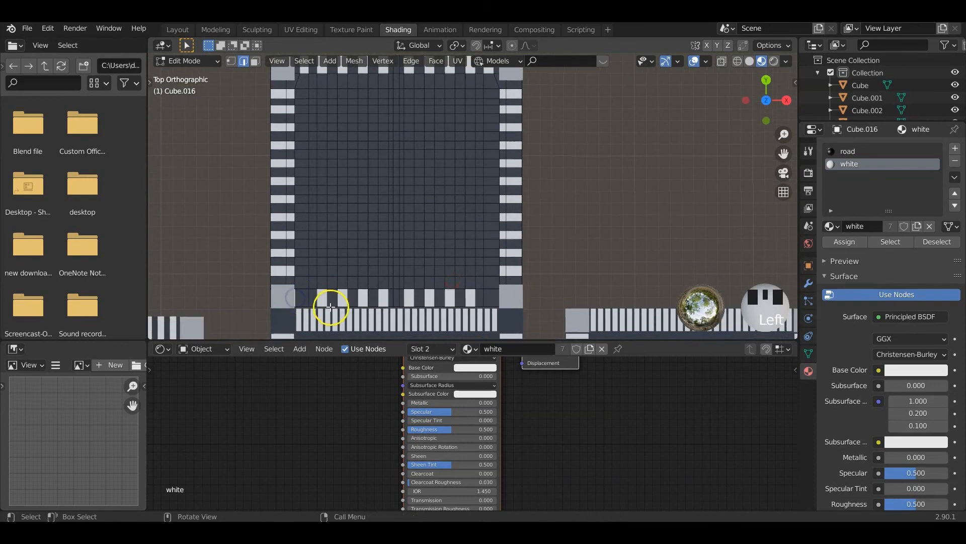
key(g)
key(g)
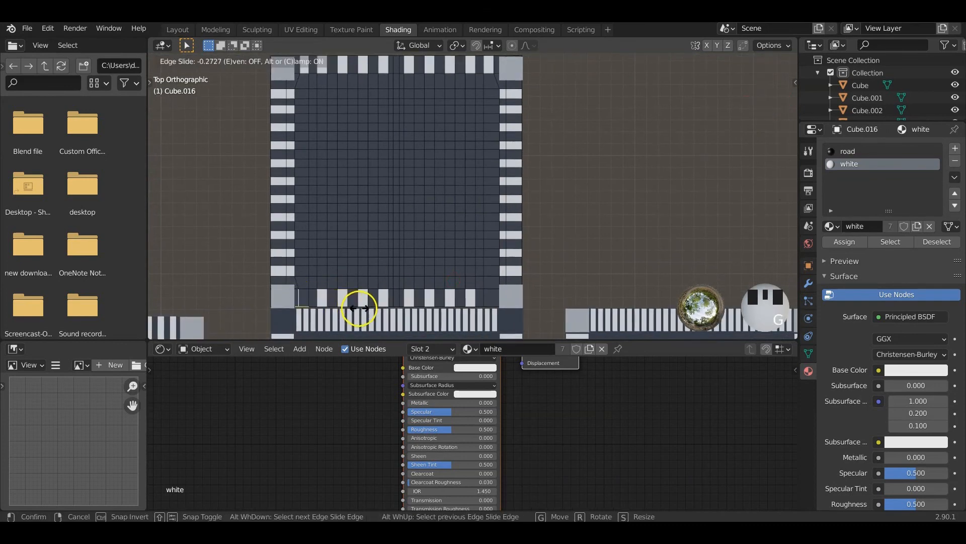
click(360, 308)
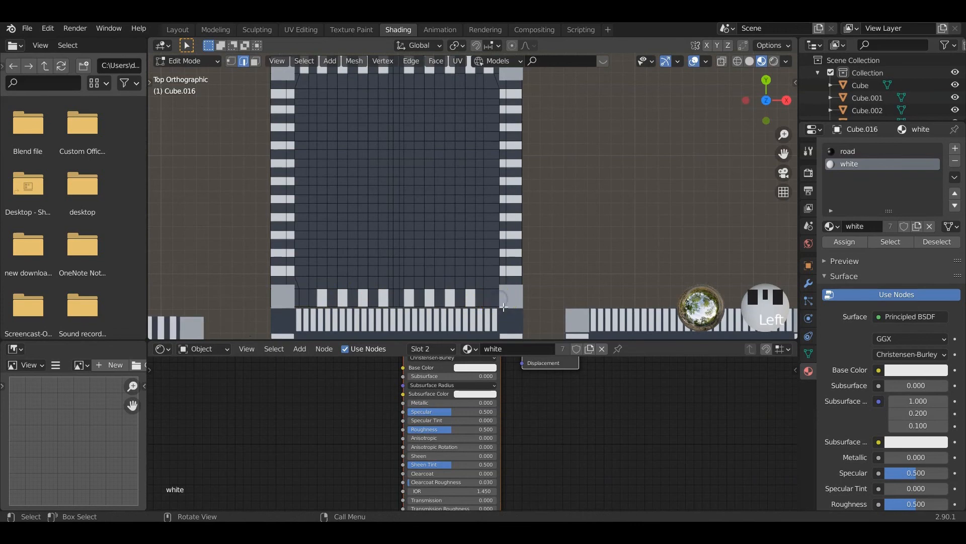
key(g)
key(g)
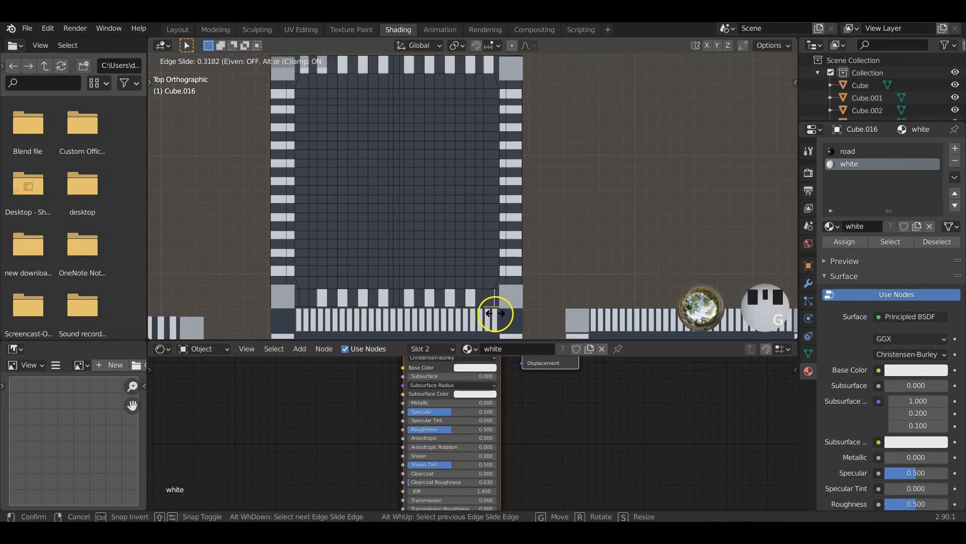
click(495, 313)
Assign the white material to the two end faces of the lower crosswalk and return to Object Mode
key(3)
click(488, 297)
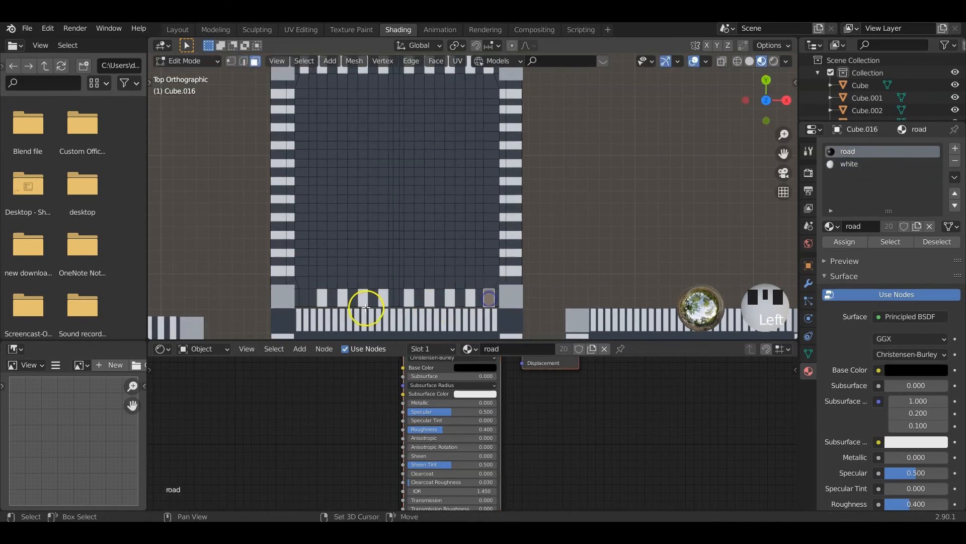
click(849, 164)
click(845, 242)
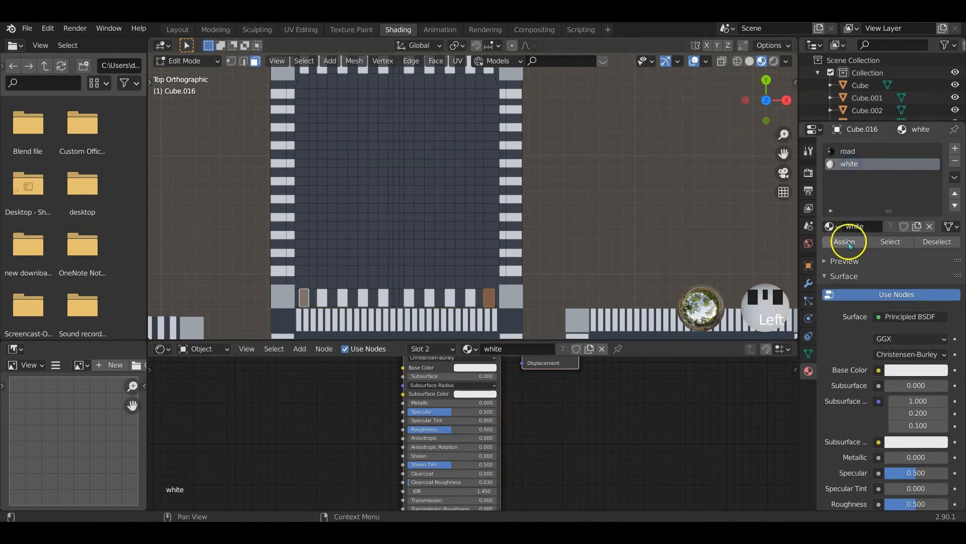
key(Tab)
Examine the adapted large intersection alongside the neighbouring small and large intersections, in perspective and from the top
middle_drag(440, 259, 464, 206)
scroll(438, 204, down, 3)
key(KP_7)
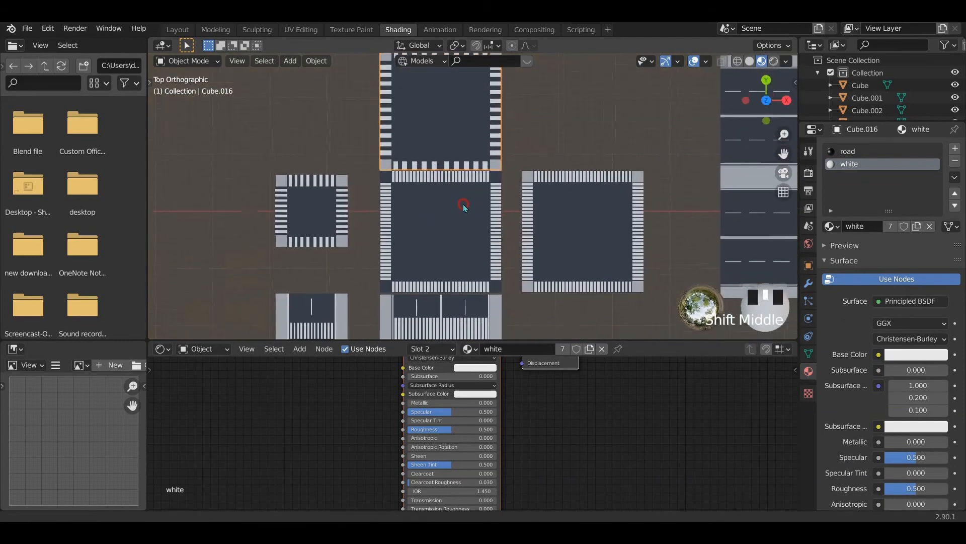
shift+middle_drag(472, 170, 468, 227)
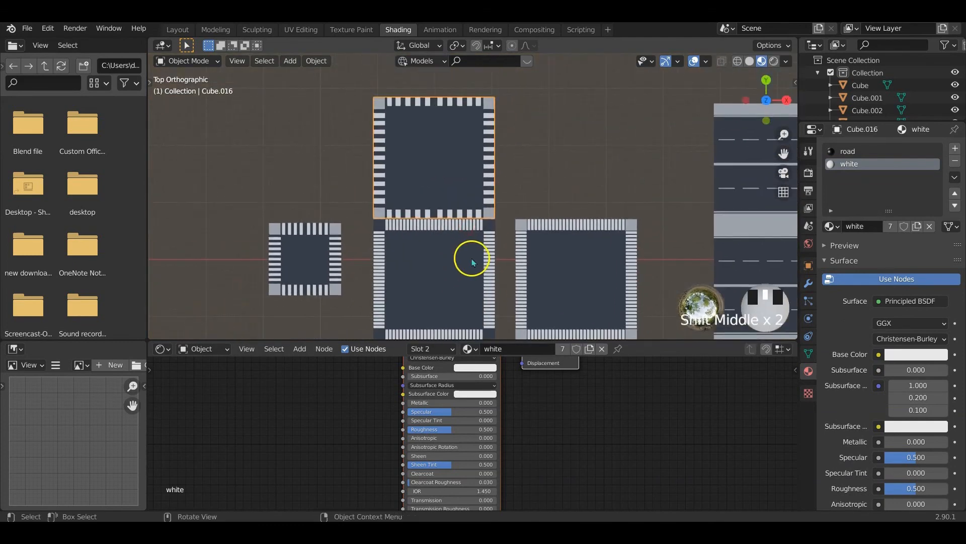
shift+middle_drag(488, 259, 479, 228)
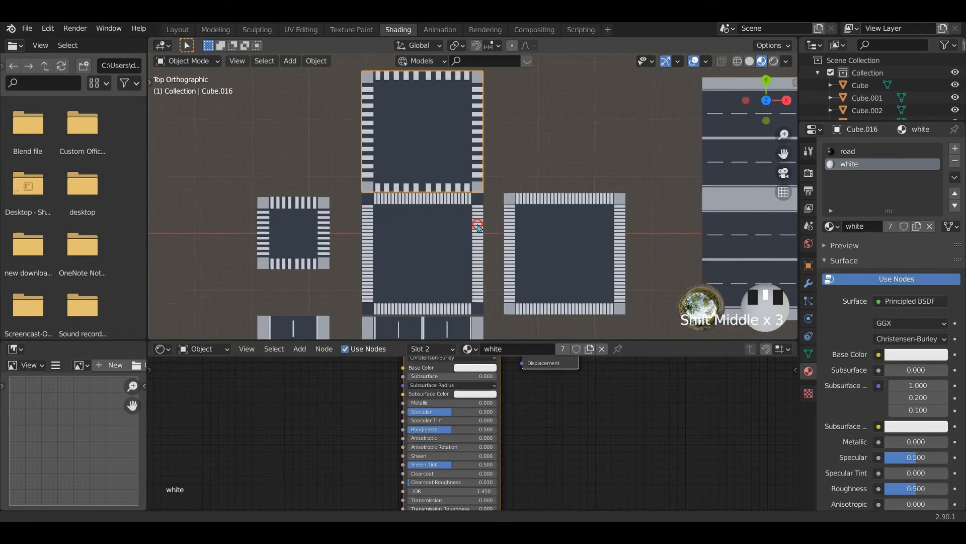
middle_drag(429, 194, 486, 104)
middle_drag(412, 250, 409, 241)
key(KP_7)
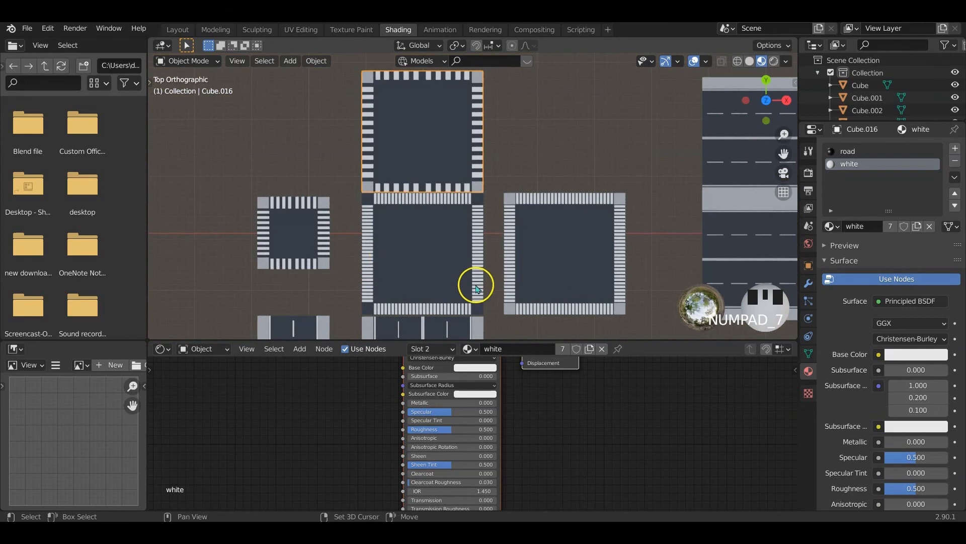
Delete the two older large intersections with the dense crosswalk stripes
shift+middle_drag(476, 288, 482, 193)
scroll(483, 193, down, 2)
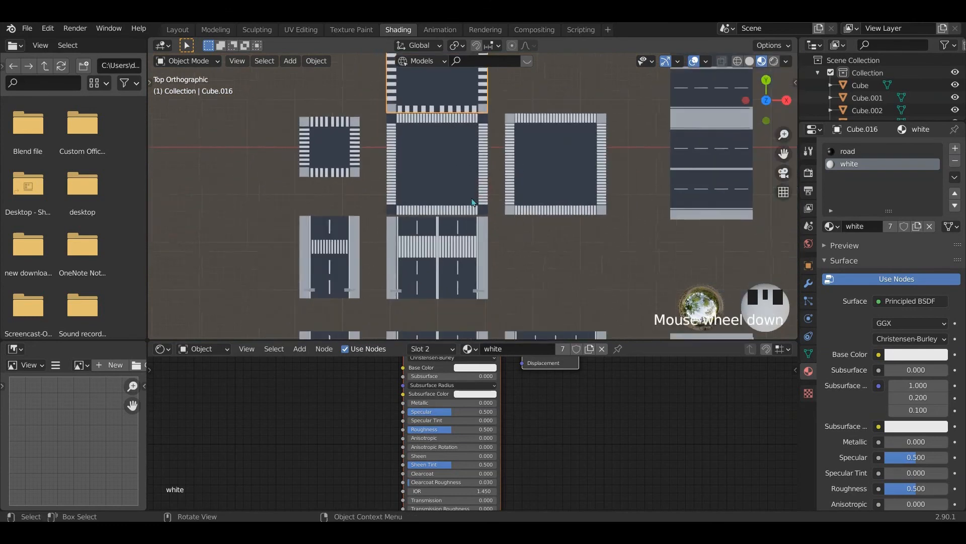
drag(389, 128, 610, 210)
key(x)
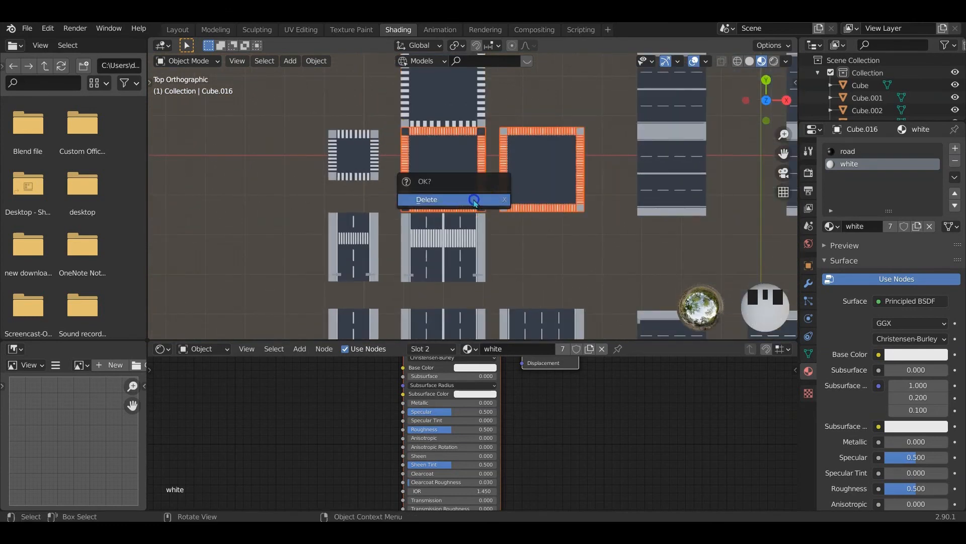
click(481, 202)
Move the new large intersection down along Y to just above the wide crosswalk road, beside the small intersection
shift+middle_drag(461, 162, 451, 243)
drag(397, 135, 495, 234)
key(g)
key(y)
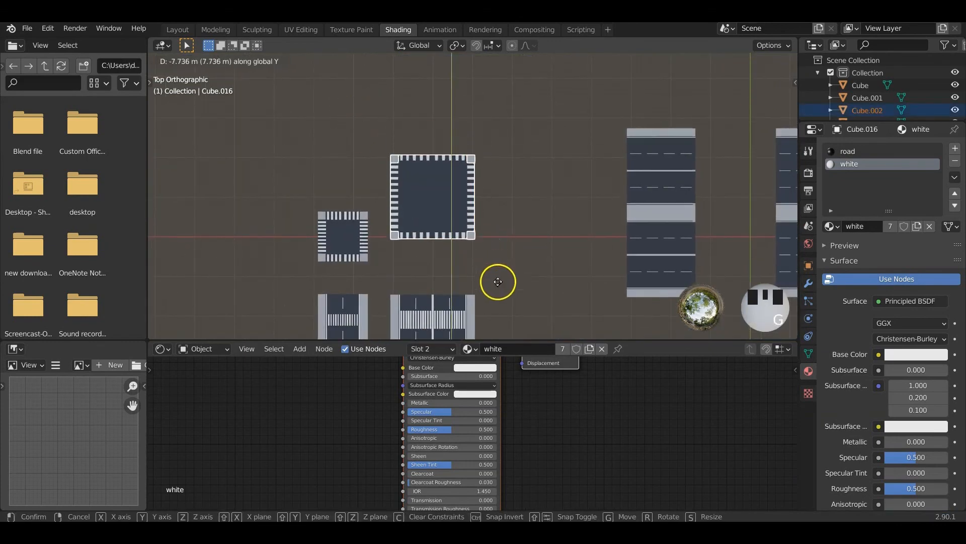
click(509, 330)
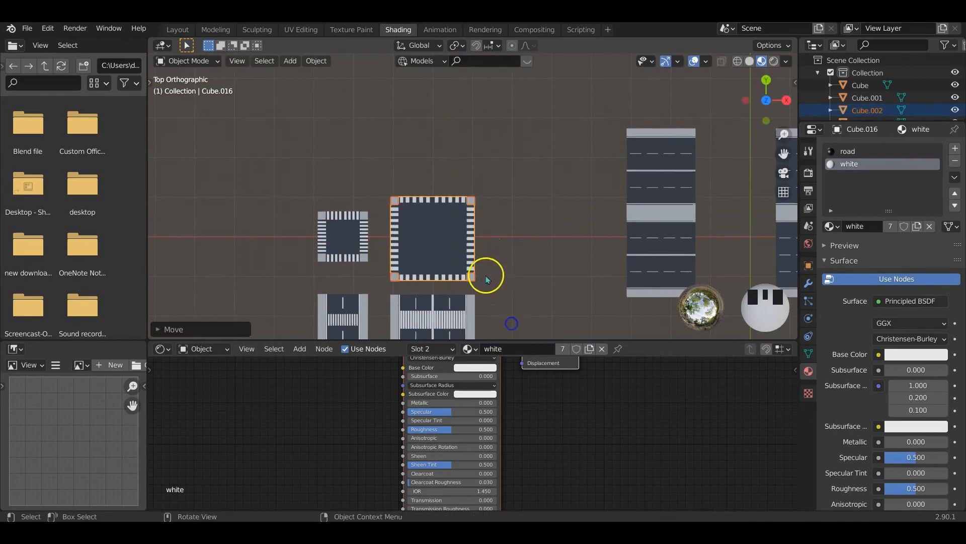
Examine the road segments below the intersections, comparing the lane markings and crosswalks of the narrow and wide roads
middle_drag(485, 276, 569, 212)
scroll(544, 231, down, 2)
shift+middle_drag(626, 190, 434, 278)
mouse_move(581, 246)
middle_down()
mouse_move(628, 248)
mouse_move(574, 248)
middle_up()
shift+middle_drag(368, 295, 500, 244)
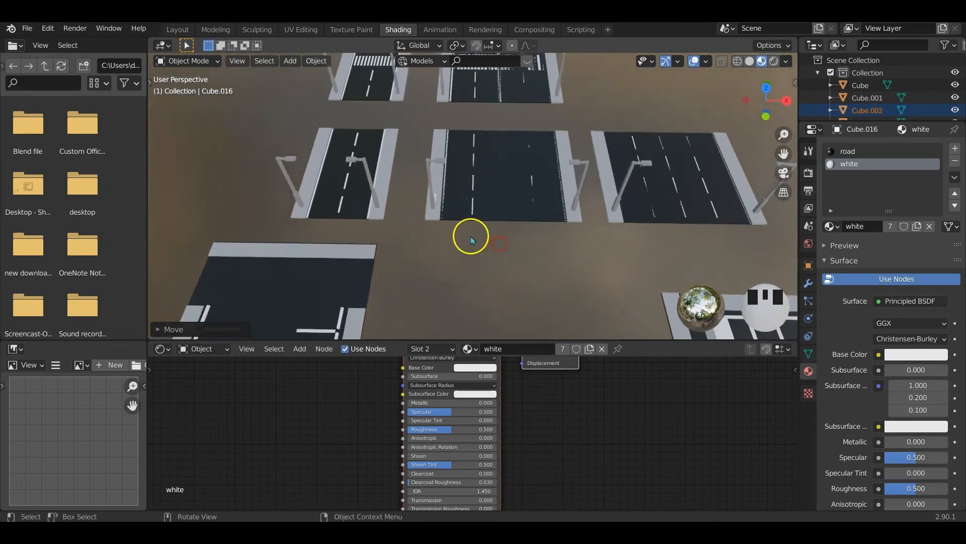
scroll(424, 207, down, 2)
middle_drag(425, 207, 440, 216)
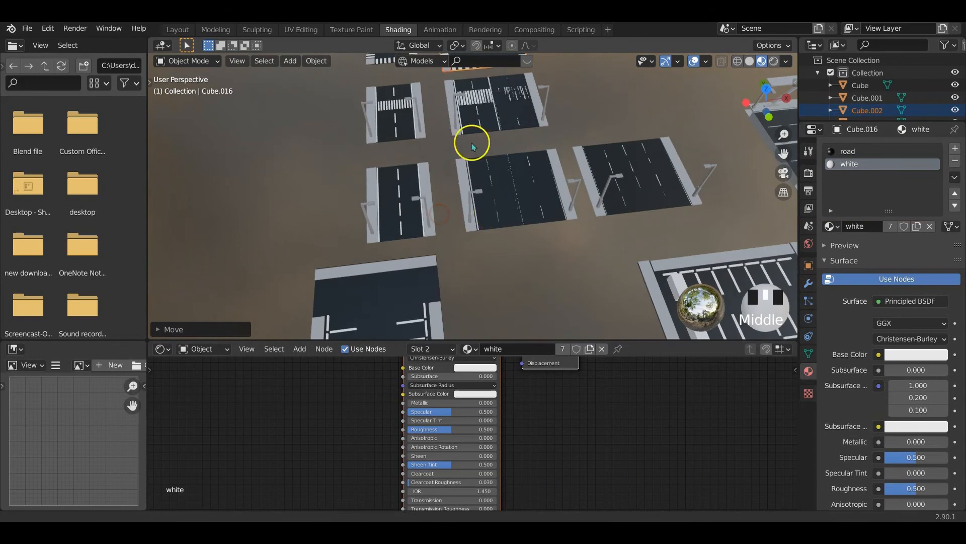
Delete the wide crosswalk road's surface and all its white markings, keeping the foot paths and street lights
scroll(473, 147, up, 3)
shift+middle_drag(473, 146, 448, 231)
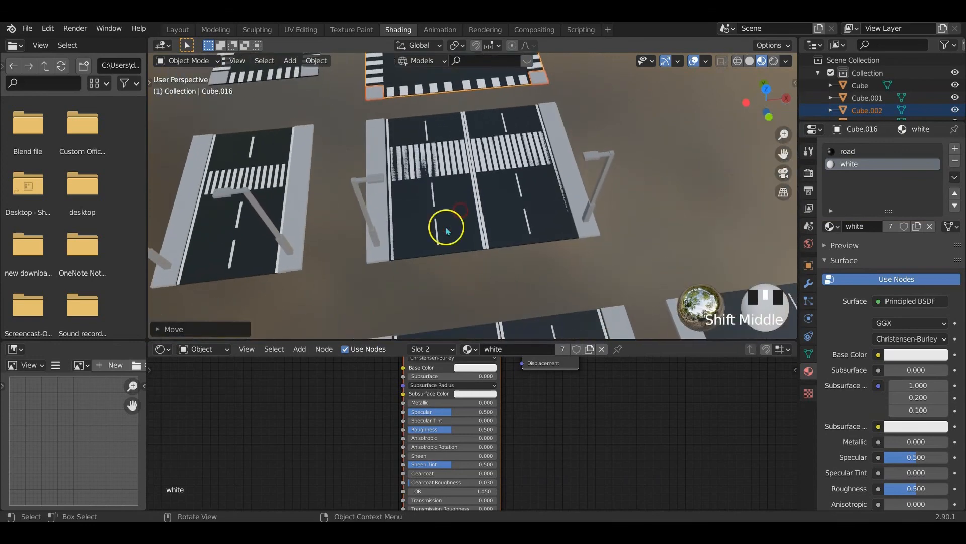
click(466, 241)
key(x)
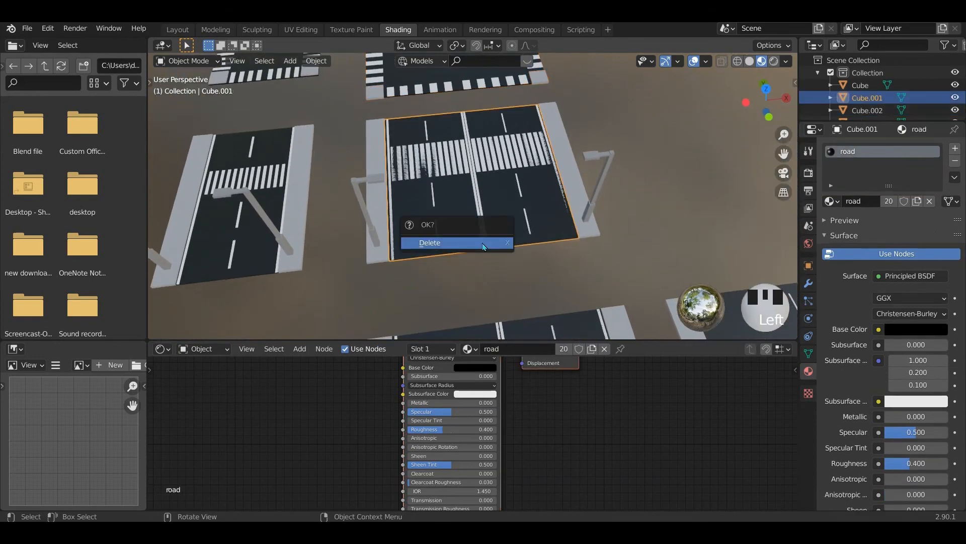
click(484, 243)
click(445, 163)
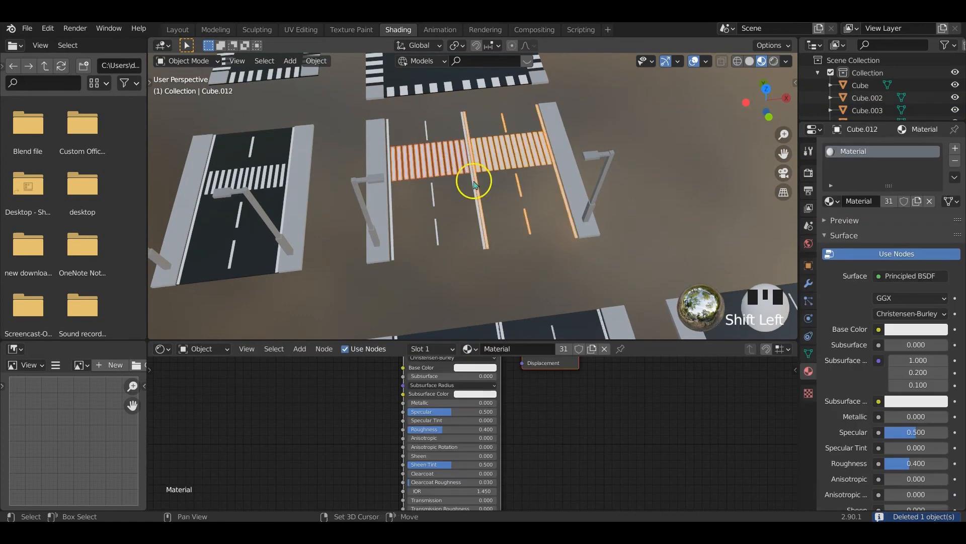
shift+click(472, 185)
click(502, 192)
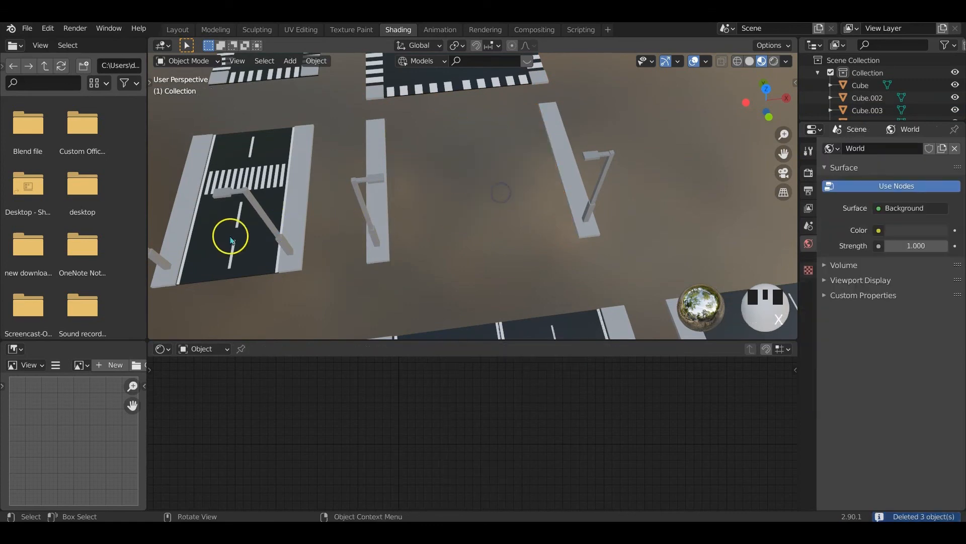
Duplicate the narrow crosswalk road along X and place the copy beside the wide road's left foot path
click(233, 238)
key(shift+d)
key(x)
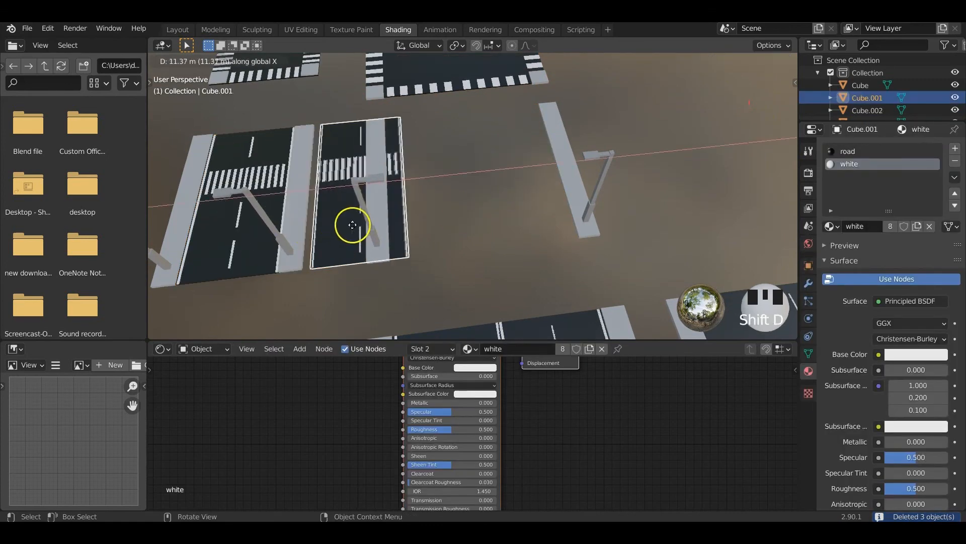
click(431, 219)
key(KP_7)
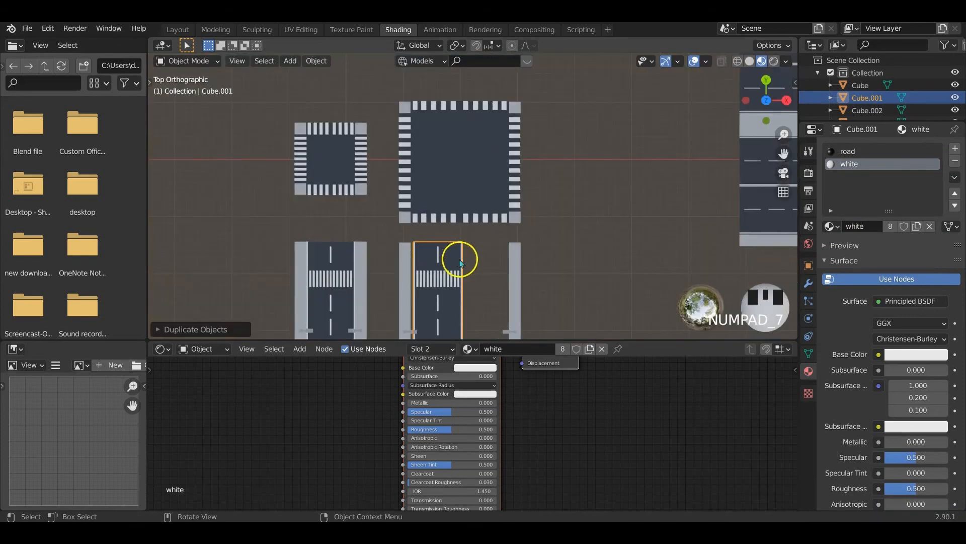
Move the copied road slightly along Y to match the foot paths' ends, and along X toward the left foot path
shift+middle_drag(461, 262, 445, 207)
scroll(442, 196, up, 3)
scroll(451, 191, up, 2)
key(g)
key(y)
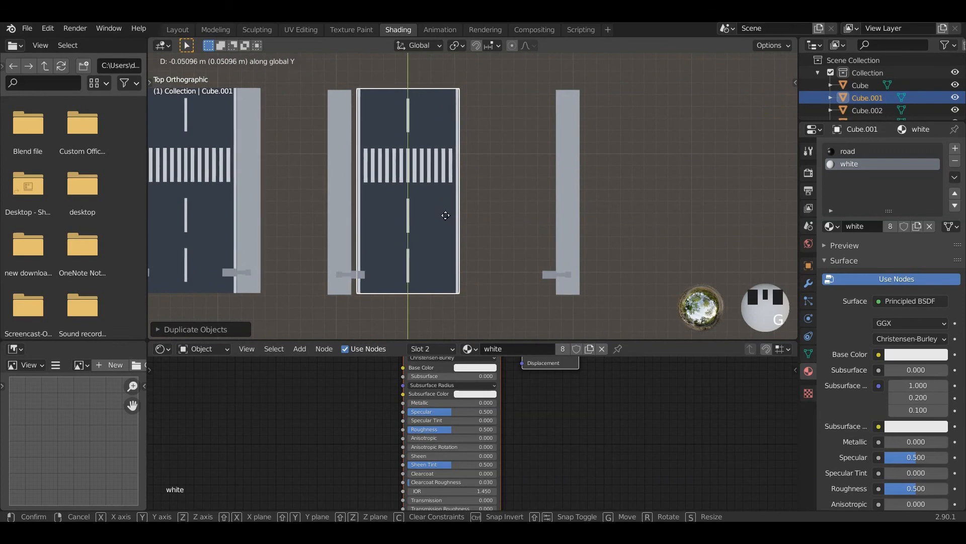
click(447, 233)
key(g)
key(x)
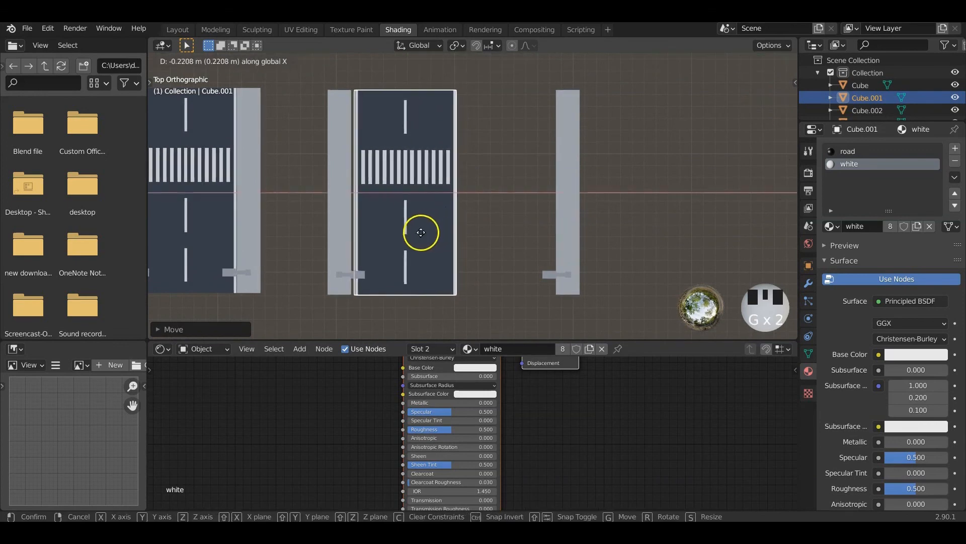
click(397, 240)
Select the copied road and shift it along X at close range to meet the left foot path's inner edge
scroll(387, 214, up, 2)
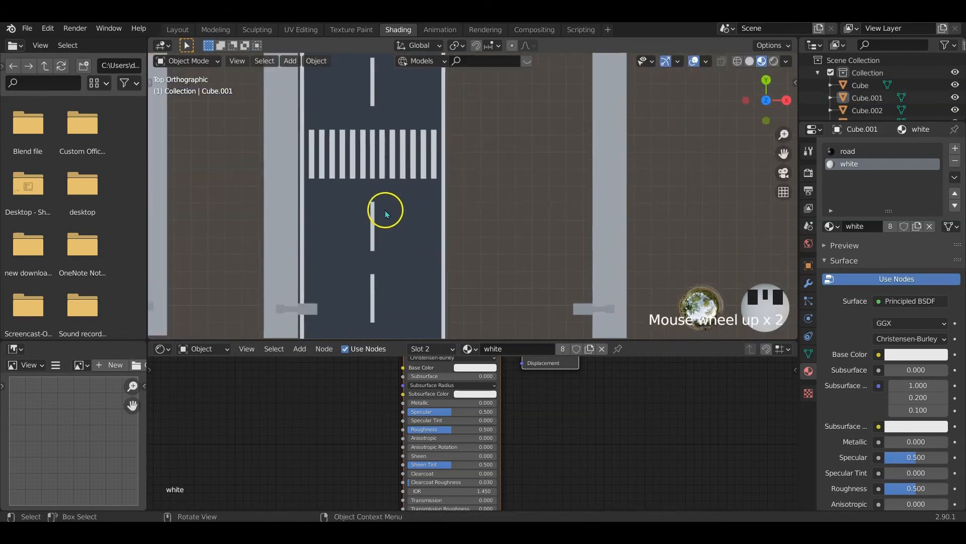
shift+middle_drag(387, 214, 414, 146)
scroll(339, 223, up, 4)
middle_drag(339, 223, 358, 181)
scroll(360, 189, down, 10)
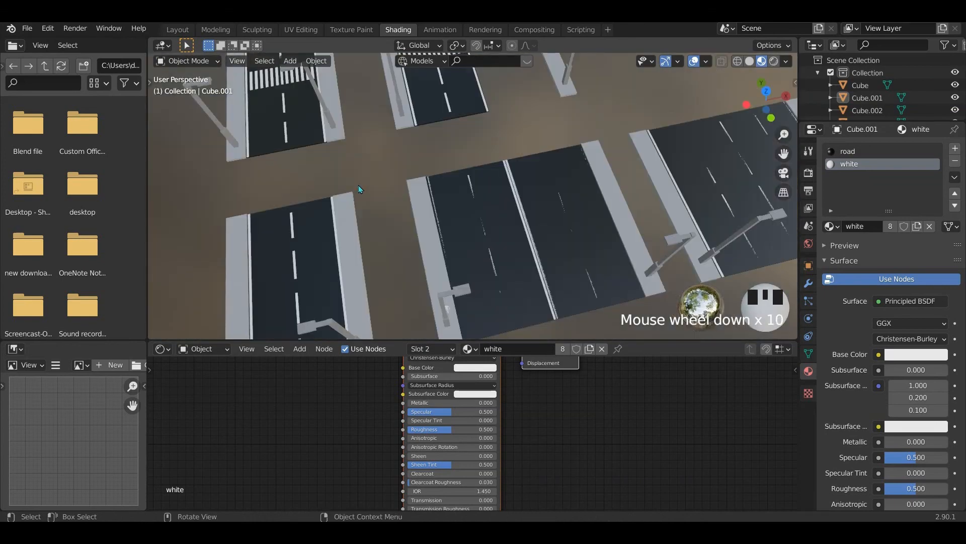
scroll(449, 212, down, 3)
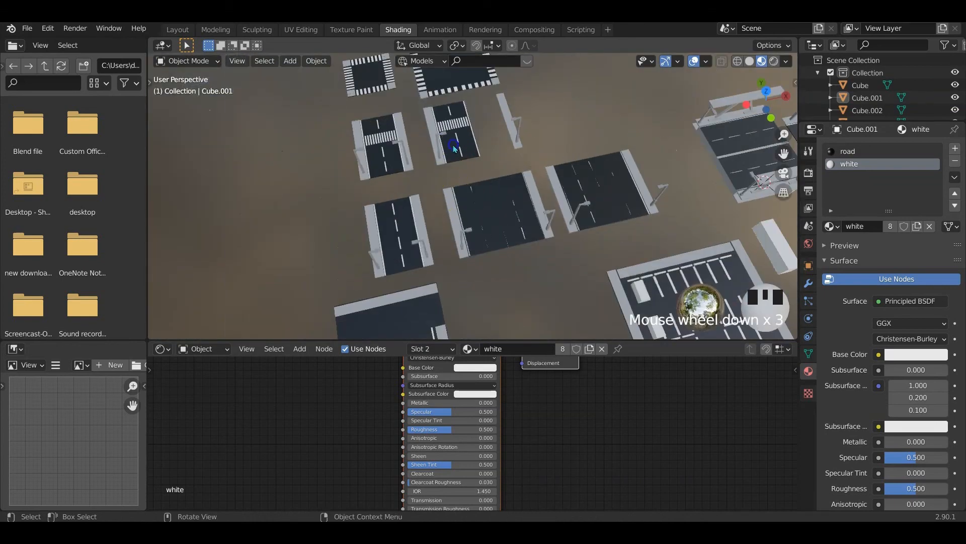
click(455, 226)
key(KP_Decimal)
scroll(458, 229, up, 2)
middle_drag(458, 229, 414, 196)
key(g)
key(x)
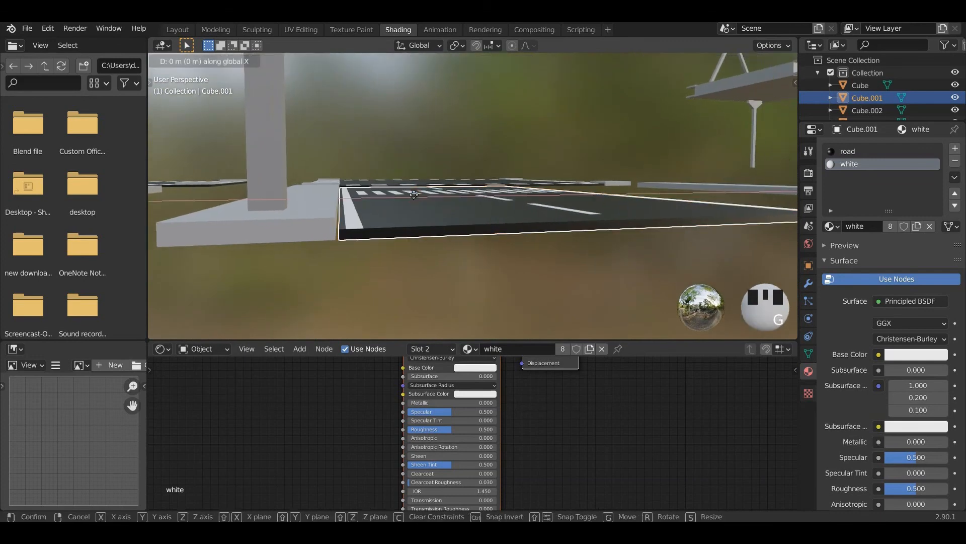
click(402, 198)
Fine-tune the copied road's X position so its side sits flush against the left foot path
scroll(361, 232, up, 2)
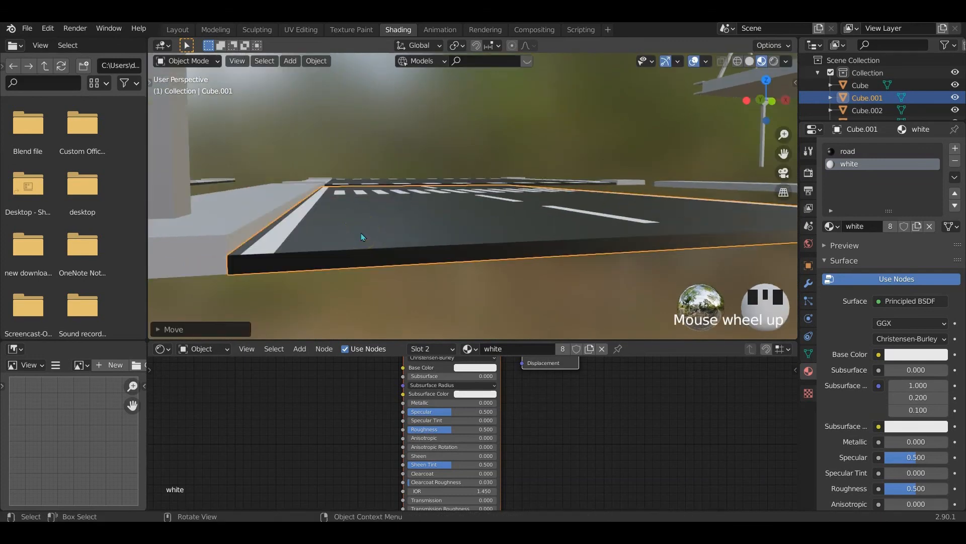
mouse_move(361, 233)
middle_down()
mouse_move(363, 217)
mouse_move(369, 235)
middle_up()
key(g)
key(x)
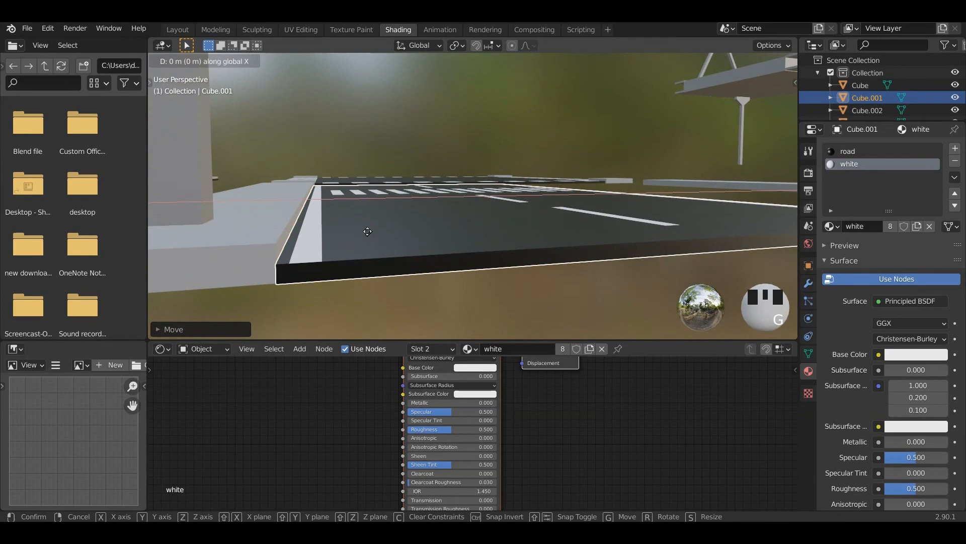
click(364, 232)
Duplicate the aligned crosswalk road along X to fill the remaining space up to the right foot path
scroll(394, 228, down, 3)
middle_drag(395, 227, 414, 259)
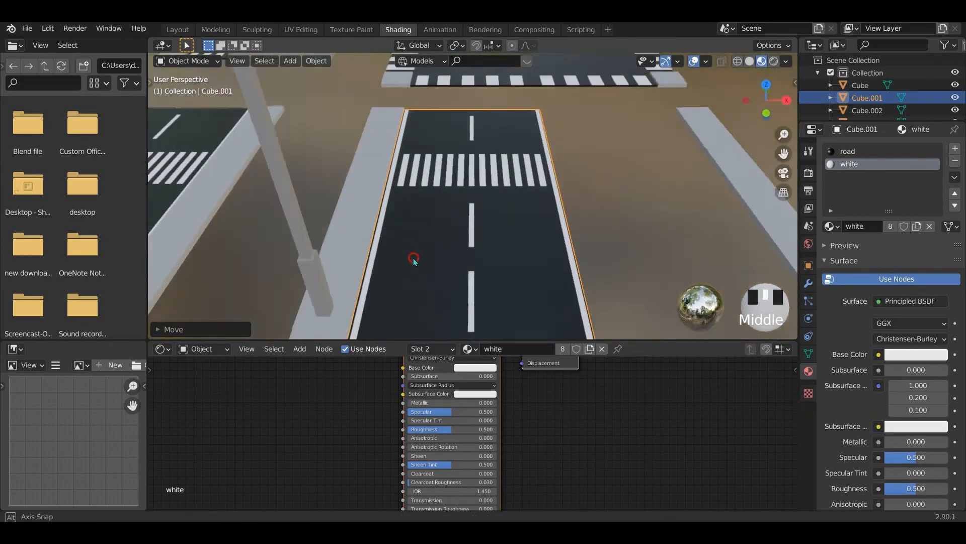
scroll(460, 245, down, 4)
key(KP_7)
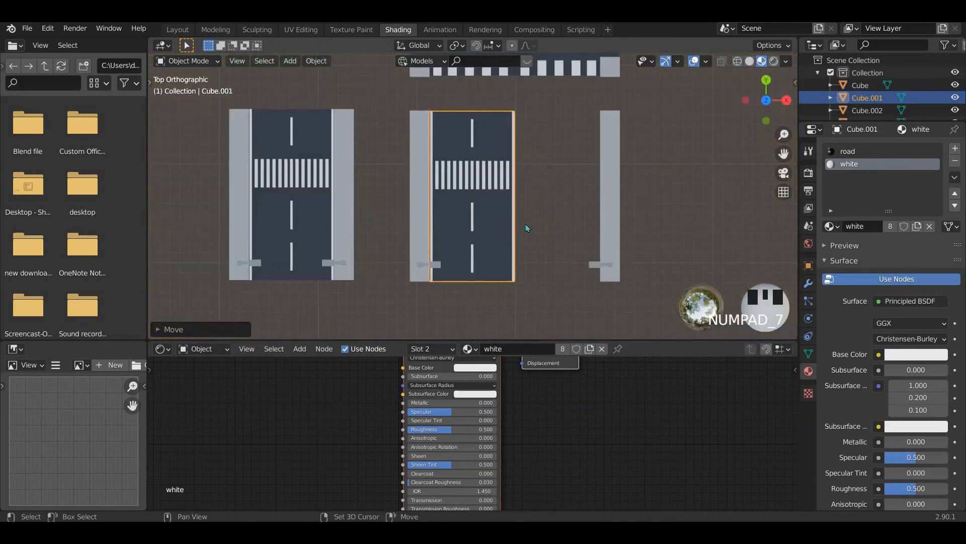
key(shift+d)
key(x)
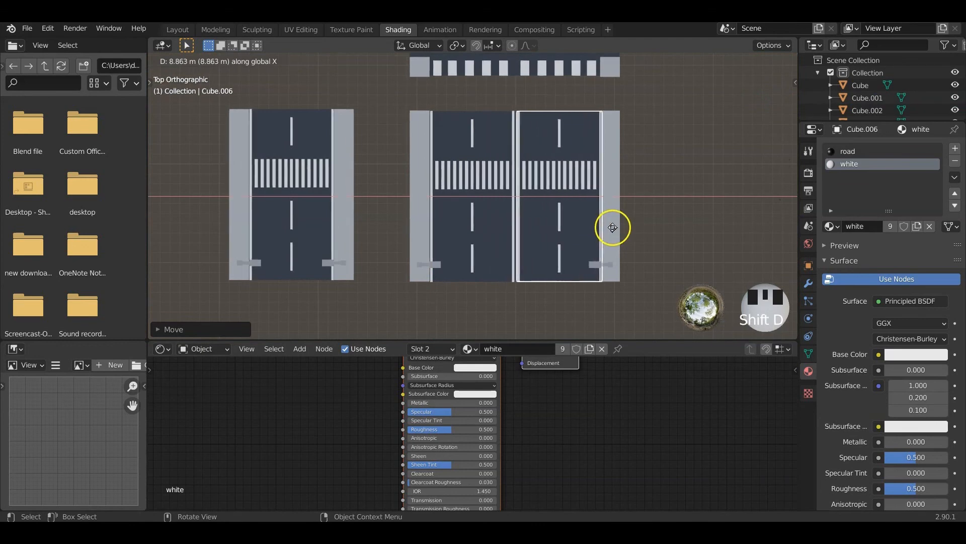
click(600, 235)
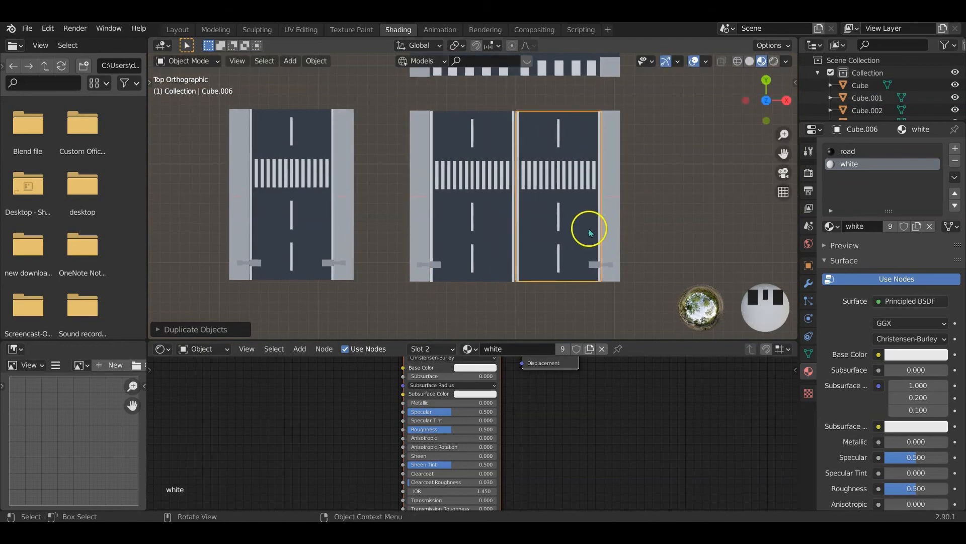
Nudge the second crosswalk road along negative X to close the gap between the two road halves
scroll(574, 234, up, 4)
shift+middle_drag(566, 231, 572, 260)
scroll(511, 209, up, 3)
scroll(507, 227, up, 5)
key(g)
key(x)
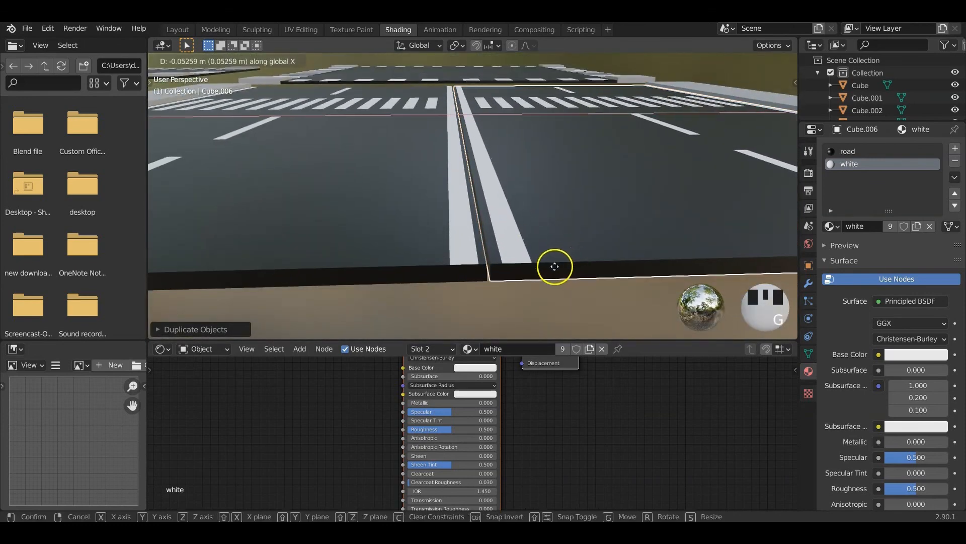
click(545, 271)
scroll(527, 277, down, 2)
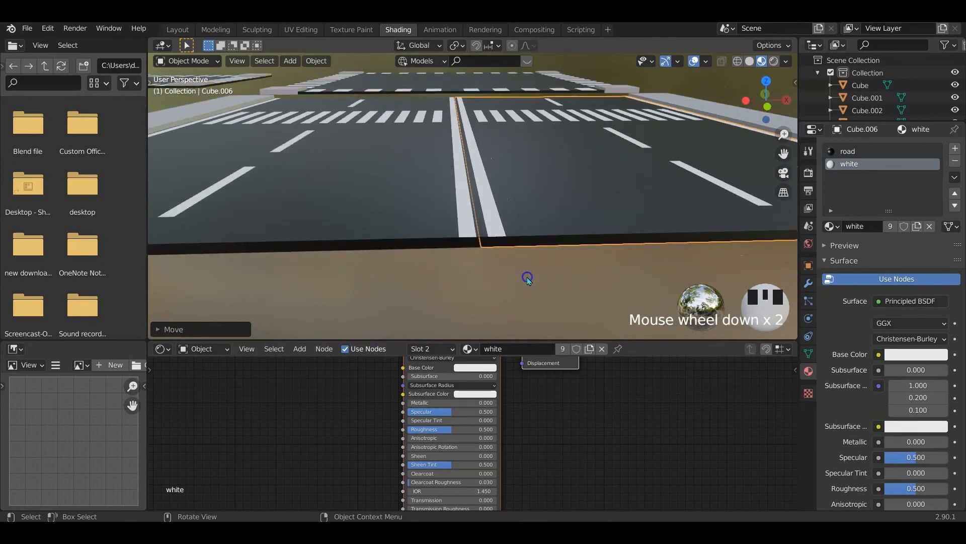
middle_drag(526, 276, 535, 282)
scroll(538, 299, down, 4)
scroll(538, 301, down, 3)
Delete the middle plain road's surface and all its white markings, keeping the foot paths and street lights
middle_drag(543, 204, 515, 172)
scroll(524, 255, down, 4)
scroll(491, 177, up, 2)
scroll(499, 234, down, 2)
scroll(524, 263, up, 2)
scroll(524, 171, down, 1)
scroll(526, 194, up, 1)
click(446, 188)
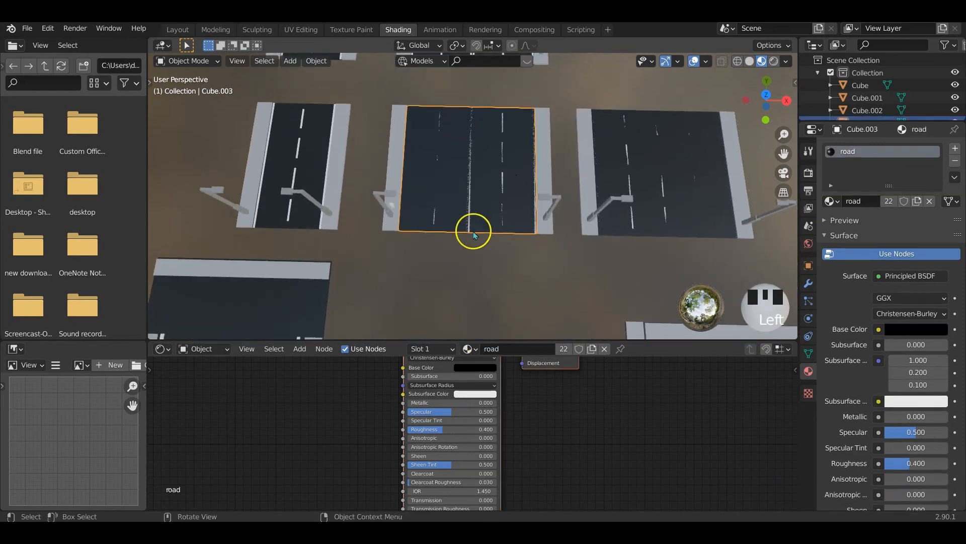
middle_drag(475, 234, 475, 210)
key(x)
click(470, 208)
click(439, 196)
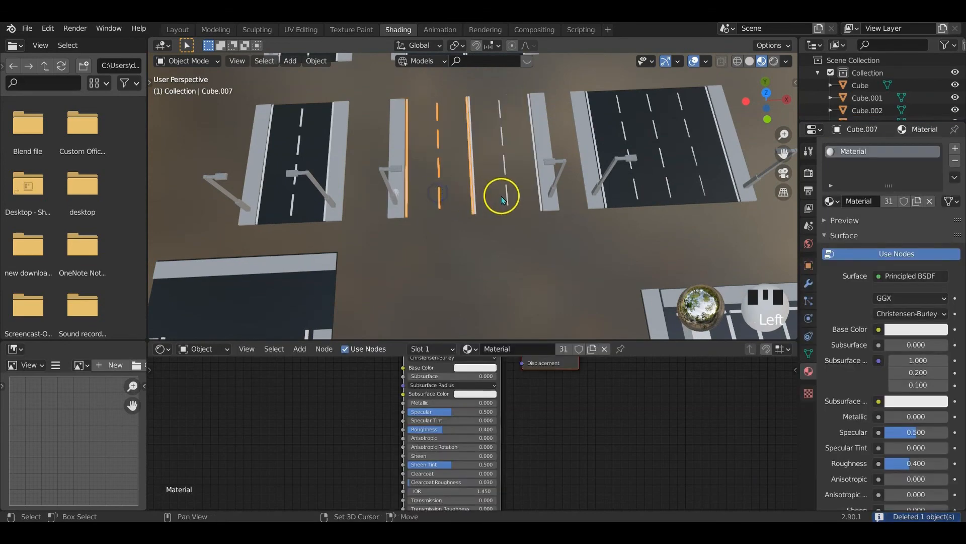
click(507, 200)
Duplicate the narrow plain road and move the copy about 19 m along X between the middle foot paths
click(296, 204)
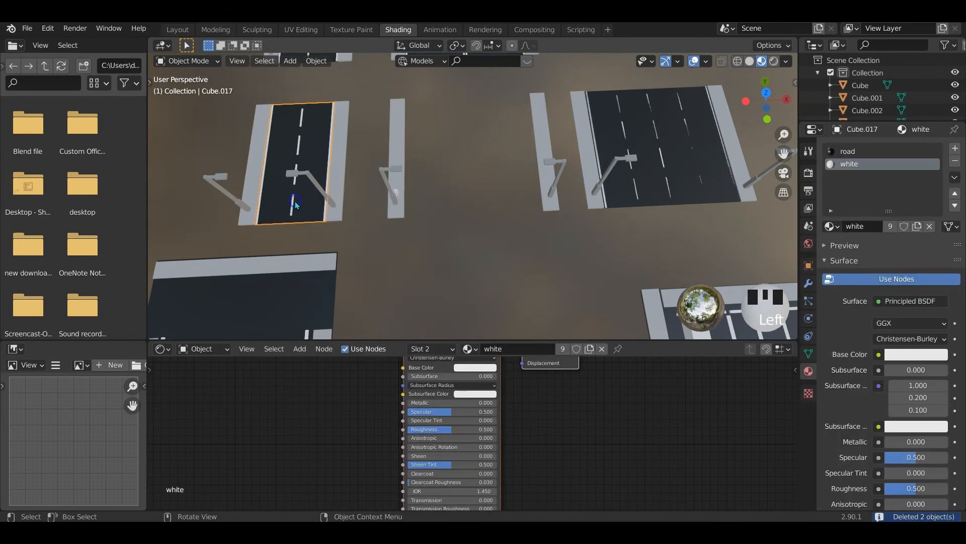
key(shift+d)
key(x)
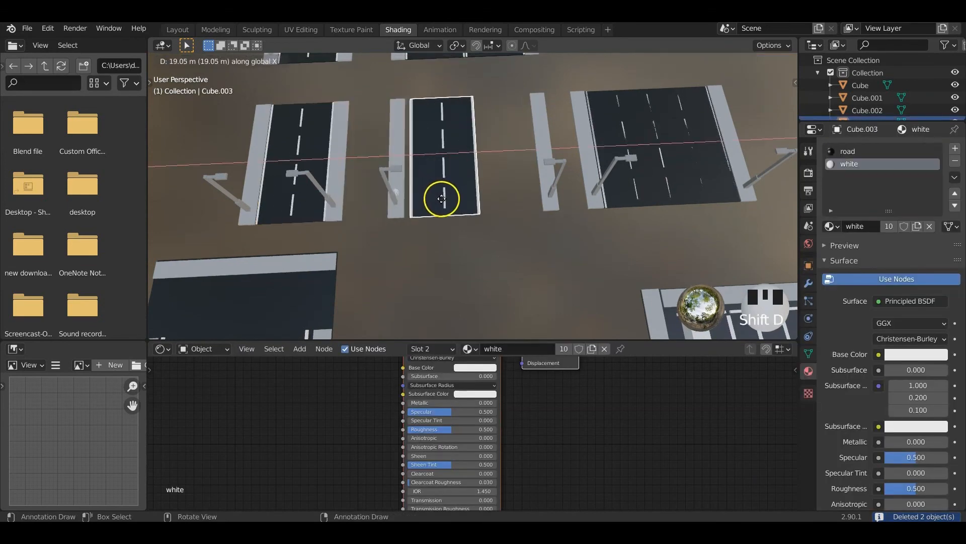
click(441, 200)
In top view, move the copied road about -0.36 m along X toward the left foot path's inner edge
key(KP_Decimal)
key(KP_7)
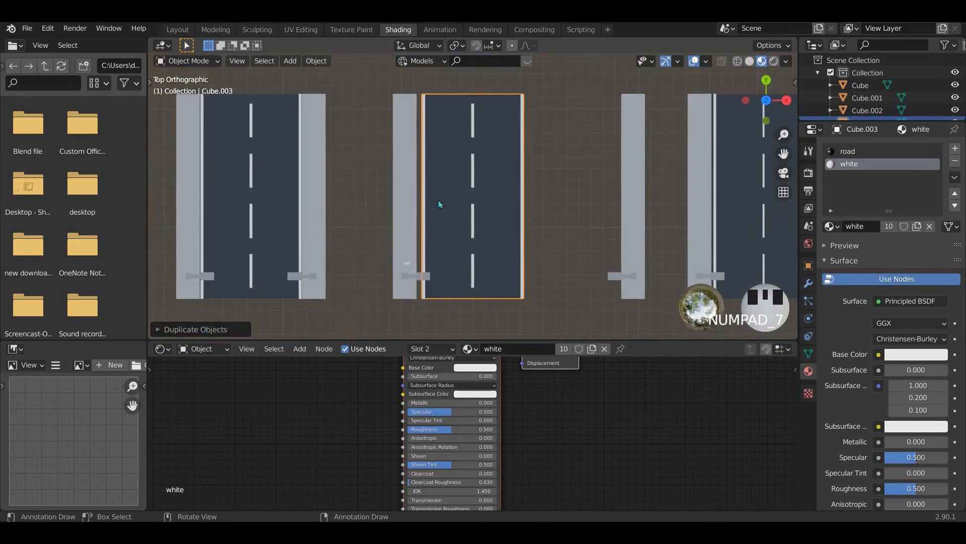
key(g)
key(x)
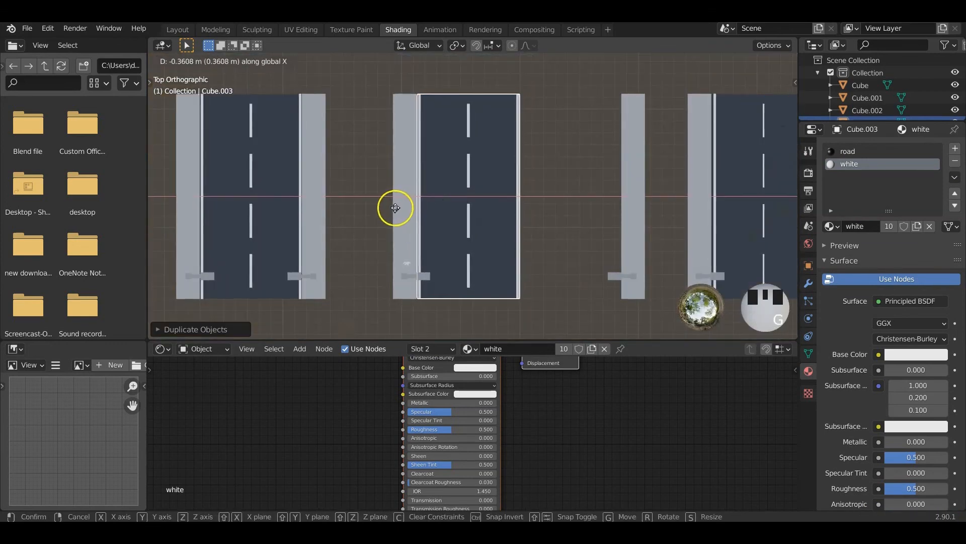
click(393, 211)
Fine-tune the copied plain road by about -0.012 m along X so it sits flush with the left foot path
middle_drag(393, 211, 427, 146)
scroll(442, 181, up, 3)
middle_drag(442, 181, 440, 193)
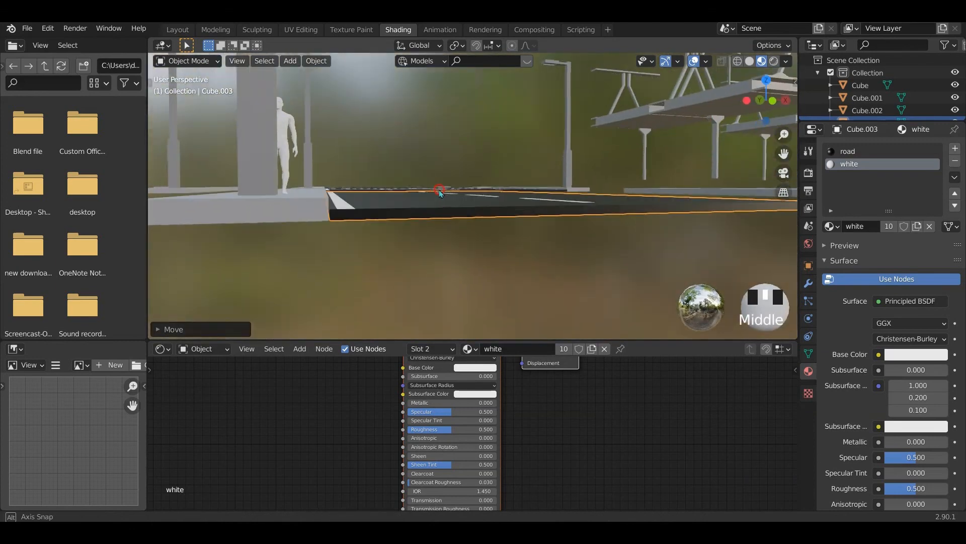
scroll(340, 239, up, 2)
middle_drag(317, 249, 323, 246)
key(g)
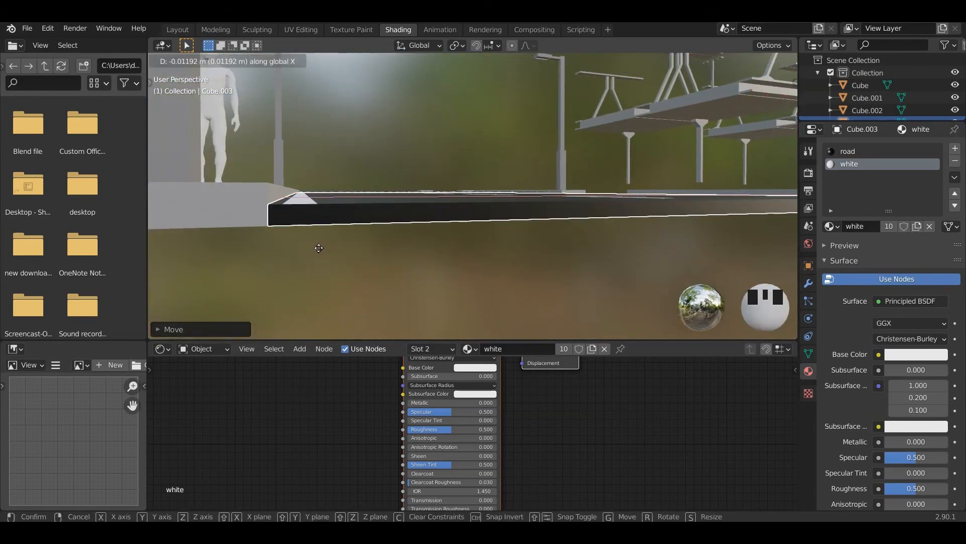
click(317, 248)
Duplicate the aligned plain road about 8.9 m along X to form the right half of the wide road
scroll(342, 238, down, 2)
middle_drag(346, 221, 462, 253)
scroll(405, 264, down, 4)
key(shift+d)
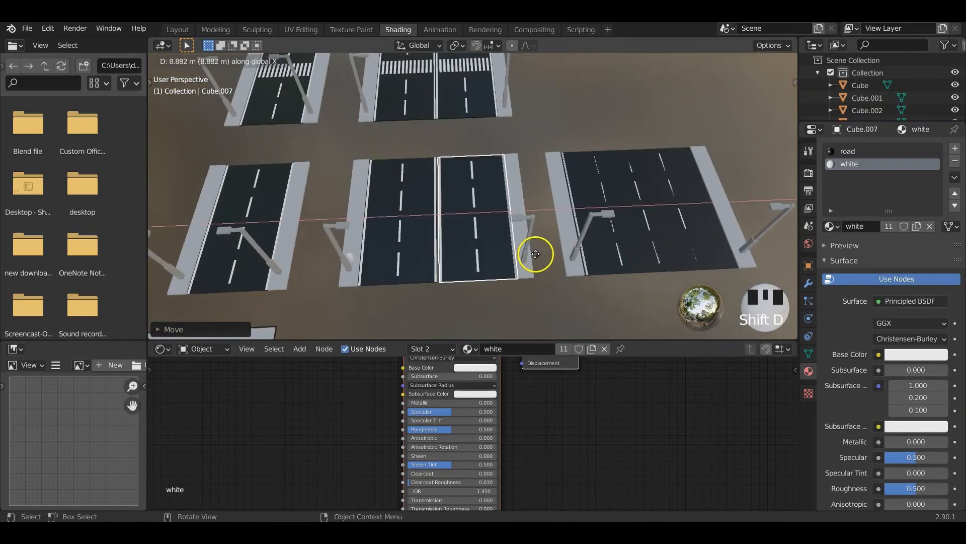
click(537, 257)
Move the right half of the plain road along negative X toward the left half's edge
key(KP_Decimal)
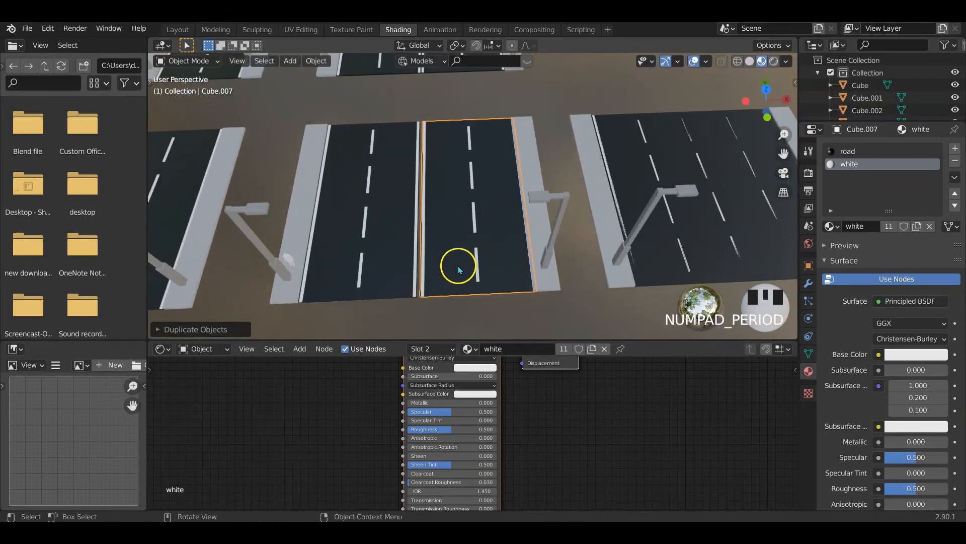
key(KP_7)
scroll(428, 269, up, 4)
shift+middle_drag(425, 272, 451, 181)
scroll(431, 231, up, 3)
middle_drag(431, 231, 431, 209)
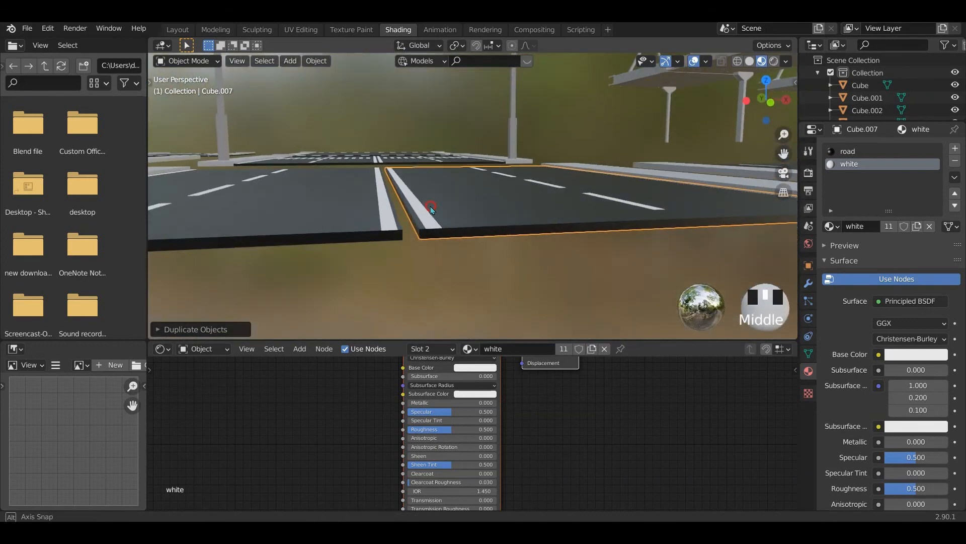
key(g)
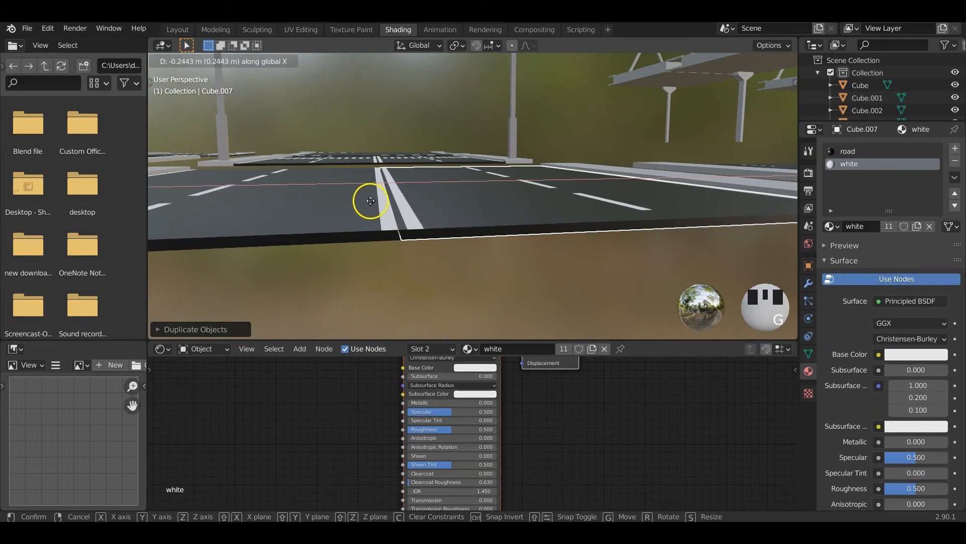
click(387, 197)
Fine-tune the right half's X position at close range until the seam between both plain road halves closes
scroll(386, 199, up, 2)
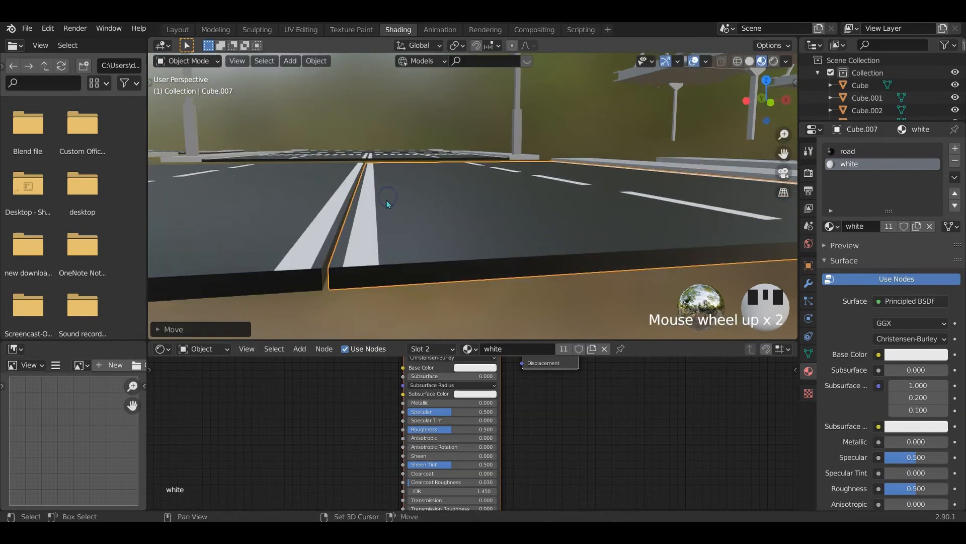
shift+middle_drag(388, 204, 413, 205)
key(g)
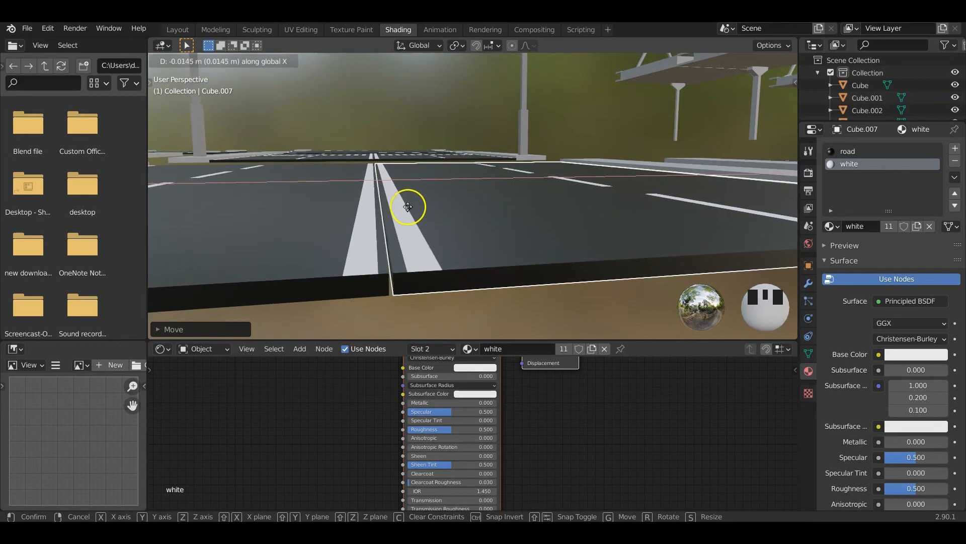
click(397, 207)
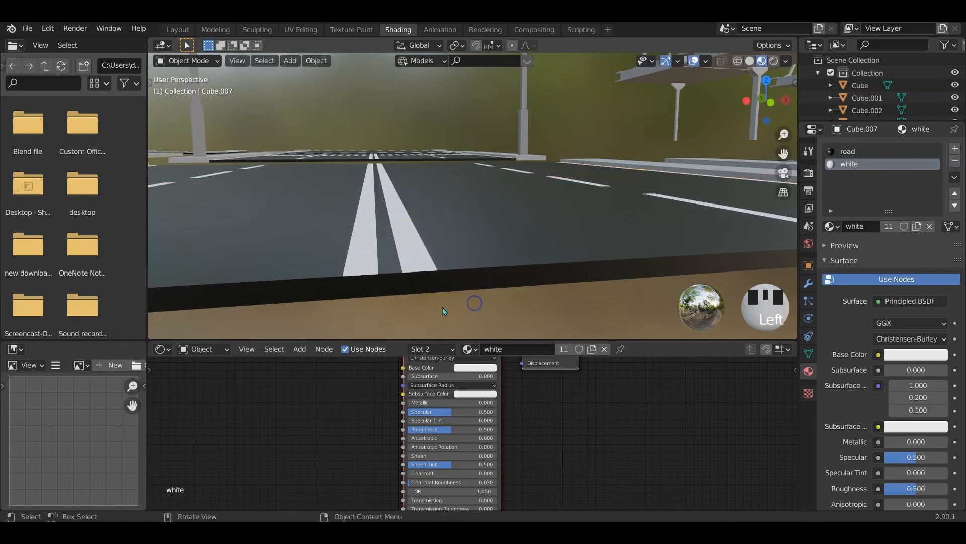
scroll(428, 302, up, 2)
middle_drag(427, 302, 429, 294)
click(350, 248)
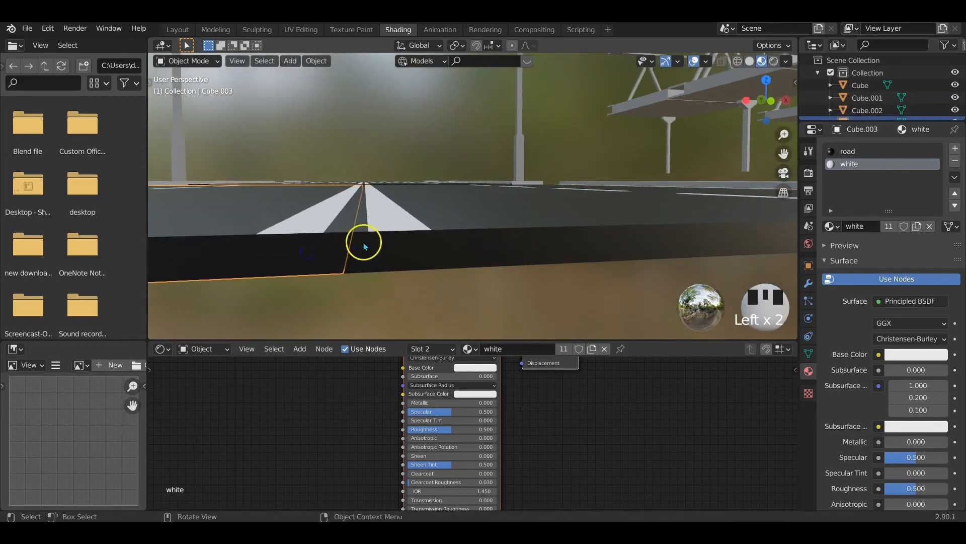
middle_drag(362, 242, 565, 243)
Delete the rightmost wide road's surface and its separate white marking objects, keeping its foot paths and street lights
scroll(431, 257, down, 4)
scroll(478, 207, up, 4)
scroll(472, 187, up, 2)
scroll(470, 198, down, 6)
scroll(500, 261, down, 3)
scroll(459, 270, up, 5)
click(567, 272)
key(x)
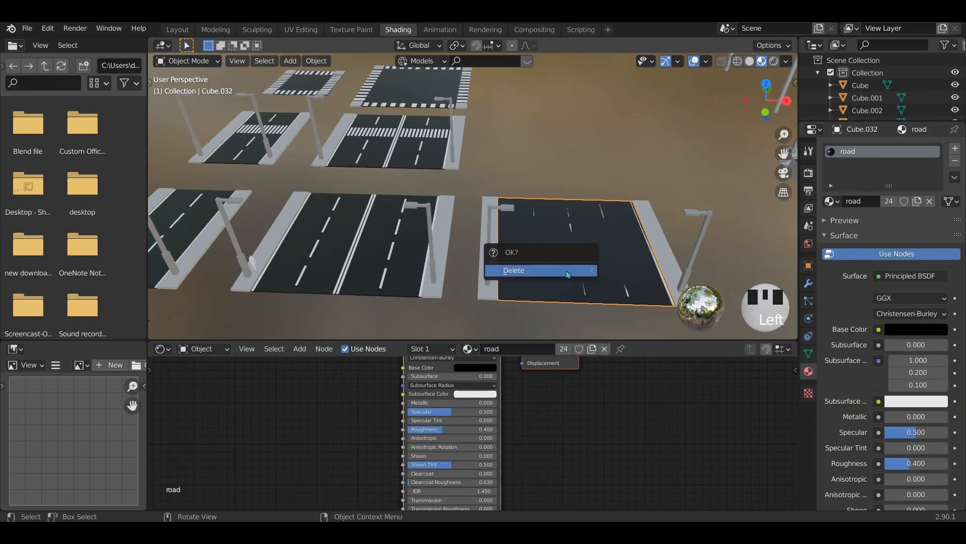
click(539, 270)
click(578, 279)
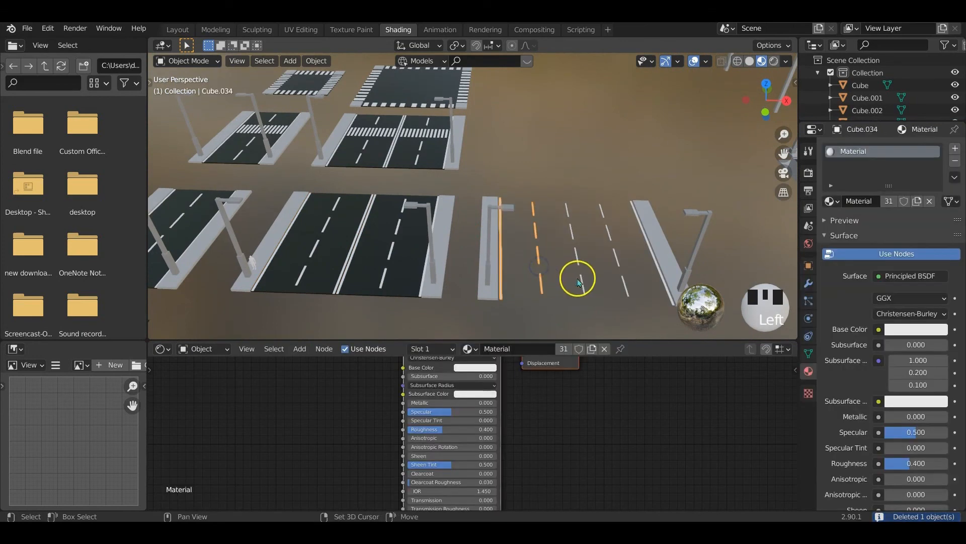
click(610, 285)
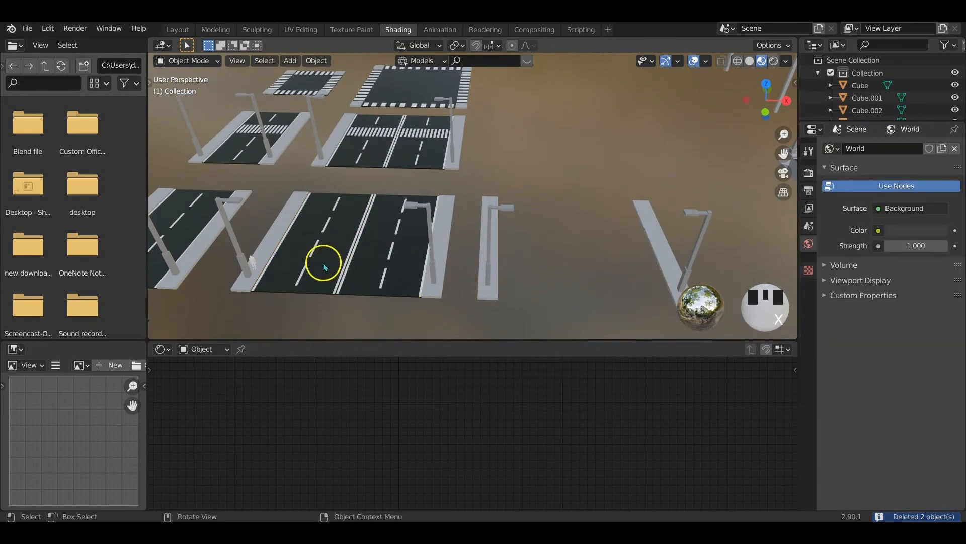
Duplicate both halves of the middle road about 24.6 m along X into the space between the rightmost foot paths
shift+middle_drag(325, 267, 362, 258)
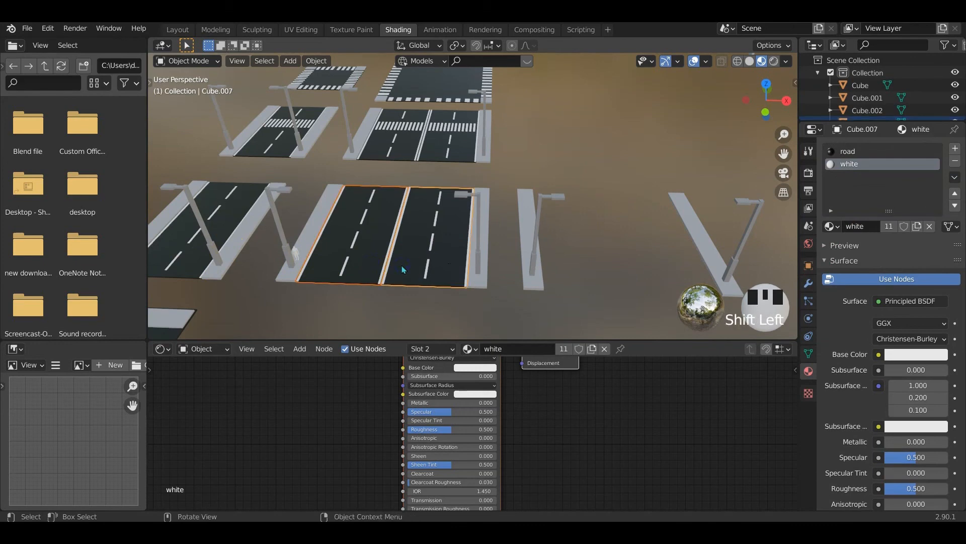
key(shift+d)
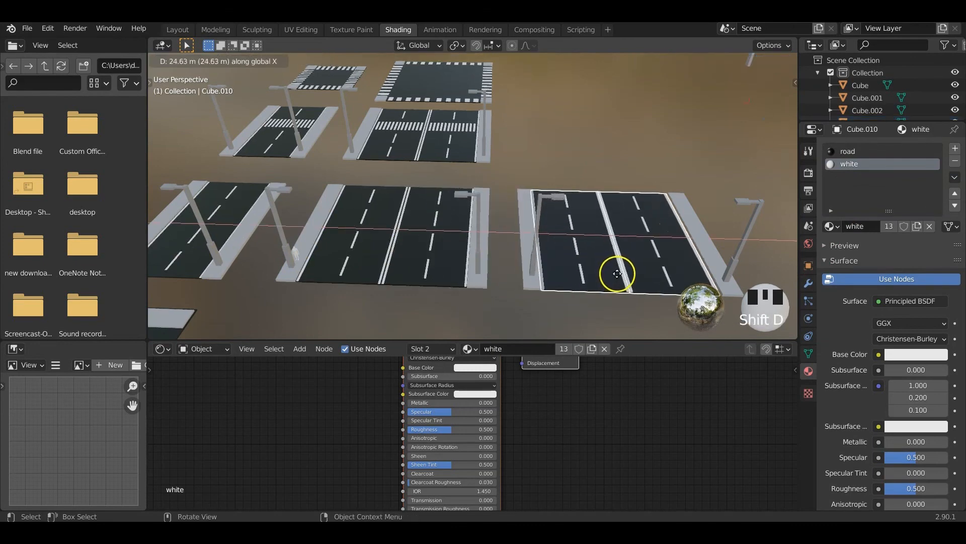
click(620, 278)
Shift the duplicated pair of road halves along X to line up with the rightmost foot paths' inner edges
key(KP_Decimal)
scroll(410, 281, up, 2)
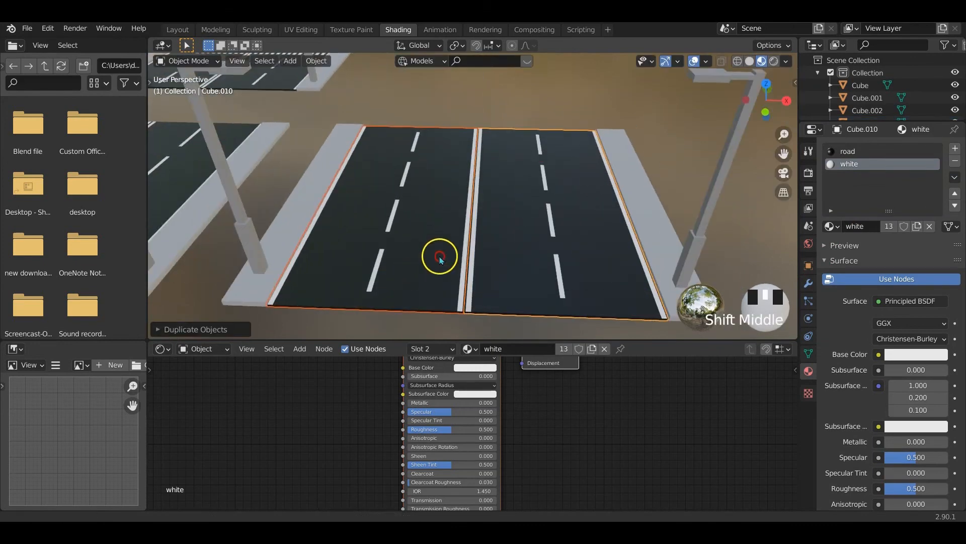
shift+middle_drag(439, 260, 342, 212)
key(KP_7)
scroll(334, 209, up, 3)
scroll(404, 234, up, 2)
middle_drag(404, 234, 506, 291)
key(g)
key(x)
click(426, 229)
Examine how the duplicated road halves fit between the rightmost foot paths from several angles
scroll(446, 248, up, 2)
scroll(498, 218, down, 2)
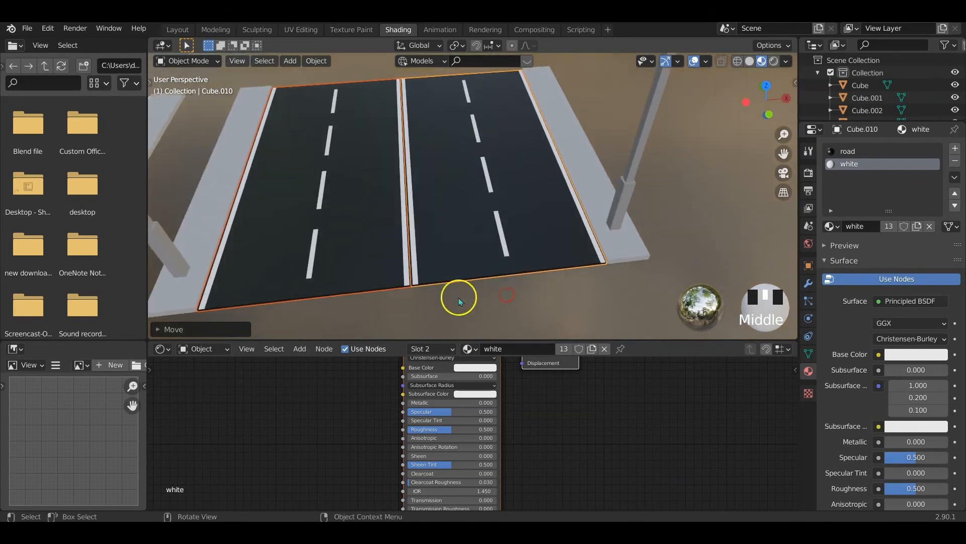
click(459, 299)
scroll(440, 249, down, 4)
middle_drag(442, 265, 455, 196)
scroll(431, 194, down, 3)
scroll(453, 194, up, 5)
scroll(453, 210, down, 3)
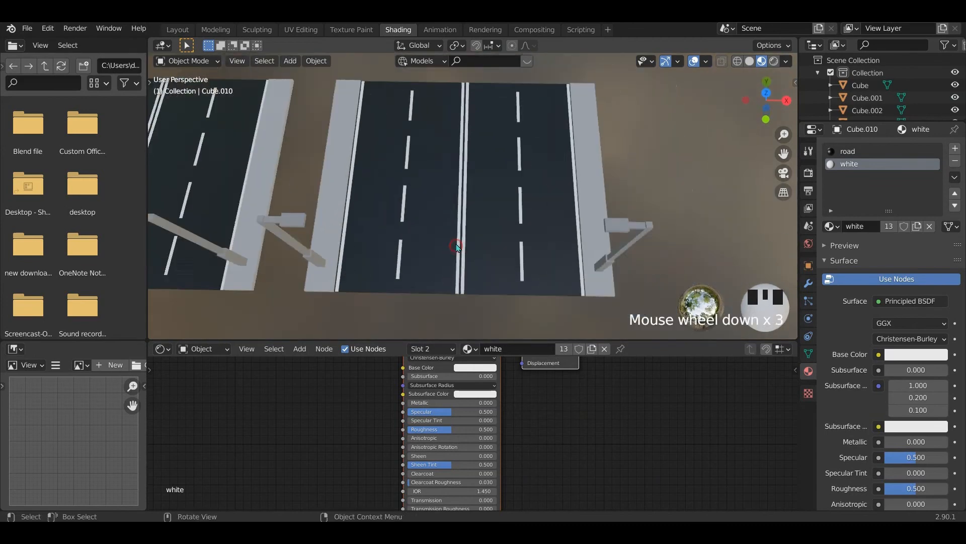
mouse_move(457, 246)
middle_down()
mouse_move(512, 186)
mouse_move(451, 263)
middle_up()
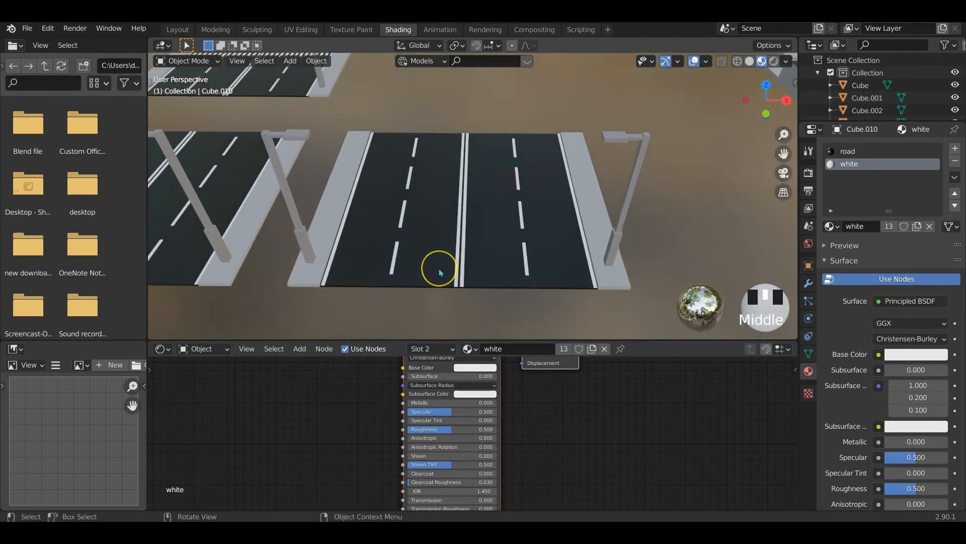
Assign the road material to alternating faces of the left half's inner edge line to turn it into a dashed line
key(Tab)
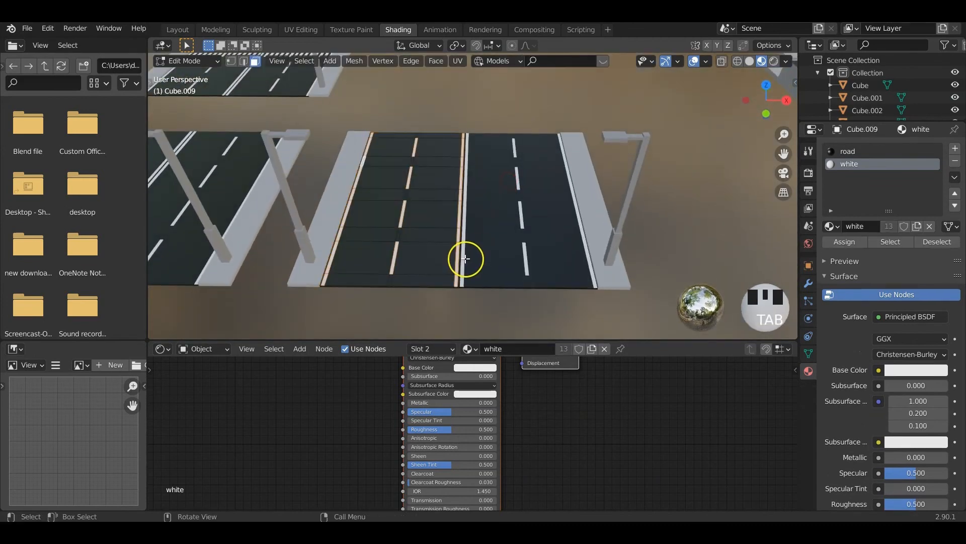
scroll(466, 258, up, 2)
mouse_move(466, 259)
shift+middle_down()
mouse_move(458, 257)
mouse_move(464, 267)
shift+middle_up()
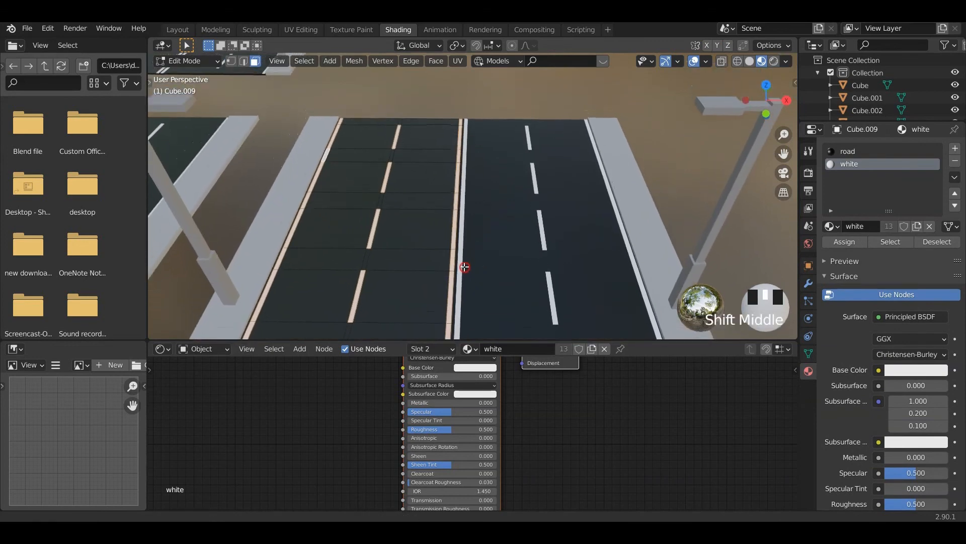
shift+click(453, 290)
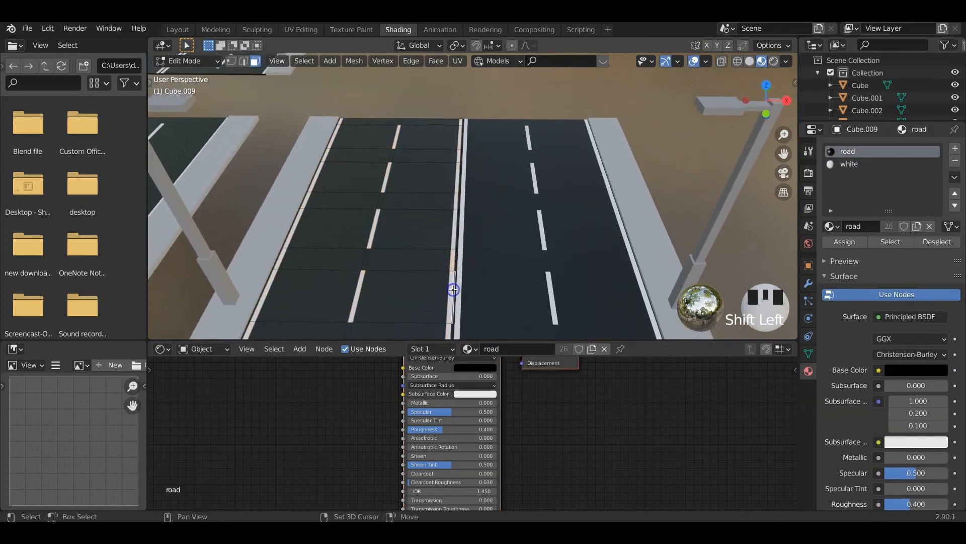
click(453, 262)
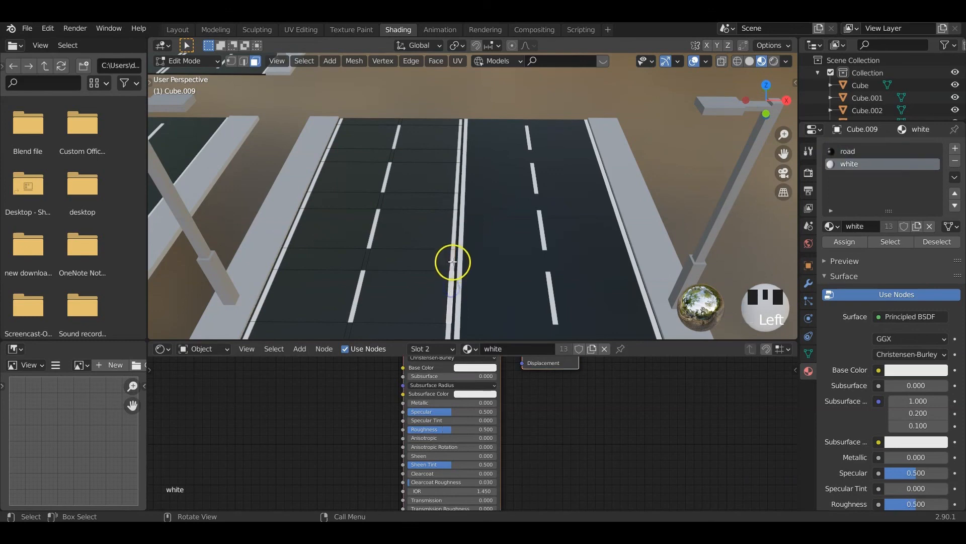
shift+middle_drag(449, 319, 465, 253)
shift+click(449, 306)
shift+middle_drag(484, 191, 479, 272)
click(460, 240)
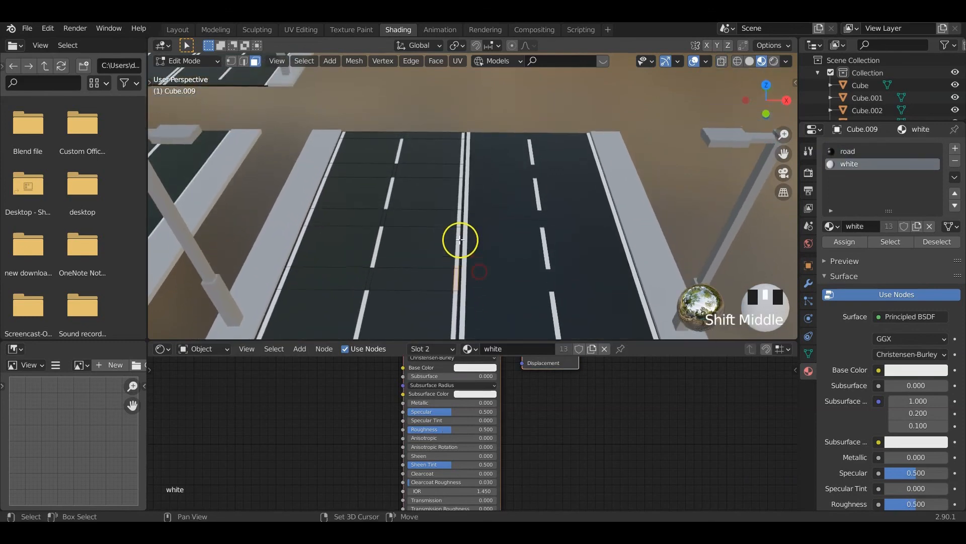
shift+middle_drag(476, 211, 495, 186)
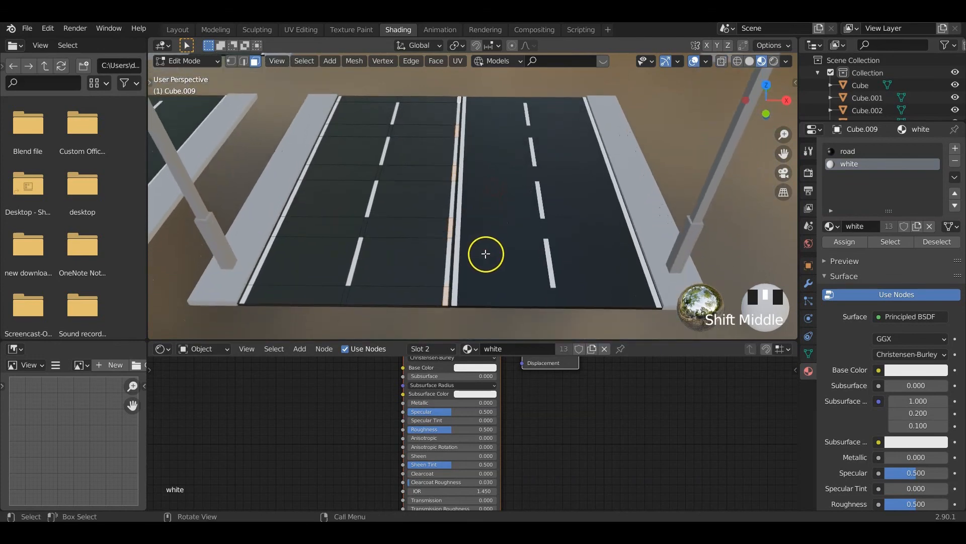
click(851, 151)
key(Tab)
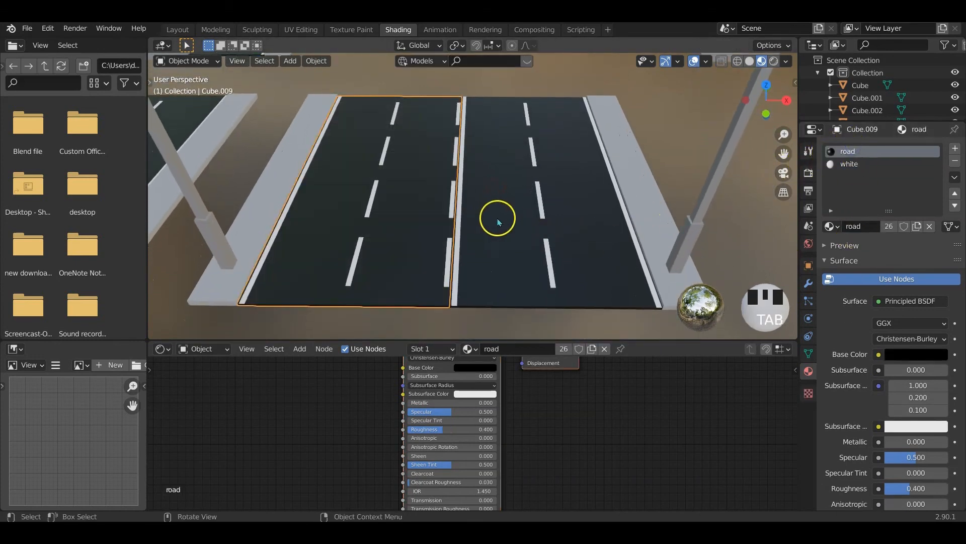
Assign the road material to the inner edge line of the right road half between the rightmost foot paths
middle_drag(496, 218, 501, 222)
click(491, 215)
key(Tab)
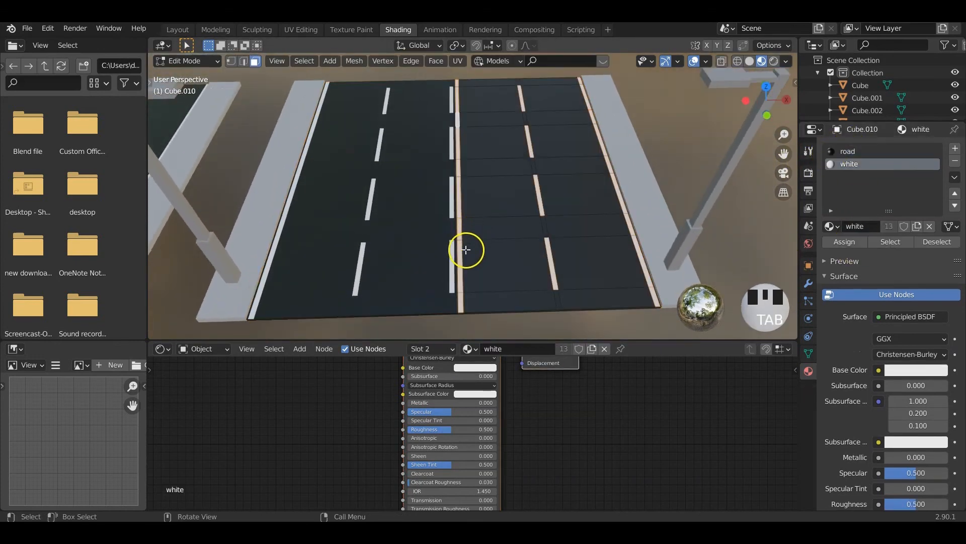
alt+click(459, 307)
alt+click(459, 281)
scroll(460, 281, up, 2)
shift+middle_drag(459, 277, 459, 215)
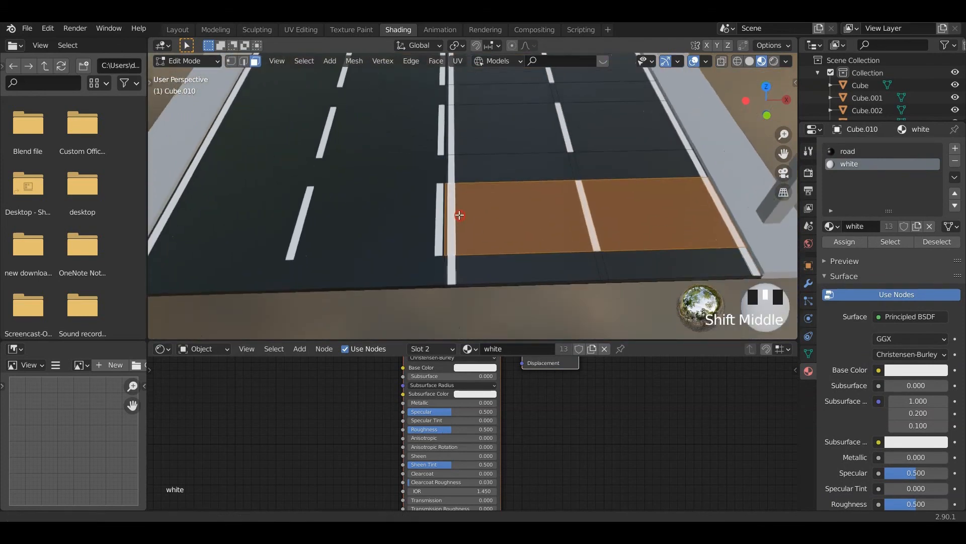
click(453, 222)
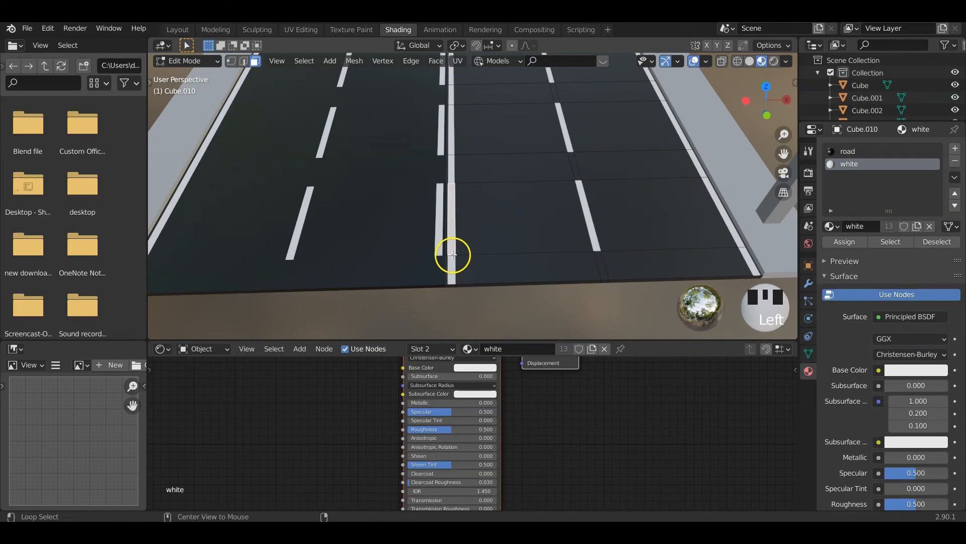
click(856, 151)
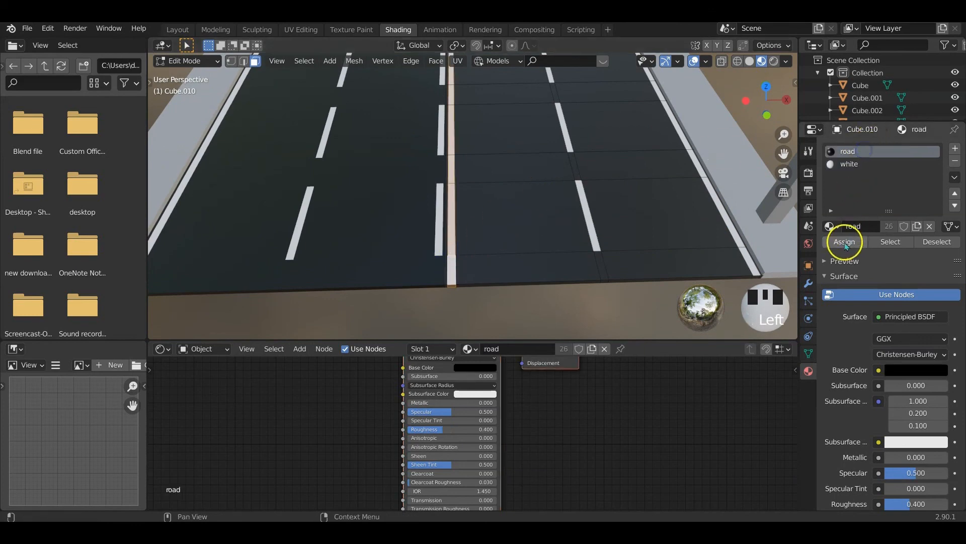
click(844, 241)
key(Tab)
Examine the layout of the road, crosswalk, parking and bridge pieces from several angles
scroll(546, 251, down, 4)
shift+middle_drag(539, 263, 735, 311)
scroll(530, 231, down, 4)
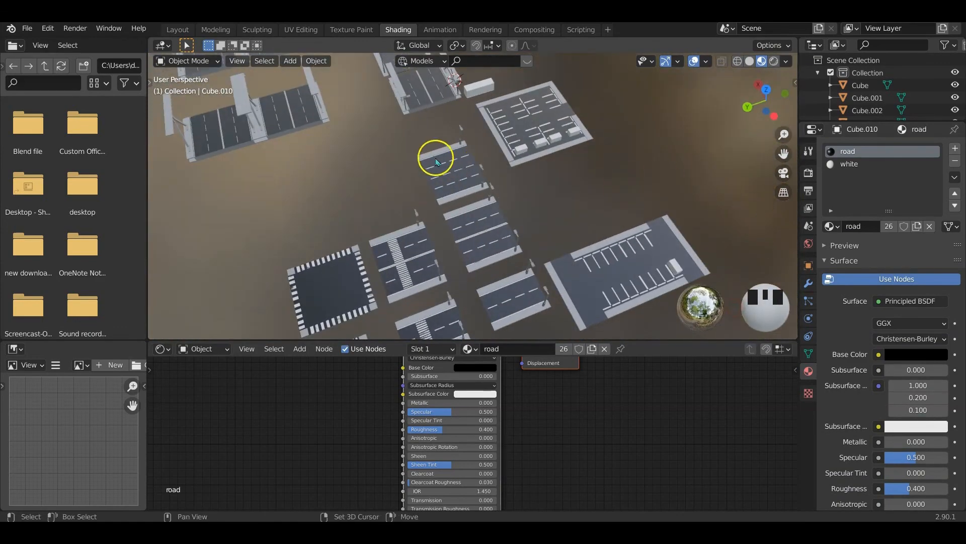
middle_drag(436, 161, 510, 229)
scroll(494, 168, down, 4)
scroll(449, 166, up, 3)
scroll(492, 164, down, 2)
scroll(526, 199, up, 4)
shift+middle_drag(582, 223, 503, 179)
scroll(478, 209, up, 2)
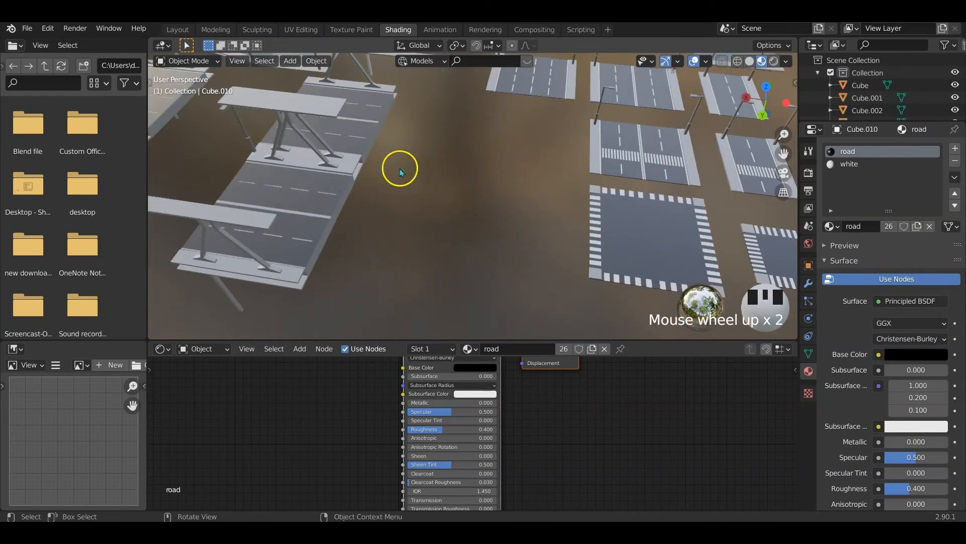
scroll(462, 156, down, 2)
middle_drag(461, 155, 307, 173)
scroll(541, 245, up, 2)
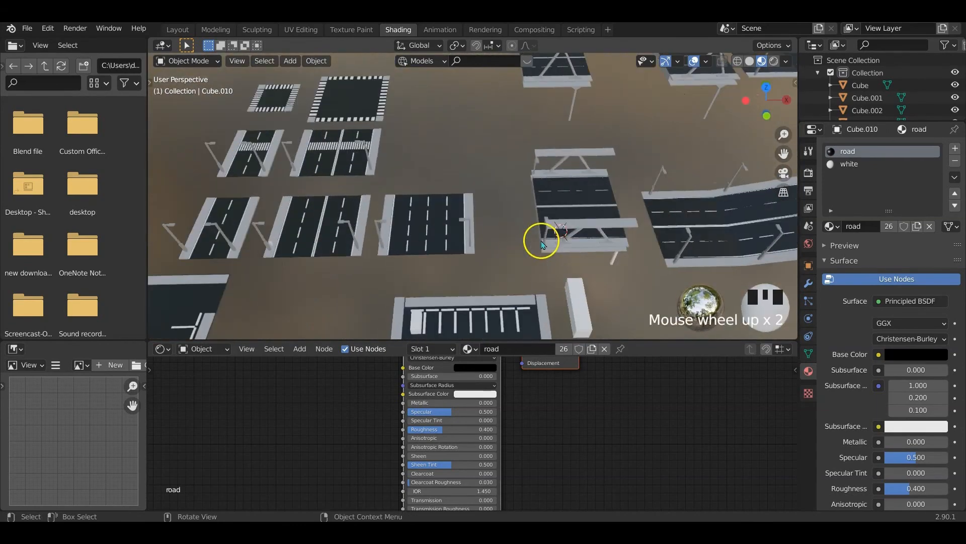
shift+middle_drag(589, 252, 470, 242)
middle_drag(535, 241, 515, 244)
scroll(516, 243, down, 1)
shift+middle_drag(410, 225, 375, 204)
Duplicate both halves of the plain wide middle road towards the small bridge
click(322, 197)
scroll(425, 213, up, 2)
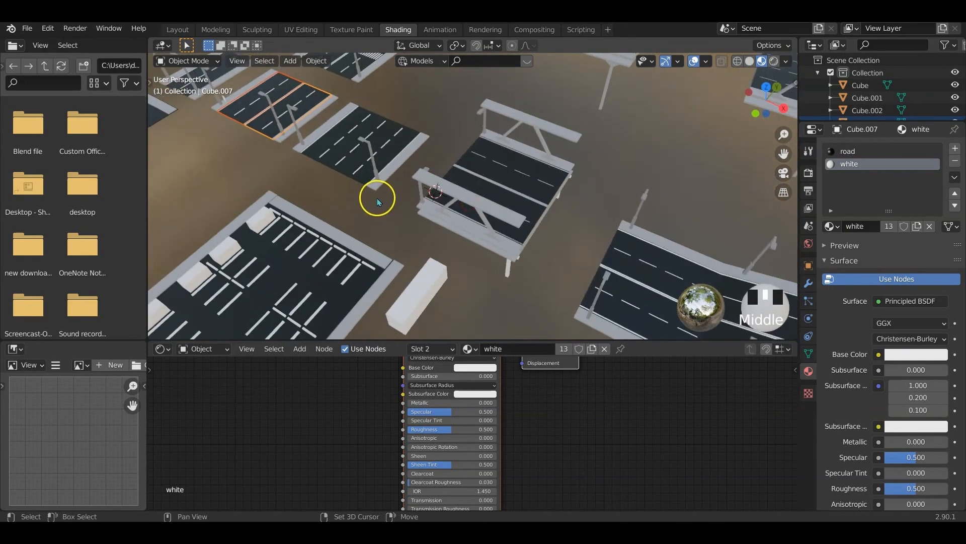
key(shift+d)
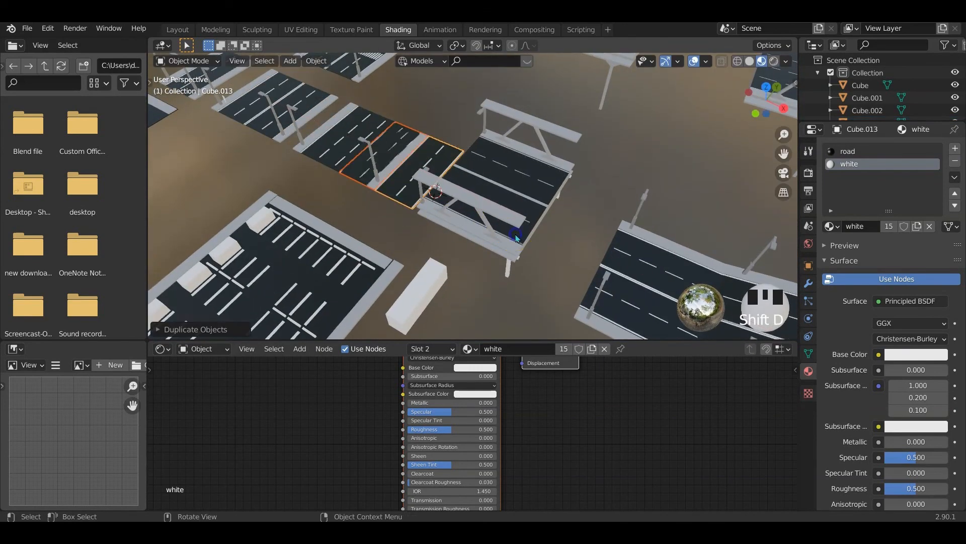
Raise the duplicated road halves along Z above the other roads and rotate them 90° about Z
key(g)
key(z)
click(521, 179)
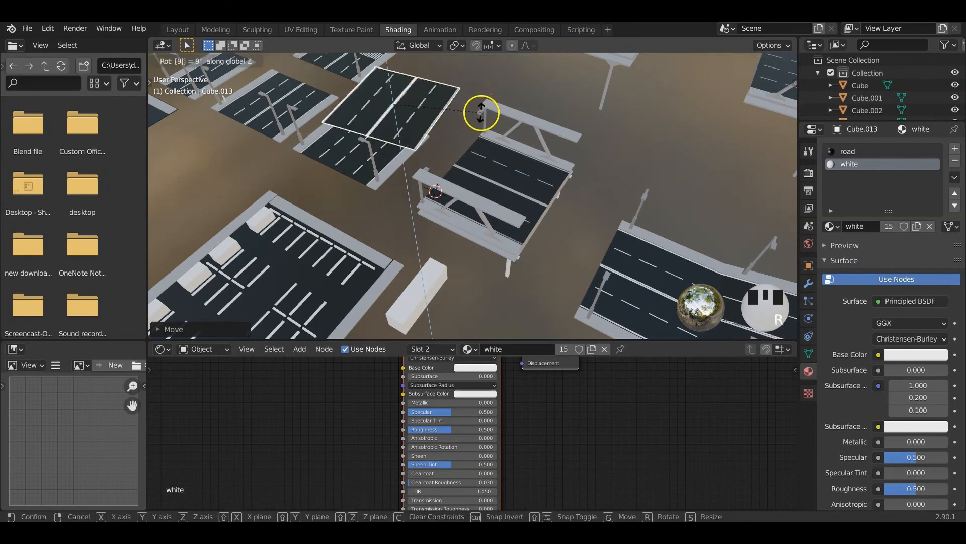
middle_drag(553, 191, 526, 240)
scroll(488, 184, up, 3)
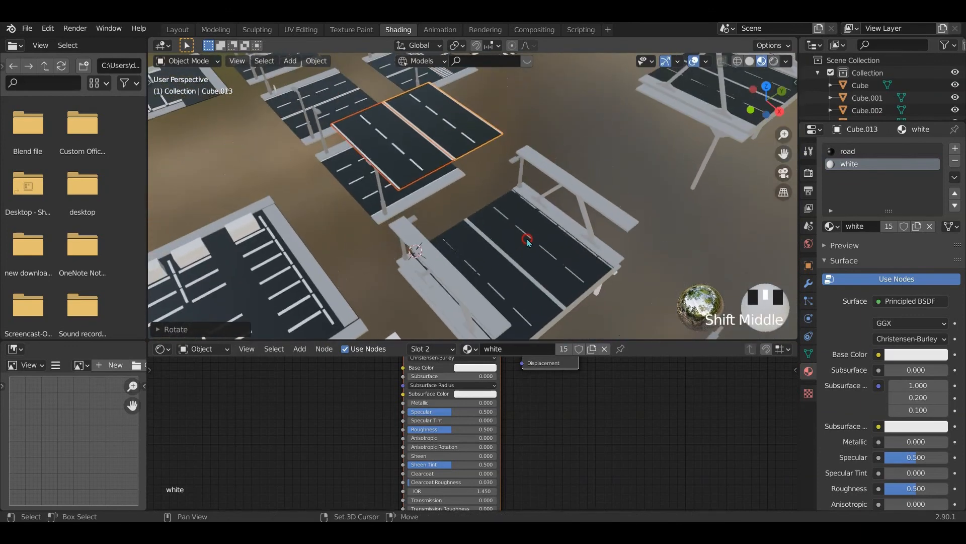
Move the rotated pair of road halves about 22 m along X over the small bridge's deck
scroll(526, 241, down, 3)
key(KP_7)
shift+middle_drag(545, 274, 427, 209)
key(g)
key(x)
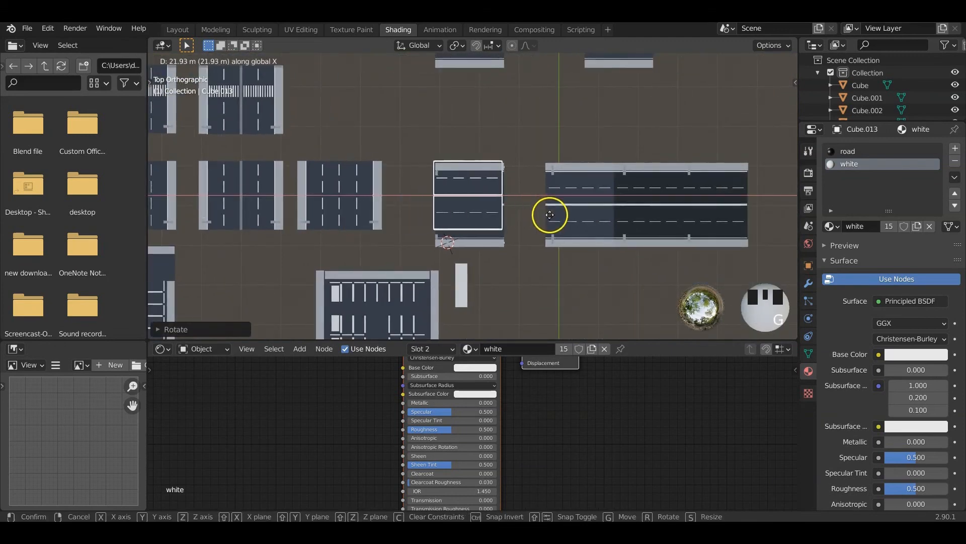
click(554, 220)
scroll(467, 218, up, 3)
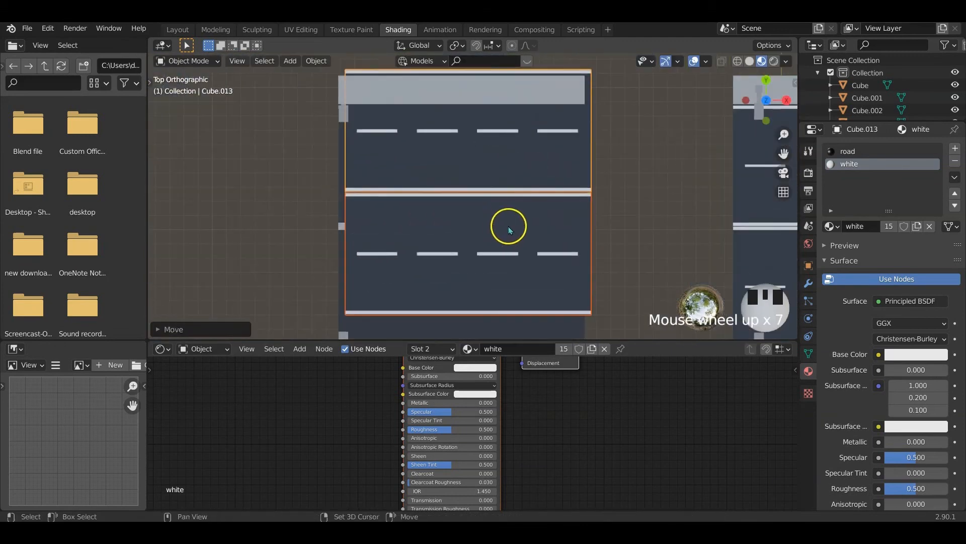
Separate the foot paths and trusses on both sides of the small bridge from its deck into their own object
scroll(454, 220, down, 2)
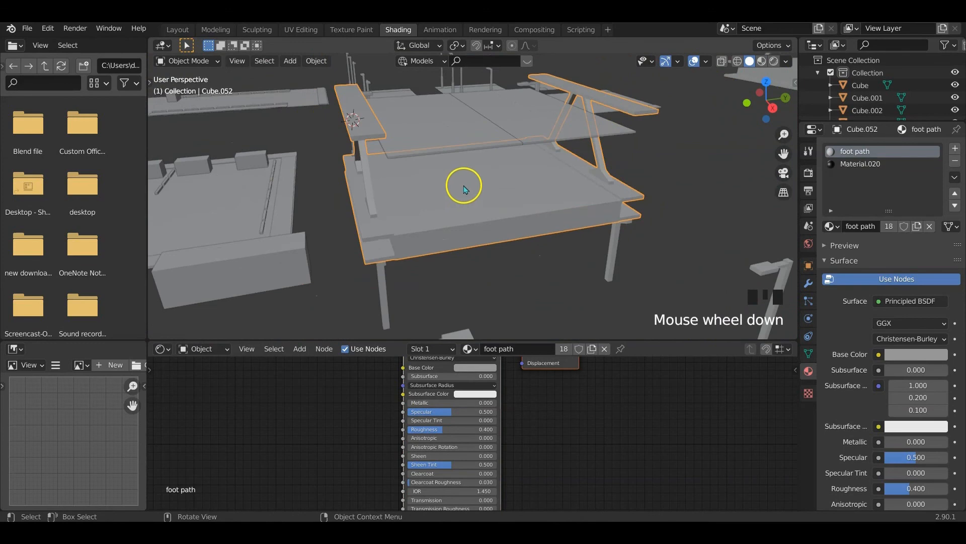
key(Tab)
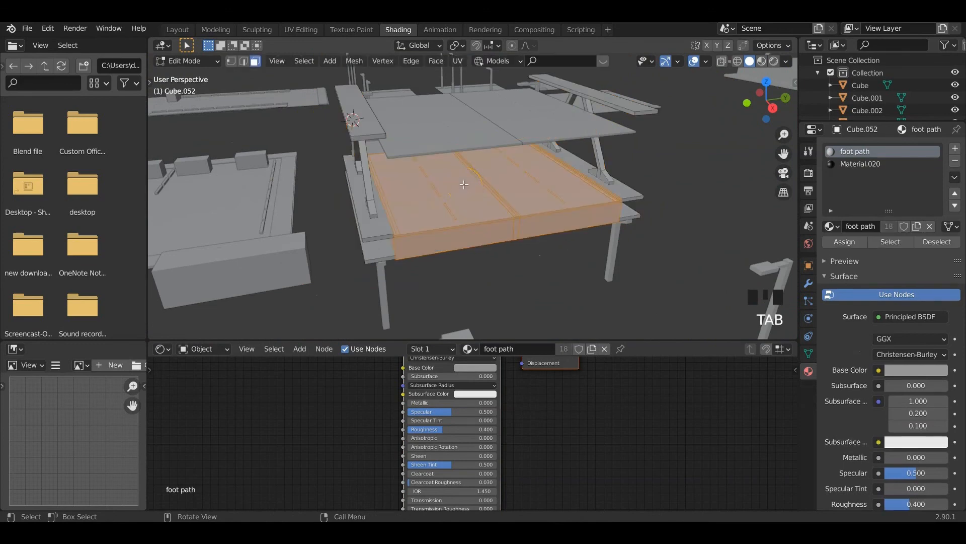
key(alt+a)
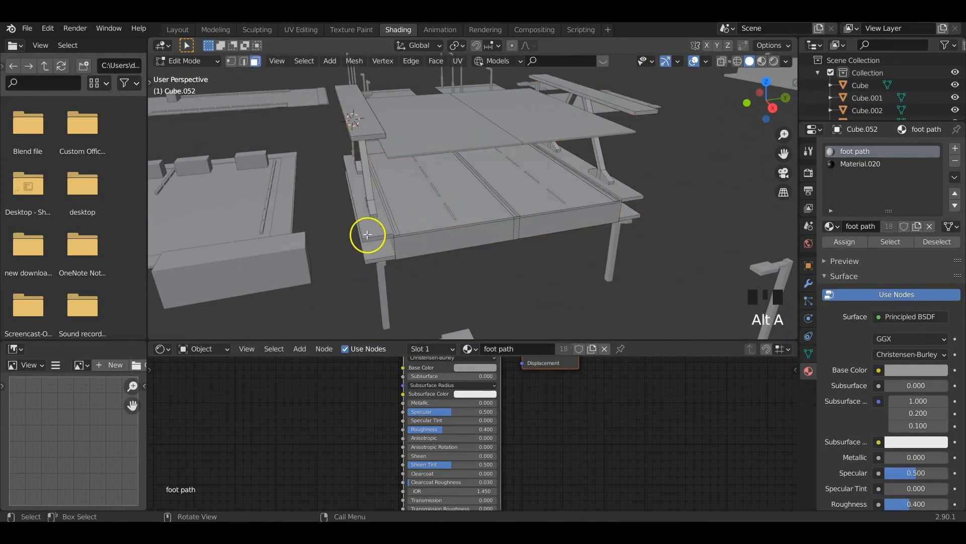
key(l)
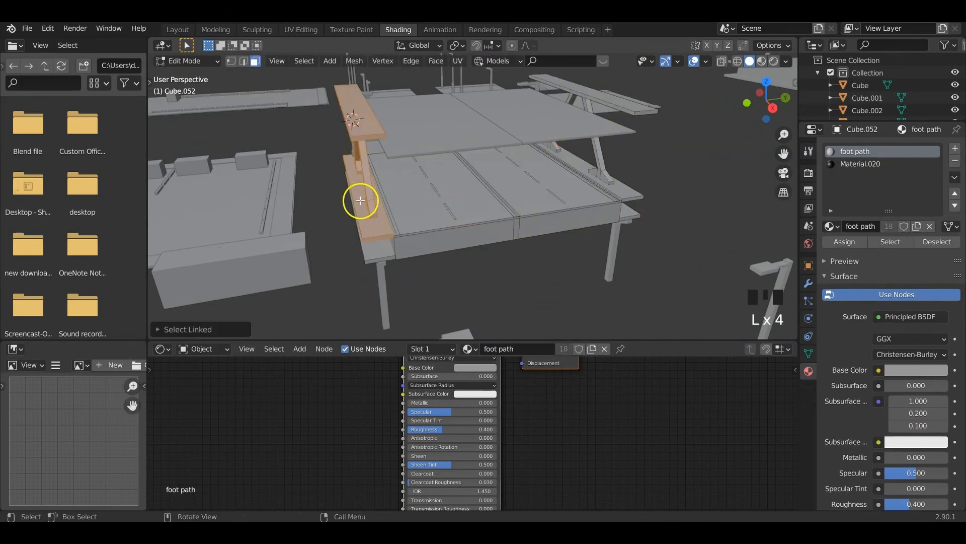
middle_drag(384, 297, 443, 190)
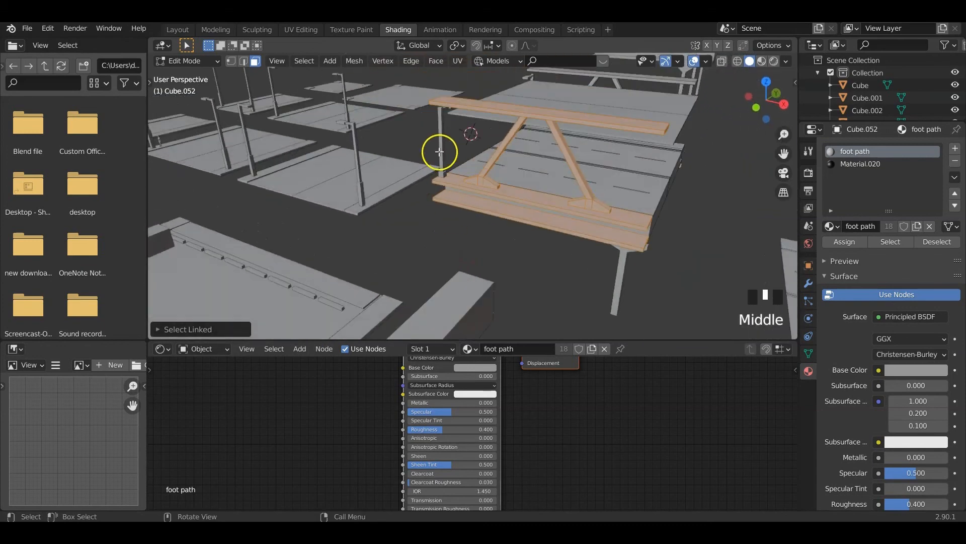
middle_drag(440, 152, 527, 197)
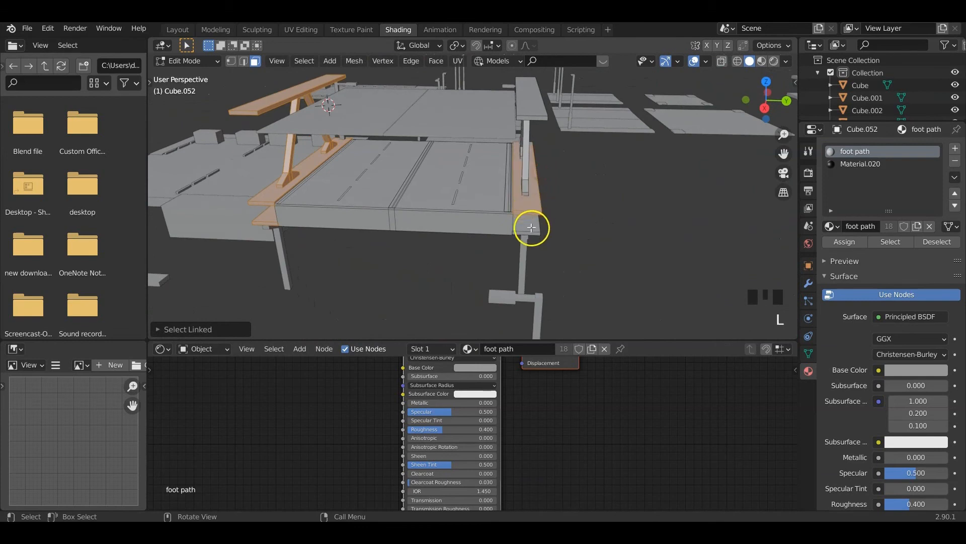
middle_drag(540, 158, 506, 158)
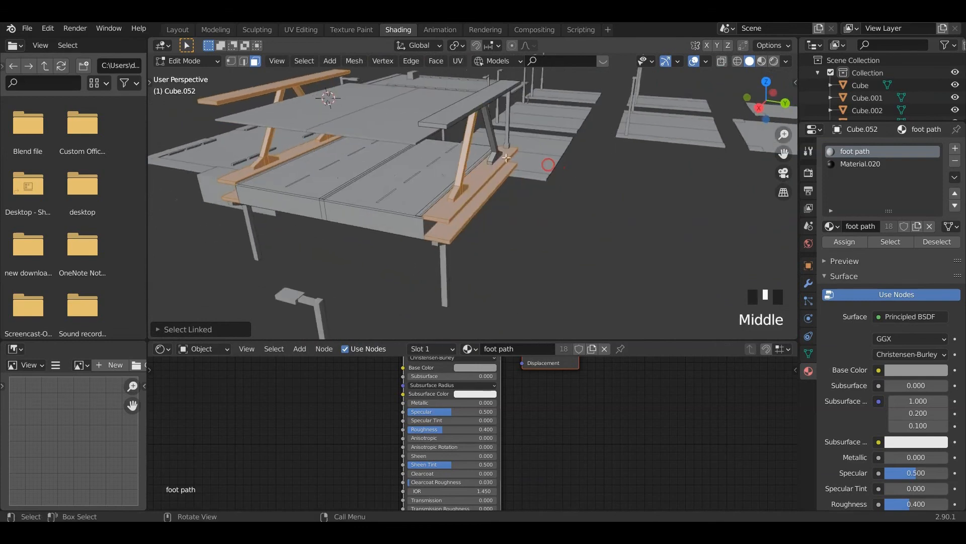
middle_drag(478, 104, 458, 154)
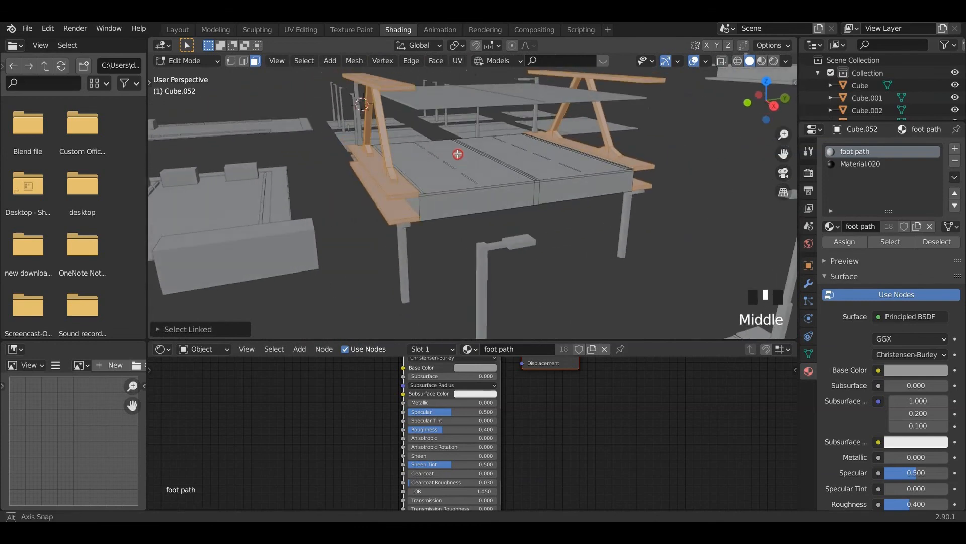
key(p)
click(500, 190)
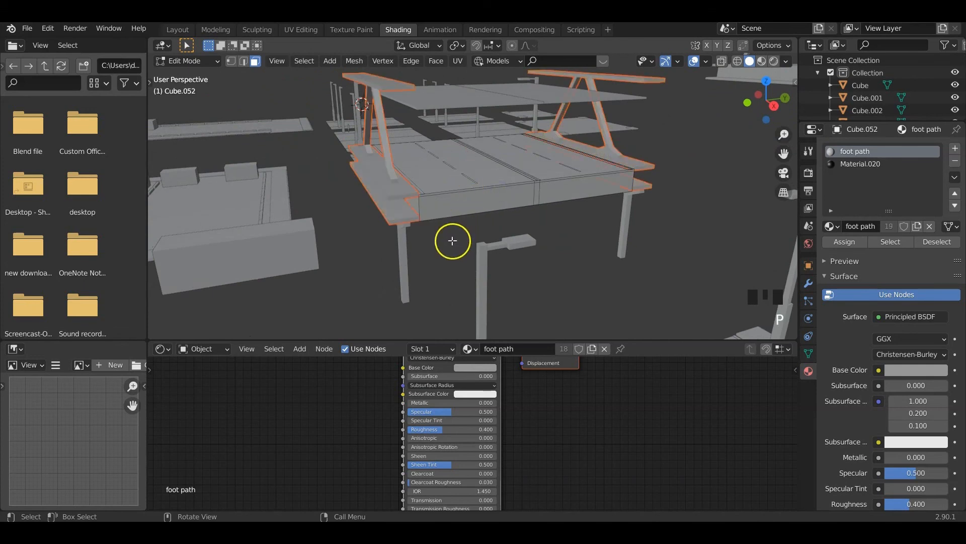
key(Tab)
Try to delete the small bridge's old deck block and undo the deletion
middle_drag(437, 241, 423, 255)
click(372, 304)
middle_drag(372, 304, 517, 155)
middle_drag(432, 156, 492, 201)
click(494, 204)
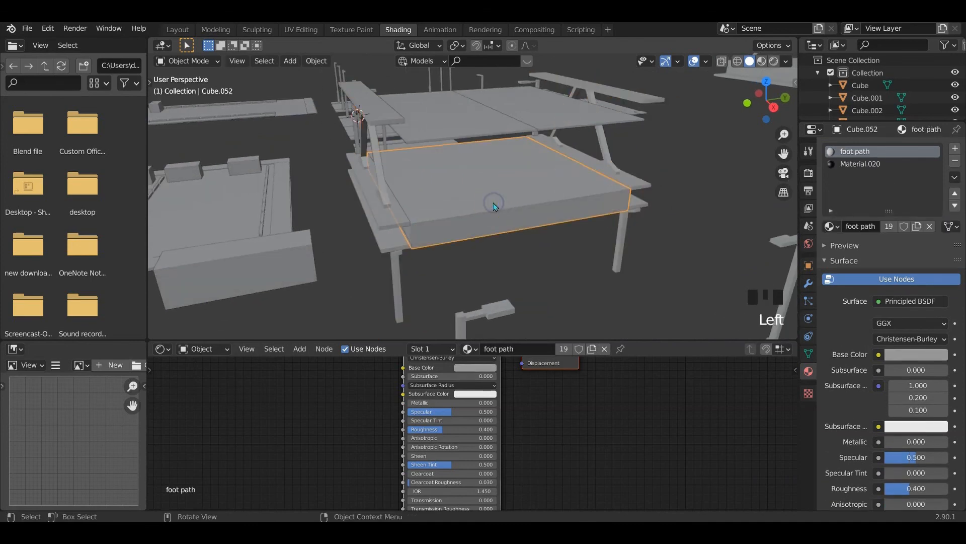
key(x)
click(495, 204)
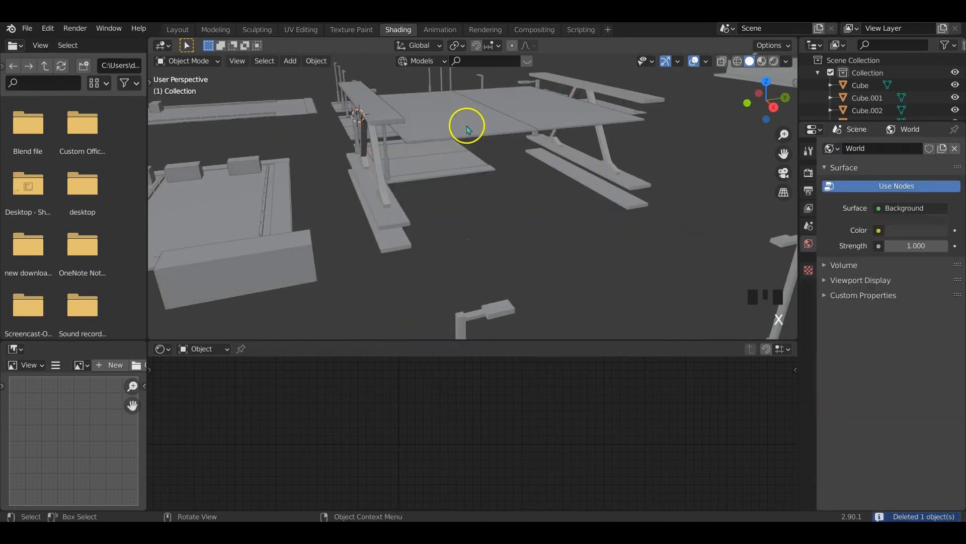
key(alt+z)
key(alt+z)
key(ctrl+z)
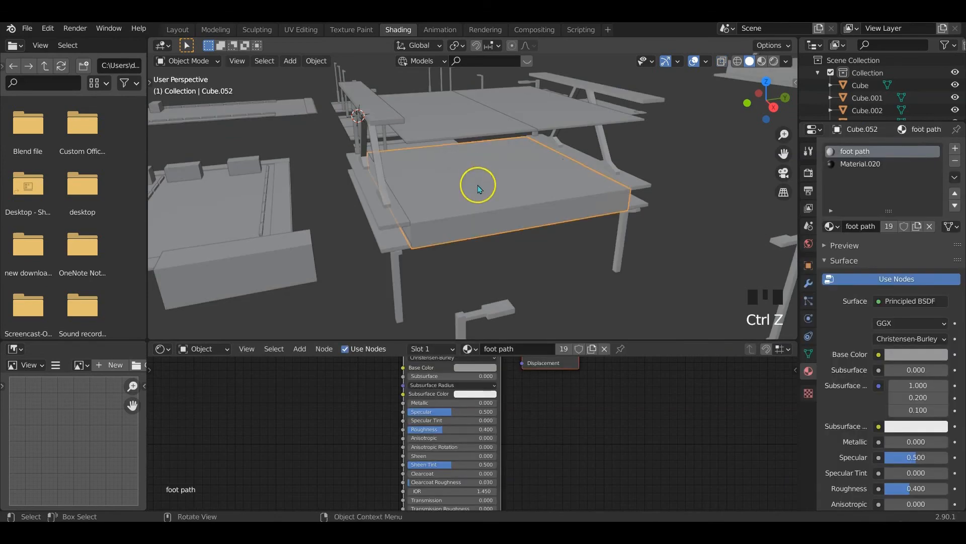
key(g)
right_click(503, 172)
Clear the parent of the small bridge's support pillars in their object relations
click(396, 256)
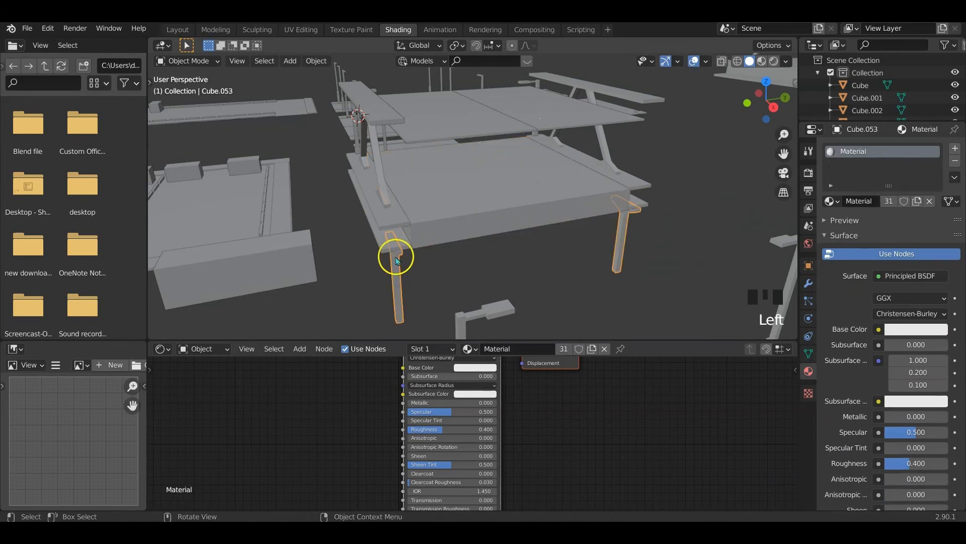
click(811, 351)
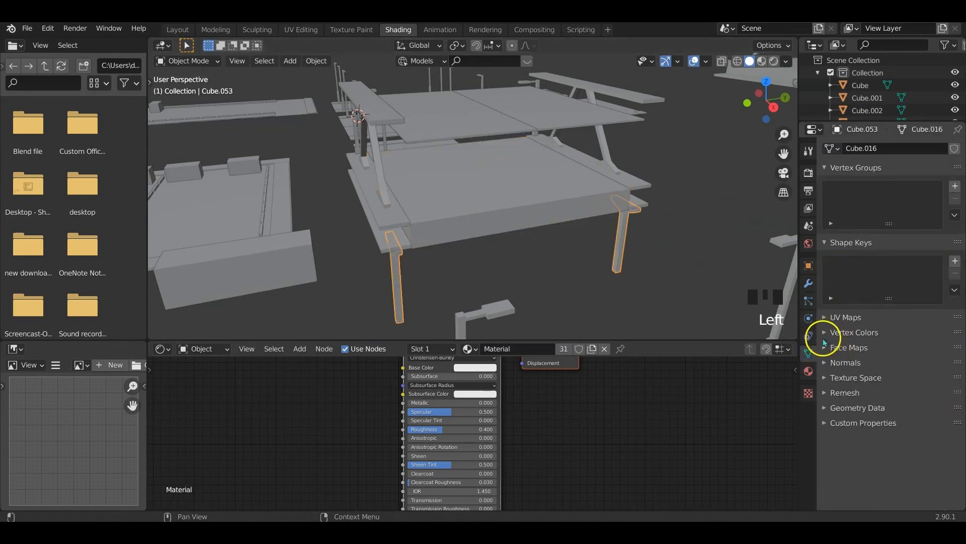
click(808, 265)
click(826, 342)
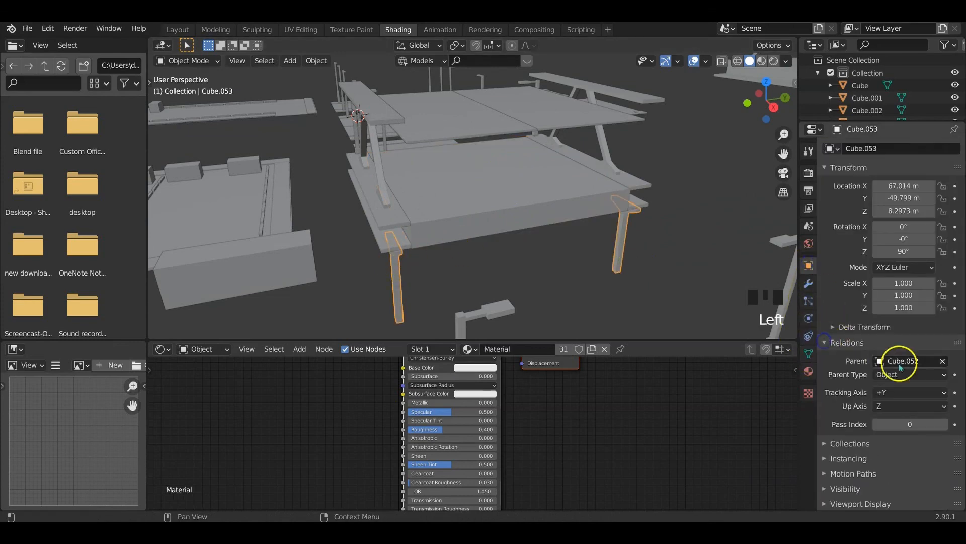
click(942, 361)
Move the unparented pillars along X back under the small bridge, to about X -22.6 m
scroll(416, 277, down, 8)
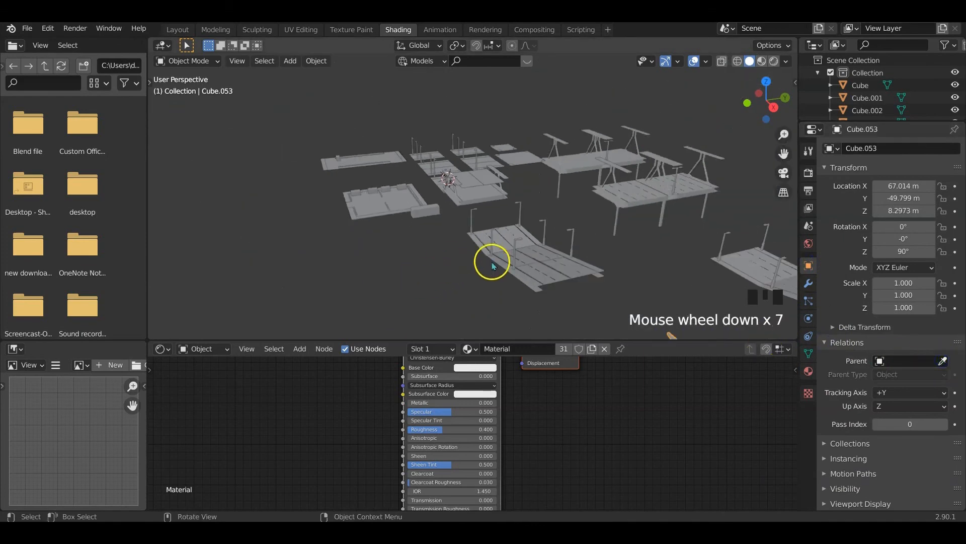
key(g)
key(x)
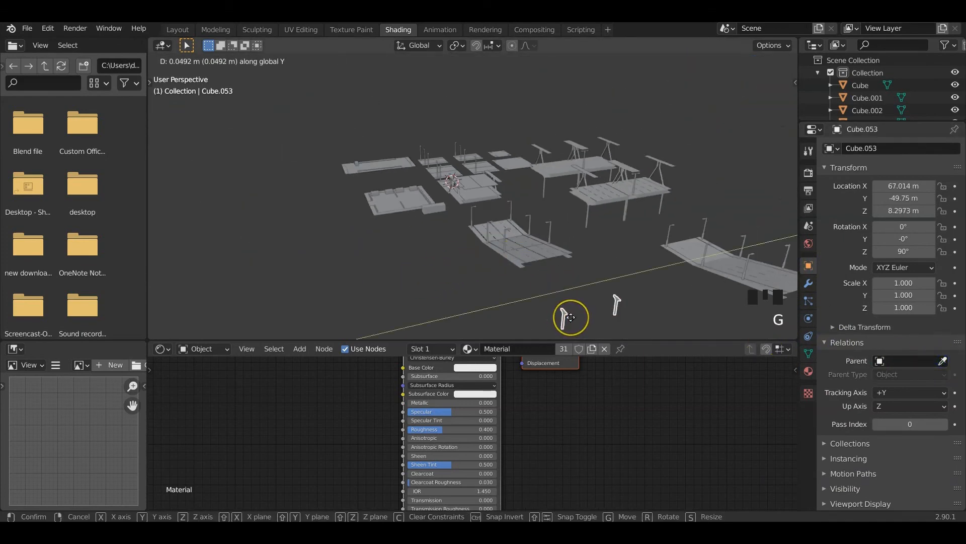
click(499, 228)
key(KP_Decimal)
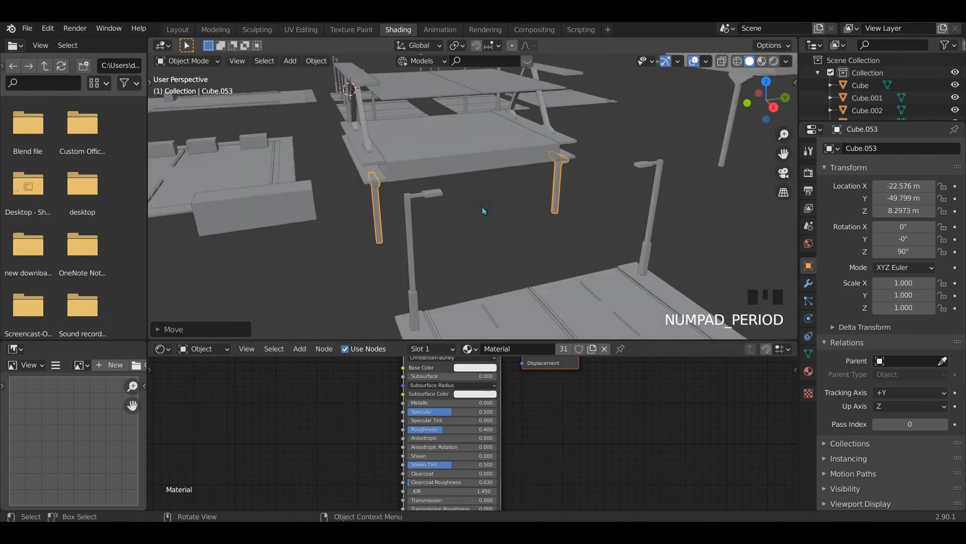
Shift the pillars along X to about X -24 m so they sit under the end of the foot paths
scroll(431, 218, up, 3)
middle_drag(432, 218, 498, 199)
key(g)
key(y)
key(x)
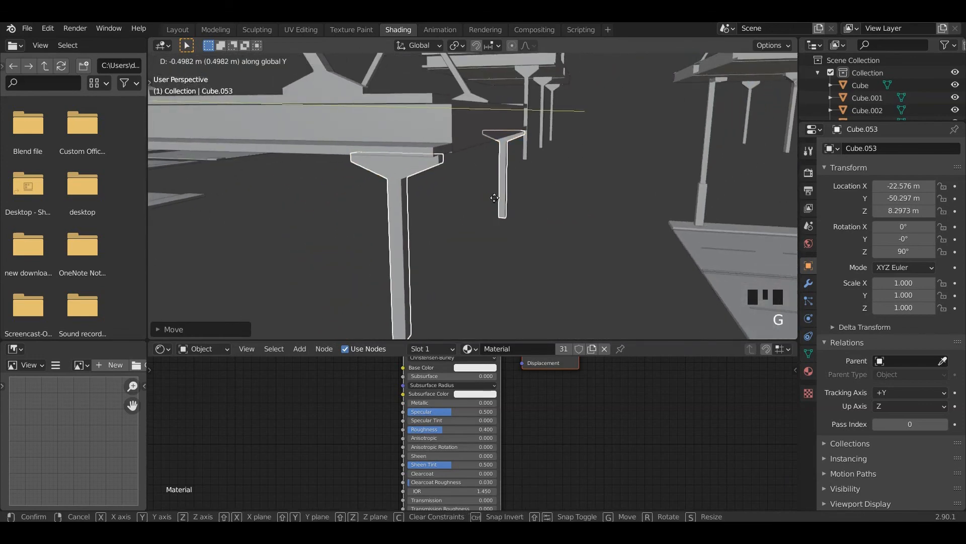
click(473, 204)
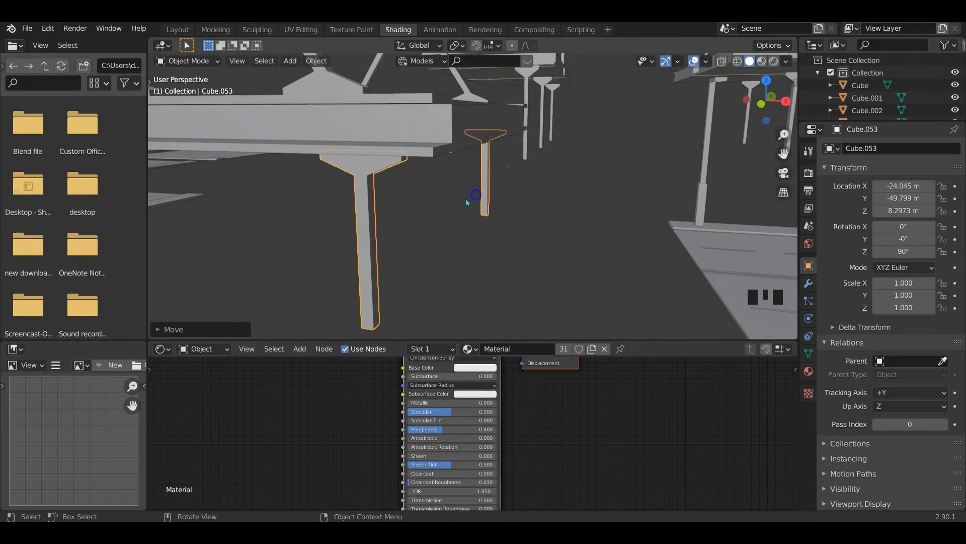
Delete the small bridge's old deck block between the foot paths
middle_drag(473, 203, 423, 186)
scroll(399, 241, down, 3)
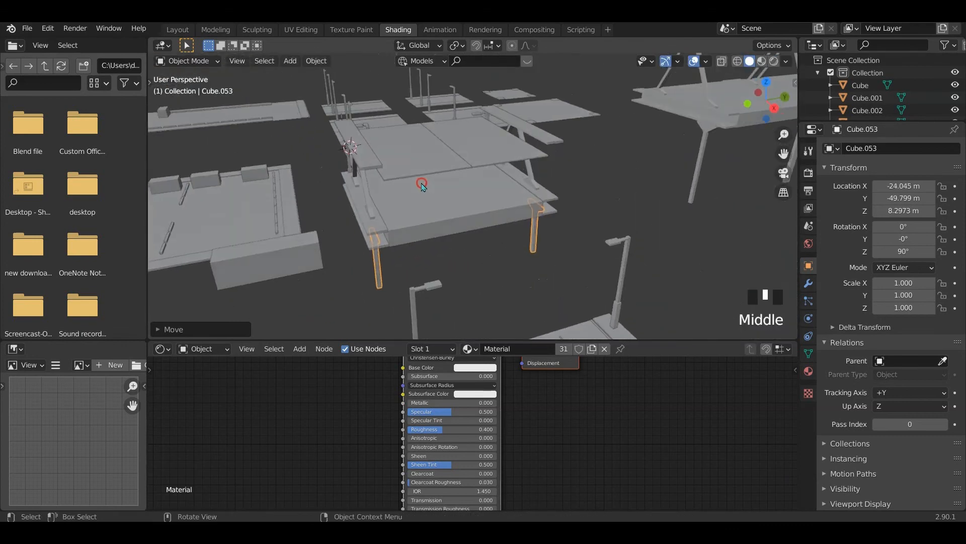
shift+click(362, 213)
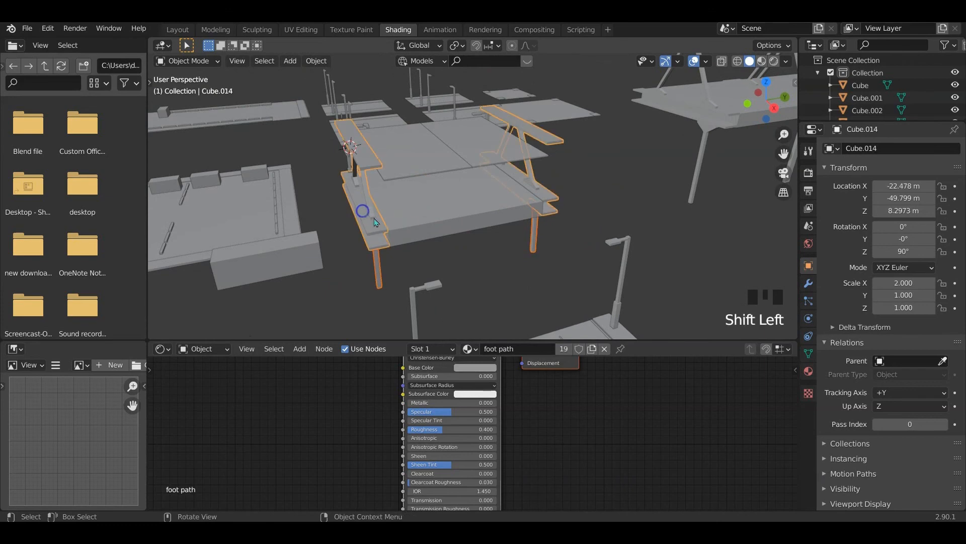
middle_drag(412, 228, 405, 201)
scroll(423, 211, up, 2)
click(405, 218)
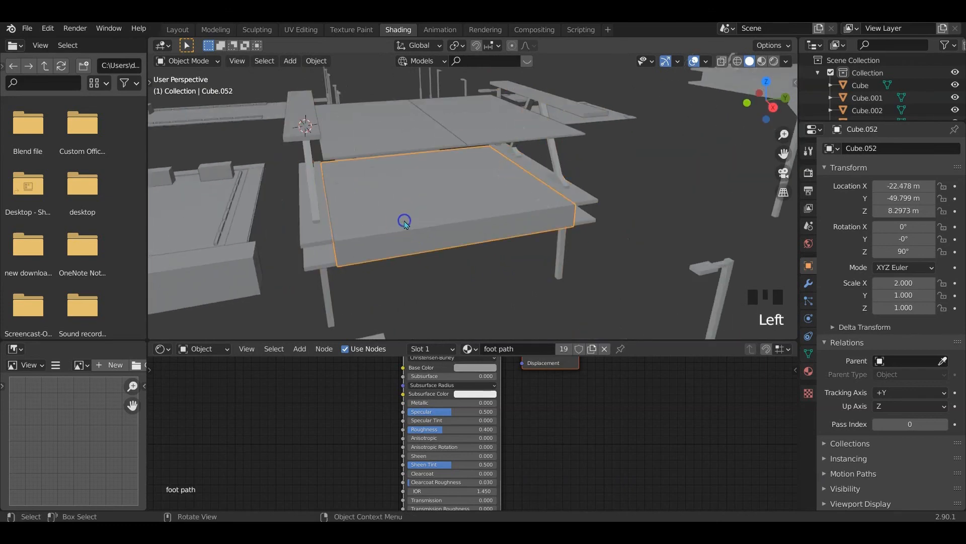
key(x)
key(x)
Show the scene in Material Preview and lower both marked road halves along Z to about 8.5 m at the small bridge
key(z)
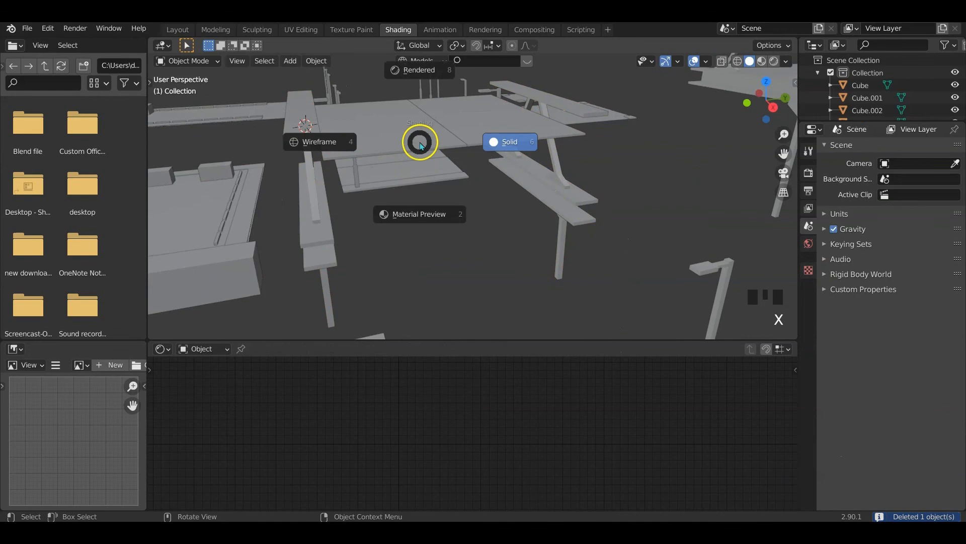
click(416, 218)
shift+middle_drag(416, 214, 427, 171)
click(439, 167)
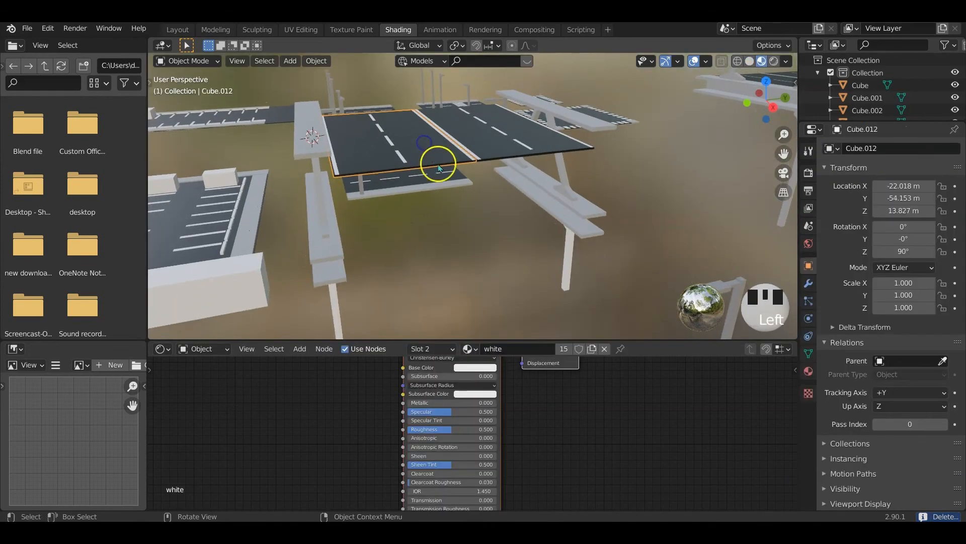
key(g)
key(z)
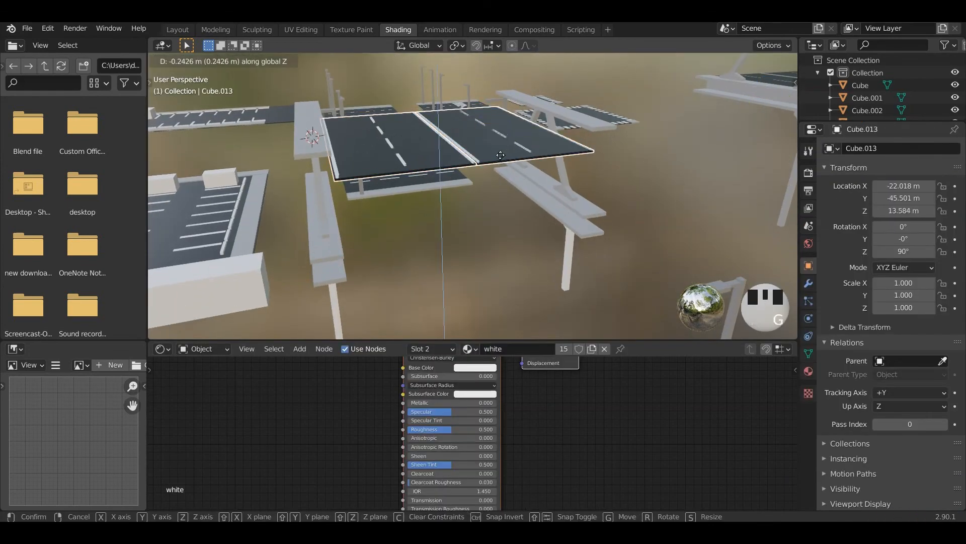
click(501, 213)
Align the road halves with the foot paths at about X -22.47 m and lower them to about Z 8.32 m
key(KP_1)
scroll(503, 216, up, 3)
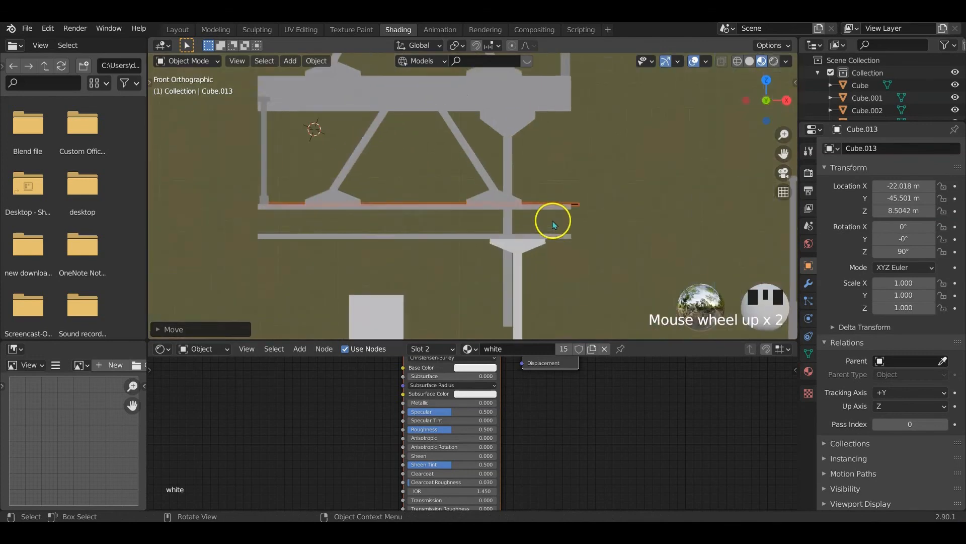
shift+middle_drag(503, 217, 526, 215)
key(g)
key(y)
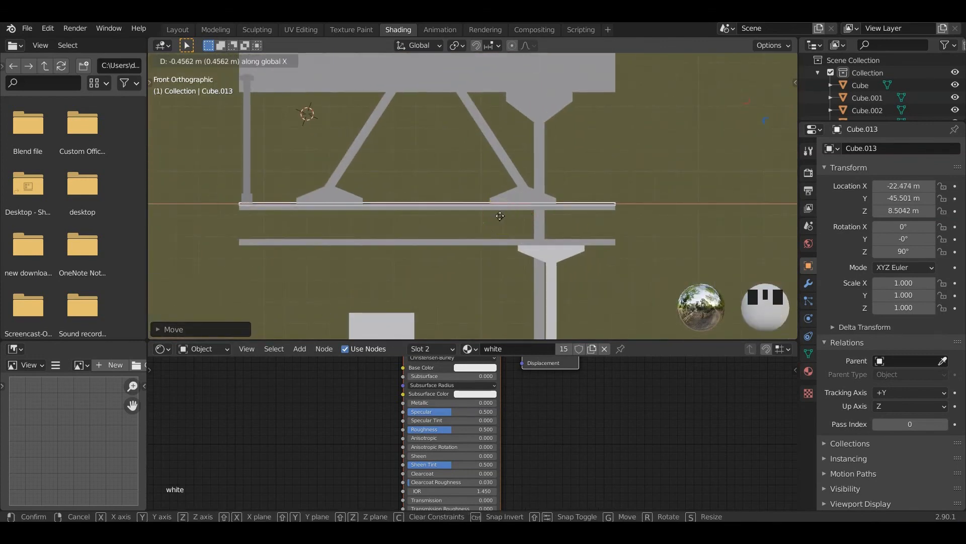
key(g)
key(z)
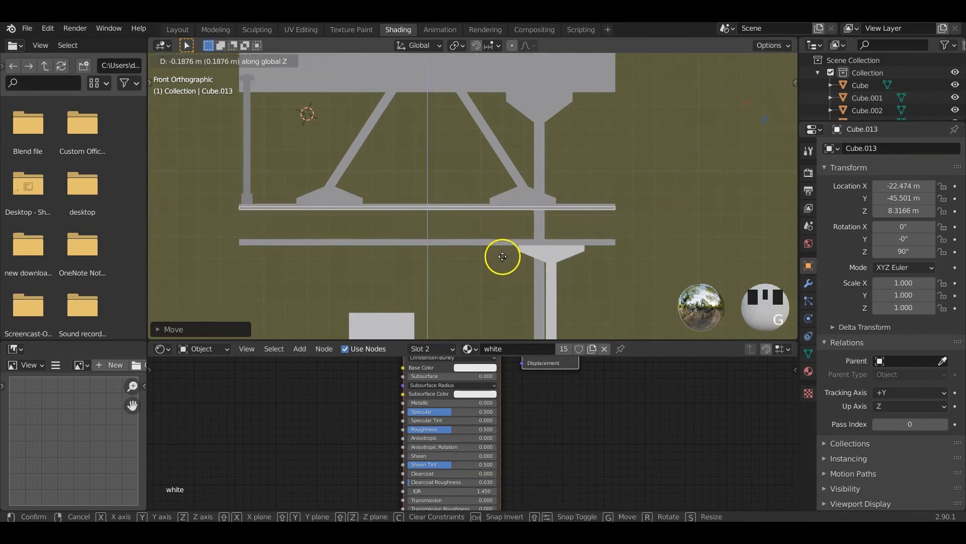
click(502, 256)
Thicken both road halves of the small bridge by scaling them along Z to about 8.13
middle_drag(502, 256, 463, 246)
click(374, 196)
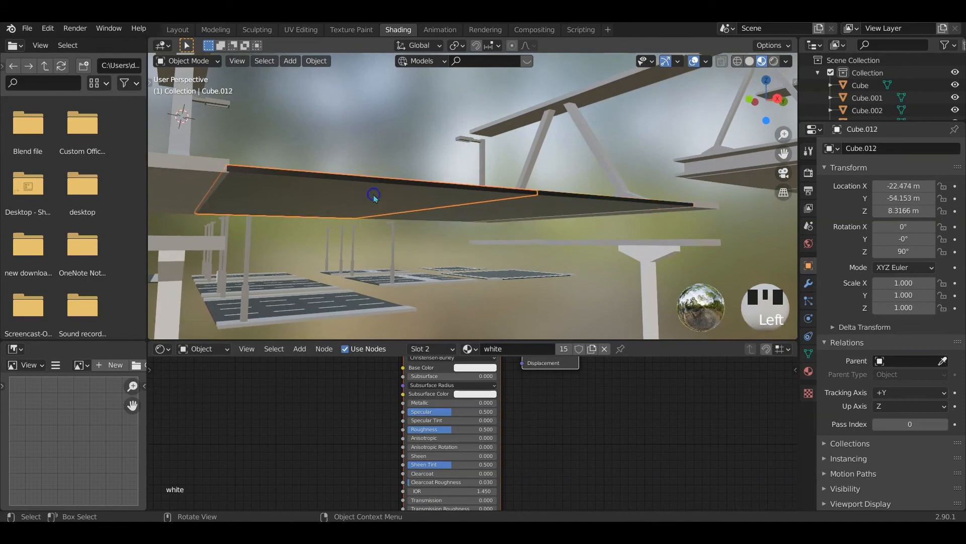
key(Tab)
middle_drag(373, 195, 536, 233)
key(Tab)
scroll(384, 222, down, 7)
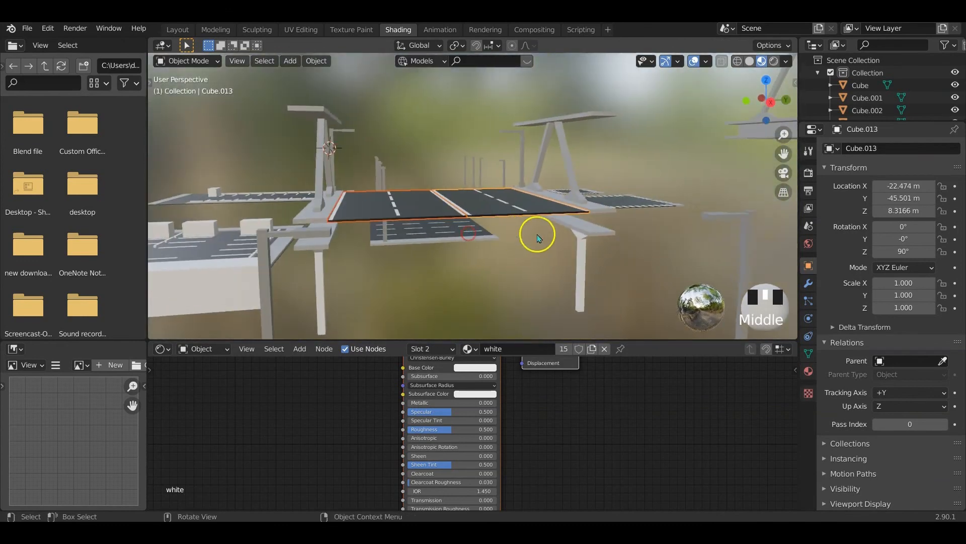
key(s)
key(z)
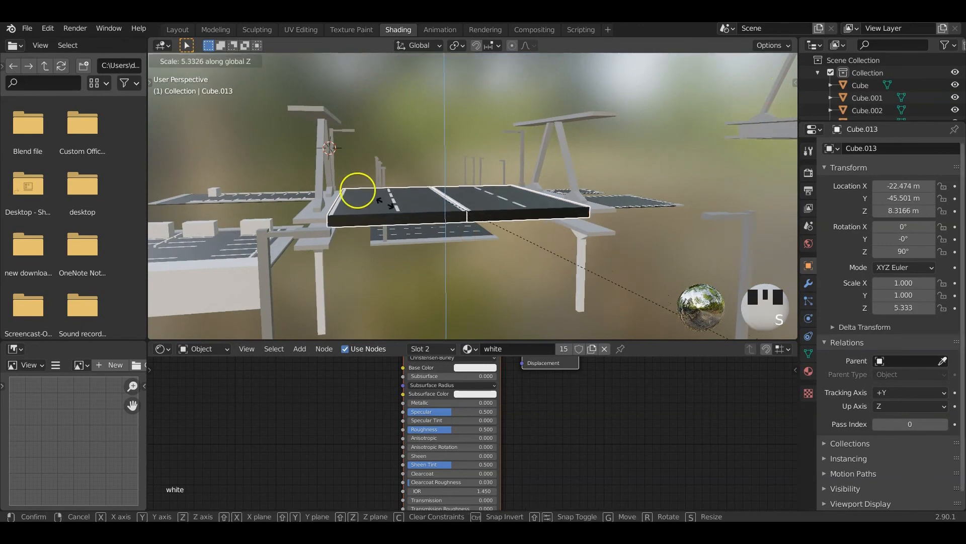
click(716, 294)
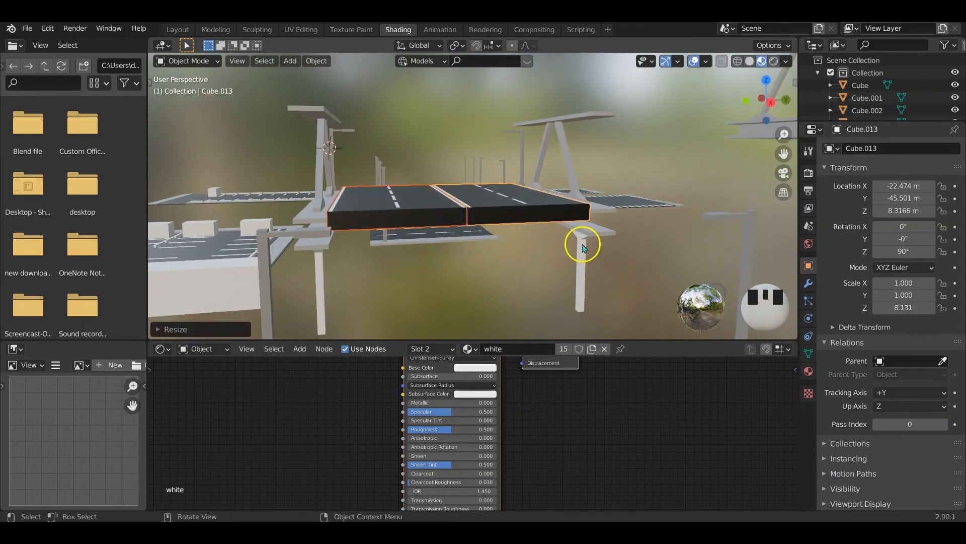
Lower the thickened road halves along Z to about 7.53 m, between the upper and lower foot path slabs
key(KP_1)
scroll(533, 235, up, 4)
shift+middle_drag(524, 222, 532, 208)
key(g)
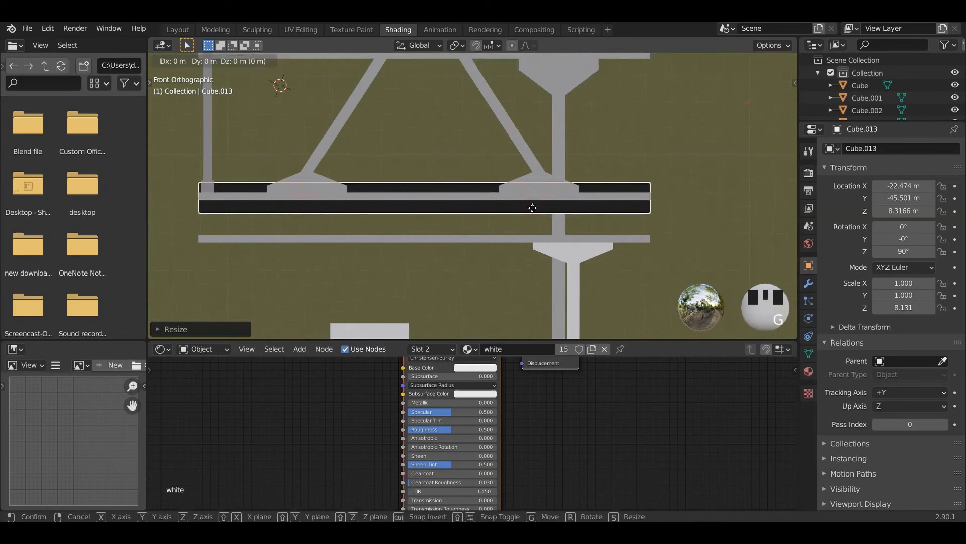
key(z)
click(533, 229)
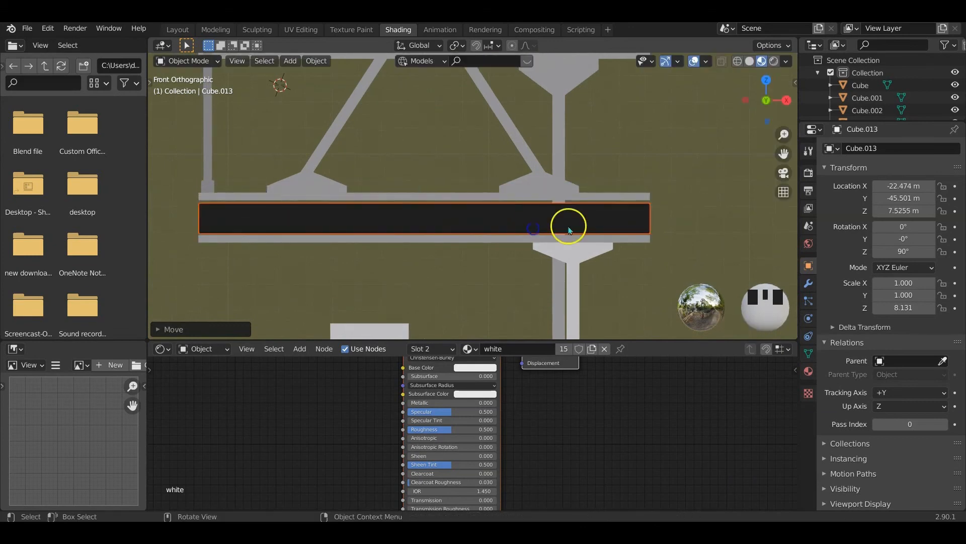
Scale the road halves along Z to about 11.83 and lower them to about Z 7.45 m to fit the foot paths
key(s)
key(z)
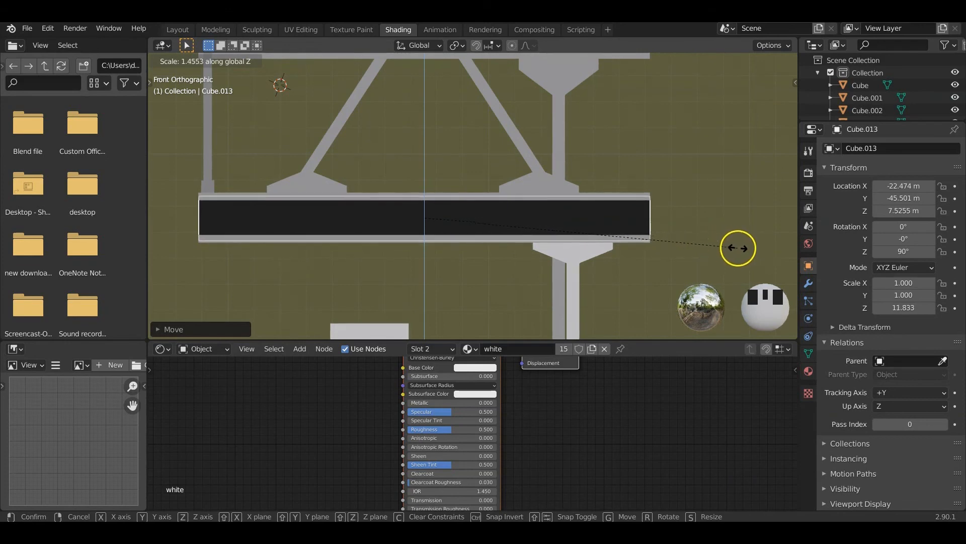
click(701, 233)
key(g)
key(z)
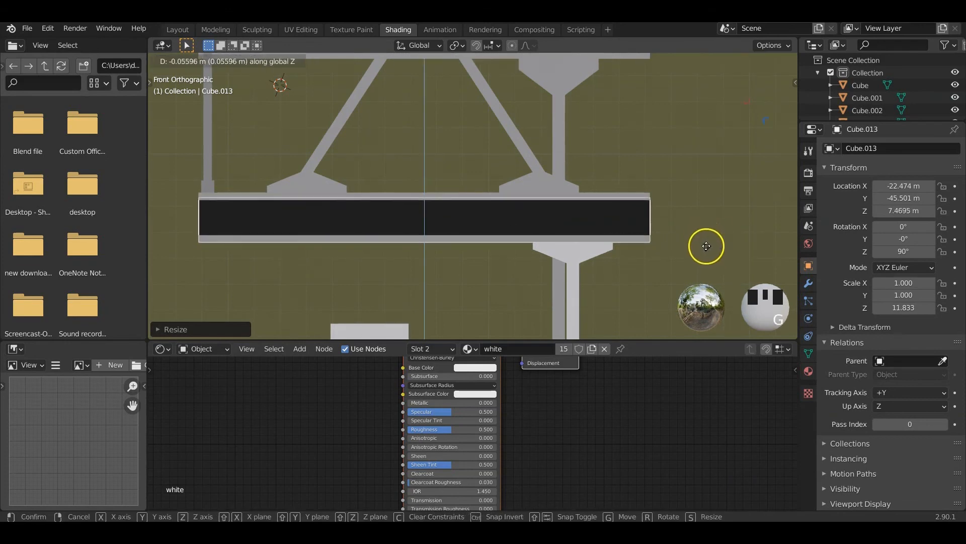
click(708, 250)
Edit the raised double bridge's mesh and select the linked foot path, frame and pillar parts along its outer side
middle_drag(649, 221, 429, 215)
click(700, 210)
scroll(551, 231, down, 3)
scroll(546, 242, down, 1)
scroll(409, 151, down, 2)
scroll(481, 180, up, 2)
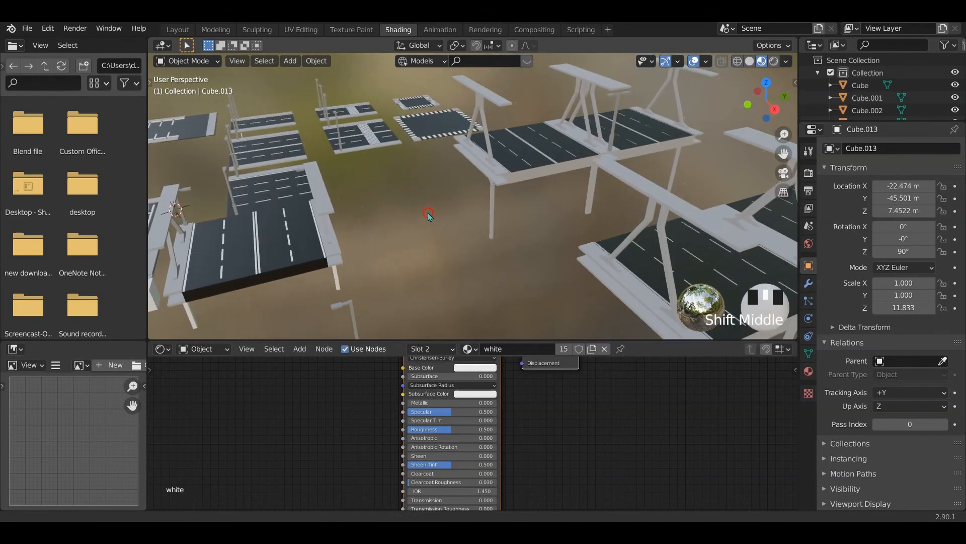
click(533, 164)
key(Tab)
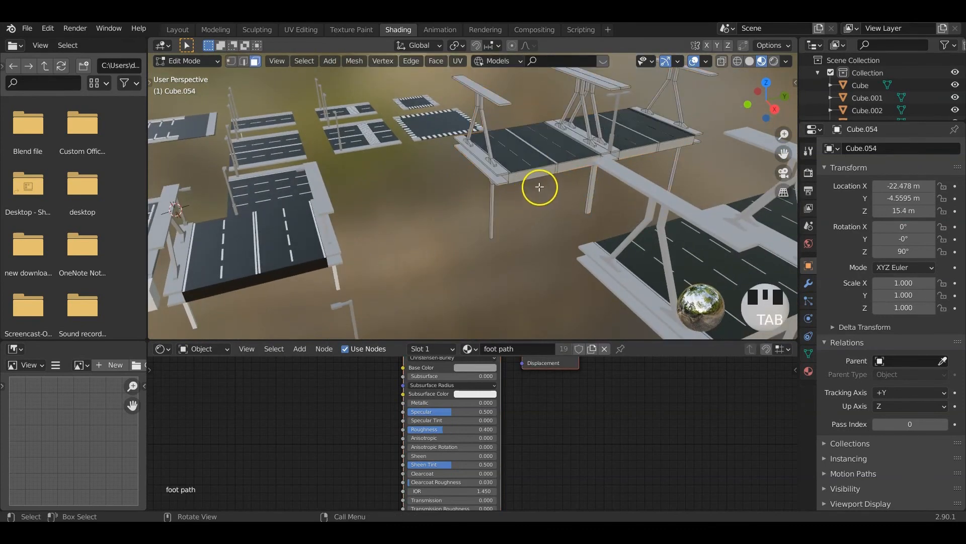
middle_drag(539, 188, 540, 167)
key(l)
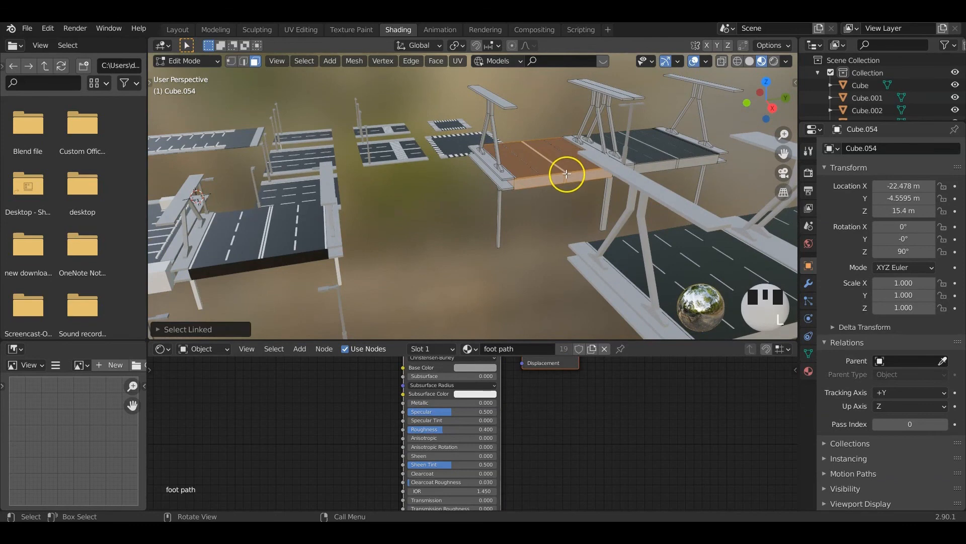
scroll(567, 173, up, 1)
key(alt+a)
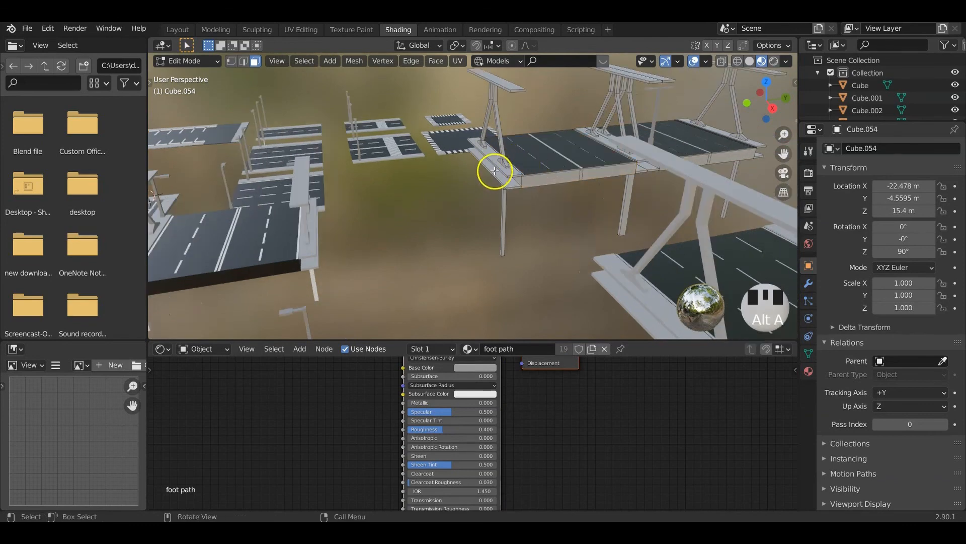
key(l)
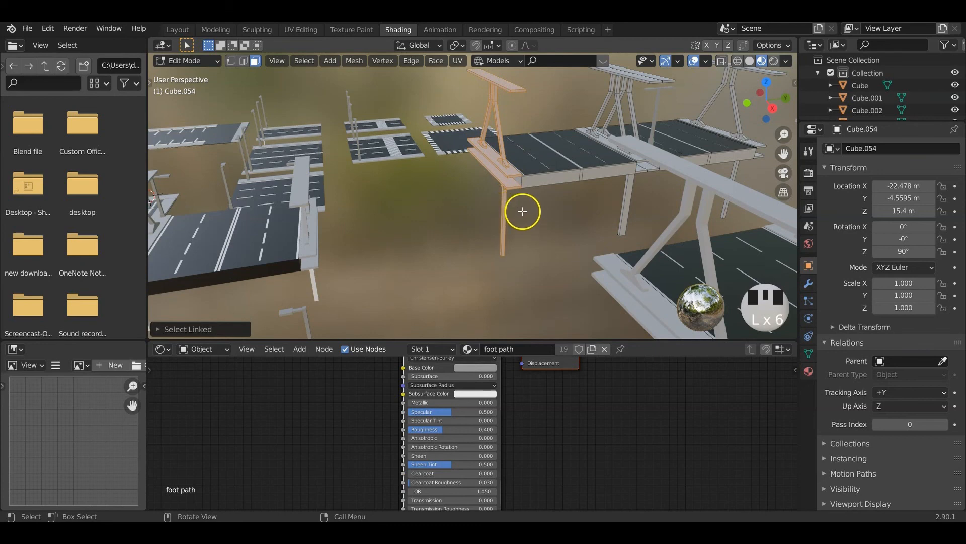
Add the middle and opposite foot paths, frames and pillars to the selection and separate it all from the raised bridge's deck
middle_drag(563, 210, 525, 202)
mouse_move(546, 189)
shift+middle_down()
mouse_move(516, 194)
mouse_move(550, 202)
shift+middle_up()
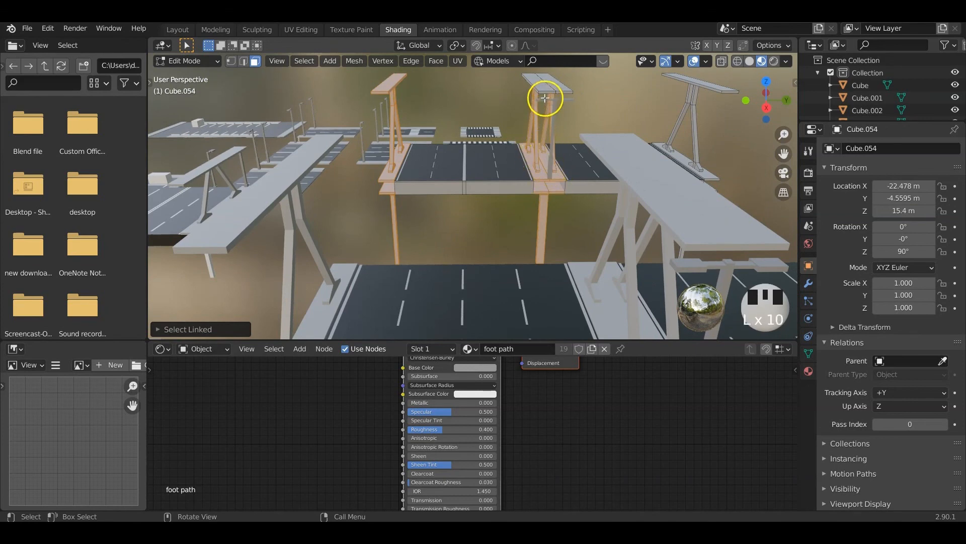
mouse_move(557, 175)
middle_down()
mouse_move(523, 177)
mouse_move(555, 176)
middle_up()
scroll(698, 199, down, 2)
key(l)
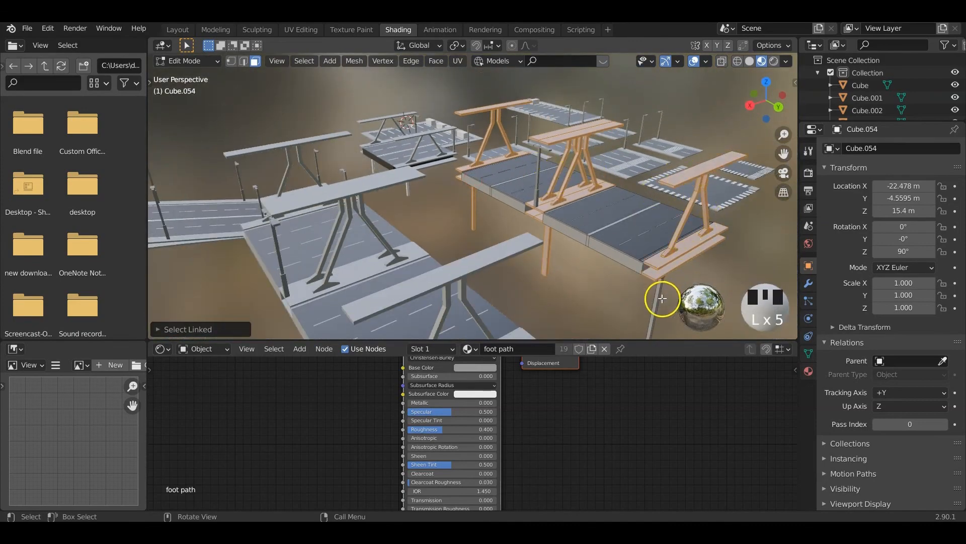
middle_drag(663, 299, 342, 243)
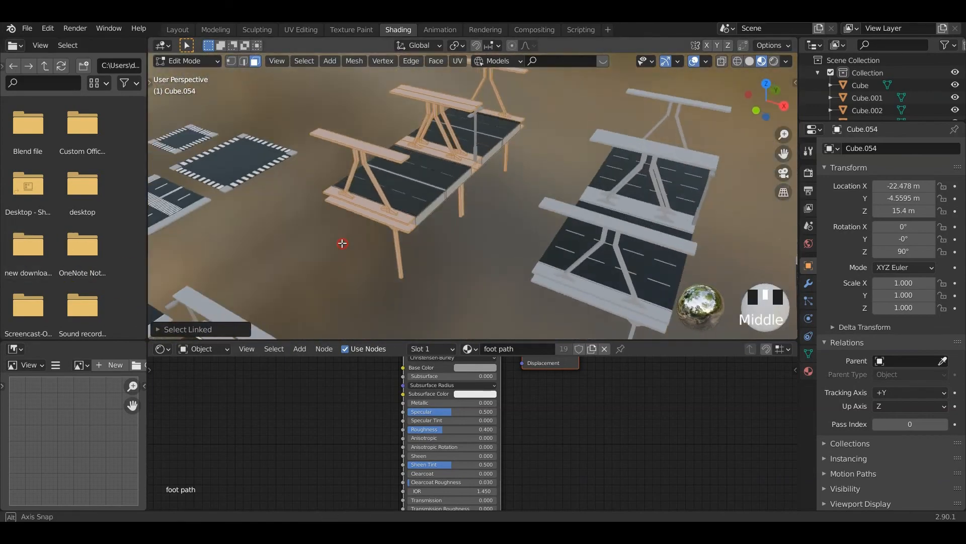
scroll(417, 233, down, 1)
scroll(416, 233, up, 2)
mouse_move(461, 254)
middle_down()
mouse_move(461, 233)
mouse_move(456, 245)
middle_up()
key(p)
click(453, 249)
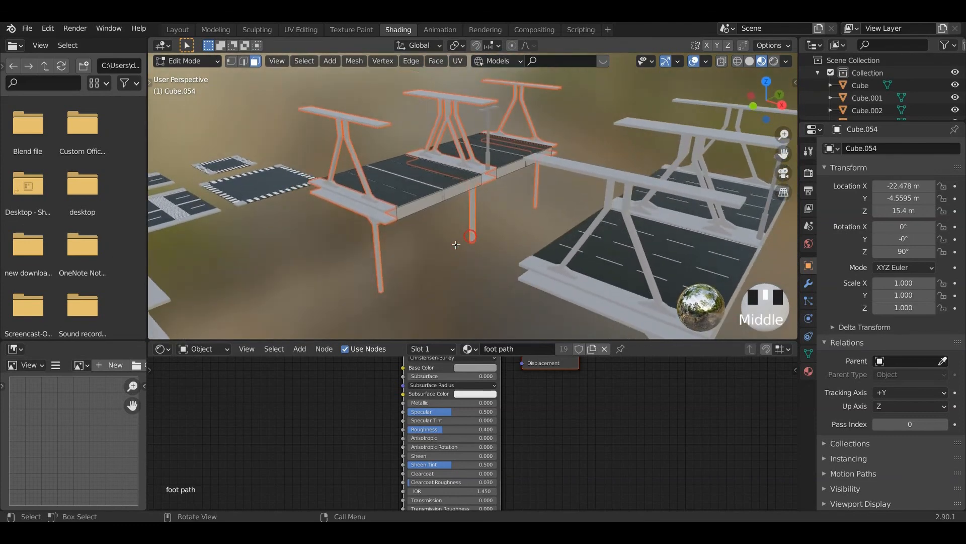
key(Tab)
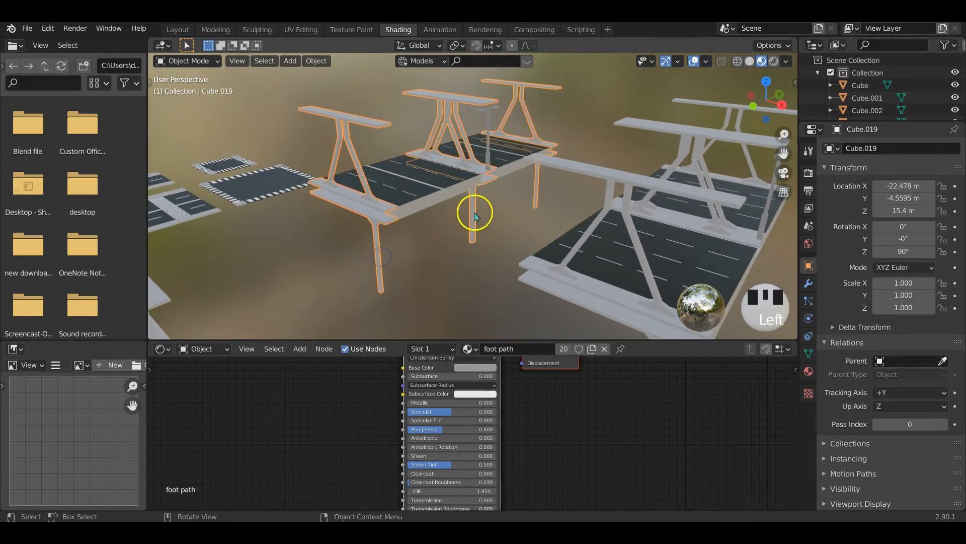
Delete the raised double bridge's old deck object, keeping the separated foot paths, frames and pillars
click(474, 215)
click(495, 206)
click(487, 157)
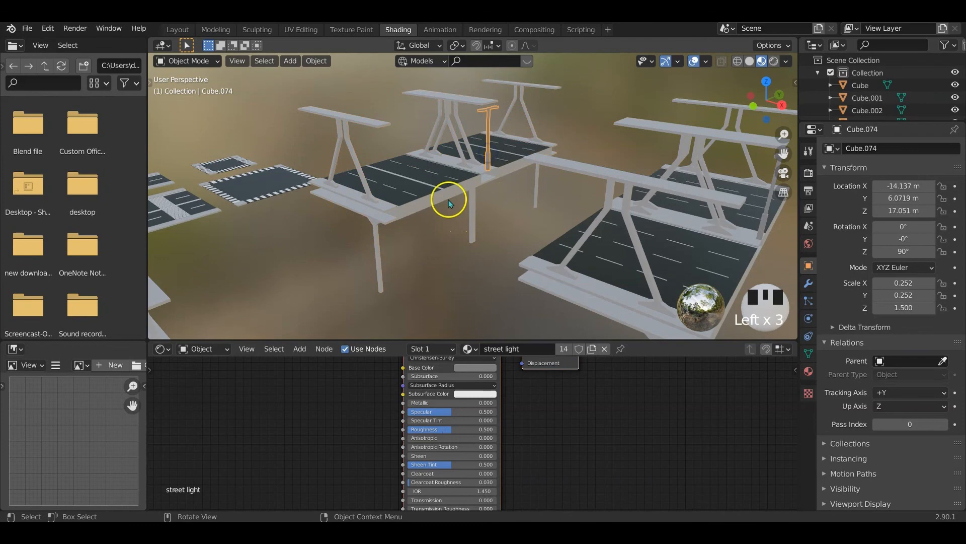
click(383, 259)
click(416, 180)
key(x)
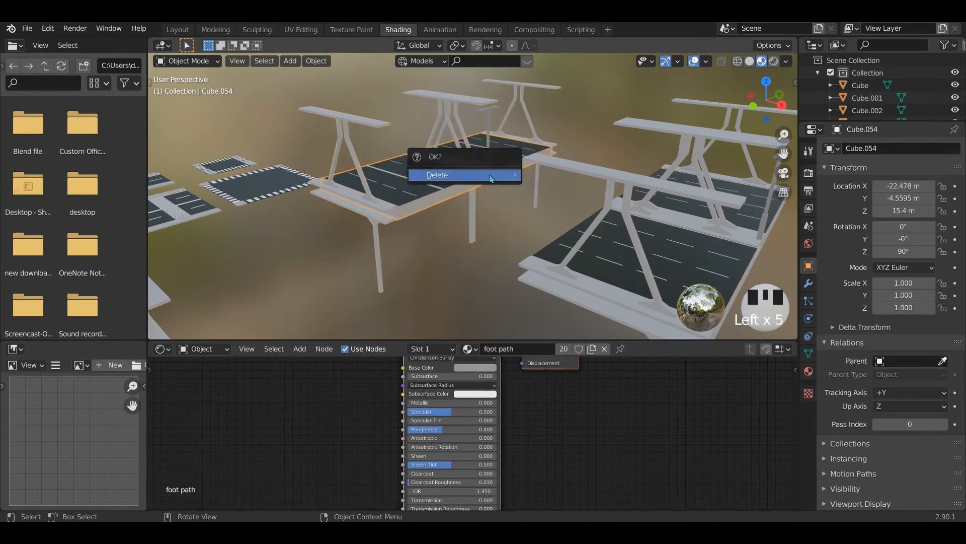
click(491, 175)
Duplicate the small bridge's two road halves along Y to between the raised bridge's foot paths, at about Y -8.93 m
shift+middle_drag(374, 244, 458, 199)
scroll(458, 201, down, 3)
click(354, 247)
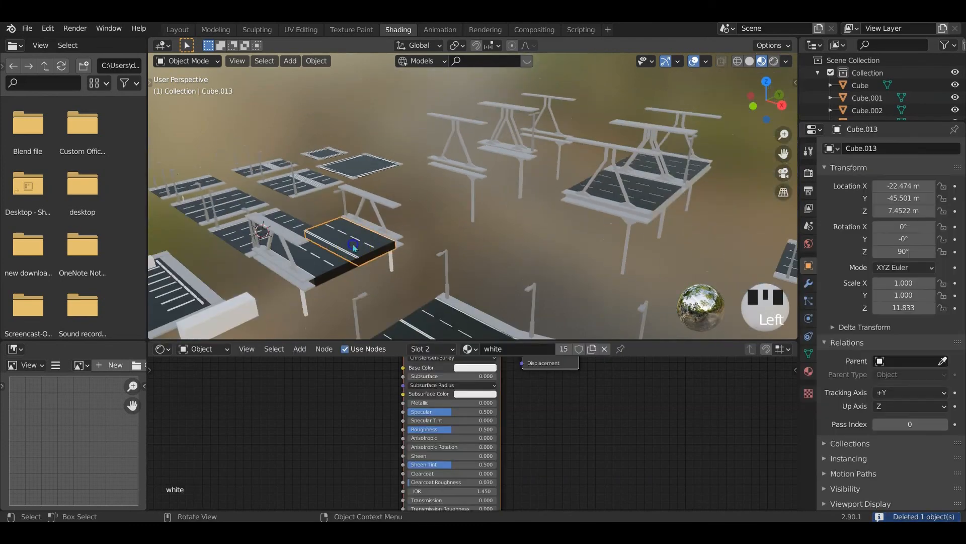
key(KP_7)
scroll(445, 211, down, 4)
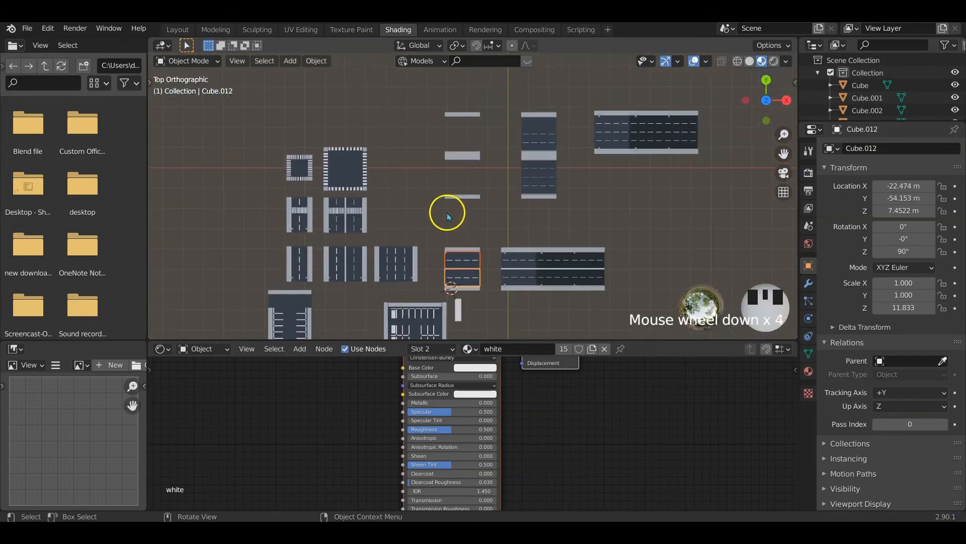
shift+middle_drag(473, 215, 467, 185)
key(shift+d)
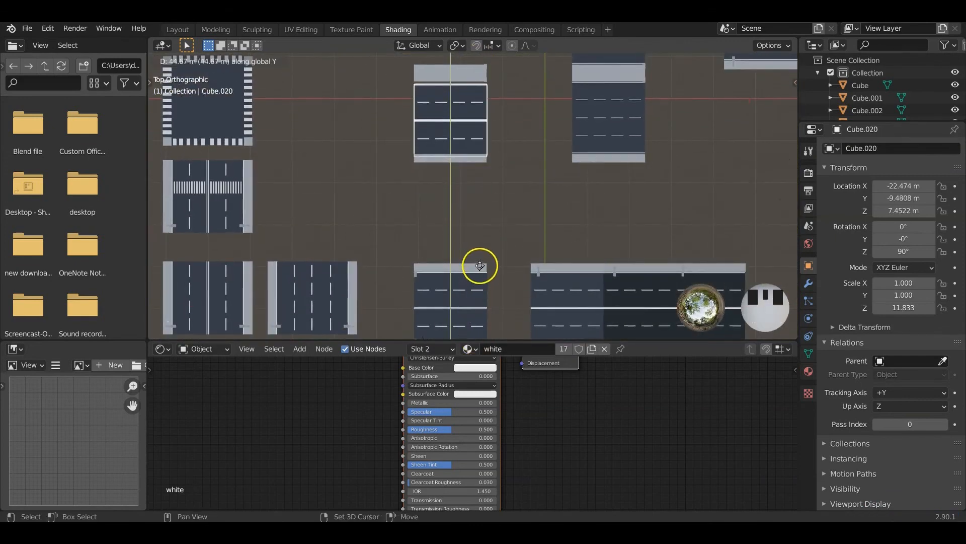
click(483, 241)
Raise the duplicated road halves along Z to about 14.67 m, level with the raised bridge's foot paths
key(KP_Decimal)
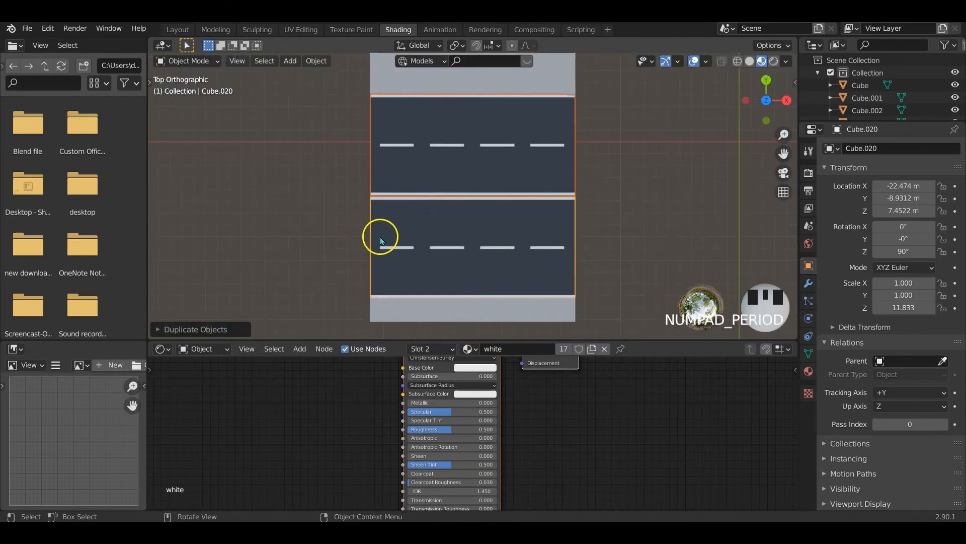
middle_drag(381, 240, 503, 146)
key(g)
key(z)
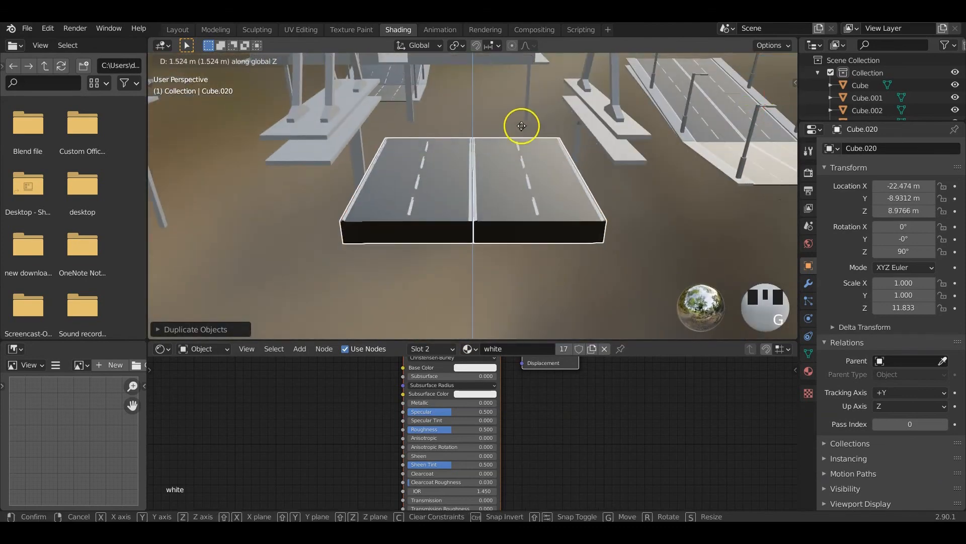
click(518, 336)
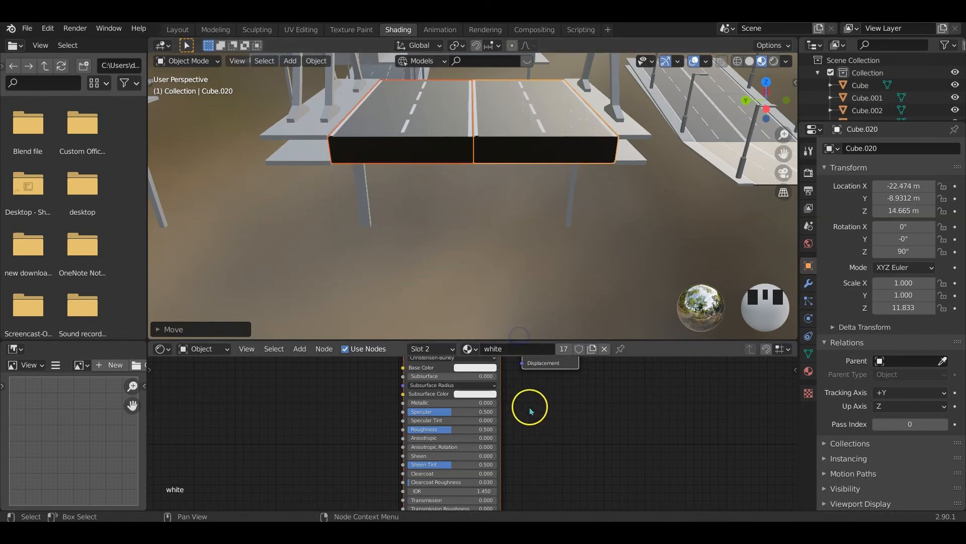
Lower the duplicated road halves along Z to about 14.56 m so their top edge meets the raised bridge's foot paths
key(KP_1)
scroll(500, 147, up, 3)
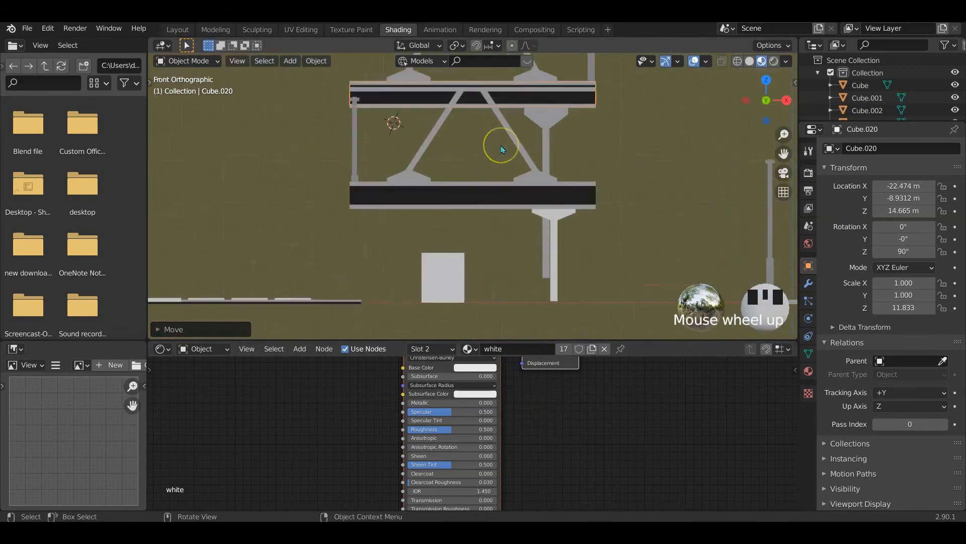
shift+middle_drag(500, 147, 482, 230)
middle_drag(606, 221, 504, 236)
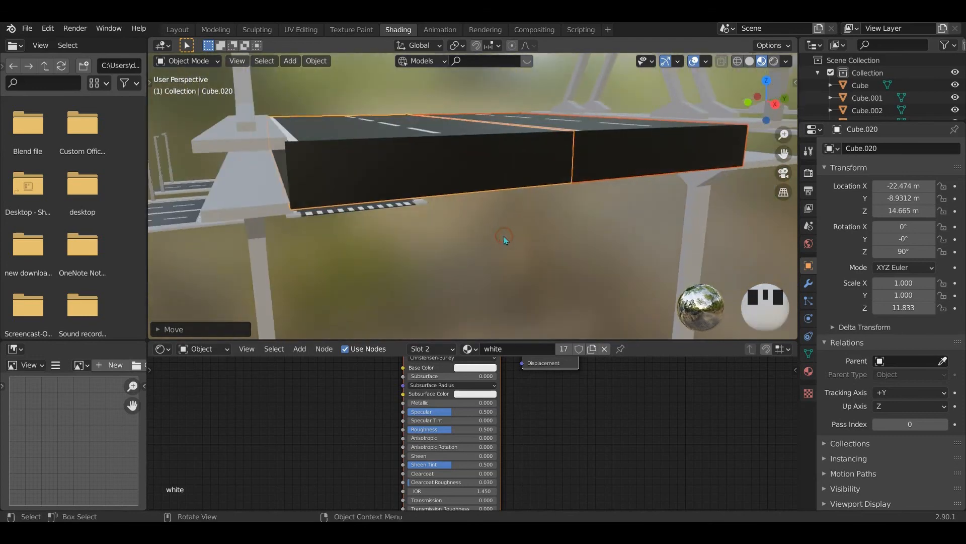
key(KP_3)
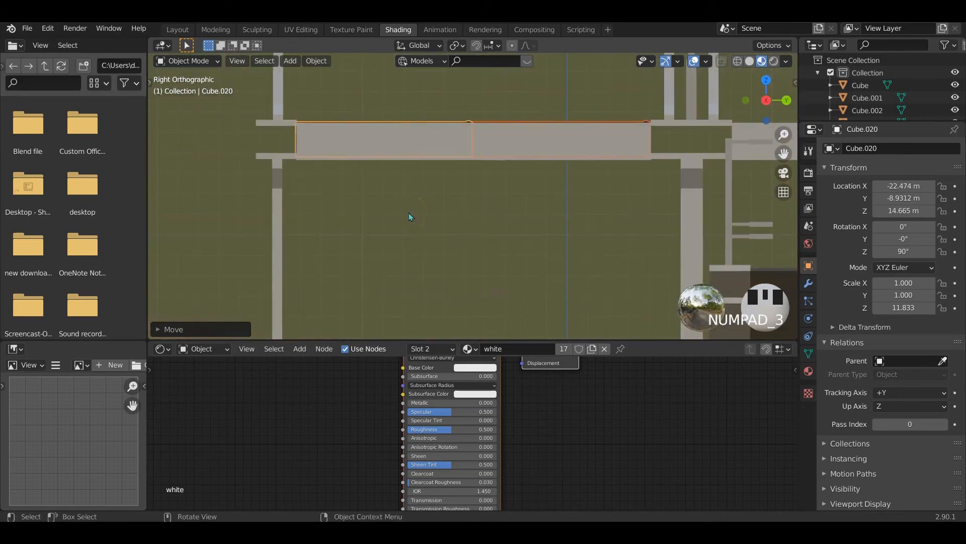
key(g)
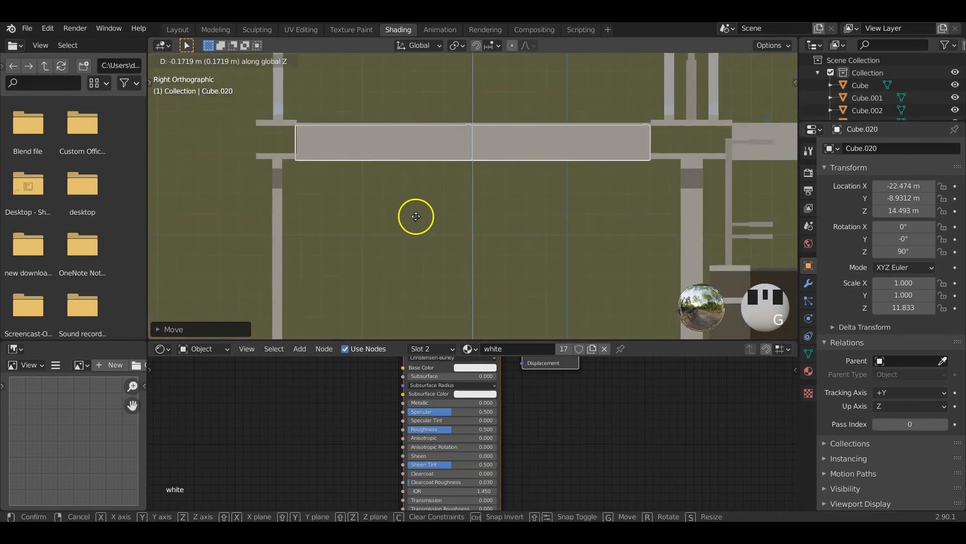
click(421, 229)
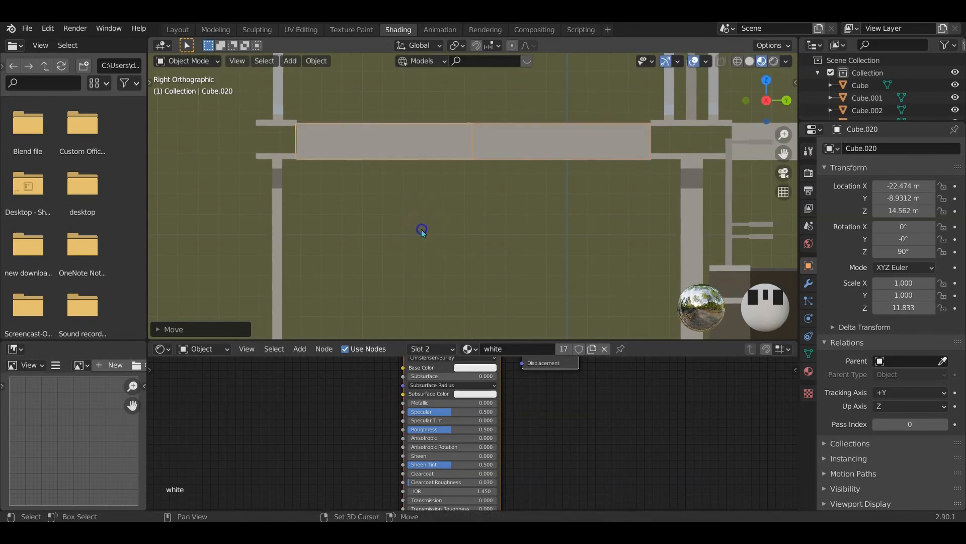
Shift the two road halves slightly along Y to about -8.89 m to centre them between the foot paths
middle_drag(421, 231, 506, 211)
scroll(325, 212, up, 3)
scroll(462, 228, up, 2)
scroll(510, 225, down, 3)
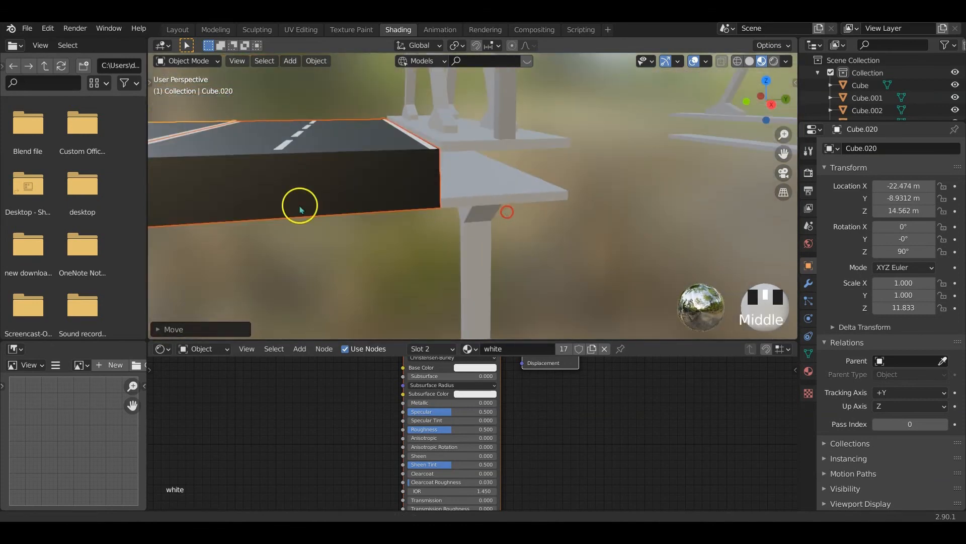
shift+middle_drag(299, 207, 620, 222)
scroll(403, 251, up, 2)
middle_drag(403, 251, 403, 248)
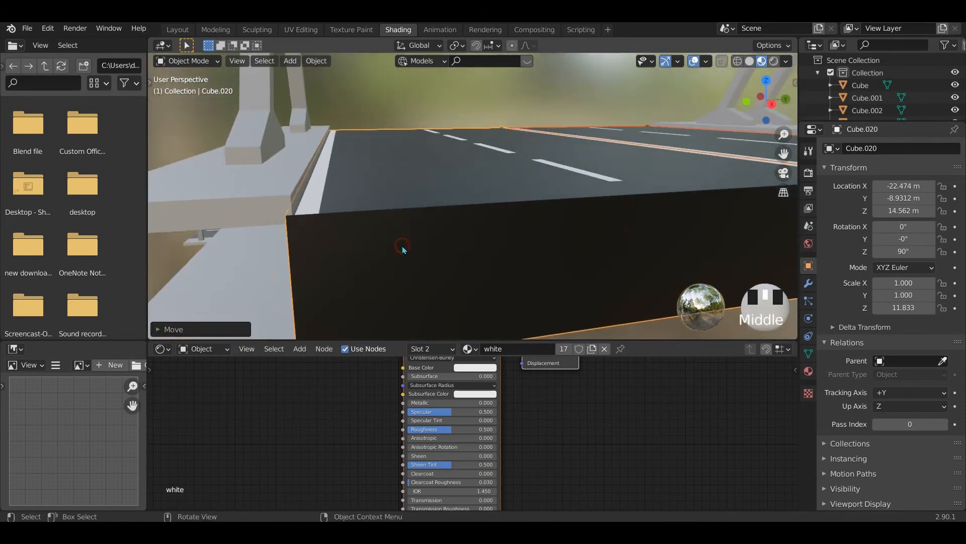
key(g)
click(410, 248)
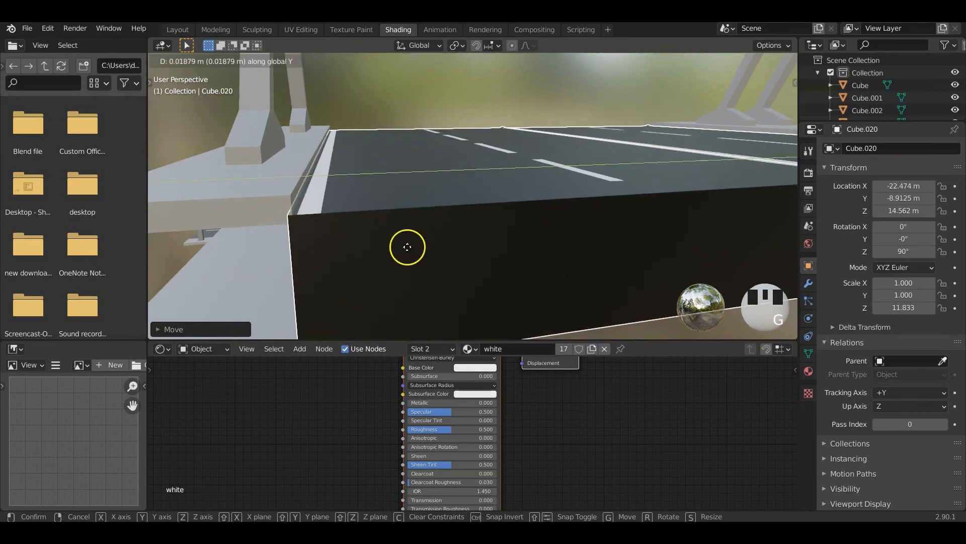
Duplicate both road halves along Y into the raised bridge's second, empty deck opening, at about Y 12.33 m
shift+middle_drag(414, 252, 171, 263)
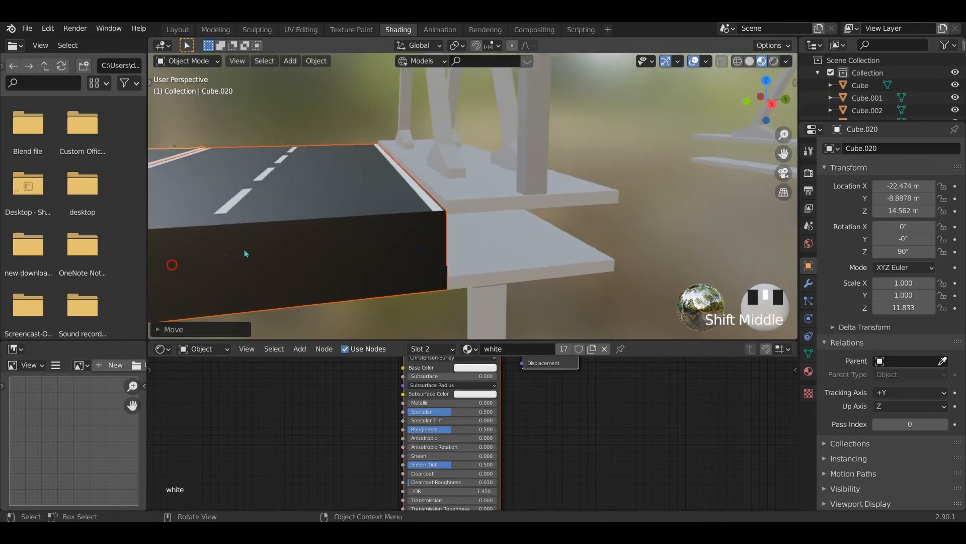
scroll(403, 224, up, 3)
middle_drag(403, 224, 431, 239)
scroll(411, 225, down, 1)
scroll(411, 225, down, 6)
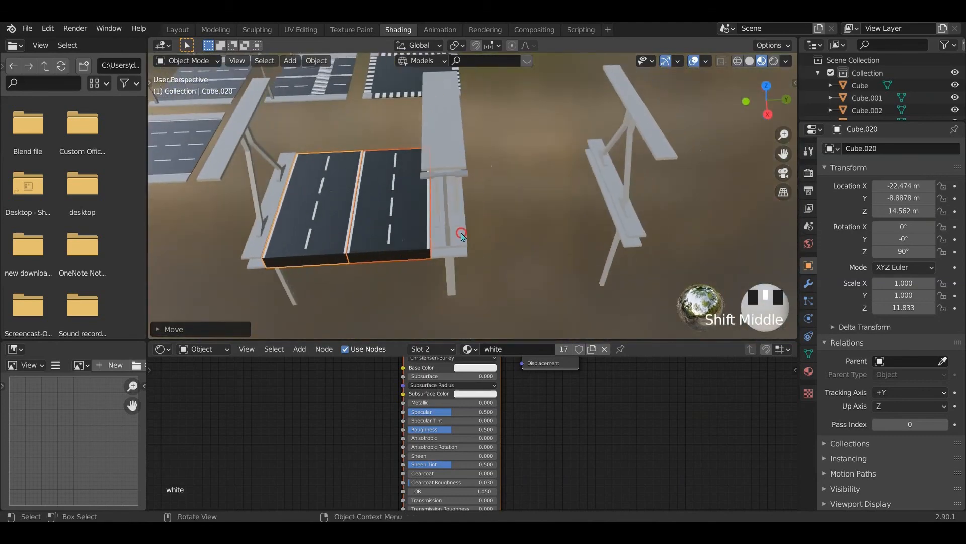
key(shift+d)
key(y)
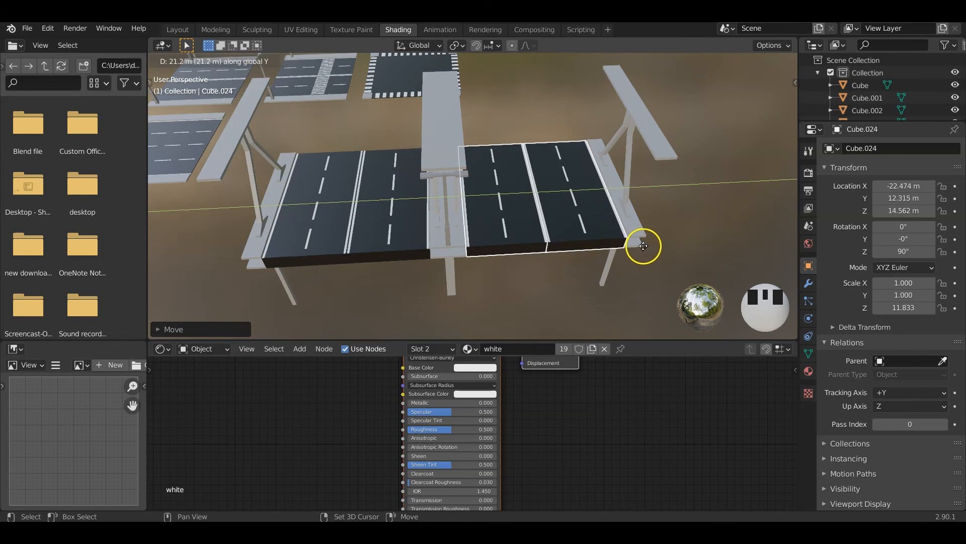
click(643, 246)
Nudge the second pair of road halves along Y to about 12.38 m, against the middle foot path
scroll(498, 261, up, 2)
middle_drag(498, 261, 483, 216)
scroll(492, 212, up, 2)
key(g)
key(y)
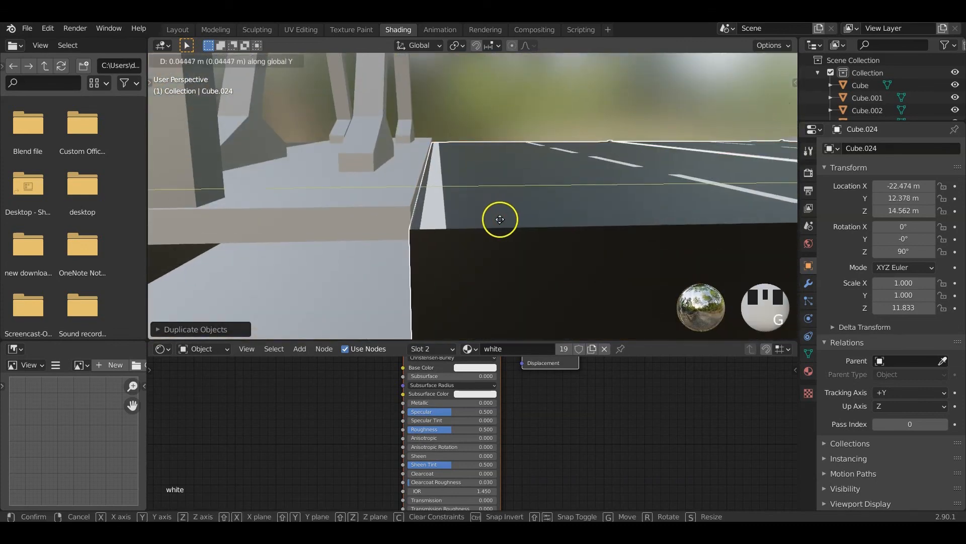
click(498, 219)
Separate the foot paths, frames and pillars of the other raised double bridge from its deck as a selection
shift+middle_drag(498, 219, 459, 233)
scroll(577, 226, up, 2)
scroll(573, 231, down, 8)
scroll(529, 227, down, 8)
scroll(502, 220, up, 2)
click(428, 216)
key(Tab)
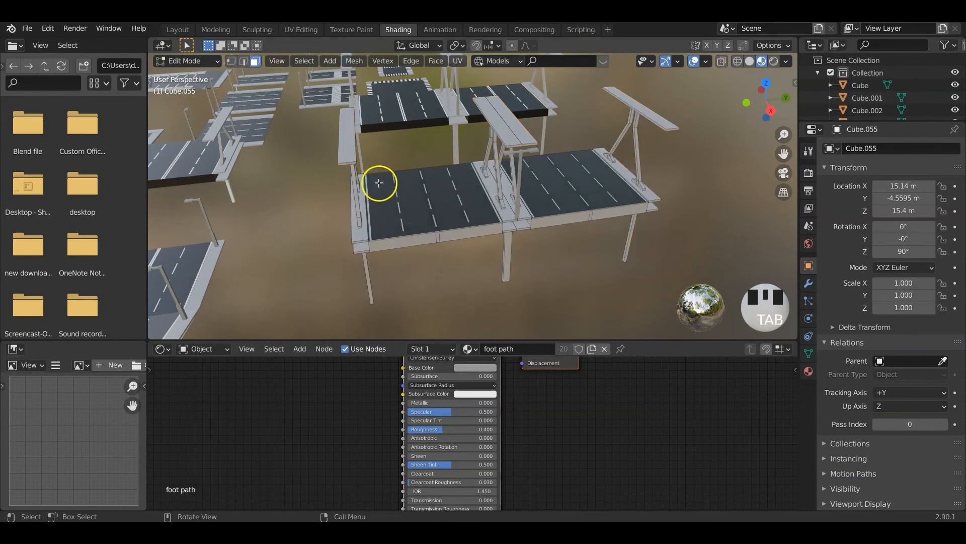
middle_drag(378, 181, 390, 174)
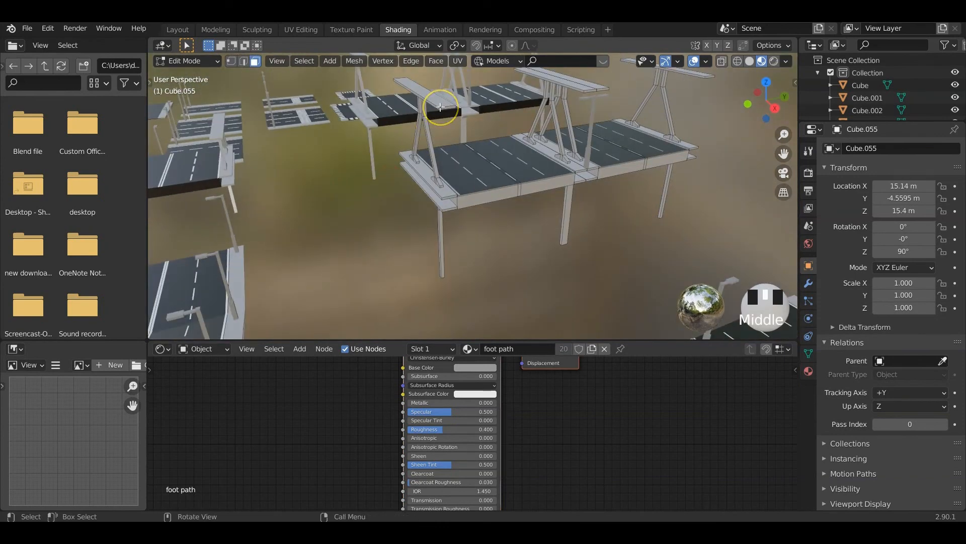
key(l)
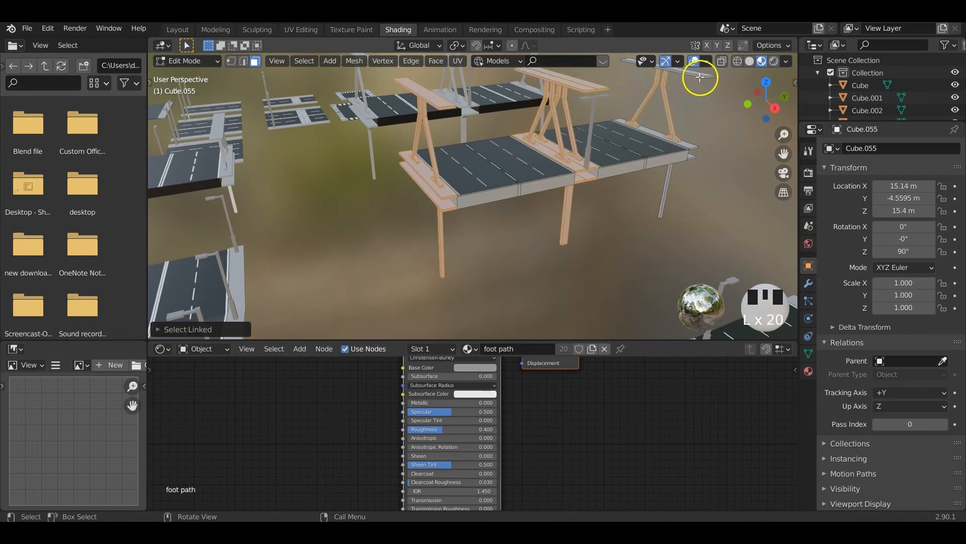
key(p)
click(663, 196)
middle_drag(657, 206, 619, 204)
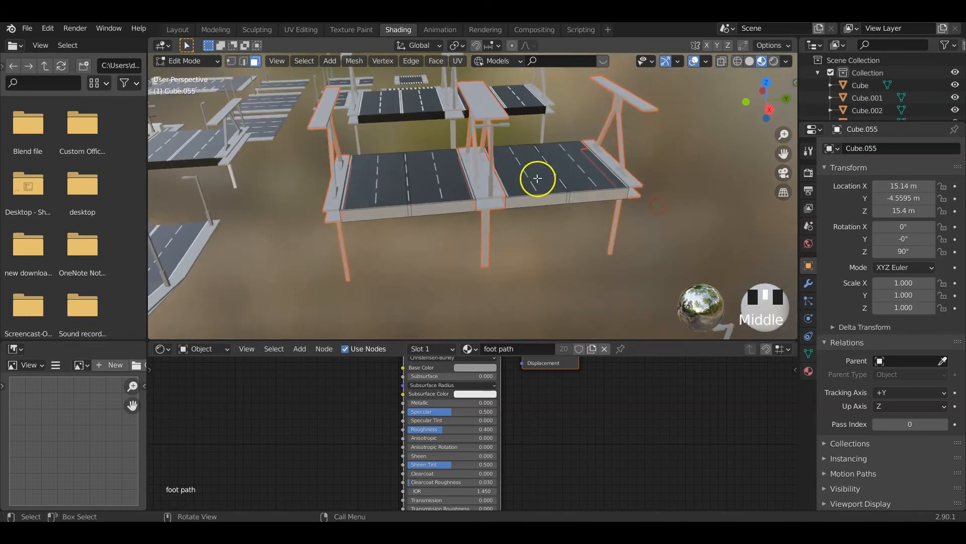
Delete this bridge's old deck object and its separate white markings object, keeping the foot paths, frames and pillars
click(546, 182)
key(Tab)
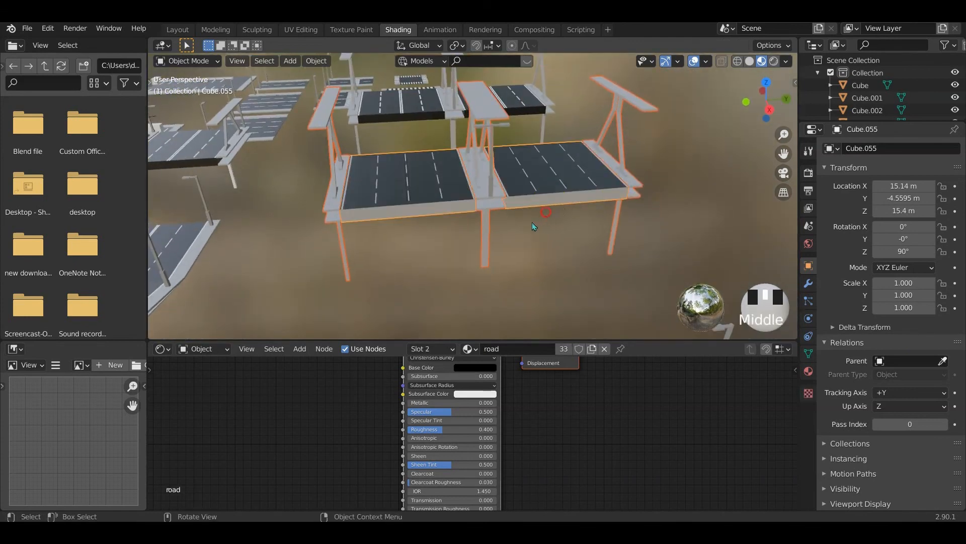
click(486, 237)
click(426, 202)
middle_drag(488, 231, 457, 236)
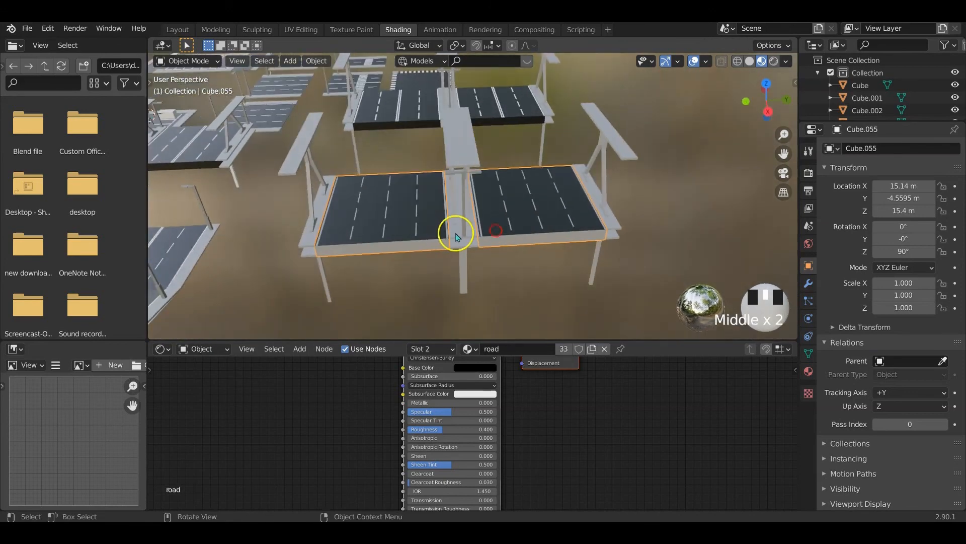
key(x)
click(431, 221)
click(444, 212)
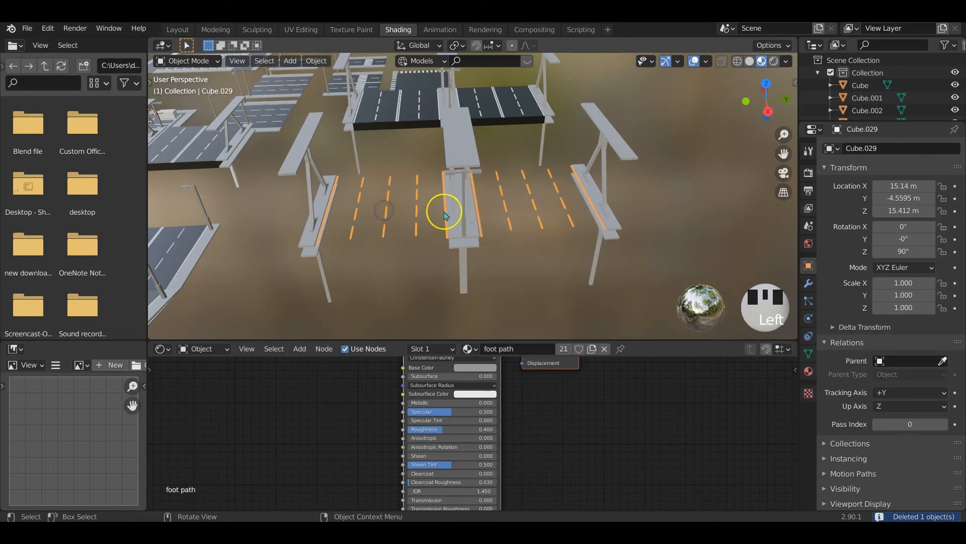
key(x)
click(443, 219)
Duplicate all four road halves of the finished raised bridge along X to the emptied bridge, at about X 15.33 m
click(408, 115)
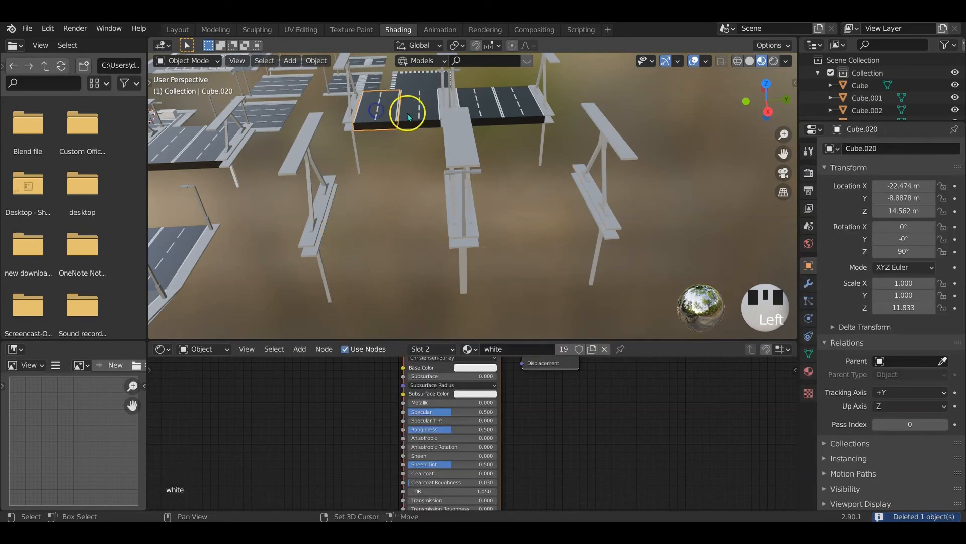
shift+click(490, 117)
shift+click(522, 113)
key(shift+d)
key(x)
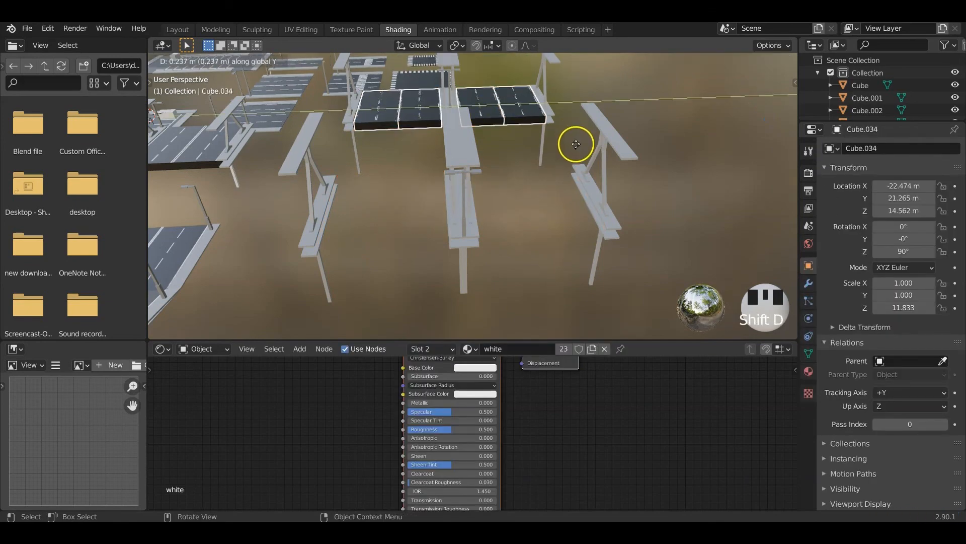
click(583, 237)
Align the four duplicated road halves with the foot path ends in top view by moving them to about X 15.18 m
key(KP_7)
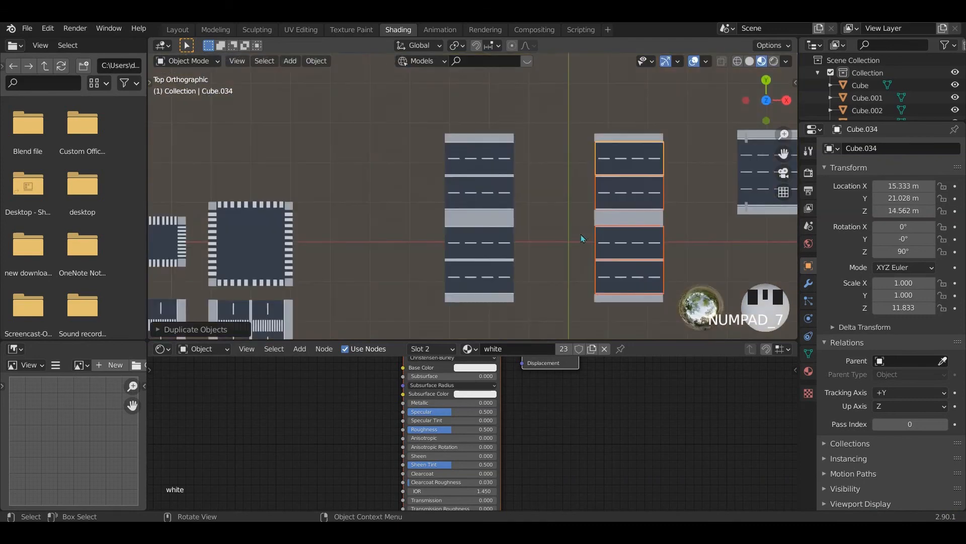
shift+middle_drag(624, 225, 549, 216)
scroll(541, 188, up, 4)
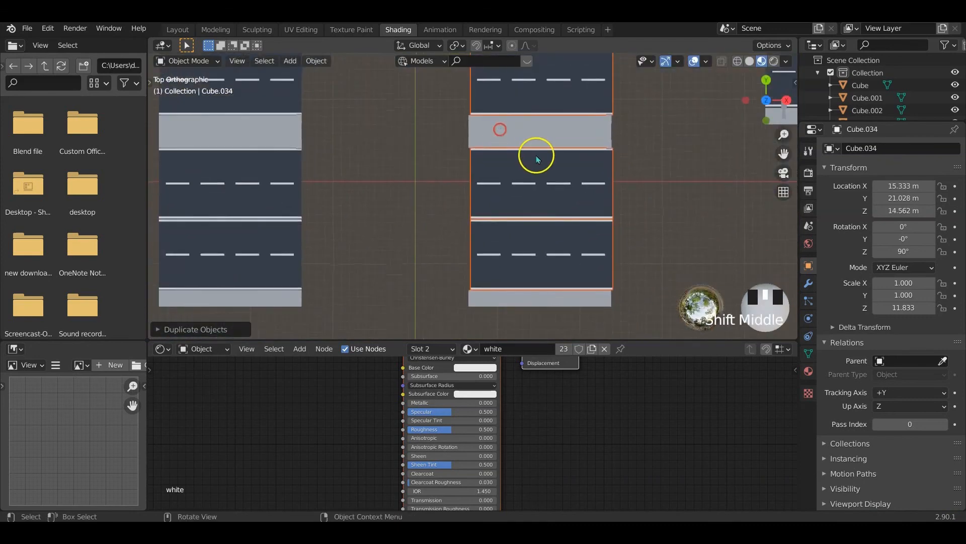
key(g)
key(x)
click(524, 155)
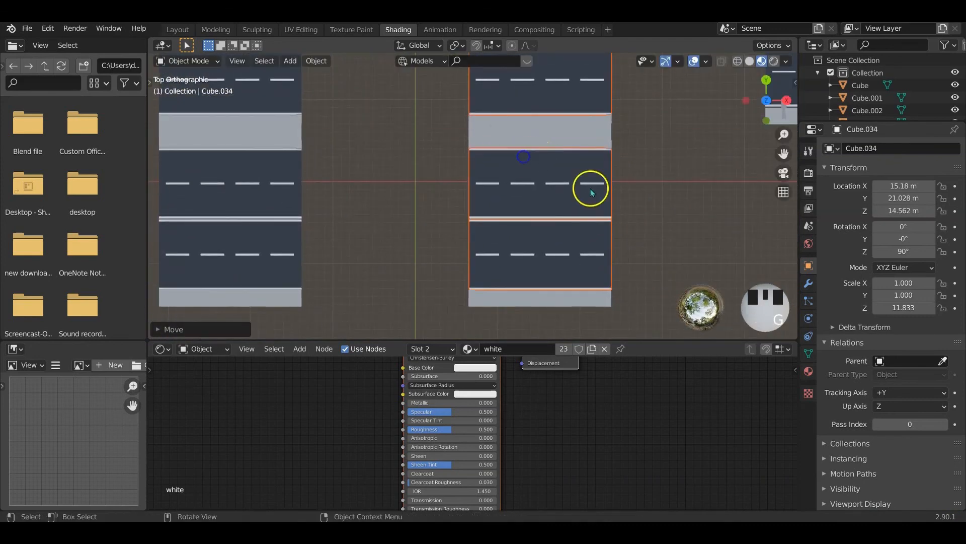
Assign the road material to alternate segments of the centre-side white line on the first deck's inner road half, making it dashed
middle_drag(589, 190, 503, 135)
scroll(503, 135, up, 2)
middle_drag(650, 177, 512, 190)
click(503, 198)
key(Tab)
scroll(492, 200, up, 2)
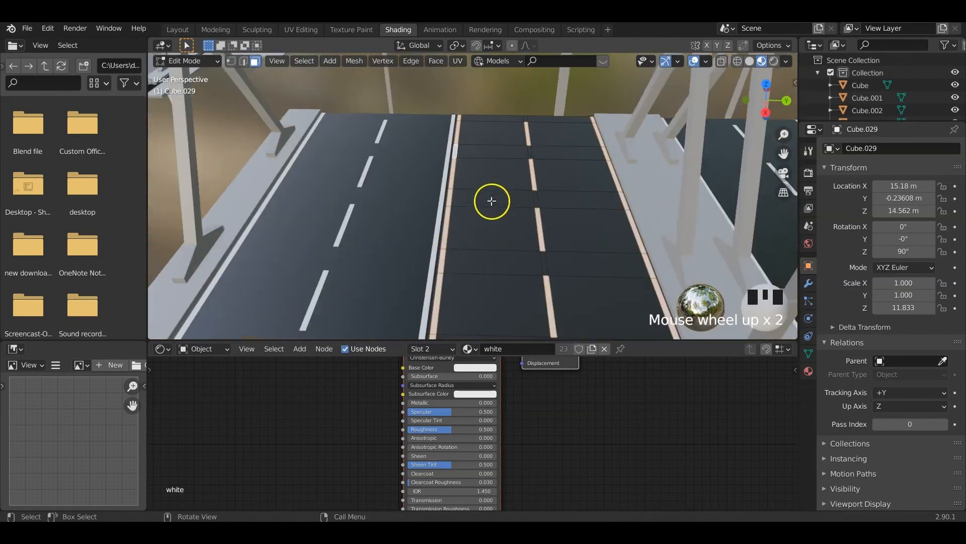
click(460, 119)
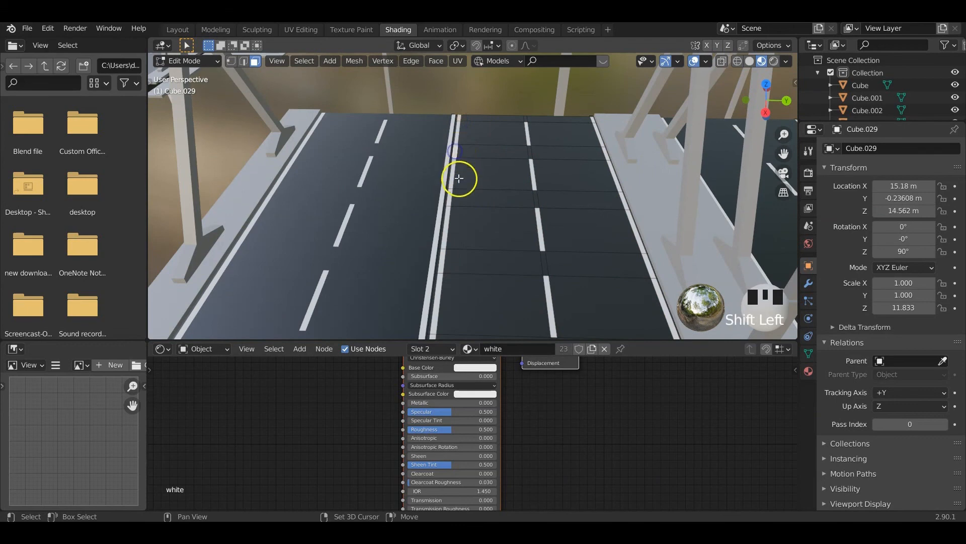
shift+middle_drag(442, 262, 492, 260)
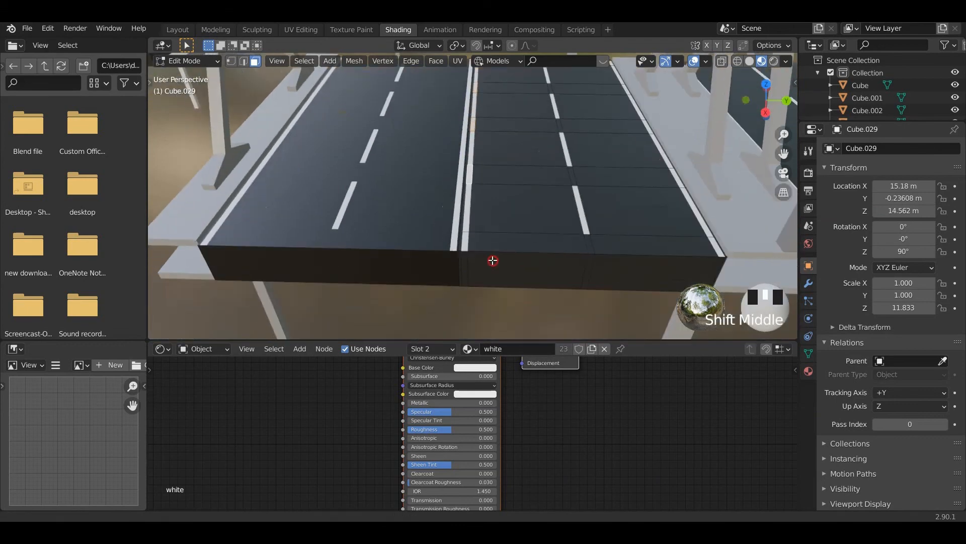
shift+click(462, 241)
click(809, 371)
click(906, 151)
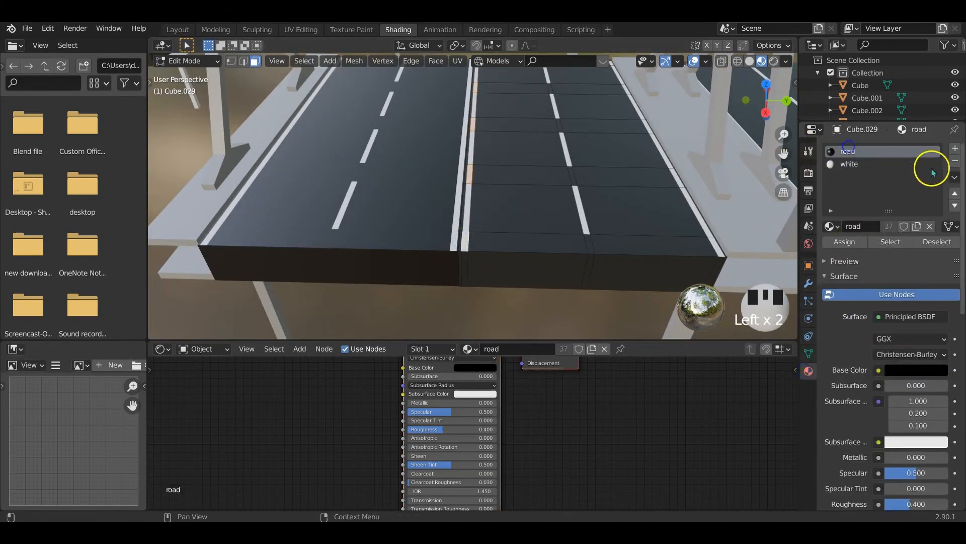
click(845, 242)
shift+middle_drag(744, 232, 503, 235)
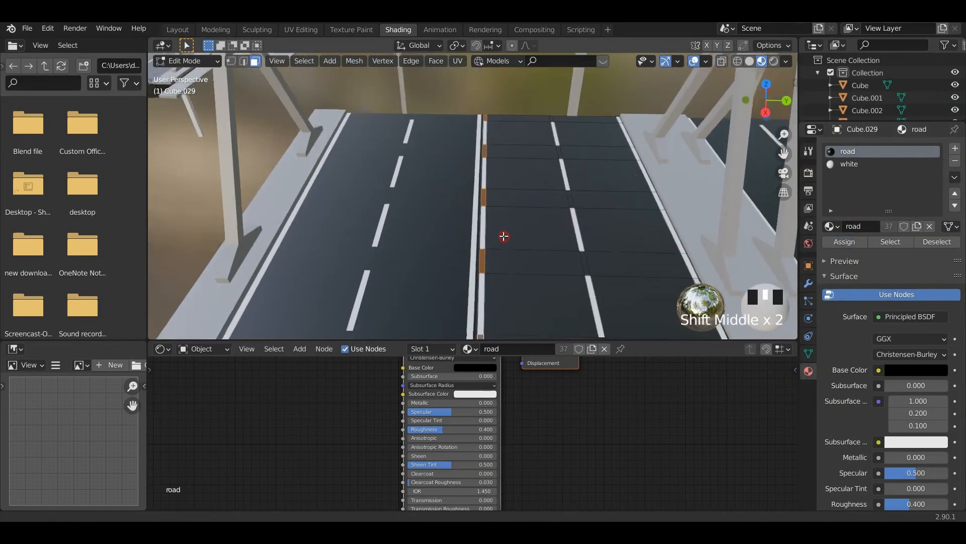
key(Tab)
Assign the road material to the whole centre-side white line of the adjacent road half on the first deck
click(476, 229)
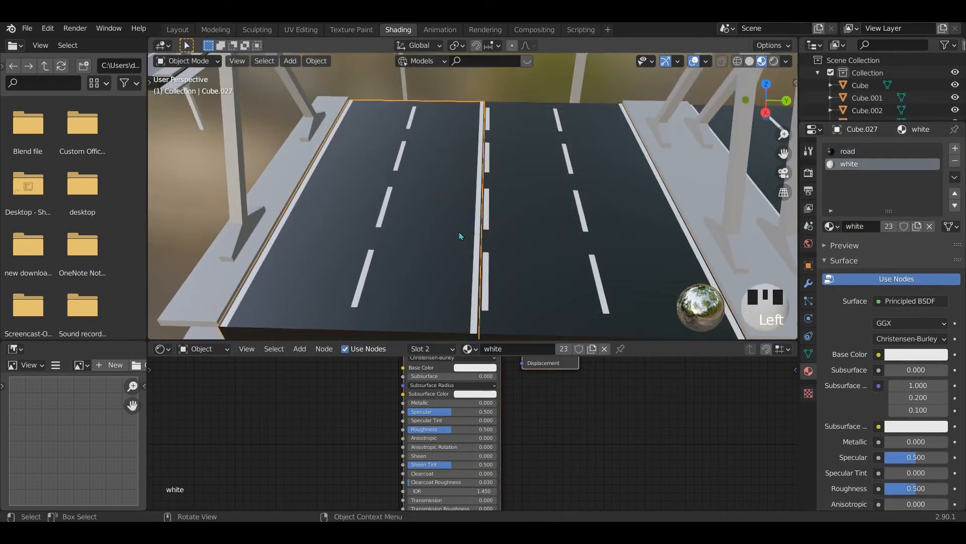
key(Tab)
click(482, 149)
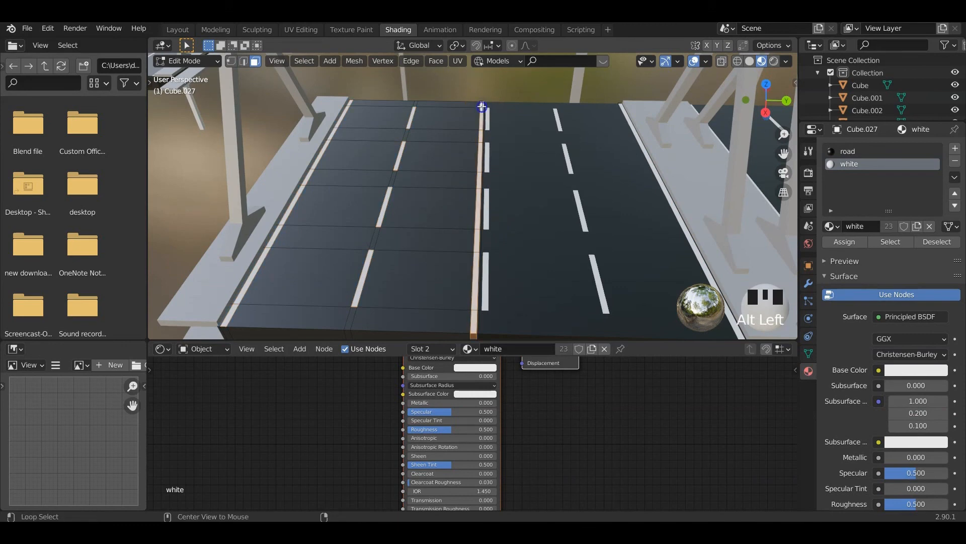
click(848, 151)
click(844, 241)
key(Tab)
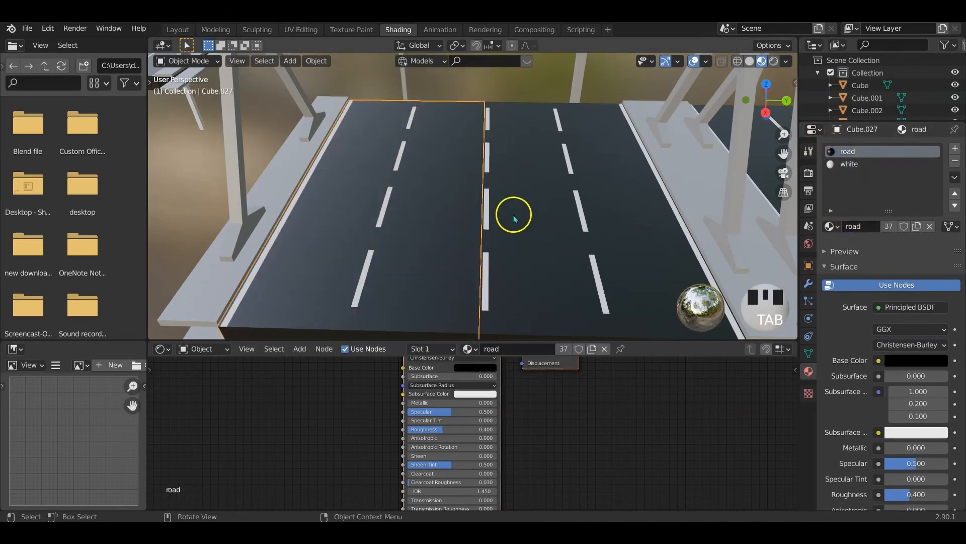
Assign the road material to alternate segments of the centre-side white line on the second deck's outer road half, making it dashed
scroll(531, 221, down, 2)
click(509, 267)
shift+middle_drag(508, 267, 578, 250)
scroll(533, 226, down, 2)
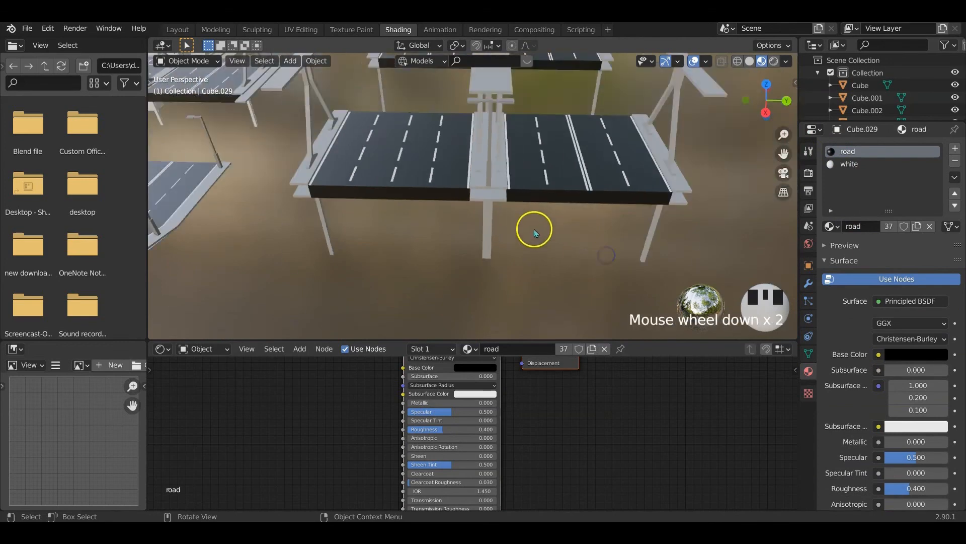
middle_drag(533, 226, 501, 213)
scroll(532, 250, up, 2)
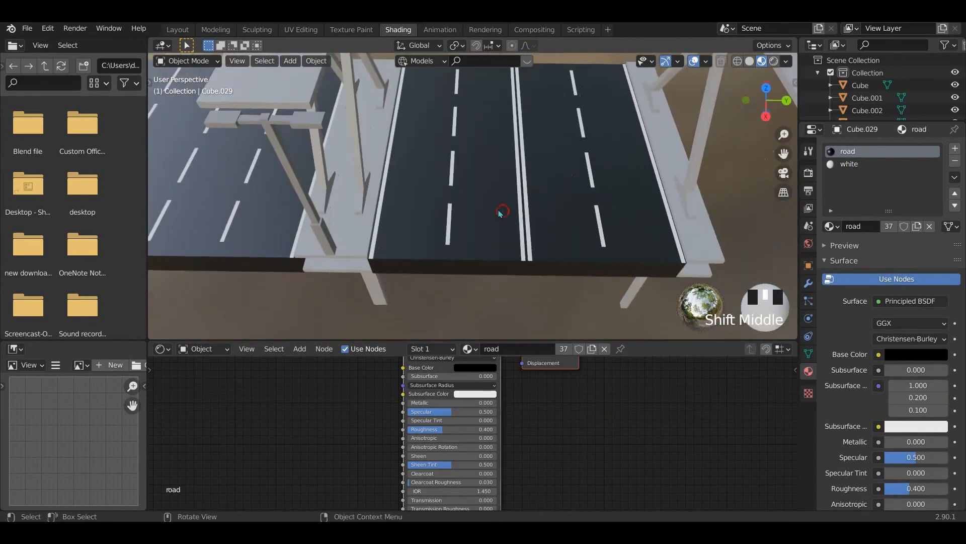
click(558, 206)
key(Tab)
shift+middle_drag(568, 196, 476, 159)
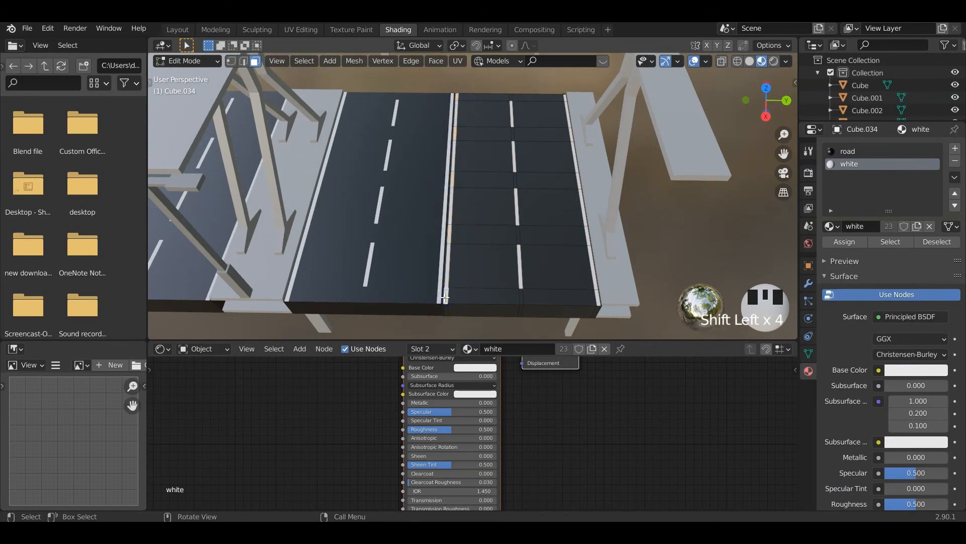
click(875, 152)
click(845, 241)
key(Tab)
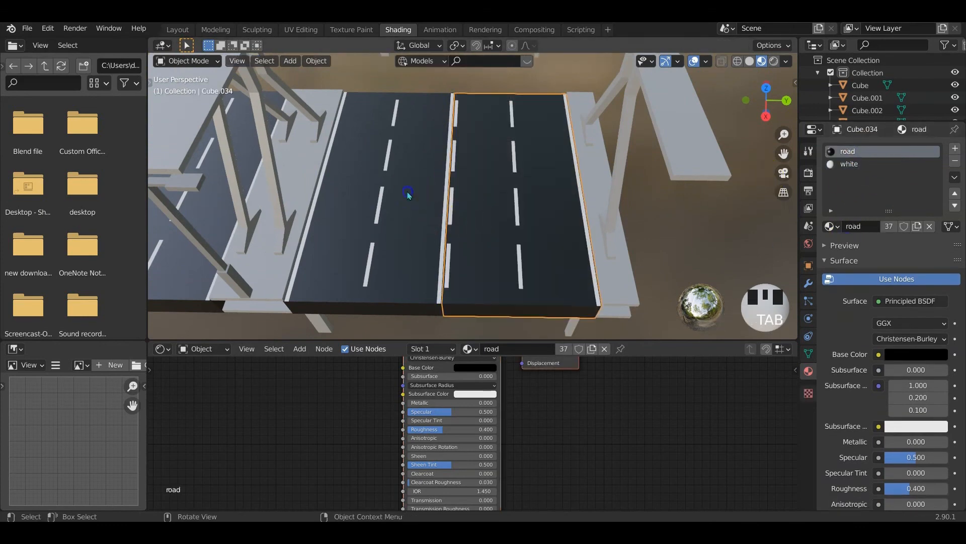
Assign the road material to the whole centre-side white line of the second deck's inner road half
click(408, 194)
key(Tab)
click(453, 103)
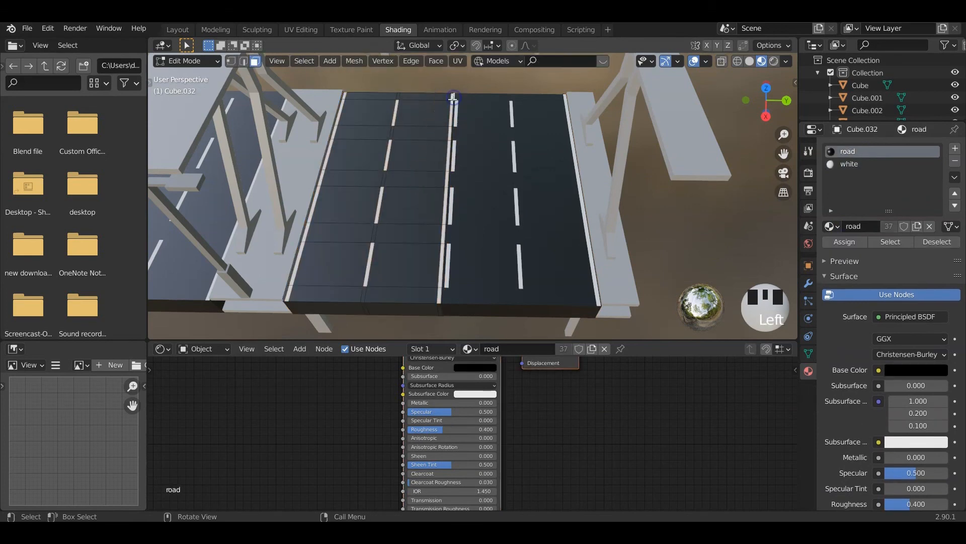
click(454, 113)
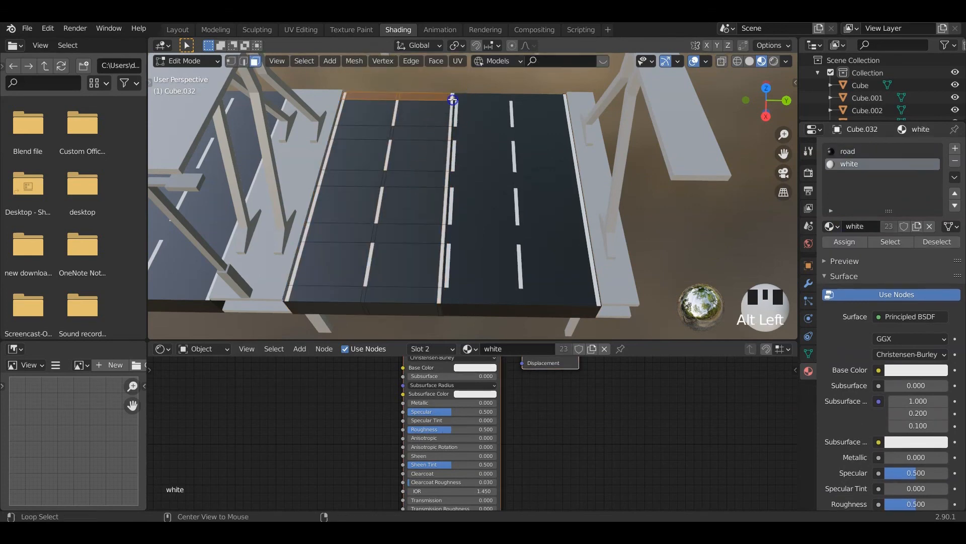
scroll(451, 101, up, 2)
mouse_move(462, 144)
shift+middle_down()
mouse_move(472, 166)
mouse_move(473, 150)
shift+middle_up()
alt+click(452, 157)
scroll(461, 161, down, 4)
click(855, 148)
click(848, 242)
key(Tab)
scroll(490, 237, down, 3)
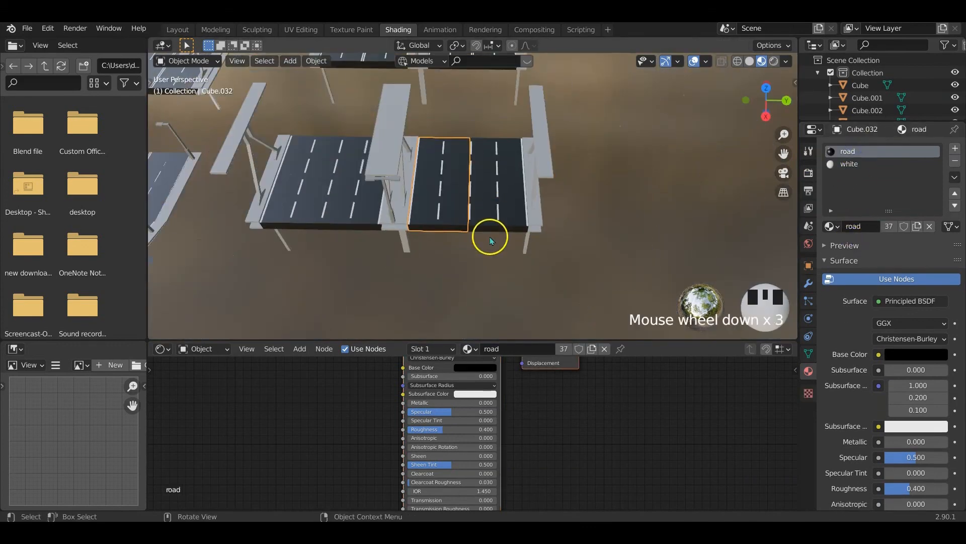
Examine the two sloped roads and the finished flat road pieces to compare their decks and markings
shift+middle_drag(489, 237, 586, 222)
scroll(503, 254, down, 4)
scroll(452, 262, down, 3)
mouse_move(451, 262)
middle_down()
mouse_move(483, 246)
mouse_move(441, 250)
middle_up()
scroll(442, 250, up, 3)
shift+middle_drag(495, 266, 381, 259)
scroll(463, 213, up, 3)
scroll(462, 226, down, 2)
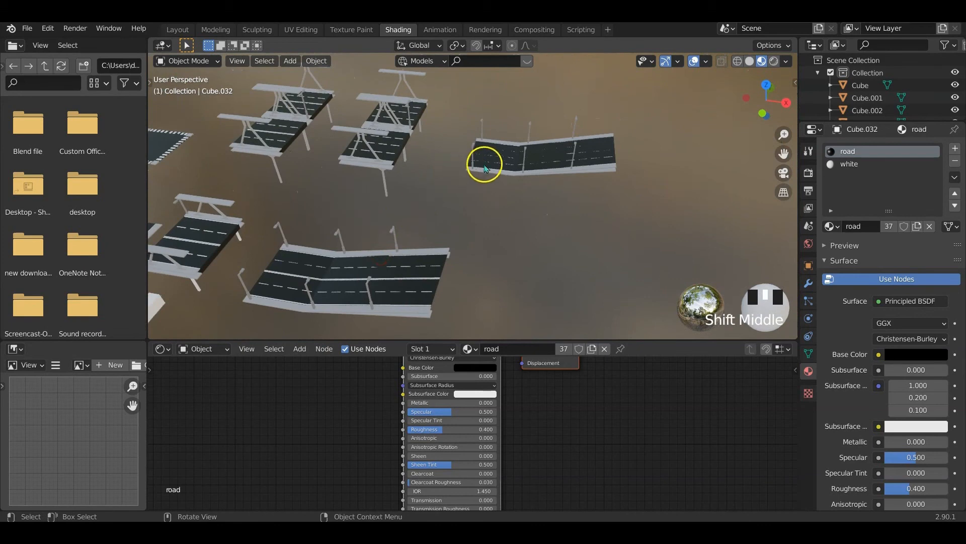
shift+middle_drag(485, 166, 629, 168)
shift+middle_drag(274, 241, 265, 244)
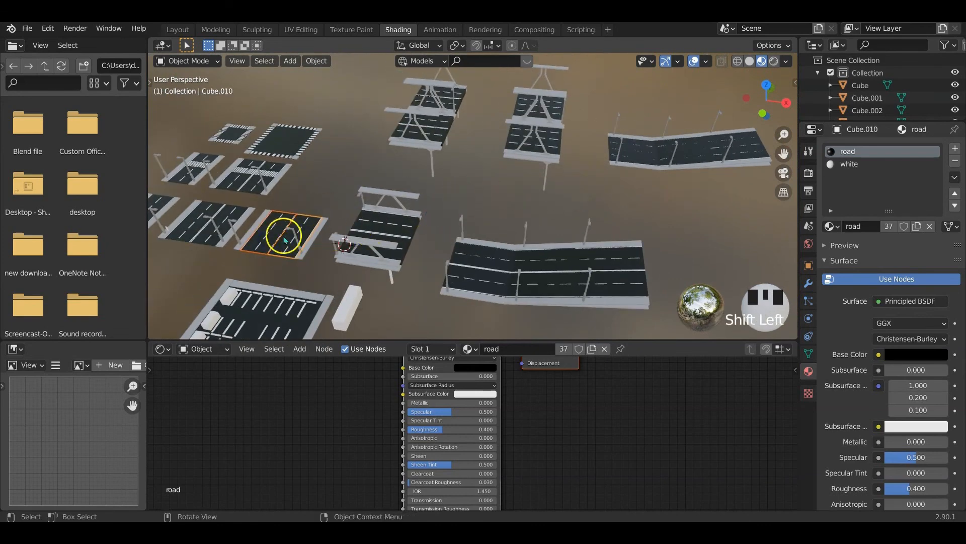
Check the transform values of the far sloped road's inclined road slab, especially its rotation
shift+click(642, 153)
shift+middle_drag(642, 153, 538, 192)
scroll(644, 186, up, 2)
scroll(538, 192, up, 1)
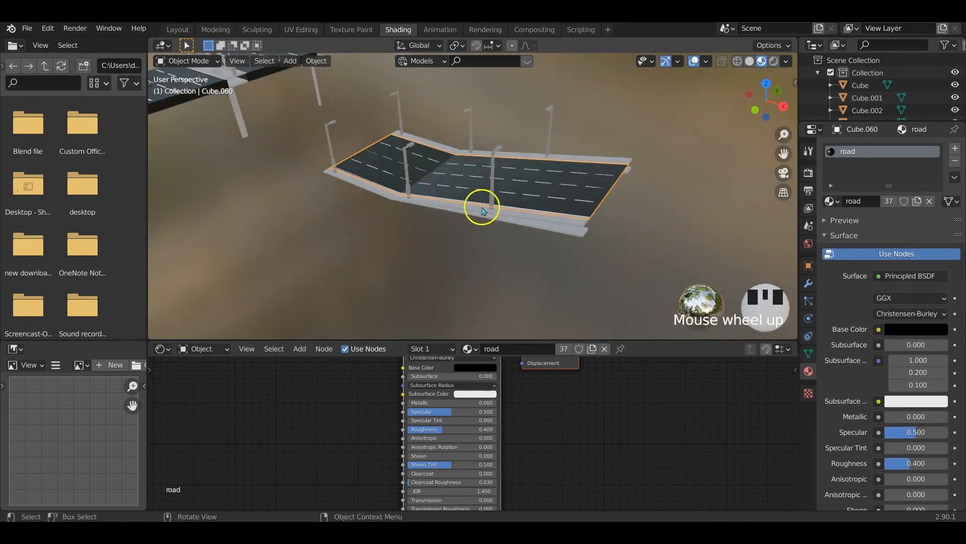
middle_drag(482, 210, 505, 186)
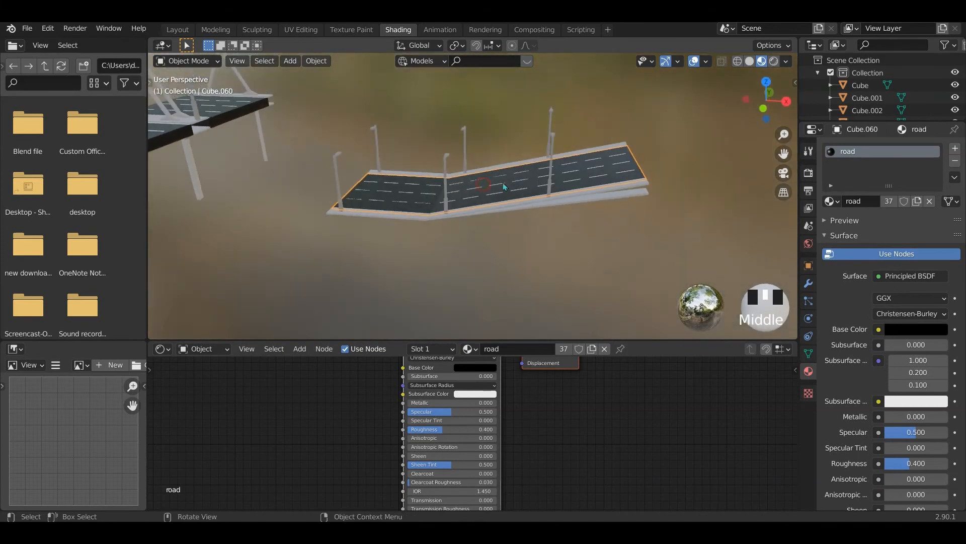
key(n)
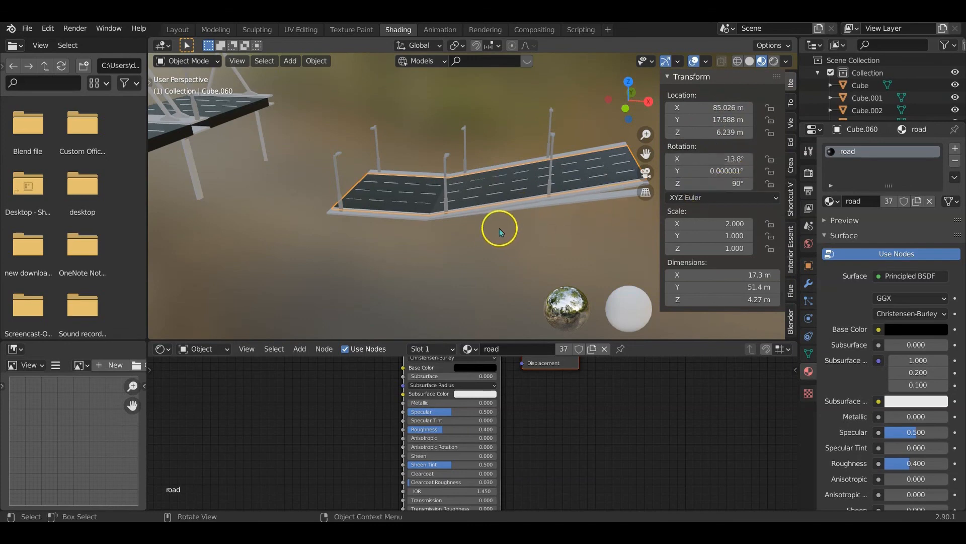
middle_drag(499, 232, 691, 169)
key(n)
Delete the three old road slabs of the nearer sloped road
scroll(554, 246, down, 3)
middle_drag(450, 210, 481, 207)
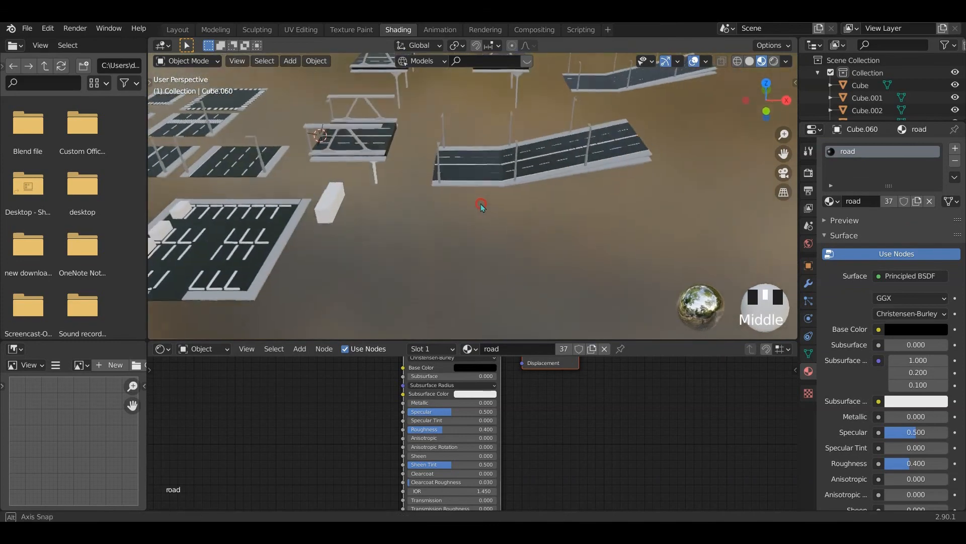
shift+middle_drag(342, 222, 447, 235)
scroll(421, 237, up, 2)
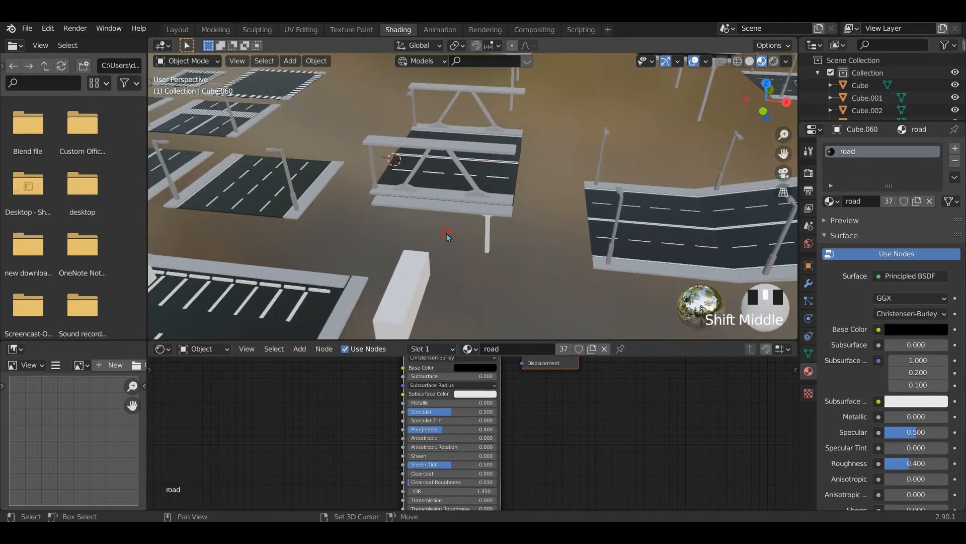
scroll(446, 234, down, 2)
click(599, 211)
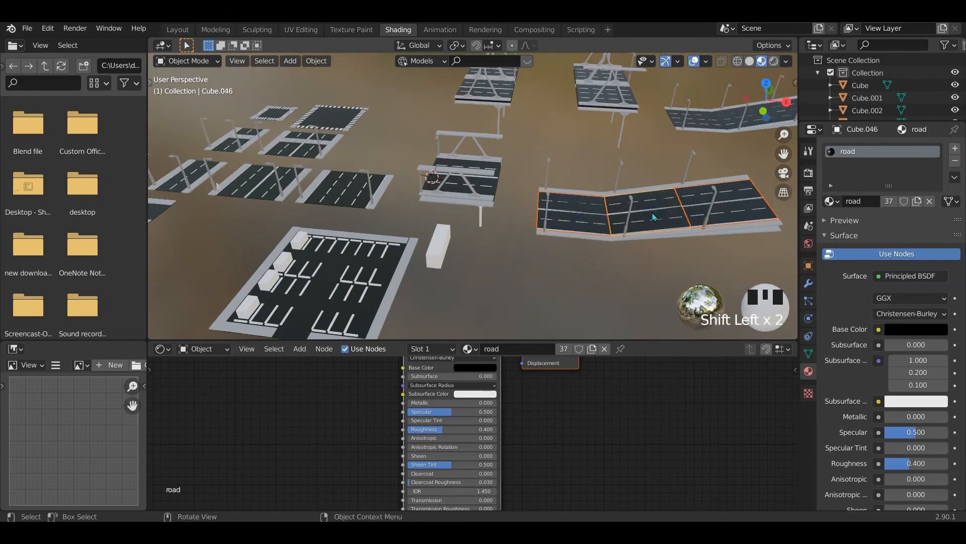
key(x)
click(597, 211)
Delete the nearer sloped road's six old white line strips, keeping the foot paths and street lamps
click(586, 215)
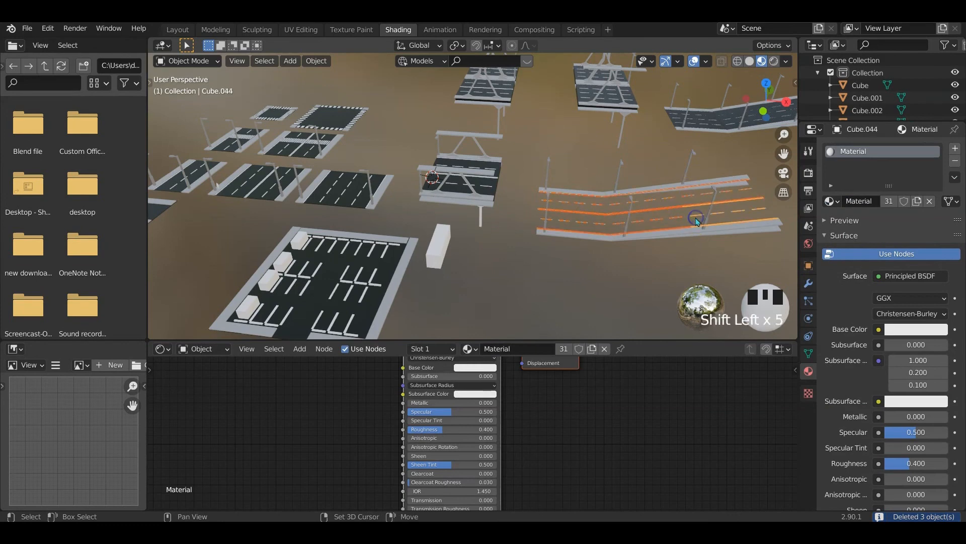
key(x)
click(655, 220)
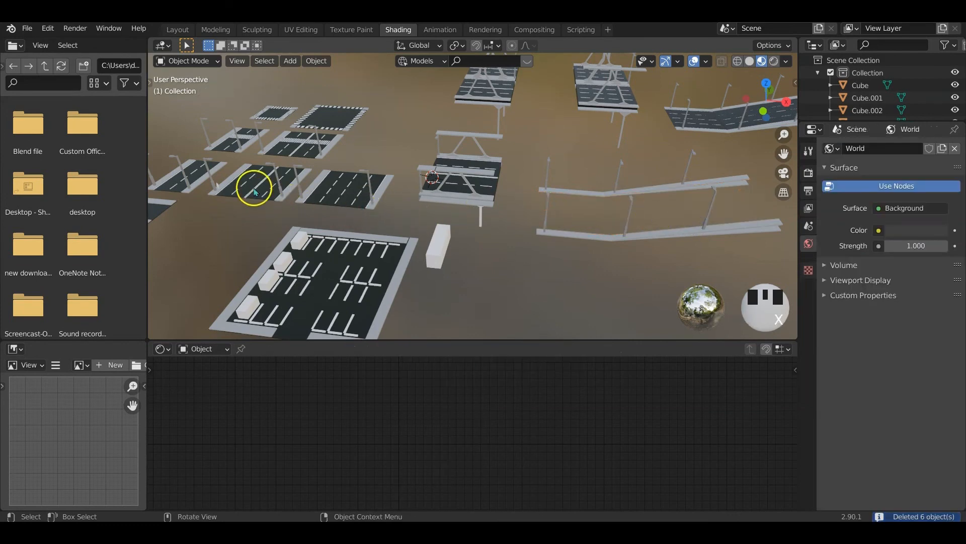
Duplicate both halves of the flat road with the double centre line along X to the start of the emptied sloped road
click(247, 189)
key(shift+d)
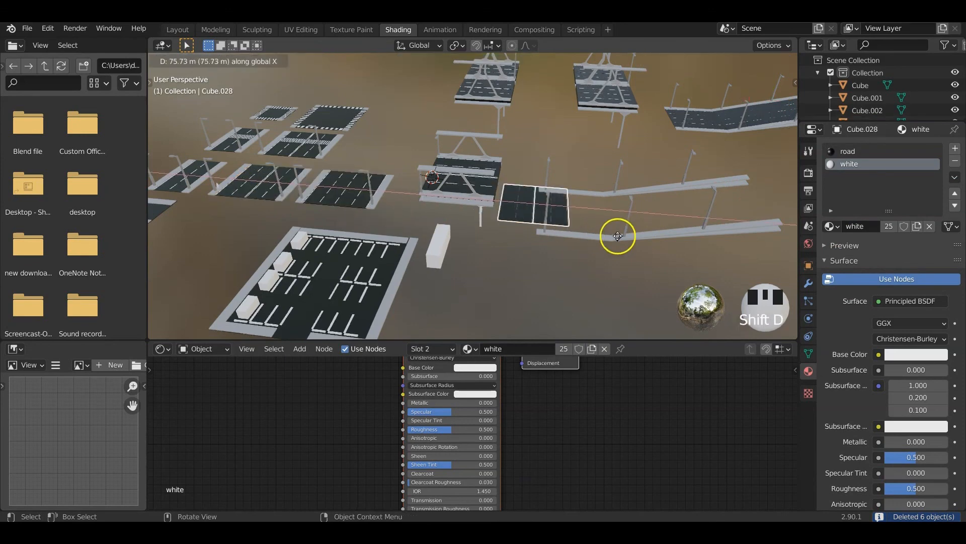
click(658, 245)
key(KP_7)
shift+middle_drag(561, 274, 529, 210)
scroll(548, 228, up, 3)
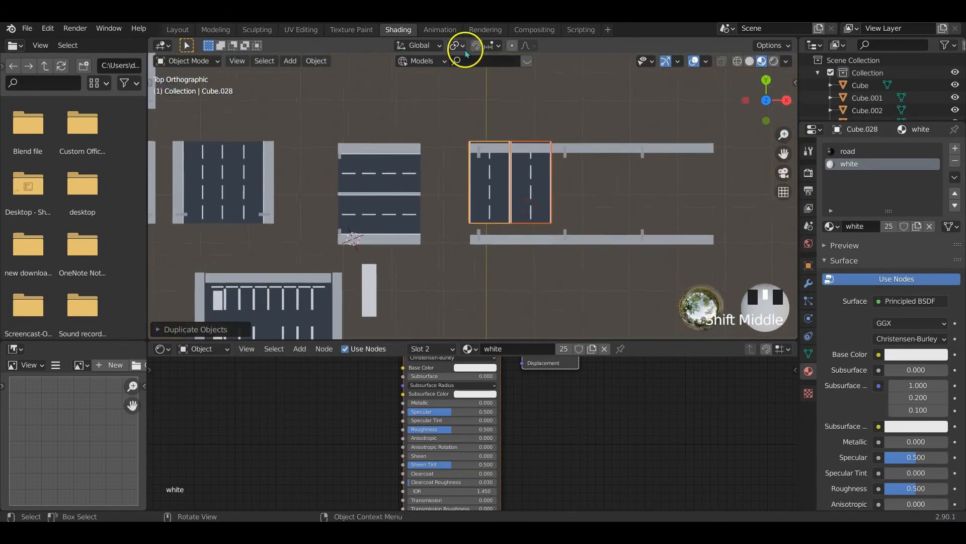
Rotate the duplicated road halves 90° in top view and move them along Y until they sit between the two foot paths
text(r90)
key(Return)
key(g)
key(y)
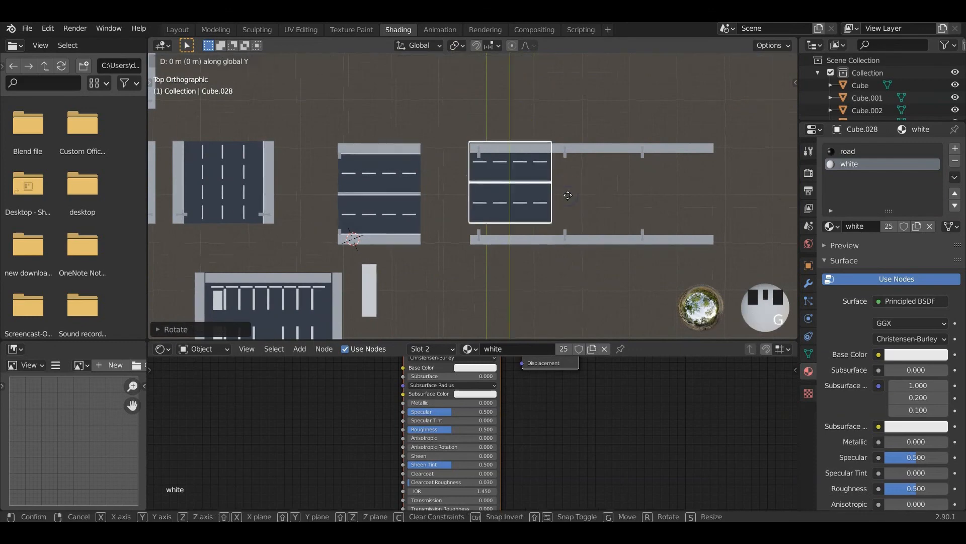
click(572, 210)
scroll(533, 210, up, 5)
shift+middle_drag(532, 210, 487, 211)
key(g)
key(y)
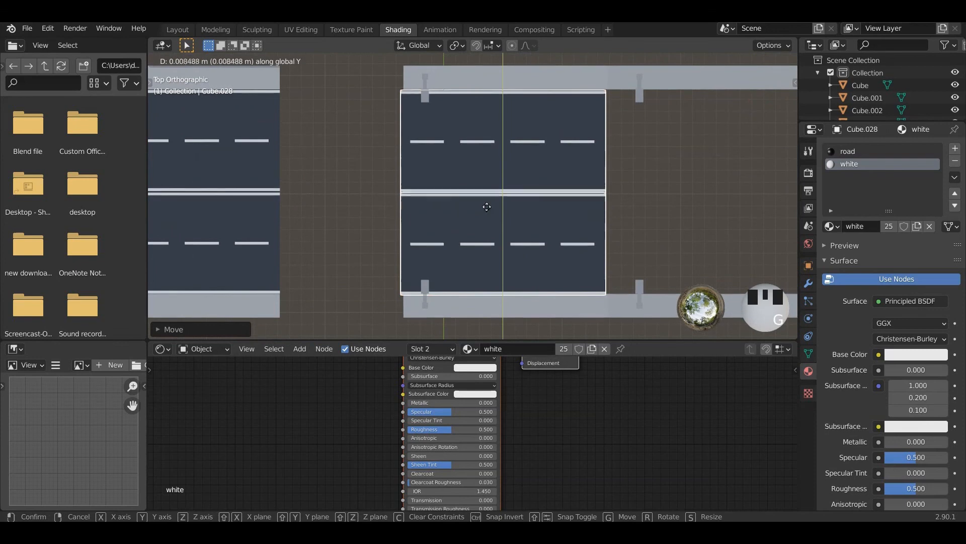
click(488, 207)
Fit the two road halves against the foot path edge by moving them about 0.07 m along Y
middle_drag(409, 221, 484, 187)
key(KP_Decimal)
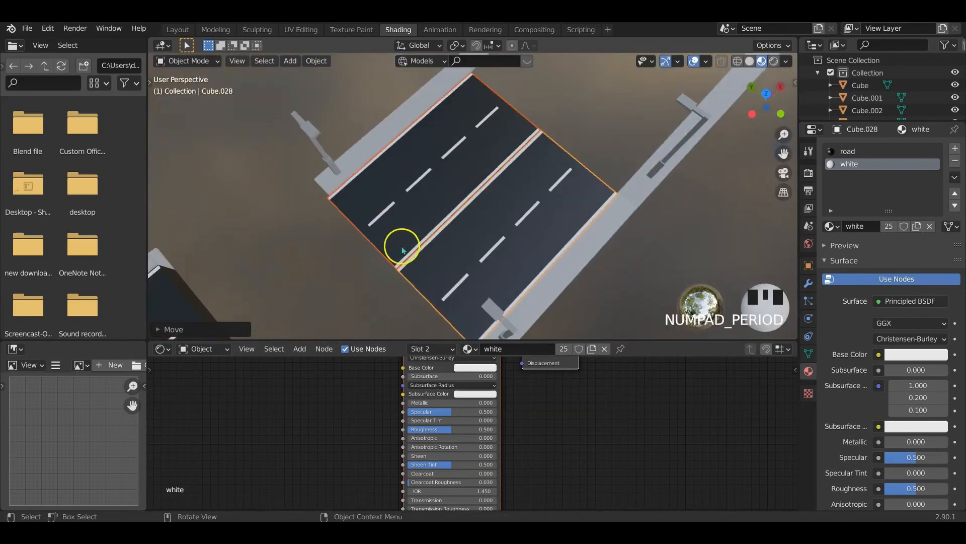
middle_drag(403, 250, 409, 156)
scroll(425, 197, up, 5)
scroll(496, 157, up, 3)
shift+middle_drag(579, 216, 595, 163)
key(g)
key(y)
key(x)
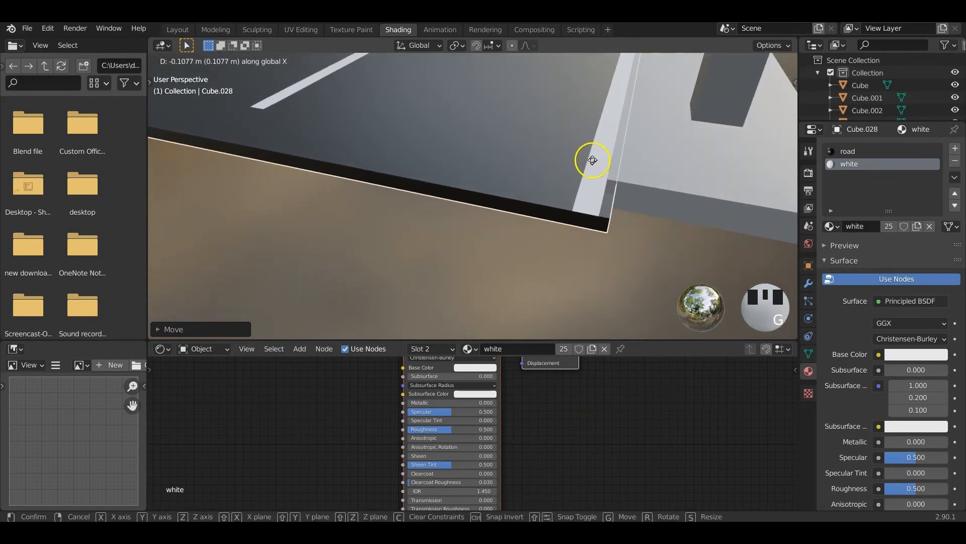
key(y)
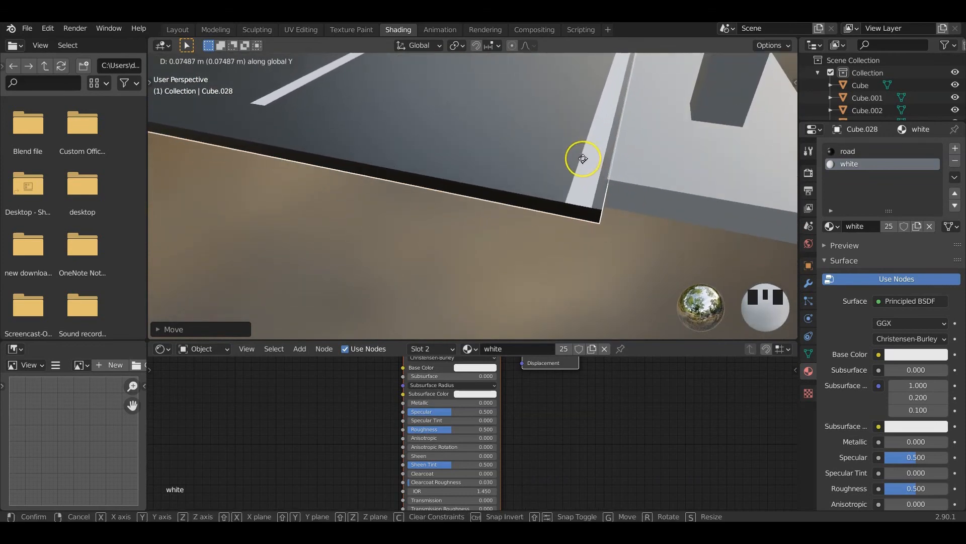
click(584, 159)
key(g)
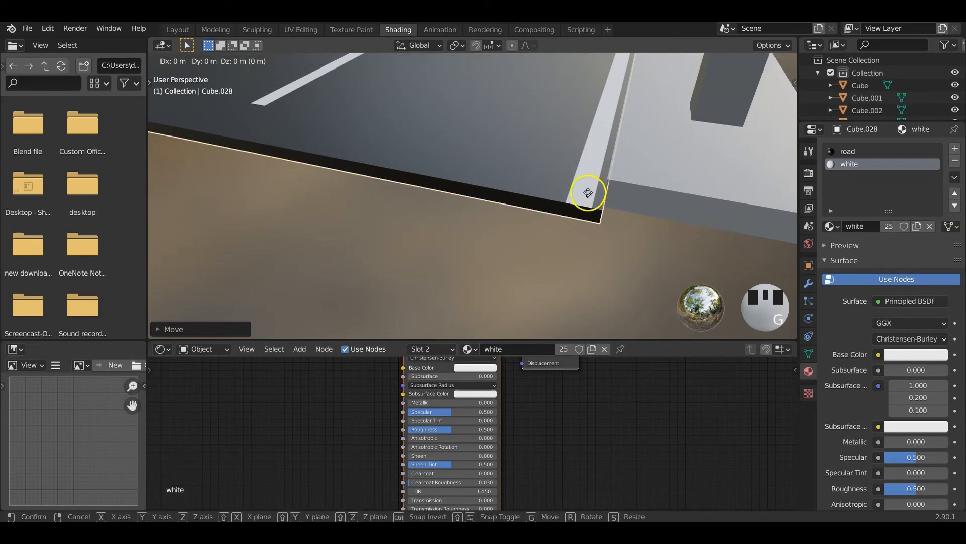
click(590, 200)
Align the two road halves with the foot path ends along X in top view
key(KP_7)
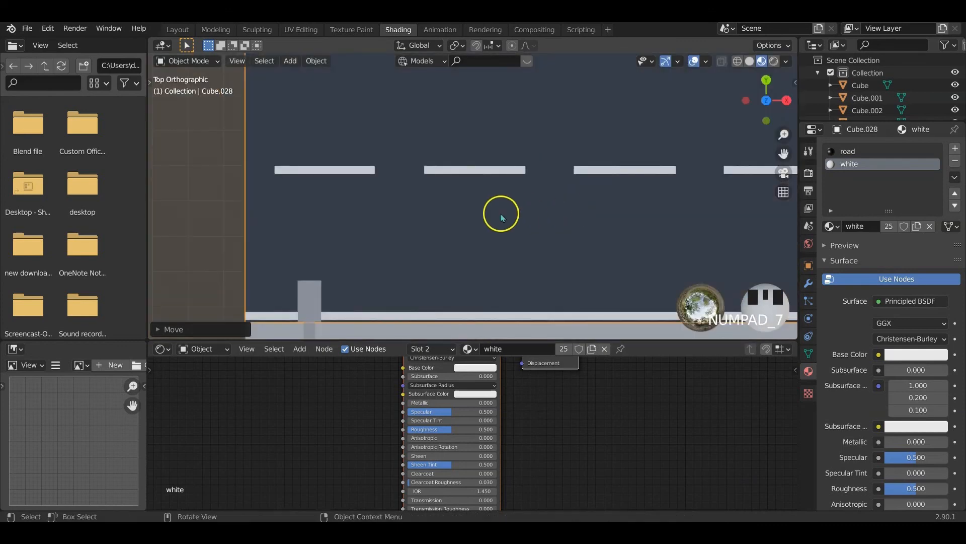
shift+middle_drag(343, 250, 438, 194)
key(g)
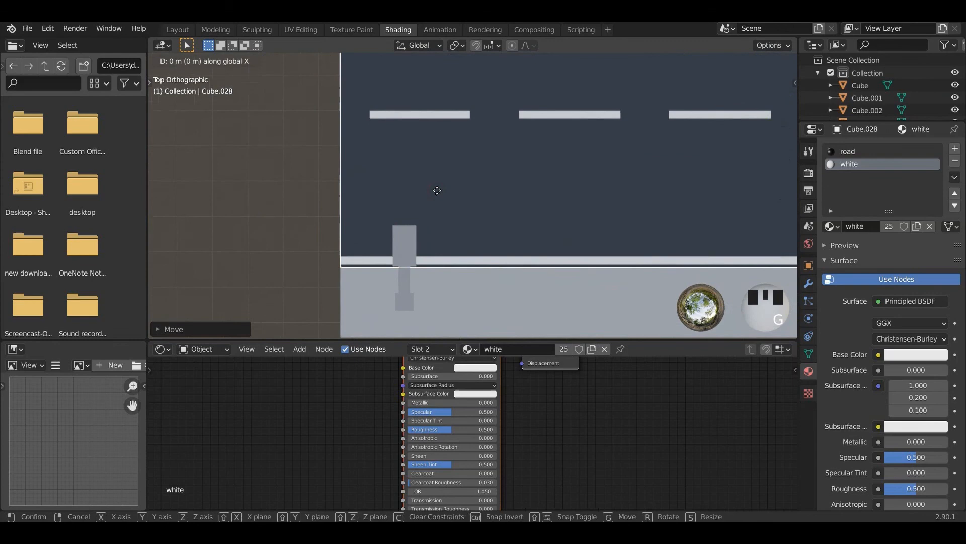
click(367, 192)
shift+middle_drag(302, 203, 390, 65)
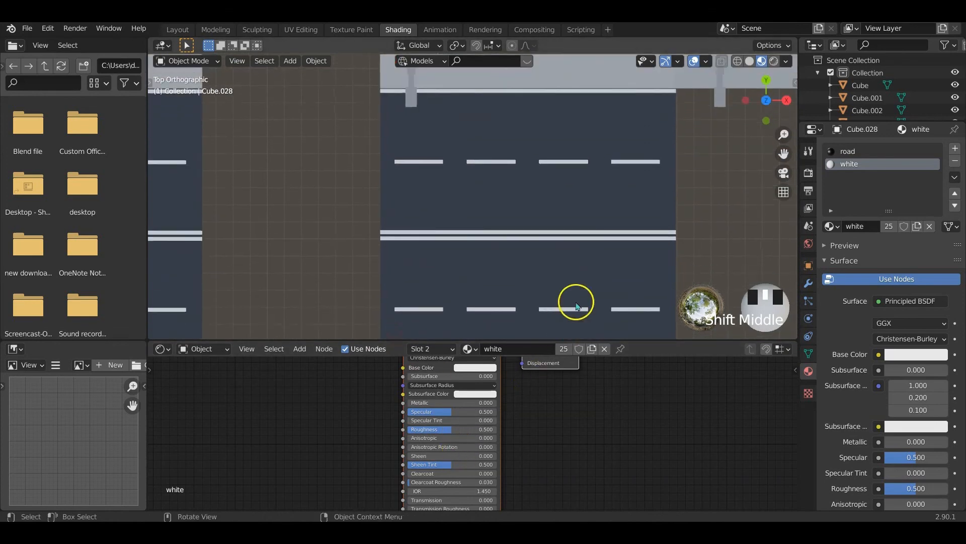
scroll(456, 210, down, 4)
Duplicate both aligned road halves about 17.85 m along X to the start of the inclined section
middle_drag(438, 246, 482, 225)
scroll(529, 198, up, 6)
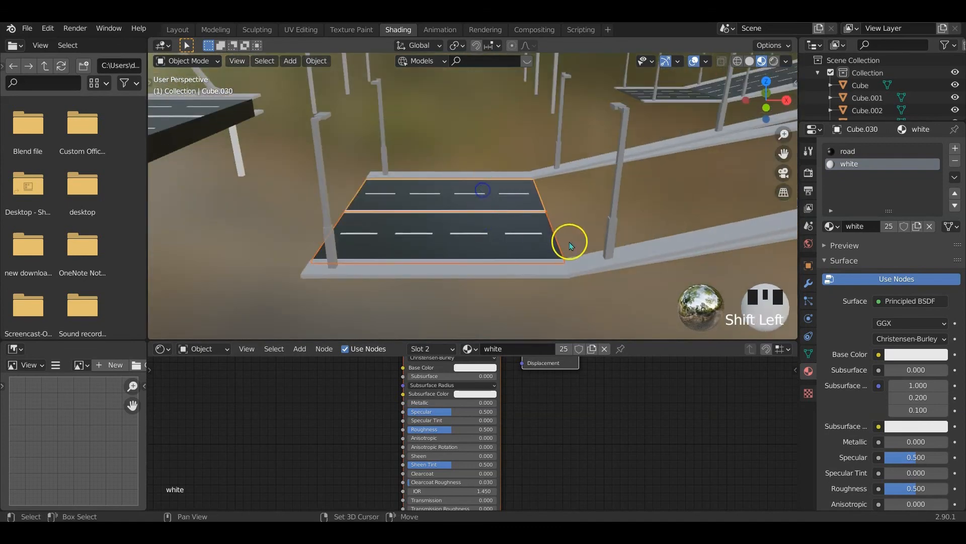
shift+middle_drag(571, 245, 467, 247)
key(shift+d)
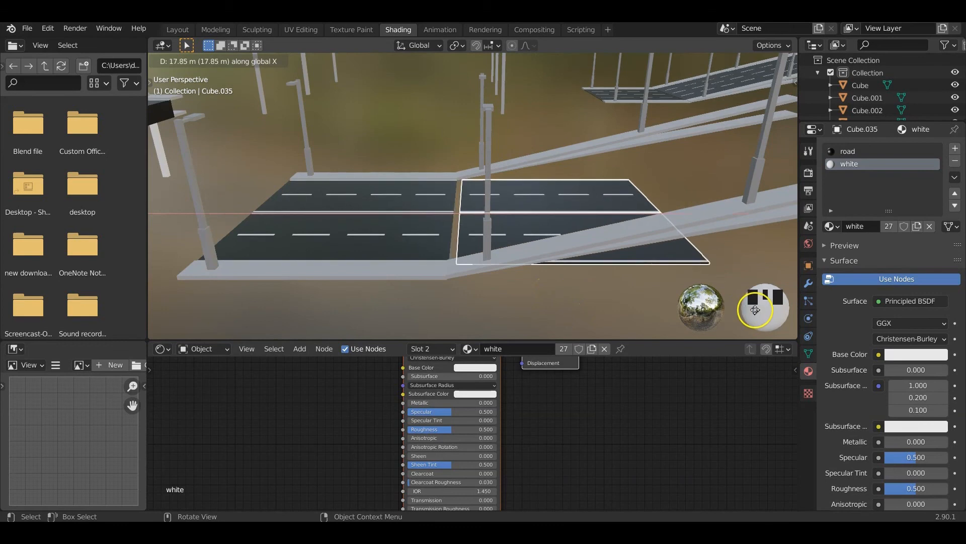
click(688, 305)
Rotate the duplicated road halves -13° about Y and raise them to the level of the inclined foot paths
key(r)
key(y)
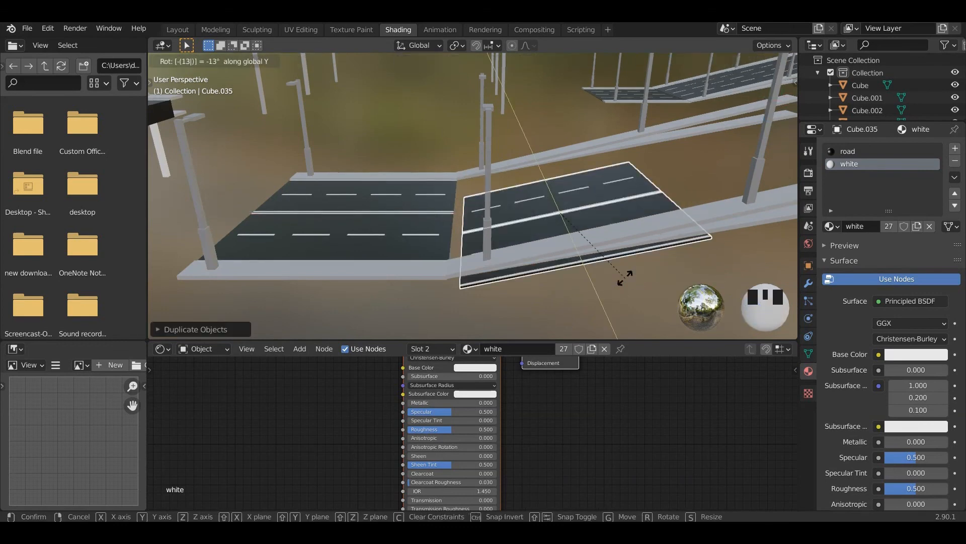
click(615, 285)
middle_drag(615, 285, 578, 261)
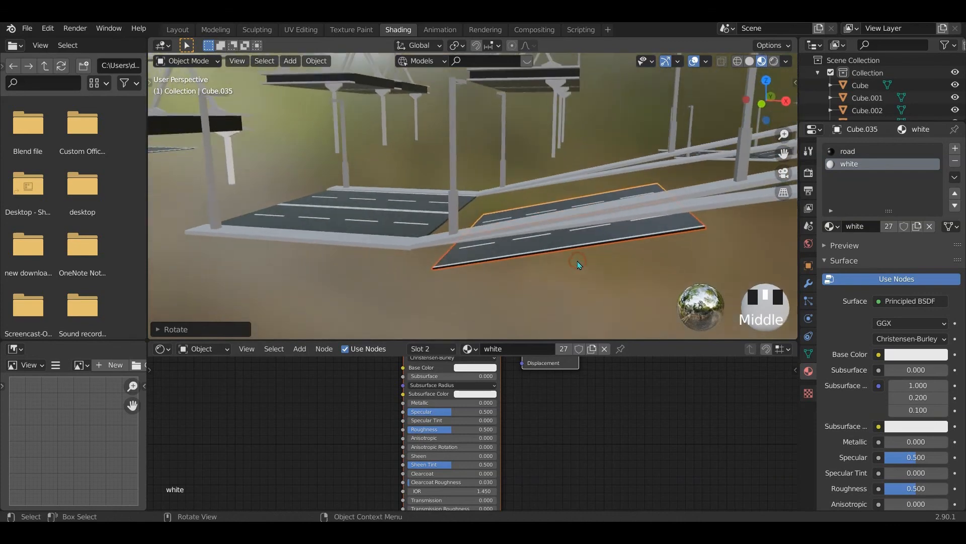
key(g)
click(575, 237)
Move the inclined road halves back along X in top view to close the gap to the flat section
key(KP_7)
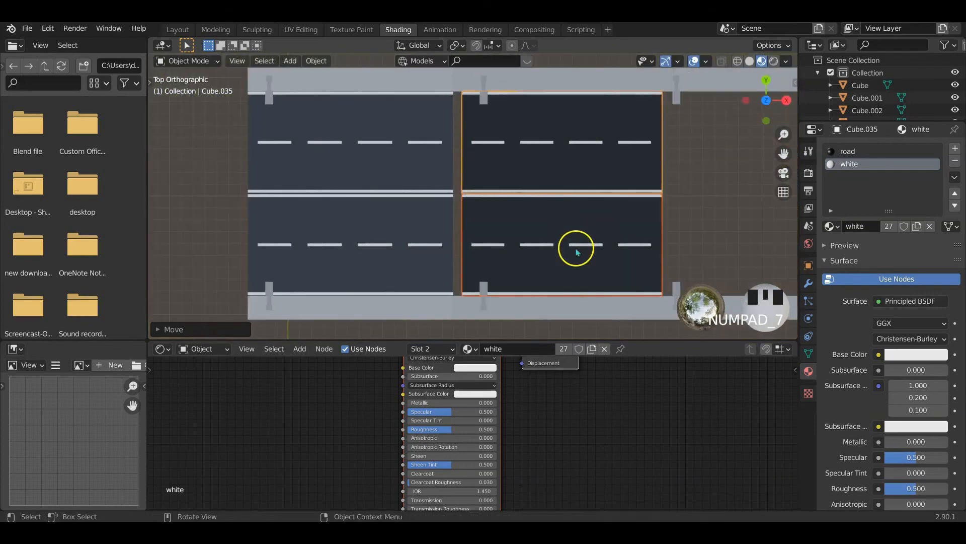
key(g)
key(x)
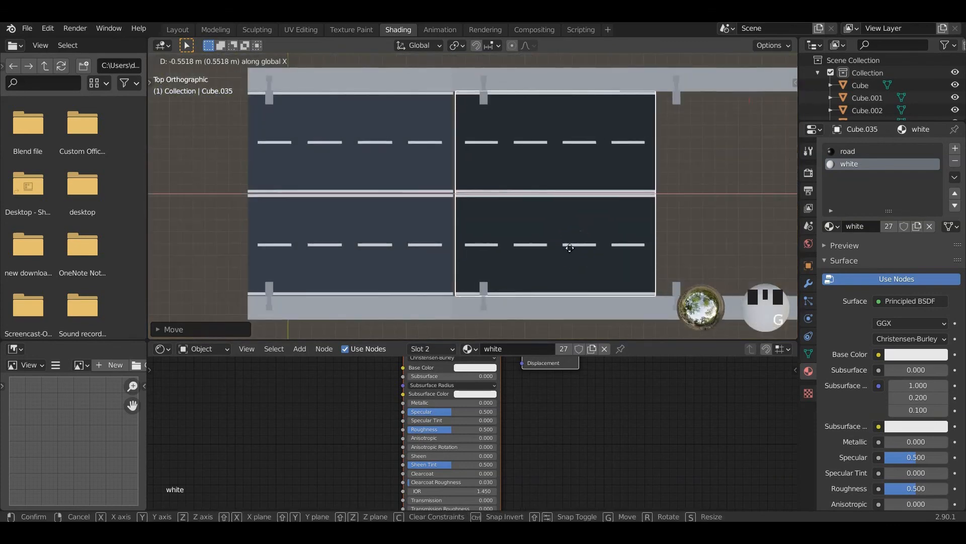
click(566, 249)
middle_drag(536, 136, 533, 147)
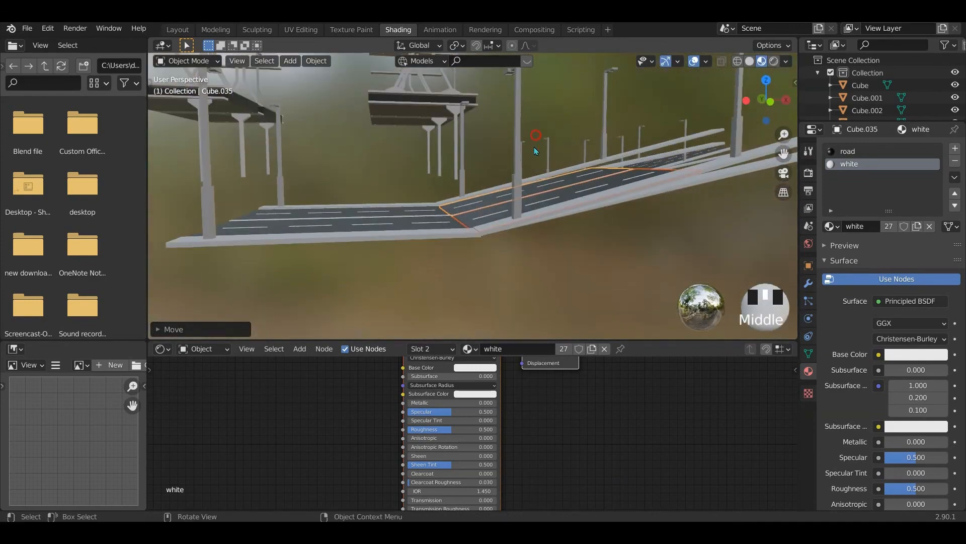
scroll(533, 146, up, 6)
middle_drag(519, 196, 512, 194)
mouse_move(446, 263)
middle_down()
mouse_move(475, 280)
mouse_move(566, 72)
mouse_move(591, 101)
mouse_move(453, 274)
mouse_move(446, 267)
middle_up()
key(g)
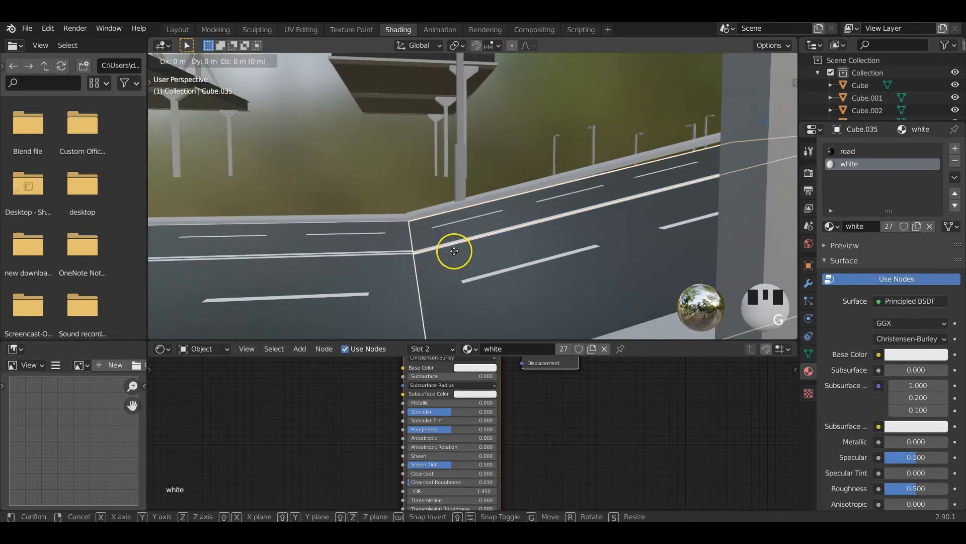
key(z)
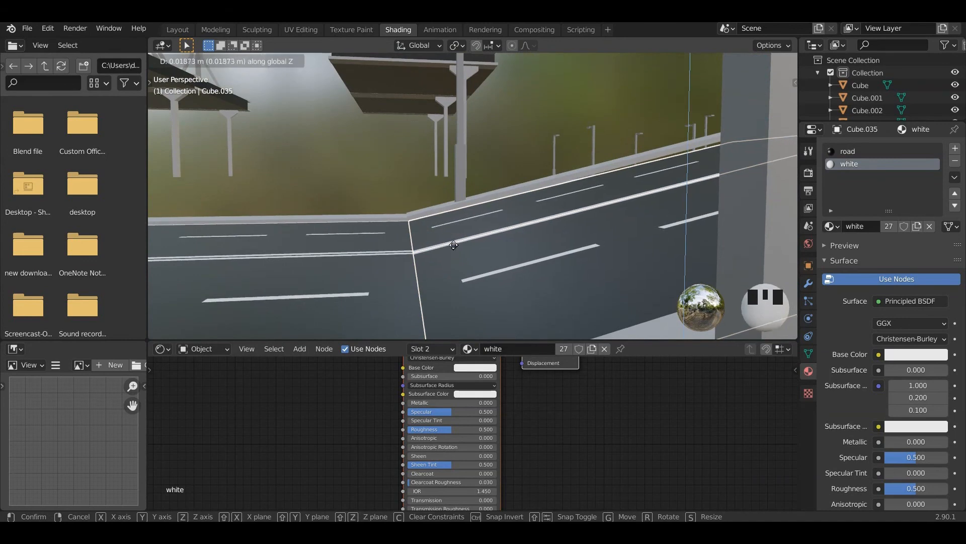
right_click(454, 251)
Duplicate both inclined road halves about 17 m along X in front view
click(384, 243)
middle_drag(479, 296, 397, 325)
scroll(544, 244, down, 4)
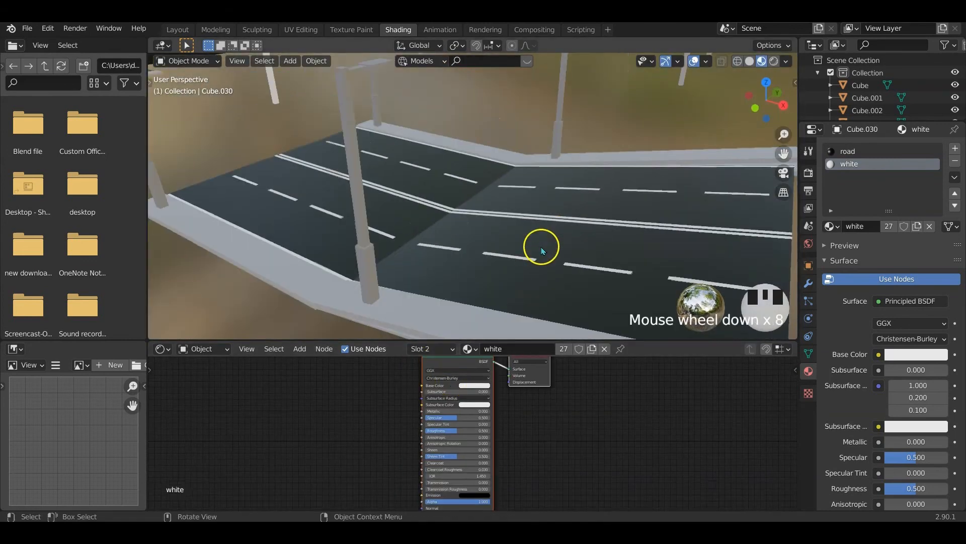
shift+middle_drag(543, 244, 449, 229)
click(448, 229)
mouse_move(488, 261)
shift+middle_down()
mouse_move(535, 250)
mouse_move(485, 246)
mouse_move(488, 224)
mouse_move(485, 242)
shift+middle_up()
key(KP_3)
key(KP_1)
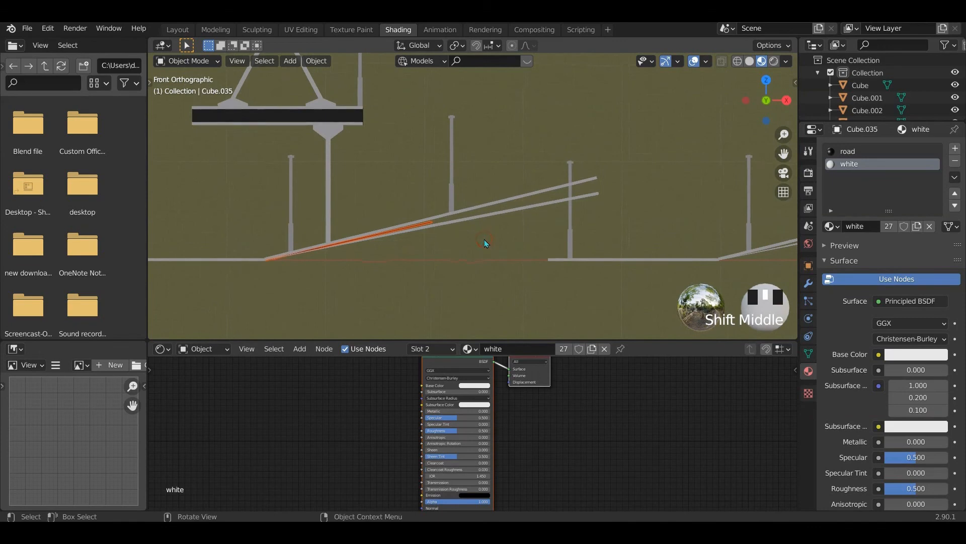
key(shift+d)
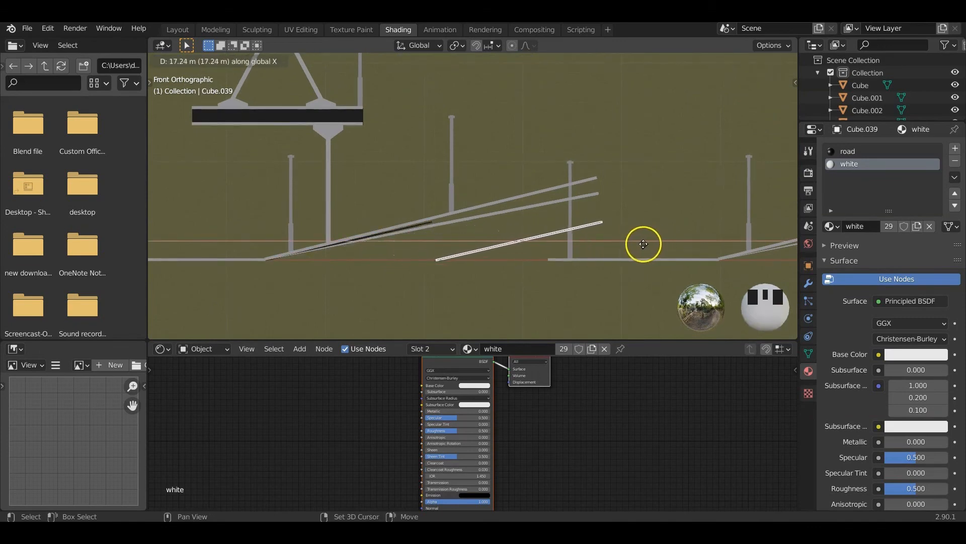
click(604, 250)
Raise the duplicated road halves along Z to continue the slope between the upper foot paths
key(g)
key(z)
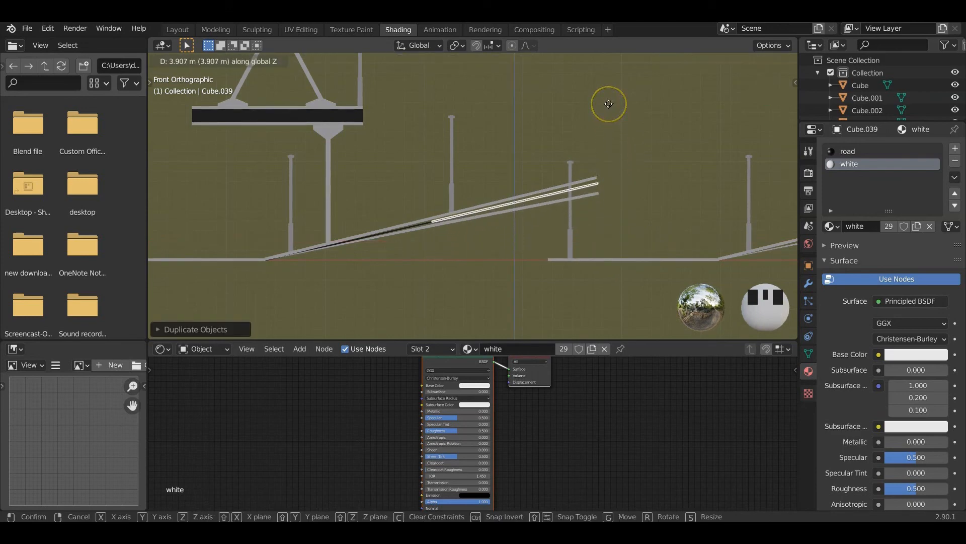
click(599, 71)
click(519, 201)
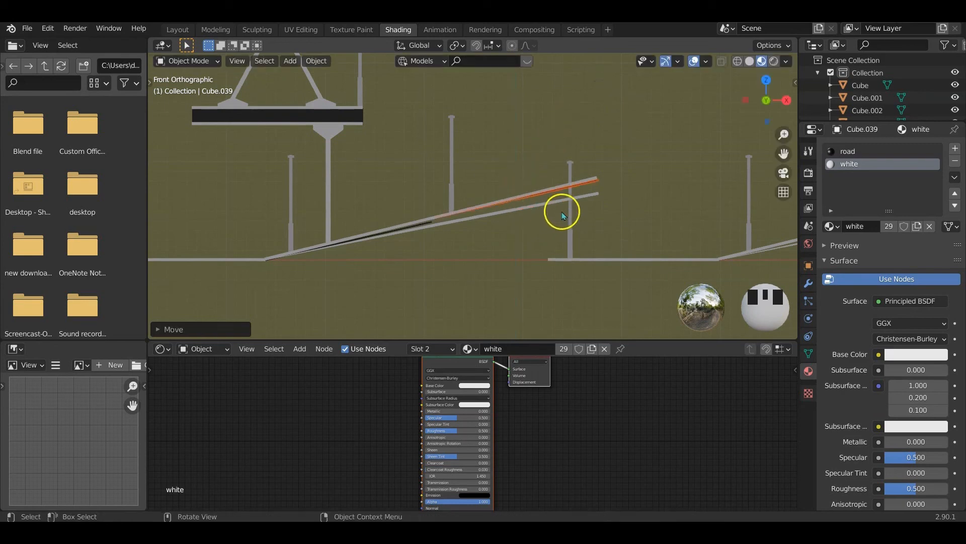
Raise the two lower inclined road halves about 0.17 m along Z in front view
click(421, 227)
middle_drag(421, 227, 422, 294)
click(425, 300)
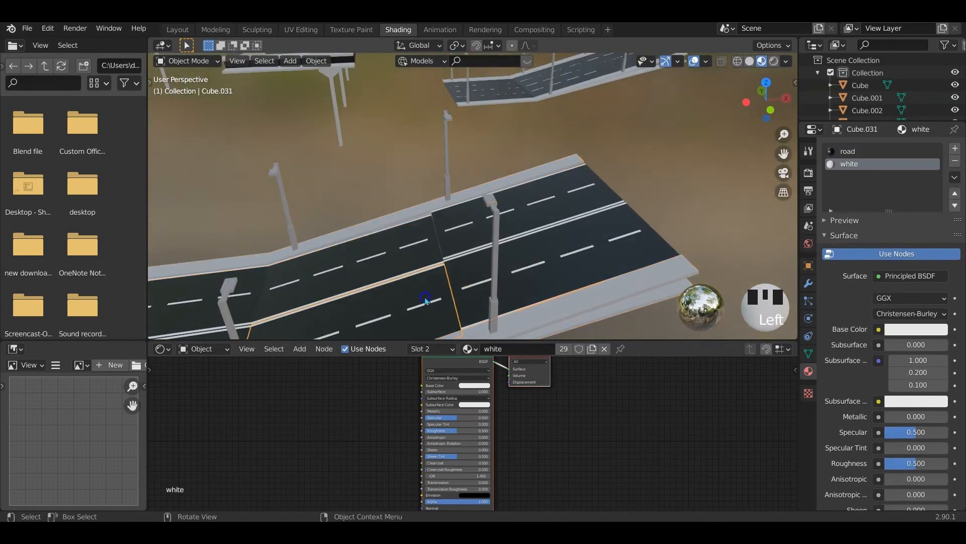
shift+click(421, 256)
key(KP_3)
key(KP_1)
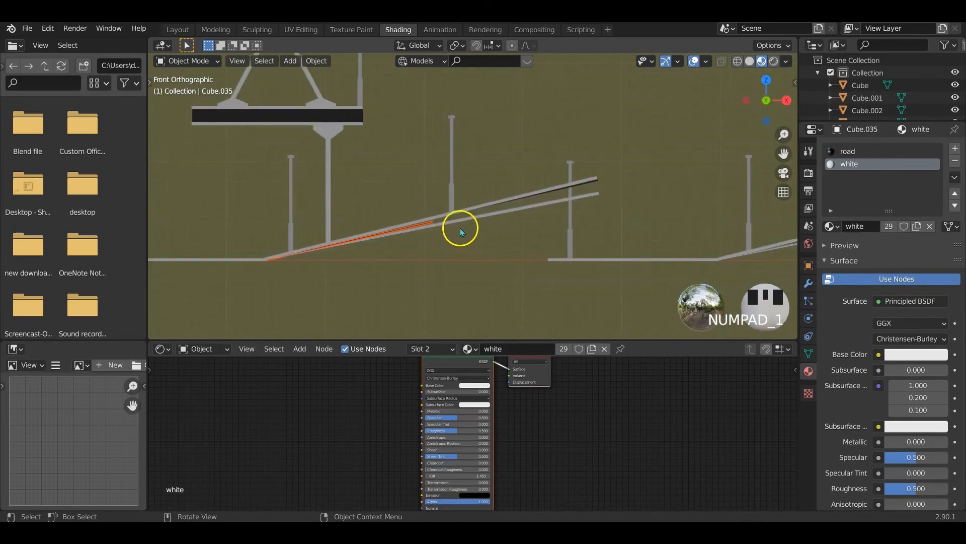
key(g)
key(z)
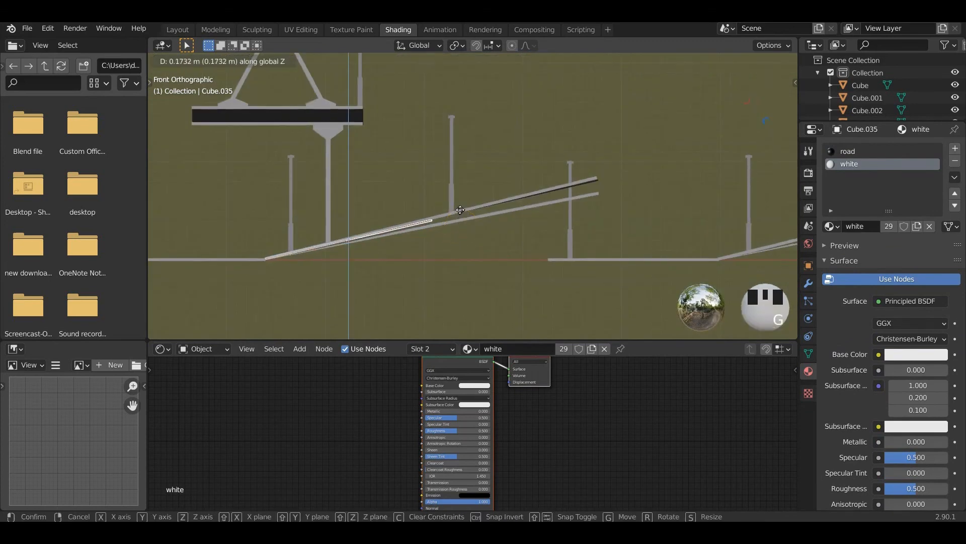
click(416, 231)
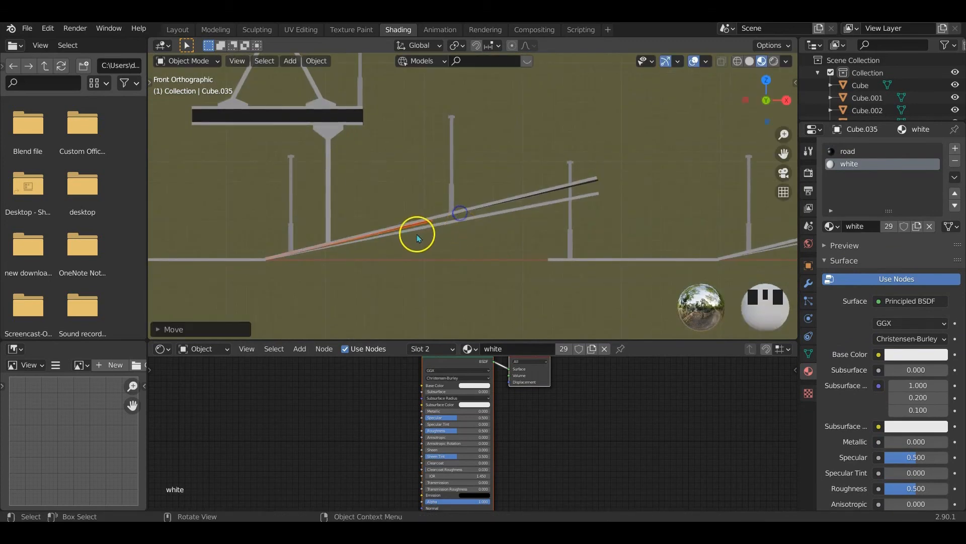
Adjust the height of the two upper inclined road halves along Z to match the lower pair
middle_drag(416, 232, 451, 267)
shift+click(479, 227)
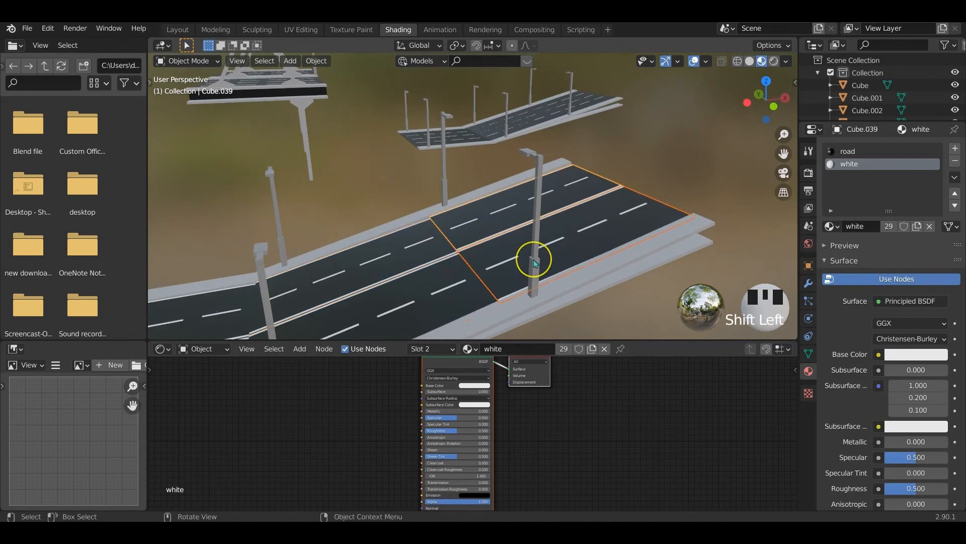
key(KP_1)
key(g)
key(z)
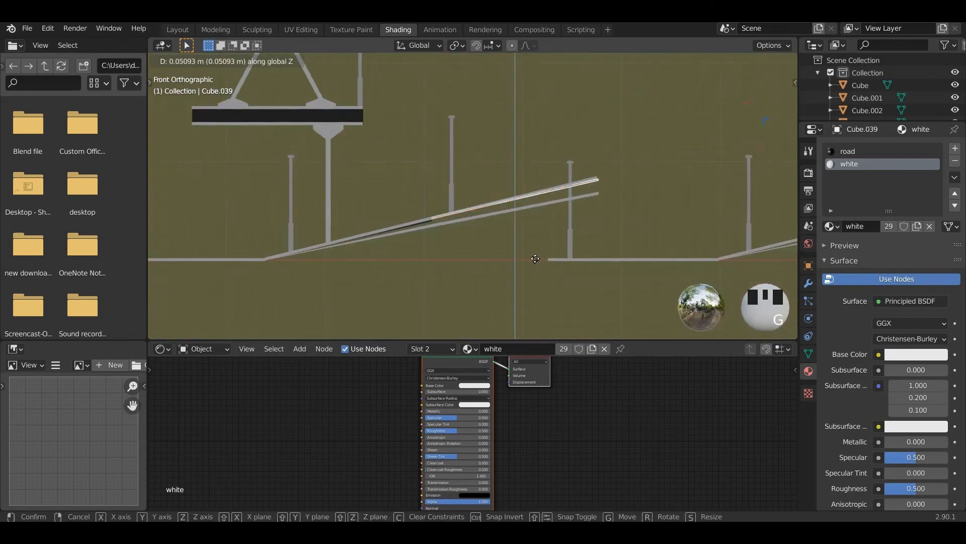
click(535, 278)
middle_drag(535, 278, 662, 154)
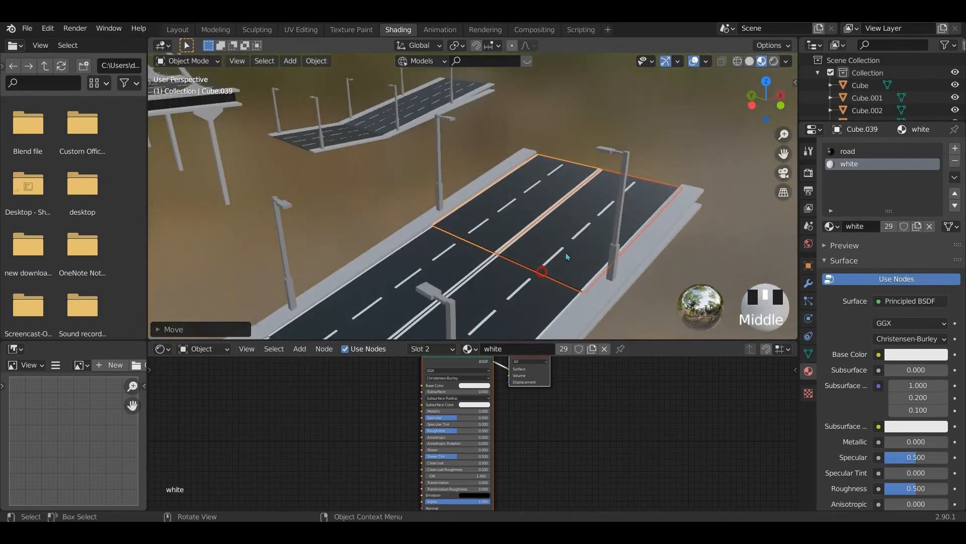
Lower the upper road halves about 0.08 m along Z to level the joint between the inclined sections
middle_drag(723, 231, 547, 191)
scroll(659, 217, up, 2)
click(439, 173)
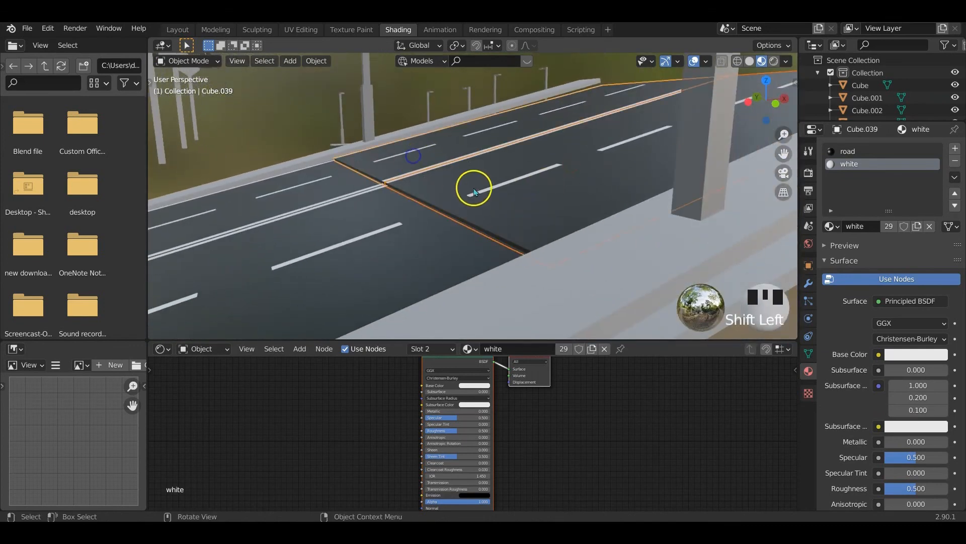
key(g)
key(z)
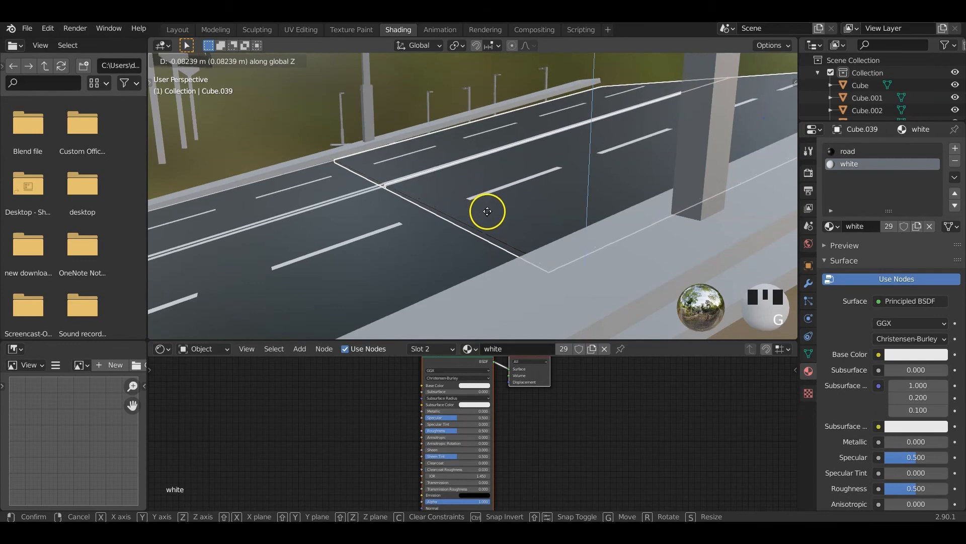
click(488, 211)
middle_drag(455, 227, 437, 239)
scroll(478, 214, down, 3)
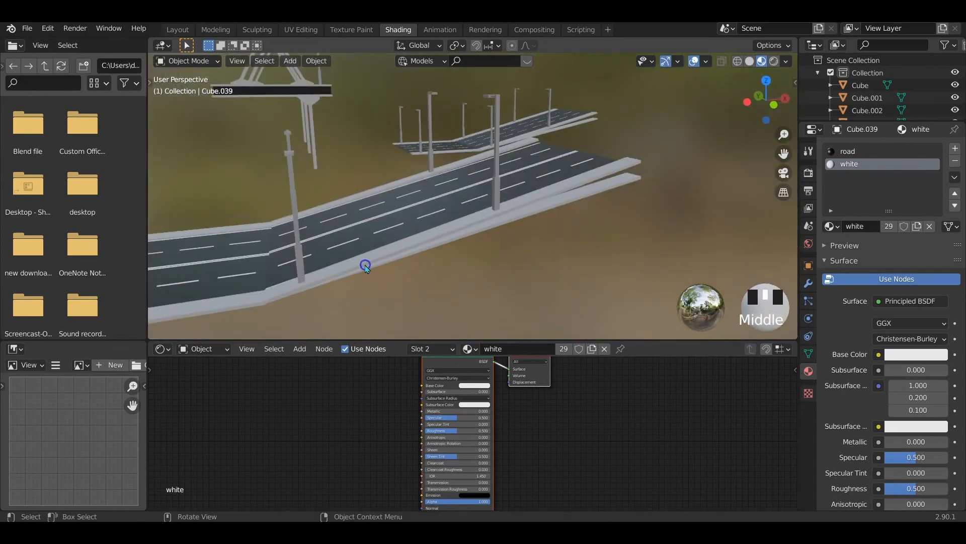
Separate the linked inclined foot path sections on both sides of the road into their own object
click(396, 265)
key(Tab)
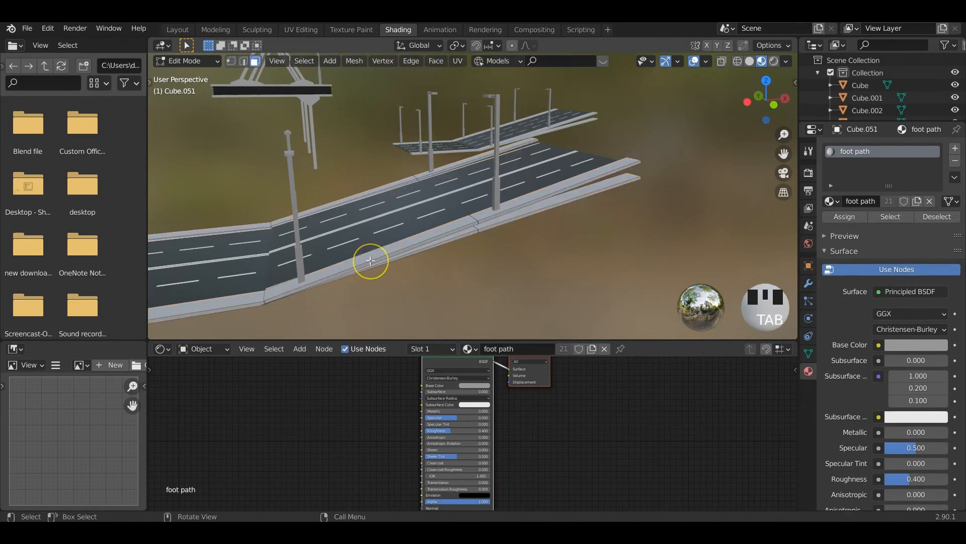
key(l)
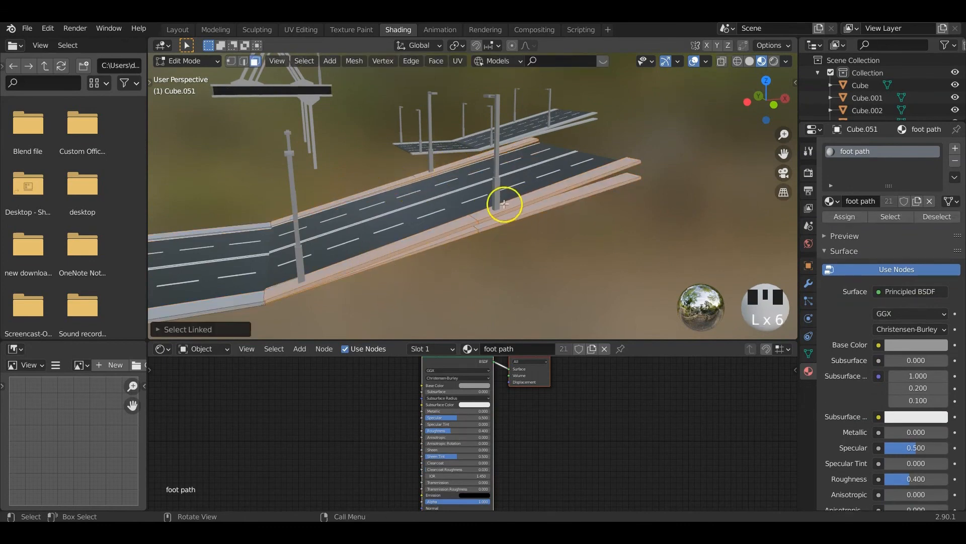
middle_drag(504, 204, 213, 204)
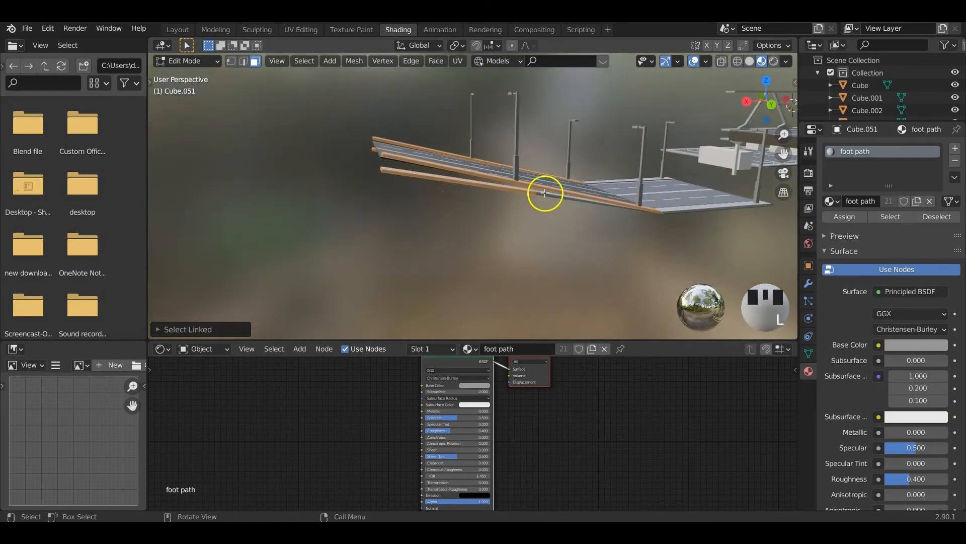
middle_drag(545, 193, 563, 236)
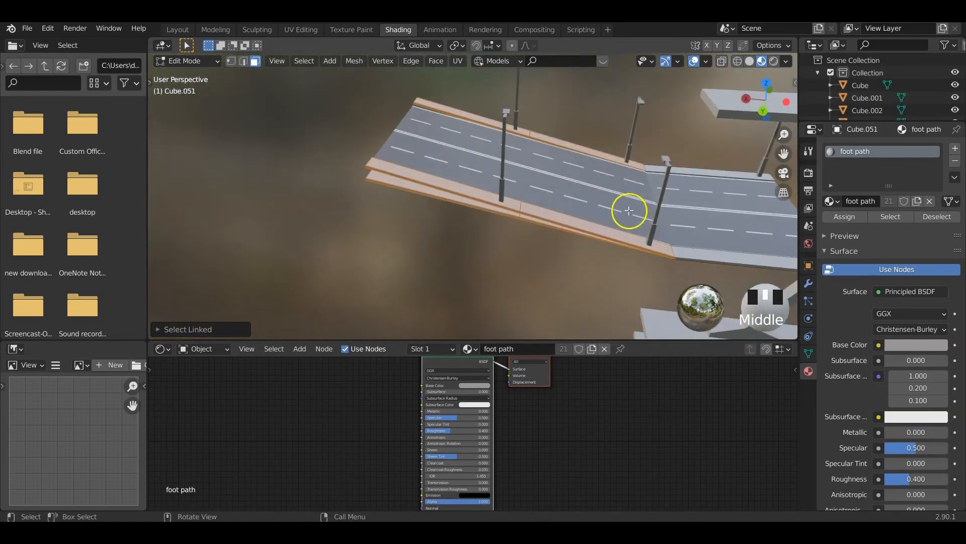
key(p)
click(599, 227)
key(Tab)
scroll(617, 247, down, 2)
middle_drag(652, 237, 560, 180)
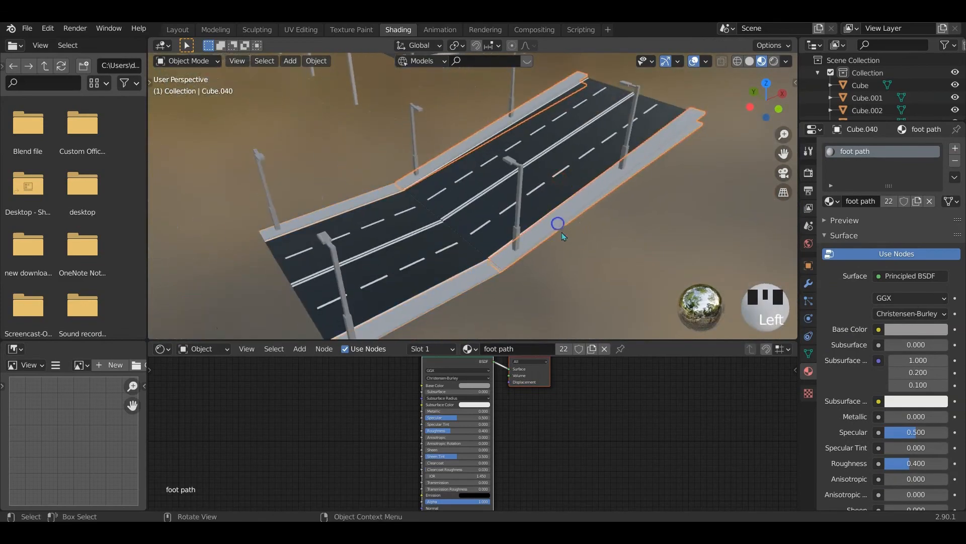
Rotate the separated inclined foot paths slightly about Y in front view to follow the road slope
middle_drag(564, 236, 589, 217)
scroll(527, 195, up, 2)
scroll(614, 237, down, 2)
key(KP_1)
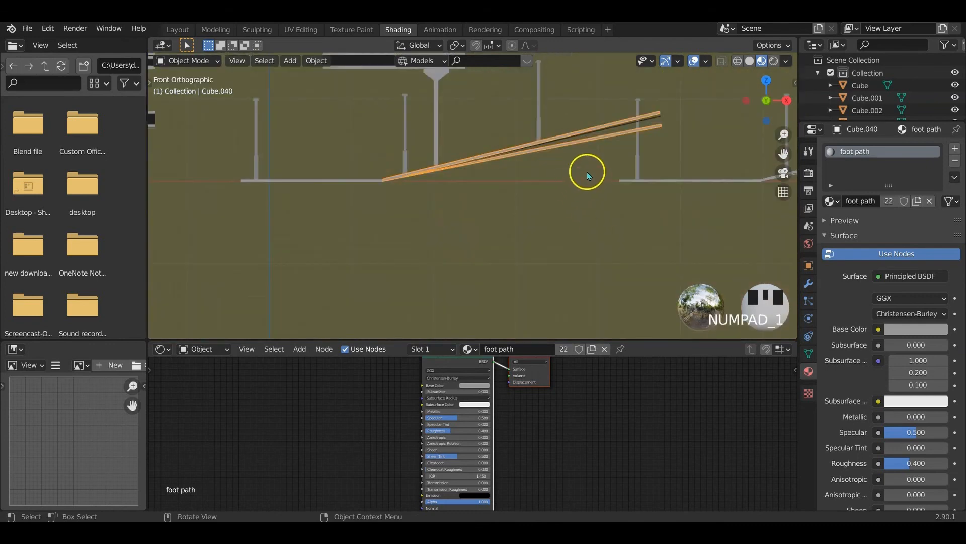
key(r)
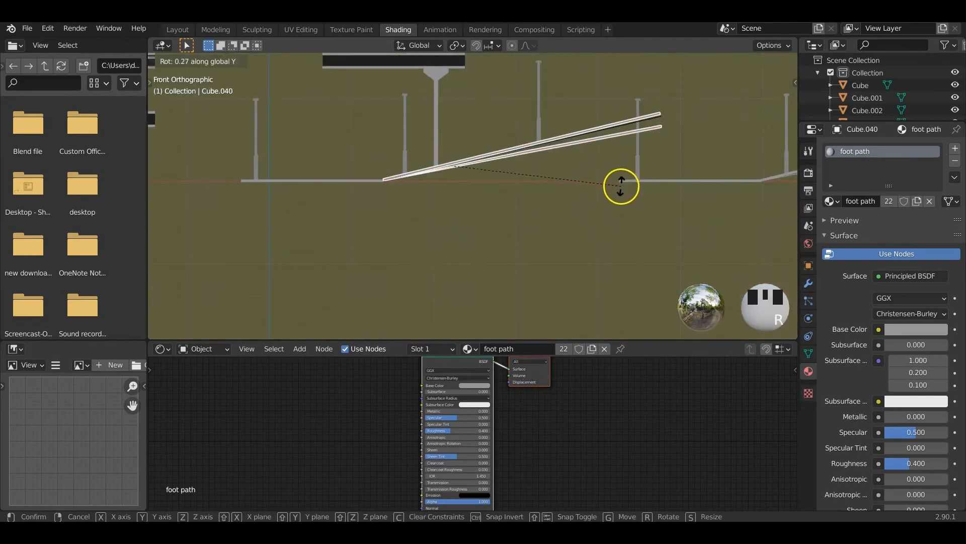
click(599, 222)
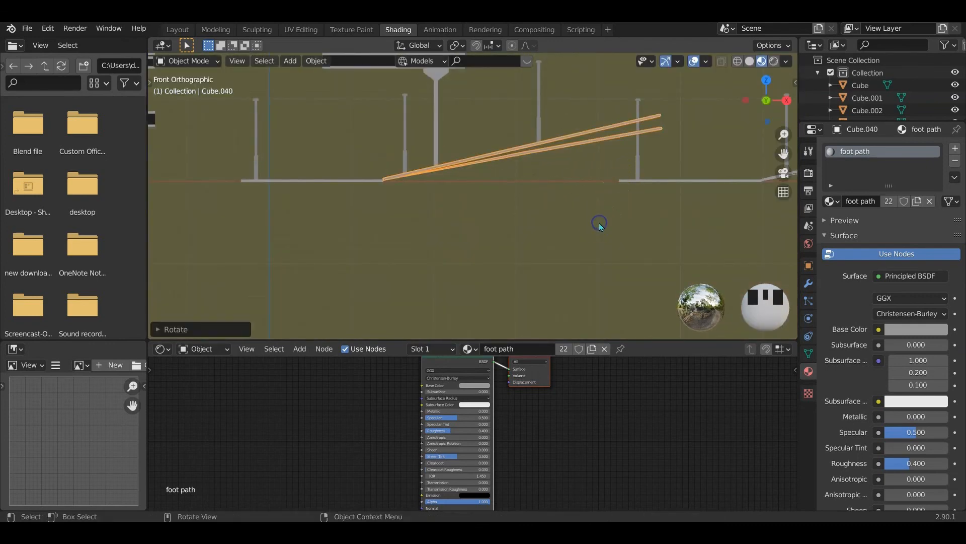
Lower the inclined foot paths about 0.22 m along Z
key(g)
key(z)
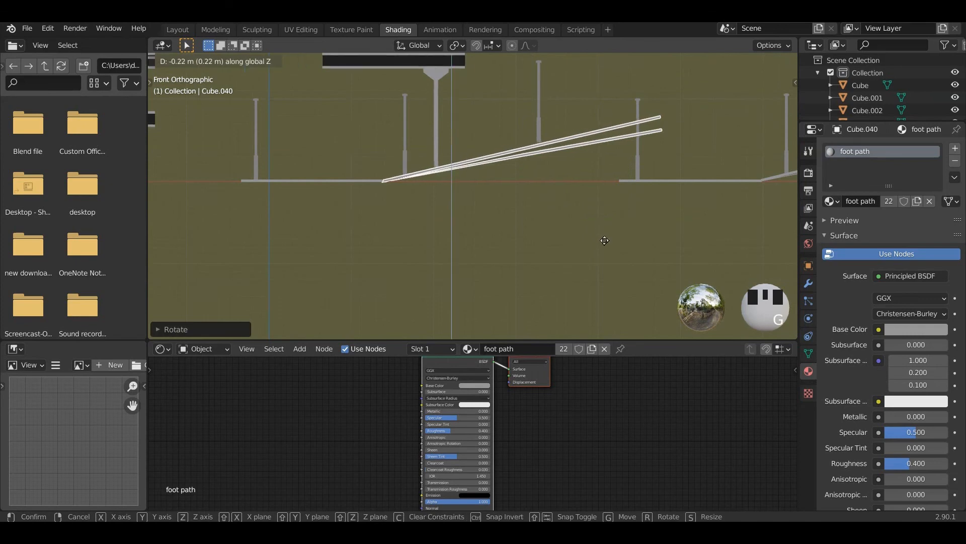
click(605, 240)
middle_drag(510, 219, 548, 258)
click(579, 281)
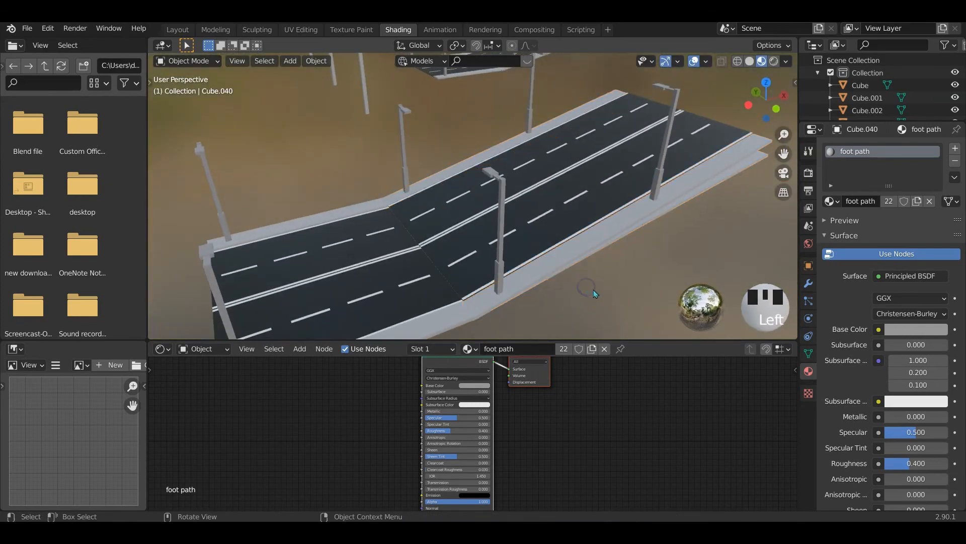
Lower the inclined road halves, foot paths and street lights together about 0.13 m along Z to meet the flat section
middle_drag(595, 294, 634, 296)
scroll(556, 273, up, 2)
middle_drag(556, 274, 466, 249)
scroll(563, 270, up, 1)
click(554, 168)
shift+click(685, 99)
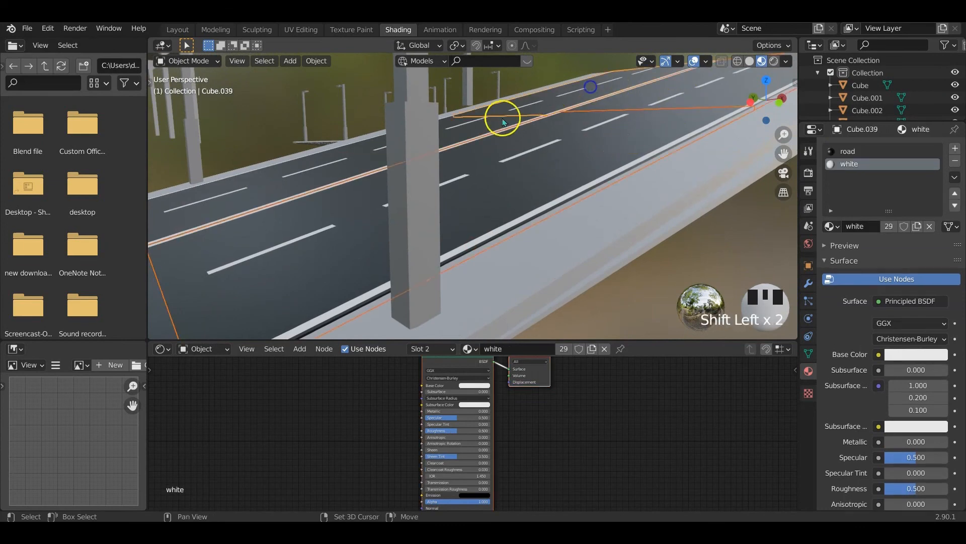
shift+click(467, 280)
shift+middle_drag(534, 245, 418, 286)
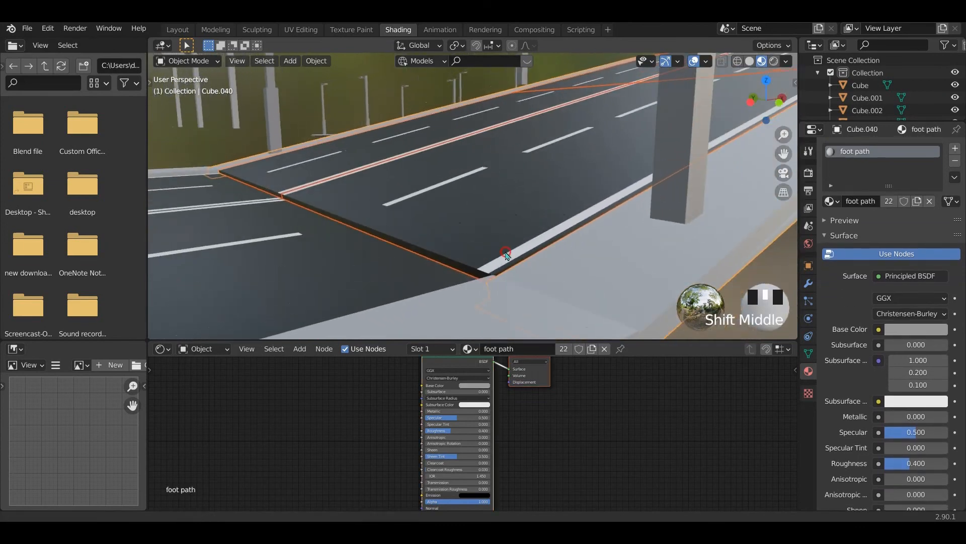
shift+click(677, 180)
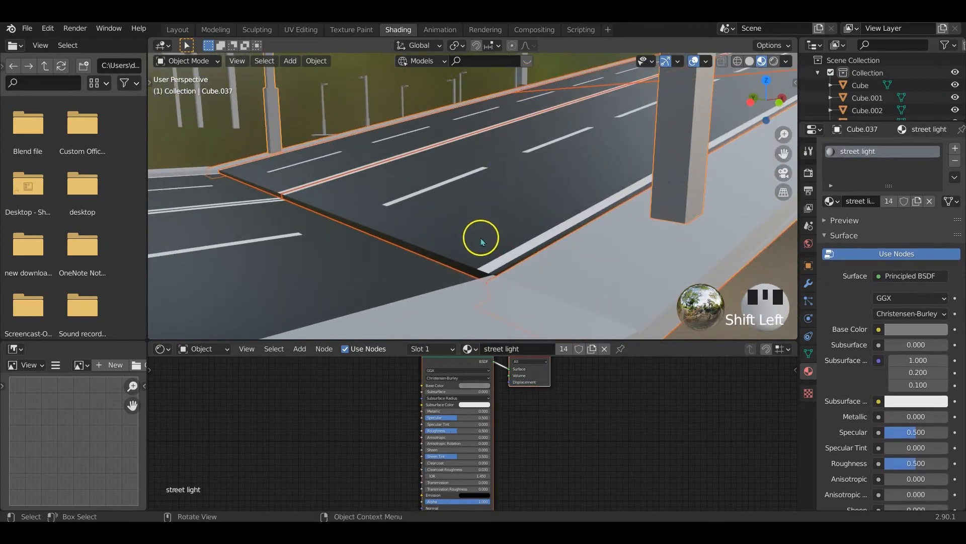
shift+click(680, 191)
key(g)
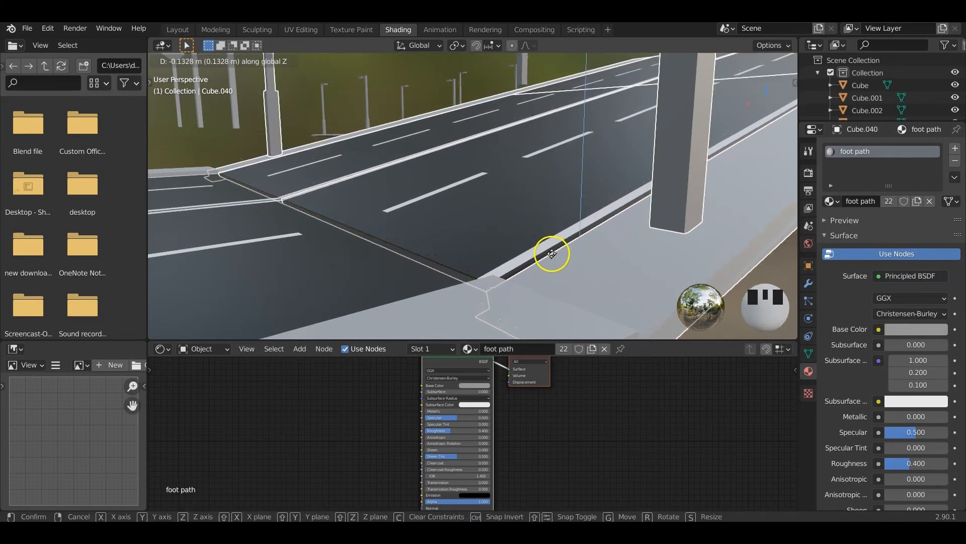
click(552, 254)
Raise the inclined foot paths slightly along Z to line them up with the flat section's foot paths
scroll(556, 252, down, 2)
middle_drag(556, 252, 498, 258)
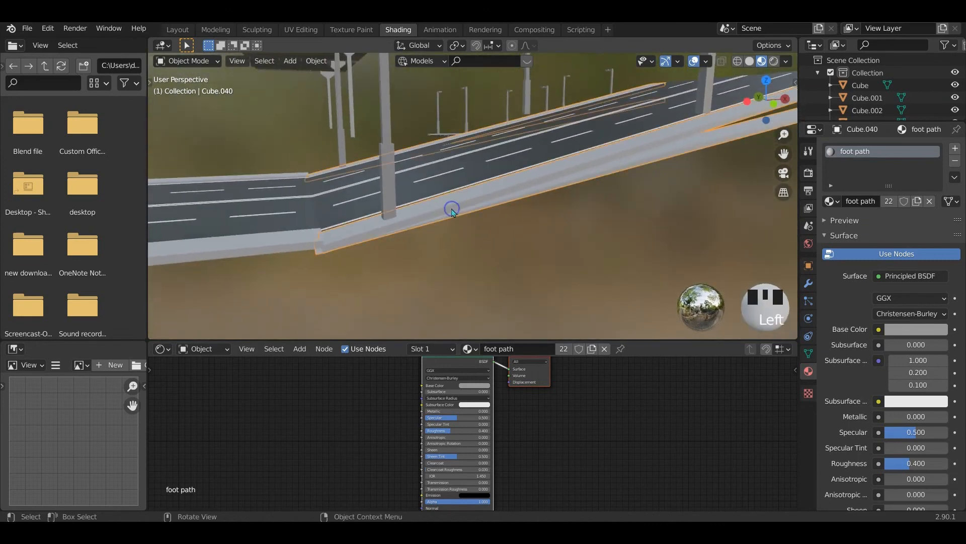
key(g)
key(z)
click(453, 190)
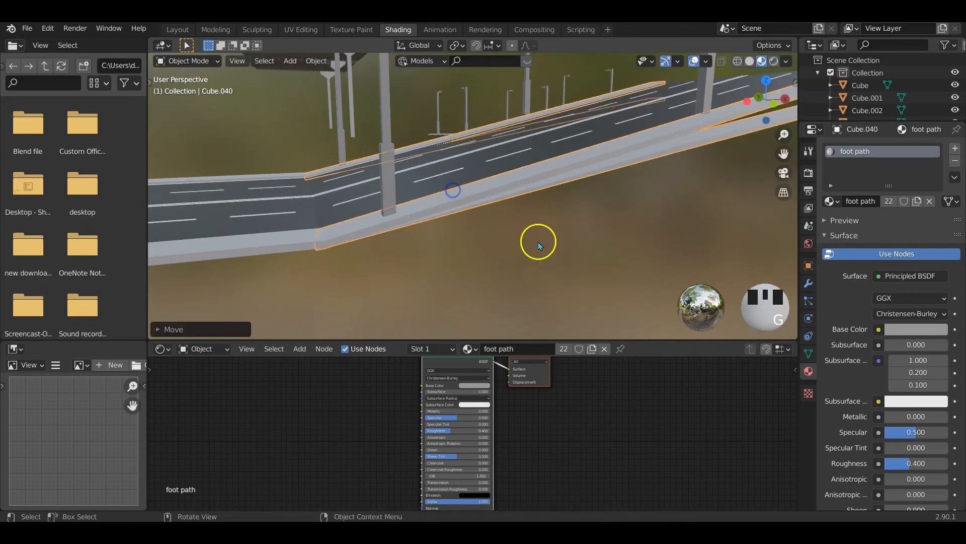
middle_drag(538, 246, 513, 237)
key(KP_1)
middle_drag(474, 191, 339, 218)
click(596, 179)
Delete the other sloped road piece together with its foot paths and street lights
middle_drag(596, 179, 476, 136)
scroll(557, 261, down, 3)
drag(524, 164, 645, 220)
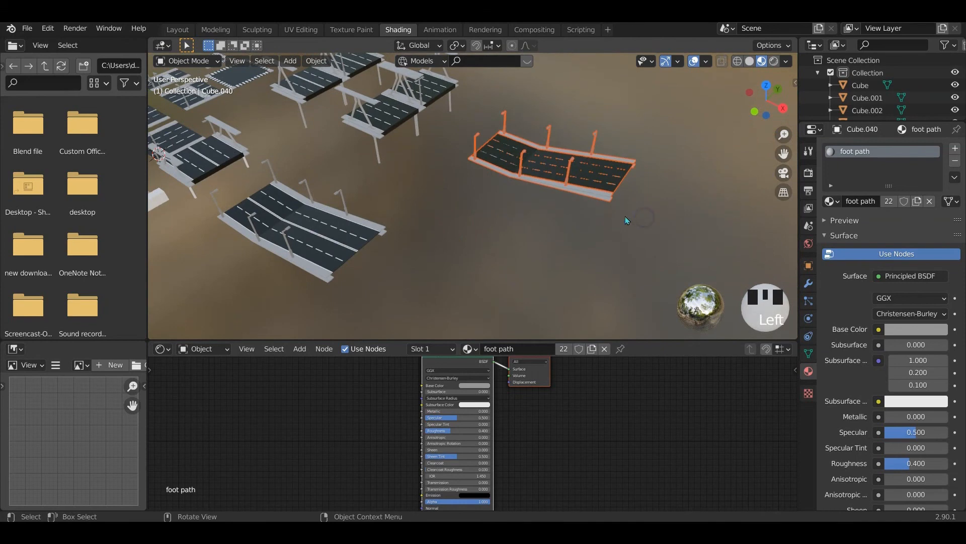
key(x)
click(609, 216)
middle_drag(608, 216, 510, 201)
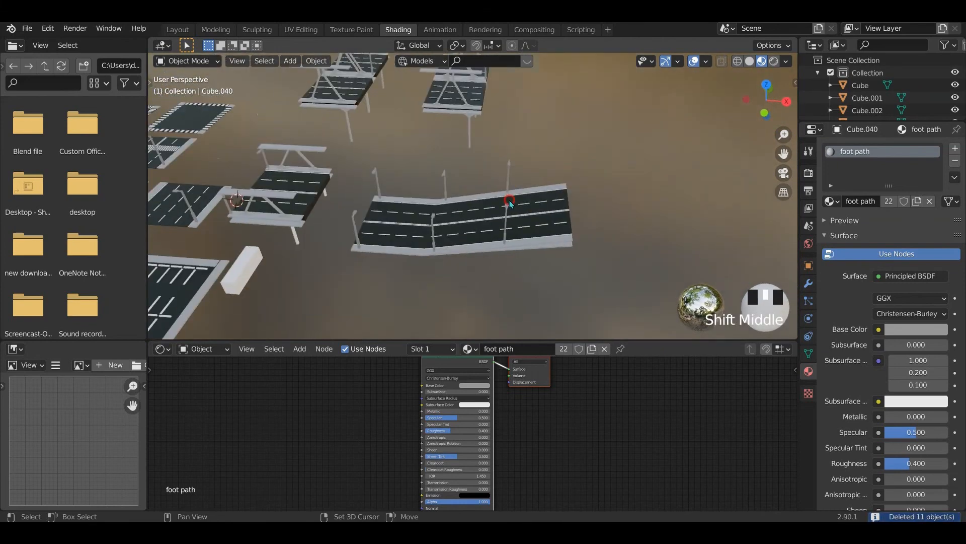
Duplicate the whole sloped road piece with its foot paths and street lights and place the copy beside the original along Y, offset along X
drag(368, 164, 588, 263)
middle_drag(640, 217, 497, 254)
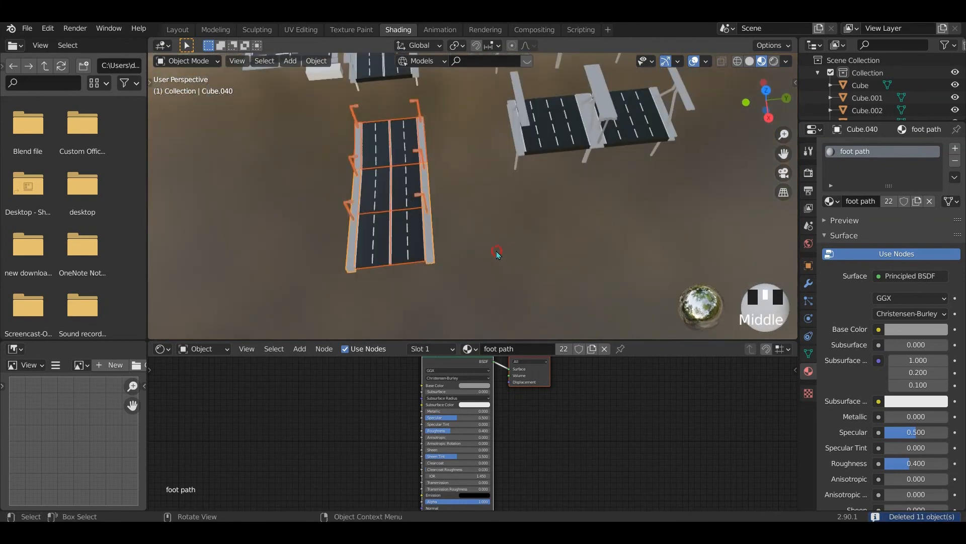
scroll(508, 250, down, 4)
shift+middle_drag(565, 225, 503, 206)
key(shift+d)
key(y)
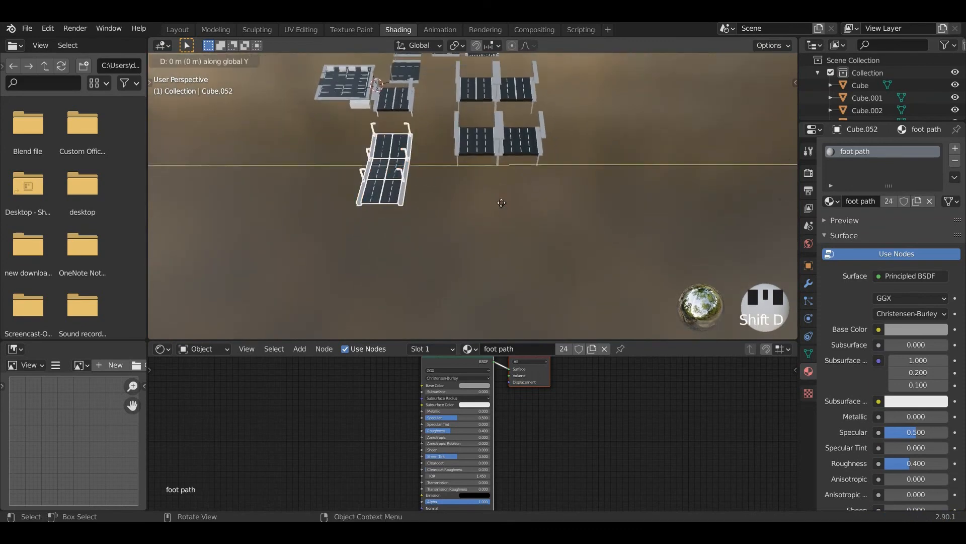
click(593, 218)
key(g)
key(x)
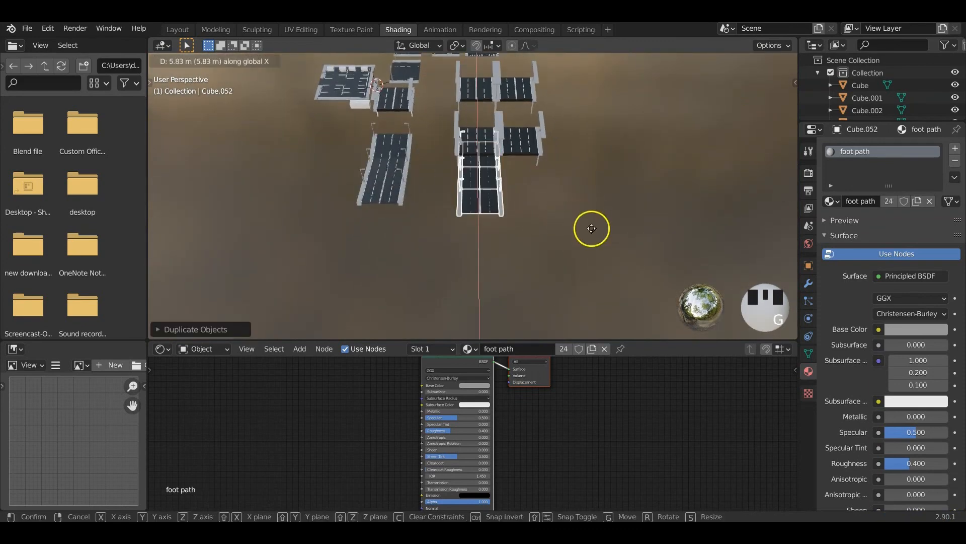
click(587, 271)
In the copy's -X end segment, assign the road material to alternating centre-line faces of the +Y road half to make dashes
scroll(500, 274, up, 5)
shift+middle_drag(500, 274, 483, 209)
click(476, 152)
key(Tab)
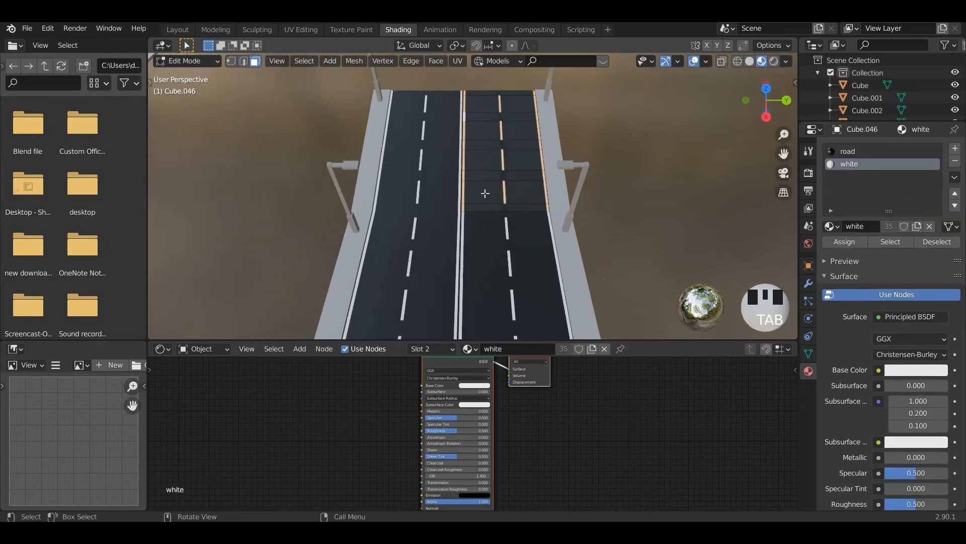
scroll(468, 131, up, 2)
shift+middle_drag(468, 131, 474, 168)
click(468, 130)
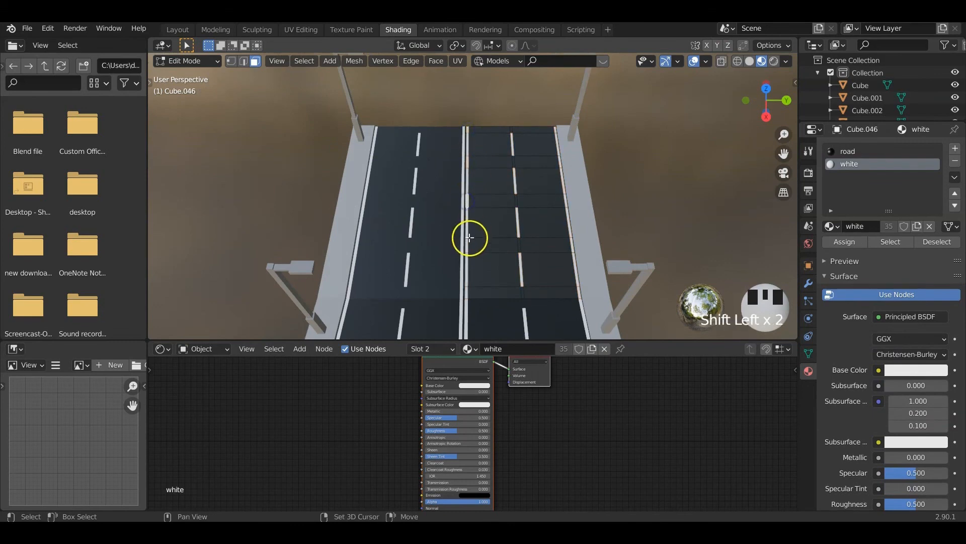
shift+click(467, 293)
shift+middle_drag(501, 305, 486, 213)
scroll(460, 214, up, 2)
shift+click(452, 193)
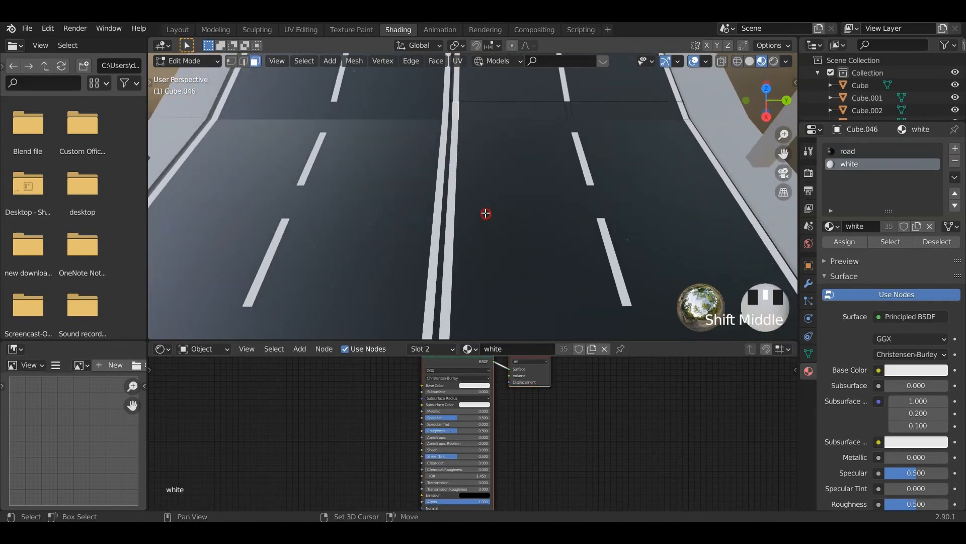
scroll(485, 214, down, 4)
shift+middle_drag(488, 172, 481, 226)
click(843, 150)
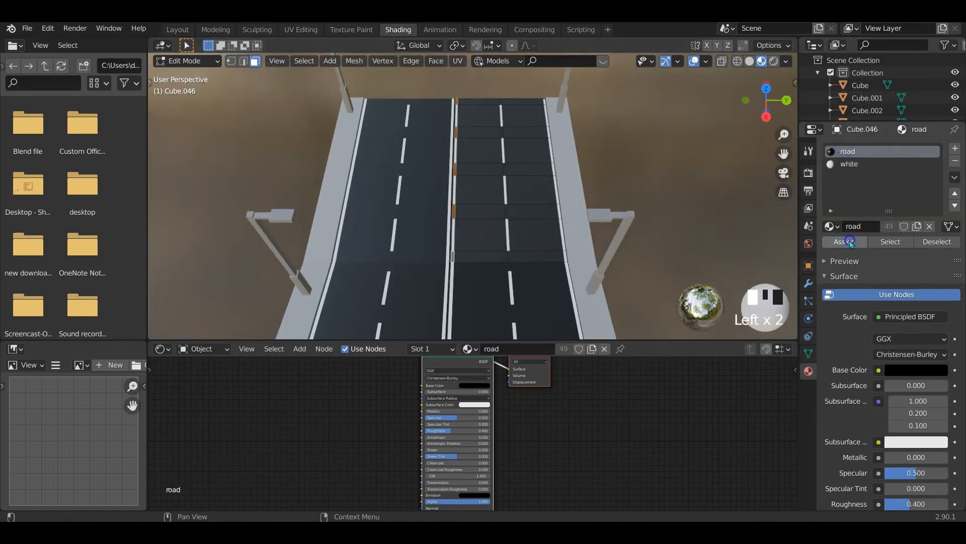
key(Tab)
Break the centre line of the copy's middle +Y road half into dashes by giving alternating faces the road material
shift+middle_drag(487, 259, 505, 226)
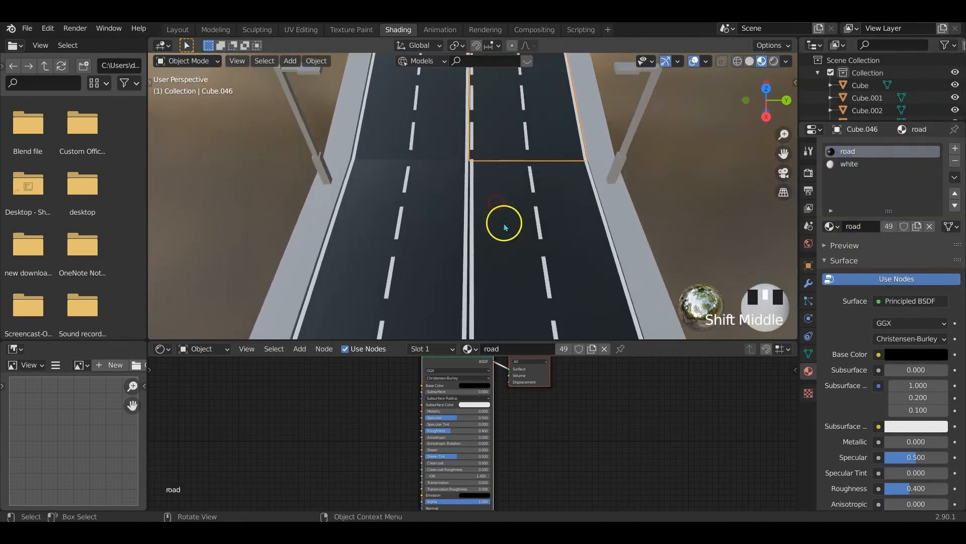
click(505, 228)
shift+middle_drag(527, 264, 519, 222)
key(Tab)
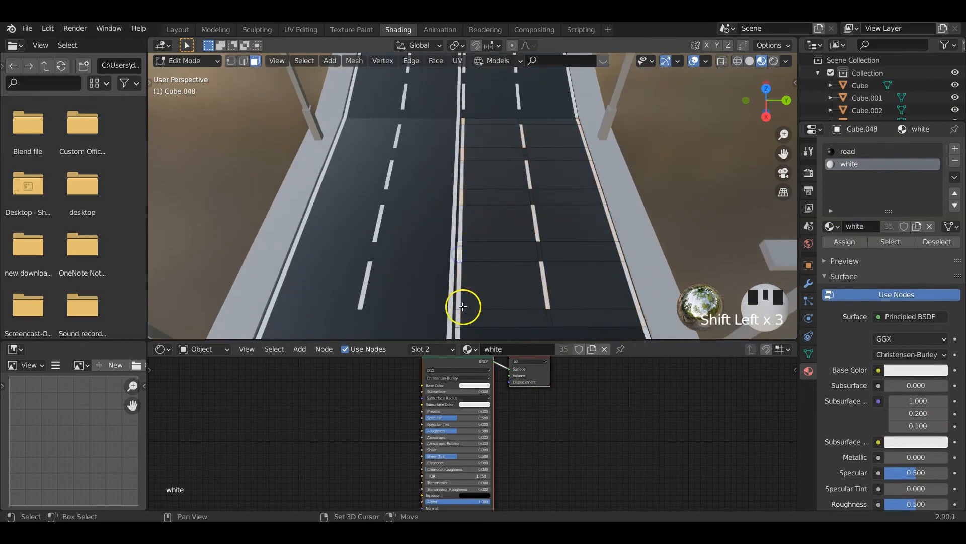
click(870, 150)
key(Tab)
Assign the road material to alternating centre-line faces of the +Y road half in the copy's +X end segment
shift+middle_drag(513, 262, 509, 213)
scroll(512, 226, down, 2)
click(493, 242)
key(Tab)
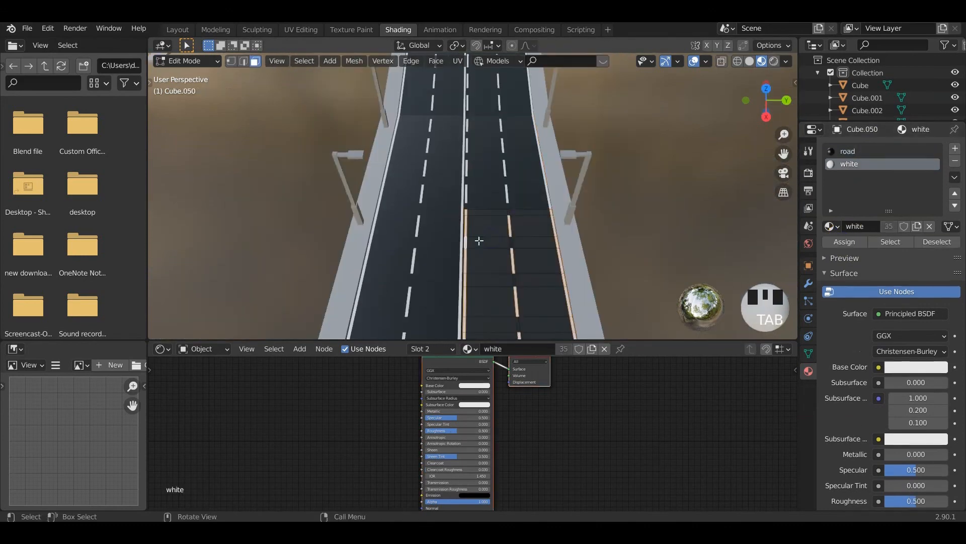
scroll(480, 241, up, 2)
shift+middle_drag(459, 234, 474, 195)
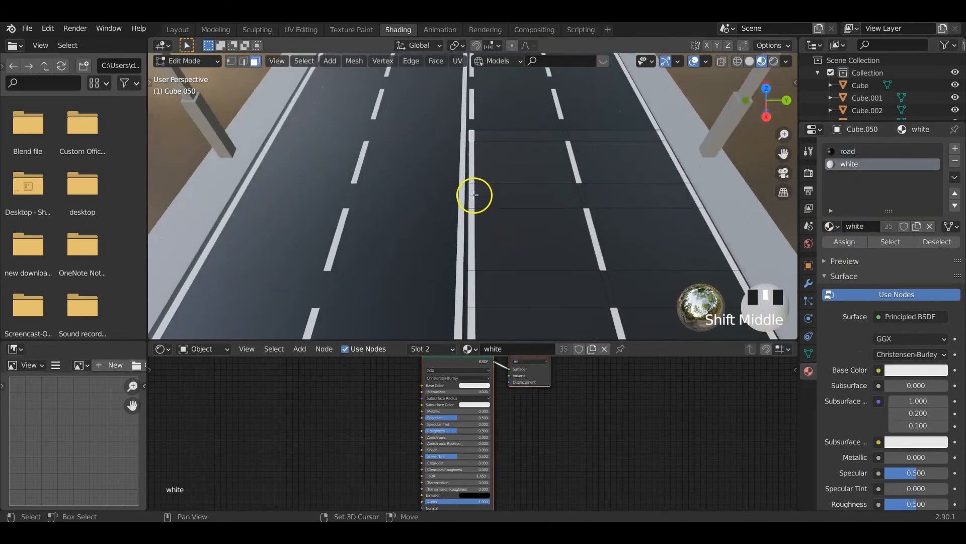
shift+click(475, 280)
scroll(554, 311, down, 2)
shift+middle_drag(554, 311, 551, 279)
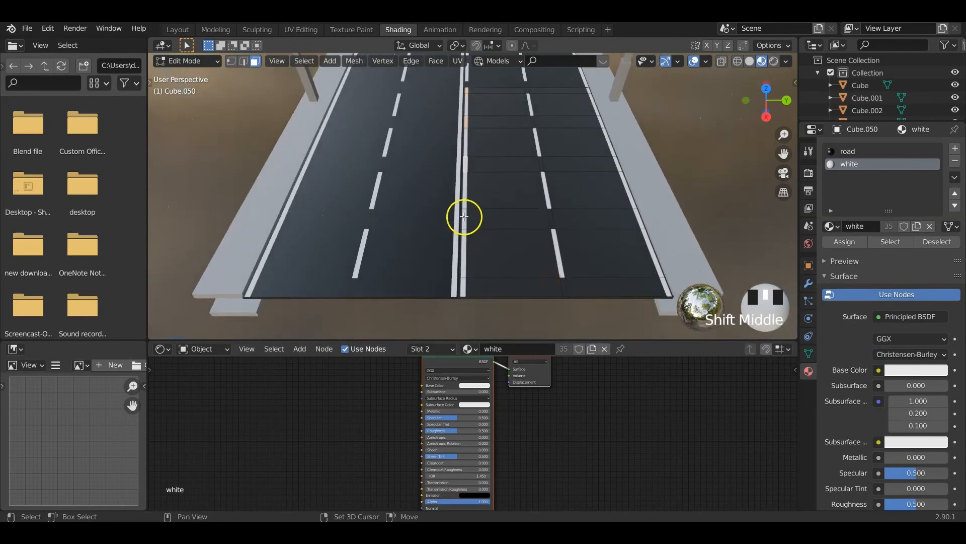
shift+click(464, 290)
click(849, 150)
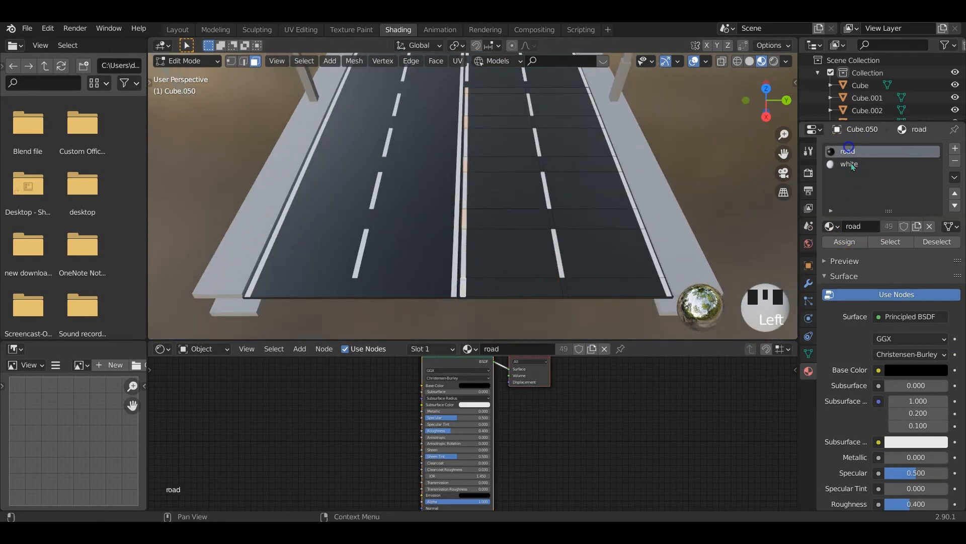
key(Tab)
Remove the solid centre line from the -Y road half of the copy's +X end segment by assigning it the road material
scroll(467, 172, down, 2)
click(460, 179)
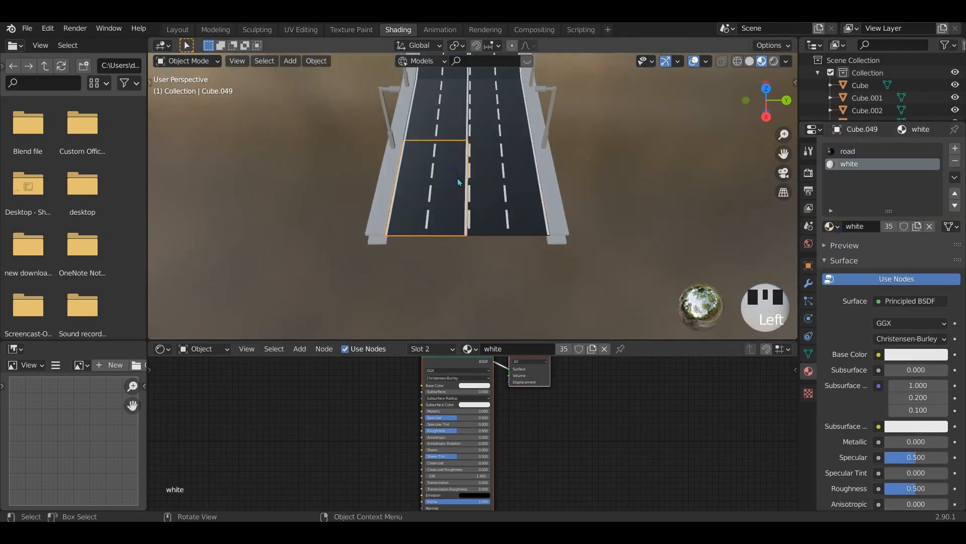
key(Tab)
scroll(457, 177, up, 4)
shift+middle_drag(457, 178, 492, 183)
scroll(510, 248, down, 2)
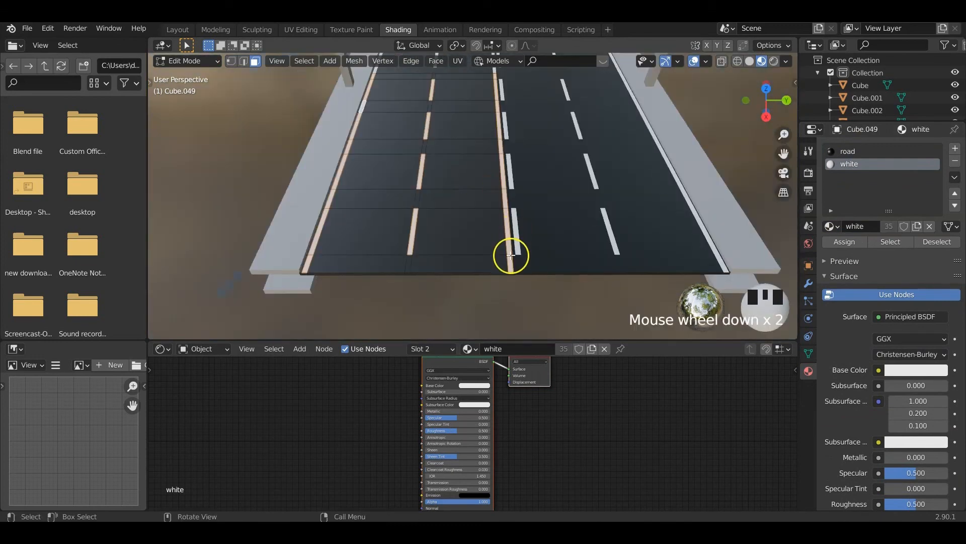
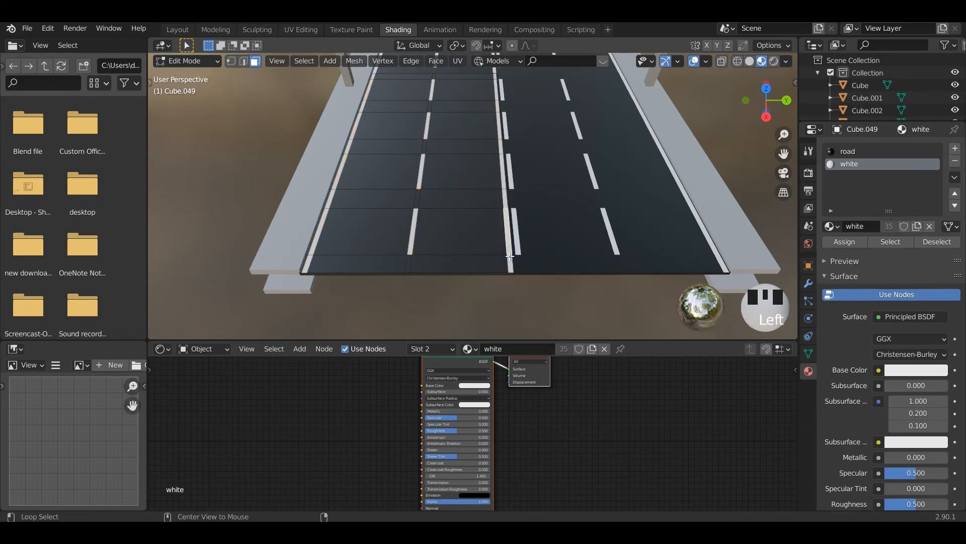
alt+click(510, 255)
alt+click(511, 253)
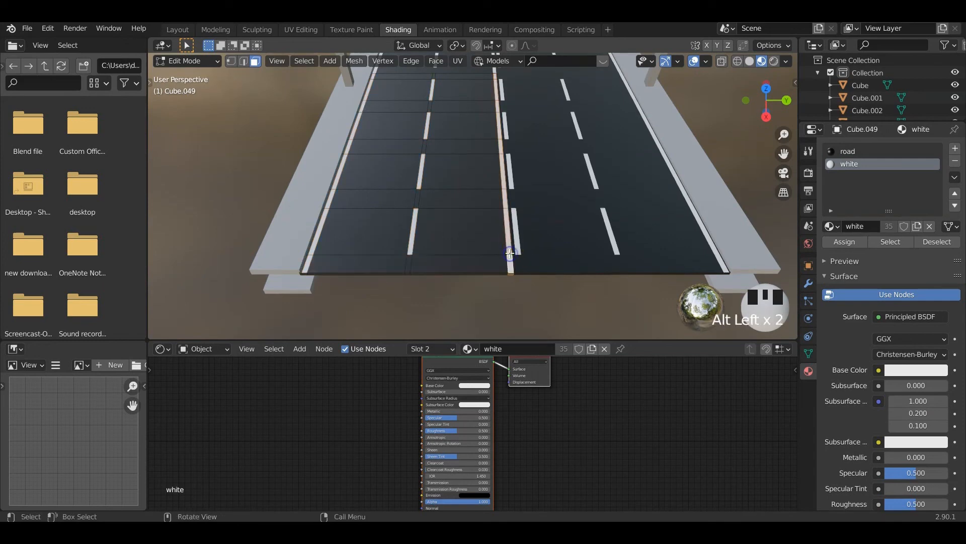
click(863, 151)
click(845, 242)
key(Tab)
Assign the road material to the solid centre line of the copy's middle -Y road half
scroll(554, 207, down, 2)
shift+middle_drag(554, 207, 528, 216)
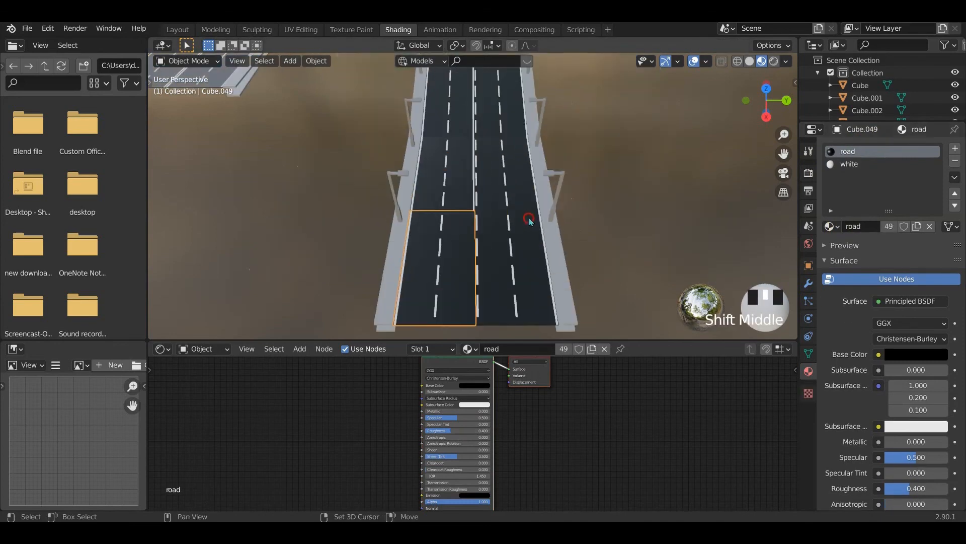
scroll(474, 201, up, 4)
click(455, 175)
key(Tab)
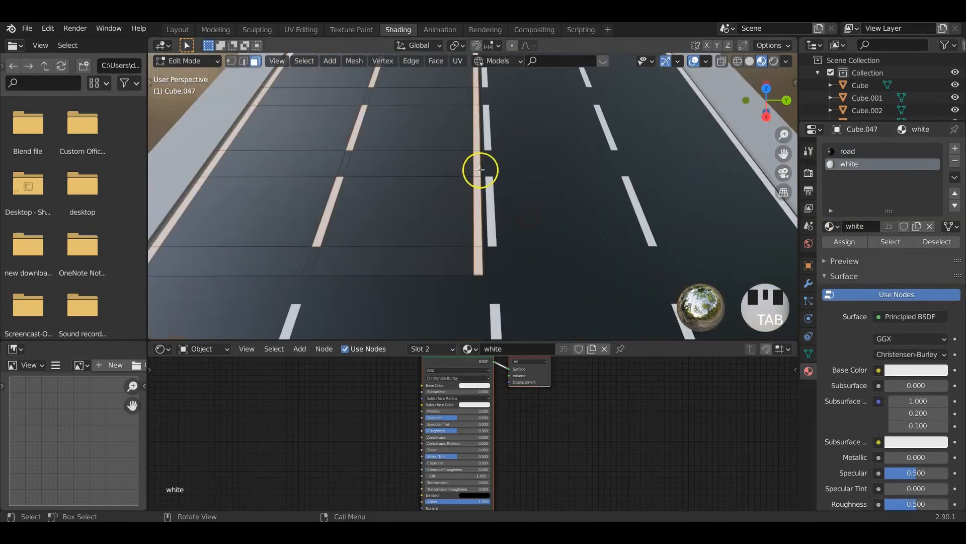
click(859, 151)
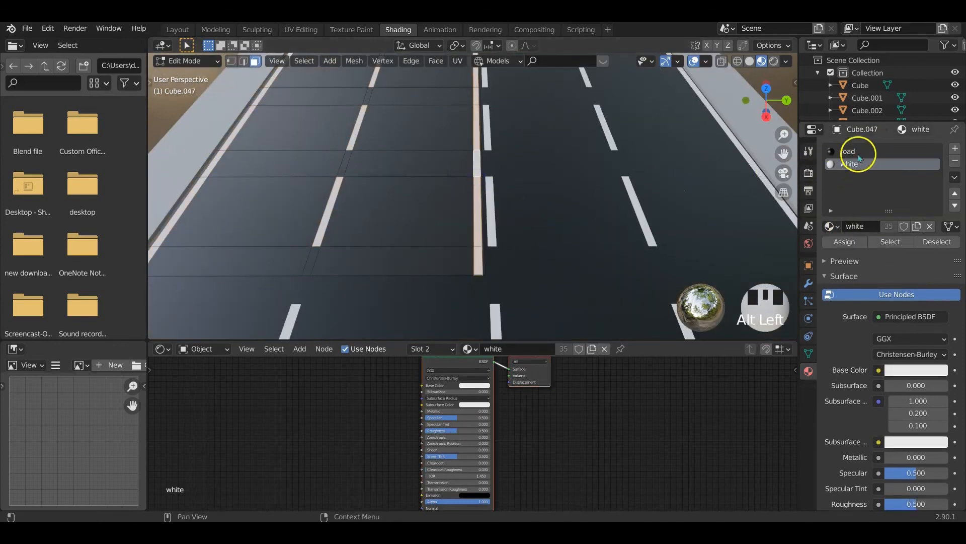
click(844, 242)
scroll(539, 198, down, 3)
shift+middle_drag(539, 198, 496, 225)
scroll(455, 179, up, 3)
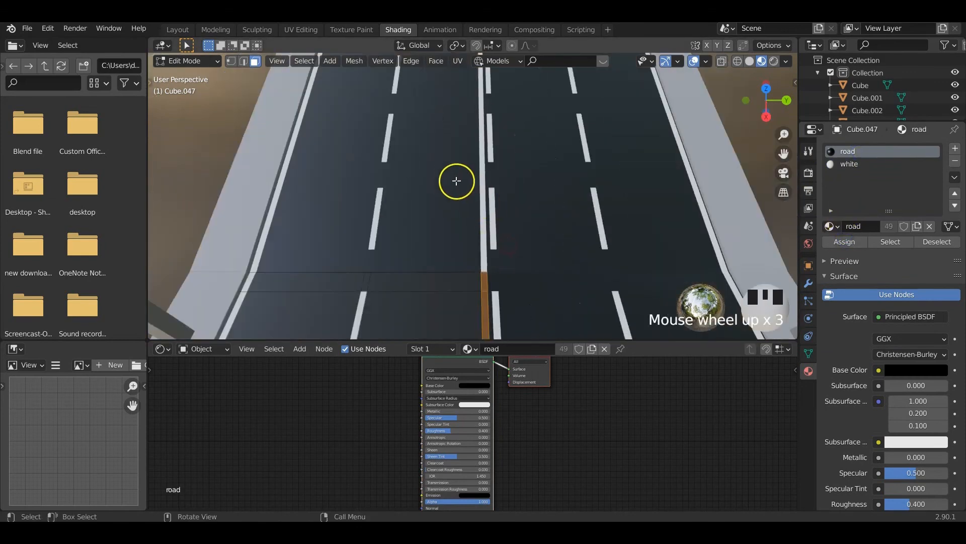
key(Tab)
Cover the solid centre line of the -Y road half in the copy's -X end segment with the road material
click(468, 184)
key(Tab)
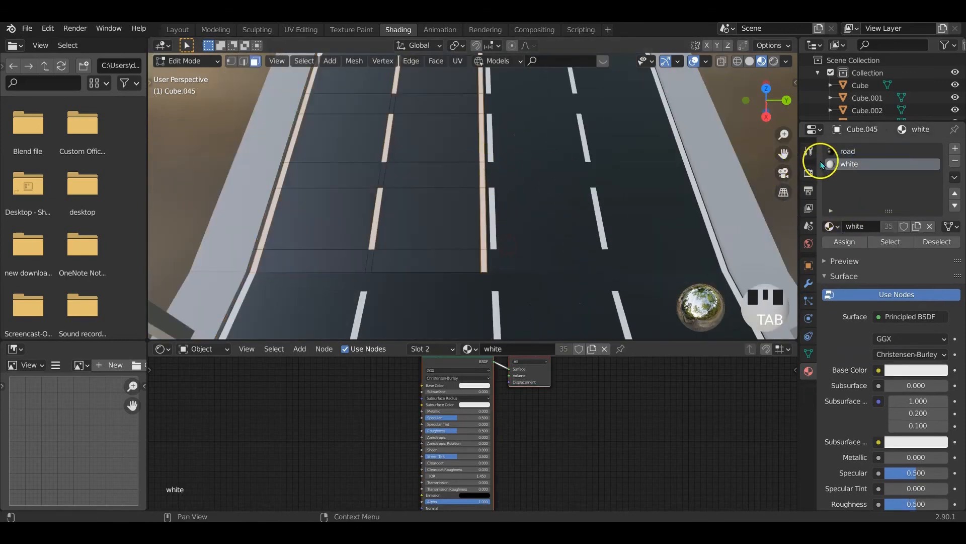
click(861, 150)
click(484, 247)
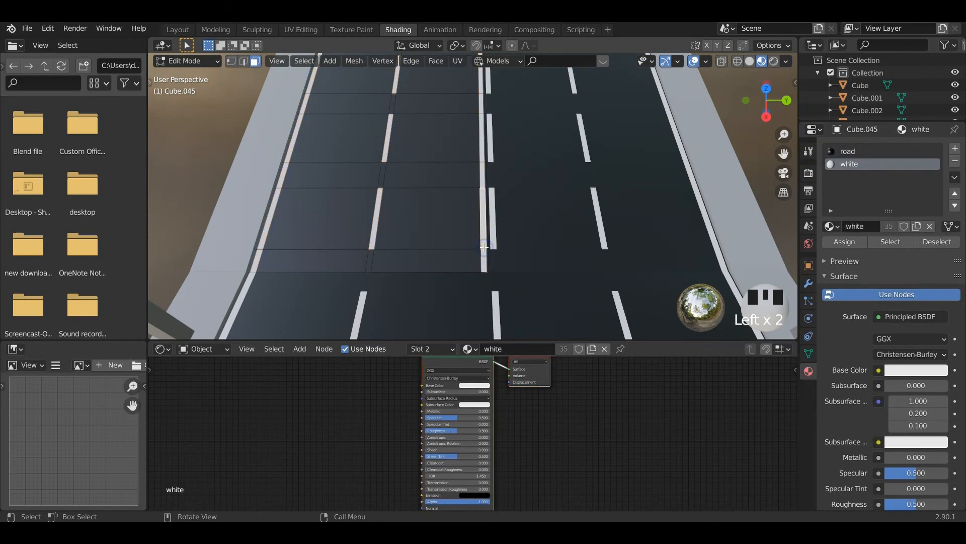
click(856, 151)
click(844, 241)
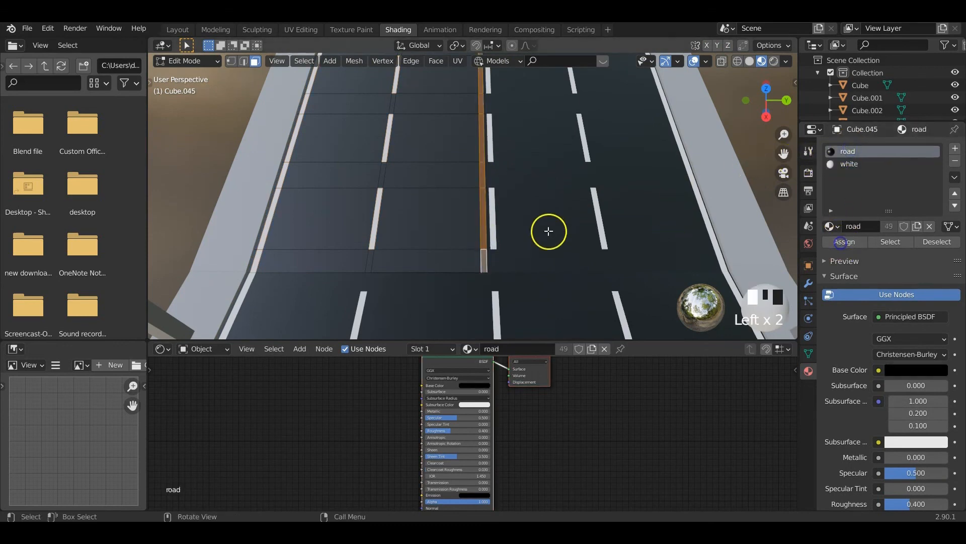
key(Tab)
Examine the two sloped road pieces and the surrounding modular road set from several angles
scroll(534, 231, down, 8)
shift+middle_drag(507, 237, 523, 230)
scroll(593, 201, down, 2)
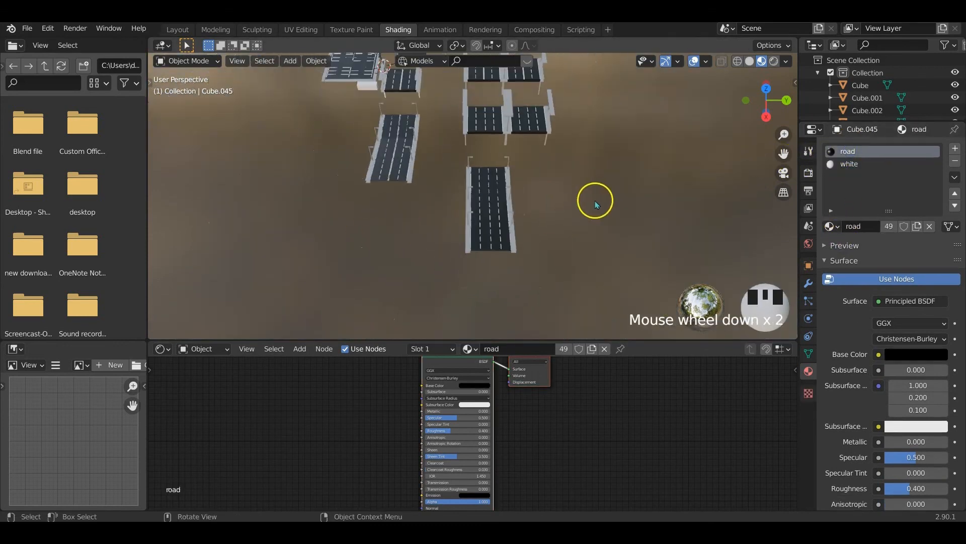
middle_drag(594, 201, 786, 186)
scroll(496, 188, up, 2)
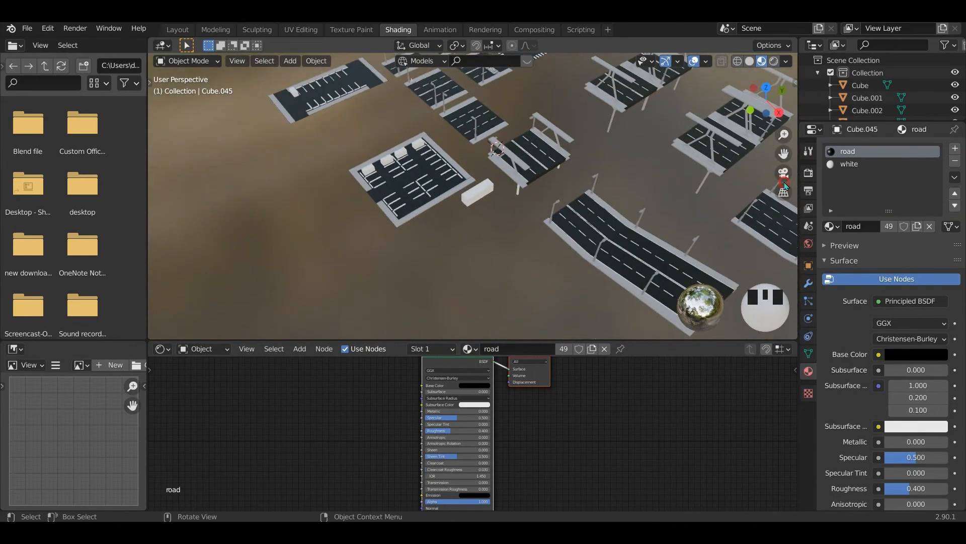
scroll(581, 229, down, 3)
shift+middle_drag(581, 229, 528, 216)
scroll(529, 215, up, 4)
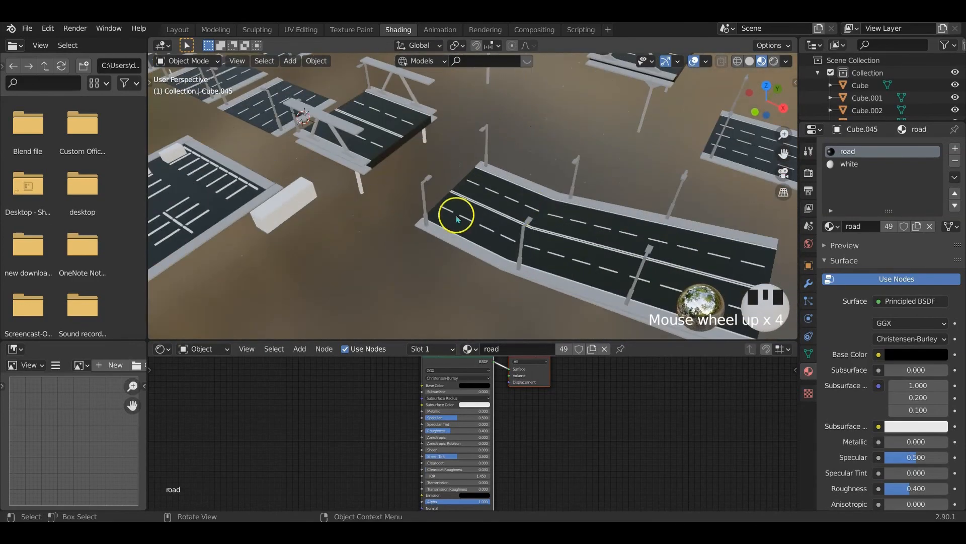
middle_drag(453, 211, 495, 223)
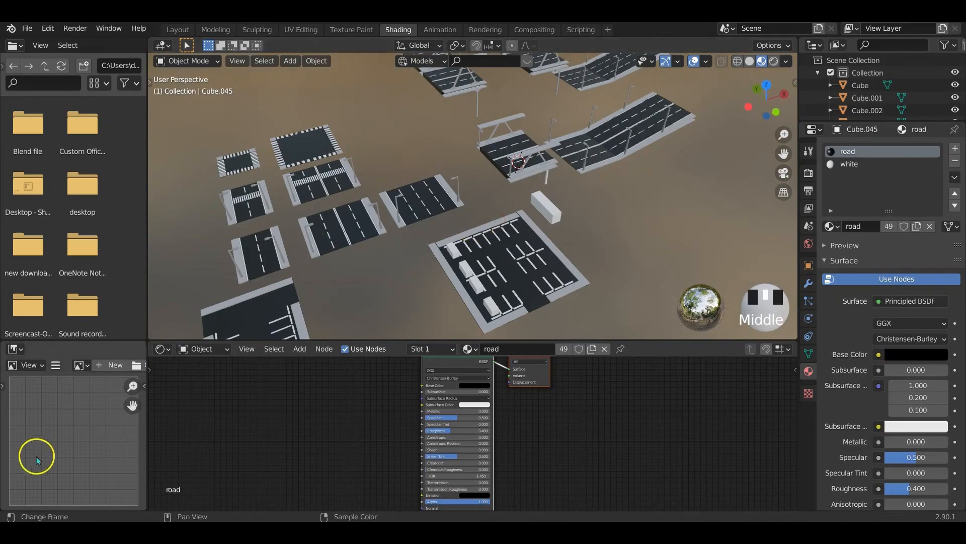